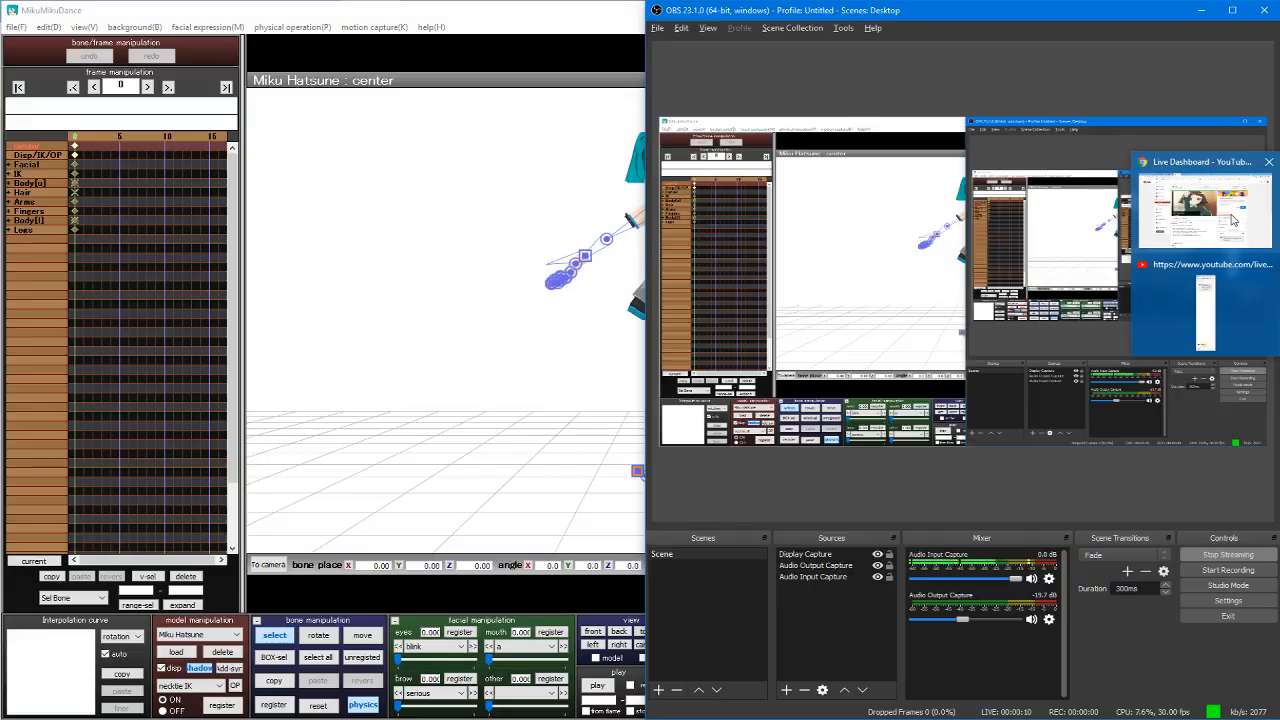
# Step: Switch to Chrome and bring up the YouTube video "Mikakunin de Shinkoukei - Mashiro-tan Dancing!"
pyautogui.click(1257, 231)
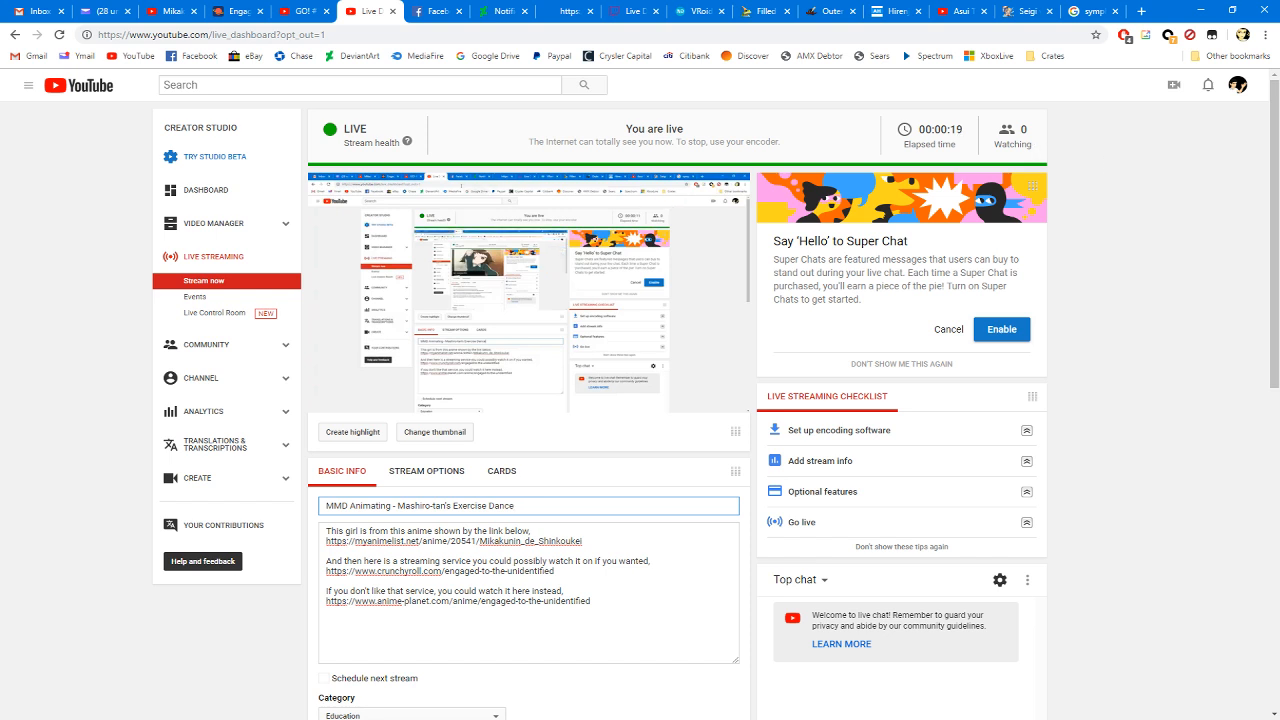
pyautogui.click(1237, 162)
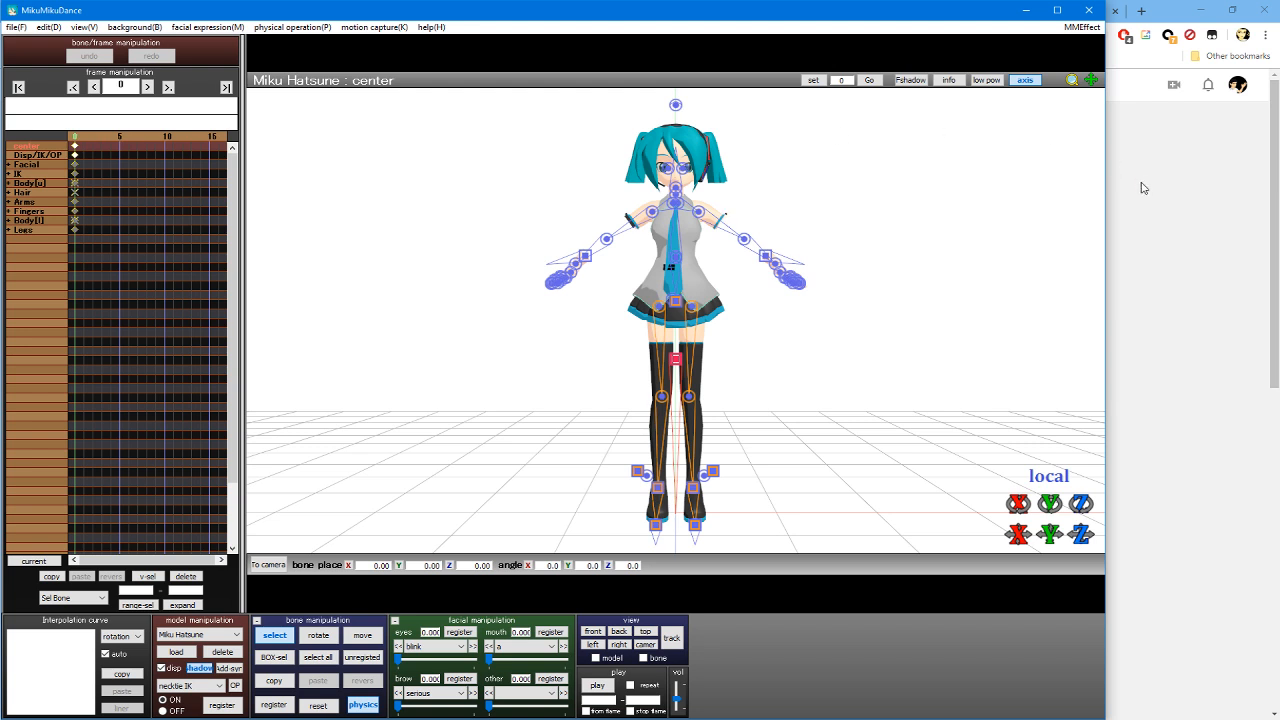
pyautogui.click(1226, 240)
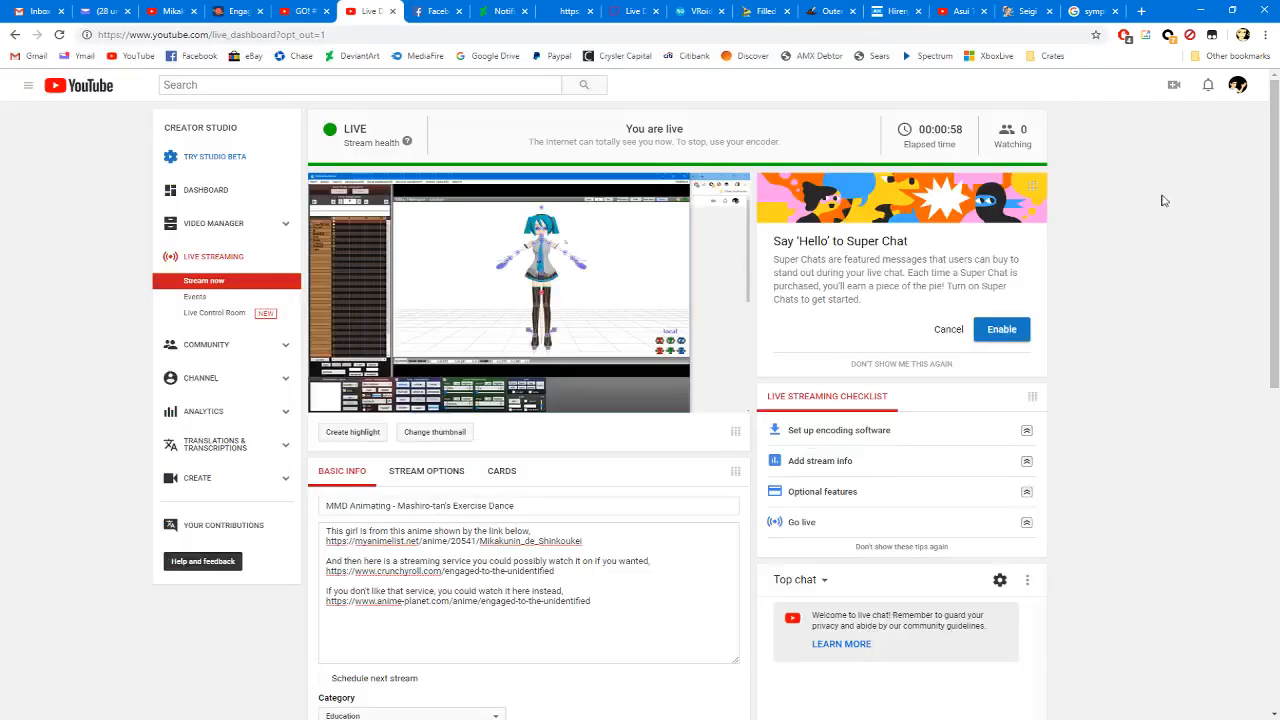
pyautogui.click(305, 9)
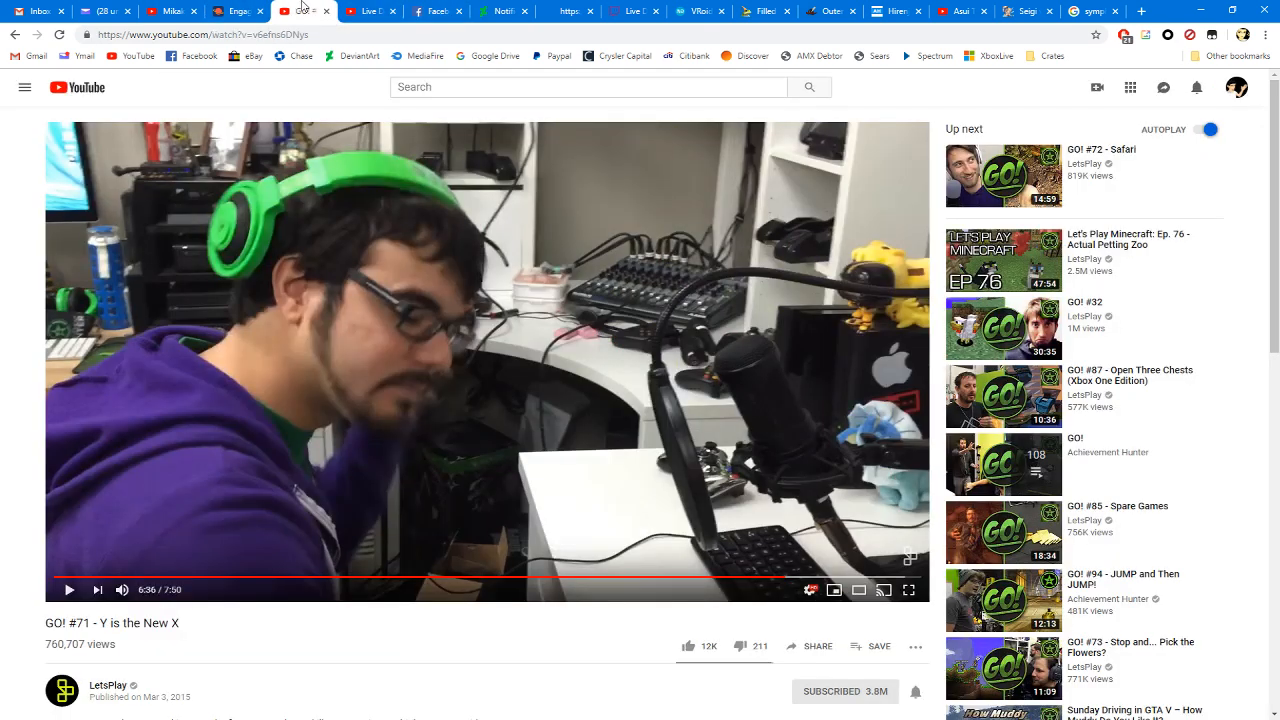
pyautogui.click(170, 11)
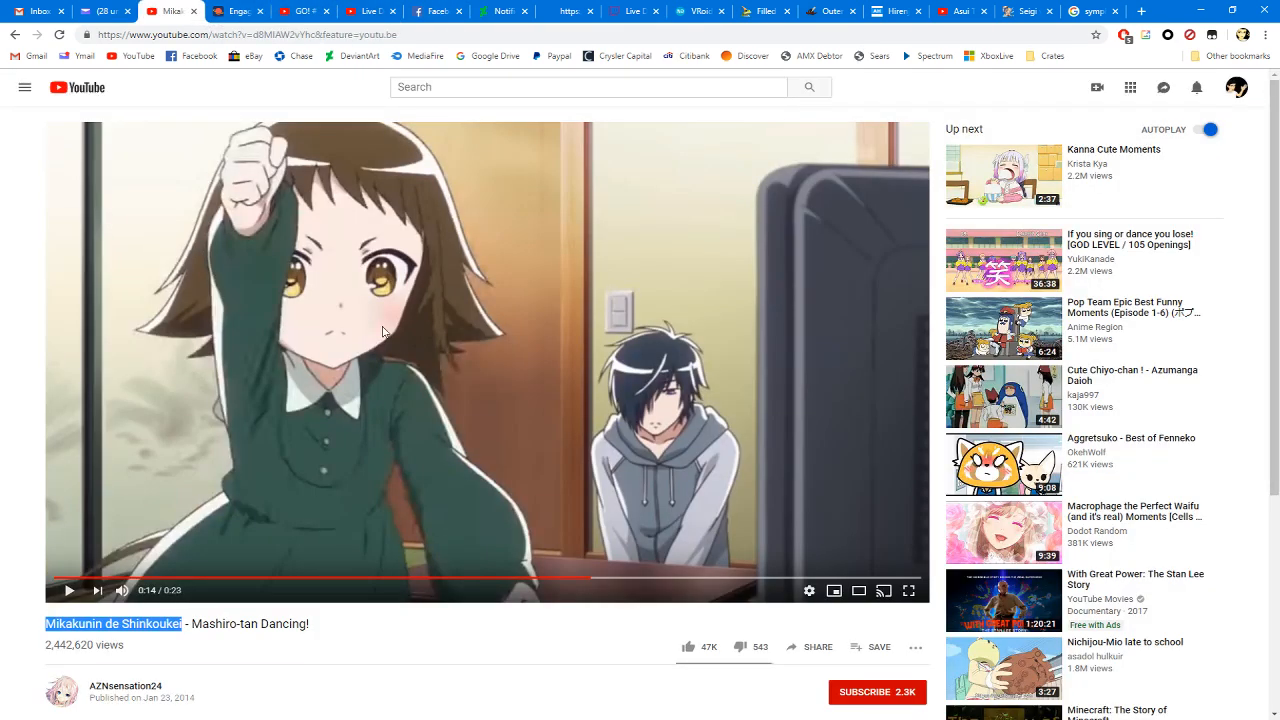
pyautogui.click(3, 617)
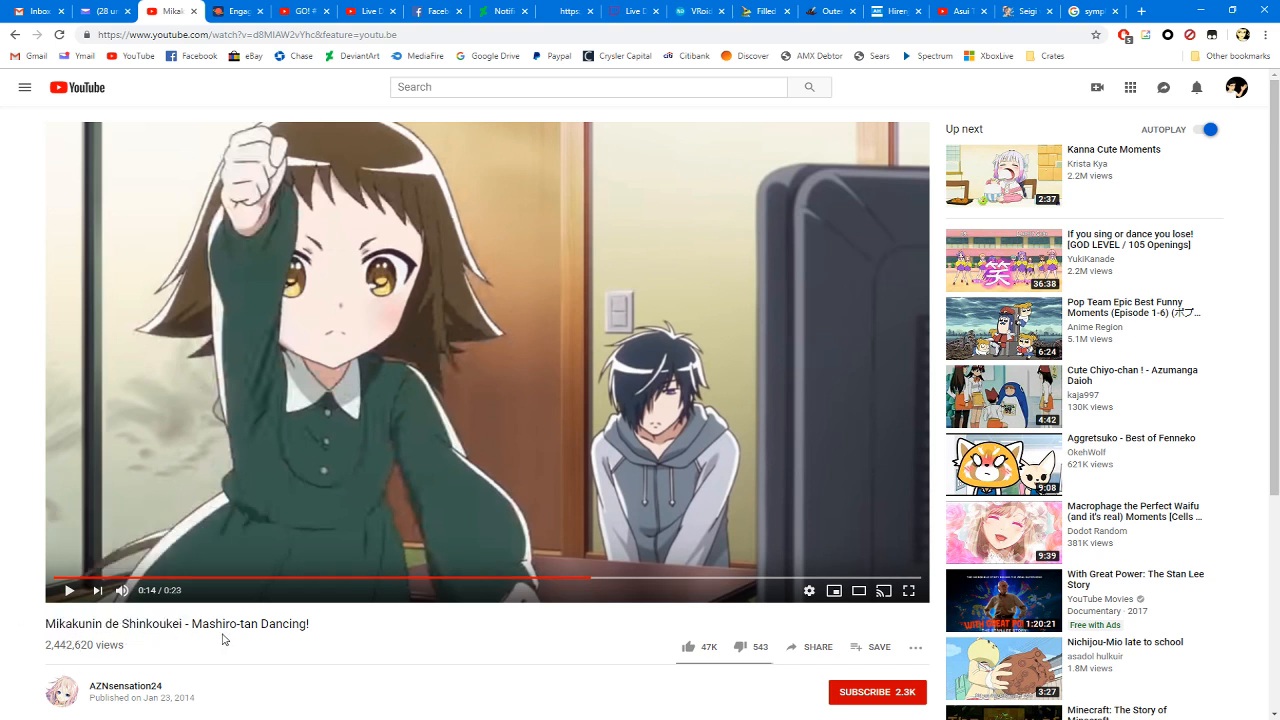
# Step: Play the Mashiro-tan dance video from its beginning and pause it at 0:14
pyautogui.click(56, 578)
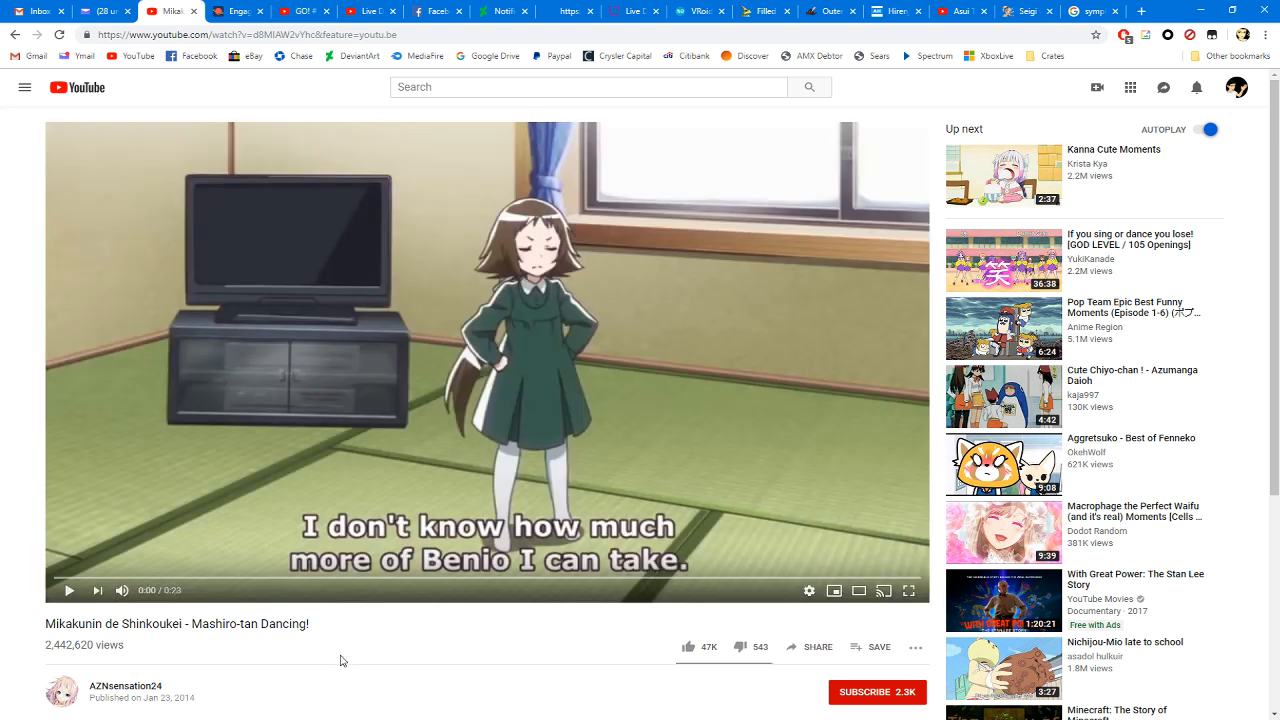
pyautogui.click(453, 390)
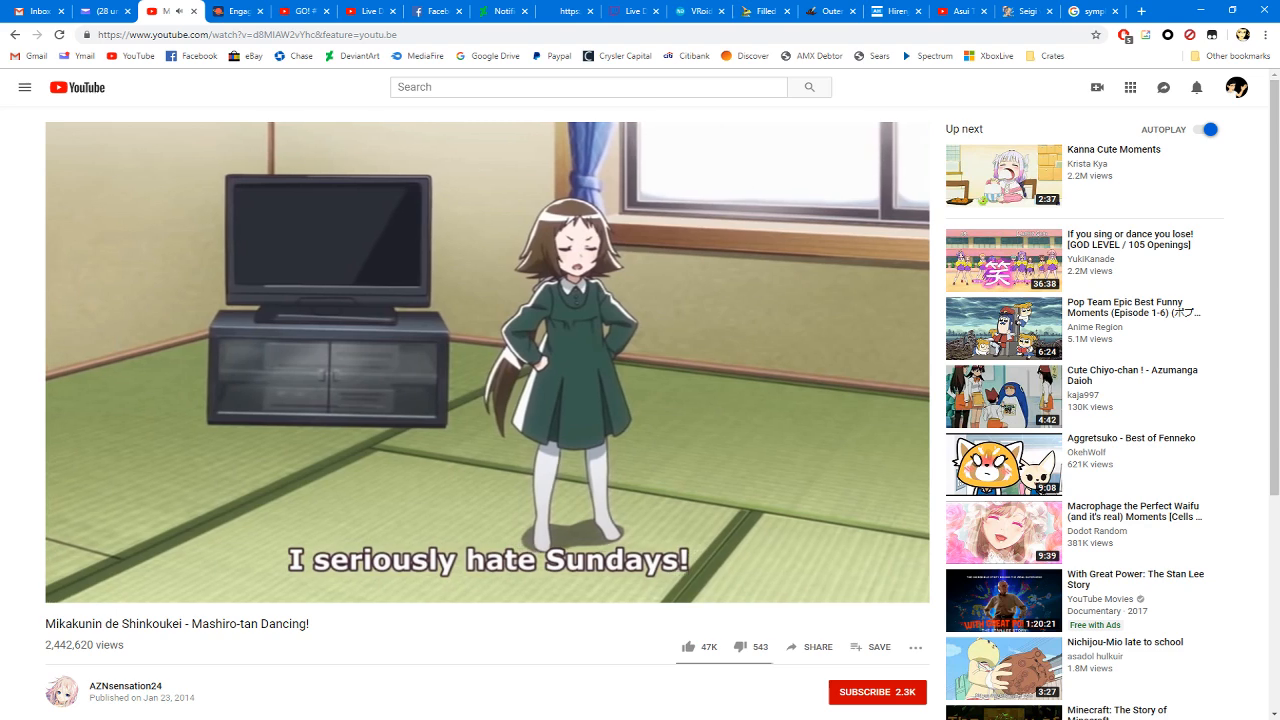
pyautogui.moveTo(1245, 230)
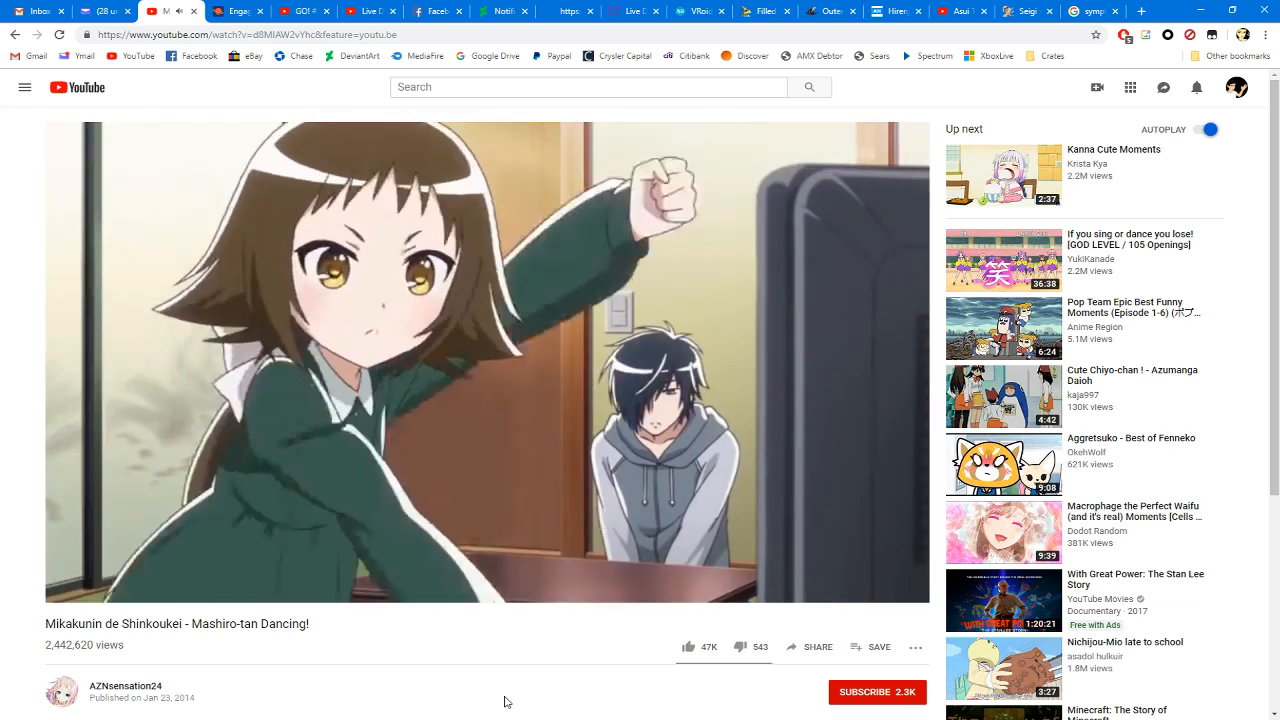
pyautogui.click(474, 524)
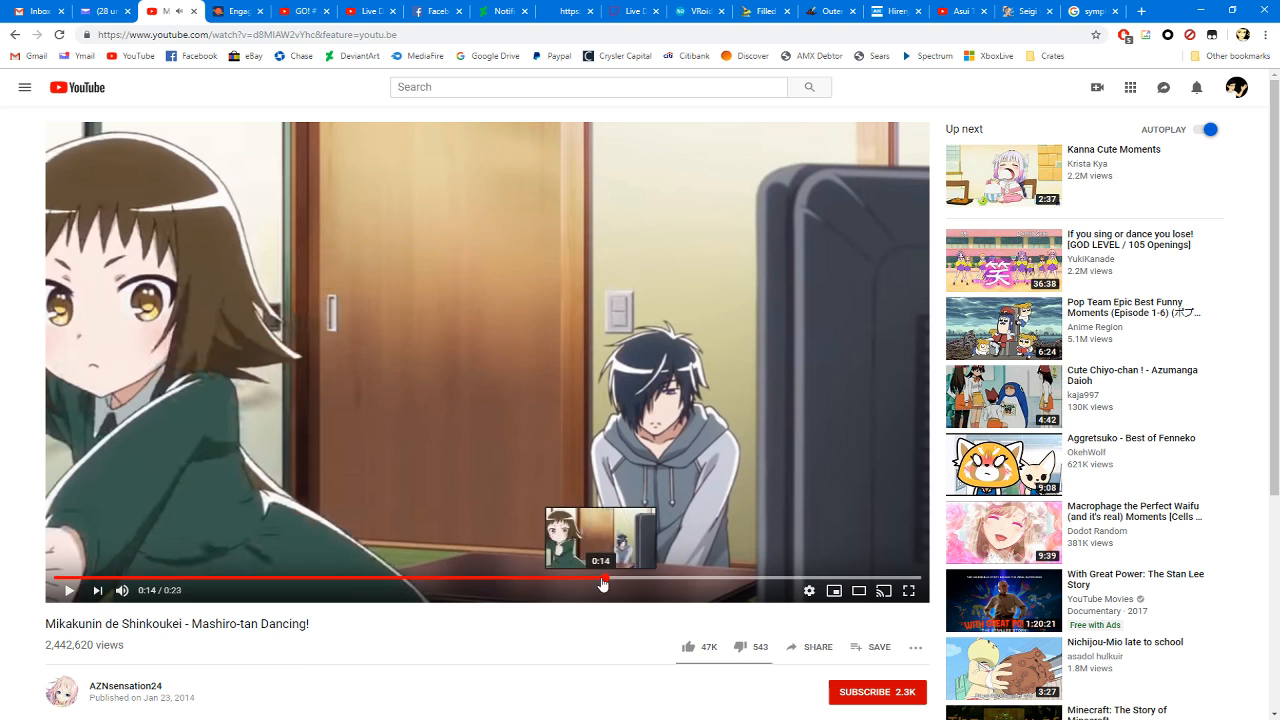
# Step: Rewind the video to replay the dance in front of the television, pausing at 0:12
pyautogui.click(375, 578)
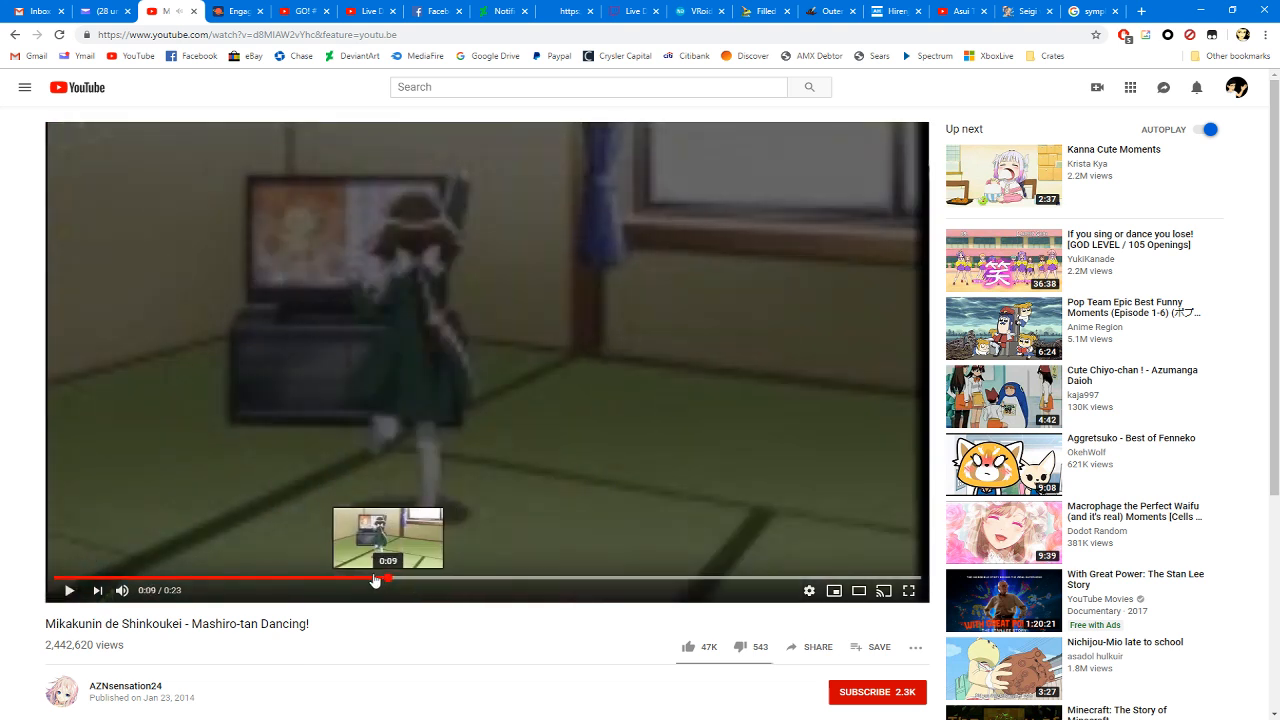
pyautogui.moveTo(375, 581); pyautogui.dragTo(238, 589)
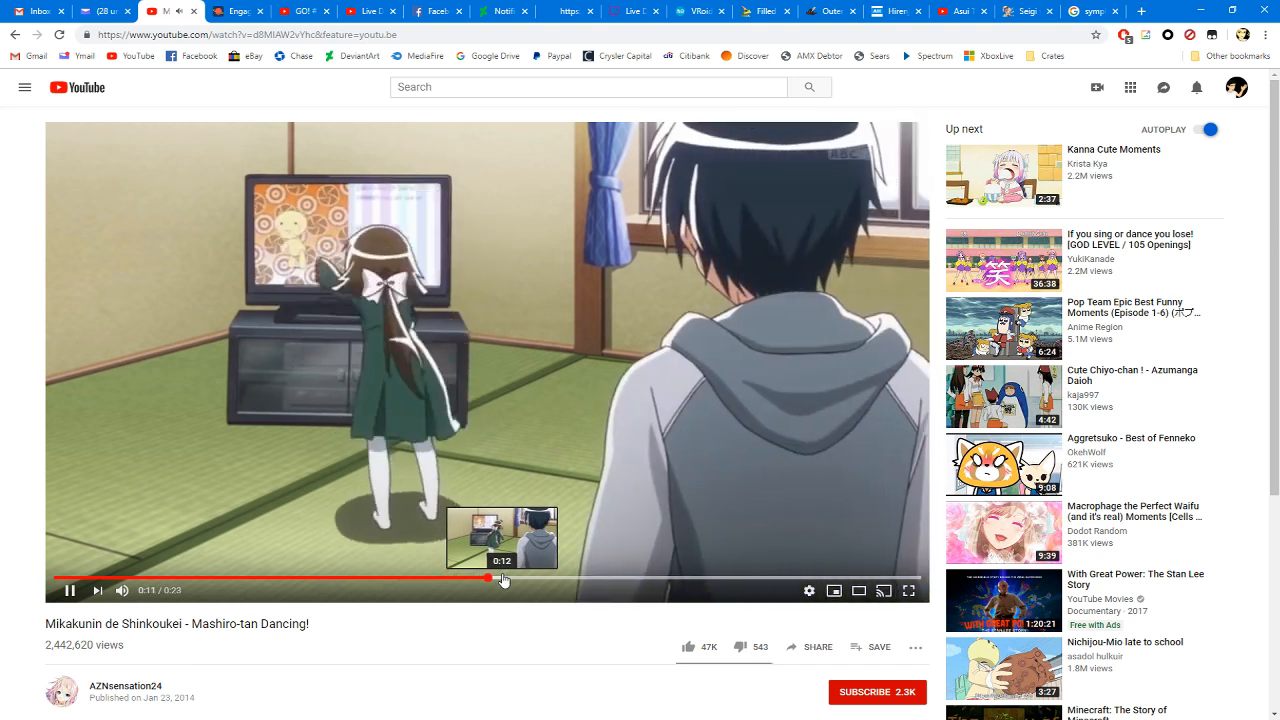
pyautogui.press('space')
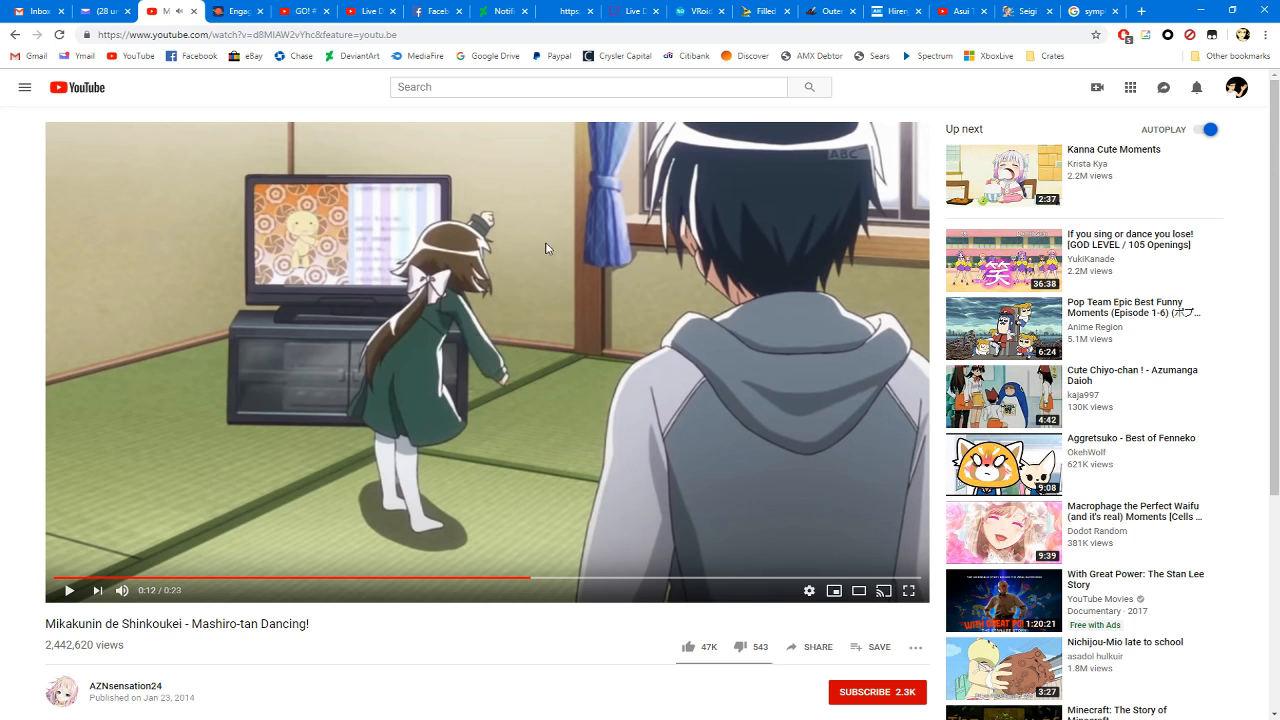
# Step: Examine the start of the dance by playing the video from 0:03 and pausing at 0:05
pyautogui.click(423, 240)
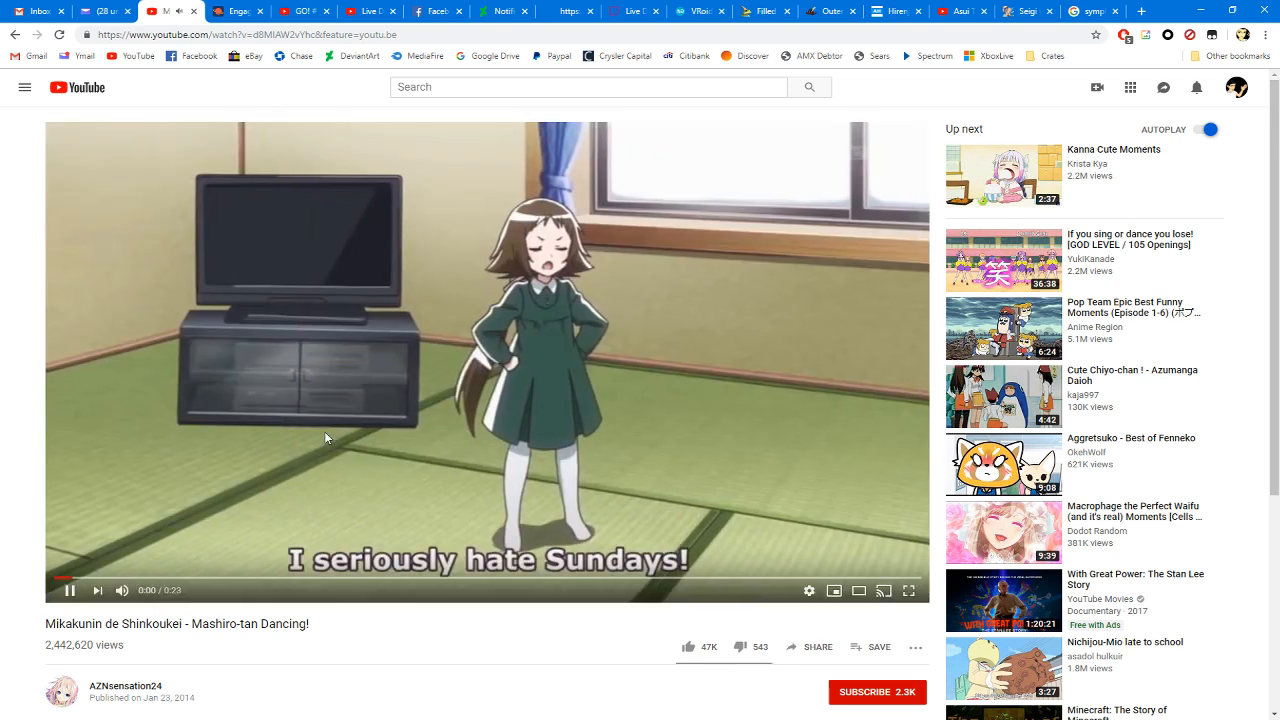
pyautogui.click(325, 433)
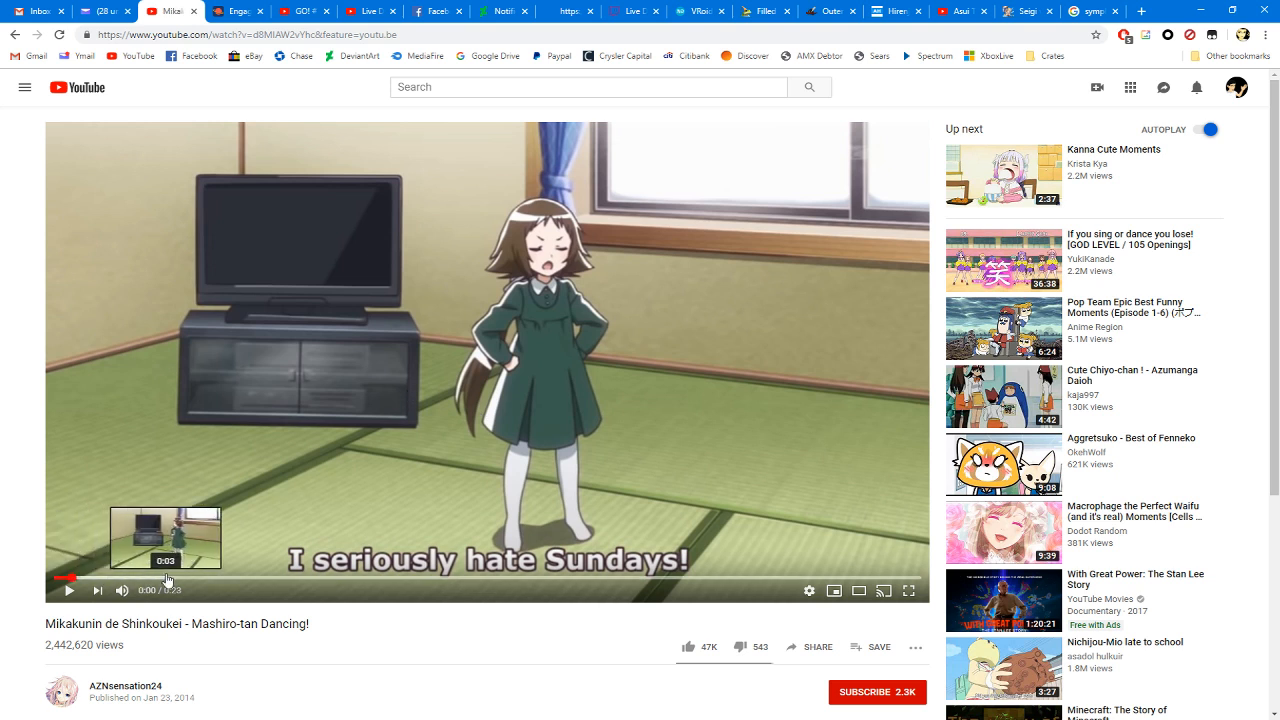
pyautogui.click(201, 579)
pyautogui.press('space')
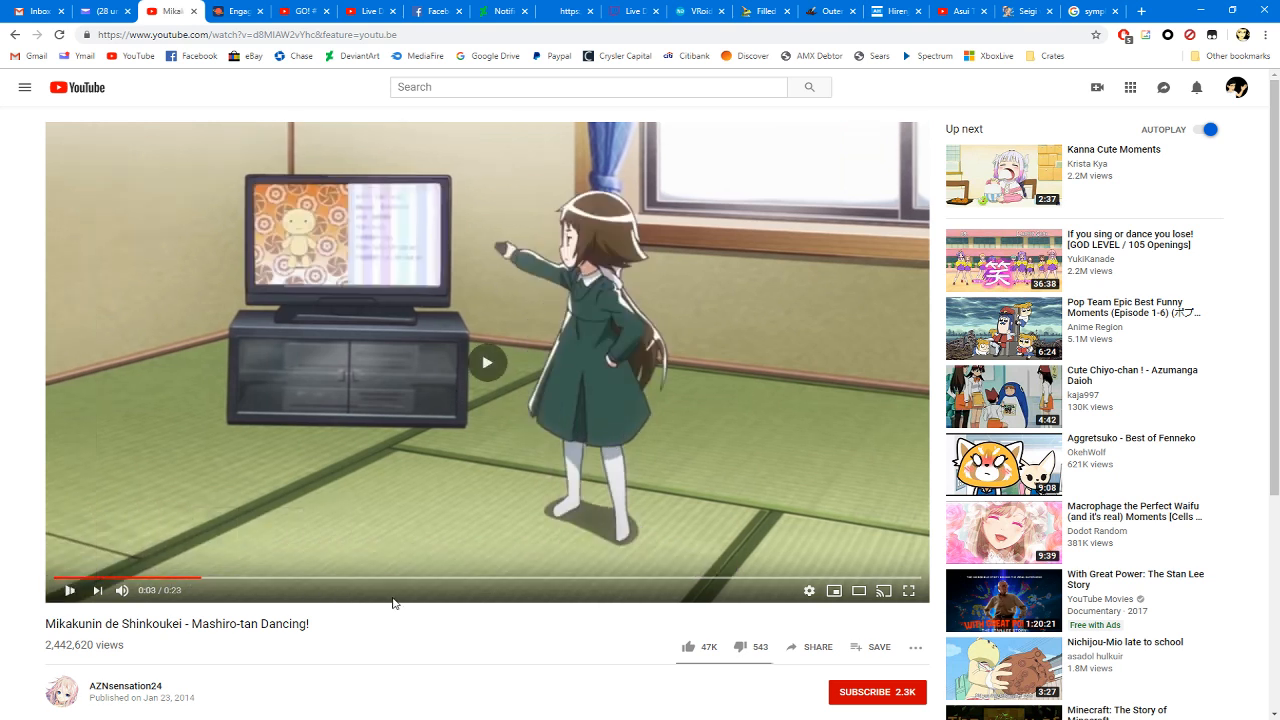
pyautogui.press('space')
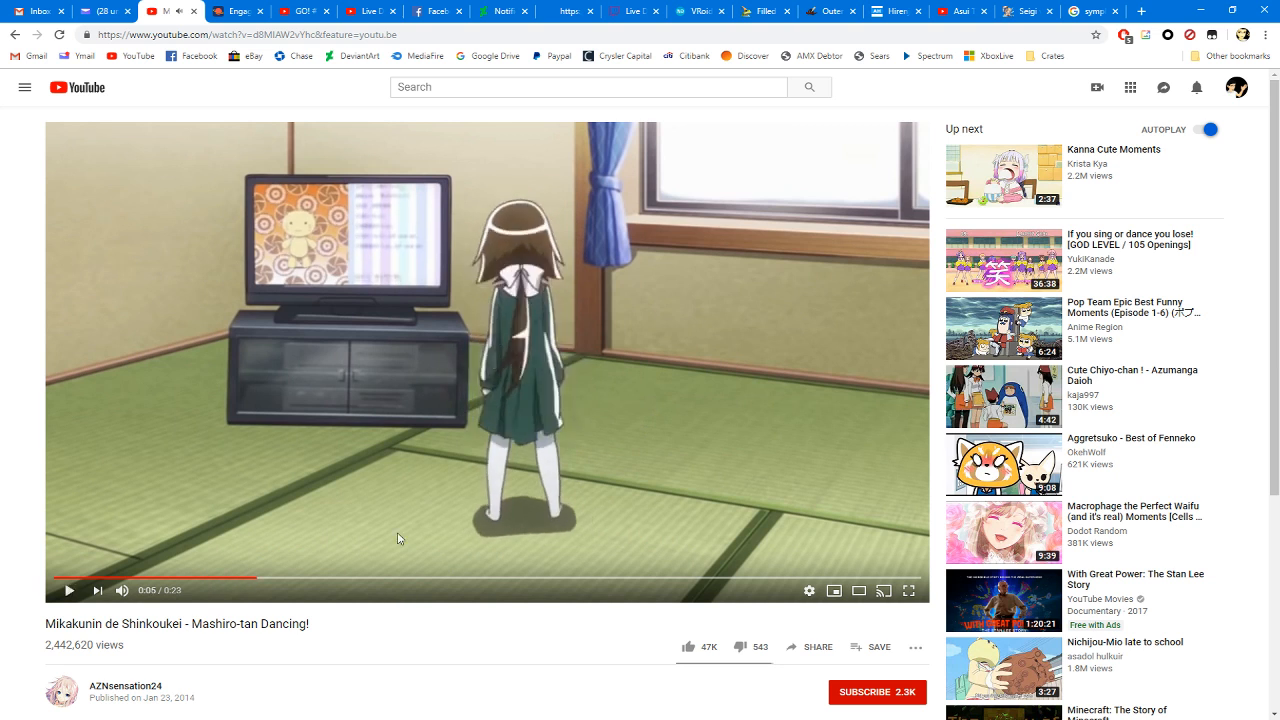
# Step: Copy the dance video's web address and search Google for "youtube downloader"
pyautogui.rightClick(421, 43)
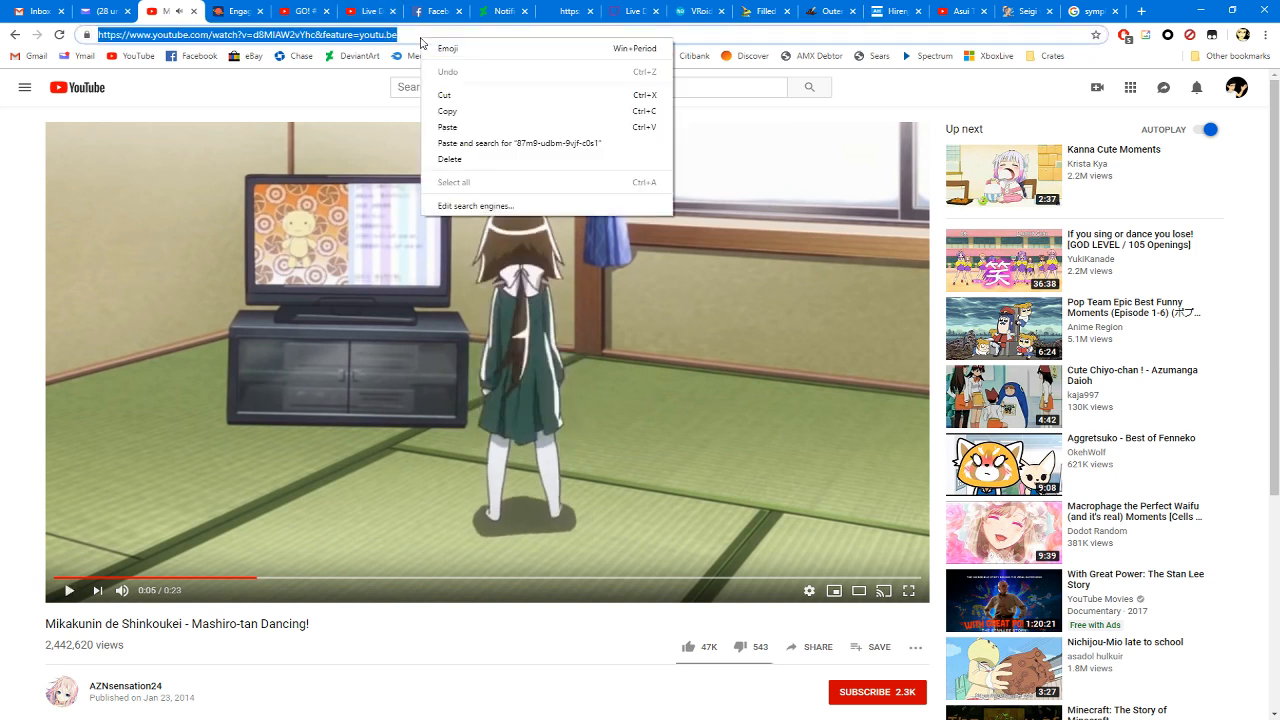
pyautogui.click(474, 112)
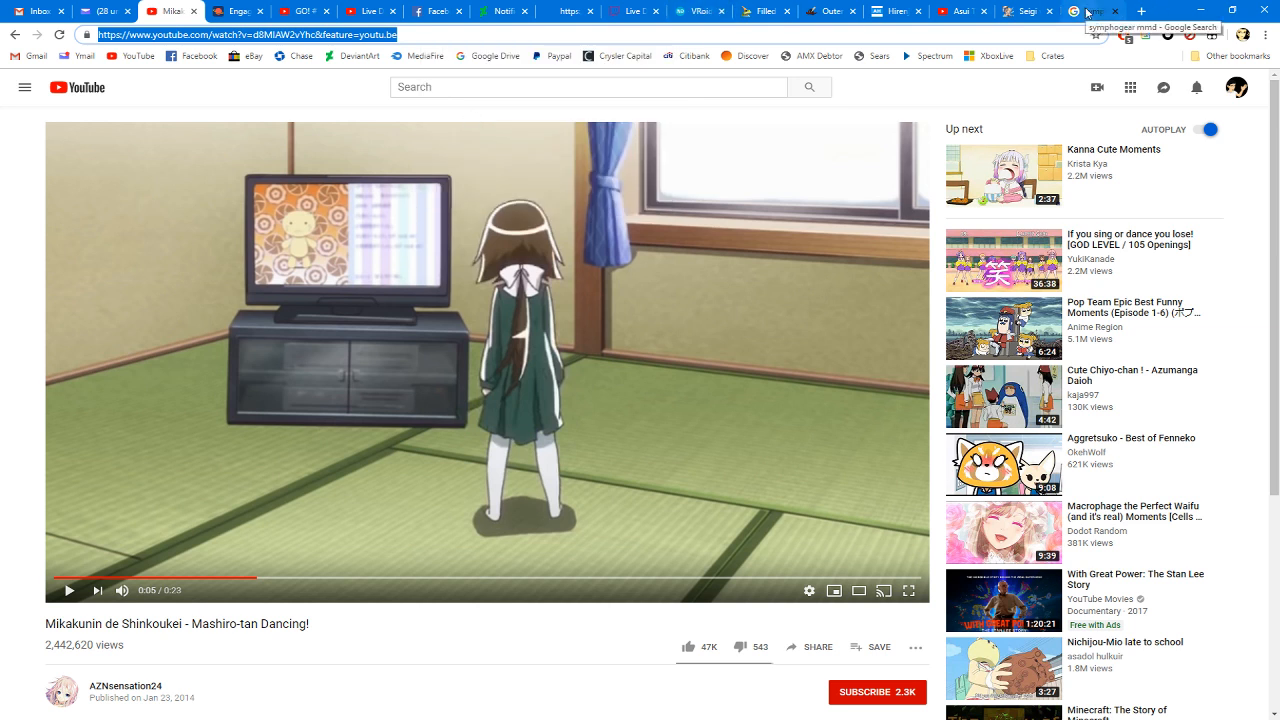
pyautogui.click(1090, 12)
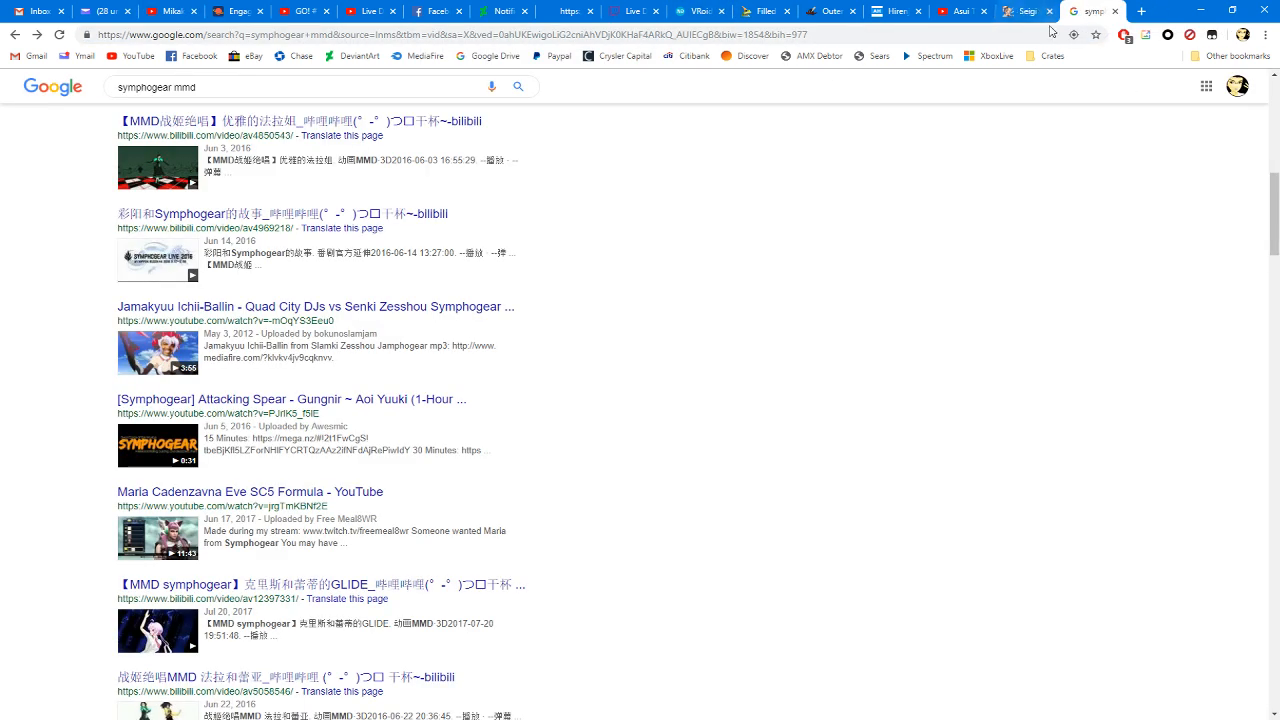
pyautogui.click(1047, 28)
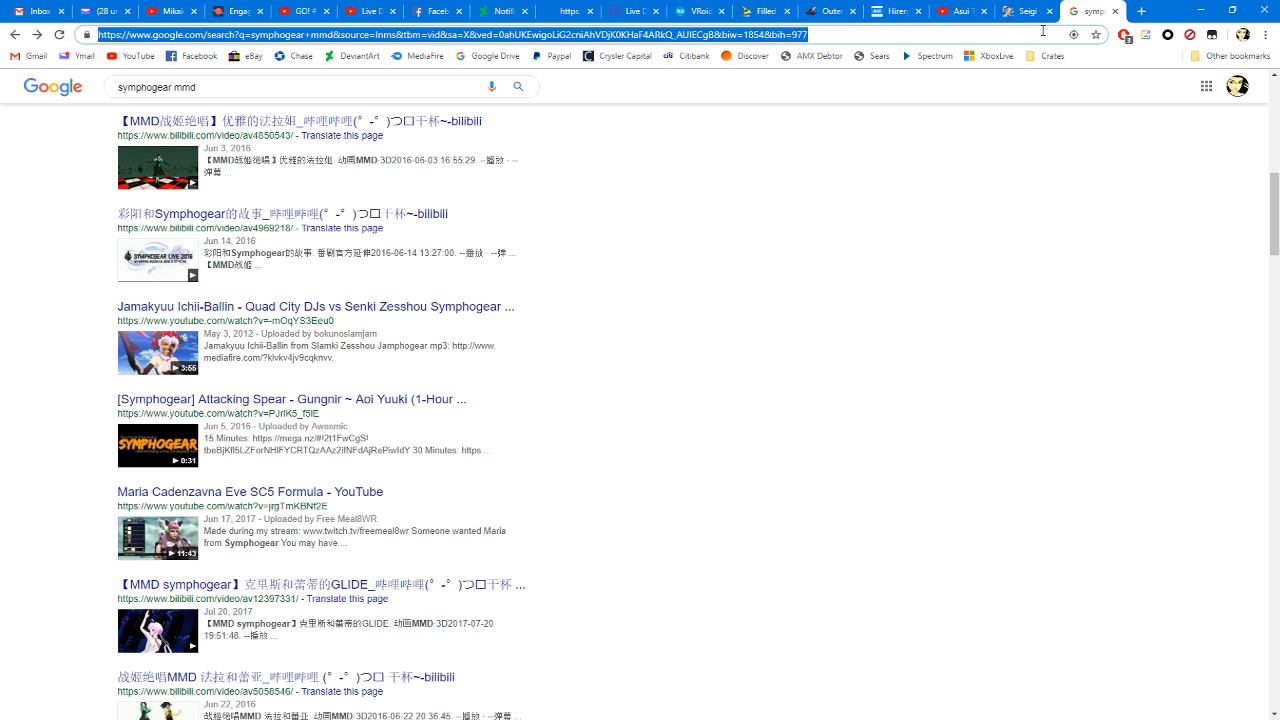
pyautogui.write('youtube d')
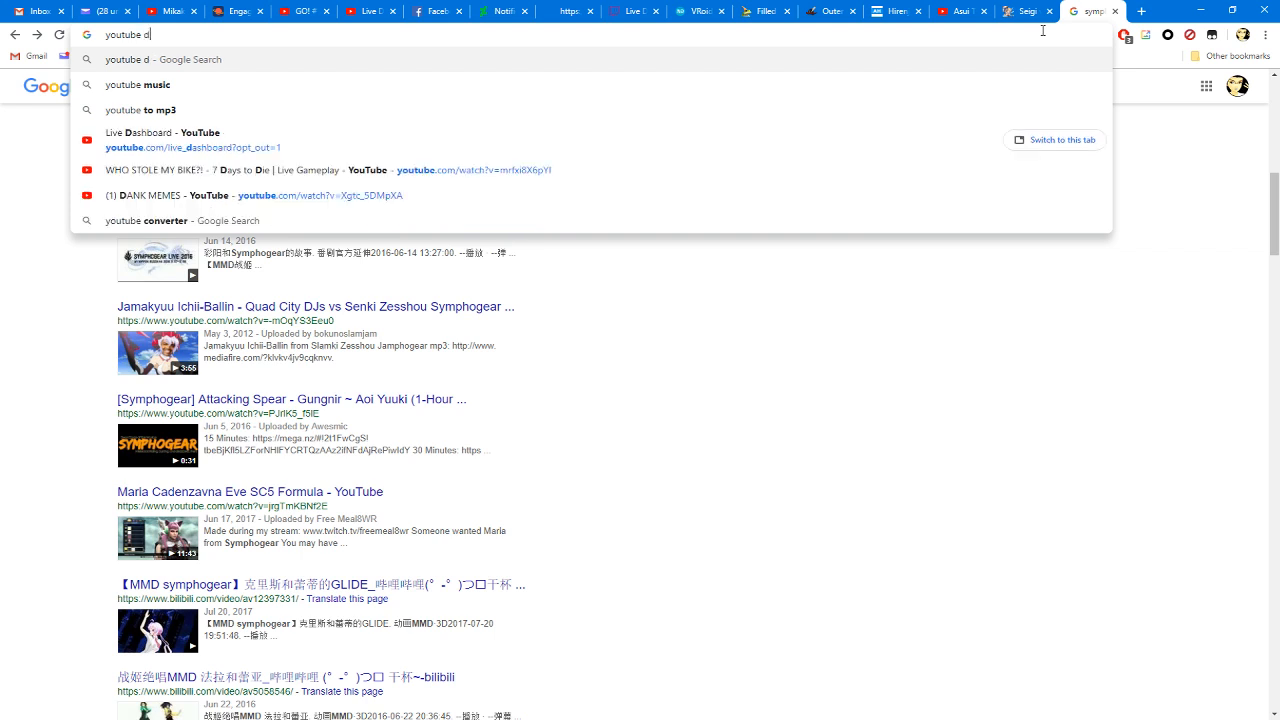
pyautogui.write('ownloader')
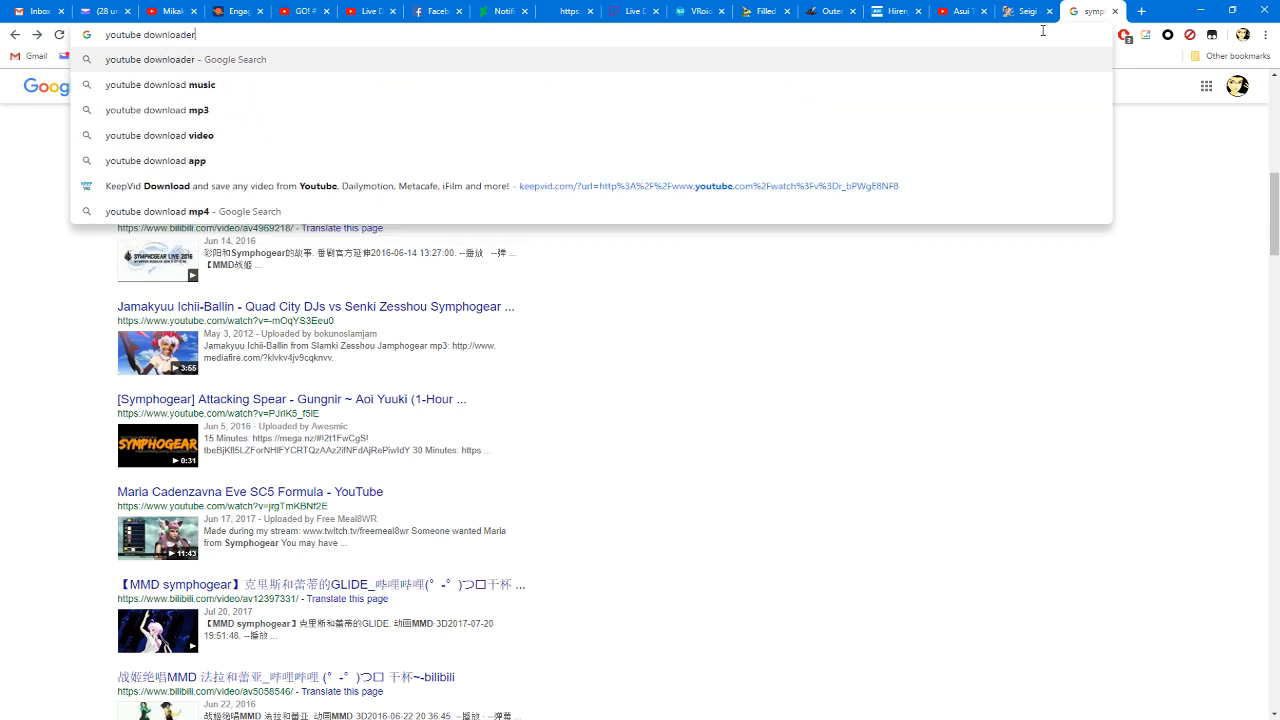
pyautogui.press('Return')
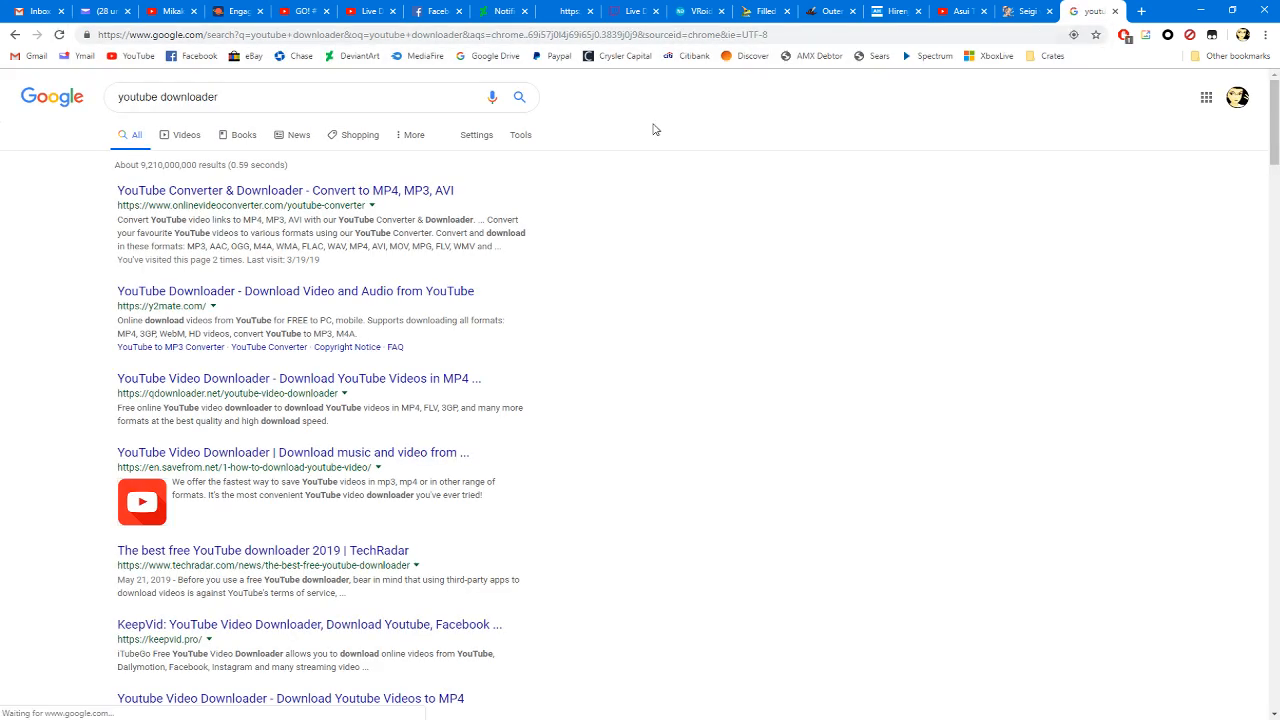
pyautogui.click(343, 194)
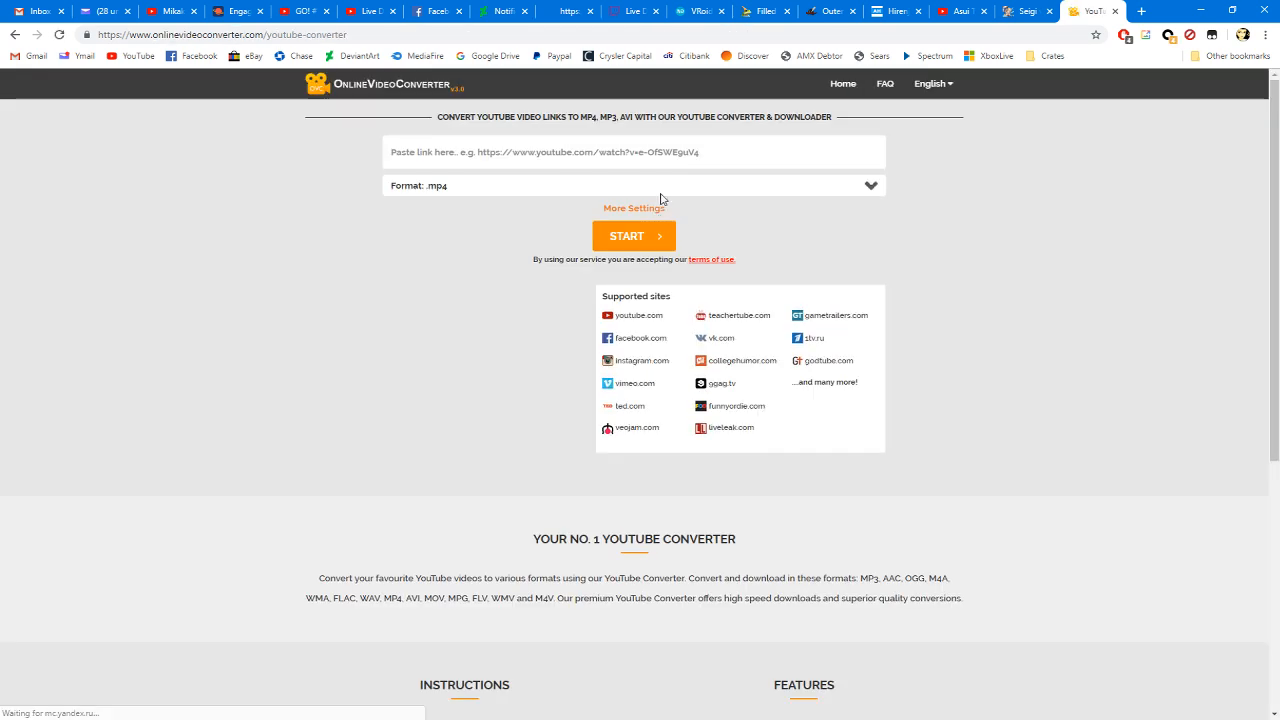
pyautogui.hotkey('alt', 'Left')
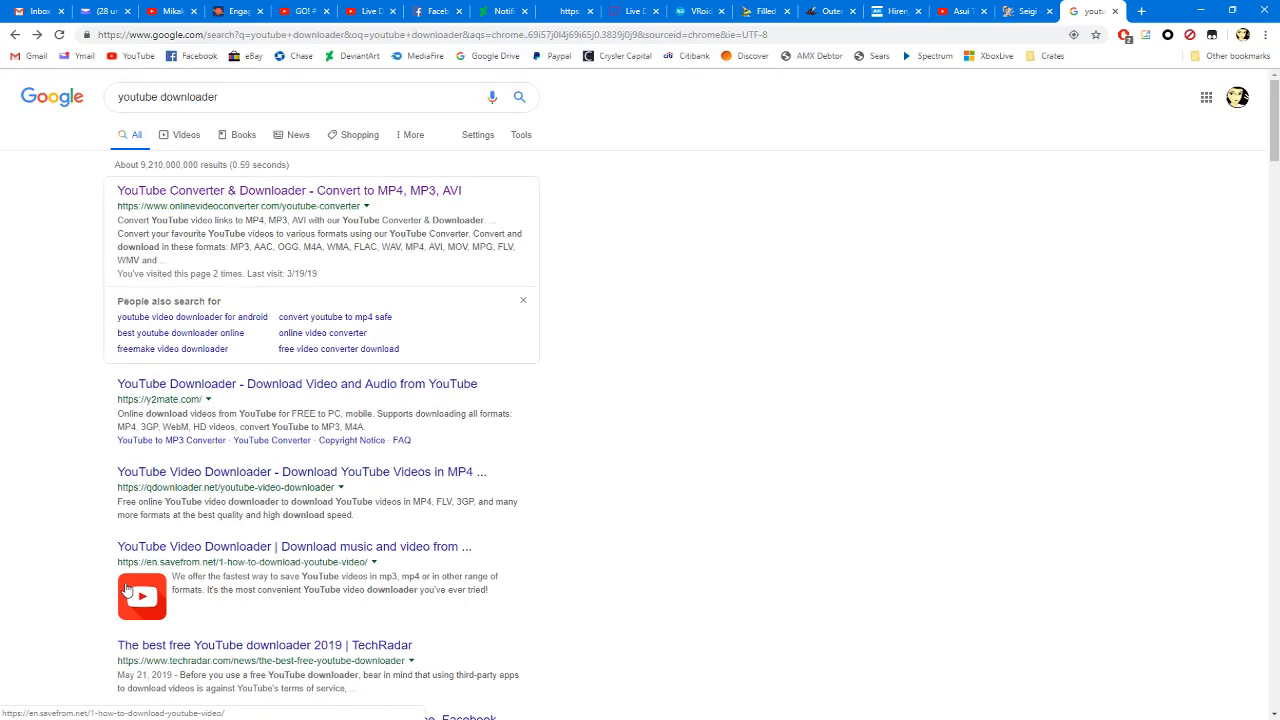
pyautogui.scroll(-3, 127, 590)
pyautogui.scroll(3, 100, 550)
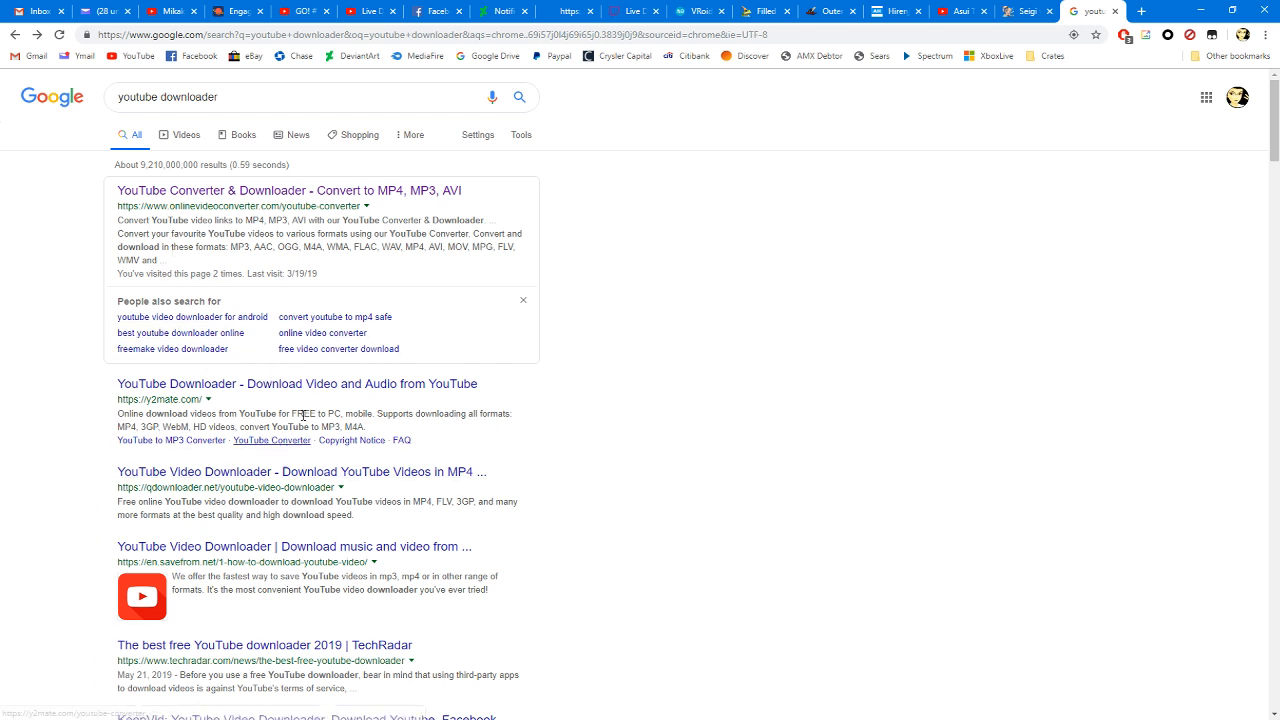
# Step: Open the OnlineVideoConverter search result, convert the copied video link to .mp4, and start the download
pyautogui.click(285, 198)
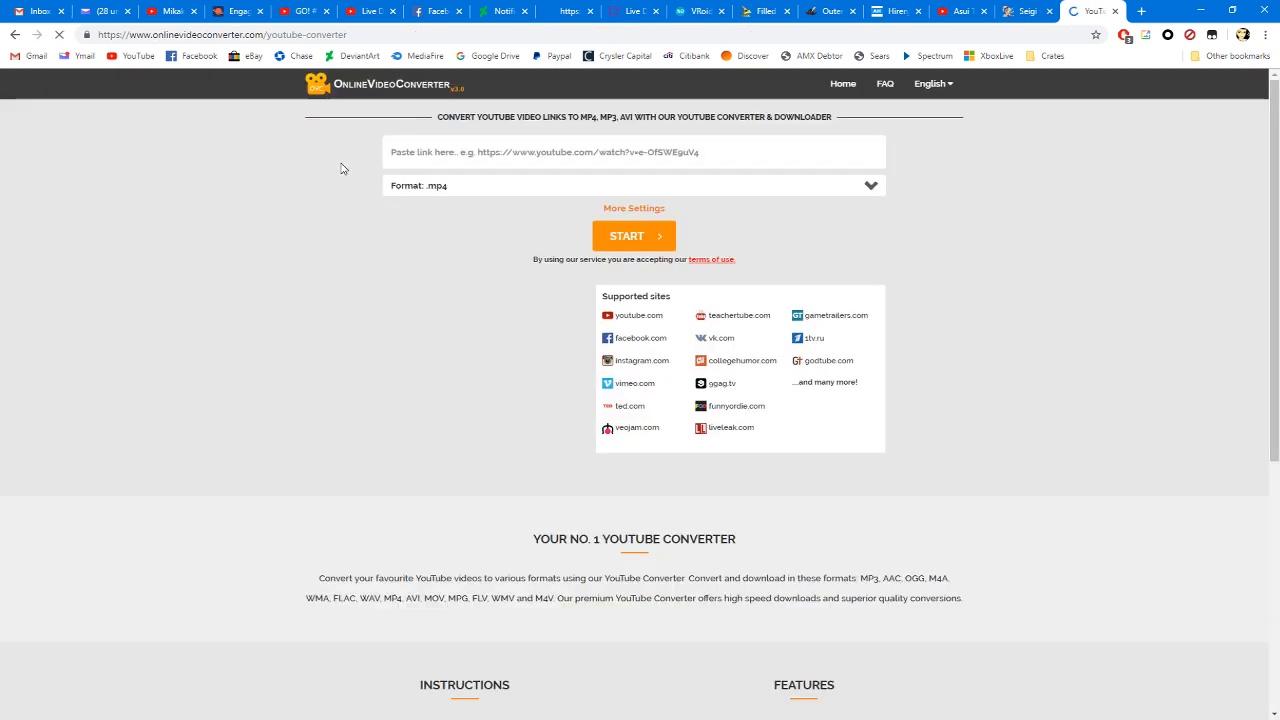
pyautogui.click(714, 156)
pyautogui.hotkey('ctrl', 'v')
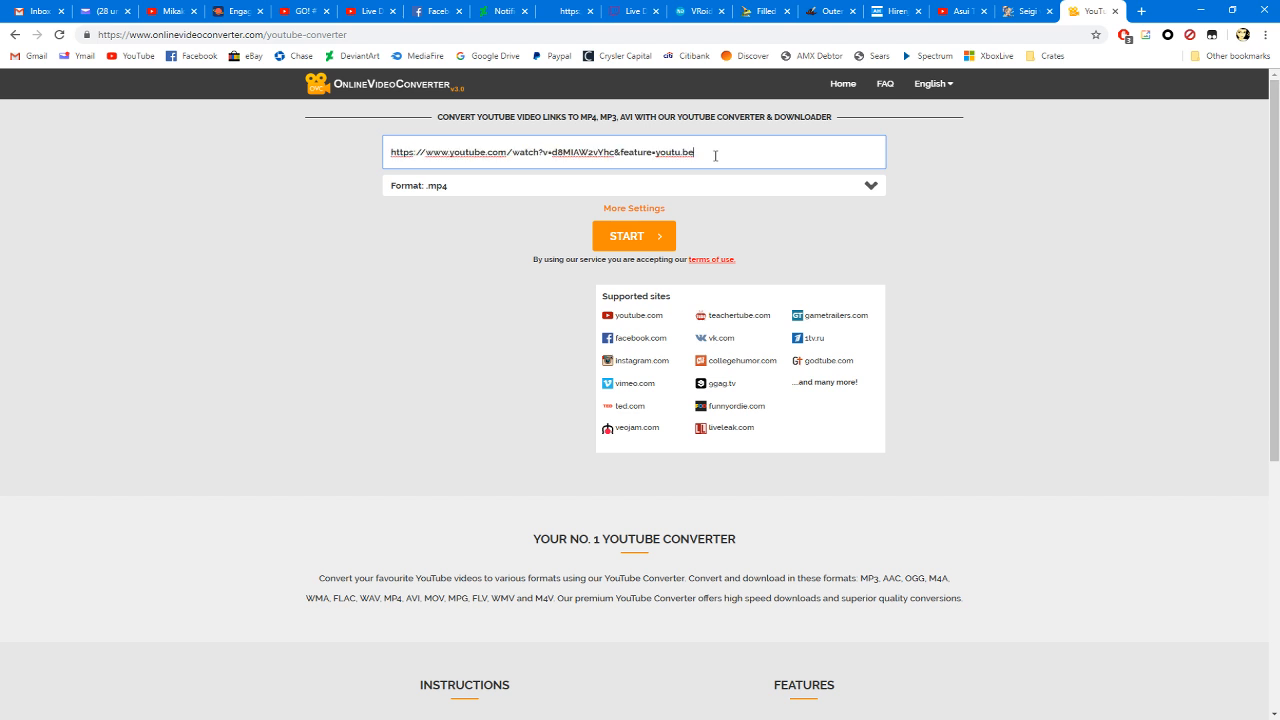
pyautogui.press('Return')
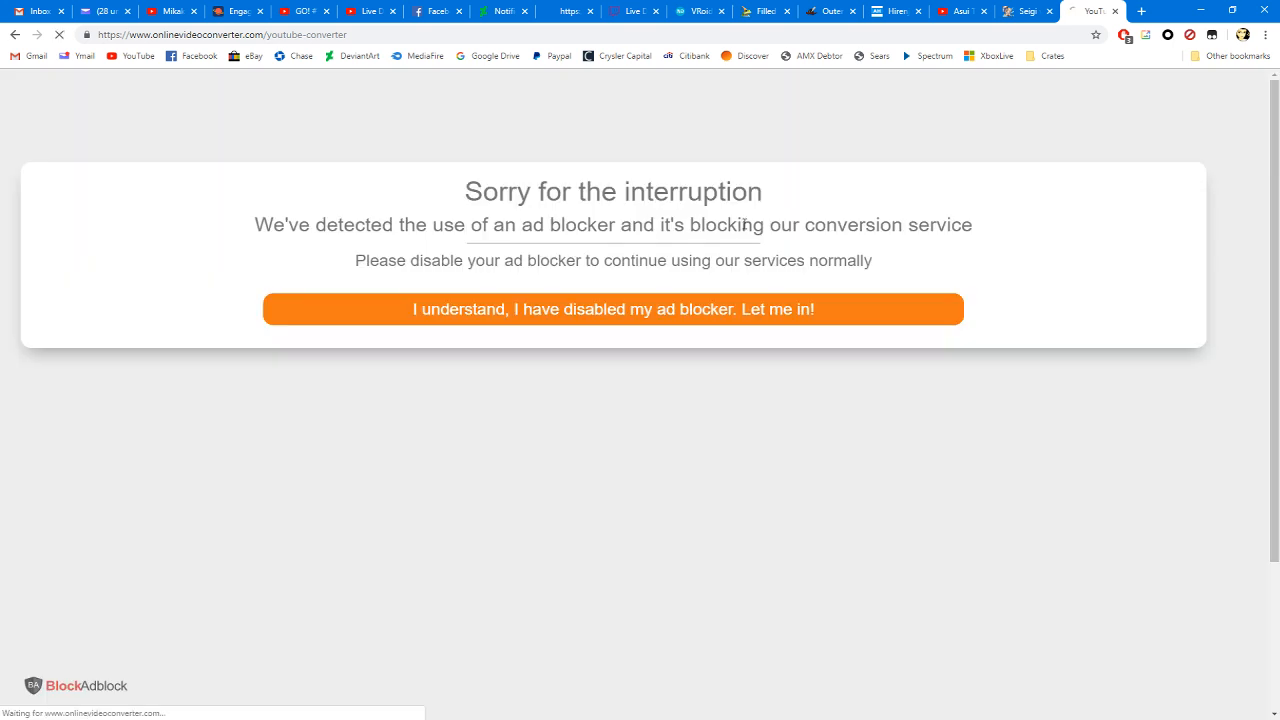
pyautogui.click(680, 316)
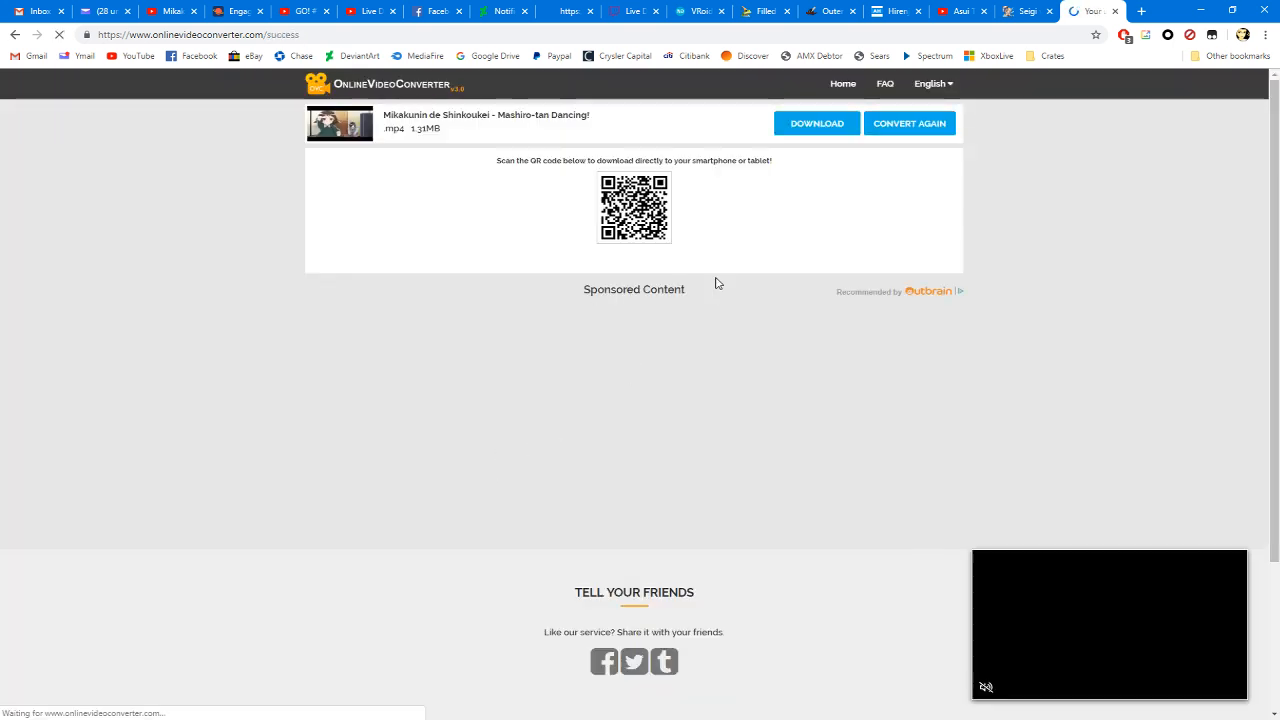
pyautogui.click(806, 127)
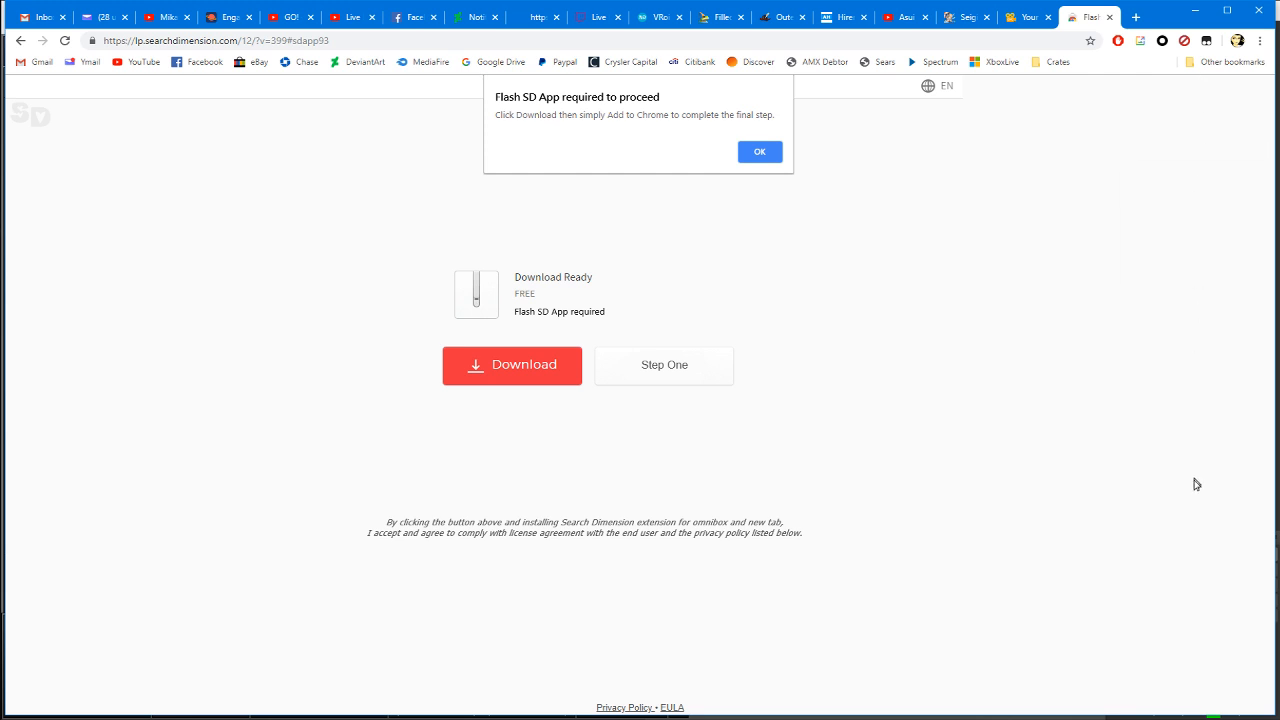
# Step: Narrow the browser window, bring up the YouTube live chat window beside it, and close the Flash SD App ad tab
pyautogui.moveTo(1272, 559); pyautogui.dragTo(1105, 551)
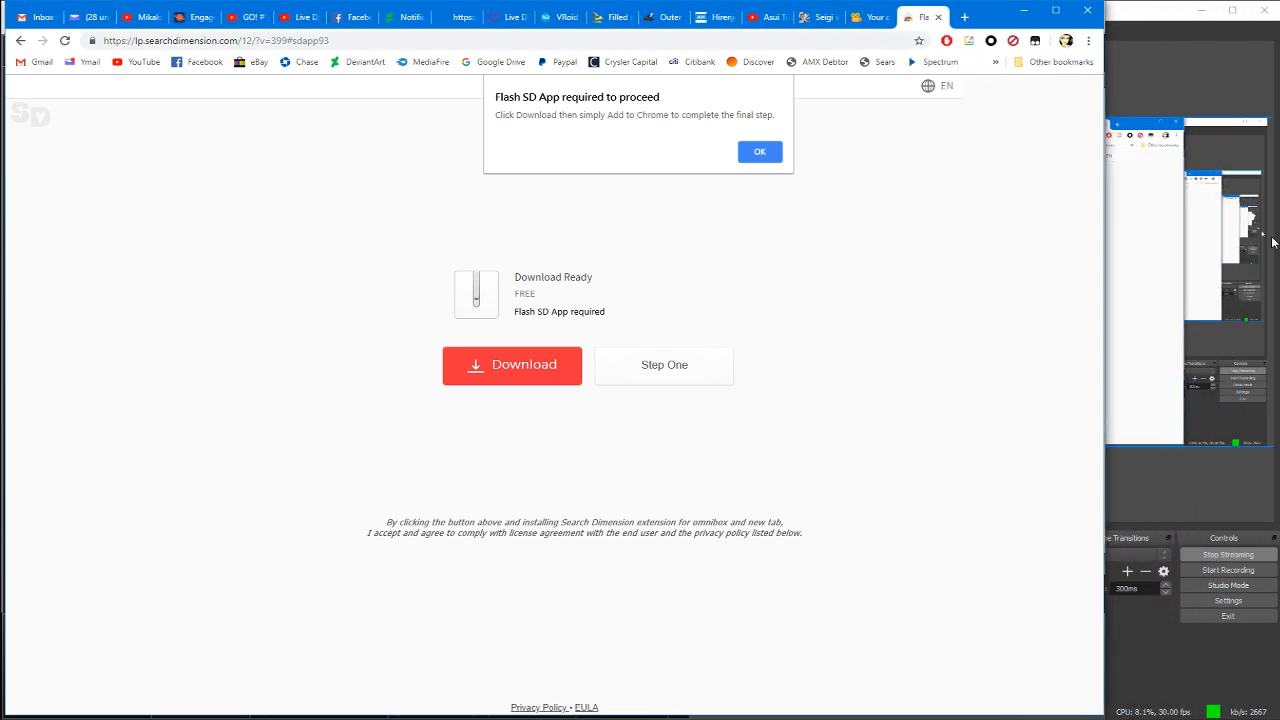
pyautogui.click(1230, 328)
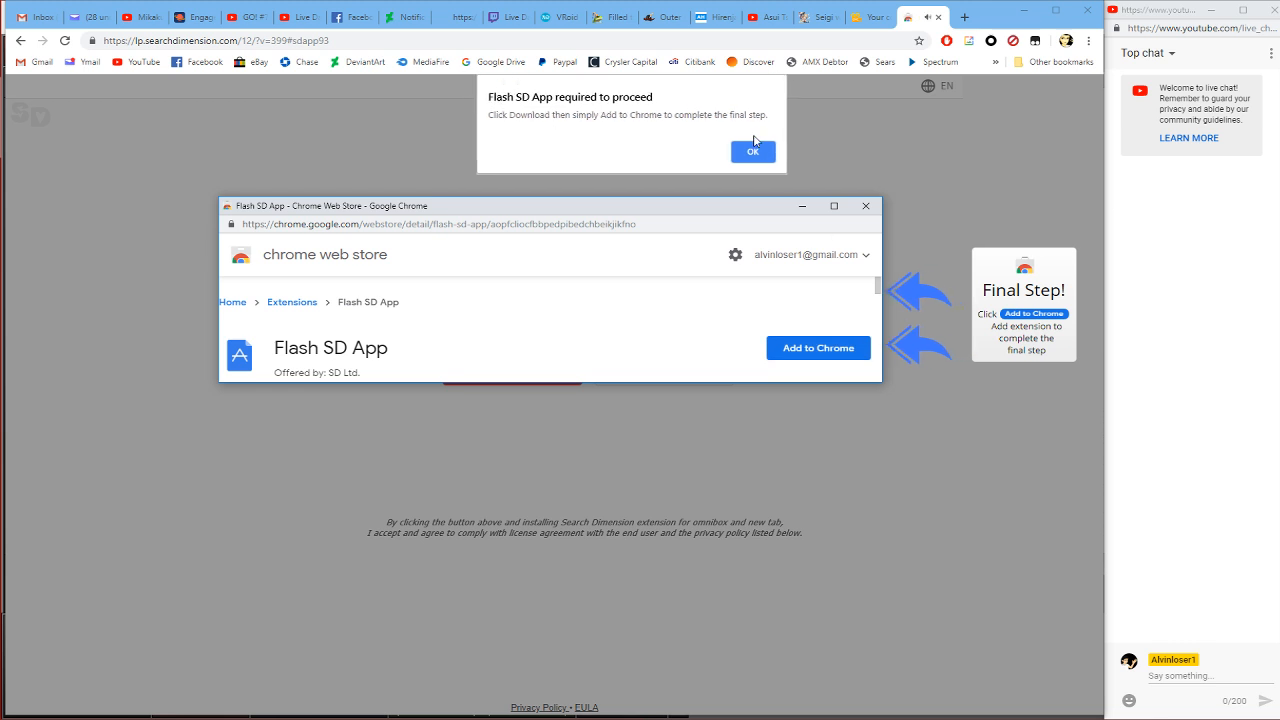
pyautogui.click(943, 21)
pyautogui.click(943, 21)
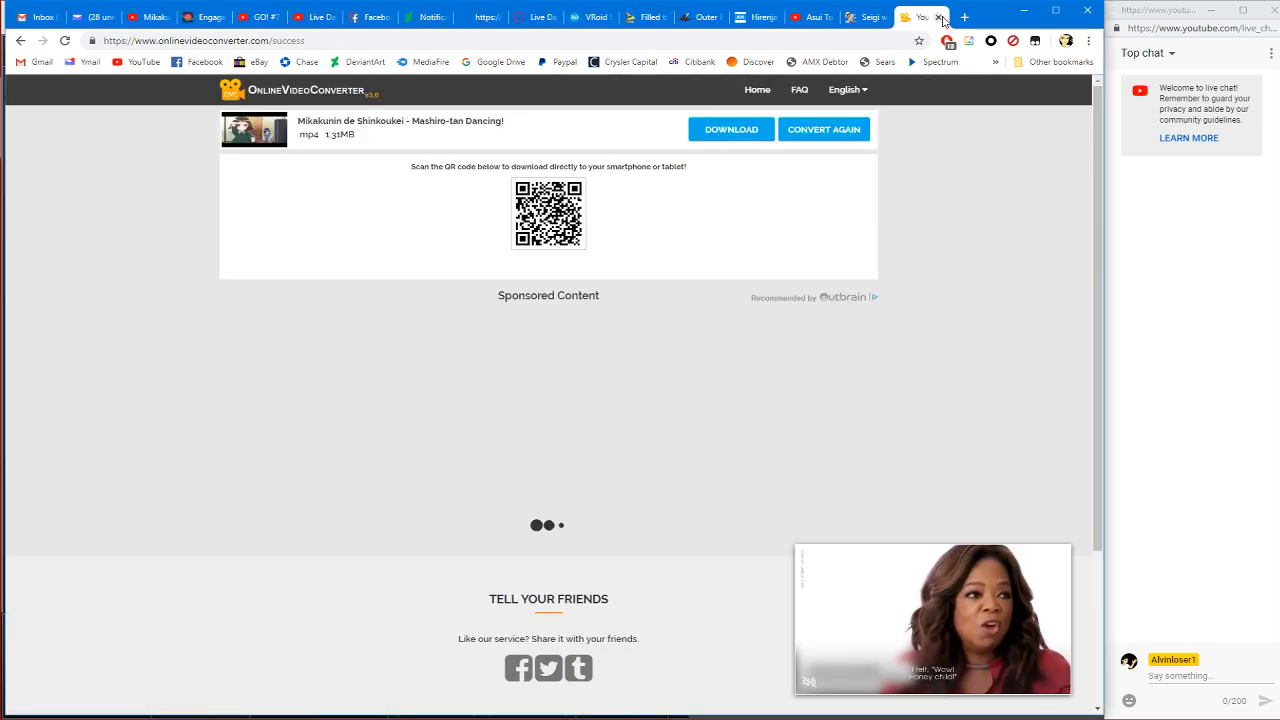
# Step: Download the converted .mp4 of the Mashiro-tan dance video and close the DocToPdf ad tab
pyautogui.click(740, 134)
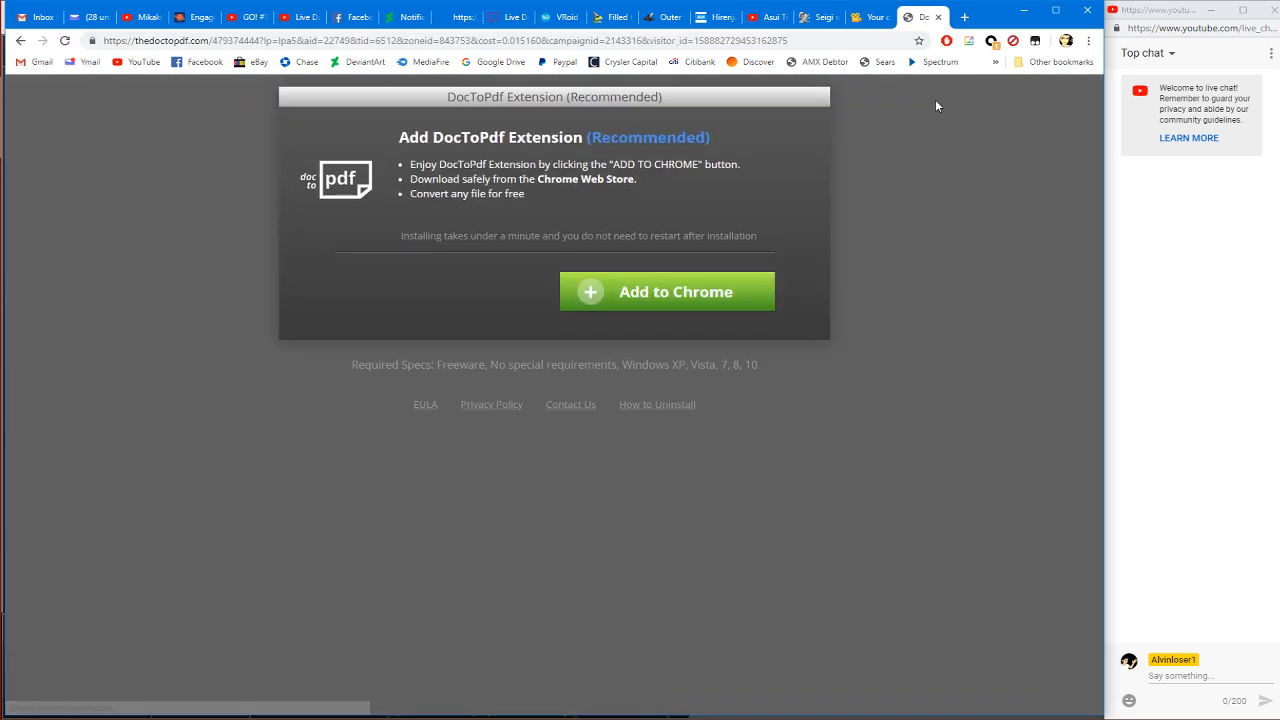
pyautogui.click(938, 17)
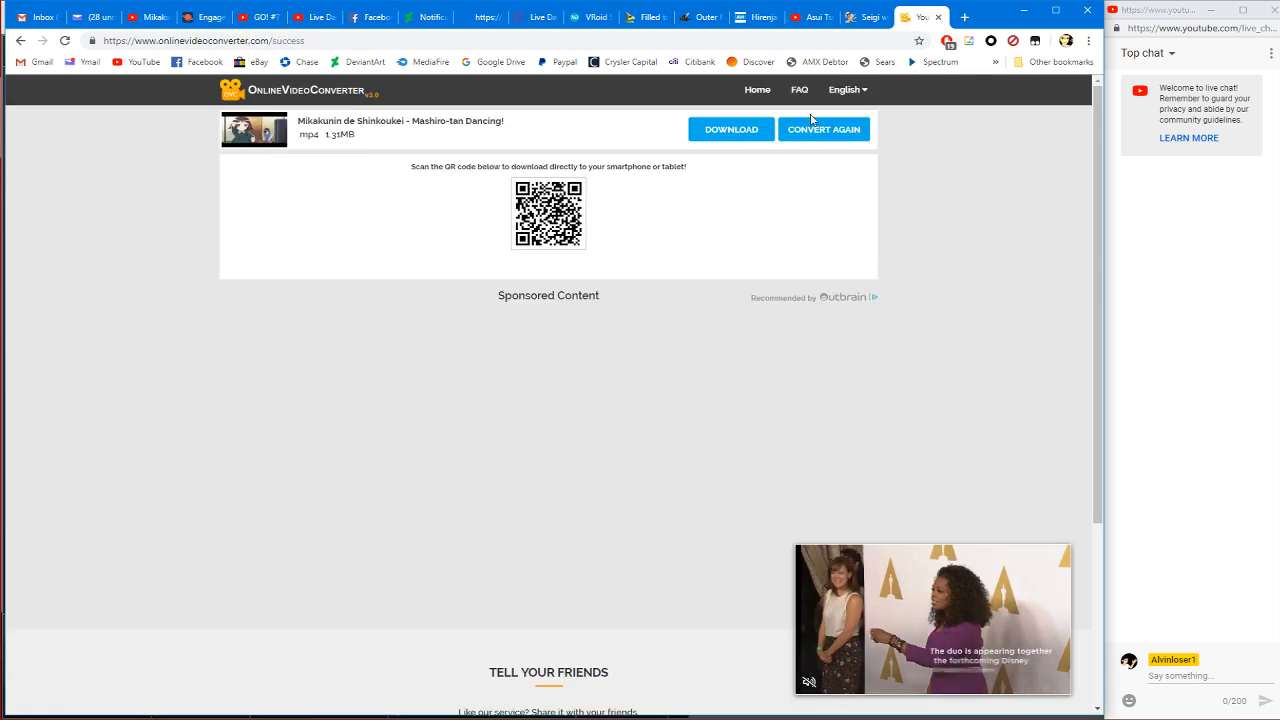
pyautogui.click(738, 139)
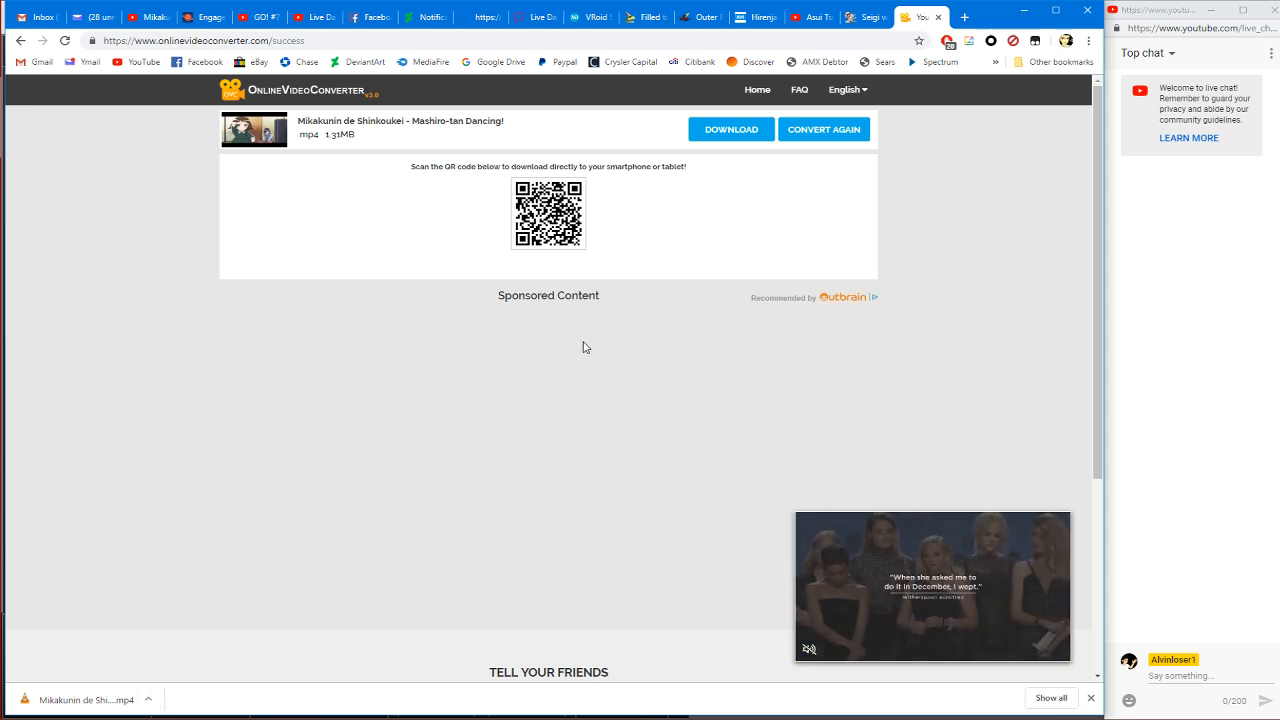
# Step: Convert the same YouTube dance video link to .avi and download the converted file
pyautogui.click(607, 374)
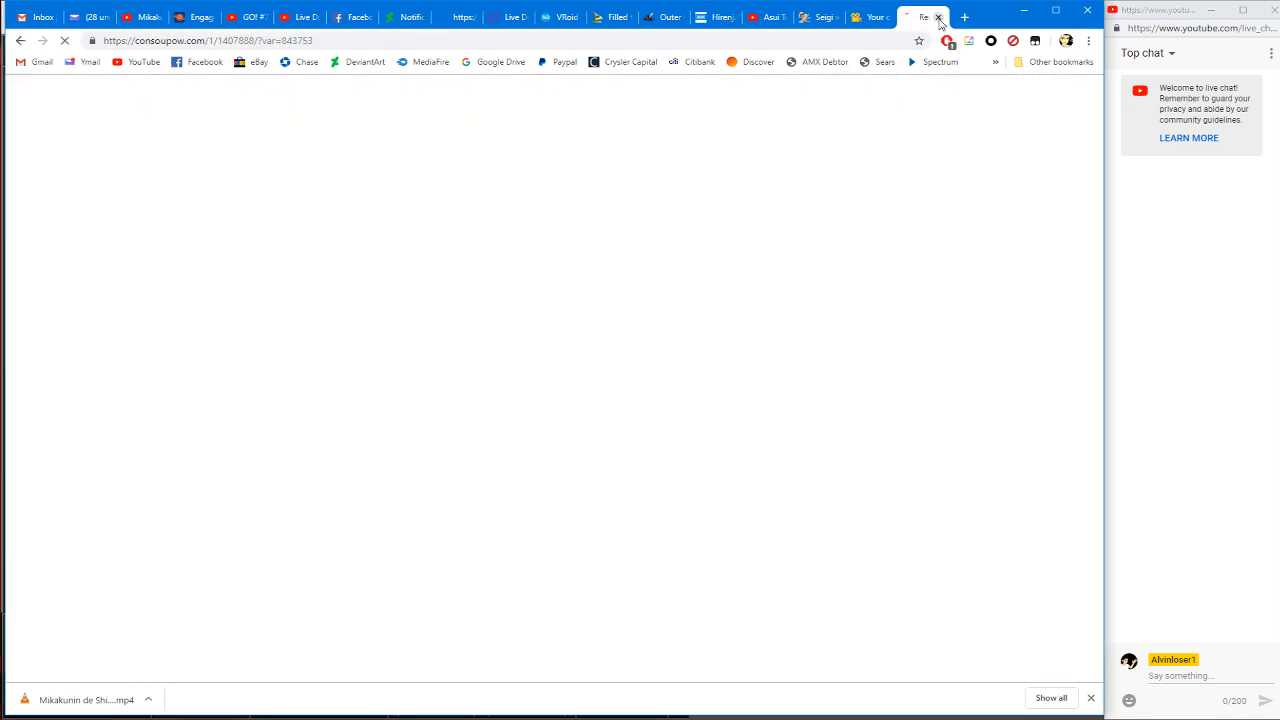
pyautogui.click(939, 18)
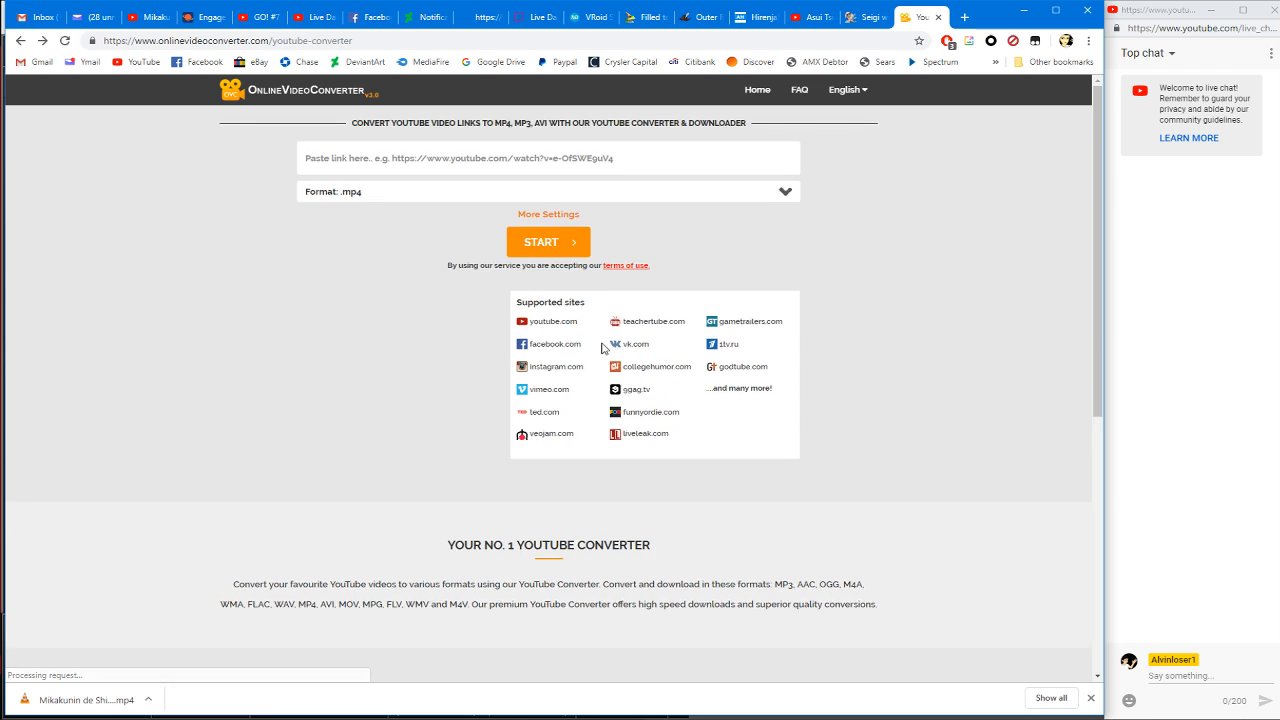
pyautogui.click(785, 193)
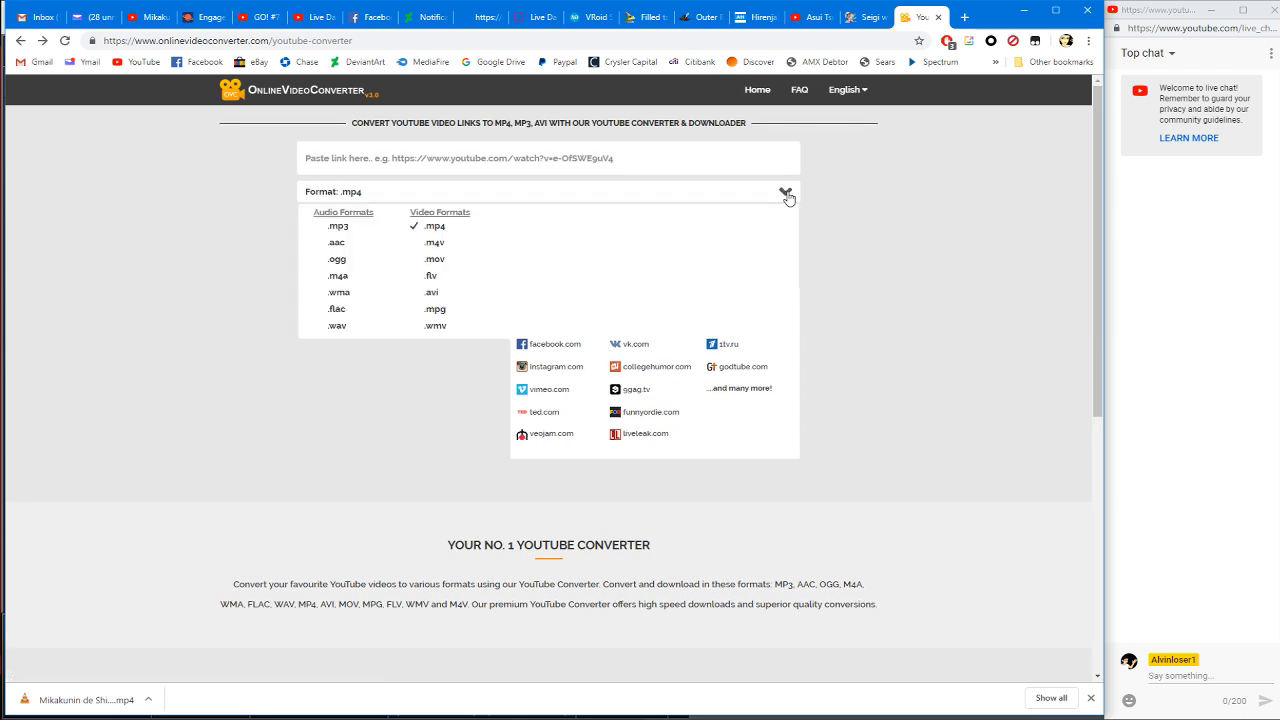
pyautogui.click(434, 293)
pyautogui.click(481, 165)
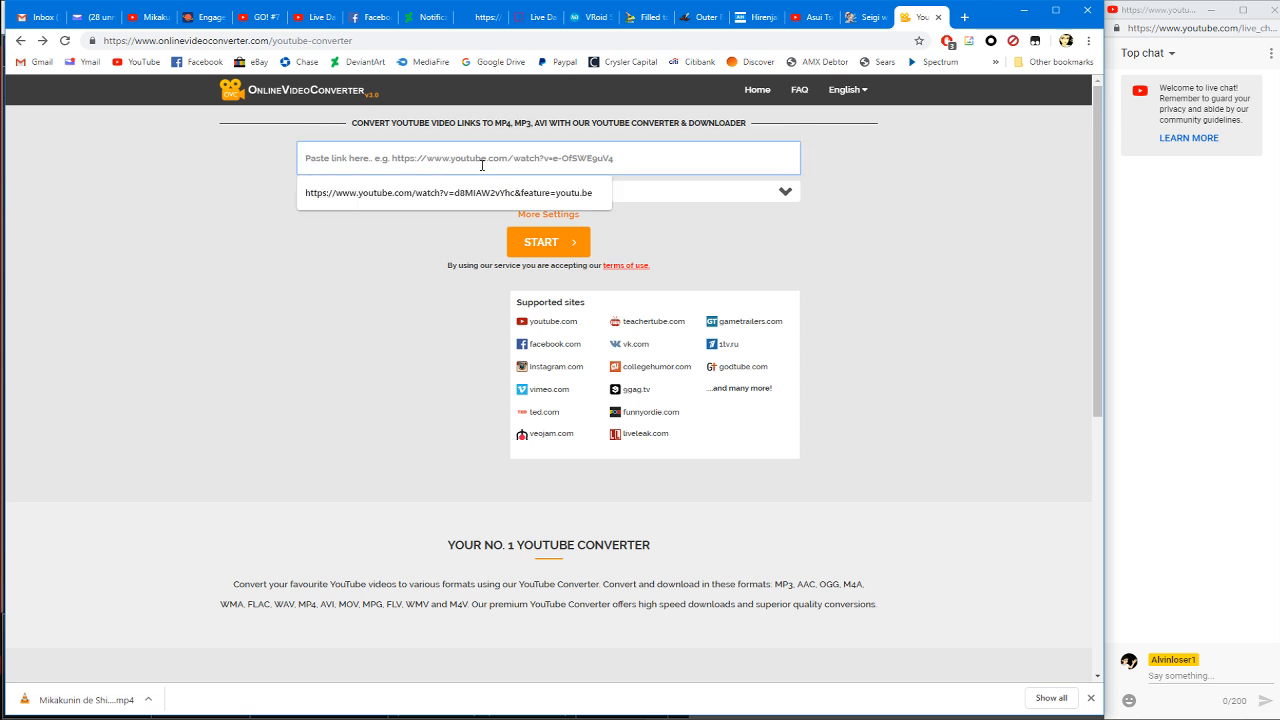
pyautogui.write('https://www.youtube.com/watch?v=d8MIAW2vYhc&feature=youtu.be')
pyautogui.click(547, 244)
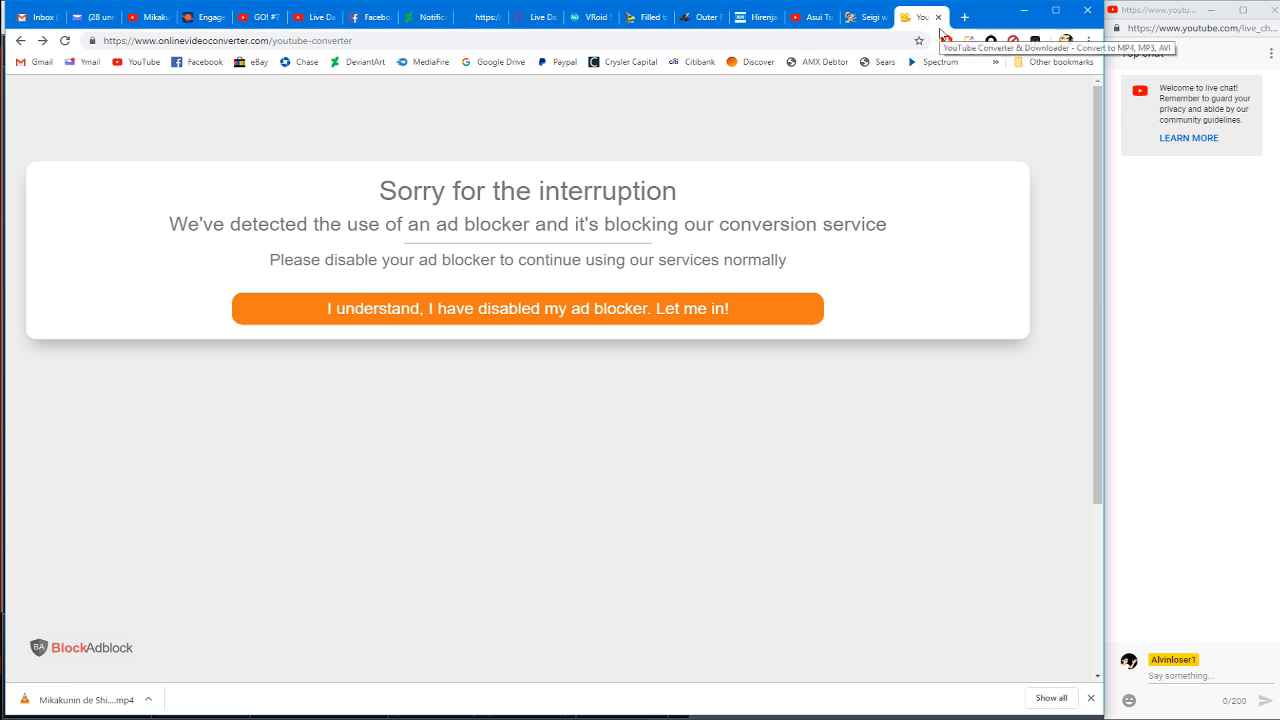
pyautogui.press('F5')
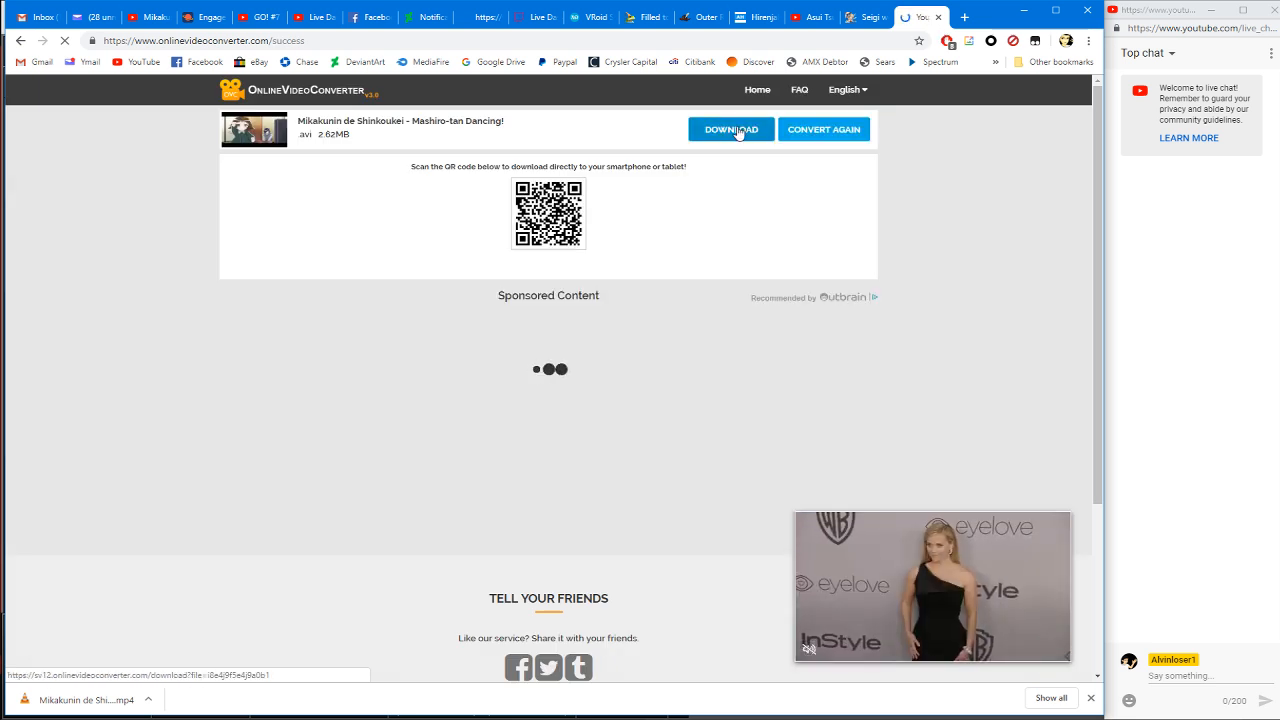
pyautogui.click(718, 131)
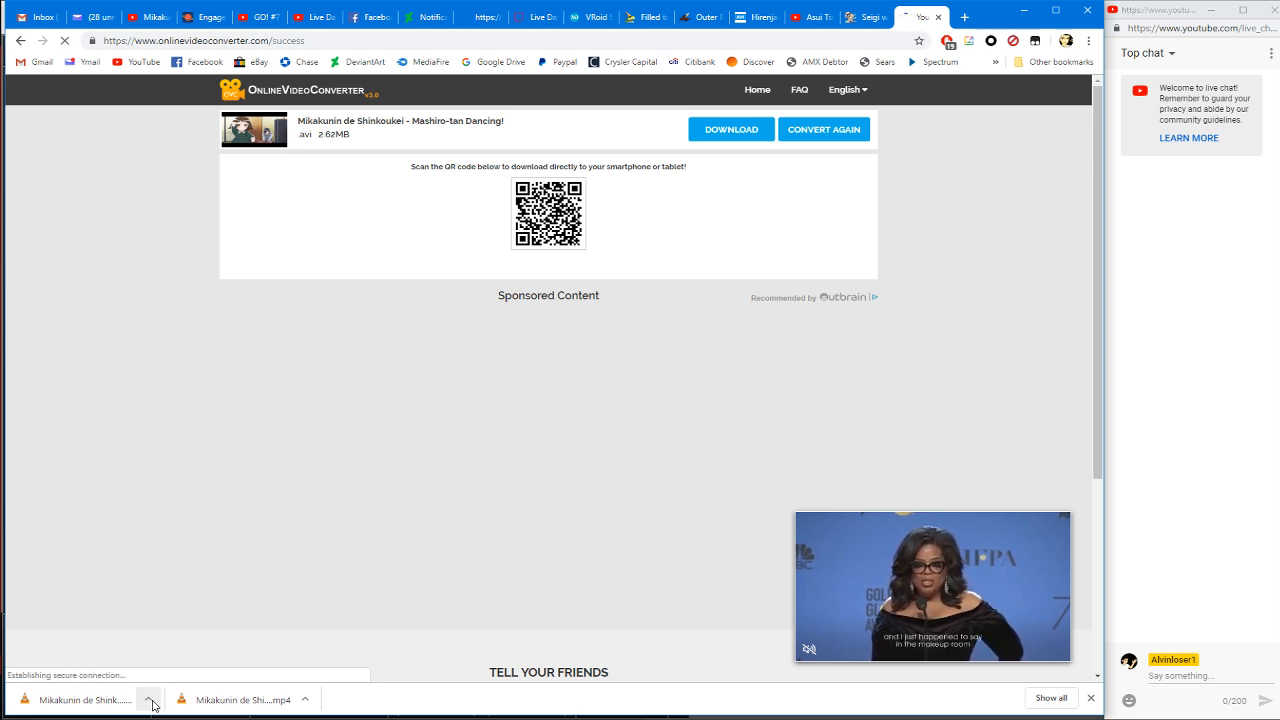
# Step: Show the downloaded AVI in the Downloads folder and check its playback in VLC media player
pyautogui.click(149, 700)
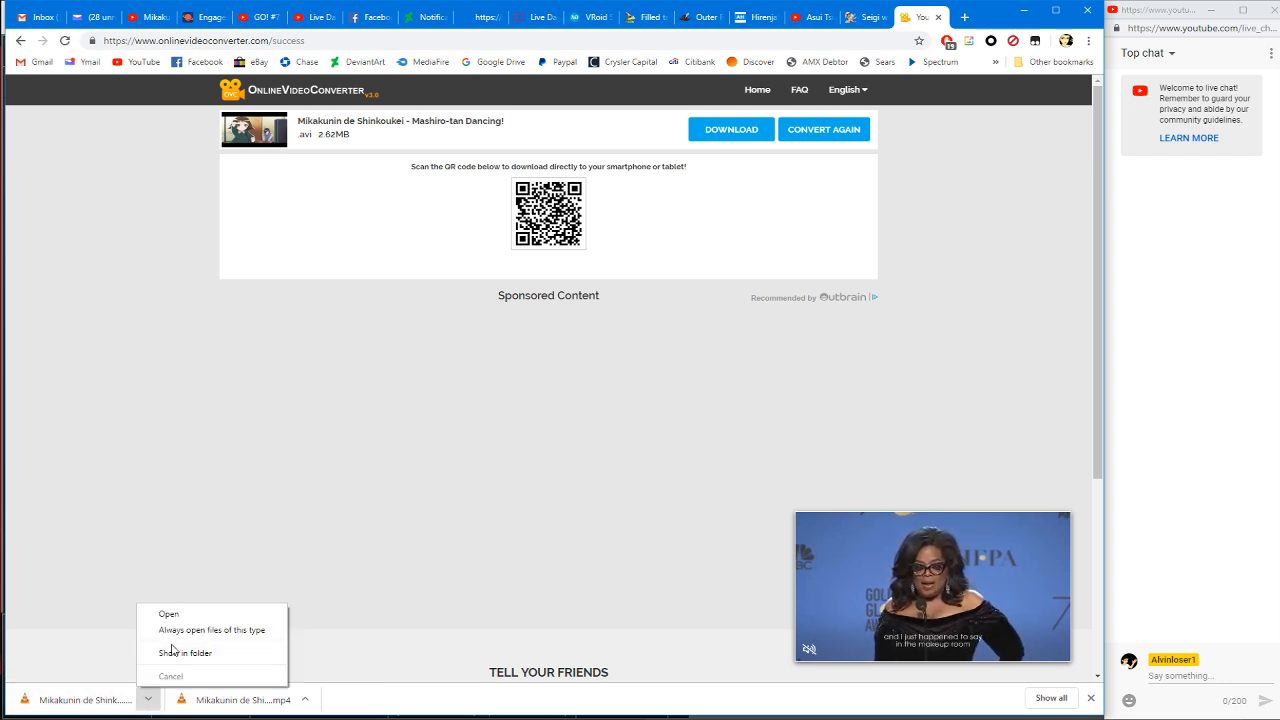
pyautogui.click(204, 632)
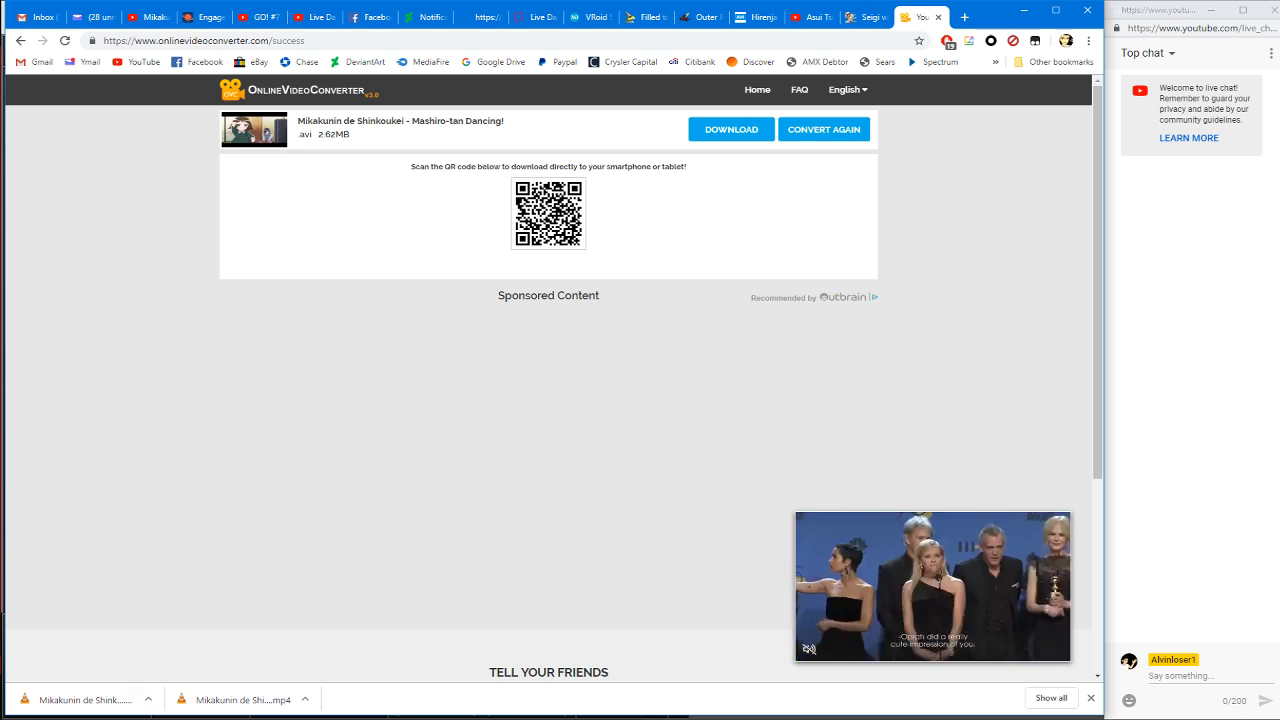
pyautogui.click(148, 700)
pyautogui.click(189, 632)
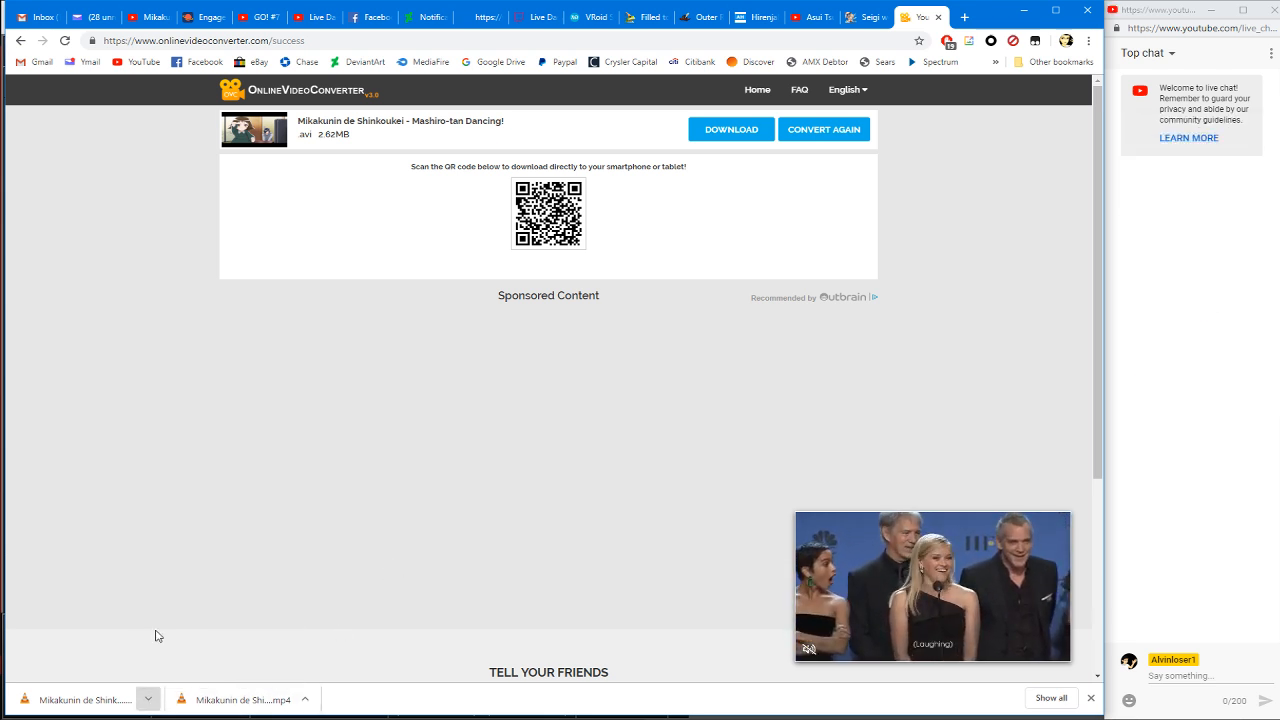
pyautogui.click(148, 700)
pyautogui.click(185, 653)
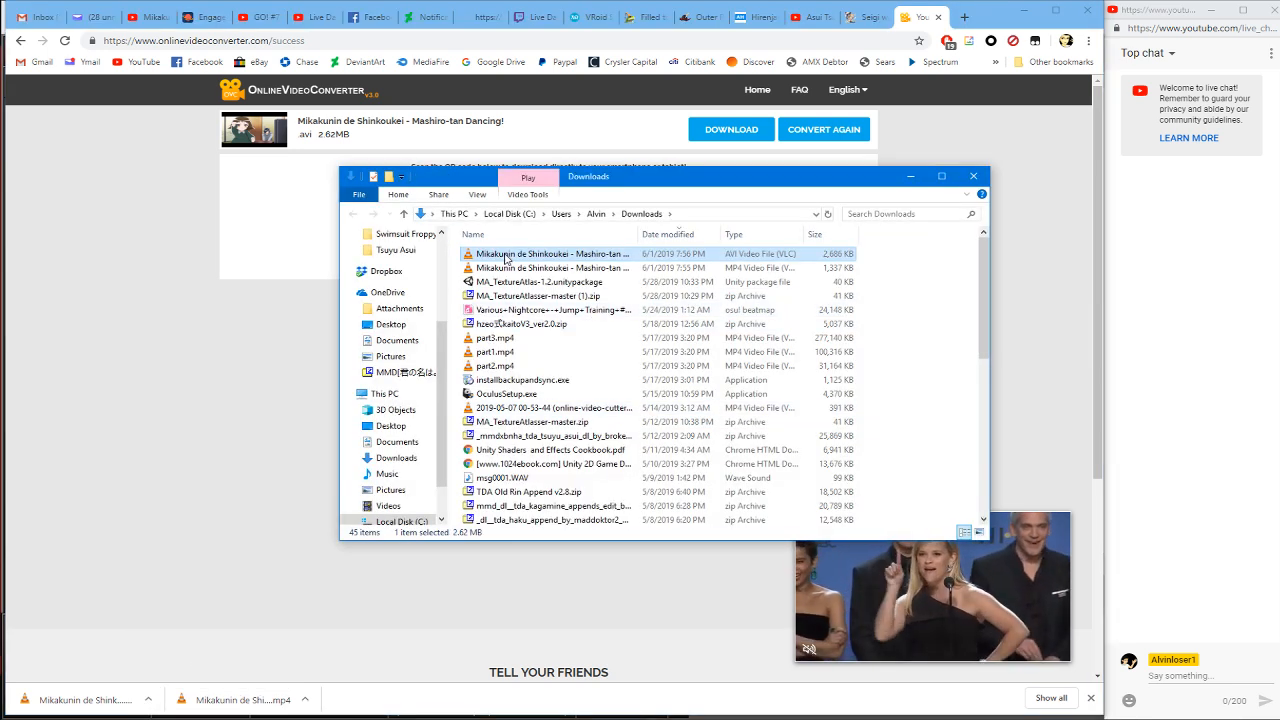
pyautogui.doubleClick(507, 254)
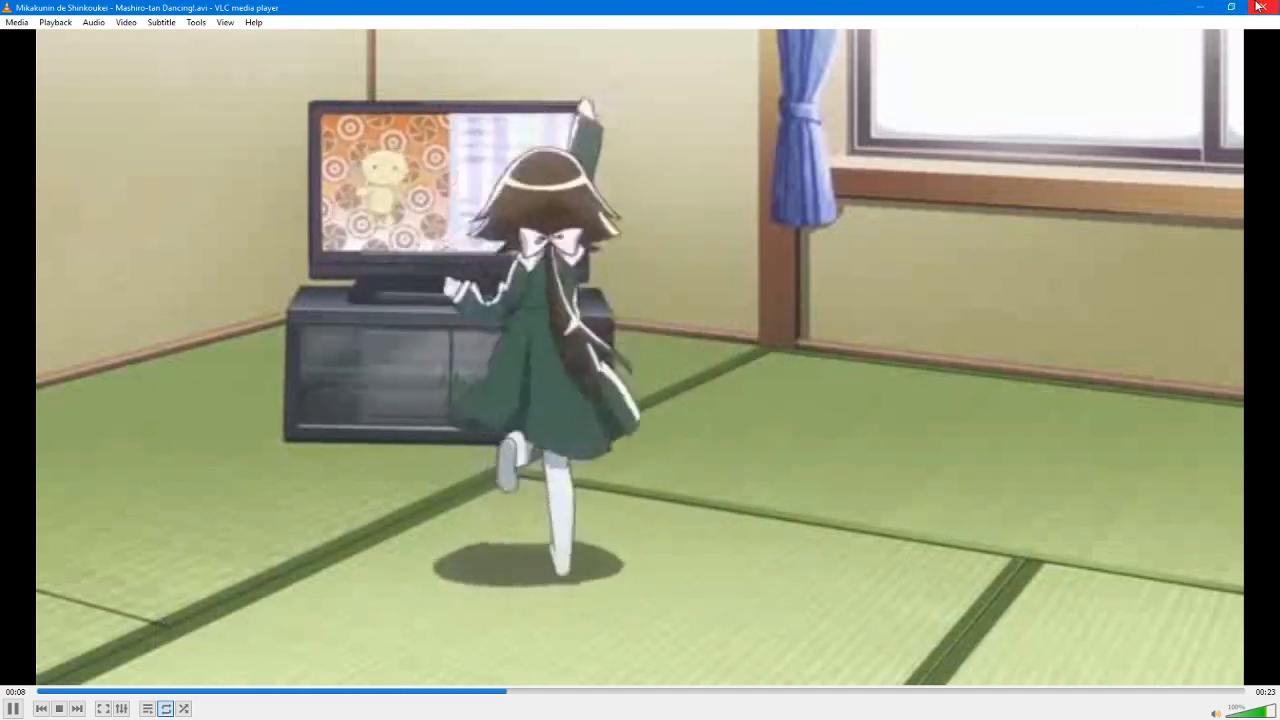
pyautogui.click(1260, 6)
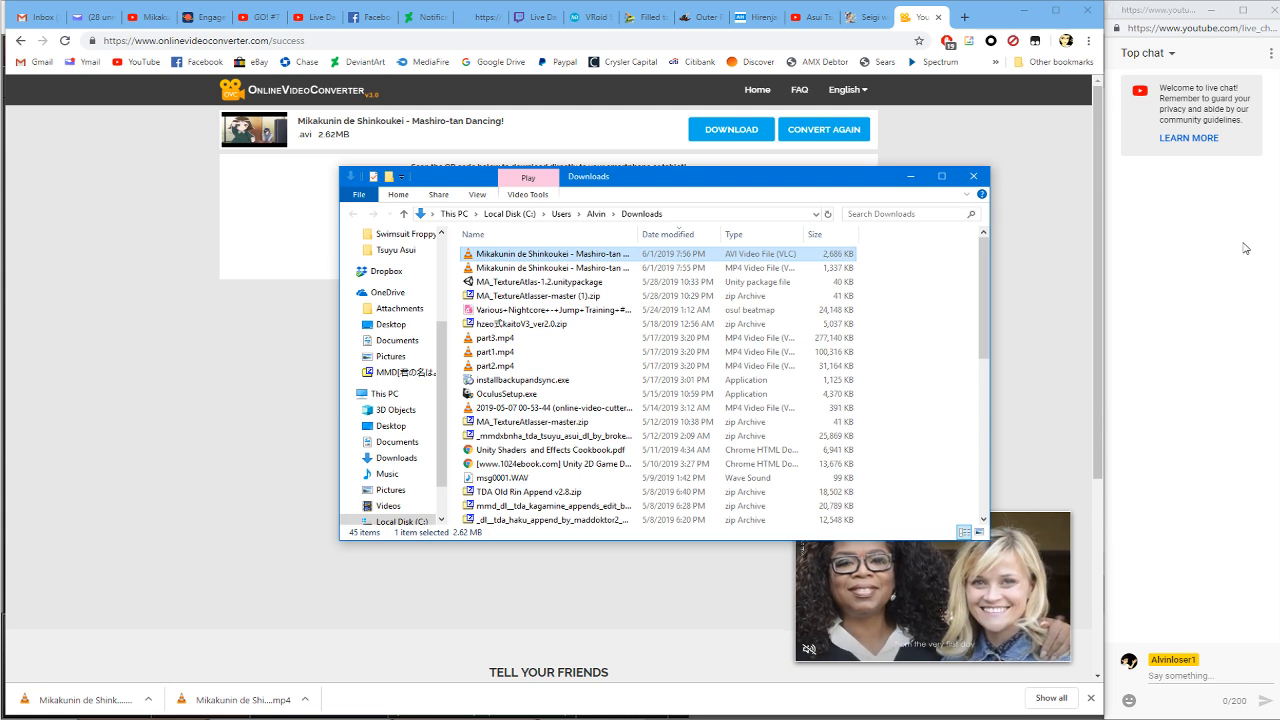
# Step: Switch to MikuMikuDance and try to load the Mashiro-tan AVI from Downloads as the background video
pyautogui.click(1235, 193)
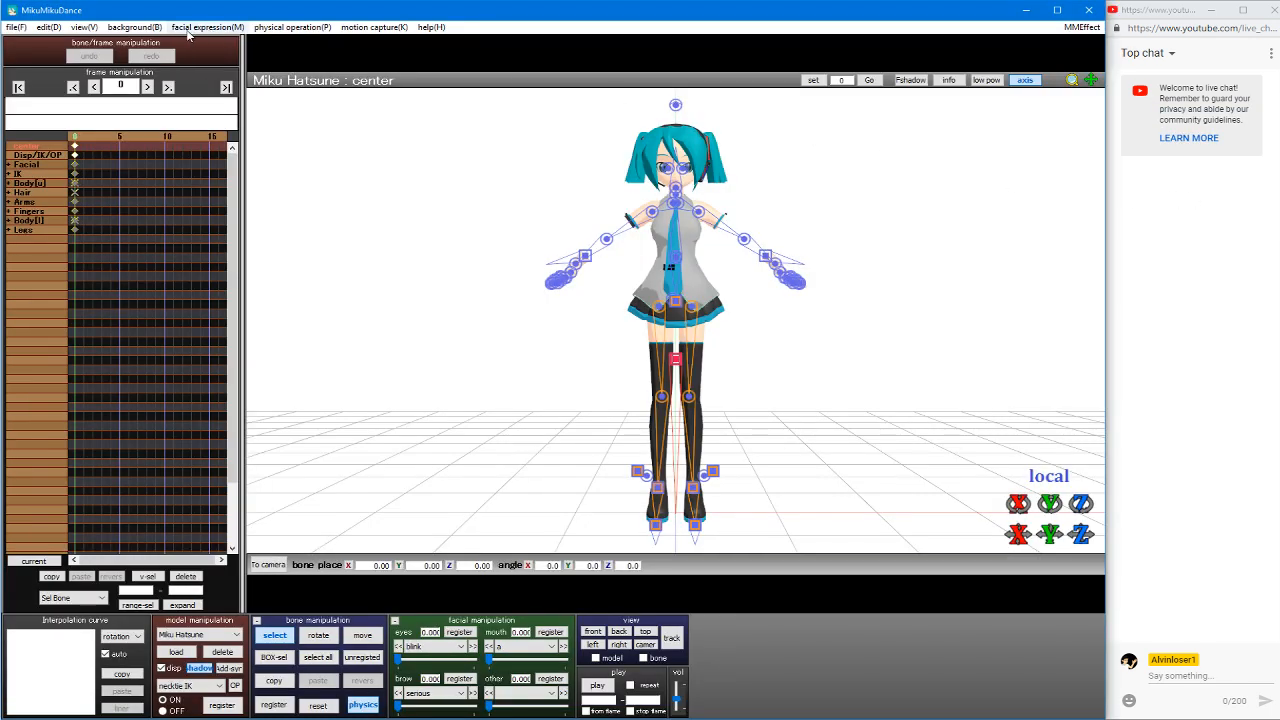
pyautogui.click(119, 27)
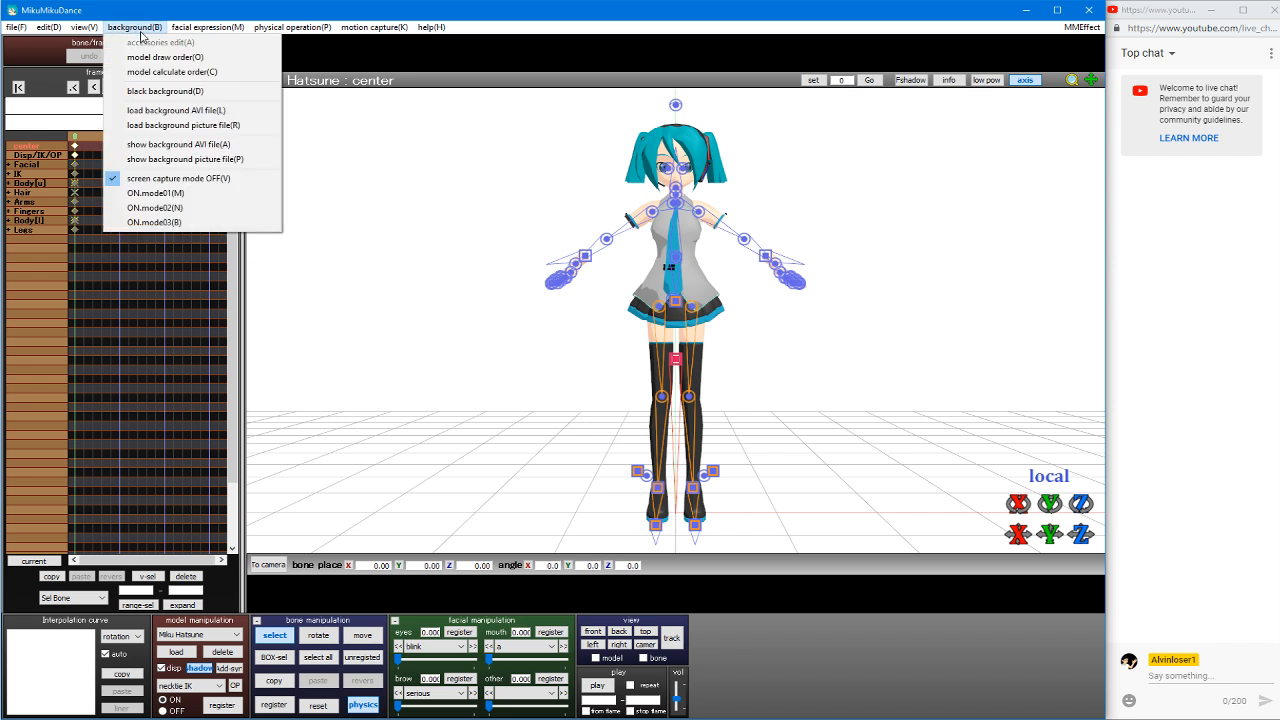
pyautogui.click(168, 112)
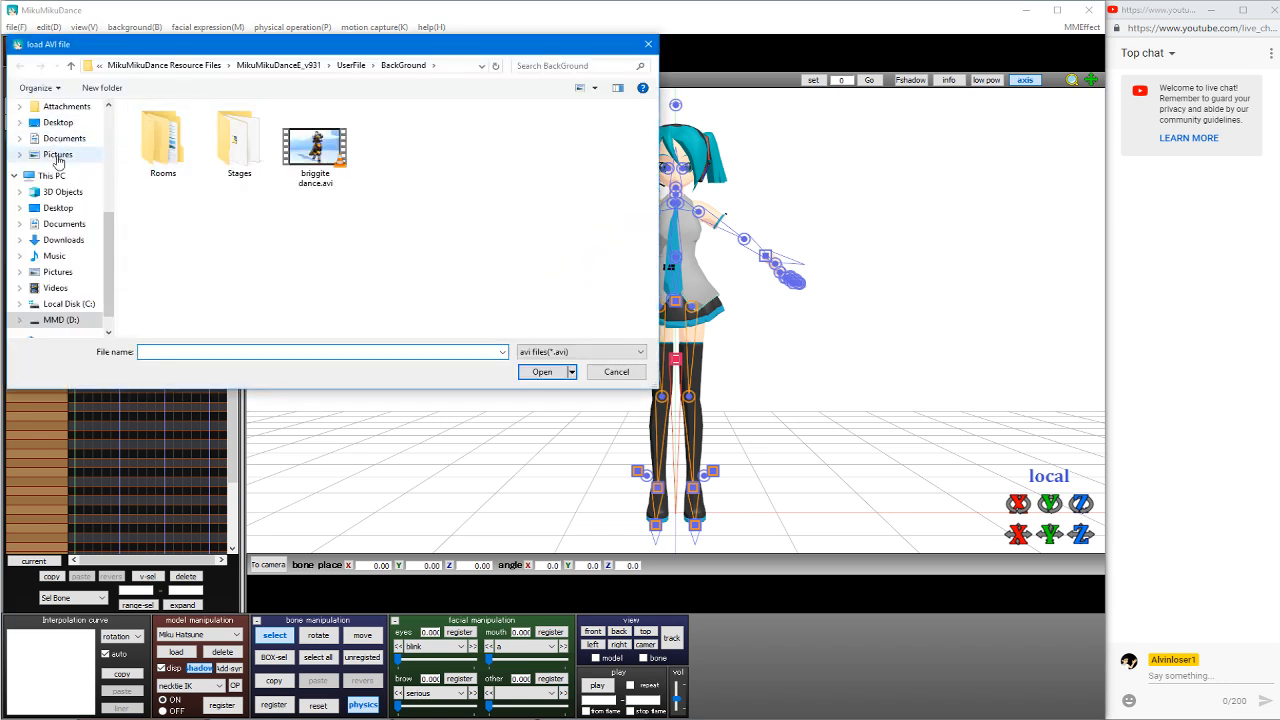
pyautogui.scroll(5, 85, 145)
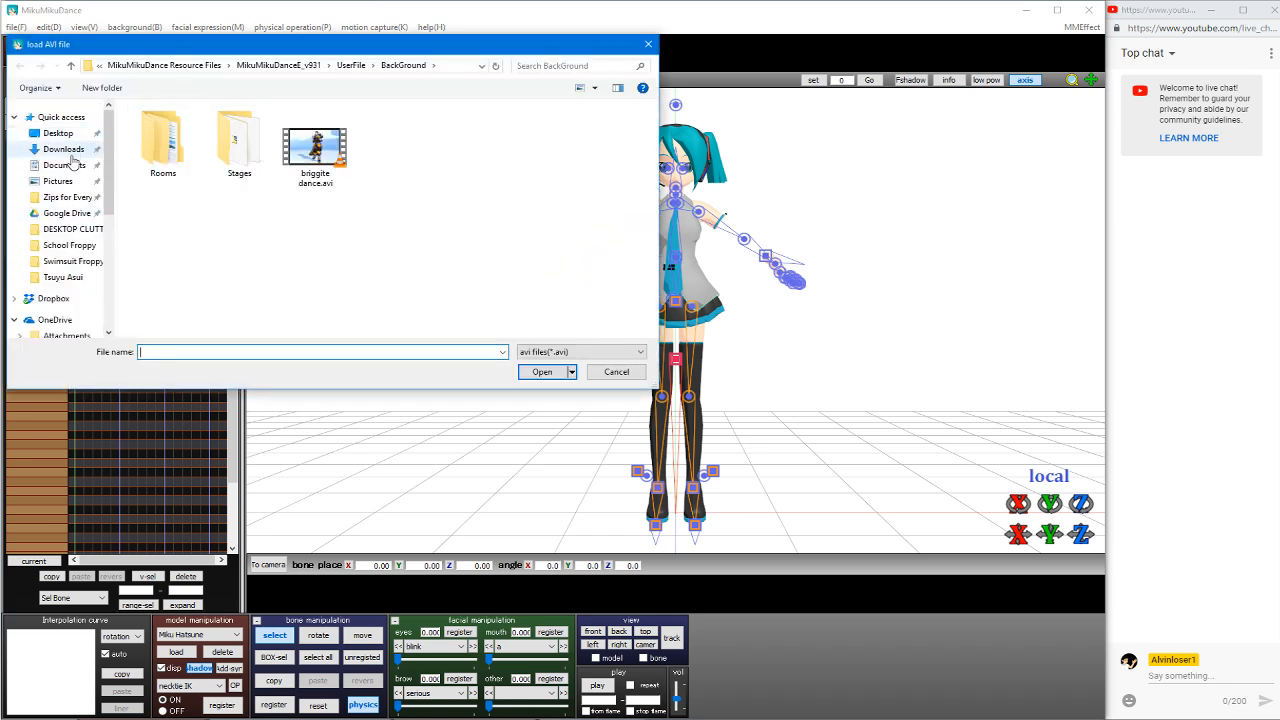
pyautogui.click(68, 150)
pyautogui.doubleClick(172, 170)
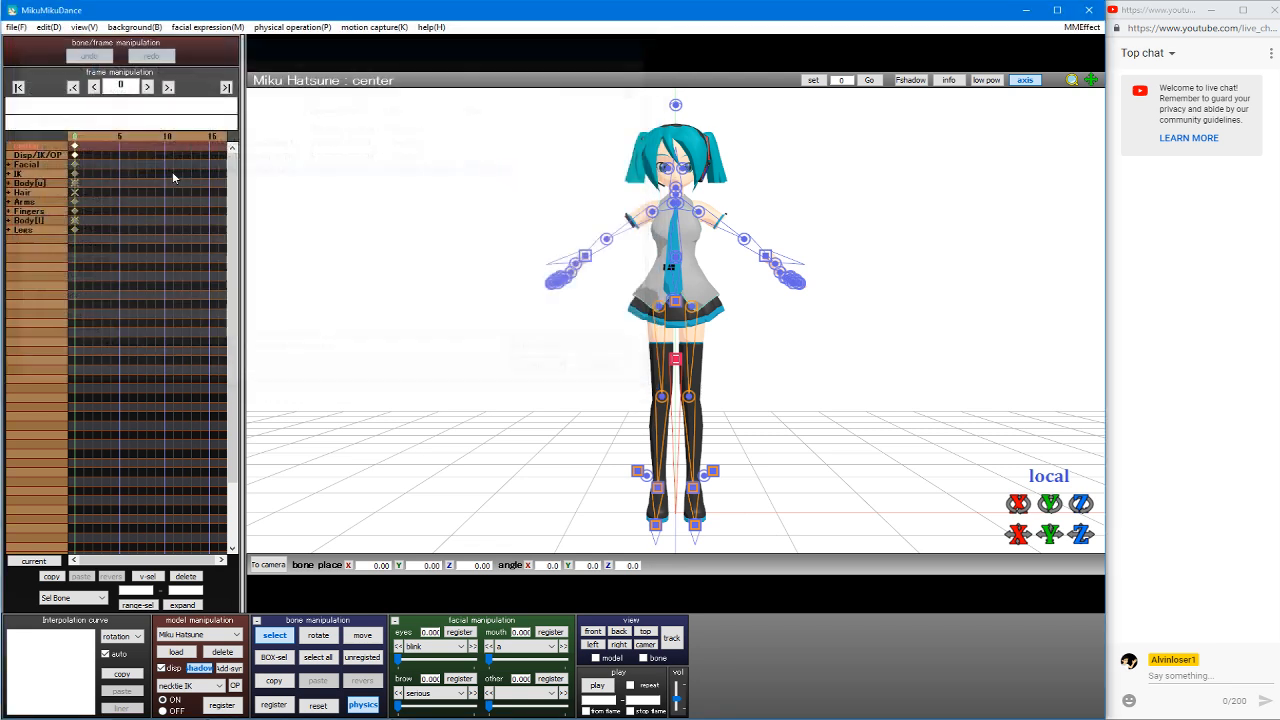
pyautogui.click(659, 404)
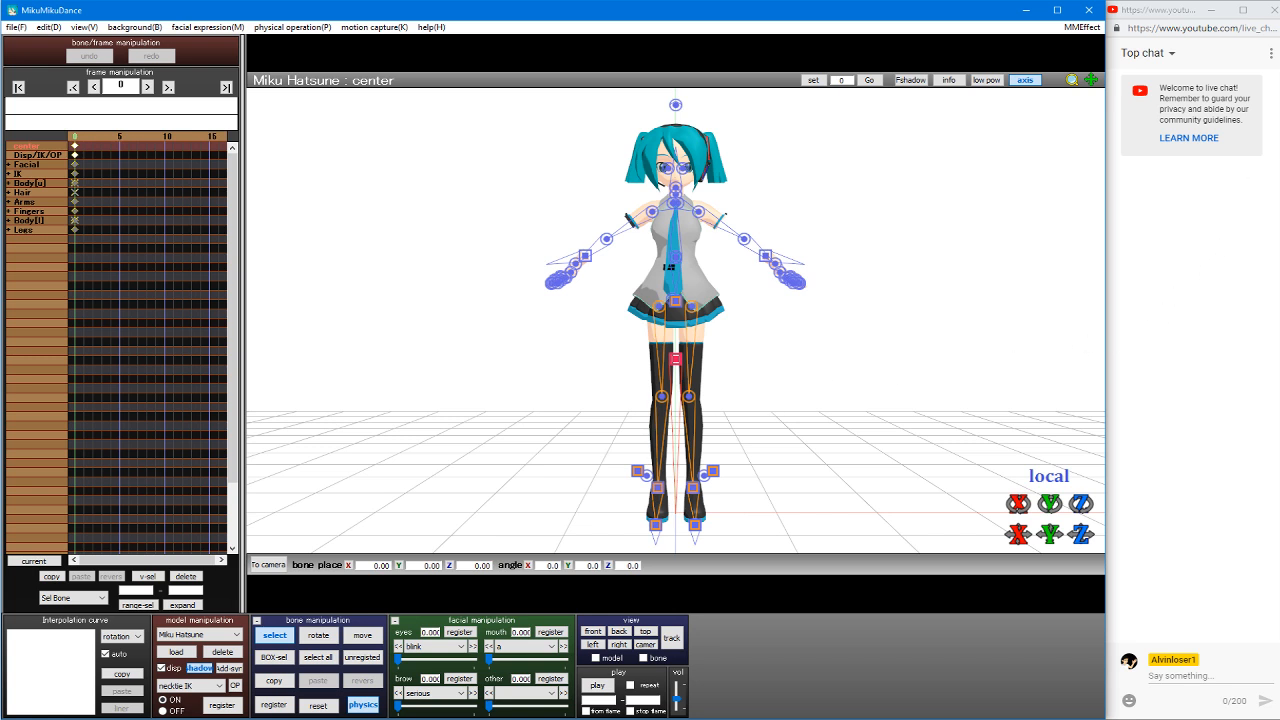
# Step: Launch Vegas Pro 14.0 and dismiss the MAGIX welcome offer with "Do not show this message again" enabled
pyautogui.moveTo(1279, 97)
pyautogui.press('super')
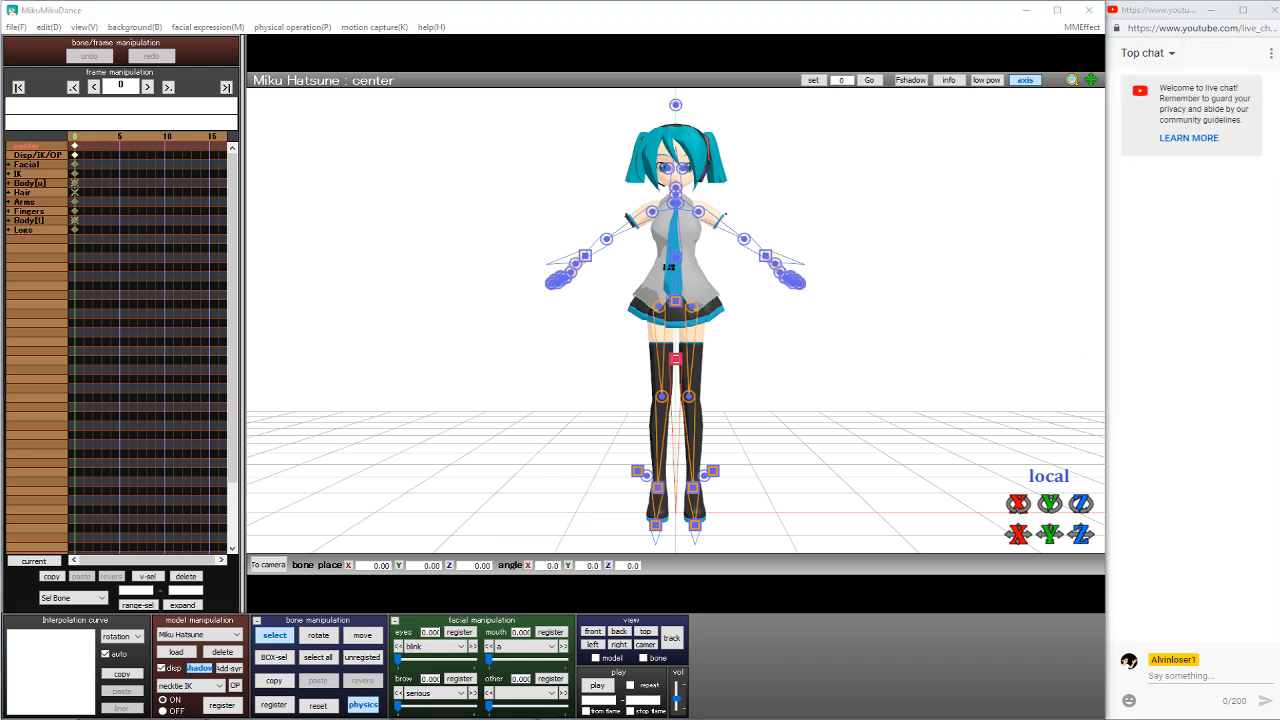
pyautogui.write('veg')
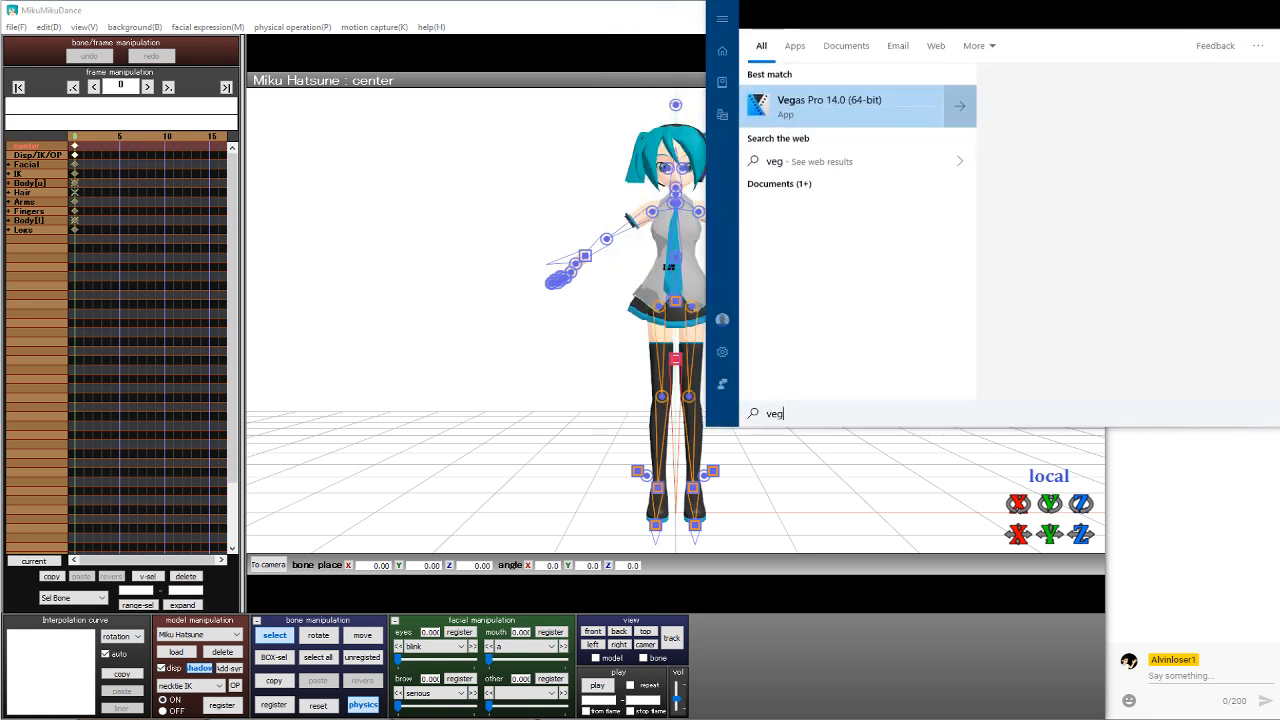
pyautogui.press('Return')
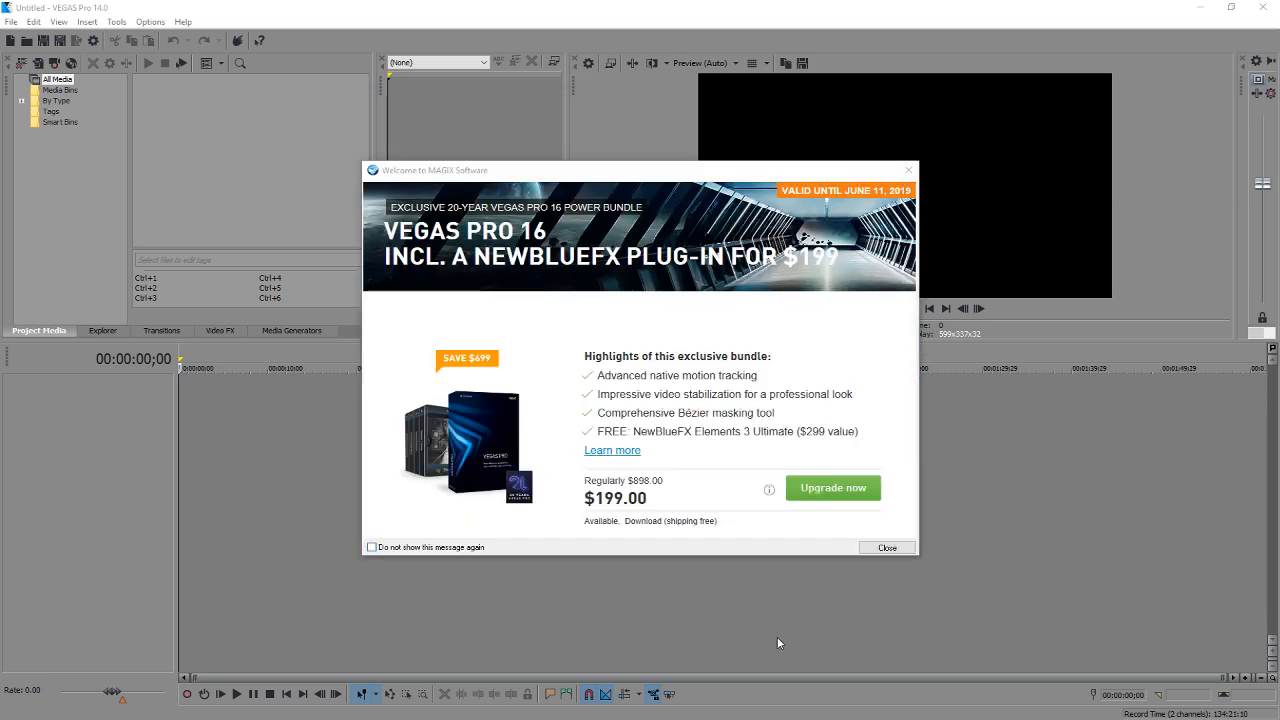
pyautogui.click(371, 547)
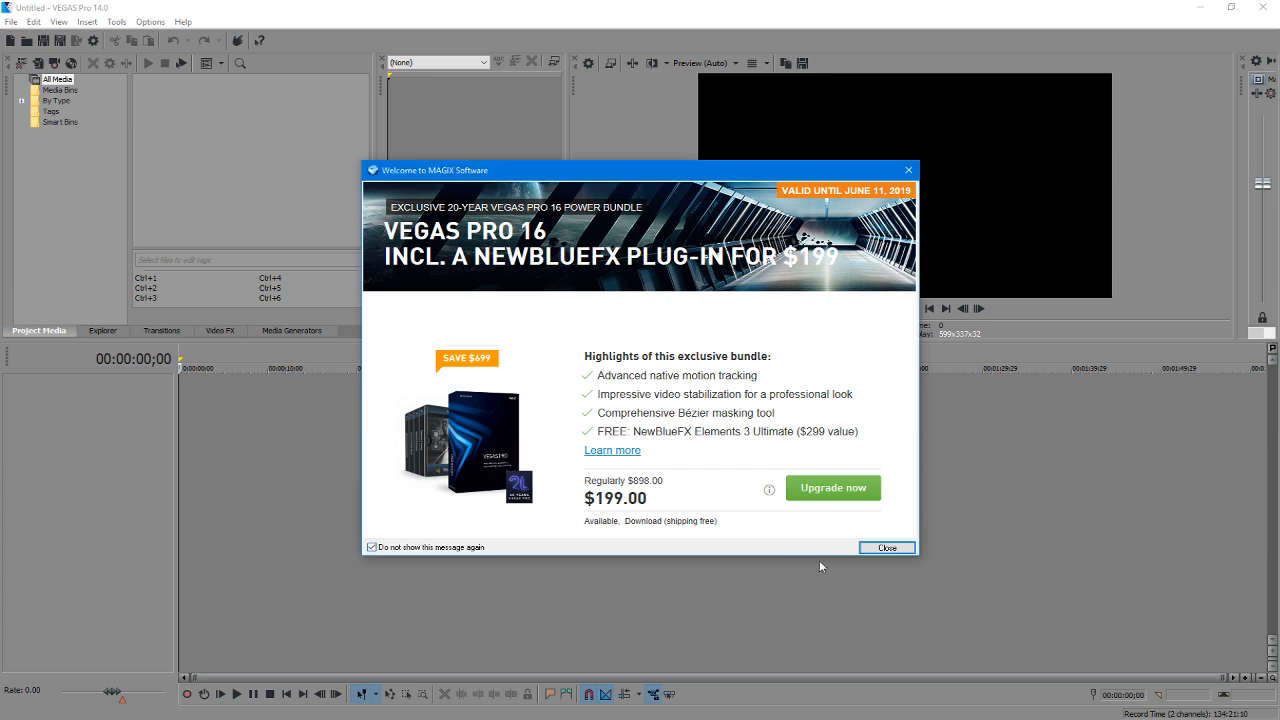
pyautogui.click(886, 548)
pyautogui.click(614, 284)
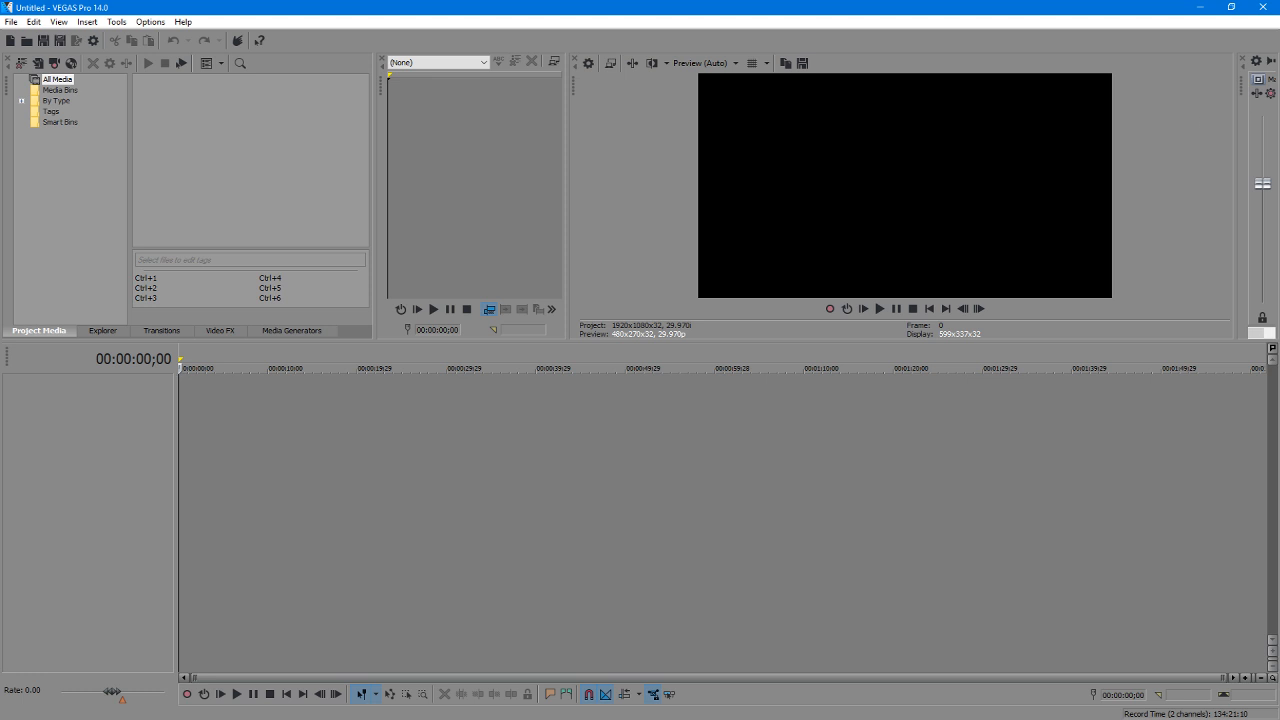
# Step: Import the Mashiro-tan AVI from the Downloads folder and place it at the start of the timeline
pyautogui.hotkey('alt', 'Tab')
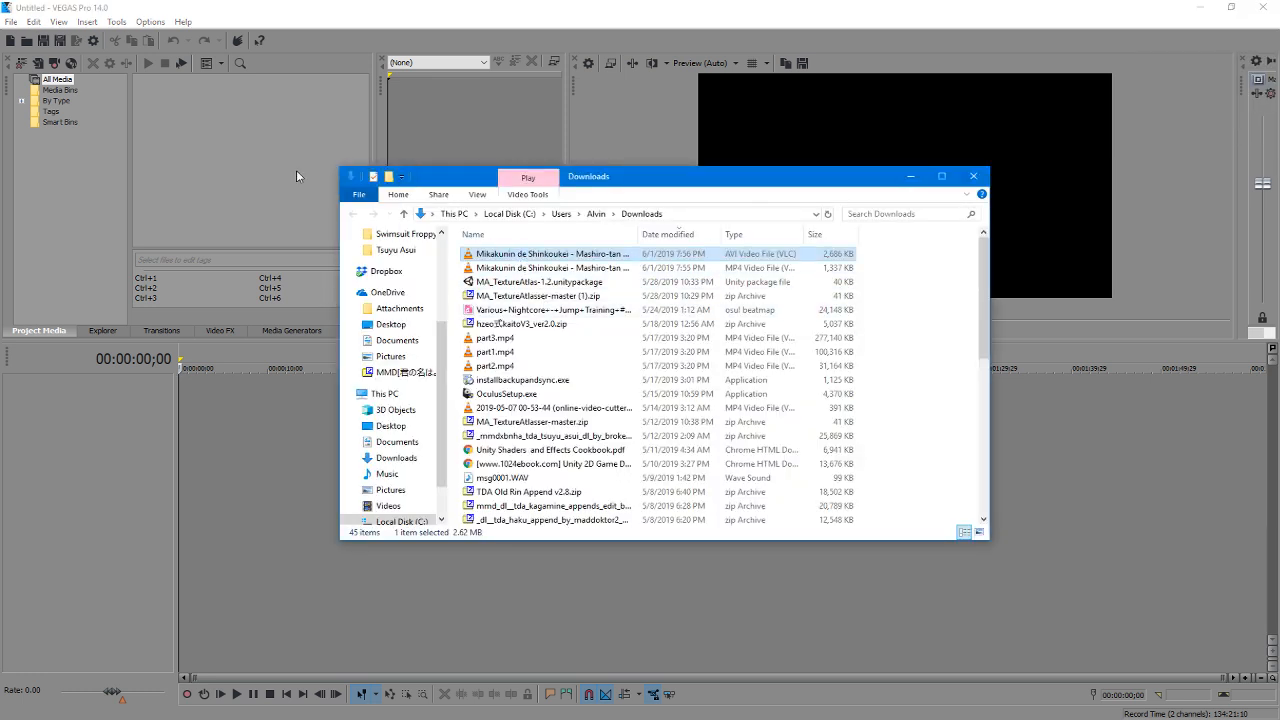
pyautogui.moveTo(215, 157); pyautogui.dragTo(230, 426)
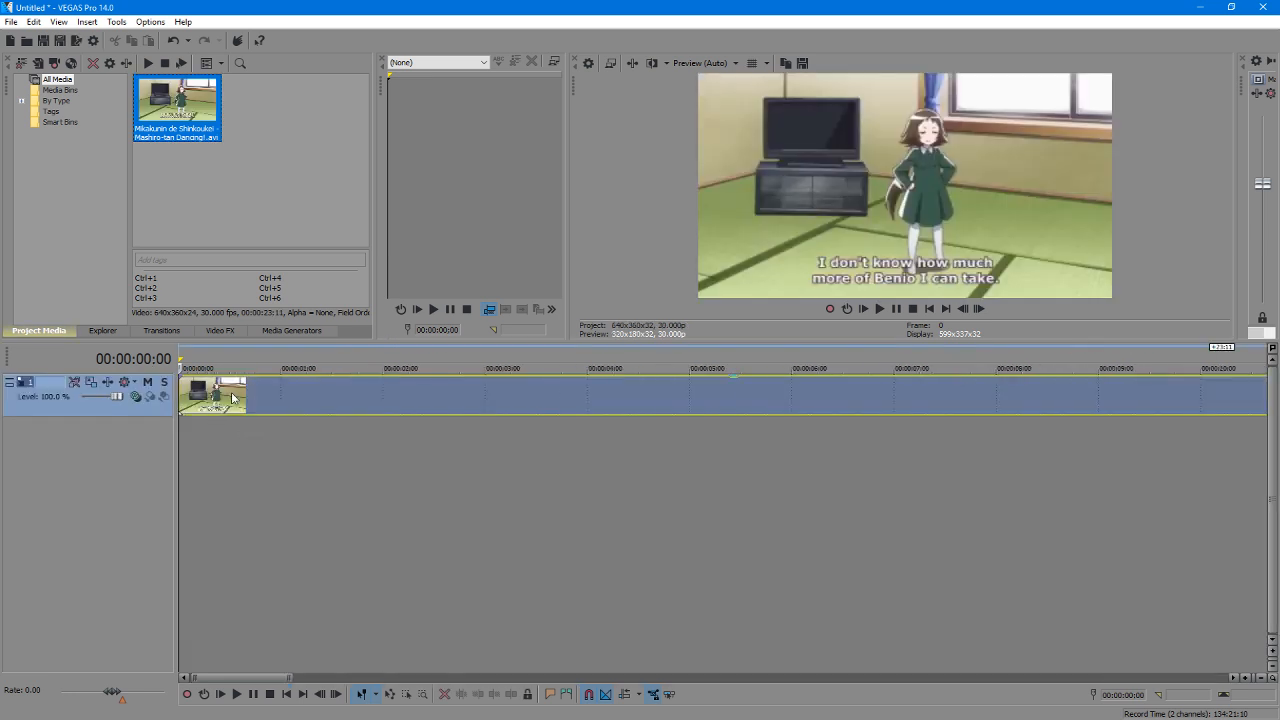
pyautogui.scroll(-6, 282, 410)
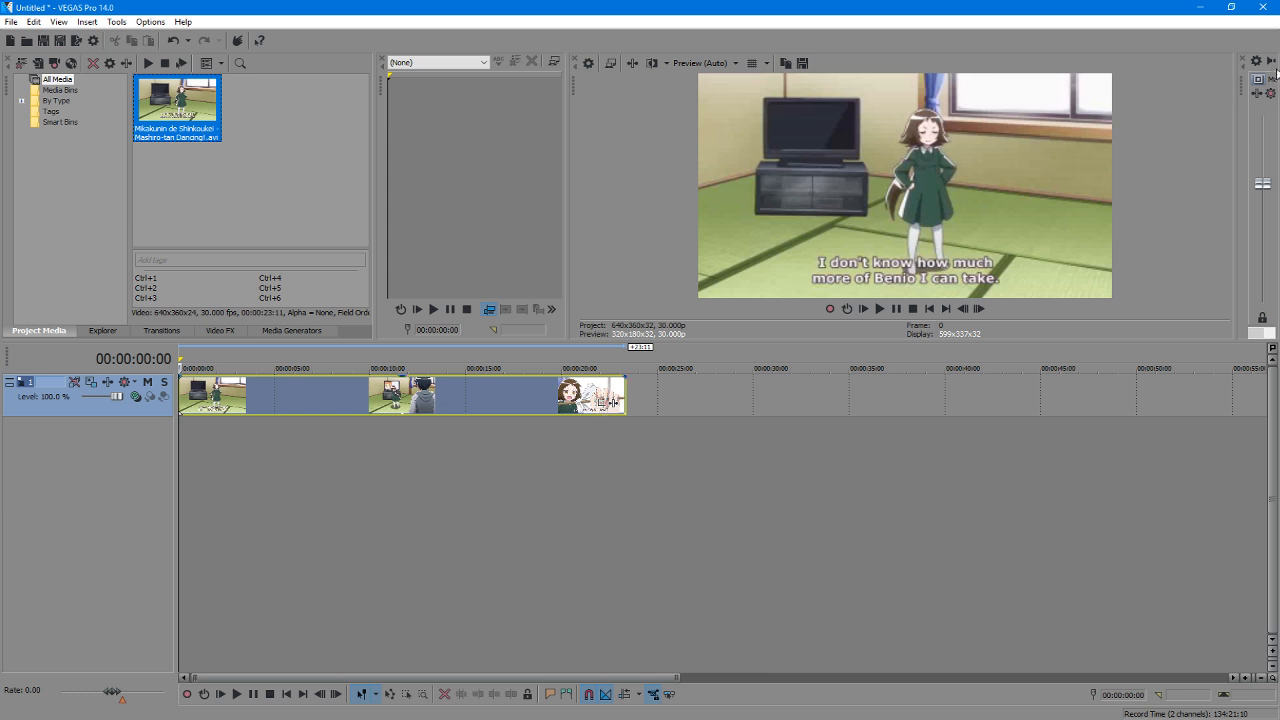
# Step: Import the Mashiro-tan MP4 from Downloads and place it on new tracks below the AVI clip at the timeline start
pyautogui.hotkey('alt', 'Tab')
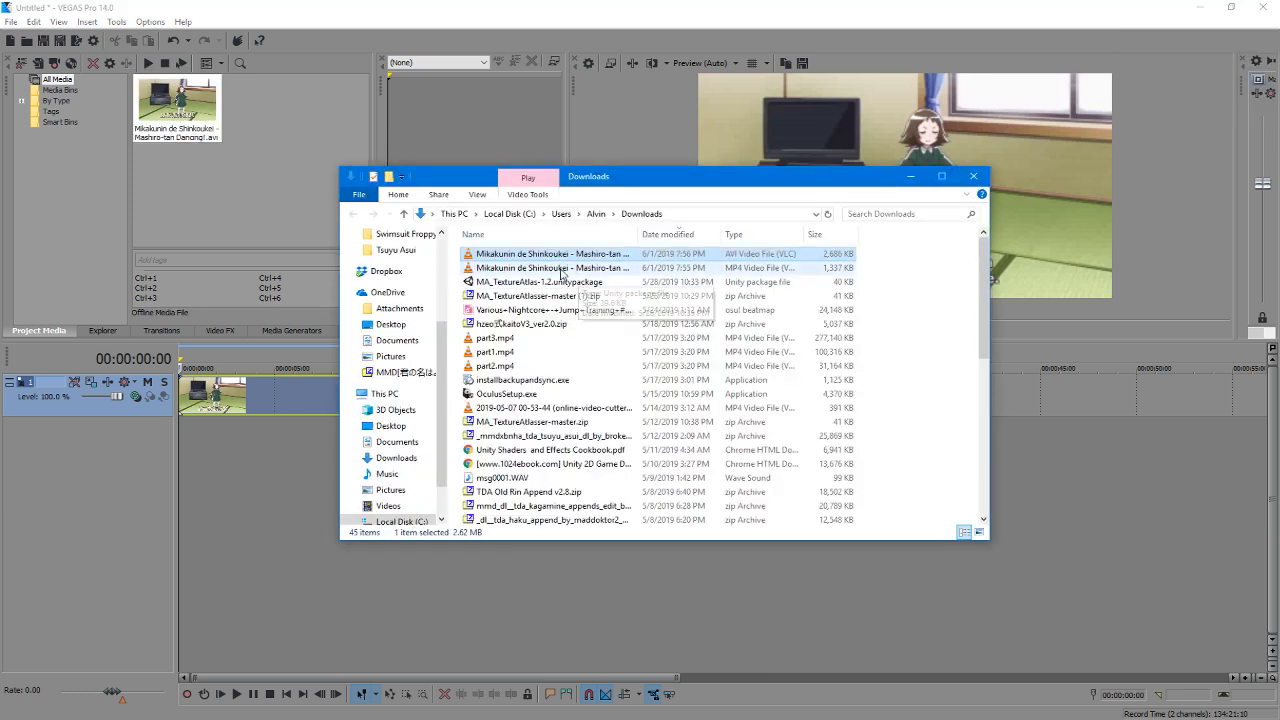
pyautogui.moveTo(545, 268); pyautogui.dragTo(263, 174)
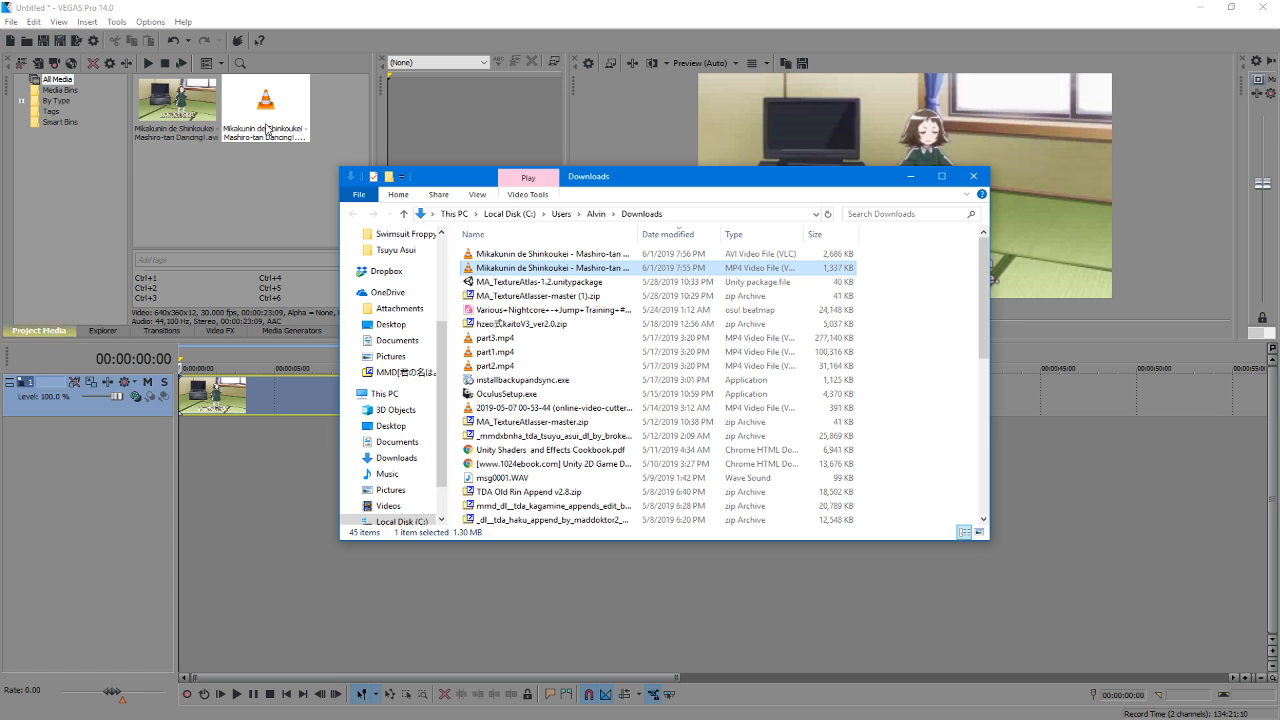
pyautogui.click(267, 130)
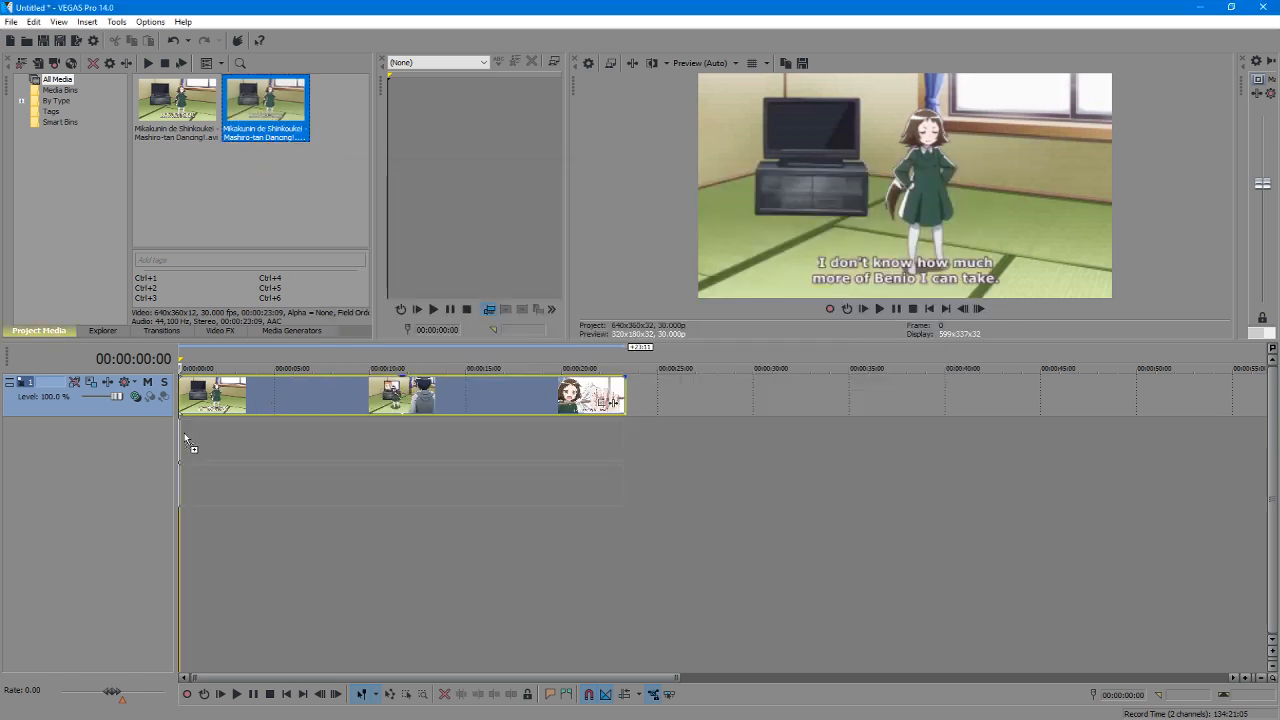
pyautogui.moveTo(186, 440); pyautogui.dragTo(186, 440)
# Step: Delete the AVI clip from the first track and select the MP4's video clip on the second track
pyautogui.click(192, 400)
pyautogui.press('Delete')
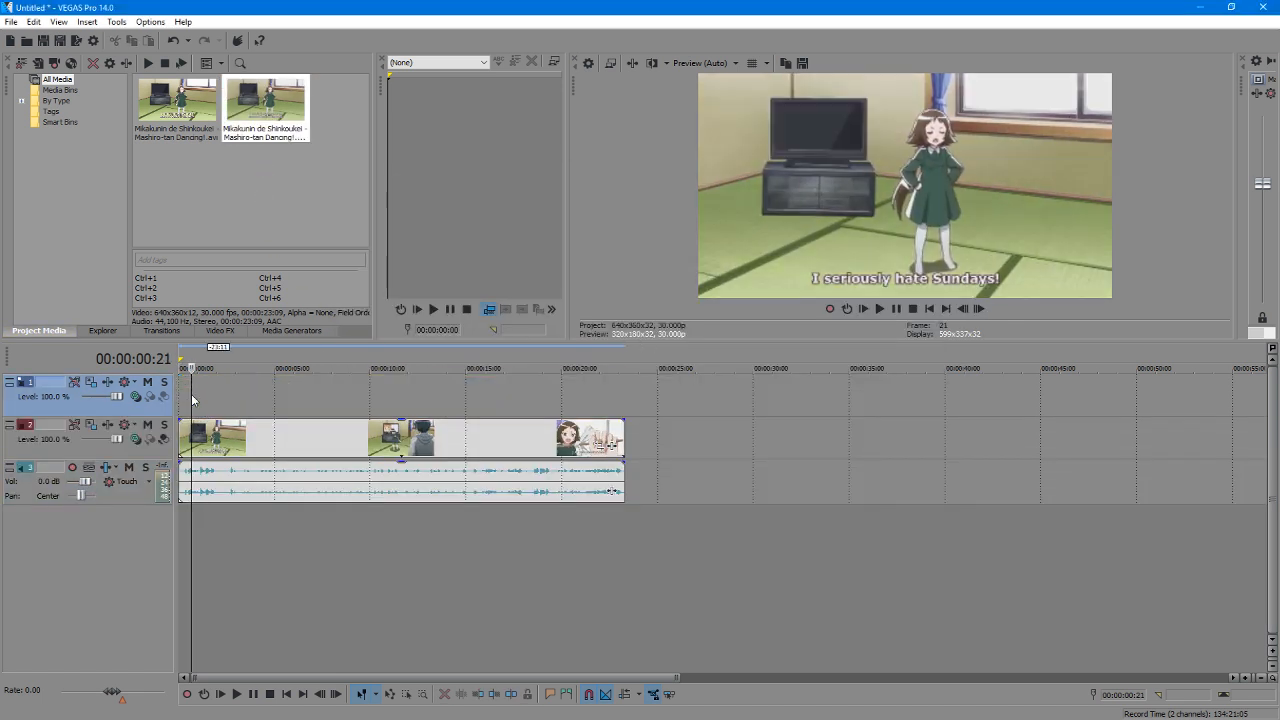
pyautogui.click(208, 452)
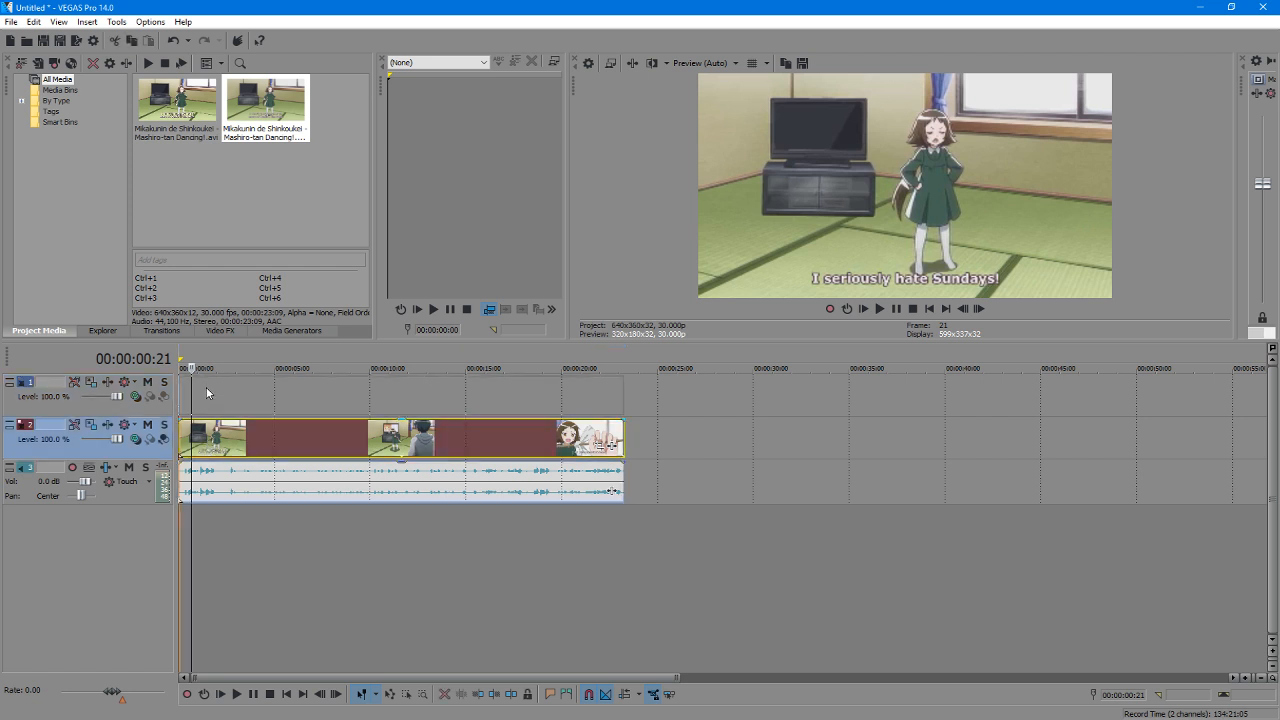
# Step: Move the MP4's video clip up to the first track and delete the emptied second video track
pyautogui.moveTo(207, 393); pyautogui.dragTo(226, 412)
pyautogui.click(216, 482)
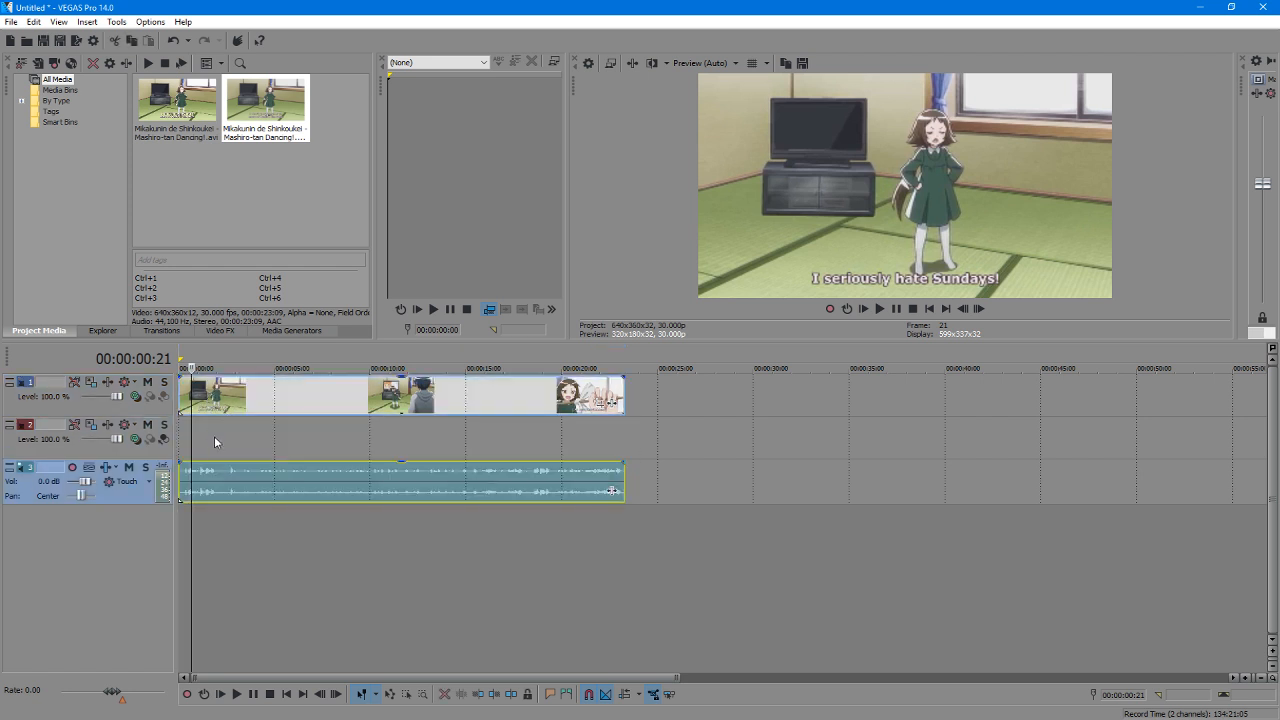
pyautogui.moveTo(210, 496); pyautogui.dragTo(239, 436)
pyautogui.rightClick(67, 446)
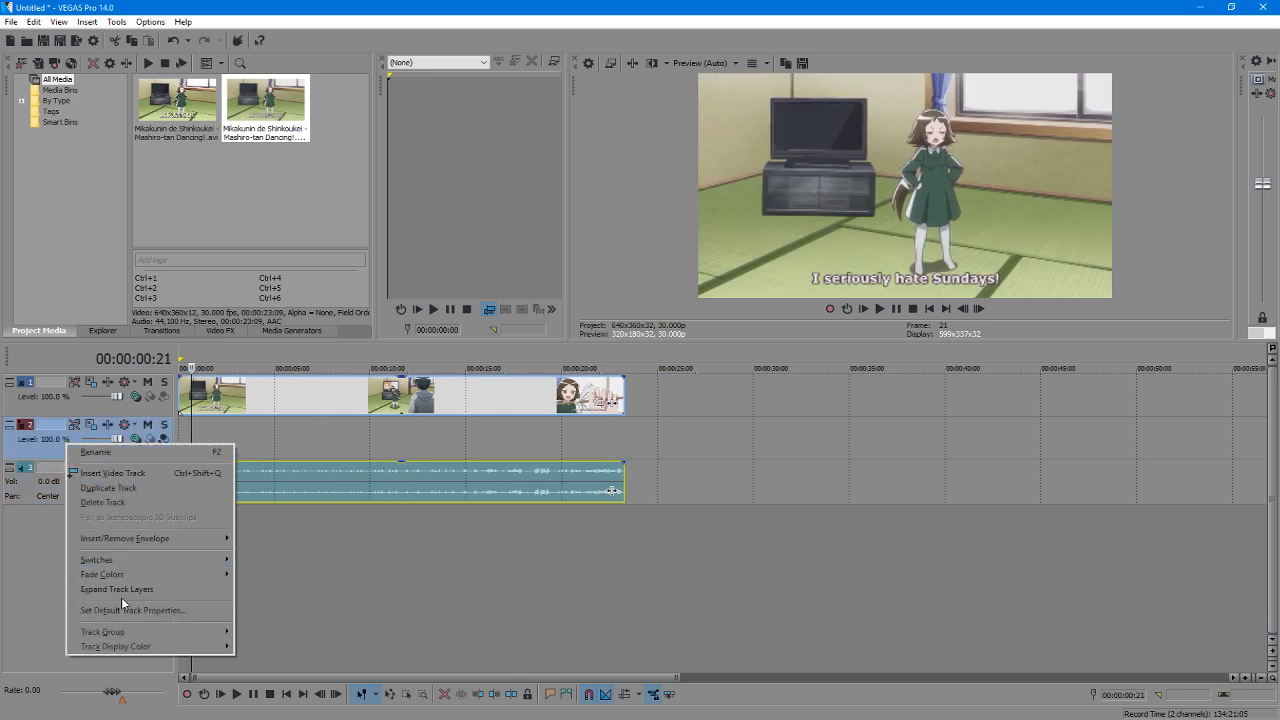
pyautogui.click(141, 501)
pyautogui.click(322, 518)
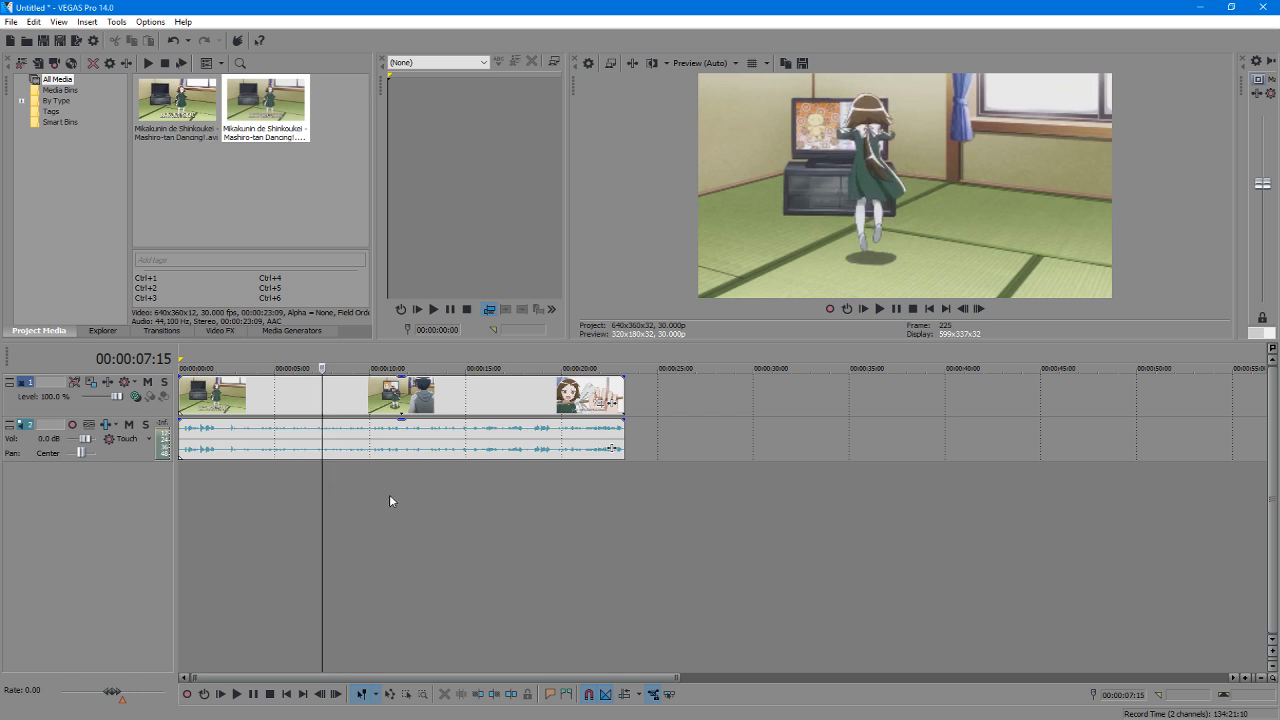
# Step: Switch to Chrome, open the YouTube page of the Mashiro-tan dance video, and rewind the video to the start
pyautogui.moveTo(1279, 222)
pyautogui.moveTo(1279, 257)
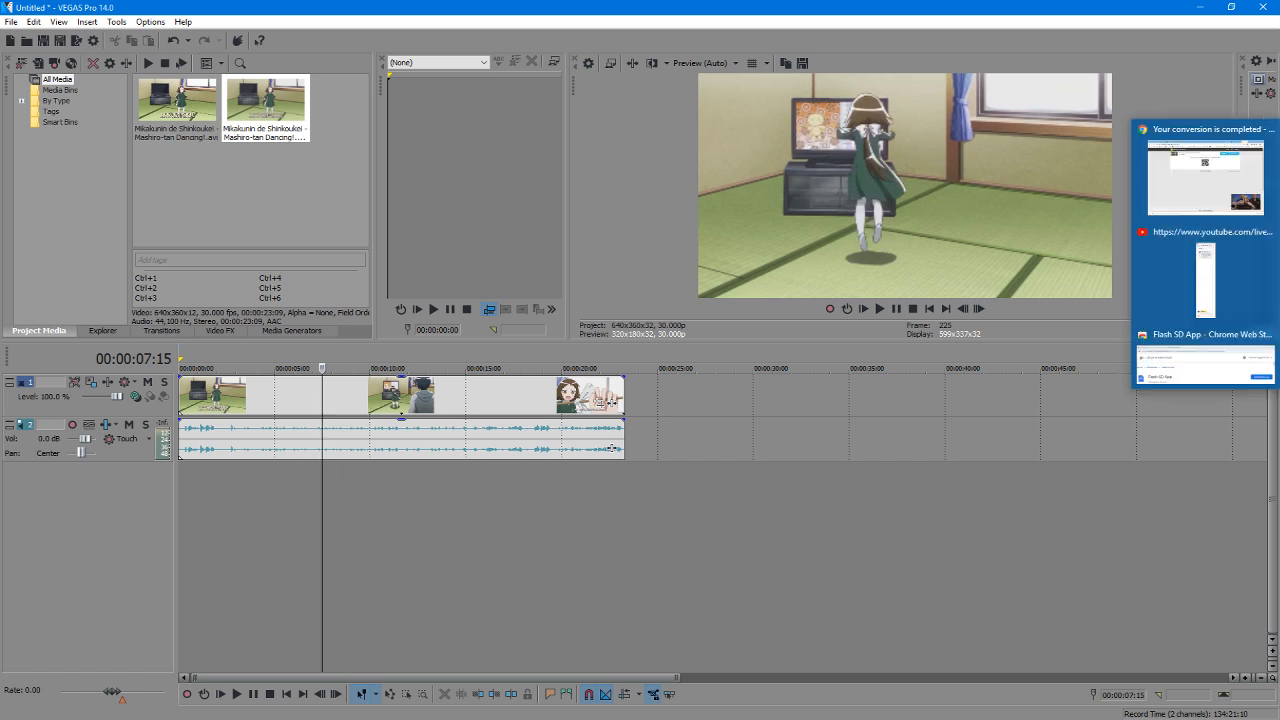
pyautogui.click(1202, 194)
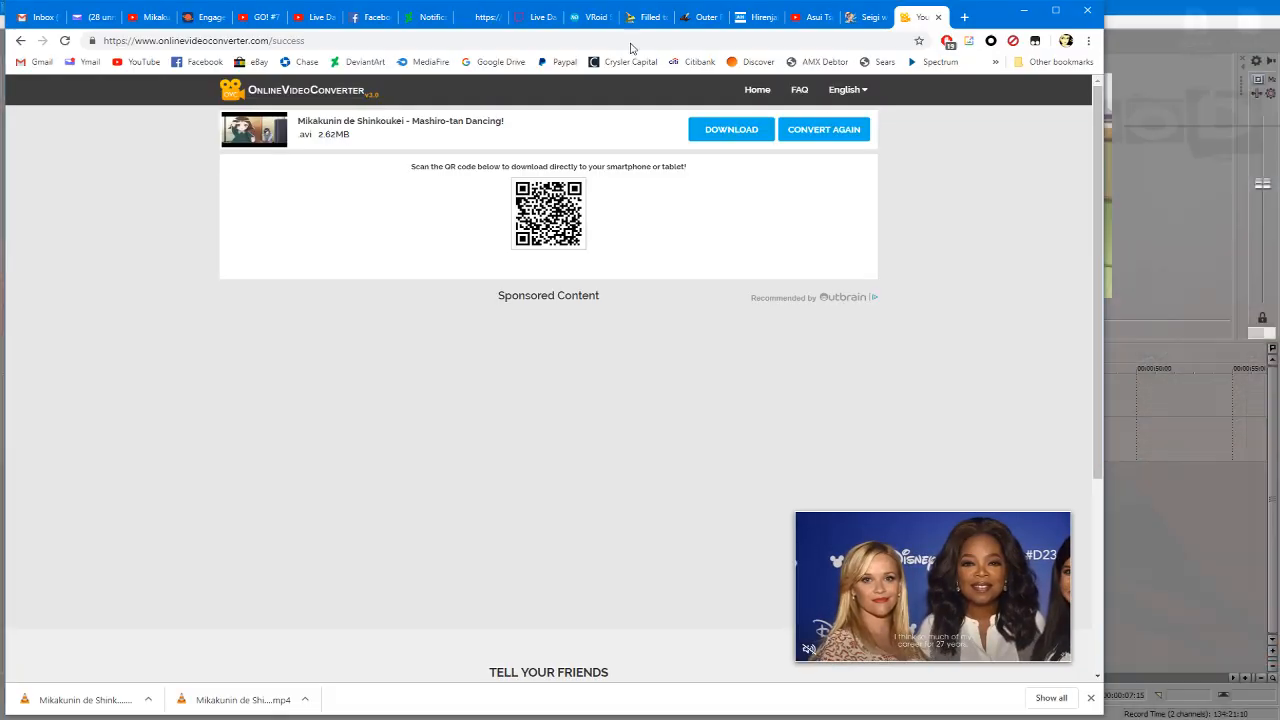
pyautogui.click(160, 17)
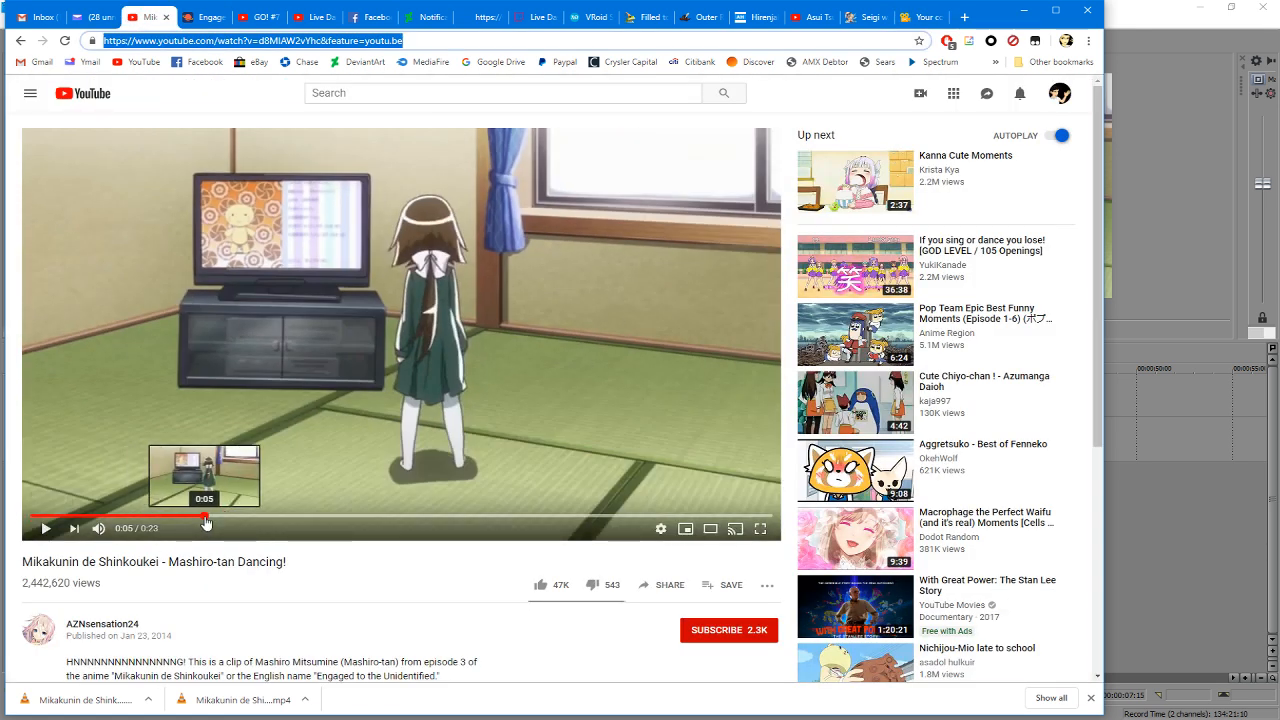
pyautogui.click(28, 516)
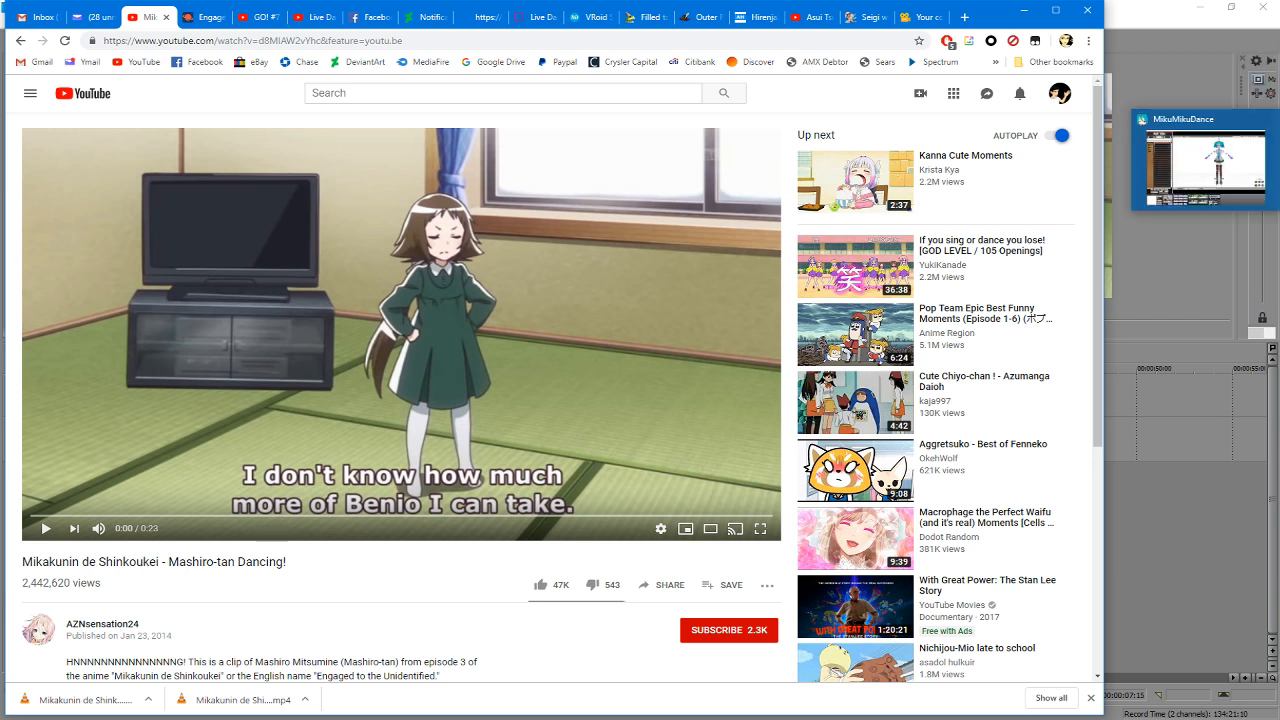
# Step: Launch Audacity and choose Stereo Mix (Realtek(R) Audio) as the recording device
pyautogui.press('super')
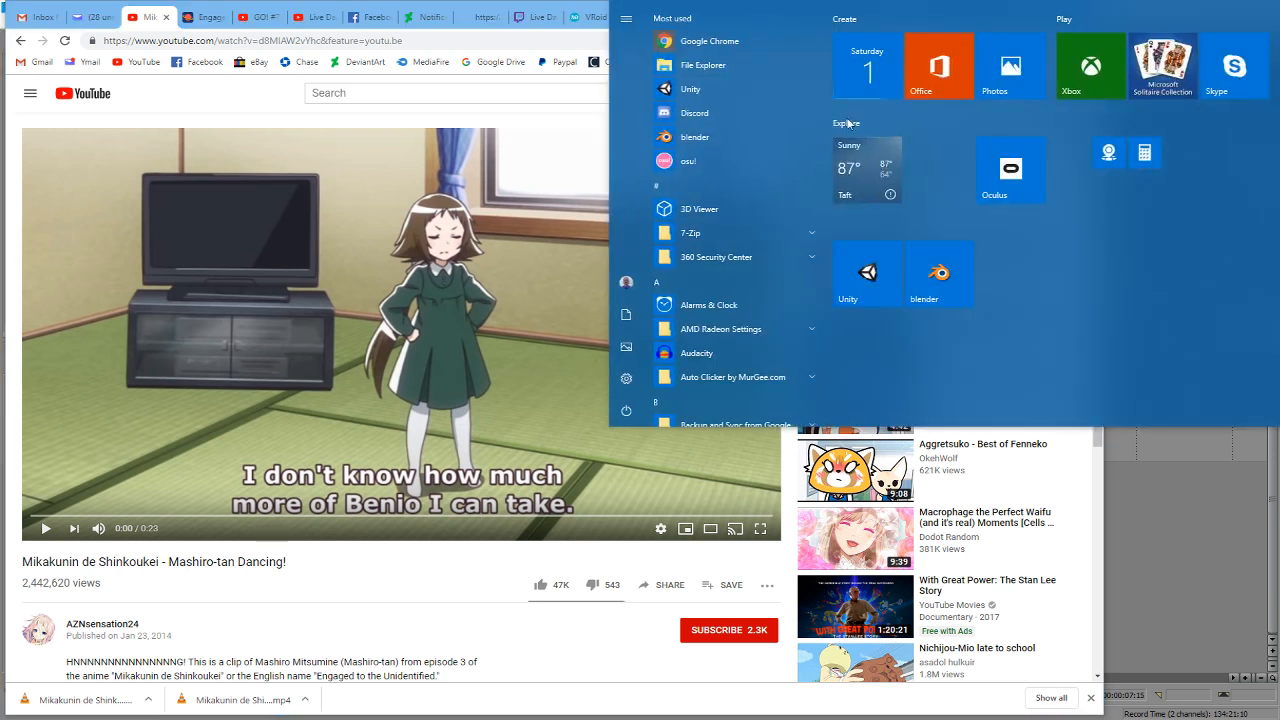
pyautogui.click(705, 352)
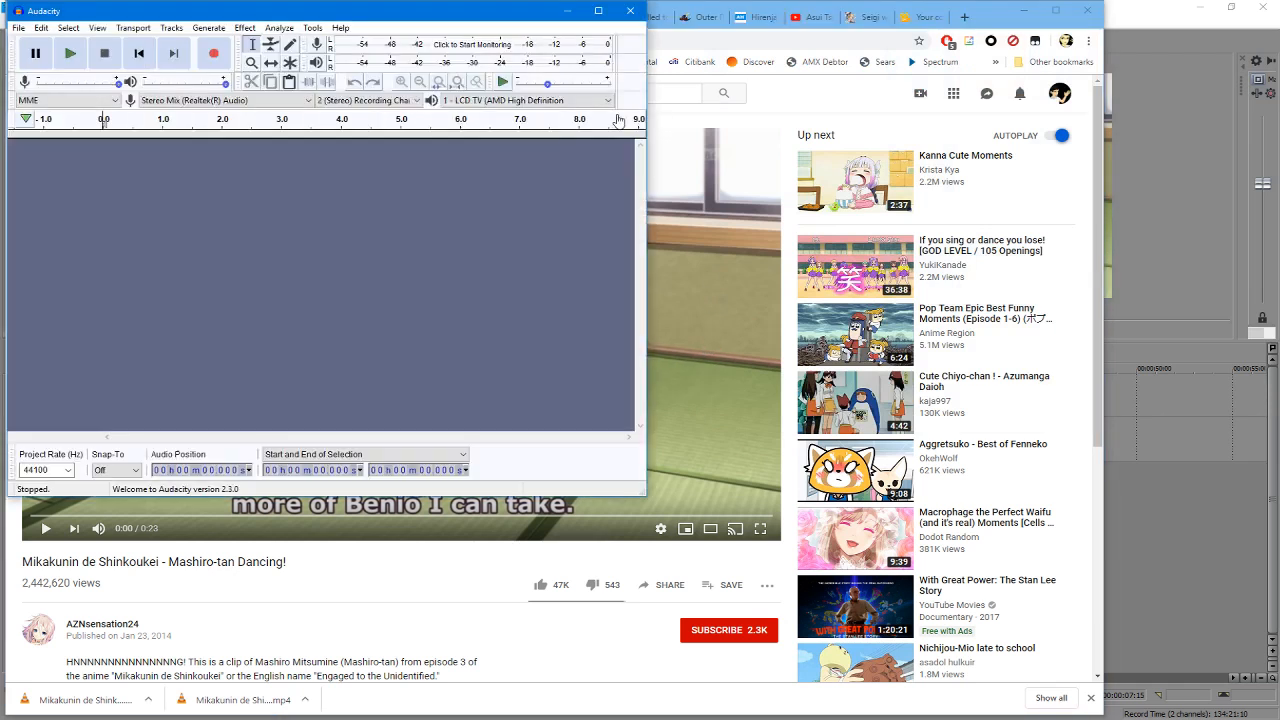
pyautogui.click(399, 101)
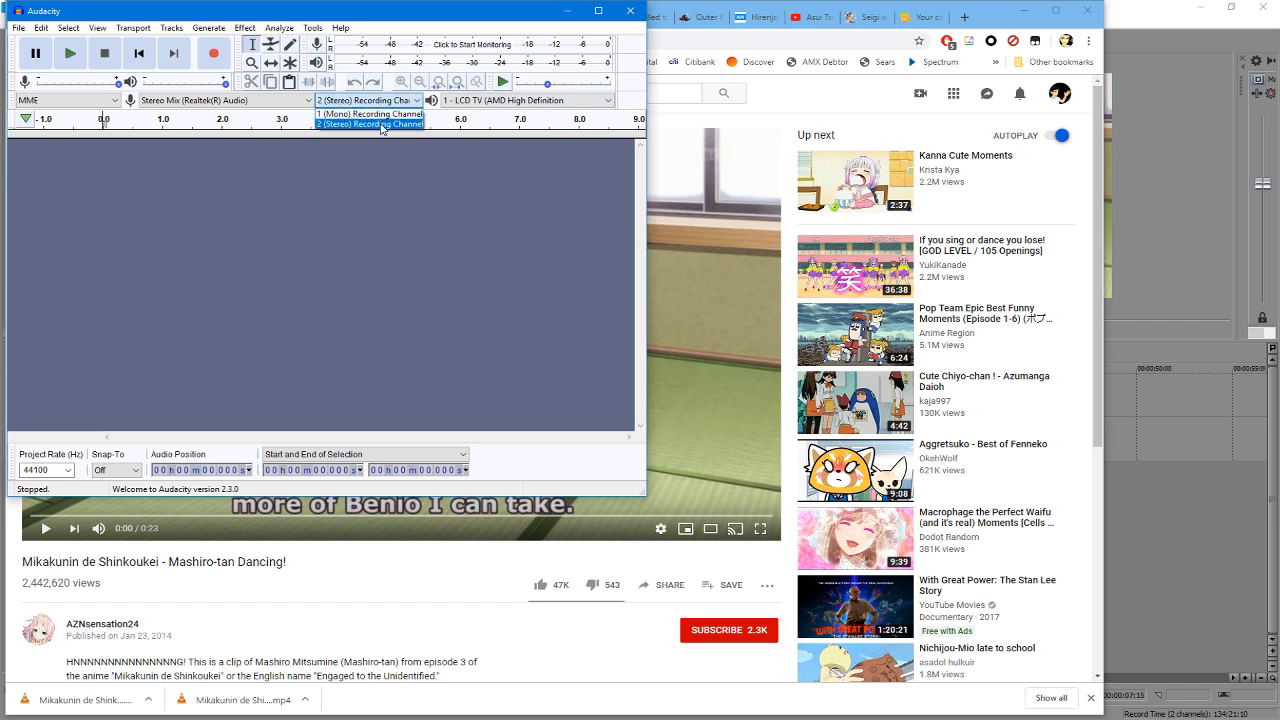
pyautogui.click(285, 102)
pyautogui.click(285, 102)
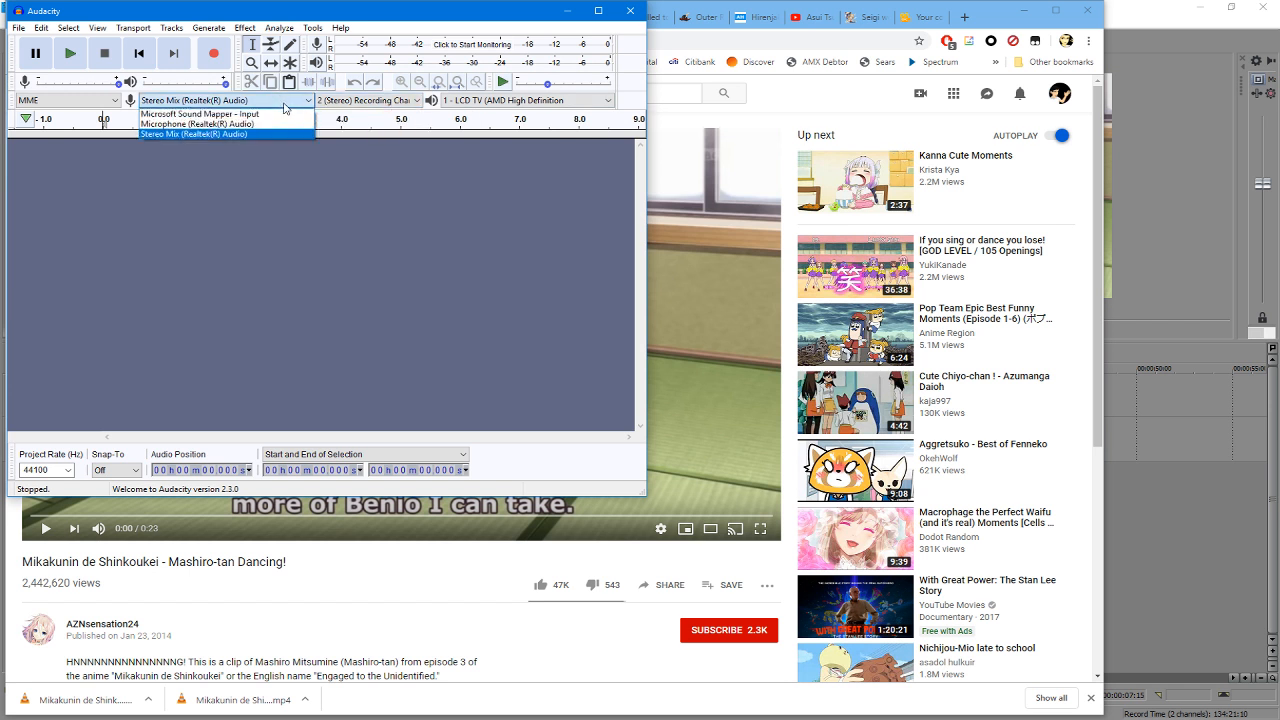
pyautogui.click(239, 134)
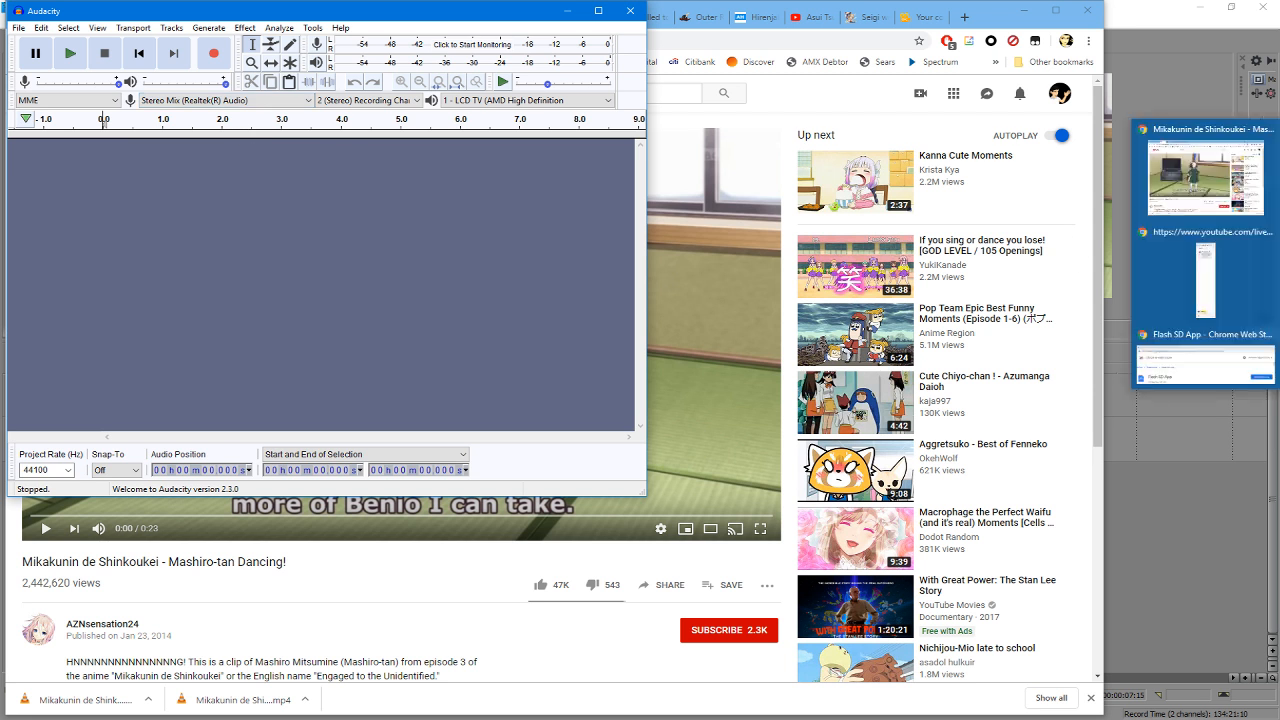
# Step: Bring the YouTube live chat window forward and close the Flash SD App pop-up window
pyautogui.click(1206, 297)
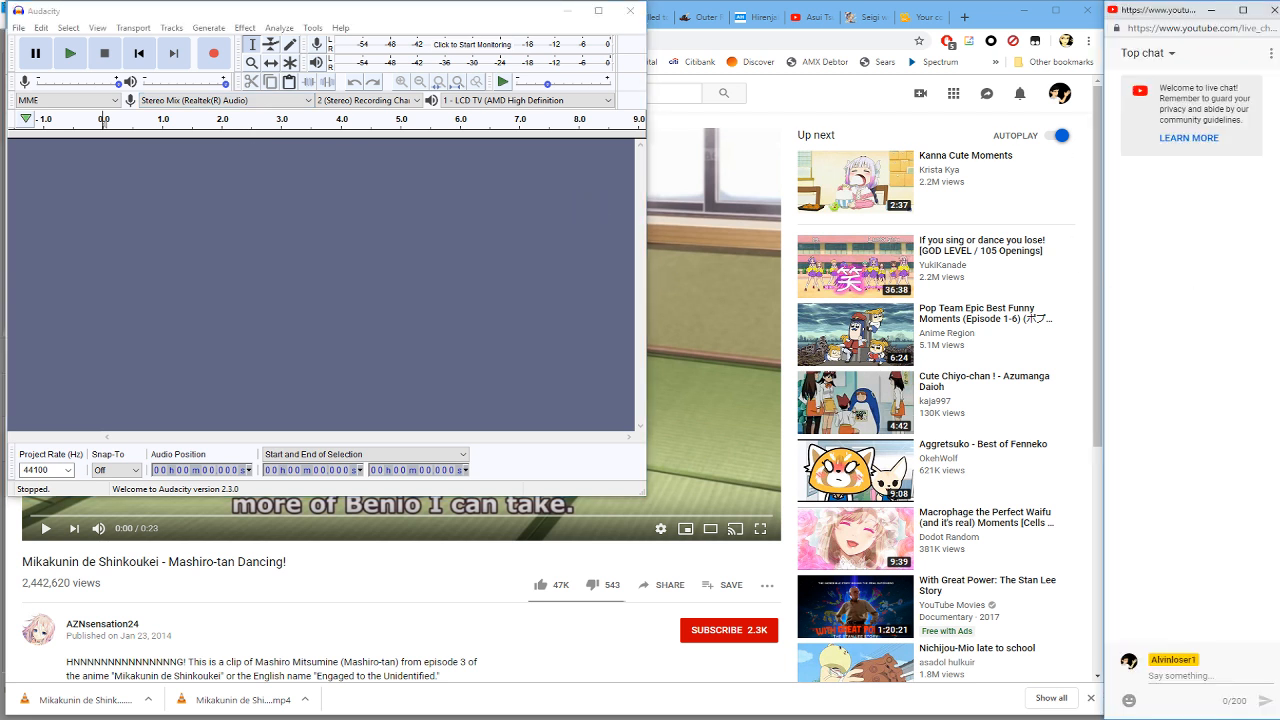
pyautogui.moveTo(1268, 338)
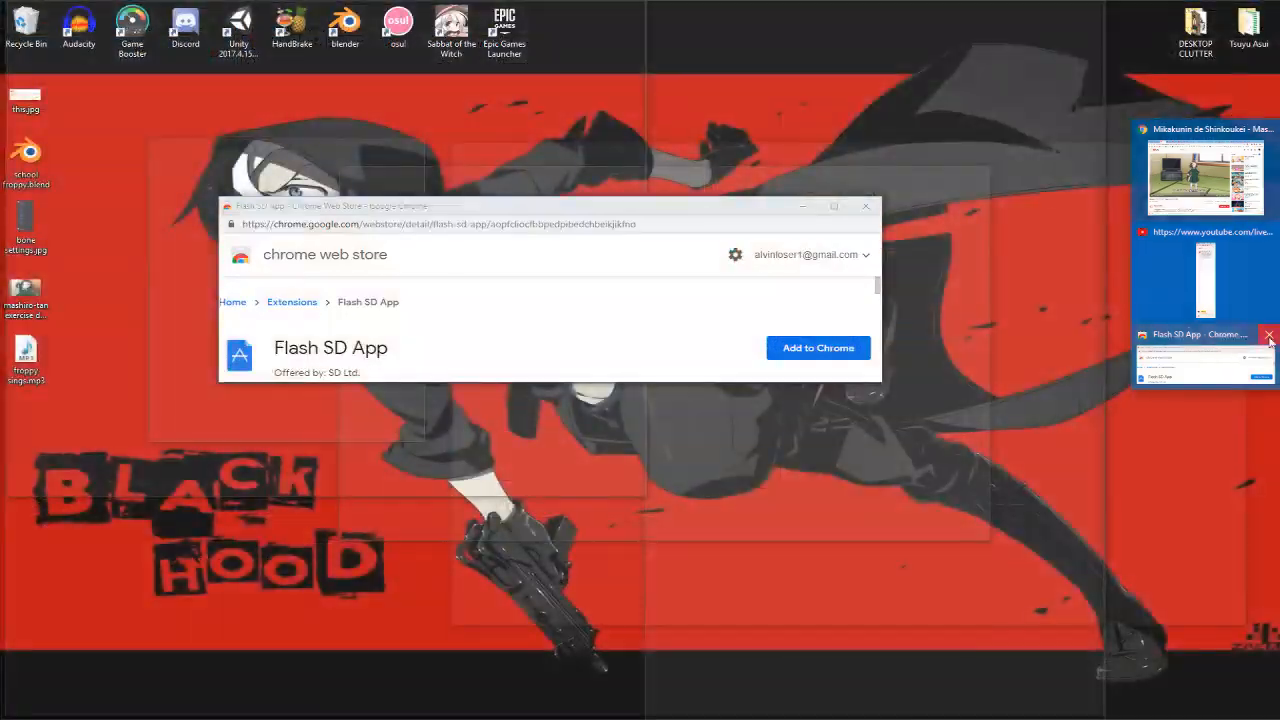
pyautogui.click(1269, 336)
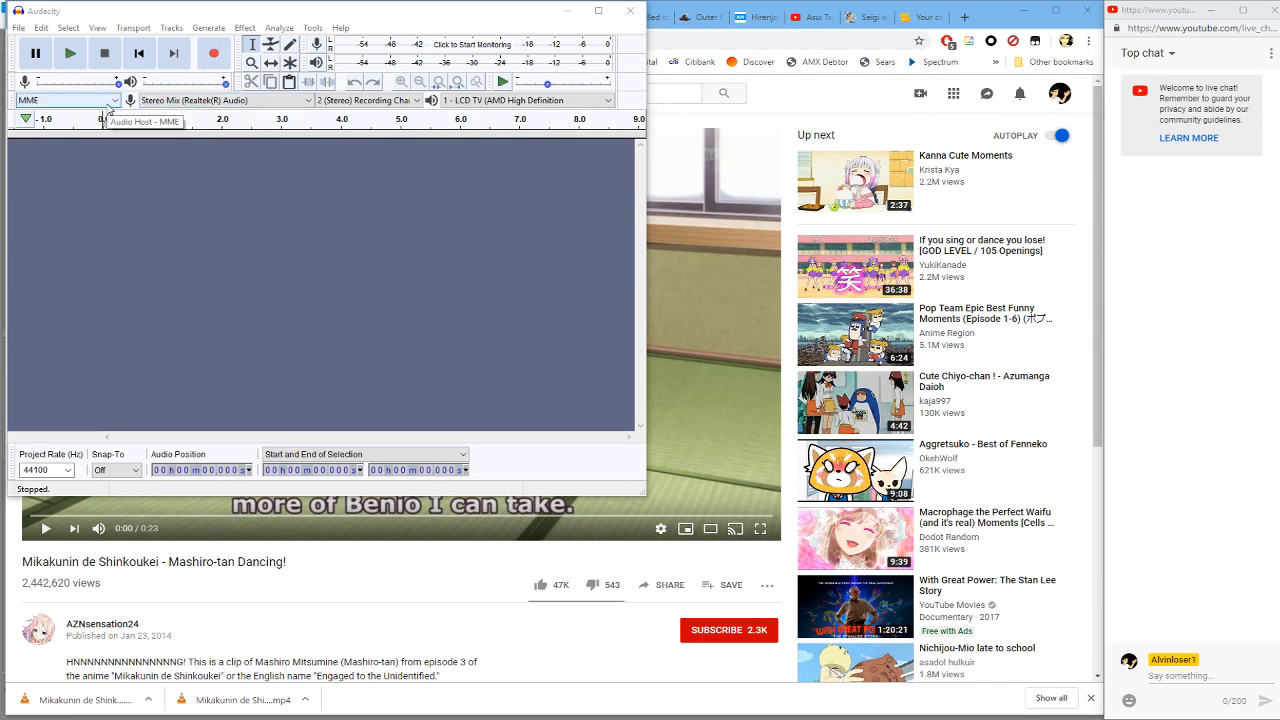
# Step: Record the YouTube video's sound in Audacity while it plays, stop the recording, and pause the video at 0:18
pyautogui.click(214, 53)
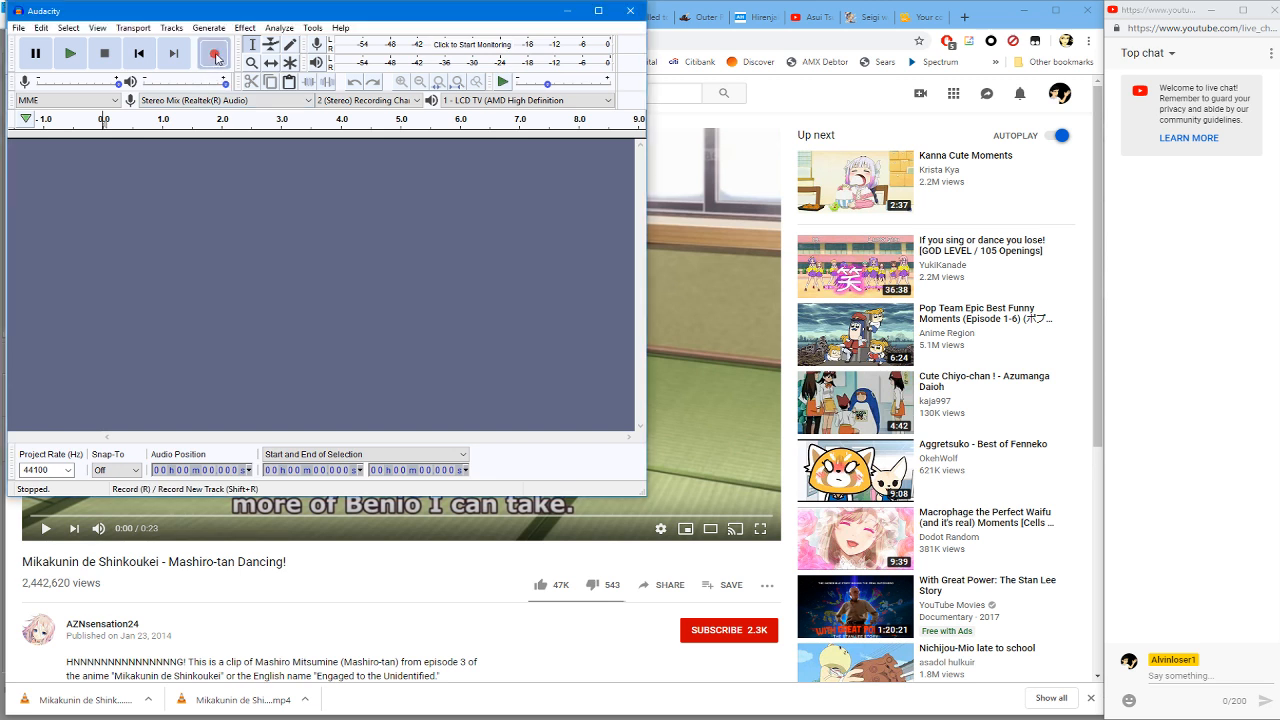
pyautogui.click(46, 528)
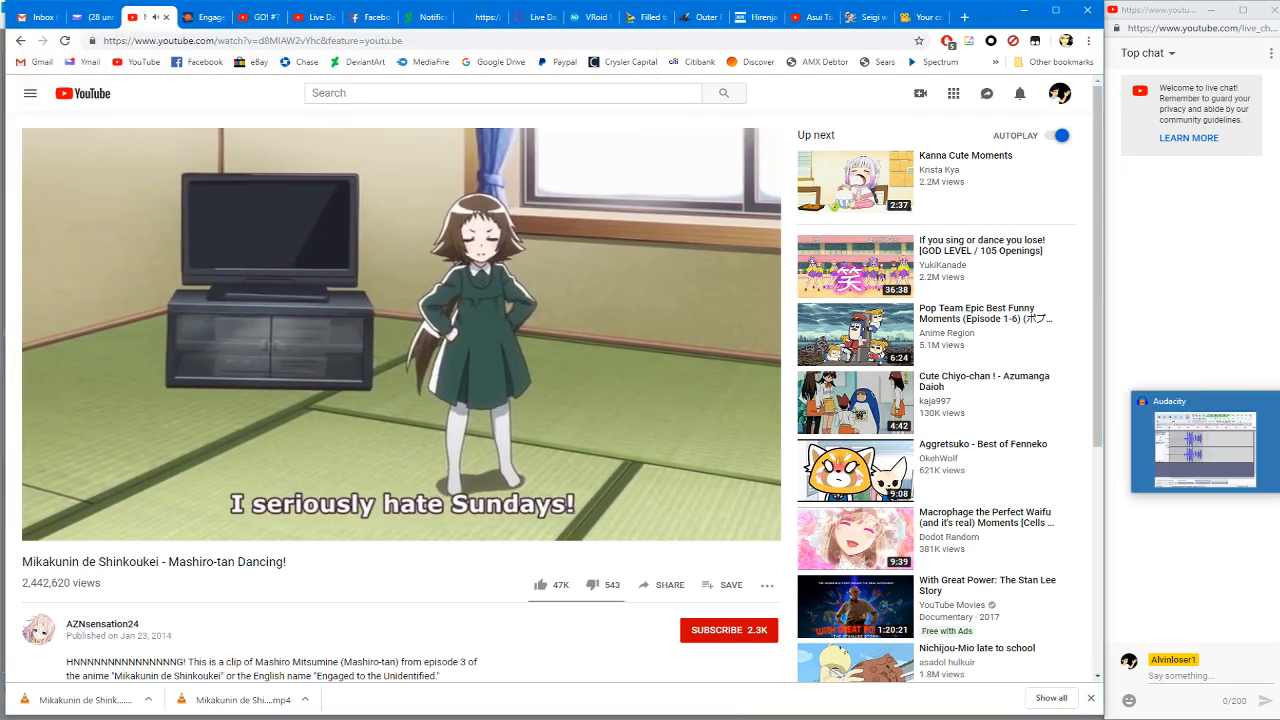
pyautogui.click(1200, 425)
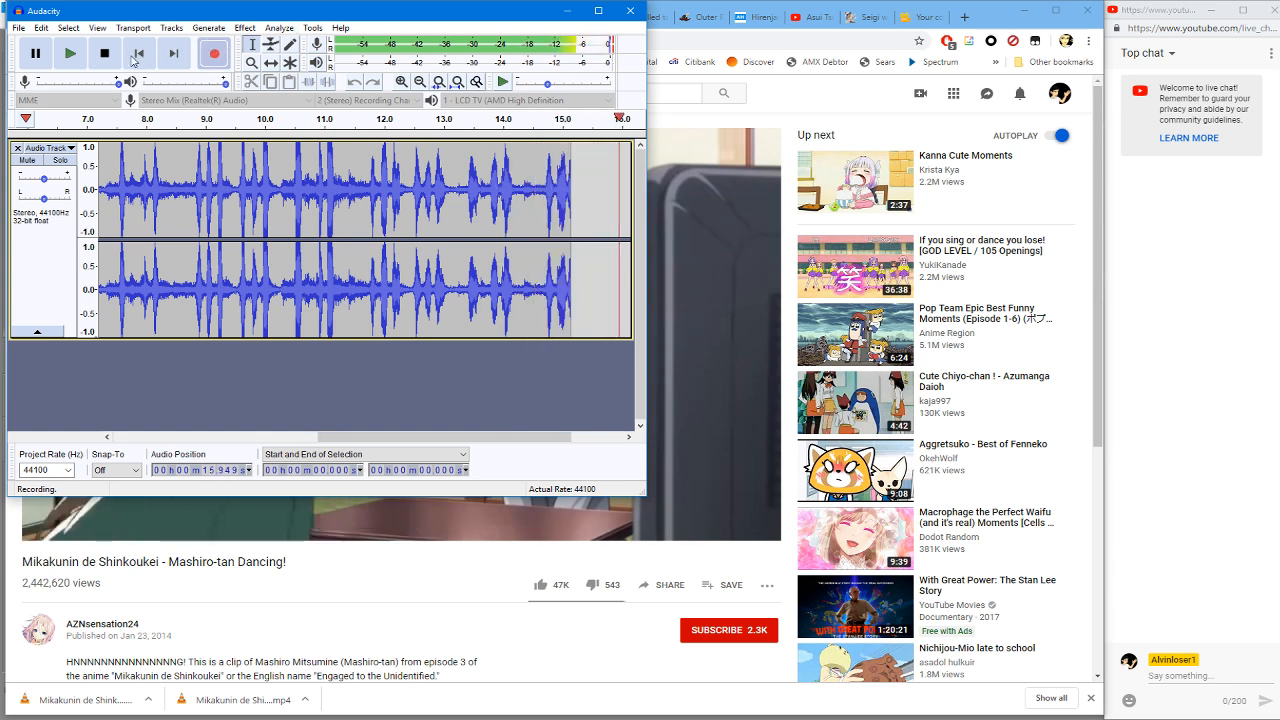
pyautogui.click(111, 62)
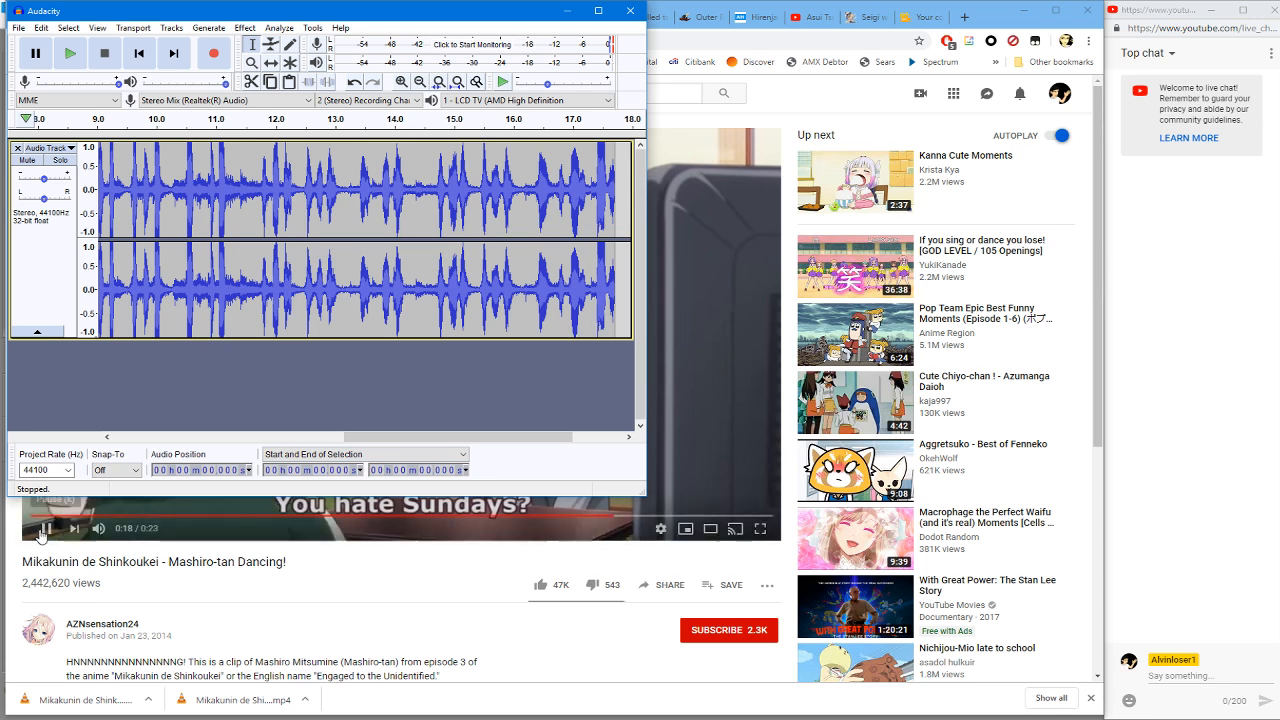
pyautogui.click(57, 527)
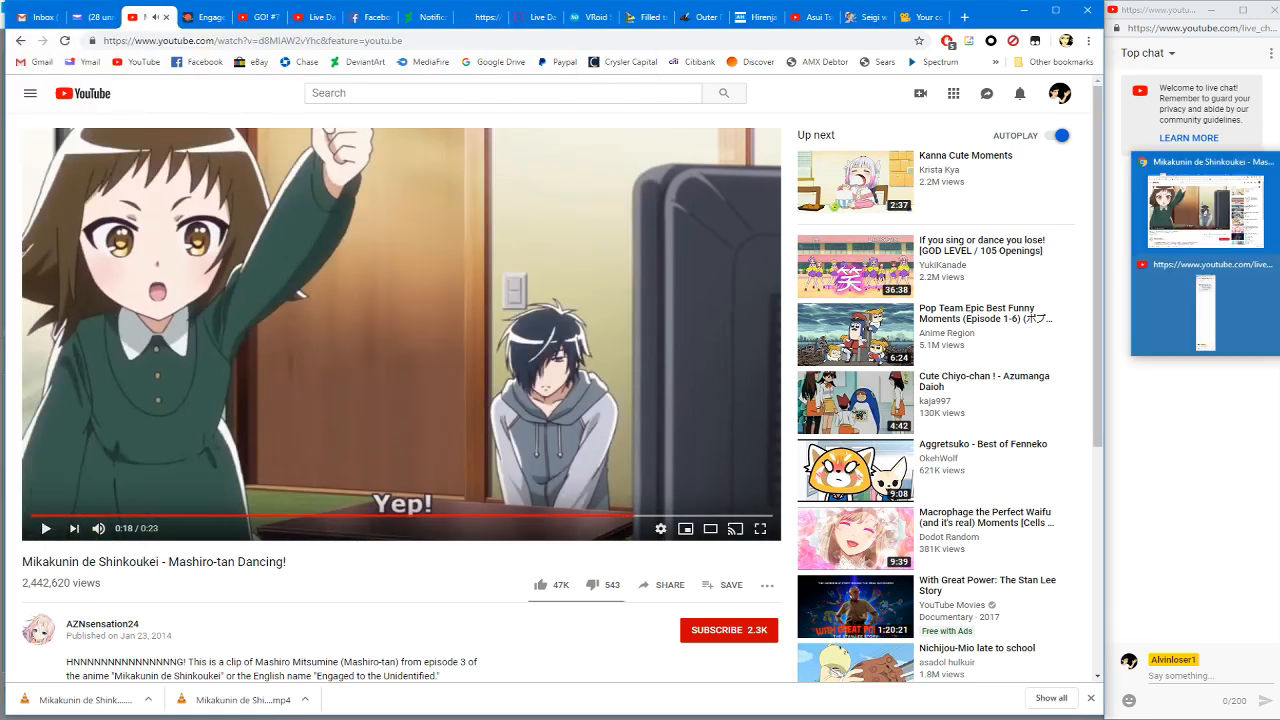
# Step: Switch back to the Vegas Pro project with the dance video on its timeline
pyautogui.hotkey('alt', 'Tab')
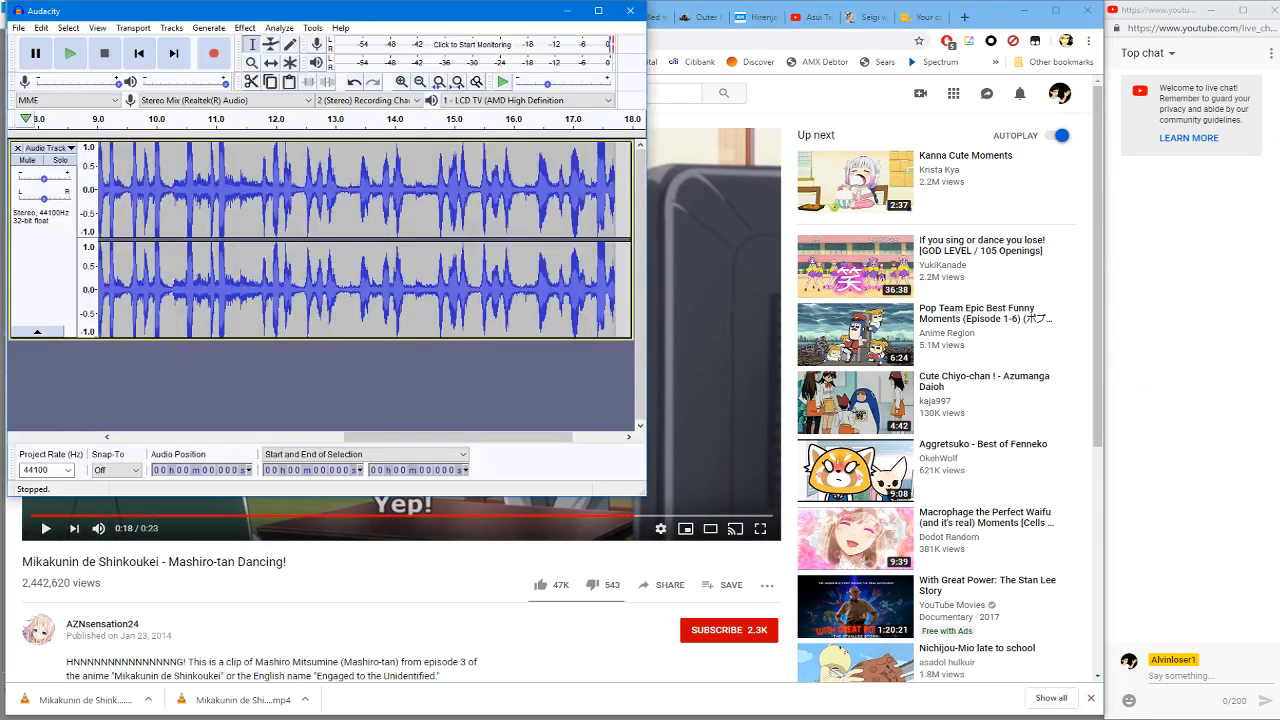
pyautogui.hotkey('alt', 'Tab')
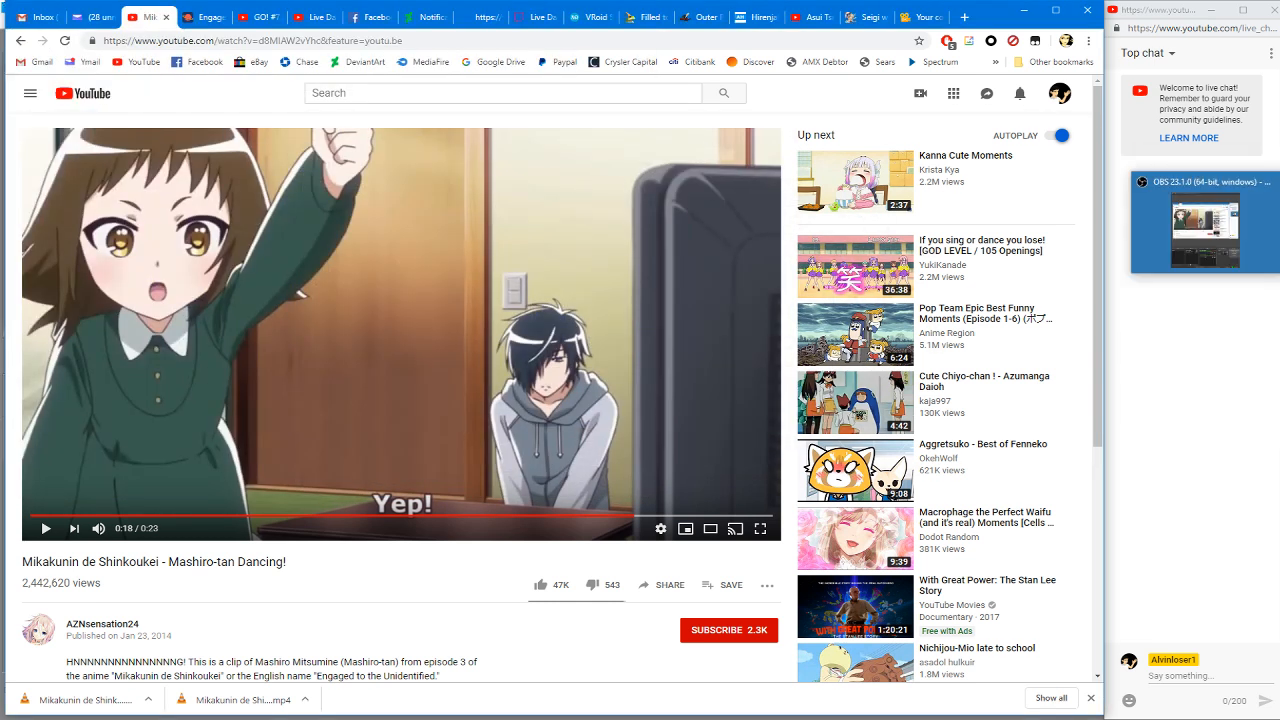
pyautogui.click(1279, 379)
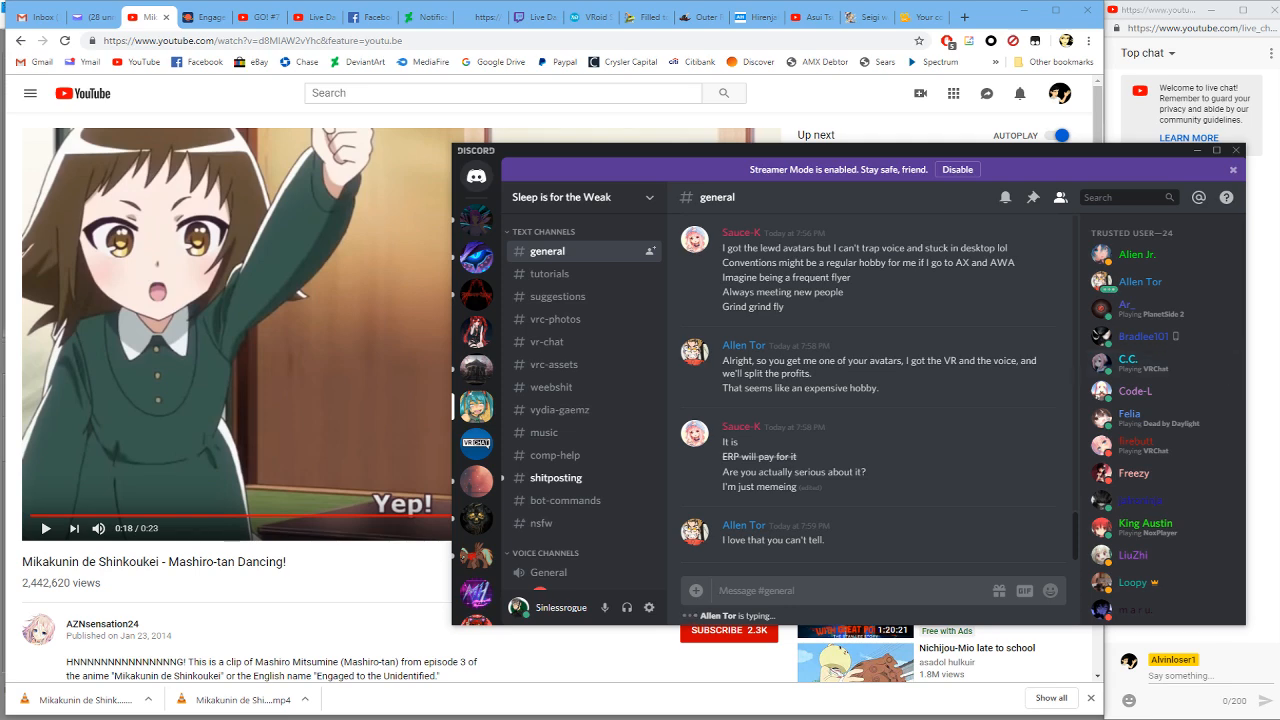
pyautogui.click(1279, 379)
pyautogui.click(1217, 409)
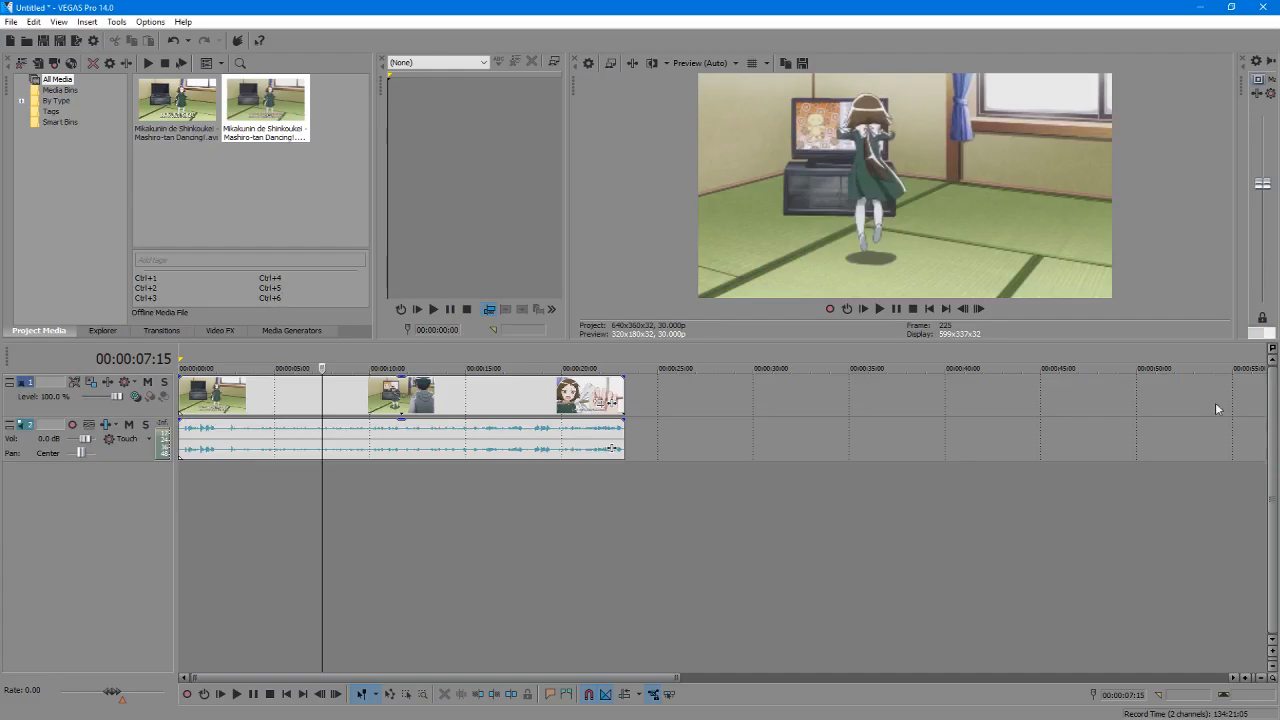
# Step: Split the dance video and its audio on the timeline at 00:00:04:00, where the dance begins
pyautogui.scroll(5, 272, 442)
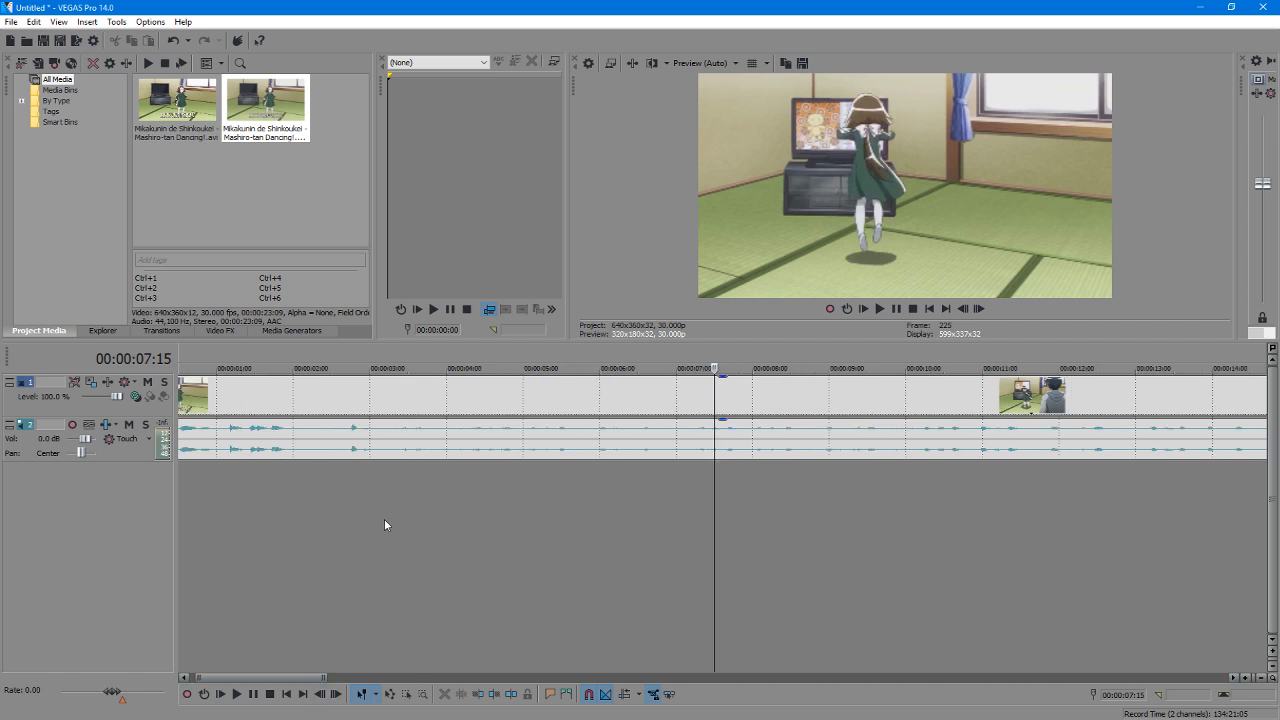
pyautogui.moveTo(306, 678); pyautogui.dragTo(266, 681)
pyautogui.click(437, 512)
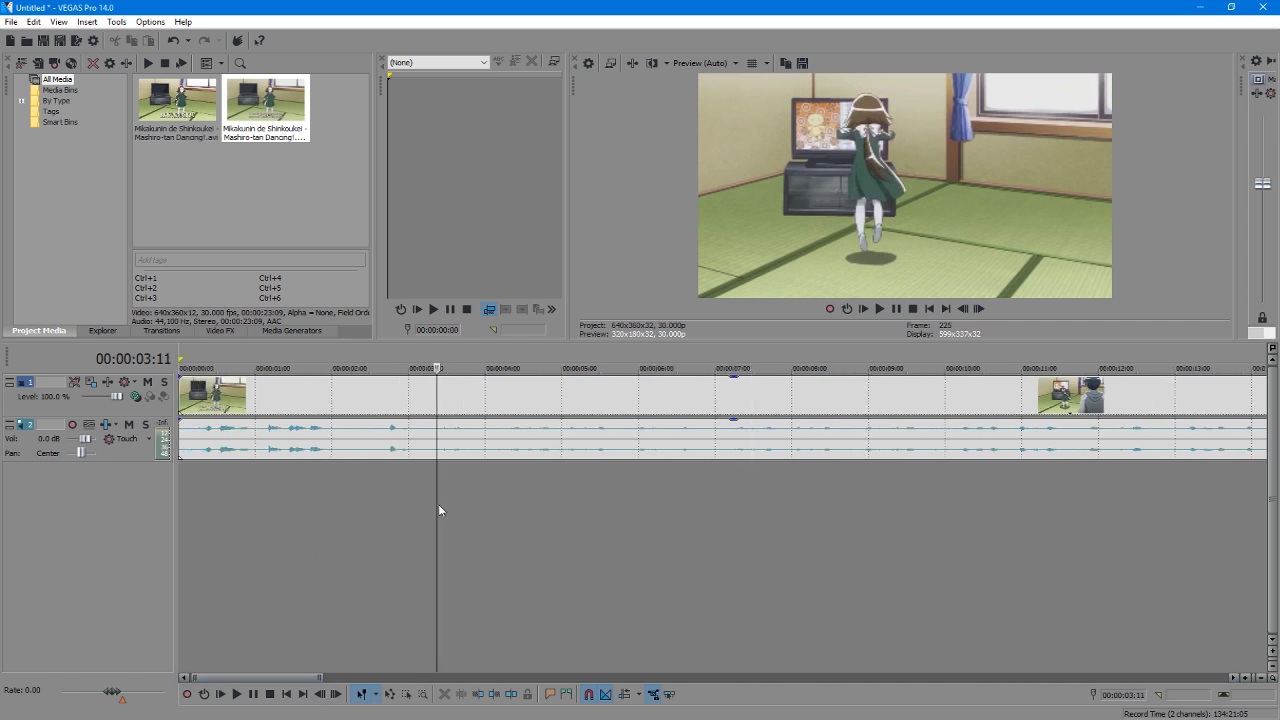
pyautogui.press('space')
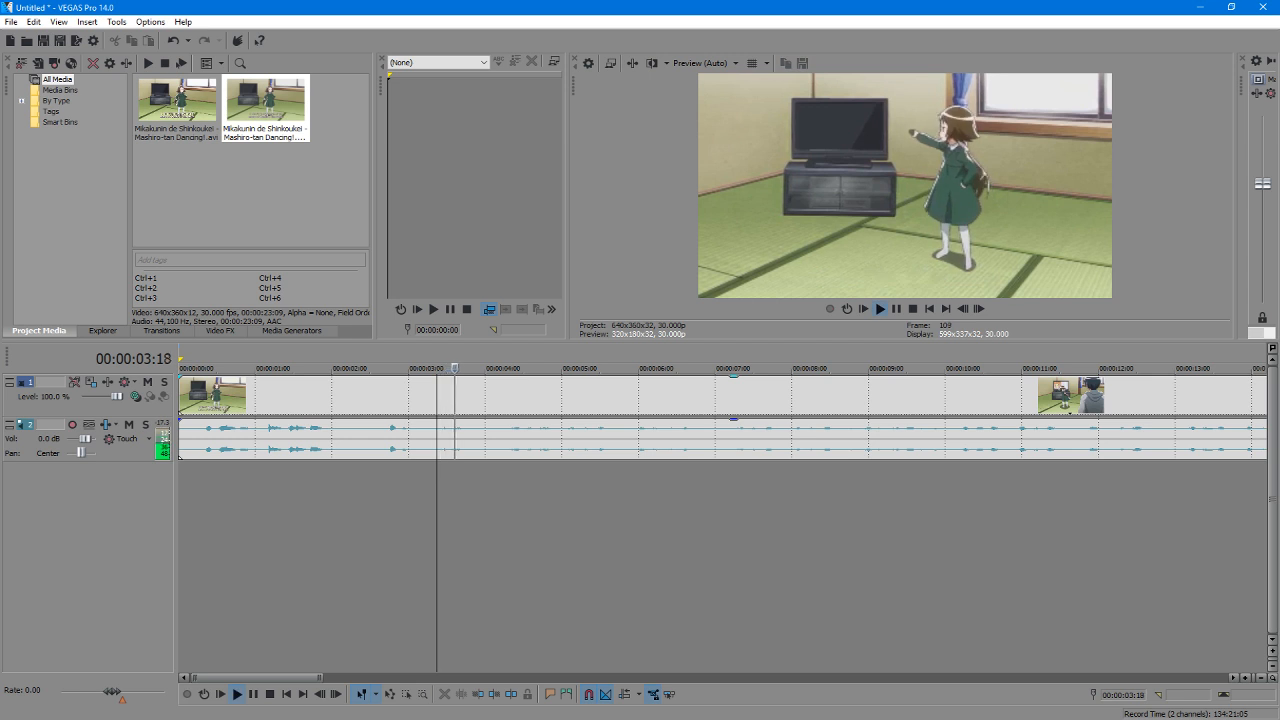
pyautogui.moveTo(541, 368); pyautogui.dragTo(497, 368)
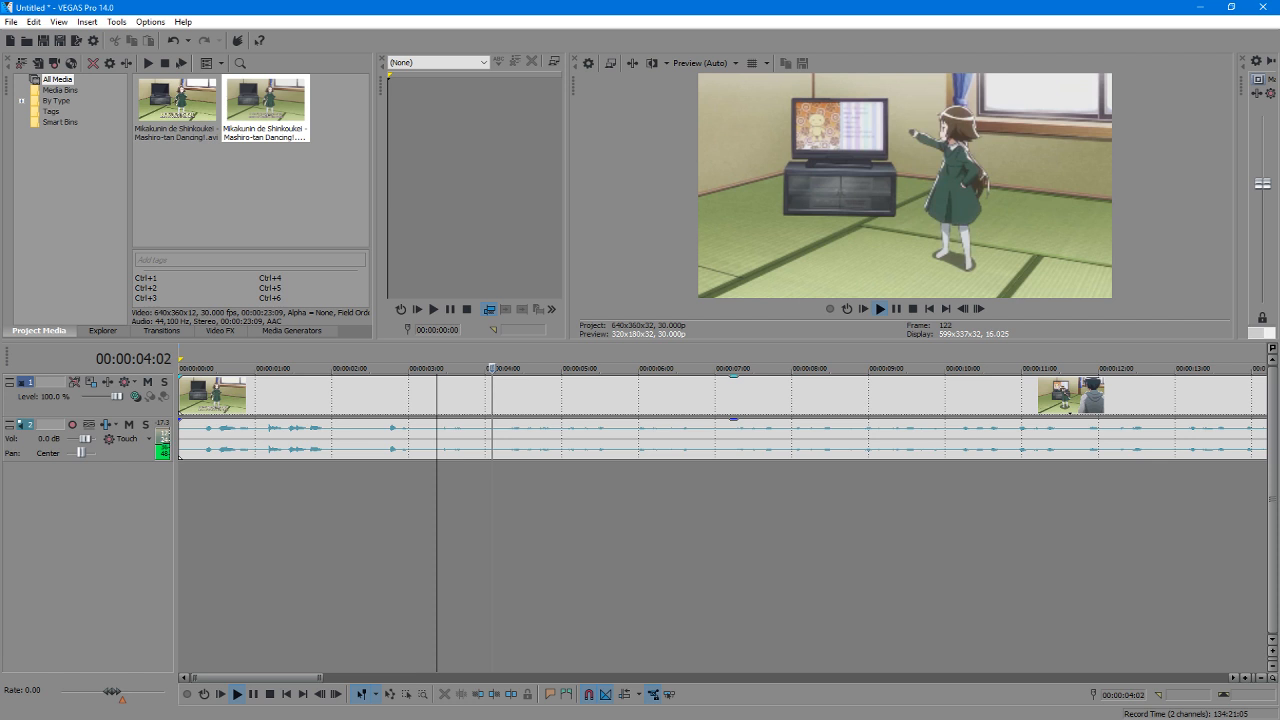
pyautogui.moveTo(491, 368); pyautogui.dragTo(485, 368)
pyautogui.press('s')
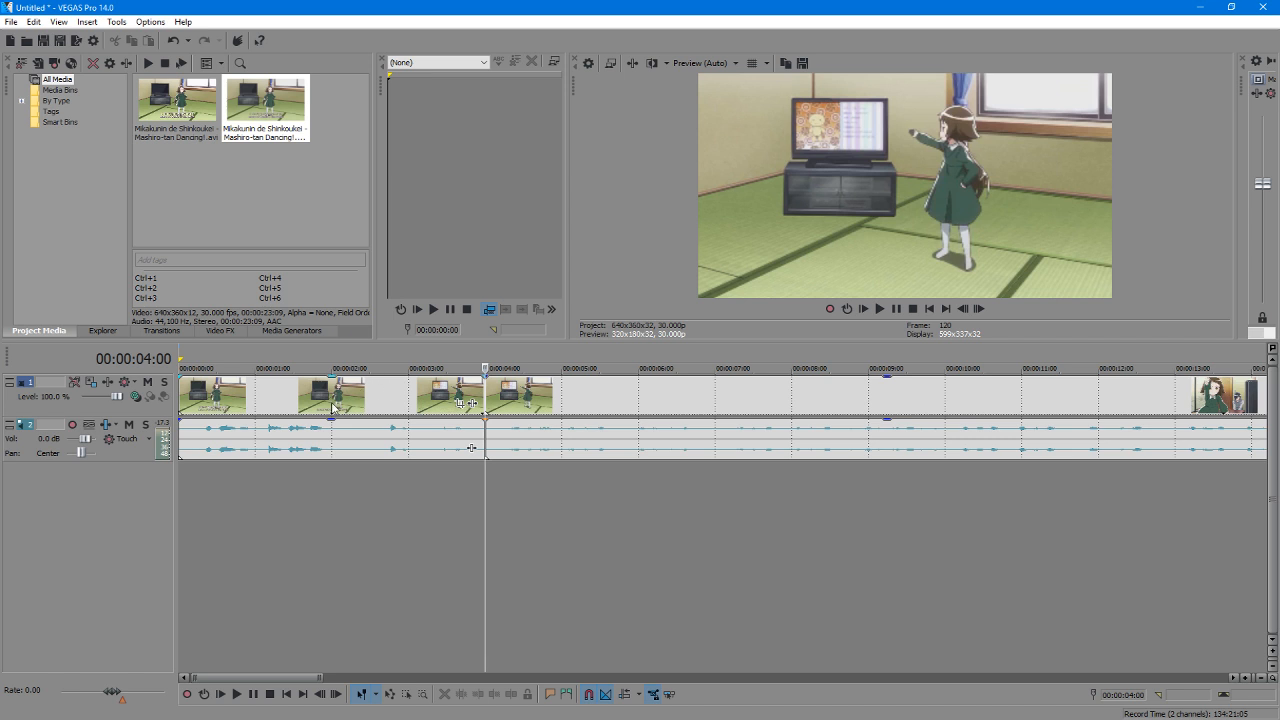
# Step: Delete the section before the split and move the remaining clip to the start of the timeline
pyautogui.click(352, 400)
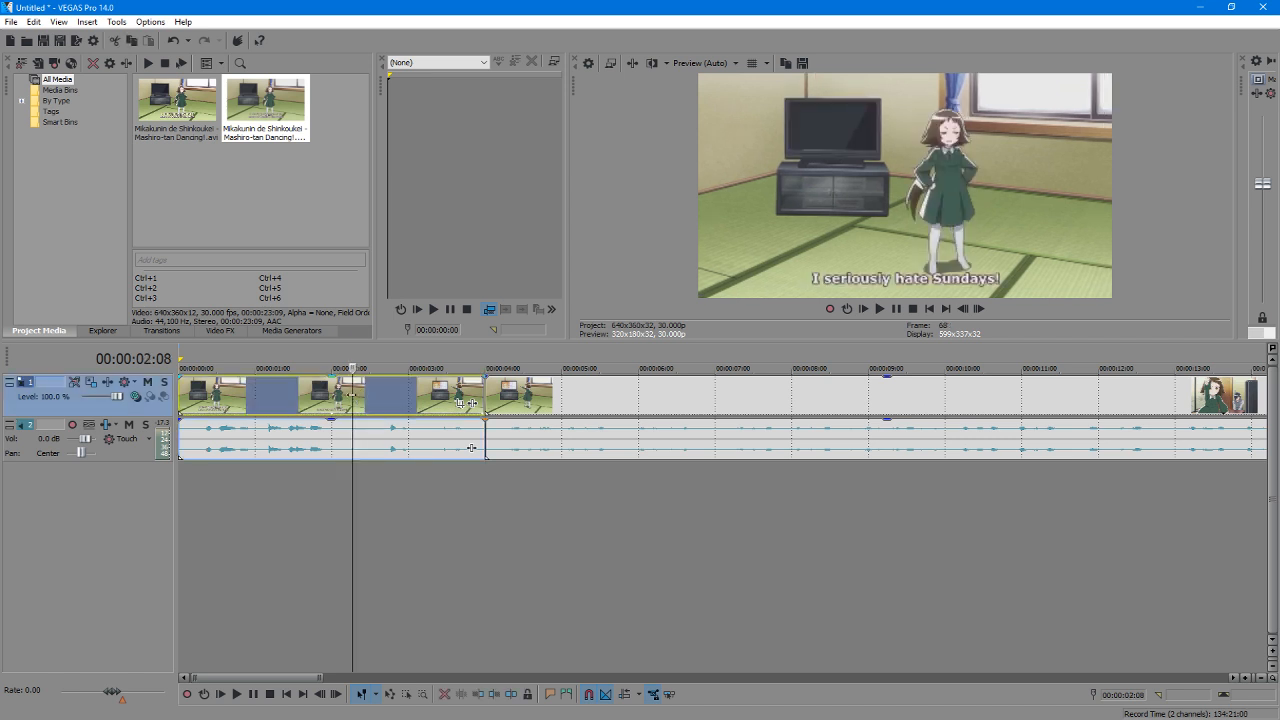
pyautogui.press('Delete')
pyautogui.click(663, 404)
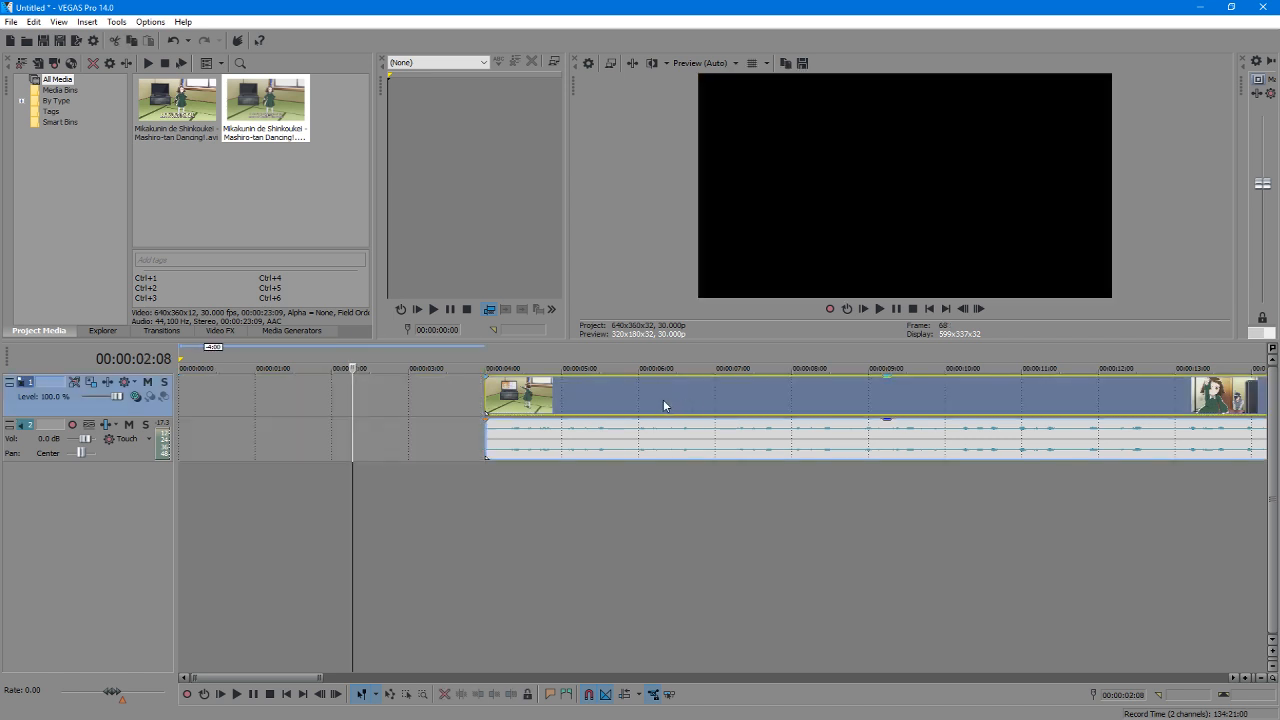
pyautogui.moveTo(663, 401); pyautogui.dragTo(361, 396)
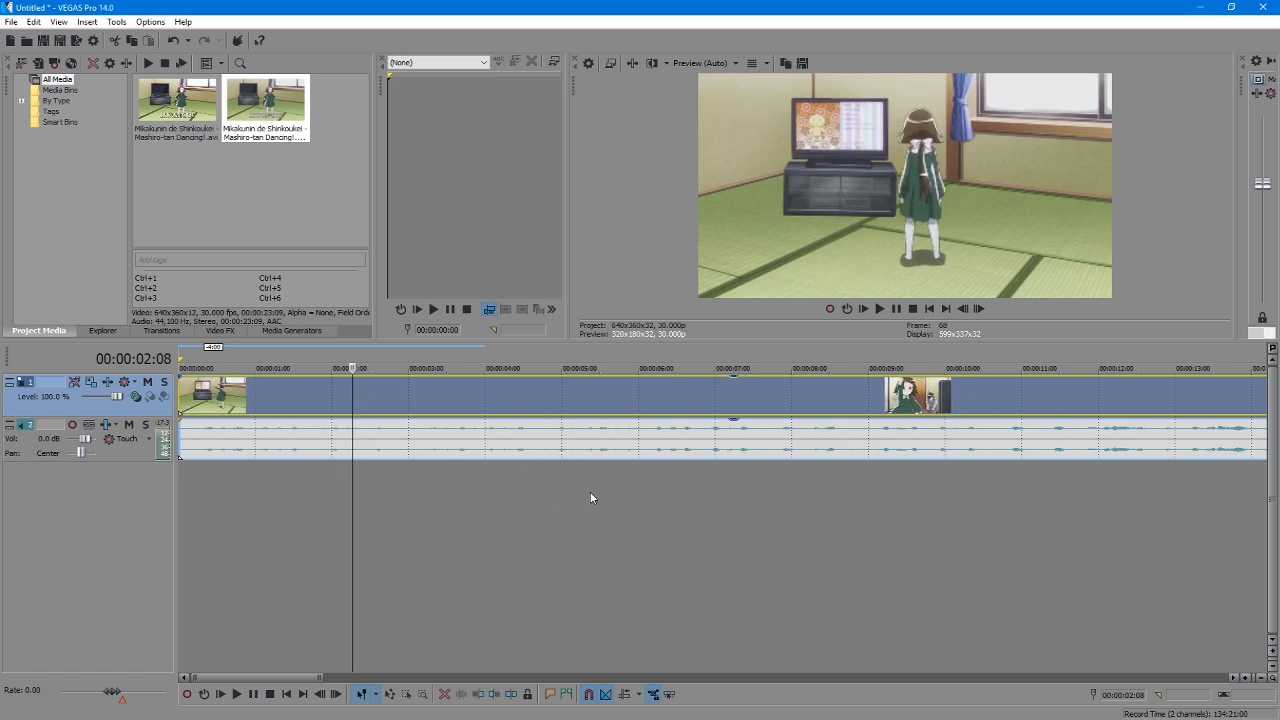
# Step: Split the dance video and its audio at 00:00:08:25, just before the scene cuts to the close-up
pyautogui.click(676, 465)
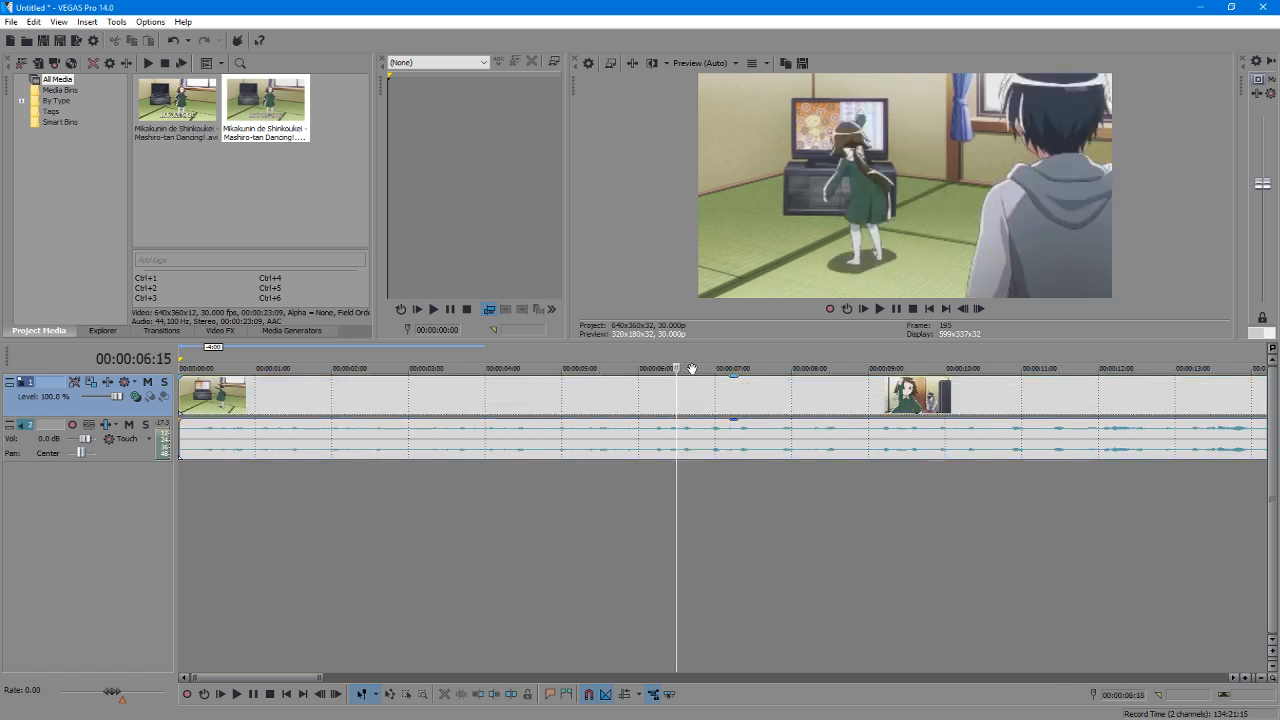
pyautogui.press('space')
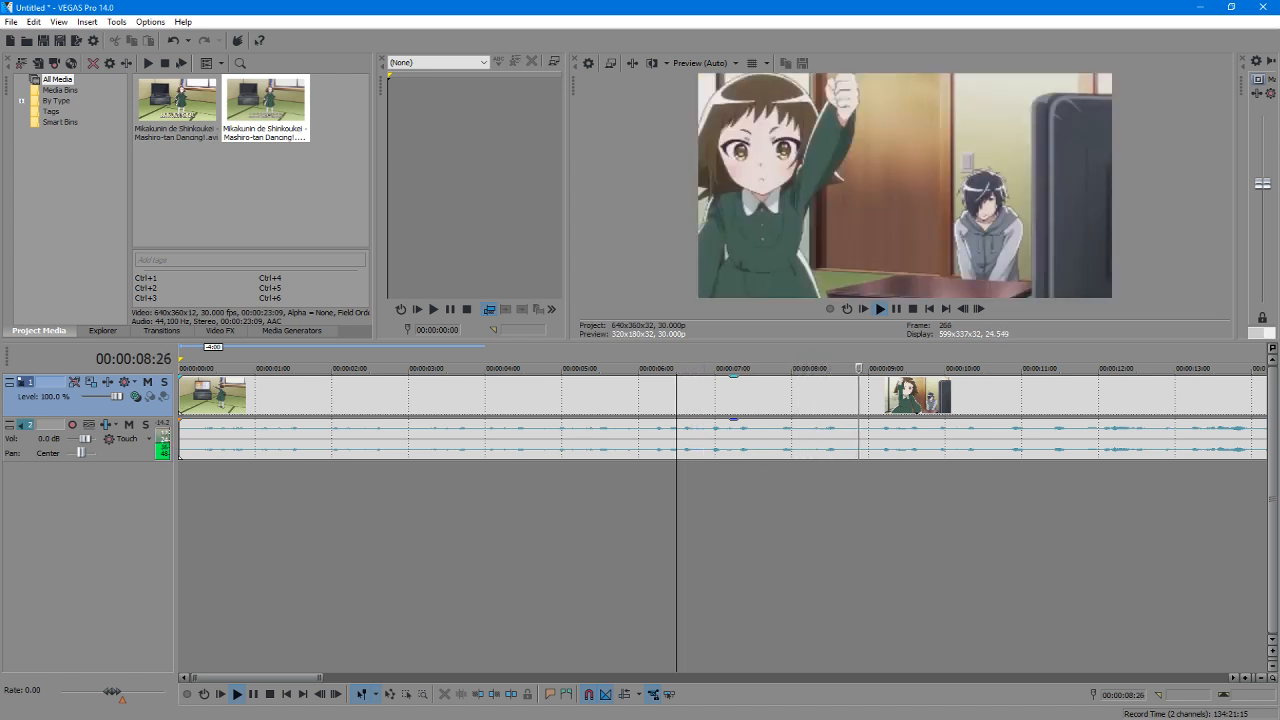
pyautogui.press('Left')
pyautogui.press('Left')
pyautogui.press('Left')
pyautogui.press('Left')
pyautogui.press('Left')
pyautogui.press('Left')
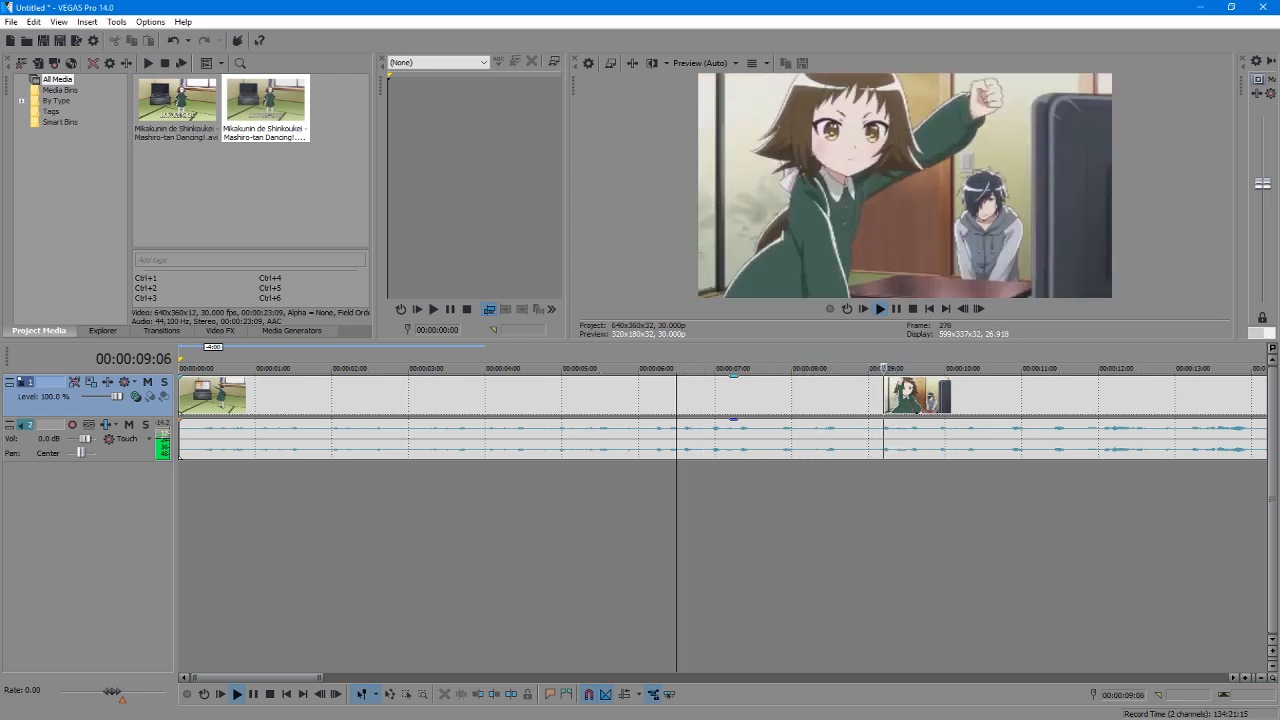
pyautogui.press('Left')
pyautogui.press('Left')
pyautogui.press('Left')
pyautogui.press('Left')
pyautogui.press('Left')
pyautogui.press('Left')
pyautogui.press('Left')
pyautogui.press('Left')
pyautogui.press('Left')
pyautogui.press('Left')
pyautogui.press('Left')
pyautogui.press('Left')
pyautogui.press('Left')
pyautogui.press('Left')
pyautogui.press('Left')
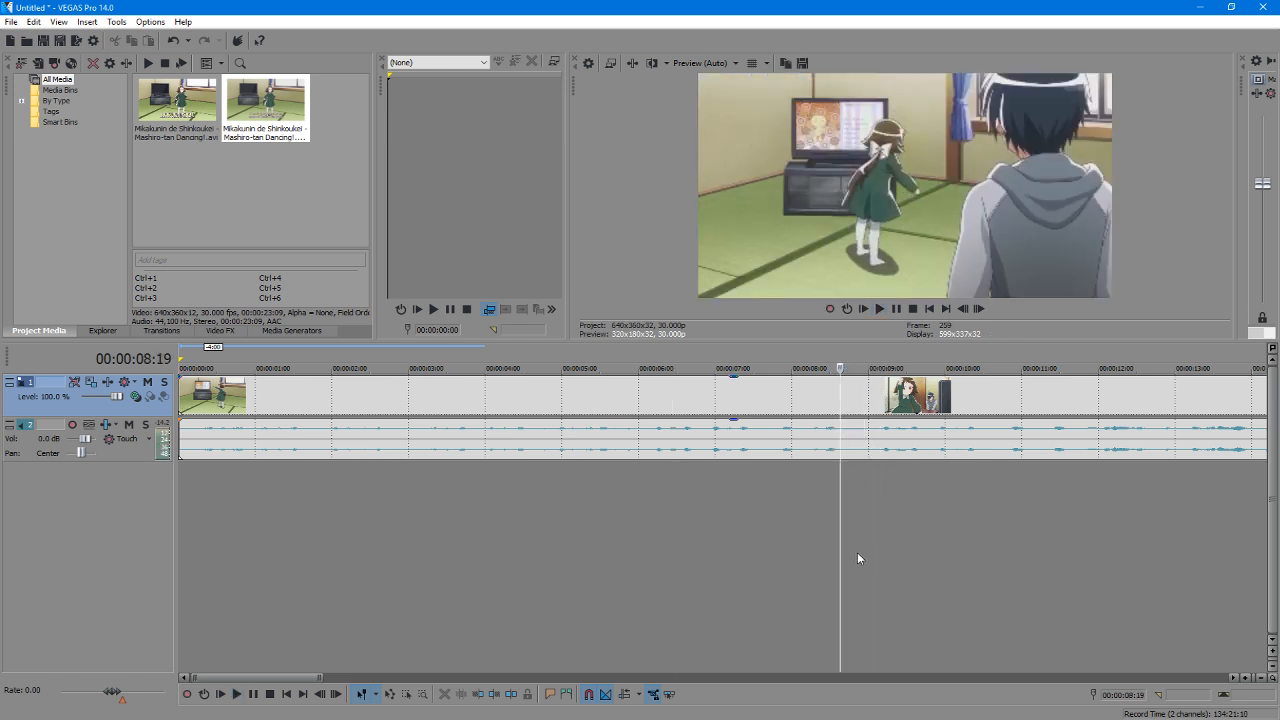
pyautogui.press('Right')
pyautogui.press('Right')
pyautogui.press('Right')
pyautogui.press('Right')
pyautogui.press('Right')
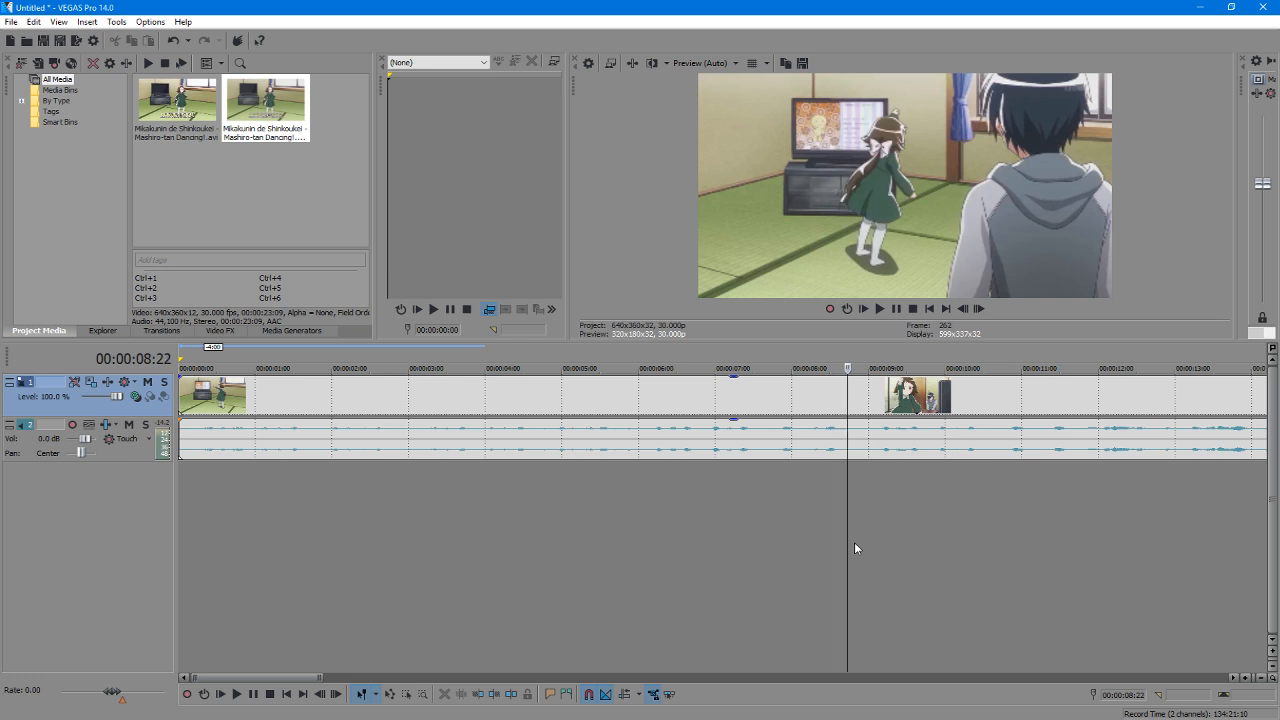
pyautogui.press('Right')
pyautogui.press('Right')
pyautogui.press('Right')
pyautogui.press('Right')
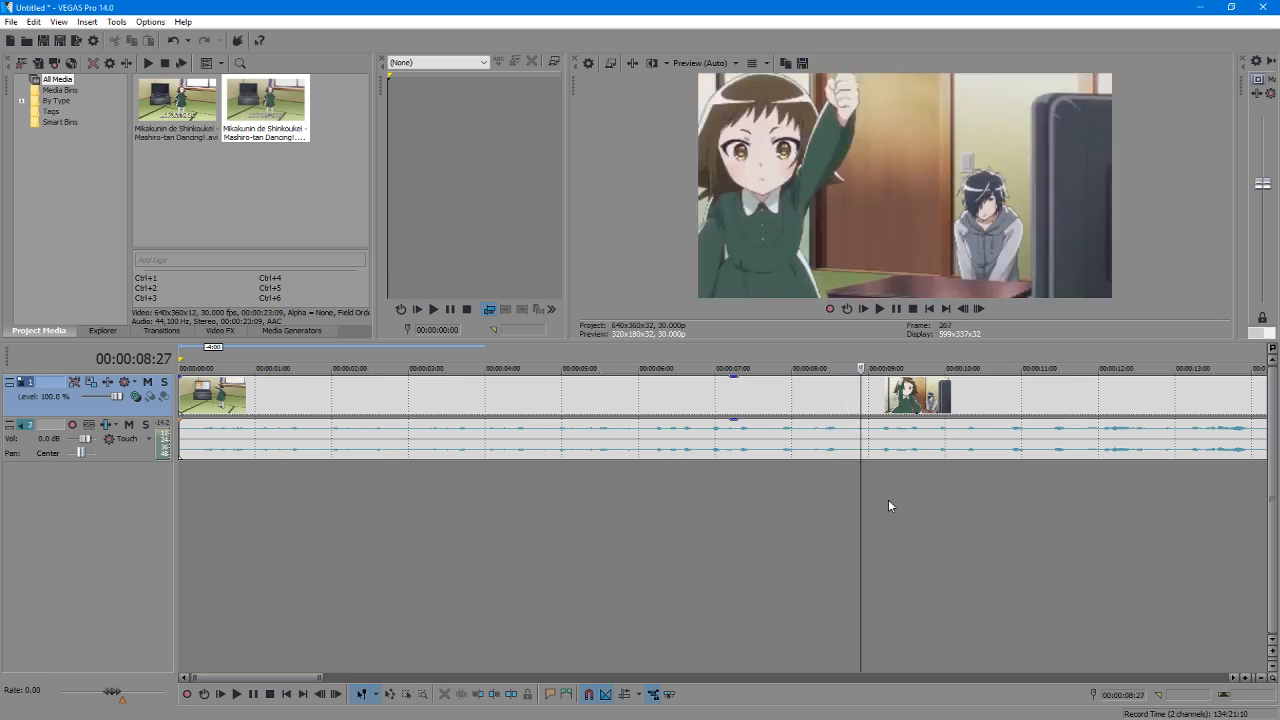
pyautogui.press('Left')
pyautogui.press('Left')
pyautogui.scroll(10, 888, 499)
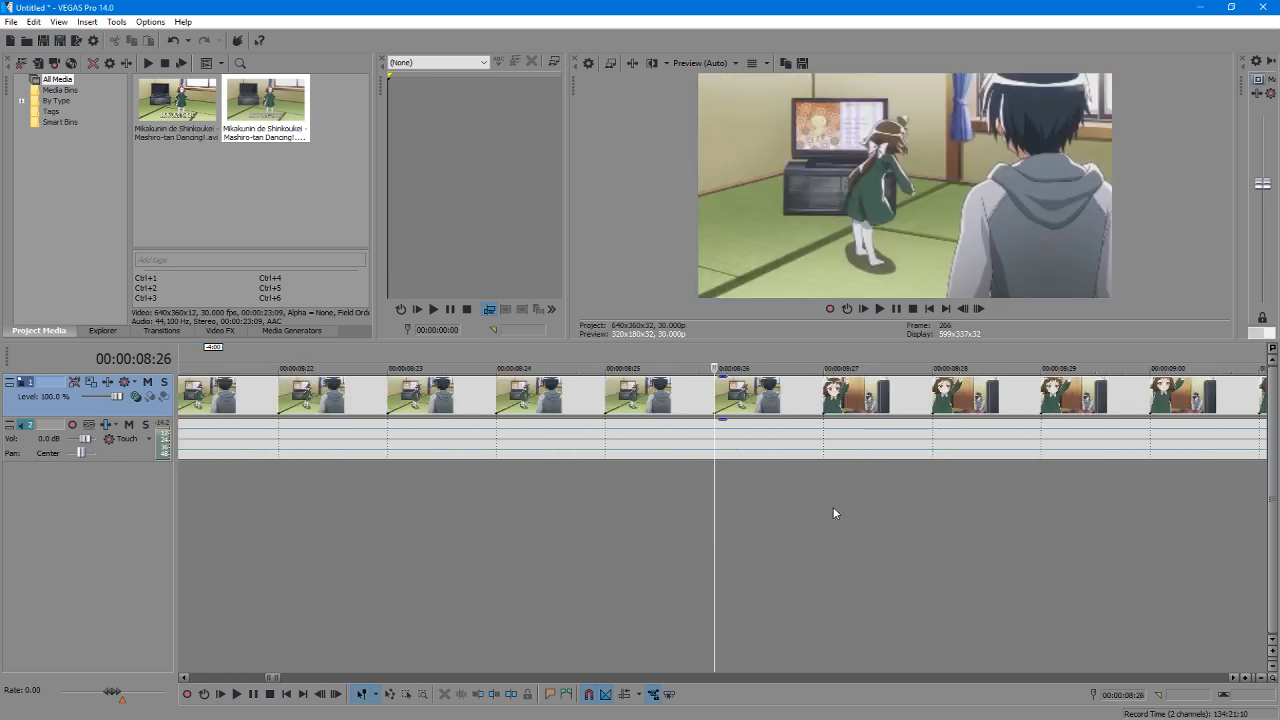
pyautogui.press('Right')
pyautogui.press('Left')
pyautogui.press('Left')
pyautogui.press('Left')
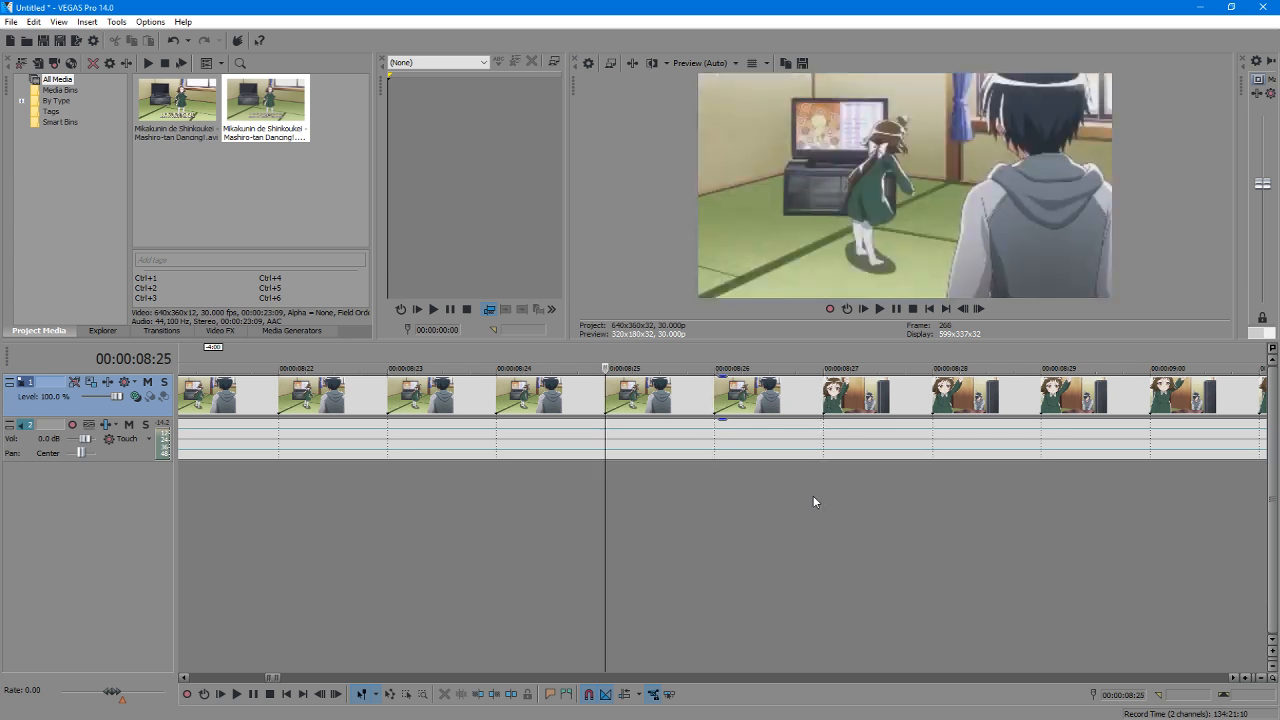
pyautogui.press('Right')
pyautogui.press('Right')
pyautogui.press('Right')
pyautogui.press('Left')
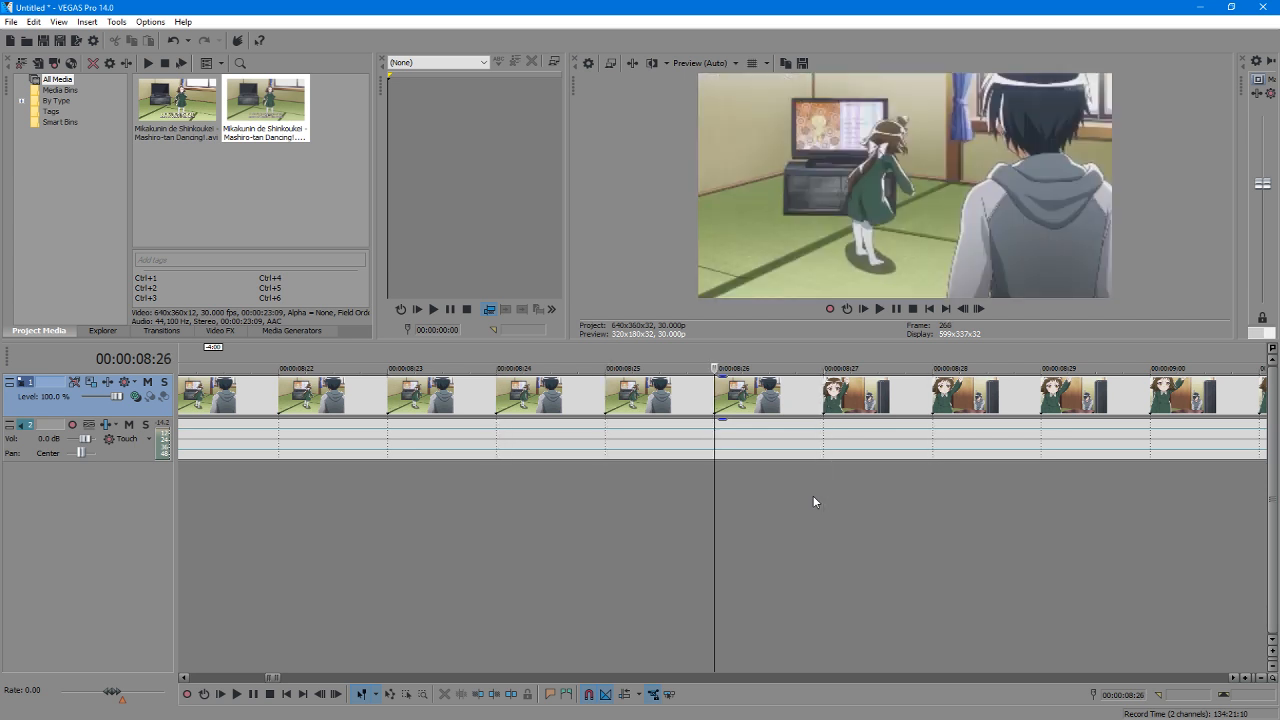
pyautogui.press('Right')
pyautogui.press('Left')
pyautogui.press('Right')
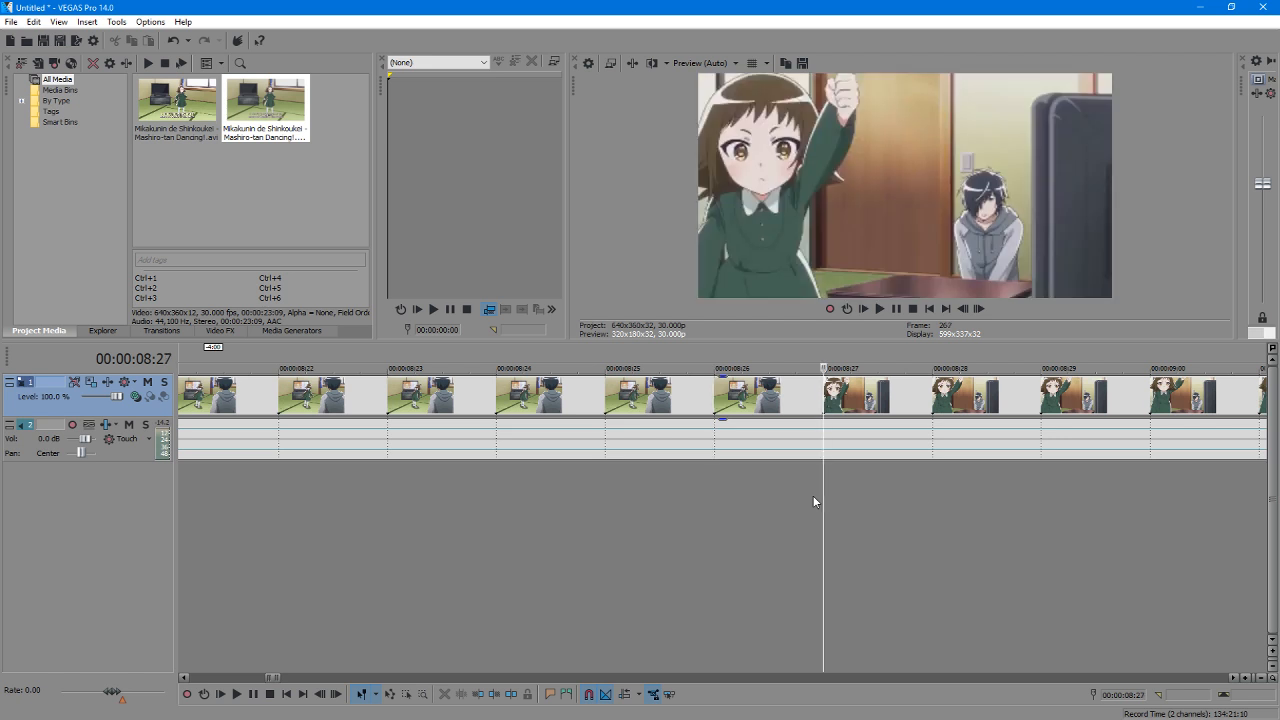
pyautogui.press('Left')
pyautogui.press('Left')
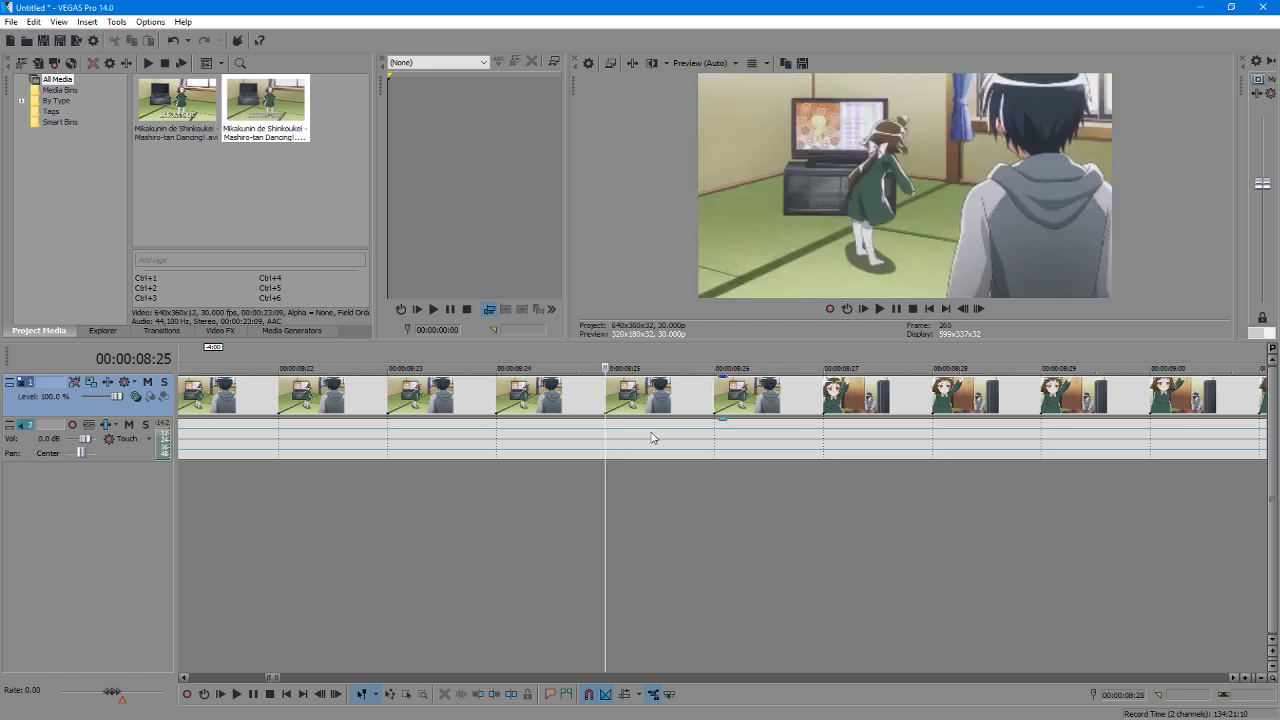
pyautogui.press('s')
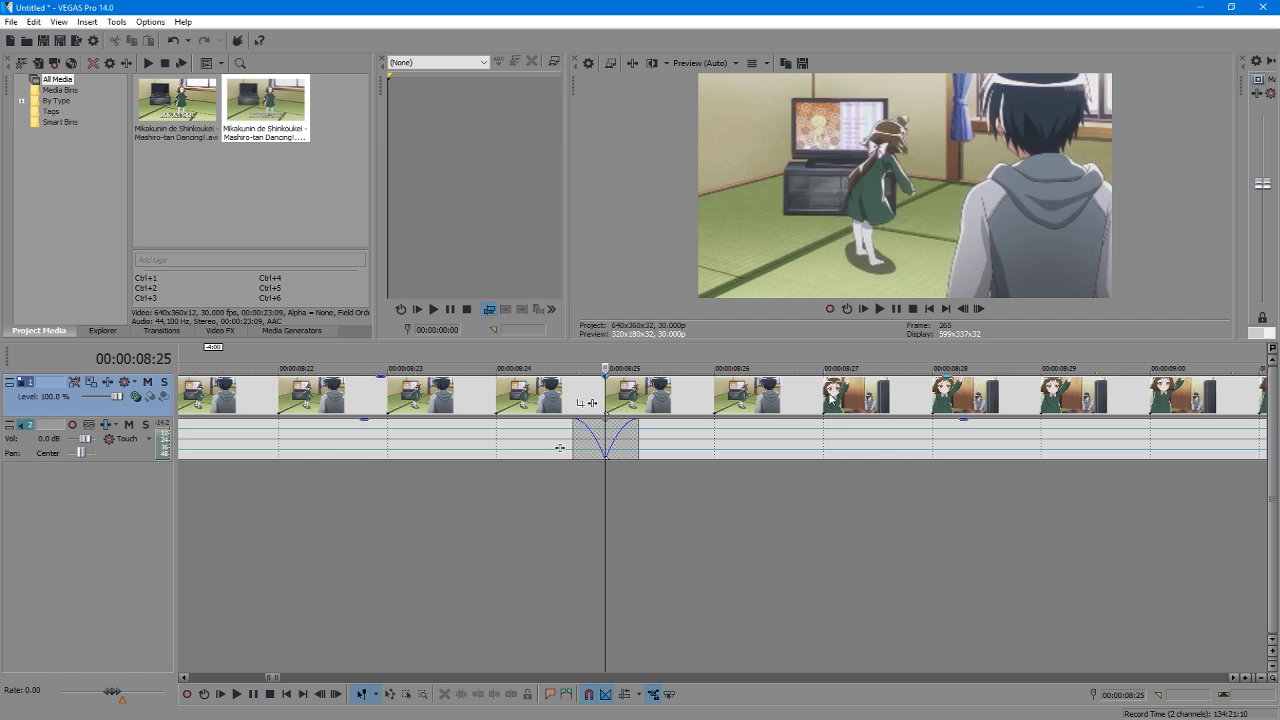
# Step: Delete the section after the split and select the remaining clip's full duration as the time range
pyautogui.click(830, 397)
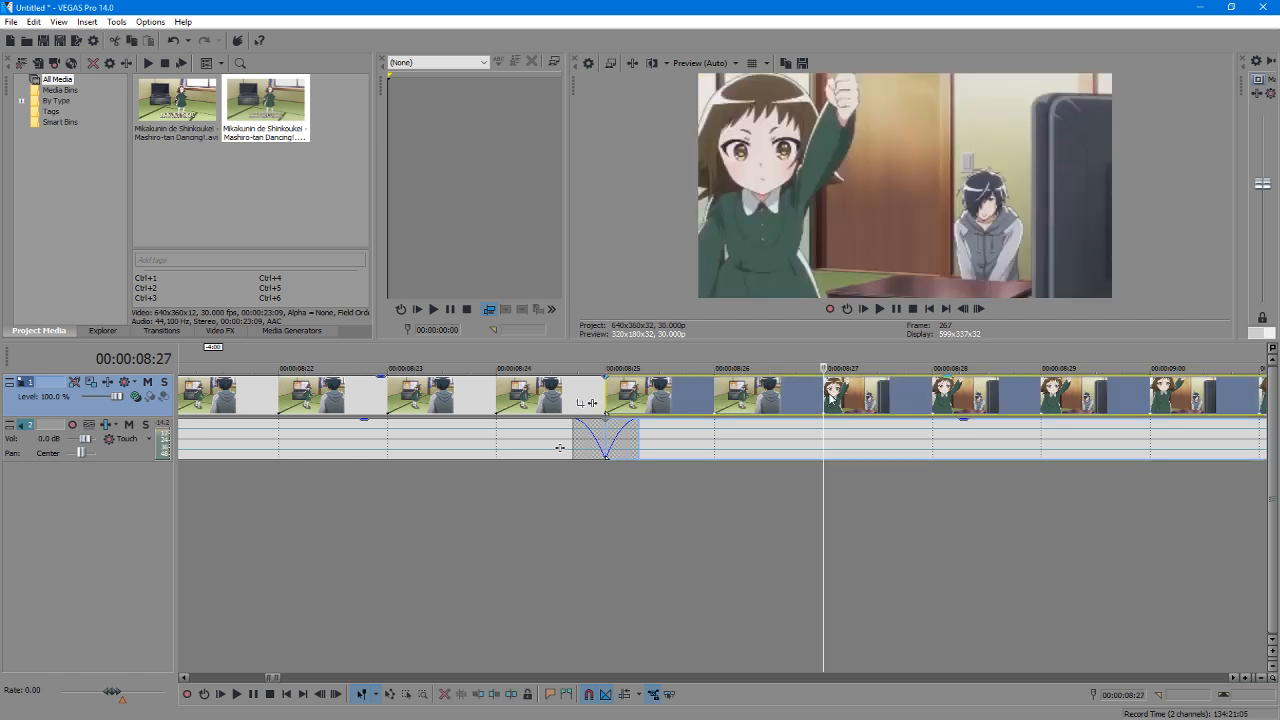
pyautogui.press('Delete')
pyautogui.scroll(-6, 640, 490)
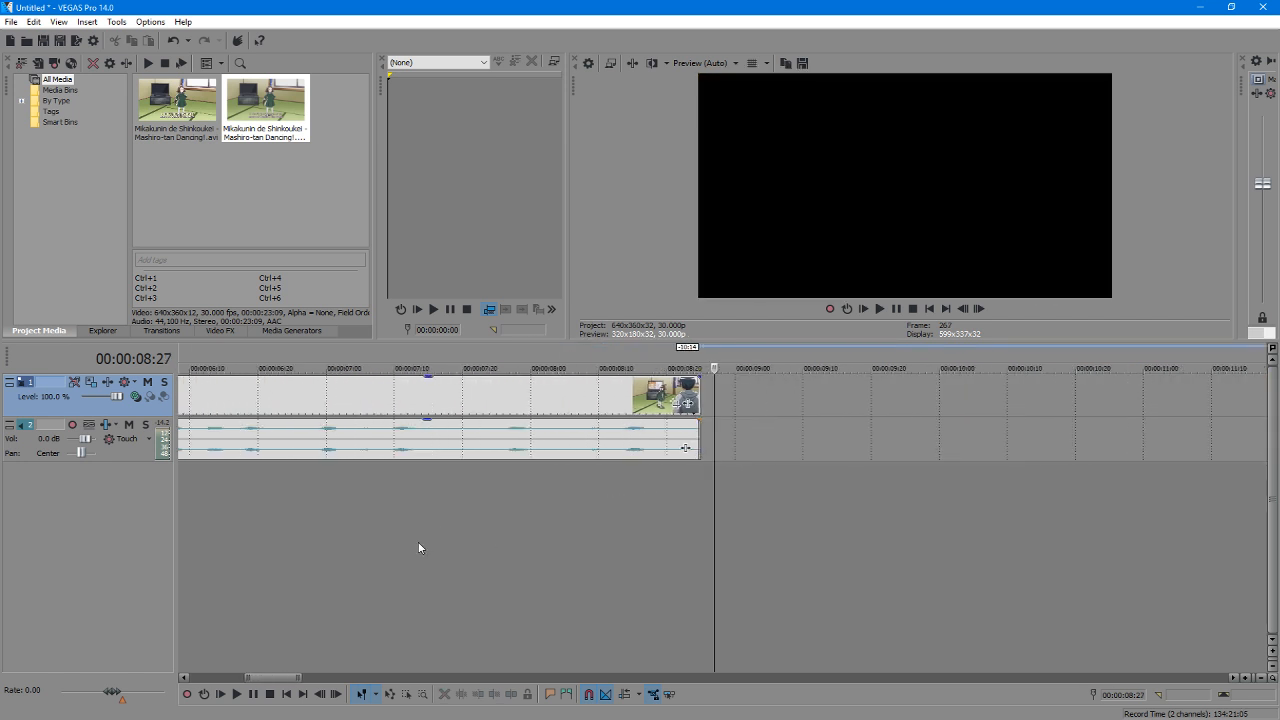
pyautogui.scroll(-3, 360, 546)
pyautogui.doubleClick(385, 482)
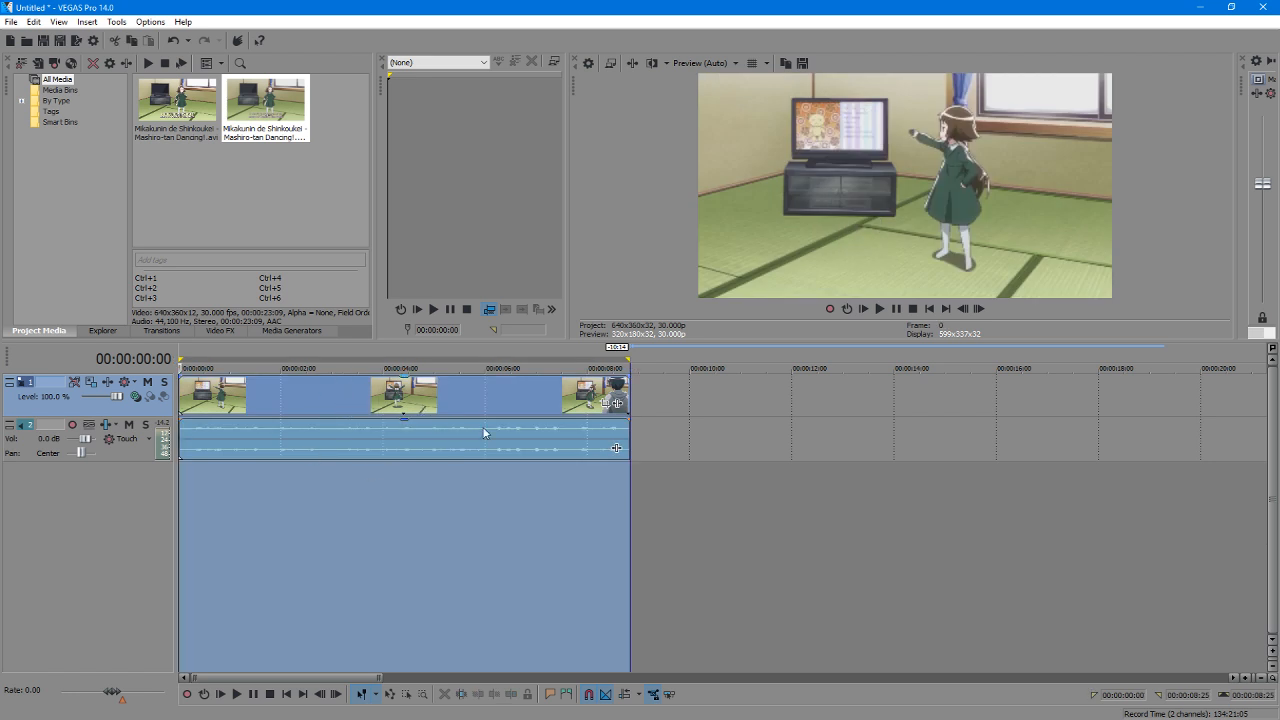
# Step: Open the render settings and choose the PAL DV template of the Video for Windows (*.avi) format
pyautogui.moveTo(1279, 255)
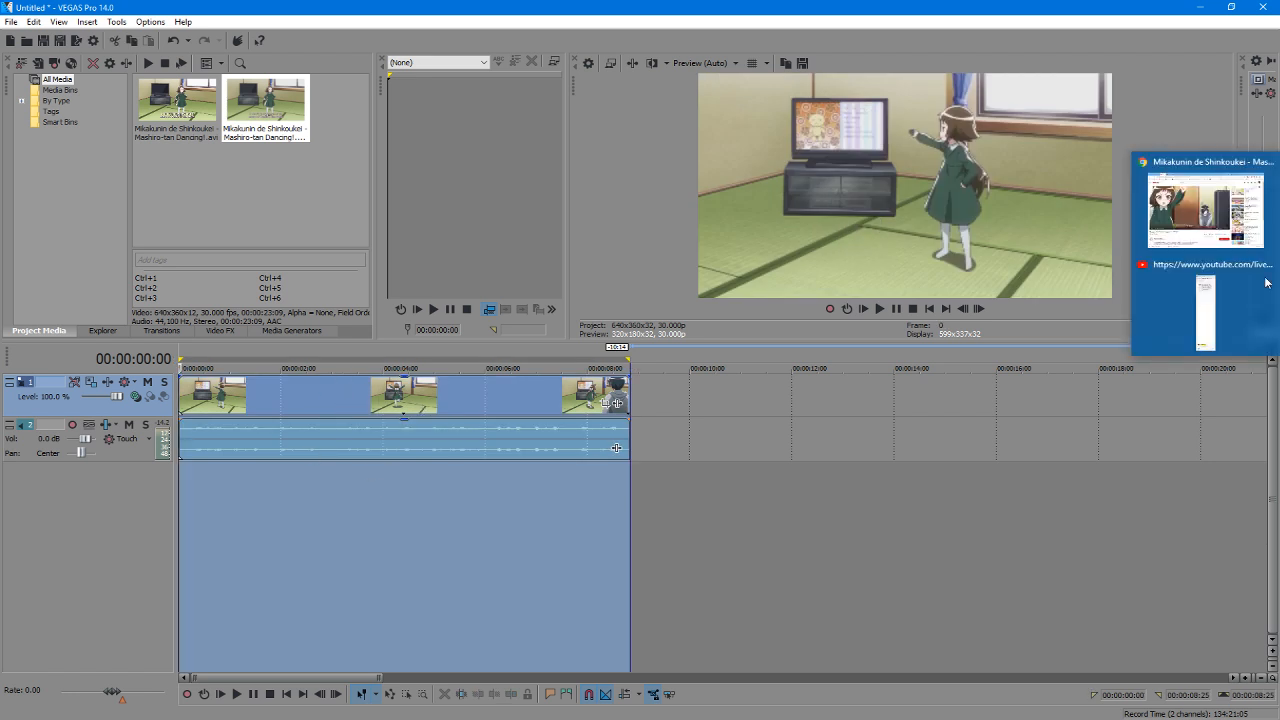
pyautogui.moveTo(1205, 323)
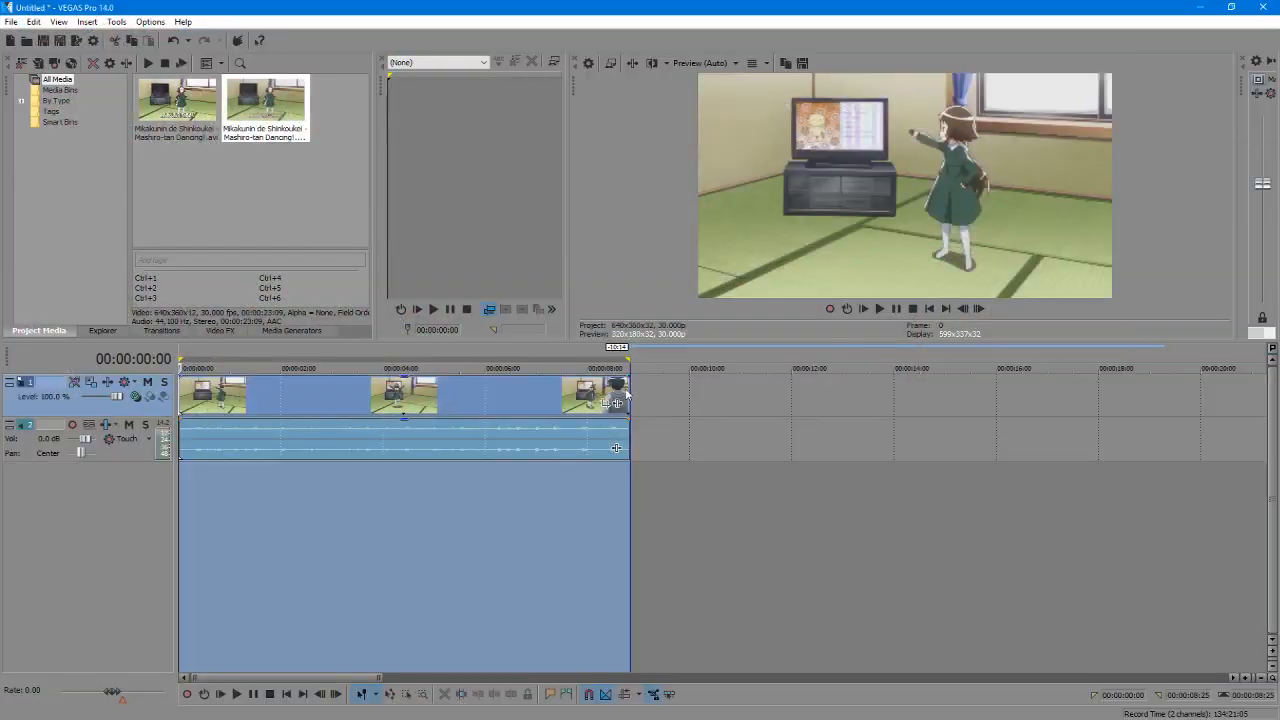
pyautogui.click(10, 22)
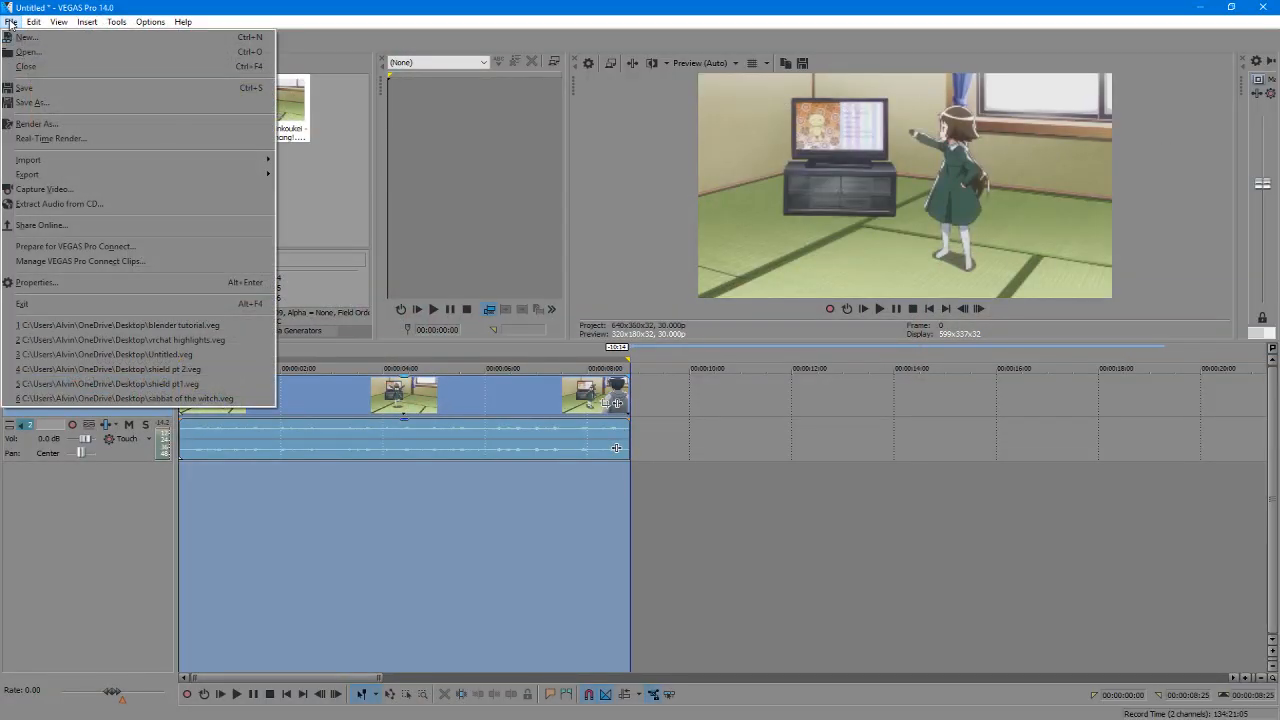
pyautogui.click(46, 125)
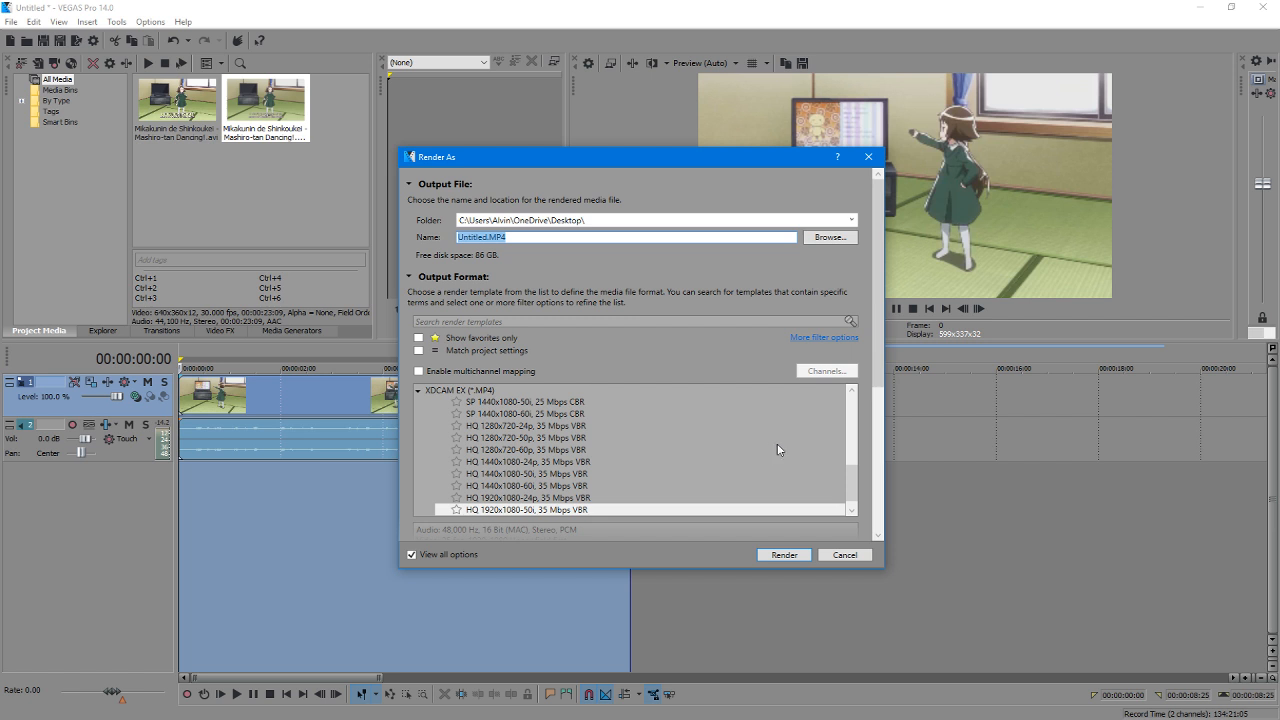
pyautogui.moveTo(852, 476); pyautogui.dragTo(854, 395)
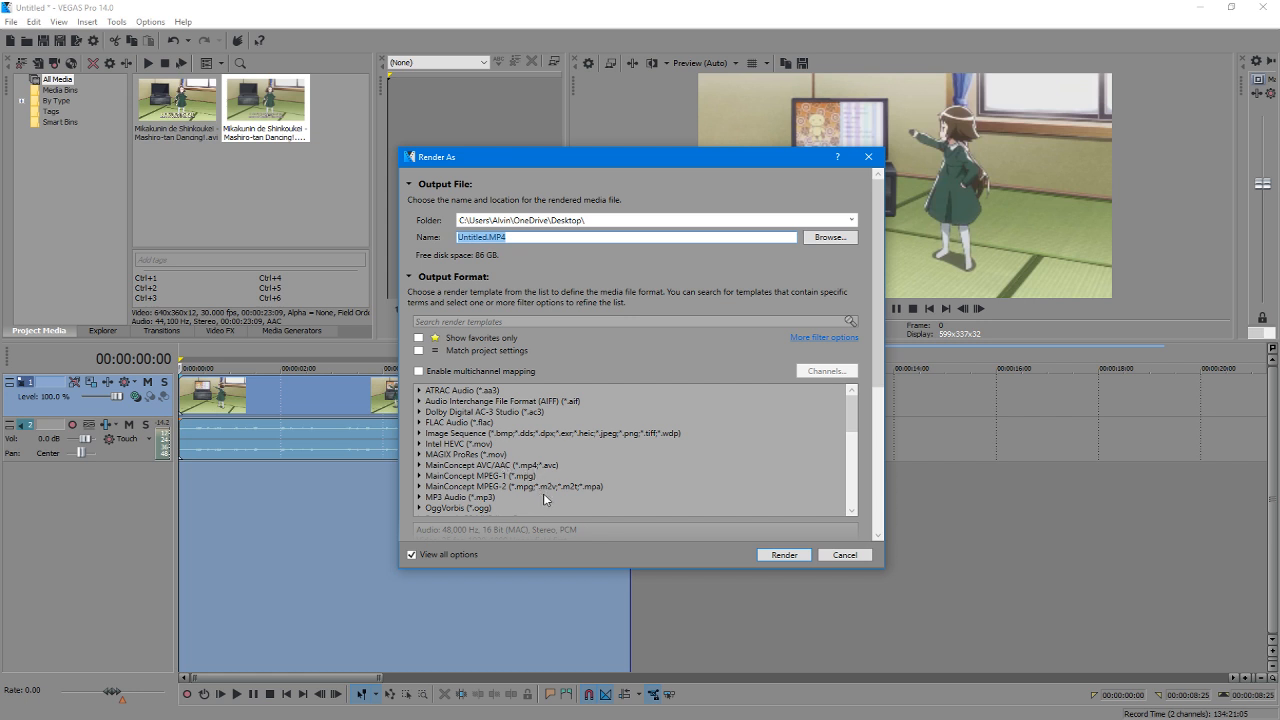
pyautogui.scroll(-2, 543, 493)
pyautogui.scroll(-6, 853, 350)
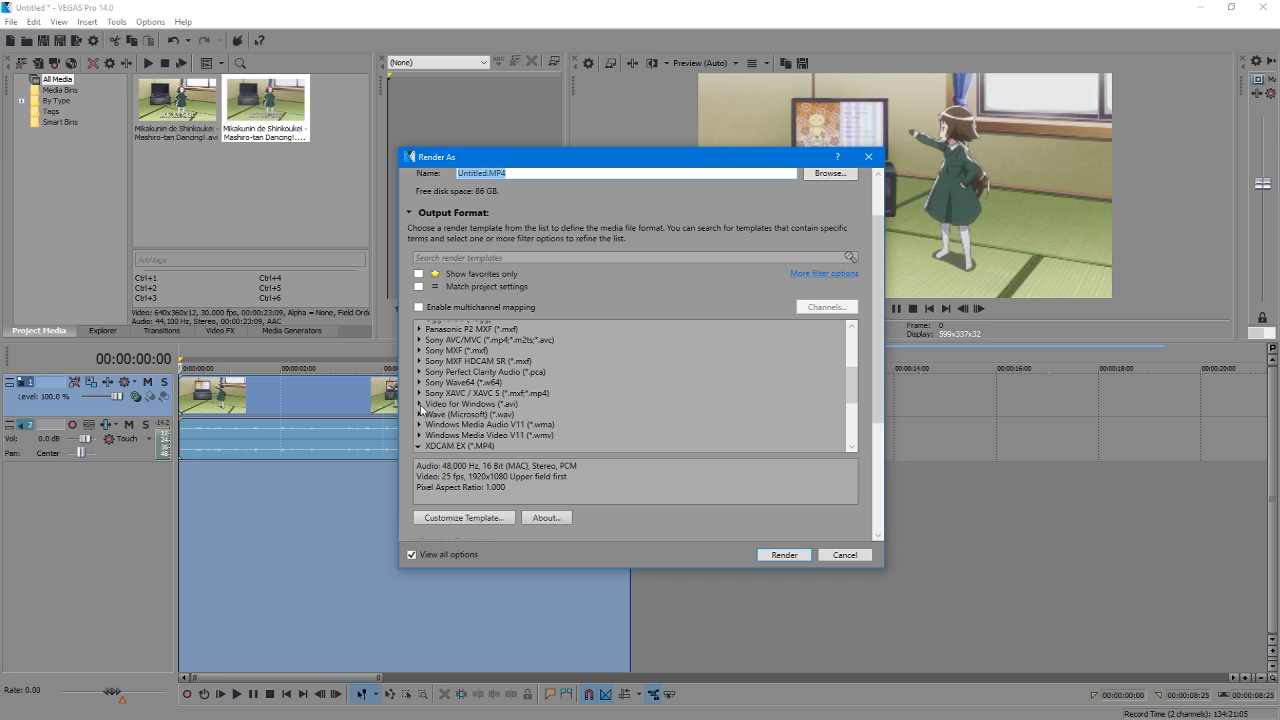
pyautogui.click(420, 404)
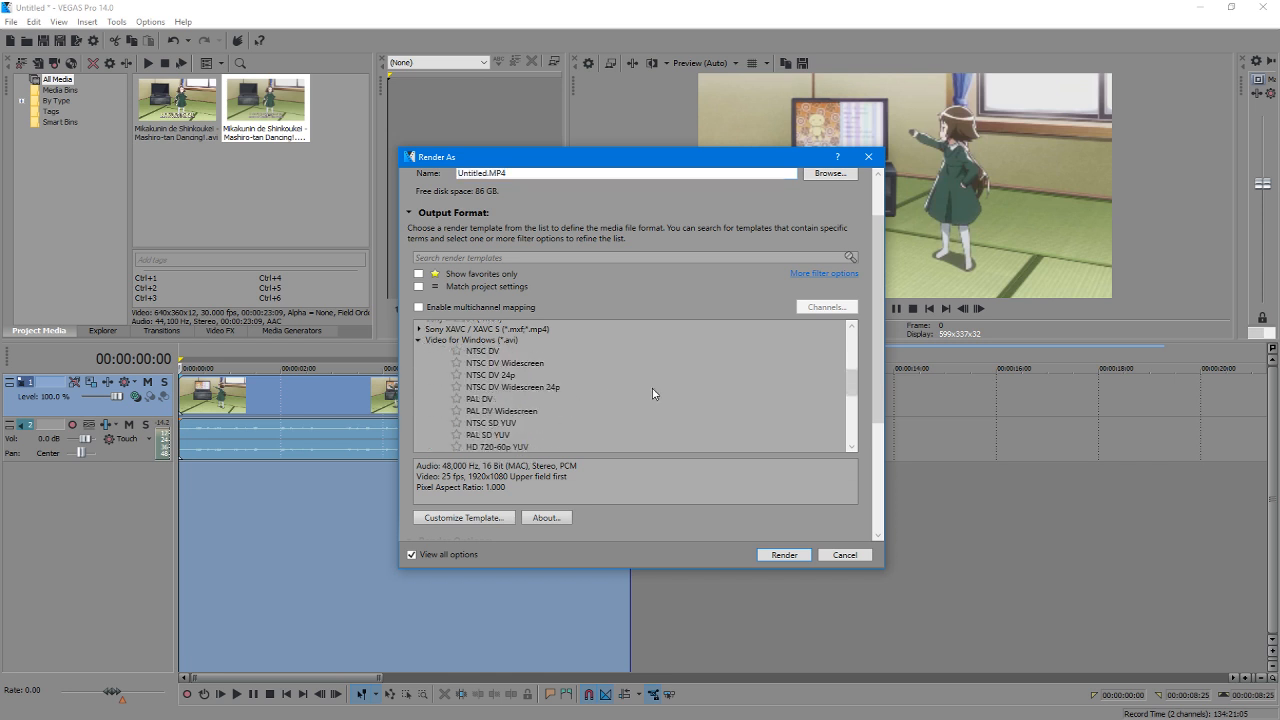
pyautogui.moveTo(850, 380)
pyautogui.mouseDown()
pyautogui.moveTo(850, 405)
pyautogui.moveTo(850, 380)
pyautogui.moveTo(855, 393)
pyautogui.mouseUp()
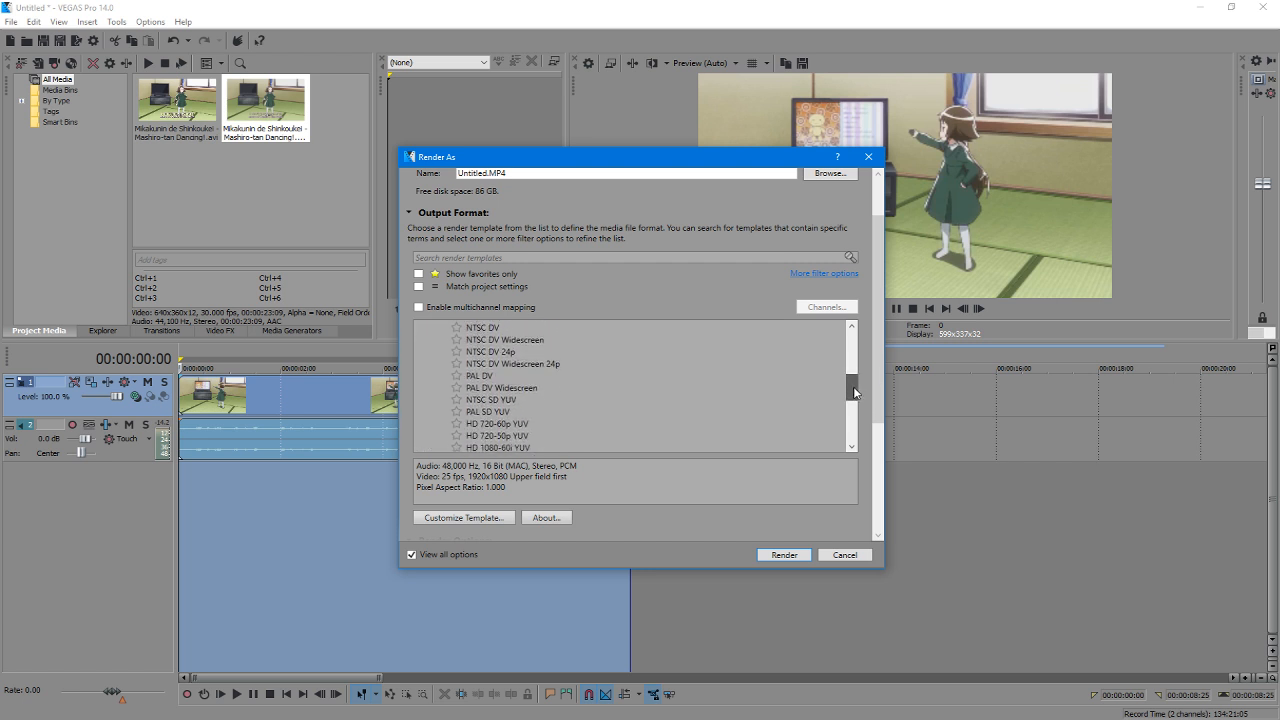
pyautogui.click(468, 378)
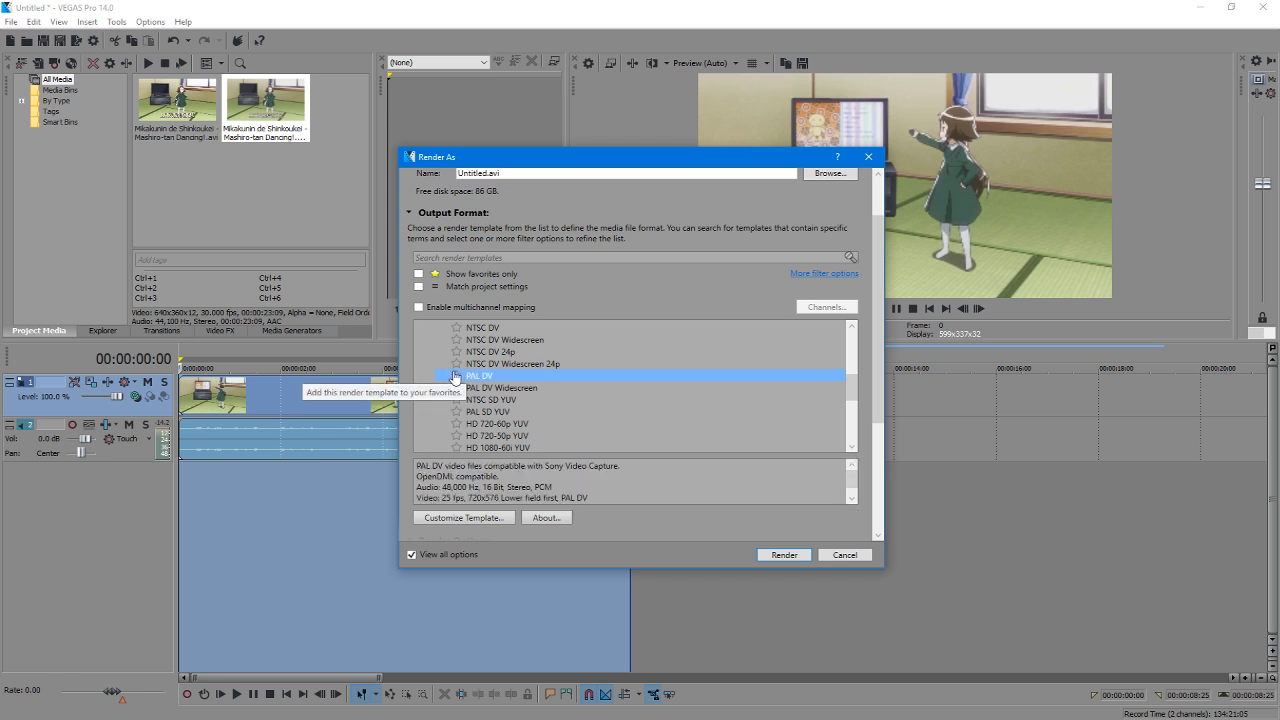
# Step: Render the trimmed clip to the Desktop as Untitled.avi
pyautogui.click(822, 174)
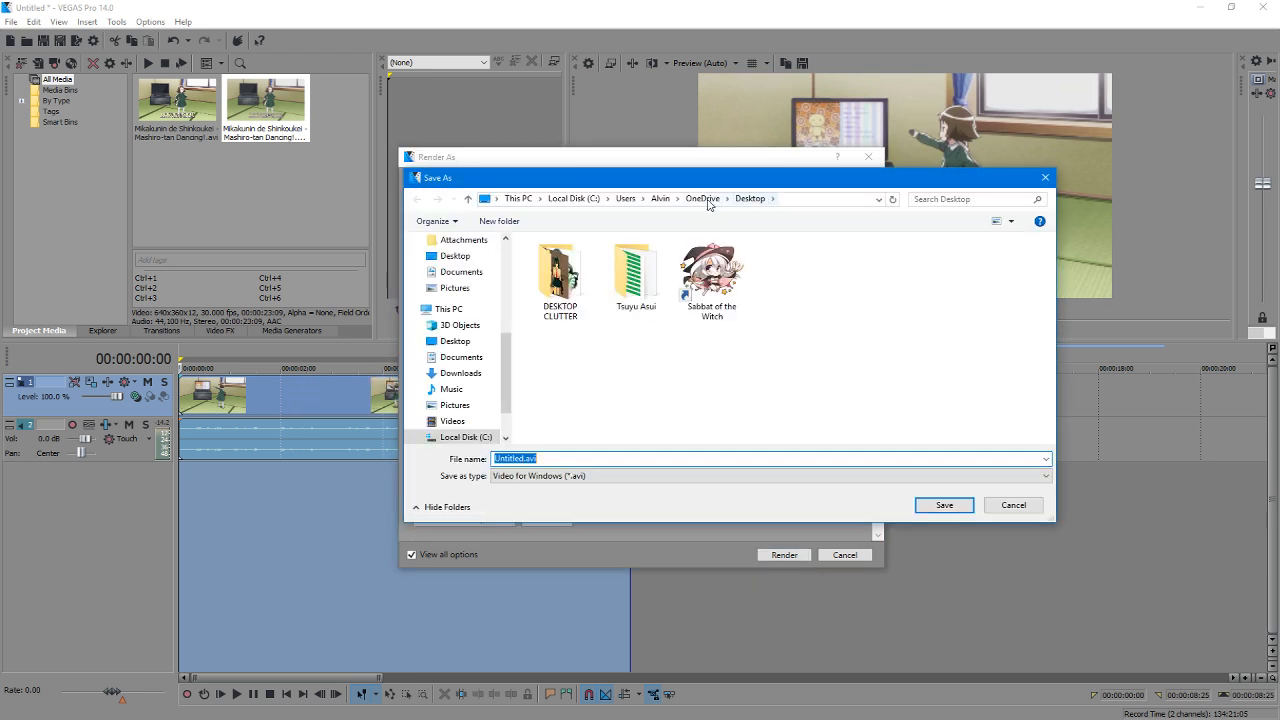
pyautogui.click(946, 505)
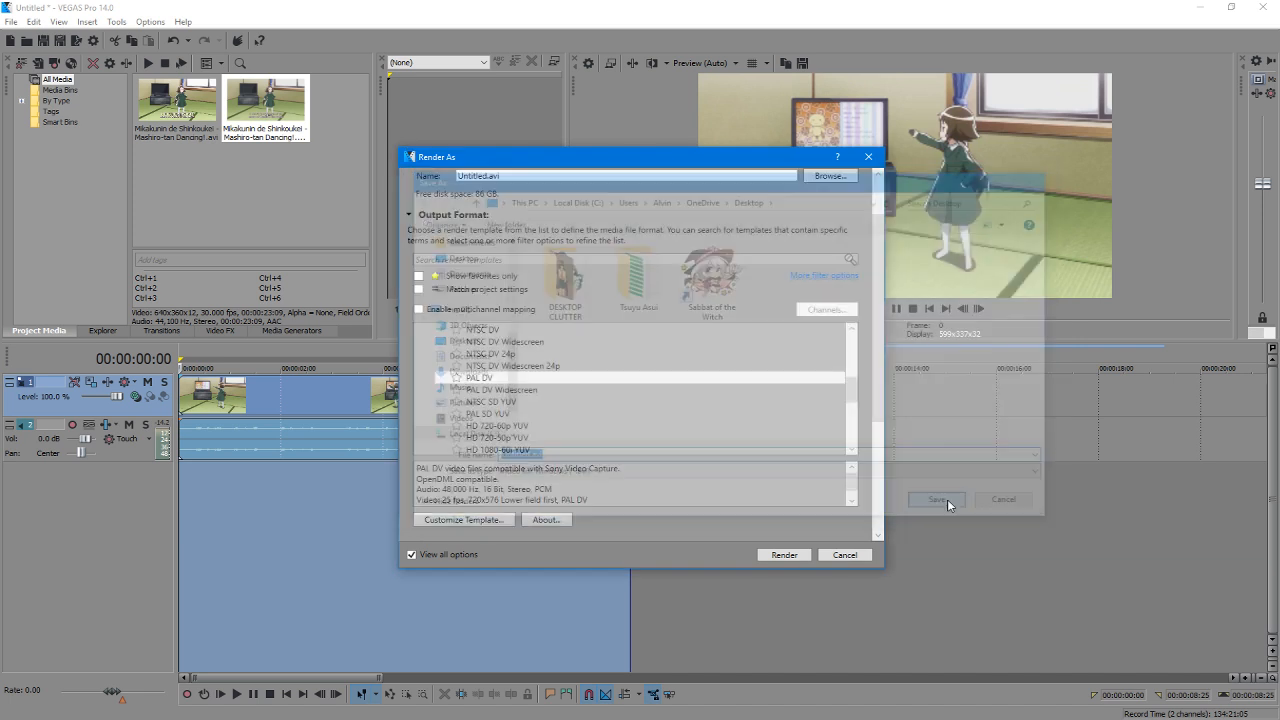
pyautogui.click(781, 556)
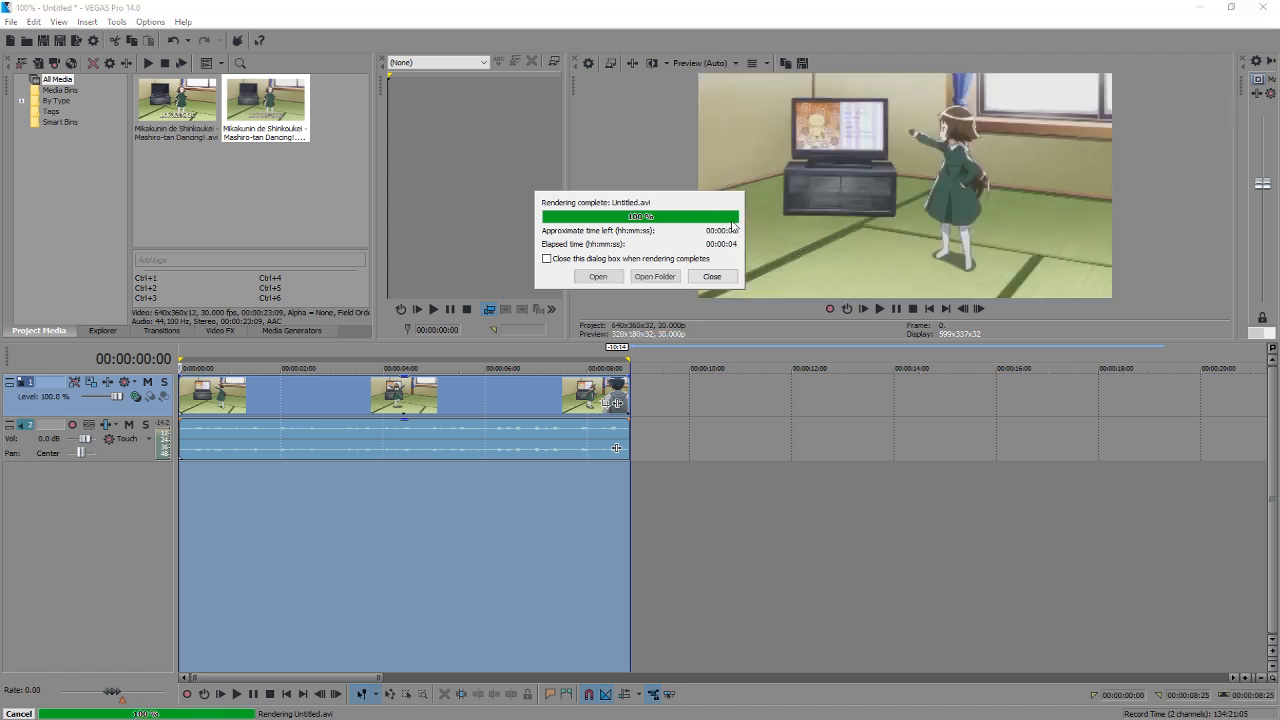
# Step: Switch to MikuMikuDance and try to load Untitled.avi from the Desktop as the background AVI file
pyautogui.moveTo(1279, 254)
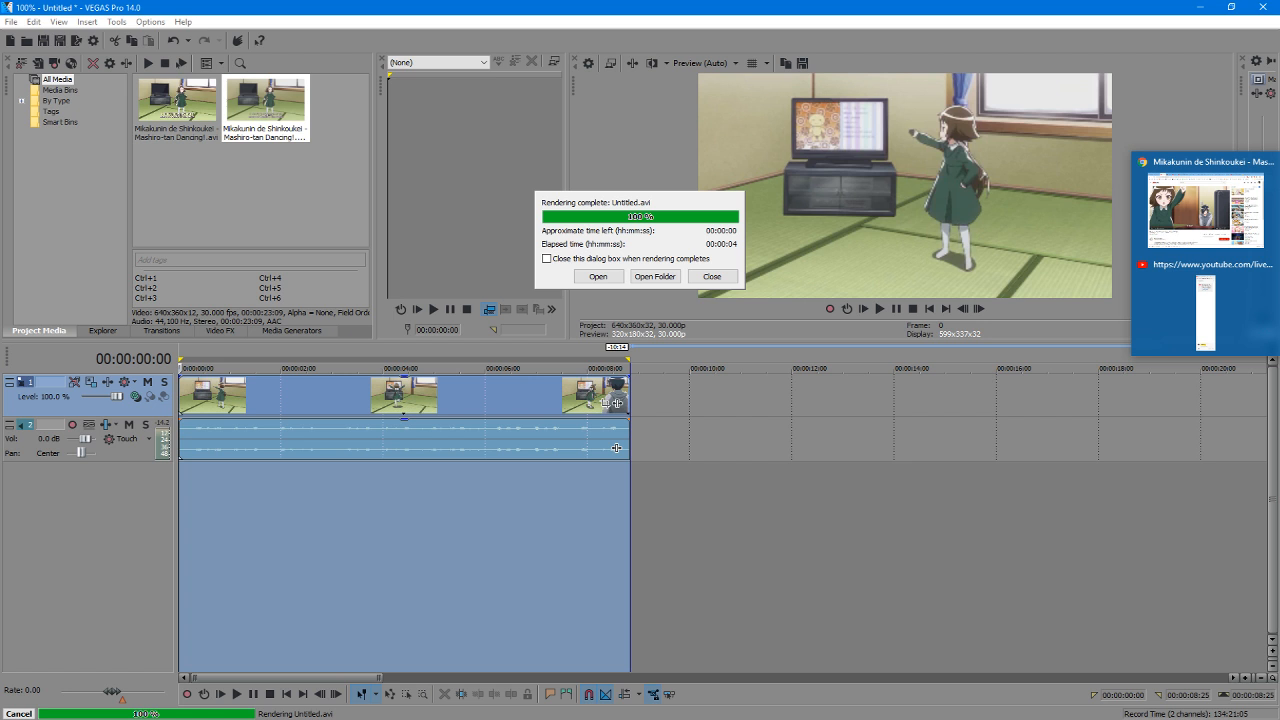
pyautogui.moveTo(1279, 160)
pyautogui.click(1279, 160)
pyautogui.click(1279, 102)
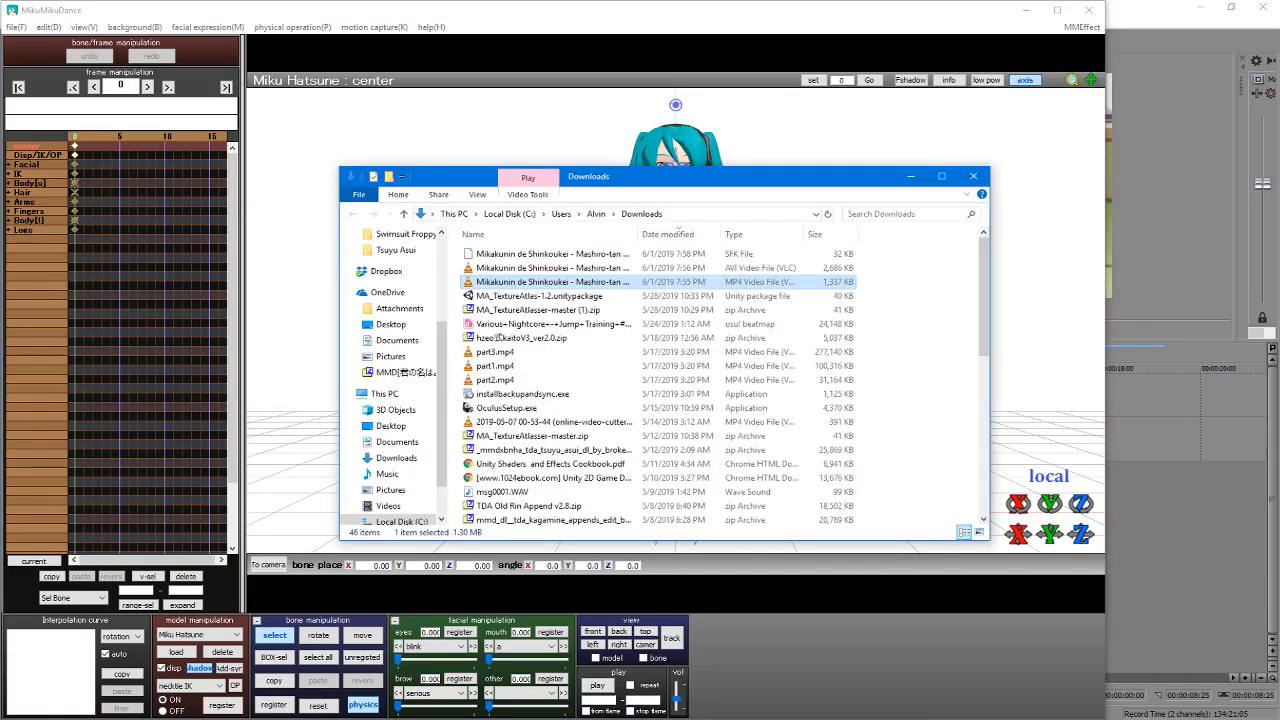
pyautogui.click(112, 28)
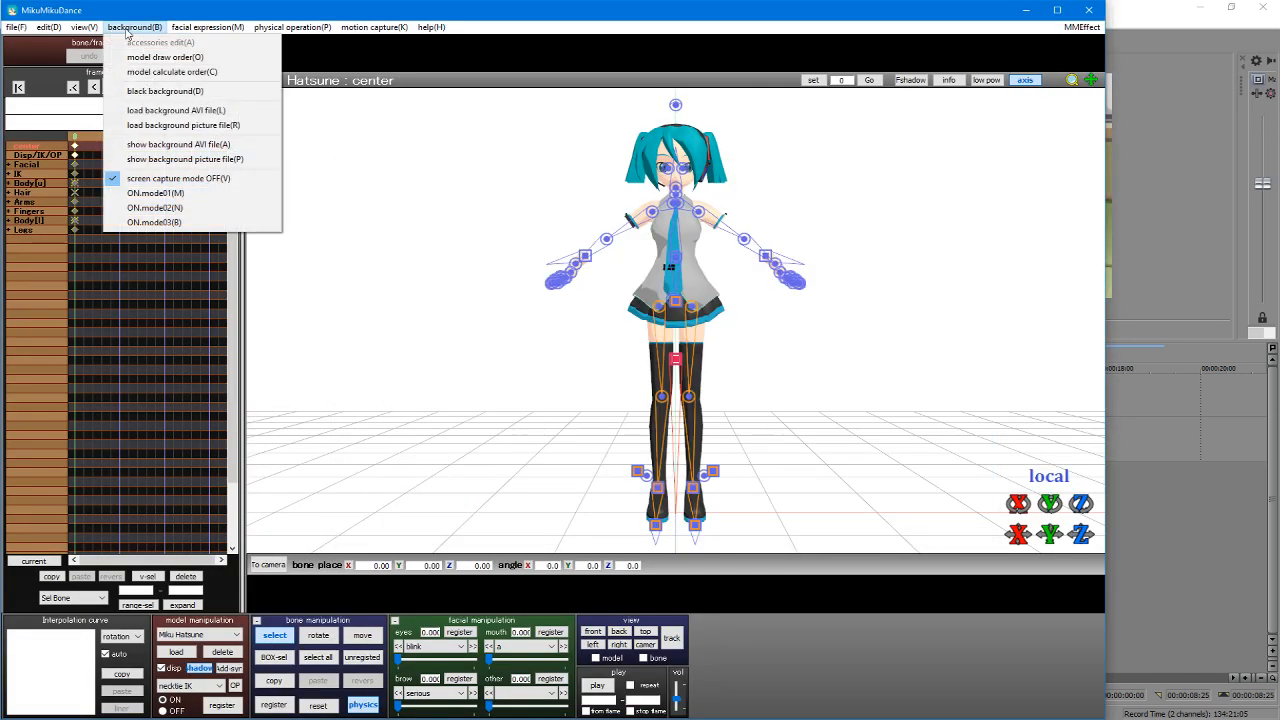
pyautogui.click(176, 110)
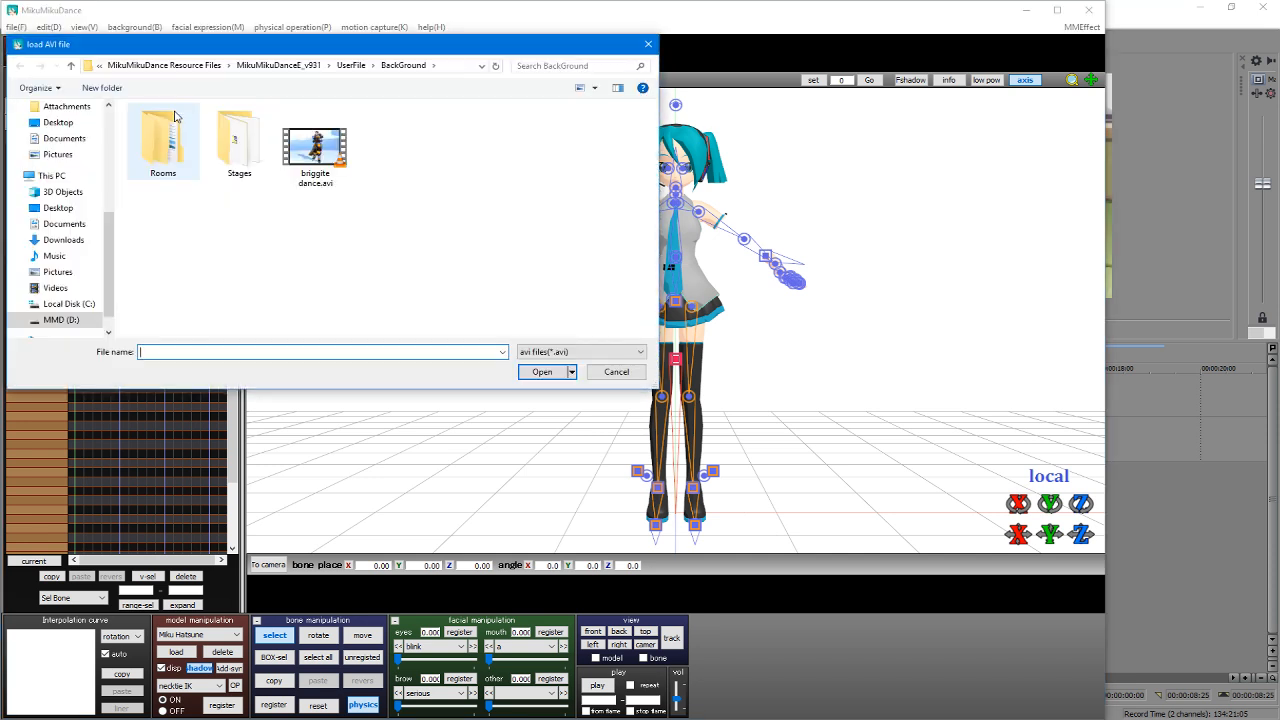
pyautogui.click(58, 122)
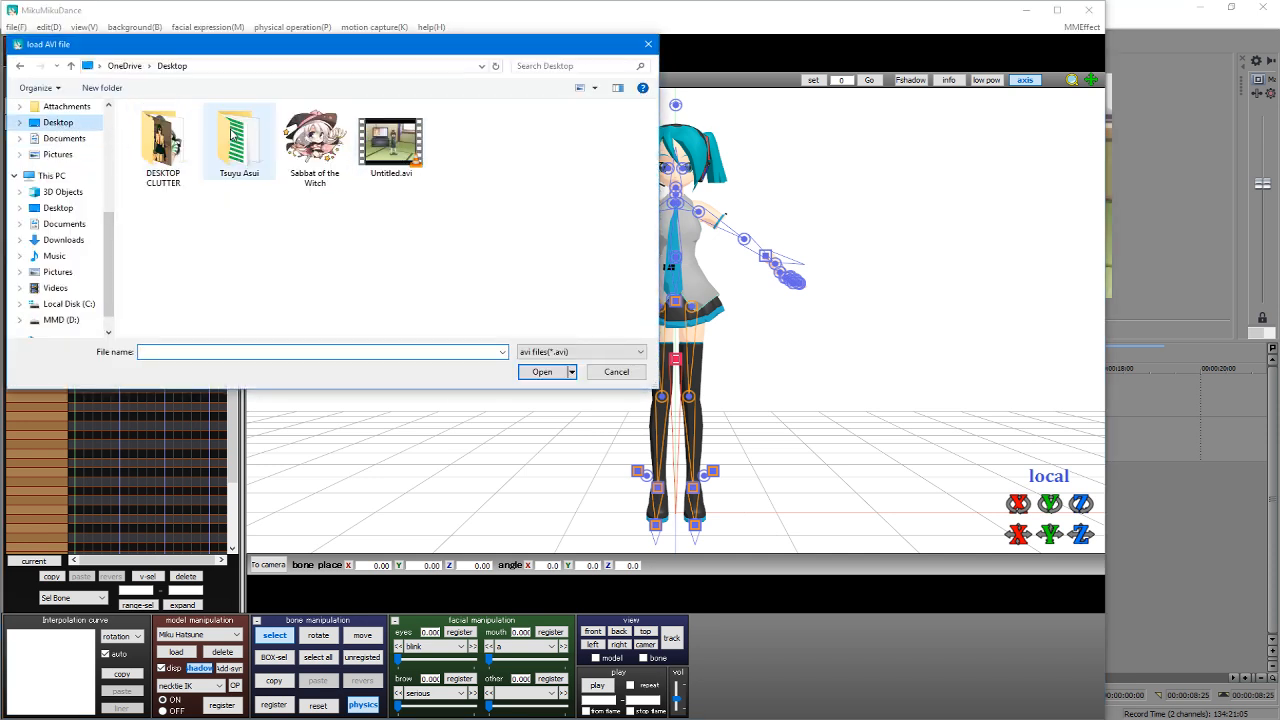
pyautogui.doubleClick(390, 142)
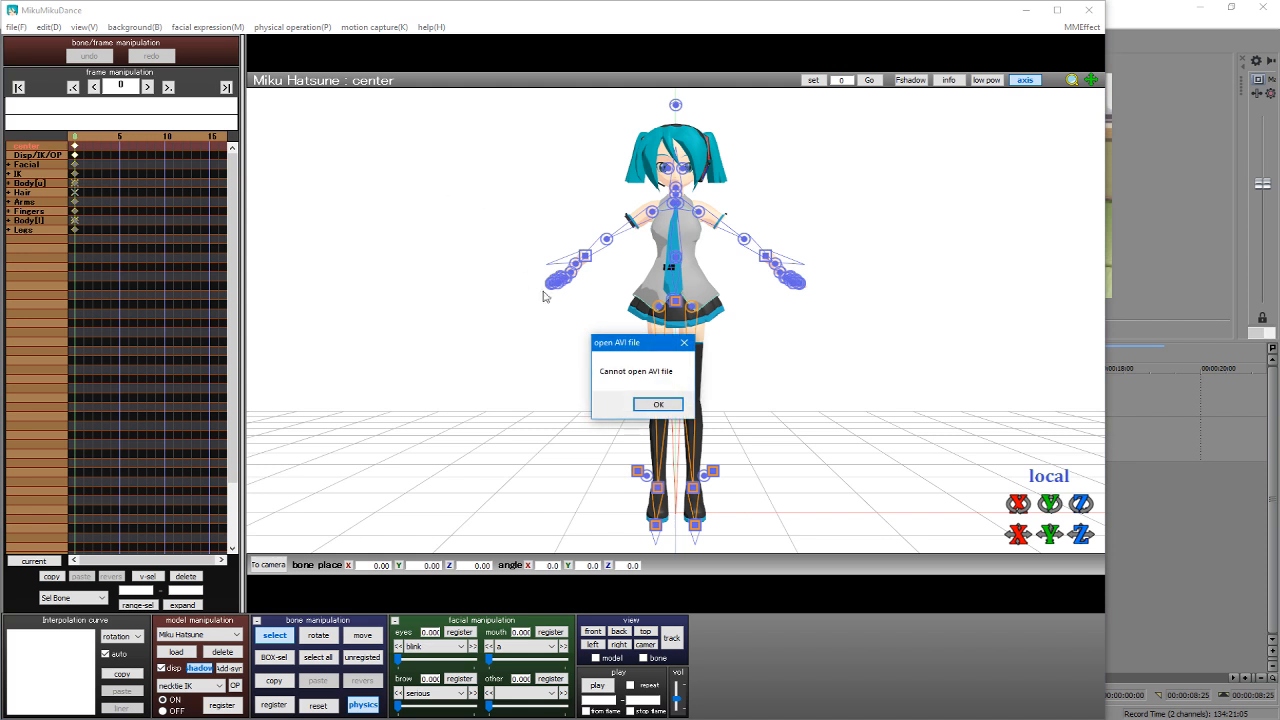
pyautogui.click(658, 404)
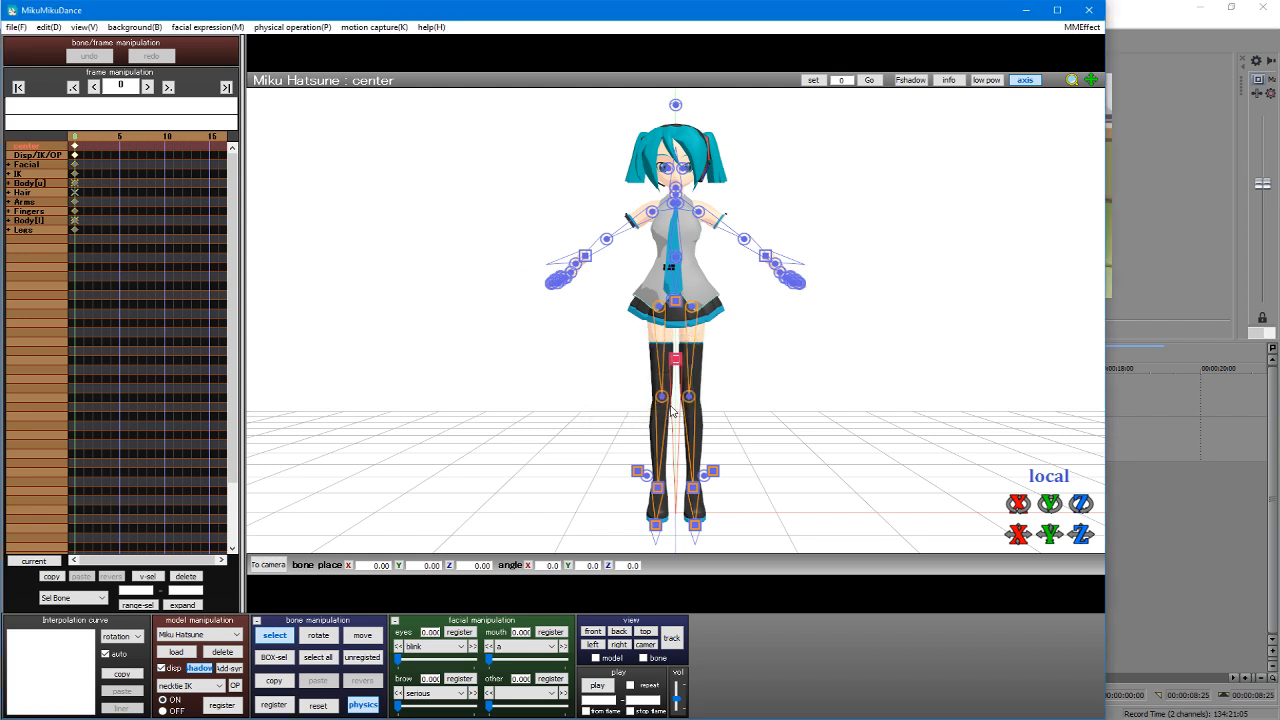
pyautogui.moveTo(1245, 286)
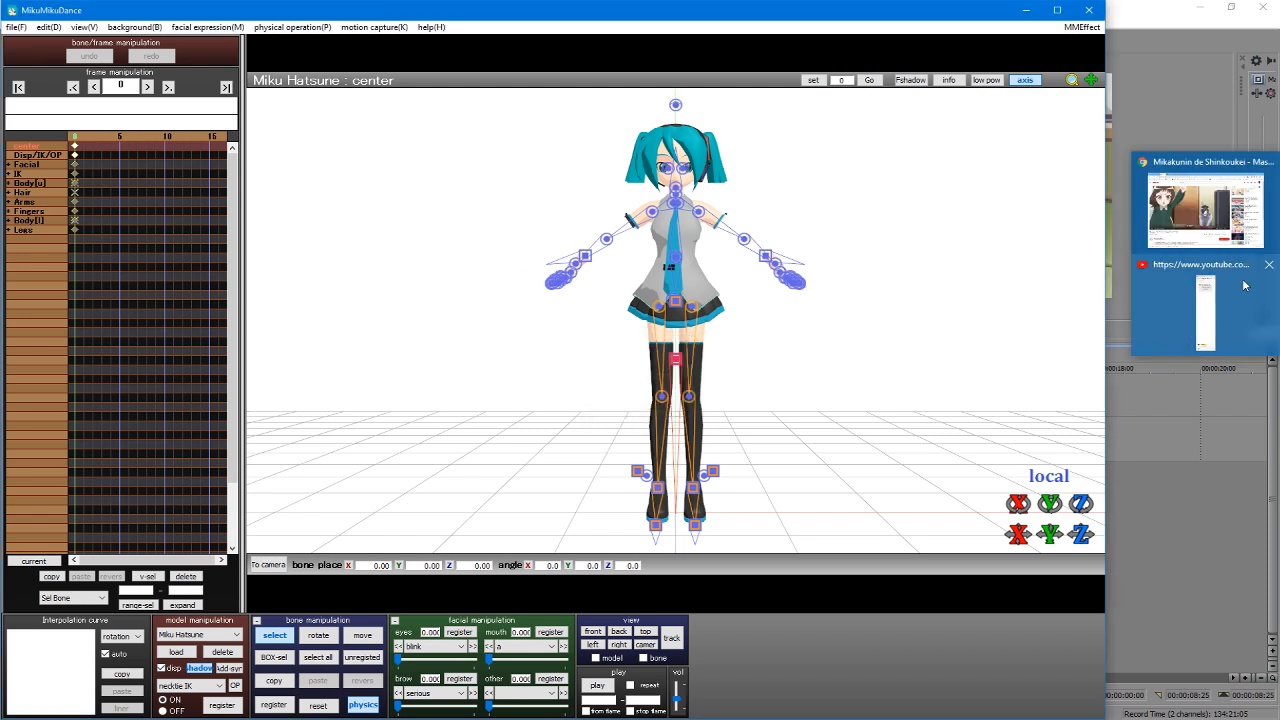
# Step: Switch to Vegas Pro, dismiss the completed render dialog and turn off Maintain aspect ratio in the video event's properties
pyautogui.click(1171, 549)
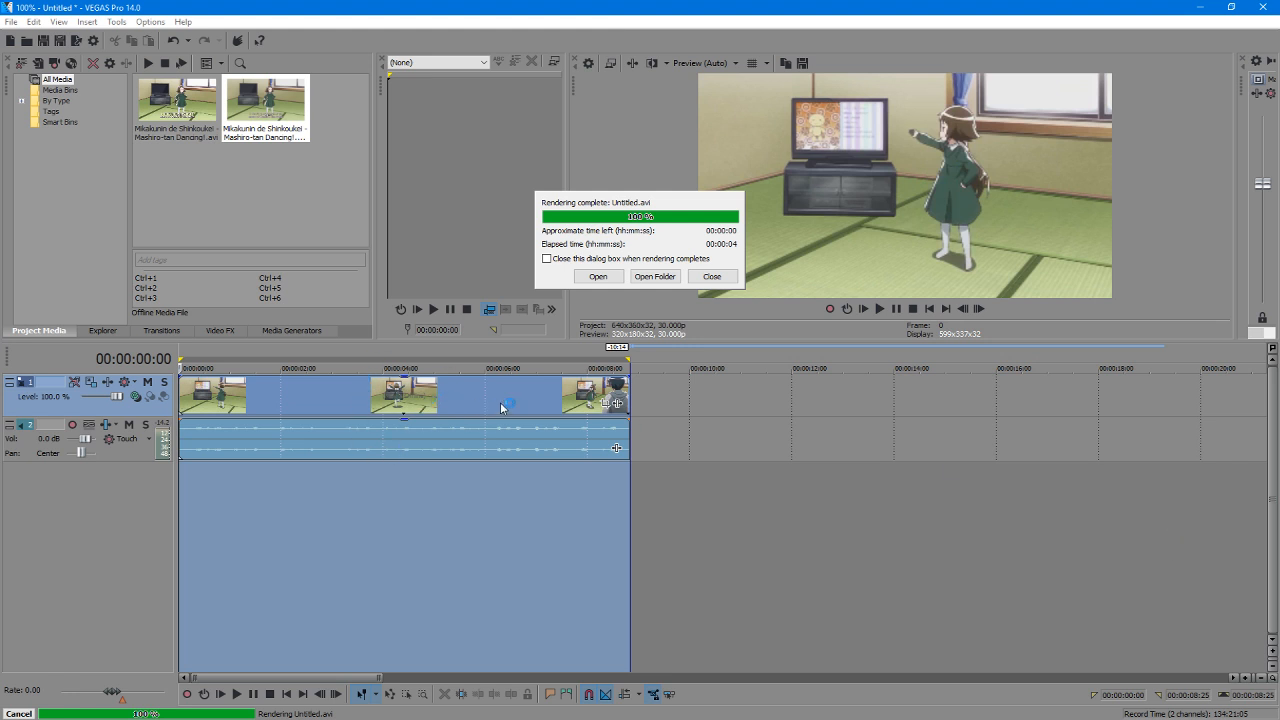
pyautogui.click(711, 276)
pyautogui.rightClick(475, 388)
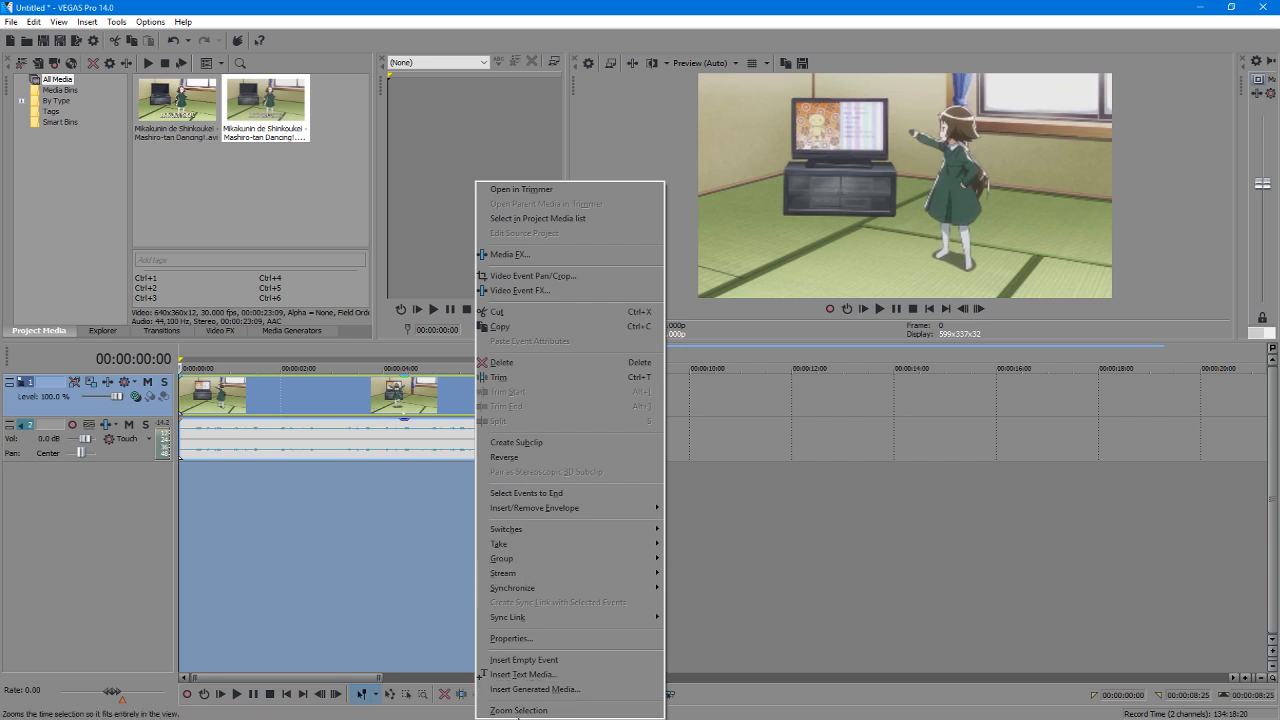
pyautogui.click(533, 640)
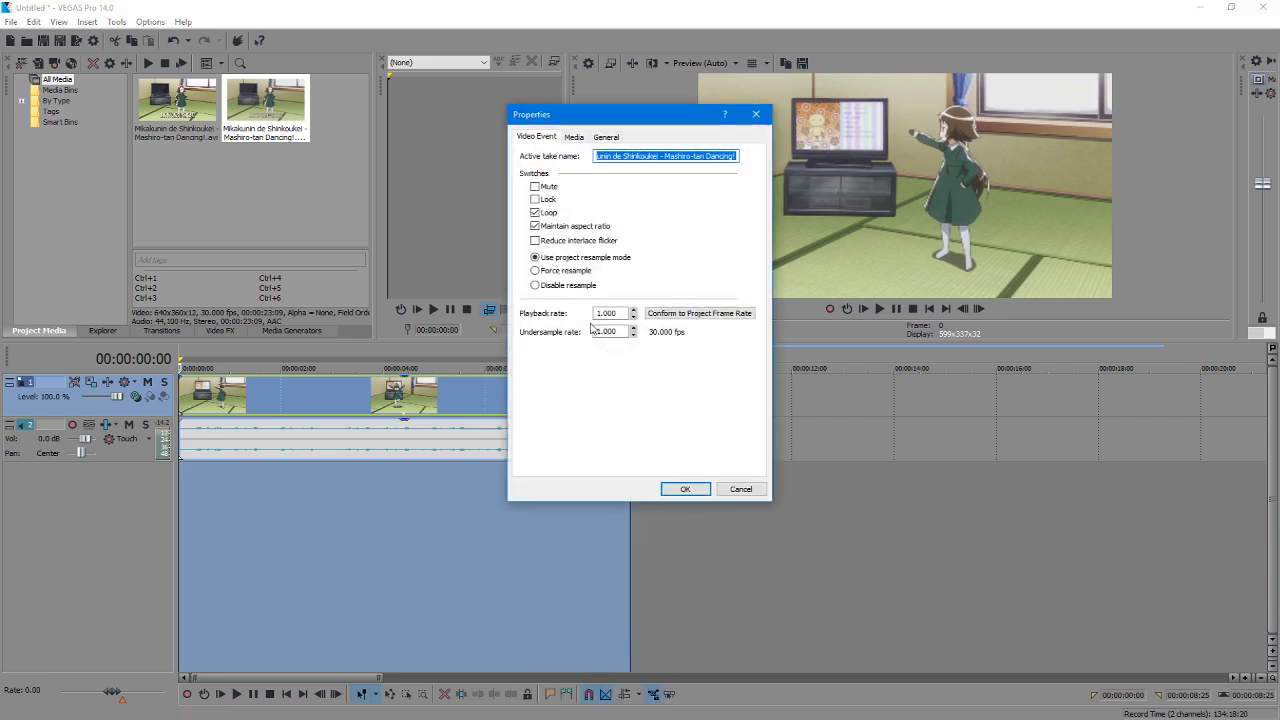
pyautogui.click(536, 227)
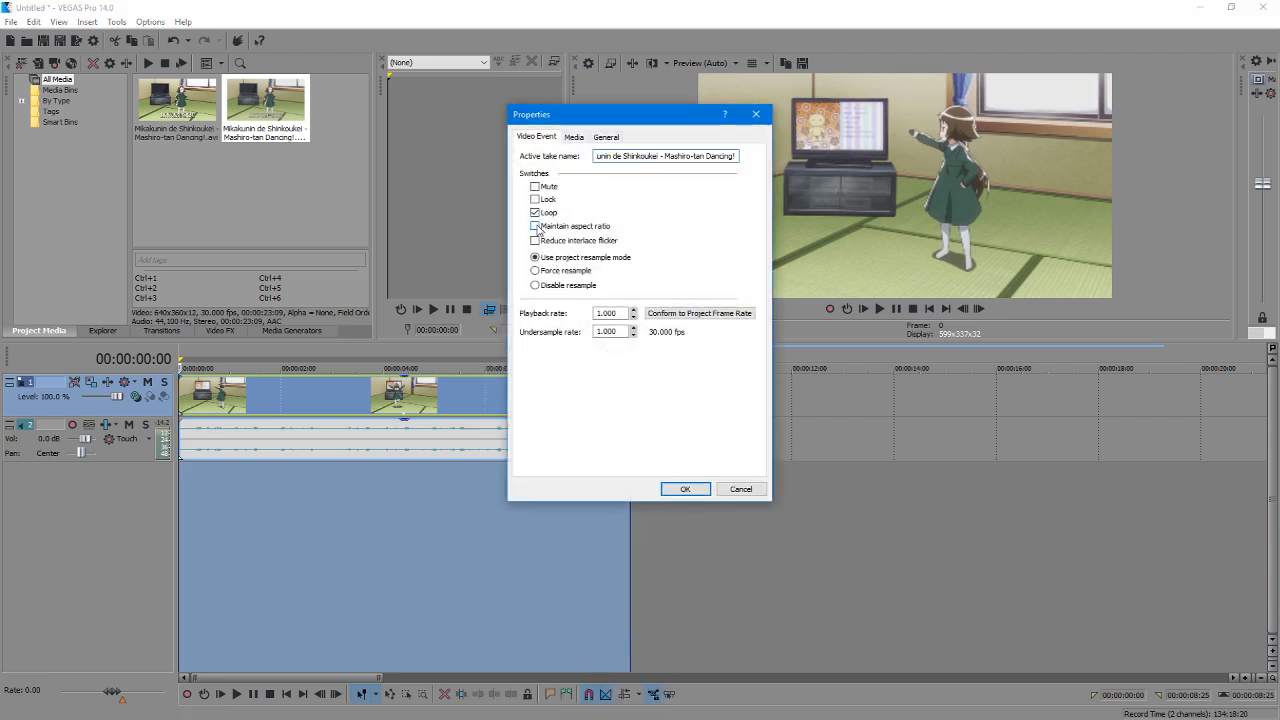
pyautogui.click(685, 489)
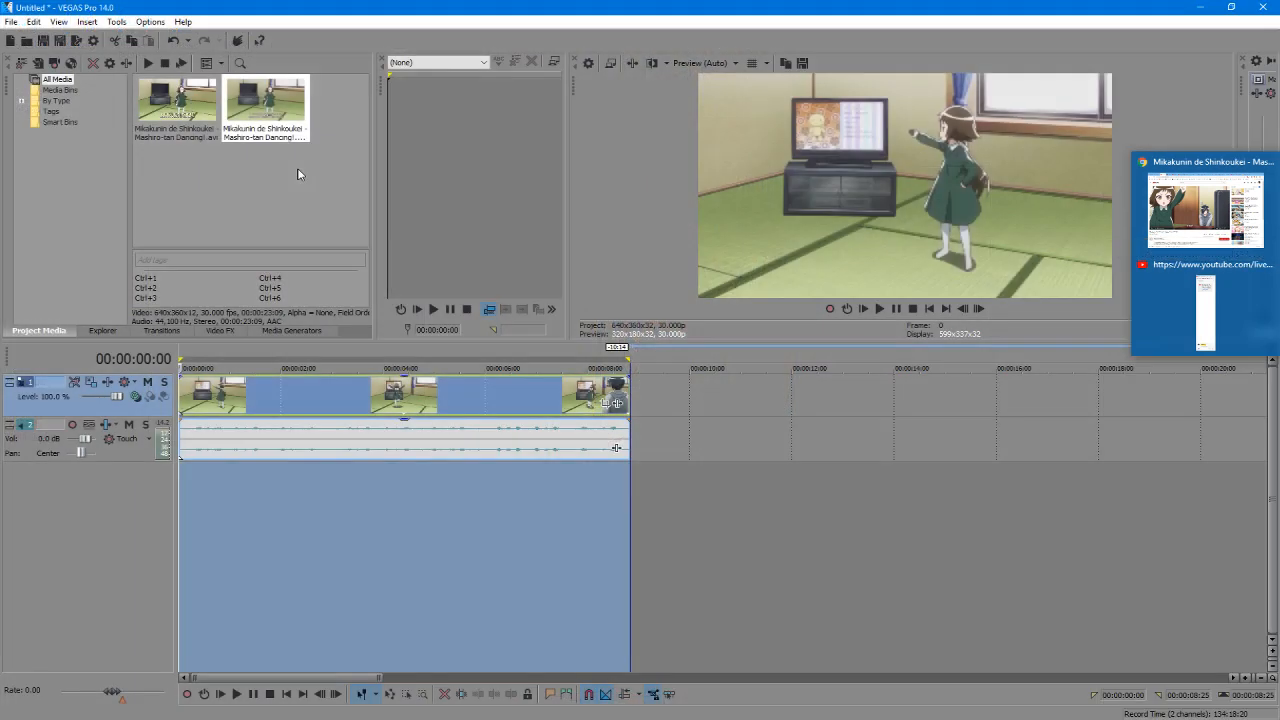
# Step: Render the clip with the PAL SD YUV template of Video for Windows, overwriting Untitled.avi on the Desktop
pyautogui.click(11, 21)
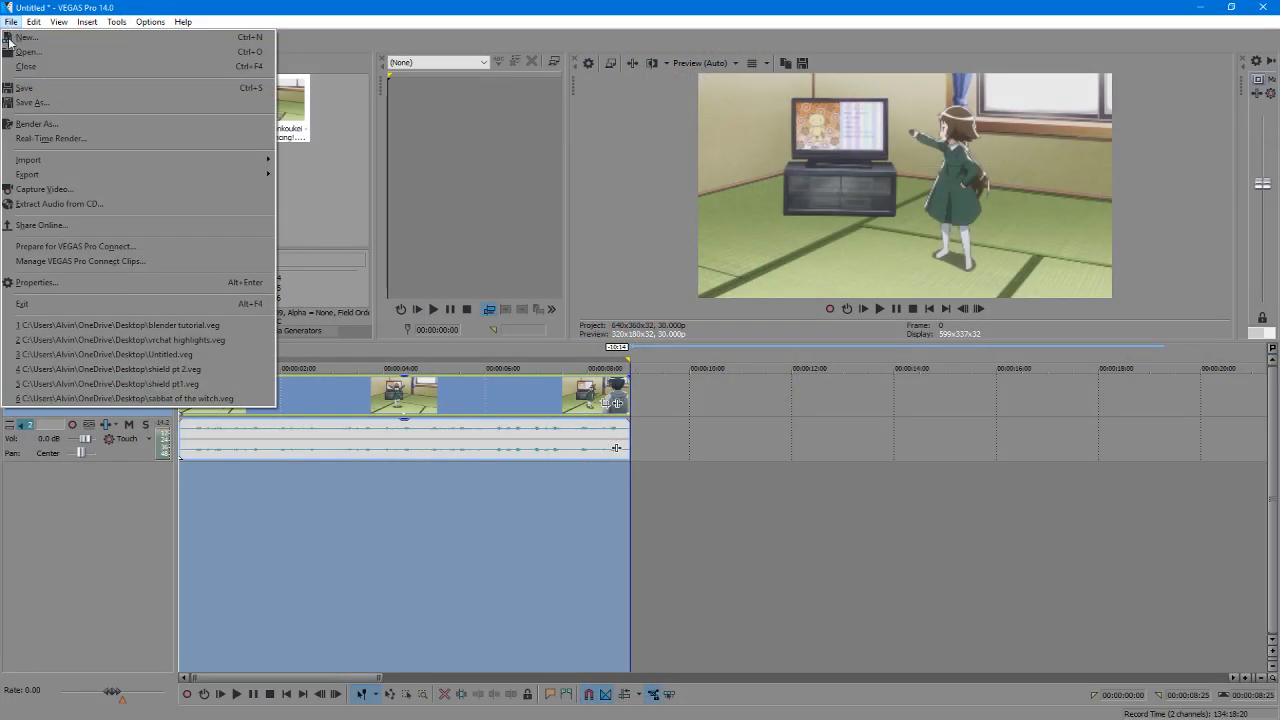
pyautogui.click(45, 123)
pyautogui.scroll(-1, 632, 494)
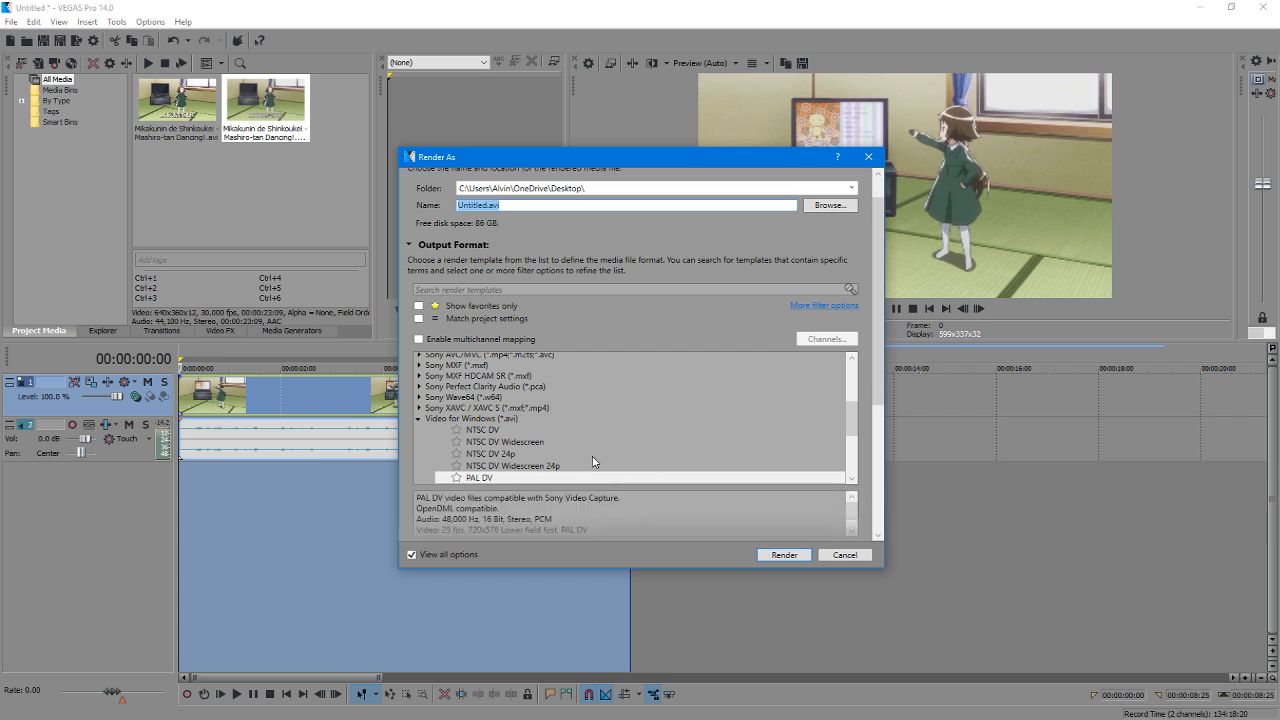
pyautogui.moveTo(854, 424); pyautogui.dragTo(855, 443)
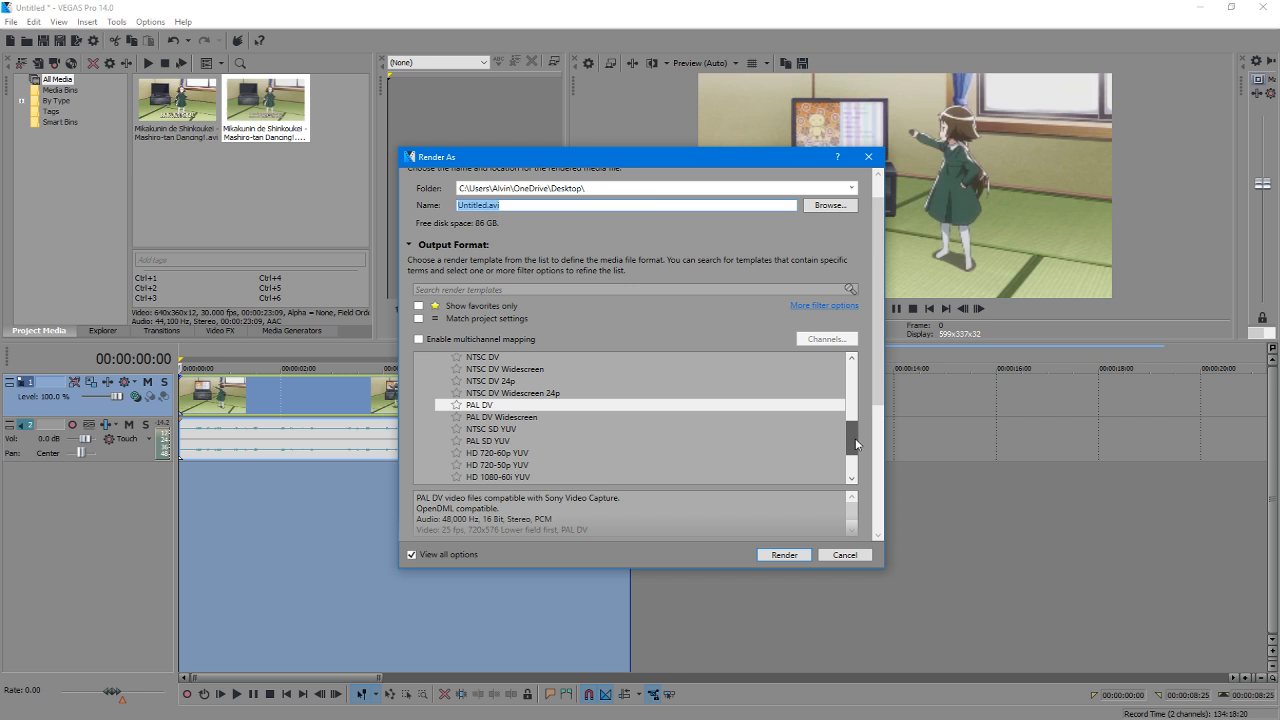
pyautogui.click(491, 431)
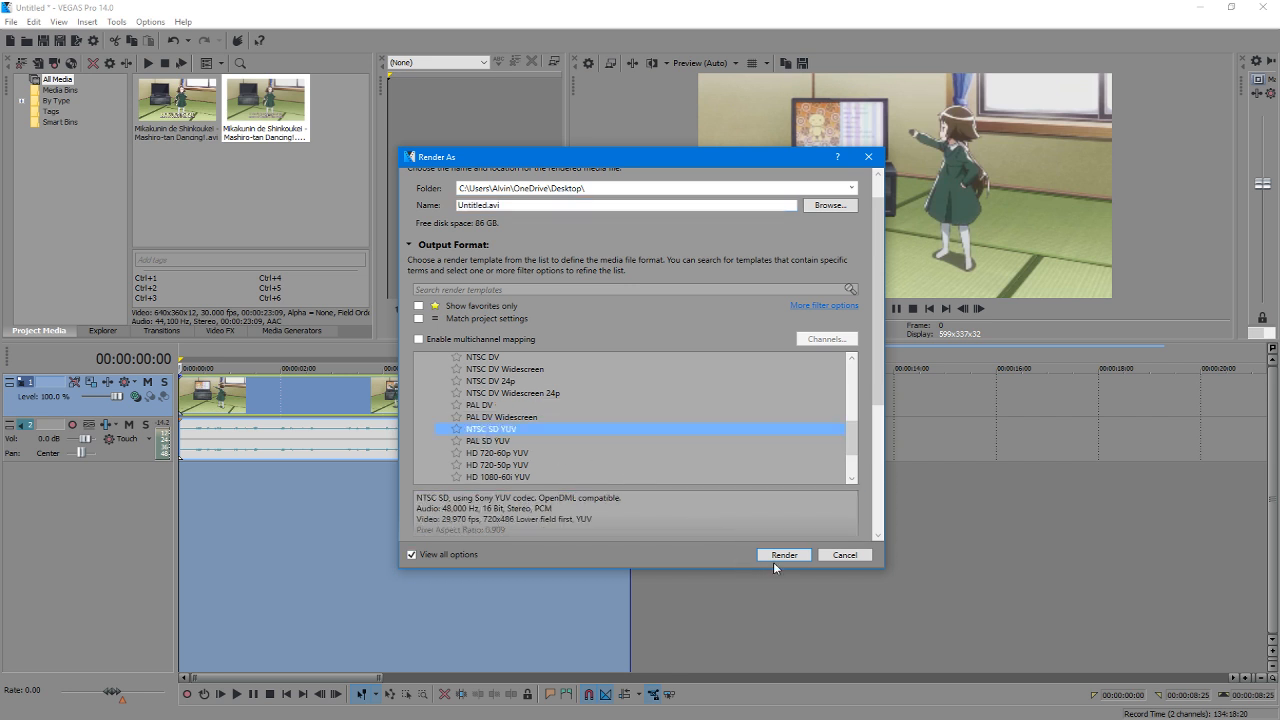
pyautogui.click(537, 443)
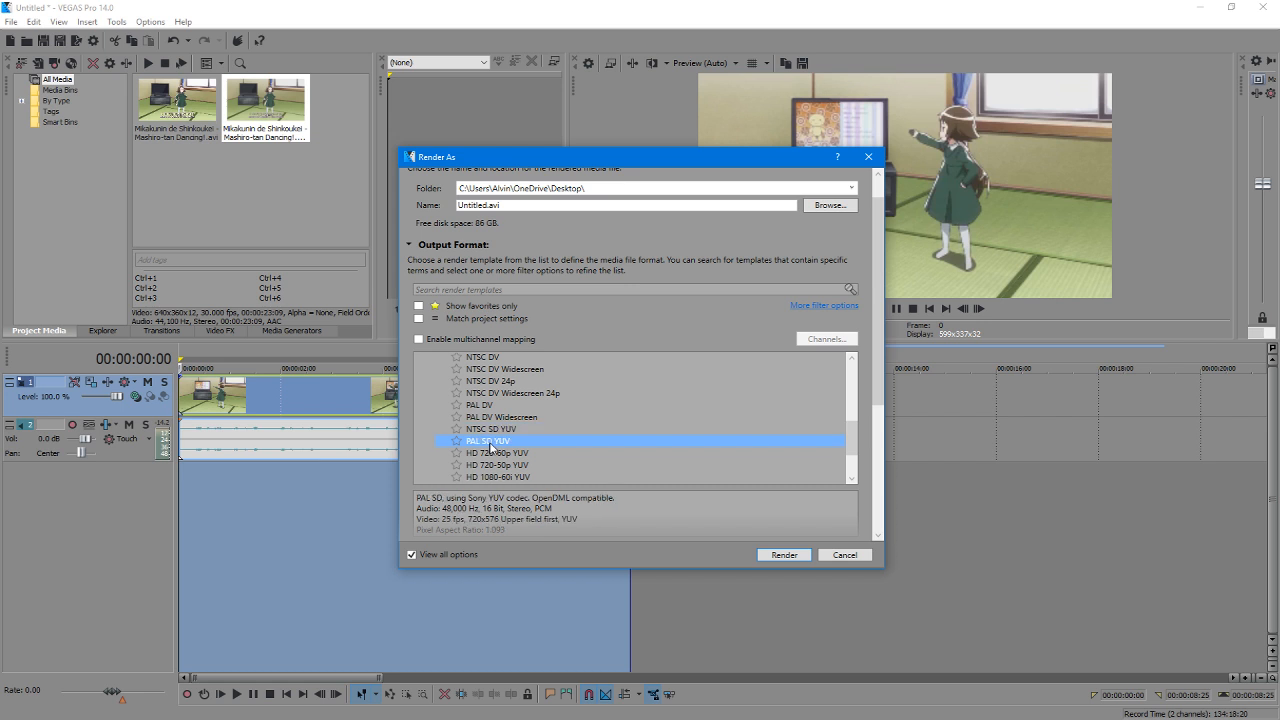
pyautogui.click(785, 557)
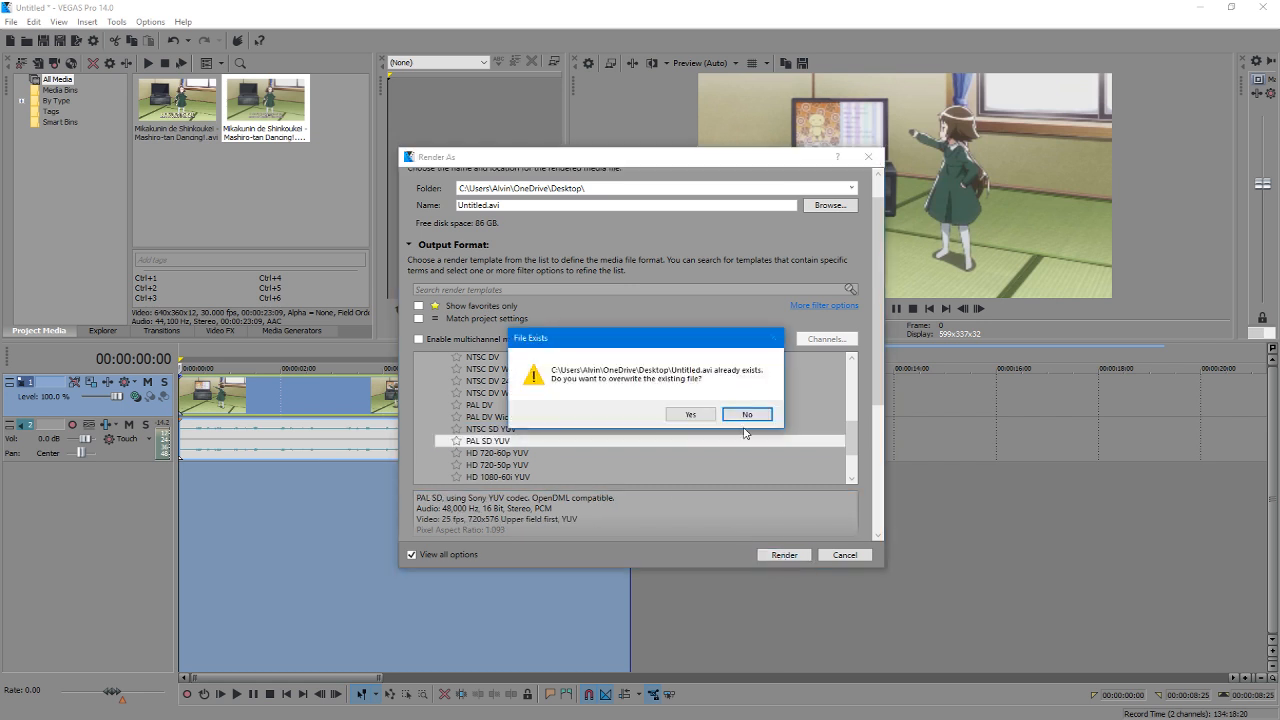
pyautogui.click(692, 414)
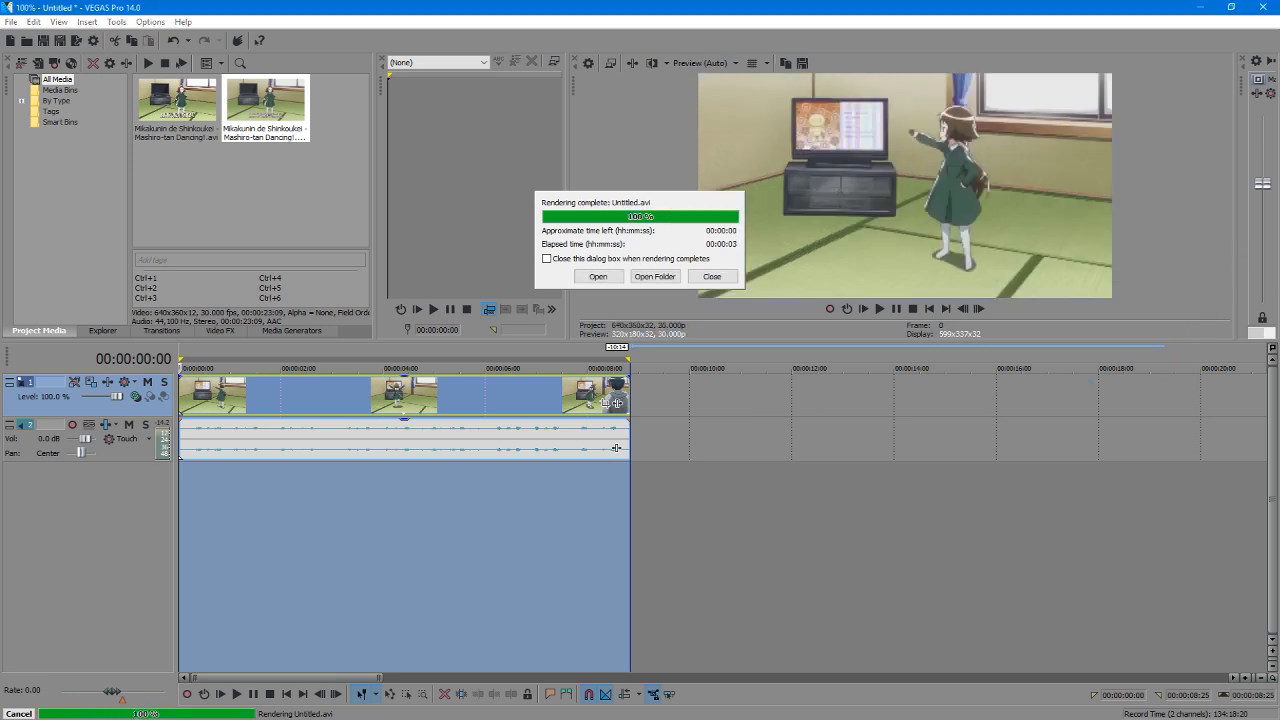
# Step: Switch to MikuMikuDance and load Untitled.avi from the Desktop as the background AVI file
pyautogui.click(1279, 160)
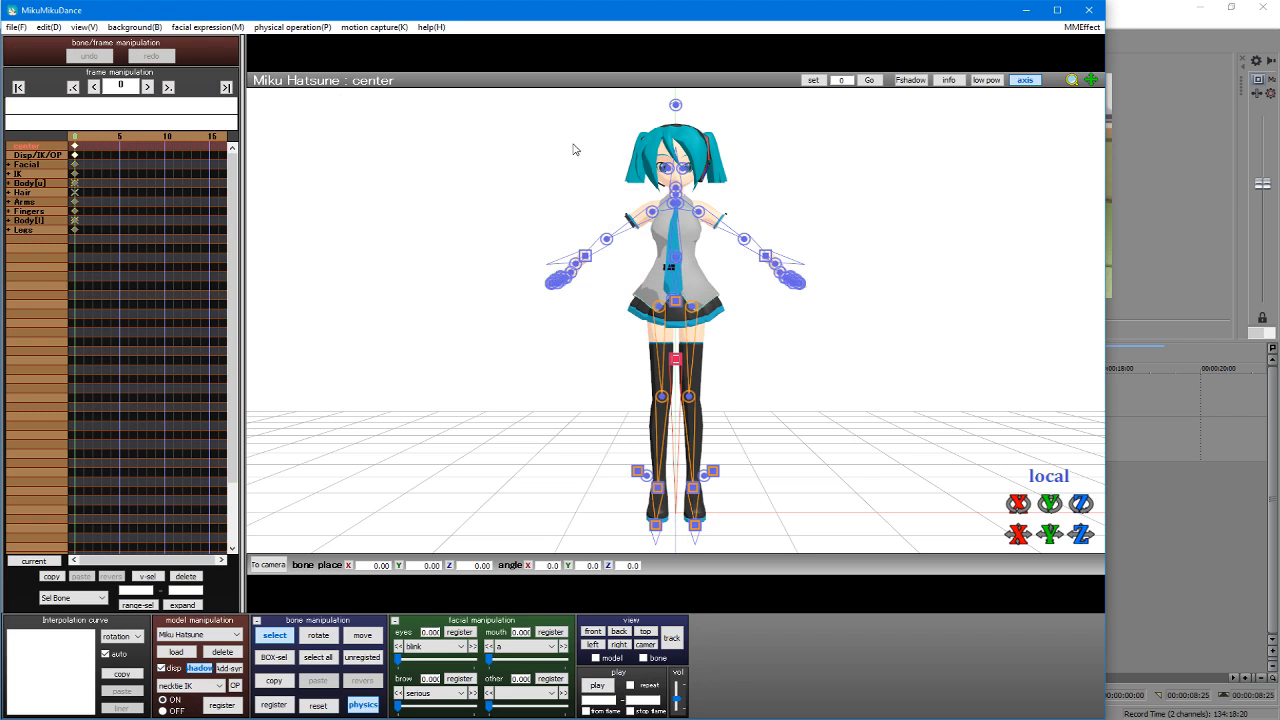
pyautogui.click(16, 27)
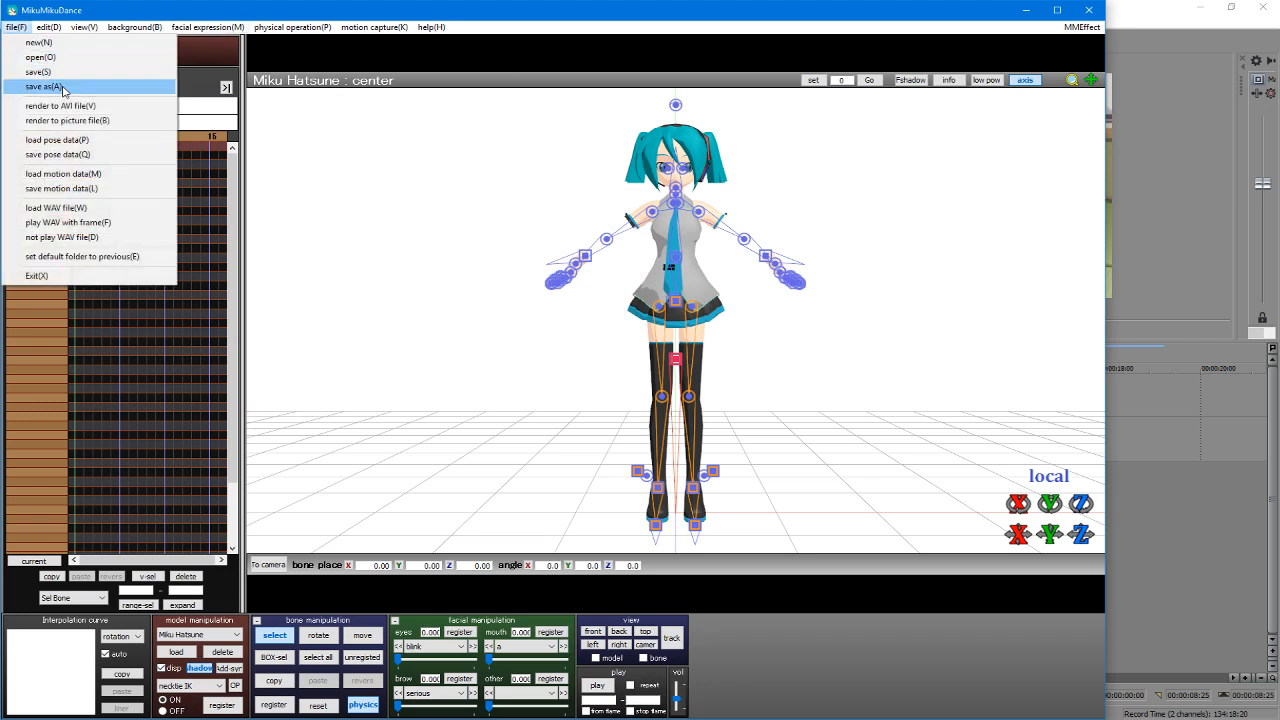
pyautogui.moveTo(134, 27)
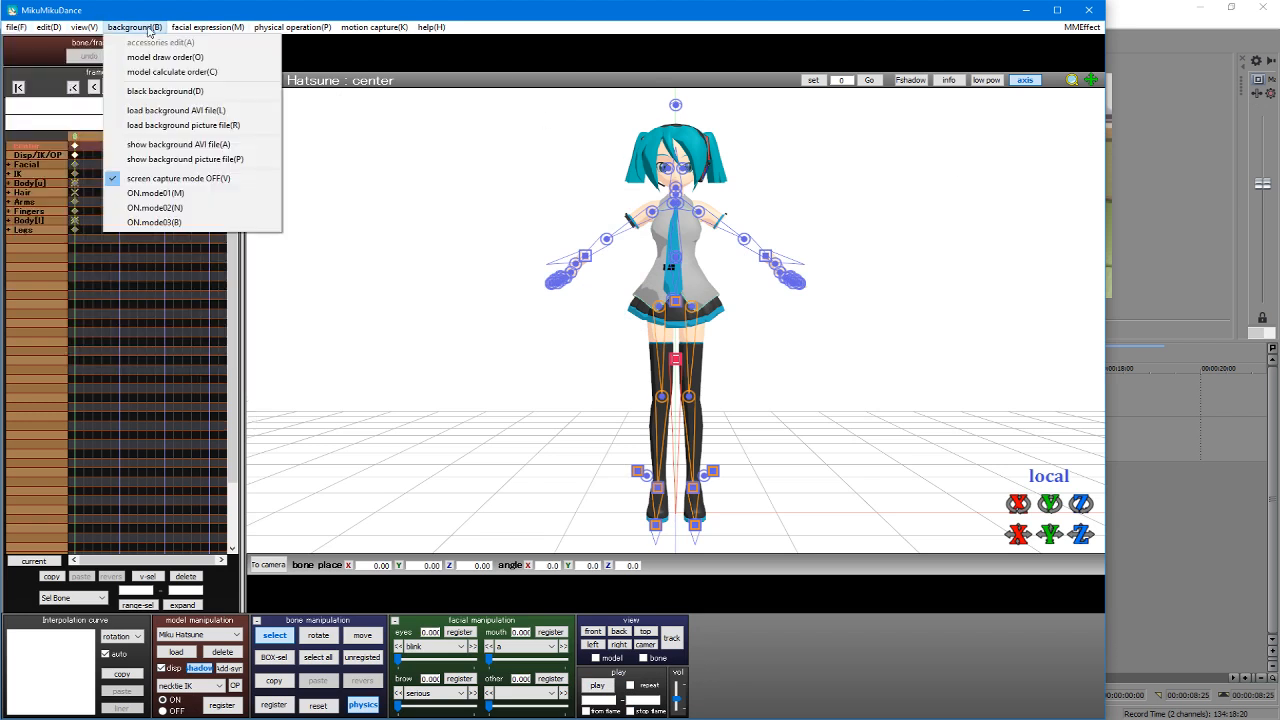
pyautogui.click(175, 117)
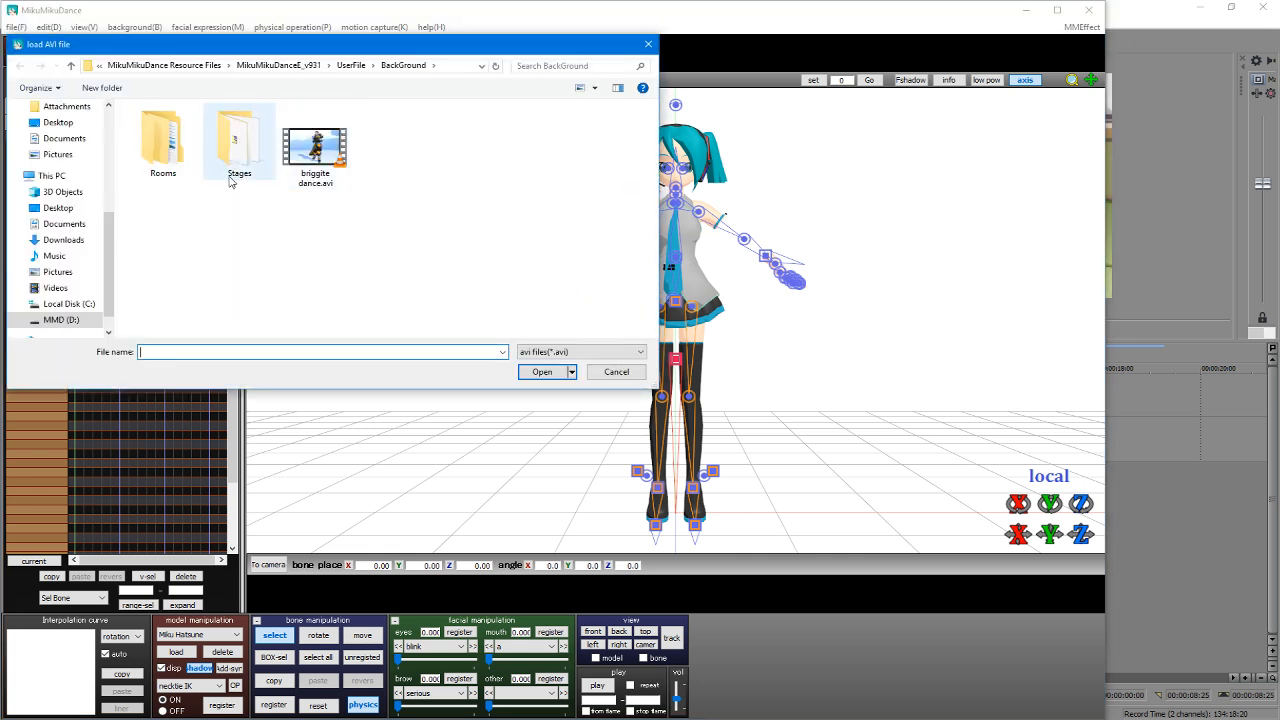
pyautogui.click(57, 122)
pyautogui.doubleClick(398, 145)
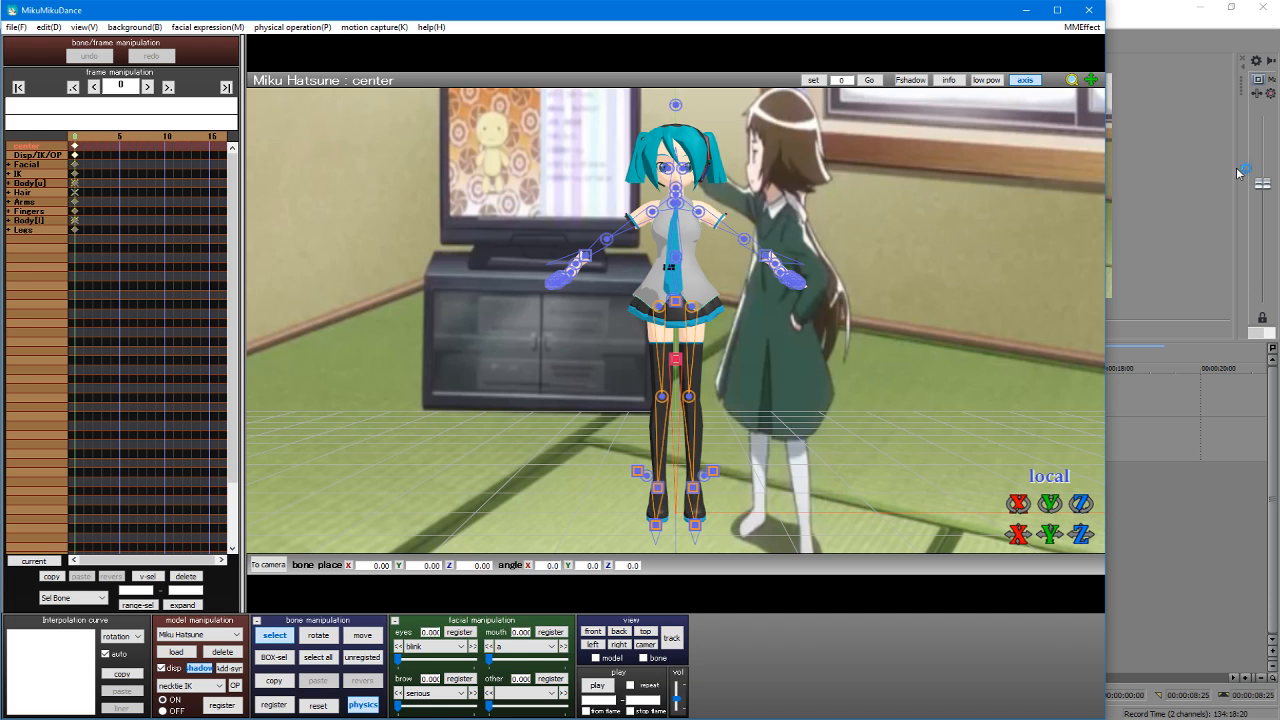
pyautogui.click(1142, 18)
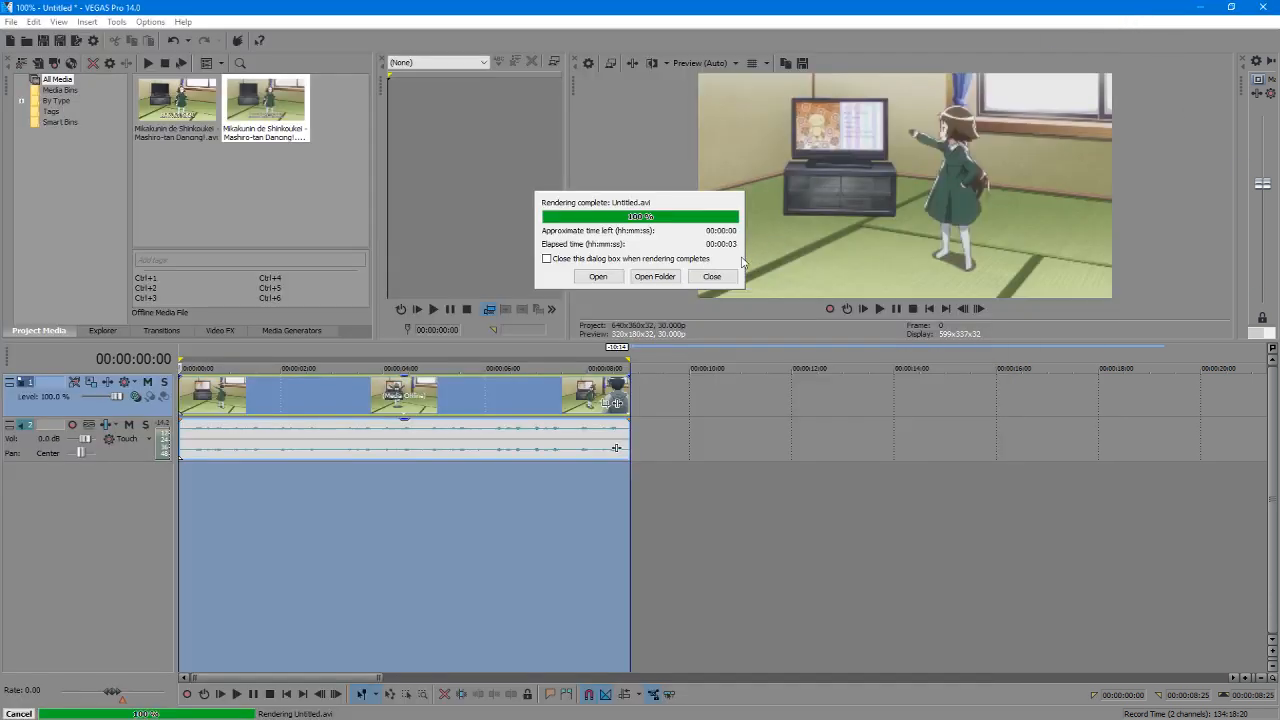
pyautogui.click(711, 276)
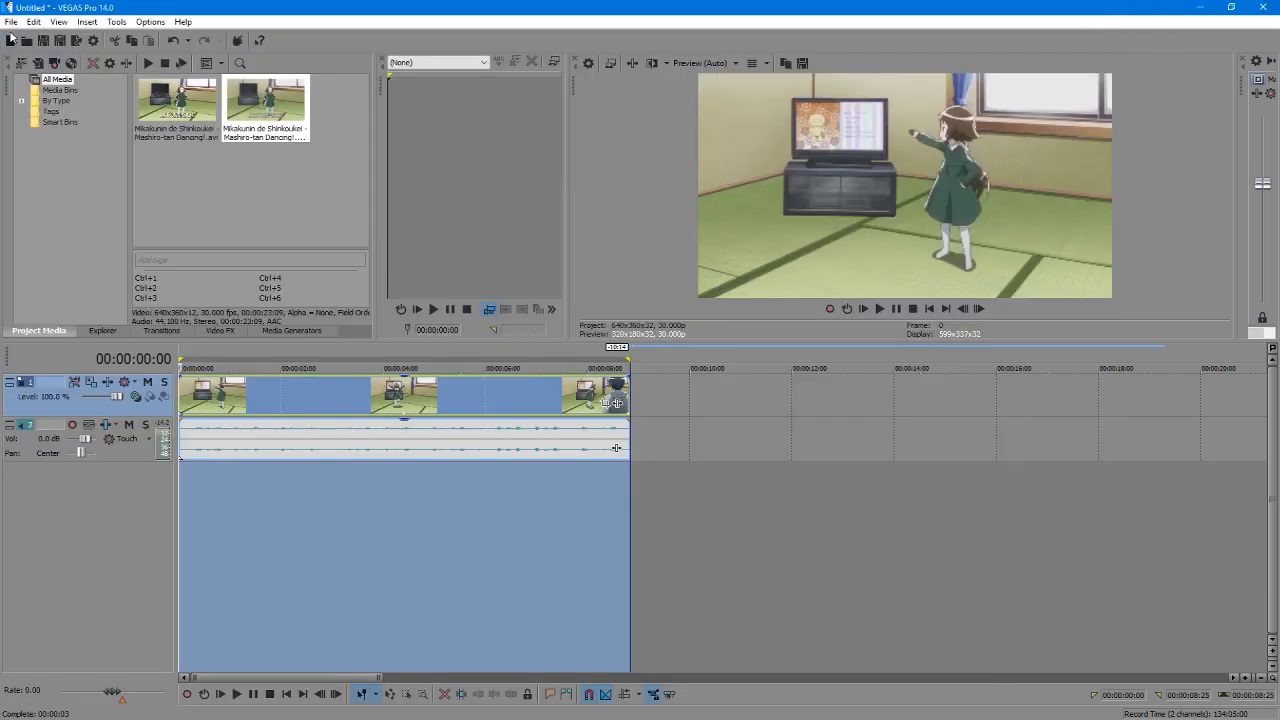
pyautogui.click(11, 21)
pyautogui.click(28, 130)
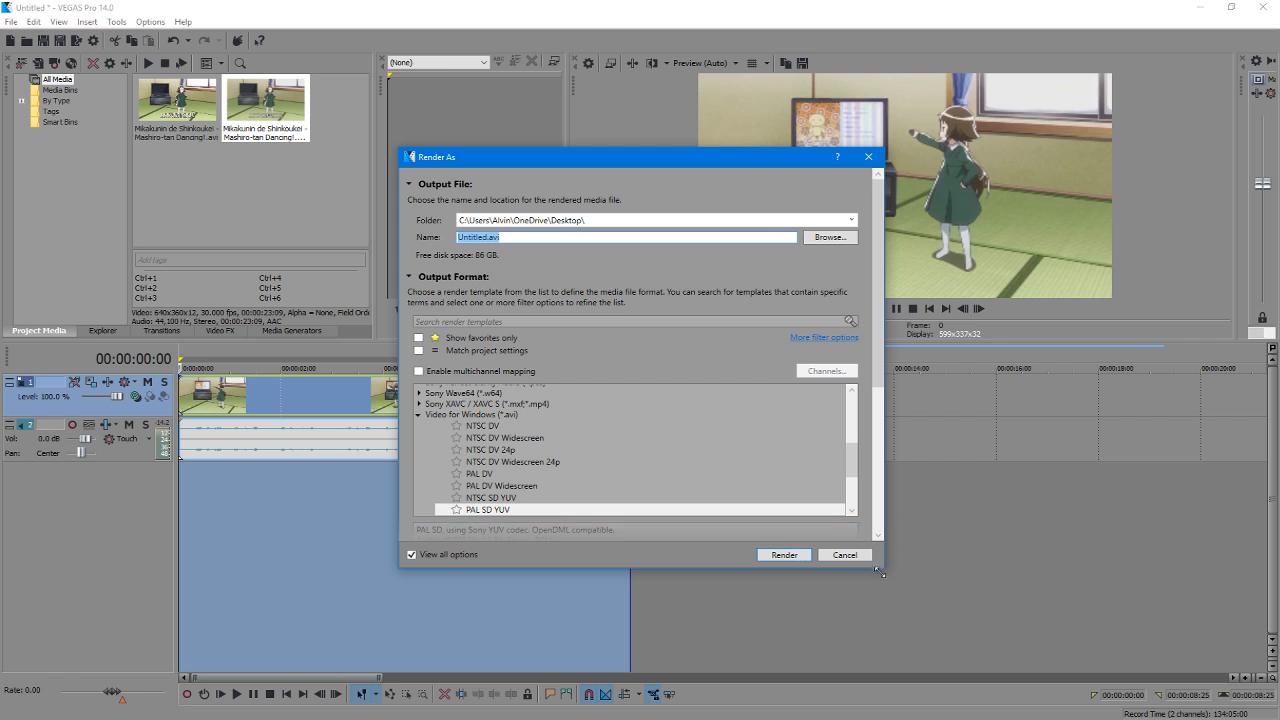
pyautogui.click(857, 558)
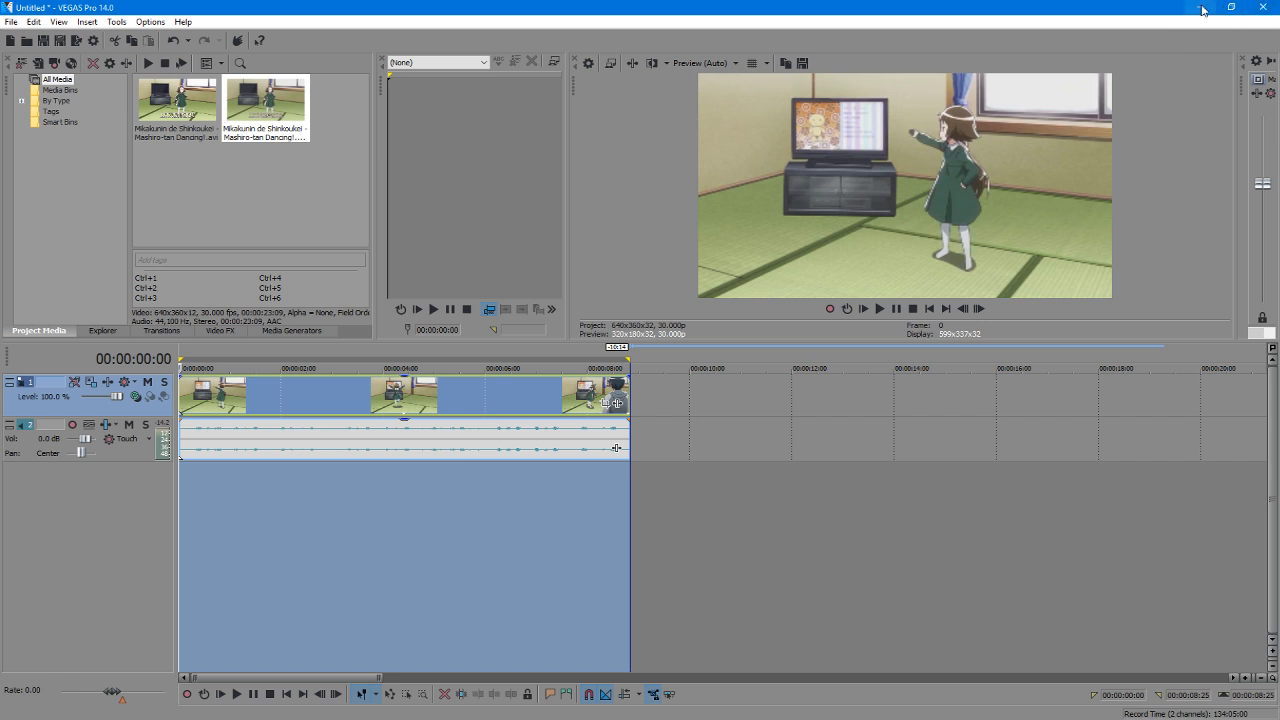
# Step: Close the current Vegas Pro session and launch Vegas Pro 14.0 (64-bit) again with an empty project
pyautogui.click(1262, 7)
pyautogui.click(652, 290)
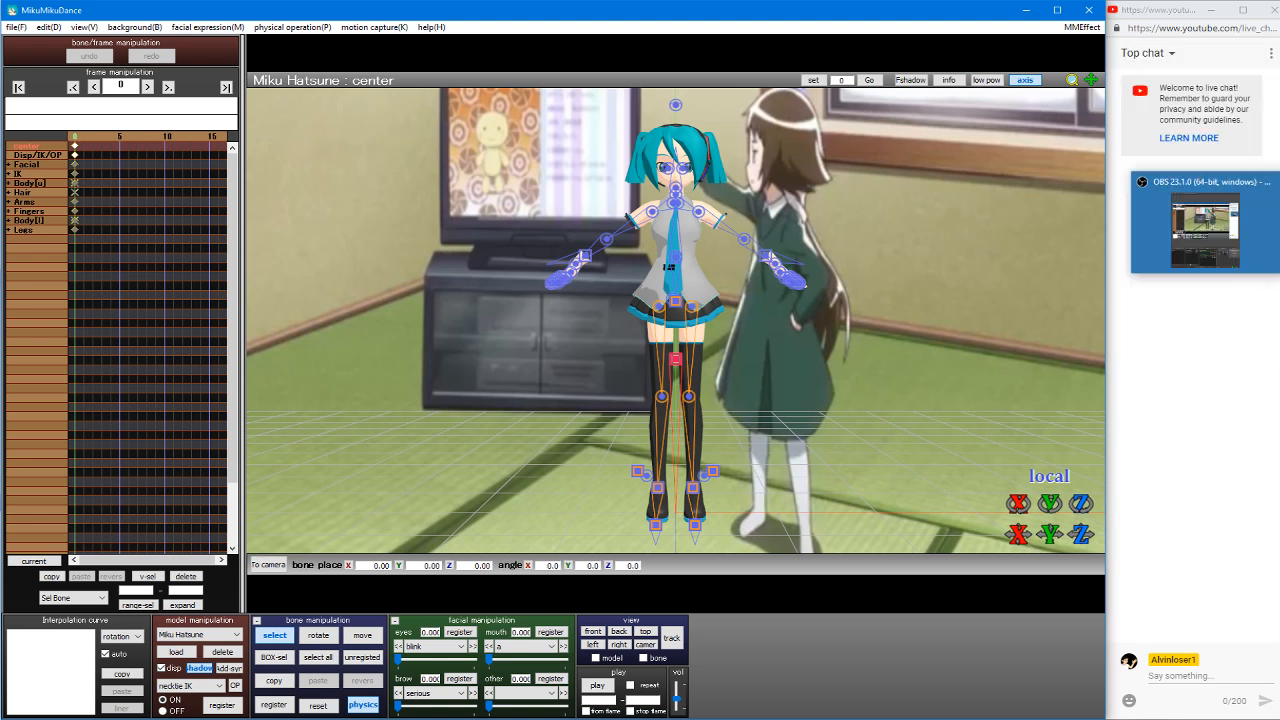
pyautogui.press('super')
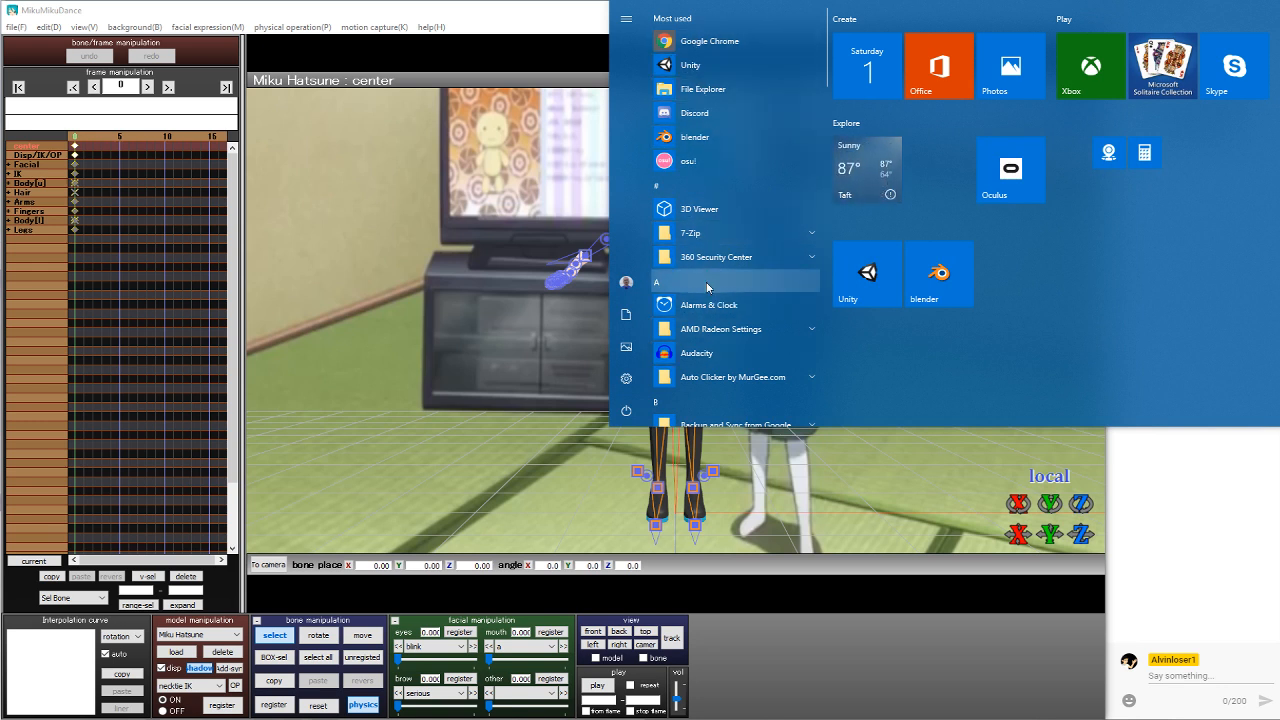
pyautogui.write('veg')
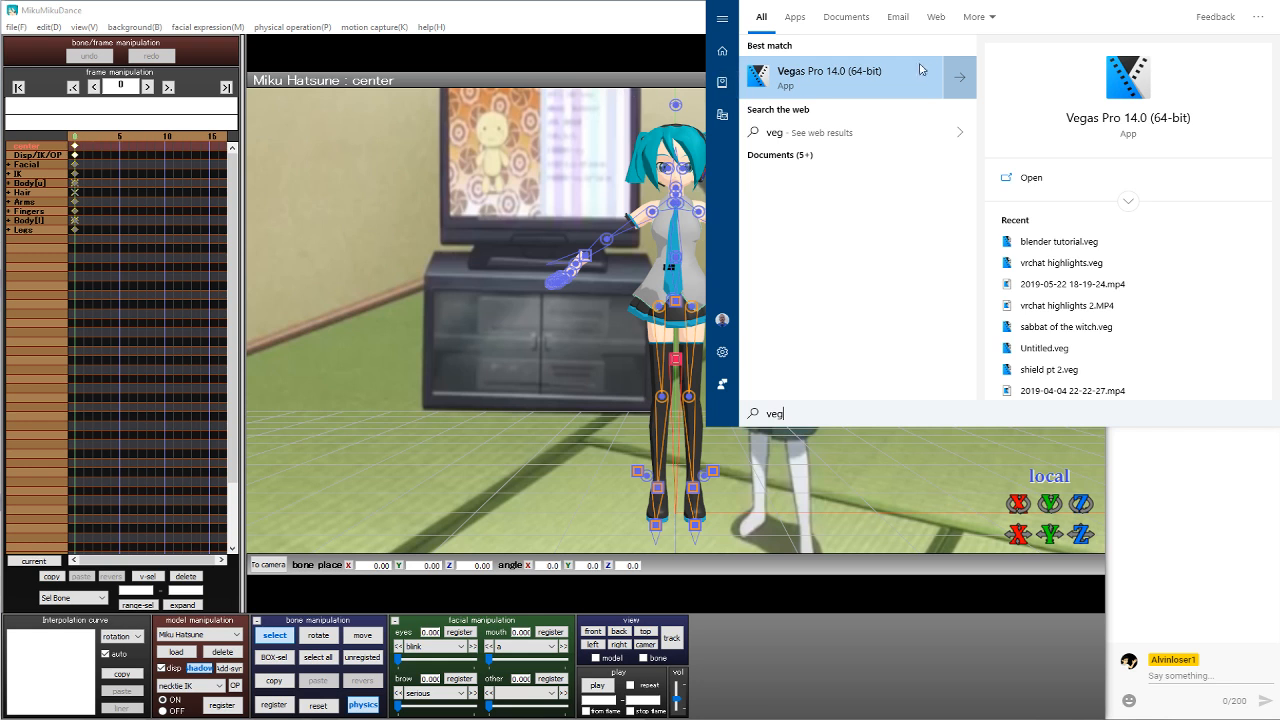
pyautogui.click(873, 80)
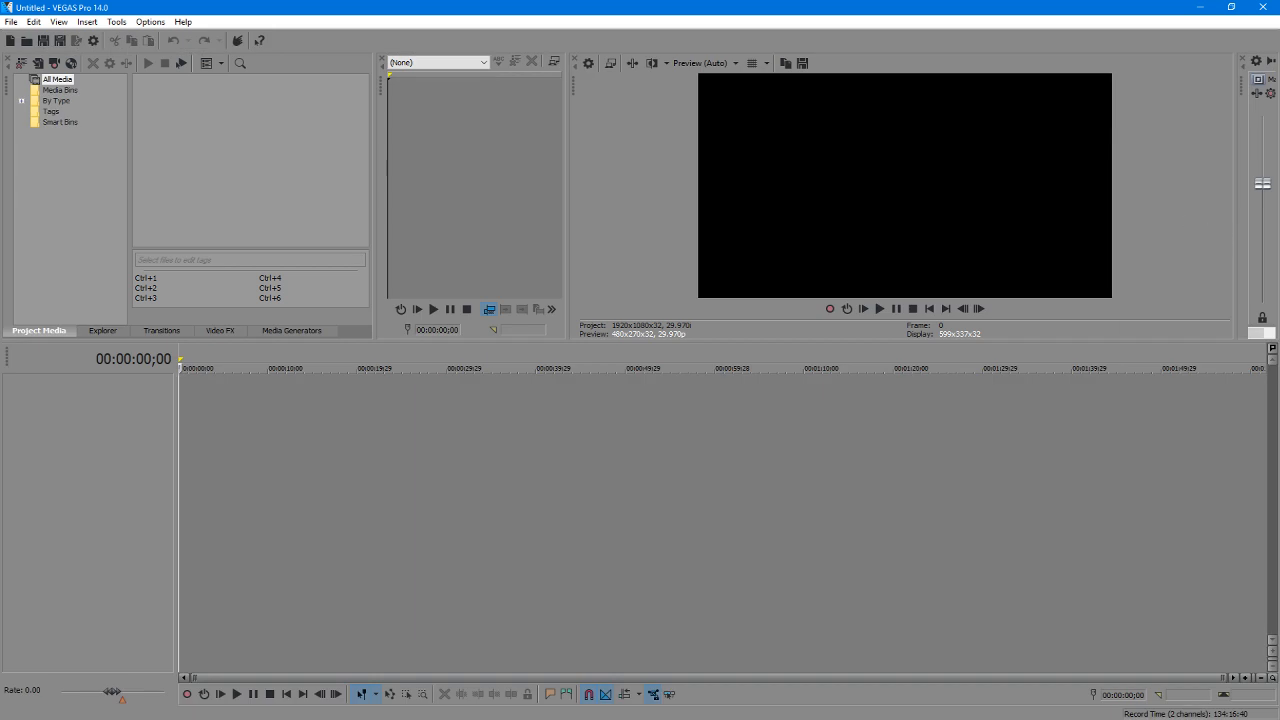
pyautogui.click(1218, 233)
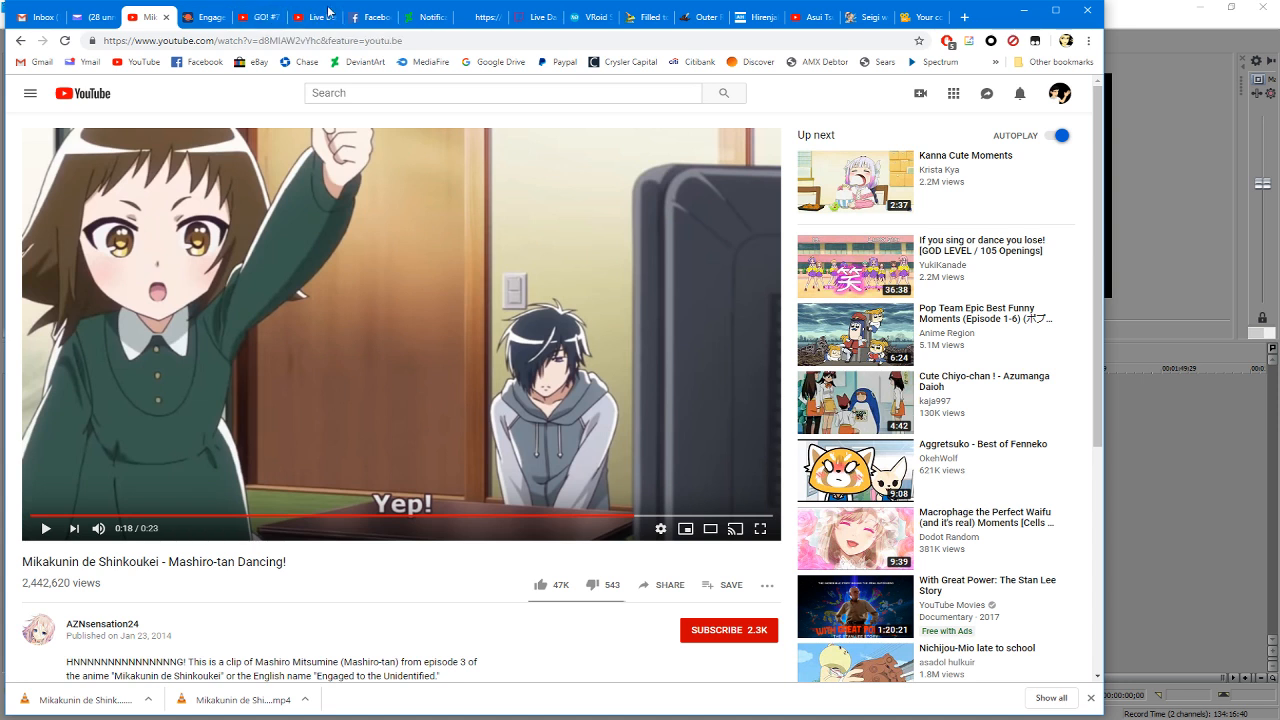
pyautogui.press('super+Up')
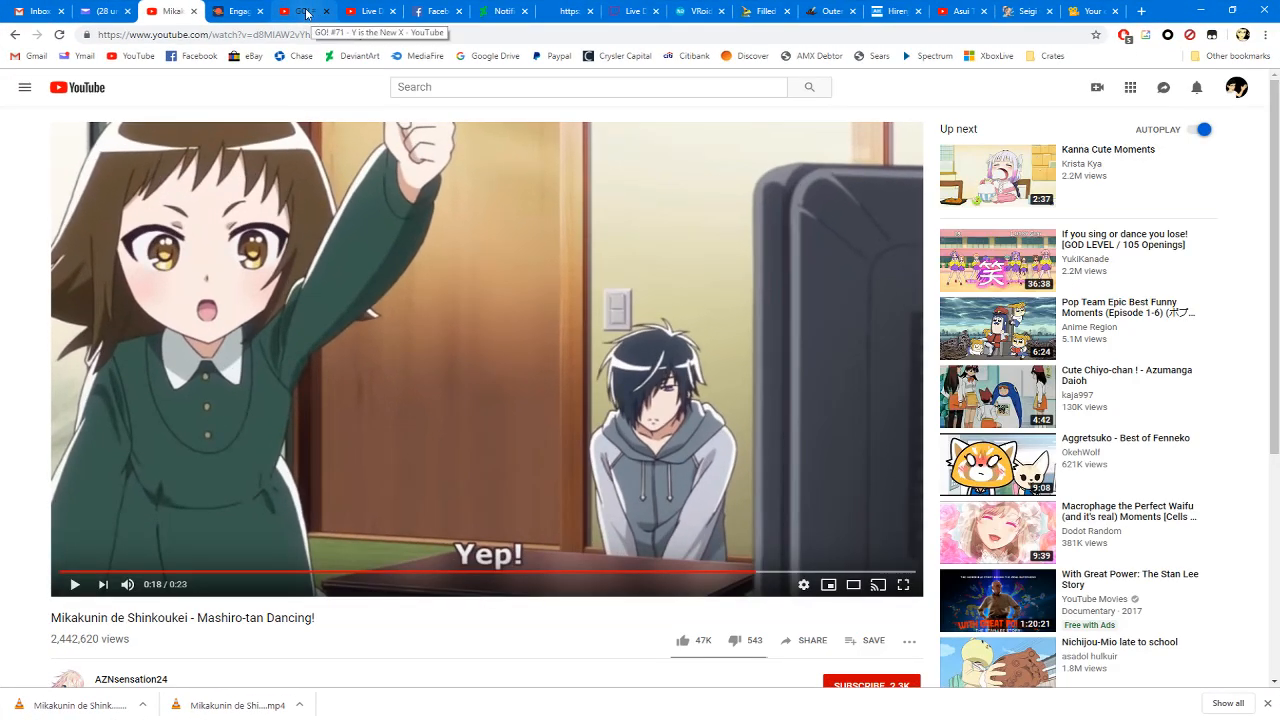
pyautogui.click(1232, 10)
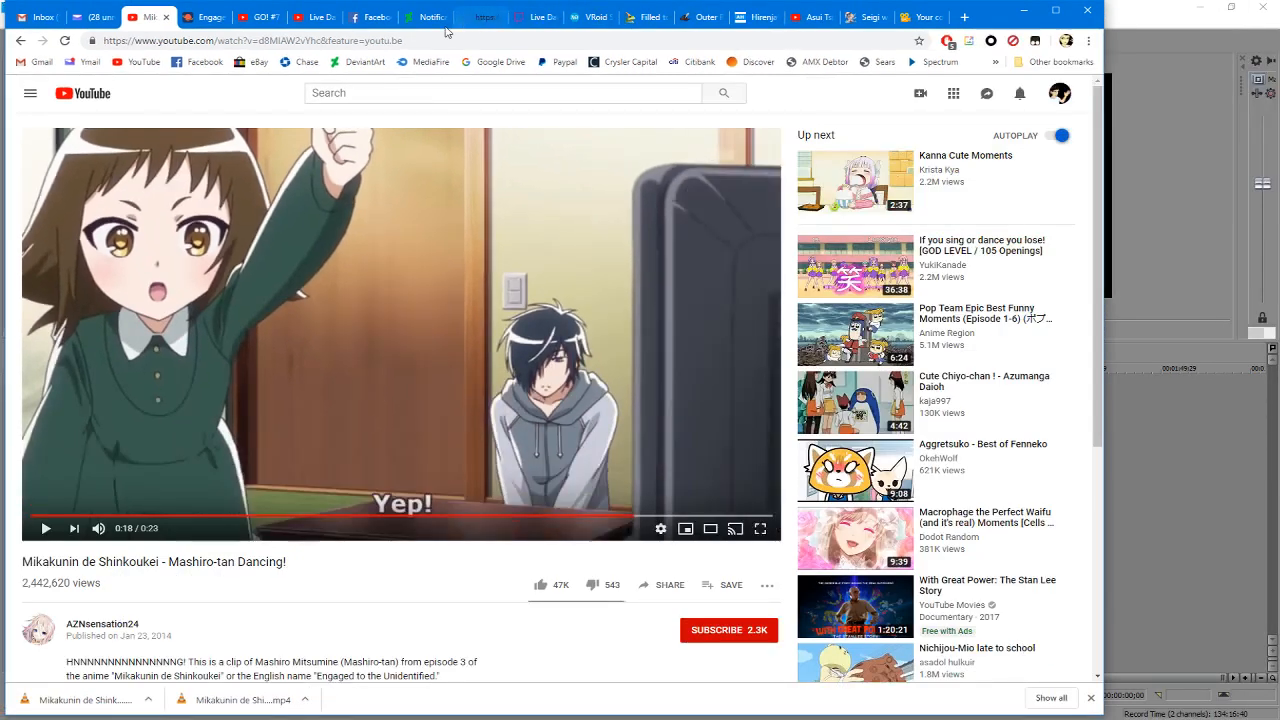
pyautogui.click(316, 17)
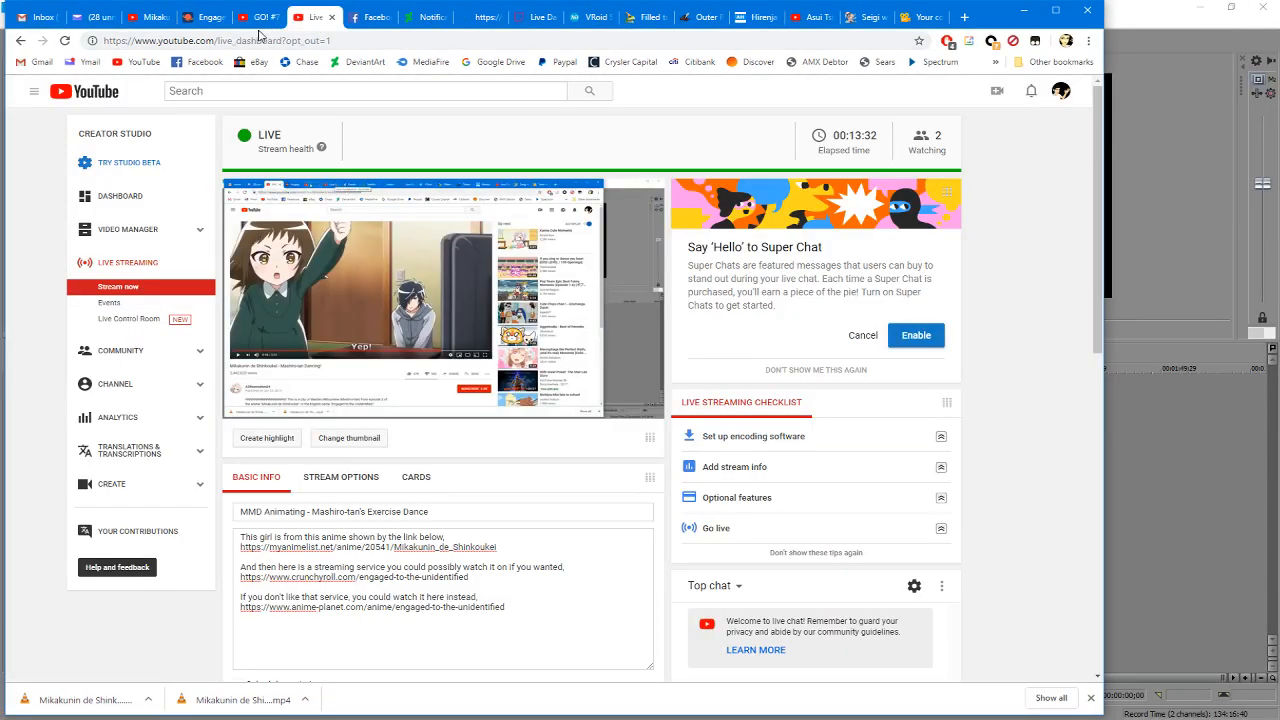
pyautogui.click(257, 18)
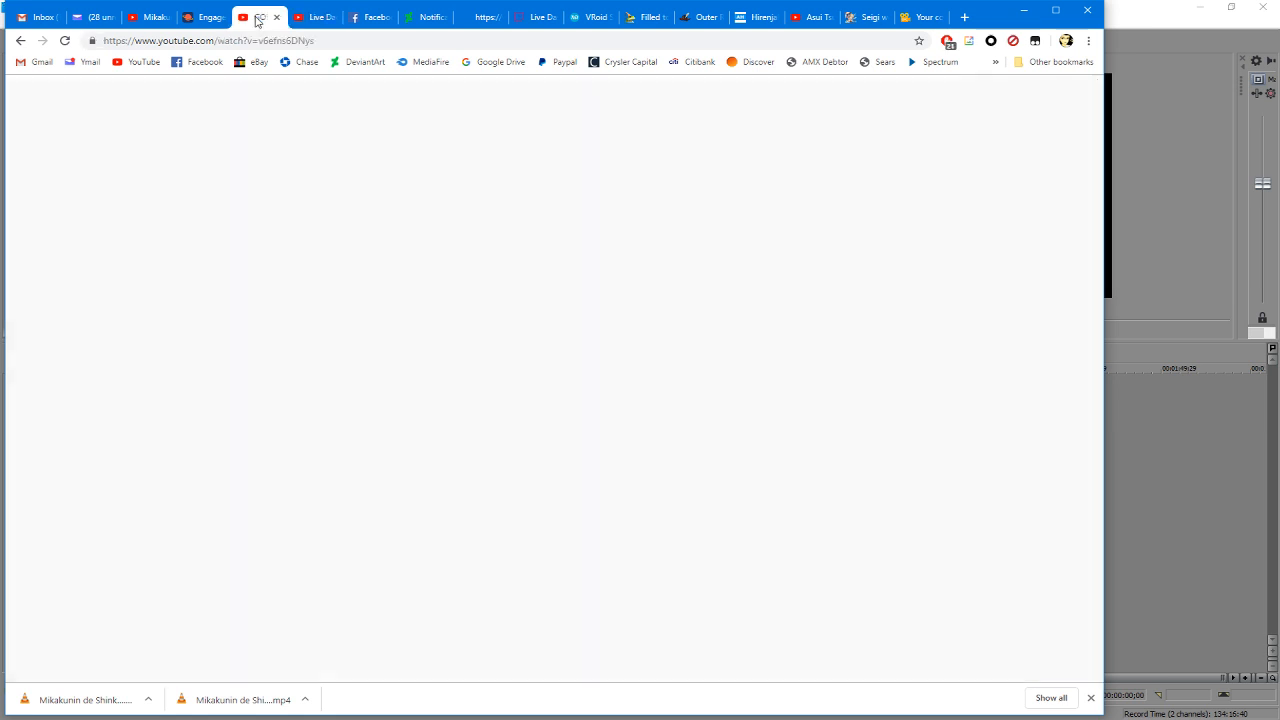
pyautogui.click(418, 93)
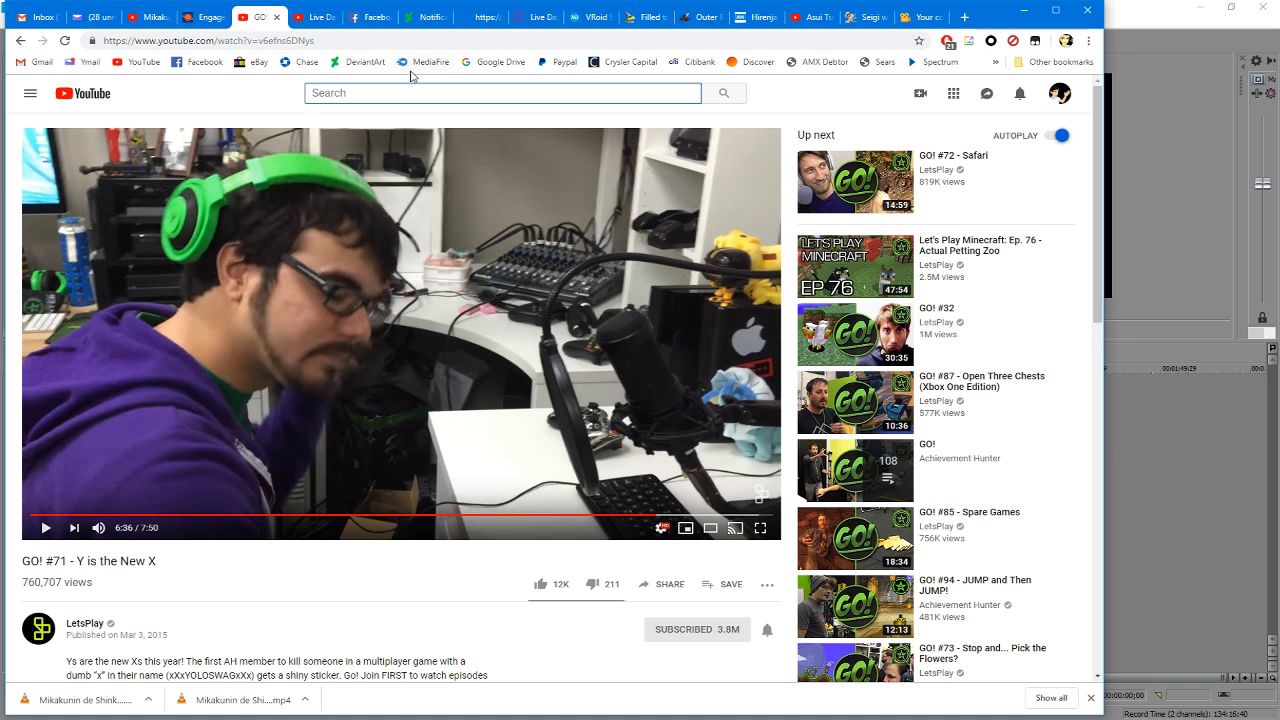
pyautogui.click(1119, 25)
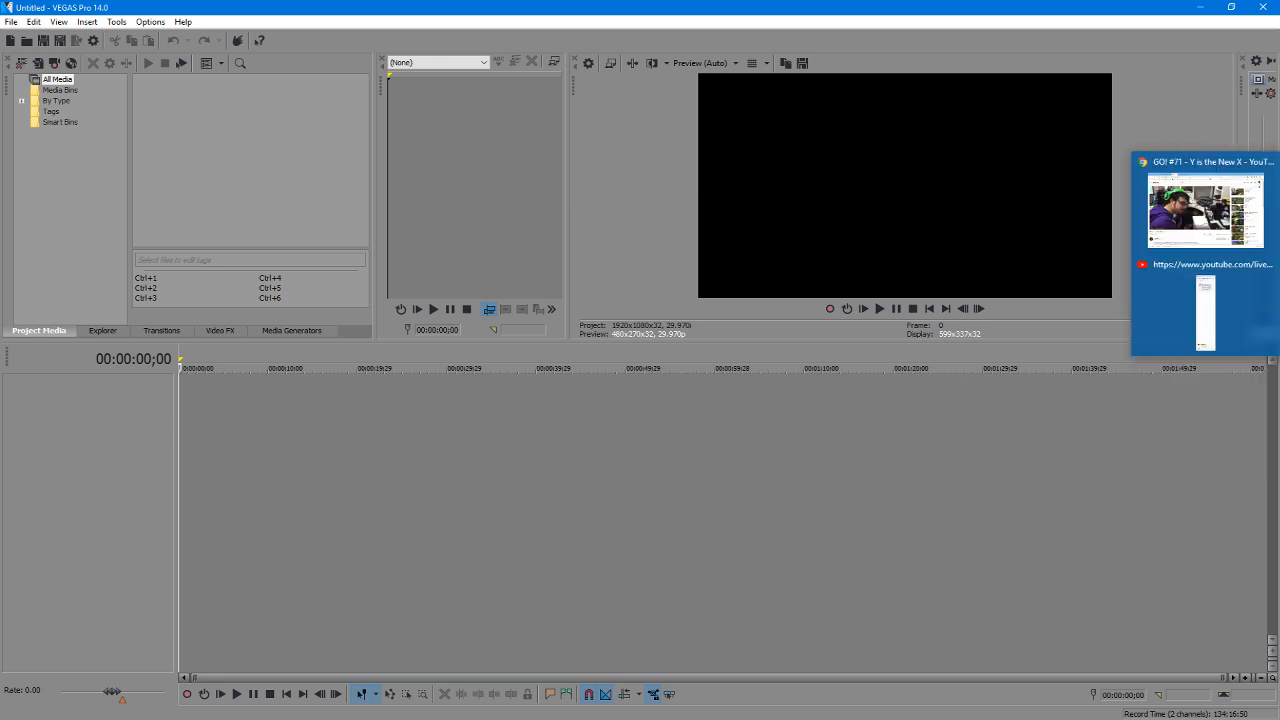
pyautogui.click(1246, 320)
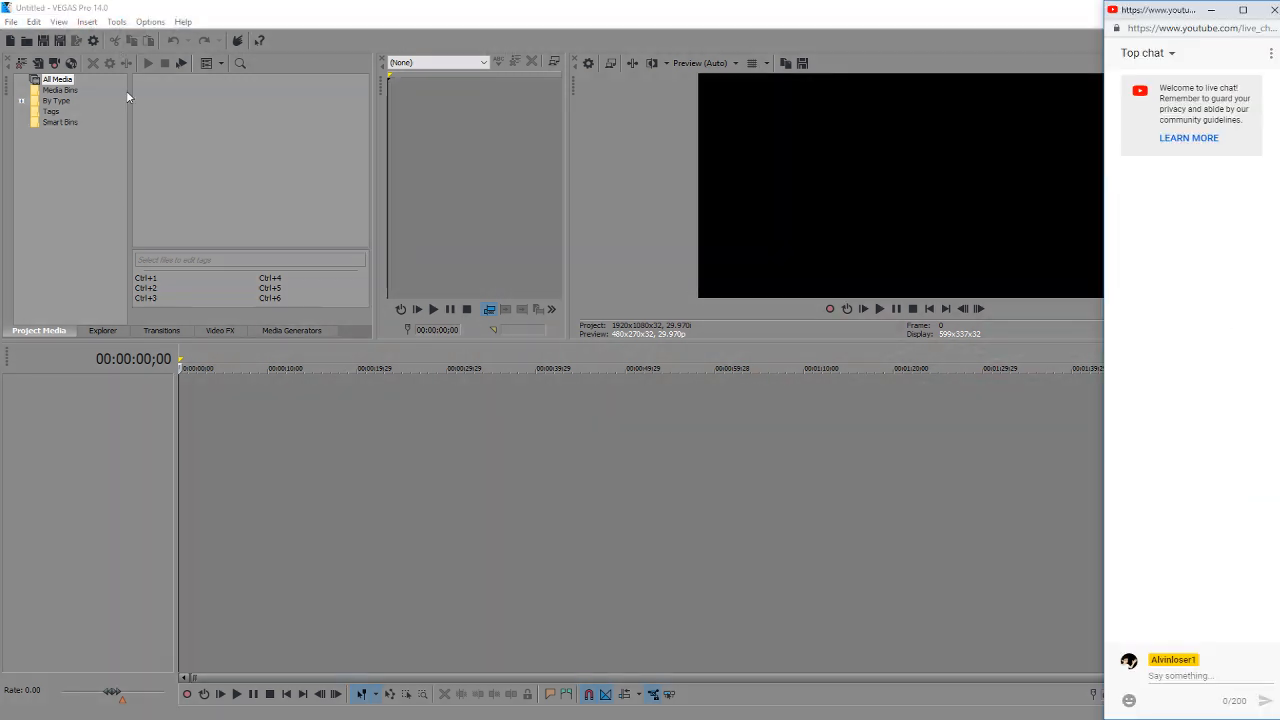
# Step: Import the Mikakunin de Shinkoukei - Mashiro-tan Dancing! video from the Downloads folder into the project media
pyautogui.click(1258, 103)
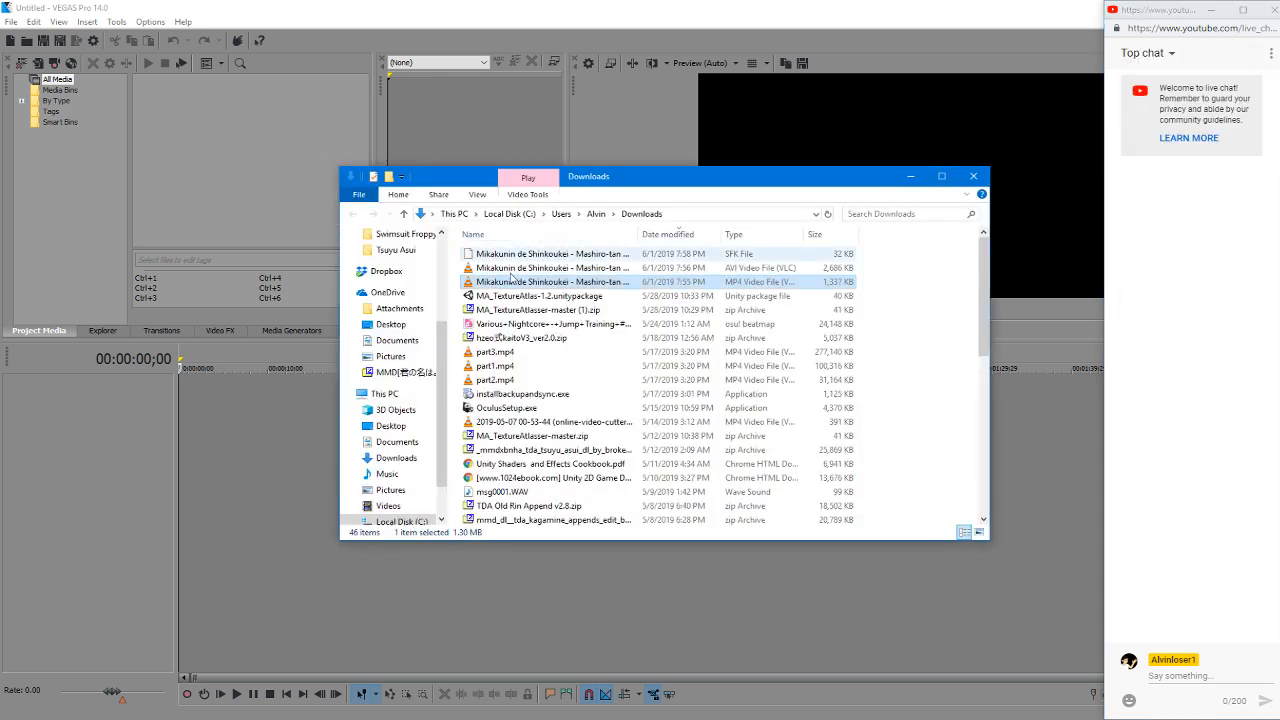
pyautogui.moveTo(251, 157); pyautogui.dragTo(246, 156)
pyautogui.click(177, 105)
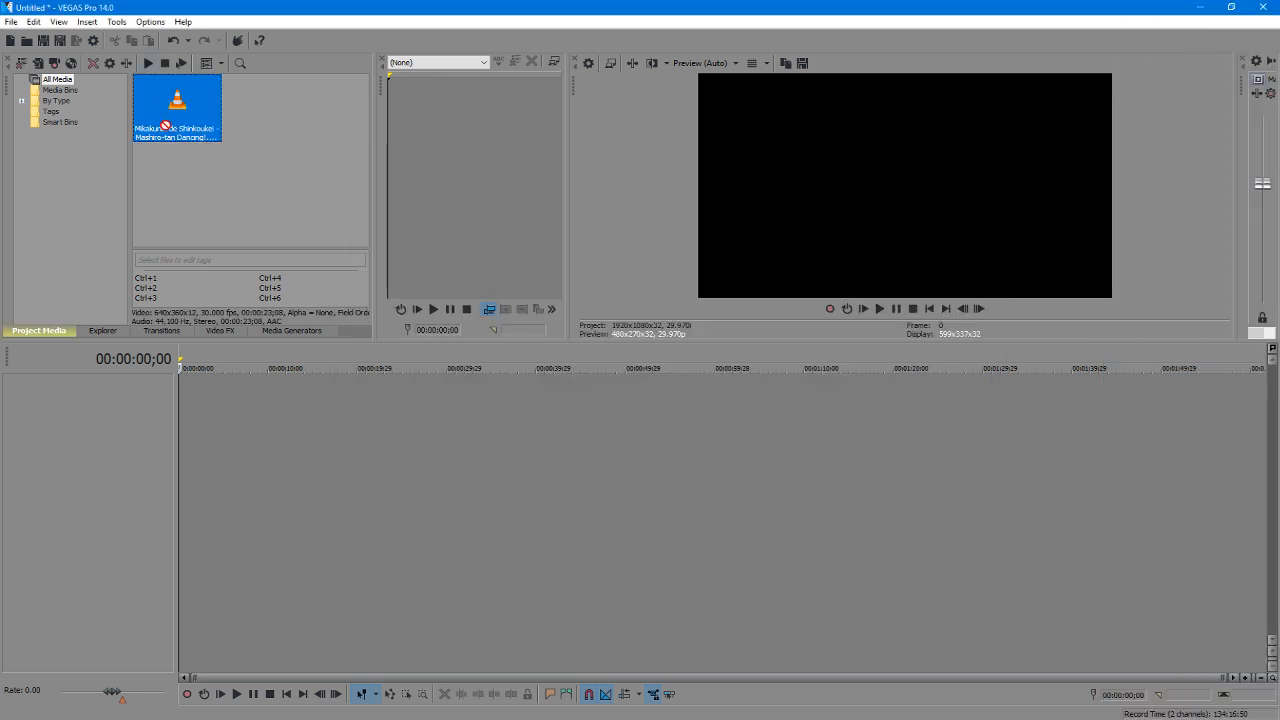
# Step: Place the imported Mashiro-tan Dancing! video with its audio at the start of the empty timeline
pyautogui.moveTo(177, 105); pyautogui.dragTo(245, 413)
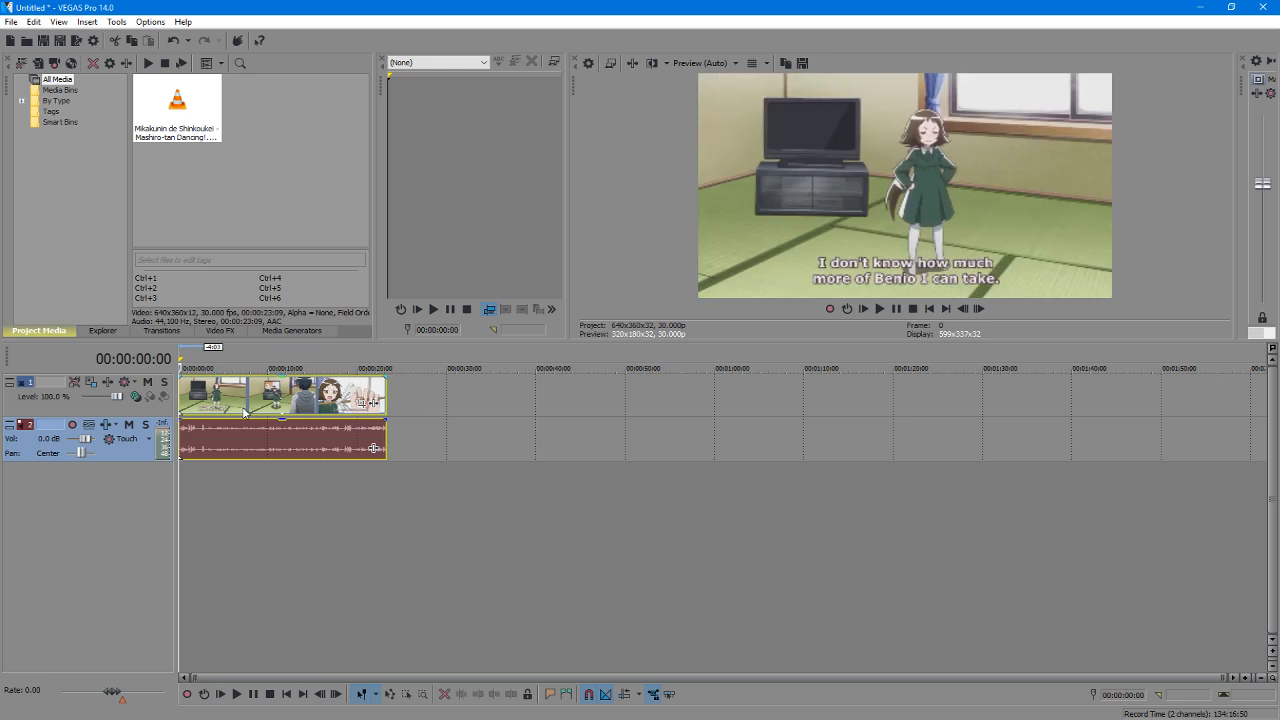
pyautogui.scroll(1, 229, 477)
pyautogui.scroll(2, 229, 477)
# Step: Split the clip at 00:00:04:02 and delete the portion before the split
pyautogui.click(296, 494)
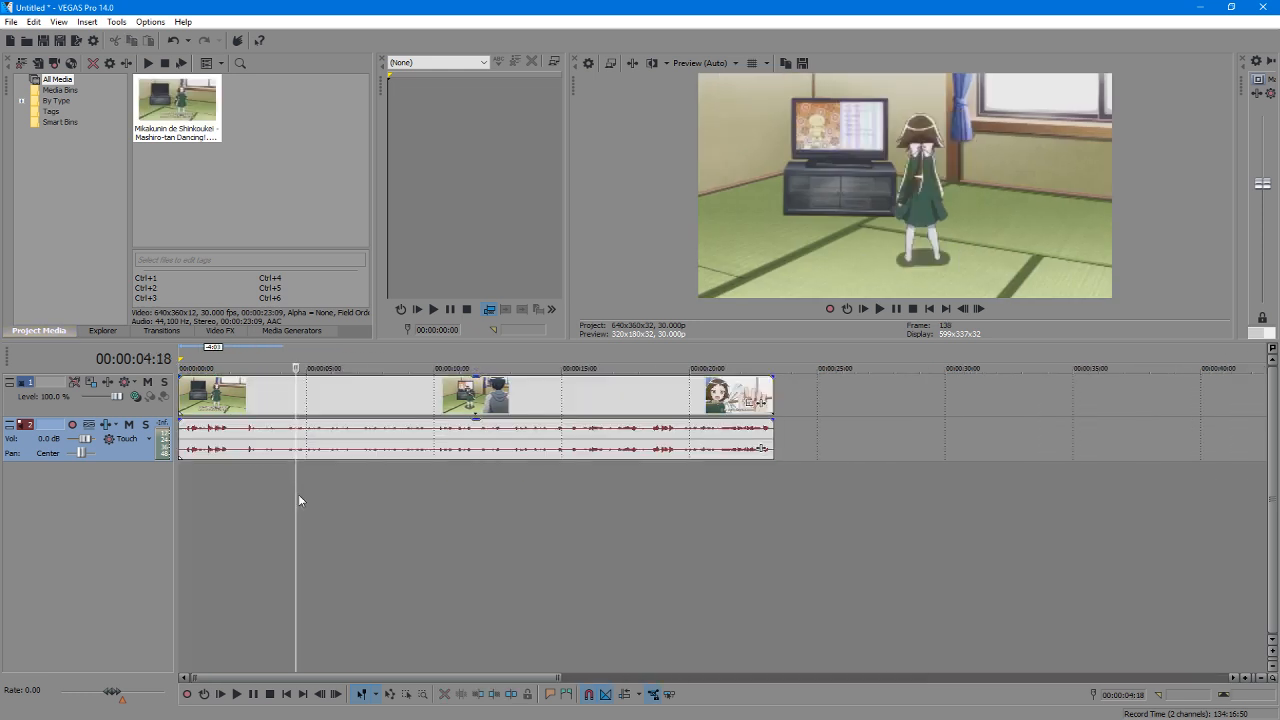
pyautogui.press('j')
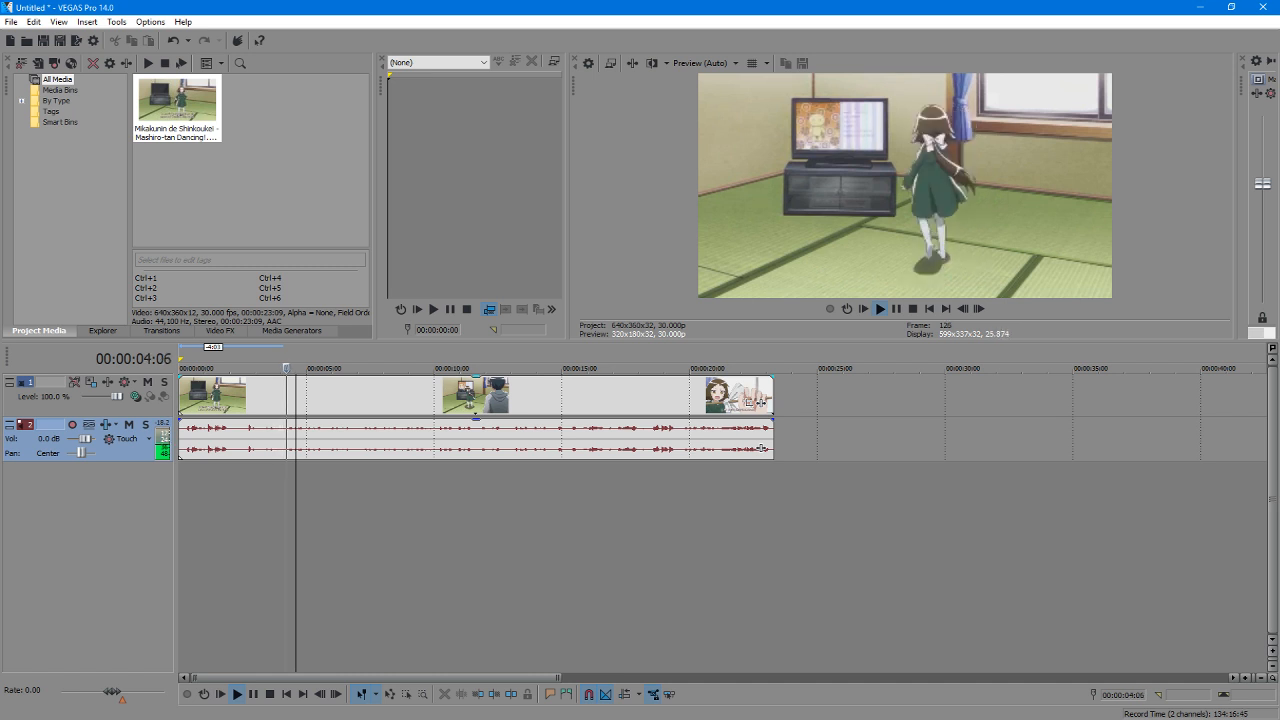
pyautogui.moveTo(286, 368); pyautogui.dragTo(283, 368)
pyautogui.scroll(5, 277, 476)
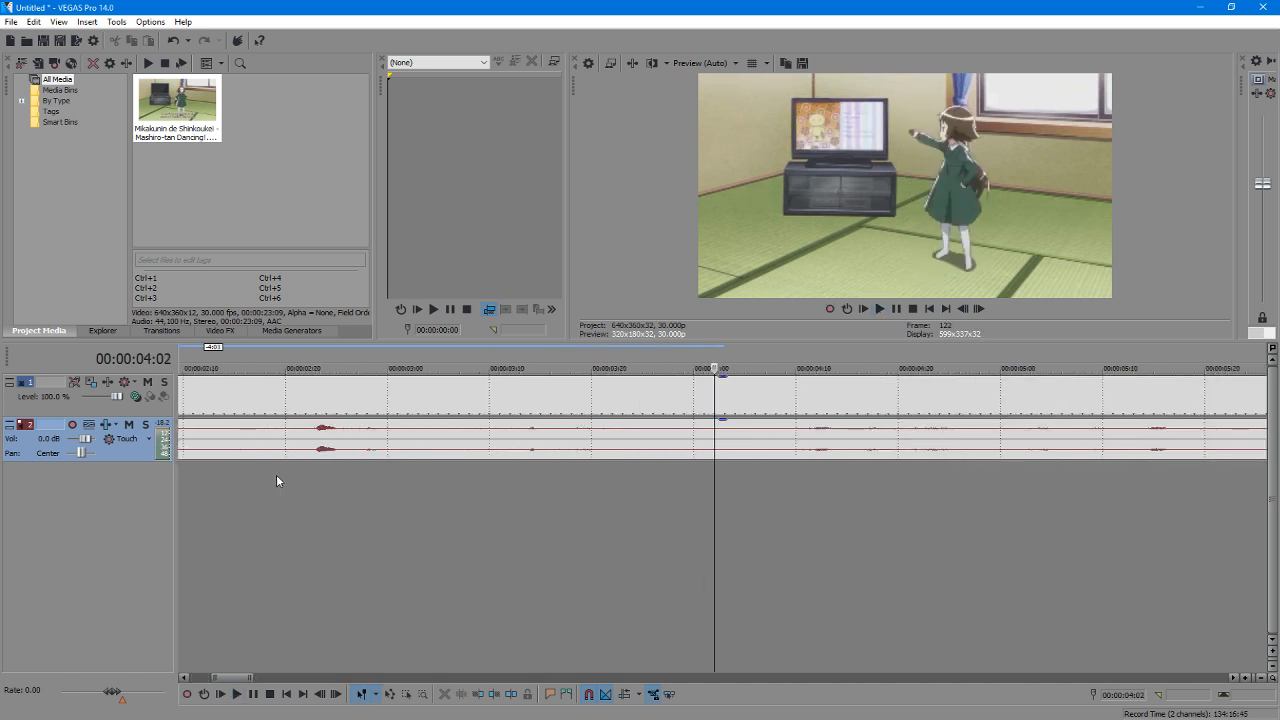
pyautogui.press('s')
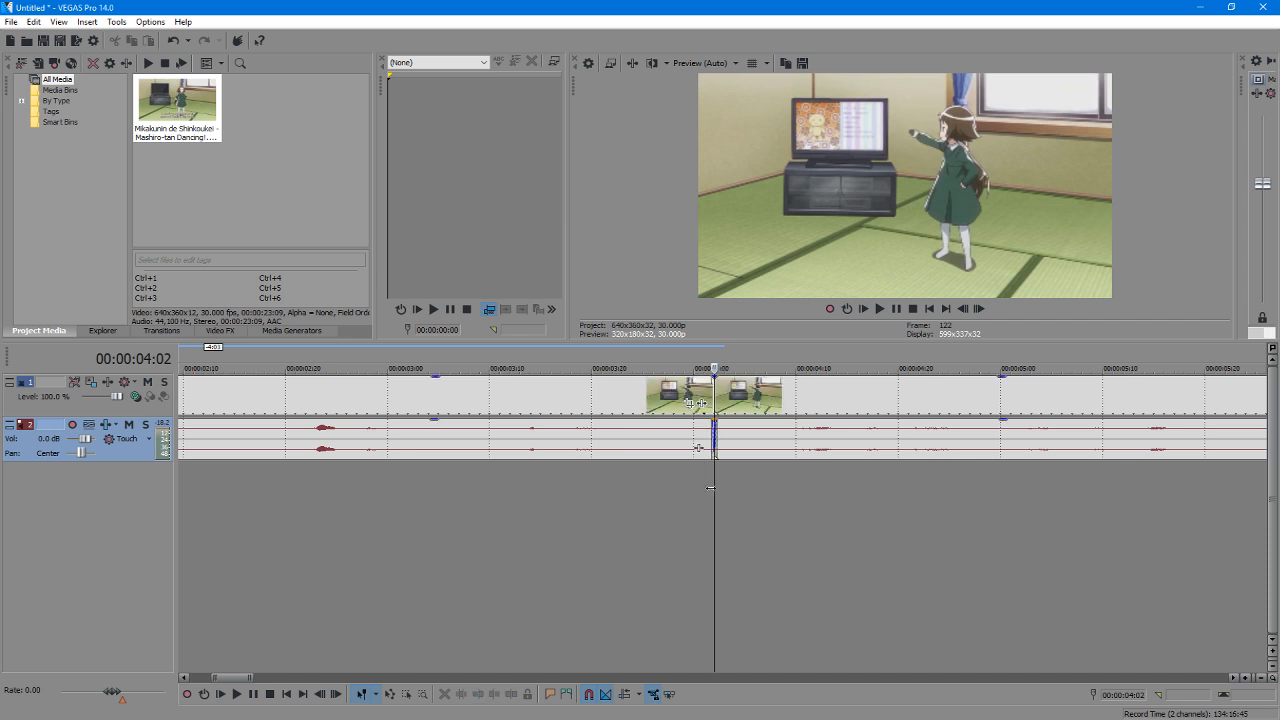
pyautogui.click(572, 406)
pyautogui.press('Delete')
# Step: Play the remaining clip from 00:00:10:05 and stop at 00:00:12:16, near the end of the dance shot
pyautogui.scroll(-5, 565, 412)
pyautogui.click(568, 480)
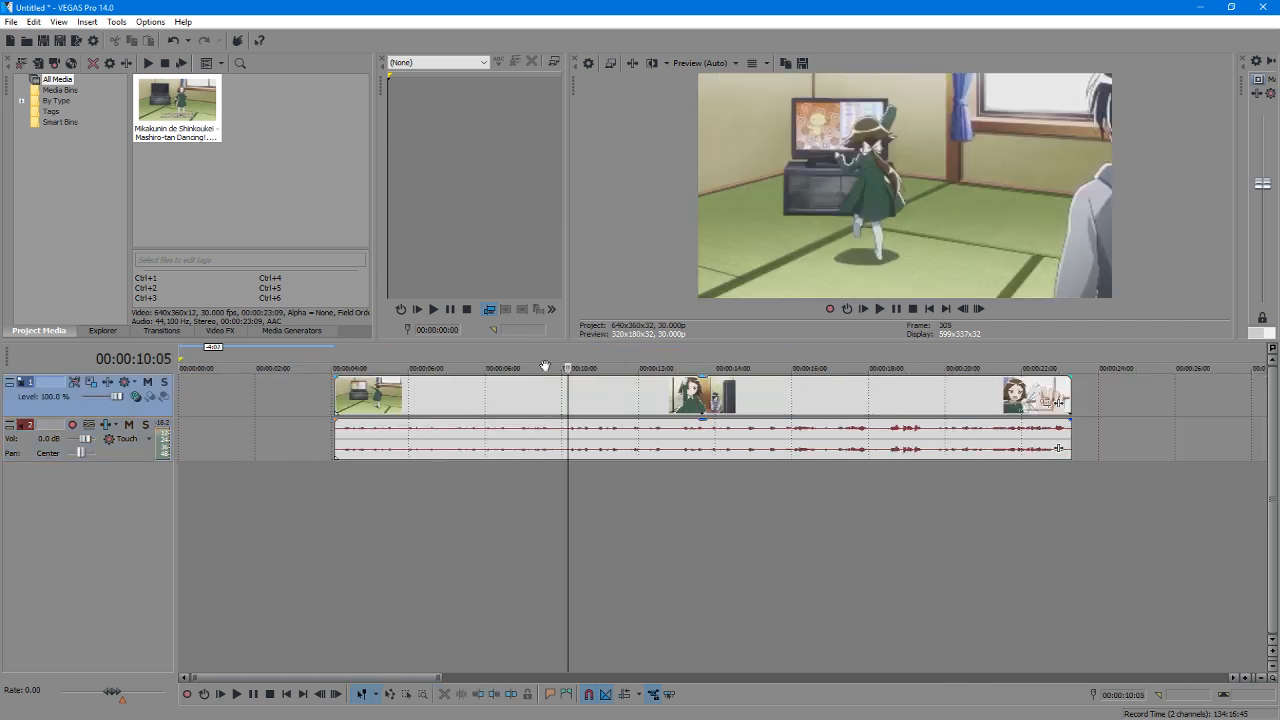
pyautogui.press('space')
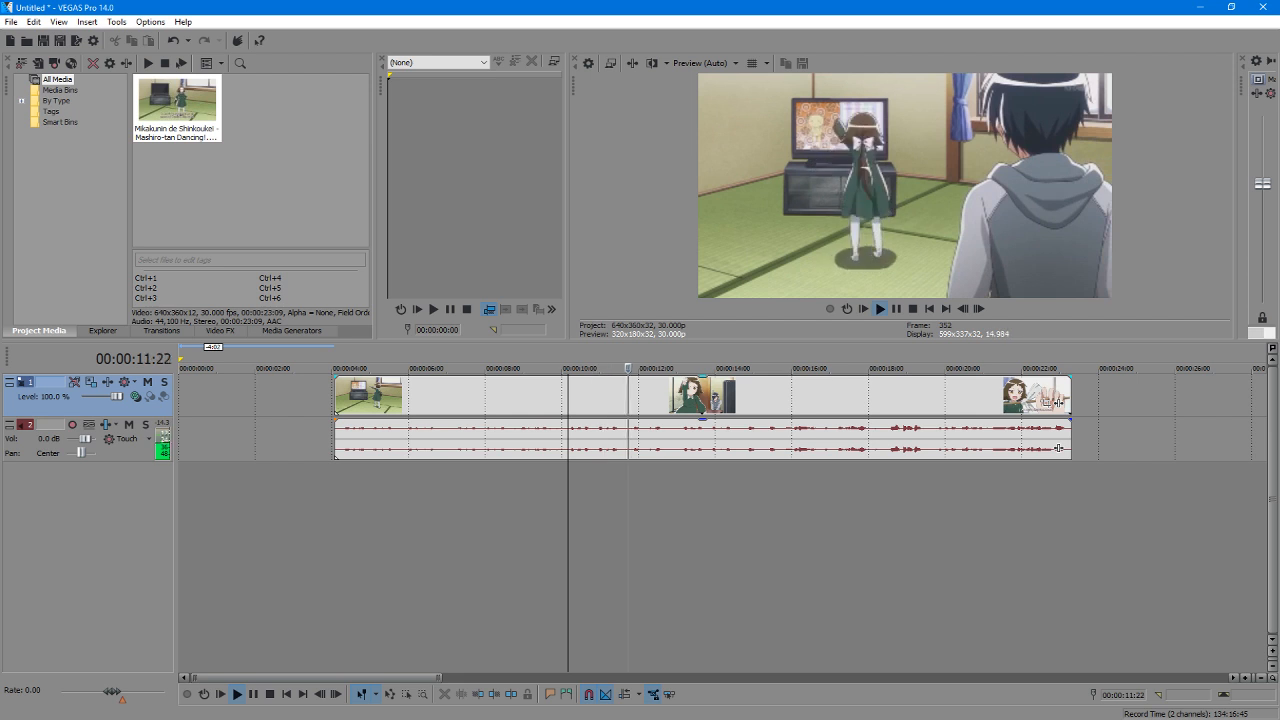
pyautogui.press('Return')
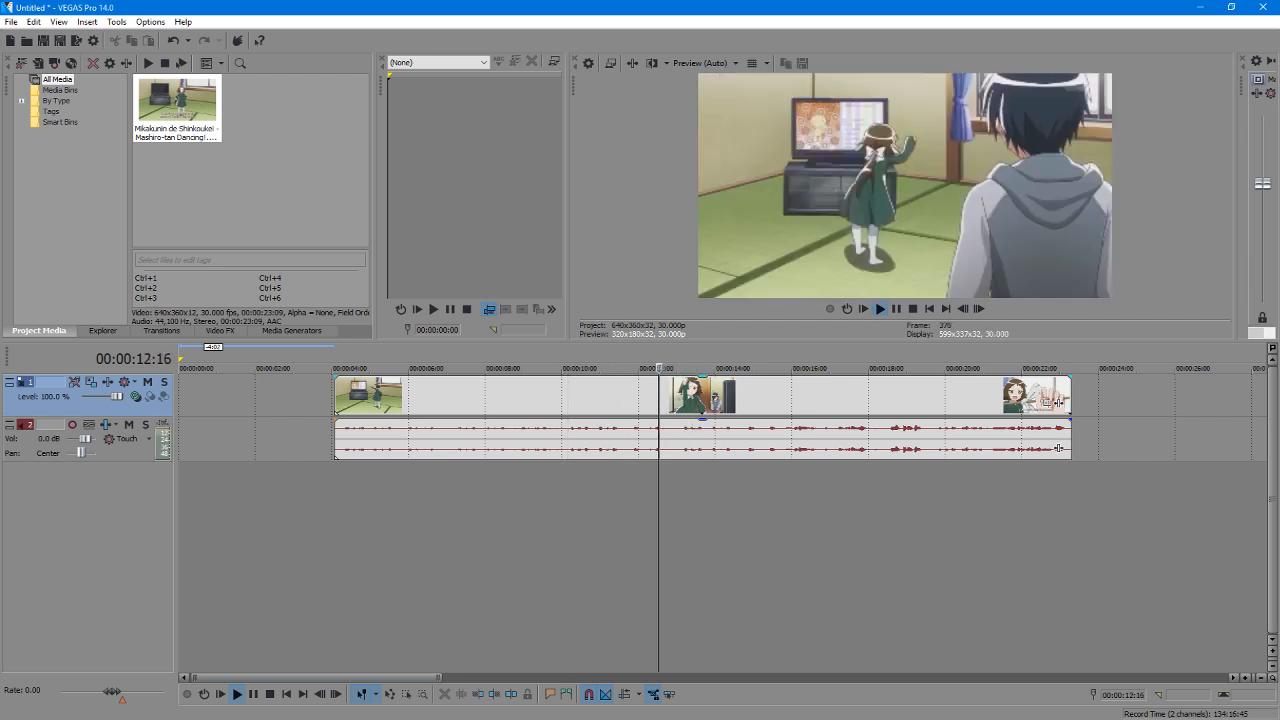
pyautogui.press('space')
pyautogui.press('space')
# Step: Split the clip at 00:00:12:25, just before the camera cut, and delete everything after the split
pyautogui.scroll(5, 717, 463)
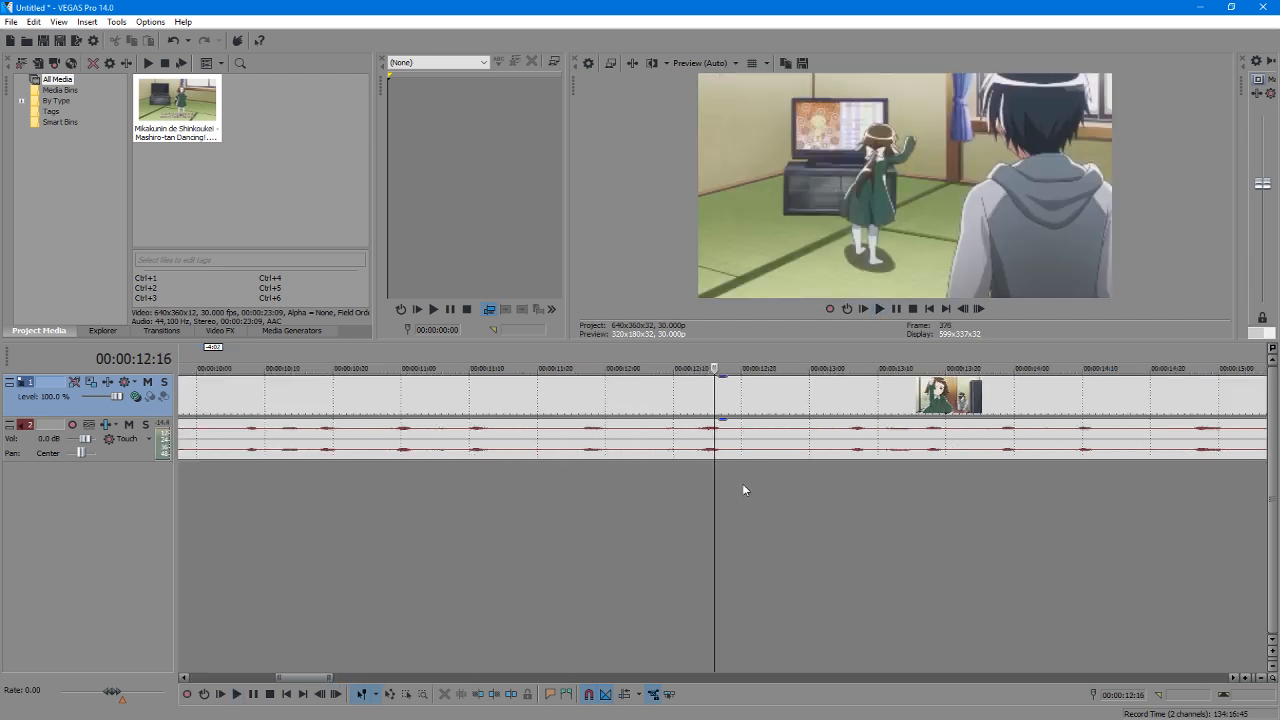
pyautogui.press('Right')
pyautogui.press('Right')
pyautogui.press('Right')
pyautogui.press('Right')
pyautogui.press('Right')
pyautogui.press('Right')
pyautogui.press('Right')
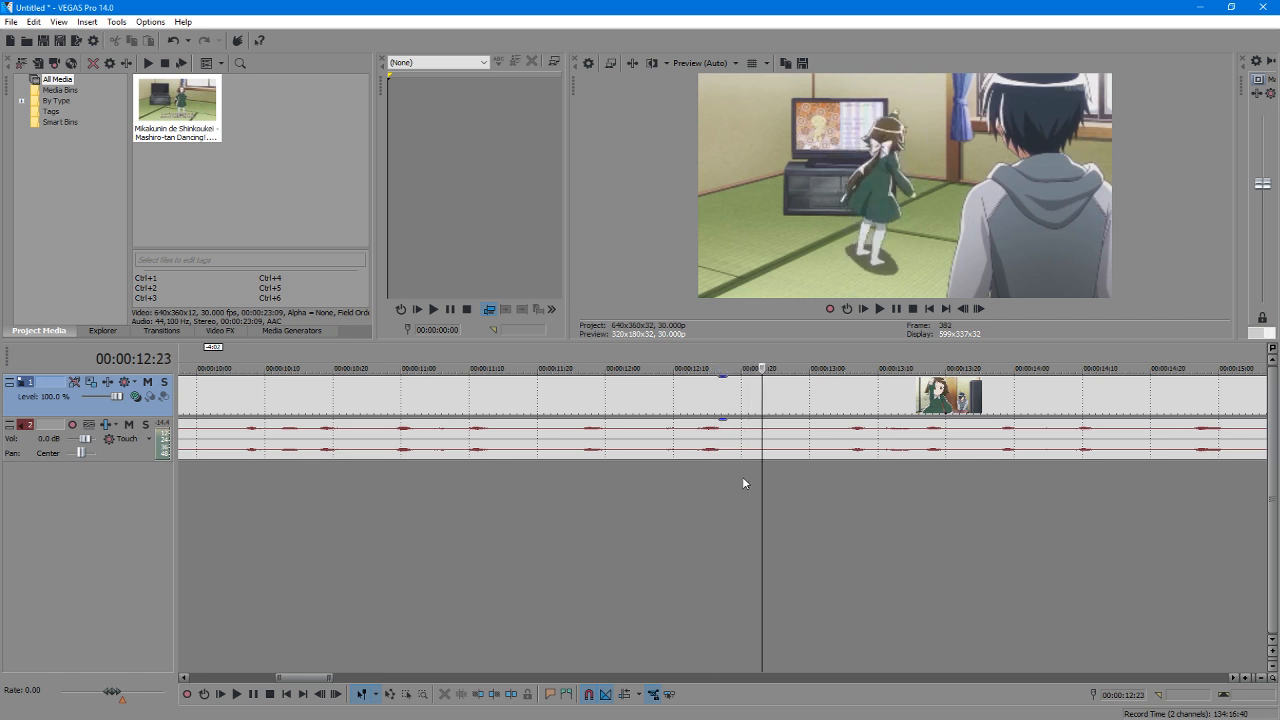
pyautogui.press('Right')
pyautogui.press('Right')
pyautogui.press('Right')
pyautogui.press('Right')
pyautogui.press('Right')
pyautogui.press('Left')
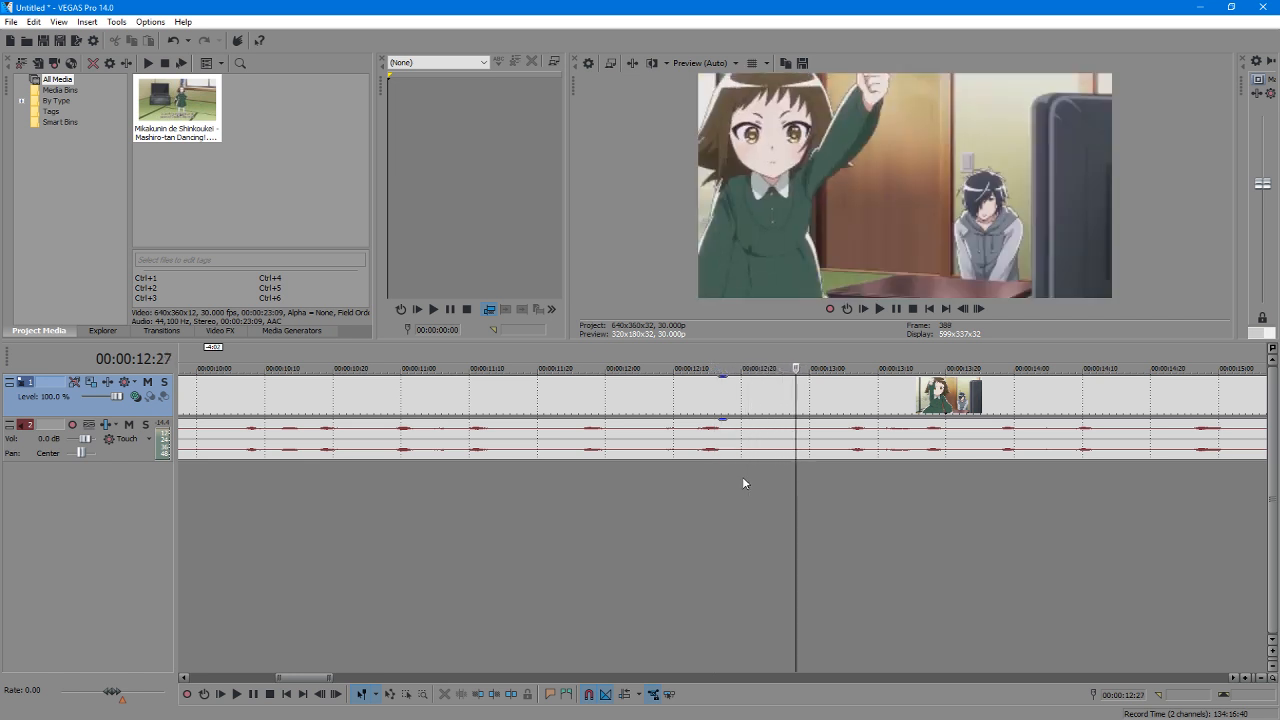
pyautogui.scroll(4, 742, 476)
pyautogui.press('Left')
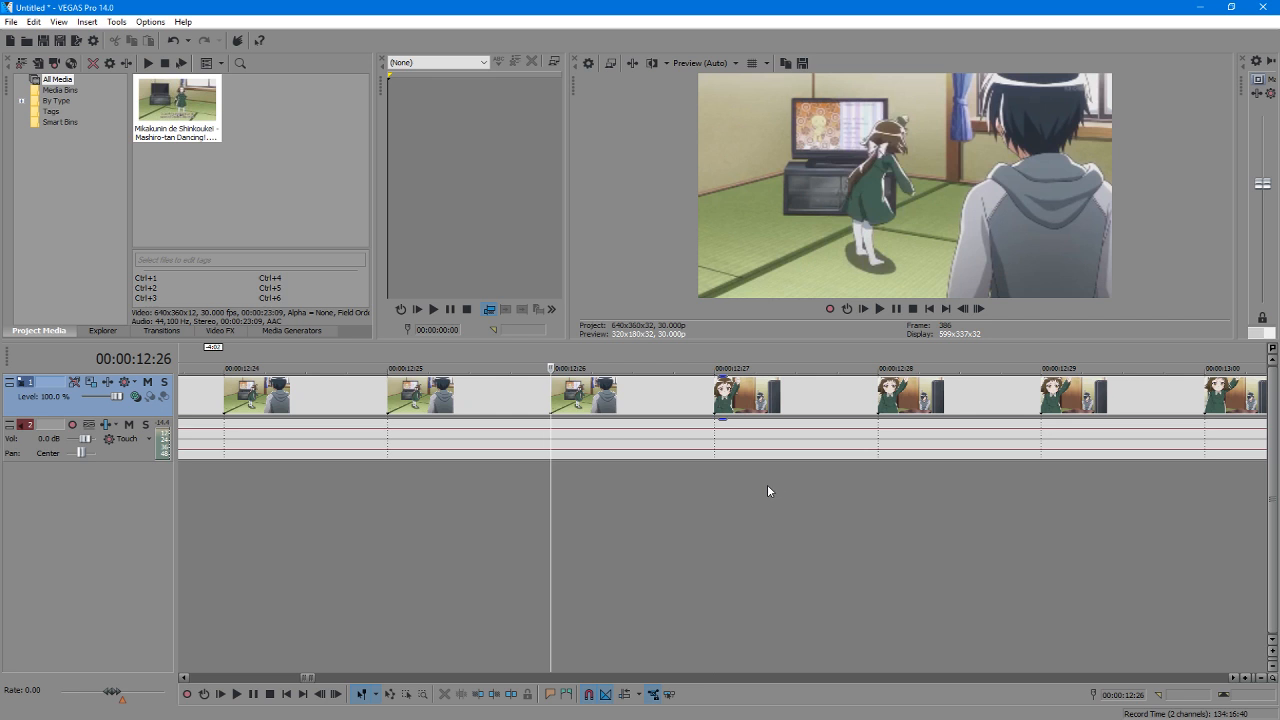
pyautogui.press('Left')
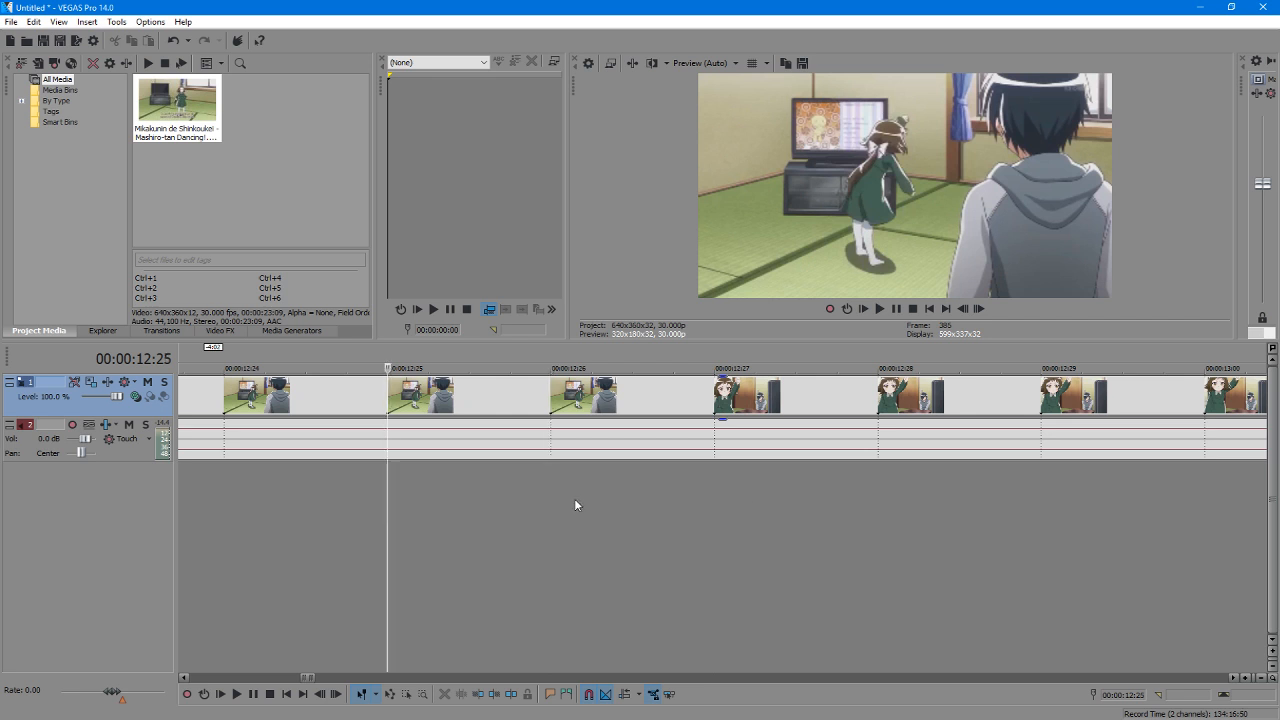
pyautogui.press('s')
pyautogui.click(720, 405)
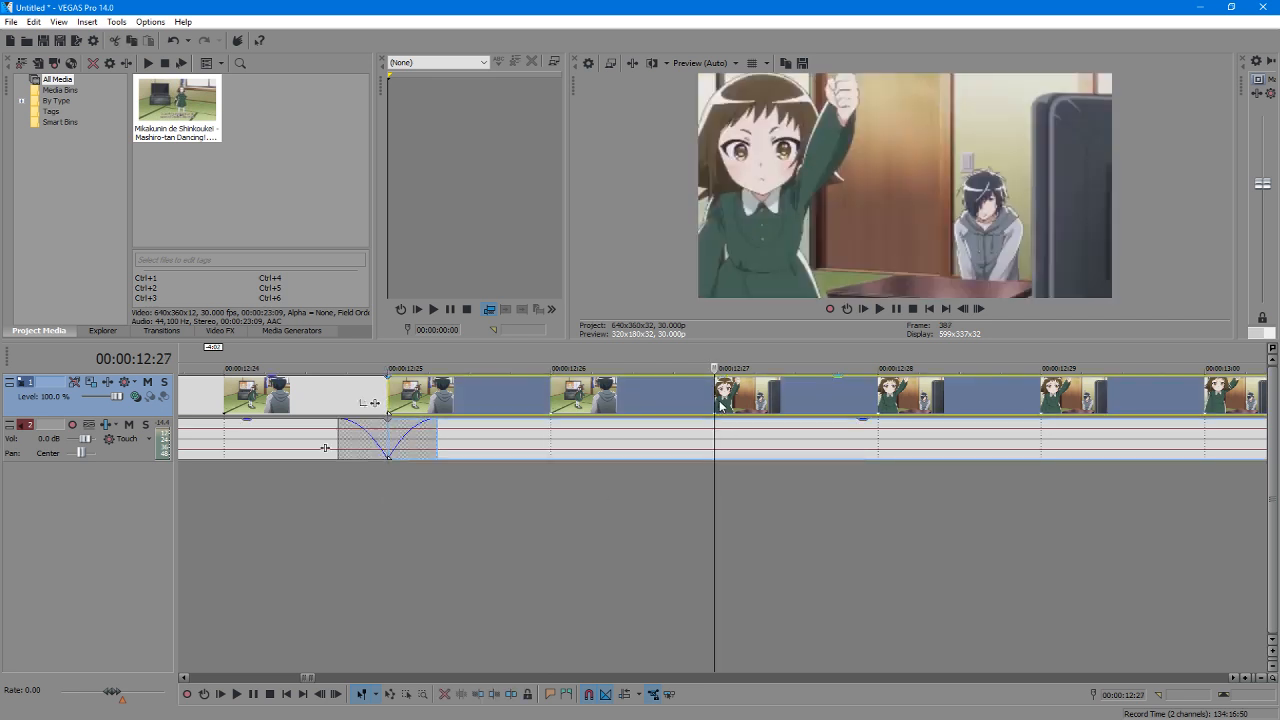
pyautogui.press('Delete')
# Step: Stop playback and move the trimmed clip to the start of the timeline
pyautogui.press('space')
pyautogui.scroll(-5, 477, 460)
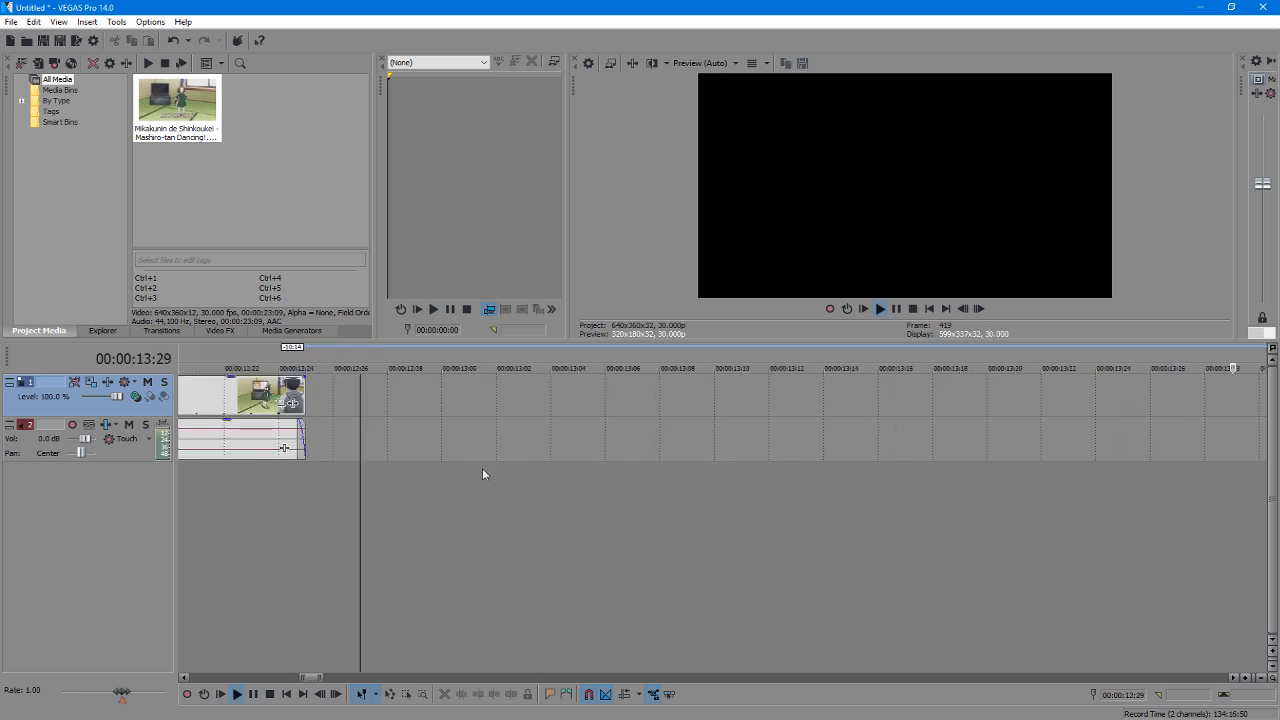
pyautogui.press('space')
pyautogui.scroll(-4, 482, 470)
pyautogui.scroll(-2, 473, 428)
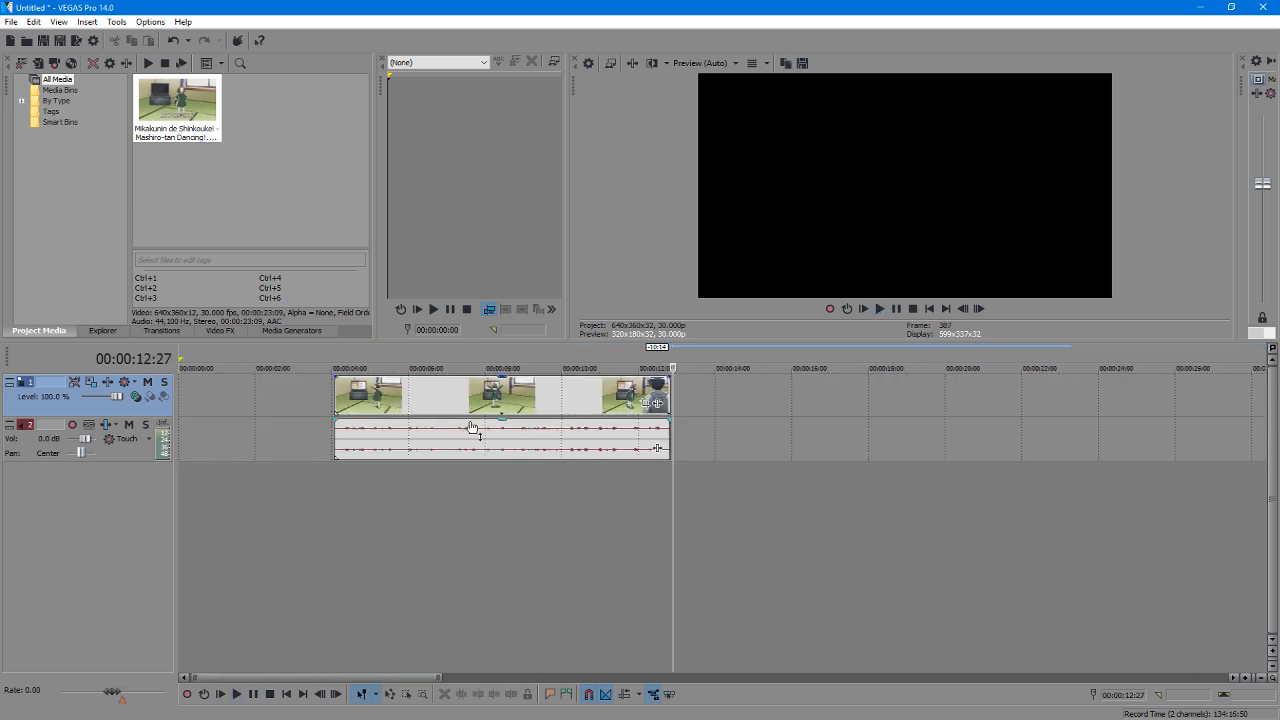
pyautogui.moveTo(473, 428); pyautogui.dragTo(287, 405)
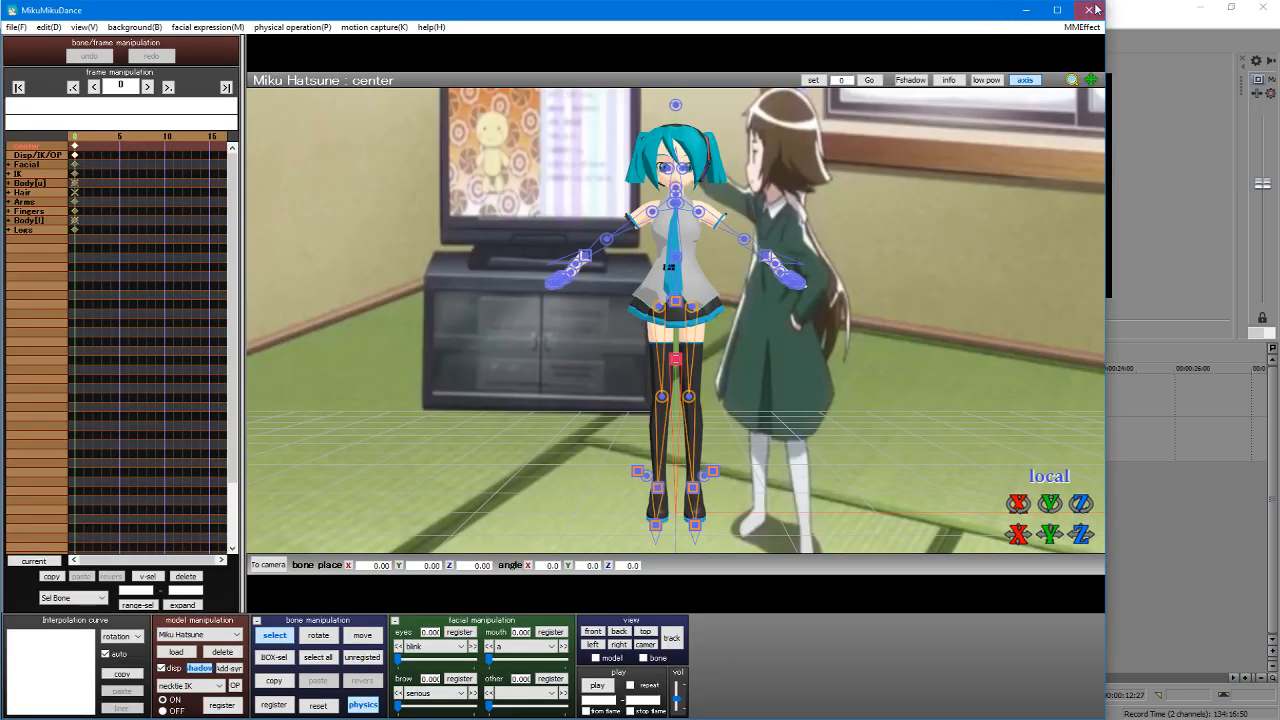
# Step: Close MikuMikuDance and, in Vegas Pro, render the trimmed clip with the Video for Windows PAL SD YUV template, overwriting Untitled.avi on the Desktop
pyautogui.click(1090, 9)
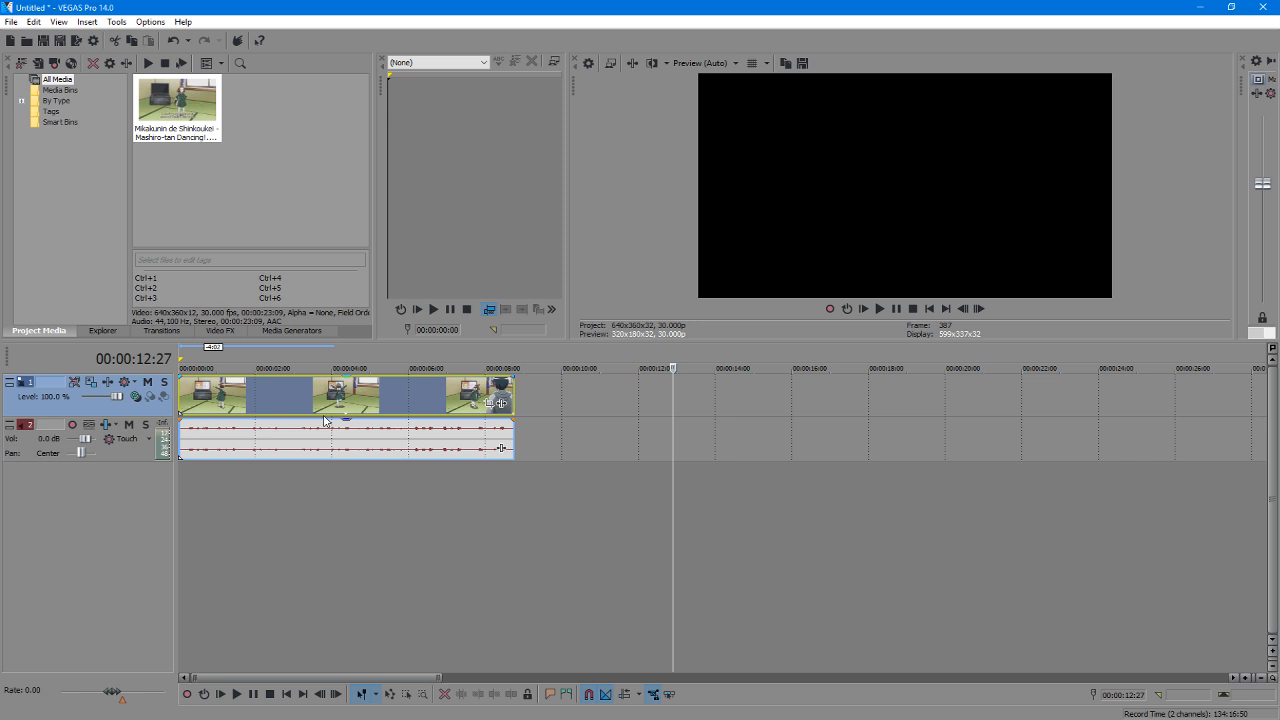
pyautogui.scroll(2, 324, 421)
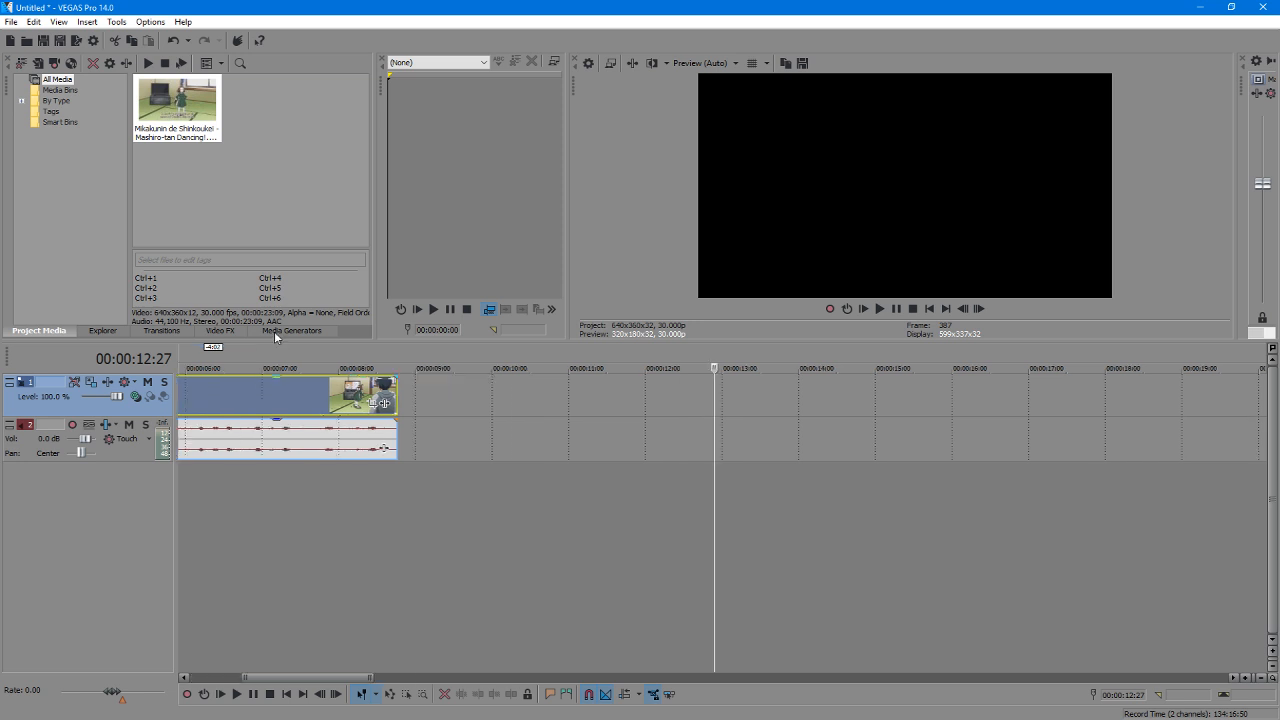
pyautogui.scroll(-2, 286, 472)
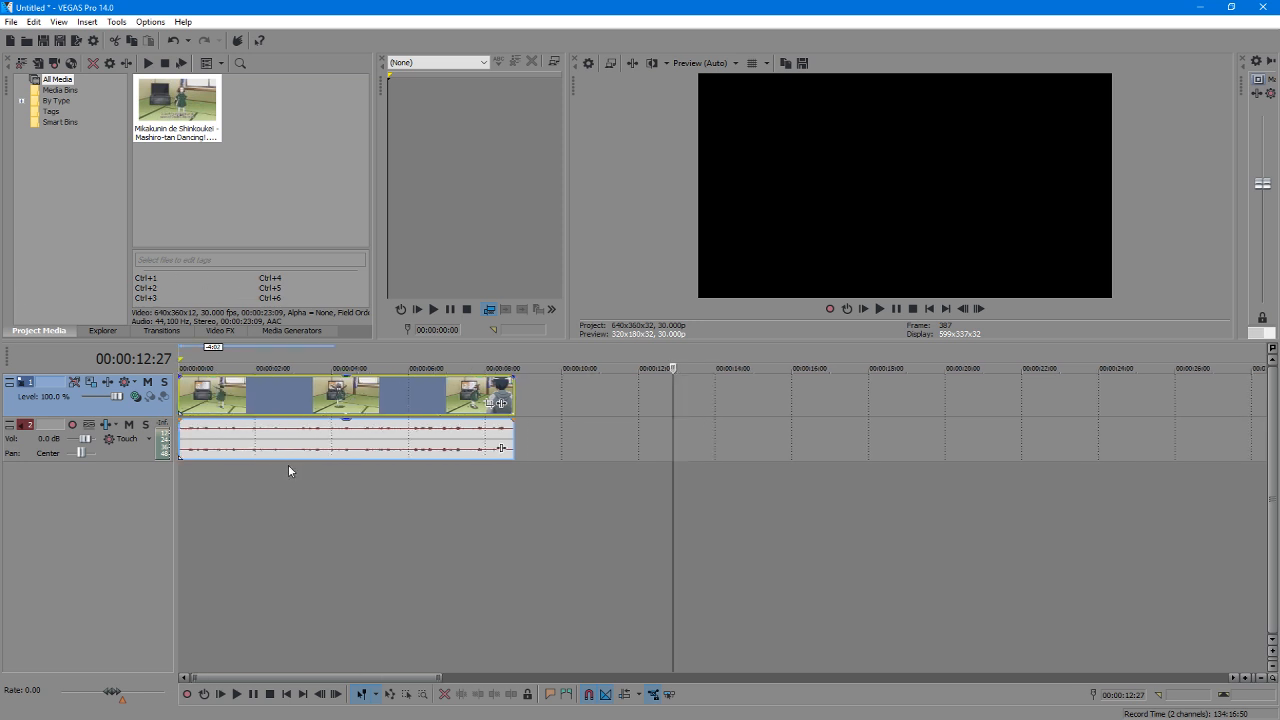
pyautogui.click(11, 22)
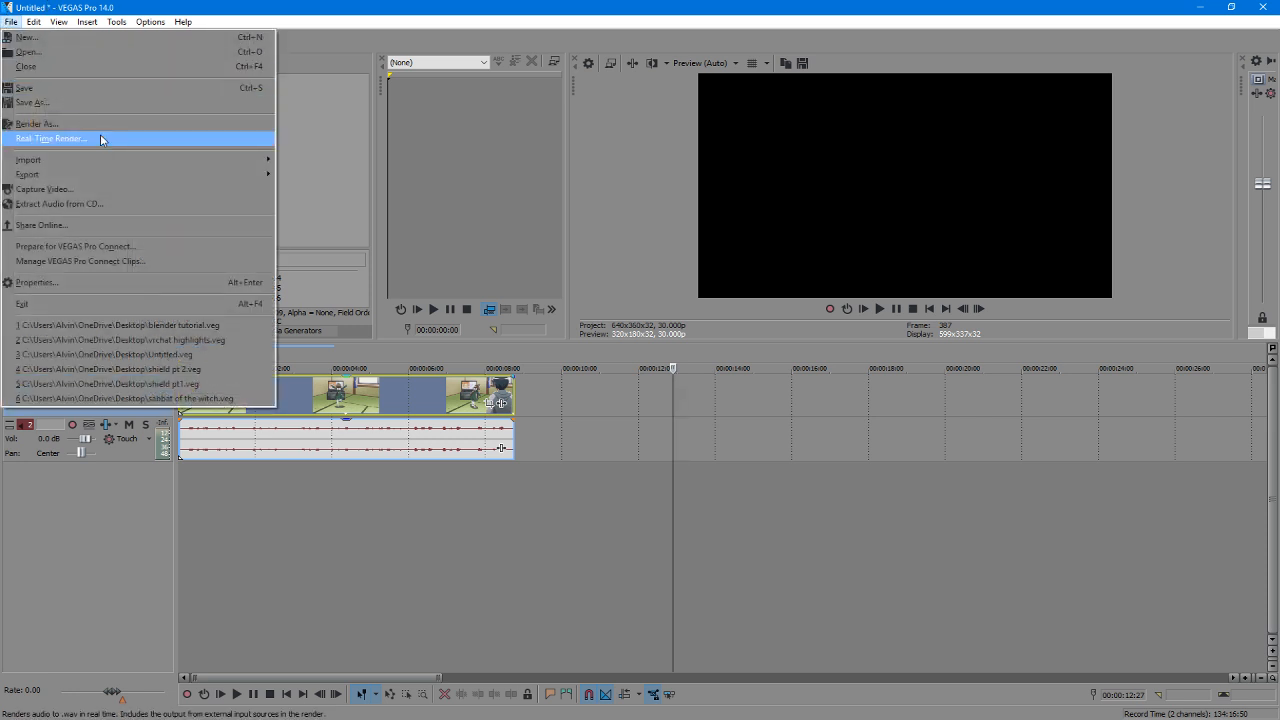
pyautogui.click(100, 123)
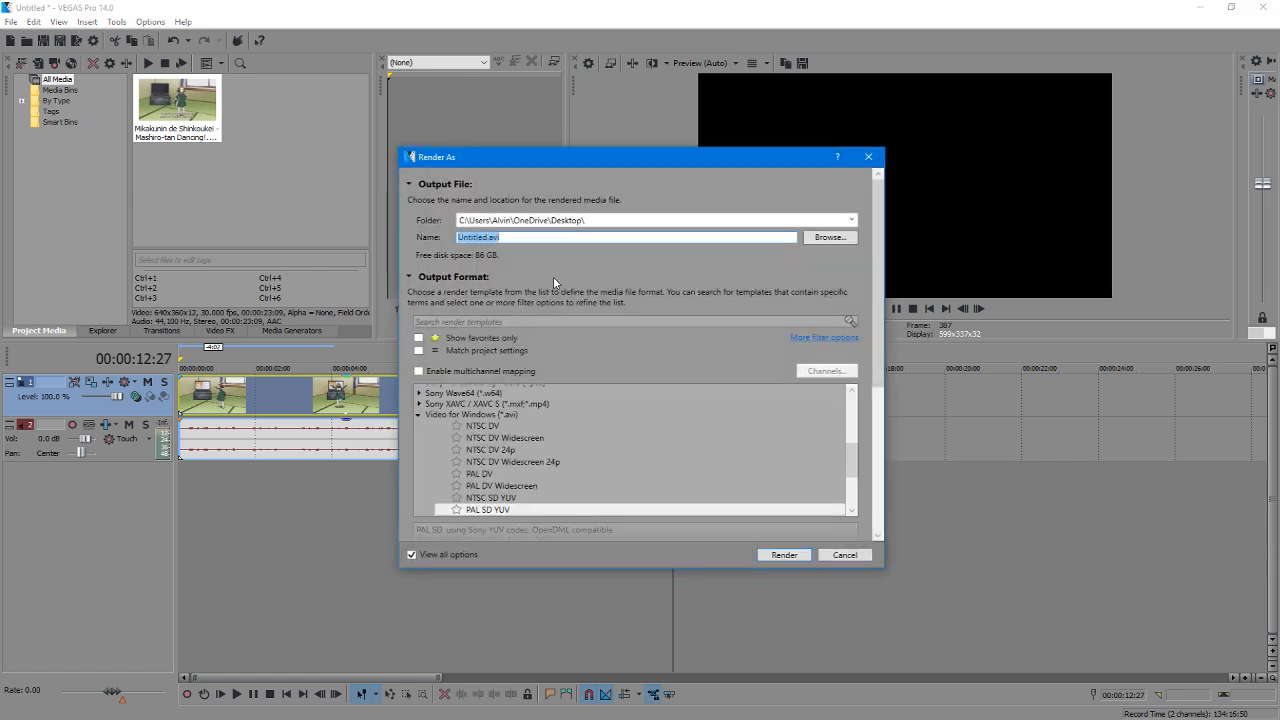
pyautogui.click(786, 556)
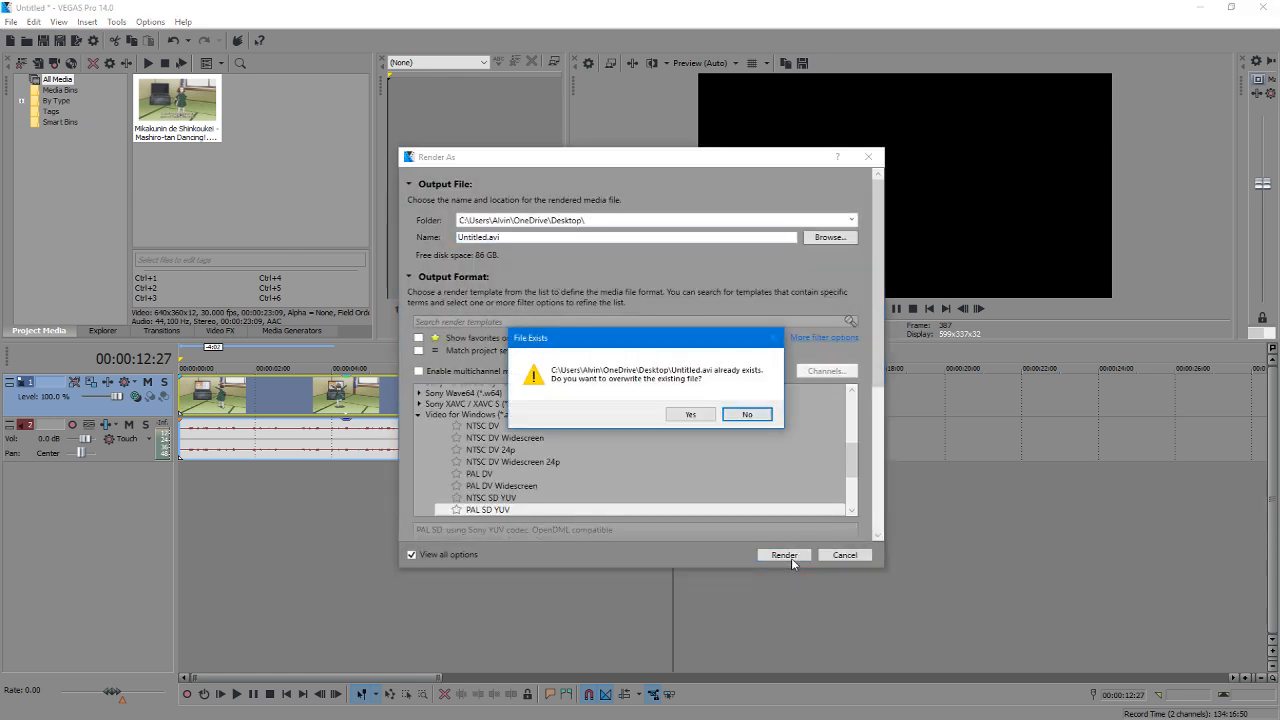
pyautogui.click(690, 414)
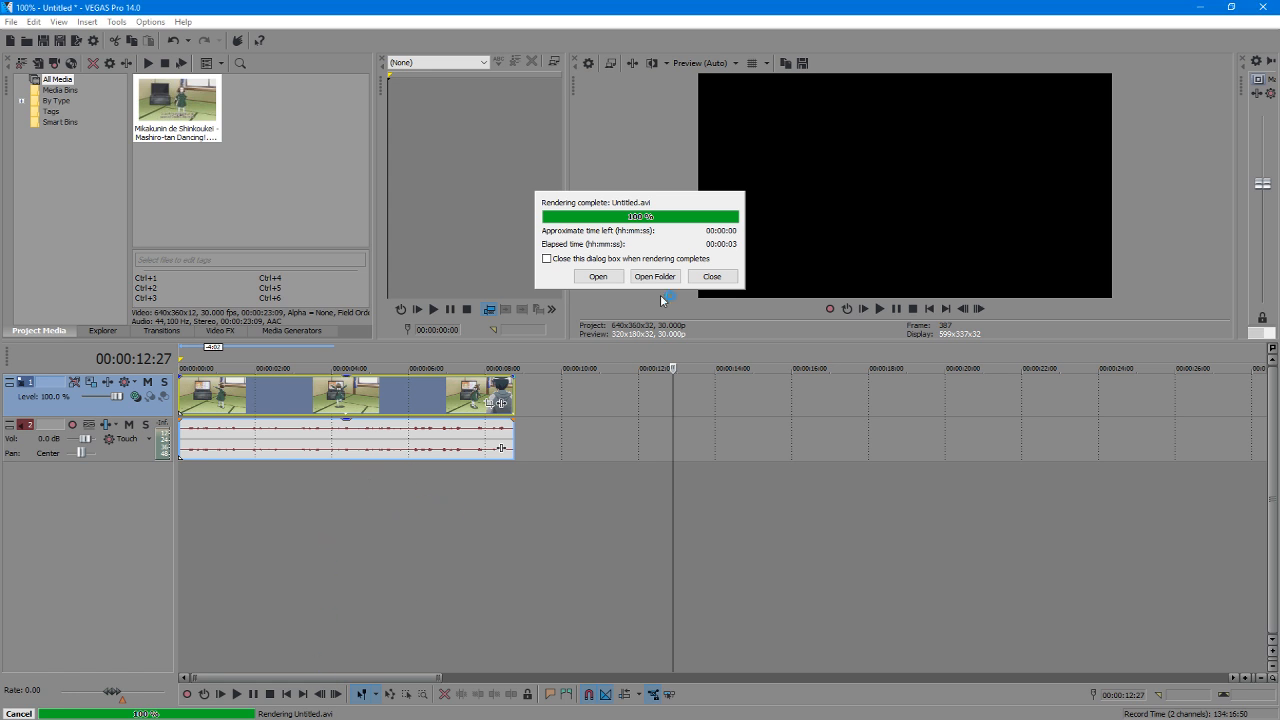
pyautogui.click(712, 276)
# Step: Undo the clip's move to the start, the end section's deletion and split, and the opening section's deletion
pyautogui.scroll(3, 402, 523)
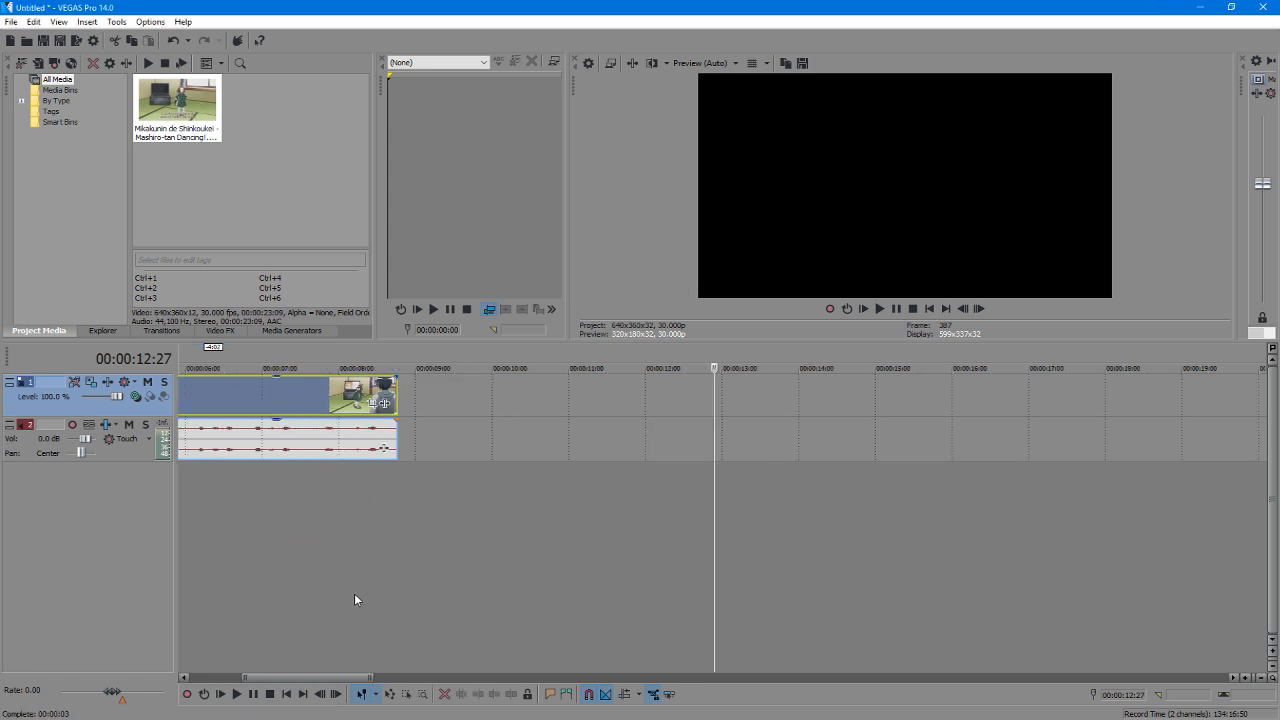
pyautogui.moveTo(333, 679); pyautogui.dragTo(246, 681)
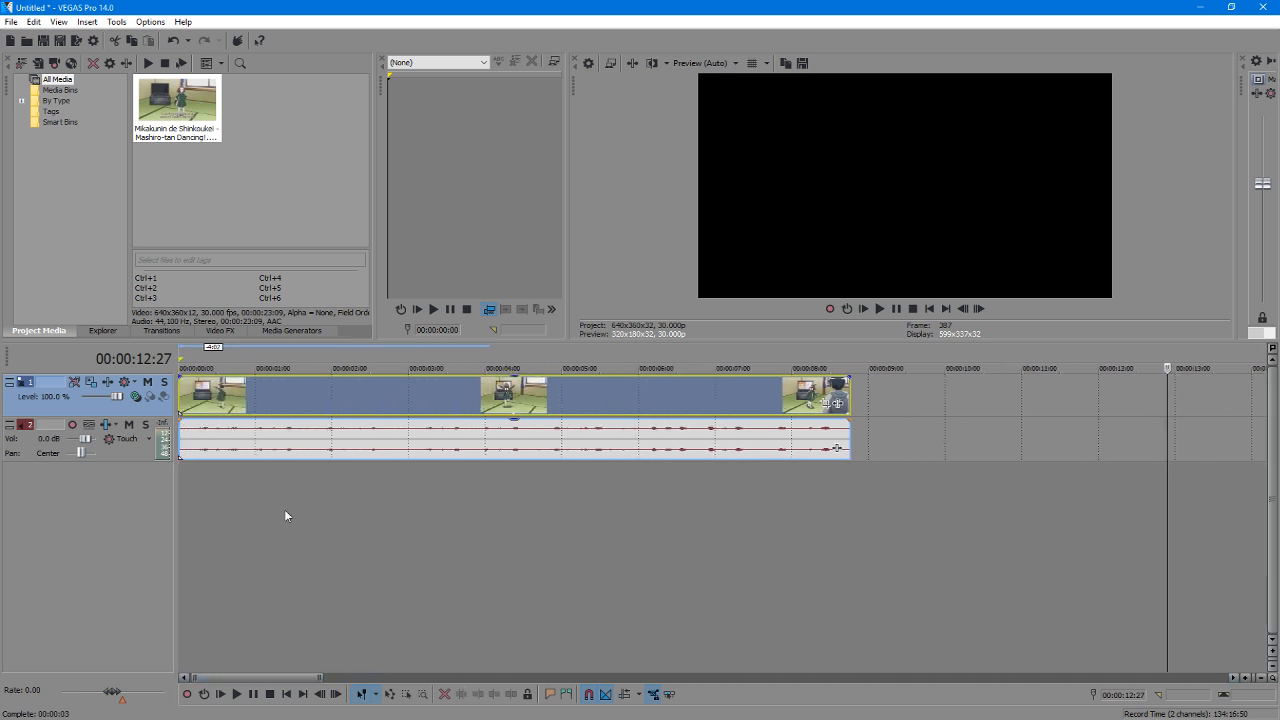
pyautogui.click(181, 465)
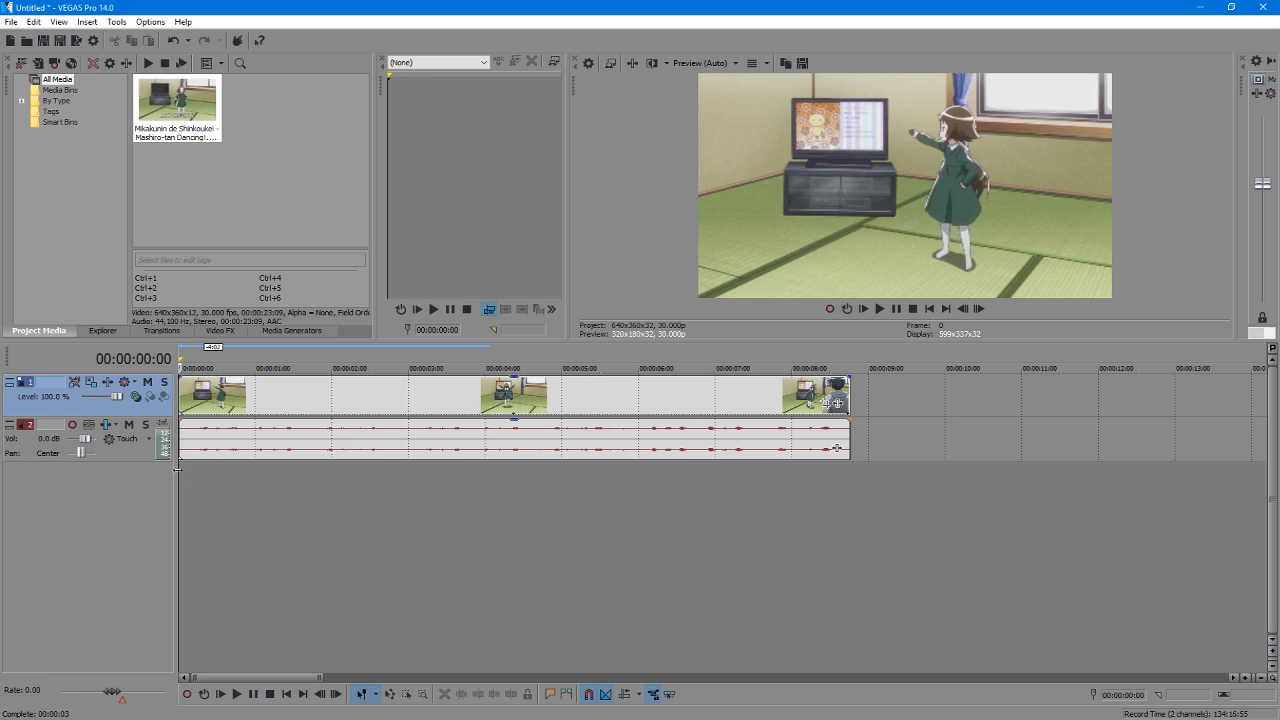
pyautogui.hotkey('ctrl', 'z')
pyautogui.hotkey('ctrl', 'z')
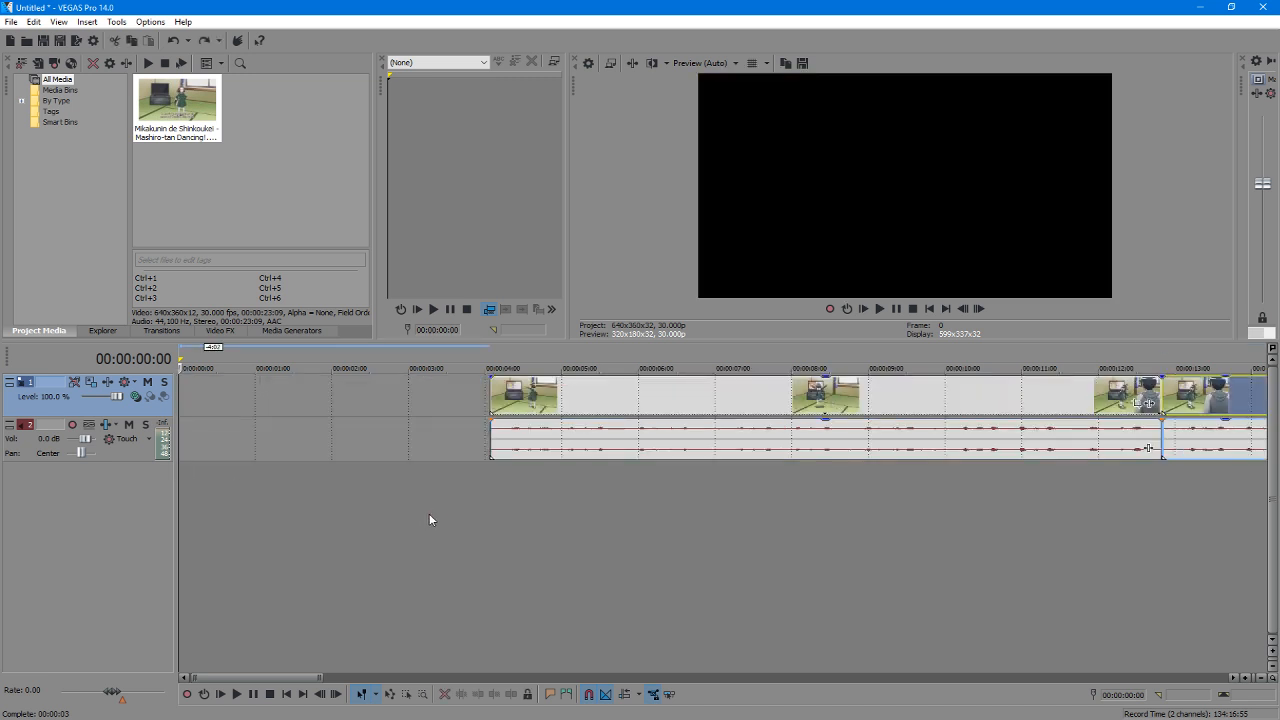
pyautogui.hotkey('ctrl', 'z')
pyautogui.hotkey('ctrl', 'z')
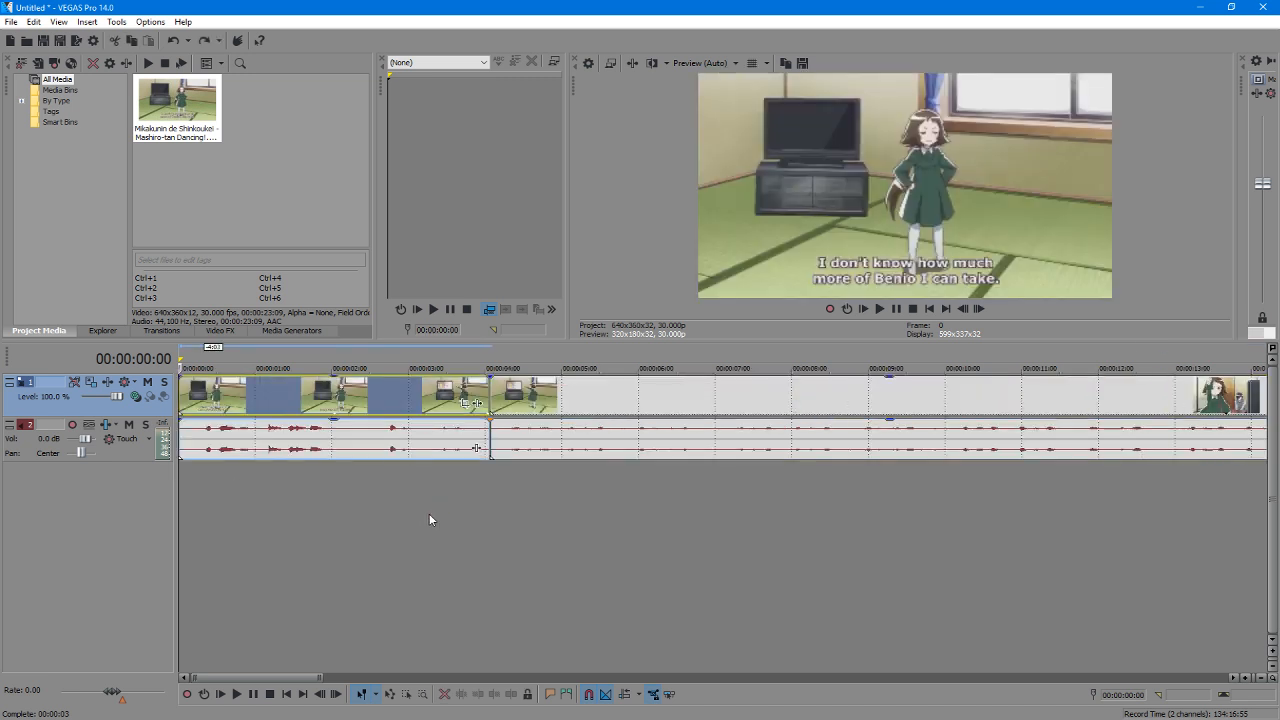
# Step: Split the restored clip again at 00:00:12:25, just before the shot changes to the front view
pyautogui.click(1106, 468)
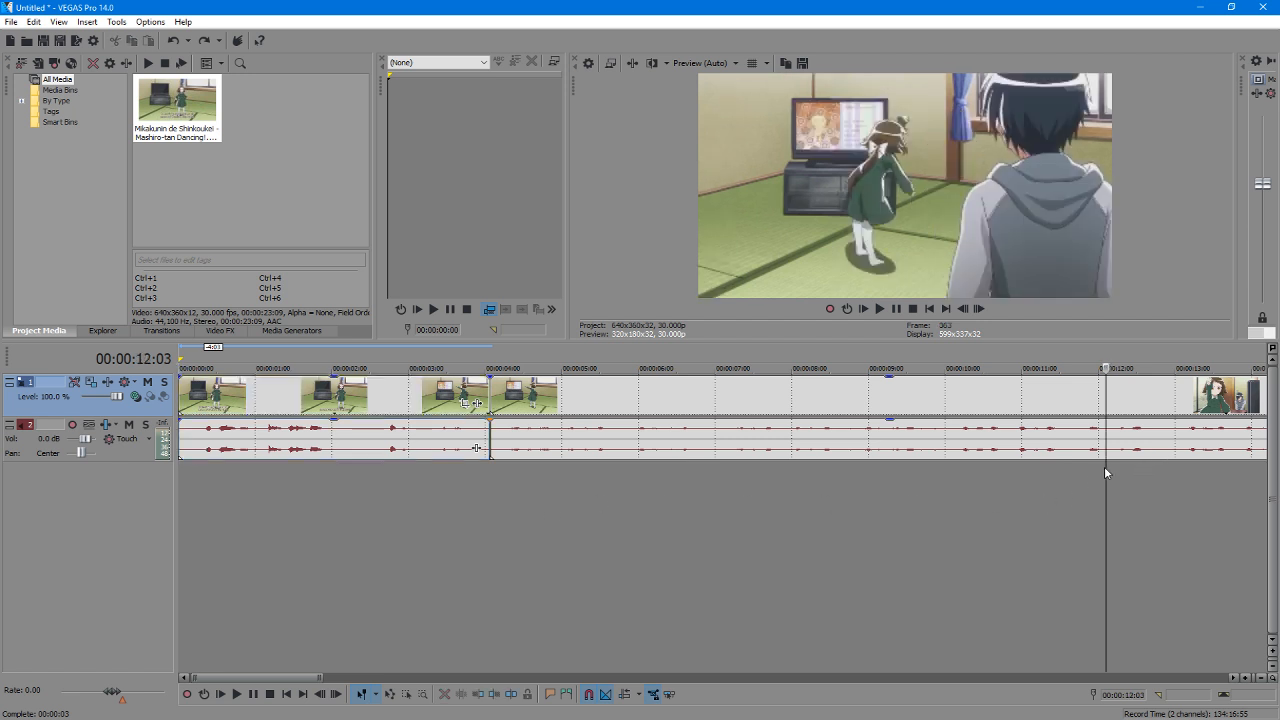
pyautogui.scroll(3, 1108, 470)
pyautogui.click(769, 470)
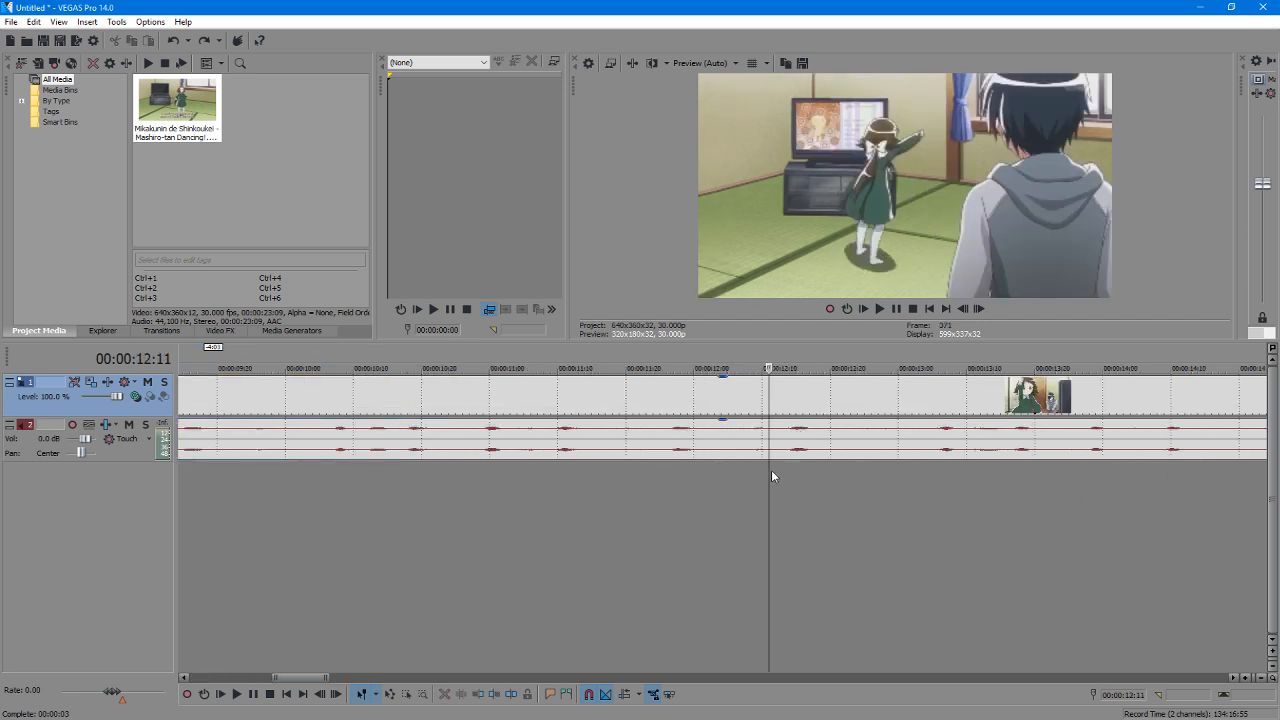
pyautogui.press('space')
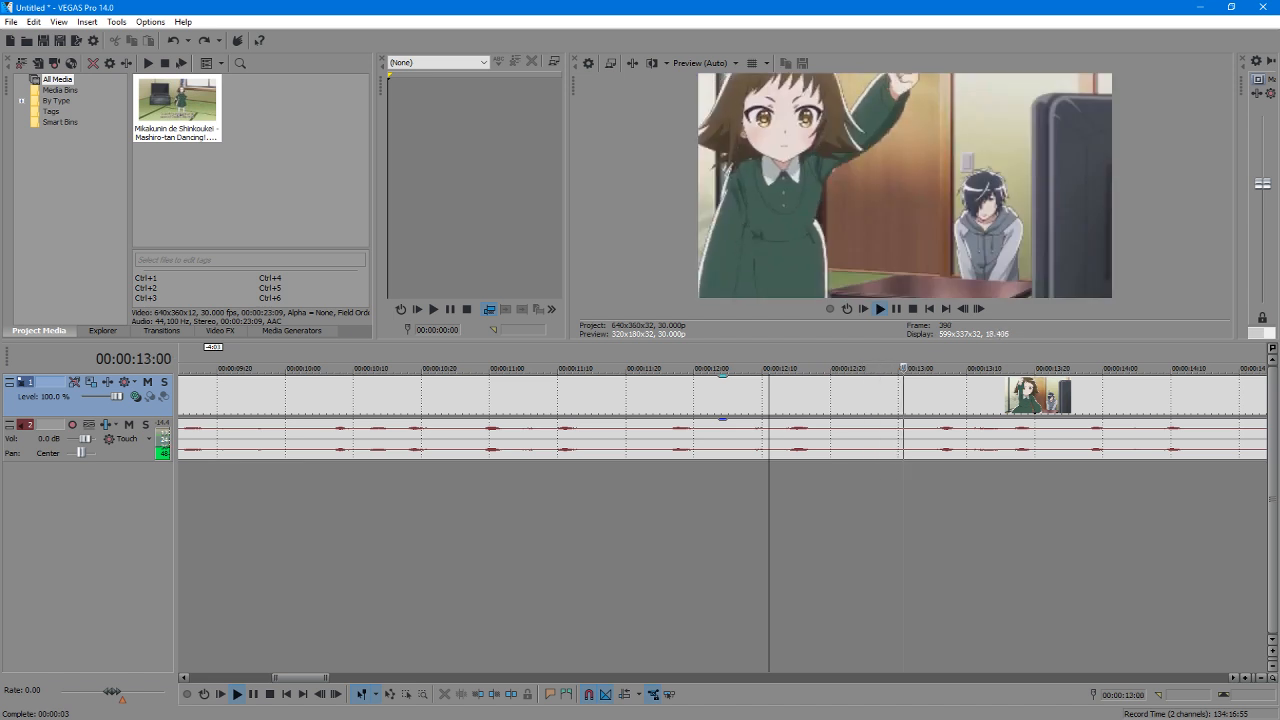
pyautogui.press('j')
pyautogui.press('Return')
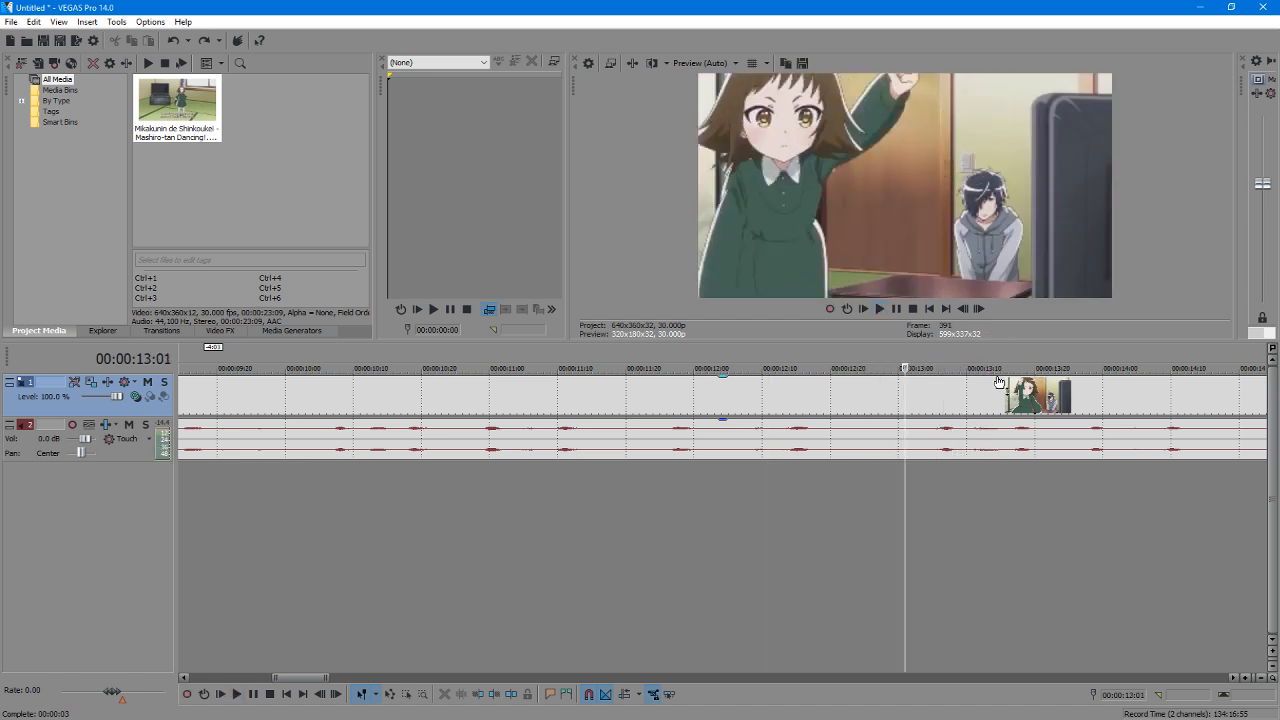
pyautogui.press('Left')
pyautogui.press('Left')
pyautogui.press('Left')
pyautogui.press('Left')
pyautogui.press('Left')
pyautogui.press('Left')
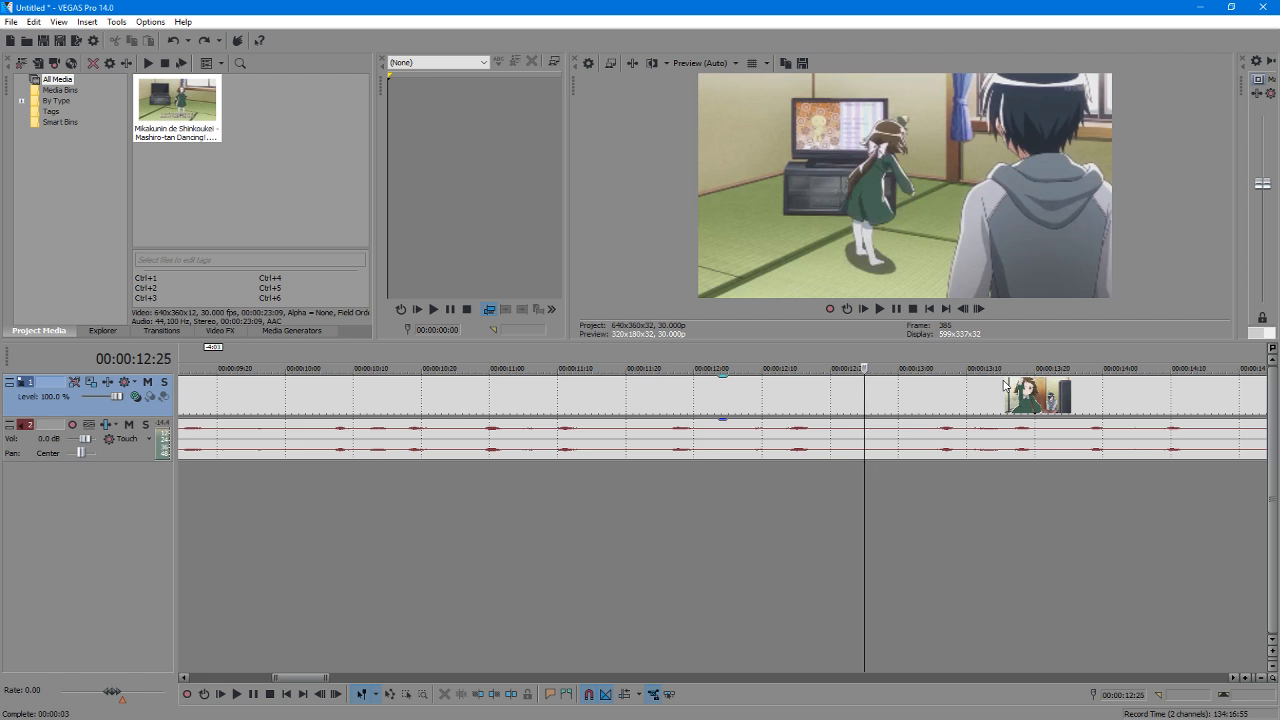
pyautogui.press('s')
pyautogui.scroll(-6, 470, 505)
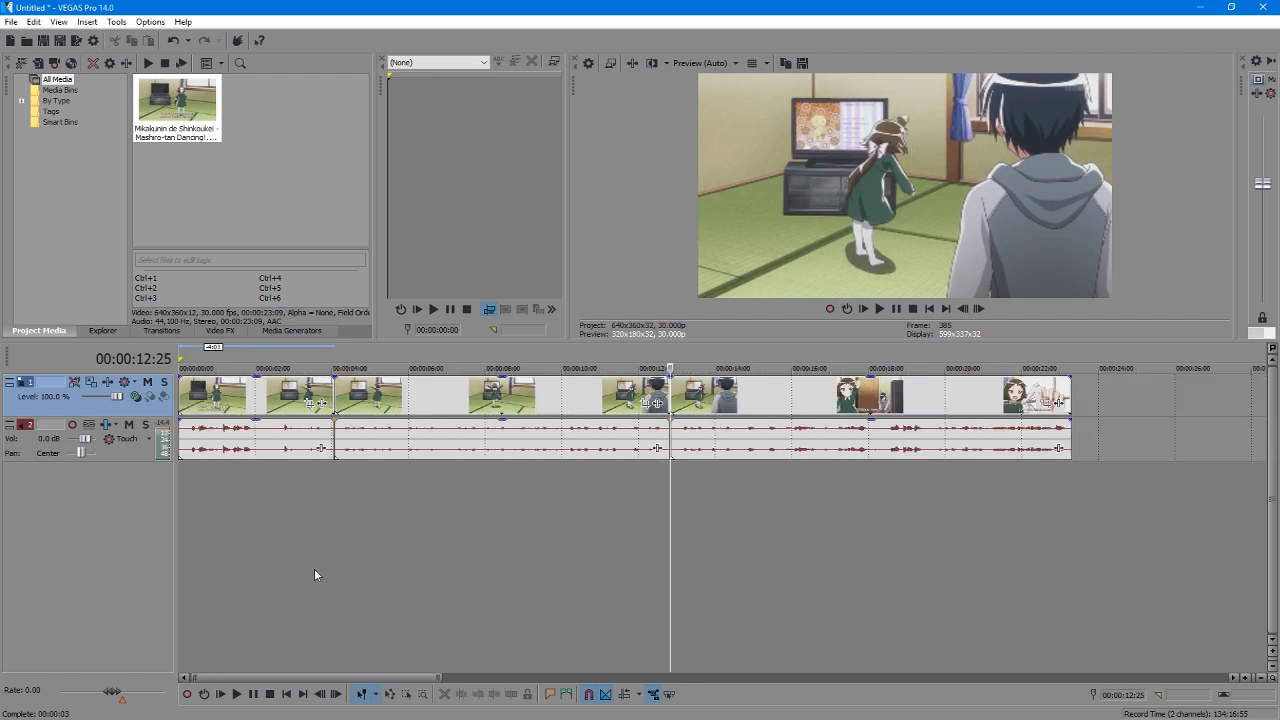
# Step: Select the middle section, then briefly play the clip from its opening split at 00:00:04:02 to check the cut
pyautogui.click(463, 402)
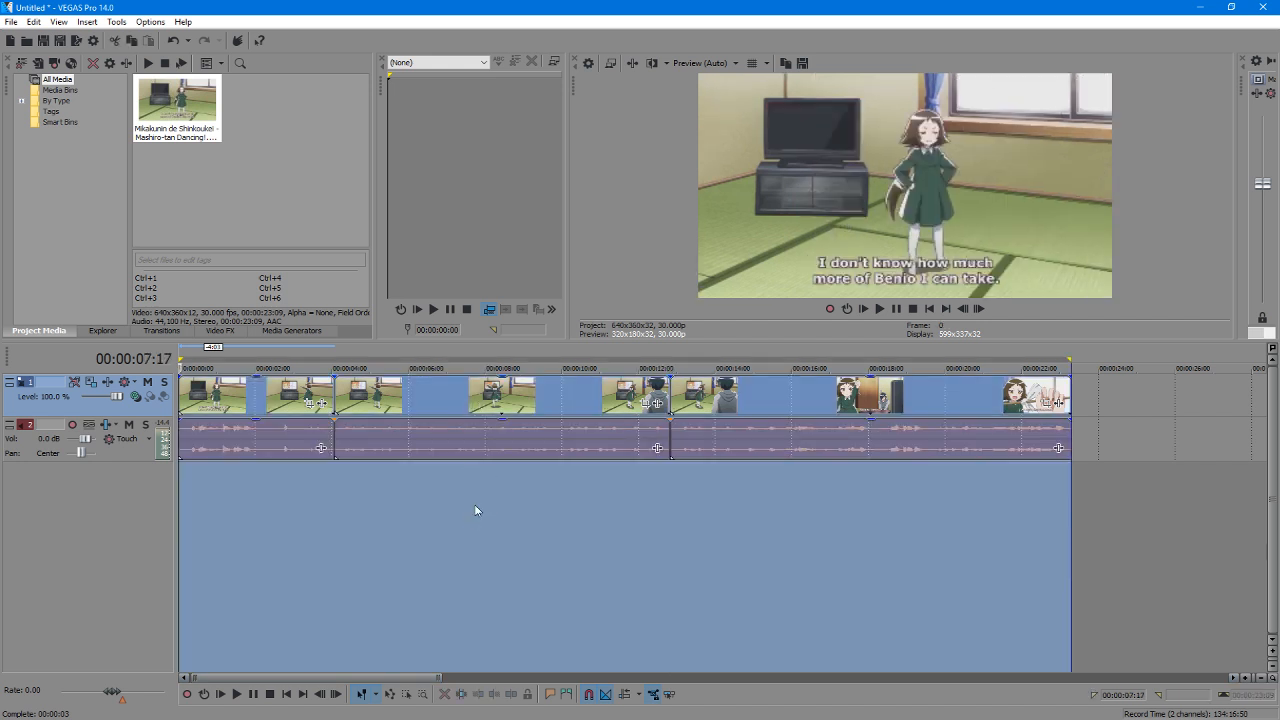
pyautogui.click(470, 403)
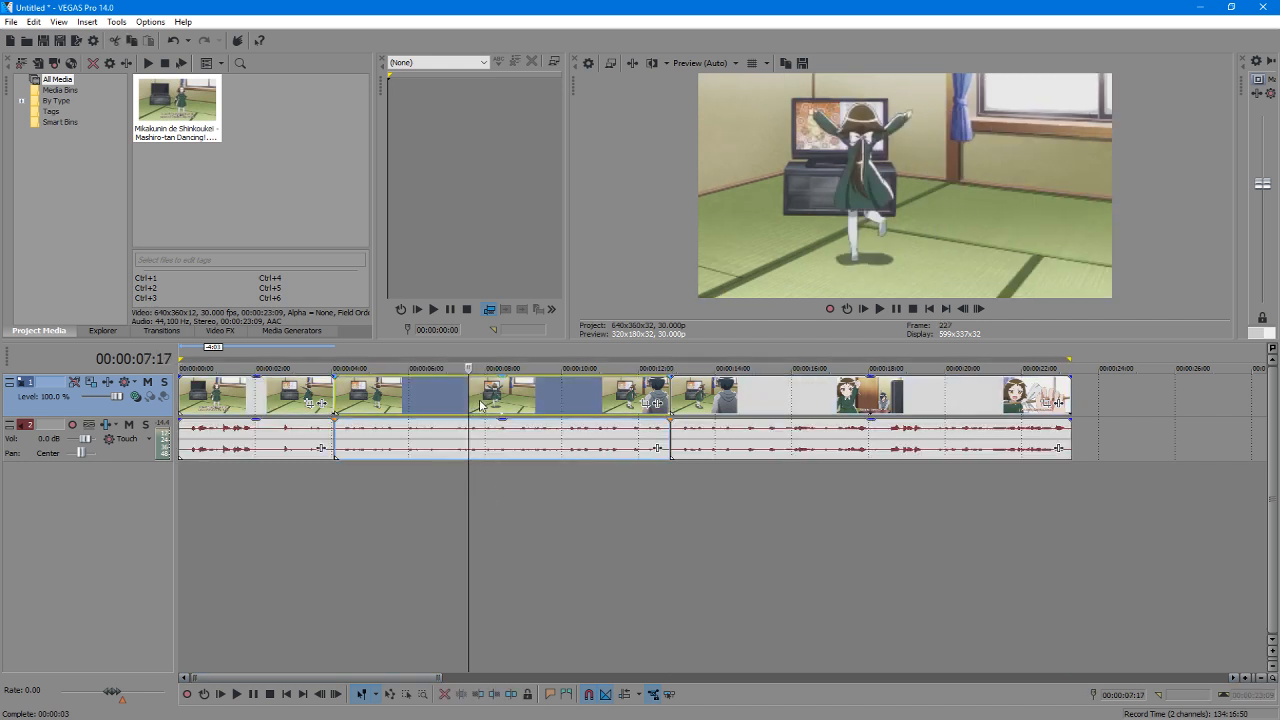
pyautogui.click(479, 403)
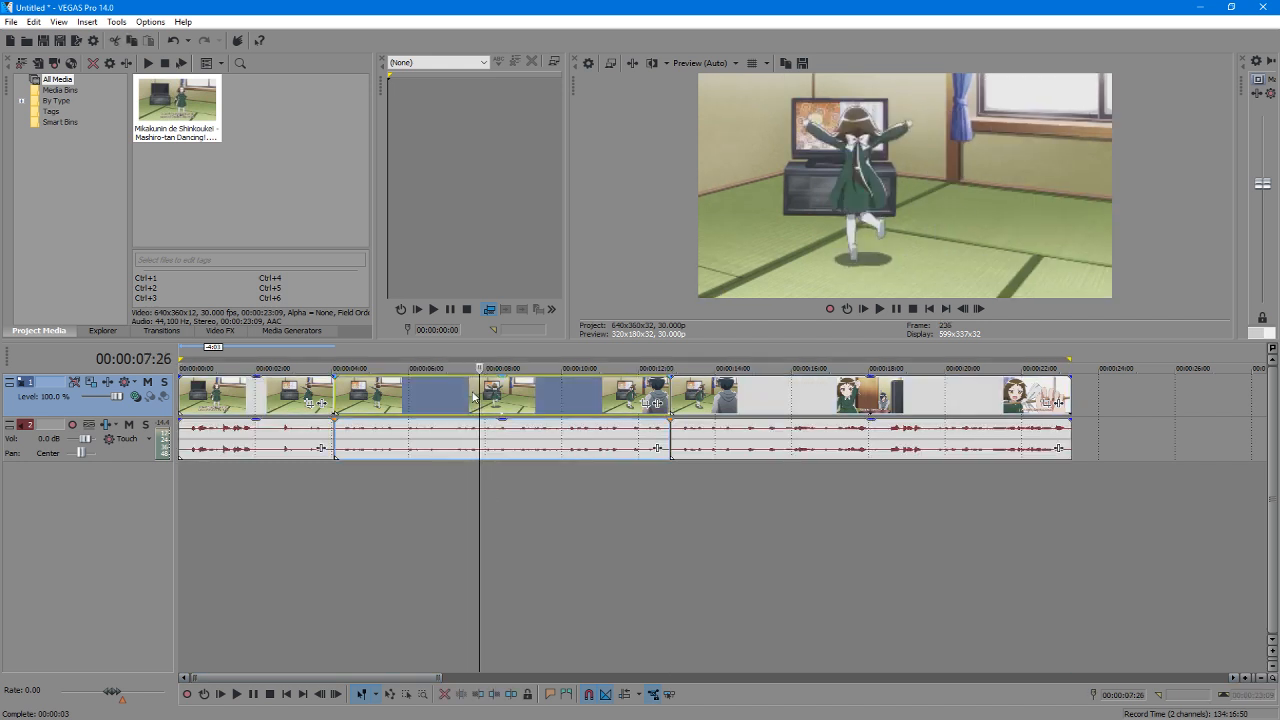
pyautogui.click(334, 467)
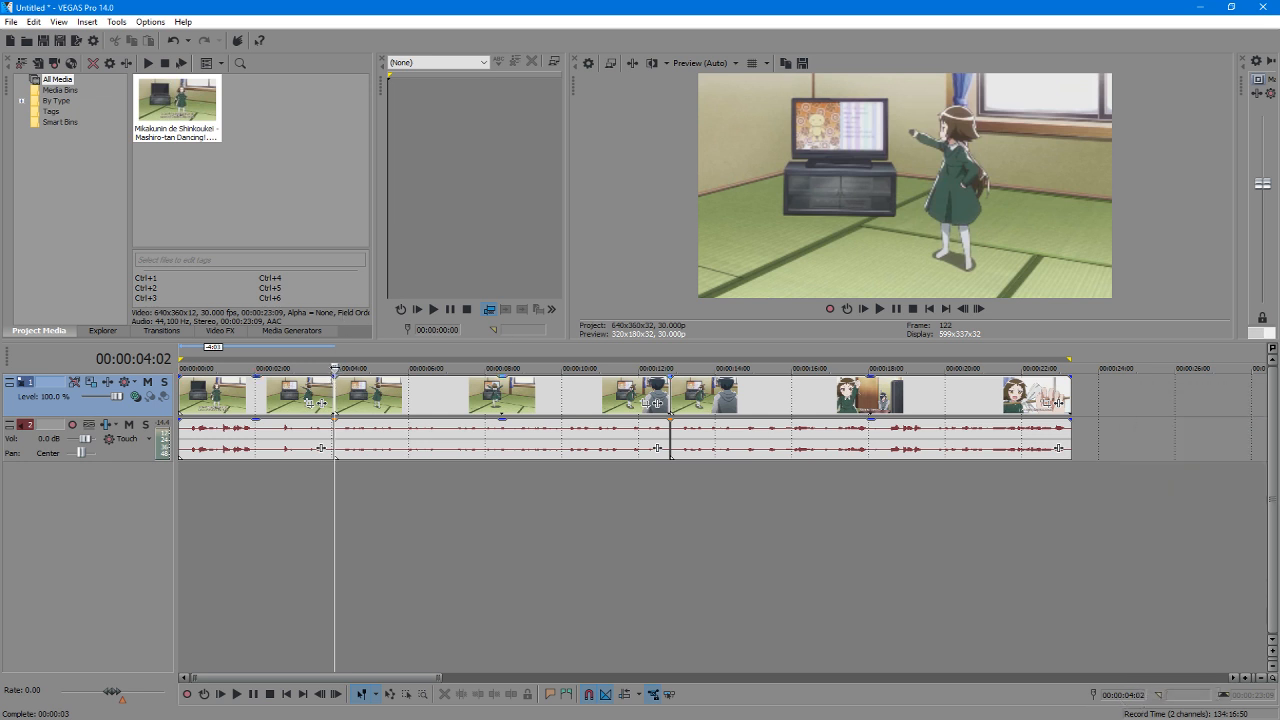
pyautogui.press('space')
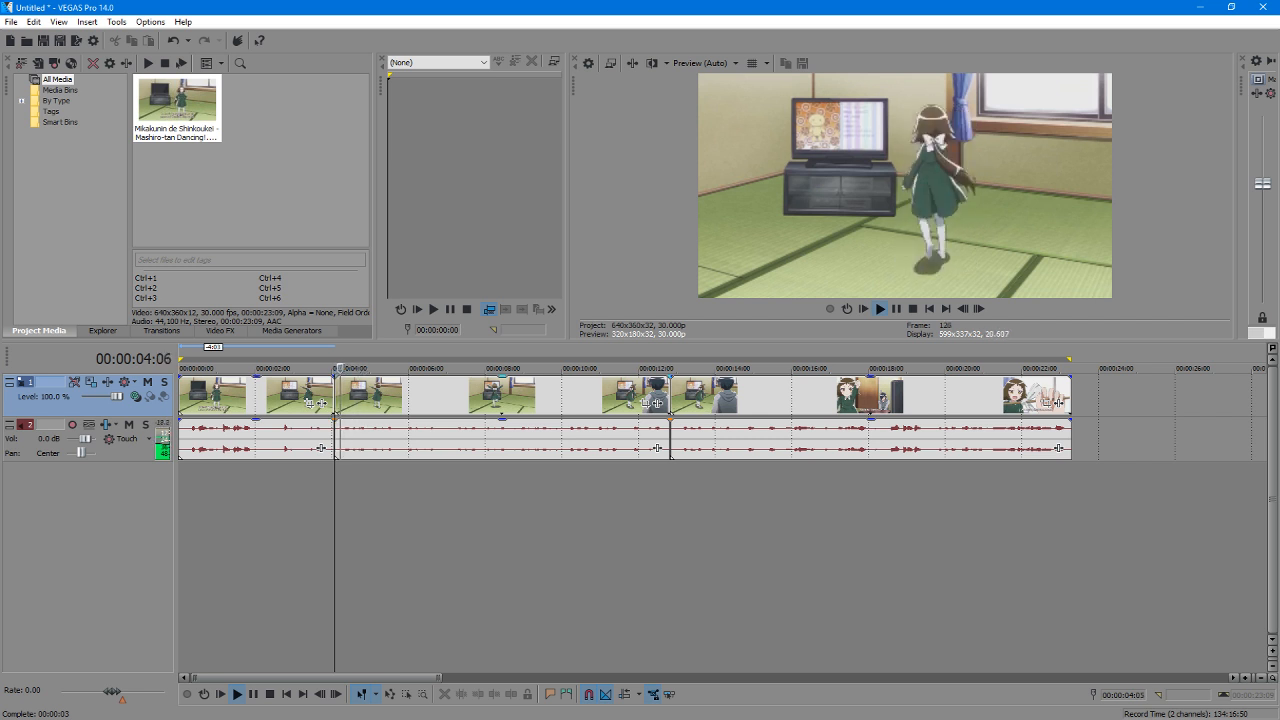
pyautogui.press('space')
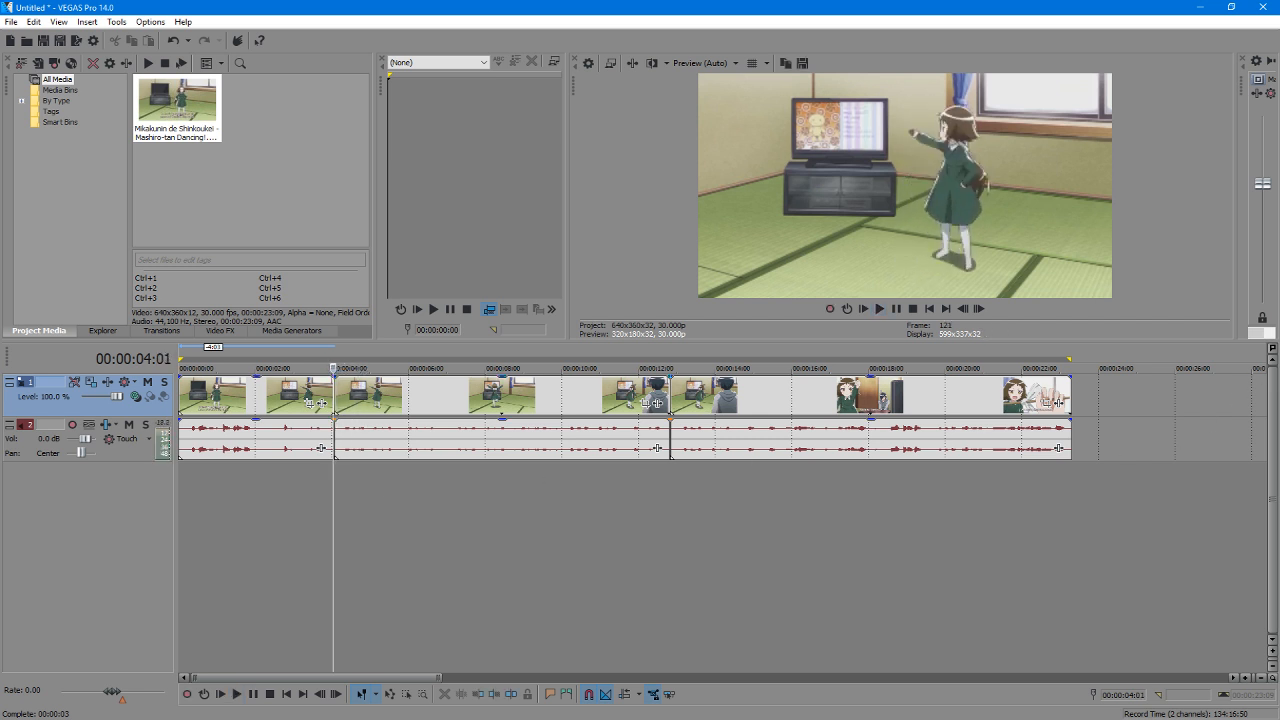
# Step: Switch to Audacity and look over the recorded waveform, ending at the beginning of the track
pyautogui.click(1279, 412)
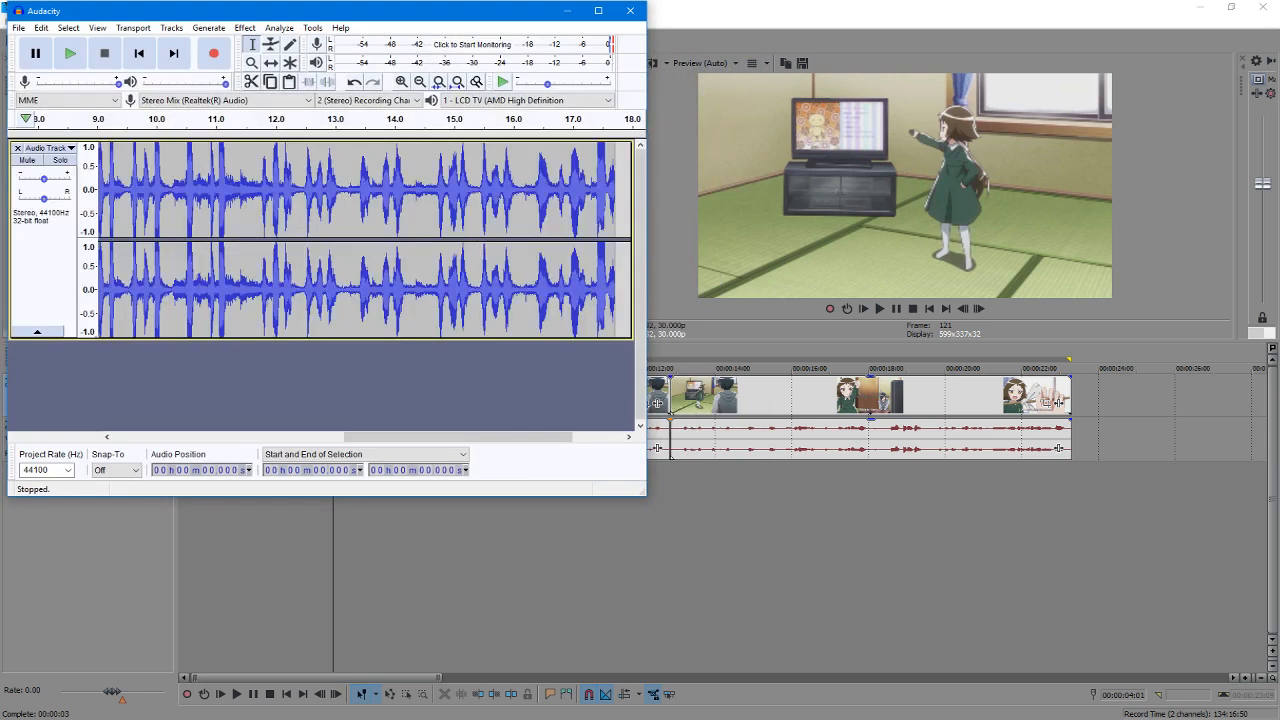
pyautogui.click(1218, 322)
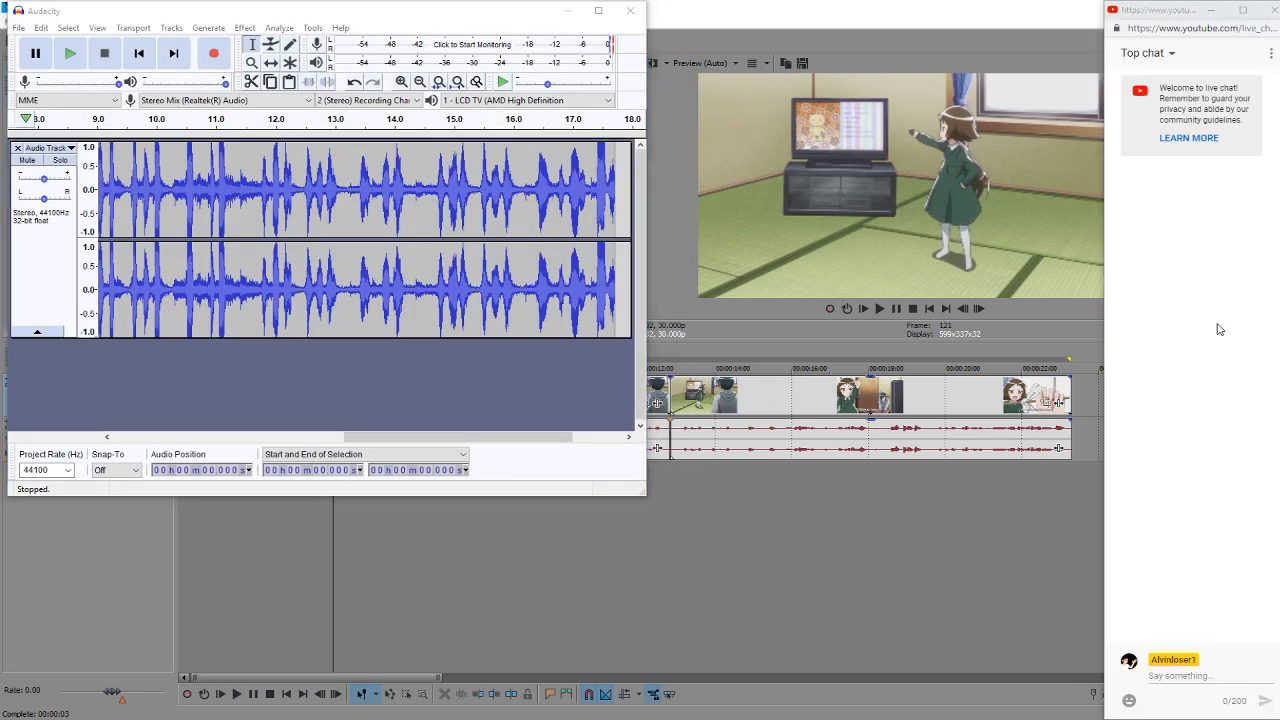
pyautogui.click(135, 196)
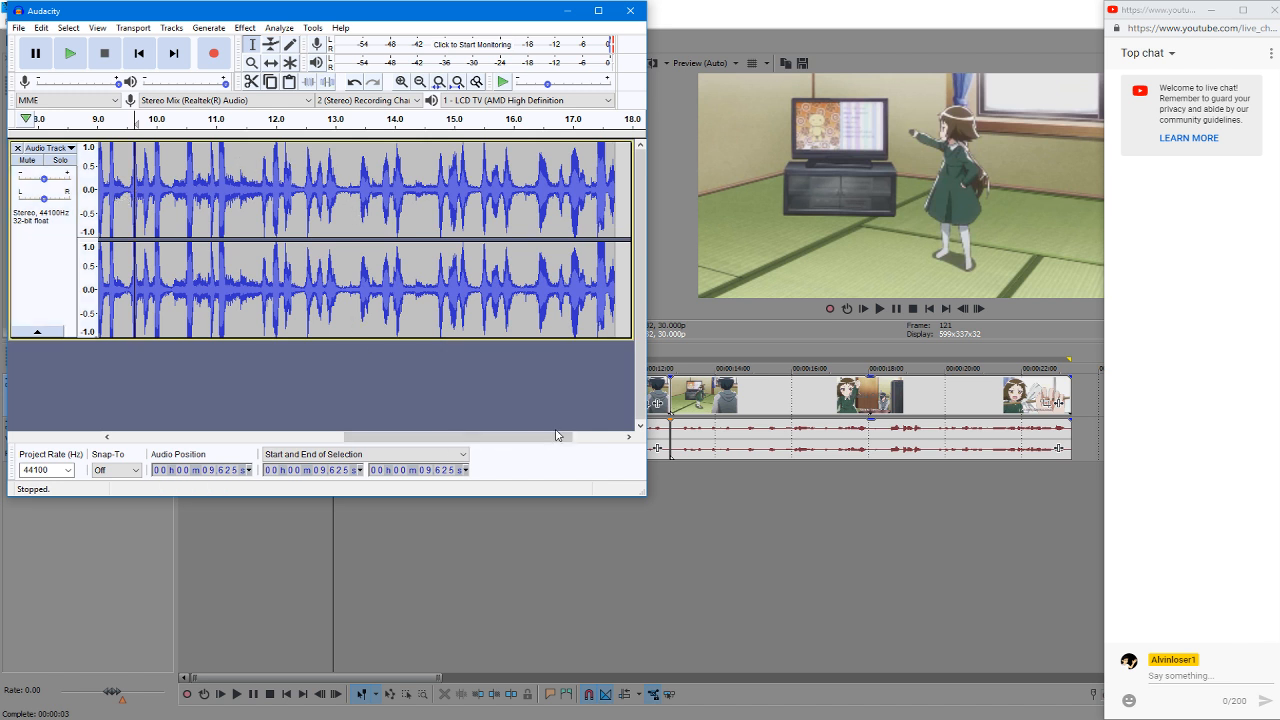
pyautogui.moveTo(538, 437); pyautogui.dragTo(588, 440)
pyautogui.keyDown('ctrl'); pyautogui.scroll(-2, 218, 283); pyautogui.keyUp('ctrl')
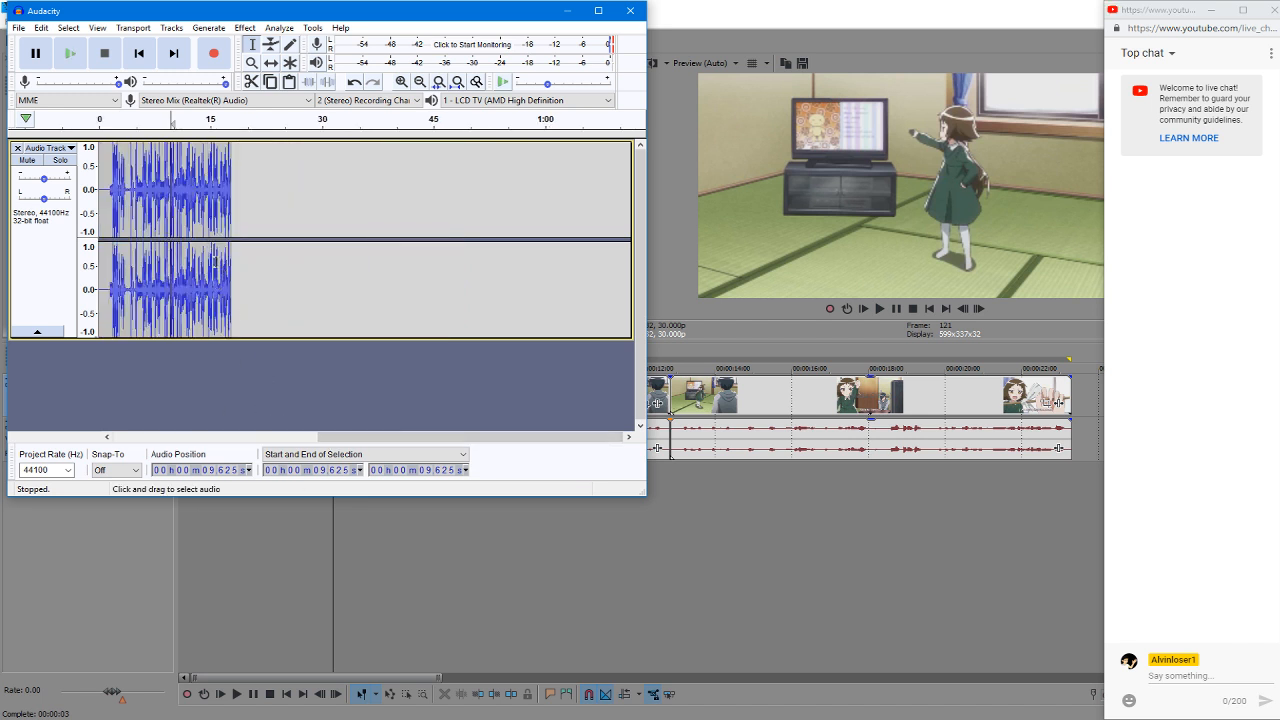
pyautogui.keyDown('ctrl'); pyautogui.scroll(3, 214, 262); pyautogui.keyUp('ctrl')
pyautogui.moveTo(470, 437); pyautogui.dragTo(160, 437)
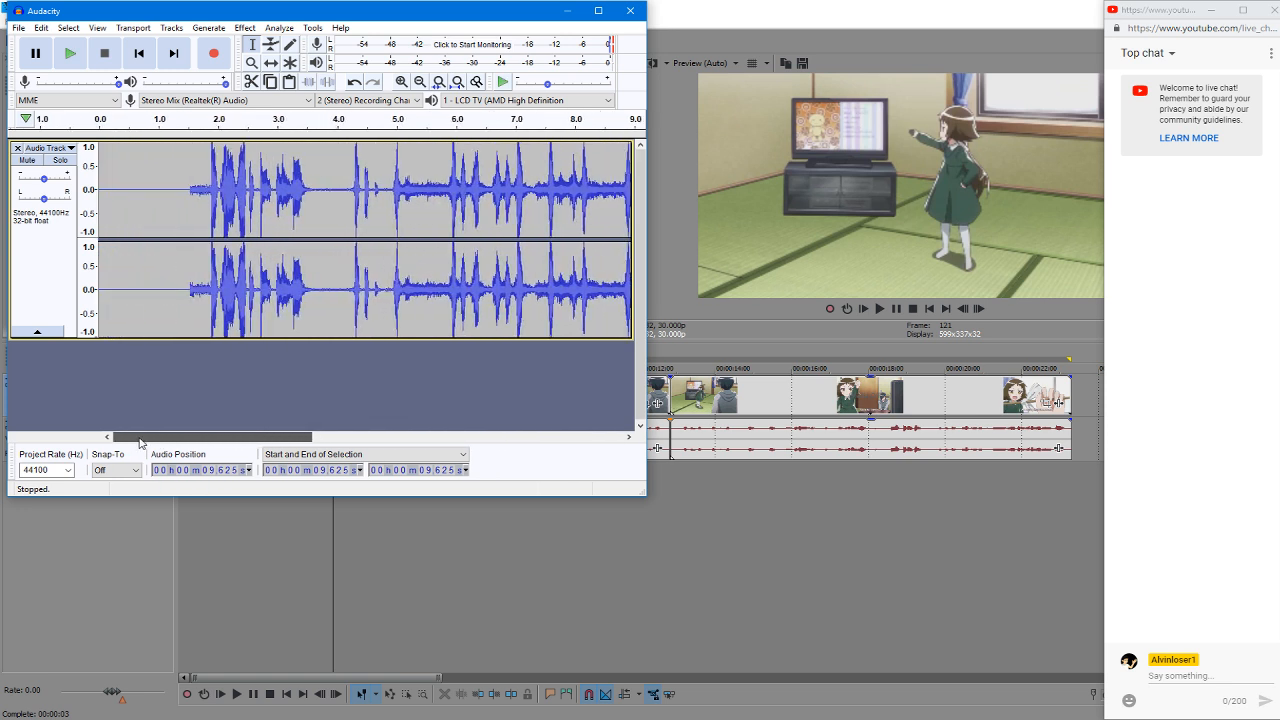
# Step: Return to the track start, set the playback device to Speakers (Realtek(R) Audio) and briefly test-play the recording
pyautogui.click(70, 53)
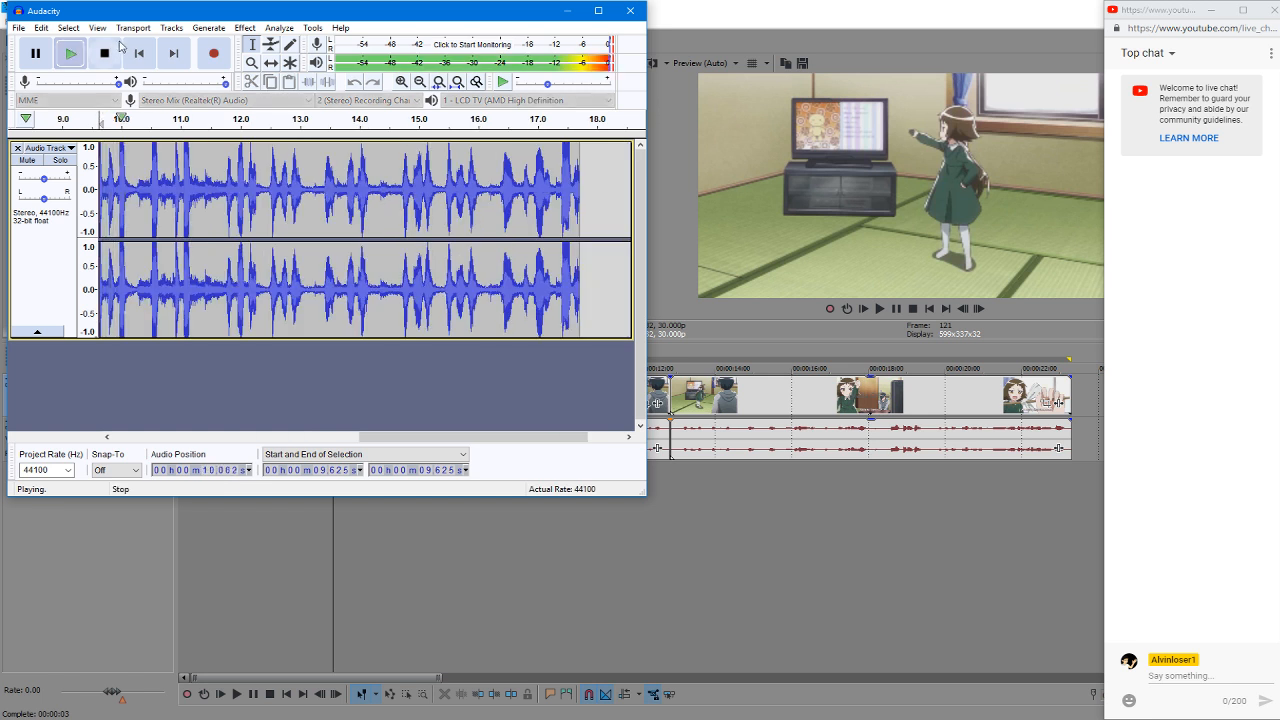
pyautogui.click(105, 53)
pyautogui.click(140, 56)
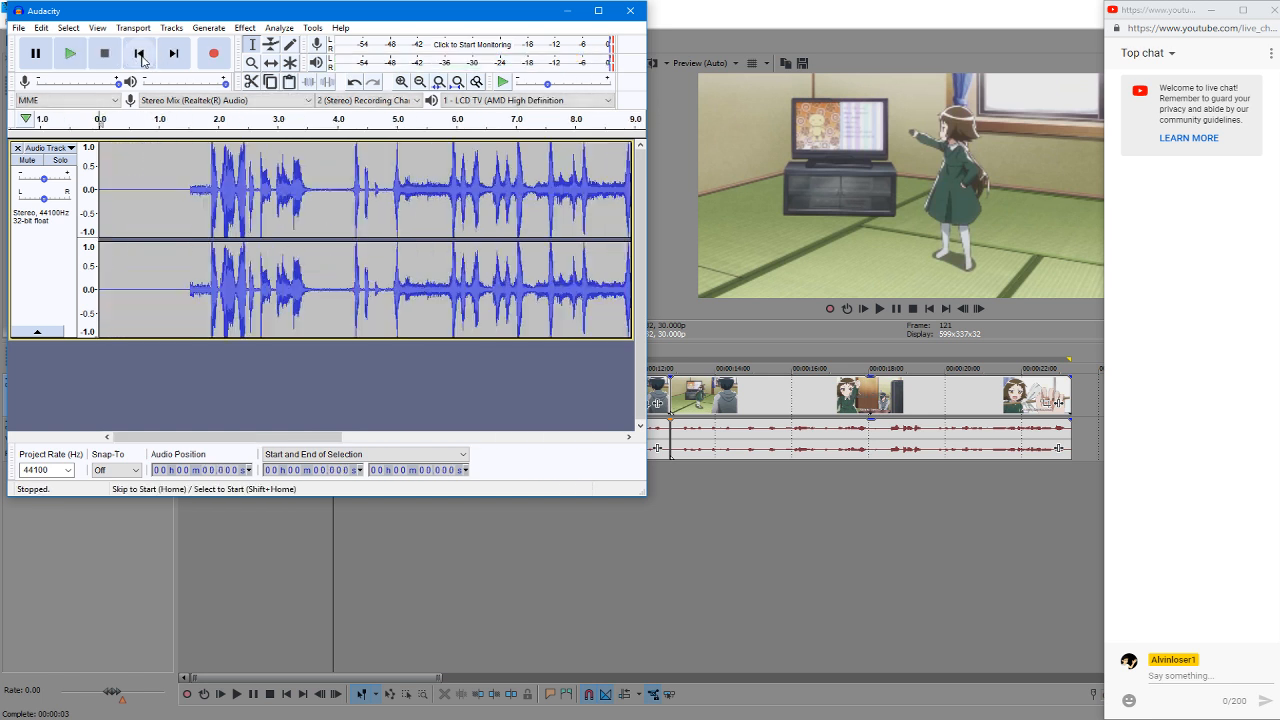
pyautogui.click(497, 101)
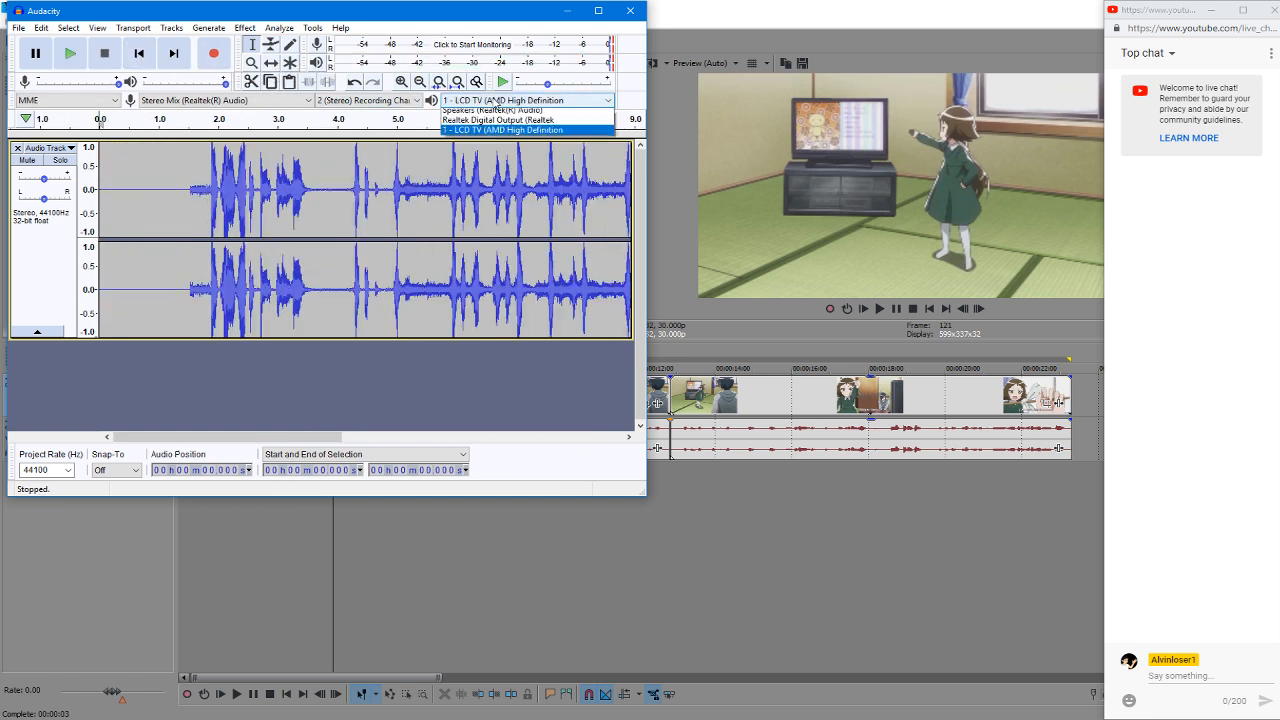
pyautogui.click(465, 125)
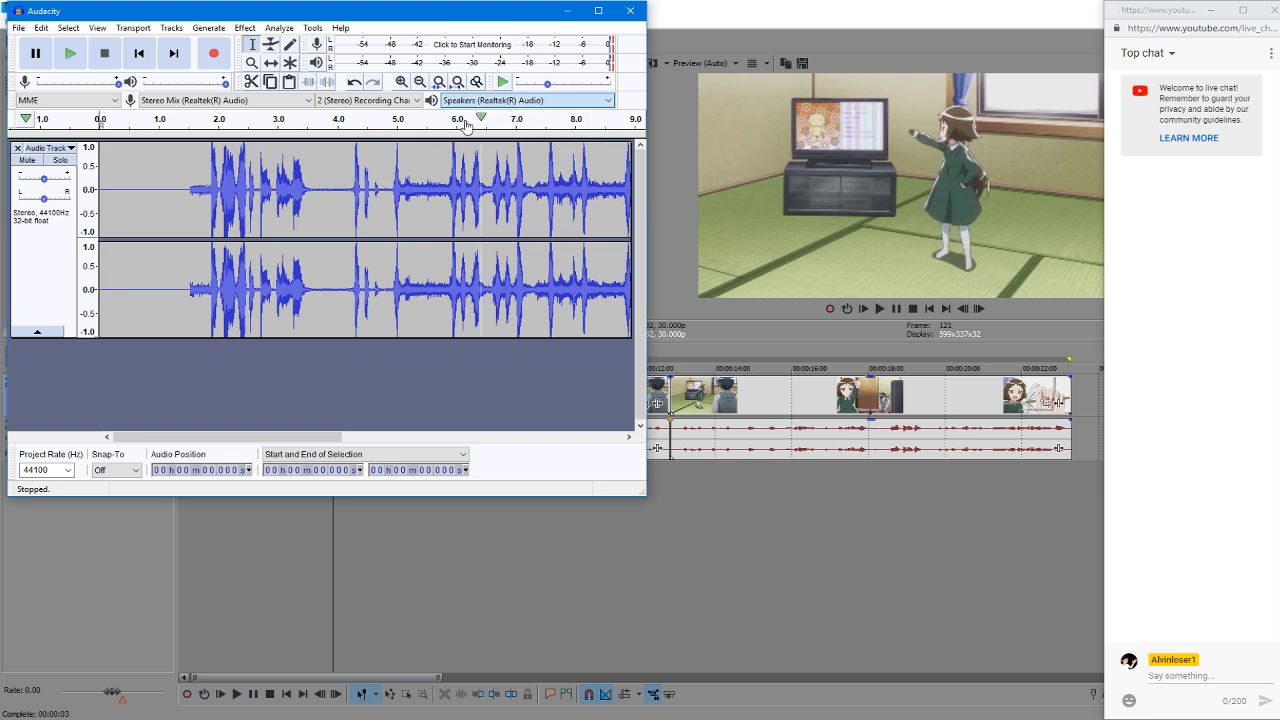
pyautogui.click(73, 55)
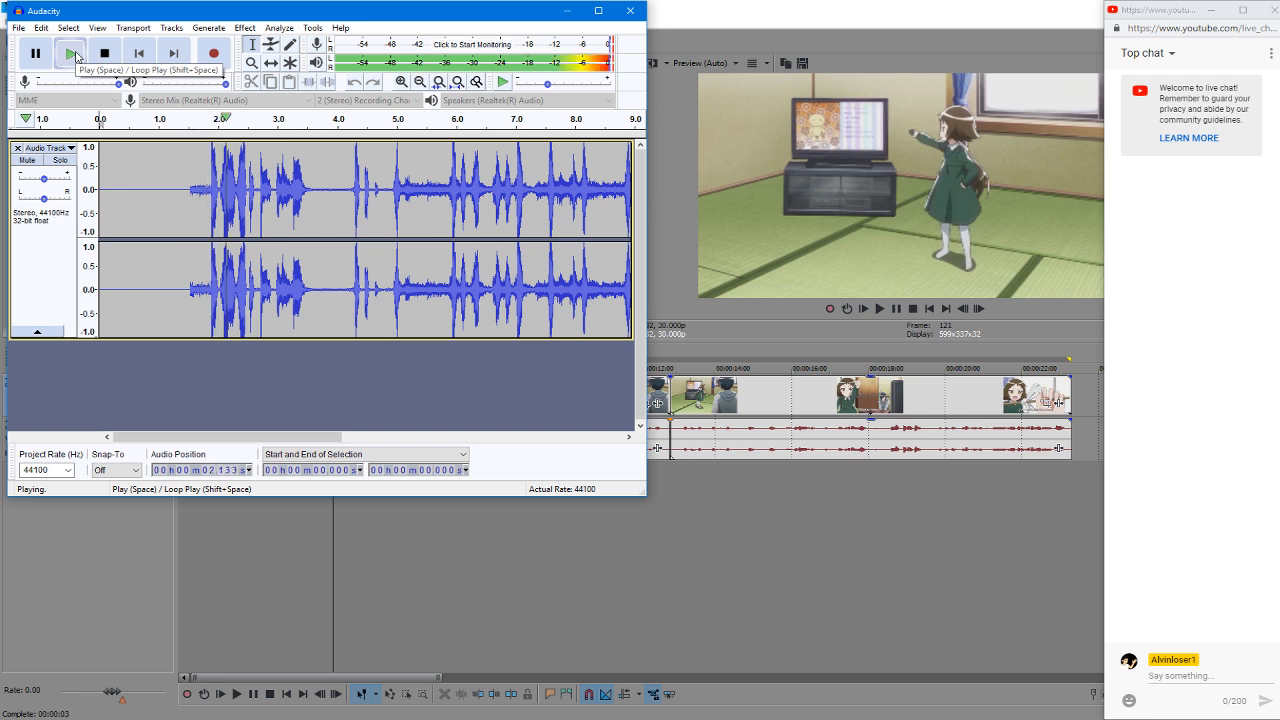
pyautogui.click(104, 53)
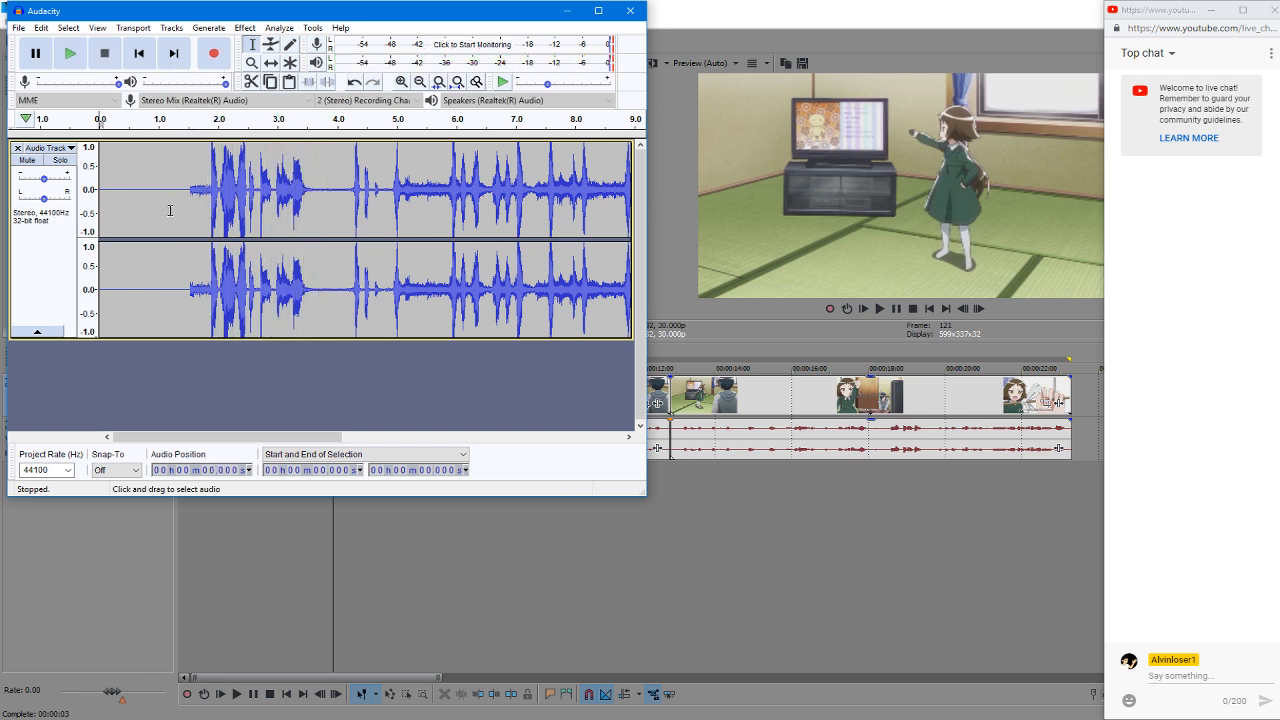
# Step: Delete the silent first 1.521 seconds of the recorded audio track
pyautogui.moveTo(190, 188); pyautogui.dragTo(98, 190)
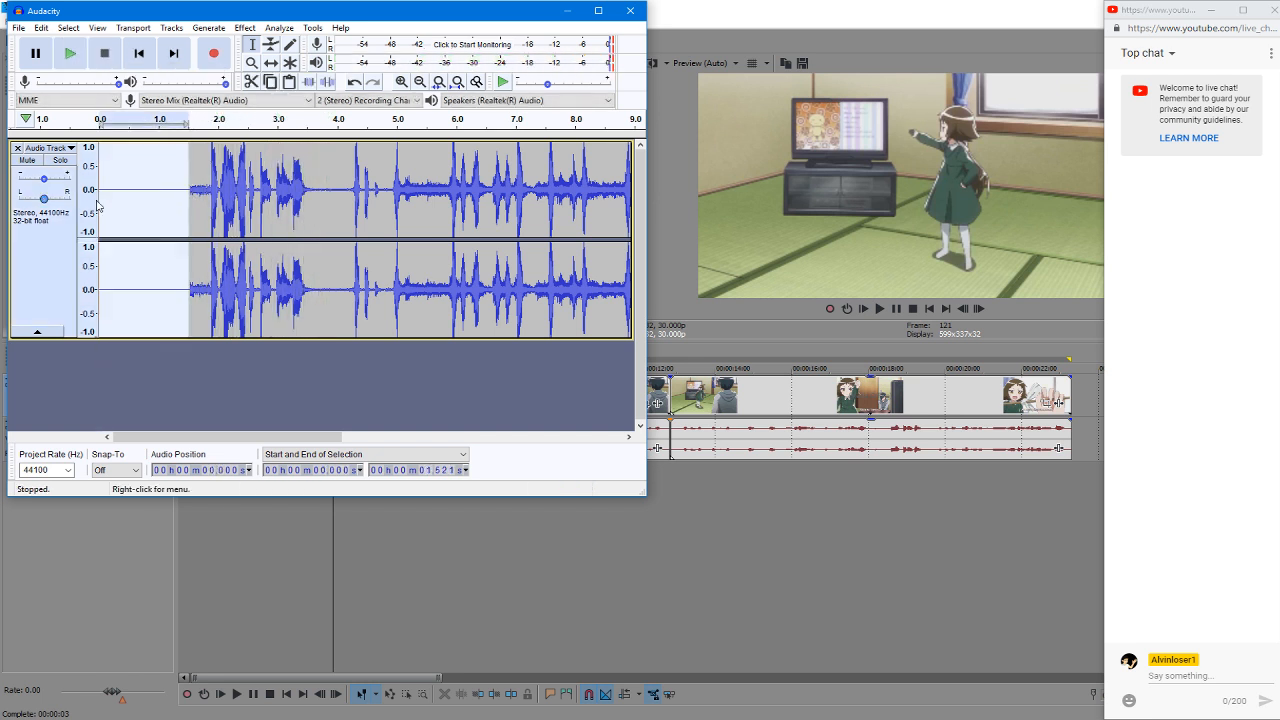
pyautogui.press('Delete')
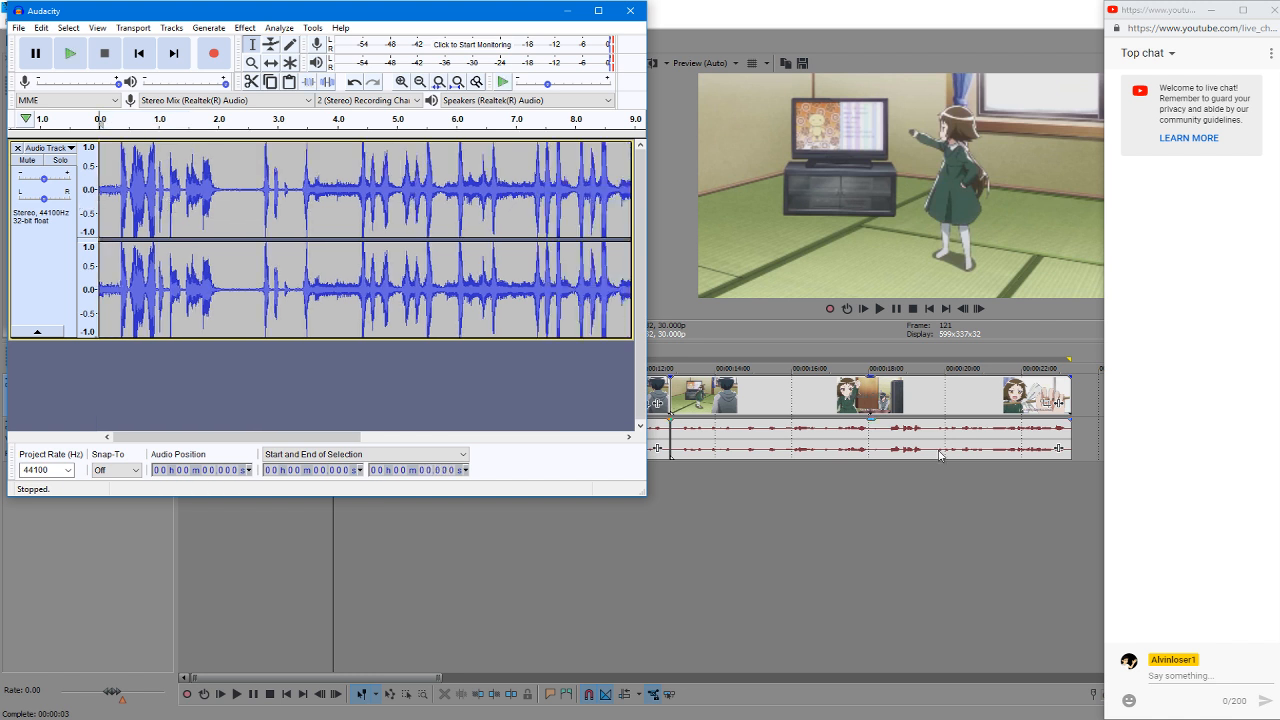
# Step: Switch to Vegas Pro and play the timeline from 00:00:00:09 past the first split to find where the dance starts
pyautogui.click(445, 548)
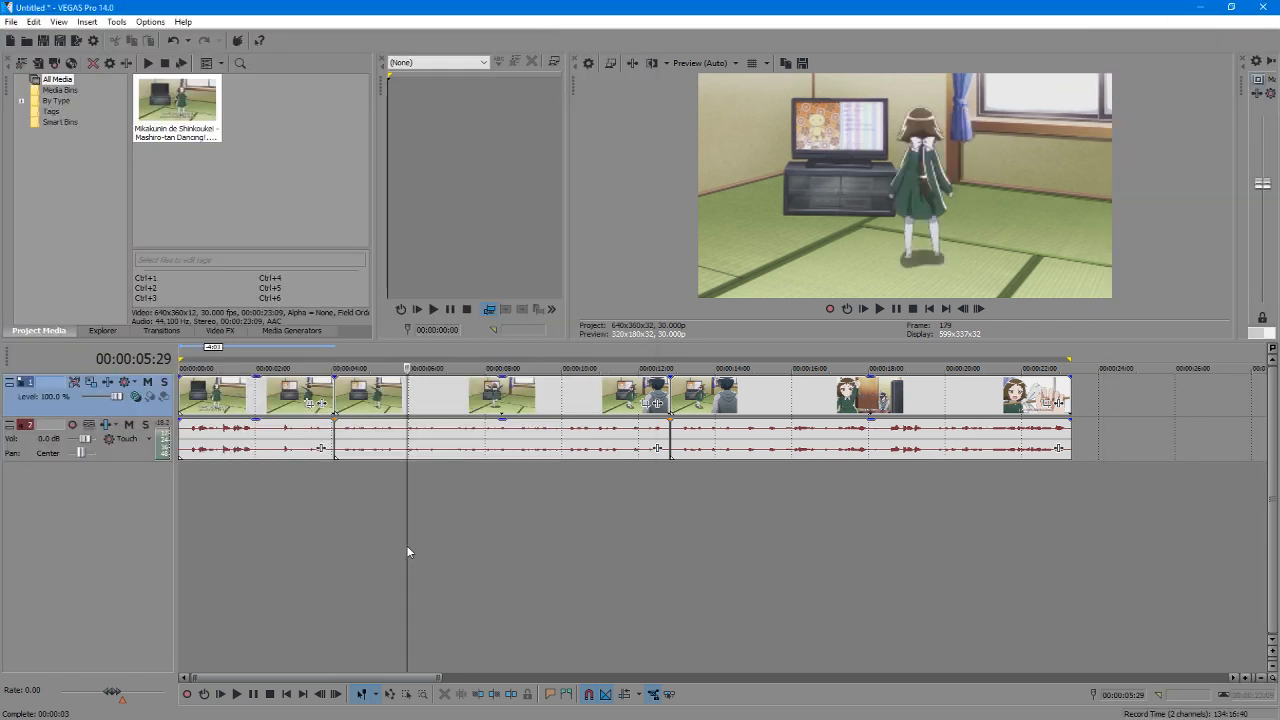
pyautogui.click(406, 545)
pyautogui.click(189, 477)
pyautogui.press('space')
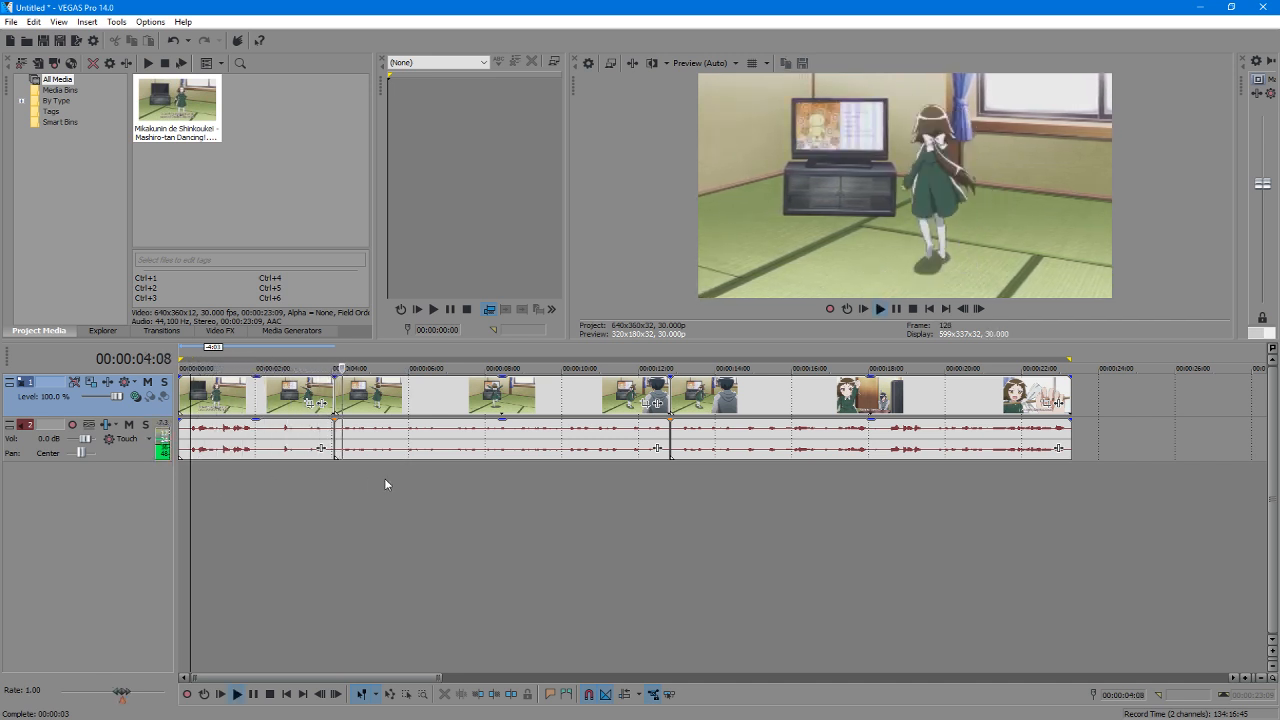
pyautogui.press('space')
# Step: Switch back to Audacity, widen its window and place the cursor at 4.199 seconds in the track
pyautogui.moveTo(1279, 254)
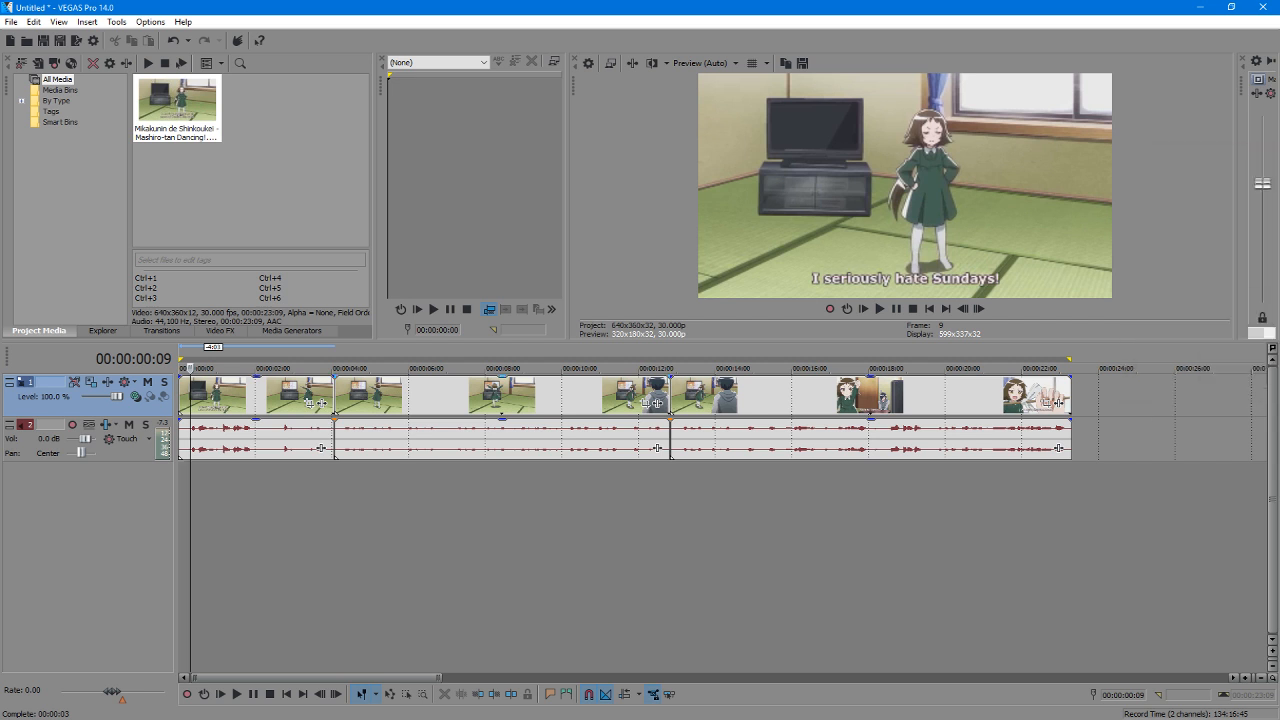
pyautogui.click(1279, 414)
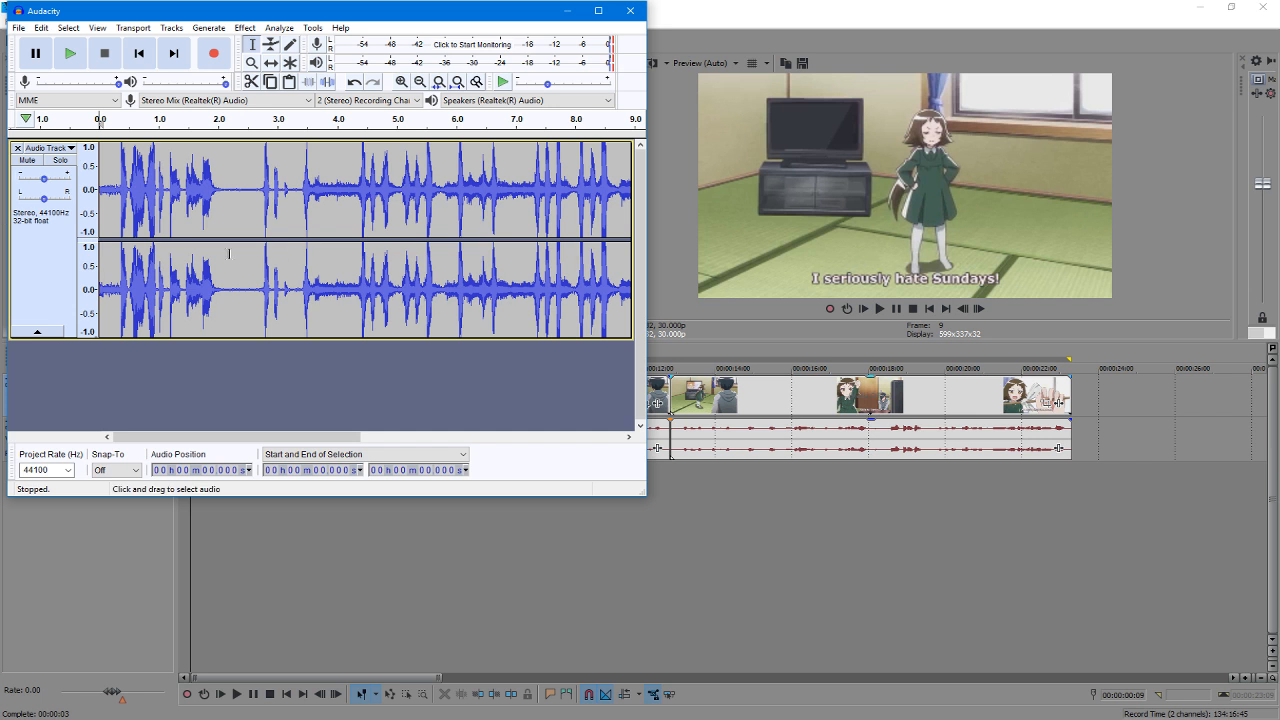
pyautogui.moveTo(842, 501); pyautogui.dragTo(987, 534)
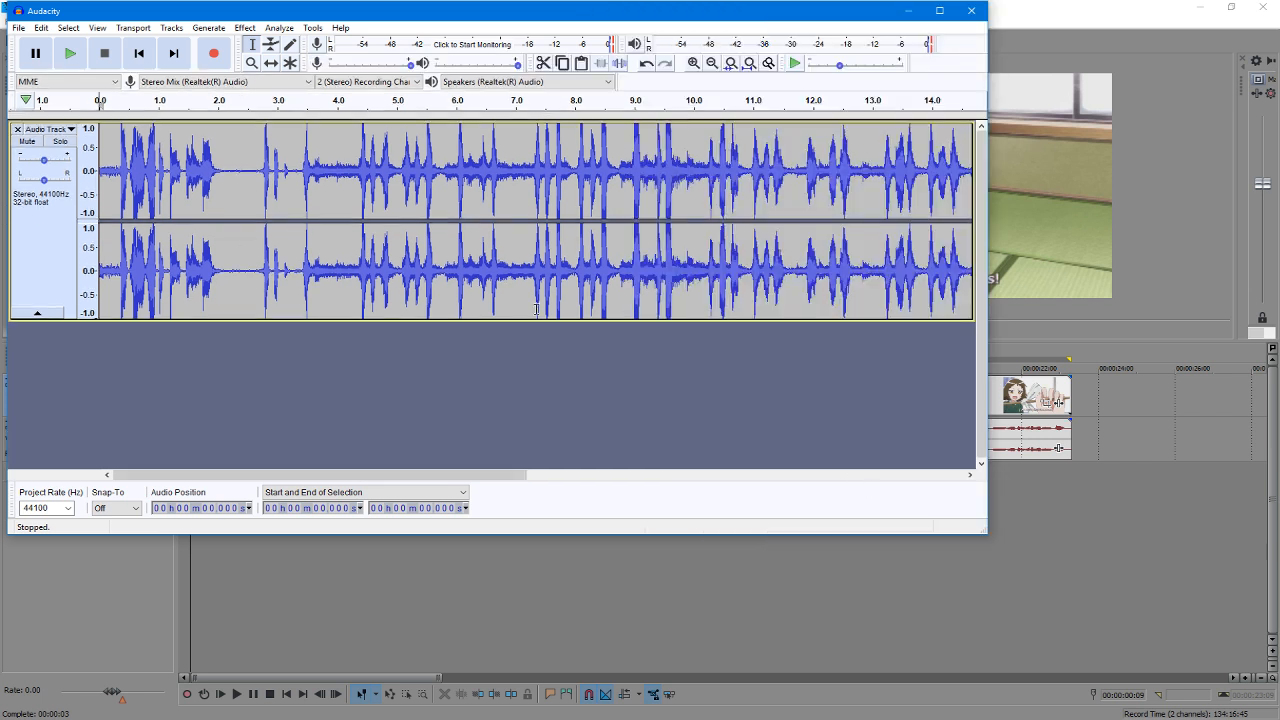
pyautogui.click(338, 124)
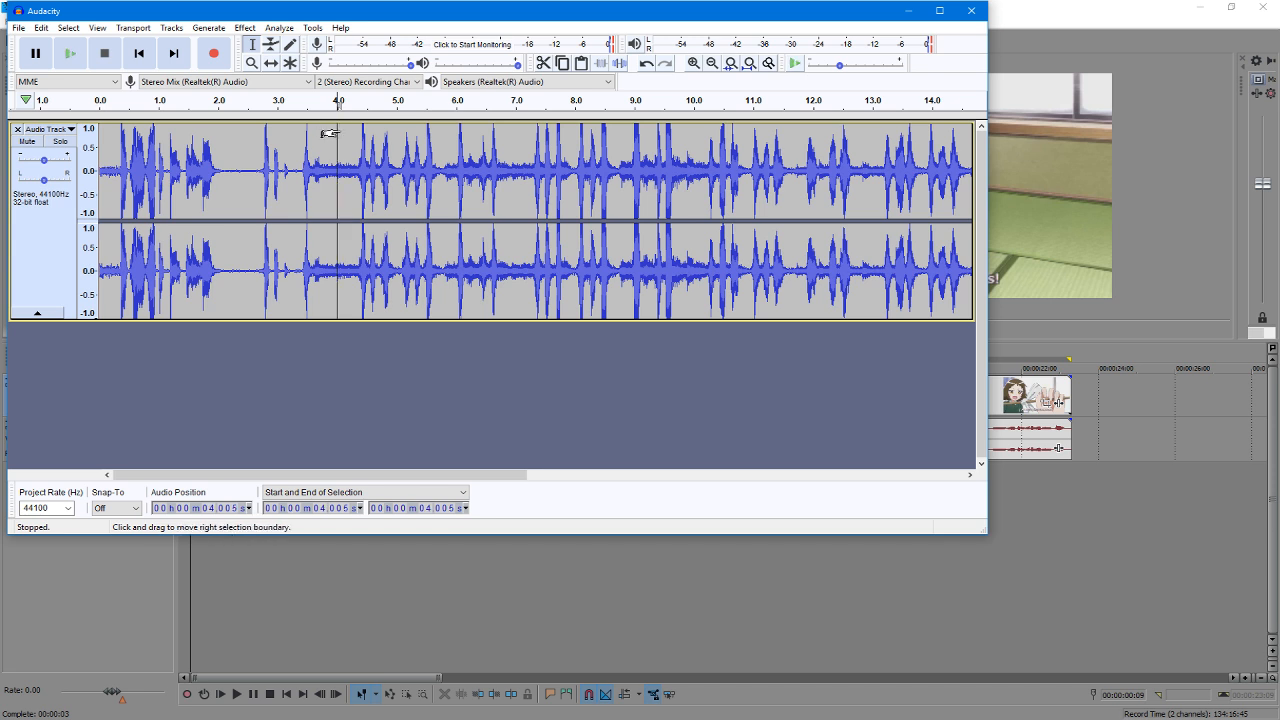
pyautogui.keyDown('ctrl'); pyautogui.scroll(4, 342, 140); pyautogui.keyUp('ctrl')
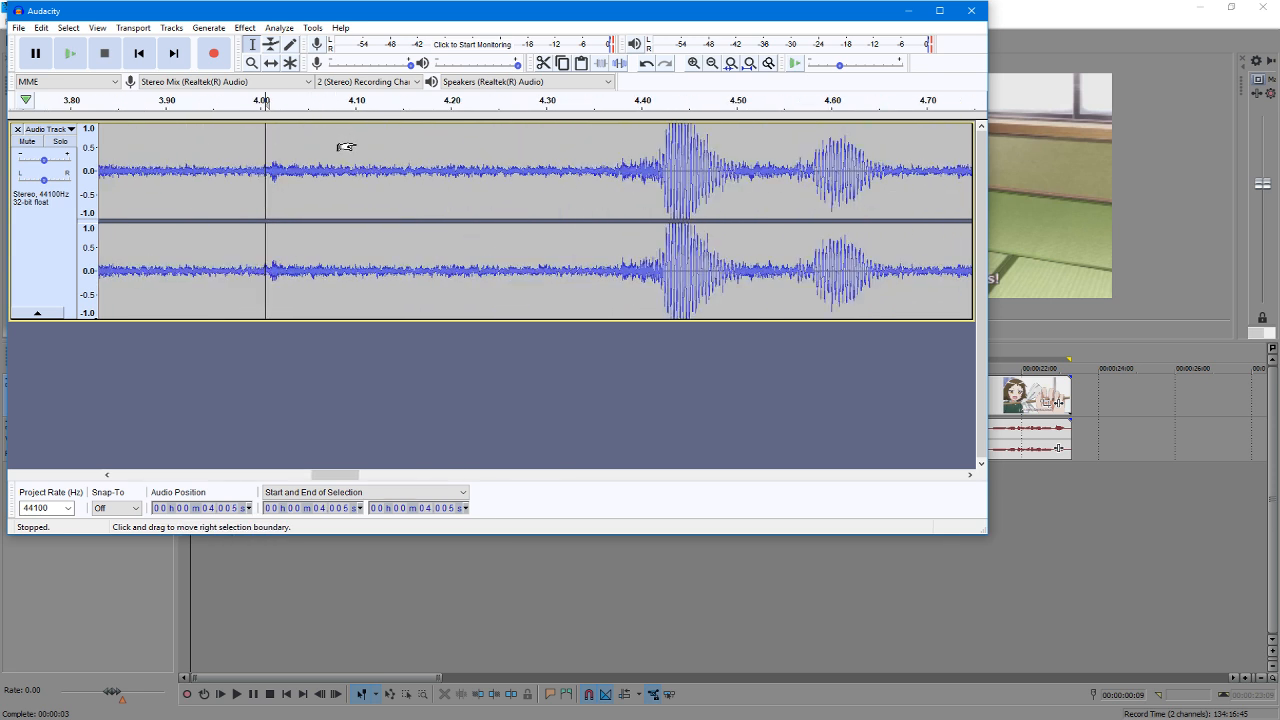
pyautogui.click(452, 128)
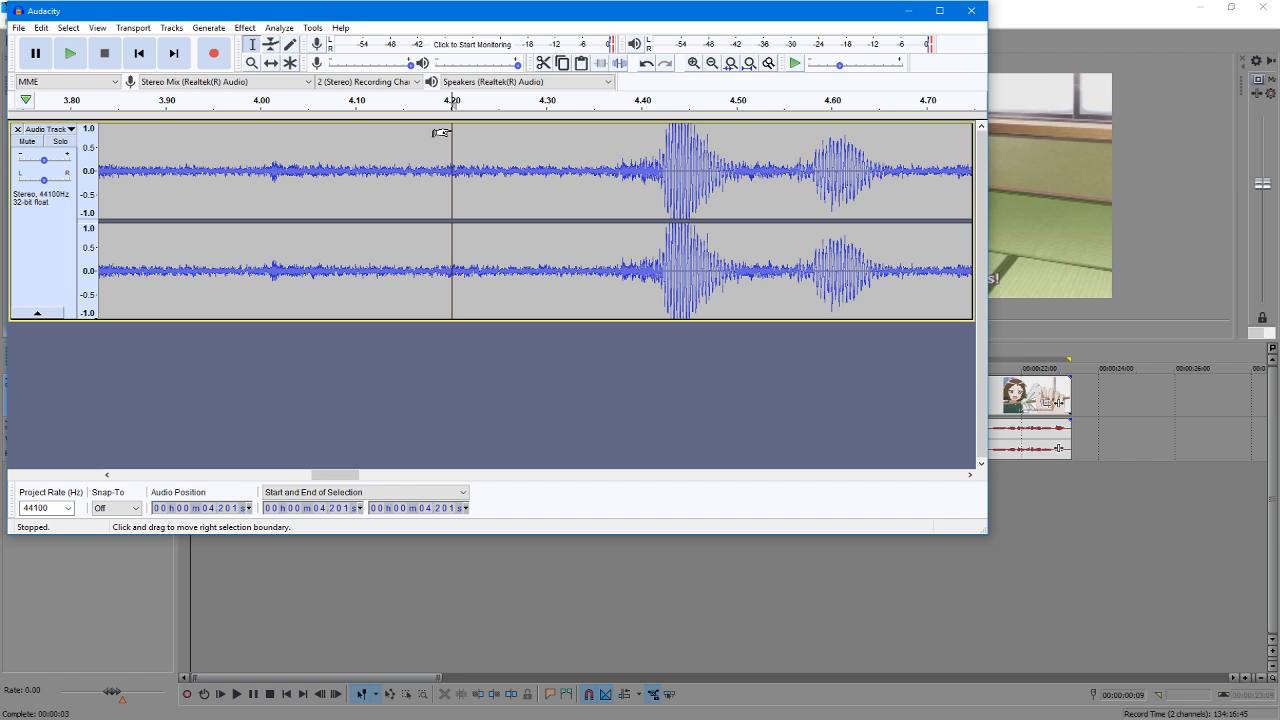
pyautogui.click(293, 147)
pyautogui.click(449, 130)
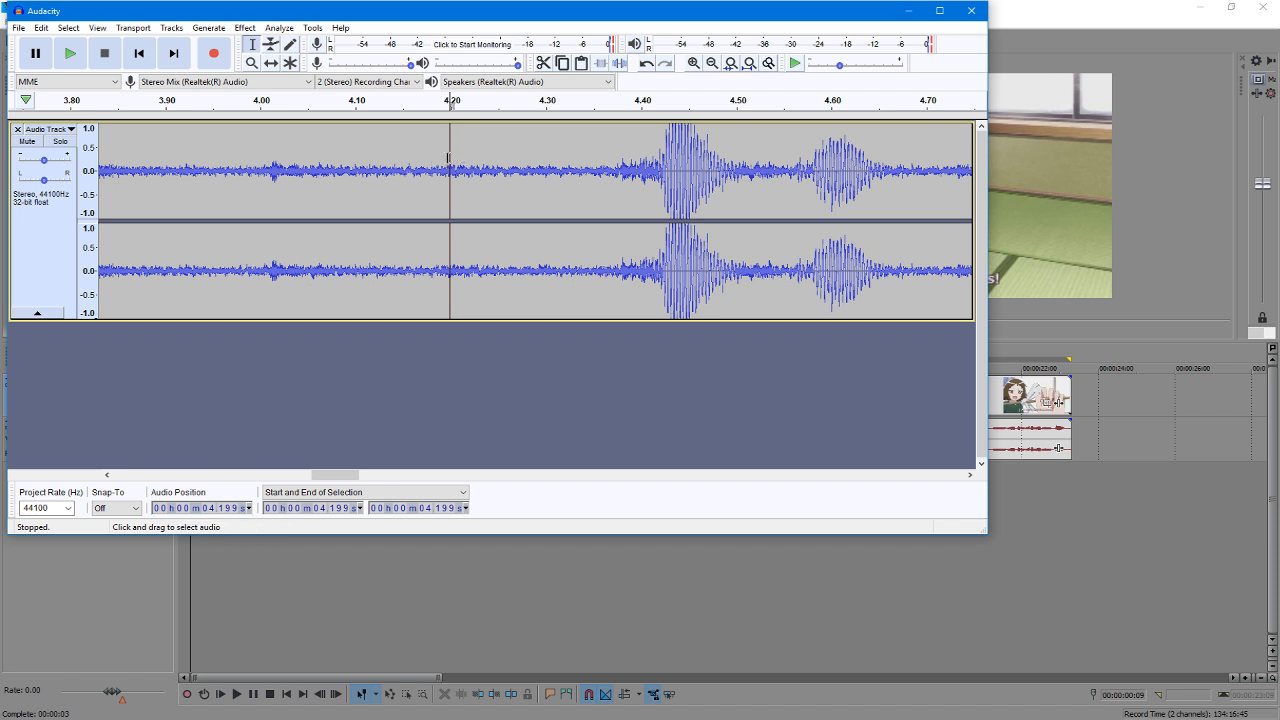
# Step: Try to copy and then cut the audio at the cursor position
pyautogui.hotkey('ctrl', 'c')
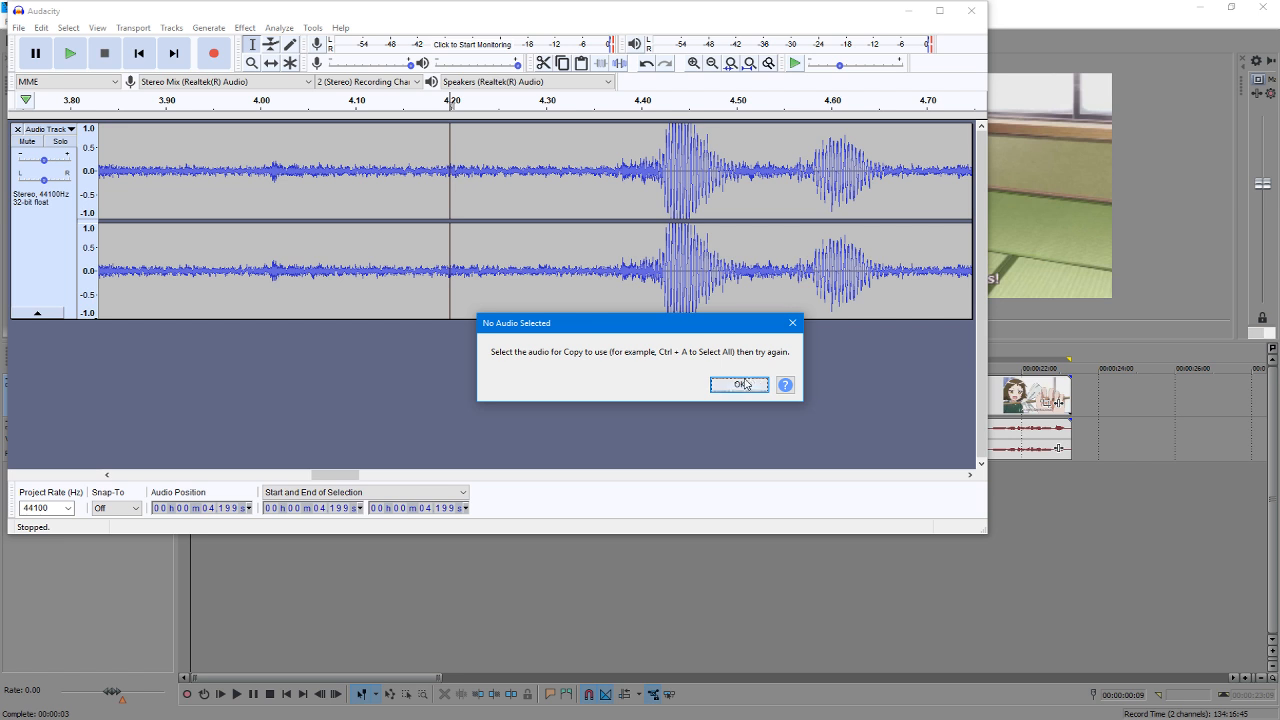
pyautogui.click(793, 324)
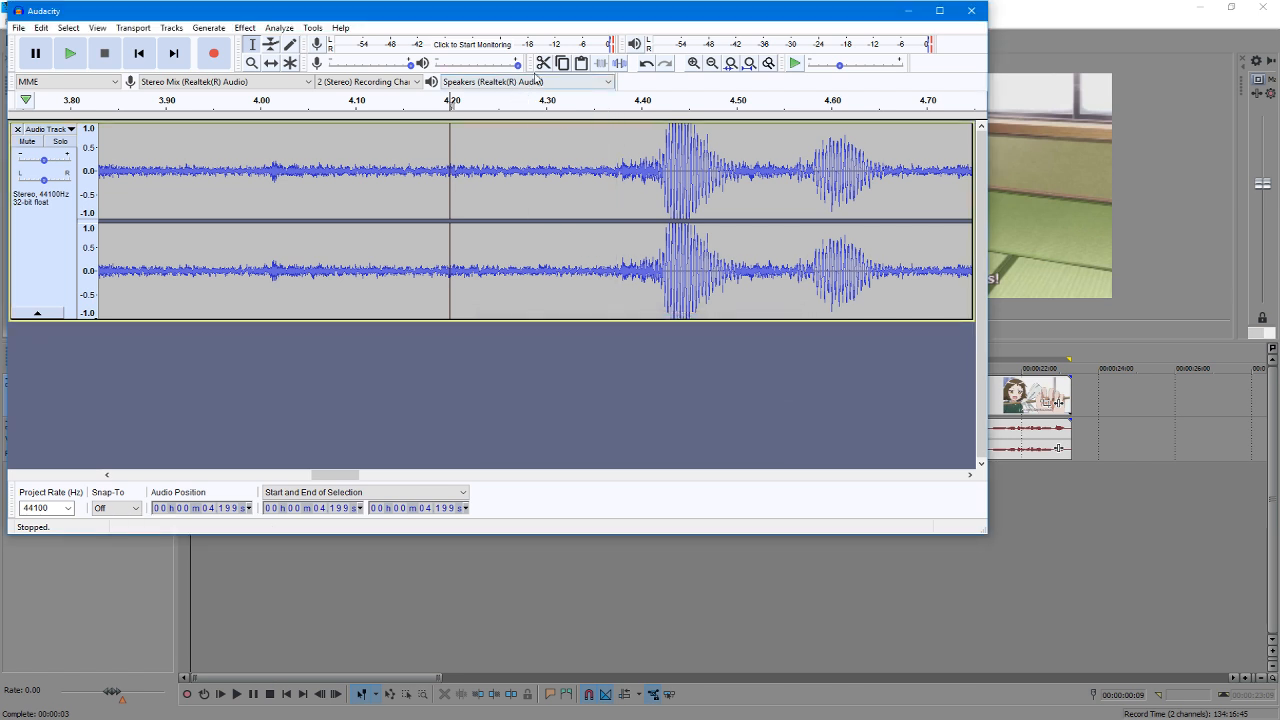
pyautogui.click(544, 64)
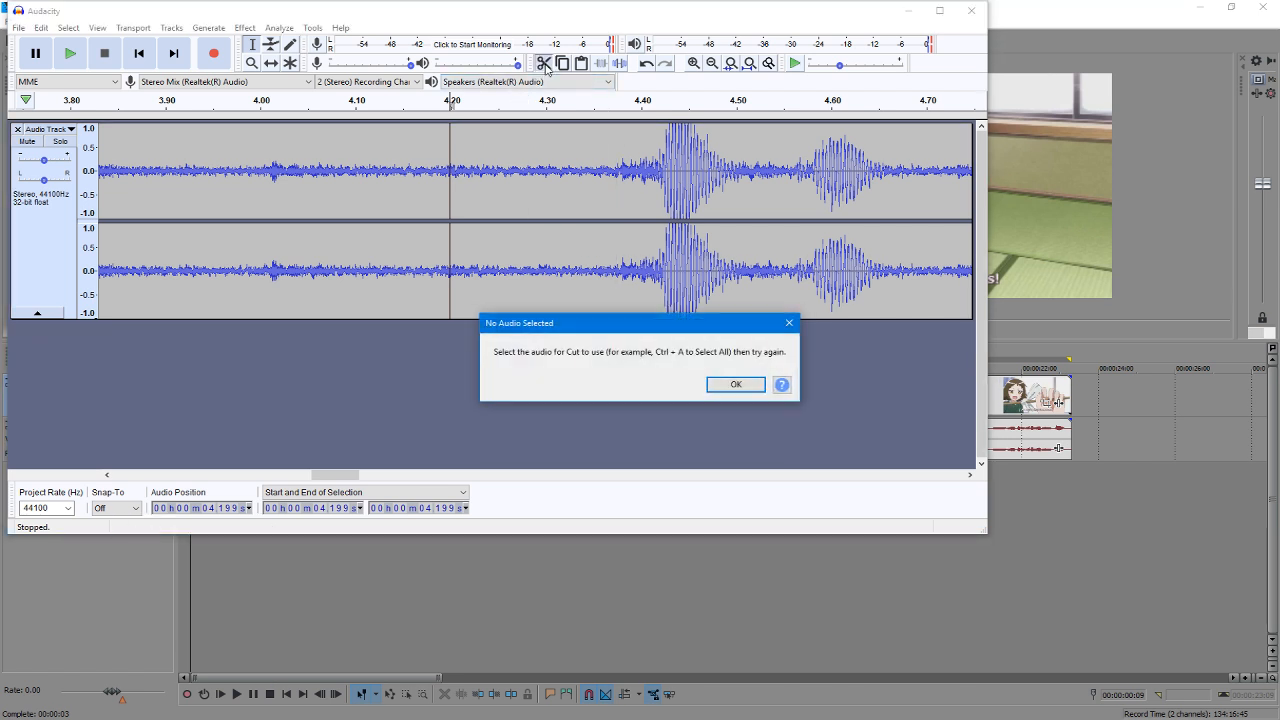
pyautogui.click(739, 386)
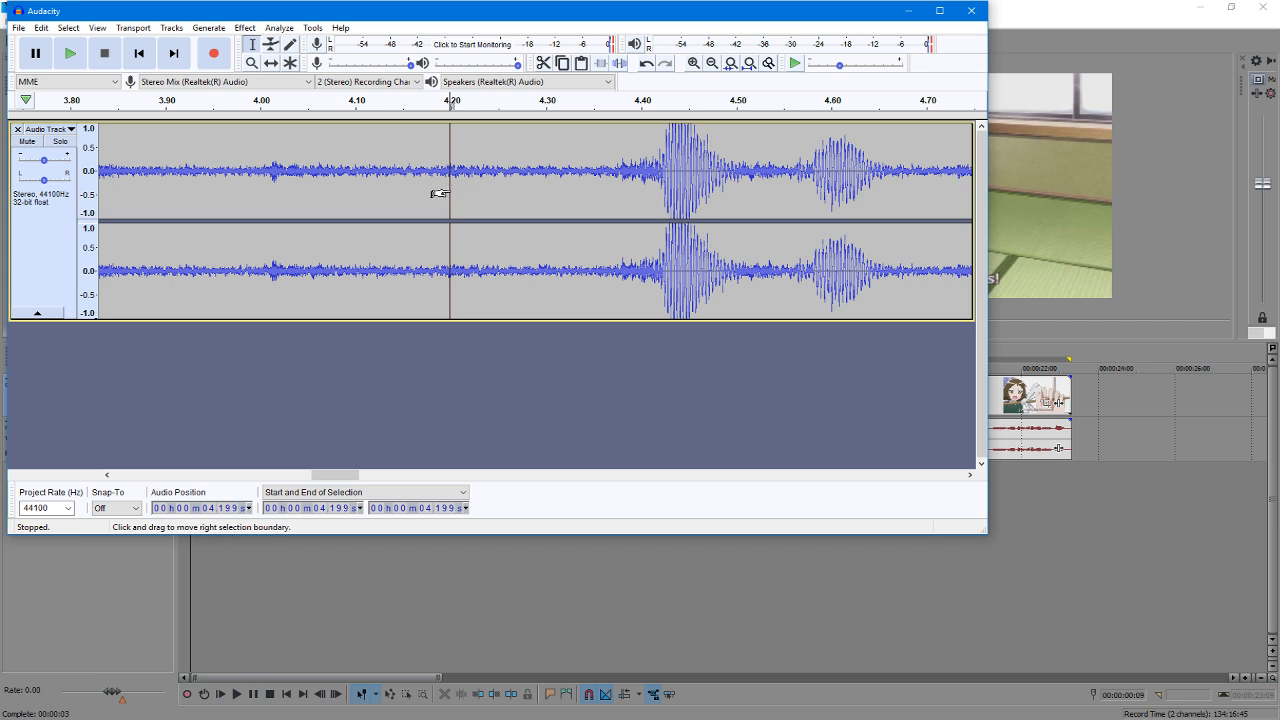
# Step: Delete the opening part of the audio, from the track start to 4.199 seconds
pyautogui.moveTo(440, 193); pyautogui.dragTo(21, 242)
pyautogui.keyDown('ctrl'); pyautogui.scroll(-3, 205, 231); pyautogui.keyUp('ctrl')
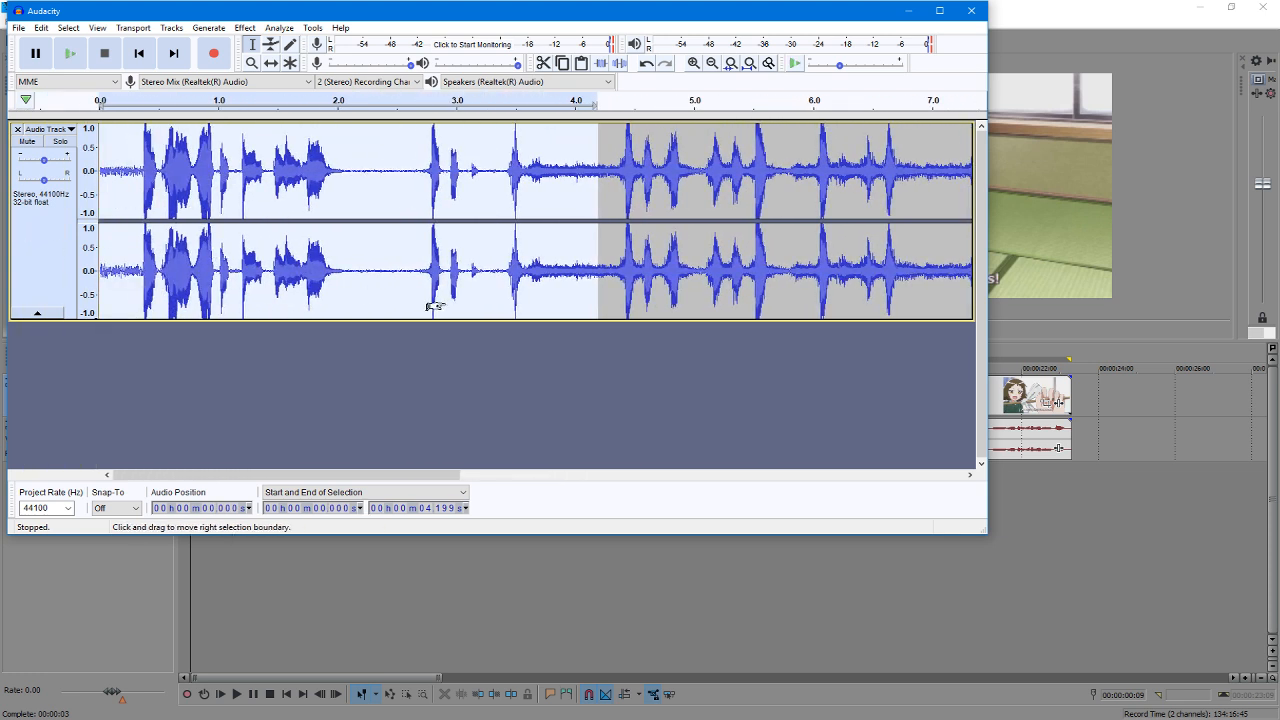
pyautogui.press('Delete')
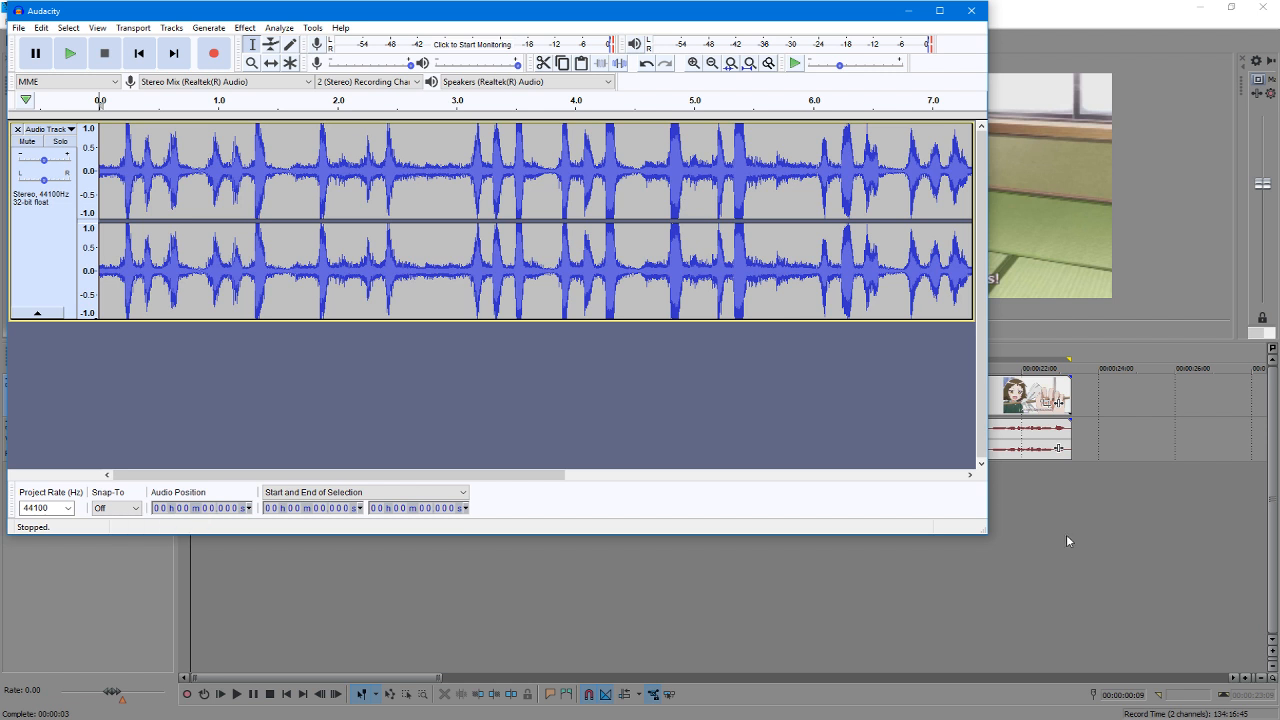
# Step: Switch to Vegas Pro and move the playhead to the second split at 00:00:12:25 to check where the dance section ends
pyautogui.click(1067, 541)
pyautogui.click(670, 481)
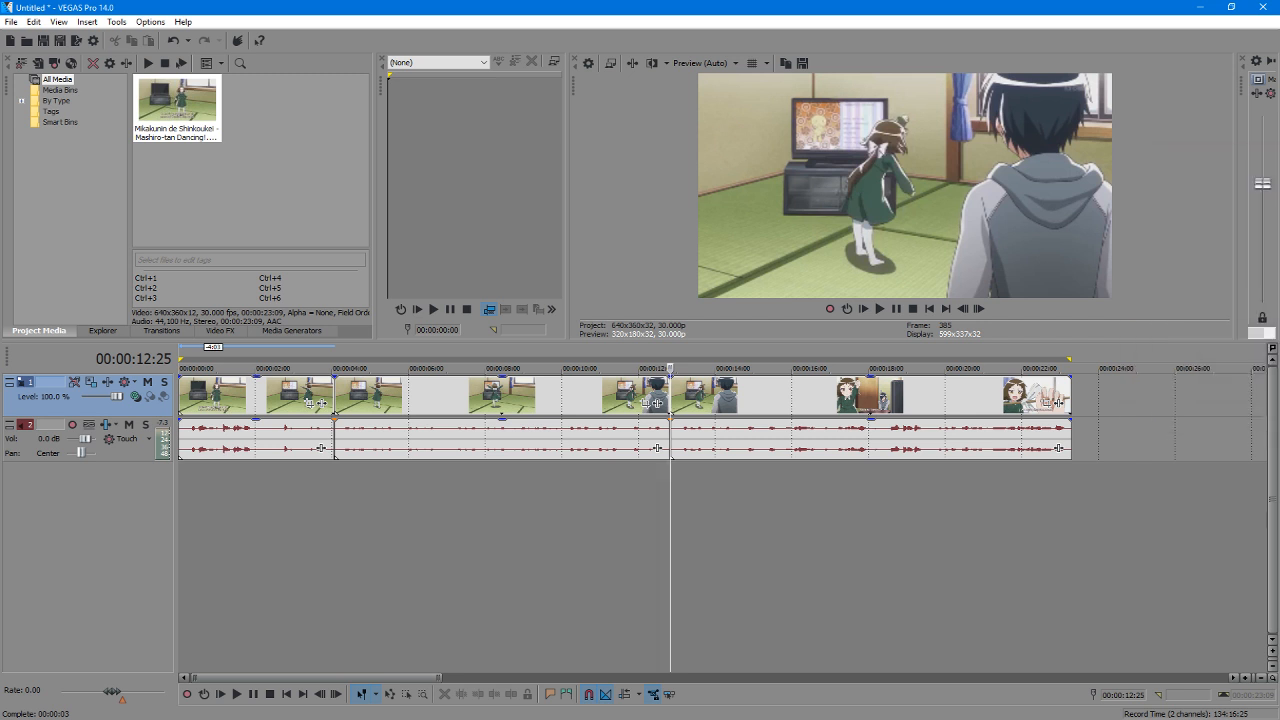
# Step: Switch to Audacity and play the audio near the track's end from 10.368 seconds to check how the recording ends
pyautogui.click(1278, 380)
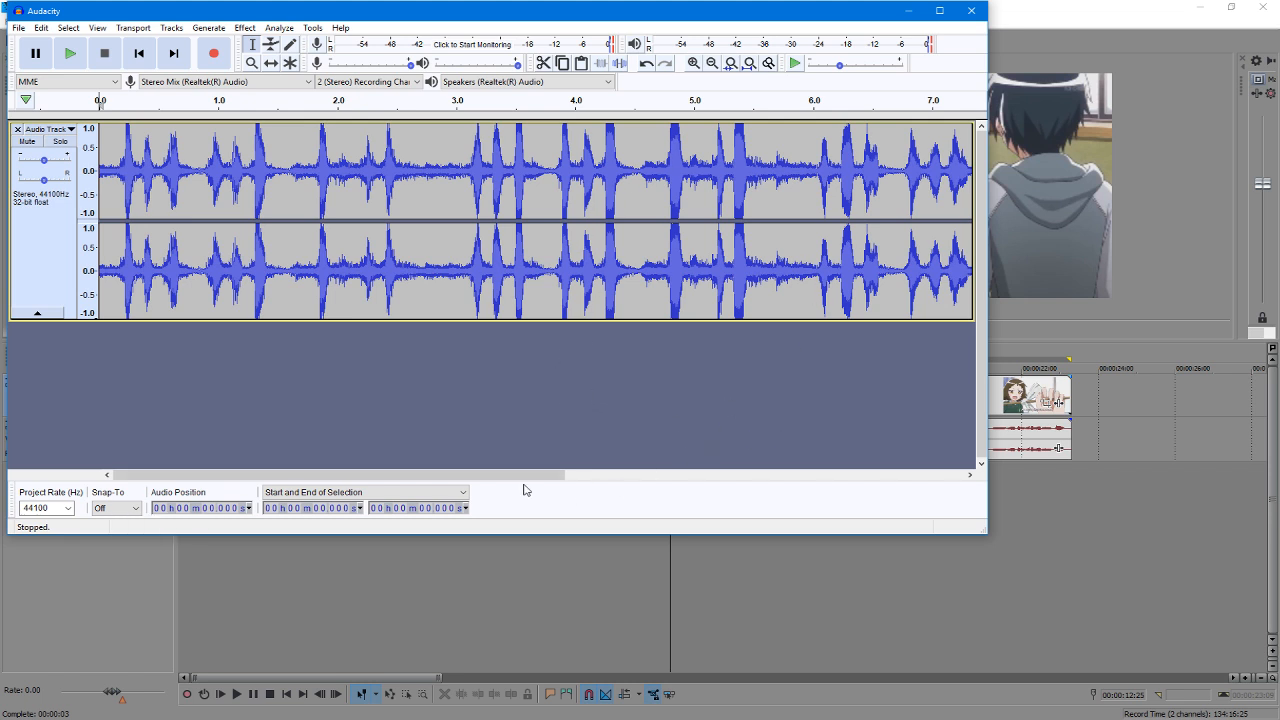
pyautogui.moveTo(524, 490); pyautogui.dragTo(886, 486)
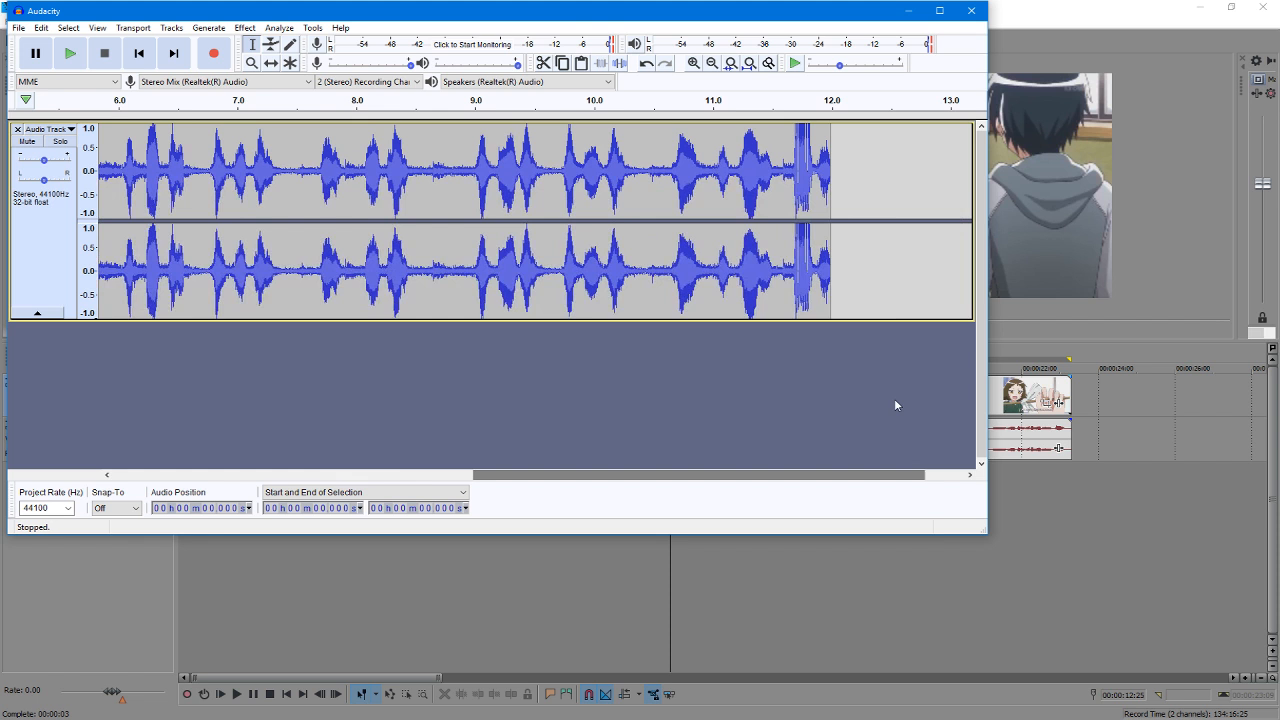
pyautogui.click(831, 131)
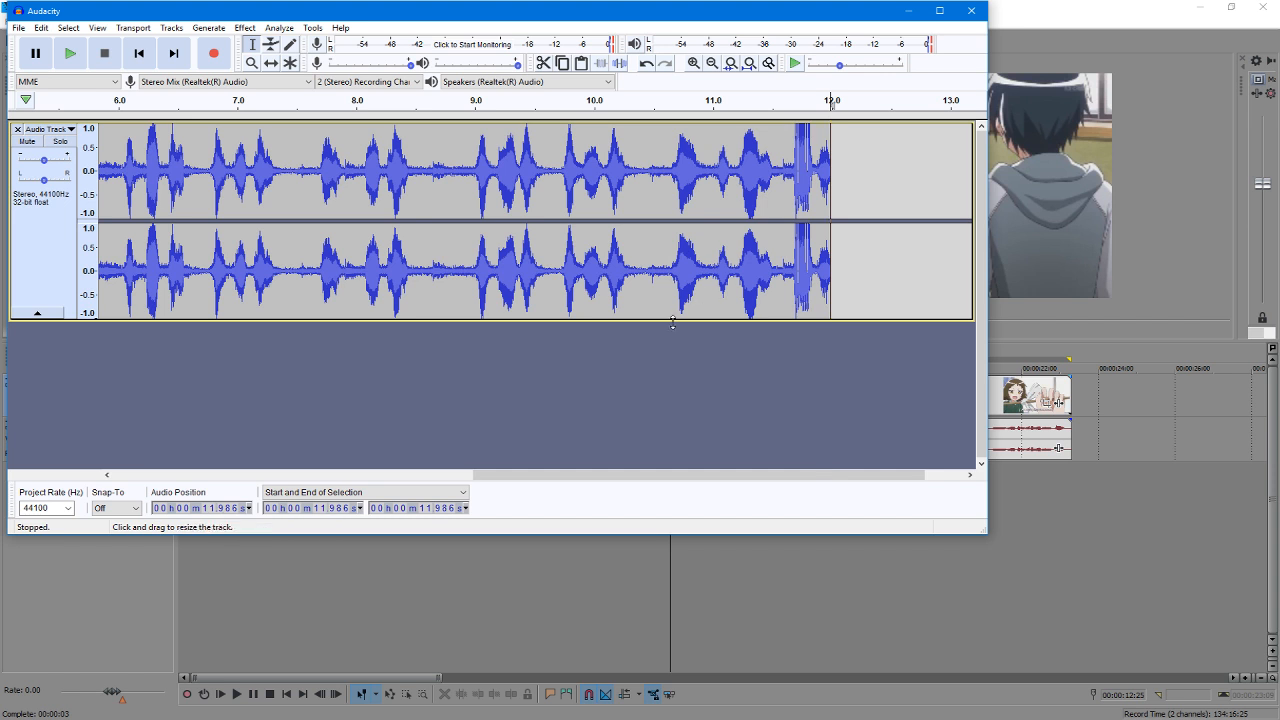
pyautogui.click(638, 245)
pyautogui.press('space')
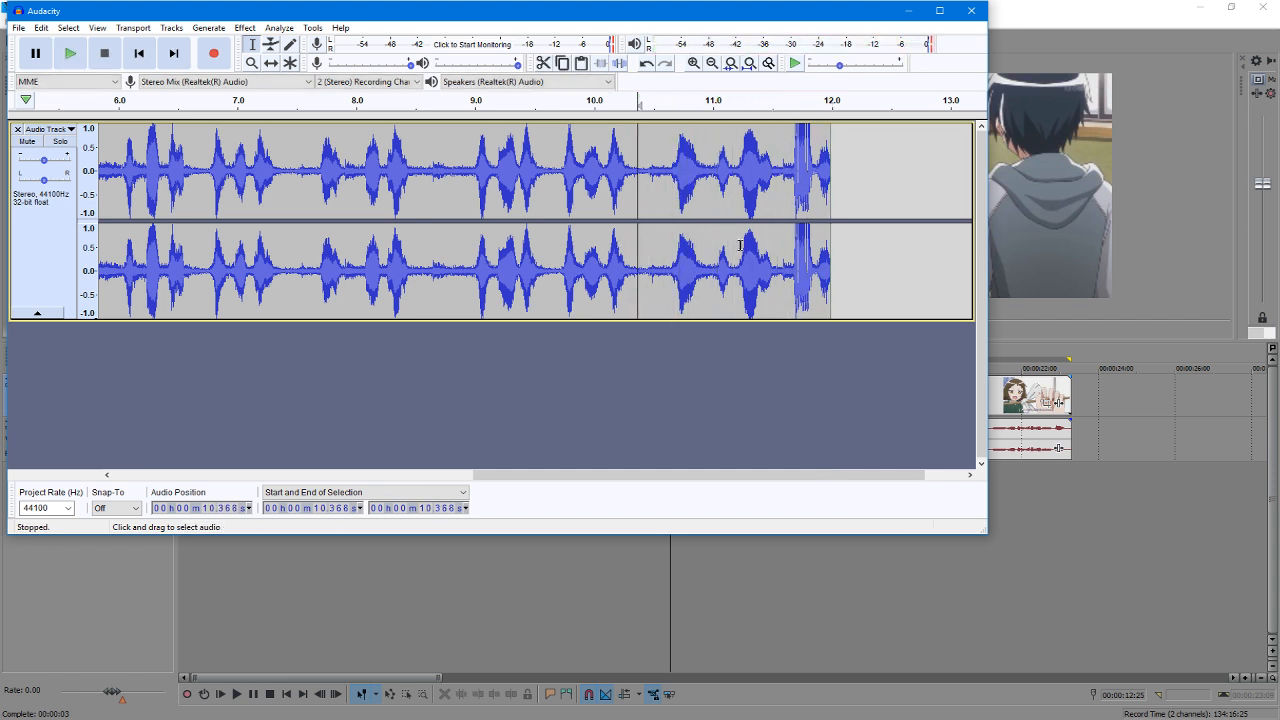
pyautogui.press('space')
pyautogui.press('space')
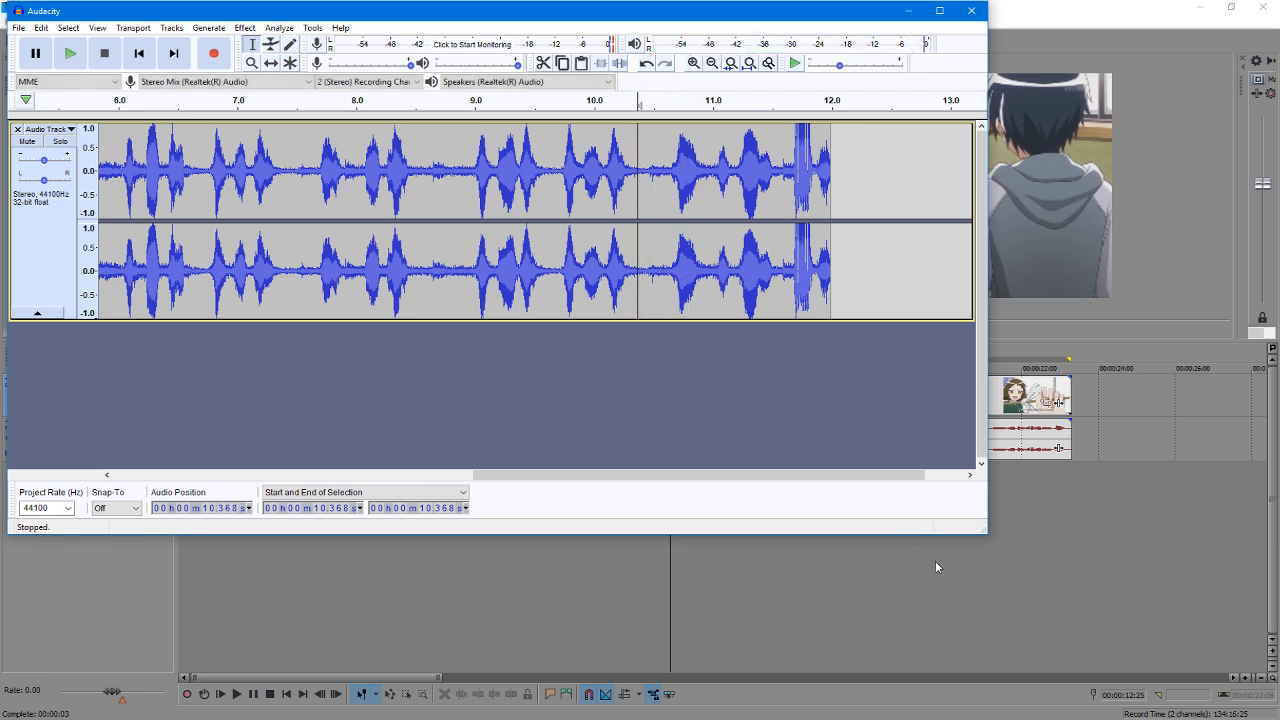
# Step: Switch to Vegas Pro, play the footage around the second split, and check the frames at both splits, 00:00:12:25 and 00:00:04:02
pyautogui.click(935, 560)
pyautogui.press('space')
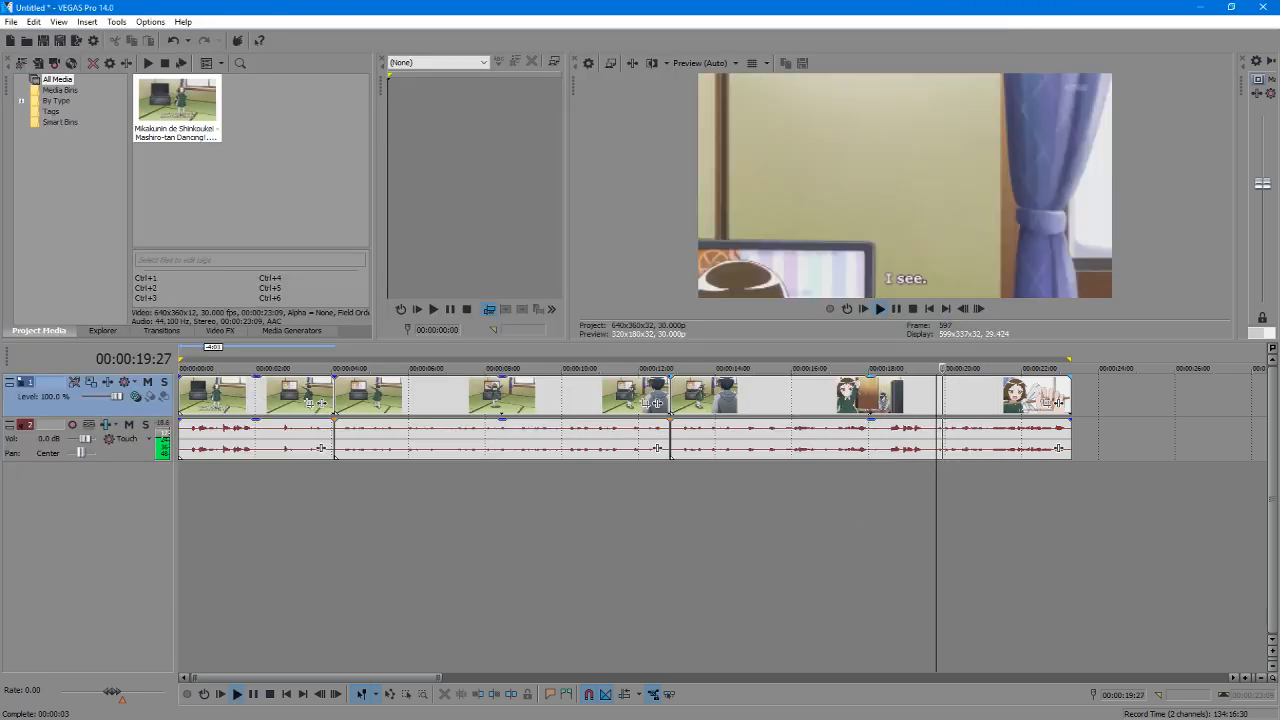
pyautogui.press('l')
pyautogui.press('j')
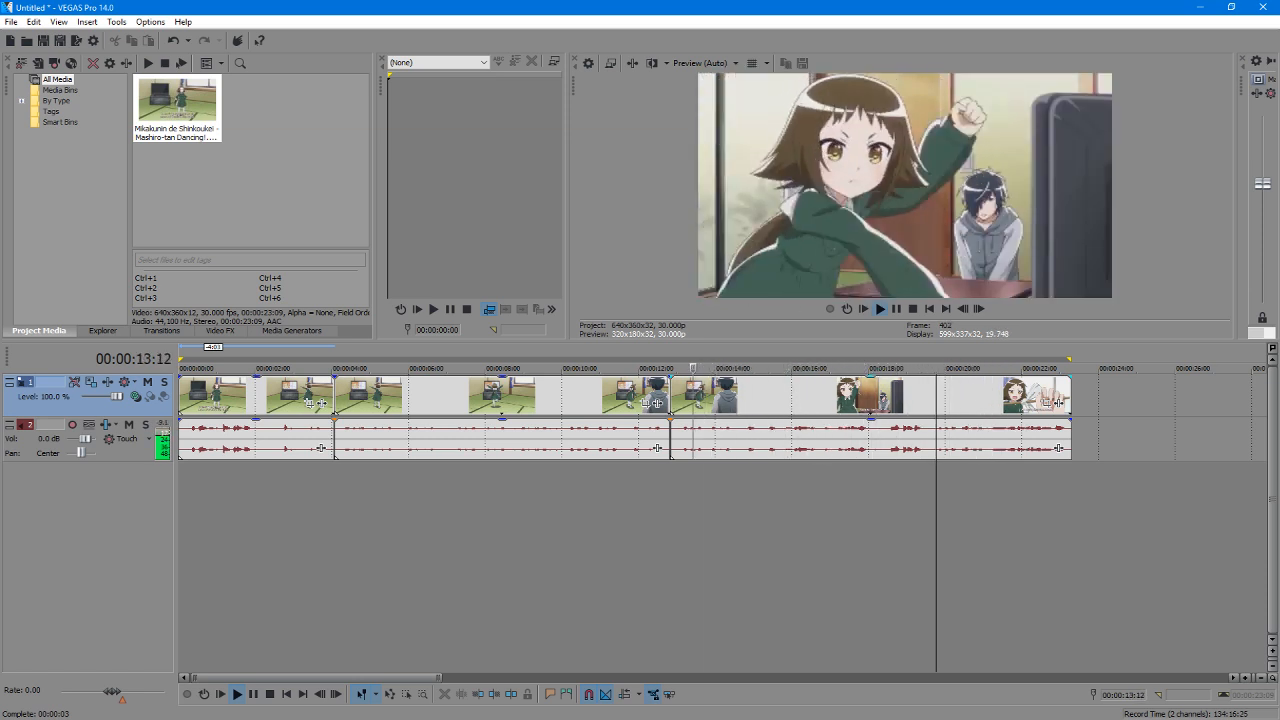
pyautogui.press('l')
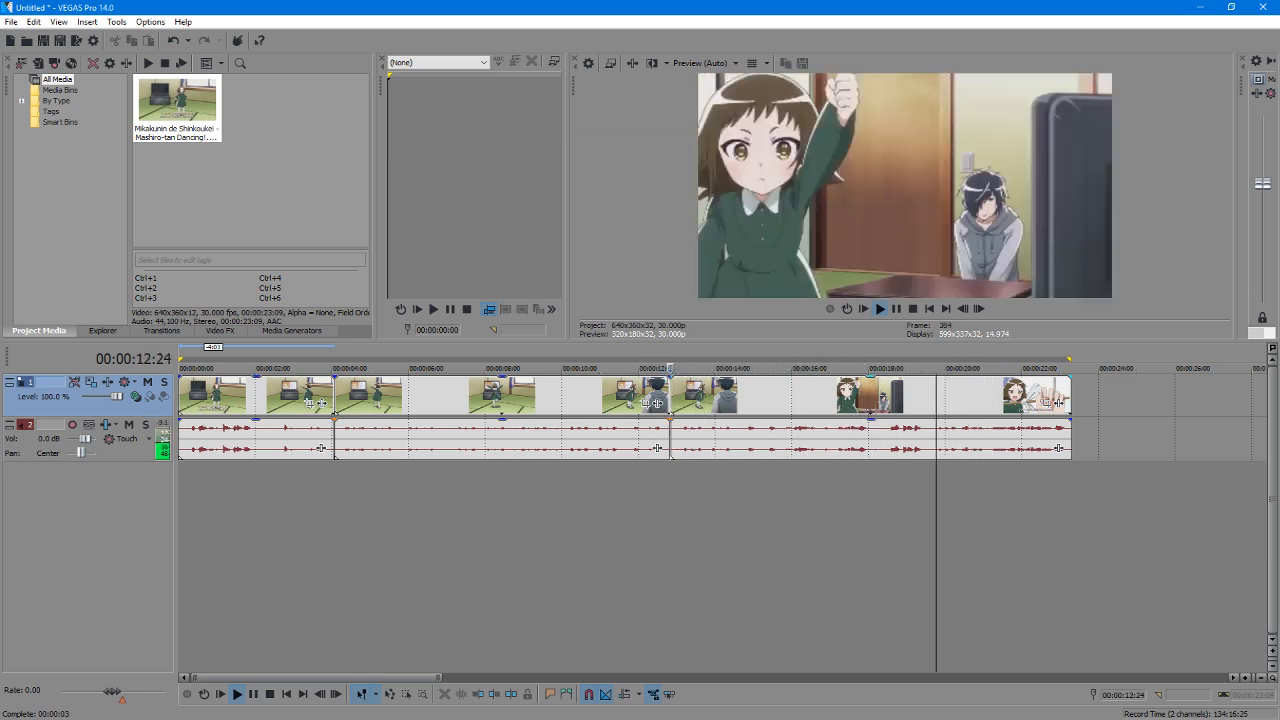
pyautogui.press('j')
pyautogui.press('k')
pyautogui.press('space')
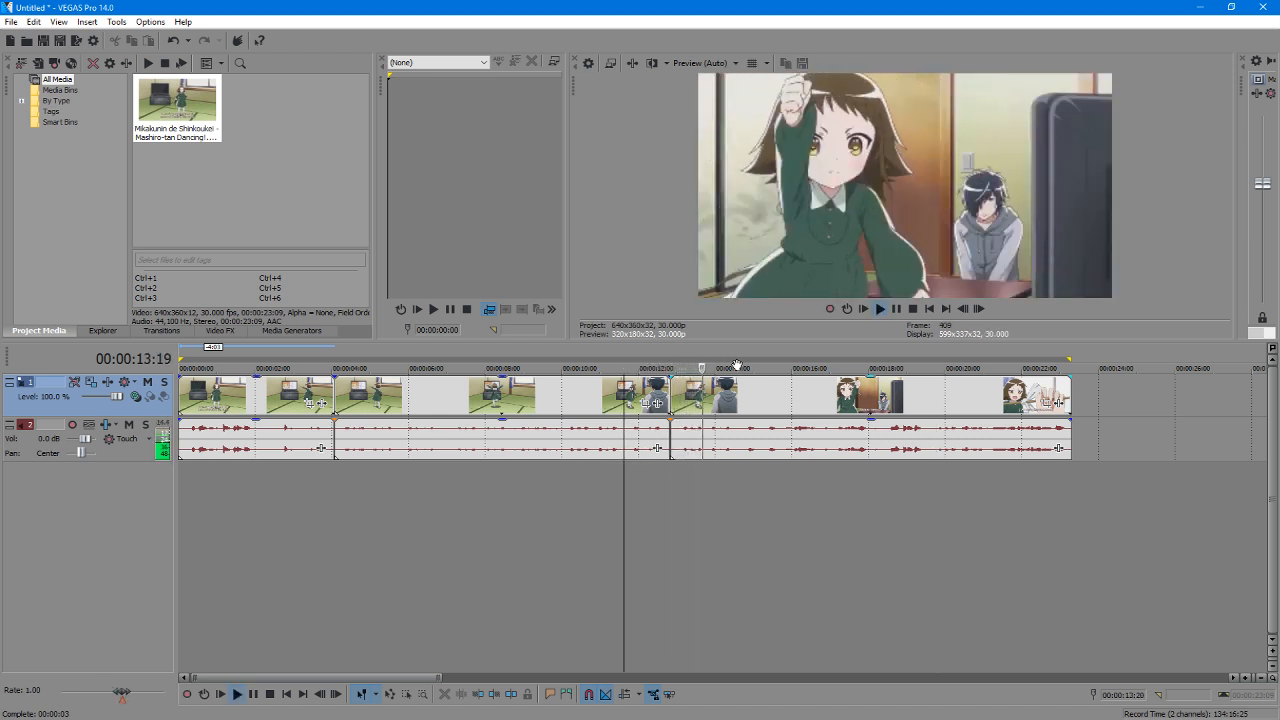
pyautogui.press('space')
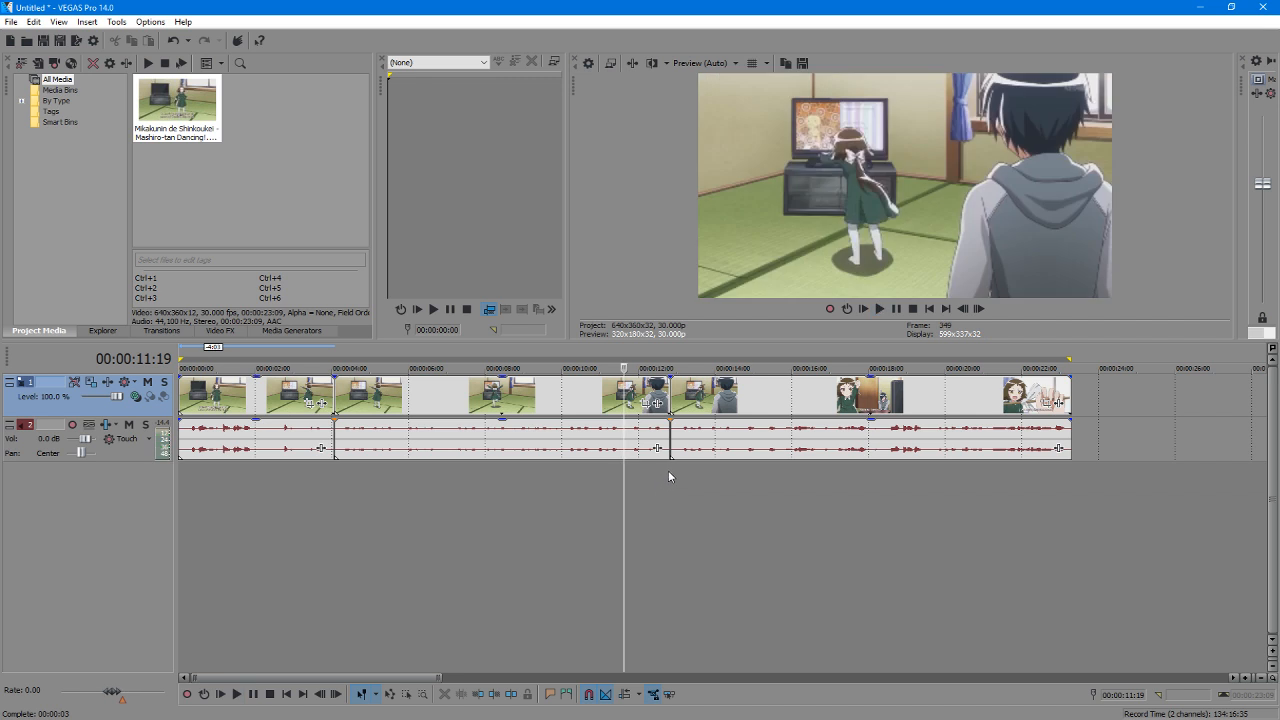
pyautogui.click(670, 466)
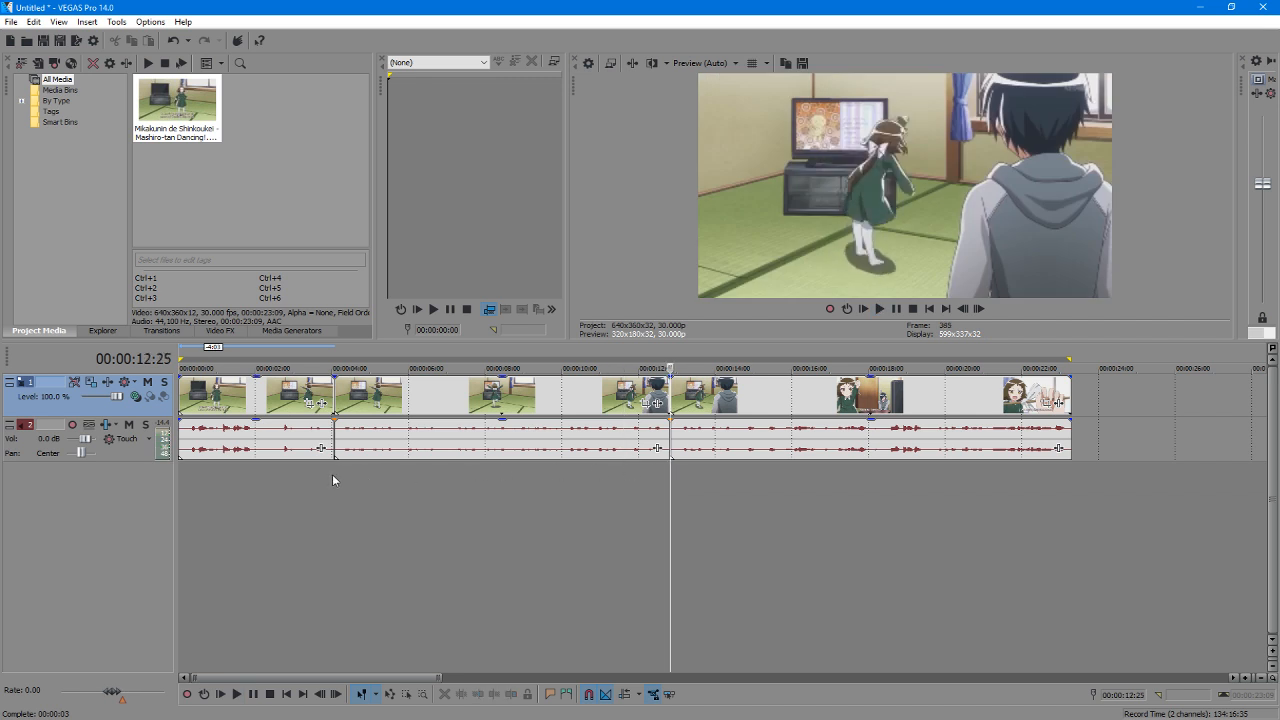
pyautogui.click(334, 476)
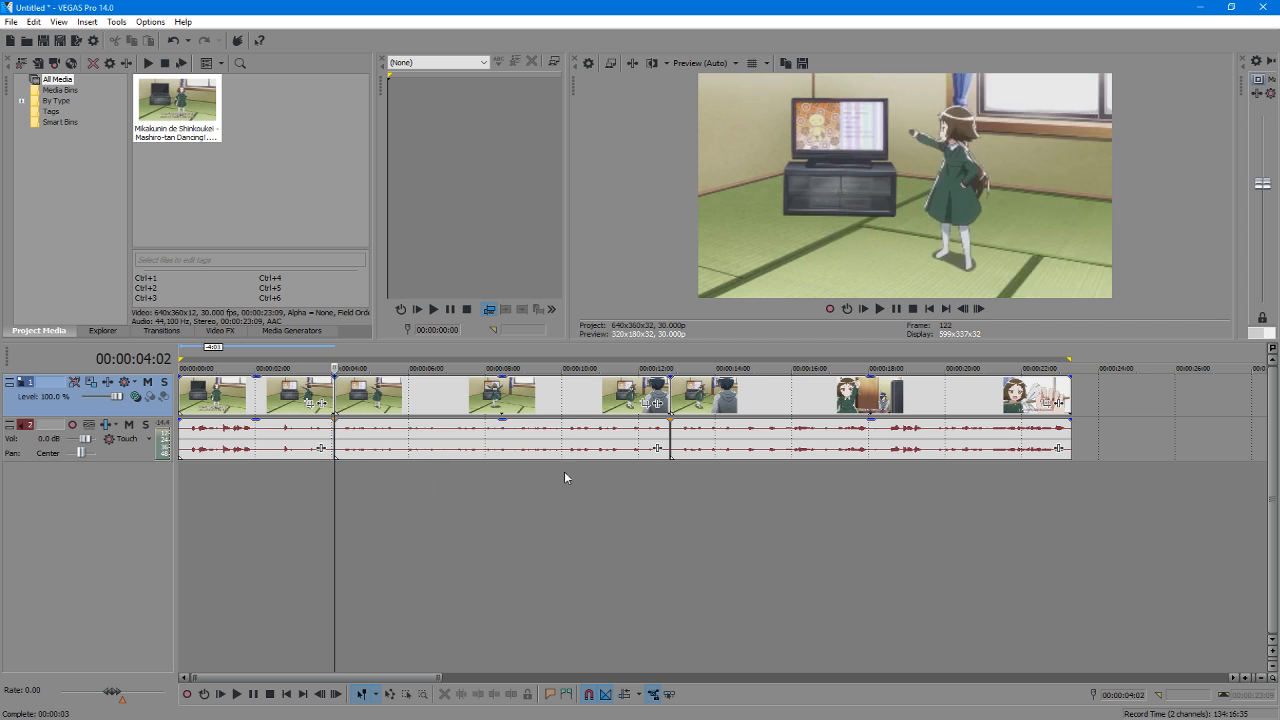
# Step: Delete the opening clip before the first split and move the dance clip to the start of the timeline
pyautogui.click(265, 415)
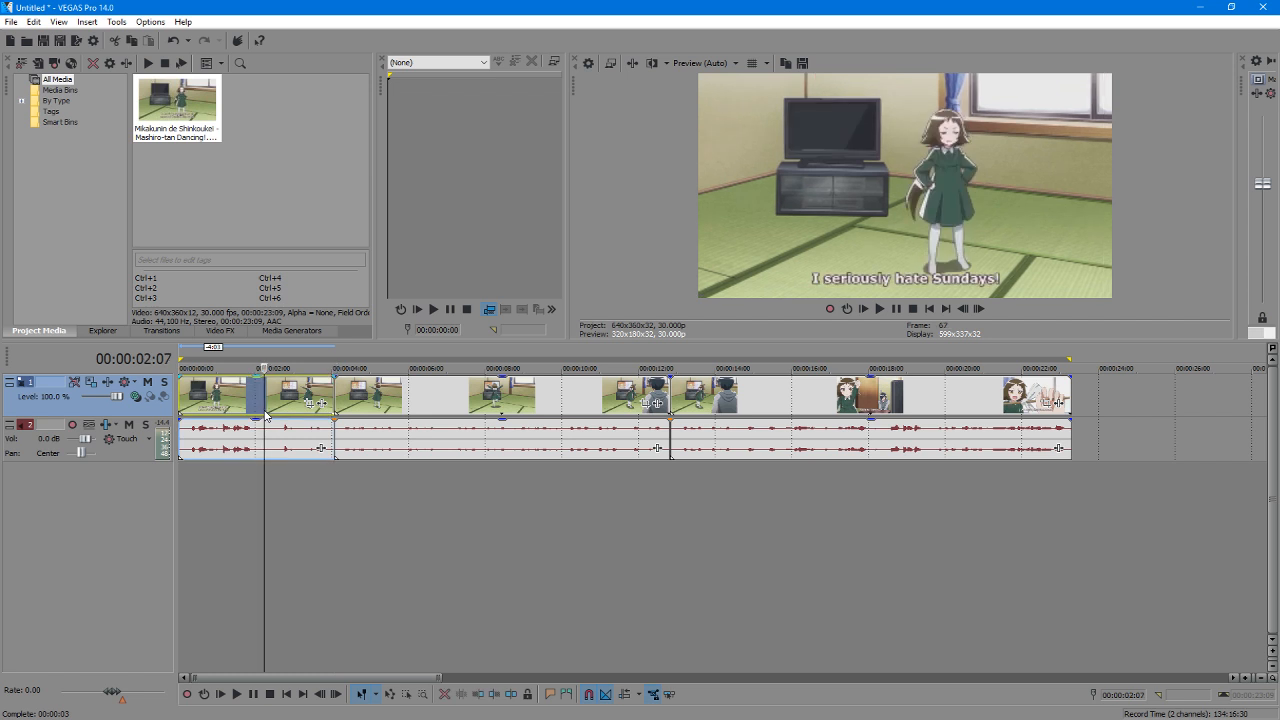
pyautogui.press('Delete')
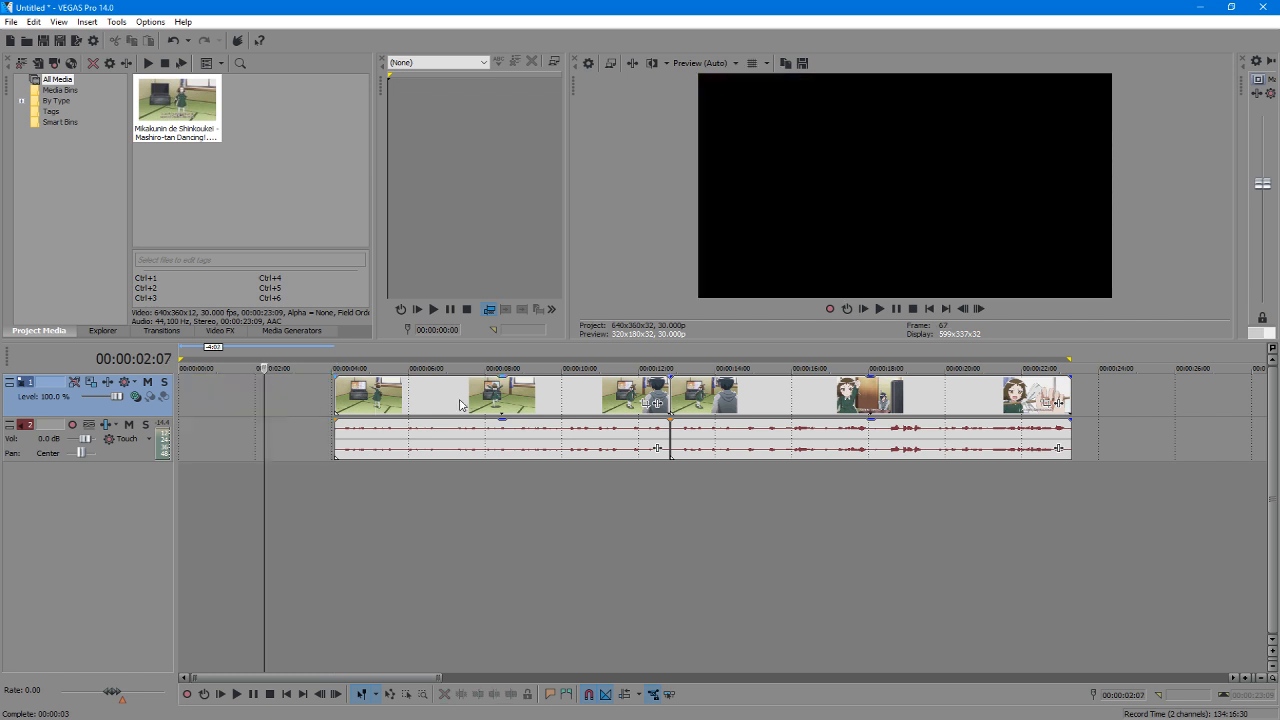
pyautogui.moveTo(463, 405); pyautogui.dragTo(247, 407)
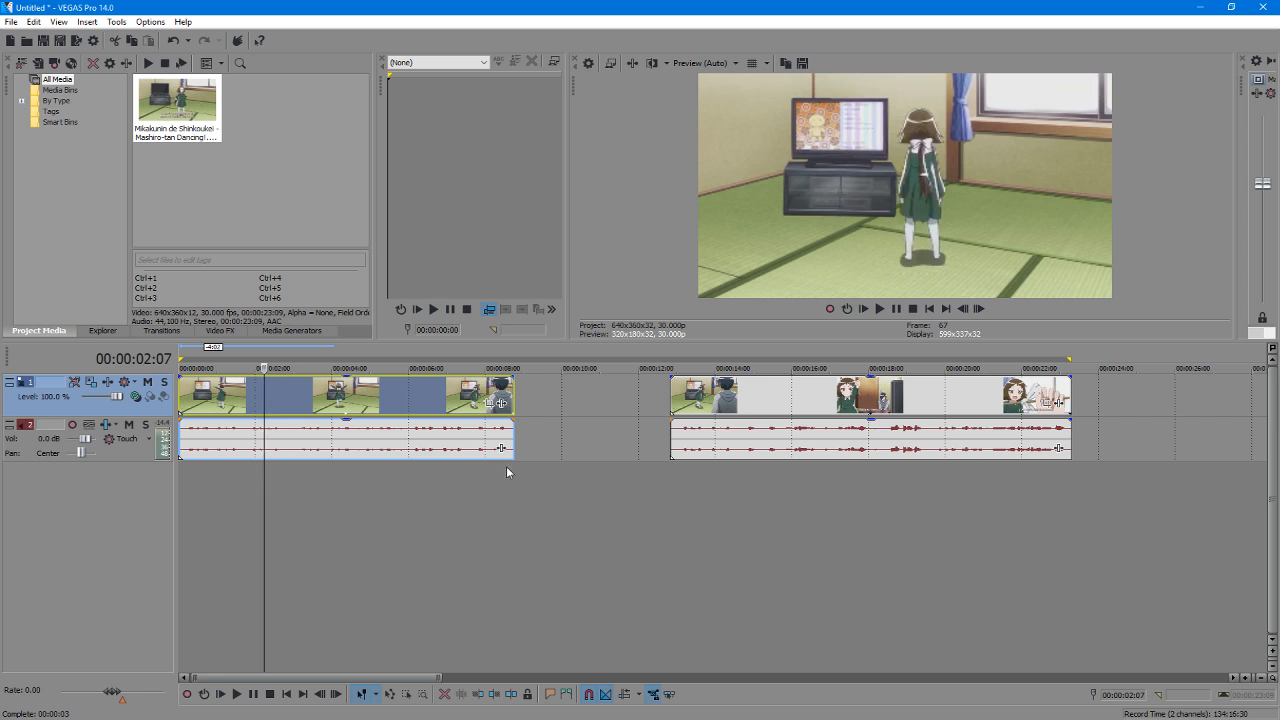
# Step: Play the beginning of the moved dance clip, switch to Audacity and play the audio track from its start to compare them
pyautogui.click(180, 480)
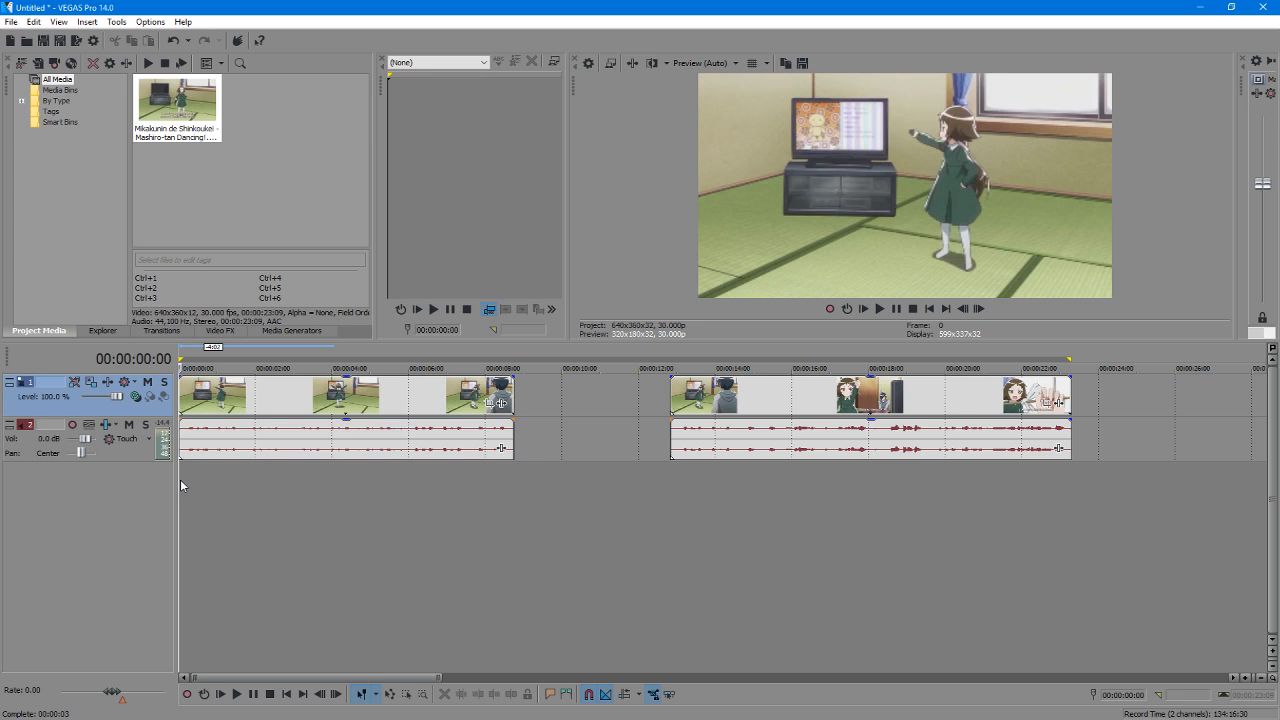
pyautogui.press('space')
pyautogui.press('space')
pyautogui.click(1279, 380)
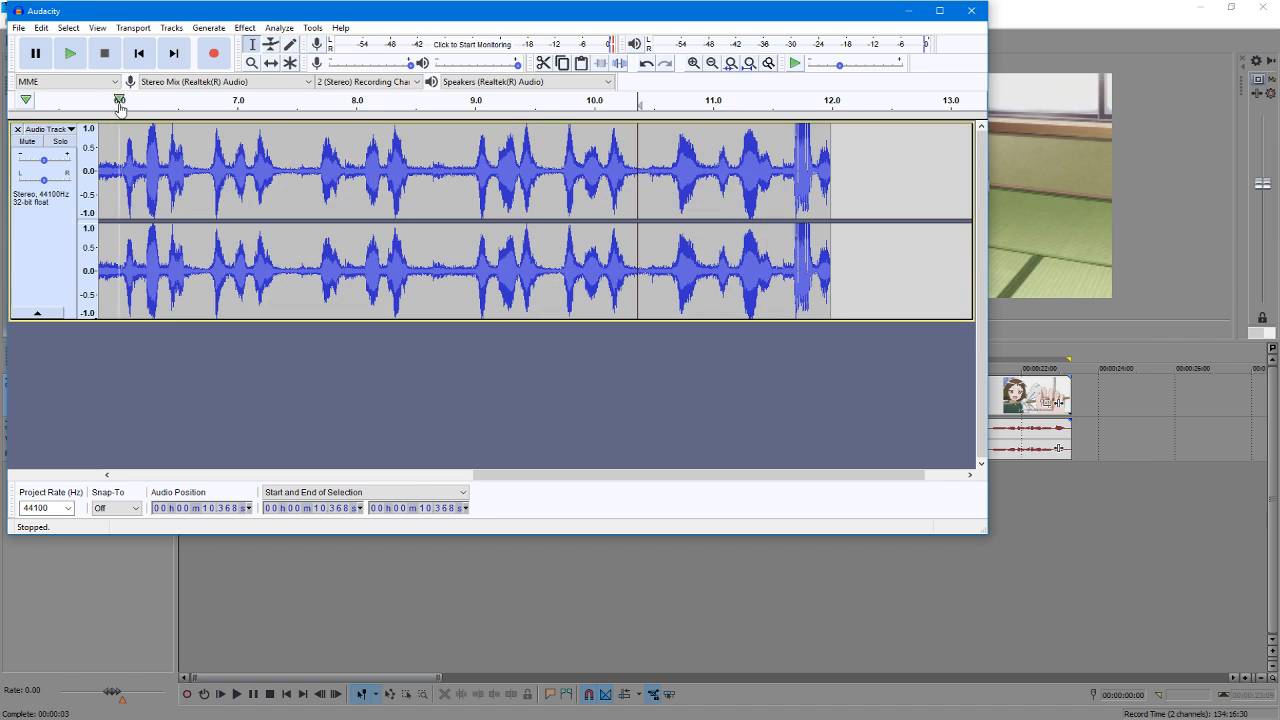
pyautogui.click(139, 53)
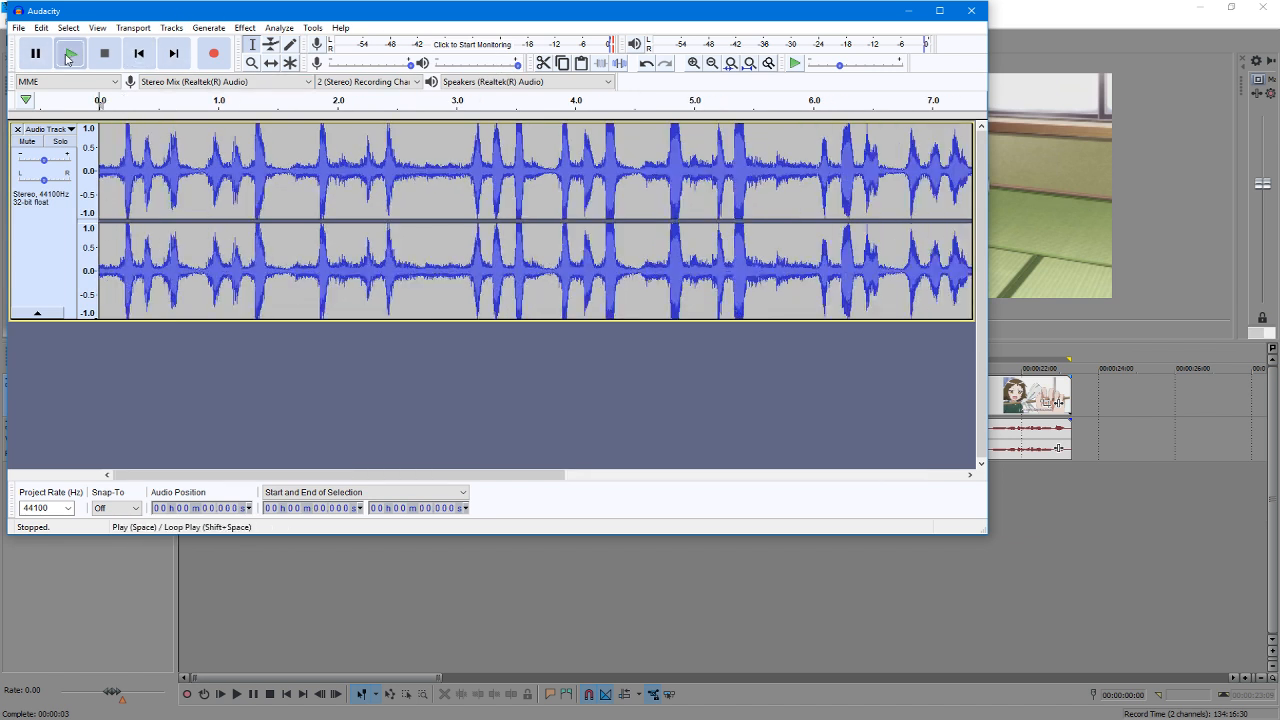
pyautogui.click(68, 55)
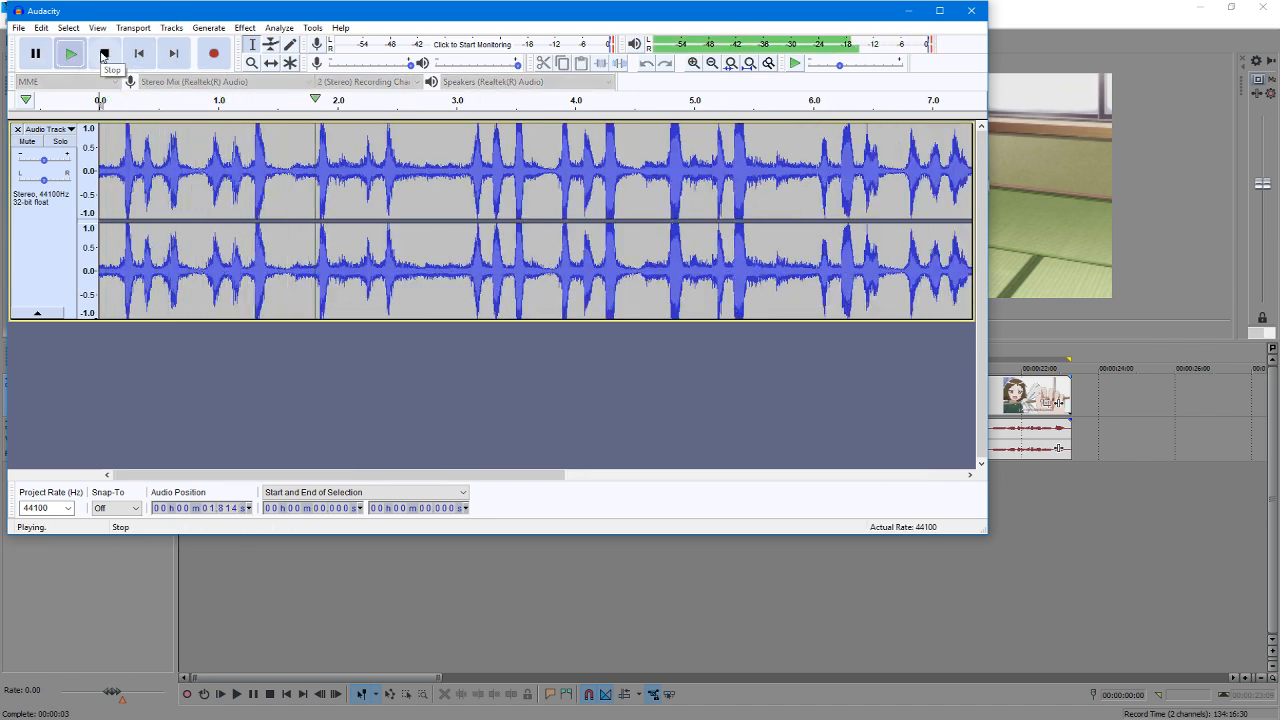
pyautogui.click(104, 55)
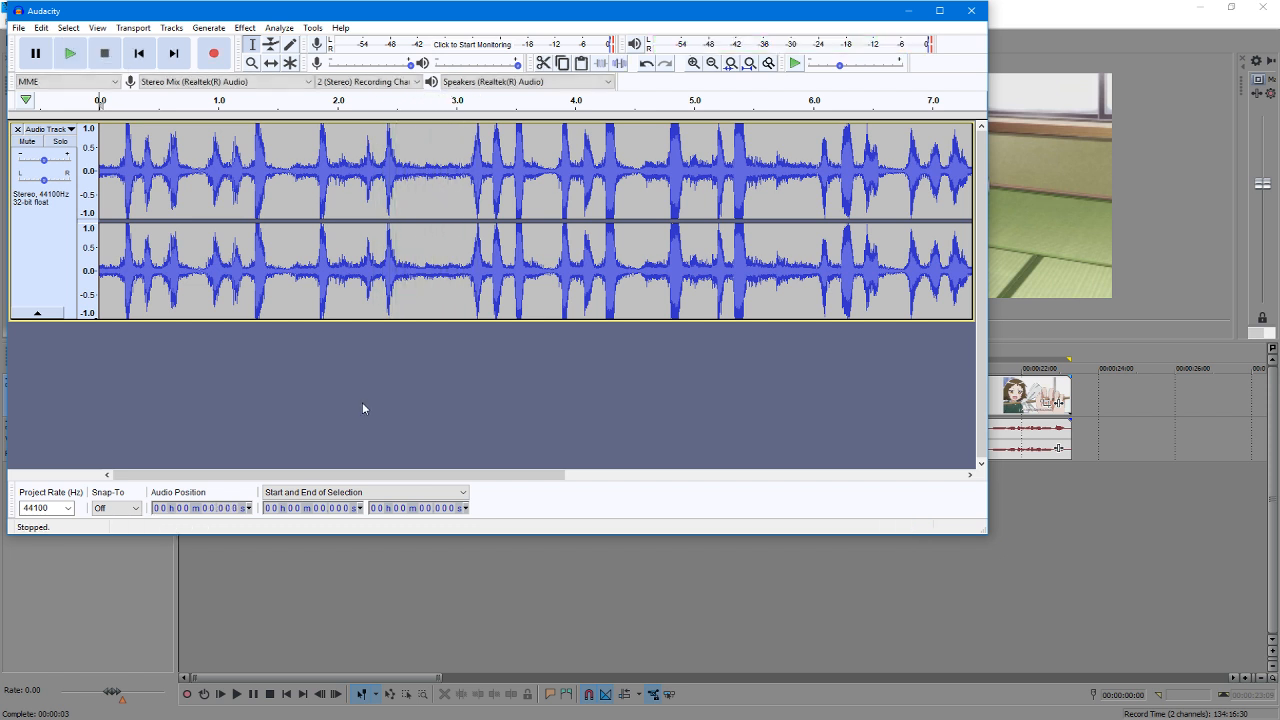
# Step: Switch to Vegas Pro, replay the dance clip's start and move the playhead to the clip's end at 00:00:08:23
pyautogui.click(360, 688)
pyautogui.press('space')
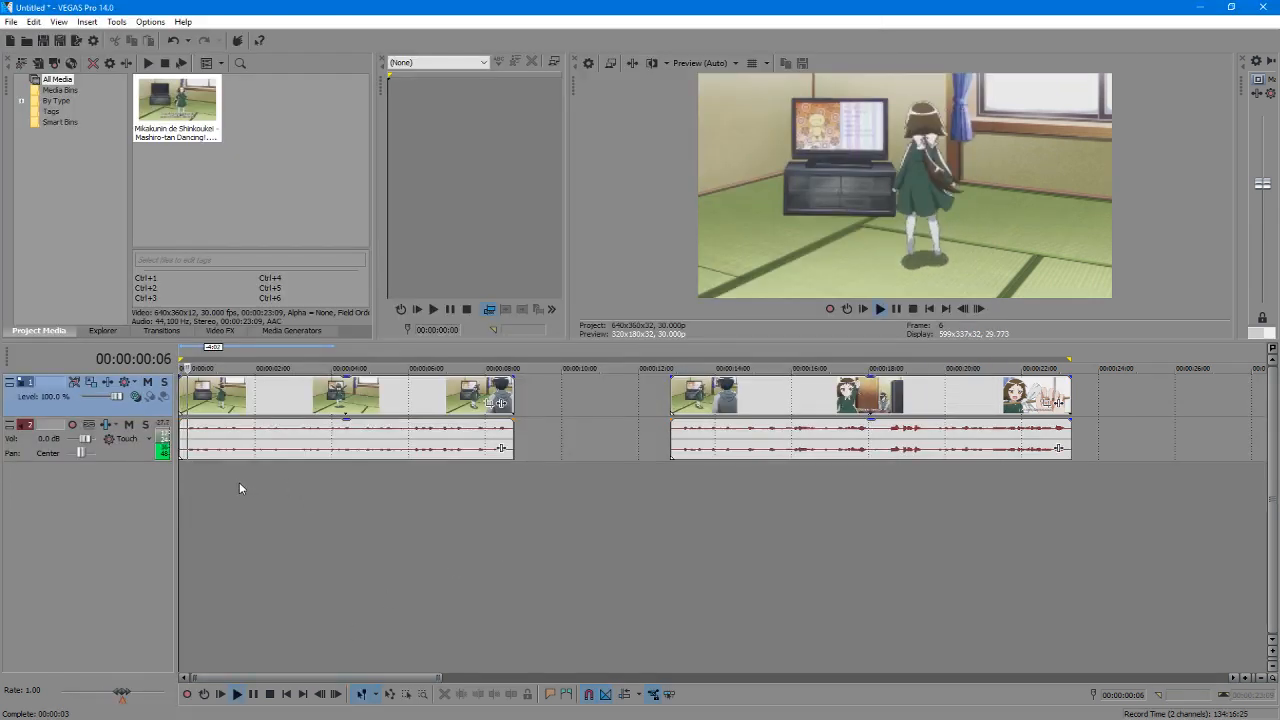
pyautogui.click(514, 464)
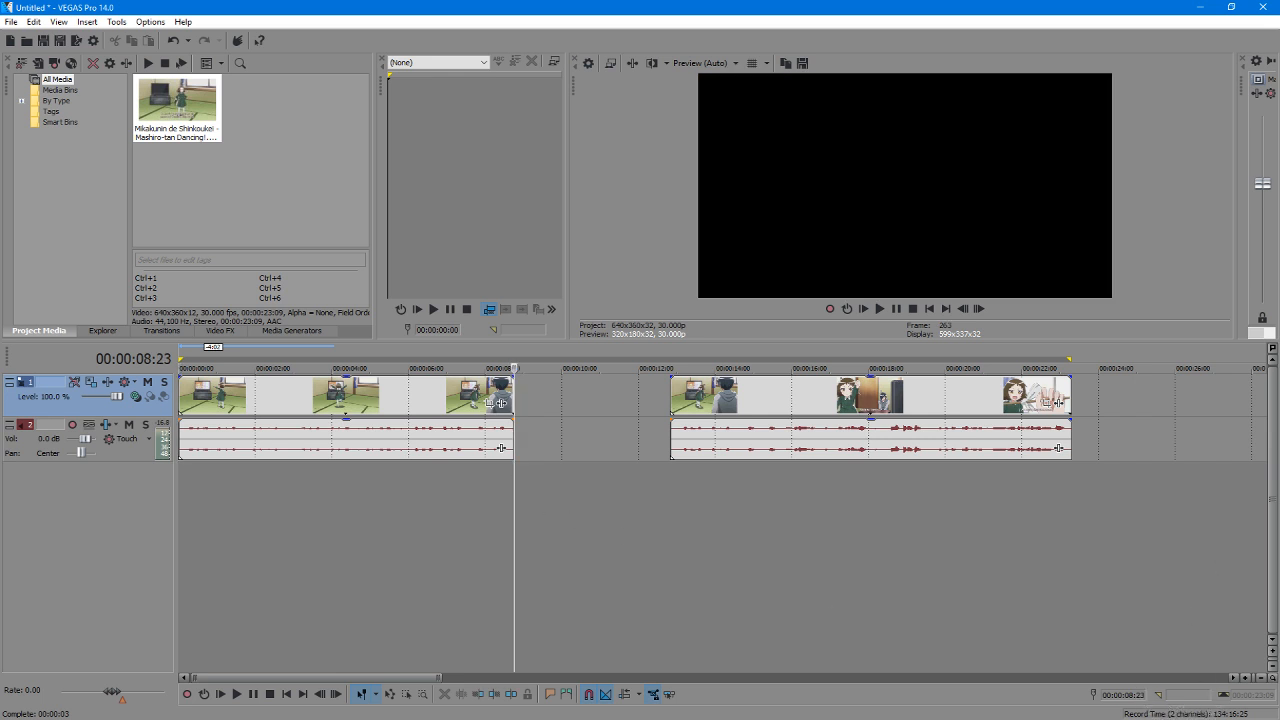
# Step: Switch to Audacity and place the cursor precisely at 8.230 seconds in the audio track
pyautogui.hotkey('alt', 'Tab')
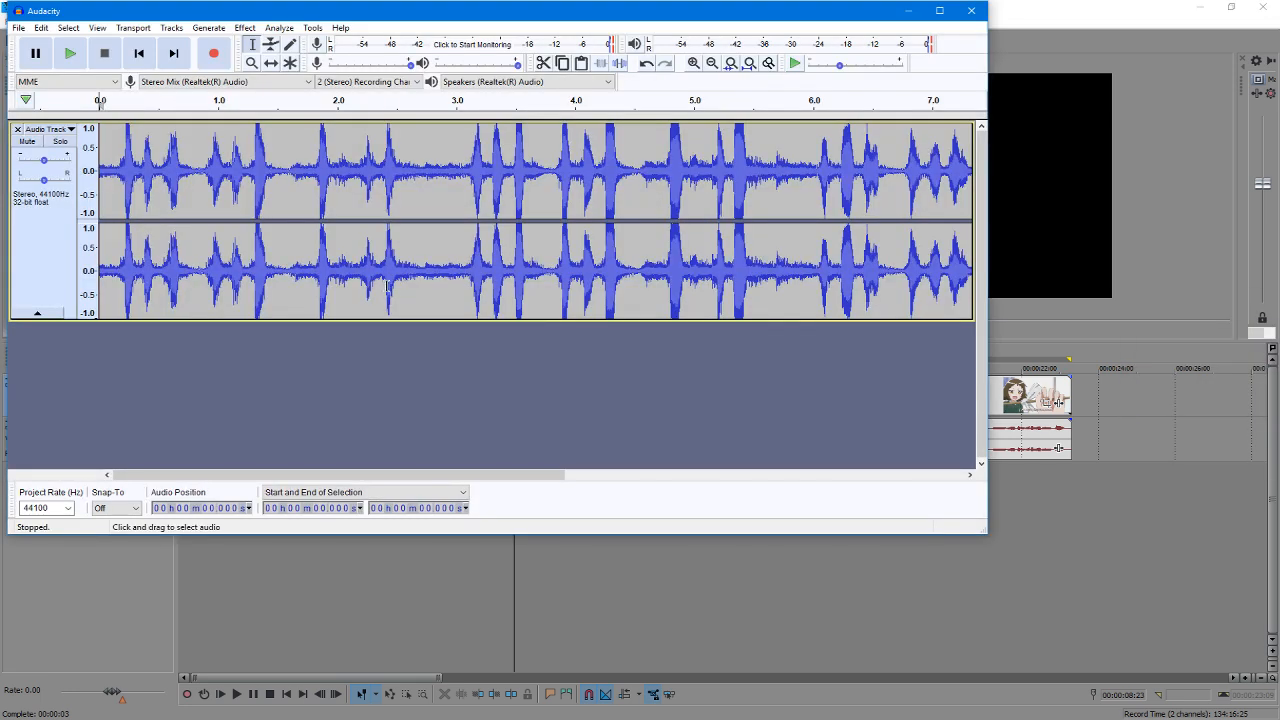
pyautogui.click(920, 477)
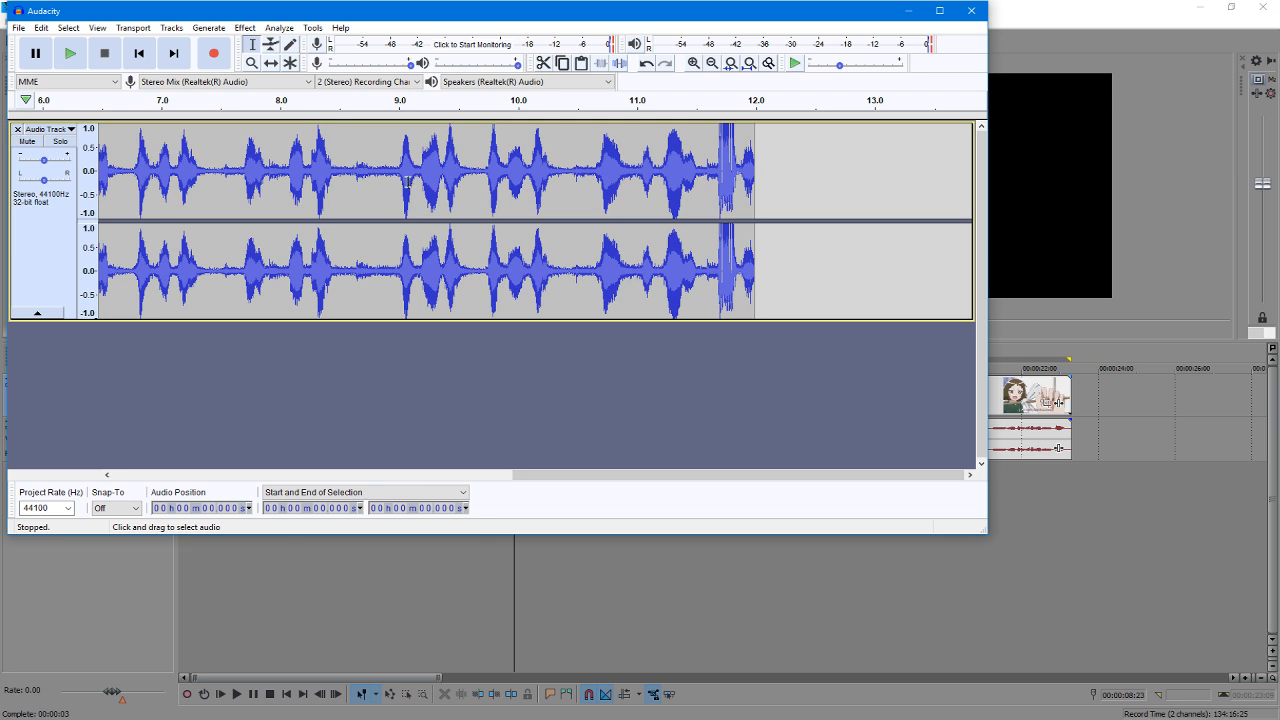
pyautogui.click(284, 155)
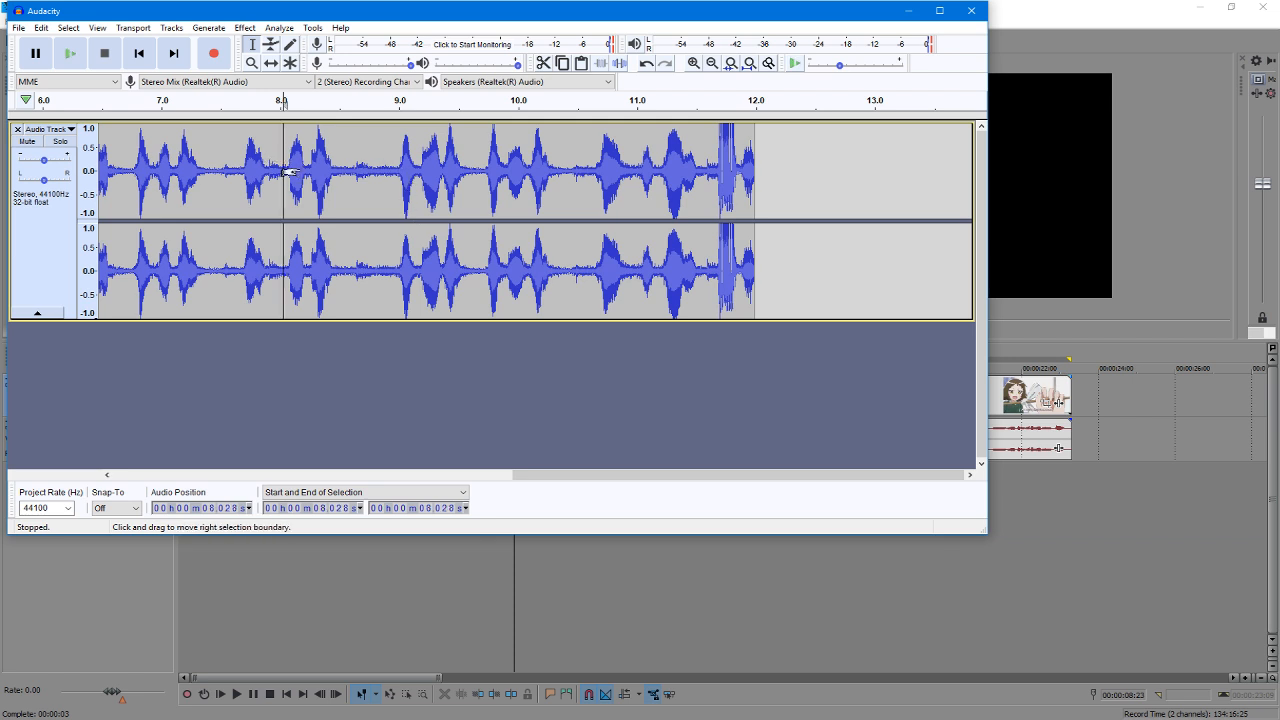
pyautogui.keyDown('ctrl'); pyautogui.scroll(2, 286, 166); pyautogui.keyUp('ctrl')
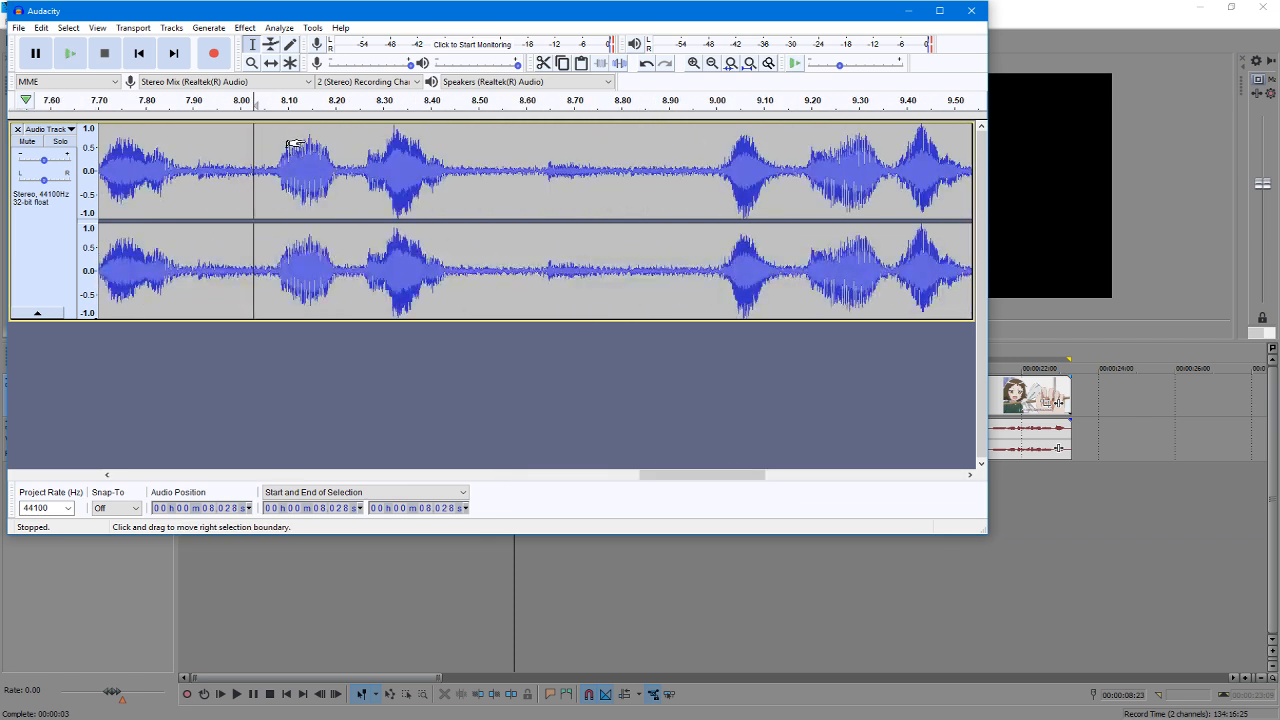
pyautogui.click(337, 135)
pyautogui.keyDown('ctrl'); pyautogui.scroll(2, 340, 150); pyautogui.keyUp('ctrl')
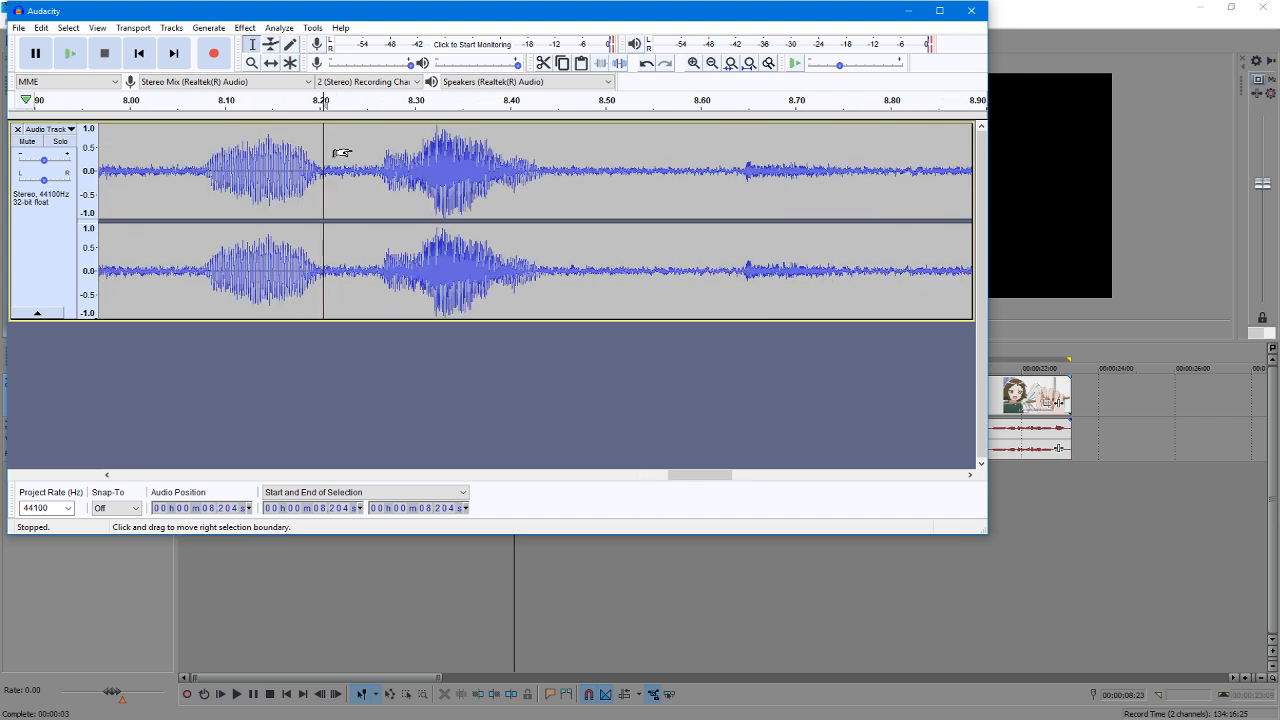
pyautogui.keyDown('ctrl'); pyautogui.scroll(1, 340, 160); pyautogui.keyUp('ctrl')
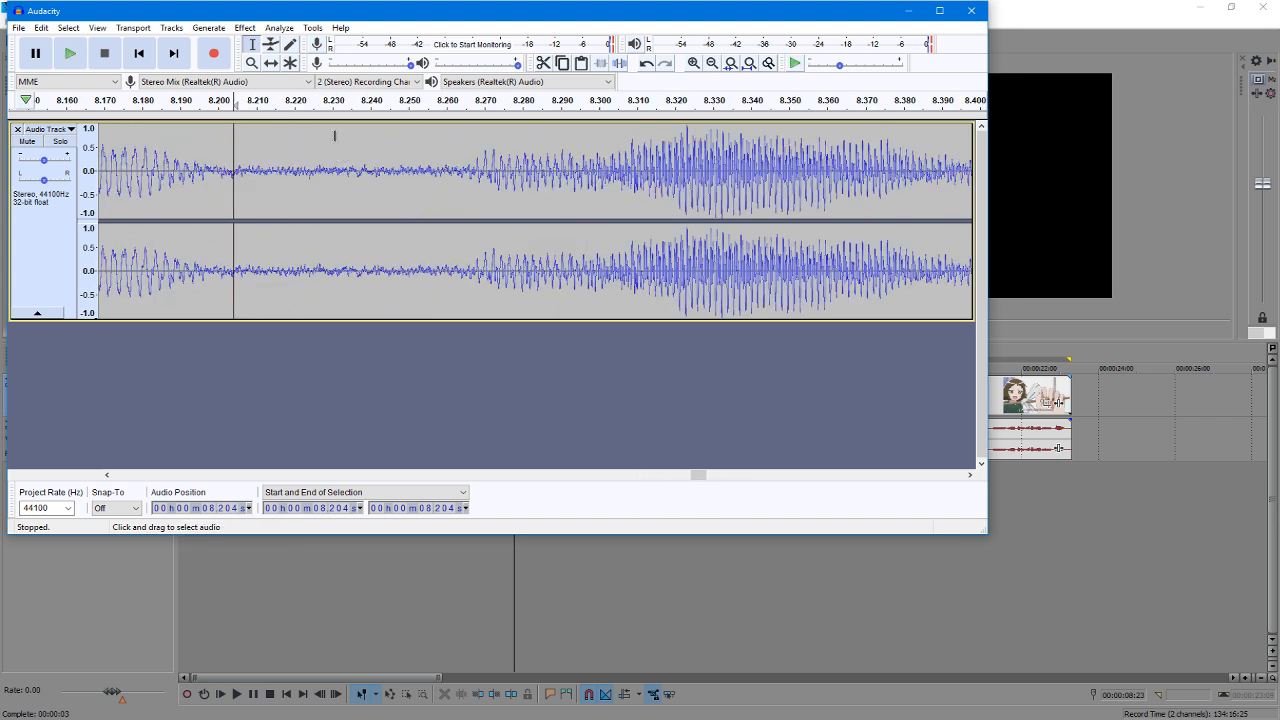
pyautogui.click(334, 127)
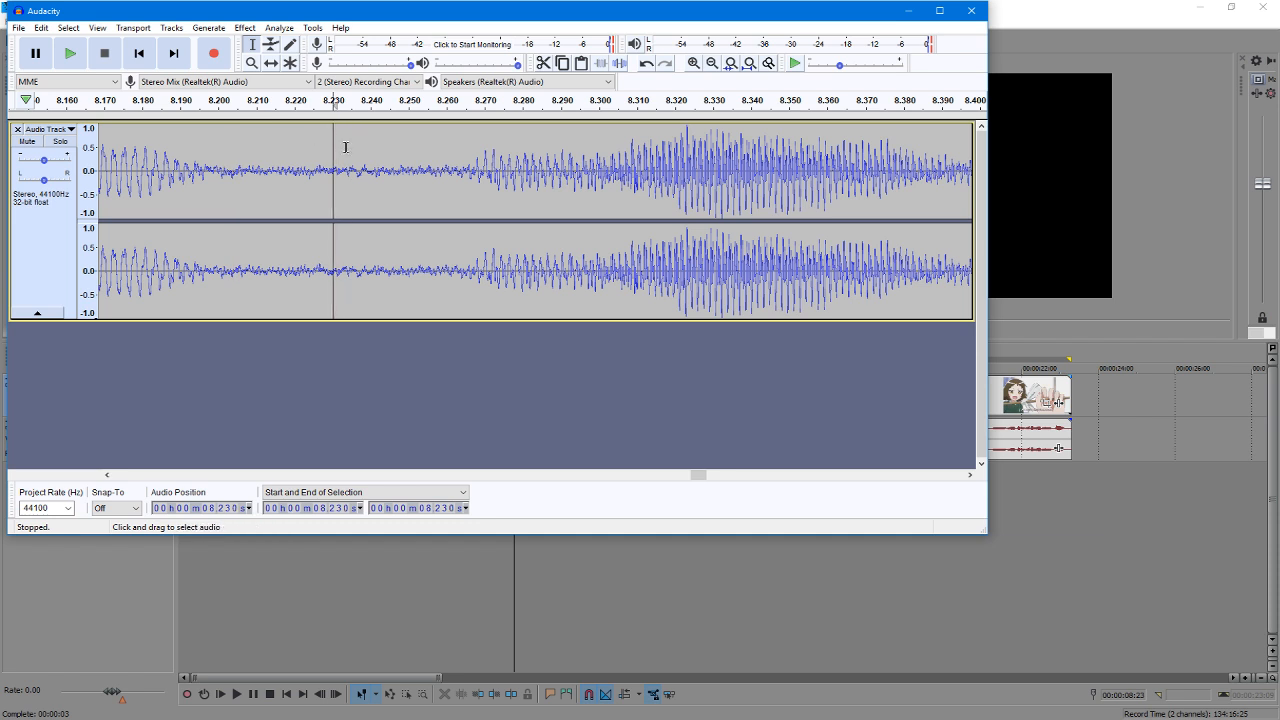
# Step: Delete the closing part of the audio, from 8.230 seconds to the end of the track
pyautogui.keyDown('ctrl'); pyautogui.scroll(-6, 338, 218); pyautogui.keyUp('ctrl')
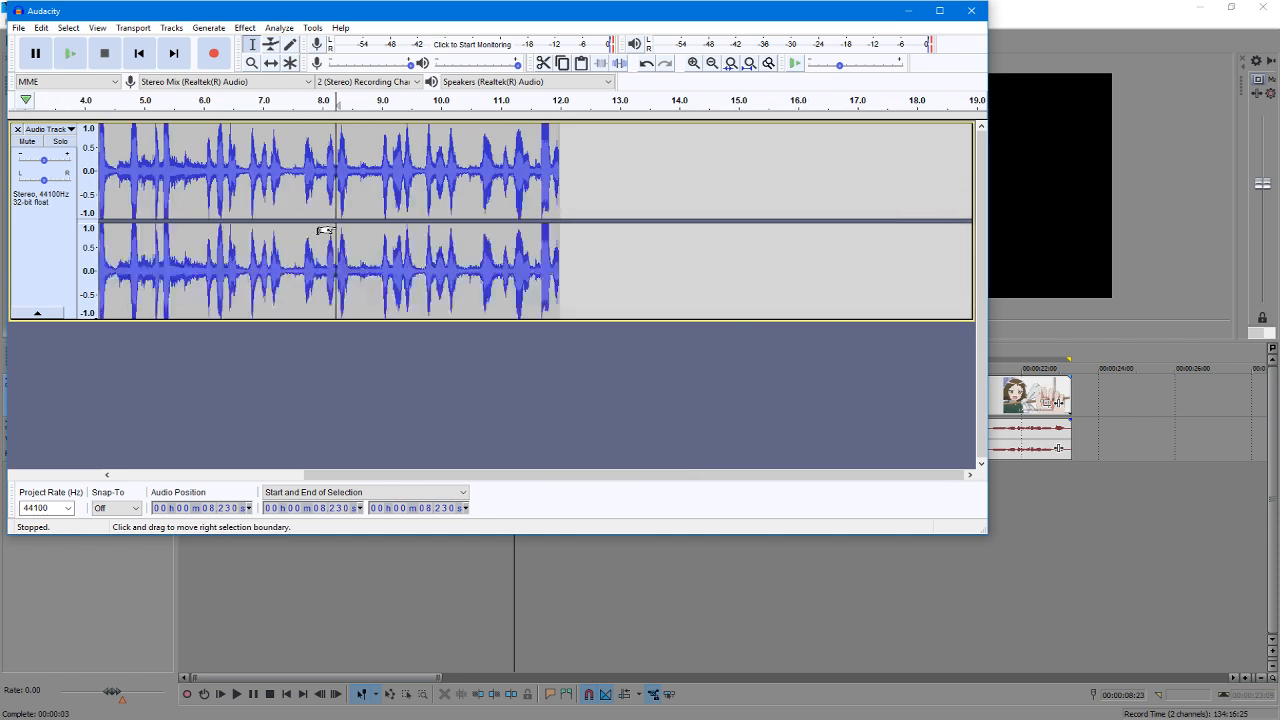
pyautogui.moveTo(338, 214); pyautogui.dragTo(578, 218)
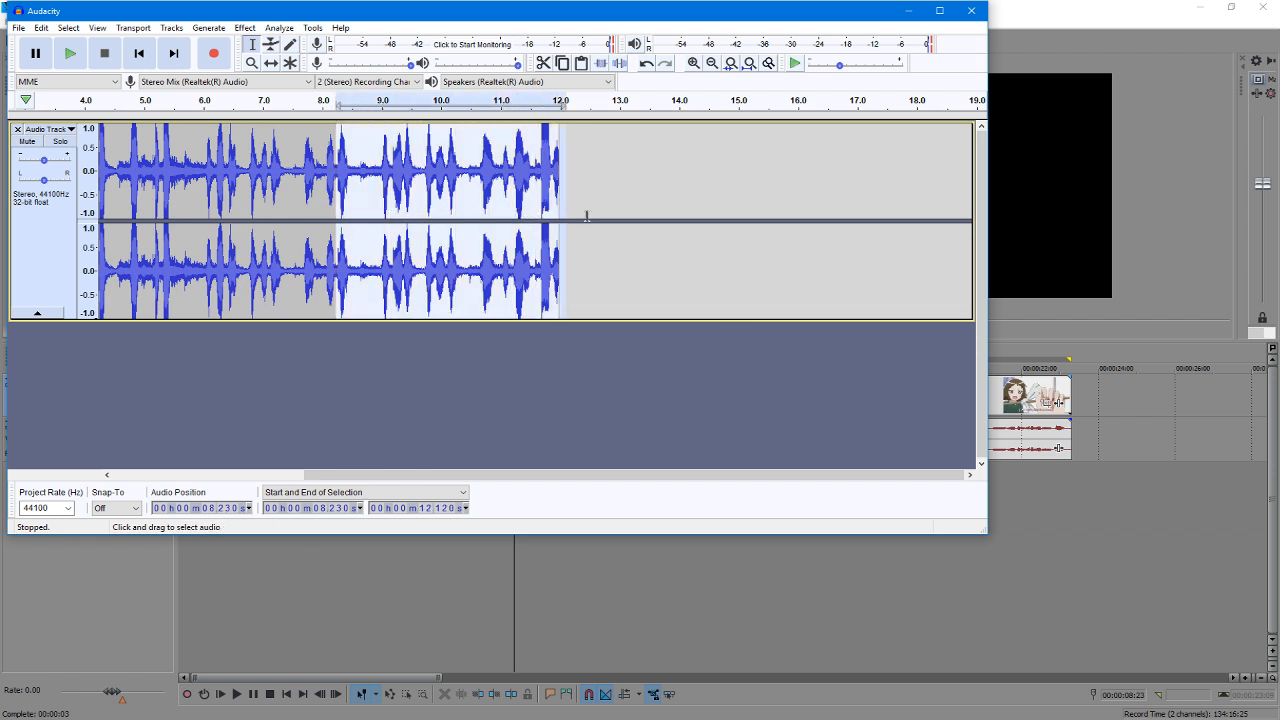
pyautogui.press('Delete')
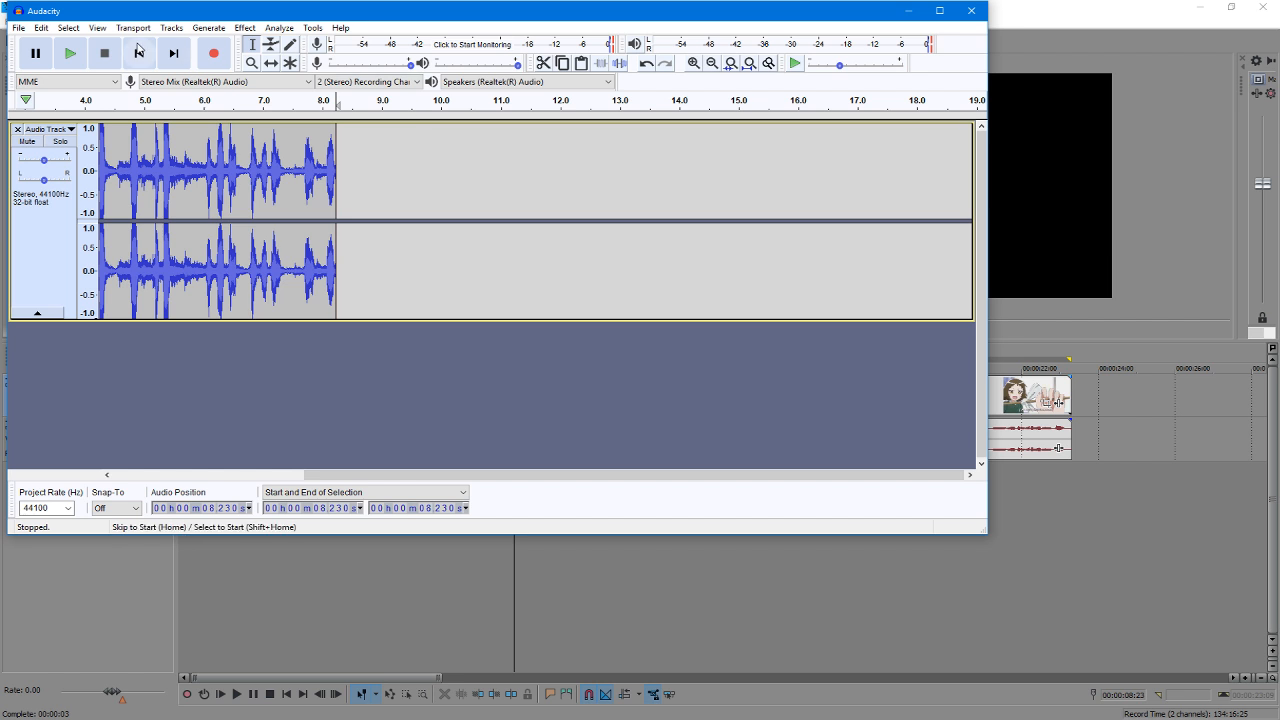
# Step: Select the entire trimmed audio track and start a WAV export with the Desktop as the destination folder
pyautogui.click(139, 53)
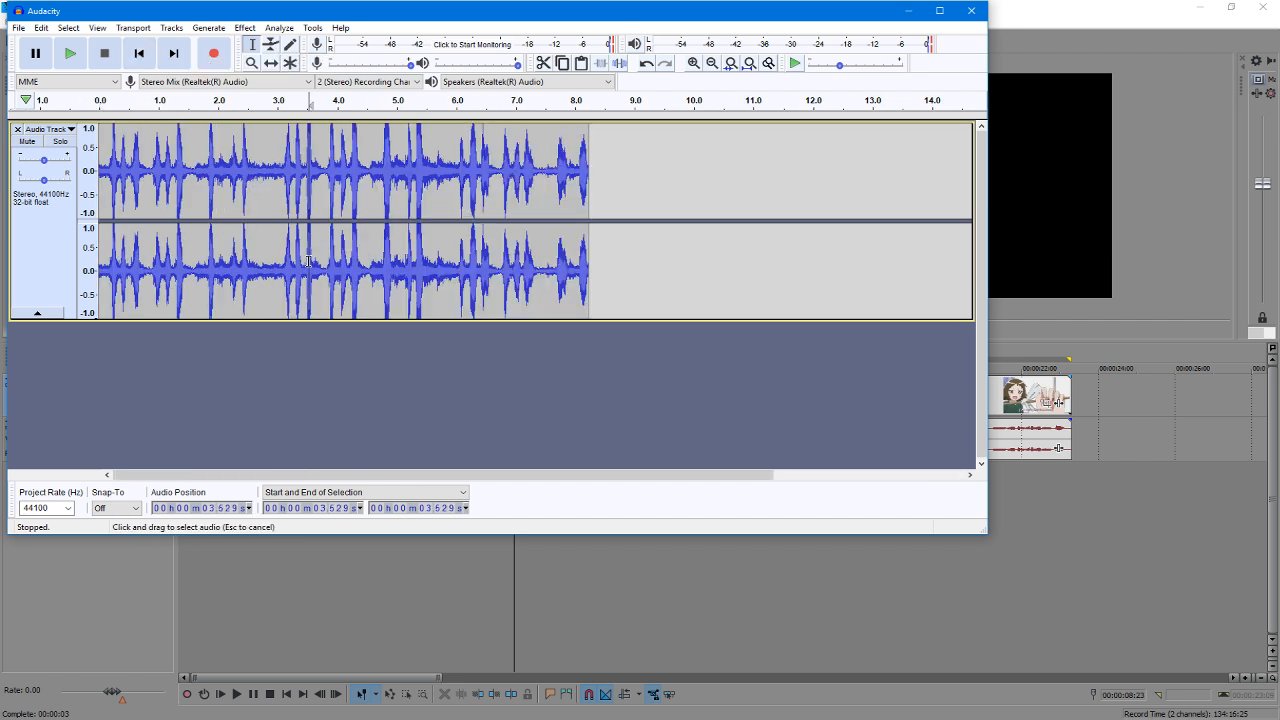
pyautogui.hotkey('ctrl', 'a')
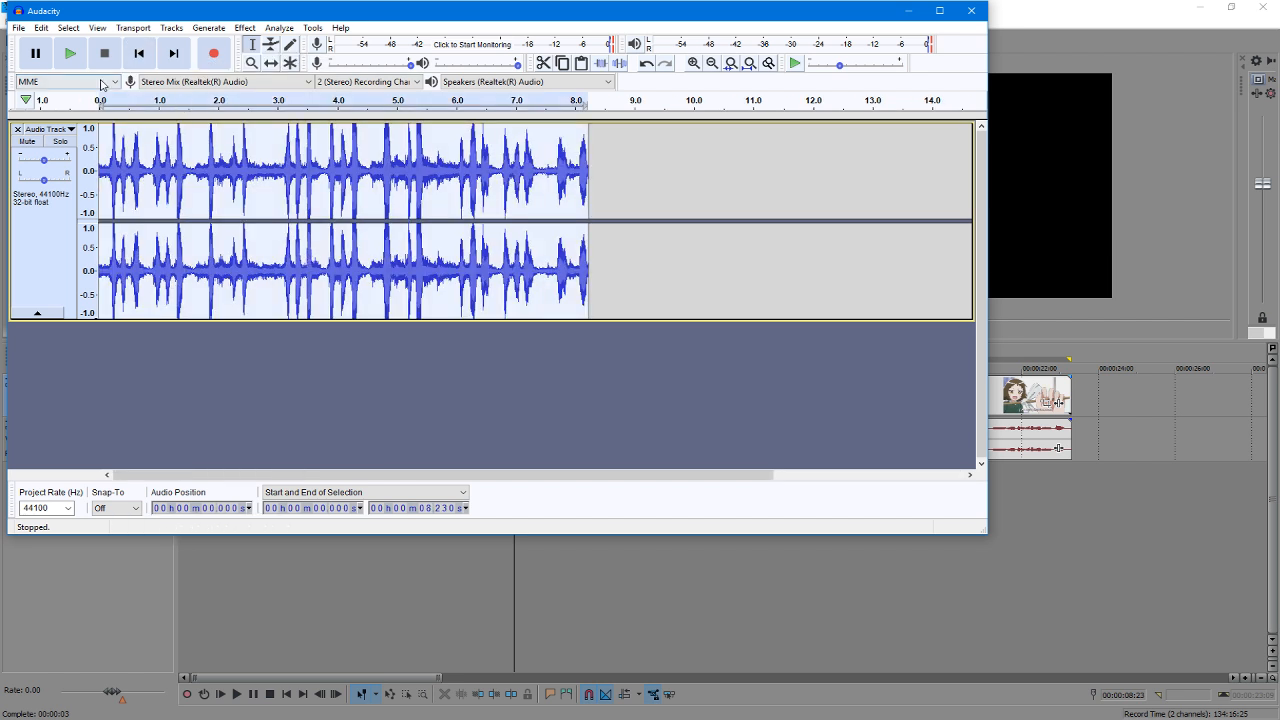
pyautogui.click(19, 28)
pyautogui.moveTo(58, 128)
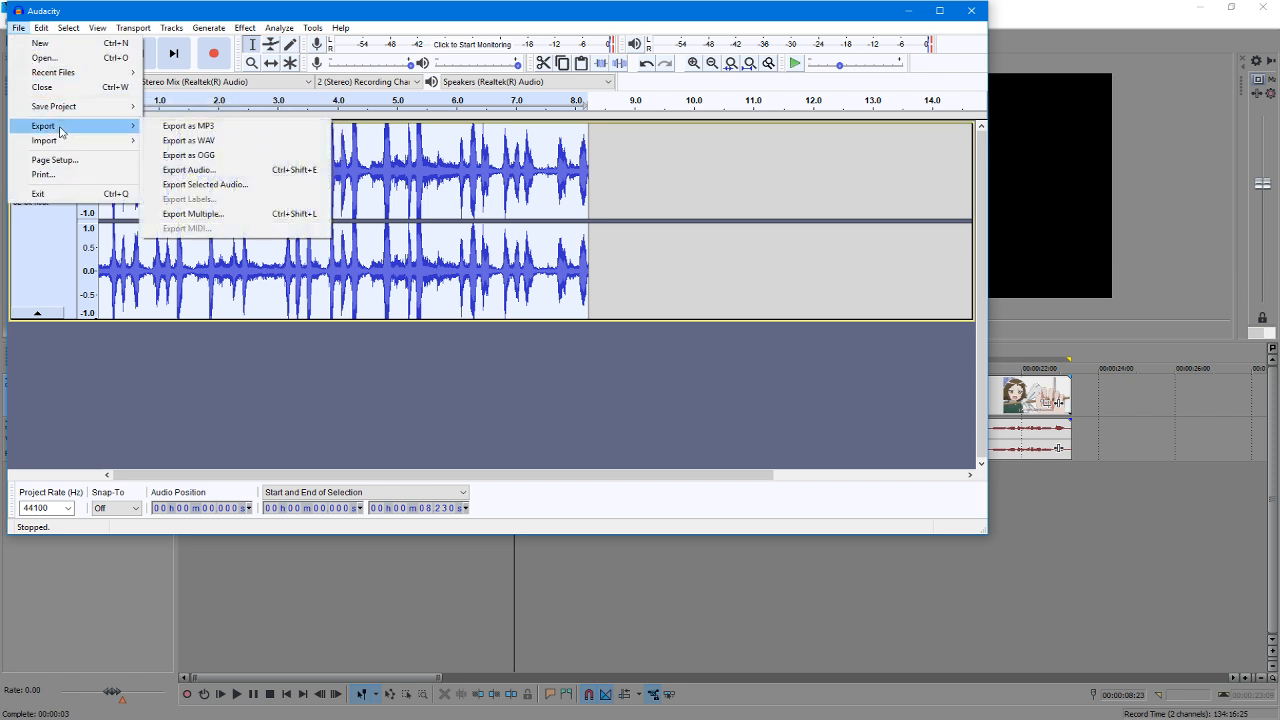
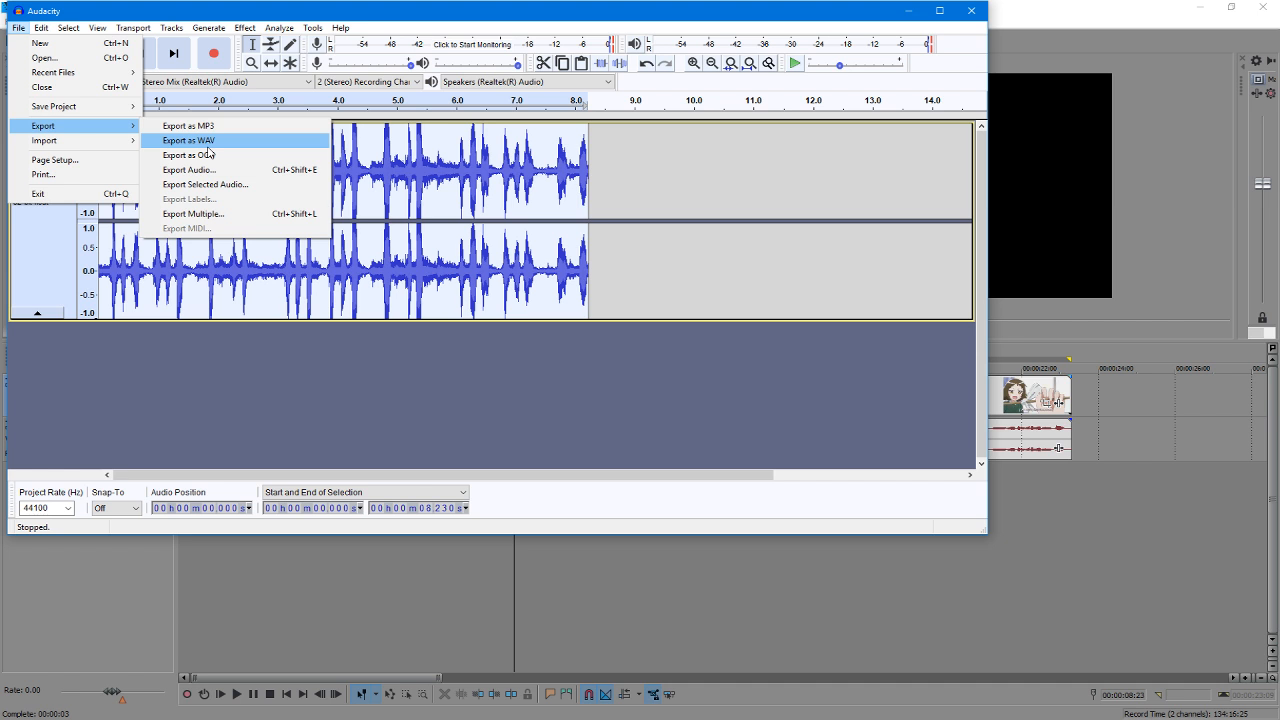
pyautogui.click(209, 153)
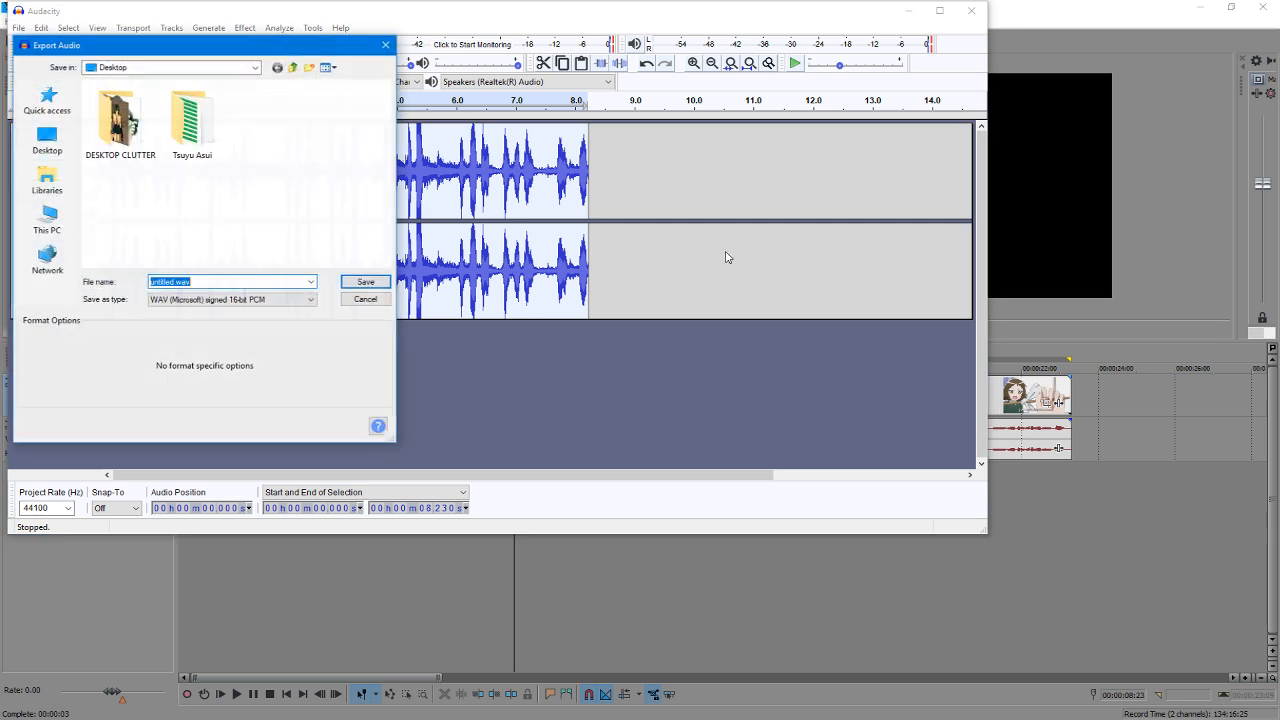
pyautogui.click(70, 142)
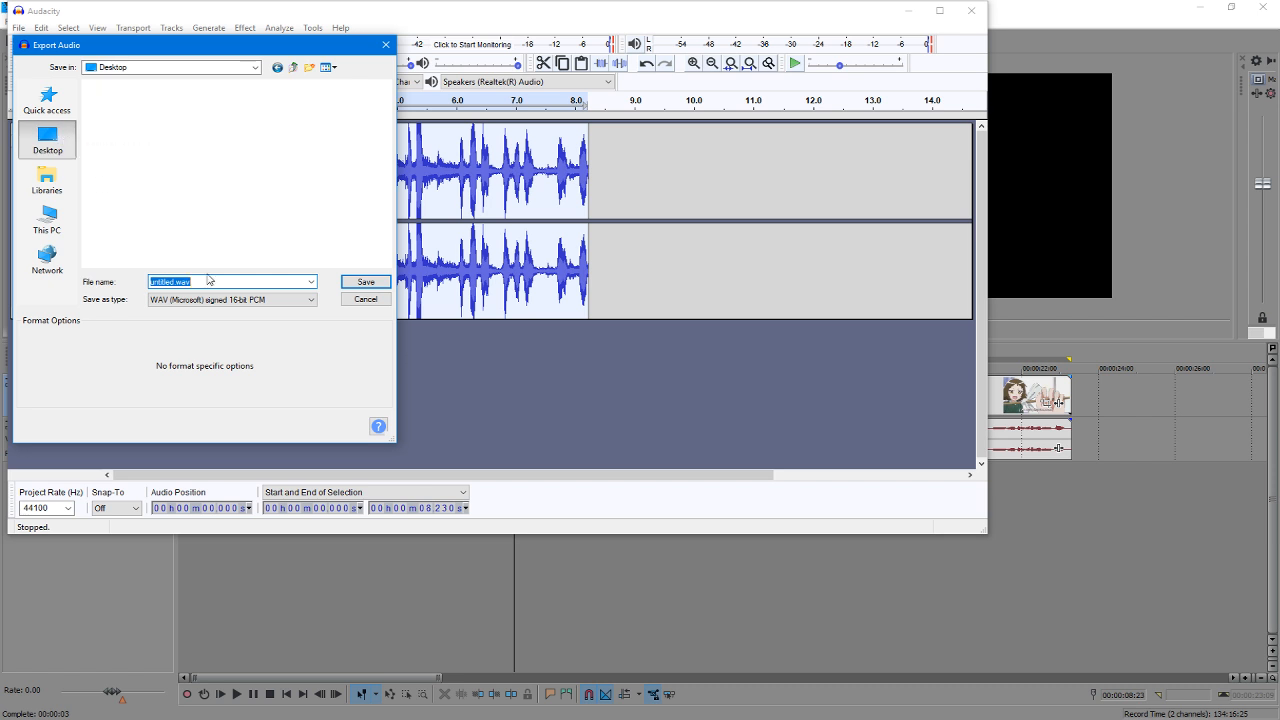
pyautogui.click(223, 282)
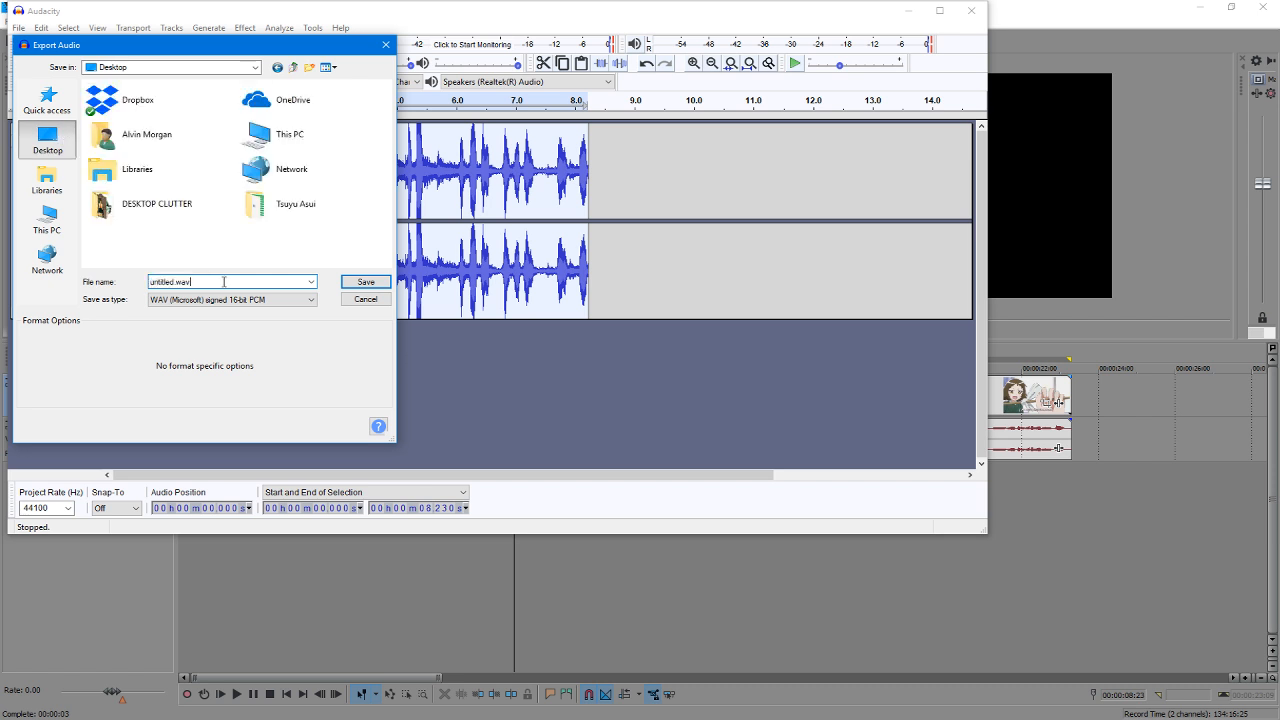
pyautogui.doubleClick(223, 282)
# Step: Switch to Chrome, check the YouTube live streaming dashboard, and return to the audio export in Audacity
pyautogui.moveTo(1278, 252)
pyautogui.click(1217, 307)
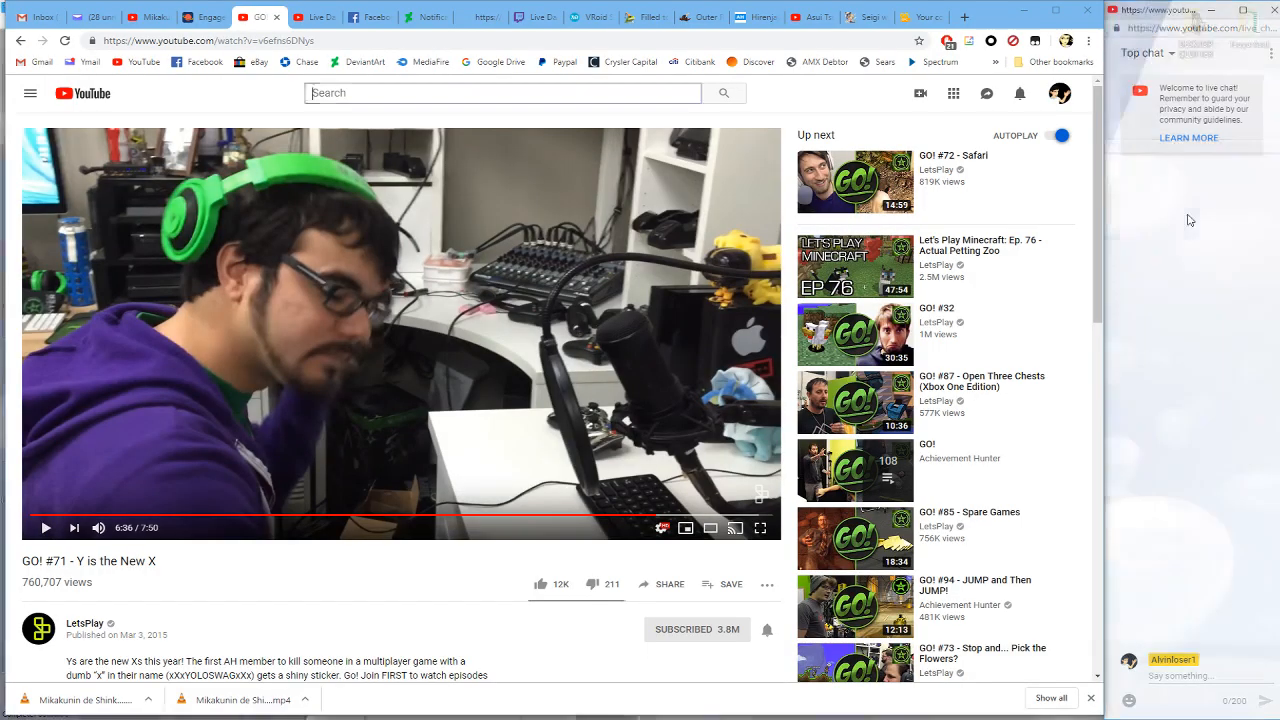
pyautogui.click(1198, 222)
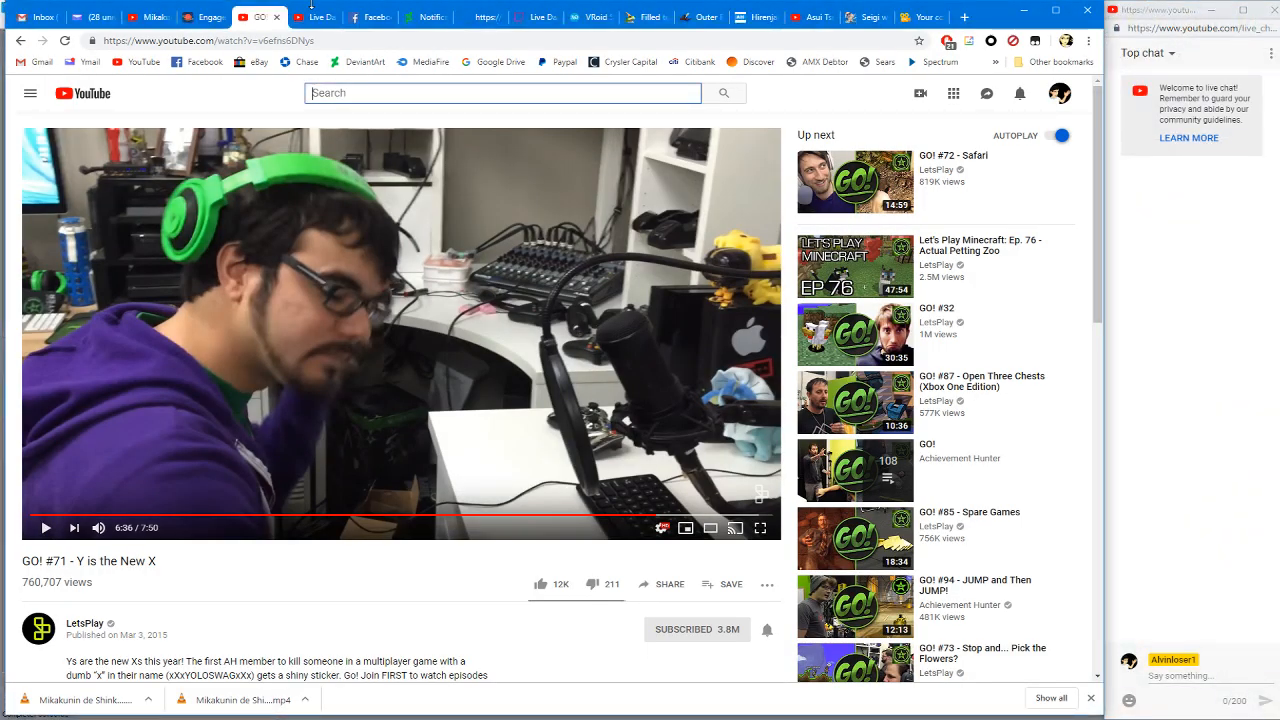
pyautogui.click(315, 15)
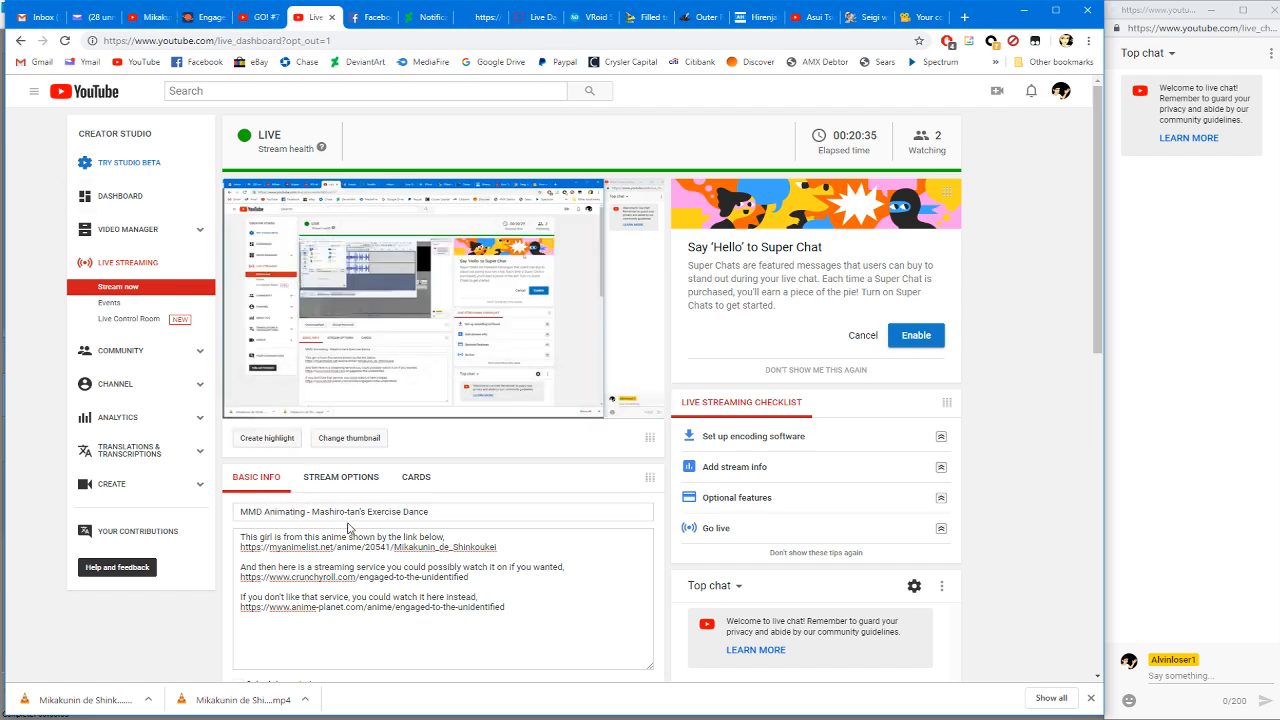
pyautogui.moveTo(1279, 379)
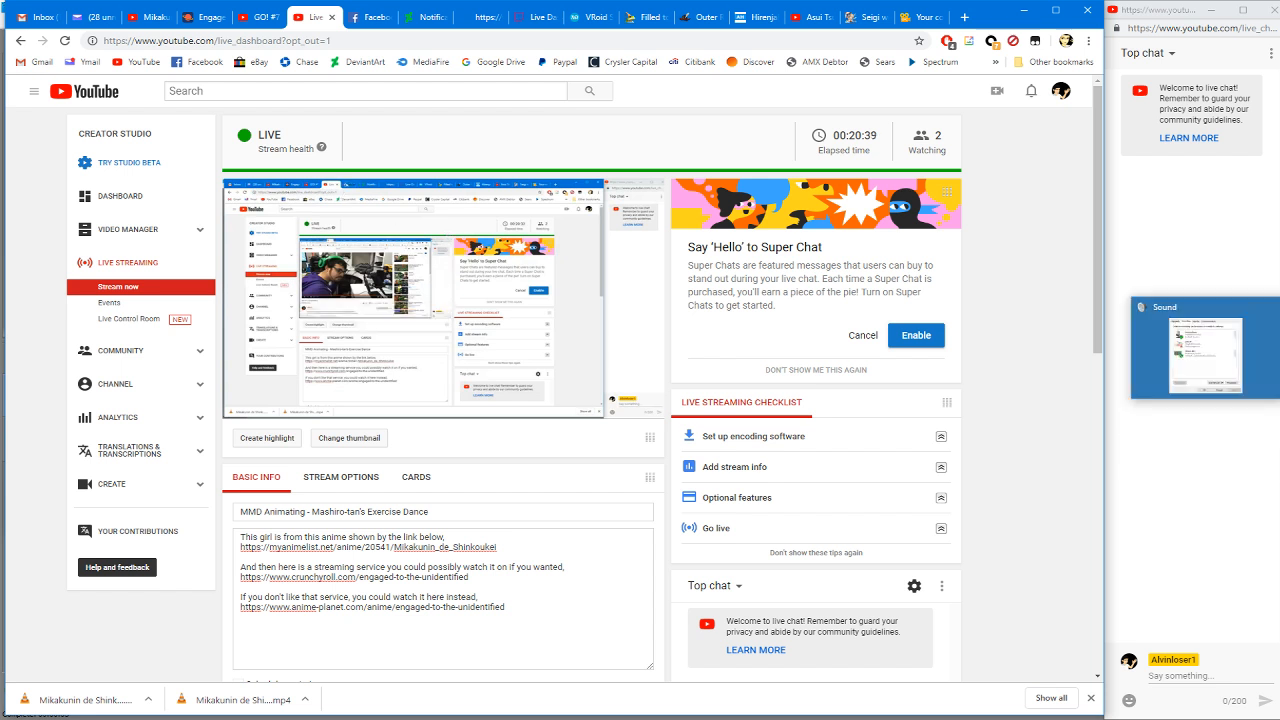
pyautogui.click(1142, 372)
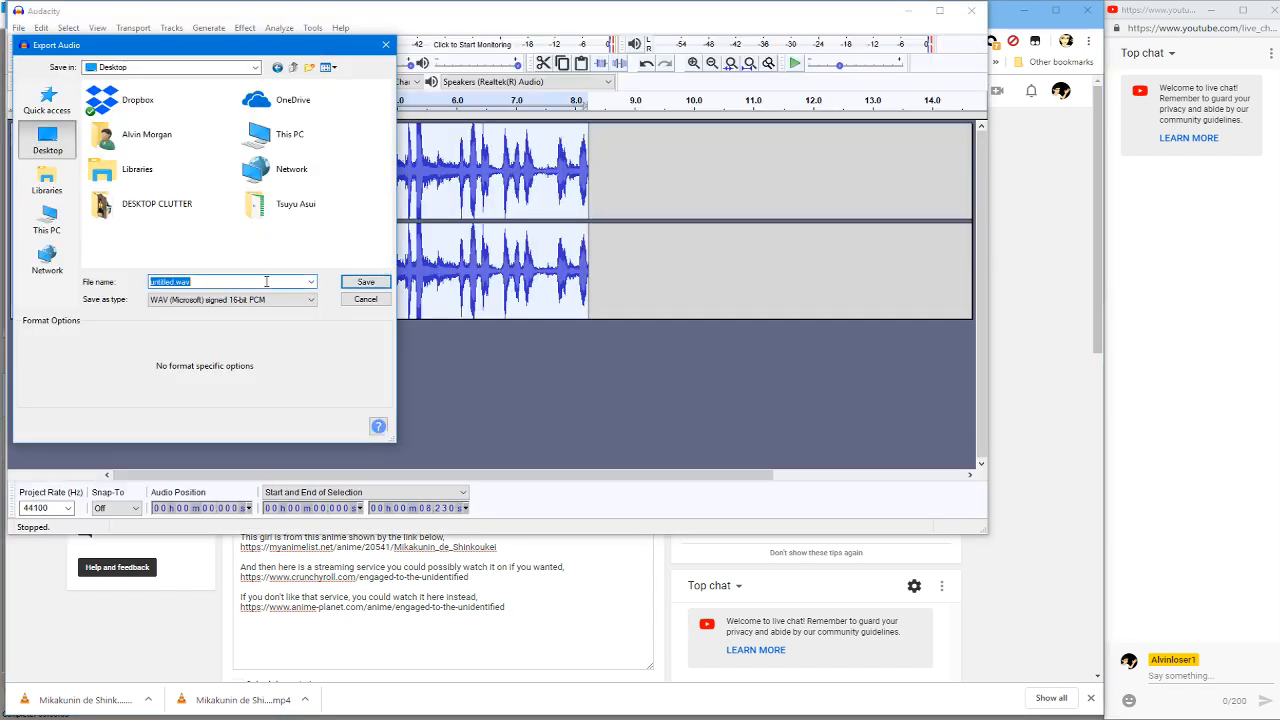
# Step: Try to export the audio to the Desktop under the file name mashiro-tan.mp3 with empty metadata tags
pyautogui.write('mashir')
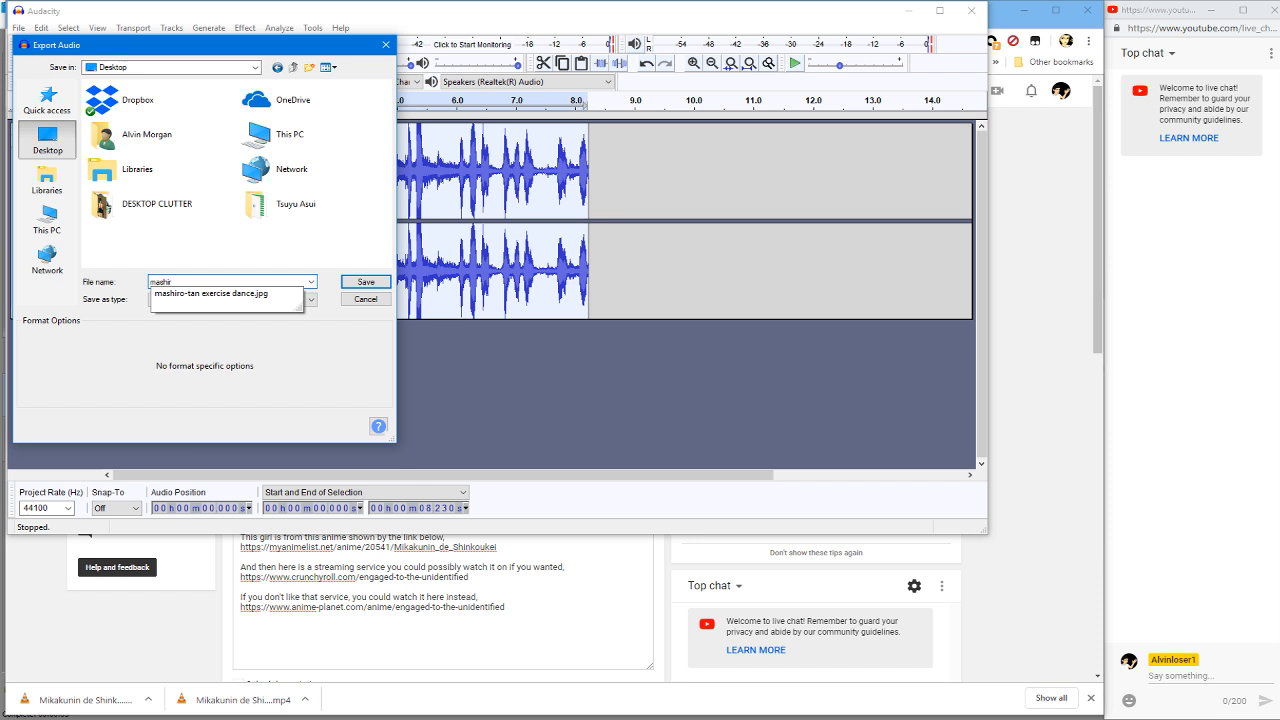
pyautogui.write('o-t')
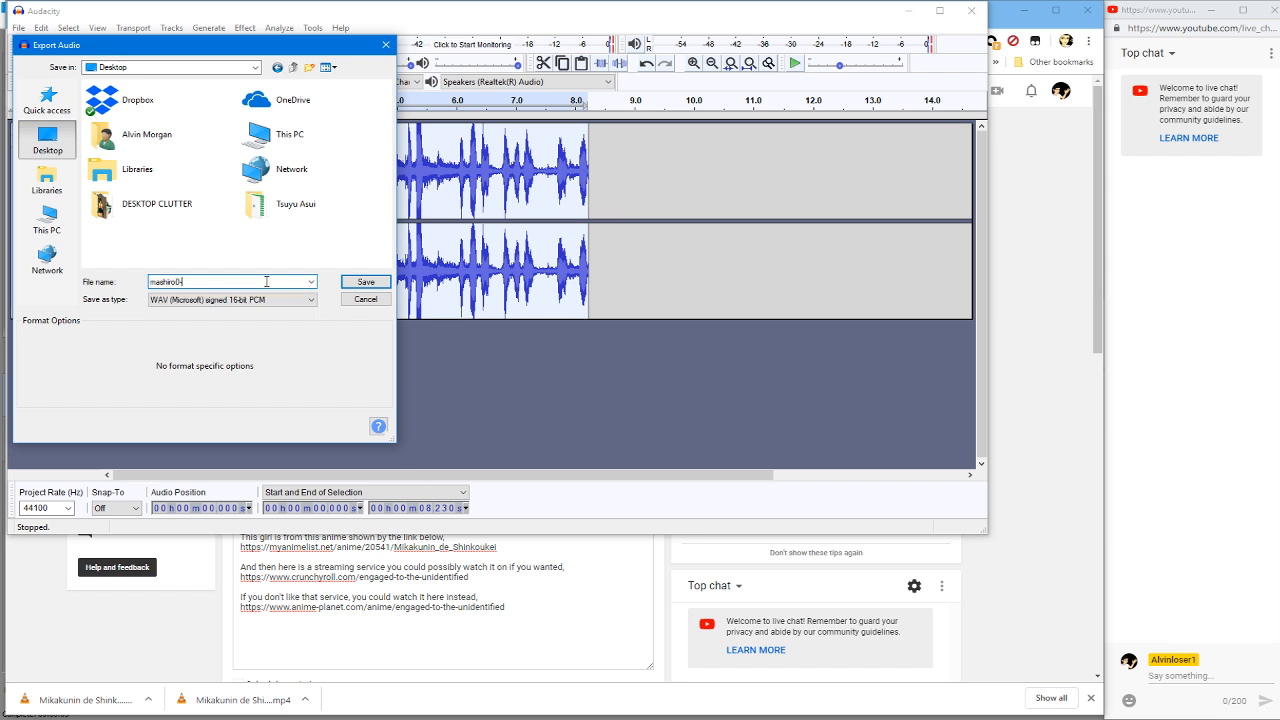
pyautogui.press('BackSpace')
pyautogui.press('BackSpace')
pyautogui.write('-ta')
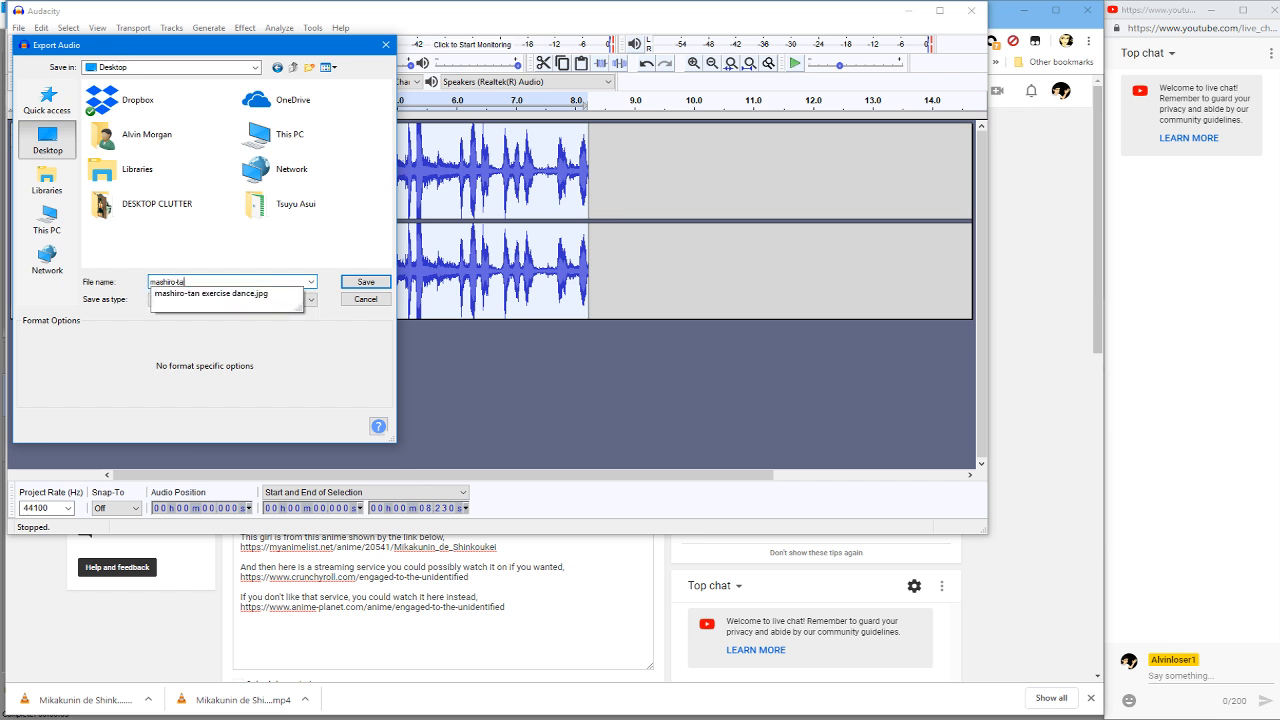
pyautogui.write('n.mp3')
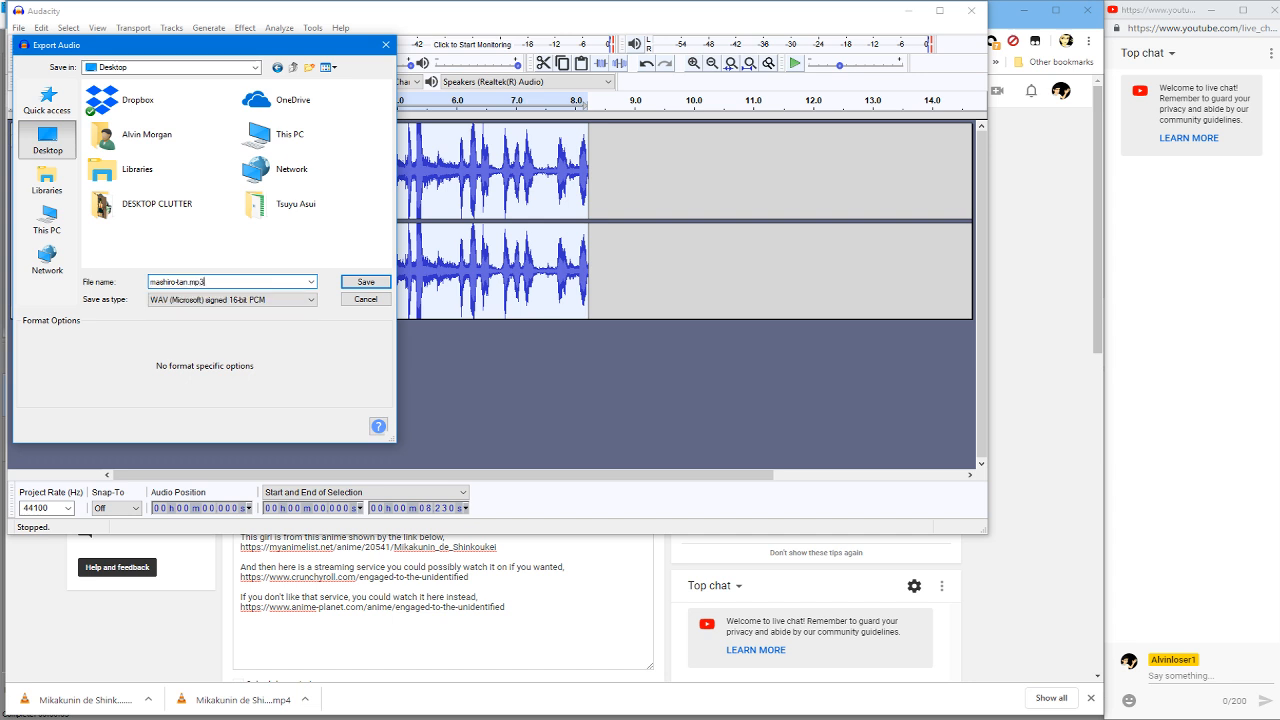
pyautogui.press('Return')
pyautogui.press('Return')
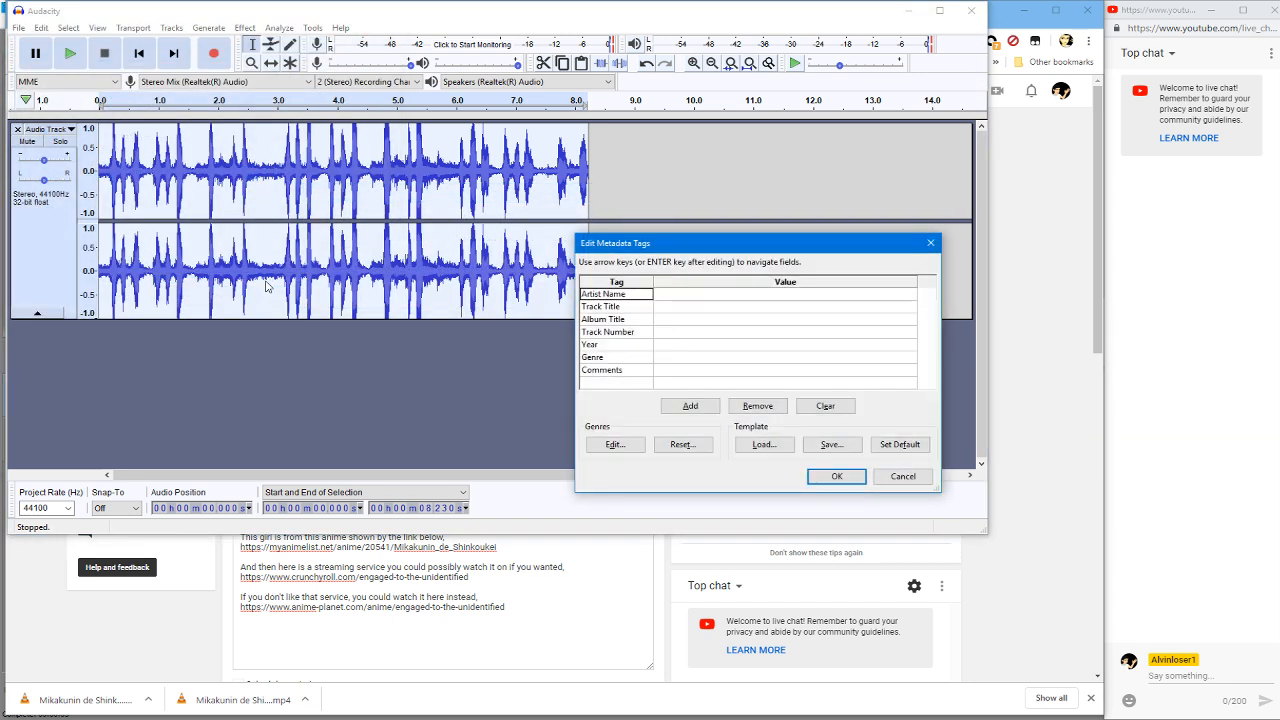
pyautogui.press('Return')
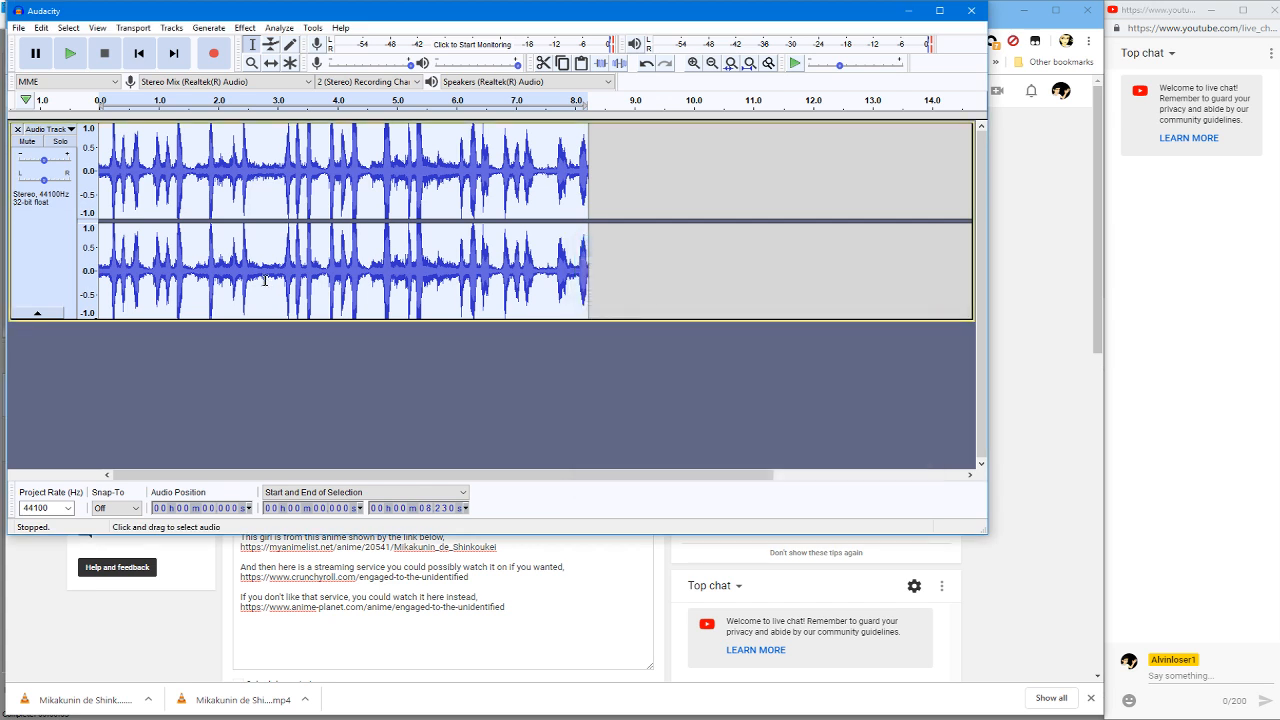
pyautogui.click(18, 27)
pyautogui.moveTo(63, 129)
pyautogui.click(184, 130)
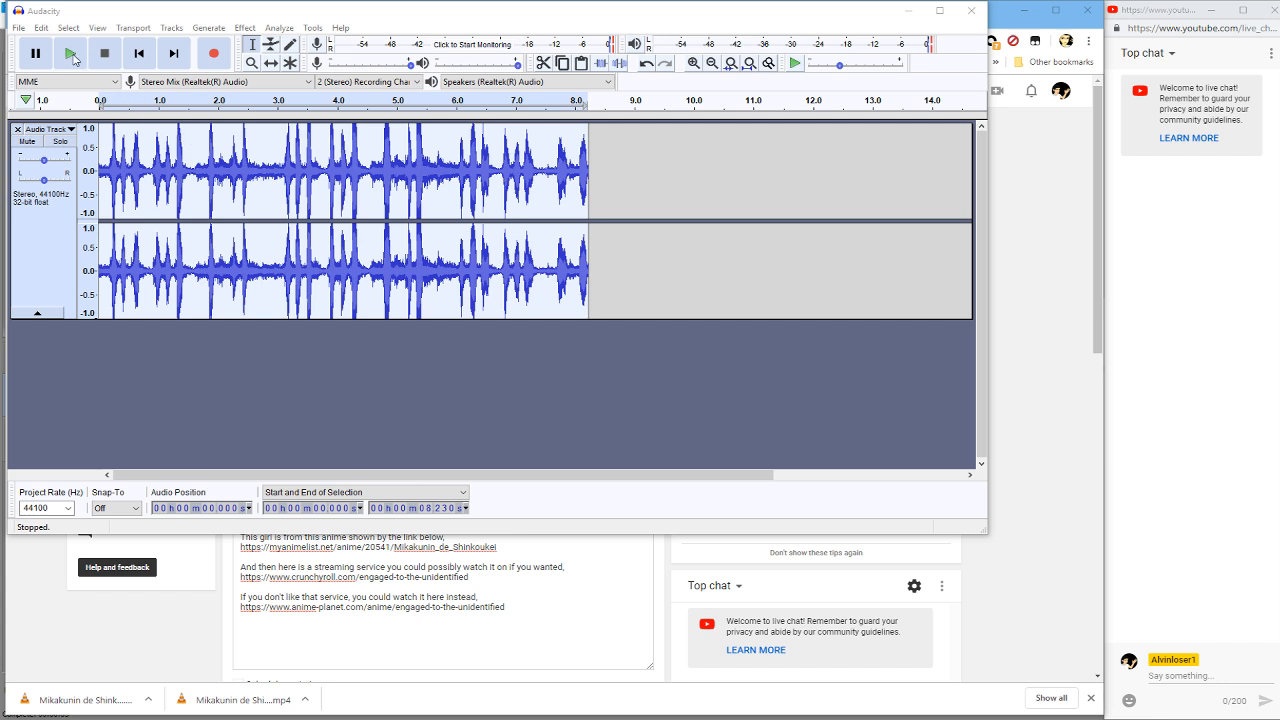
# Step: Export the trimmed audio to the Desktop in WAV format as mashiro-tan.wav, leaving the metadata tags empty
pyautogui.click(18, 28)
pyautogui.moveTo(100, 126)
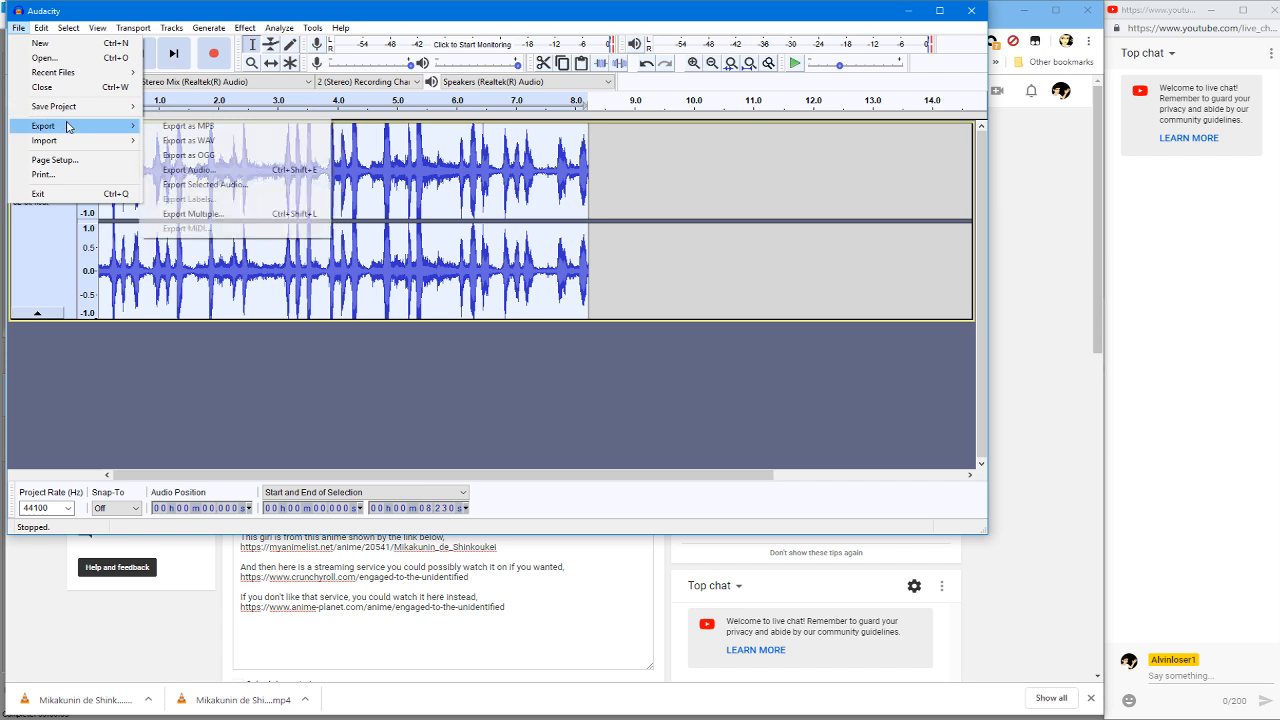
pyautogui.click(188, 140)
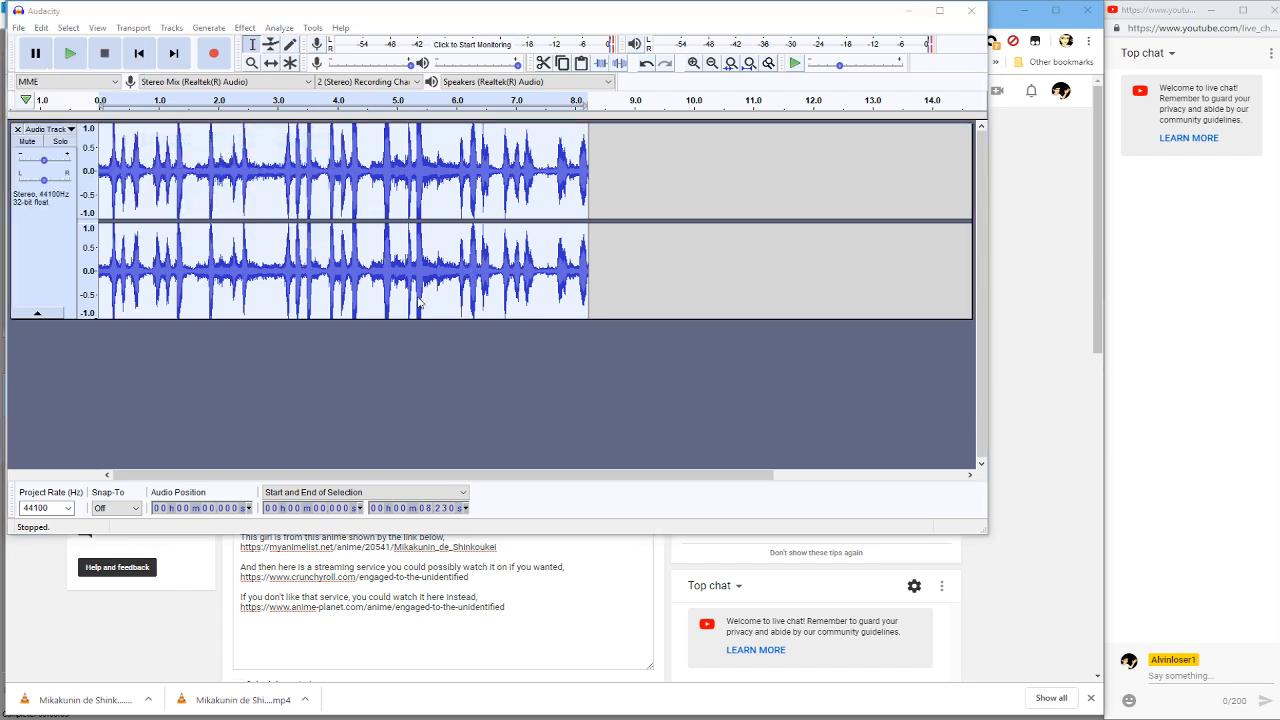
pyautogui.write('mashir')
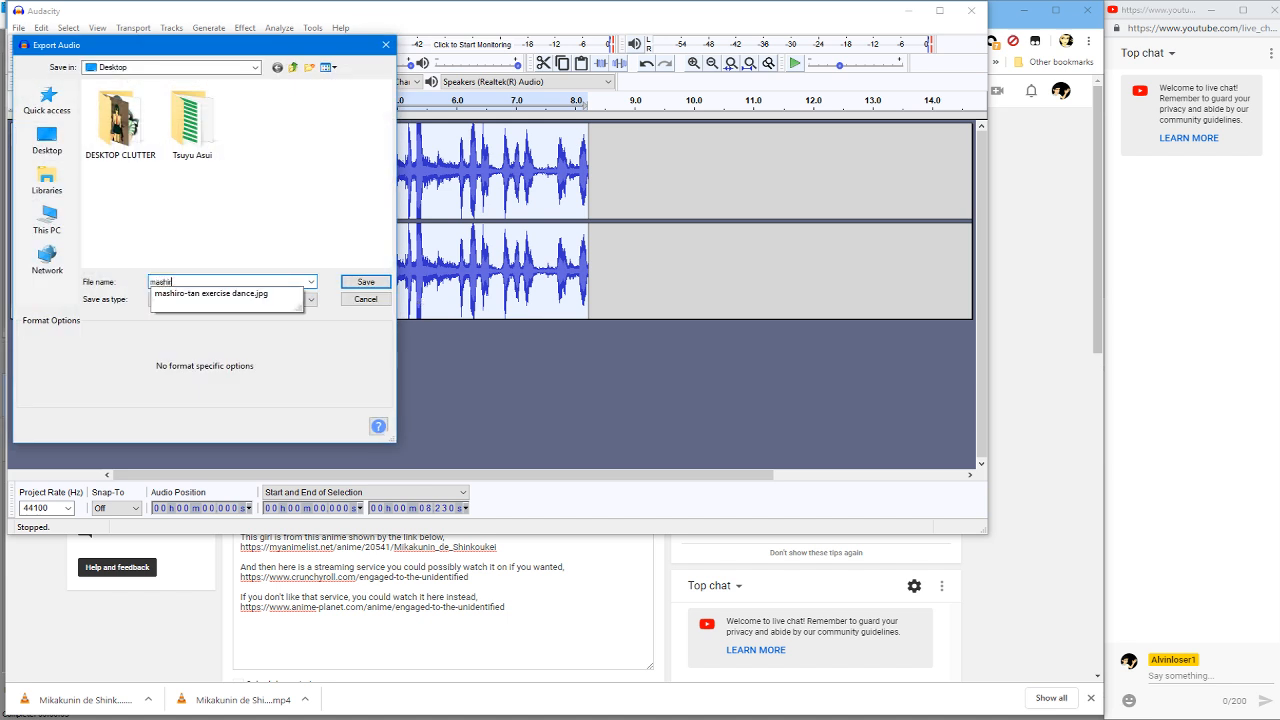
pyautogui.write('o-tan.')
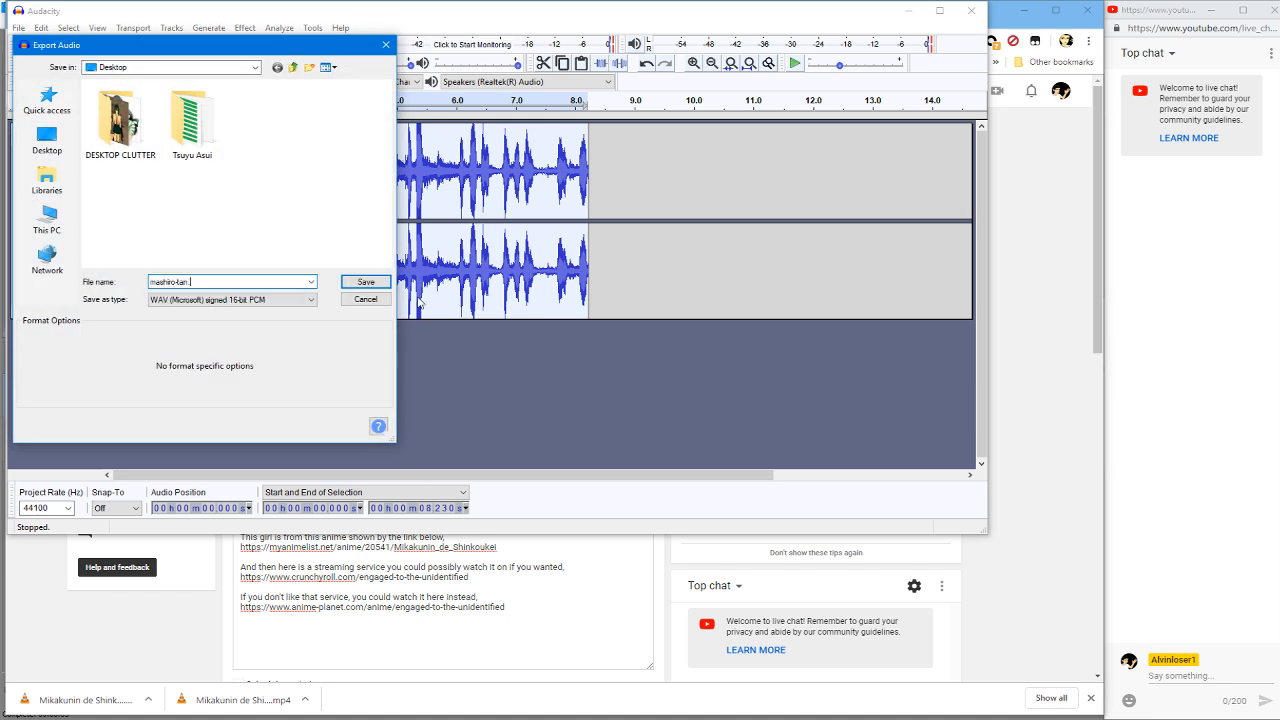
pyautogui.write('wav')
pyautogui.press('Return')
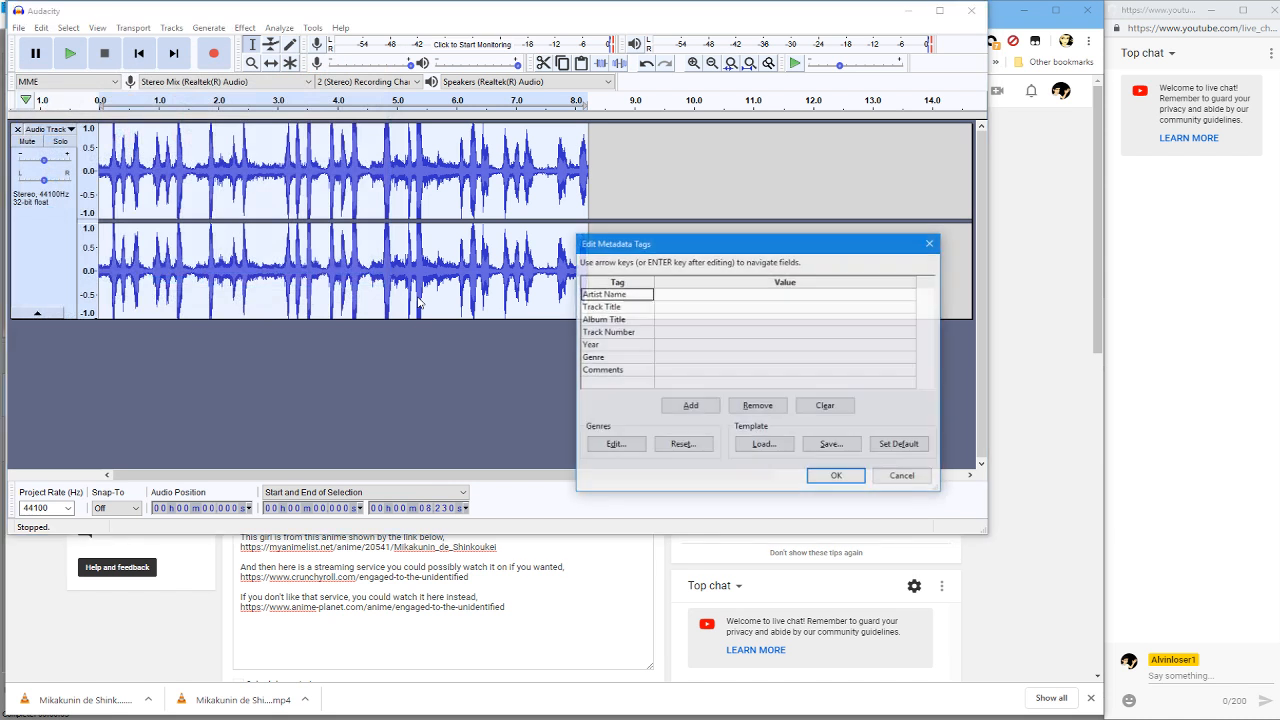
pyautogui.press('Return')
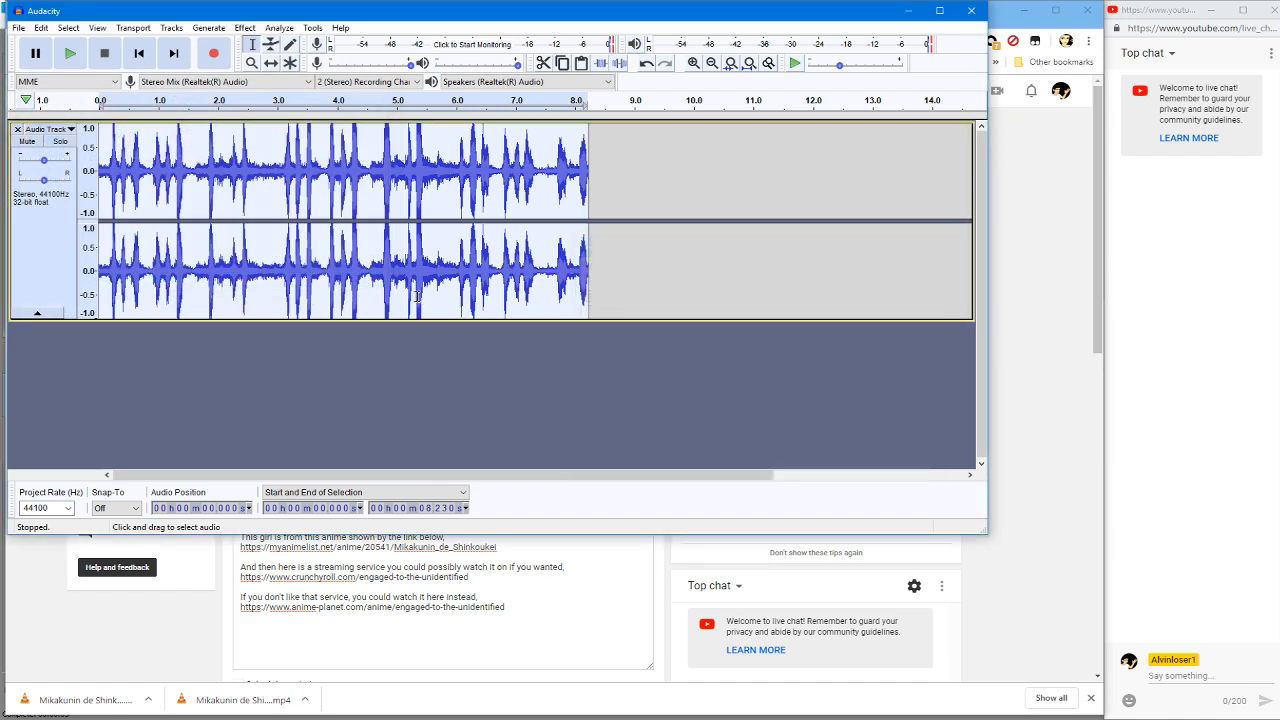
# Step: Close Audacity and Vegas Pro without saving their projects, moving the browser window out of the way
pyautogui.click(977, 18)
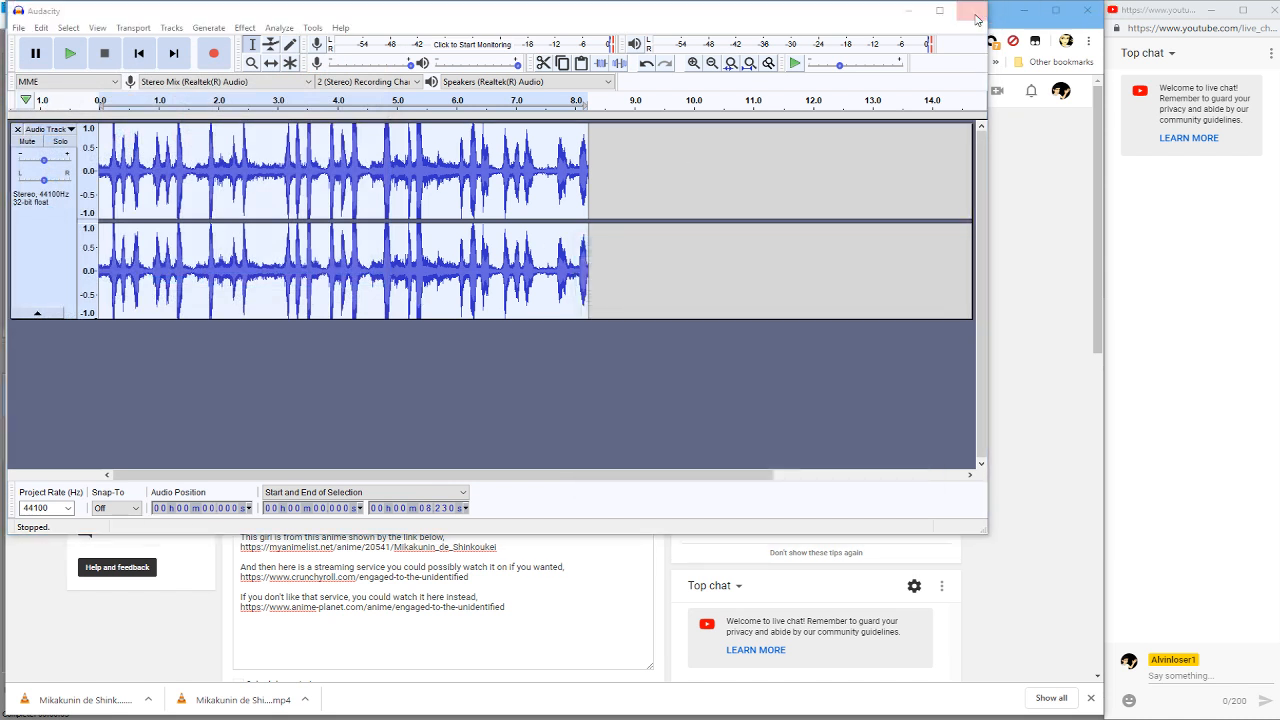
pyautogui.click(530, 274)
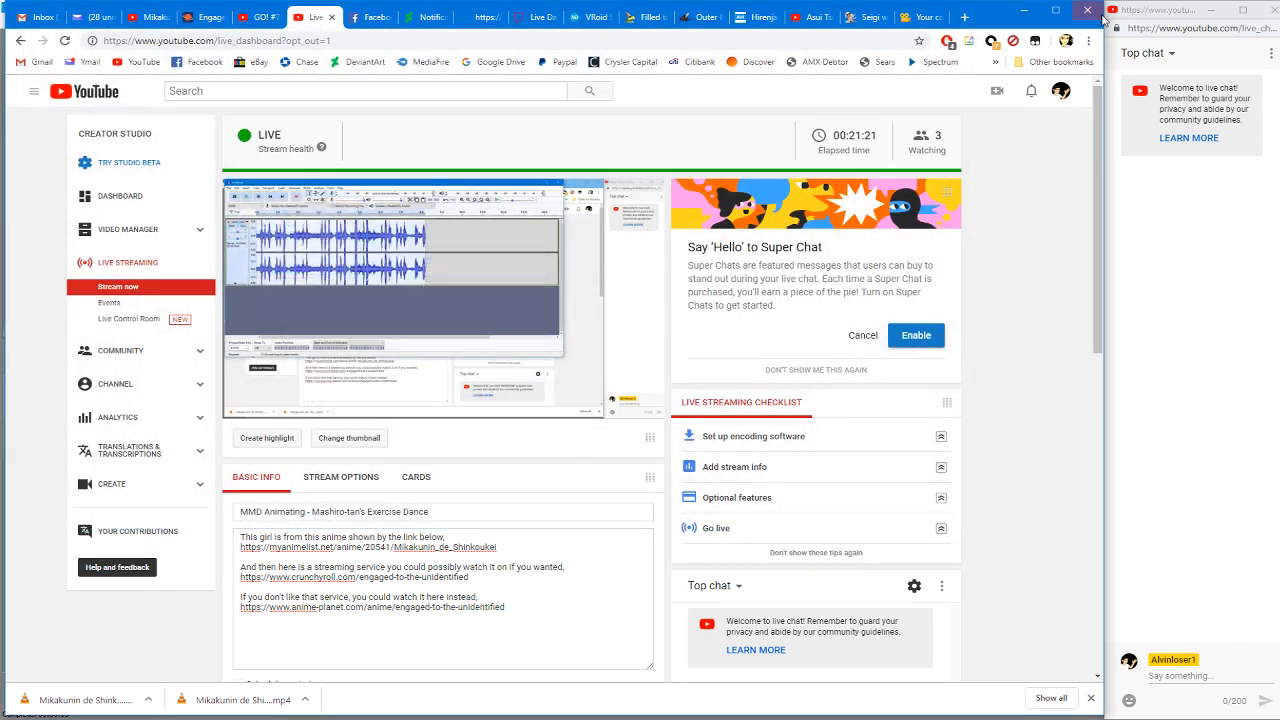
pyautogui.click(1023, 10)
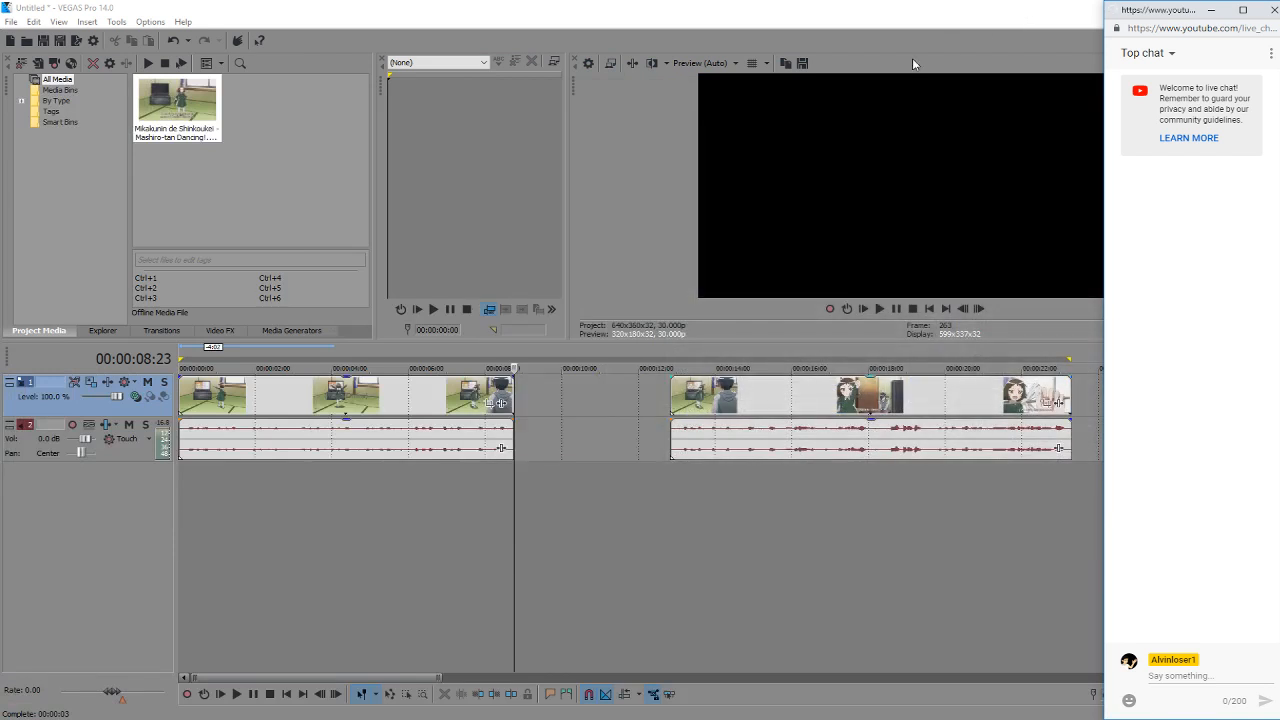
pyautogui.click(1040, 35)
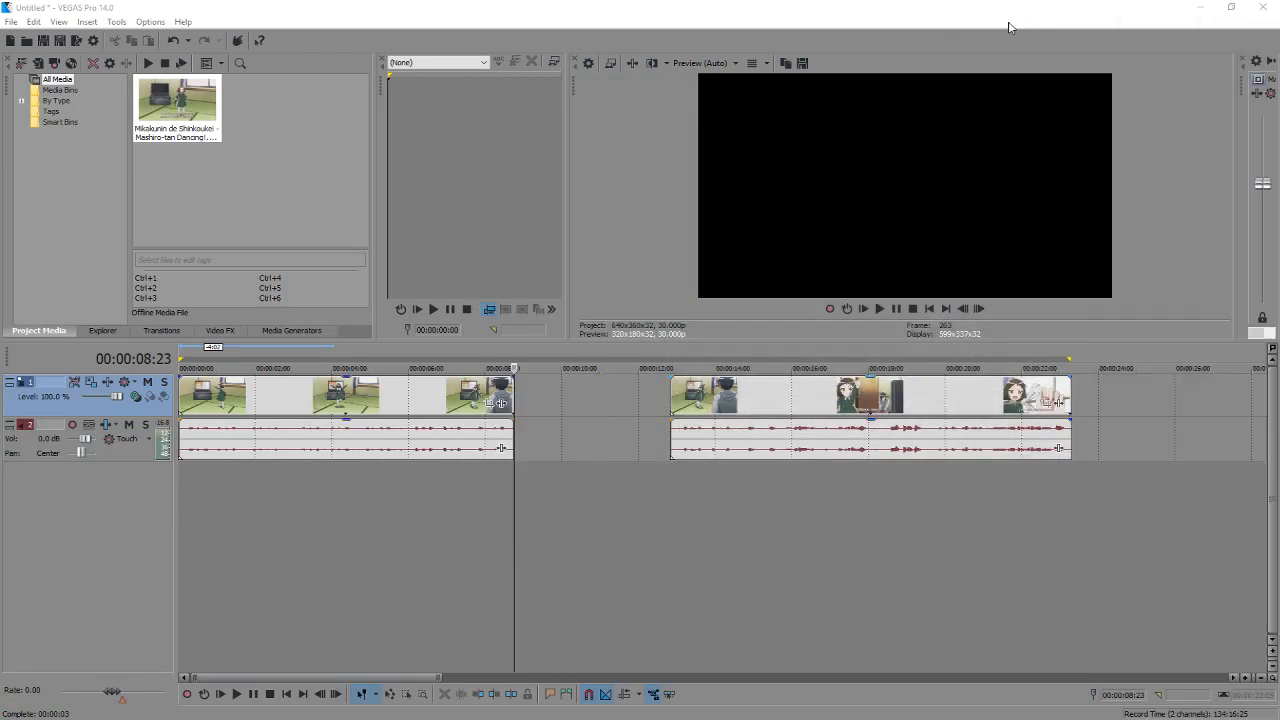
pyautogui.click(1263, 8)
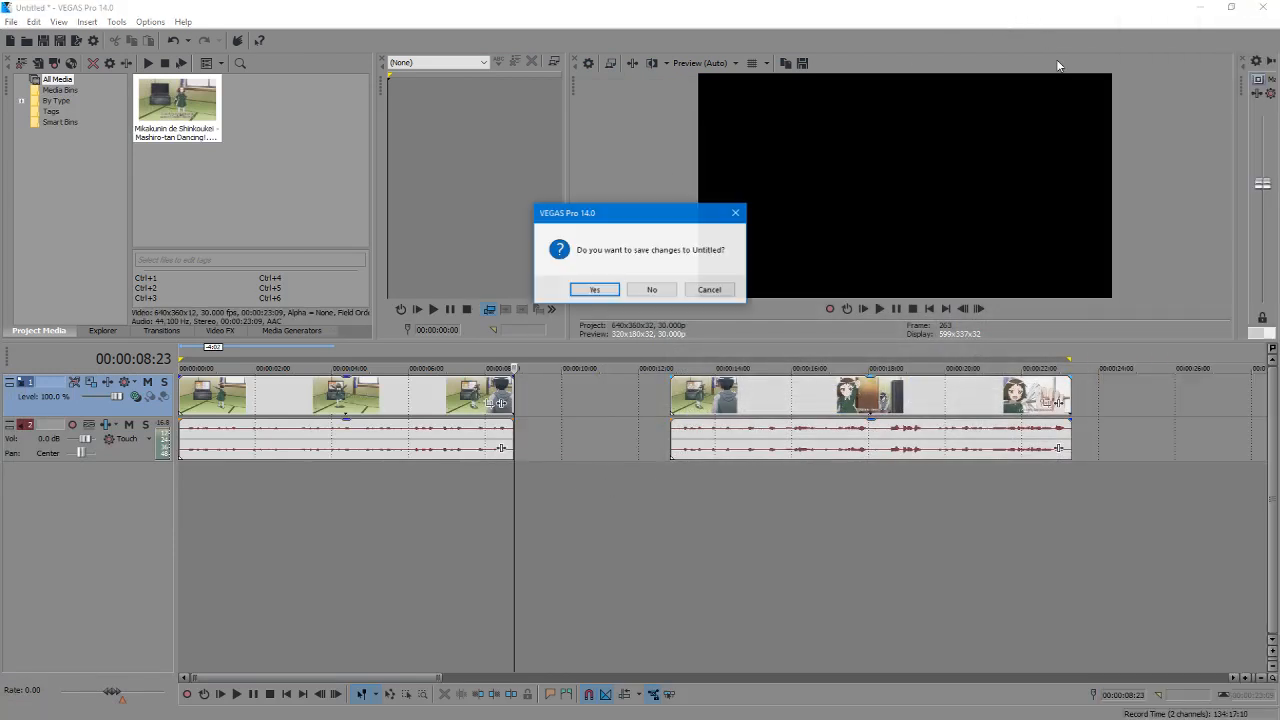
pyautogui.click(660, 293)
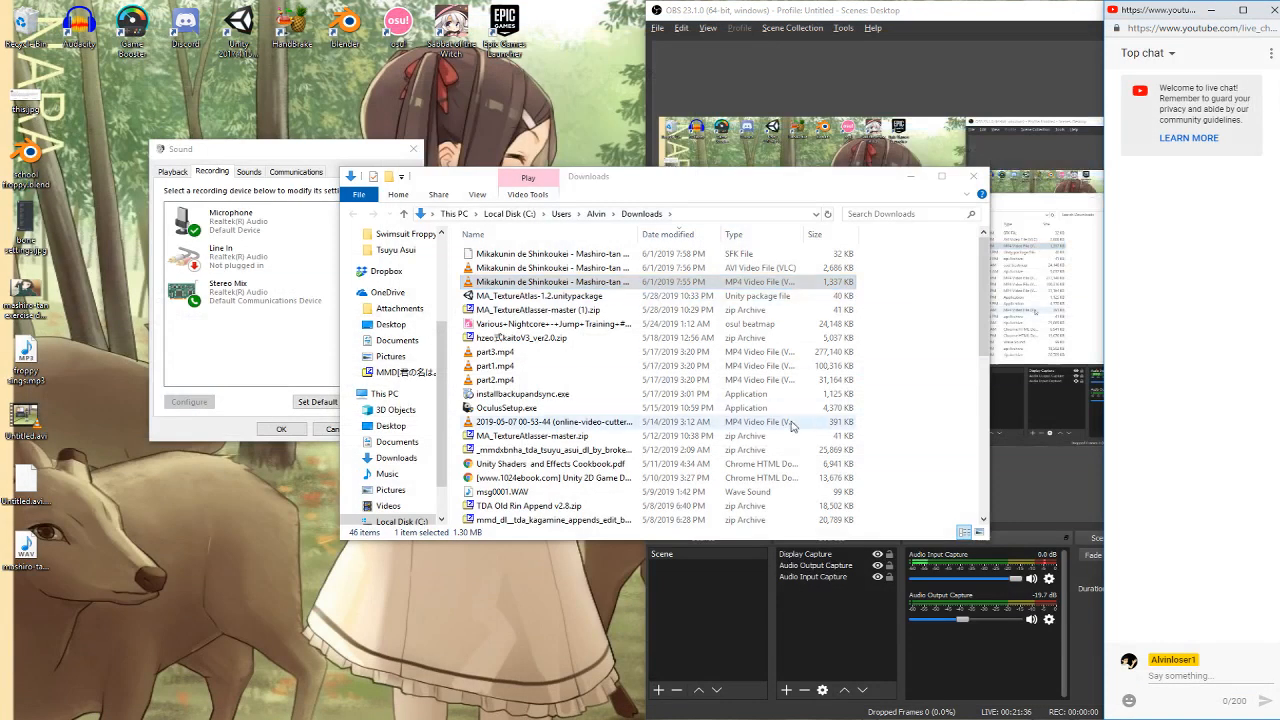
# Step: Switch to MikuMikuDance, enlarge its window and load the dance clip Untitled.avi from the Desktop as the background video
pyautogui.moveTo(631, 170); pyautogui.dragTo(379, 373)
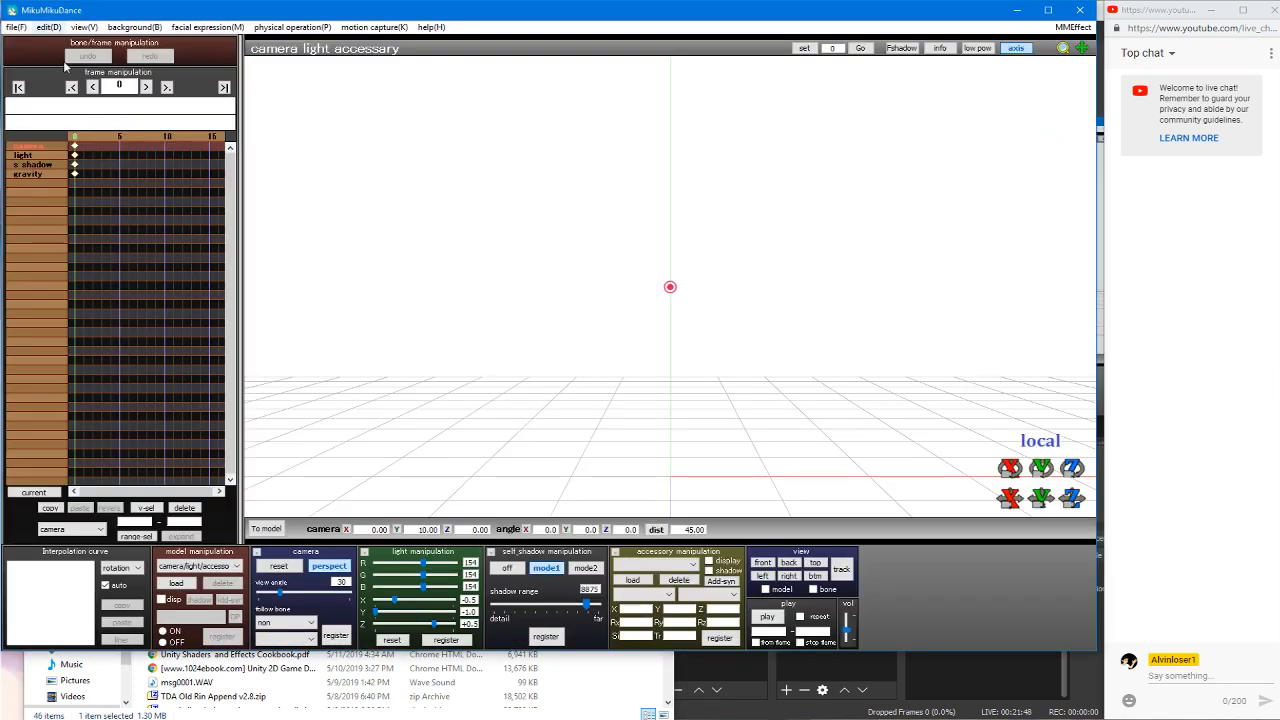
pyautogui.moveTo(701, 646); pyautogui.dragTo(711, 718)
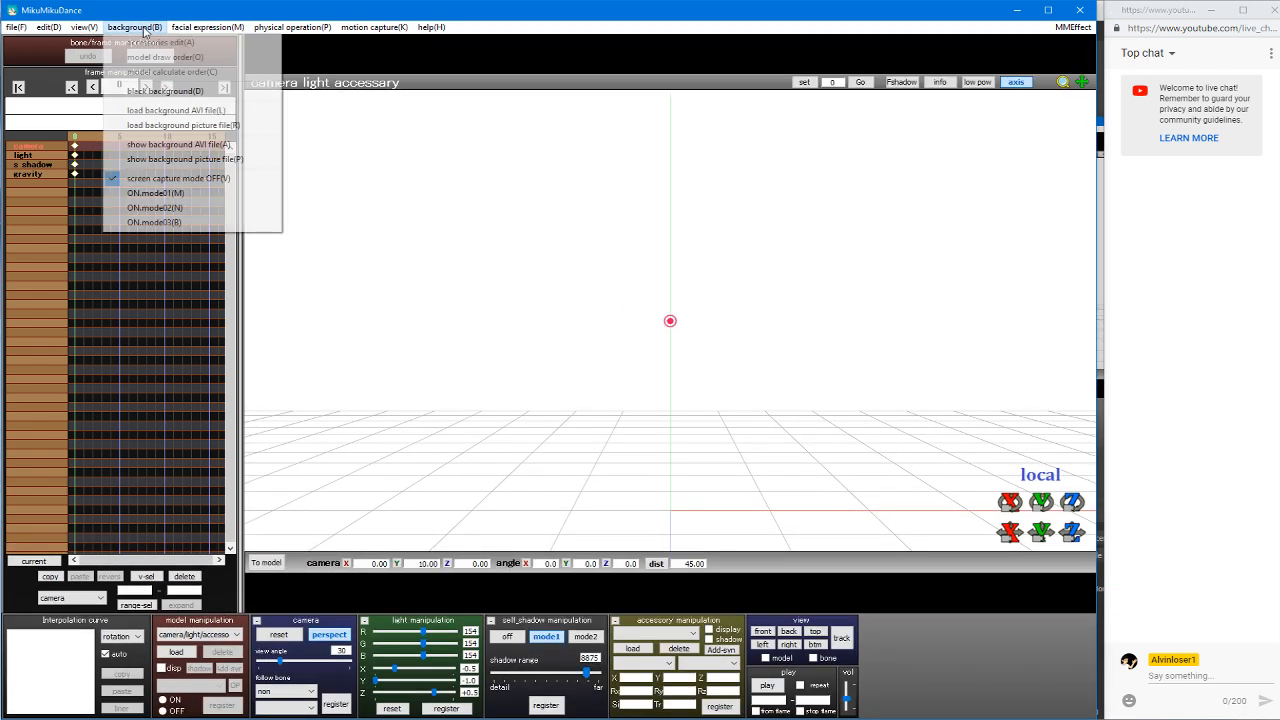
pyautogui.click(134, 27)
pyautogui.click(170, 111)
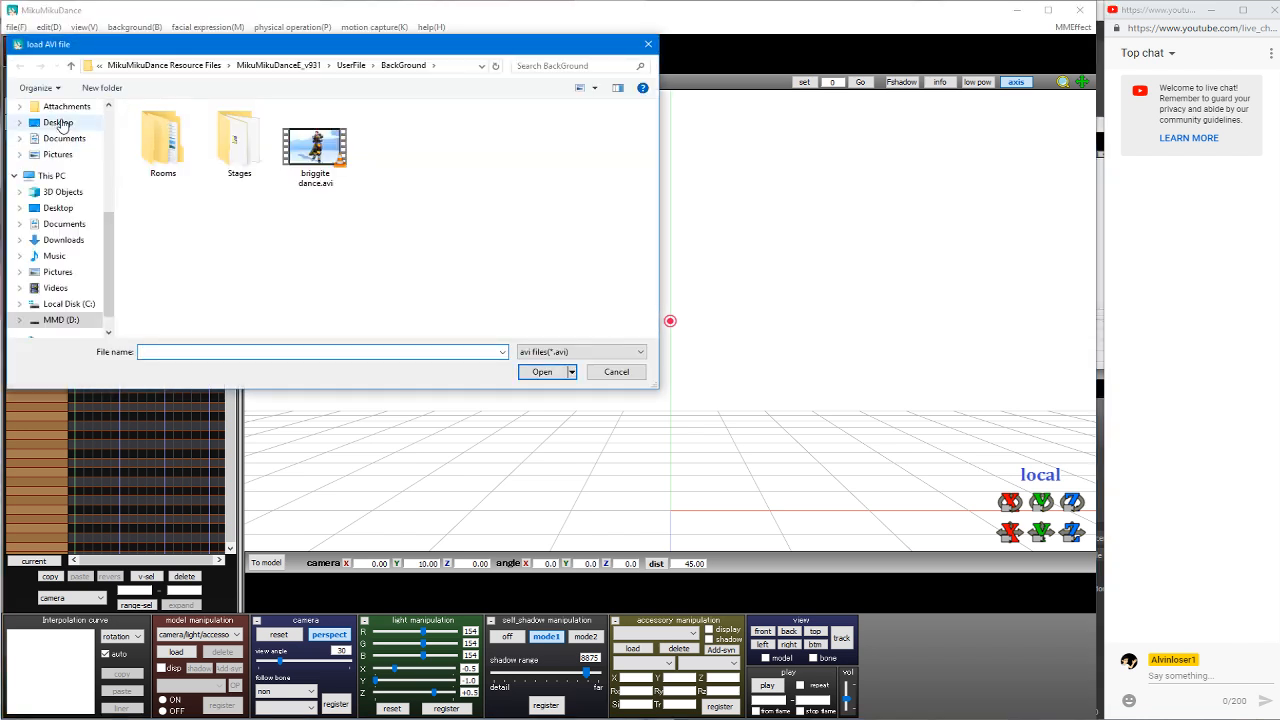
pyautogui.click(57, 123)
pyautogui.doubleClick(405, 143)
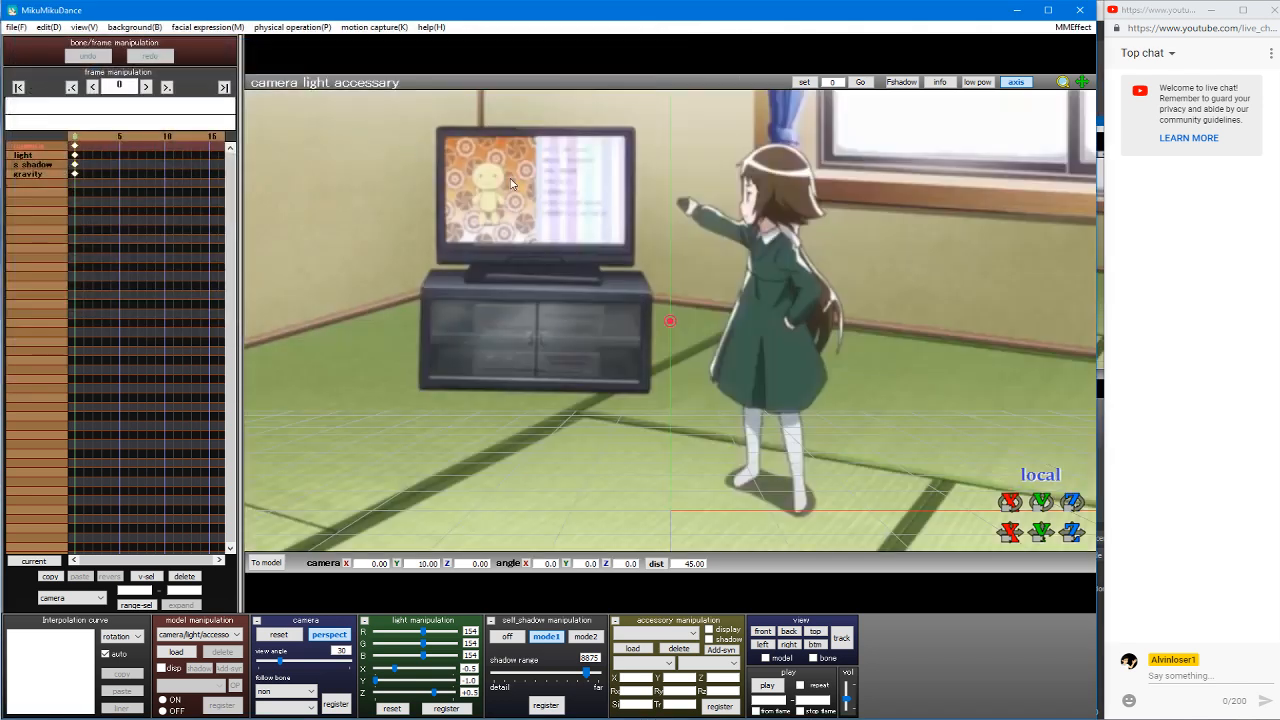
# Step: Load the character model Miku_Hatsune EDIT.pmd into the scene
pyautogui.click(176, 651)
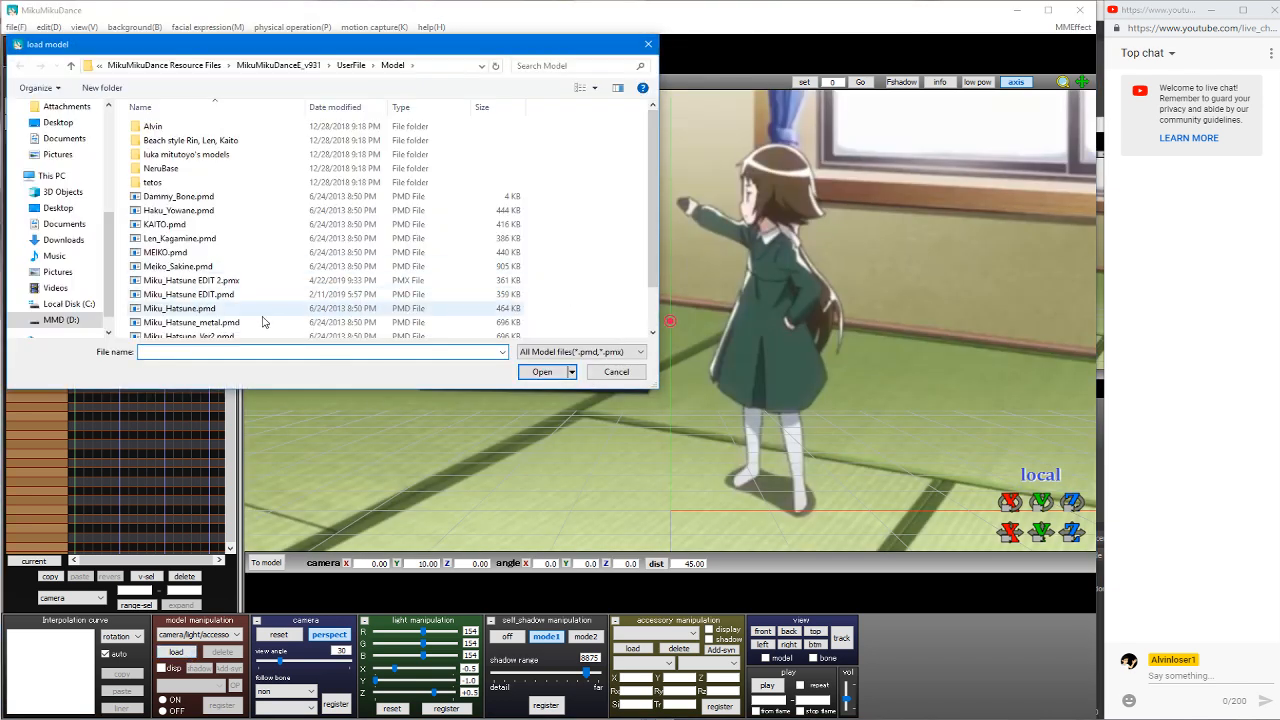
pyautogui.doubleClick(192, 295)
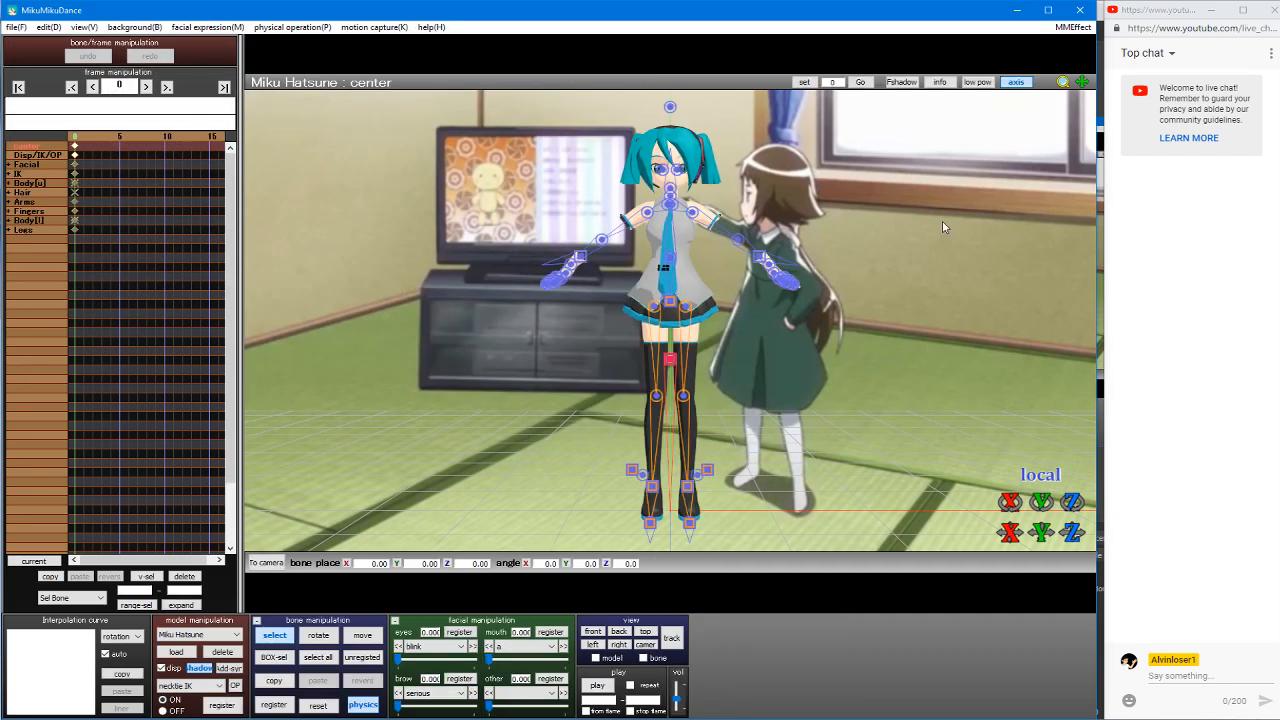
# Step: Load mashiro-tan.wav from the Desktop folder into MikuMikuDance as the scene's audio
pyautogui.moveTo(1279, 253)
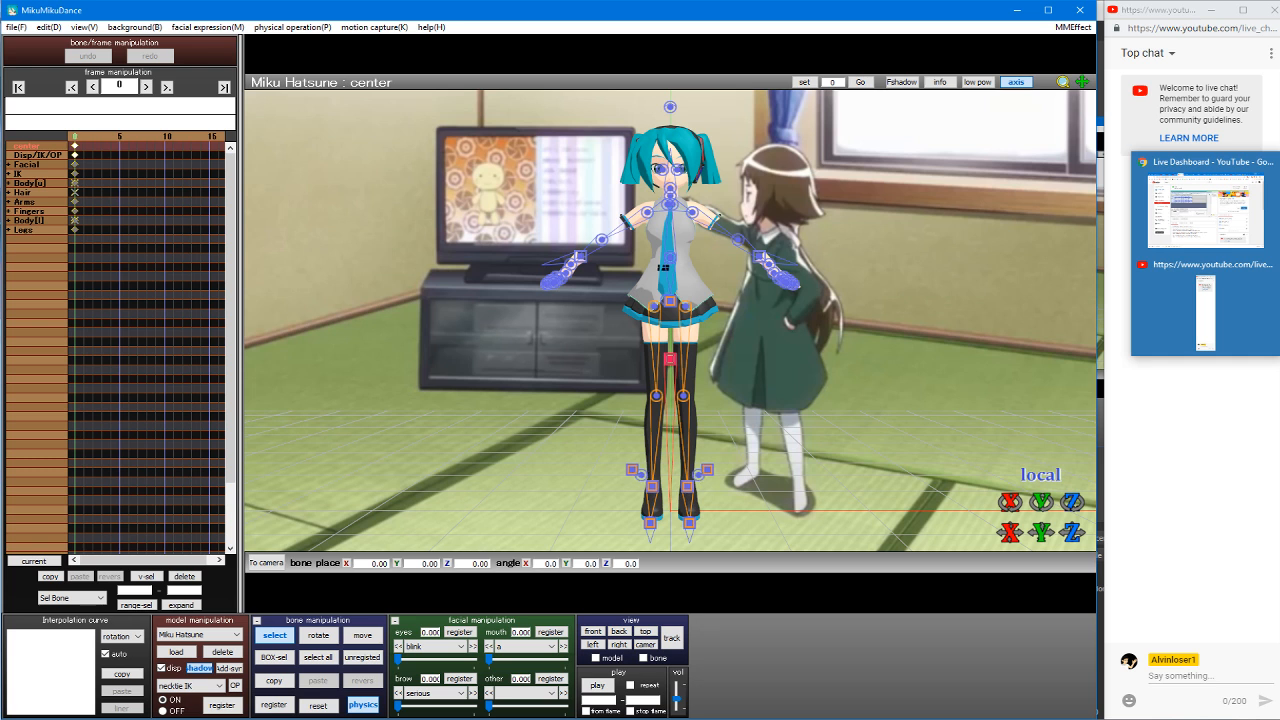
pyautogui.click(1279, 99)
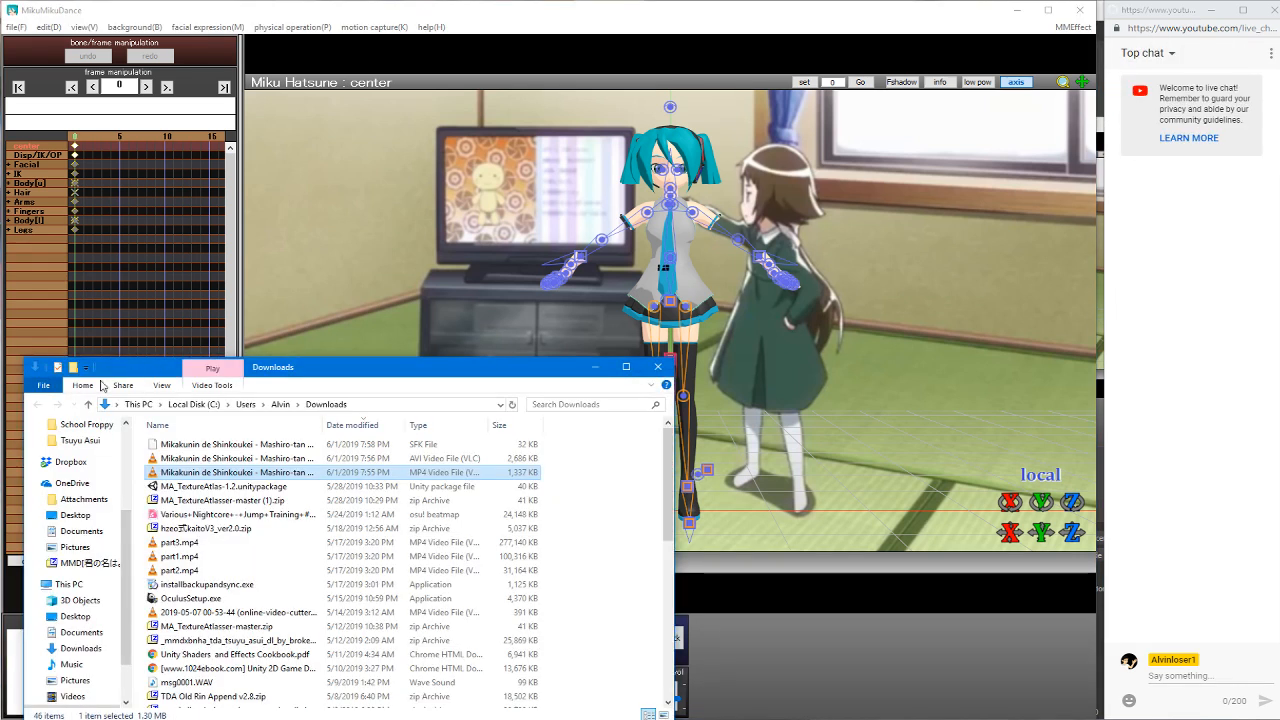
pyautogui.click(78, 516)
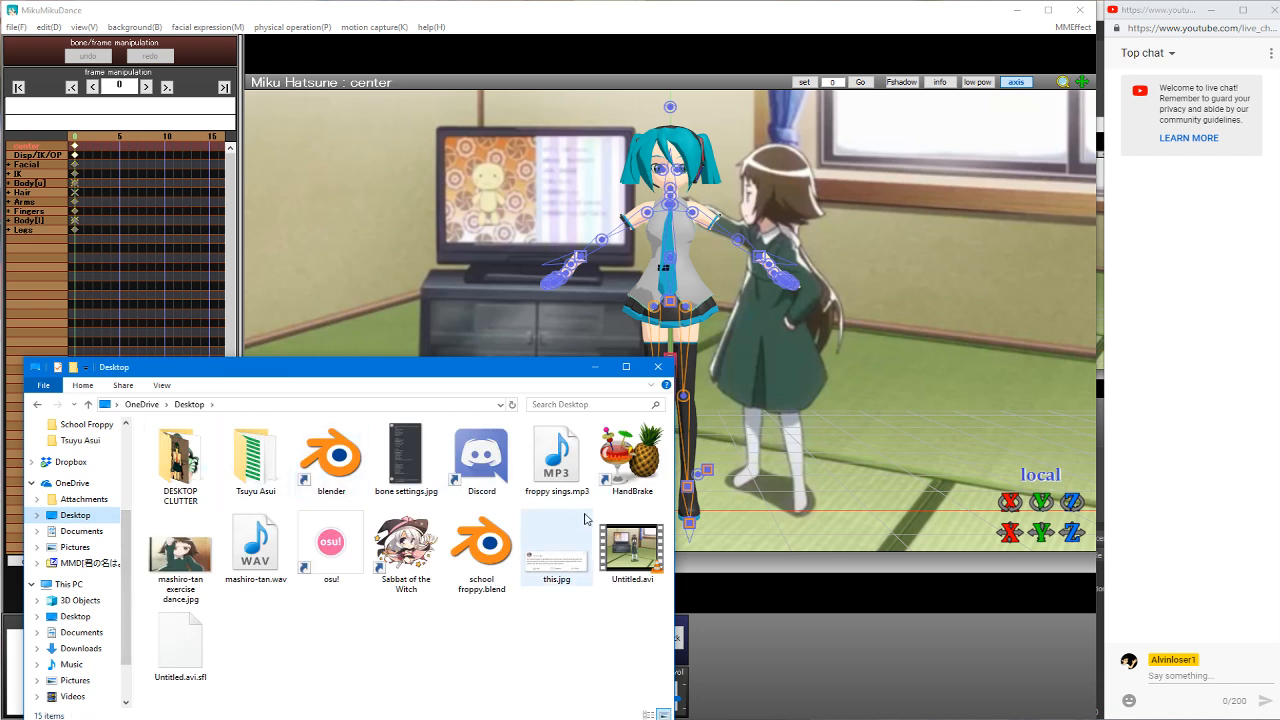
pyautogui.moveTo(270, 555); pyautogui.dragTo(352, 242)
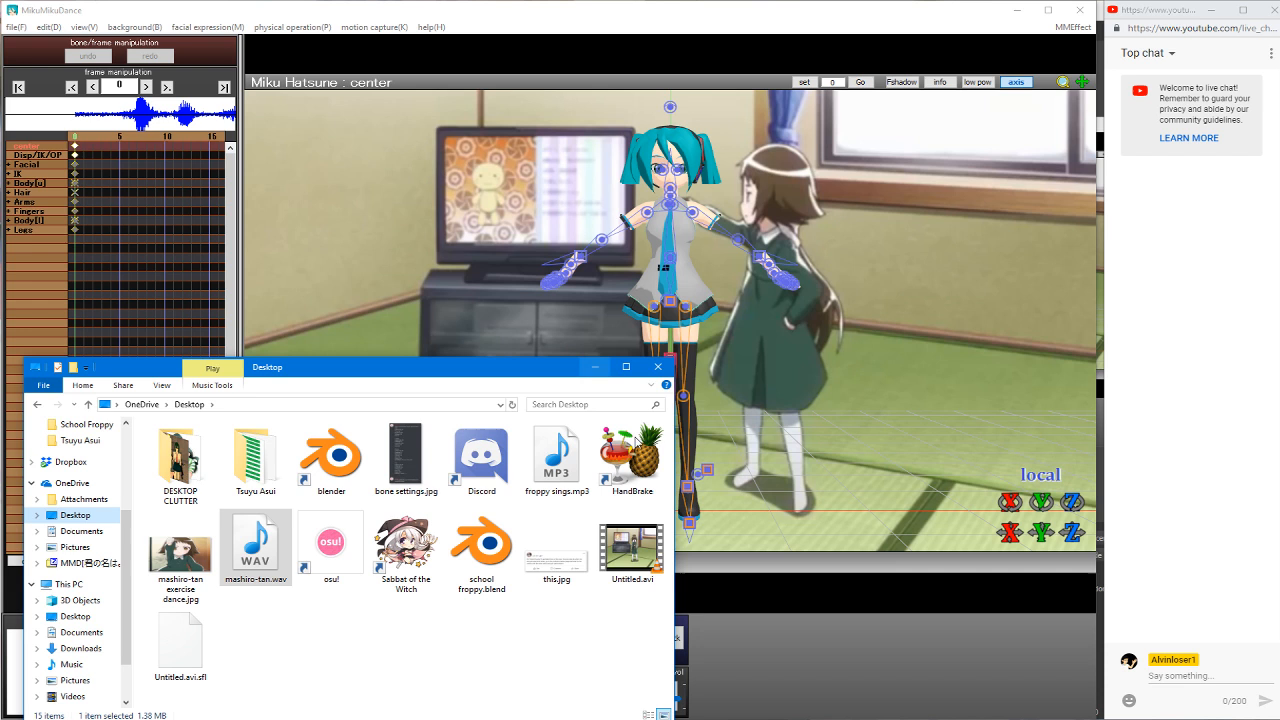
pyautogui.click(770, 661)
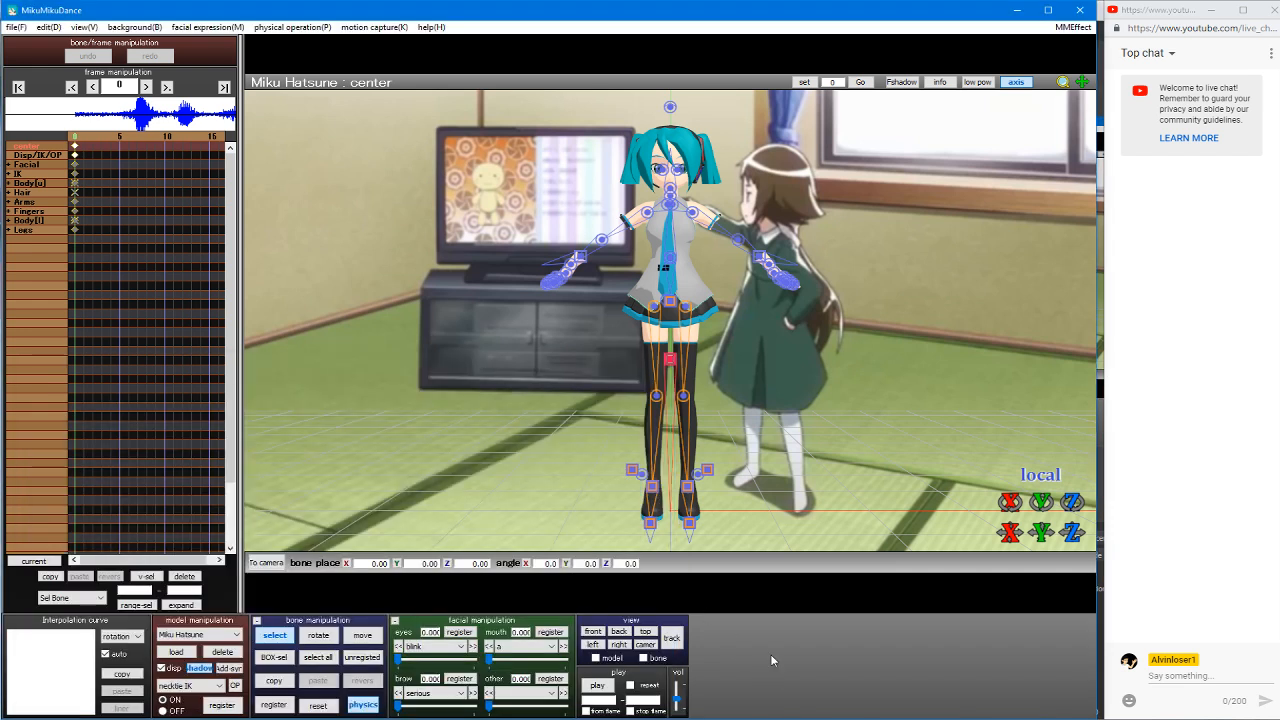
# Step: Widen the frame timeline to examine the whole audio waveform up to its last frame, then narrow it back to the original width
pyautogui.click(597, 686)
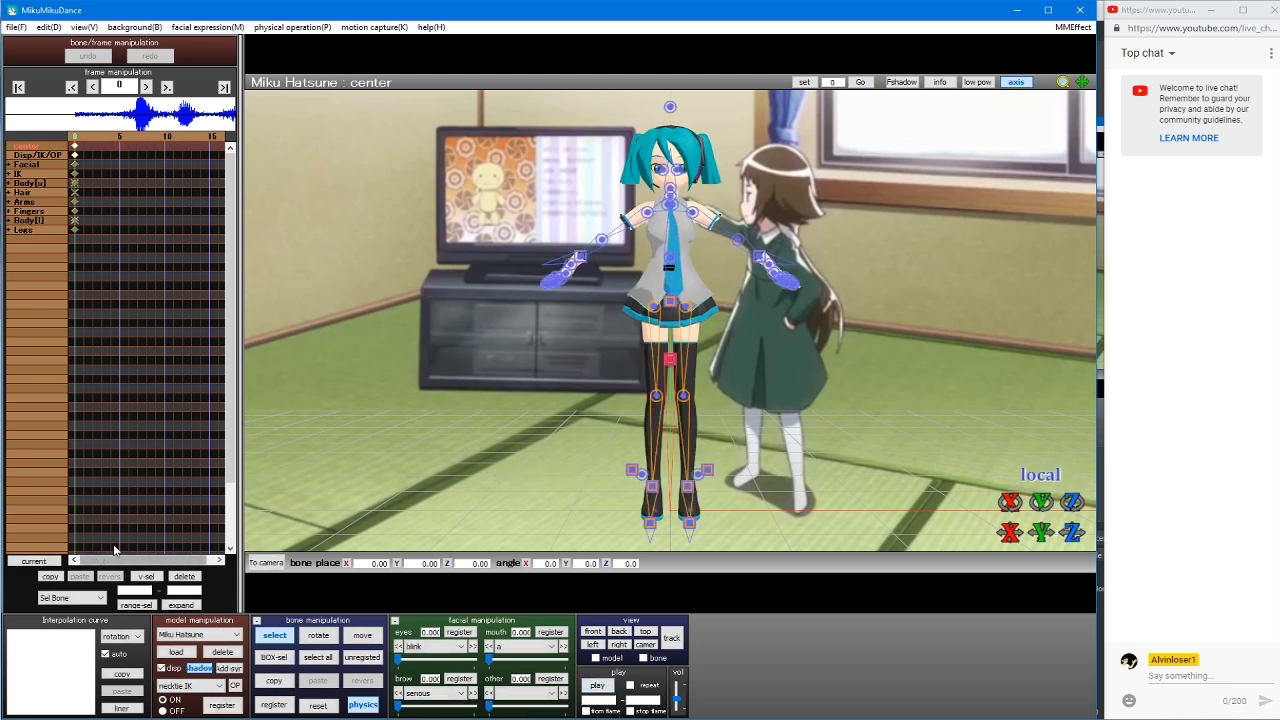
pyautogui.click(220, 139)
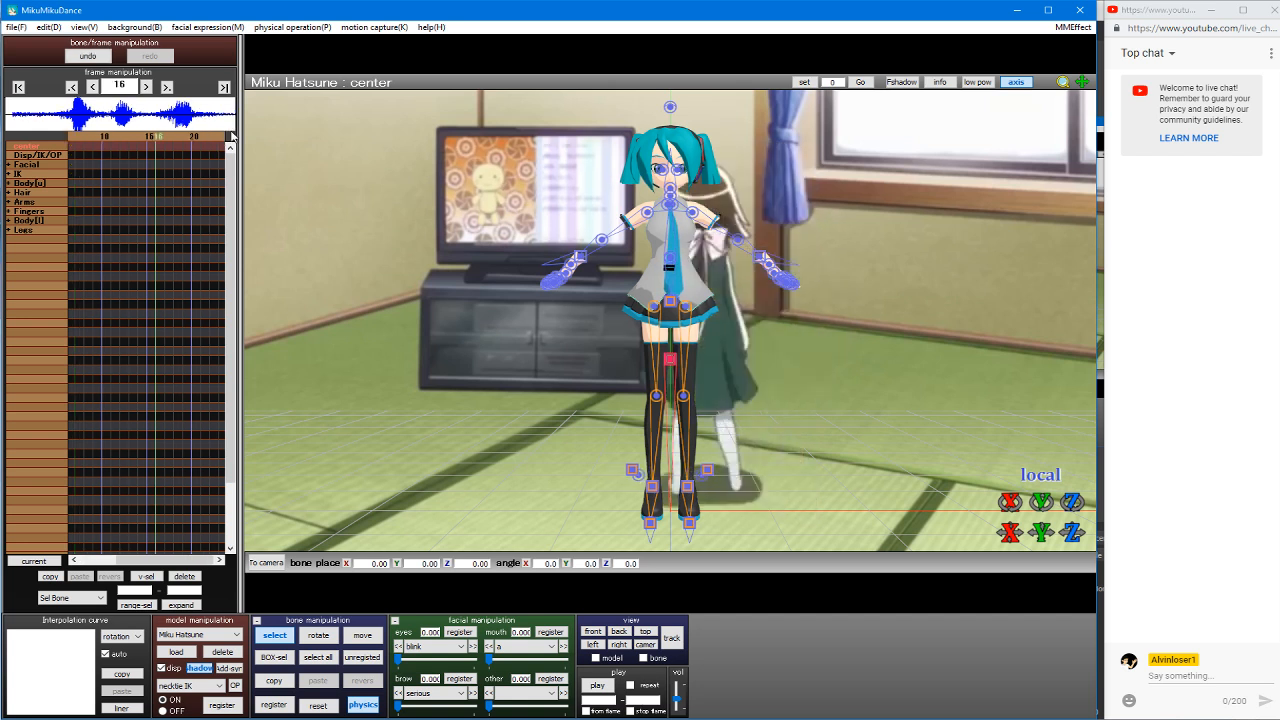
pyautogui.moveTo(241, 130); pyautogui.dragTo(797, 135)
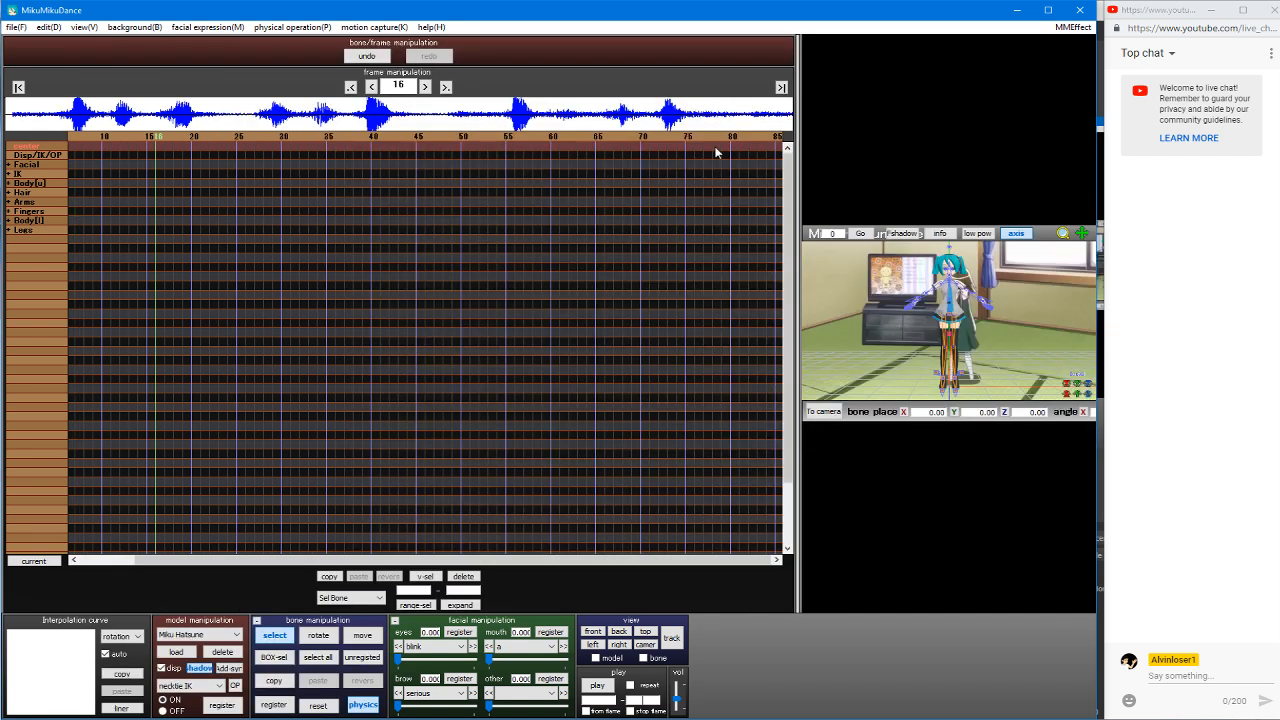
pyautogui.scroll(-5, 767, 138)
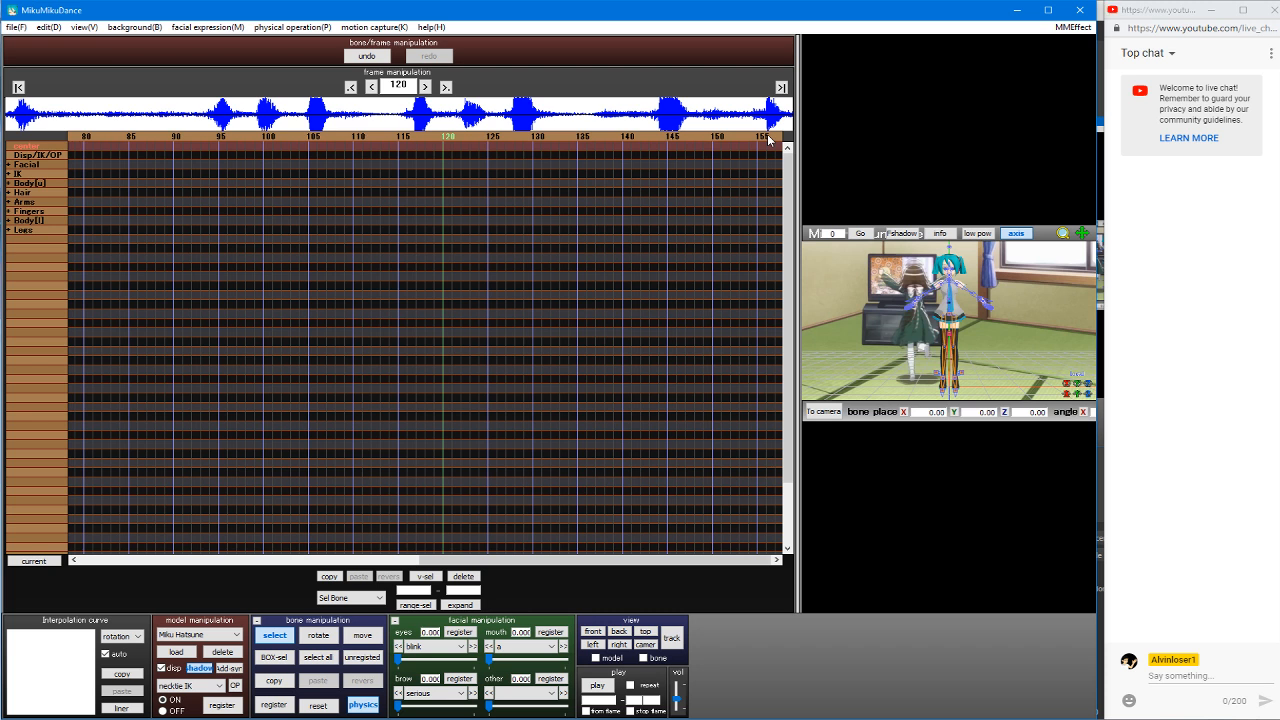
pyautogui.scroll(-8, 745, 138)
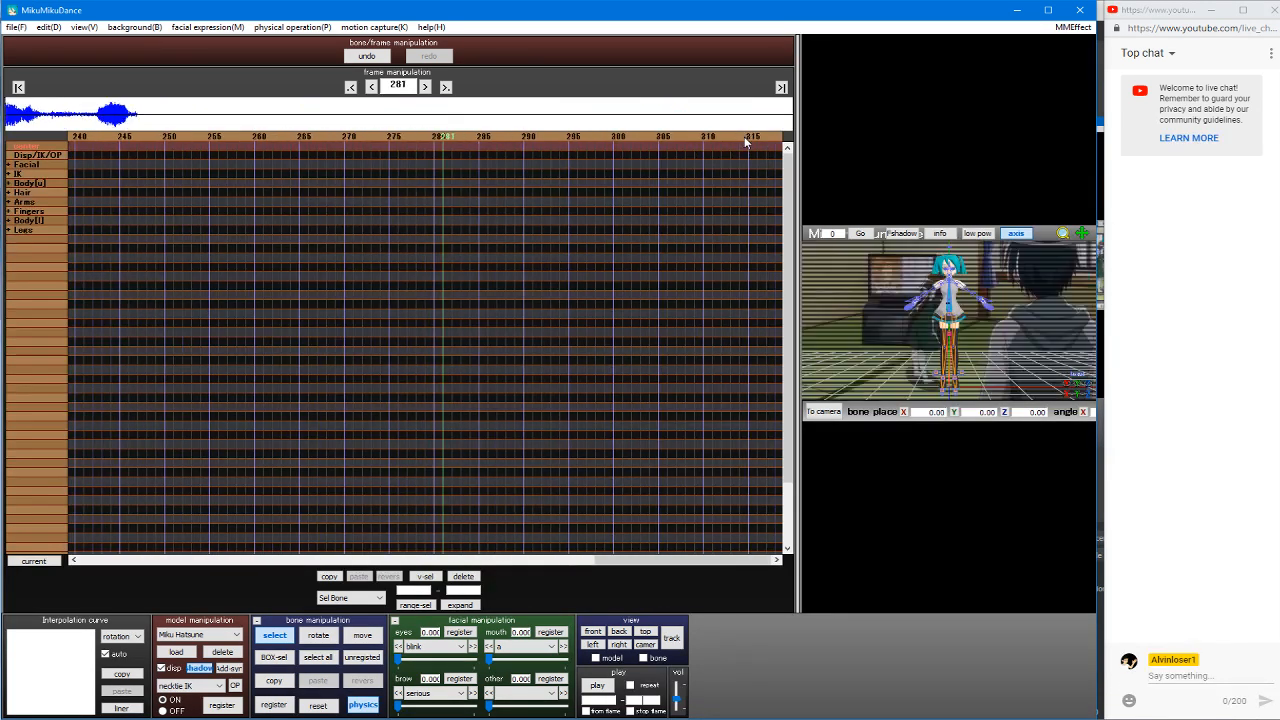
pyautogui.click(127, 143)
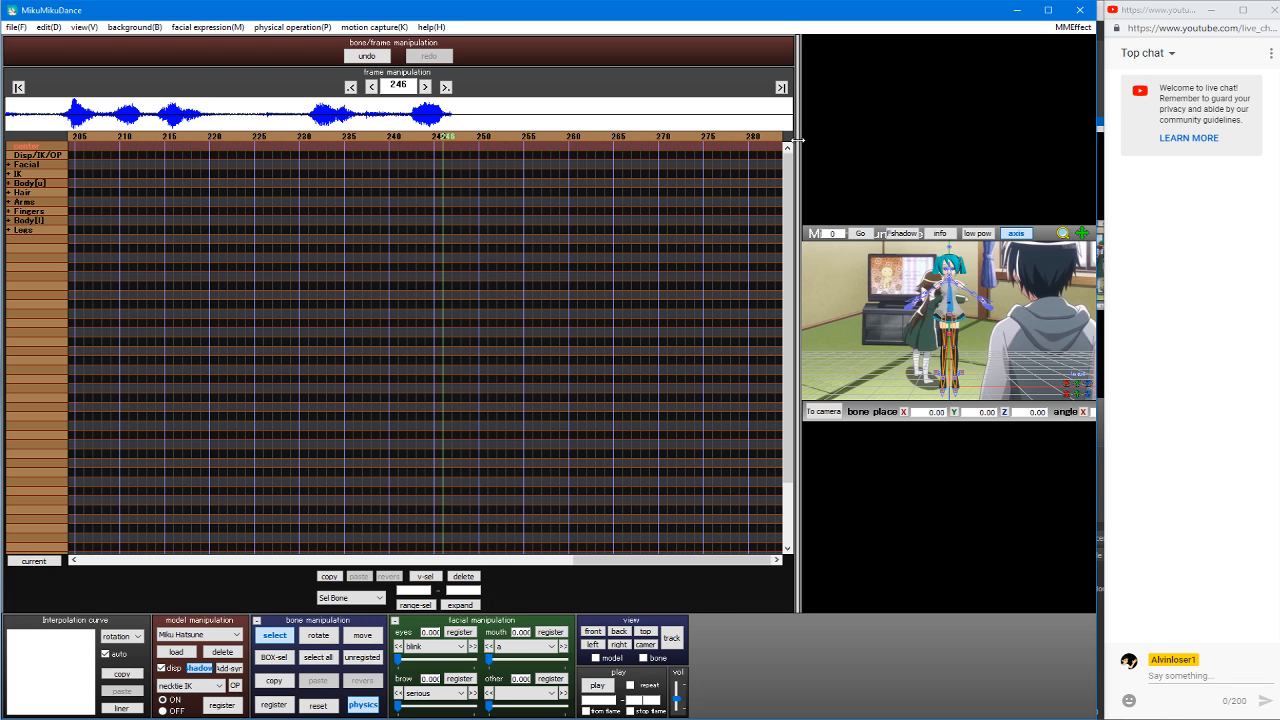
pyautogui.moveTo(798, 140); pyautogui.dragTo(184, 163)
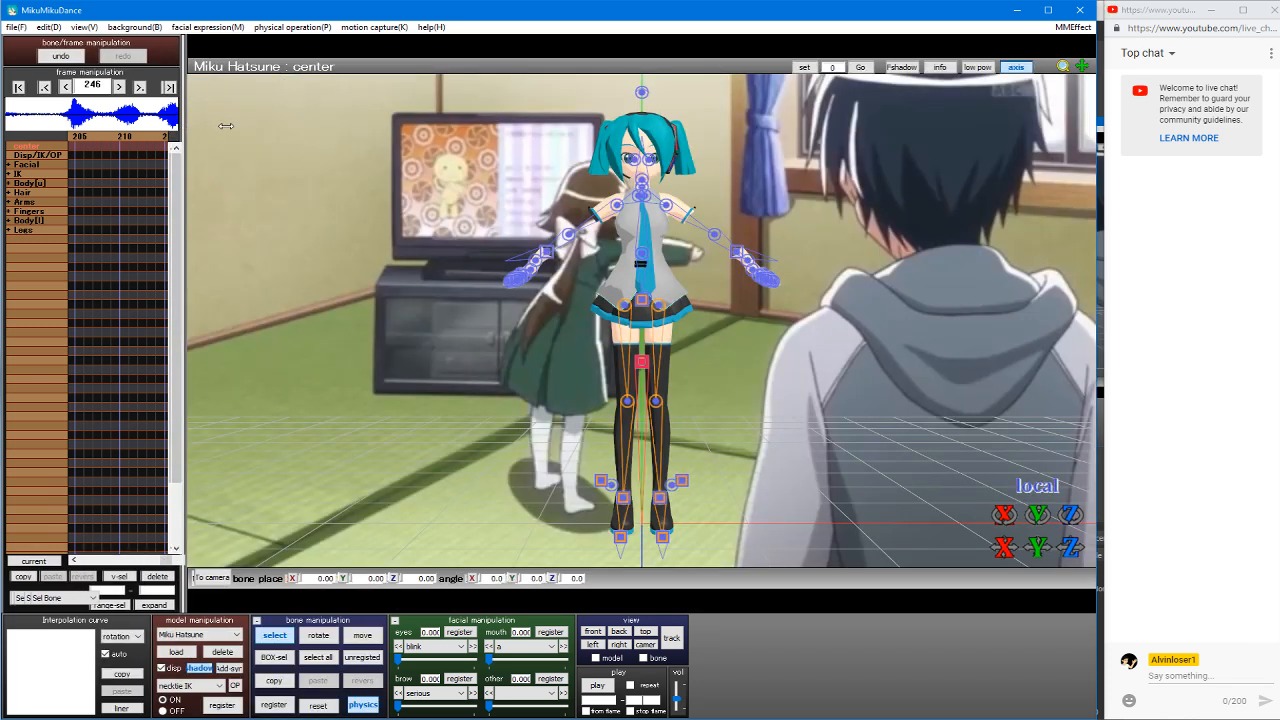
pyautogui.moveTo(226, 125); pyautogui.dragTo(247, 135)
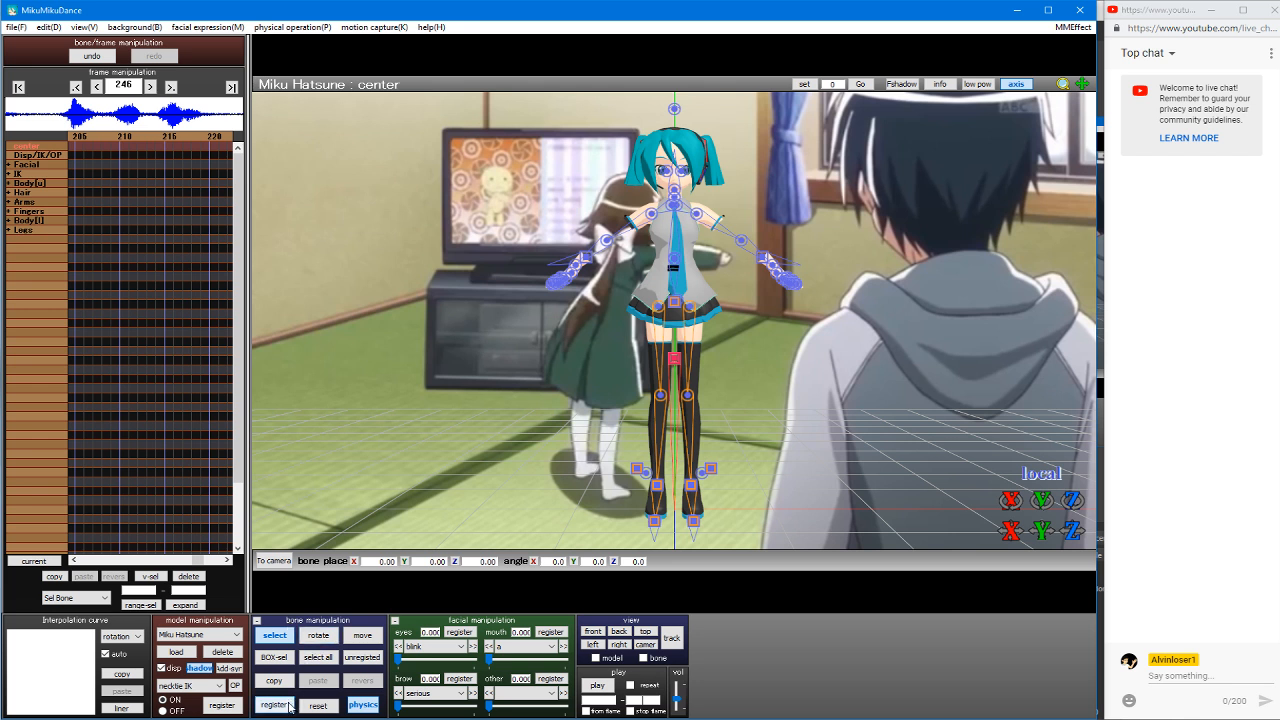
# Step: Set the playback end frame to 333 and preview the video with its audio from frame 0
pyautogui.click(276, 640)
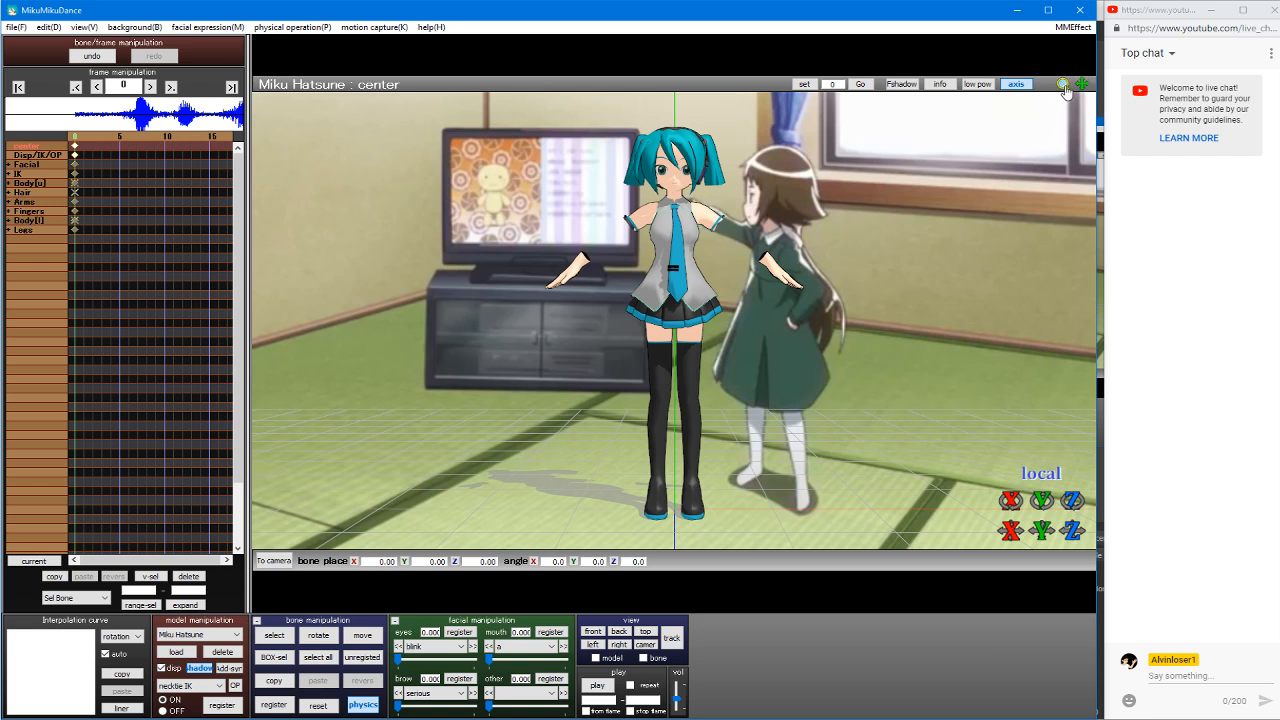
pyautogui.click(202, 636)
pyautogui.click(852, 669)
pyautogui.click(596, 686)
pyautogui.write('333')
pyautogui.click(596, 686)
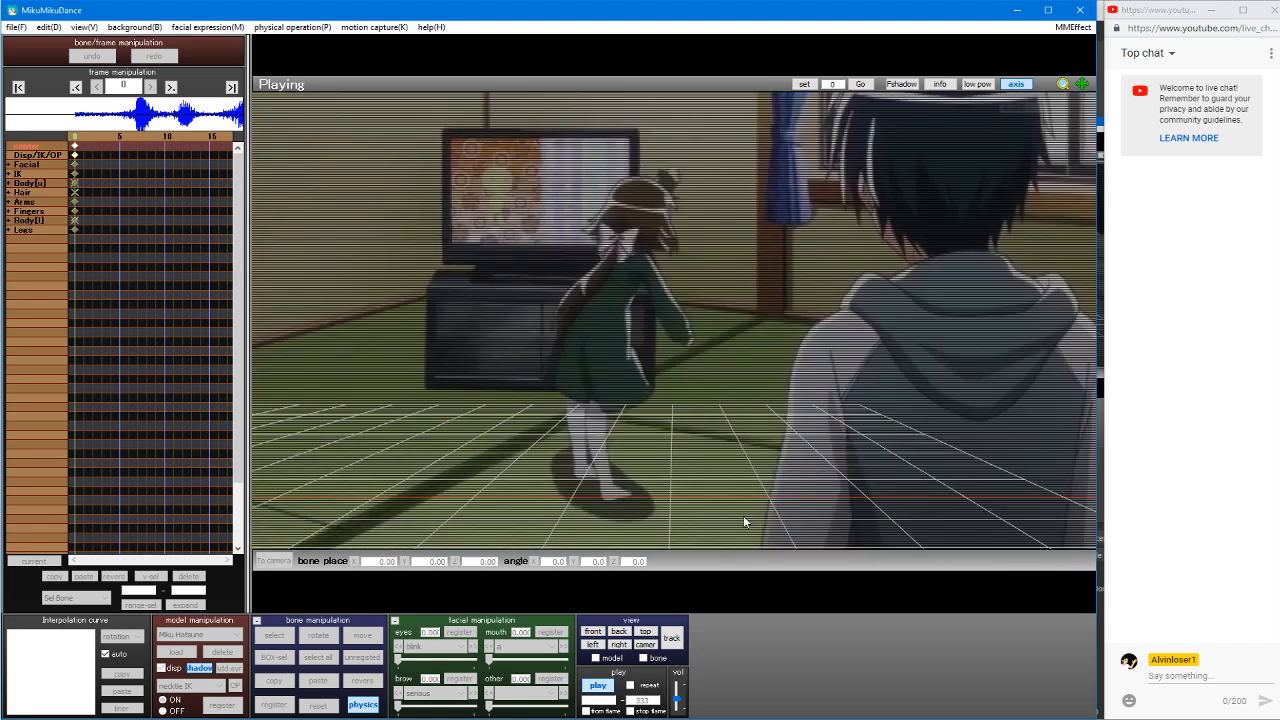
pyautogui.click(598, 687)
pyautogui.click(598, 687)
pyautogui.click(598, 686)
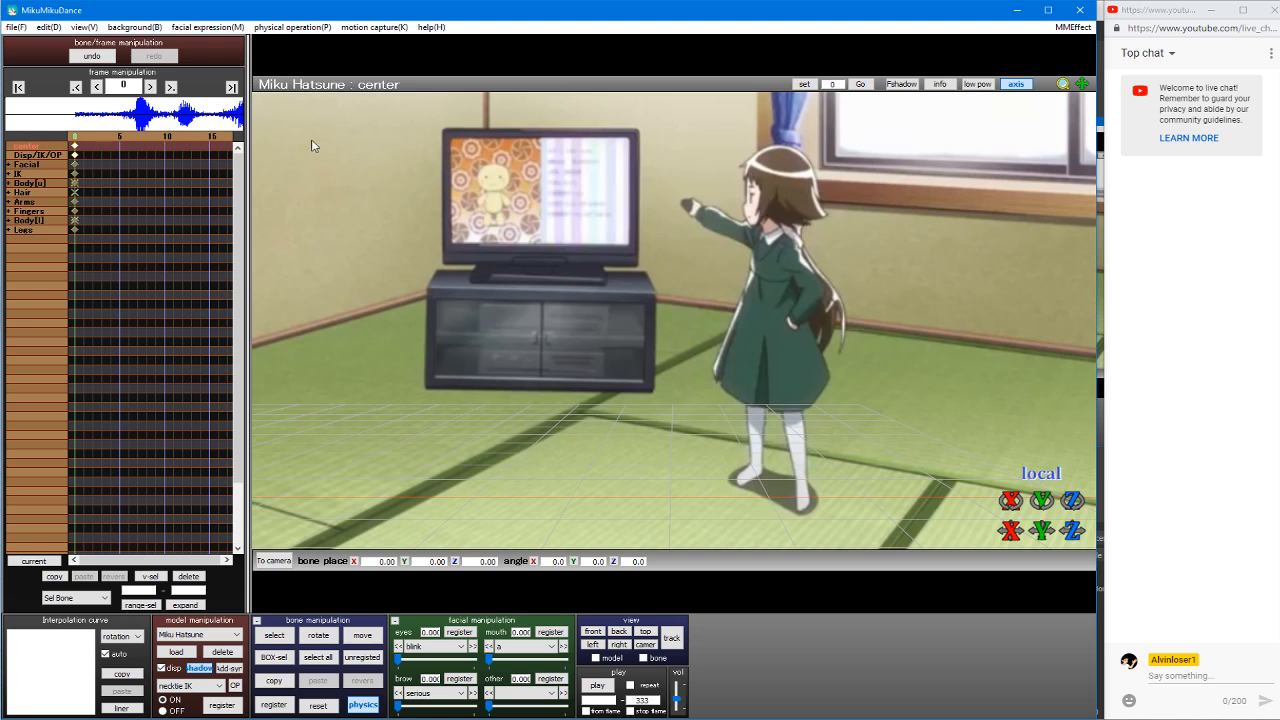
# Step: Try to line up the model with the girl in the background video by moving the camera to X -5.75, Y 10.35, distance 51
pyautogui.moveTo(494, 229); pyautogui.dragTo(955, 240, button='middle')
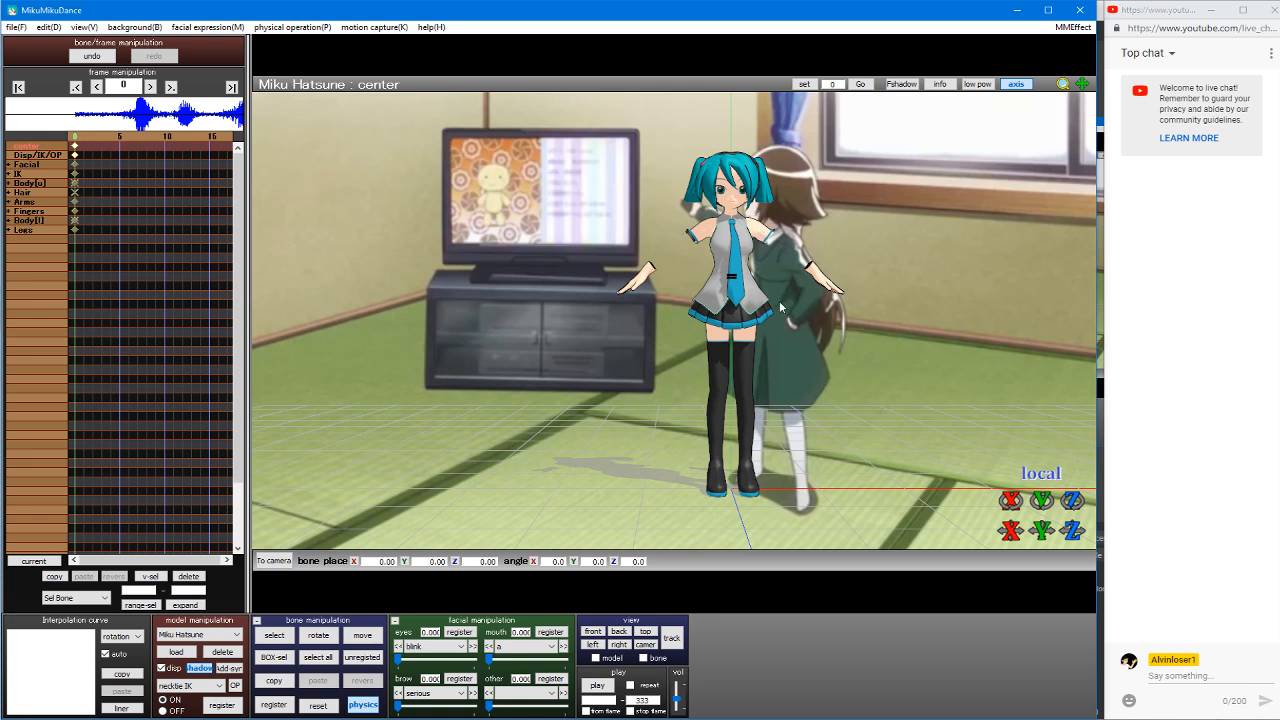
pyautogui.click(216, 640)
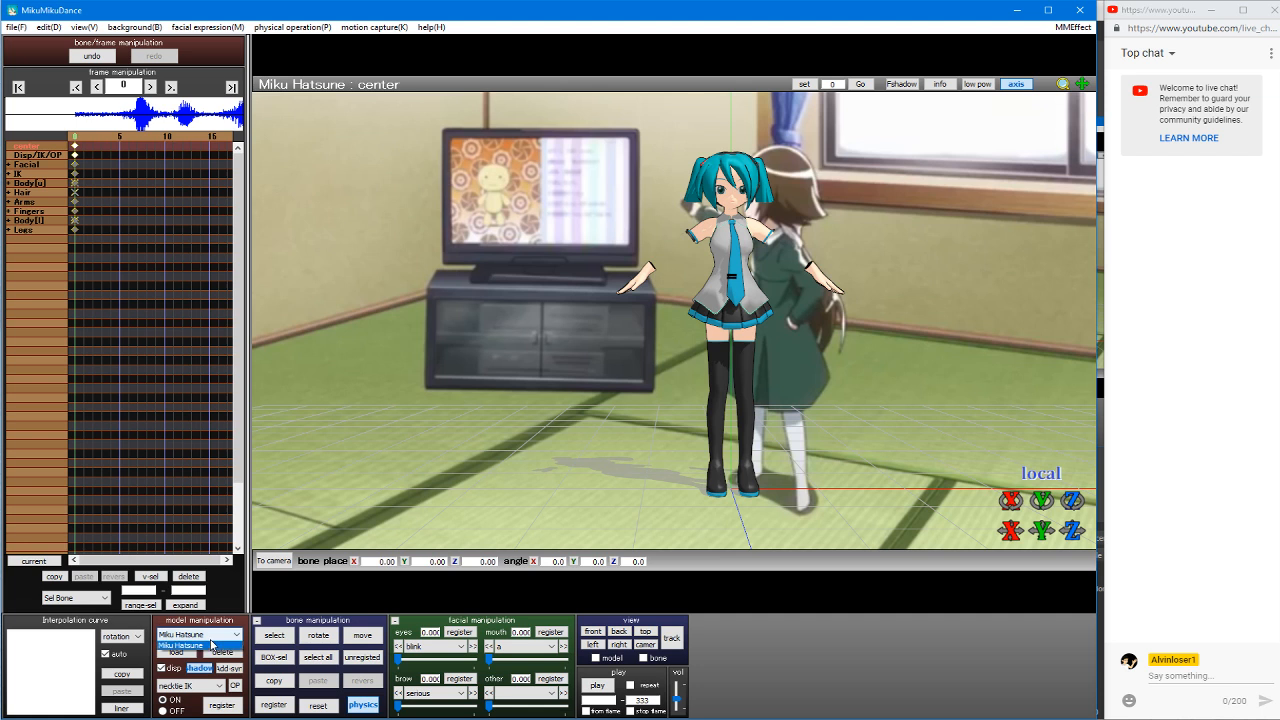
pyautogui.click(211, 651)
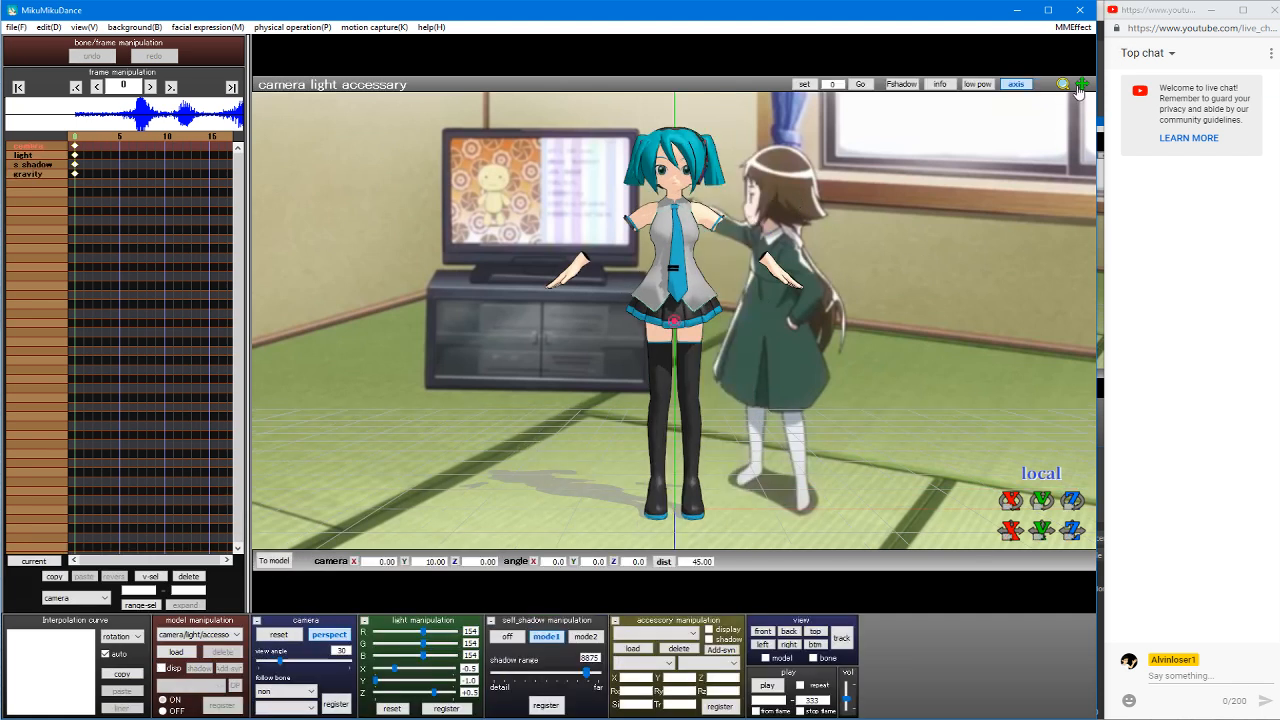
pyautogui.scroll(-3, 725, 341)
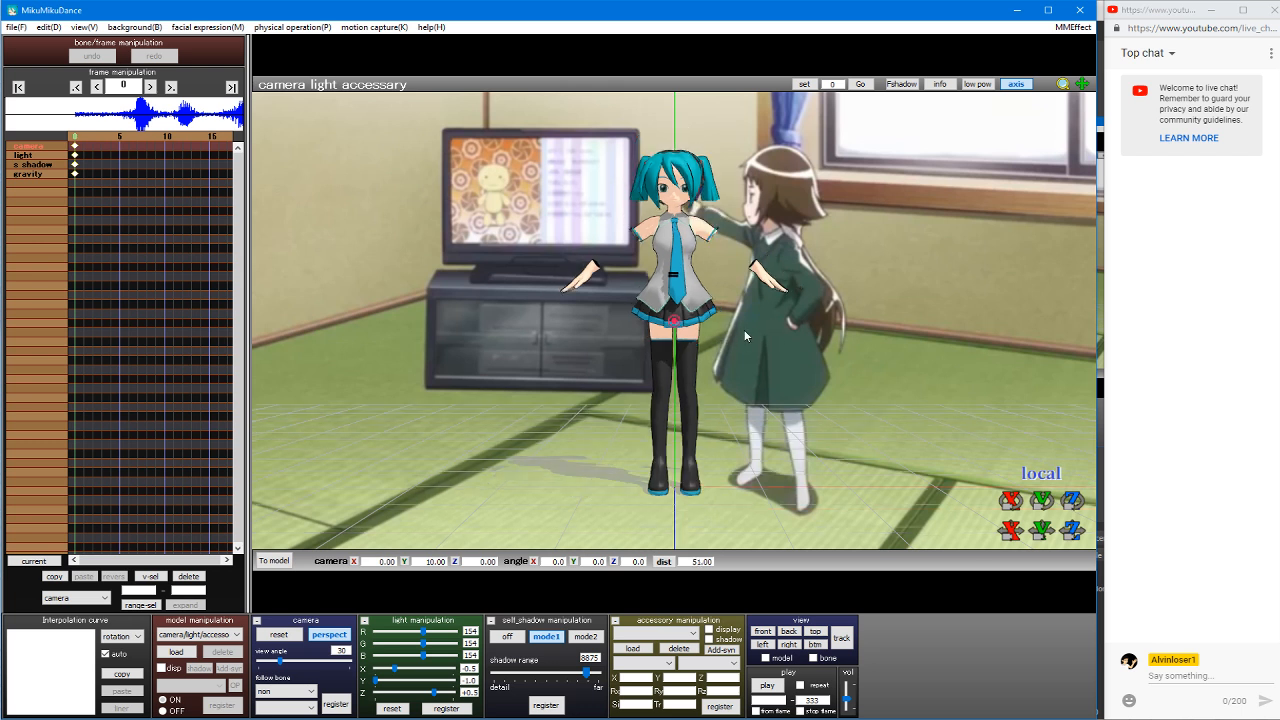
pyautogui.moveTo(768, 307); pyautogui.dragTo(769, 306, button='middle')
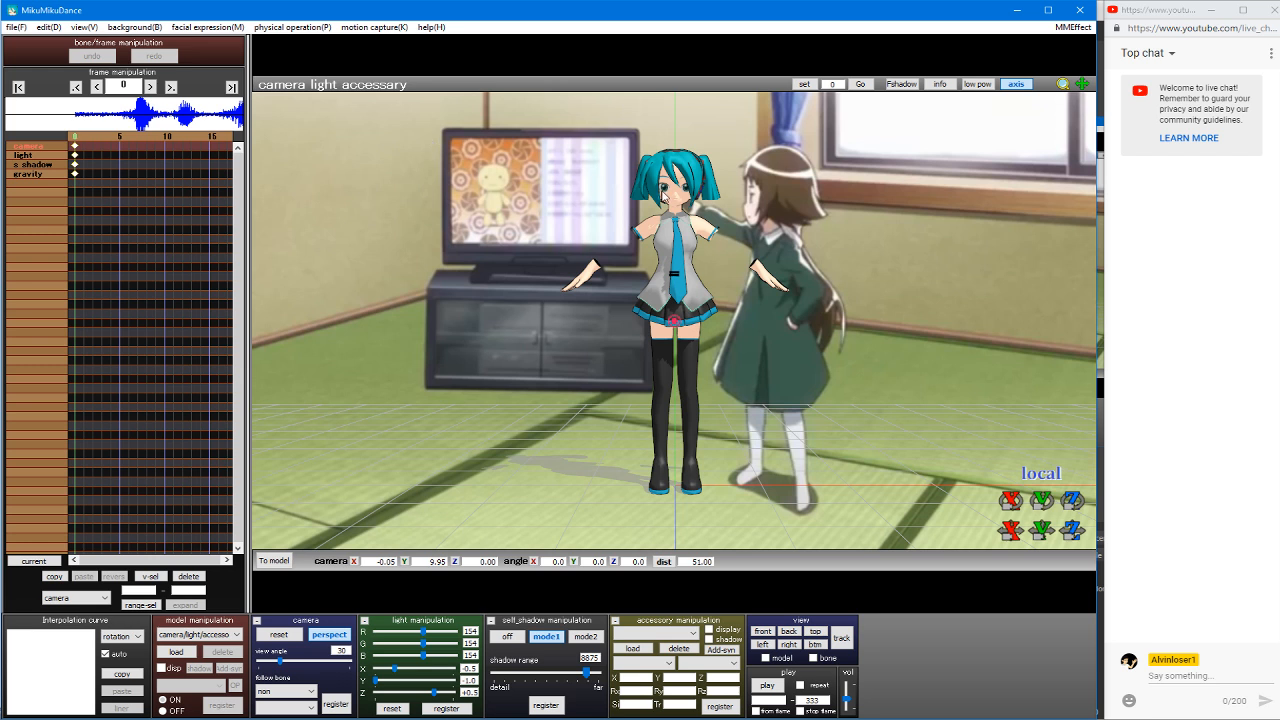
pyautogui.moveTo(686, 252); pyautogui.dragTo(758, 254, button='middle')
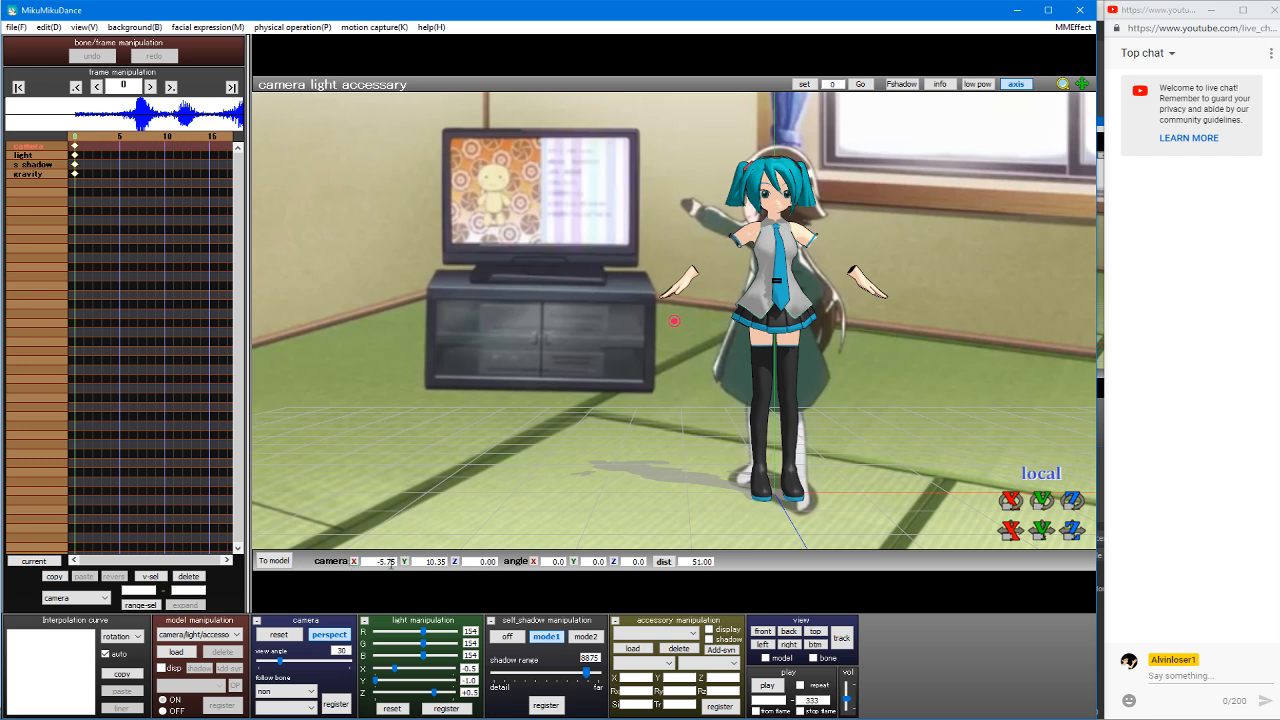
pyautogui.click(212, 634)
pyautogui.click(185, 655)
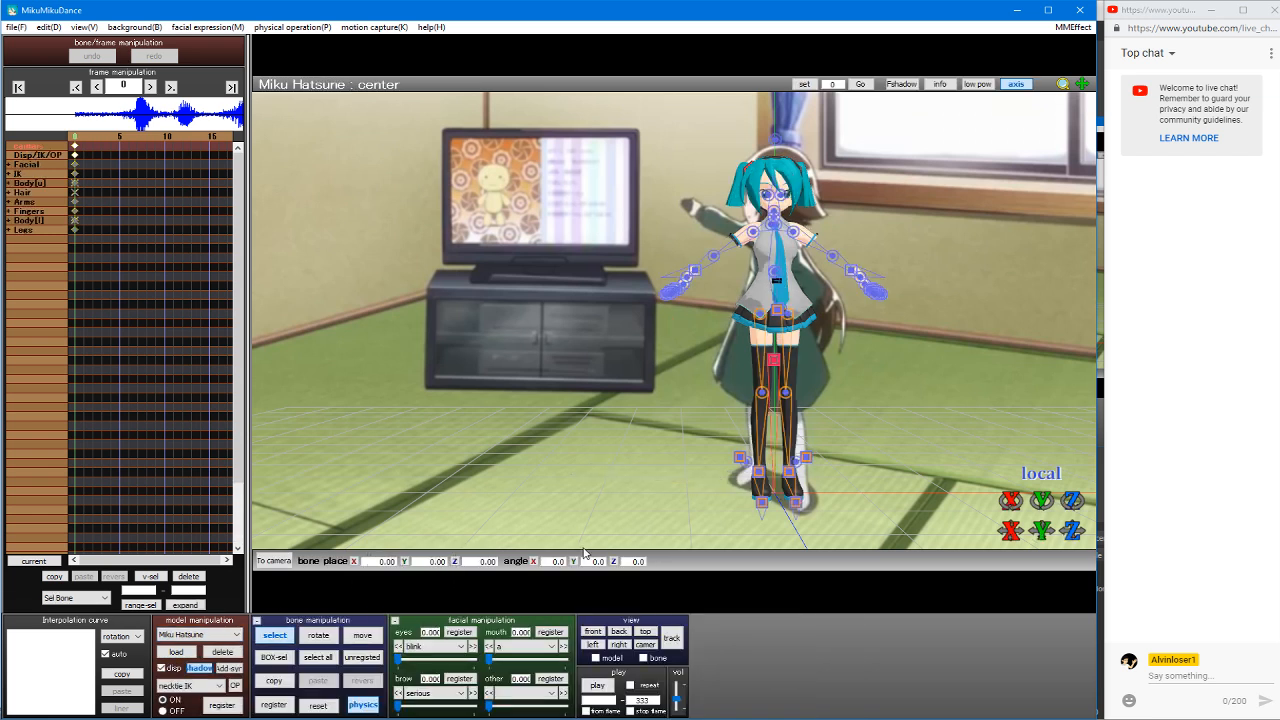
# Step: Place the camera at X -5.57, Y 10.48, distance 48.40 so the model overlaps the girl, and register that camera keyframe at frame 0
pyautogui.click(212, 634)
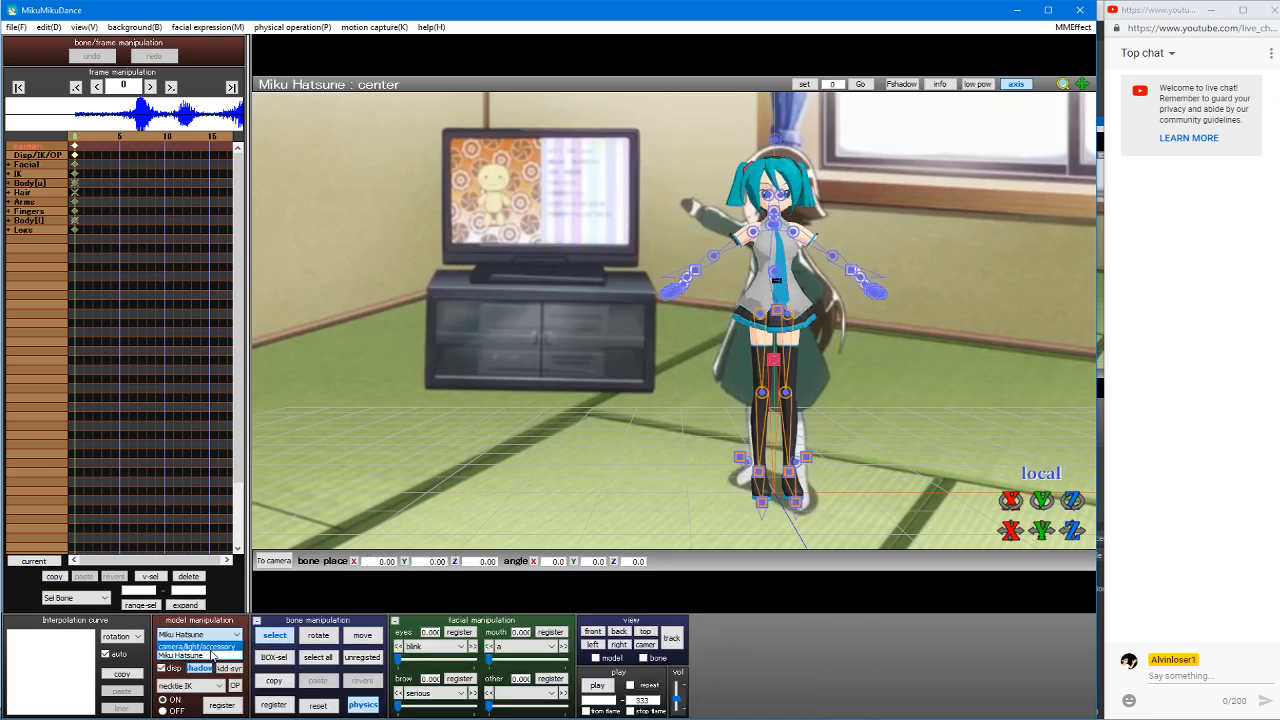
pyautogui.click(190, 645)
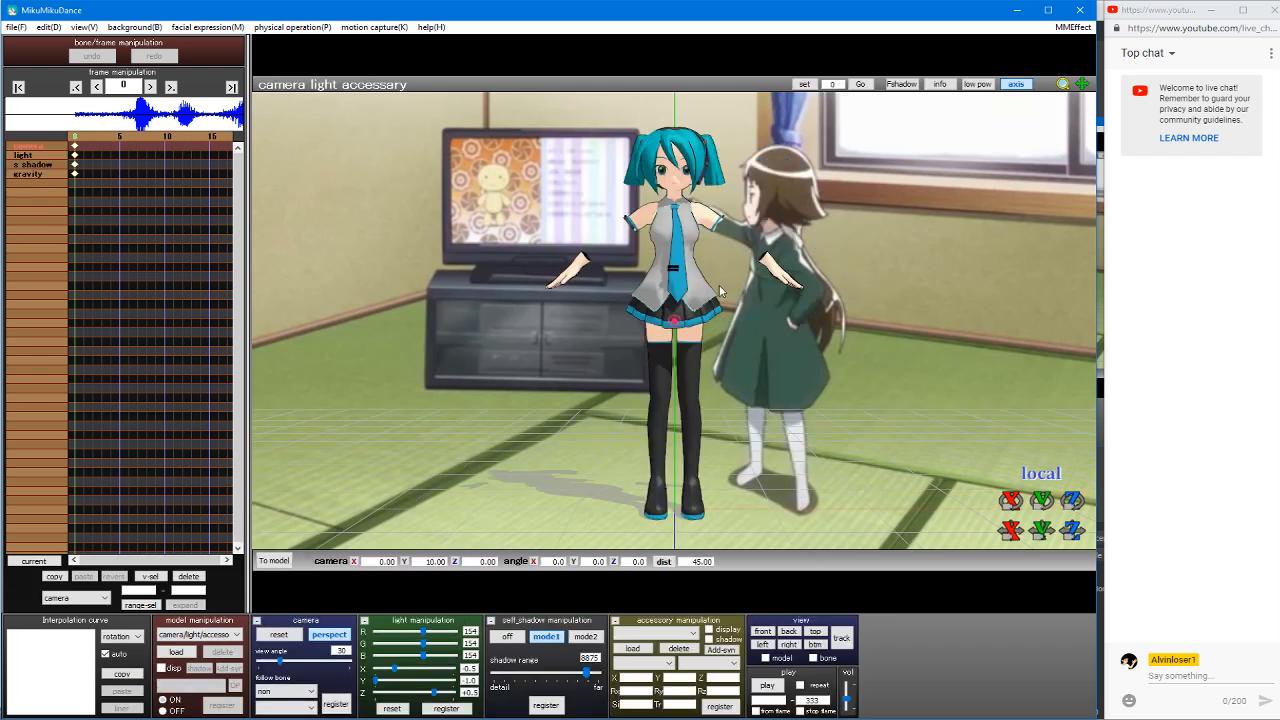
pyautogui.moveTo(722, 290); pyautogui.dragTo(790, 287, button='middle')
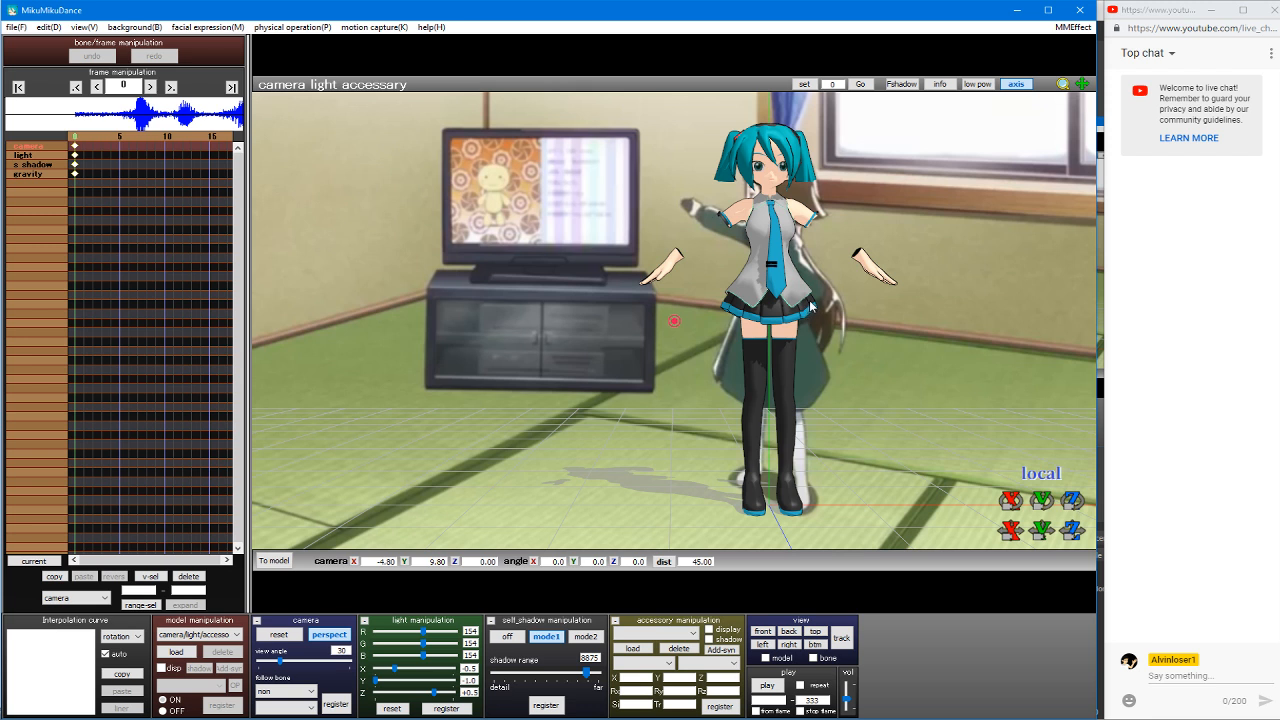
pyautogui.moveTo(812, 310)
pyautogui.mouseDown(button='middle')
pyautogui.moveTo(880, 315)
pyautogui.moveTo(820, 325)
pyautogui.moveTo(819, 312)
pyautogui.mouseUp(button='middle')
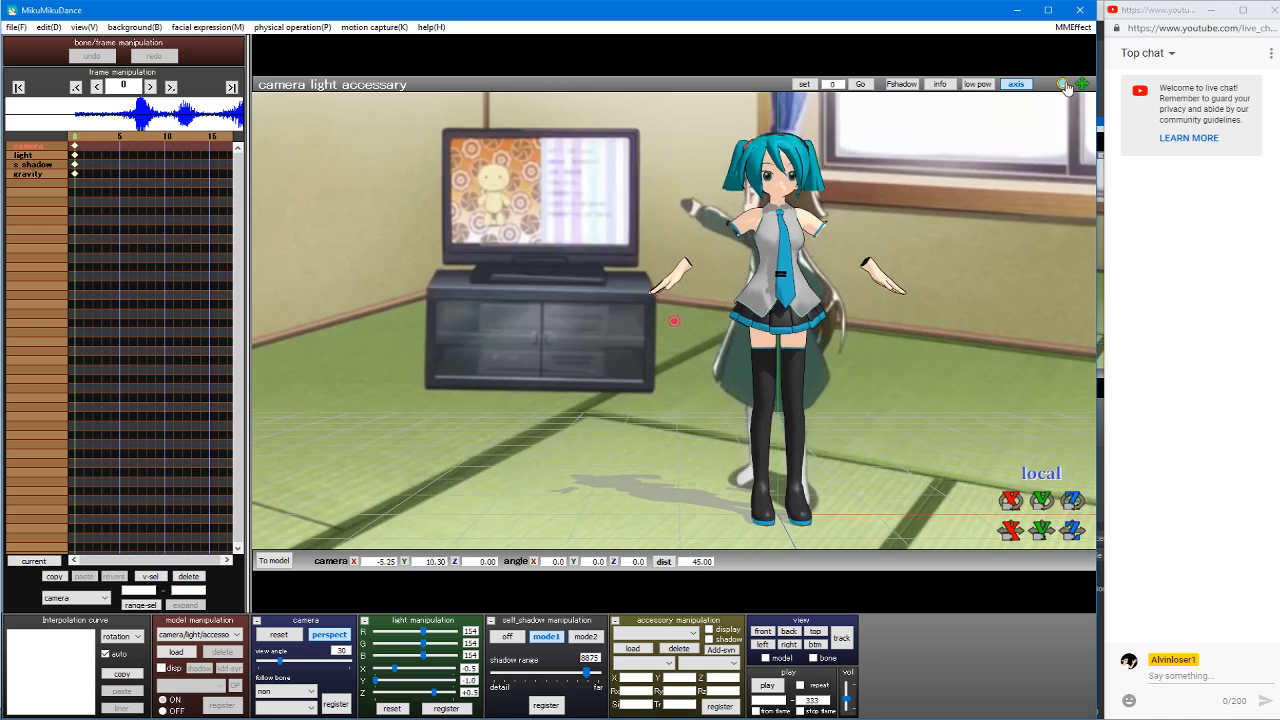
pyautogui.moveTo(1066, 87); pyautogui.dragTo(1066, 108)
pyautogui.scroll(6, 674, 321)
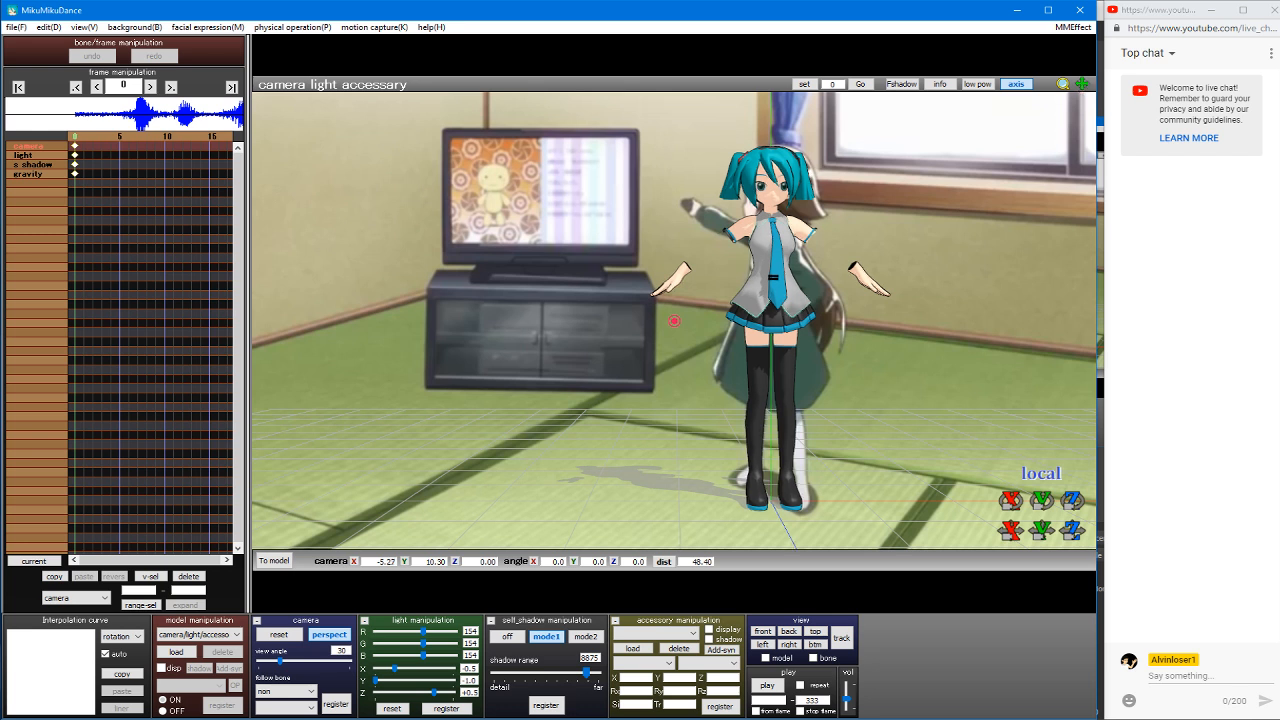
pyautogui.moveTo(1082, 84)
pyautogui.mouseDown()
pyautogui.moveTo(1180, 78)
pyautogui.moveTo(969, 84)
pyautogui.moveTo(1090, 77)
pyautogui.moveTo(1124, 95)
pyautogui.moveTo(1058, 80)
pyautogui.moveTo(1084, 88)
pyautogui.mouseUp()
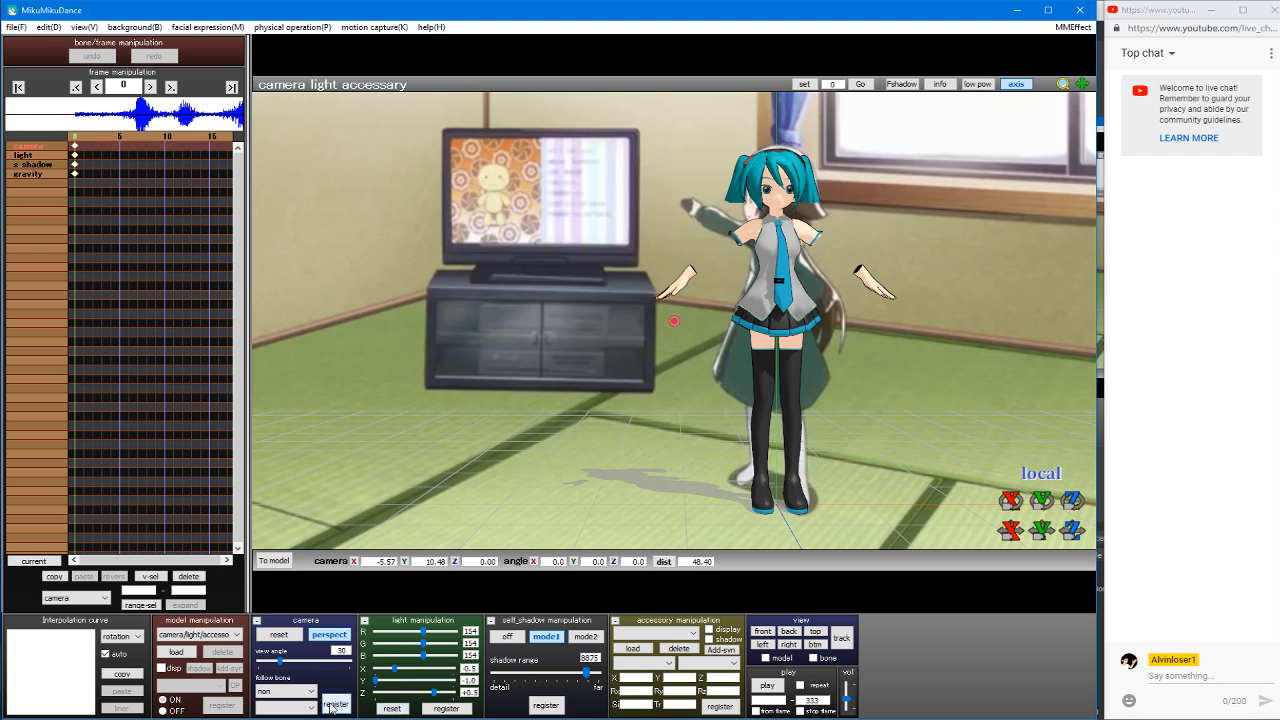
pyautogui.click(333, 705)
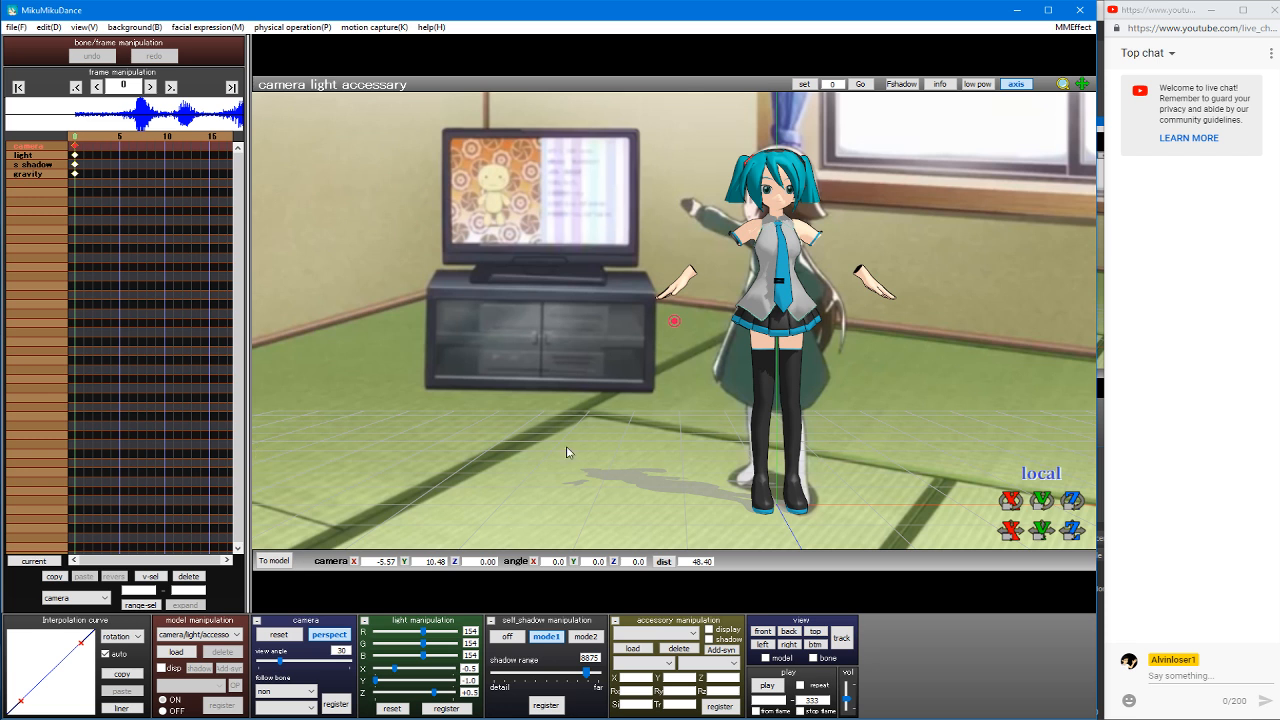
# Step: Move the view away in model mode and switch back to camera mode to check the registered camera position
pyautogui.press('Tab')
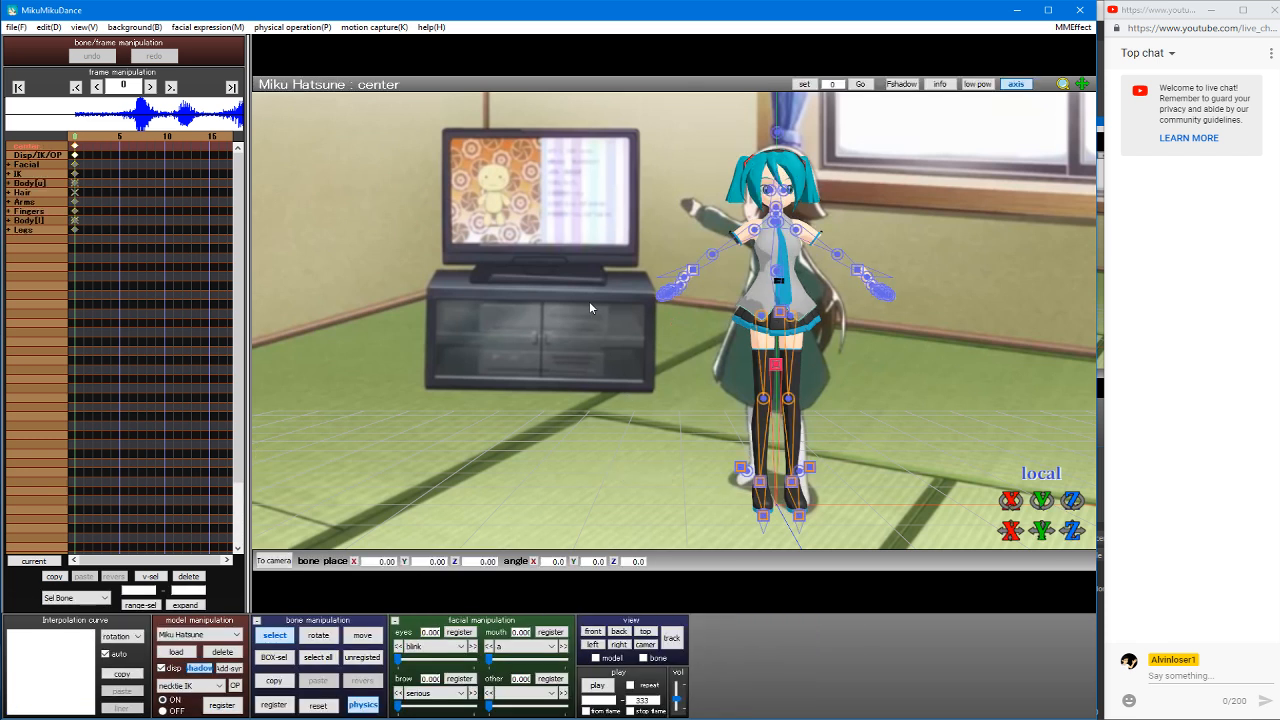
pyautogui.moveTo(742, 238); pyautogui.dragTo(290, 215, button='middle')
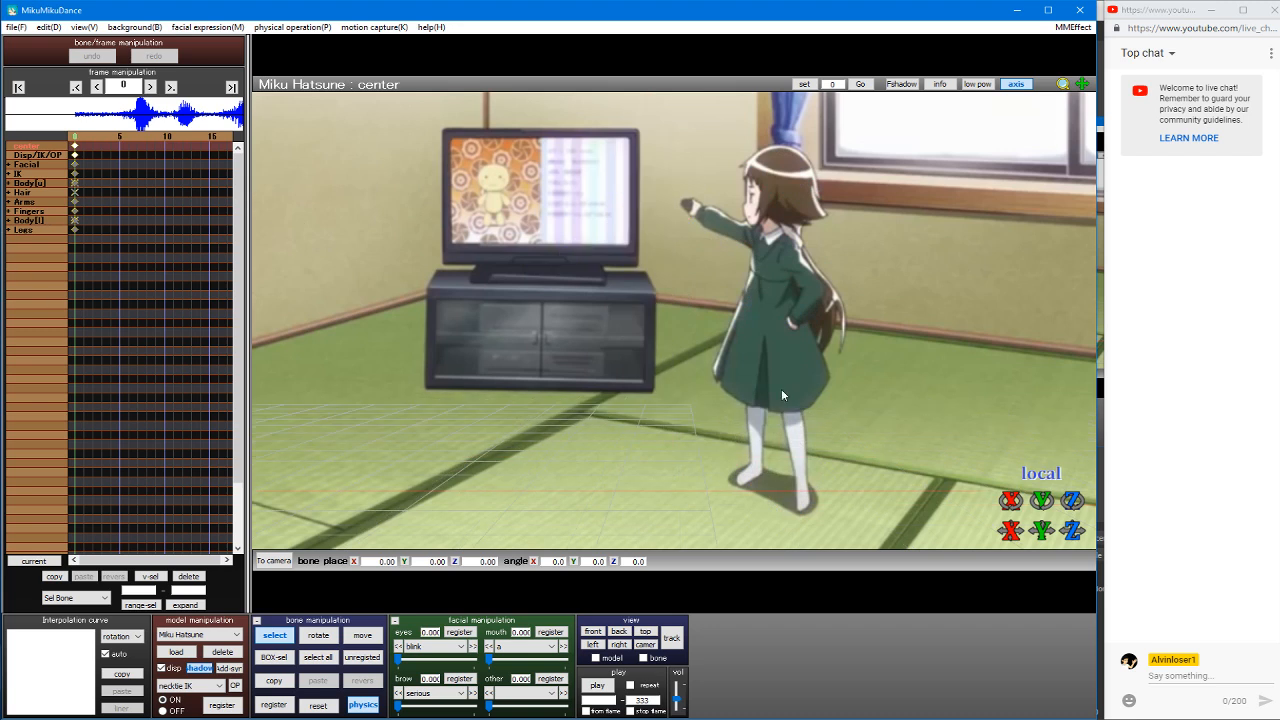
pyautogui.moveTo(648, 231); pyautogui.dragTo(1172, 282, button='middle')
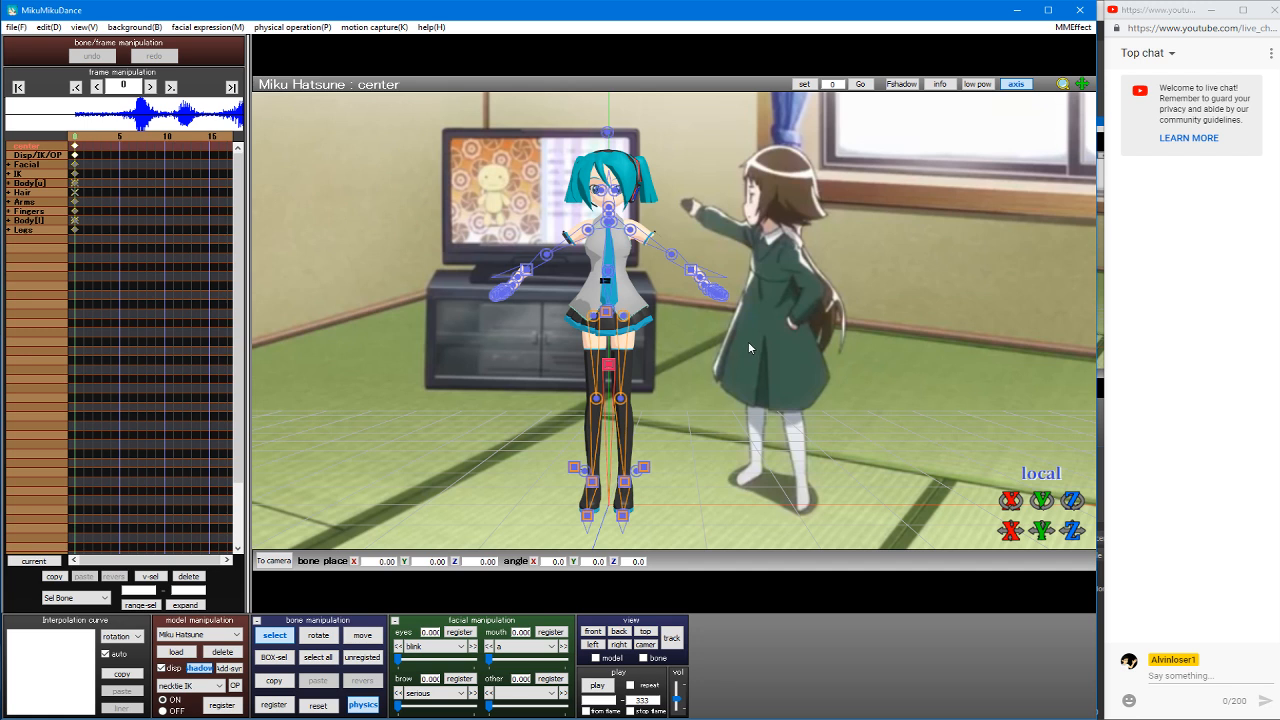
pyautogui.press('Tab')
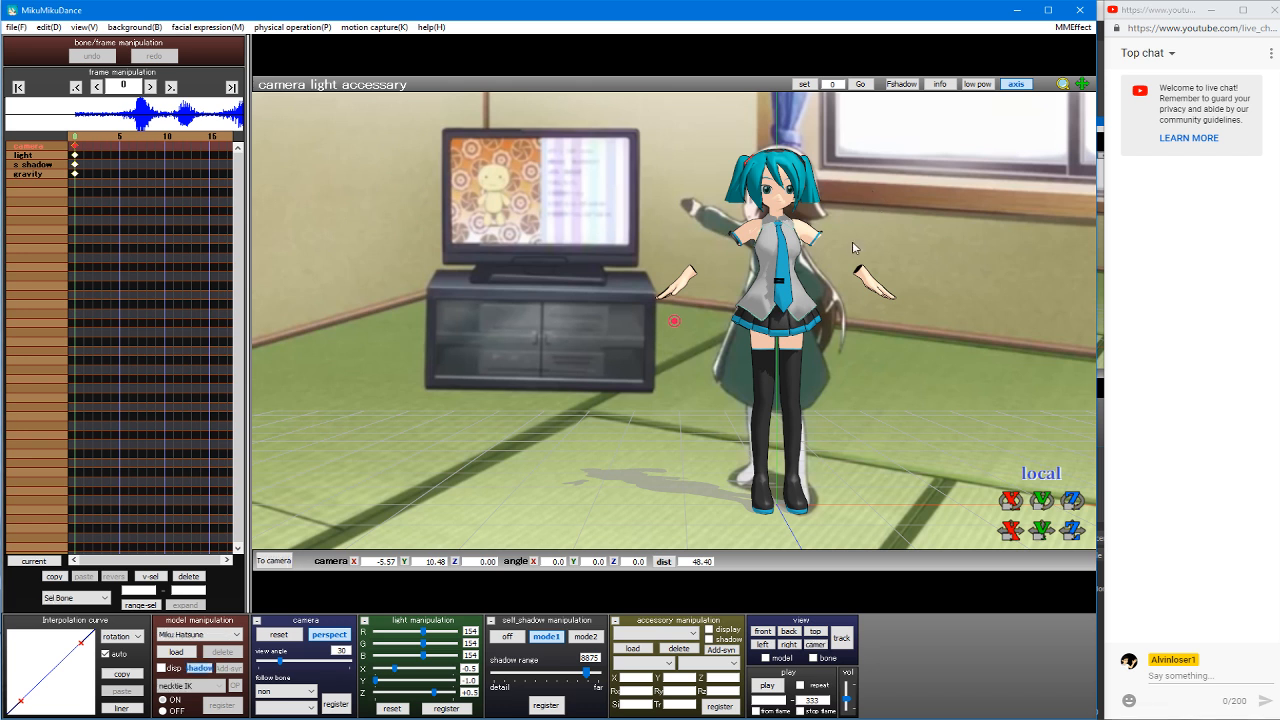
# Step: Rotate Miku's center bone to about -52.7 degrees around its local Y axis so she turns toward the television
pyautogui.press('Tab')
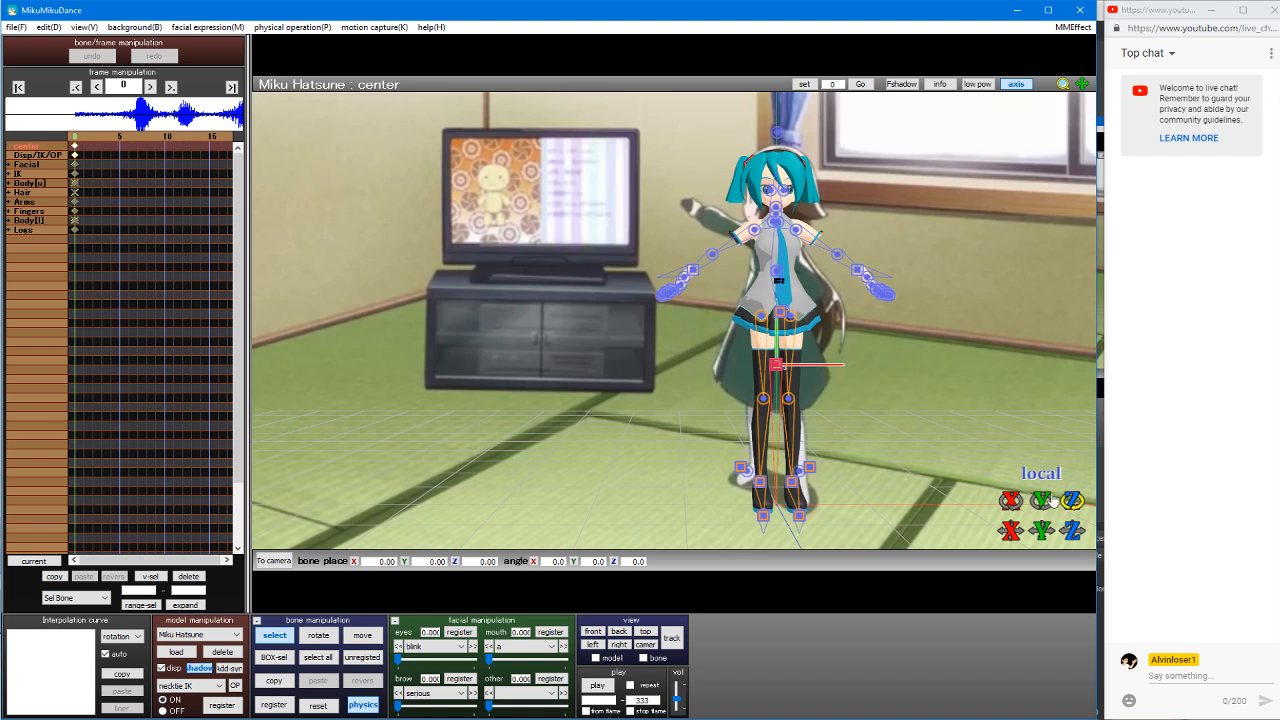
pyautogui.moveTo(937, 363); pyautogui.dragTo(1026, 366, button='middle')
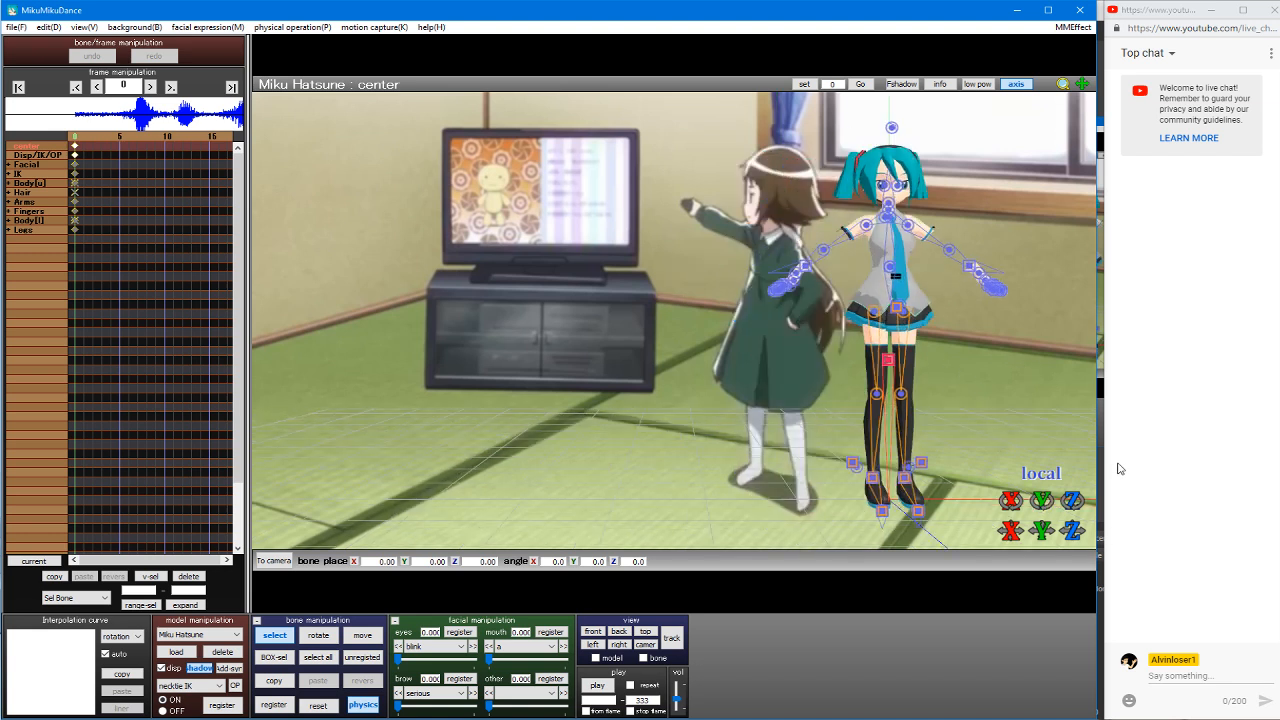
pyautogui.moveTo(1042, 501)
pyautogui.mouseDown()
pyautogui.moveTo(1042, 440)
pyautogui.moveTo(1047, 496)
pyautogui.mouseUp()
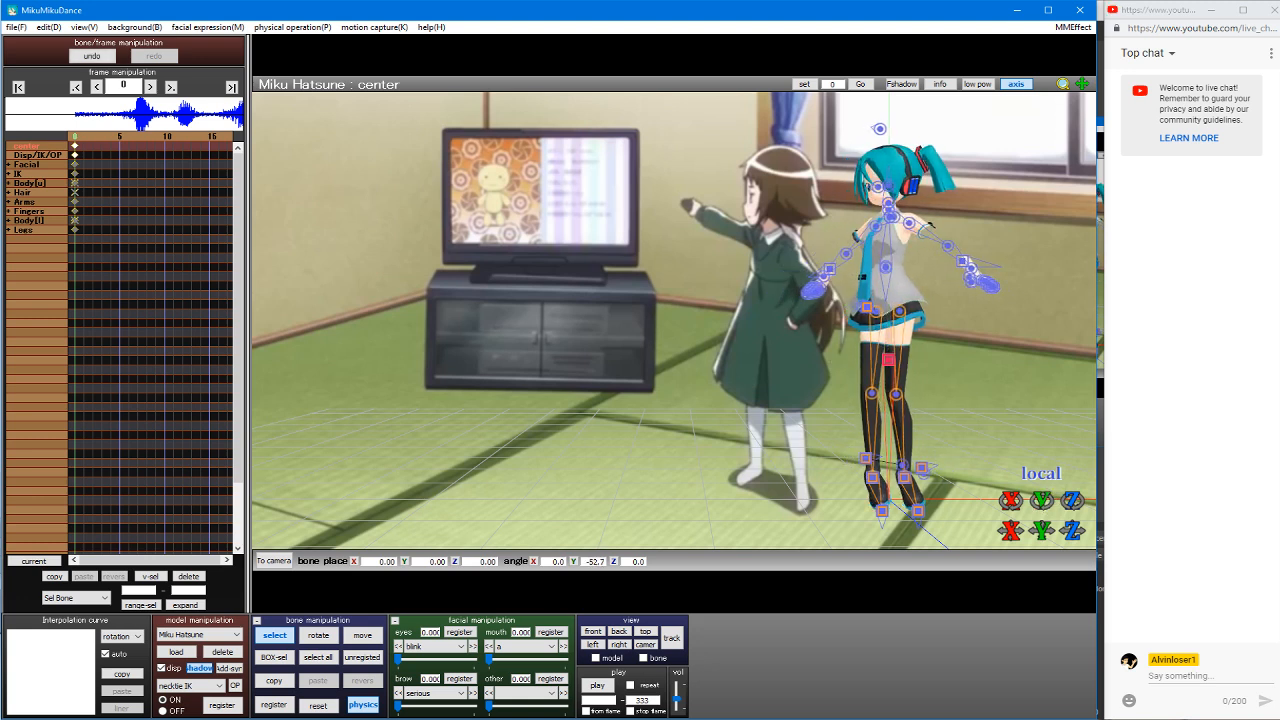
# Step: Switch to the web browser and search YouTube for "idolmaster ost"
pyautogui.click(1227, 193)
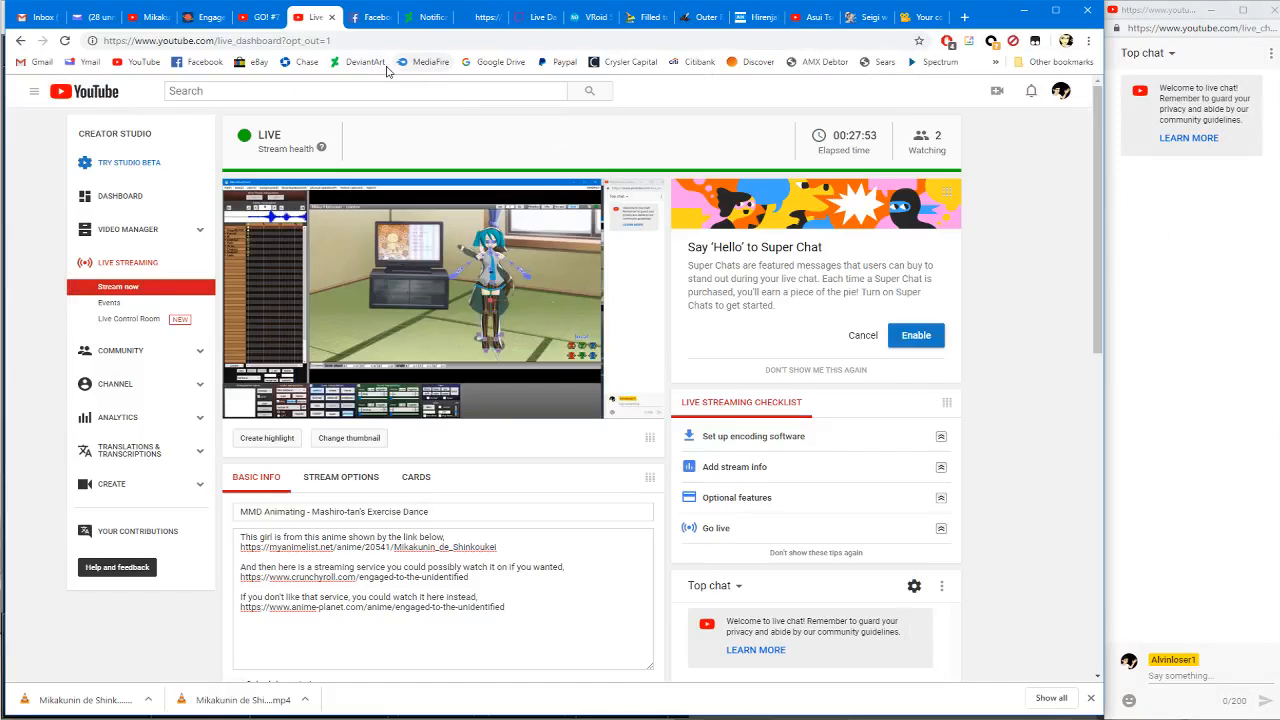
pyautogui.click(257, 18)
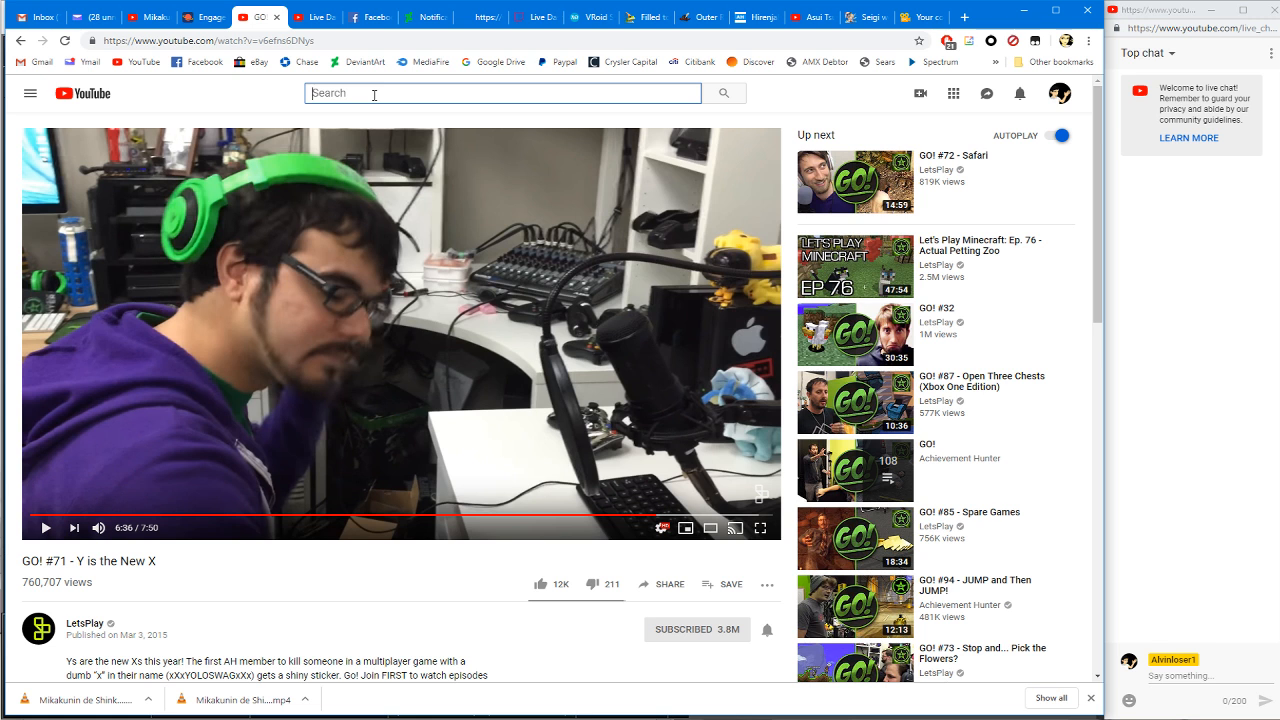
pyautogui.write('idolmaster ')
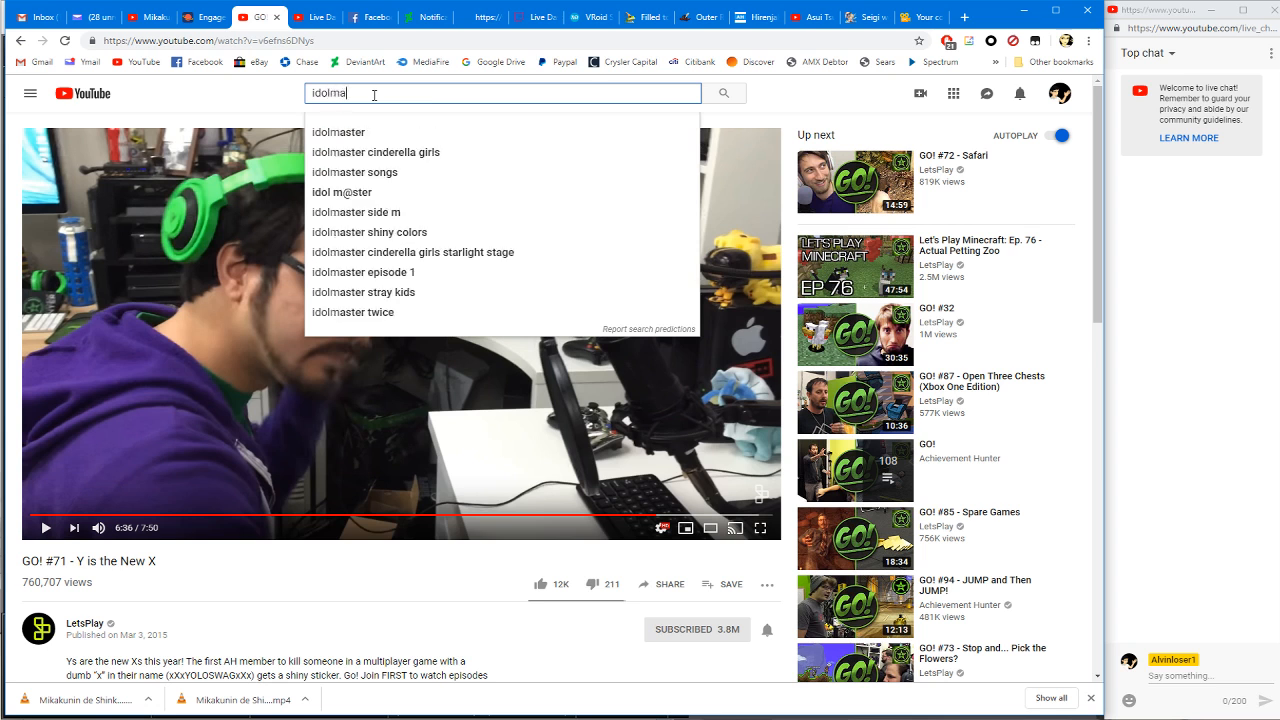
pyautogui.write('ost')
pyautogui.press('Return')
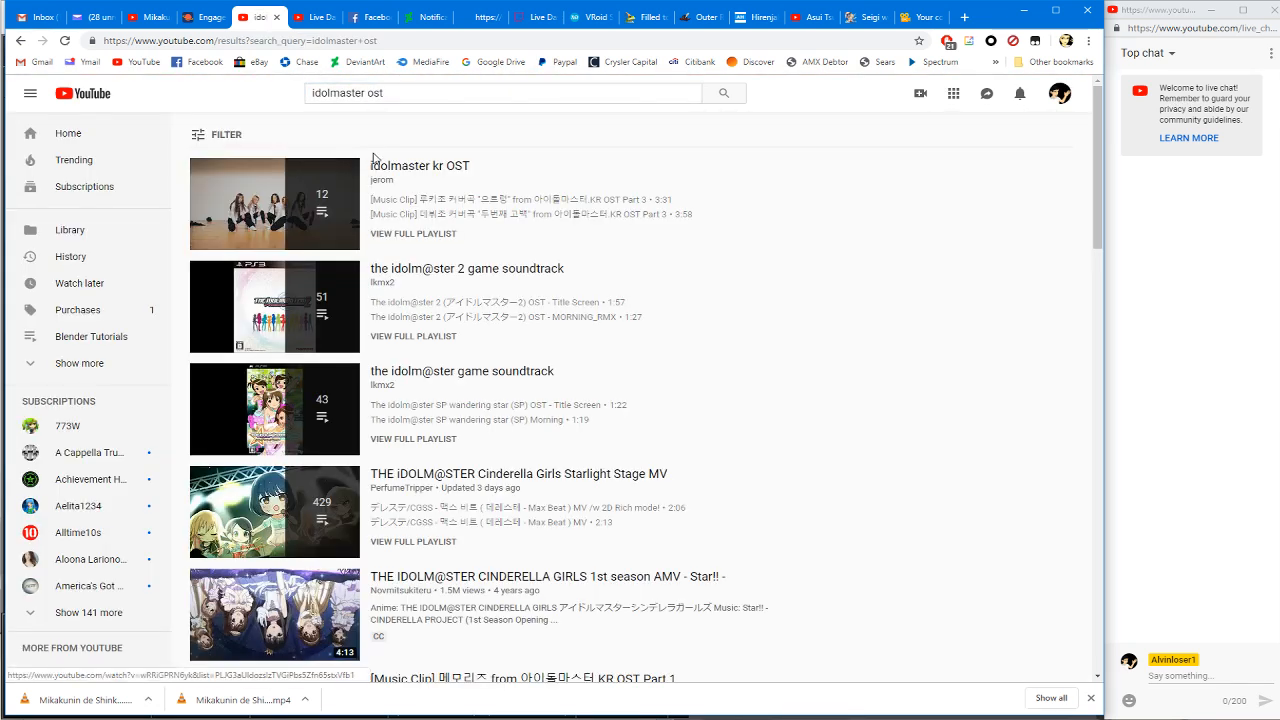
# Step: Play "the idolm@ster 2 game soundtrack" playlist, adjust its volume and return to MikuMikuDance
pyautogui.click(486, 270)
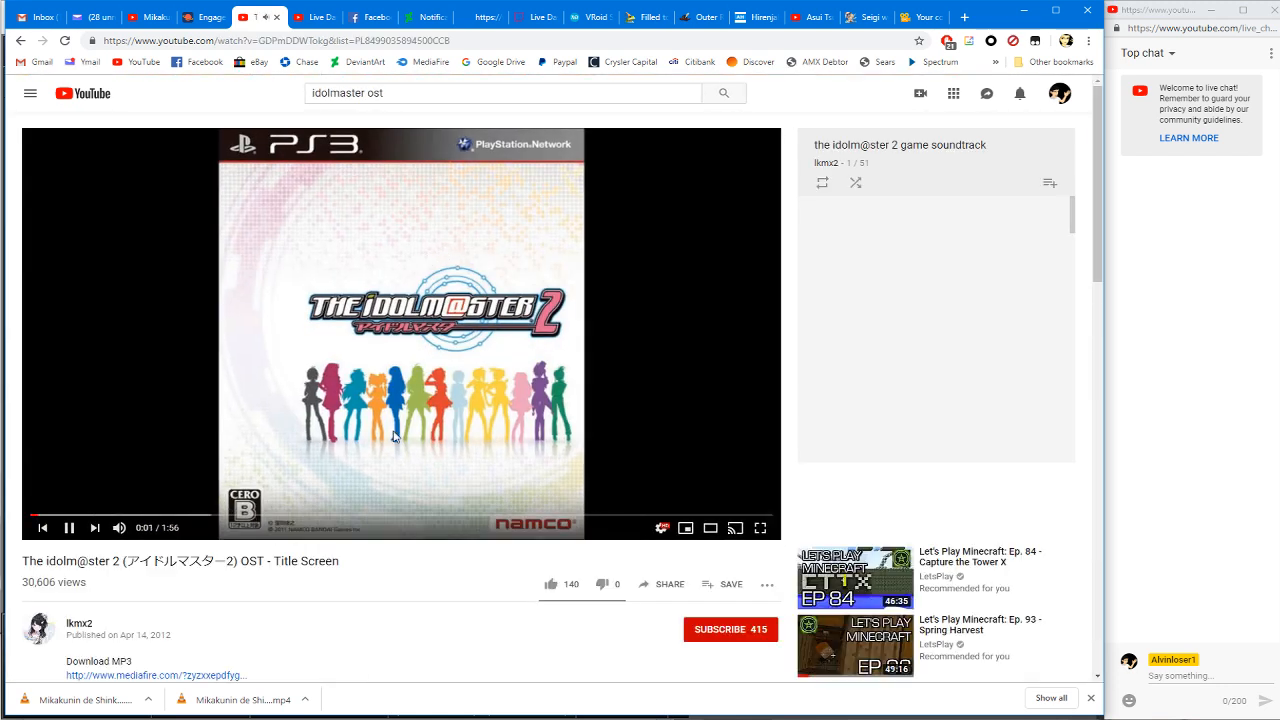
pyautogui.click(144, 528)
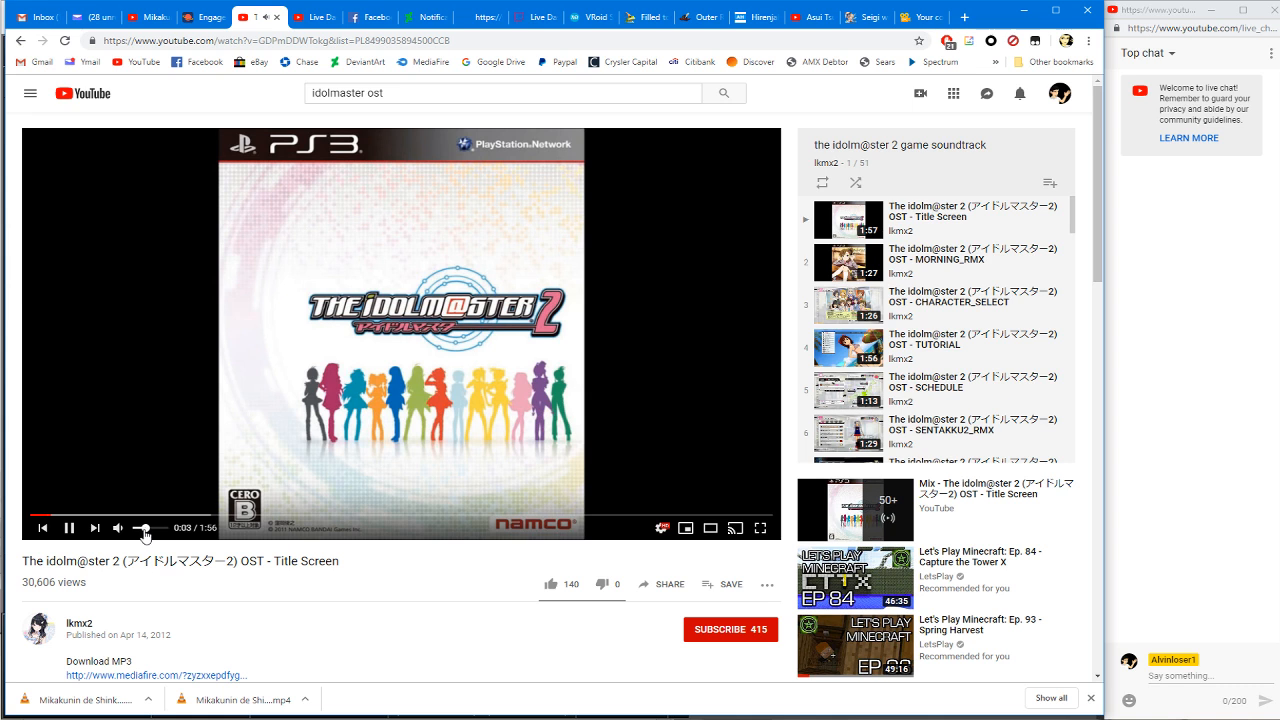
pyautogui.moveTo(141, 531); pyautogui.dragTo(146, 531)
pyautogui.click(1024, 10)
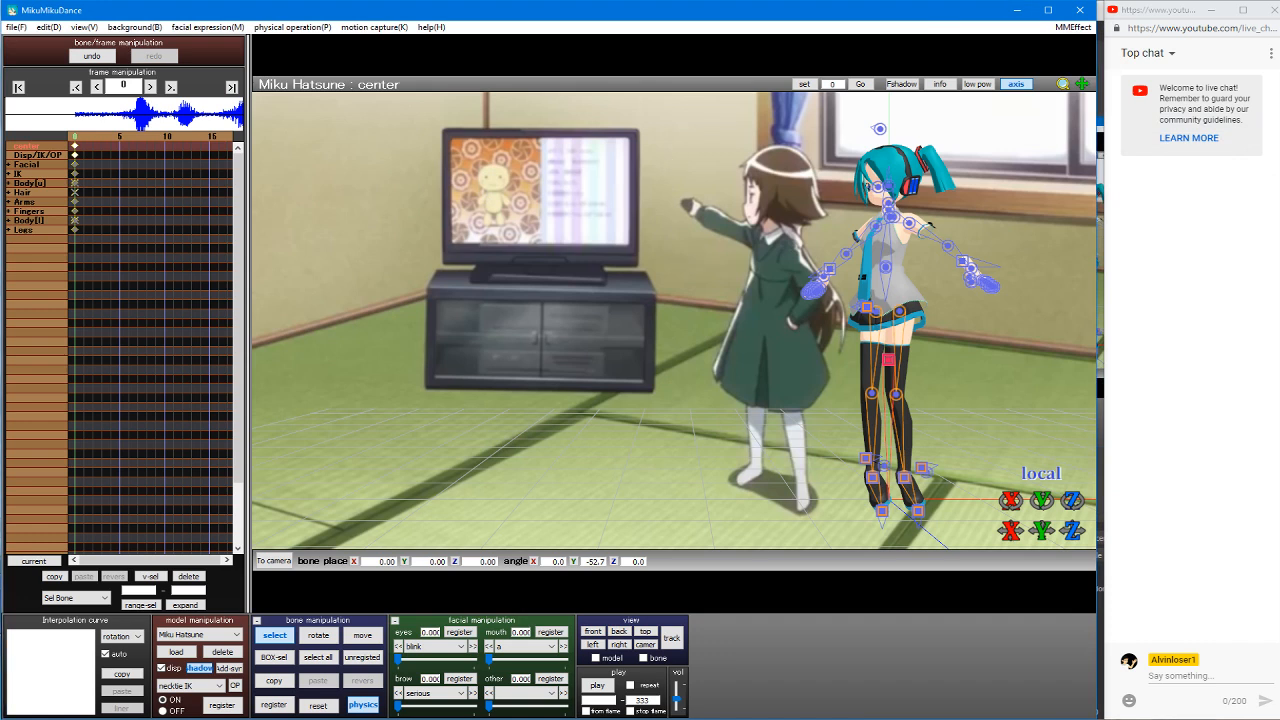
pyautogui.moveTo(1279, 228)
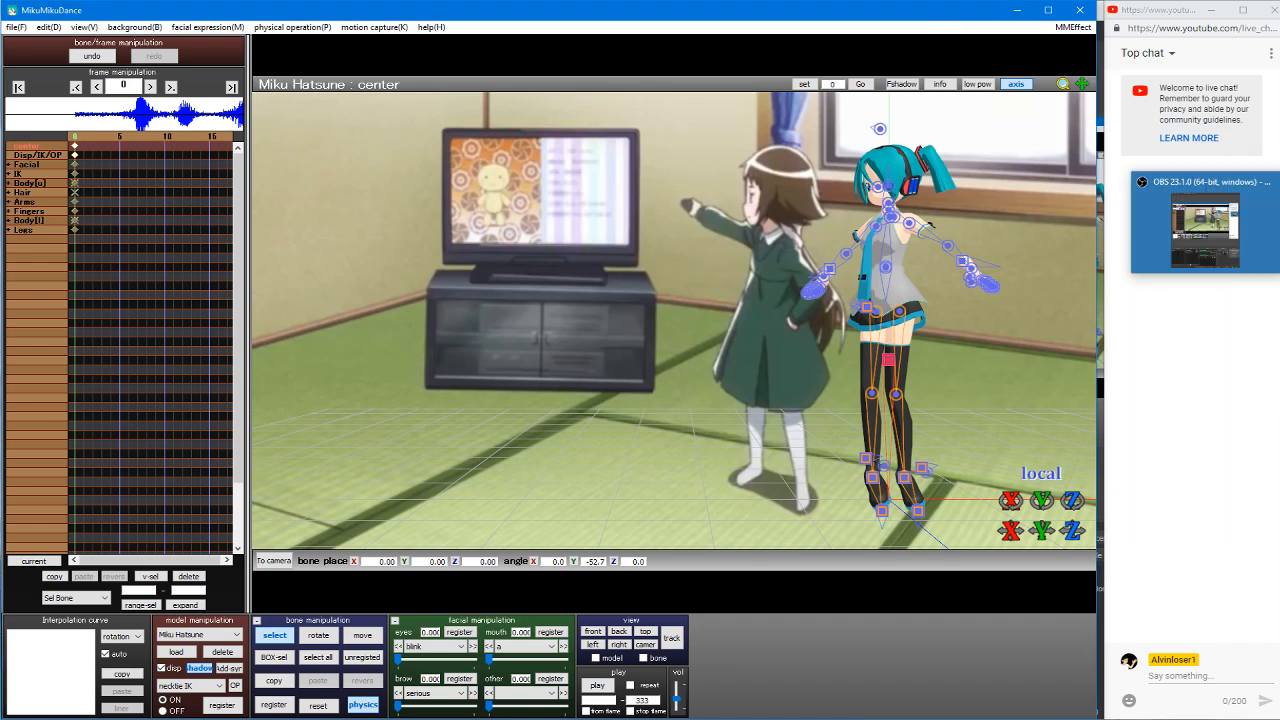
pyautogui.moveTo(1210, 237)
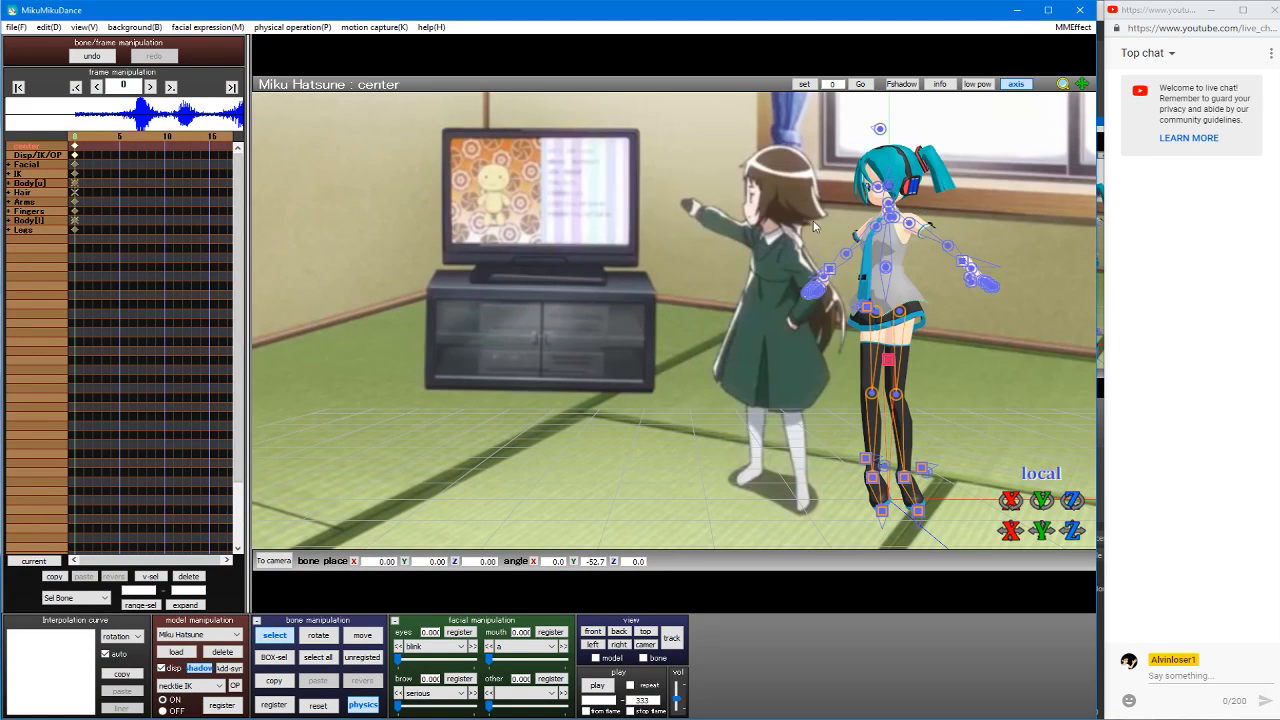
# Step: Rotate the right leg IK bone about its Y axis to about -40.7° so the foot points toward the television
pyautogui.click(873, 478)
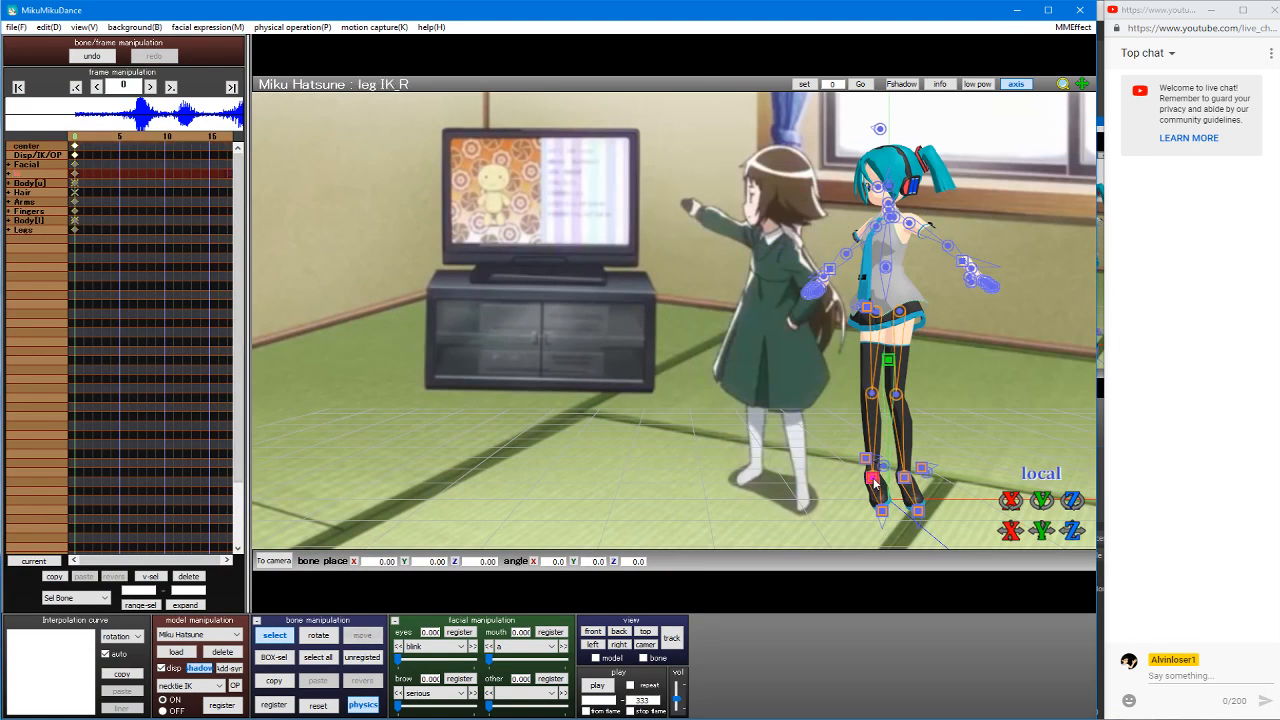
pyautogui.moveTo(1042, 500); pyautogui.dragTo(987, 466)
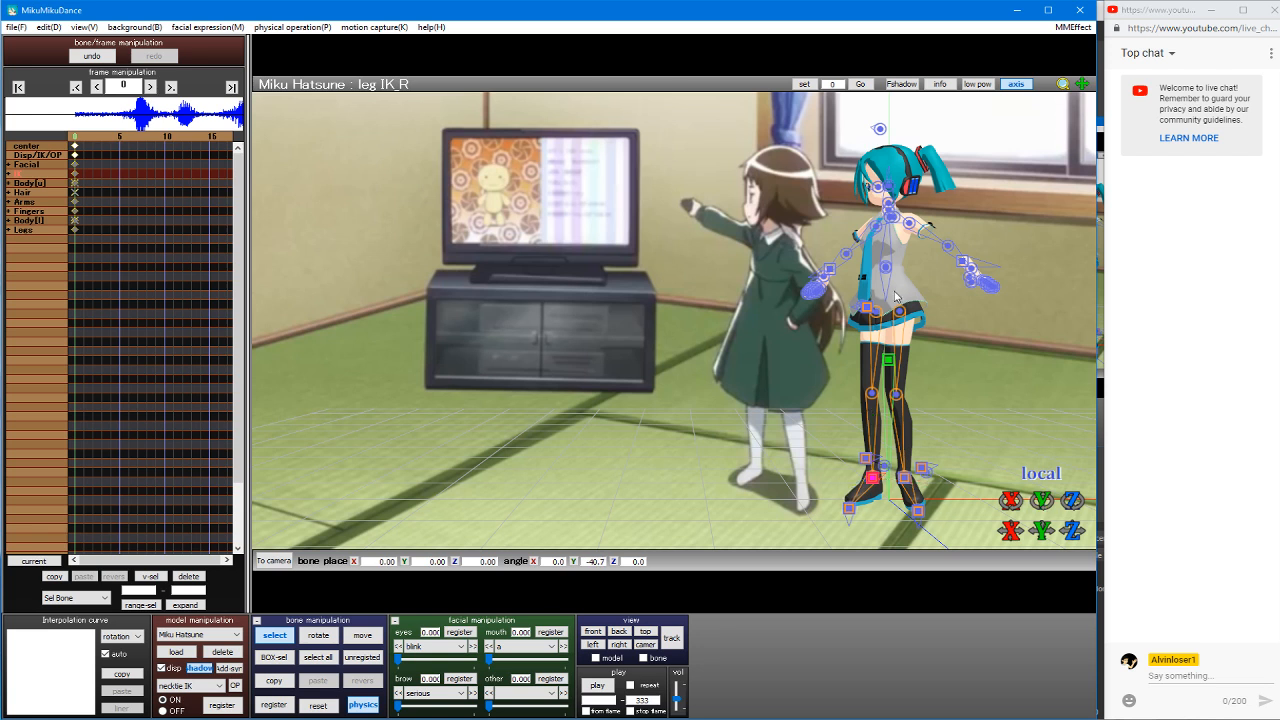
pyautogui.press('Tab')
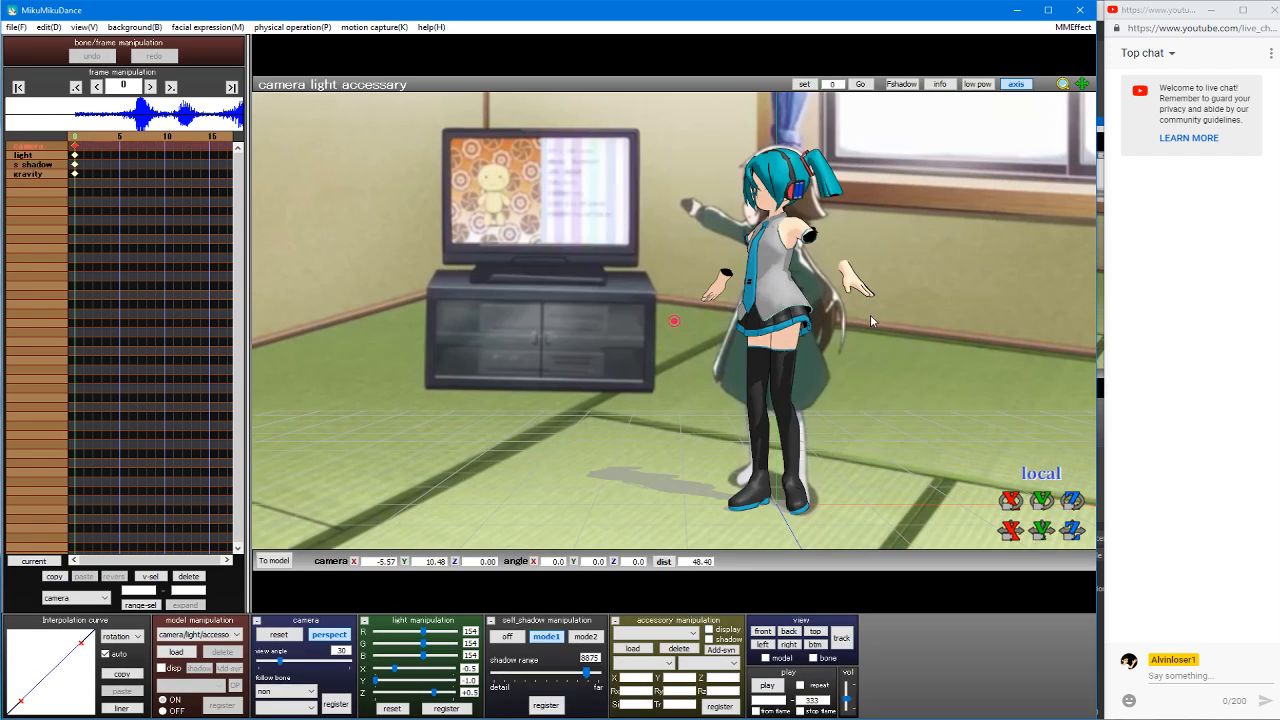
pyautogui.press('Tab')
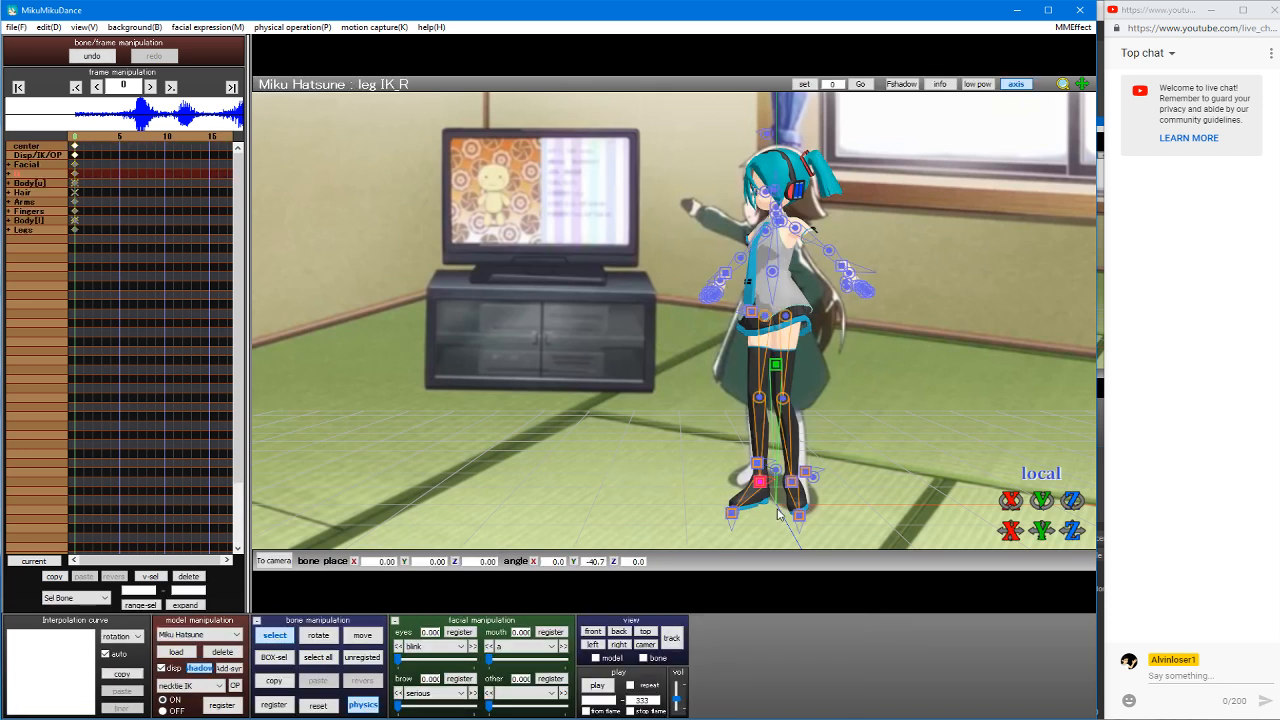
# Step: Move the right leg IK bone to about X 0.36, Z 4.18 to match the background girl's right foot
pyautogui.click(763, 486)
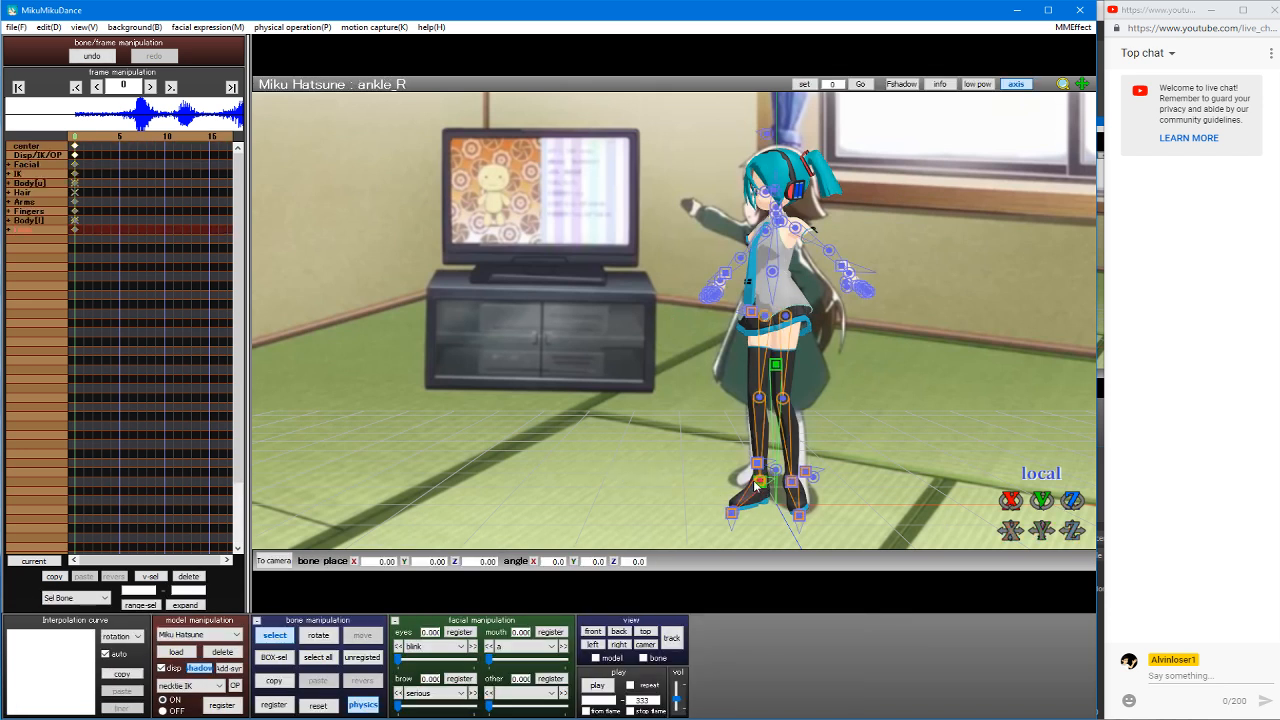
pyautogui.click(757, 486)
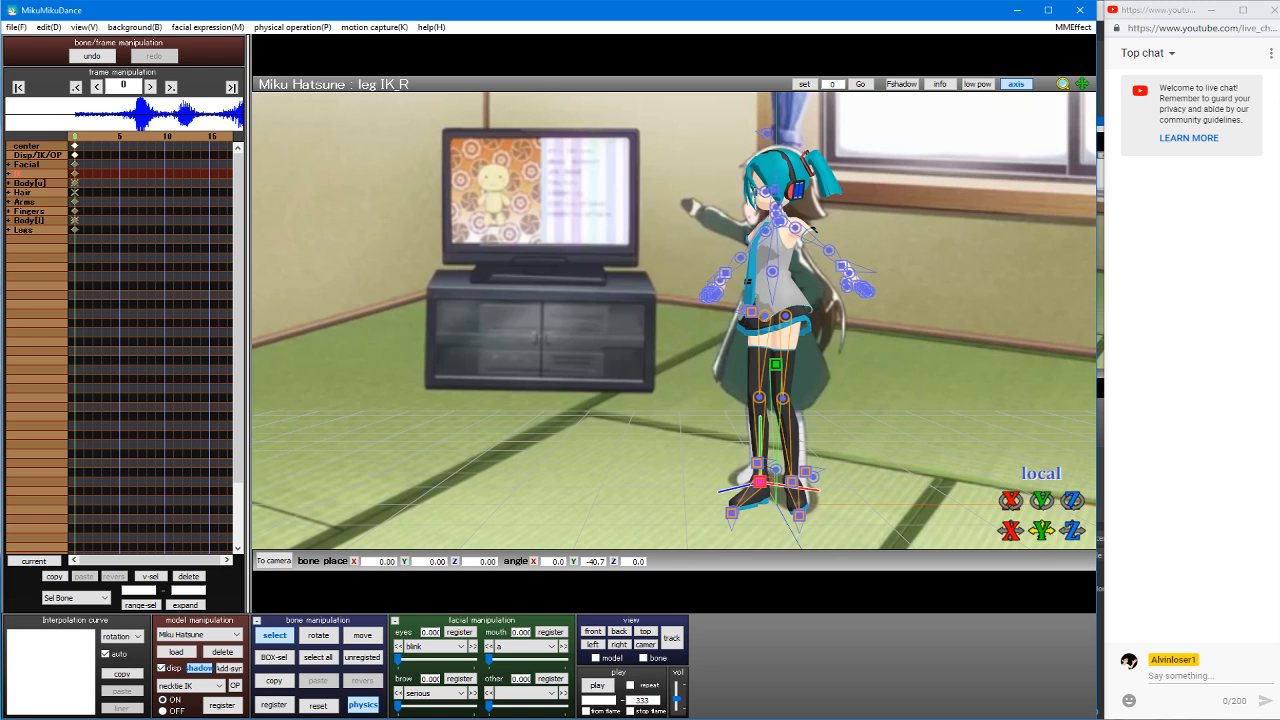
pyautogui.moveTo(1043, 531); pyautogui.dragTo(1073, 505)
pyautogui.hotkey('ctrl', 'z')
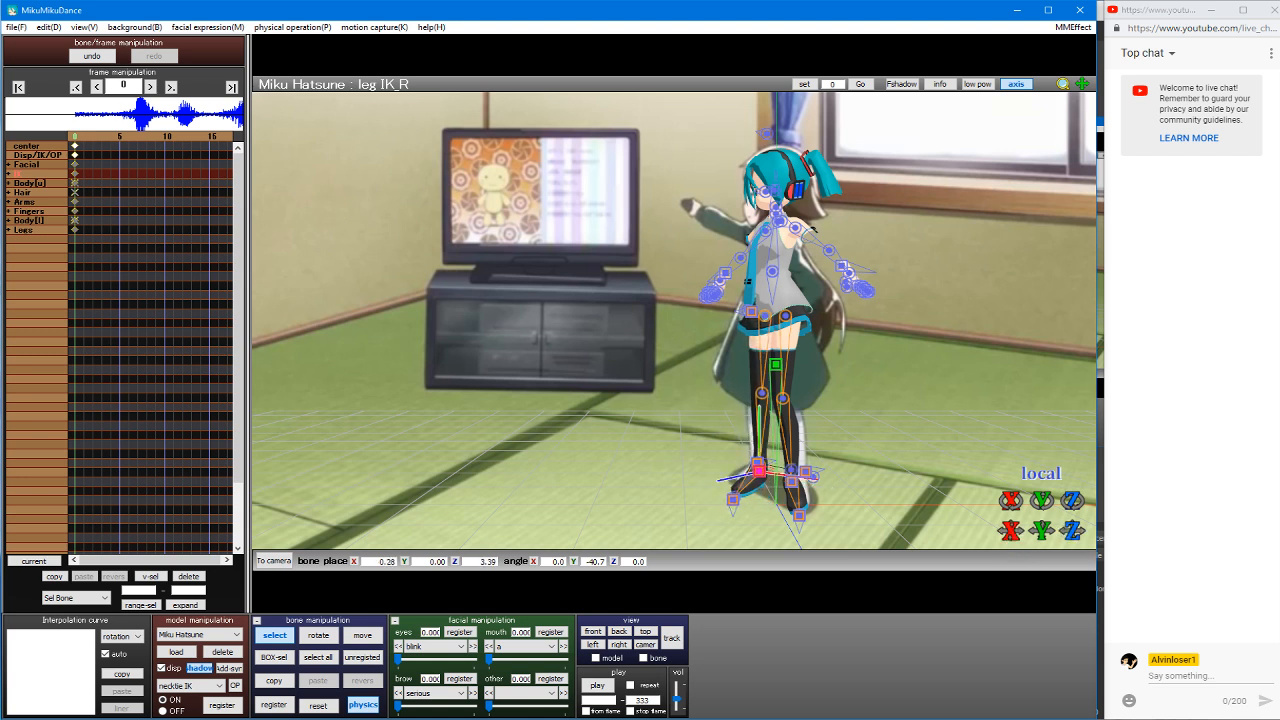
pyautogui.moveTo(1012, 533); pyautogui.dragTo(1075, 534)
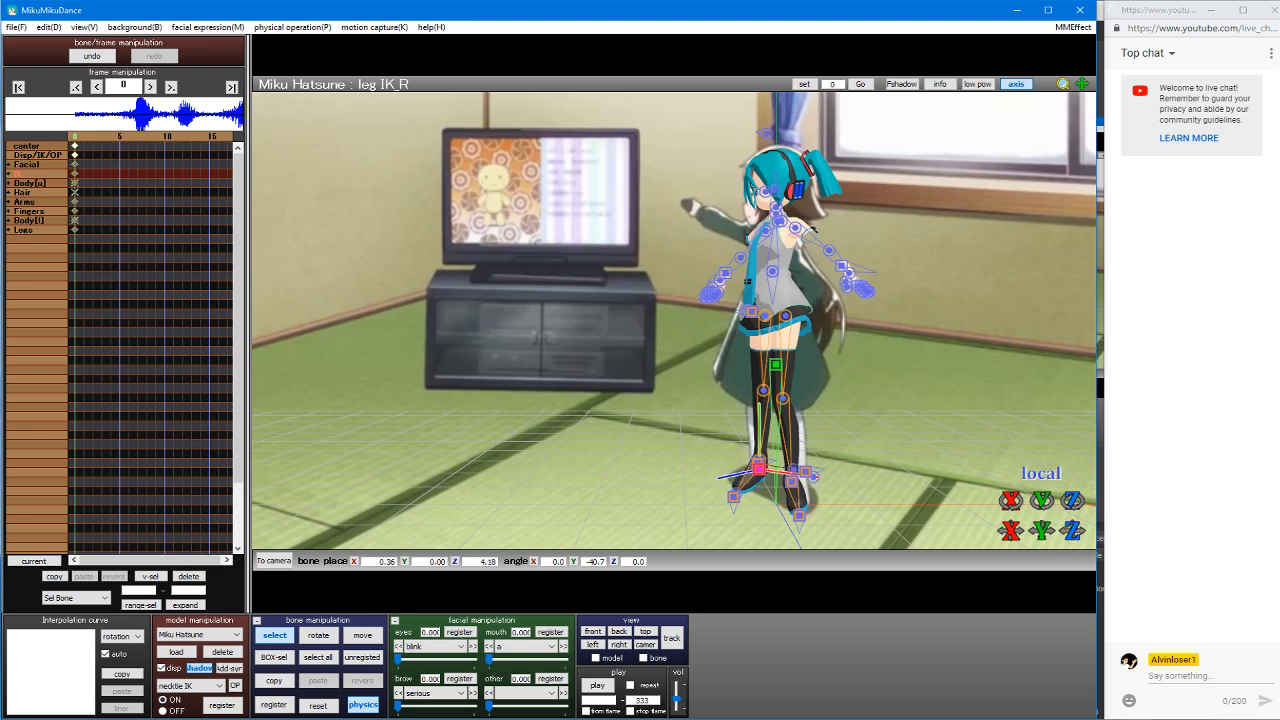
# Step: Move the left leg IK bone to about X 0.77, Z 2.41 and rotate it to about -2.3° in Y
pyautogui.click(793, 483)
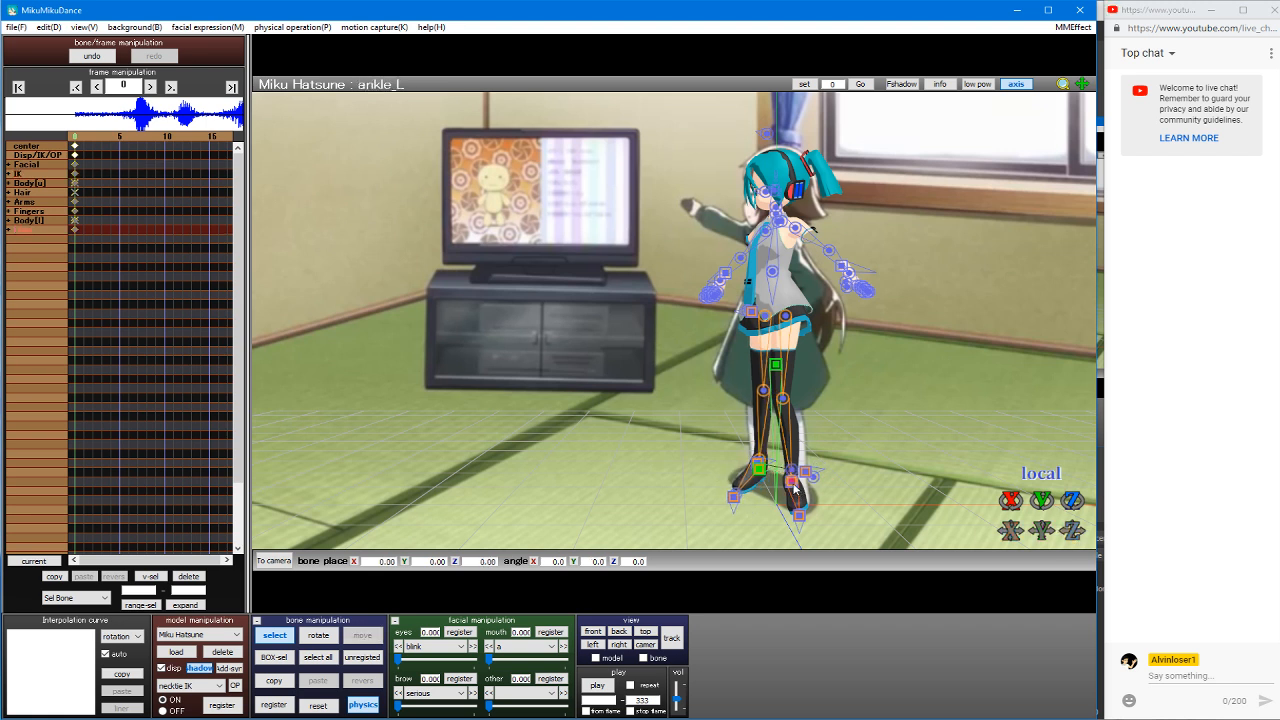
pyautogui.click(793, 483)
pyautogui.moveTo(1042, 502); pyautogui.dragTo(1073, 508)
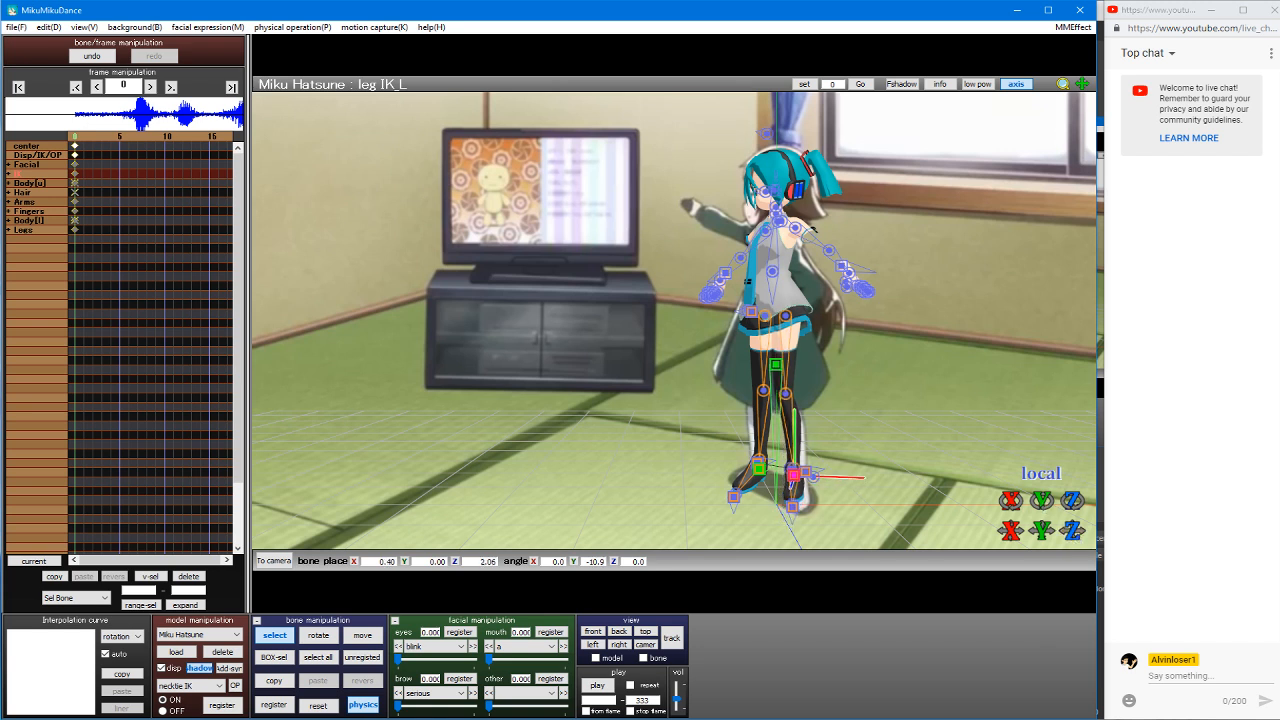
pyautogui.moveTo(1008, 532)
pyautogui.mouseDown()
pyautogui.moveTo(1008, 512)
pyautogui.moveTo(1050, 512)
pyautogui.moveTo(1021, 519)
pyautogui.moveTo(1012, 539)
pyautogui.mouseUp()
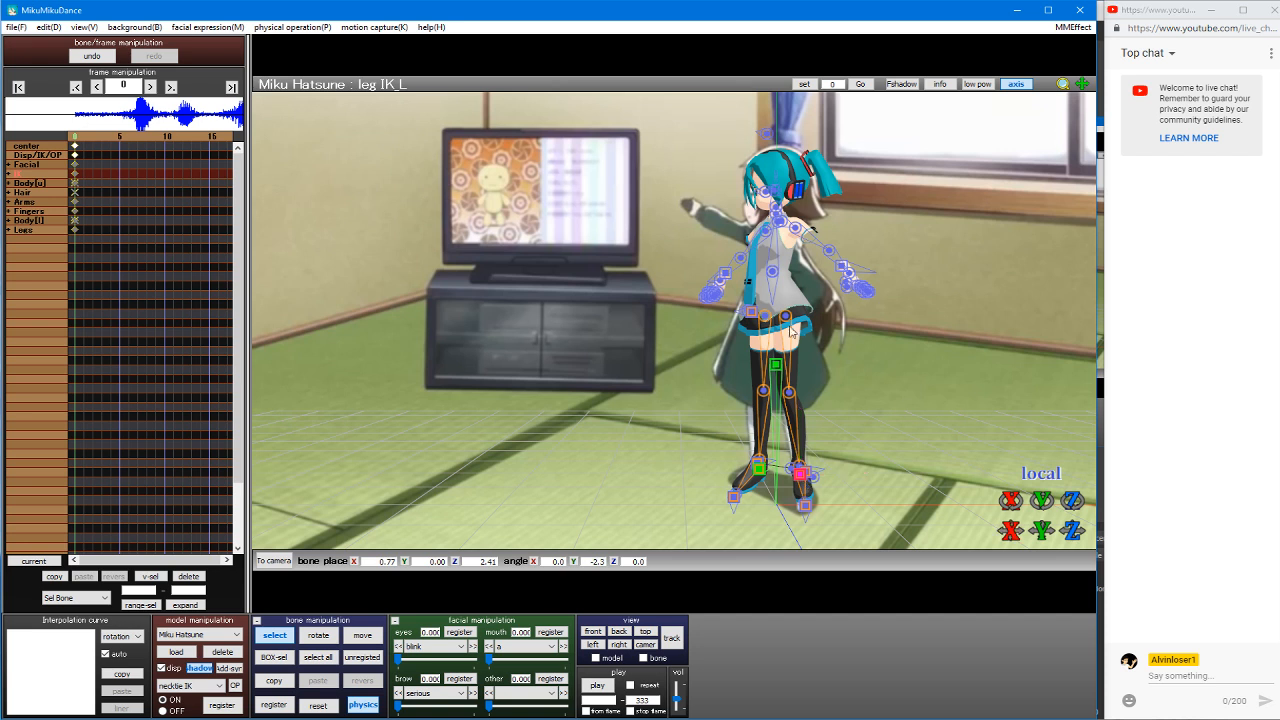
# Step: Shift the center bone to about X -0.18, Z 0.24 and rotate the neck bone so the head faces the television
pyautogui.click(777, 366)
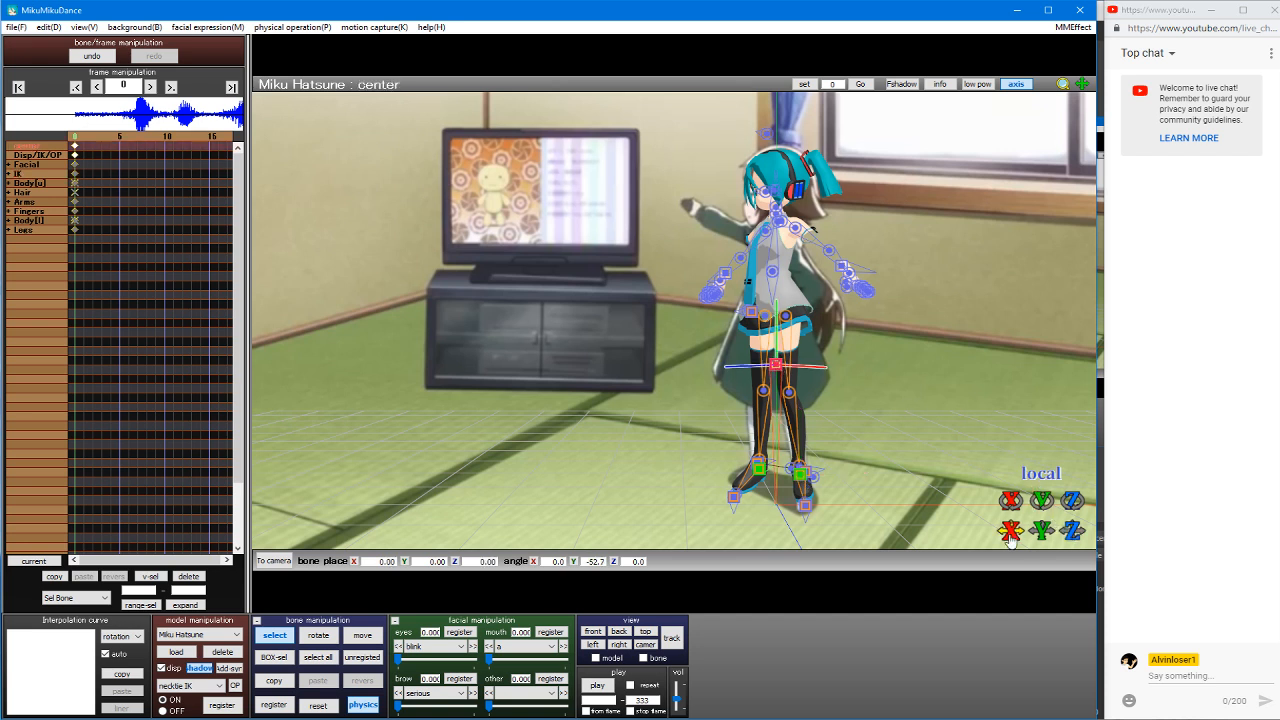
pyautogui.moveTo(1010, 531); pyautogui.dragTo(1012, 534)
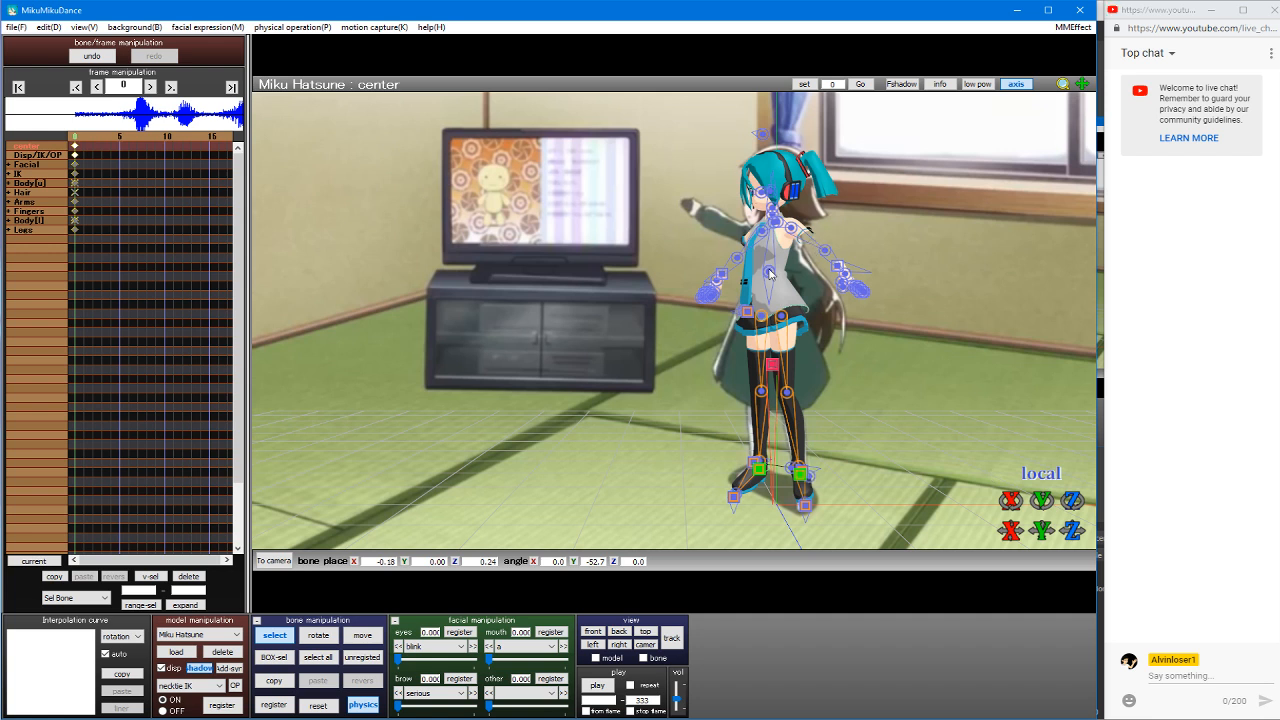
pyautogui.click(774, 216)
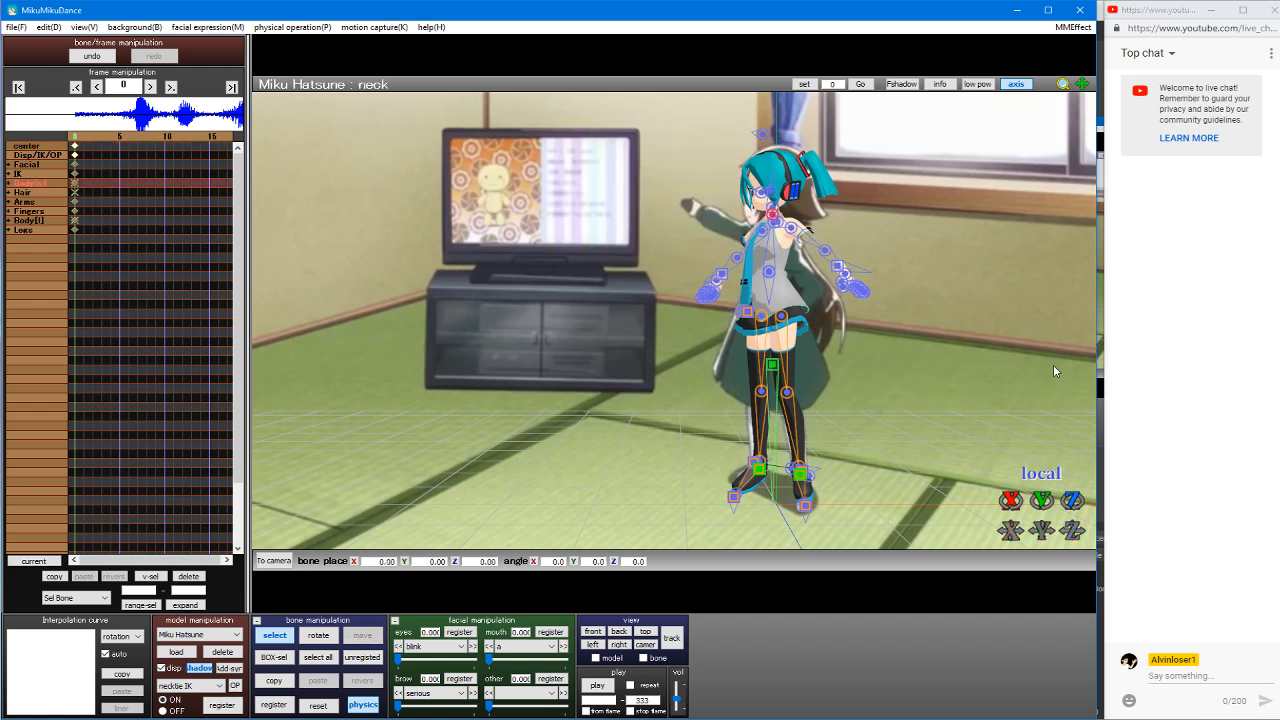
pyautogui.moveTo(1037, 497); pyautogui.dragTo(960, 497)
pyautogui.moveTo(1072, 500); pyautogui.dragTo(1042, 485)
# Step: Rotate the right arm bone to point at the television and bend the right elbow to about X 34.1°, Y -5.5°, Z 5.8°
pyautogui.click(764, 232)
pyautogui.moveTo(1042, 501); pyautogui.dragTo(1072, 488)
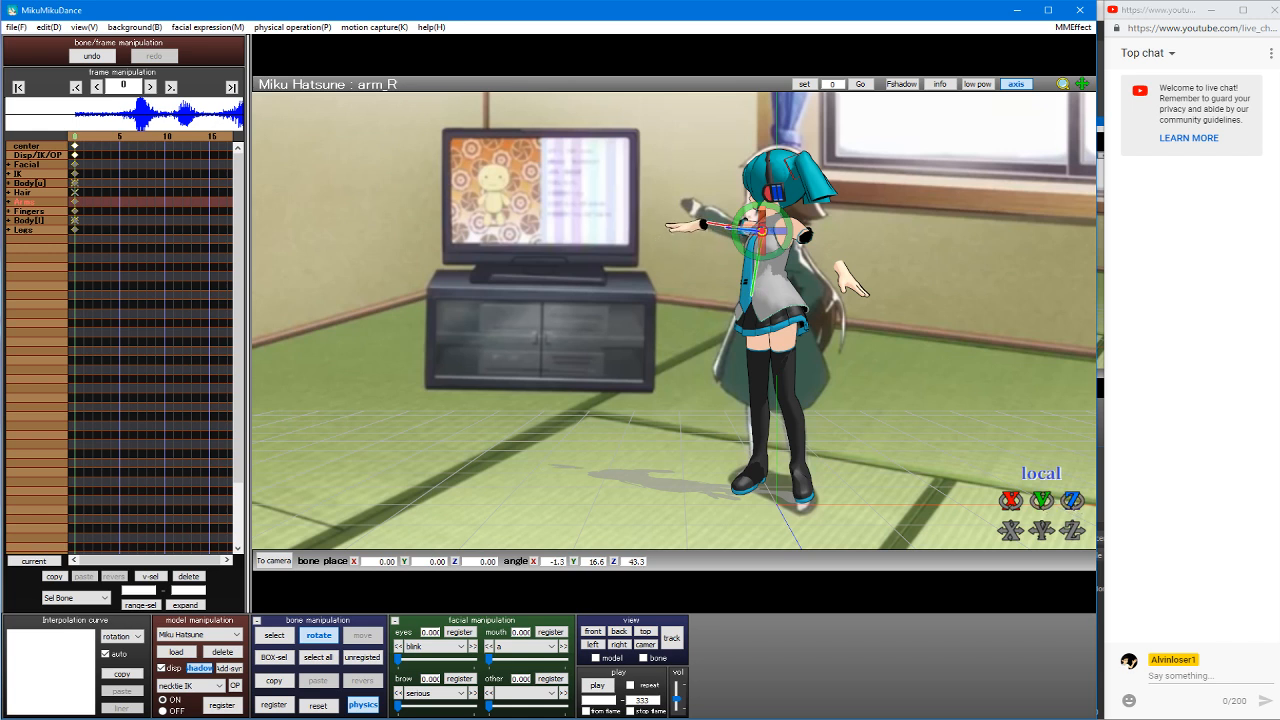
pyautogui.moveTo(760, 230); pyautogui.dragTo(768, 264)
pyautogui.click(722, 228)
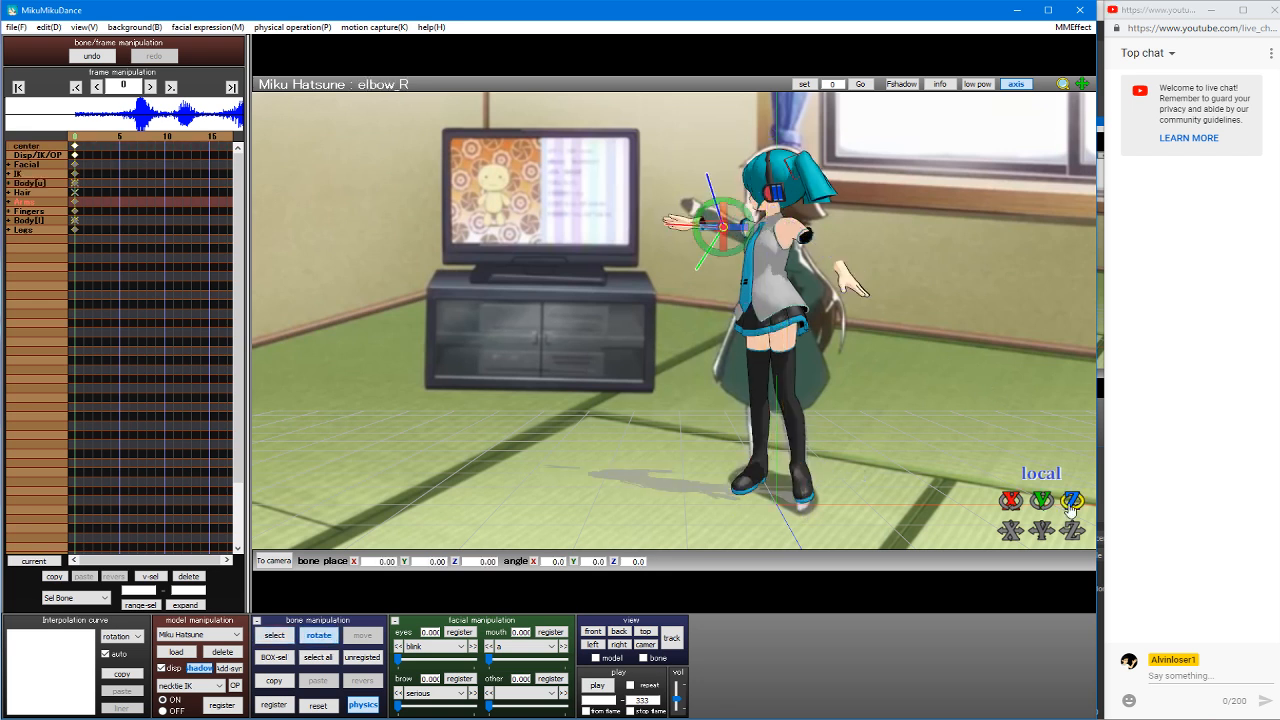
pyautogui.moveTo(1043, 505); pyautogui.dragTo(1072, 484)
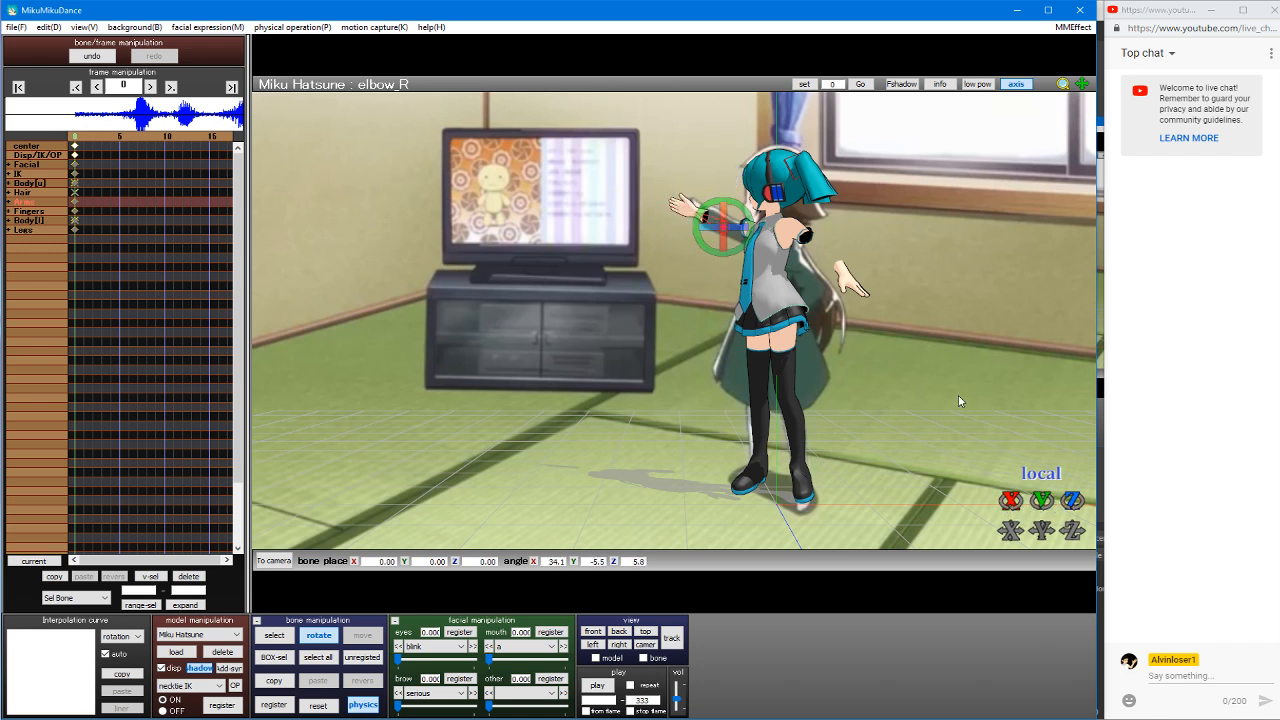
# Step: Rotate the left arm bone downward so the arm hangs close to the body
pyautogui.press('c')
pyautogui.click(795, 233)
pyautogui.press('x')
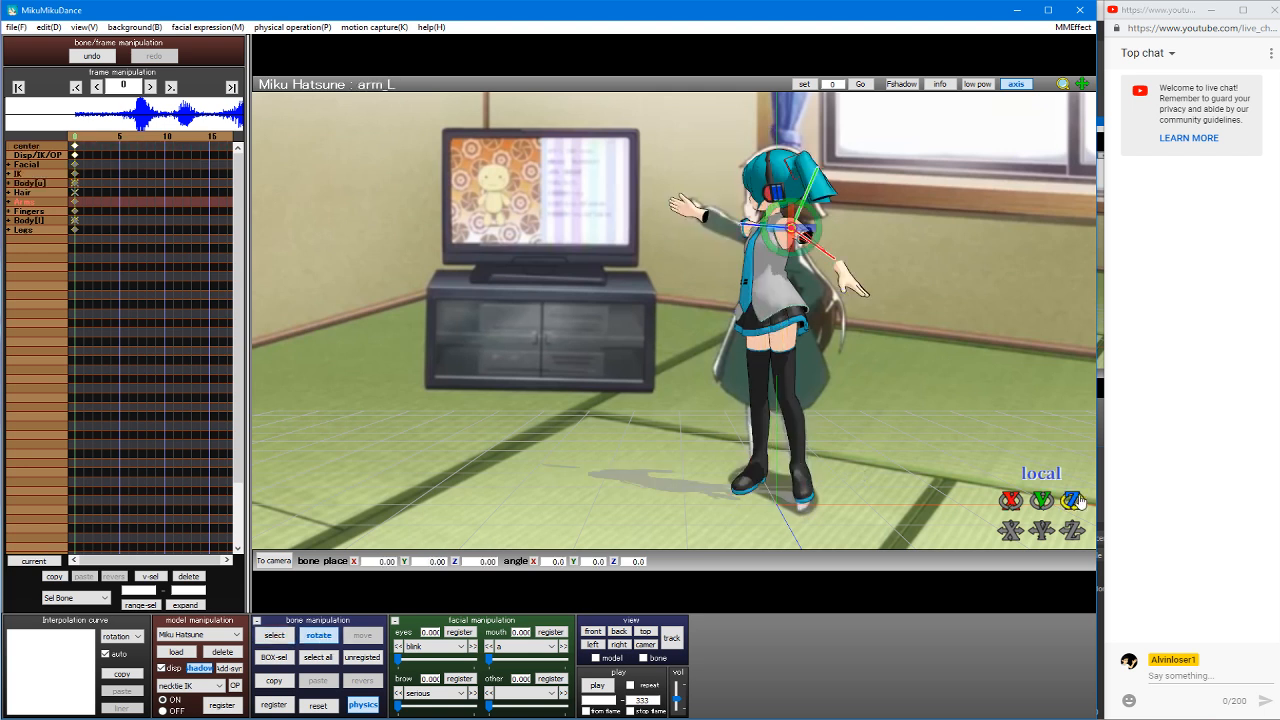
pyautogui.moveTo(1073, 501); pyautogui.dragTo(1073, 481)
# Step: Bend the left elbow to about X 20.5°, Y -44.0°, Z 28.3° so the hand reaches the hip
pyautogui.press('s')
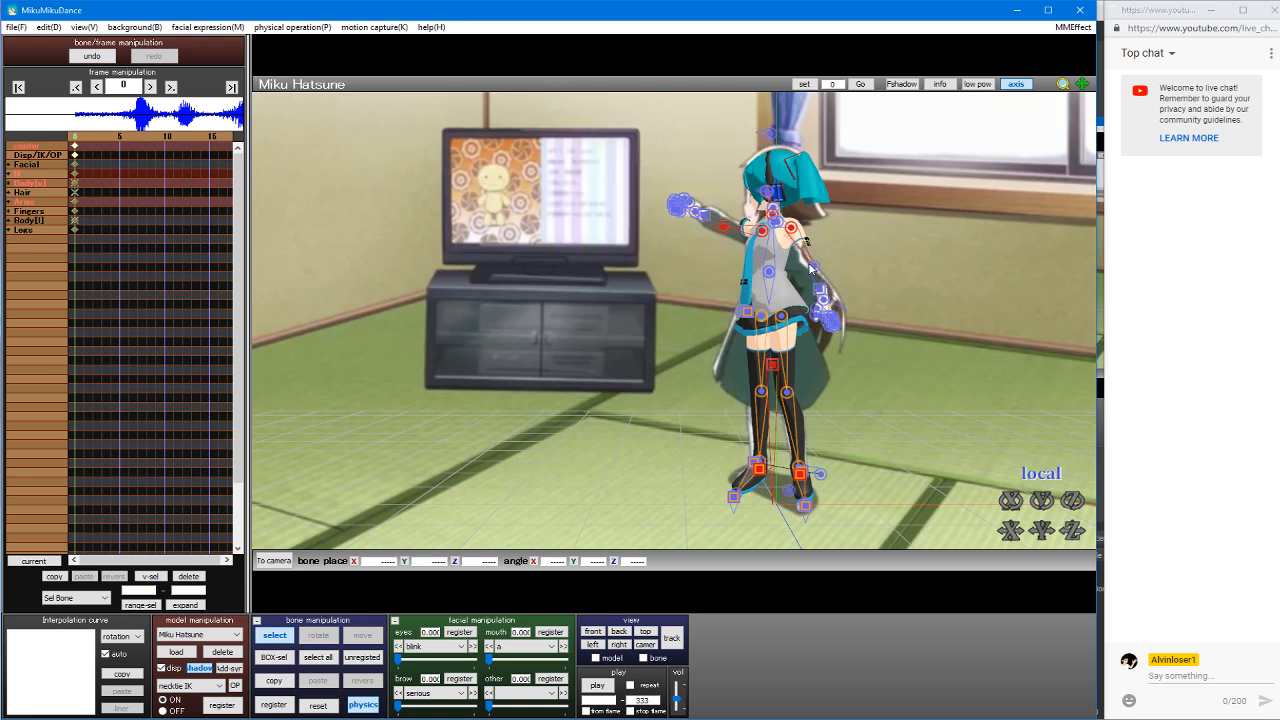
pyautogui.press('x')
pyautogui.press('c')
pyautogui.click(815, 268)
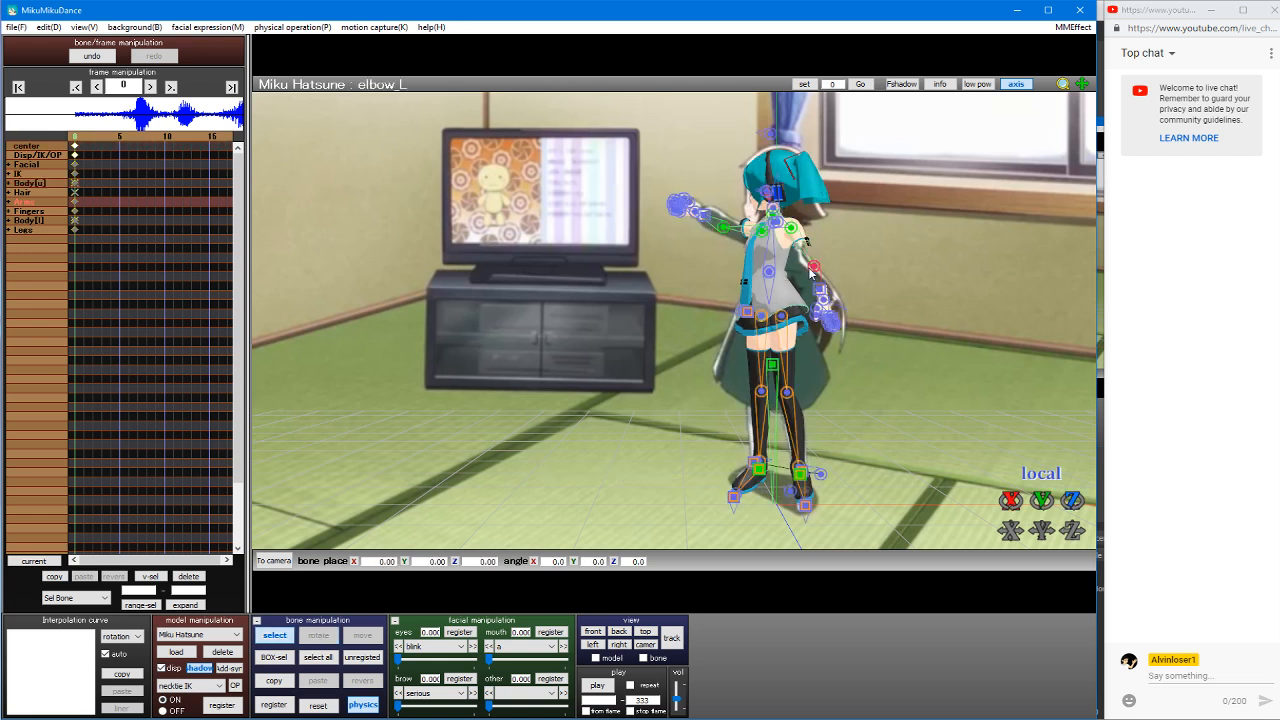
pyautogui.press('s')
pyautogui.press('x')
pyautogui.press('c')
pyautogui.click(815, 269)
pyautogui.press('x')
pyautogui.moveTo(1073, 503); pyautogui.dragTo(1073, 443)
pyautogui.moveTo(1042, 503); pyautogui.dragTo(1011, 455)
pyautogui.moveTo(1073, 503); pyautogui.dragTo(1073, 508)
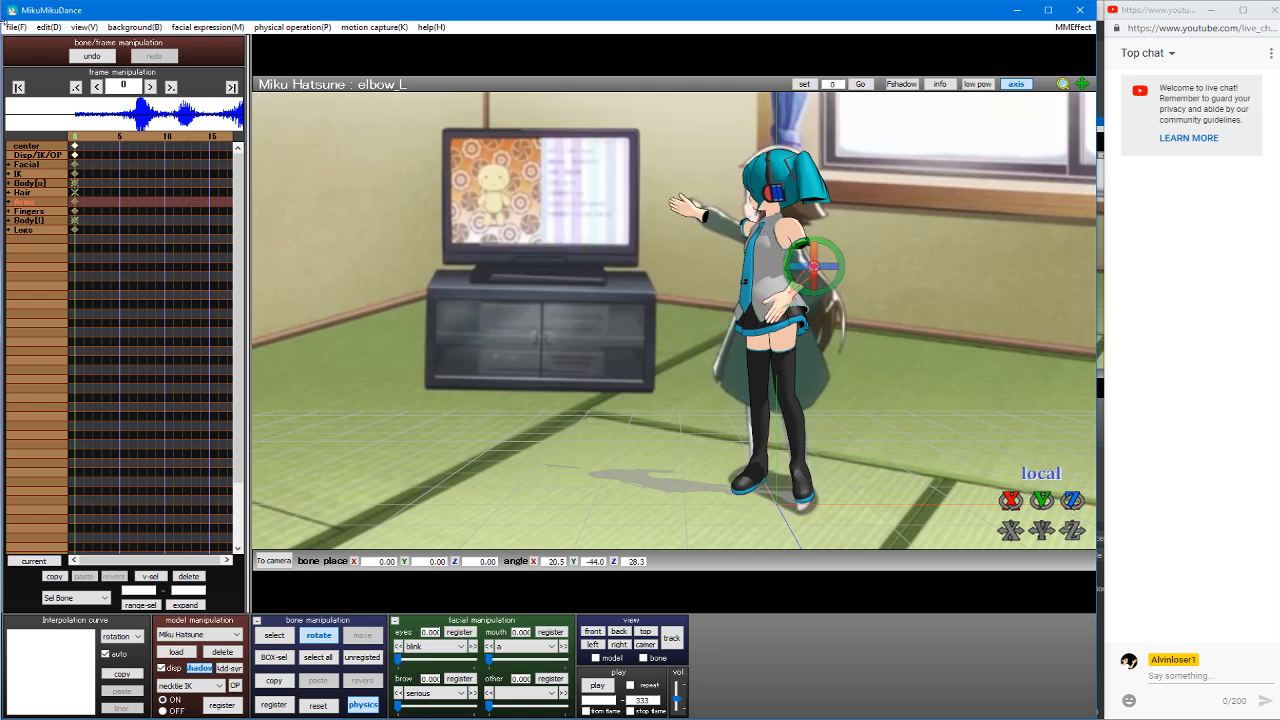
# Step: Load the pose file "Left hand half closed.vpd" onto the Miku Hatsune model and inspect the left hand up close
pyautogui.click(17, 27)
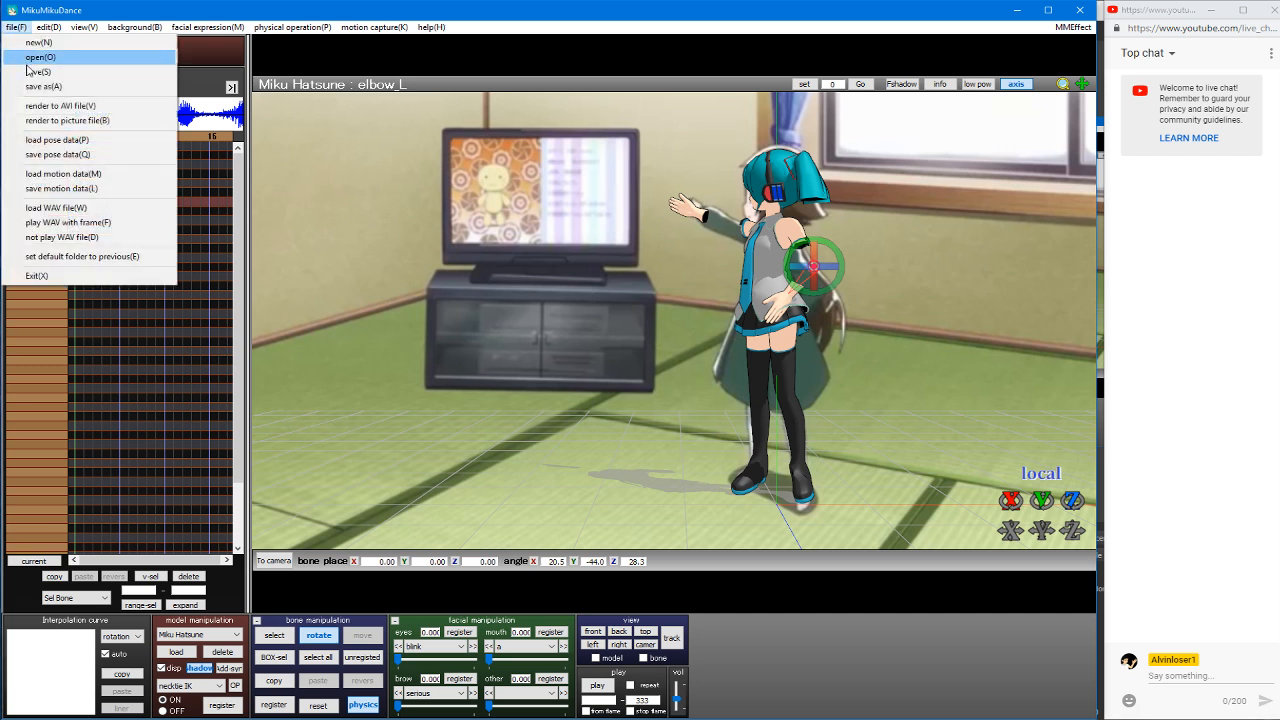
pyautogui.click(57, 140)
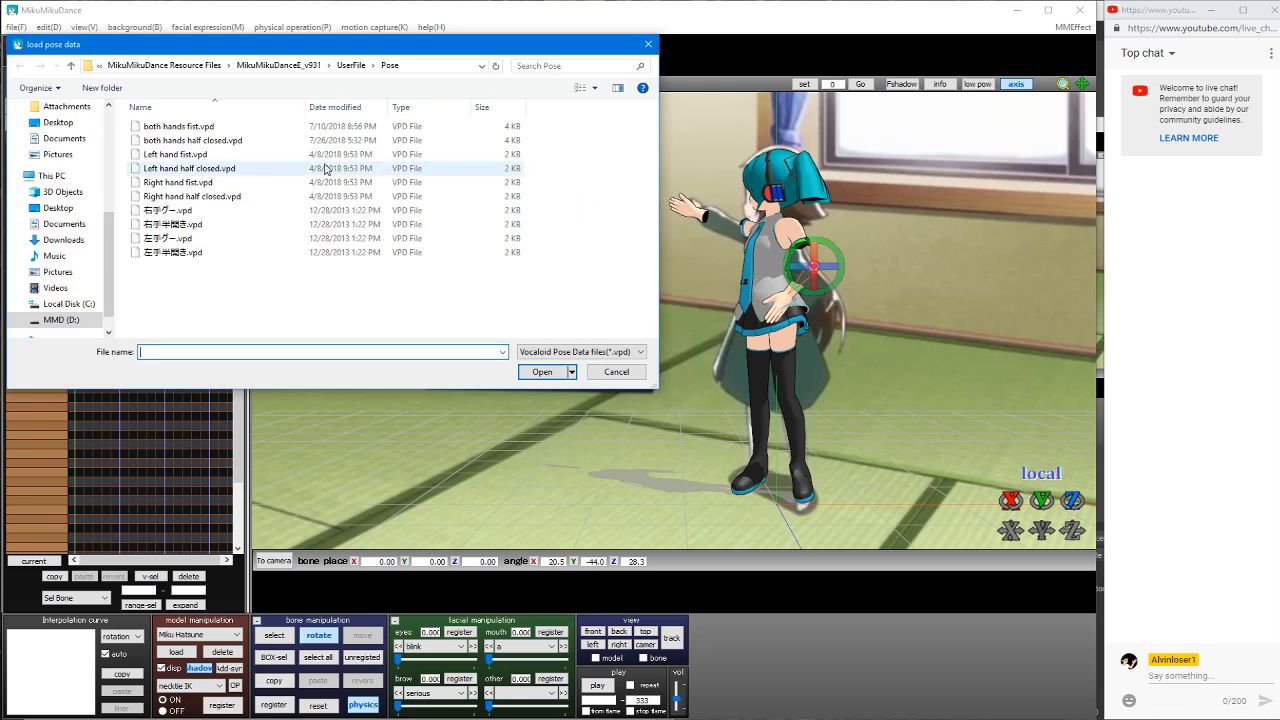
pyautogui.click(176, 170)
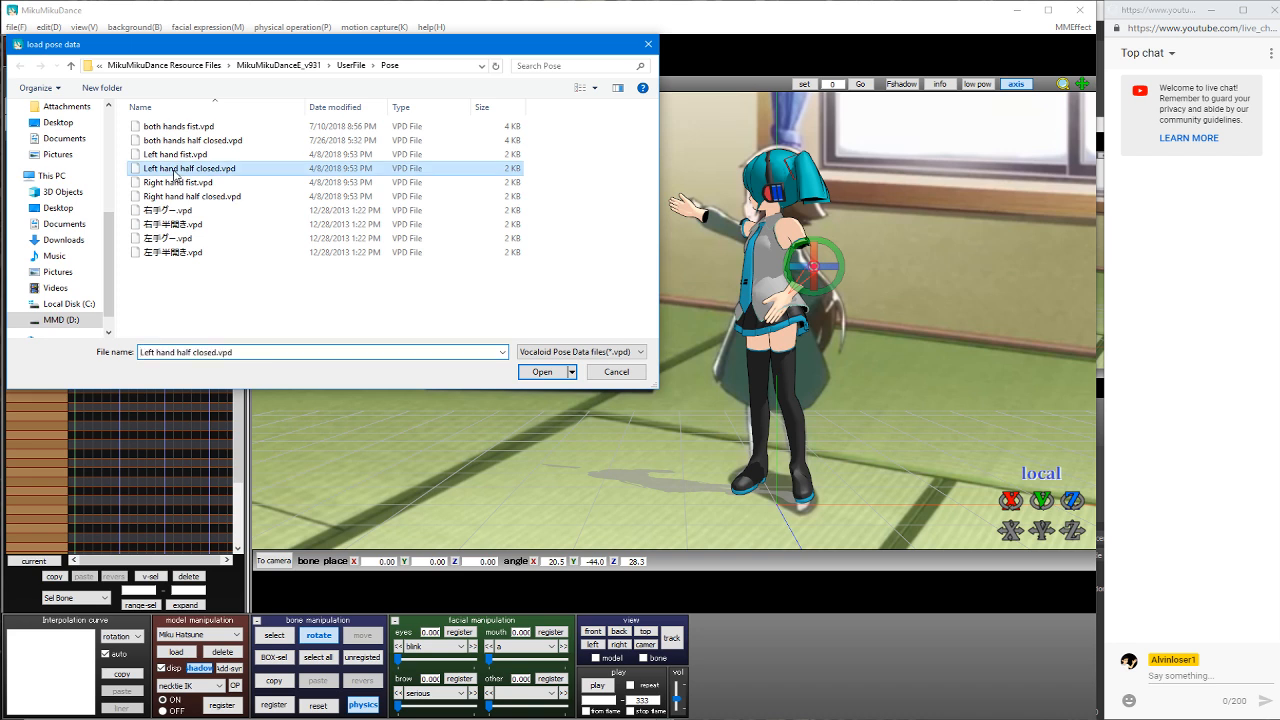
pyautogui.press('Return')
pyautogui.scroll(7, 845, 292)
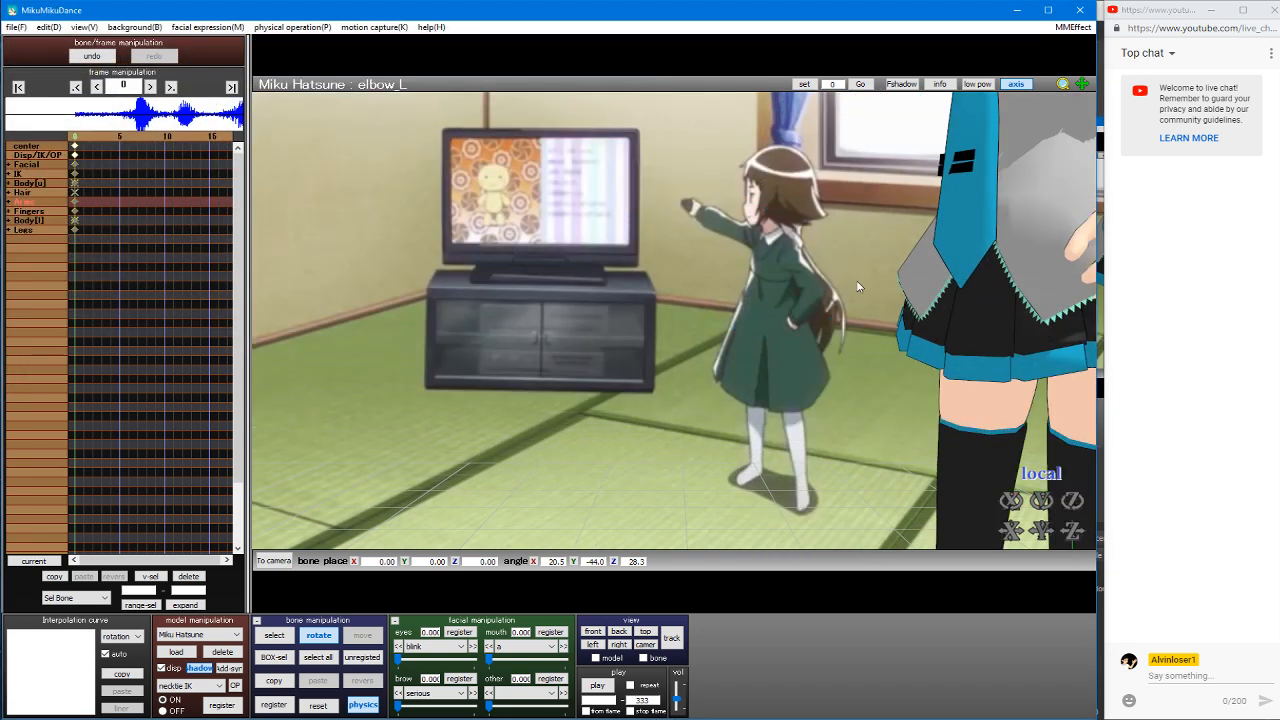
pyautogui.scroll(8, 857, 287)
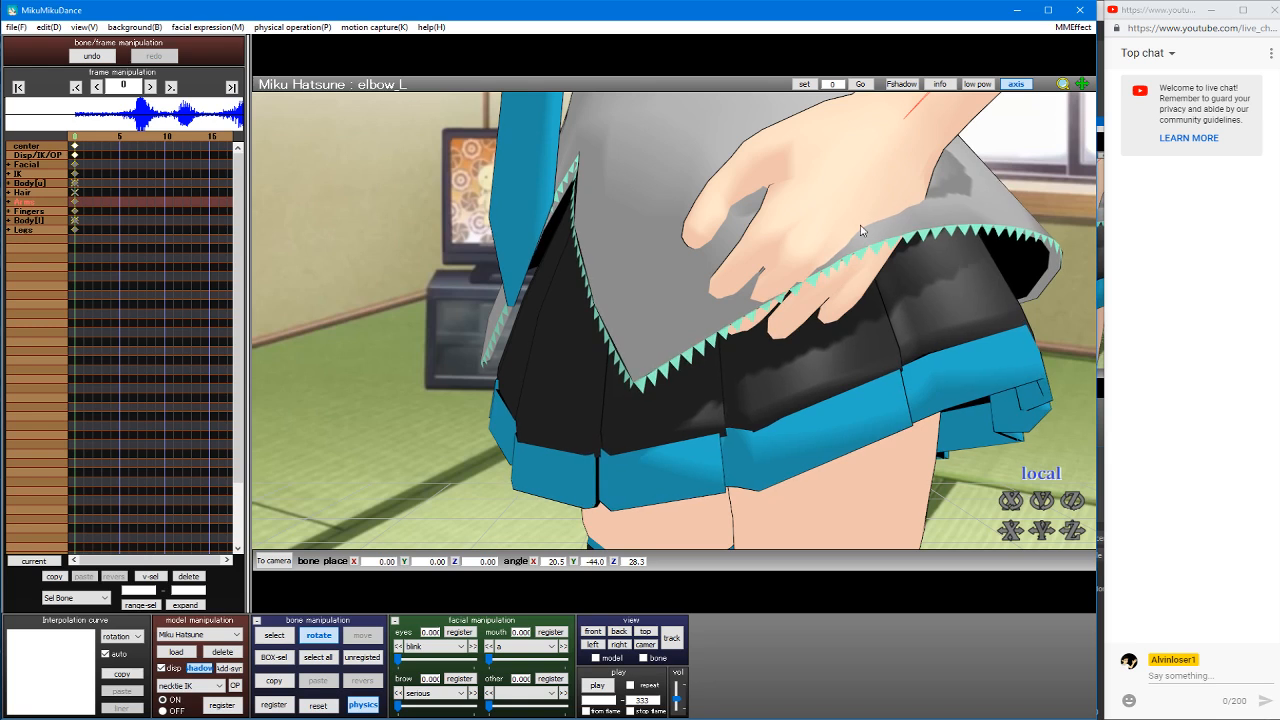
# Step: Compare the model with the background girl in camera view and fine-tune the left arm bone's rotation about its local Z axis
pyautogui.scroll(-10, 845, 215)
pyautogui.moveTo(826, 185); pyautogui.dragTo(887, 194, button='middle')
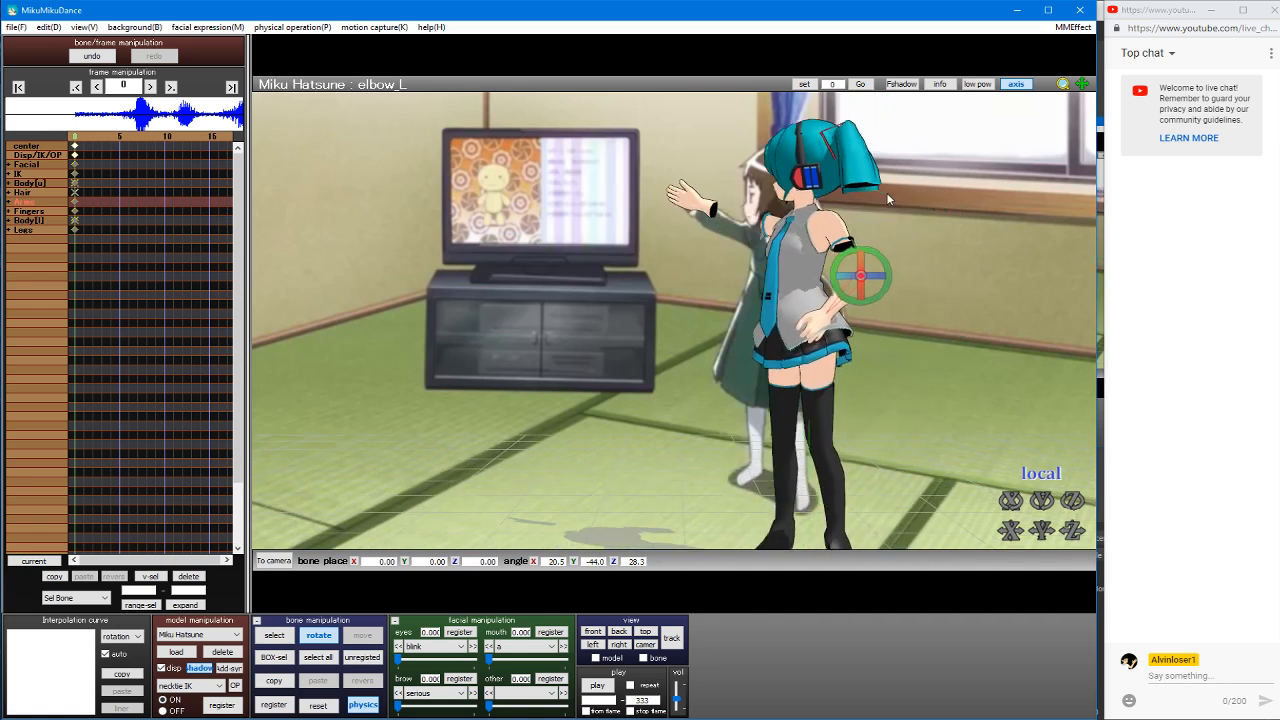
pyautogui.press('Tab')
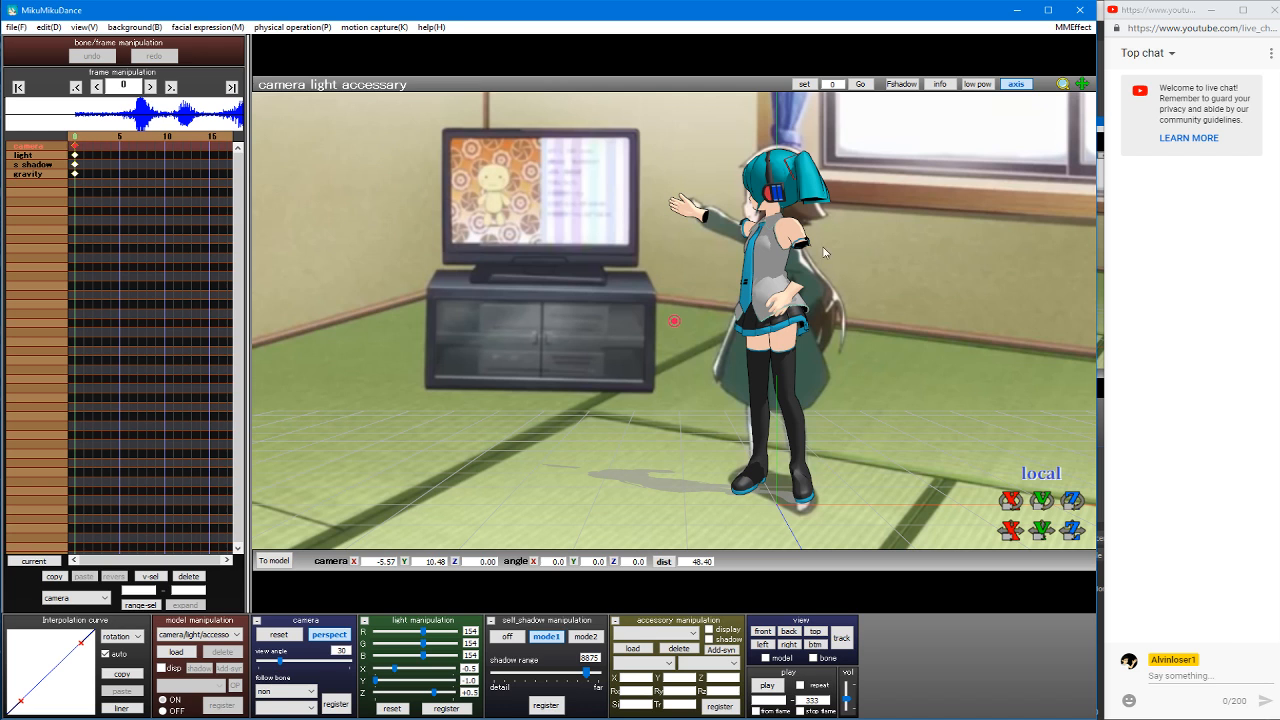
pyautogui.moveTo(828, 208)
pyautogui.mouseDown(button='middle')
pyautogui.moveTo(784, 219)
pyautogui.moveTo(831, 204)
pyautogui.mouseUp(button='middle')
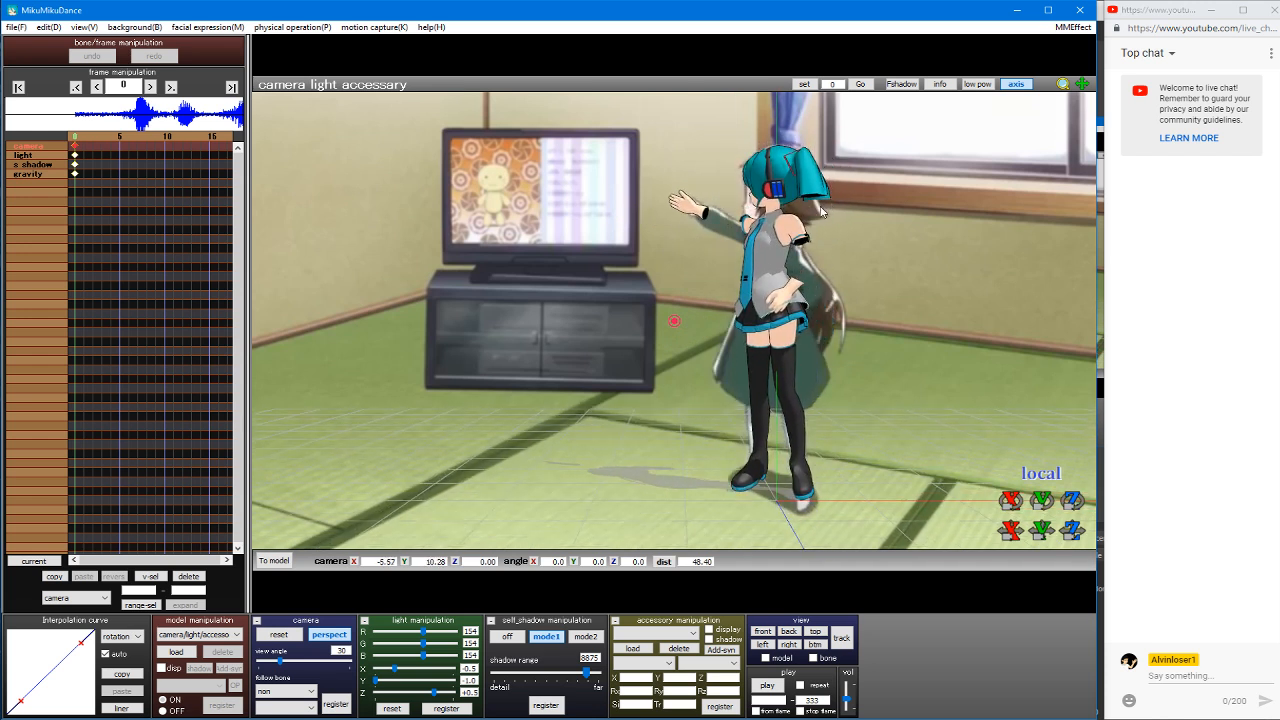
pyautogui.press('Tab')
pyautogui.press('Tab')
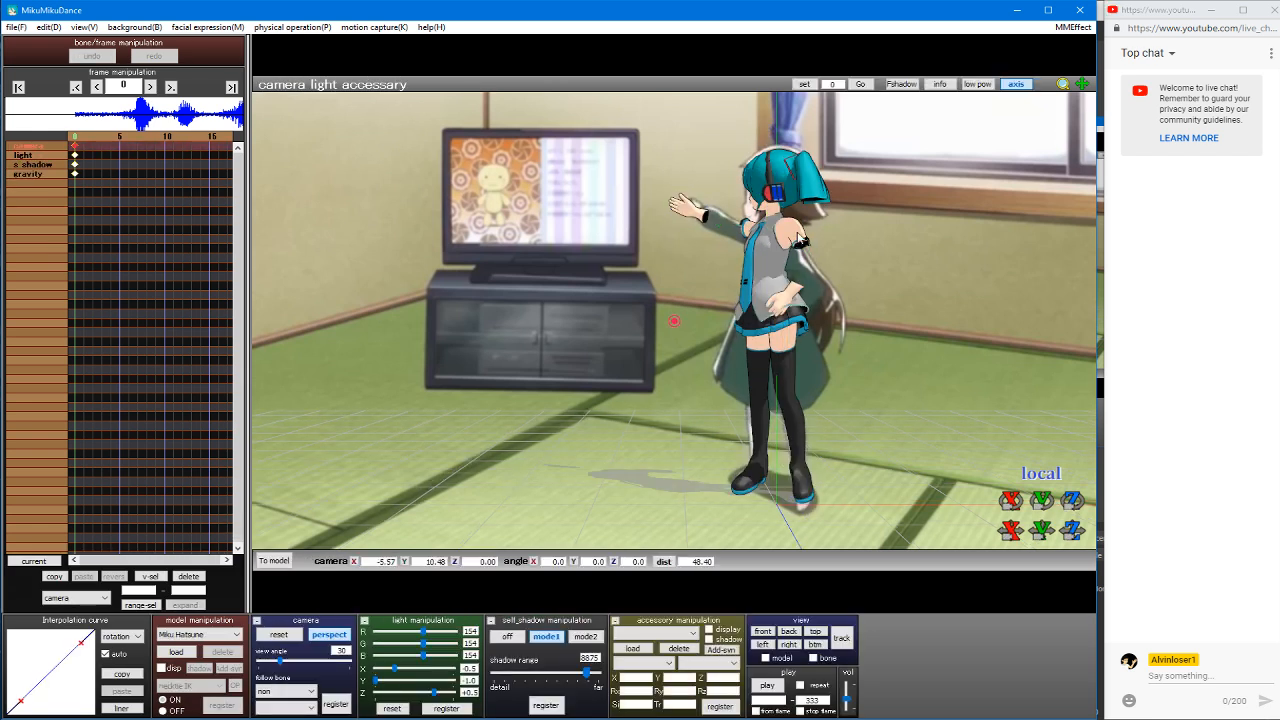
pyautogui.press('Tab')
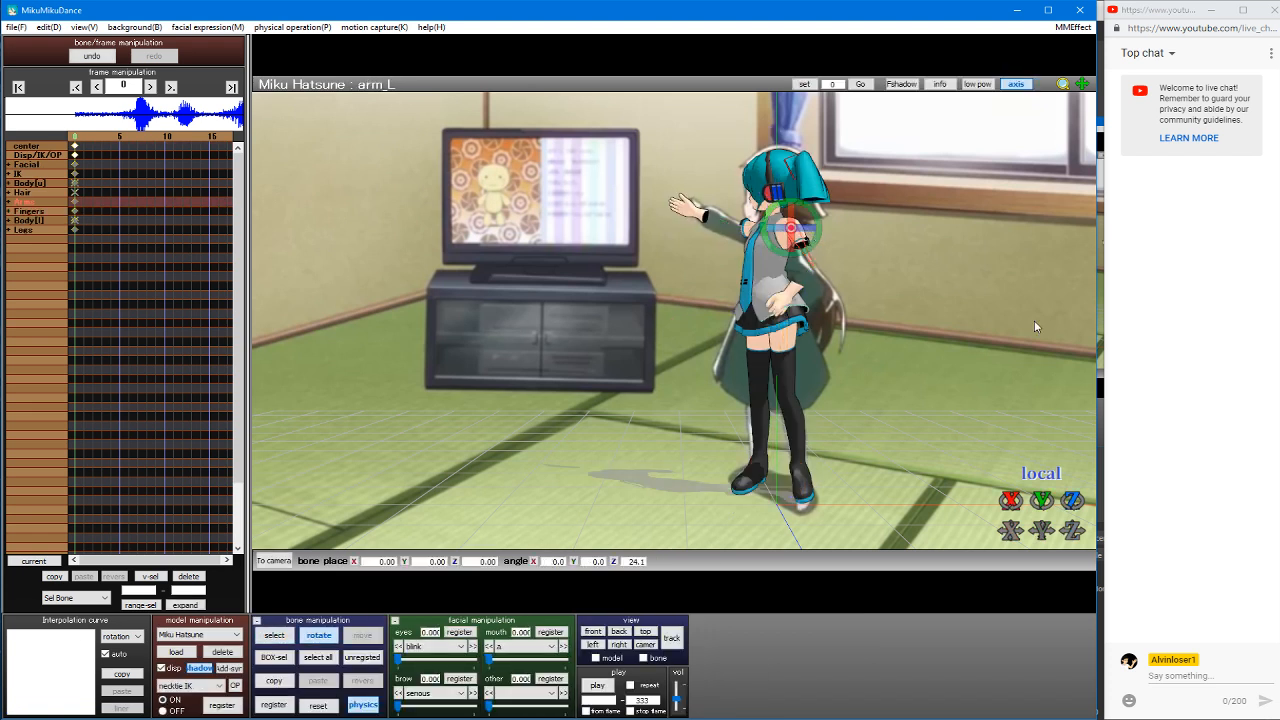
pyautogui.moveTo(1072, 502); pyautogui.dragTo(1072, 524)
pyautogui.click(681, 337)
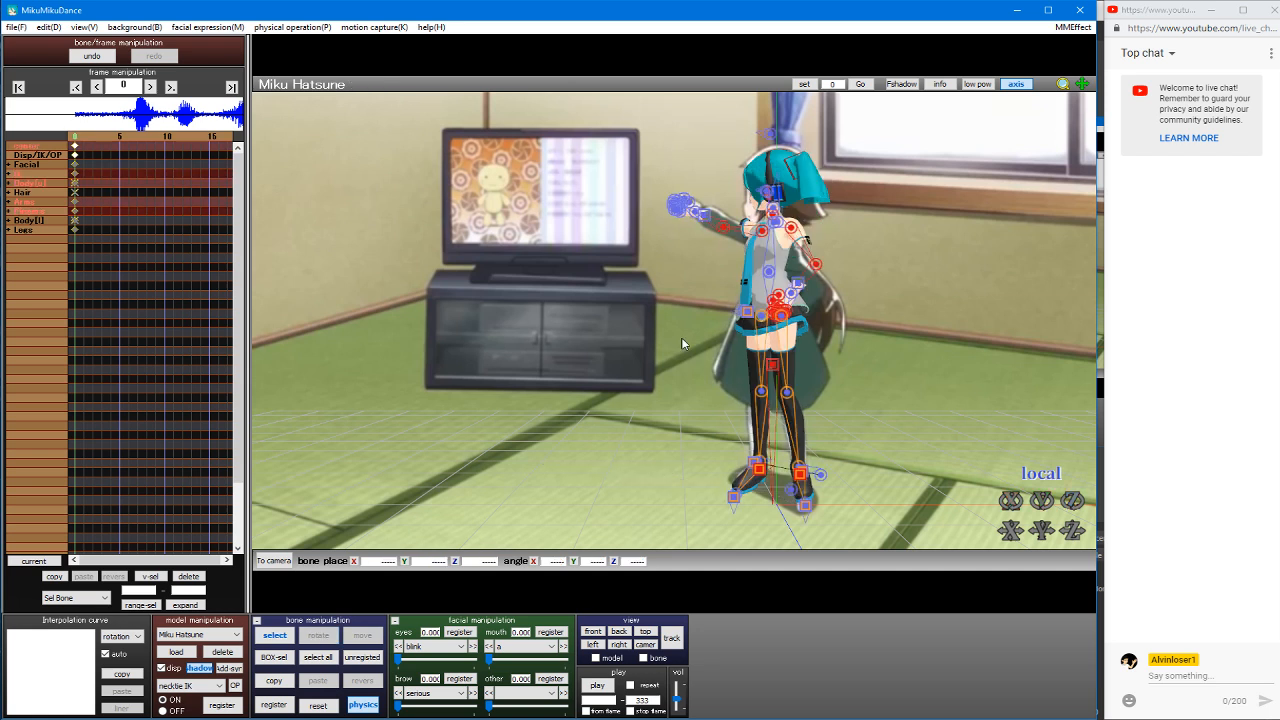
# Step: Rotate the right wrist bone slightly about its local X axis and register the unregistered bones at frame 0
pyautogui.click(698, 216)
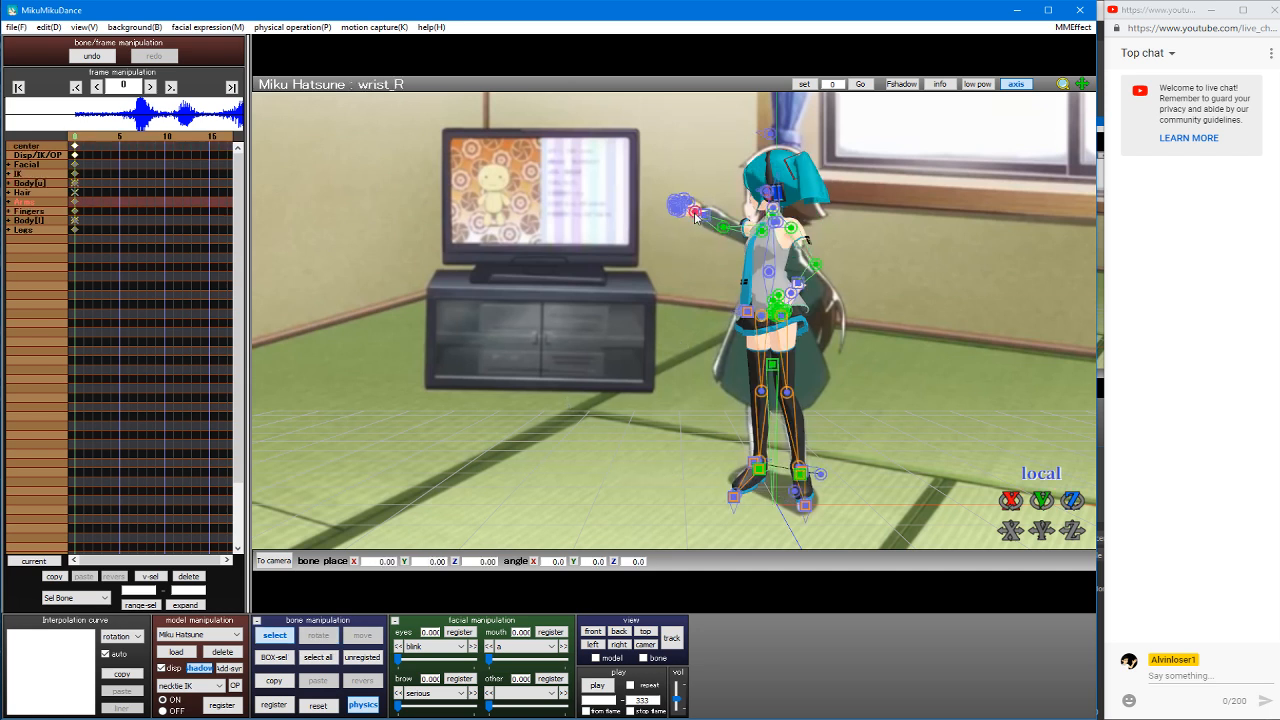
pyautogui.moveTo(1011, 502); pyautogui.dragTo(1011, 514)
pyautogui.click(640, 389)
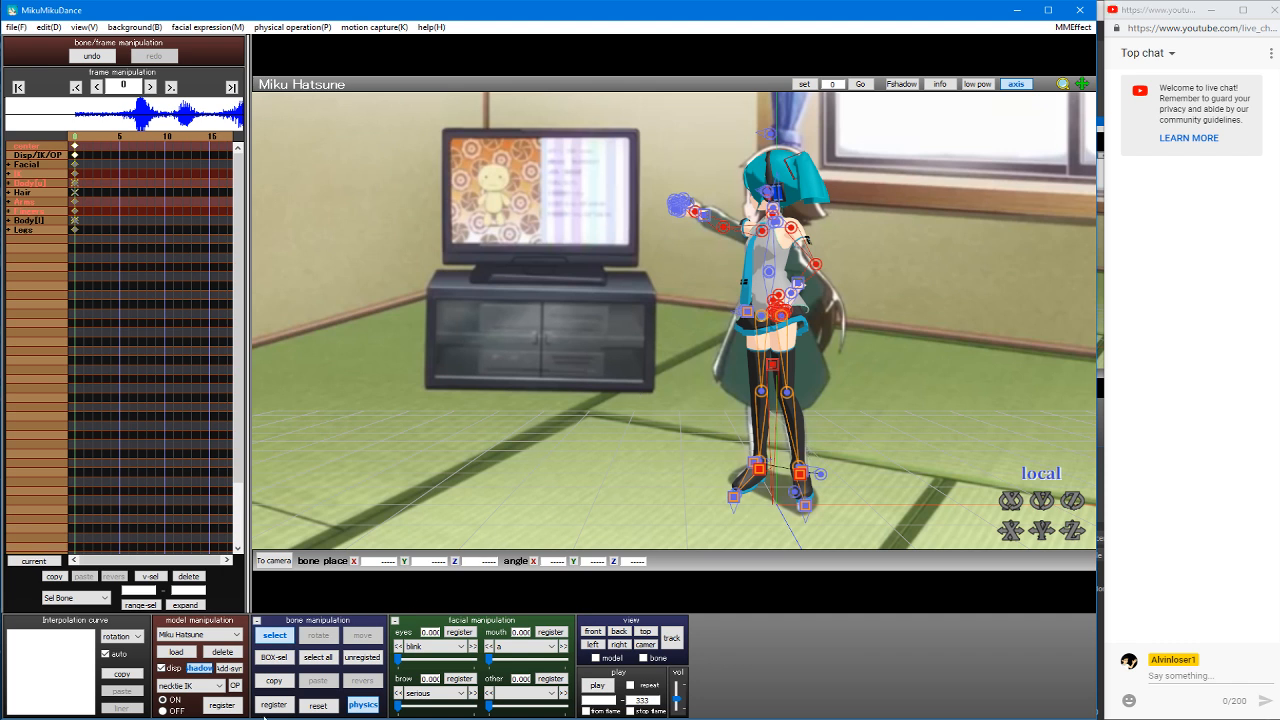
pyautogui.click(273, 705)
# Step: Step back and forth through the first frames to compare the background girl's poses, stopping at frame 4
pyautogui.press('Right')
pyautogui.press('Right')
pyautogui.press('Right')
pyautogui.press('Right')
pyautogui.press('Right')
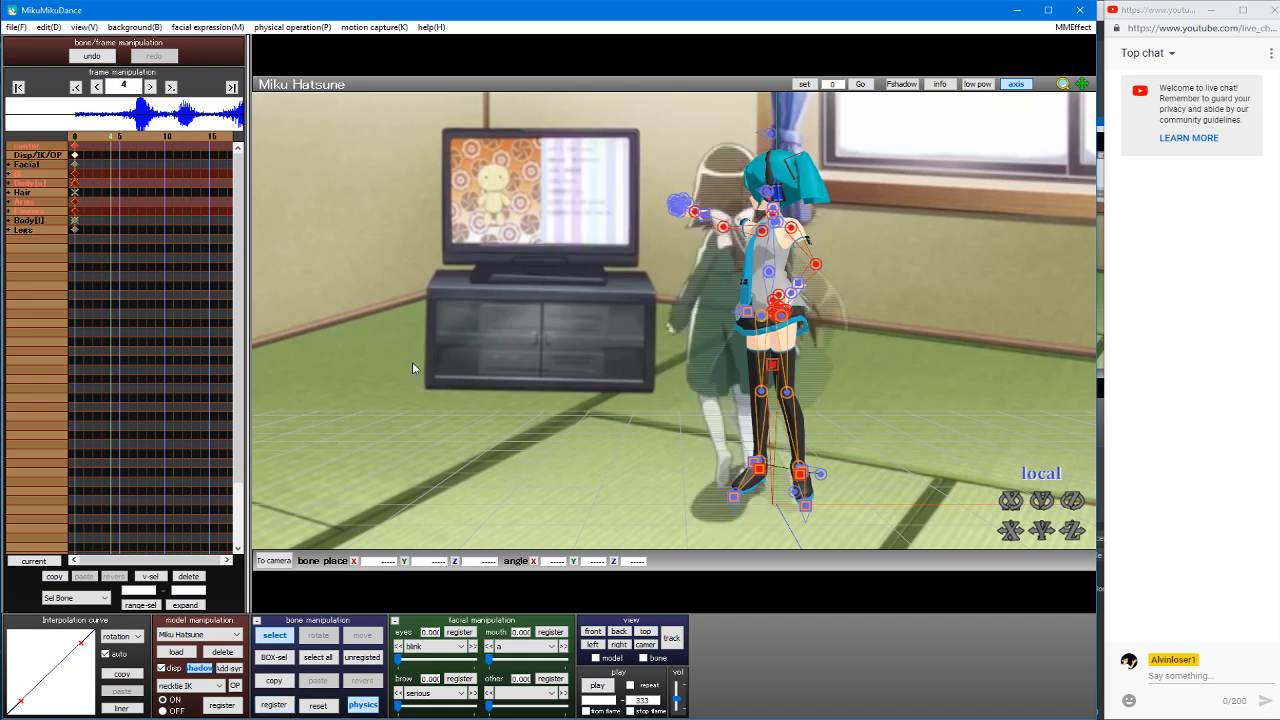
pyautogui.press('Left')
pyautogui.press('Left')
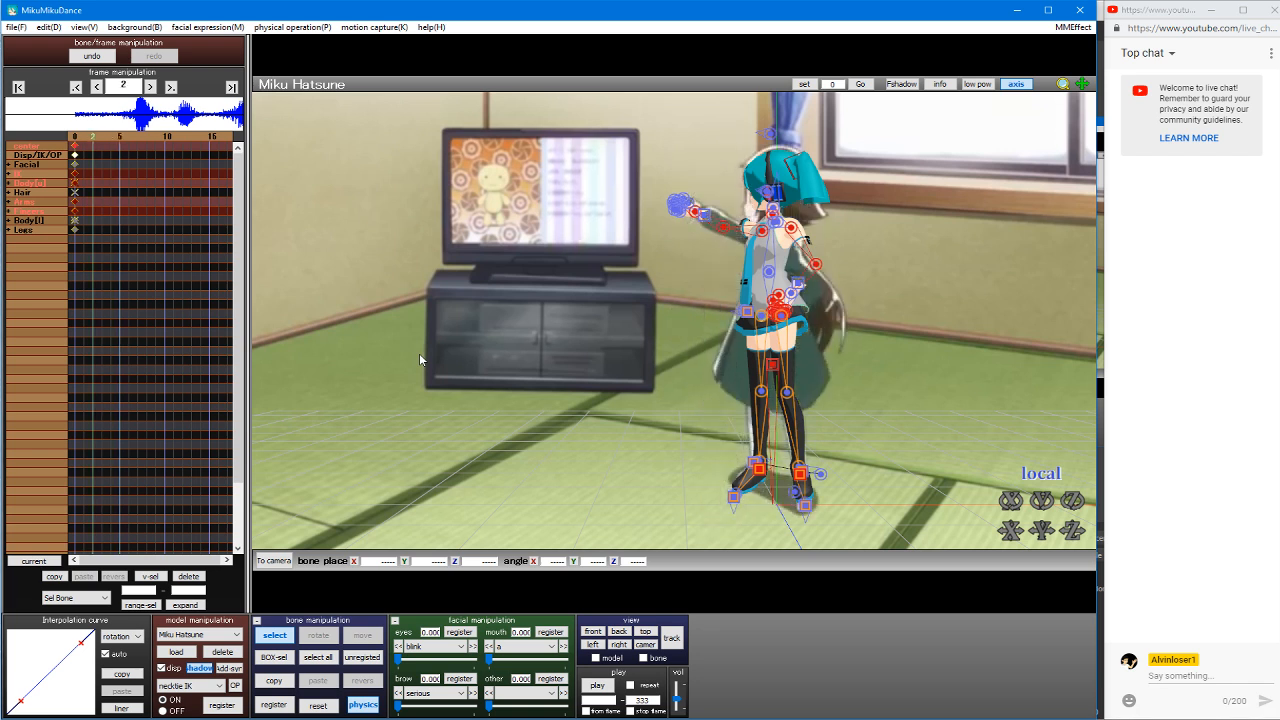
pyautogui.press('Right')
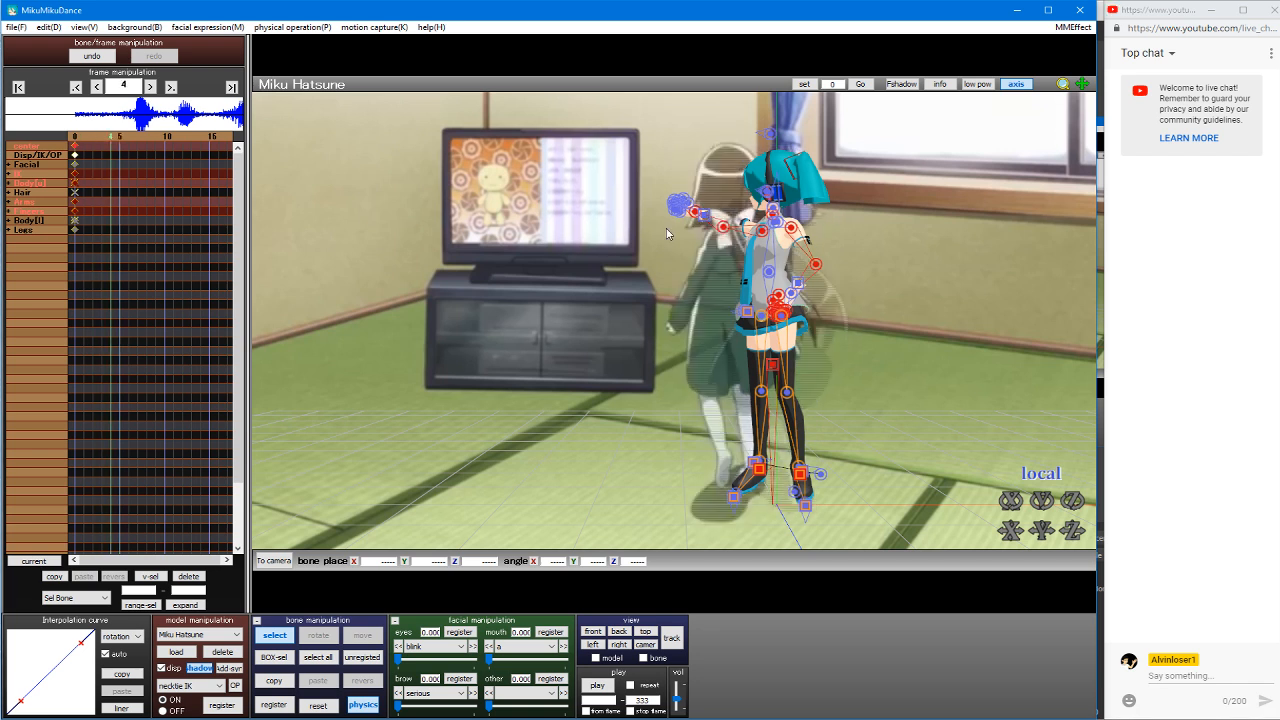
pyautogui.press('Left')
pyautogui.press('Left')
pyautogui.press('Right')
pyautogui.press('Right')
# Step: Rotate the center bone about its local Y axis to about -142.7° at frame 4
pyautogui.click(773, 366)
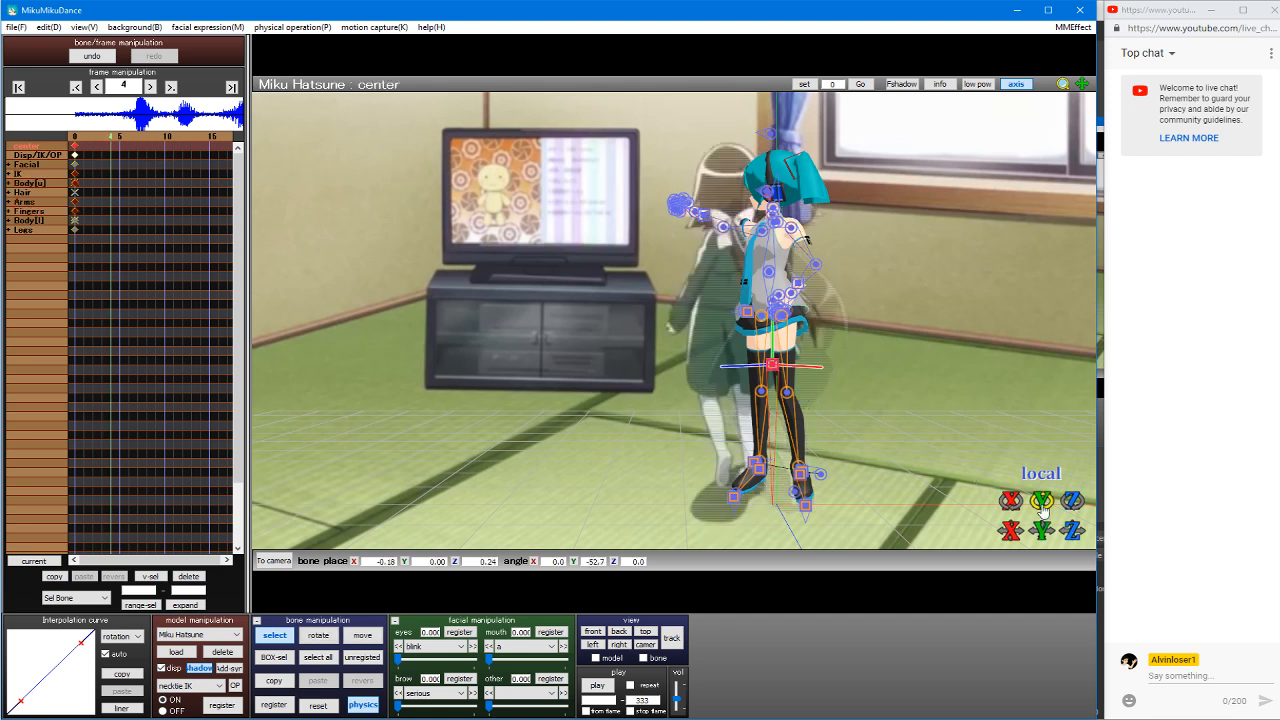
pyautogui.moveTo(1042, 509); pyautogui.dragTo(965, 509)
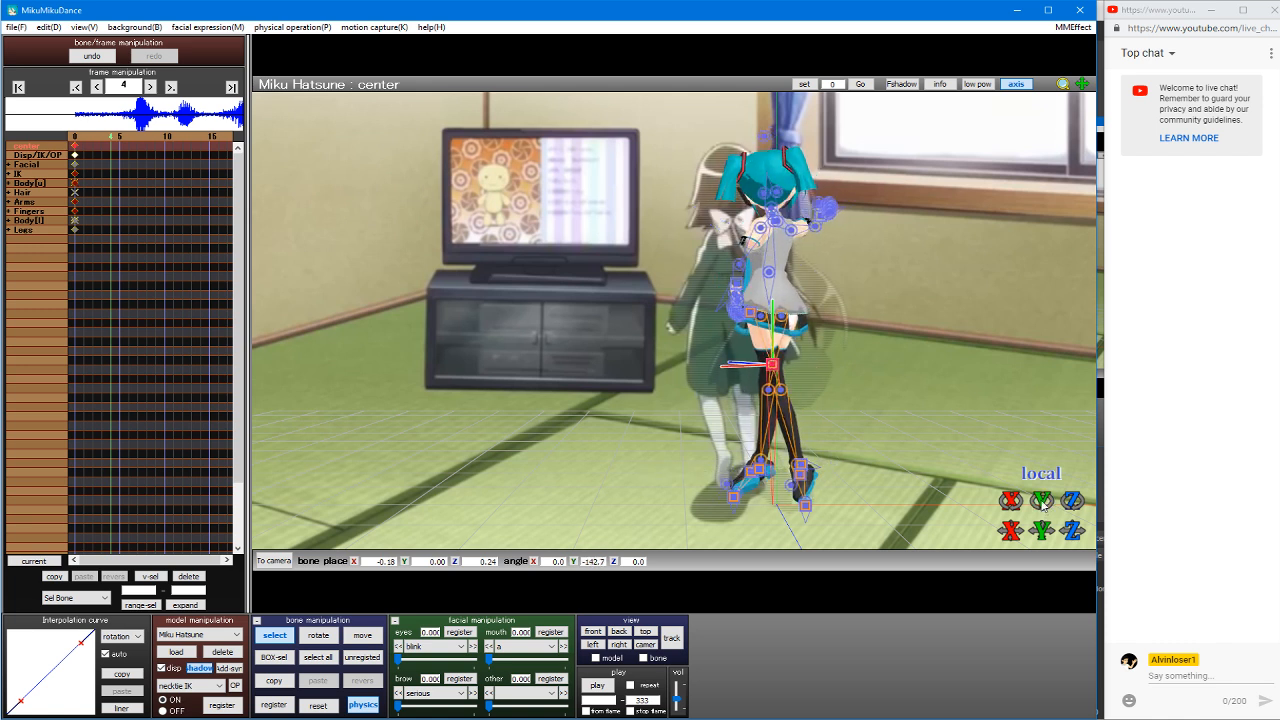
pyautogui.moveTo(786, 264); pyautogui.dragTo(636, 268, button='middle')
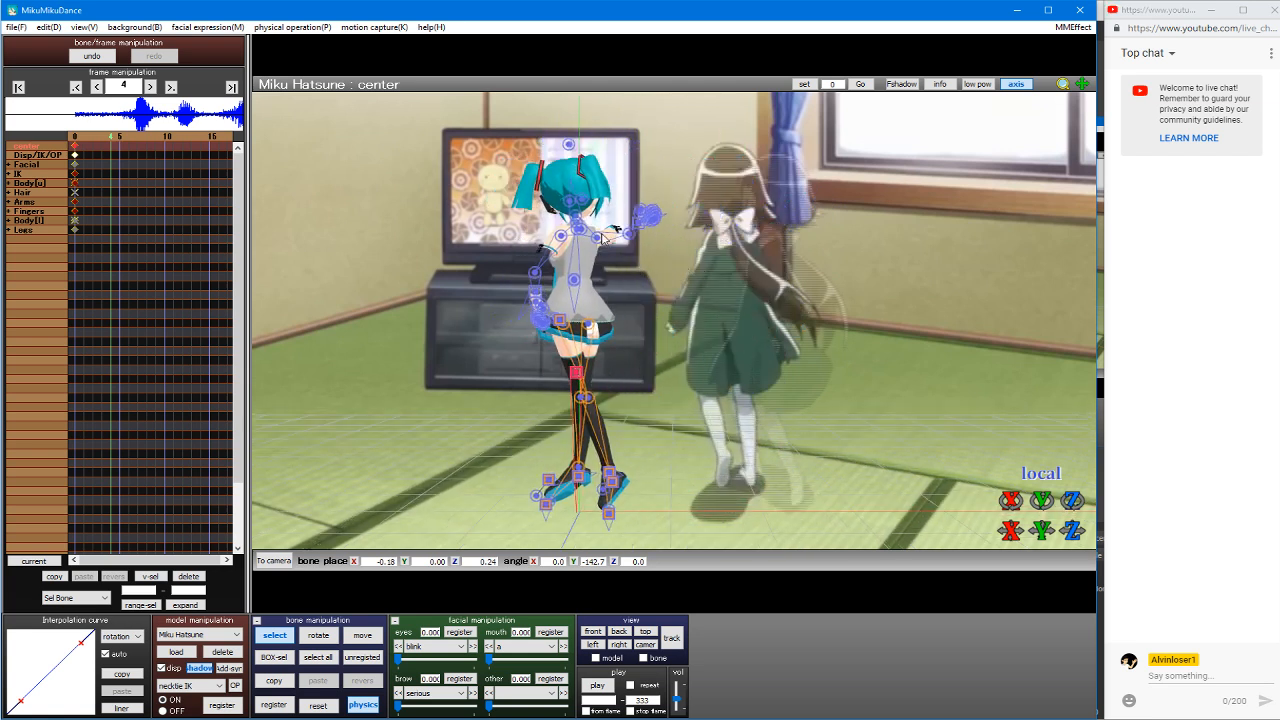
# Step: Reset the right arm, right elbow and right wrist bones to their default rotations
pyautogui.click(600, 237)
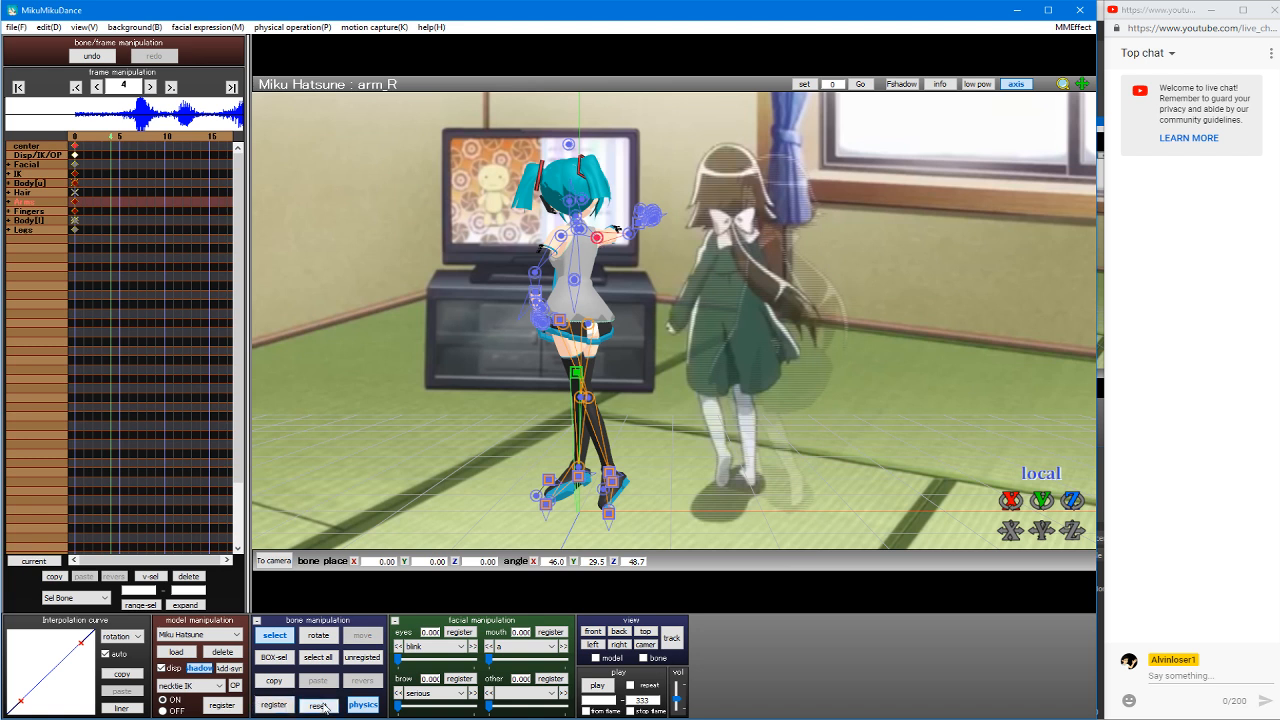
pyautogui.click(318, 706)
pyautogui.click(634, 265)
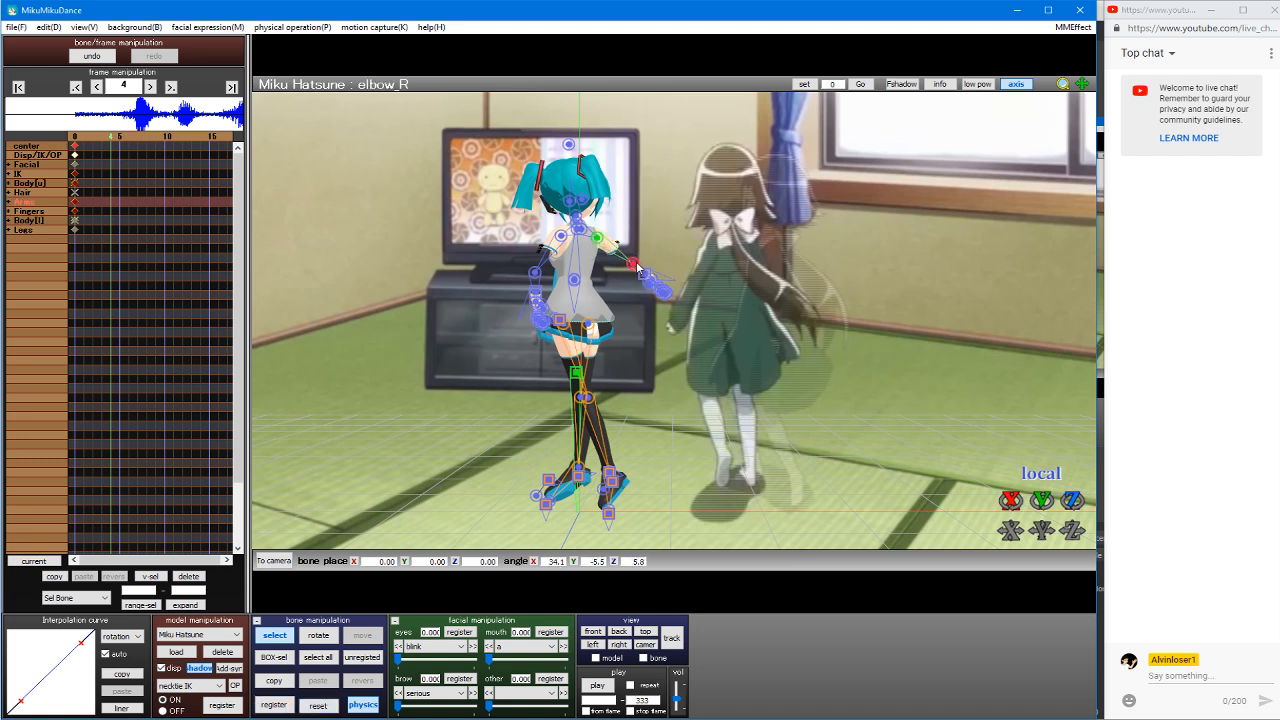
pyautogui.click(598, 239)
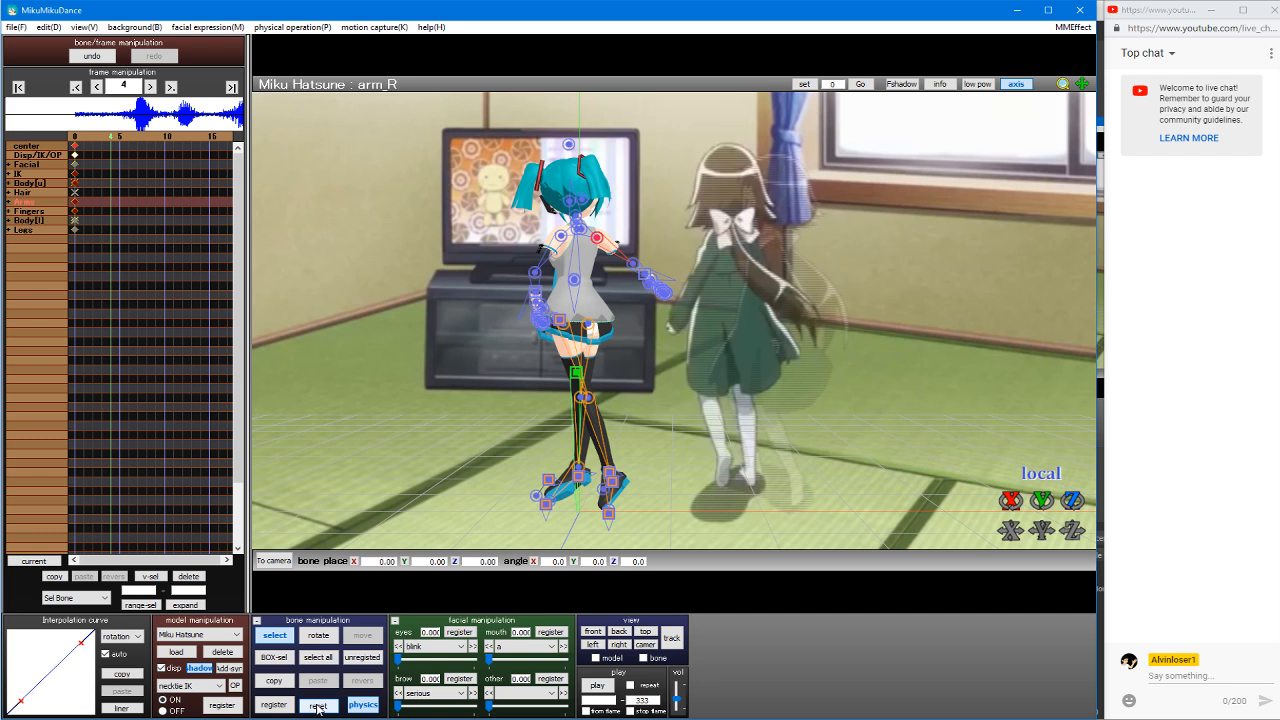
pyautogui.click(633, 265)
pyautogui.press('r')
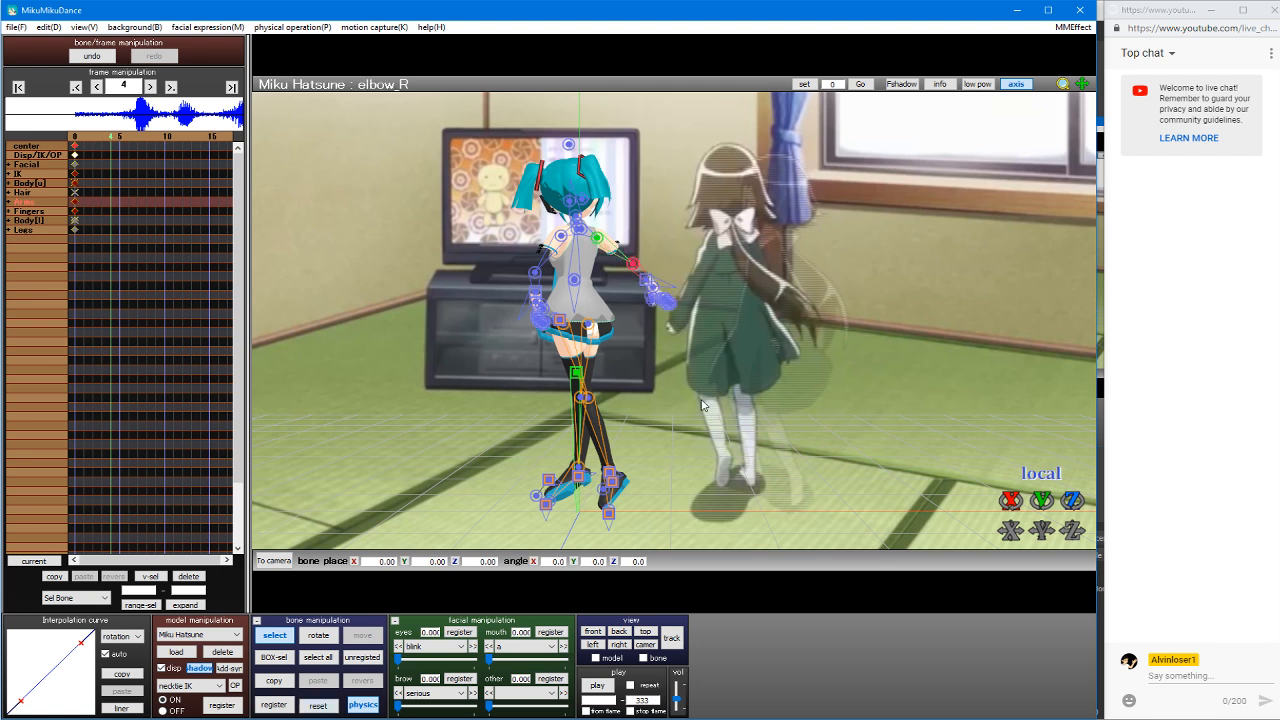
pyautogui.click(651, 288)
pyautogui.press('r')
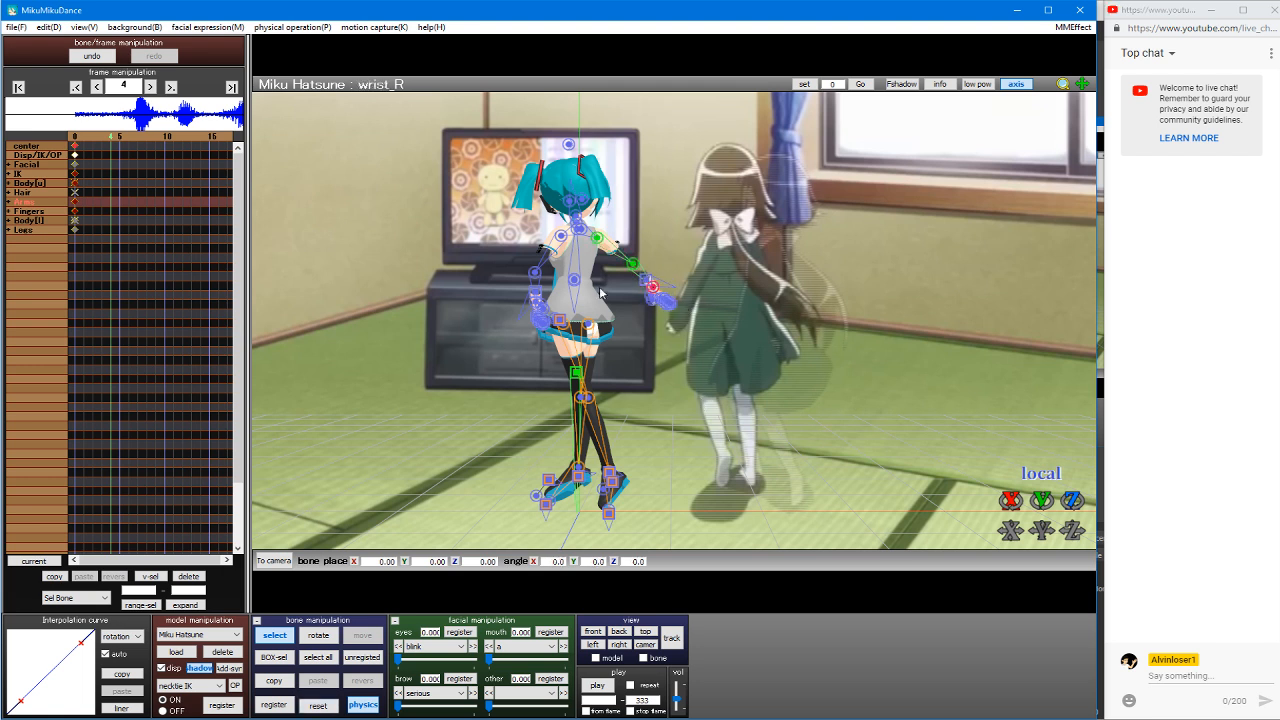
# Step: Reset the left arm, left elbow and left wrist bones to their default rotations
pyautogui.click(565, 235)
pyautogui.press('r')
pyautogui.click(522, 263)
pyautogui.press('r')
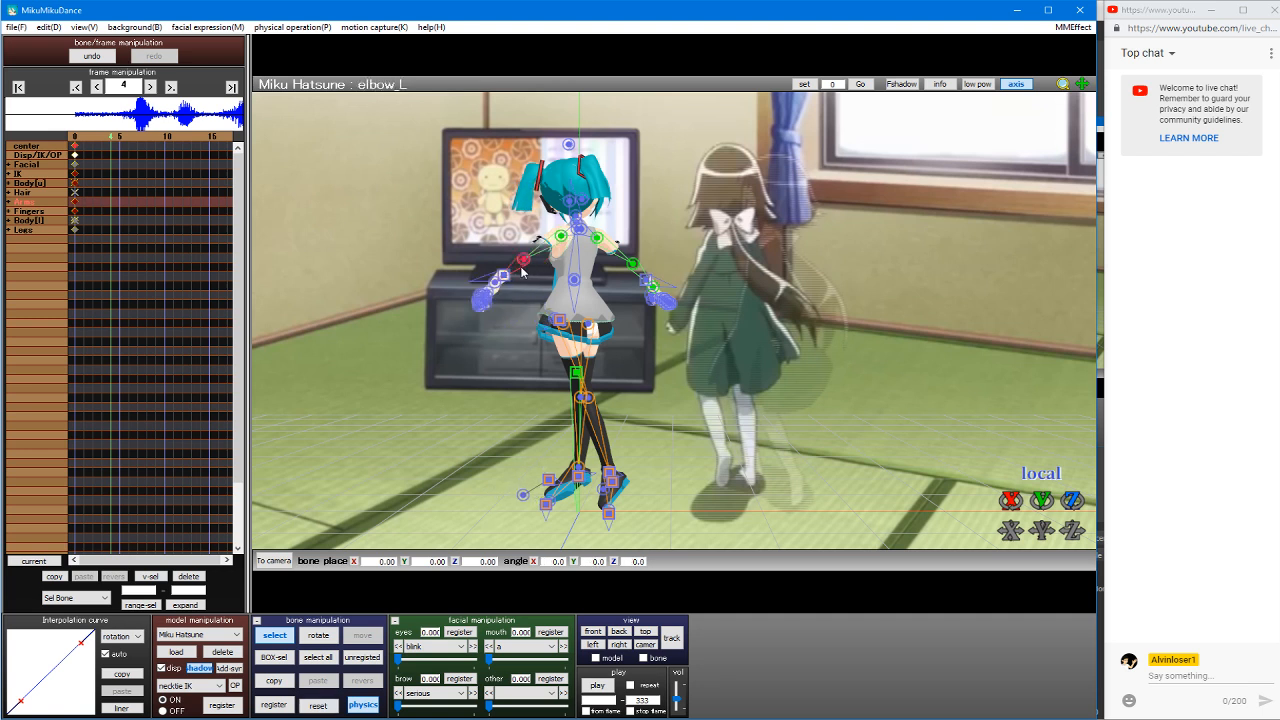
pyautogui.click(494, 285)
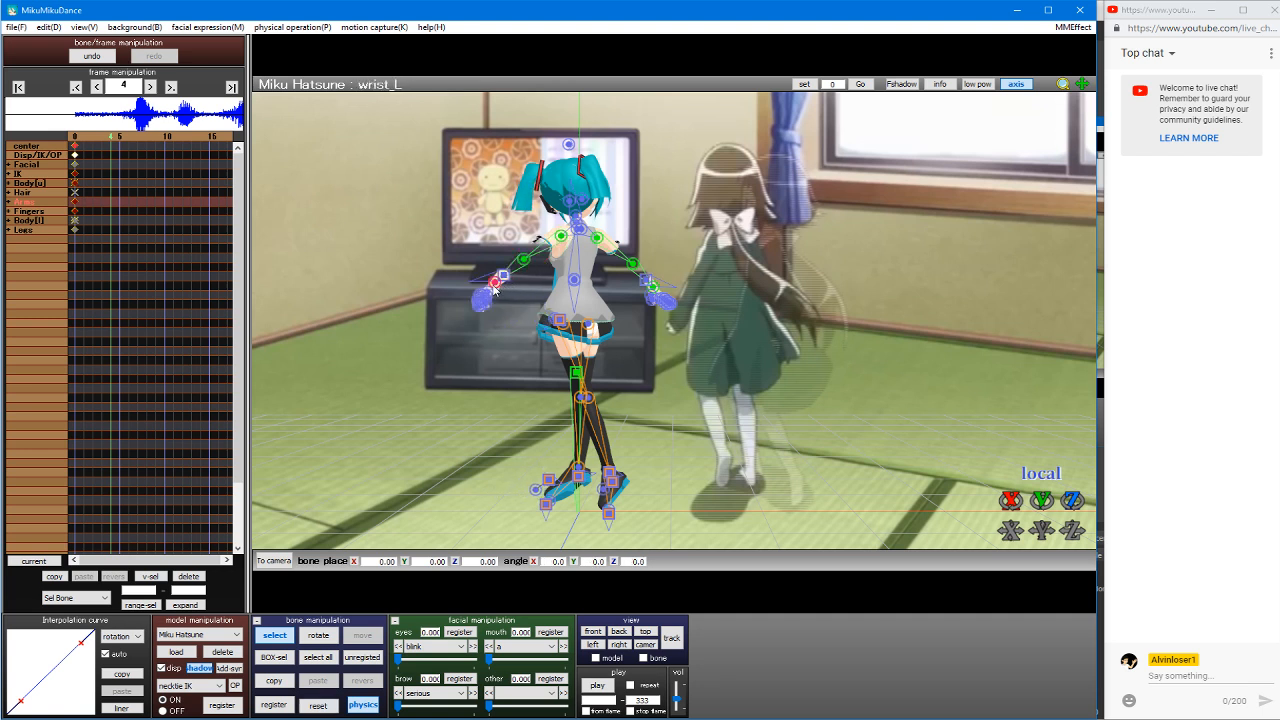
# Step: Reset all finger bones to their default rotations and select the unregistered bones
pyautogui.click(19, 211)
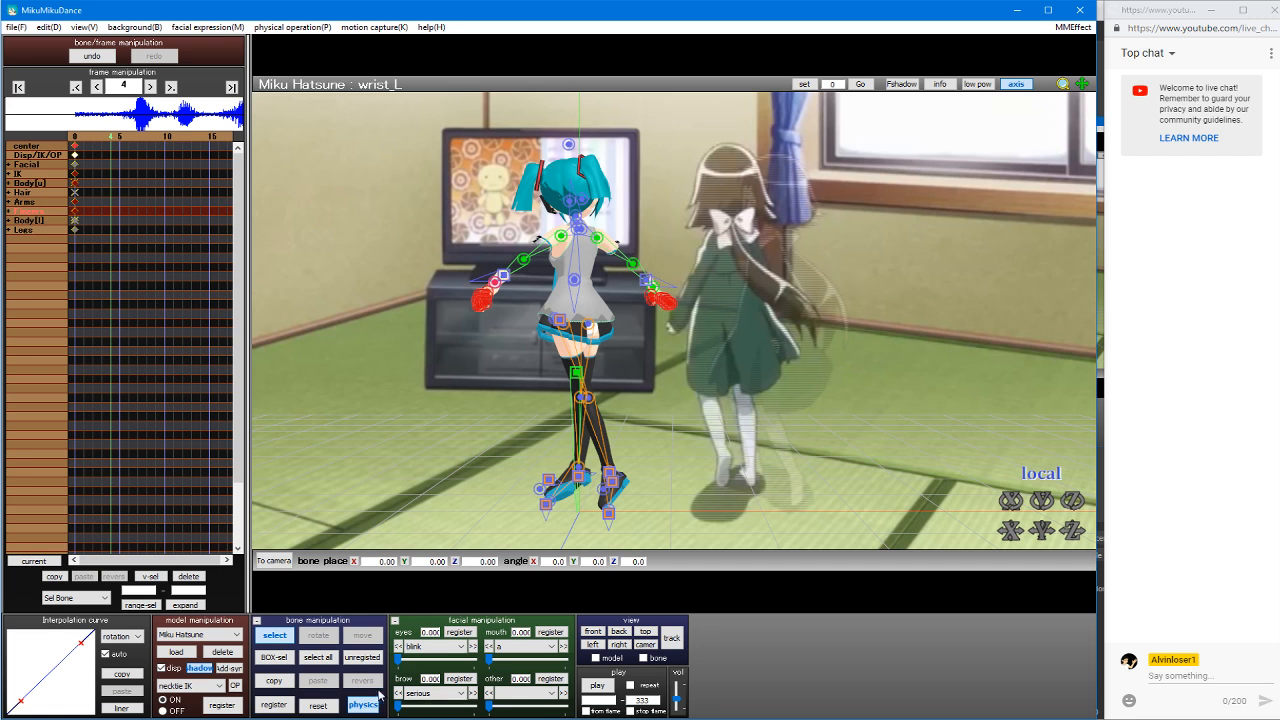
pyautogui.click(318, 707)
pyautogui.press('s')
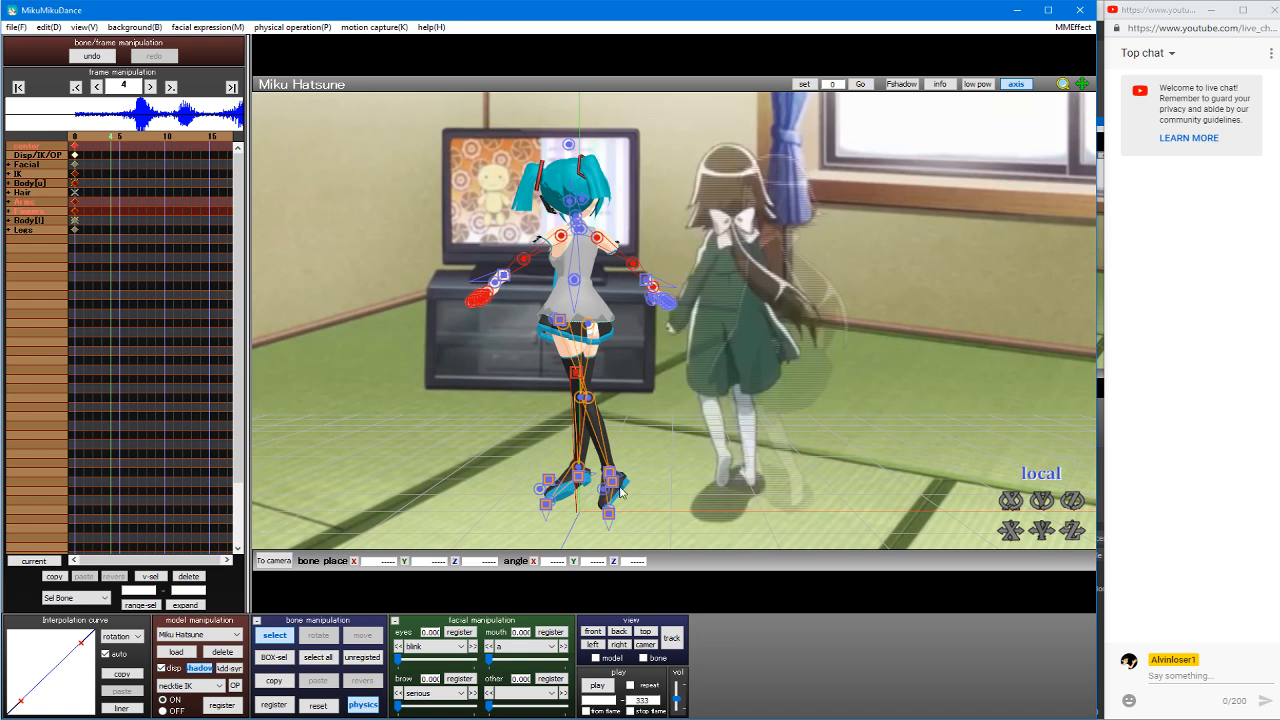
# Step: Check the pose in camera view and rotate the right leg IK bone to about Y -176.5°
pyautogui.press('Tab')
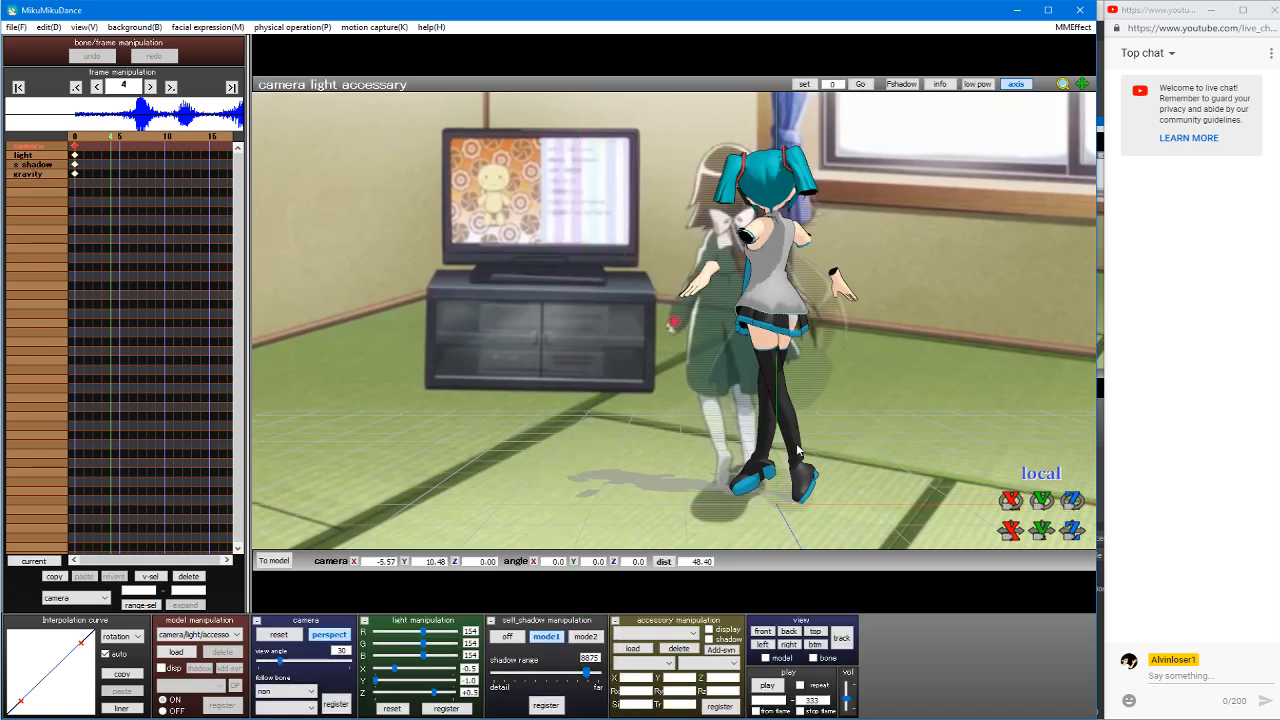
pyautogui.press('Tab')
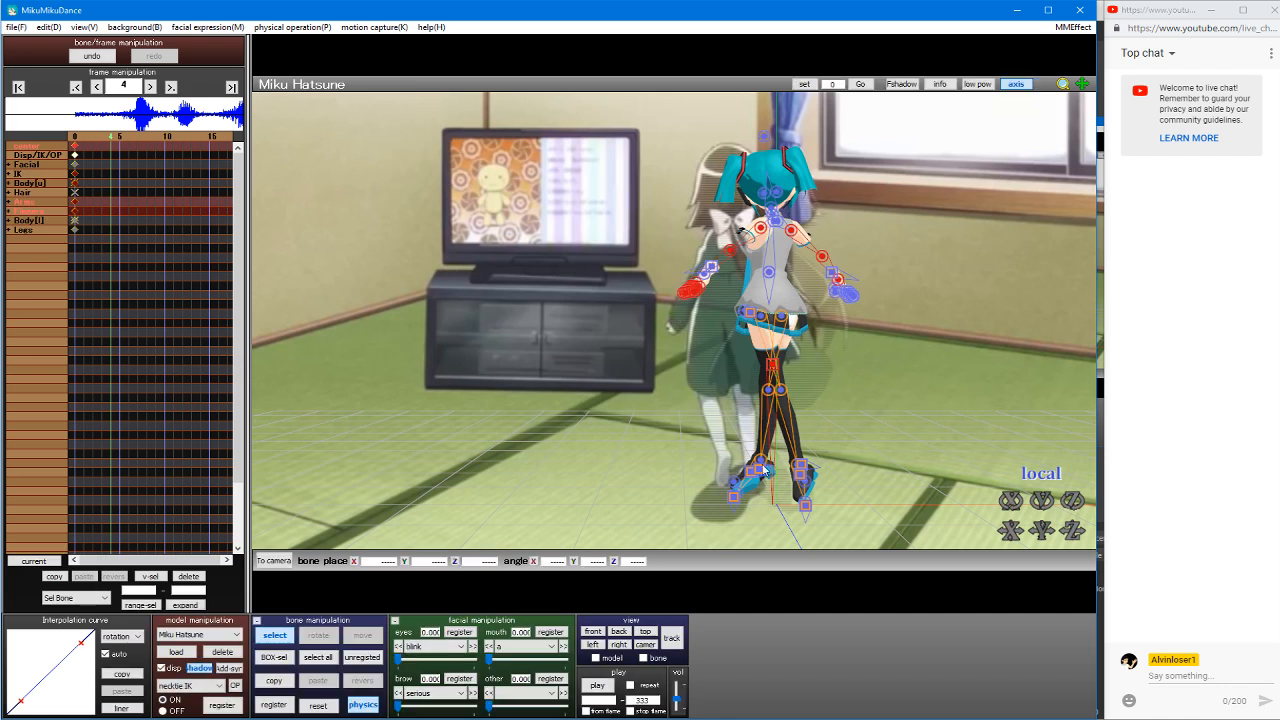
pyautogui.click(761, 472)
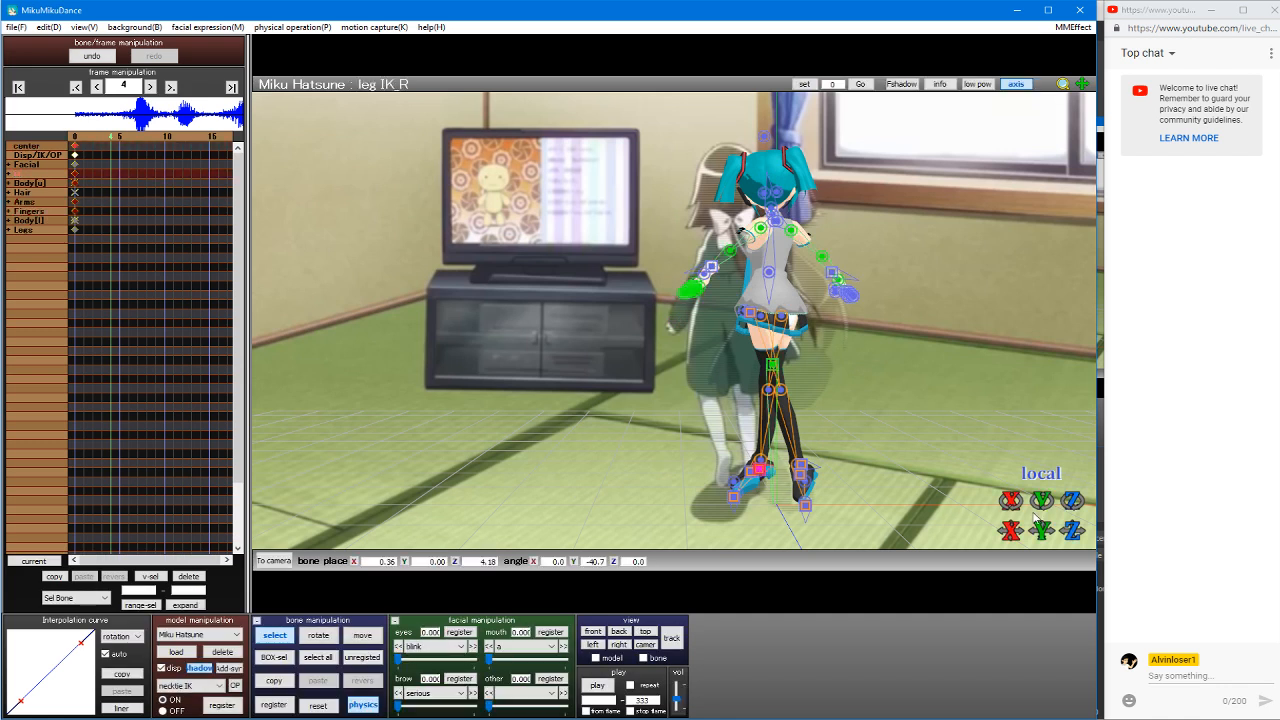
pyautogui.moveTo(1041, 501); pyautogui.dragTo(848, 410)
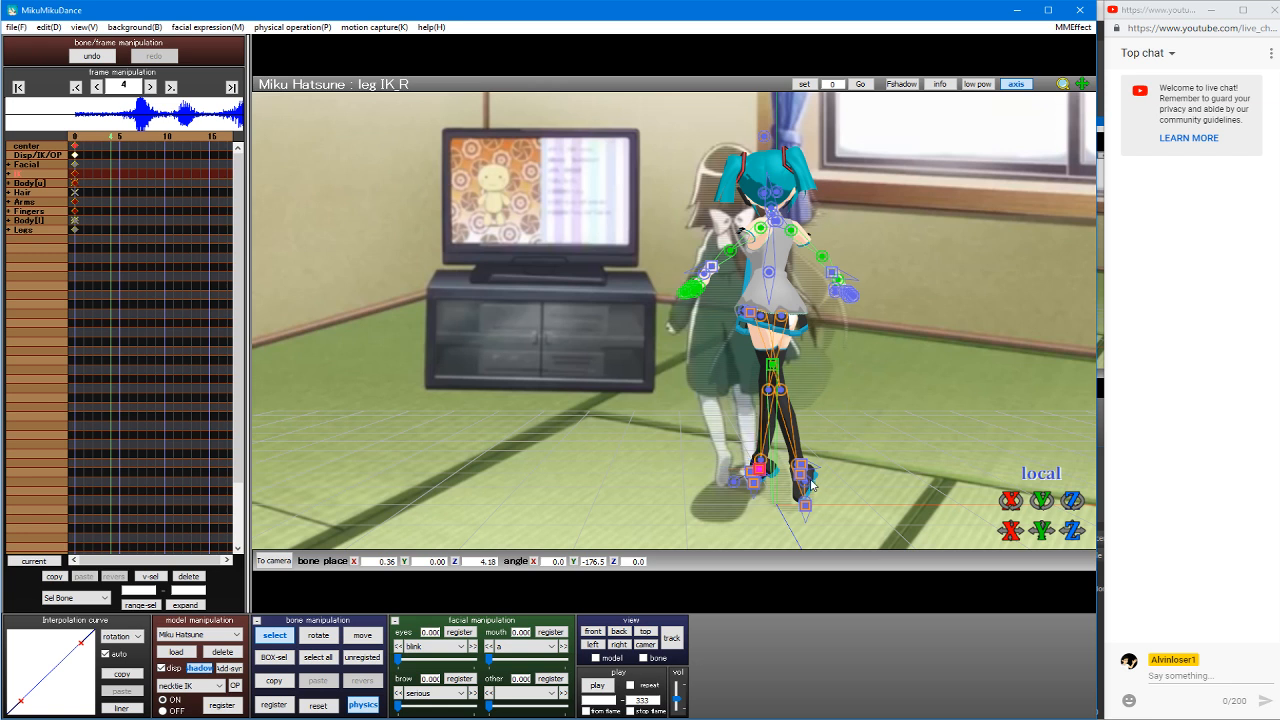
# Step: Move the left leg IK bone to about X -3.22, Z 3.82 and rotate it to about Y -165.6°
pyautogui.click(802, 473)
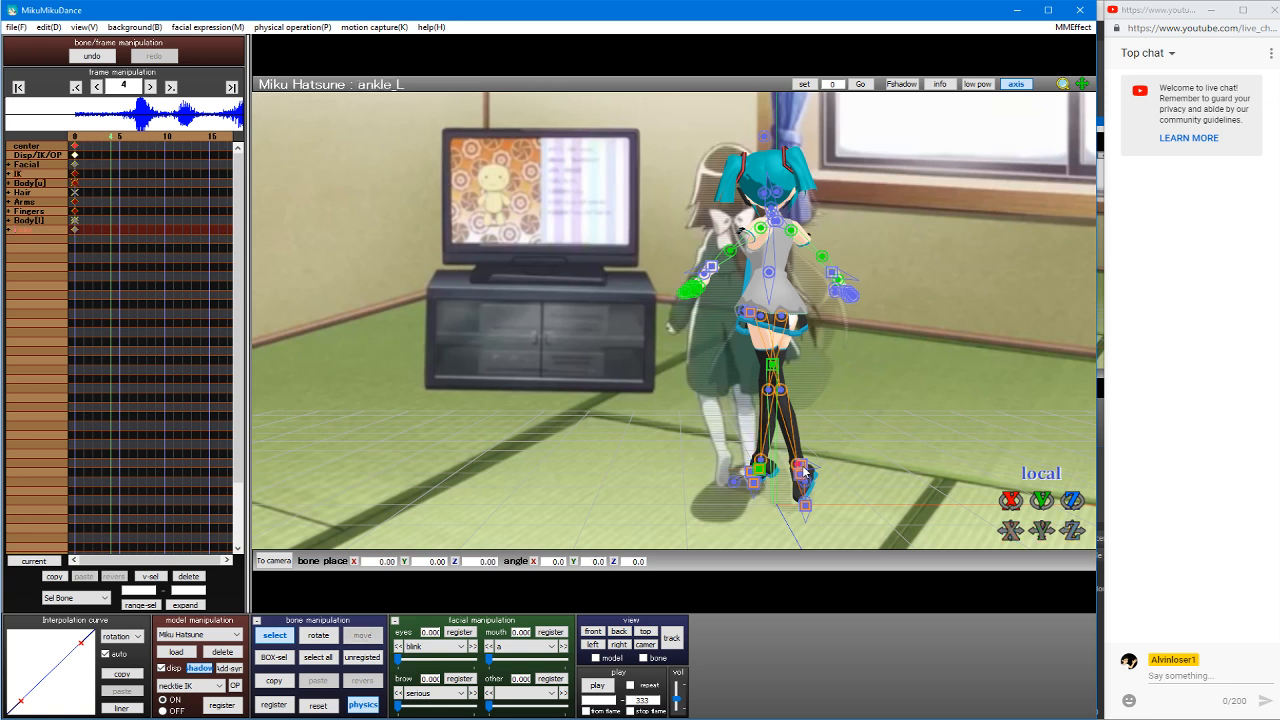
pyautogui.click(802, 468)
pyautogui.moveTo(1072, 530); pyautogui.dragTo(786, 388)
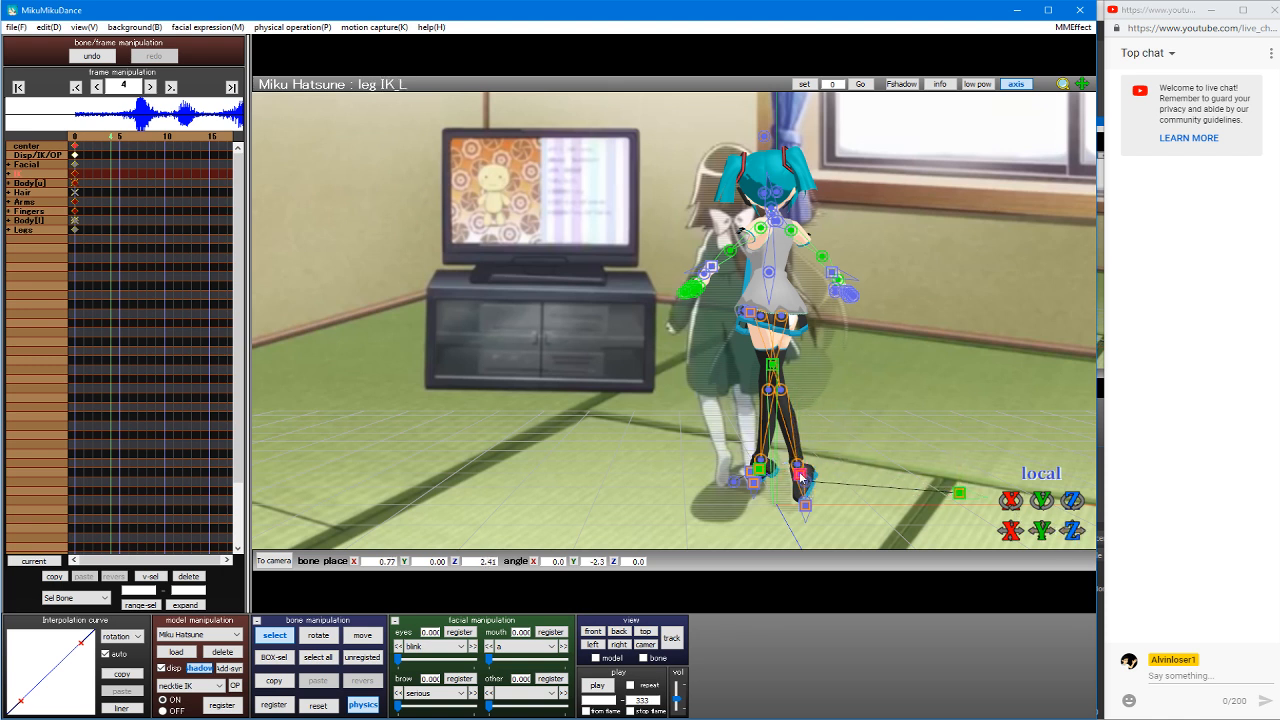
pyautogui.click(800, 472)
pyautogui.moveTo(1072, 530); pyautogui.dragTo(1011, 558)
pyautogui.moveTo(1042, 501); pyautogui.dragTo(1042, 640)
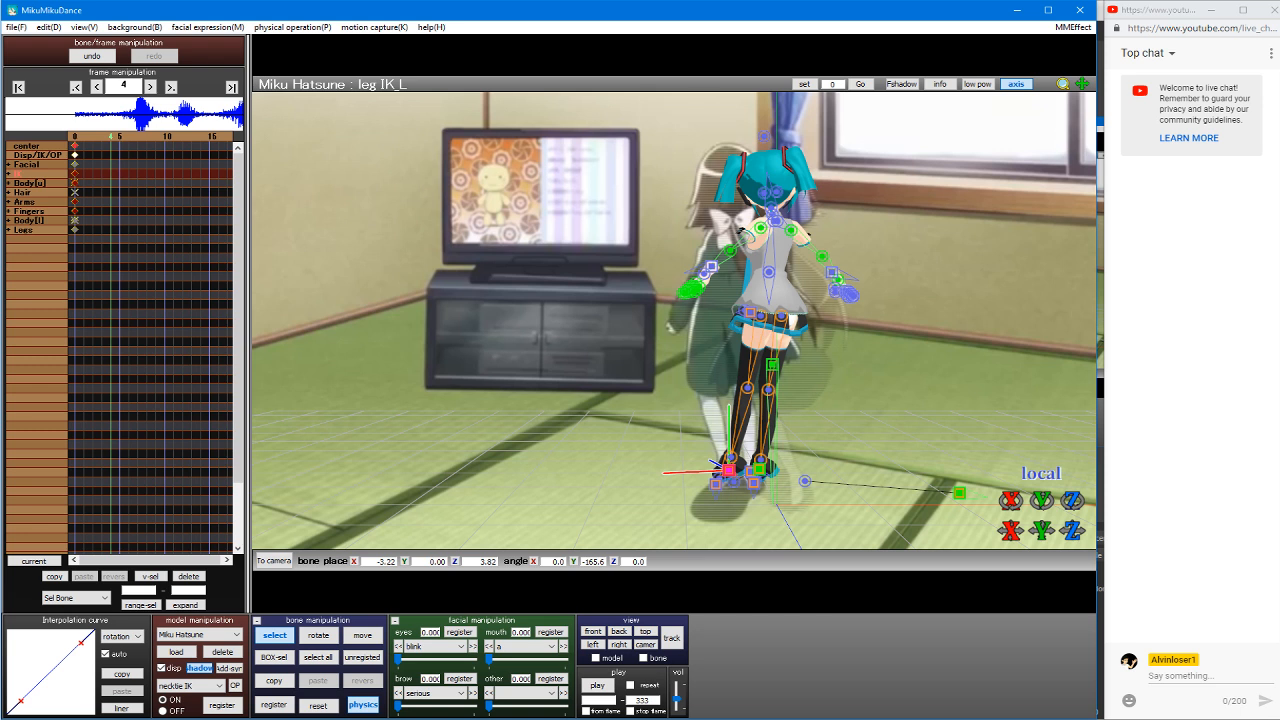
pyautogui.moveTo(710, 461); pyautogui.dragTo(715, 462)
# Step: Move the center bone to about X -2.01, Z -1.16 and rotate it to about Y 178.7°
pyautogui.moveTo(752, 333); pyautogui.dragTo(734, 338, button='middle')
pyautogui.click(787, 370)
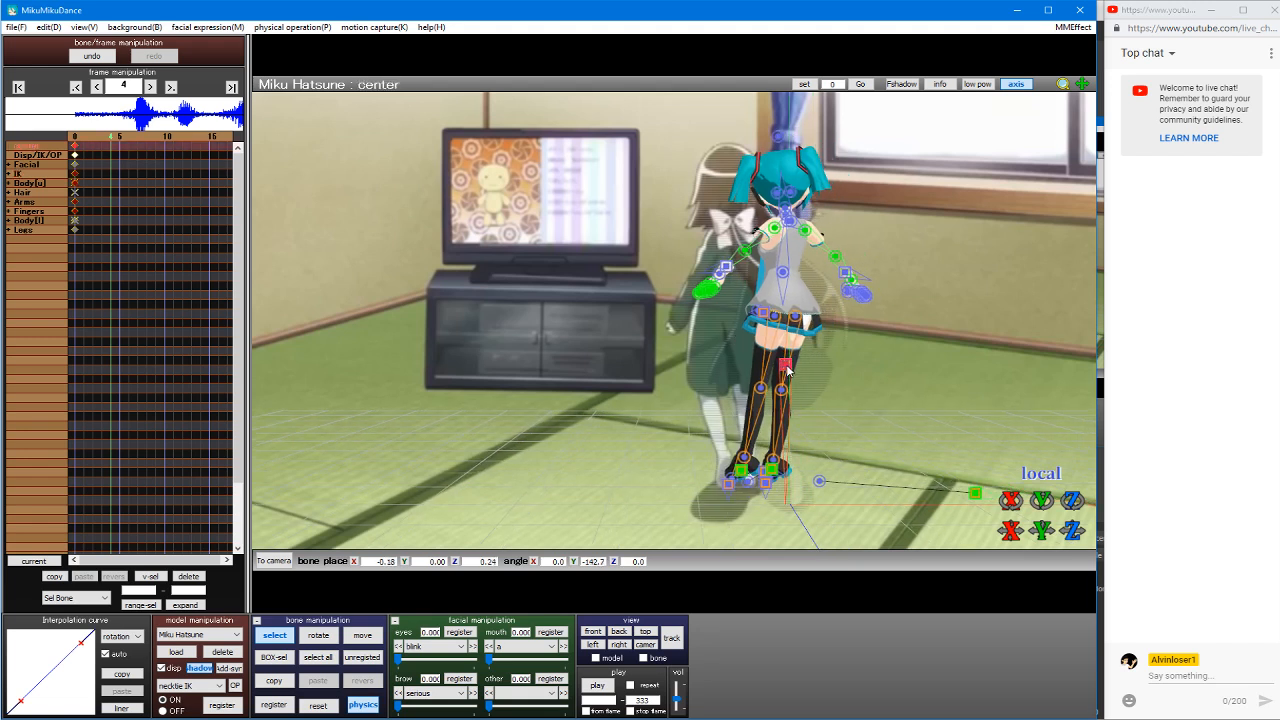
pyautogui.press('Tab')
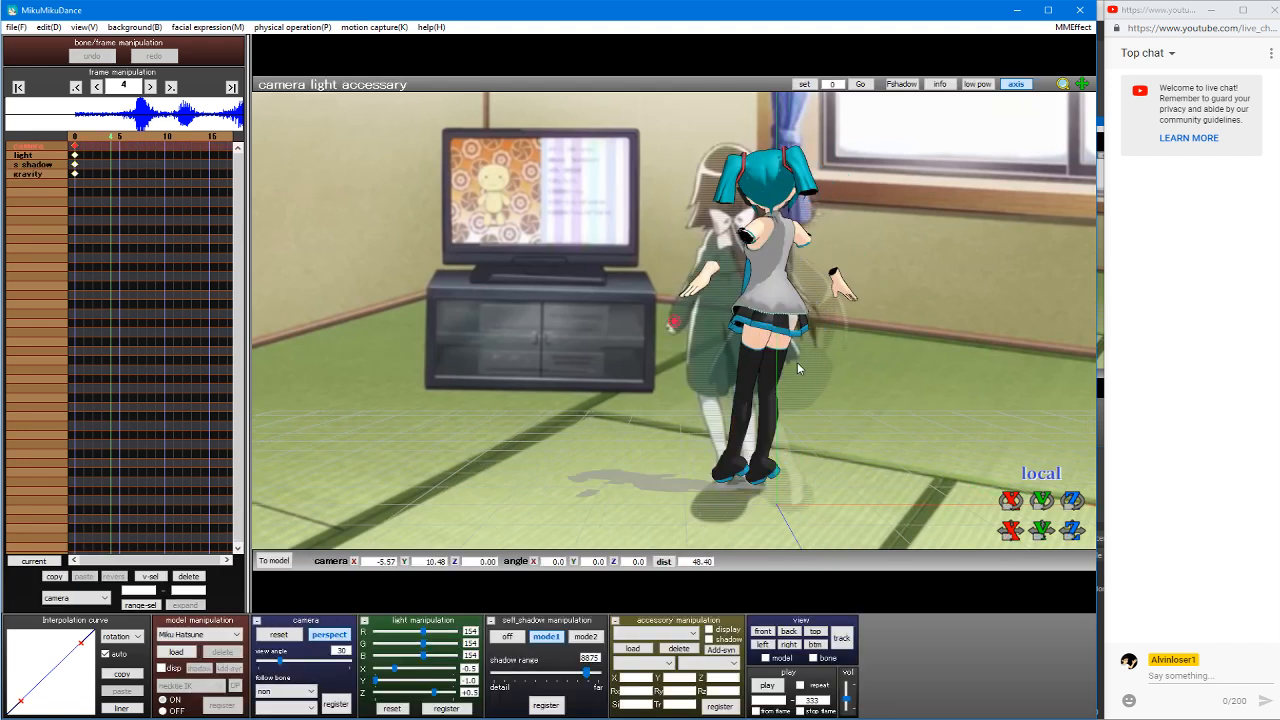
pyautogui.press('Tab')
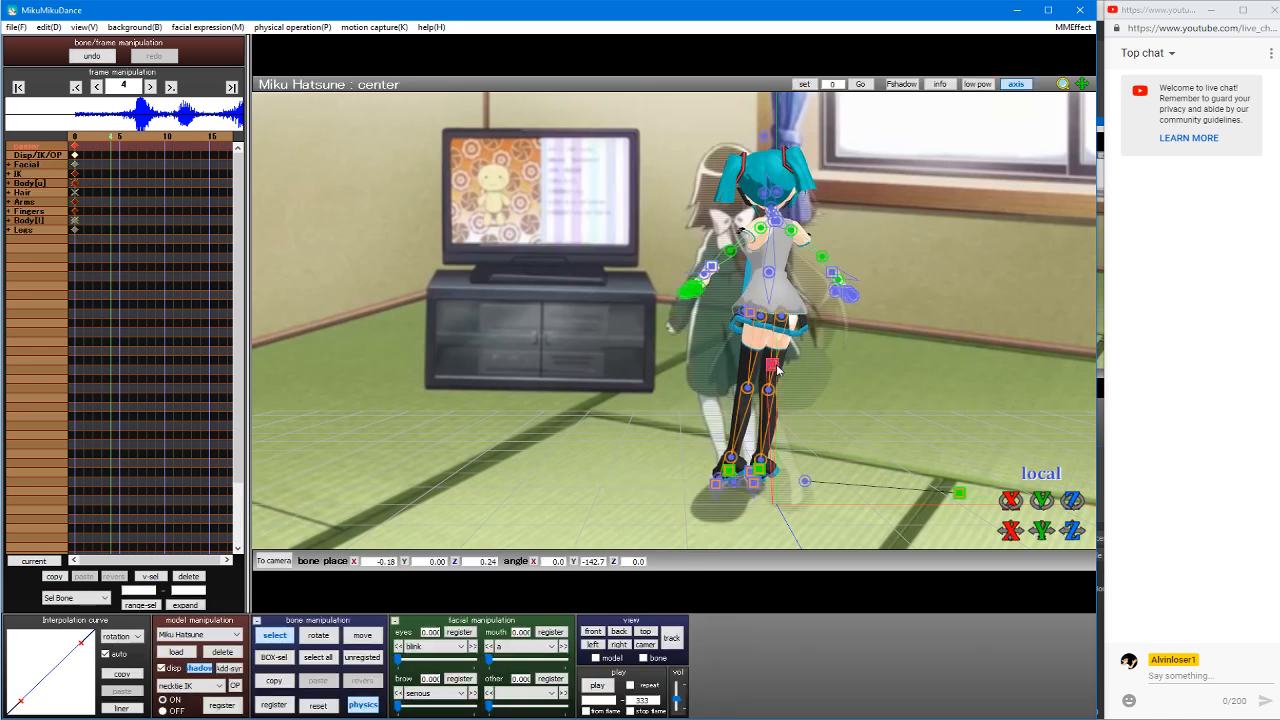
pyautogui.moveTo(1011, 530); pyautogui.dragTo(1011, 502)
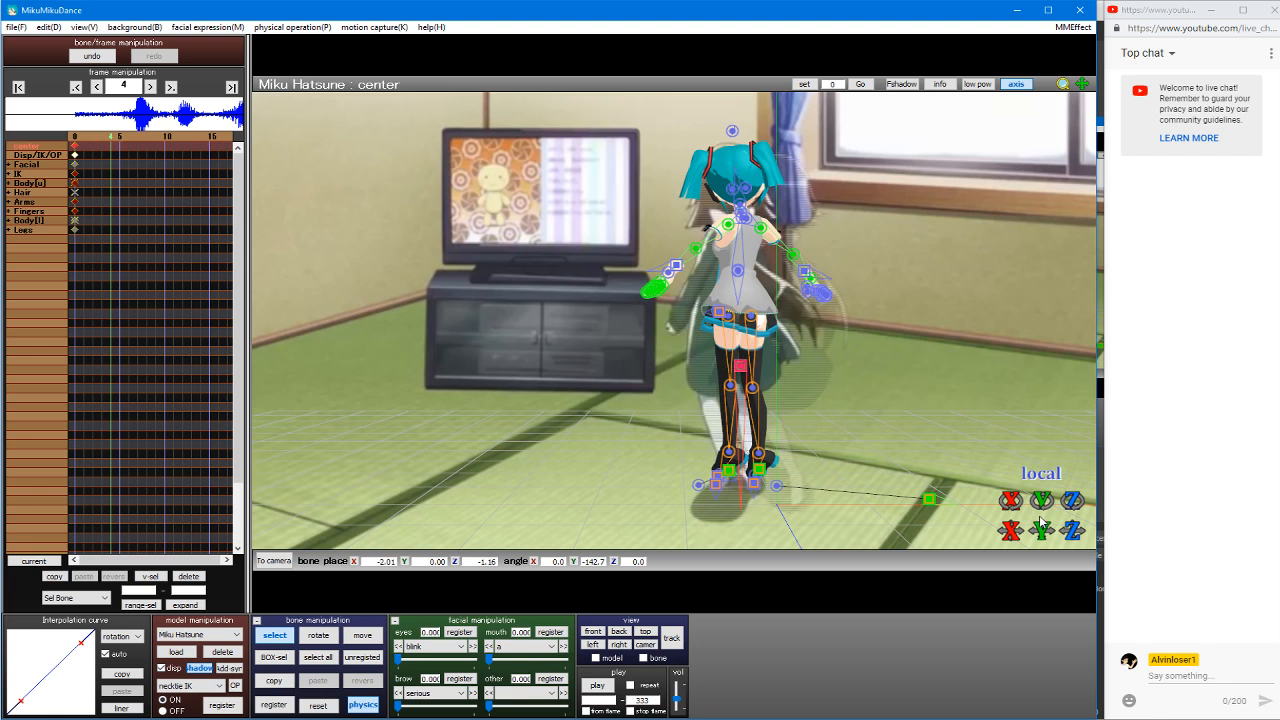
pyautogui.moveTo(1041, 500)
pyautogui.mouseDown()
pyautogui.moveTo(985, 500)
pyautogui.moveTo(1041, 508)
pyautogui.moveTo(1041, 496)
pyautogui.moveTo(1041, 510)
pyautogui.mouseUp()
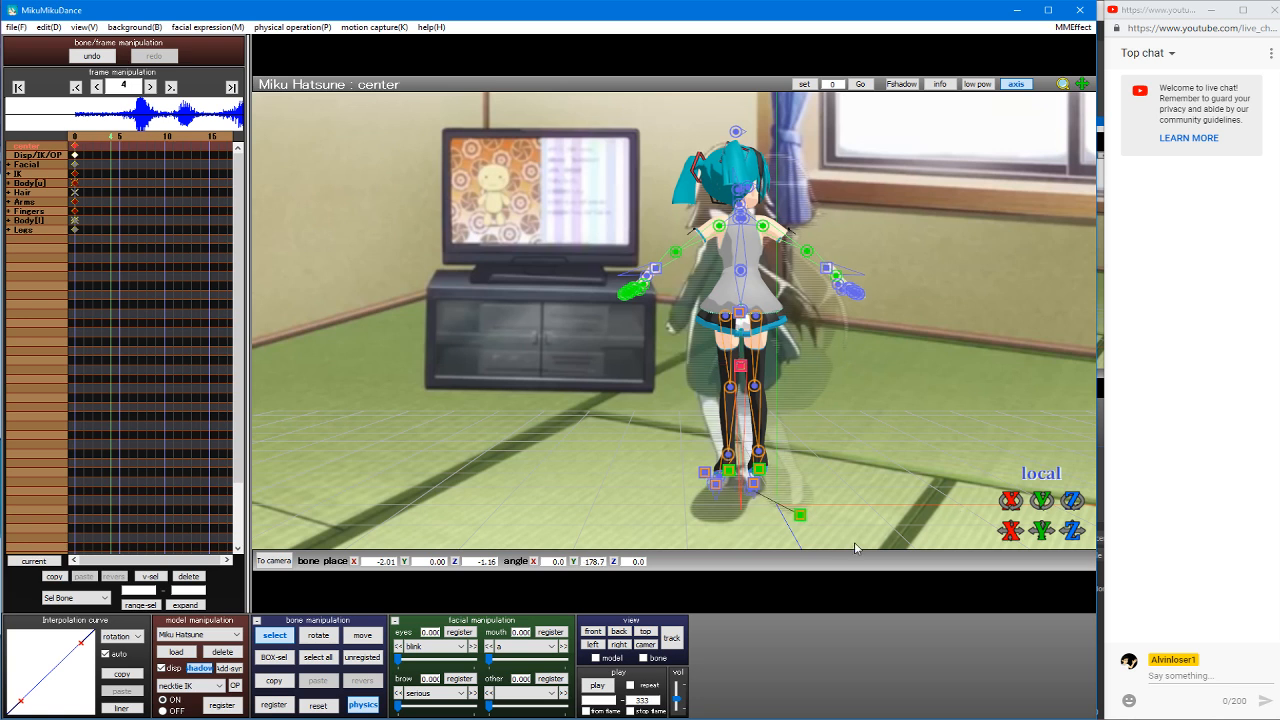
# Step: Raise the left leg IK bone to about Y 2.20
pyautogui.click(726, 468)
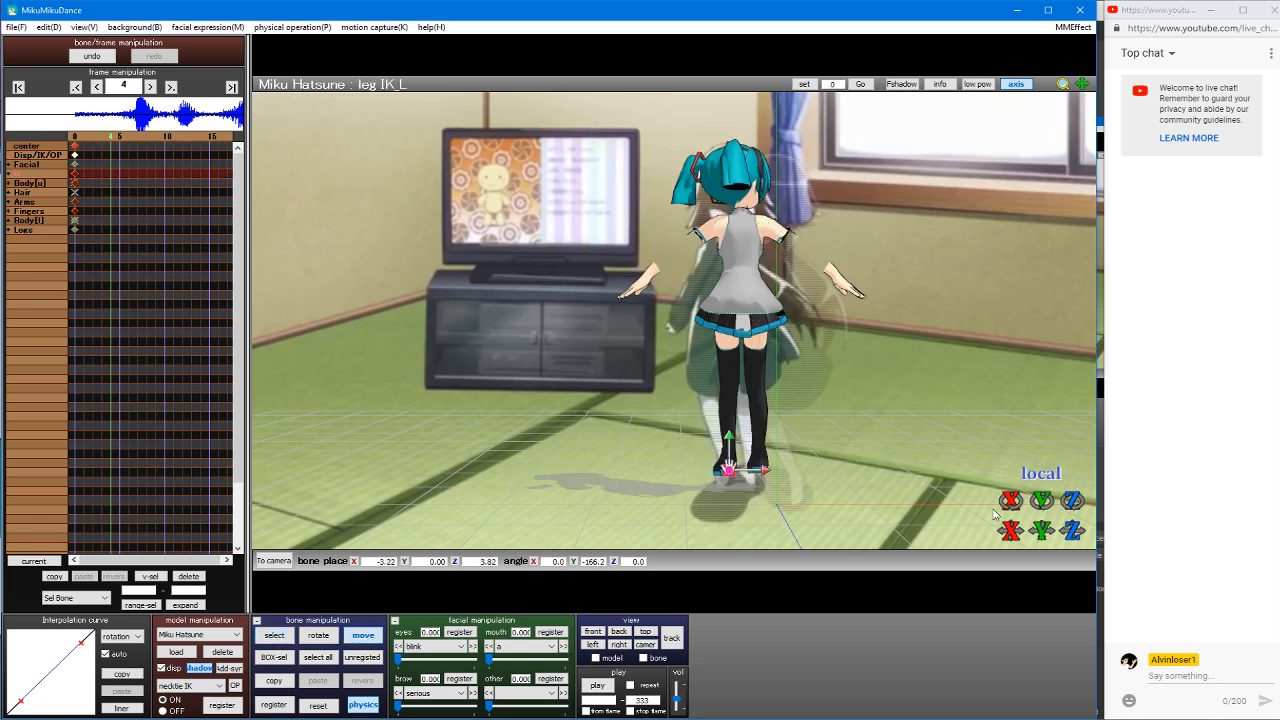
pyautogui.moveTo(729, 430); pyautogui.dragTo(729, 408)
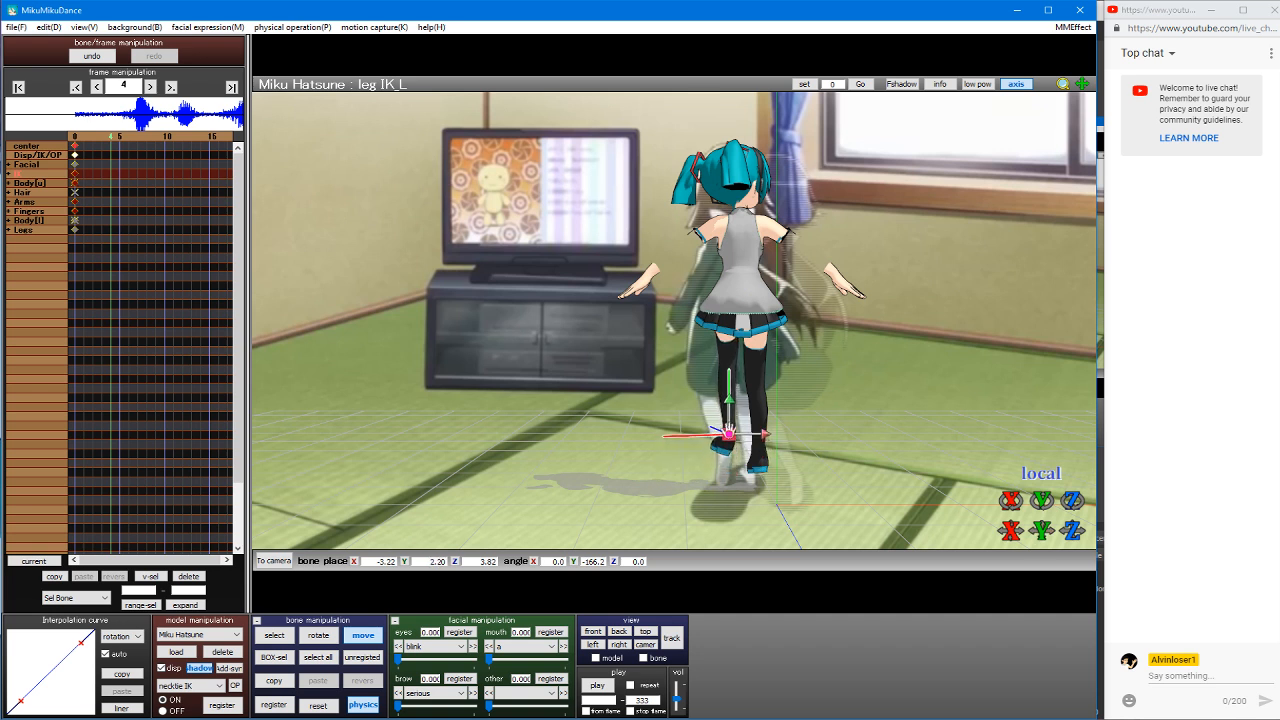
pyautogui.click(660, 250)
# Step: Rotate the center bone to about Y -168.7° and register all changed bones at frame 4
pyautogui.click(741, 366)
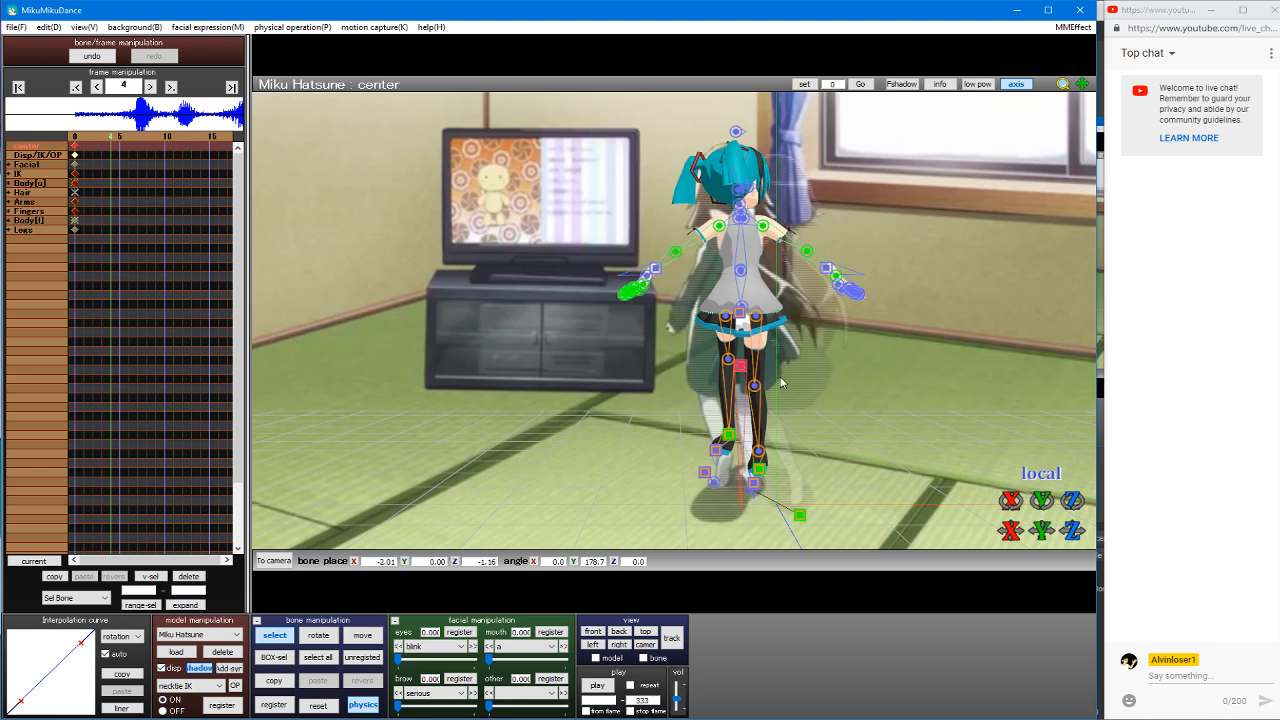
pyautogui.moveTo(1041, 501); pyautogui.dragTo(1041, 488)
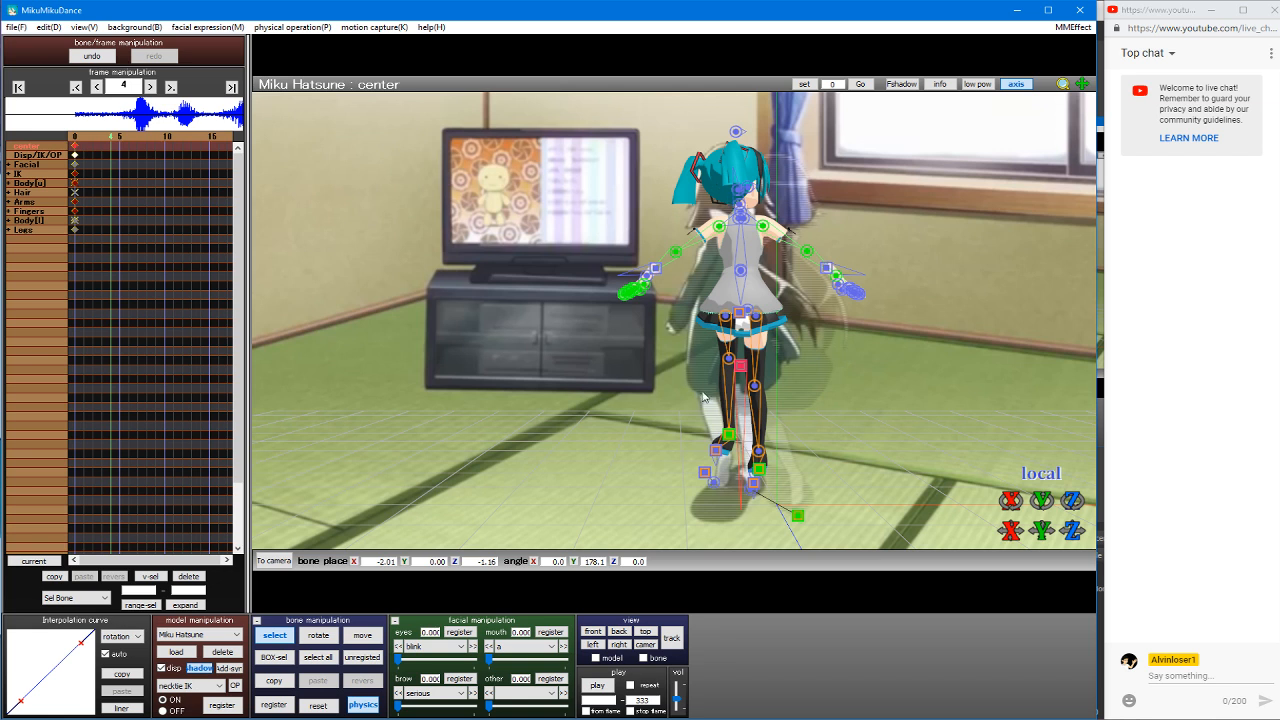
pyautogui.moveTo(1040, 500); pyautogui.dragTo(1040, 656)
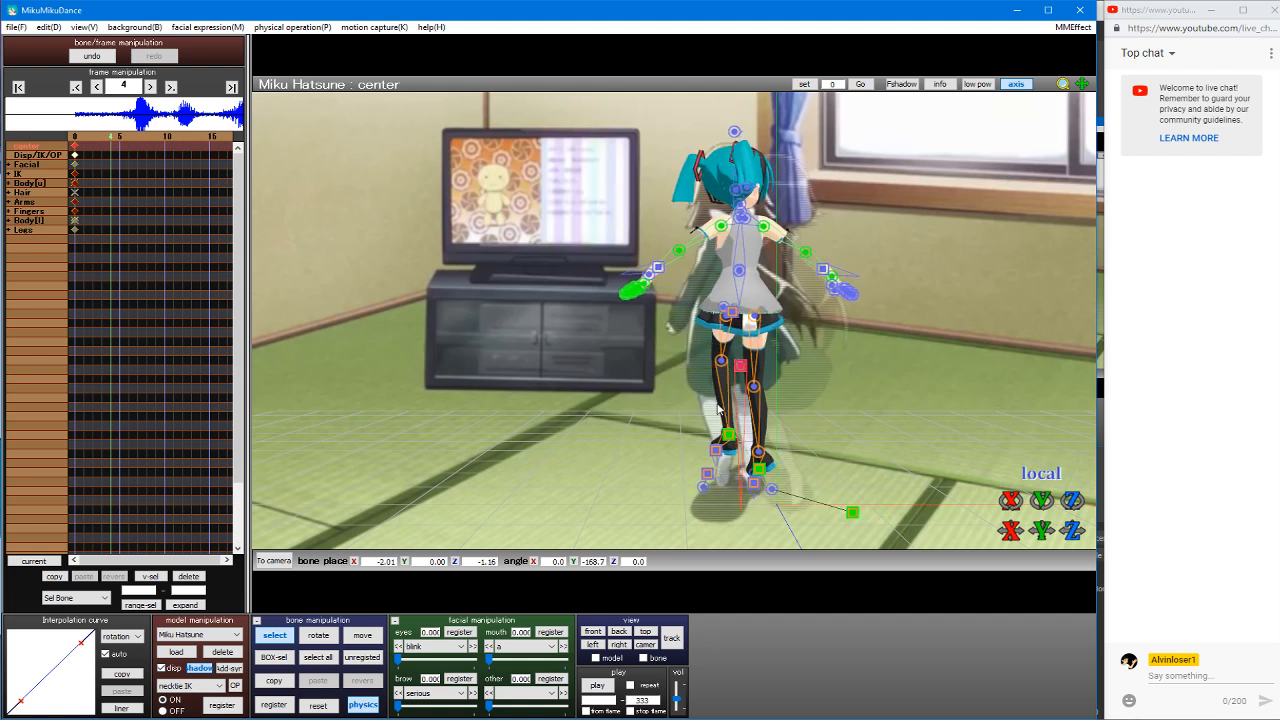
pyautogui.press('s')
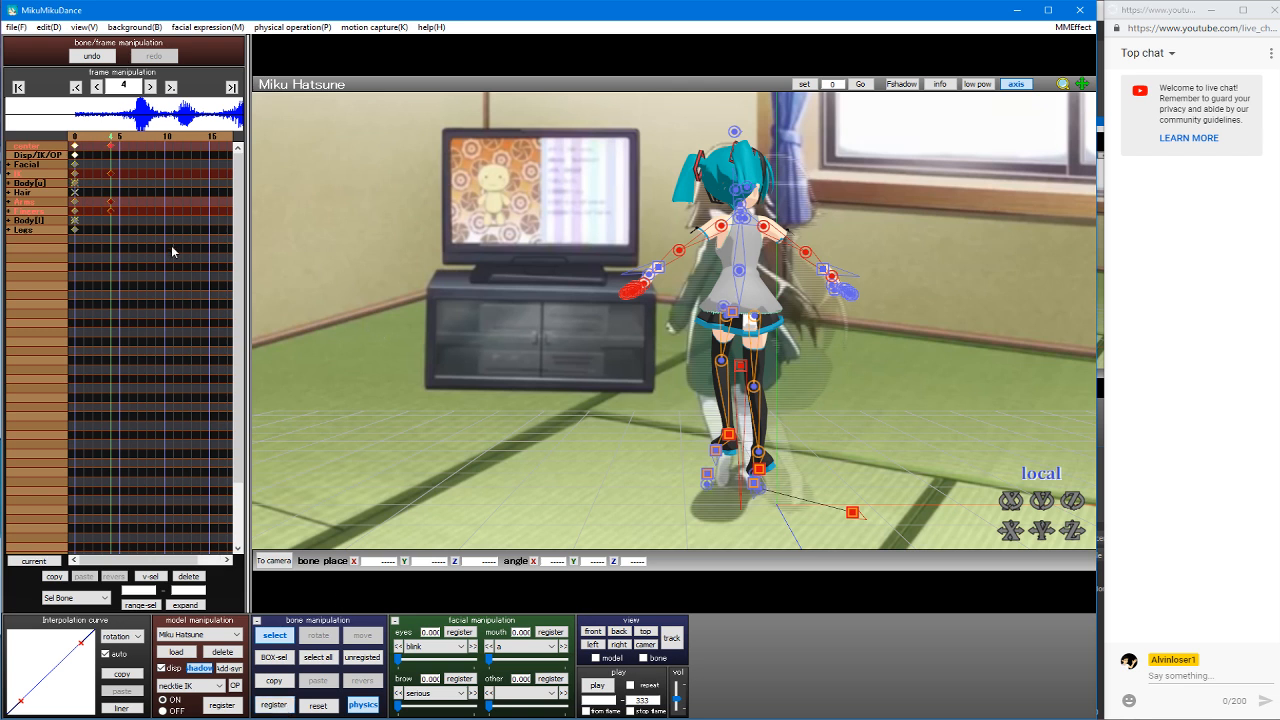
# Step: Copy all of the Miku Hatsune model's keyframes and delete the model
pyautogui.click(38, 134)
pyautogui.click(236, 634)
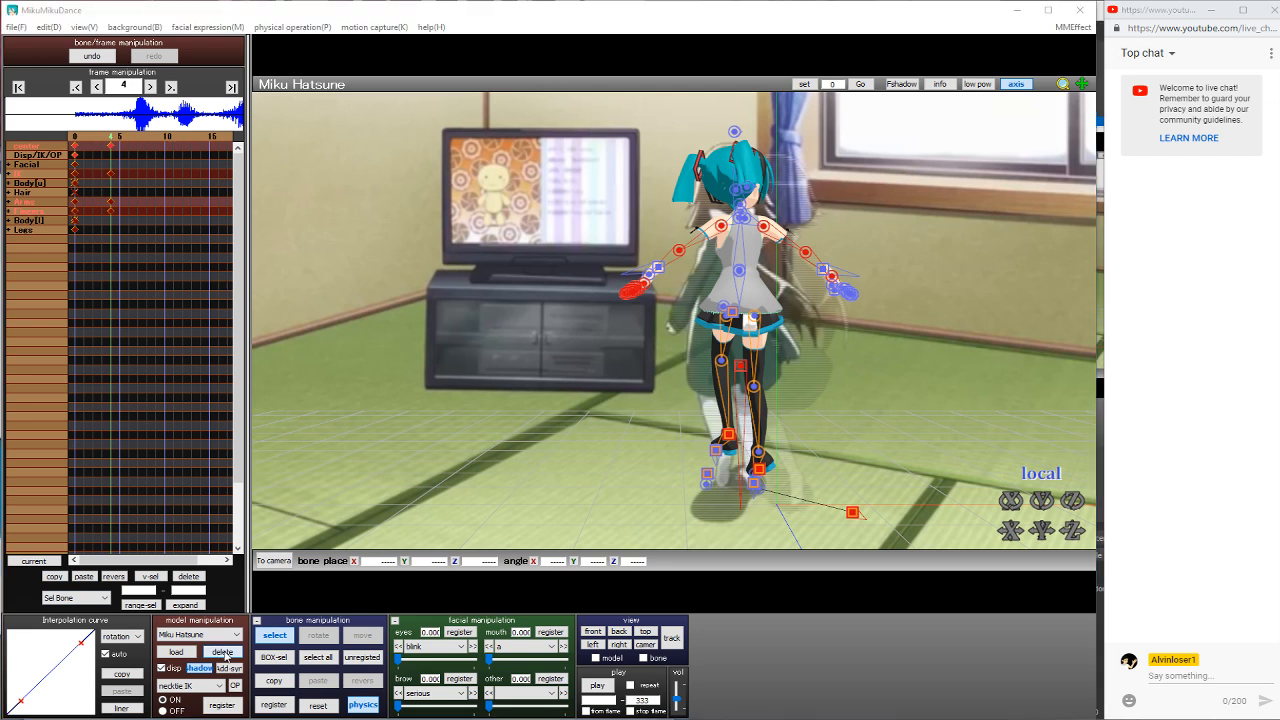
# Step: Load the model Miku_Hatsune EDIT 2.pmx and paste the copied keyframes at frame 0
pyautogui.click(185, 652)
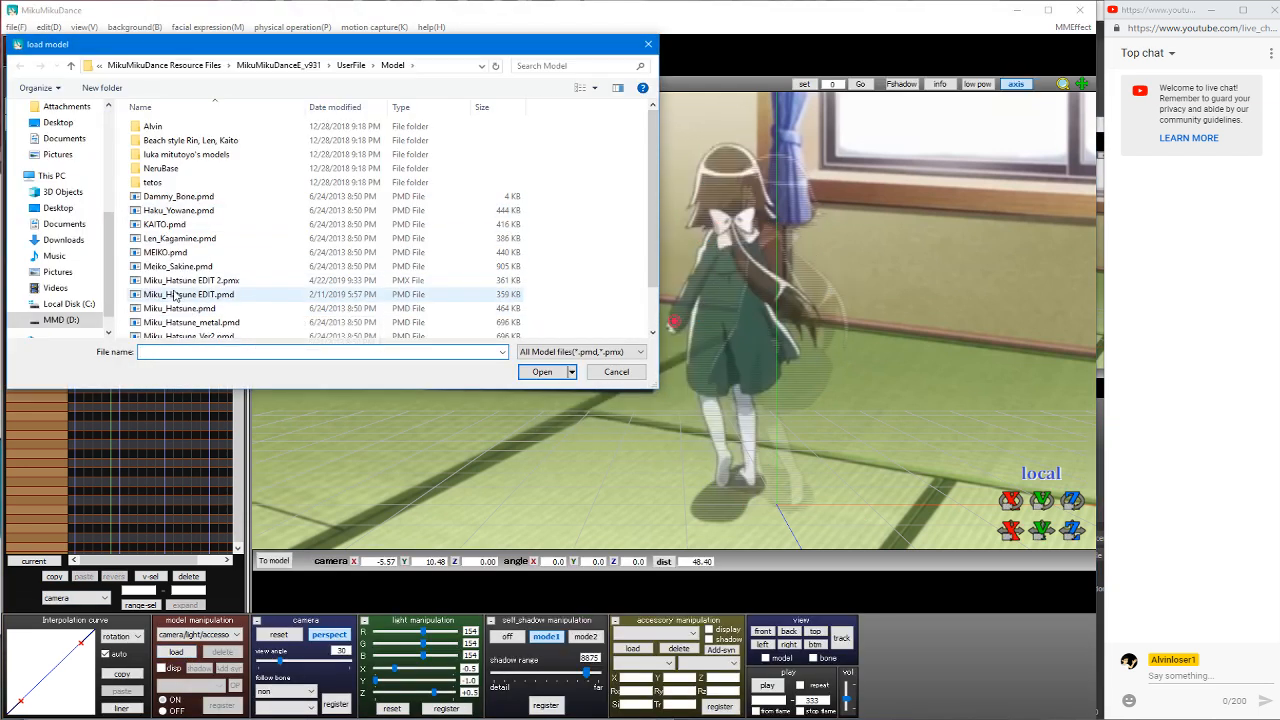
pyautogui.click(181, 281)
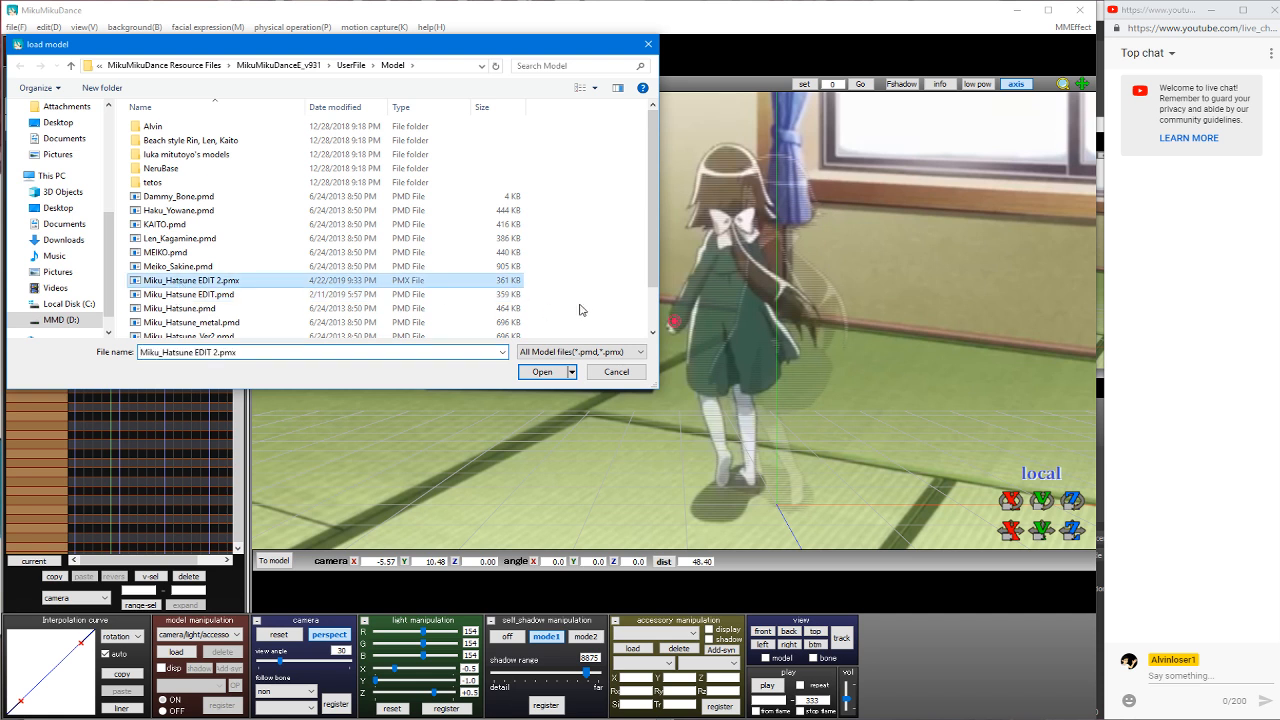
pyautogui.press('Return')
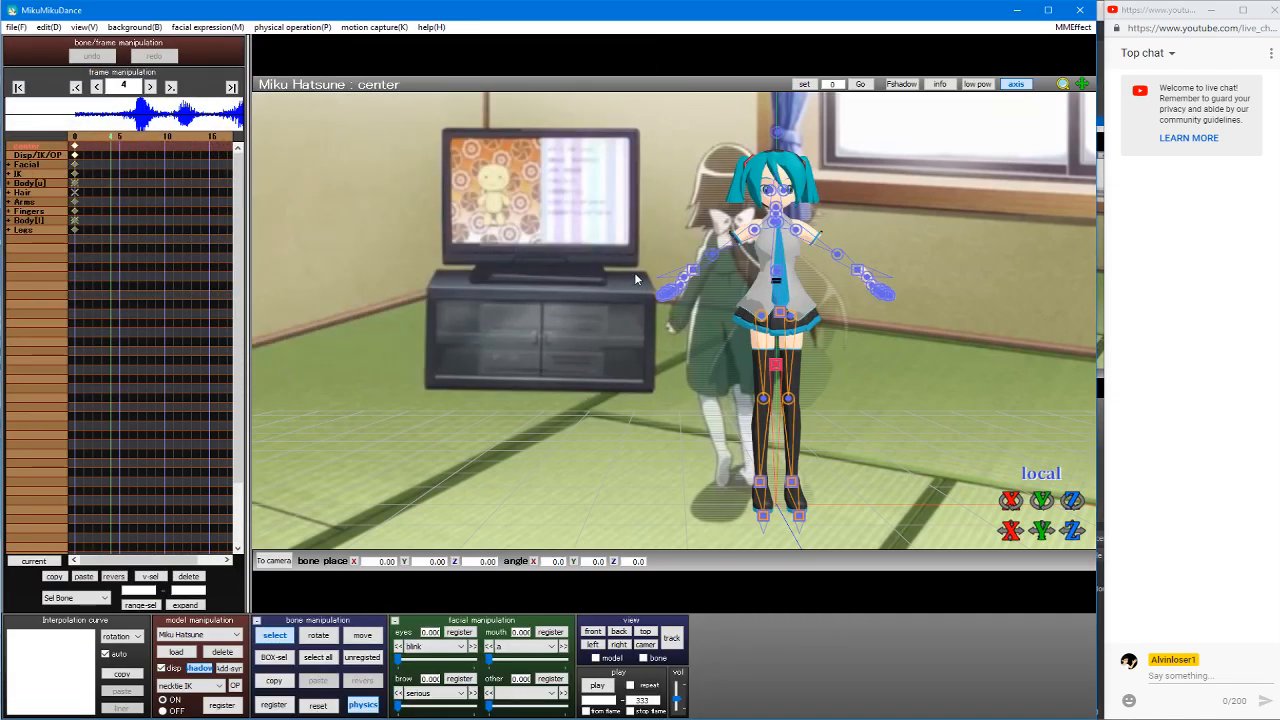
pyautogui.click(73, 85)
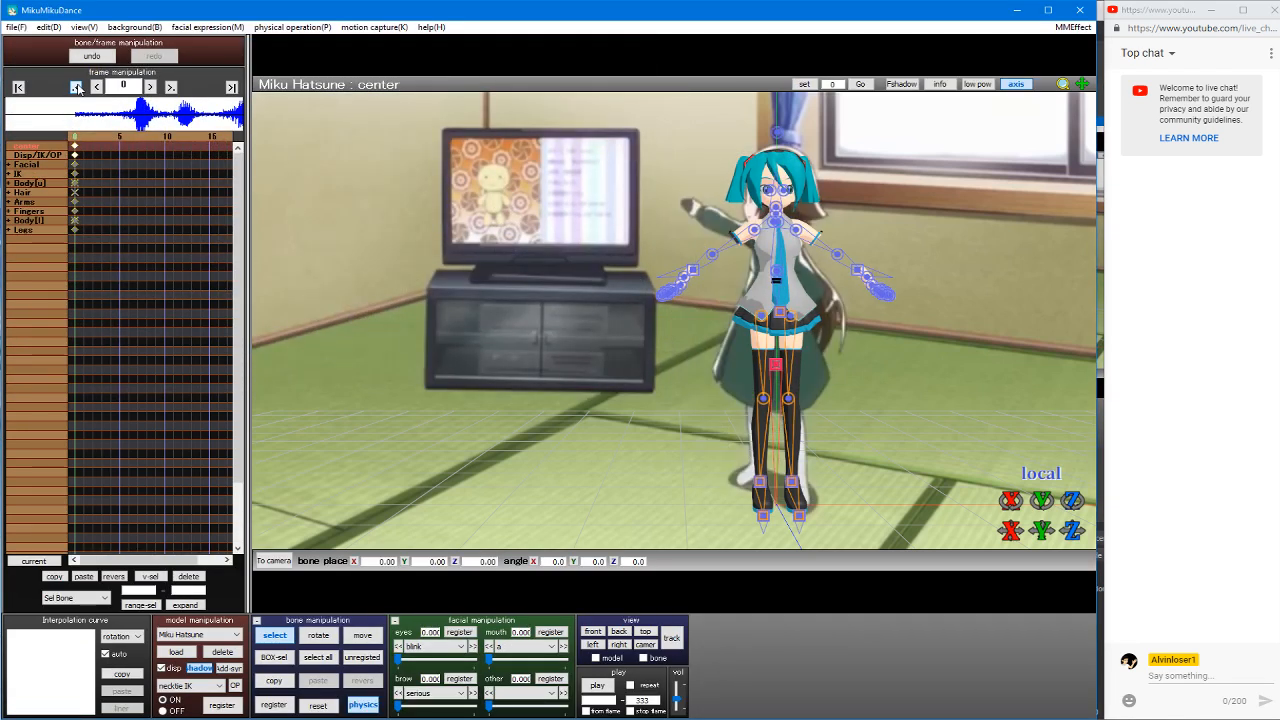
pyautogui.click(84, 576)
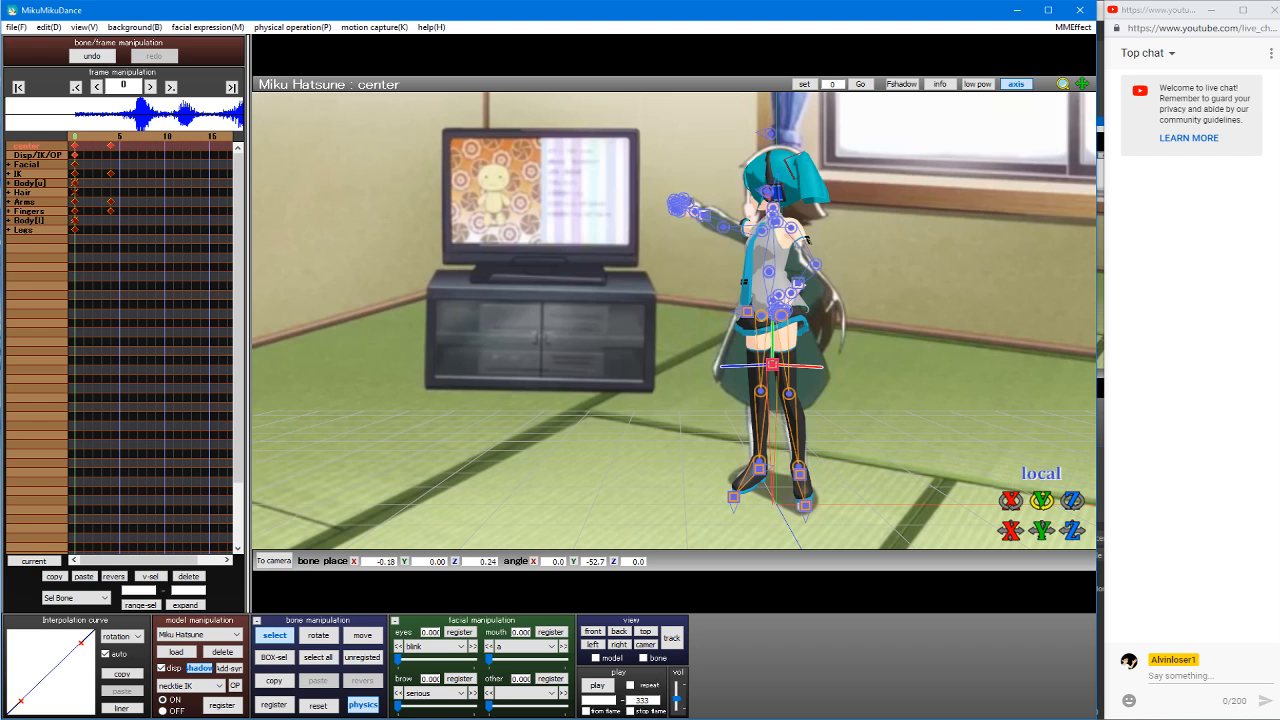
# Step: Rotate the center bone to about Y -30.4° at frame 0, and readjust the left leg IK and center (about Y -179.6°) at frame 4
pyautogui.moveTo(1039, 505)
pyautogui.mouseDown()
pyautogui.moveTo(1039, 520)
pyautogui.moveTo(1039, 460)
pyautogui.moveTo(1039, 525)
pyautogui.moveTo(1039, 487)
pyautogui.mouseUp()
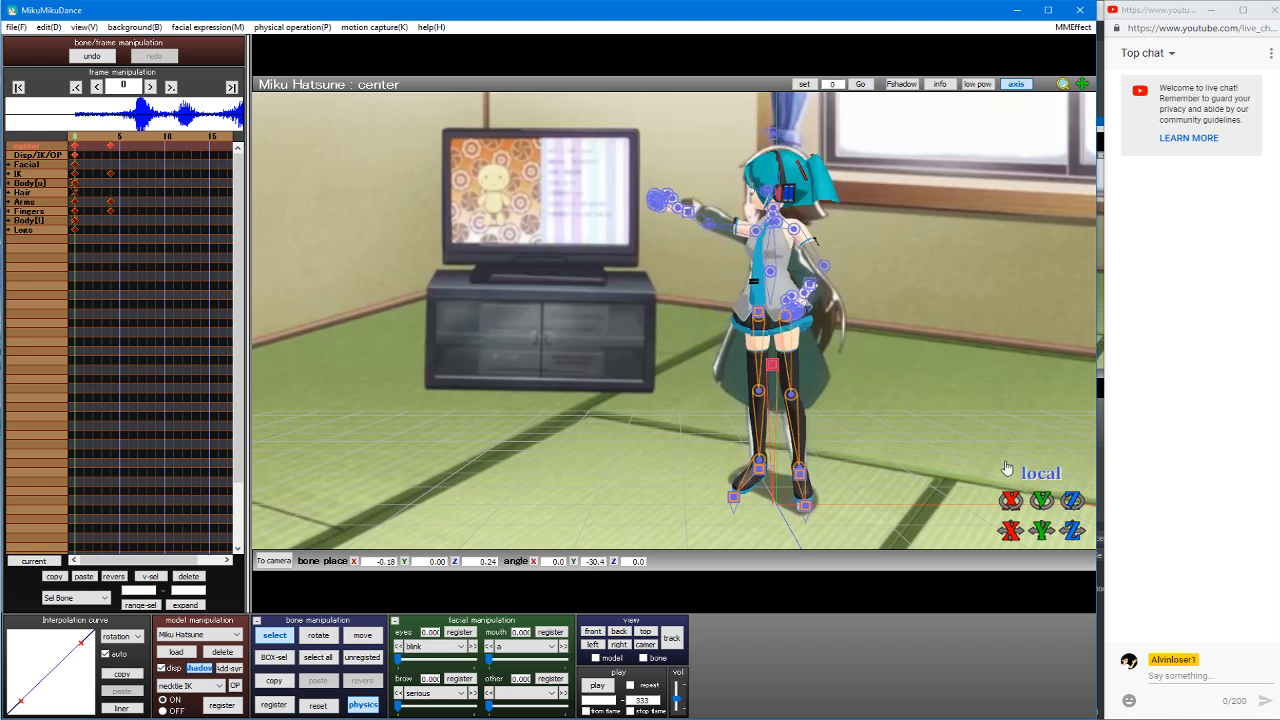
pyautogui.press('Right')
pyautogui.press('Right')
pyautogui.press('Right')
pyautogui.press('Right')
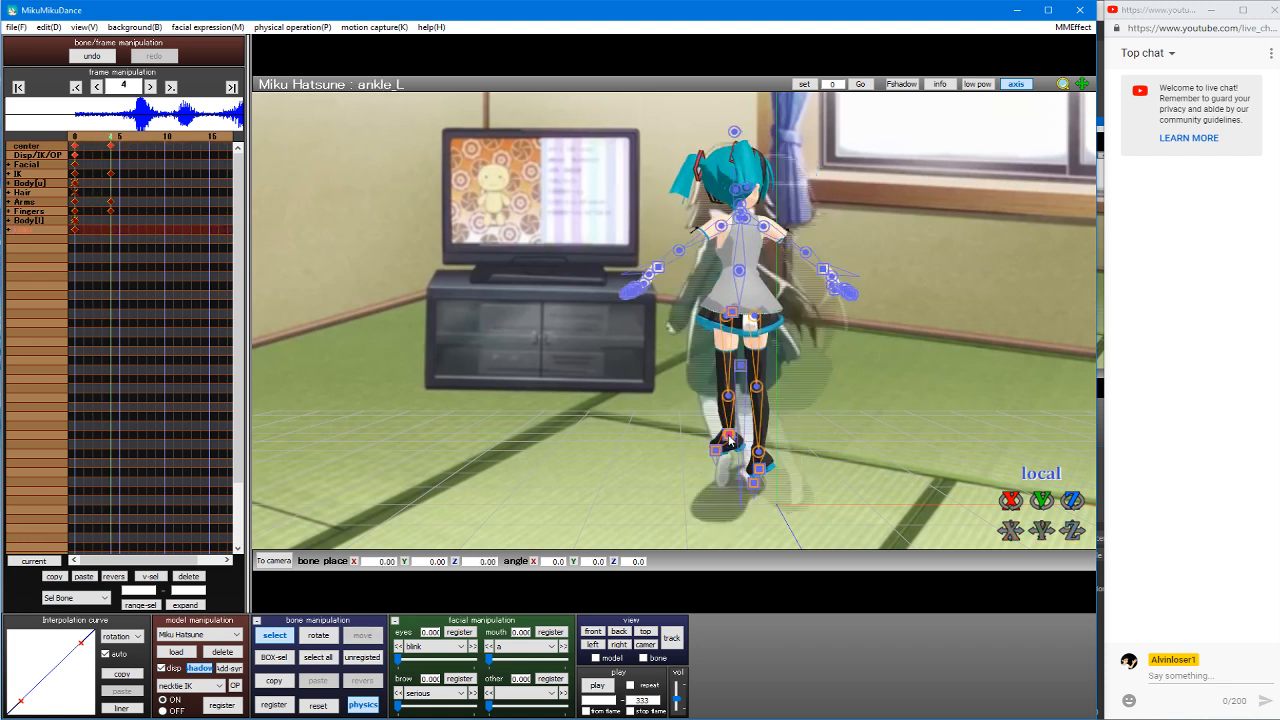
pyautogui.click(728, 434)
pyautogui.moveTo(1042, 501)
pyautogui.mouseDown()
pyautogui.moveTo(1040, 512)
pyautogui.moveTo(1040, 490)
pyautogui.mouseUp()
pyautogui.click(742, 366)
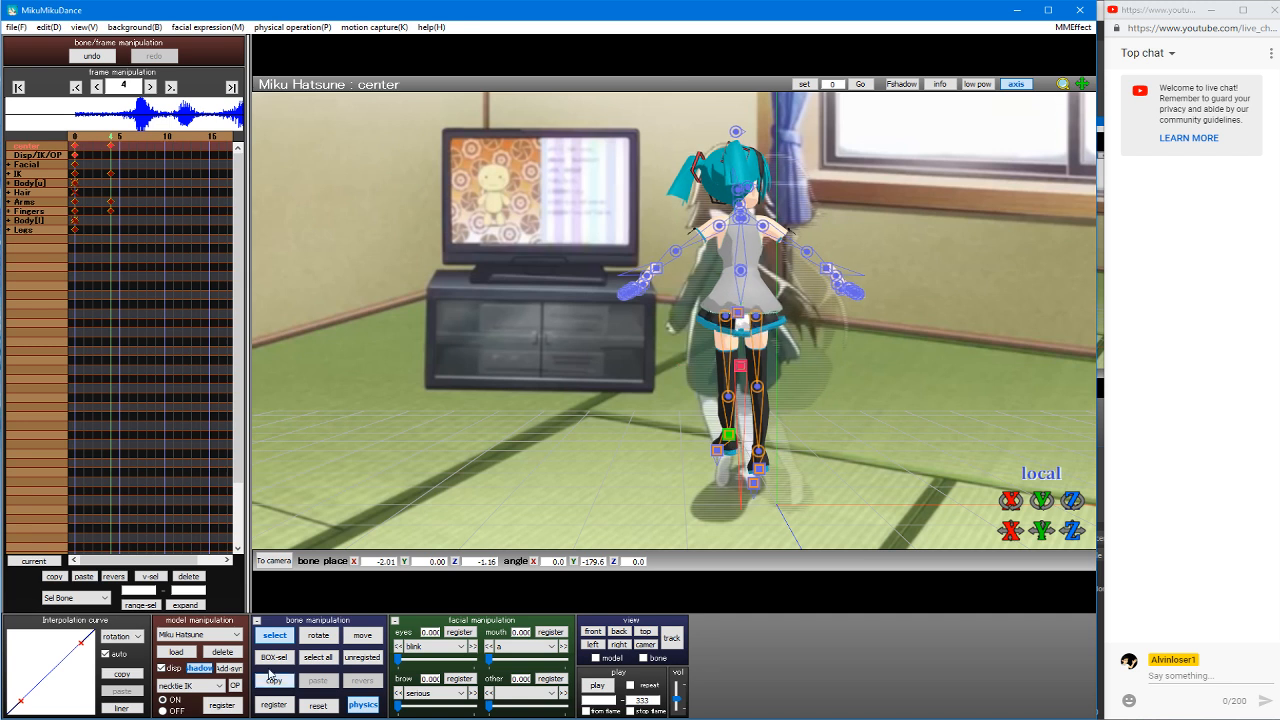
# Step: Delete the current Miku Hatsune model and load Miku_Hatsune.pmd in its place
pyautogui.click(222, 652)
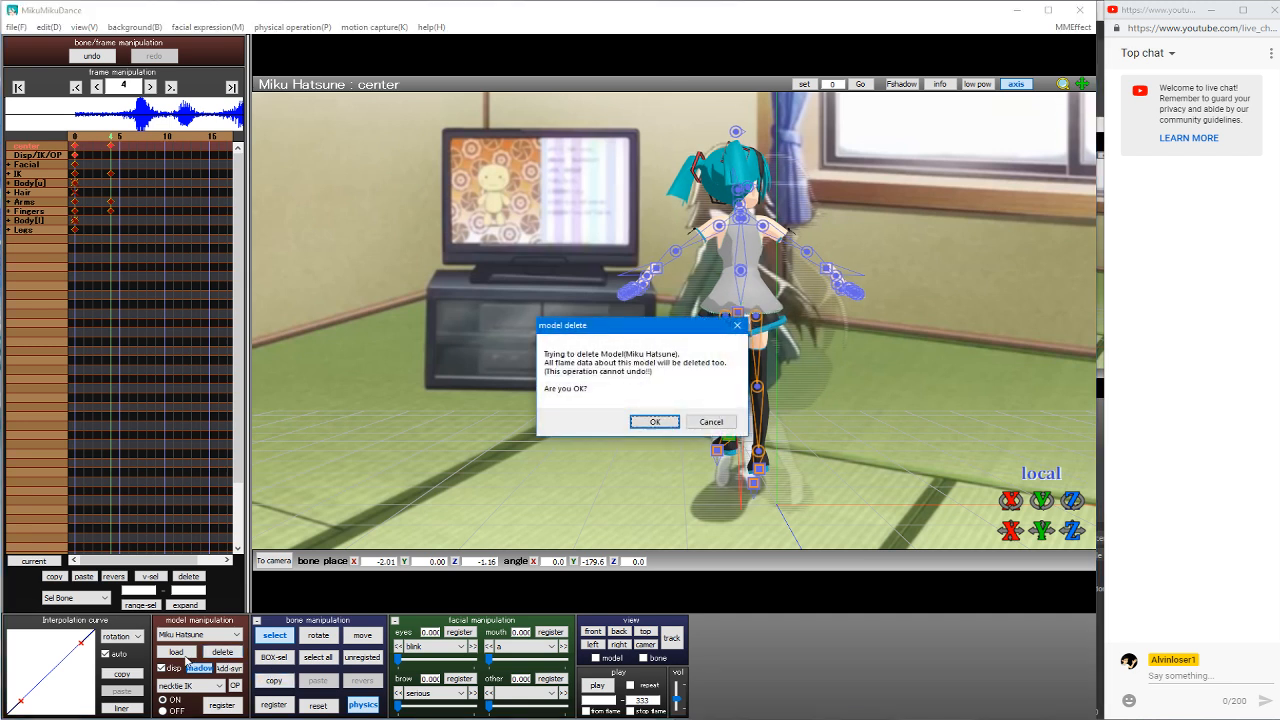
pyautogui.press('Return')
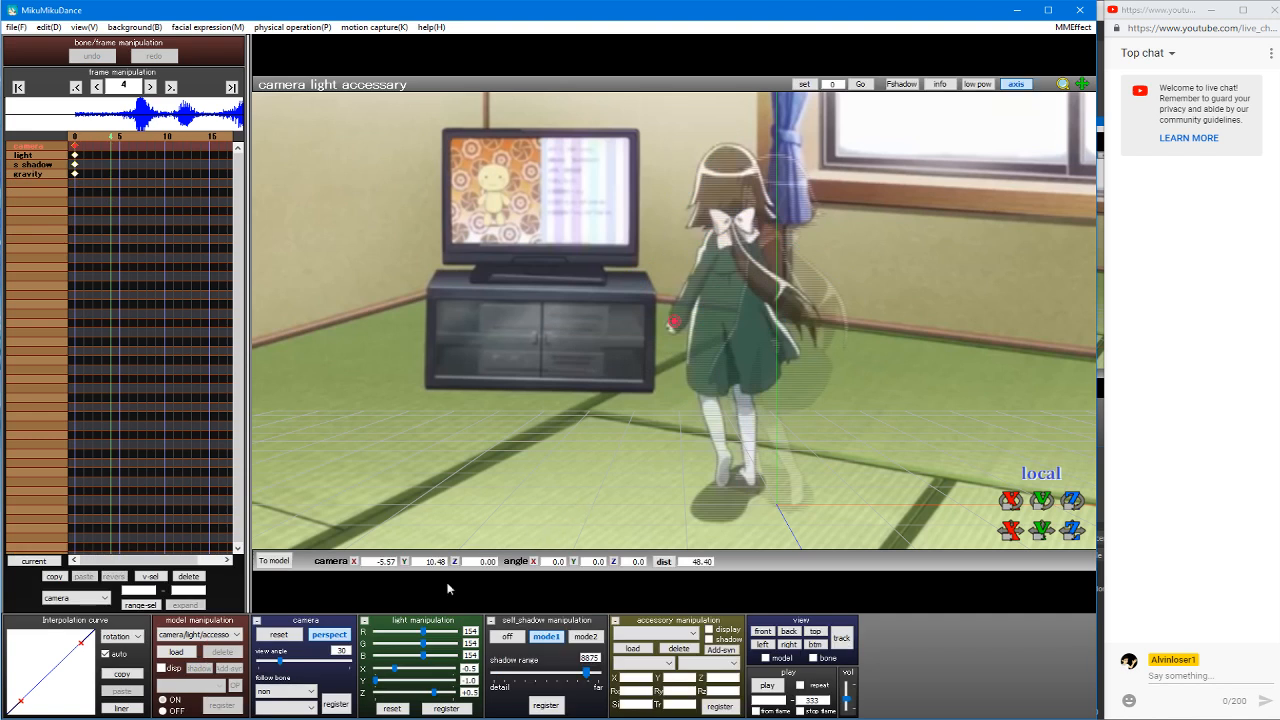
pyautogui.click(177, 650)
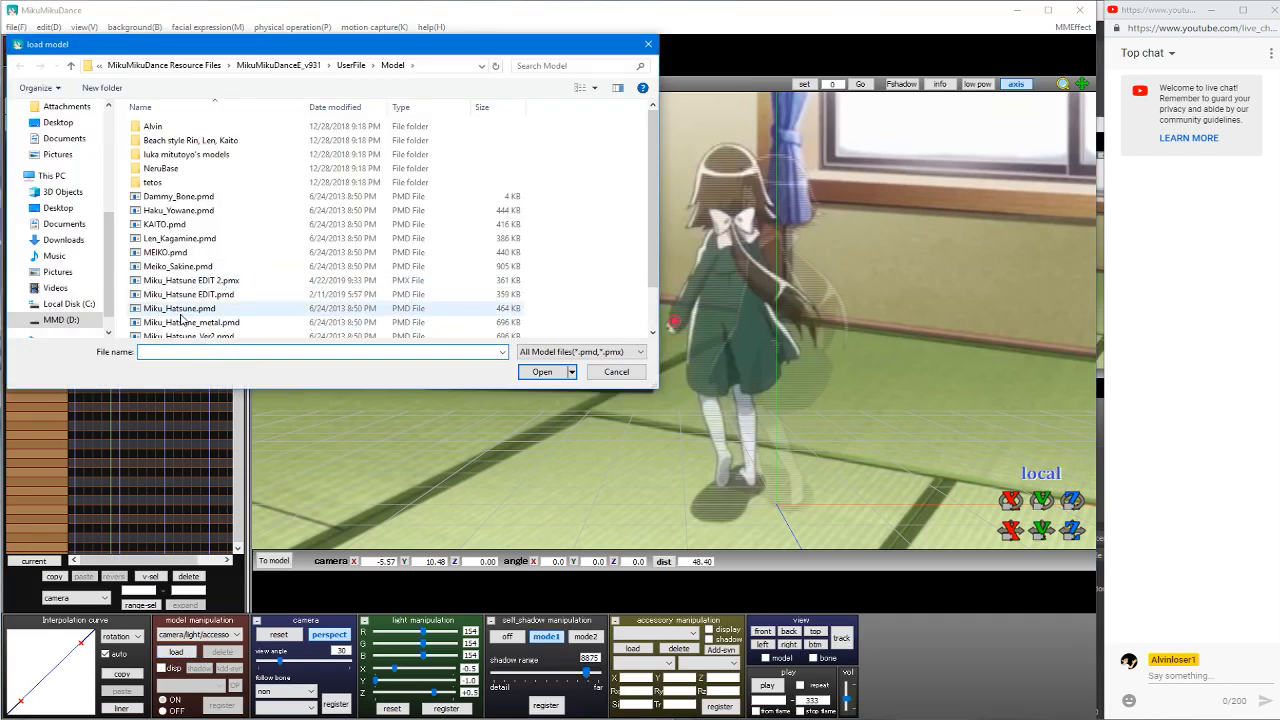
pyautogui.click(179, 309)
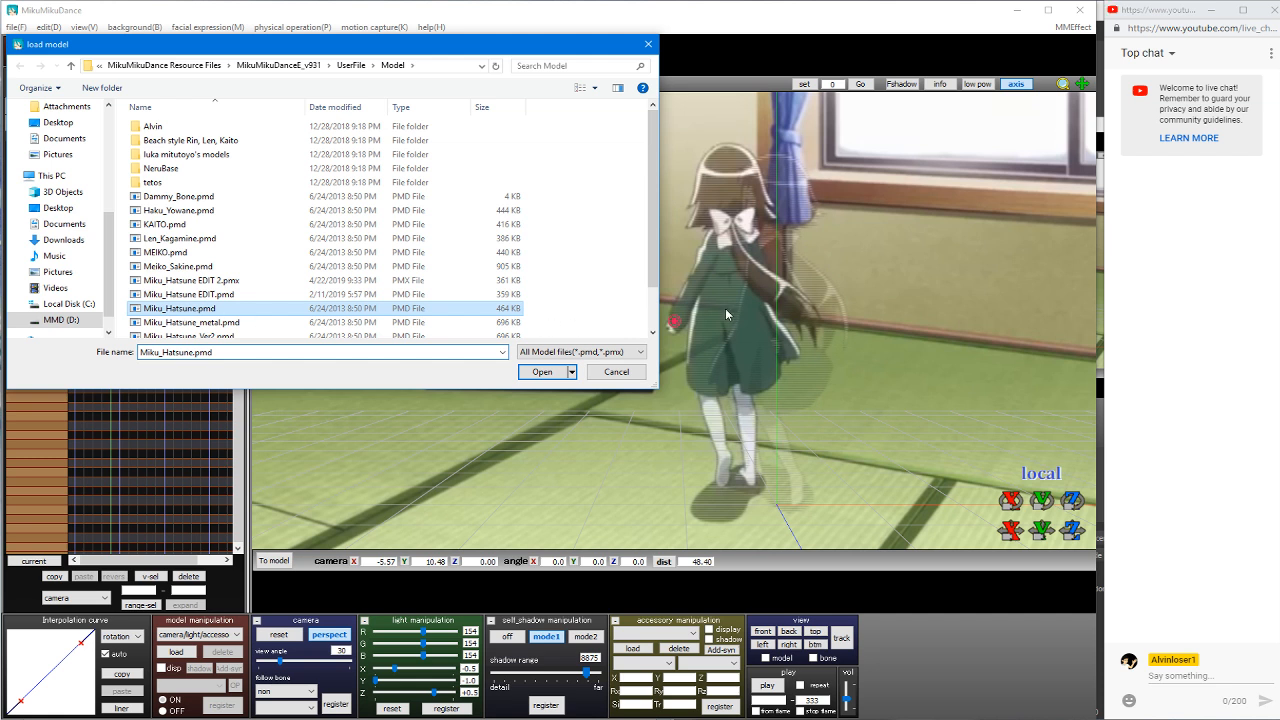
pyautogui.press('Return')
pyautogui.press('Return')
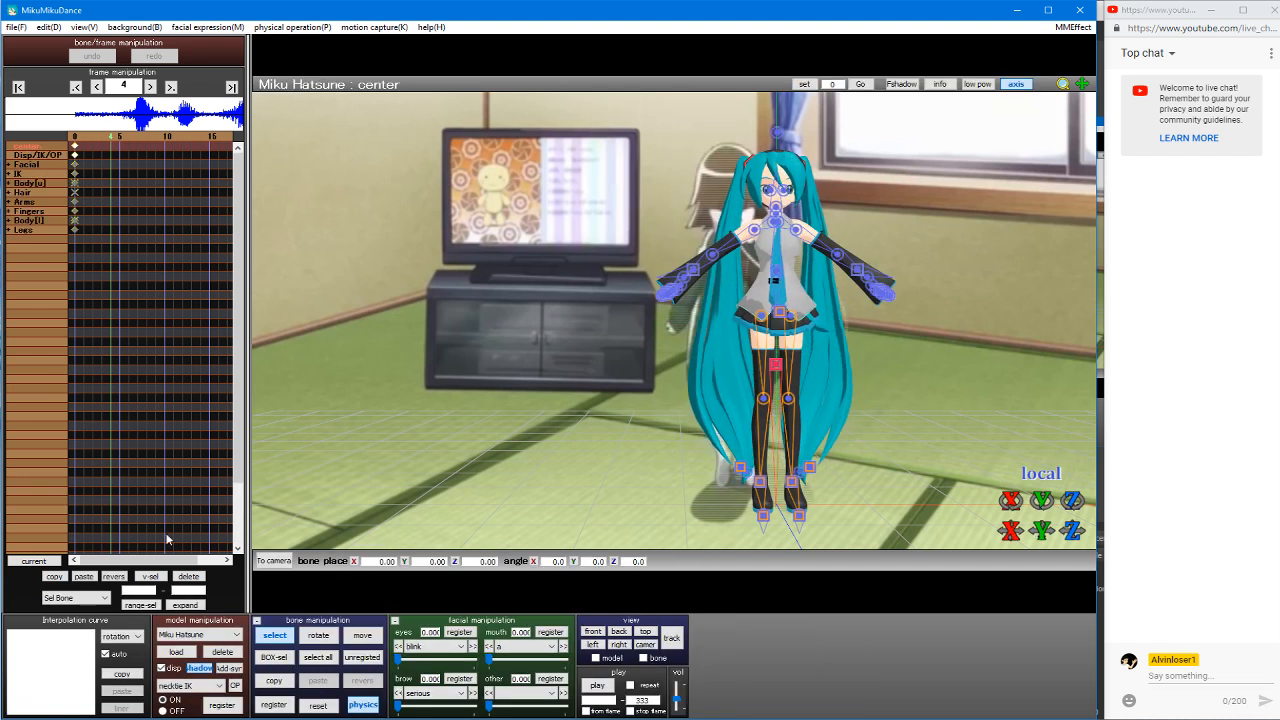
# Step: Remove the keyframes mistakenly pasted at frame 4 and paste the copied keyframes at frame 0 instead
pyautogui.click(84, 577)
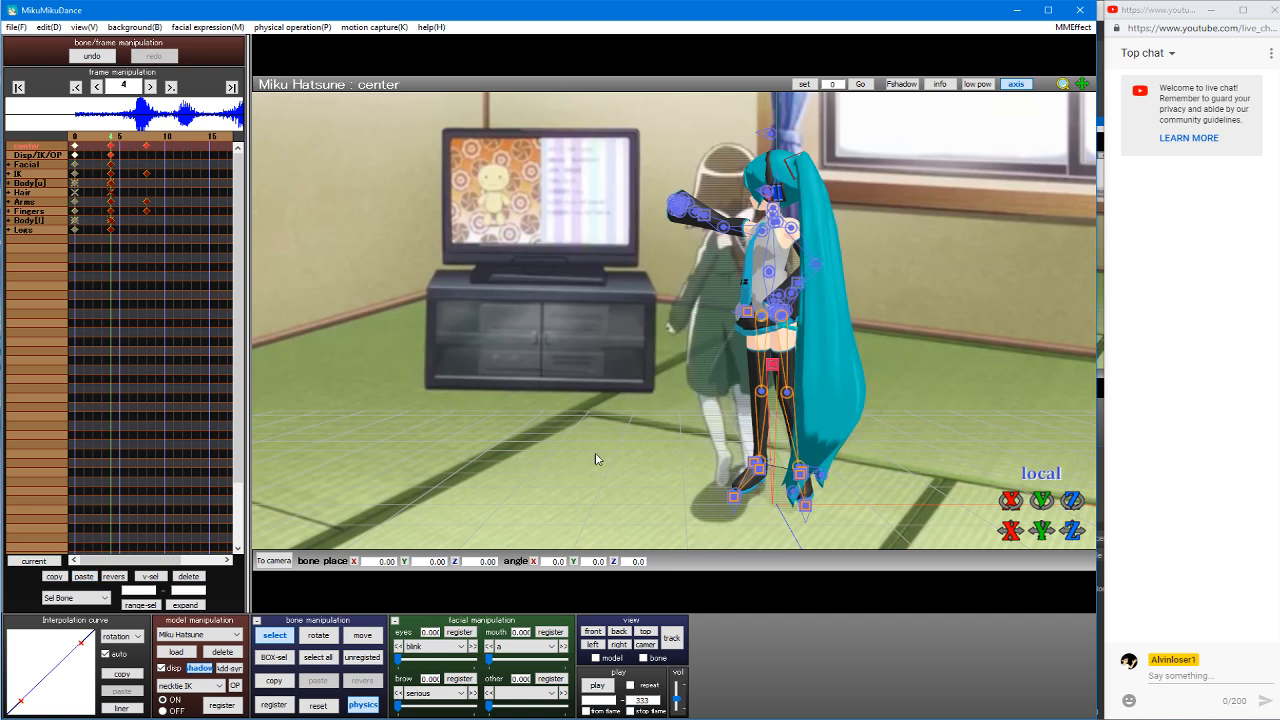
pyautogui.hotkey('ctrl', 'z')
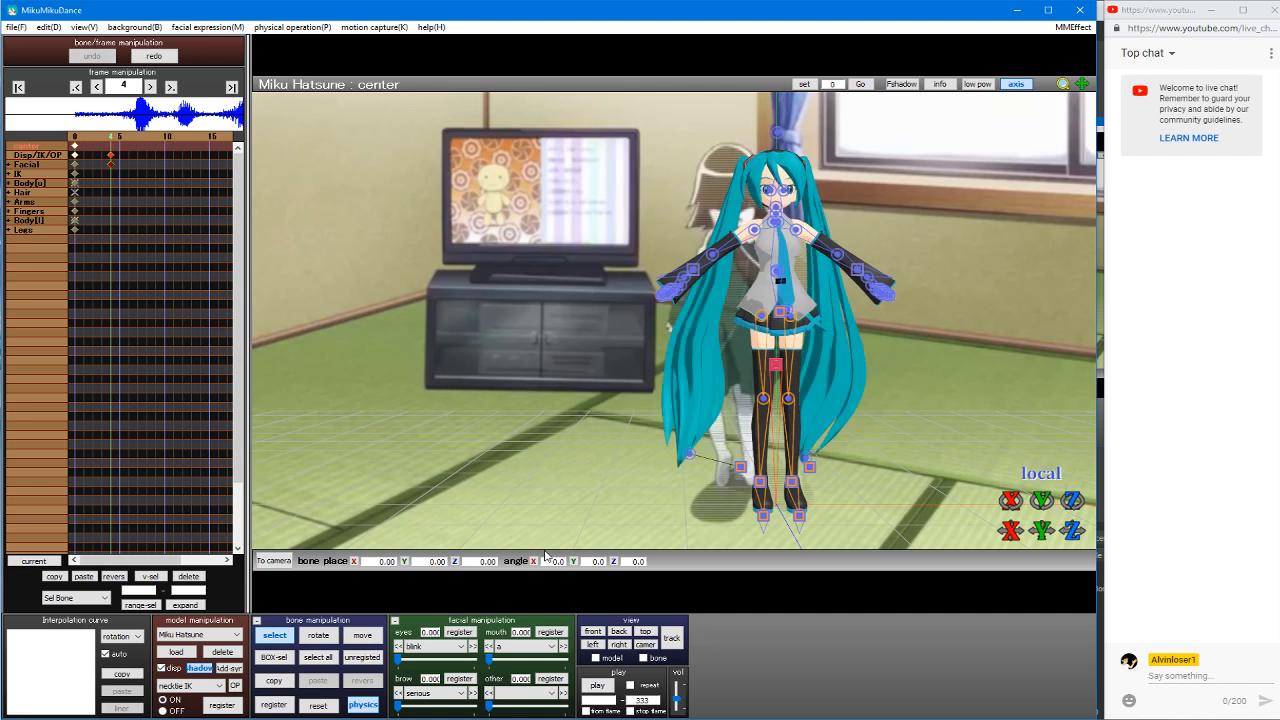
pyautogui.click(197, 579)
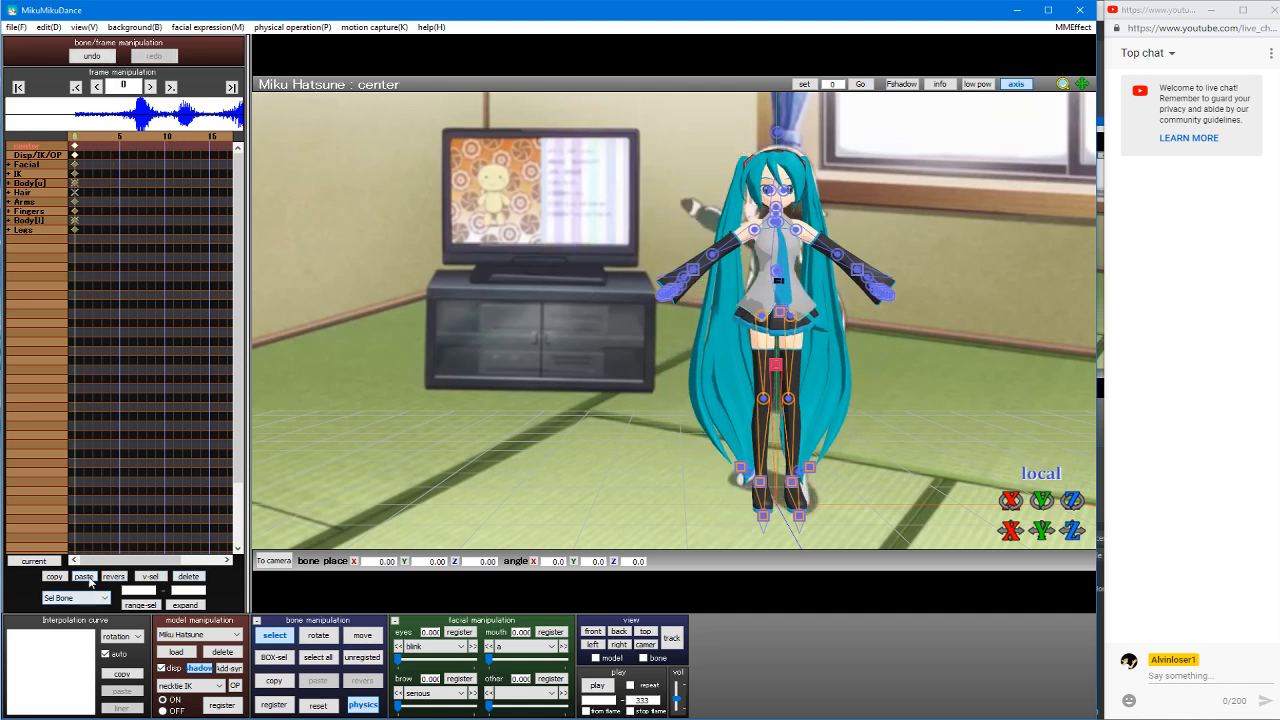
pyautogui.click(87, 578)
# Step: At frame 4, rotate the left leg IK bone to about X -66.5°, lower it to about Y 1.36 and shift it slightly sideways
pyautogui.press('Right')
pyautogui.press('Right')
pyautogui.press('Right')
pyautogui.press('Right')
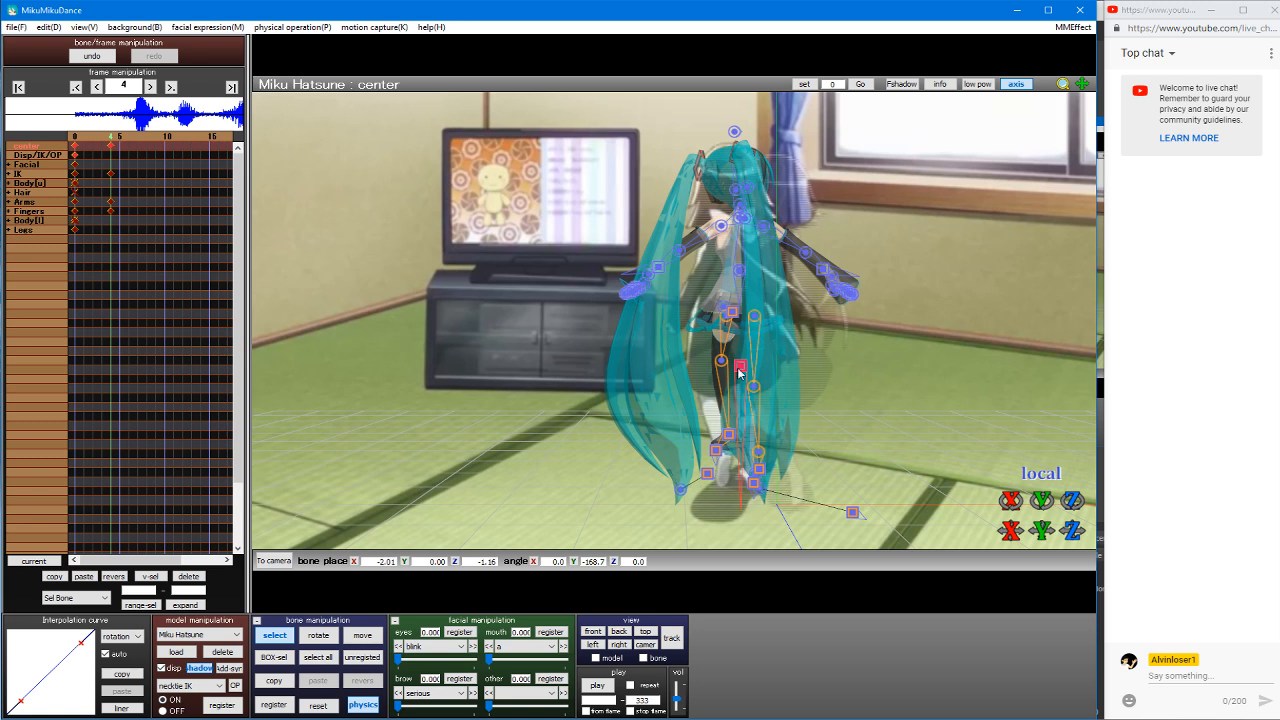
pyautogui.click(728, 437)
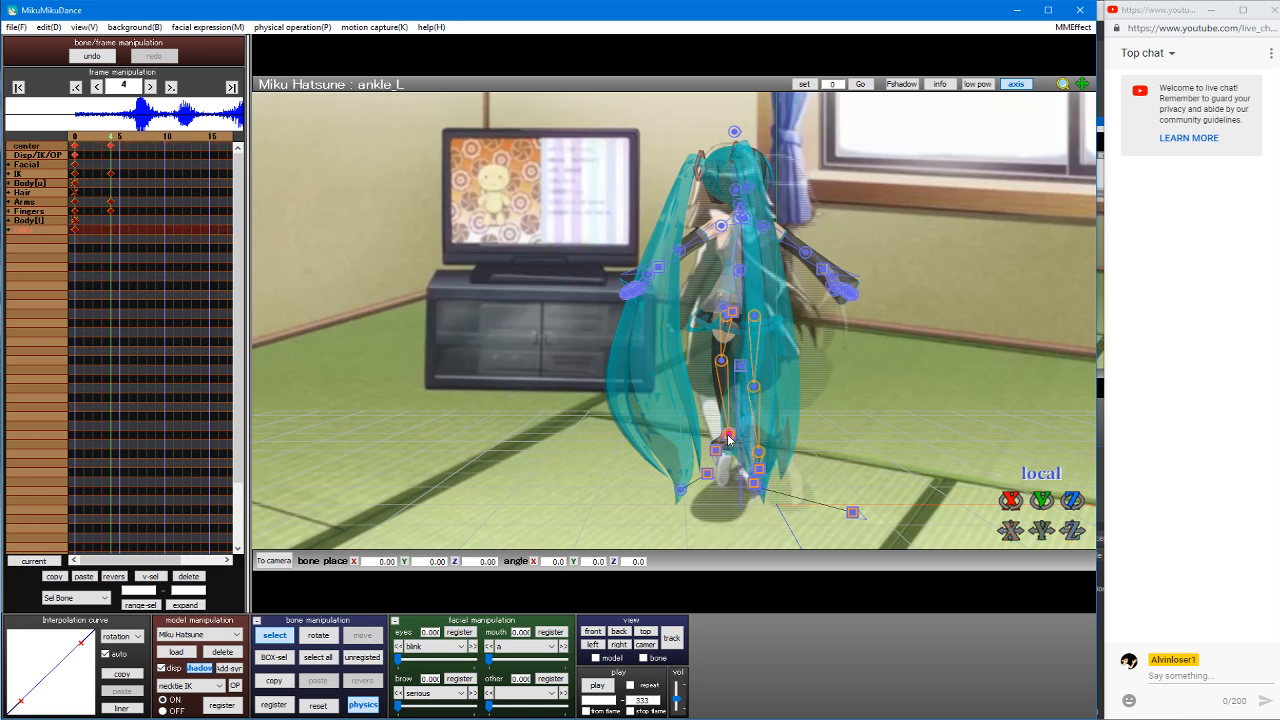
pyautogui.click(728, 437)
pyautogui.press('x')
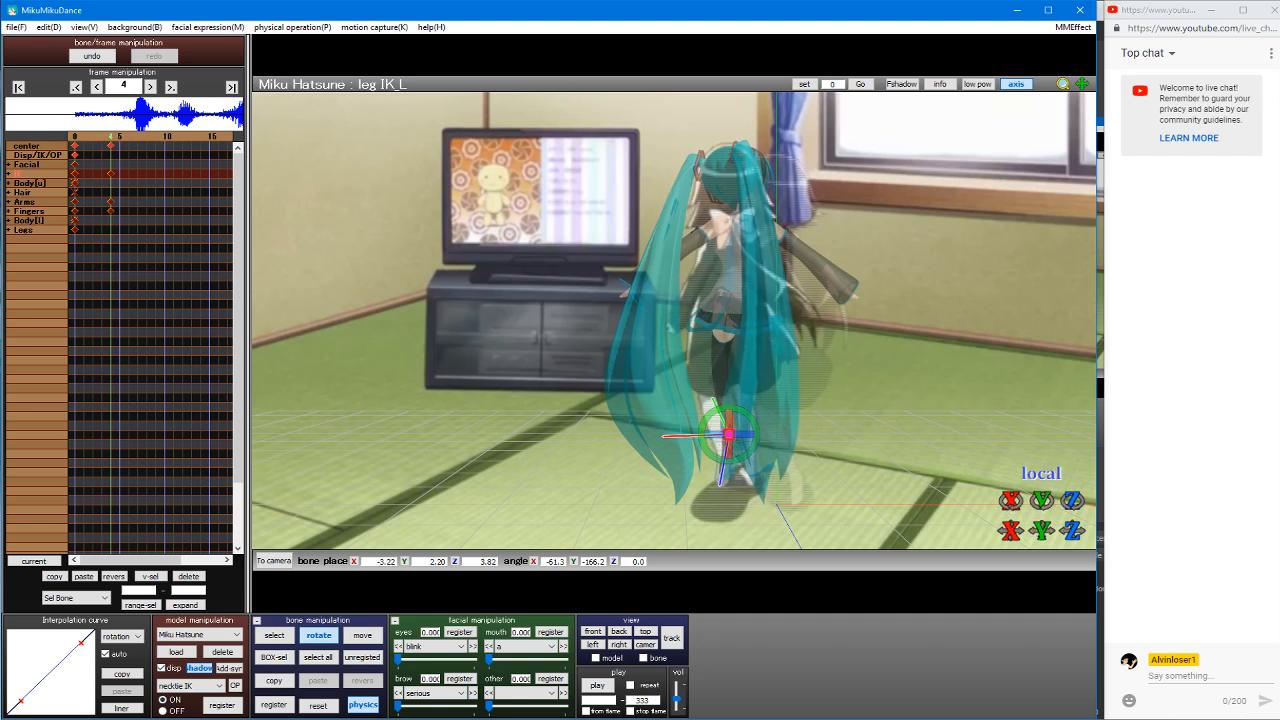
pyautogui.press('c')
pyautogui.moveTo(728, 401); pyautogui.dragTo(728, 413)
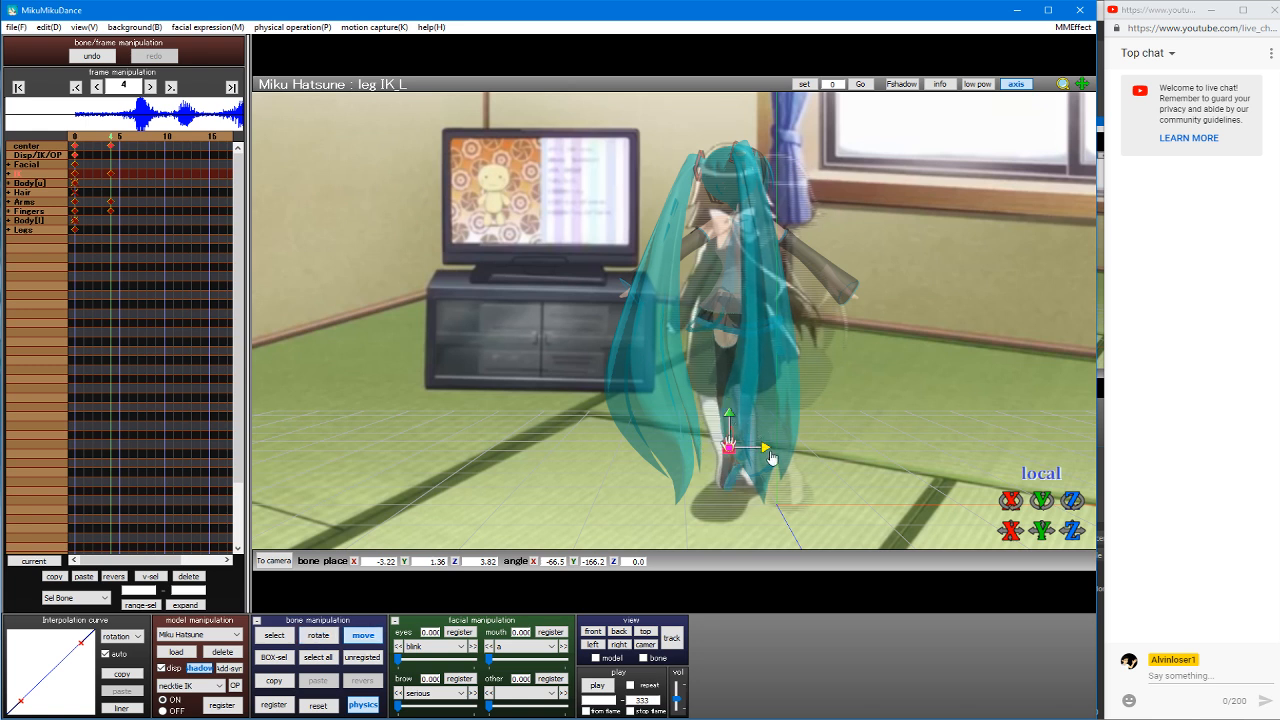
pyautogui.moveTo(770, 457); pyautogui.dragTo(762, 454)
pyautogui.click(762, 454)
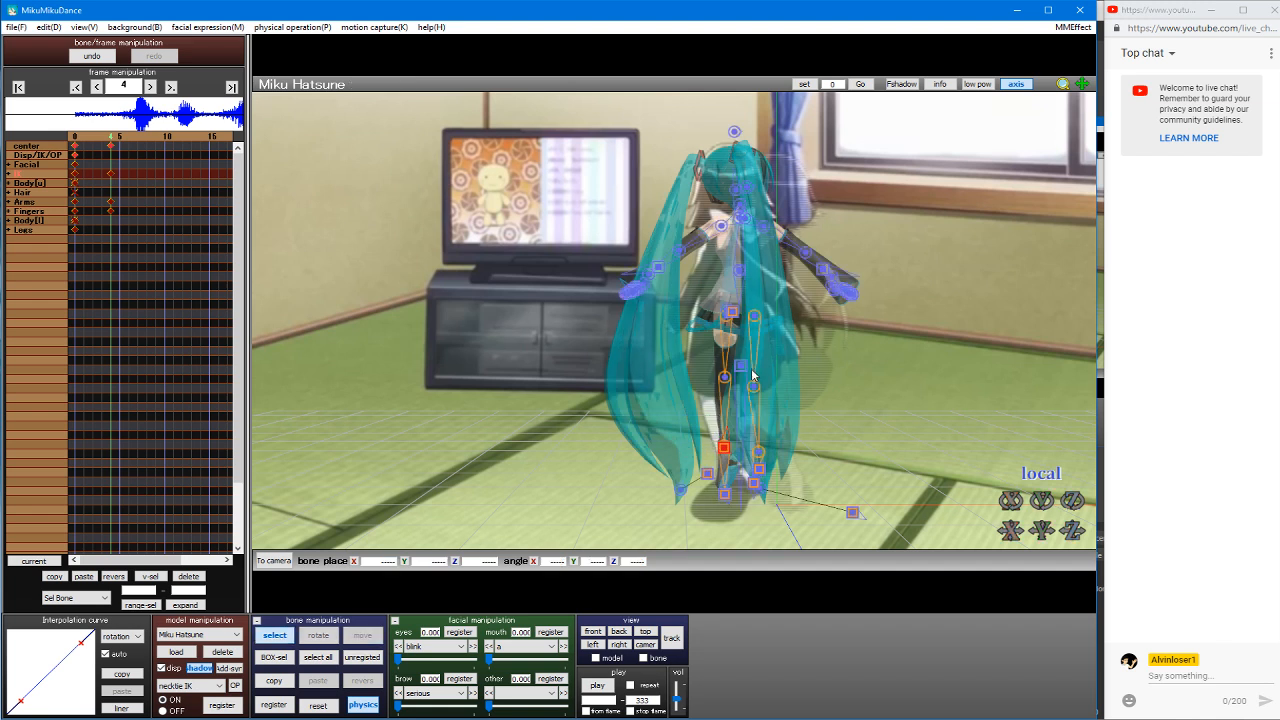
# Step: Rotate the center bone to about Y -179.6° and move it to about X -2.55
pyautogui.click(744, 372)
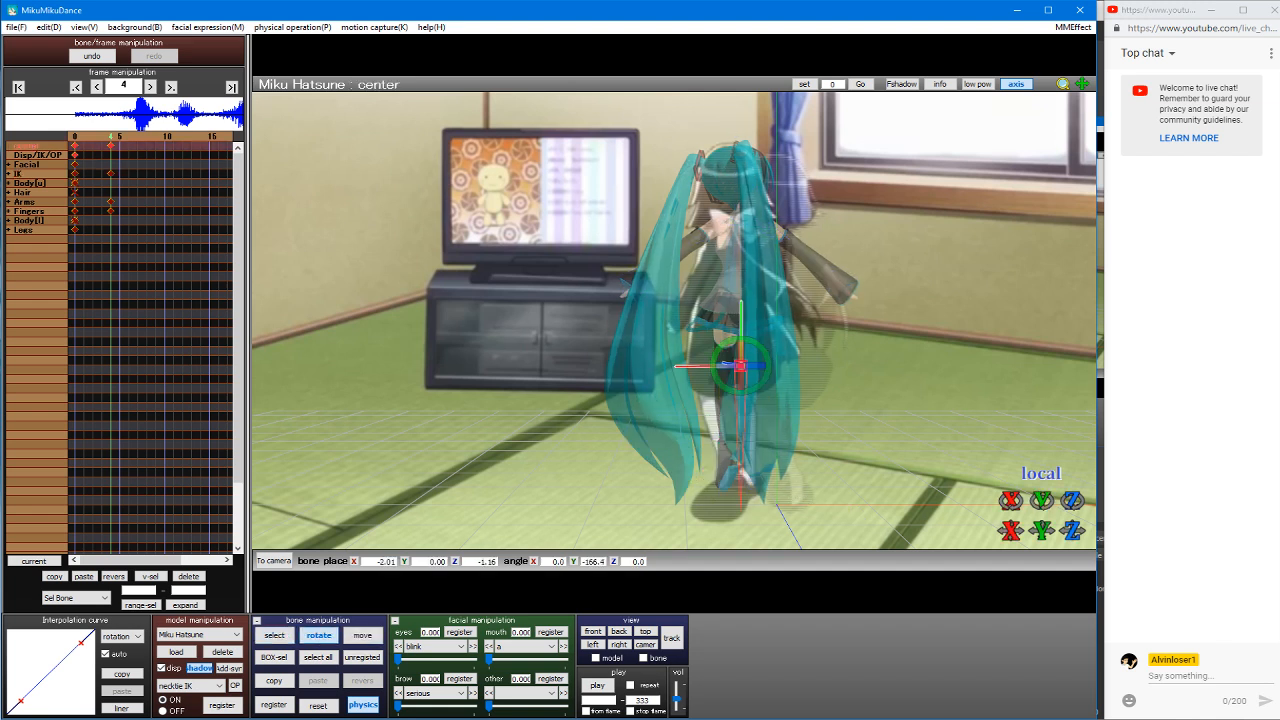
pyautogui.moveTo(1042, 501); pyautogui.dragTo(1042, 523)
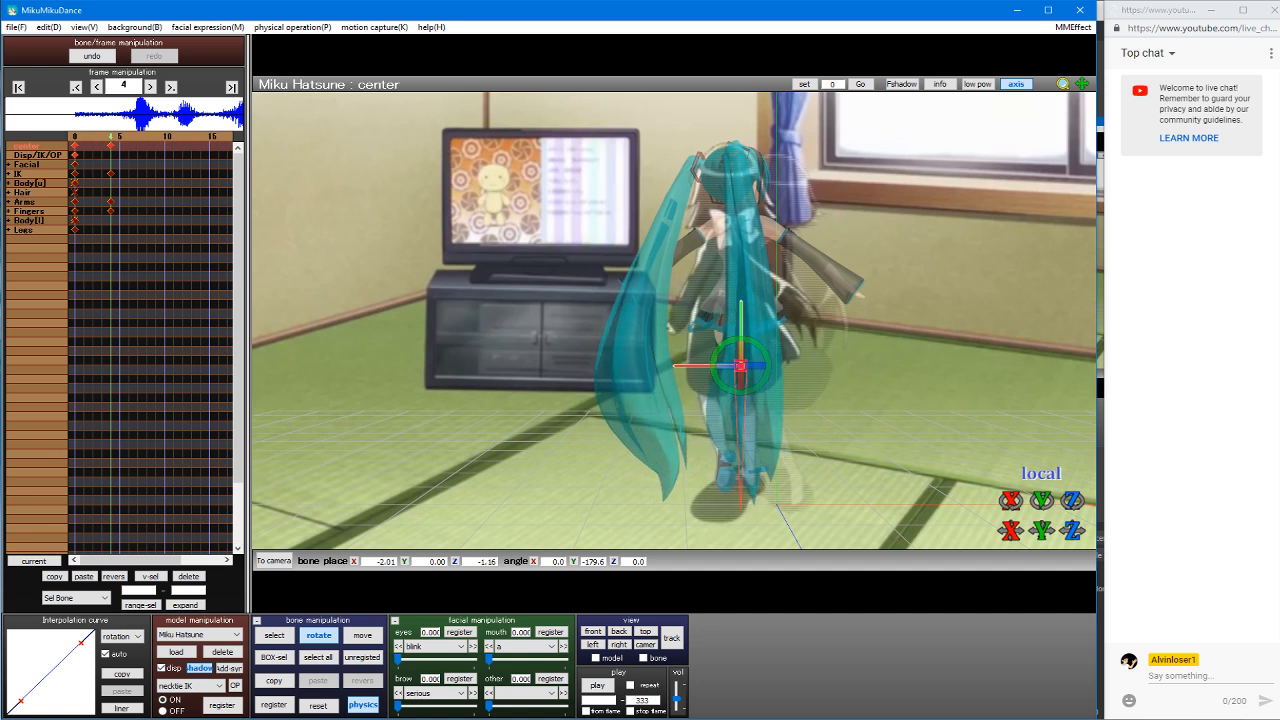
pyautogui.click(779, 343)
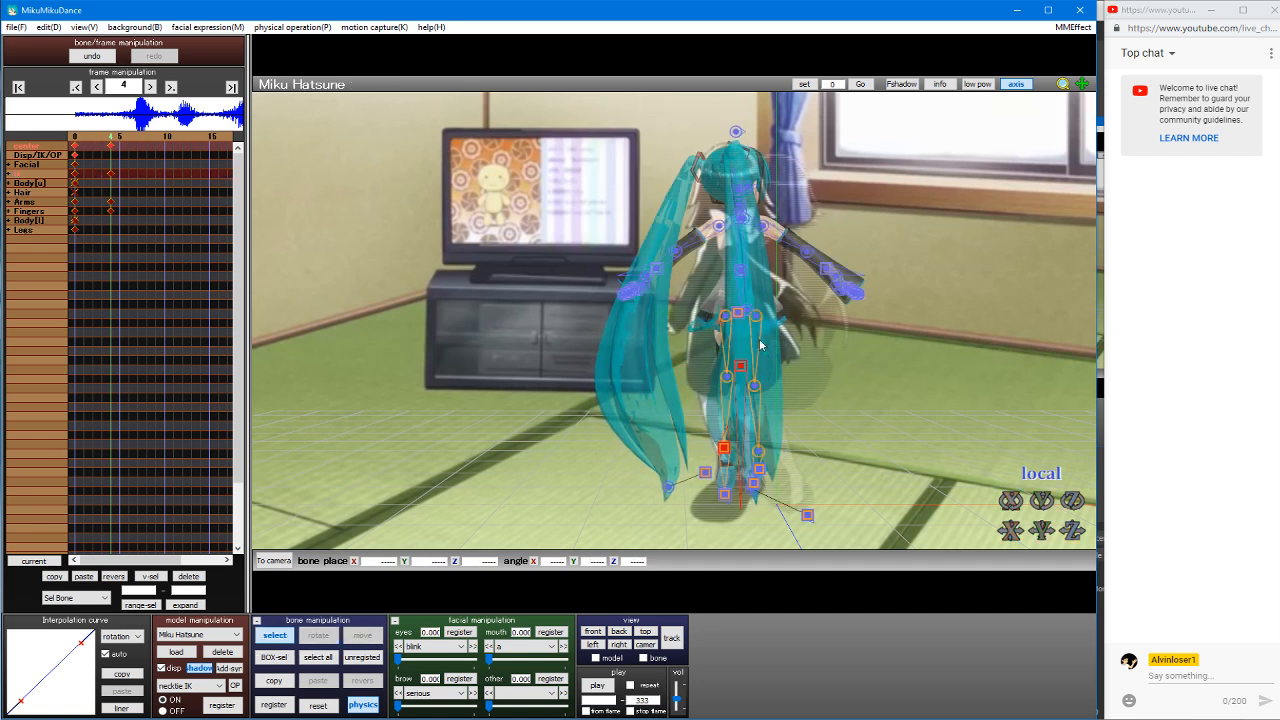
pyautogui.click(741, 368)
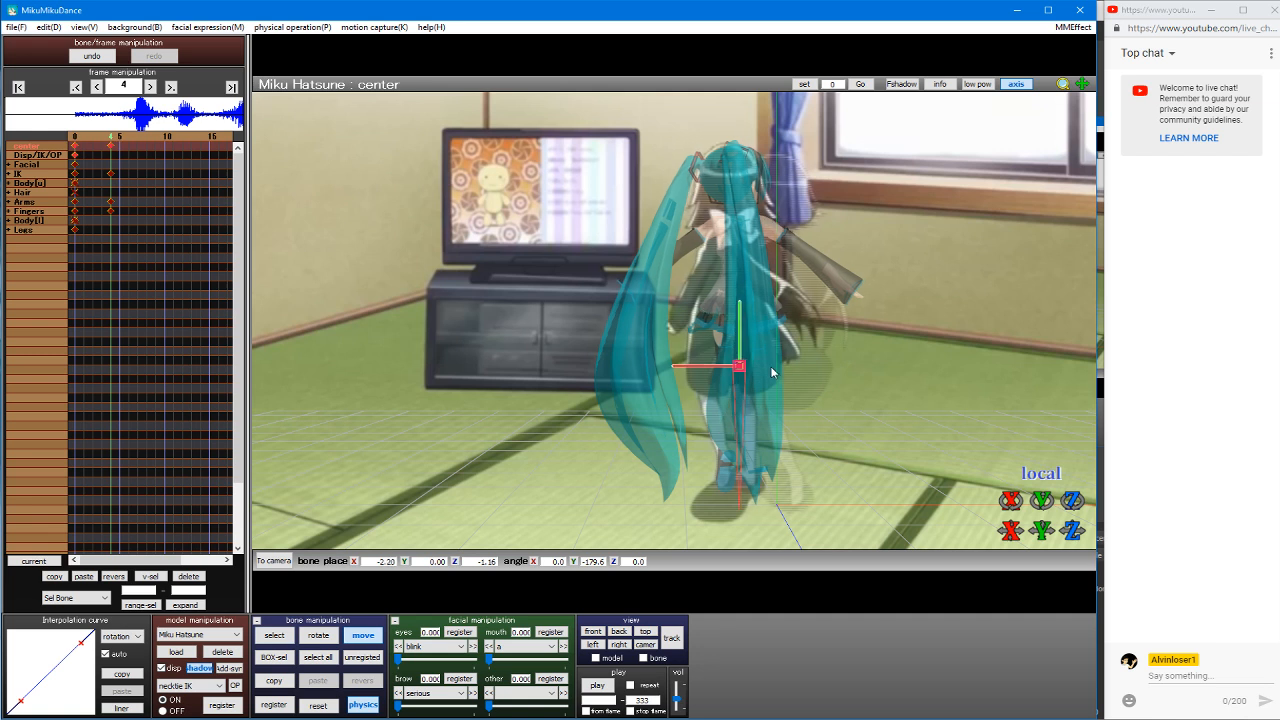
pyautogui.moveTo(760, 374); pyautogui.dragTo(767, 374)
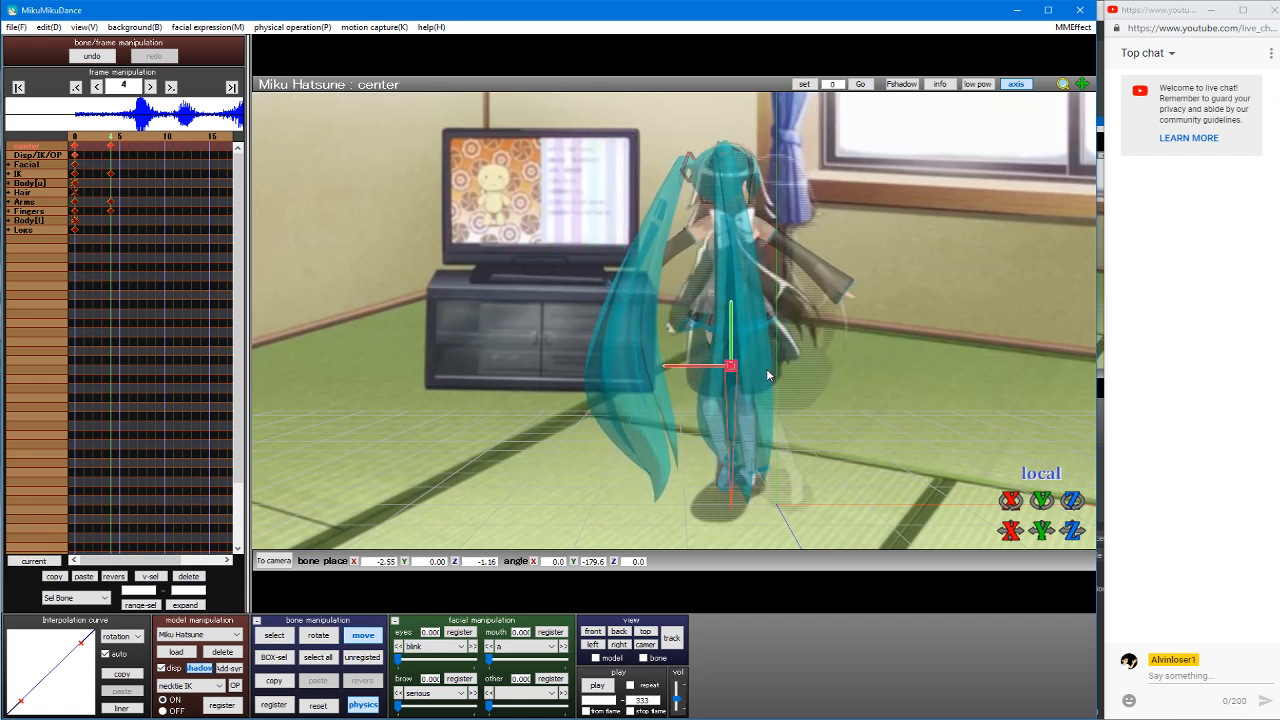
# Step: Reset the right leg IK bone's X position to 0, keeping its Z position
pyautogui.moveTo(766, 368); pyautogui.dragTo(735, 314, button='right')
pyautogui.click(712, 470)
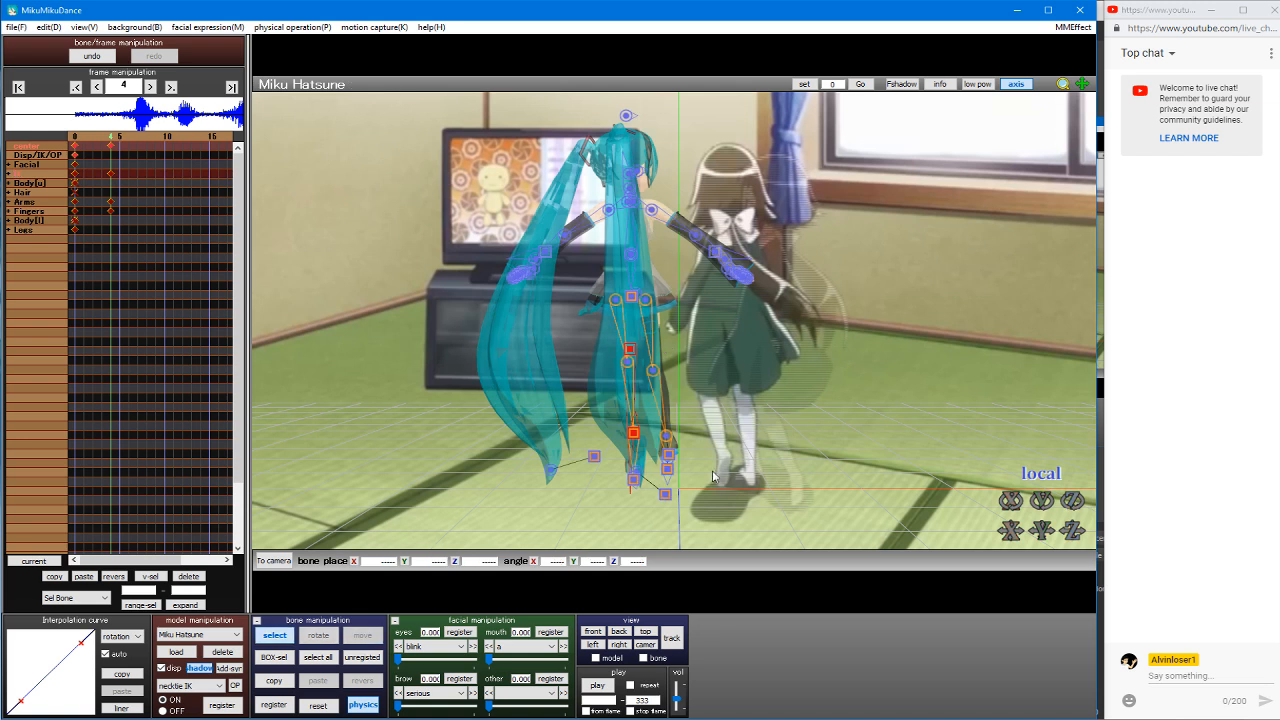
pyautogui.click(668, 456)
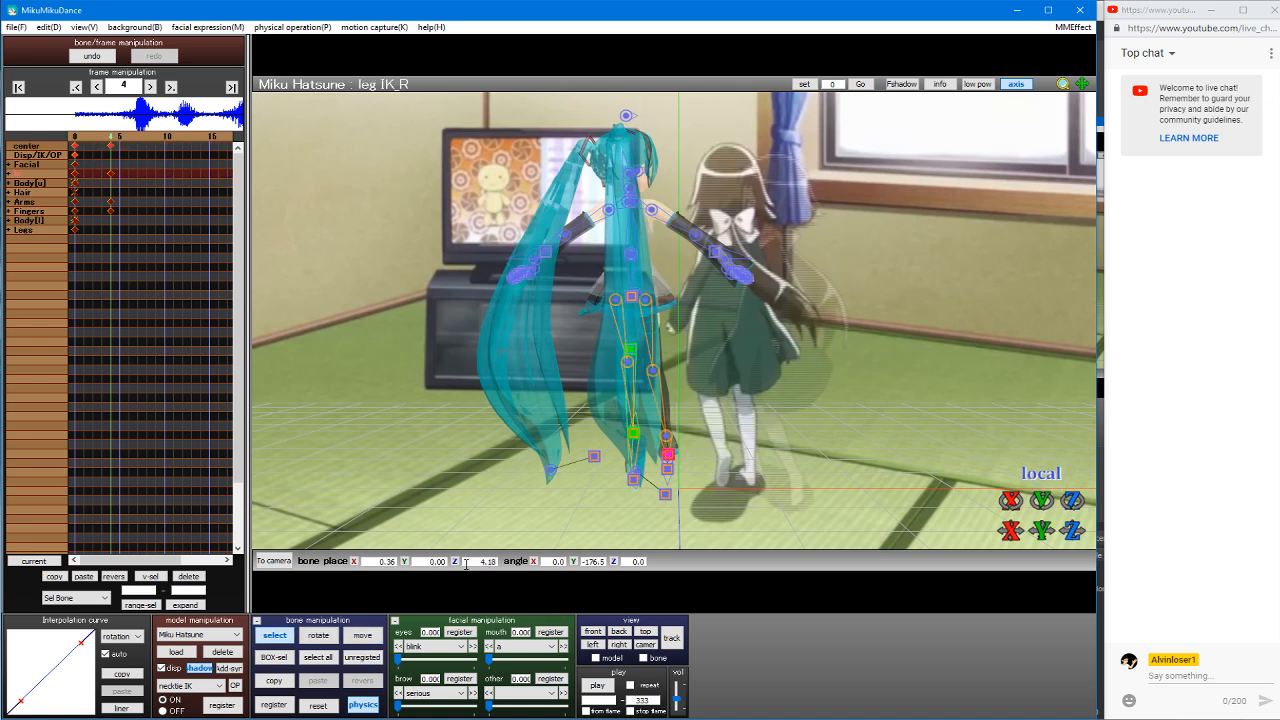
pyautogui.moveTo(456, 566); pyautogui.dragTo(455, 568)
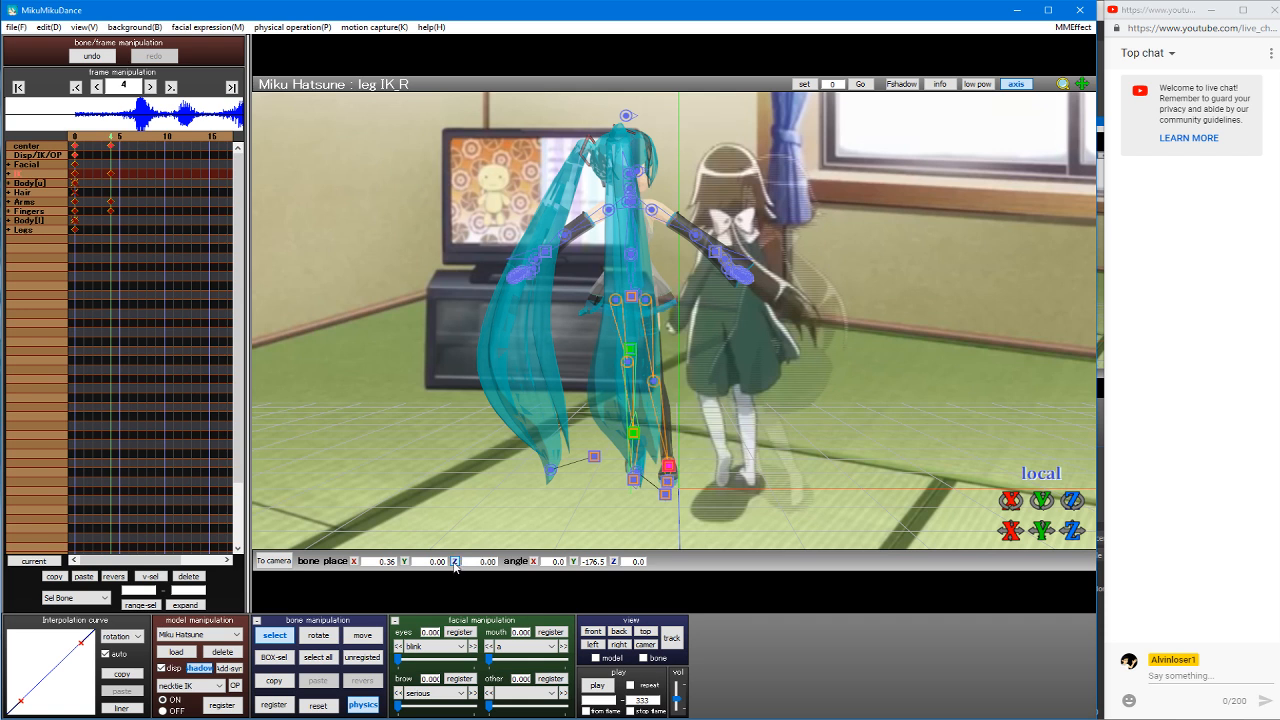
pyautogui.hotkey('ctrl', 'z')
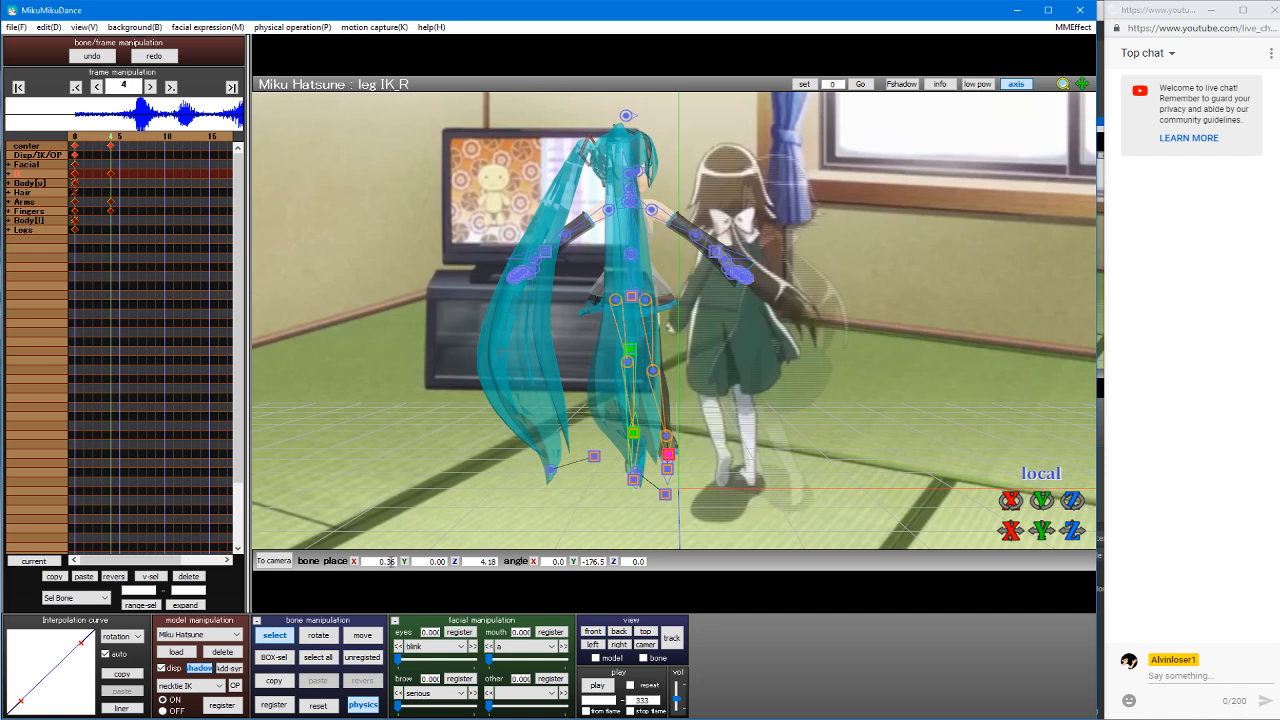
pyautogui.click(352, 566)
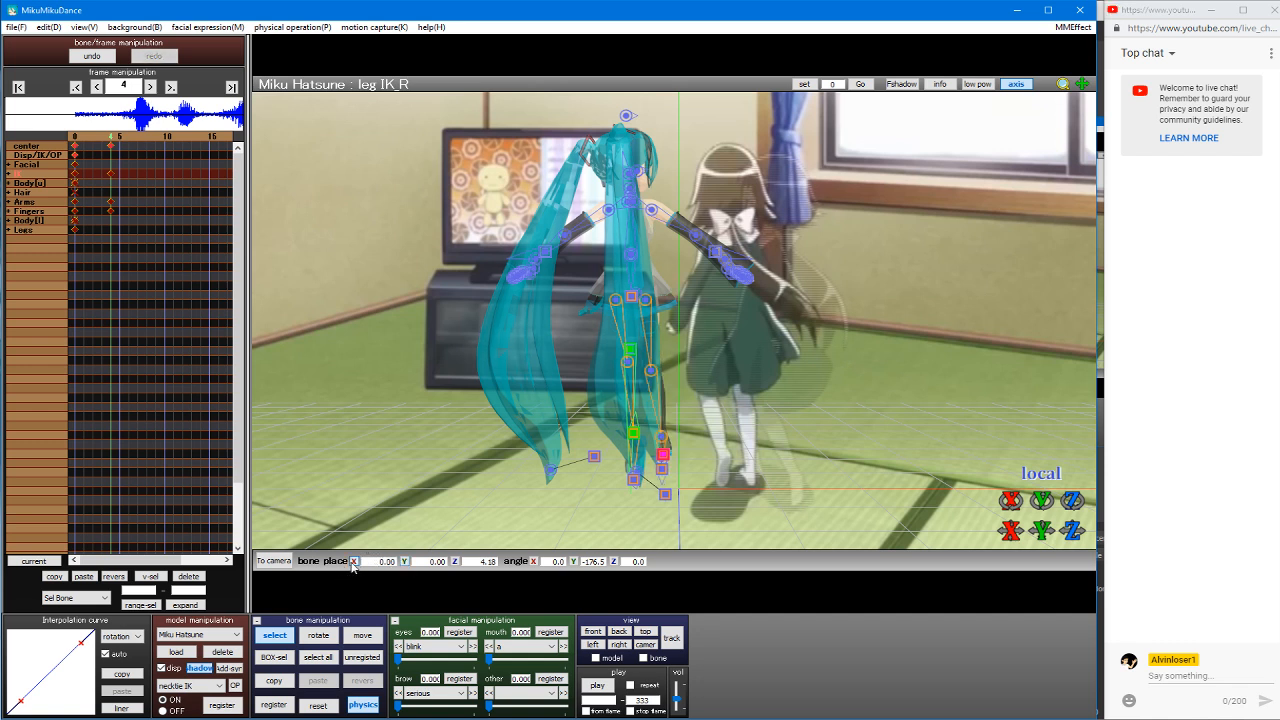
# Step: Move the center bone to about X -1.55 and Z 3.27, checking it against the background girl from several angles
pyautogui.click(703, 401)
pyautogui.moveTo(703, 401); pyautogui.dragTo(716, 289, button='right')
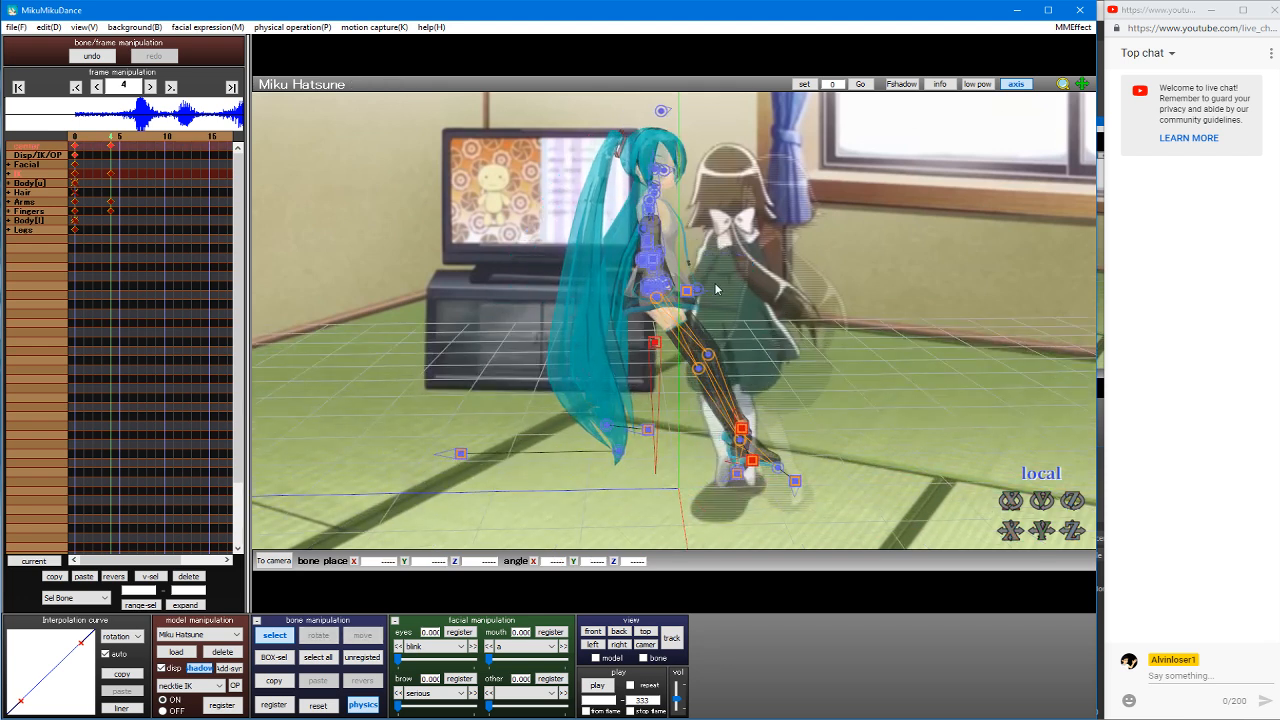
pyautogui.click(654, 344)
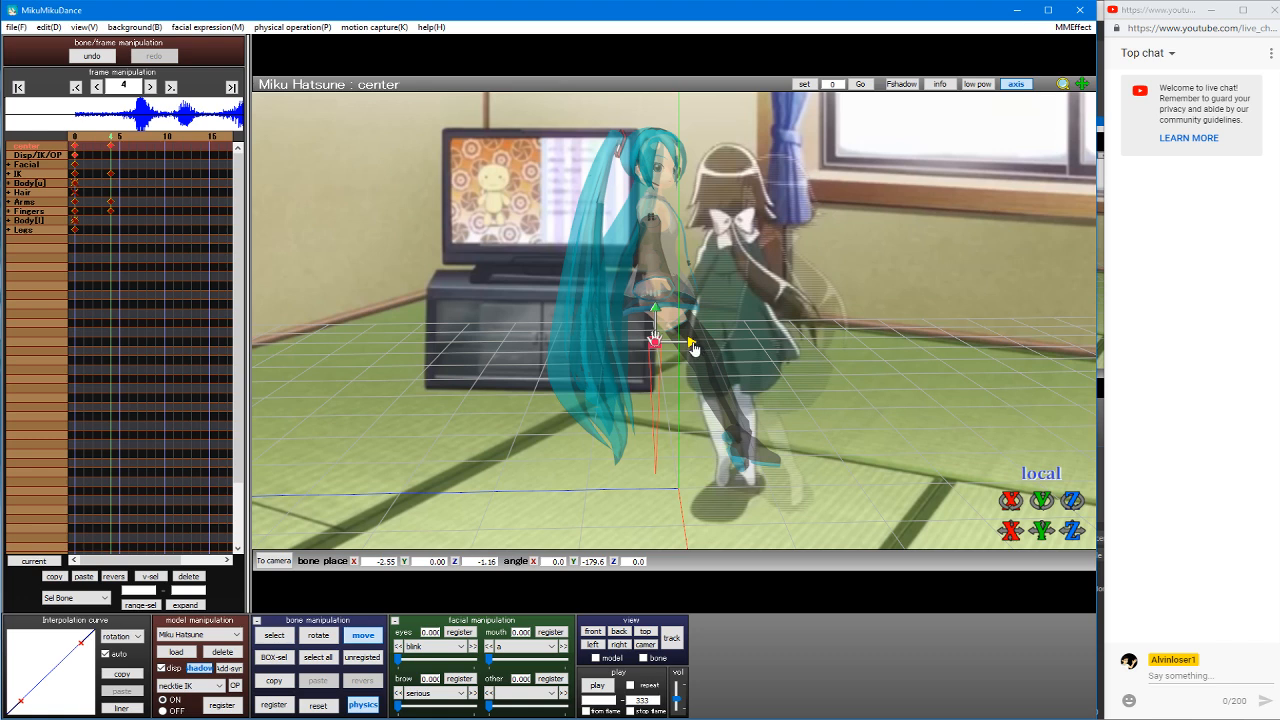
pyautogui.moveTo(694, 347); pyautogui.dragTo(771, 347)
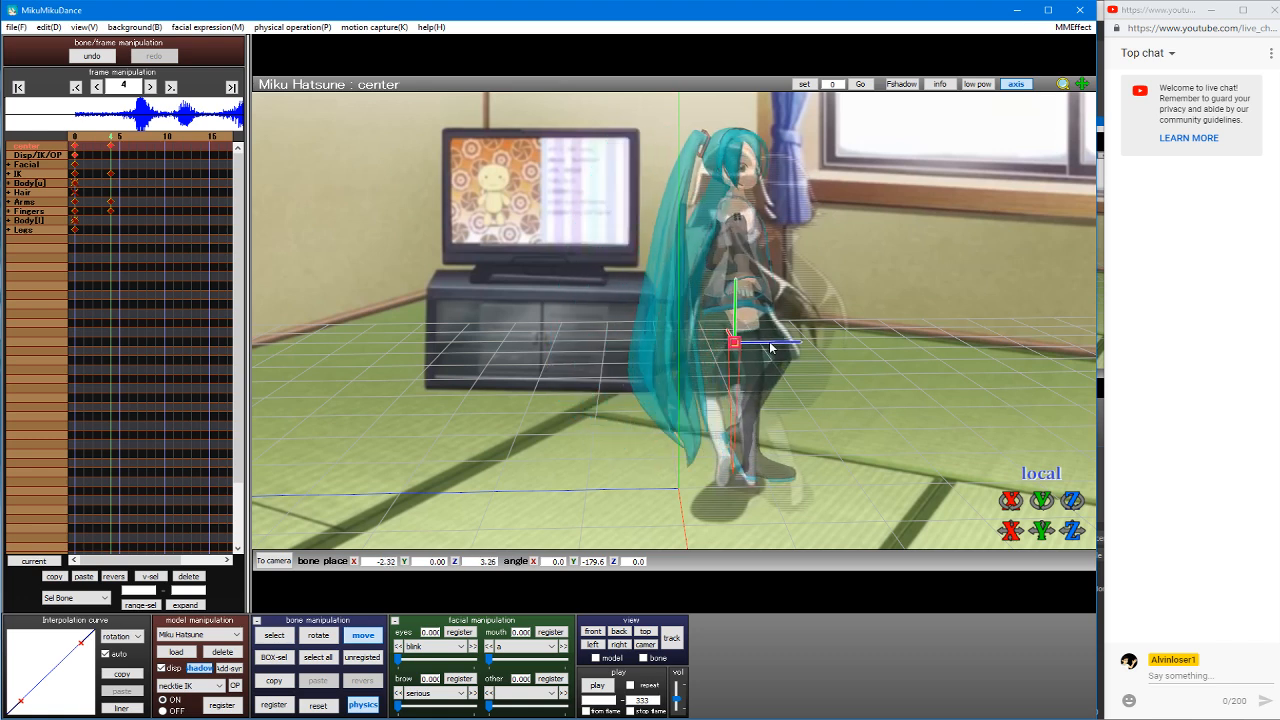
pyautogui.moveTo(770, 343); pyautogui.dragTo(922, 302, button='right')
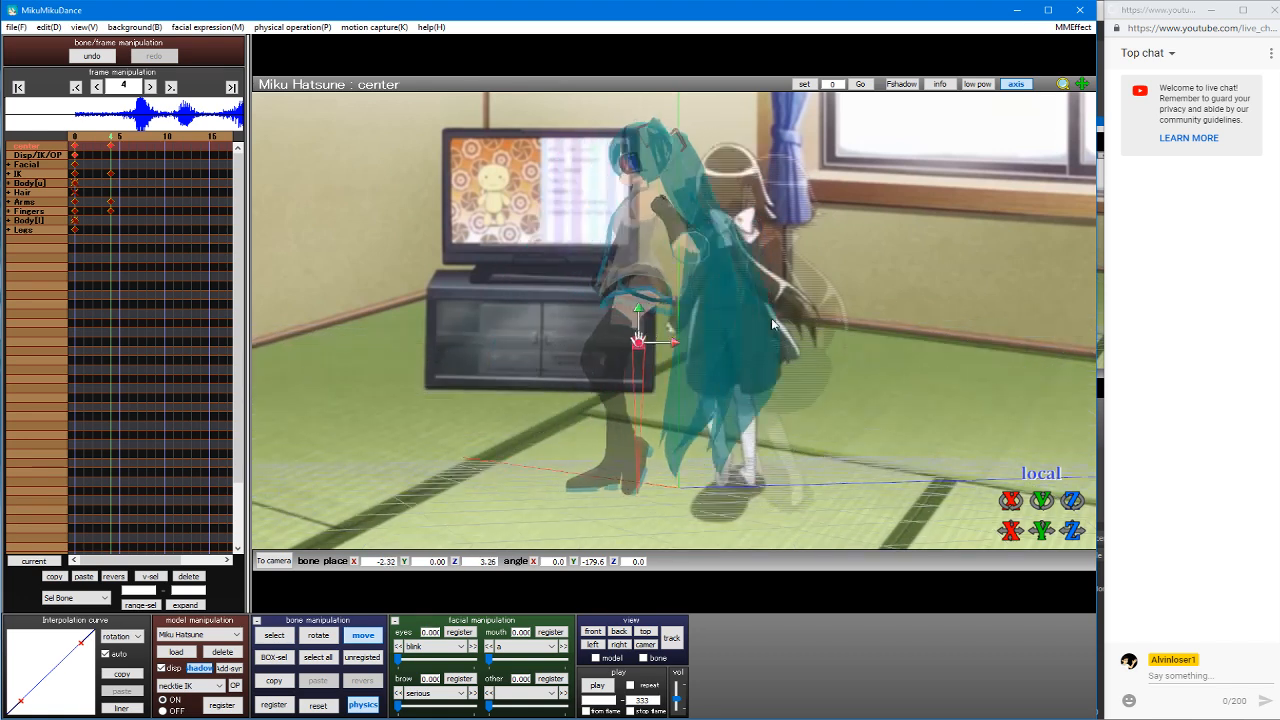
pyautogui.moveTo(771, 318); pyautogui.dragTo(841, 333, button='right')
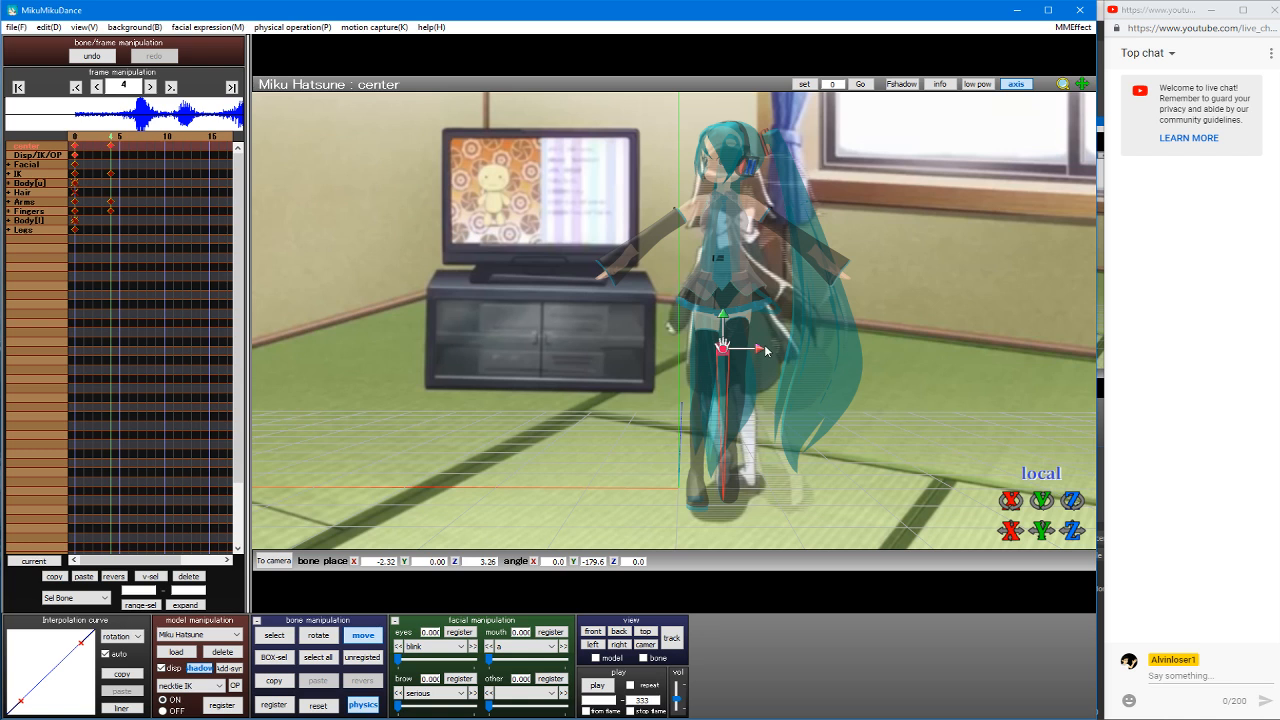
pyautogui.moveTo(759, 352); pyautogui.dragTo(749, 347)
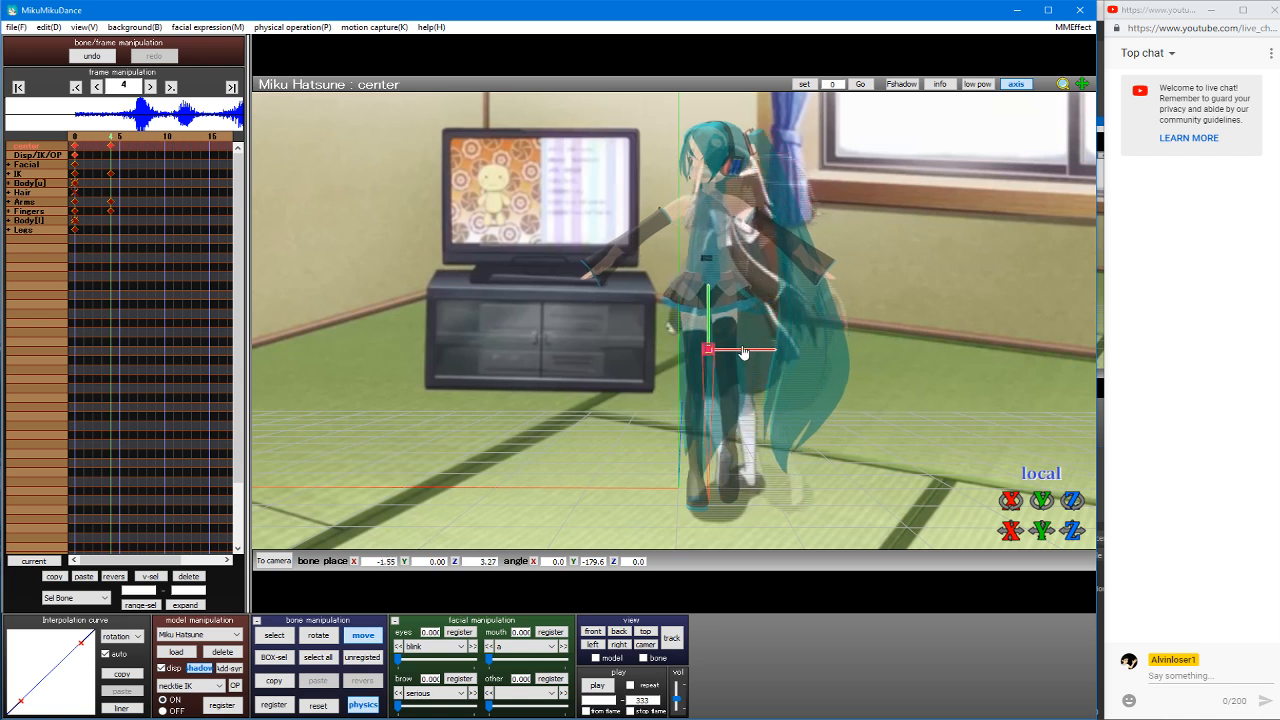
# Step: Register the adjusted center and leg IK bones at frame 4 and copy the model's keyframes
pyautogui.press('Tab')
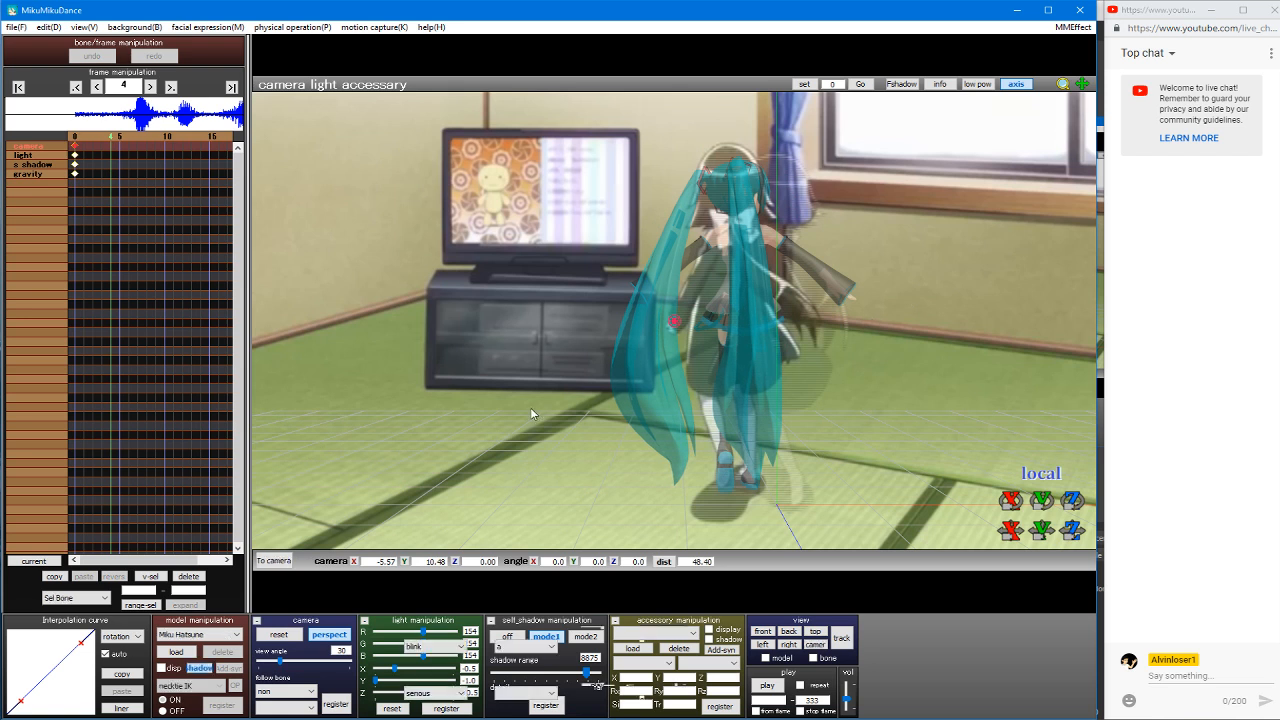
pyautogui.press('Tab')
pyautogui.click(284, 706)
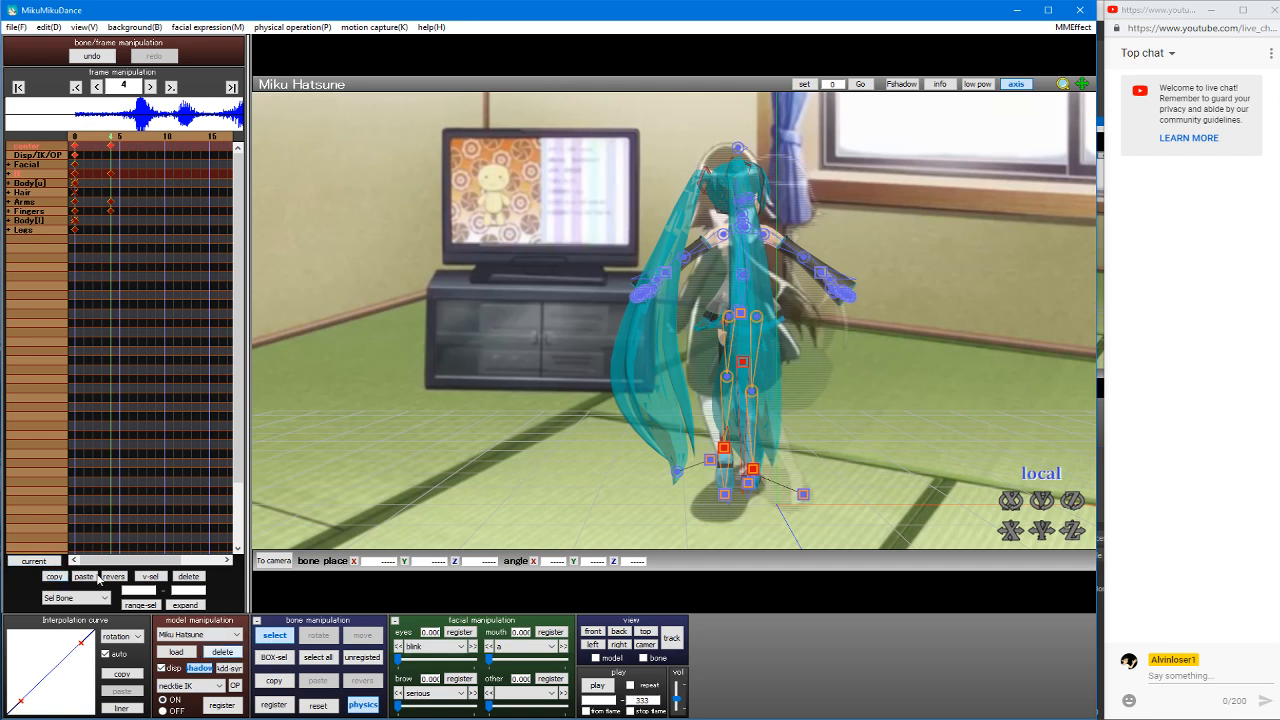
# Step: Delete the current Miku Hatsune model and load Miku_Hatsune EDIT.pmd in its place
pyautogui.click(222, 652)
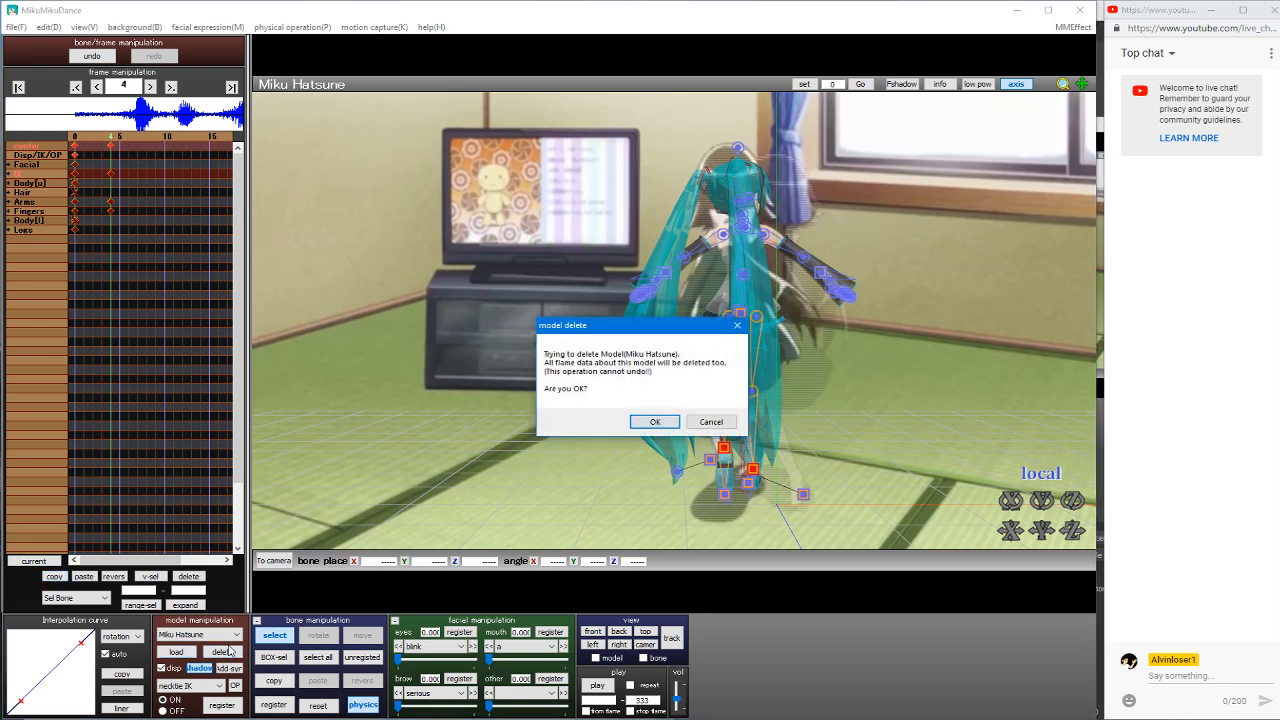
pyautogui.press('Return')
pyautogui.click(186, 648)
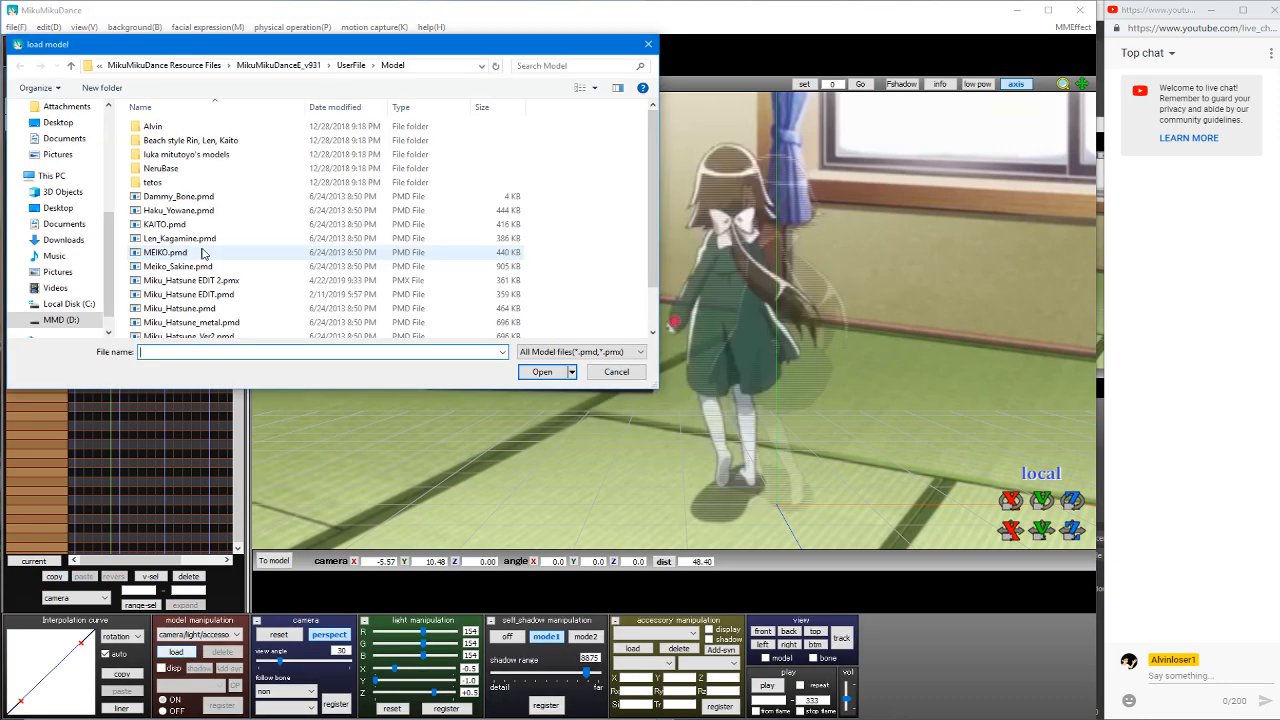
pyautogui.click(177, 295)
pyautogui.doubleClick(177, 295)
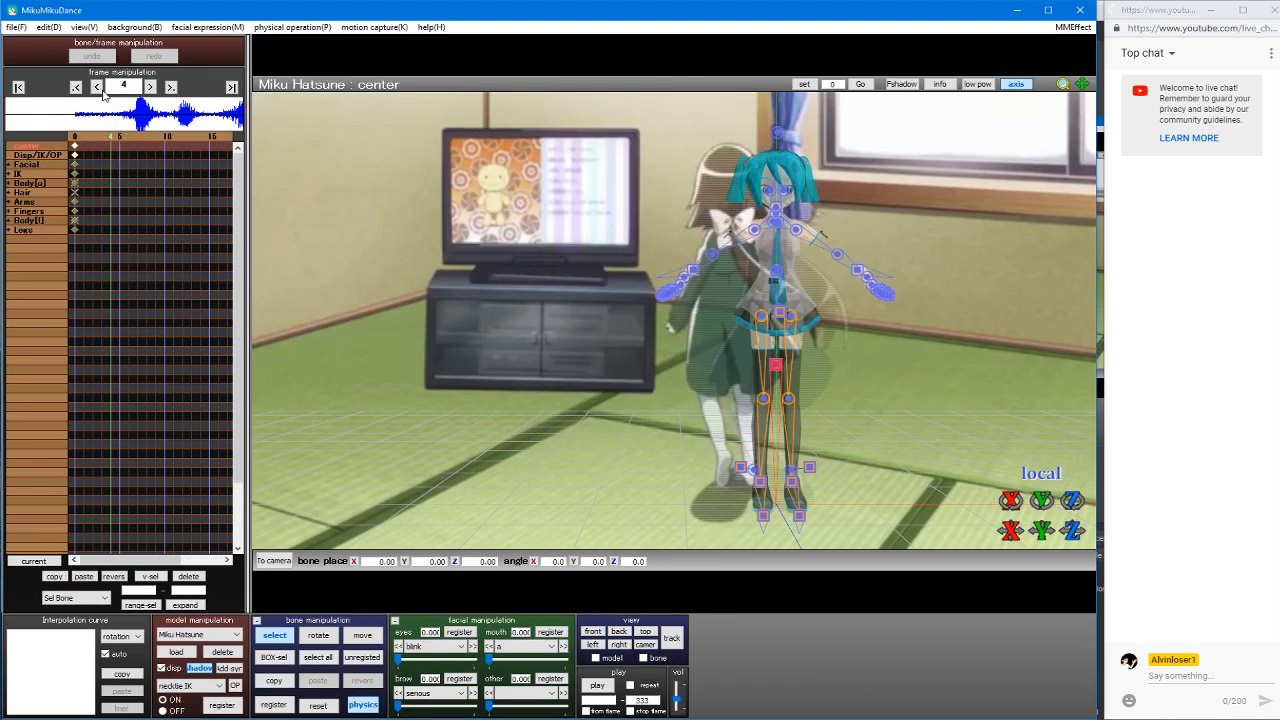
# Step: Paste the copied keyframes onto the newly loaded model at frame 0 and return to frame 4
pyautogui.click(19, 88)
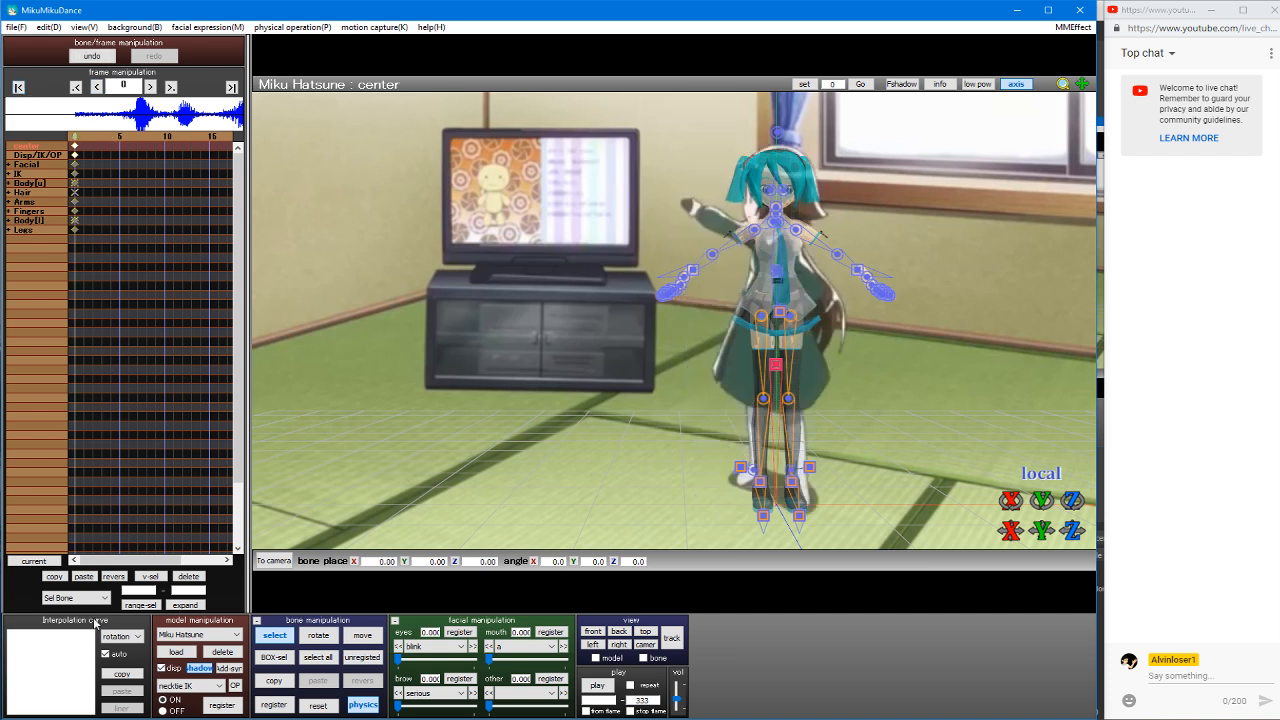
pyautogui.click(94, 577)
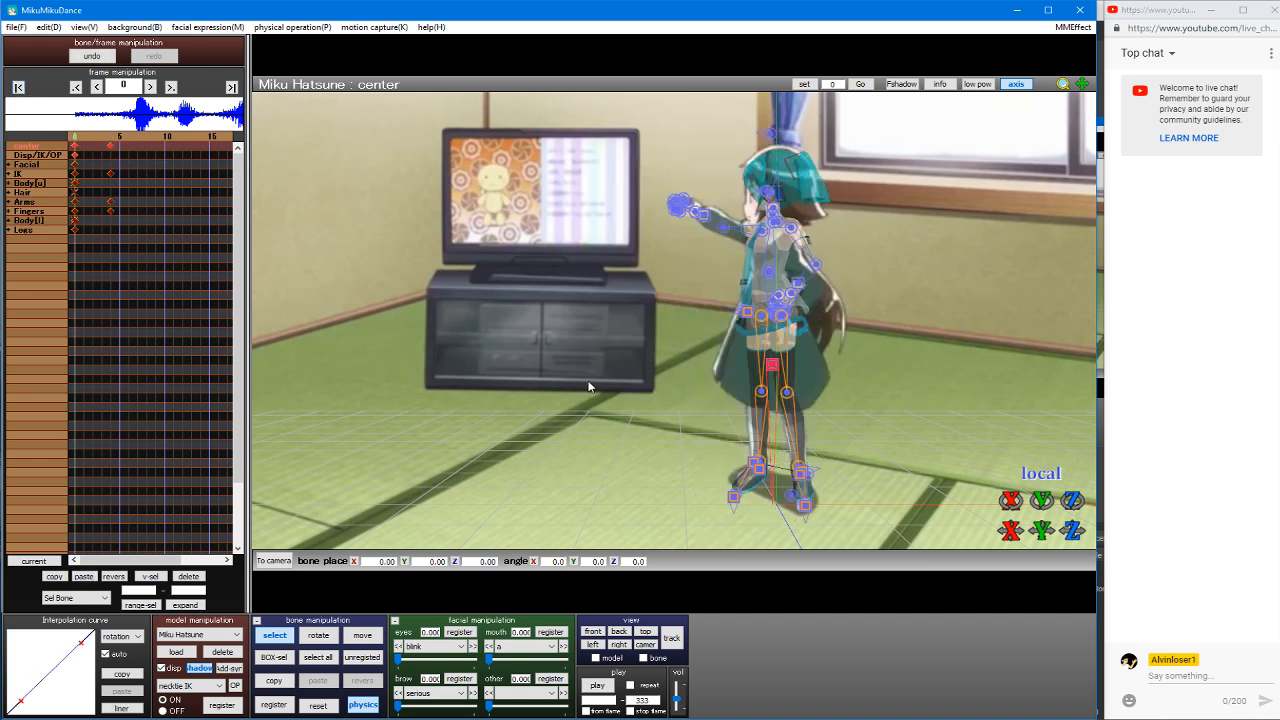
pyautogui.press('Right')
pyautogui.press('Right')
pyautogui.press('Right')
pyautogui.press('Right')
pyautogui.press('Right')
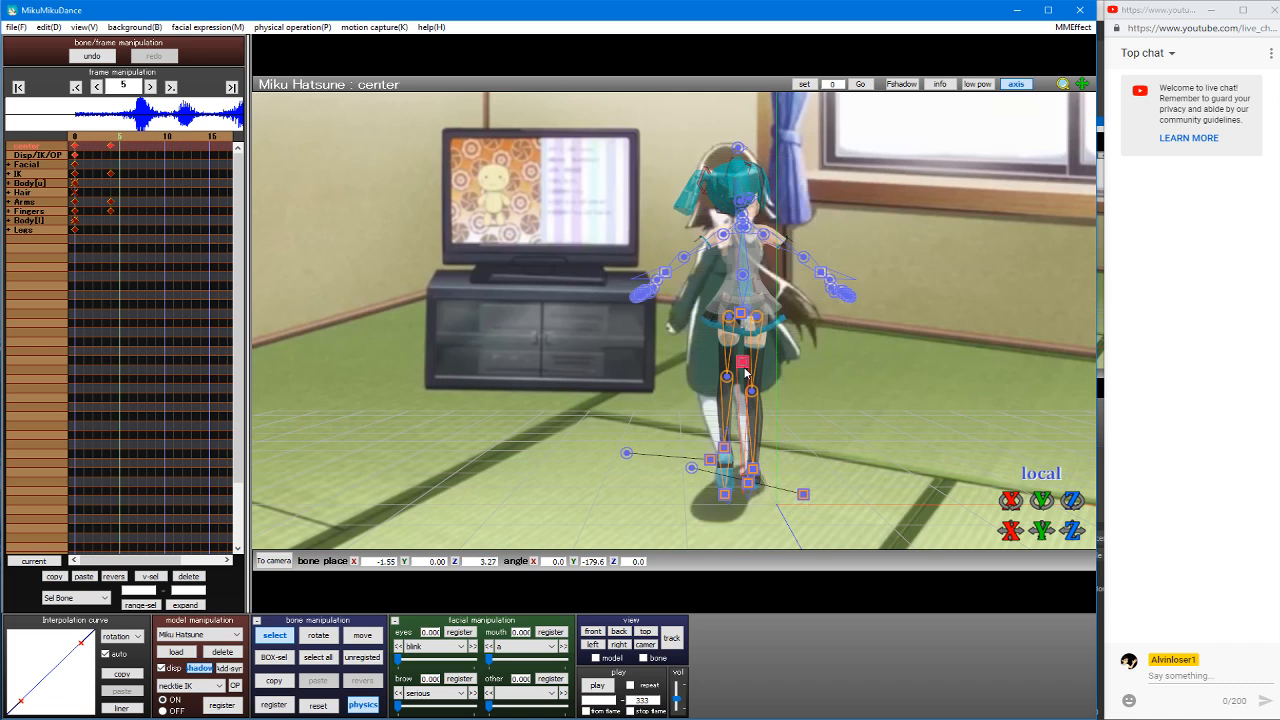
pyautogui.press('Left')
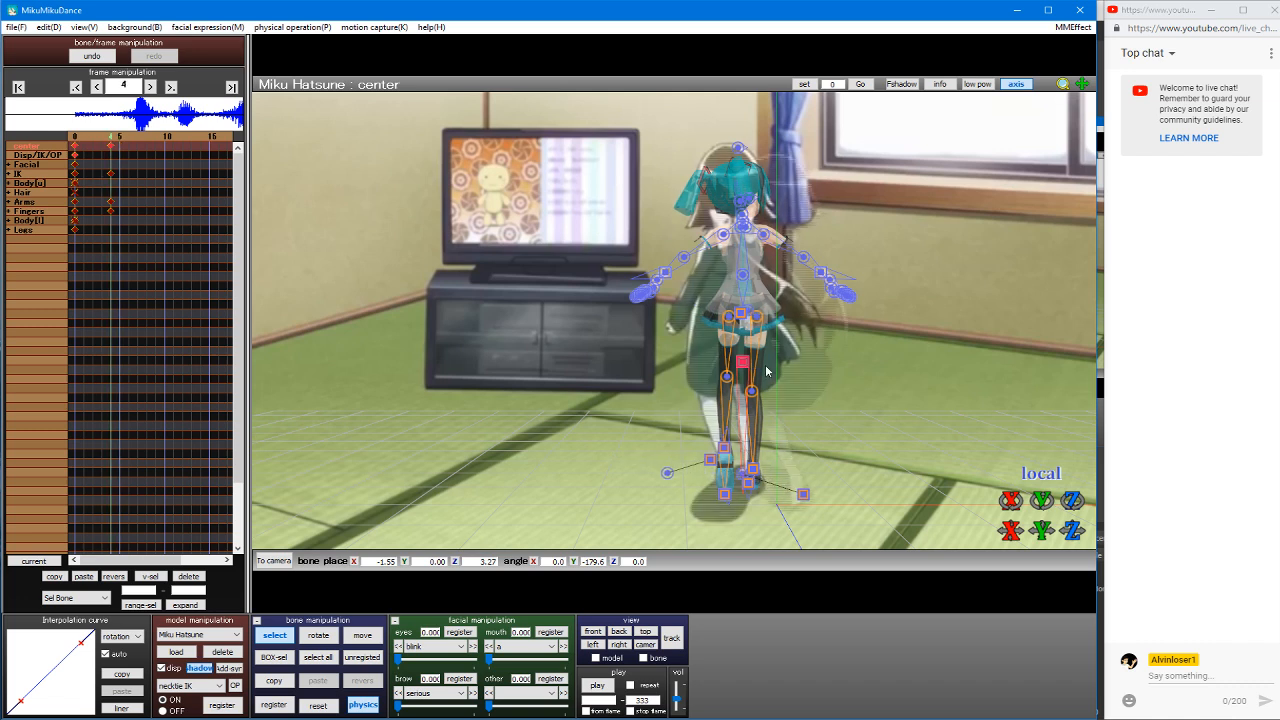
# Step: Shift the center bone sideways to about X -2.05 to line up with the girl in the background video
pyautogui.moveTo(749, 368); pyautogui.dragTo(781, 296, button='right')
pyautogui.press('Tab')
pyautogui.press('Tab')
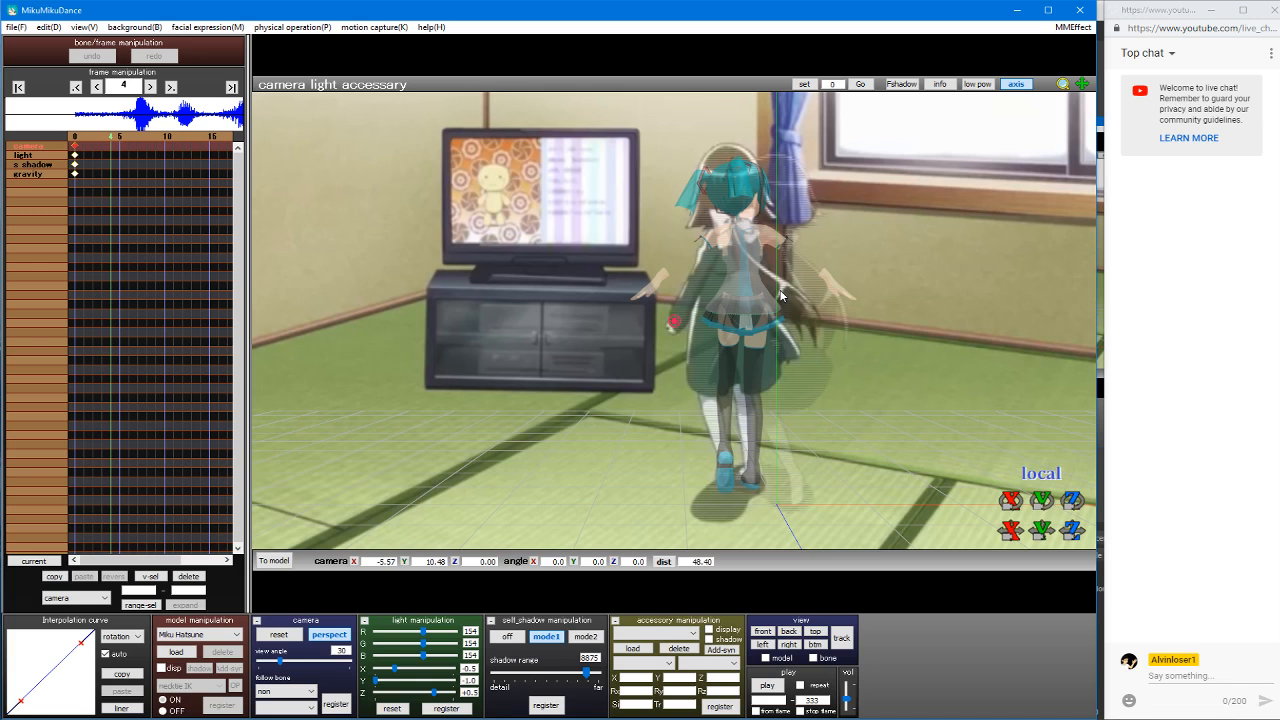
pyautogui.press('Tab')
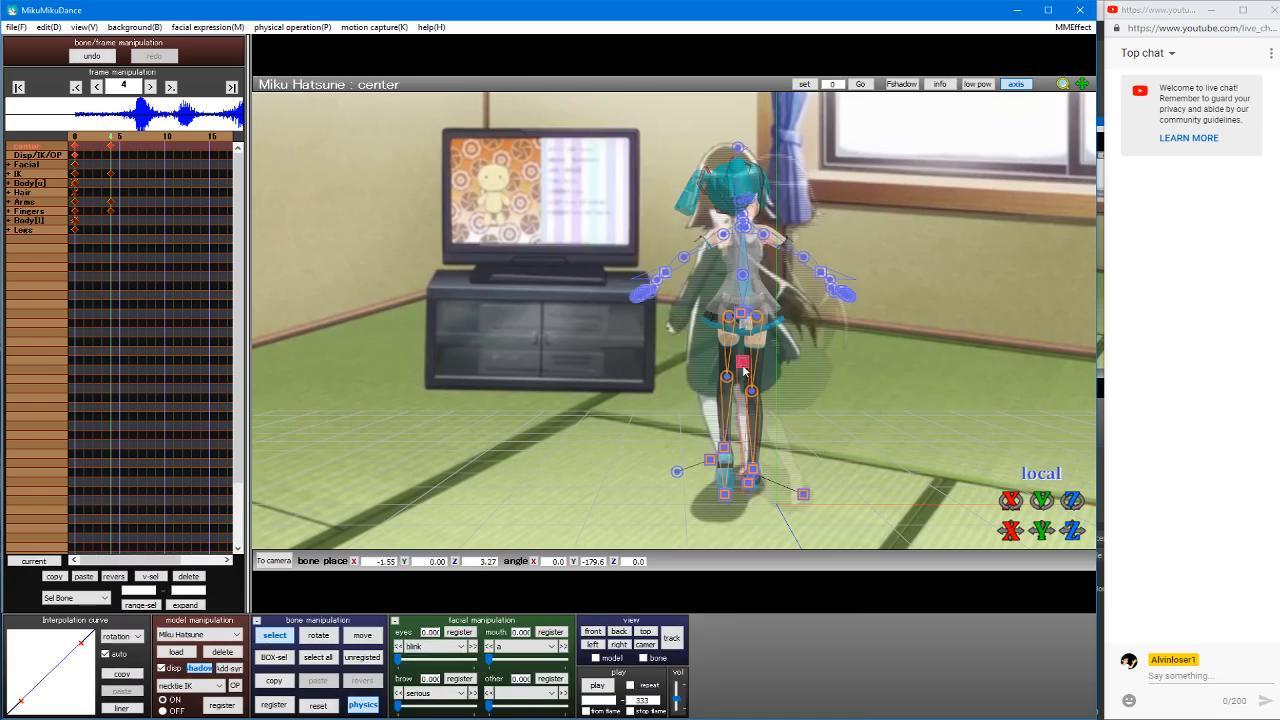
pyautogui.click(744, 366)
pyautogui.moveTo(776, 366); pyautogui.dragTo(768, 365)
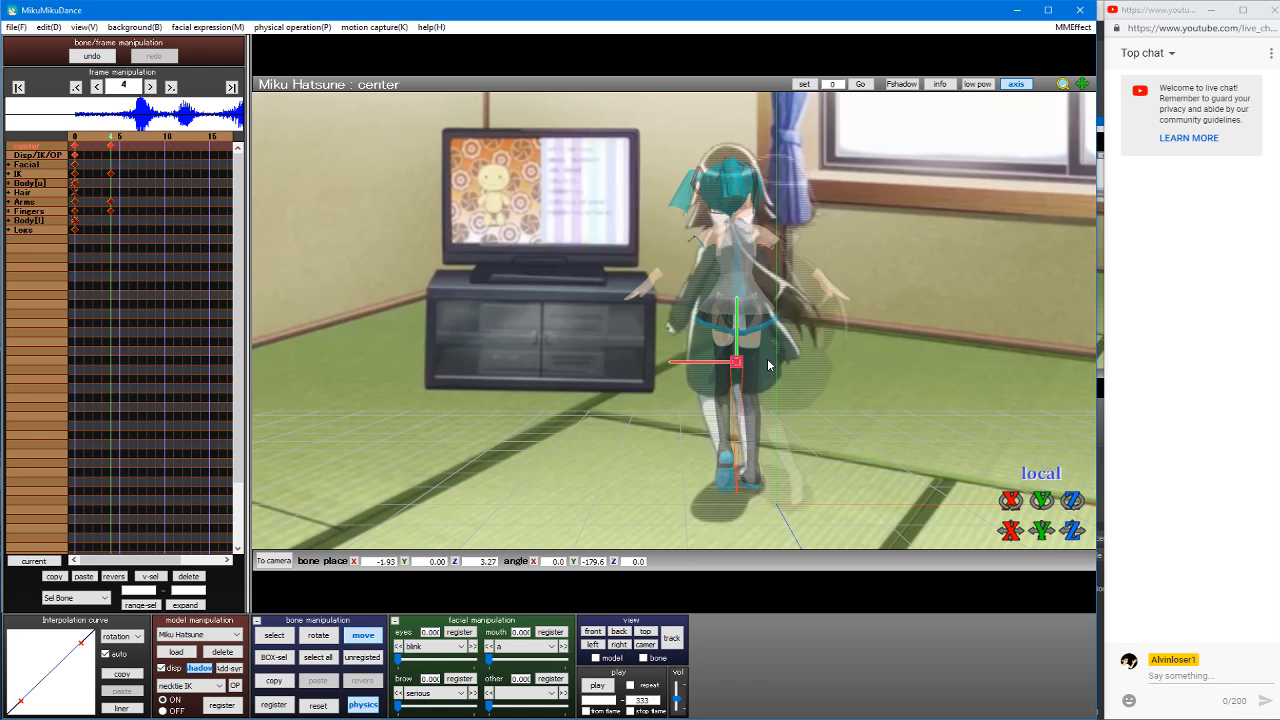
pyautogui.moveTo(767, 365)
pyautogui.mouseDown()
pyautogui.moveTo(839, 365)
pyautogui.moveTo(767, 362)
pyautogui.mouseUp()
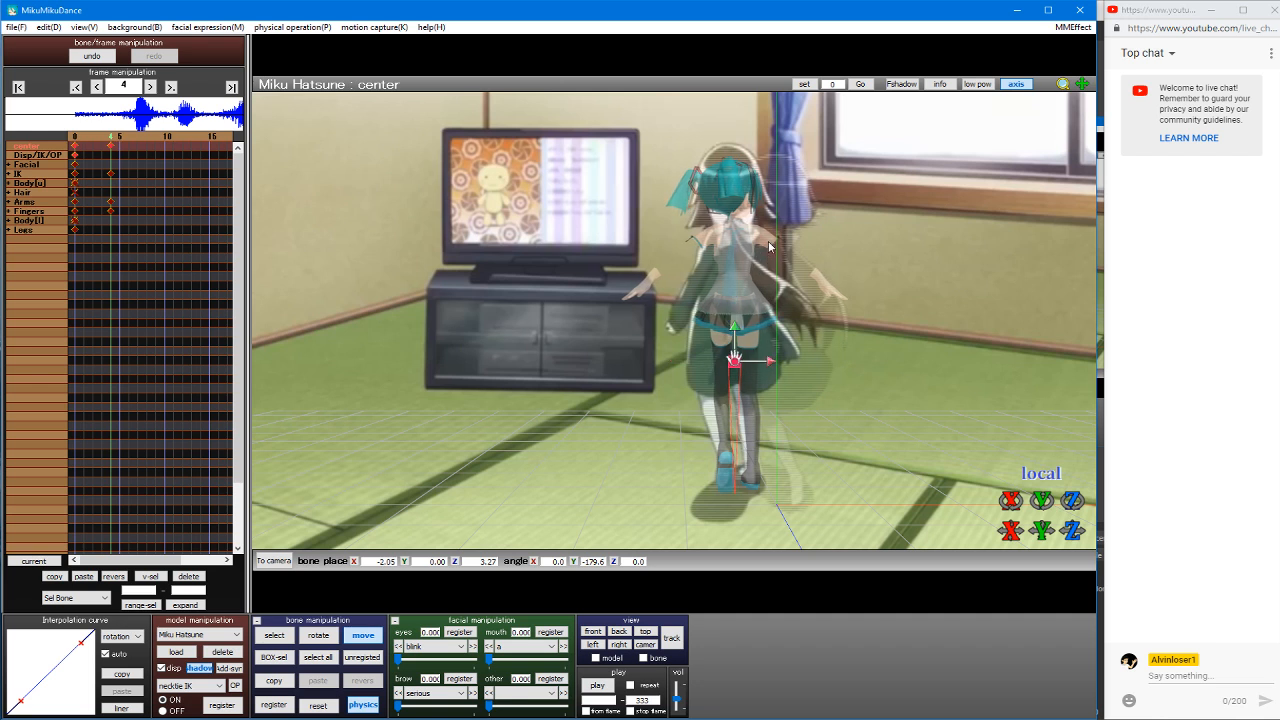
# Step: Rotate the upper body bone slightly about its local Y axis
pyautogui.press('c')
pyautogui.click(733, 226)
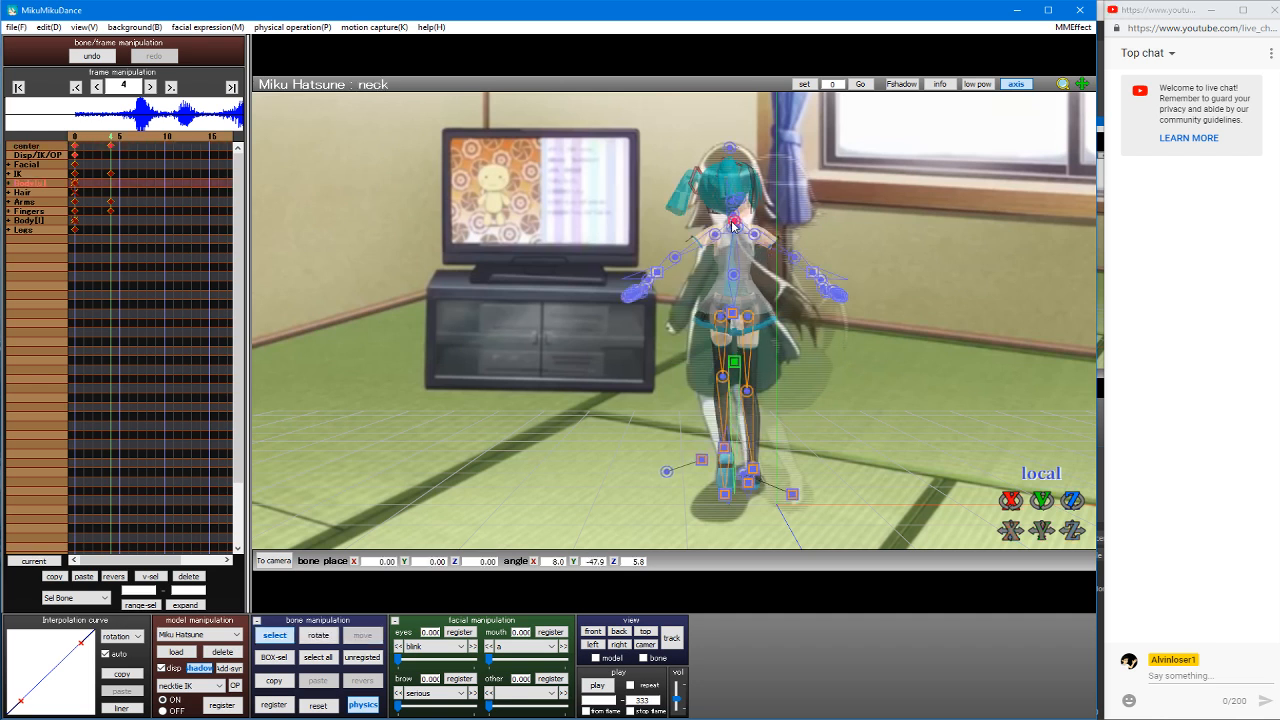
pyautogui.press('s')
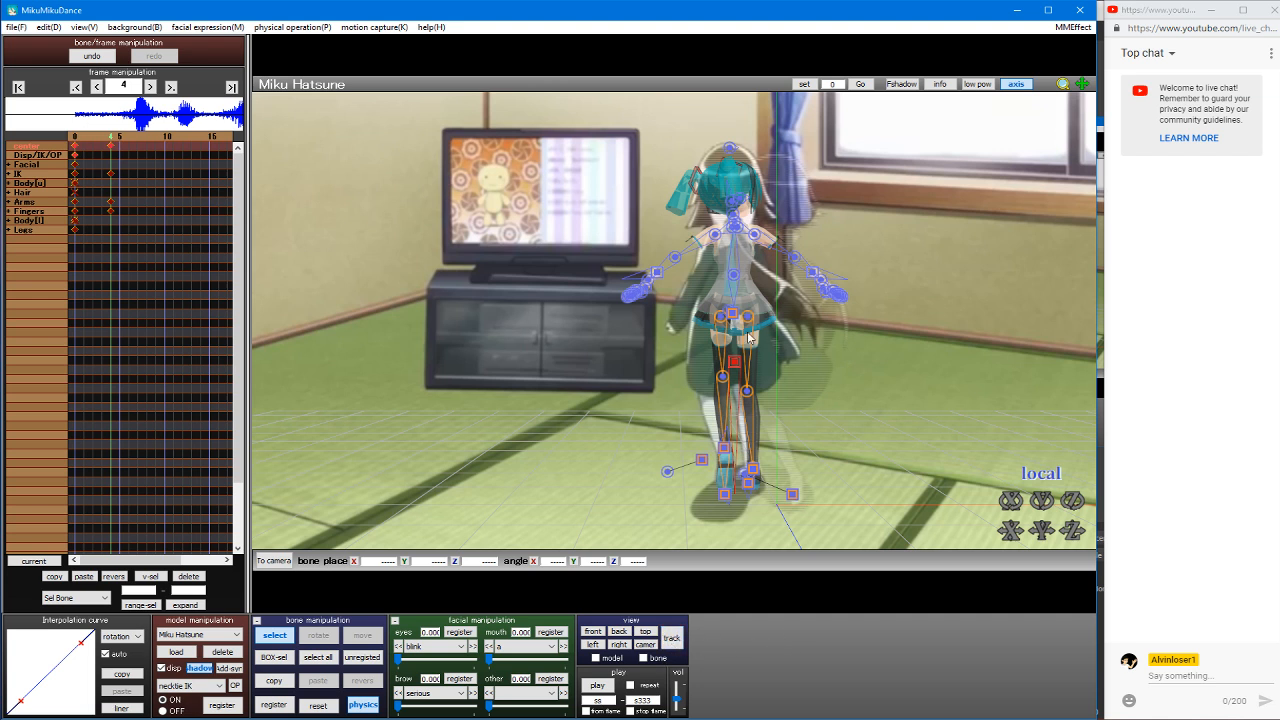
pyautogui.click(735, 362)
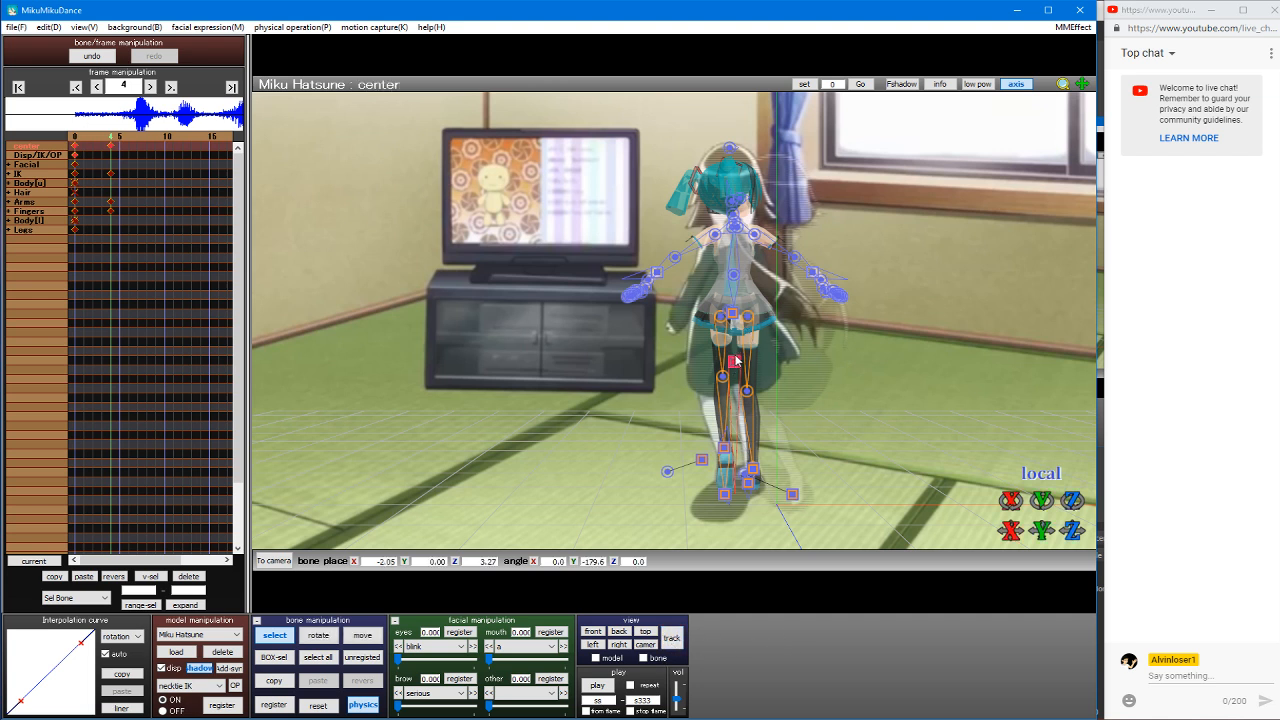
pyautogui.click(735, 362)
pyautogui.click(733, 276)
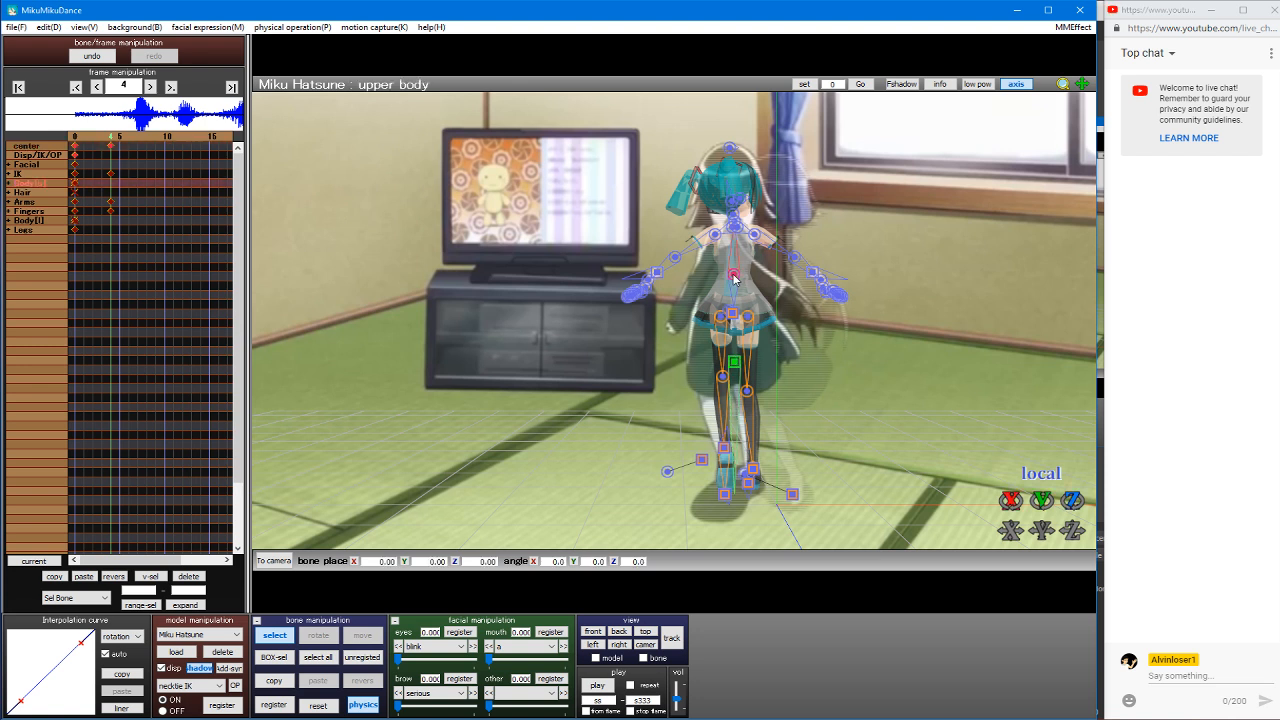
pyautogui.click(1036, 505)
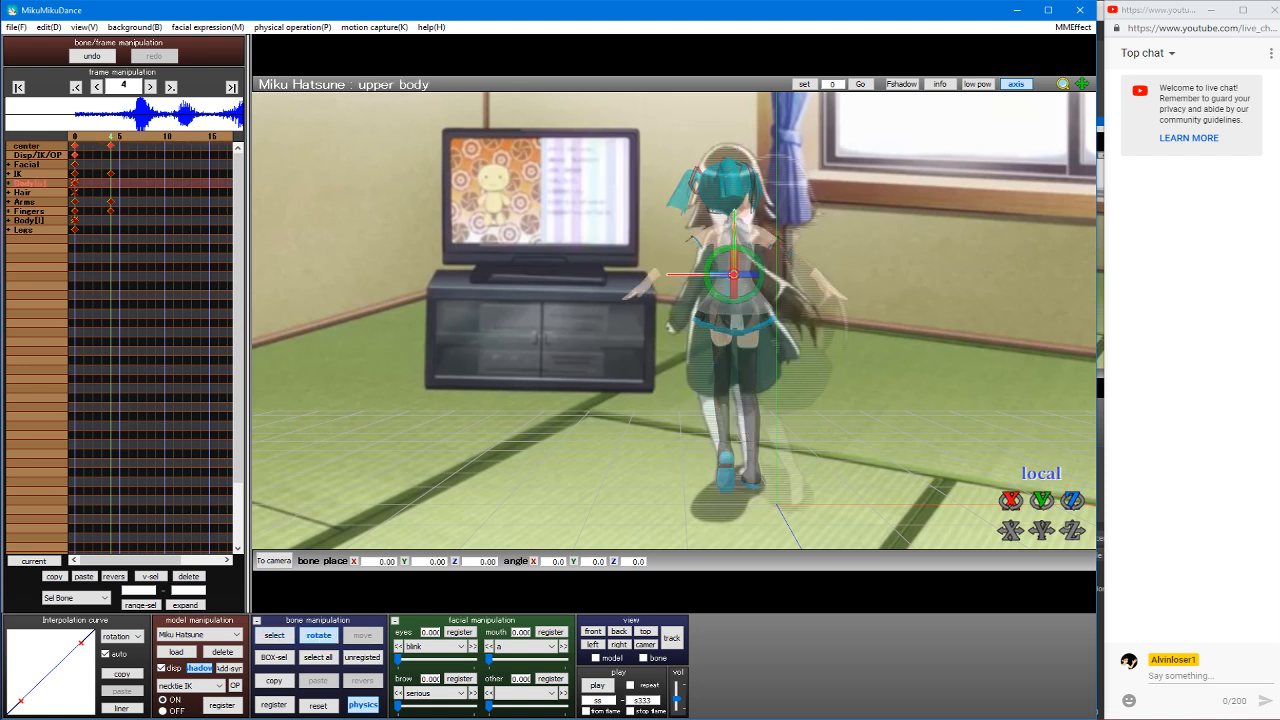
pyautogui.click(92, 56)
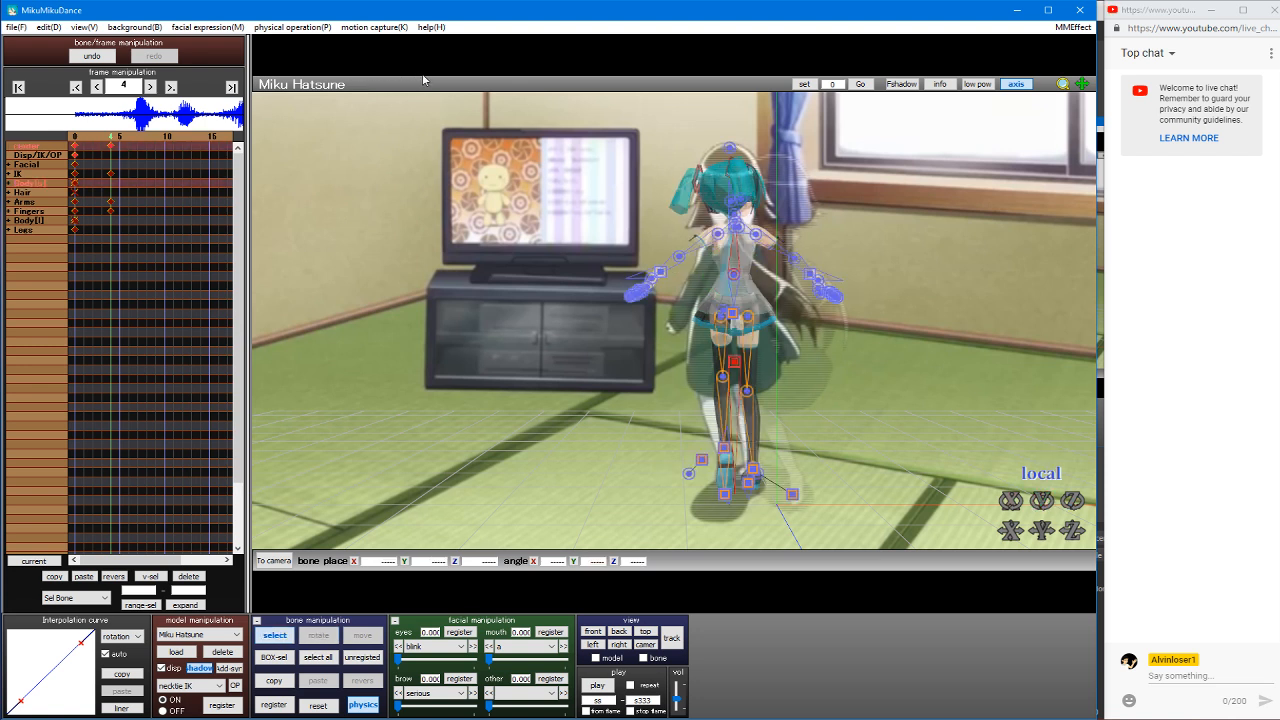
# Step: Turn the neck bone about its local Y axis to match the background girl's head direction
pyautogui.click(729, 213)
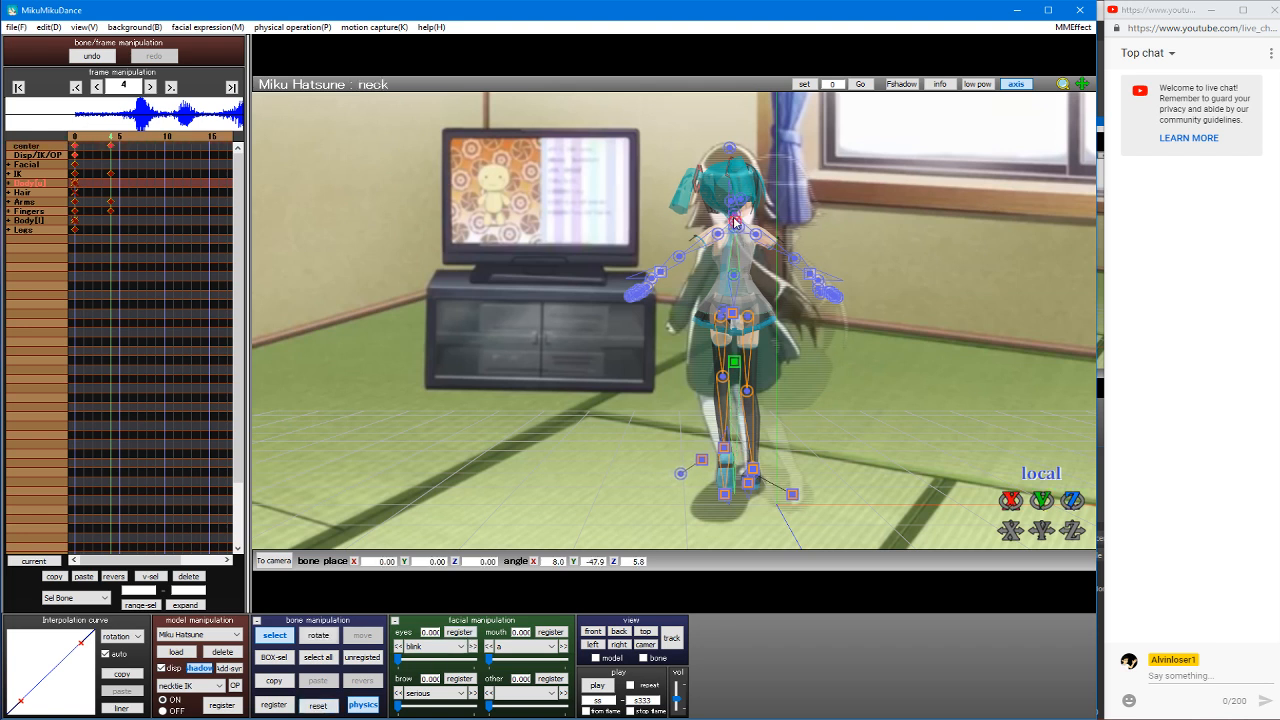
pyautogui.hotkey('ctrl', 'z')
pyautogui.moveTo(1042, 502)
pyautogui.mouseDown()
pyautogui.moveTo(1078, 506)
pyautogui.moveTo(1078, 521)
pyautogui.moveTo(1067, 499)
pyautogui.mouseUp()
# Step: Lower the left arm toward the body, rotating the left elbow to about Z -6.9° and the left wrist to about Z -12.6°
pyautogui.click(718, 234)
pyautogui.click(703, 278)
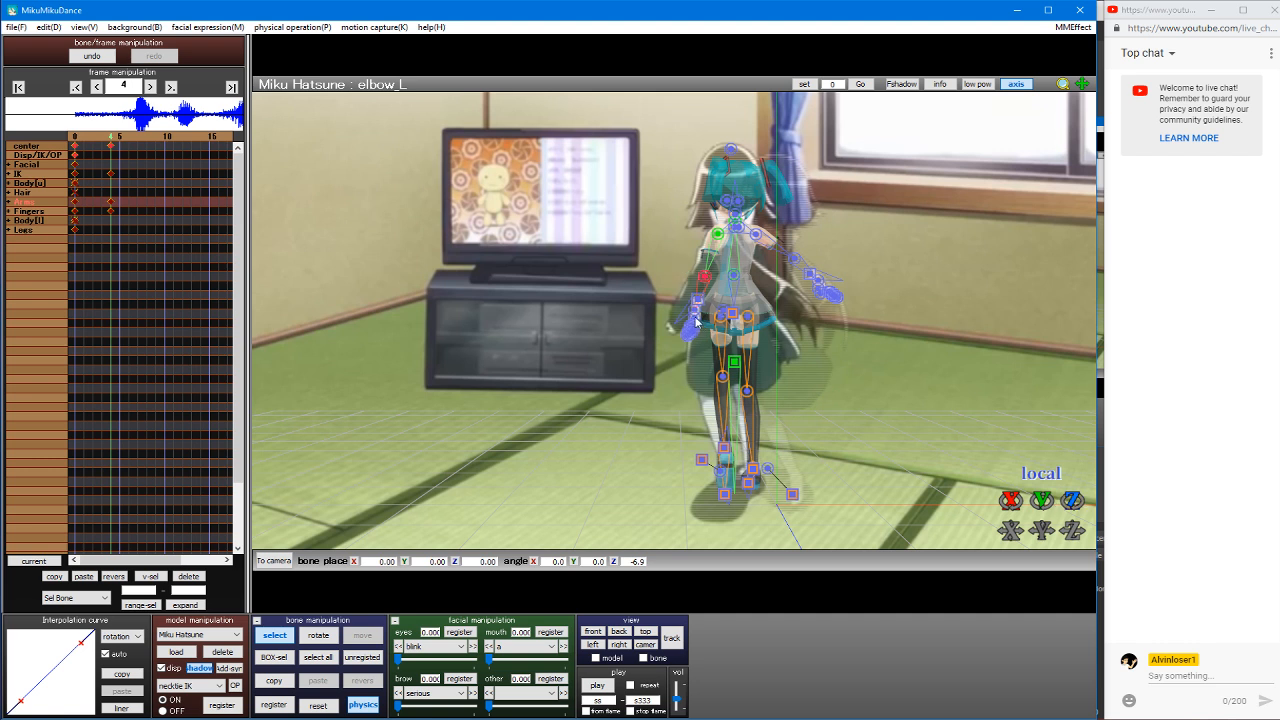
pyautogui.click(695, 318)
pyautogui.moveTo(1071, 503); pyautogui.dragTo(1071, 491)
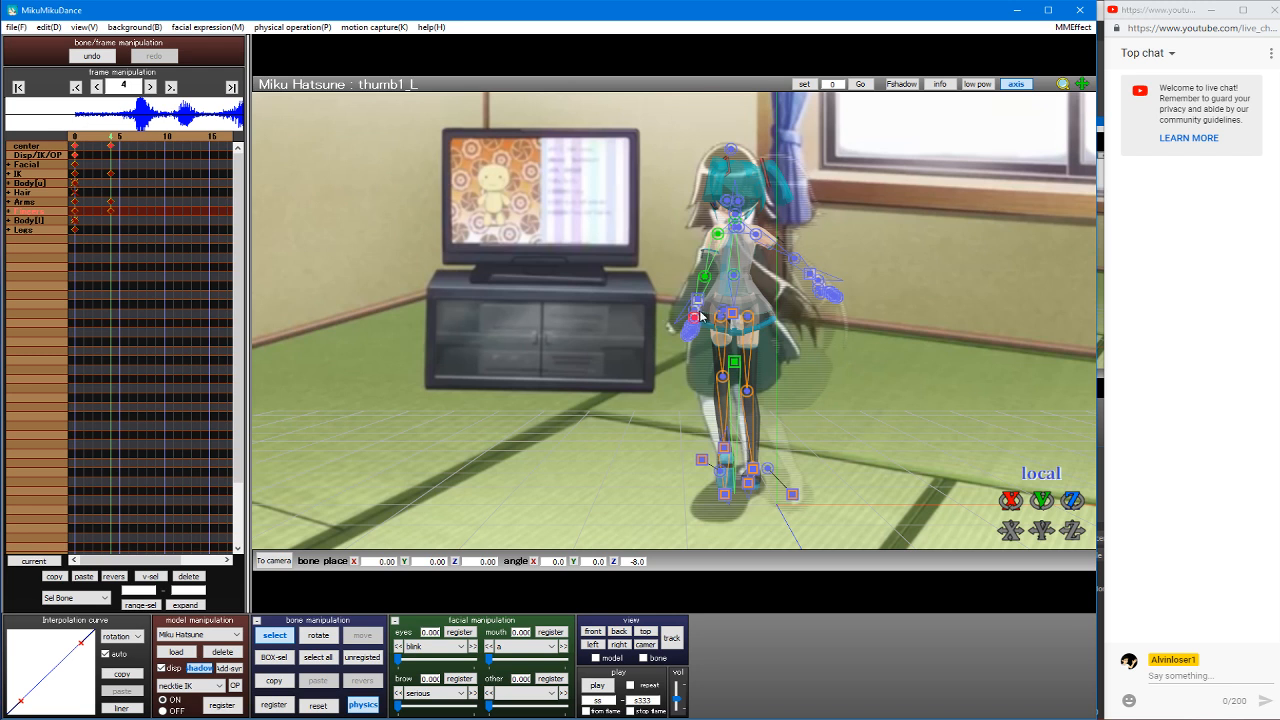
pyautogui.click(695, 311)
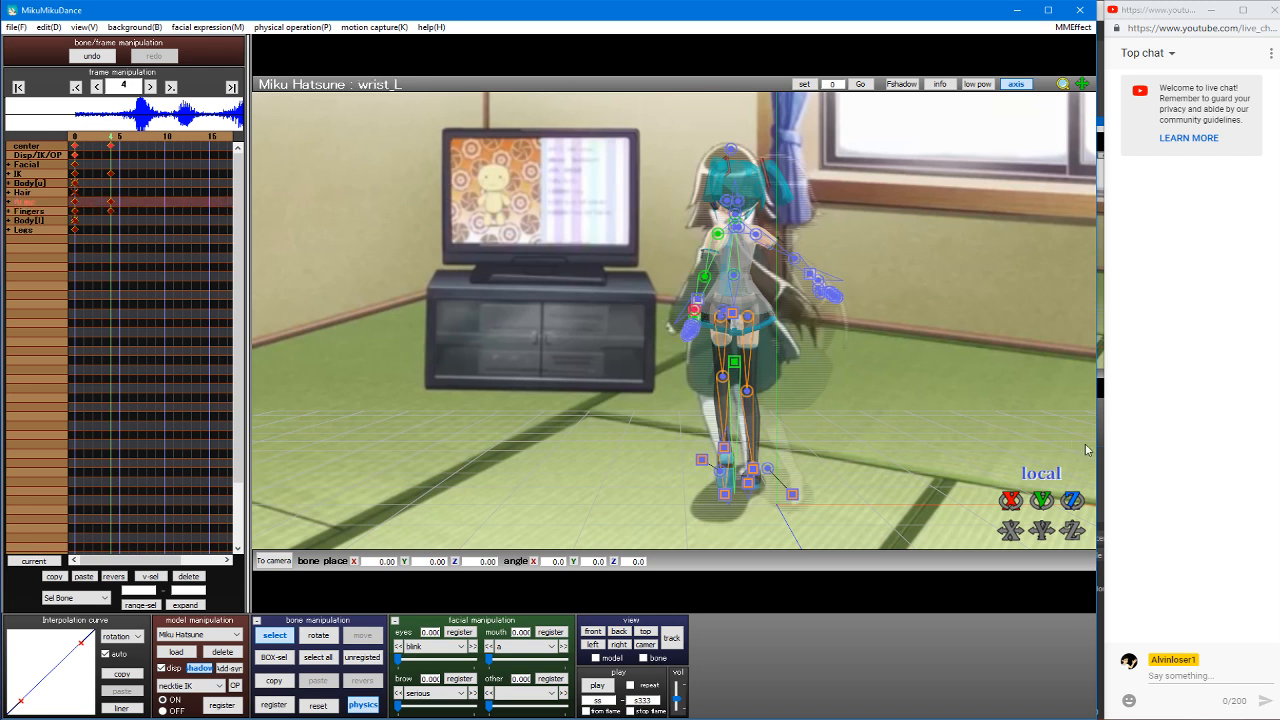
pyautogui.moveTo(1071, 501); pyautogui.dragTo(1071, 493)
pyautogui.moveTo(572, 250); pyautogui.dragTo(620, 242, button='middle')
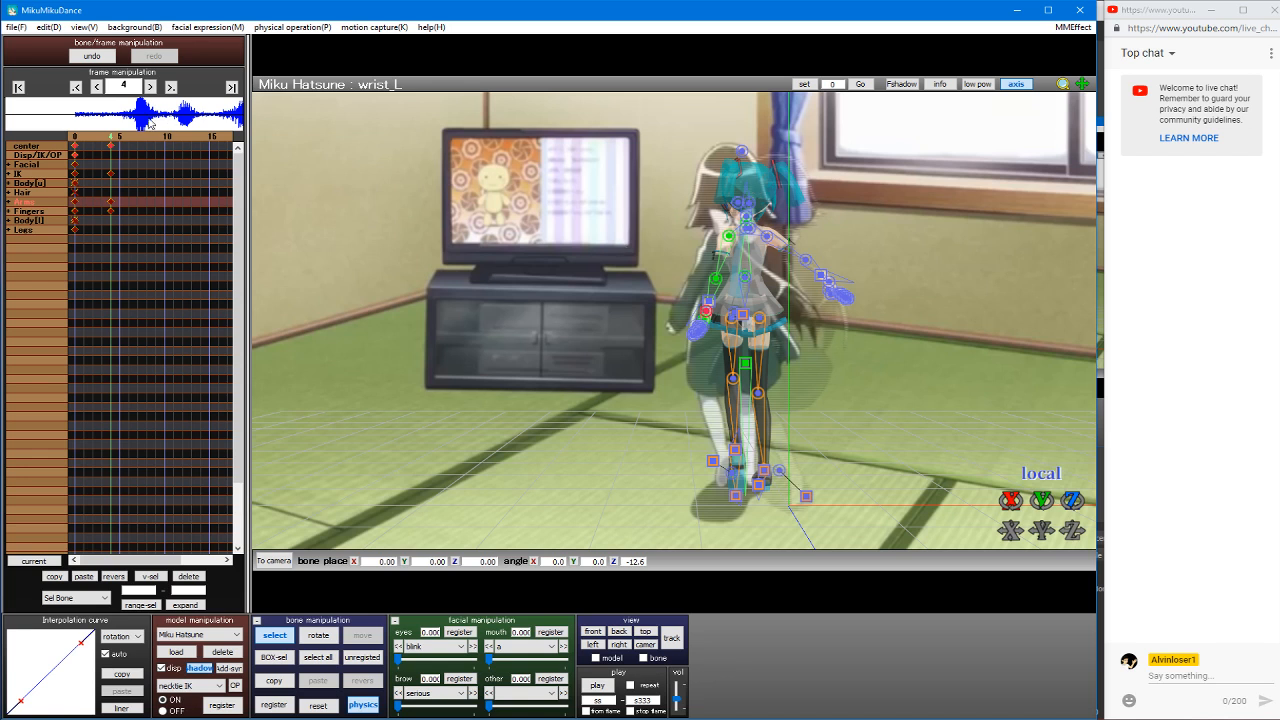
# Step: Load the pose file both hands fist.vpd onto the model at frame 4 to close both hands
pyautogui.click(15, 27)
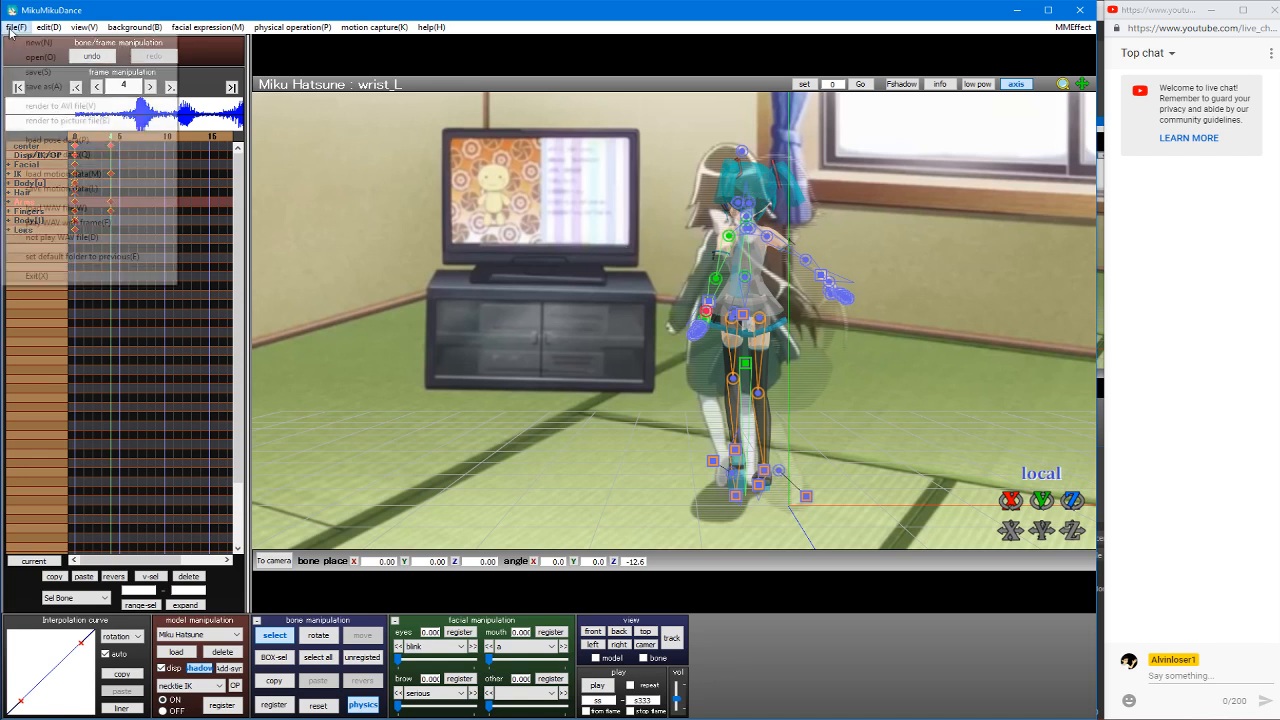
pyautogui.click(60, 139)
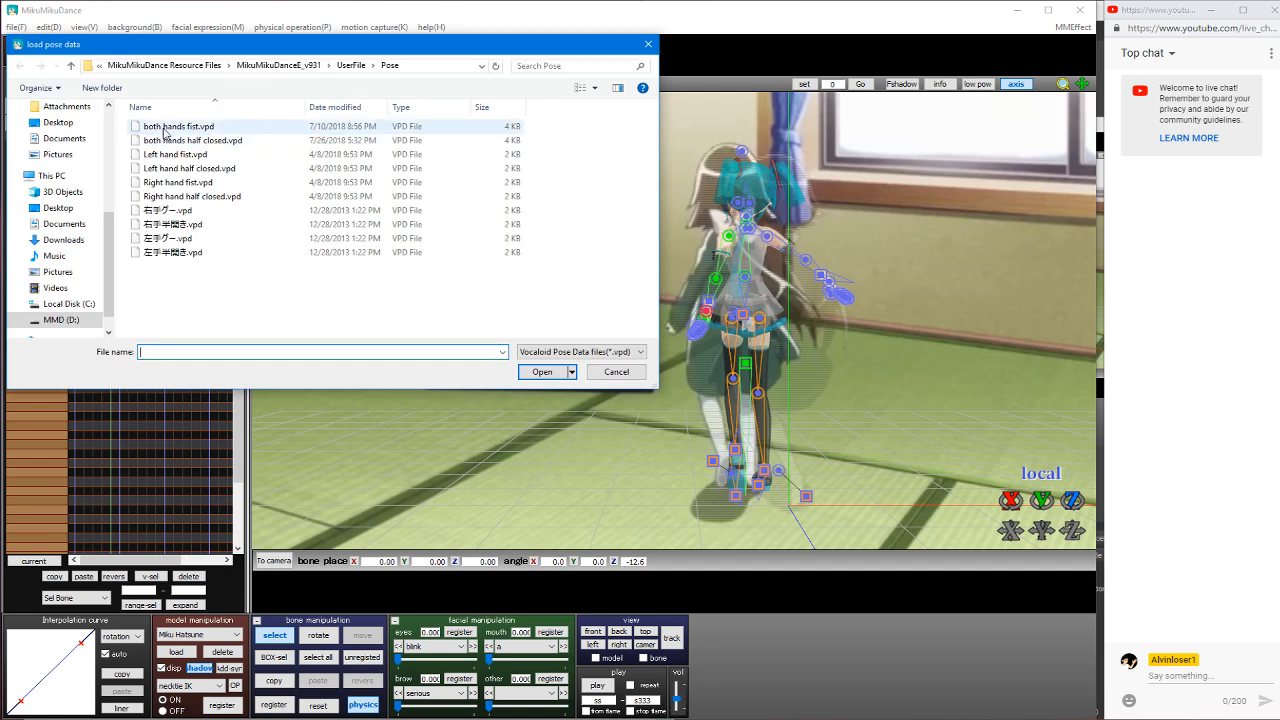
pyautogui.click(166, 128)
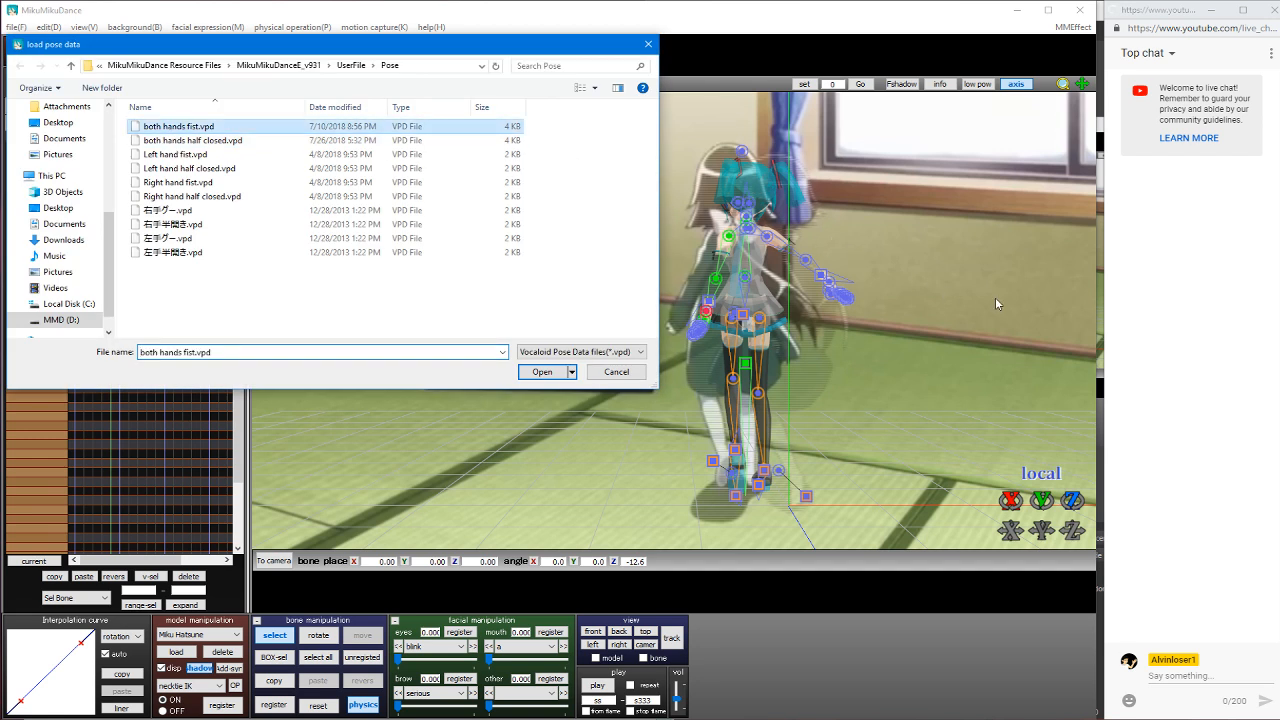
pyautogui.press('Return')
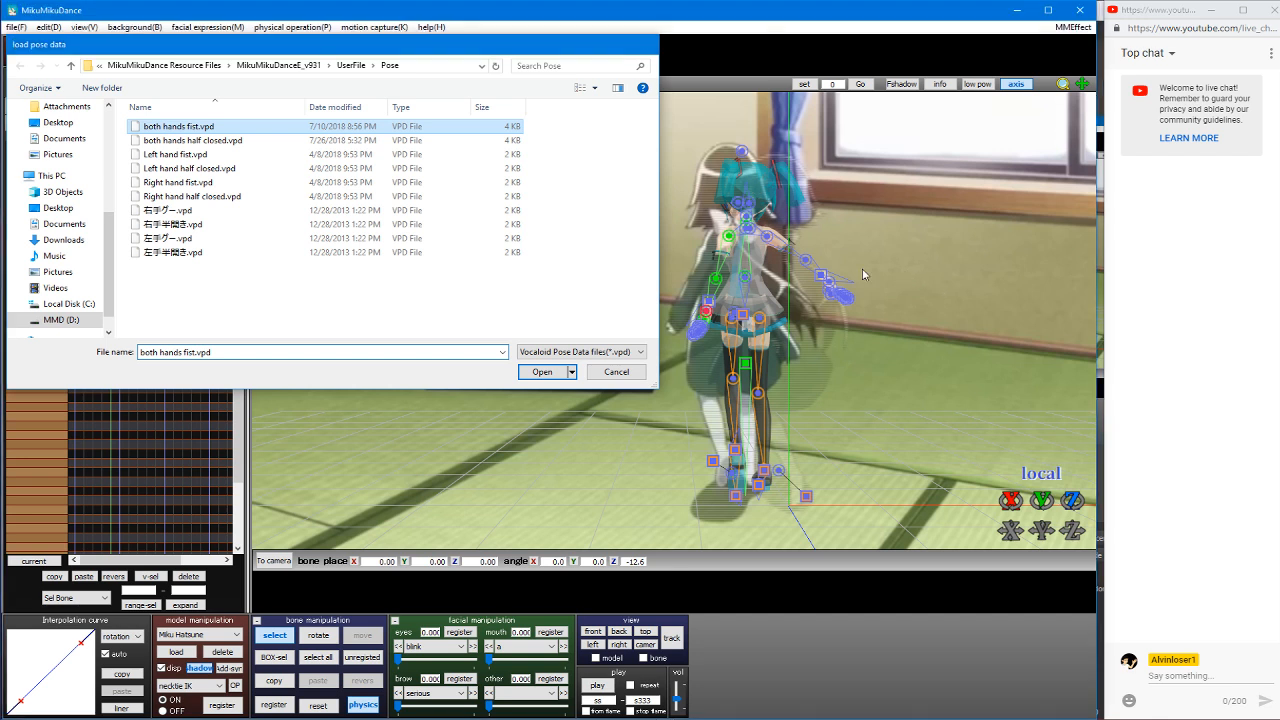
# Step: Copy the left arm, elbow and wrist pose and paste it mirrored onto the right arm
pyautogui.click(730, 238)
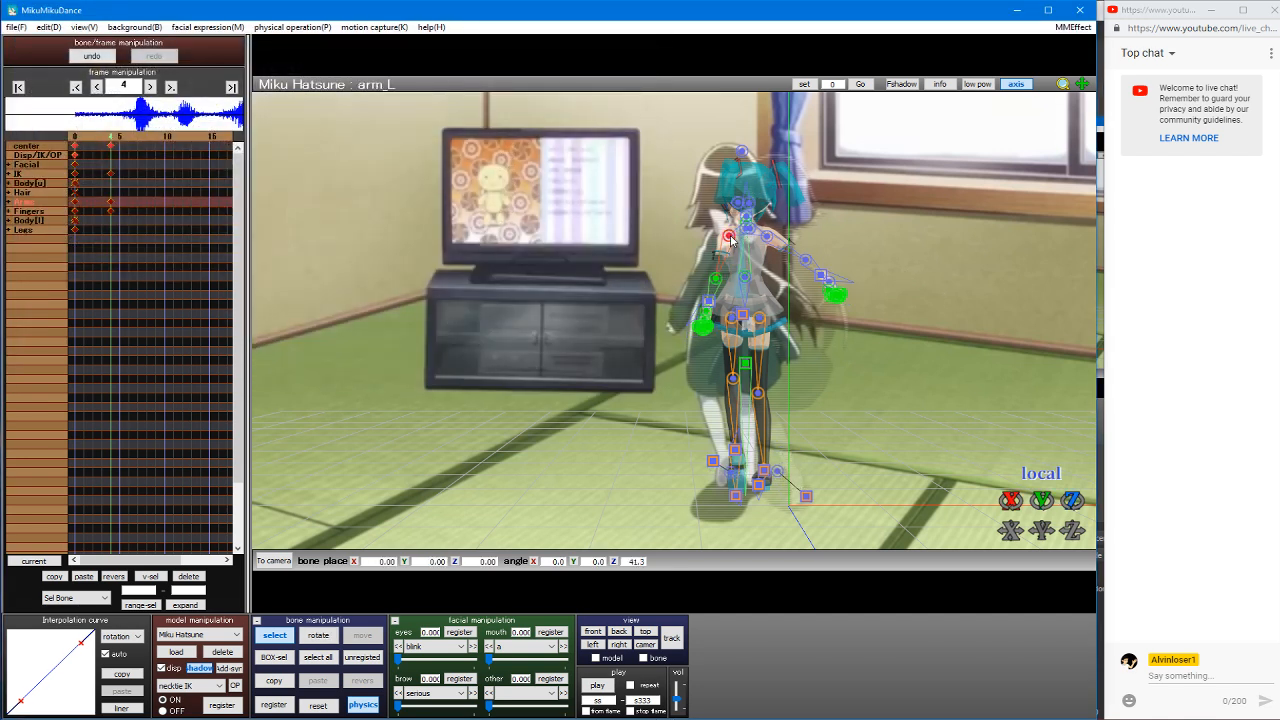
pyautogui.click(715, 279)
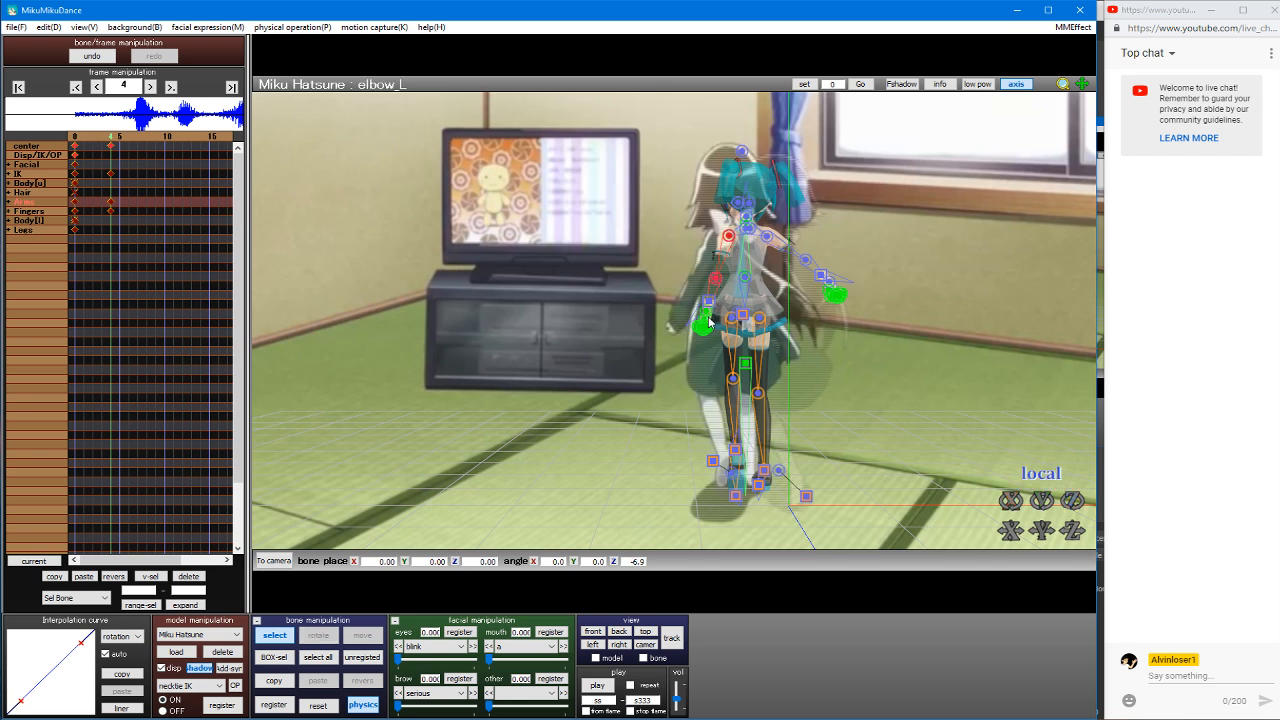
pyautogui.click(707, 312)
pyautogui.click(274, 681)
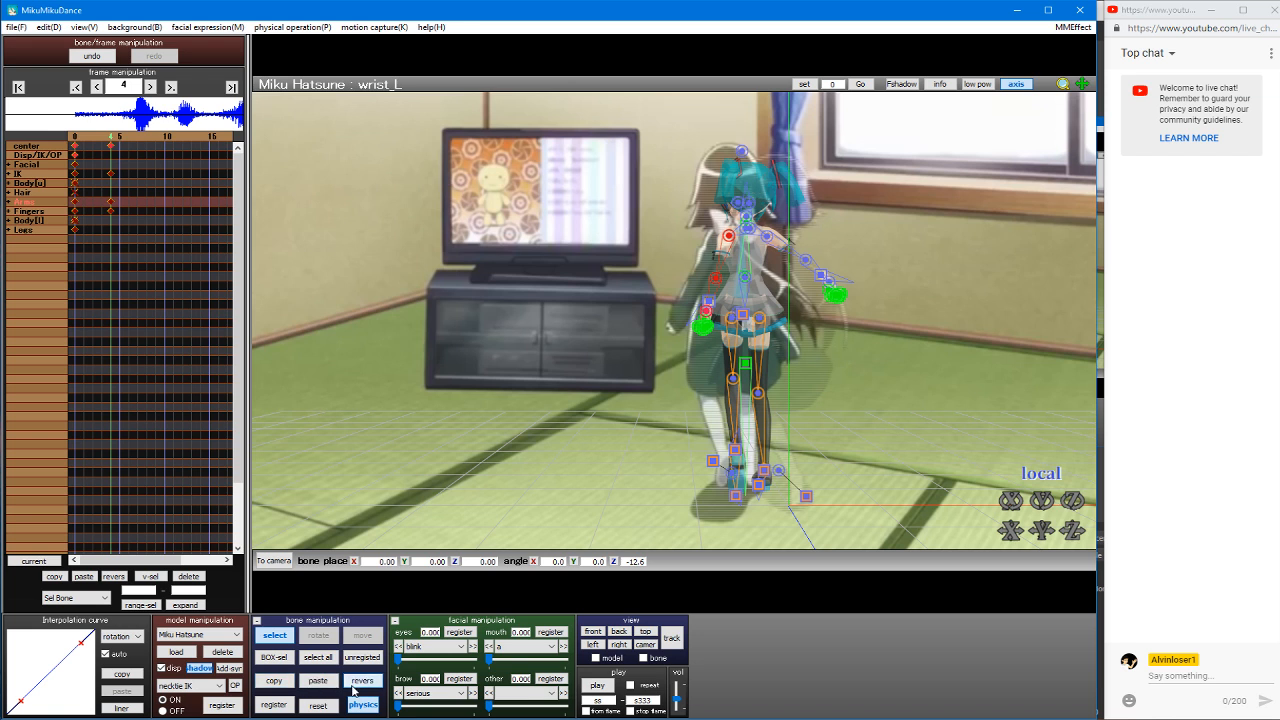
pyautogui.click(362, 680)
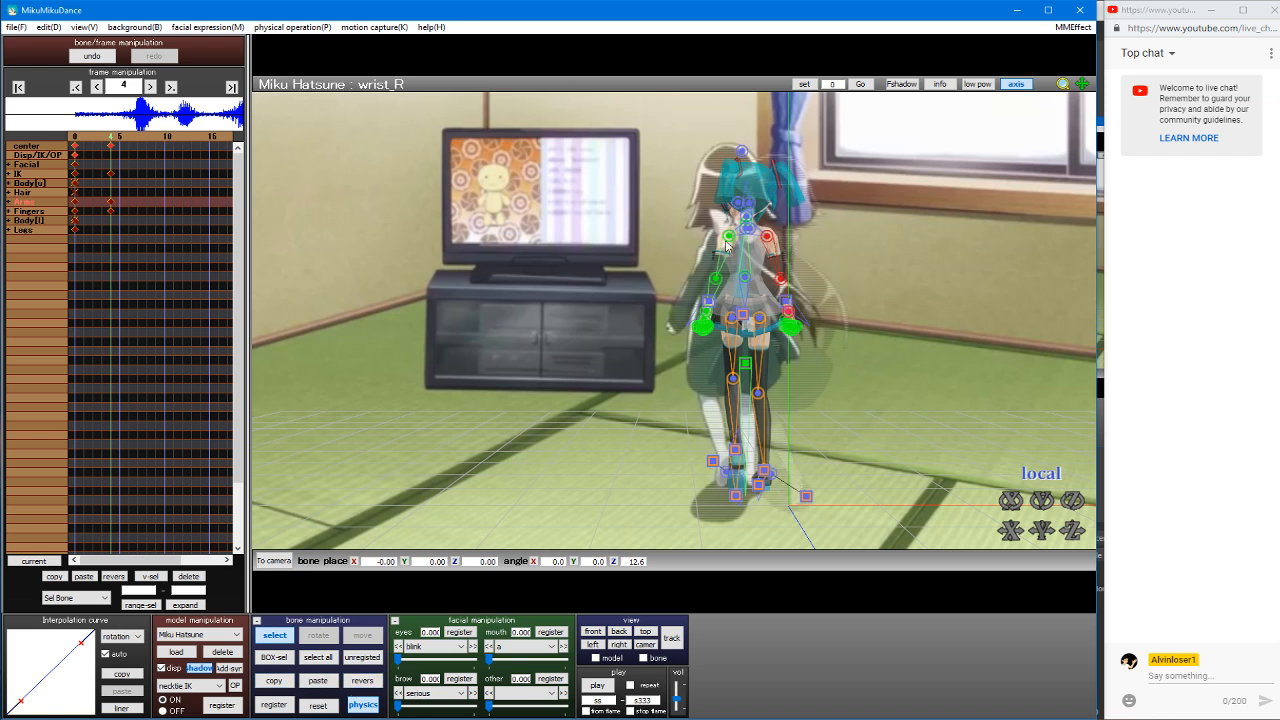
# Step: Move the left leg IK bone sideways to about X -3.98 to line up with the background girl's foot
pyautogui.press('x')
pyautogui.press('s')
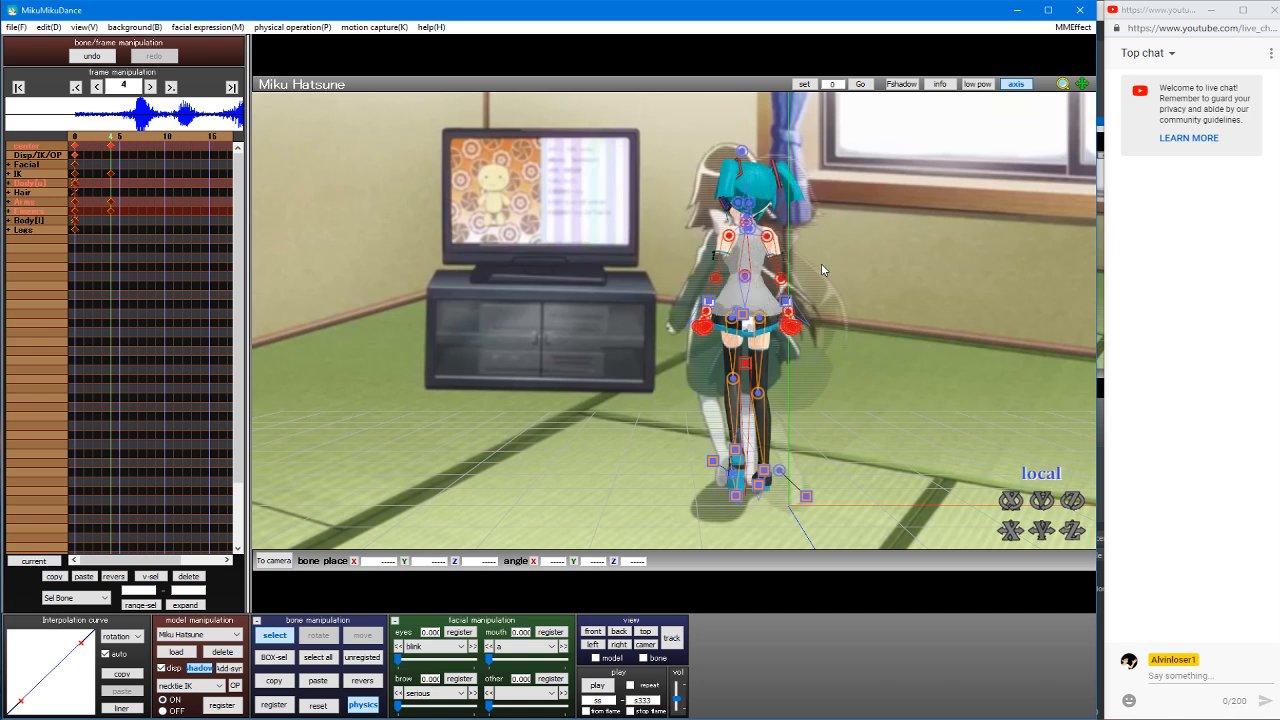
pyautogui.press('x')
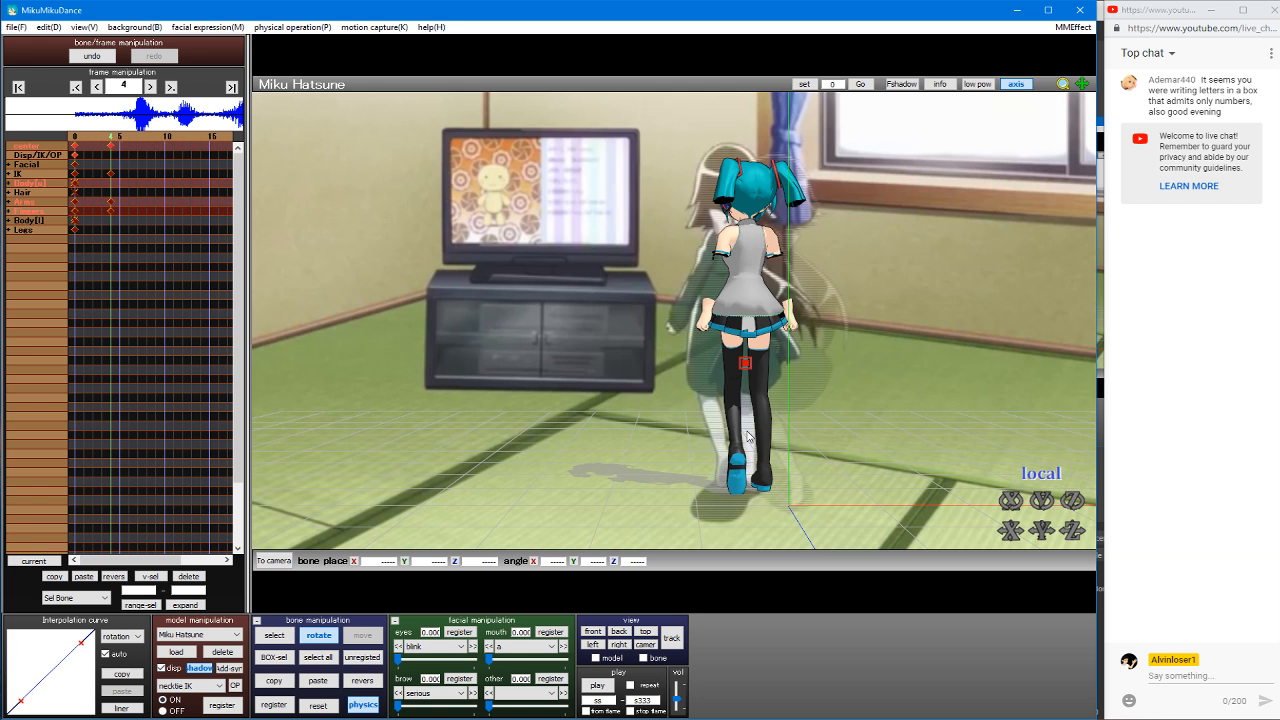
pyautogui.press('c')
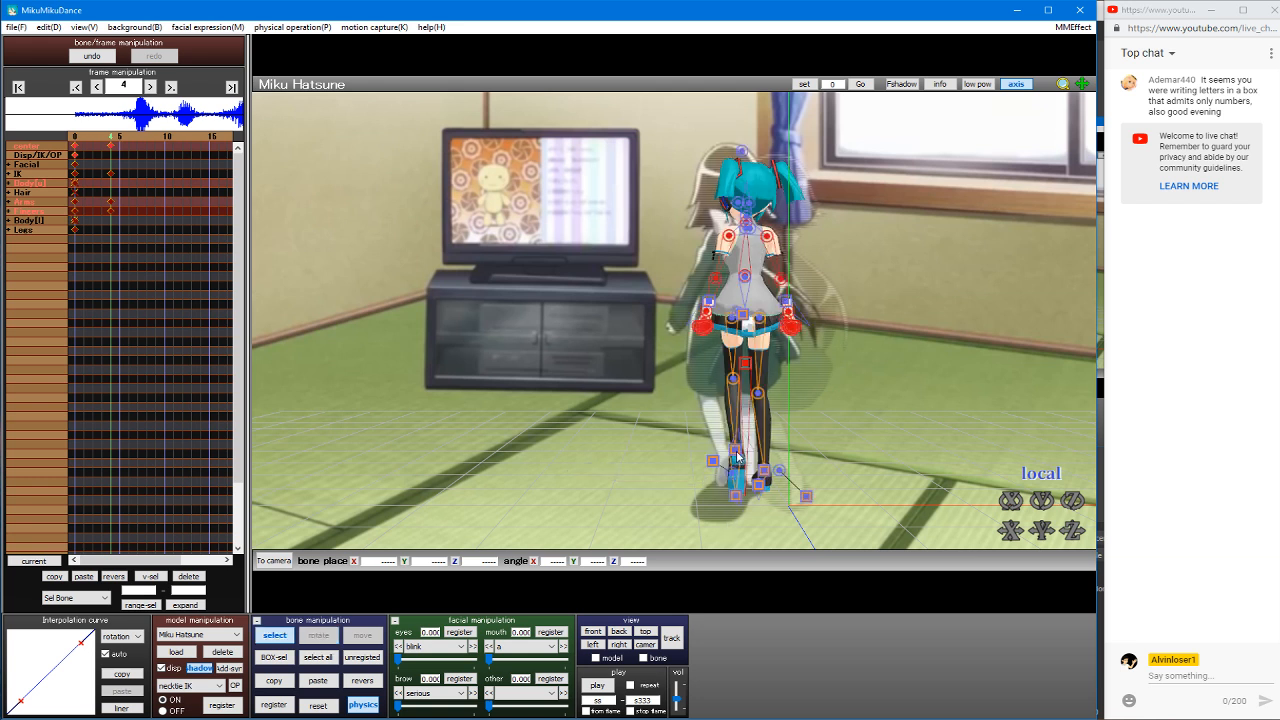
pyautogui.click(736, 452)
pyautogui.click(736, 452)
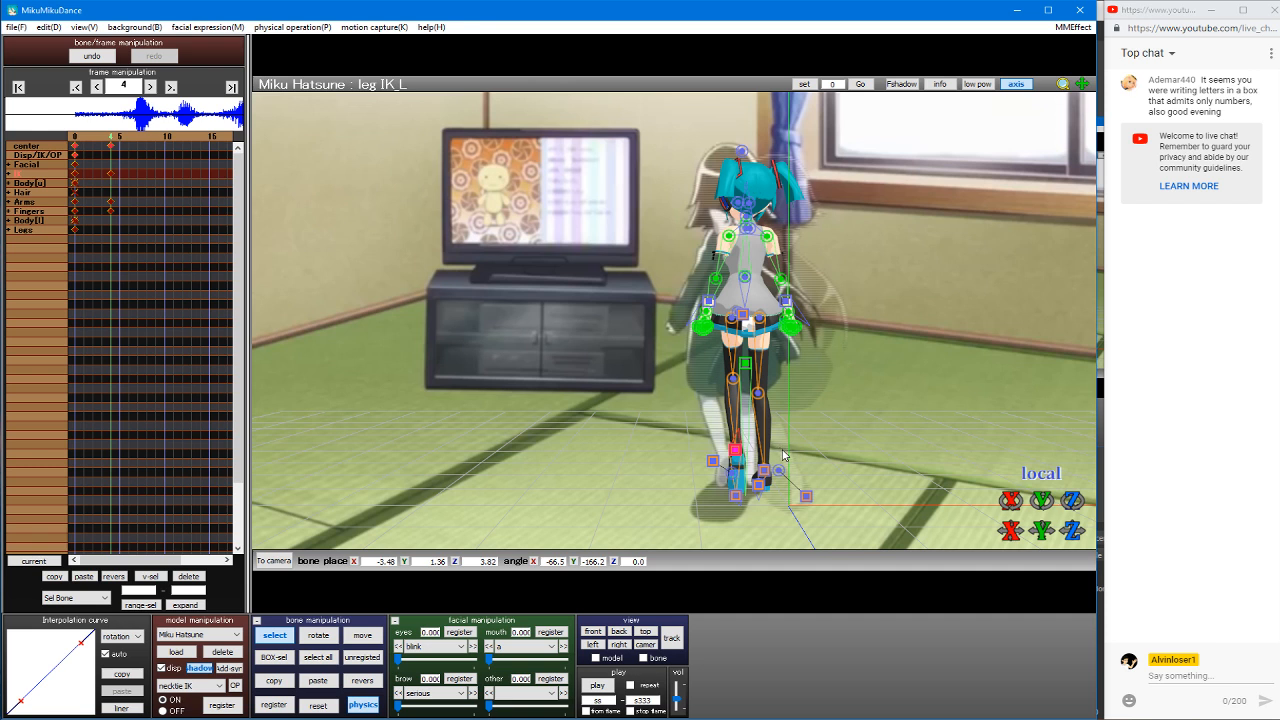
pyautogui.press('v')
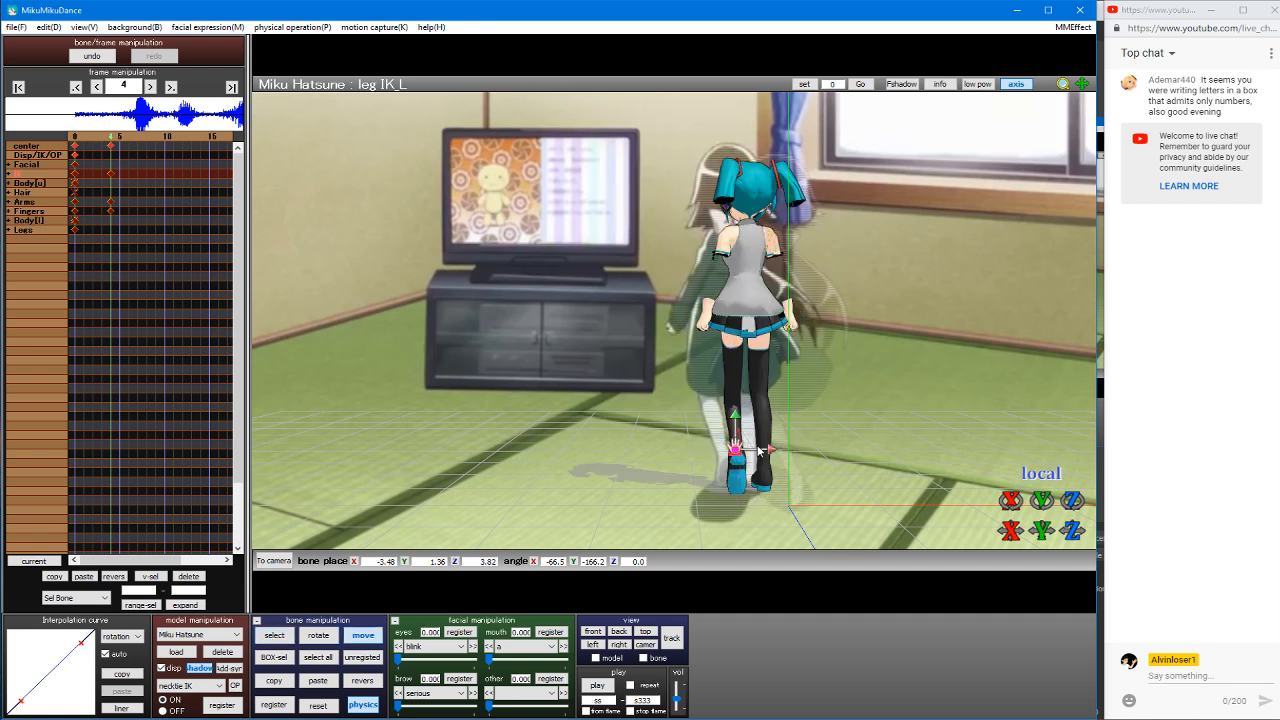
pyautogui.moveTo(770, 452); pyautogui.dragTo(799, 472)
# Step: Shift the right leg IK bone along its local Z axis to about X -0.40, Z 5.82
pyautogui.press('c')
pyautogui.click(765, 470)
pyautogui.click(765, 470)
pyautogui.press('v')
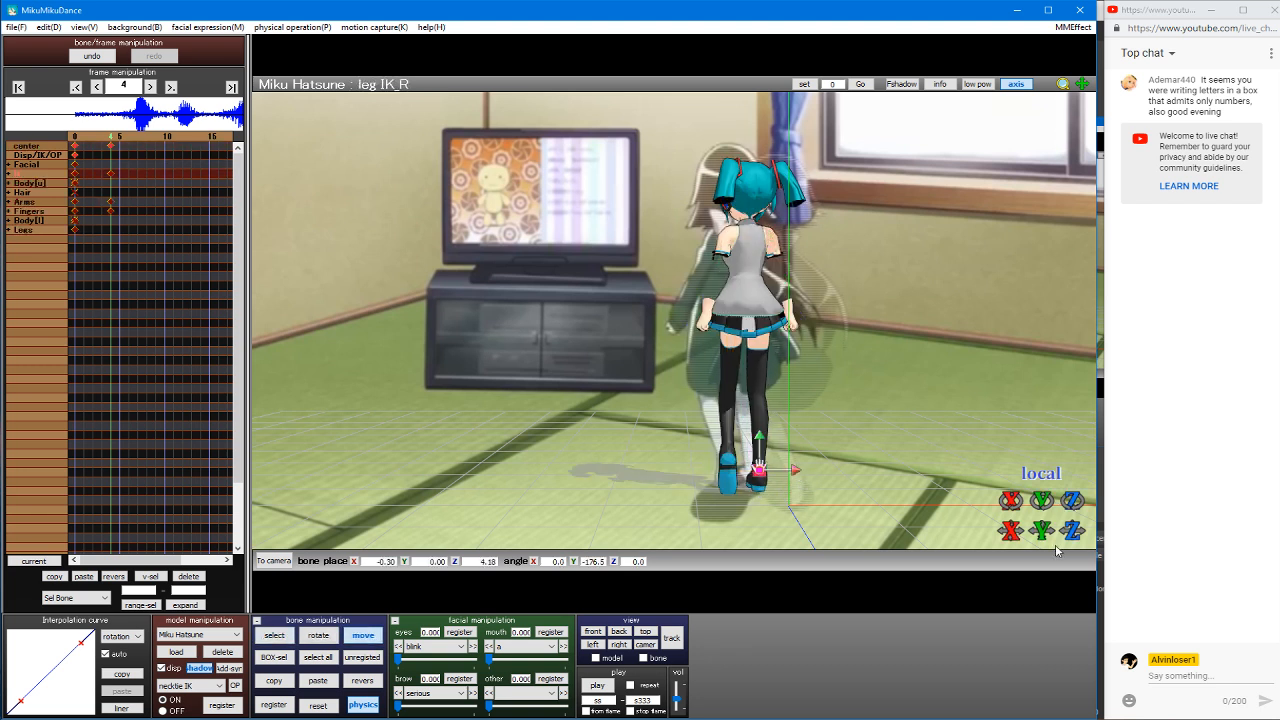
pyautogui.moveTo(1067, 535)
pyautogui.mouseDown()
pyautogui.moveTo(1067, 510)
pyautogui.moveTo(1075, 533)
pyautogui.mouseUp()
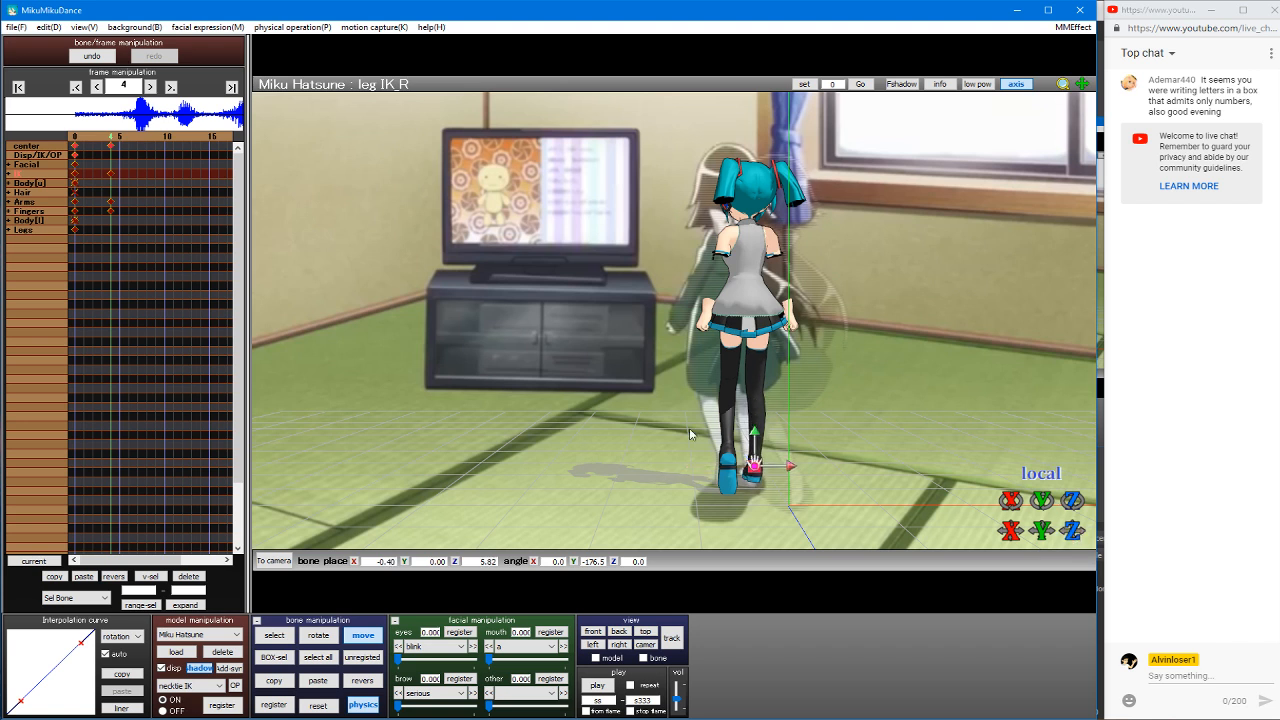
# Step: Move the left leg IK bone forward and slightly up to about X -3.63, Y 1.51, Z 6.37
pyautogui.click(737, 455)
pyautogui.click(729, 450)
pyautogui.click(729, 450)
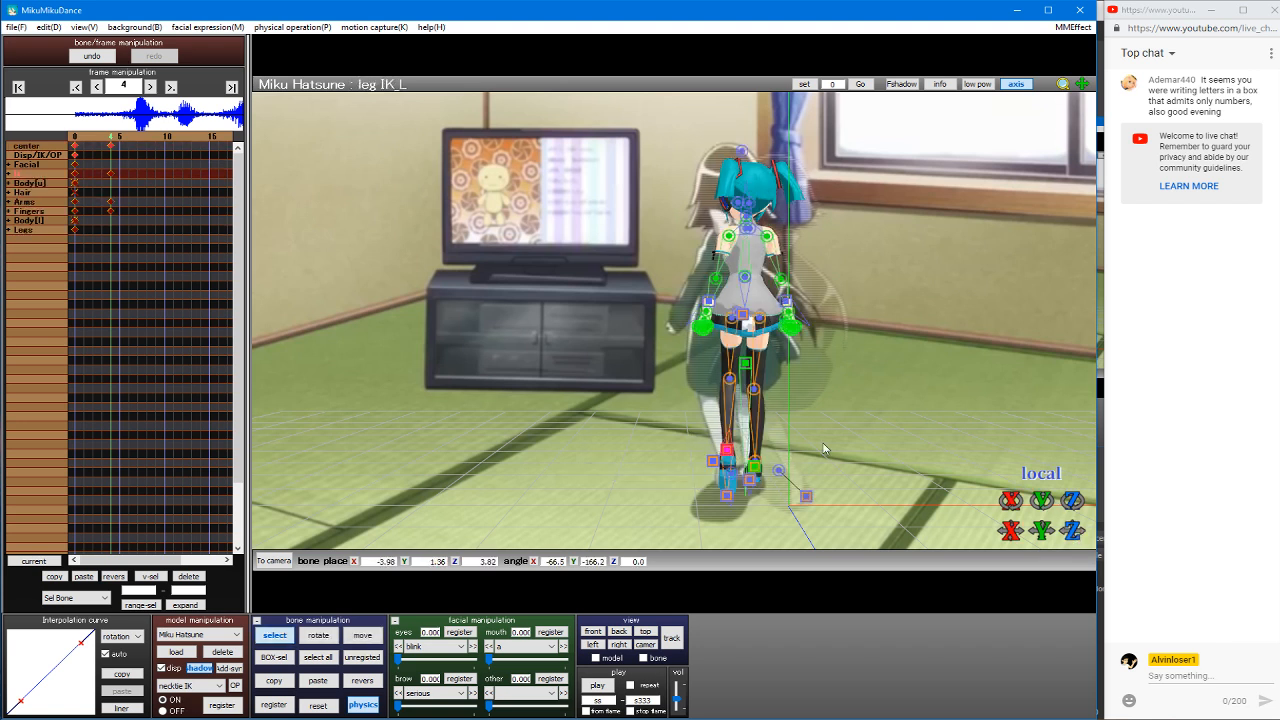
pyautogui.moveTo(826, 446); pyautogui.dragTo(948, 434, button='right')
pyautogui.press('v')
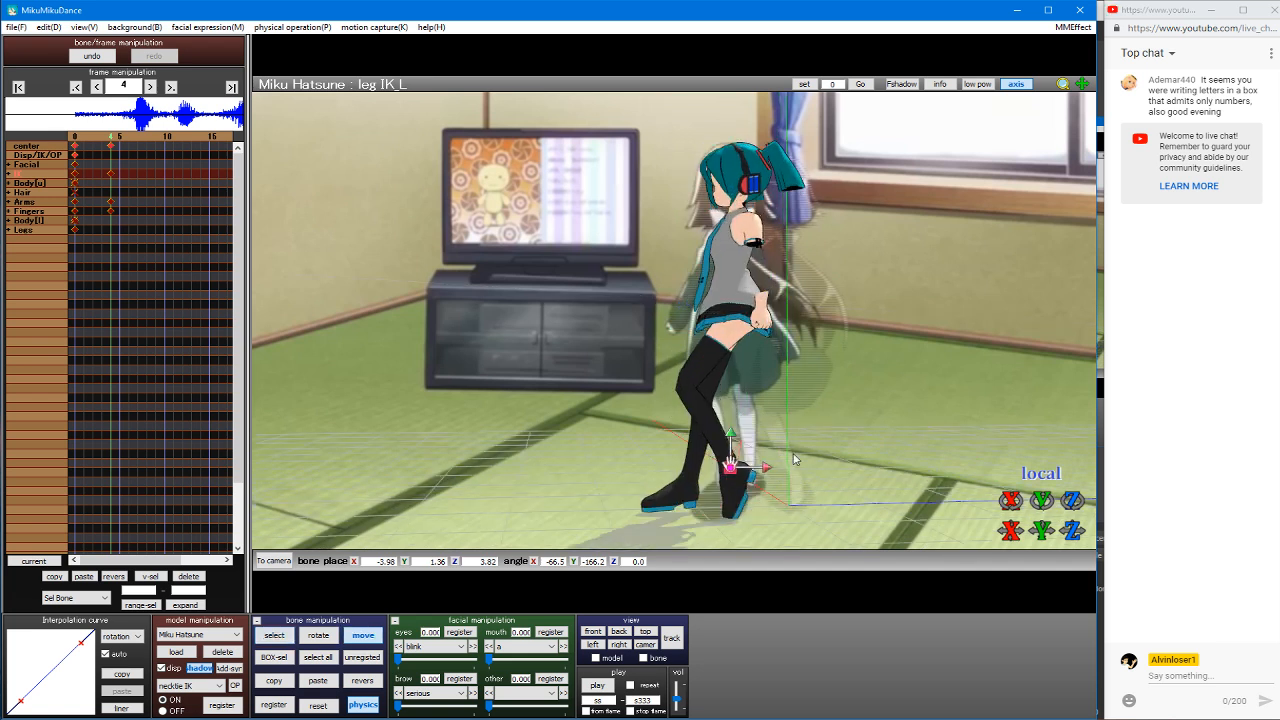
pyautogui.moveTo(766, 472); pyautogui.dragTo(766, 440)
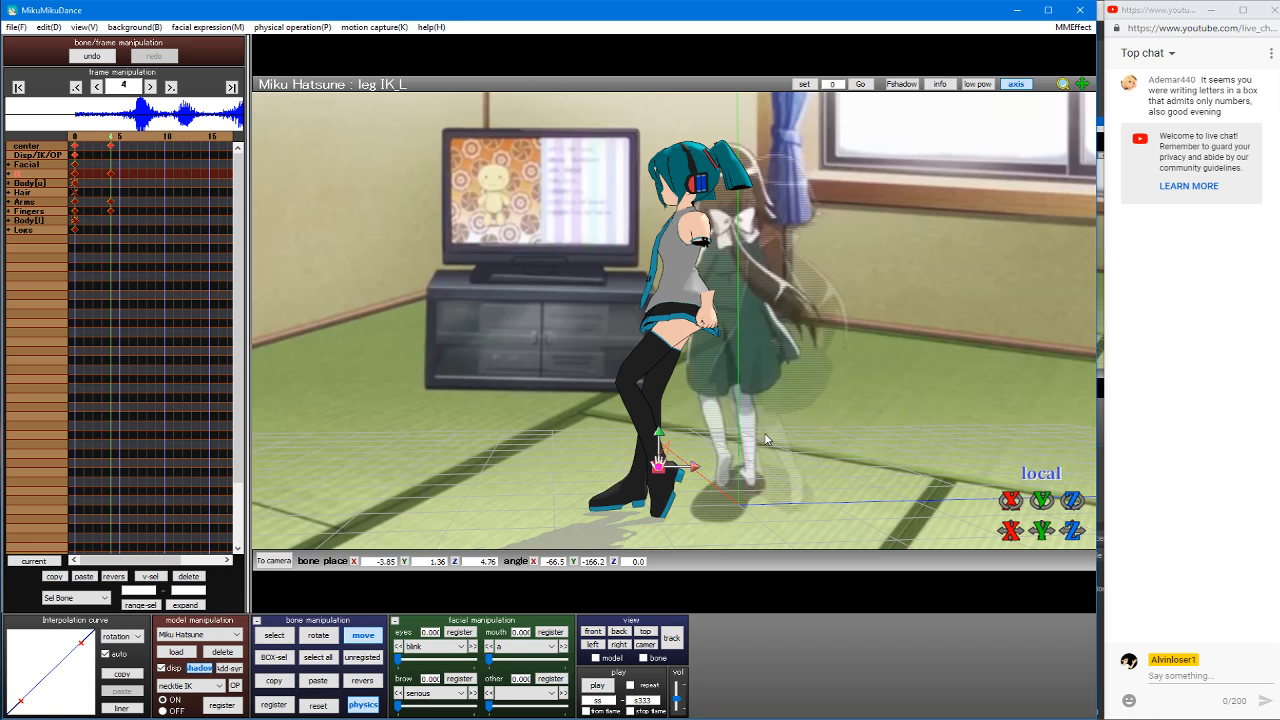
pyautogui.moveTo(765, 434); pyautogui.dragTo(776, 434, button='middle')
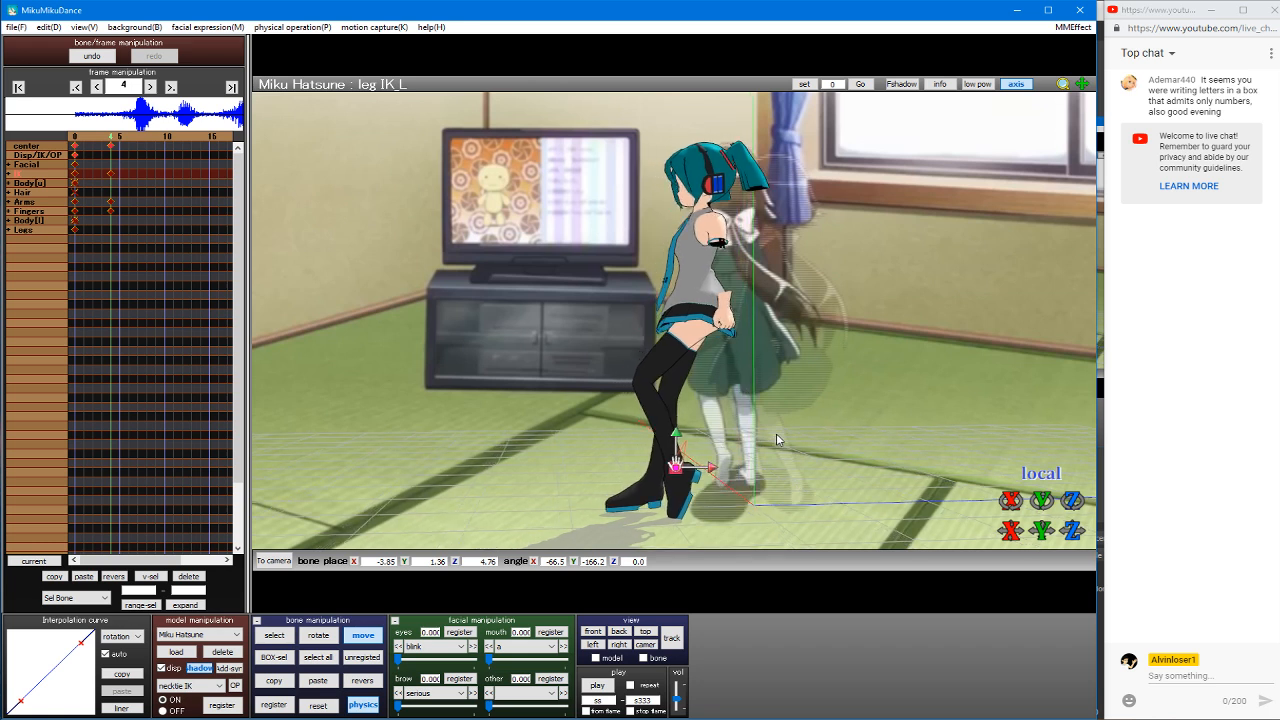
pyautogui.moveTo(776, 433); pyautogui.dragTo(677, 401, button='right')
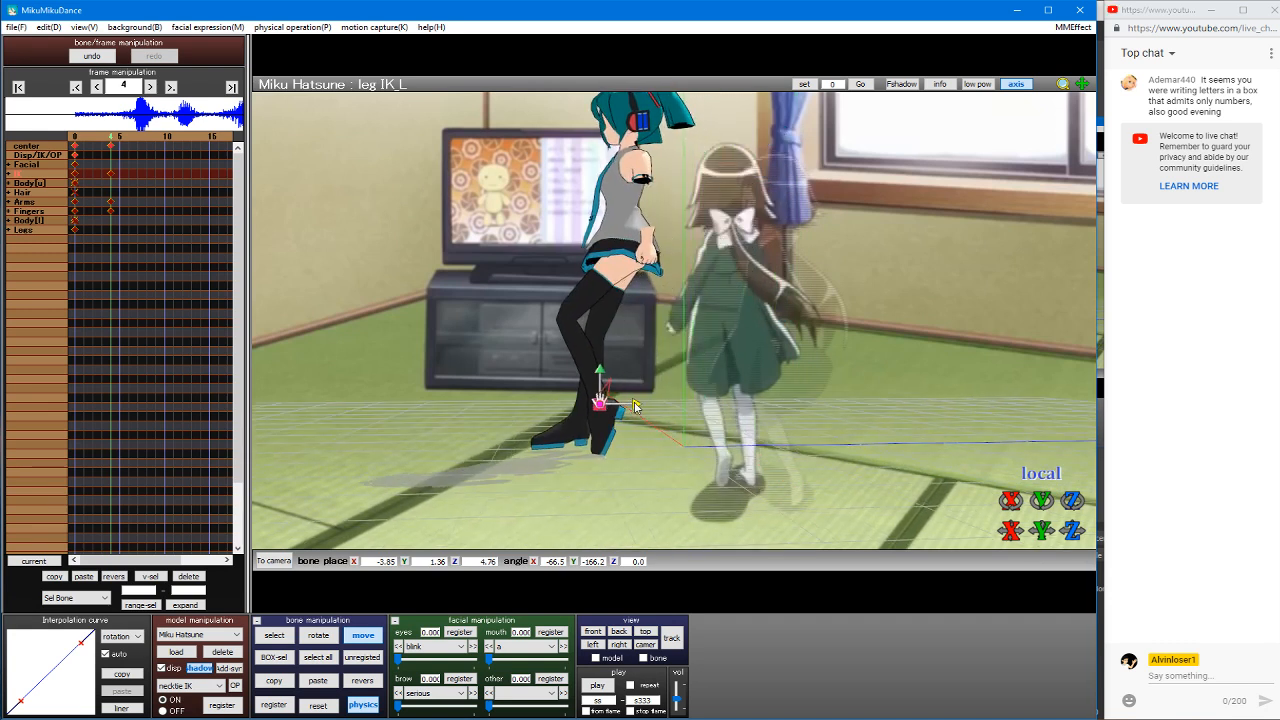
pyautogui.moveTo(633, 406); pyautogui.dragTo(568, 373)
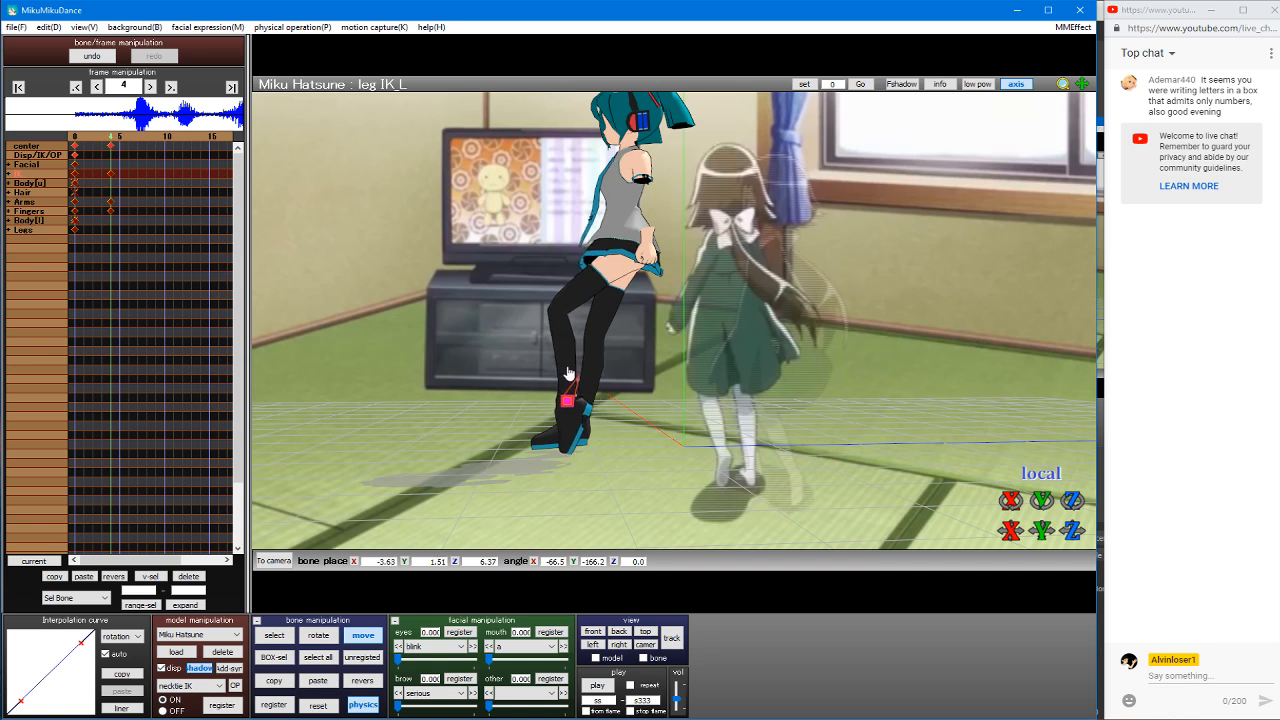
# Step: Move the center bone forward over the feet to about X -1.64, Z 6.20, and check the pose in camera view
pyautogui.click(628, 303)
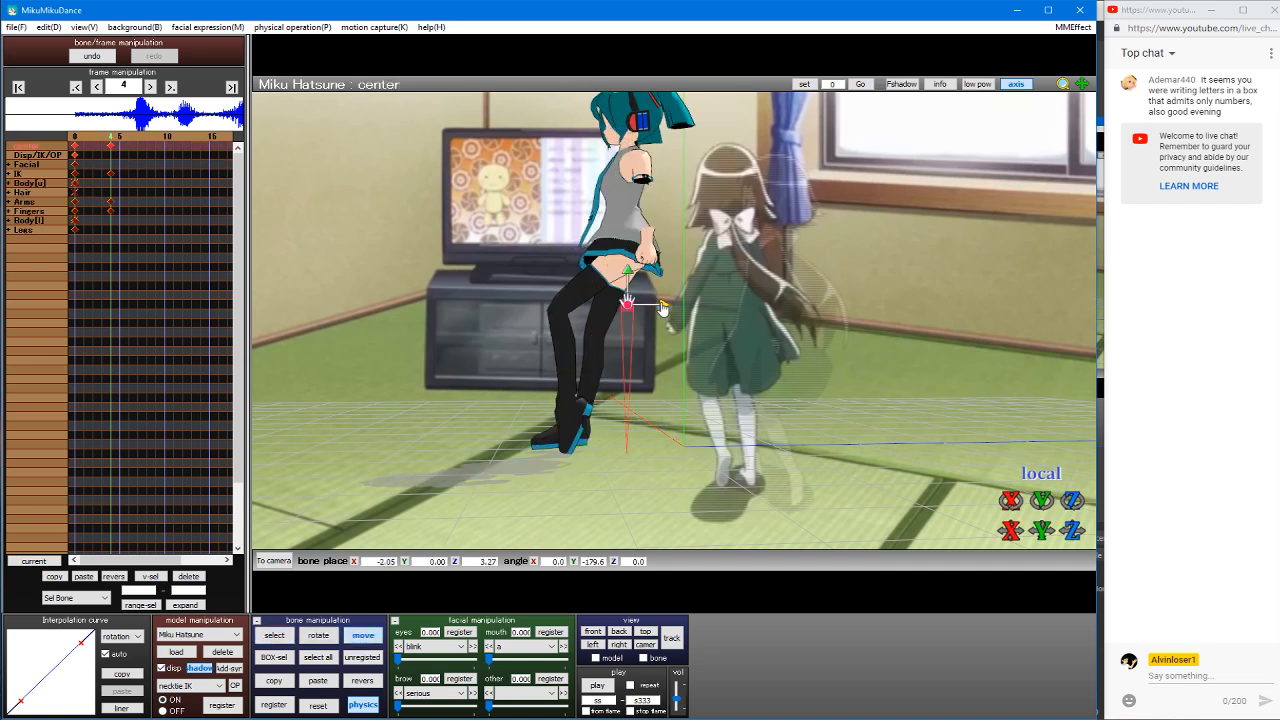
pyautogui.moveTo(662, 308); pyautogui.dragTo(606, 296)
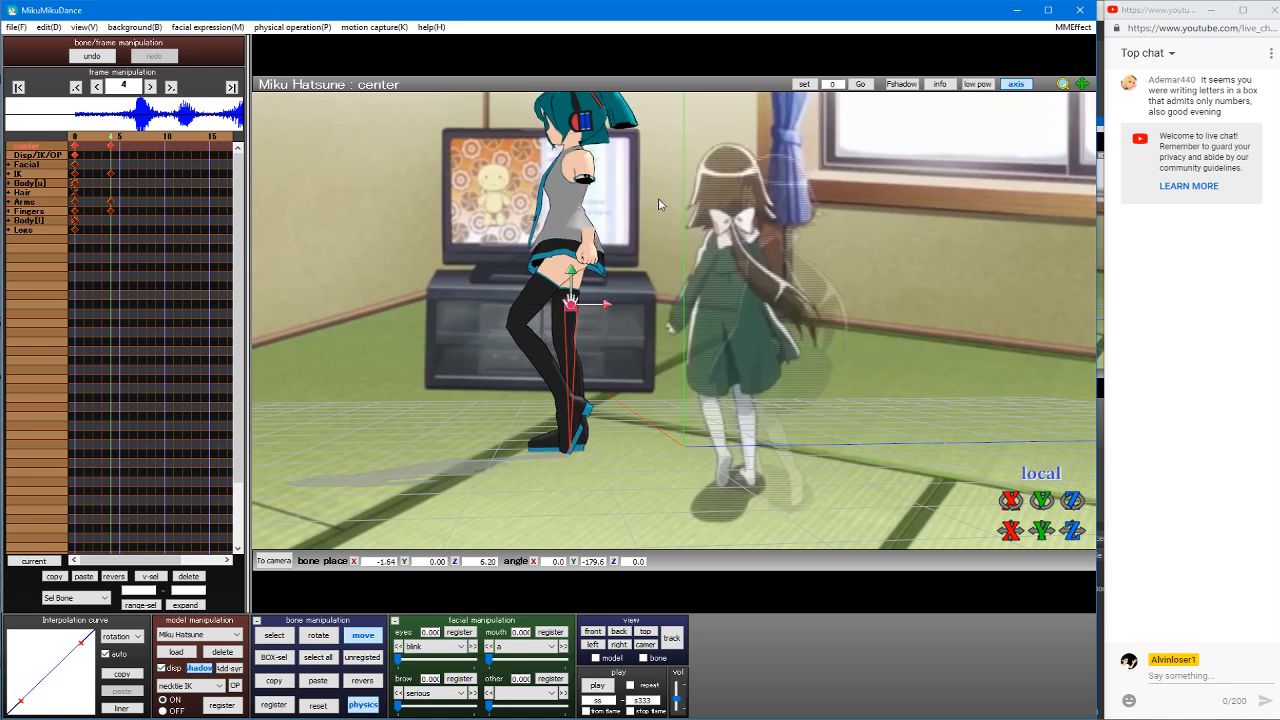
pyautogui.press('a')
pyautogui.press('Tab')
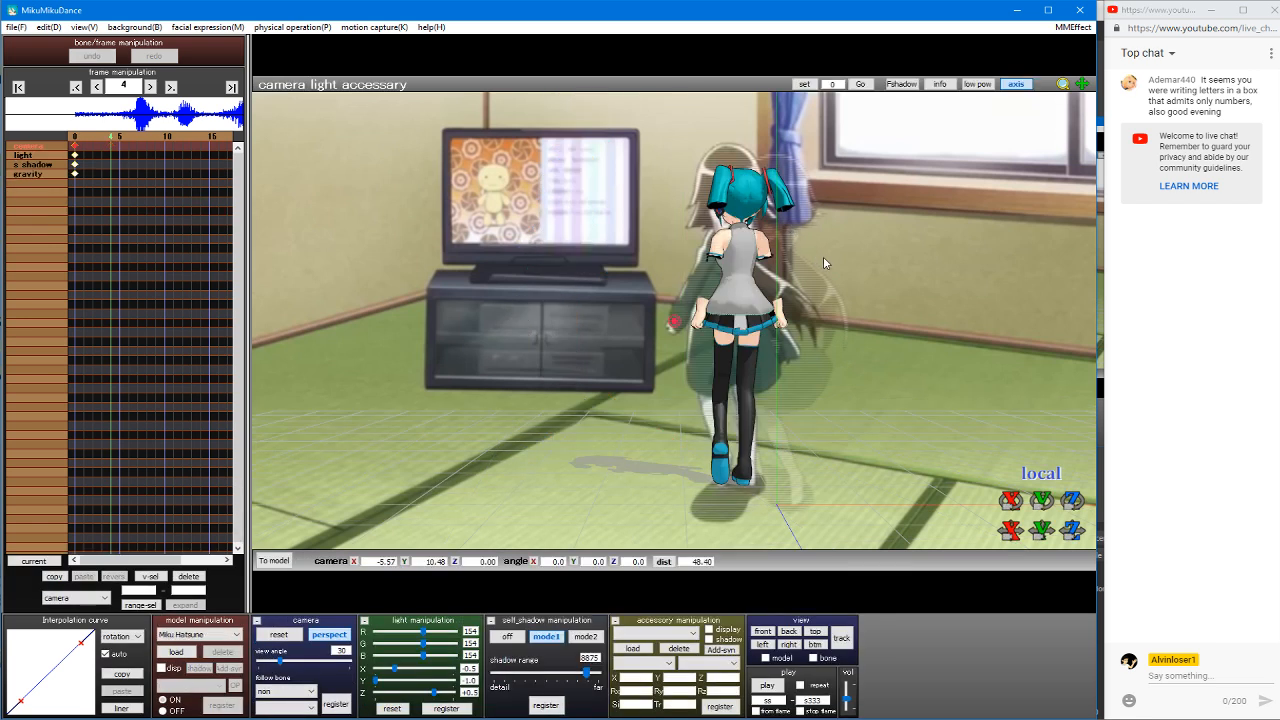
pyautogui.press('Tab')
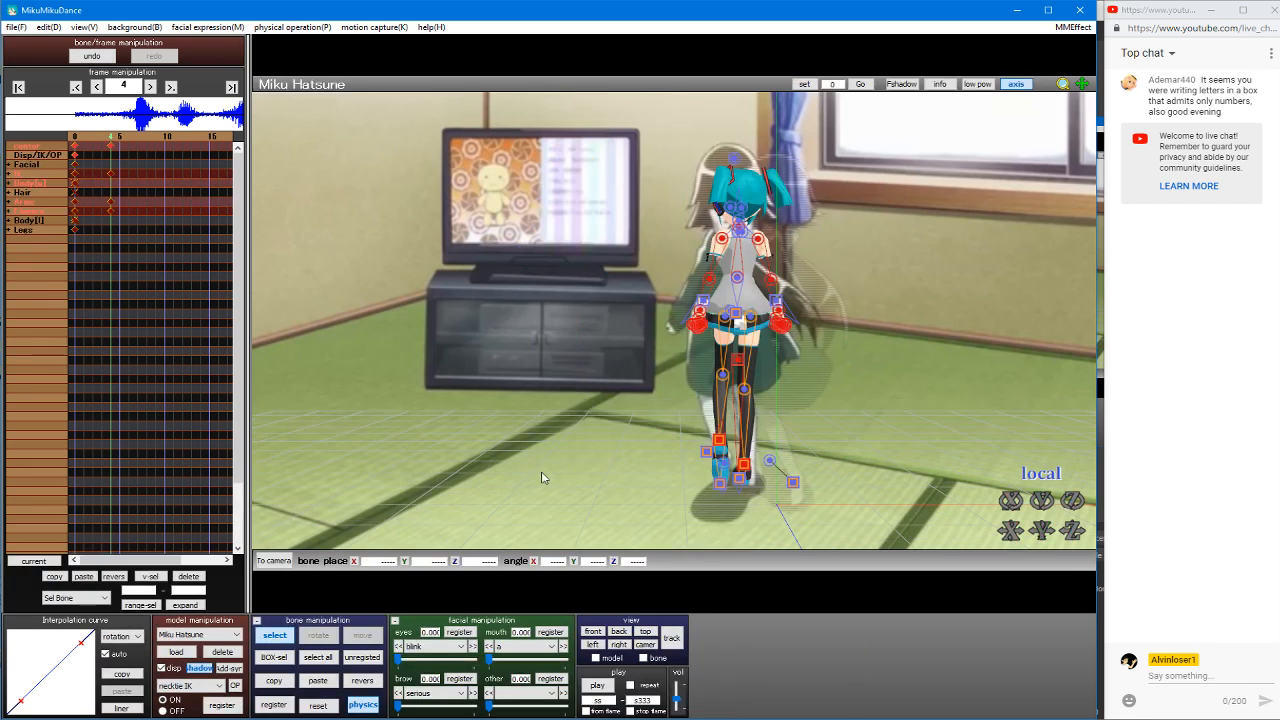
# Step: Register the modified bones as keyframes at frame 4 and step back to frame 0
pyautogui.click(274, 705)
pyautogui.press('Left')
pyautogui.press('Left')
pyautogui.press('Left')
pyautogui.press('Left')
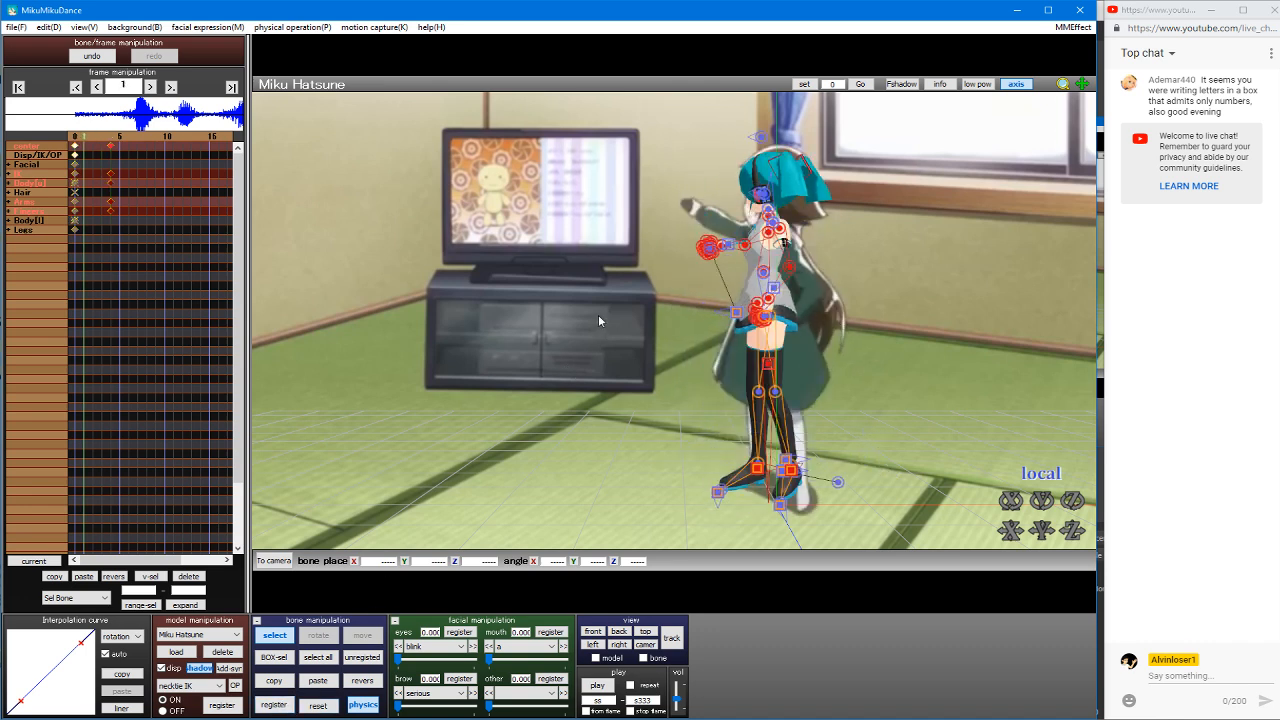
# Step: Shift the center bone at frame 0 to adjust the body's position over the feet
pyautogui.moveTo(668, 338); pyautogui.dragTo(785, 370, button='right')
pyautogui.click(785, 370)
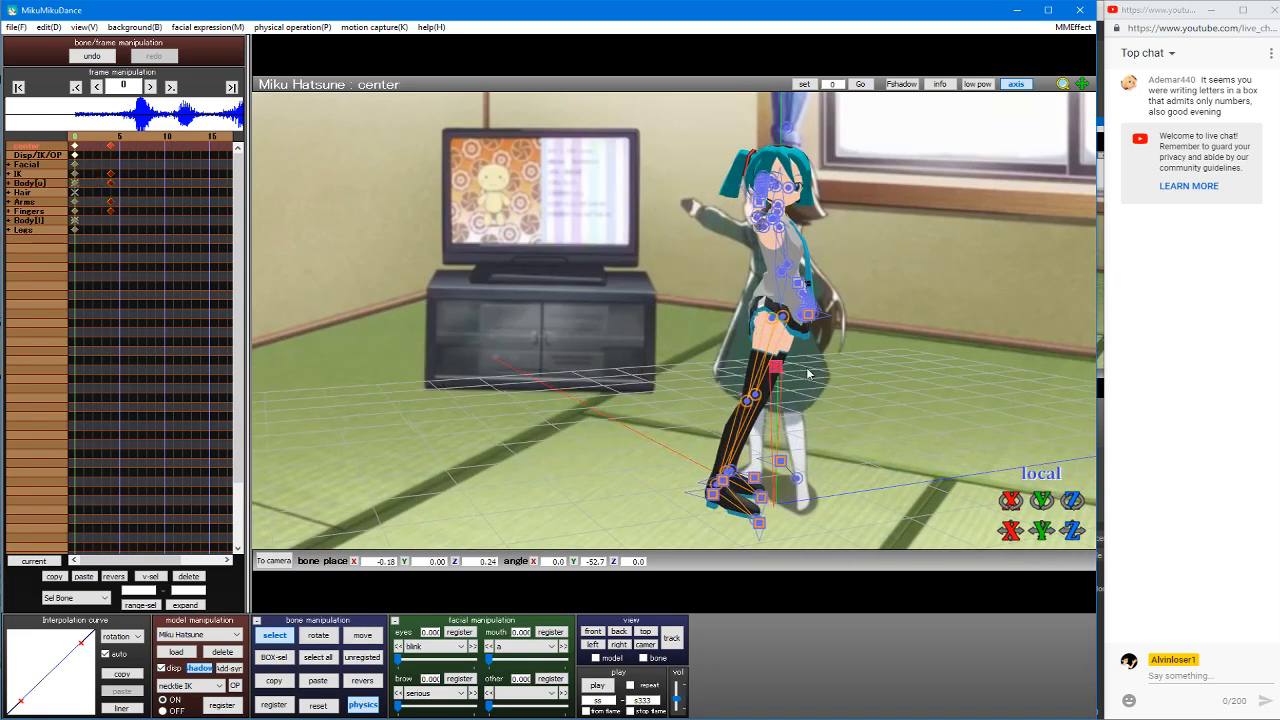
pyautogui.moveTo(1042, 500); pyautogui.dragTo(1015, 500)
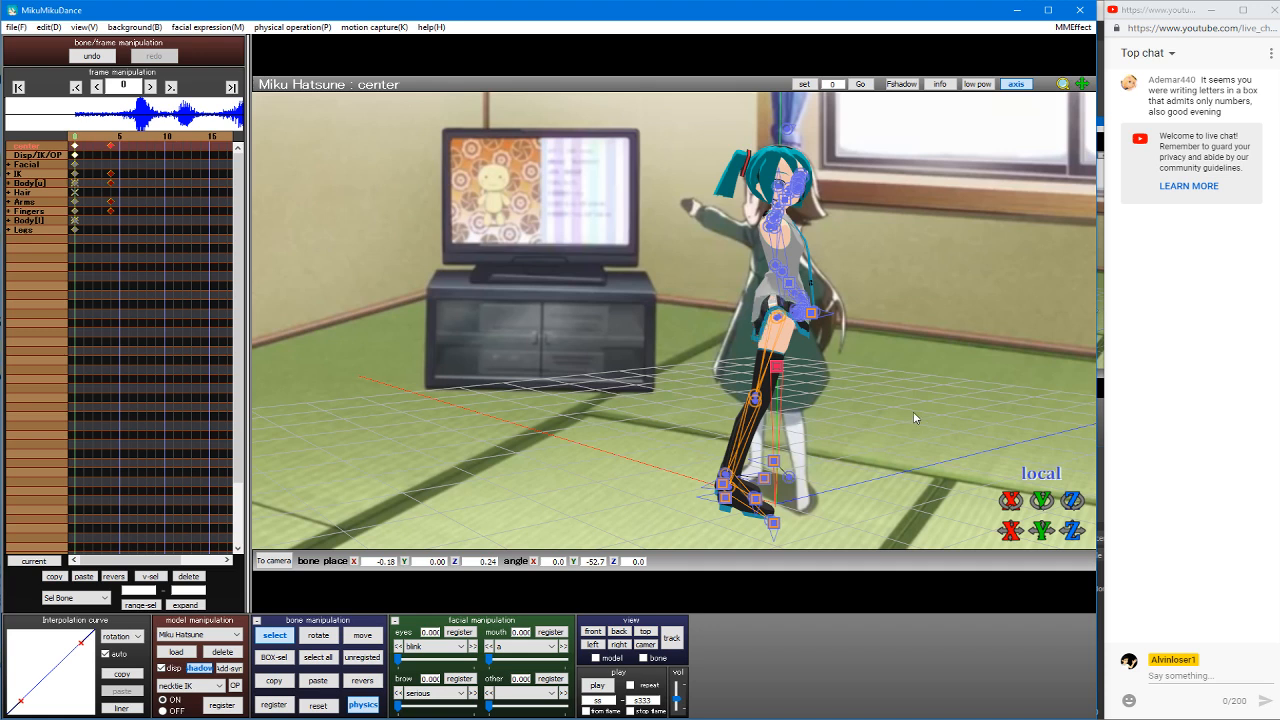
pyautogui.press('z')
pyautogui.moveTo(807, 367); pyautogui.dragTo(737, 384)
pyautogui.moveTo(525, 400); pyautogui.dragTo(792, 347, button='right')
pyautogui.moveTo(792, 347); pyautogui.dragTo(830, 385)
pyautogui.press('c')
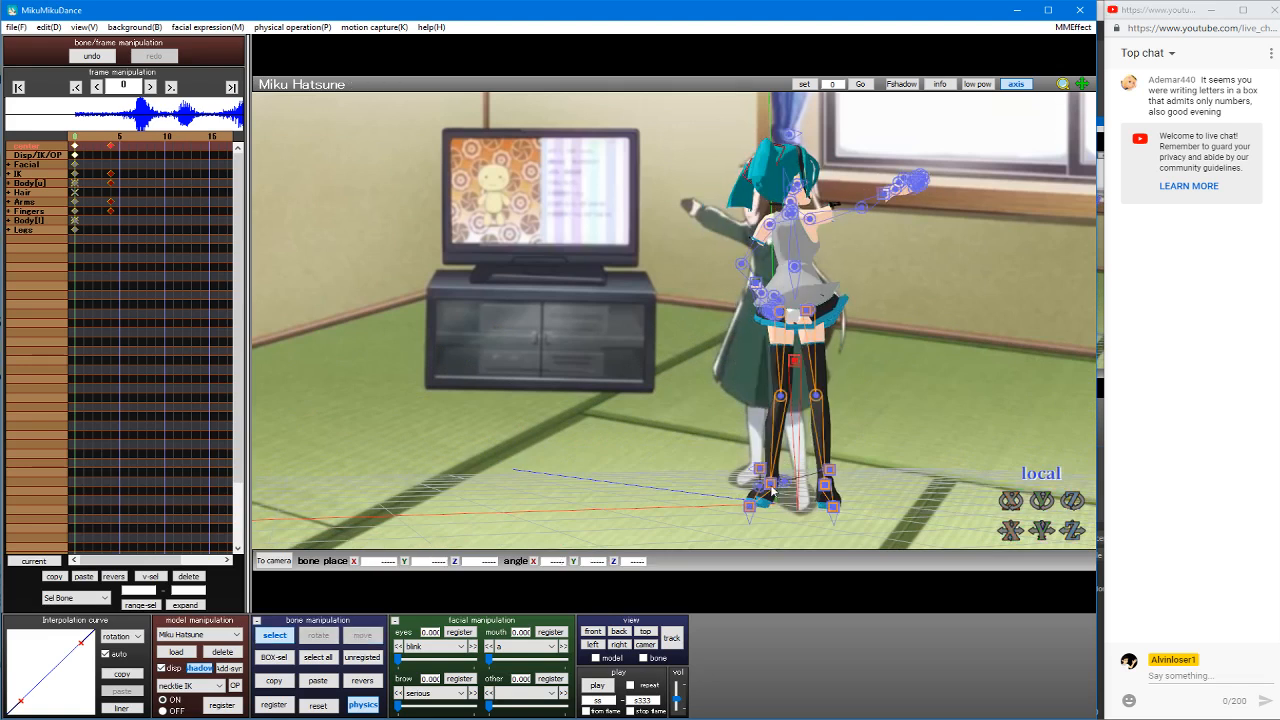
# Step: Inspect the left leg IK bone at frame 0 and compare the pose with the background girl in camera view
pyautogui.click(773, 486)
pyautogui.click(773, 486)
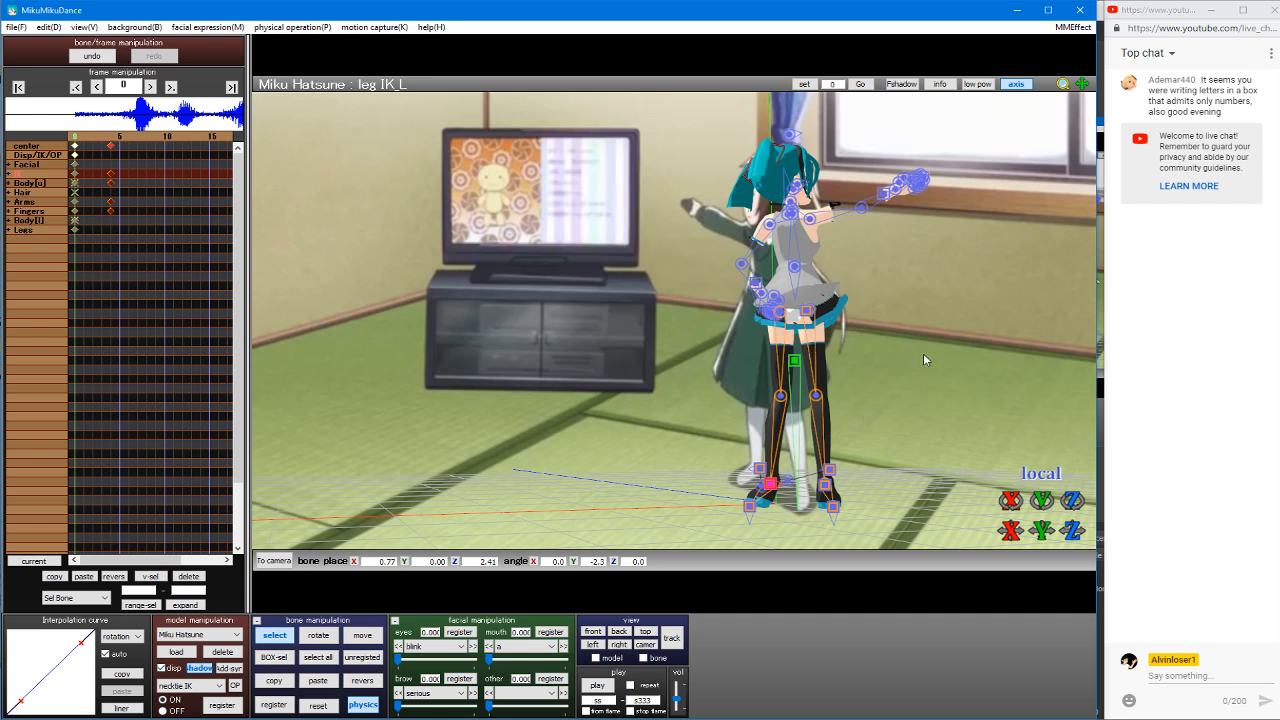
pyautogui.press('Tab')
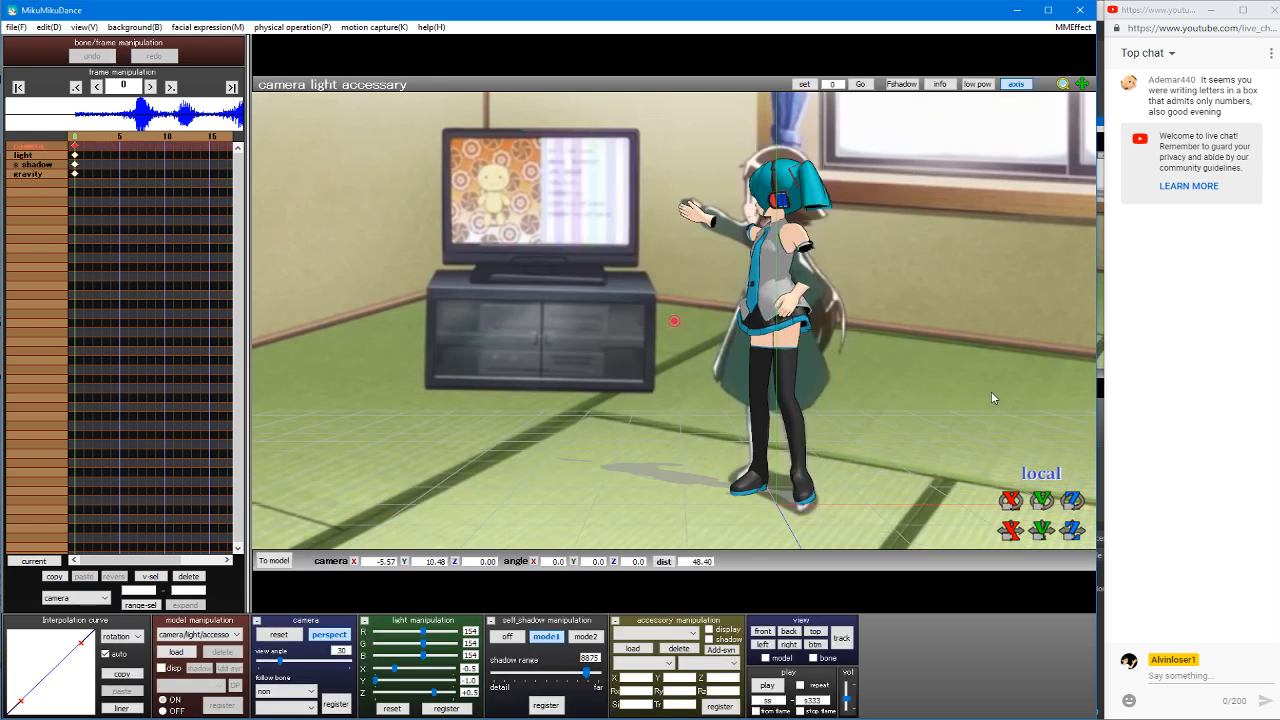
pyautogui.press('Tab')
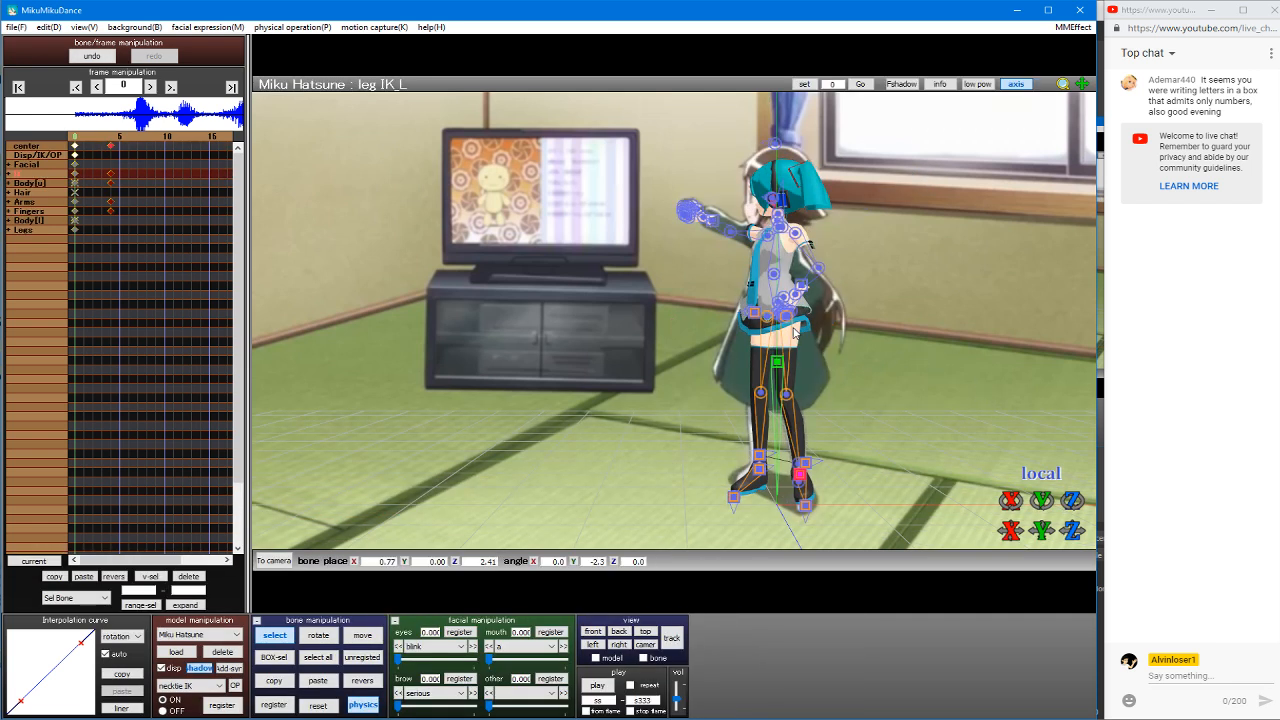
# Step: Rotate the left leg bone at frame 0 to about Y 56.1°
pyautogui.click(786, 318)
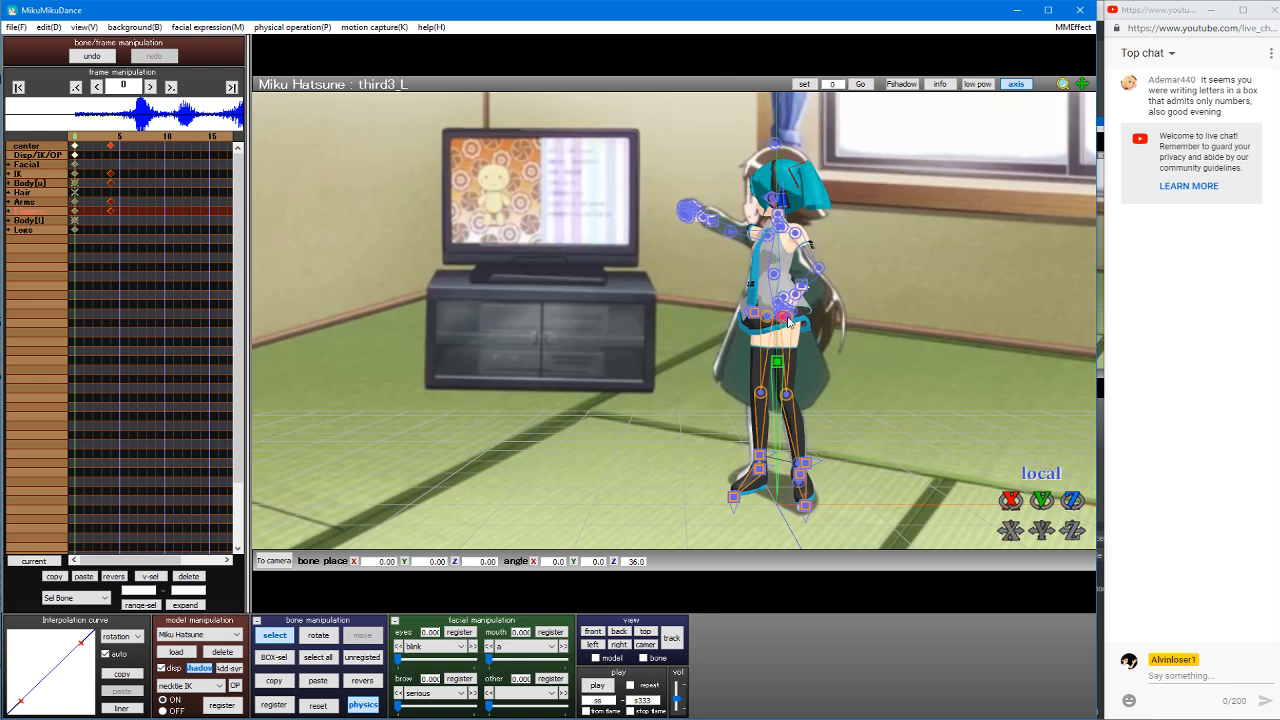
pyautogui.click(789, 316)
pyautogui.click(788, 318)
pyautogui.press('x')
pyautogui.moveTo(807, 320); pyautogui.dragTo(865, 313)
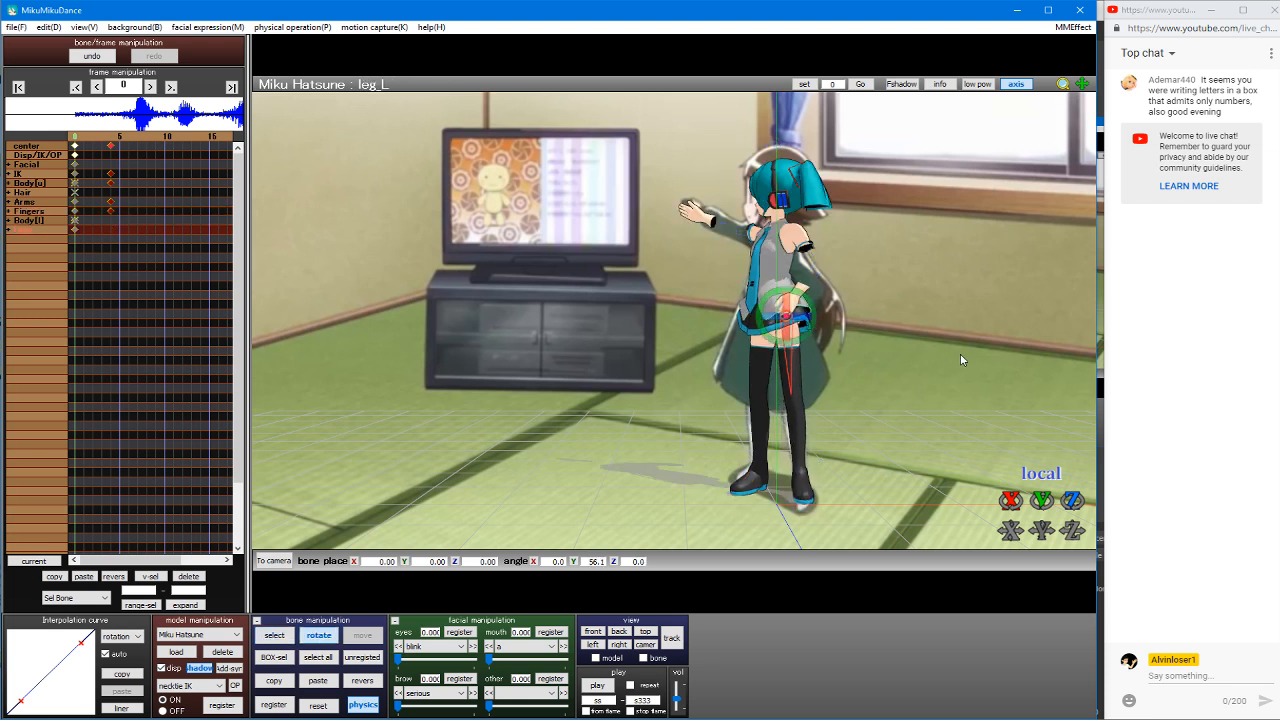
pyautogui.moveTo(963, 358); pyautogui.dragTo(750, 363, button='right')
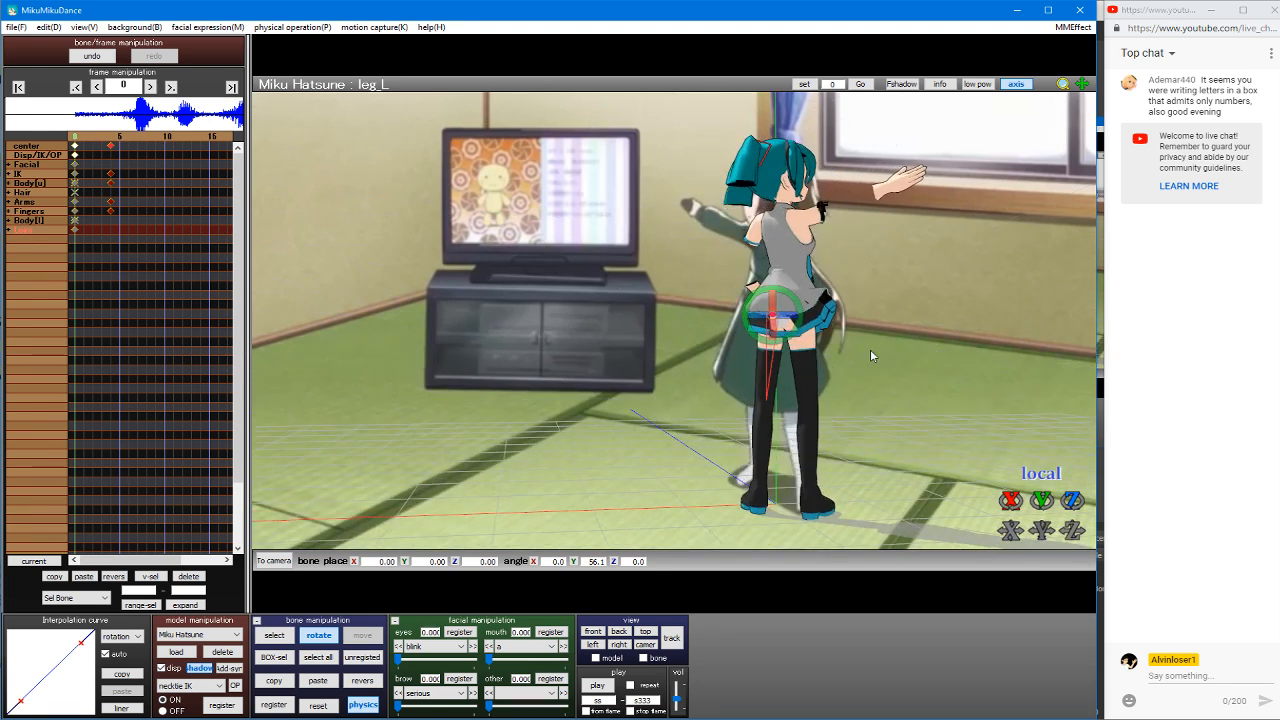
# Step: Check the pose in camera view and register the modified center and left leg bones as keyframes at frame 0
pyautogui.press('Tab')
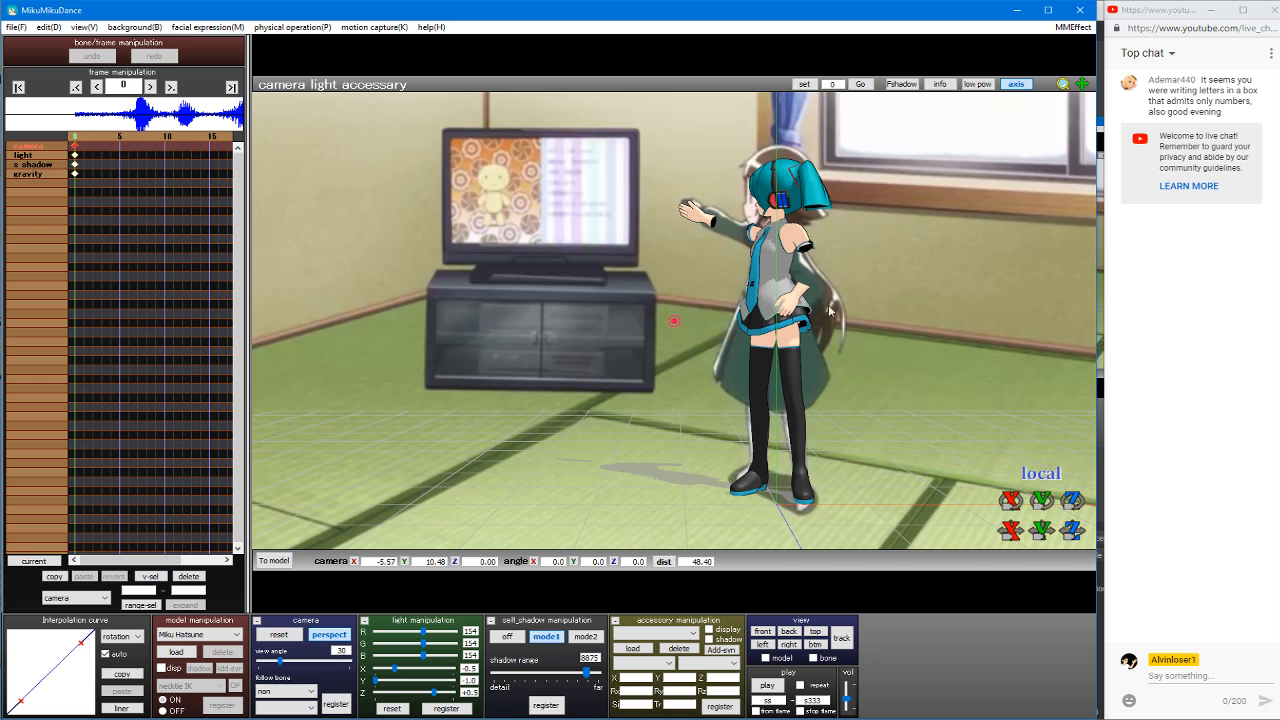
pyautogui.press('Tab')
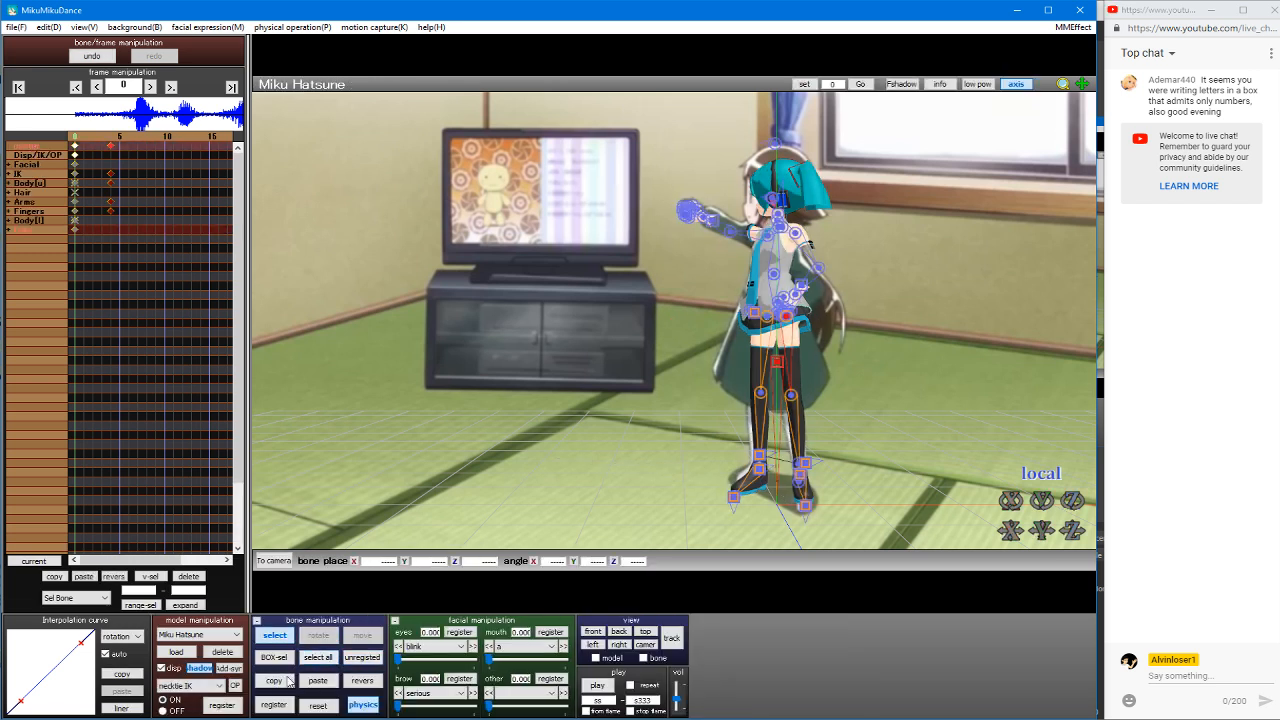
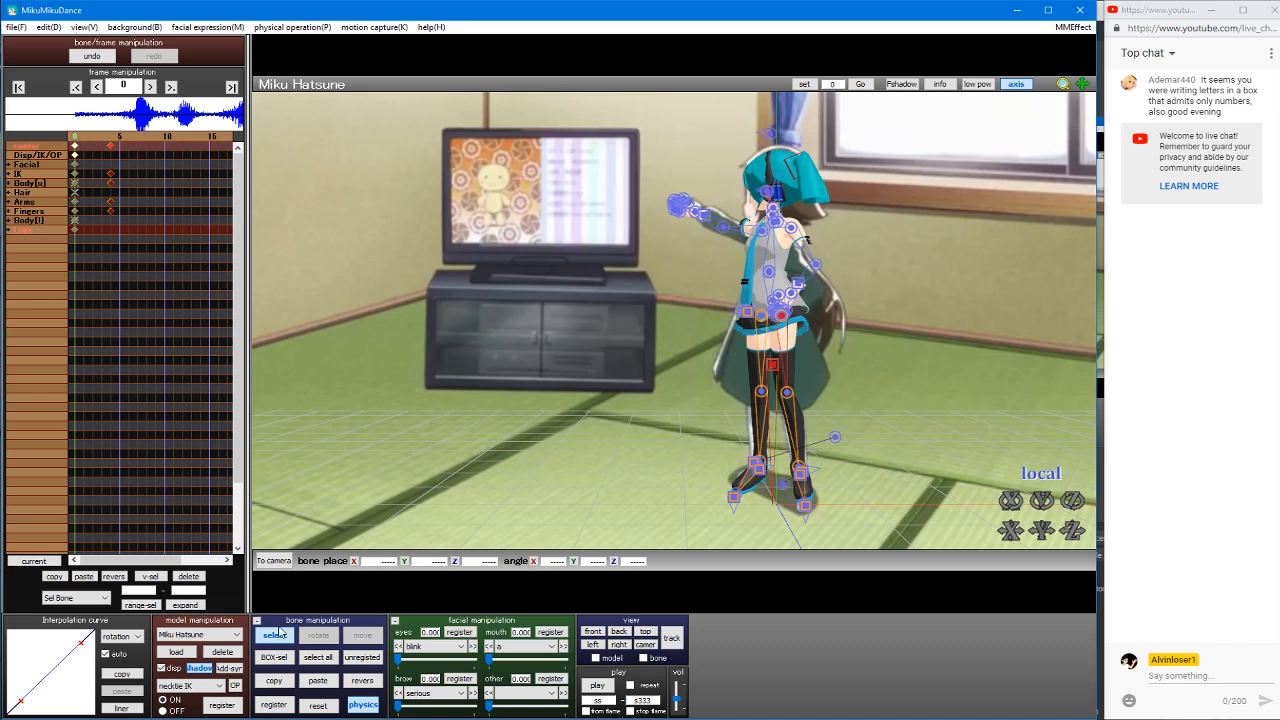
pyautogui.click(324, 707)
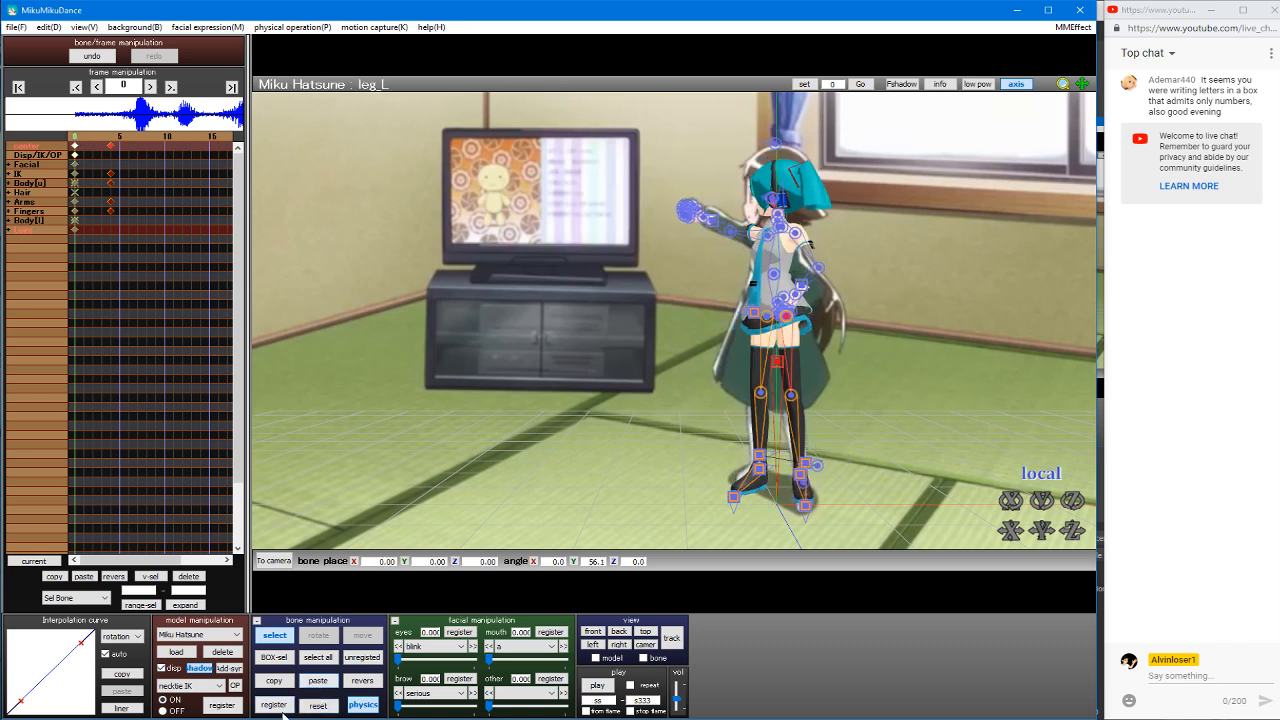
# Step: Compare the model's pose with the background girl while moving between frame 0 and frame 4 from an orbited view
pyautogui.moveTo(434, 367); pyautogui.dragTo(561, 341, button='right')
pyautogui.press('Right')
pyautogui.press('Right')
pyautogui.press('Right')
pyautogui.press('Right')
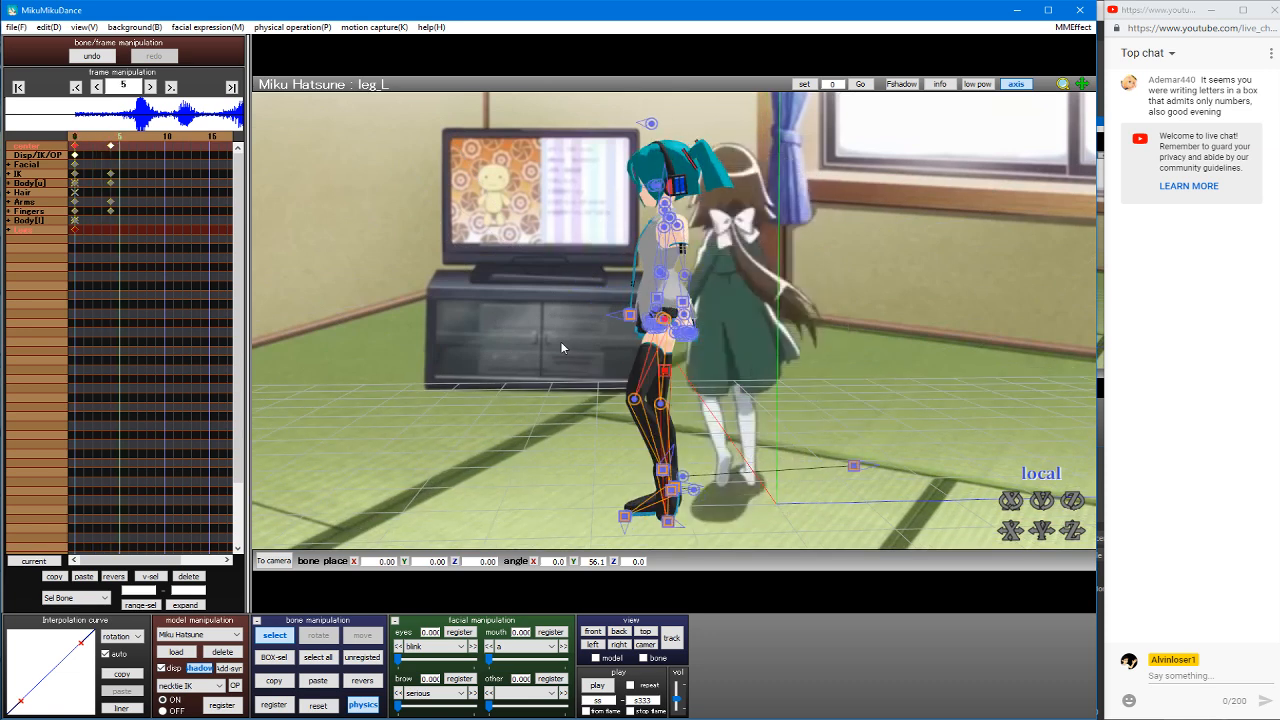
pyautogui.press('Left')
pyautogui.press('Left')
pyautogui.press('Left')
pyautogui.press('Left')
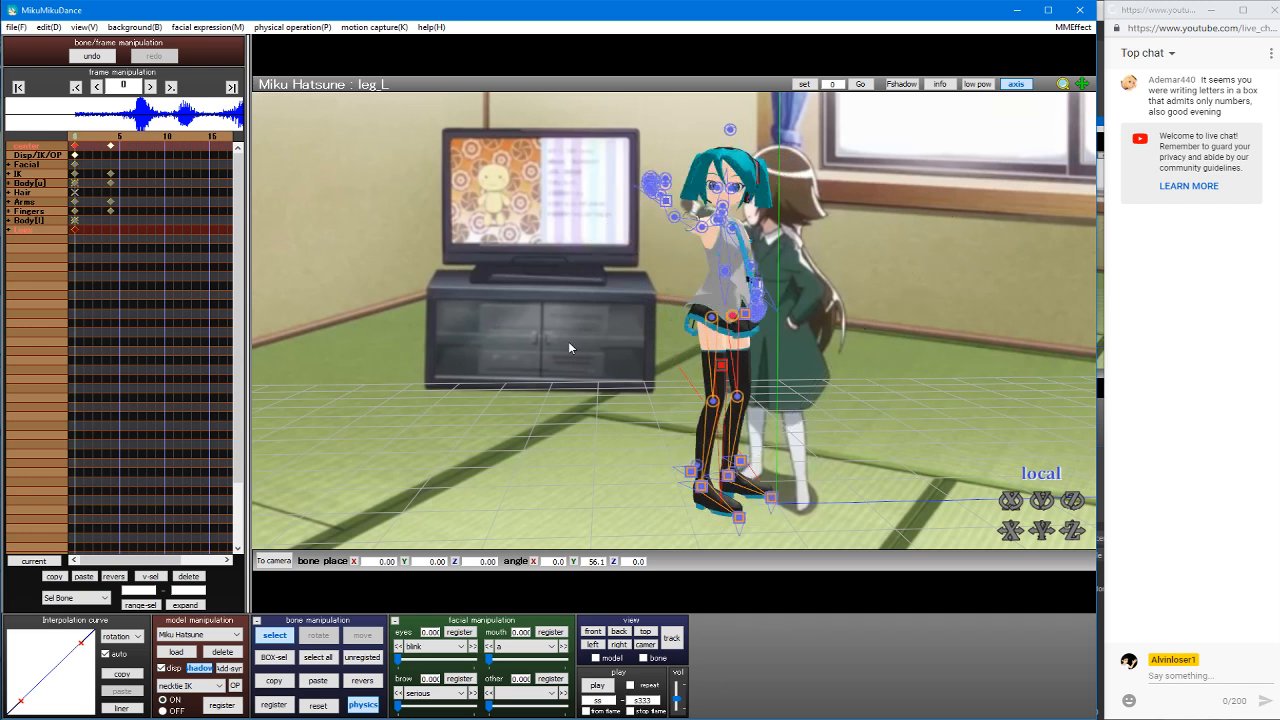
pyautogui.press('Right')
pyautogui.press('Right')
pyautogui.press('Right')
pyautogui.press('Right')
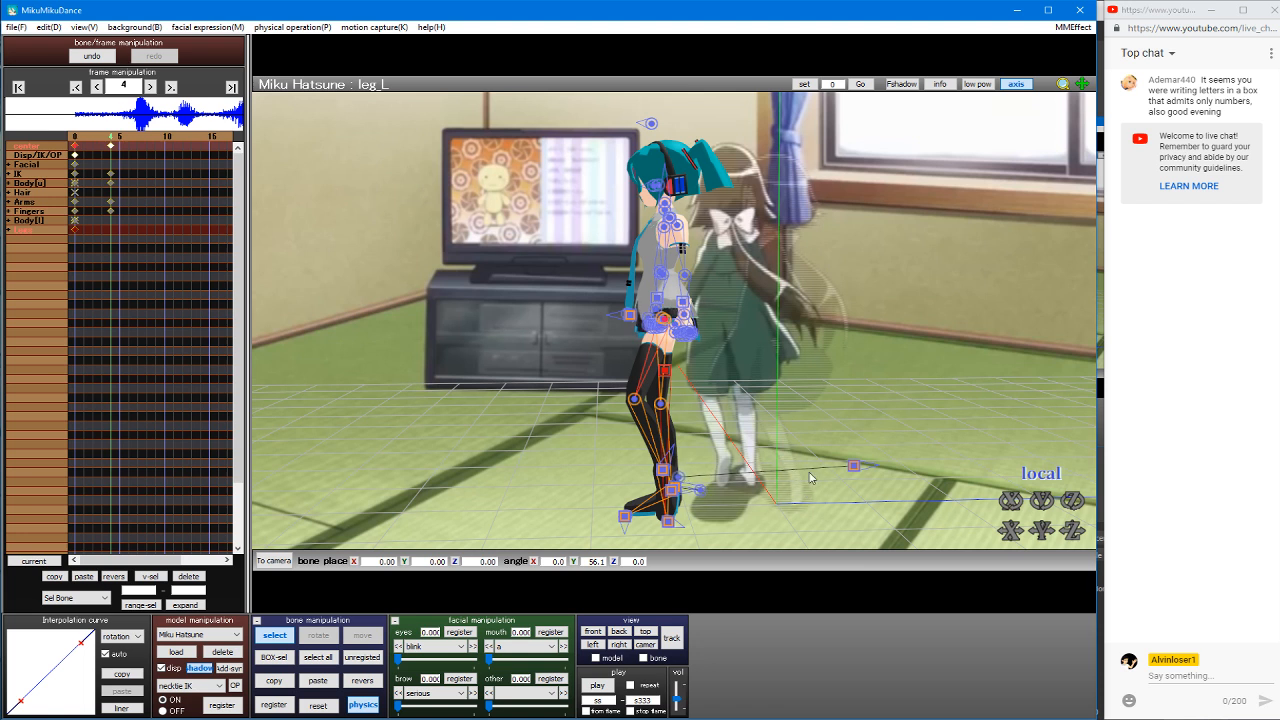
# Step: Examine the transition around frames 2 to 4 against the background girl's turn, and return to frame 0
pyautogui.press('Left')
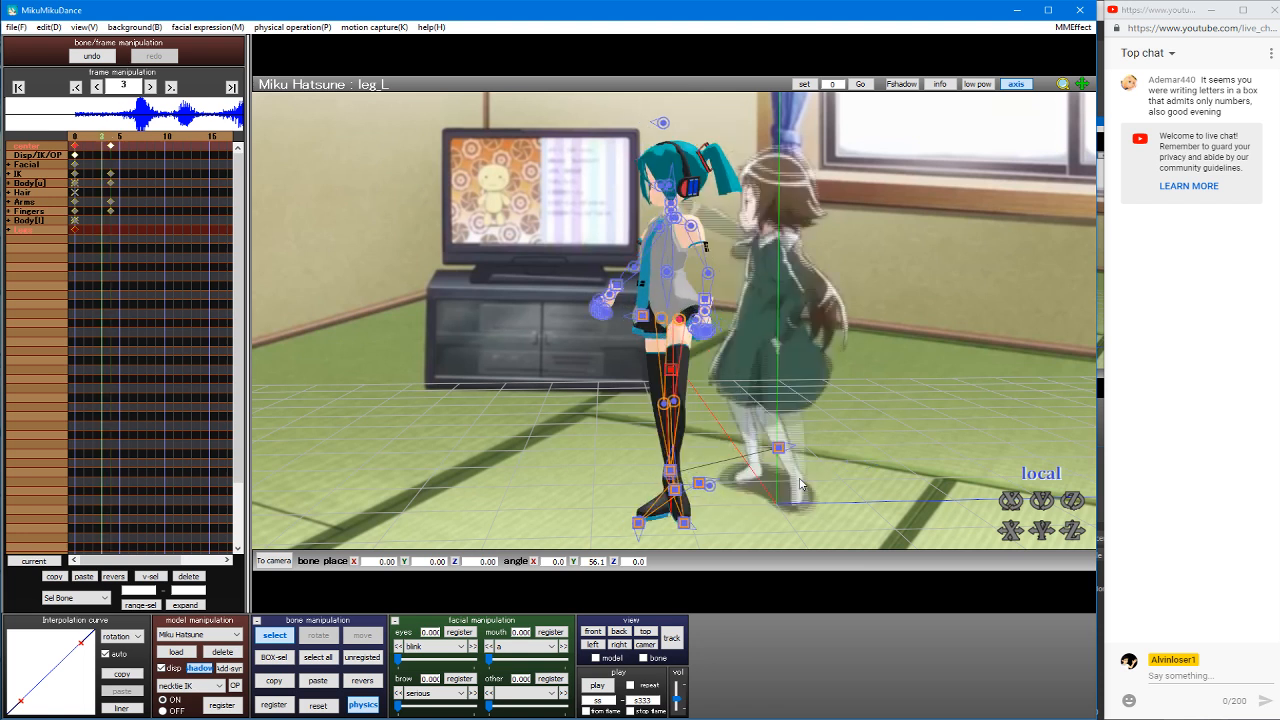
pyautogui.press('Left')
pyautogui.press('Left')
pyautogui.press('Right')
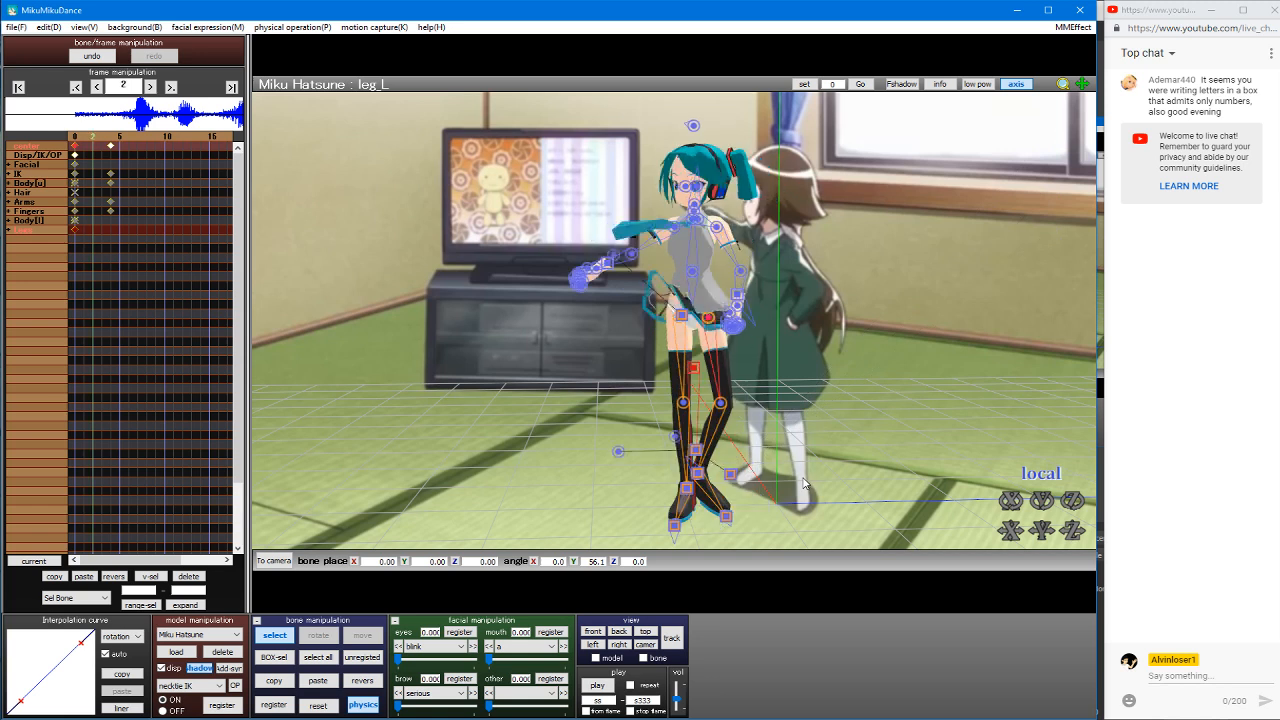
pyautogui.press('Right')
pyautogui.press('Right')
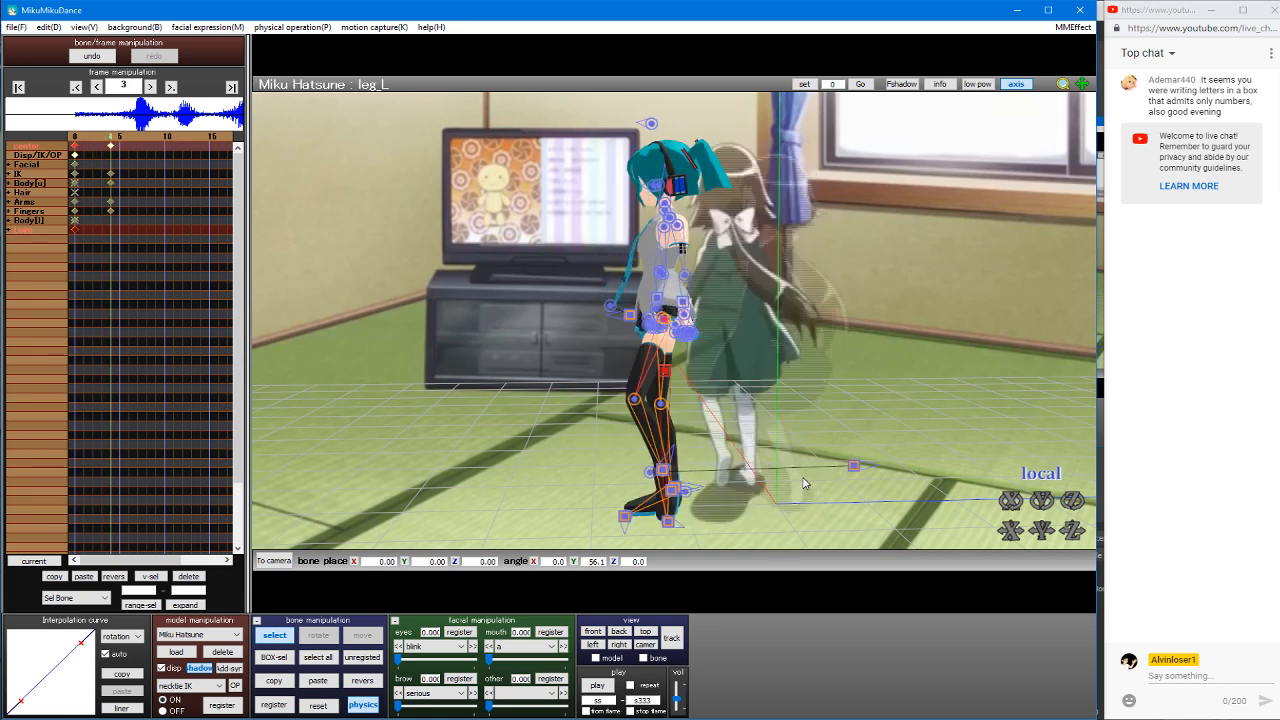
pyautogui.press('Left')
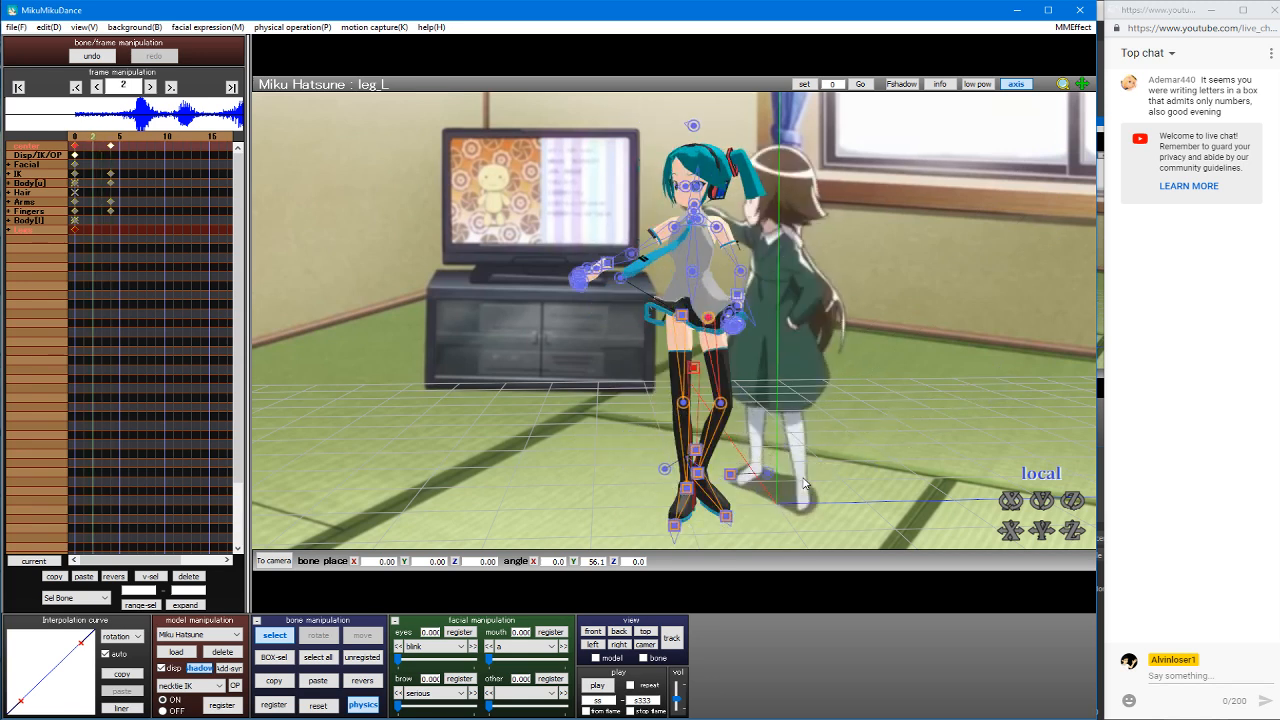
pyautogui.press('Right')
pyautogui.press('Left')
pyautogui.press('Right')
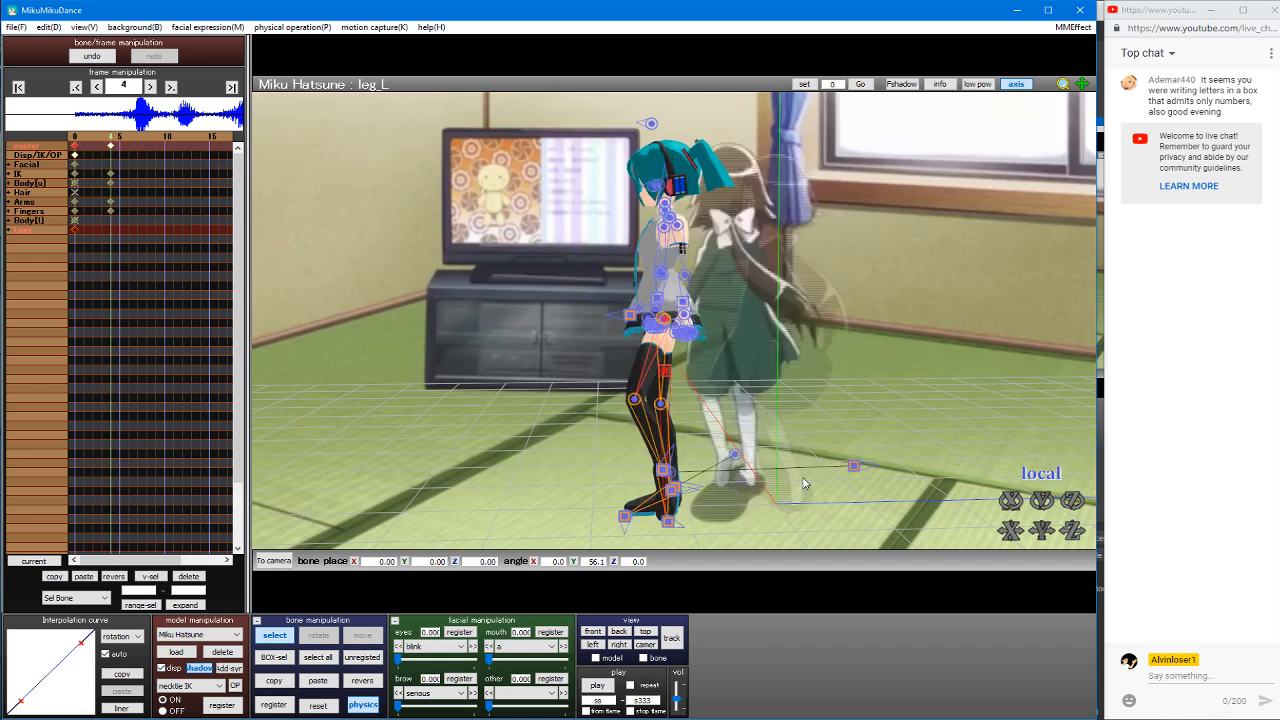
pyautogui.press('Right')
pyautogui.press('Left')
pyautogui.press('Left')
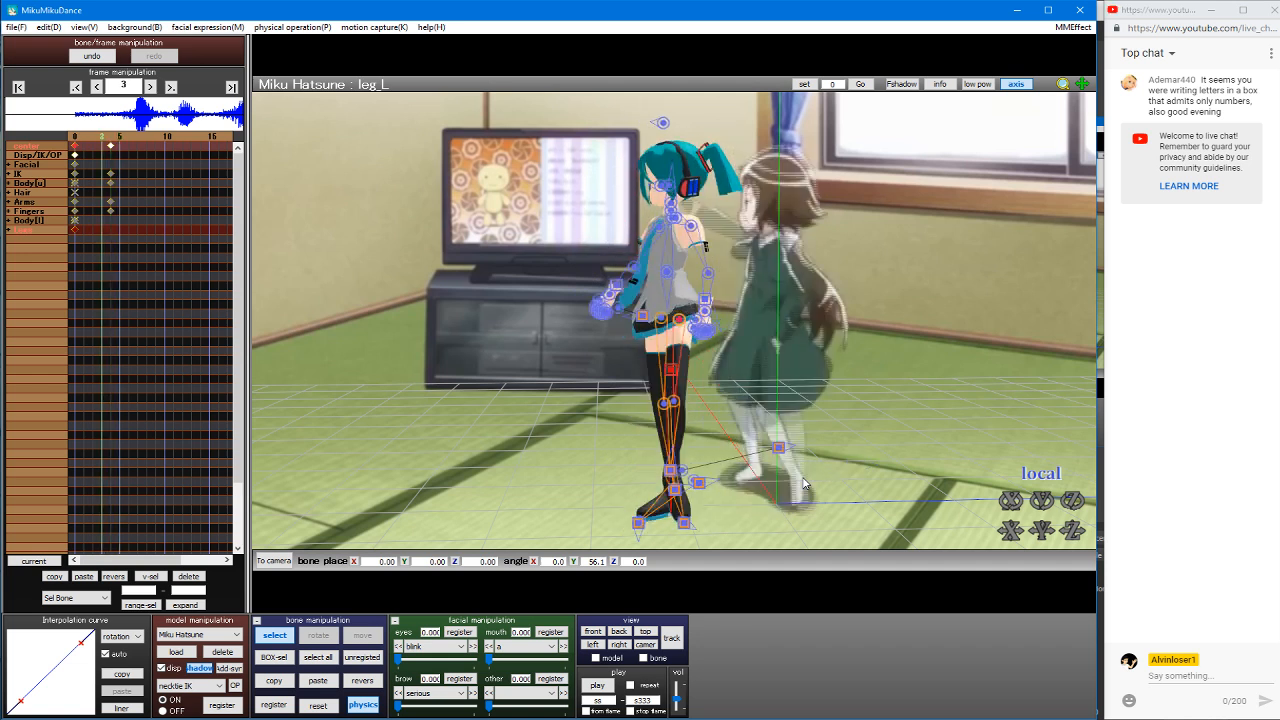
pyautogui.press('Right')
pyautogui.press('Left')
pyautogui.press('Right')
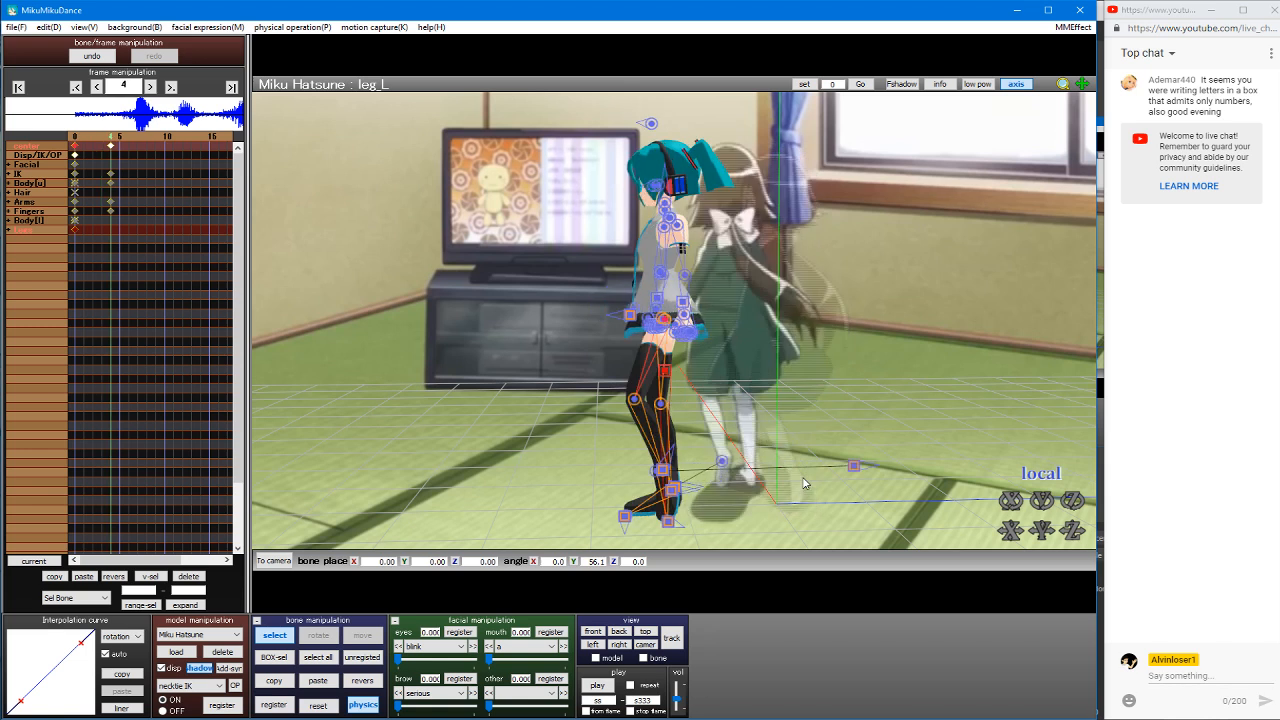
pyautogui.press('Left')
pyautogui.press('Left')
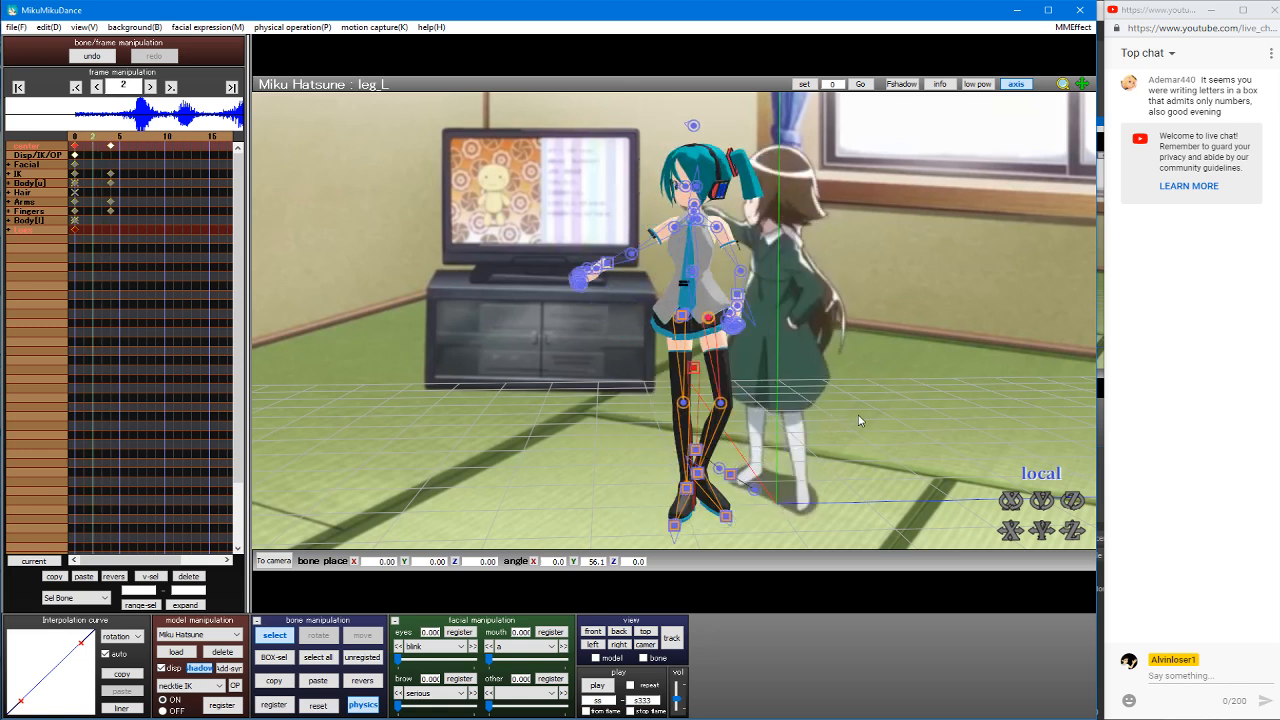
pyautogui.press('Right')
pyautogui.press('Right')
pyautogui.press('Left')
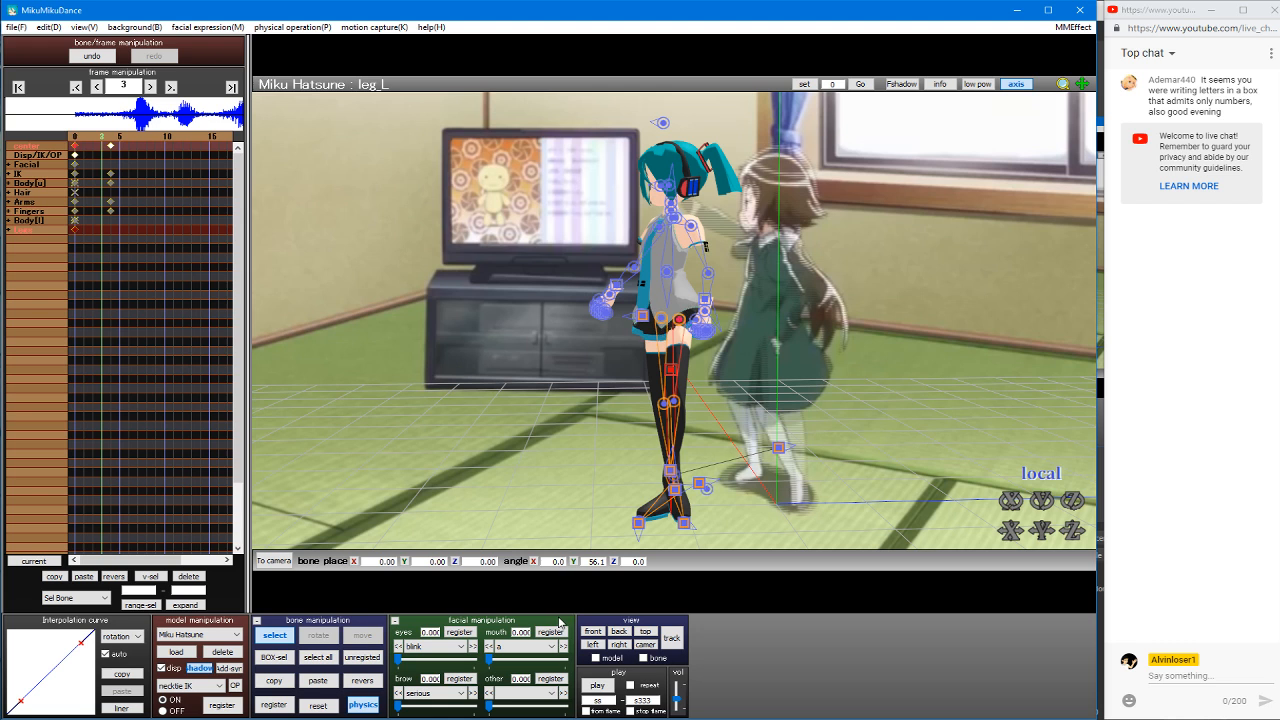
pyautogui.press('Left')
pyautogui.press('Left')
pyautogui.press('Left')
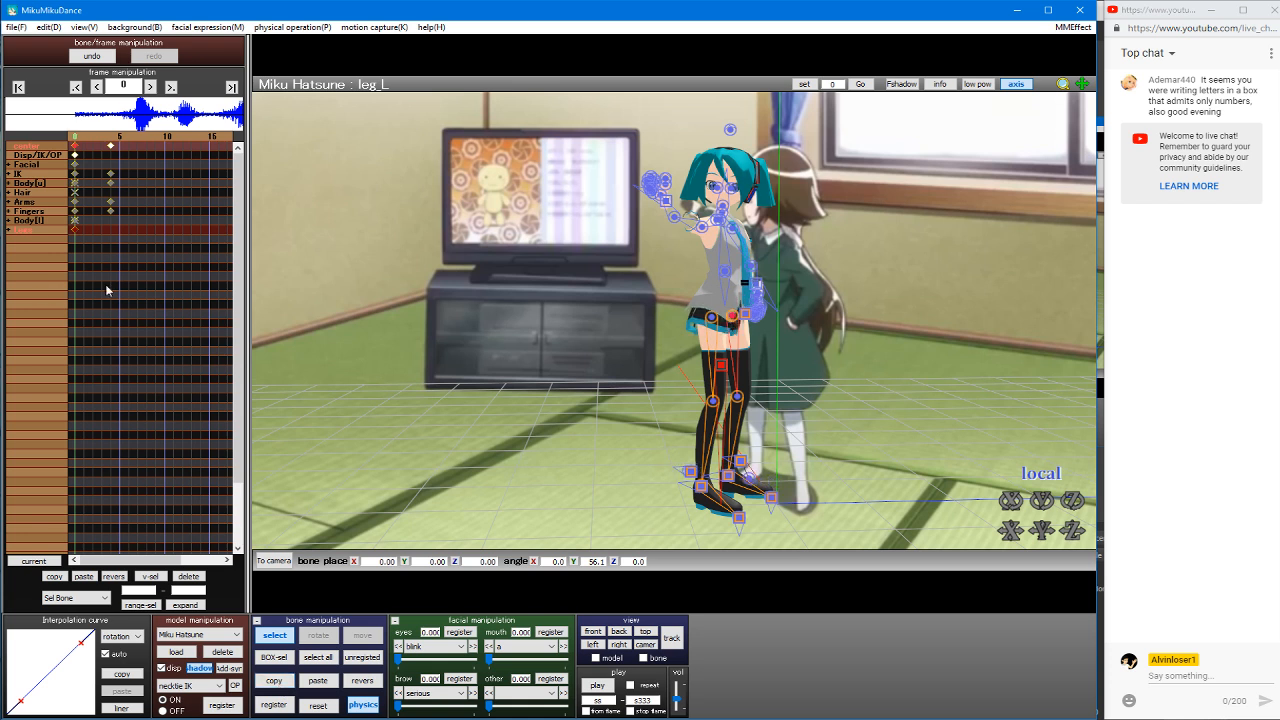
# Step: Select the left leg IK, right leg IK and center bones at frame 0 and copy their pose
pyautogui.click(728, 477)
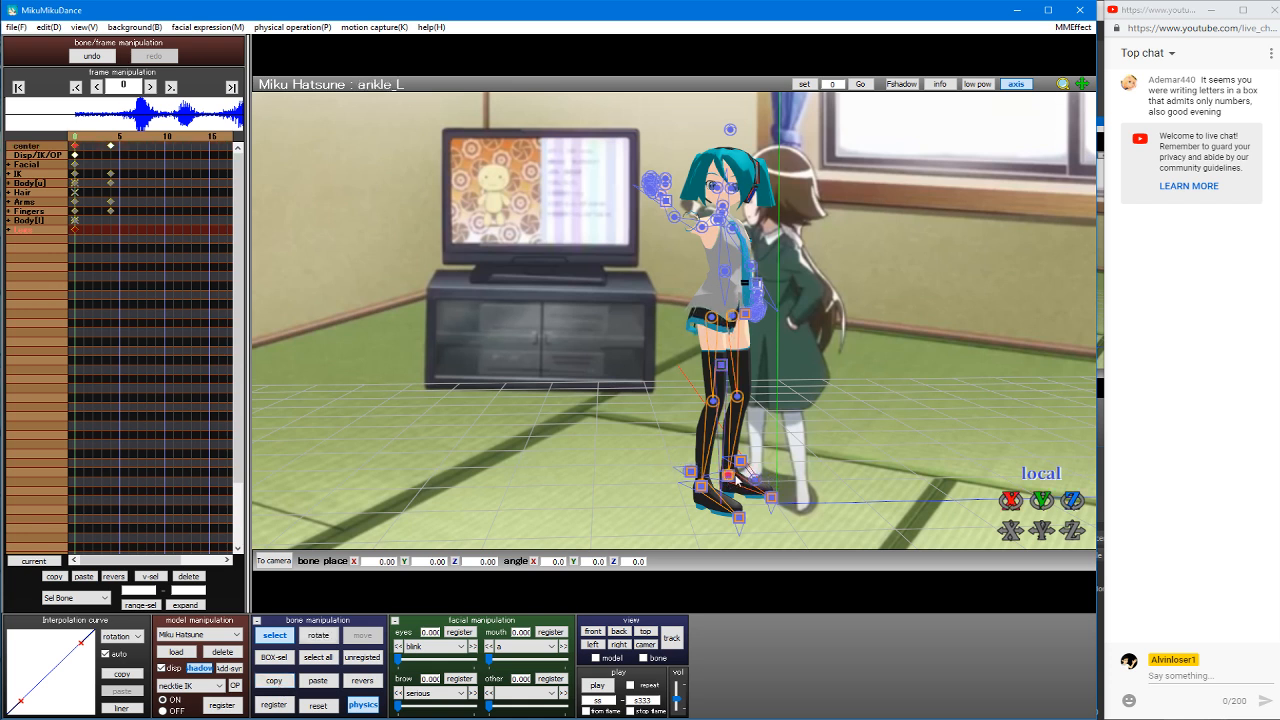
pyautogui.click(723, 477)
pyautogui.press('x')
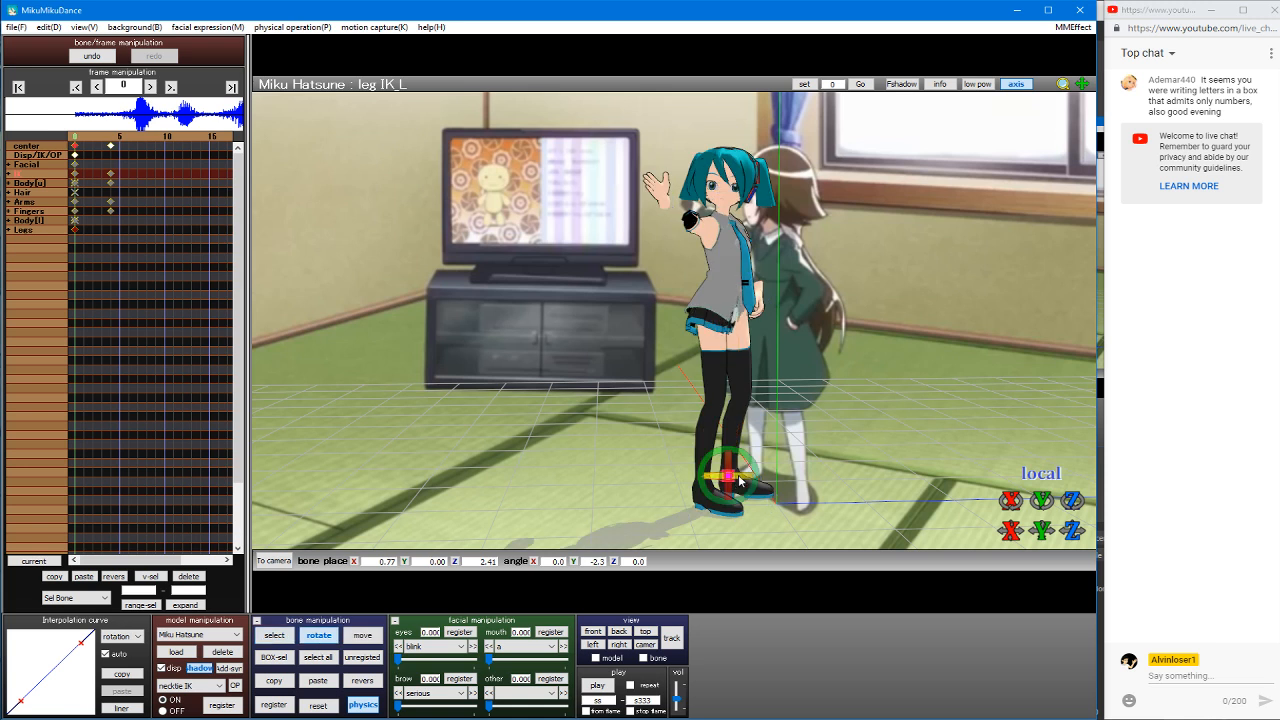
pyautogui.press('c')
pyautogui.click(701, 488)
pyautogui.click(701, 488)
pyautogui.press('x')
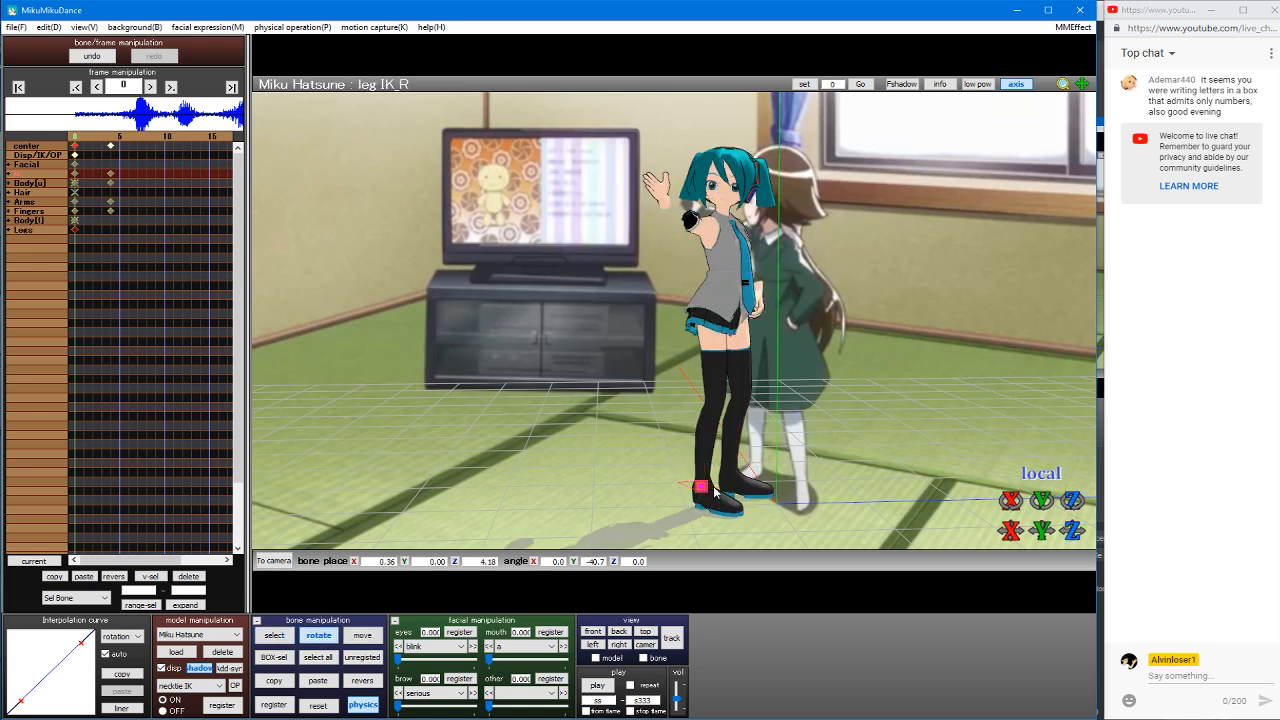
pyautogui.press('c')
pyautogui.press('s')
pyautogui.click(728, 376)
pyautogui.press('x')
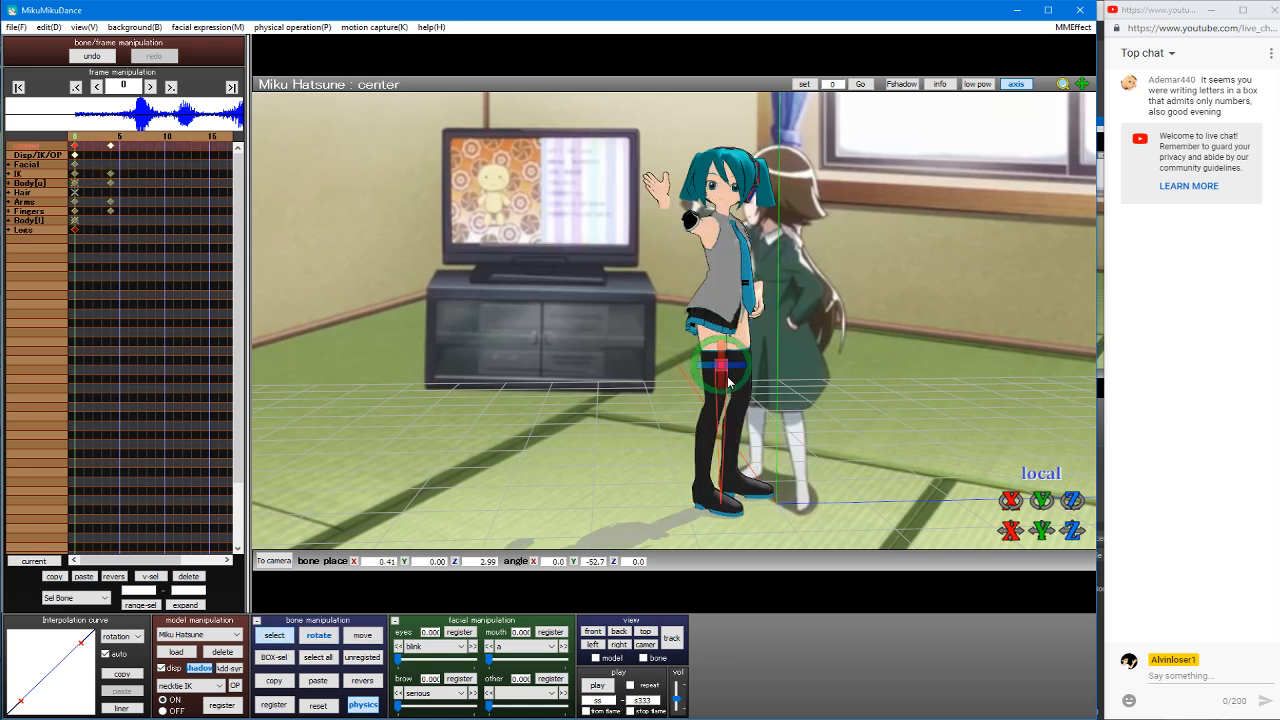
pyautogui.press('c')
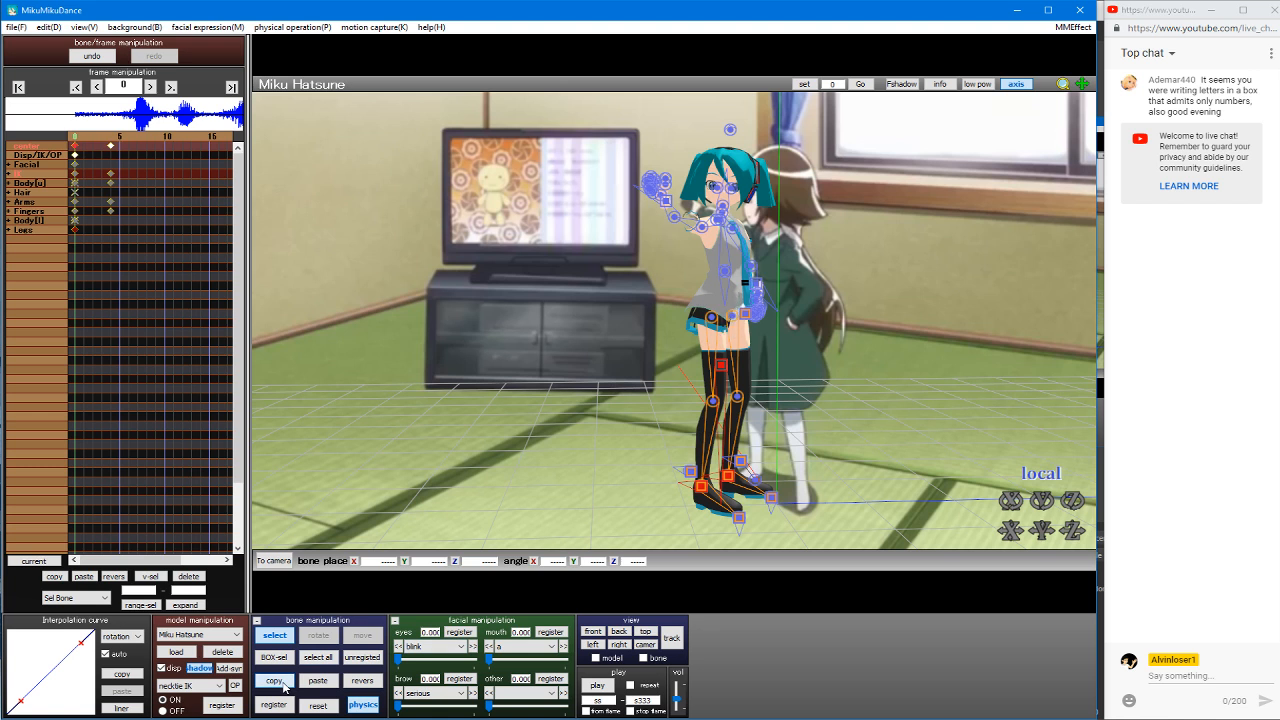
# Step: Paste the copied center and leg IK bone pose at frame 3
pyautogui.press('Right')
pyautogui.press('Right')
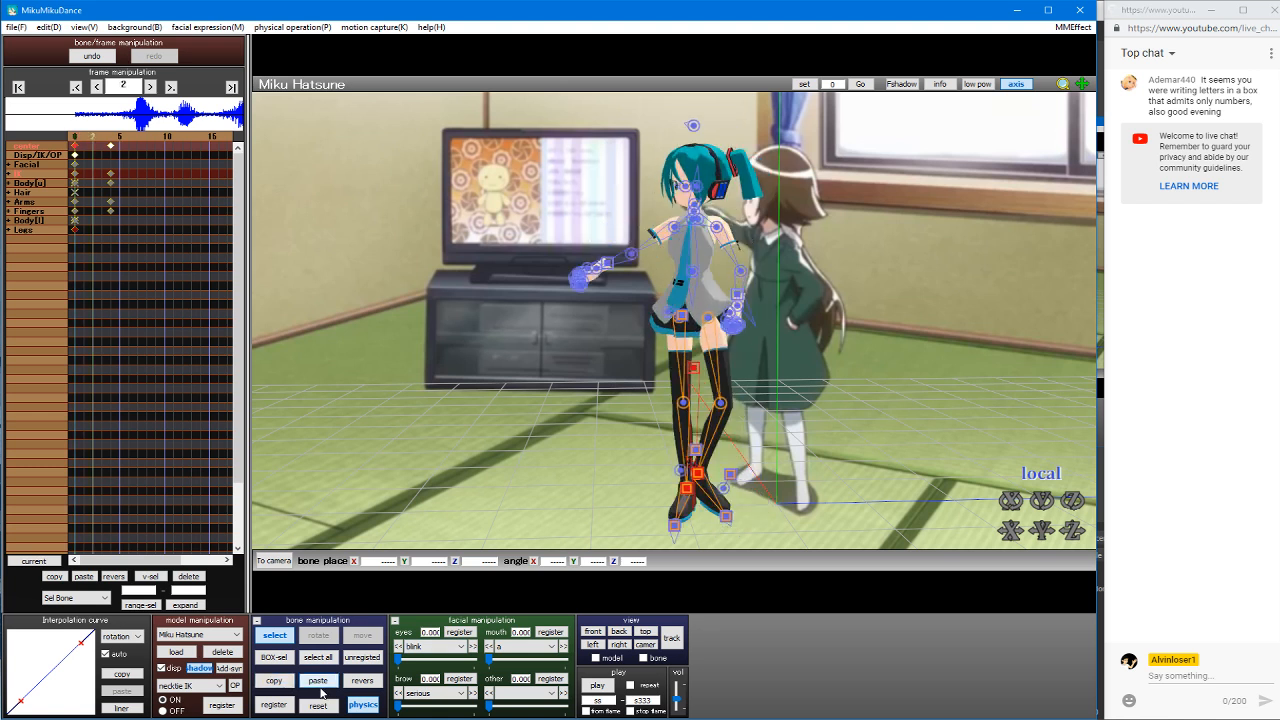
pyautogui.press('Right')
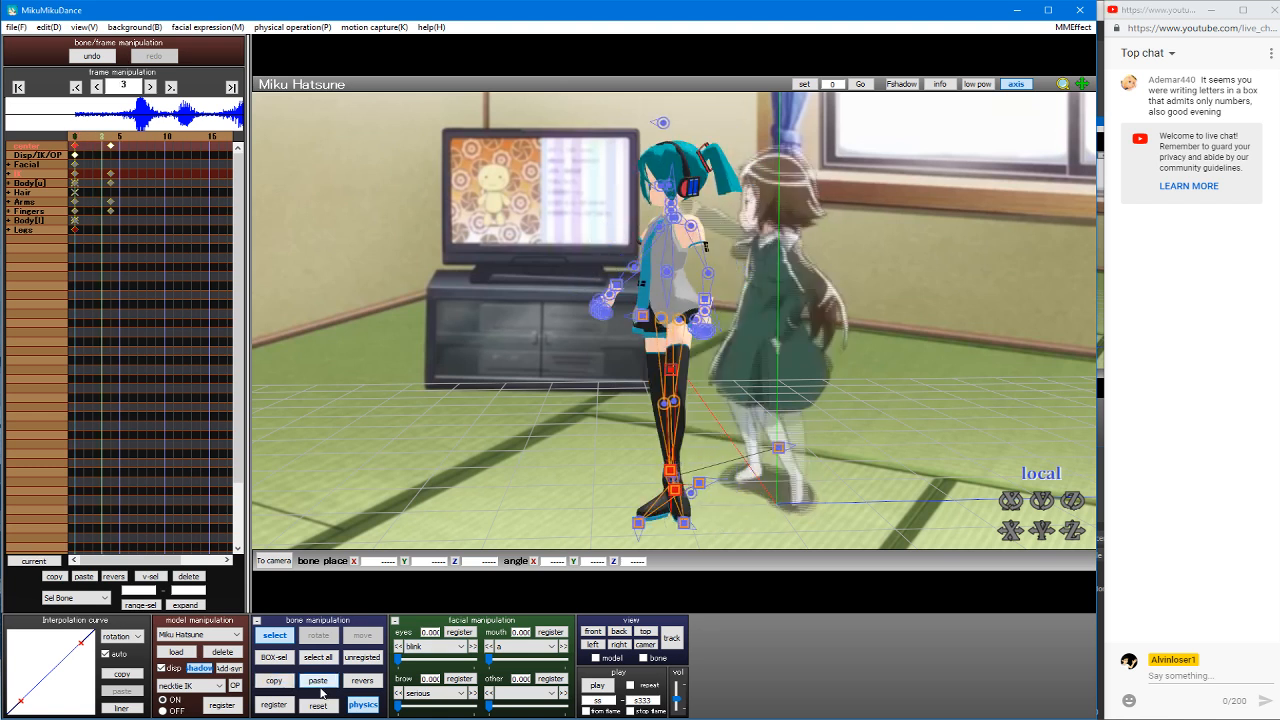
pyautogui.click(319, 684)
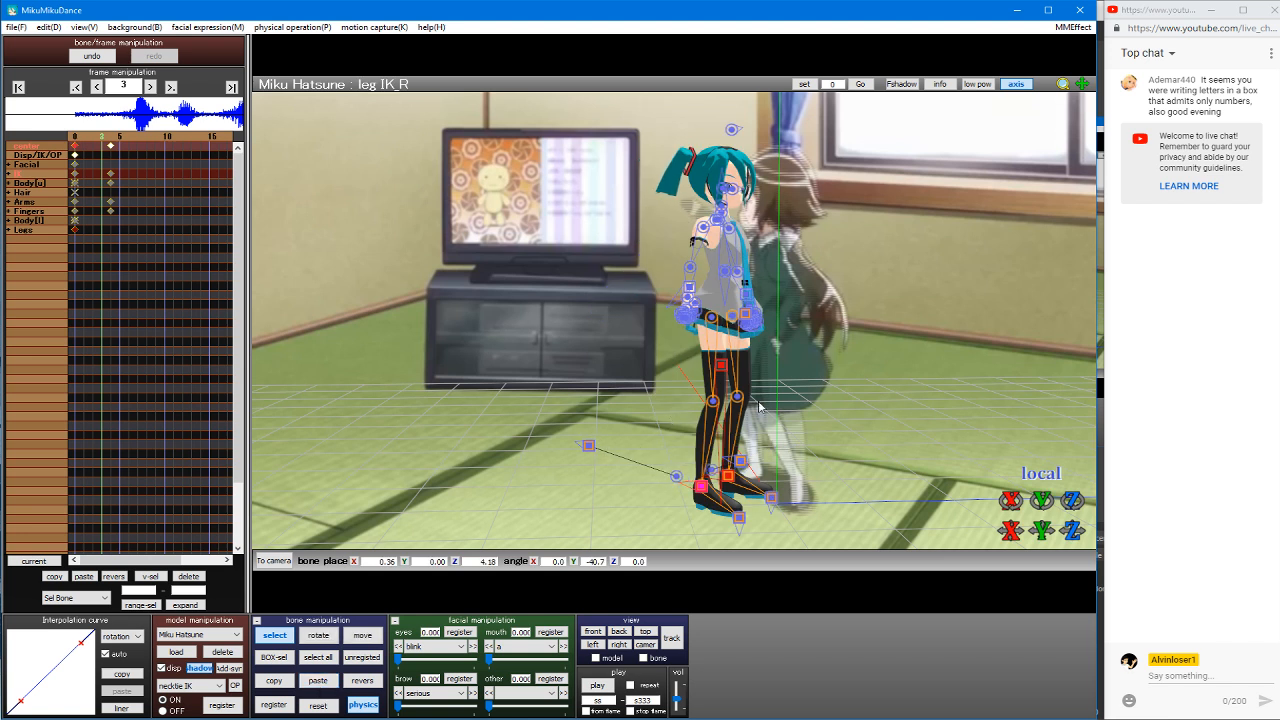
# Step: Shift the center bone at frame 3 sideways toward the TV, using the camera view as reference
pyautogui.press('Tab')
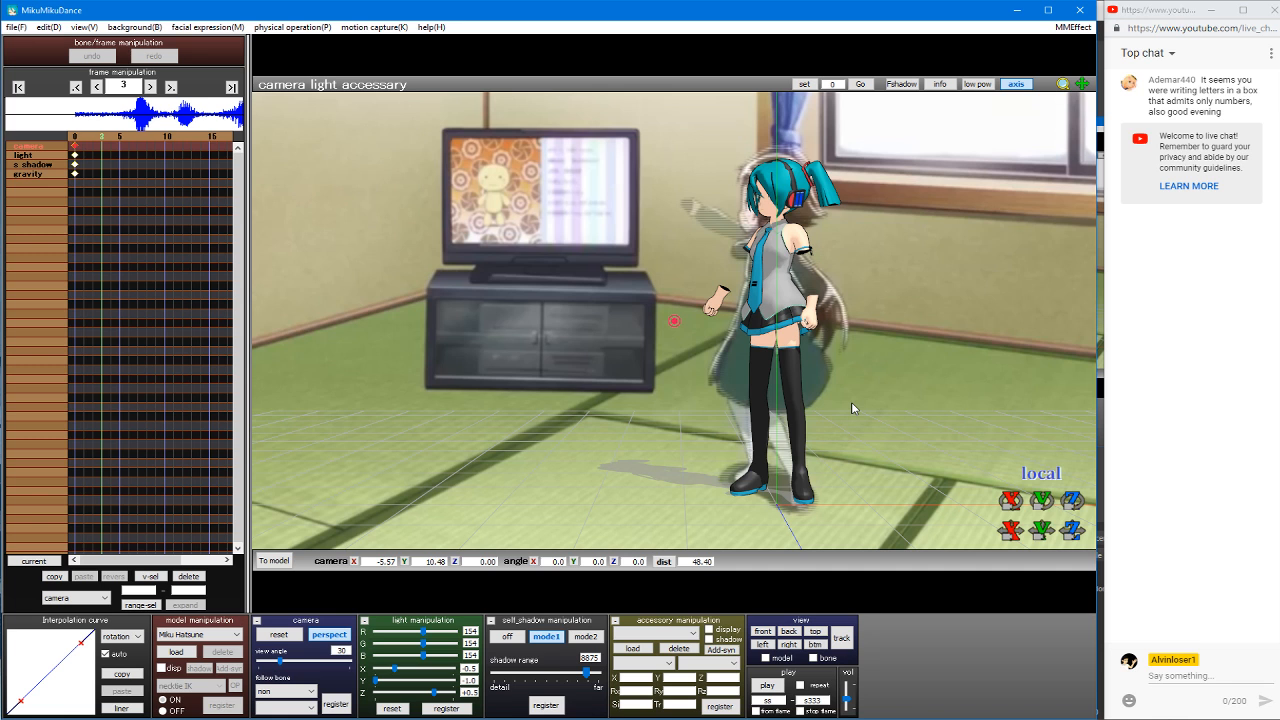
pyautogui.press('Tab')
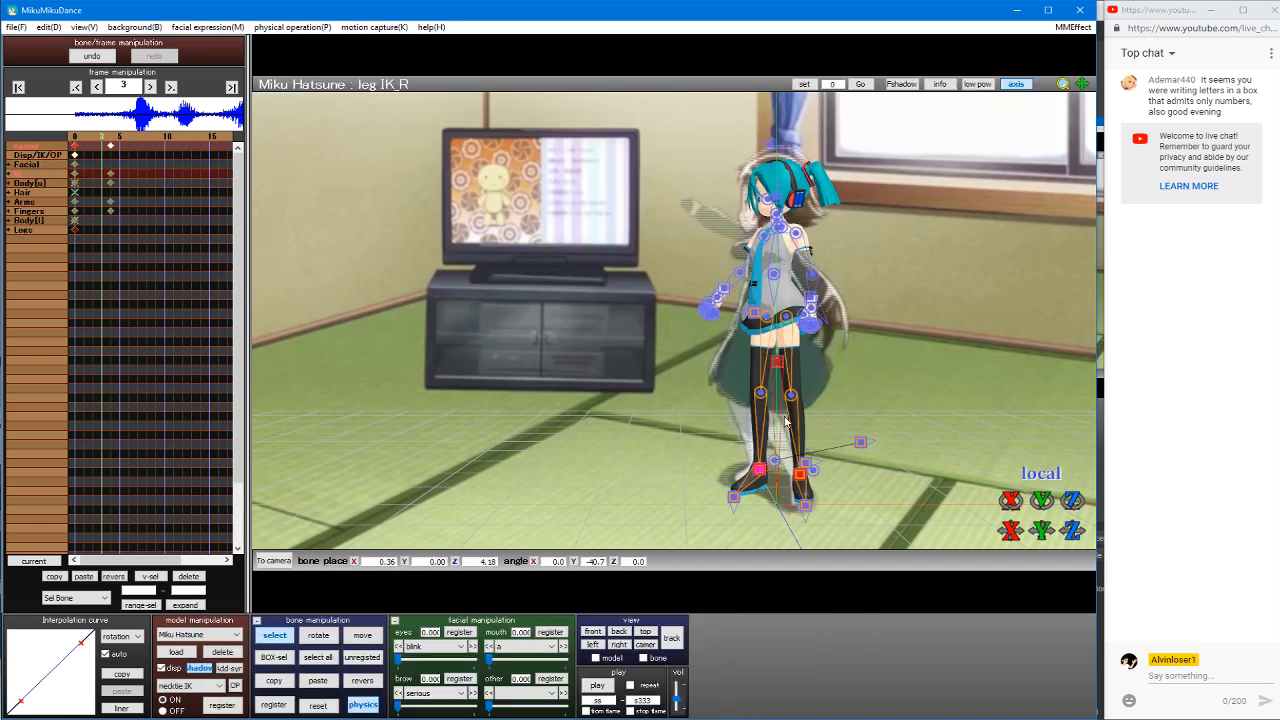
pyautogui.click(781, 366)
pyautogui.press('z')
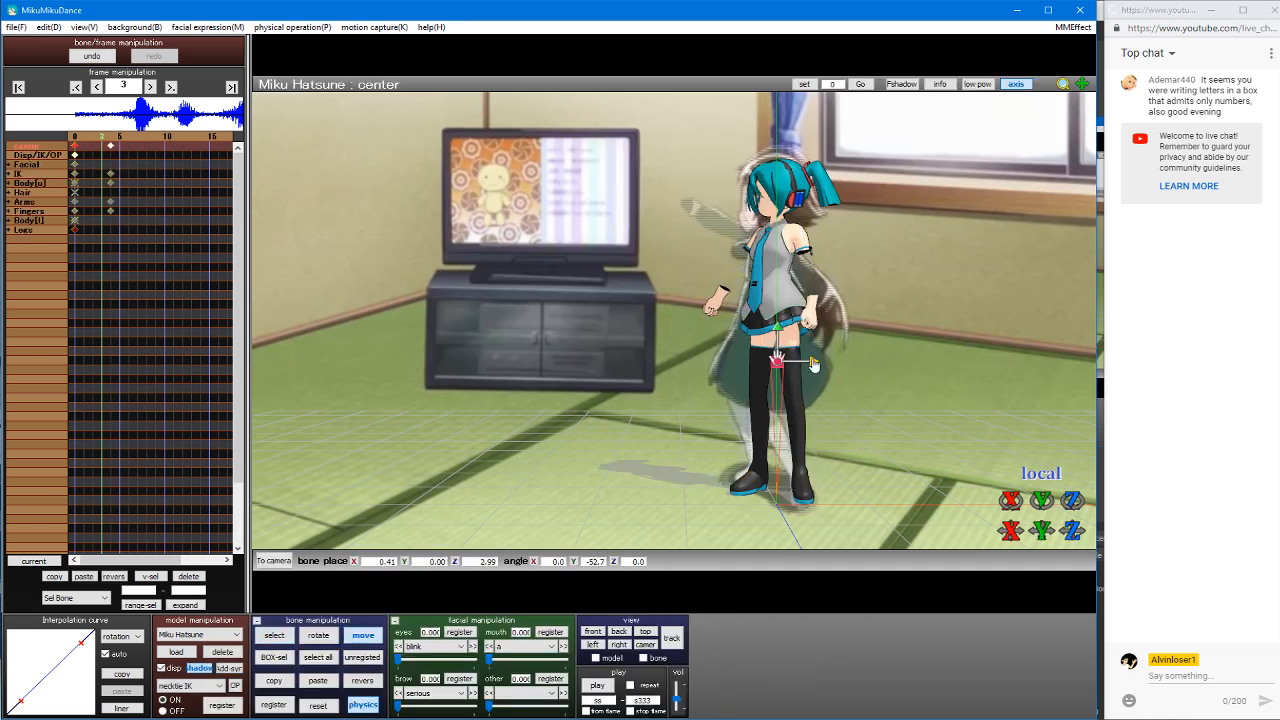
pyautogui.moveTo(810, 365); pyautogui.dragTo(752, 365)
pyautogui.press('x')
pyautogui.press('s')
# Step: Raise the left leg IK bone at frame 3 to about Y 0.47 and rotate it to about X -16.0°, Y -13.3°, Z 0.7°
pyautogui.click(797, 474)
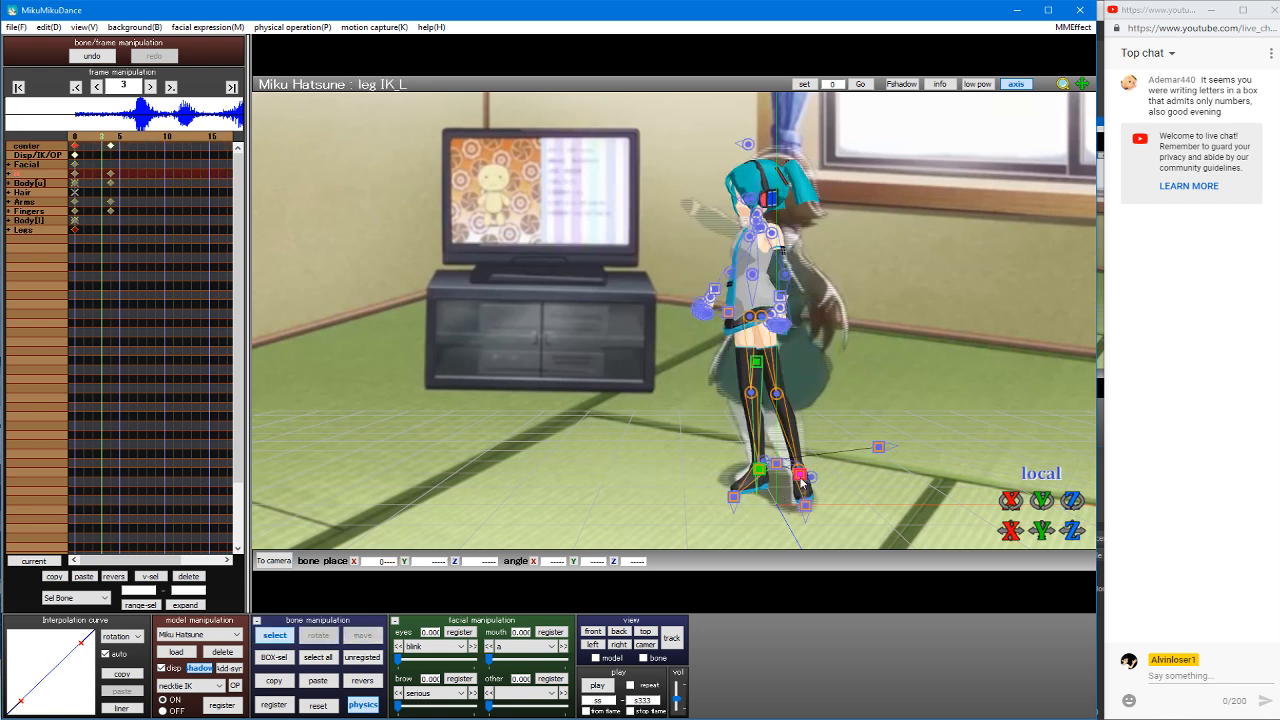
pyautogui.click(800, 478)
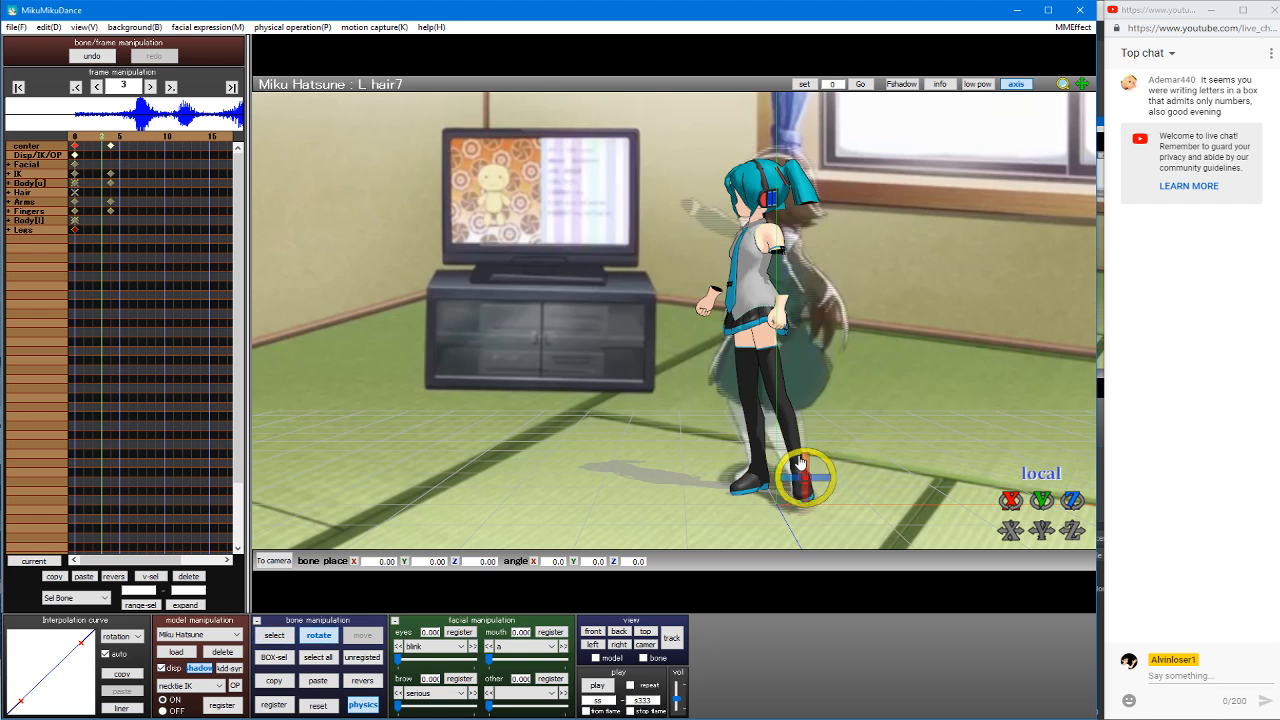
pyautogui.press('z')
pyautogui.moveTo(801, 446); pyautogui.dragTo(801, 438)
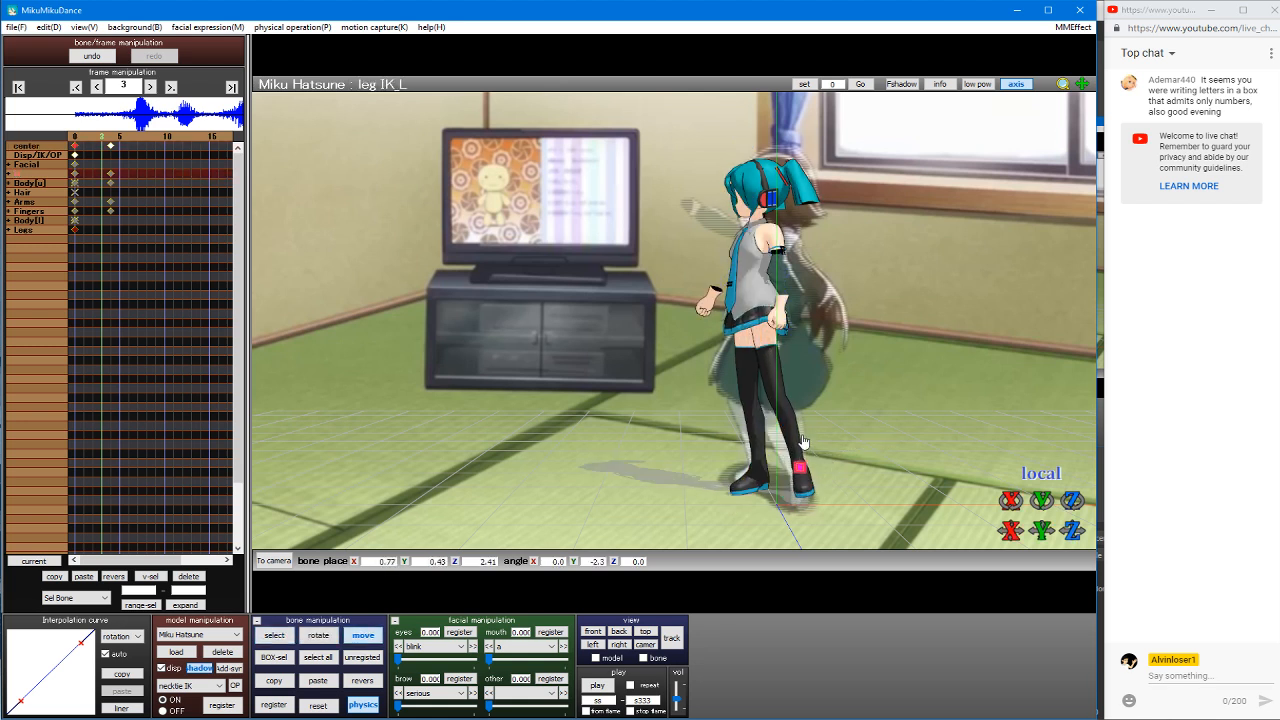
pyautogui.press('x')
pyautogui.moveTo(800, 484)
pyautogui.mouseDown()
pyautogui.moveTo(809, 490)
pyautogui.moveTo(811, 473)
pyautogui.mouseUp()
pyautogui.press('s')
# Step: Move the left leg IK bone at frame 3 to about X 0.03, Y 0.82 and turn it to about Y 0.5°
pyautogui.press('z')
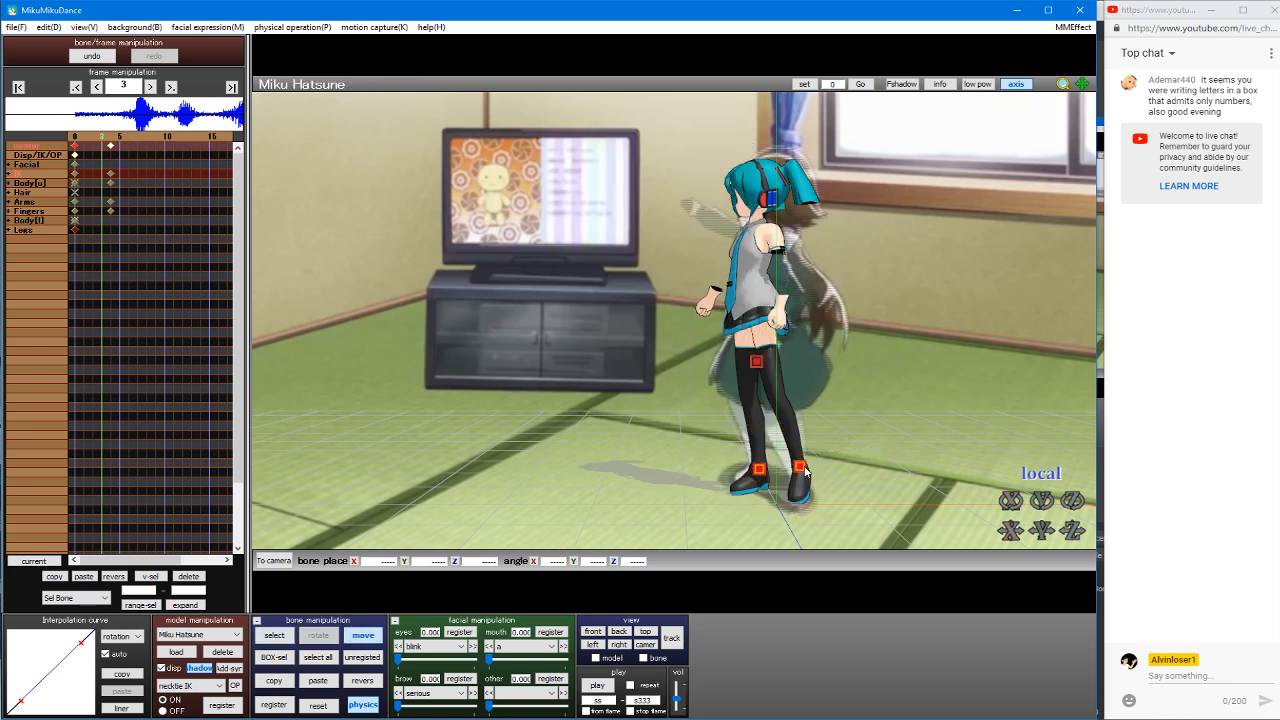
pyautogui.click(800, 468)
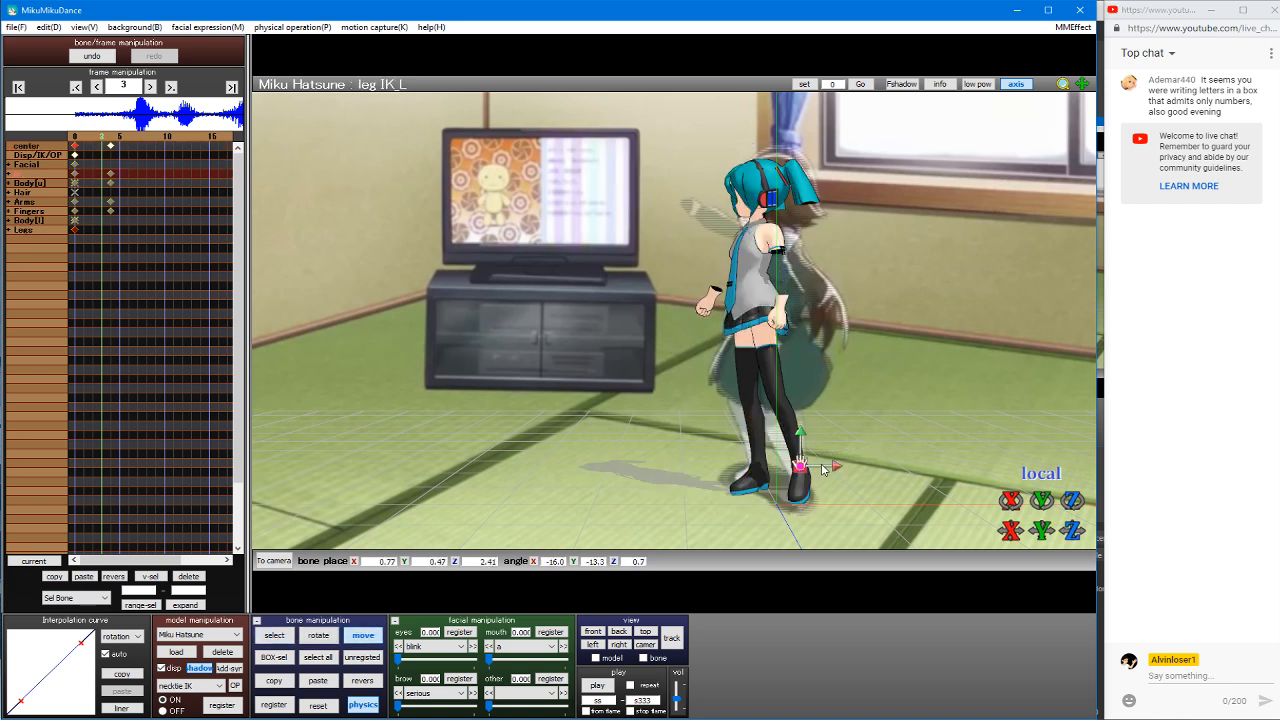
pyautogui.moveTo(833, 468)
pyautogui.mouseDown()
pyautogui.moveTo(785, 430)
pyautogui.moveTo(812, 459)
pyautogui.mouseUp()
pyautogui.press('x')
# Step: Nudge the left leg IK bone at frame 3 slightly closer to the right foot
pyautogui.moveTo(848, 416); pyautogui.dragTo(979, 424, button='right')
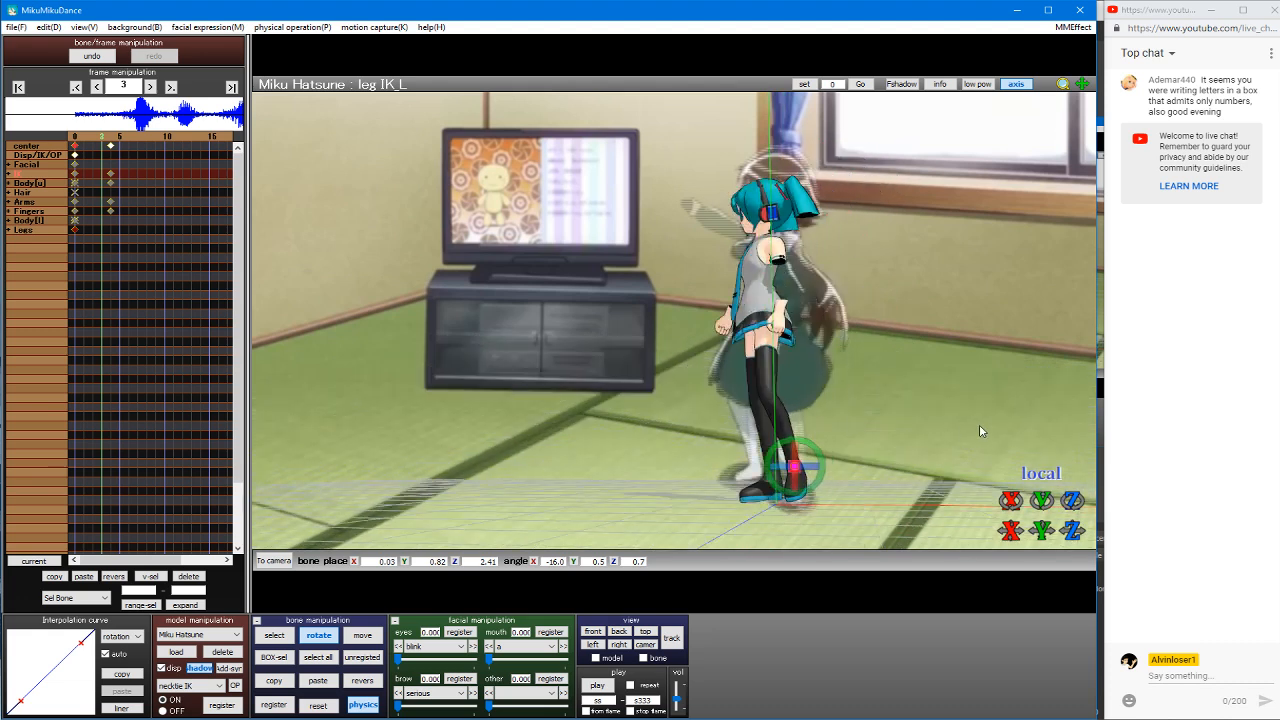
pyautogui.press('z')
pyautogui.moveTo(825, 476); pyautogui.dragTo(821, 466)
pyautogui.press('s')
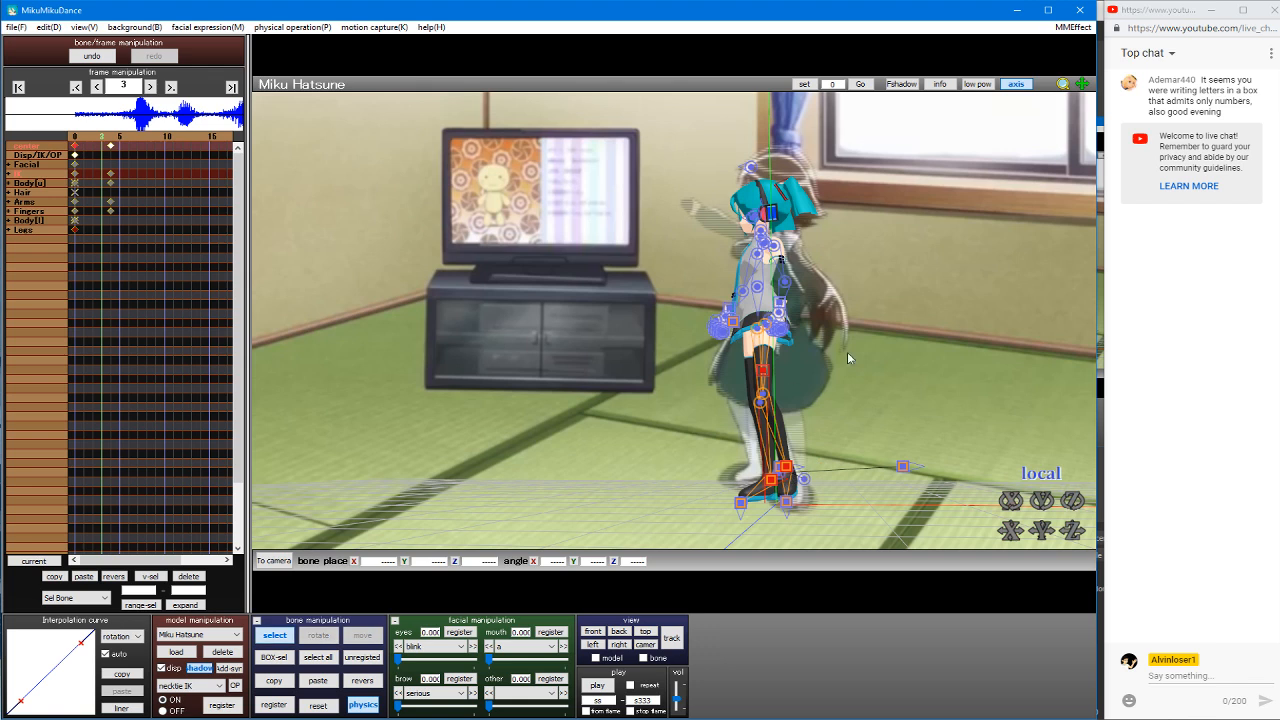
# Step: Rotate the right leg bone at frame 3 slightly about its vertical axis
pyautogui.moveTo(847, 352); pyautogui.dragTo(719, 350, button='right')
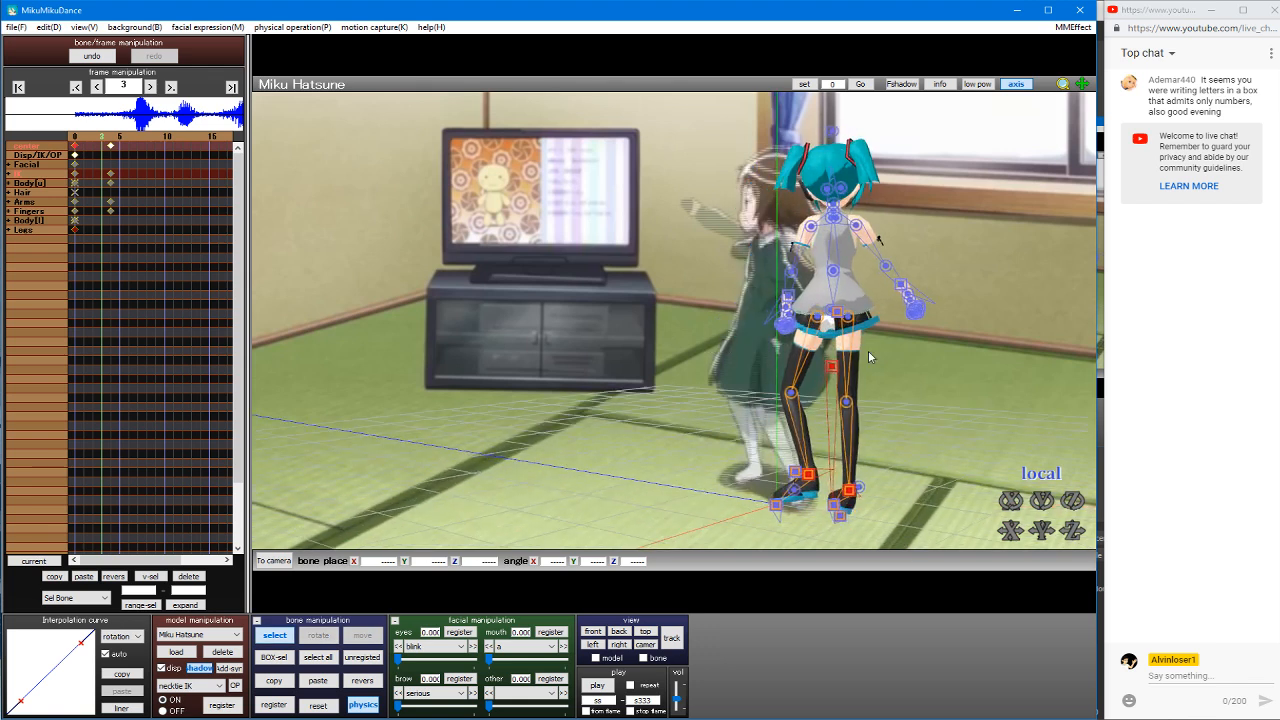
pyautogui.click(848, 317)
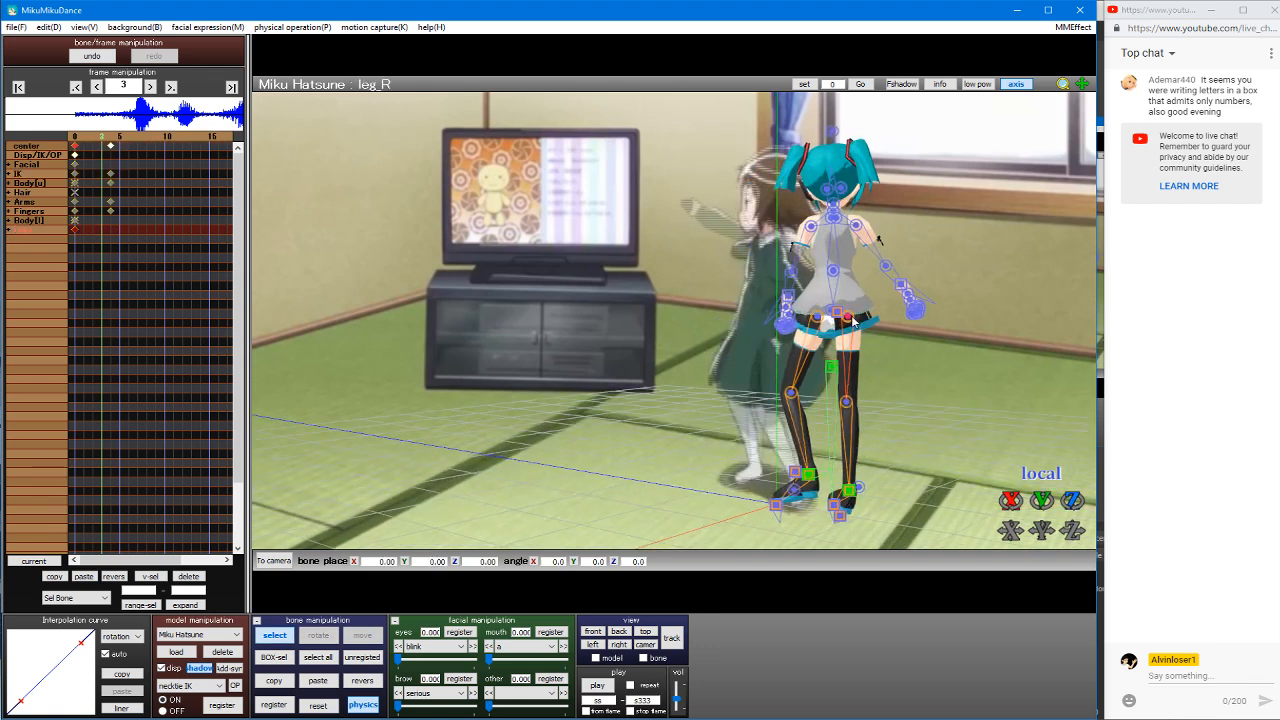
pyautogui.press('x')
pyautogui.moveTo(850, 320); pyautogui.dragTo(912, 321)
pyautogui.click(831, 480)
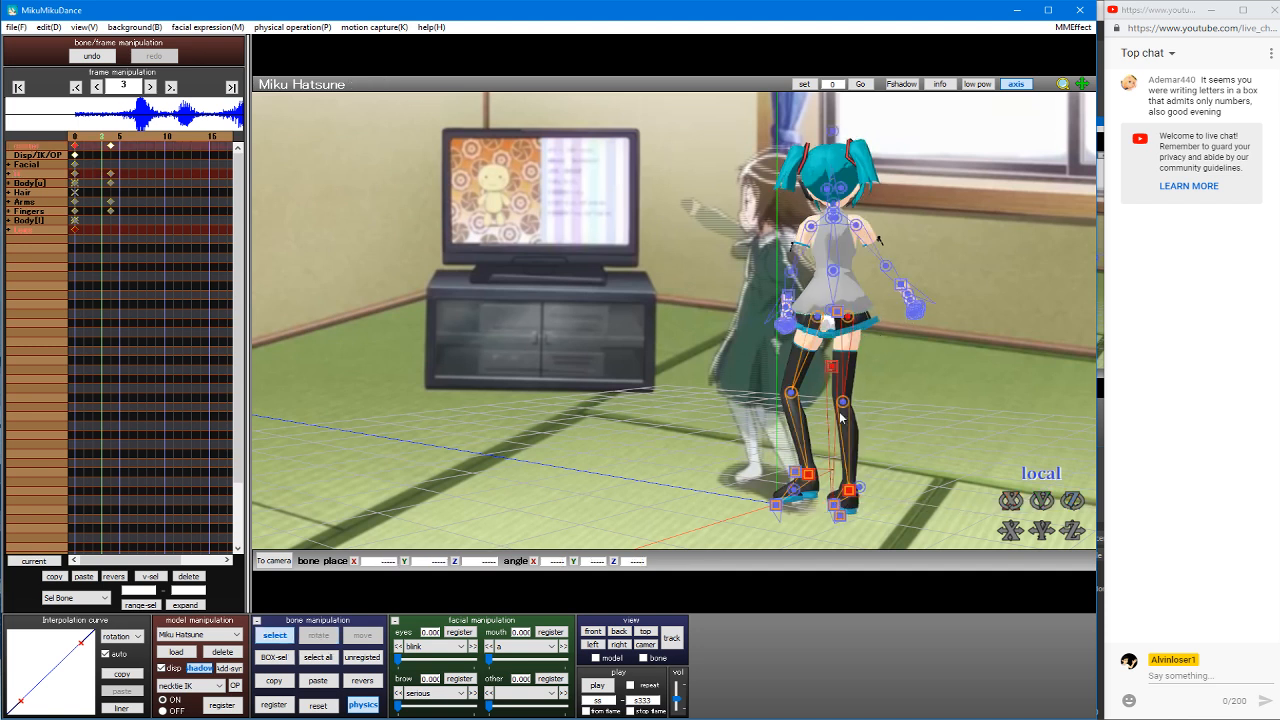
# Step: Nudge the center bone at frame 3 slightly sideways toward the left foot
pyautogui.click(832, 369)
pyautogui.press('c')
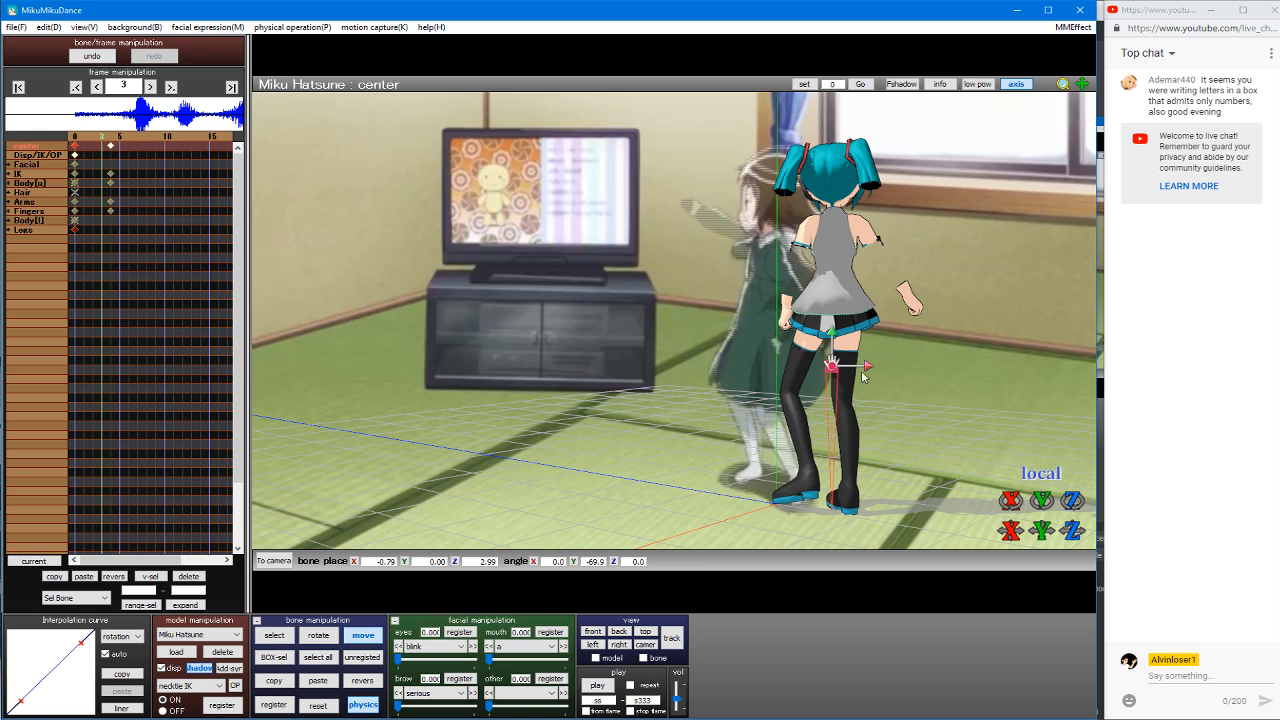
pyautogui.click(746, 442)
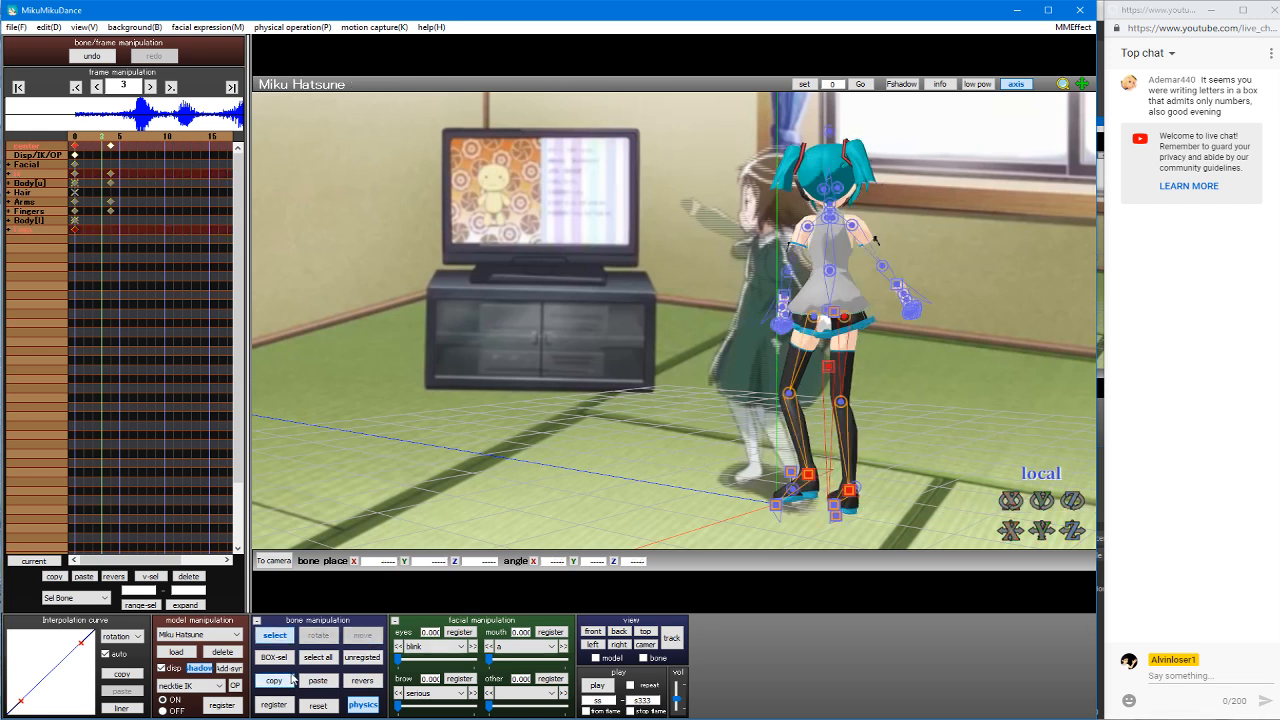
# Step: Paste the copied frame 3 pose of the center, leg IK and leg bones at frame 2 and register it there
pyautogui.press('Left')
pyautogui.press('Left')
pyautogui.press('Left')
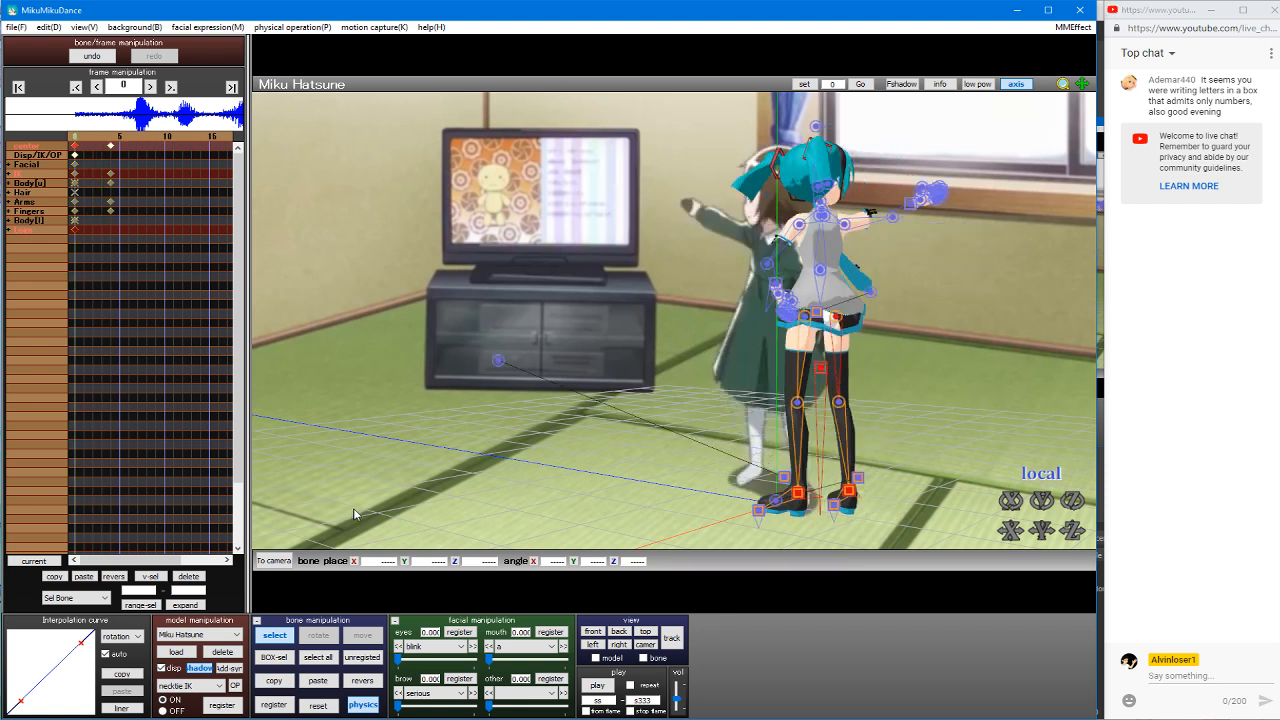
pyautogui.press('Right')
pyautogui.press('Right')
pyautogui.click(318, 683)
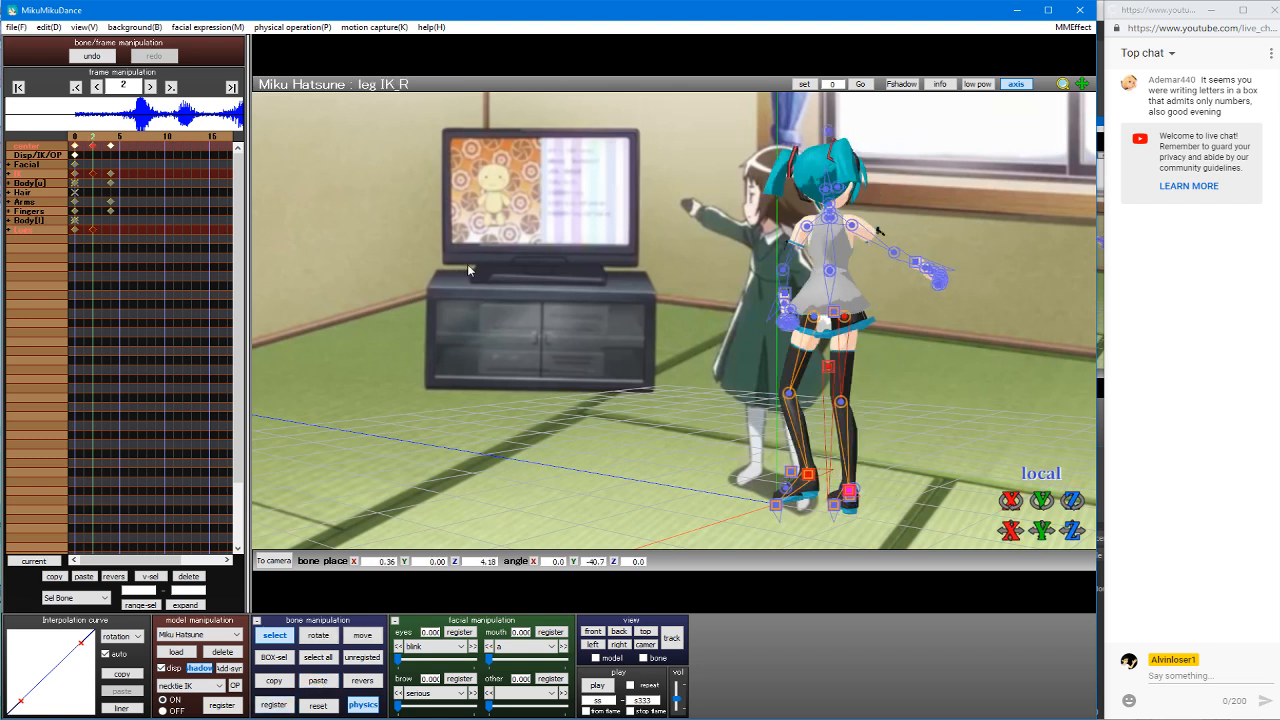
# Step: Scrub between frames 0 and 4 from the orbited and camera views to examine the model's turning motion
pyautogui.press('Right')
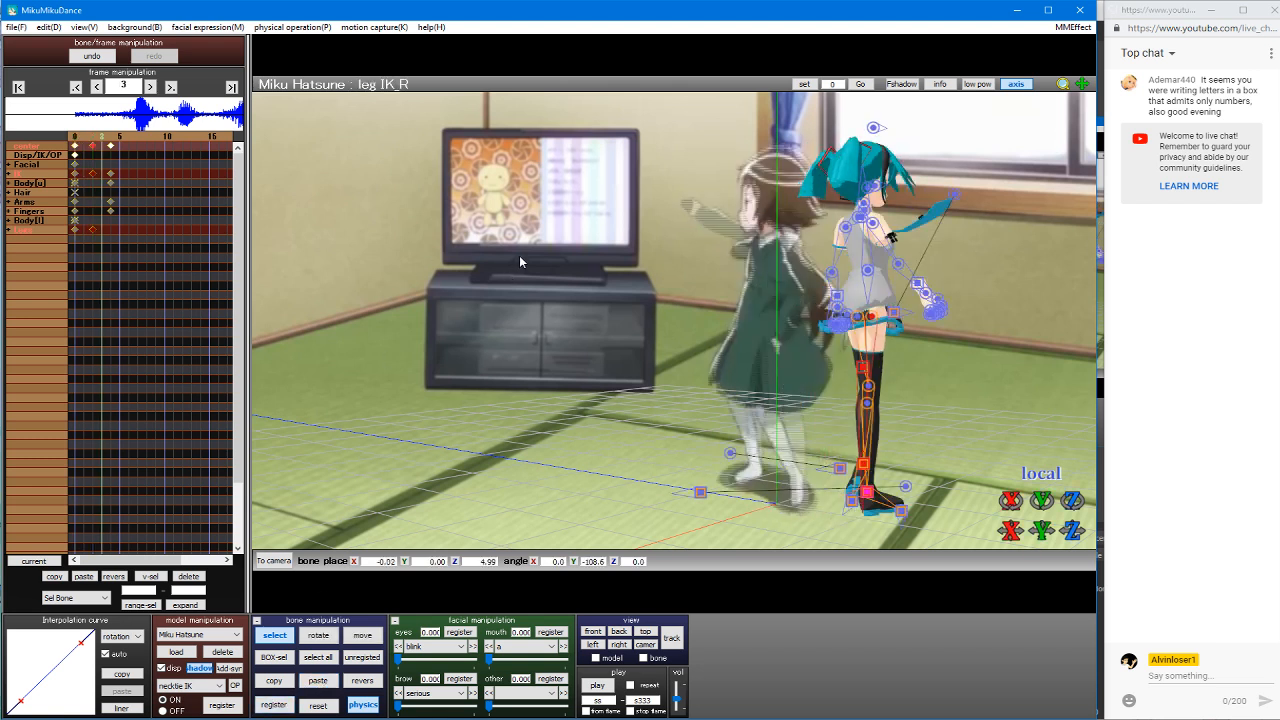
pyautogui.press('Right')
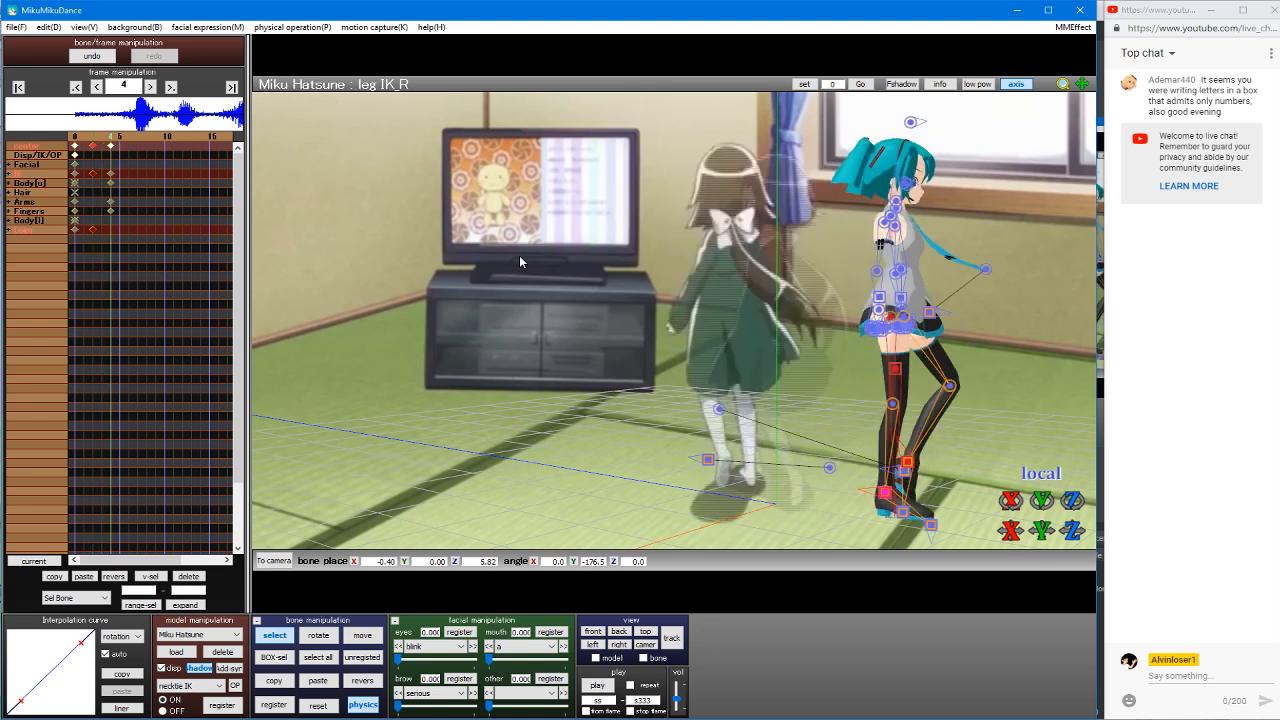
pyautogui.press('Left')
pyautogui.press('Left')
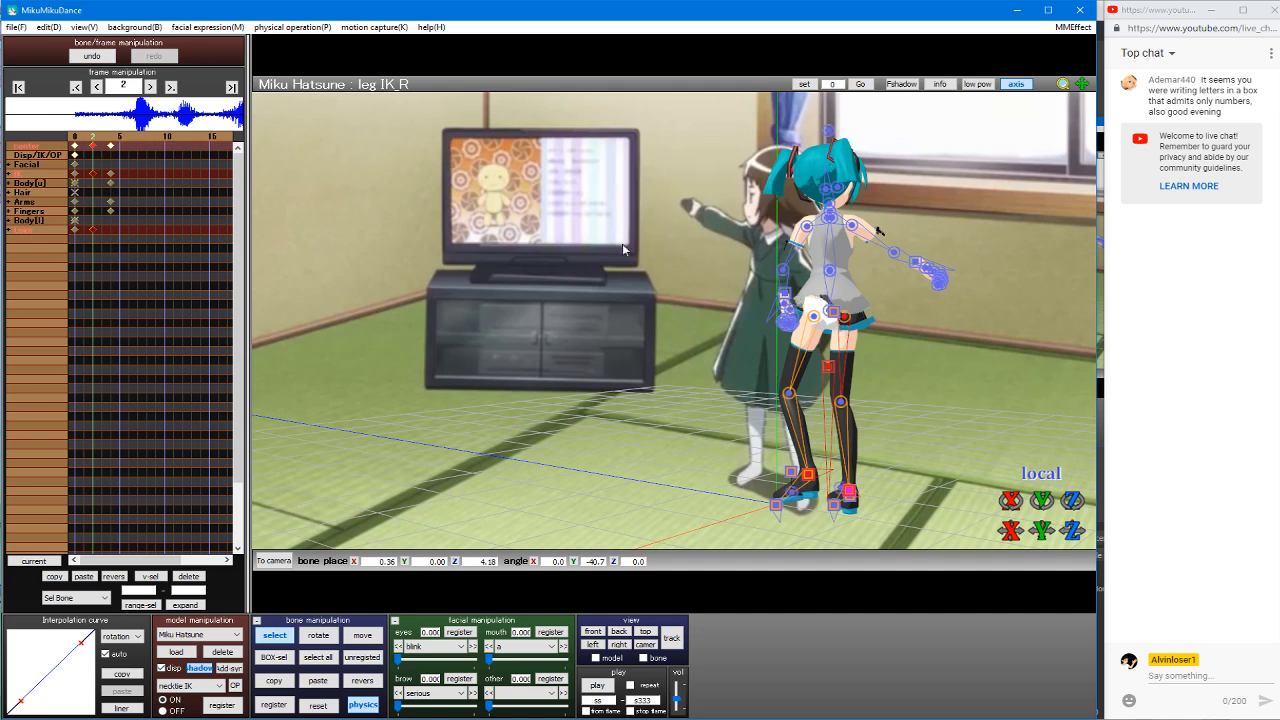
pyautogui.moveTo(623, 249); pyautogui.dragTo(785, 252, button='right')
pyautogui.press('Up')
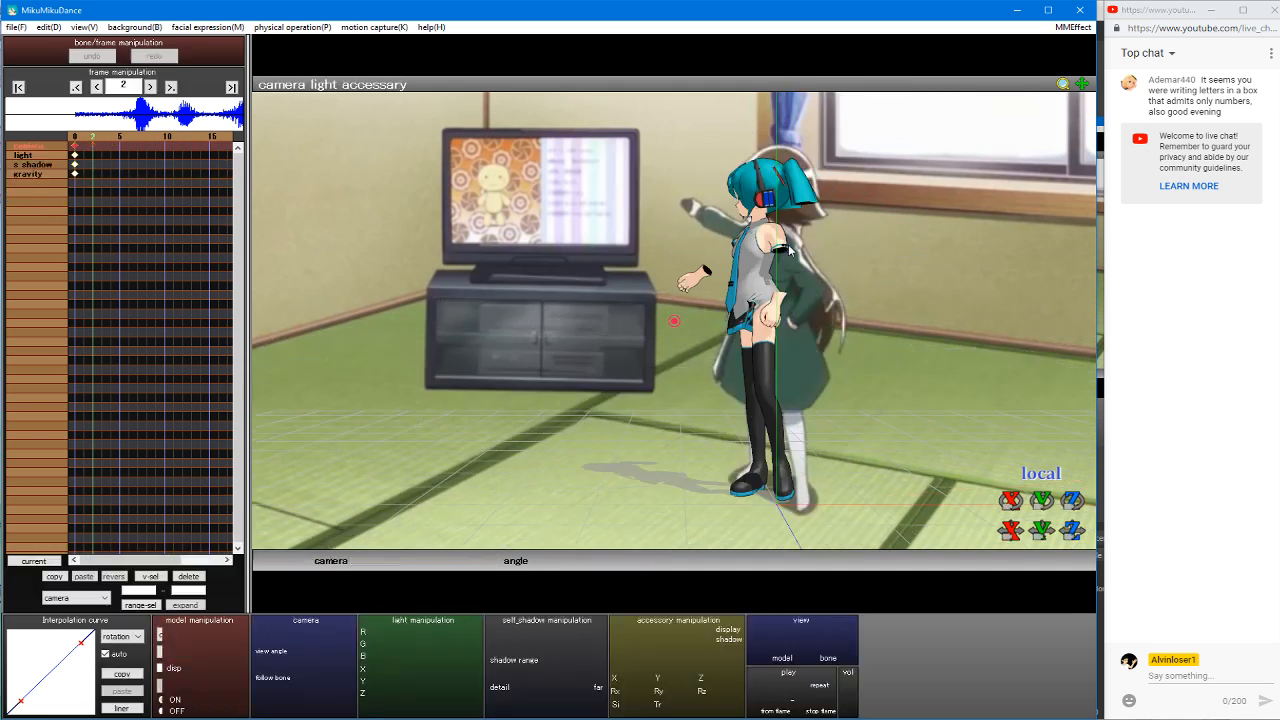
pyautogui.press('Down')
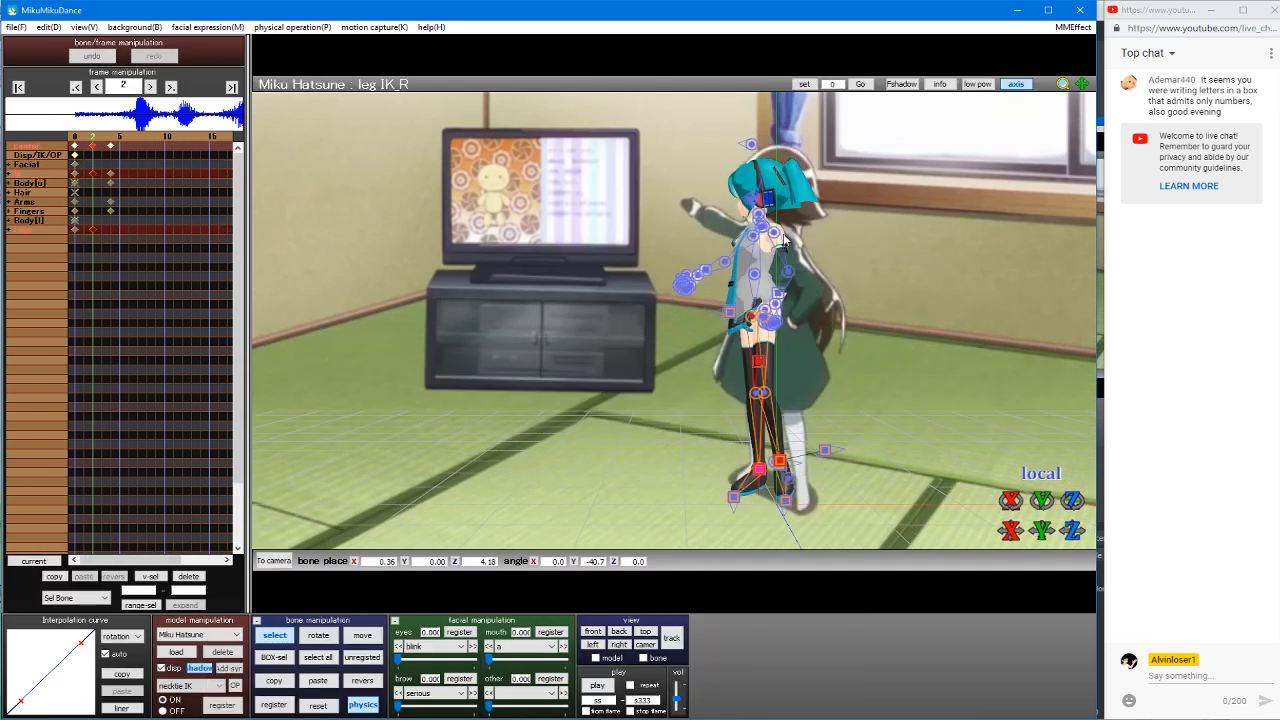
pyautogui.press('Right')
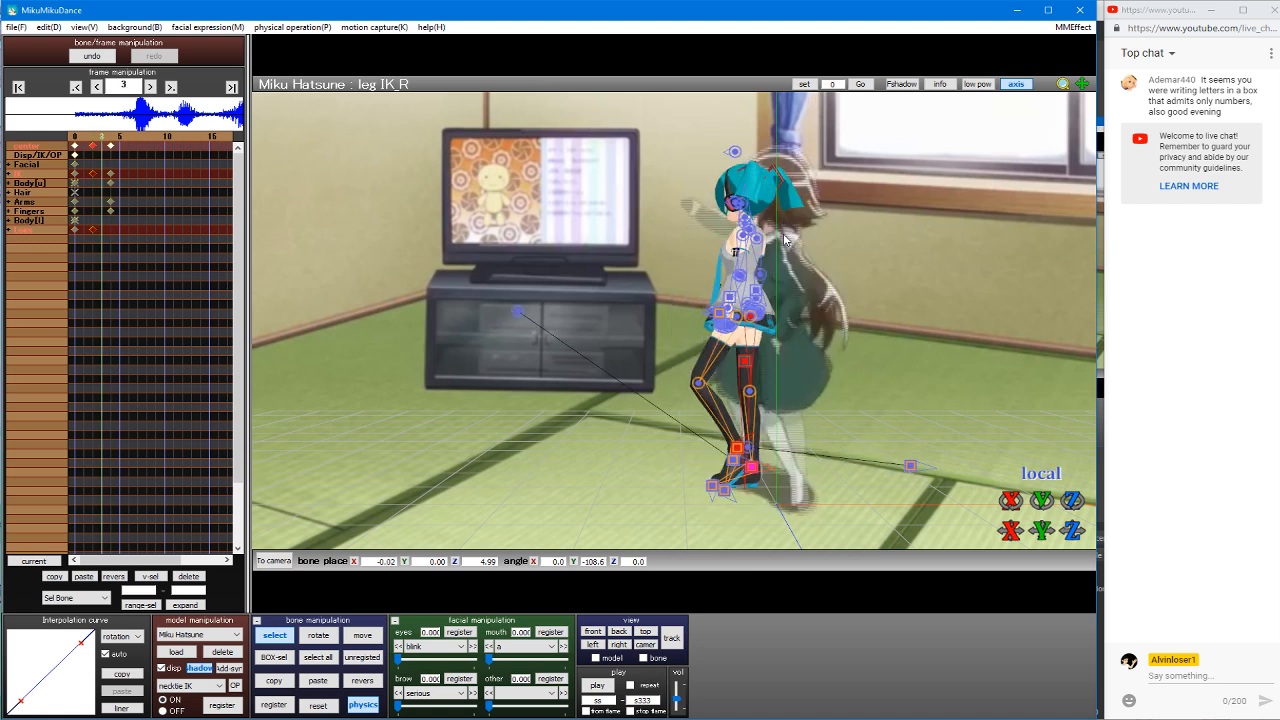
pyautogui.press('Right')
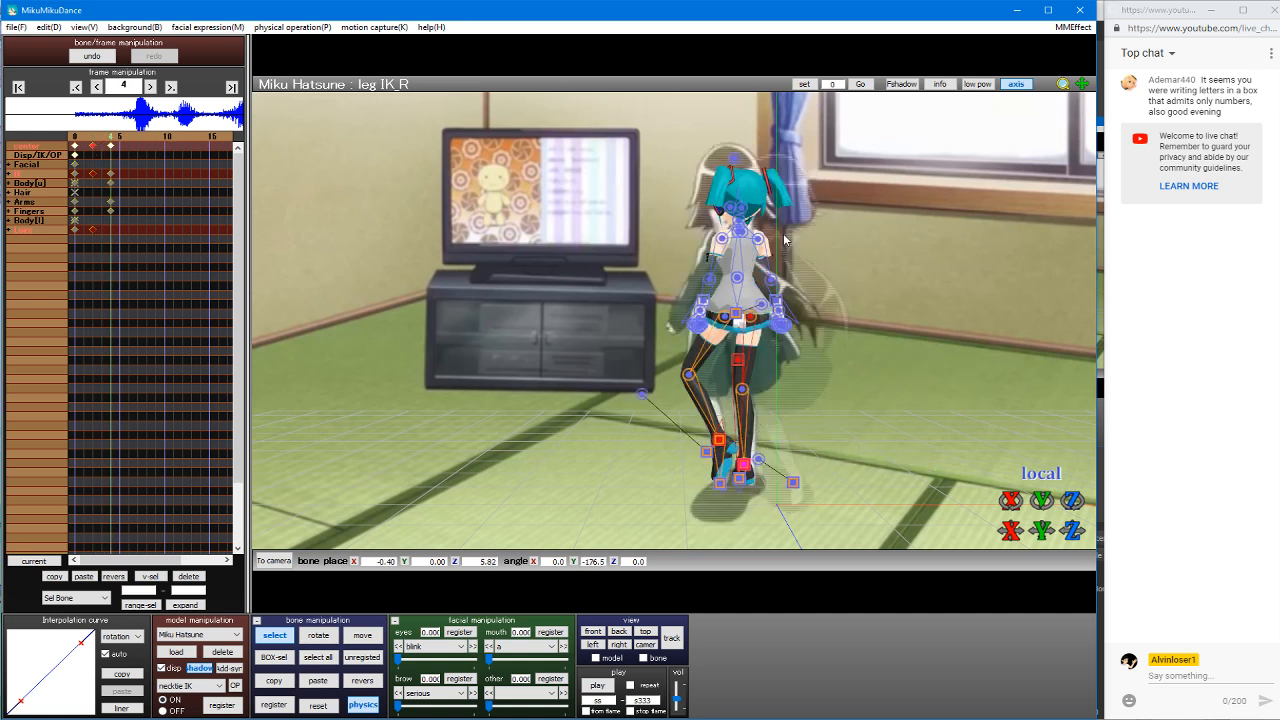
pyautogui.press('Left')
pyautogui.press('Left')
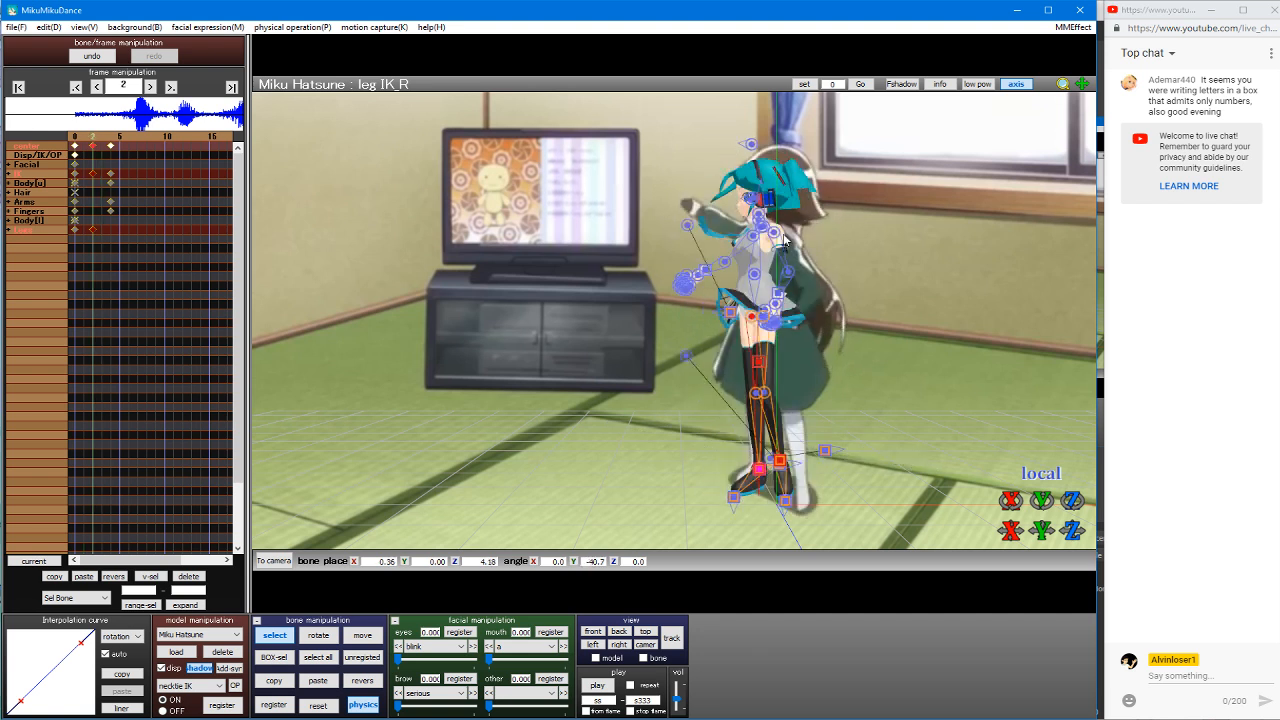
pyautogui.press('Left')
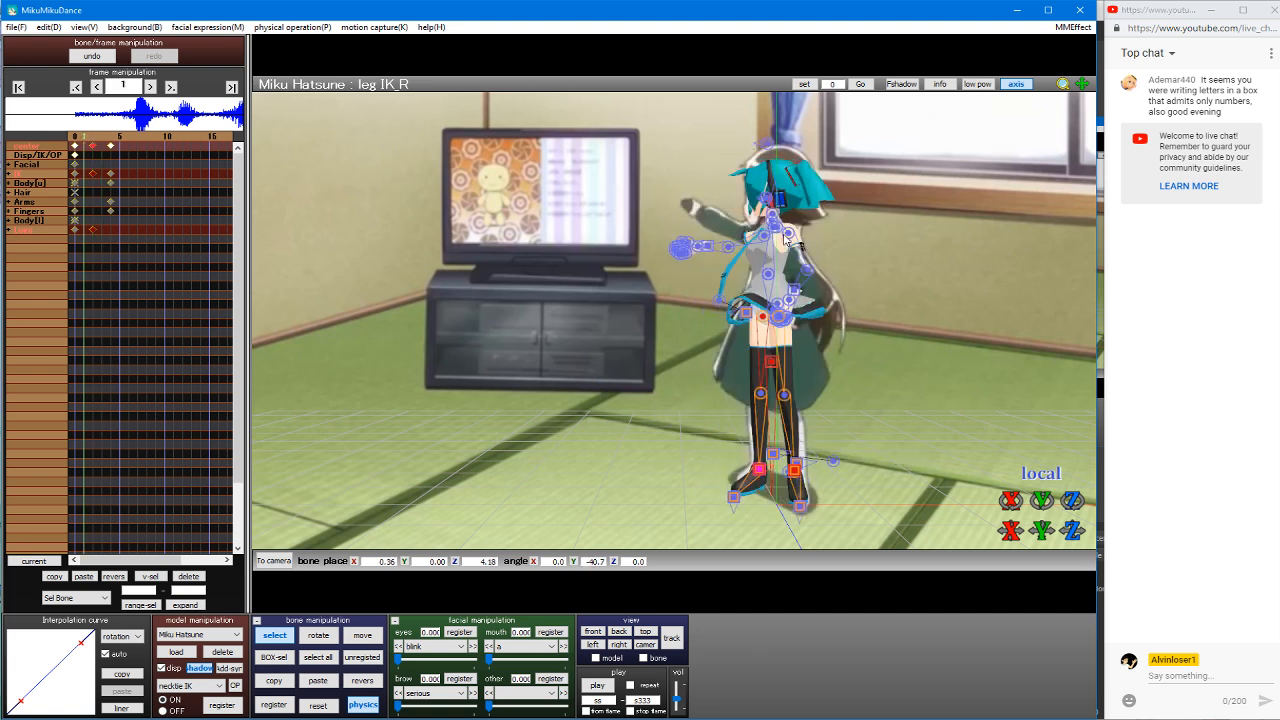
pyautogui.press('Right')
pyautogui.press('Right')
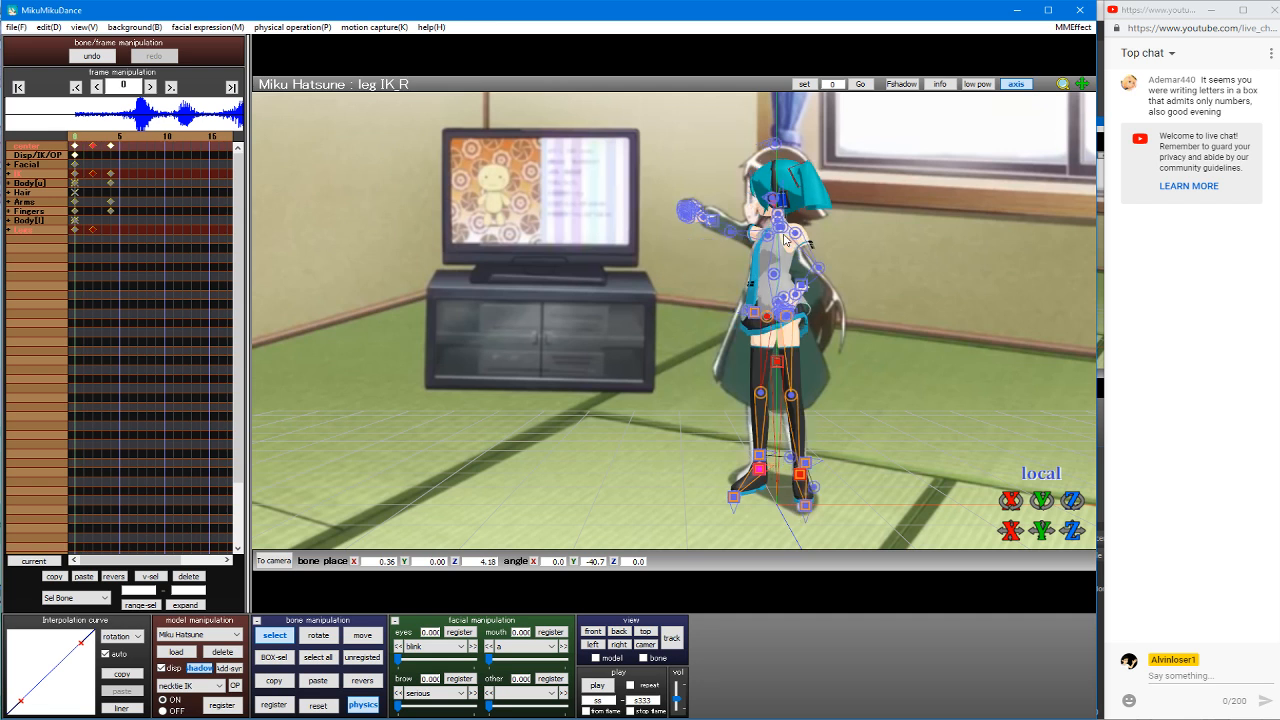
pyautogui.press('Right')
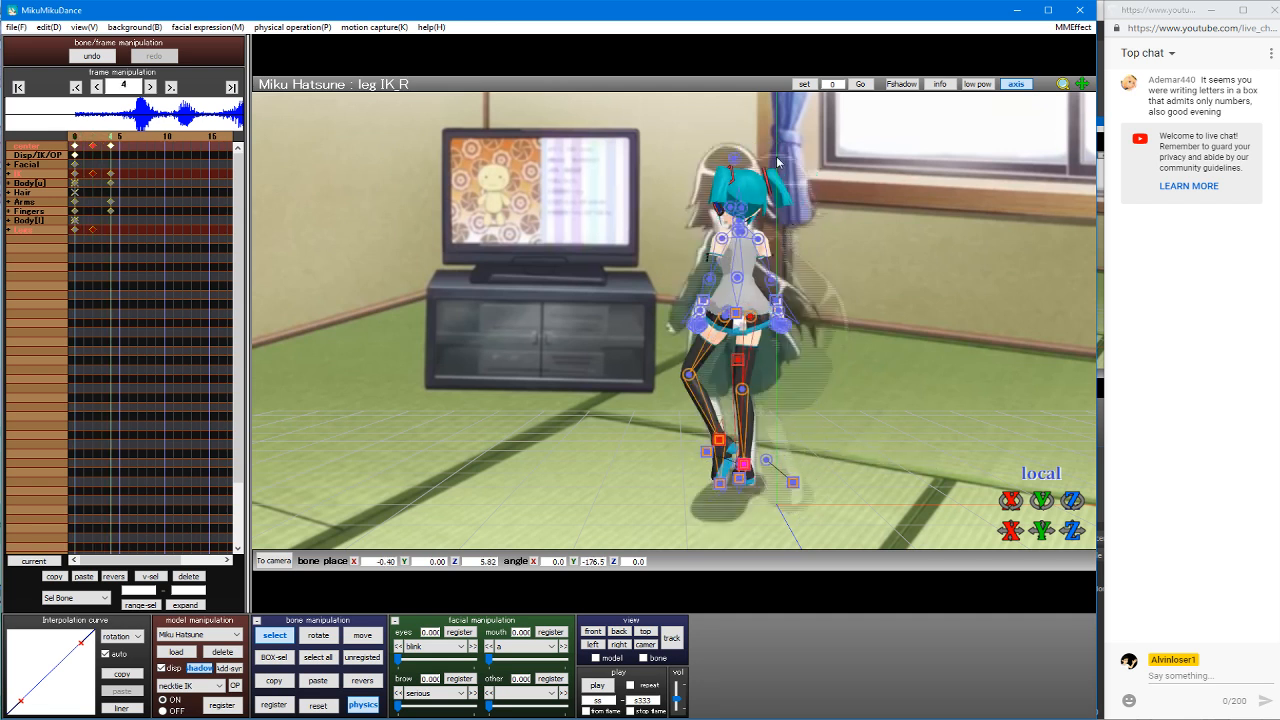
# Step: Rotate the left leg bone at frame 4 to Y 23.5° and register the keyframe
pyautogui.click(725, 318)
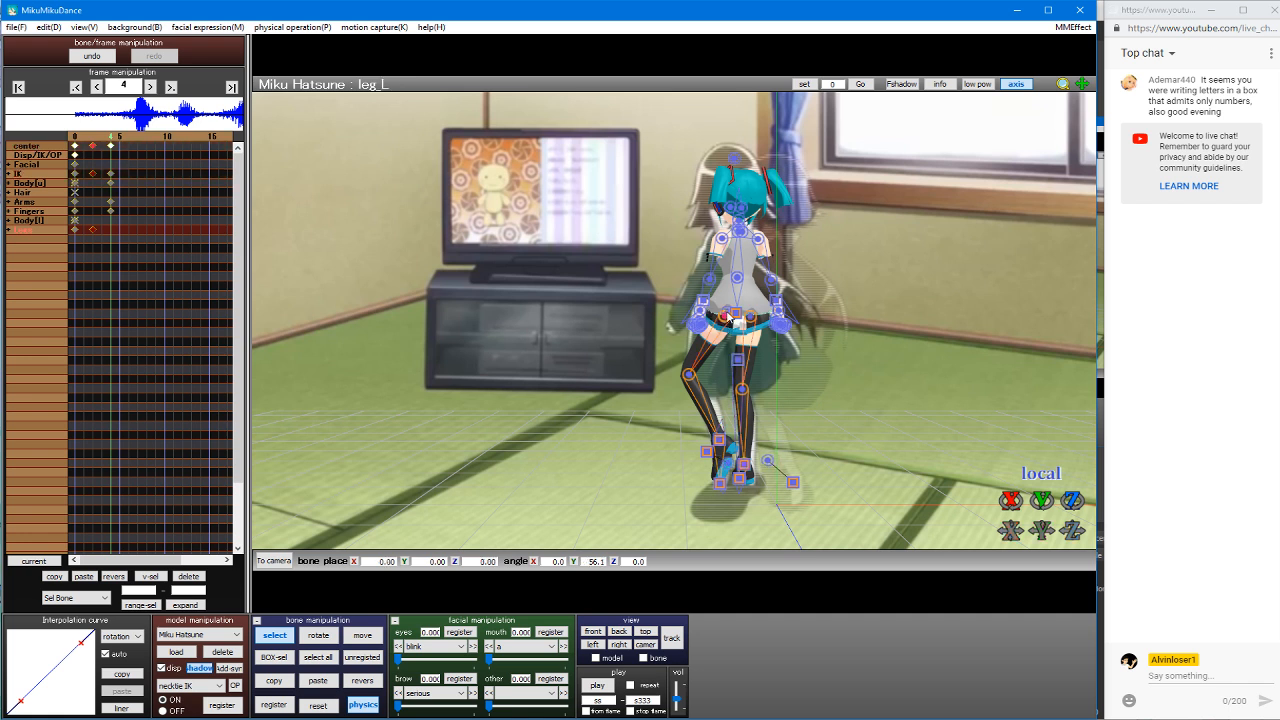
pyautogui.press('x')
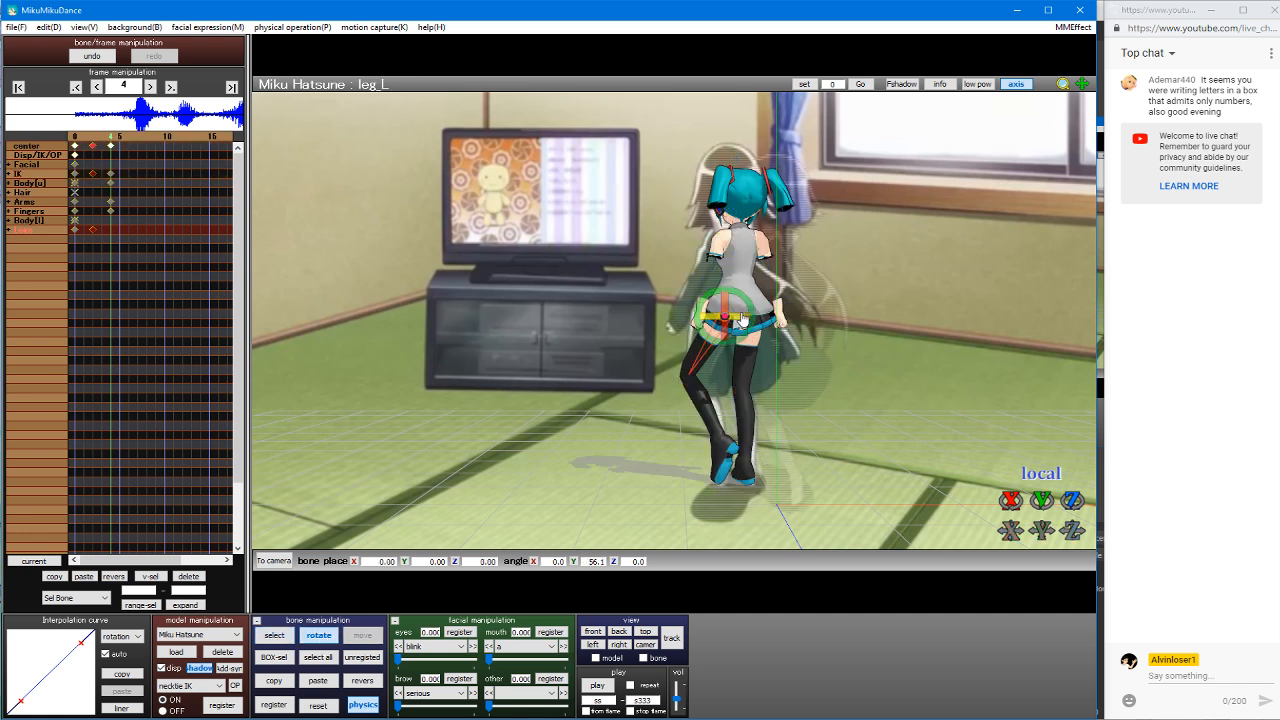
pyautogui.moveTo(742, 318); pyautogui.dragTo(706, 316)
pyautogui.moveTo(706, 317); pyautogui.dragTo(700, 314)
pyautogui.moveTo(705, 317)
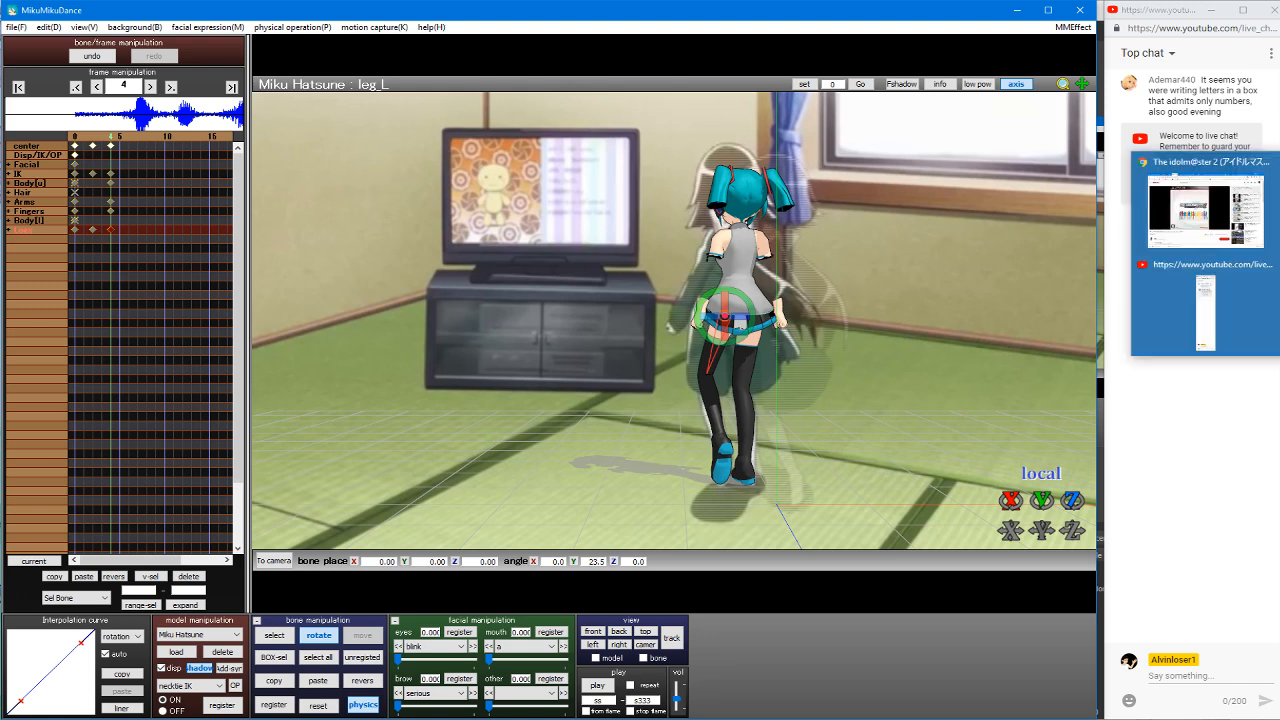
# Step: Switch to the browser to check the YouTube live stream dashboard, and return to MikuMikuDance
pyautogui.click(1203, 210)
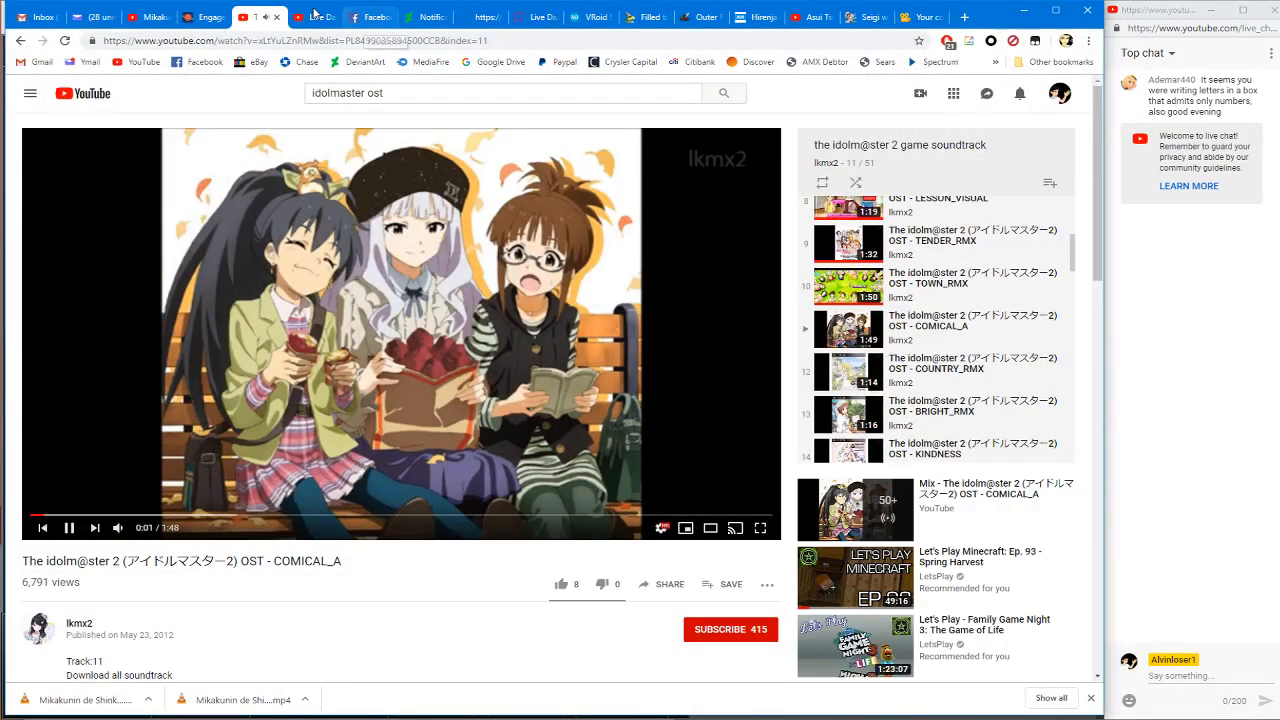
pyautogui.click(316, 17)
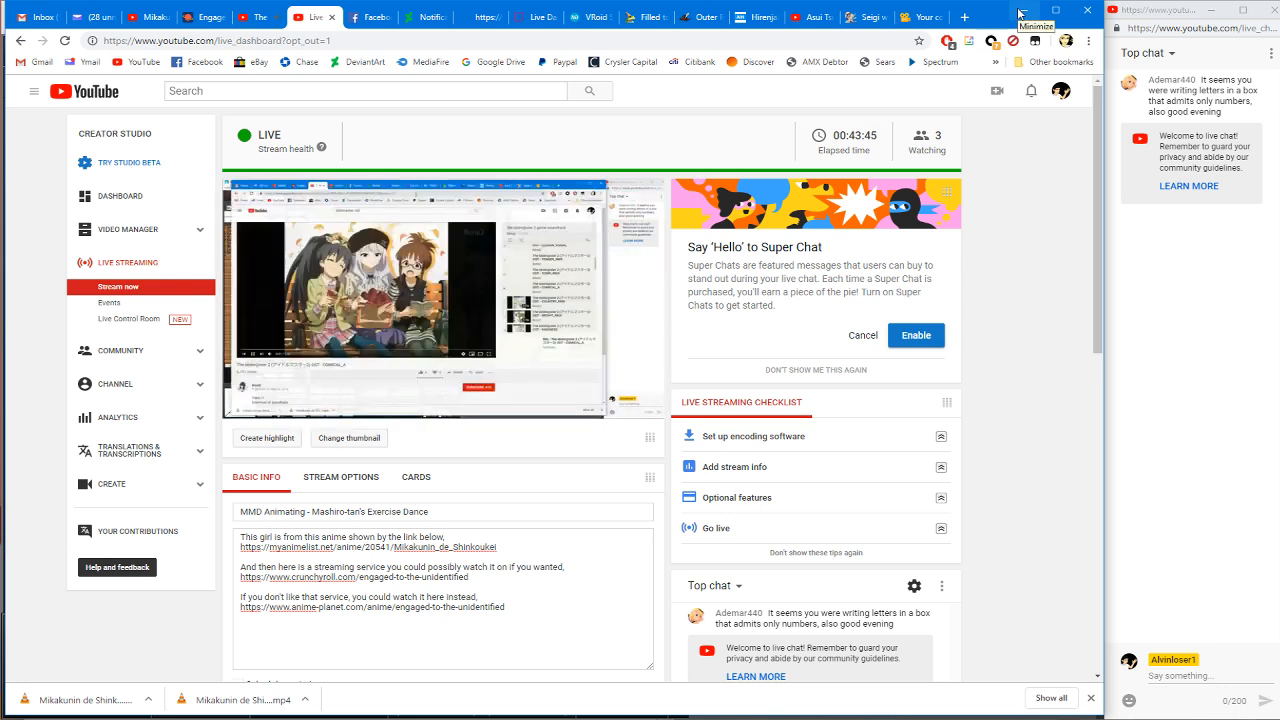
pyautogui.click(1020, 11)
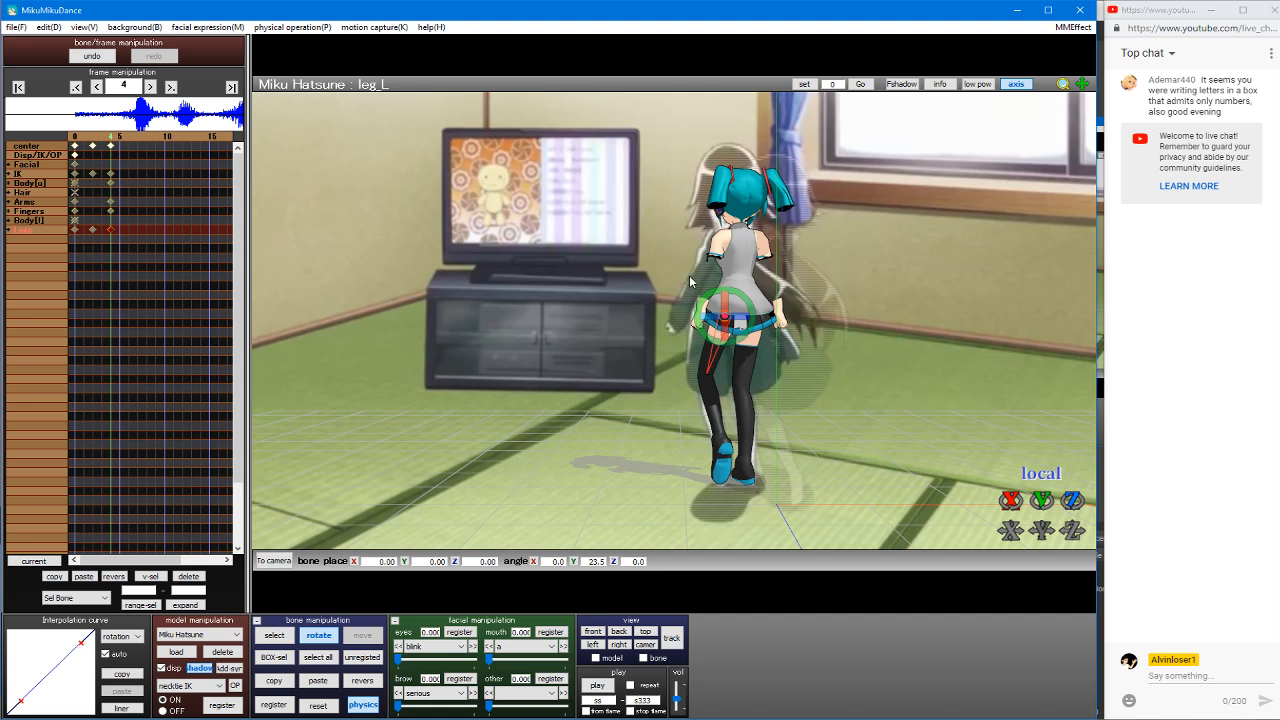
# Step: Scrub the timeline between frames 2 and 17 to examine the background girl's movement after the turn
pyautogui.press('Right')
pyautogui.press('Right')
pyautogui.press('Right')
pyautogui.press('Right')
pyautogui.press('Right')
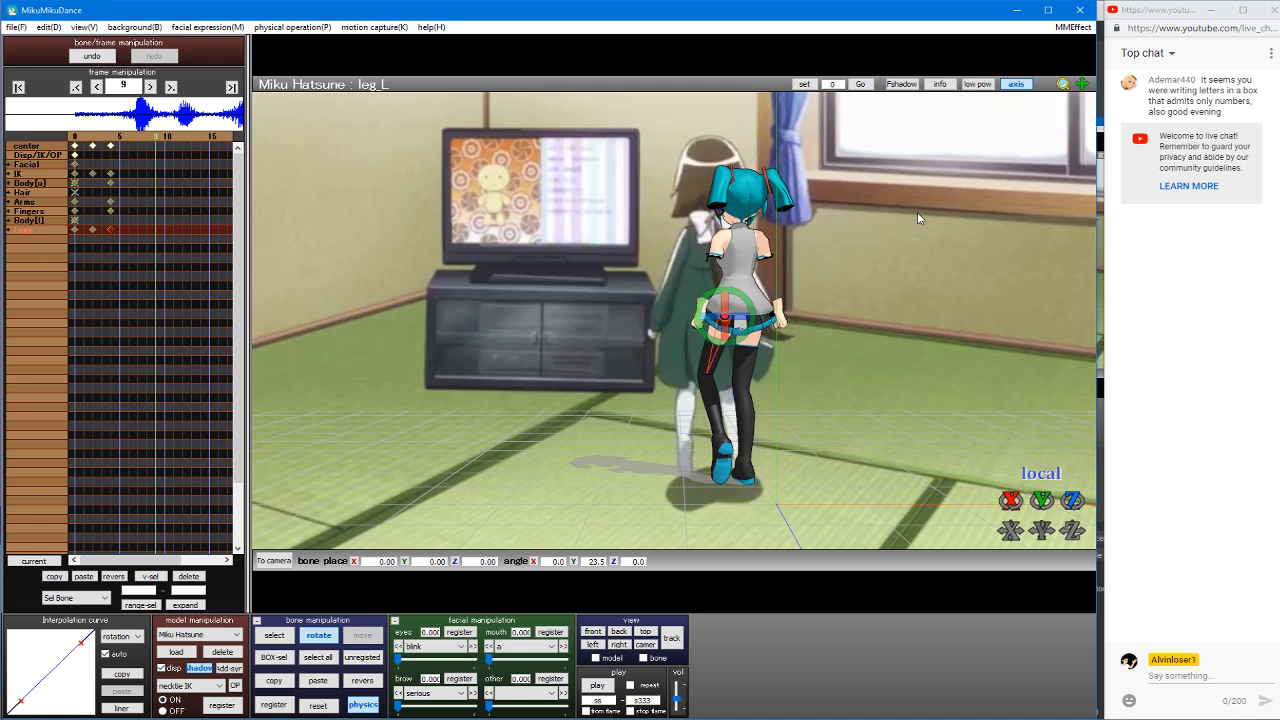
pyautogui.press('Right')
pyautogui.press('Right')
pyautogui.press('Right')
pyautogui.press('Right')
pyautogui.press('Right')
pyautogui.press('Right')
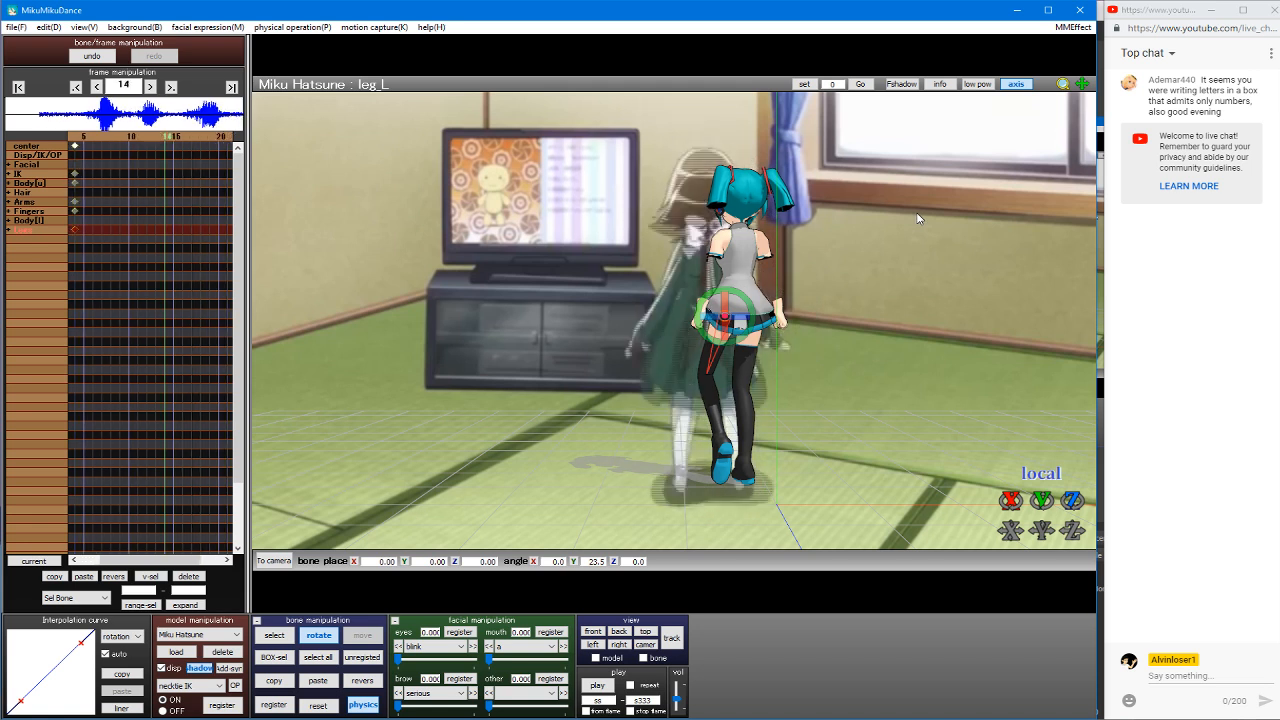
pyautogui.press('Left')
pyautogui.press('Left')
pyautogui.press('Left')
pyautogui.press('Left')
pyautogui.press('Left')
pyautogui.press('Left')
pyautogui.press('Left')
pyautogui.press('Left')
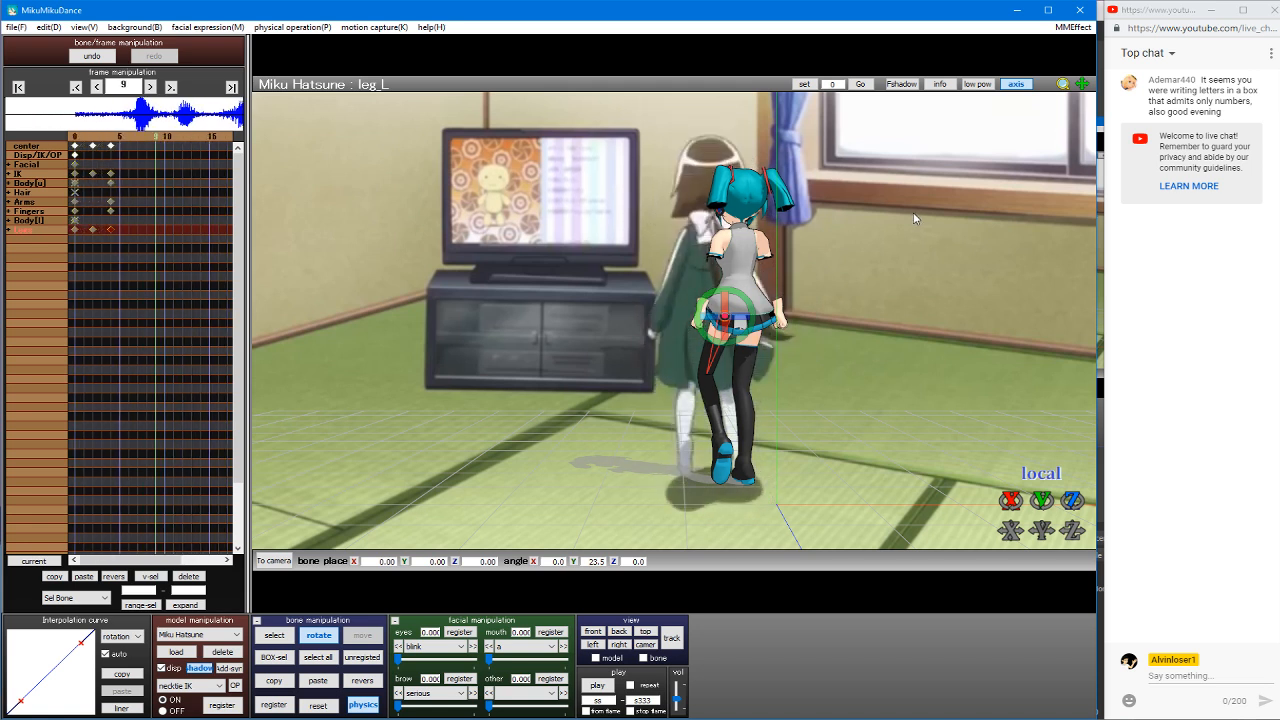
pyautogui.press('Left')
pyautogui.press('Left')
pyautogui.press('Left')
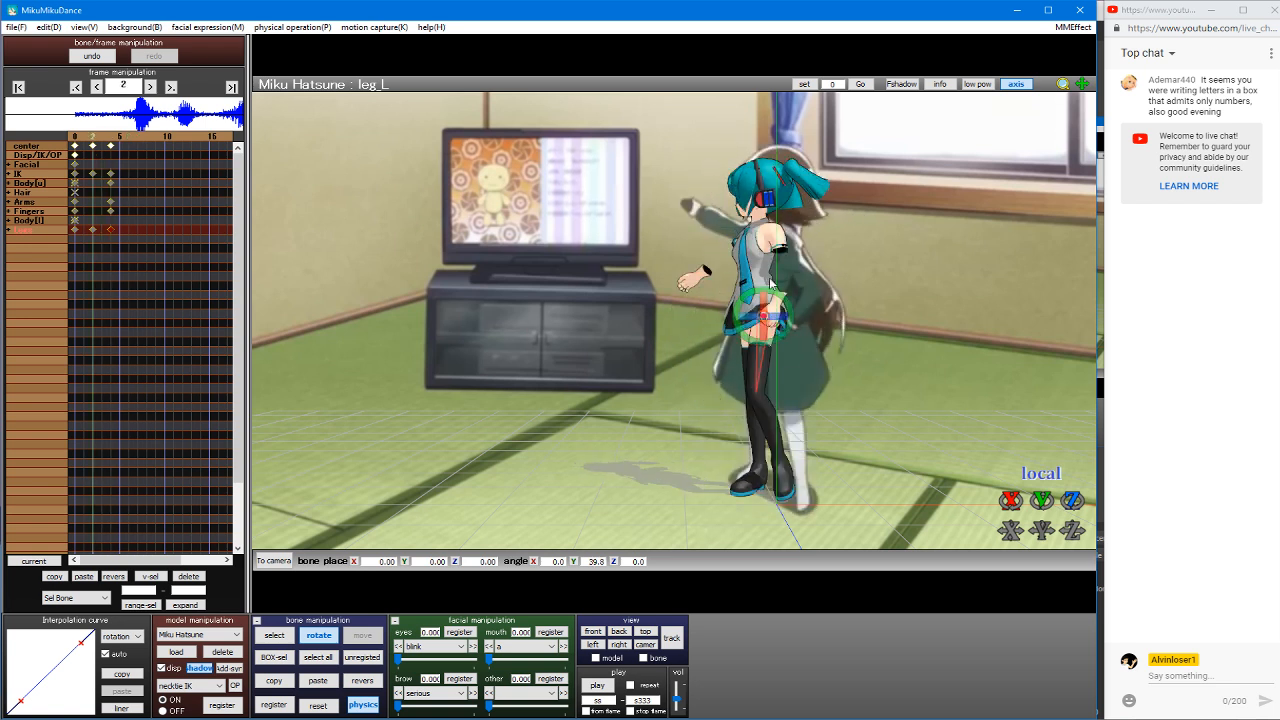
pyautogui.press('Right')
pyautogui.press('Right')
pyautogui.press('Right')
pyautogui.press('Right')
pyautogui.press('Right')
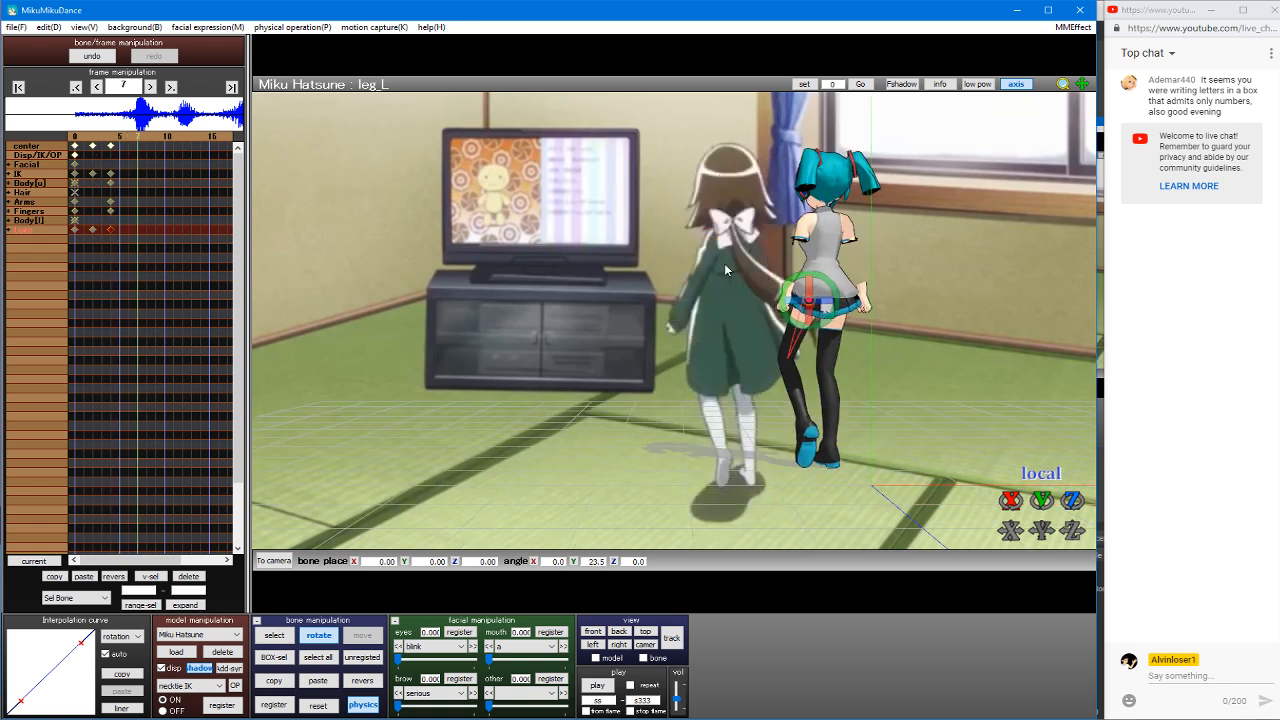
pyautogui.press('Right')
pyautogui.press('Right')
pyautogui.press('Right')
pyautogui.press('Right')
pyautogui.press('Right')
pyautogui.press('Right')
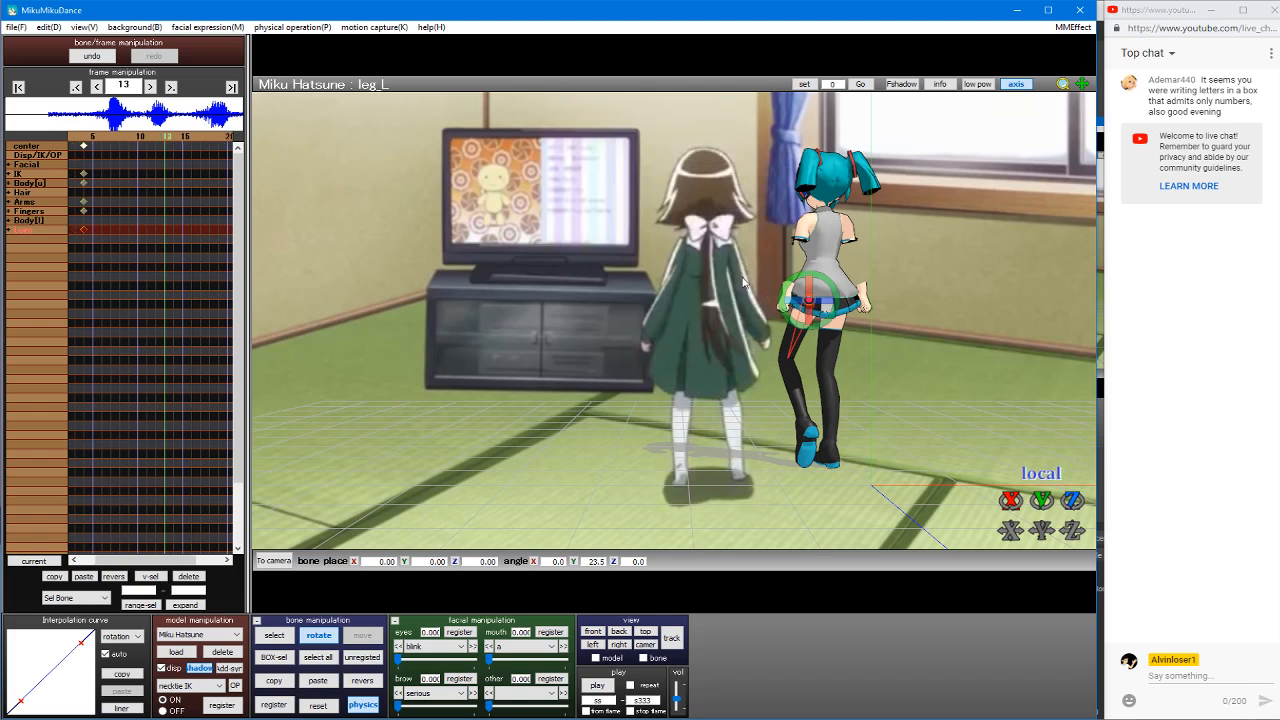
pyautogui.press('Right')
pyautogui.press('Right')
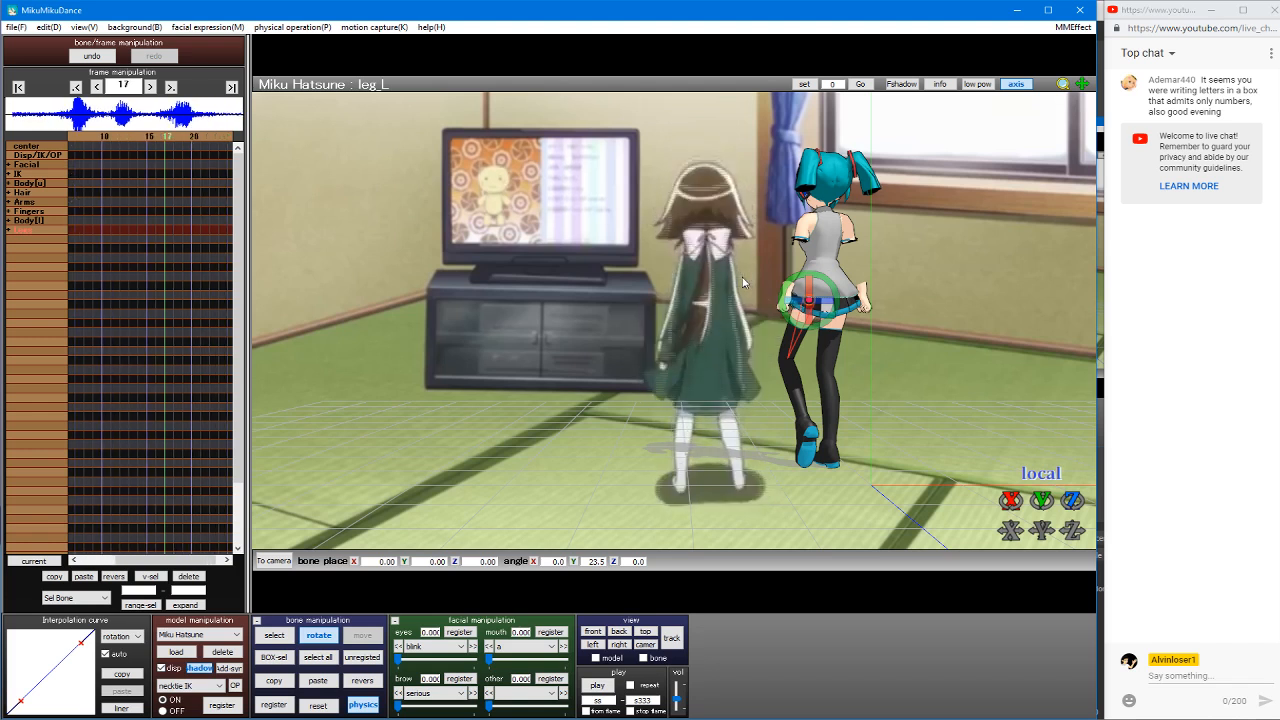
# Step: Step back to frame 12 for the next key pose and view the model through the reference camera
pyautogui.press('Left')
pyautogui.press('Left')
pyautogui.press('Left')
pyautogui.press('Left')
pyautogui.press('Right')
pyautogui.press('Left')
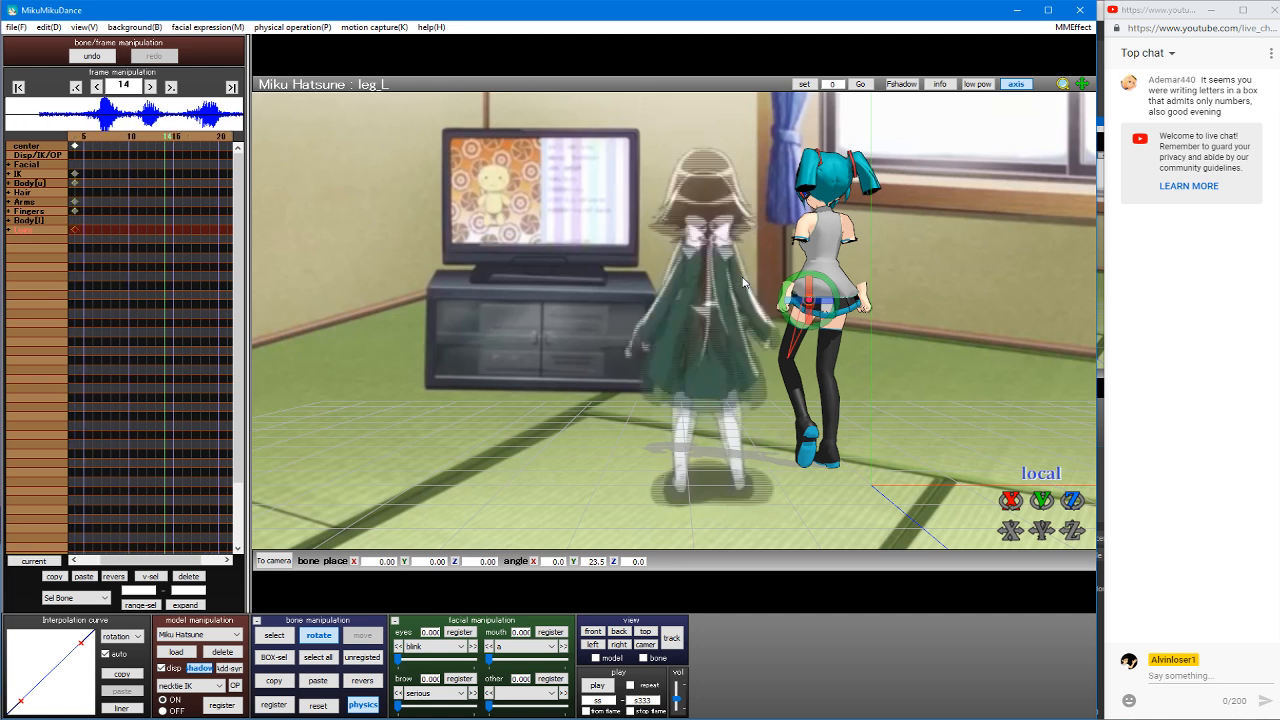
pyautogui.press('Right')
pyautogui.press('Left')
pyautogui.press('Left')
pyautogui.press('Left')
pyautogui.press('Left')
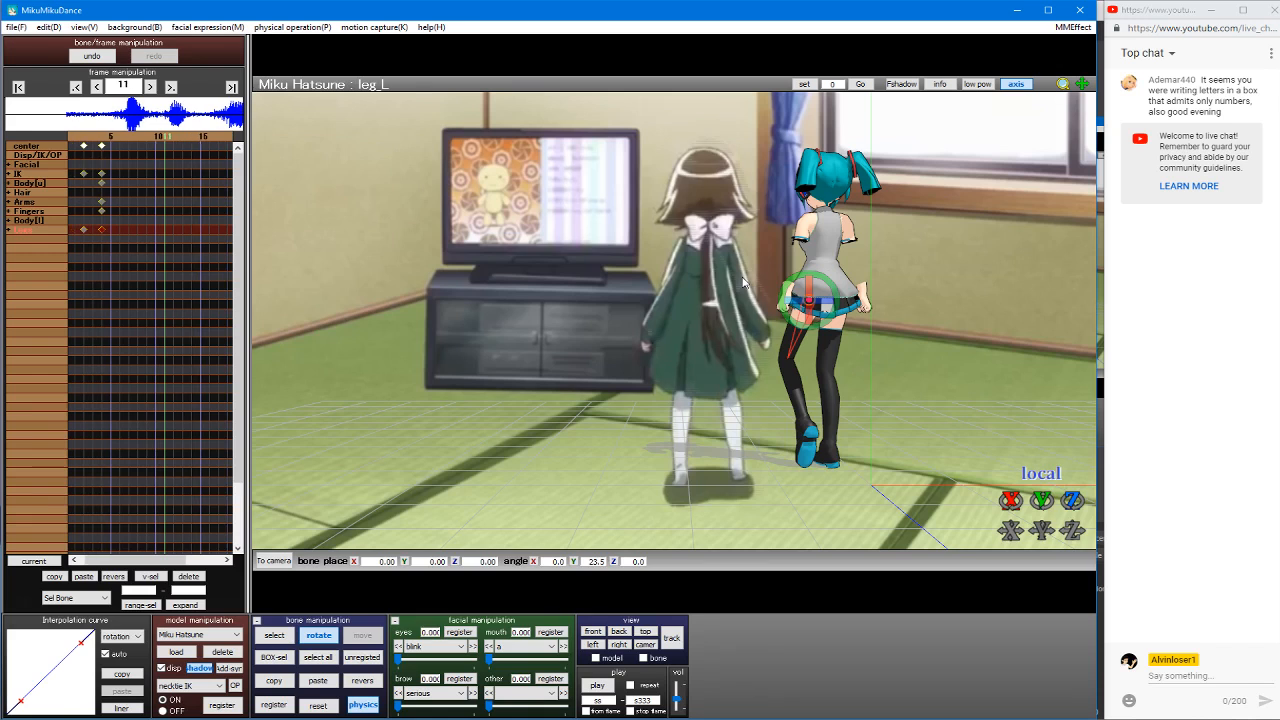
pyautogui.press('Left')
pyautogui.press('Right')
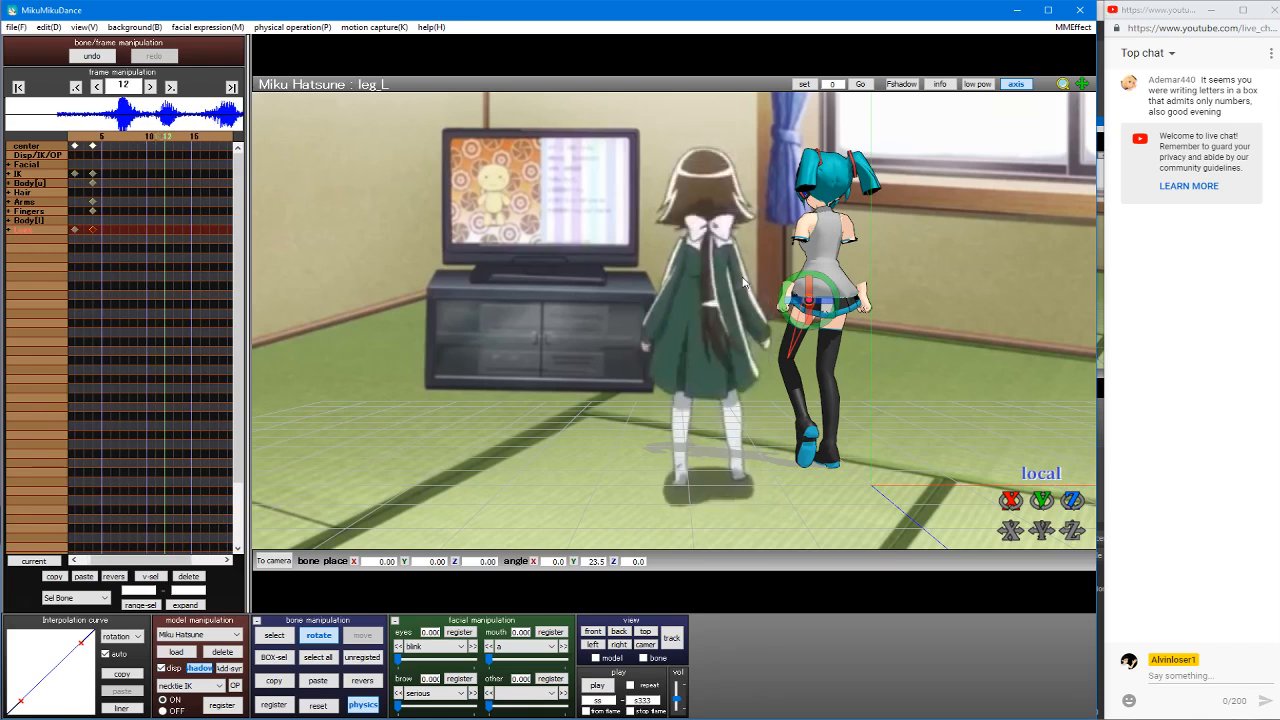
pyautogui.press('Tab')
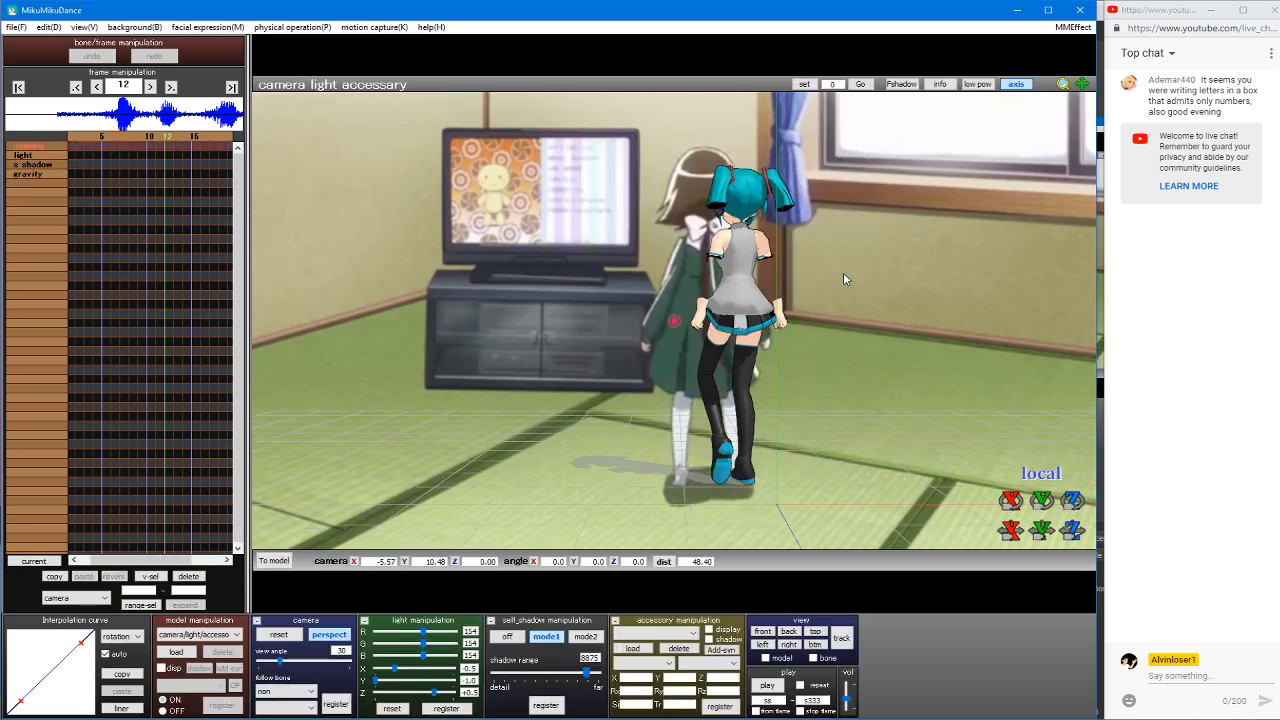
# Step: Move Miku's center bone at frame 12 sideways to X -3.72, over the background girl
pyautogui.press('Tab')
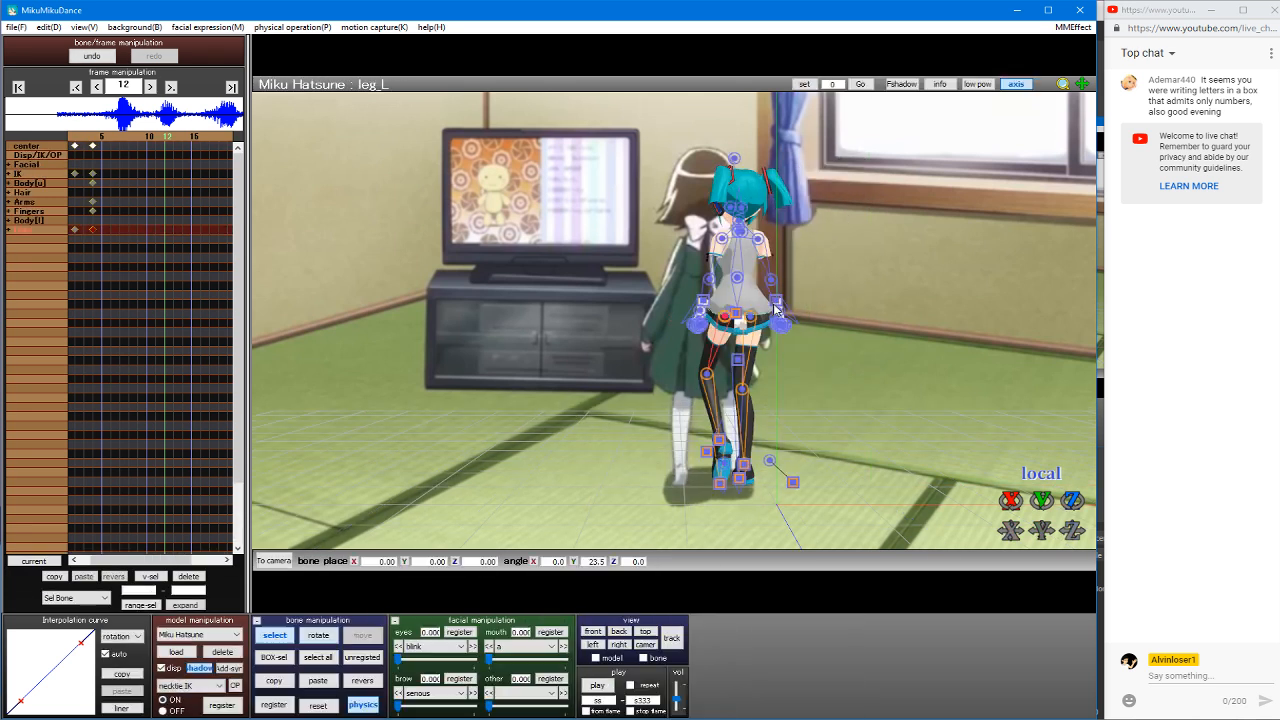
pyautogui.click(737, 362)
pyautogui.press('z')
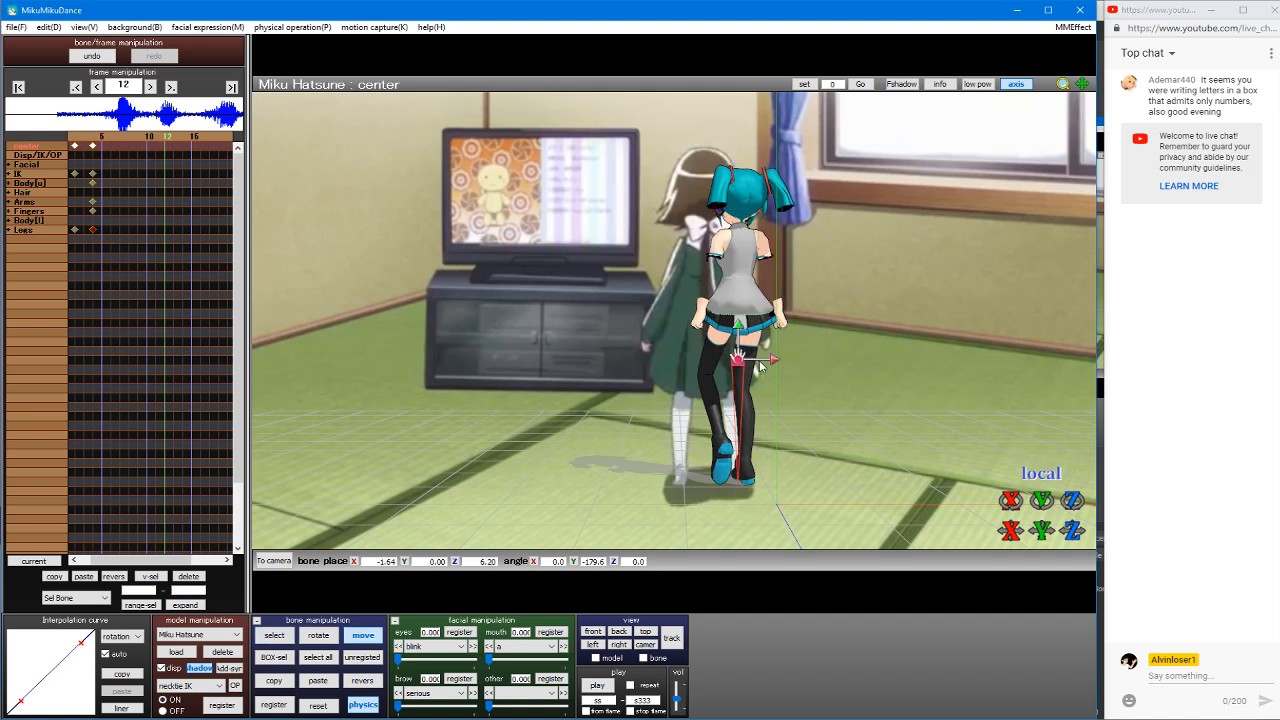
pyautogui.moveTo(778, 366); pyautogui.dragTo(745, 364)
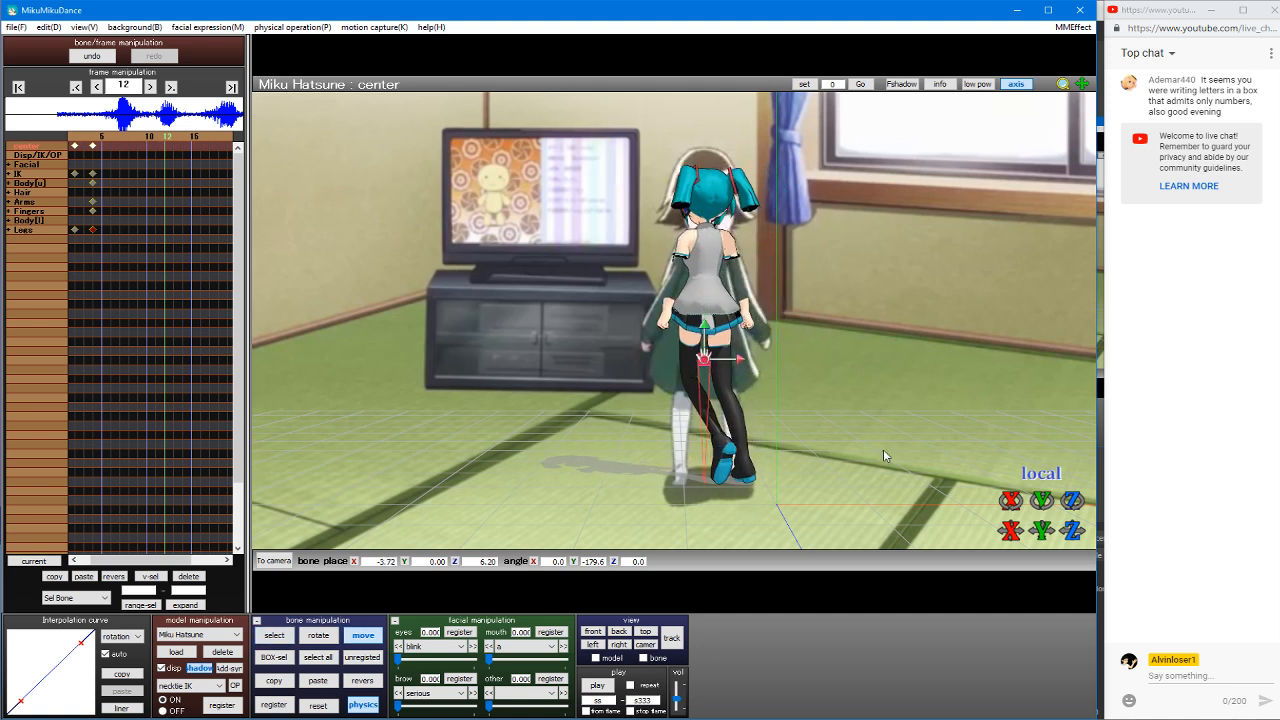
# Step: Move the left leg IK bone to X -5.18, Y 1.51, Z 6.37, over the background girl's left foot
pyautogui.press('c')
pyautogui.click(721, 441)
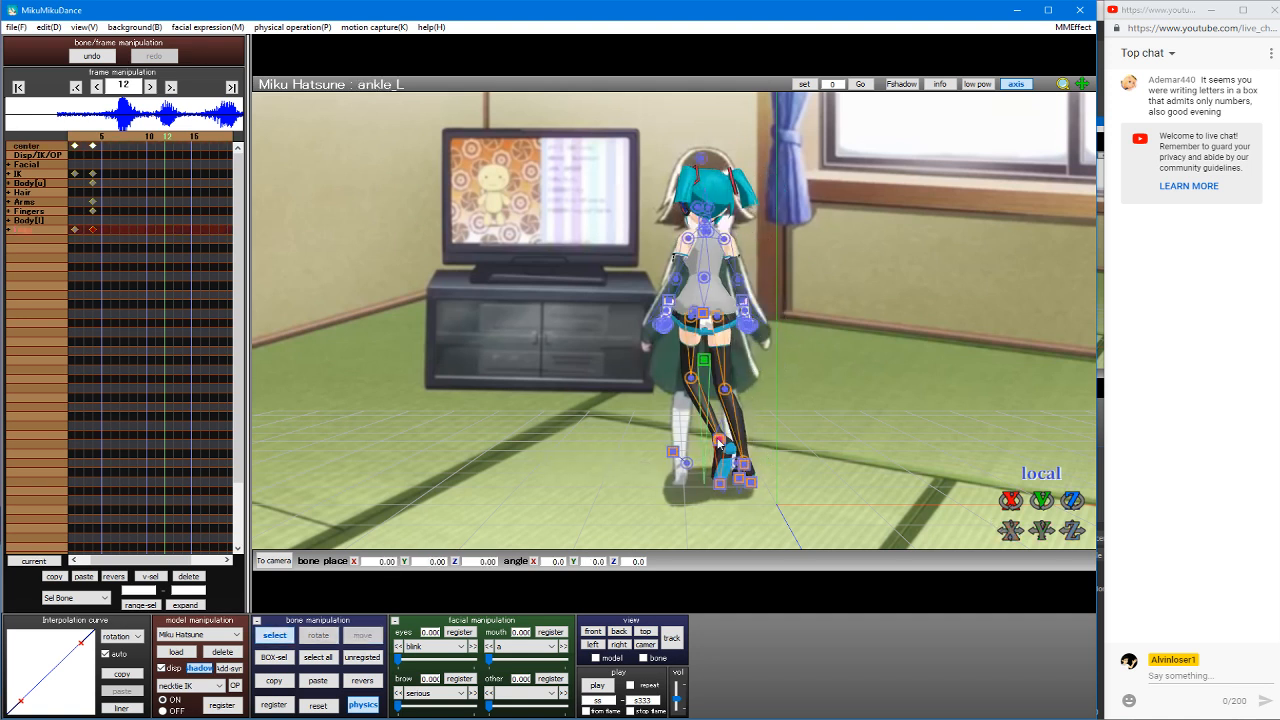
pyautogui.click(721, 441)
pyautogui.press('z')
pyautogui.moveTo(725, 447); pyautogui.dragTo(720, 447)
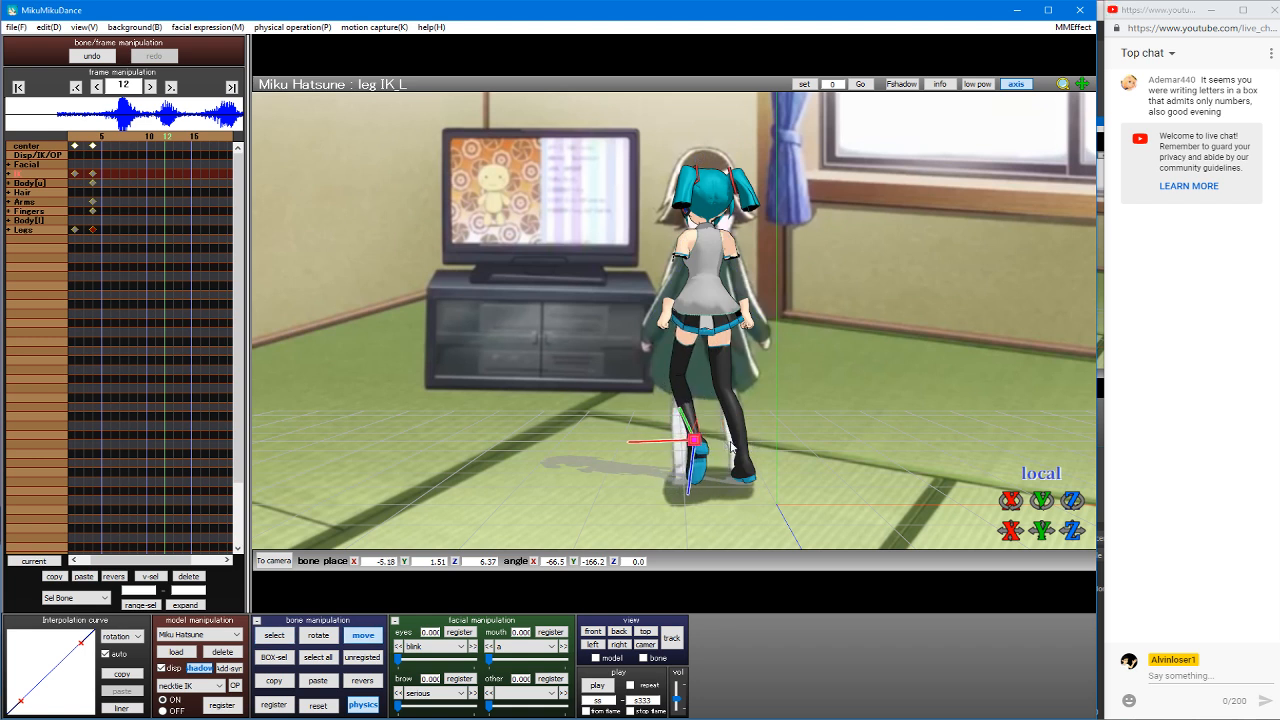
# Step: Flatten the left foot from the side by rotating the left leg IK to X -22.9° and placing it at X -5.85, Y 0.78, Z 6.37
pyautogui.moveTo(720, 447); pyautogui.dragTo(829, 473, button='right')
pyautogui.moveTo(1008, 505); pyautogui.dragTo(631, 450)
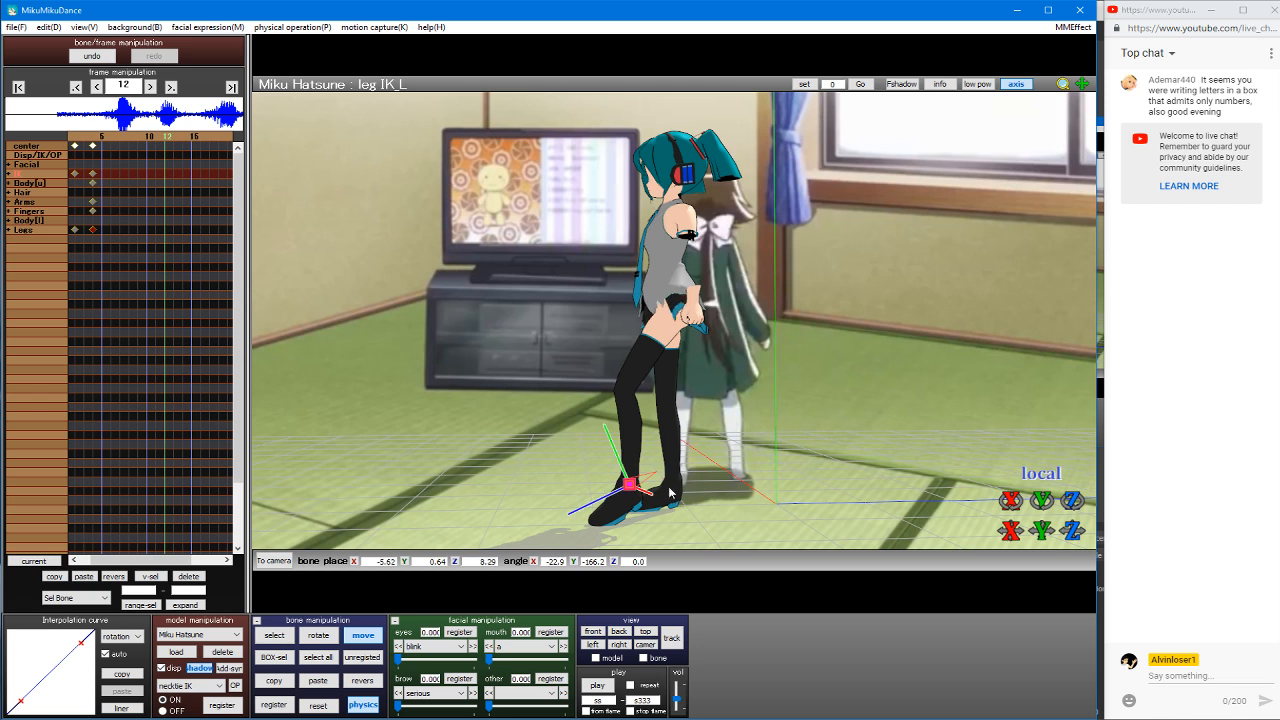
pyautogui.moveTo(670, 492); pyautogui.dragTo(672, 445)
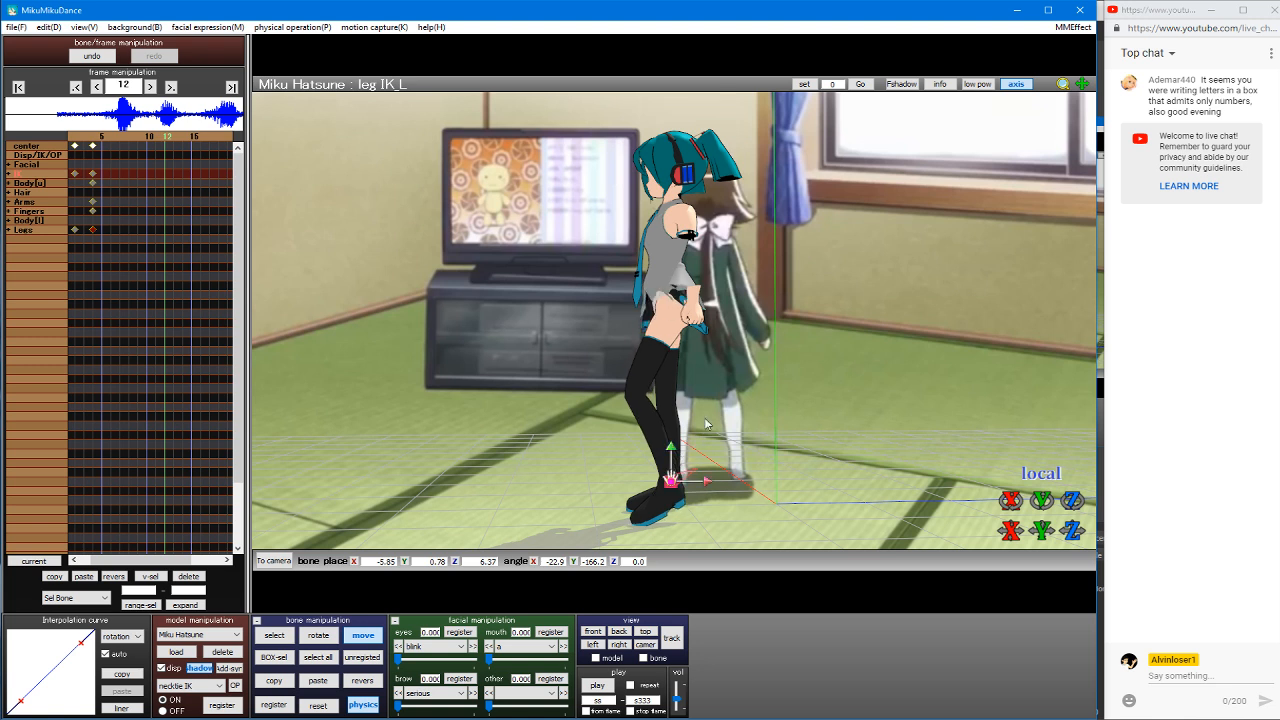
# Step: Rotate the right leg bone from the front view so the knee turns slightly outward
pyautogui.moveTo(790, 375); pyautogui.dragTo(533, 348, button='right')
pyautogui.press('s')
pyautogui.click(706, 359)
pyautogui.press('z')
pyautogui.press('s')
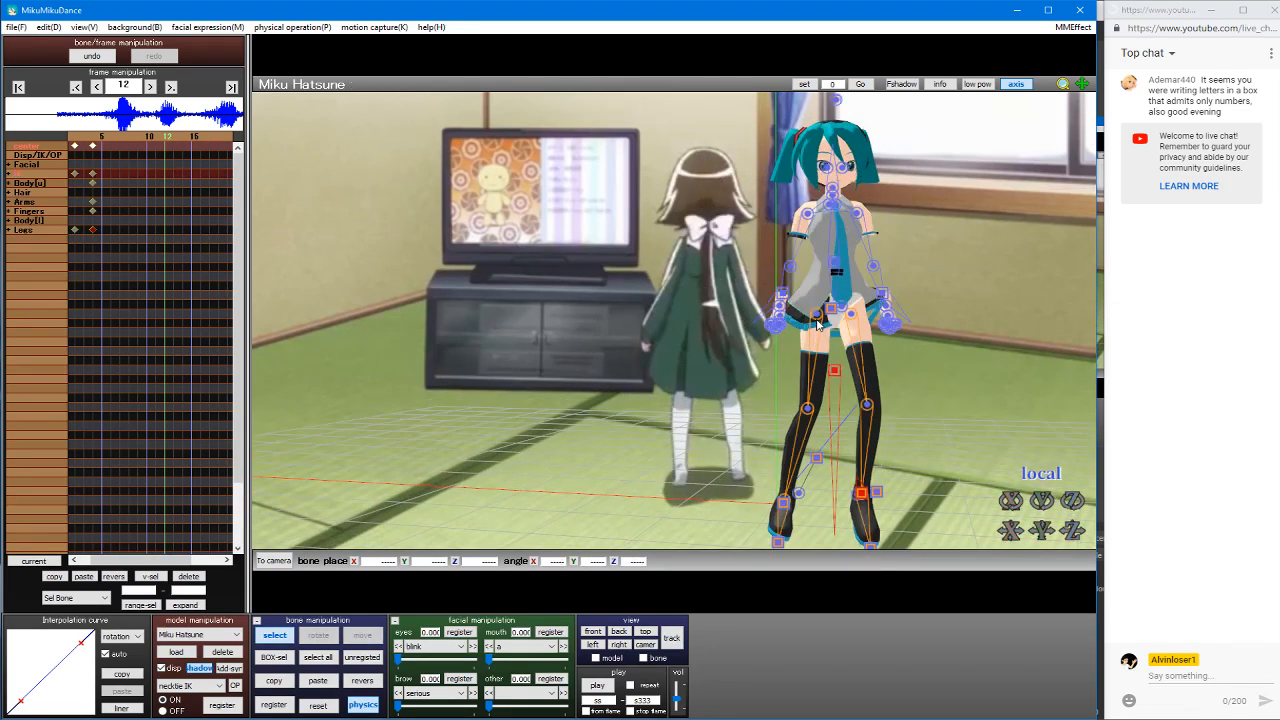
pyautogui.click(820, 320)
pyautogui.press('x')
pyautogui.moveTo(822, 317); pyautogui.dragTo(789, 341)
pyautogui.press('s')
# Step: Move the center bone to X -3.20, Z 6.34 and check the pose through the reference camera
pyautogui.click(834, 370)
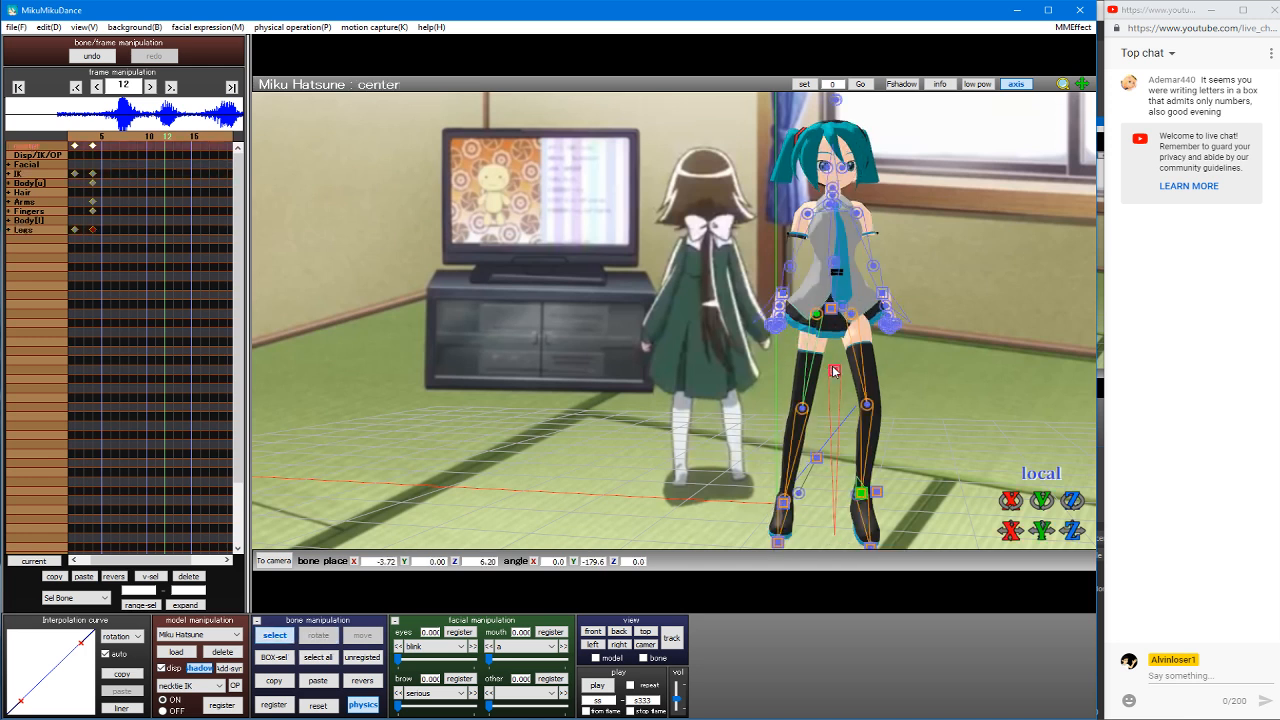
pyautogui.press('v')
pyautogui.moveTo(868, 373); pyautogui.dragTo(914, 350)
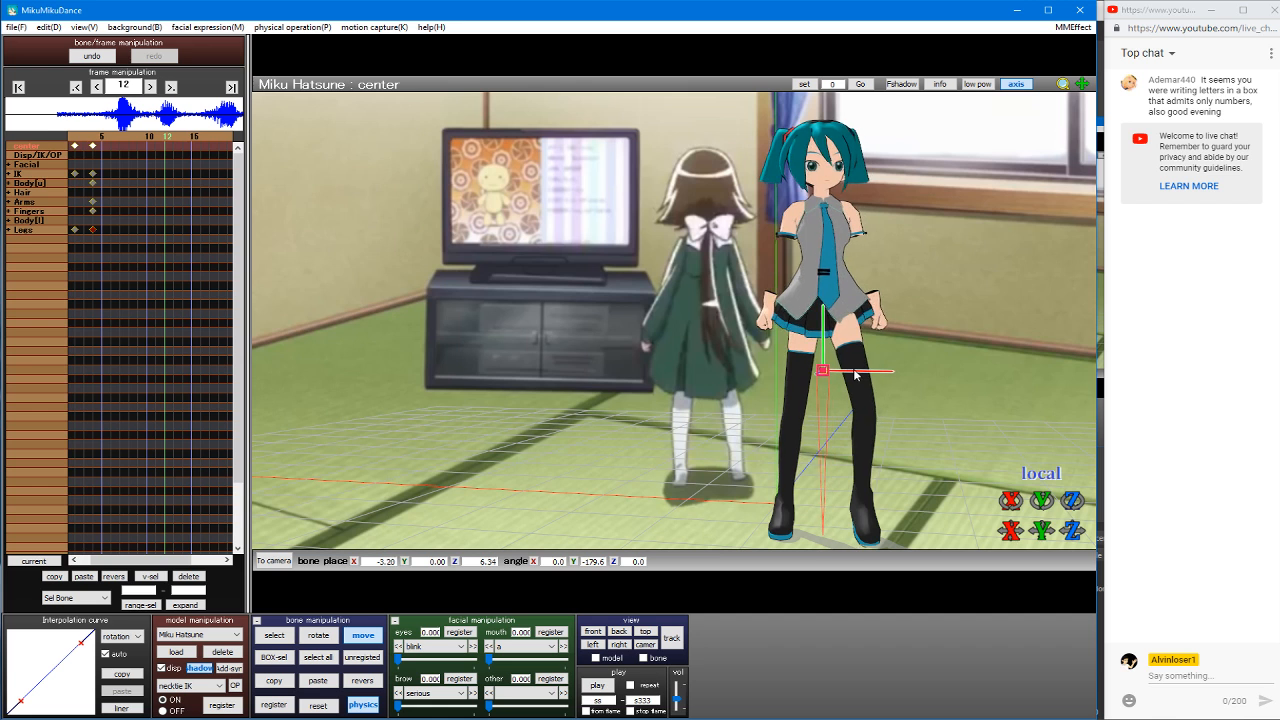
pyautogui.press('Tab')
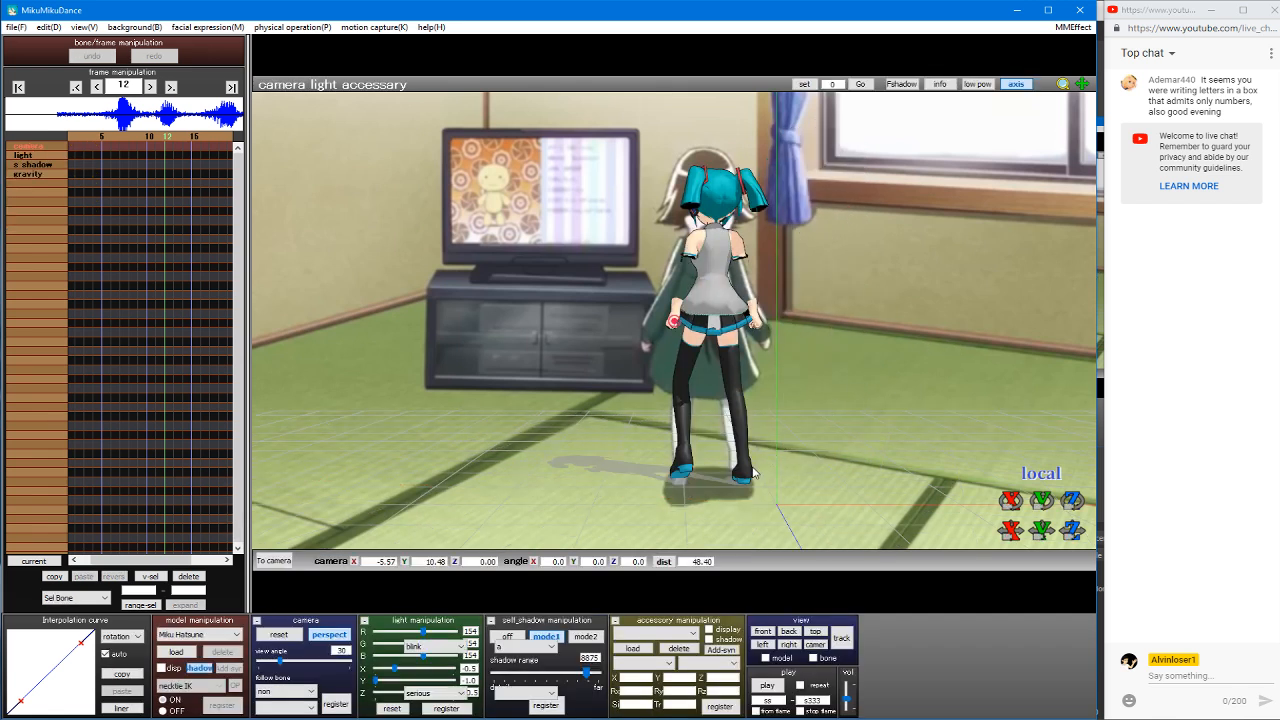
# Step: Move the right leg IK bone to X -0.57, Y 0.00, Z 5.82, over the background girl's right foot
pyautogui.press('Tab')
pyautogui.click(746, 466)
pyautogui.click(746, 466)
pyautogui.press('x')
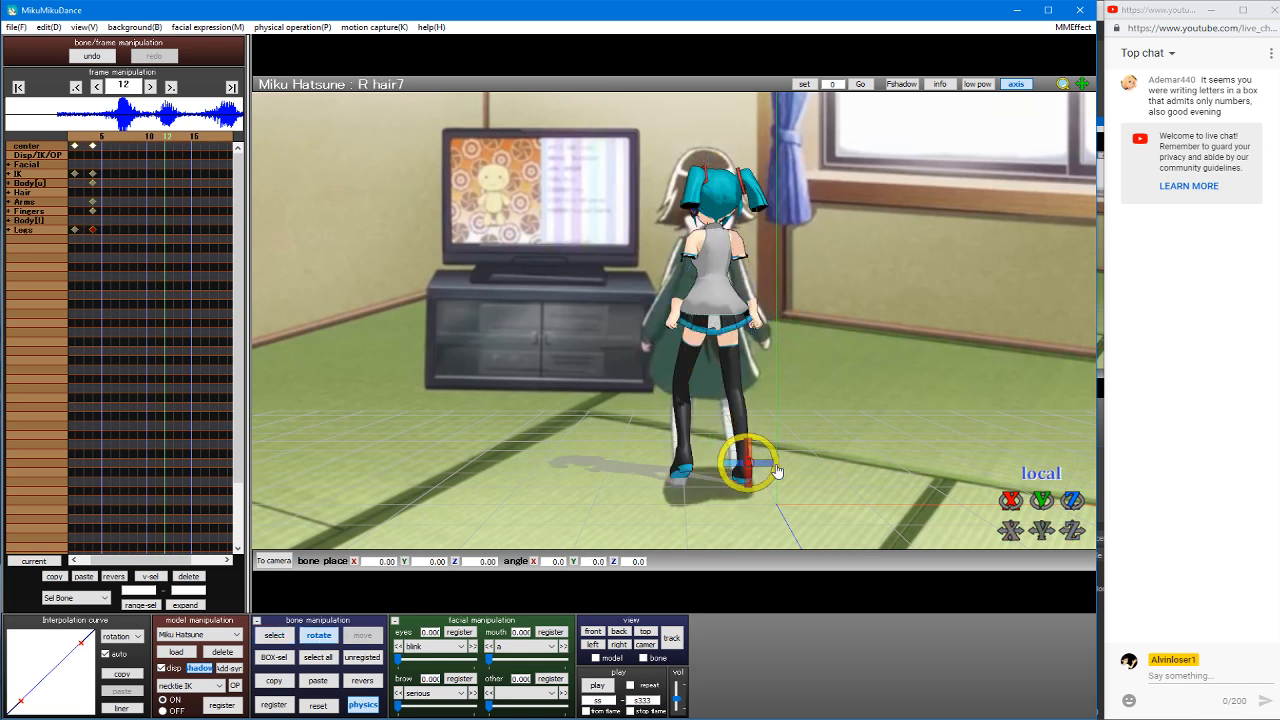
pyautogui.click(782, 470)
pyautogui.click(750, 470)
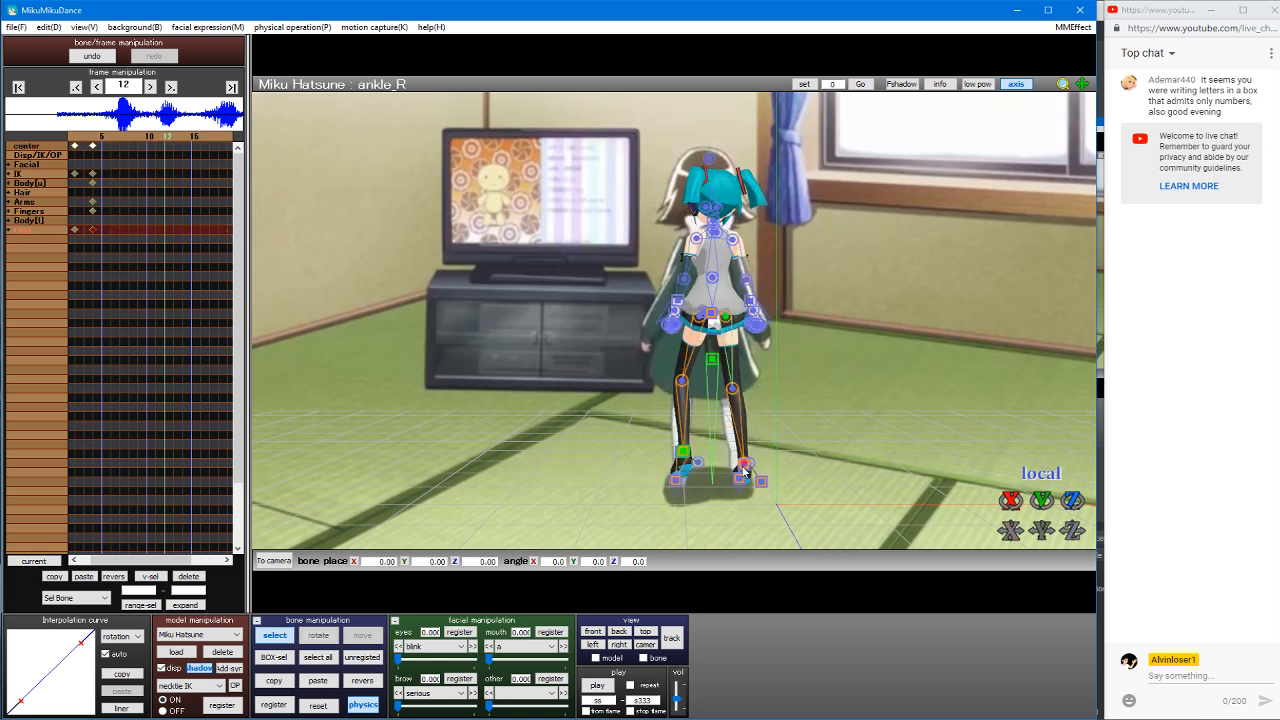
pyautogui.click(750, 470)
pyautogui.press('c')
pyautogui.moveTo(780, 465); pyautogui.dragTo(777, 465)
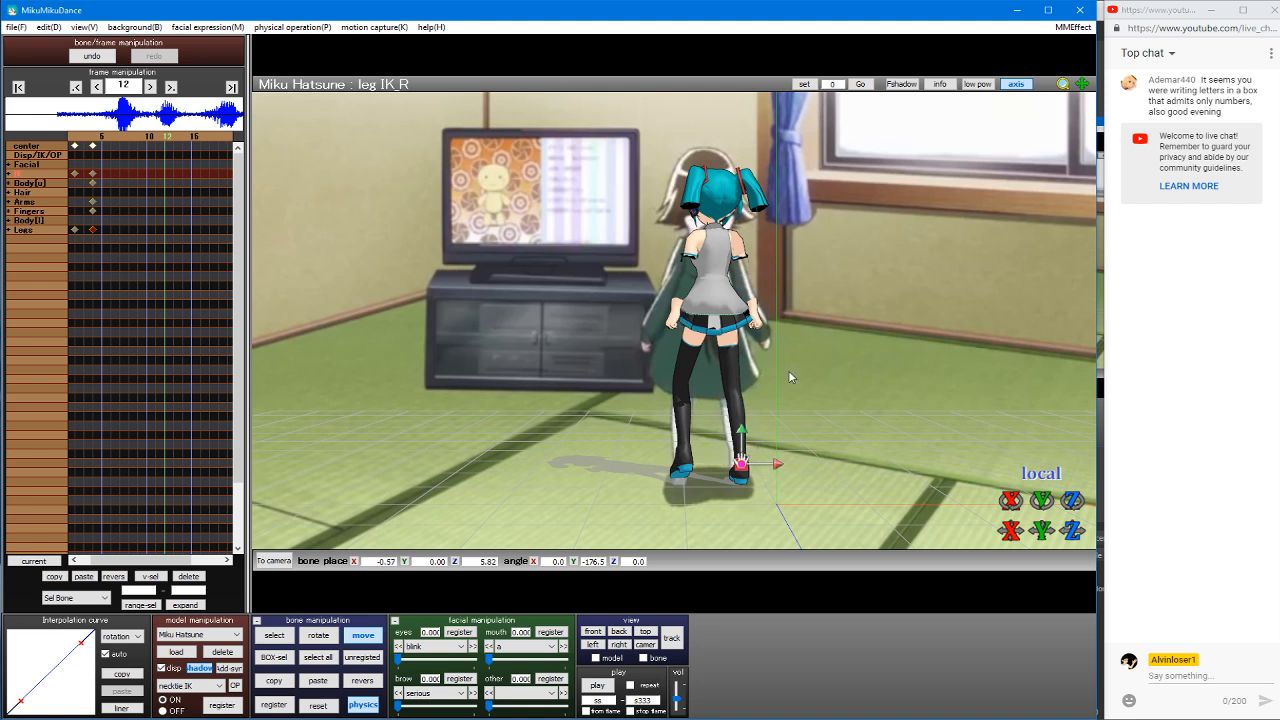
# Step: Shift the center bone slightly sideways to line the body up with the background girl
pyautogui.press('z')
pyautogui.click(697, 238)
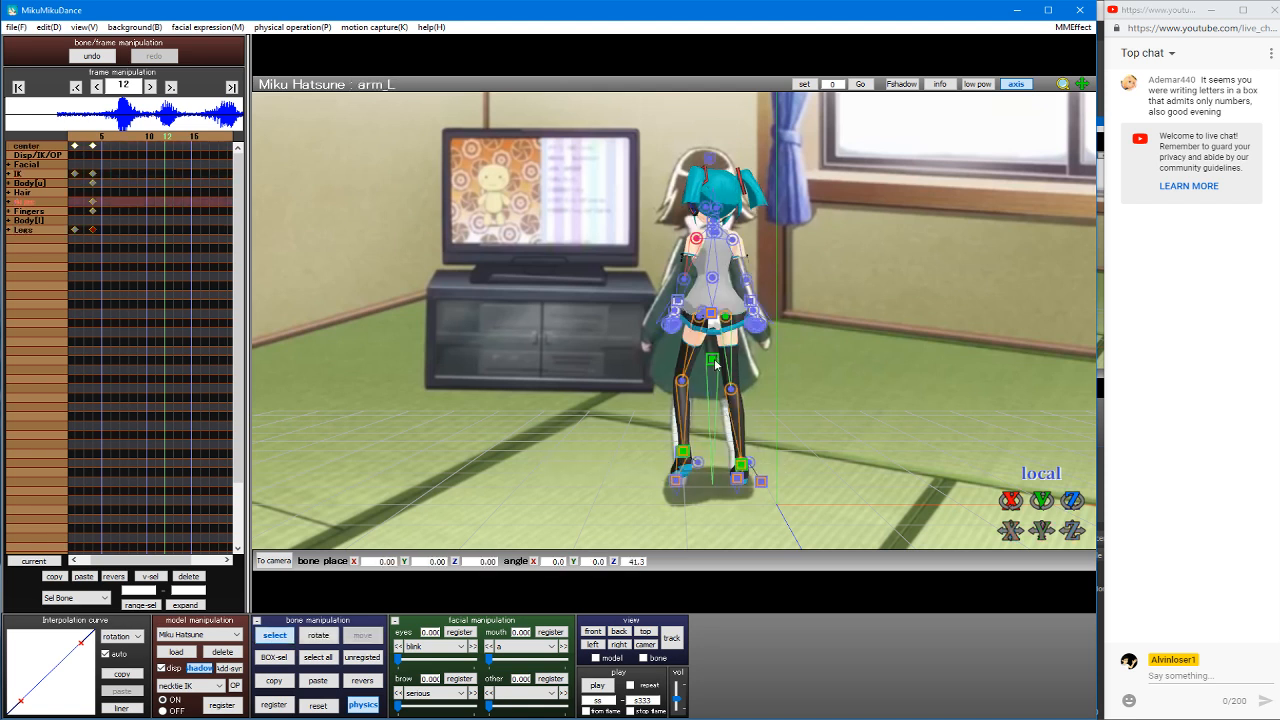
pyautogui.click(712, 360)
pyautogui.press('z')
pyautogui.moveTo(751, 364); pyautogui.dragTo(742, 364)
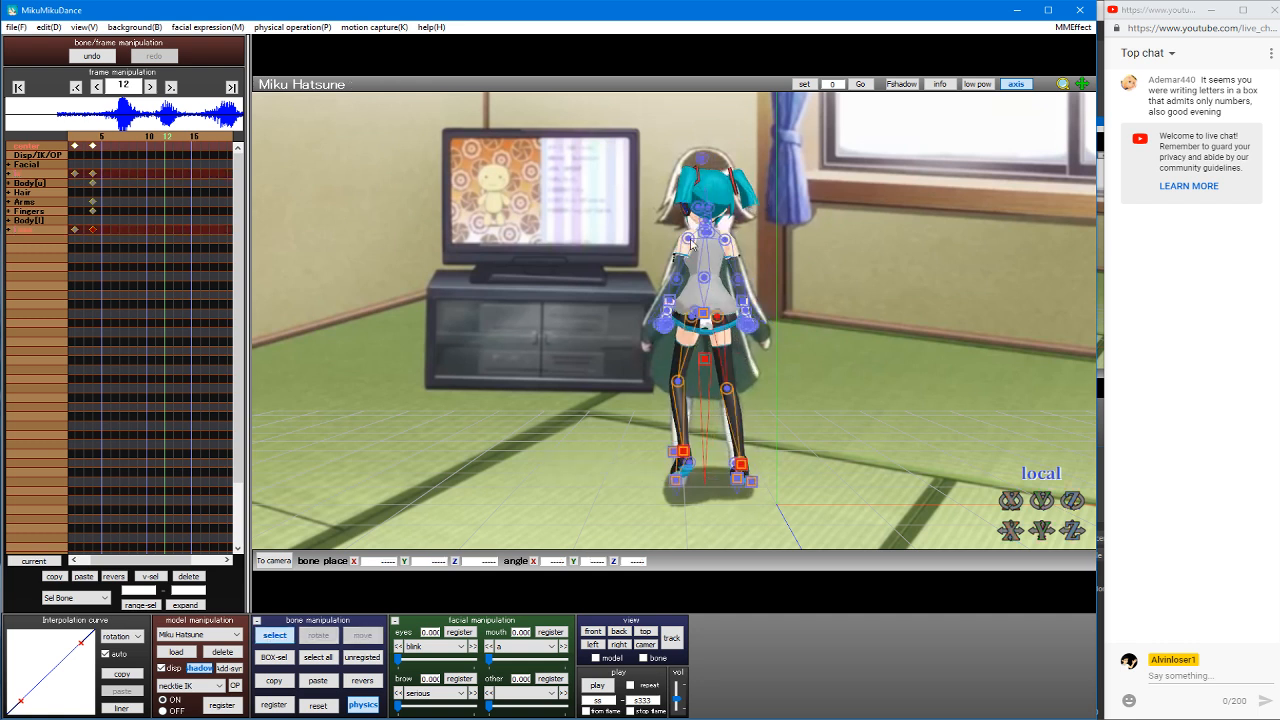
# Step: Rotate the left arm to X 1.4°, Y -0.1°, Z 34.7° and swing the right arm slightly outward to match
pyautogui.click(691, 240)
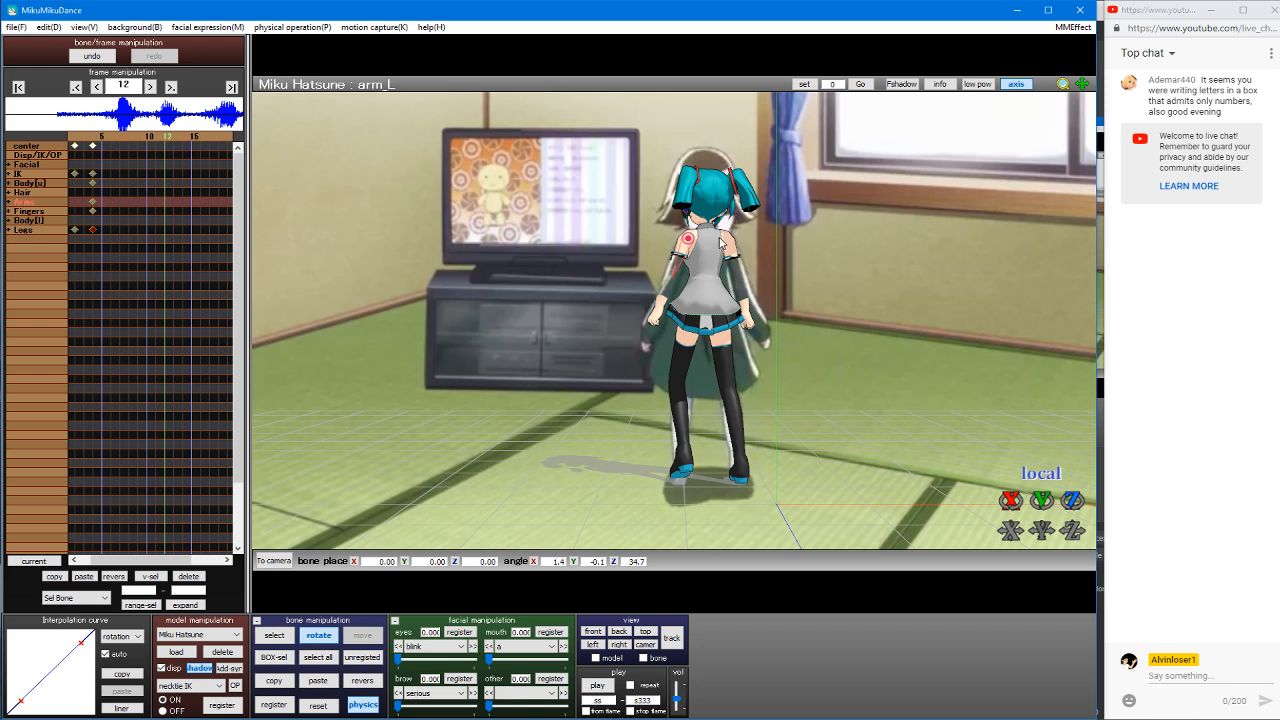
pyautogui.press('c')
pyautogui.click(726, 241)
pyautogui.press('x')
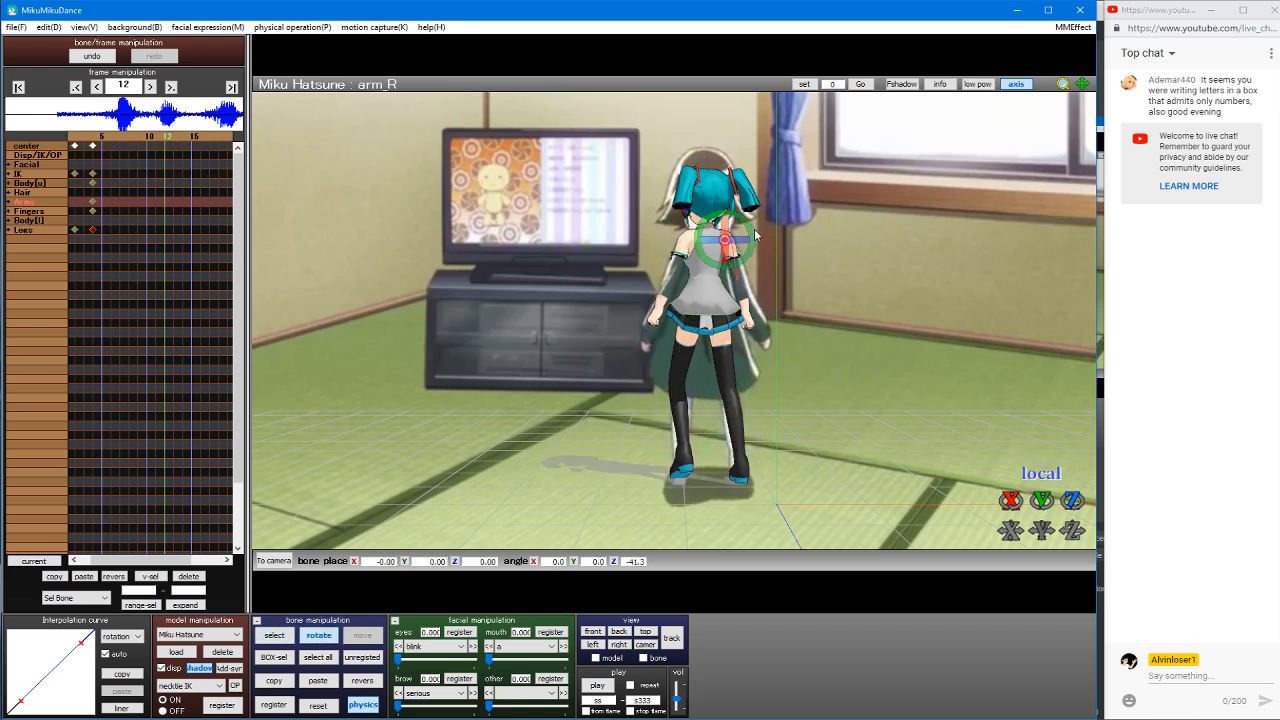
pyautogui.moveTo(731, 246); pyautogui.dragTo(697, 270)
# Step: Adjust the neck bone's rotation at frame 12 and select all unregistered bones
pyautogui.press('s')
pyautogui.click(708, 230)
pyautogui.press('x')
pyautogui.press('s')
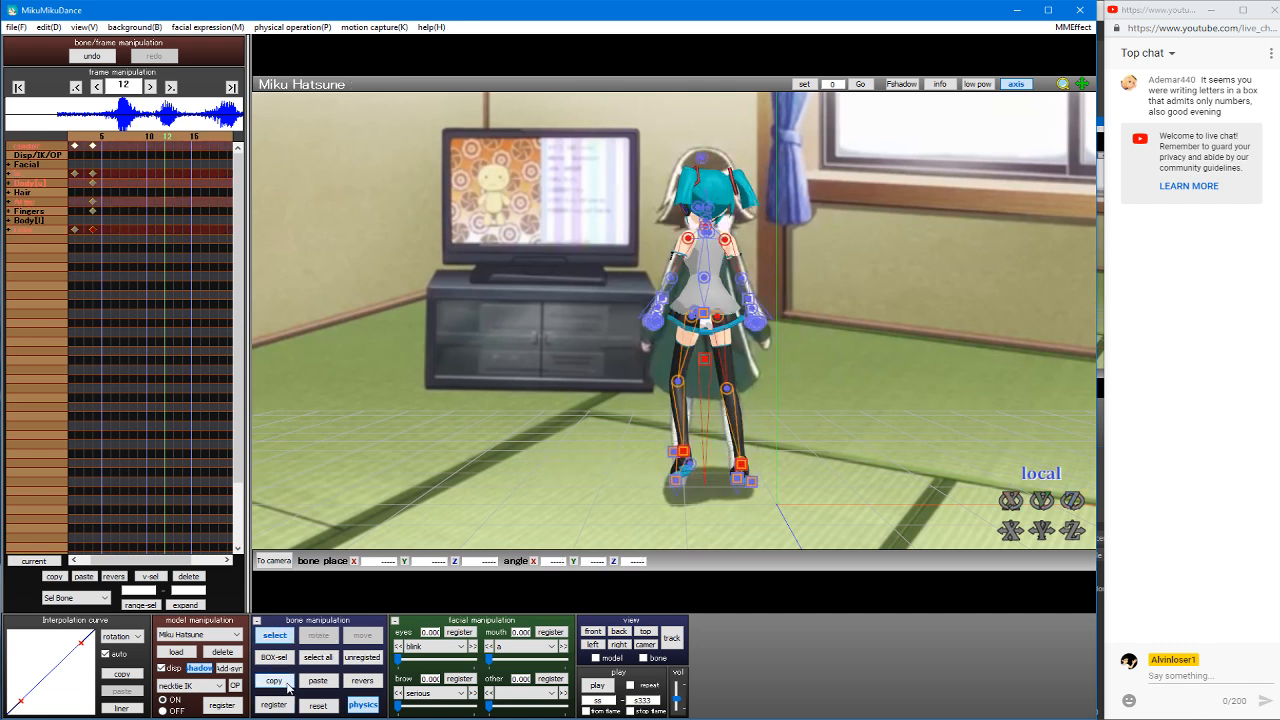
# Step: Copy the selected bones' pose at frame 12 and register the same bones at frame 4
pyautogui.press('Left')
pyautogui.press('Left')
pyautogui.press('Left')
pyautogui.press('Left')
pyautogui.press('Left')
pyautogui.press('Left')
pyautogui.press('Left')
pyautogui.press('Left')
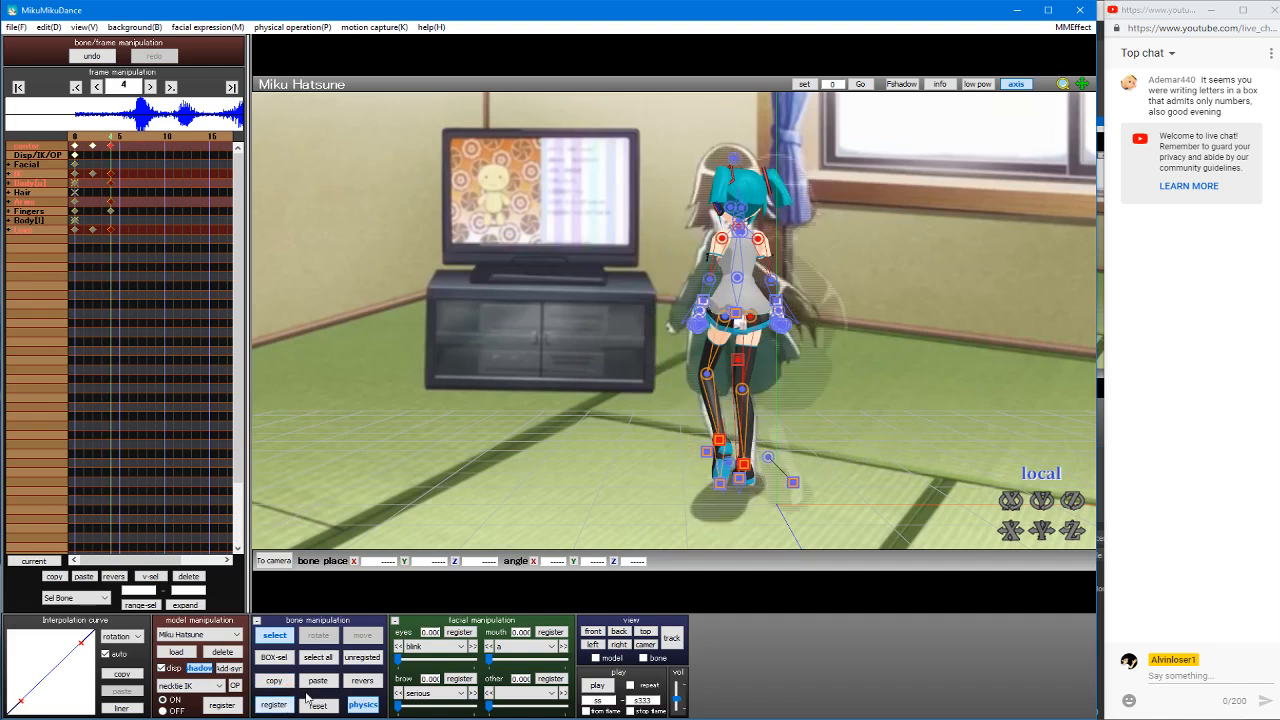
# Step: Return to frame 12, paste the copied pose and register it as a keyframe
pyautogui.press('Right')
pyautogui.press('Right')
pyautogui.press('Right')
pyautogui.press('Right')
pyautogui.press('Right')
pyautogui.press('Right')
pyautogui.press('Right')
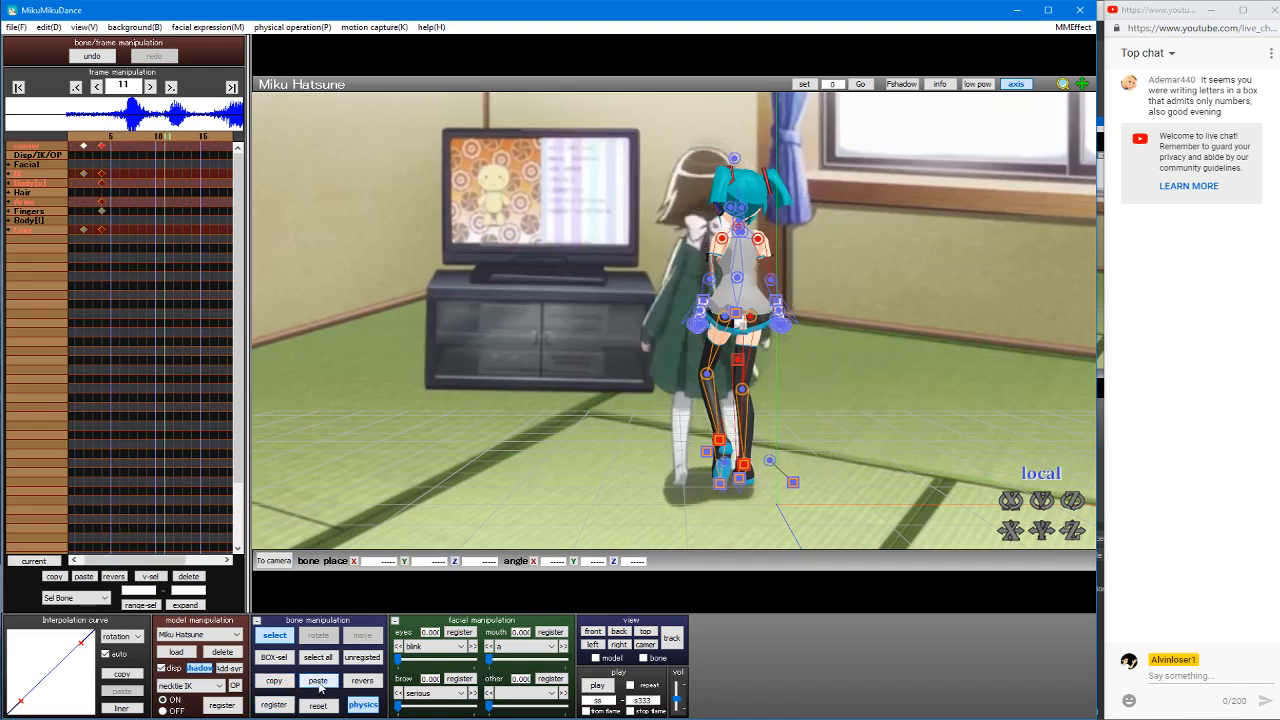
pyautogui.press('Right')
pyautogui.click(319, 681)
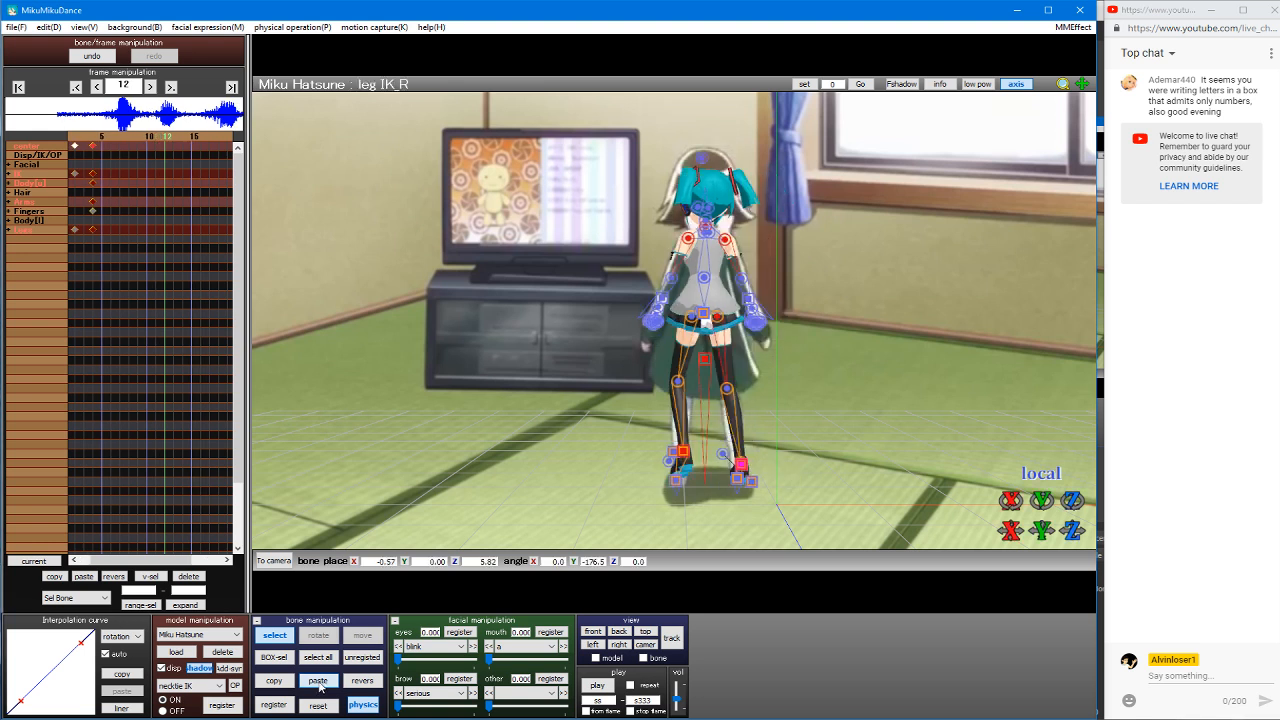
# Step: Scrub between frames 12 and 2 to examine how Miku's movement follows the background girl
pyautogui.press('Left')
pyautogui.press('Left')
pyautogui.press('Left')
pyautogui.press('Left')
pyautogui.press('Left')
pyautogui.press('Left')
pyautogui.press('Left')
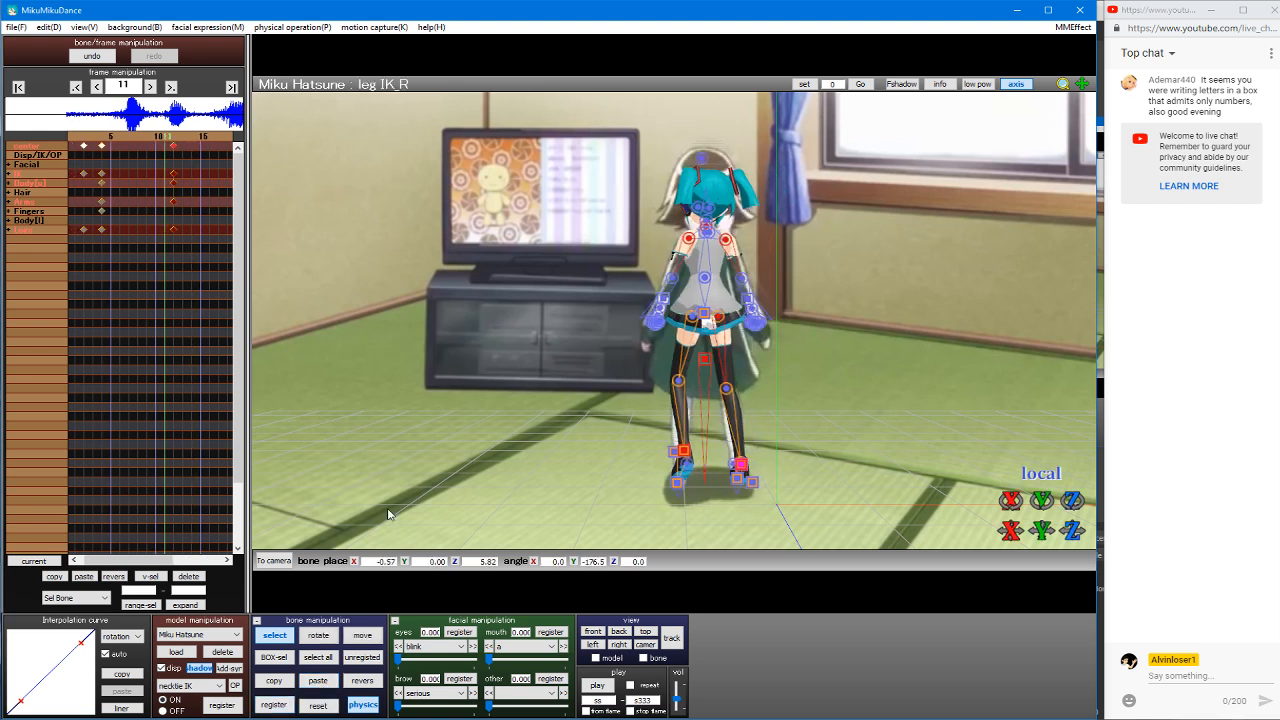
pyautogui.press('Left')
pyautogui.press('Left')
pyautogui.press('Left')
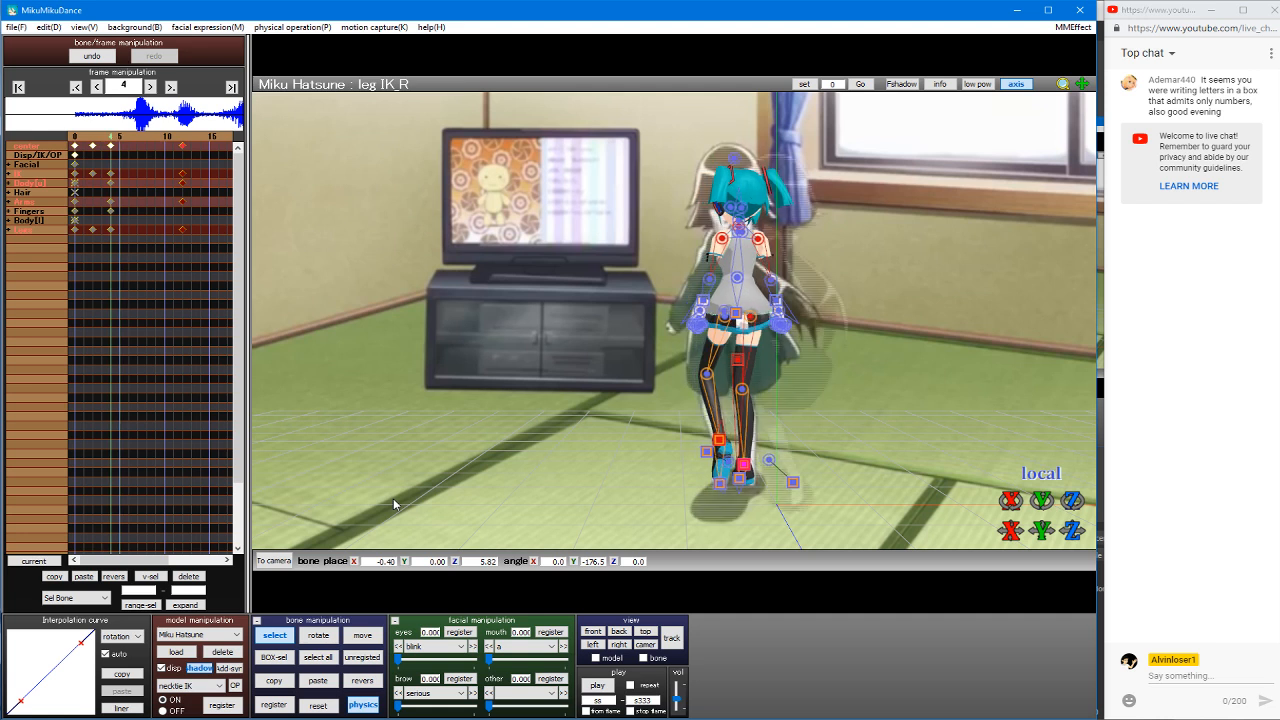
pyautogui.press('Right')
pyautogui.press('Right')
pyautogui.press('Right')
pyautogui.press('Right')
pyautogui.press('Right')
pyautogui.press('Right')
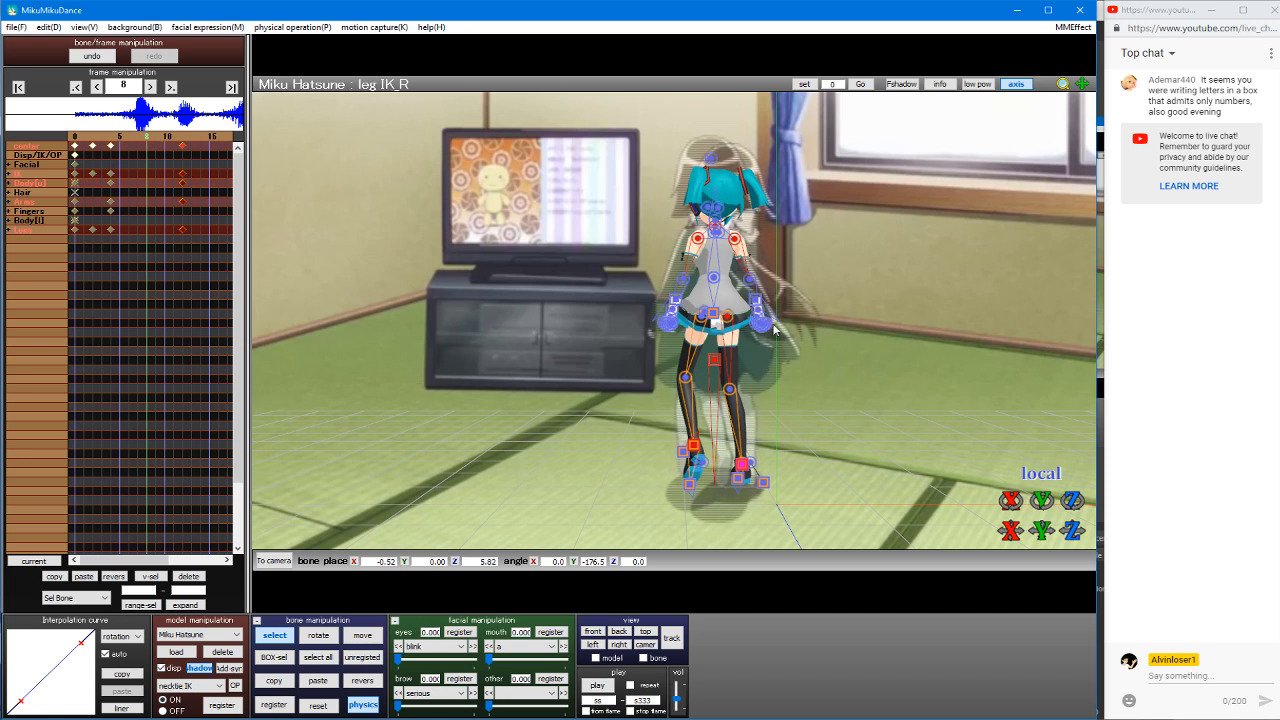
pyautogui.press('Left')
pyautogui.press('Left')
pyautogui.press('Left')
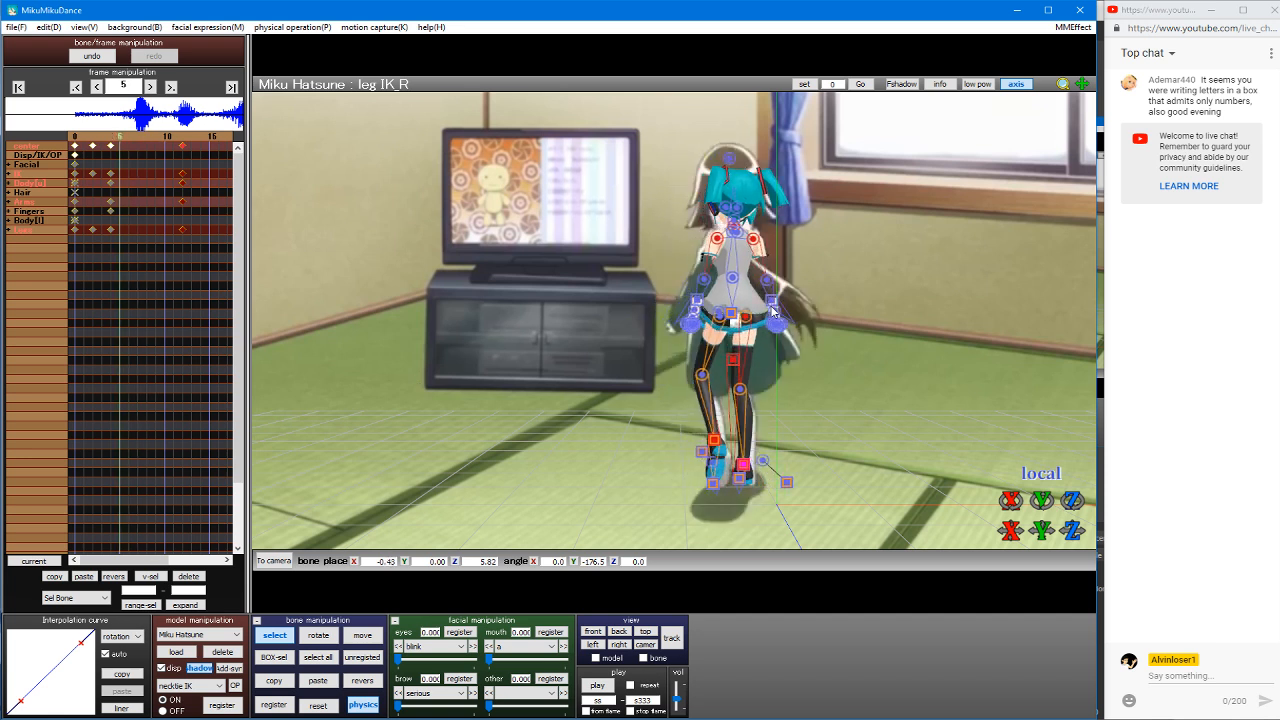
pyautogui.press('Left')
pyautogui.press('Left')
pyautogui.press('Left')
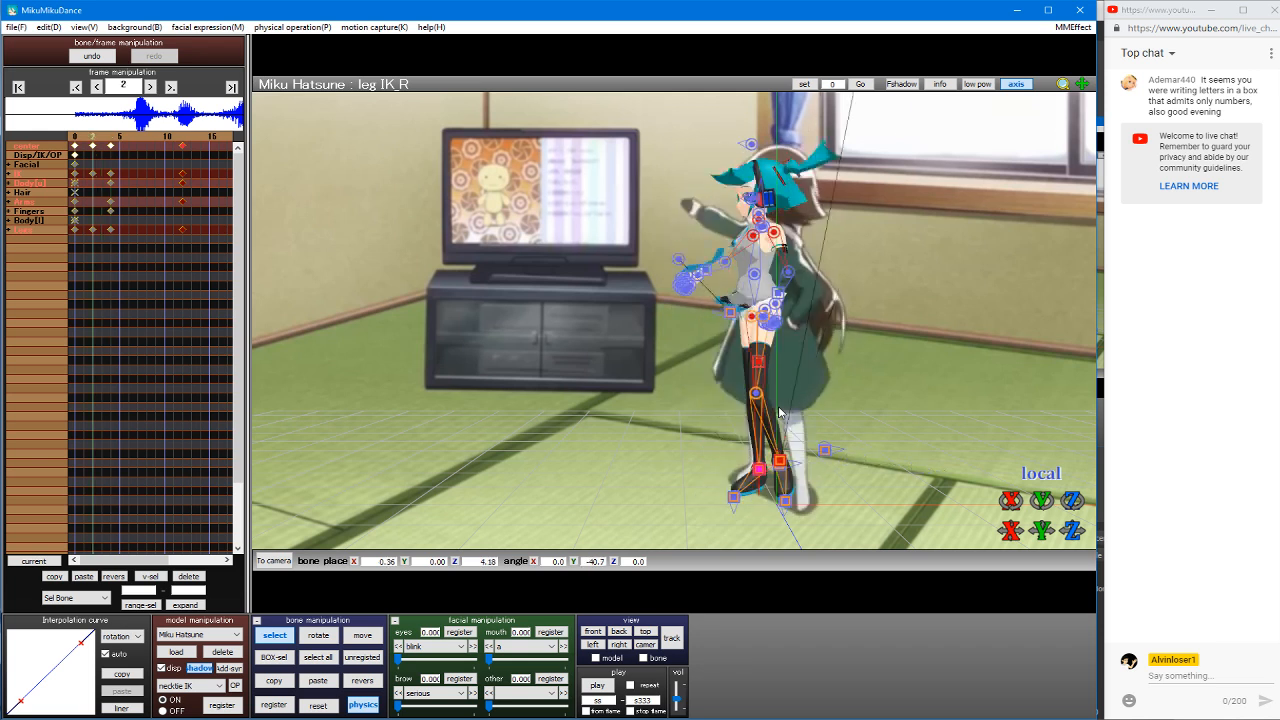
# Step: Select the left hair IK bone at frame 2, and scrub between frames 2 and 13 to examine the turn with the bones hidden
pyautogui.click(813, 456)
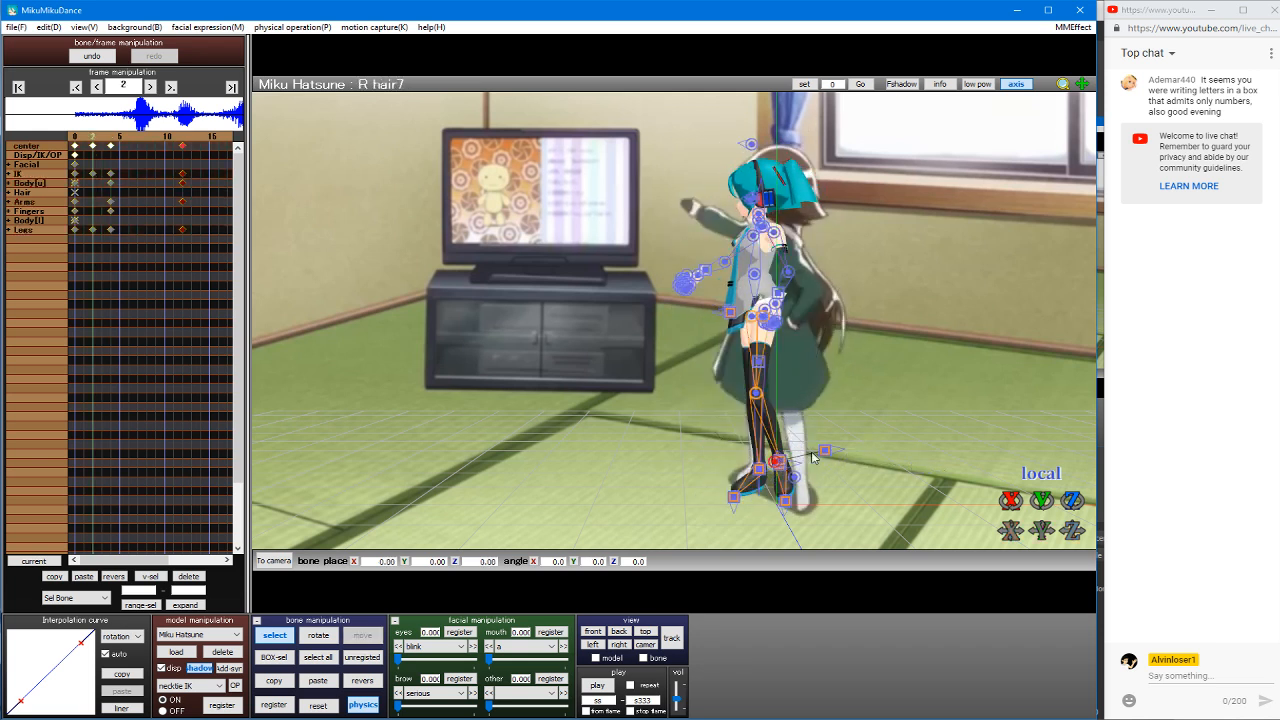
pyautogui.click(781, 463)
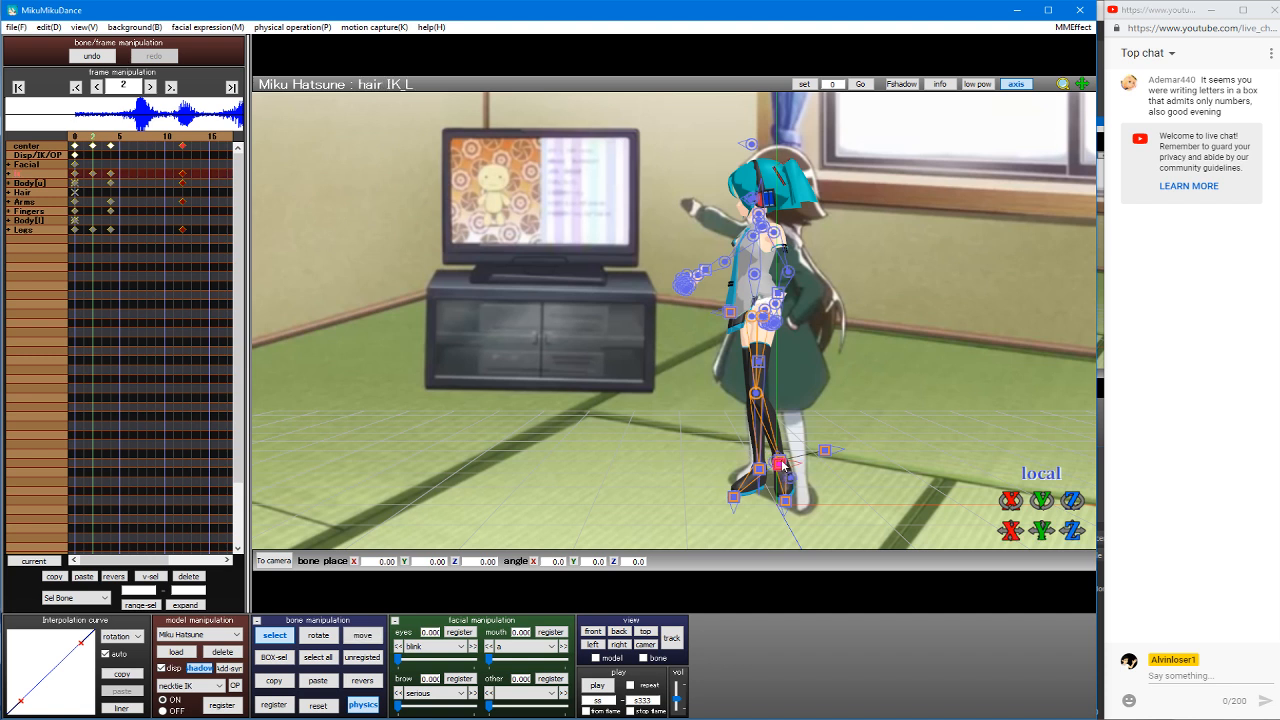
pyautogui.press('z')
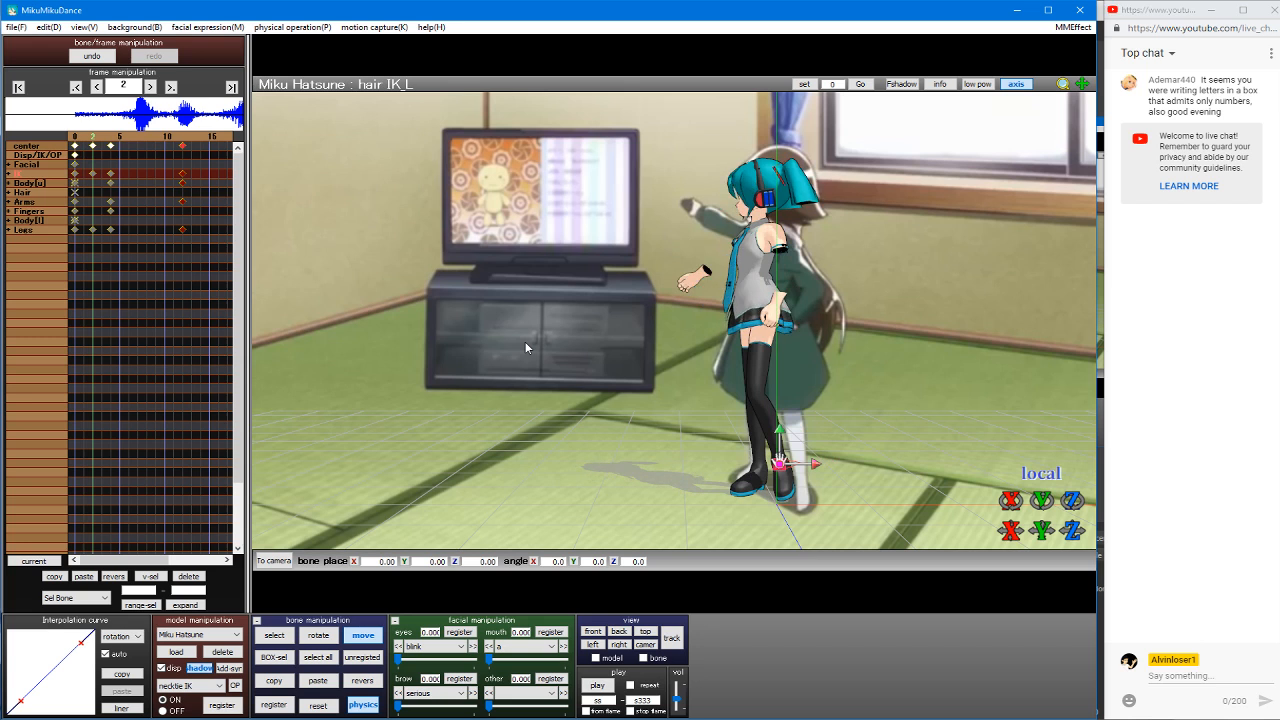
pyautogui.press('Right')
pyautogui.press('Right')
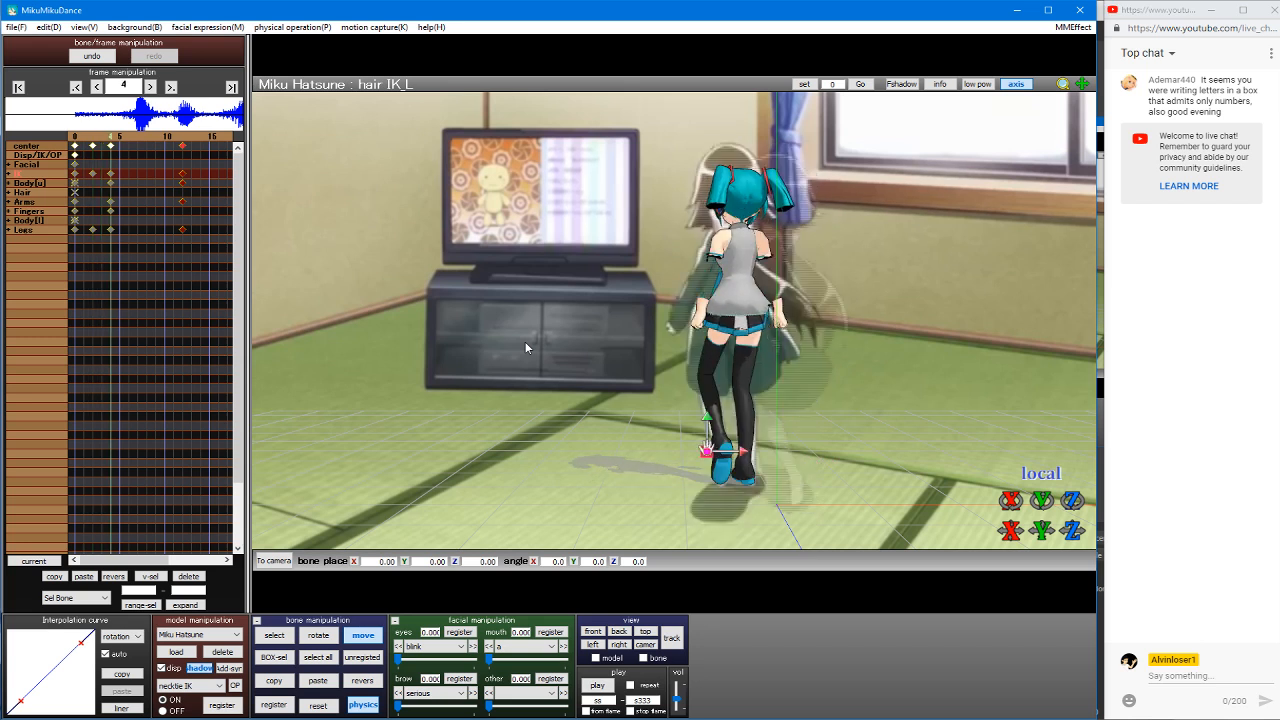
pyautogui.press('Right')
pyautogui.press('Right')
pyautogui.press('Right')
pyautogui.press('Right')
pyautogui.press('Right')
pyautogui.press('Right')
pyautogui.press('Right')
pyautogui.press('Right')
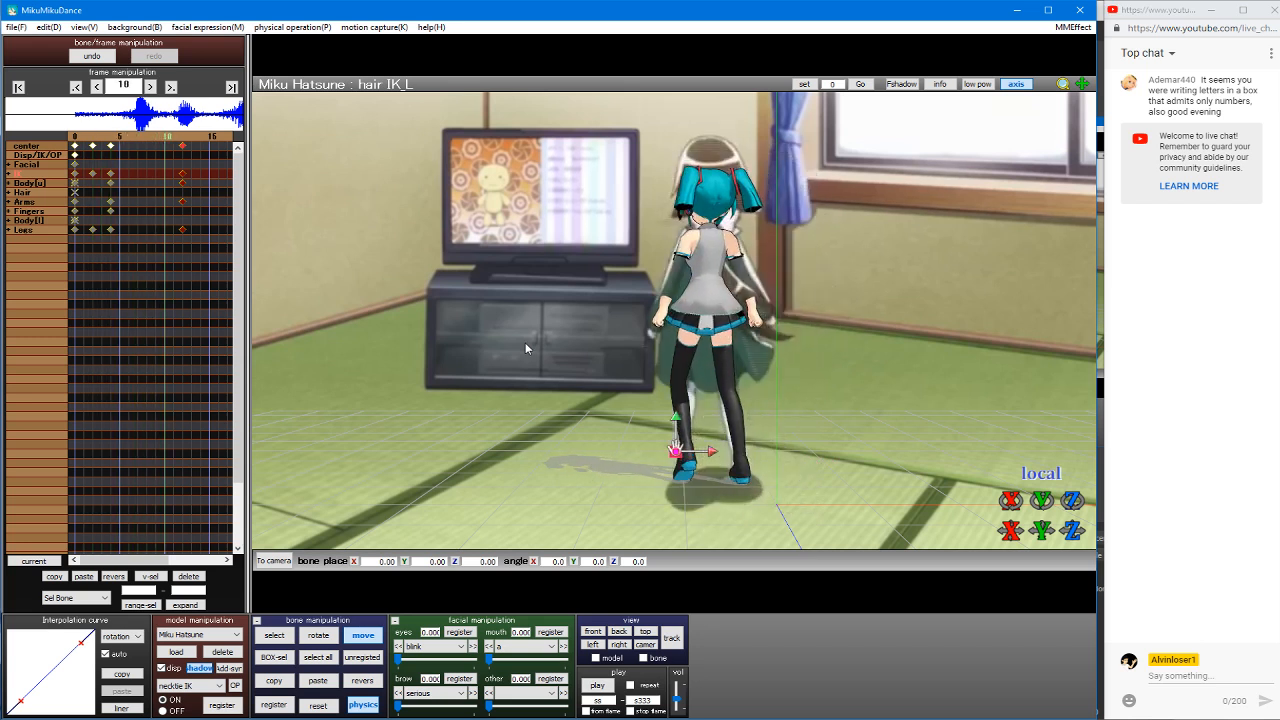
pyautogui.press('Left')
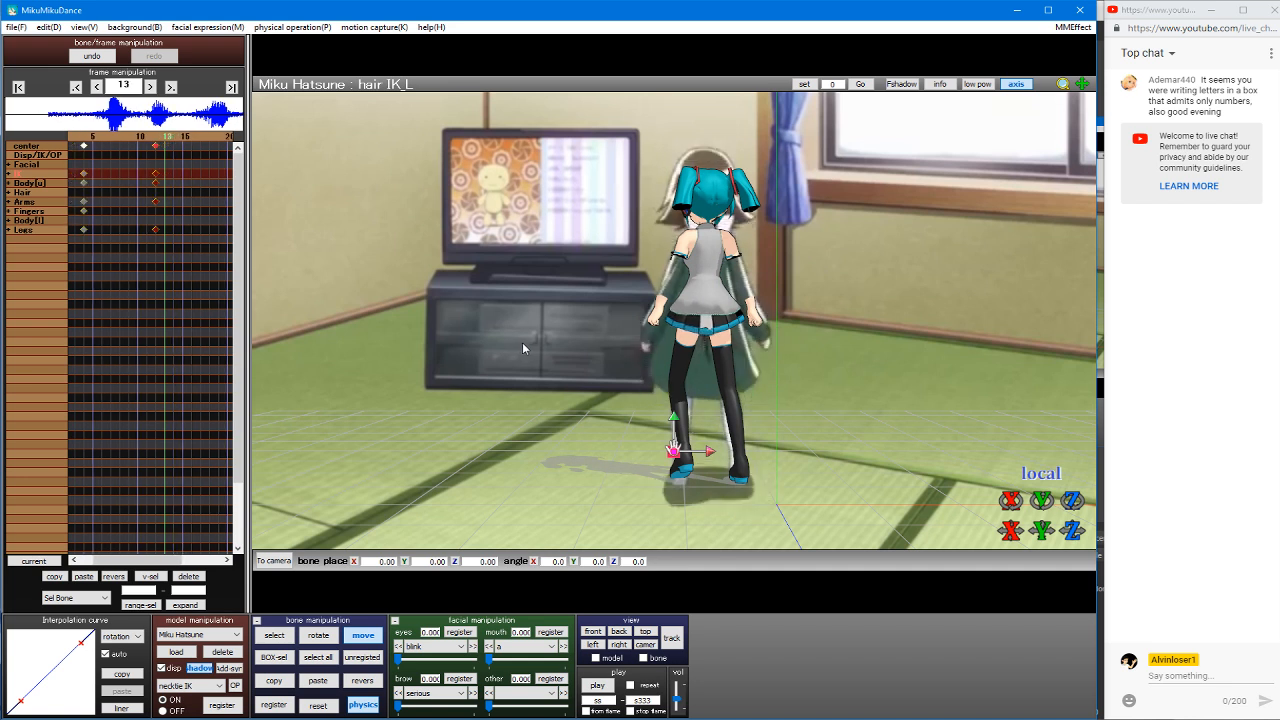
pyautogui.press('Left')
pyautogui.press('Left')
pyautogui.press('Left')
pyautogui.press('Left')
pyautogui.press('Left')
pyautogui.press('Left')
pyautogui.press('Left')
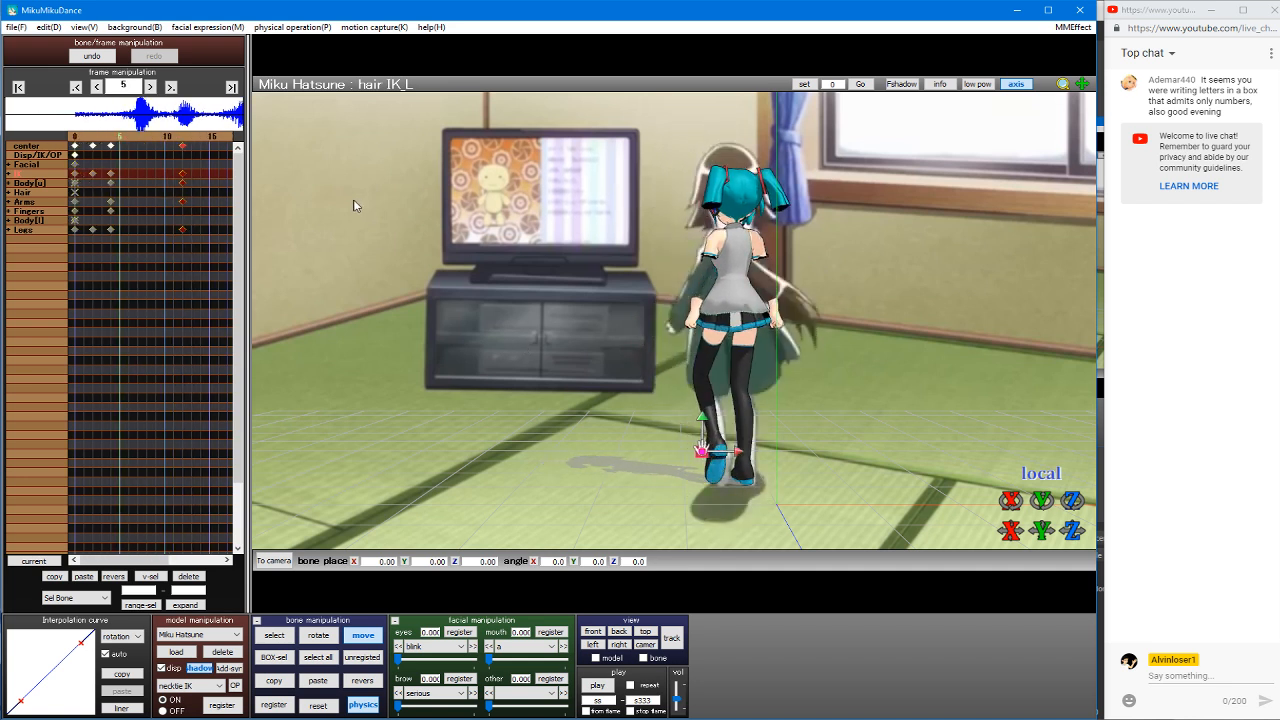
pyautogui.press('Left')
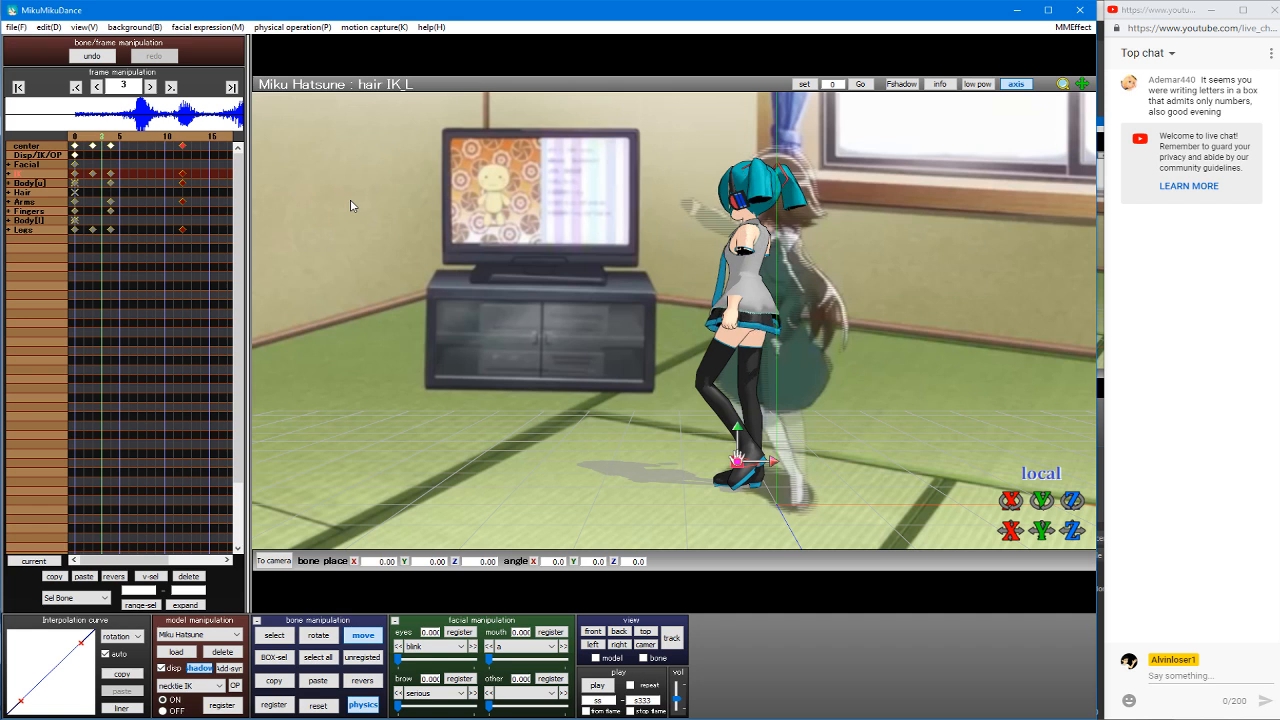
# Step: Delete the left hair IK bone's keyframe at frame 4, and scrub between frames 1 and 6 to check the turn
pyautogui.press('Right')
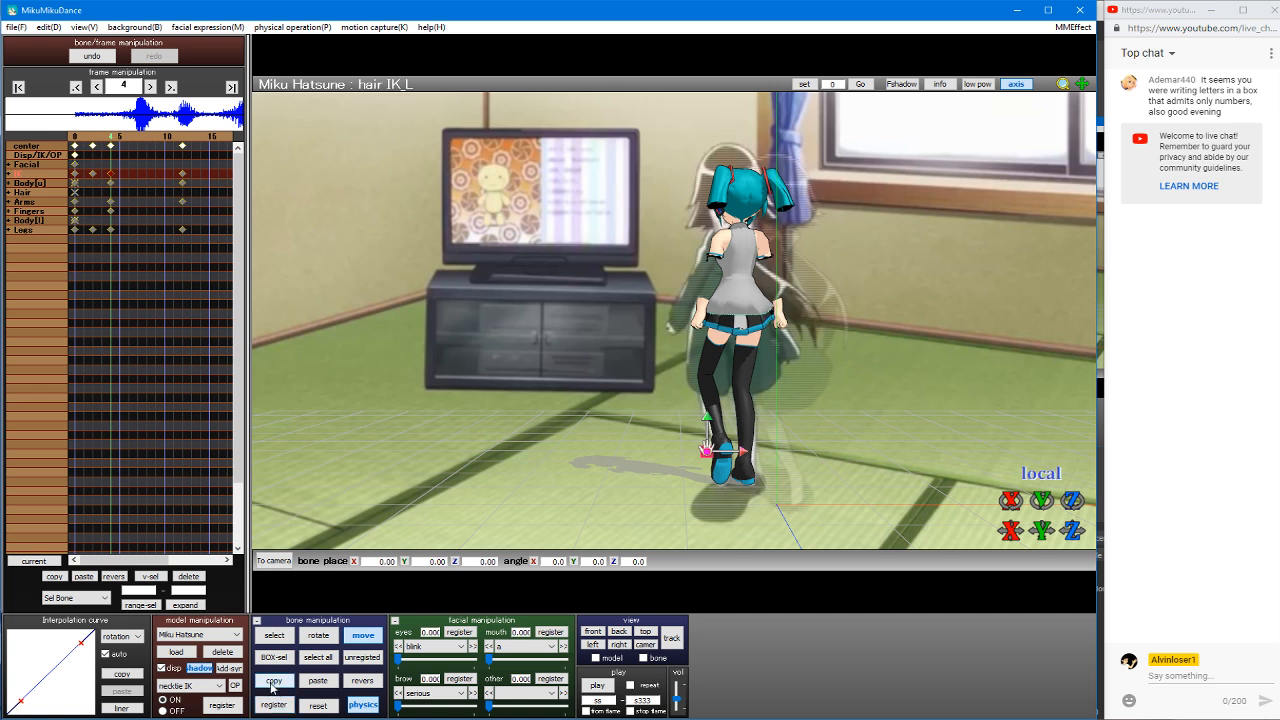
pyautogui.click(195, 578)
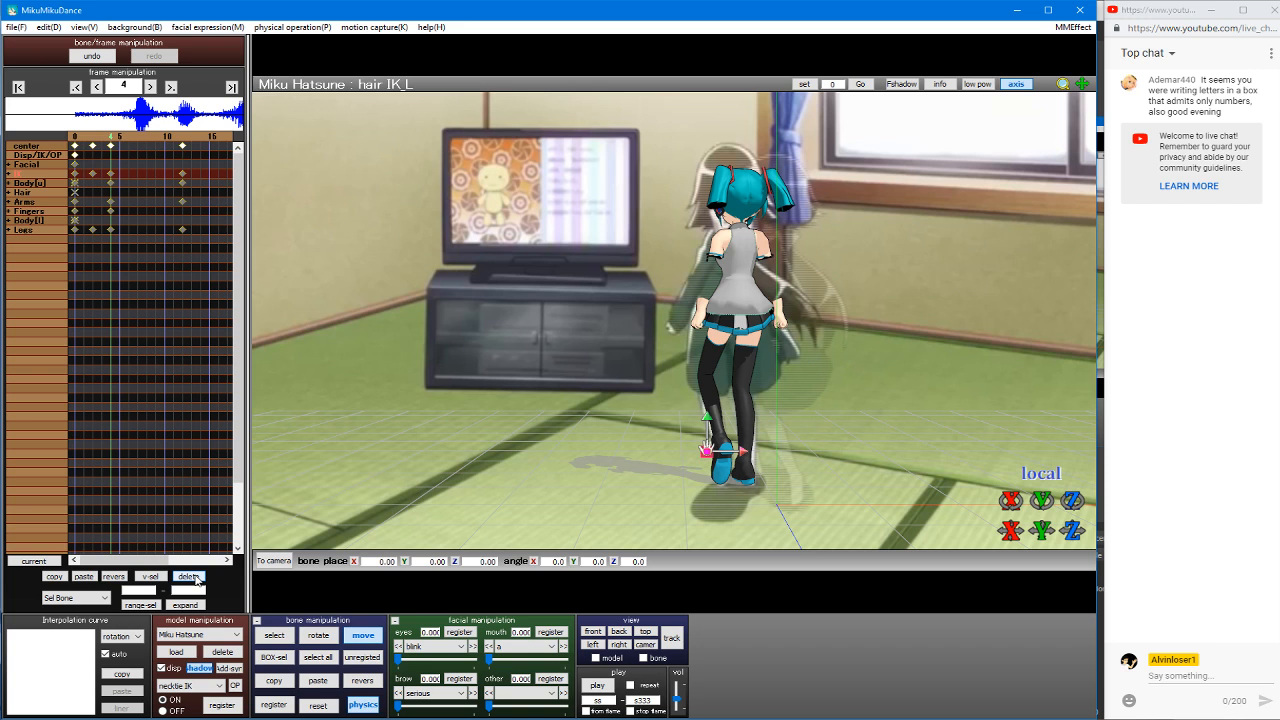
pyautogui.press('Left')
pyautogui.press('Left')
pyautogui.press('Left')
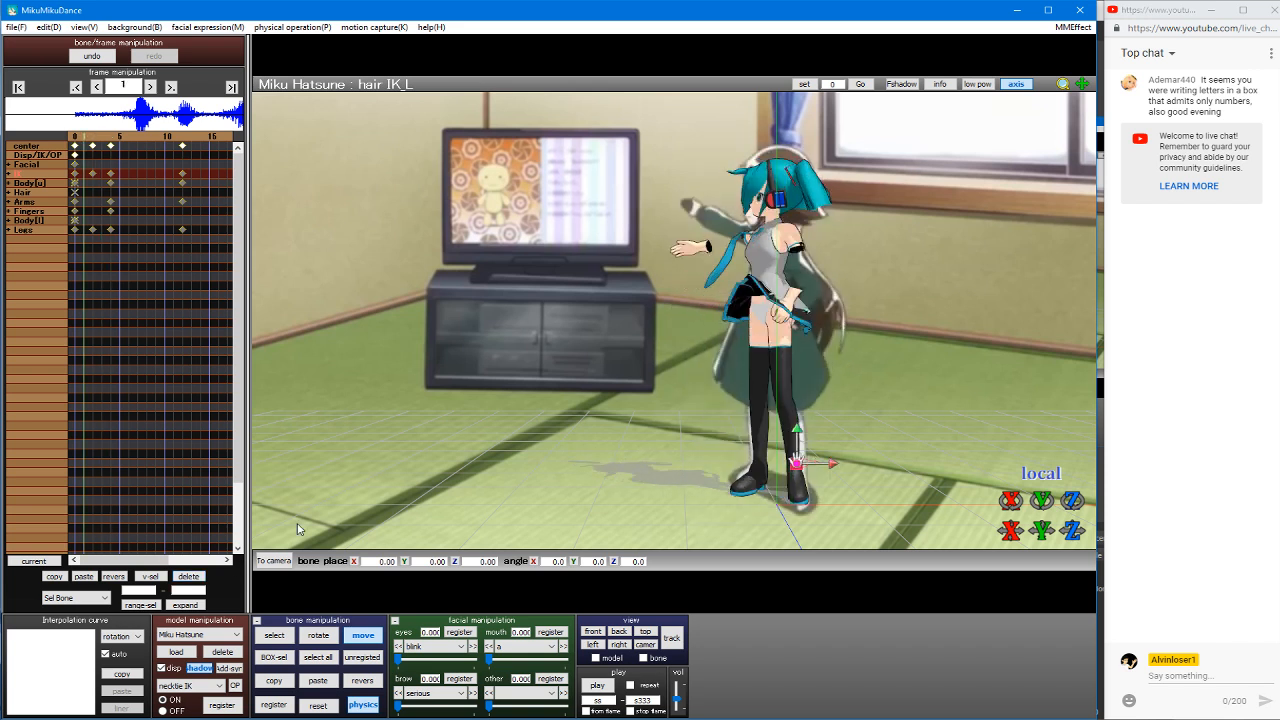
pyautogui.press('Right')
pyautogui.press('Right')
pyautogui.press('Right')
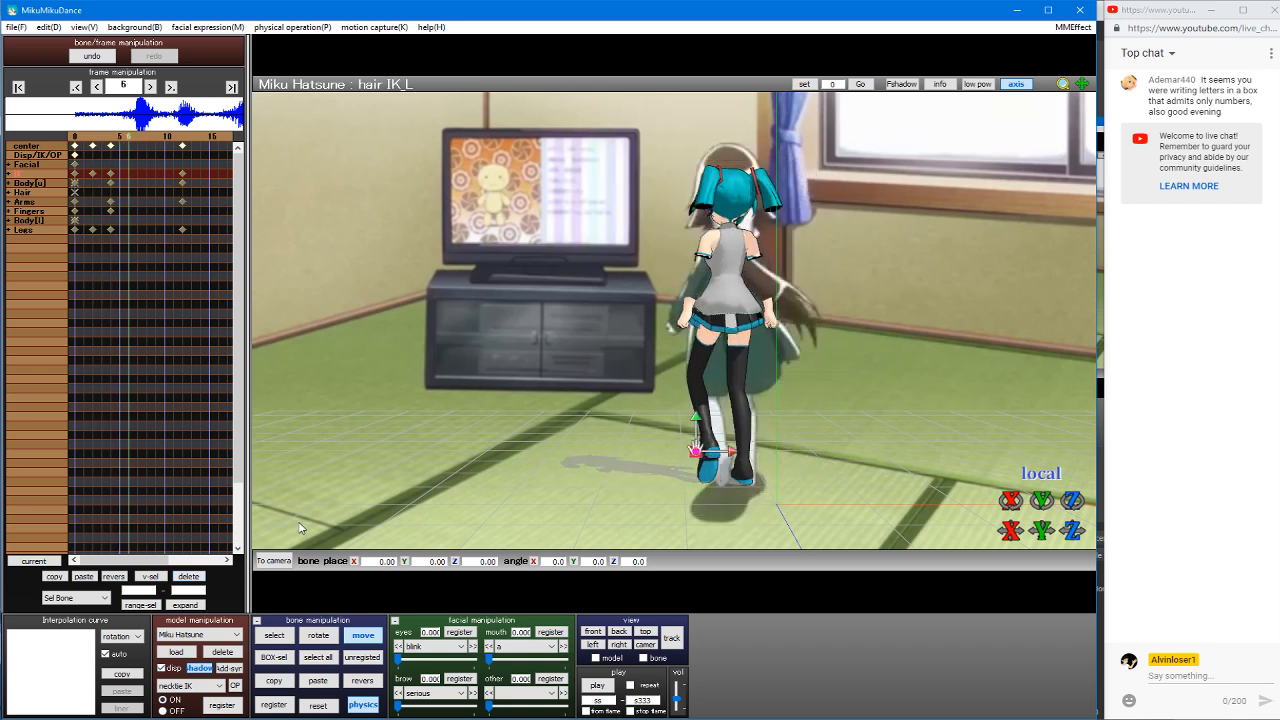
pyautogui.press('Left')
pyautogui.press('Left')
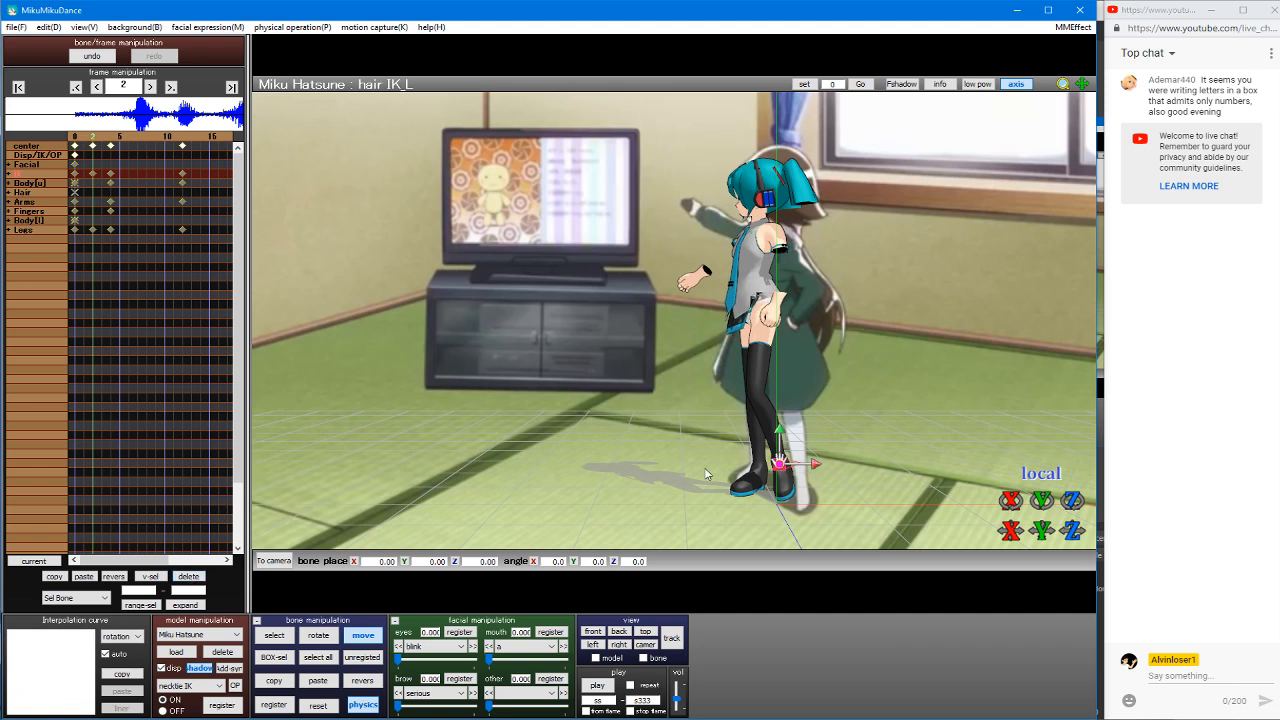
# Step: Select the left leg IK bone at frame 2 and register its current pose as a keyframe
pyautogui.click(744, 494)
pyautogui.click(781, 462)
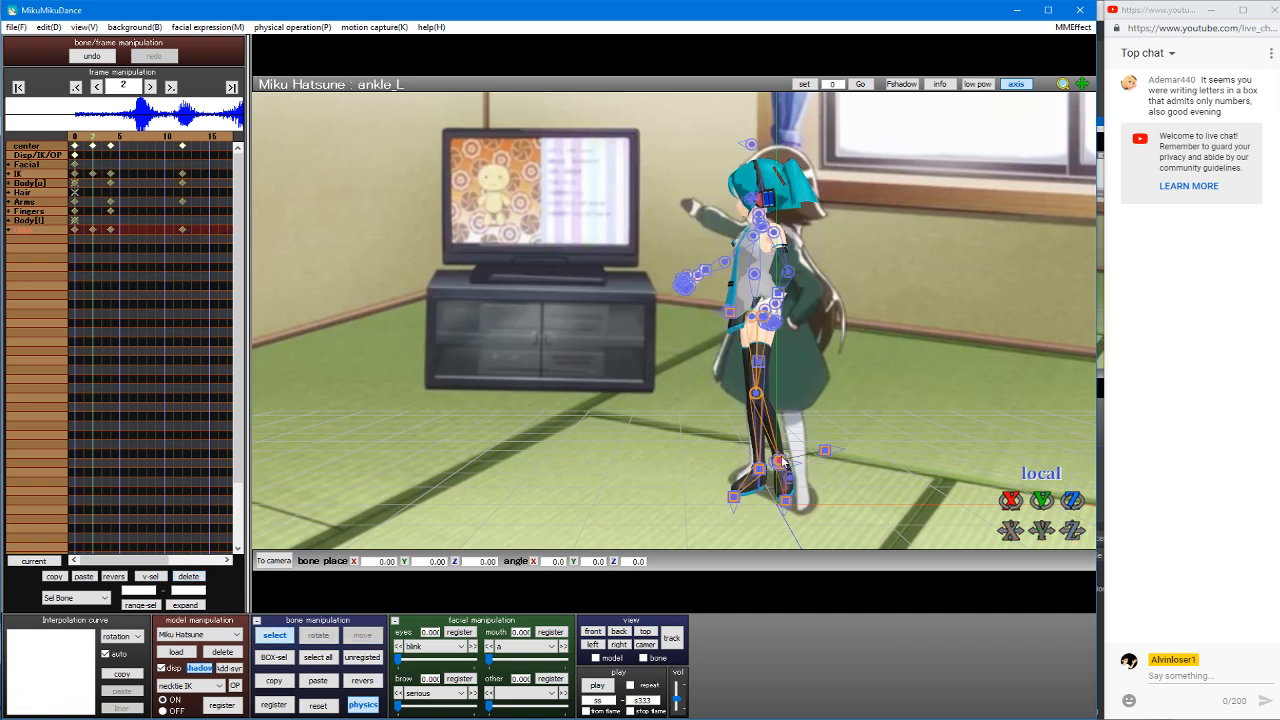
pyautogui.click(781, 462)
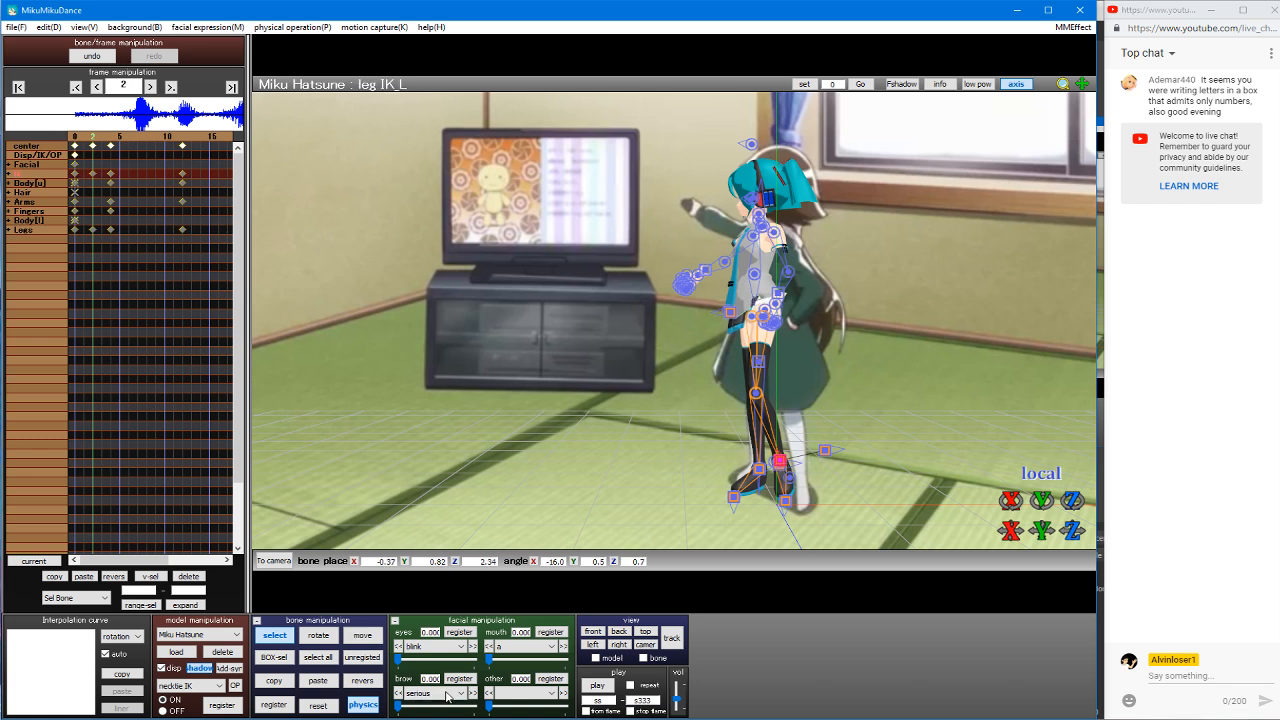
pyautogui.click(275, 705)
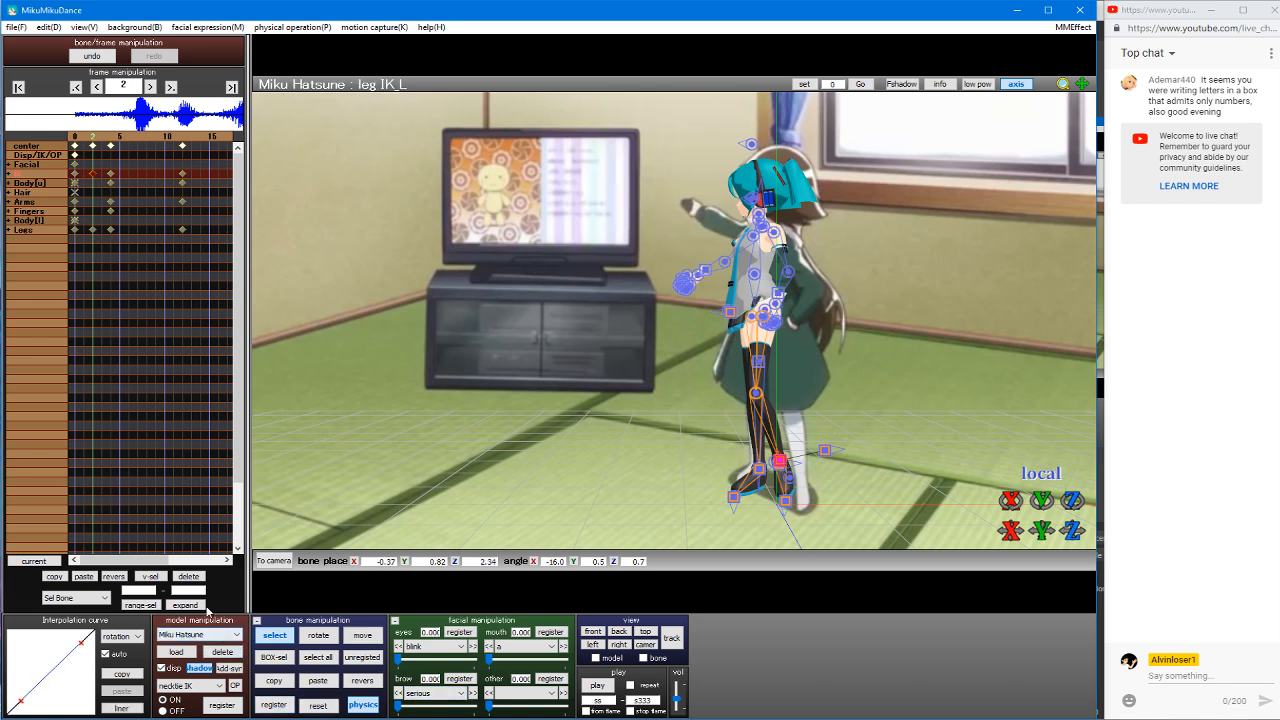
pyautogui.click(190, 577)
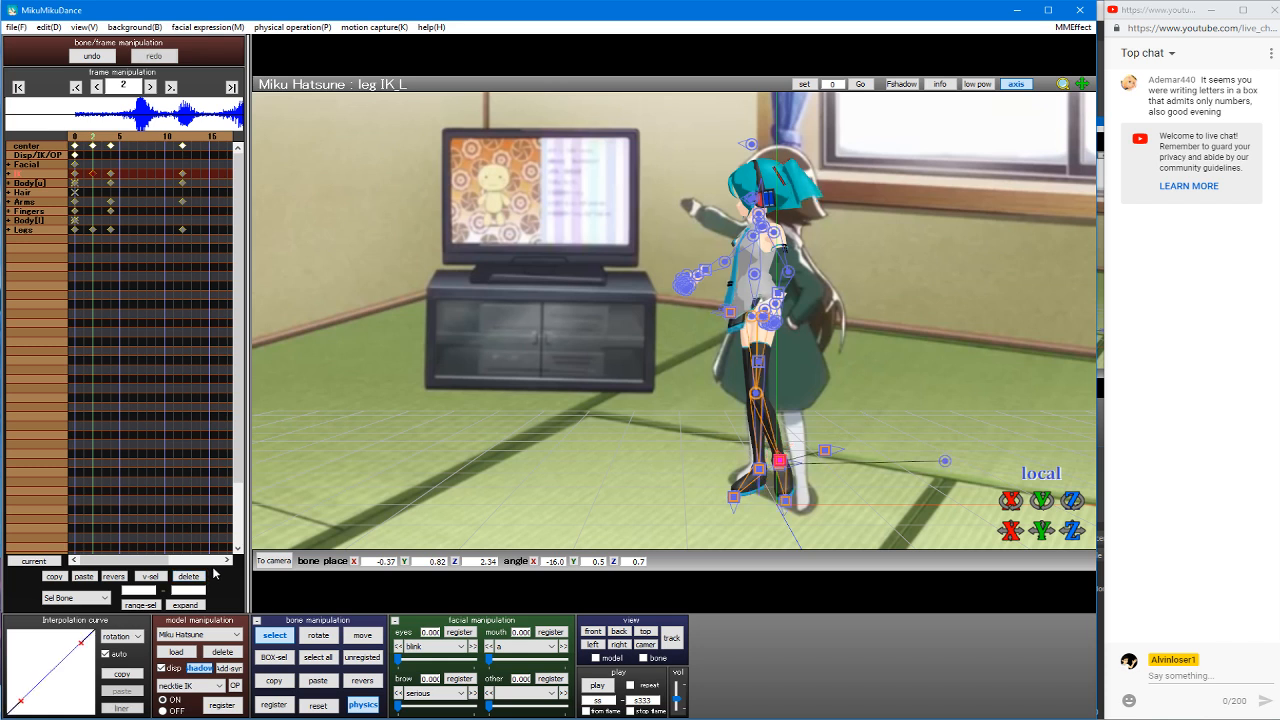
# Step: Try deleting the left leg IK bone's keyframe at frame 4, and undo the deletion
pyautogui.press('Right')
pyautogui.press('Right')
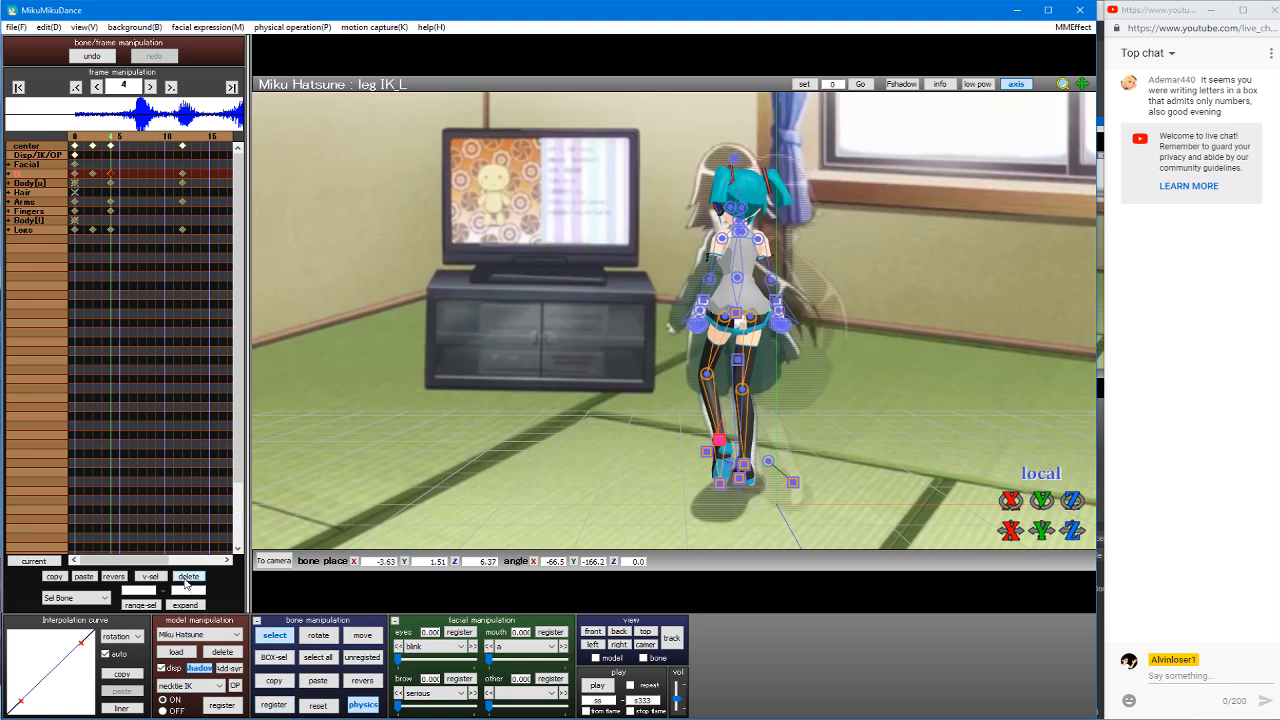
pyautogui.click(186, 578)
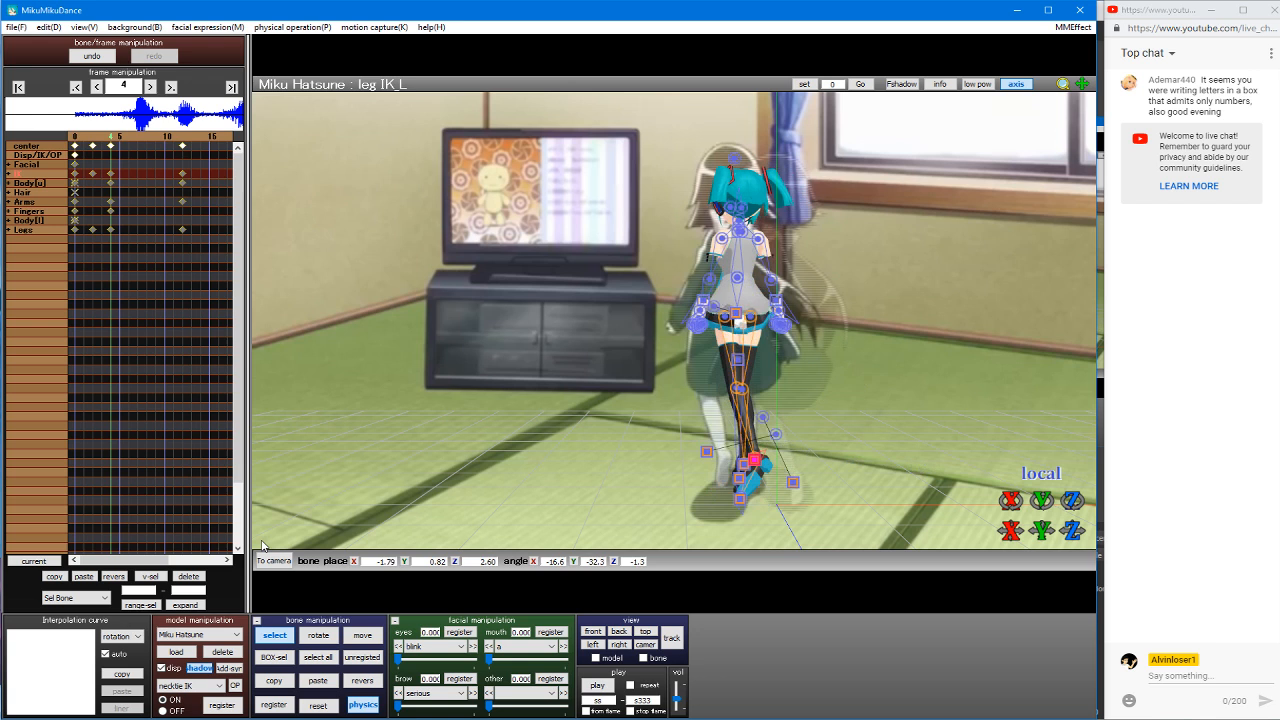
pyautogui.hotkey('ctrl', 'z')
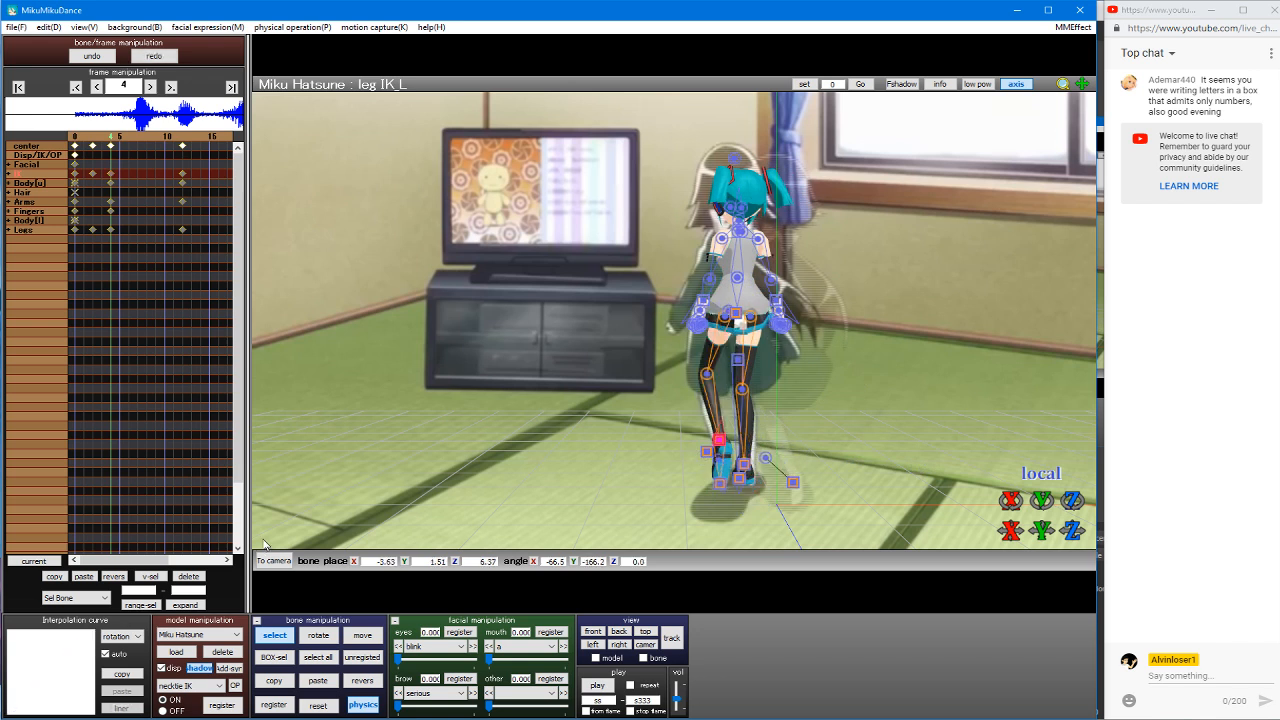
# Step: Step through frames 4 to 20 to compare Miku's turned stance with the background girl's movement
pyautogui.press('Right')
pyautogui.press('Right')
pyautogui.press('Right')
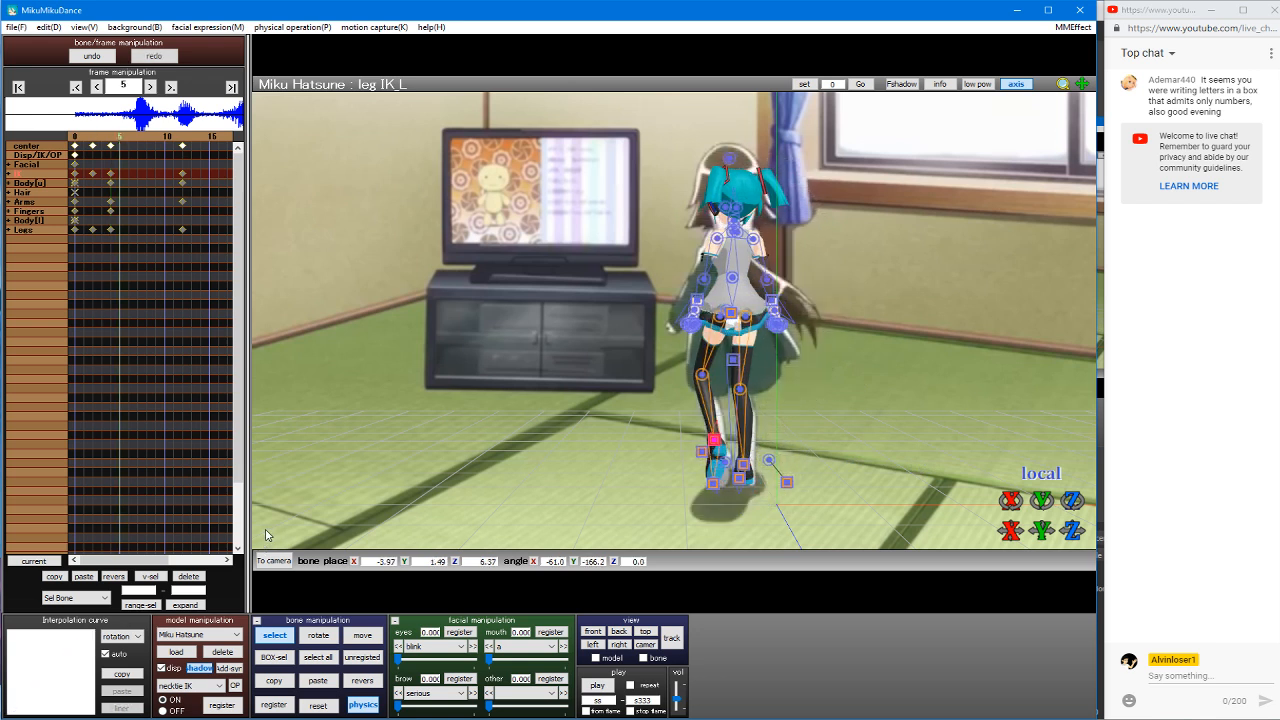
pyautogui.press('Right')
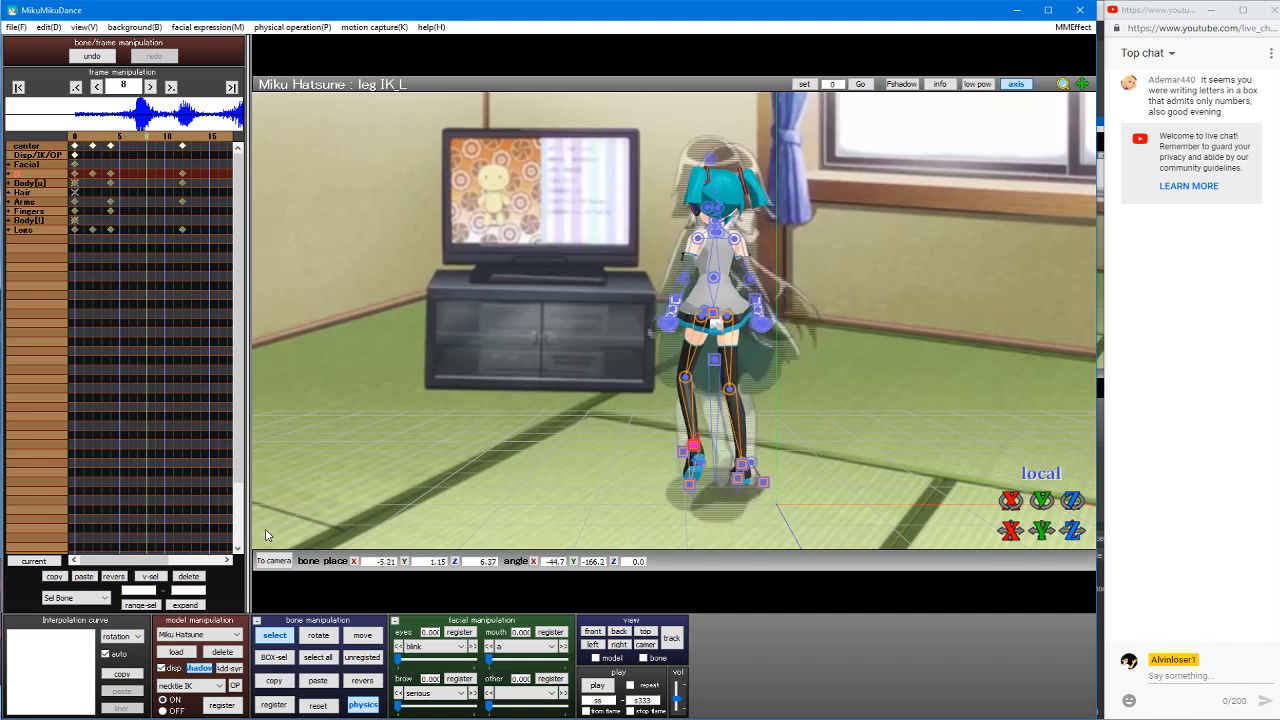
pyautogui.press('Right')
pyautogui.press('Right')
pyautogui.press('Right')
pyautogui.press('Right')
pyautogui.press('Right')
pyautogui.press('Right')
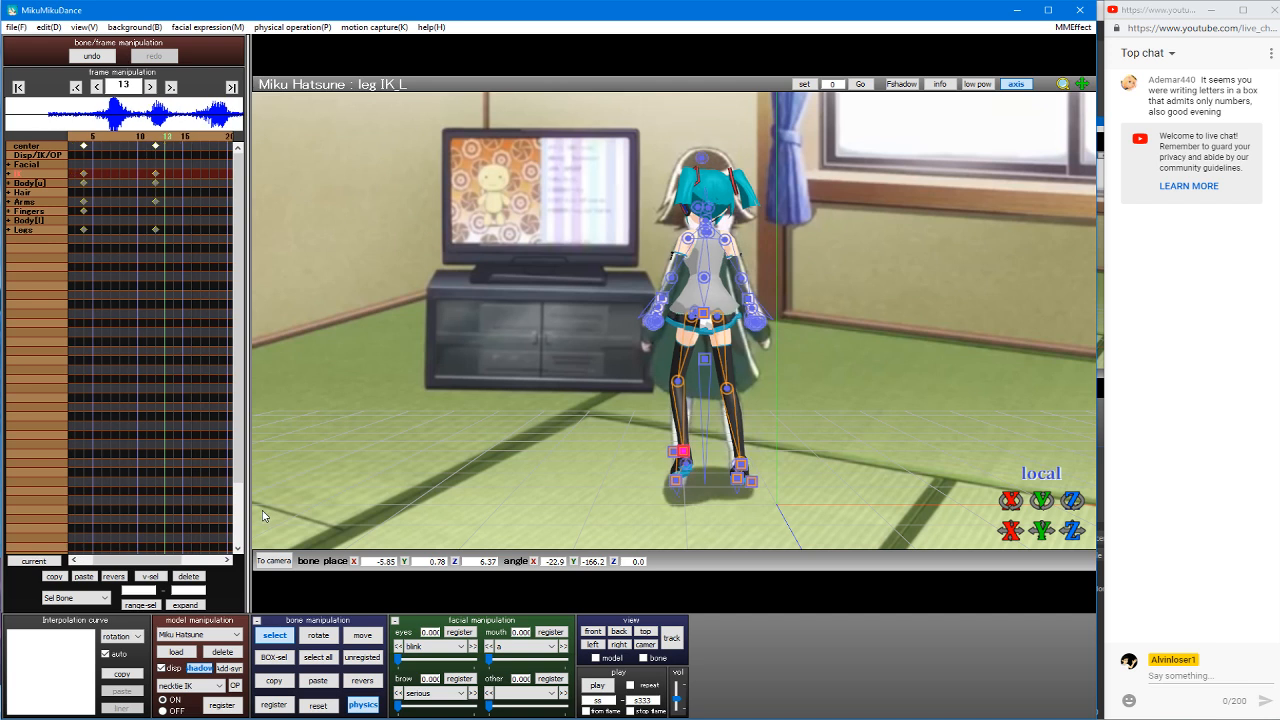
pyautogui.press('Right')
pyautogui.press('Right')
pyautogui.press('Right')
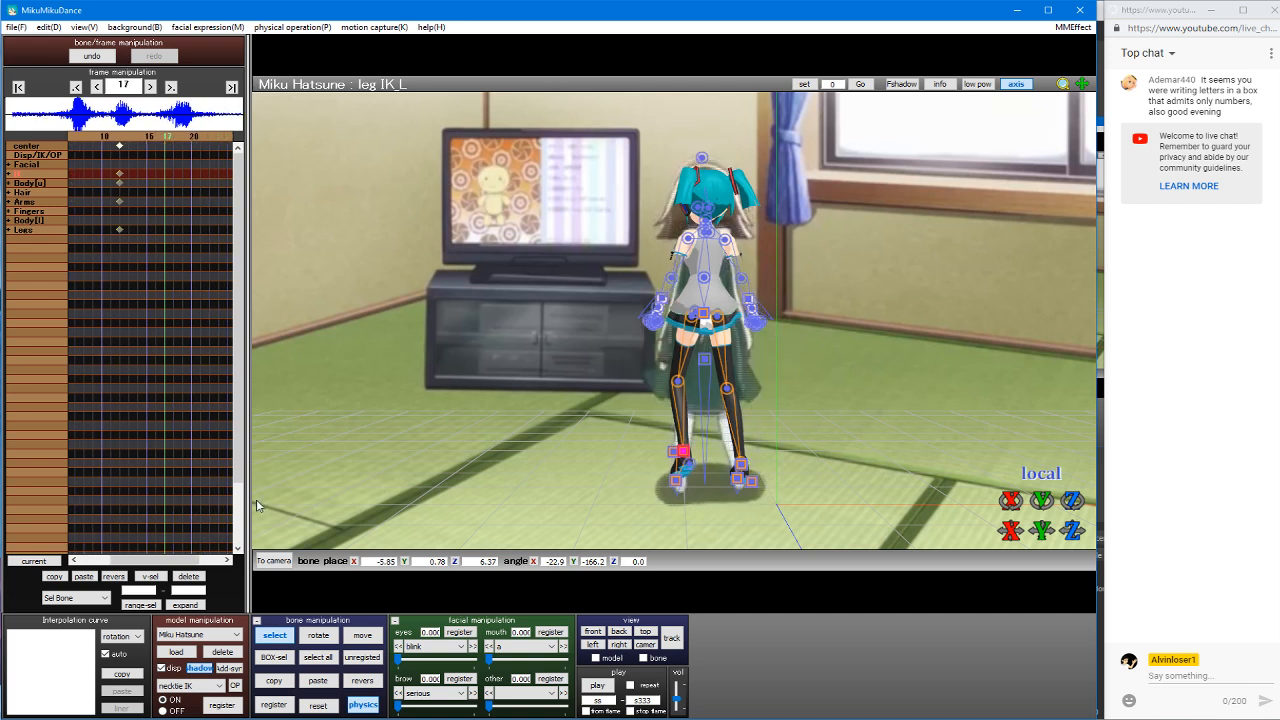
pyautogui.press('Right')
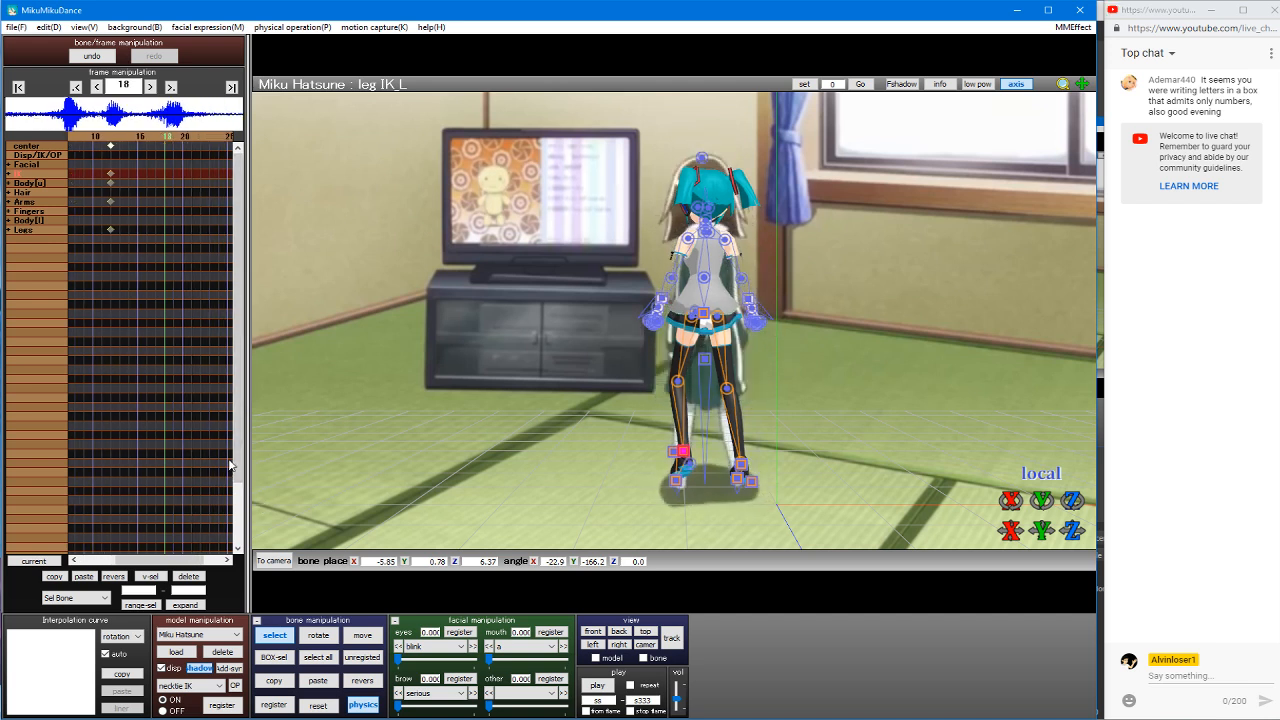
pyautogui.press('Right')
pyautogui.press('Right')
pyautogui.press('Right')
pyautogui.press('Left')
pyautogui.press('Left')
pyautogui.press('Left')
pyautogui.press('Left')
pyautogui.press('Left')
pyautogui.press('Right')
pyautogui.press('Right')
pyautogui.press('Right')
pyautogui.press('Right')
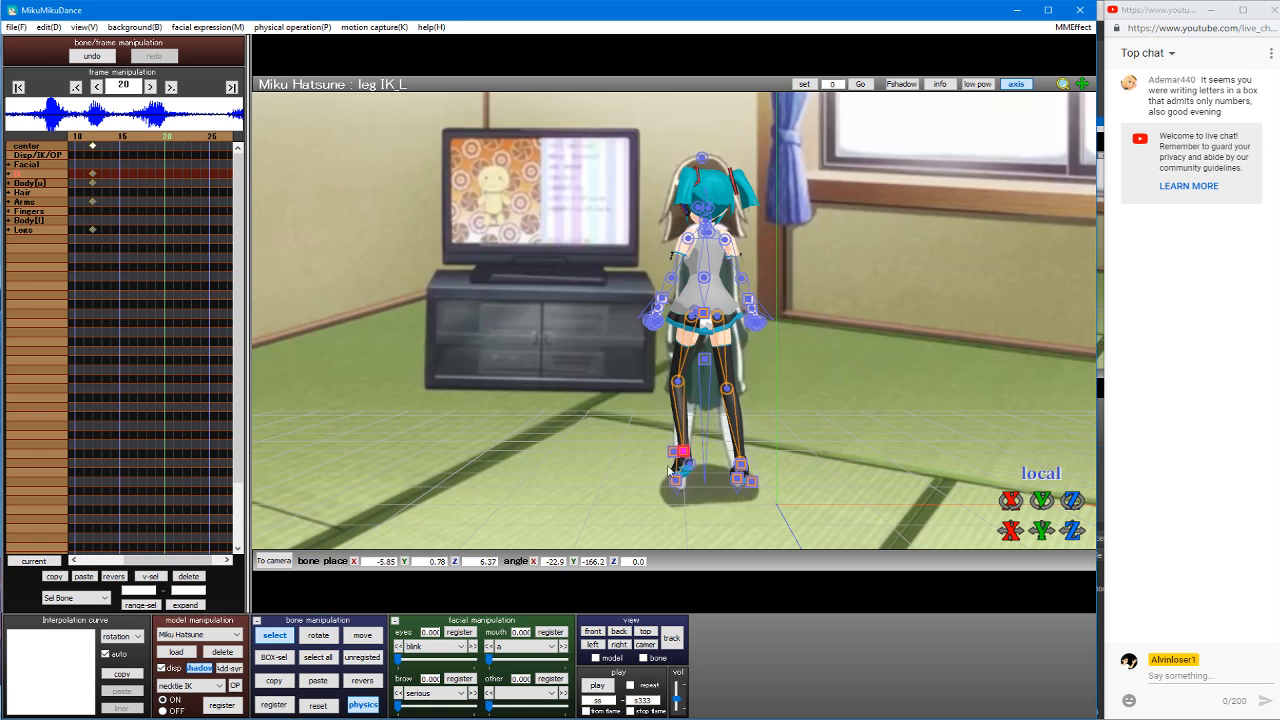
# Step: Try lowering the center bone to about Y -0.19 at frame 20
pyautogui.click(706, 360)
pyautogui.moveTo(706, 359); pyautogui.dragTo(706, 364)
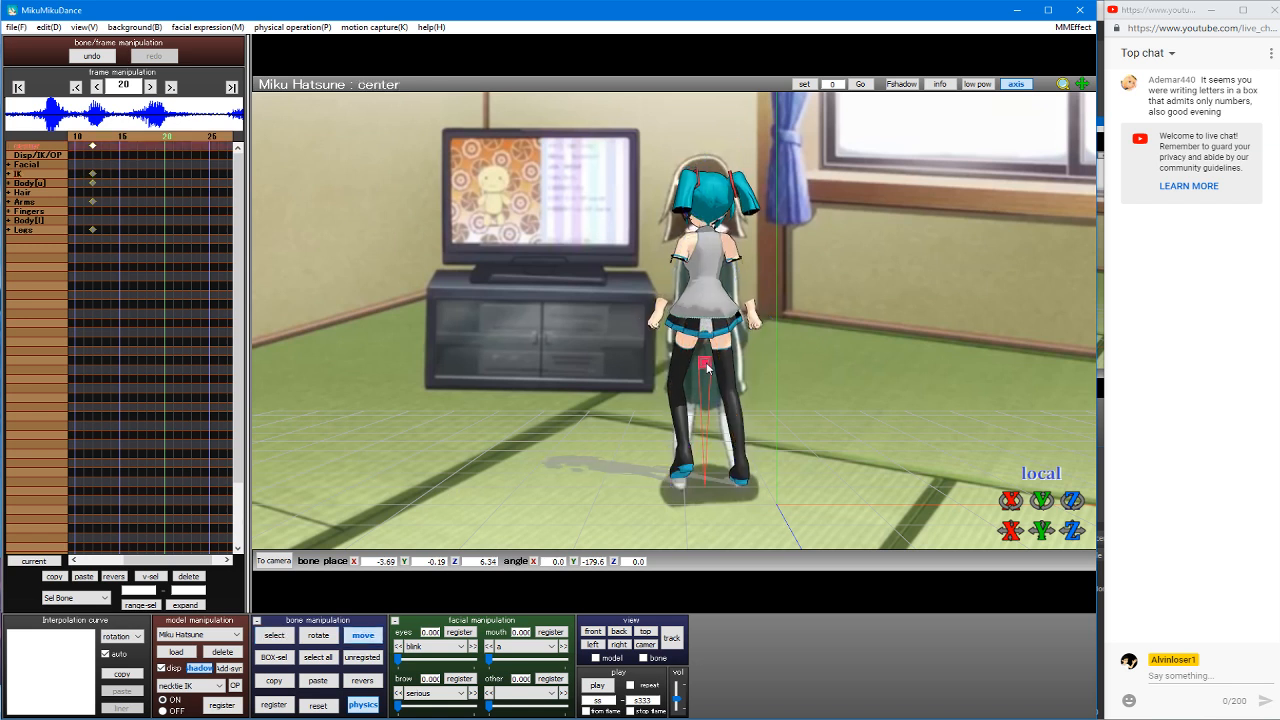
pyautogui.click(714, 371)
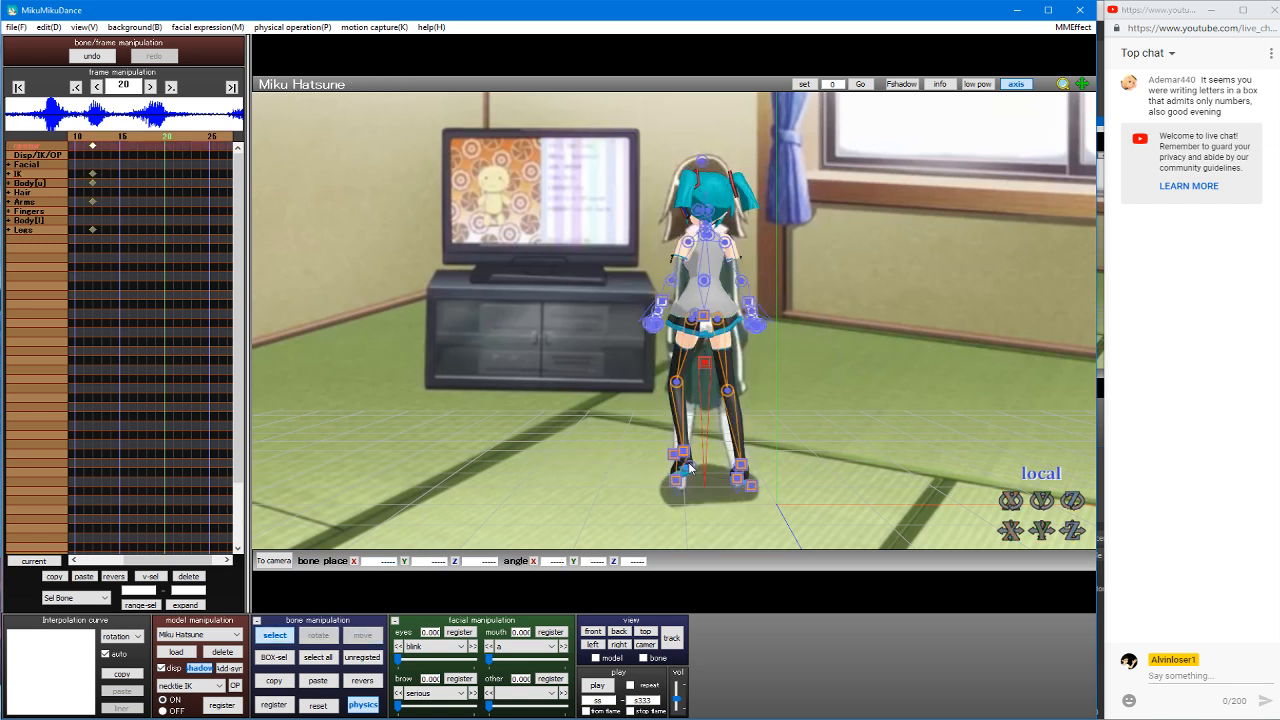
pyautogui.click(706, 365)
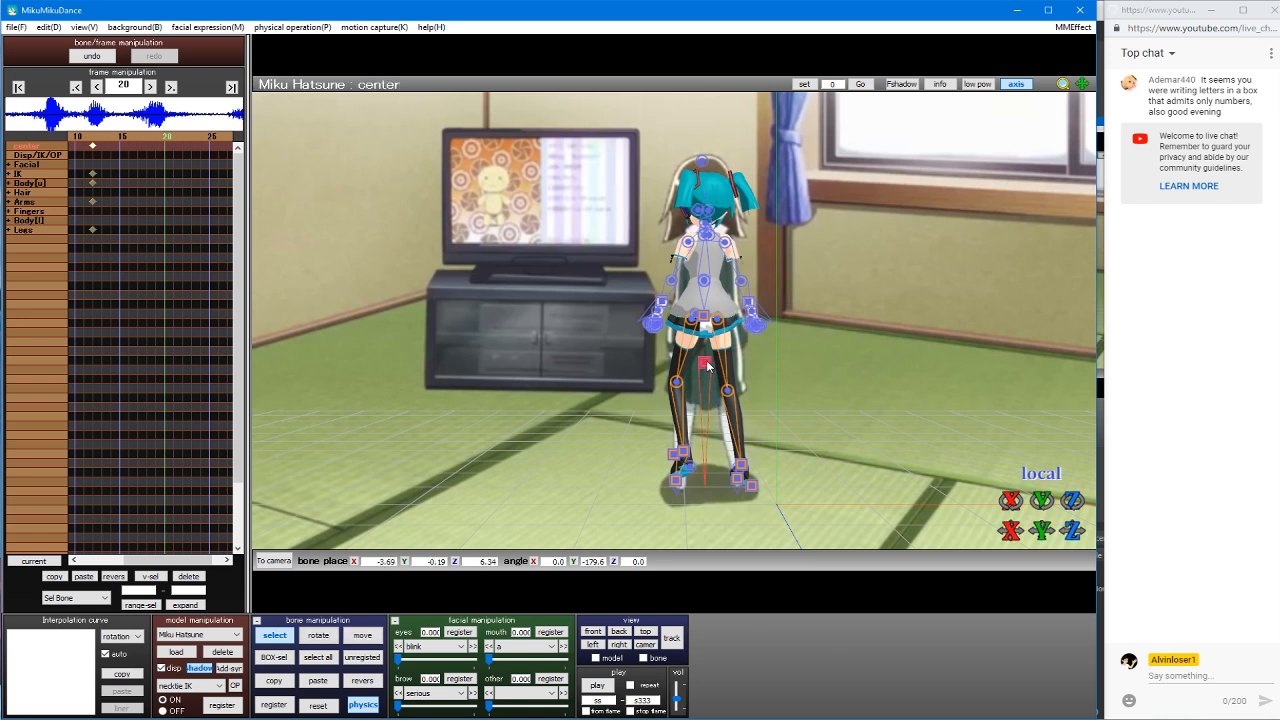
# Step: Step back from frame 20 to frame 0 to examine how Miku's body height and position follow the girl
pyautogui.press('Left')
pyautogui.press('Left')
pyautogui.press('Left')
pyautogui.press('Left')
pyautogui.press('Left')
pyautogui.press('Left')
pyautogui.press('Left')
pyautogui.press('Left')
pyautogui.press('Left')
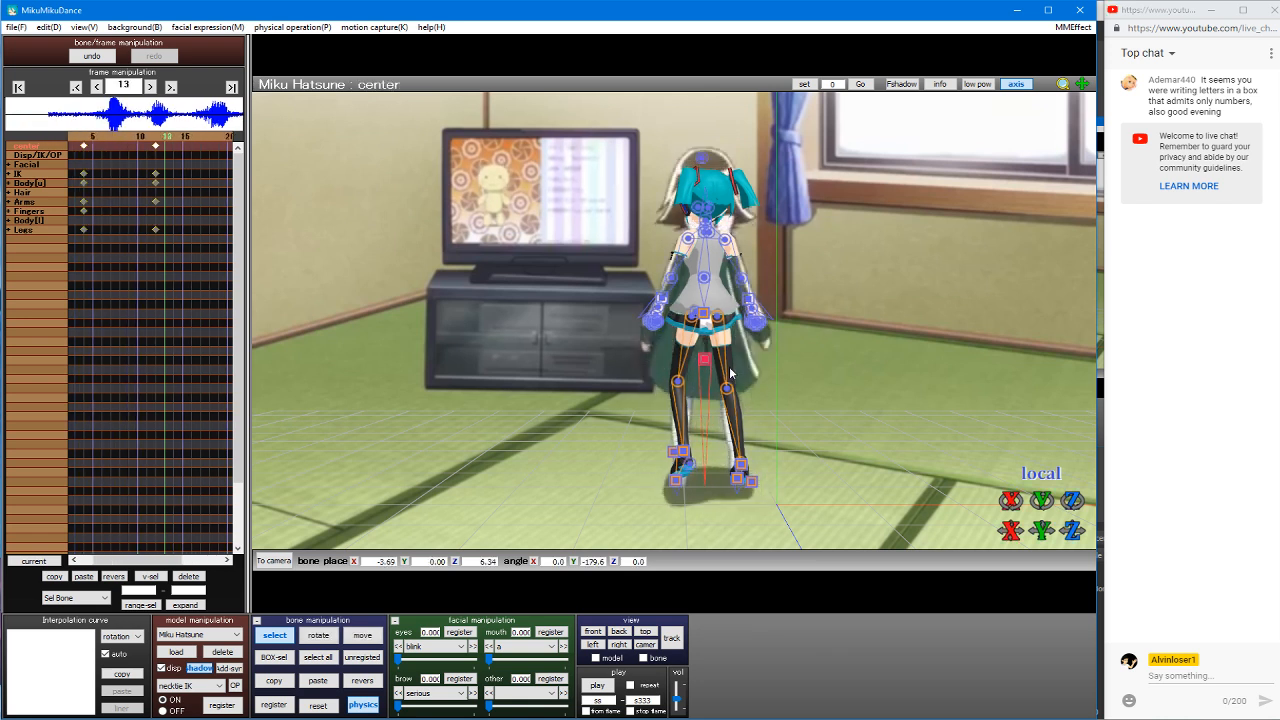
pyautogui.press('Left')
pyautogui.press('Left')
pyautogui.press('Left')
pyautogui.press('Left')
pyautogui.press('Left')
pyautogui.press('Left')
pyautogui.press('Left')
pyautogui.press('Left')
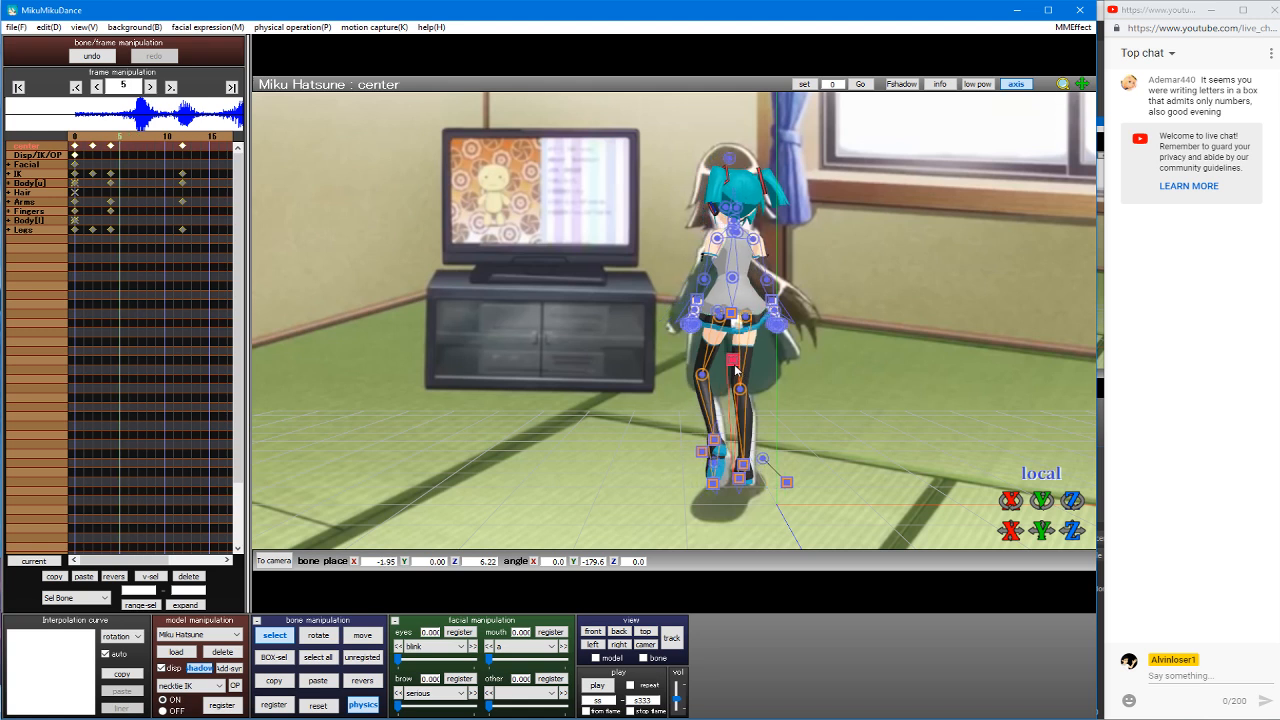
pyautogui.press('Left')
pyautogui.press('Left')
pyautogui.press('Left')
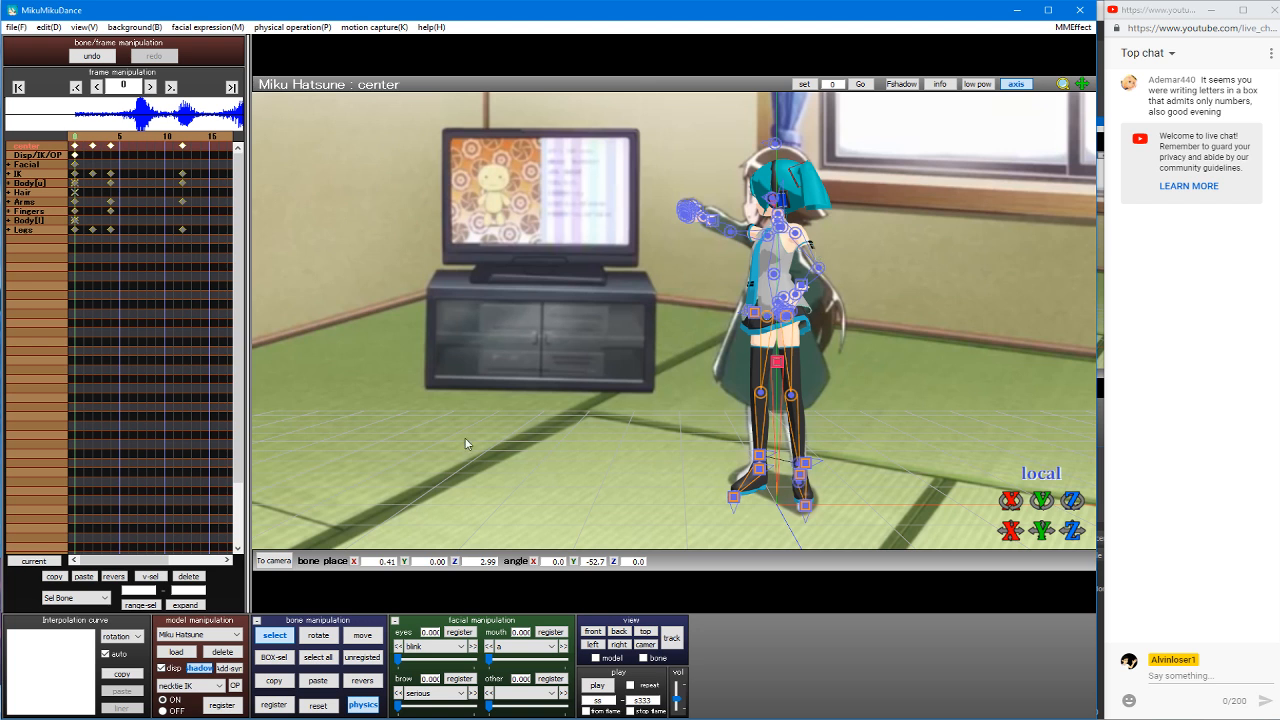
# Step: Reframe the camera at frame 0 to X -5.23, Y 10.03 and distance 47.20, register it, and return to editing the Miku model
pyautogui.press('Tab')
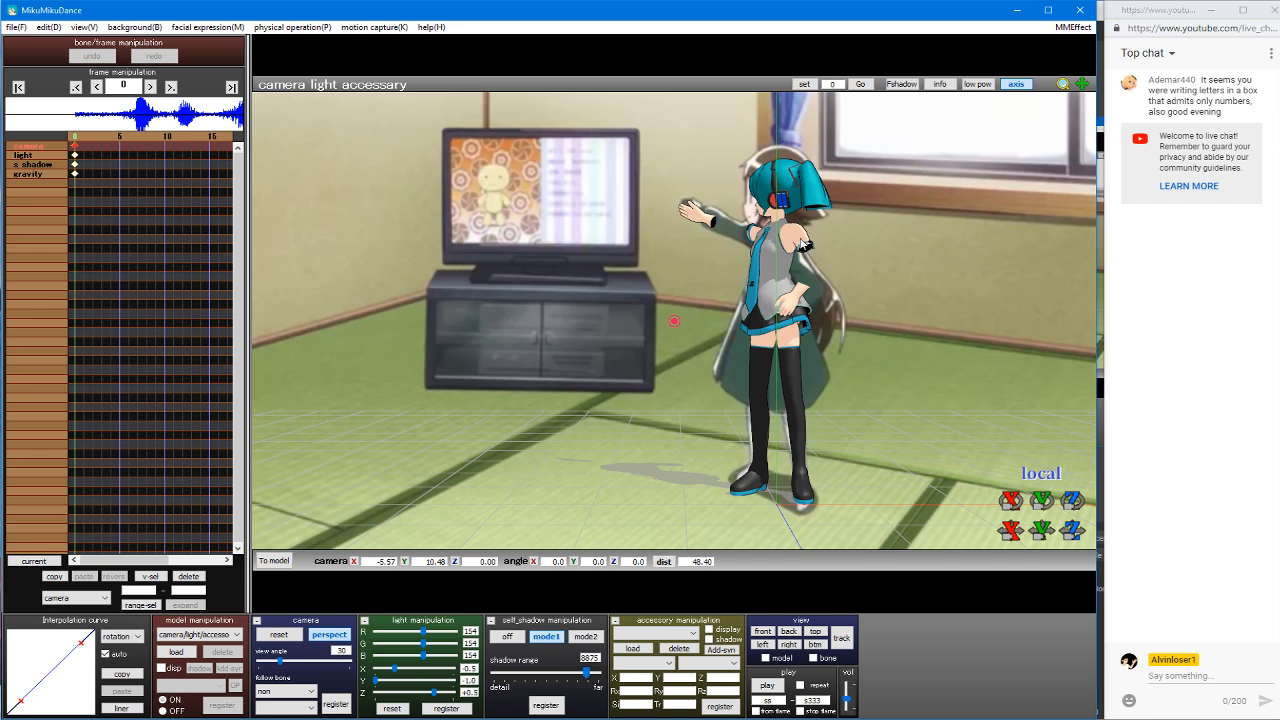
pyautogui.moveTo(1041, 531); pyautogui.dragTo(1041, 541)
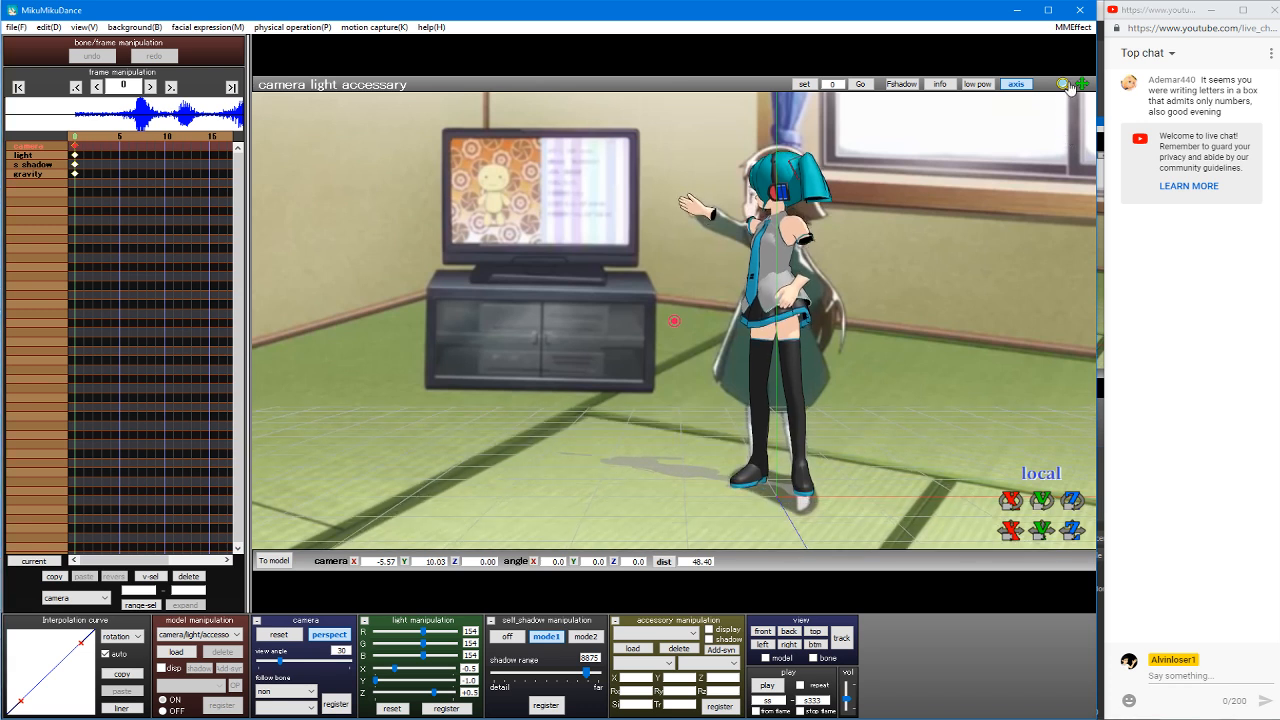
pyautogui.moveTo(1068, 87); pyautogui.dragTo(1086, 88)
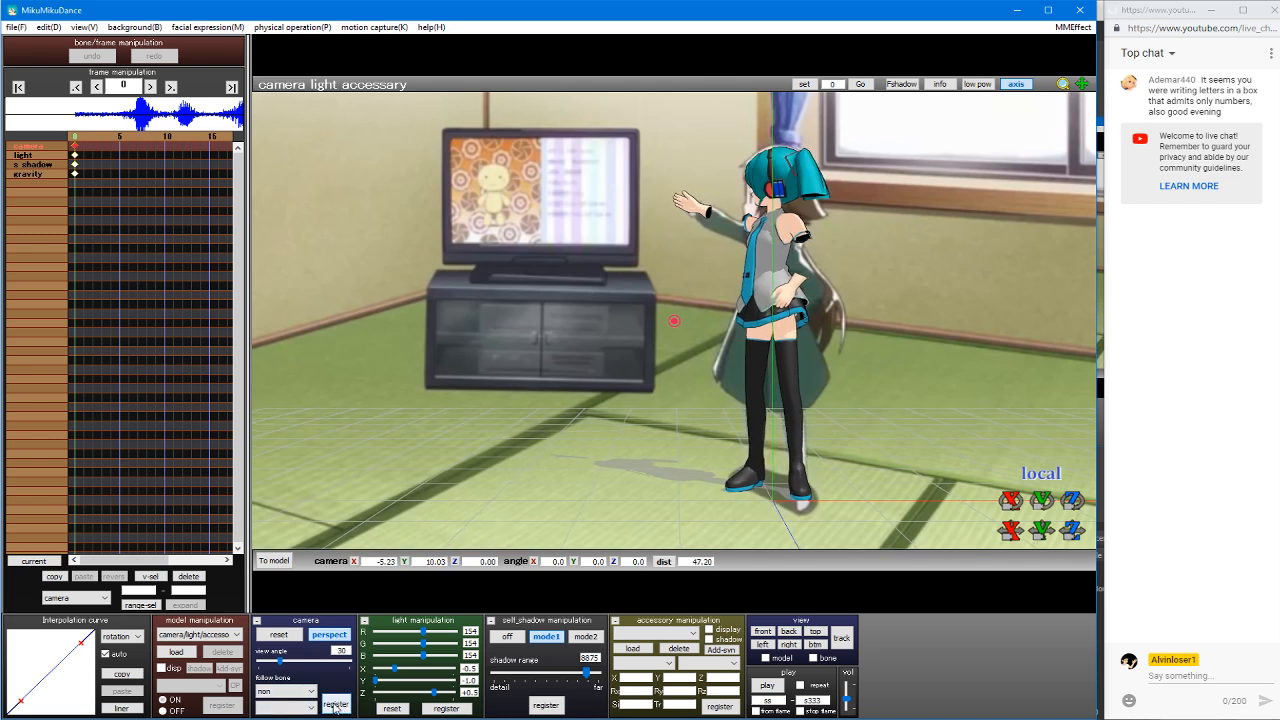
pyautogui.click(129, 589)
pyautogui.press('Tab')
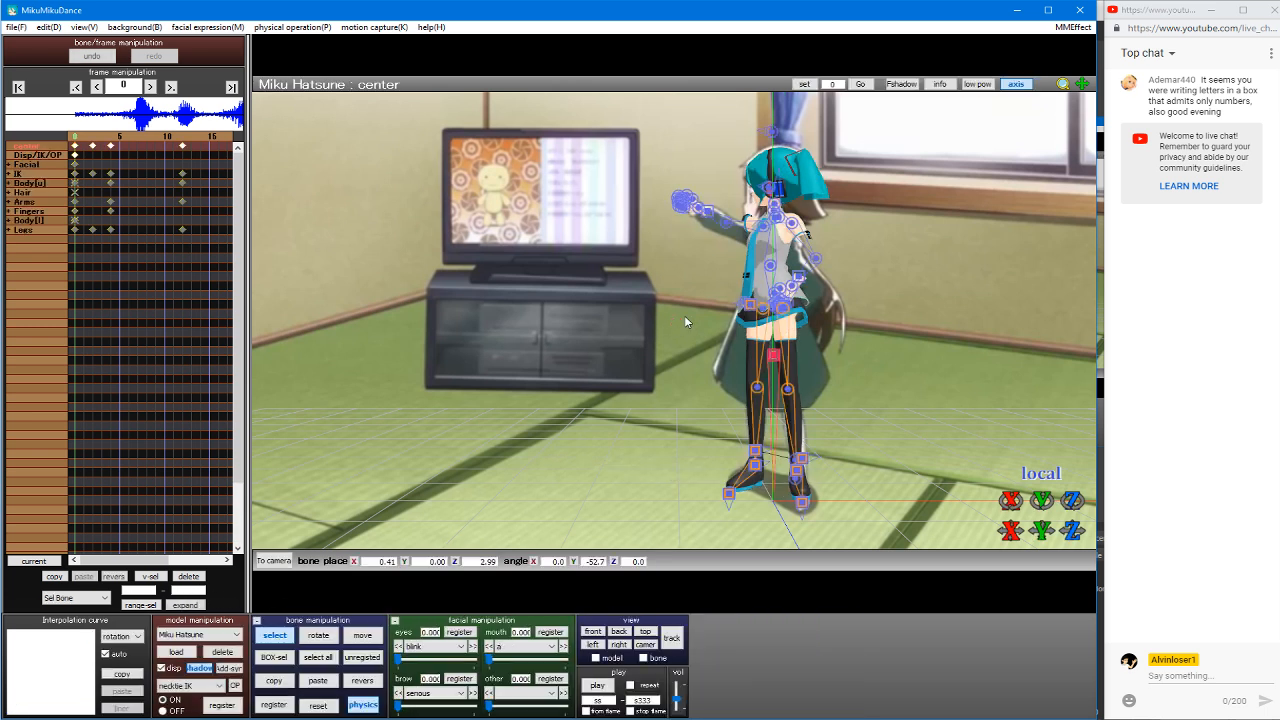
# Step: At frame 4, move the center bone to about X -1.94, Y 0.60 and register the keyframe
pyautogui.press('Right')
pyautogui.press('Right')
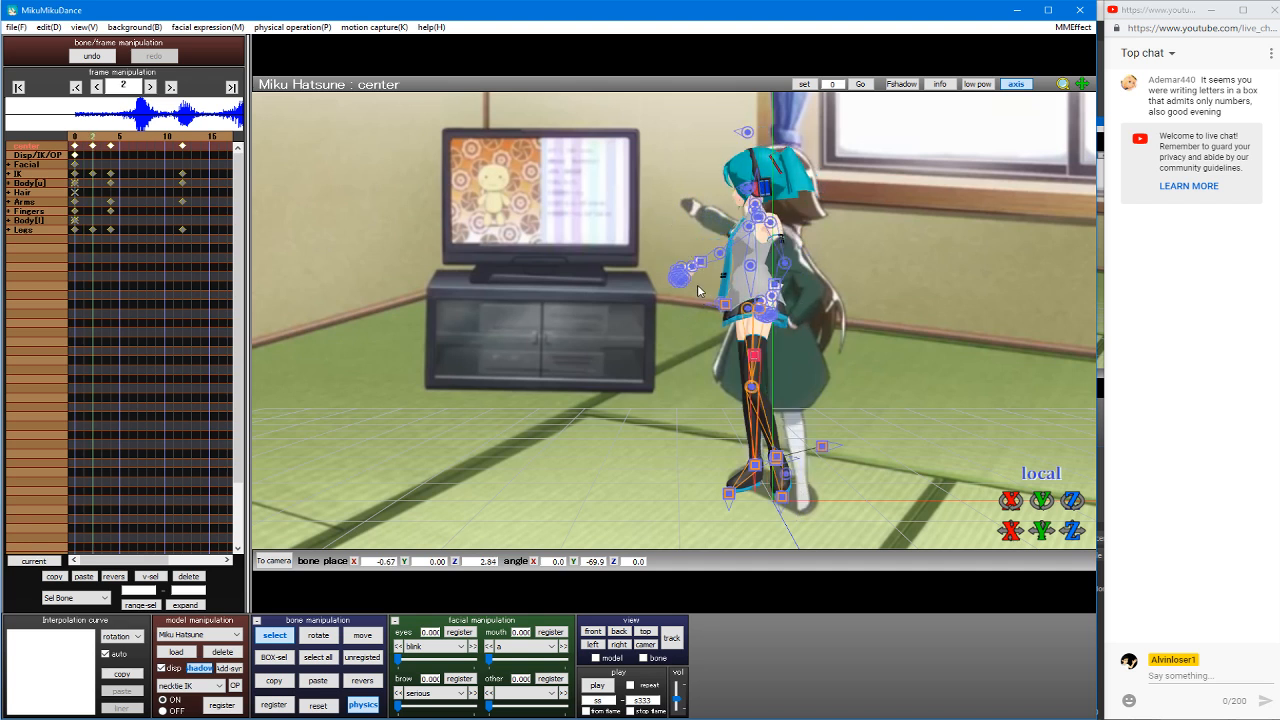
pyautogui.press('Right')
pyautogui.press('Right')
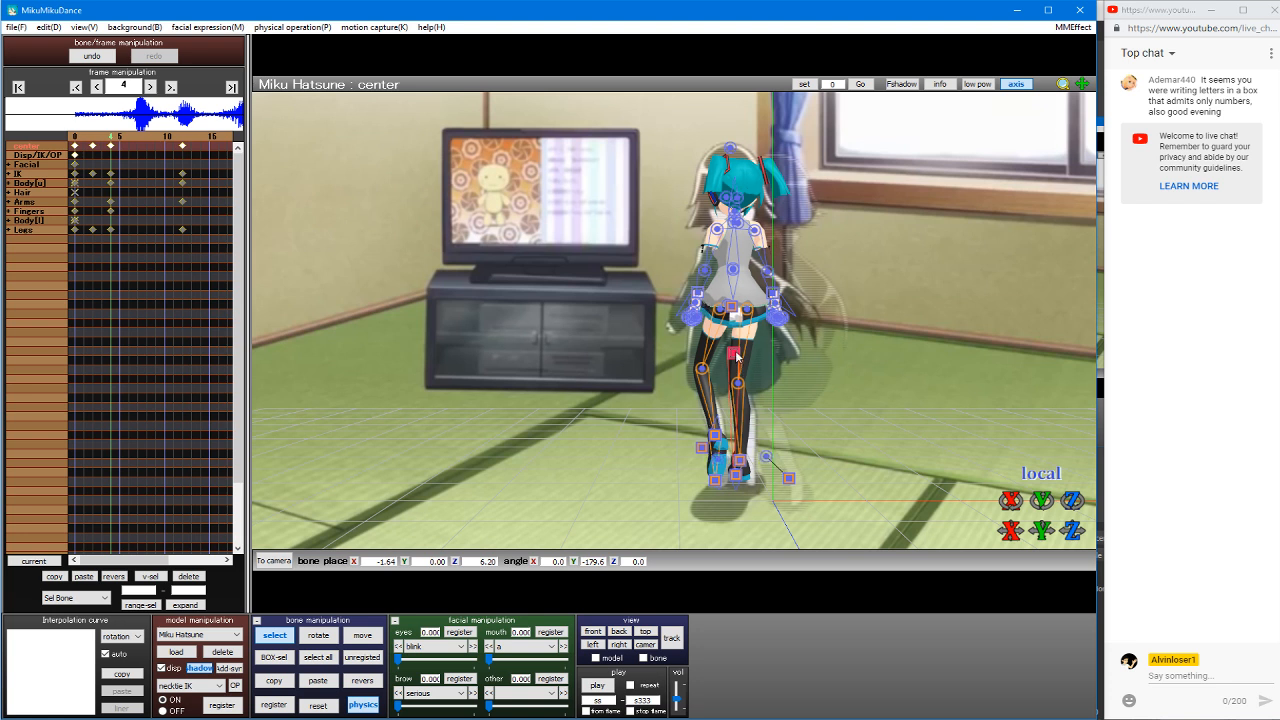
pyautogui.moveTo(736, 356); pyautogui.dragTo(735, 343)
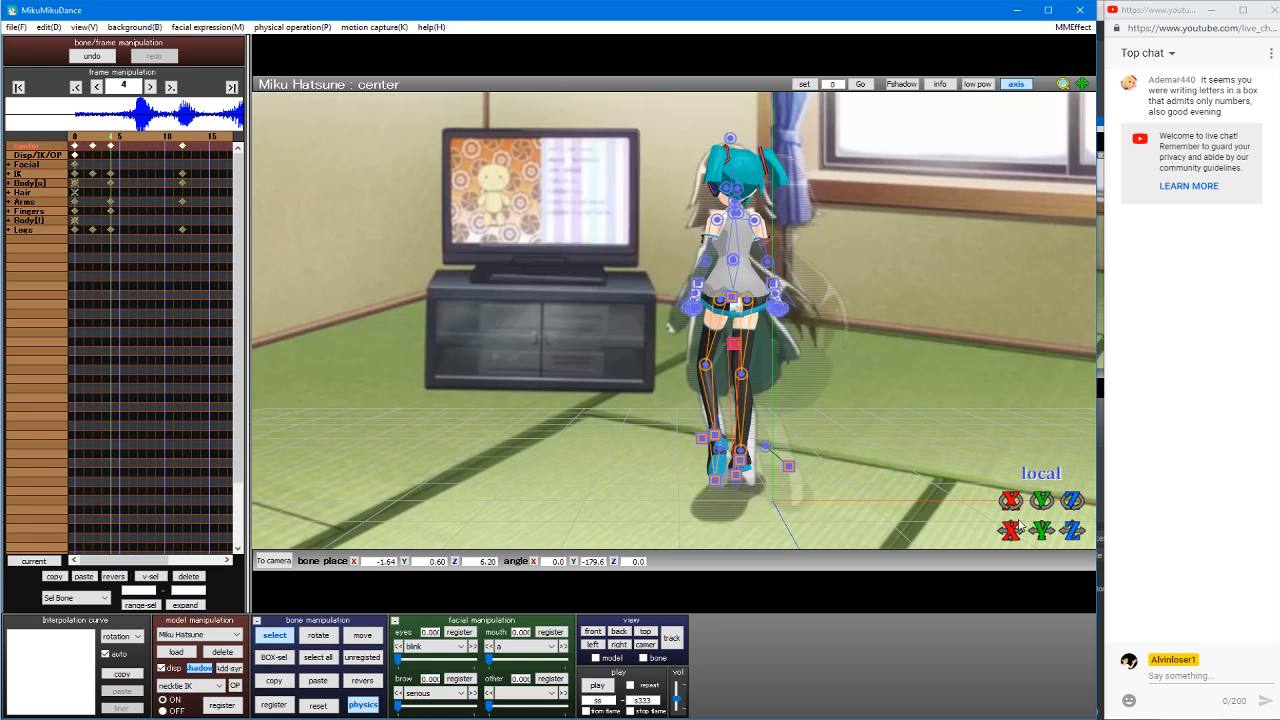
pyautogui.moveTo(1011, 531)
pyautogui.mouseDown()
pyautogui.moveTo(1026, 531)
pyautogui.moveTo(990, 531)
pyautogui.mouseUp()
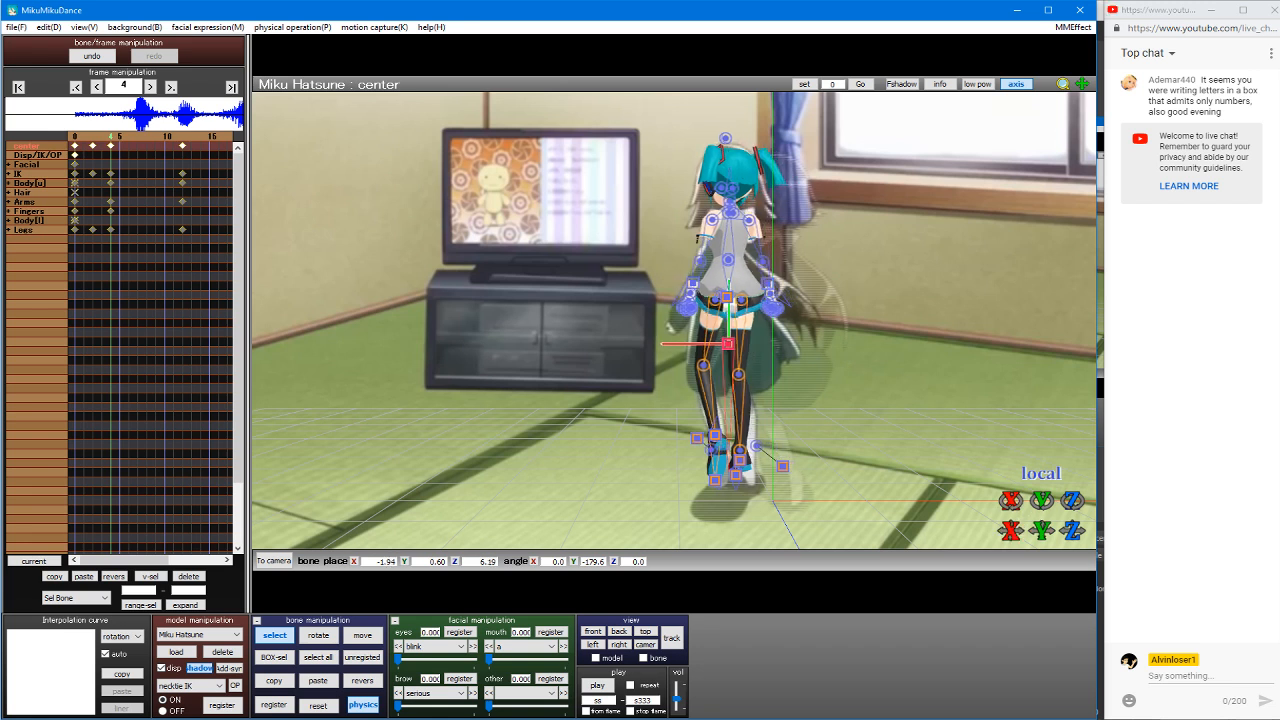
pyautogui.click(266, 705)
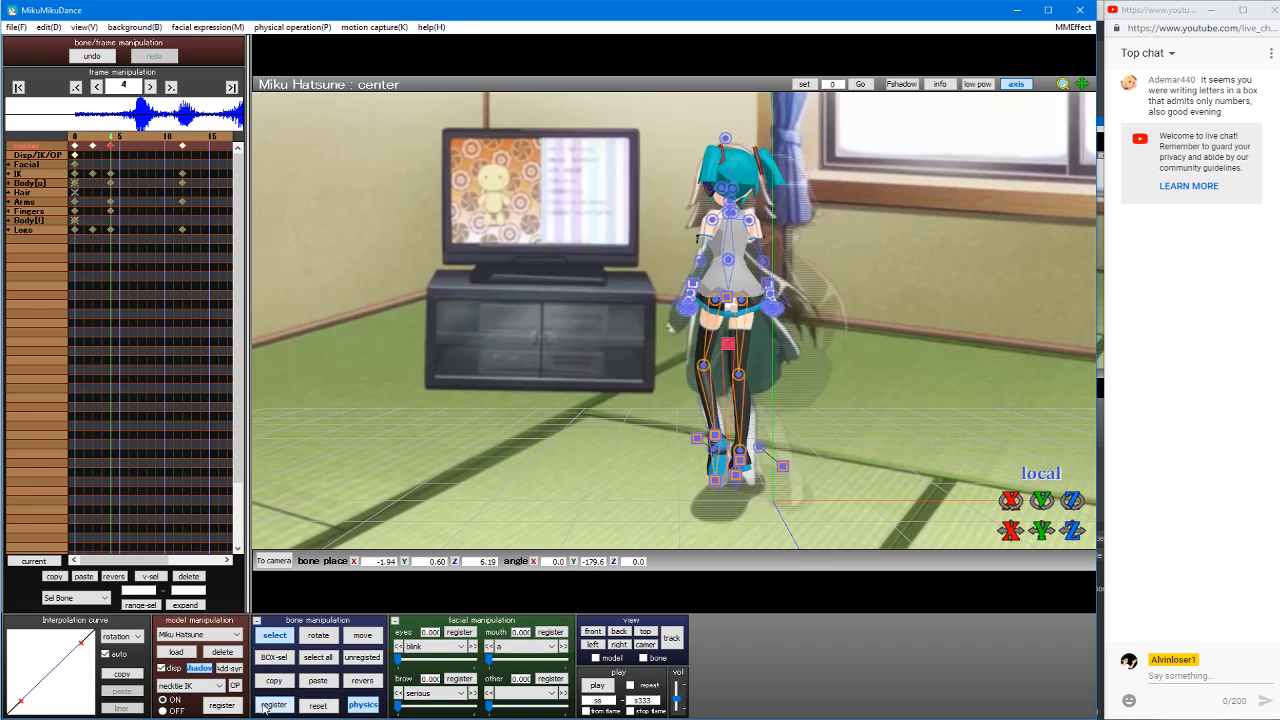
# Step: At frame 9, move the center bone to about X -3.21, Y 1.14 and register the keyframe
pyautogui.press('Right')
pyautogui.press('Right')
pyautogui.press('Right')
pyautogui.press('Right')
pyautogui.press('Right')
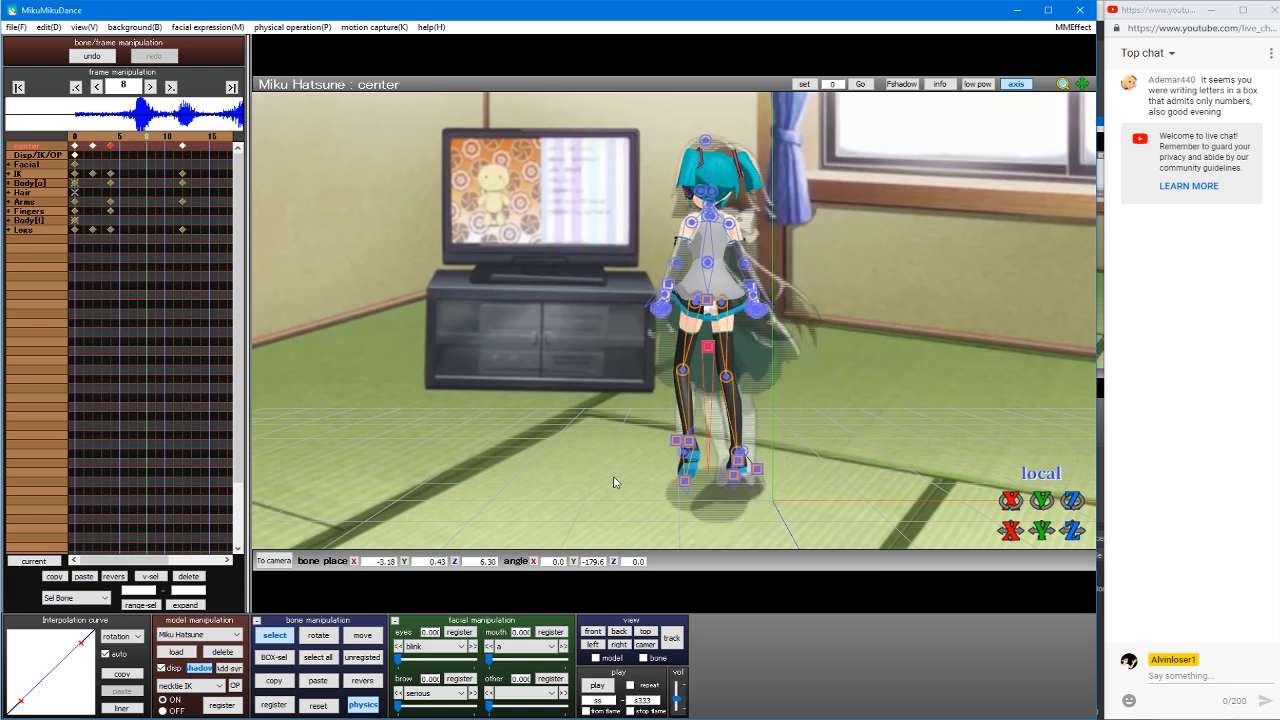
pyautogui.moveTo(1039, 533); pyautogui.dragTo(1039, 501)
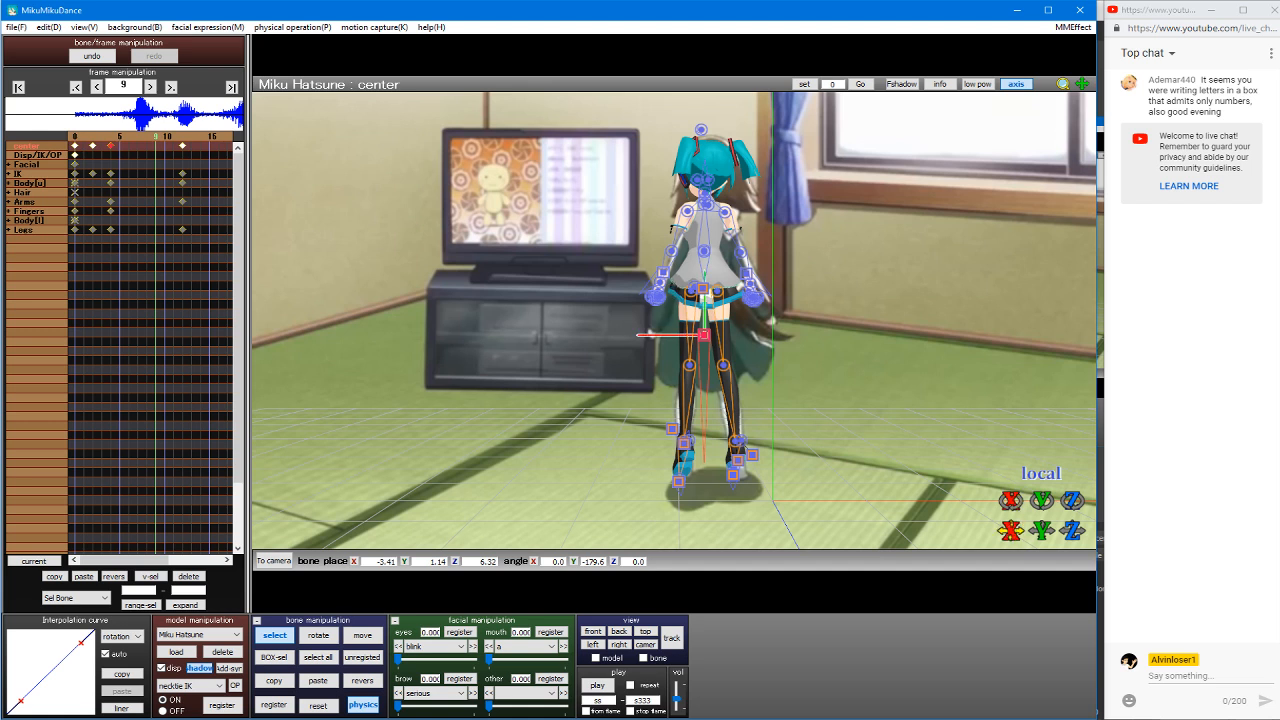
pyautogui.moveTo(1010, 500); pyautogui.dragTo(1028, 500)
pyautogui.click(274, 704)
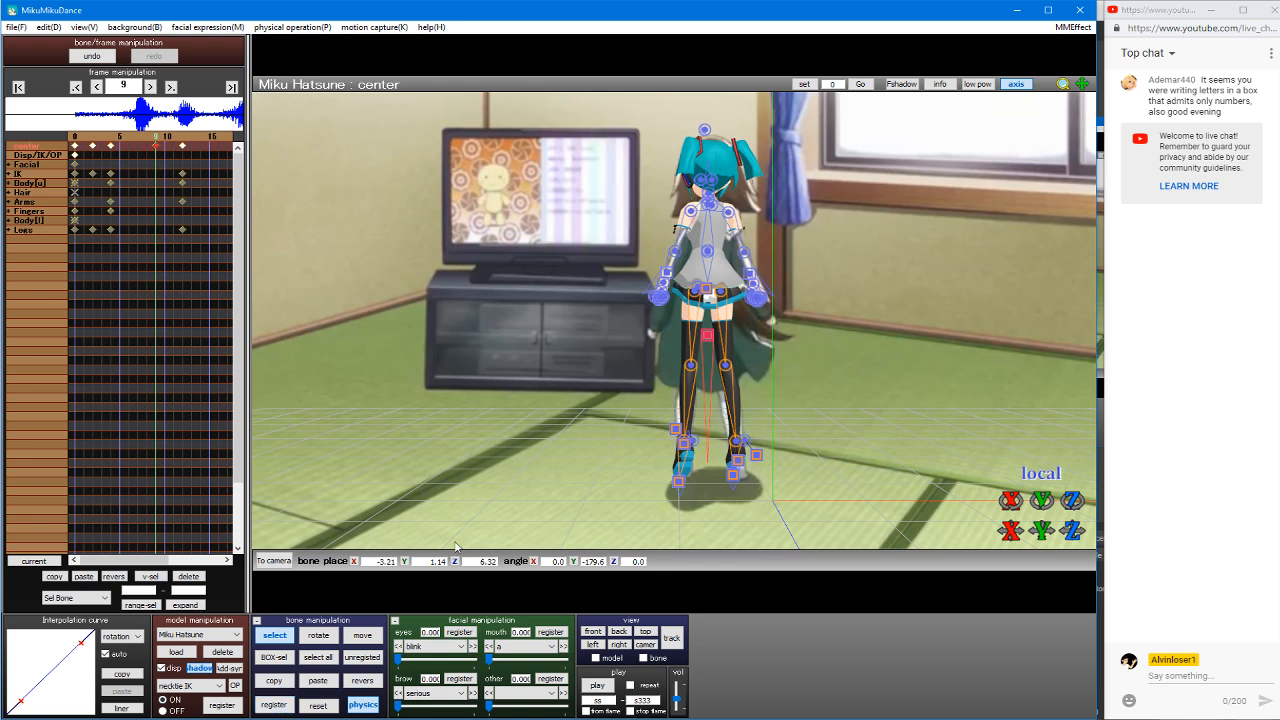
# Step: At frame 12, raise the center bone to about Y 0.45 and register the keyframe
pyautogui.press('Right')
pyautogui.press('Right')
pyautogui.press('Right')
pyautogui.press('Right')
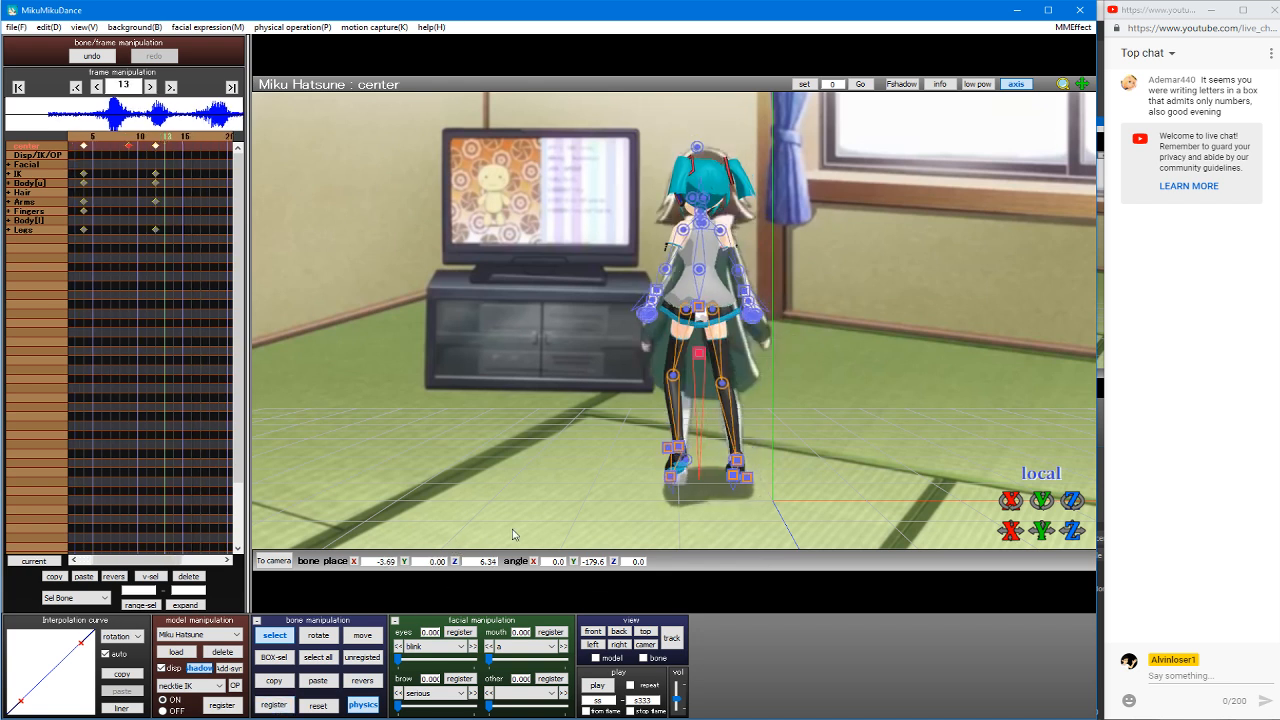
pyautogui.press('Left')
pyautogui.moveTo(1042, 530); pyautogui.dragTo(1040, 514)
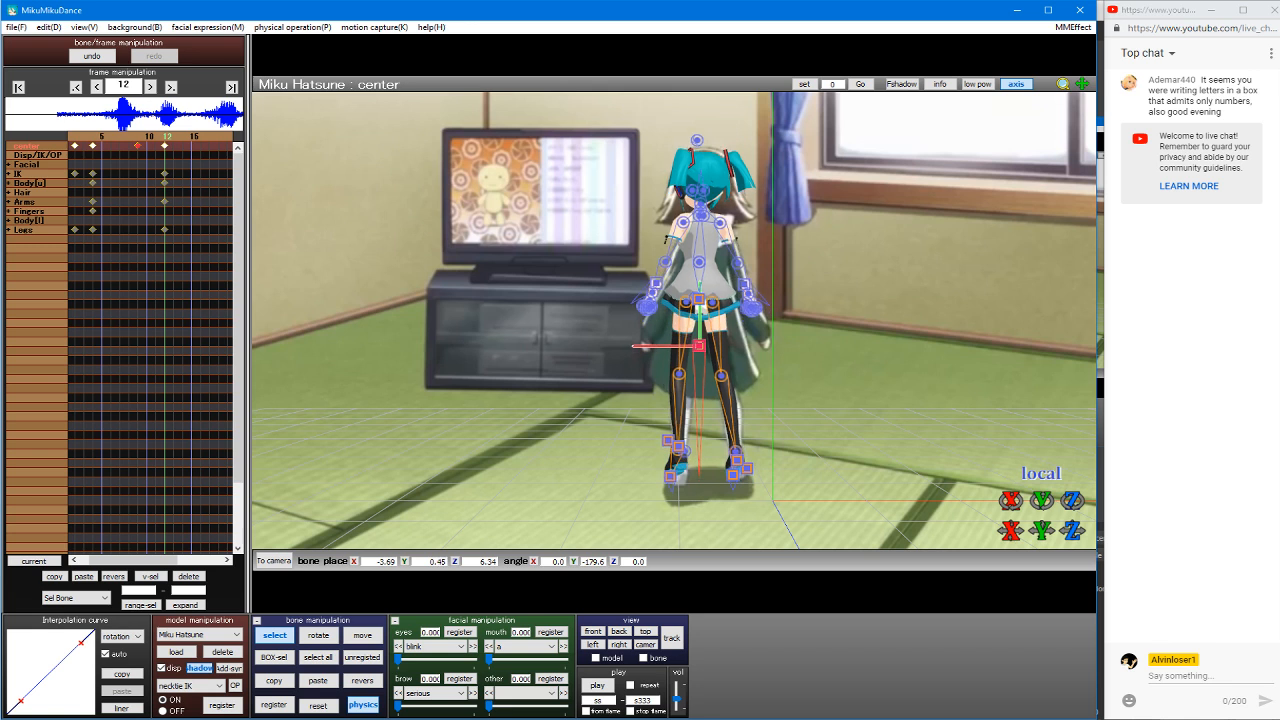
pyautogui.click(273, 705)
# Step: Step back to frame 0 and forward to frame 15 to examine how Miku's jump follows the girl
pyautogui.press('Left')
pyautogui.press('Left')
pyautogui.press('Left')
pyautogui.press('Left')
pyautogui.press('Left')
pyautogui.press('Left')
pyautogui.press('Left')
pyautogui.press('Left')
pyautogui.press('Left')
pyautogui.press('Left')
pyautogui.press('Left')
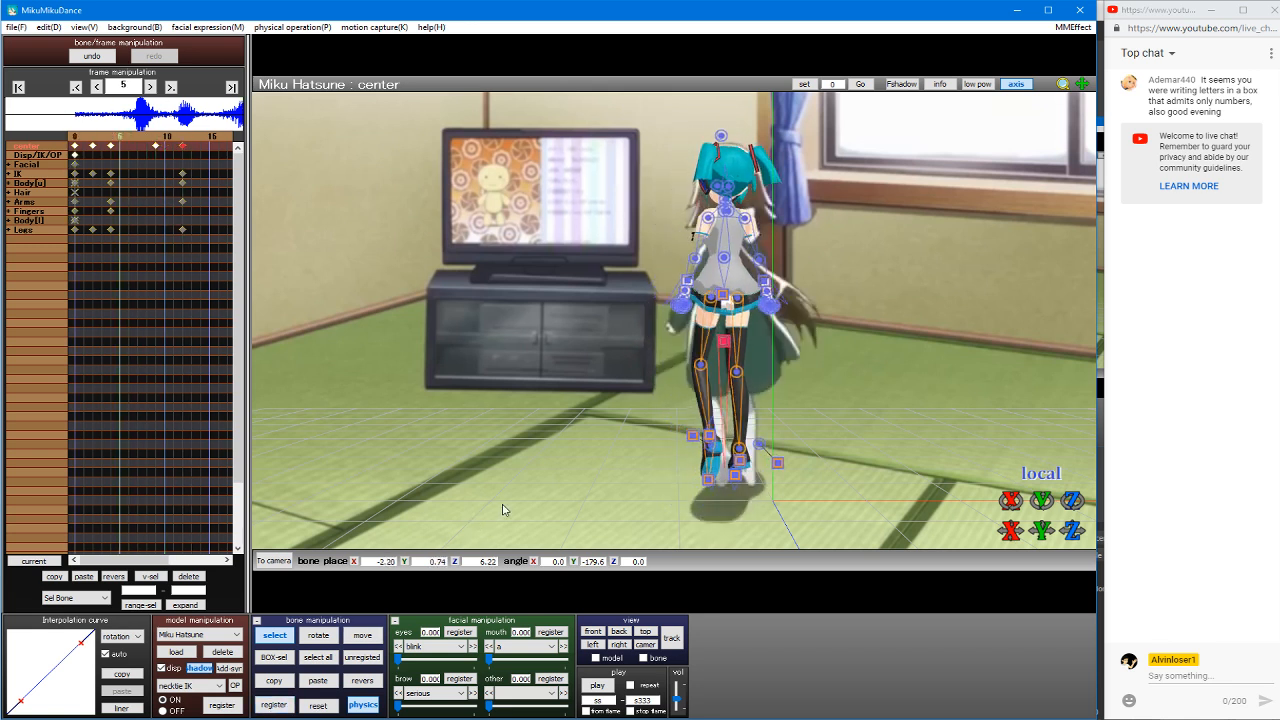
pyautogui.press('Right')
pyautogui.press('Right')
pyautogui.press('Right')
pyautogui.press('Right')
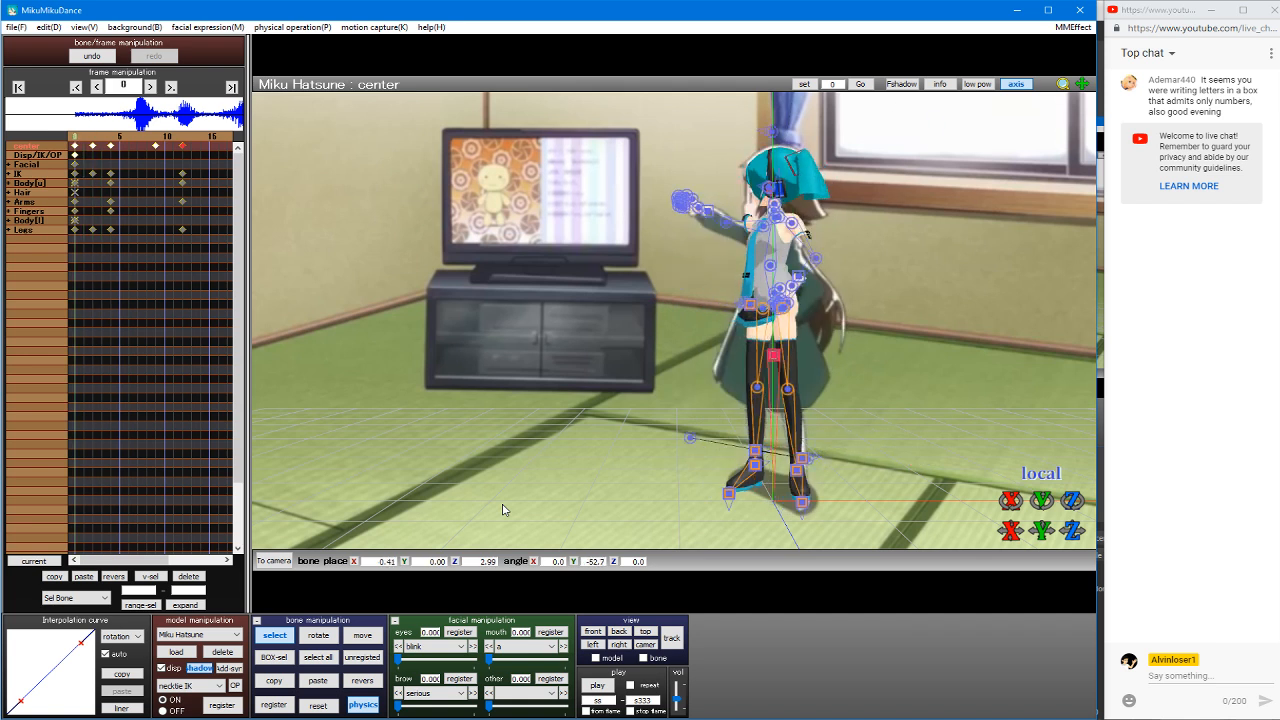
pyautogui.press('Right')
pyautogui.press('Right')
pyautogui.press('Right')
pyautogui.press('Right')
pyautogui.press('Right')
pyautogui.press('Right')
pyautogui.press('Right')
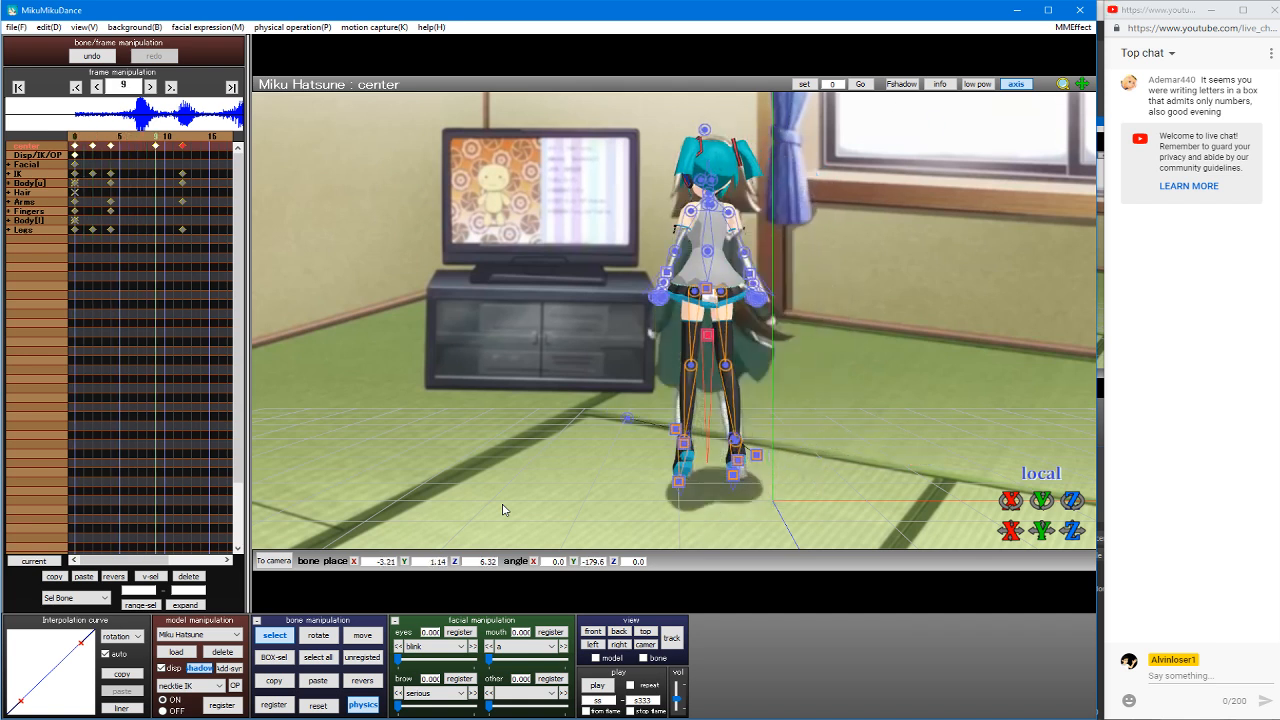
pyautogui.press('Right')
pyautogui.press('Right')
pyautogui.press('Right')
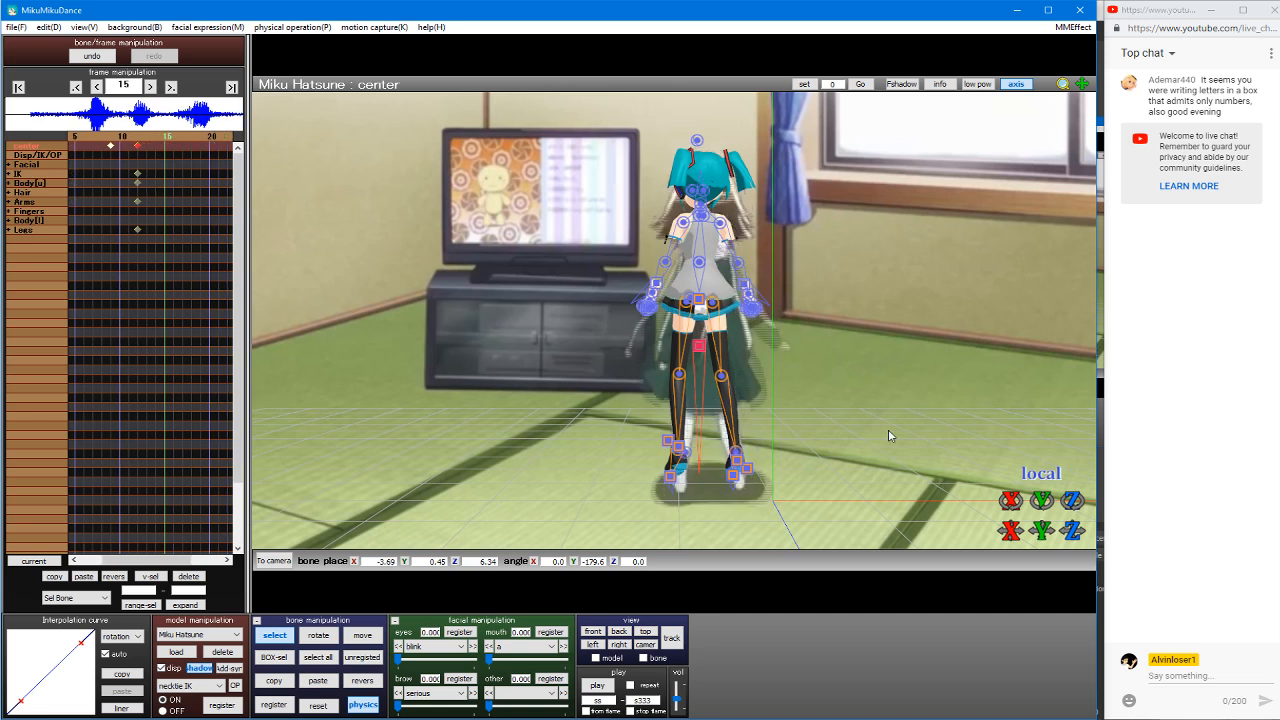
# Step: Find the landing pose at frame 16 and move the center bone there to about X -3.49, Y -0.50
pyautogui.press('Right')
pyautogui.press('Right')
pyautogui.press('Right')
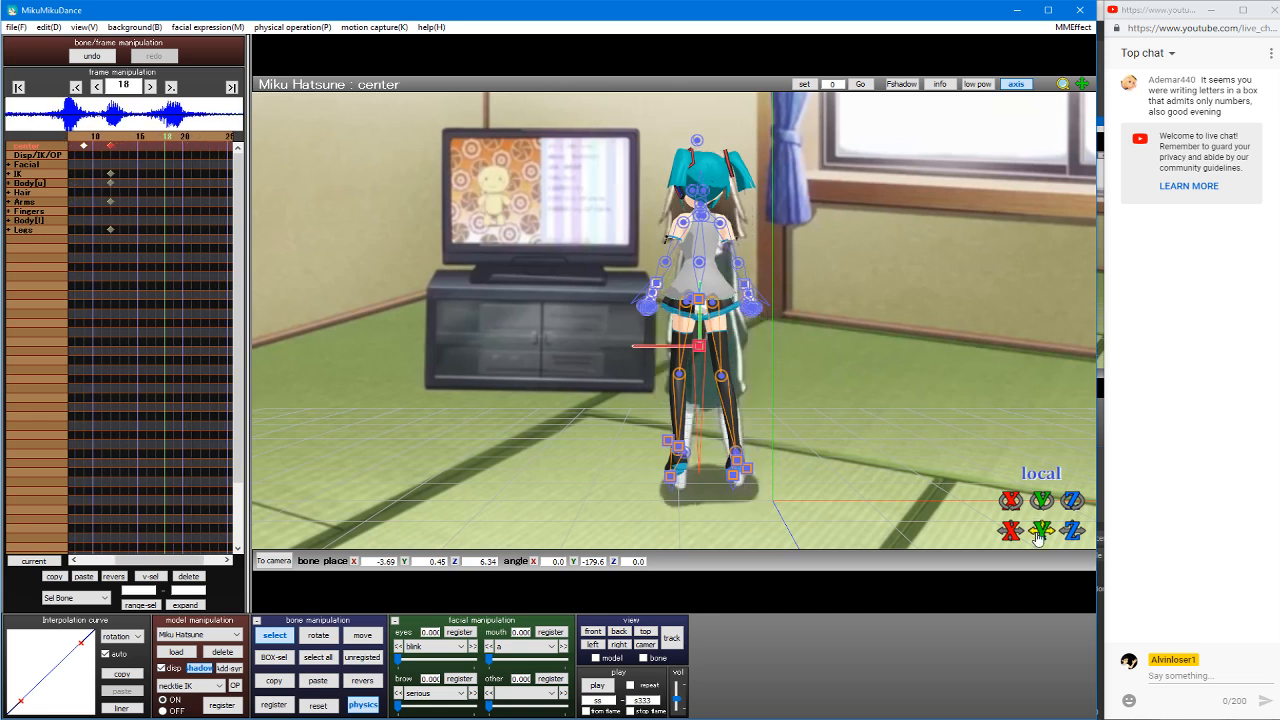
pyautogui.press('Left')
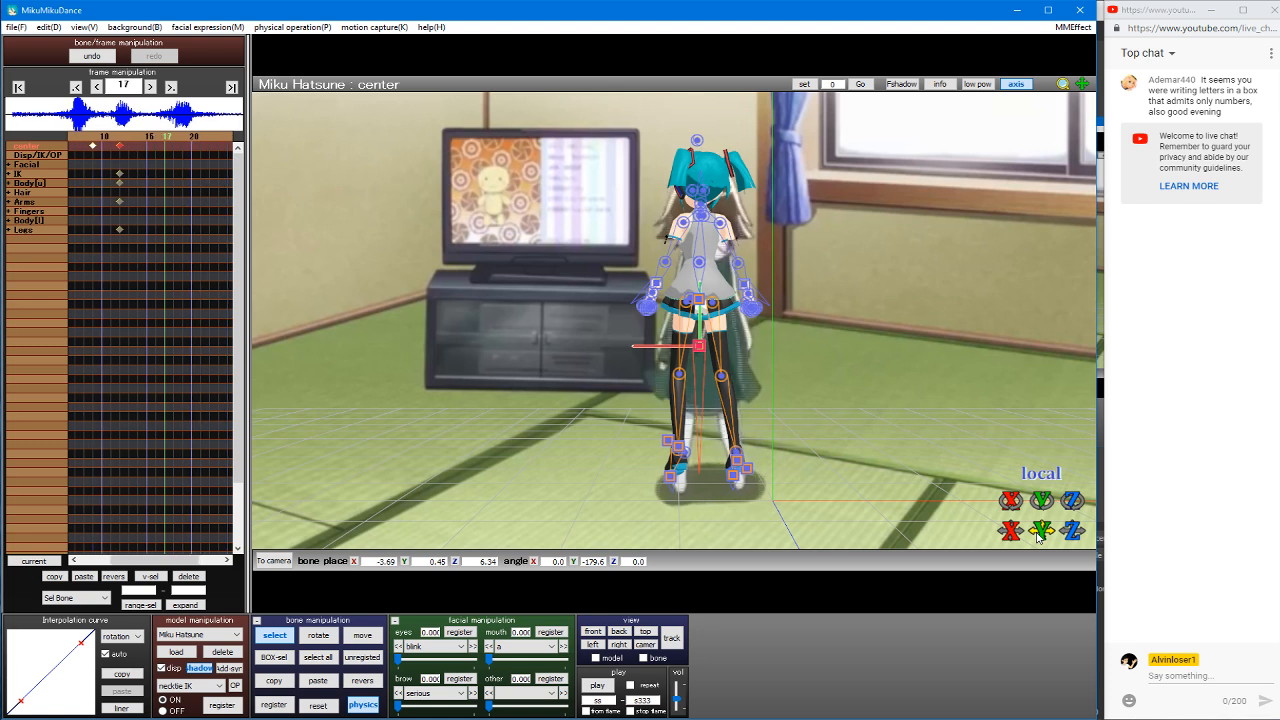
pyautogui.press('Left')
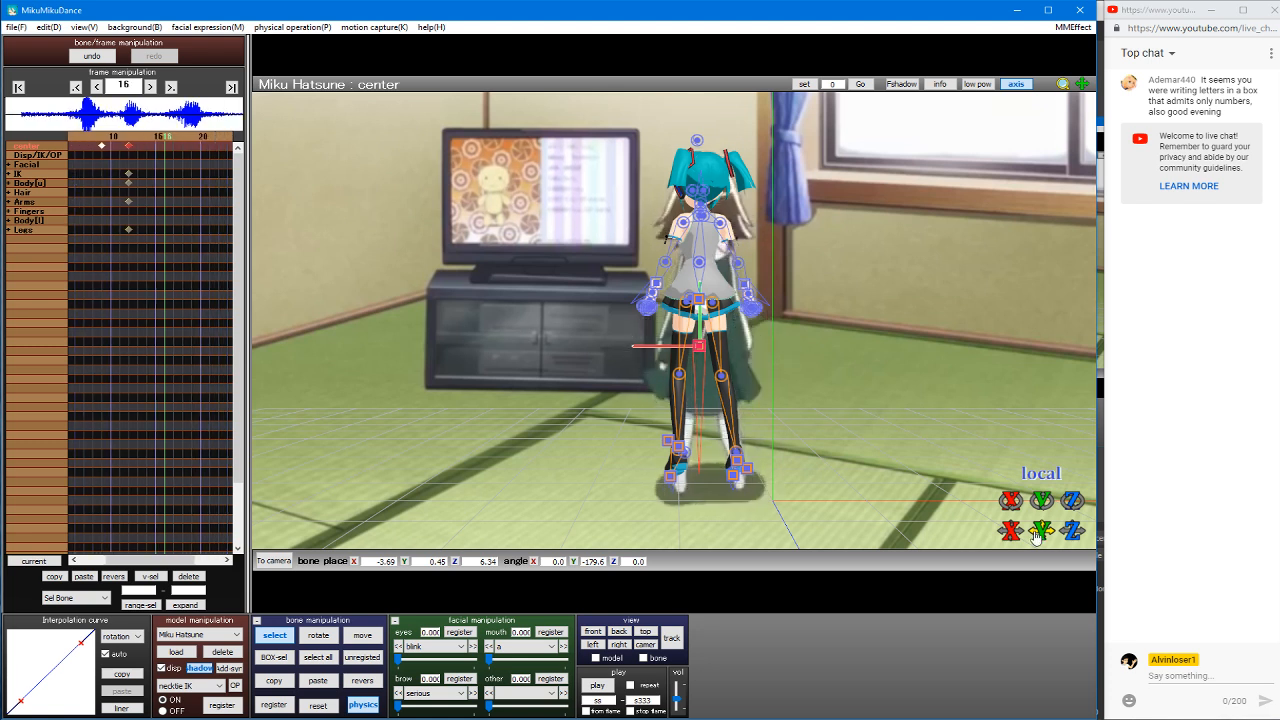
pyautogui.press('Right')
pyautogui.press('Left')
pyautogui.moveTo(1037, 535)
pyautogui.mouseDown()
pyautogui.moveTo(1037, 566)
pyautogui.moveTo(1027, 540)
pyautogui.mouseUp()
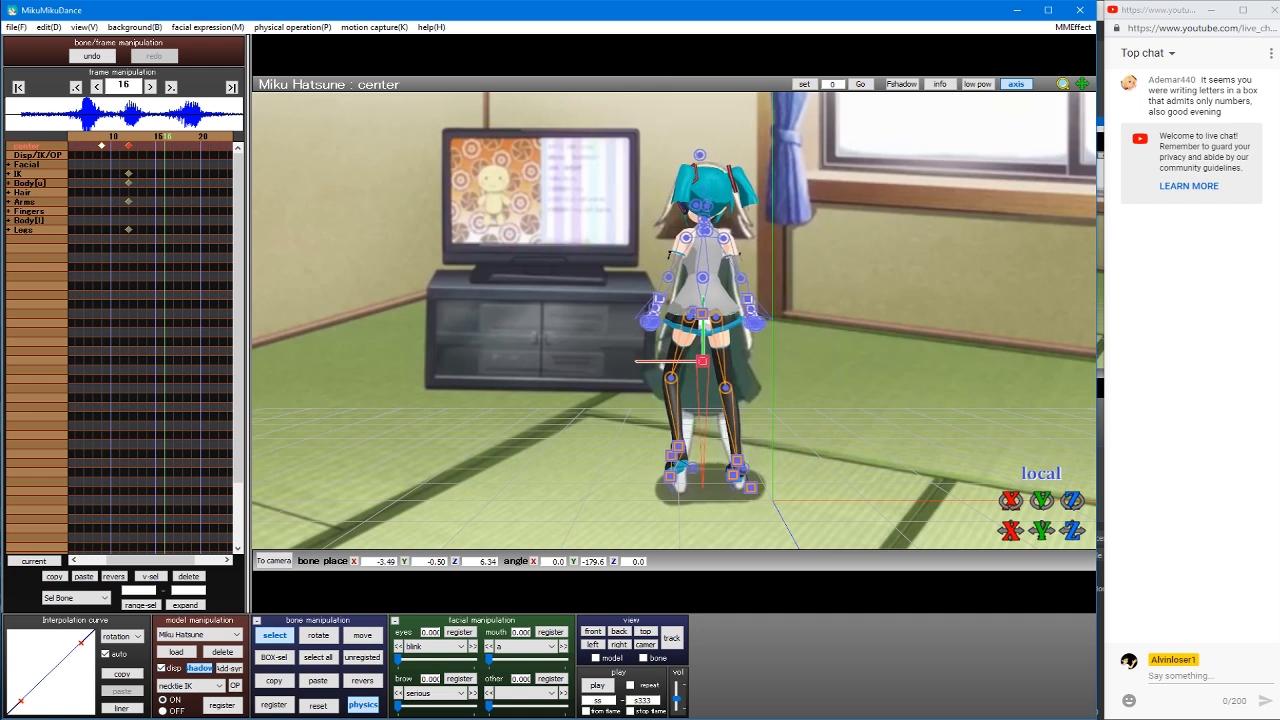
# Step: At frame 16, zero the left leg IK's height and X angle, shift it to about X -5.51, and turn it about Y
pyautogui.click(677, 450)
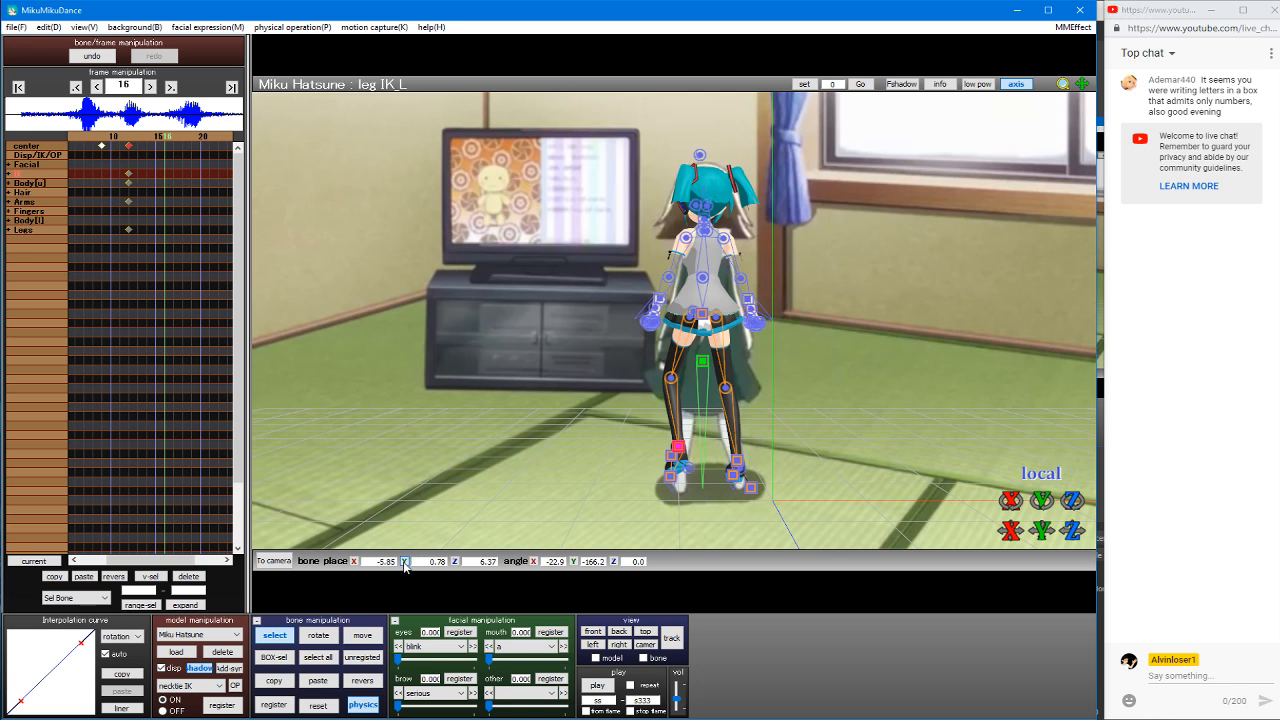
pyautogui.click(404, 563)
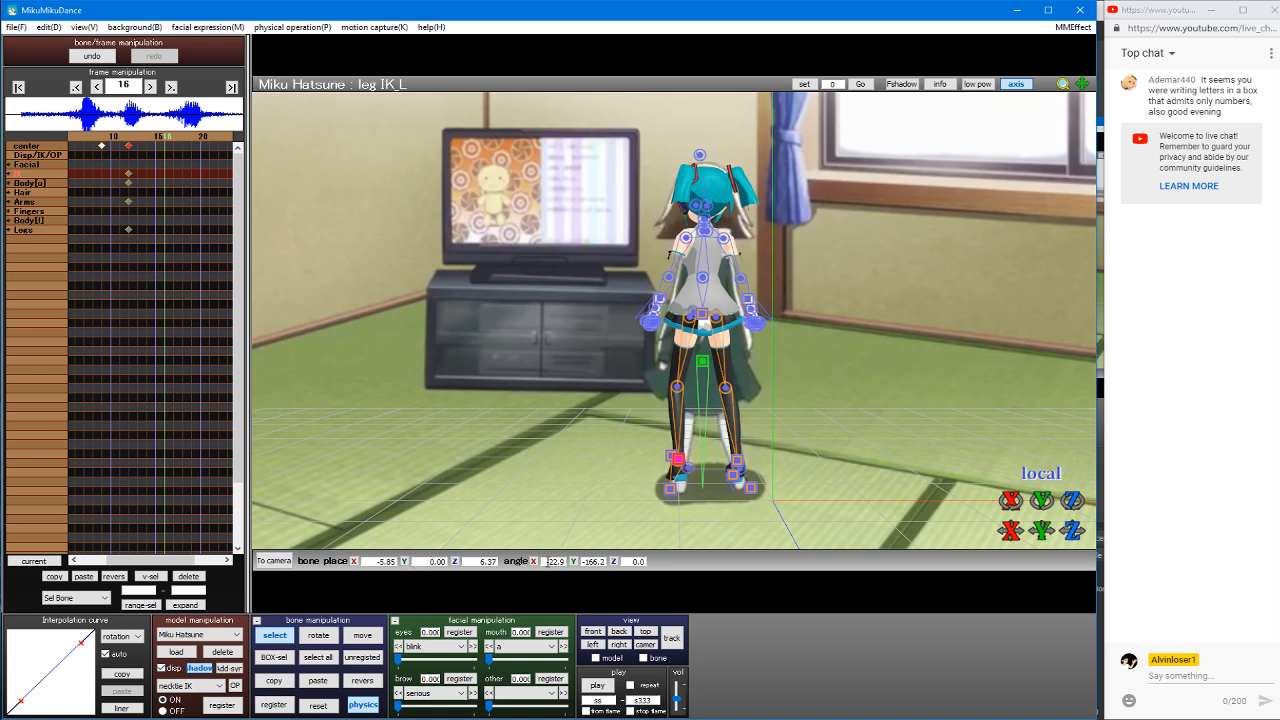
pyautogui.click(534, 562)
pyautogui.click(739, 464)
pyautogui.click(739, 464)
pyautogui.doubleClick(676, 465)
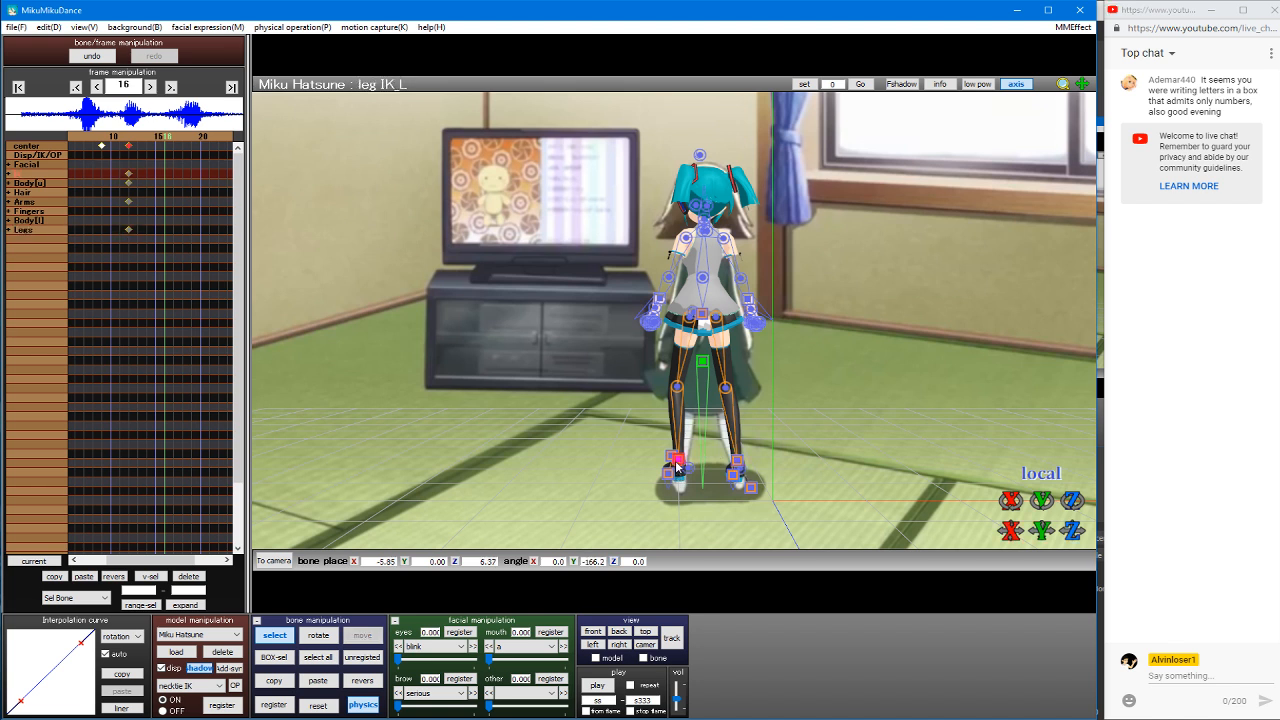
pyautogui.press('z')
pyautogui.moveTo(713, 462); pyautogui.dragTo(718, 459)
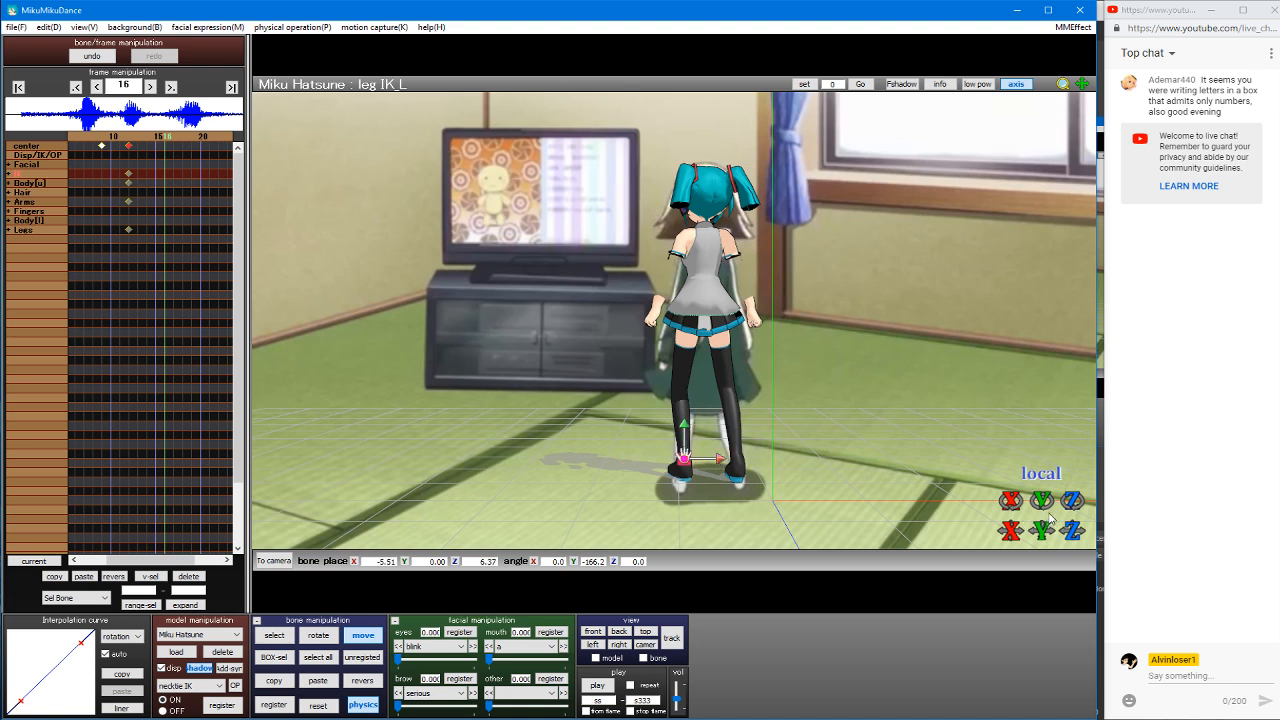
pyautogui.moveTo(1043, 503); pyautogui.dragTo(1043, 518)
pyautogui.press('c')
# Step: Reset the rotation of the left and right leg bones
pyautogui.click(689, 319)
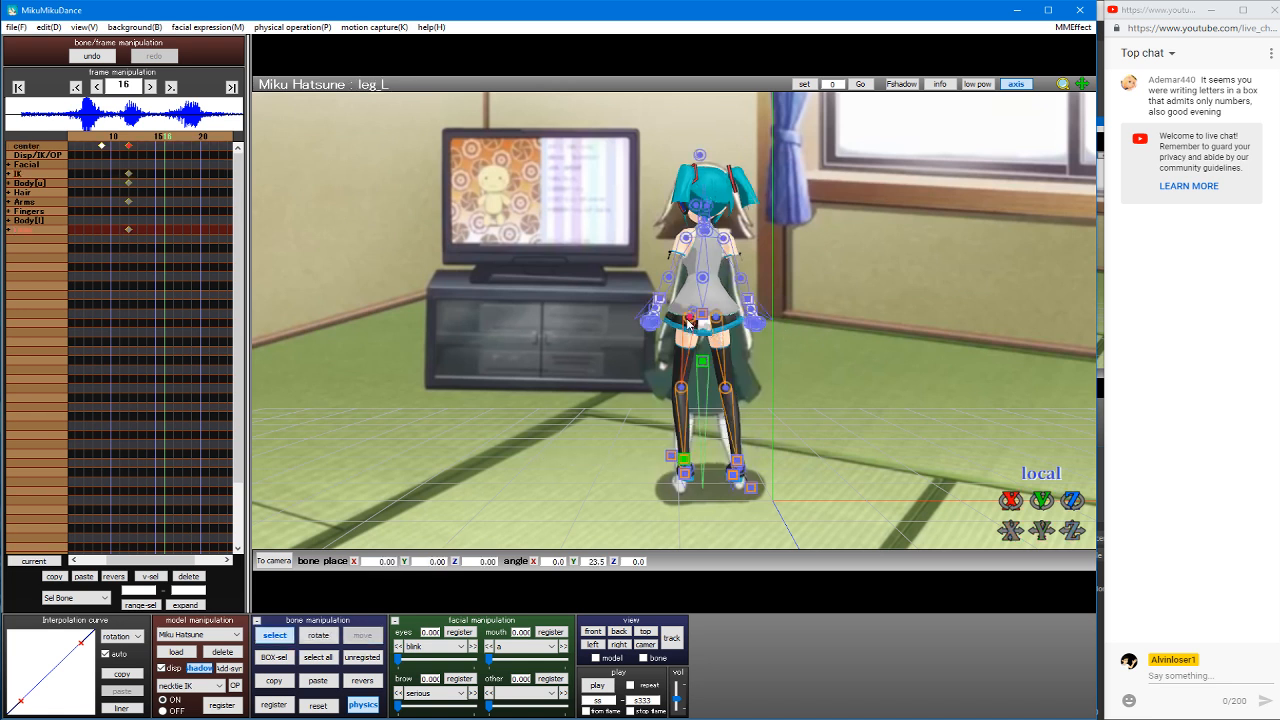
pyautogui.click(318, 705)
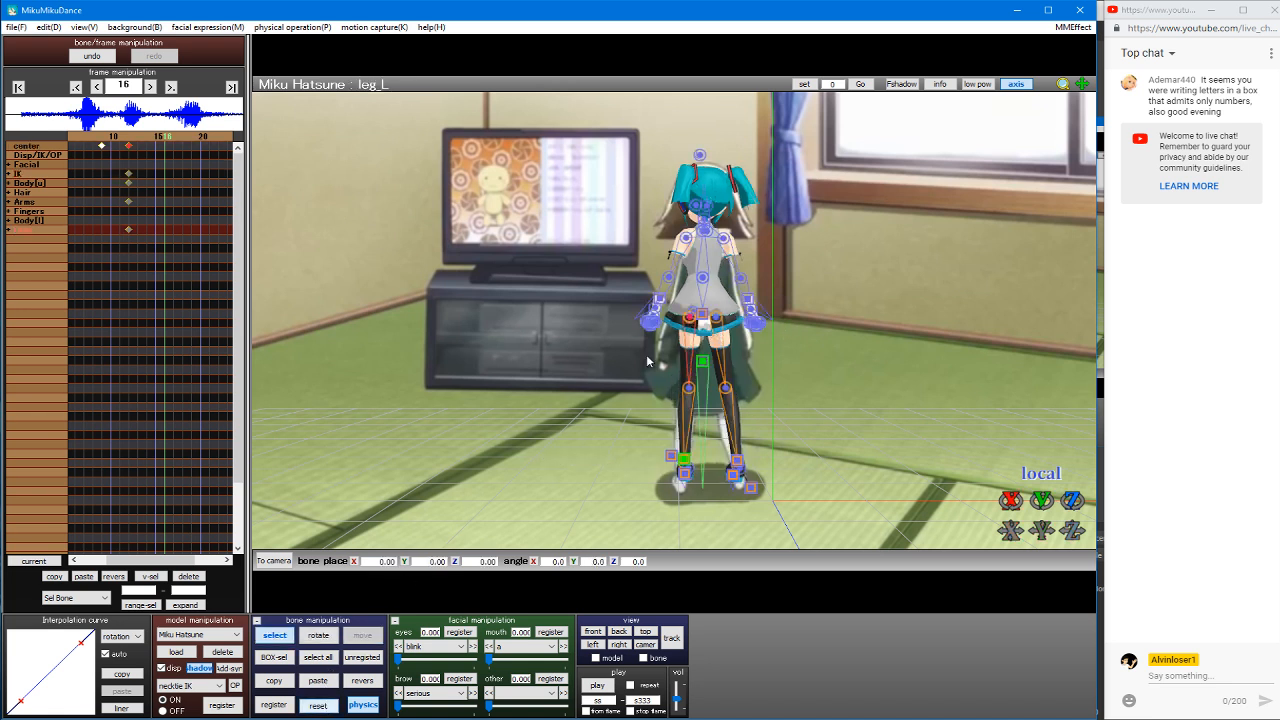
pyautogui.click(717, 322)
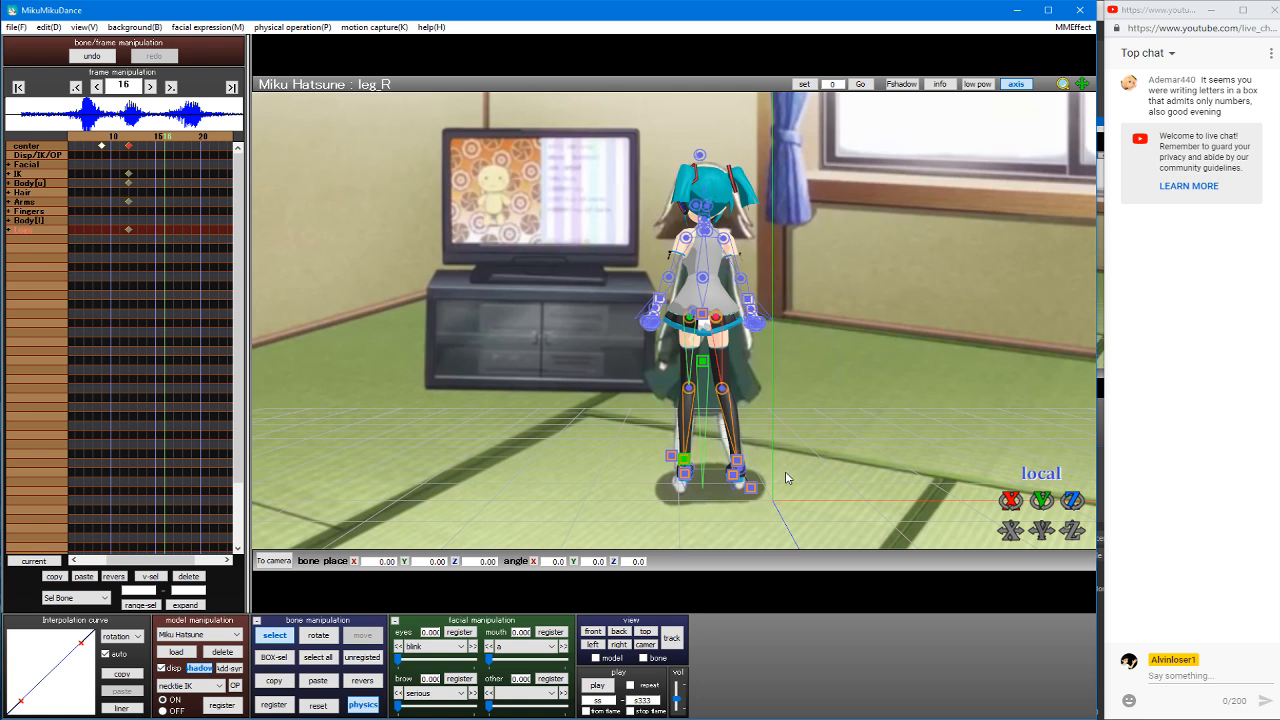
# Step: Turn the right leg IK to a Y angle of about -179.3 and shift the center bone to about X -3.18
pyautogui.click(738, 462)
pyautogui.moveTo(1022, 509); pyautogui.dragTo(1030, 509)
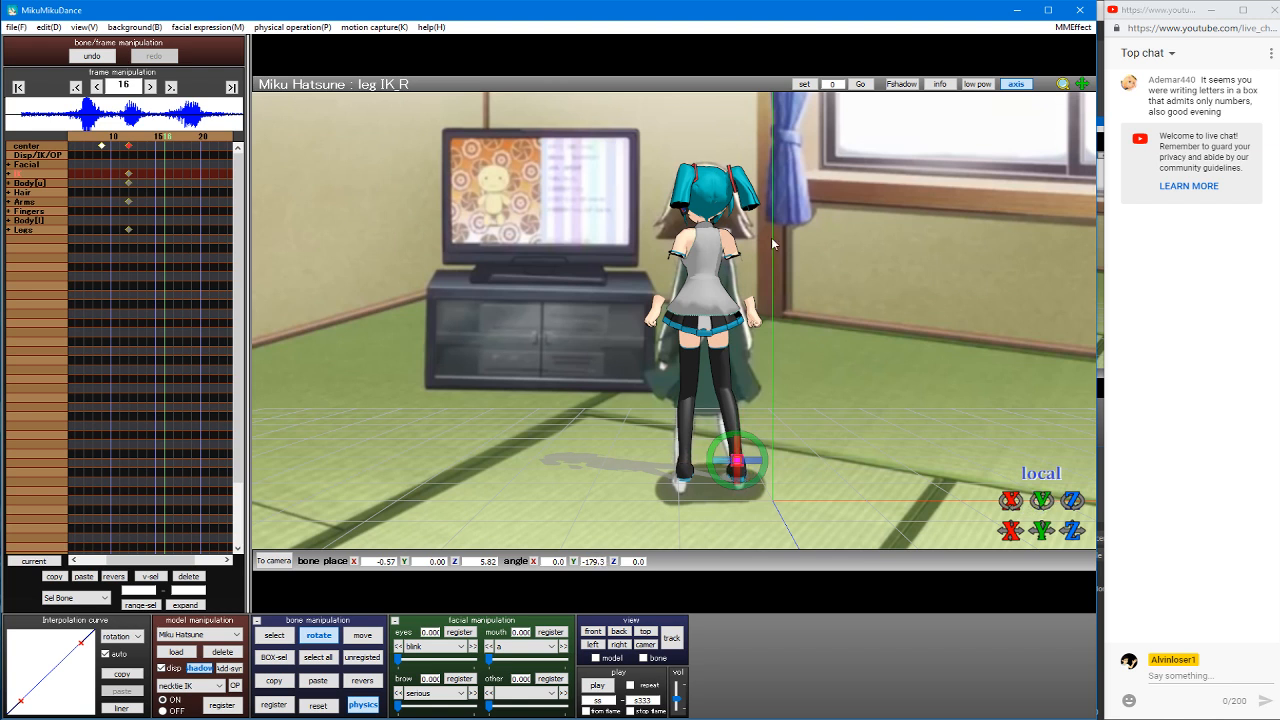
pyautogui.click(725, 356)
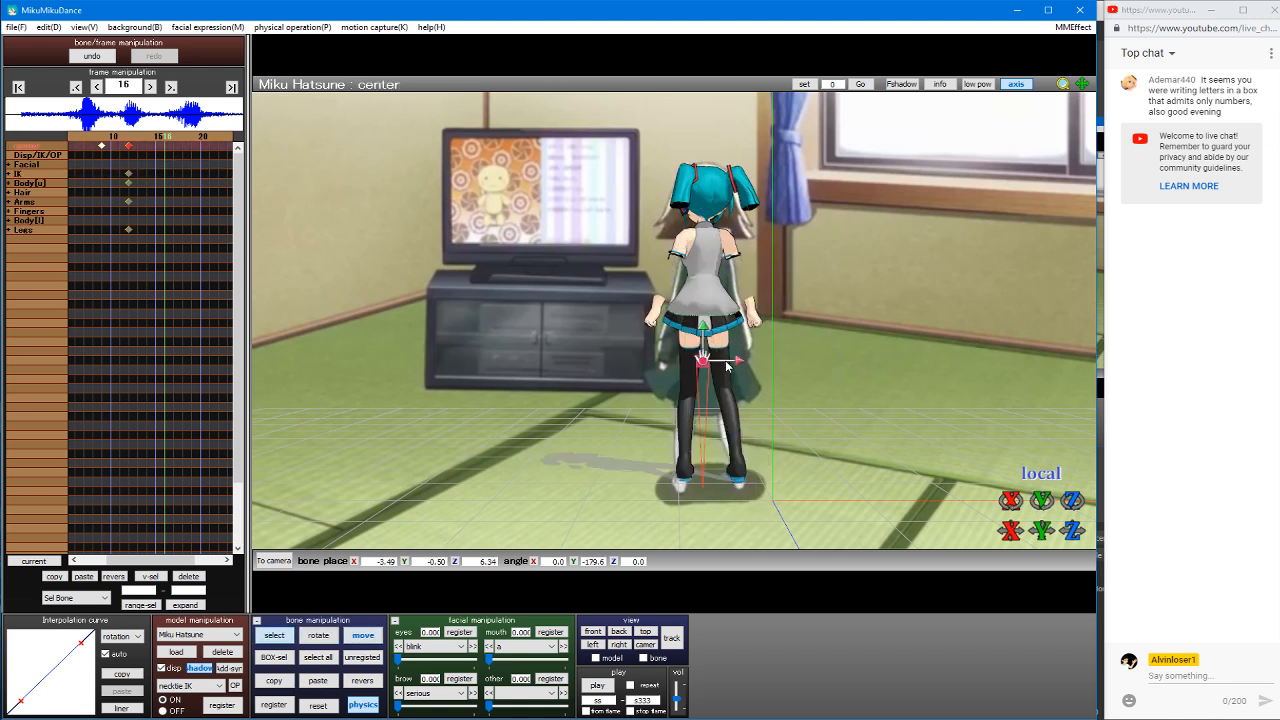
pyautogui.moveTo(739, 368); pyautogui.dragTo(748, 366)
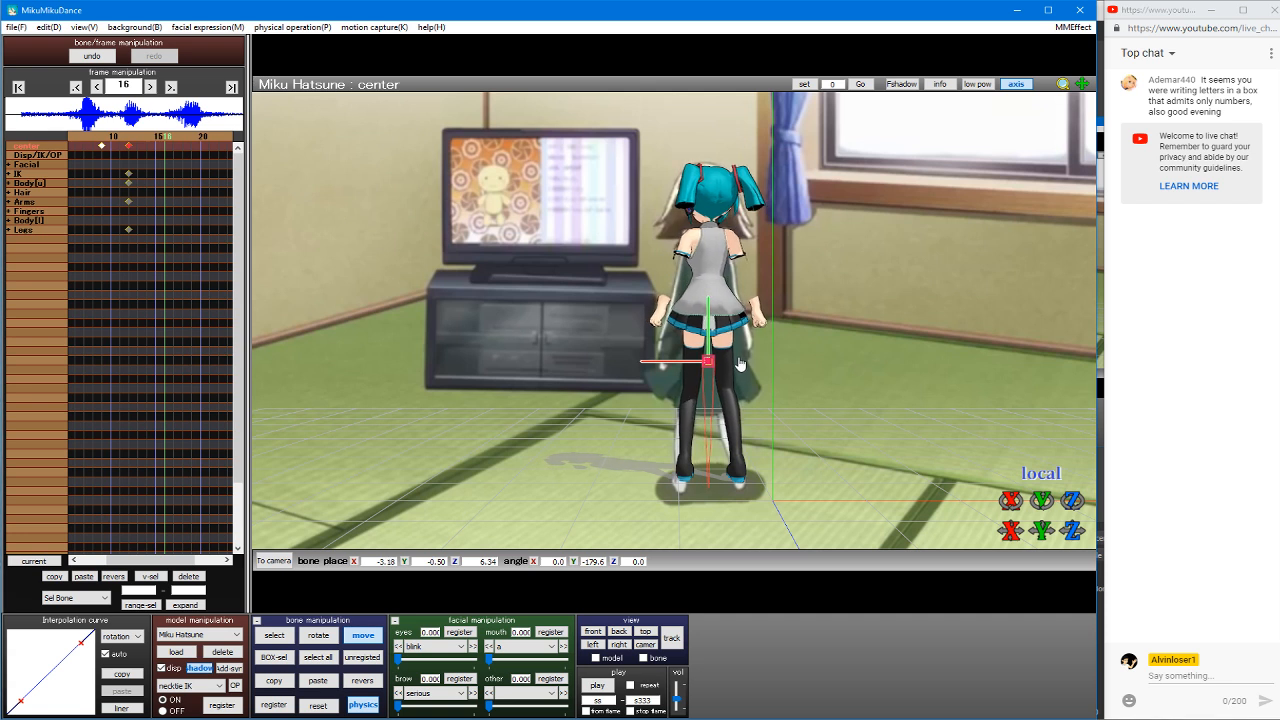
# Step: Lower the left arm to a Z angle of about 39.7 and adjust the left elbow and wrist rotation
pyautogui.click(712, 233)
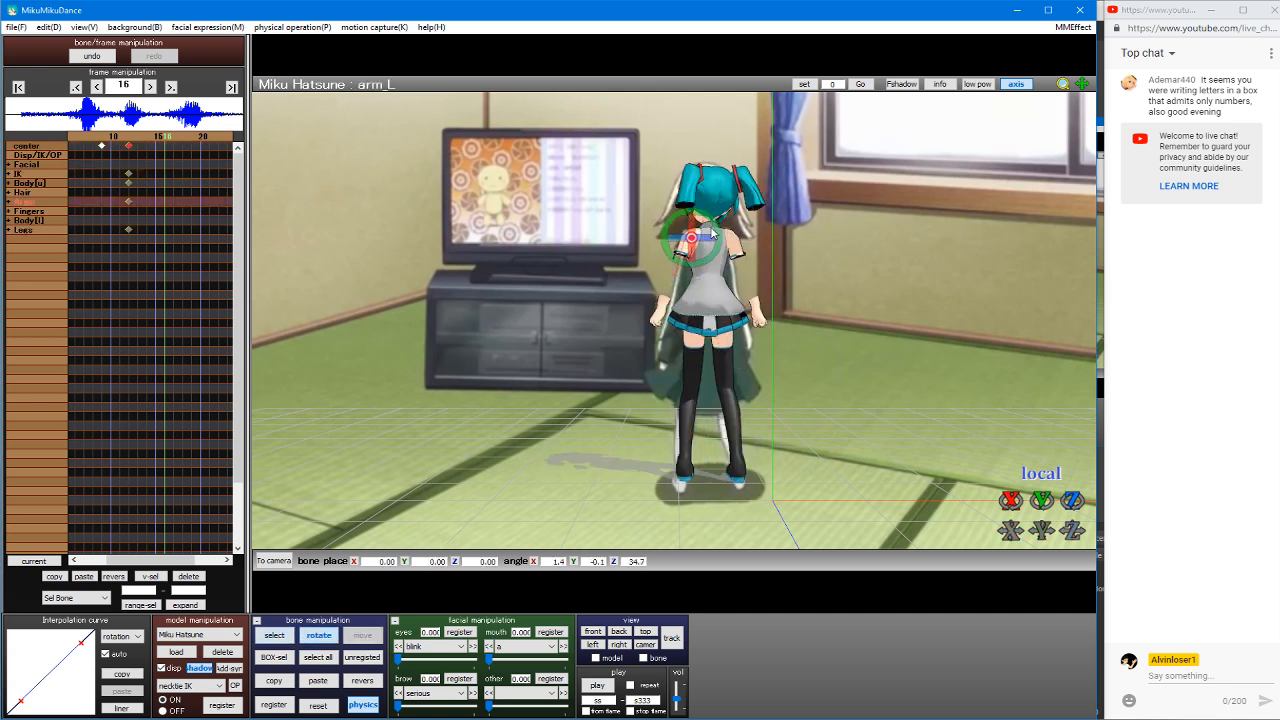
pyautogui.click(686, 276)
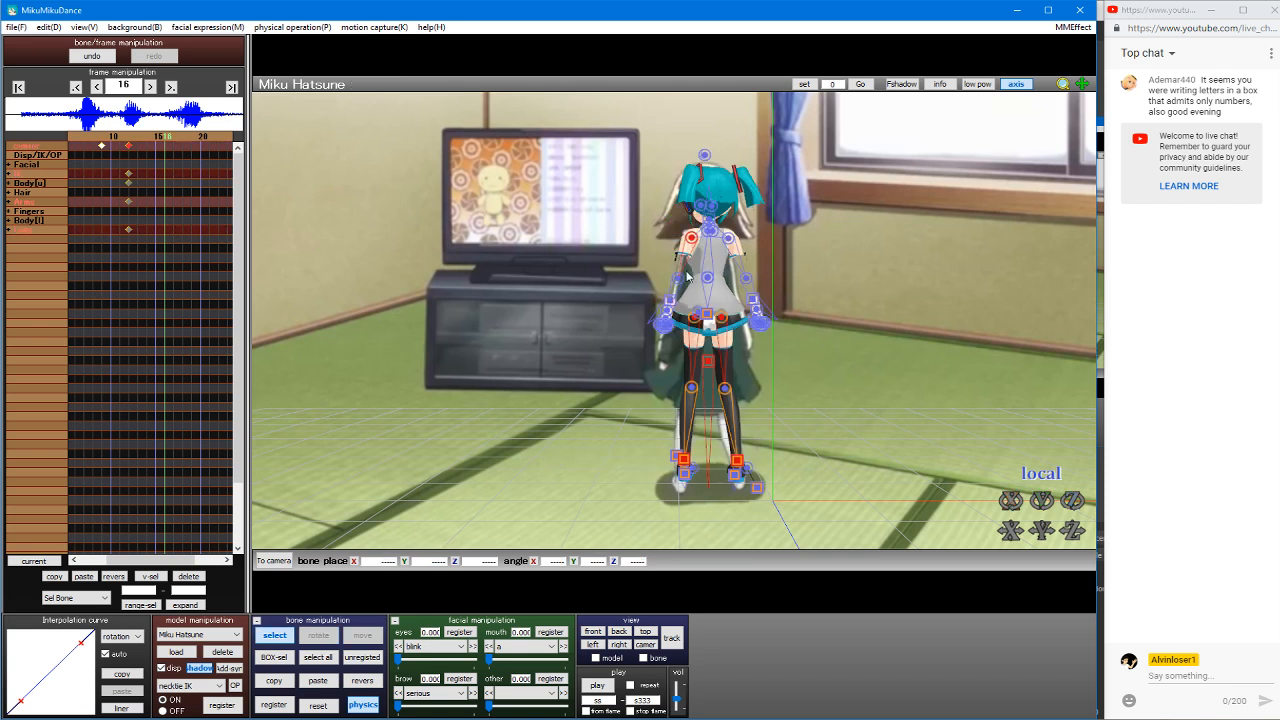
pyautogui.click(679, 281)
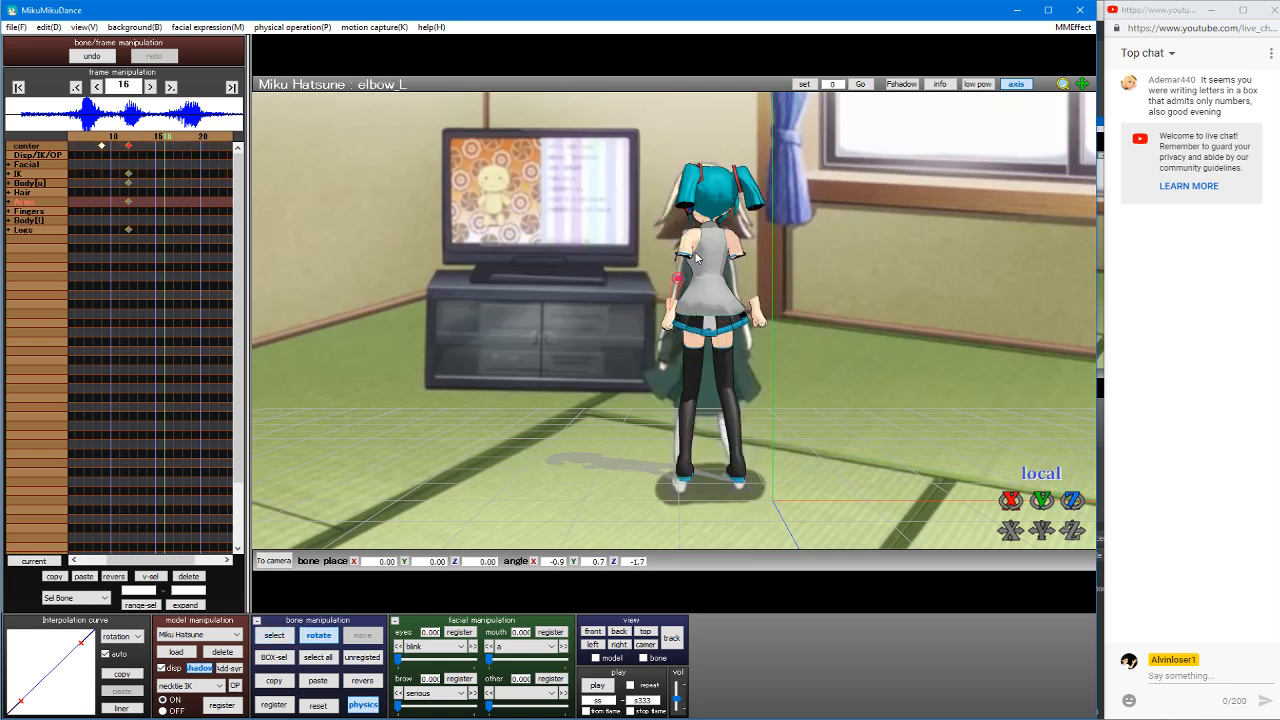
pyautogui.click(686, 287)
pyautogui.click(673, 312)
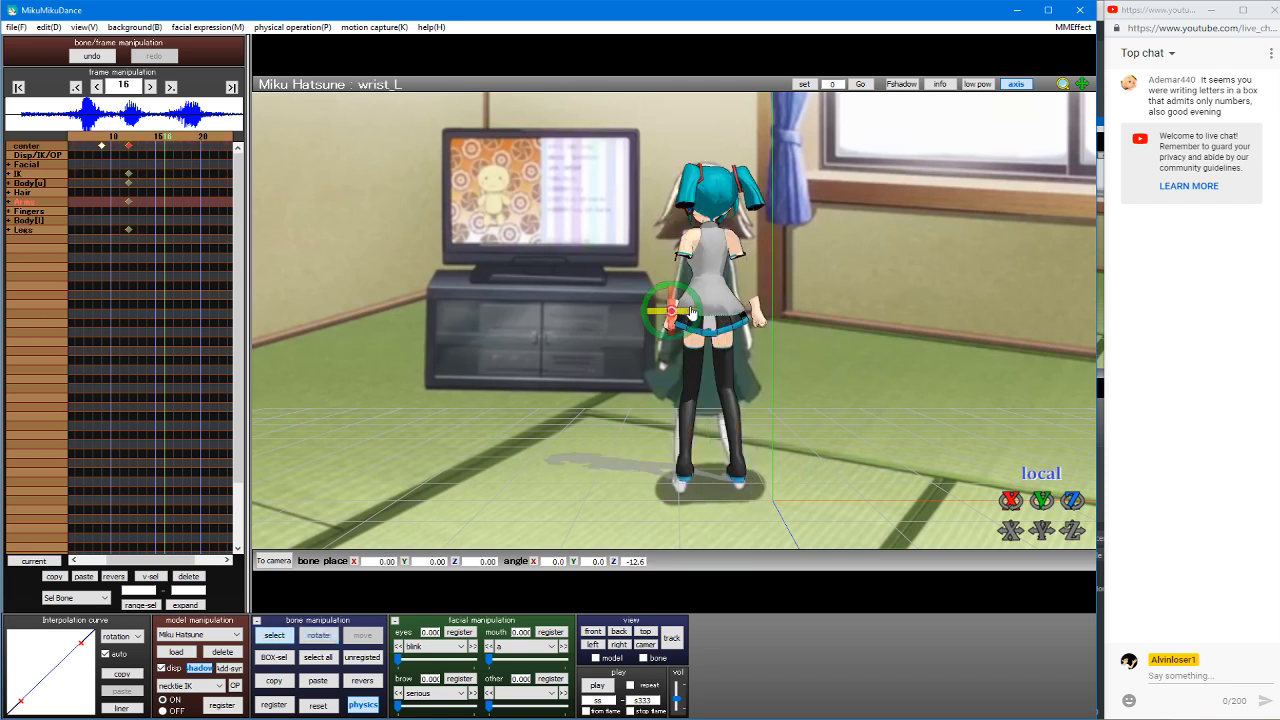
pyautogui.click(686, 284)
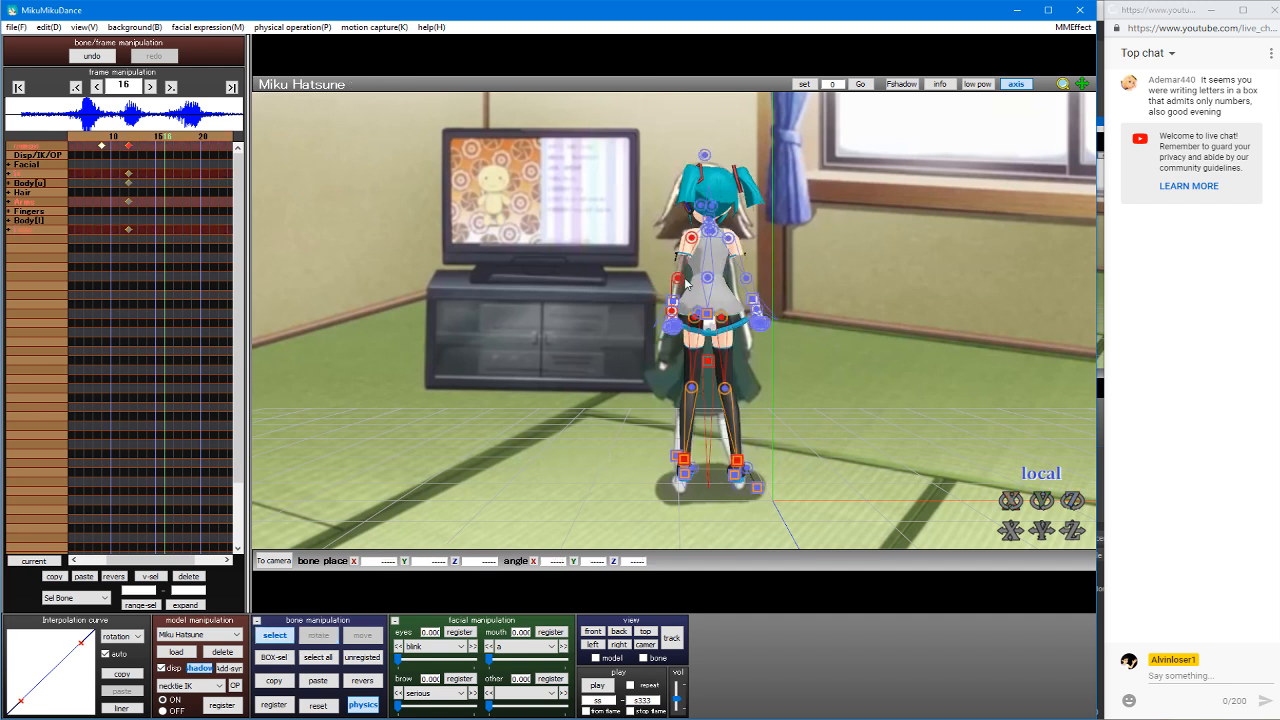
# Step: Mirror the pose of the left arm, elbow and wrist onto the right arm
pyautogui.click(694, 240)
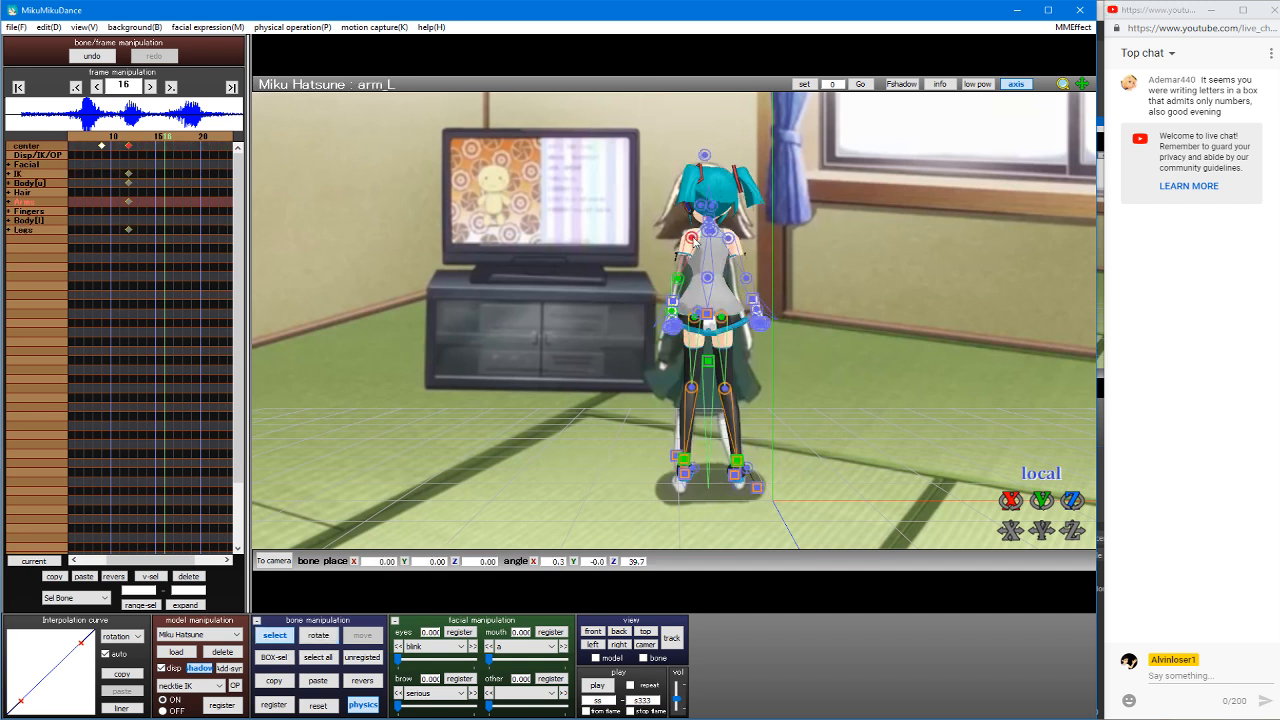
pyautogui.click(678, 288)
pyautogui.click(671, 313)
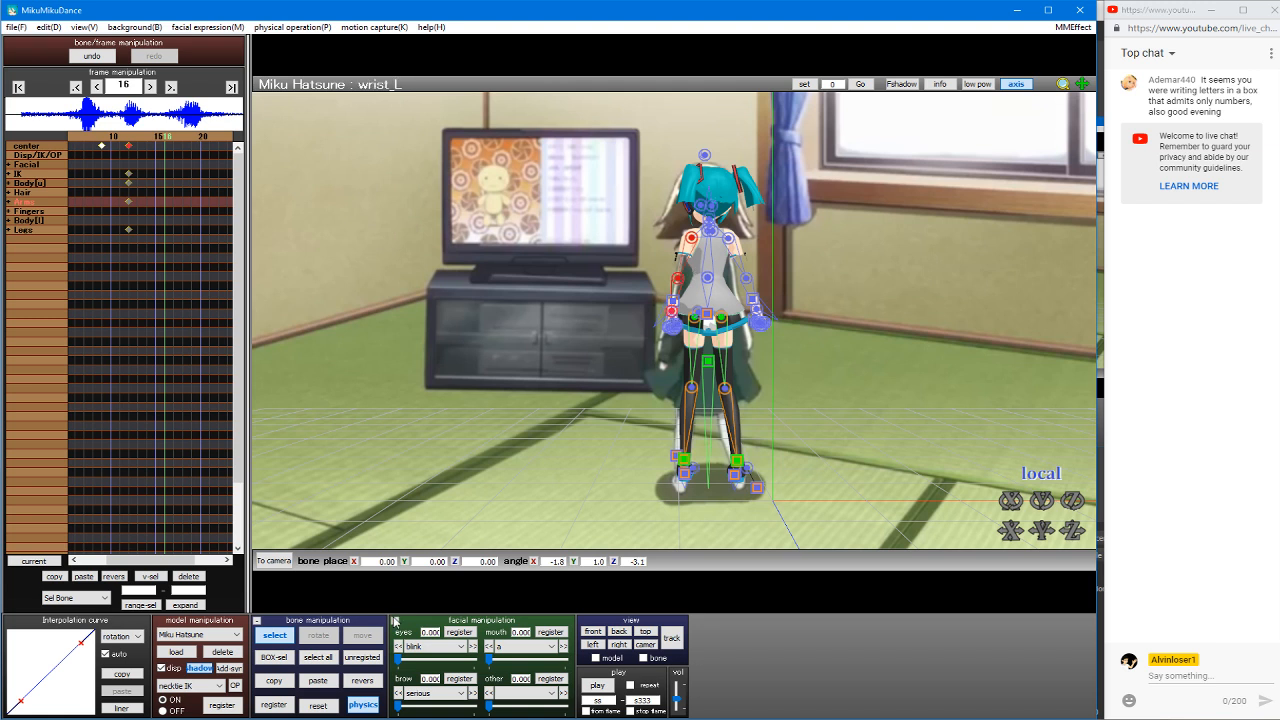
pyautogui.click(350, 684)
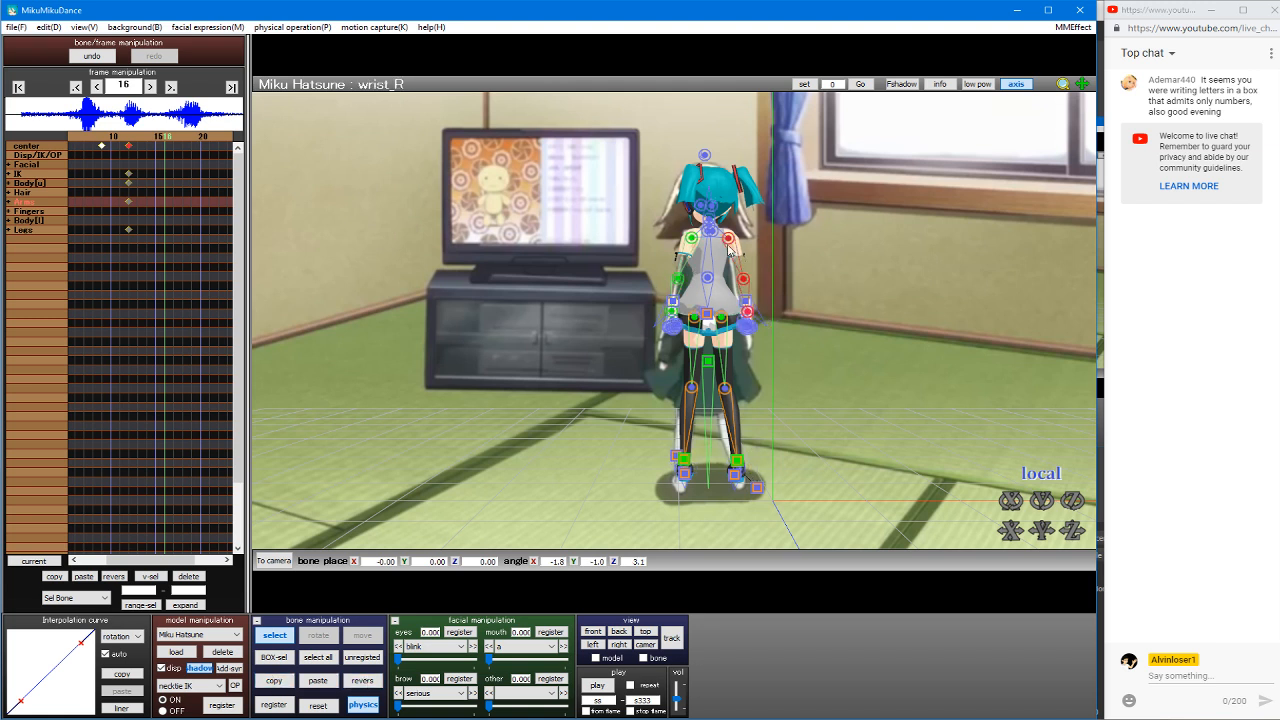
pyautogui.hotkey('ctrl', 'a')
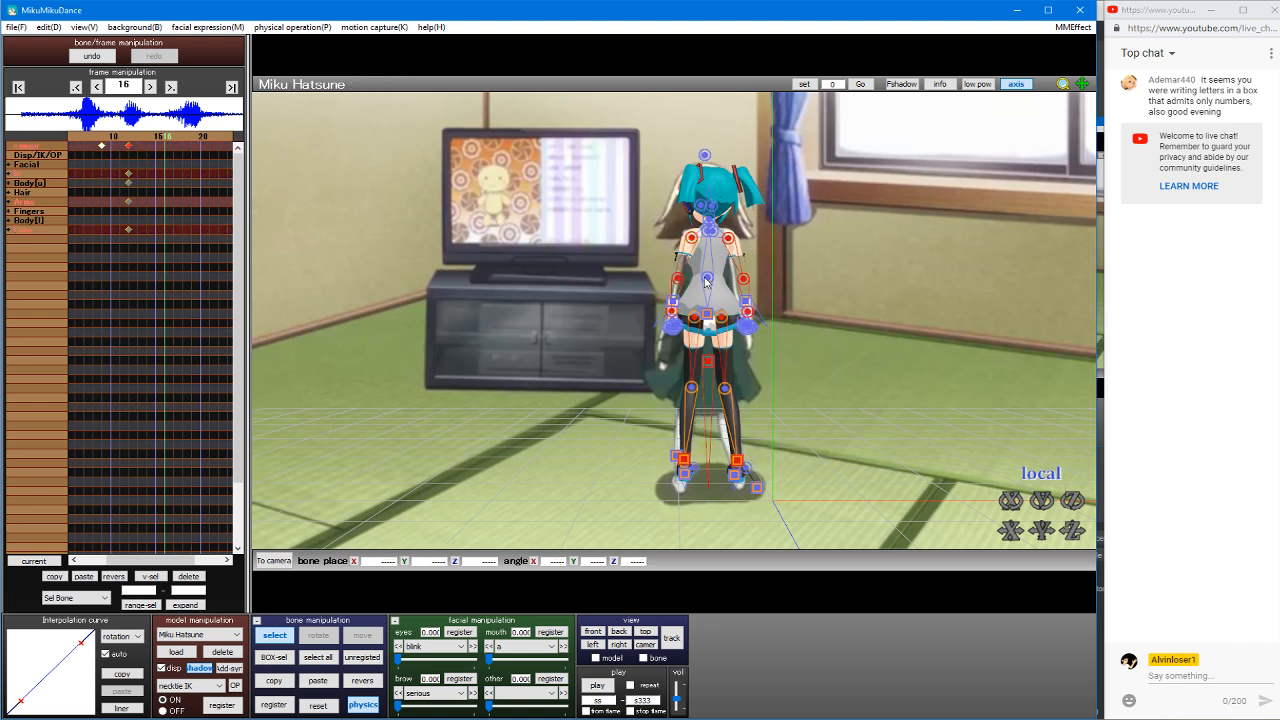
# Step: Tilt the neck to about X -9.8 and the upper body to about X -3.4, and select all unregistered bones
pyautogui.click(709, 228)
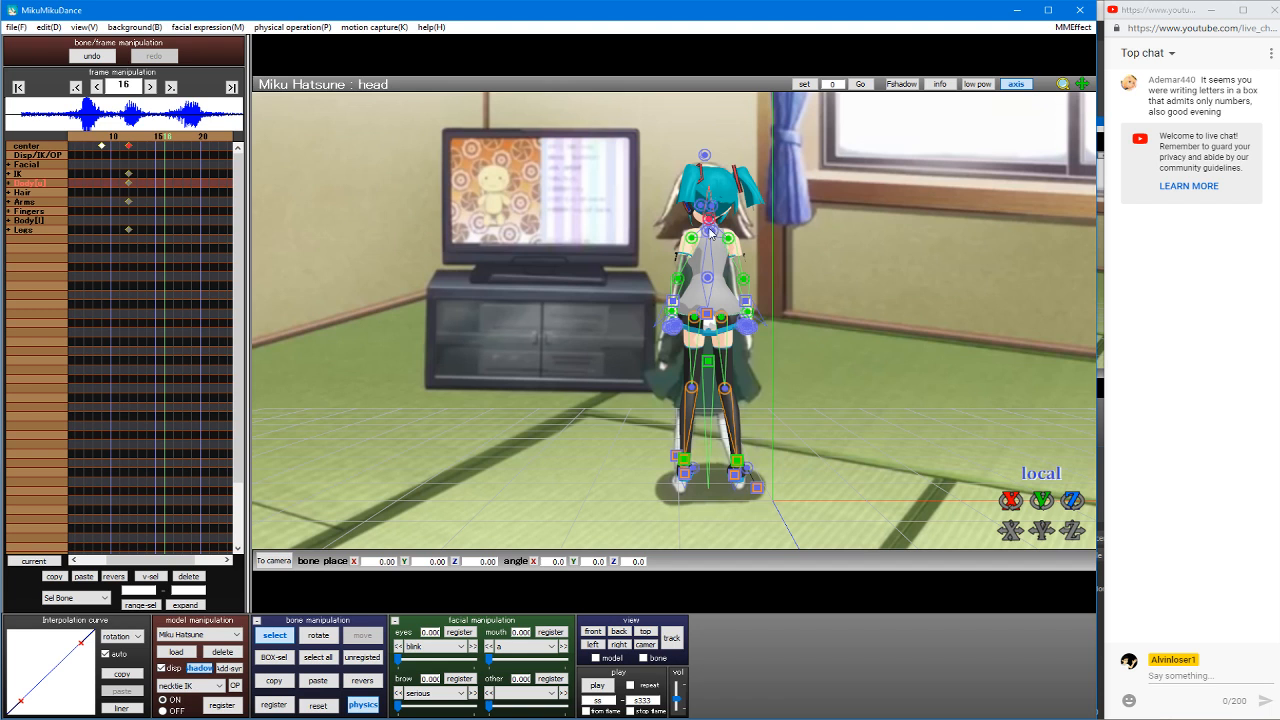
pyautogui.click(710, 236)
pyautogui.click(710, 227)
pyautogui.moveTo(1009, 501); pyautogui.dragTo(1009, 513)
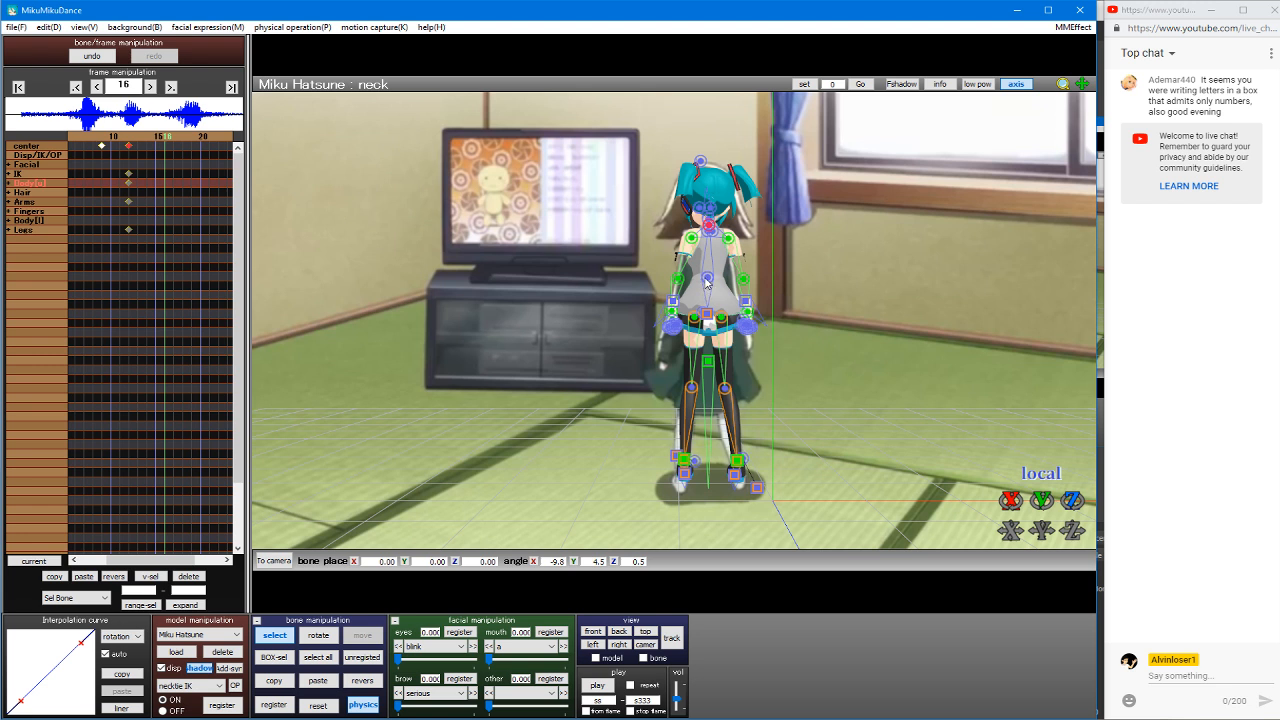
pyautogui.click(709, 277)
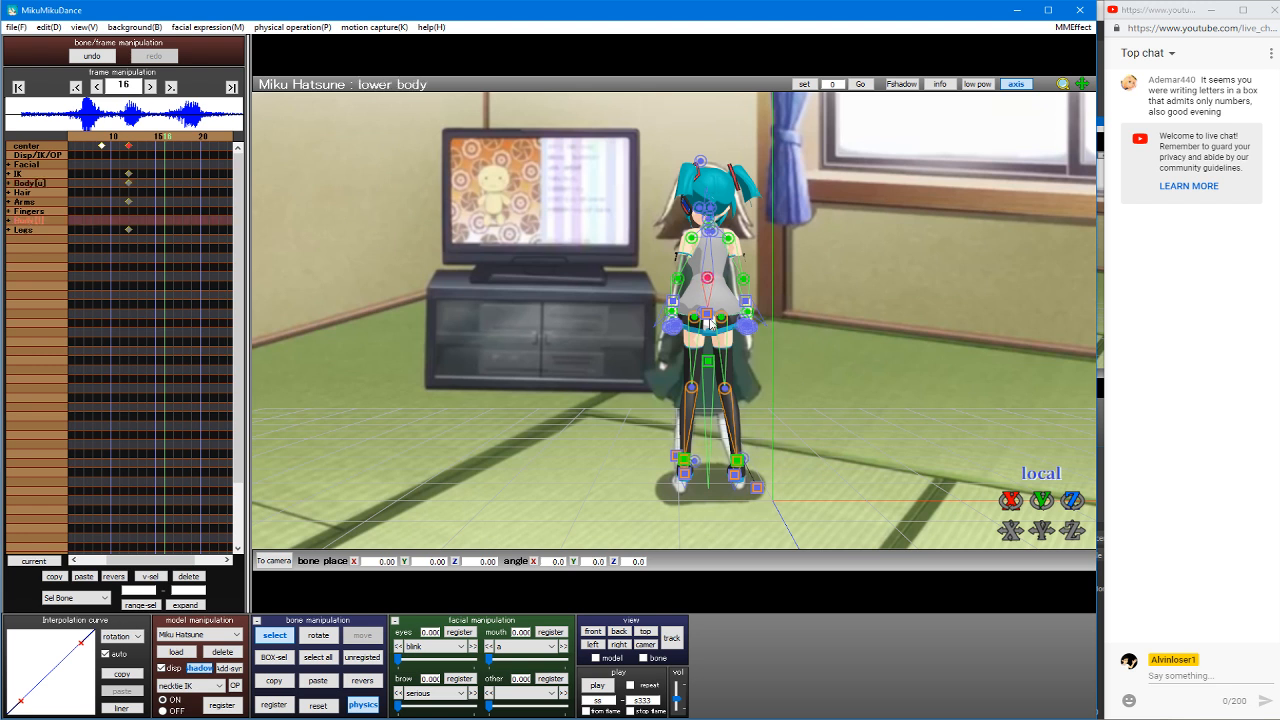
pyautogui.click(709, 279)
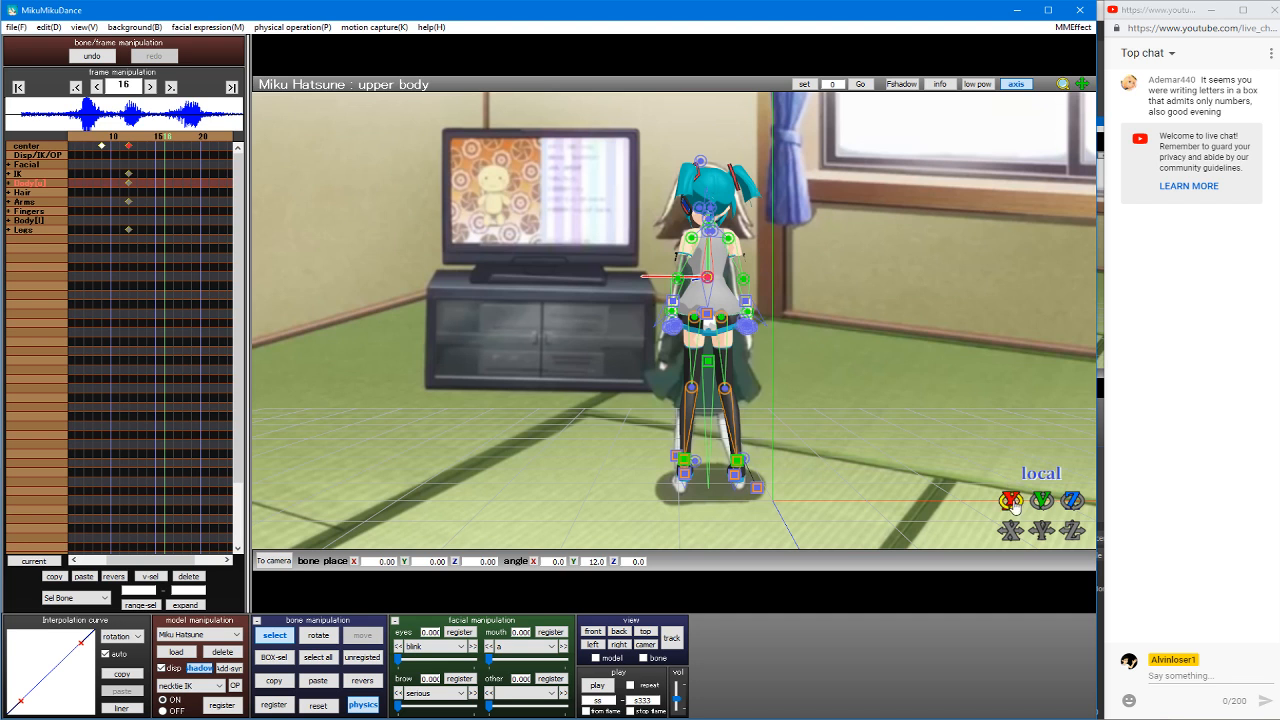
pyautogui.moveTo(1012, 500); pyautogui.dragTo(1012, 504)
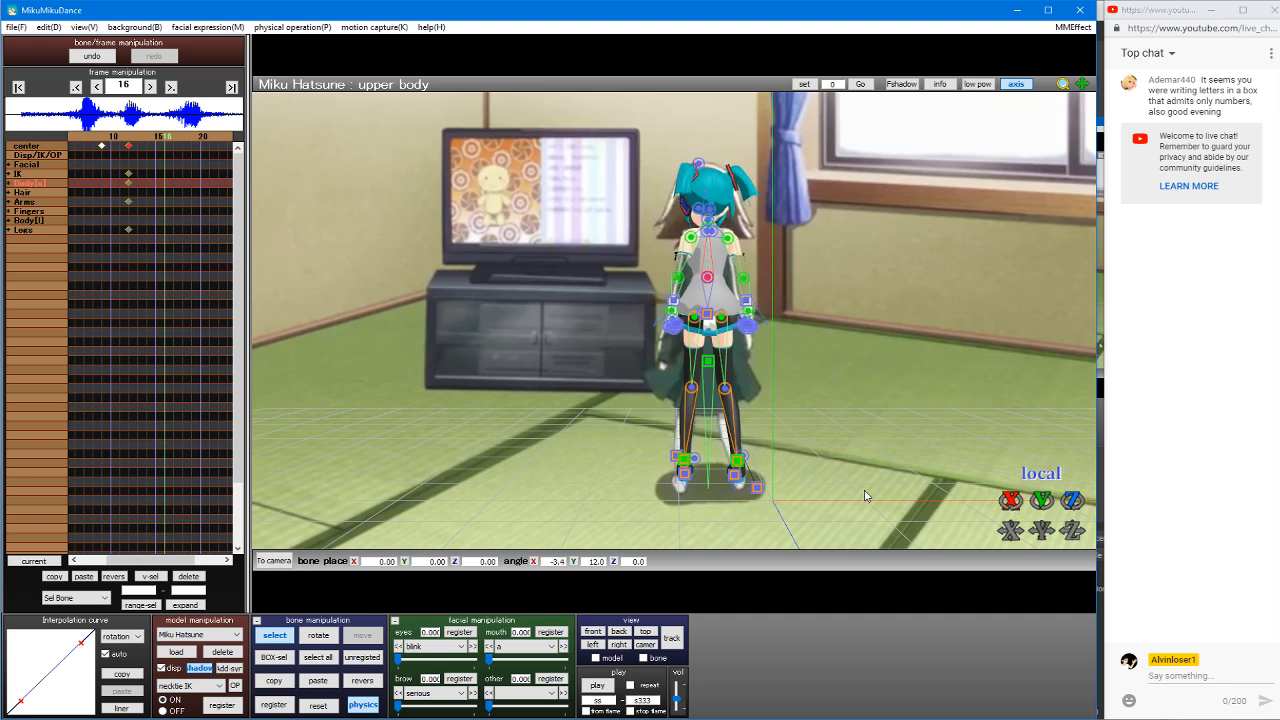
pyautogui.hotkey('ctrl', 'a')
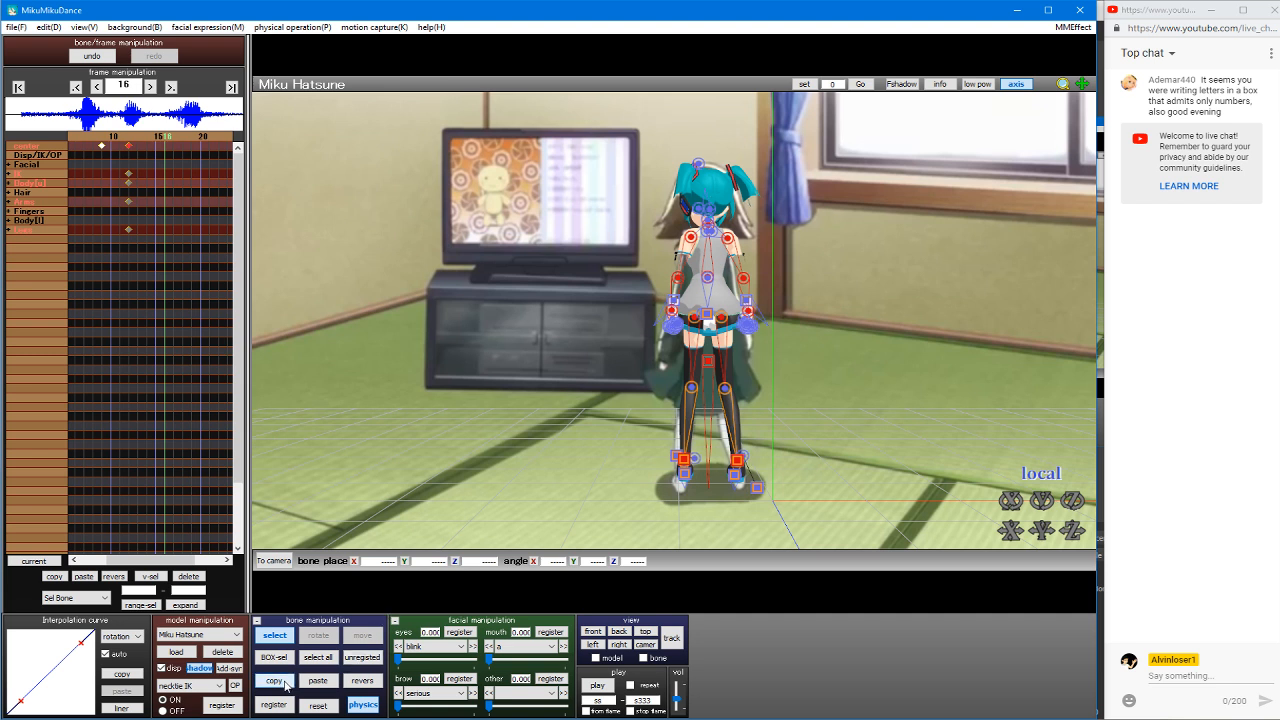
# Step: Go back to frame 12 and register keyframes for the selected bones there
pyautogui.press('Left')
pyautogui.press('Left')
pyautogui.press('Left')
pyautogui.press('Left')
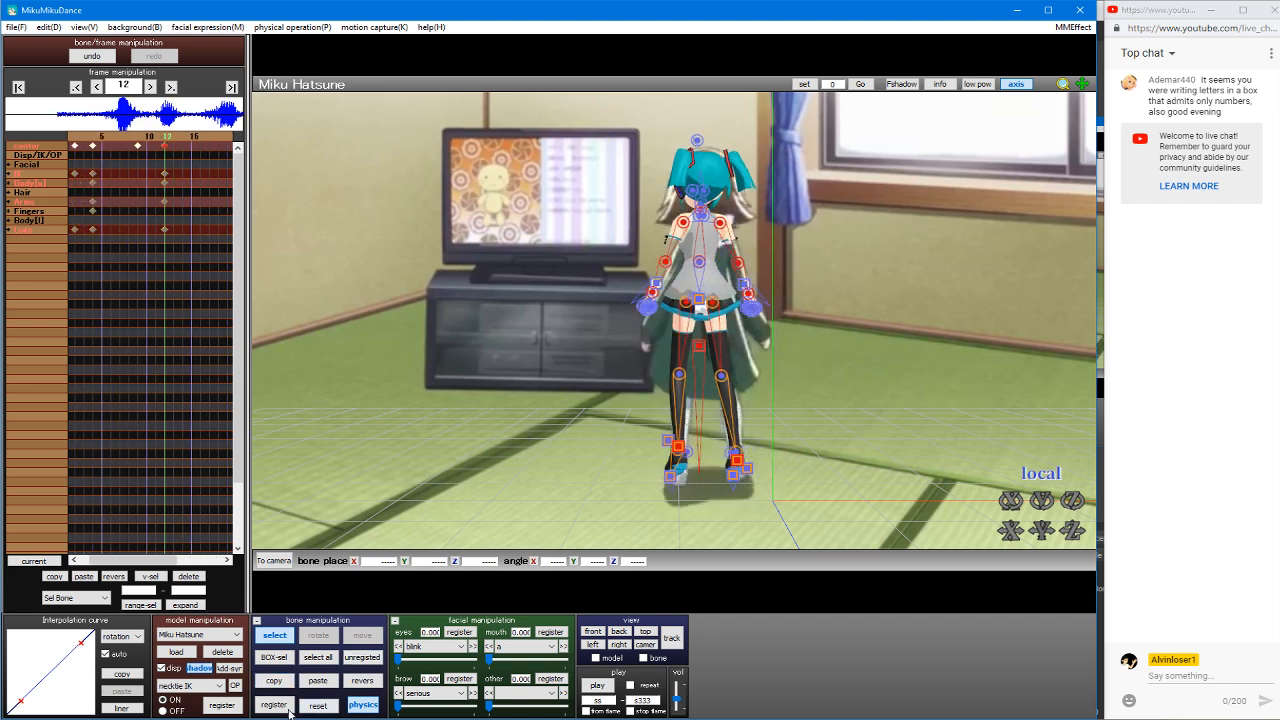
pyautogui.click(274, 705)
# Step: Paste the copied pose at frame 16 and register it as keyframes
pyautogui.press('Right')
pyautogui.press('Right')
pyautogui.press('Right')
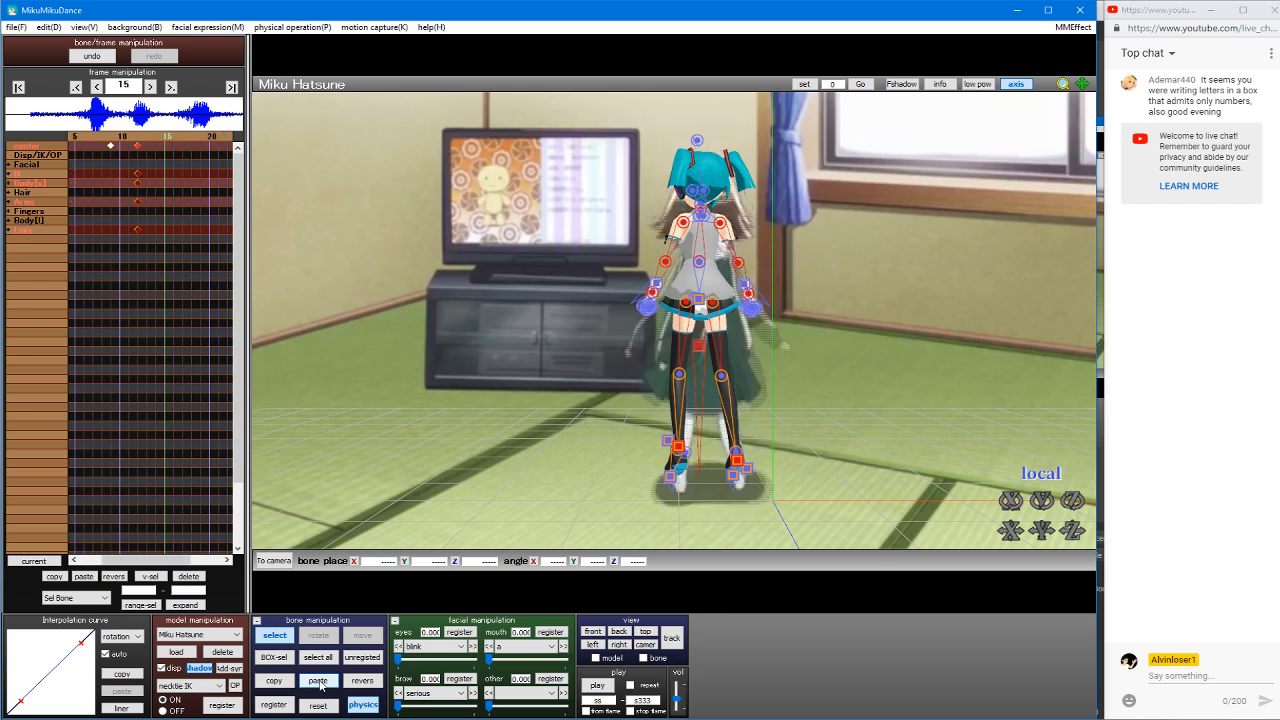
pyautogui.press('Right')
pyautogui.click(320, 686)
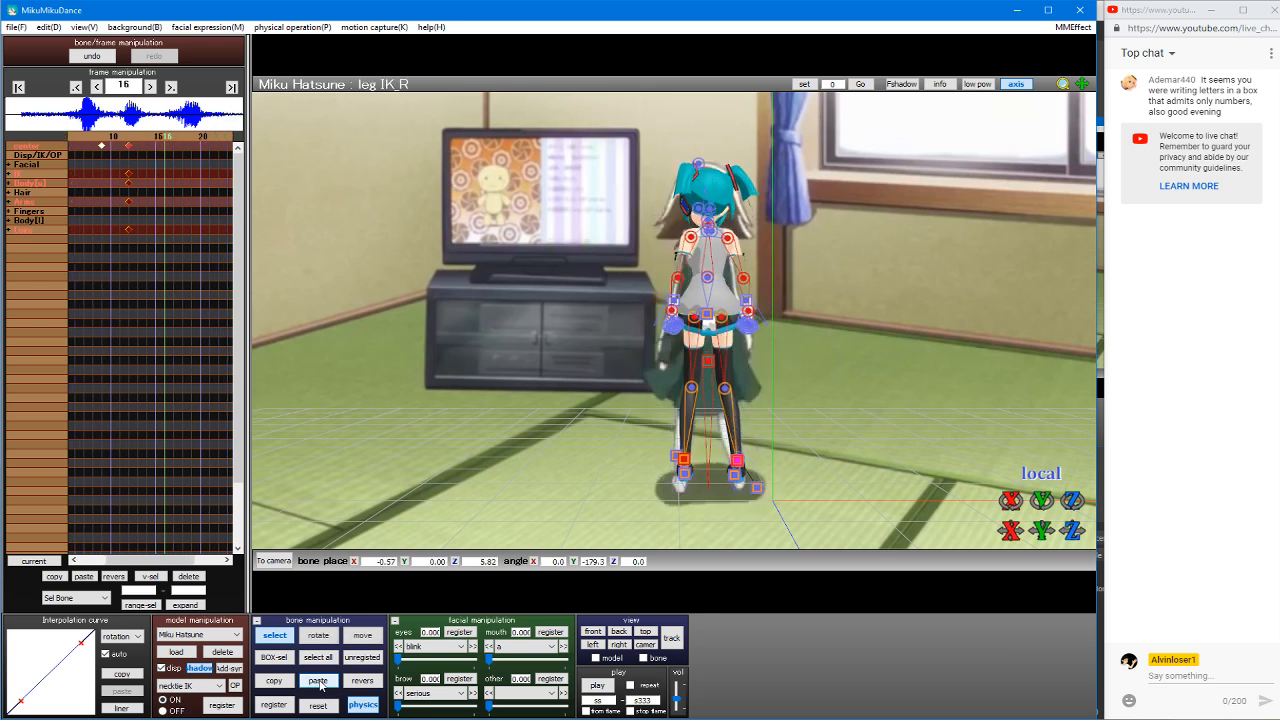
pyautogui.click(267, 706)
# Step: At frame 14, rotate Miku's right elbow and right wrist slightly outward from the body
pyautogui.press('Left')
pyautogui.press('Left')
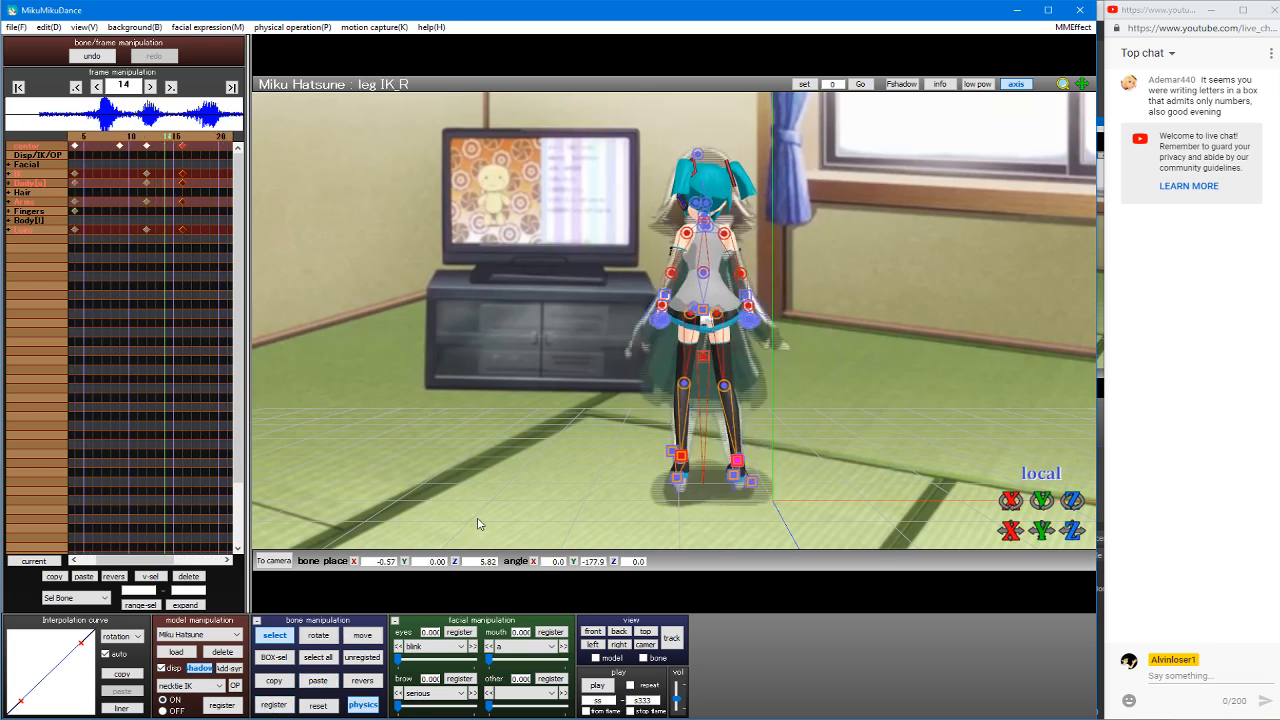
pyautogui.click(741, 275)
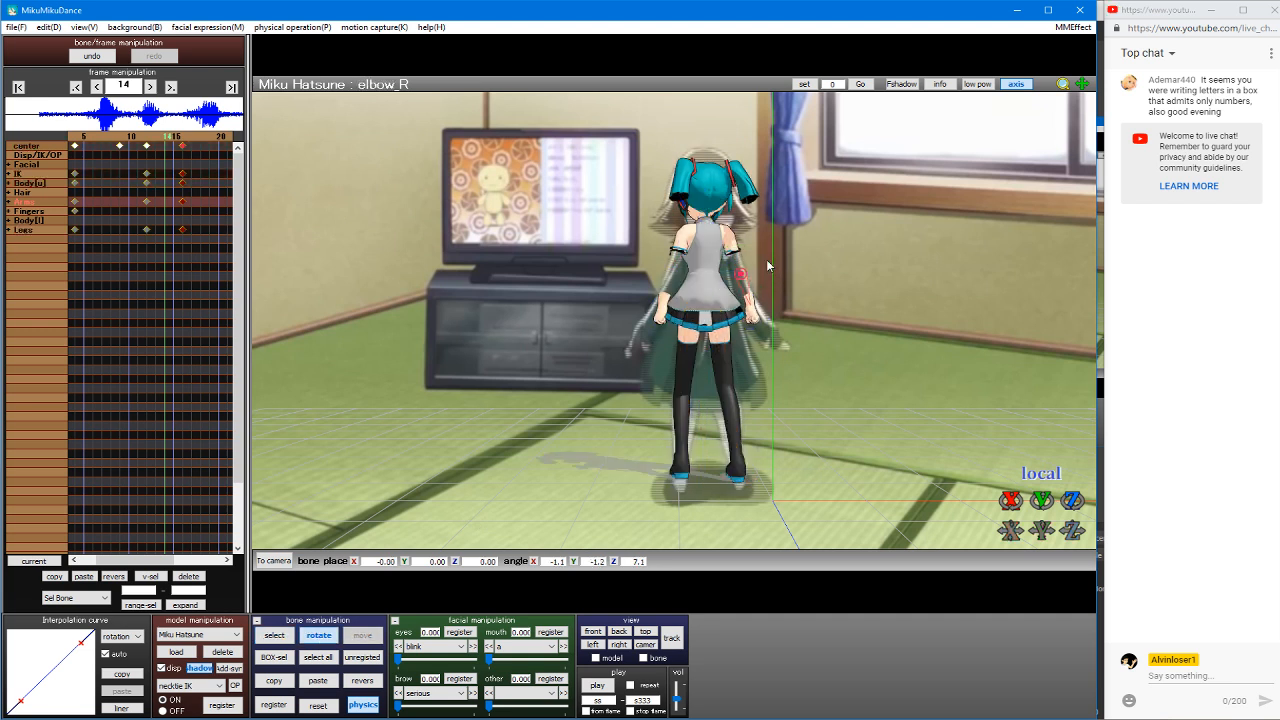
pyautogui.click(752, 300)
pyautogui.click(752, 300)
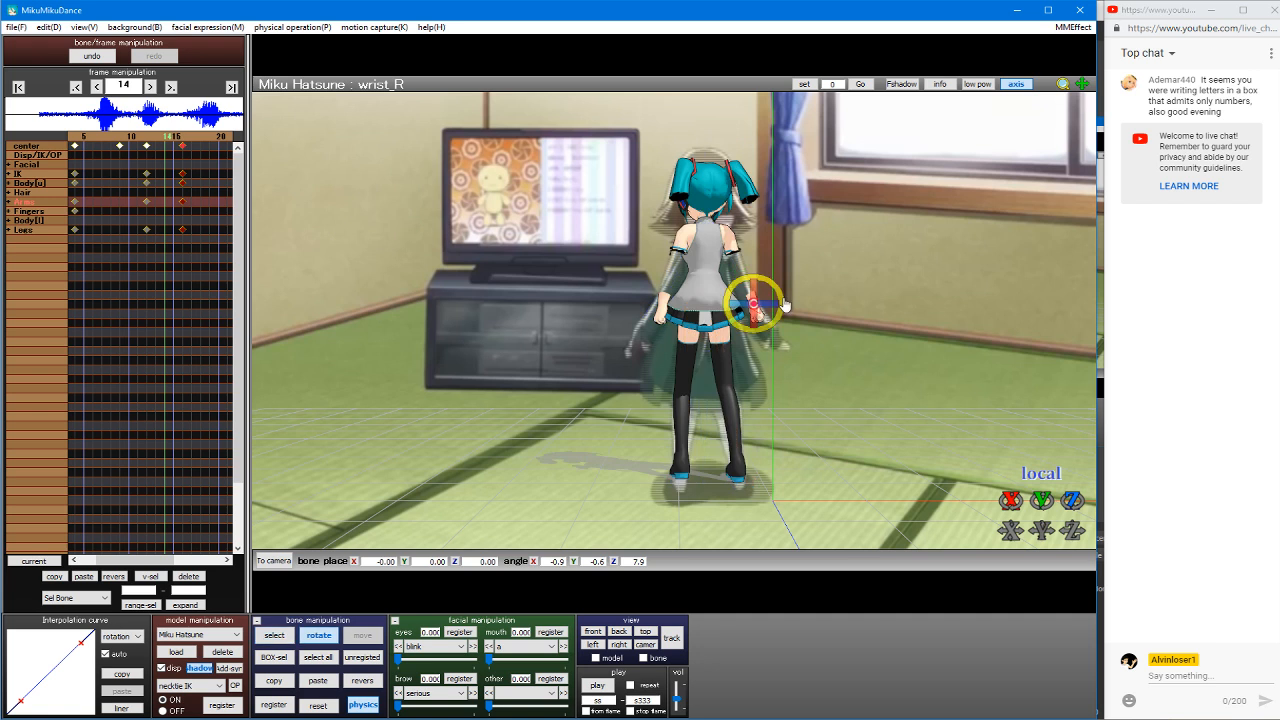
pyautogui.click(705, 256)
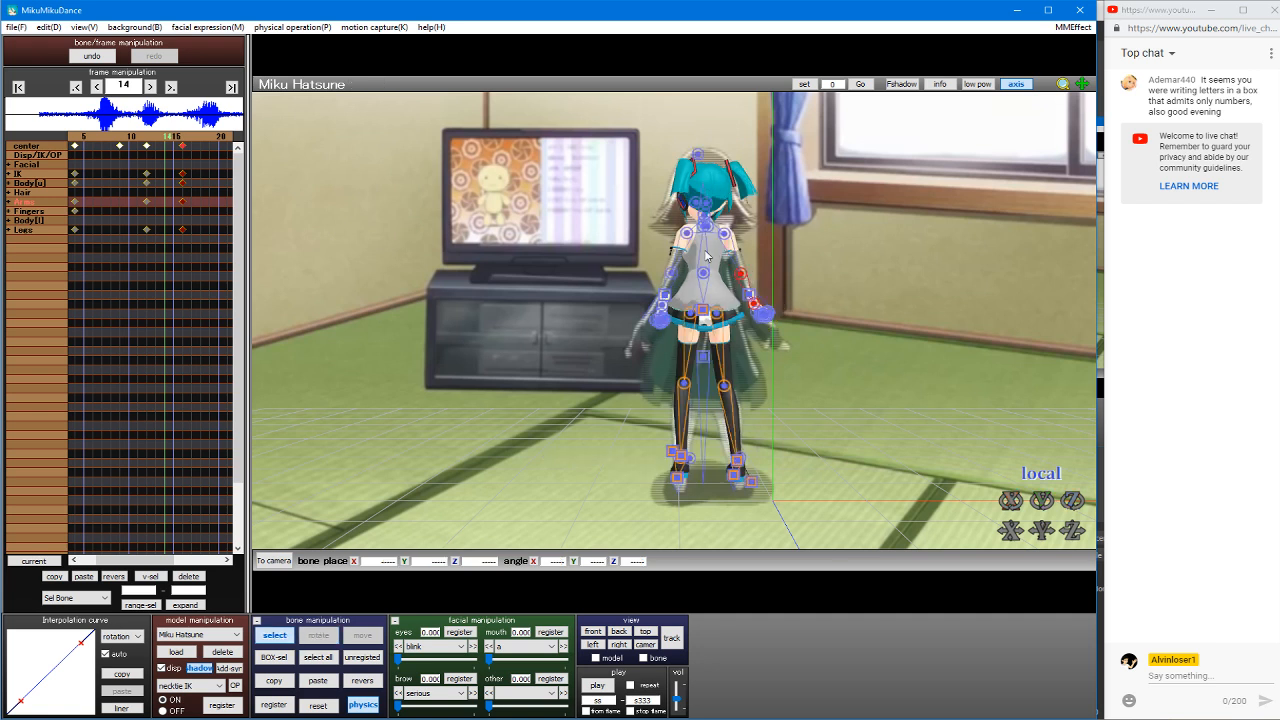
# Step: Rotate the left elbow and left wrist outward to match, and register the elbow and wrist bones at frame 14
pyautogui.click(674, 275)
pyautogui.moveTo(678, 275); pyautogui.dragTo(701, 269)
pyautogui.click(670, 298)
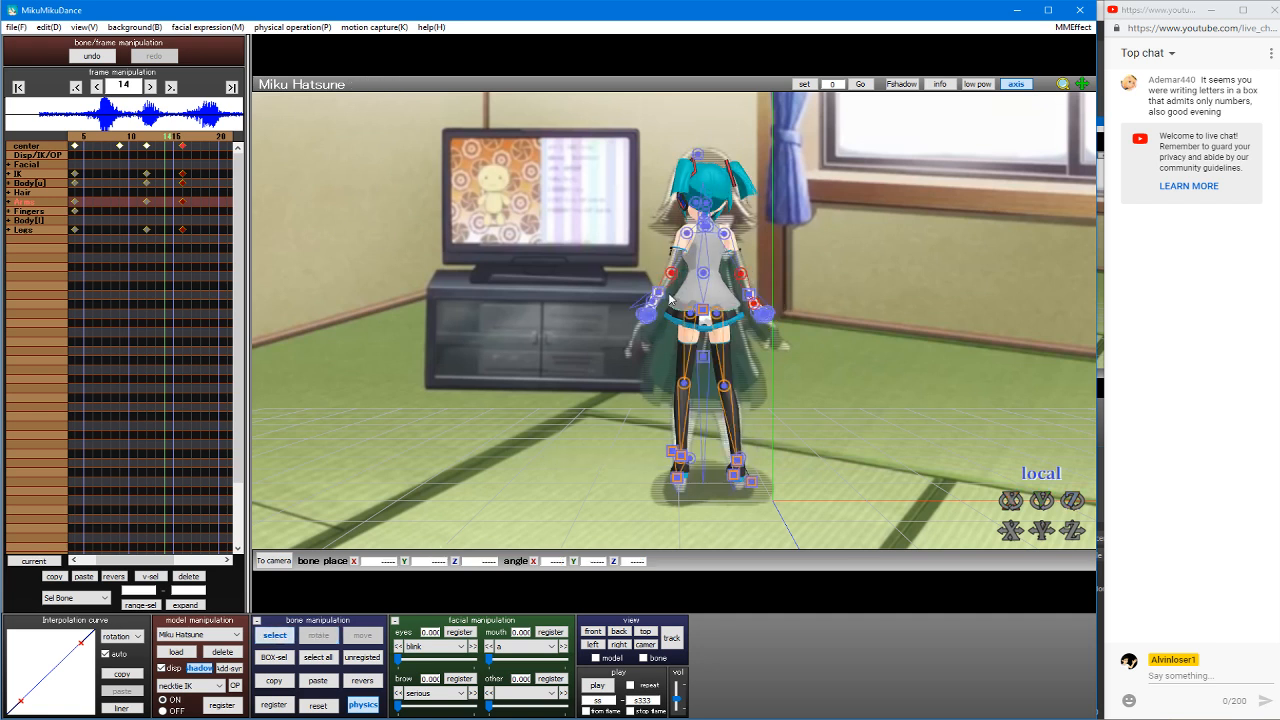
pyautogui.click(655, 303)
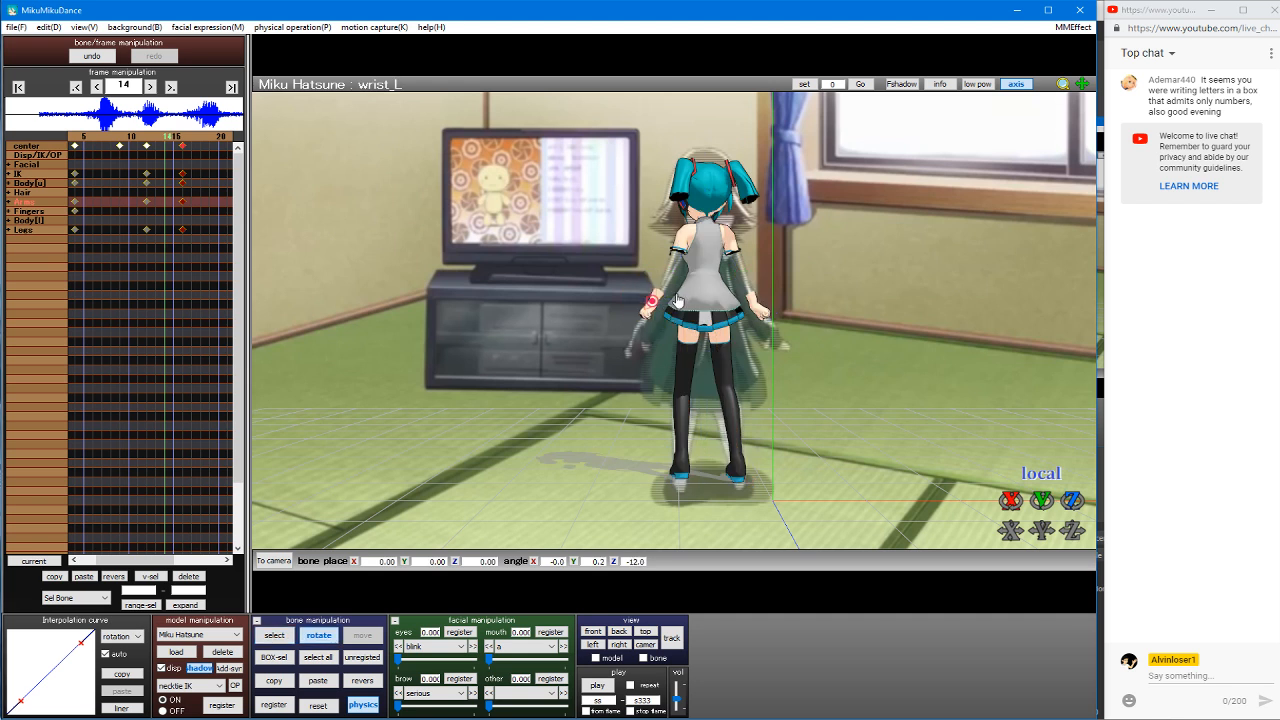
pyautogui.click(676, 313)
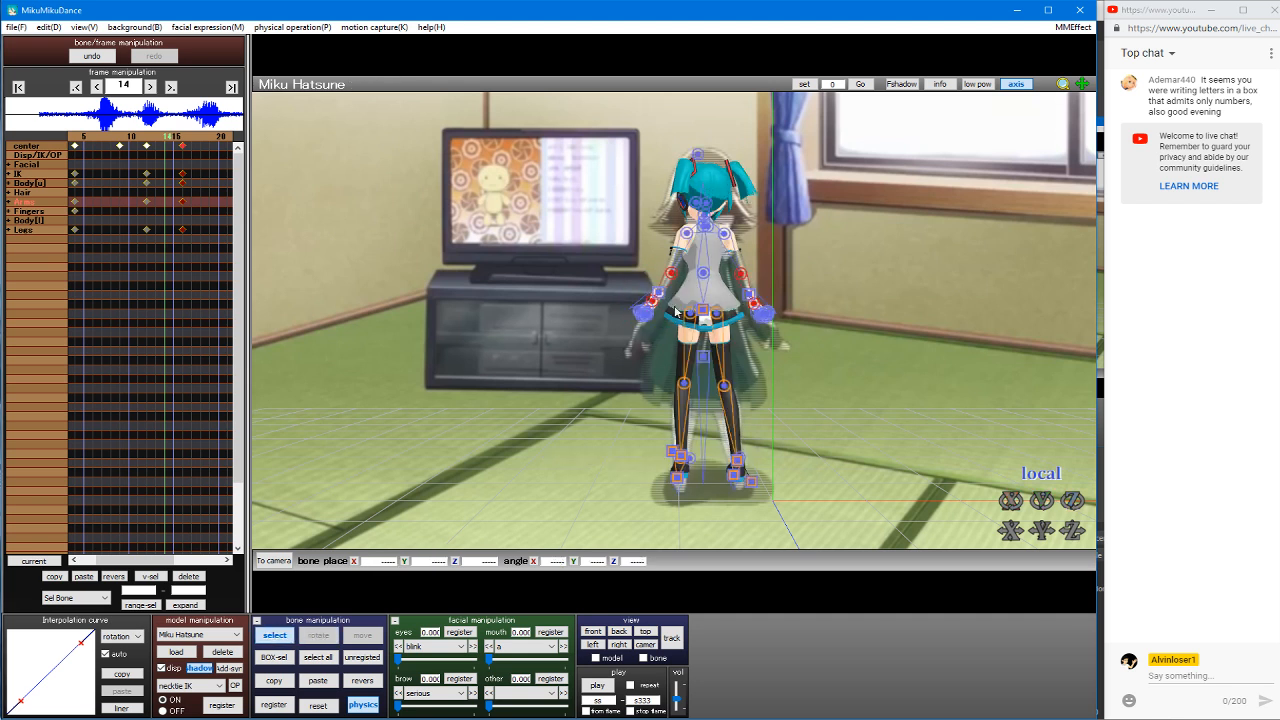
pyautogui.click(274, 709)
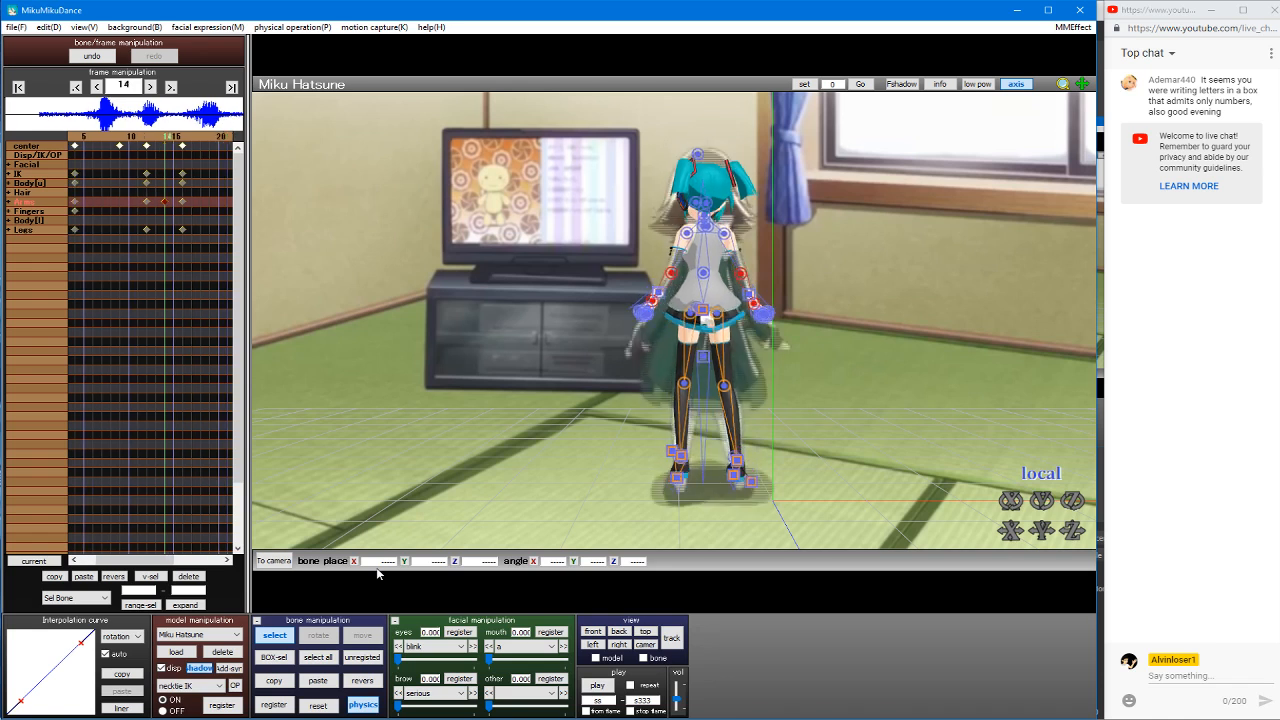
# Step: Step back and forth through frames 7 to 26 to compare Miku's motion with the girl in the background video
pyautogui.press('Right')
pyautogui.press('Right')
pyautogui.press('Right')
pyautogui.press('Left')
pyautogui.press('Left')
pyautogui.press('Left')
pyautogui.press('Left')
pyautogui.press('Left')
pyautogui.press('Left')
pyautogui.press('Left')
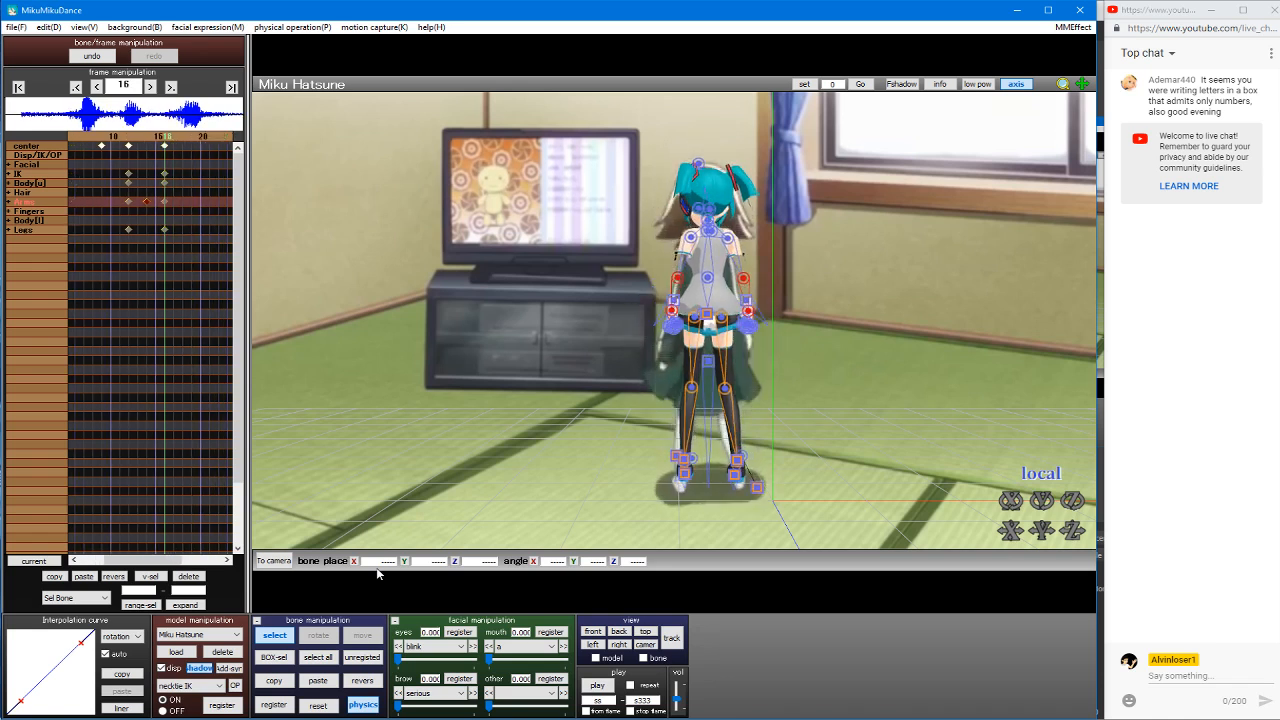
pyautogui.press('Left')
pyautogui.press('Left')
pyautogui.press('Left')
pyautogui.press('Left')
pyautogui.press('Left')
pyautogui.press('Left')
pyautogui.press('Left')
pyautogui.press('Left')
pyautogui.press('Left')
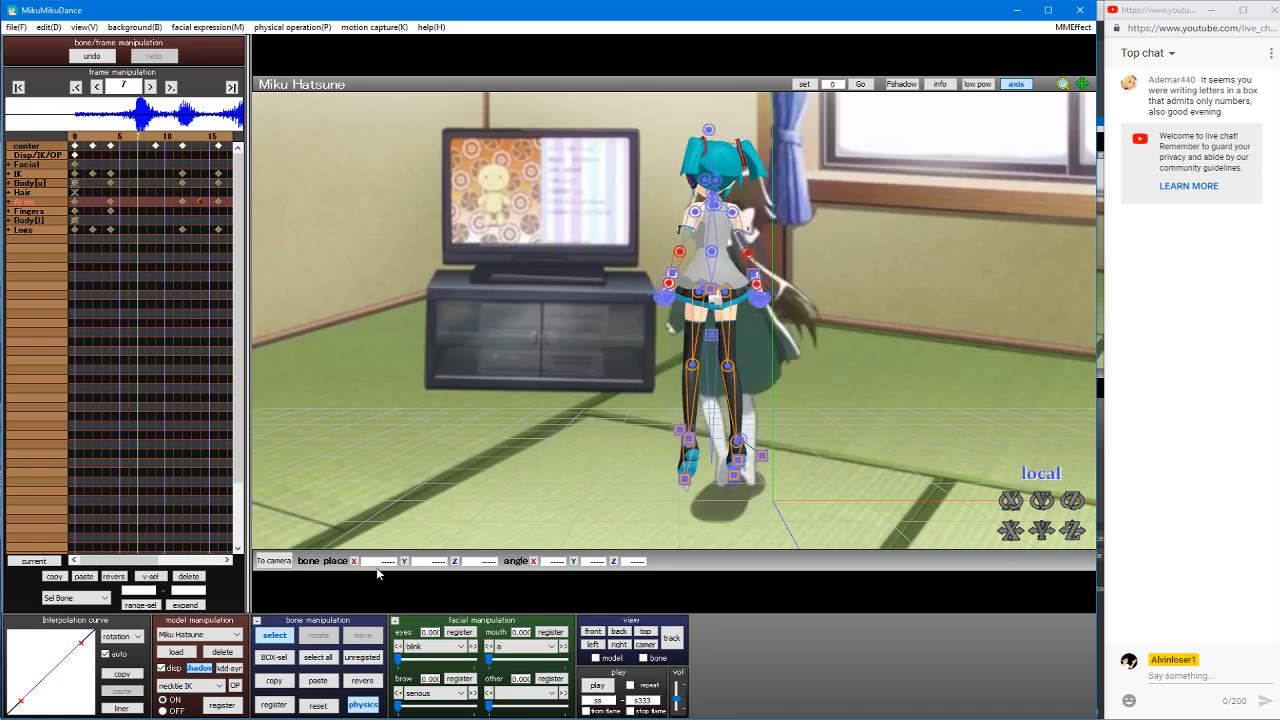
pyautogui.press('Right')
pyautogui.press('Right')
pyautogui.press('Right')
pyautogui.press('Right')
pyautogui.press('Right')
pyautogui.press('Right')
pyautogui.press('Right')
pyautogui.press('Right')
pyautogui.press('Right')
pyautogui.press('Right')
pyautogui.press('Right')
pyautogui.press('Right')
pyautogui.press('Right')
pyautogui.press('Right')
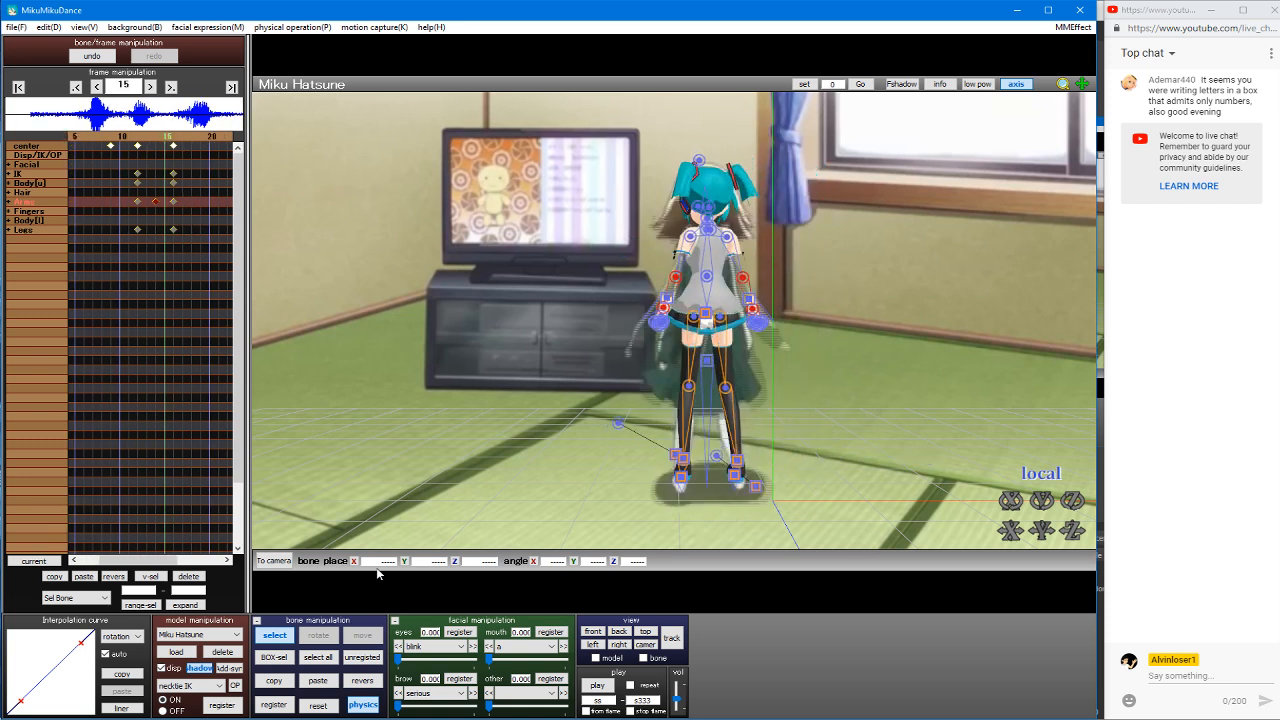
pyautogui.press('Right')
pyautogui.press('Right')
pyautogui.press('Right')
pyautogui.press('Right')
pyautogui.press('Right')
pyautogui.press('Right')
pyautogui.press('Right')
pyautogui.press('Right')
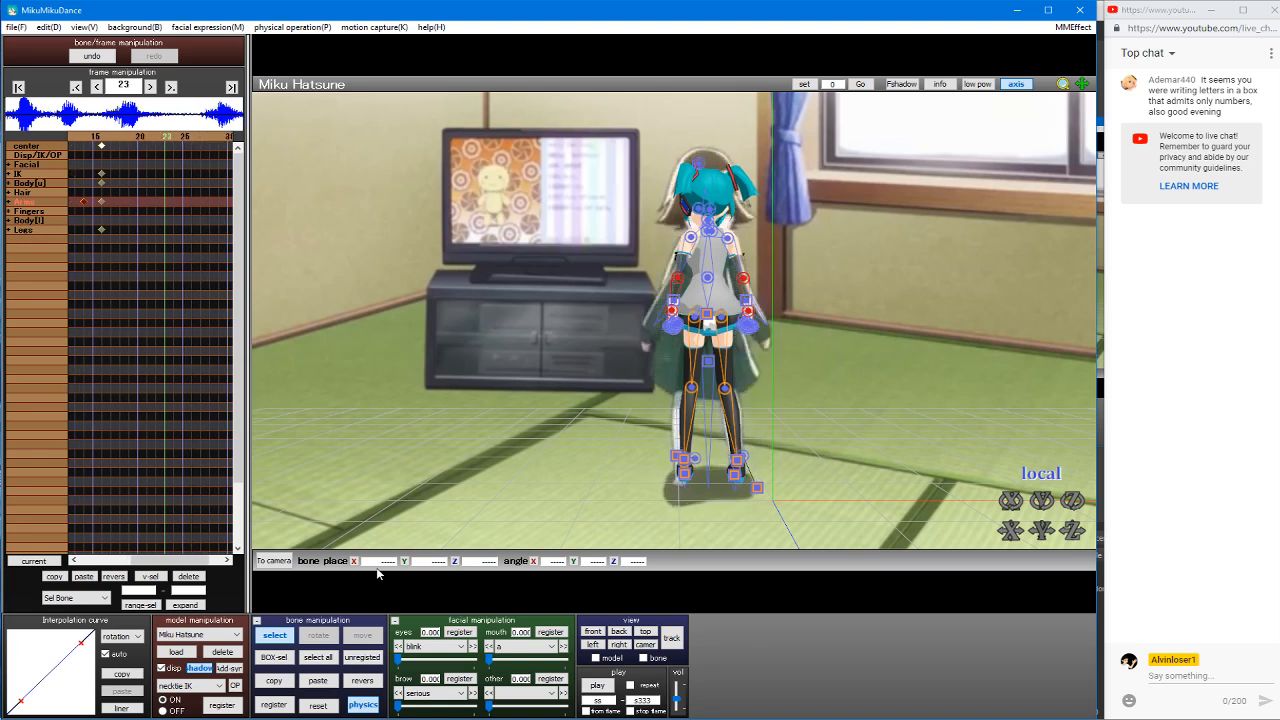
pyautogui.press('Right')
pyautogui.press('Right')
pyautogui.press('Right')
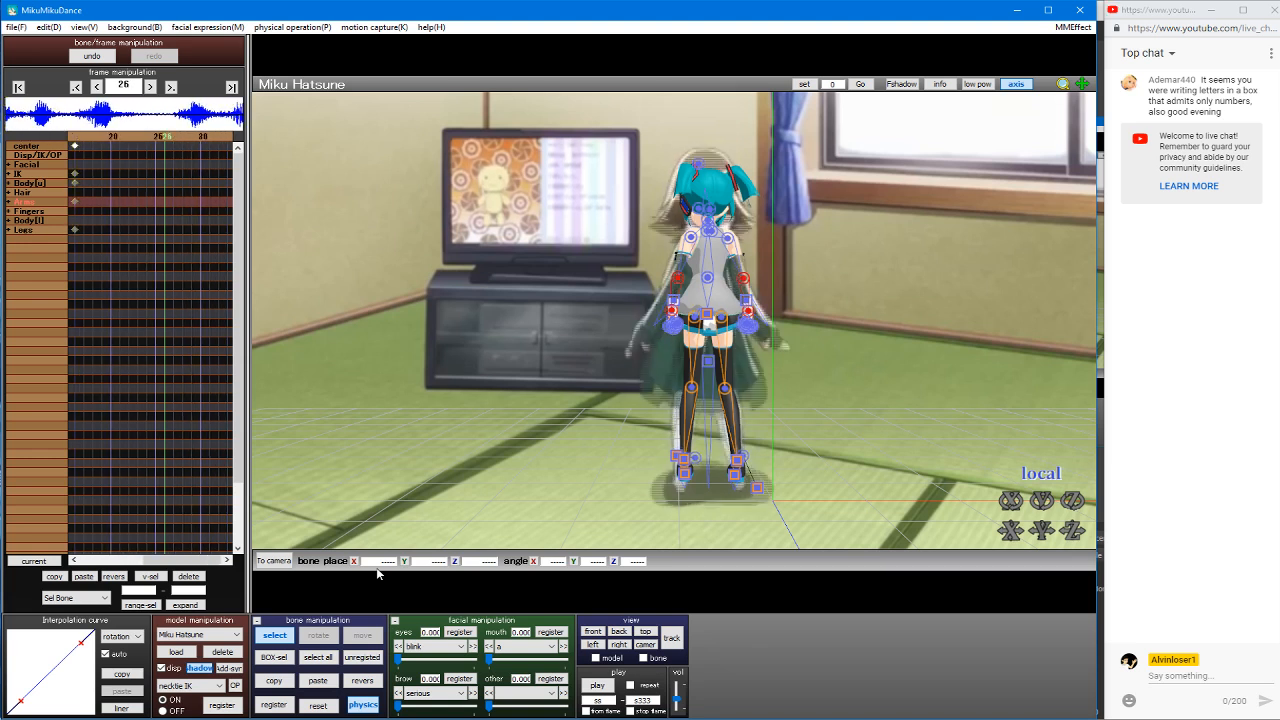
# Step: At frame 24, raise the center bone to about Y 0.32
pyautogui.press('Left')
pyautogui.press('Left')
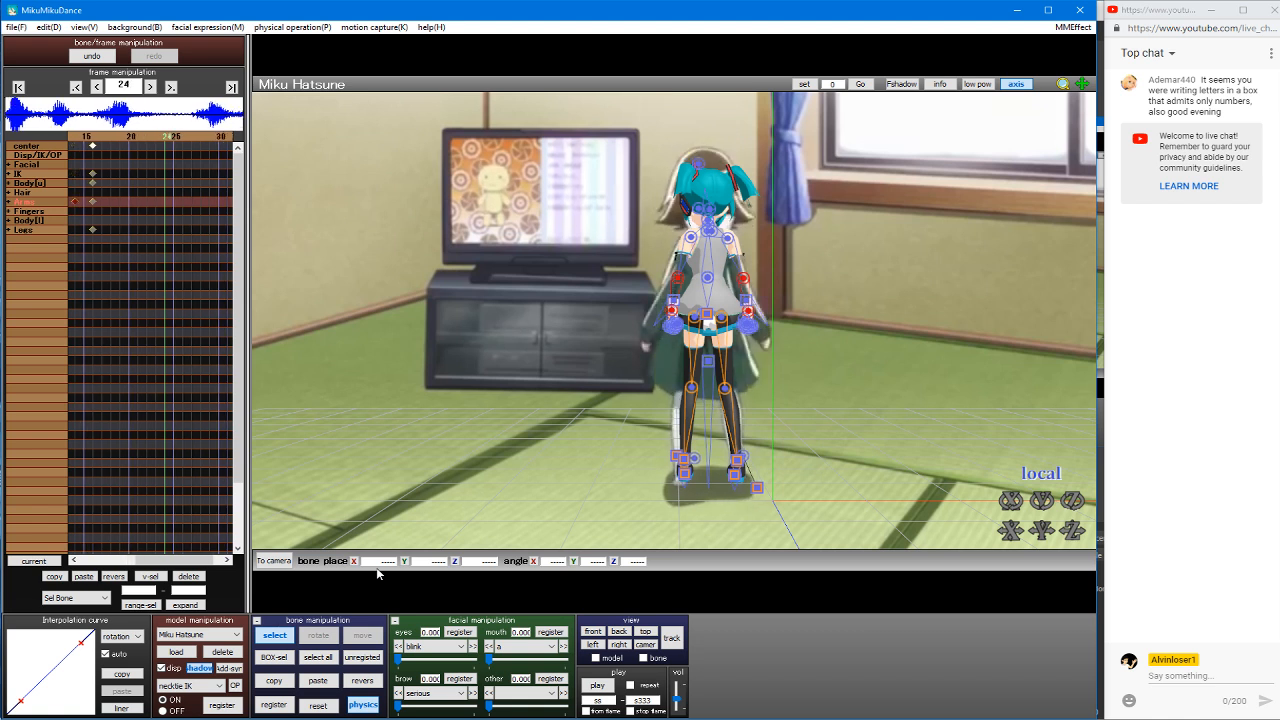
pyautogui.click(710, 362)
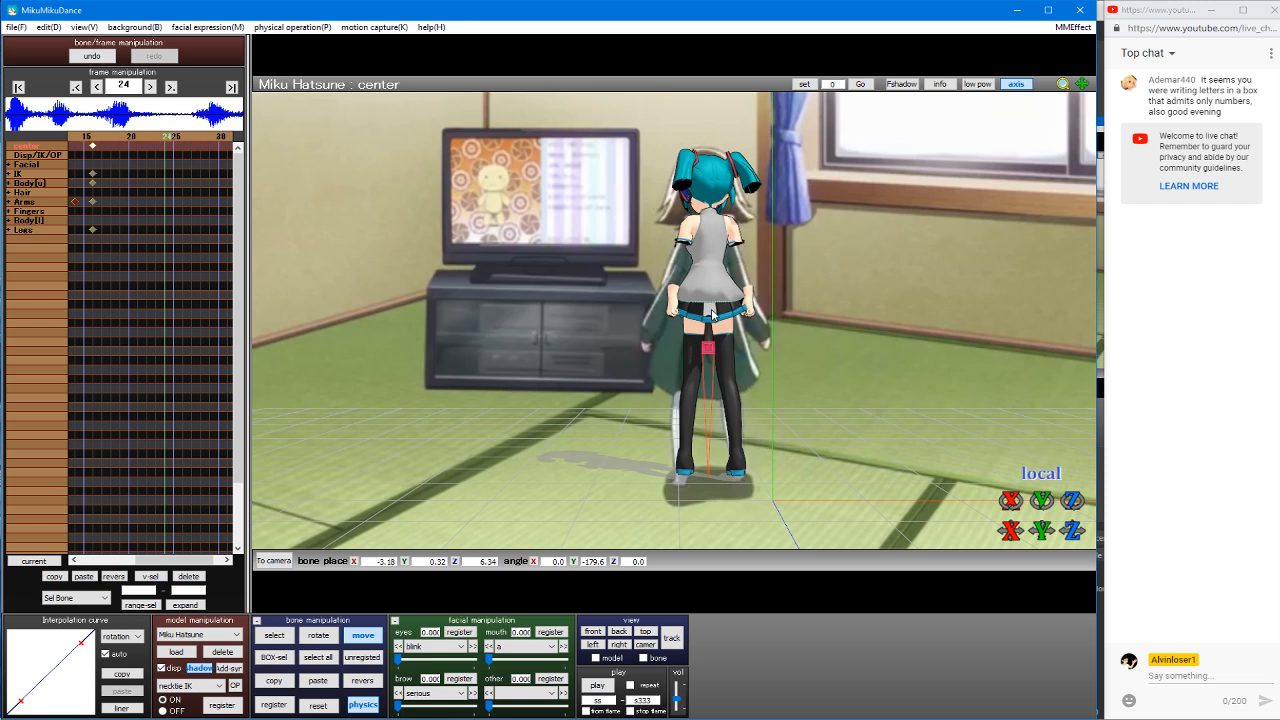
pyautogui.click(750, 227)
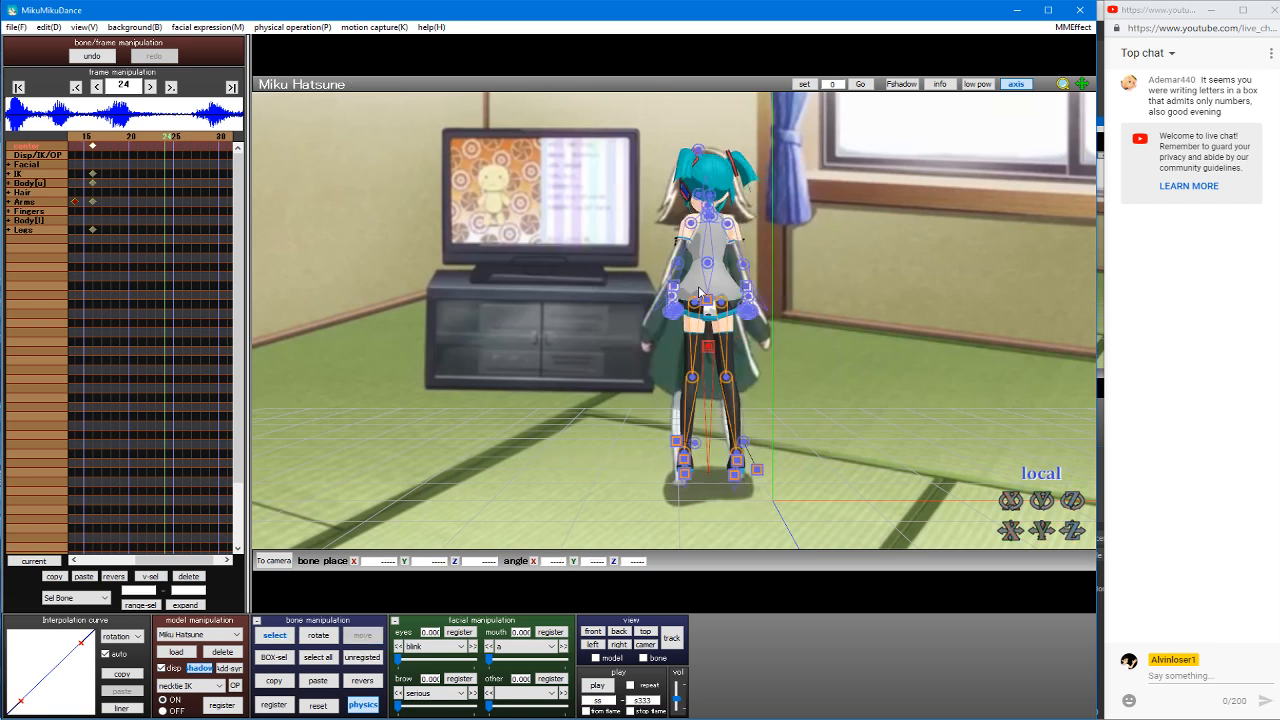
# Step: Rotate the right arm, elbow and wrist outward at frame 24, with the arm at about -36.6° on Z
pyautogui.click(729, 225)
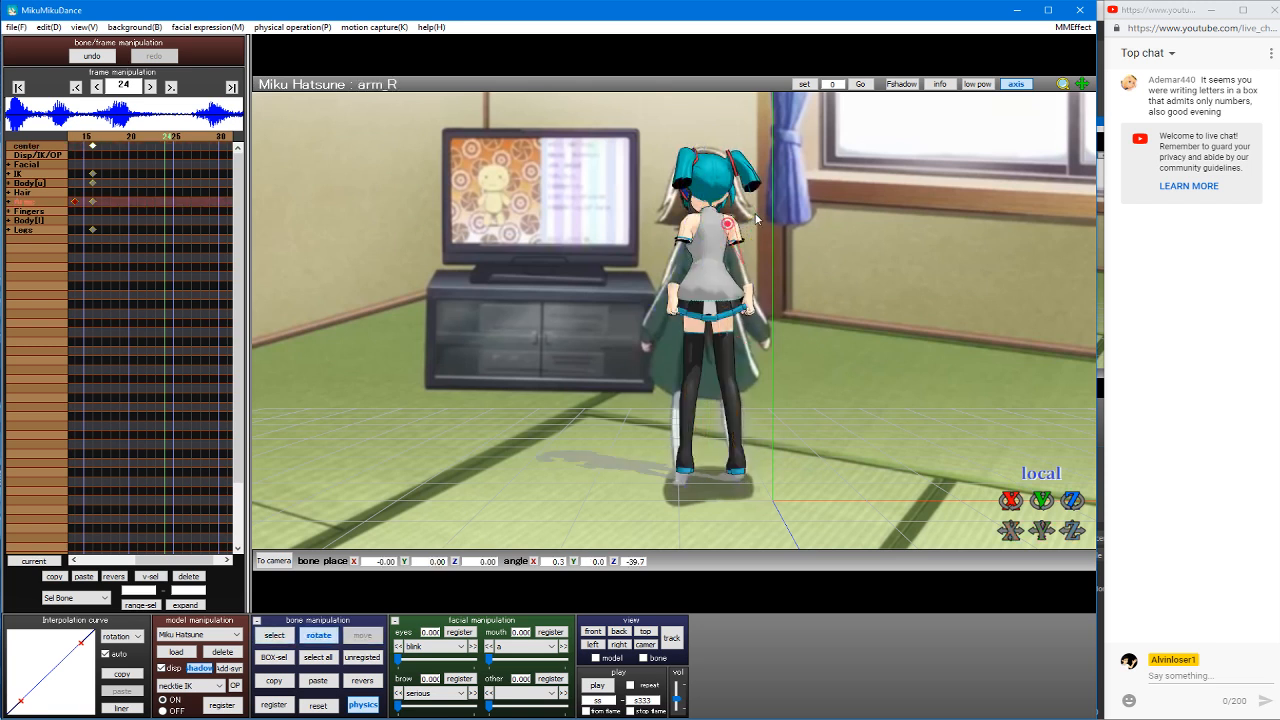
pyautogui.click(752, 240)
pyautogui.click(746, 262)
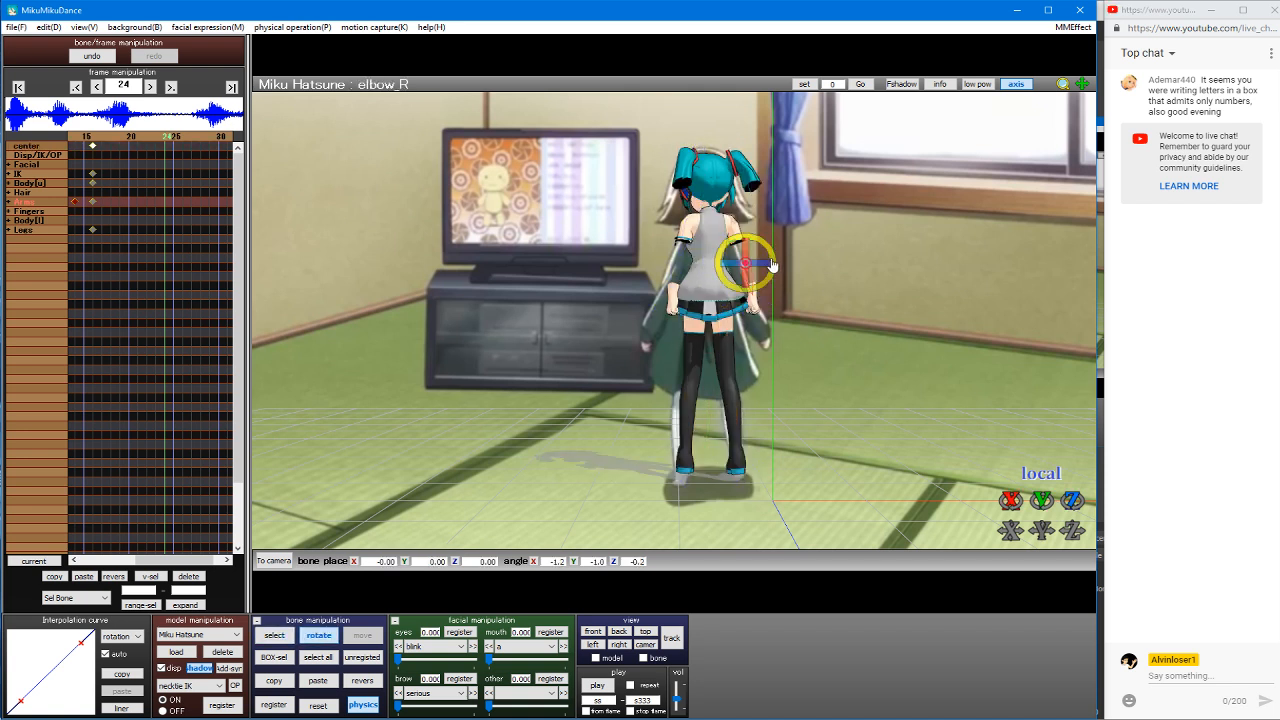
pyautogui.click(774, 259)
pyautogui.click(760, 296)
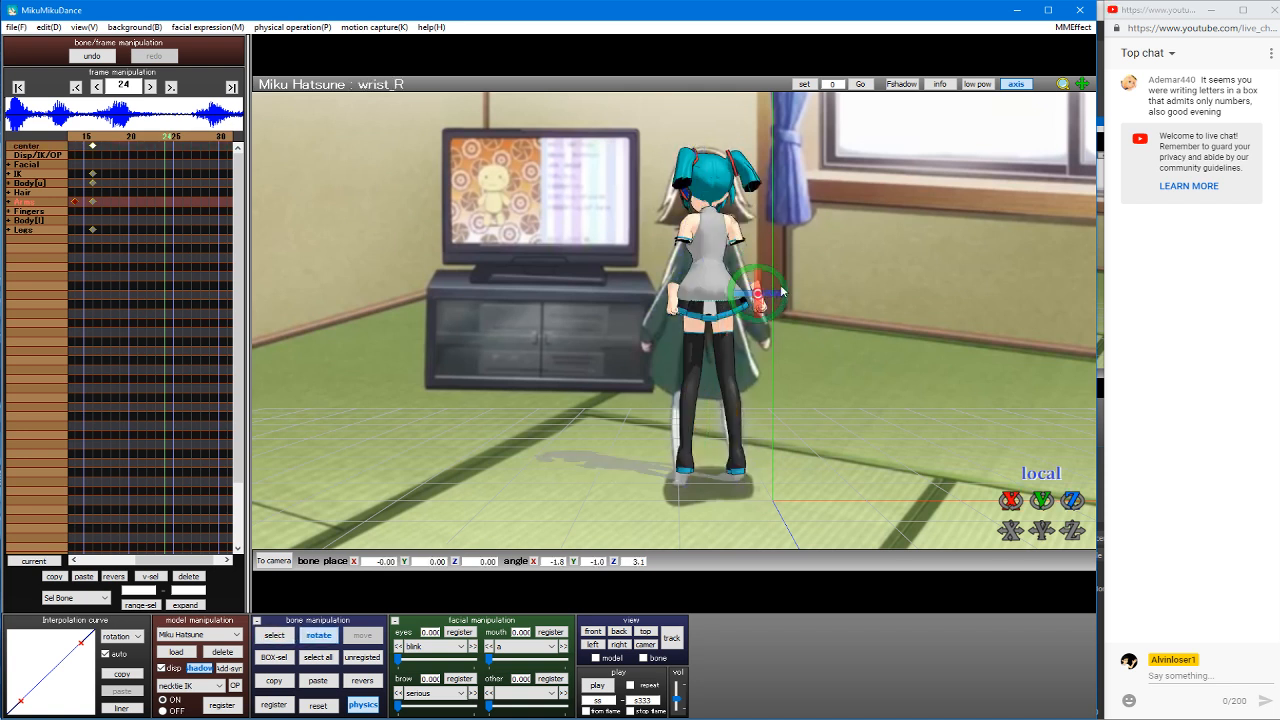
pyautogui.click(747, 228)
# Step: Copy the right arm, elbow and wrist pose, paste it mirrored onto the left side, and select the unregistered bones
pyautogui.click(727, 228)
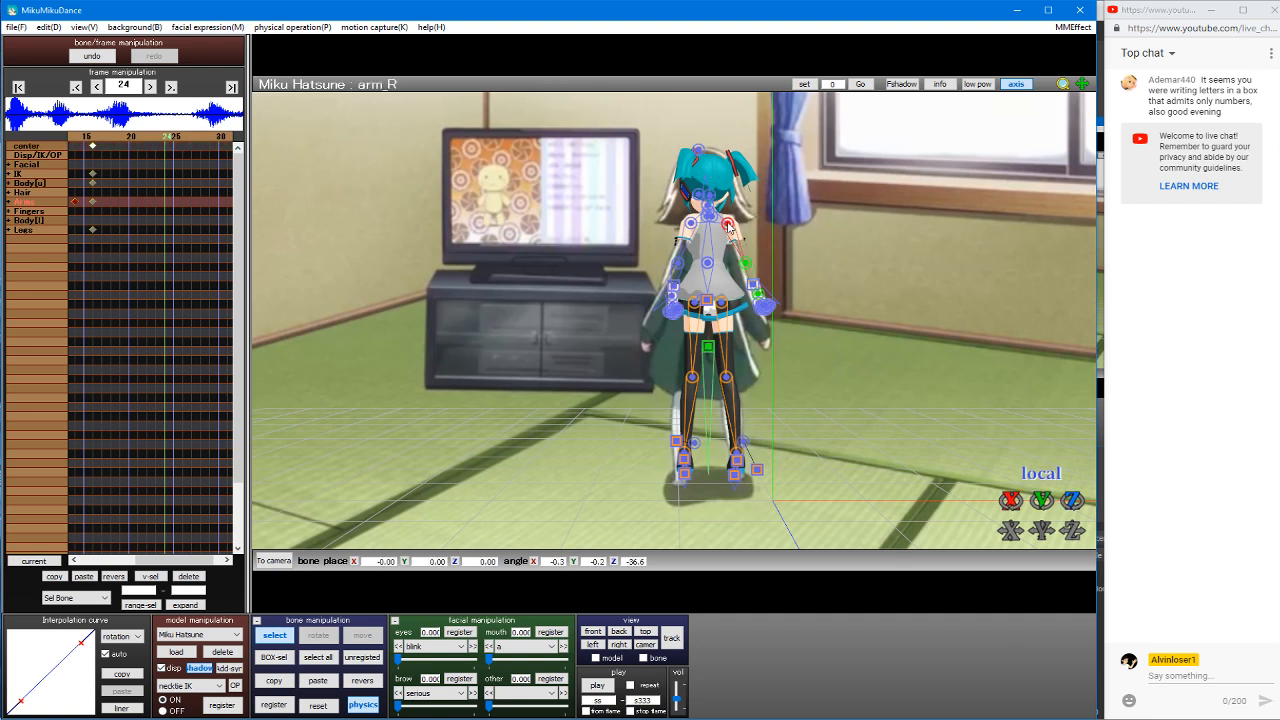
pyautogui.click(745, 268)
pyautogui.click(760, 295)
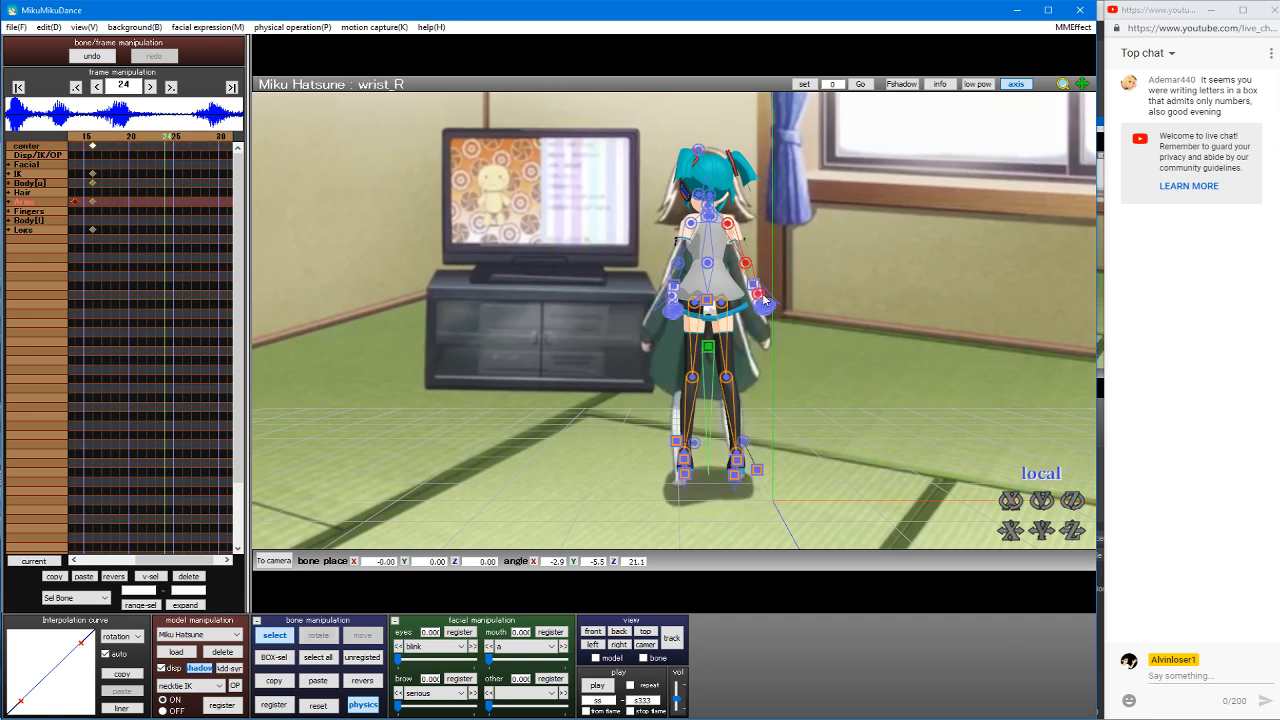
pyautogui.click(273, 680)
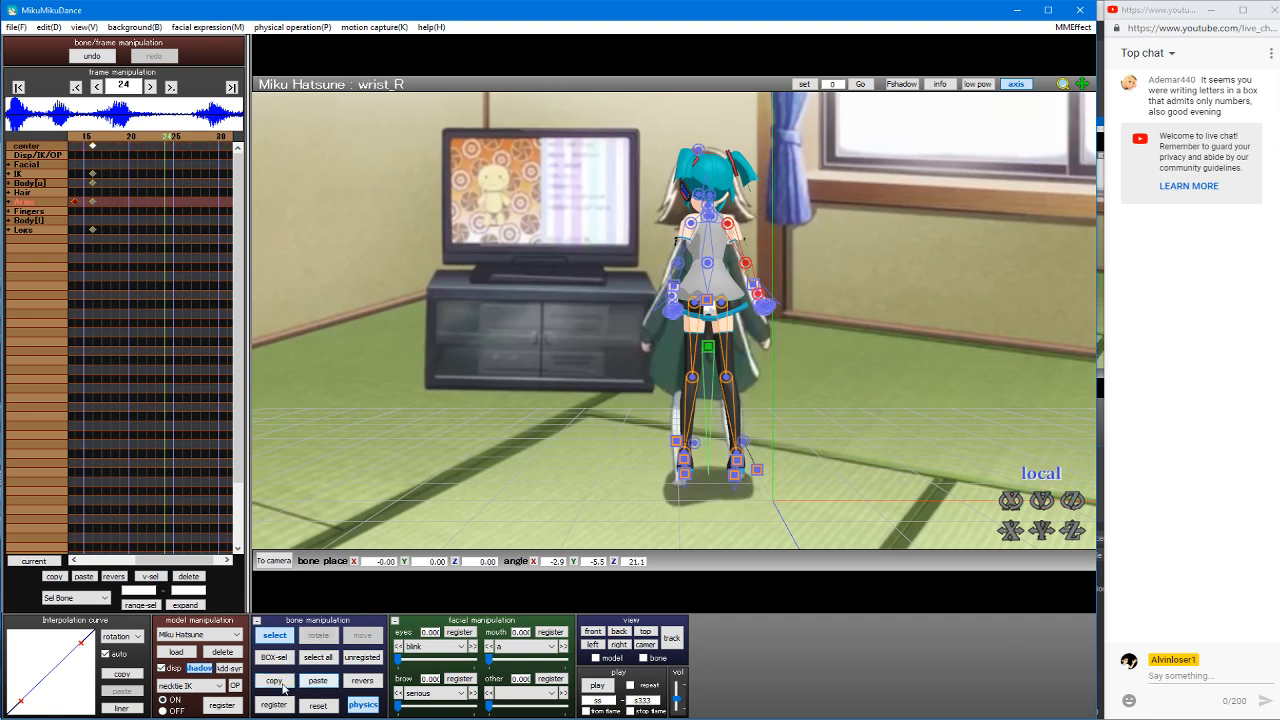
pyautogui.click(362, 680)
pyautogui.click(378, 657)
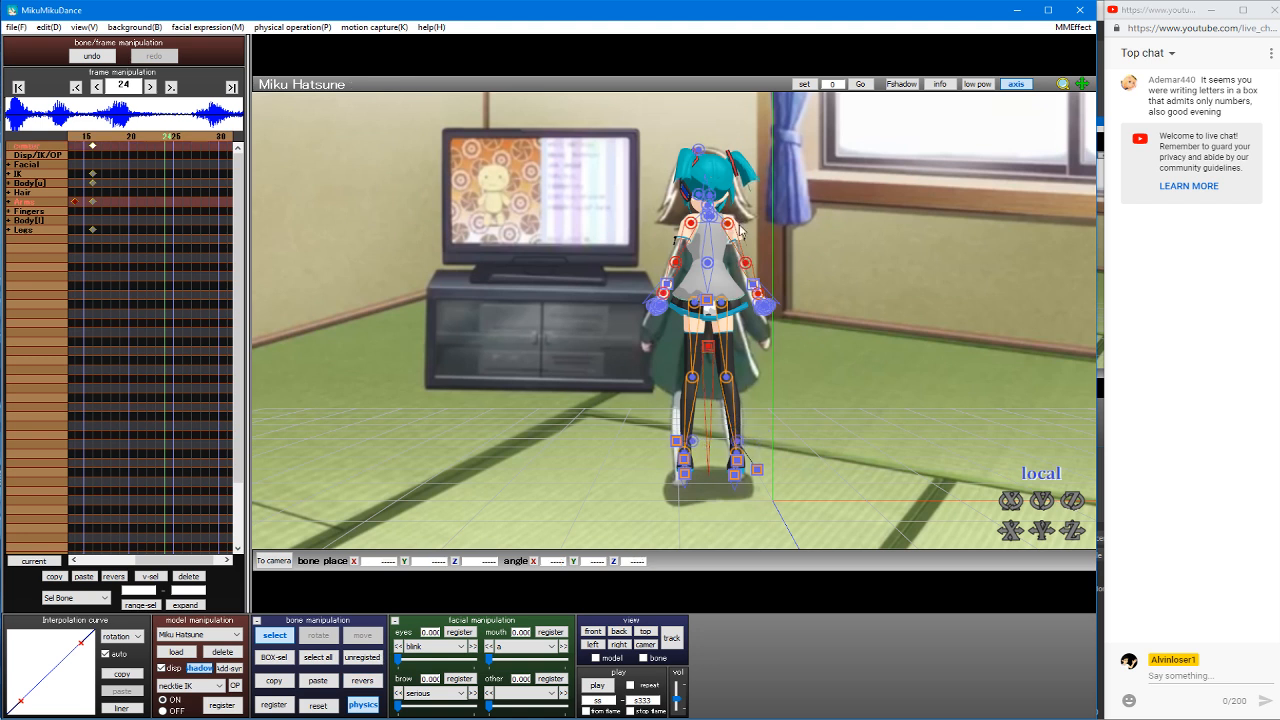
# Step: Raise the left leg IK bone to about Y 1.18 and tilt it to about -22.9° on X
pyautogui.moveTo(692, 427)
pyautogui.mouseDown()
pyautogui.moveTo(702, 310)
pyautogui.moveTo(690, 410)
pyautogui.mouseUp()
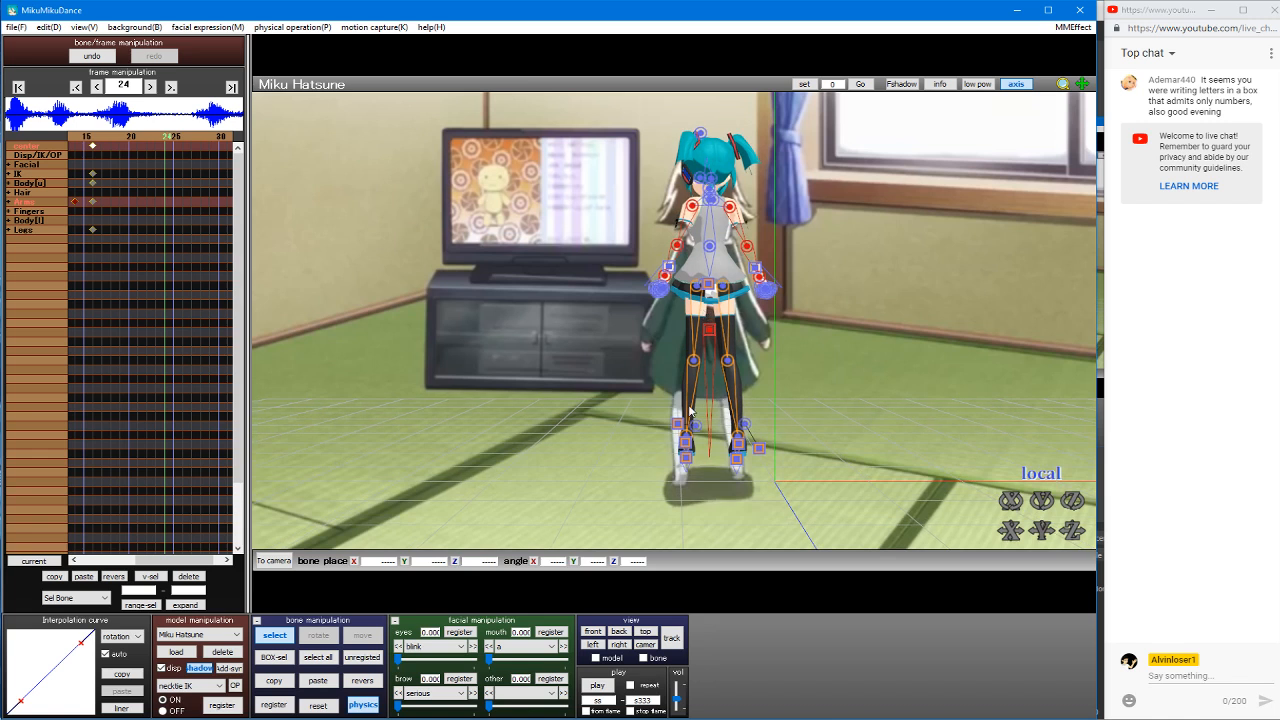
pyautogui.click(688, 444)
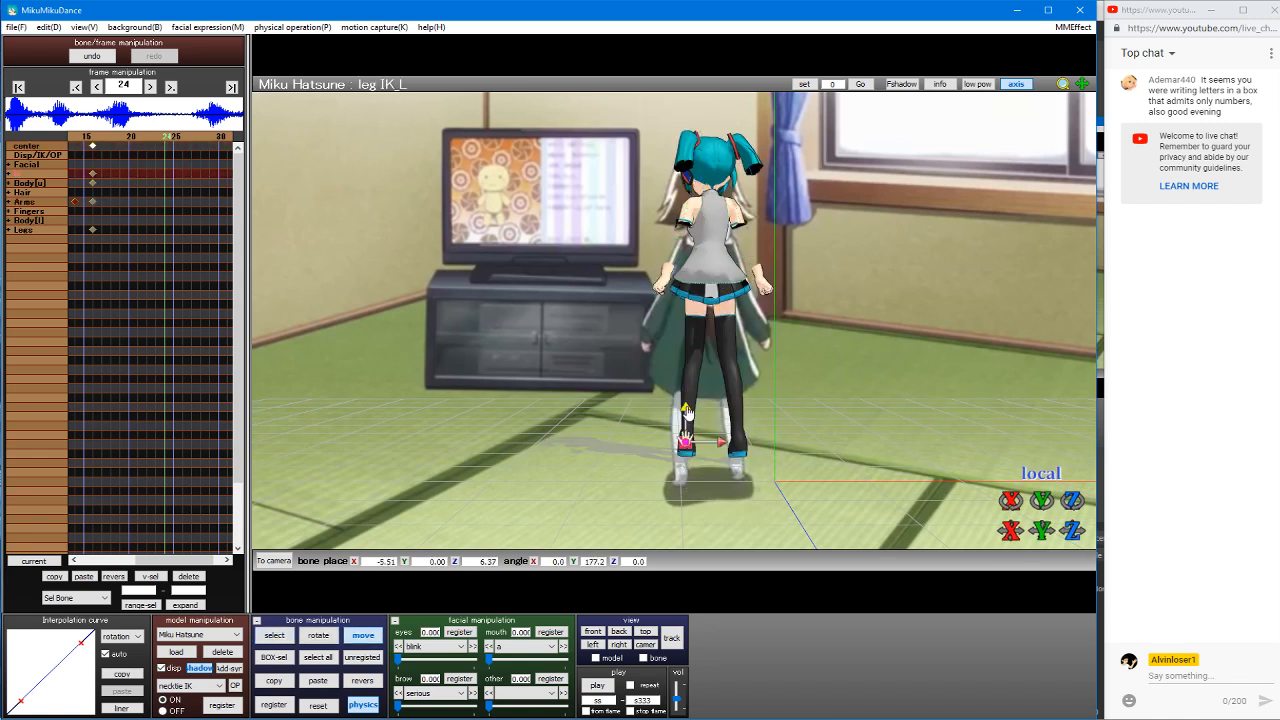
pyautogui.moveTo(686, 405)
pyautogui.mouseDown()
pyautogui.moveTo(693, 365)
pyautogui.moveTo(686, 414)
pyautogui.mouseUp()
pyautogui.click(686, 393)
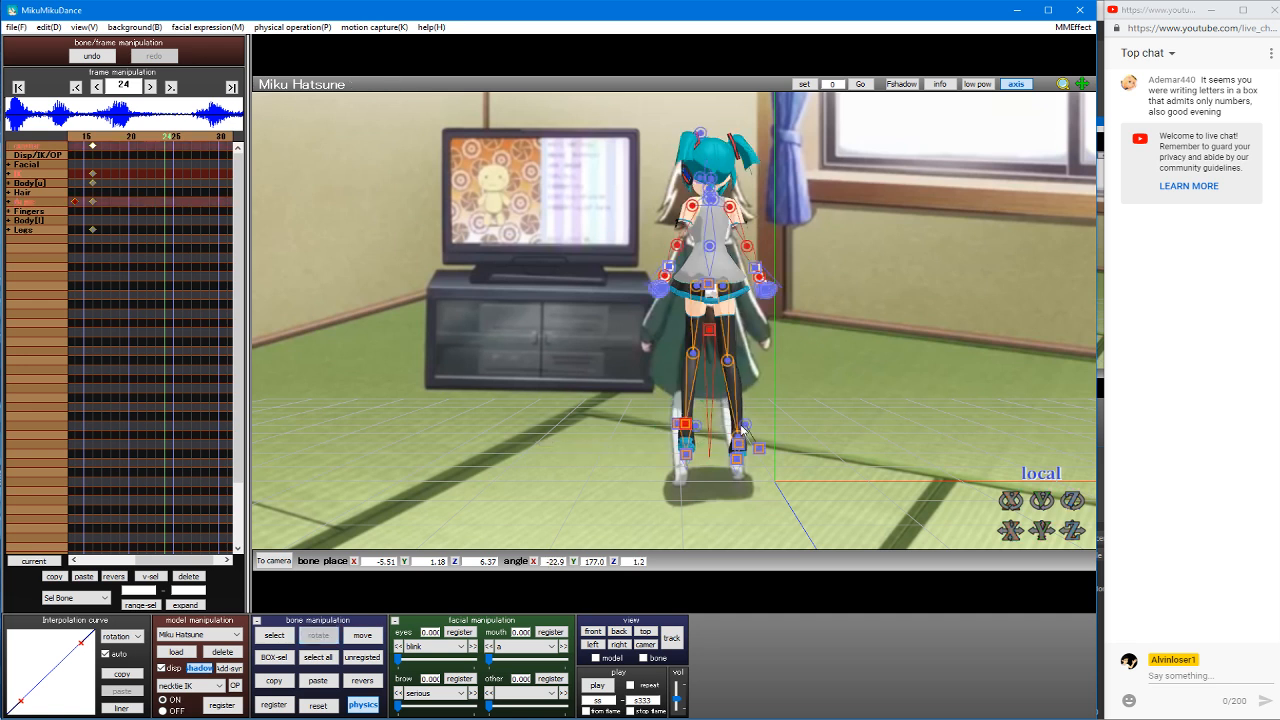
# Step: Raise the right leg IK bone to about Y 1.12 and tilt it to about -28.9° on X
pyautogui.click(738, 440)
pyautogui.moveTo(740, 428); pyautogui.dragTo(742, 390)
pyautogui.moveTo(785, 371); pyautogui.dragTo(773, 370, button='right')
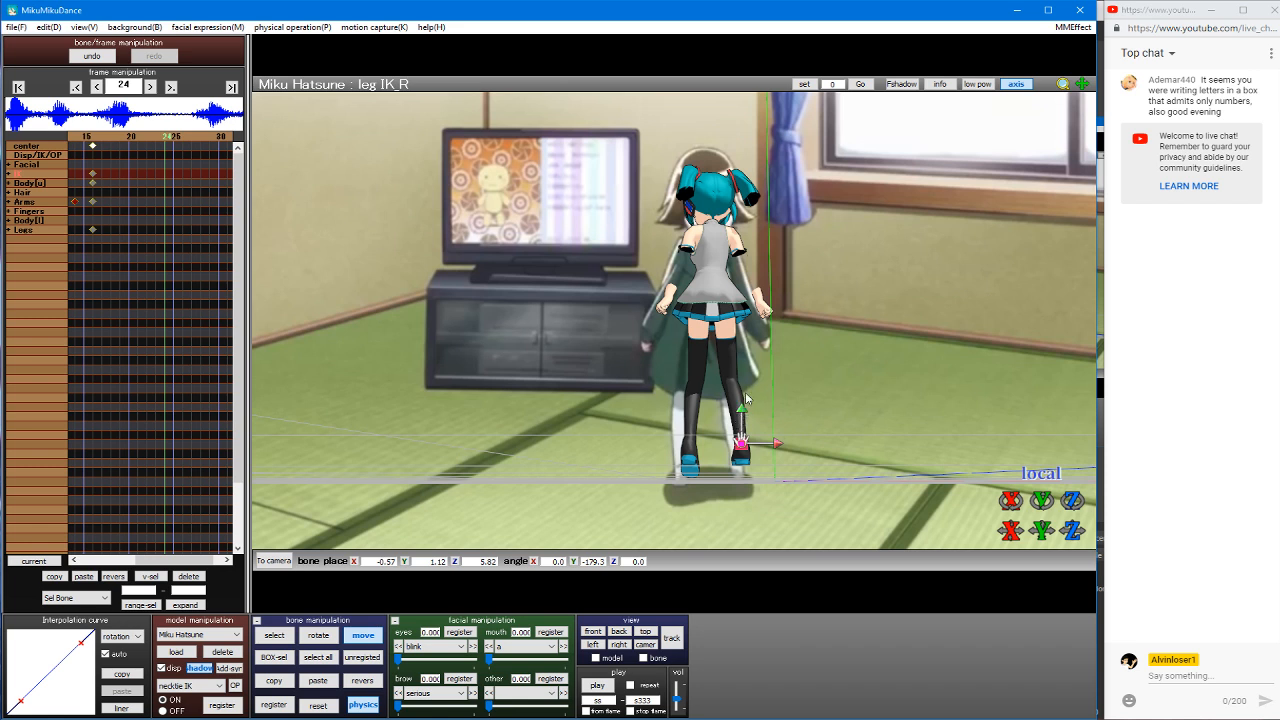
pyautogui.moveTo(745, 415); pyautogui.dragTo(742, 403)
pyautogui.press('x')
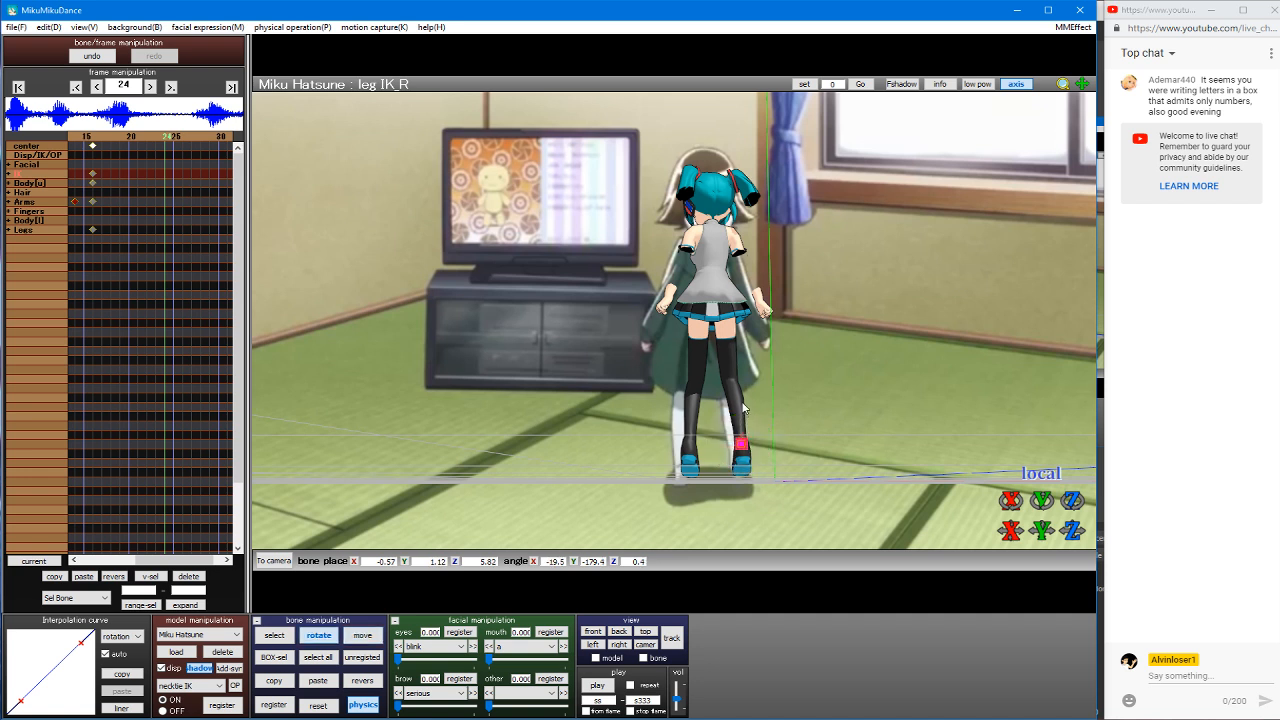
pyautogui.moveTo(742, 403); pyautogui.dragTo(813, 328, button='right')
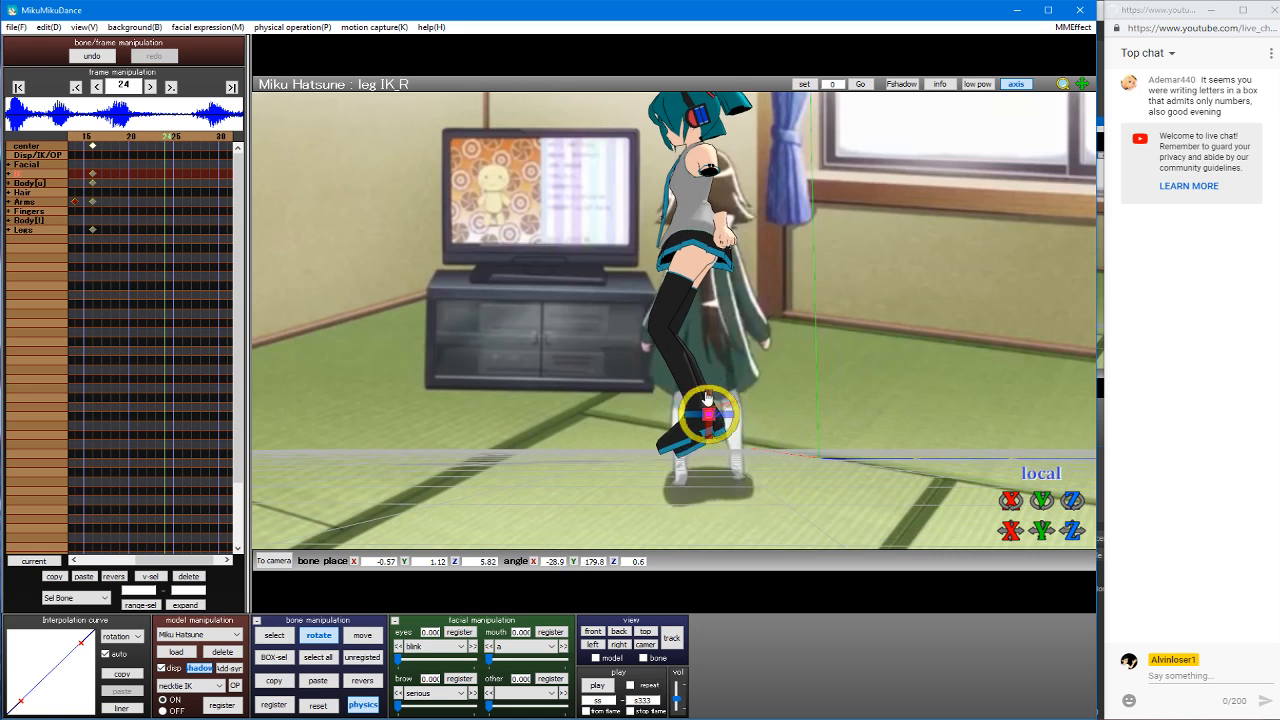
# Step: Tilt the left leg IK bone further to about -34.9° on X and shift it to about Z 5.99
pyautogui.click(700, 422)
pyautogui.click(695, 412)
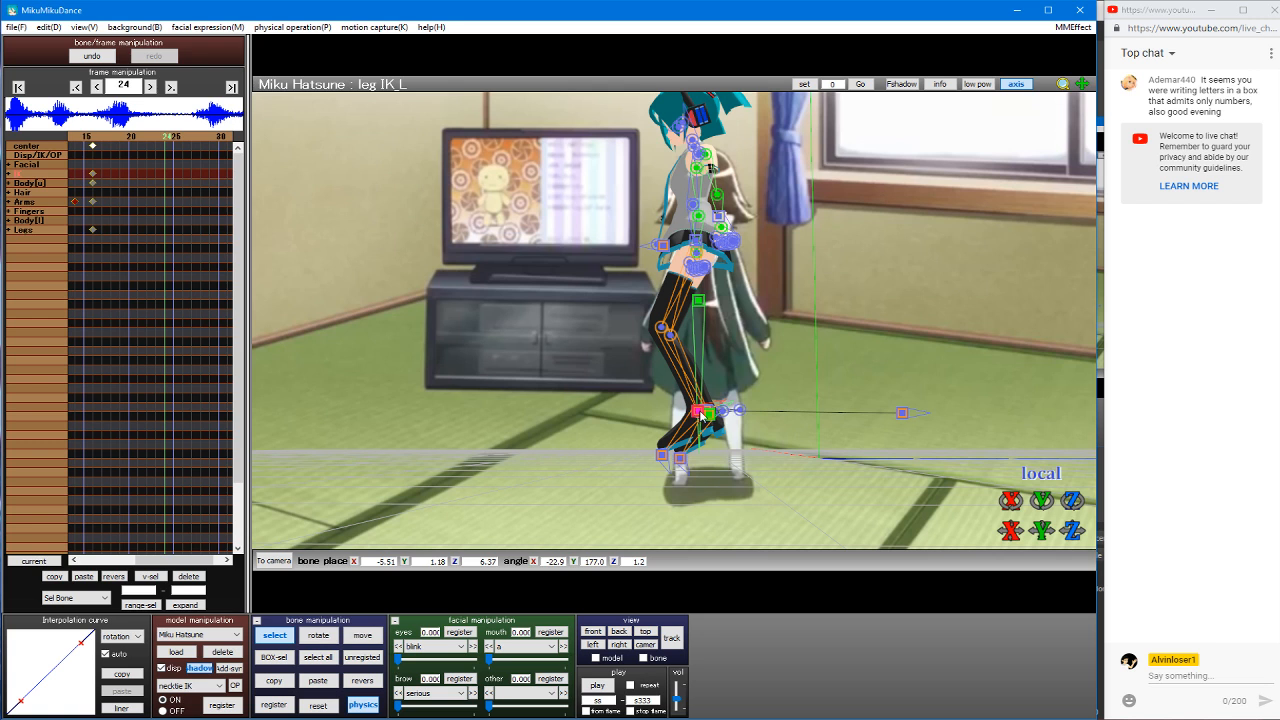
pyautogui.moveTo(704, 416); pyautogui.dragTo(661, 393)
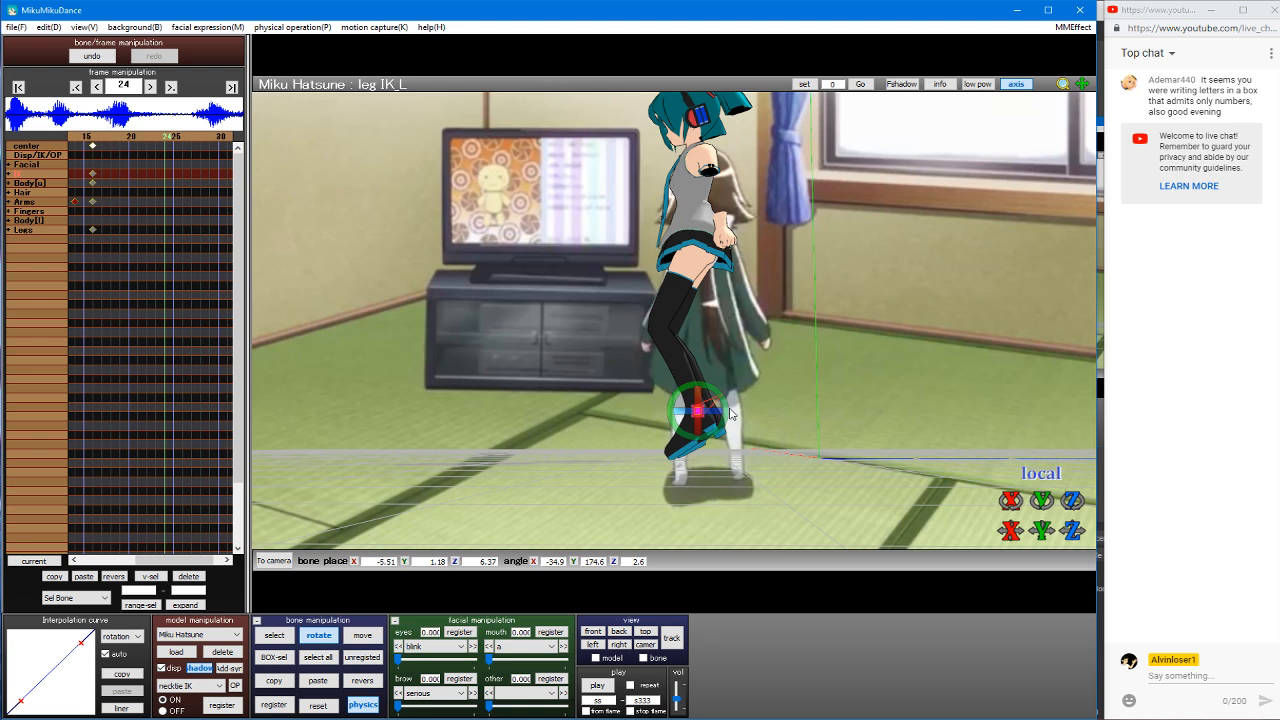
pyautogui.press('z')
pyautogui.moveTo(735, 413); pyautogui.dragTo(745, 417)
pyautogui.moveTo(880, 360); pyautogui.dragTo(809, 366, button='right')
pyautogui.press('x')
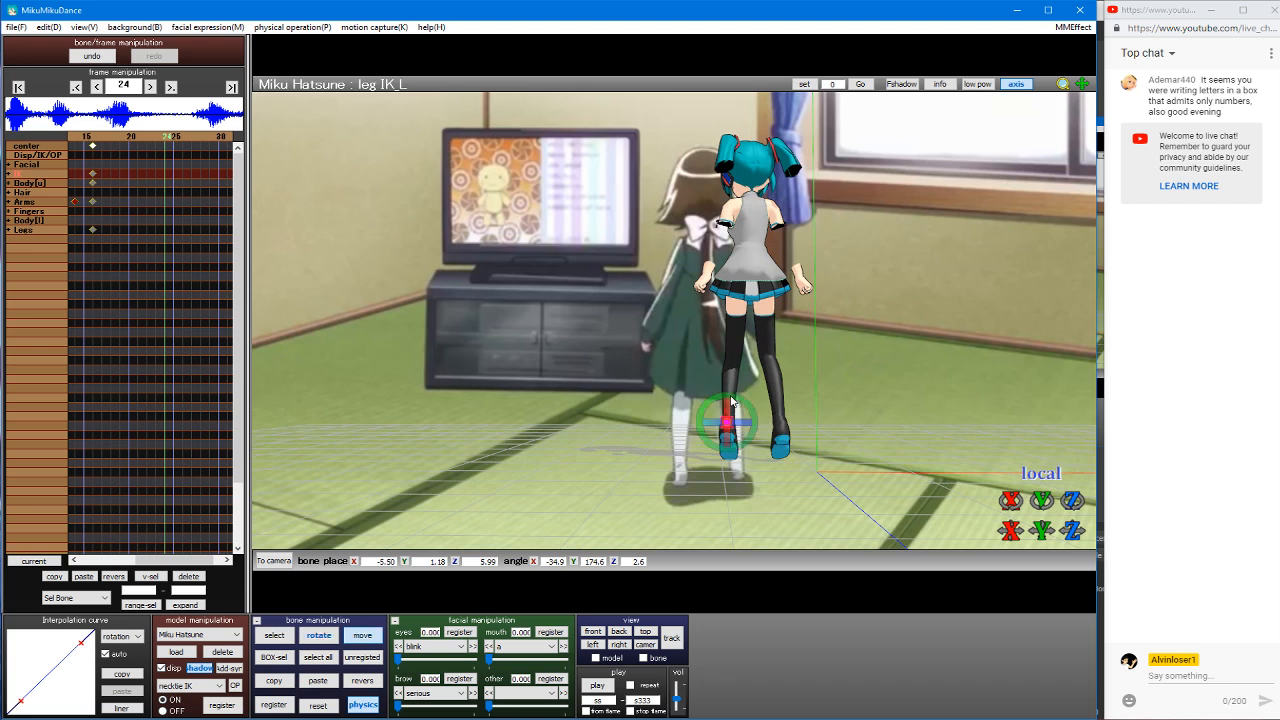
# Step: Reduce the left leg IK bone's tilt to about -21.2° on X
pyautogui.press('s')
pyautogui.click(729, 424)
pyautogui.press('x')
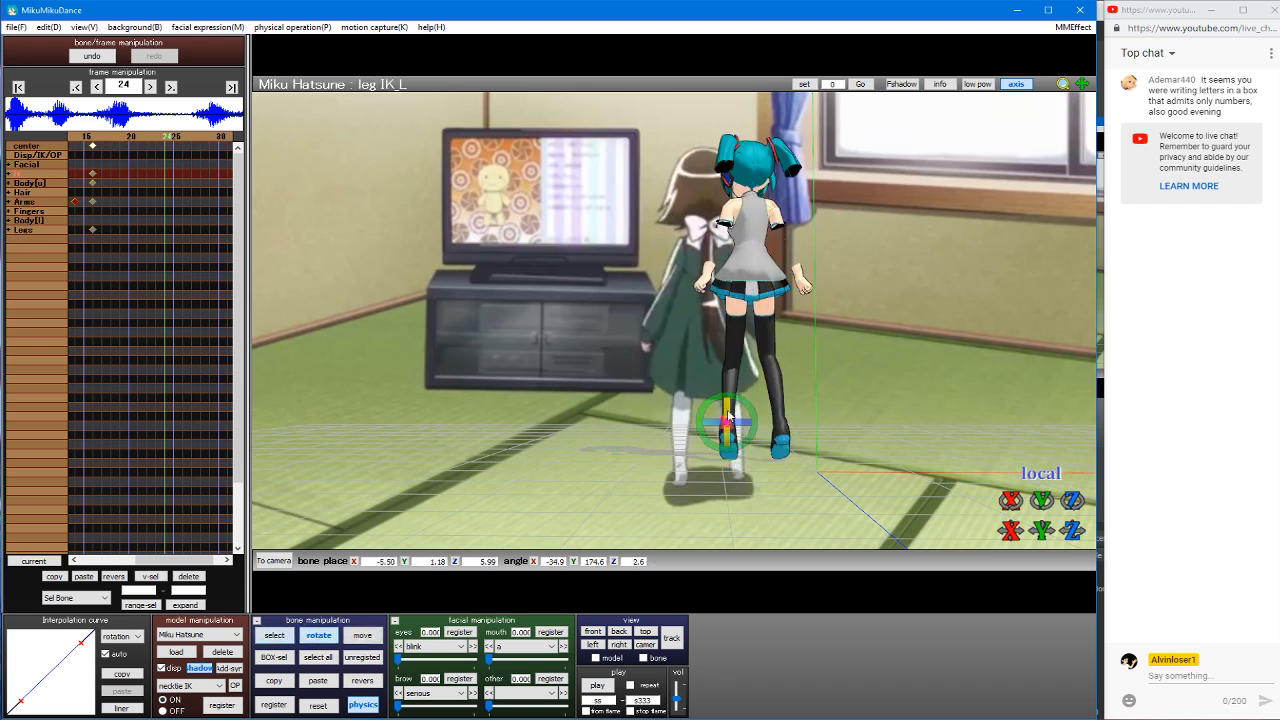
pyautogui.press('s')
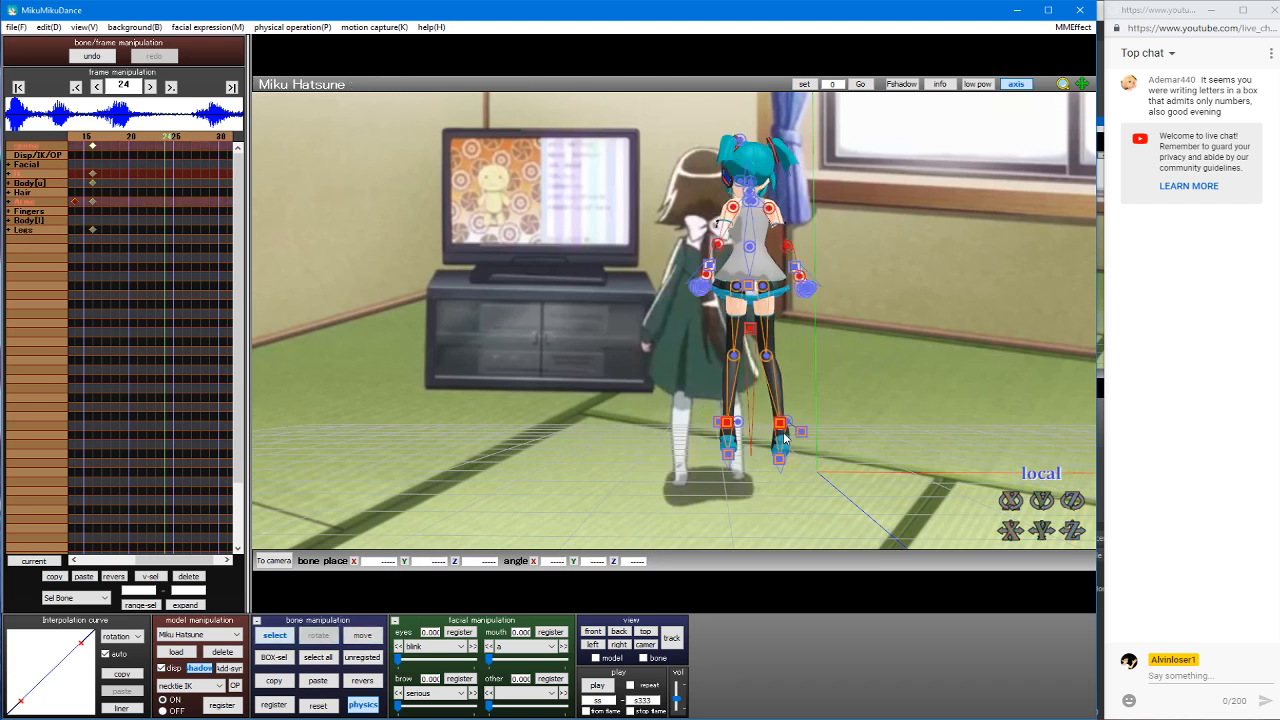
# Step: Reduce the right leg IK bone's tilt to about -18.0° on X and lower it to about Y 0.90
pyautogui.click(780, 425)
pyautogui.click(781, 426)
pyautogui.press('x')
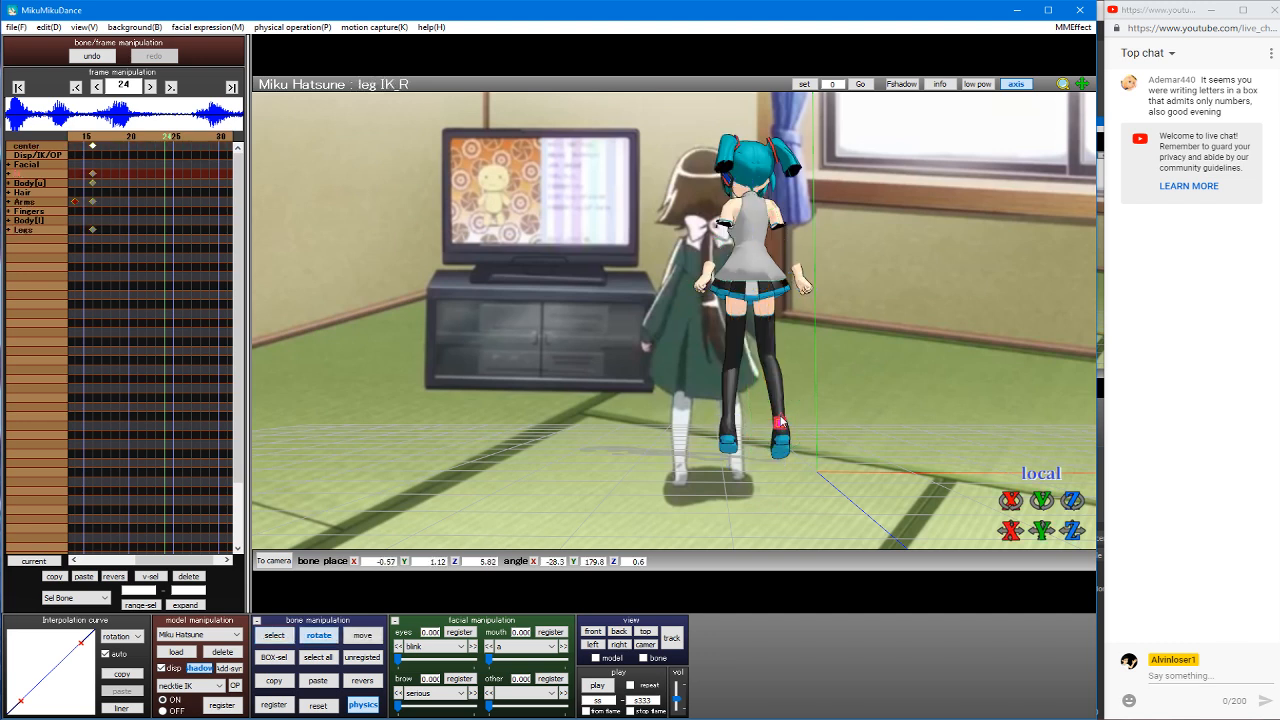
pyautogui.moveTo(781, 430); pyautogui.dragTo(911, 396)
pyautogui.press('c')
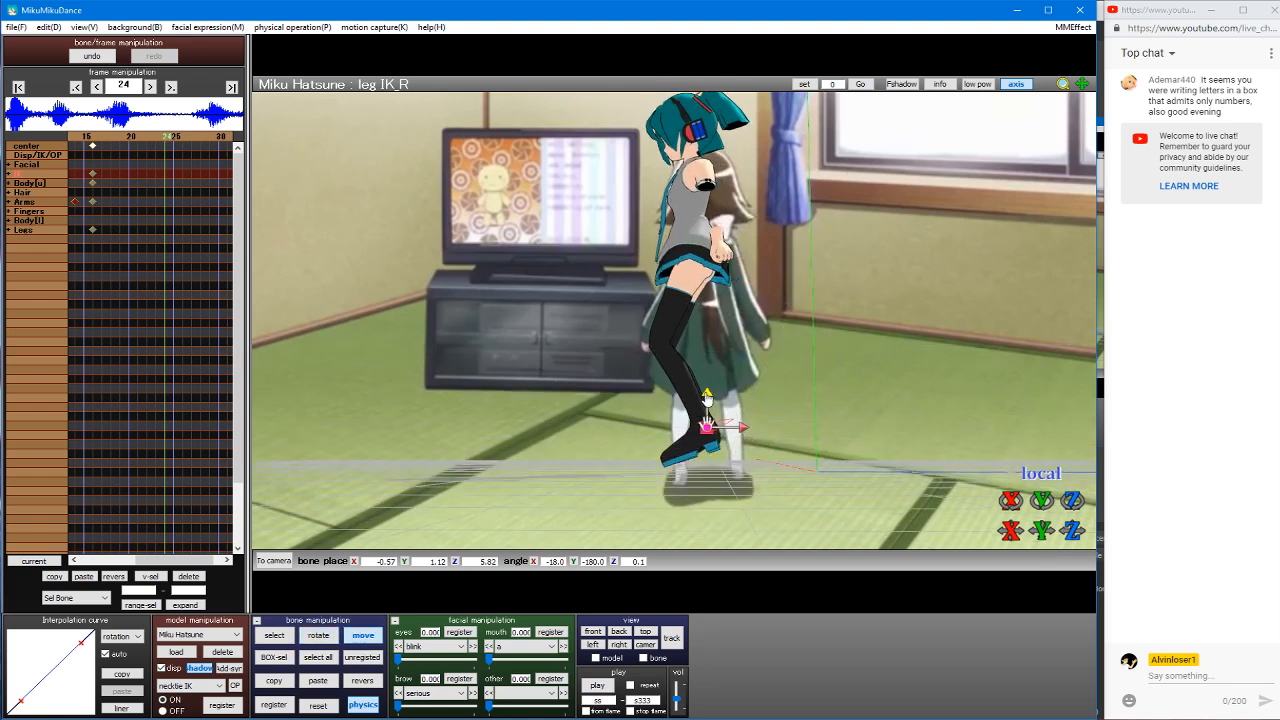
pyautogui.moveTo(707, 400); pyautogui.dragTo(707, 424)
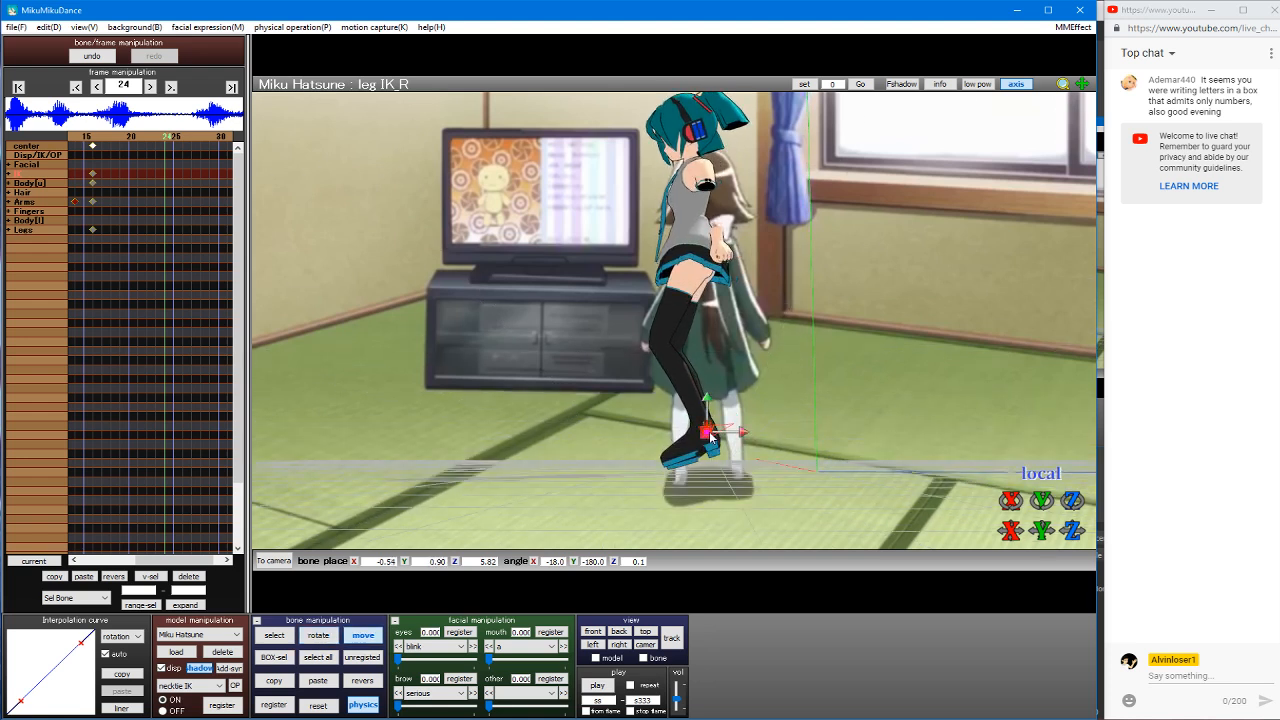
# Step: Lower the left leg IK bone to about Y 0.97
pyautogui.press('s')
pyautogui.click(705, 430)
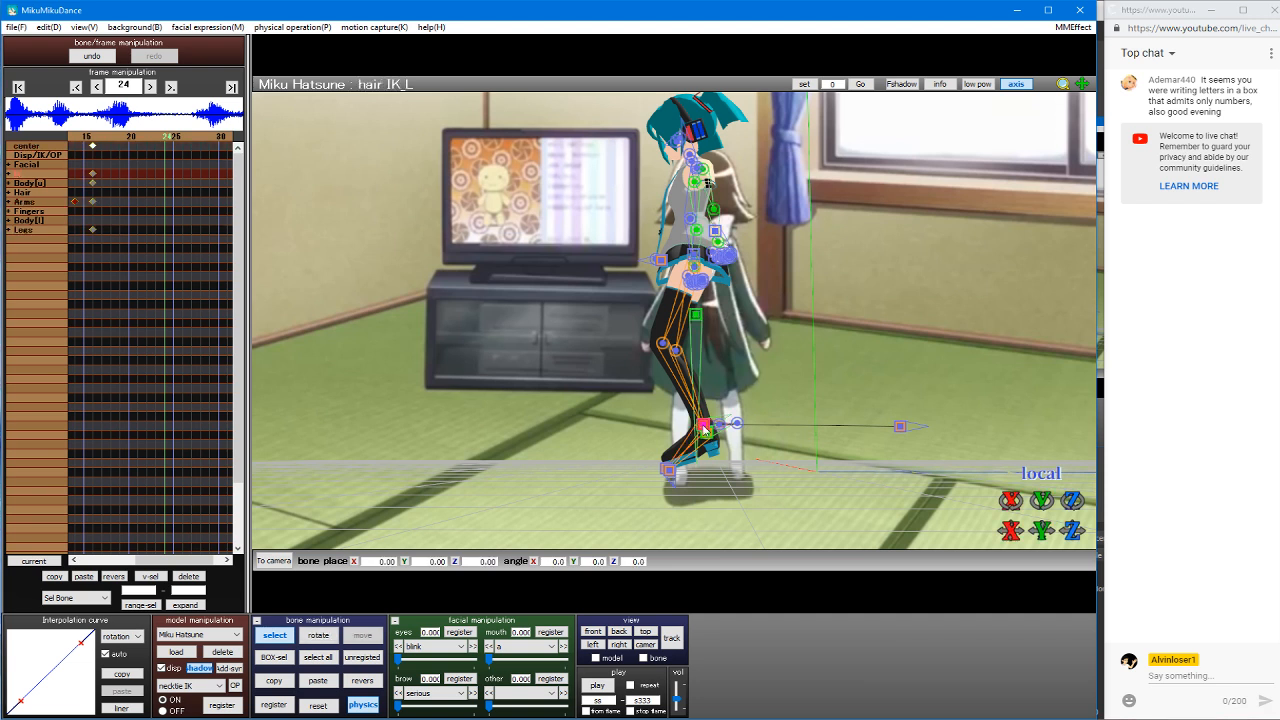
pyautogui.press('c')
pyautogui.moveTo(717, 408); pyautogui.dragTo(709, 405)
pyautogui.press('s')
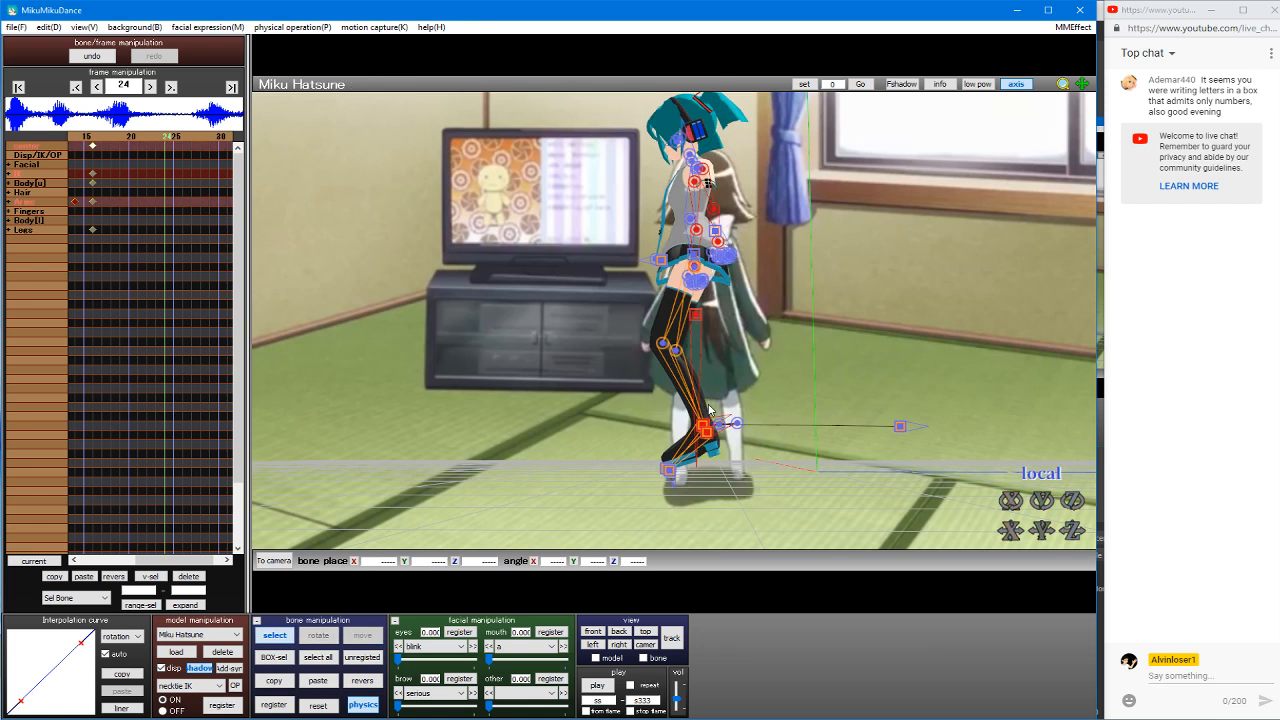
pyautogui.click(710, 428)
pyautogui.click(705, 427)
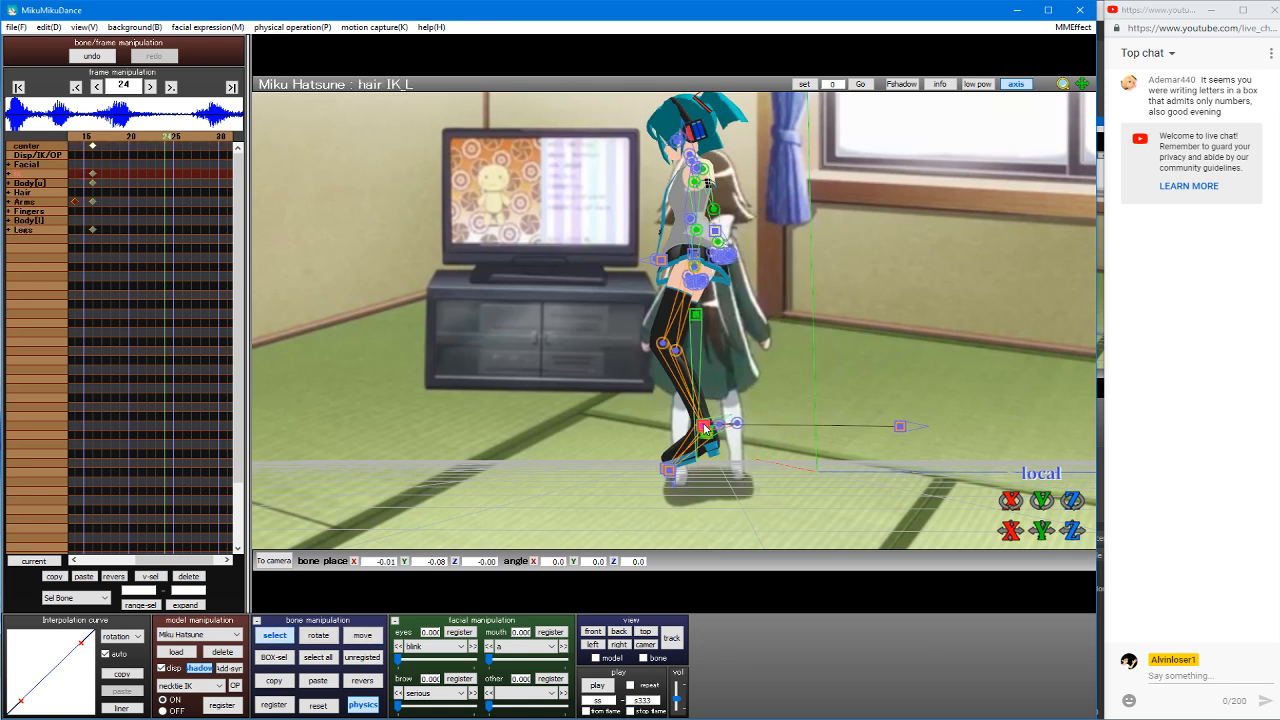
pyautogui.press('v')
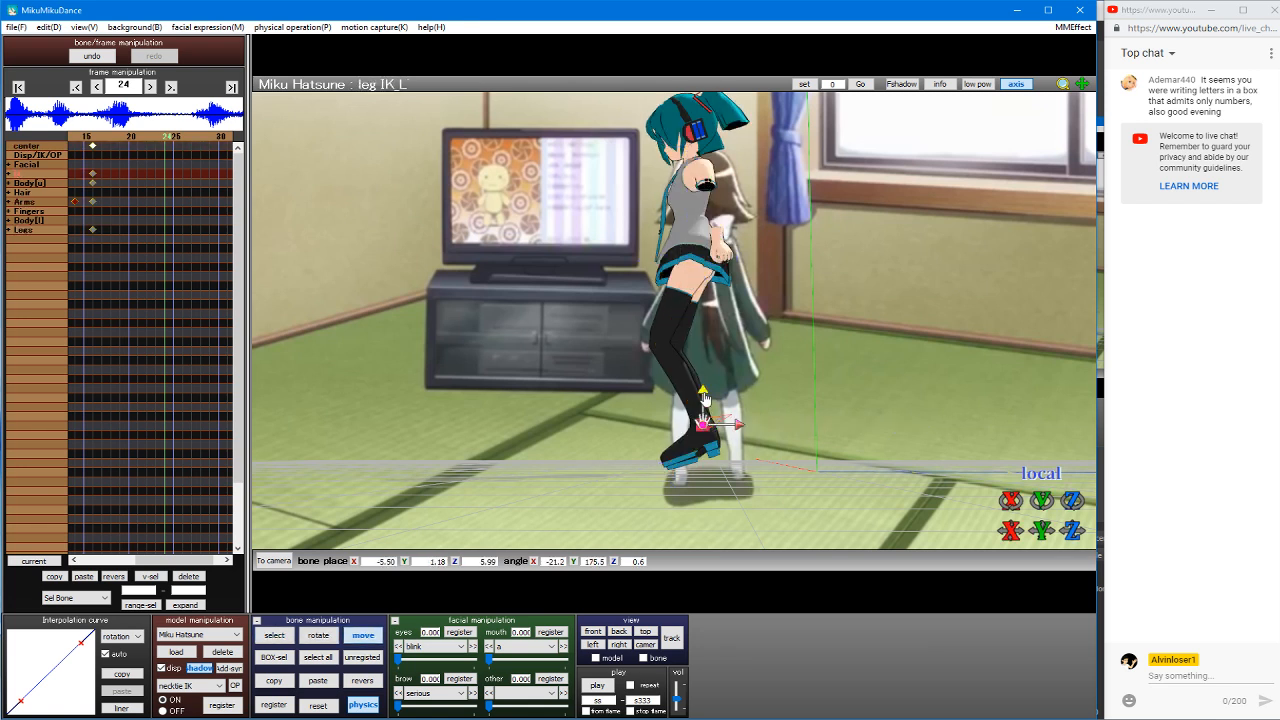
pyautogui.moveTo(704, 398); pyautogui.dragTo(705, 406)
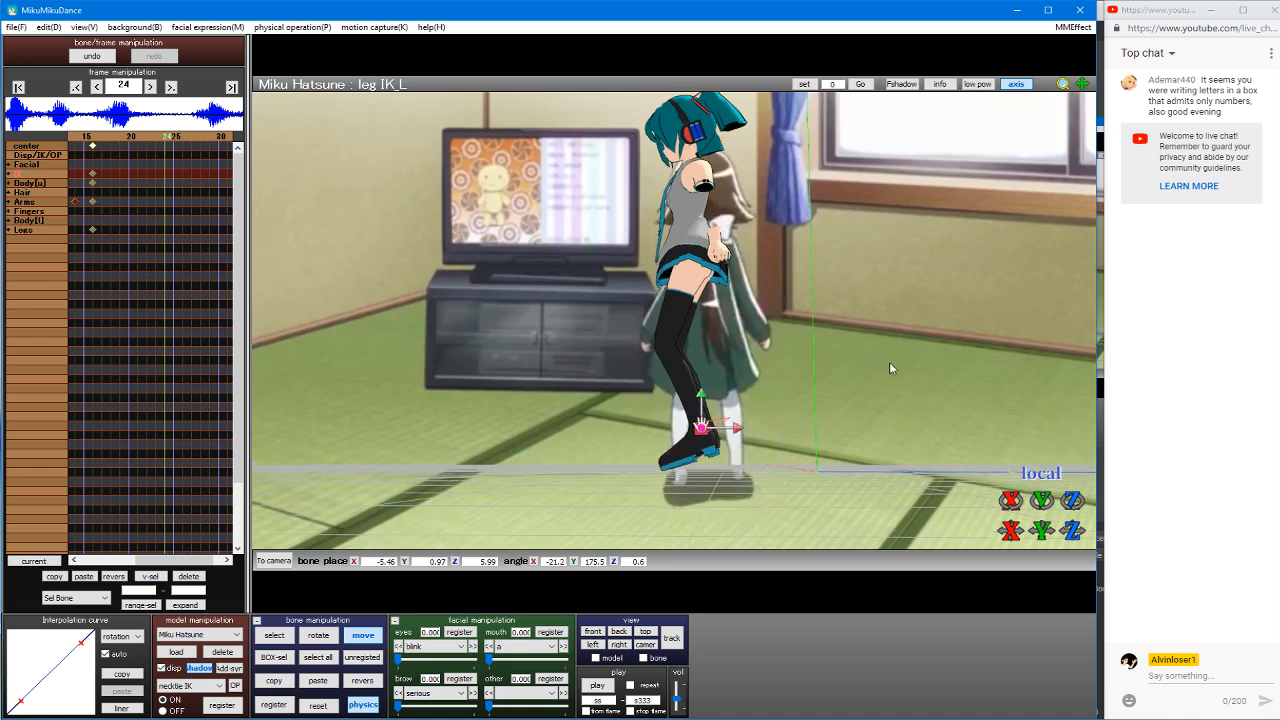
# Step: Rotate the upper body bone to about X 1.6°, Y 12.0° and Z 1.1° at frame 24
pyautogui.moveTo(889, 362); pyautogui.dragTo(800, 381, button='right')
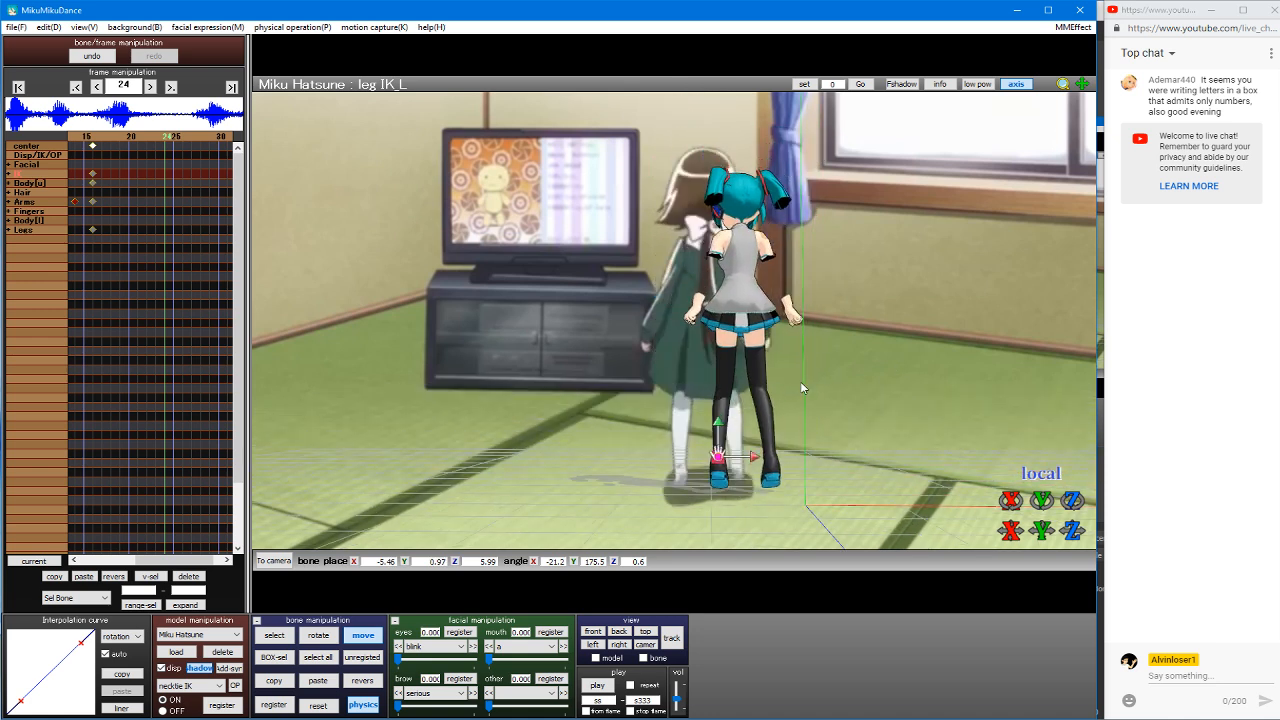
pyautogui.press('Up')
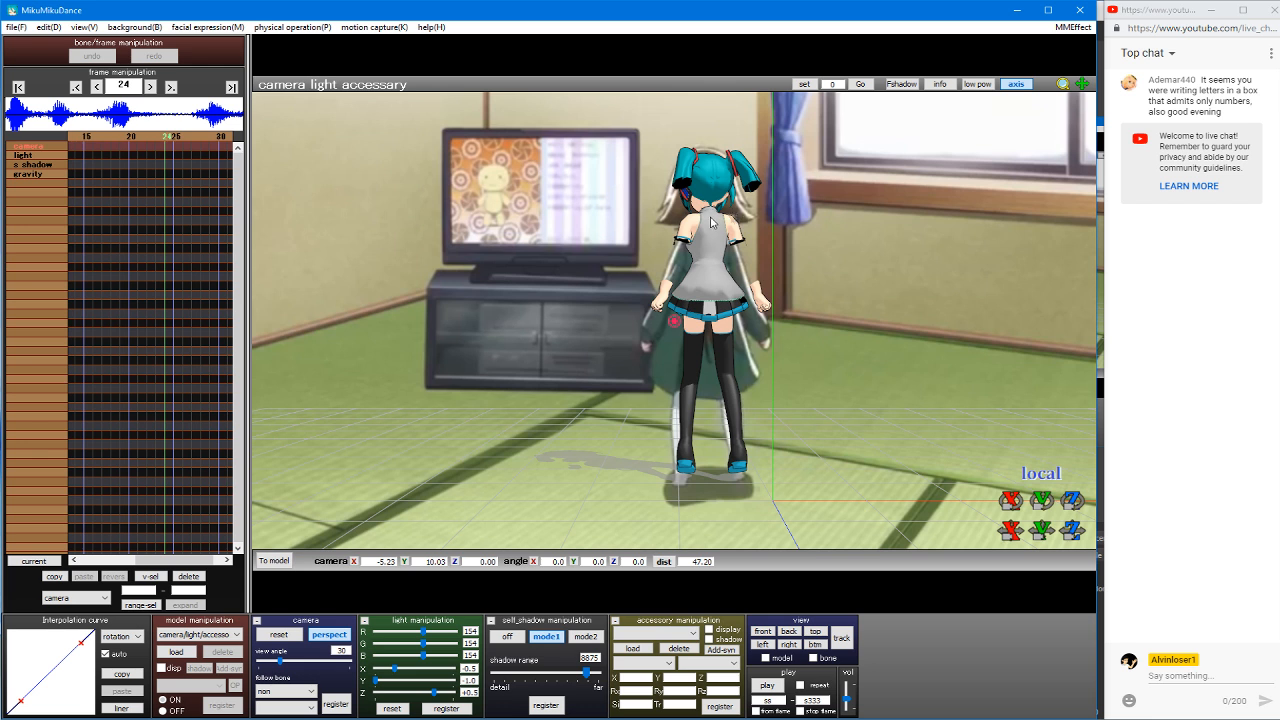
pyautogui.press('Down')
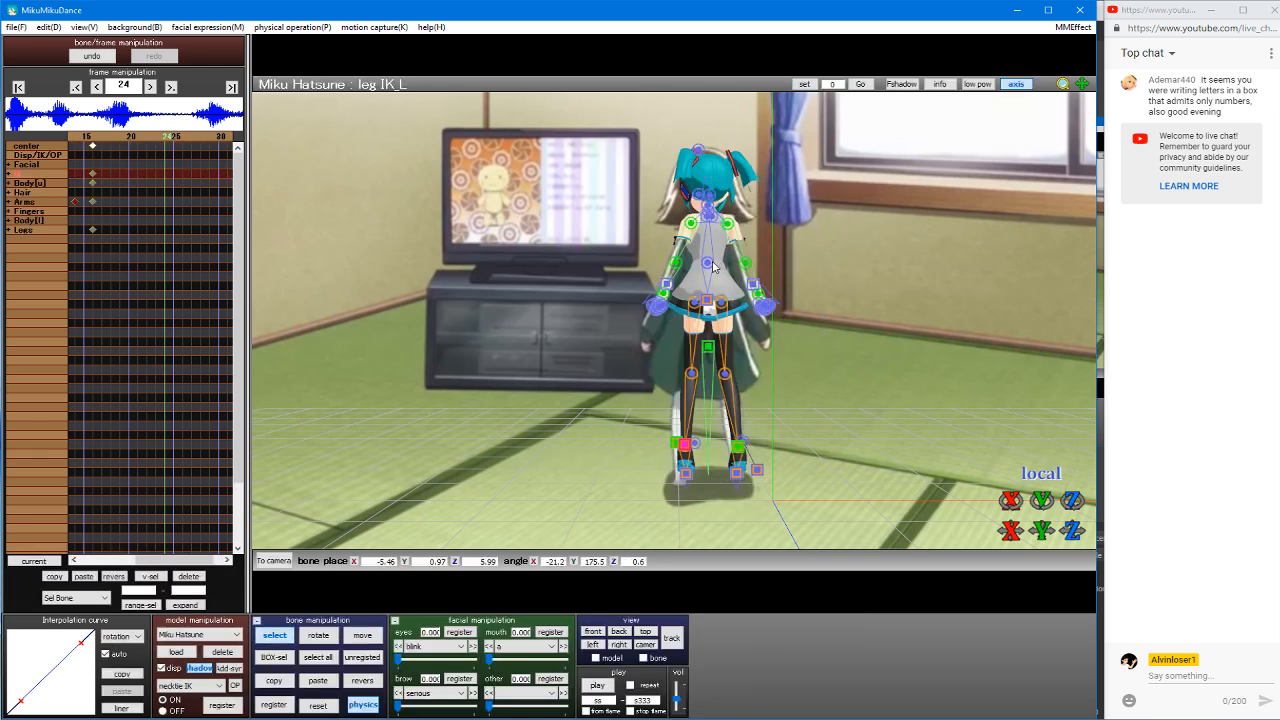
pyautogui.click(713, 264)
pyautogui.click(707, 286)
pyautogui.press('c')
pyautogui.click(707, 282)
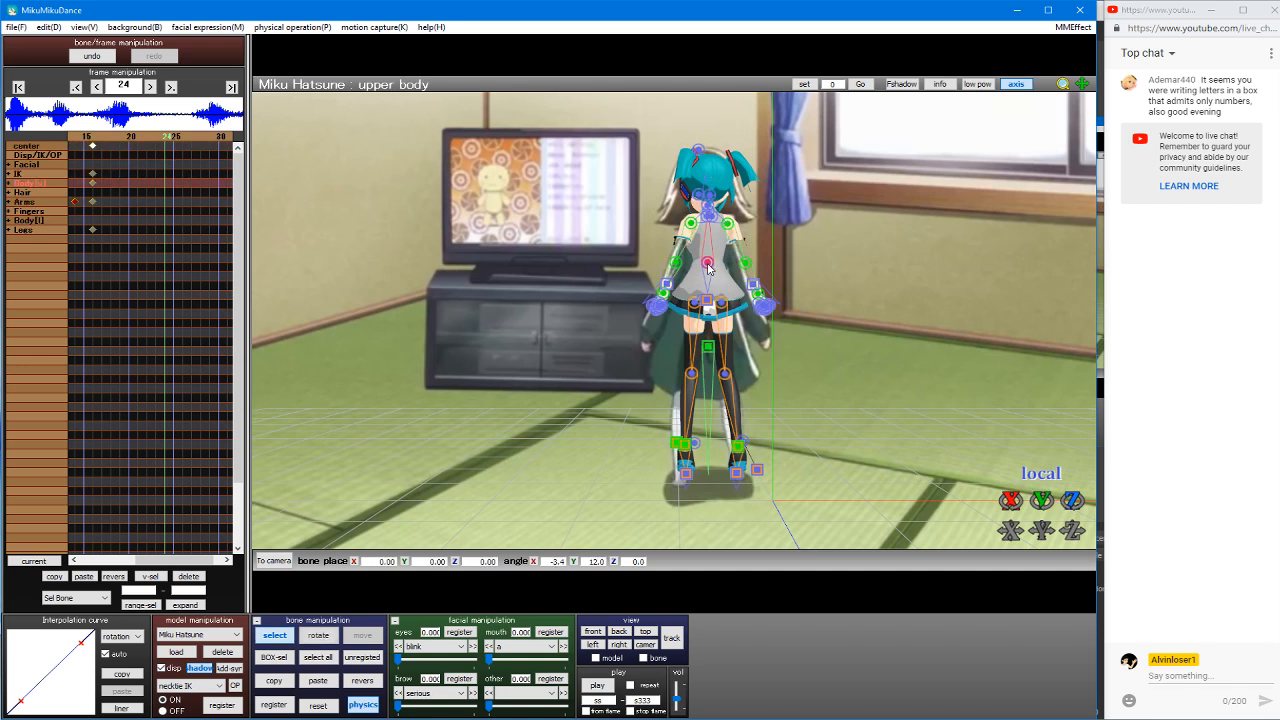
pyautogui.press('x')
pyautogui.moveTo(707, 282); pyautogui.dragTo(709, 282)
pyautogui.press('c')
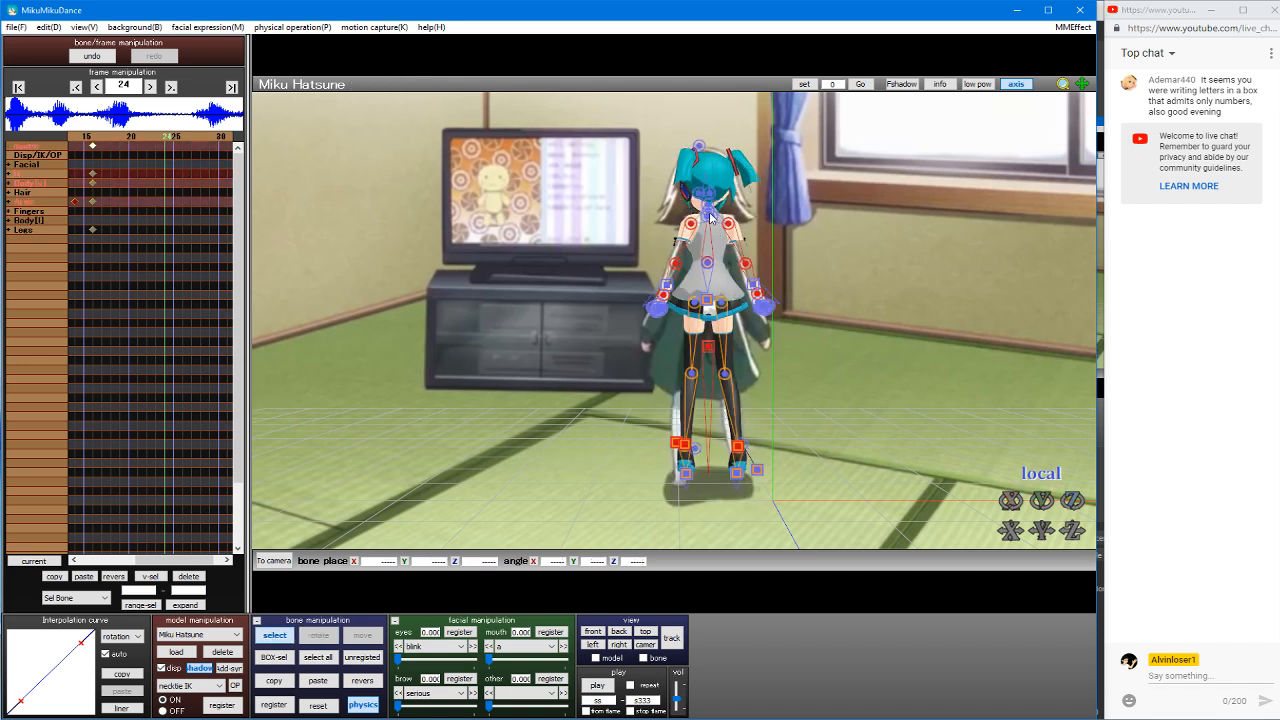
# Step: Adjust the tilt of the neck bone and tilt the lower body bone to about -8.0° on X
pyautogui.click(709, 210)
pyautogui.press('x')
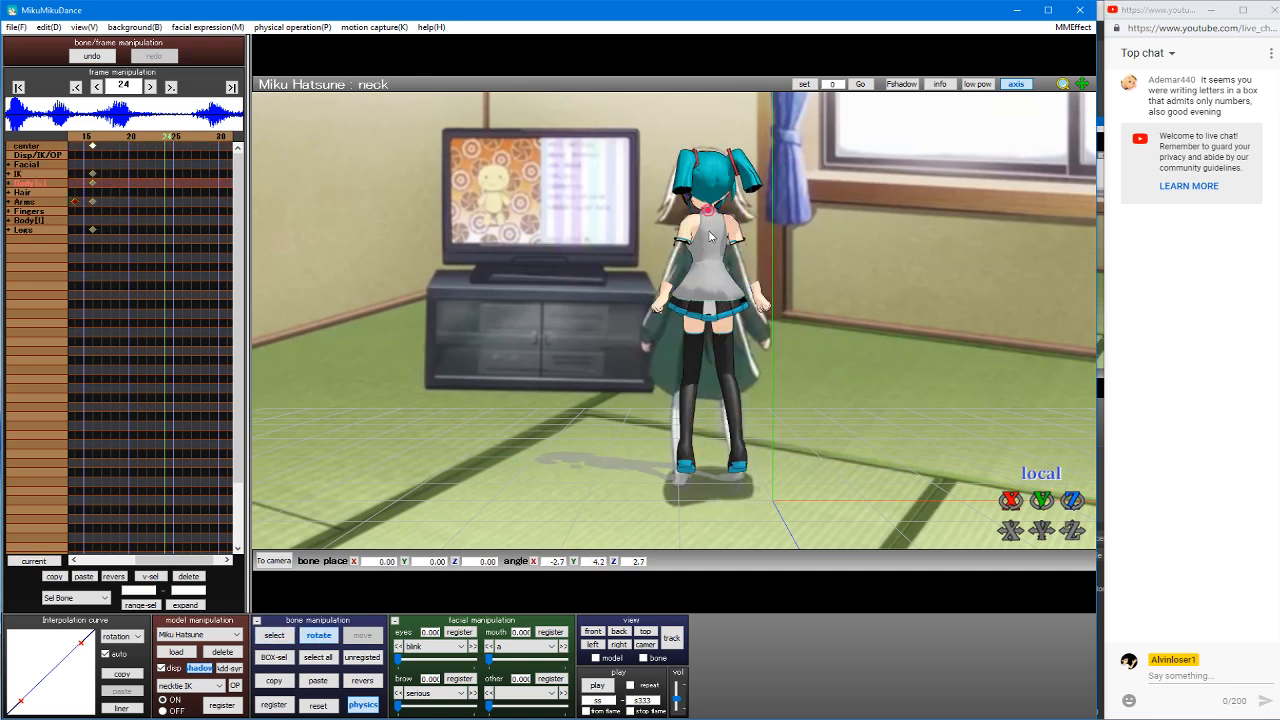
pyautogui.press('c')
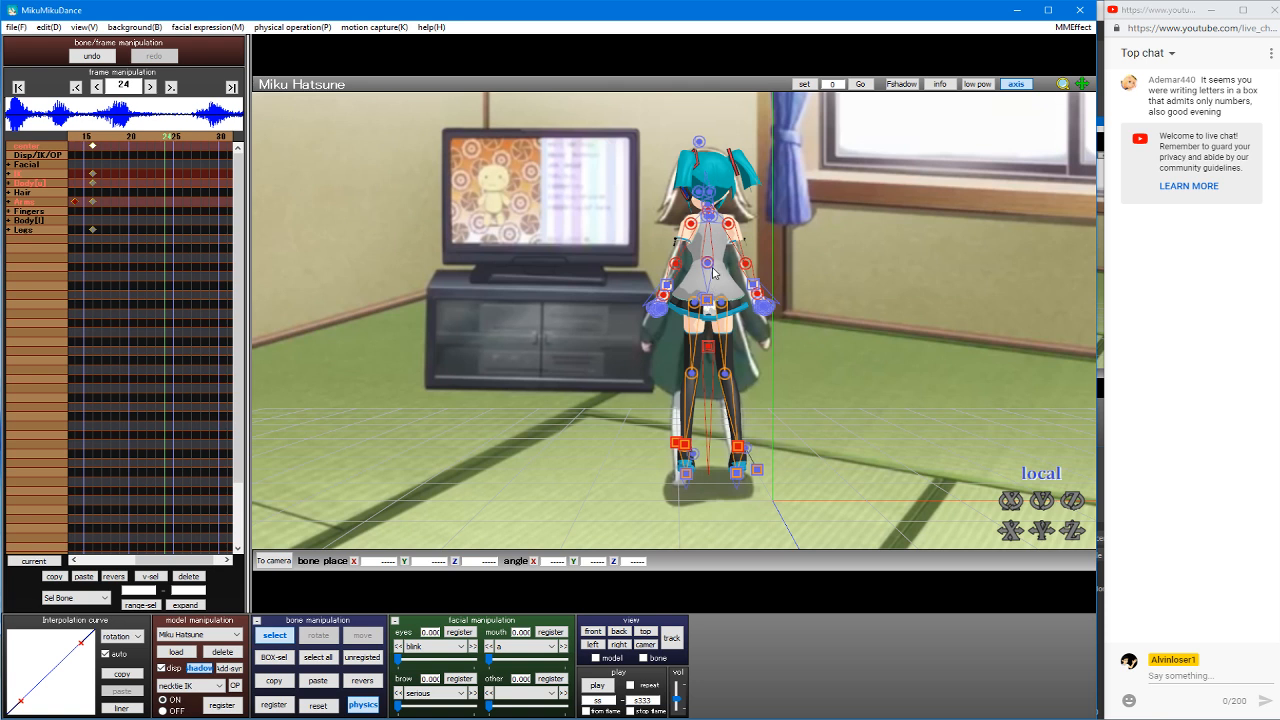
pyautogui.click(708, 265)
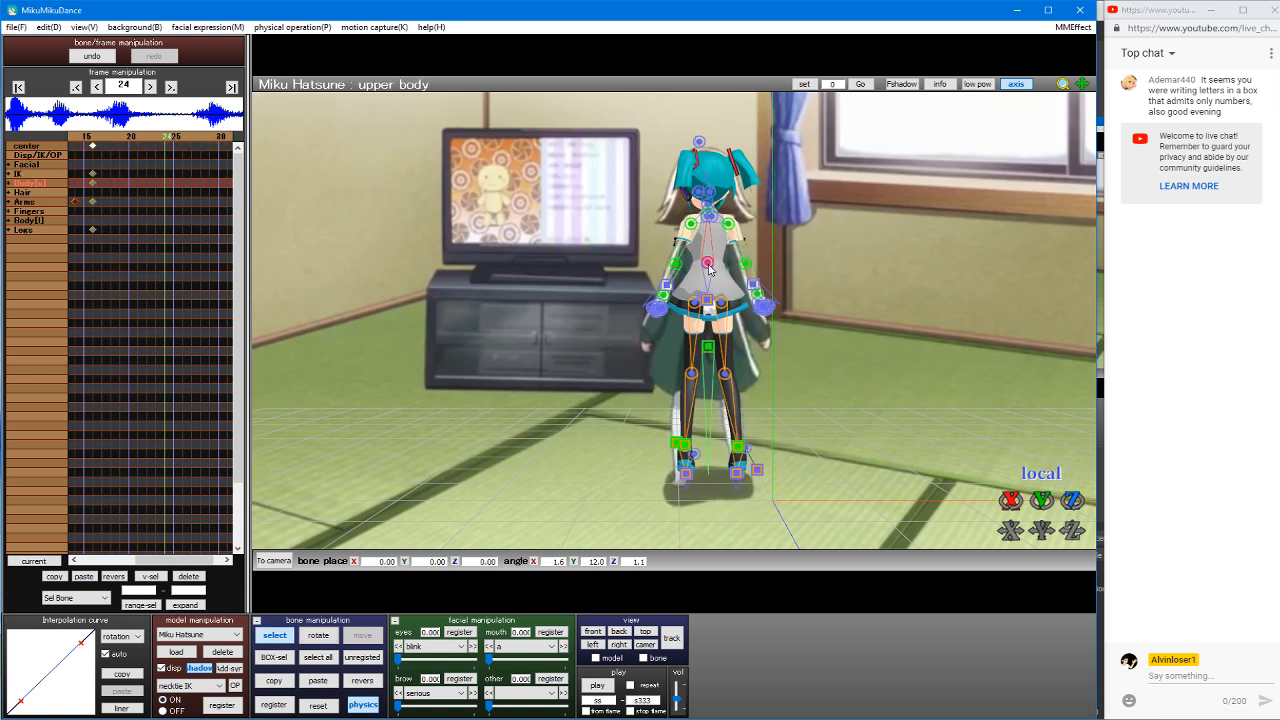
pyautogui.click(709, 265)
pyautogui.press('x')
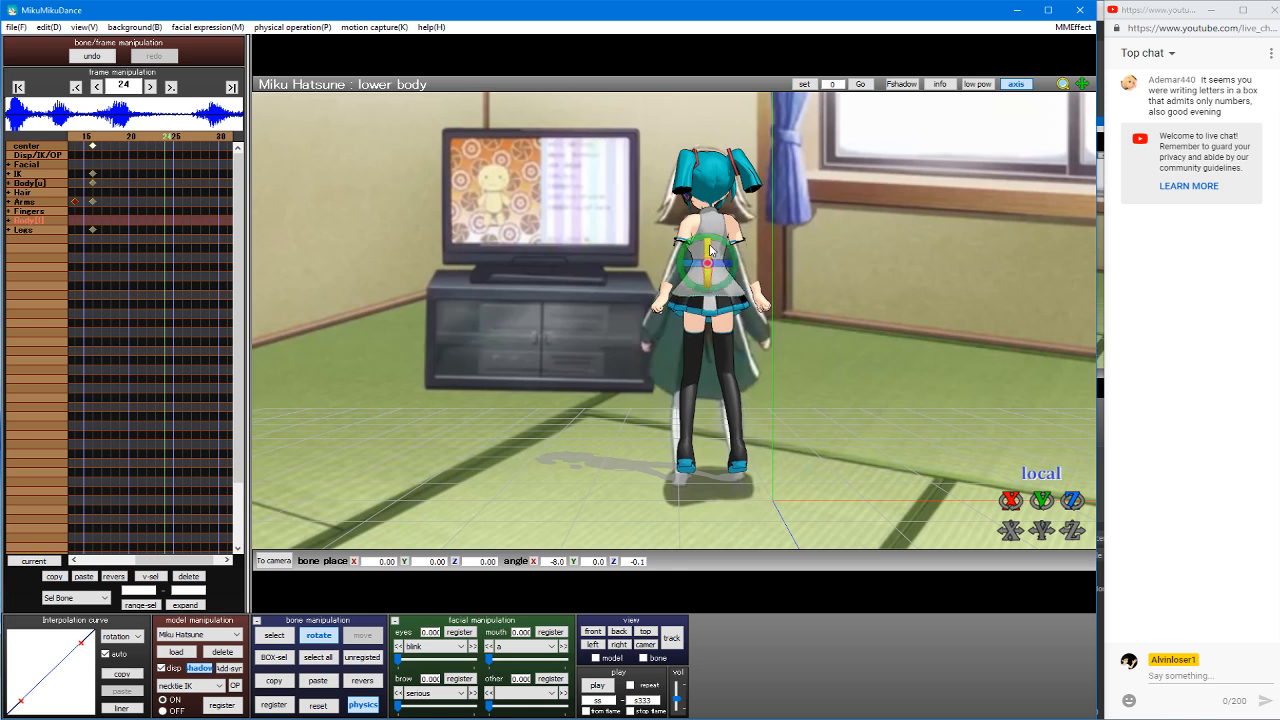
# Step: Copy the pose of all unregistered bones at frame 24, and register the same bones at frame 16
pyautogui.press('c')
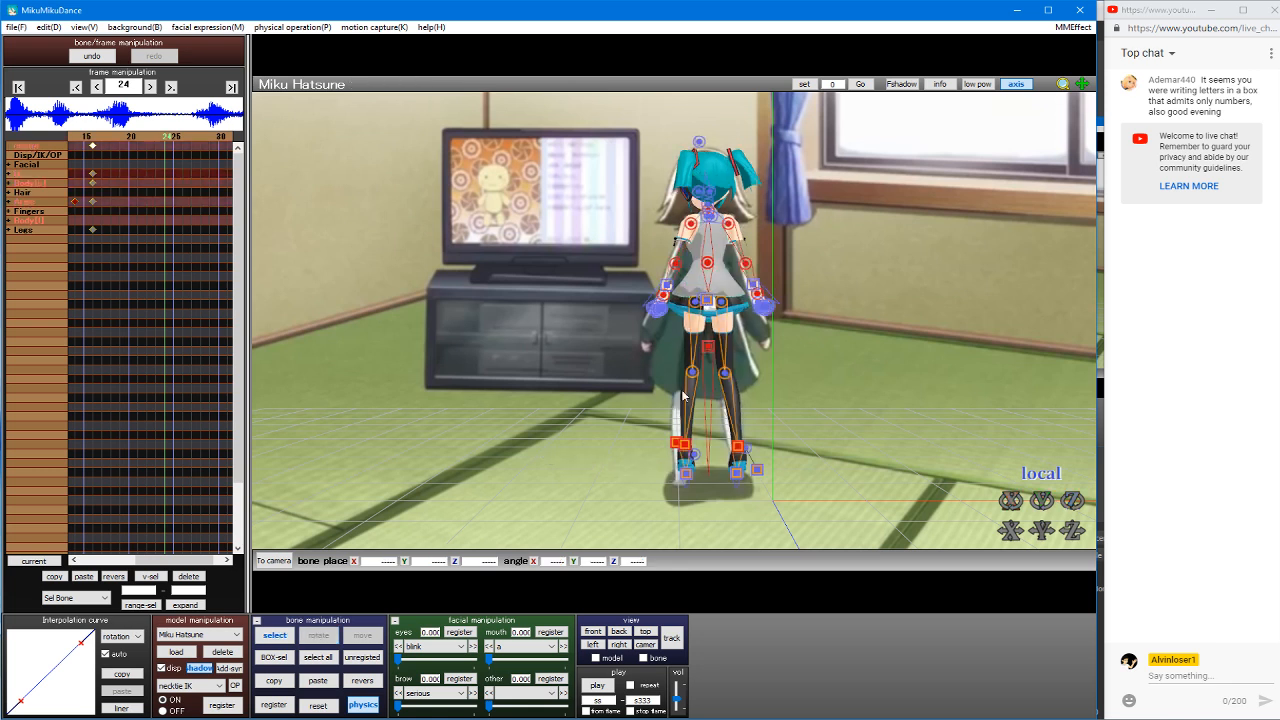
pyautogui.click(274, 680)
pyautogui.press('Left')
pyautogui.press('Left')
pyautogui.press('Left')
pyautogui.press('Left')
pyautogui.press('Left')
pyautogui.press('Left')
pyautogui.press('Left')
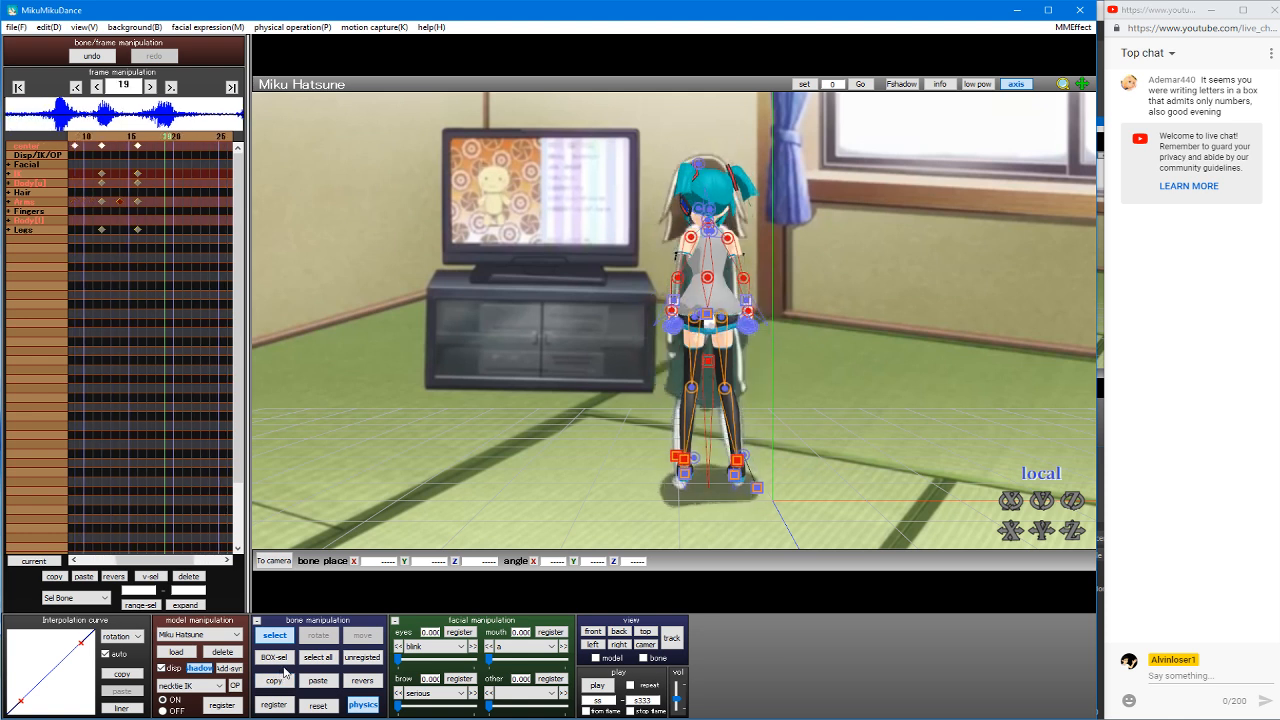
pyautogui.press('Left')
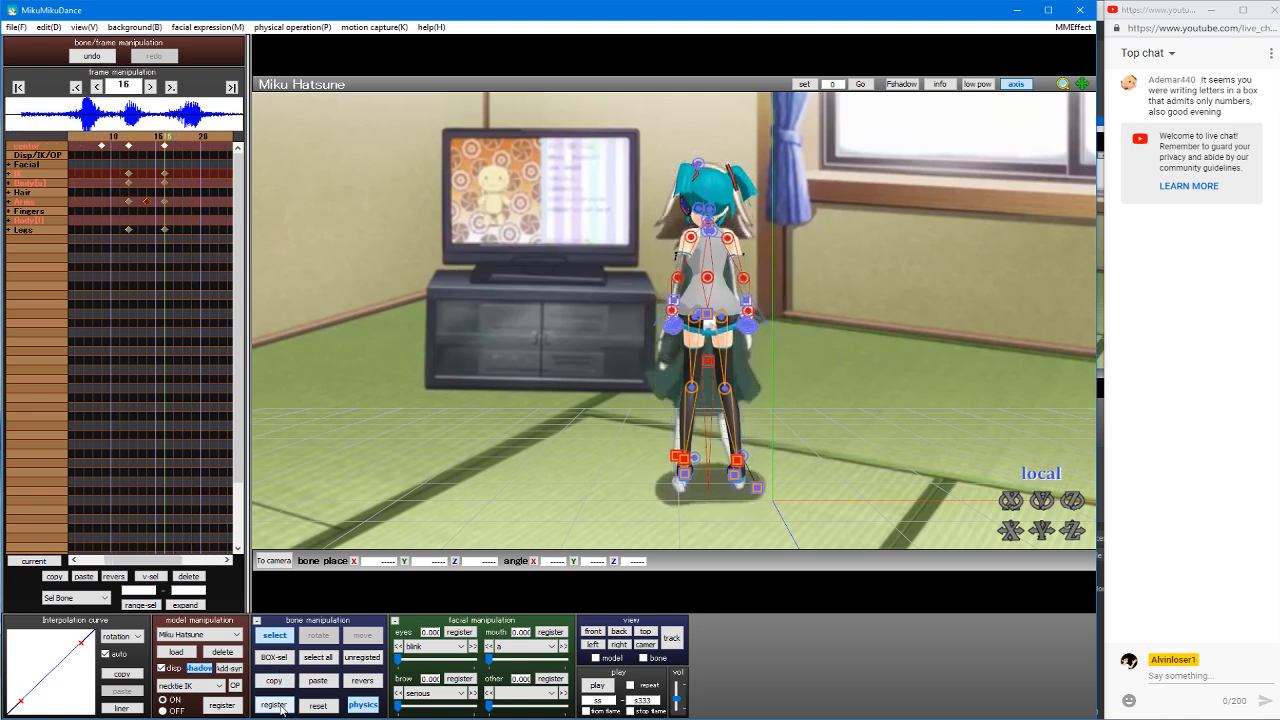
# Step: Paste the copied pose onto the selected bones at frame 24 and register it
pyautogui.press('Right')
pyautogui.press('Right')
pyautogui.press('Right')
pyautogui.press('Right')
pyautogui.press('Right')
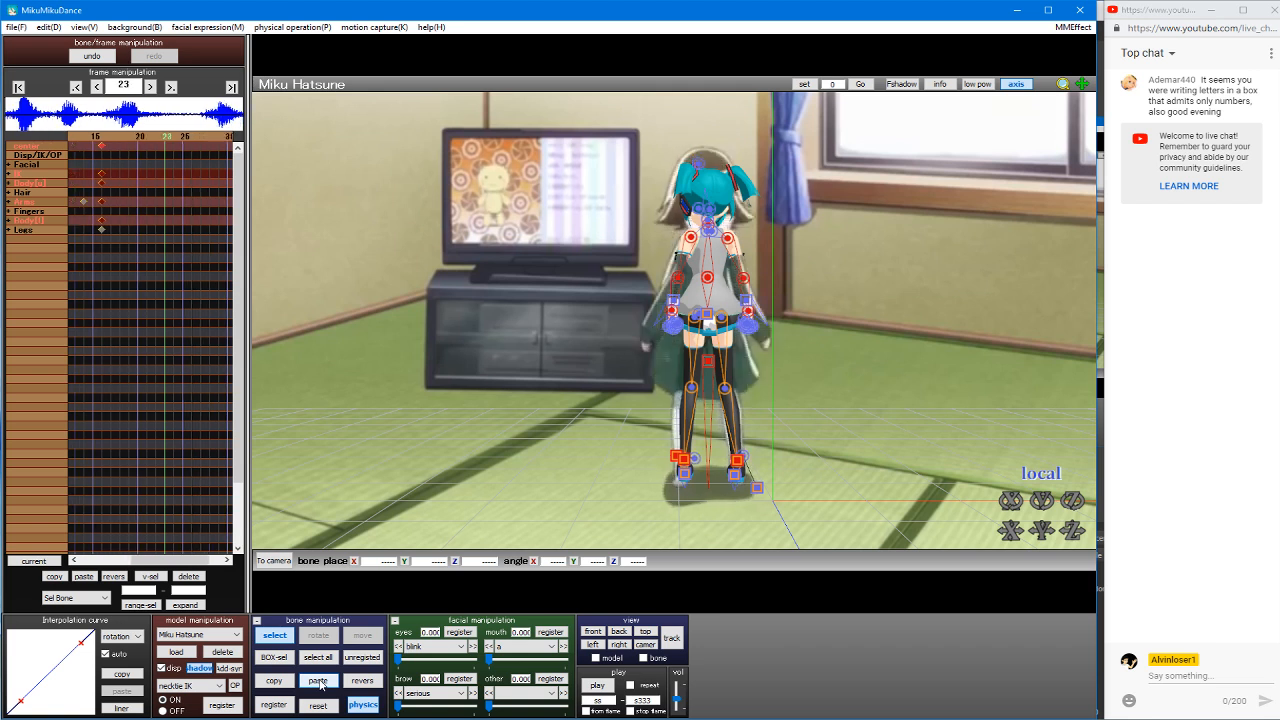
pyautogui.press('Right')
pyautogui.click(320, 684)
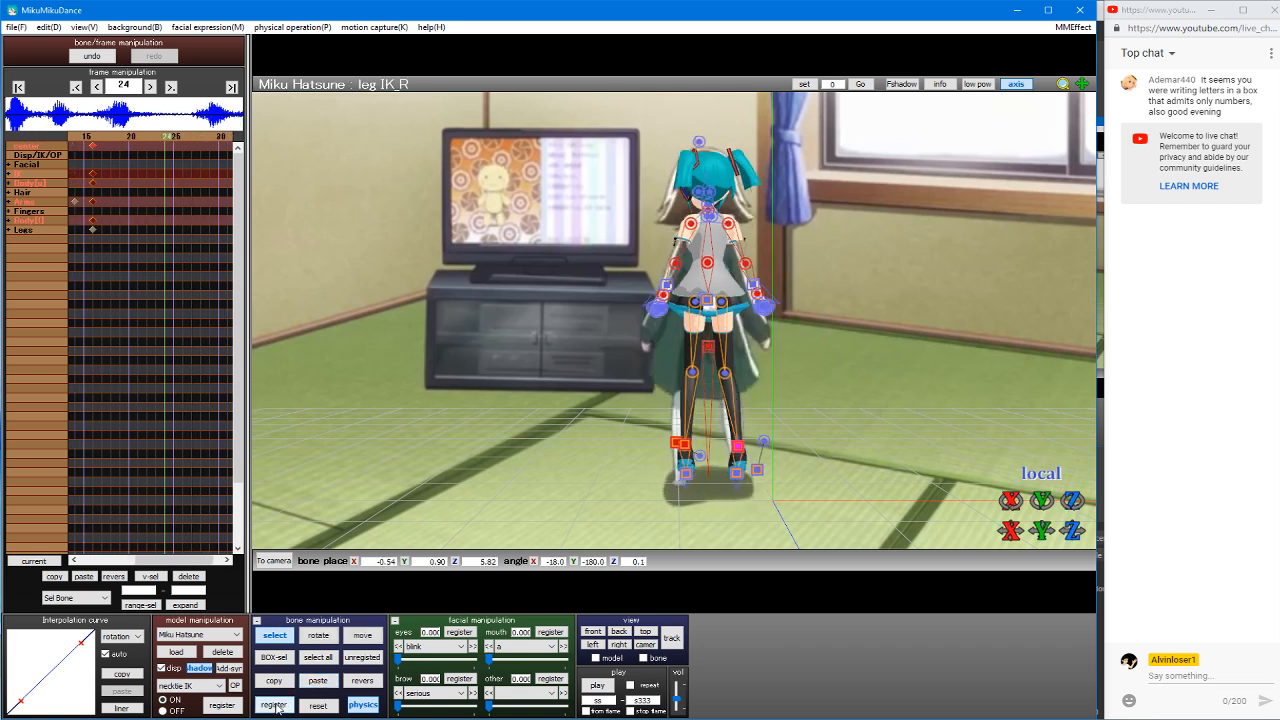
# Step: Step back and forth through frames 15 to 24 to compare Miku's hop with the girl in the background video
pyautogui.press('Left')
pyautogui.press('Left')
pyautogui.press('Left')
pyautogui.press('Left')
pyautogui.press('Left')
pyautogui.press('Left')
pyautogui.press('Left')
pyautogui.press('Left')
pyautogui.press('Left')
pyautogui.press('Left')
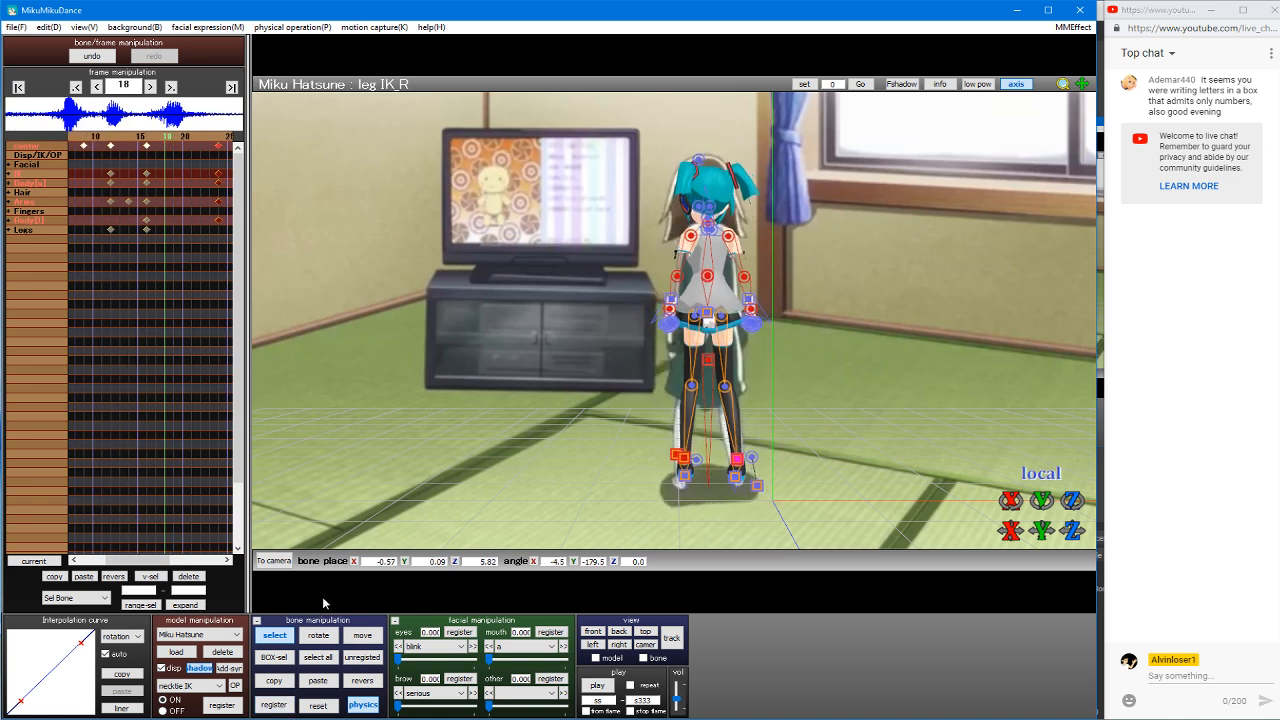
pyautogui.press('Right')
pyautogui.press('Right')
pyautogui.press('Right')
pyautogui.press('Right')
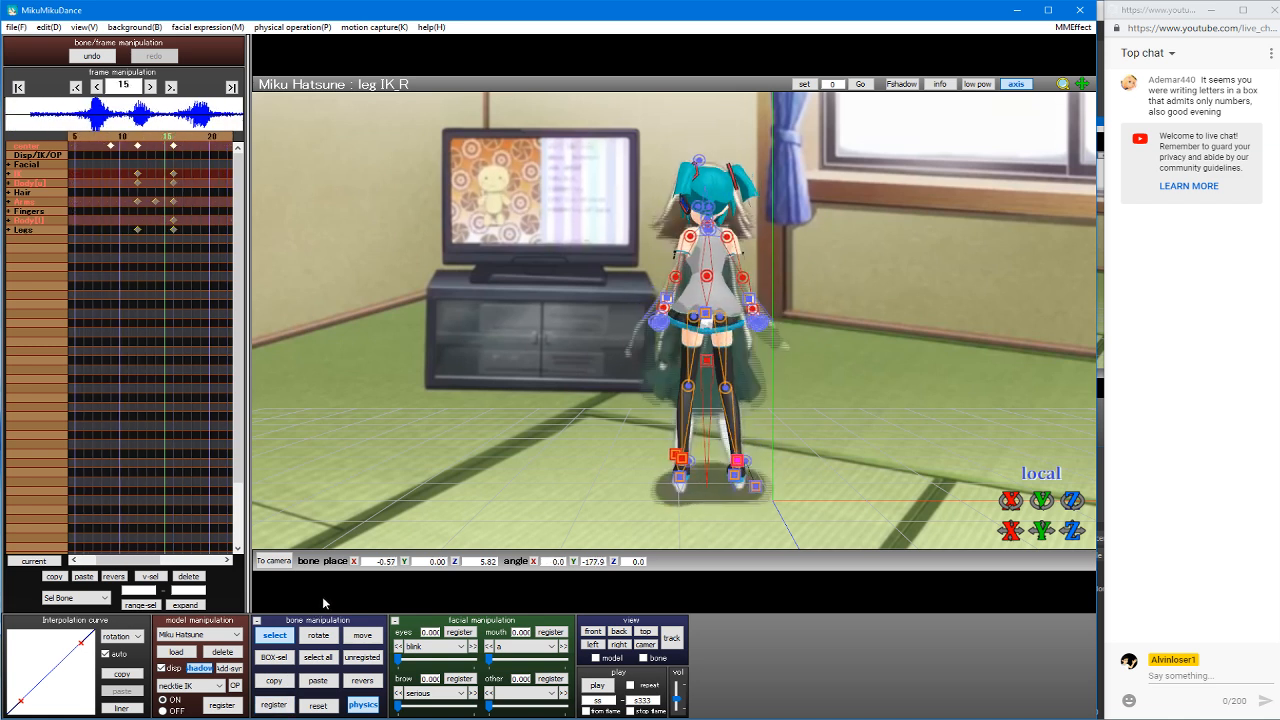
pyautogui.press('Right')
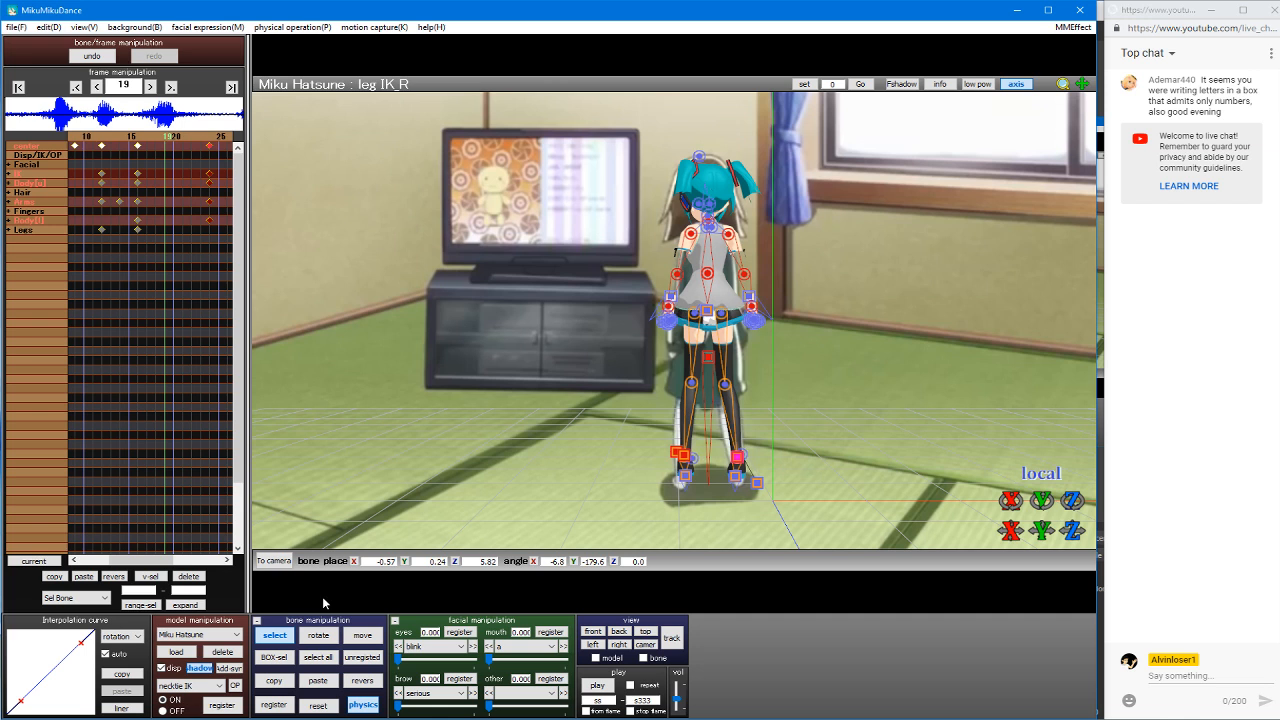
pyautogui.press('Right')
pyautogui.press('Right')
pyautogui.press('Right')
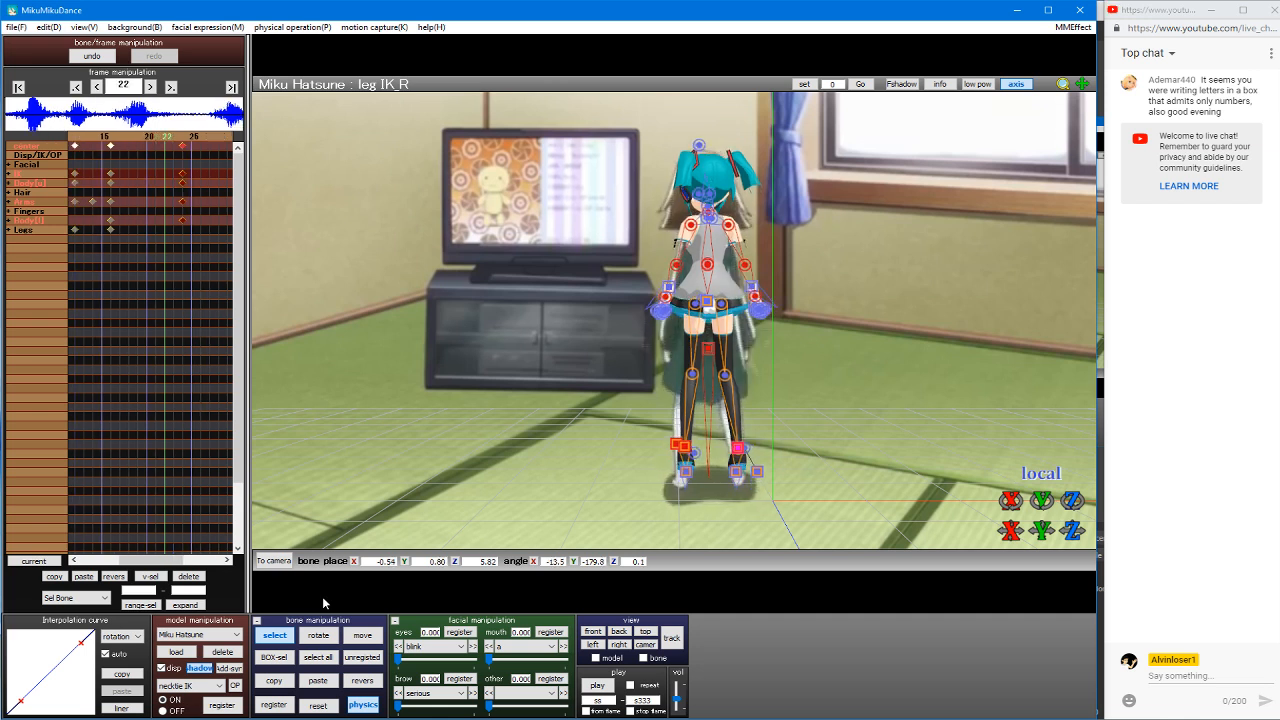
# Step: Rotate the right arm, elbow and wrist bones at frame 19 so the arm hangs closer to the body
pyautogui.press('Left')
pyautogui.press('Left')
pyautogui.press('Left')
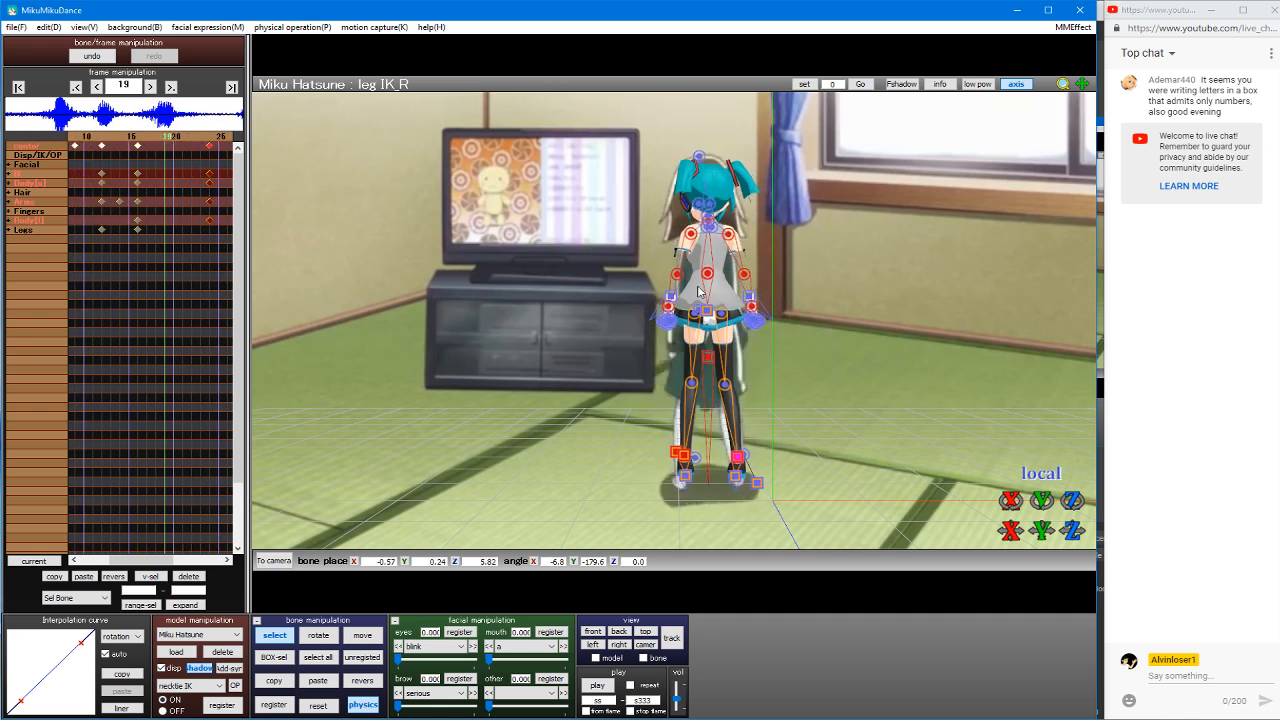
pyautogui.click(729, 234)
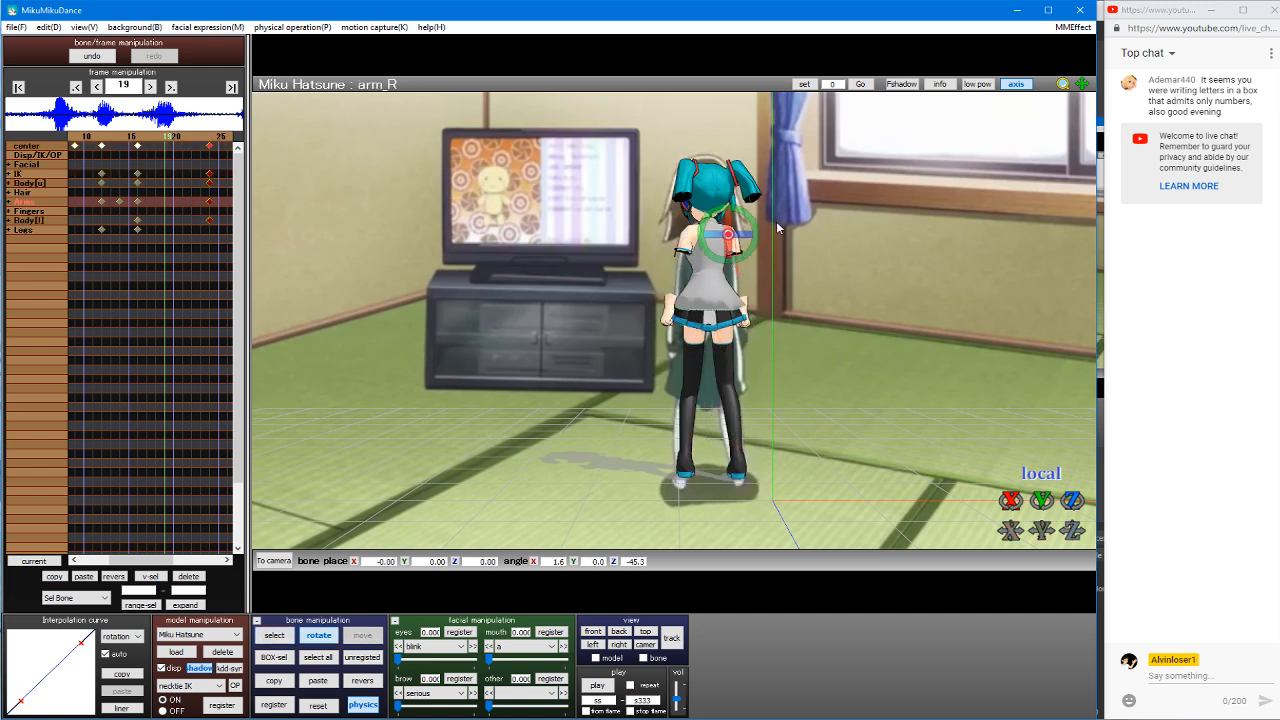
pyautogui.moveTo(777, 228); pyautogui.dragTo(765, 252, button='right')
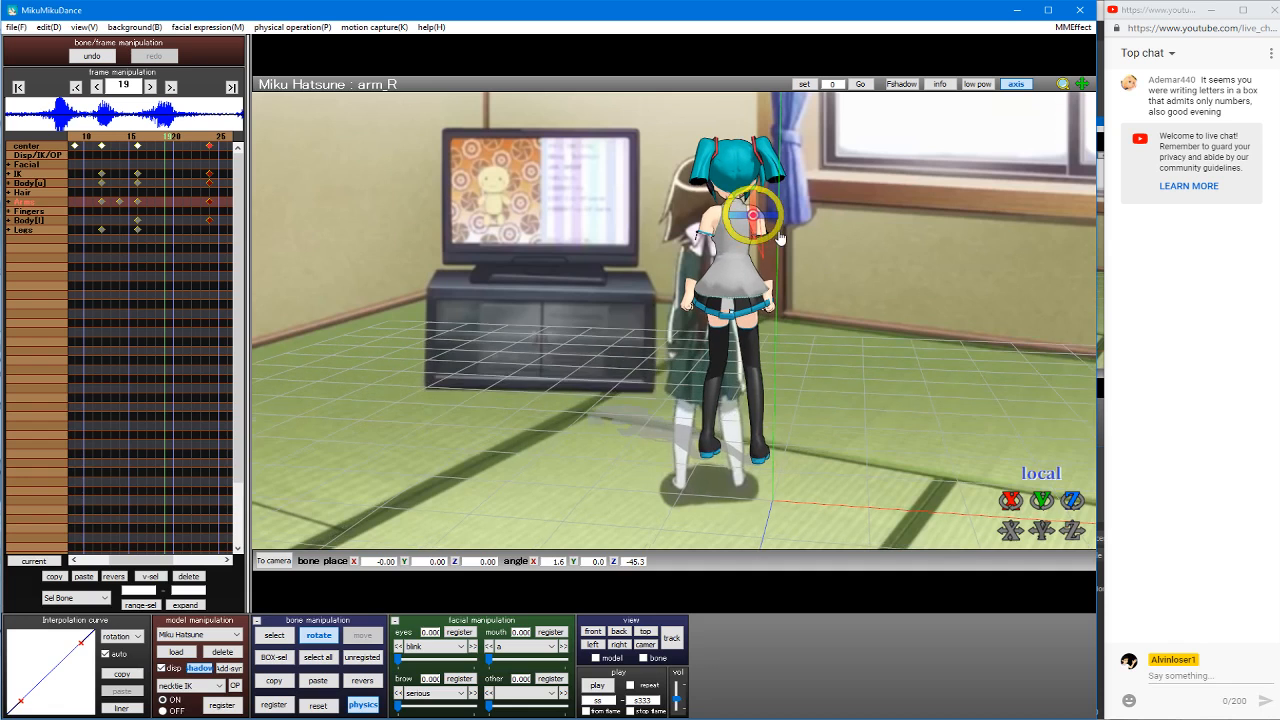
pyautogui.click(765, 258)
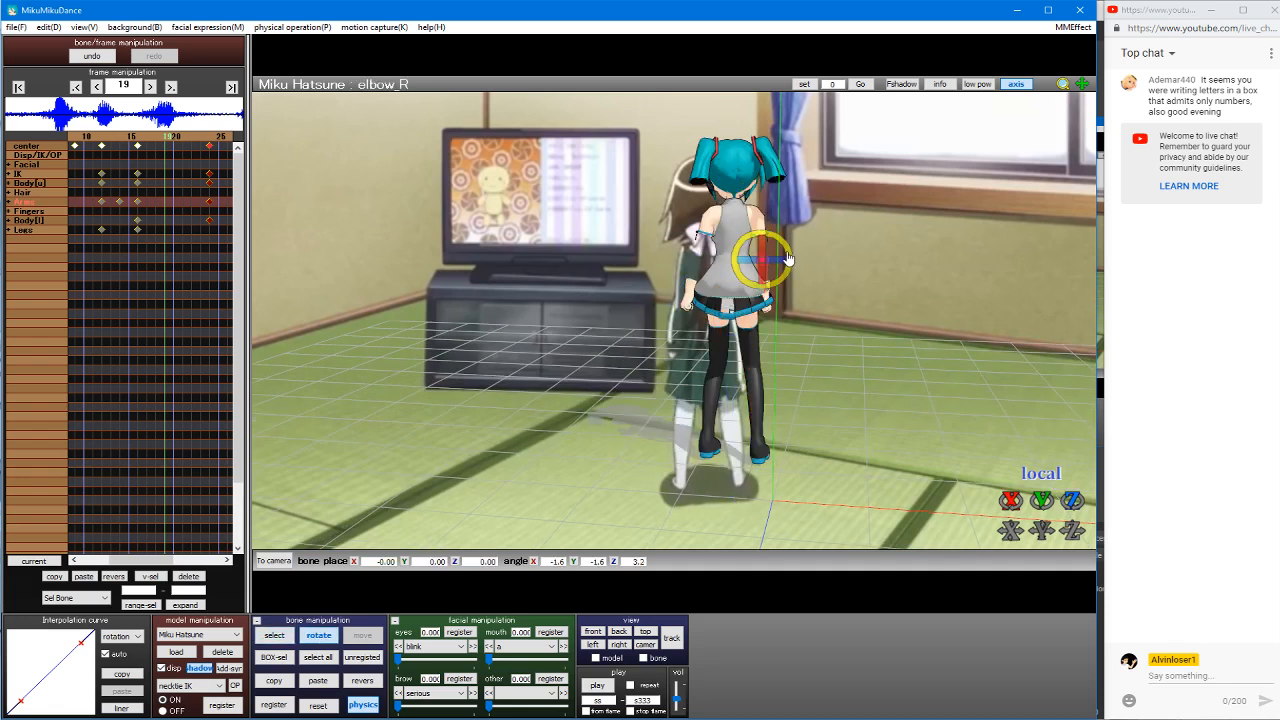
pyautogui.click(788, 282)
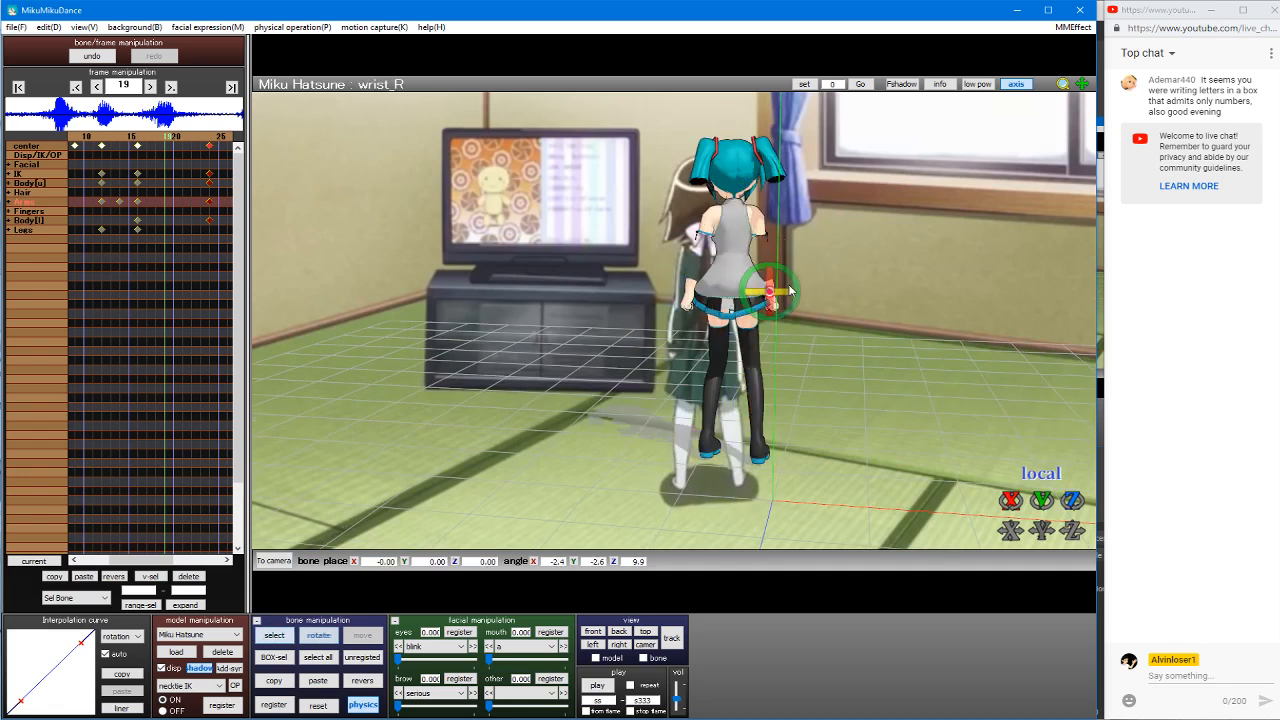
# Step: Copy the right arm, elbow and wrist pose at frame 19 and paste it mirrored onto the left side
pyautogui.press('s')
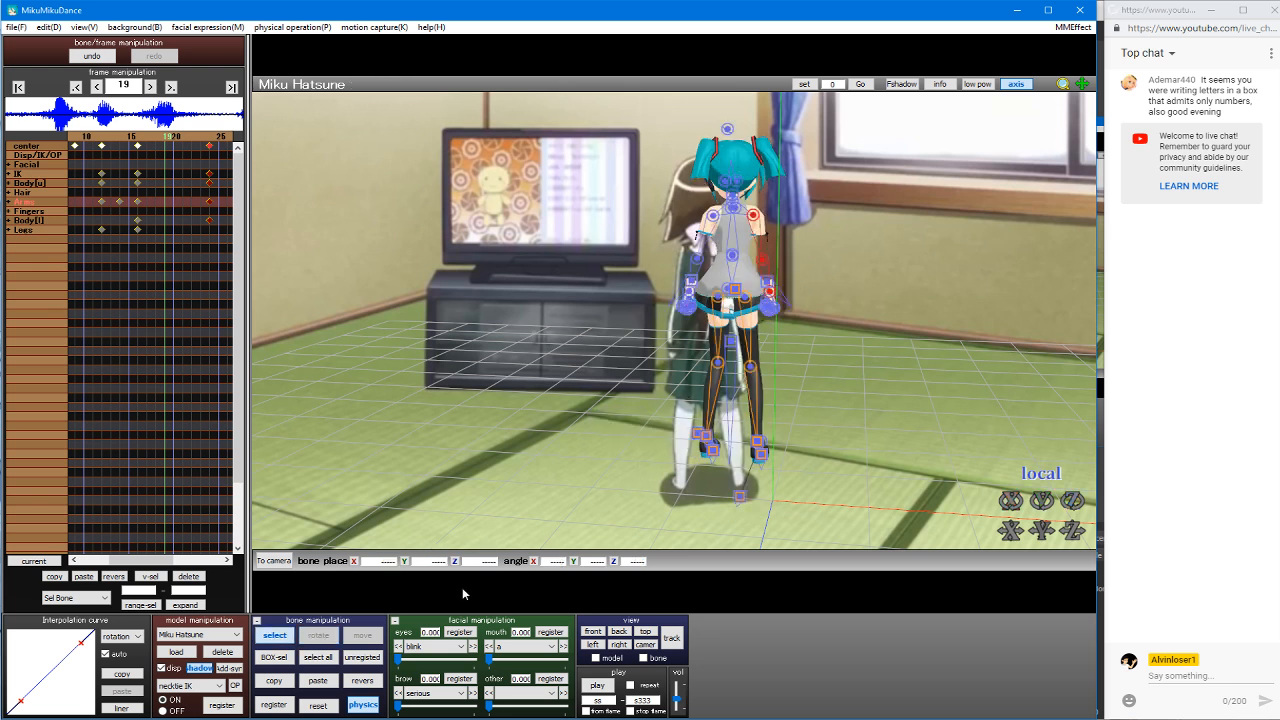
pyautogui.click(276, 683)
pyautogui.click(362, 680)
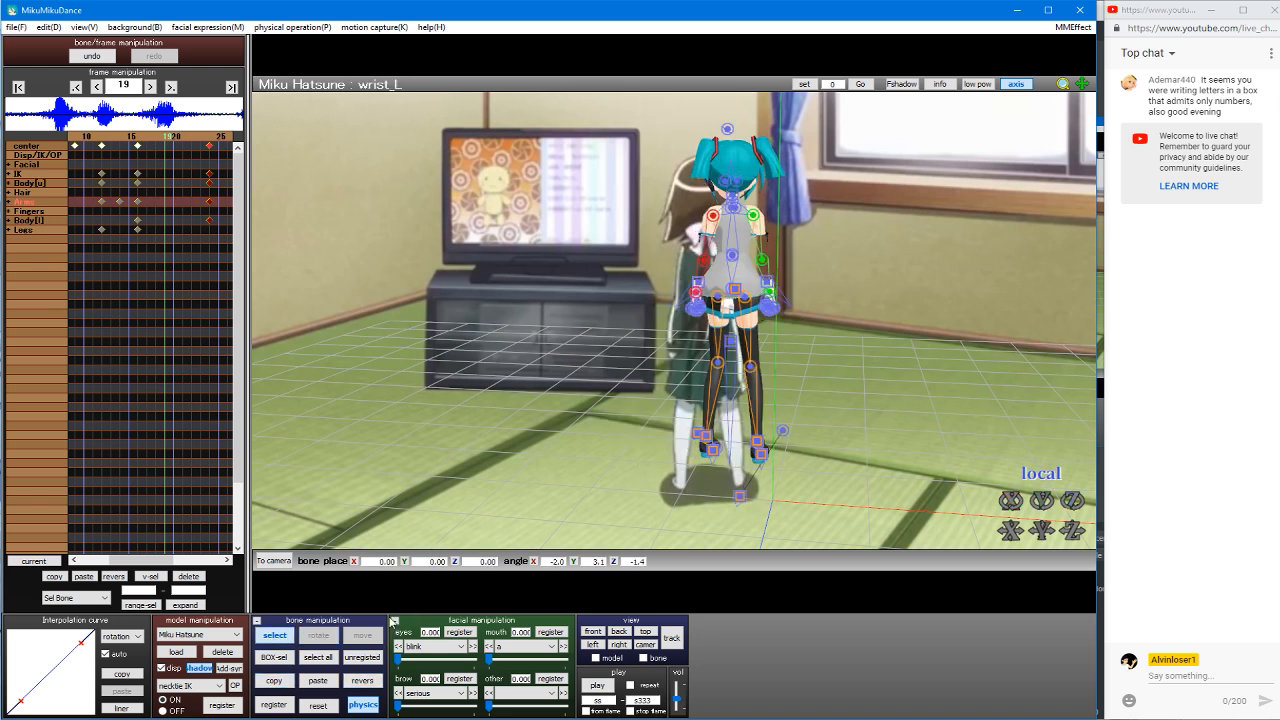
# Step: Register the pose of both arms at frame 19 and check the motion between frames 15 and 19
pyautogui.press('s')
pyautogui.click(266, 708)
pyautogui.press('Left')
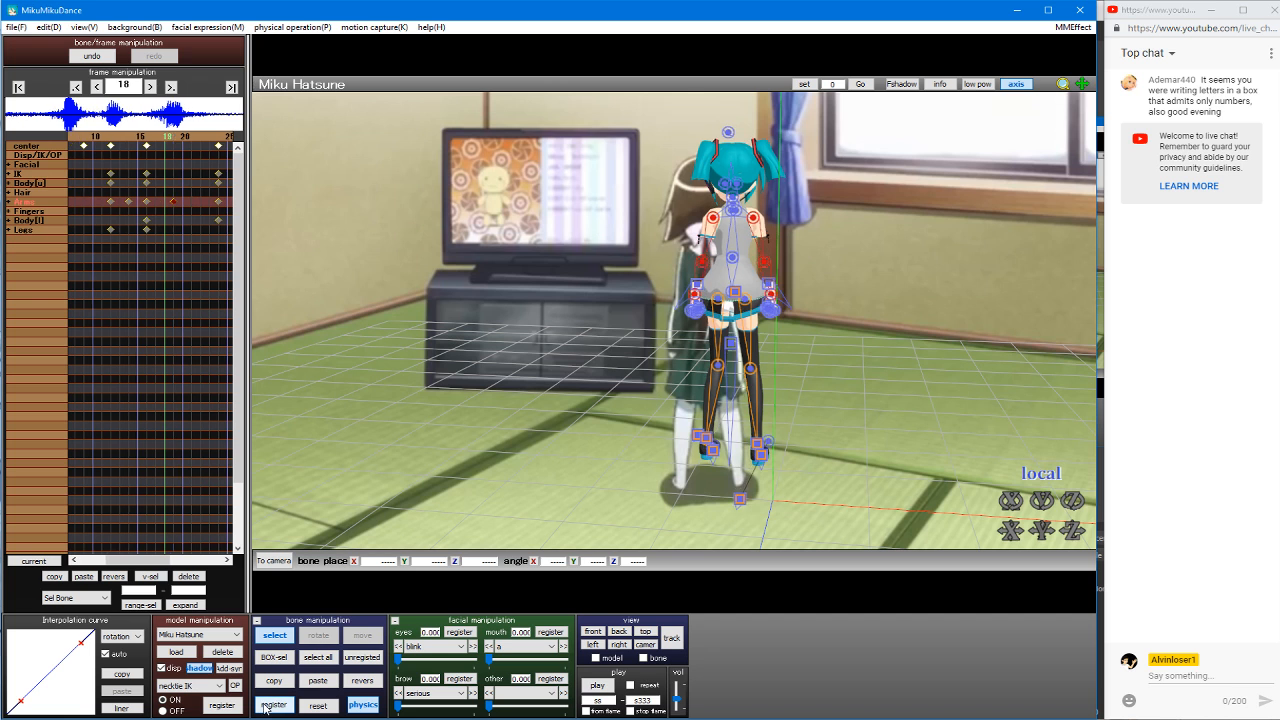
pyautogui.press('Left')
pyautogui.press('Left')
pyautogui.press('Left')
pyautogui.press('Right')
pyautogui.press('Right')
pyautogui.press('Right')
pyautogui.press('Right')
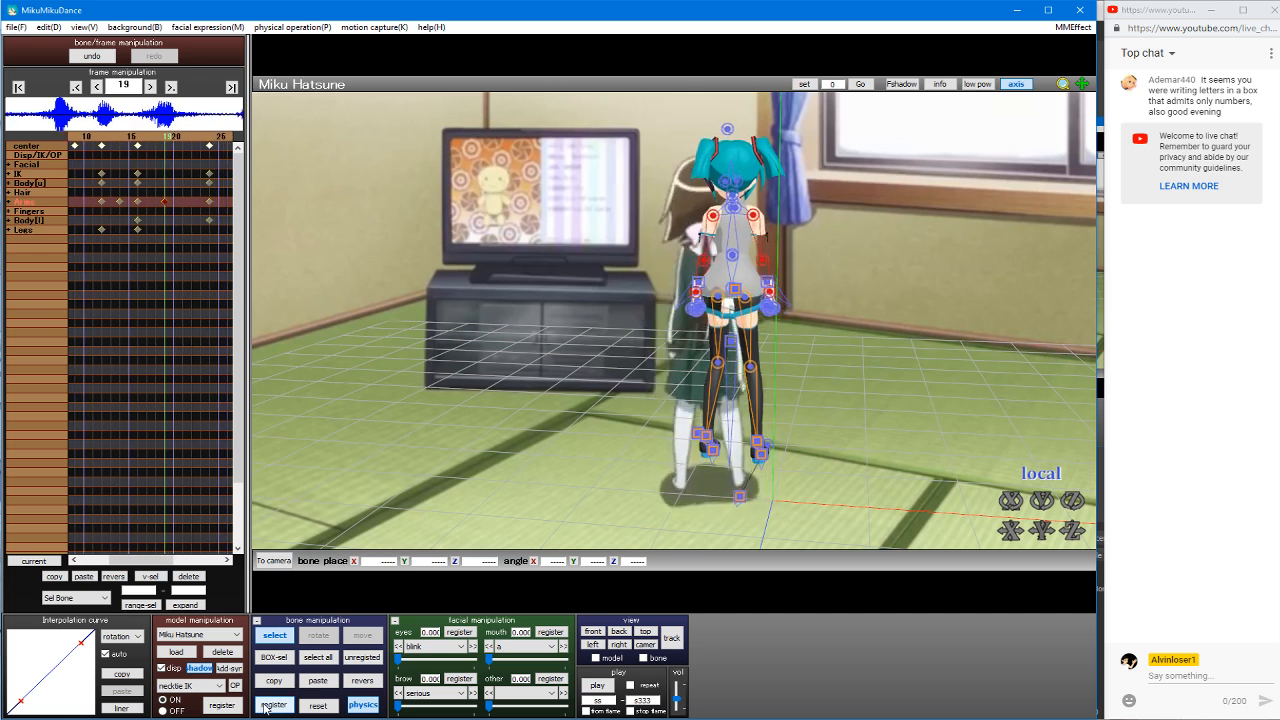
# Step: Shift the view so Miku stands beside the girl and step on to frame 28 to examine the girl's next landing
pyautogui.press('Right')
pyautogui.press('Right')
pyautogui.press('Right')
pyautogui.press('Right')
pyautogui.press('Right')
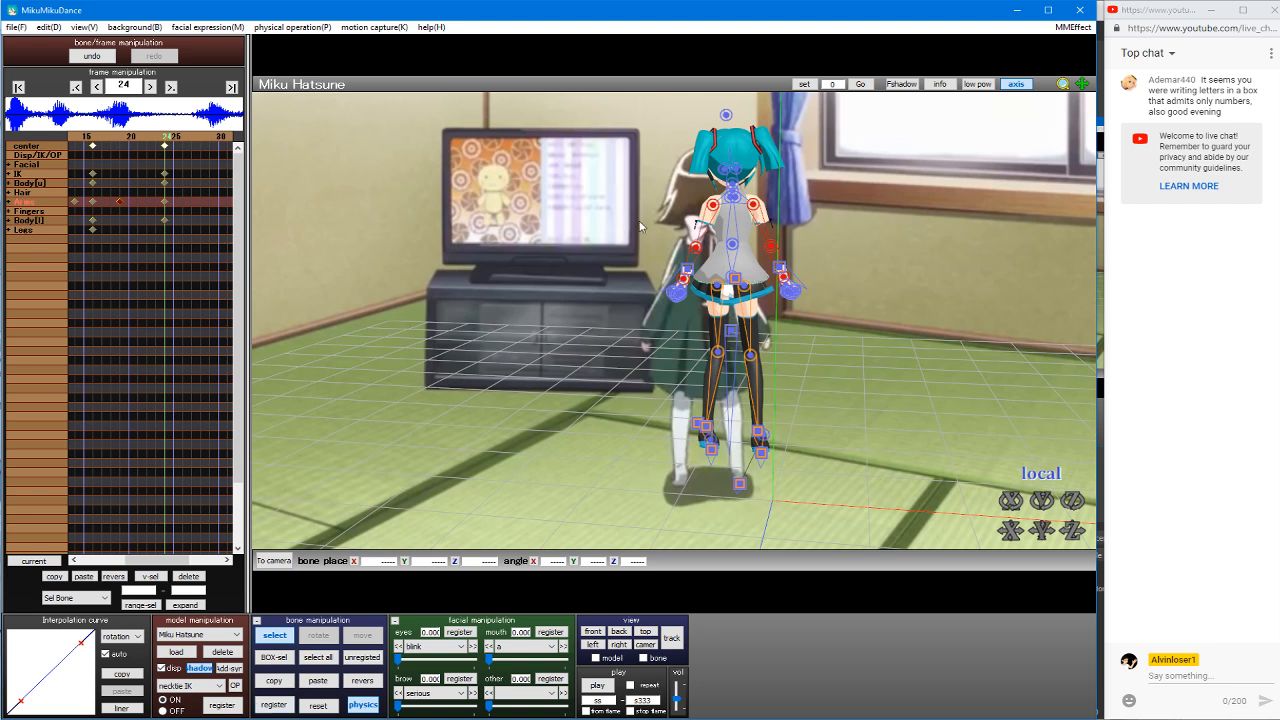
pyautogui.moveTo(652, 224); pyautogui.dragTo(690, 203, button='middle')
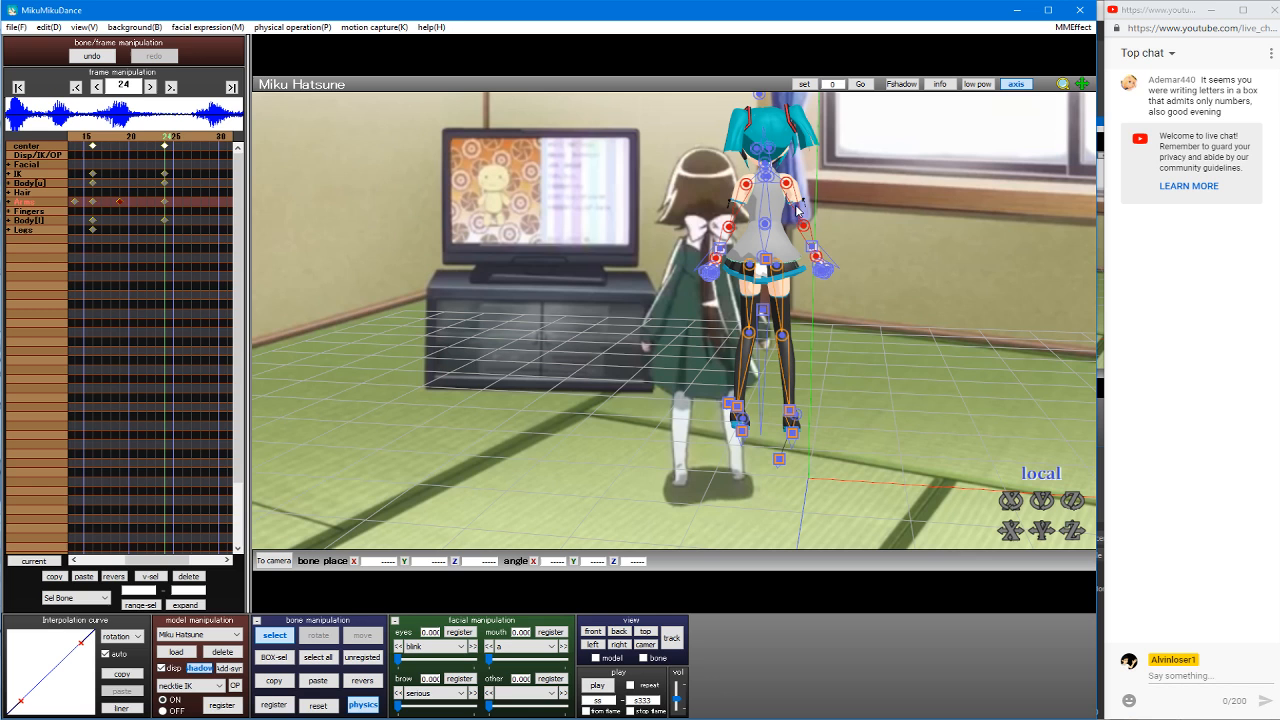
pyautogui.press('Right')
pyautogui.press('Right')
pyautogui.press('Right')
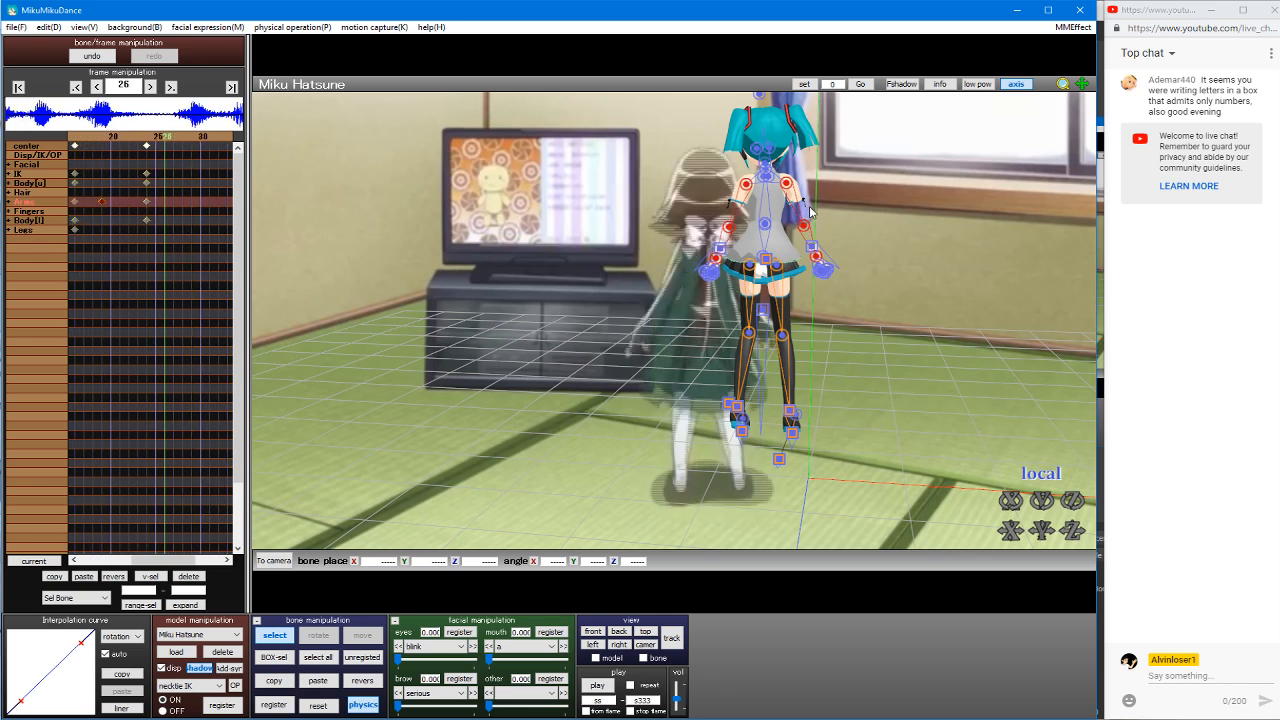
pyautogui.press('Left')
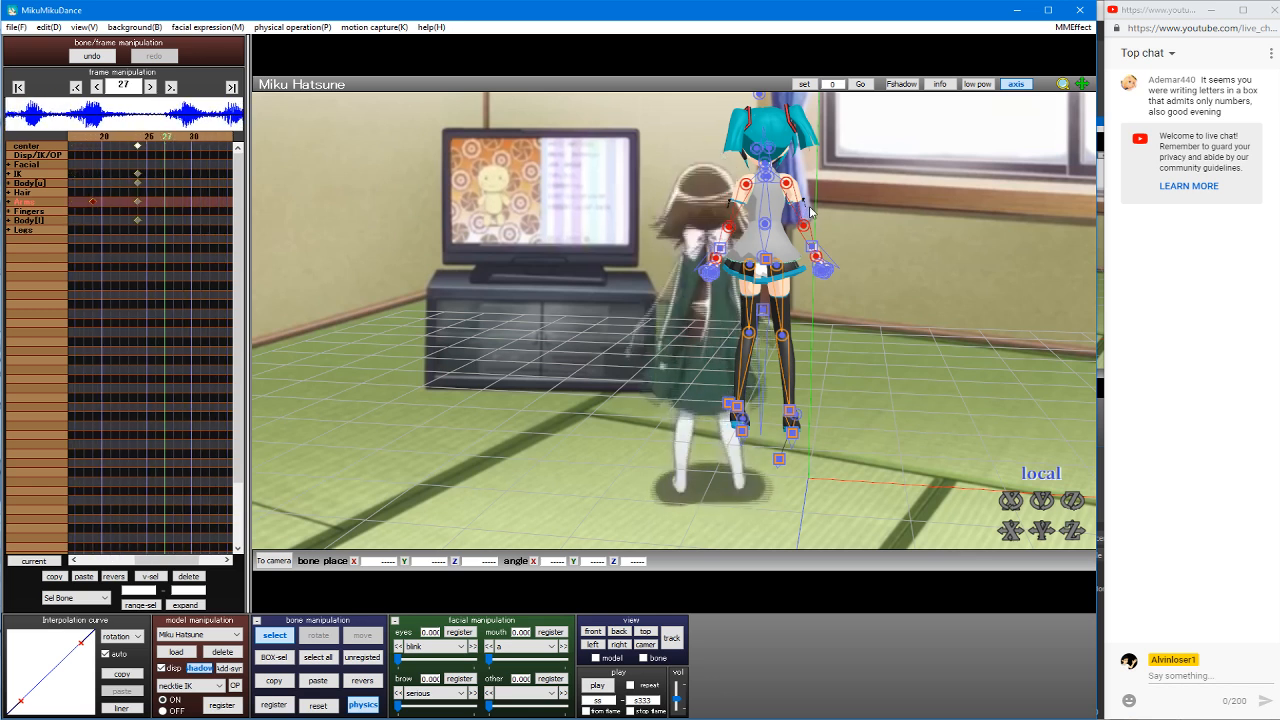
pyautogui.press('Right')
pyautogui.press('Right')
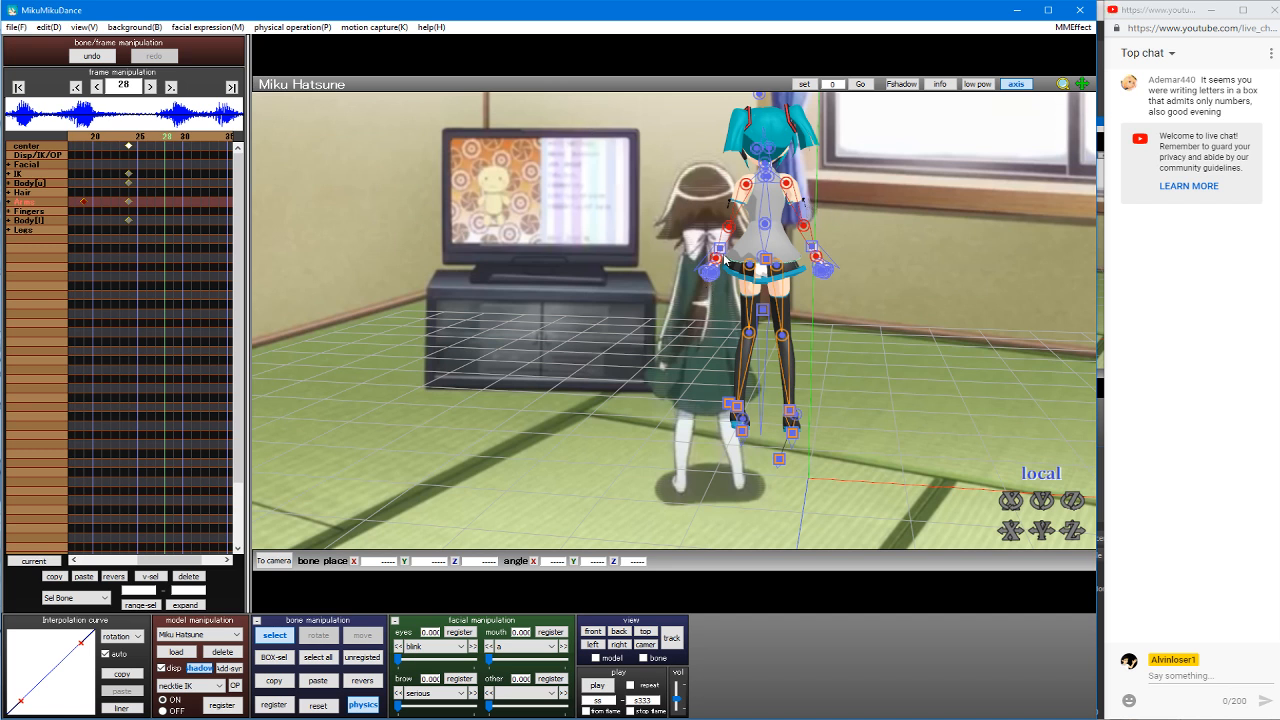
# Step: Copy Miku's center, IK, body, arm and leg keyframes at frame 16
pyautogui.press('Left')
pyautogui.press('Left')
pyautogui.press('Left')
pyautogui.press('Left')
pyautogui.press('Left')
pyautogui.press('Left')
pyautogui.press('Left')
pyautogui.press('Left')
pyautogui.press('Left')
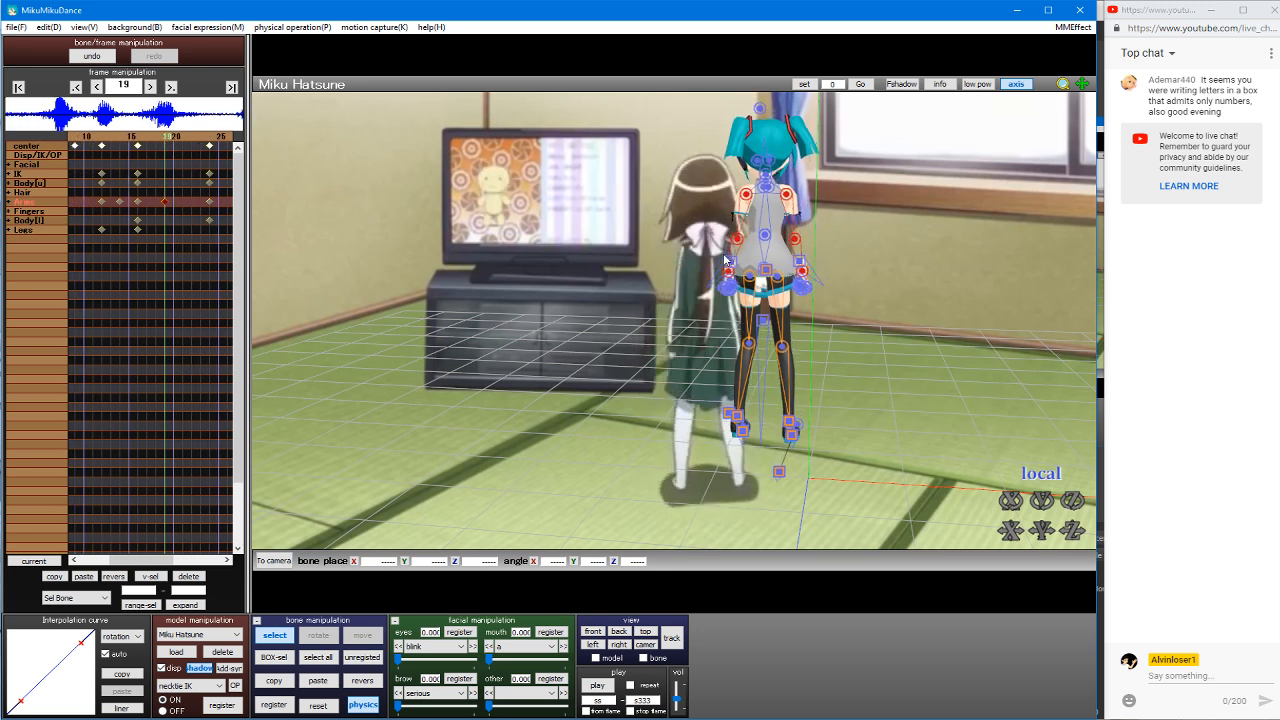
pyautogui.press('Left')
pyautogui.press('Left')
pyautogui.press('Left')
pyautogui.press('Left')
pyautogui.press('Left')
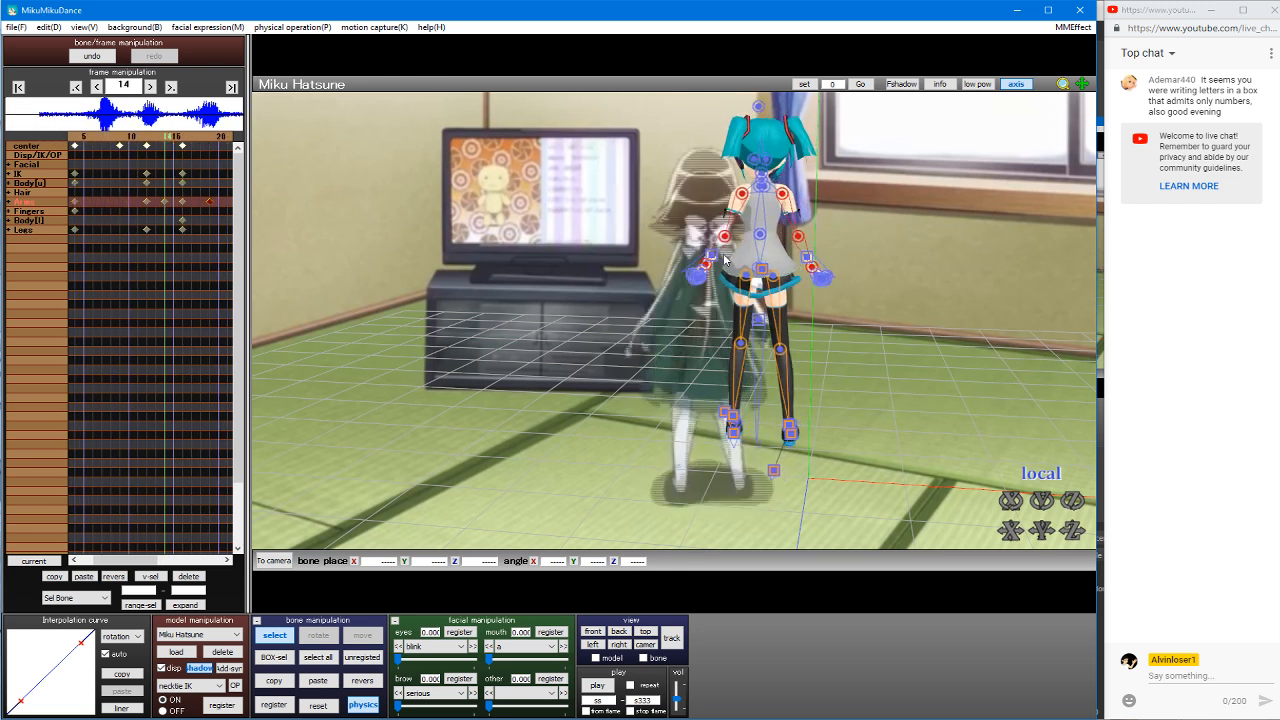
pyautogui.press('Right')
pyautogui.press('Right')
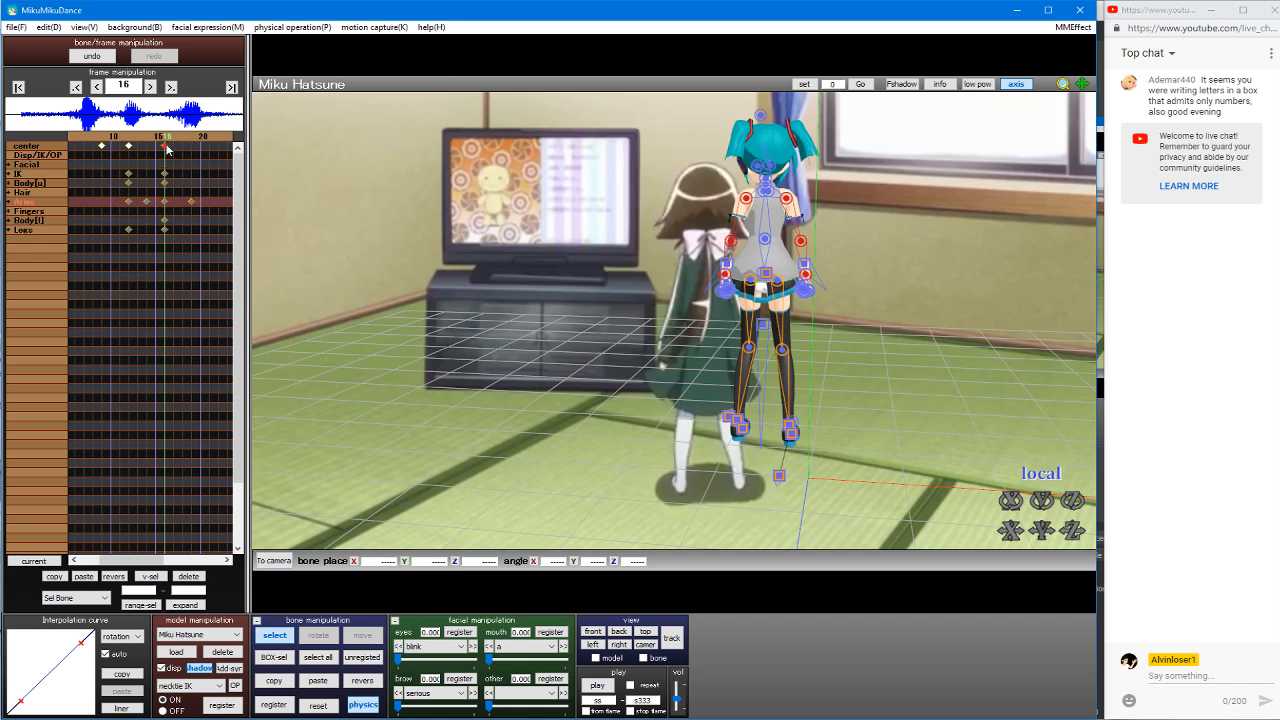
pyautogui.click(167, 165)
pyautogui.moveTo(161, 213); pyautogui.dragTo(163, 242)
# Step: Paste the copied frame 16 keyframes at frame 28
pyautogui.press('Right')
pyautogui.press('Right')
pyautogui.press('Right')
pyautogui.press('Right')
pyautogui.press('Right')
pyautogui.press('Right')
pyautogui.press('Right')
pyautogui.press('Right')
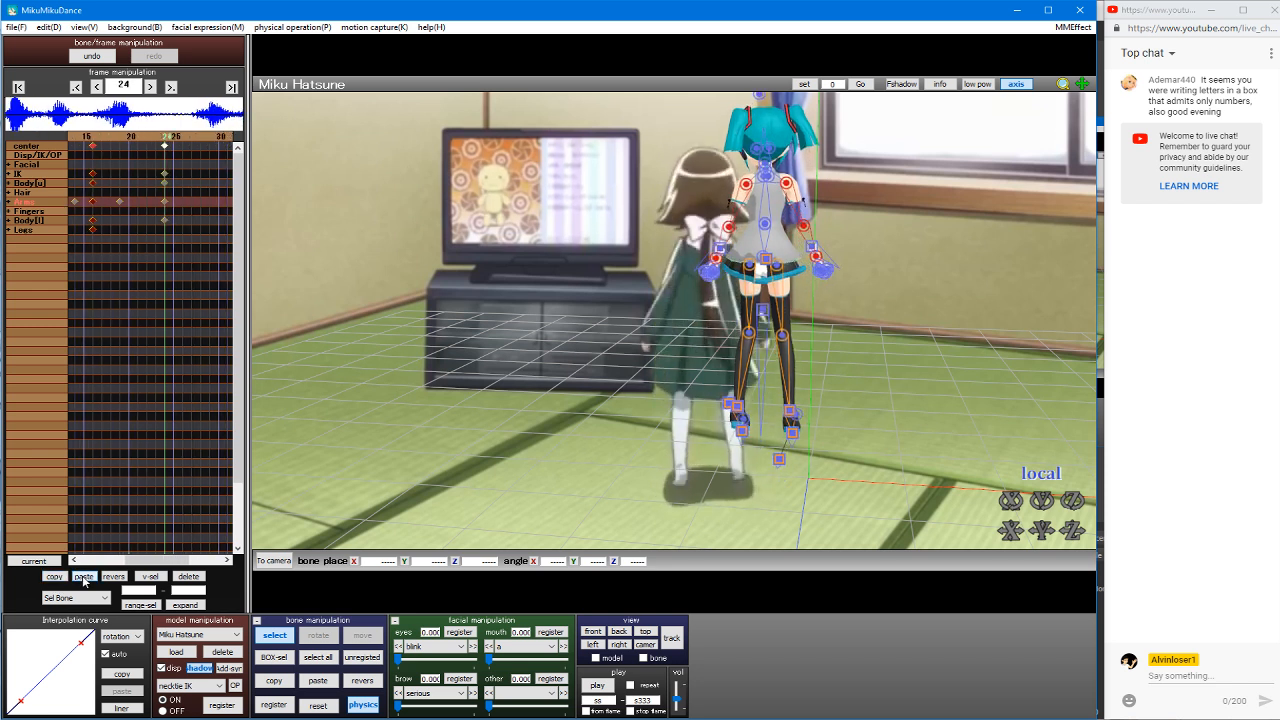
pyautogui.press('Right')
pyautogui.press('Right')
pyautogui.press('Right')
pyautogui.press('Right')
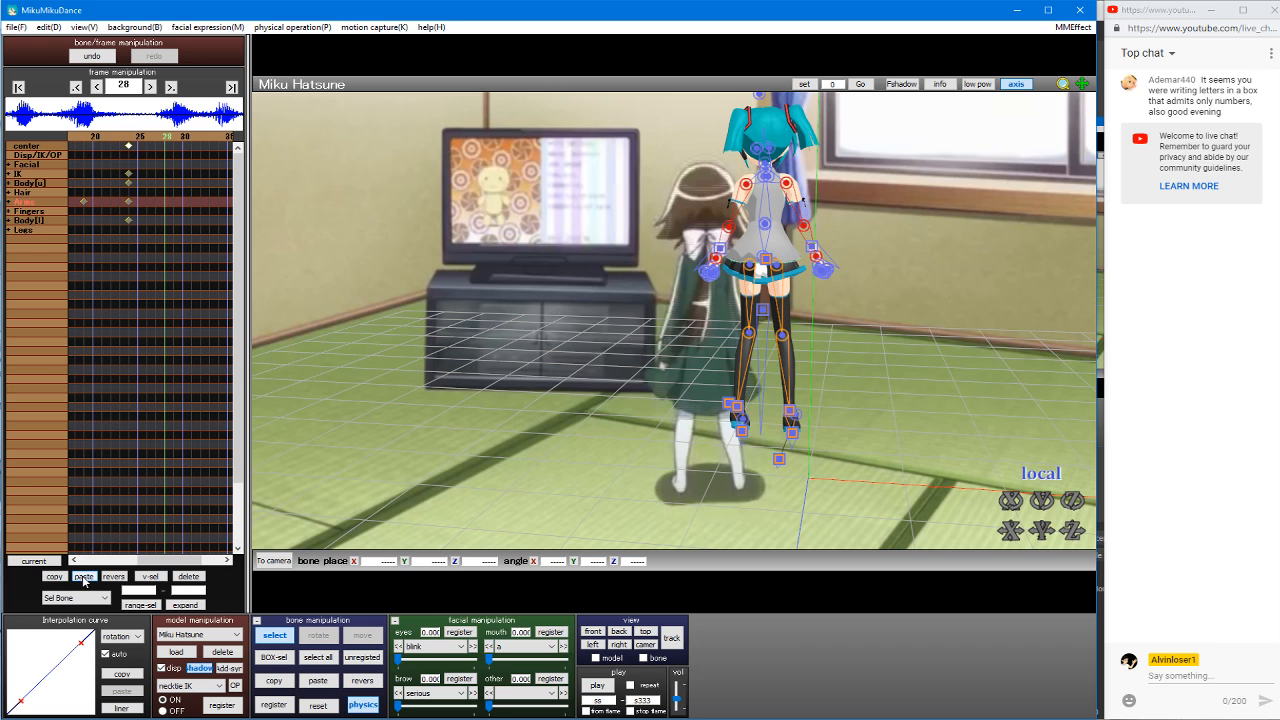
pyautogui.click(84, 578)
# Step: Step through frames 18 to 36 to compare Miku's landing at frame 28 with the girl's movement
pyautogui.press('Left')
pyautogui.press('Left')
pyautogui.press('Left')
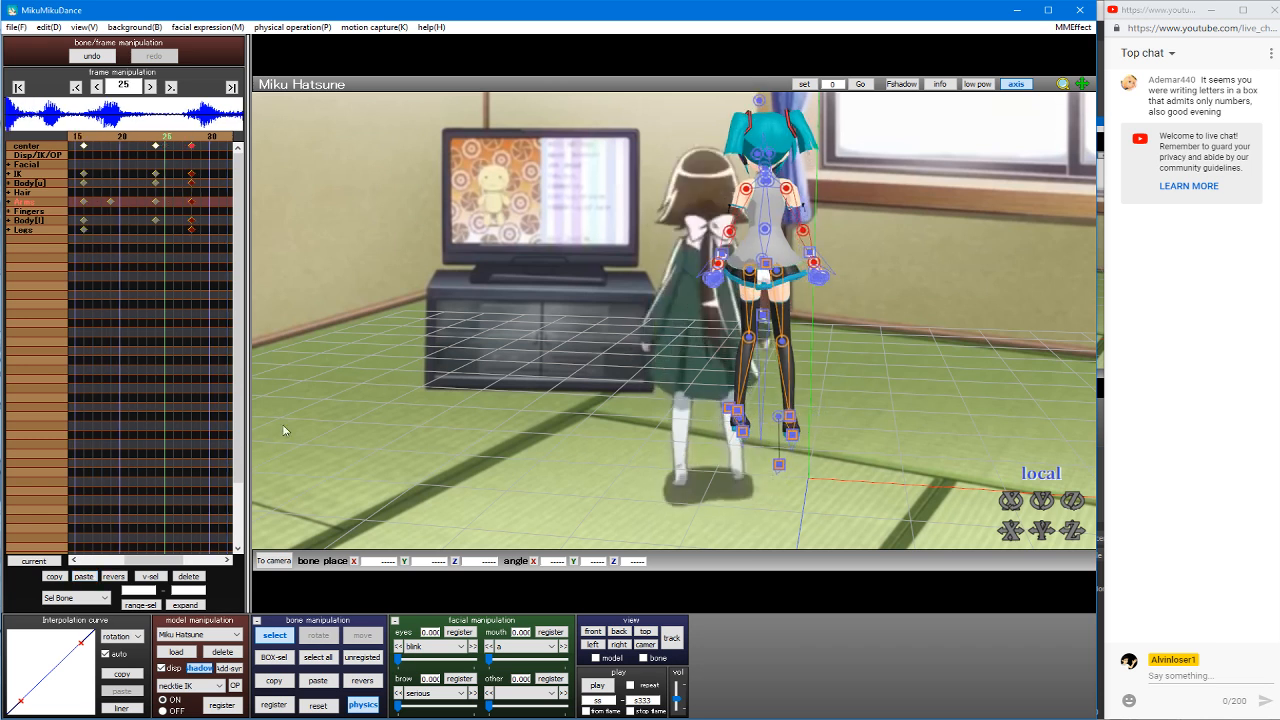
pyautogui.press('Left')
pyautogui.press('Left')
pyautogui.press('Left')
pyautogui.press('Left')
pyautogui.press('Left')
pyautogui.press('Left')
pyautogui.press('Left')
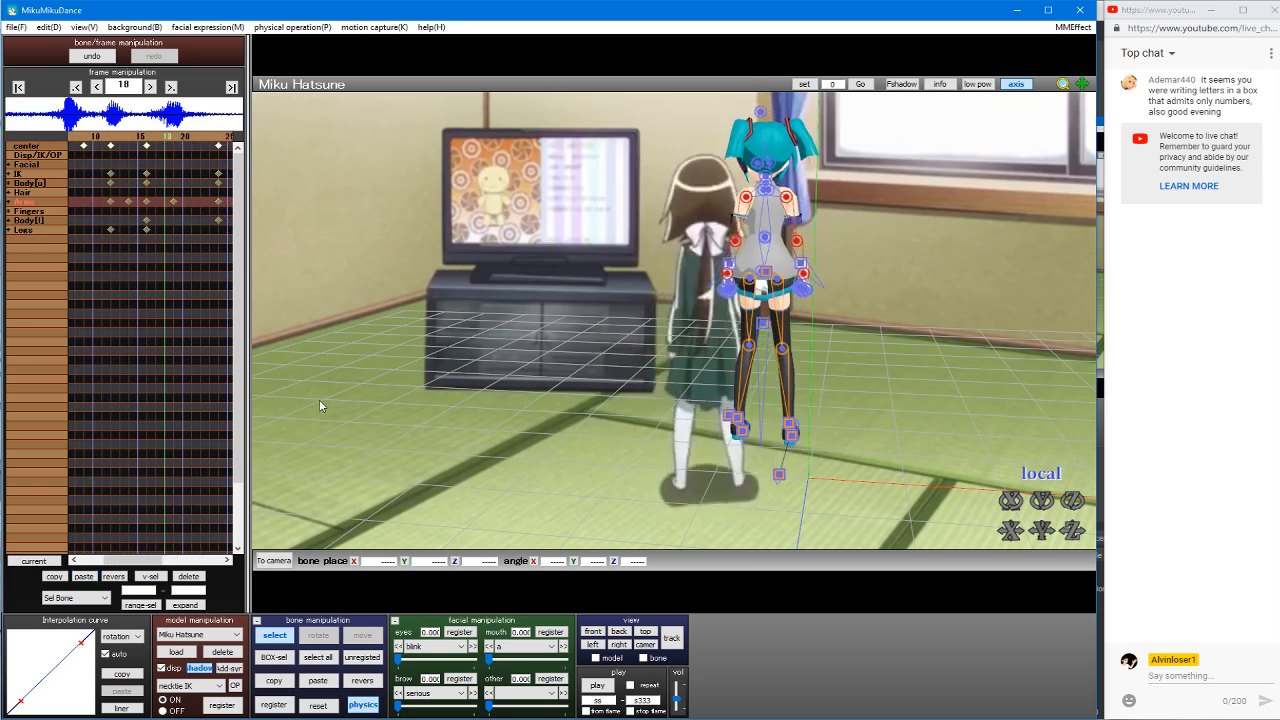
pyautogui.press('Right')
pyautogui.press('Right')
pyautogui.press('Right')
pyautogui.press('Right')
pyautogui.press('Right')
pyautogui.press('Right')
pyautogui.press('Right')
pyautogui.press('Right')
pyautogui.press('Right')
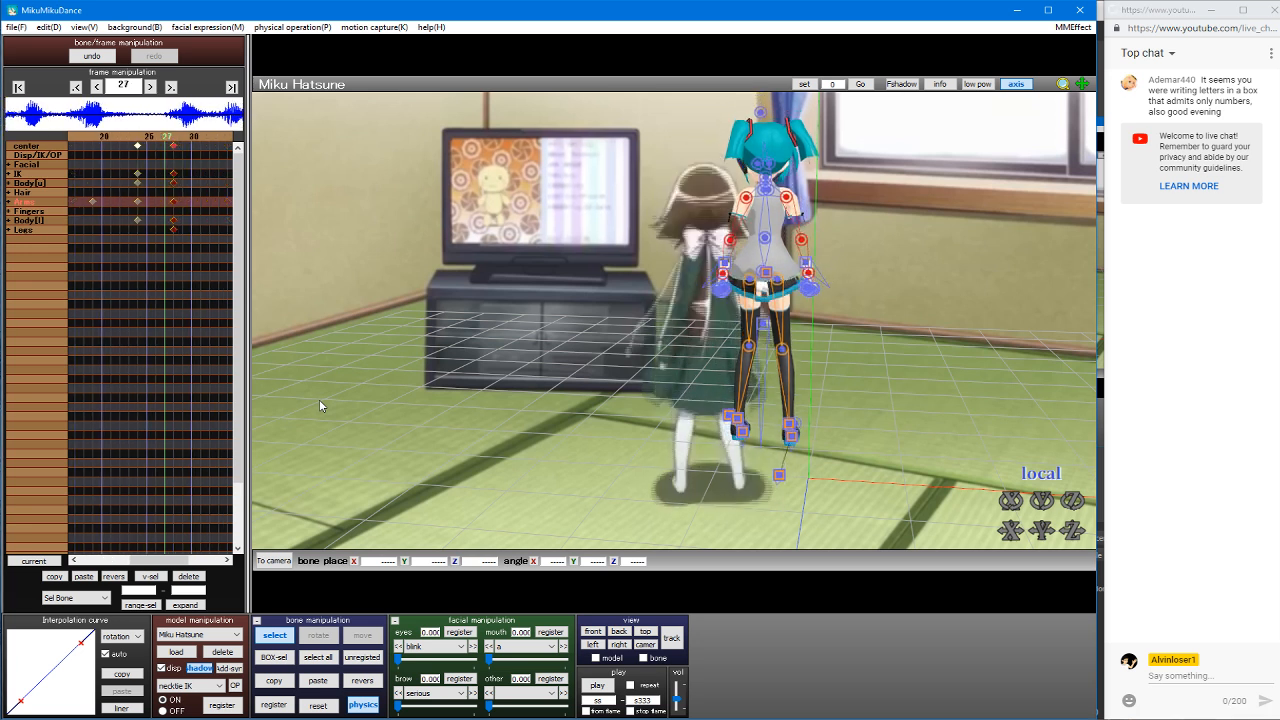
pyautogui.press('Right')
pyautogui.press('Right')
pyautogui.press('Right')
pyautogui.press('Right')
pyautogui.press('Right')
pyautogui.press('Right')
pyautogui.press('Right')
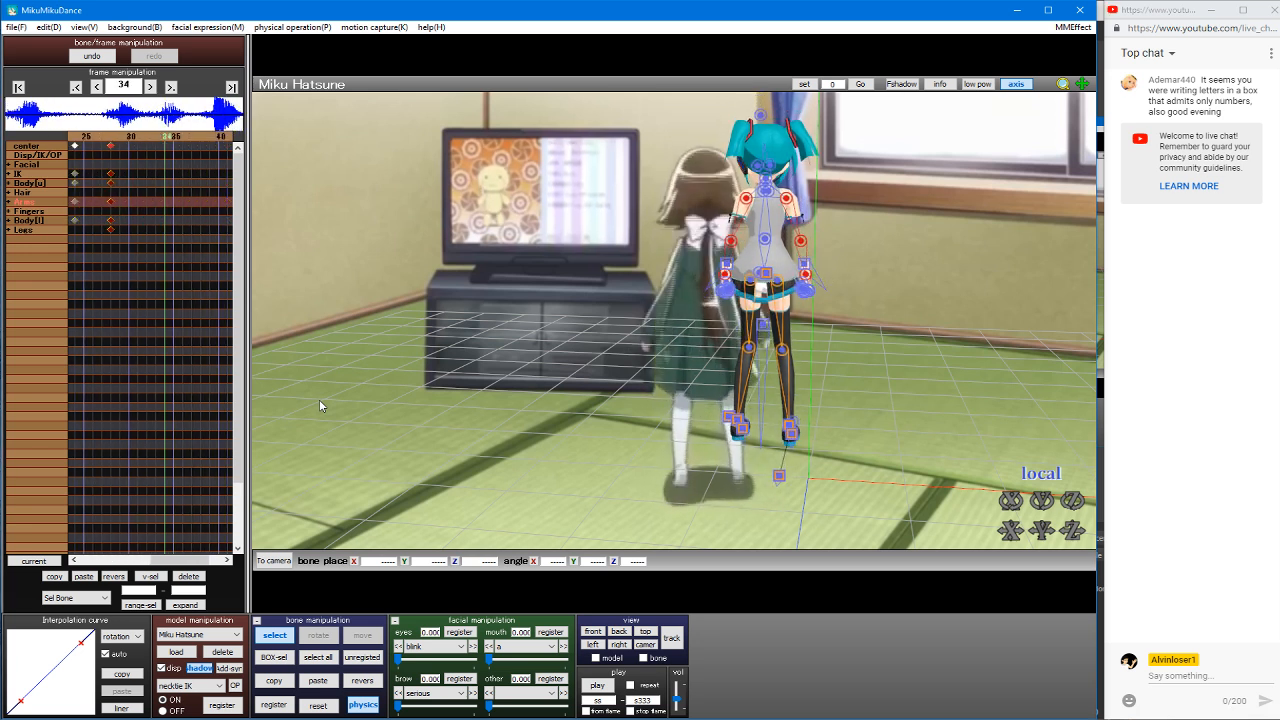
pyautogui.press('Right')
pyautogui.press('Right')
pyautogui.press('Left')
pyautogui.press('Left')
pyautogui.press('Left')
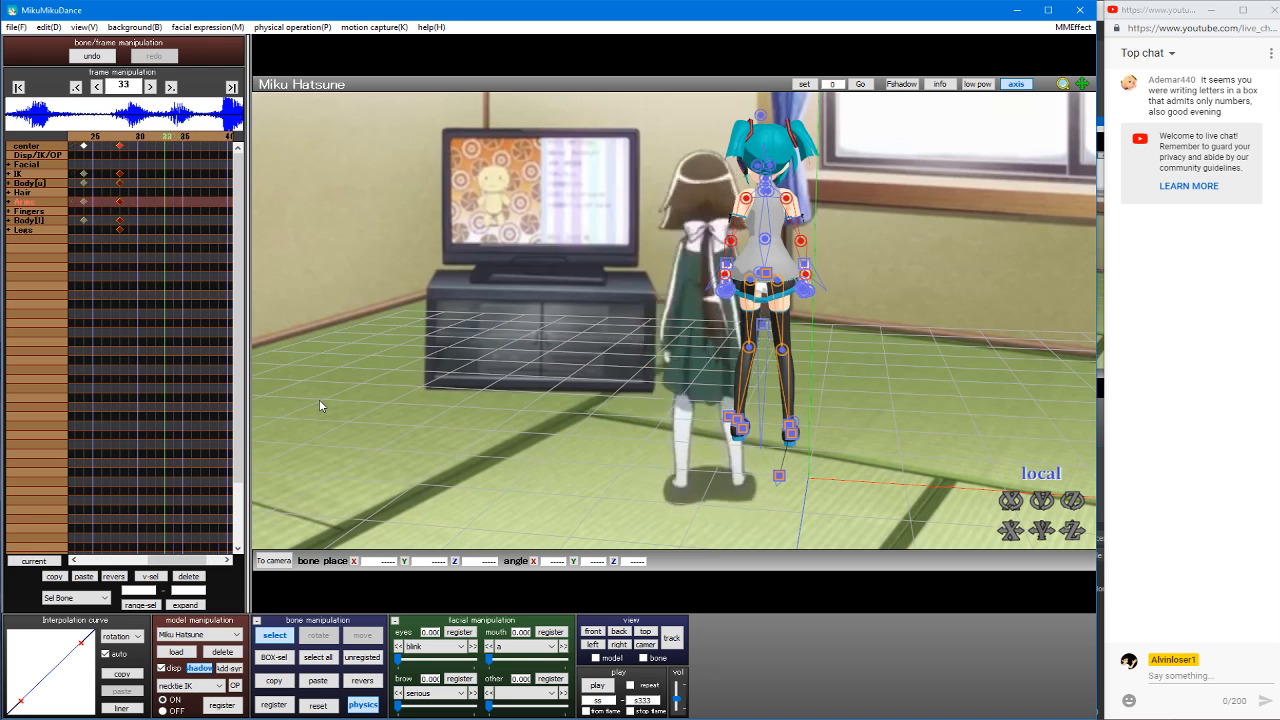
# Step: Paste the copied landing keyframes again at frame 39
pyautogui.press('Right')
pyautogui.press('Right')
pyautogui.press('Right')
pyautogui.press('Right')
pyautogui.press('Right')
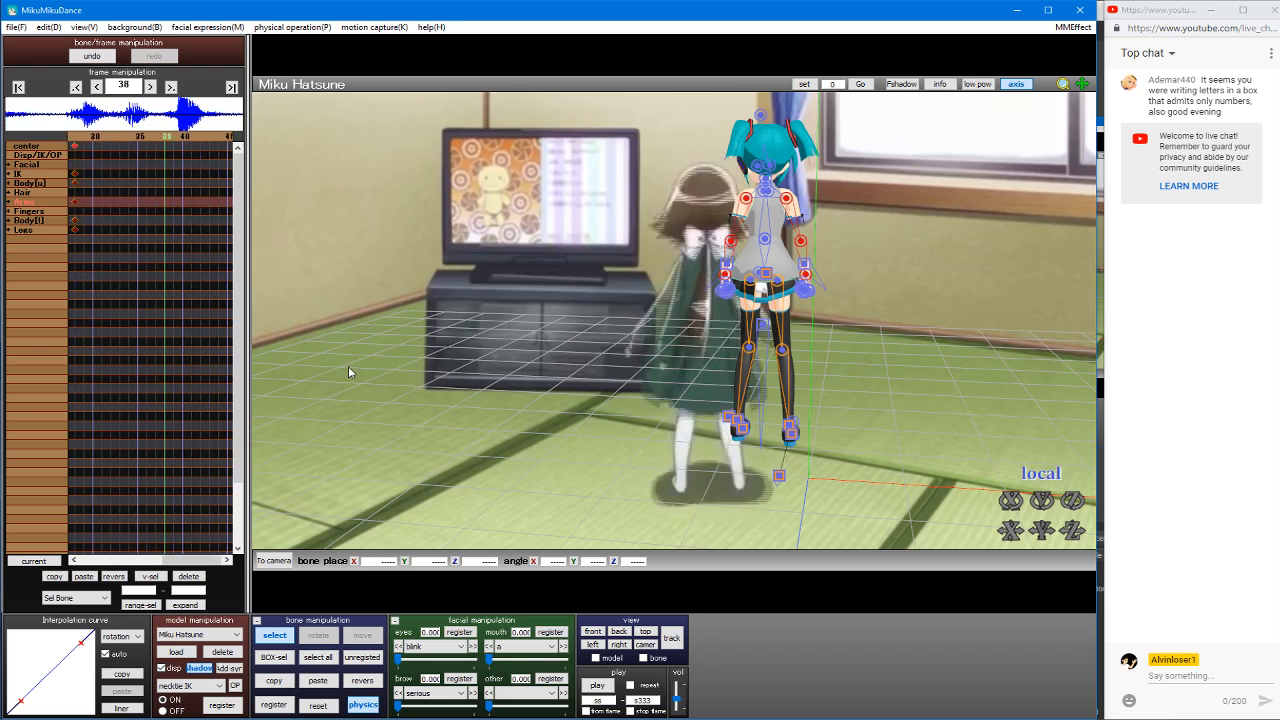
pyautogui.press('Right')
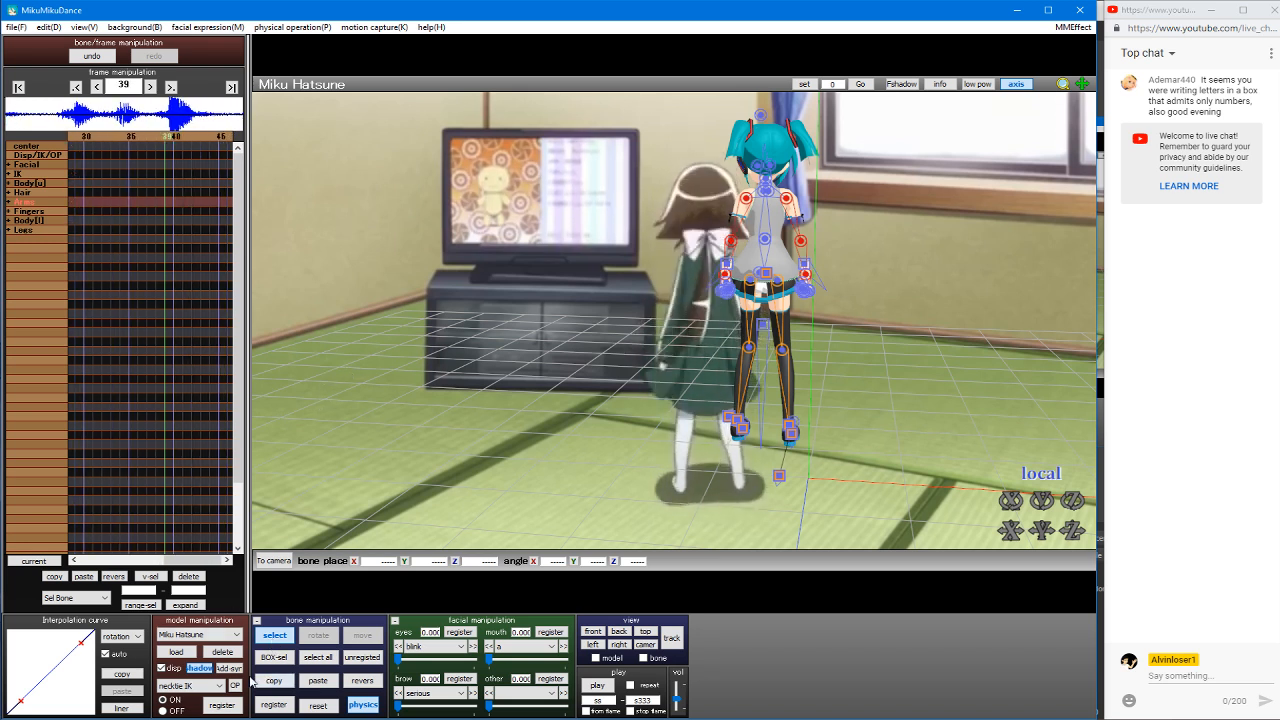
pyautogui.click(311, 684)
# Step: Step back from frame 39 to frame 14 and examine the first hop between frames 14 and 21
pyautogui.press('Left')
pyautogui.press('Left')
pyautogui.press('Left')
pyautogui.press('Left')
pyautogui.press('Left')
pyautogui.press('Left')
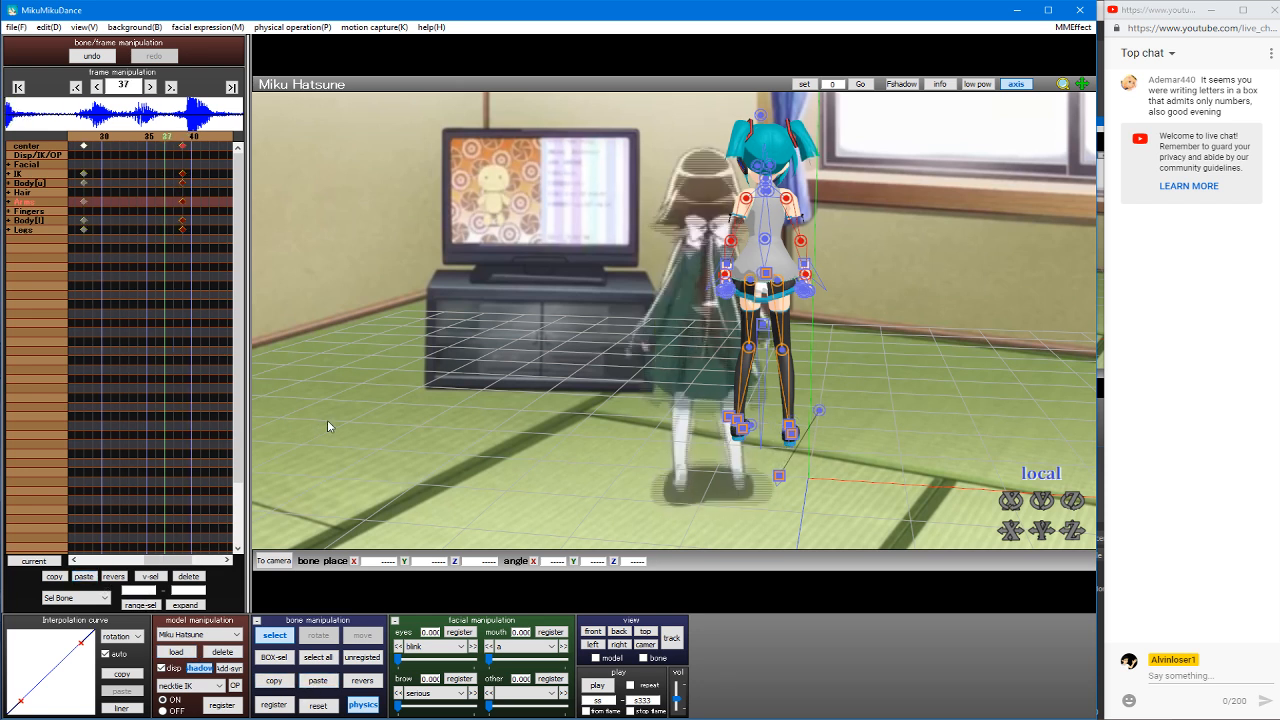
pyautogui.press('Left')
pyautogui.press('Left')
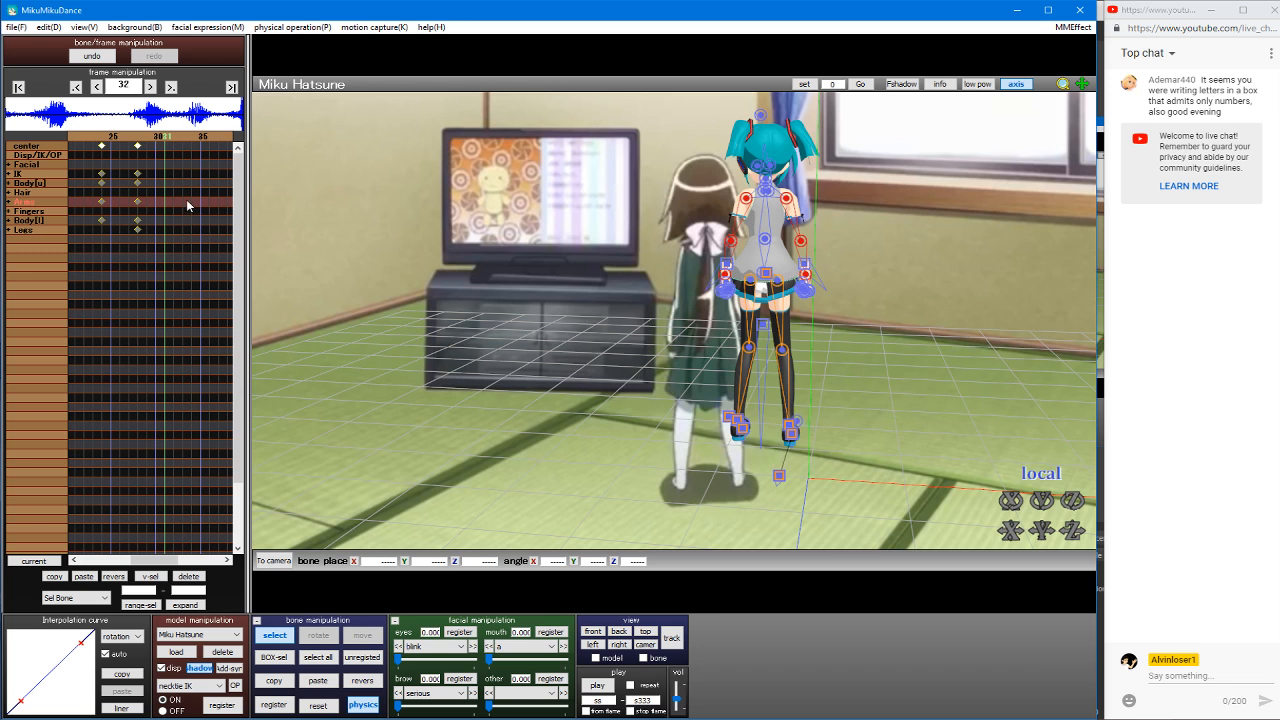
pyautogui.press('Left')
pyautogui.press('Left')
pyautogui.press('Left')
pyautogui.press('Left')
pyautogui.press('Left')
pyautogui.press('Left')
pyautogui.press('Left')
pyautogui.press('Left')
pyautogui.press('Left')
pyautogui.press('Left')
pyautogui.press('Left')
pyautogui.press('Left')
pyautogui.press('Left')
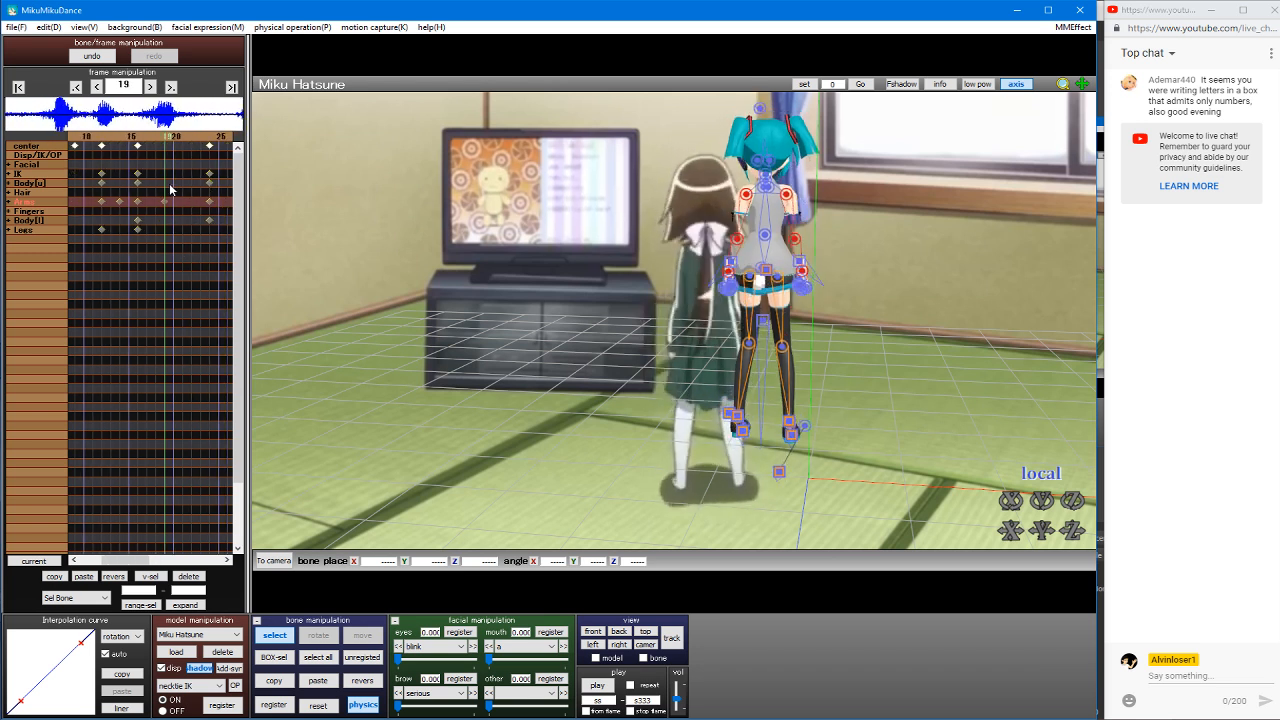
pyautogui.press('Left')
pyautogui.press('Left')
pyautogui.press('Left')
pyautogui.press('Left')
pyautogui.press('Left')
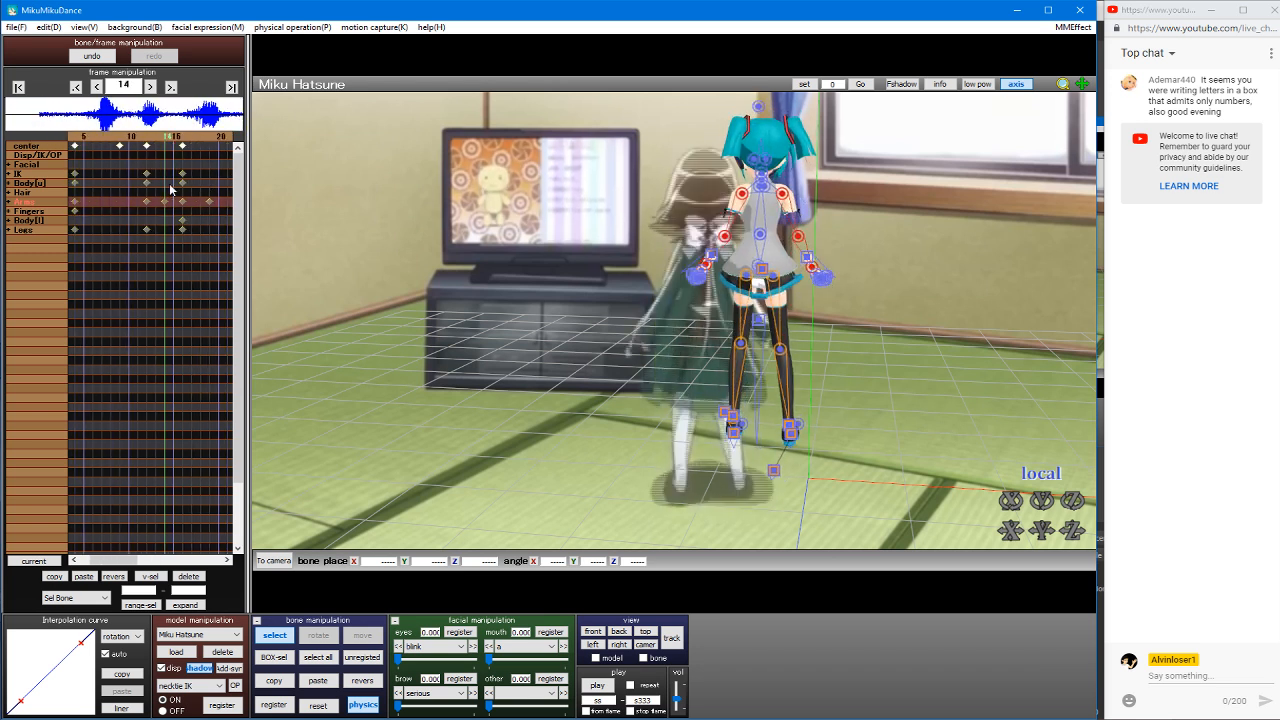
pyautogui.press('Right')
pyautogui.press('Right')
pyautogui.press('Right')
pyautogui.press('Right')
pyautogui.press('Right')
pyautogui.press('Right')
pyautogui.press('Right')
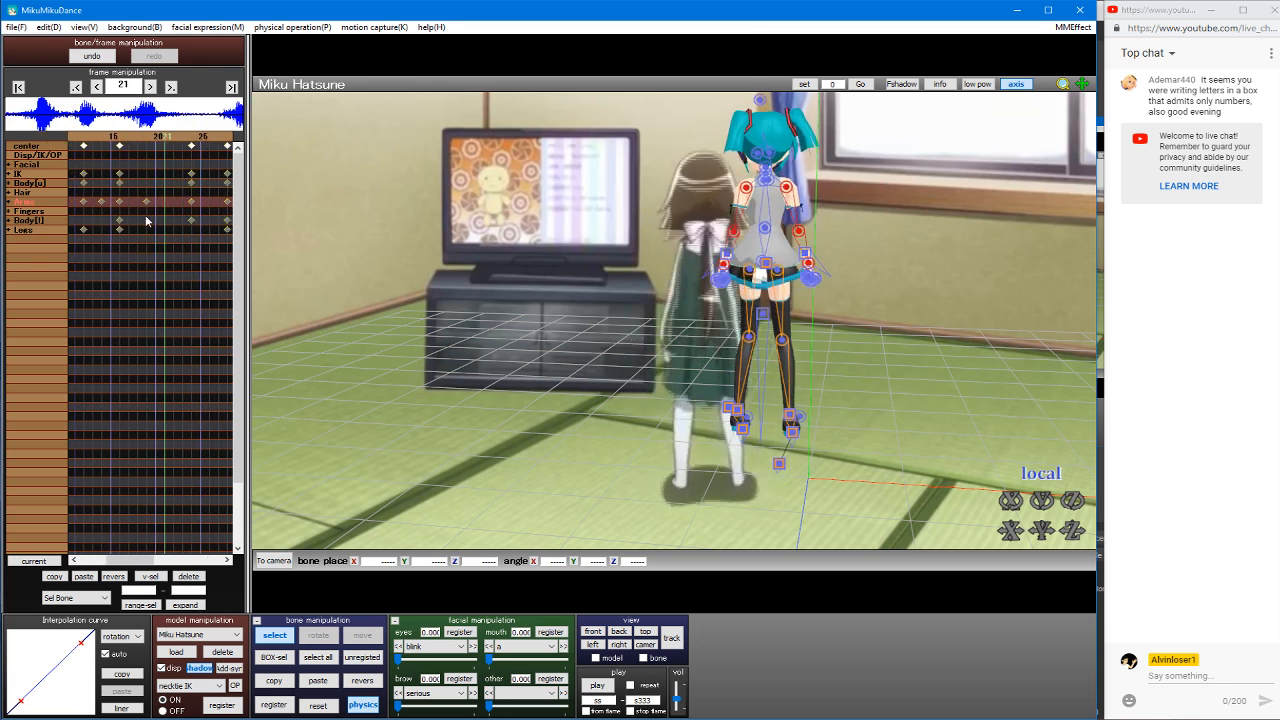
pyautogui.press('Left')
pyautogui.press('Left')
pyautogui.press('Left')
pyautogui.press('Left')
pyautogui.press('Left')
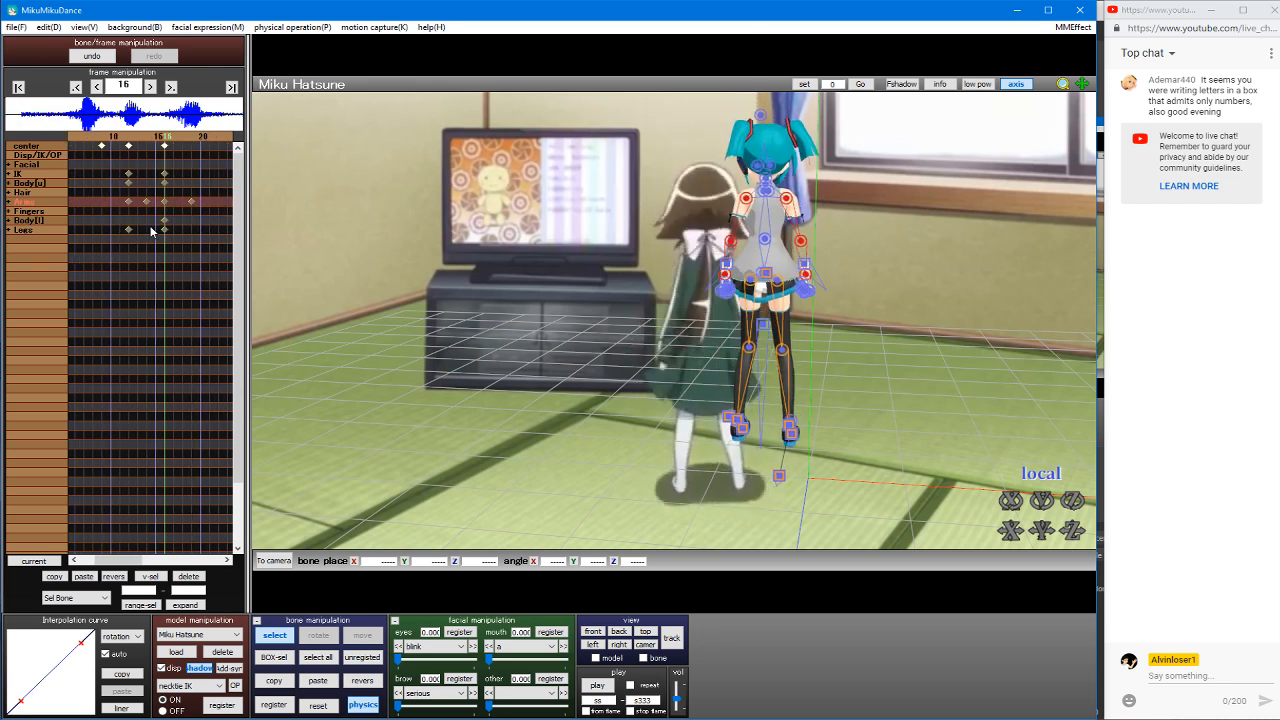
# Step: Copy the arm keyframes at frame 19 together with all the keyframes at frame 24
pyautogui.press('Right')
pyautogui.press('Right')
pyautogui.press('Right')
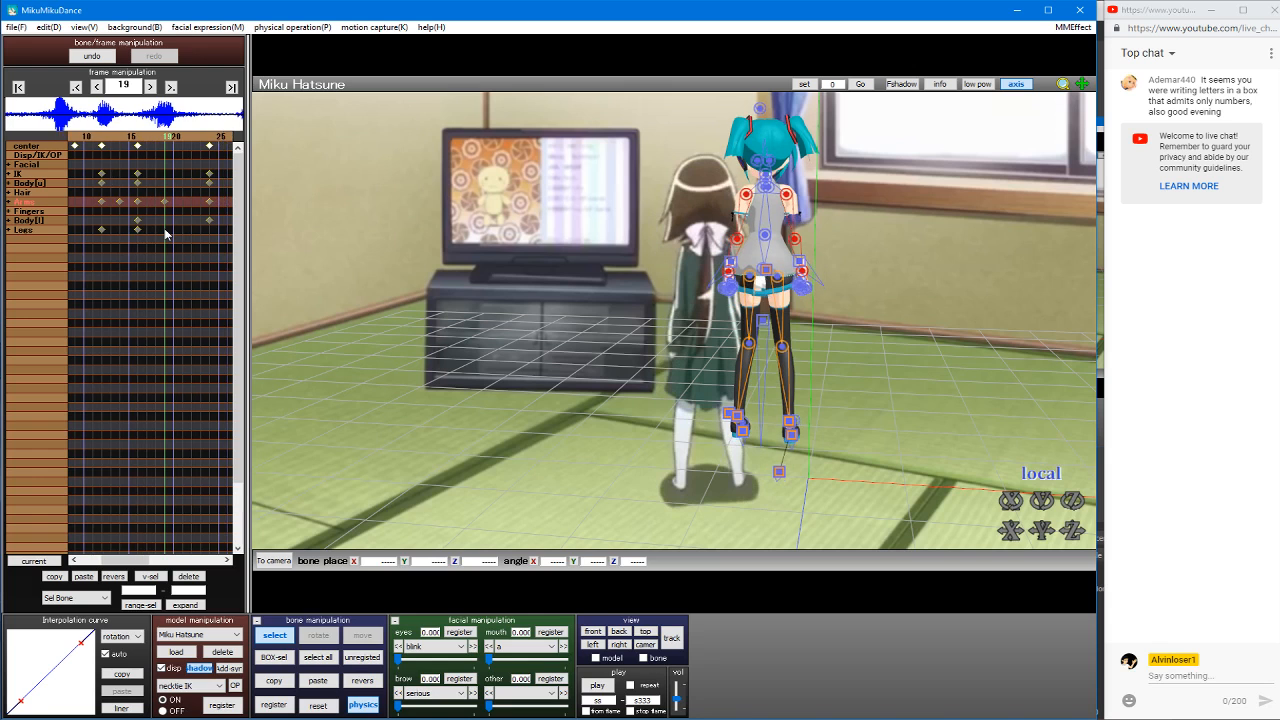
pyautogui.press('Right')
pyautogui.press('Right')
pyautogui.press('Right')
pyautogui.press('Right')
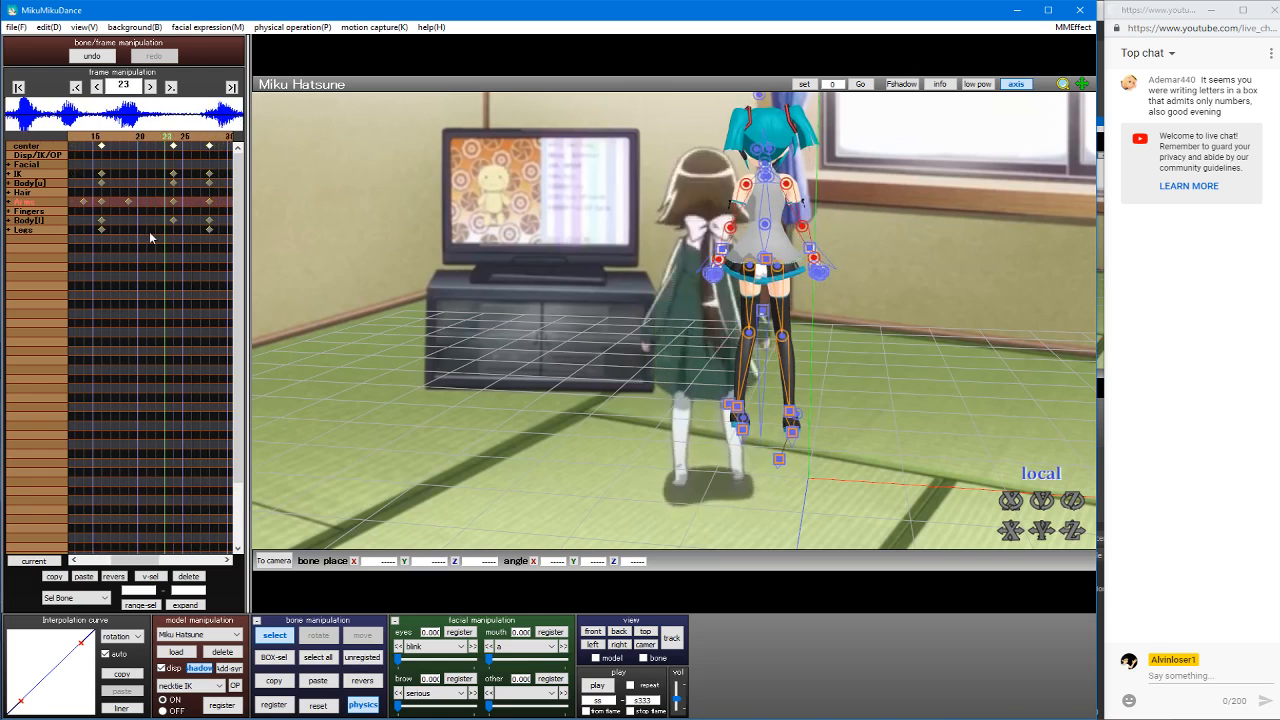
pyautogui.moveTo(122, 241); pyautogui.dragTo(193, 135)
pyautogui.click(55, 577)
# Step: Paste the copied hop keyframes starting at frame 31 and step forward to frame 37 to check the motion
pyautogui.press('Right')
pyautogui.press('Right')
pyautogui.press('Right')
pyautogui.press('Right')
pyautogui.press('Right')
pyautogui.click(83, 577)
pyautogui.press('Right')
pyautogui.press('Right')
pyautogui.press('Right')
pyautogui.press('Right')
pyautogui.press('Right')
pyautogui.press('Right')
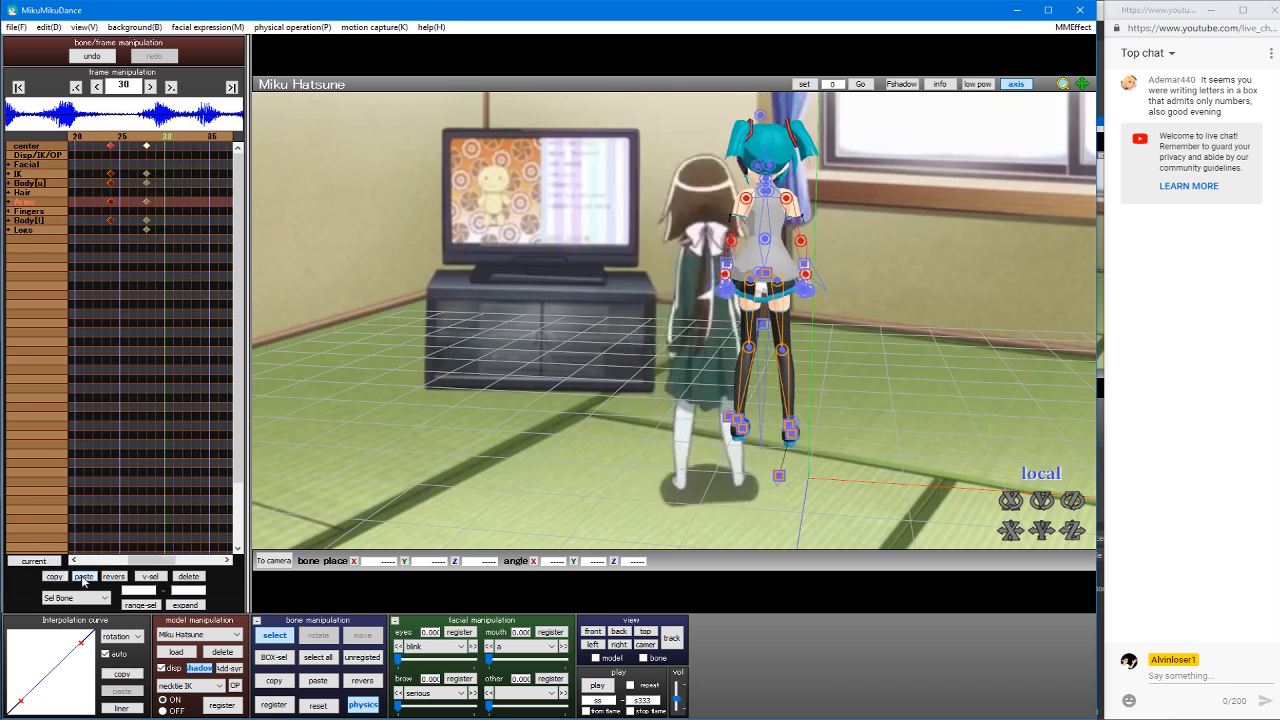
pyautogui.click(83, 577)
pyautogui.press('Right')
pyautogui.press('Right')
pyautogui.press('Right')
pyautogui.press('Right')
pyautogui.press('Right')
pyautogui.press('Right')
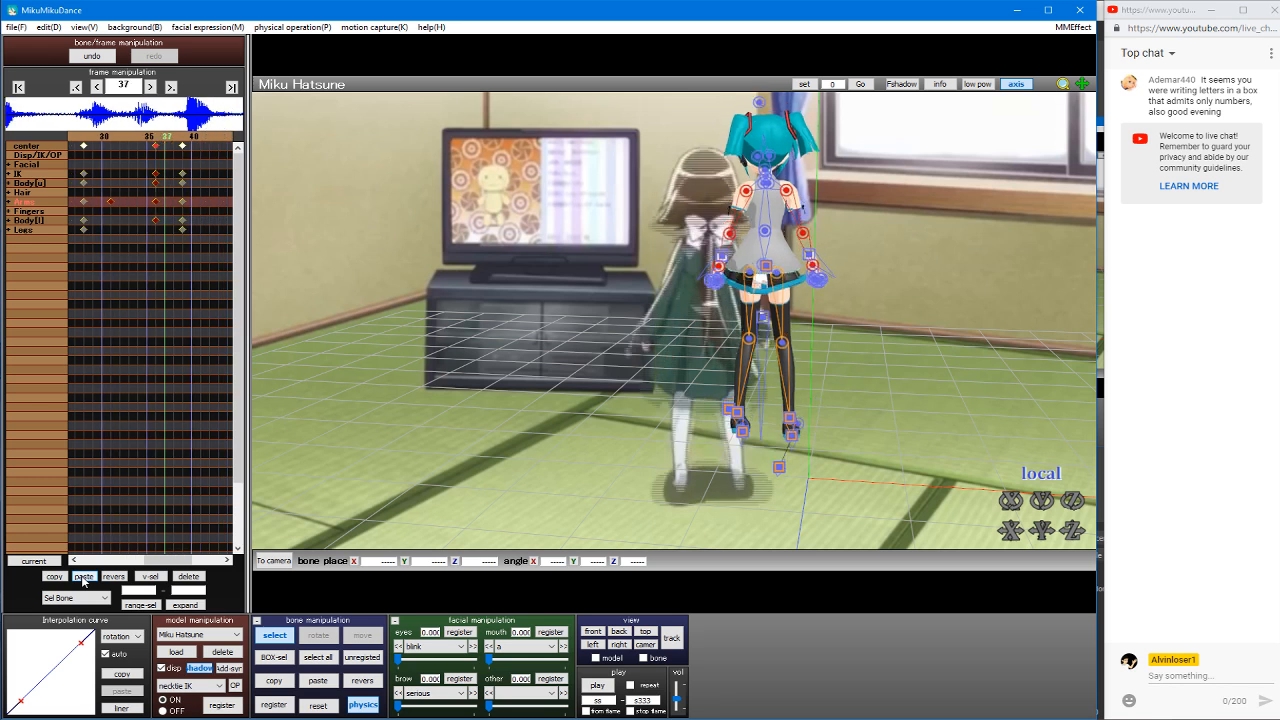
# Step: Step back and forth between frames 31 and 39 to examine the motion of the newly pasted hop
pyautogui.press('Left')
pyautogui.press('Left')
pyautogui.press('Left')
pyautogui.press('Left')
pyautogui.press('Left')
pyautogui.press('Left')
pyautogui.press('Left')
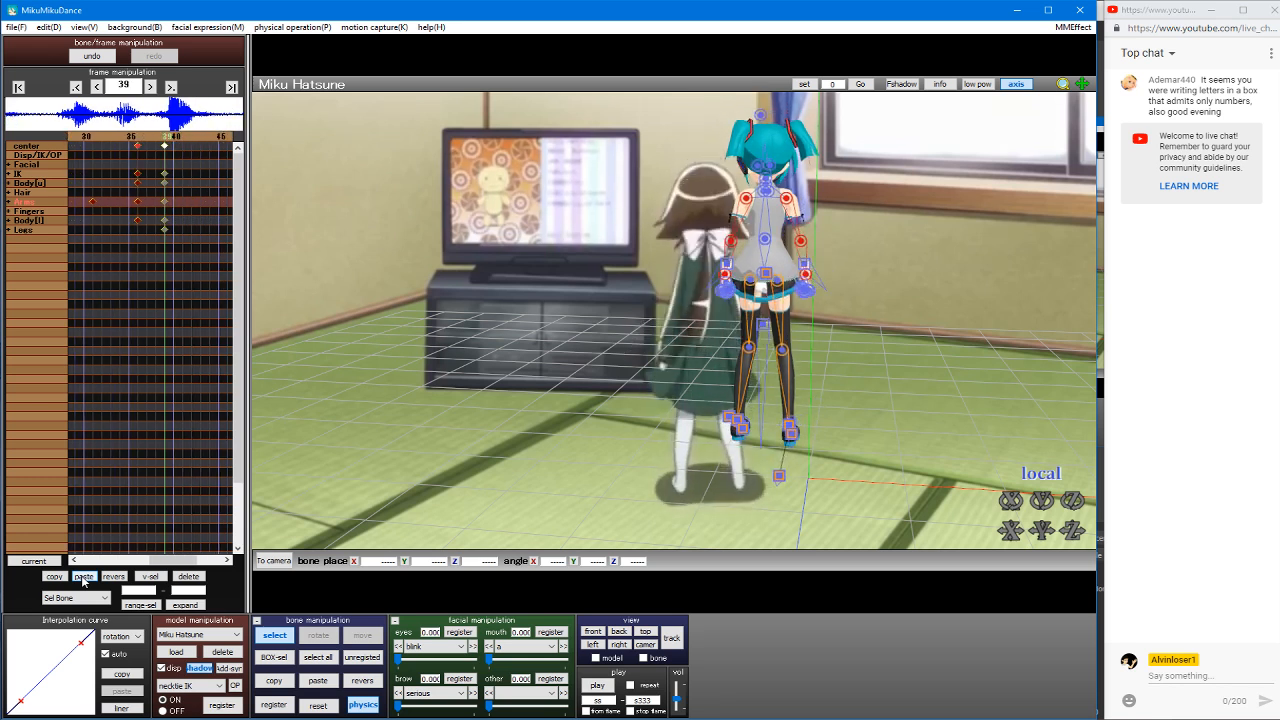
pyautogui.press('Left')
pyautogui.press('Left')
pyautogui.press('Left')
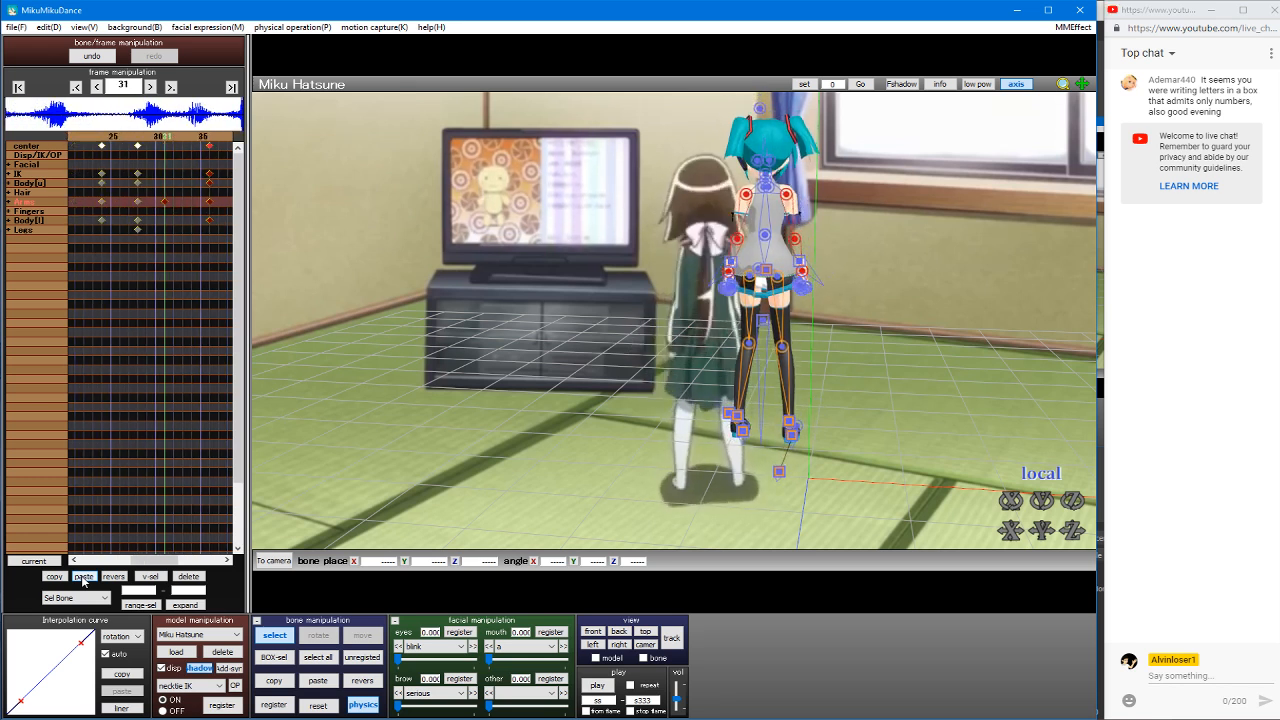
pyautogui.press('Right')
pyautogui.press('Right')
pyautogui.press('Right')
pyautogui.press('Right')
pyautogui.press('Right')
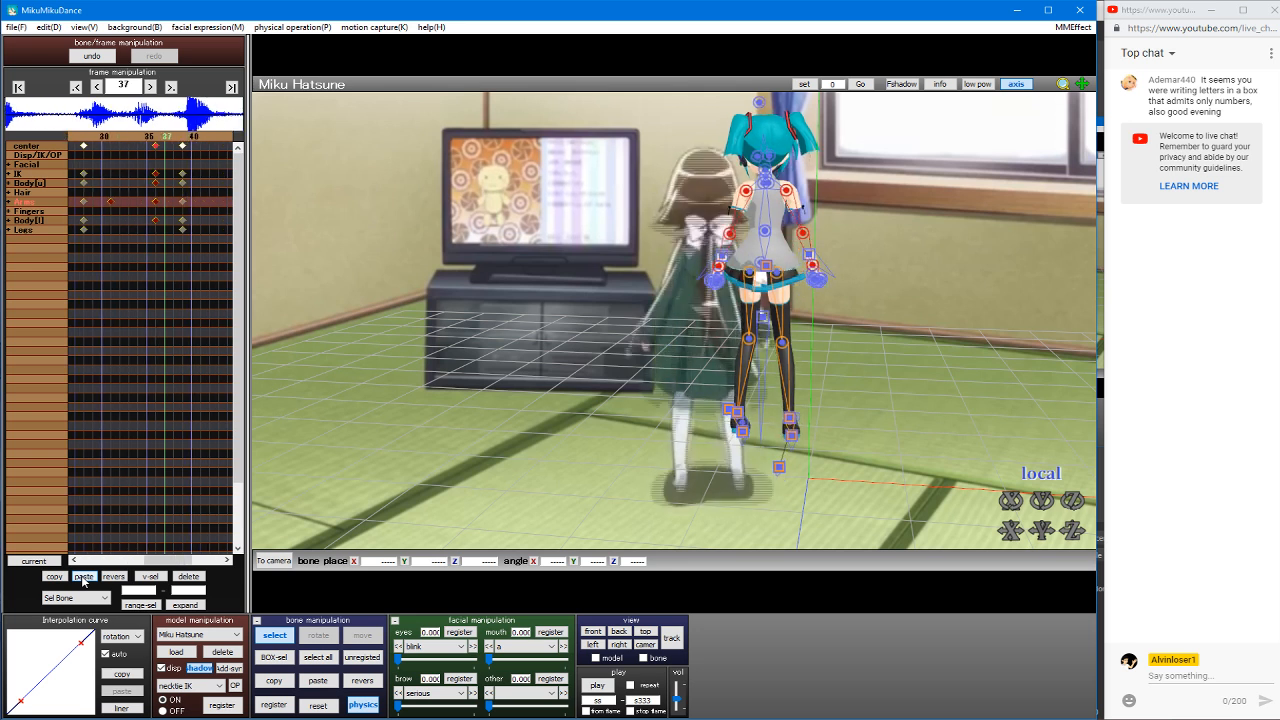
# Step: Copy all keyframes from frame 28 through frame 39 and step back to frame 28 to check the hop's start
pyautogui.moveTo(110, 155); pyautogui.dragTo(97, 145)
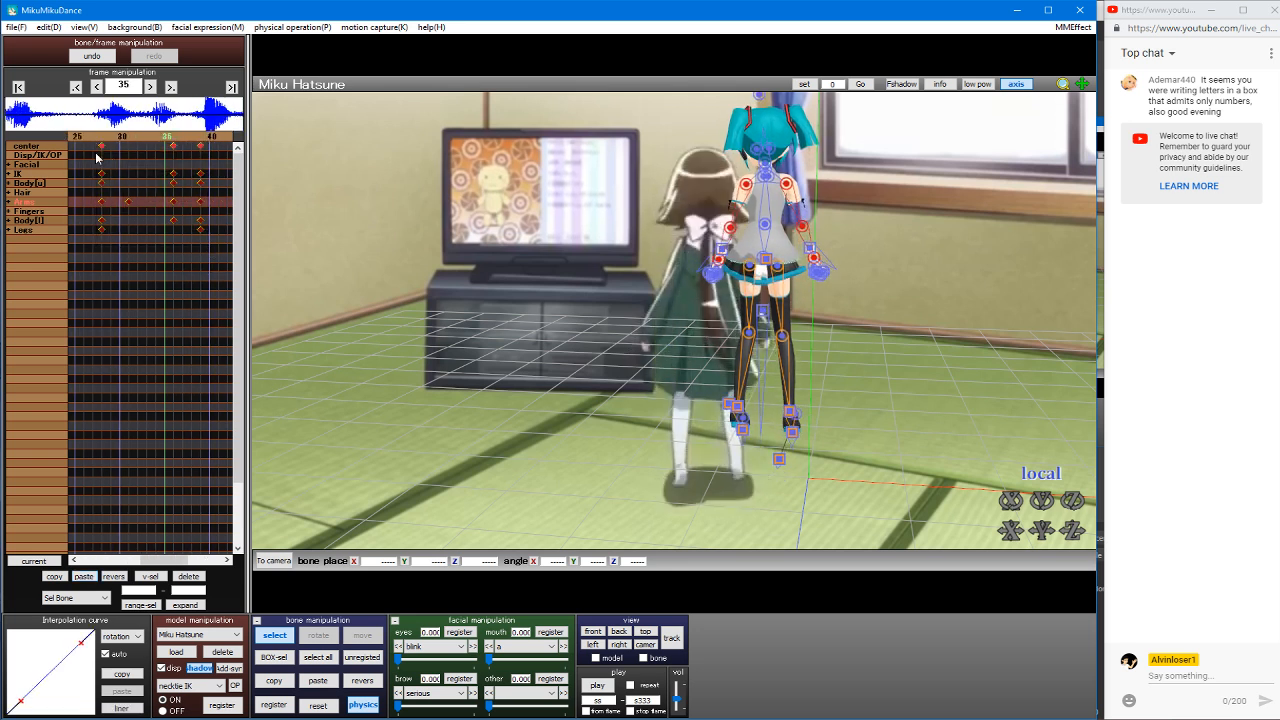
pyautogui.click(55, 577)
pyautogui.press('Left')
pyautogui.press('Left')
pyautogui.press('Left')
pyautogui.press('Left')
pyautogui.press('Left')
pyautogui.press('Left')
pyautogui.press('Left')
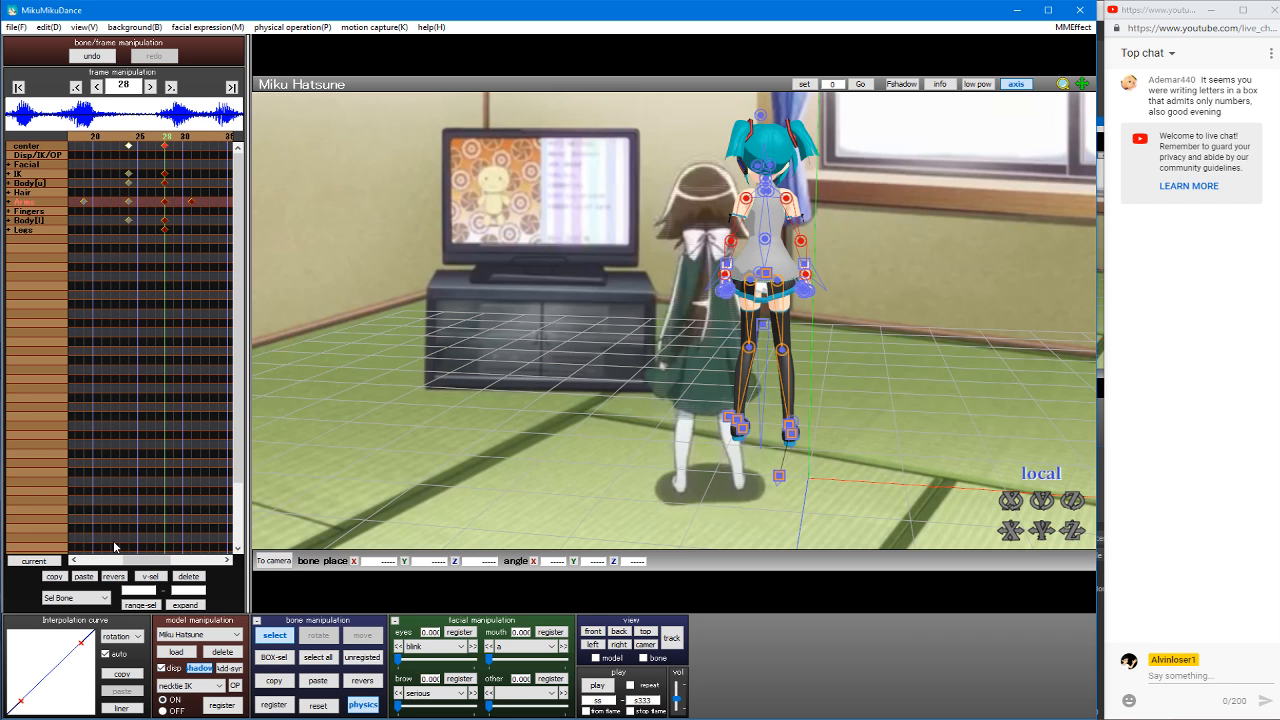
# Step: Paste the copied hop keyframes starting at the landing pose on frame 39
pyautogui.press('Right')
pyautogui.press('Right')
pyautogui.press('Right')
pyautogui.press('Right')
pyautogui.press('Right')
pyautogui.press('Right')
pyautogui.press('Right')
pyautogui.press('Right')
pyautogui.press('Right')
pyautogui.press('Right')
pyautogui.press('Right')
pyautogui.press('Right')
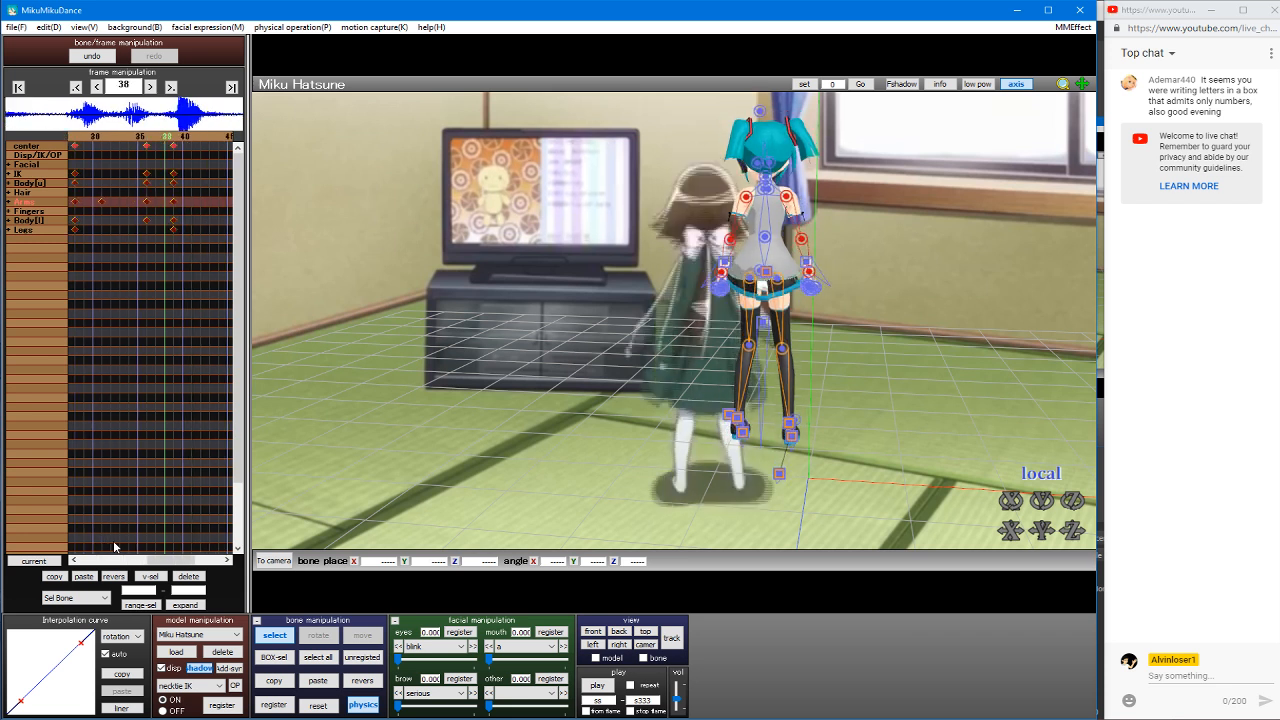
pyautogui.press('Left')
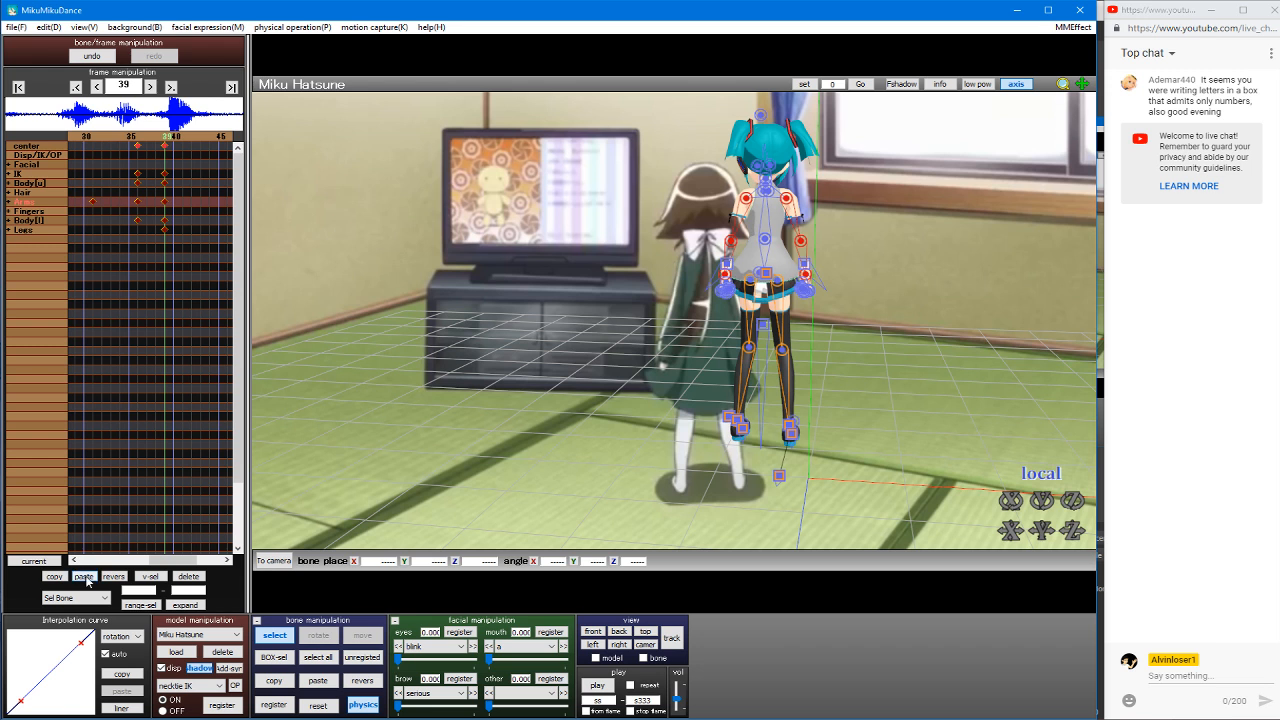
# Step: Step through the added hop and paste the copied hop keyframes again at frame 50
pyautogui.press('Right')
pyautogui.press('Right')
pyautogui.press('Right')
pyautogui.press('Right')
pyautogui.press('Right')
pyautogui.press('Right')
pyautogui.press('Right')
pyautogui.press('Right')
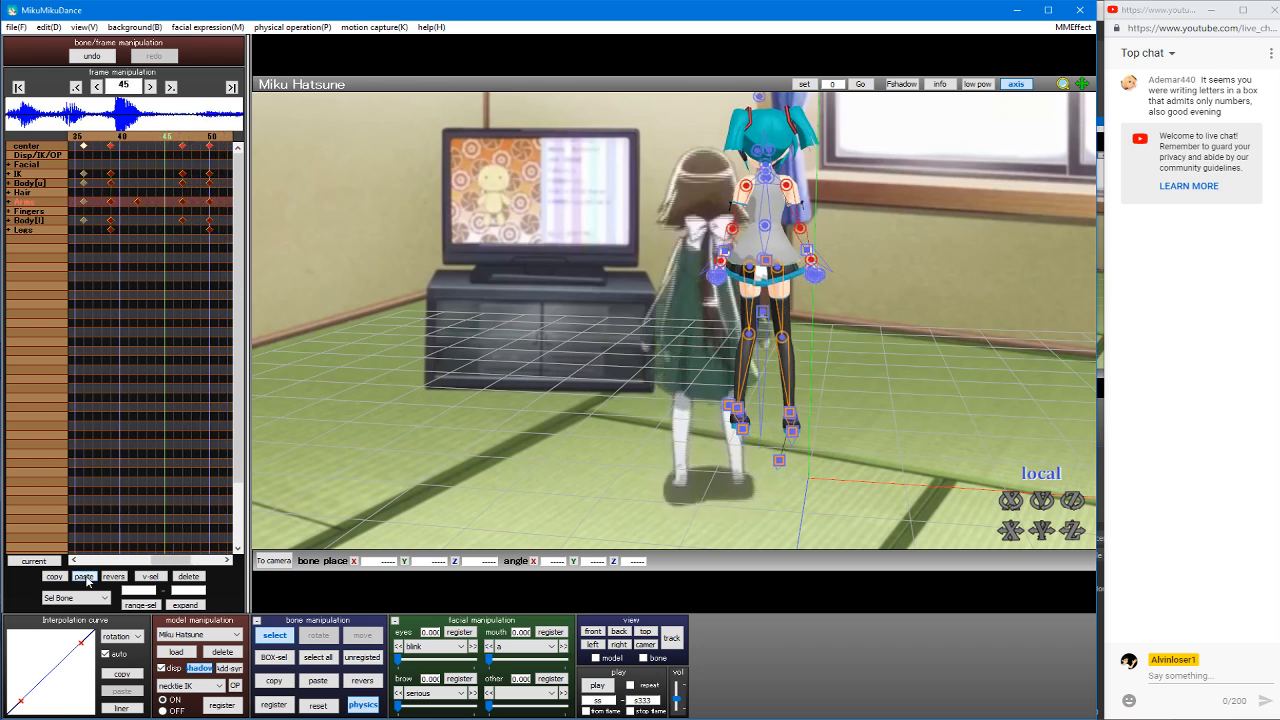
pyautogui.press('Right')
pyautogui.press('Right')
pyautogui.press('Right')
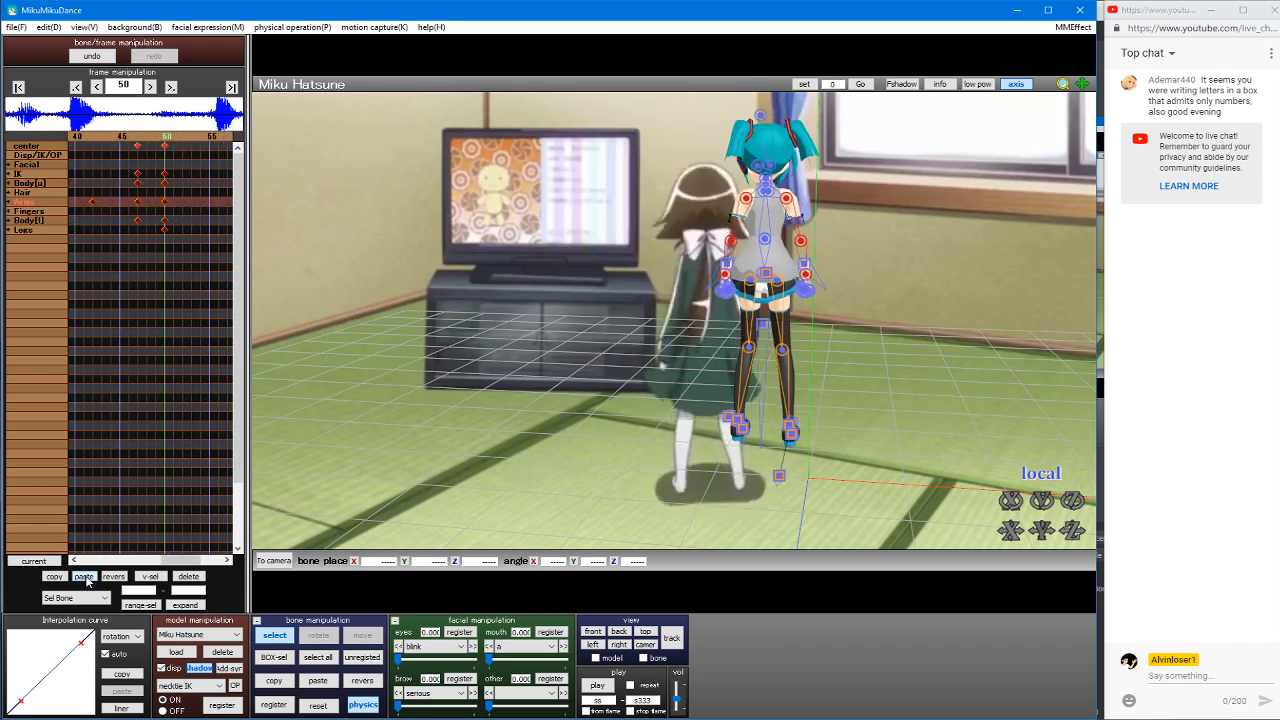
# Step: Advance to the end of the hop and paste the copied keyframes at frame 61
pyautogui.press('Right')
pyautogui.press('Right')
pyautogui.press('Right')
pyautogui.press('Right')
pyautogui.press('Right')
pyautogui.press('Right')
pyautogui.press('Right')
pyautogui.press('Right')
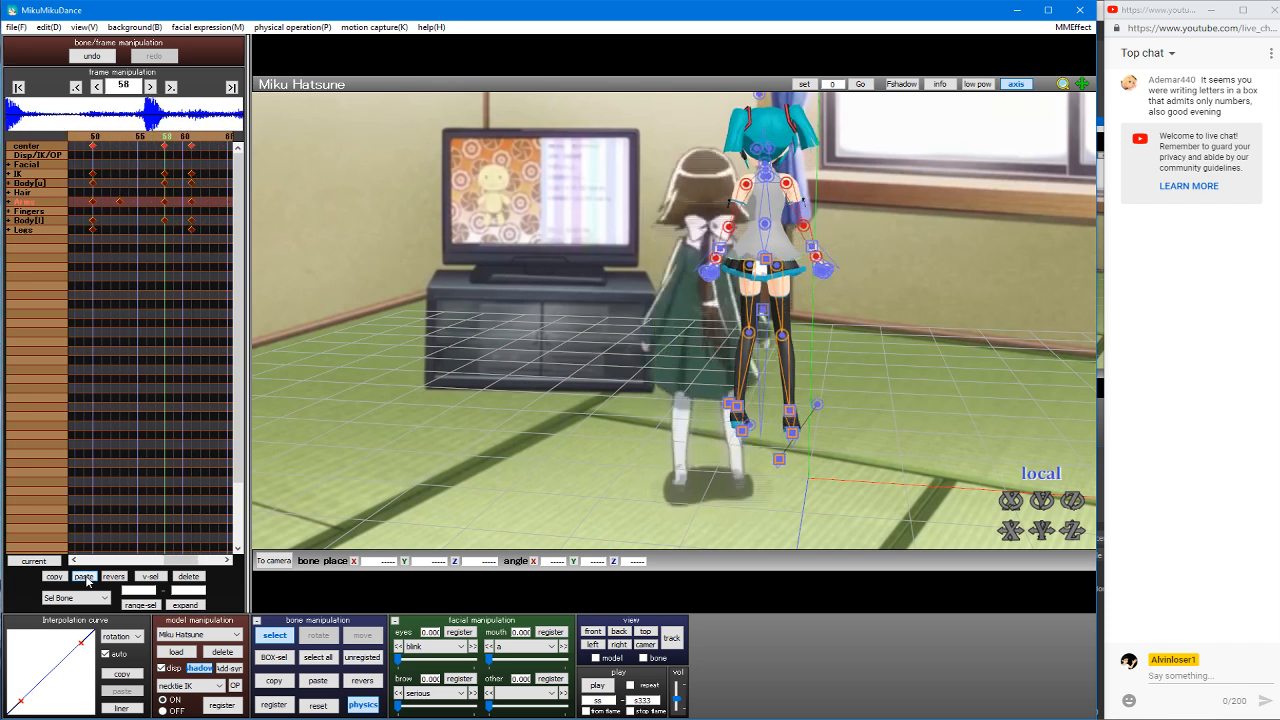
pyautogui.press('Right')
pyautogui.press('Right')
pyautogui.press('Right')
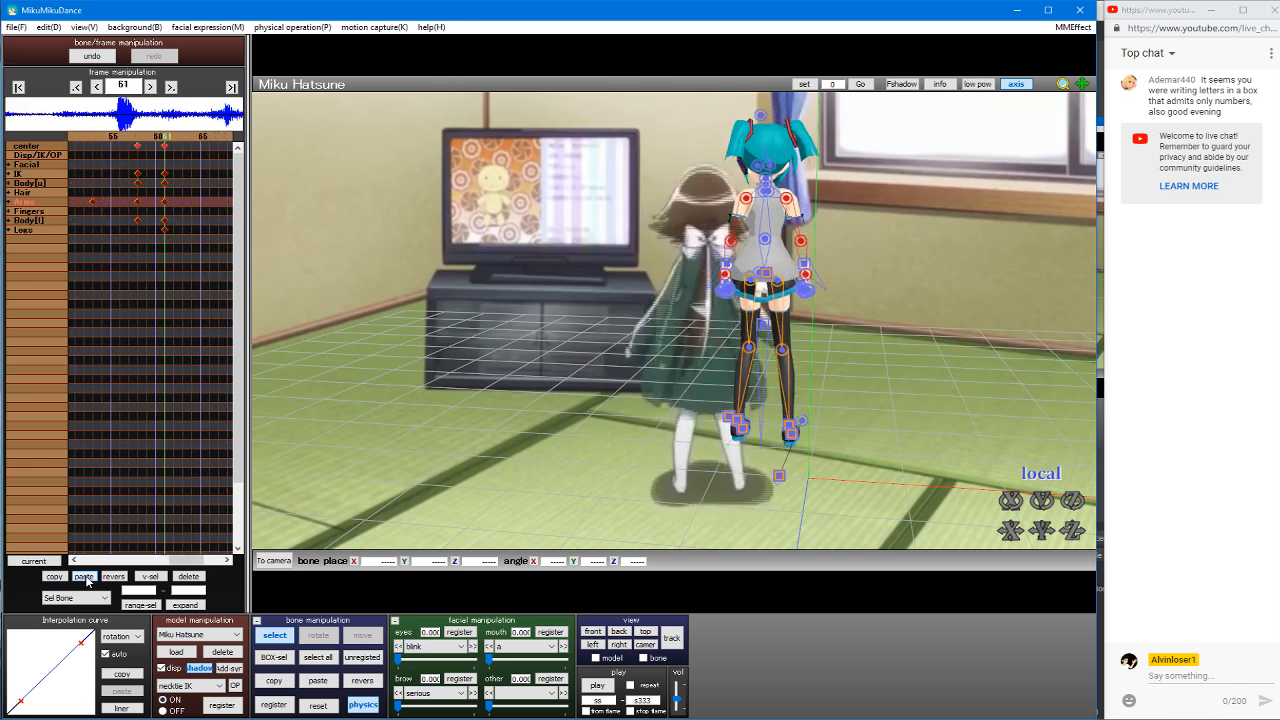
# Step: Repeat the hop once more by pasting the copied keyframes at frame 72
pyautogui.press('Right')
pyautogui.press('Right')
pyautogui.press('Right')
pyautogui.press('Right')
pyautogui.press('Right')
pyautogui.press('Right')
pyautogui.press('Right')
pyautogui.press('Right')
pyautogui.press('Right')
pyautogui.press('Right')
pyautogui.press('Right')
pyautogui.press('Right')
pyautogui.press('Right')
pyautogui.press('Right')
pyautogui.press('Right')
pyautogui.press('Right')
pyautogui.press('Right')
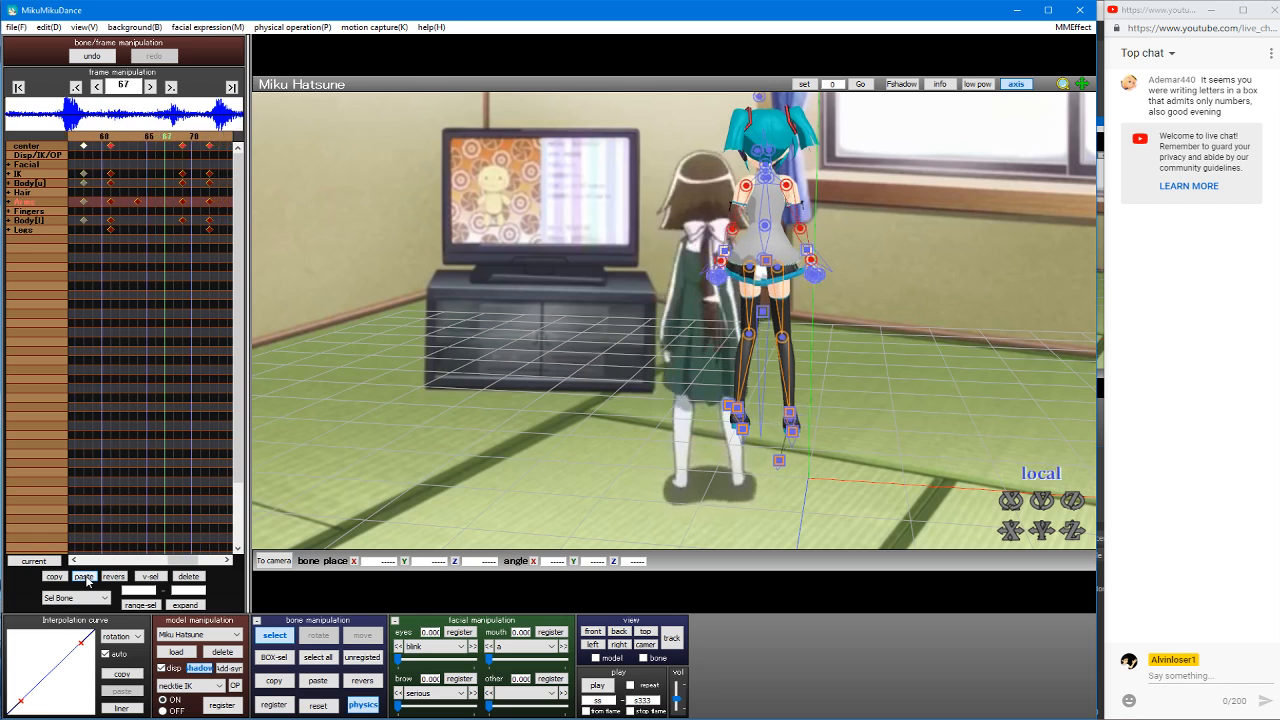
pyautogui.press('Right')
pyautogui.press('Right')
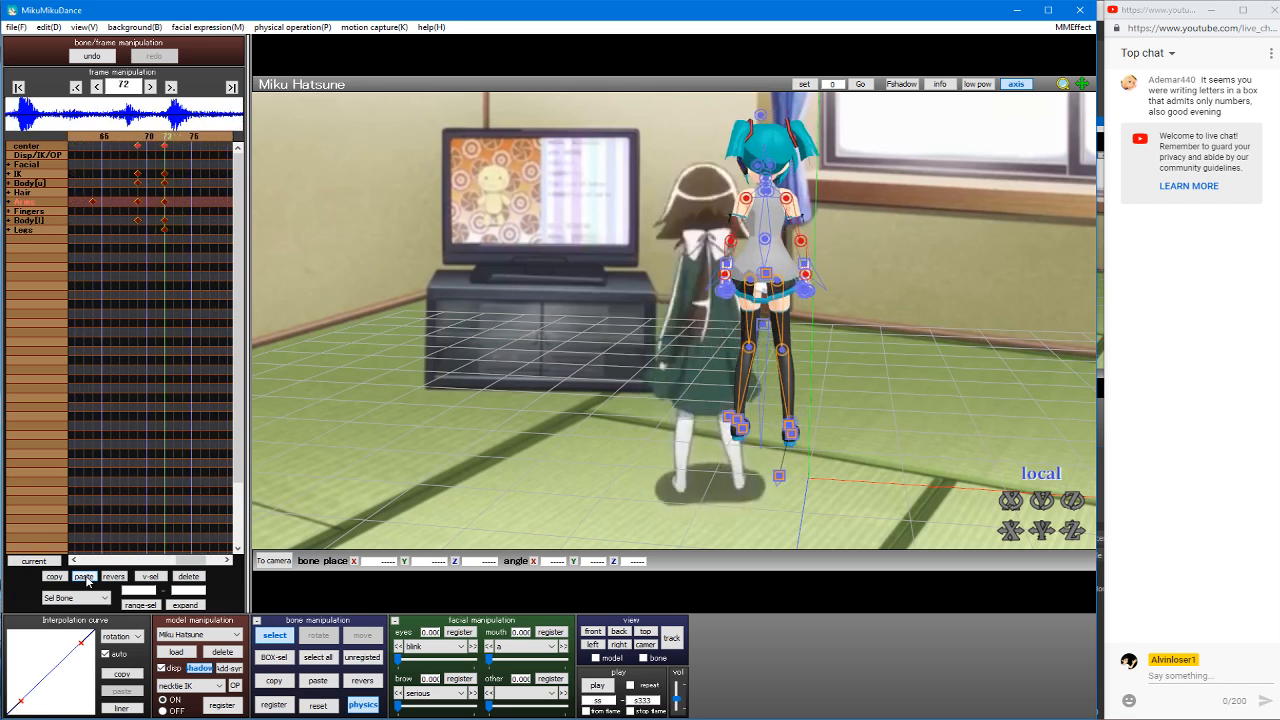
# Step: Add another hop by pasting the copied keyframes at frame 83
pyautogui.press('Right')
pyautogui.press('Right')
pyautogui.press('Right')
pyautogui.press('Right')
pyautogui.press('Right')
pyautogui.press('Right')
pyautogui.press('Right')
pyautogui.press('Right')
pyautogui.press('Right')
pyautogui.press('Right')
pyautogui.press('Right')
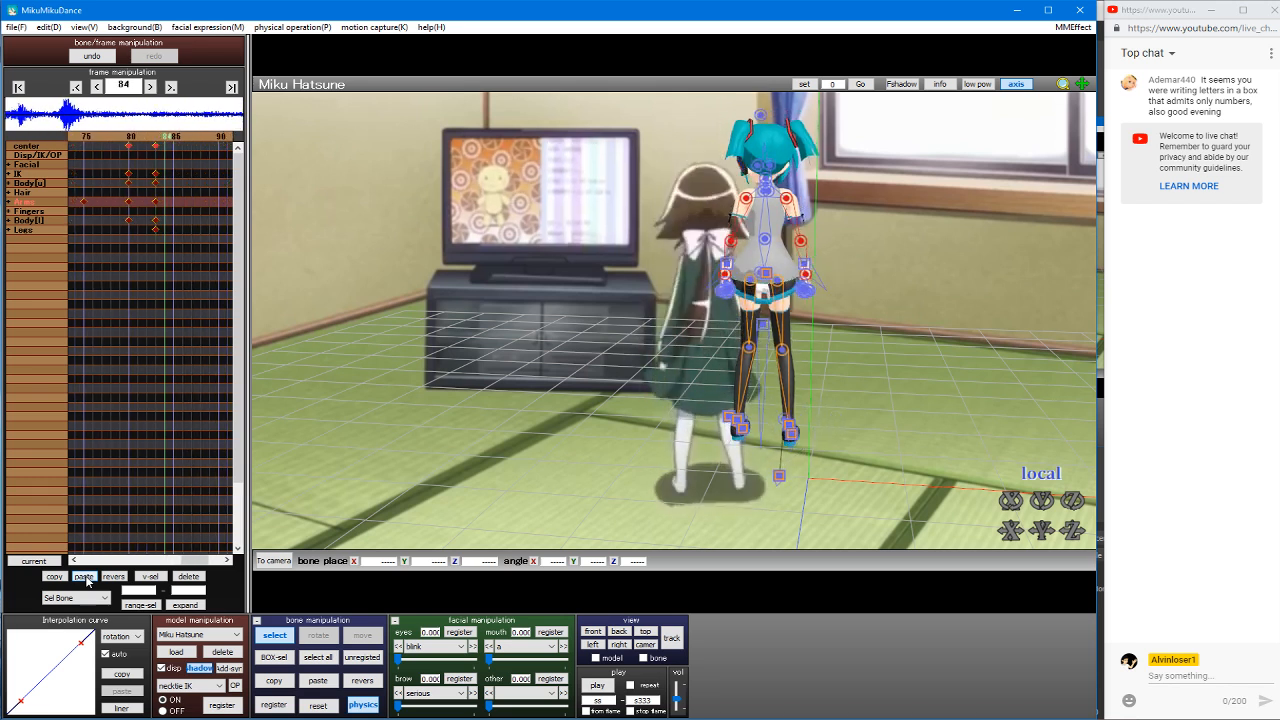
# Step: Step forward to frame 94, then back to frame 24, to compare the repeated hops with the background video
pyautogui.press('Right')
pyautogui.press('Right')
pyautogui.press('Right')
pyautogui.press('Right')
pyautogui.press('Right')
pyautogui.press('Right')
pyautogui.press('Right')
pyautogui.press('Right')
pyautogui.press('Right')
pyautogui.press('Right')
pyautogui.press('Right')
pyautogui.press('Right')
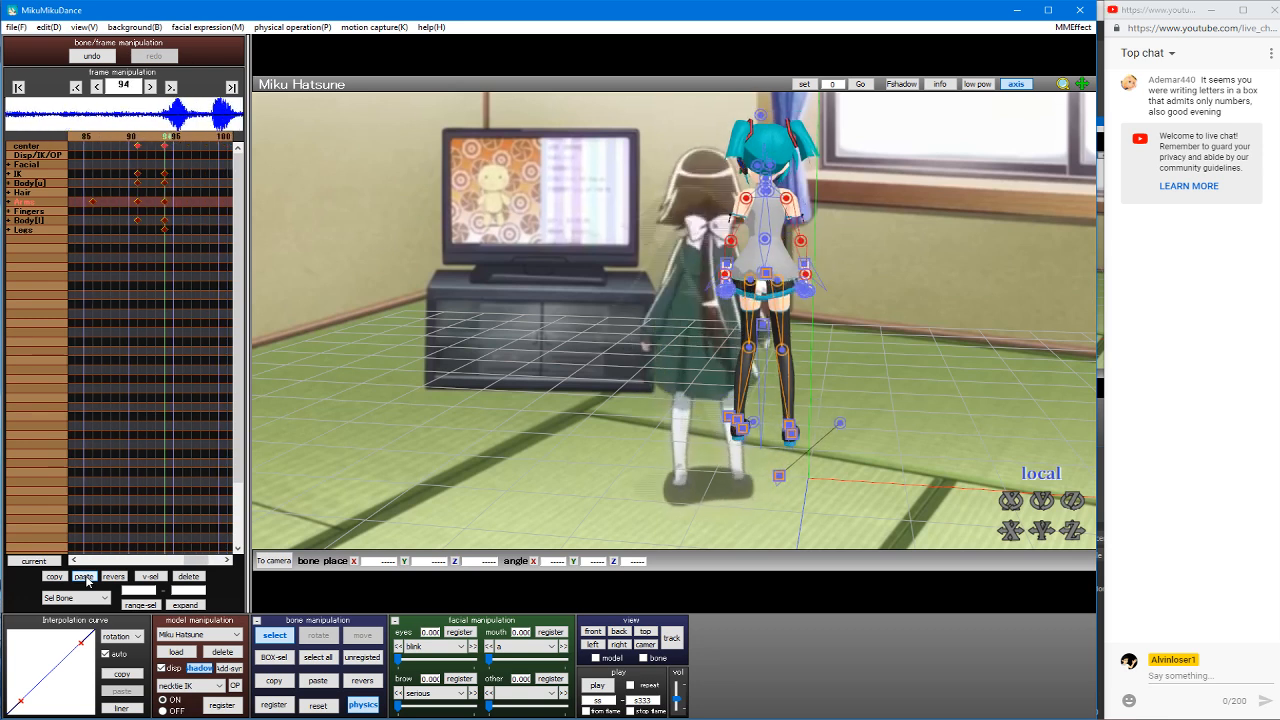
pyautogui.press('Left')
pyautogui.press('Left')
pyautogui.press('Left')
pyautogui.press('Left')
pyautogui.press('Left')
pyautogui.press('Left')
pyautogui.press('Left')
pyautogui.press('Left')
pyautogui.press('Left')
pyautogui.press('Left')
pyautogui.press('Left')
pyautogui.press('Left')
pyautogui.press('Left')
pyautogui.press('Left')
pyautogui.press('Left')
pyautogui.press('Left')
pyautogui.press('Left')
pyautogui.press('Left')
pyautogui.press('Left')
pyautogui.press('Left')
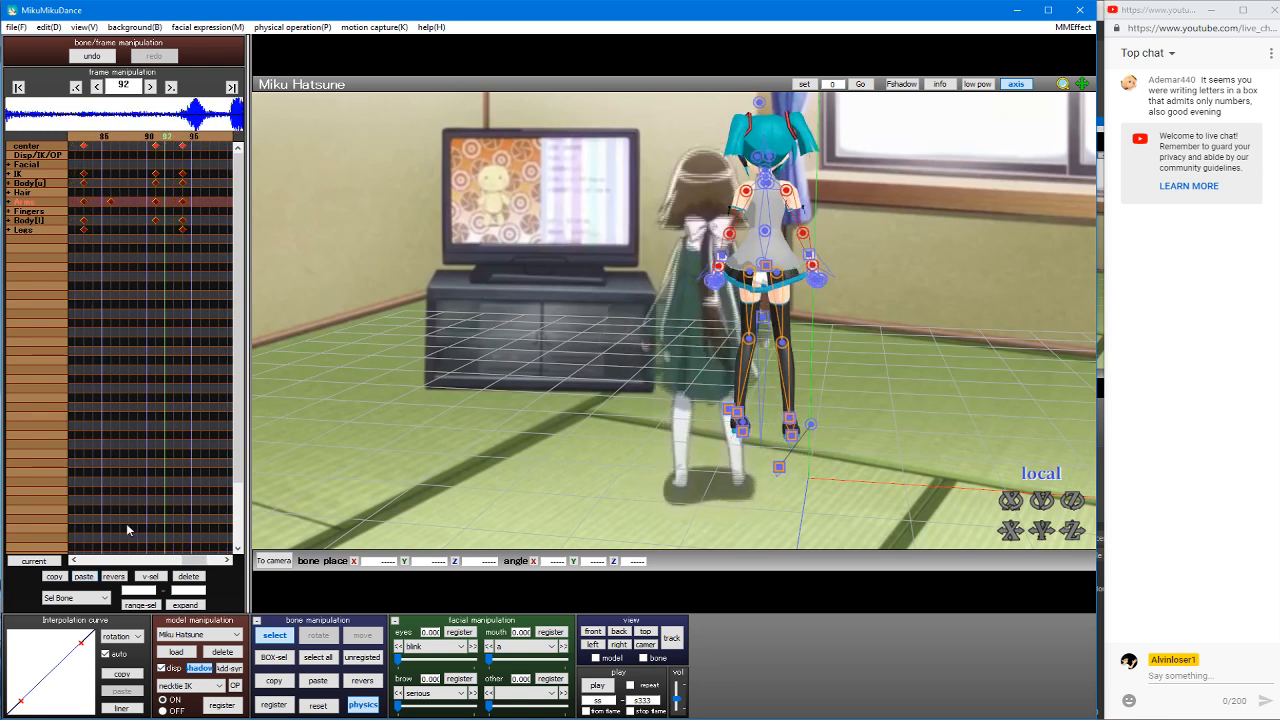
pyautogui.press('Left')
pyautogui.press('Left')
pyautogui.press('Left')
pyautogui.press('Left')
pyautogui.press('Left')
pyautogui.press('Left')
pyautogui.press('Left')
pyautogui.press('Left')
pyautogui.press('Left')
pyautogui.press('Left')
pyautogui.press('Left')
pyautogui.press('Left')
pyautogui.press('Left')
pyautogui.press('Left')
pyautogui.press('Left')
pyautogui.press('Left')
pyautogui.press('Left')
pyautogui.press('Left')
pyautogui.press('Left')
pyautogui.press('Left')
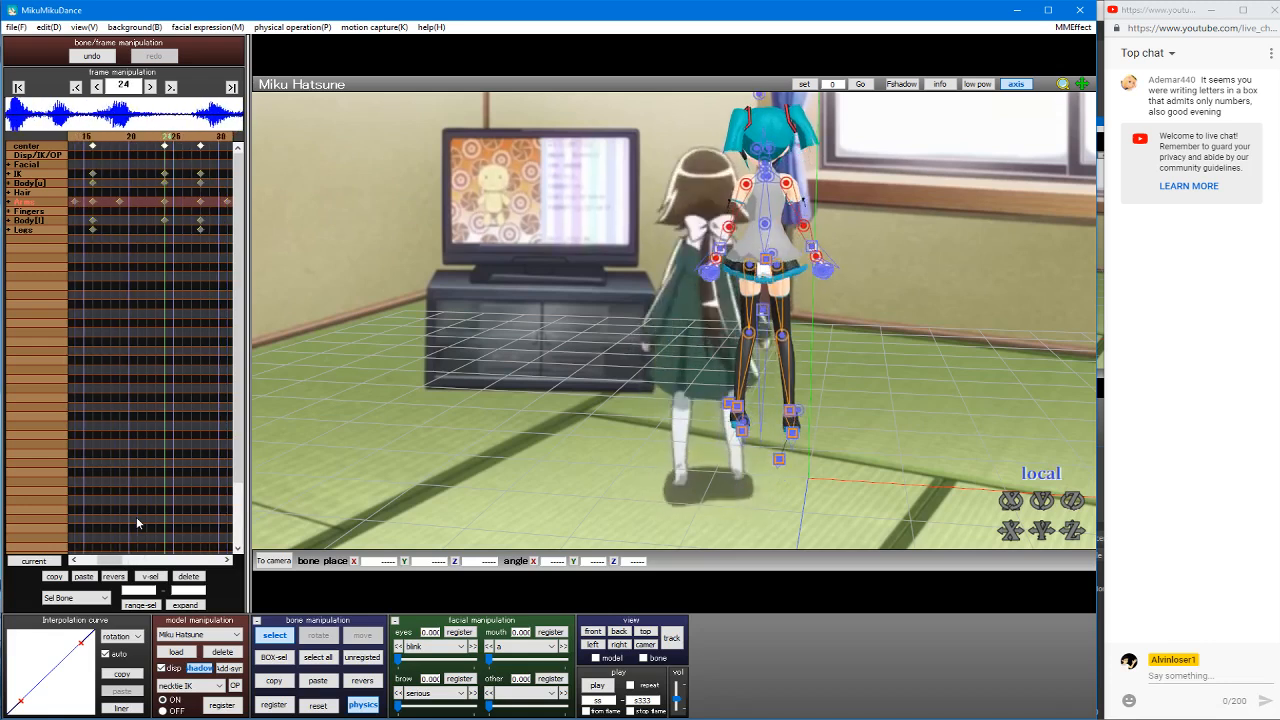
# Step: Step through the keyframes from frame 24 to frame 102 to compare Miku's repeated hops with the background video
pyautogui.press('Right')
pyautogui.press('Right')
pyautogui.press('Right')
pyautogui.press('Right')
pyautogui.press('Right')
pyautogui.press('Right')
pyautogui.press('Right')
pyautogui.press('Right')
pyautogui.press('Right')
pyautogui.press('Right')
pyautogui.press('Right')
pyautogui.press('Right')
pyautogui.press('Right')
pyautogui.press('Right')
pyautogui.press('Right')
pyautogui.press('Right')
pyautogui.press('Right')
pyautogui.press('Right')
pyautogui.press('Right')
pyautogui.press('Right')
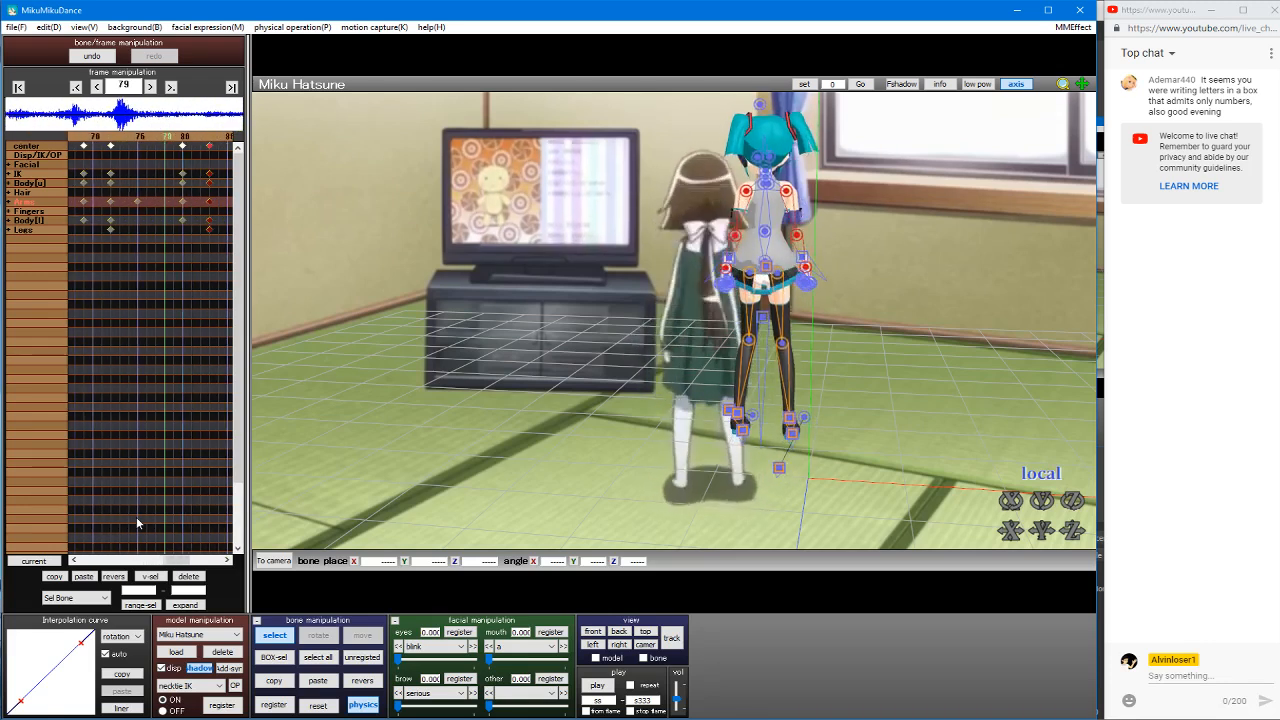
pyautogui.press('Right')
pyautogui.press('Right')
pyautogui.press('Right')
pyautogui.press('Right')
pyautogui.press('Right')
pyautogui.press('Right')
pyautogui.press('Right')
pyautogui.press('Right')
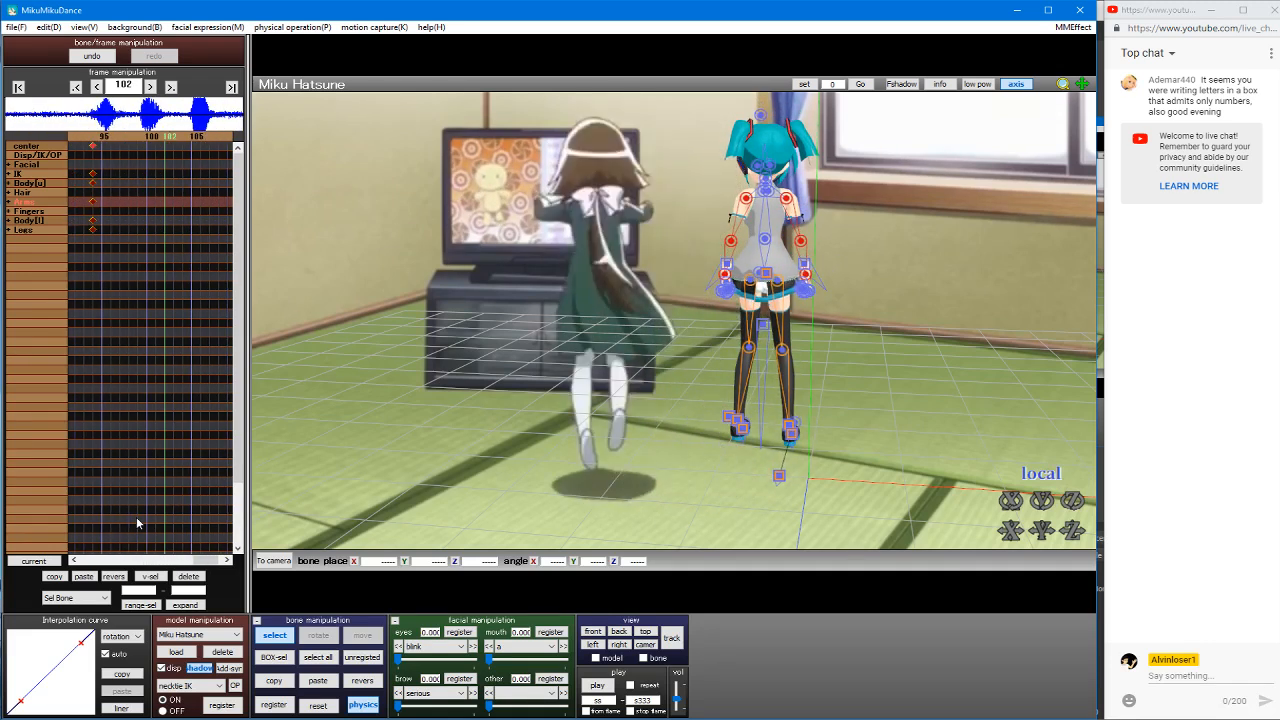
# Step: Step back and forth around frames 95 to 107 to examine how the girl lands and jumps again in the background video
pyautogui.press('Left')
pyautogui.press('Left')
pyautogui.press('Left')
pyautogui.press('Left')
pyautogui.press('Left')
pyautogui.press('Left')
pyautogui.press('Left')
pyautogui.press('Left')
pyautogui.press('Left')
pyautogui.press('Right')
pyautogui.press('Right')
pyautogui.press('Right')
pyautogui.press('Right')
pyautogui.press('Right')
pyautogui.press('Right')
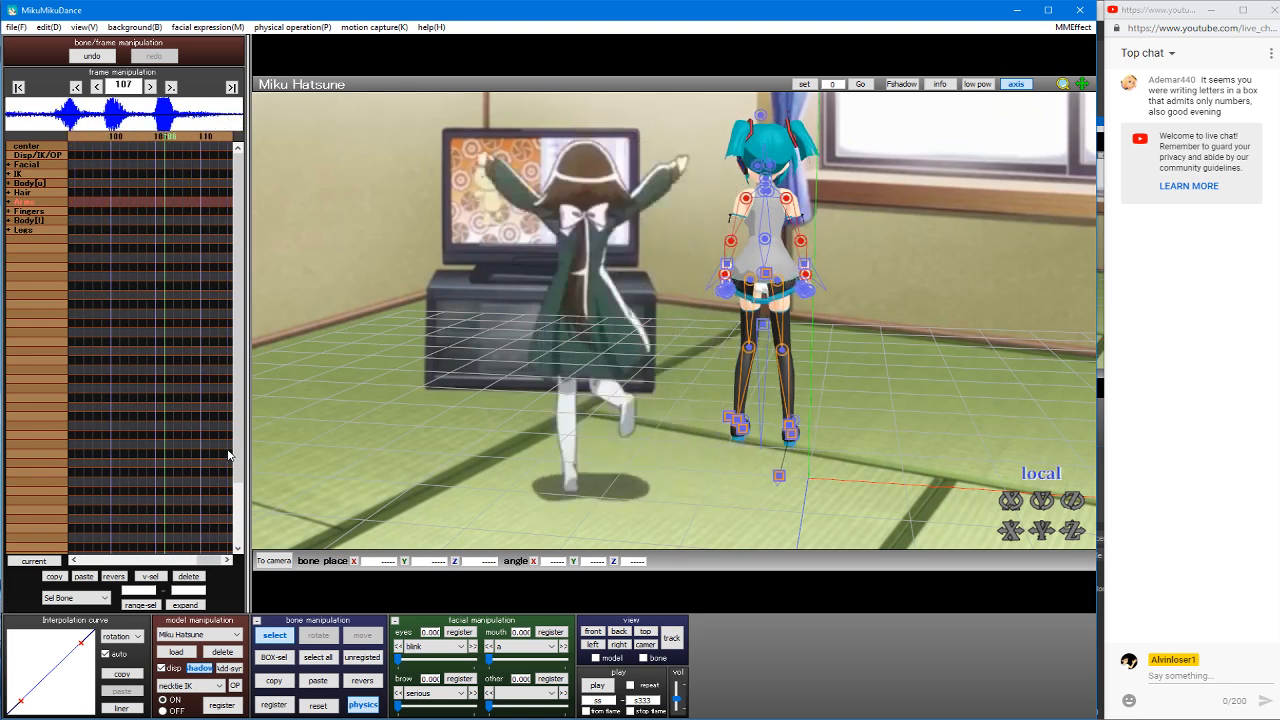
pyautogui.press('Left')
pyautogui.press('Left')
pyautogui.press('Left')
pyautogui.press('Left')
pyautogui.press('Left')
pyautogui.press('Left')
pyautogui.press('Left')
pyautogui.press('Left')
pyautogui.press('Right')
pyautogui.press('Right')
pyautogui.press('Right')
pyautogui.press('Right')
pyautogui.press('Right')
pyautogui.press('Right')
pyautogui.press('Right')
pyautogui.press('Right')
pyautogui.press('Right')
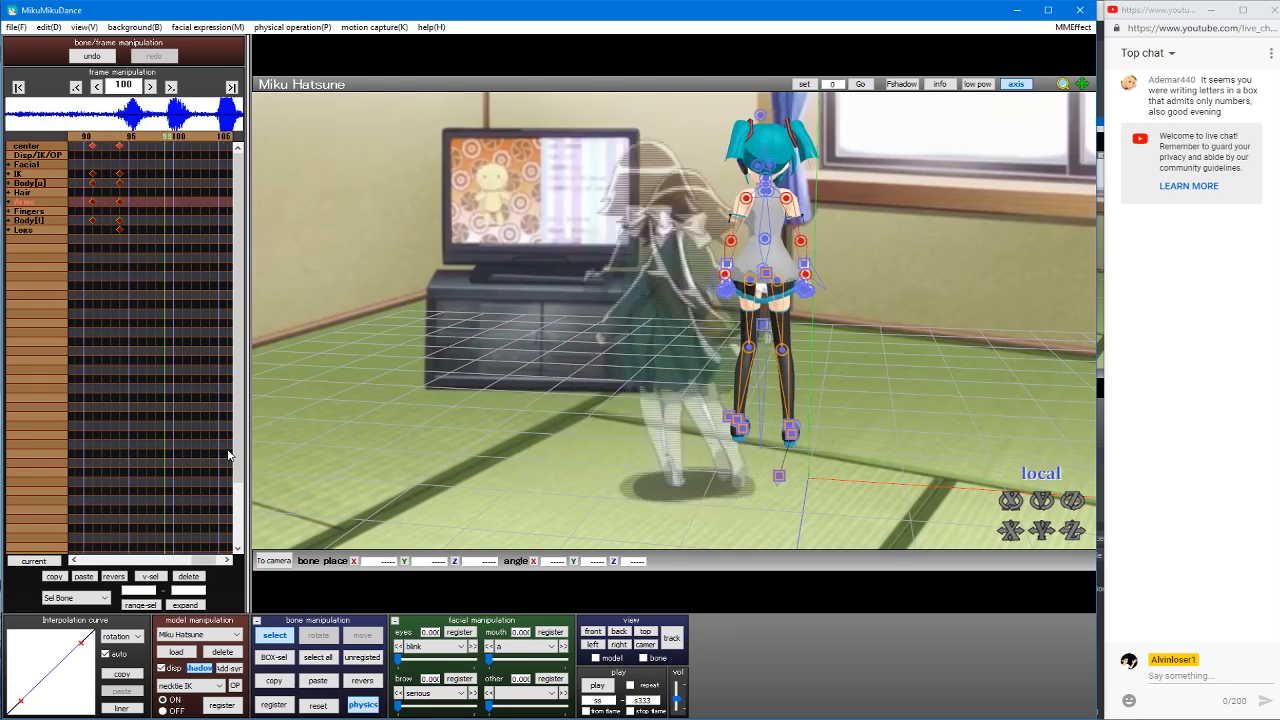
# Step: Go to frame 97 and switch the viewport to the camera view with Miku's bones available for posing
pyautogui.press('Left')
pyautogui.press('Left')
pyautogui.press('Left')
pyautogui.press('Left')
pyautogui.press('Left')
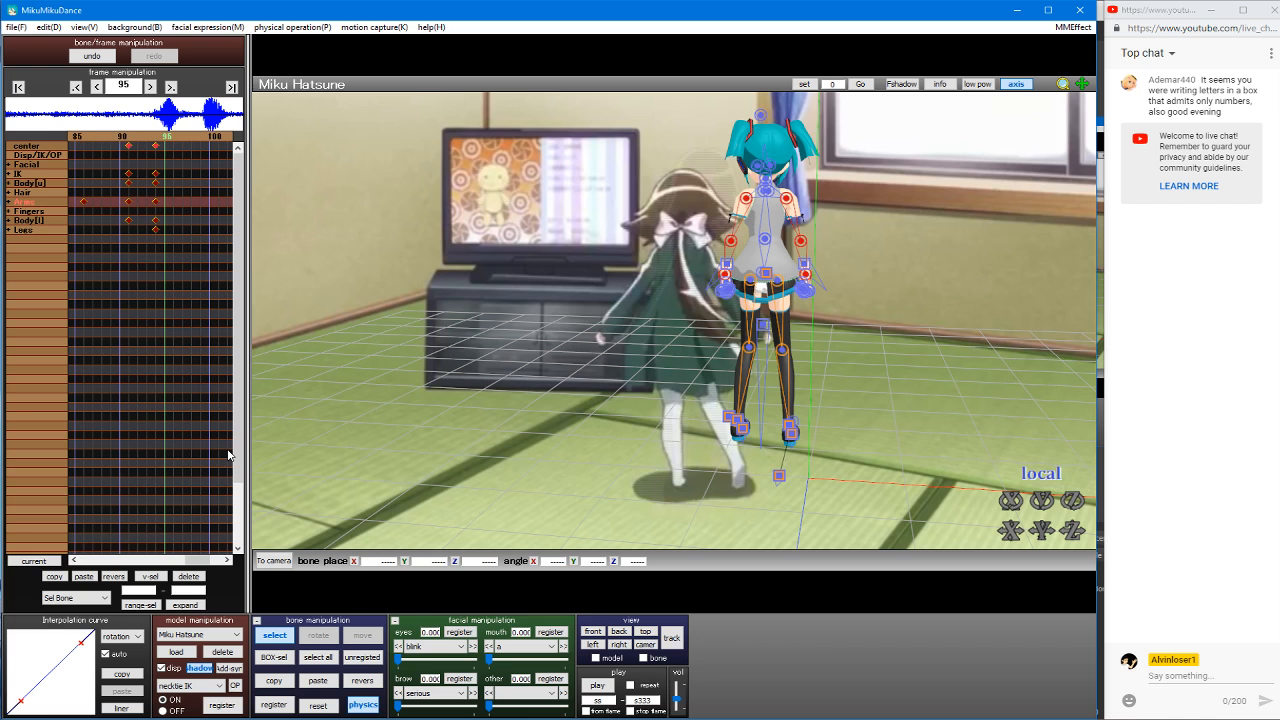
pyautogui.press('Right')
pyautogui.press('Right')
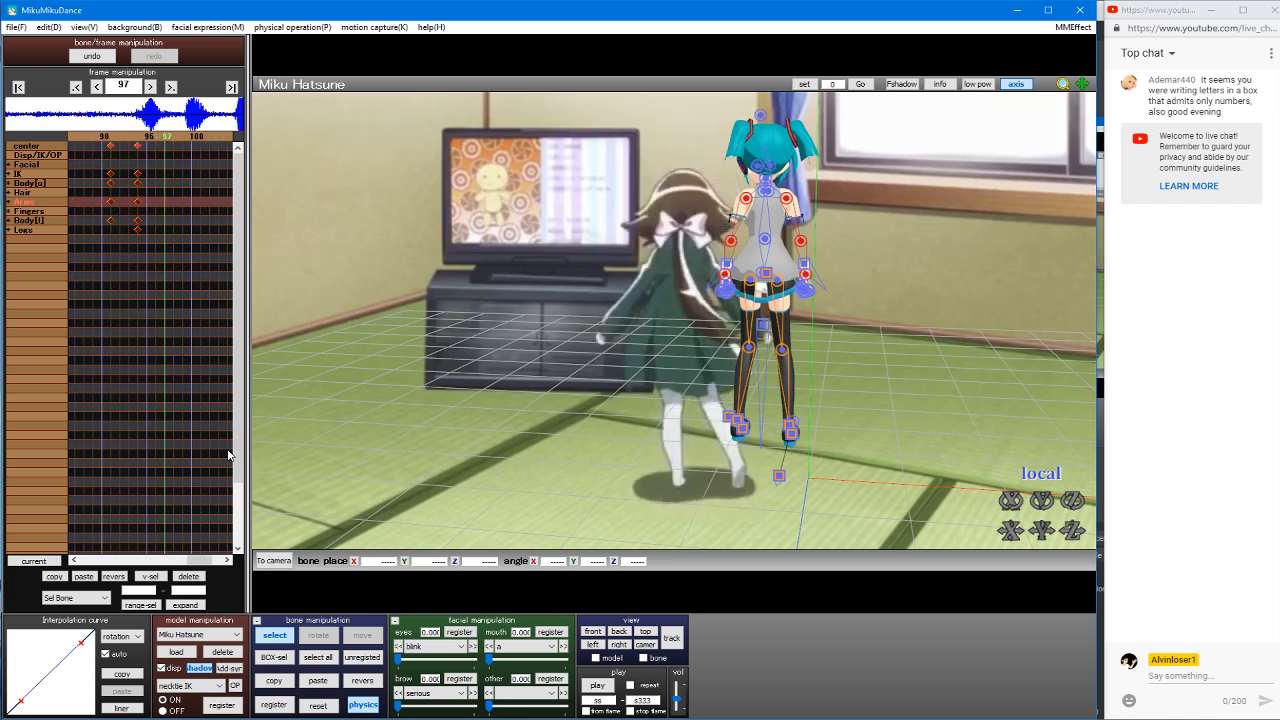
pyautogui.doubleClick(520, 375)
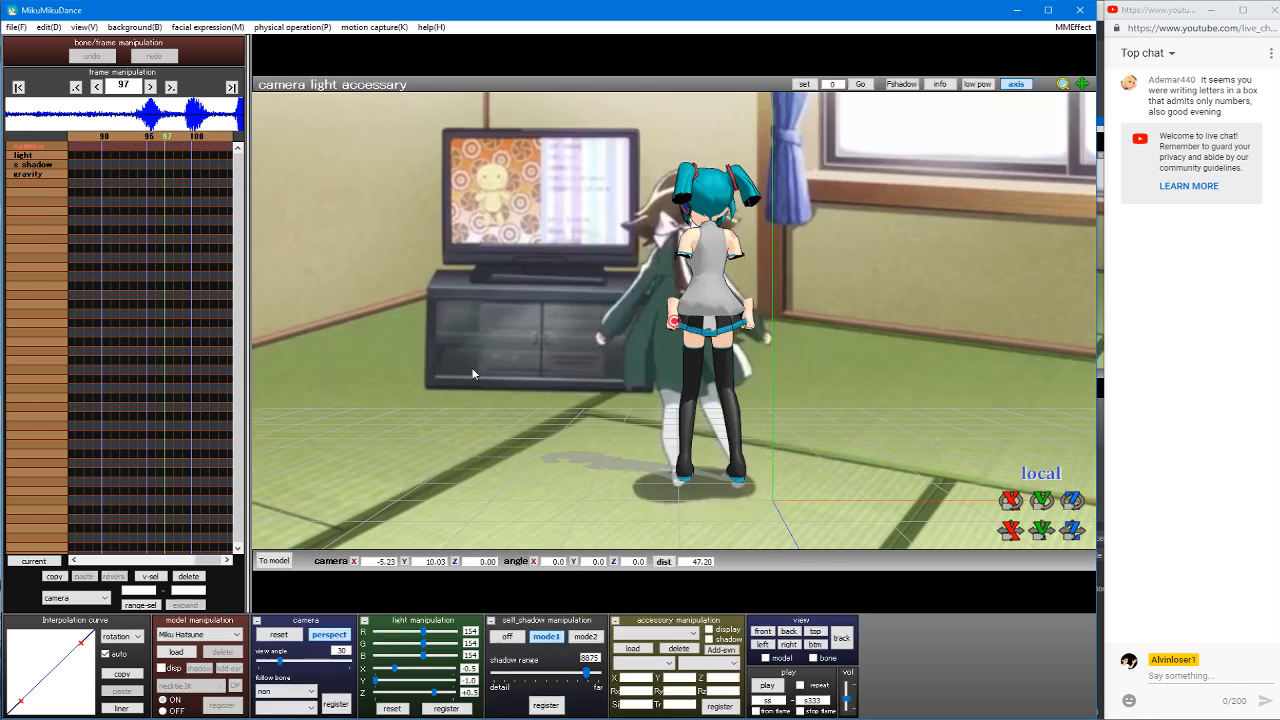
pyautogui.doubleClick(586, 355)
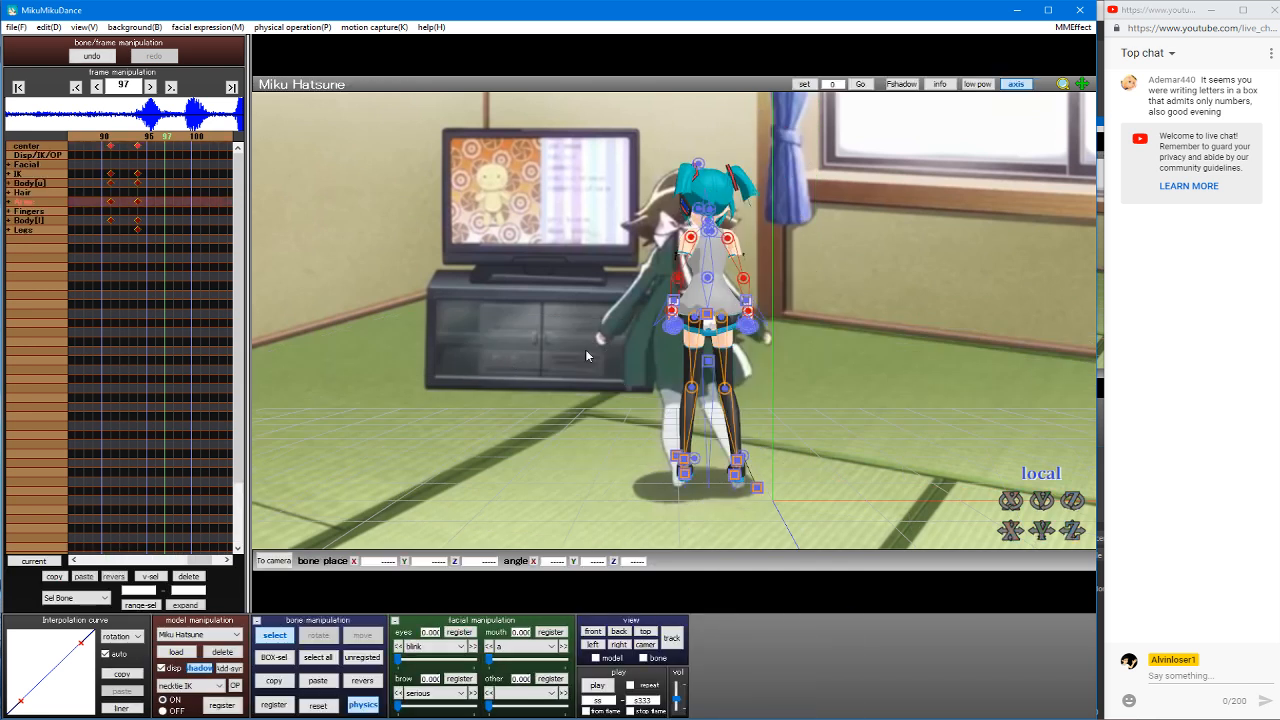
# Step: Move Miku's center bone along its depth to about Z 9.63 from a side view, and return to the camera view
pyautogui.click(710, 362)
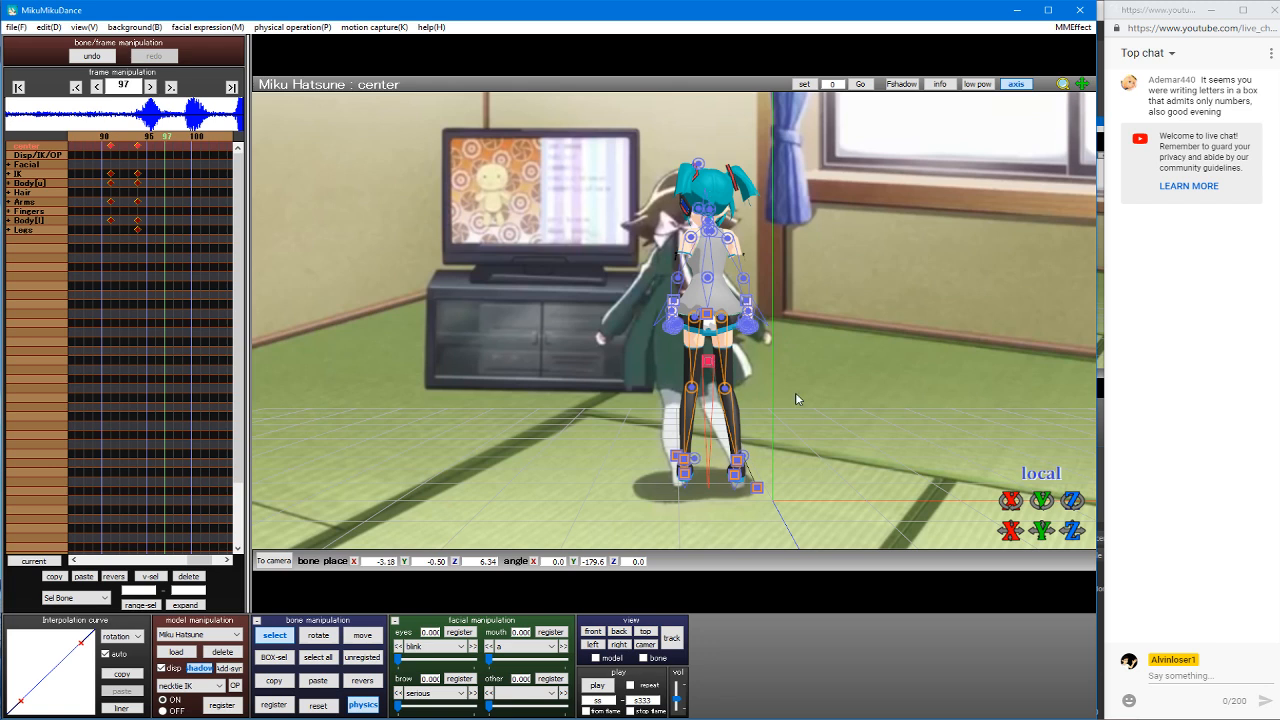
pyautogui.moveTo(615, 302); pyautogui.dragTo(732, 296, button='right')
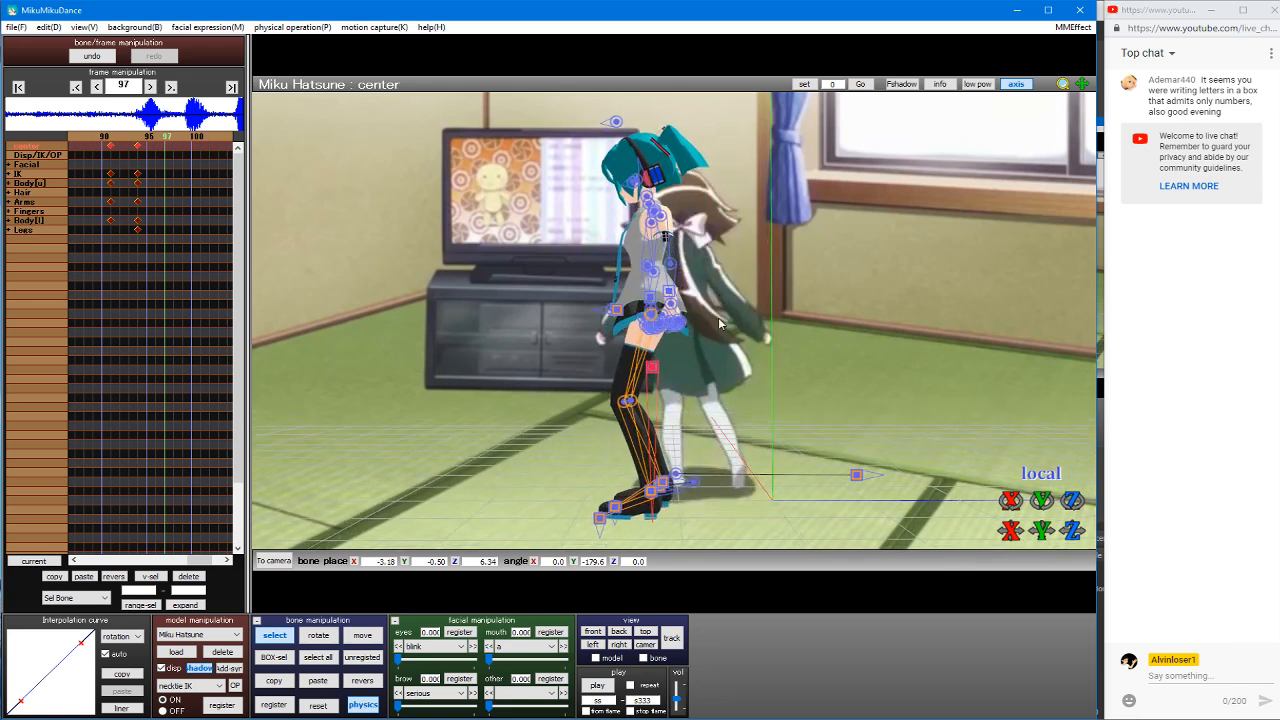
pyautogui.press('z')
pyautogui.moveTo(689, 367); pyautogui.dragTo(621, 372)
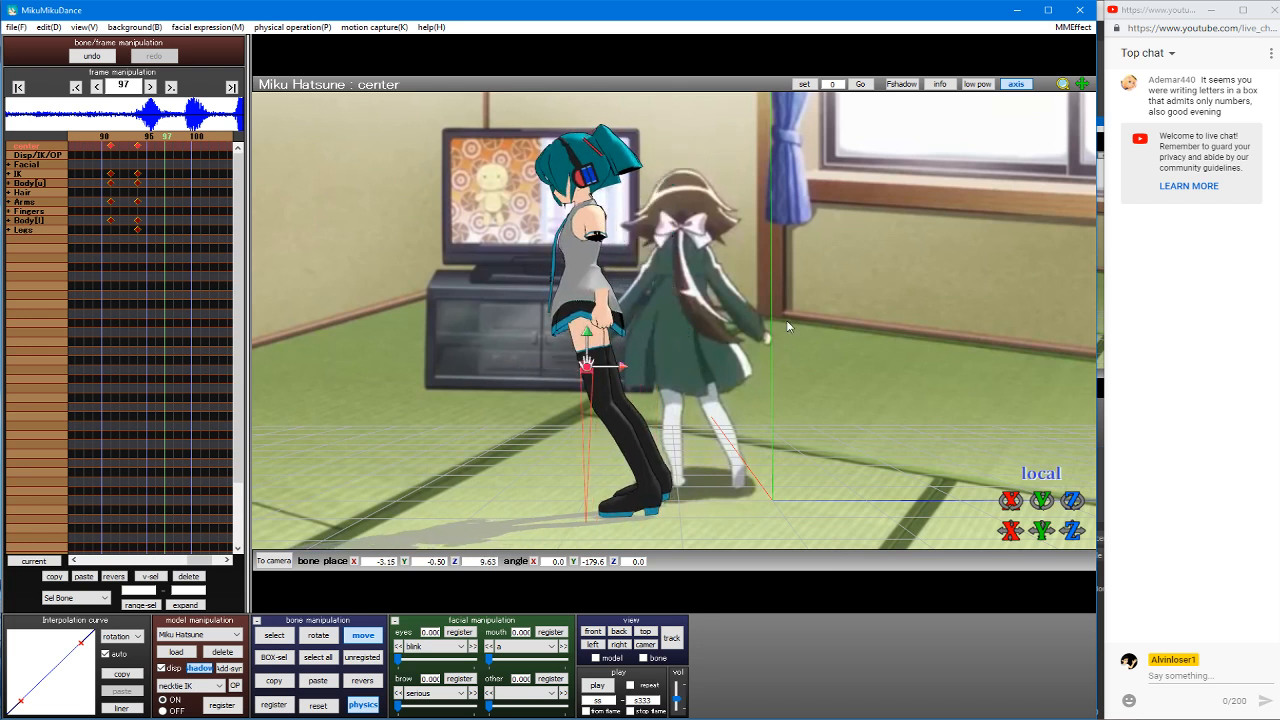
pyautogui.press('Tab')
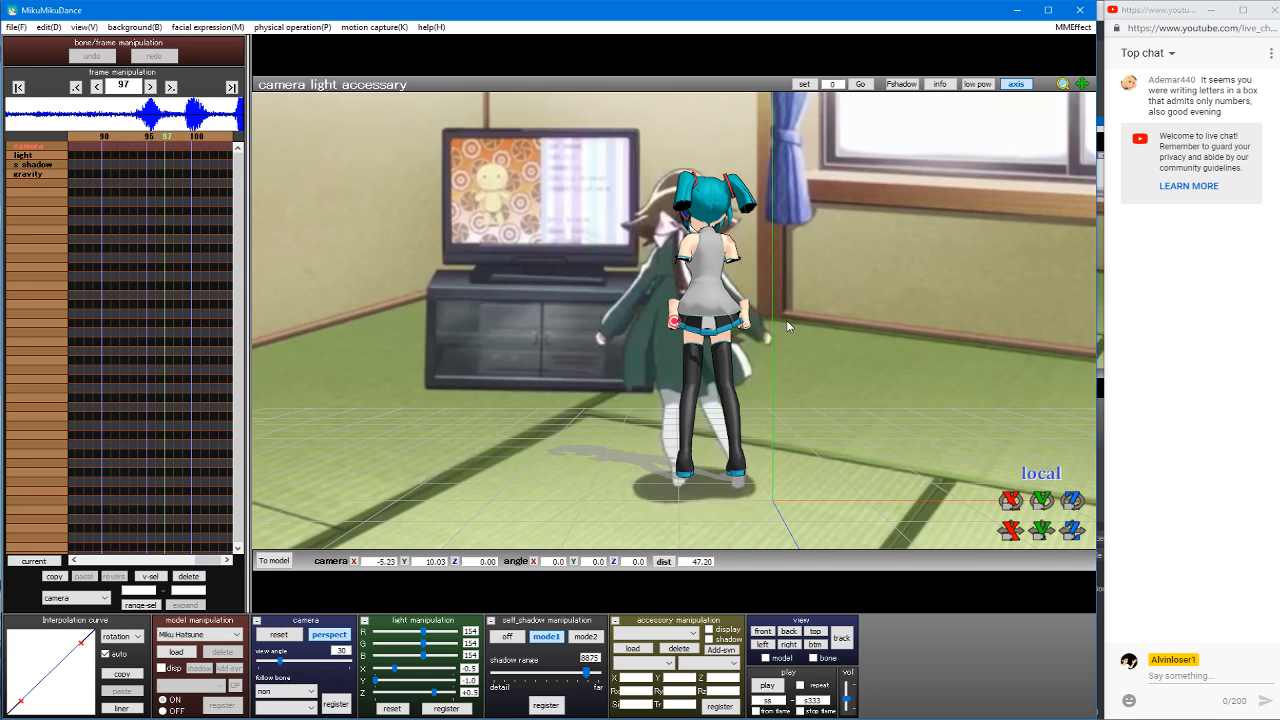
pyautogui.press('Tab')
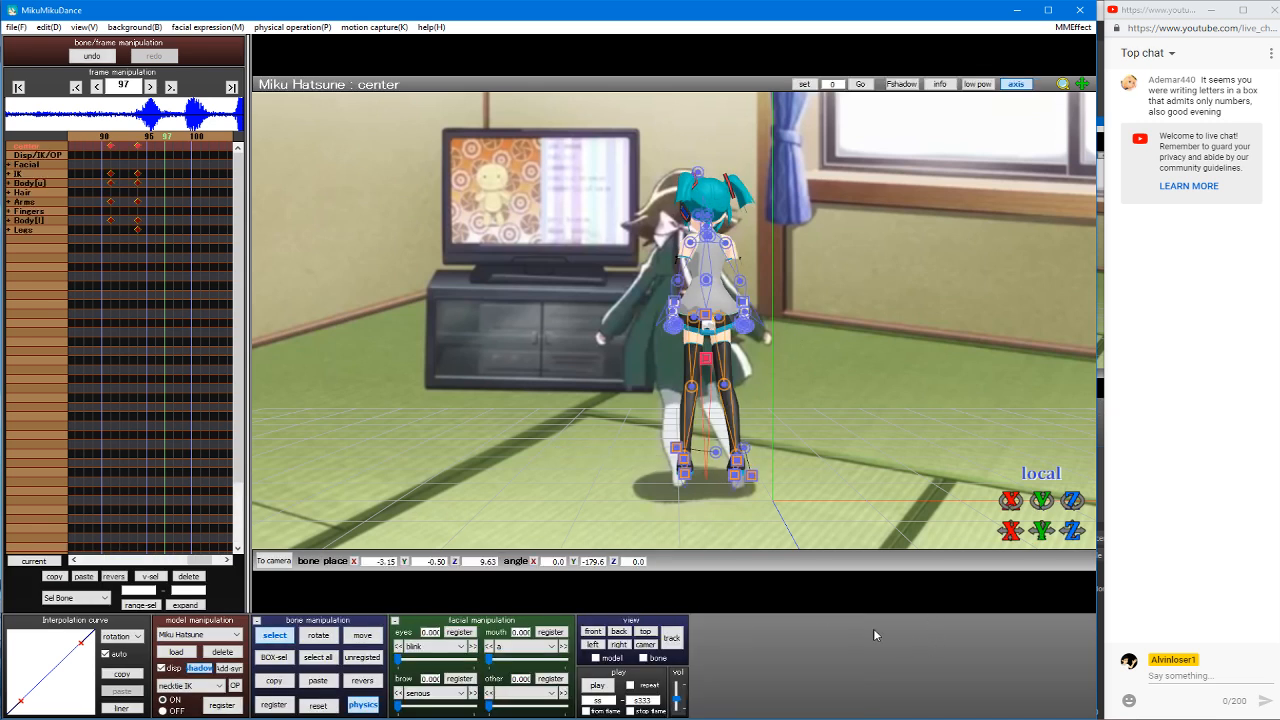
# Step: Shift the center bone sideways toward the girl in the background, to about X -5.45
pyautogui.press('z')
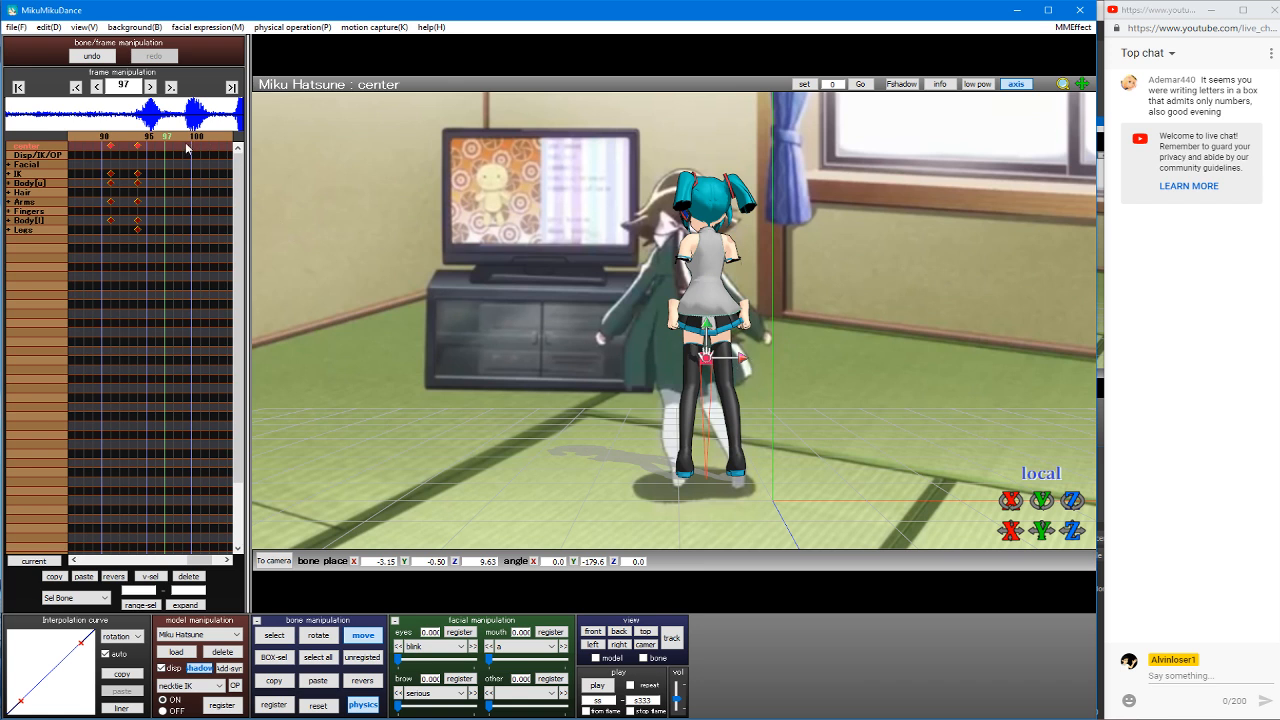
pyautogui.click(274, 636)
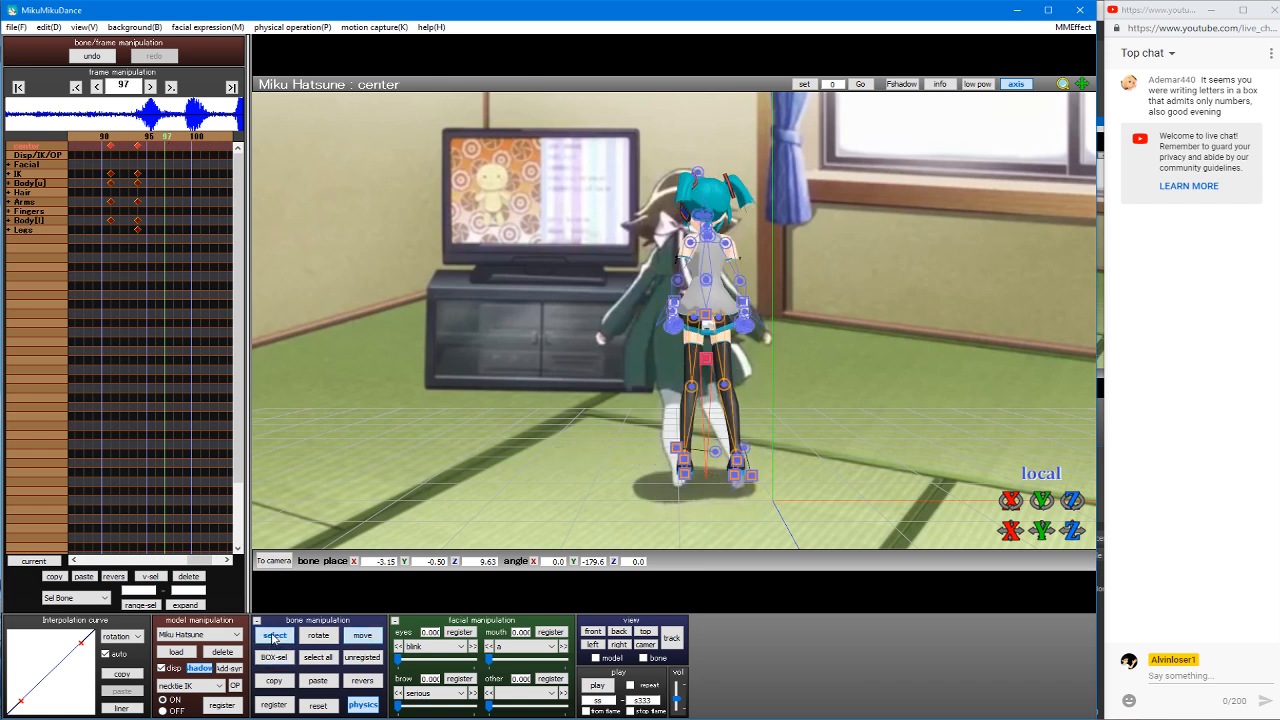
pyautogui.press('z')
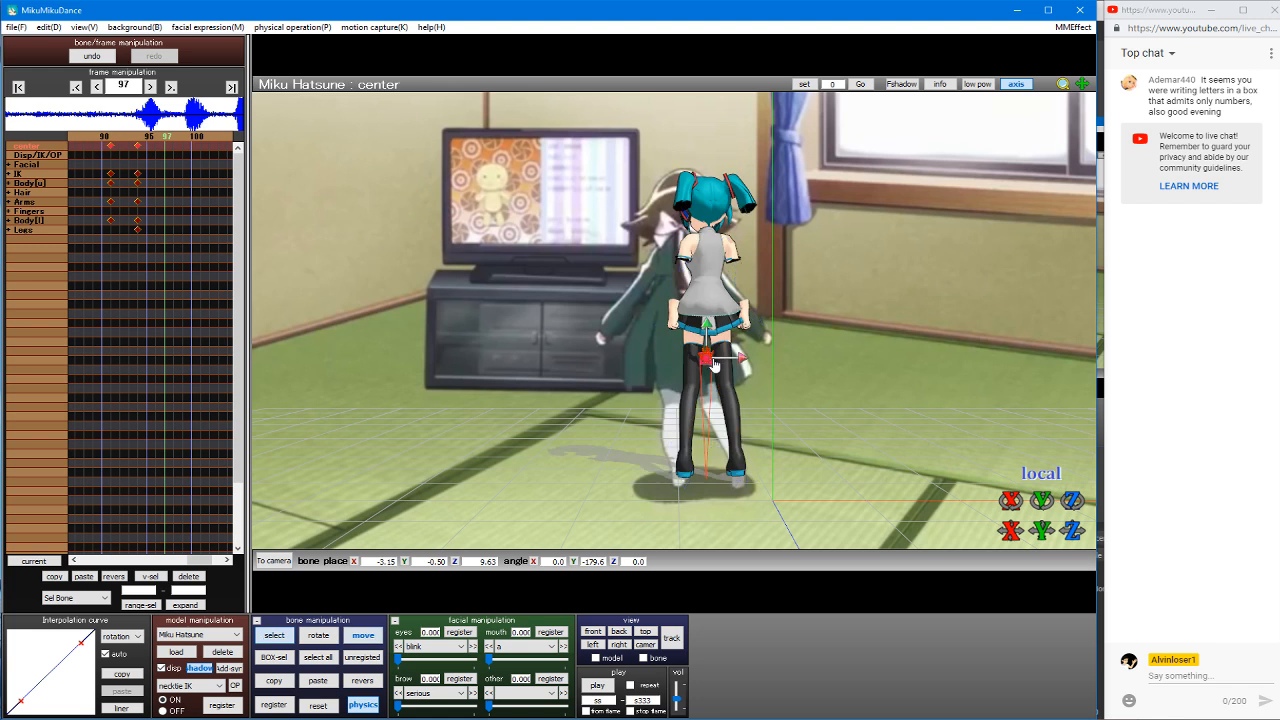
pyautogui.moveTo(736, 364); pyautogui.dragTo(704, 370)
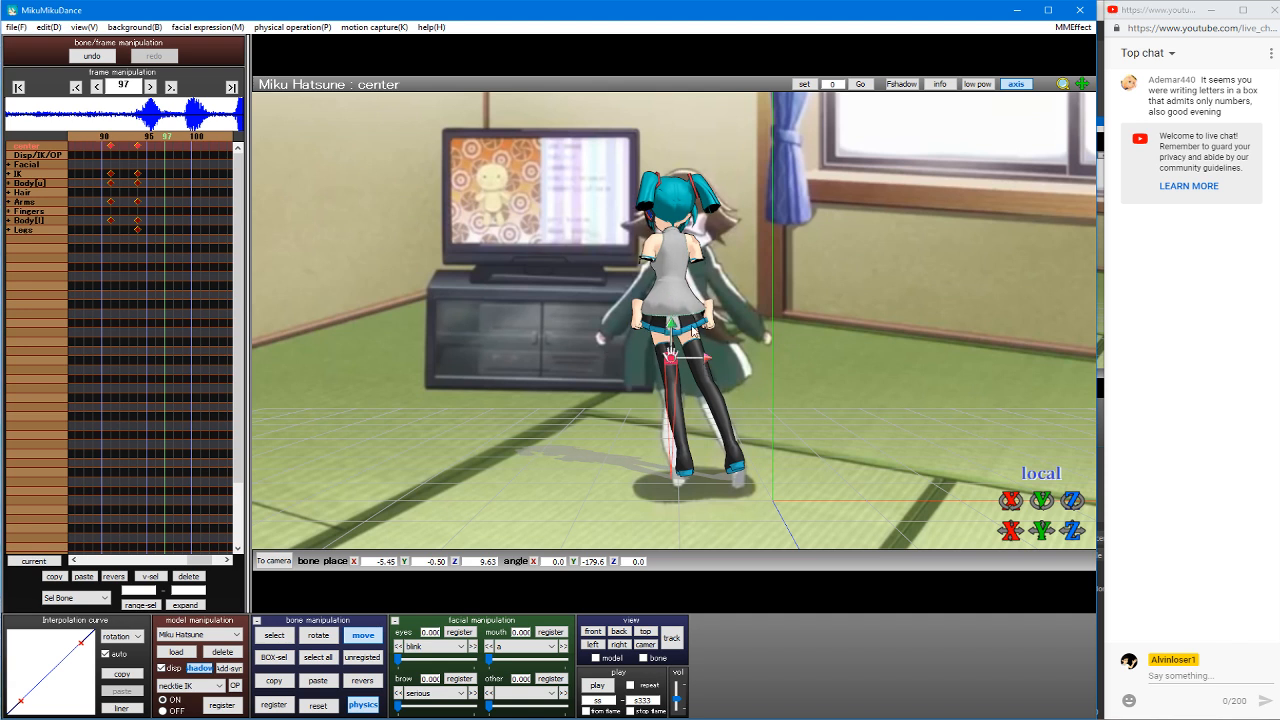
# Step: Adjust the rotation of Miku's lower body, upper body and neck bones slightly at frame 97
pyautogui.press('c')
pyautogui.click(673, 288)
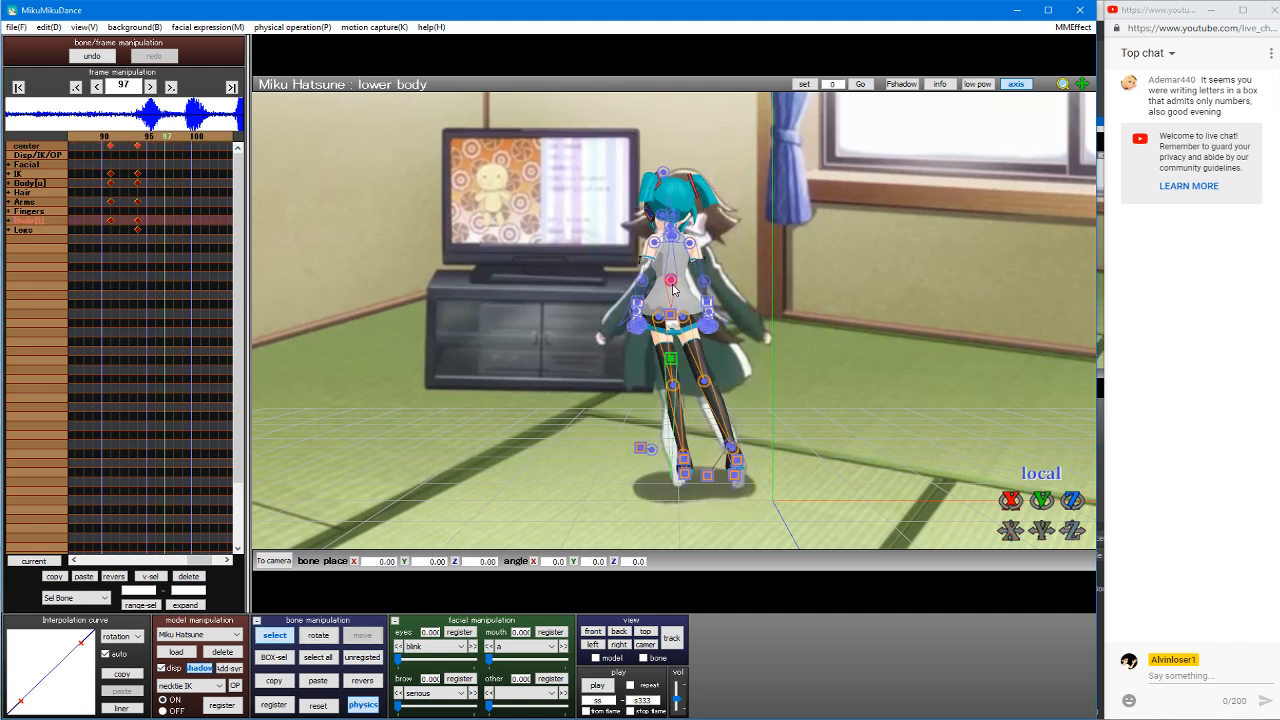
pyautogui.press('x')
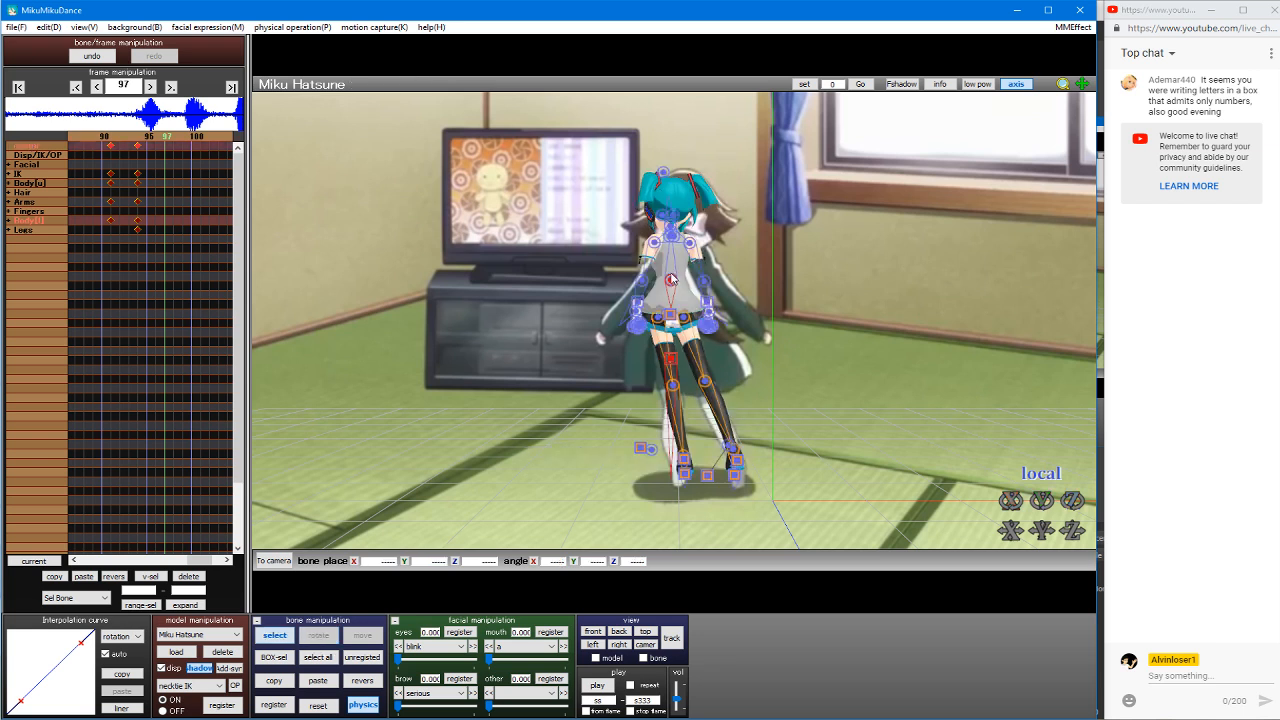
pyautogui.click(672, 272)
pyautogui.press('s')
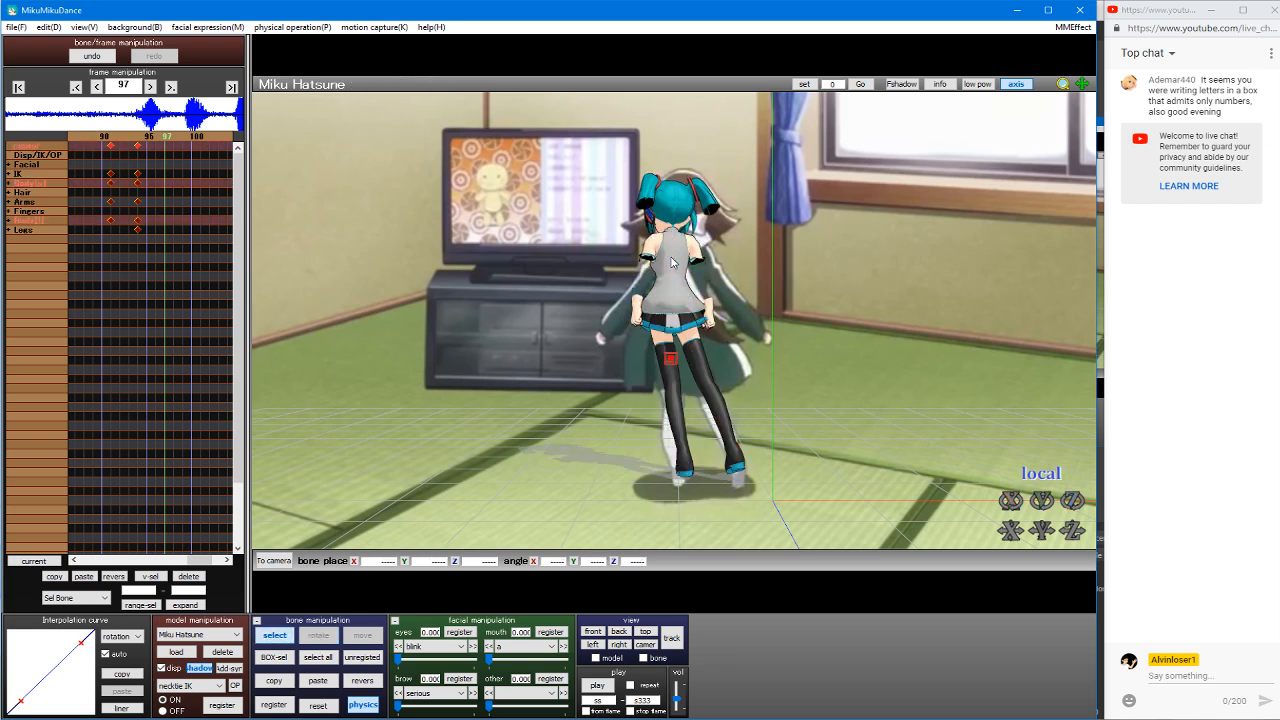
pyautogui.press('c')
pyautogui.click(672, 233)
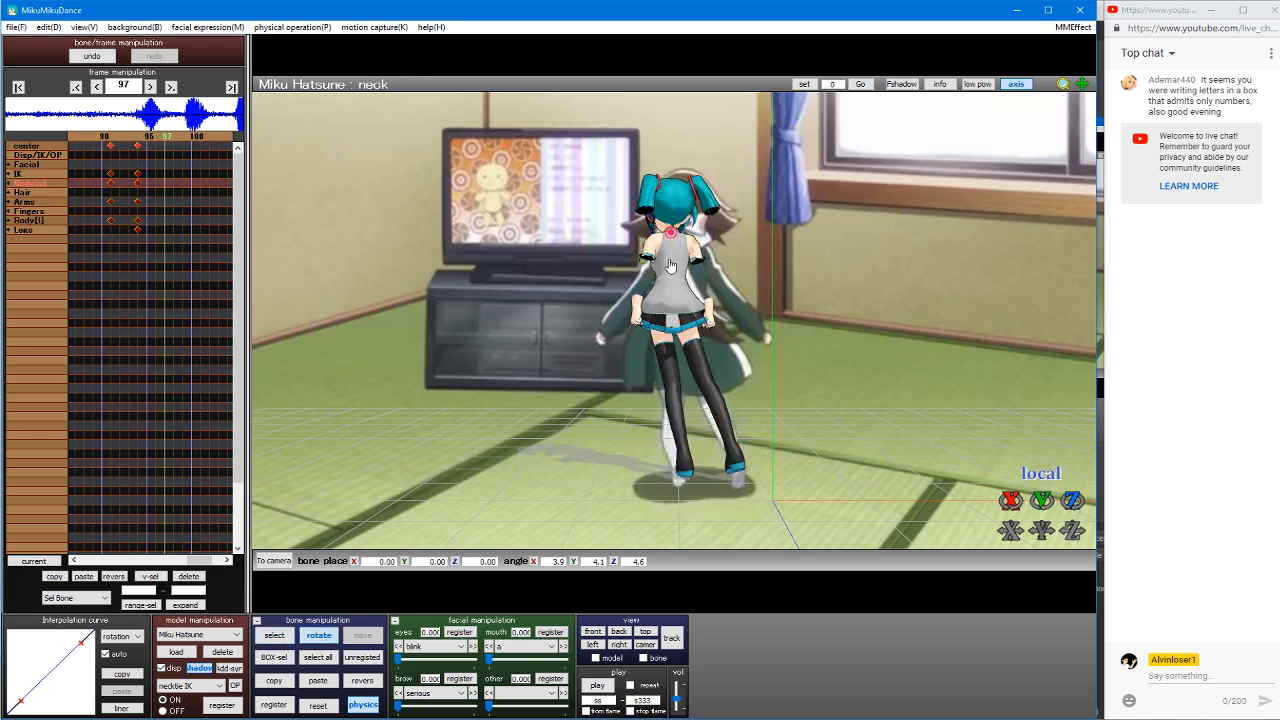
pyautogui.moveTo(698, 230); pyautogui.dragTo(698, 240)
pyautogui.press('s')
pyautogui.press('c')
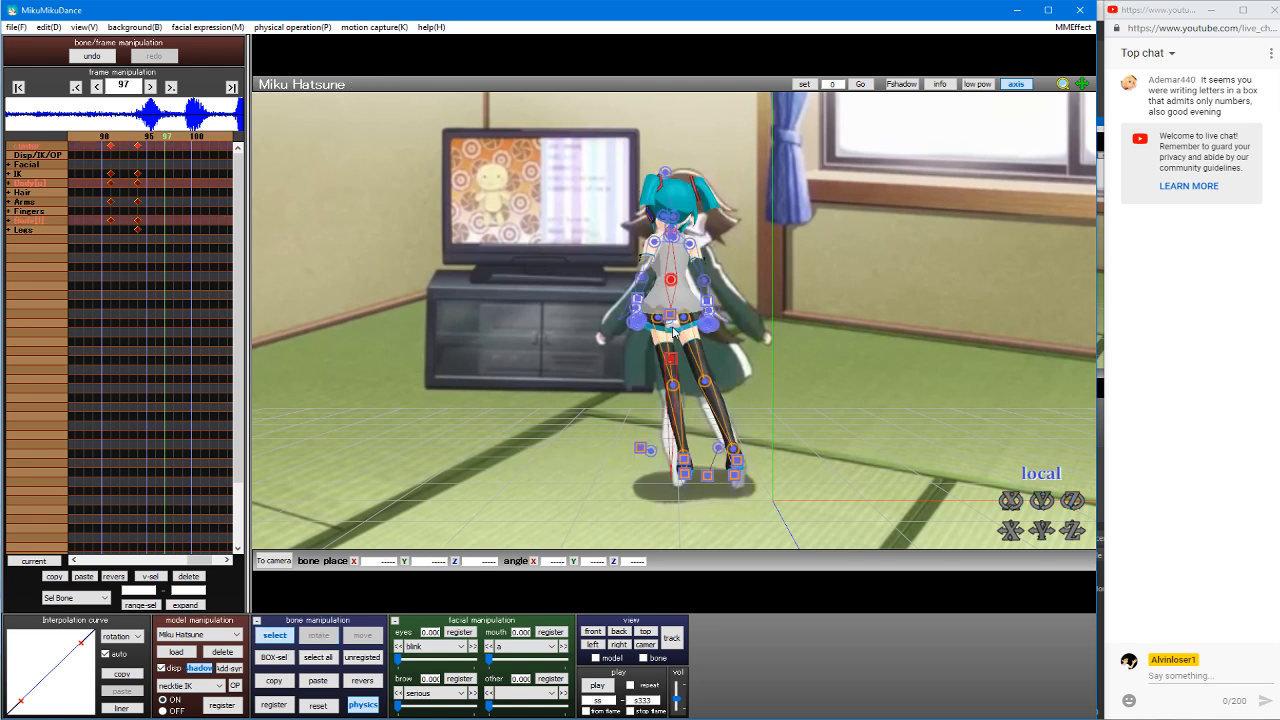
# Step: Nudge the center bone a little further sideways, to about X -5.82
pyautogui.click(671, 359)
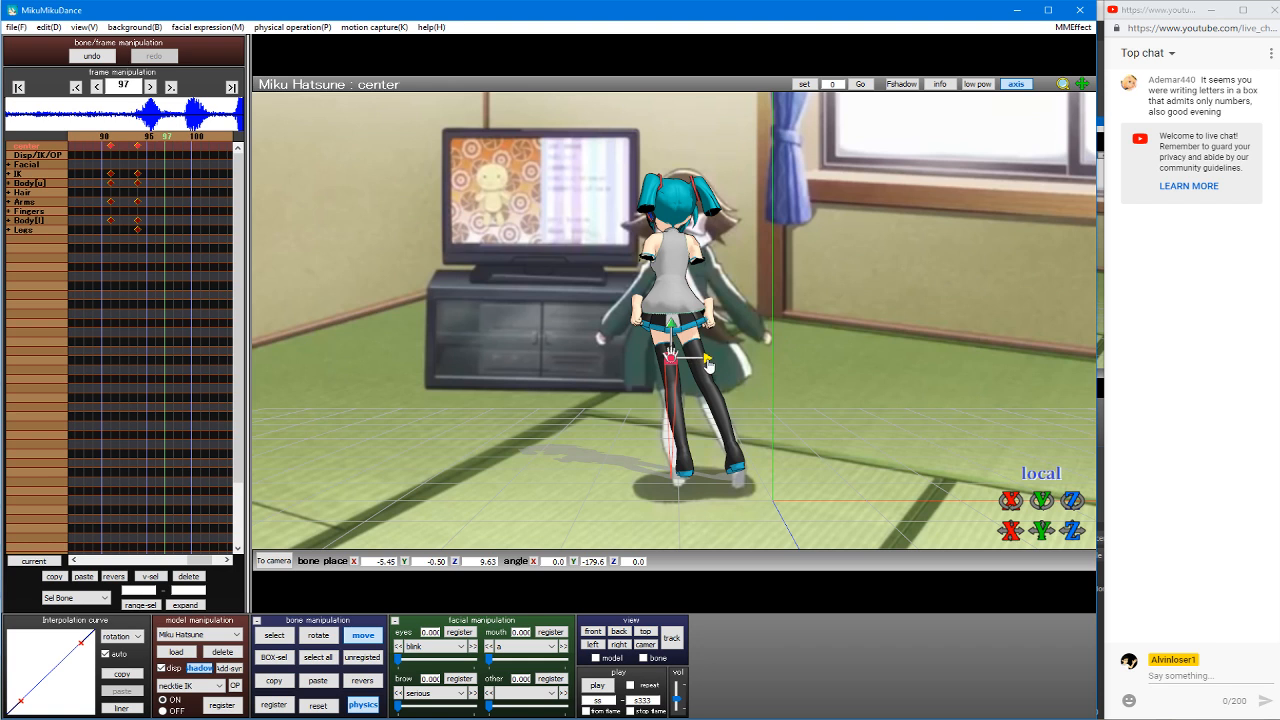
pyautogui.moveTo(706, 366); pyautogui.dragTo(704, 367)
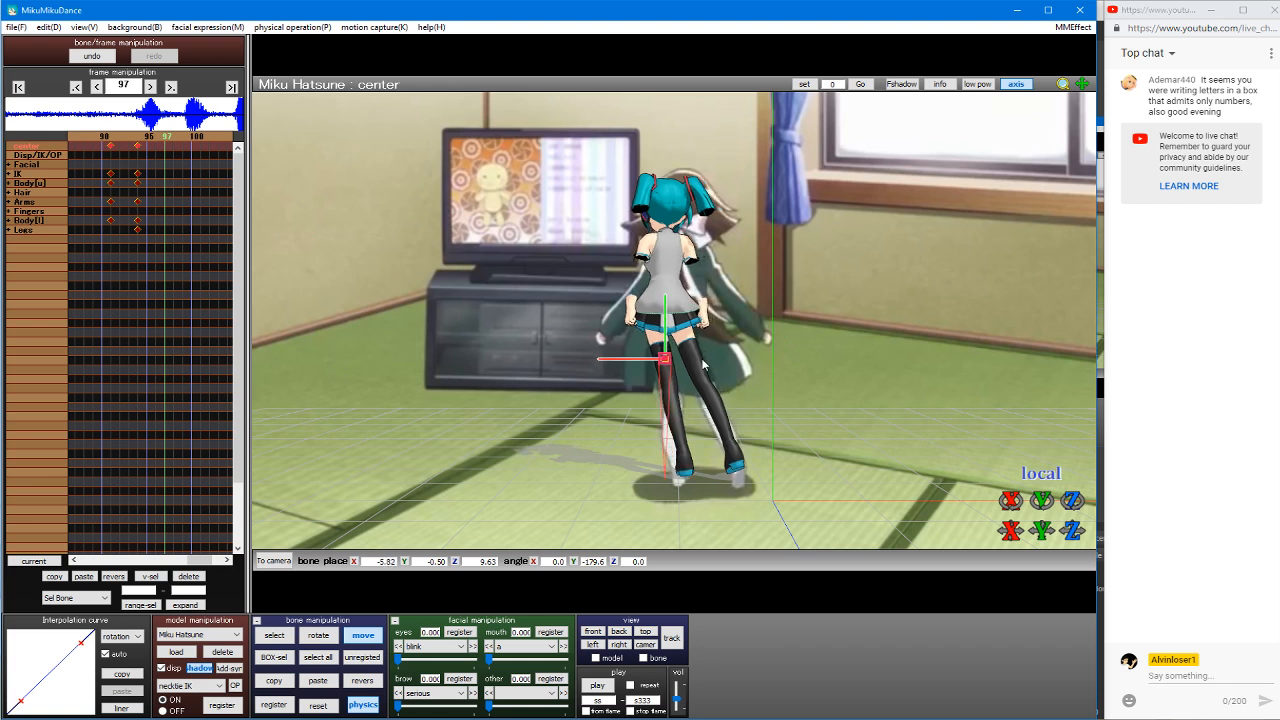
pyautogui.click(701, 172)
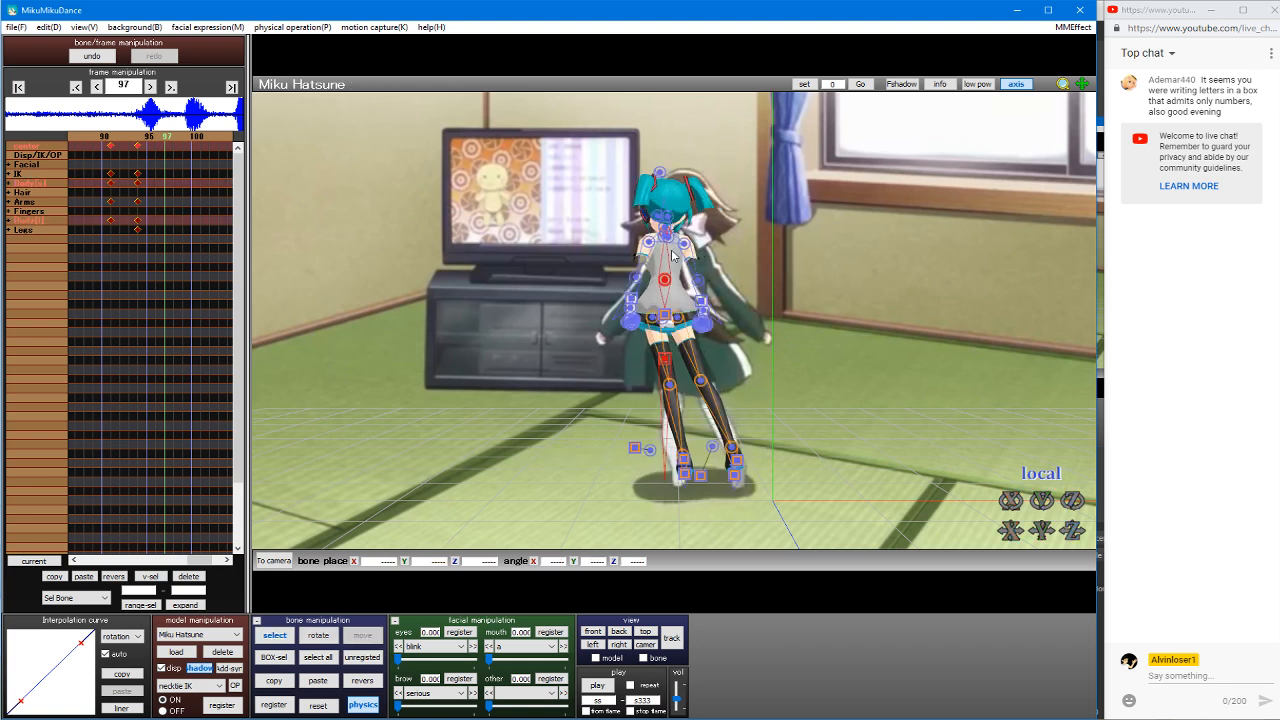
# Step: Rotate the upper body to about X -10.5, Y 14.9, Z -14.4 and the neck to about X 1.0, Y -1.7, Z 15.3
pyautogui.click(666, 281)
pyautogui.press('x')
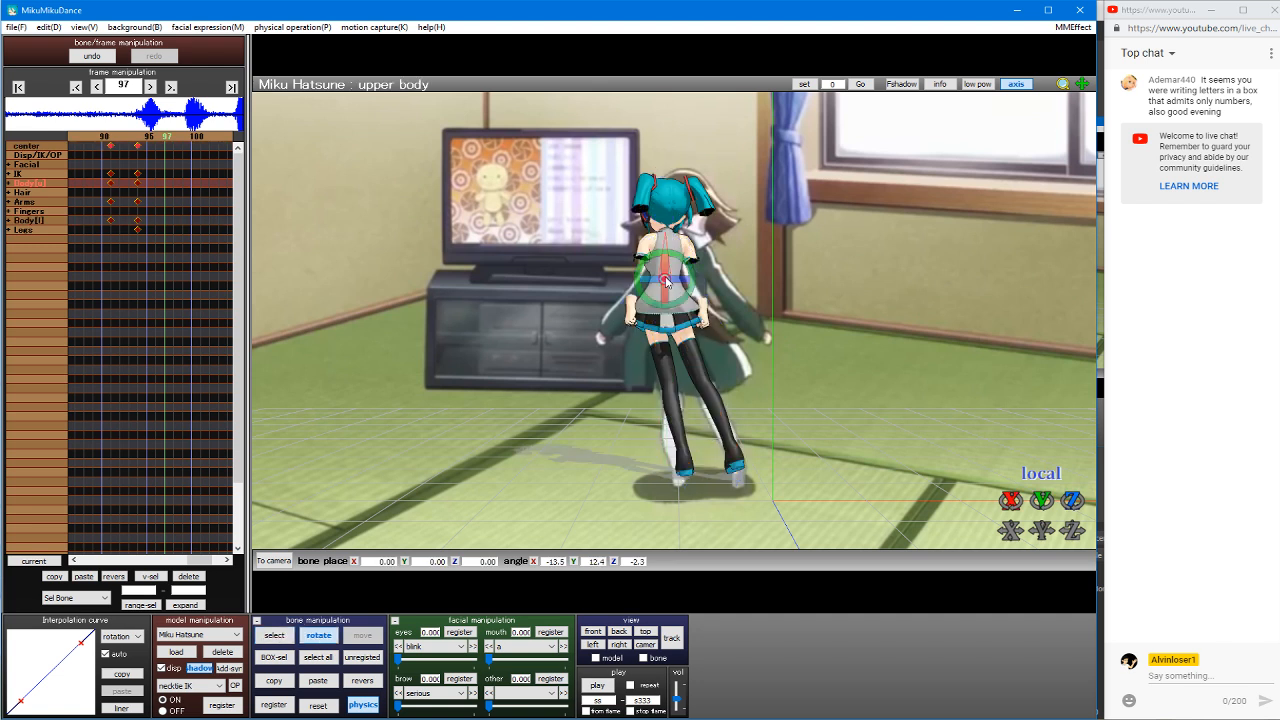
pyautogui.moveTo(668, 280); pyautogui.dragTo(693, 270)
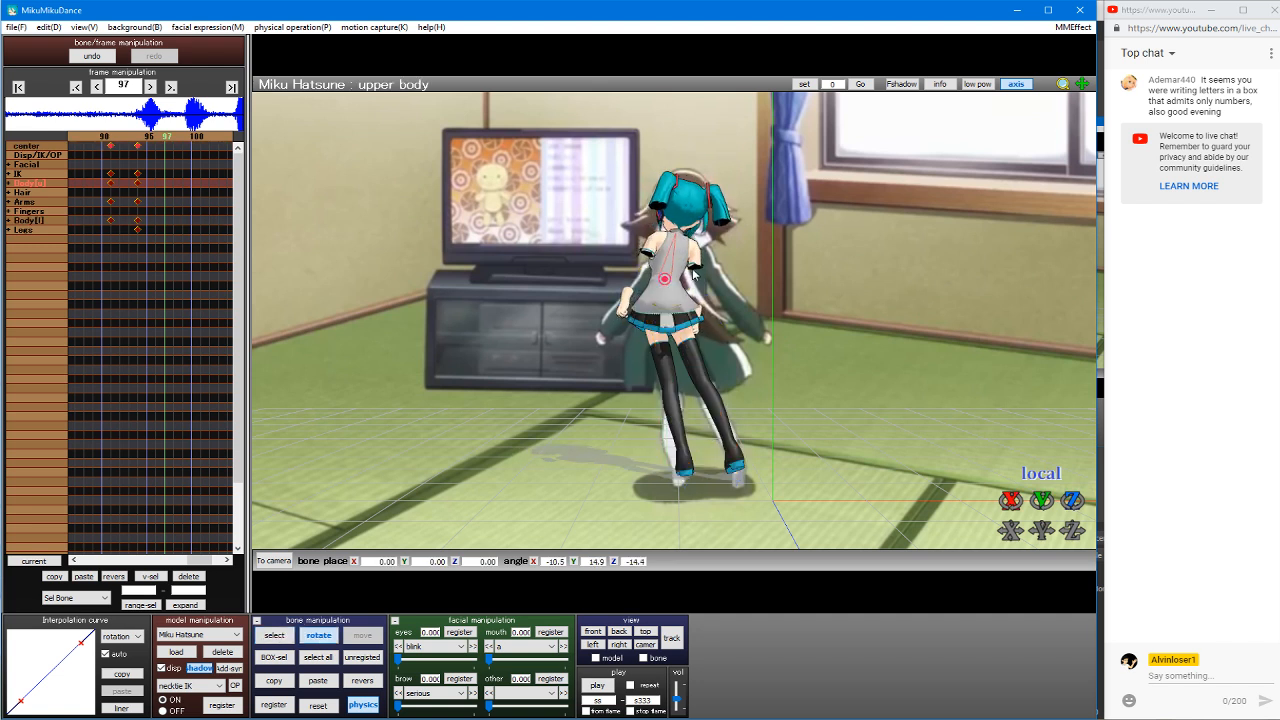
pyautogui.click(697, 222)
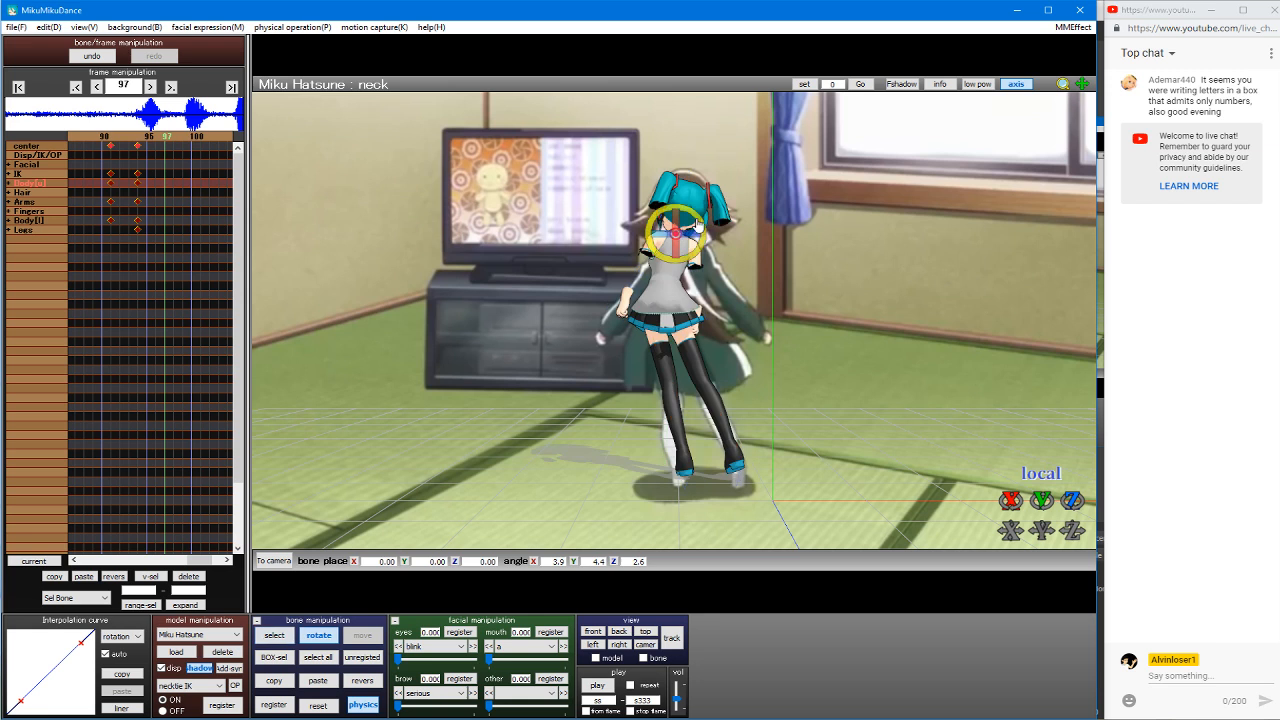
pyautogui.moveTo(697, 222)
pyautogui.mouseDown()
pyautogui.moveTo(691, 238)
pyautogui.moveTo(712, 202)
pyautogui.moveTo(704, 237)
pyautogui.mouseUp()
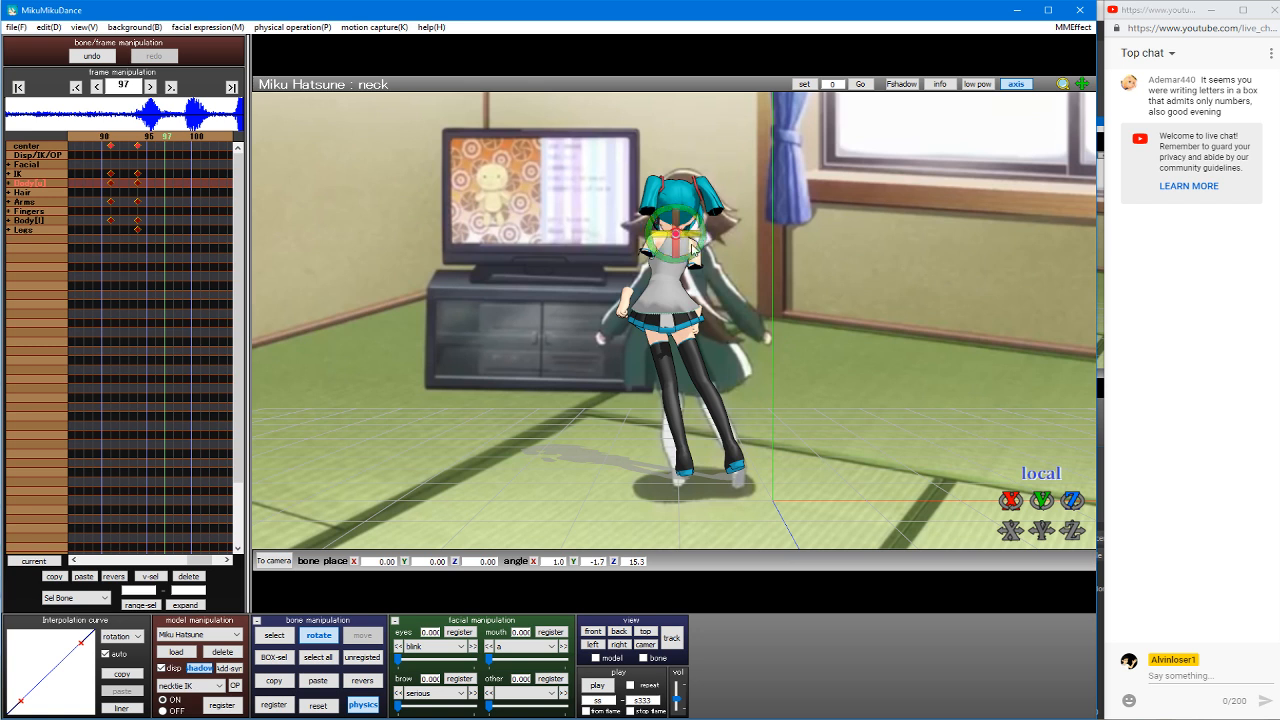
# Step: Raise the center bone to about Y -0.07
pyautogui.press('s')
pyautogui.click(666, 360)
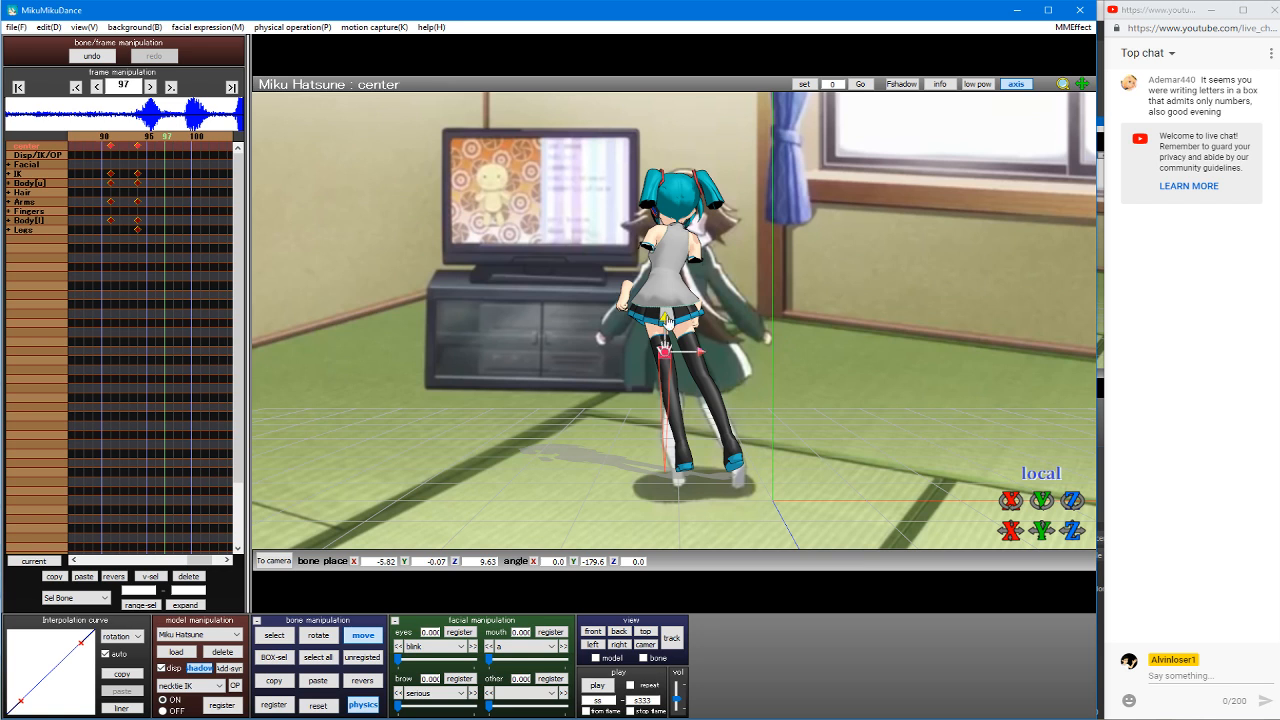
pyautogui.press('s')
# Step: Rotate the leg IK_R bone to about X -9.7, Y -179.3, Z -0.1 to tilt the right foot
pyautogui.click(731, 443)
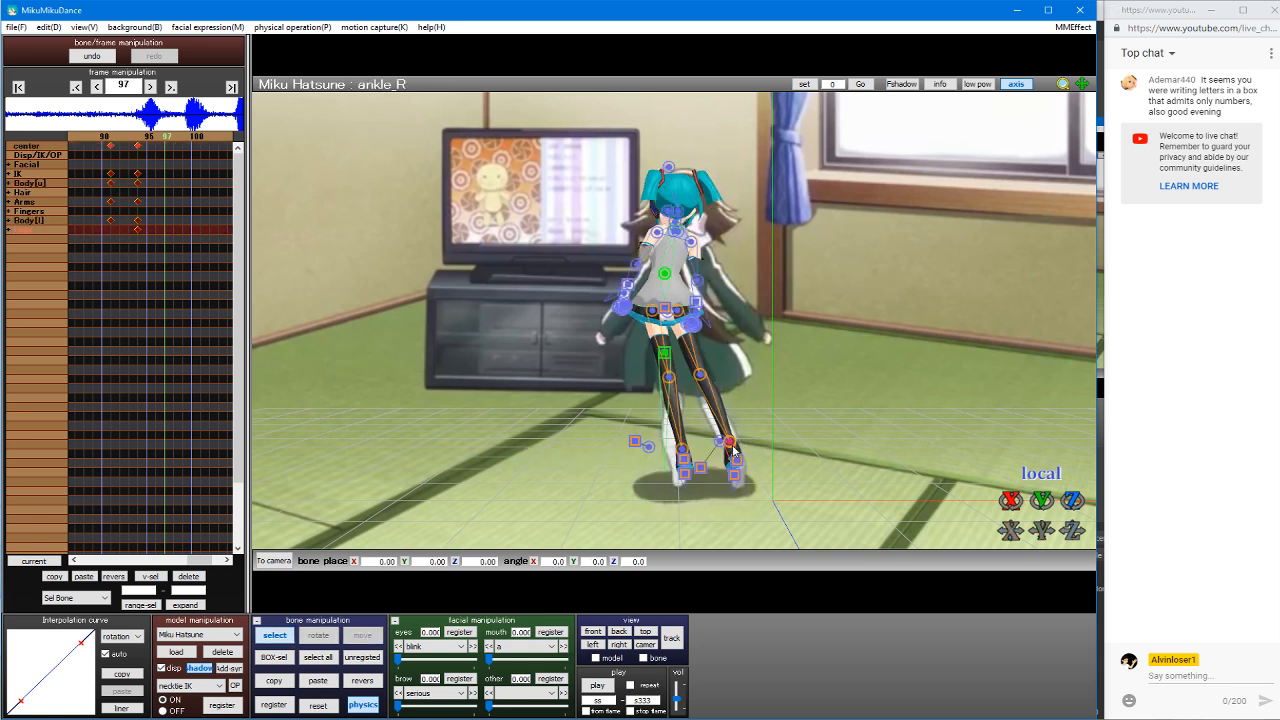
pyautogui.click(737, 459)
pyautogui.press('x')
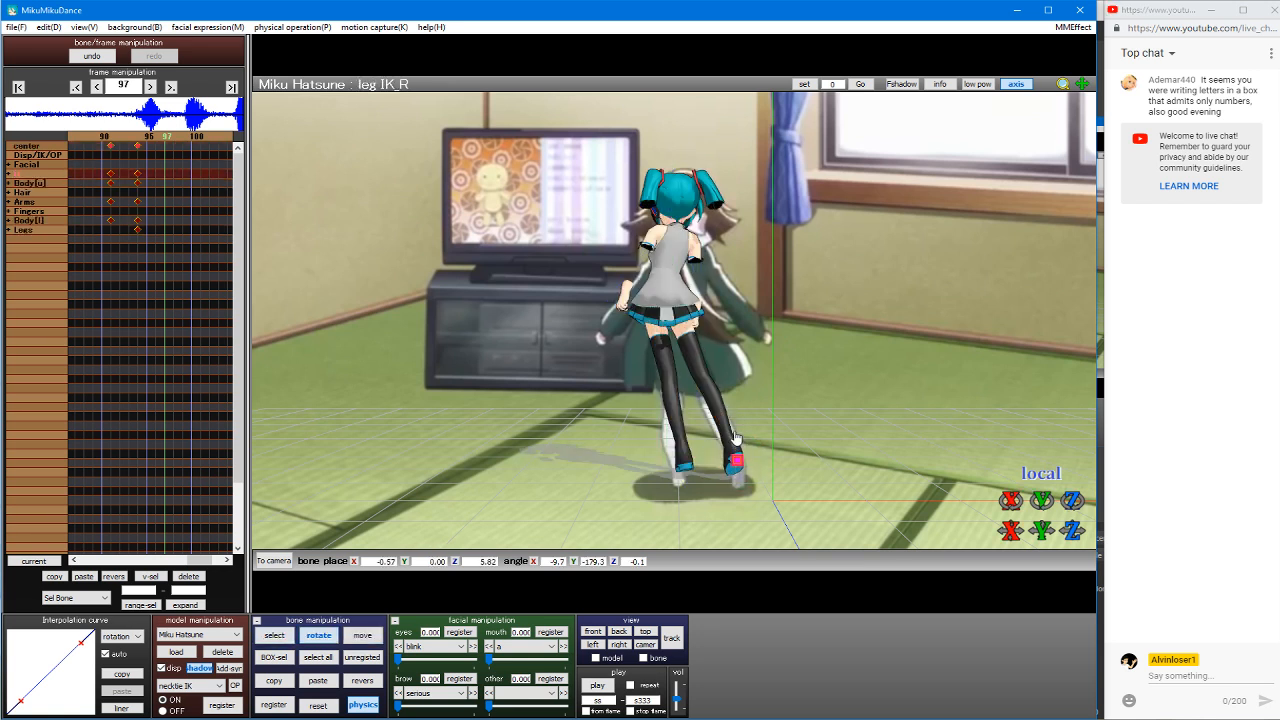
pyautogui.press('s')
# Step: Rotate the leg IK_L bone to about X -45.8, Y 176.0, Z 2.9 and raise it to about X -5.85, Y 1.41
pyautogui.click(684, 462)
pyautogui.press('x')
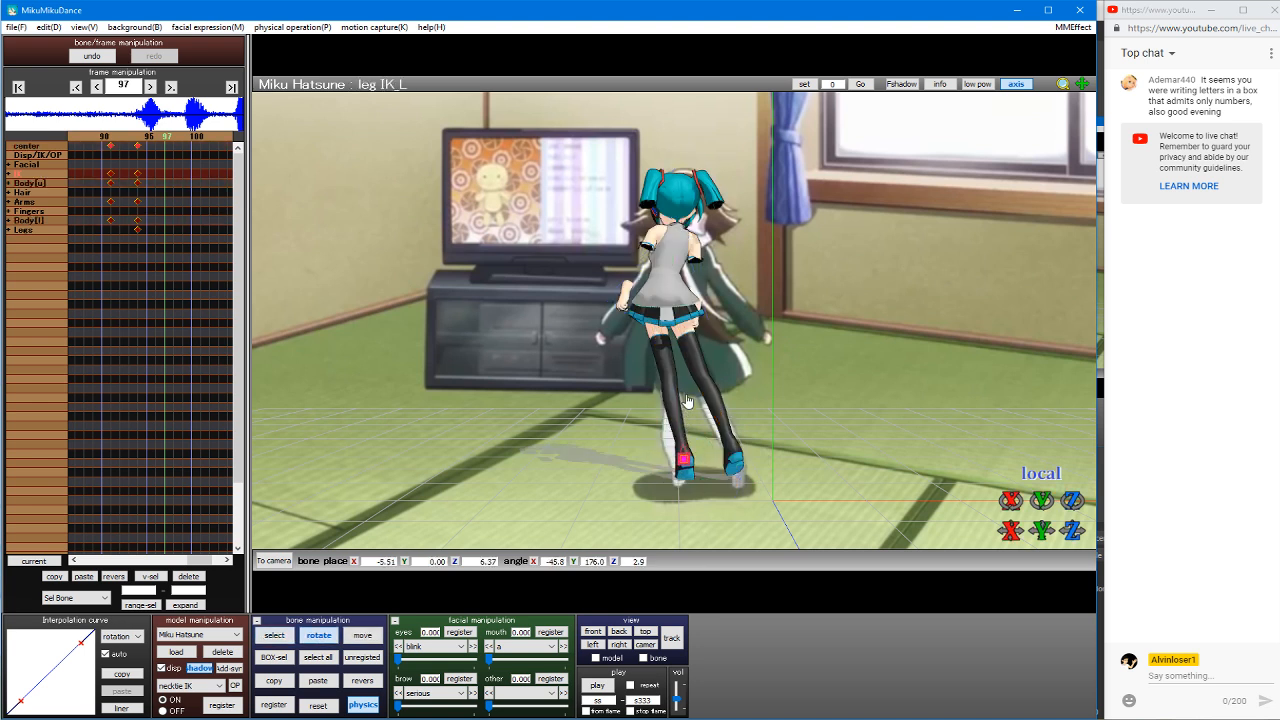
pyautogui.press('c')
pyautogui.moveTo(687, 401); pyautogui.dragTo(684, 410)
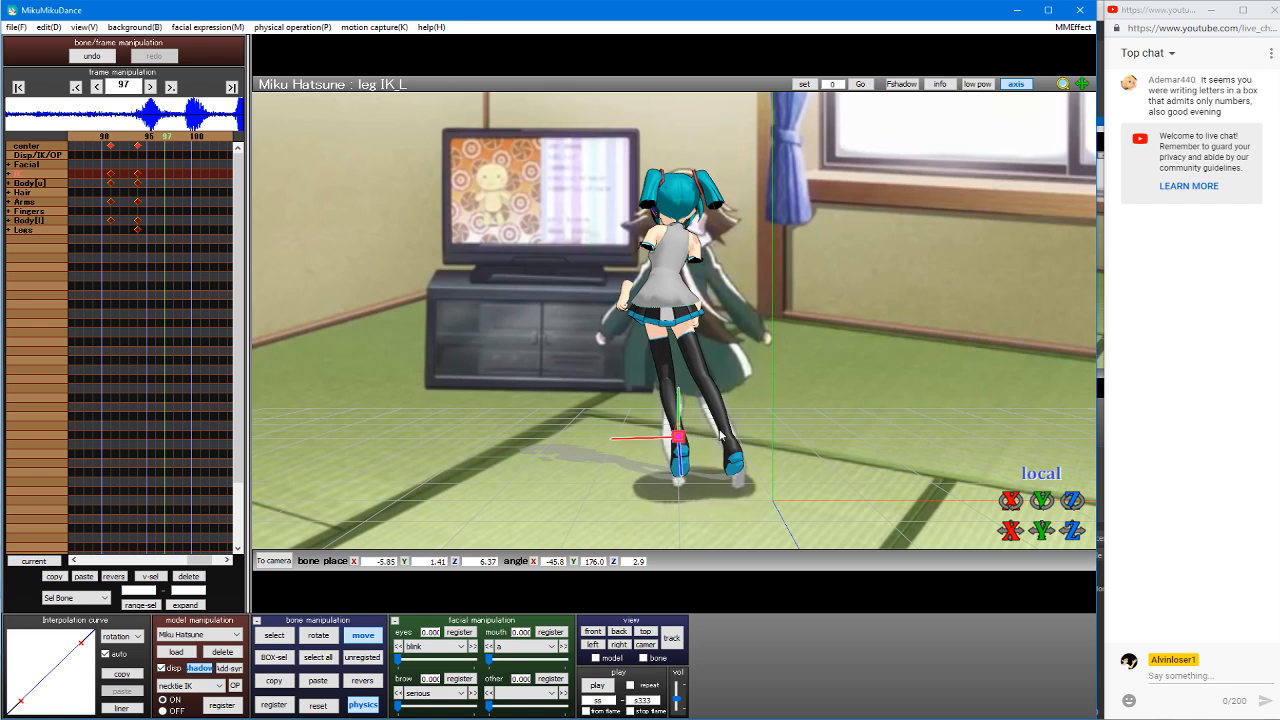
pyautogui.press('s')
pyautogui.click(655, 310)
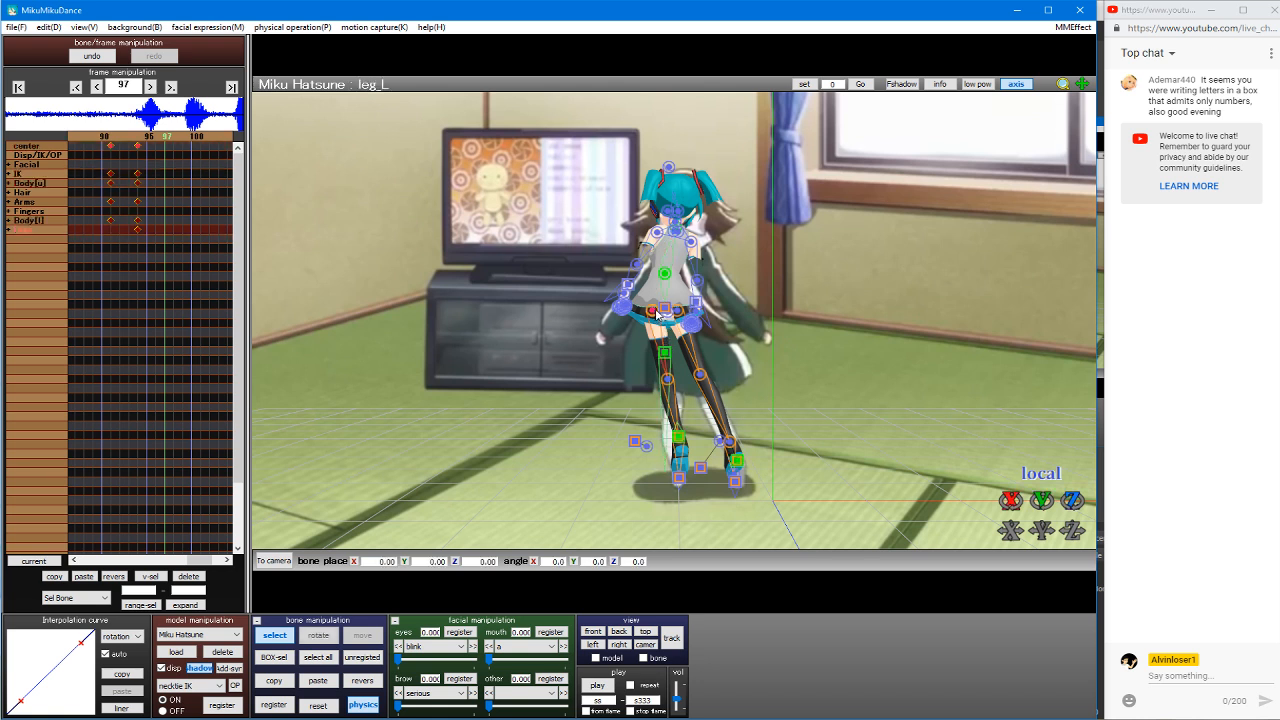
# Step: Rotate the leg_L bone to about Y -8.0, Z -0.6 and the leg_R bone to about X -0.1, Y -13.1, Z -1.0
pyautogui.press('r')
pyautogui.moveTo(662, 315)
pyautogui.mouseDown()
pyautogui.moveTo(680, 318)
pyautogui.moveTo(658, 311)
pyautogui.mouseUp()
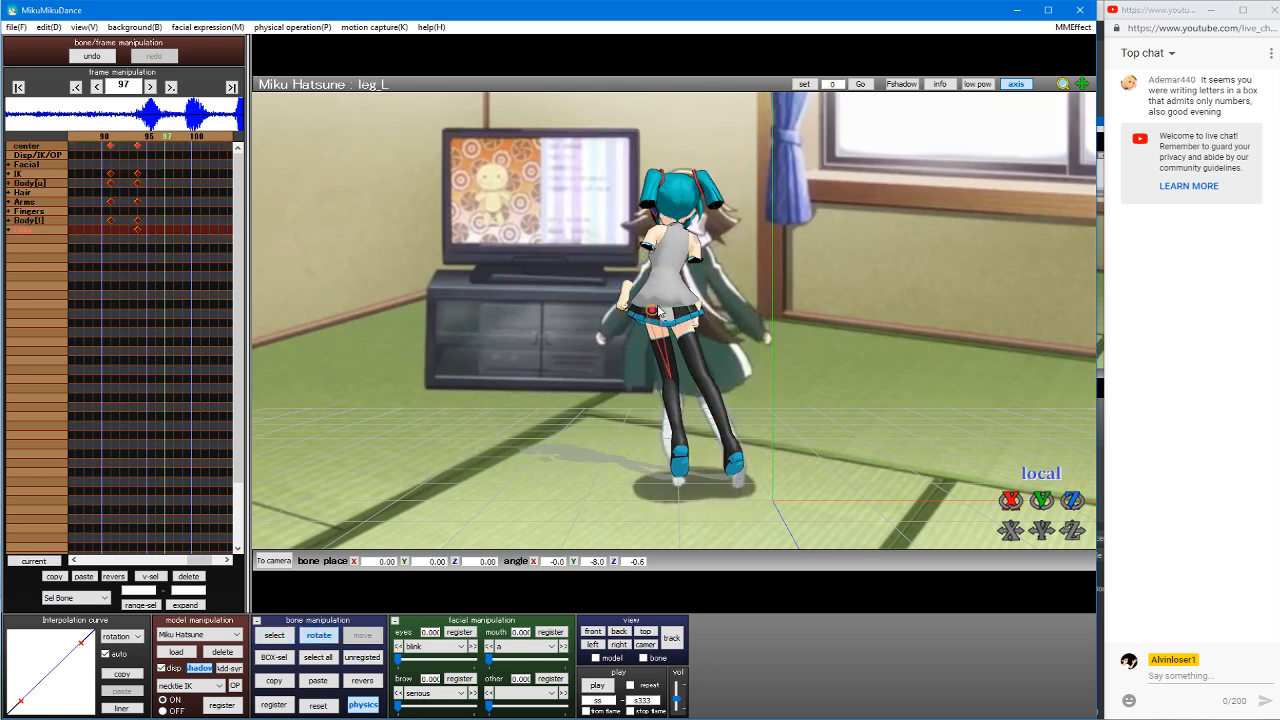
pyautogui.press('s')
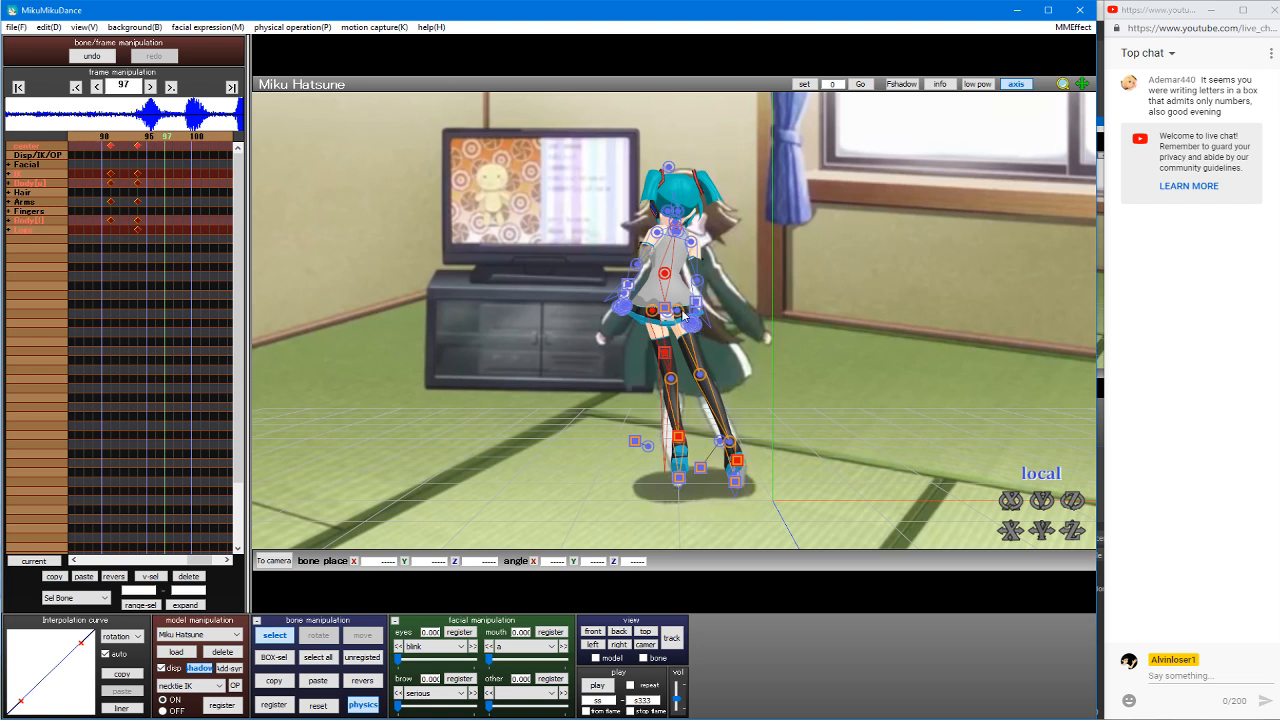
pyautogui.click(683, 315)
pyautogui.press('r')
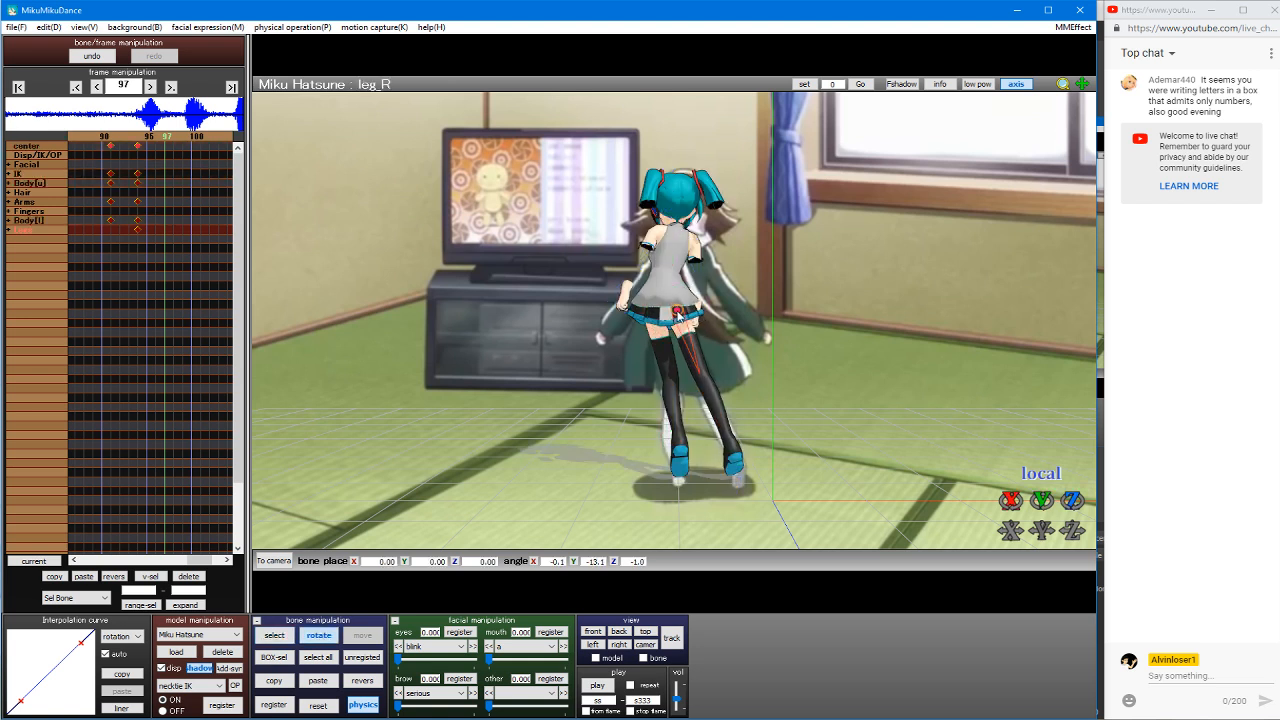
pyautogui.press('s')
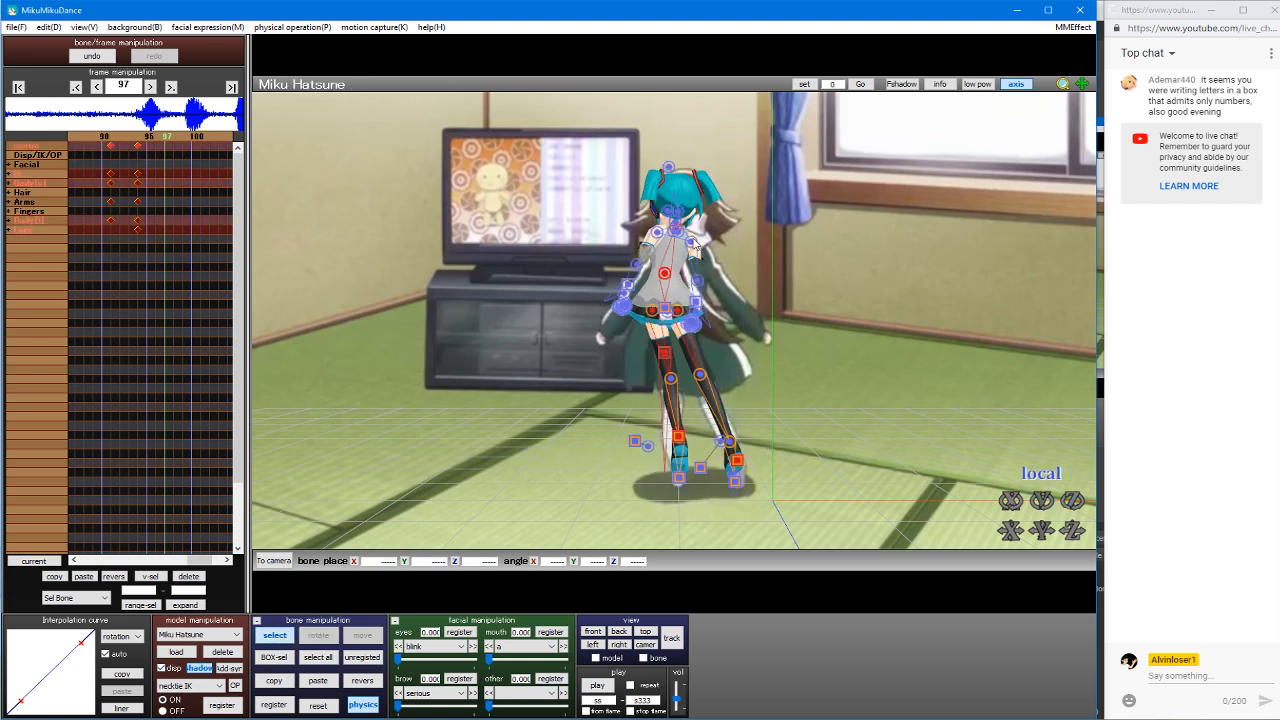
# Step: Swing the right arm outward by rotating arm_R and elbow_R, and rotate wrist_R to about X -0.9, Y -6.4, Z 17.4
pyautogui.click(692, 241)
pyautogui.press('x')
pyautogui.moveTo(713, 226); pyautogui.dragTo(748, 288)
pyautogui.press('s')
pyautogui.click(711, 276)
pyautogui.press('x')
pyautogui.press('c')
pyautogui.click(735, 299)
pyautogui.press('x')
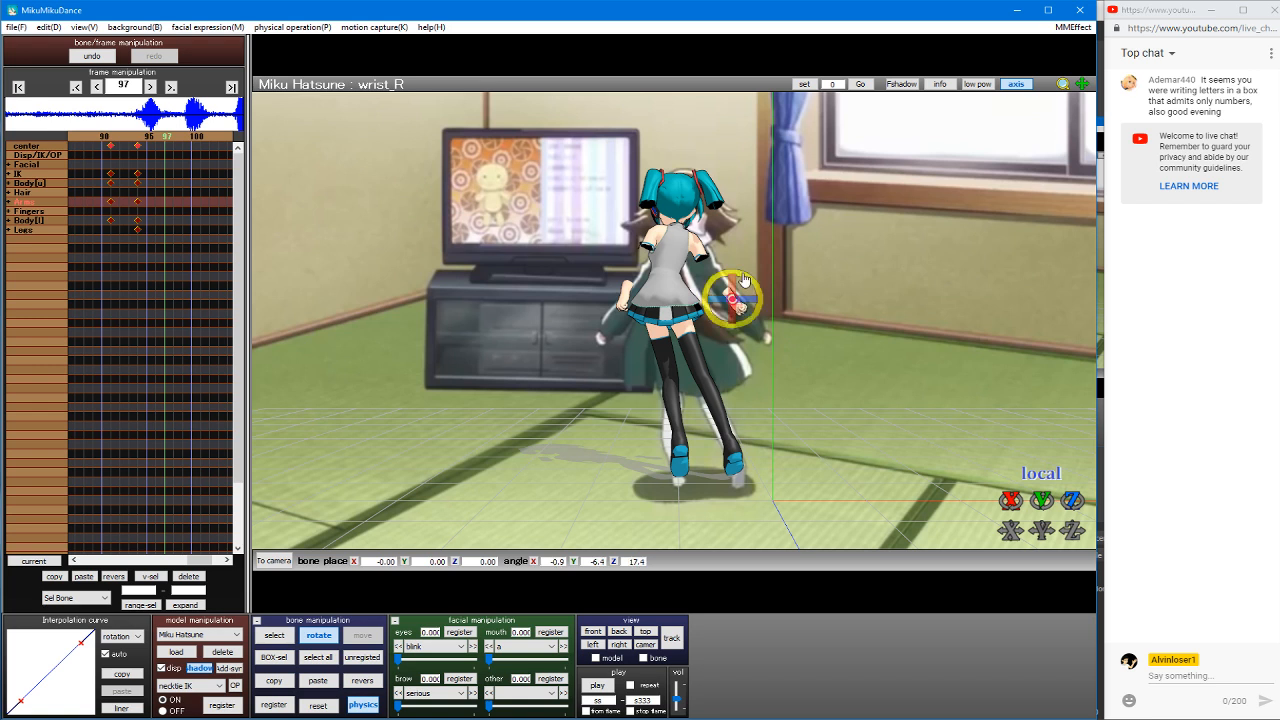
# Step: Rotate the arm_L bone to swing the left arm slightly away from the body
pyautogui.press('s')
pyautogui.click(658, 233)
pyautogui.press('x')
# Step: Move the center bone to about X -4.62, Z 9.63 and rotate the upper body to about X -12.9, Y 13.0, Z -5.0
pyautogui.press('s')
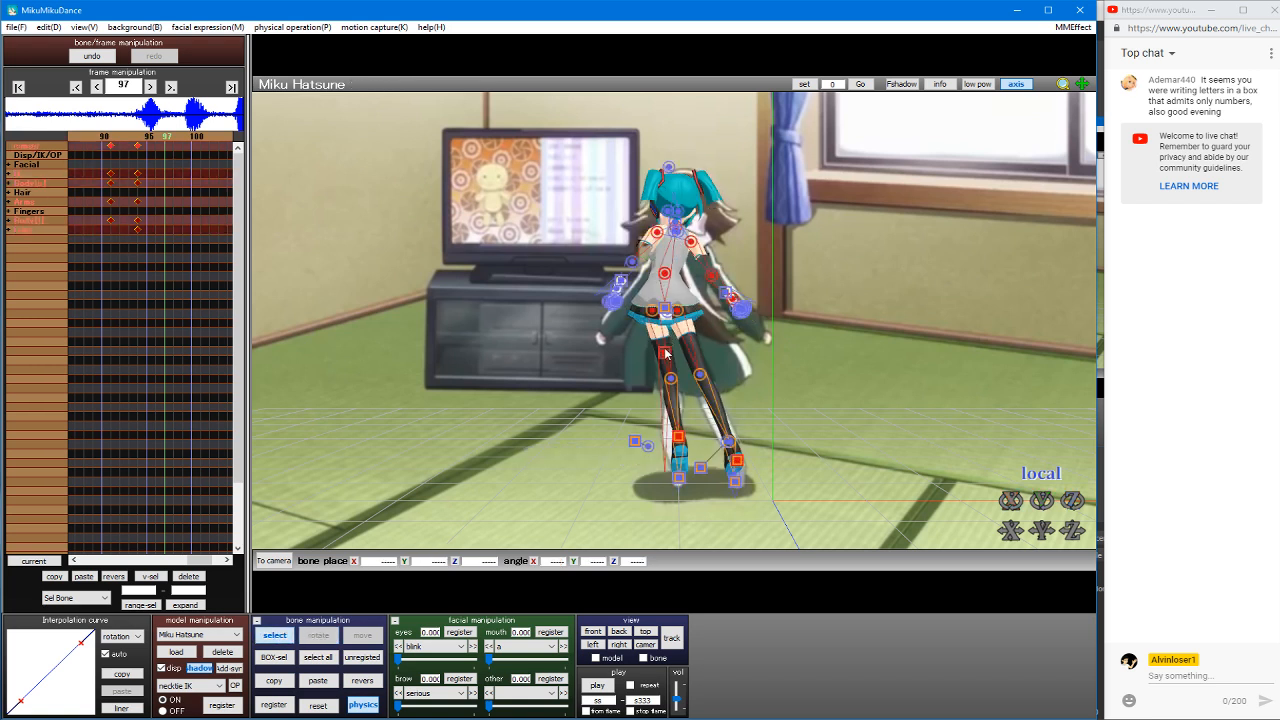
pyautogui.click(665, 353)
pyautogui.press('z')
pyautogui.moveTo(698, 352); pyautogui.dragTo(716, 347)
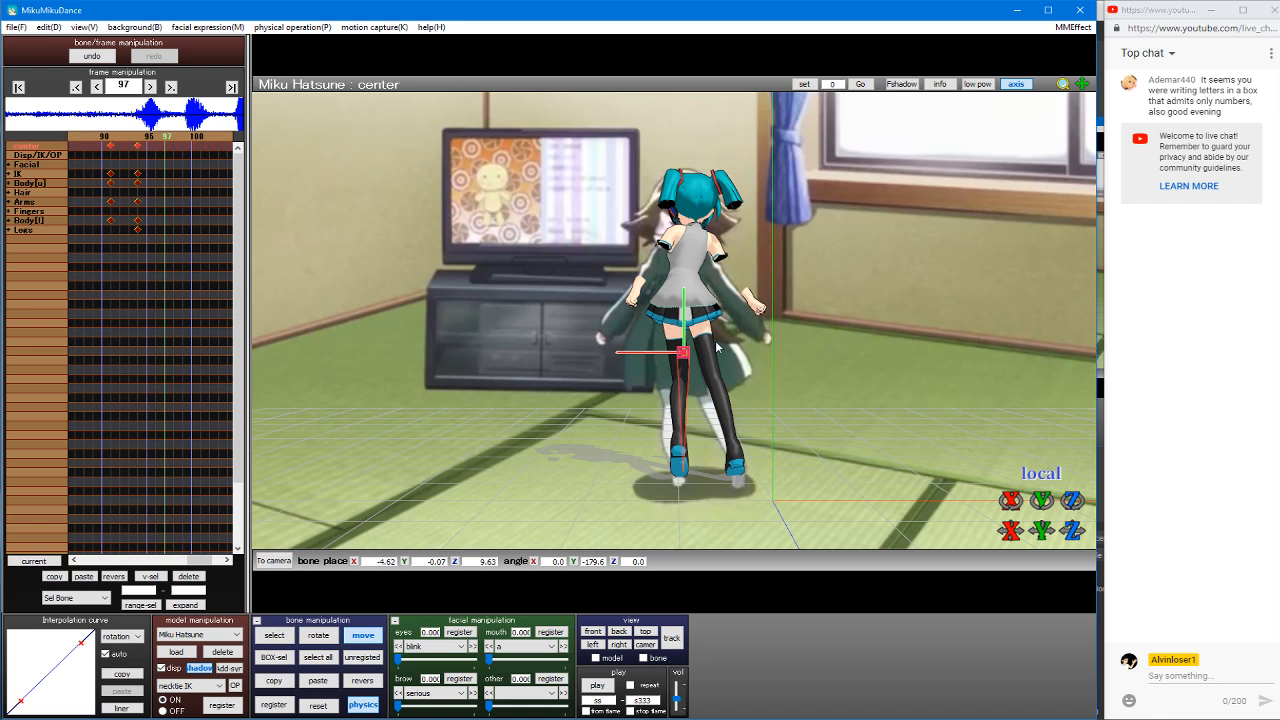
pyautogui.press('s')
pyautogui.click(685, 274)
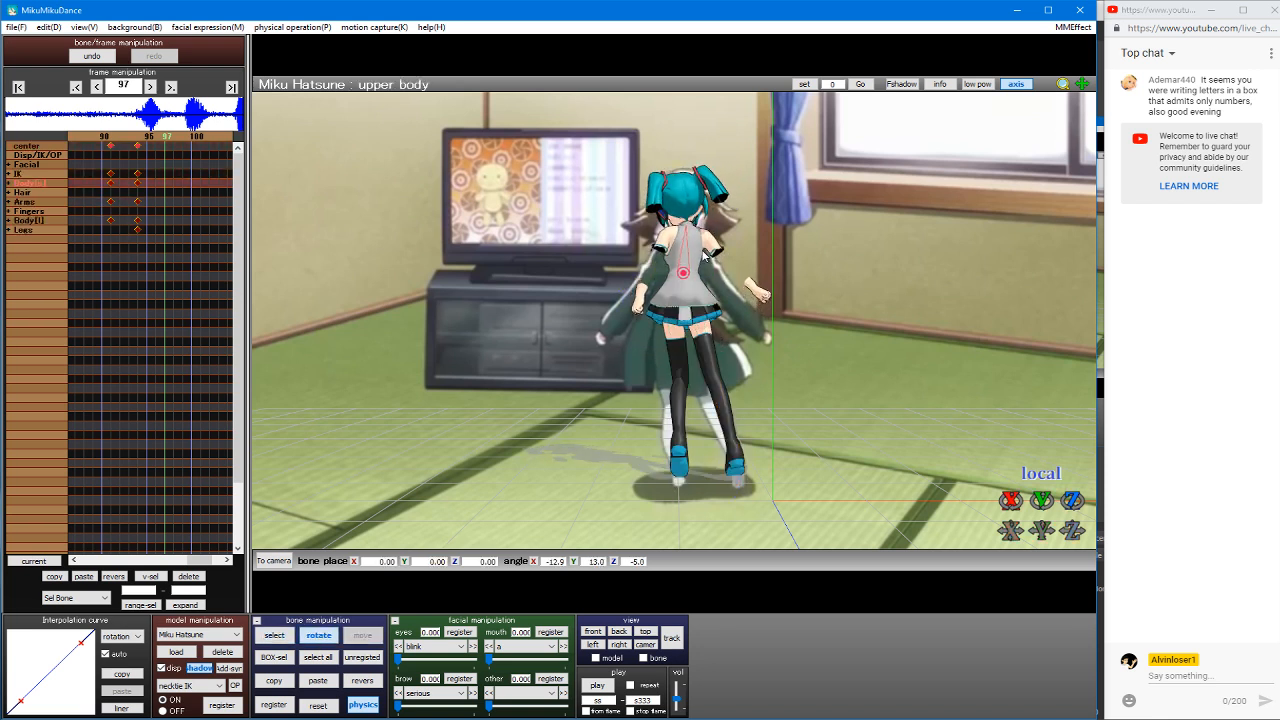
pyautogui.click(704, 214)
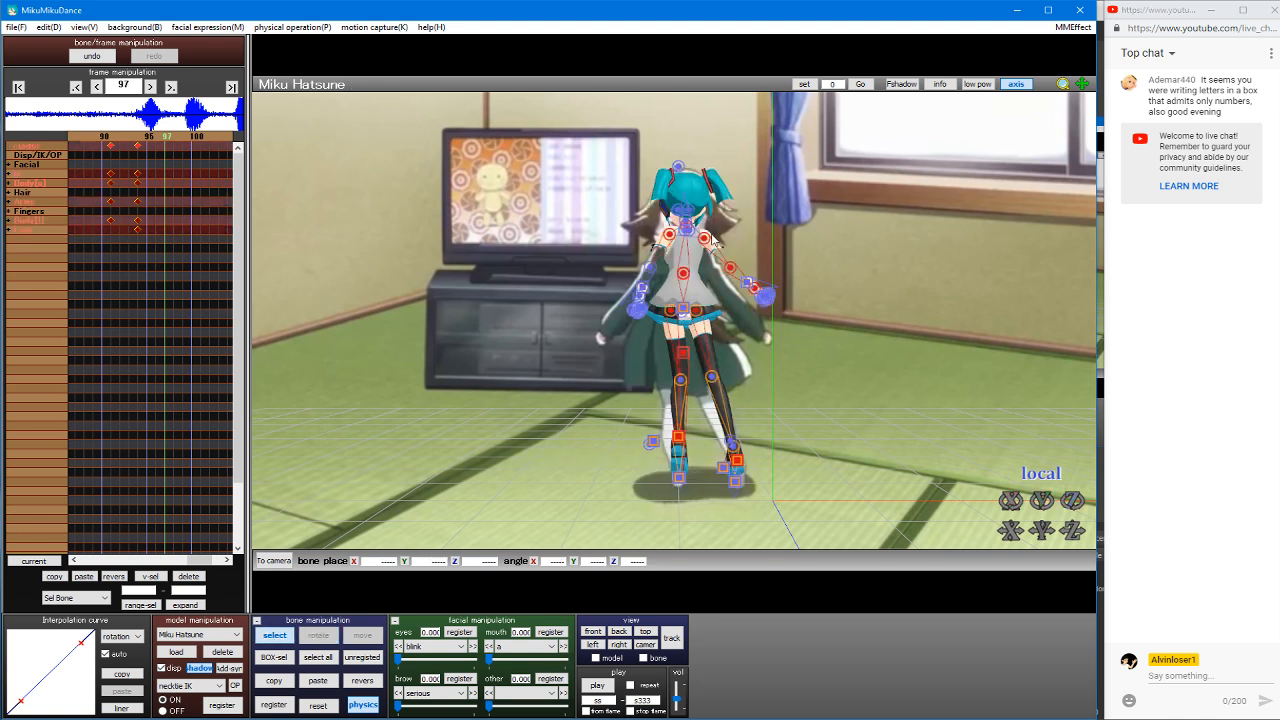
# Step: Rotate arm_R to about X -0.5, Y -1.0, Z -35.7 and arm_L to about X 2.6, Y 2.1, Z 30.5
pyautogui.click(710, 240)
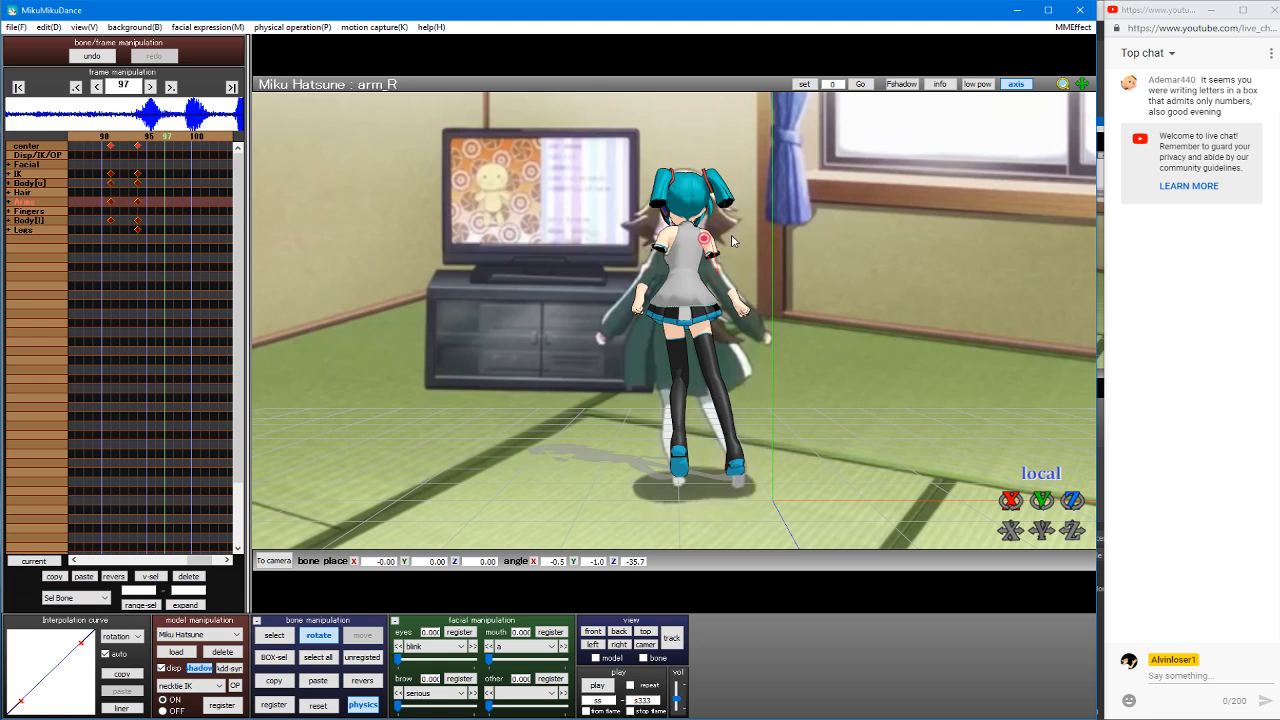
pyautogui.hotkey('ctrl', 'a')
pyautogui.click(670, 236)
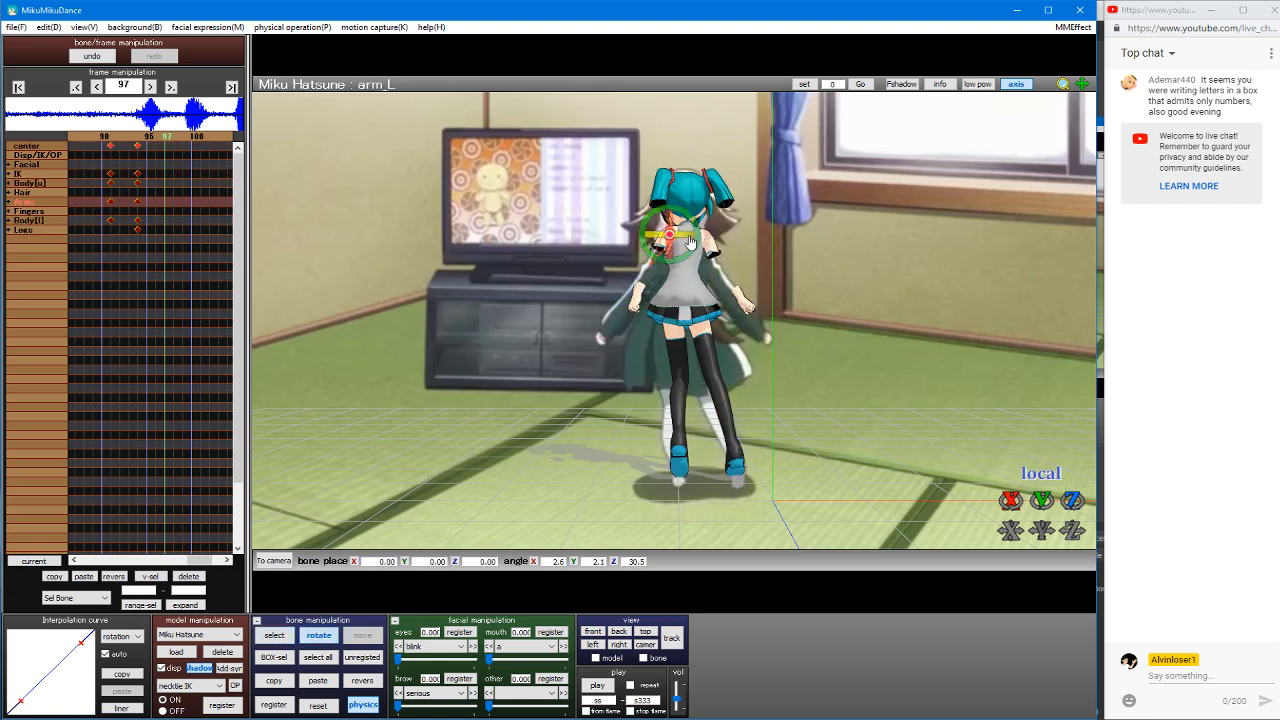
pyautogui.hotkey('ctrl', 'a')
# Step: Rotate elbow_L to about X -1.2, Y 1.0, Z 0.2 and wrist_L to about X -1.8, Y 1.0, Z -3.1
pyautogui.click(647, 267)
pyautogui.press('x')
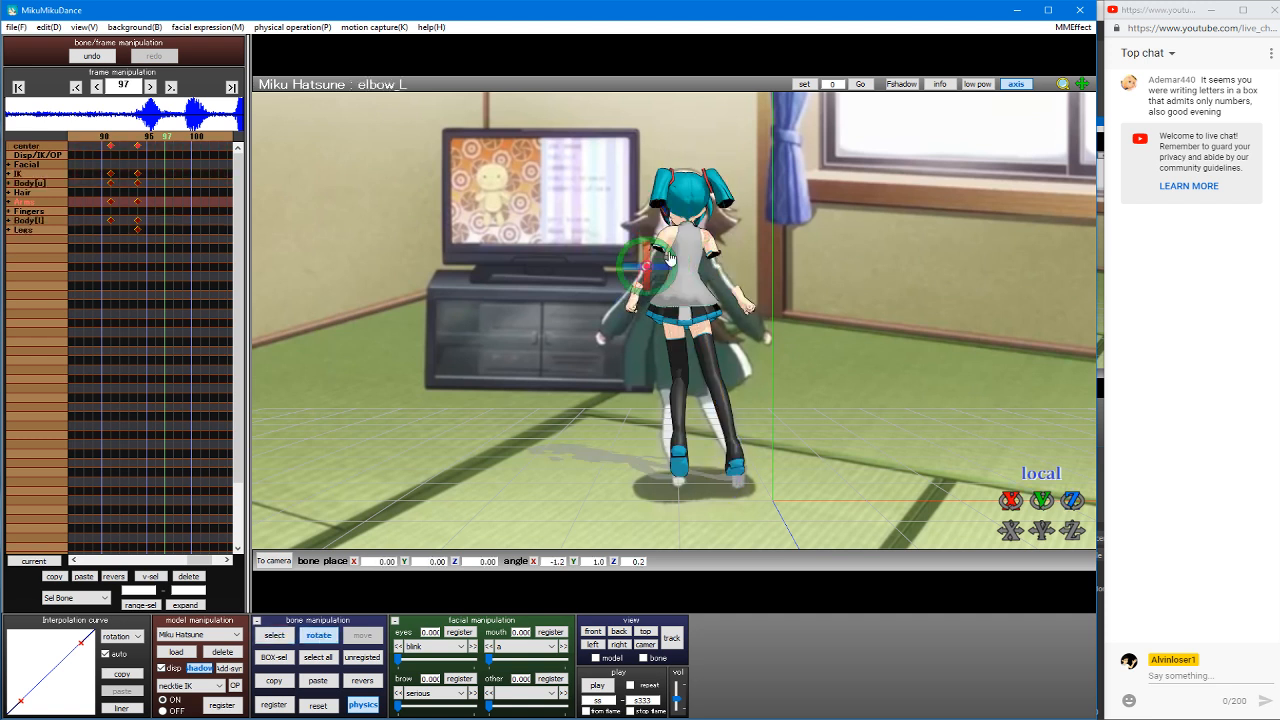
pyautogui.moveTo(630, 283); pyautogui.dragTo(630, 305)
pyautogui.press('s')
pyautogui.click(630, 304)
pyautogui.press('x')
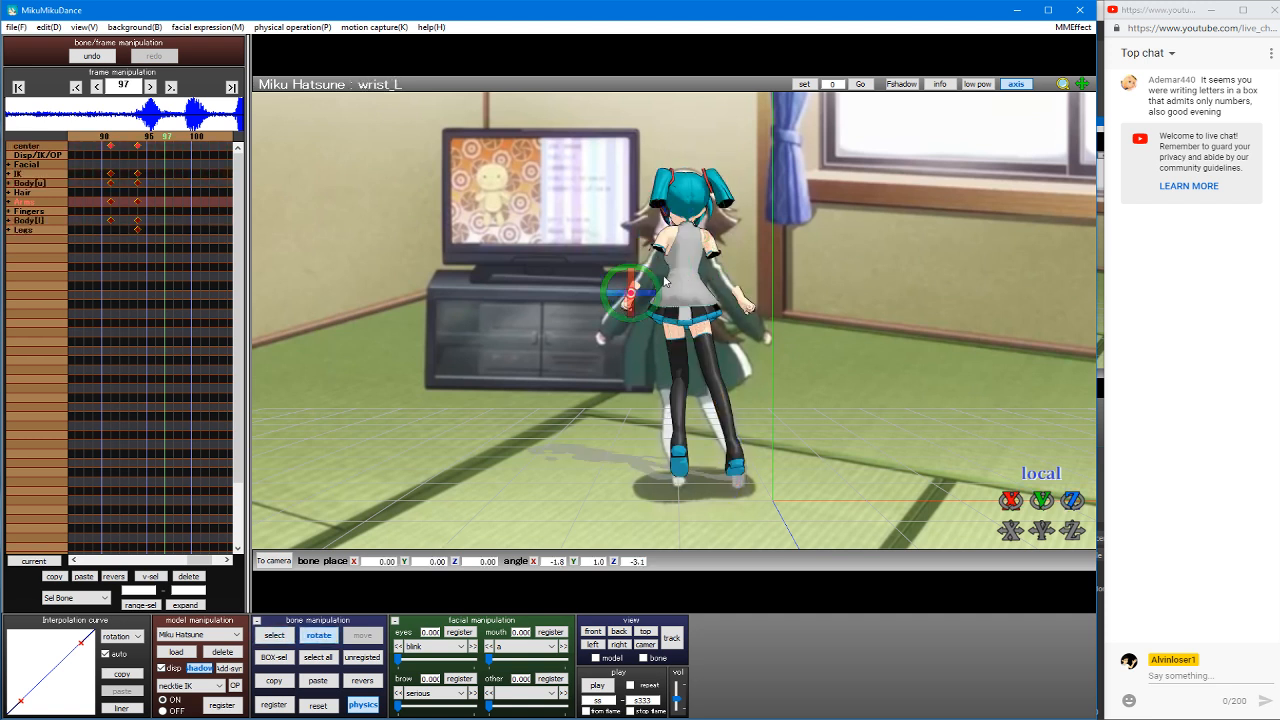
# Step: Rotate the arm_L bone to about X 25.5, Y -8.3, Z 31.6, working from the model's side
pyautogui.moveTo(510, 240); pyautogui.dragTo(631, 252, button='right')
pyautogui.press('s')
pyautogui.click(584, 232)
pyautogui.press('x')
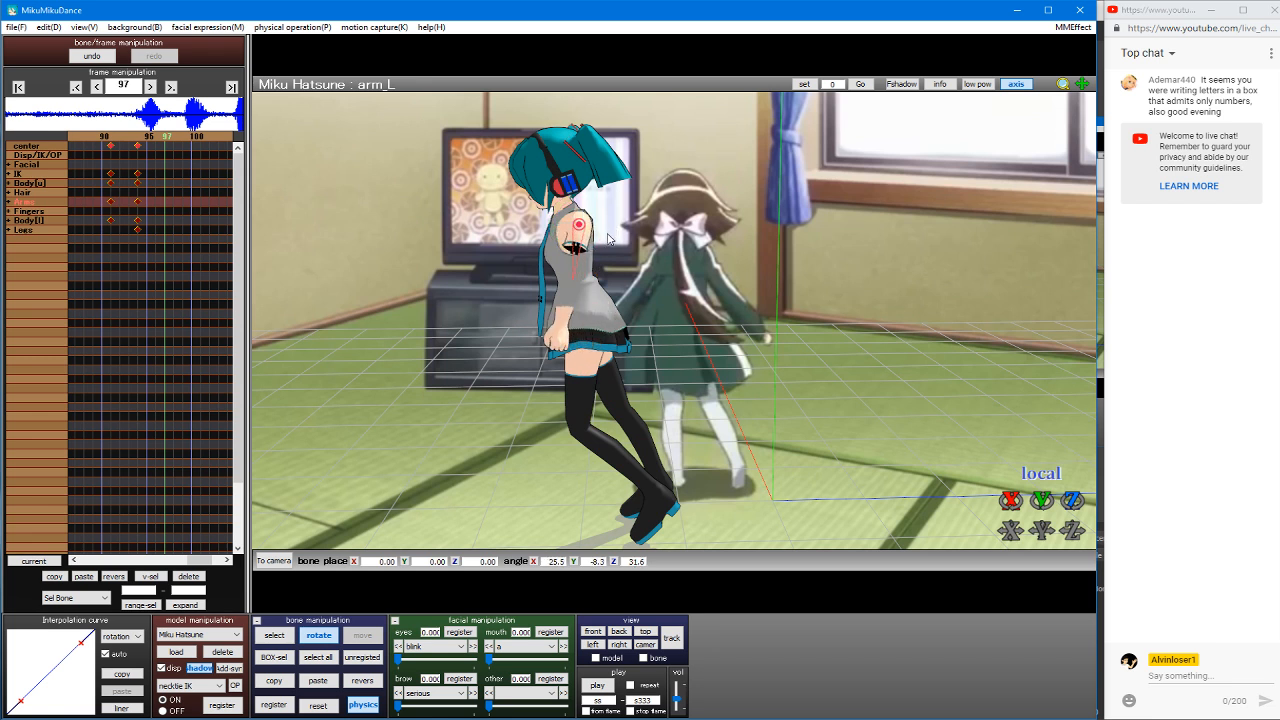
# Step: Rotate the arm_R bone to about X 31.9, Y -6.3, Z -25.9 and return to the camera's viewpoint
pyautogui.press('s')
pyautogui.click(575, 232)
pyautogui.press('x')
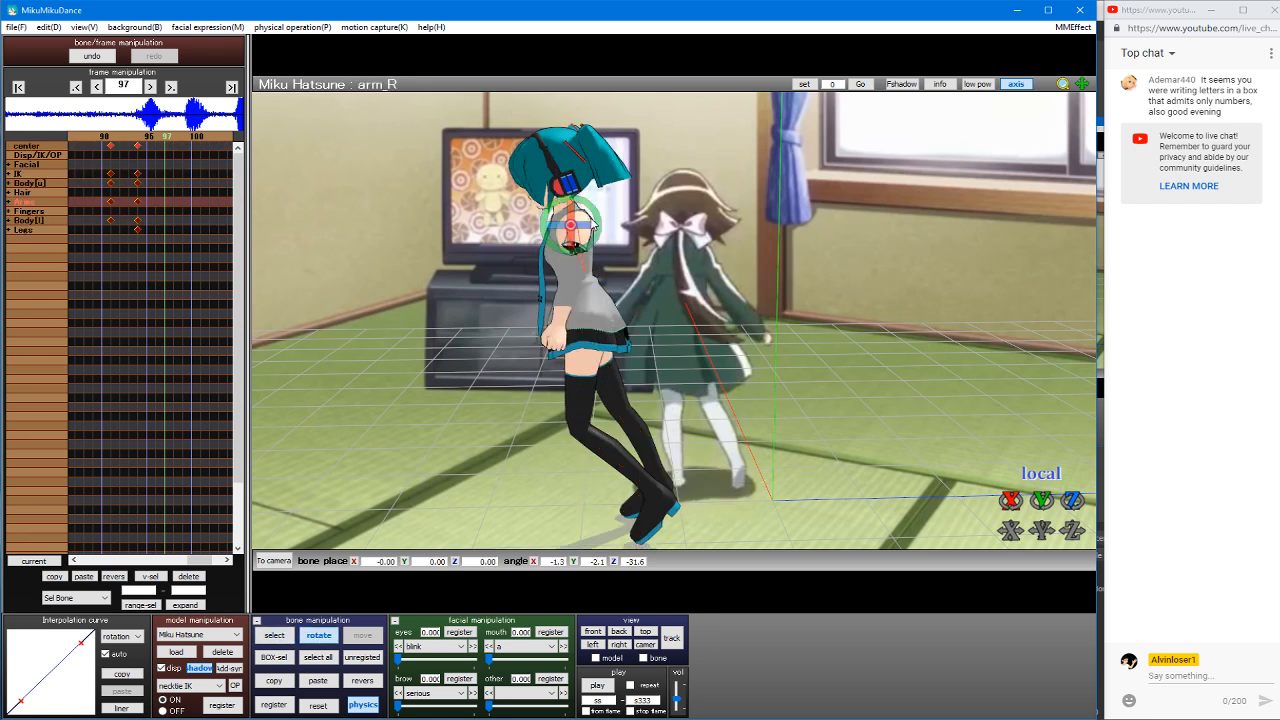
pyautogui.moveTo(601, 233); pyautogui.dragTo(601, 240)
pyautogui.press('Tab')
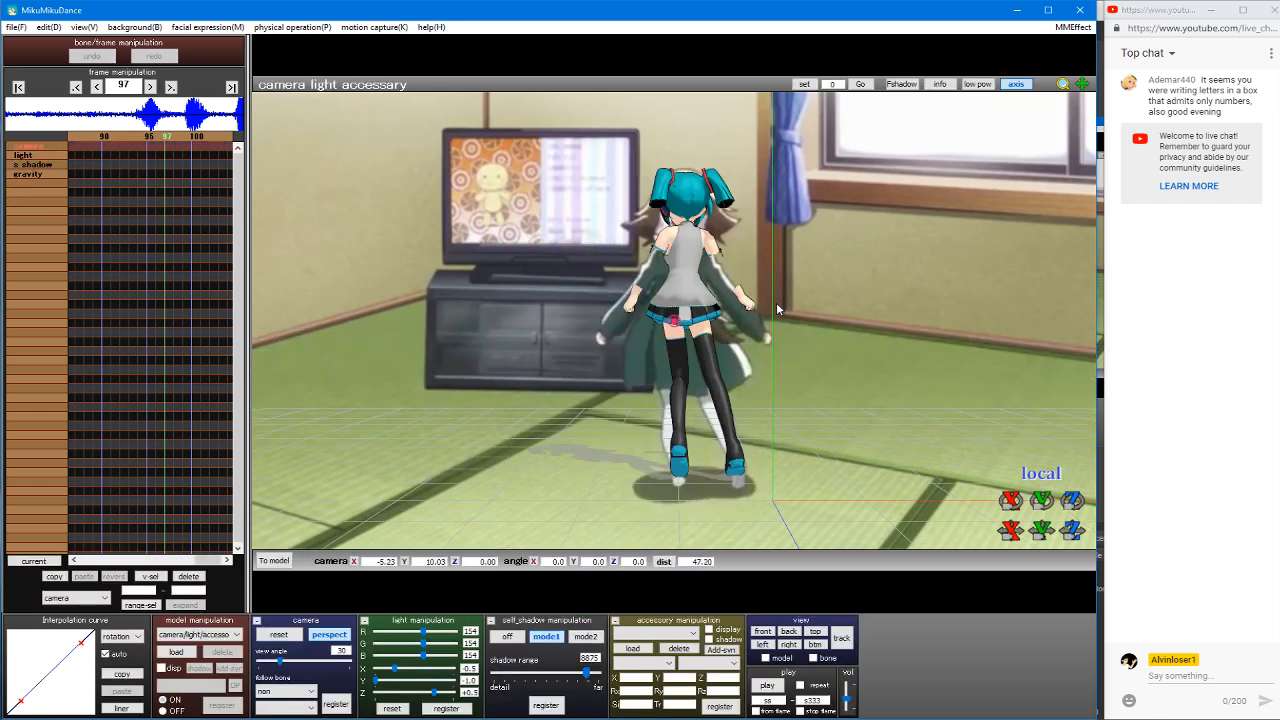
pyautogui.press('Tab')
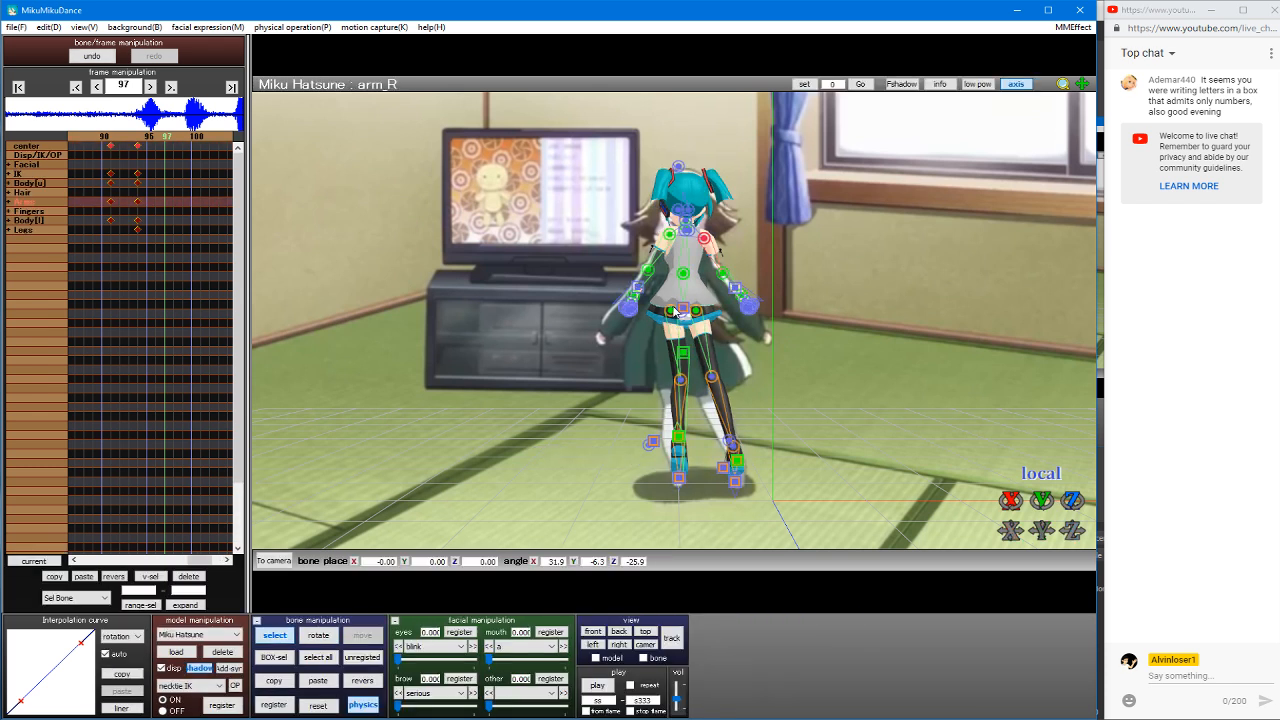
# Step: Readjust the leg_L rotation and rotate leg_R to about X -0.1, Y 10.9, Z 0.9
pyautogui.click(671, 308)
pyautogui.click(718, 314)
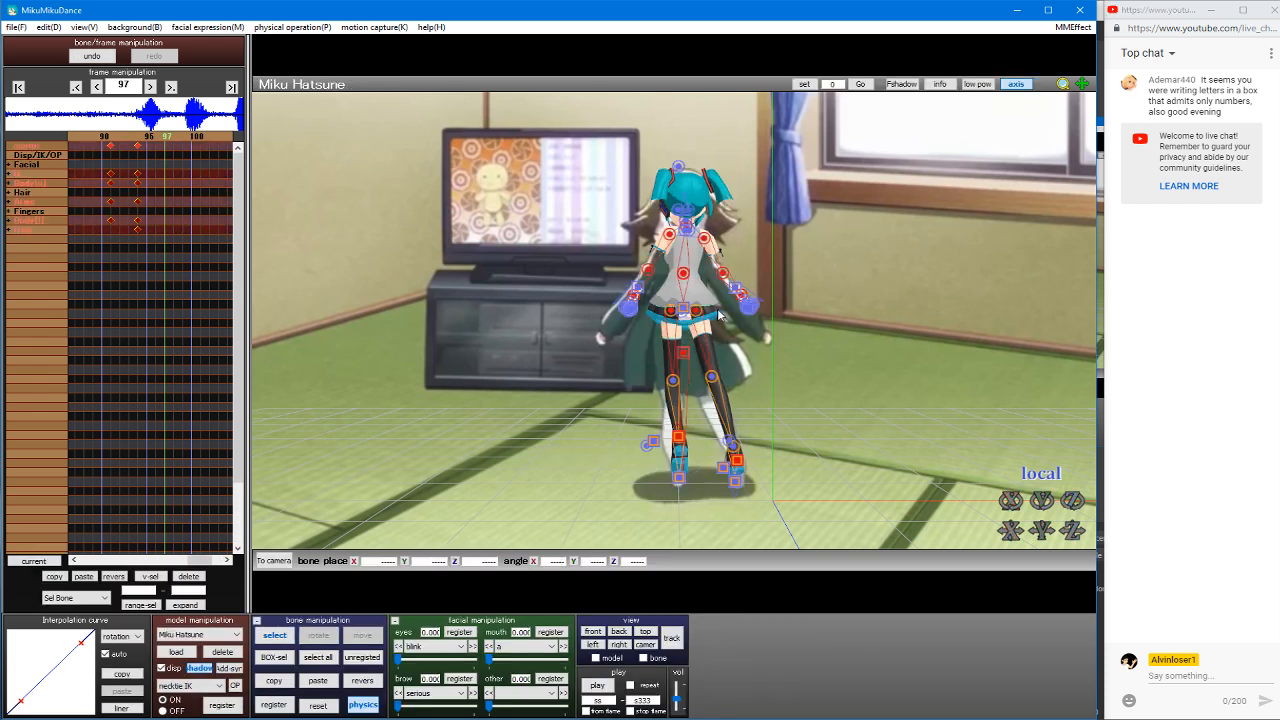
pyautogui.click(697, 312)
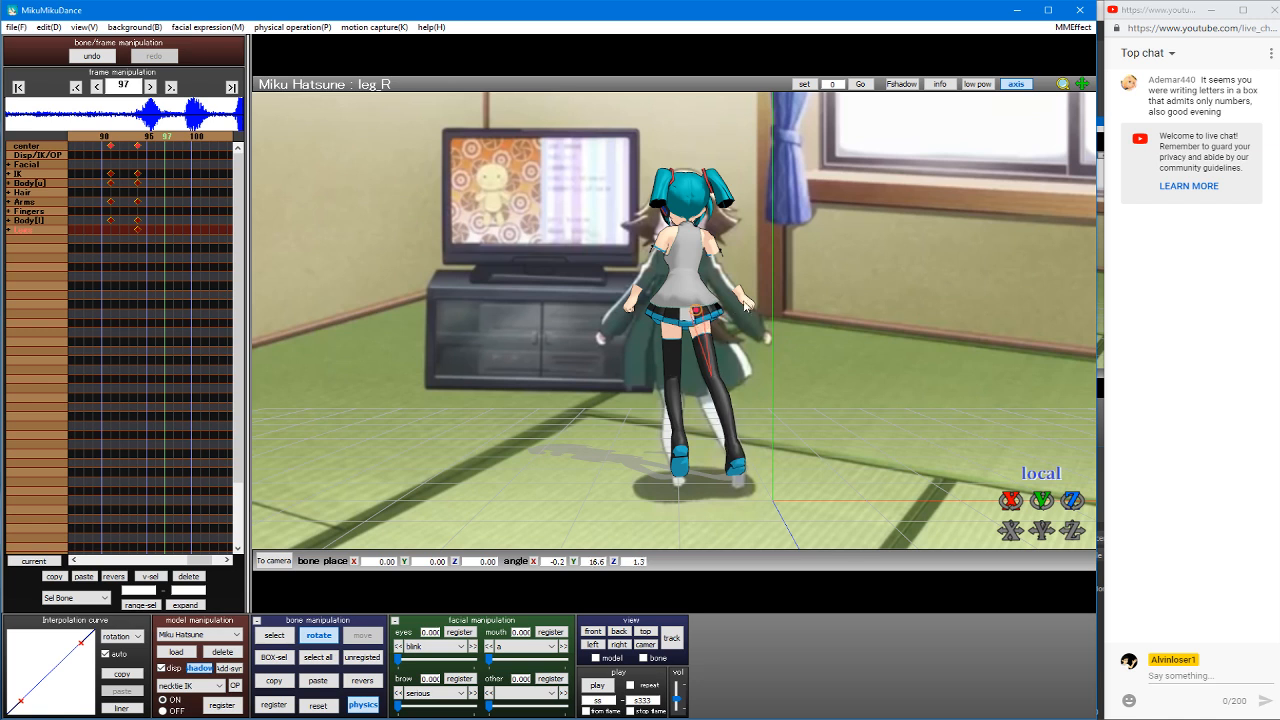
pyautogui.moveTo(733, 305)
pyautogui.mouseDown()
pyautogui.moveTo(797, 290)
pyautogui.moveTo(737, 306)
pyautogui.mouseUp()
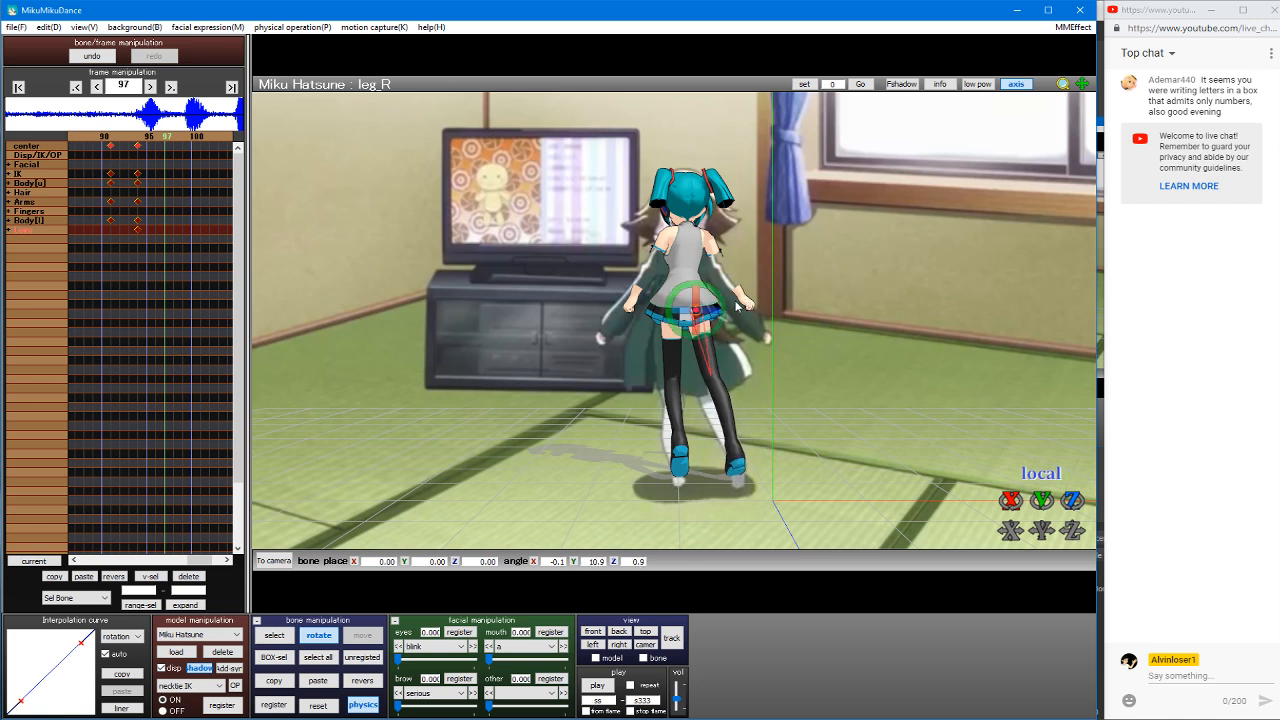
pyautogui.click(732, 440)
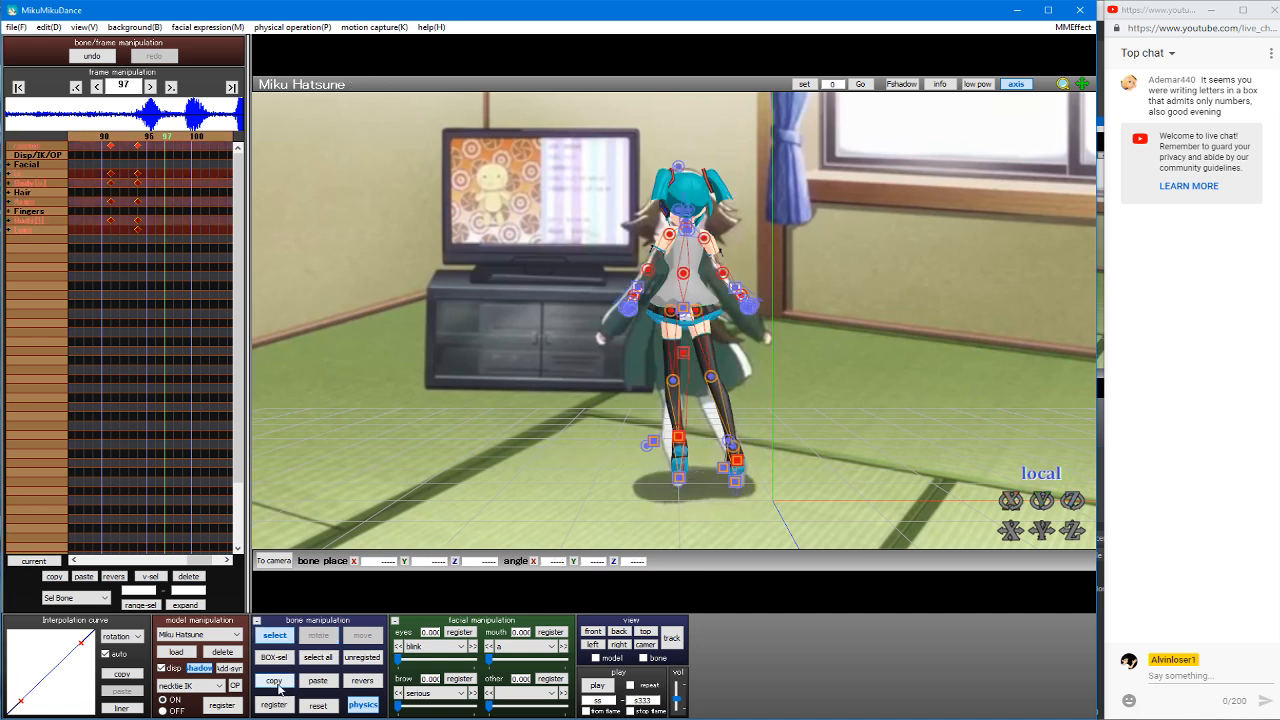
# Step: Copy the edited bone pose and register the same bones' keyframes at frame 94
pyautogui.press('Left')
pyautogui.press('Left')
pyautogui.press('Left')
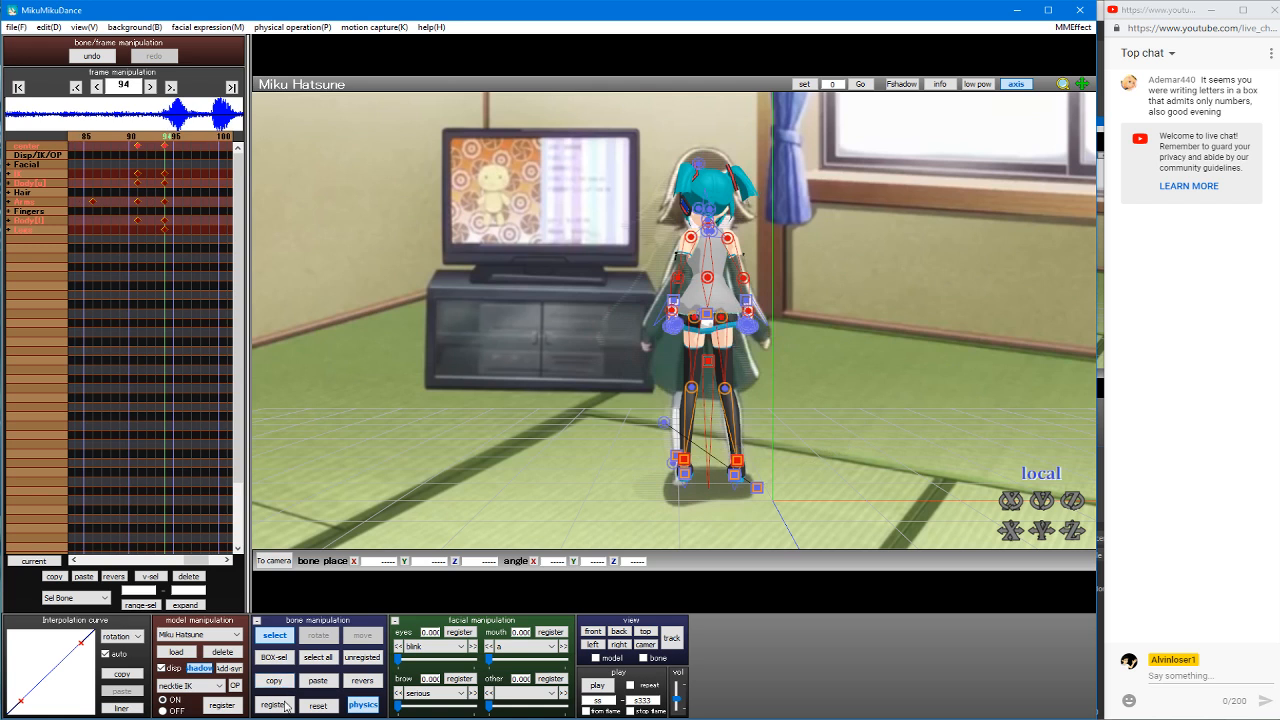
pyautogui.click(275, 711)
# Step: Paste the copied pose at frame 97 and register its keyframes there
pyautogui.press('Right')
pyautogui.press('Right')
pyautogui.press('Right')
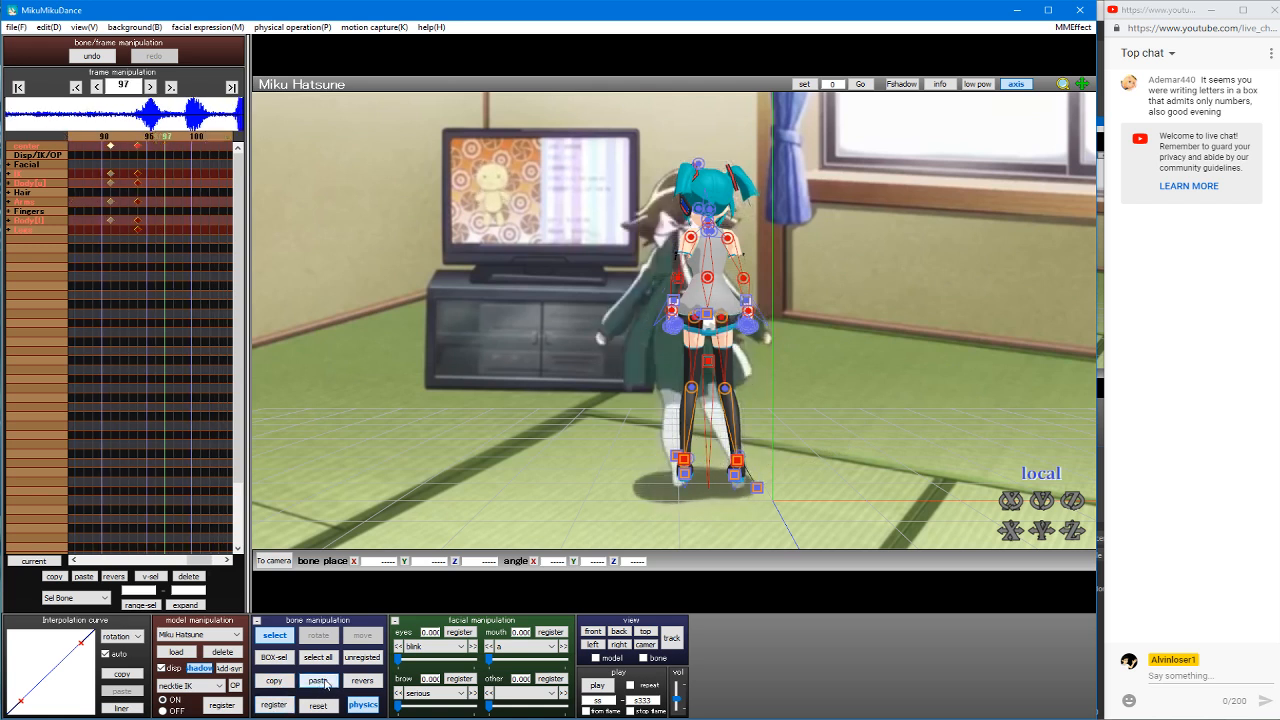
pyautogui.click(320, 681)
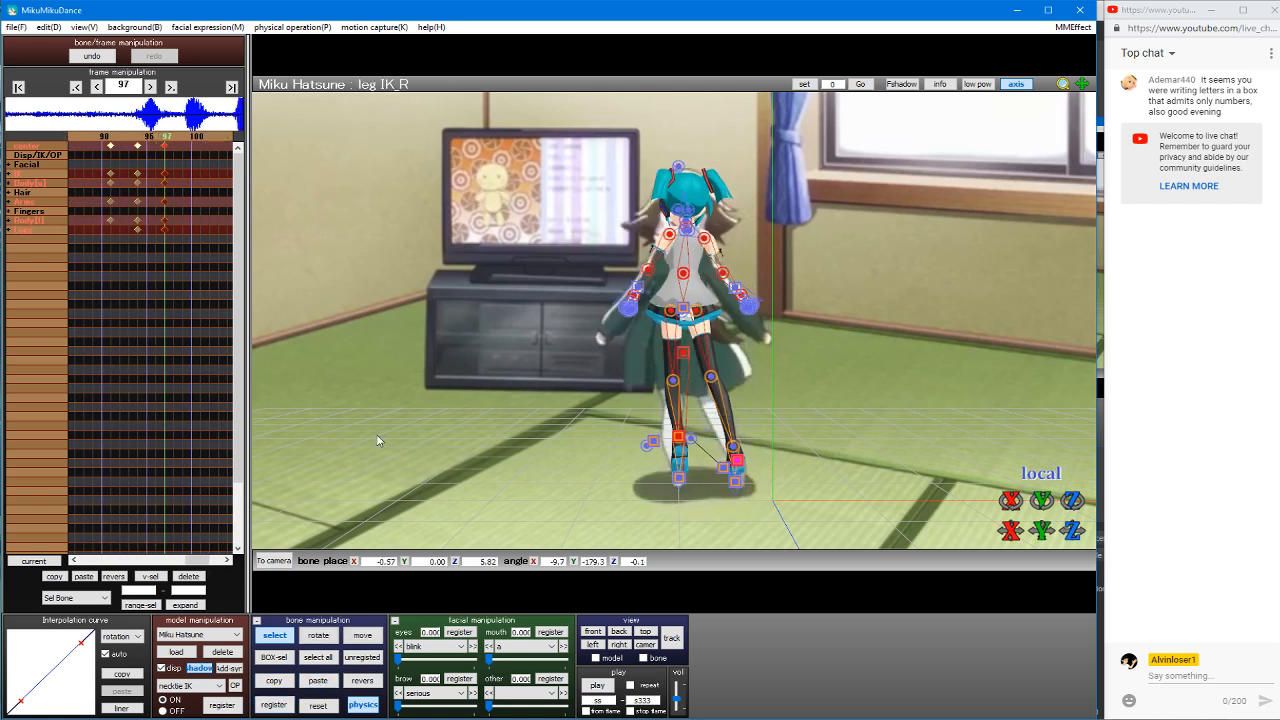
# Step: Step back and forth between frames 94 and 97 to compare the model's motion with the background girl
pyautogui.press('Left')
pyautogui.press('Left')
pyautogui.press('Left')
pyautogui.press('Right')
pyautogui.press('Right')
pyautogui.press('Right')
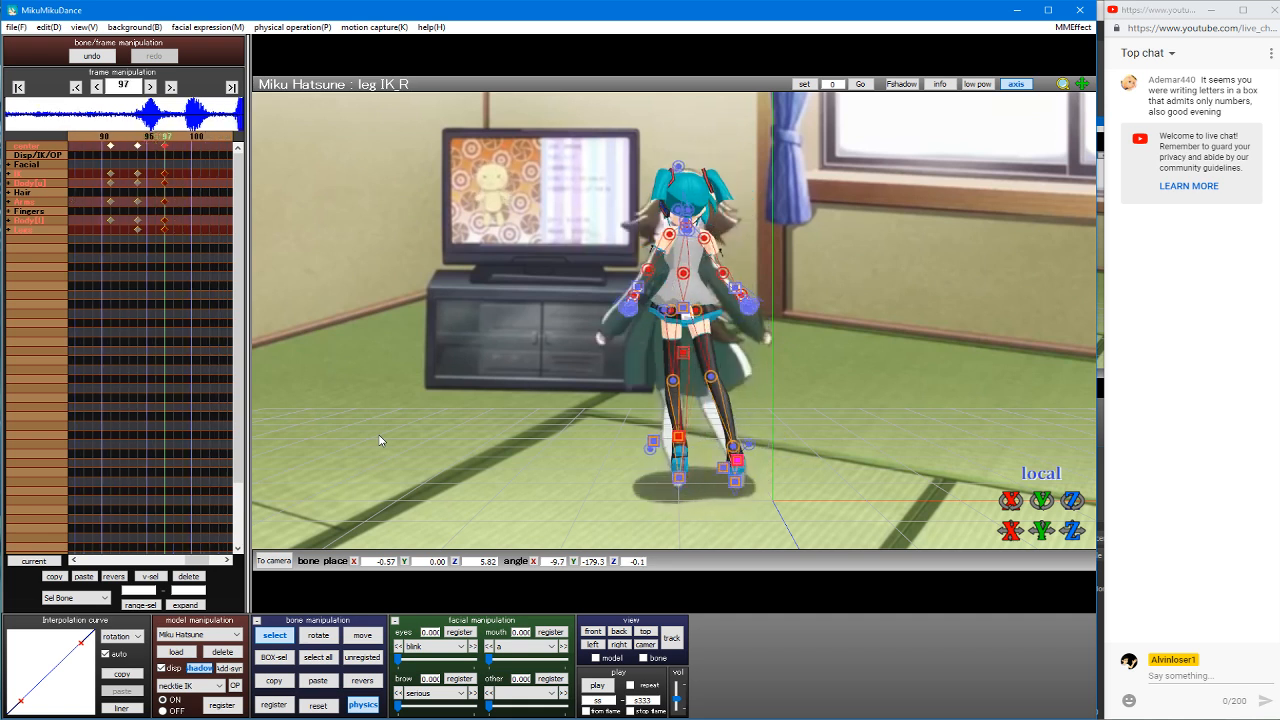
pyautogui.press('Left')
pyautogui.press('Left')
pyautogui.press('Left')
pyautogui.press('Right')
pyautogui.press('Right')
pyautogui.press('Right')
# Step: Step through frames 97 to 101 to examine the background girl's next jump
pyautogui.press('Right')
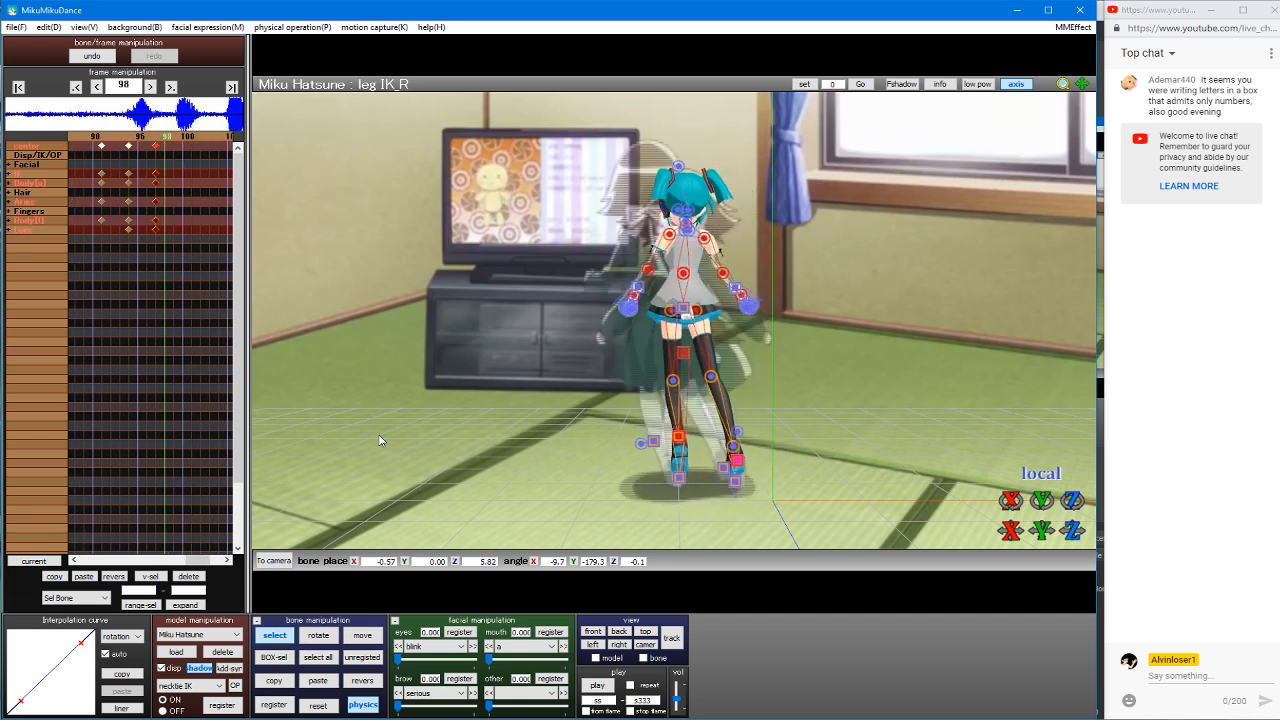
pyautogui.press('Right')
pyautogui.press('Right')
pyautogui.press('Right')
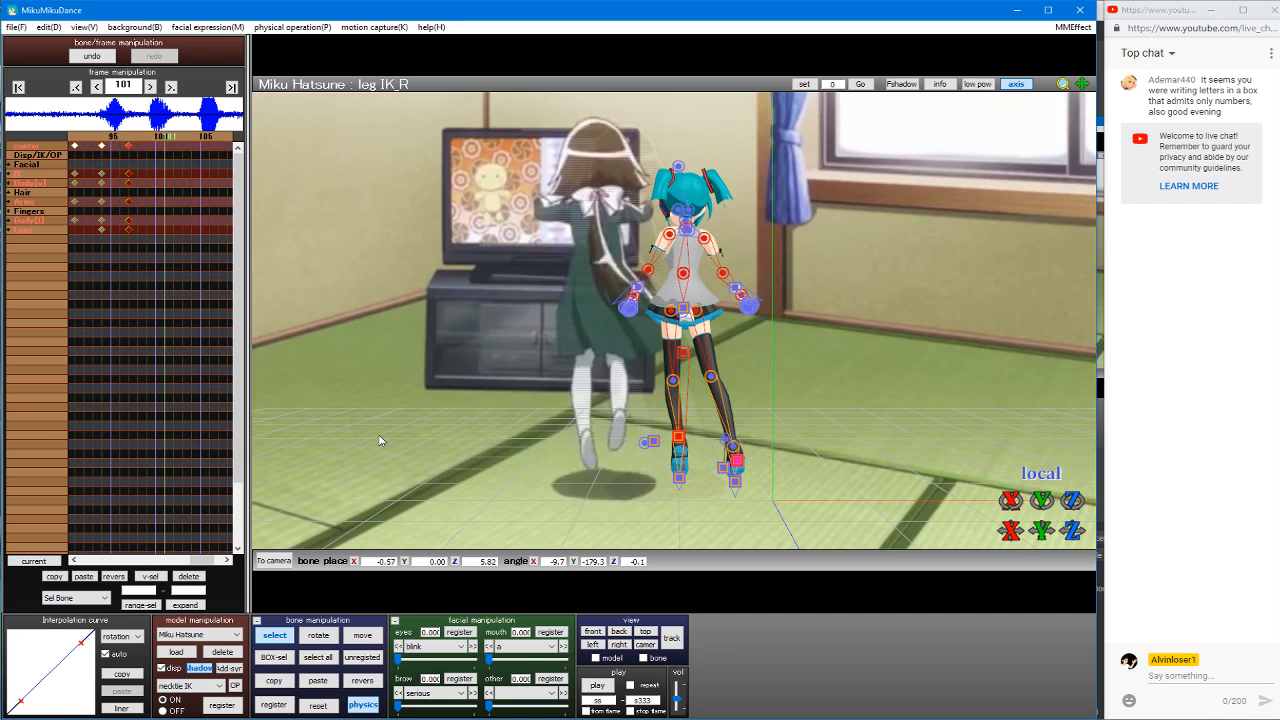
pyautogui.press('Left')
pyautogui.press('Left')
pyautogui.press('Left')
pyautogui.press('Left')
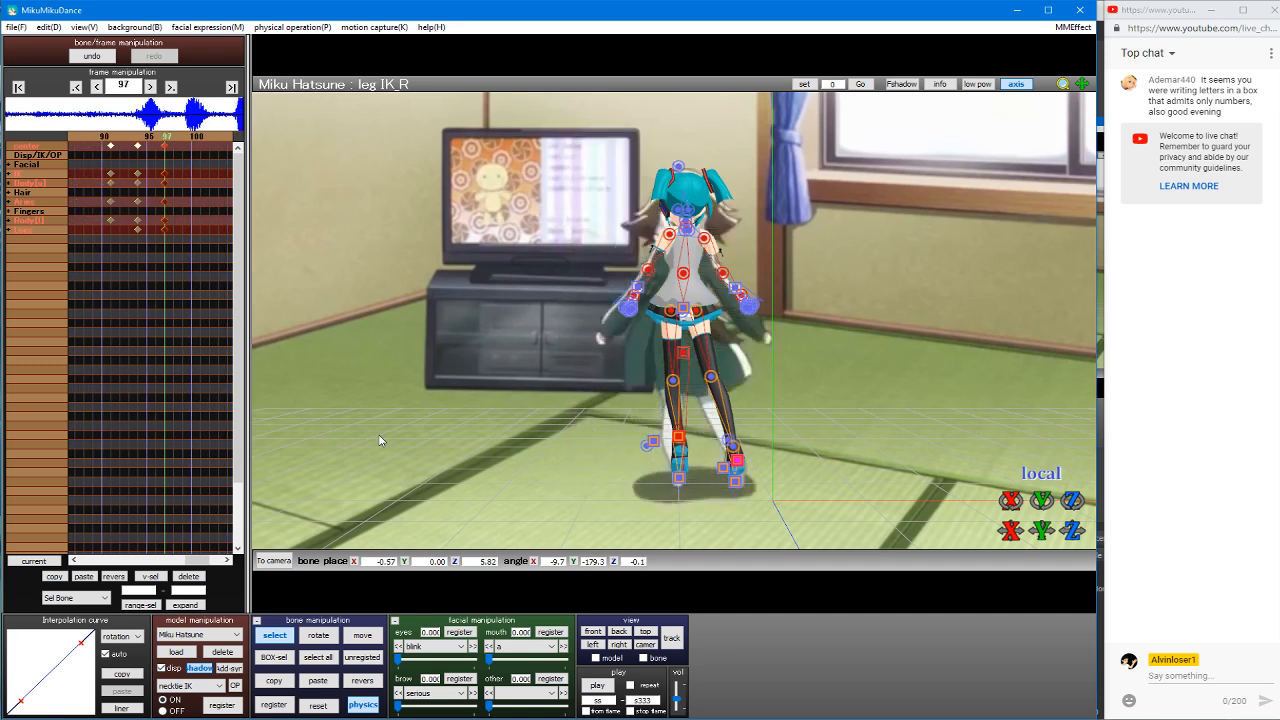
pyautogui.press('Right')
pyautogui.press('Right')
pyautogui.press('Right')
pyautogui.press('Left')
pyautogui.press('Left')
pyautogui.press('Left')
pyautogui.press('Right')
pyautogui.press('Right')
pyautogui.press('Right')
pyautogui.press('Right')
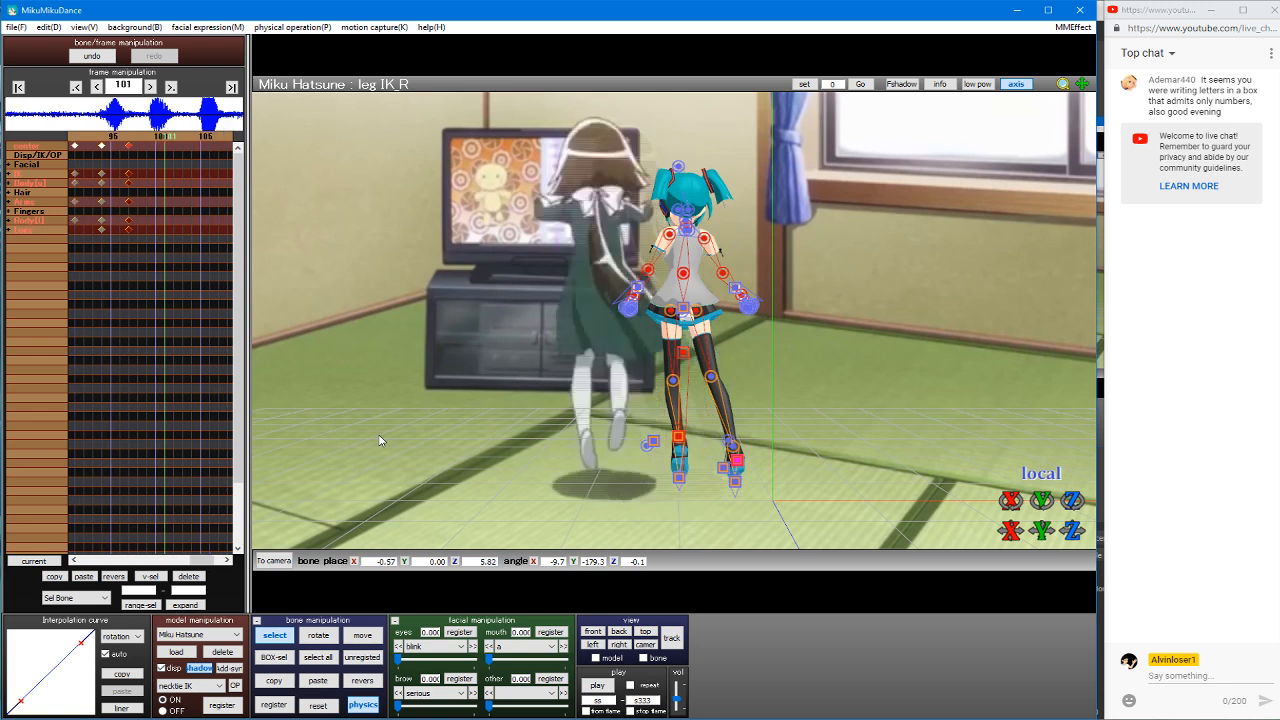
# Step: At frame 100, move the center bone up and sideways toward the TV to match the girl's jump
pyautogui.press('Left')
pyautogui.press('Left')
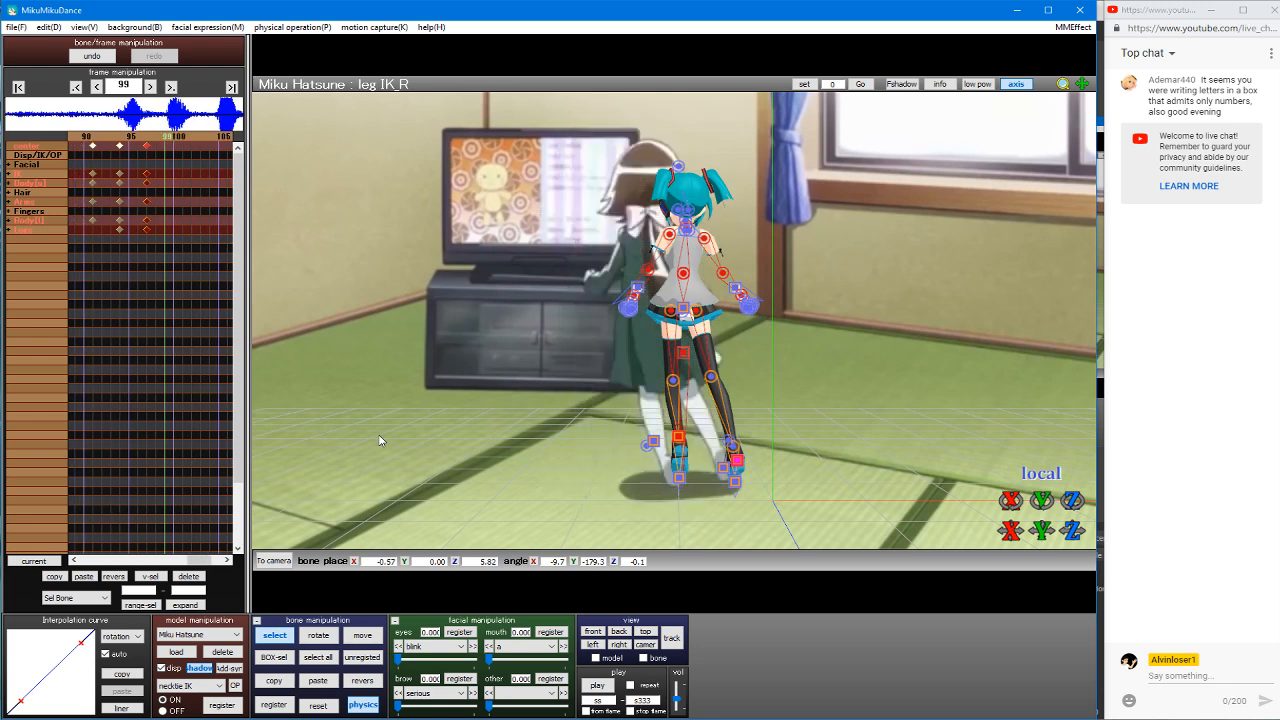
pyautogui.press('Right')
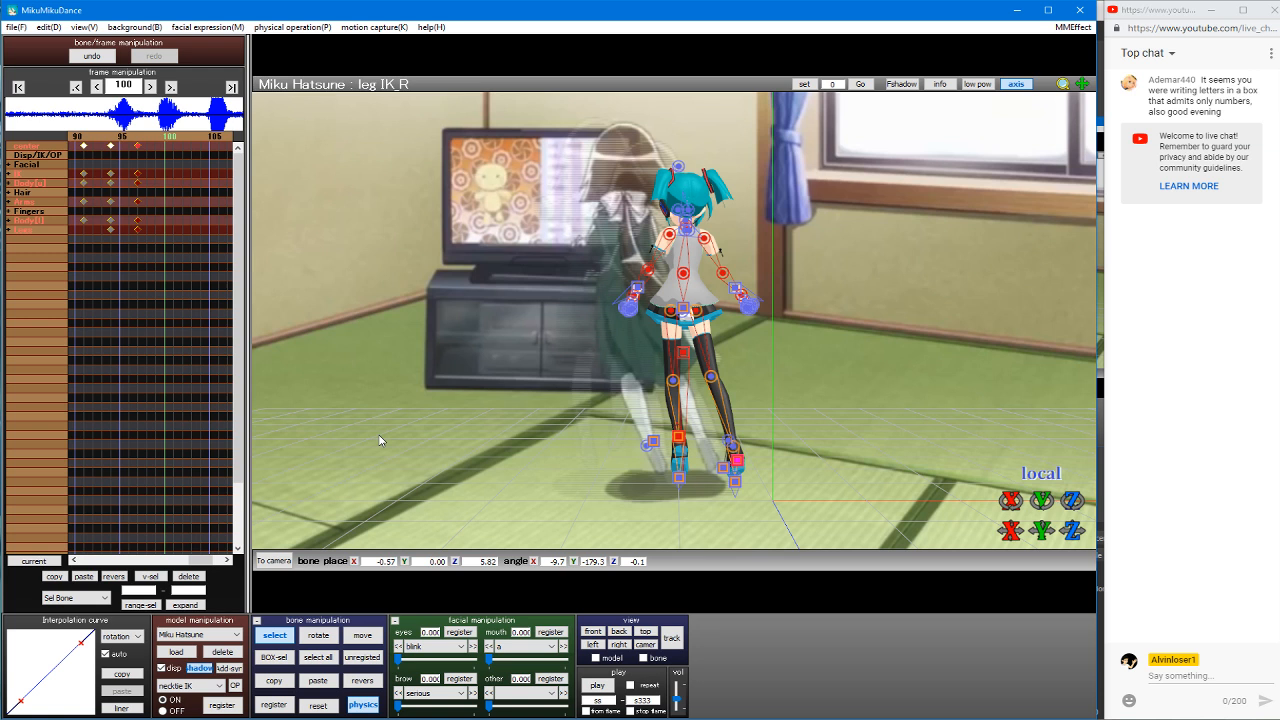
pyautogui.moveTo(686, 347); pyautogui.dragTo(631, 319)
pyautogui.press('c')
# Step: Move the leg IK_L bone slightly down and toward the TV to align the left foot with the girl's
pyautogui.click(679, 436)
pyautogui.press('z')
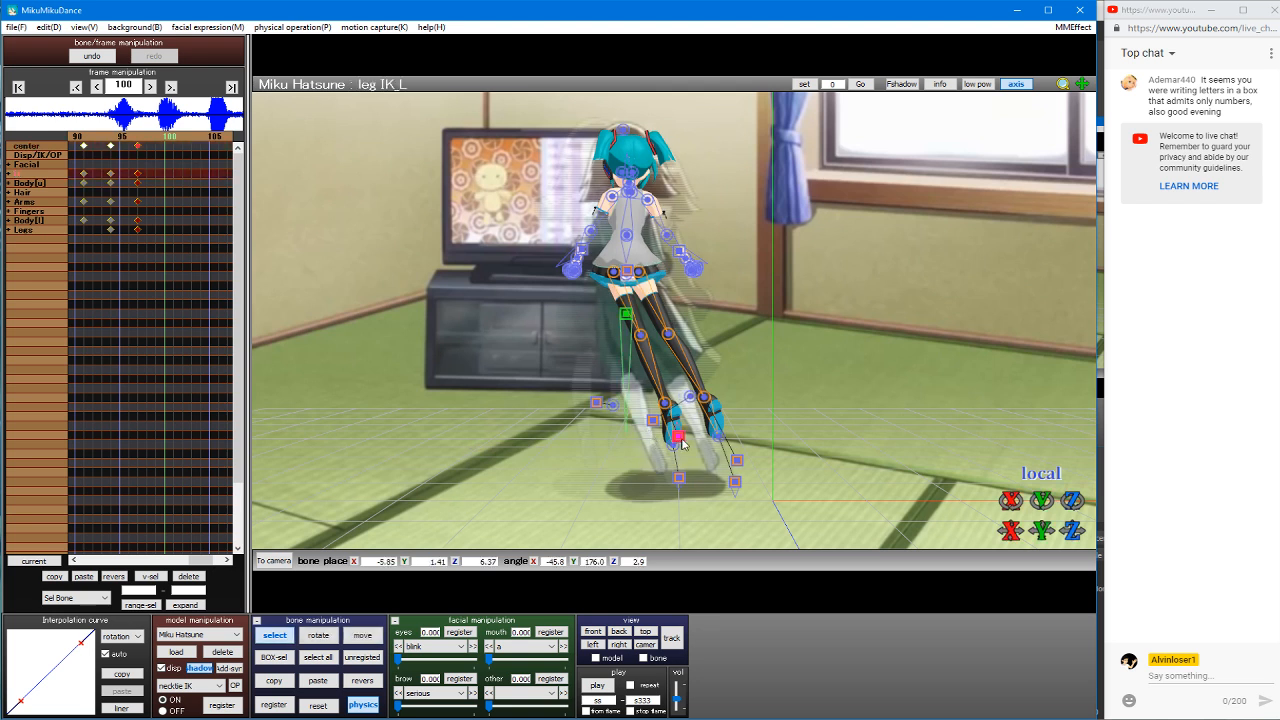
pyautogui.moveTo(681, 439); pyautogui.dragTo(663, 446)
pyautogui.press('c')
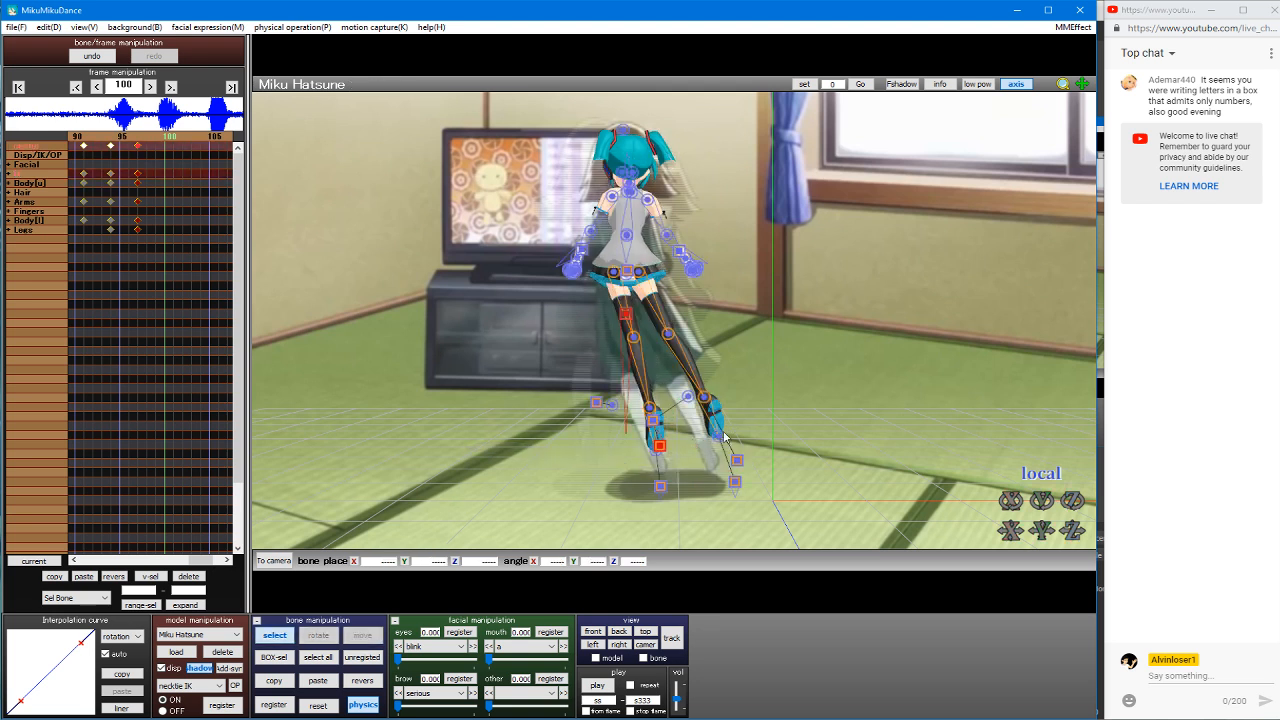
# Step: Move the leg IK_R bone to about X -1.56, Y -0.13, Z 5.82
pyautogui.click(734, 464)
pyautogui.press('z')
pyautogui.moveTo(735, 464); pyautogui.dragTo(720, 467)
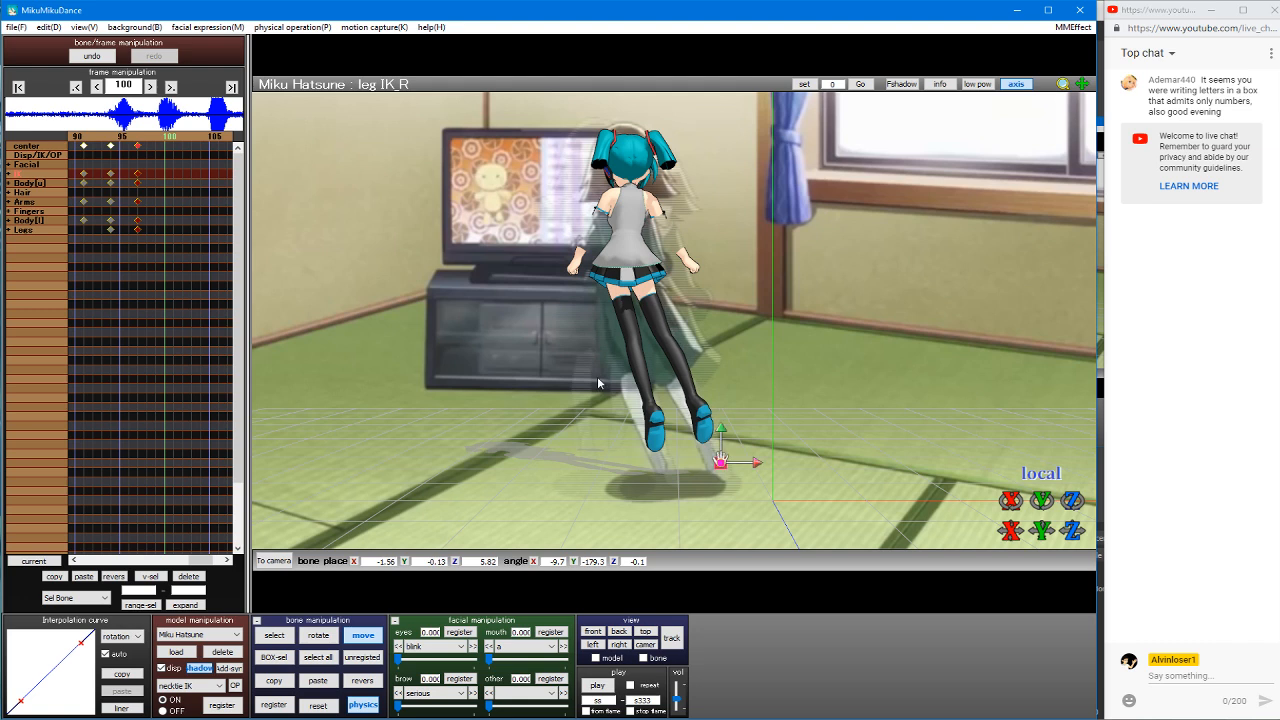
pyautogui.moveTo(501, 330); pyautogui.dragTo(609, 324, button='right')
pyautogui.press('c')
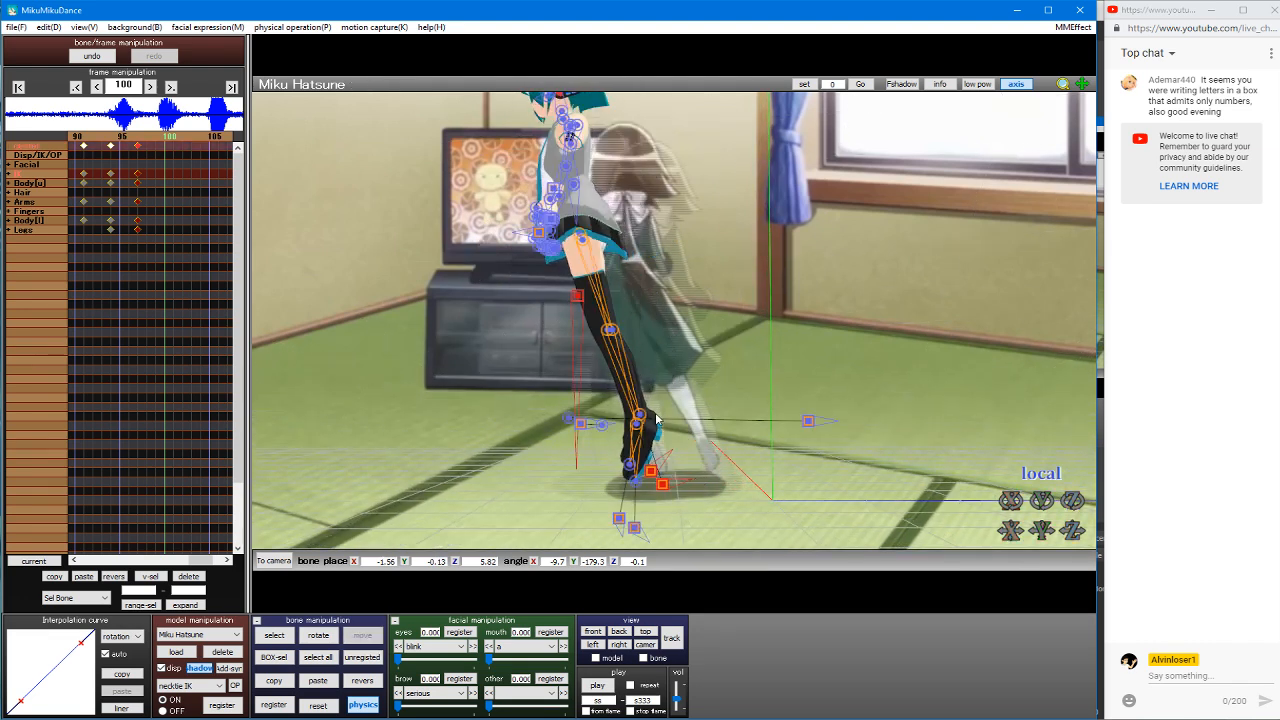
# Step: Move the leg IK_L bone forward along Z and the leg IK_R bone to about X -1.55, Y -0.13, Z 6.87
pyautogui.click(652, 472)
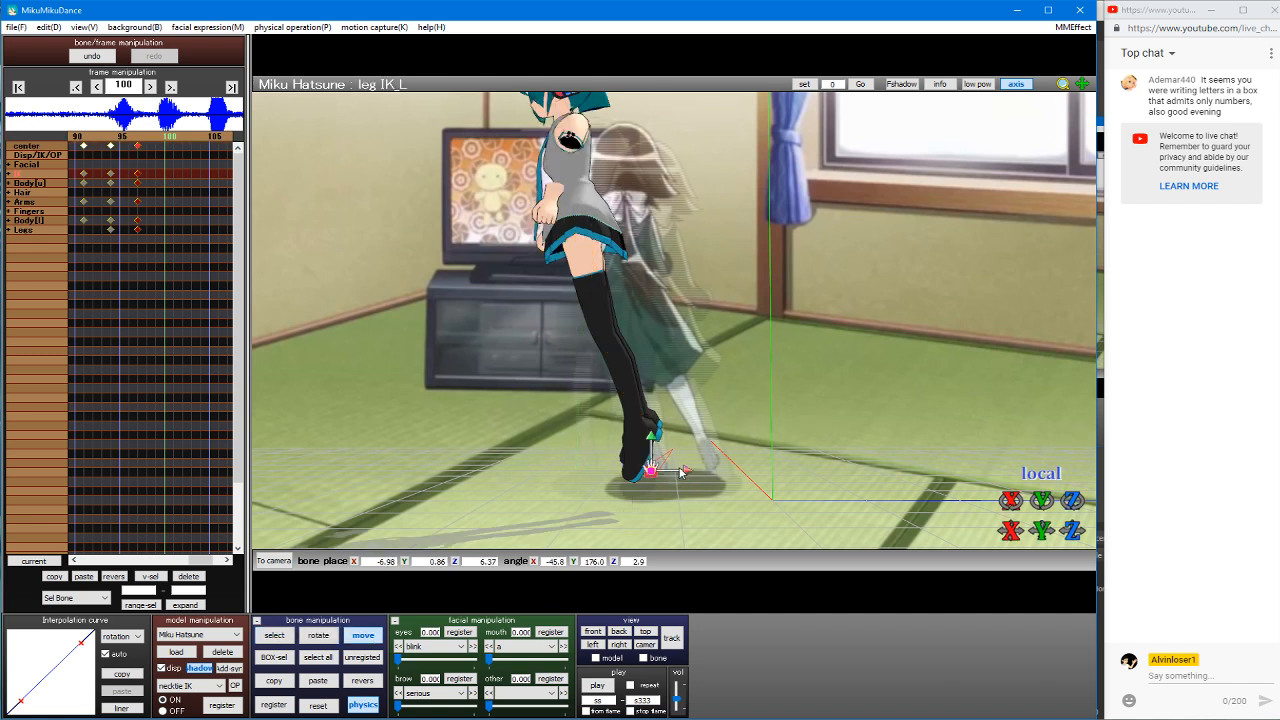
pyautogui.press('c')
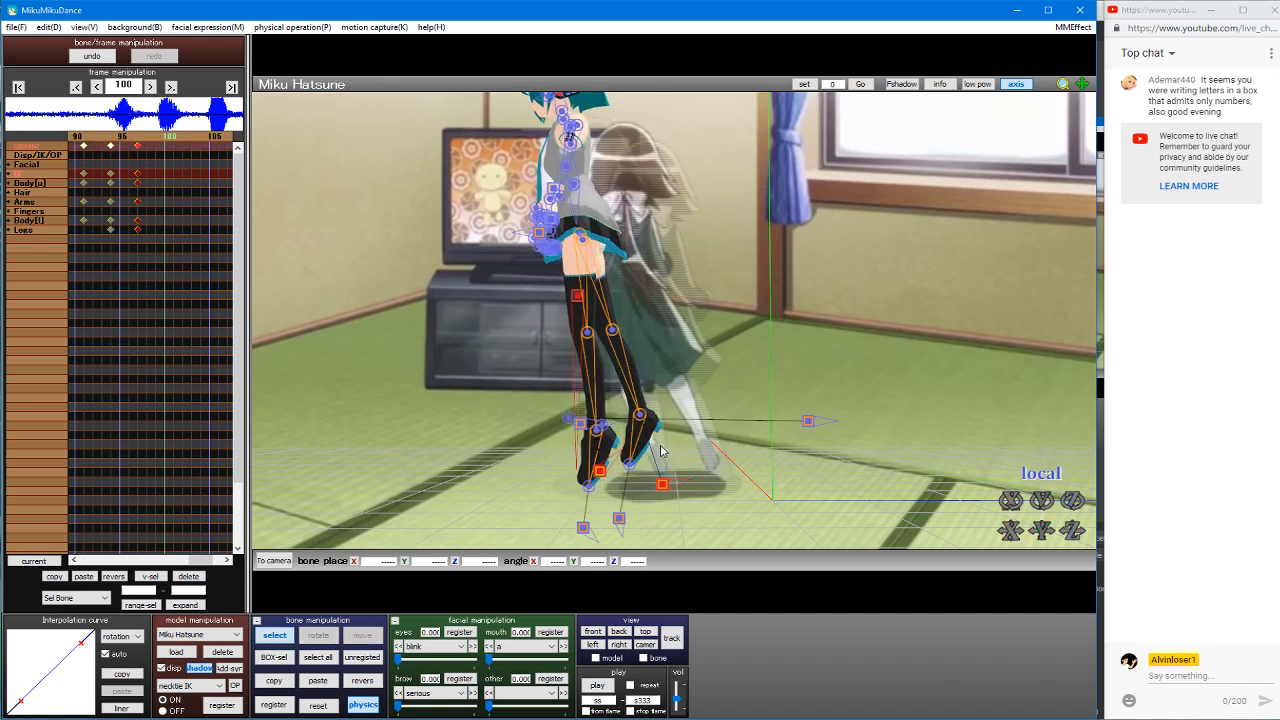
pyautogui.click(664, 485)
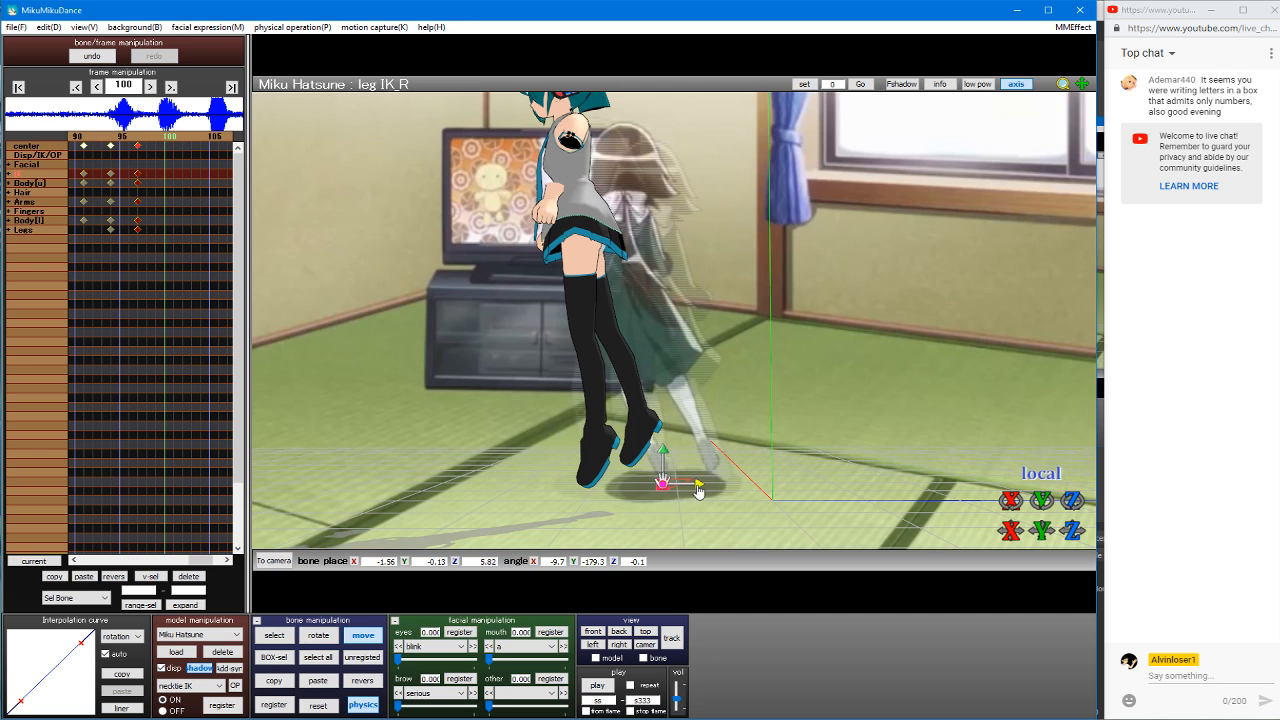
pyautogui.moveTo(698, 490); pyautogui.dragTo(677, 490)
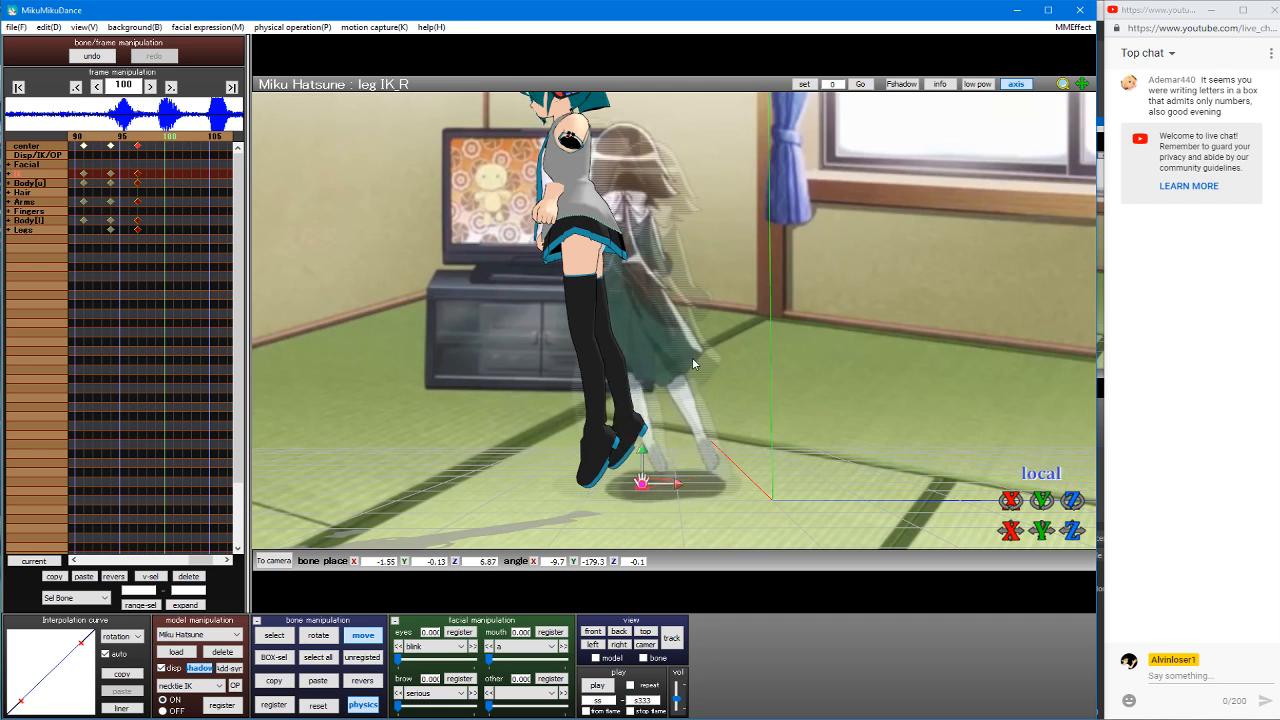
# Step: From the back view, rotate elbow_R to about X 33, Y 23, Z 13 and elbow_L to about X 29, Y -24, Z -4
pyautogui.press('Tab')
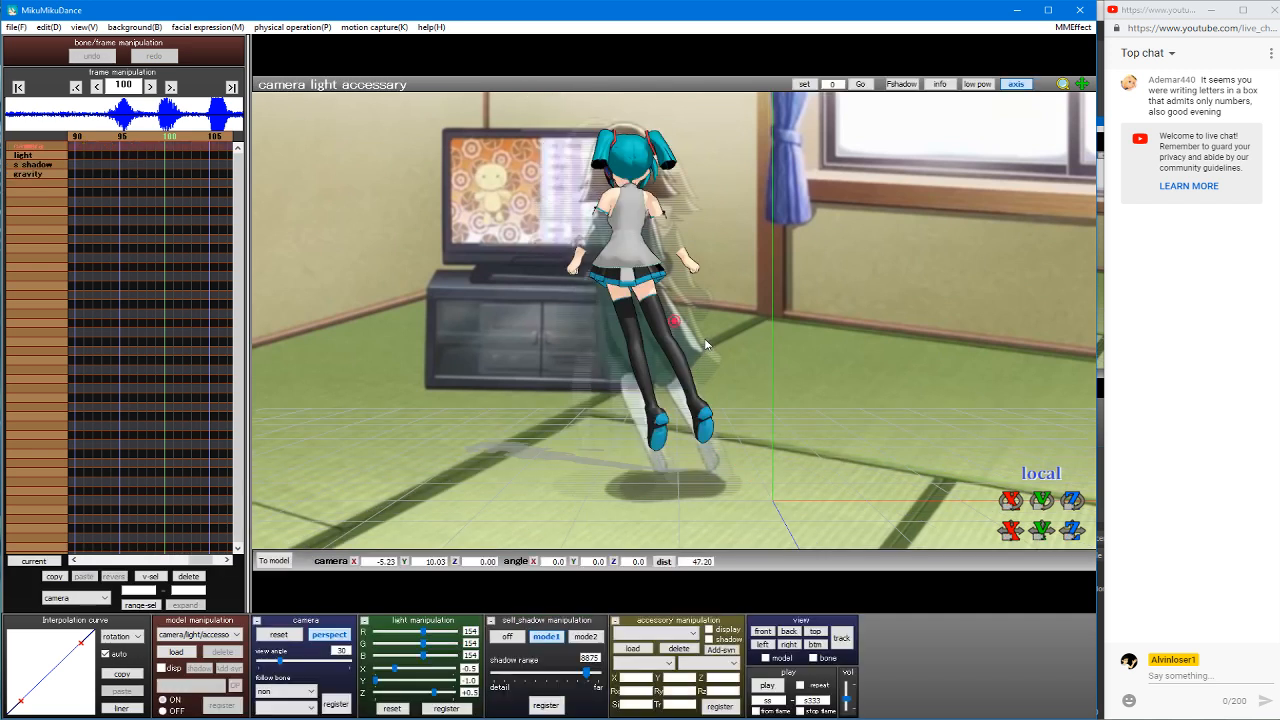
pyautogui.press('Tab')
pyautogui.press('Tab')
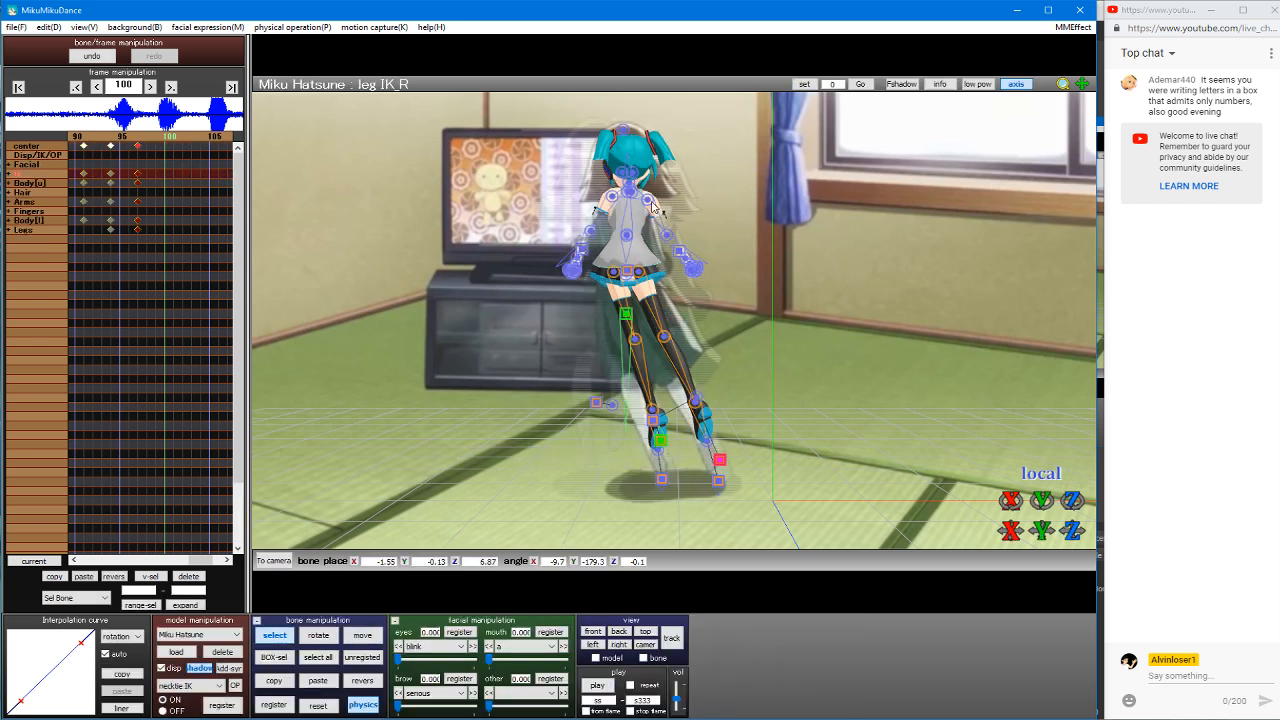
pyautogui.click(647, 203)
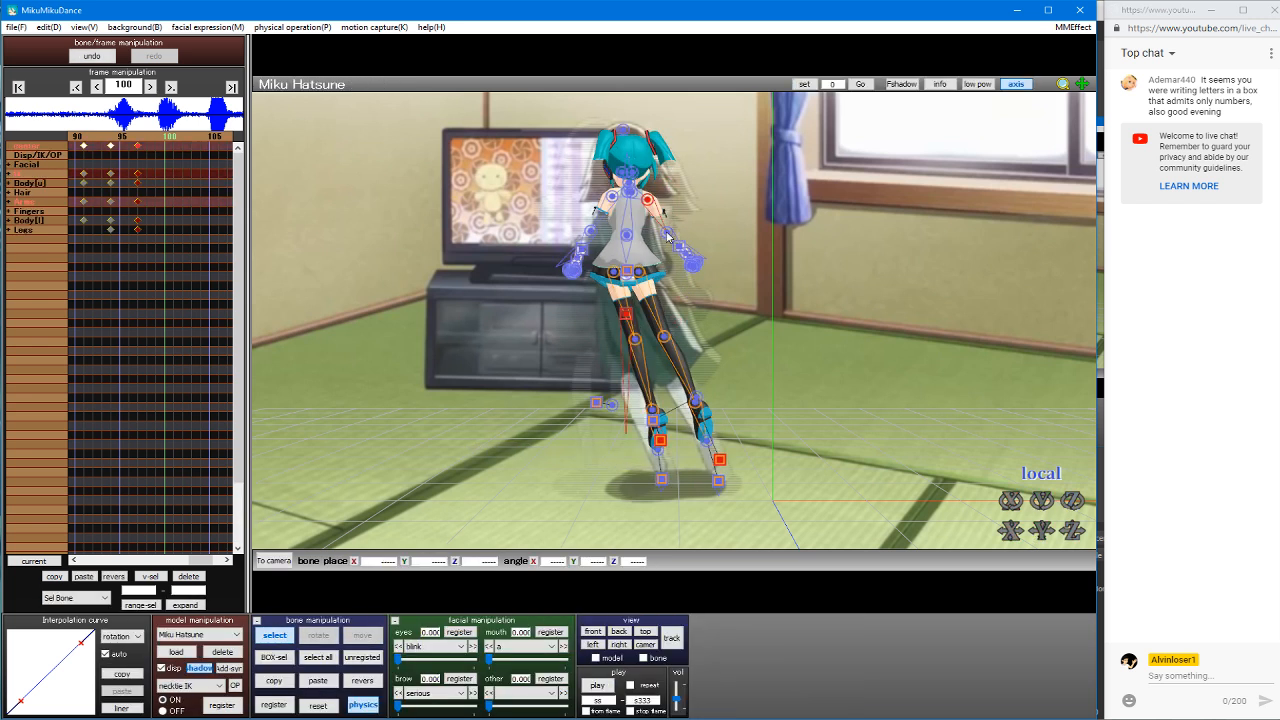
pyautogui.click(666, 232)
pyautogui.moveTo(659, 278); pyautogui.dragTo(698, 228)
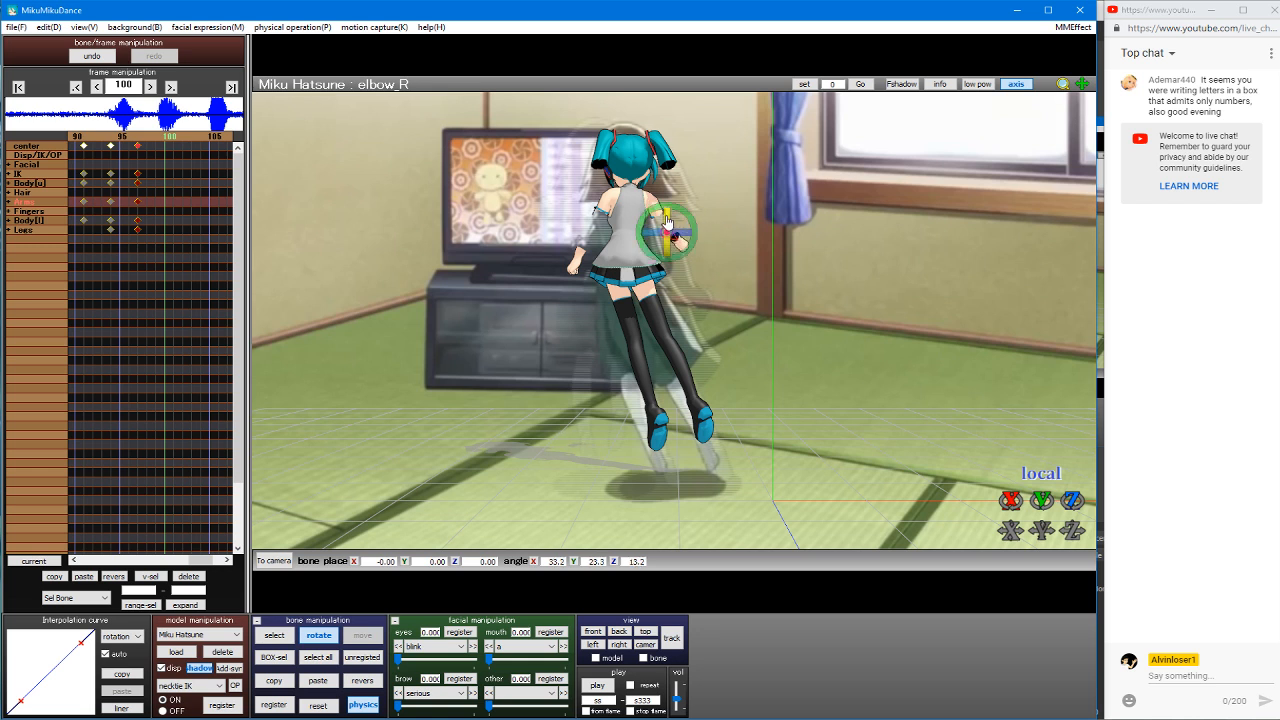
pyautogui.click(604, 230)
pyautogui.click(590, 233)
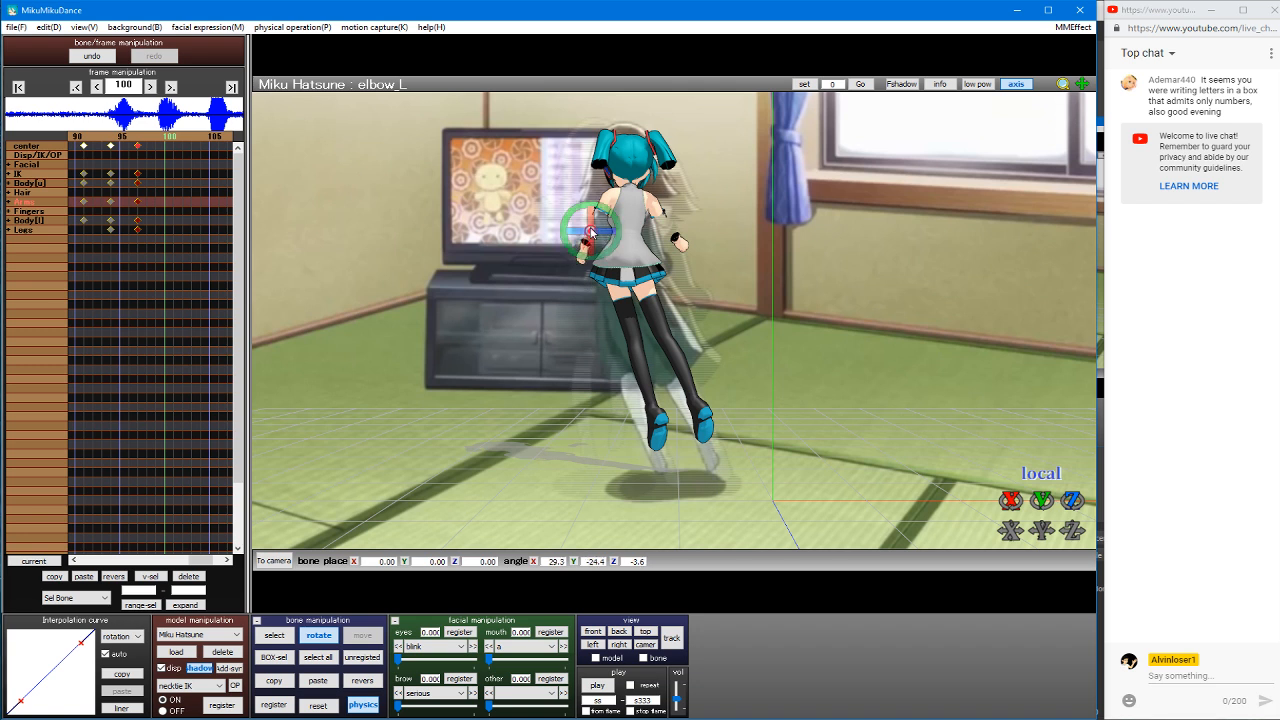
# Step: Rotate the neck bone to about X 5.9, Y 3.1, Z 8.2
pyautogui.click(627, 187)
pyautogui.click(634, 191)
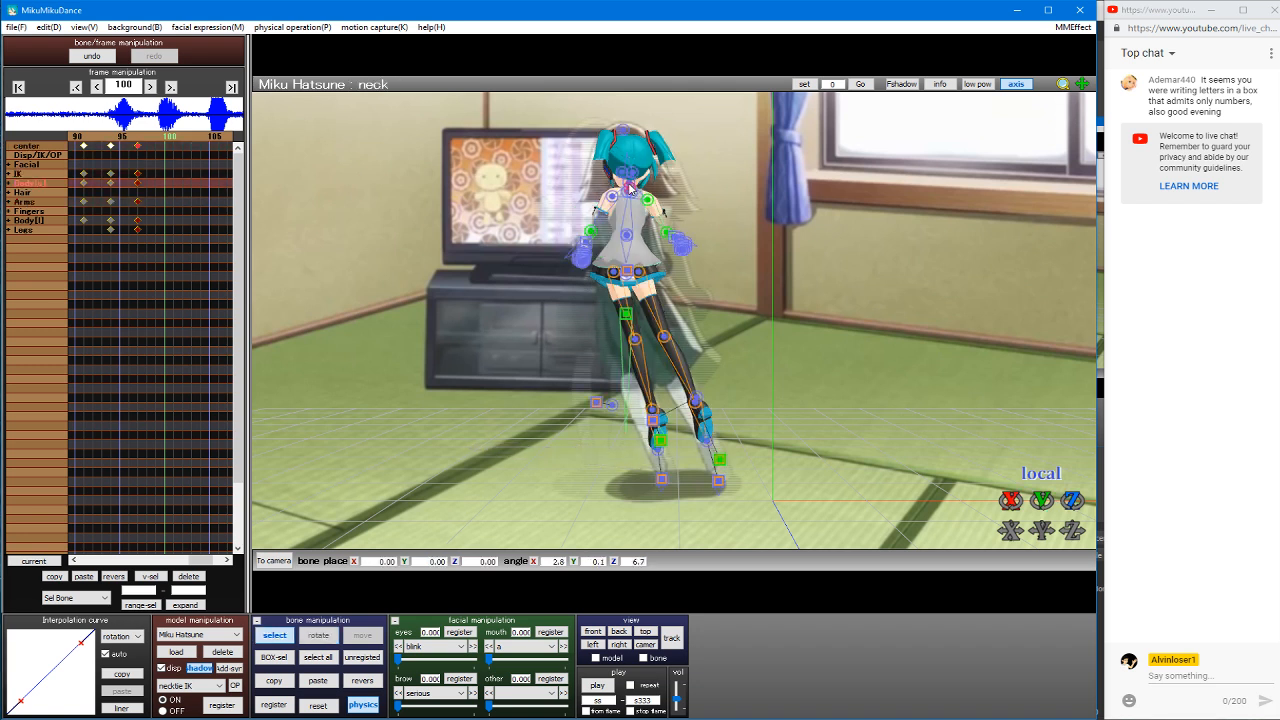
pyautogui.moveTo(630, 201); pyautogui.dragTo(696, 258)
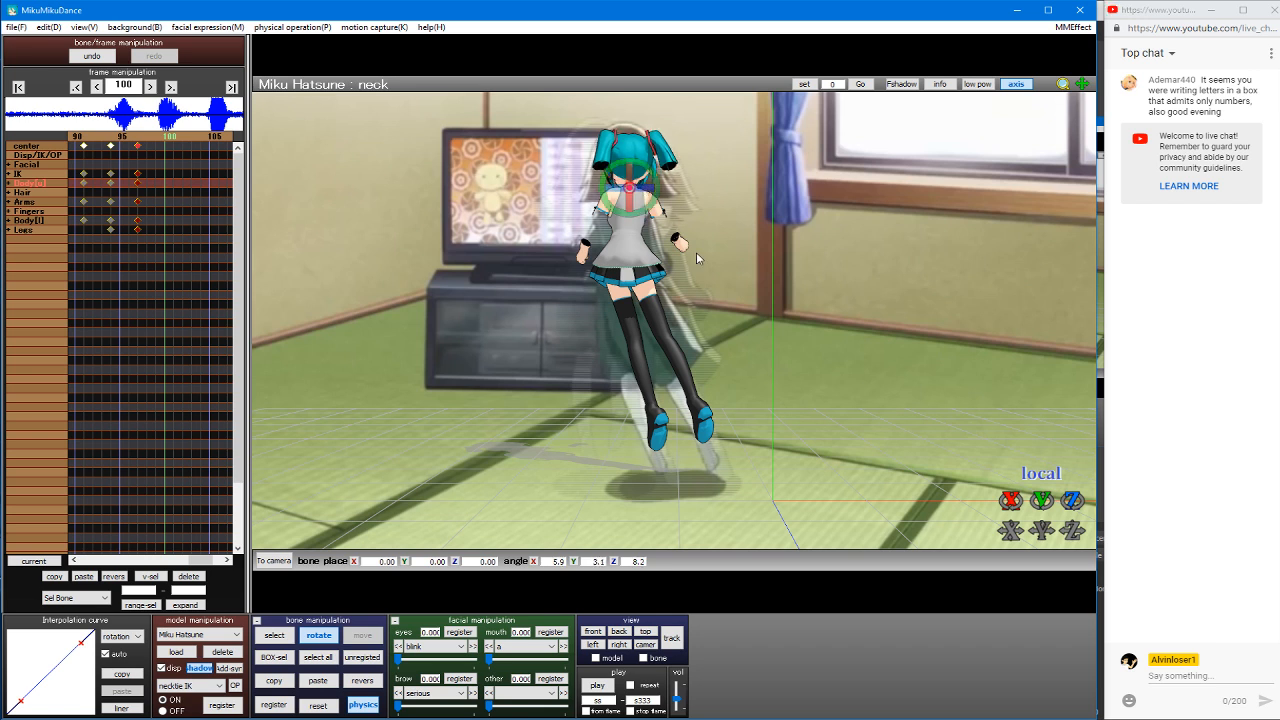
# Step: Shift the center bone sideways, away from the TV, to line the body up with the girl's
pyautogui.click(677, 318)
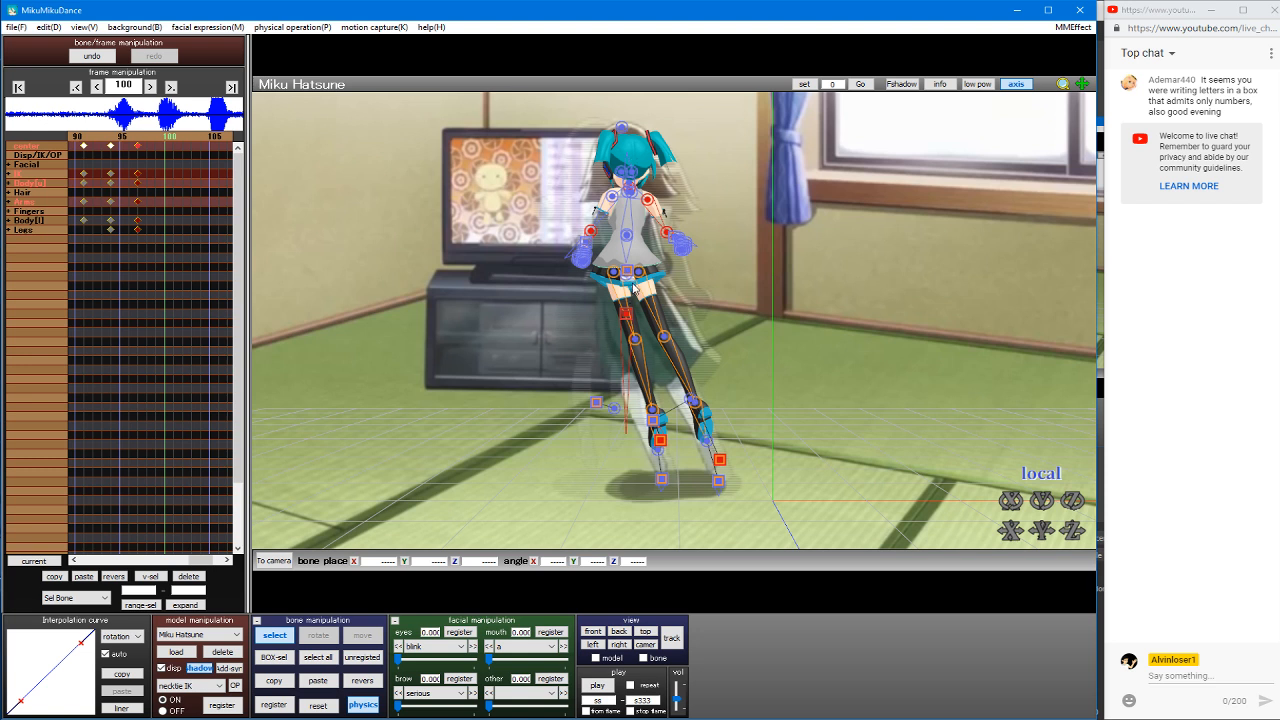
pyautogui.click(626, 316)
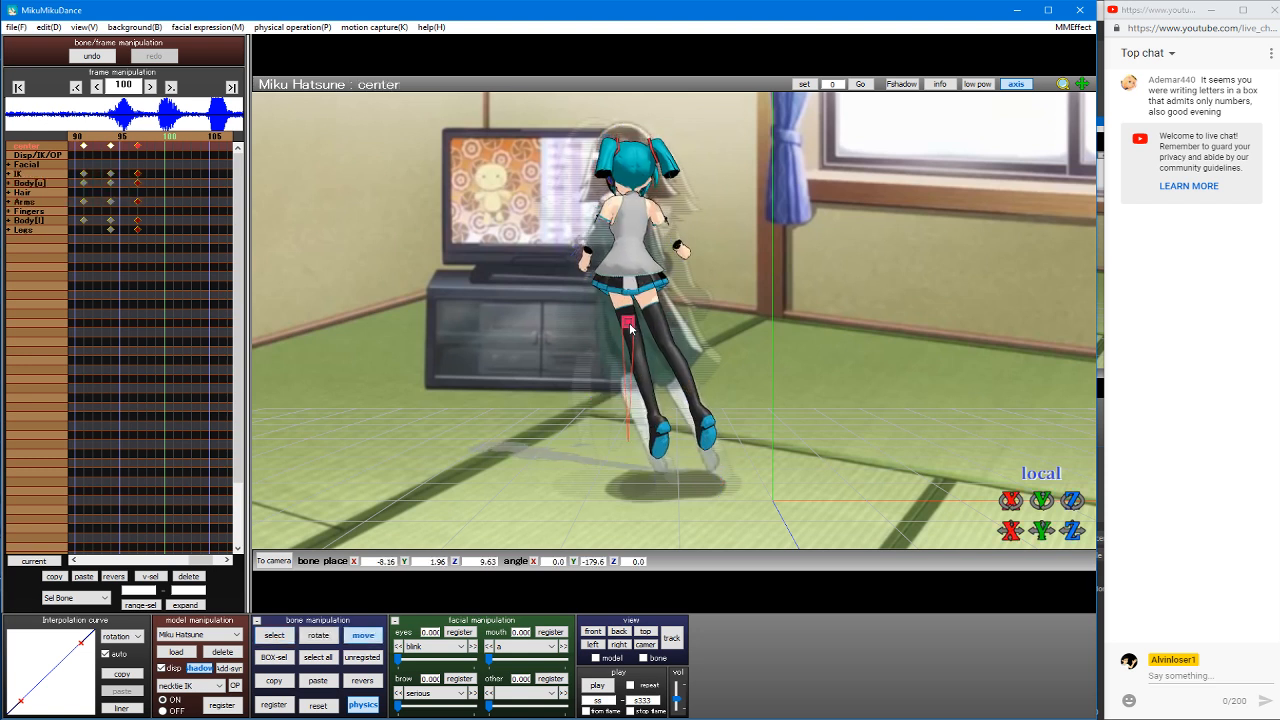
pyautogui.moveTo(625, 320); pyautogui.dragTo(676, 313)
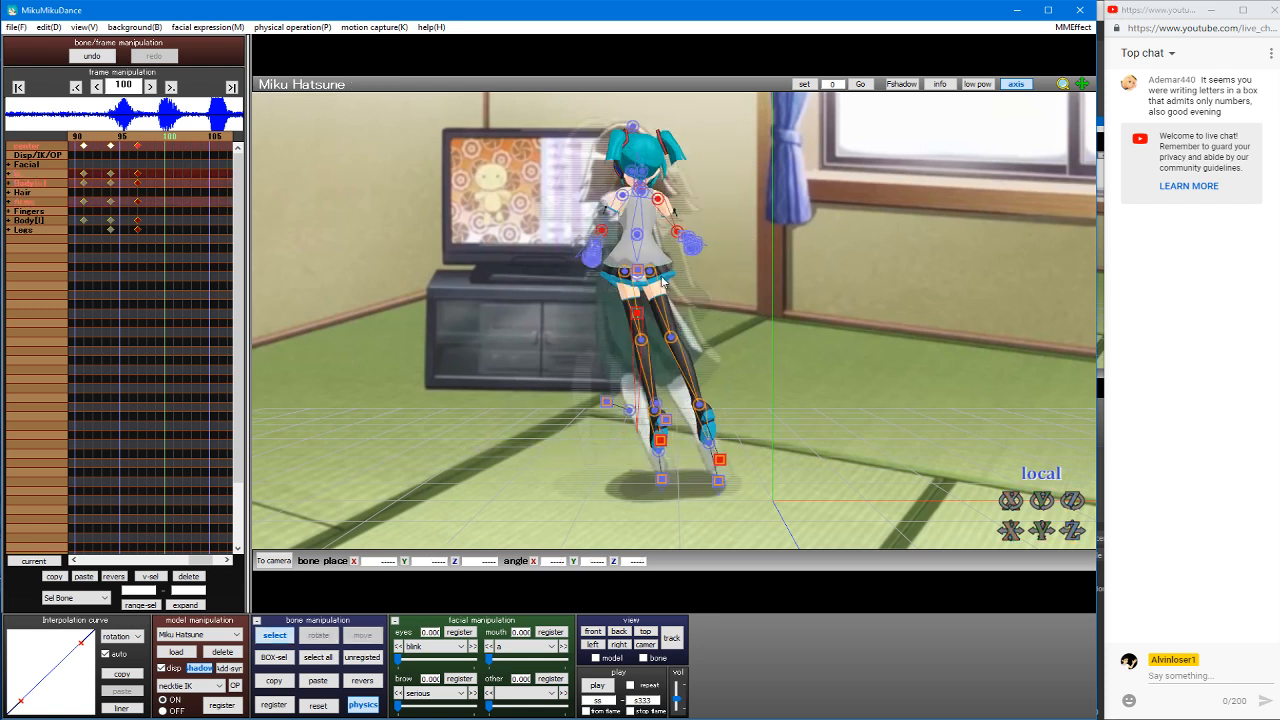
# Step: Tilt the upper body and lower body bones to follow the lean of the girl's jump
pyautogui.click(640, 246)
pyautogui.click(638, 236)
pyautogui.press('x')
pyautogui.moveTo(638, 237); pyautogui.dragTo(655, 217)
pyautogui.press('c')
pyautogui.click(638, 268)
pyautogui.press('x')
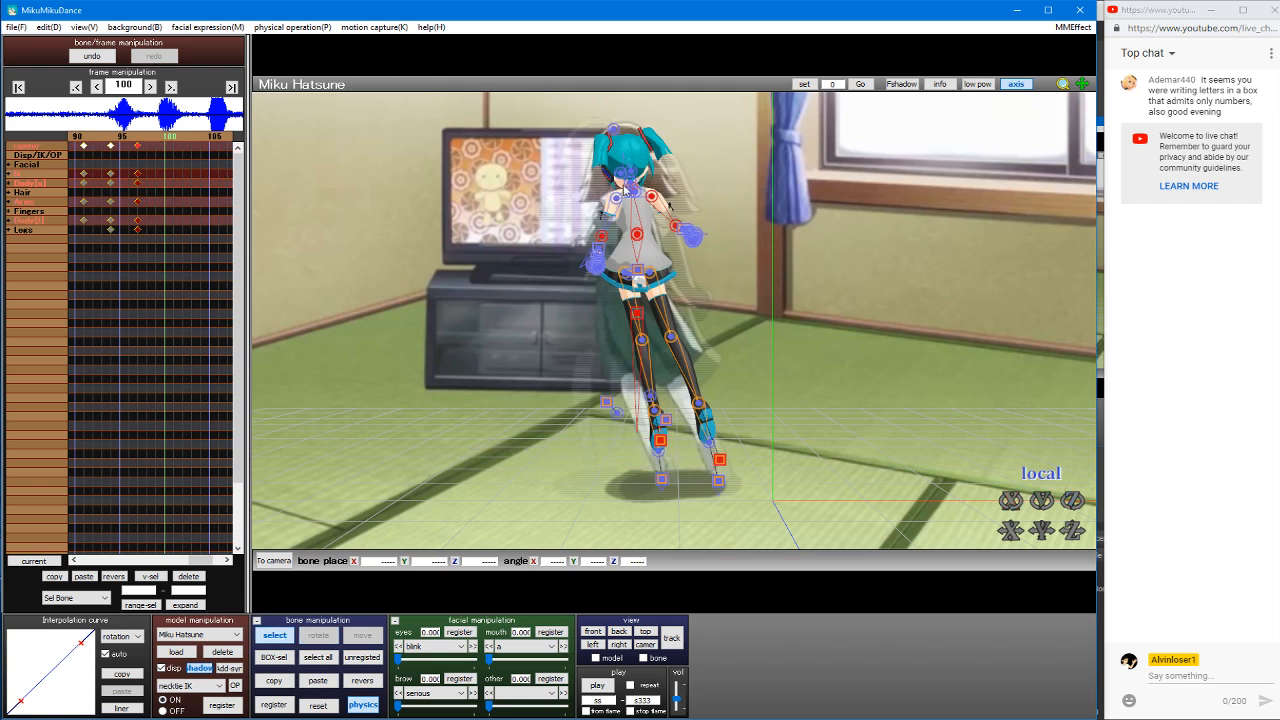
# Step: Readjust the neck's tilt and raise the center bone to about X -7.61, Y 2.78, Z 9.63
pyautogui.click(651, 180)
pyautogui.moveTo(652, 181); pyautogui.dragTo(641, 185)
pyautogui.press('s')
pyautogui.click(638, 313)
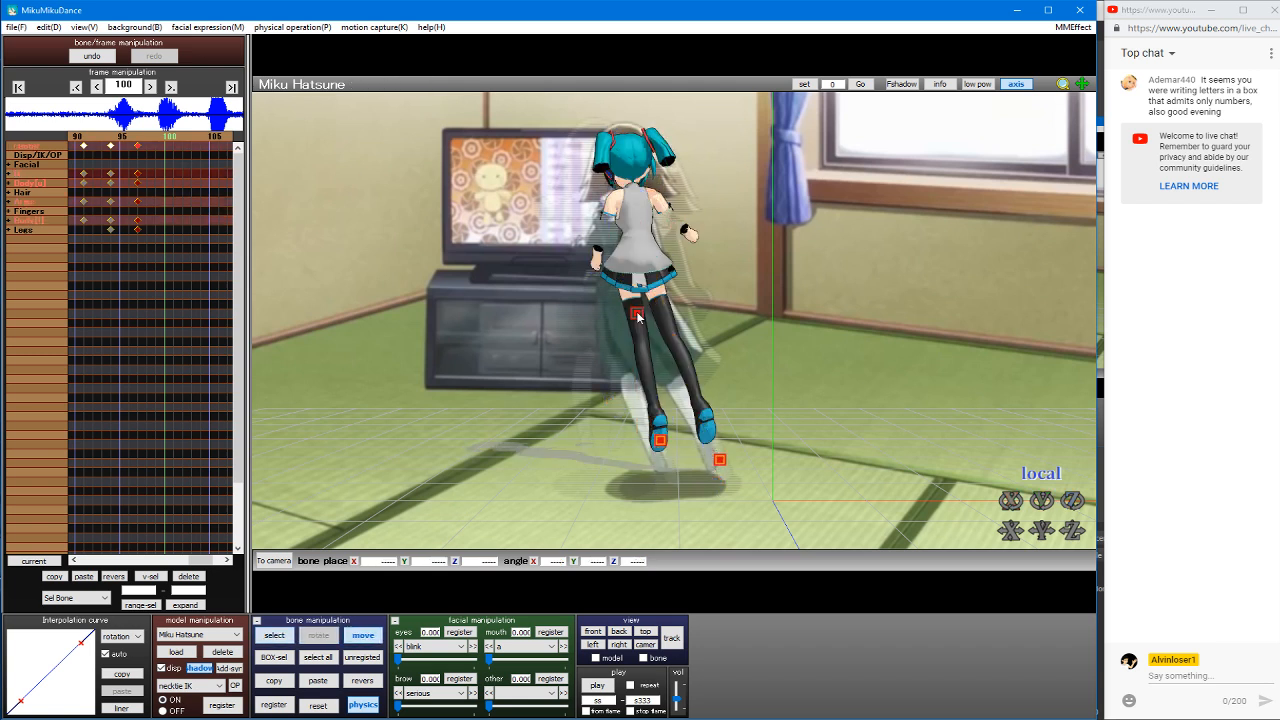
pyautogui.click(637, 311)
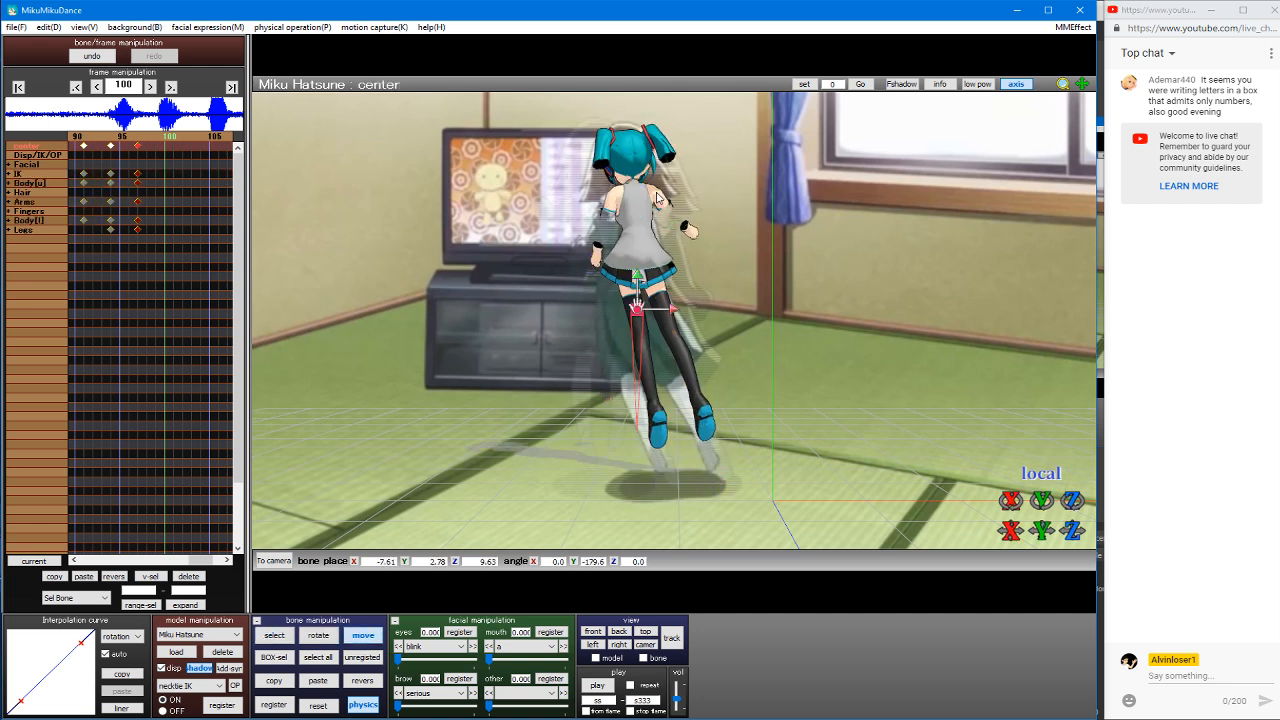
# Step: Rotate arm_R to about X 25.3, Y -5.1, Z -35.5 and arm_L to about X 32.4, Y -9.1, Z 31.9
pyautogui.press('s')
pyautogui.click(655, 186)
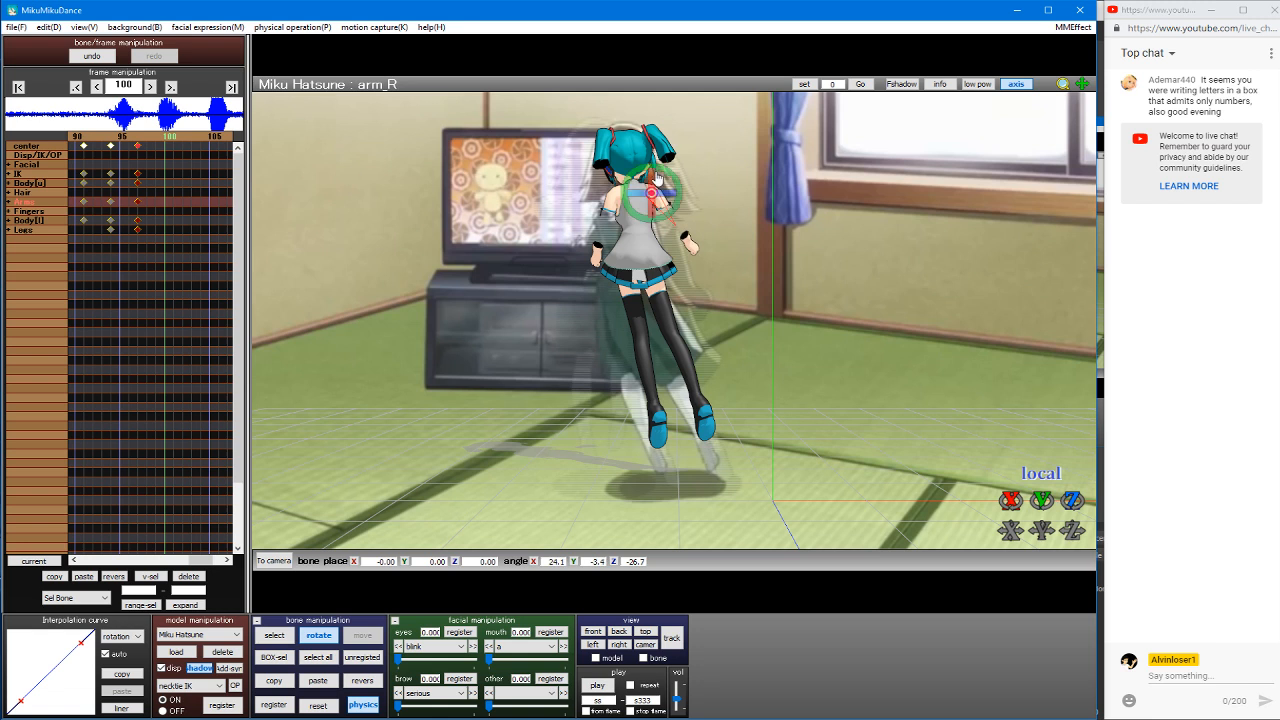
pyautogui.moveTo(677, 183); pyautogui.dragTo(679, 189)
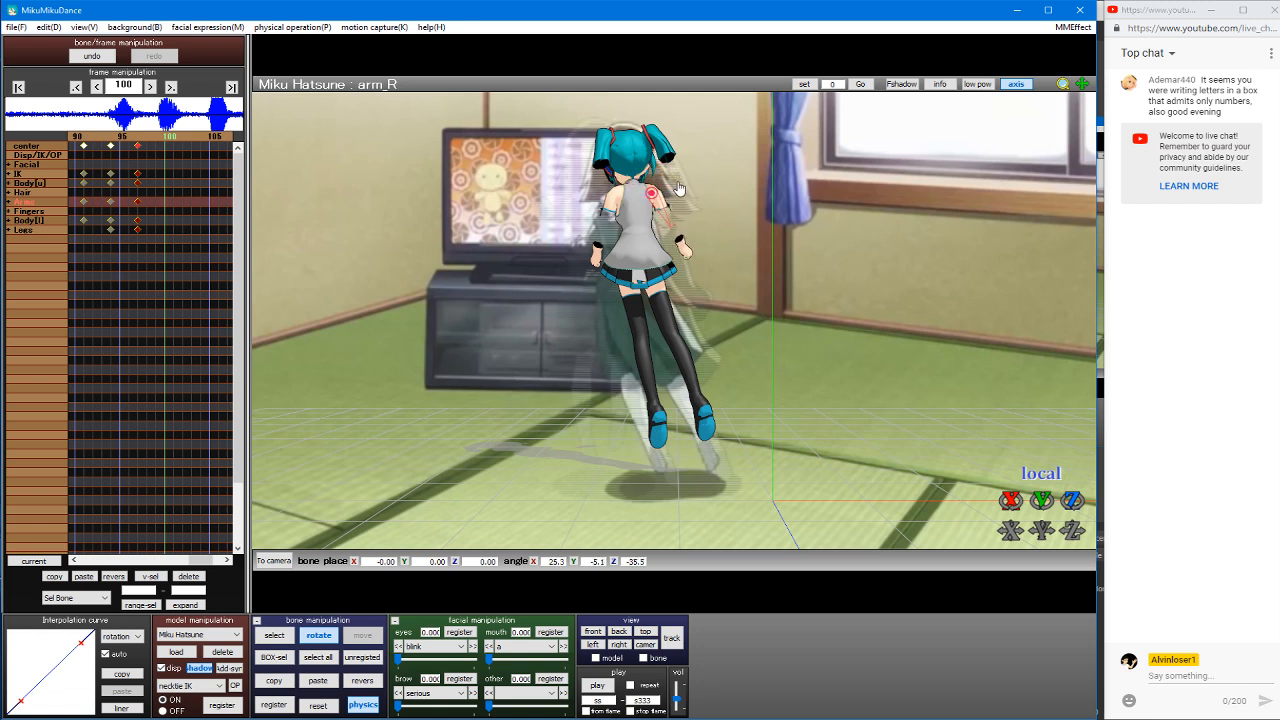
pyautogui.press('s')
pyautogui.click(657, 232)
pyautogui.press('s')
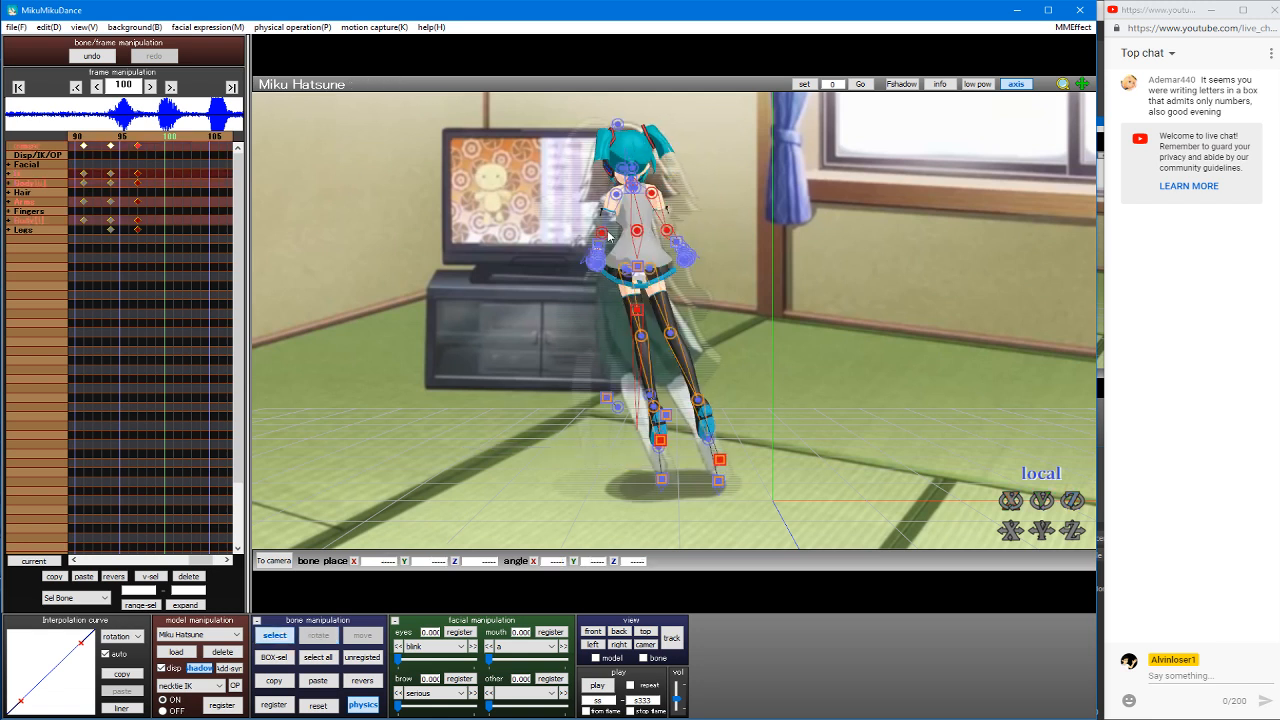
pyautogui.click(621, 199)
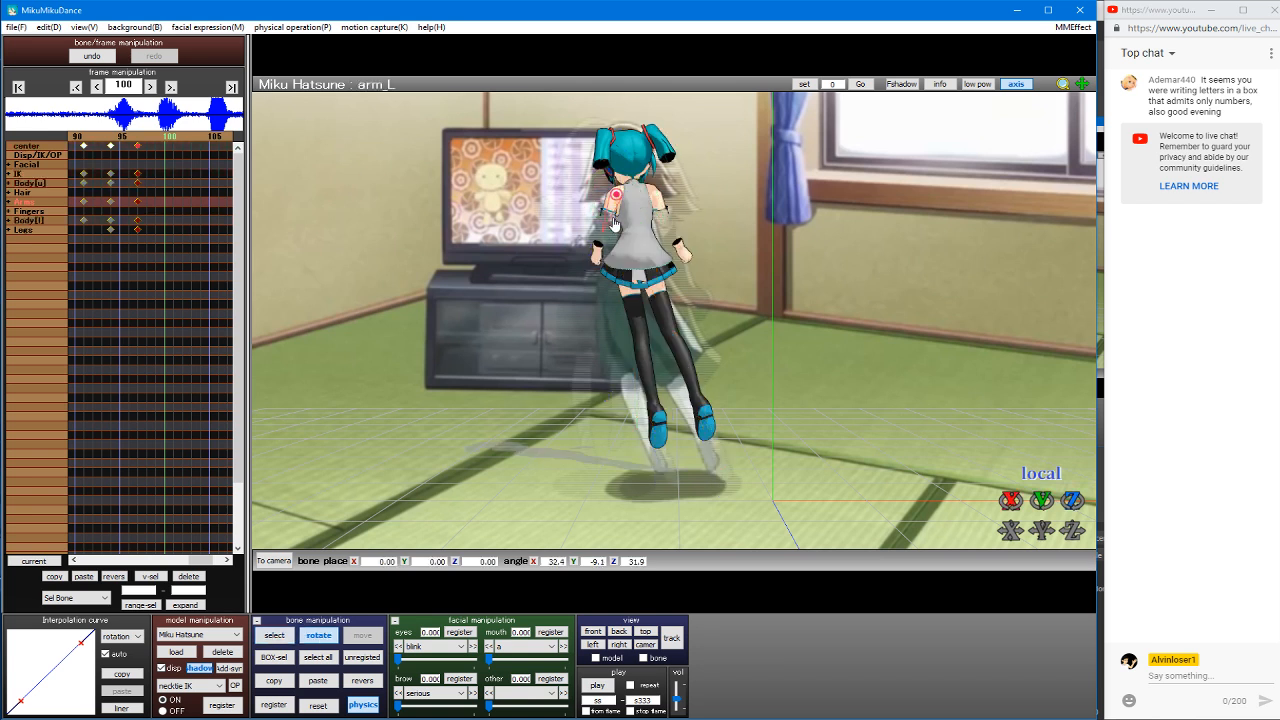
pyautogui.press('s')
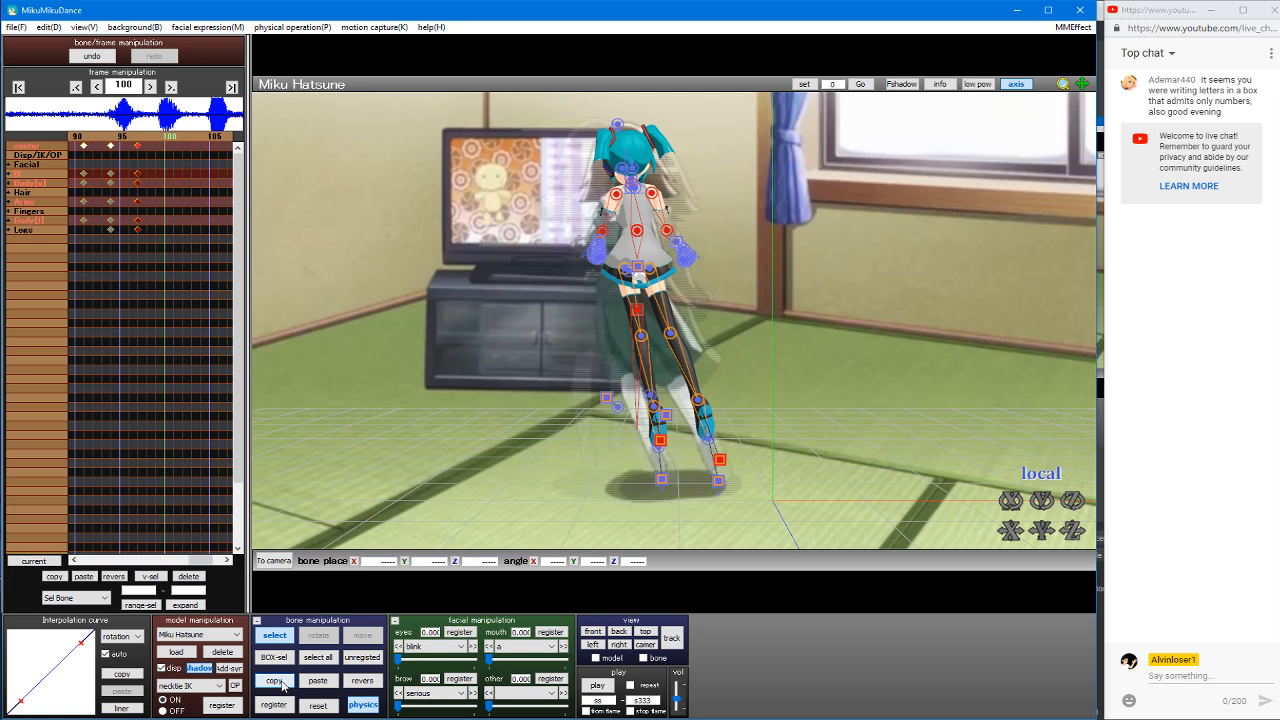
# Step: Register the adjusted bones' jump pose as keyframes at frame 100
pyautogui.press('Left')
pyautogui.press('Left')
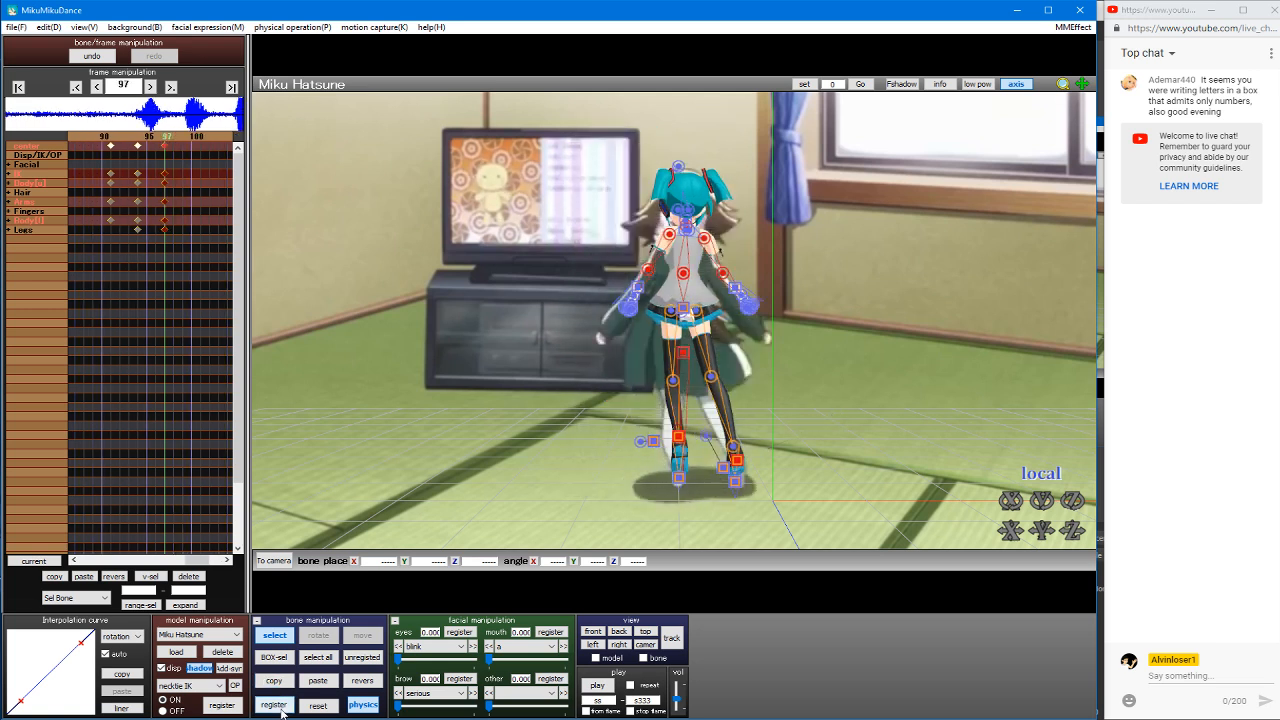
pyautogui.press('Right')
pyautogui.press('Right')
pyautogui.click(720, 460)
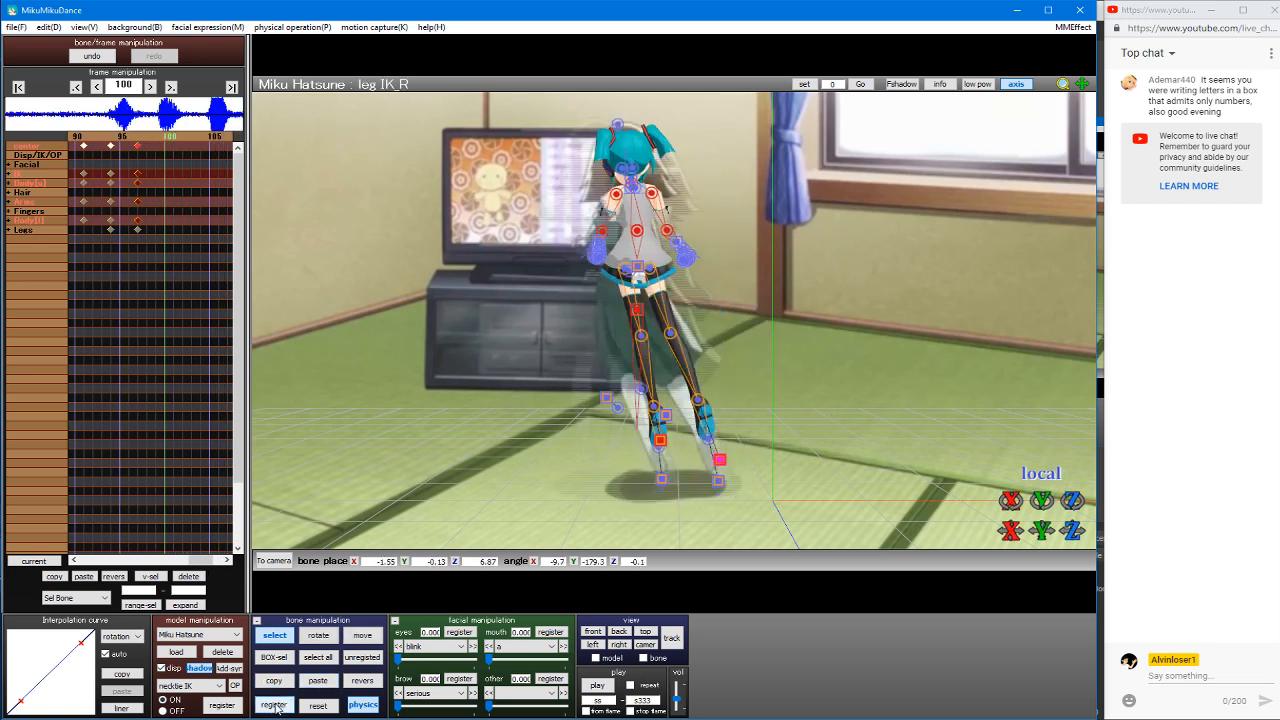
# Step: Step back and forth between frames 95 and 100 to check the model's movement into the jump
pyautogui.press('Left')
pyautogui.press('Left')
pyautogui.press('Left')
pyautogui.press('Left')
pyautogui.press('Left')
pyautogui.press('Left')
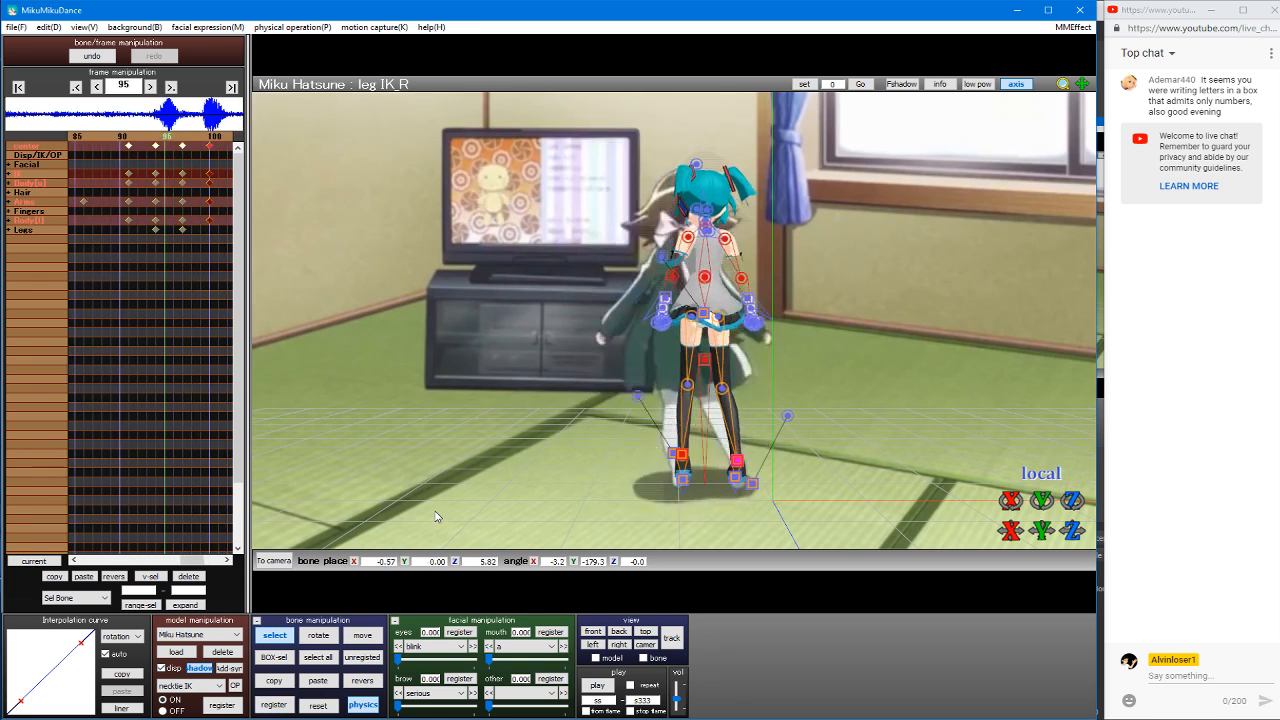
pyautogui.press('Right')
pyautogui.press('Right')
pyautogui.press('Right')
pyautogui.press('Right')
pyautogui.press('Right')
pyautogui.press('Right')
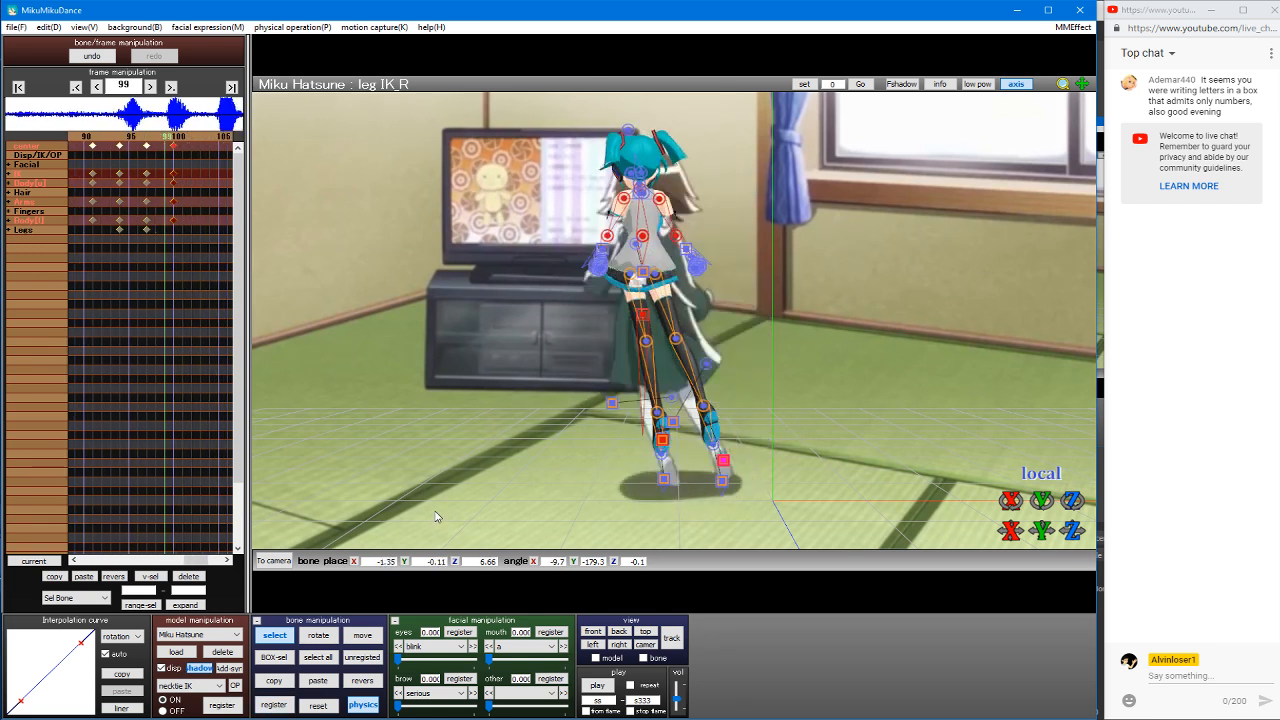
pyautogui.press('Left')
pyautogui.press('Left')
pyautogui.press('Left')
pyautogui.press('Left')
pyautogui.press('Left')
pyautogui.press('Left')
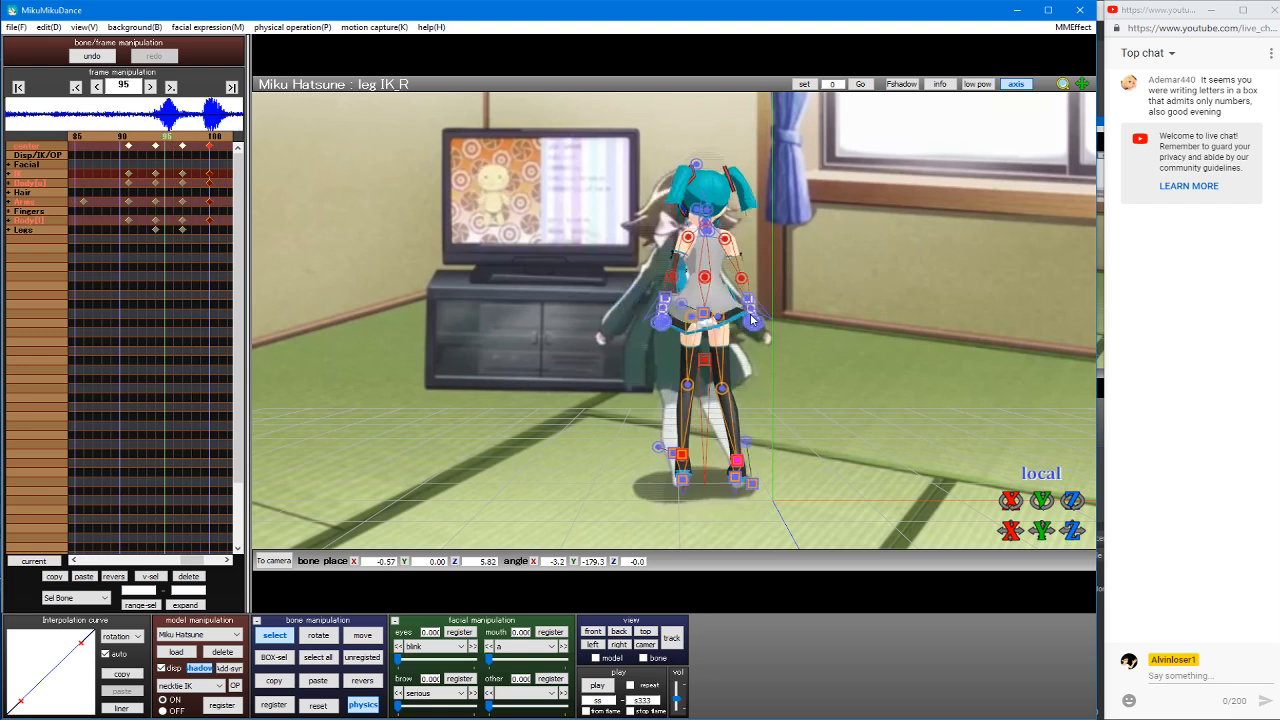
# Step: Step through frames 91 to 101 to compare the model's motion with the background girl's
pyautogui.press('Right')
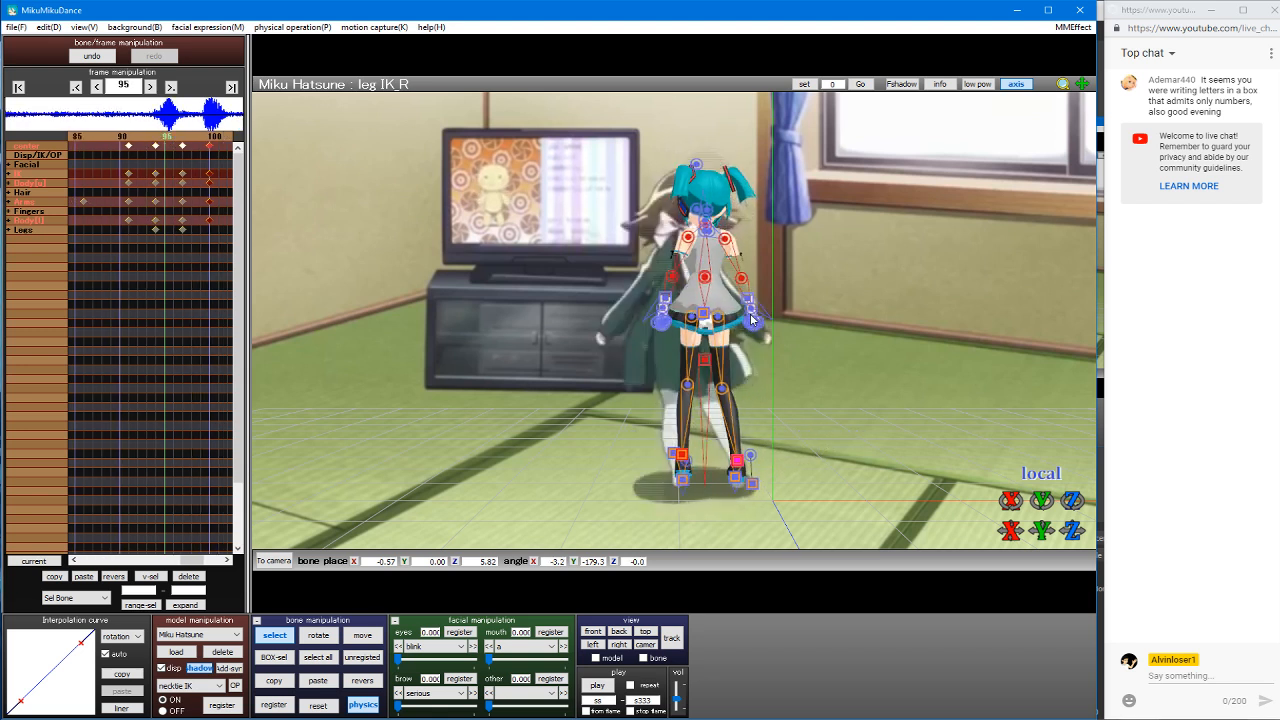
pyautogui.press('Right')
pyautogui.press('Left')
pyautogui.press('Left')
pyautogui.press('Left')
pyautogui.press('Left')
pyautogui.press('Left')
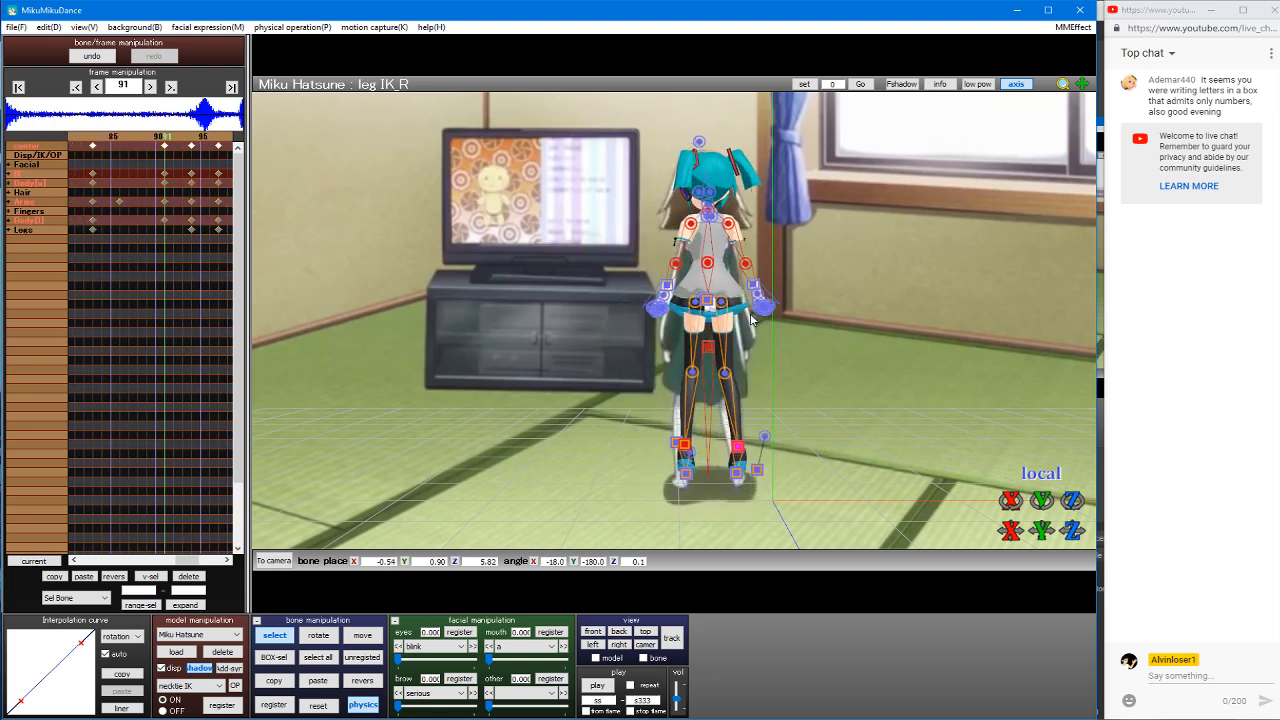
pyautogui.press('Right')
pyautogui.press('Right')
pyautogui.press('Right')
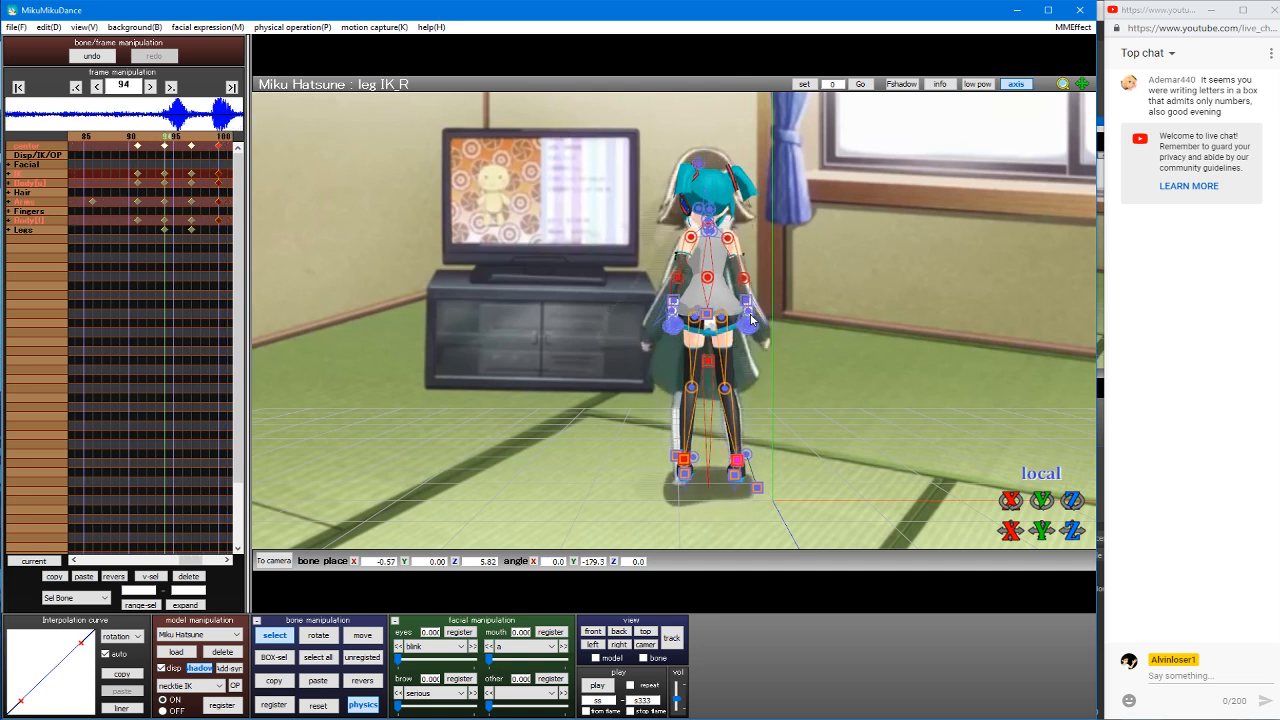
pyautogui.press('Right')
pyautogui.press('Right')
pyautogui.press('Right')
pyautogui.press('Right')
pyautogui.press('Right')
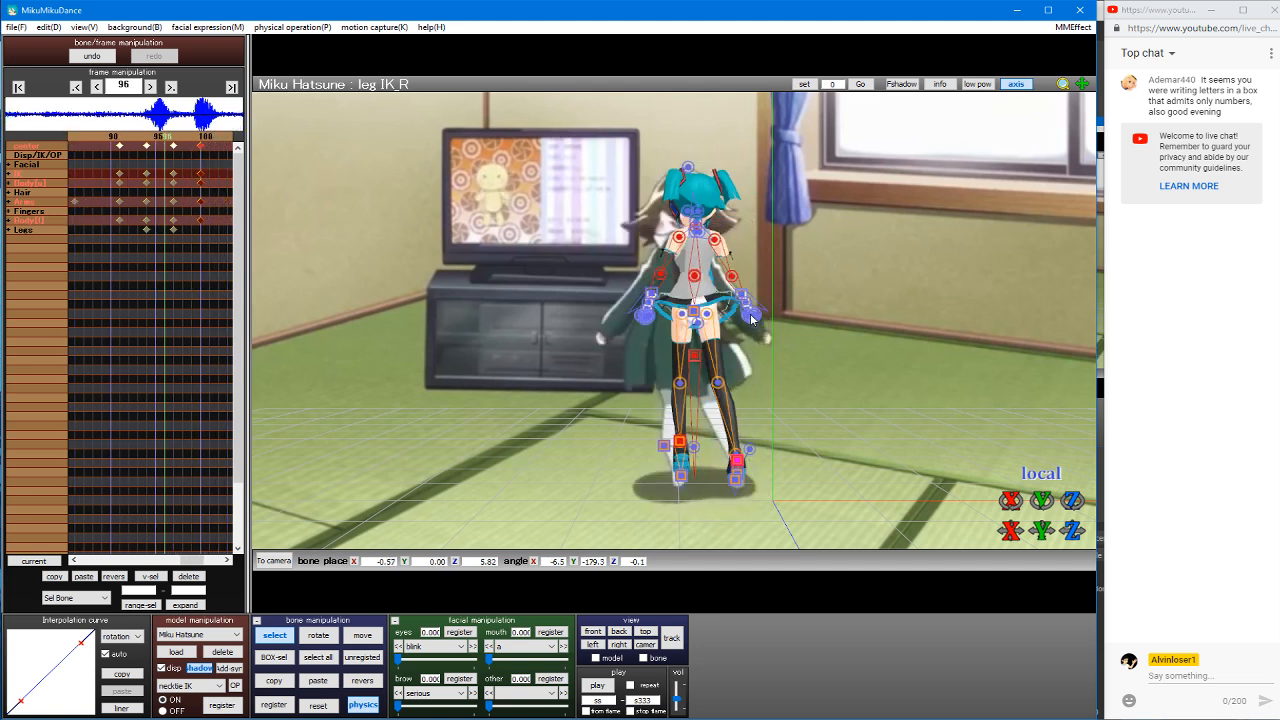
pyautogui.press('Right')
pyautogui.press('Right')
pyautogui.press('Right')
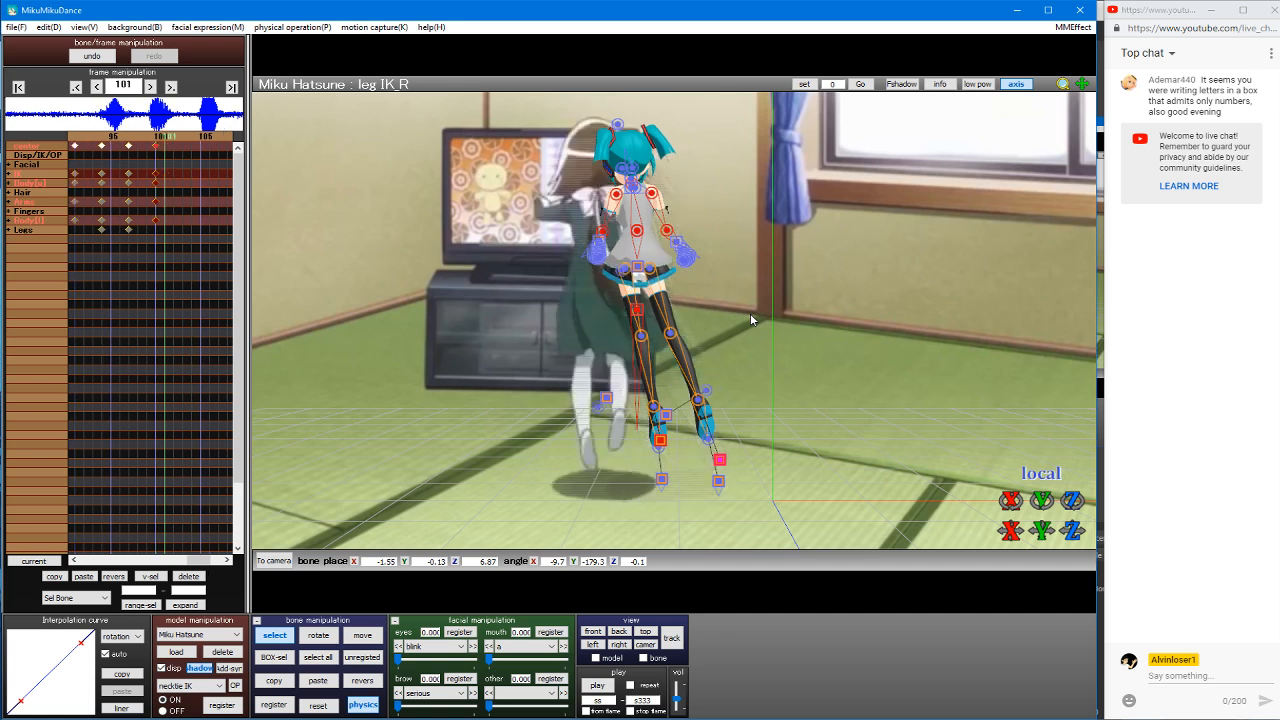
# Step: Go to frame 102 and move the center bone sideways to about X -9.81 over the background girl
pyautogui.press('Right')
pyautogui.press('Right')
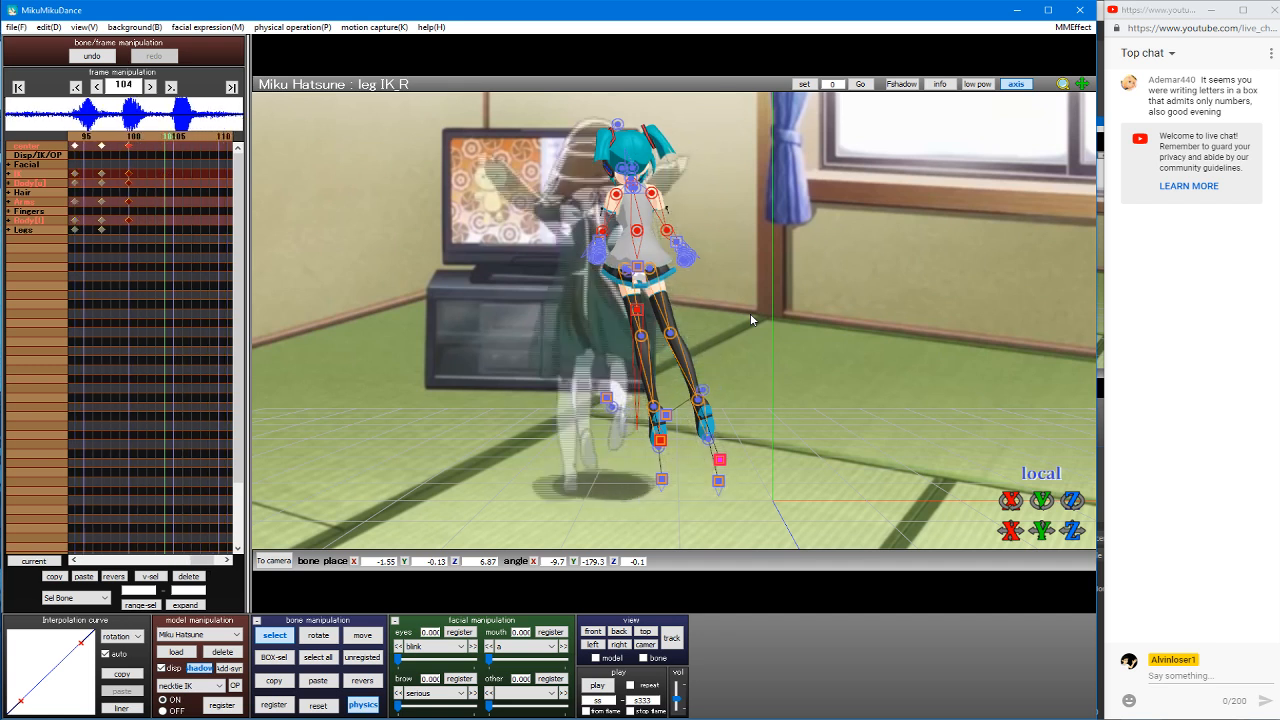
pyautogui.press('Left')
pyautogui.press('Left')
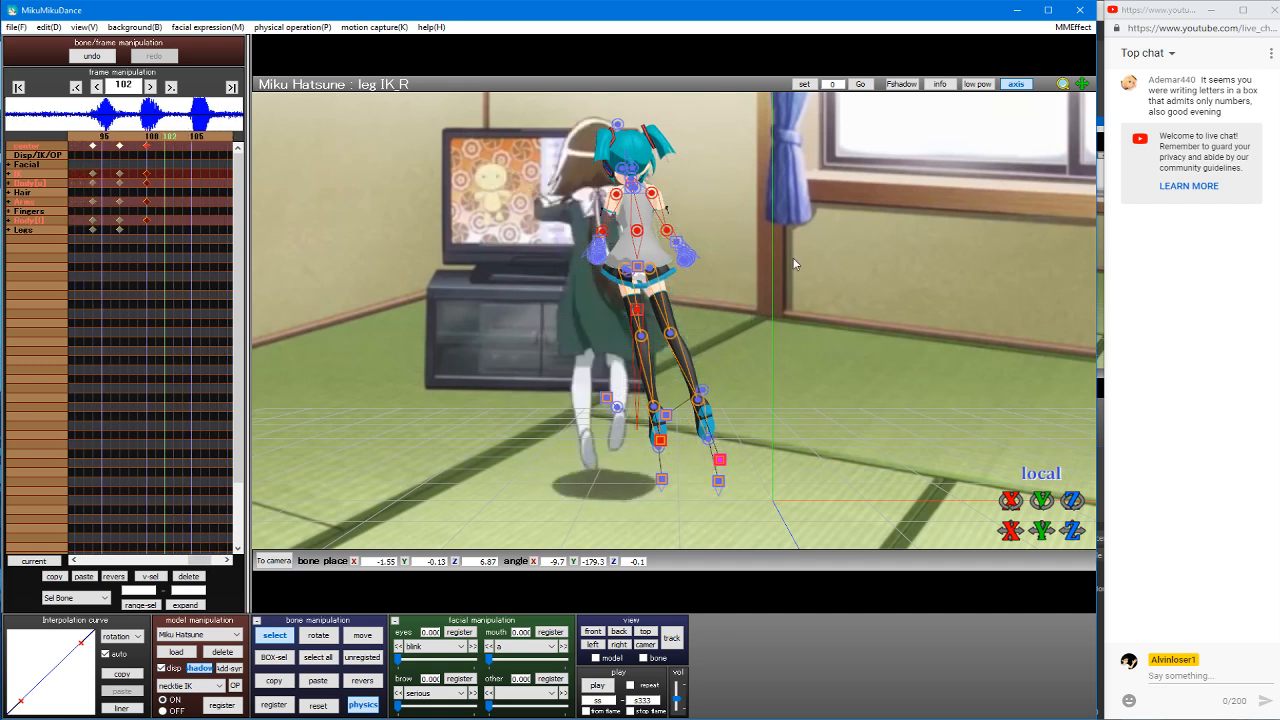
pyautogui.click(638, 311)
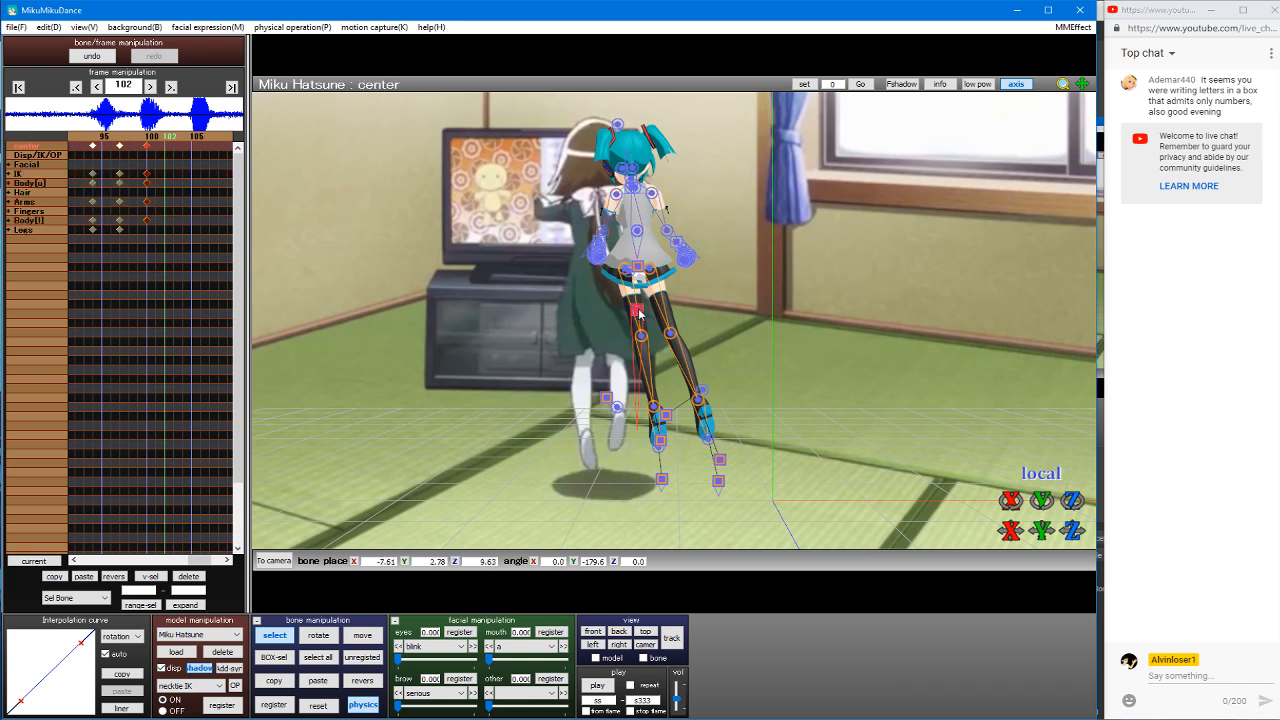
pyautogui.press('c')
pyautogui.moveTo(672, 317); pyautogui.dragTo(637, 317)
# Step: Shift leg IK_L to about X -11.71 and leg IK_R to about X -7.36 to bring both feet under the body
pyautogui.press('d')
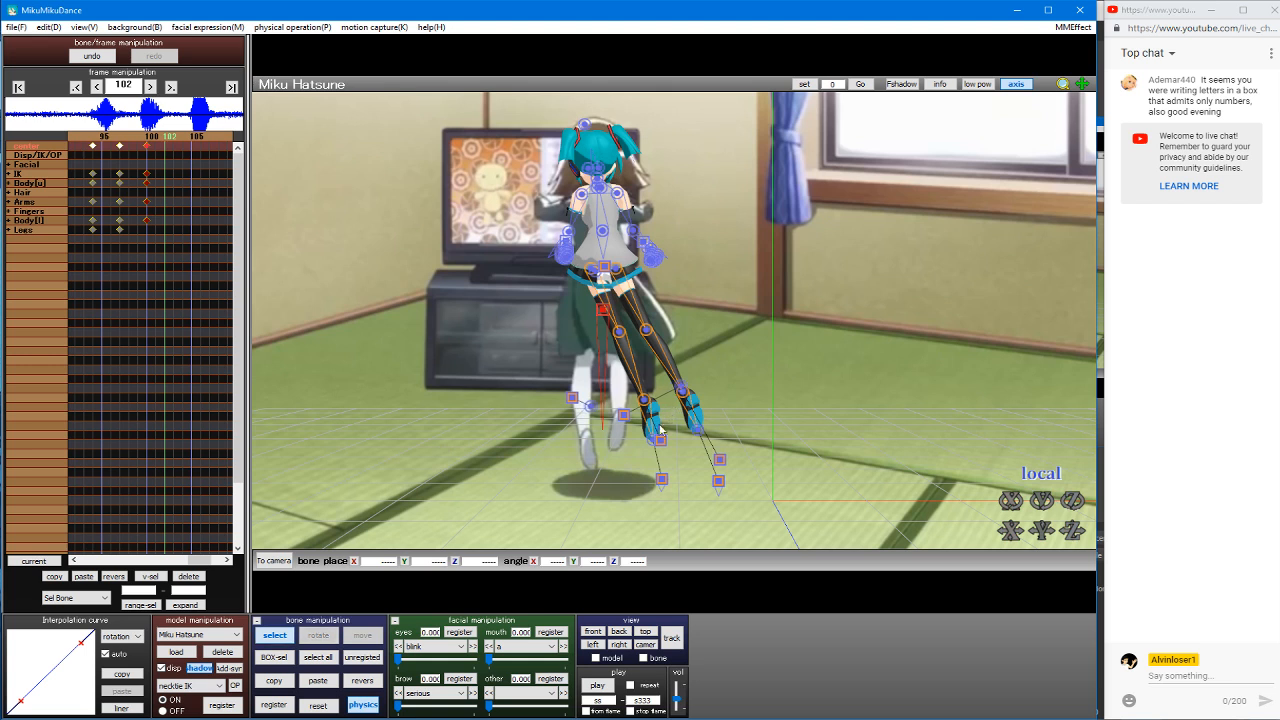
pyautogui.click(660, 440)
pyautogui.press('c')
pyautogui.moveTo(676, 446); pyautogui.dragTo(627, 446)
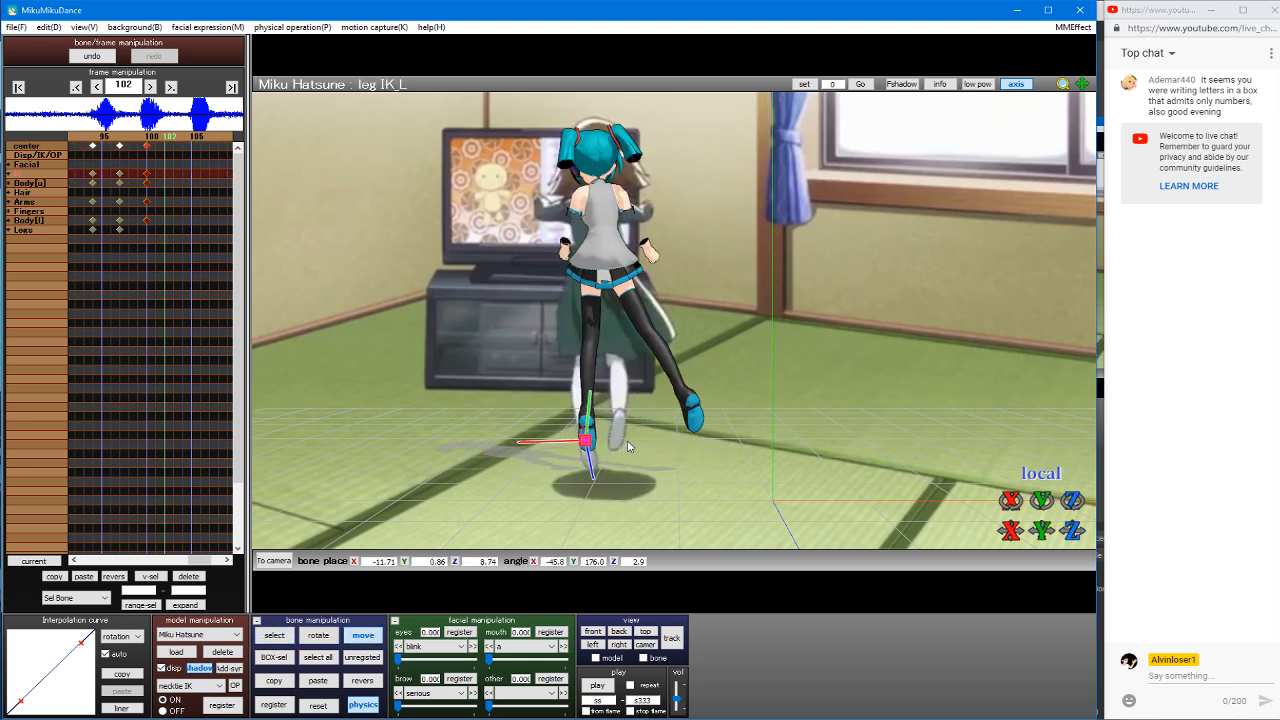
pyautogui.press('d')
pyautogui.click(719, 459)
pyautogui.press('c')
pyautogui.moveTo(729, 463); pyautogui.dragTo(664, 464)
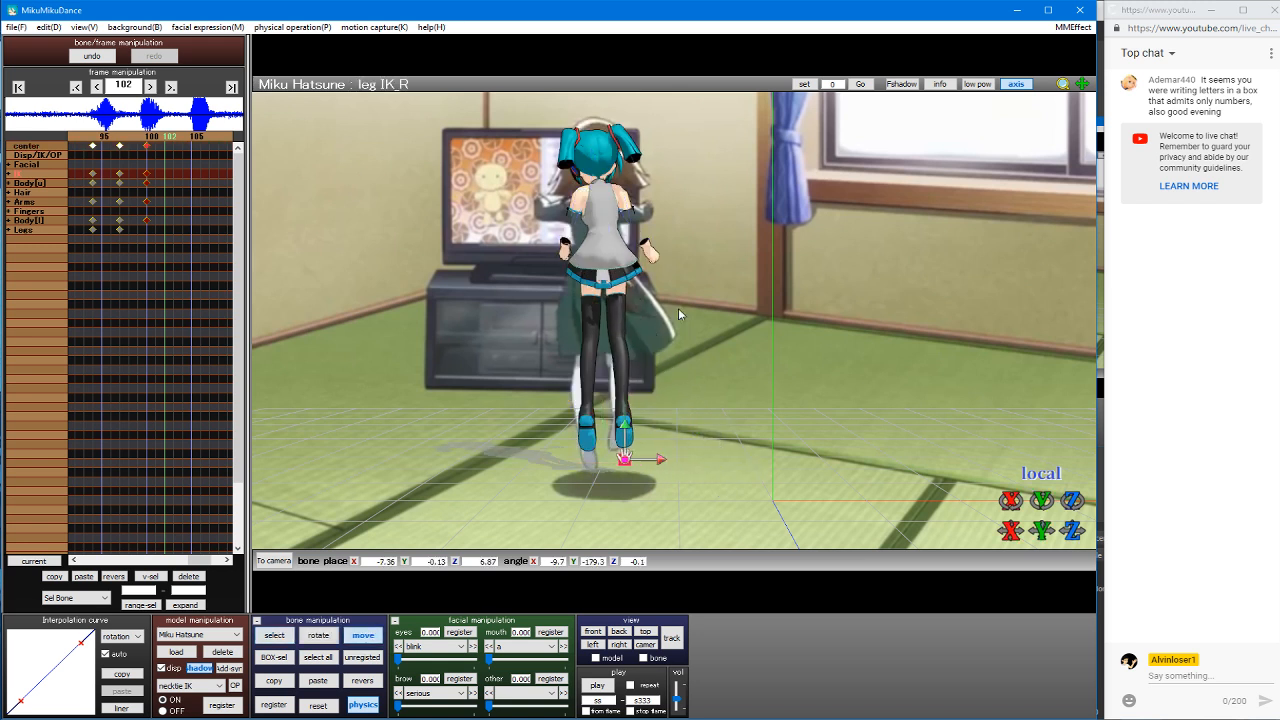
# Step: Raise the center bone to about Y 3.26
pyautogui.press('d')
pyautogui.click(601, 311)
pyautogui.press('c')
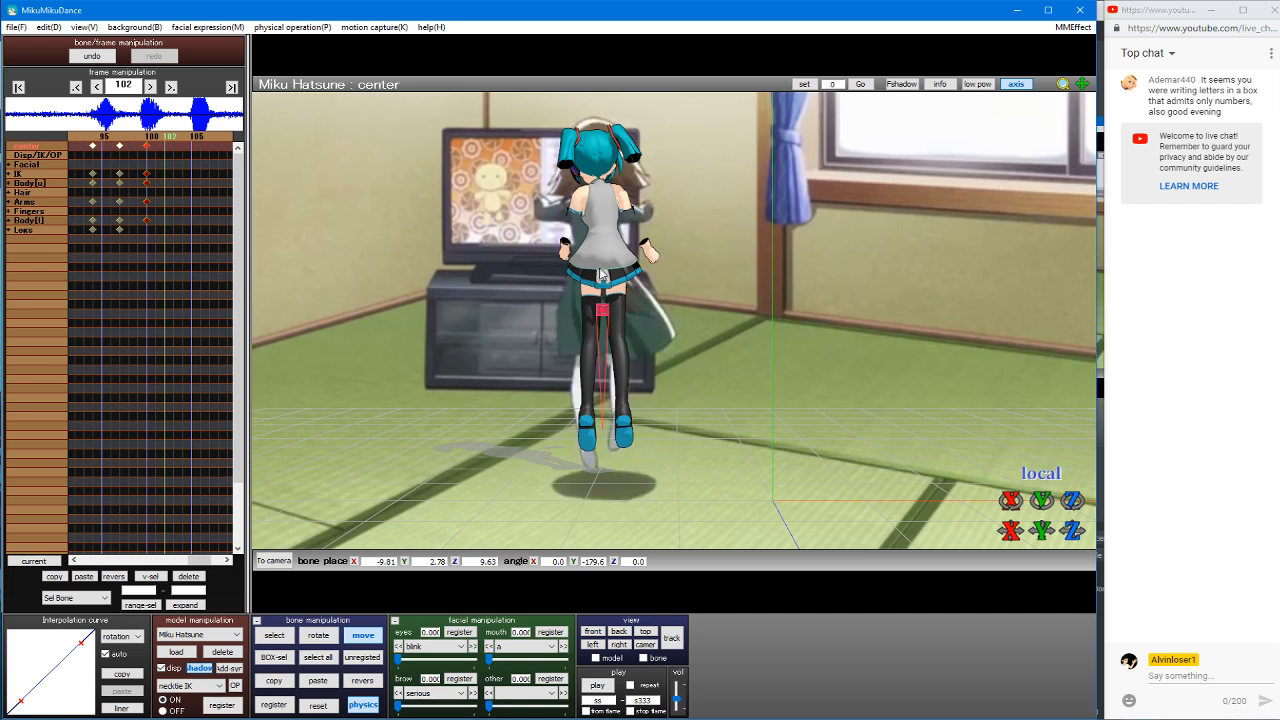
pyautogui.moveTo(601, 273); pyautogui.dragTo(603, 267)
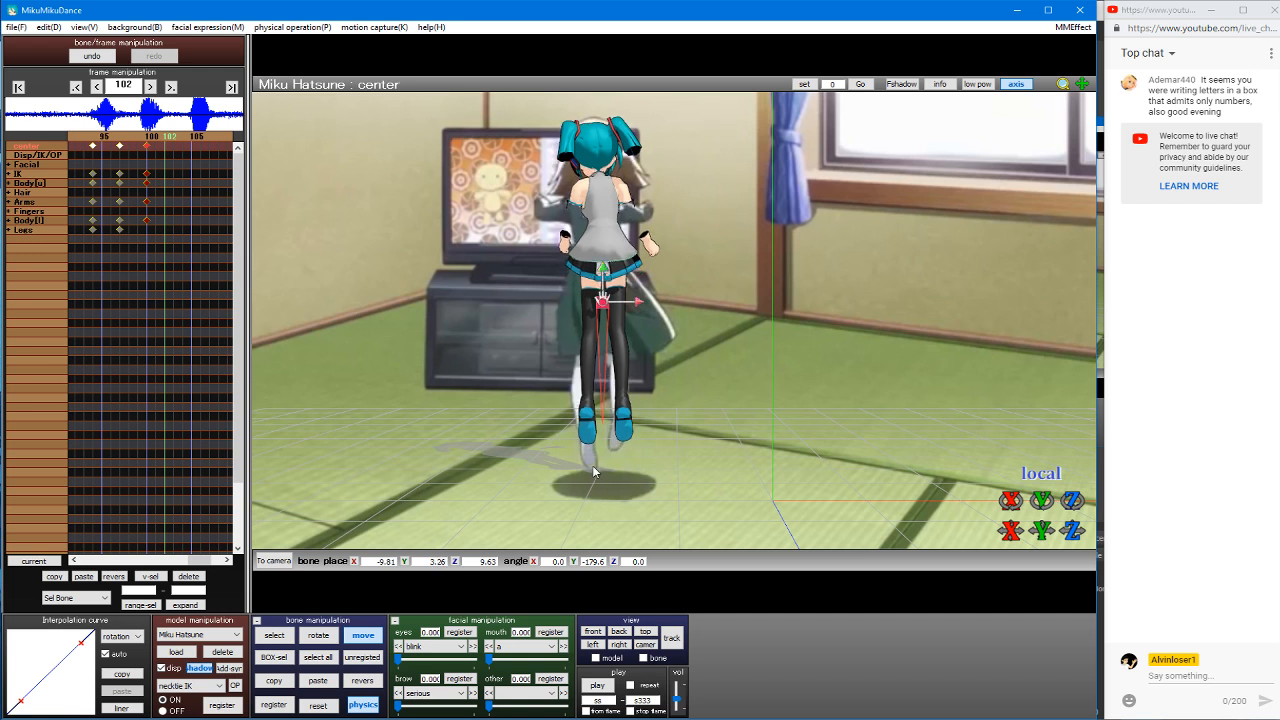
# Step: Raise the leg IK_L bone to about Y 3.19 to lift the left foot in the air
pyautogui.press('d')
pyautogui.click(585, 436)
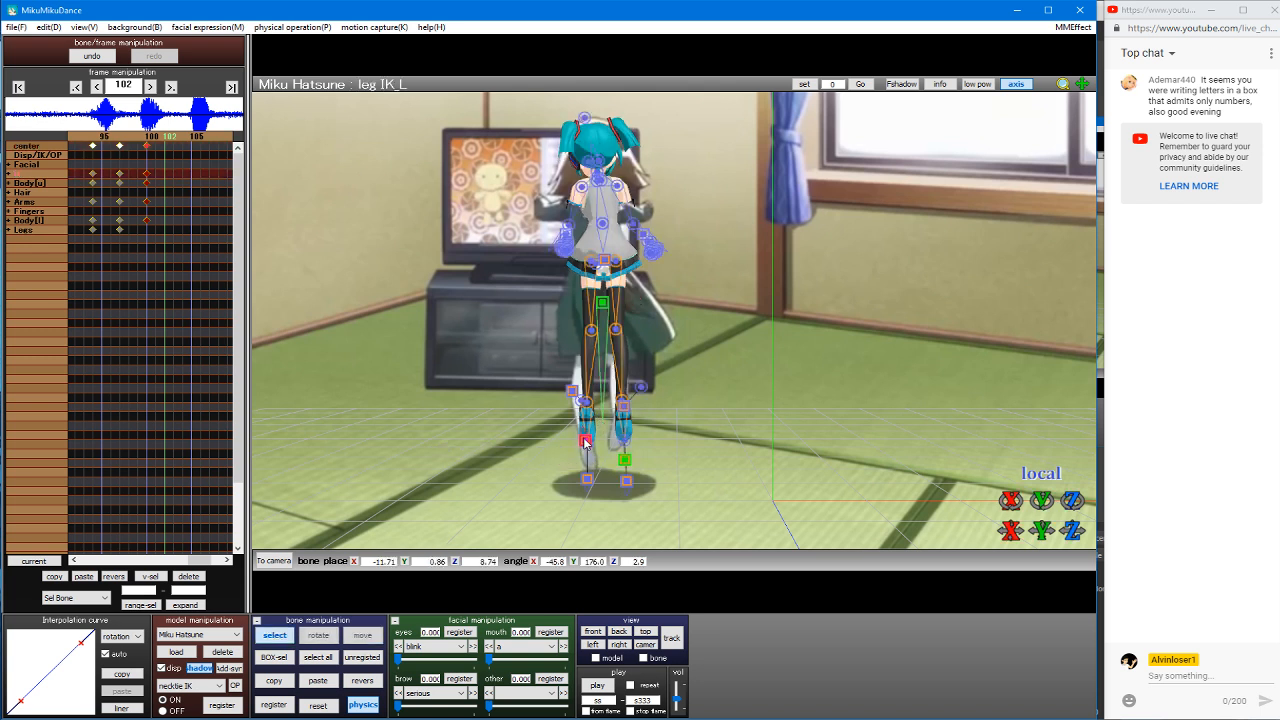
pyautogui.press('c')
pyautogui.moveTo(587, 413); pyautogui.dragTo(587, 441)
pyautogui.press('d')
pyautogui.click(586, 477)
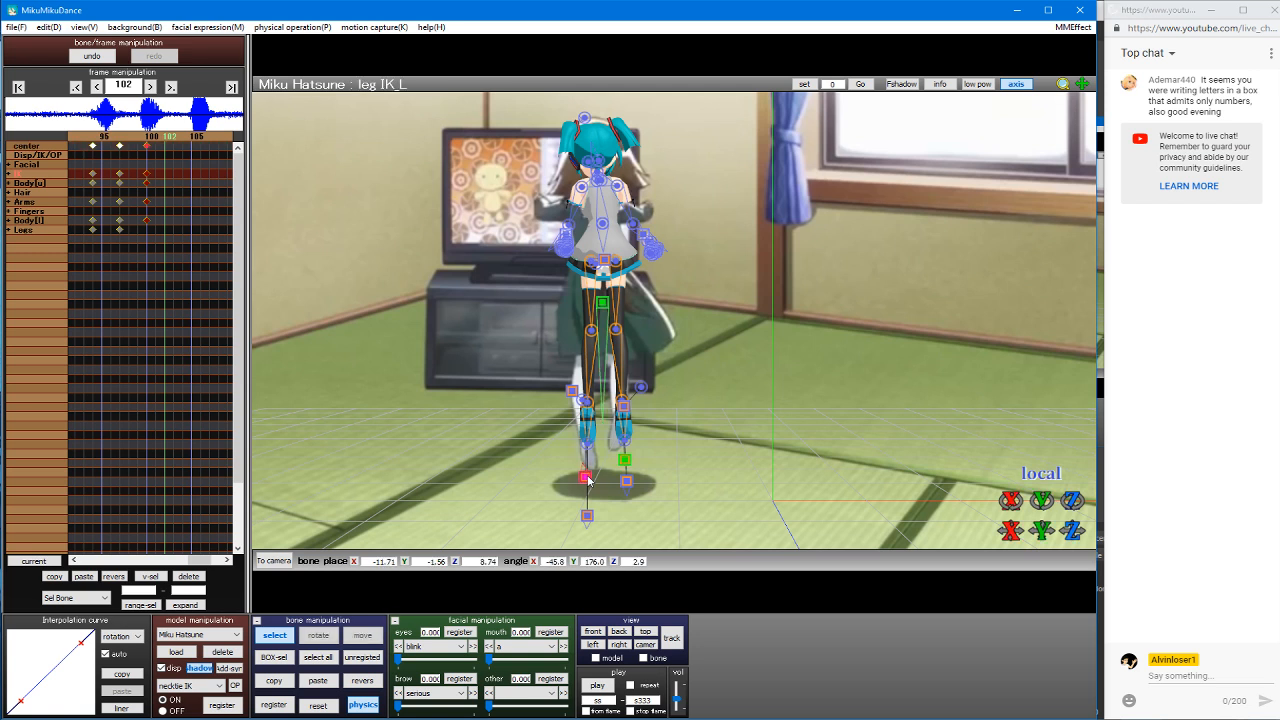
pyautogui.press('c')
pyautogui.moveTo(585, 445); pyautogui.dragTo(604, 384)
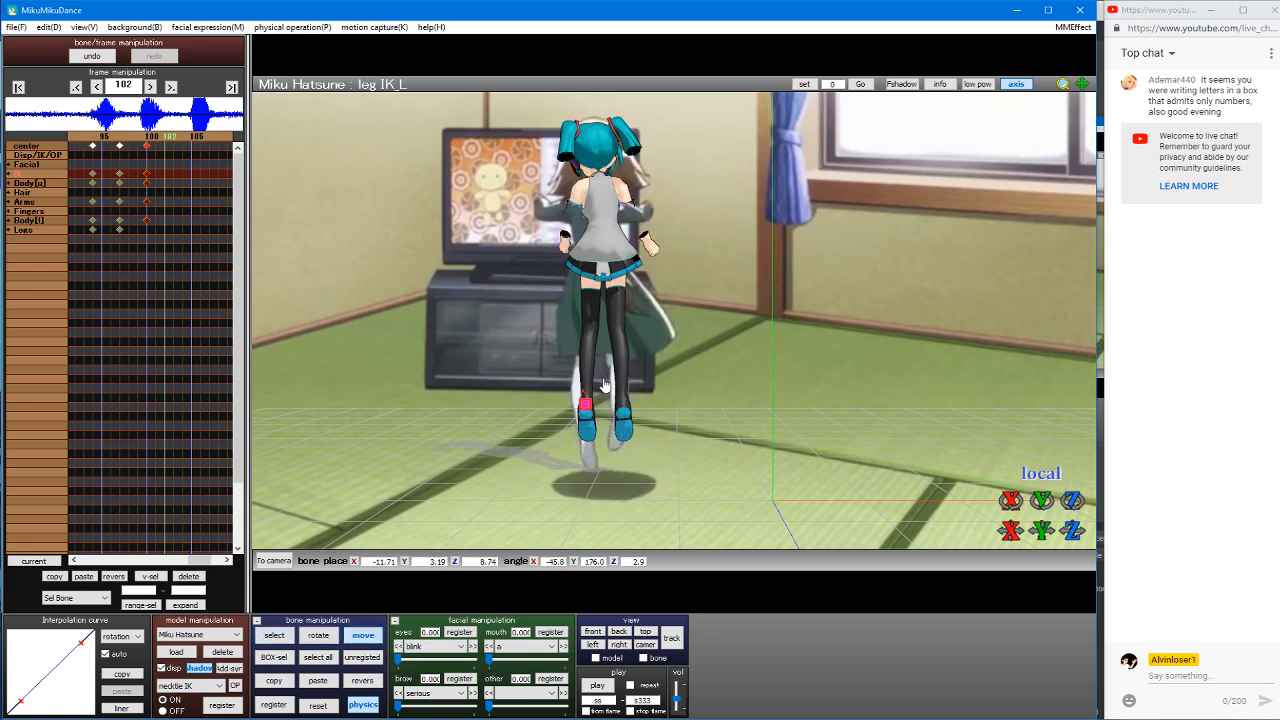
# Step: Raise leg IK_R to about Y 4.13 and rotate it to about X -40.7, Y -169.2, Z -15.6
pyautogui.click(628, 424)
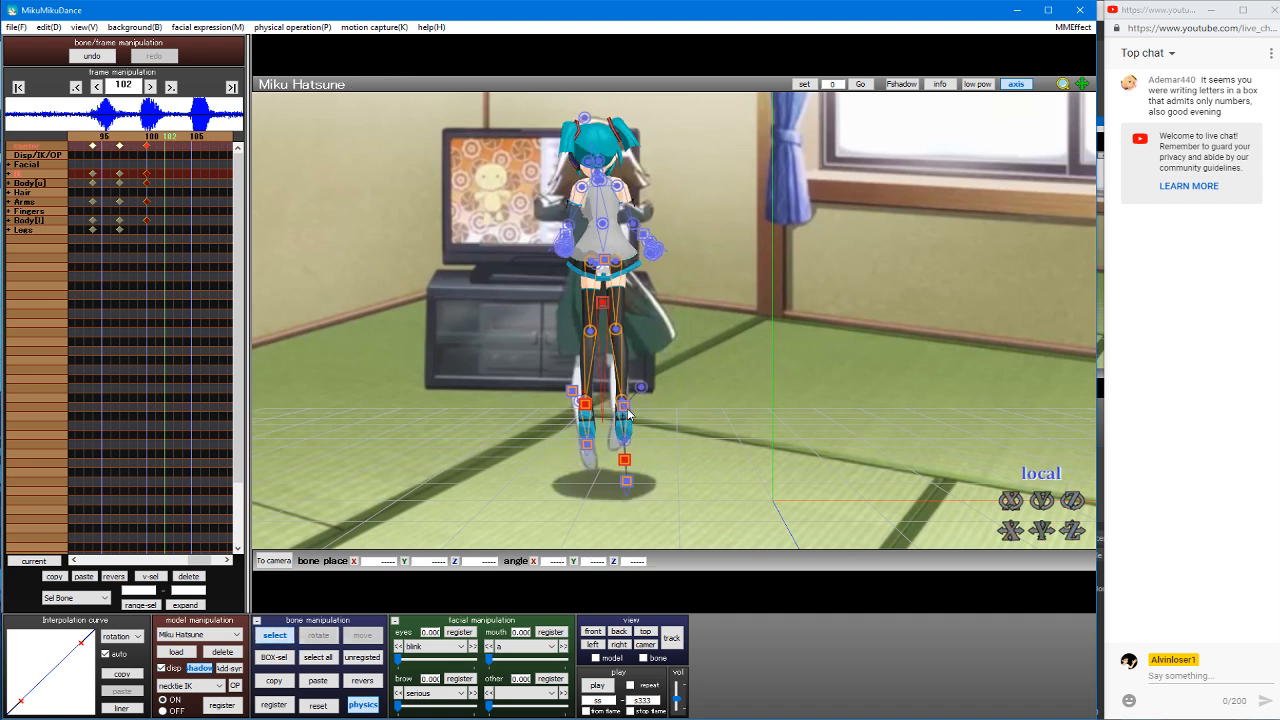
pyautogui.click(624, 405)
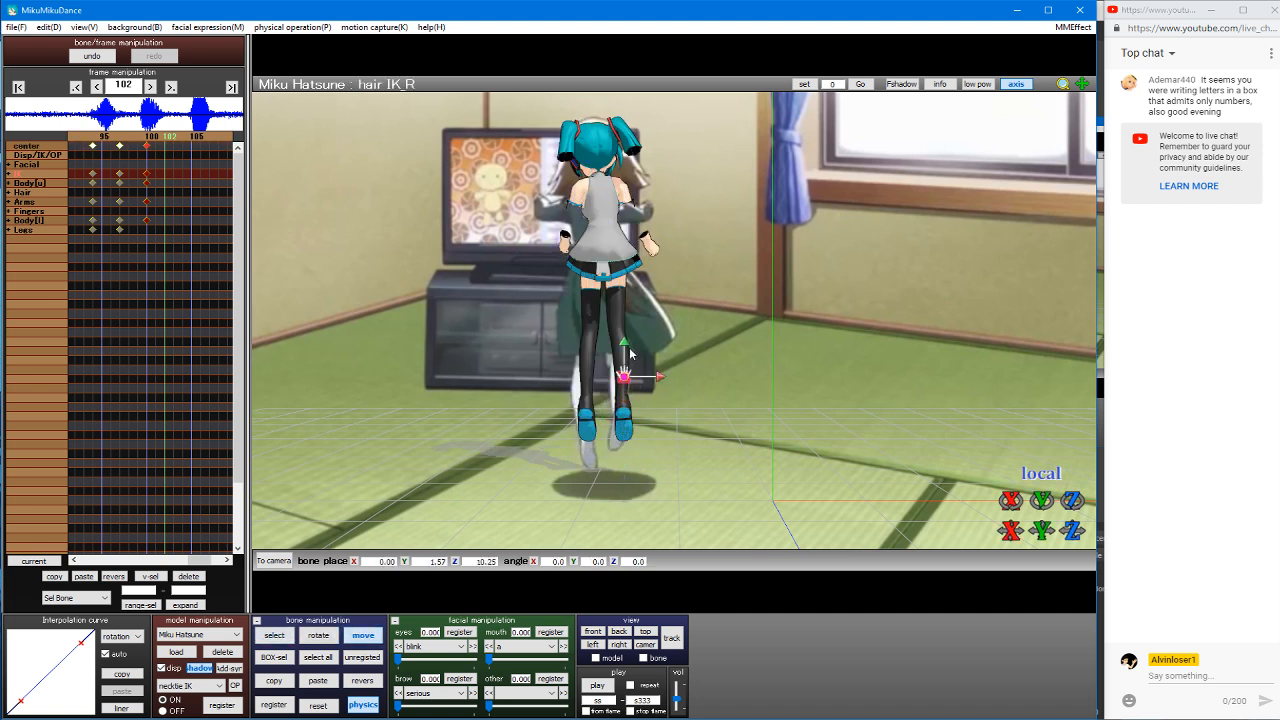
pyautogui.click(621, 426)
pyautogui.moveTo(627, 462); pyautogui.dragTo(647, 380)
pyautogui.press('x')
pyautogui.click(647, 381)
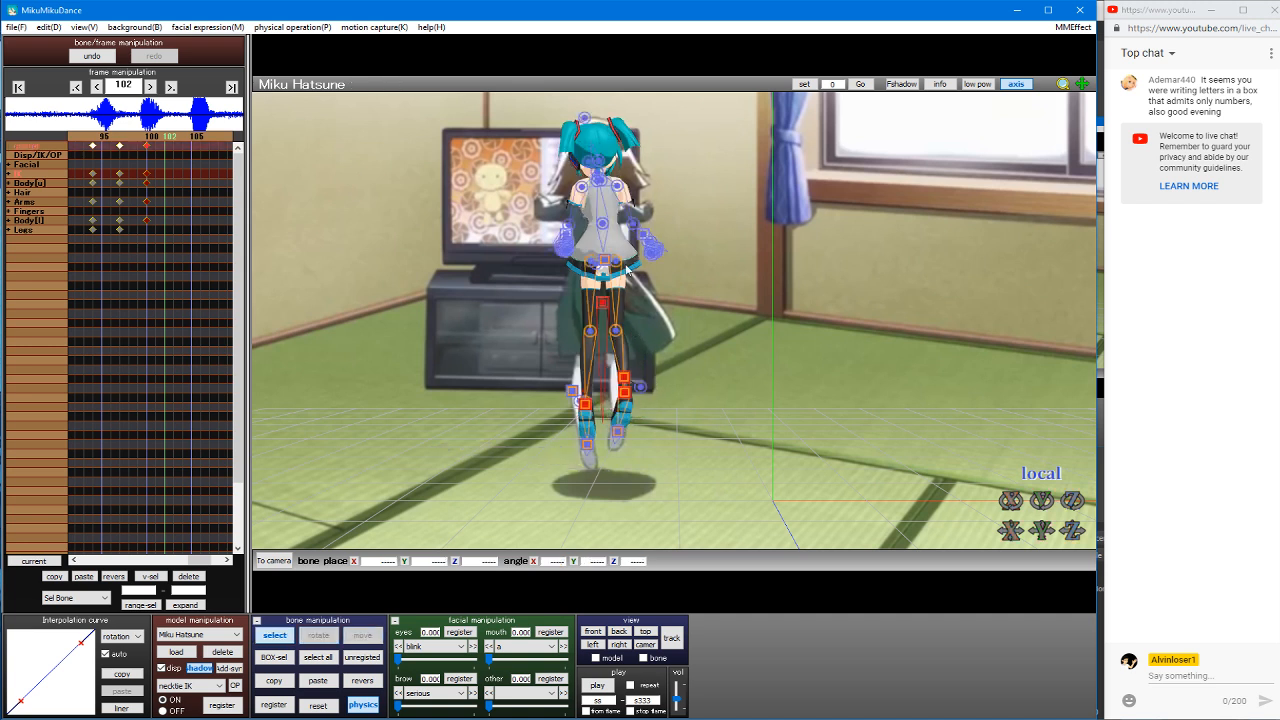
# Step: Rotate the leg_R bone slightly to about X -0.3, Y -0.5, Z 2.6
pyautogui.click(617, 265)
pyautogui.press('x')
pyautogui.moveTo(617, 265); pyautogui.dragTo(616, 266)
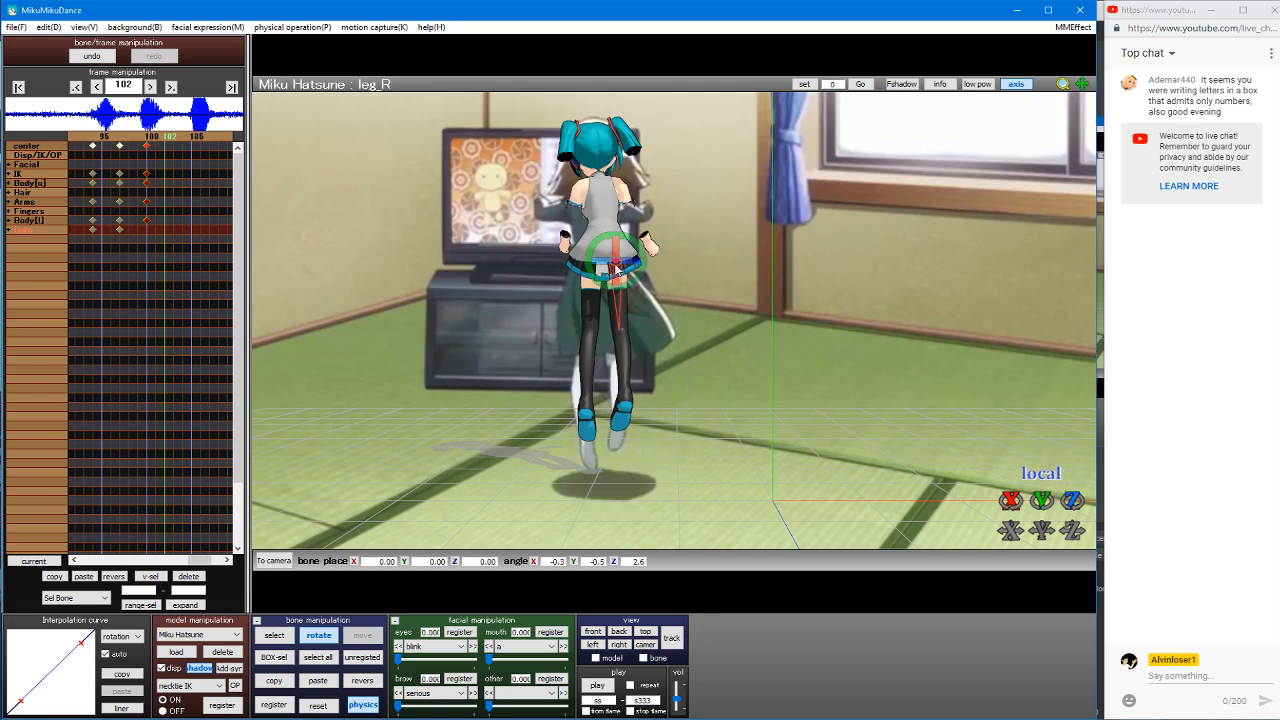
# Step: Rotate arm_L up sideways to about X 21.6, Y -35.8, Z -49.1
pyautogui.scroll(2, 615, 220)
pyautogui.scroll(4, 618, 224)
pyautogui.moveTo(622, 232); pyautogui.dragTo(721, 340, button='middle')
pyautogui.press('s')
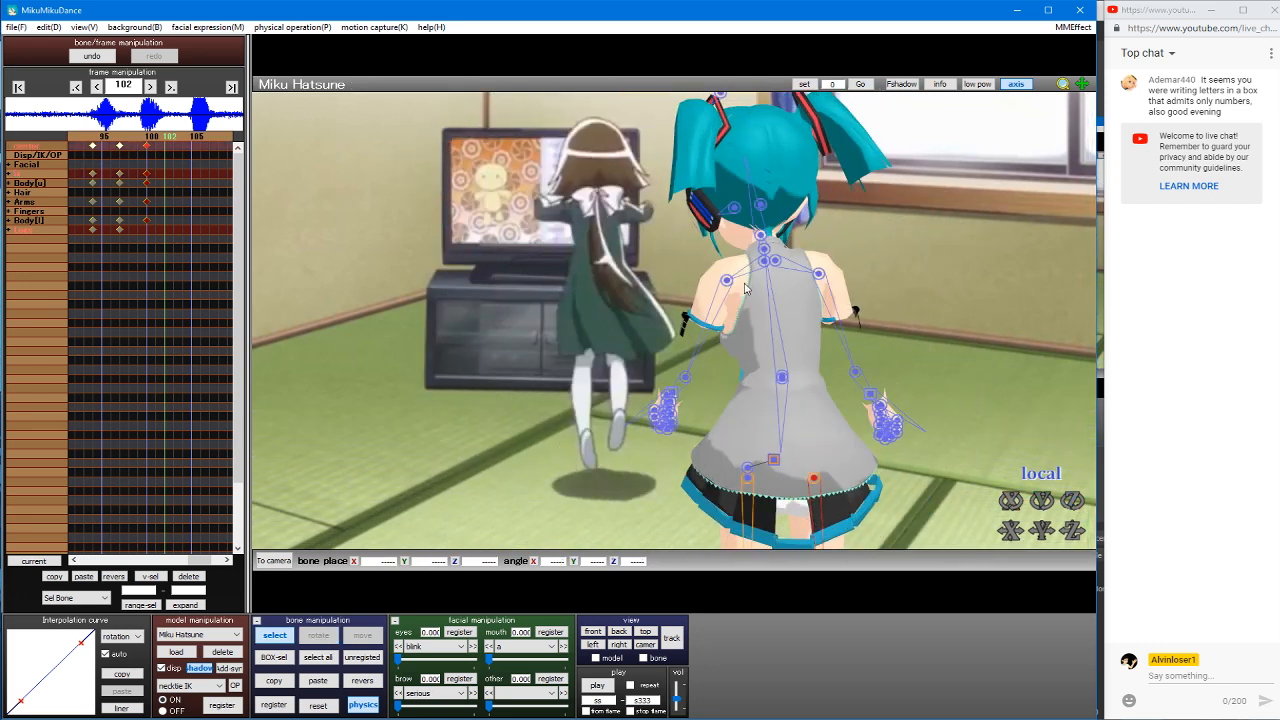
pyautogui.click(738, 282)
pyautogui.press('x')
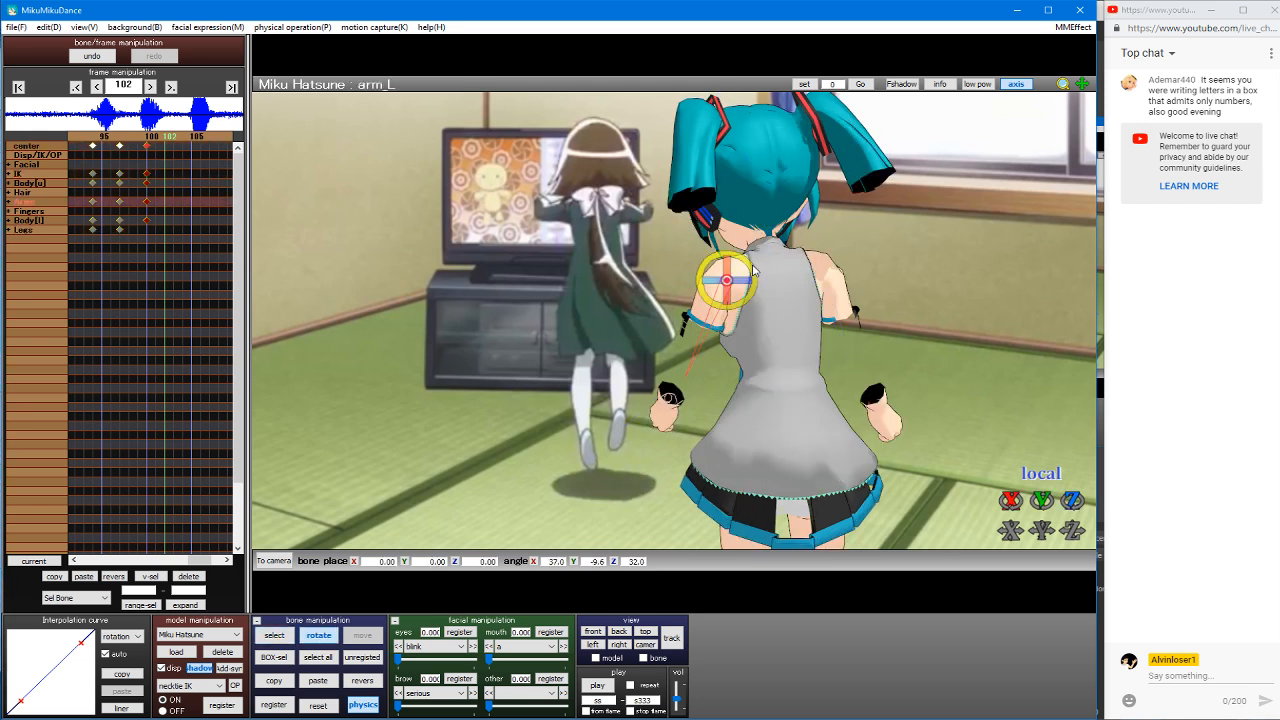
pyautogui.moveTo(753, 270); pyautogui.dragTo(731, 297)
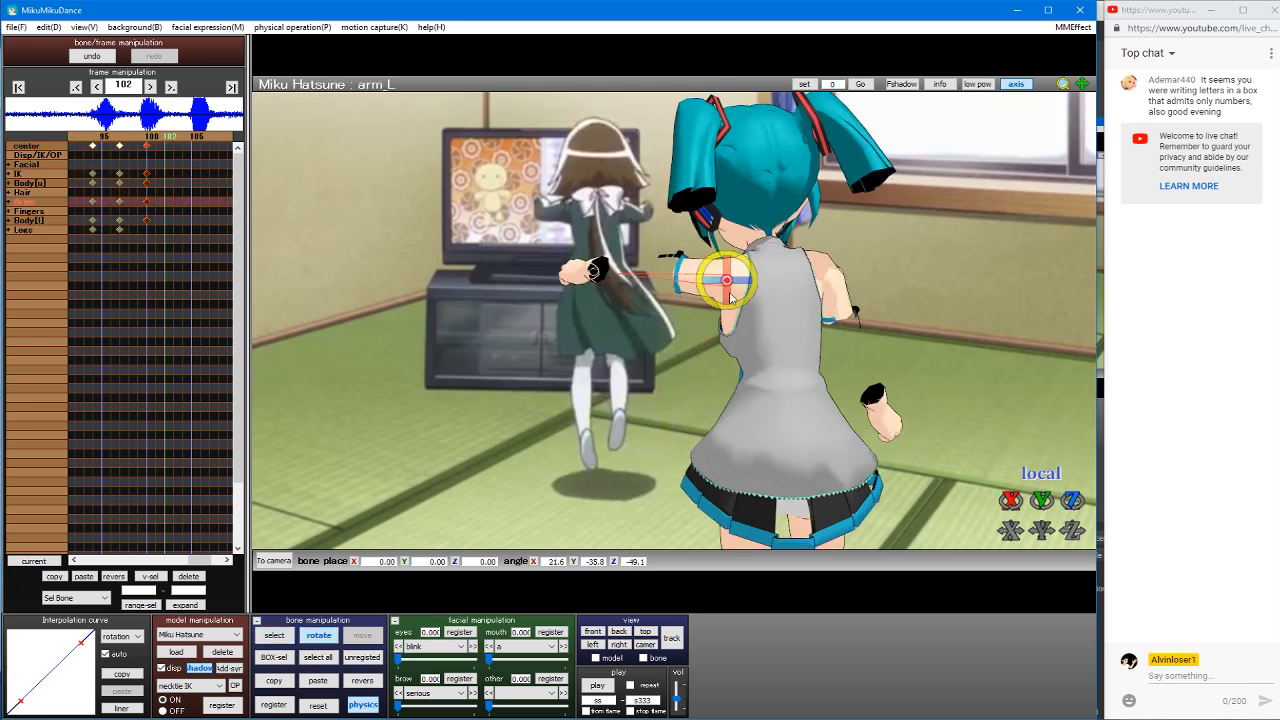
# Step: Bend the left elbow so the forearm folds back in toward the head
pyautogui.click(626, 282)
pyautogui.moveTo(626, 282); pyautogui.dragTo(614, 313)
pyautogui.press('s')
# Step: Raise arm_R like the left arm and bend elbow_R to about X 38.5, Y -5.1, Z -23.7
pyautogui.scroll(-3, 640, 262)
pyautogui.moveTo(640, 262); pyautogui.dragTo(410, 235, button='middle')
pyautogui.scroll(4, 410, 200)
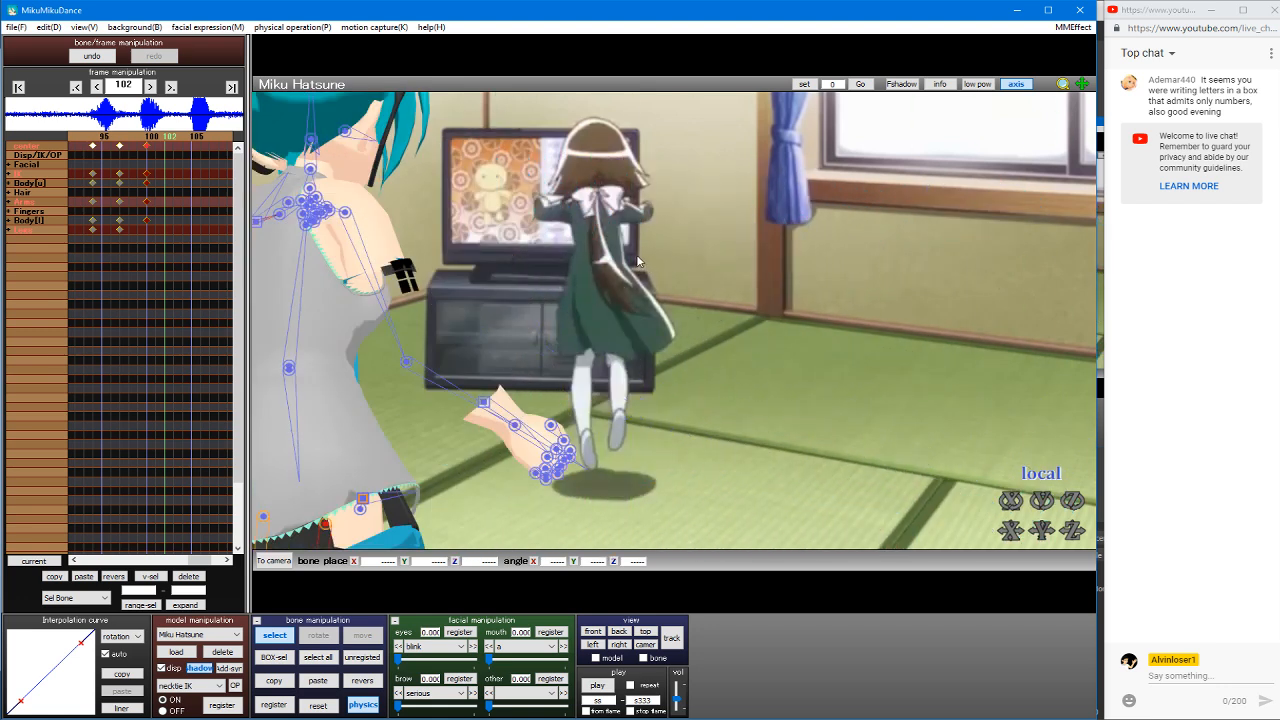
pyautogui.scroll(1, 410, 190)
pyautogui.moveTo(420, 190); pyautogui.dragTo(684, 272, button='middle')
pyautogui.moveTo(629, 271); pyautogui.dragTo(667, 262, button='right')
pyautogui.moveTo(601, 257); pyautogui.dragTo(640, 243, button='middle')
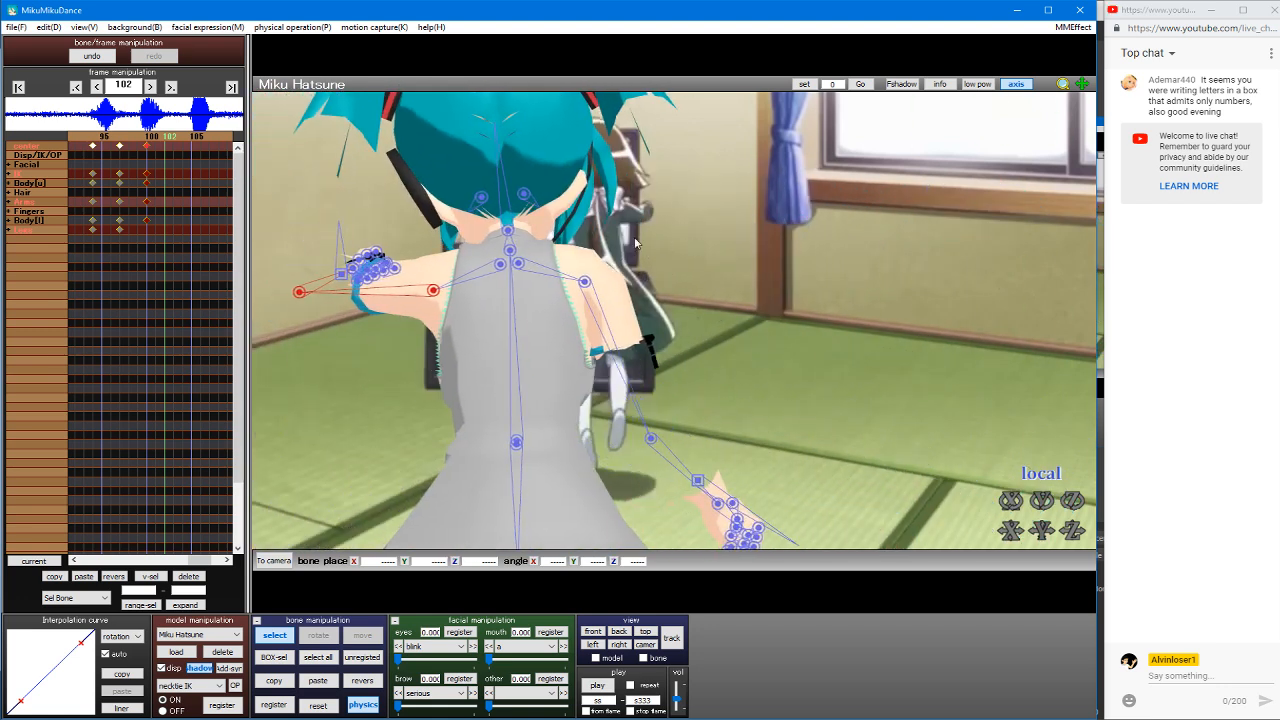
pyautogui.click(585, 283)
pyautogui.moveTo(586, 288); pyautogui.dragTo(705, 325)
pyautogui.press('s')
pyautogui.press('Tab')
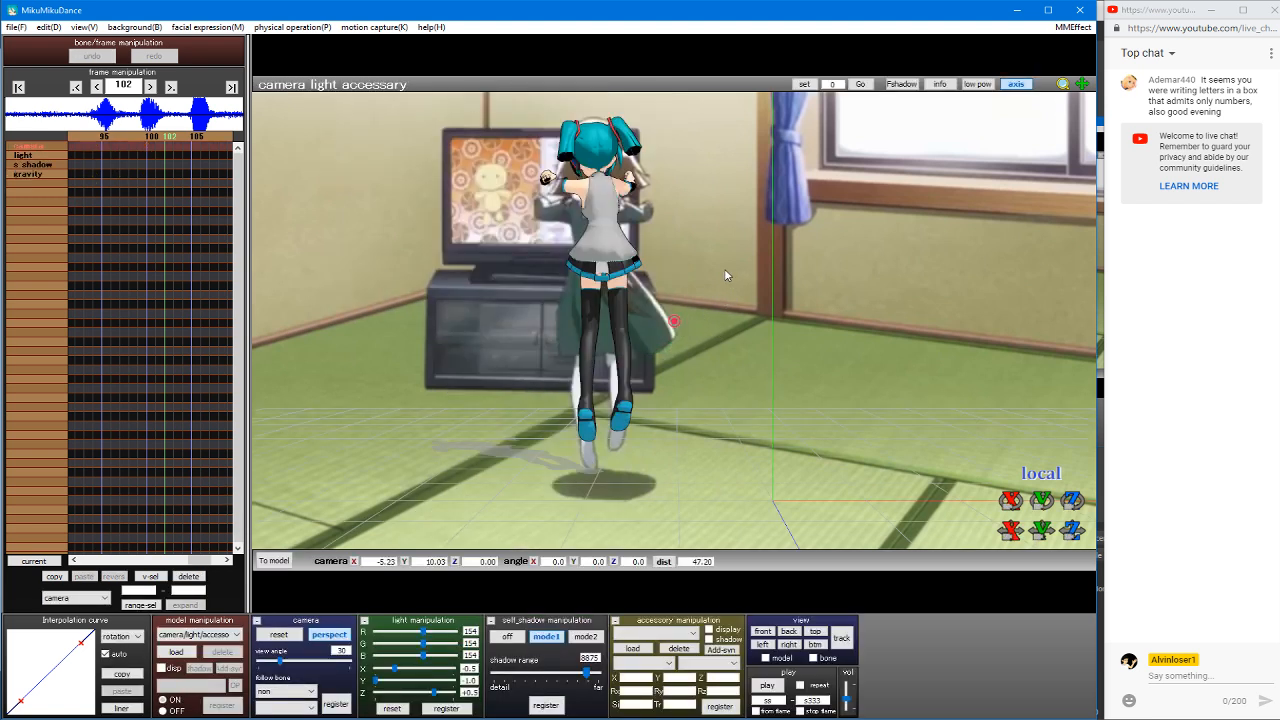
pyautogui.press('Tab')
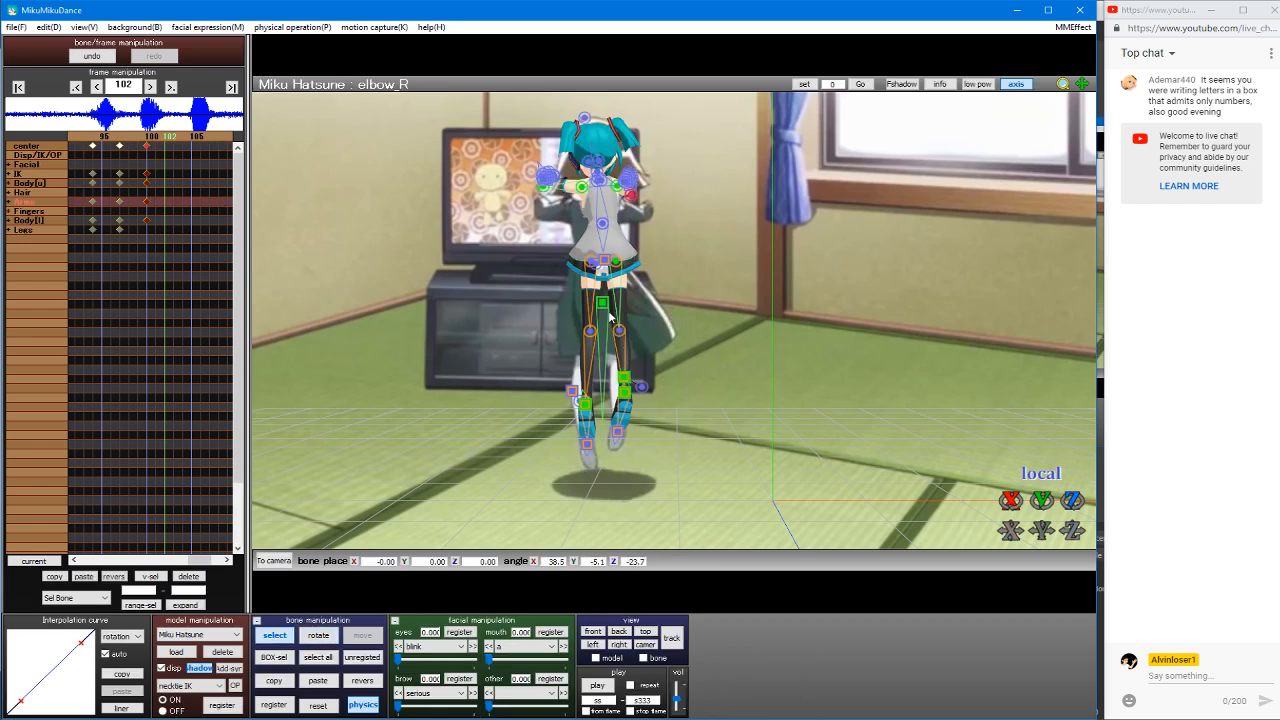
# Step: Move the center bone to about X -9.63, Y 3.02 and lower leg IK_L to about Y 2.90
pyautogui.click(601, 303)
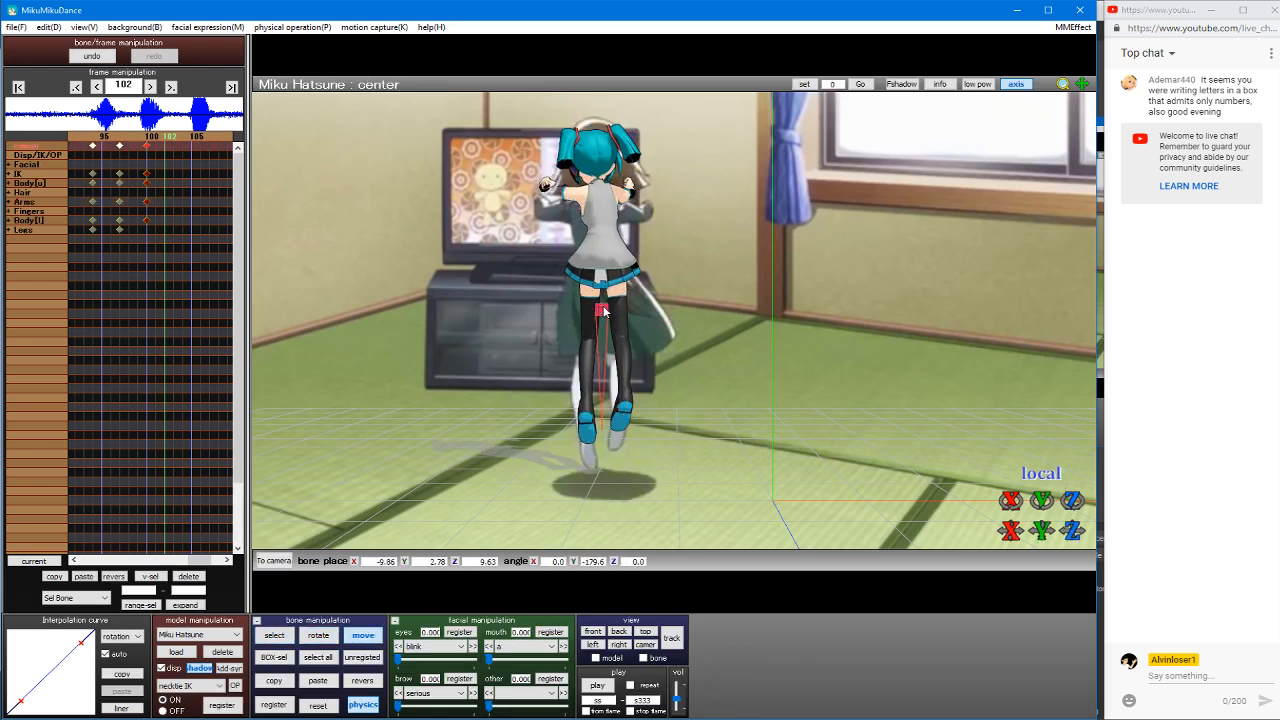
pyautogui.moveTo(607, 310); pyautogui.dragTo(607, 309)
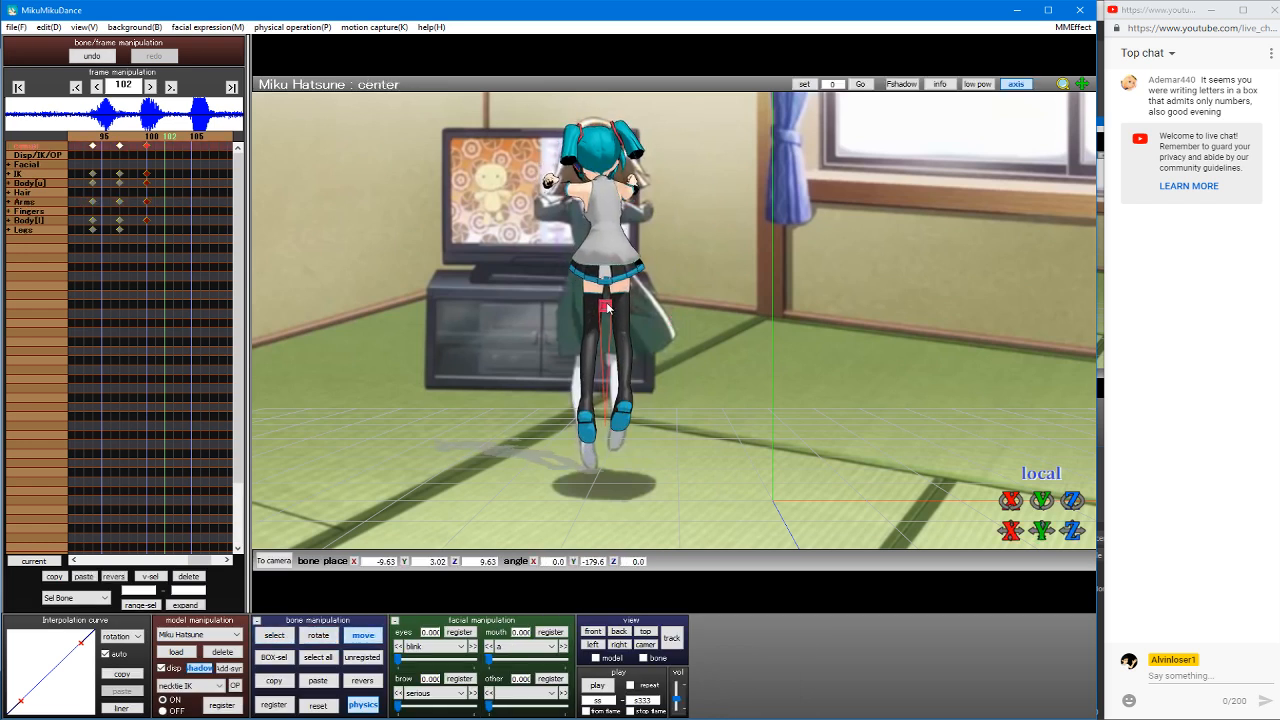
pyautogui.click(586, 410)
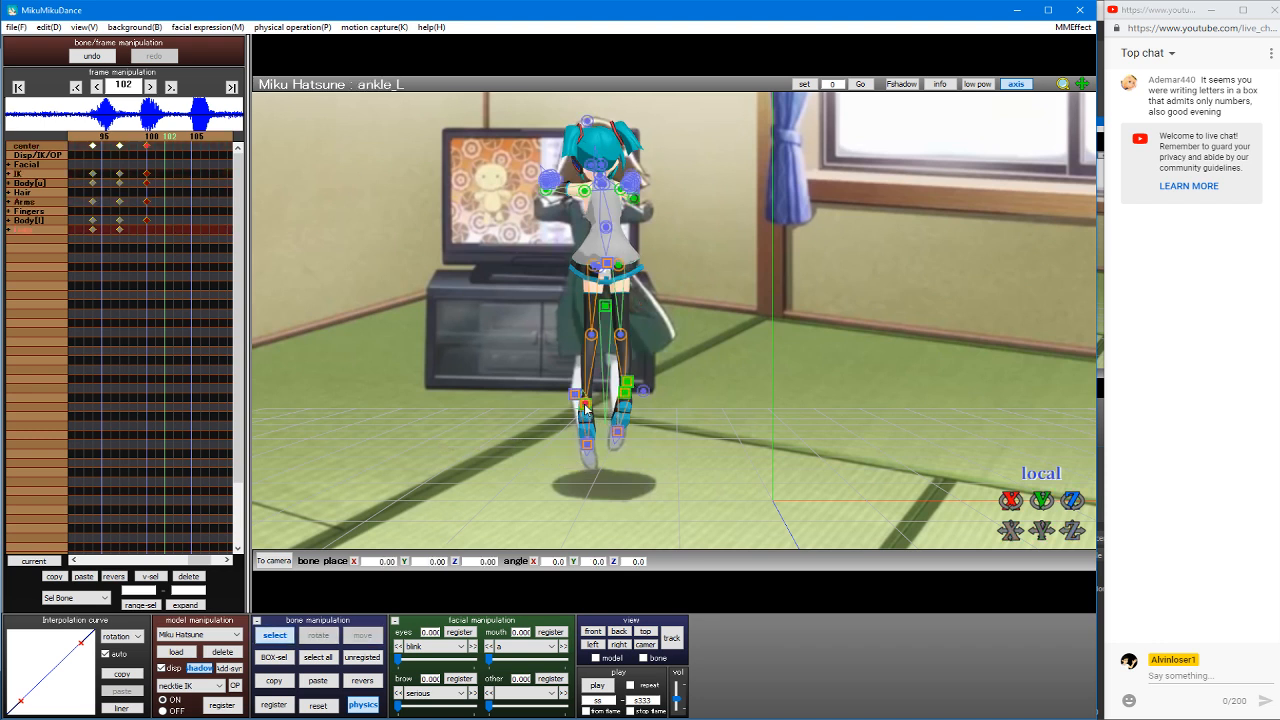
pyautogui.press('c')
pyautogui.click(586, 409)
pyautogui.press('c')
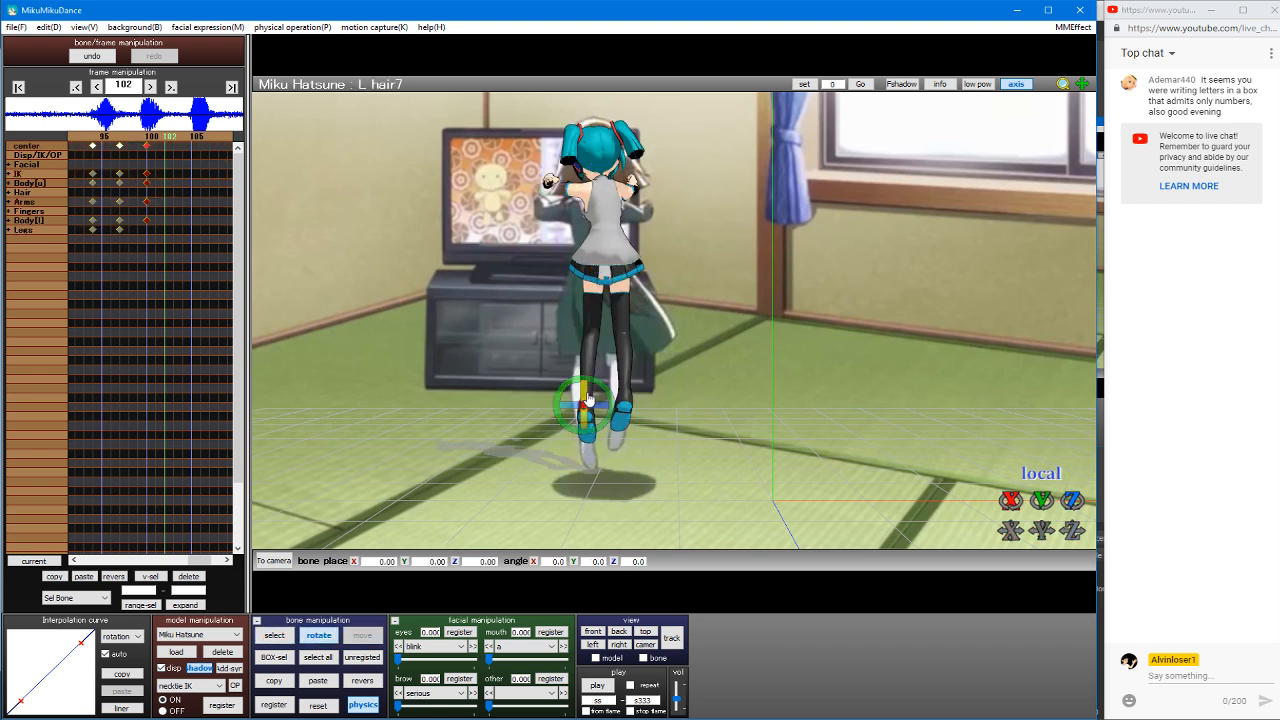
pyautogui.click(587, 410)
pyautogui.click(586, 409)
pyautogui.press('v')
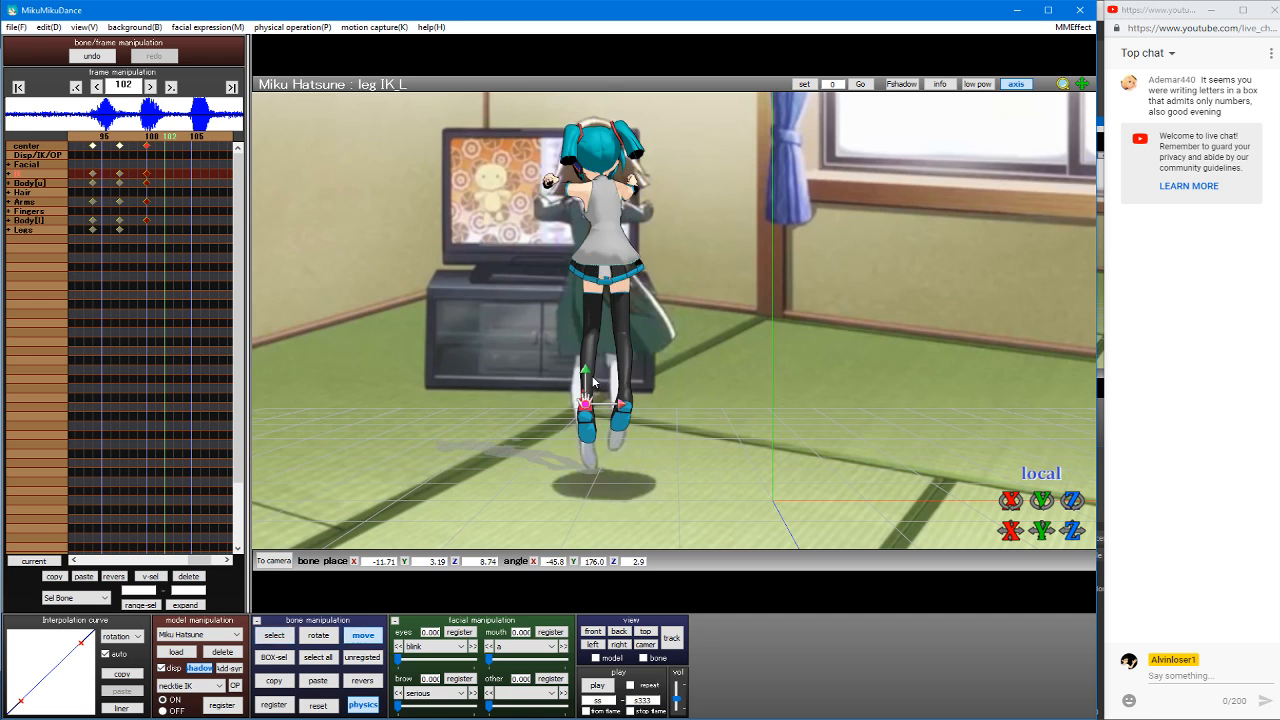
pyautogui.moveTo(584, 387); pyautogui.dragTo(584, 377)
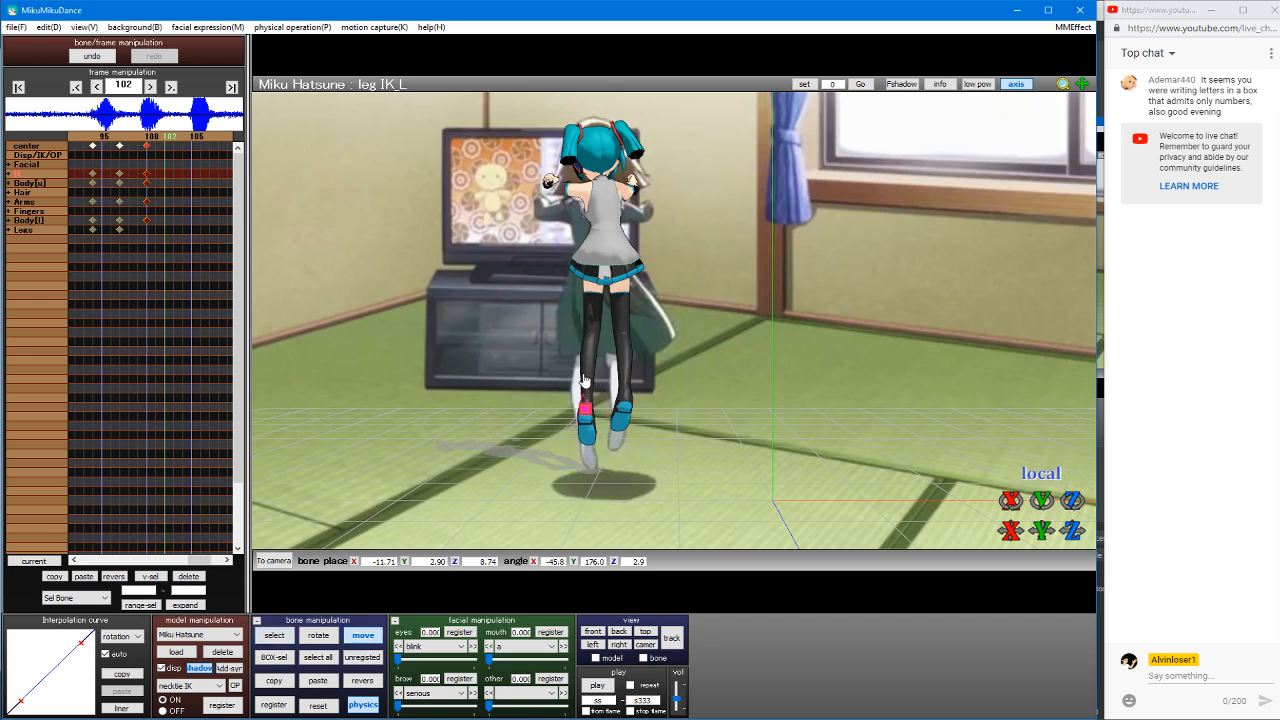
pyautogui.press('c')
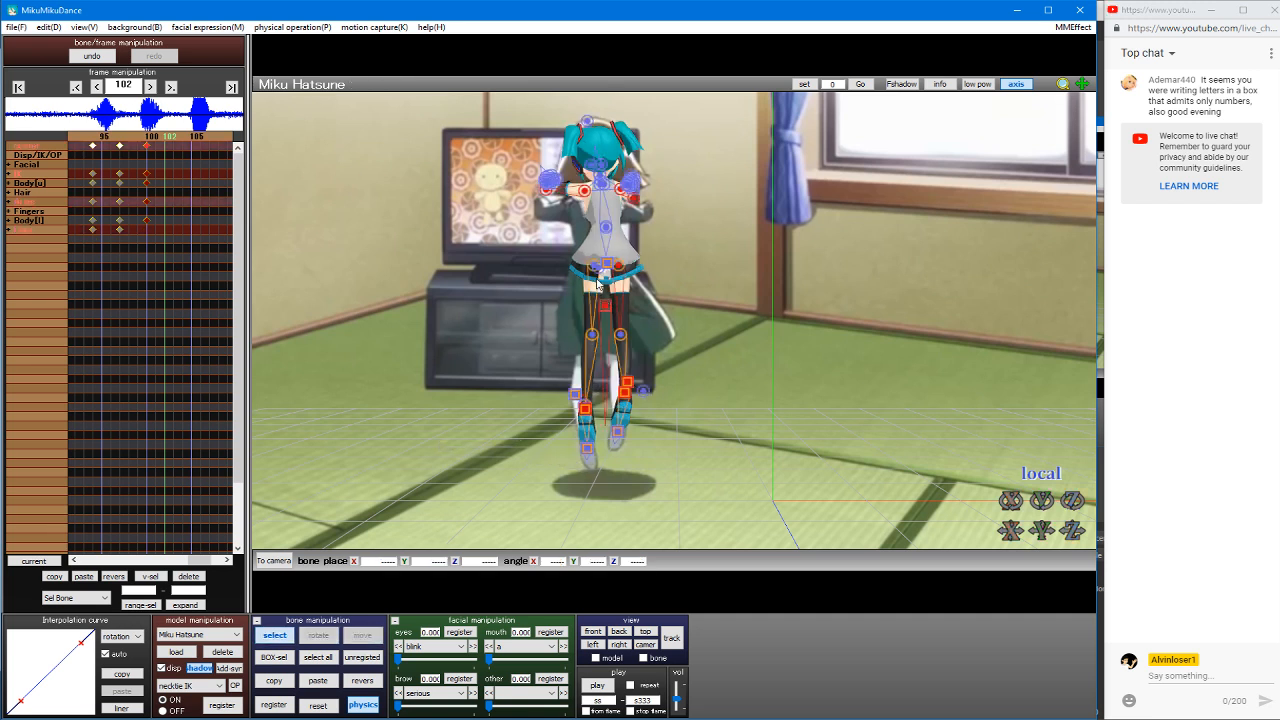
# Step: Rotate the leg_L bone to about X 0.8, Y 27.2, Z -2.1 to turn the left knee
pyautogui.click(606, 270)
pyautogui.press('x')
pyautogui.moveTo(623, 272); pyautogui.dragTo(629, 272)
pyautogui.press('Tab')
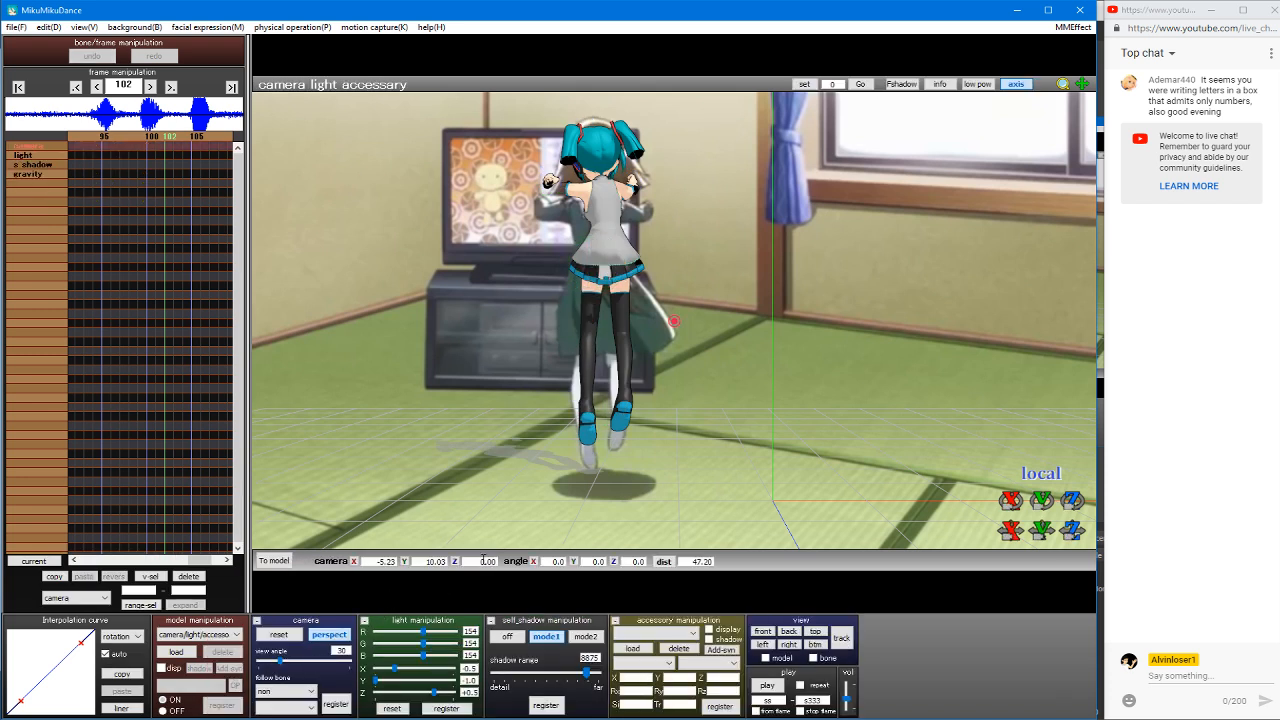
pyautogui.press('Tab')
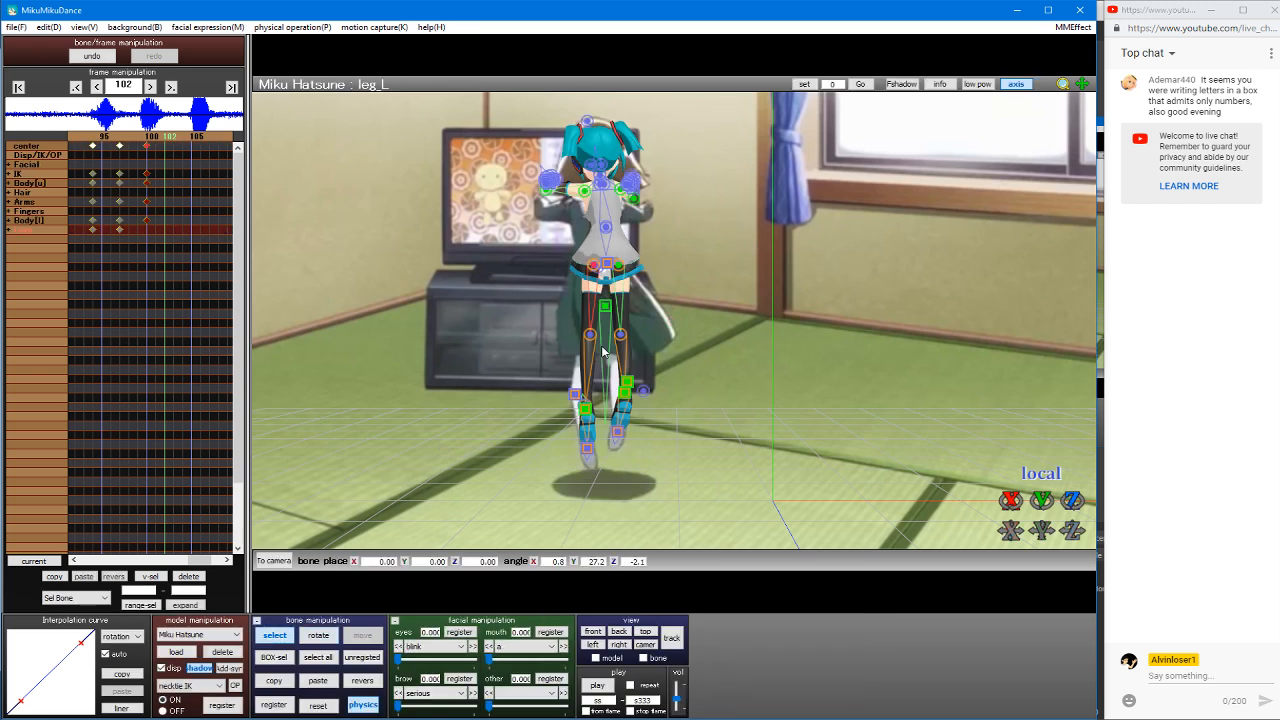
# Step: Copy the adjusted bones' pose from frame 102 and register the same bones at frame 100
pyautogui.click(276, 682)
pyautogui.press('Left')
pyautogui.press('Left')
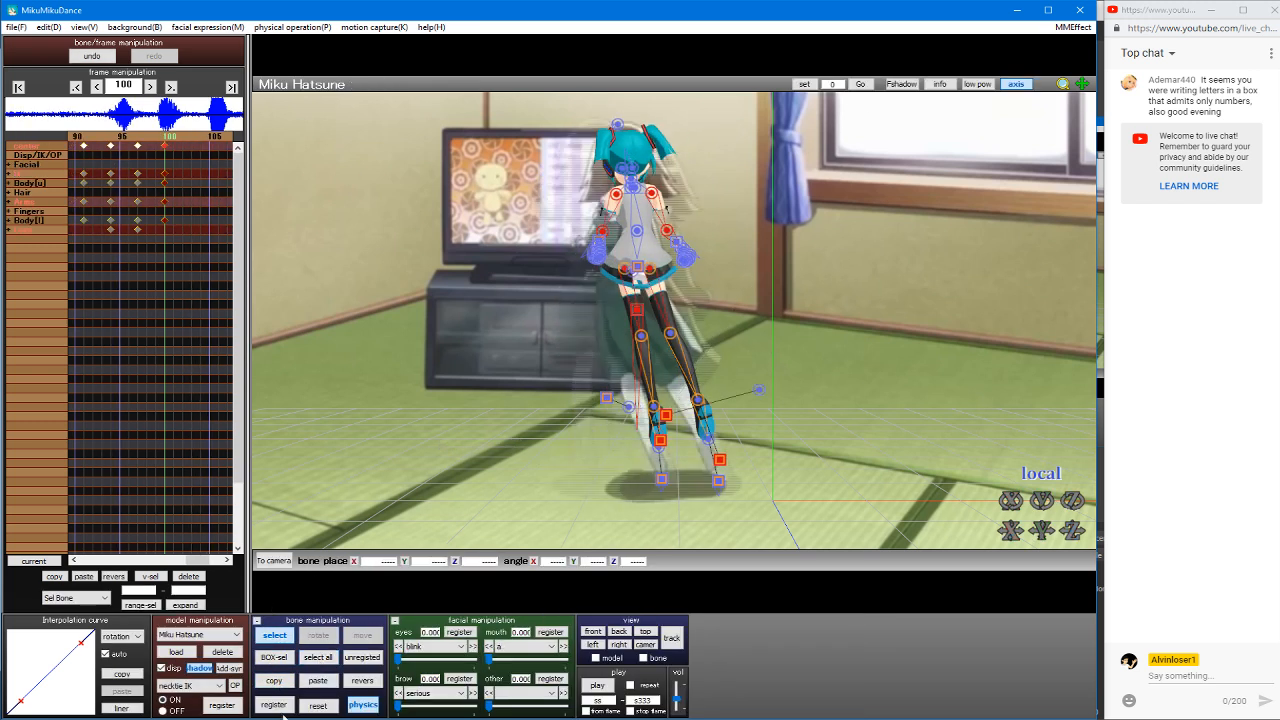
pyautogui.click(276, 706)
# Step: Paste the copied pose onto frame 102 and register it as keyframes
pyautogui.press('Right')
pyautogui.press('Right')
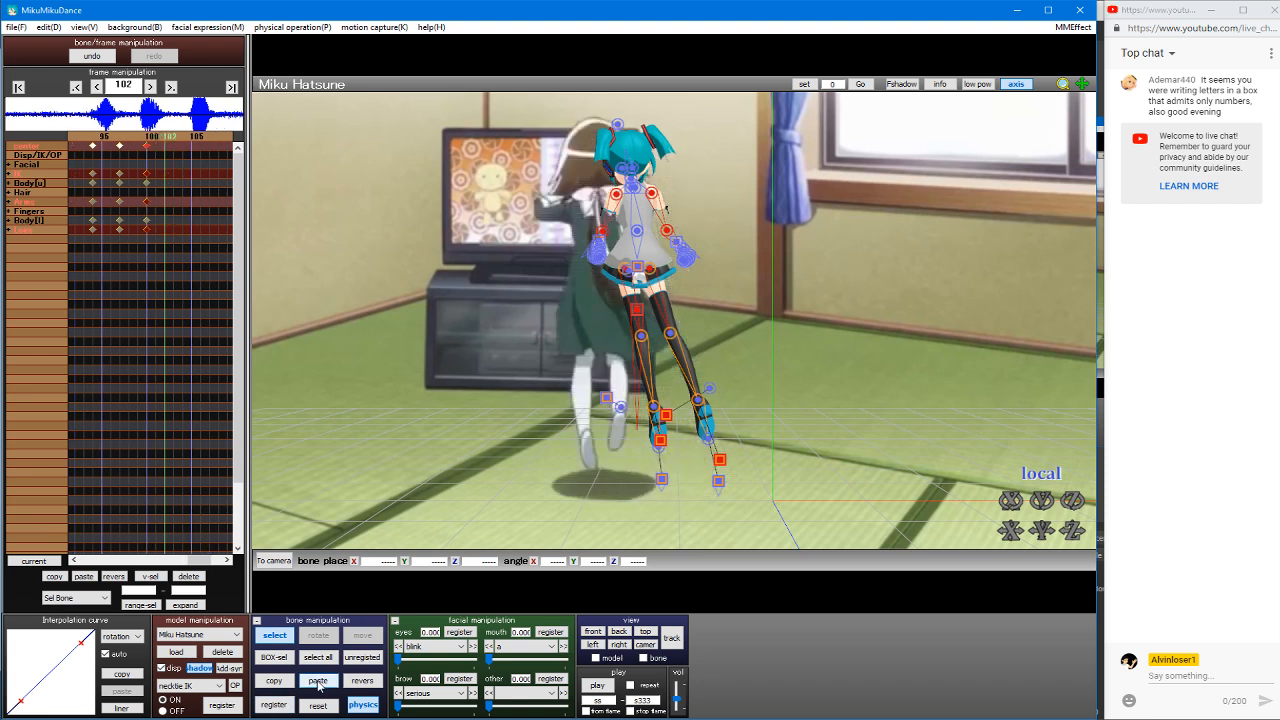
pyautogui.click(318, 681)
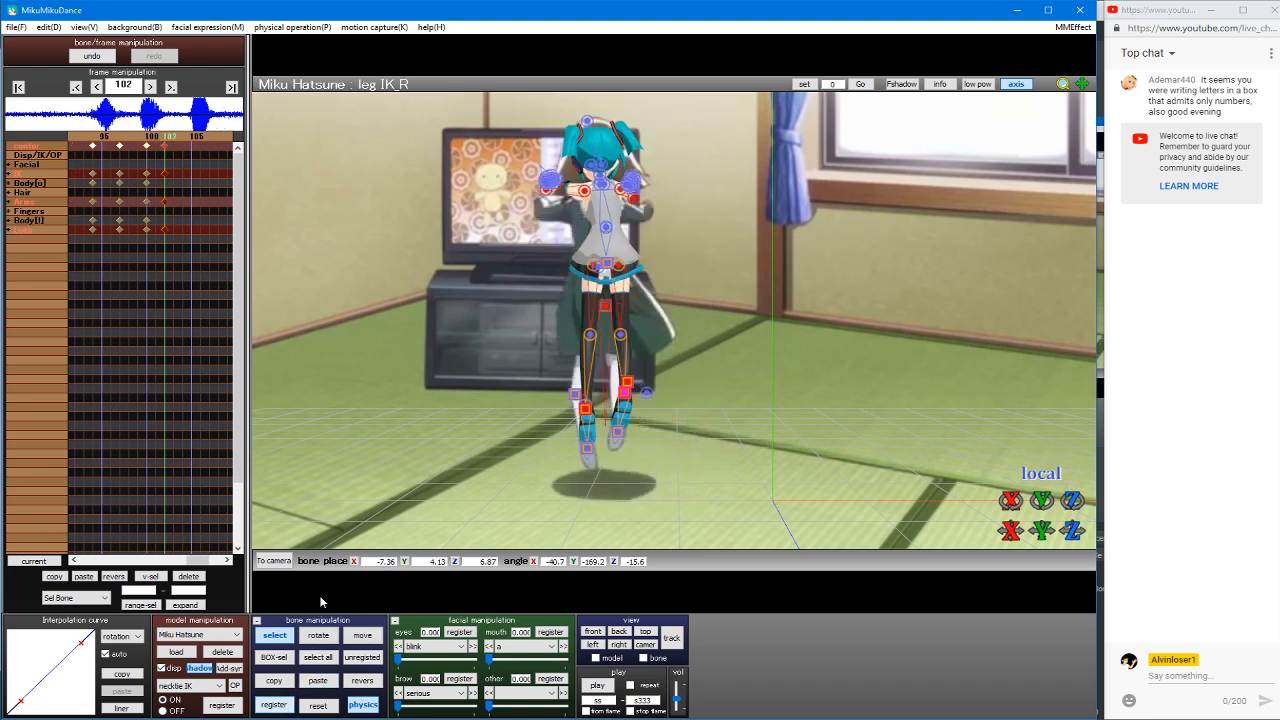
# Step: Step back from frame 102 to frame 95 to check the model's motion against the background girl
pyautogui.press('Left')
pyautogui.press('Left')
pyautogui.press('Left')
pyautogui.press('Left')
pyautogui.press('Left')
pyautogui.press('Left')
pyautogui.press('Left')
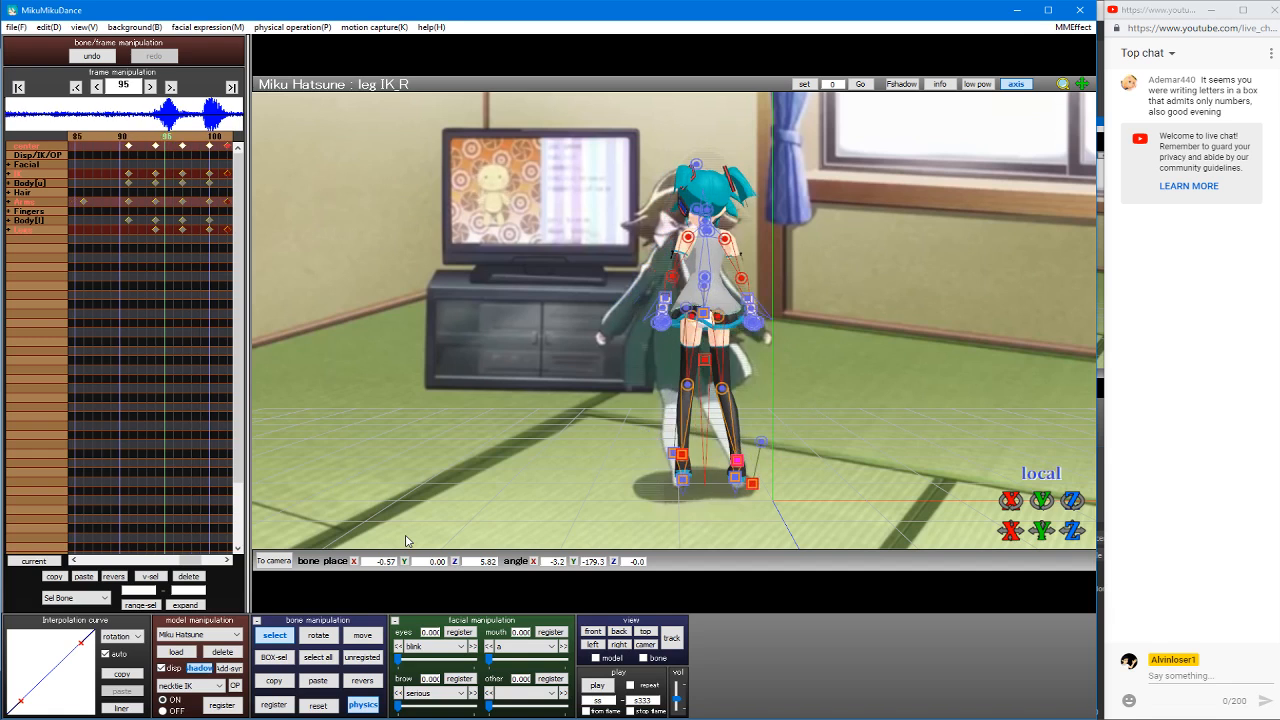
# Step: Step through frames 95 to 107, return to frame 105, and compare the model's pose with the background girl
pyautogui.press('Right')
pyautogui.press('Right')
pyautogui.press('Right')
pyautogui.press('Right')
pyautogui.press('Right')
pyautogui.press('Right')
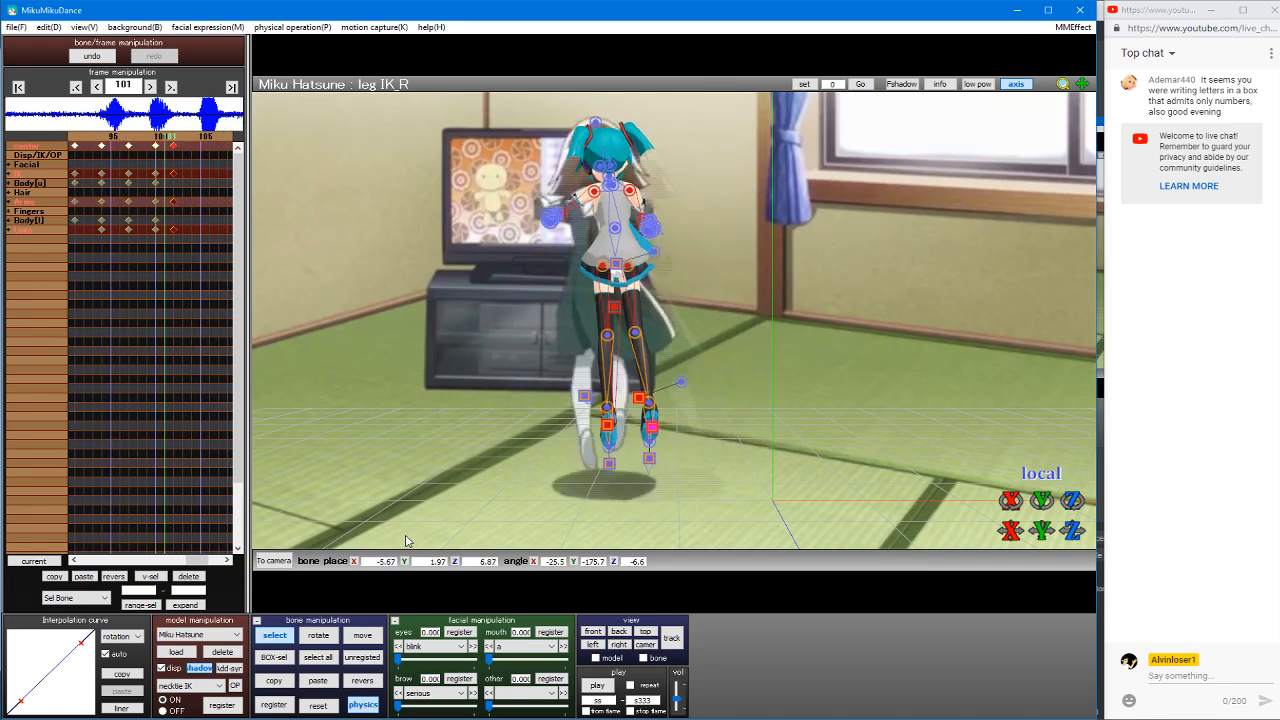
pyautogui.press('Right')
pyautogui.press('Right')
pyautogui.press('Right')
pyautogui.press('Right')
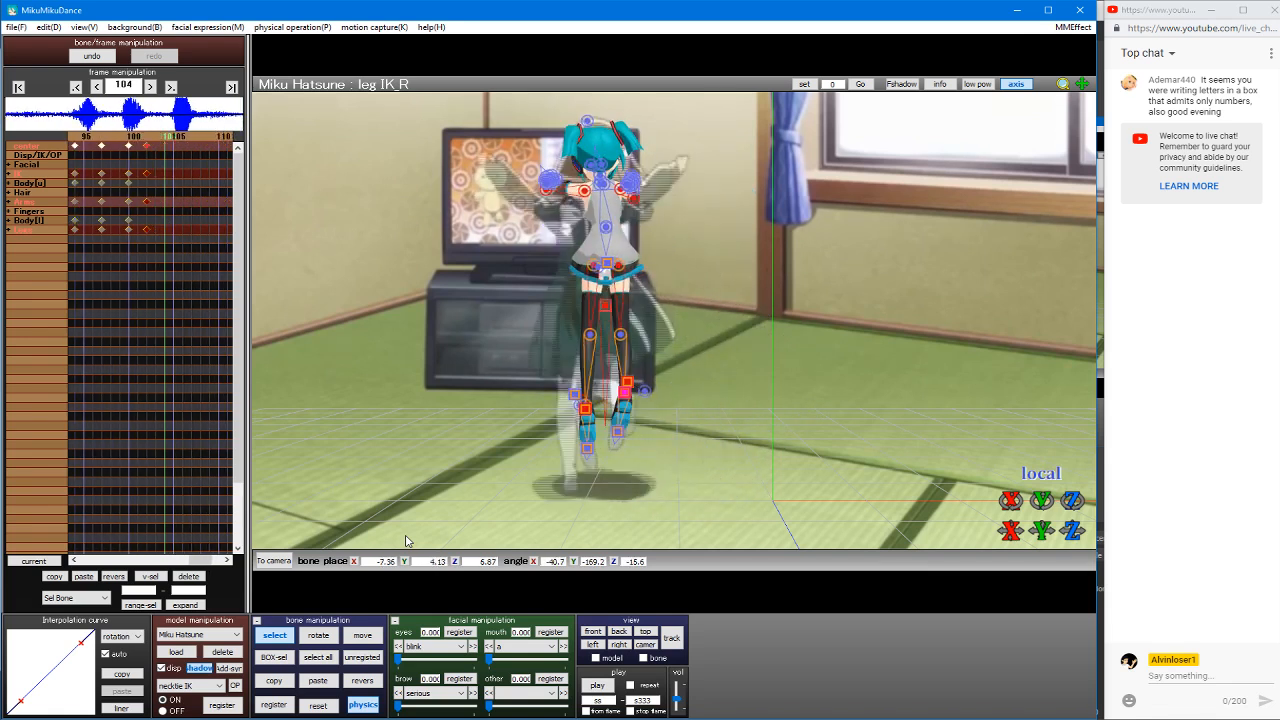
pyautogui.press('Right')
pyautogui.press('Right')
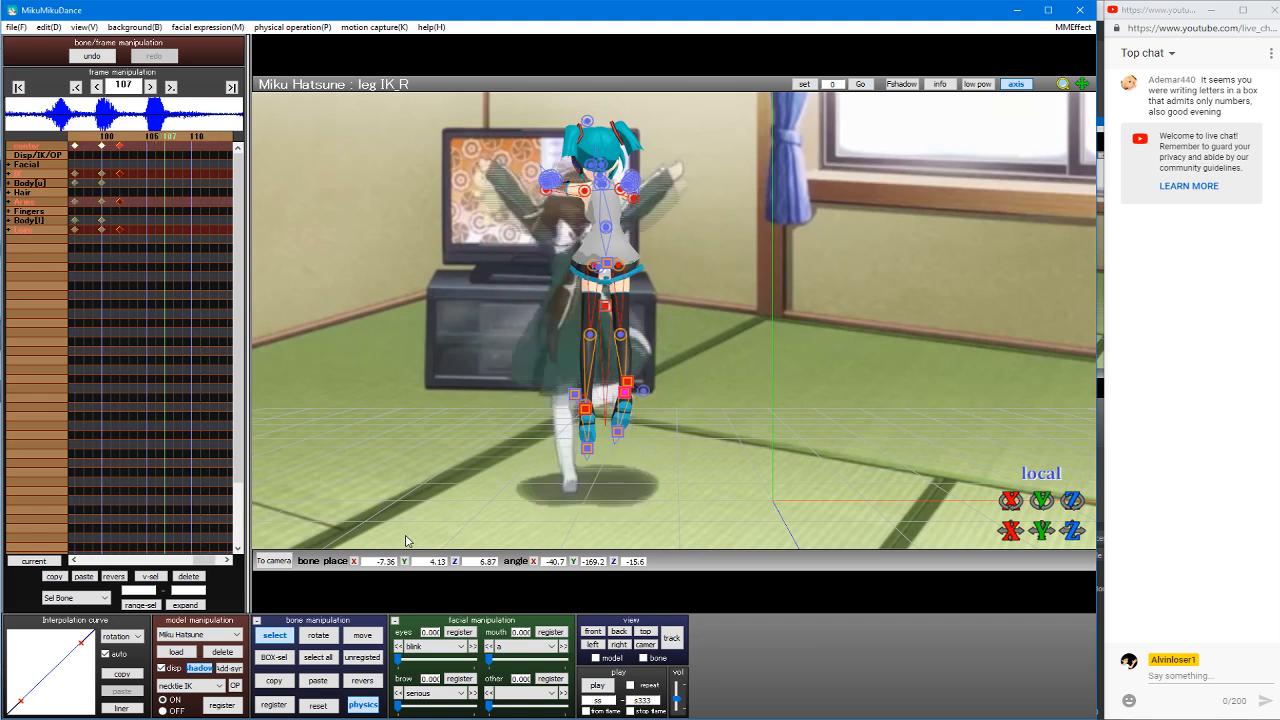
pyautogui.press('Left')
pyautogui.press('Left')
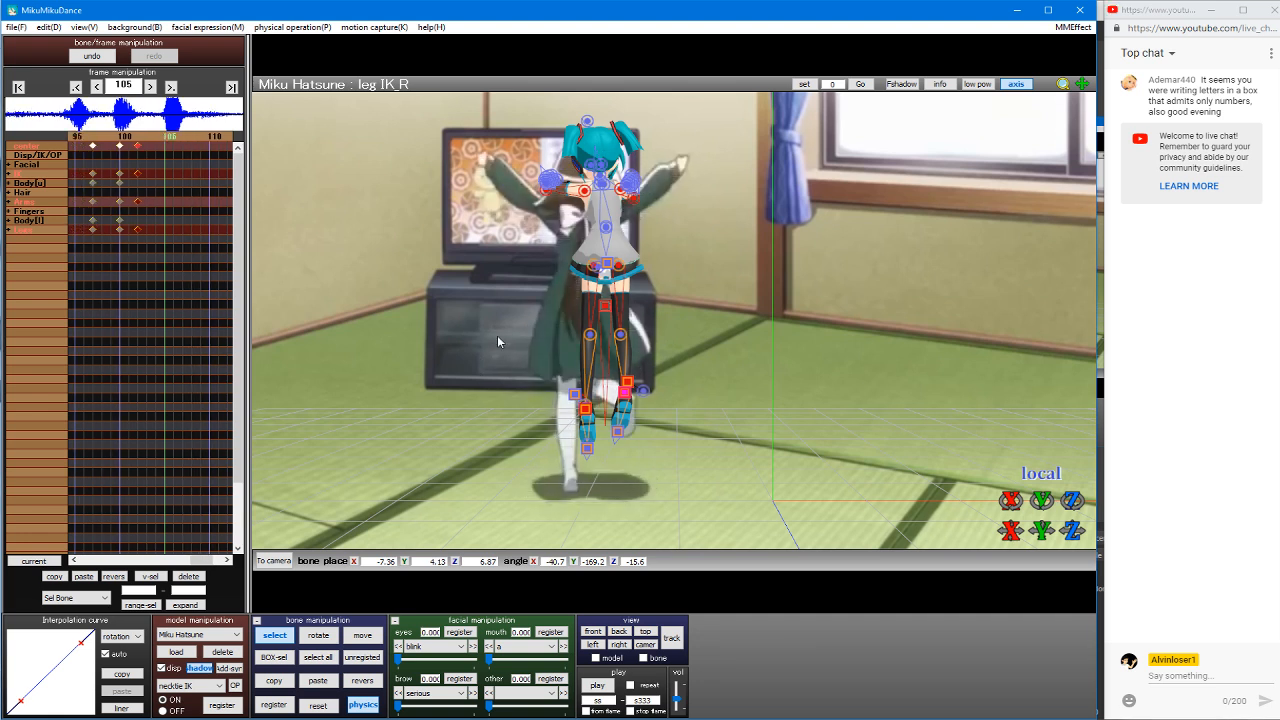
# Step: On frame 105, lower the center bone to about Y 1.91 and set the leg IK_L bone's Y position to 0
pyautogui.click(605, 307)
pyautogui.press('z')
pyautogui.moveTo(605, 308); pyautogui.dragTo(594, 328)
pyautogui.press('c')
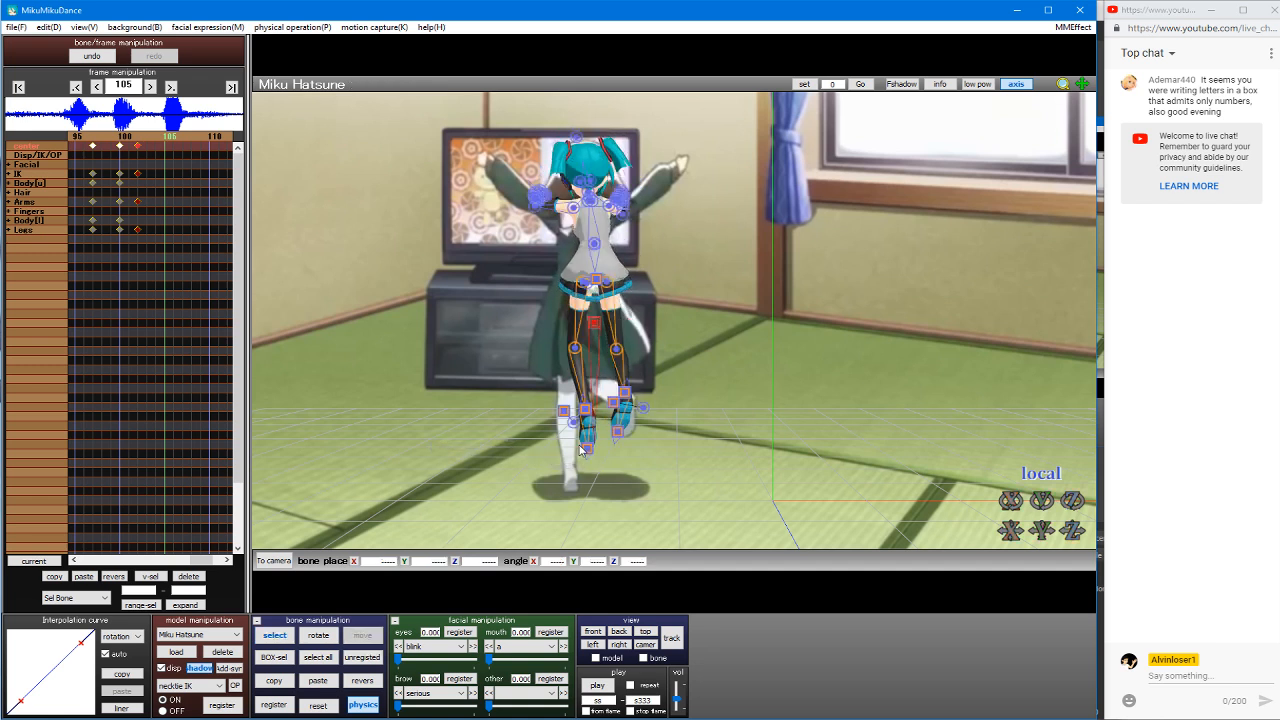
pyautogui.click(588, 412)
pyautogui.click(588, 412)
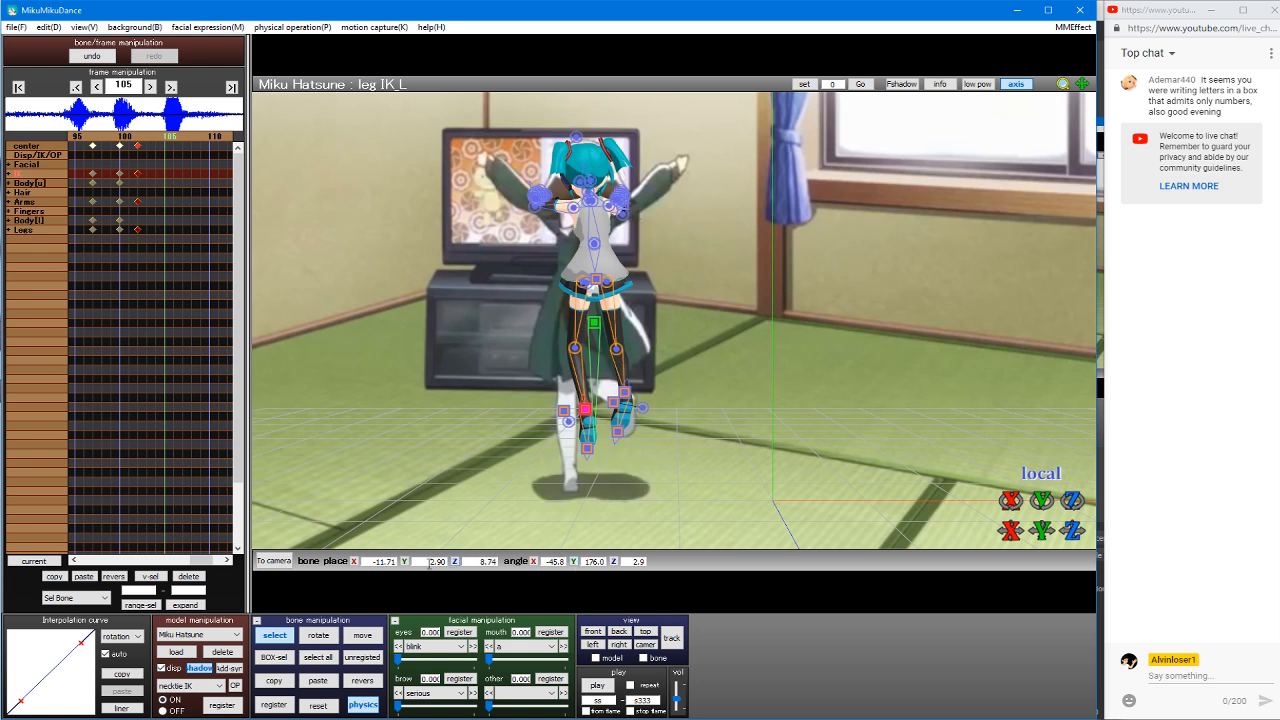
pyautogui.click(407, 564)
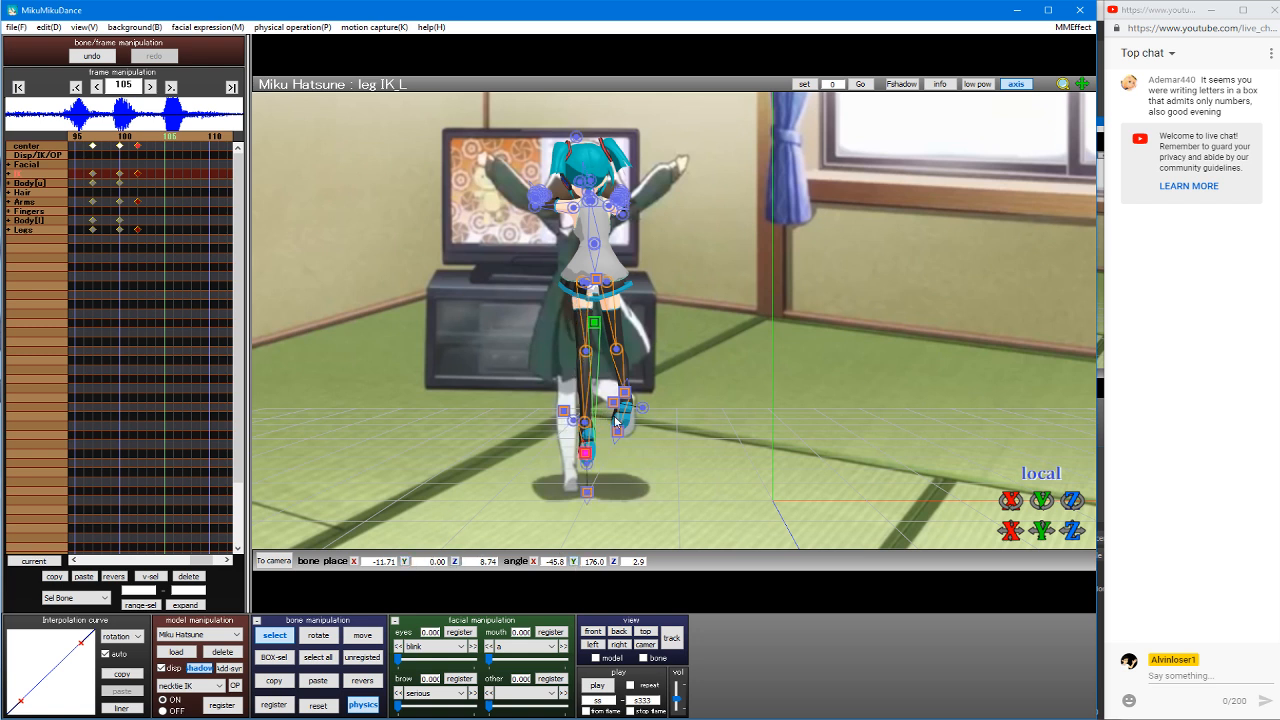
# Step: Shift the center bone sideways to about X -11.05 to line the body up with the background girl
pyautogui.click(594, 321)
pyautogui.press('z')
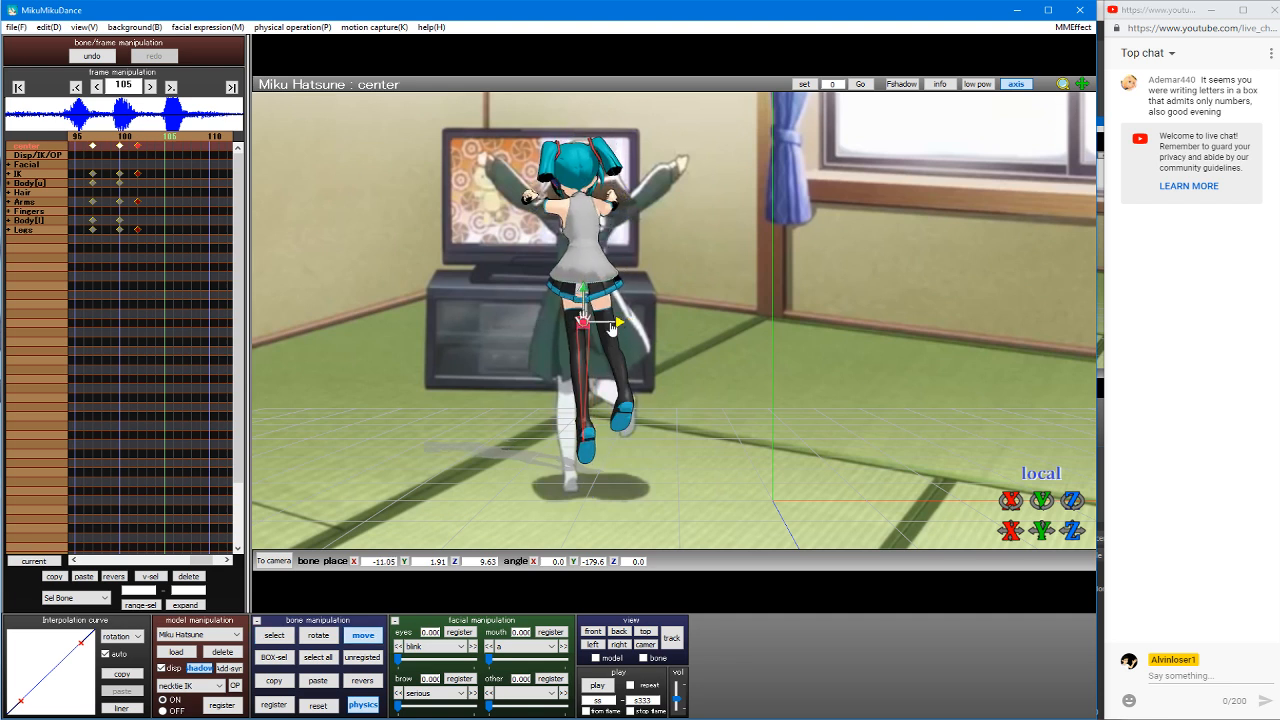
pyautogui.press('c')
# Step: Move the leg IK_L bone to about X -12.70 and rotate it to about X 20.0, Y 177.0, Z -1.0
pyautogui.click(583, 452)
pyautogui.press('z')
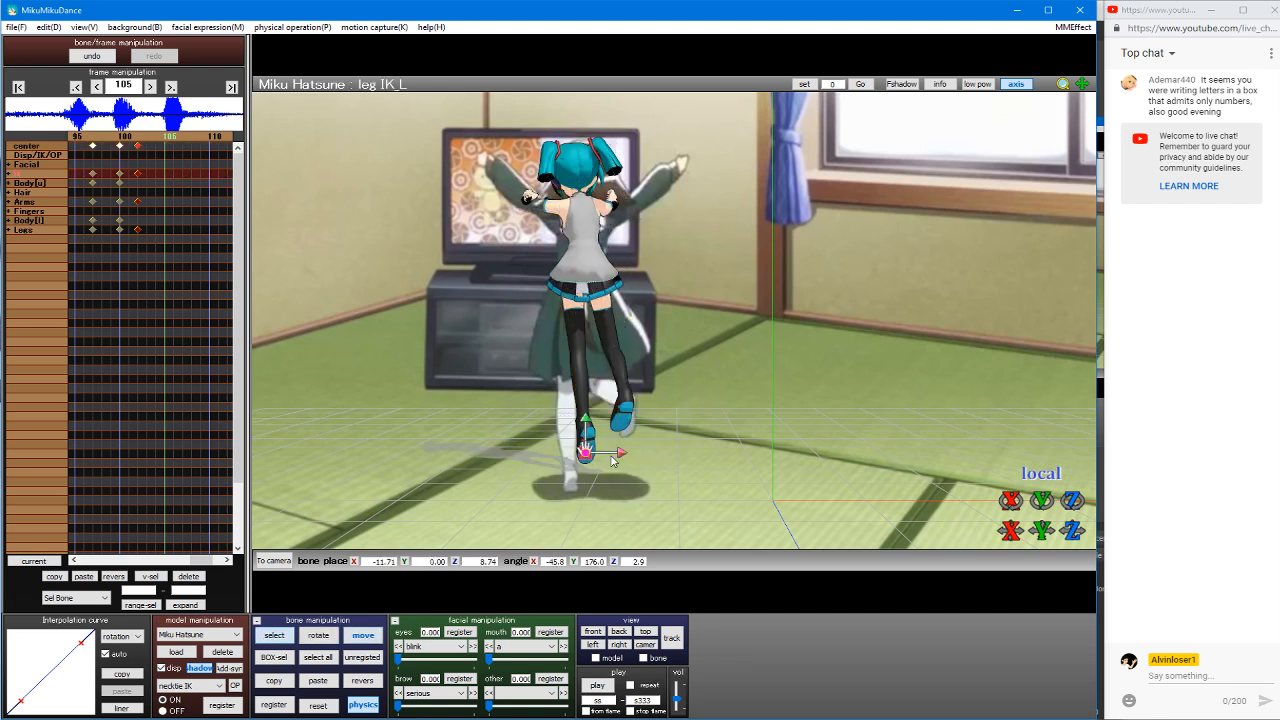
pyautogui.moveTo(620, 458); pyautogui.dragTo(568, 482)
pyautogui.press('x')
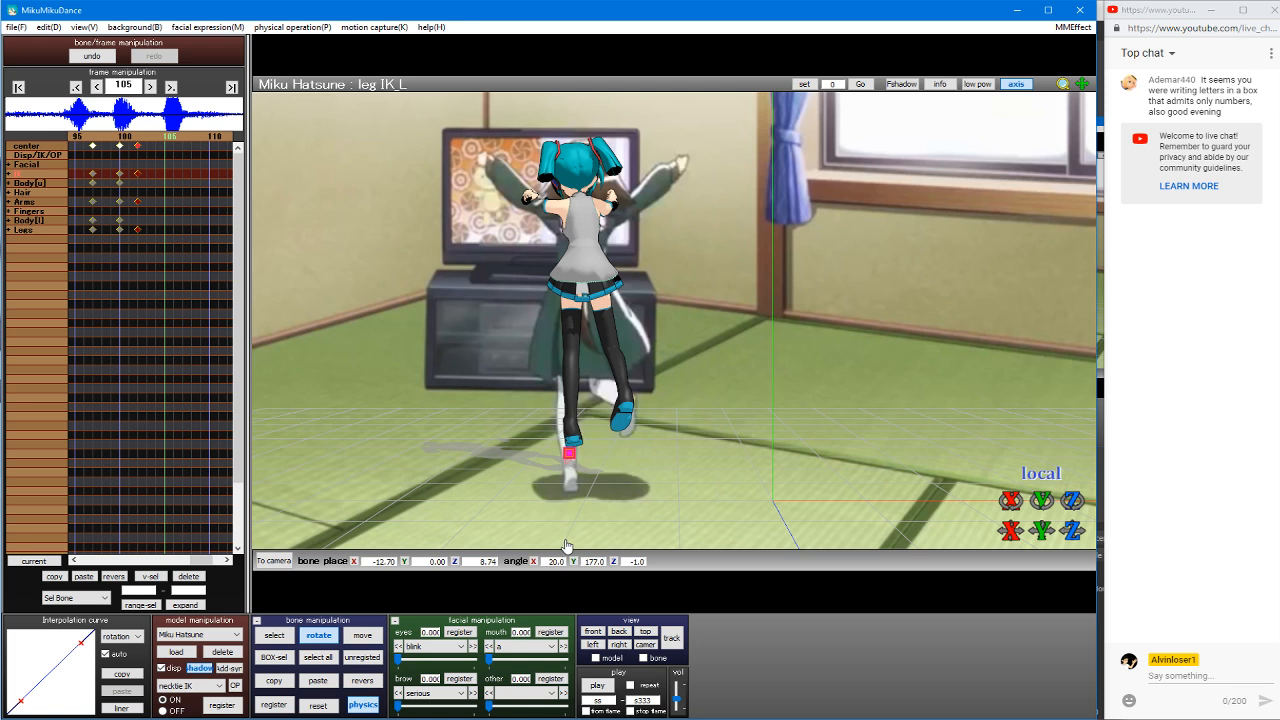
pyautogui.moveTo(571, 457); pyautogui.dragTo(576, 459)
pyautogui.press('z')
# Step: Reset the rotation of the leg_L and leg_R bones
pyautogui.click(580, 322)
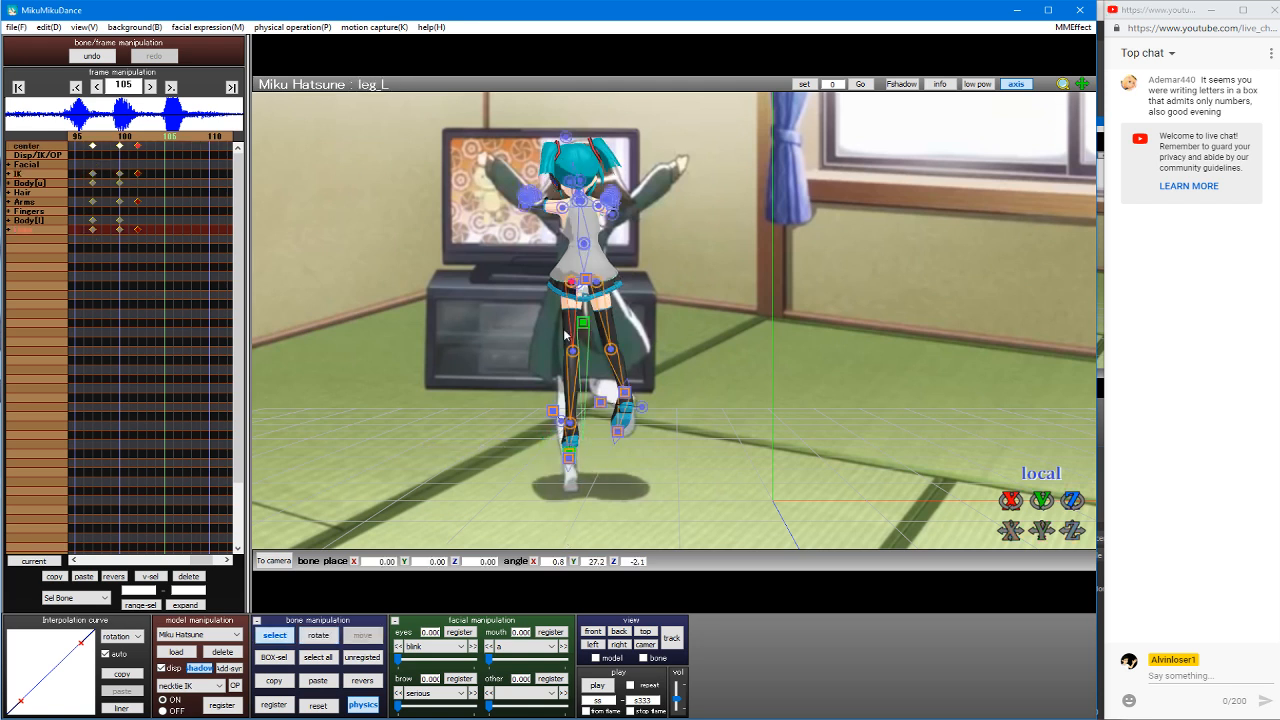
pyautogui.click(318, 706)
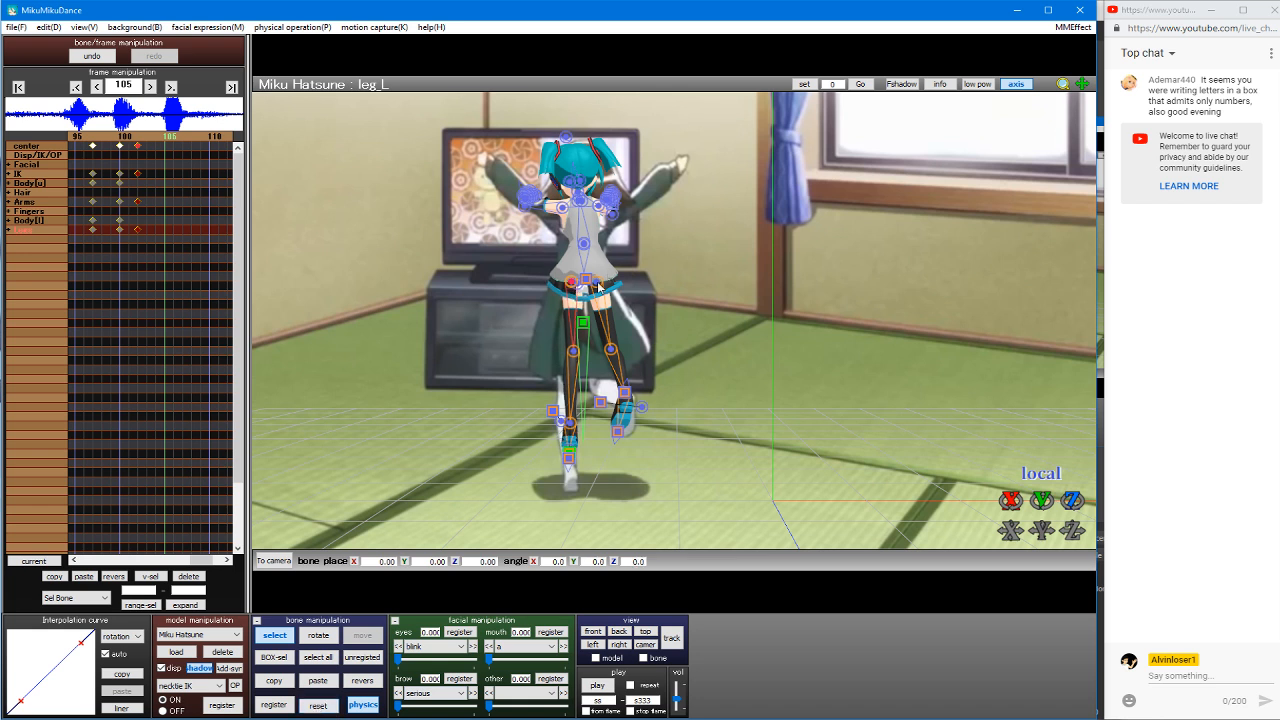
pyautogui.click(598, 285)
# Step: Move the leg IK_R bone to about X -6.93, Y 4.50 and rotate it to about X -81.4, Y 177.9, Z 0.8
pyautogui.click(624, 394)
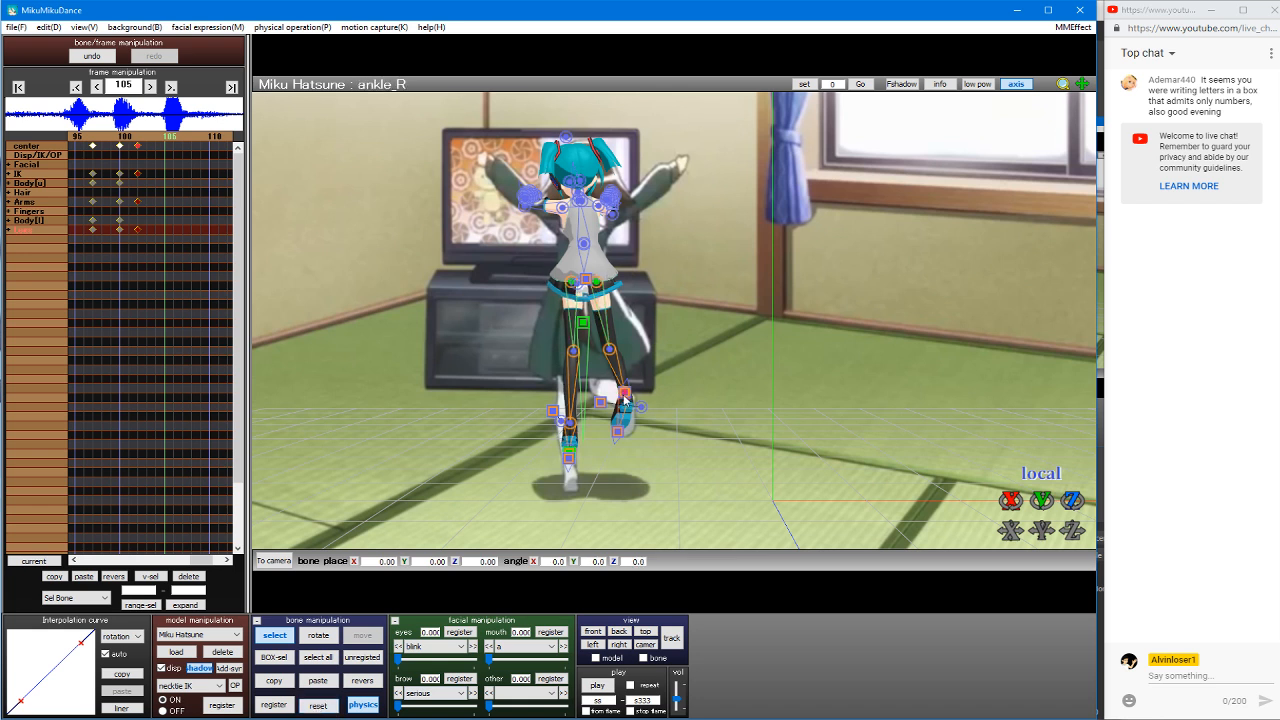
pyautogui.moveTo(626, 398); pyautogui.dragTo(673, 393)
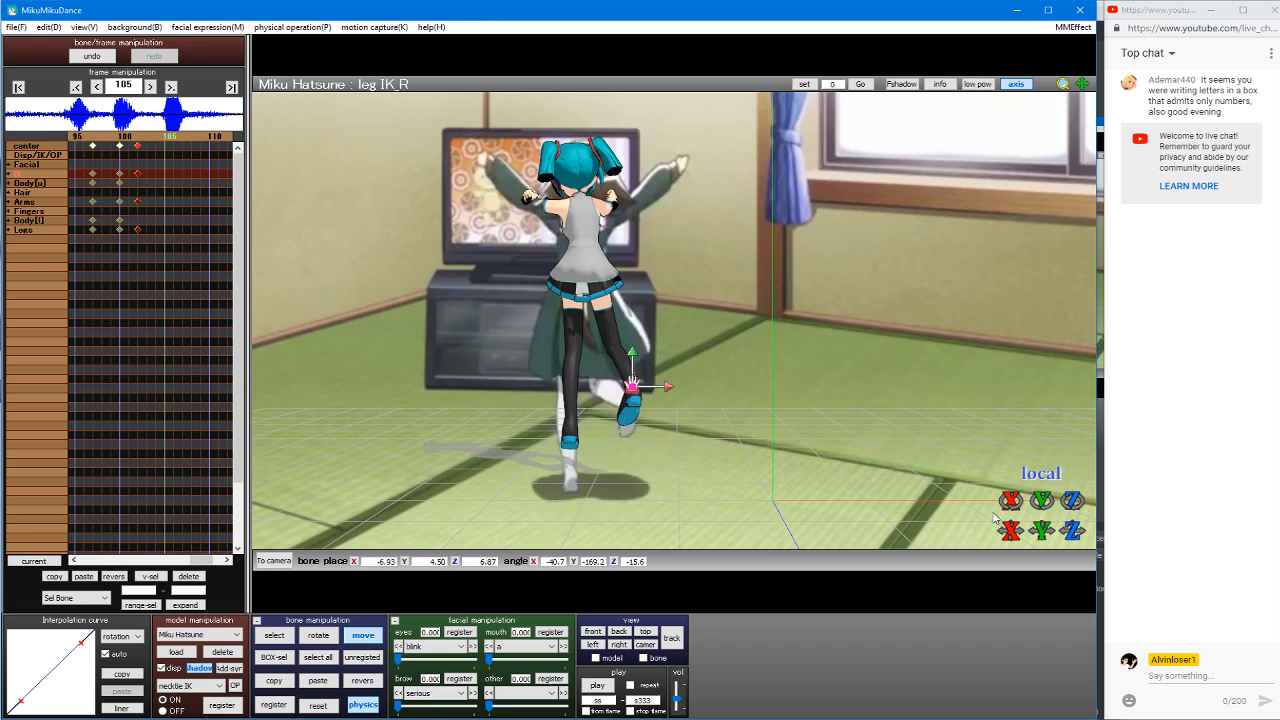
pyautogui.moveTo(1010, 500); pyautogui.dragTo(1041, 467)
pyautogui.press('s')
pyautogui.click(728, 313)
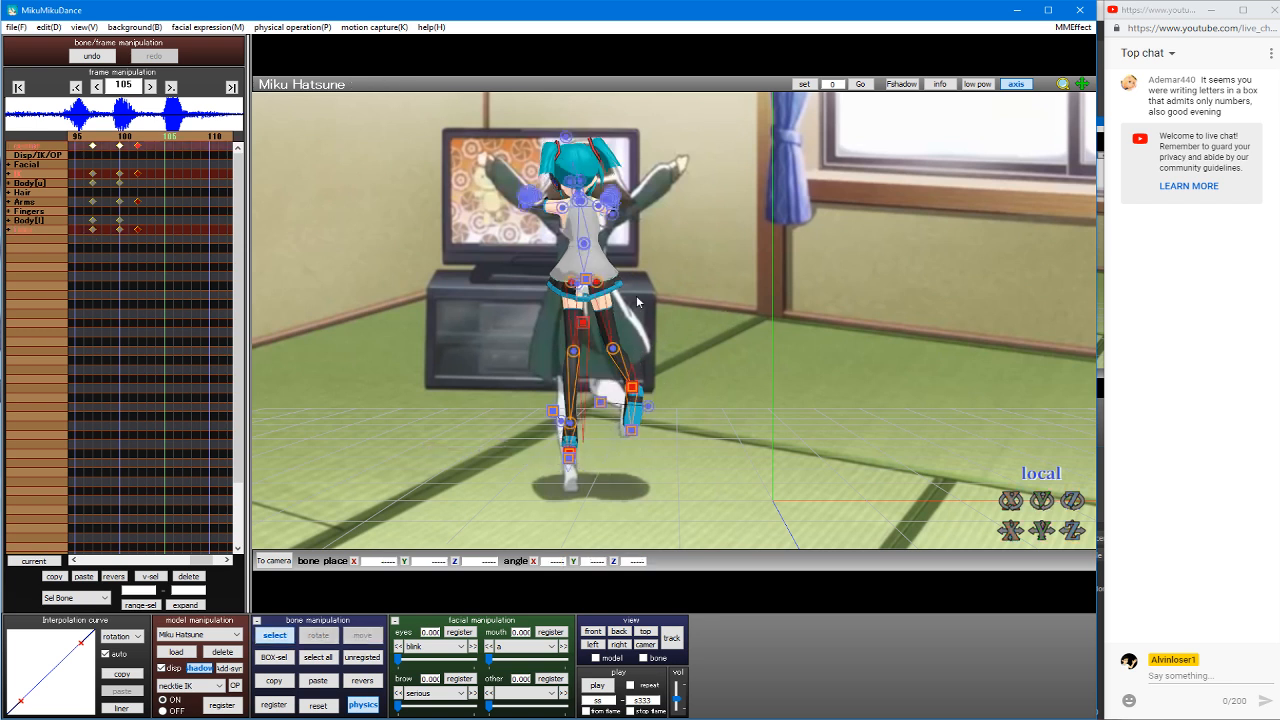
# Step: Rotate the leg_R bone to about X 1.2, Y 30.6, Z -4.4 to turn the right knee inward
pyautogui.click(601, 286)
pyautogui.moveTo(632, 287); pyautogui.dragTo(624, 287)
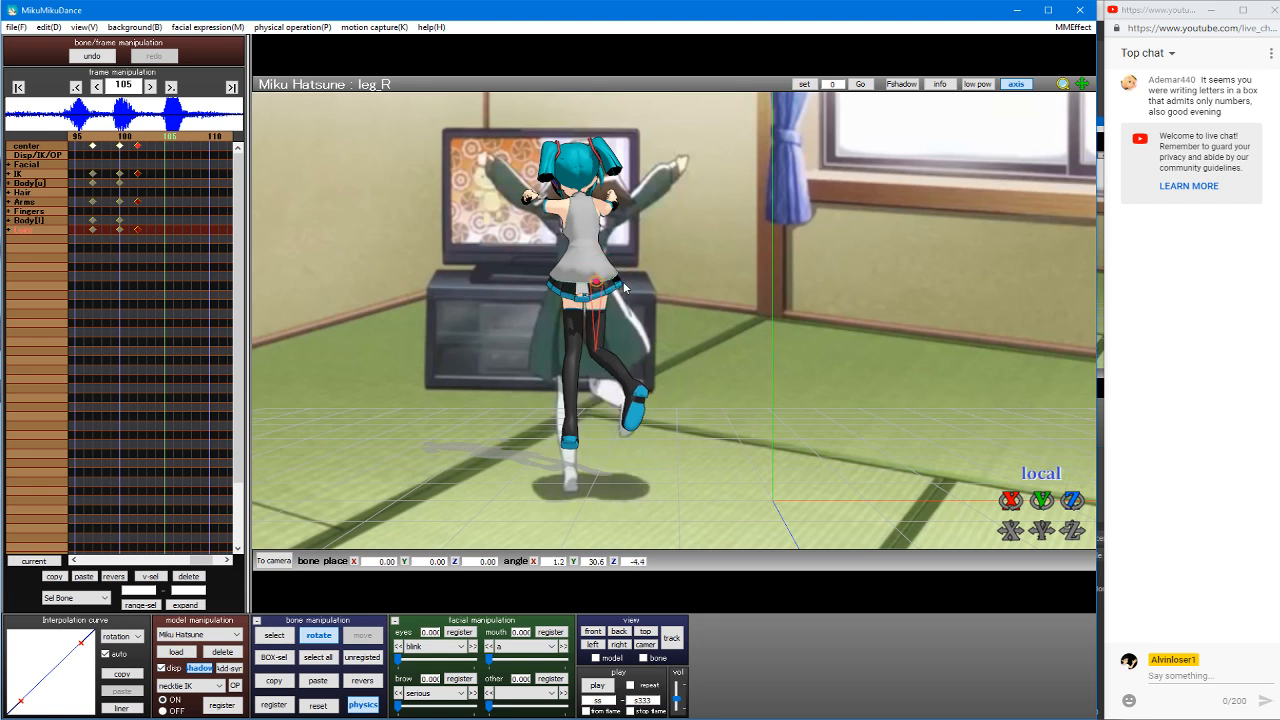
pyautogui.press('s')
# Step: Rotate the leg IK_R bone to about X -79.0, Y 139.2, Z 39.0 and move it to about X -7.28, Y 3.99
pyautogui.click(632, 389)
pyautogui.click(632, 389)
pyautogui.click(634, 390)
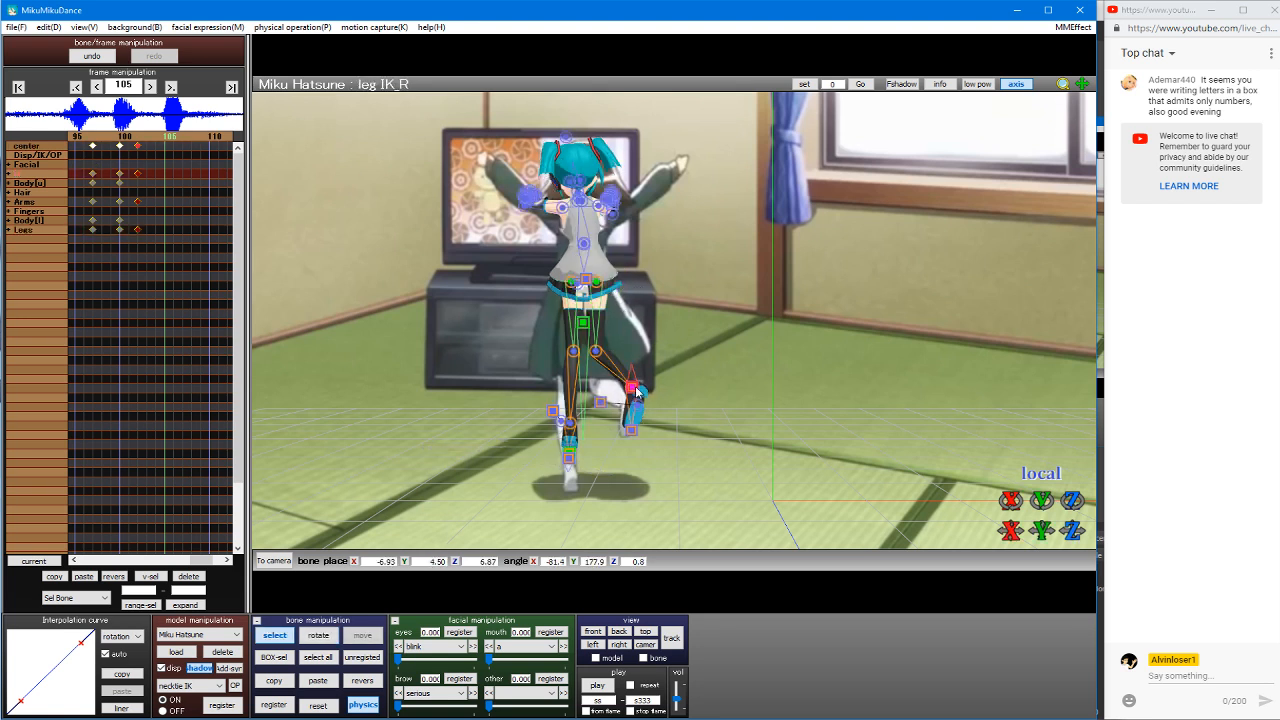
pyautogui.press('x')
pyautogui.moveTo(632, 388); pyautogui.dragTo(634, 388)
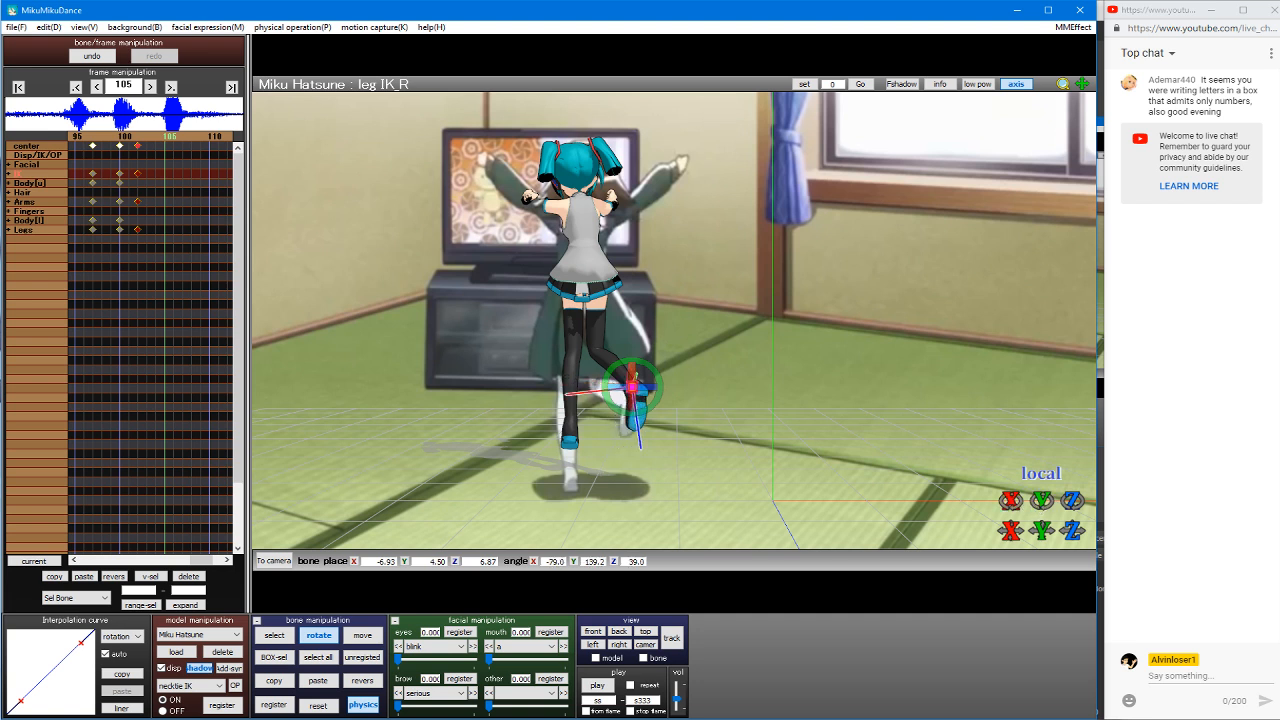
pyautogui.press('c')
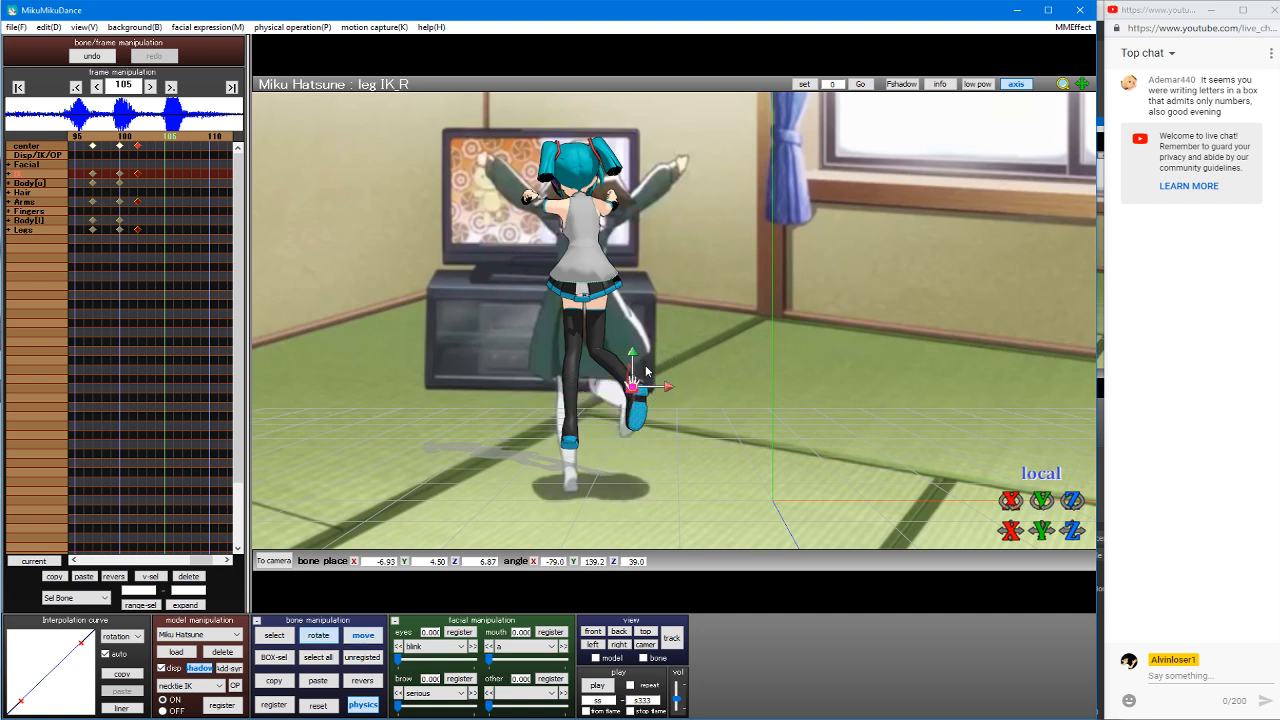
pyautogui.moveTo(637, 352); pyautogui.dragTo(661, 397)
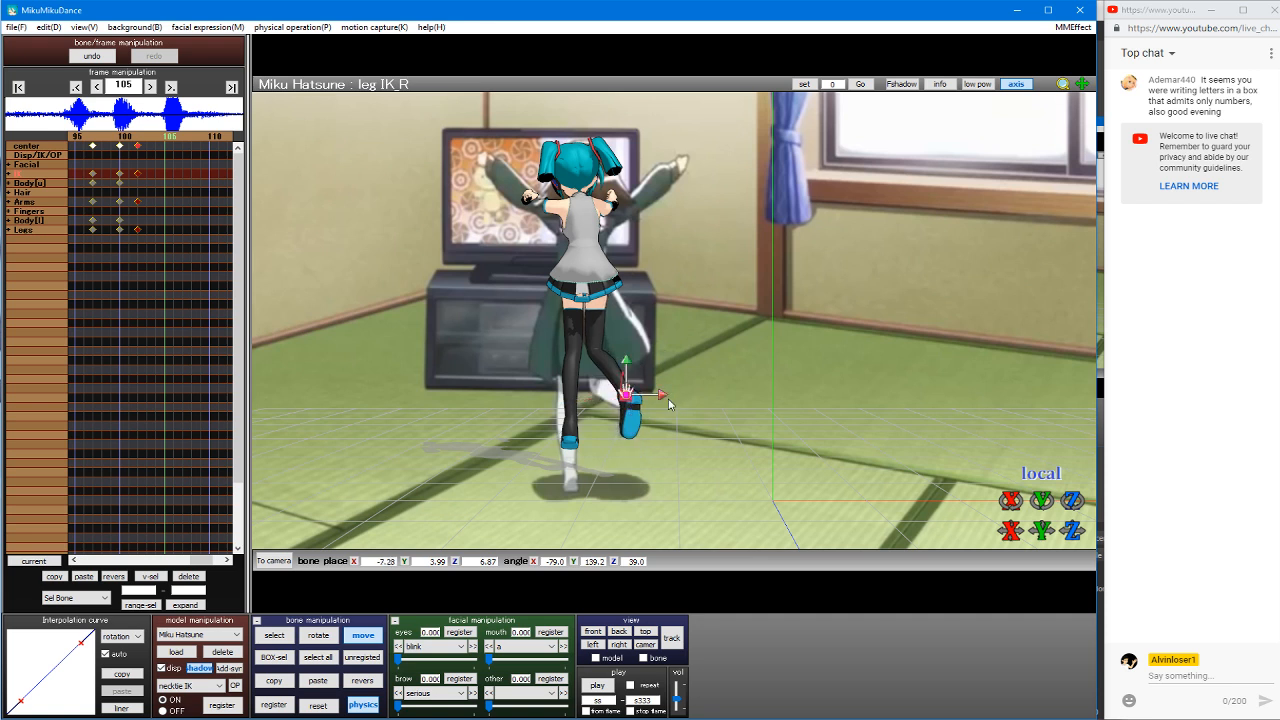
pyautogui.press('s')
# Step: Shift the center bone slightly sideways to about X -10.96
pyautogui.click(586, 320)
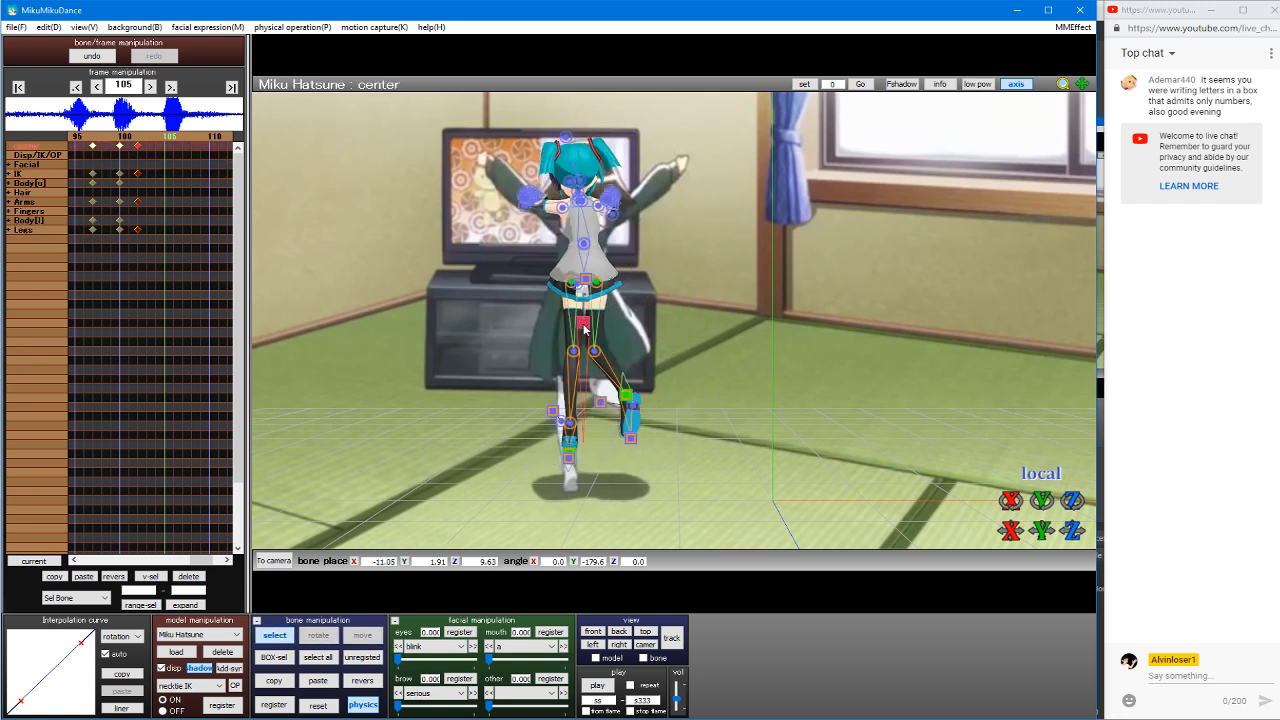
pyautogui.press('z')
pyautogui.moveTo(586, 293); pyautogui.dragTo(620, 326)
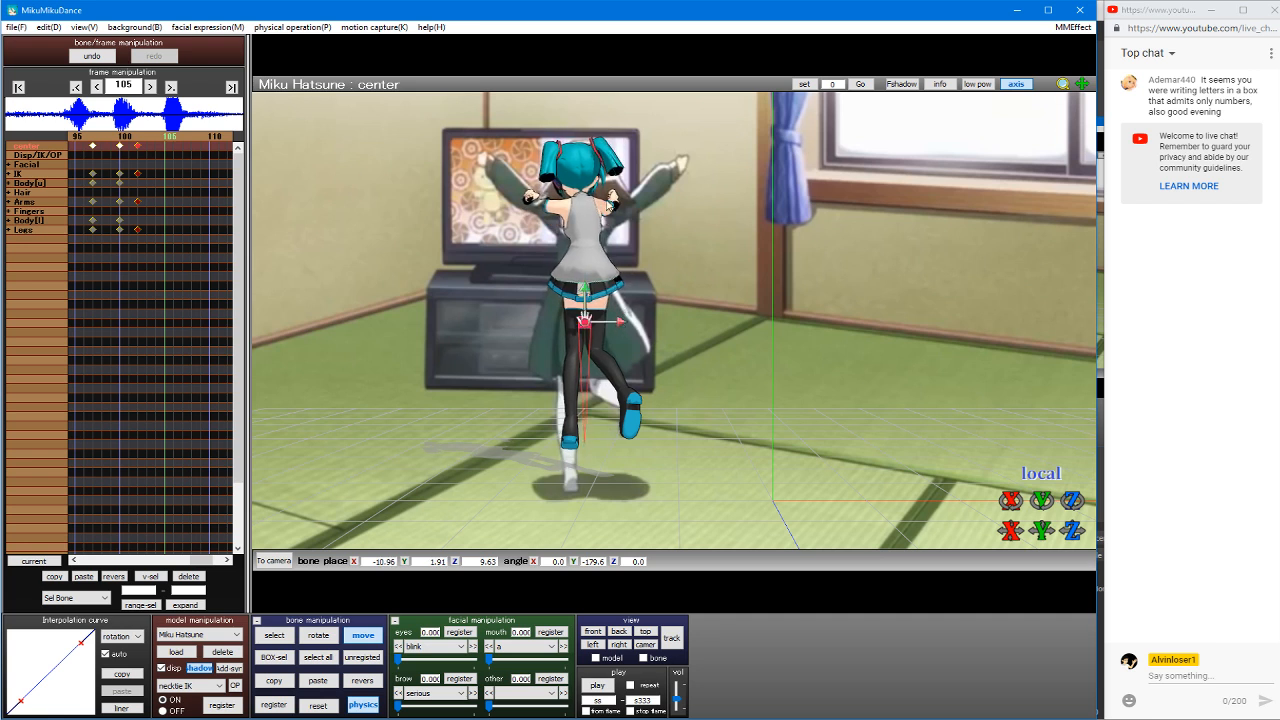
pyautogui.press('c')
# Step: Rotate the neck bone slightly to match the tilt of the background girl's head
pyautogui.click(581, 198)
pyautogui.press('x')
pyautogui.moveTo(609, 204); pyautogui.dragTo(620, 211)
pyautogui.press('s')
# Step: Reset the upper body bone's rotation
pyautogui.scroll(5, 615, 221)
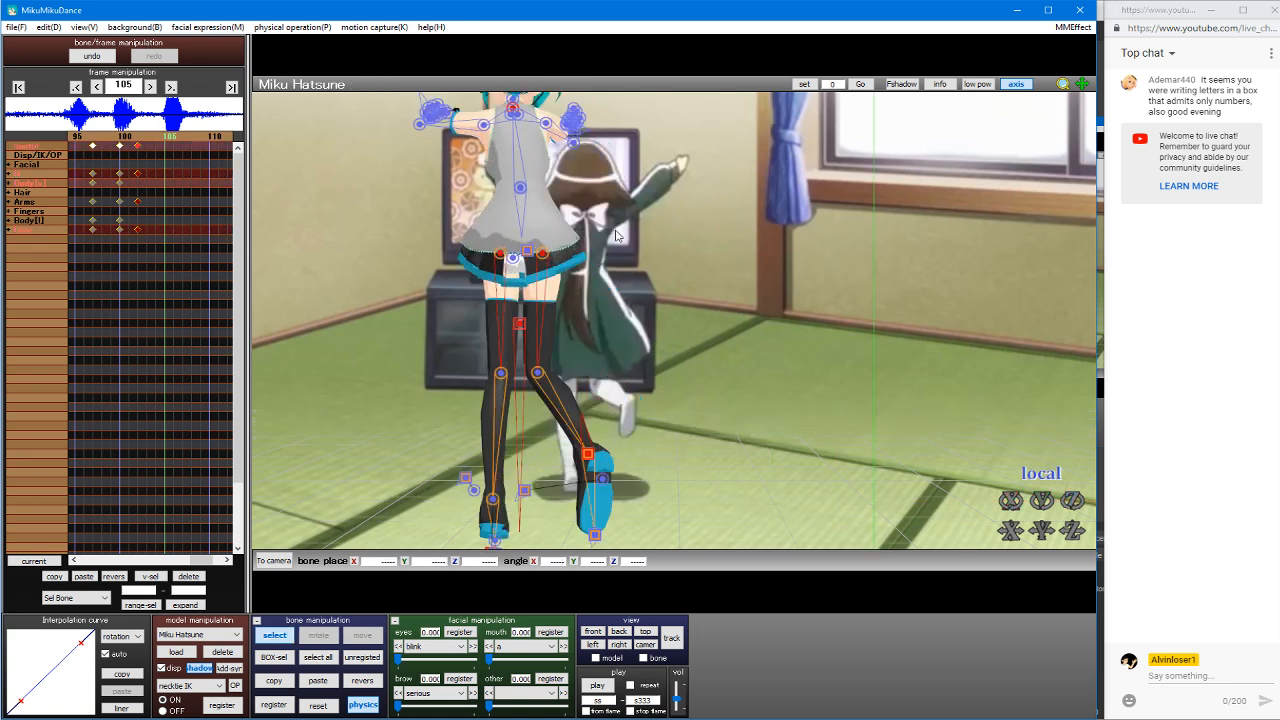
pyautogui.moveTo(619, 236); pyautogui.dragTo(695, 287, button='right')
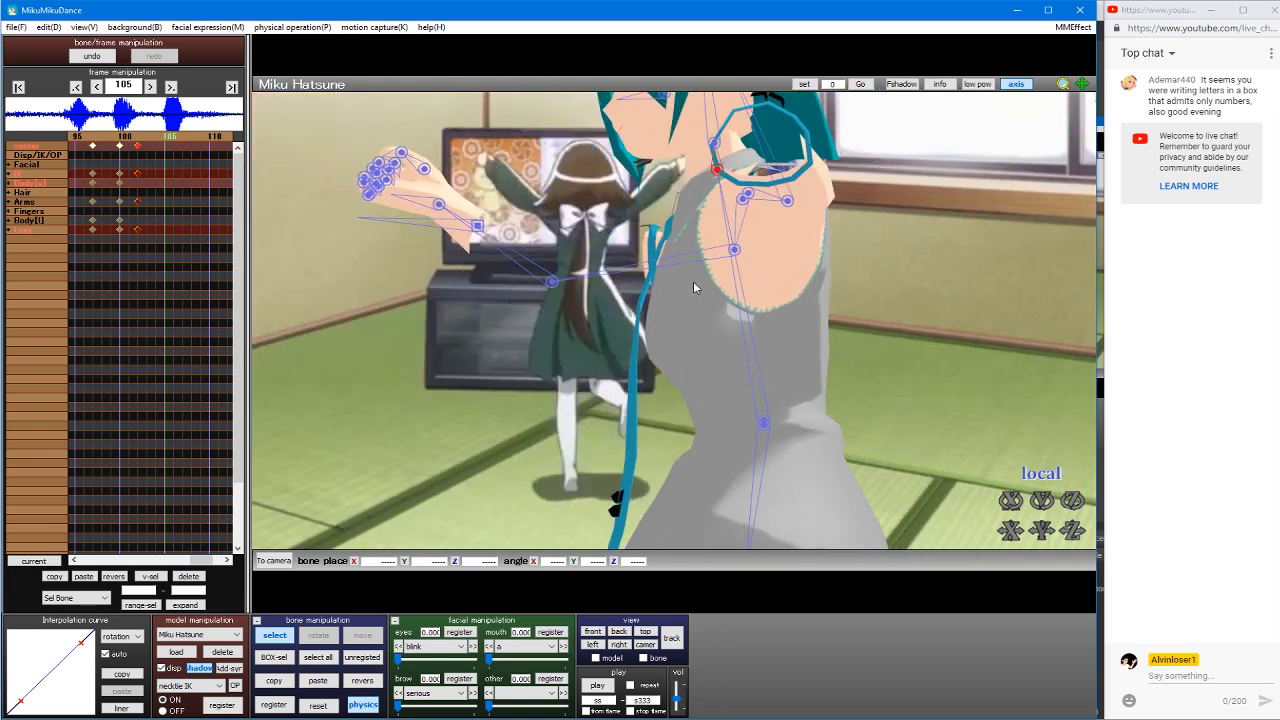
pyautogui.click(763, 424)
pyautogui.press('x')
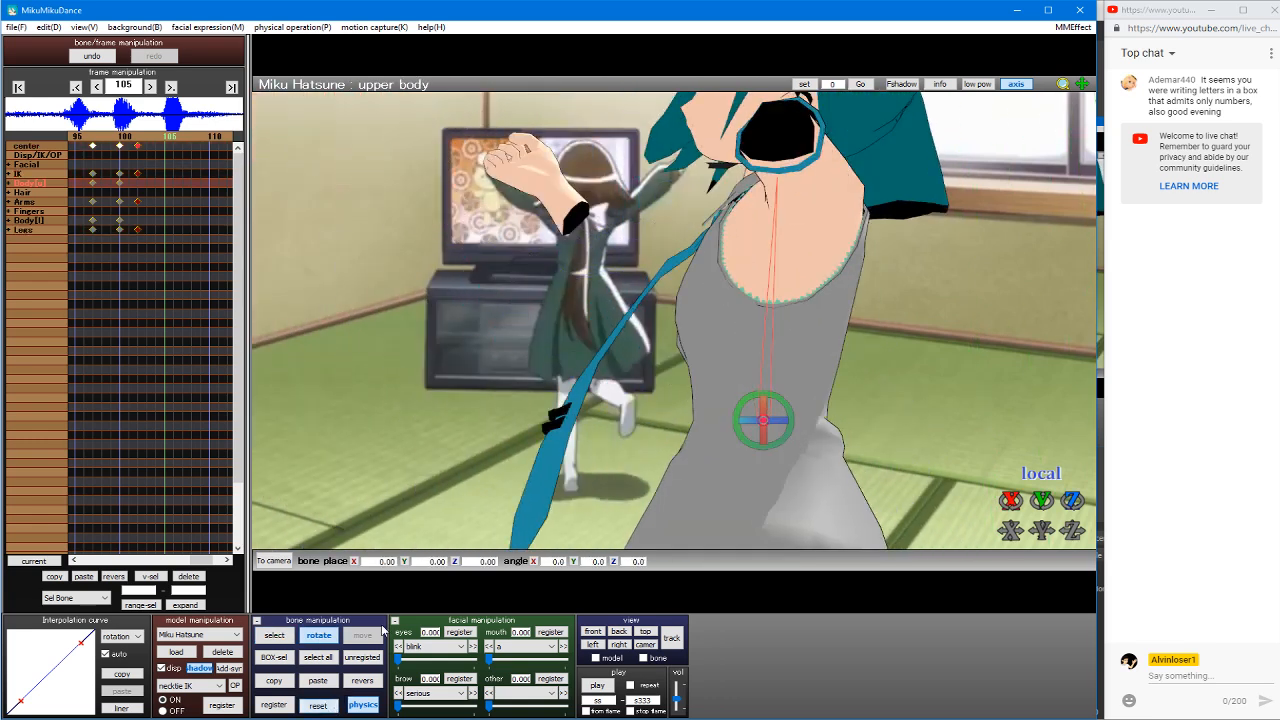
pyautogui.moveTo(734, 286); pyautogui.dragTo(643, 270, button='right')
pyautogui.press('c')
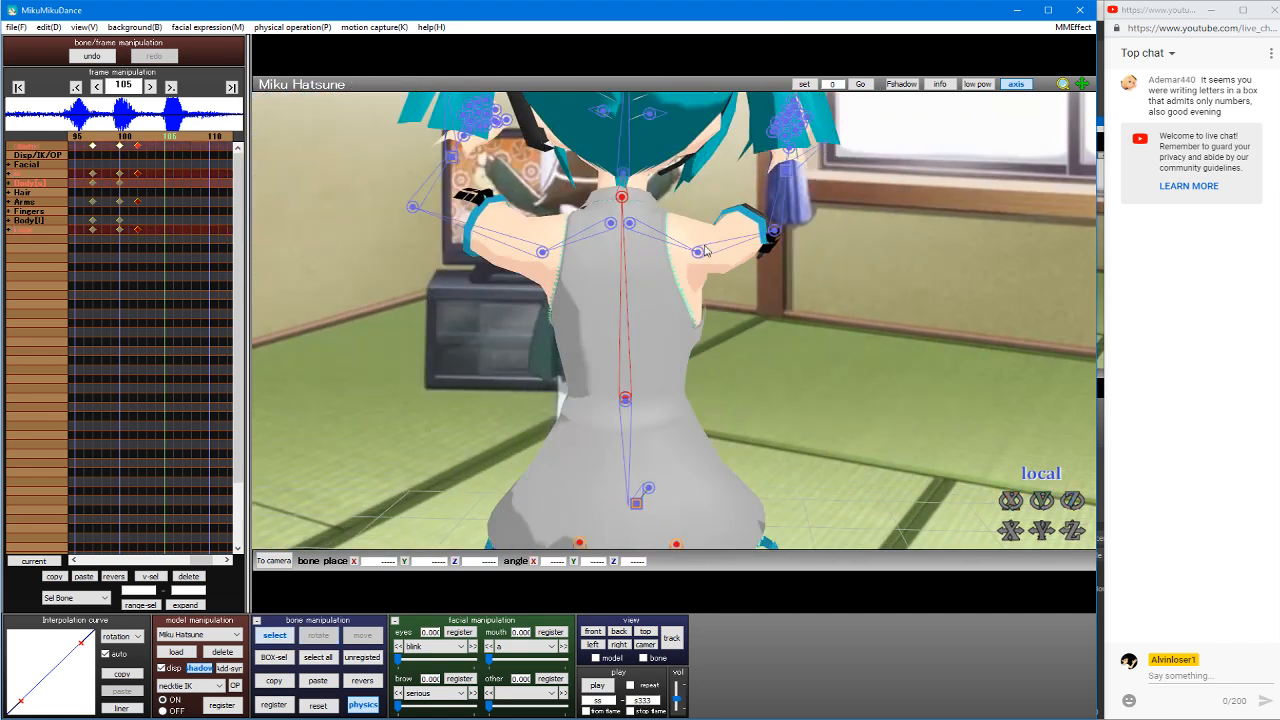
# Step: Reset the arm_R bone's rotation
pyautogui.click(698, 253)
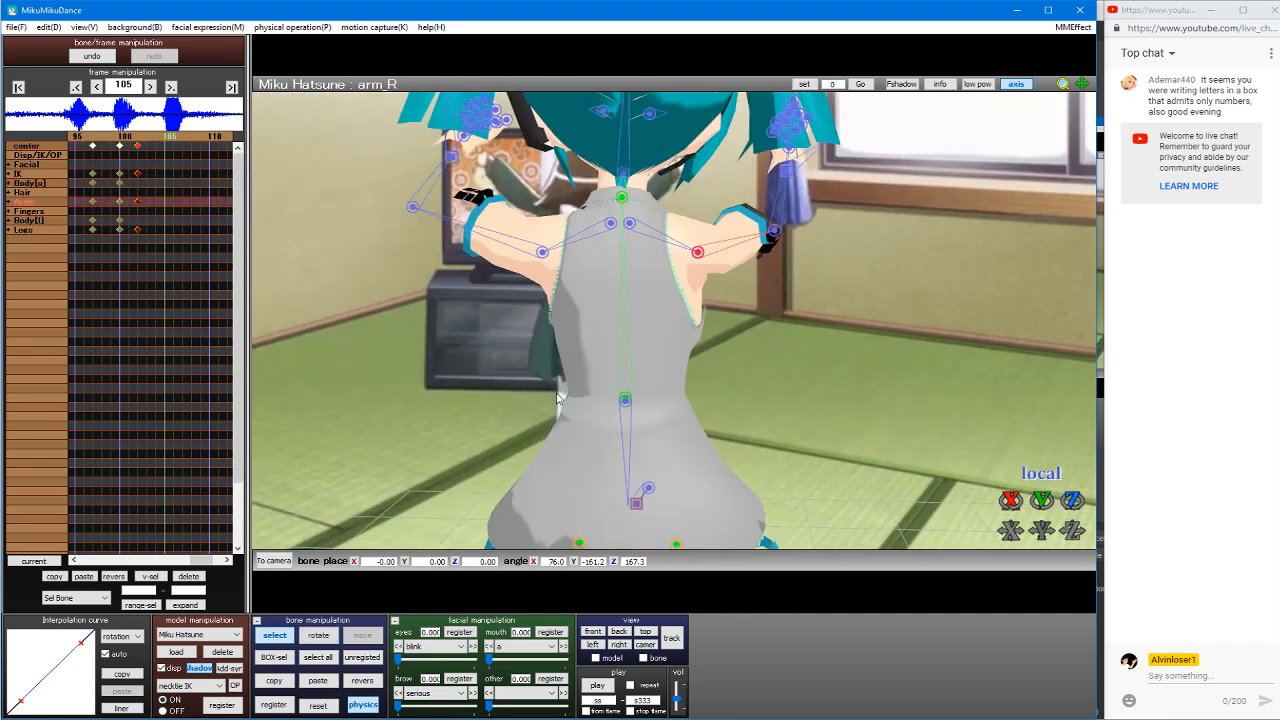
pyautogui.click(322, 708)
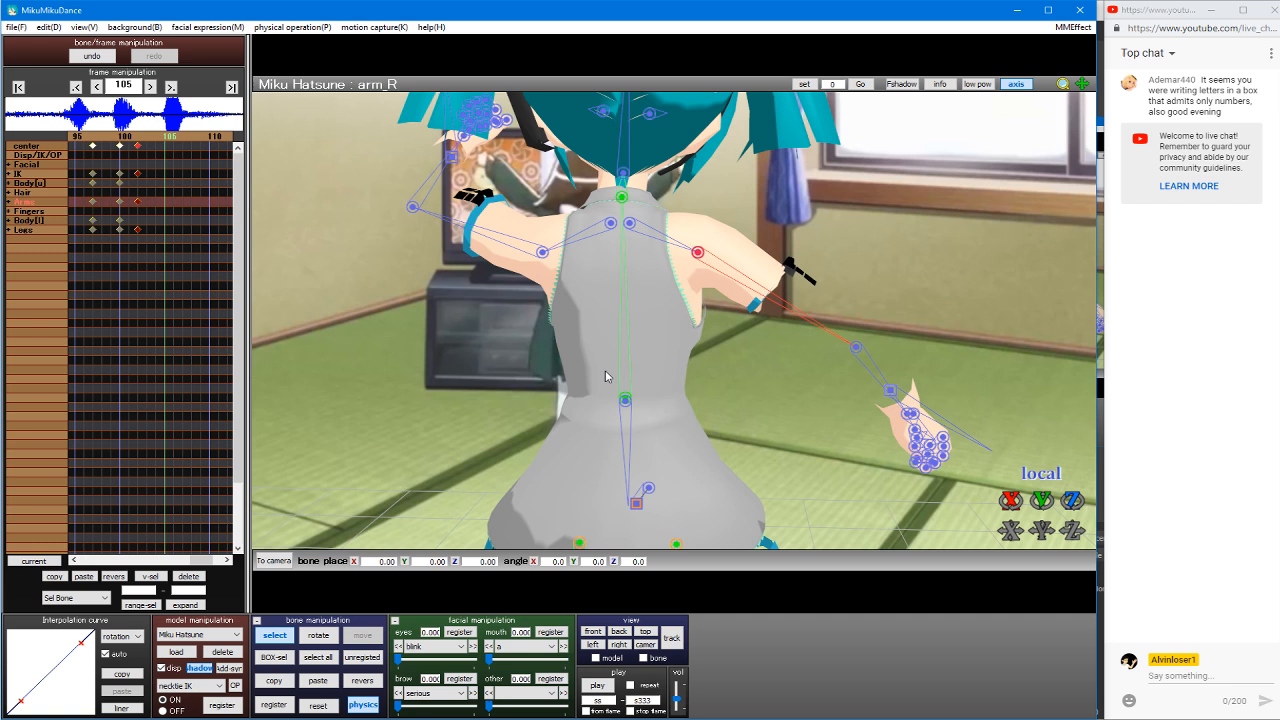
pyautogui.press('x')
pyautogui.press('s')
pyautogui.press('c')
# Step: Raise the right shoulder by rotating the shoulder_R bone to about X 0.8, Y 2.5, Z 19.5
pyautogui.click(630, 223)
pyautogui.press('x')
pyautogui.moveTo(651, 210); pyautogui.dragTo(648, 206)
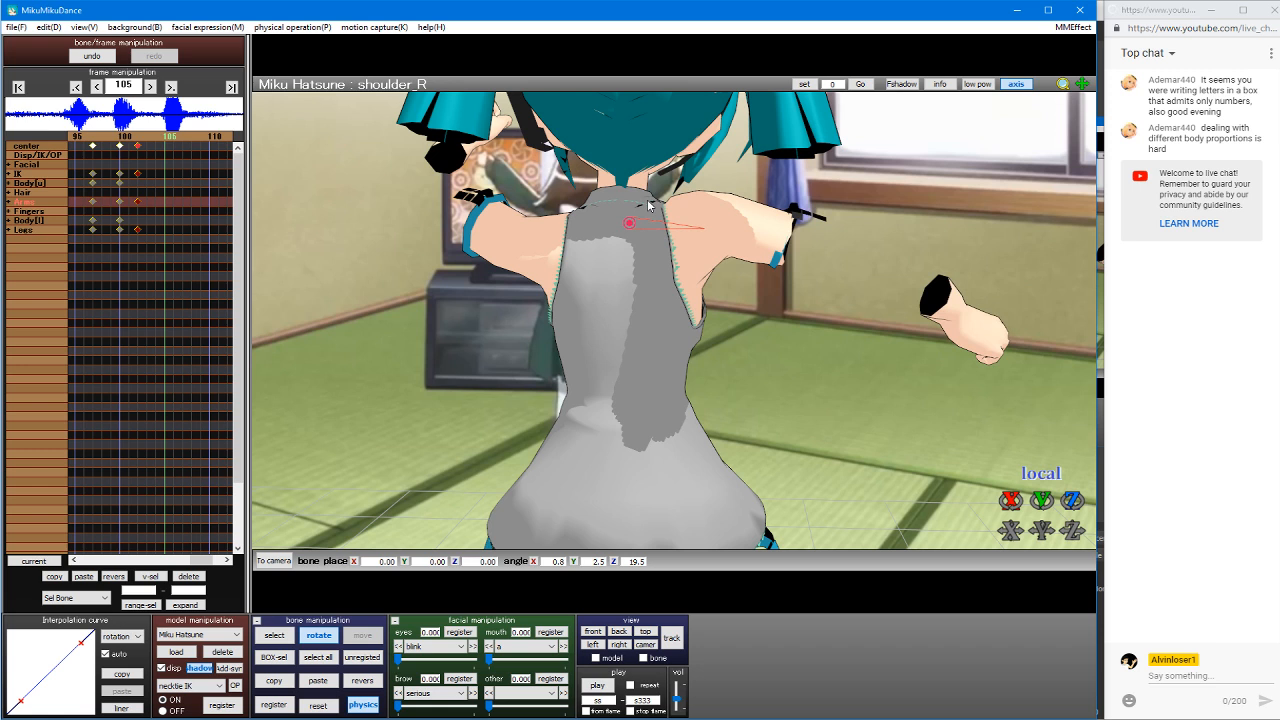
pyautogui.press('c')
# Step: Raise the right arm by rotating the arm_R bone to about X 0.6, Y 1.4, Z 11.2
pyautogui.click(703, 229)
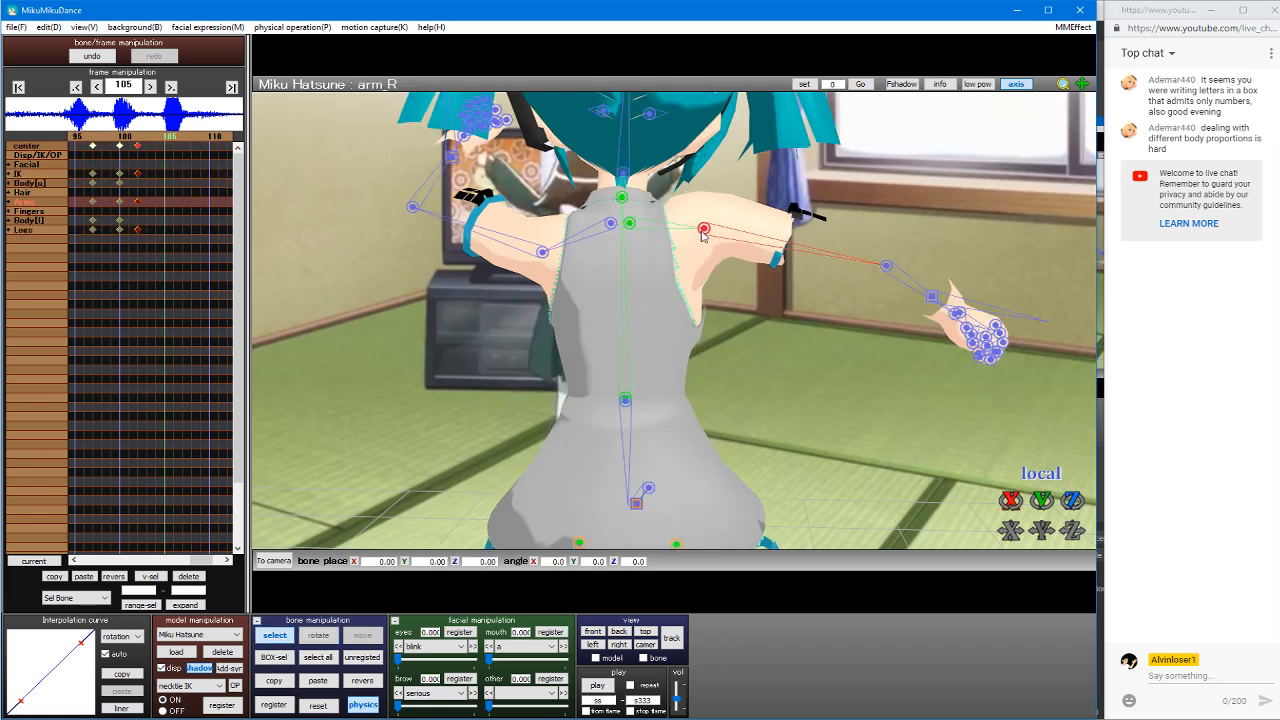
pyautogui.press('x')
pyautogui.moveTo(732, 225); pyautogui.dragTo(733, 217)
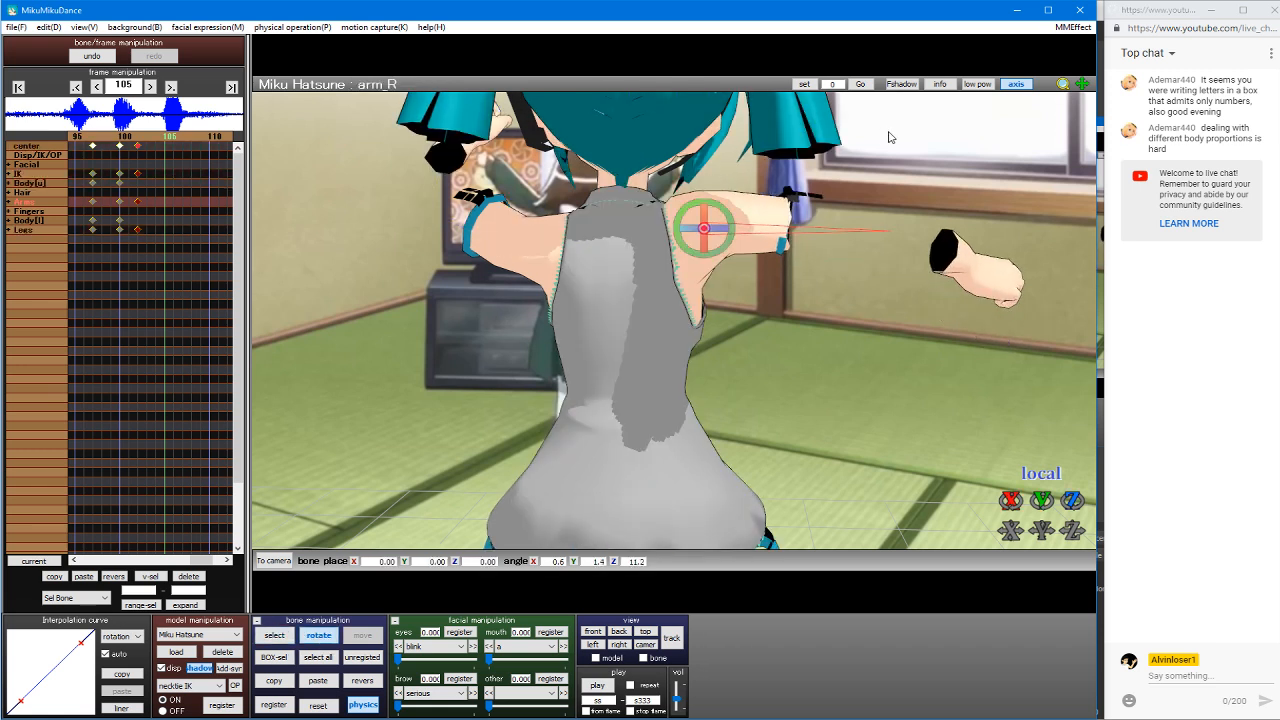
pyautogui.moveTo(889, 133); pyautogui.dragTo(870, 138, button='middle')
pyautogui.press('s')
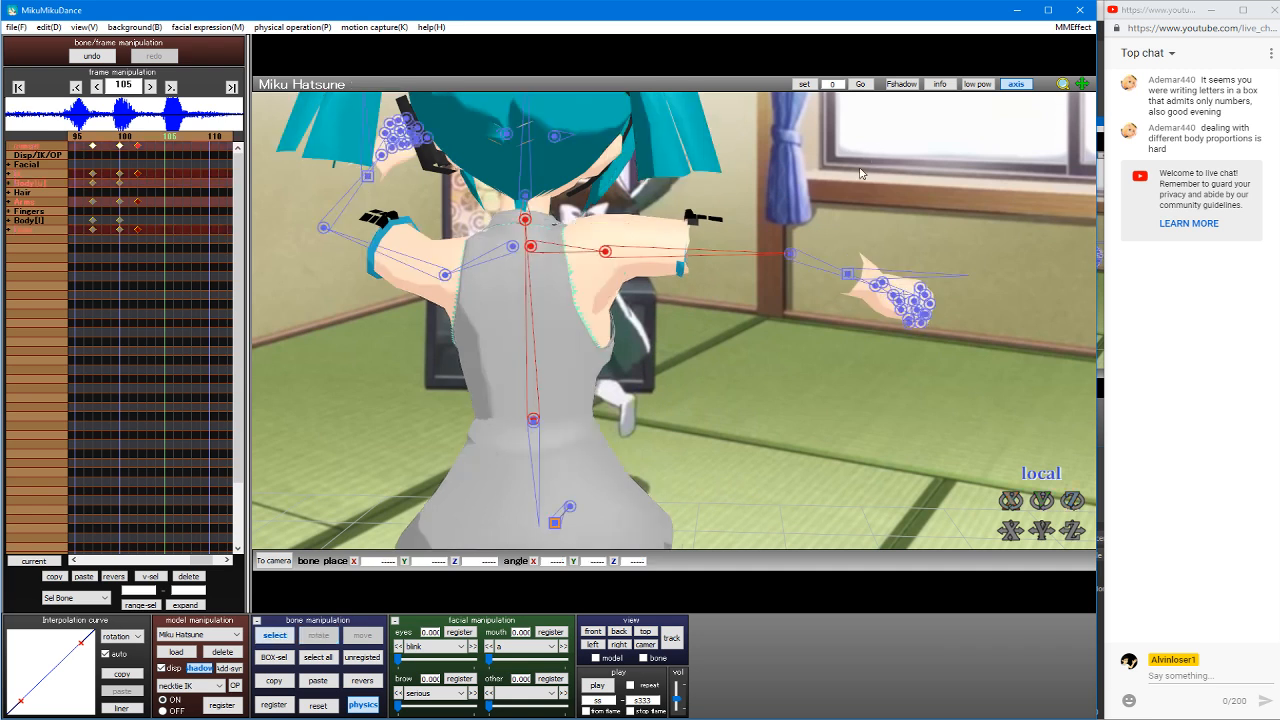
# Step: Reset the elbow_R bone and rotate it to about X 0.5, Y 1.3, Z 10.1
pyautogui.click(790, 255)
pyautogui.click(316, 706)
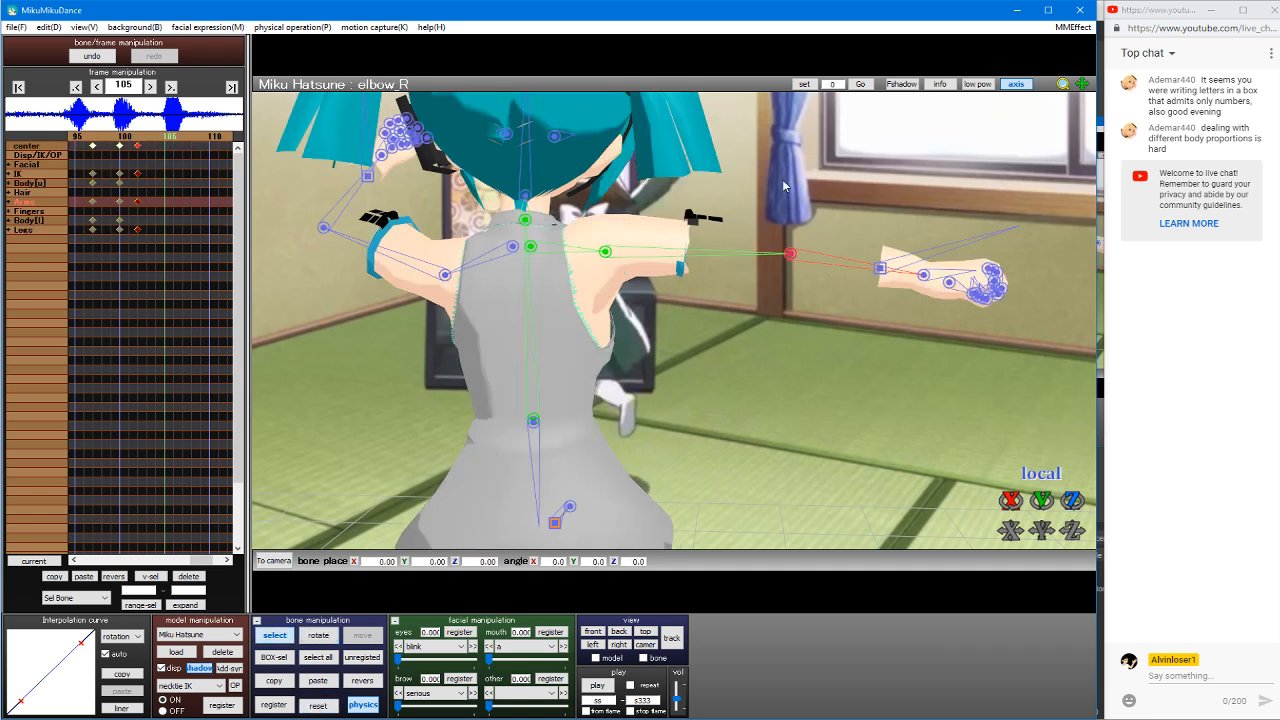
pyautogui.click(924, 277)
pyautogui.click(790, 255)
pyautogui.press('x')
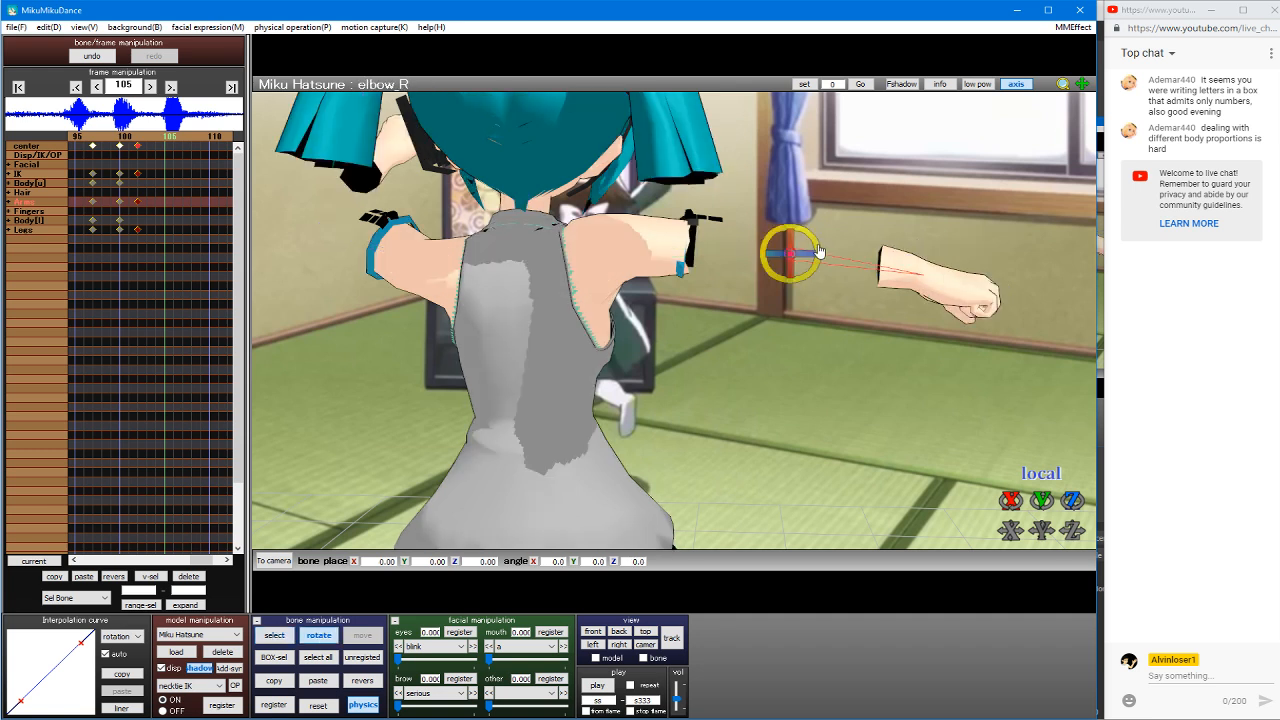
pyautogui.moveTo(813, 239); pyautogui.dragTo(807, 237)
pyautogui.moveTo(410, 210); pyautogui.dragTo(649, 236, button='middle')
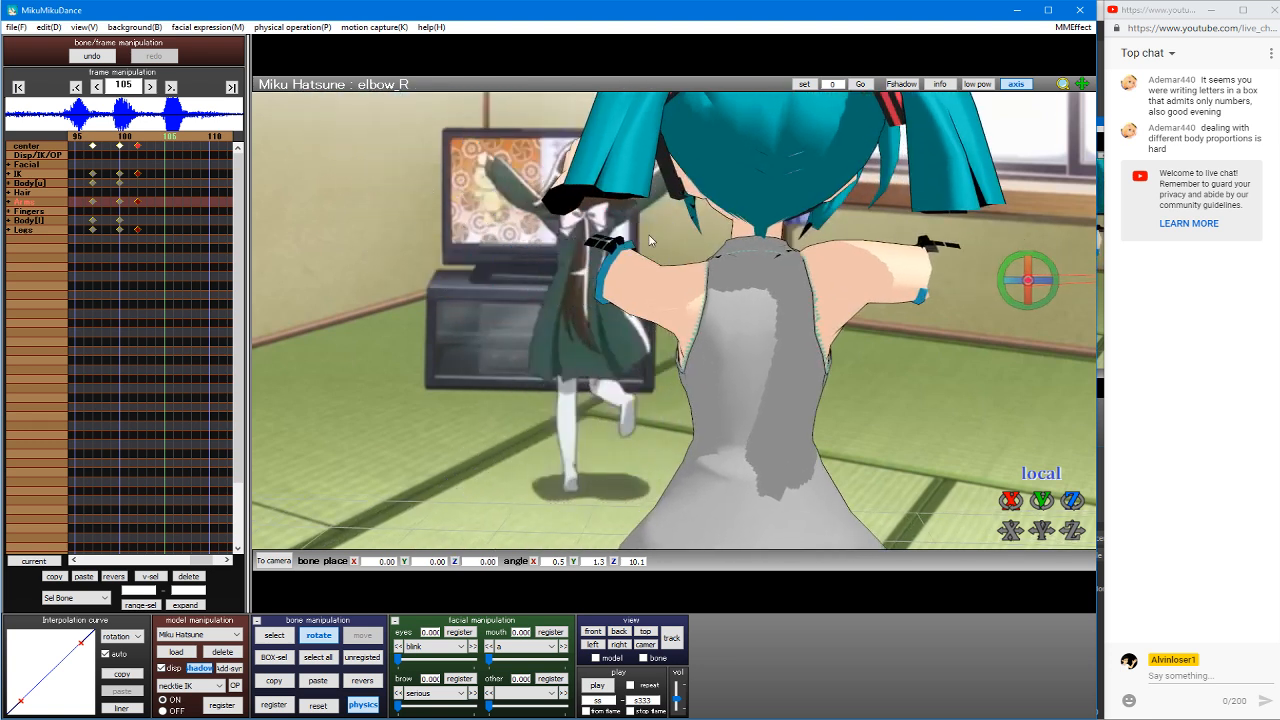
# Step: Mirror the pose of the right shoulder, arm, elbow and wrist bones onto the left arm
pyautogui.press('s')
pyautogui.click(765, 273)
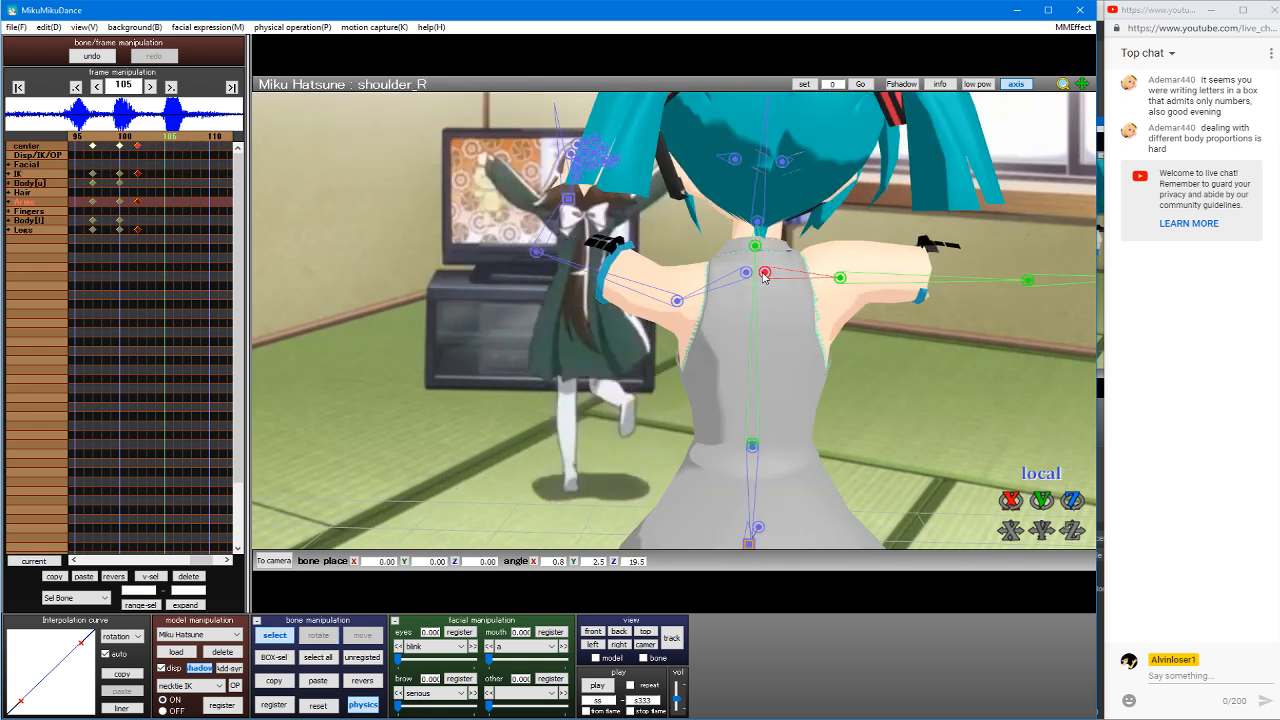
pyautogui.scroll(-3, 852, 264)
pyautogui.click(914, 294)
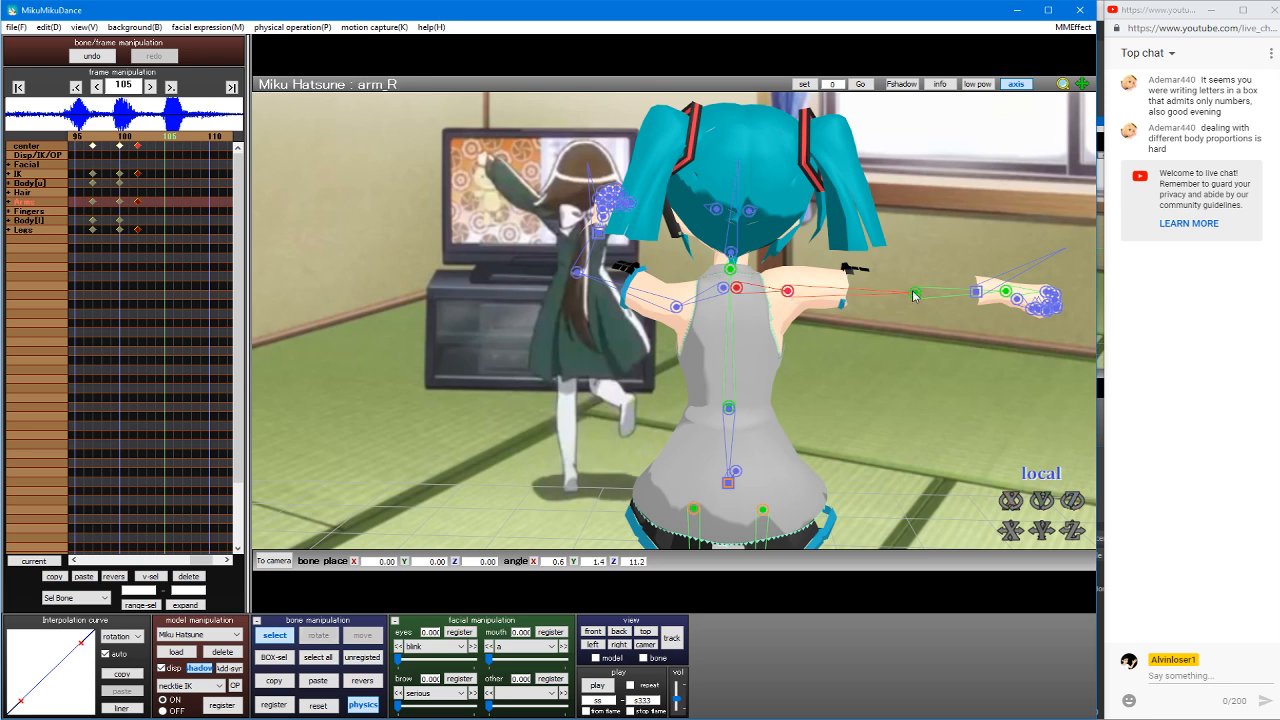
pyautogui.click(916, 294)
pyautogui.click(1006, 291)
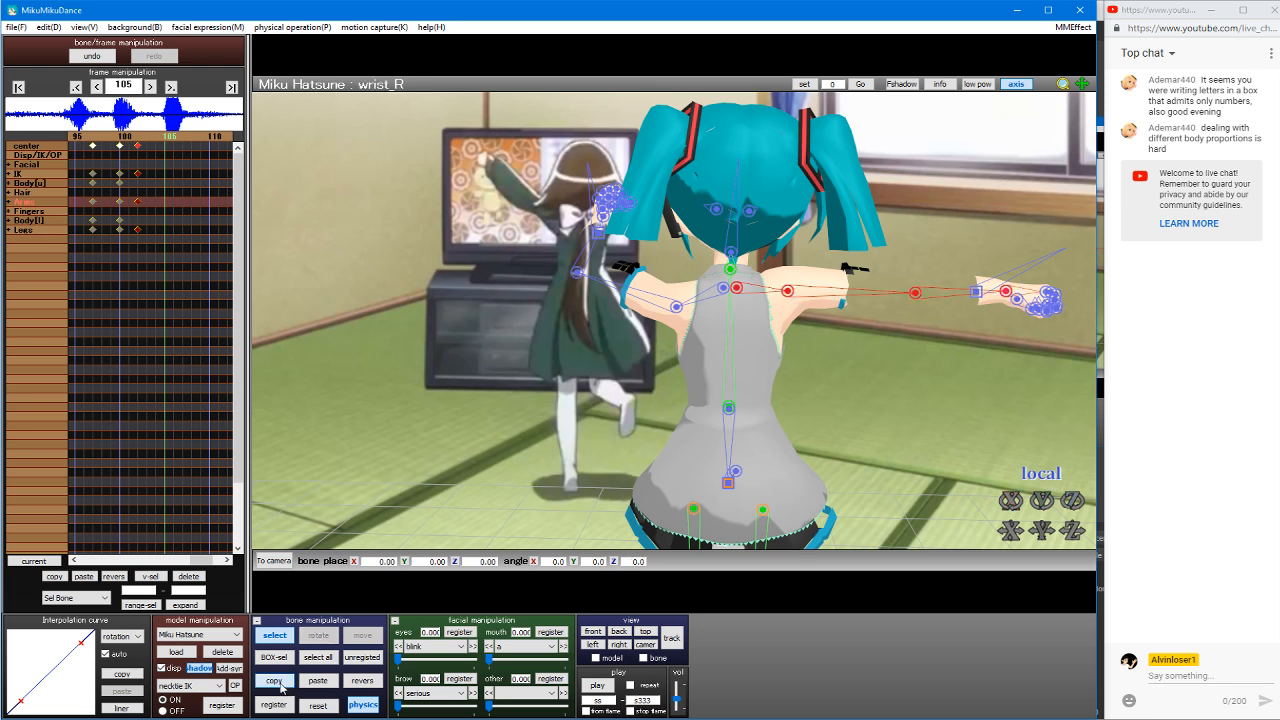
pyautogui.click(360, 684)
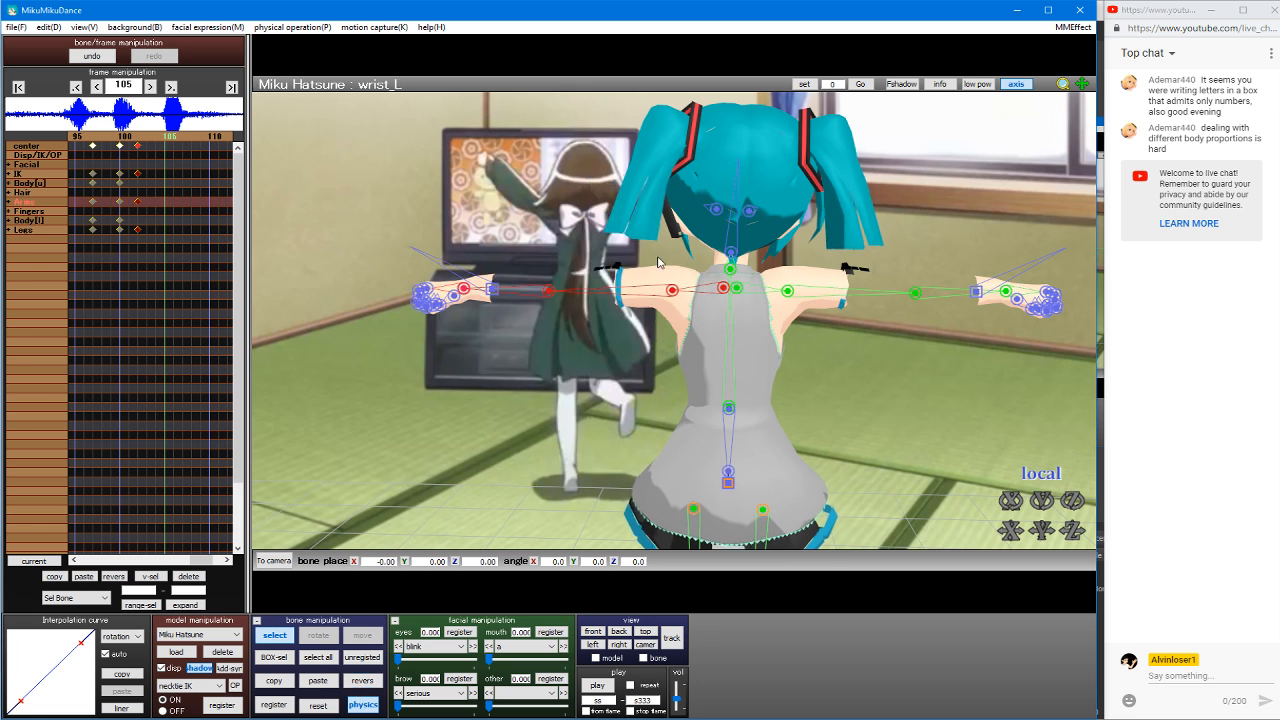
# Step: Raise both arms to match the girl's arms in the background video and adjust the neck bone's rotation
pyautogui.press('Tab')
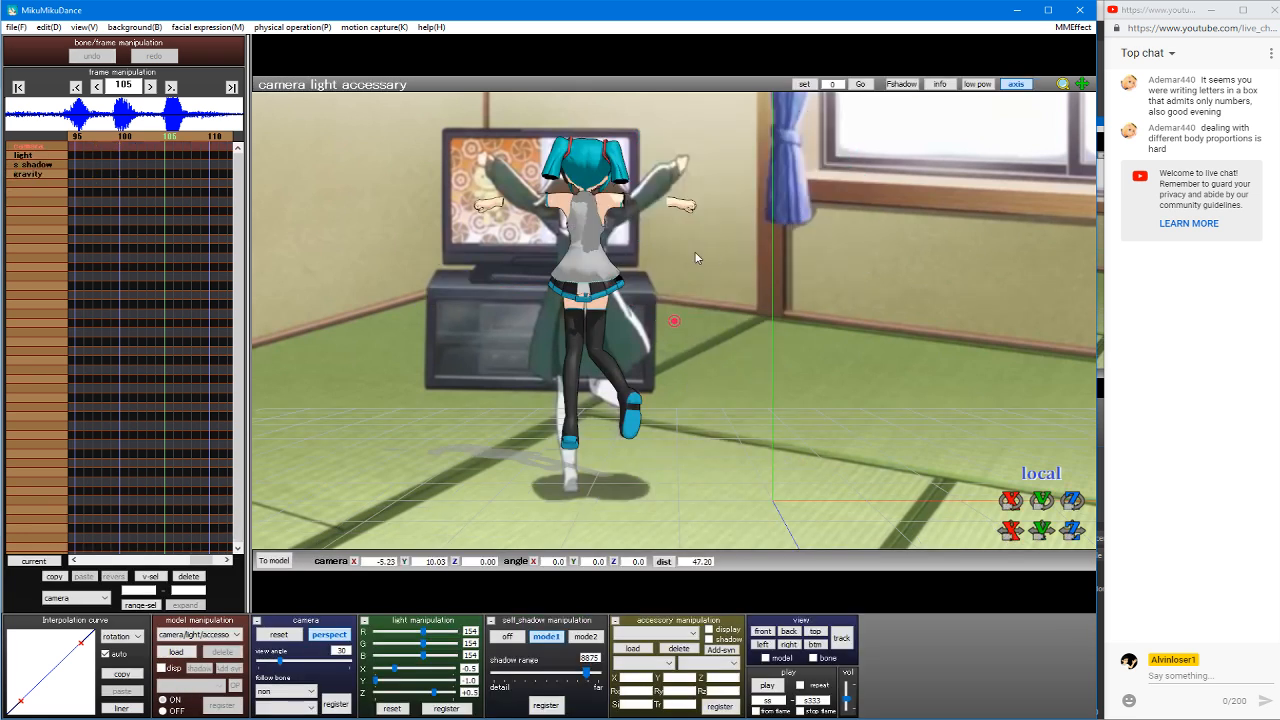
pyautogui.press('Tab')
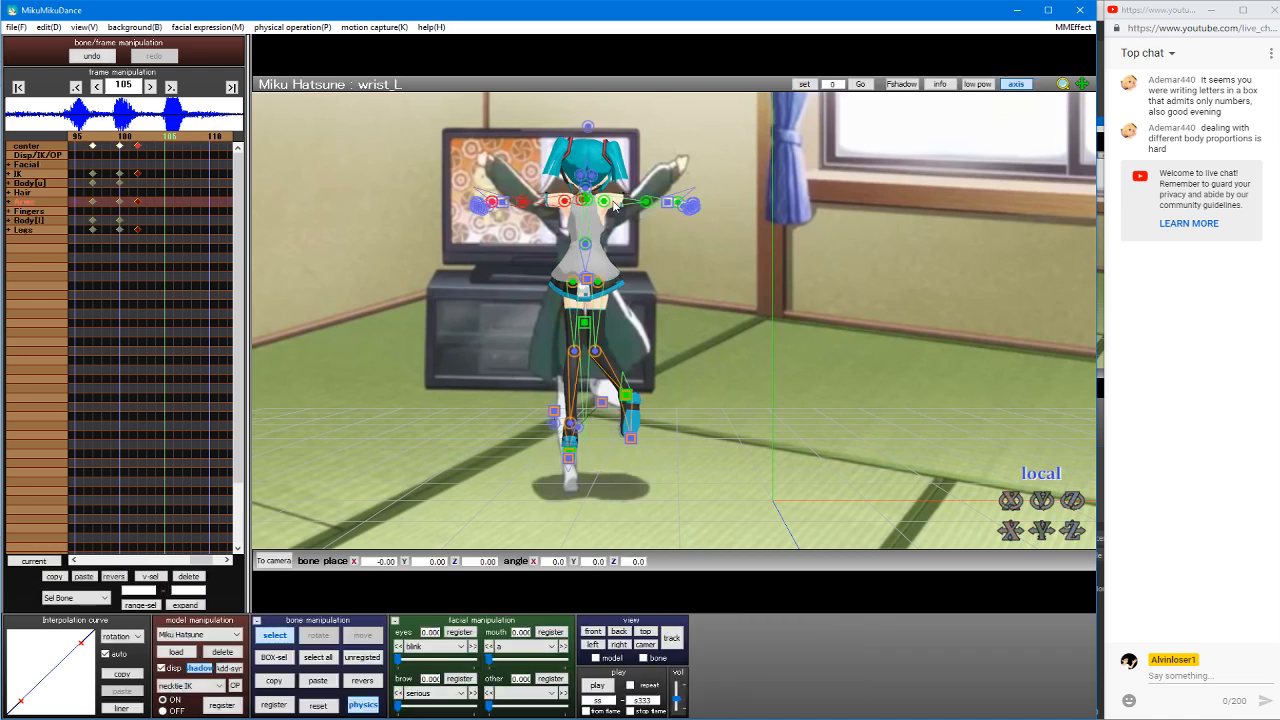
pyautogui.click(638, 199)
pyautogui.moveTo(638, 199); pyautogui.dragTo(586, 203)
pyautogui.press('c')
pyautogui.click(566, 199)
pyautogui.press('c')
pyautogui.click(586, 195)
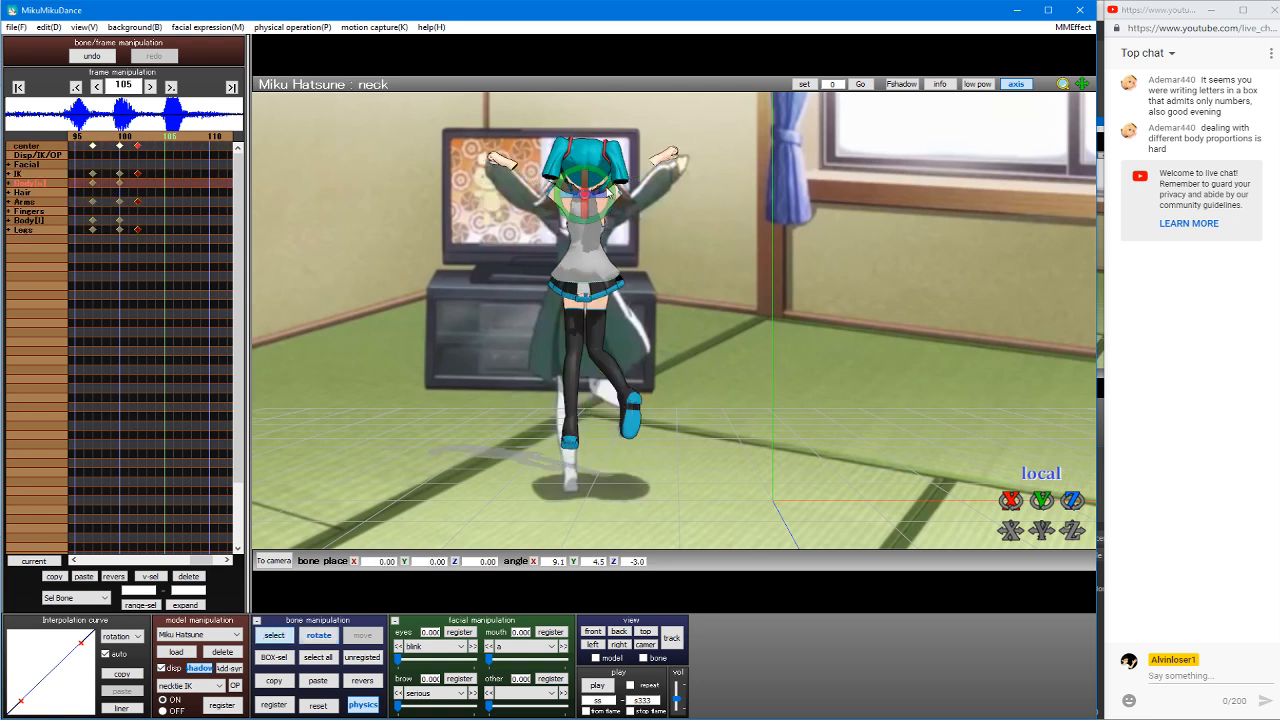
# Step: Copy the changed bones' pose at frame 105 and register those bones at frame 102
pyautogui.press('c')
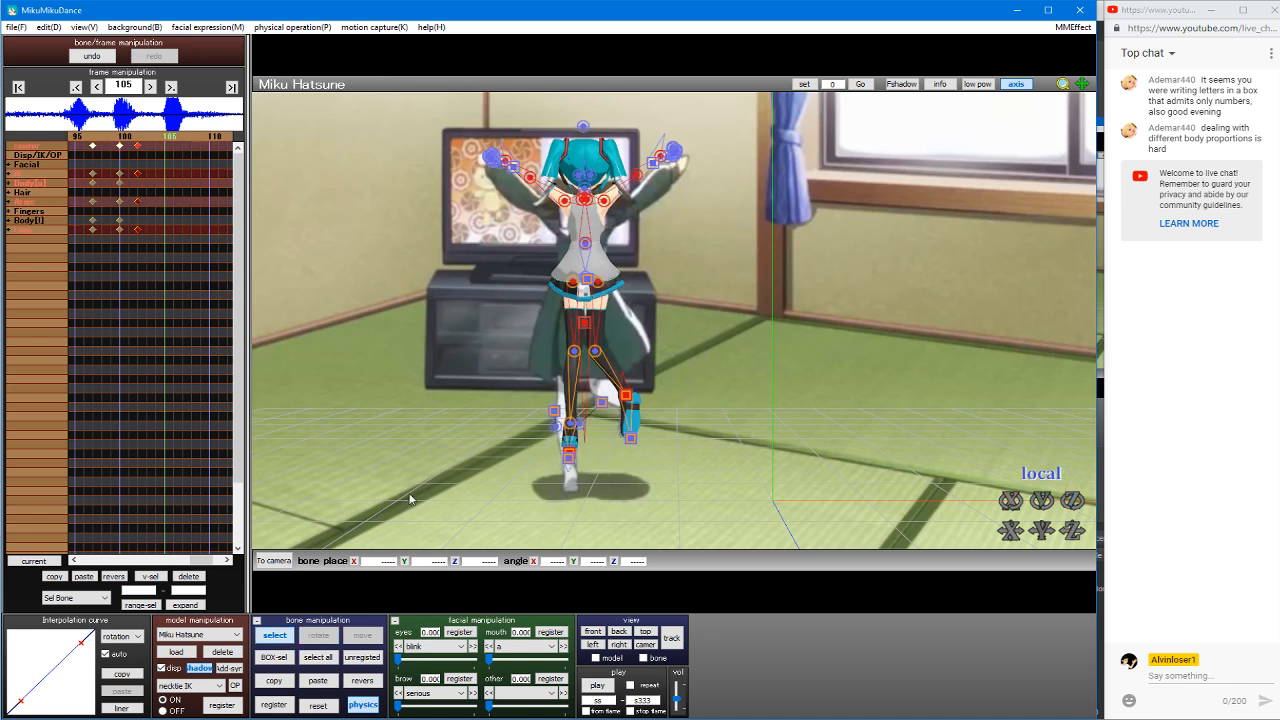
pyautogui.press('Left')
pyautogui.press('Left')
pyautogui.press('Left')
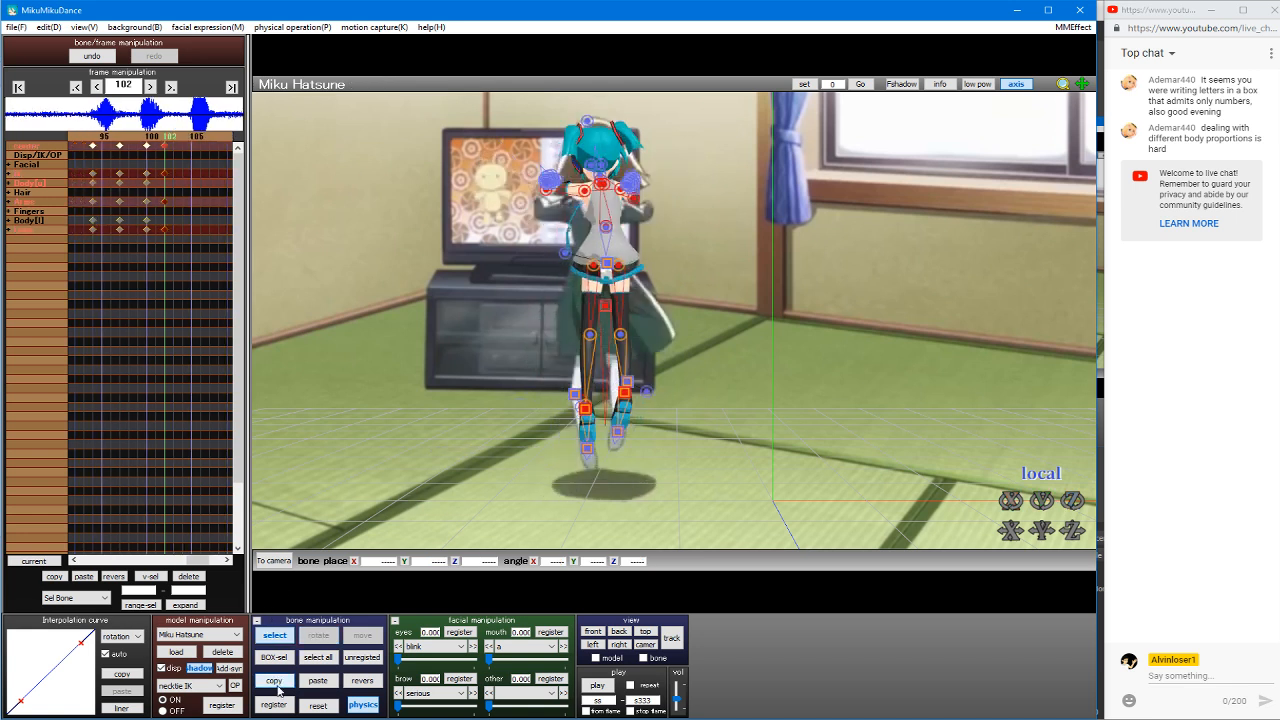
pyautogui.click(275, 710)
# Step: Paste the copied landing pose onto the selected bones at frame 105 and register it
pyautogui.press('Right')
pyautogui.press('Right')
pyautogui.press('Right')
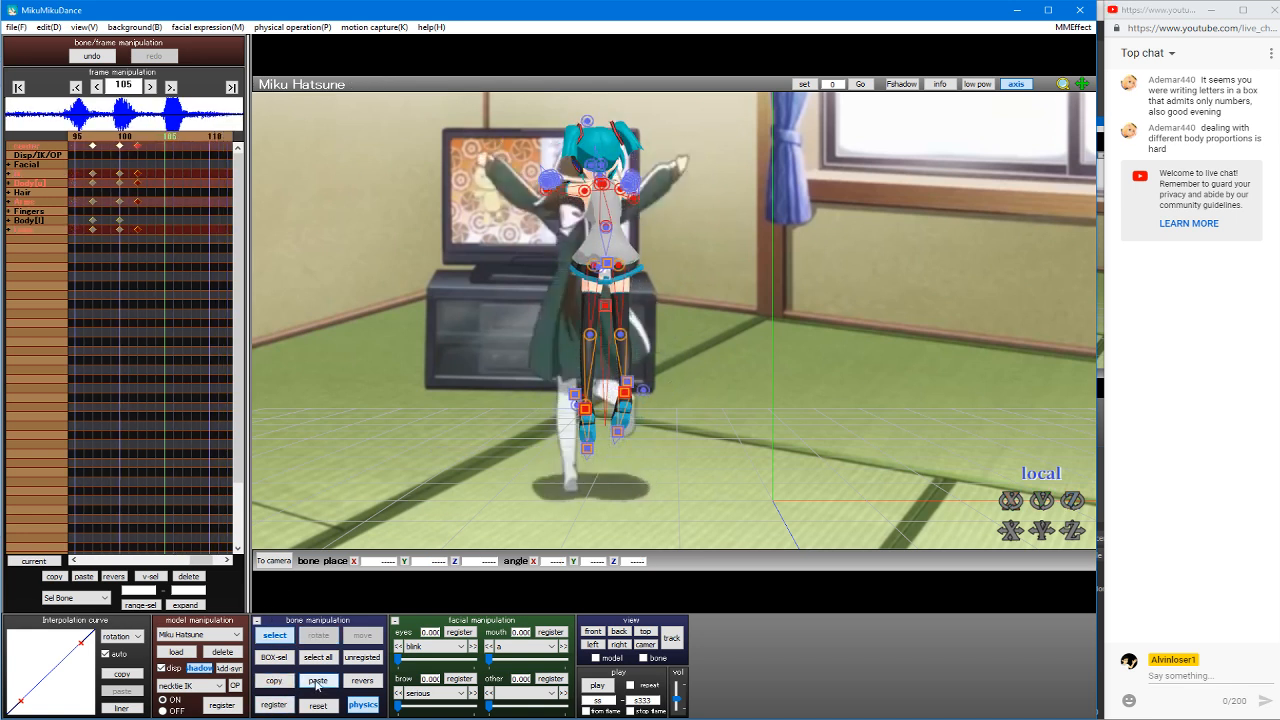
pyautogui.click(310, 684)
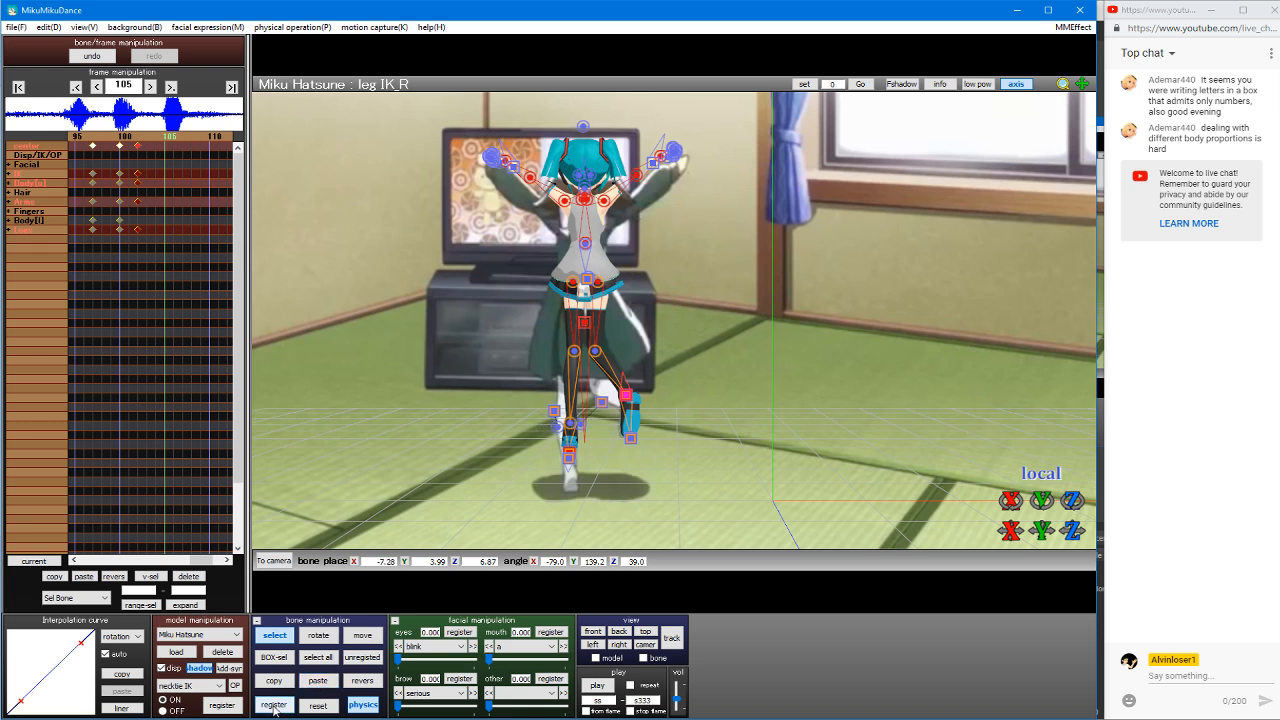
# Step: Step back from frame 105 to frame 98 to review the jump and landing motion
pyautogui.press('Left')
pyautogui.press('Left')
pyautogui.press('Left')
pyautogui.press('Left')
pyautogui.press('Left')
pyautogui.press('Left')
pyautogui.press('Left')
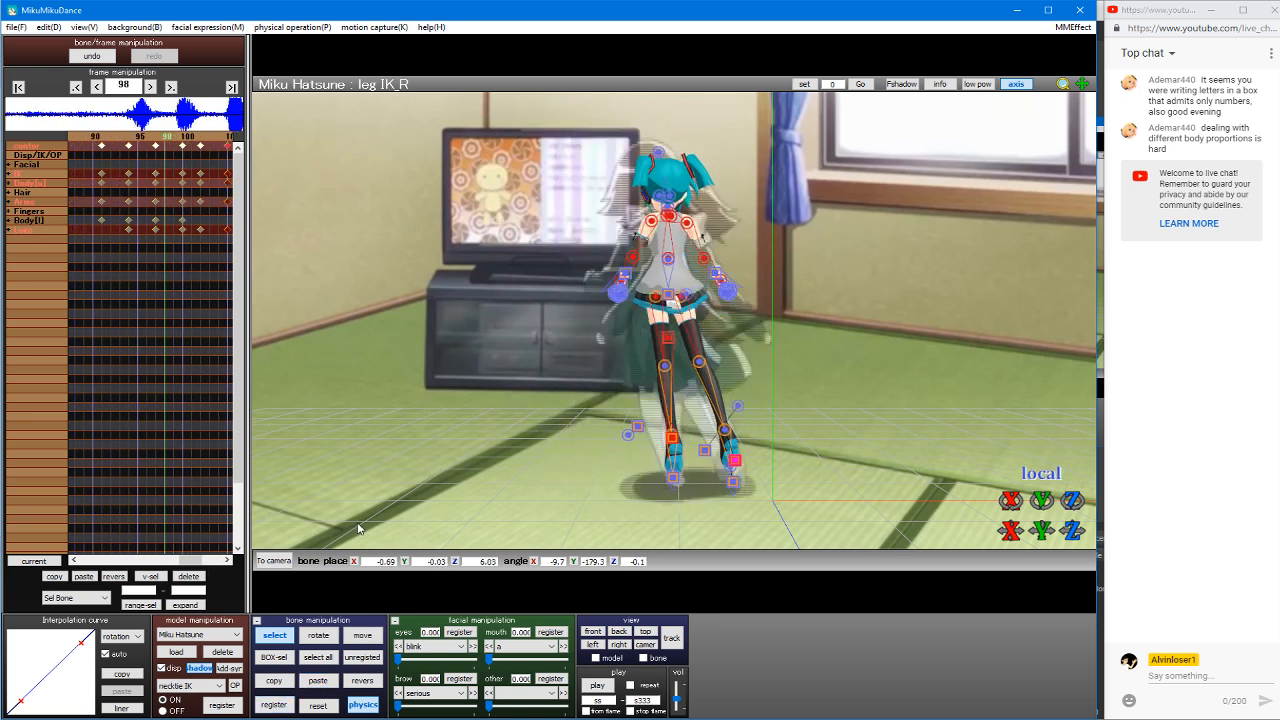
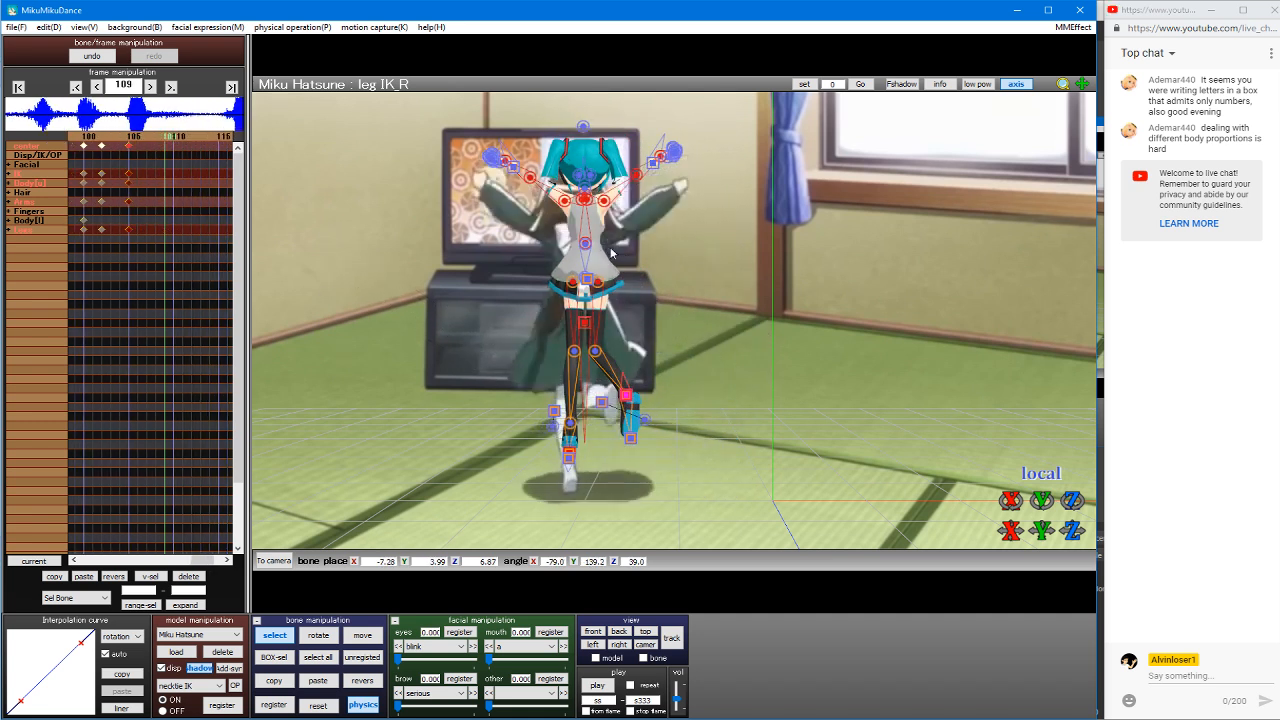
# Step: Compare the model with the girl in the background video across frames 105 to 110 to examine the landing's follow-through
pyautogui.press('Right')
pyautogui.press('Right')
pyautogui.press('Left')
pyautogui.press('Left')
pyautogui.press('Left')
pyautogui.press('Left')
pyautogui.press('Left')
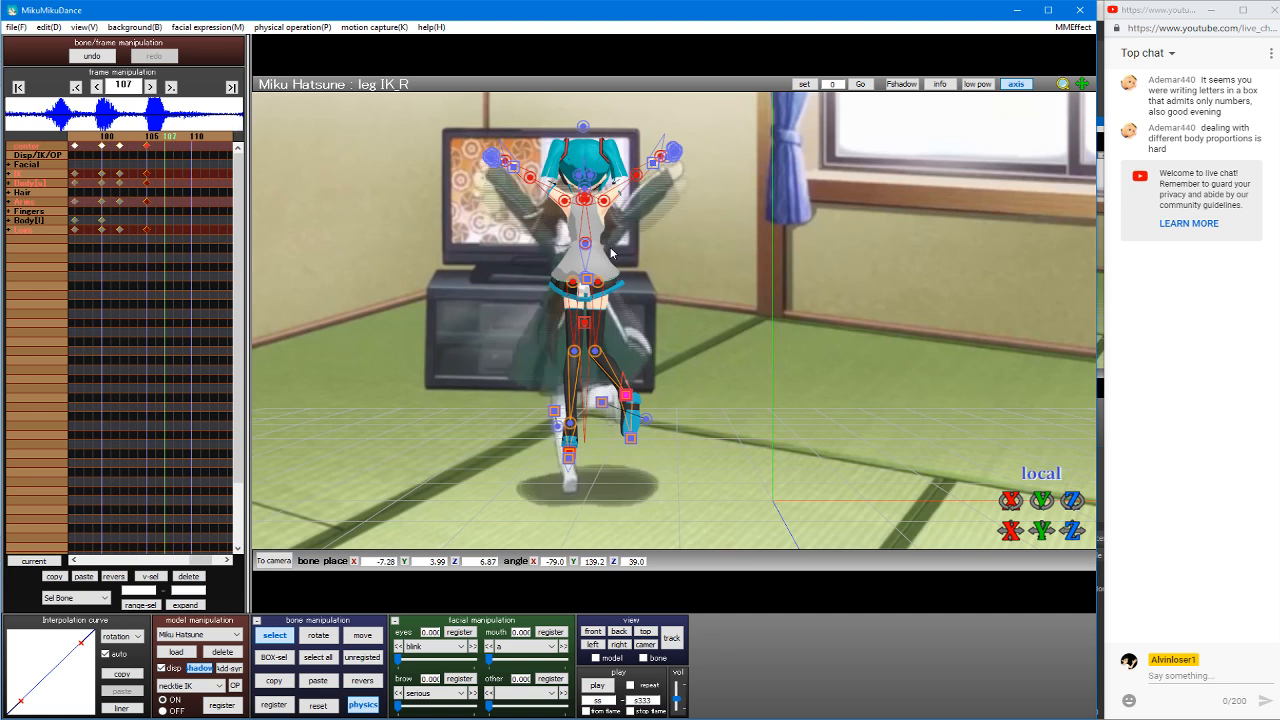
pyautogui.press('Left')
pyautogui.press('Left')
pyautogui.press('Right')
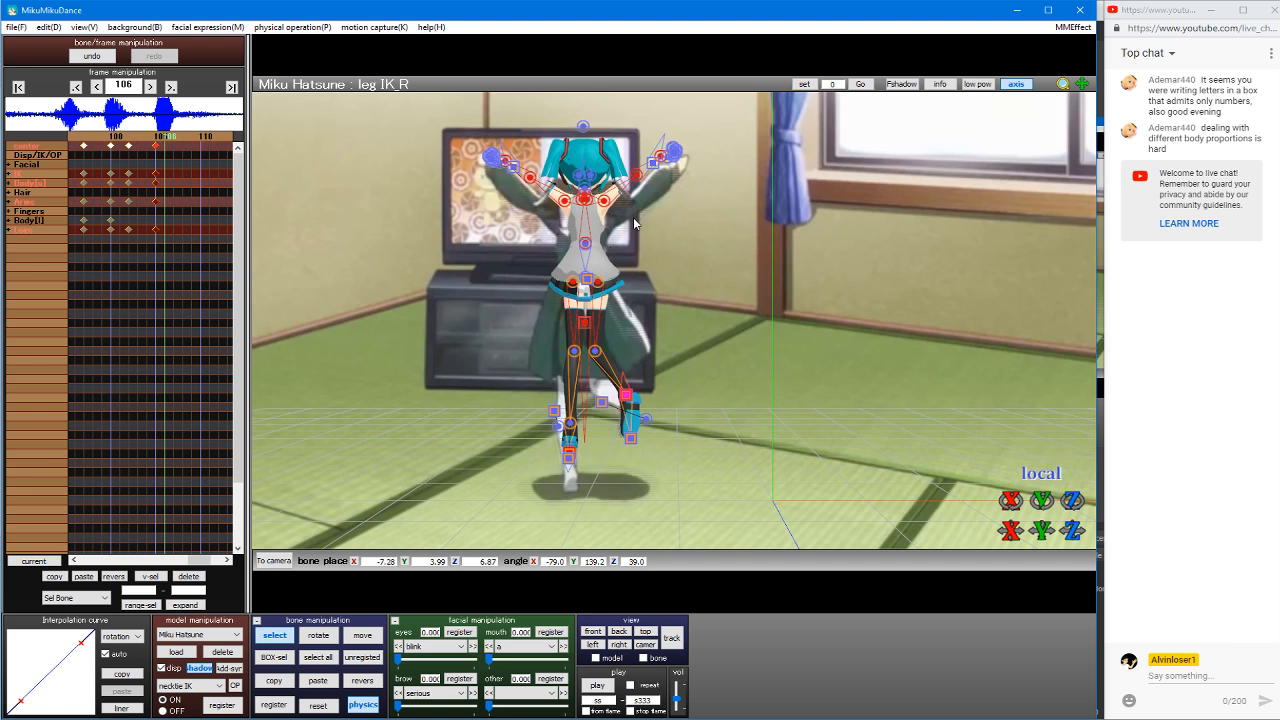
pyautogui.press('Right')
pyautogui.press('Right')
pyautogui.press('Right')
pyautogui.press('Right')
pyautogui.press('Right')
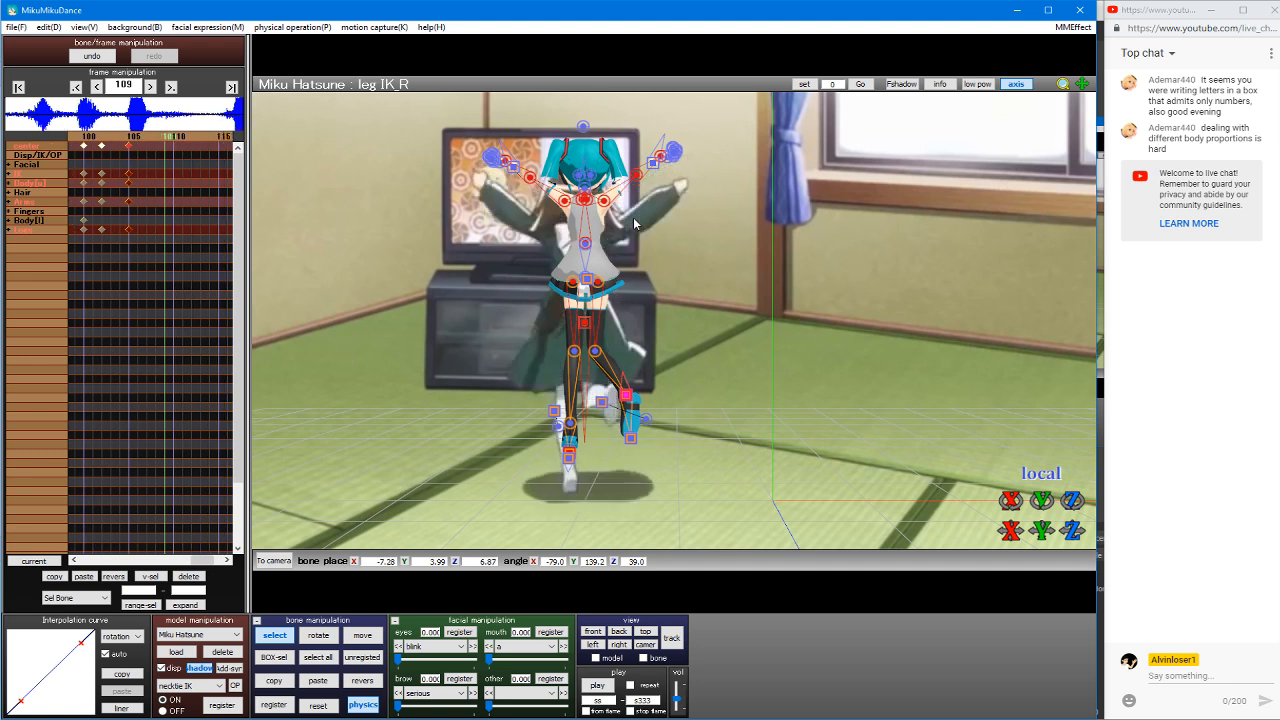
pyautogui.press('Left')
pyautogui.press('Left')
pyautogui.press('Left')
pyautogui.press('Left')
pyautogui.press('Left')
pyautogui.press('Left')
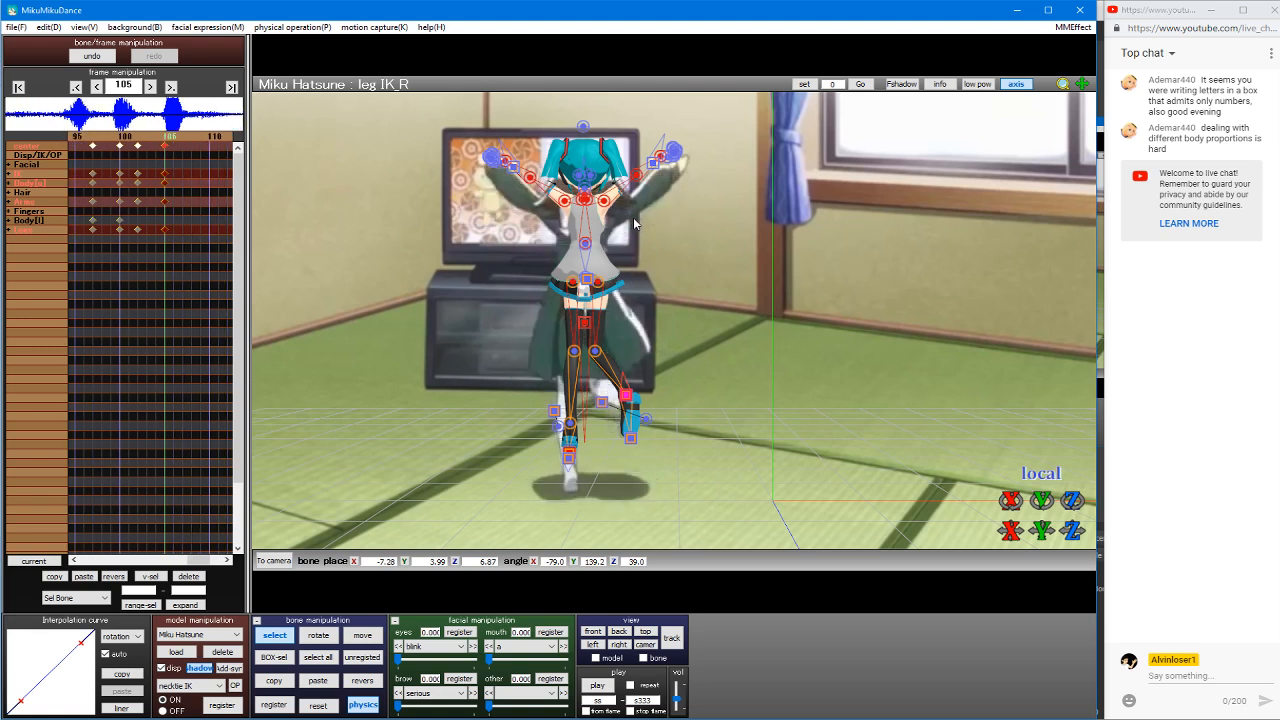
pyautogui.press('Right')
pyautogui.press('Right')
pyautogui.press('Right')
pyautogui.press('Right')
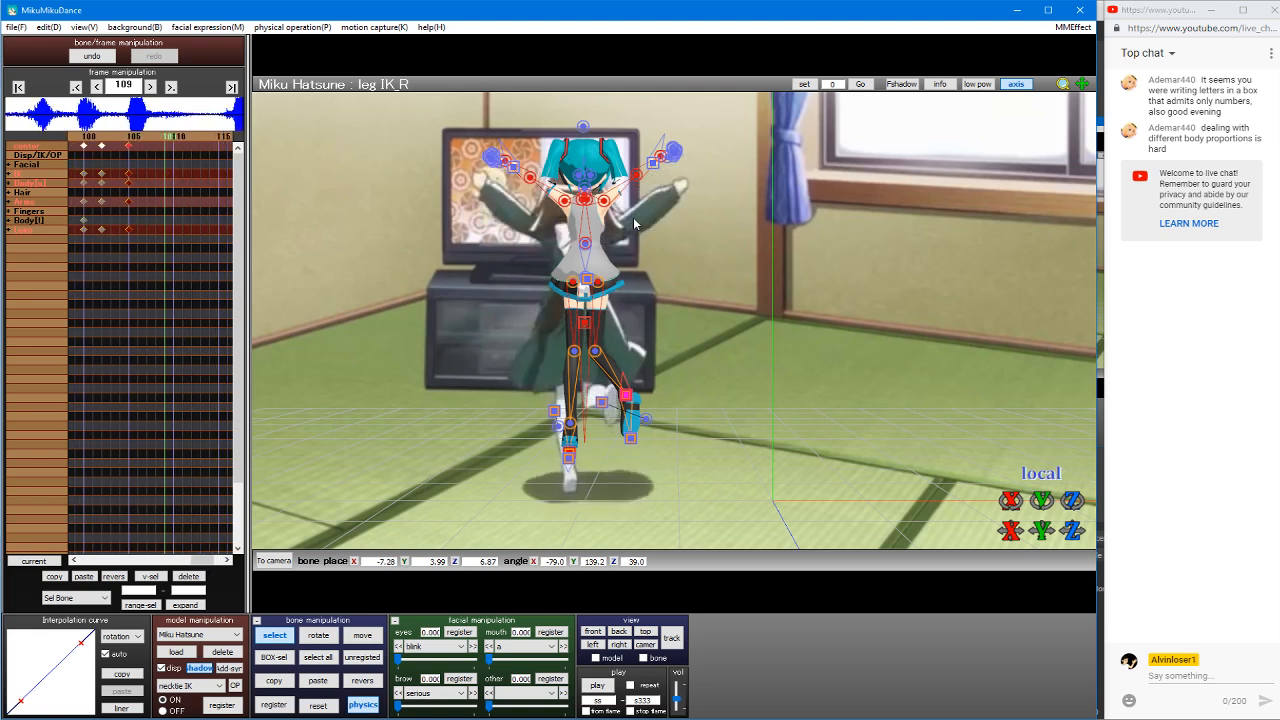
pyautogui.press('Left')
pyautogui.press('Left')
pyautogui.press('Left')
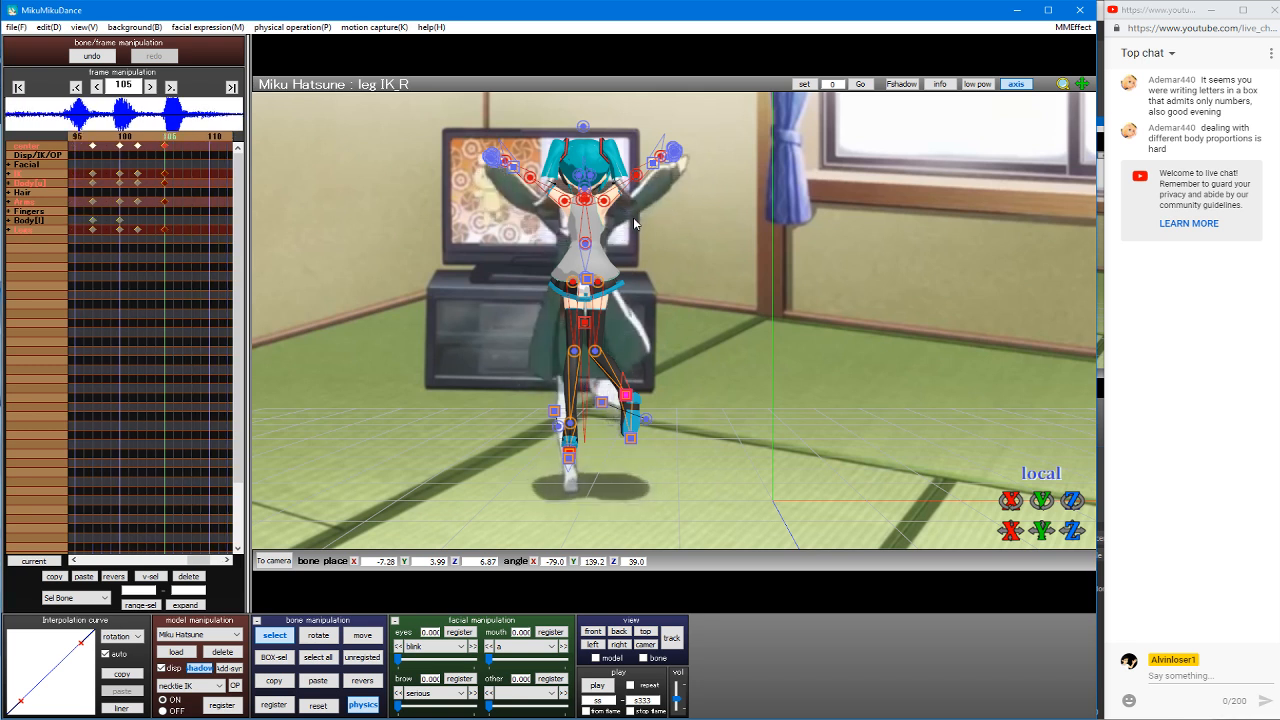
pyautogui.press('Right')
pyautogui.press('Right')
pyautogui.press('Right')
pyautogui.press('Right')
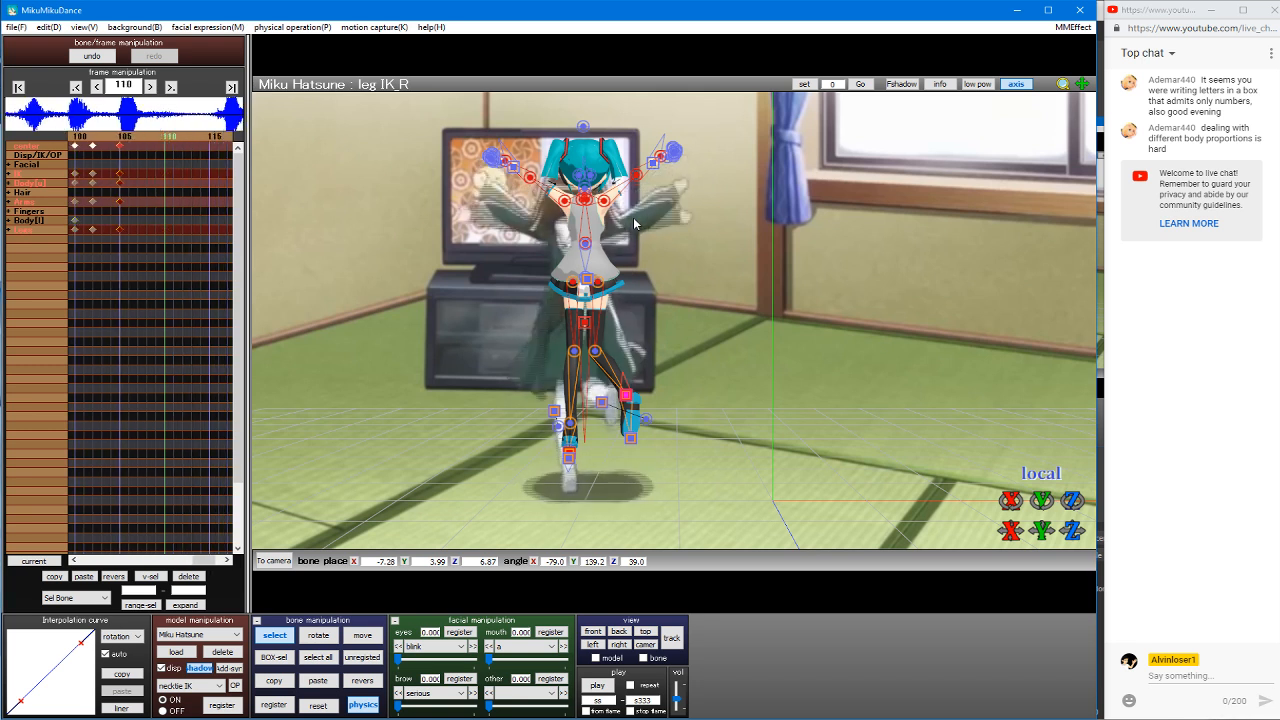
# Step: Lower the center bone at frame 109 to match the girl's sunken body position
pyautogui.press('Left')
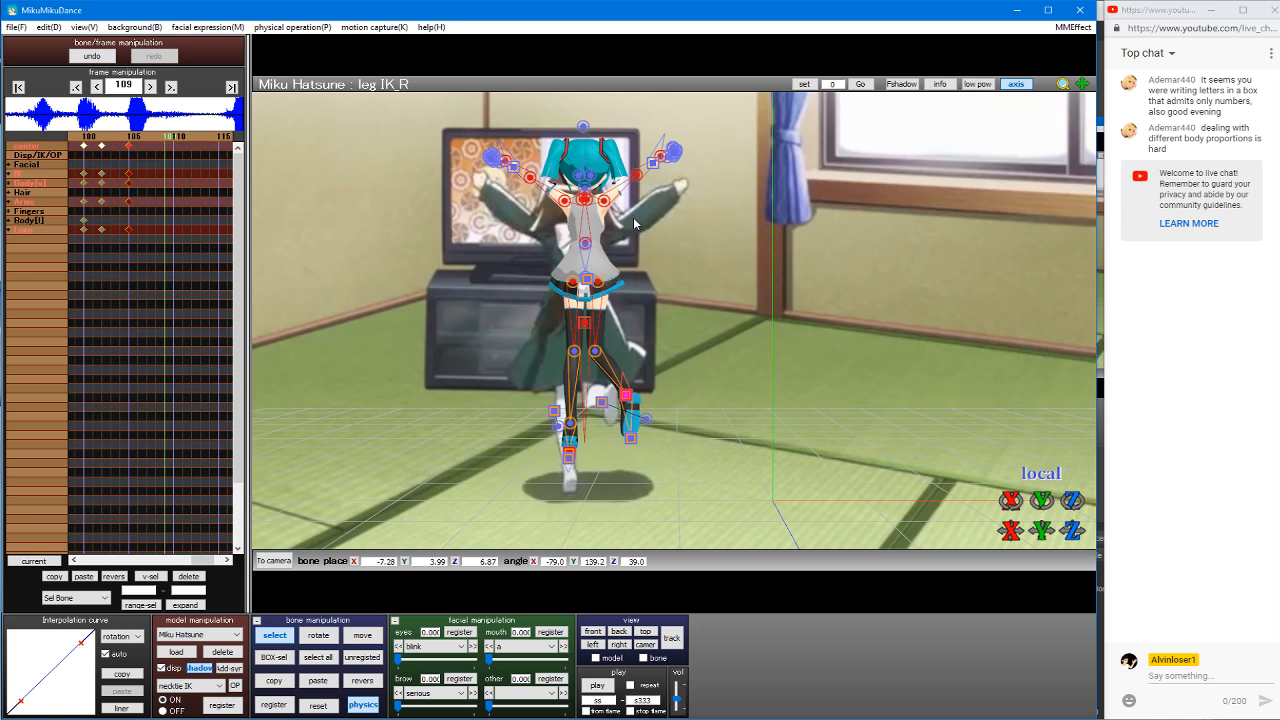
pyautogui.moveTo(592, 326)
pyautogui.mouseDown()
pyautogui.moveTo(577, 360)
pyautogui.moveTo(579, 346)
pyautogui.mouseUp()
pyautogui.press('c')
pyautogui.click(575, 267)
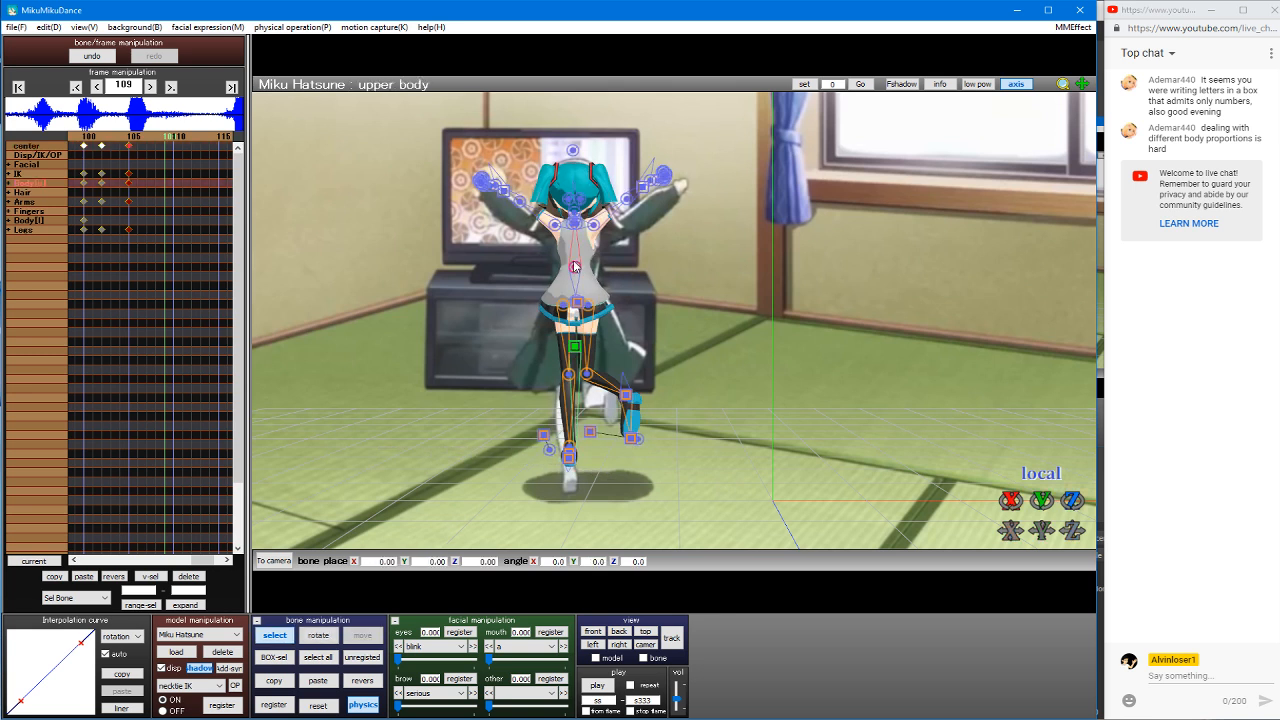
# Step: Tilt the head bone at frame 109
pyautogui.click(575, 213)
pyautogui.press('x')
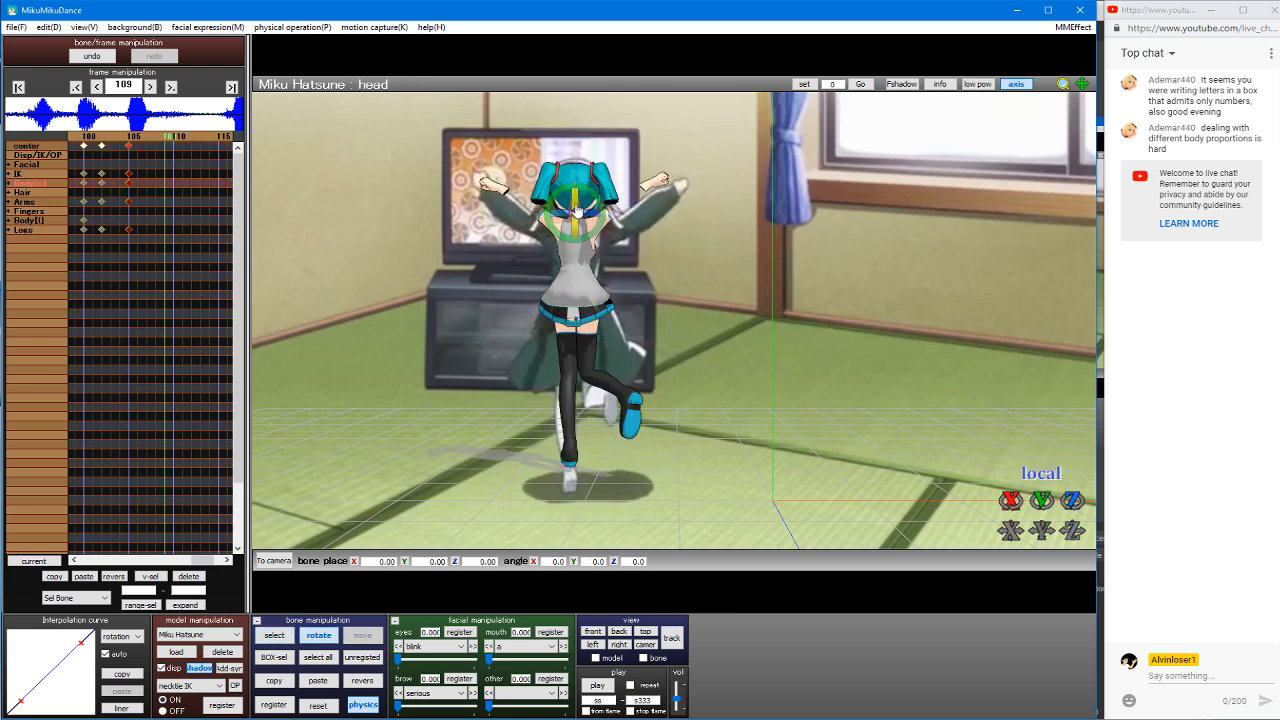
pyautogui.moveTo(576, 218); pyautogui.dragTo(588, 231)
pyautogui.press('s')
# Step: Lower both arms slightly at frame 109 by rotating the shoulder_R and shoulder_L bones
pyautogui.click(584, 228)
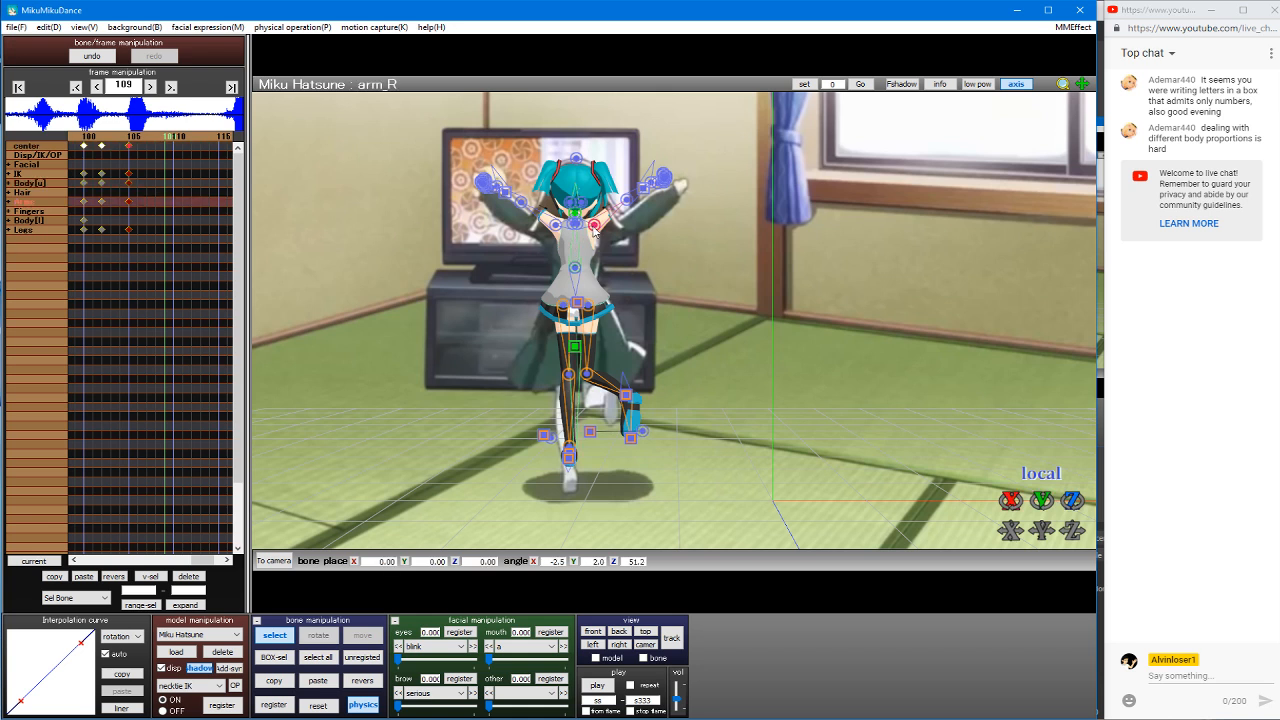
pyautogui.press('x')
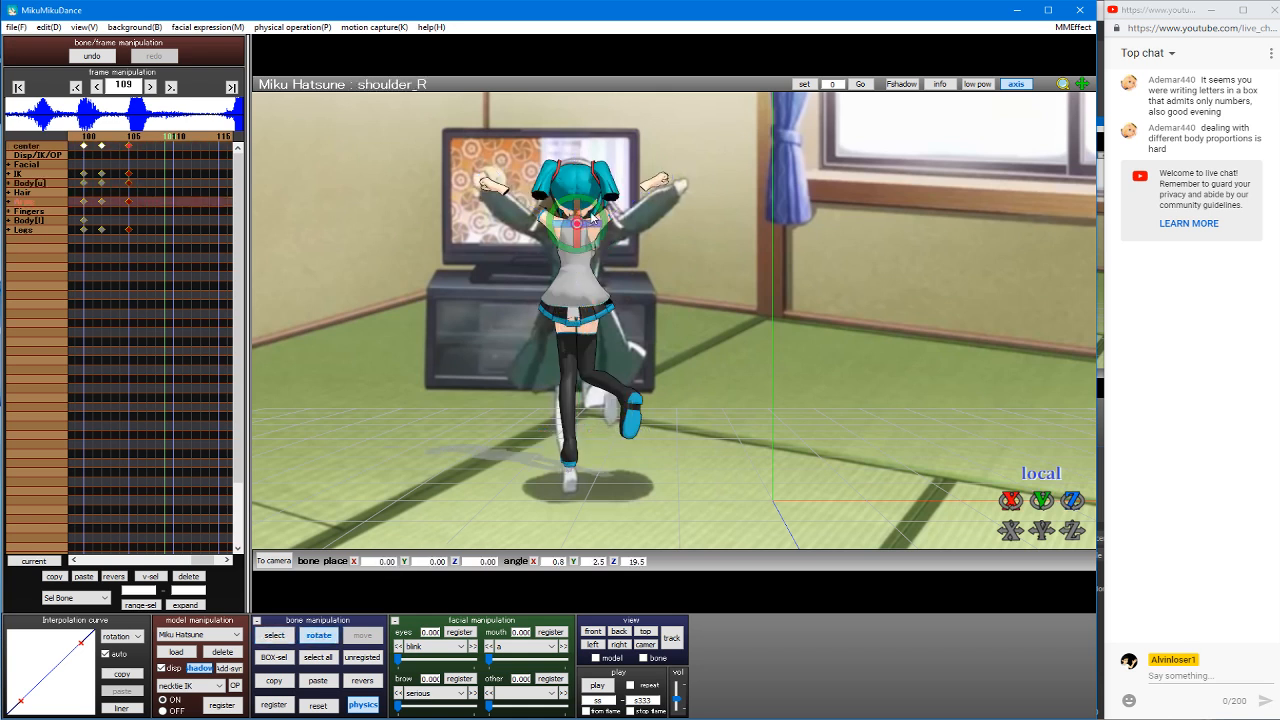
pyautogui.moveTo(579, 227); pyautogui.dragTo(586, 235)
pyautogui.press('s')
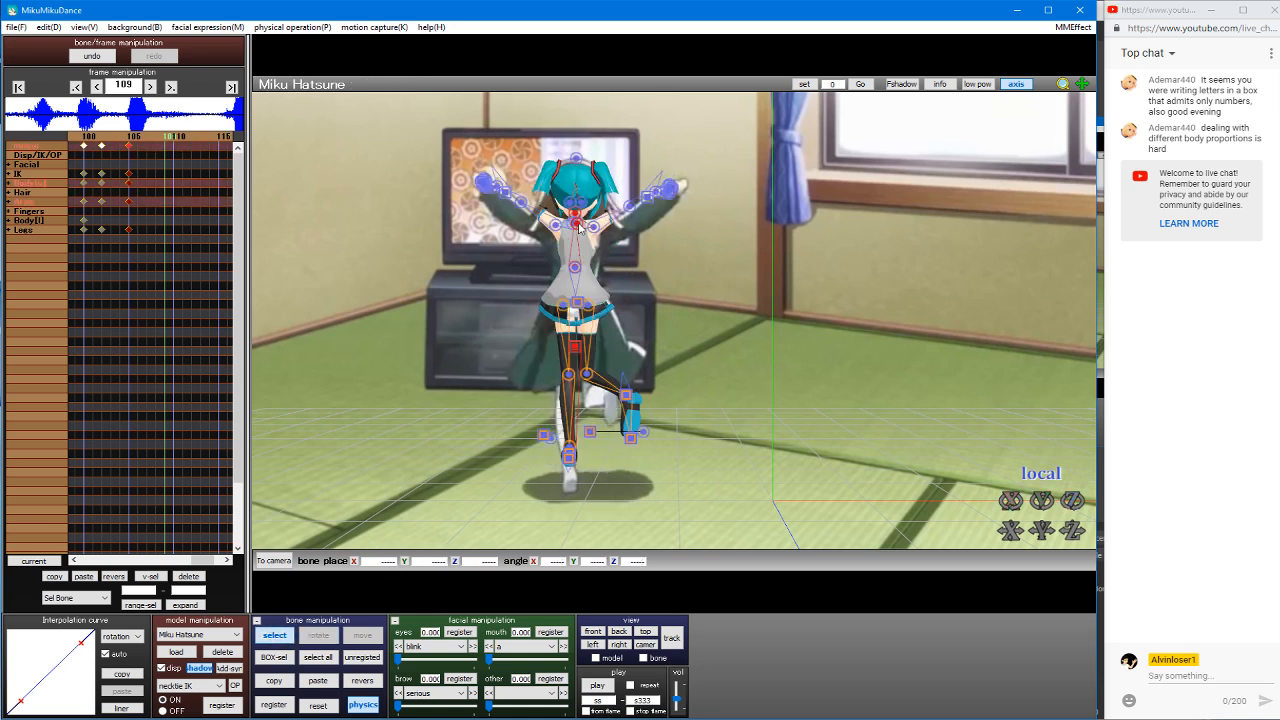
pyautogui.click(573, 228)
pyautogui.press('x')
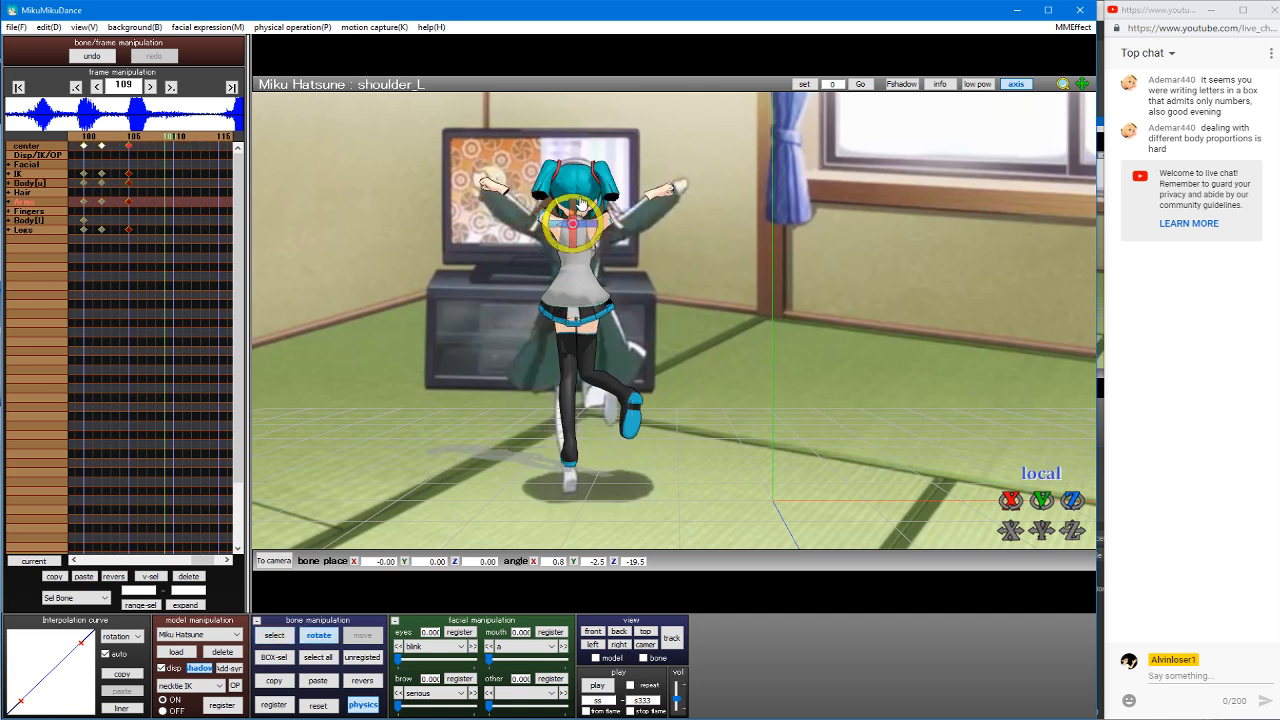
pyautogui.press('s')
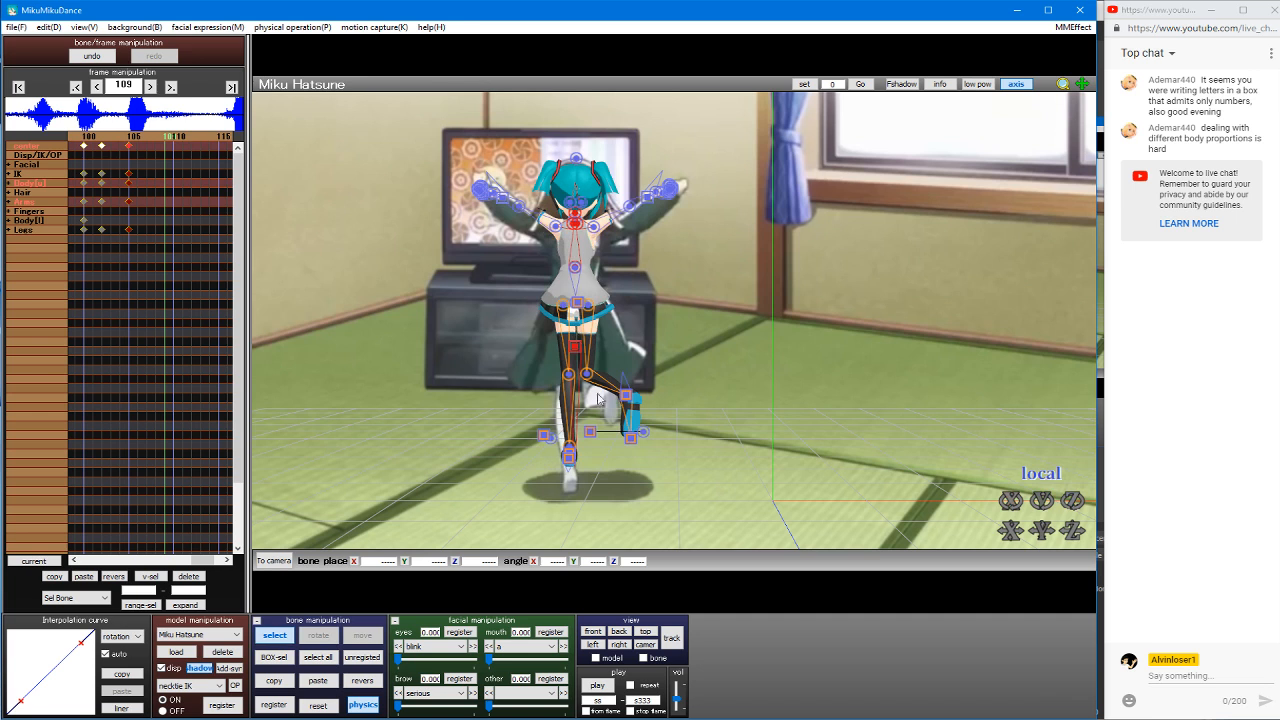
# Step: Rotate the right leg bone and reposition the leg IK_R bone to match the girl's lifted foot
pyautogui.click(592, 310)
pyautogui.moveTo(594, 310); pyautogui.dragTo(626, 345)
pyautogui.click(625, 392)
pyautogui.click(626, 394)
pyautogui.press('v')
pyautogui.moveTo(1043, 530); pyautogui.dragTo(1043, 541)
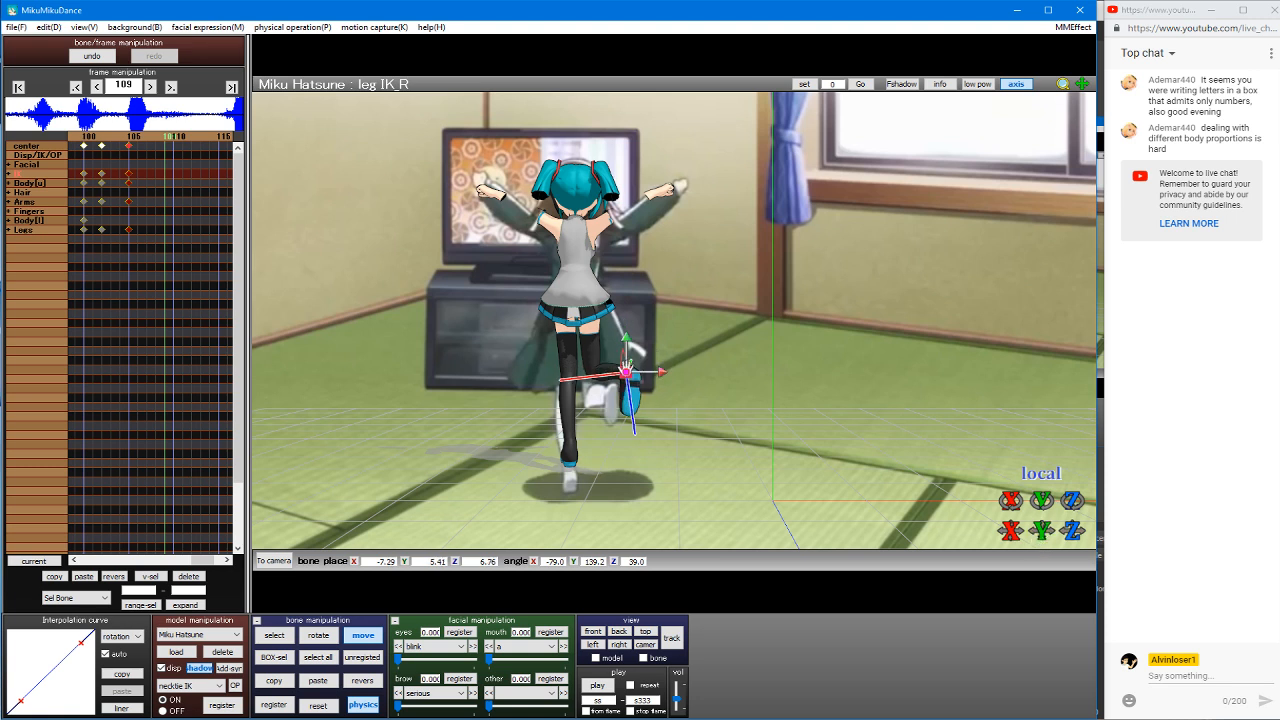
pyautogui.moveTo(628, 385); pyautogui.dragTo(573, 376)
# Step: Set the X rotation angle of the leg IK_L bone to 0.0
pyautogui.click(574, 454)
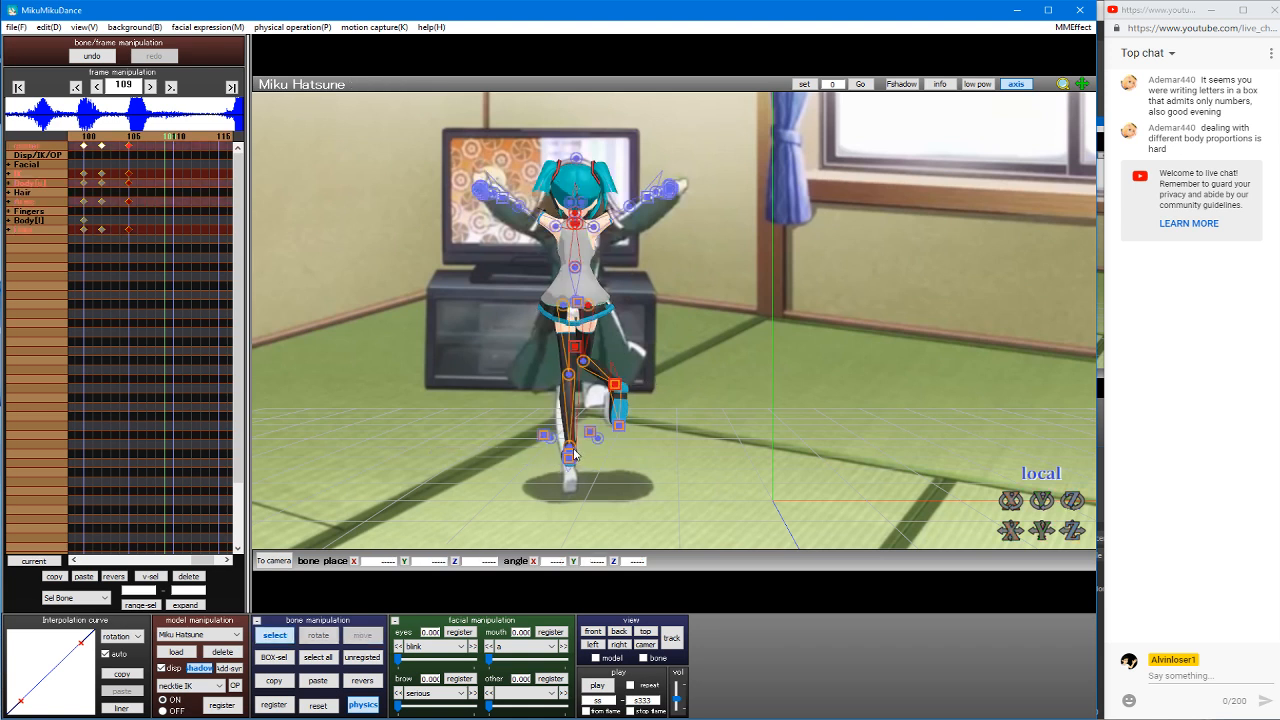
pyautogui.click(574, 454)
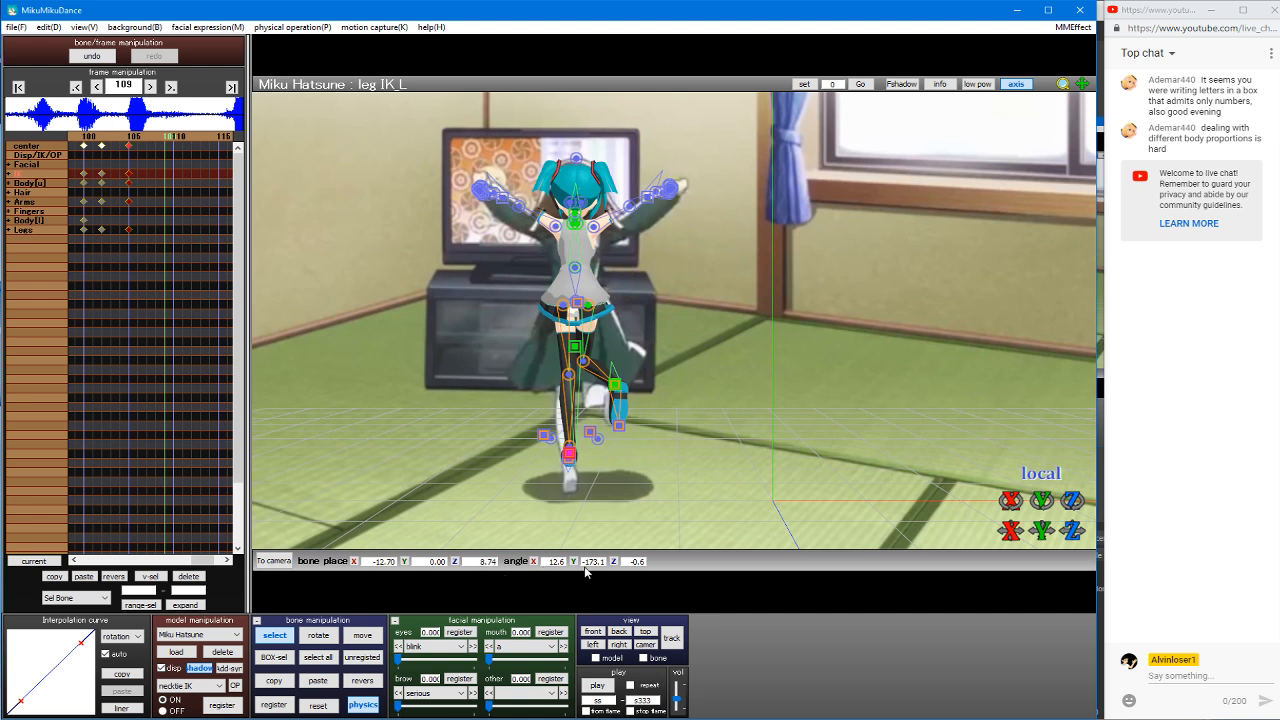
pyautogui.moveTo(530, 566); pyautogui.dragTo(537, 566)
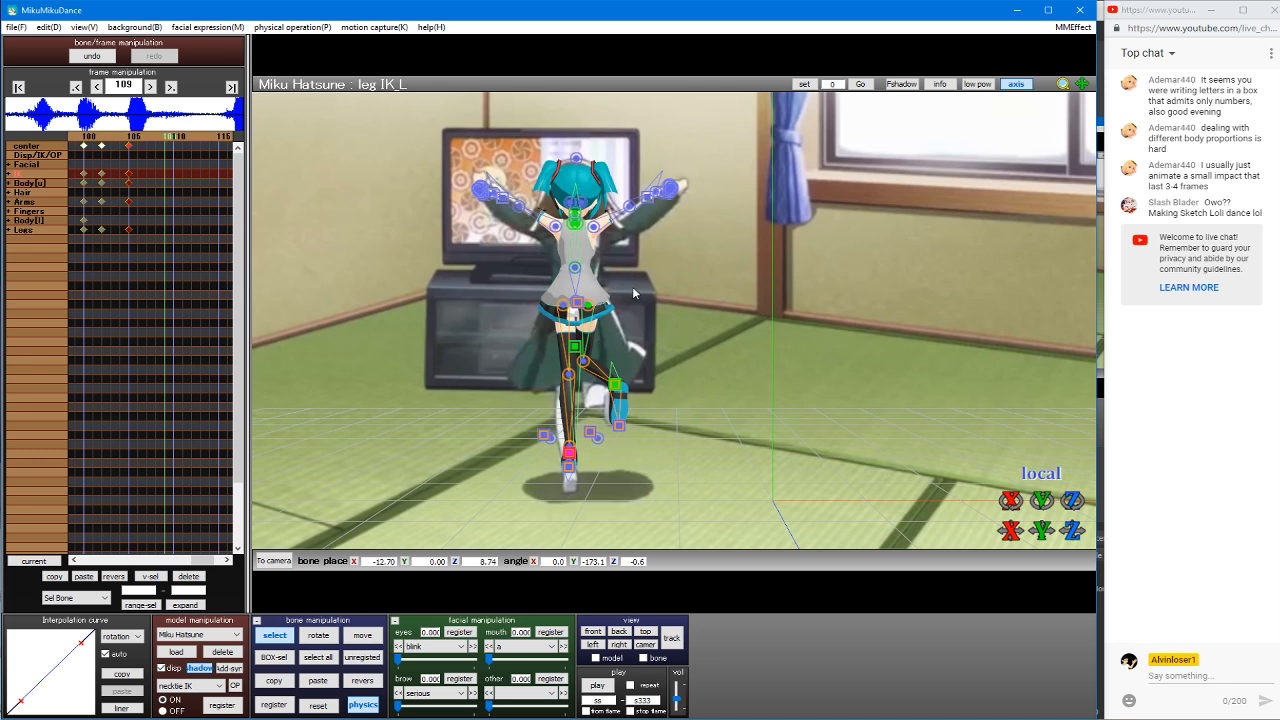
# Step: Reset the lower body bone's rotation at frame 109
pyautogui.hotkey('ctrl', 'a')
pyautogui.click(568, 316)
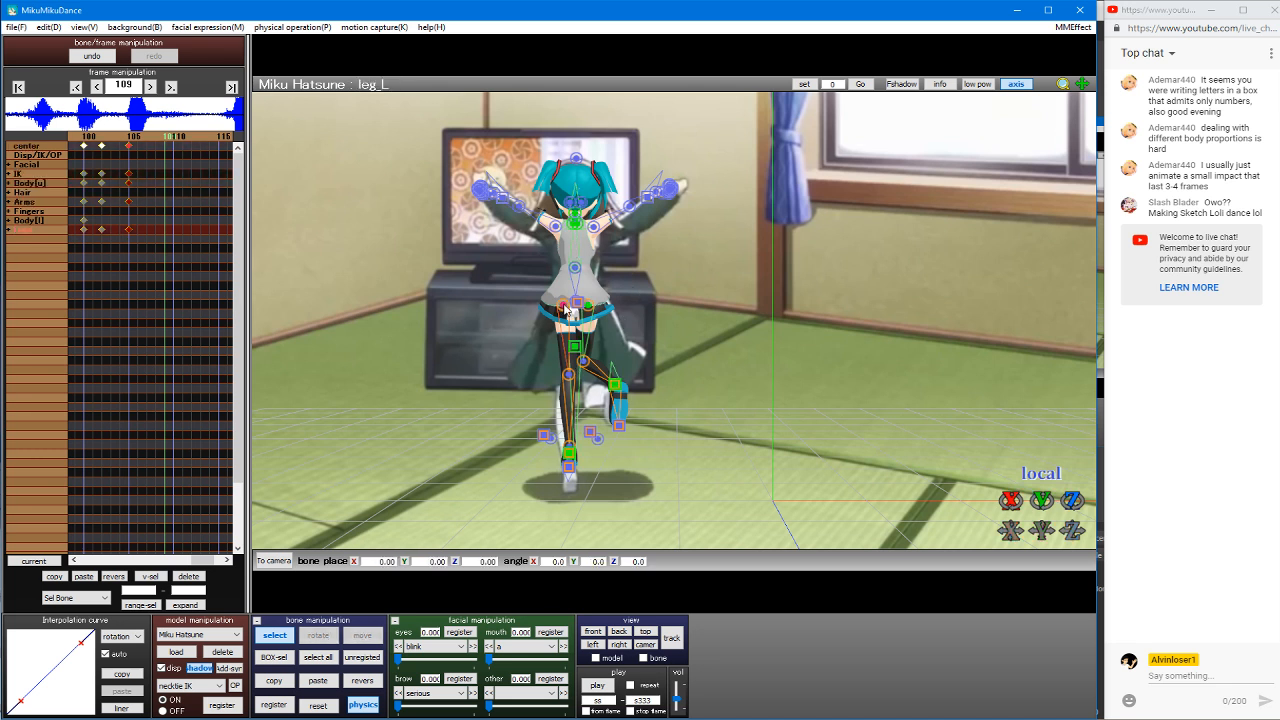
pyautogui.click(590, 308)
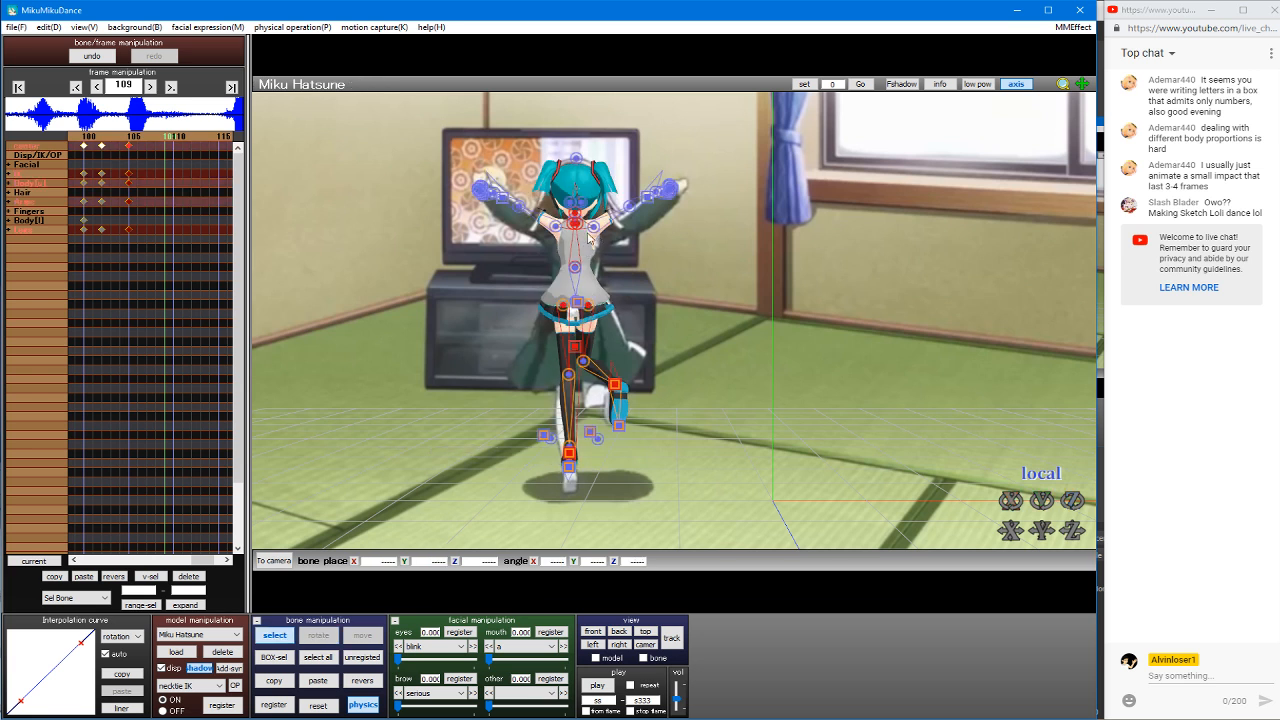
pyautogui.click(577, 270)
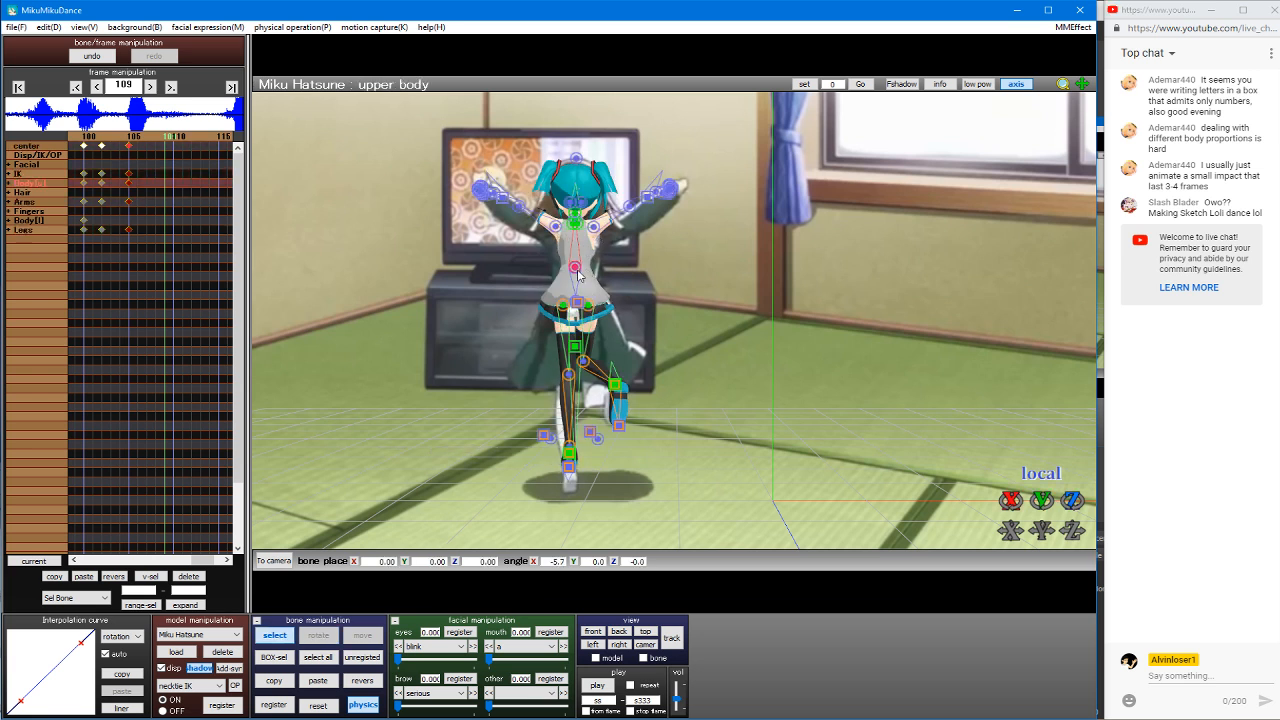
pyautogui.click(318, 706)
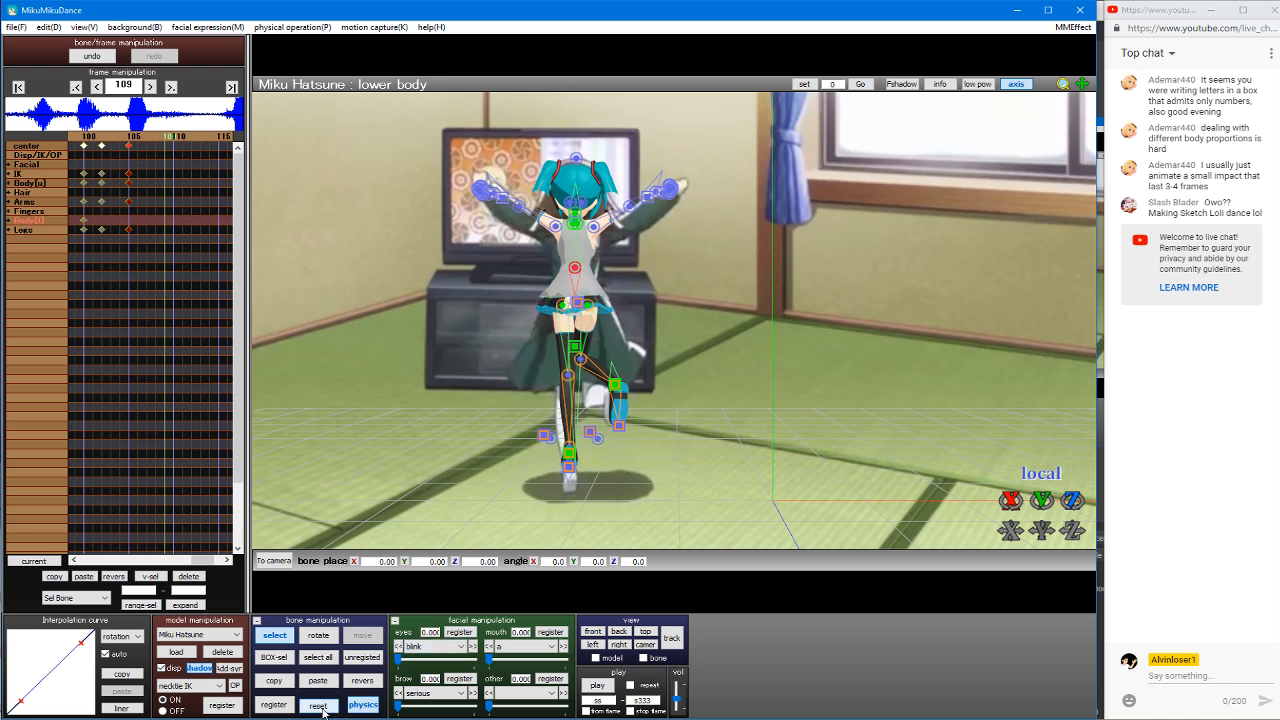
# Step: Rotate the leg_R bone slightly at frame 109 to readjust the right knee, and select the changed bones
pyautogui.click(590, 310)
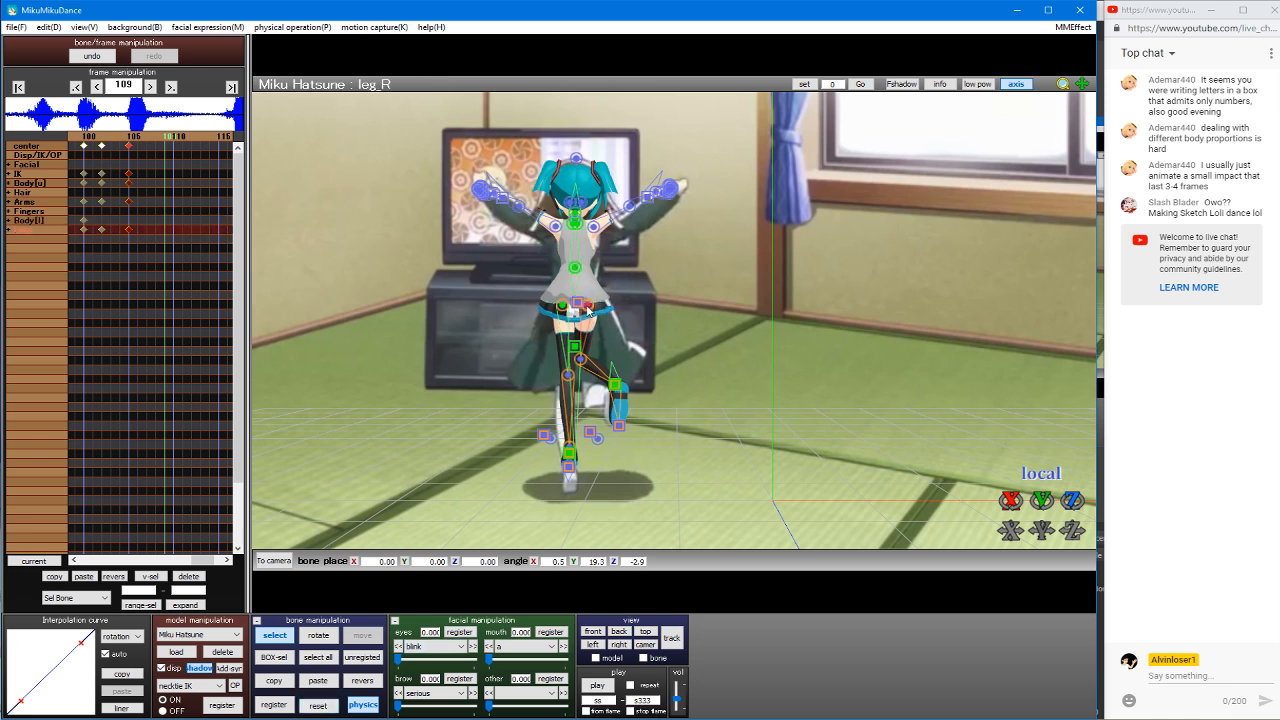
pyautogui.moveTo(590, 310); pyautogui.dragTo(580, 304)
pyautogui.click(538, 461)
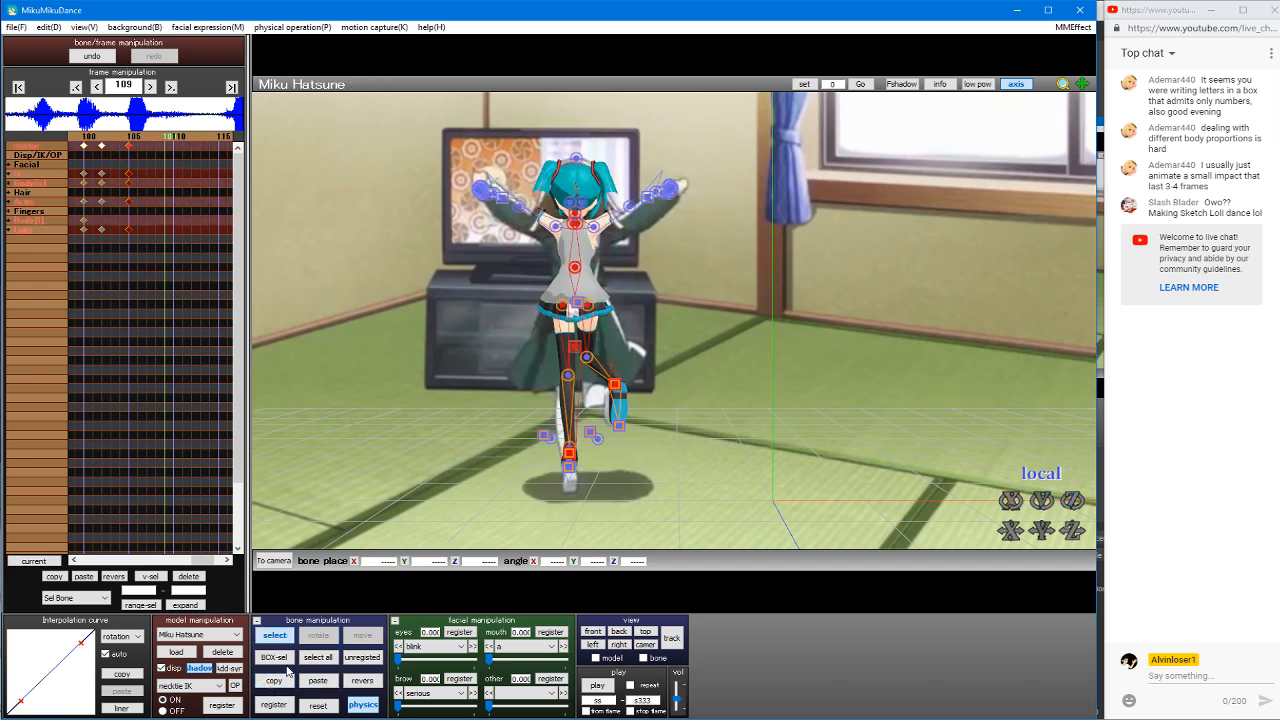
# Step: Key the lower body bone at frame 105, and paste and register the copied pose at frame 109
pyautogui.press('Left')
pyautogui.press('Left')
pyautogui.press('Left')
pyautogui.press('Left')
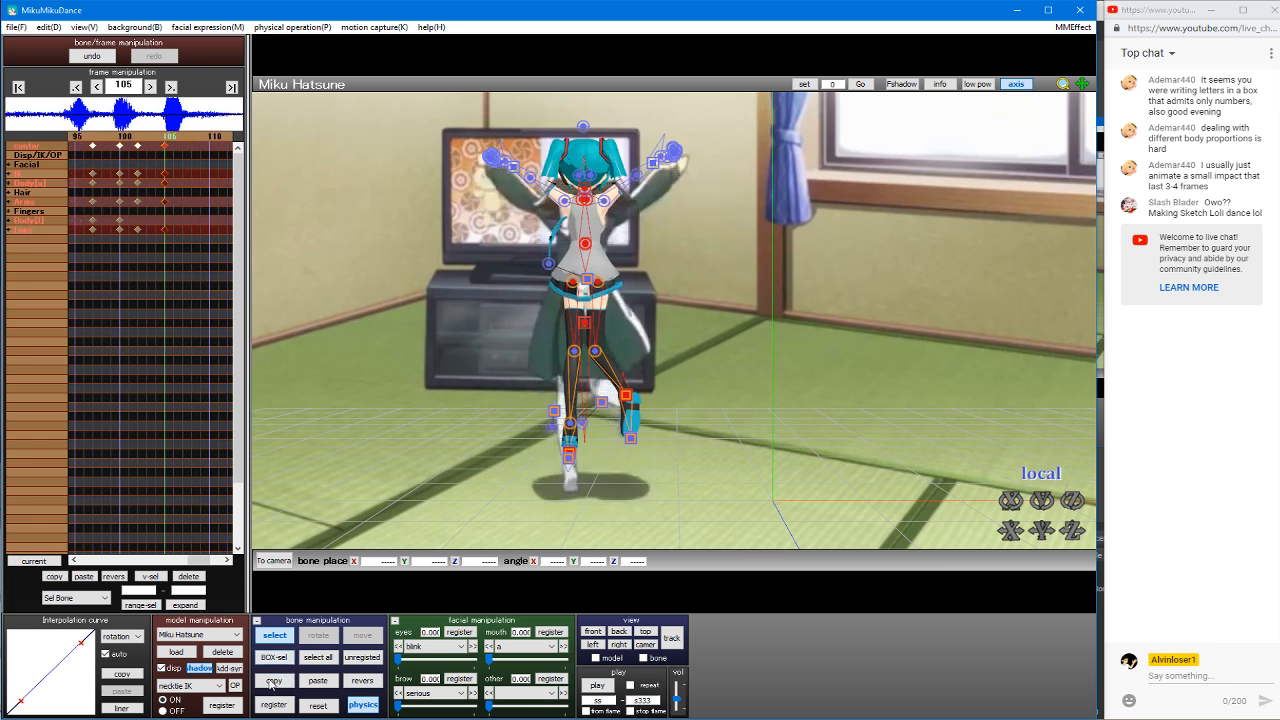
pyautogui.press('Right')
pyautogui.press('Right')
pyautogui.press('Right')
pyautogui.press('Right')
pyautogui.click(320, 688)
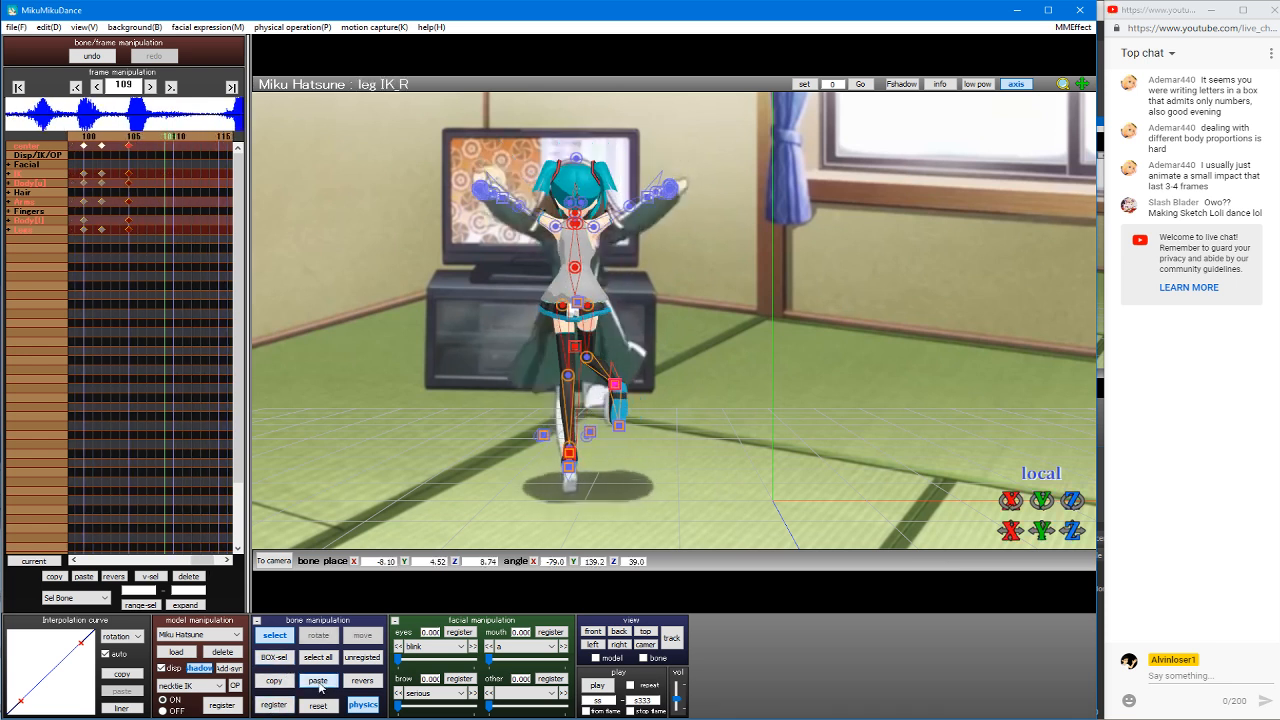
# Step: Step back to frame 105 and forward to frame 112 to check the motion against the background video
pyautogui.press('Left')
pyautogui.press('Left')
pyautogui.press('Left')
pyautogui.press('Left')
pyautogui.press('Left')
pyautogui.press('Left')
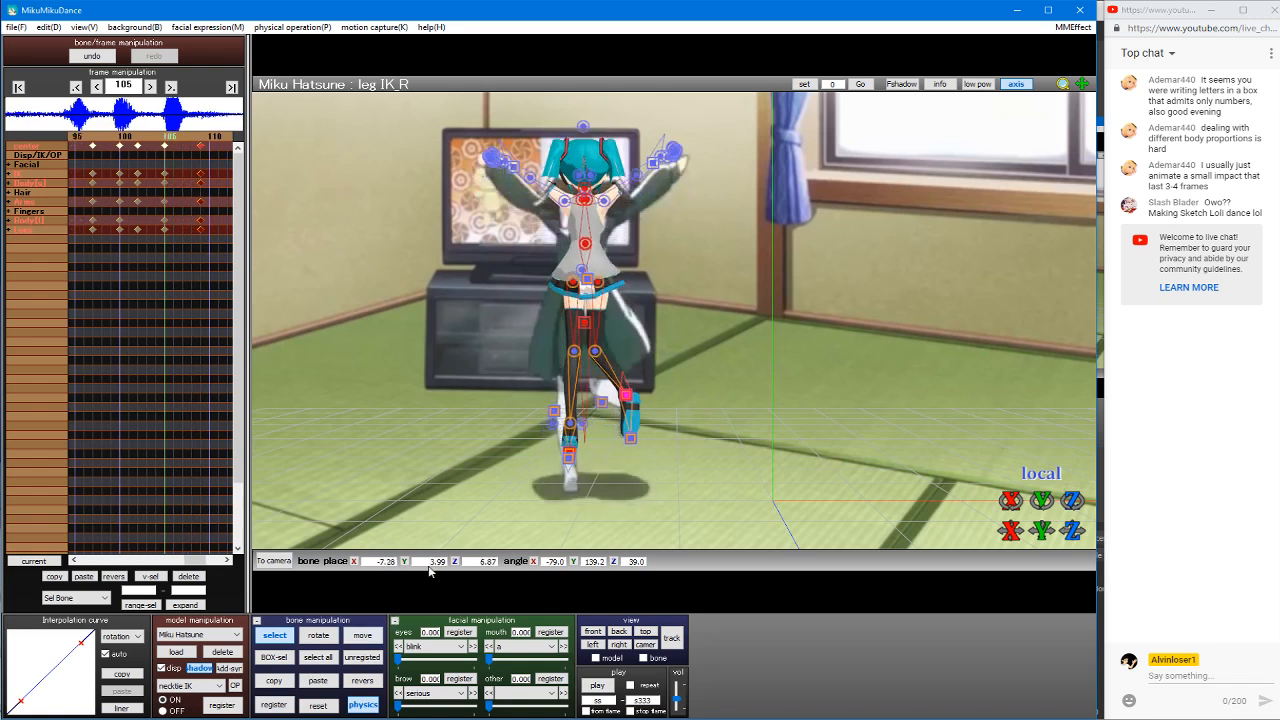
pyautogui.press('Right')
pyautogui.press('Right')
pyautogui.press('Right')
pyautogui.press('Right')
pyautogui.press('Right')
pyautogui.press('Right')
pyautogui.press('Right')
pyautogui.press('Right')
pyautogui.press('Right')
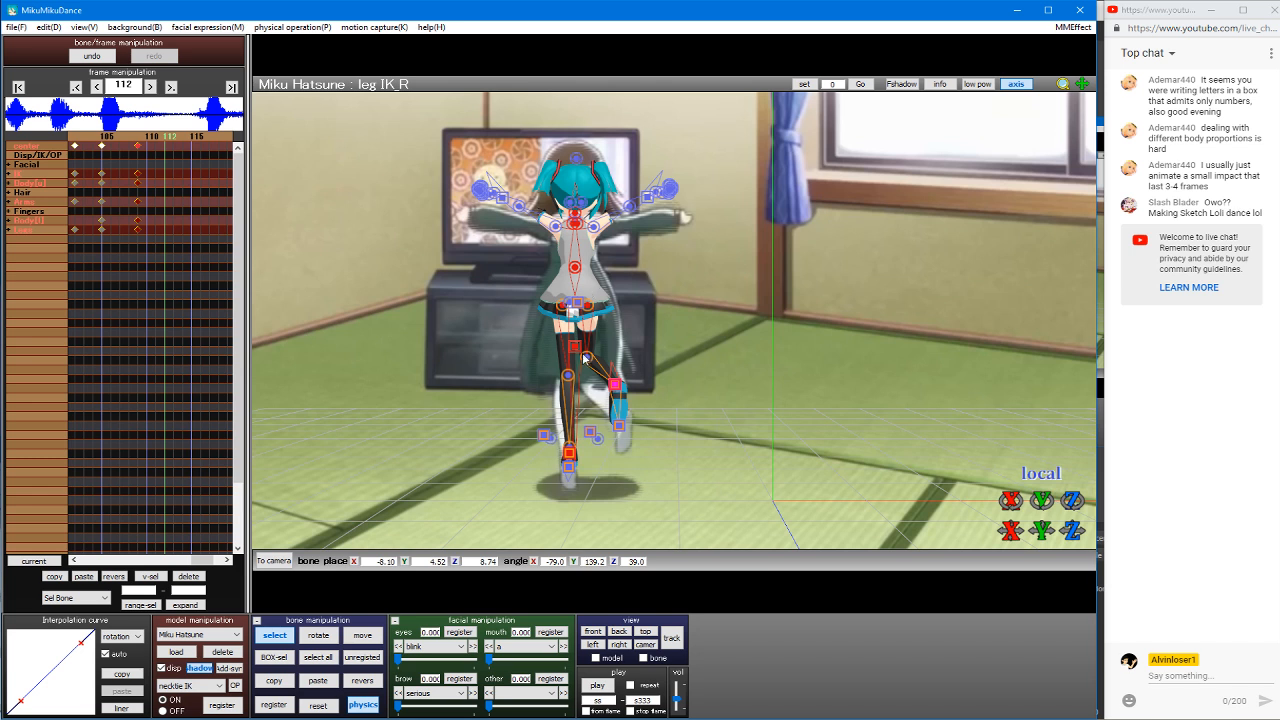
# Step: Raise the center bone at frame 112 to a Y position of about 1.38
pyautogui.click(576, 305)
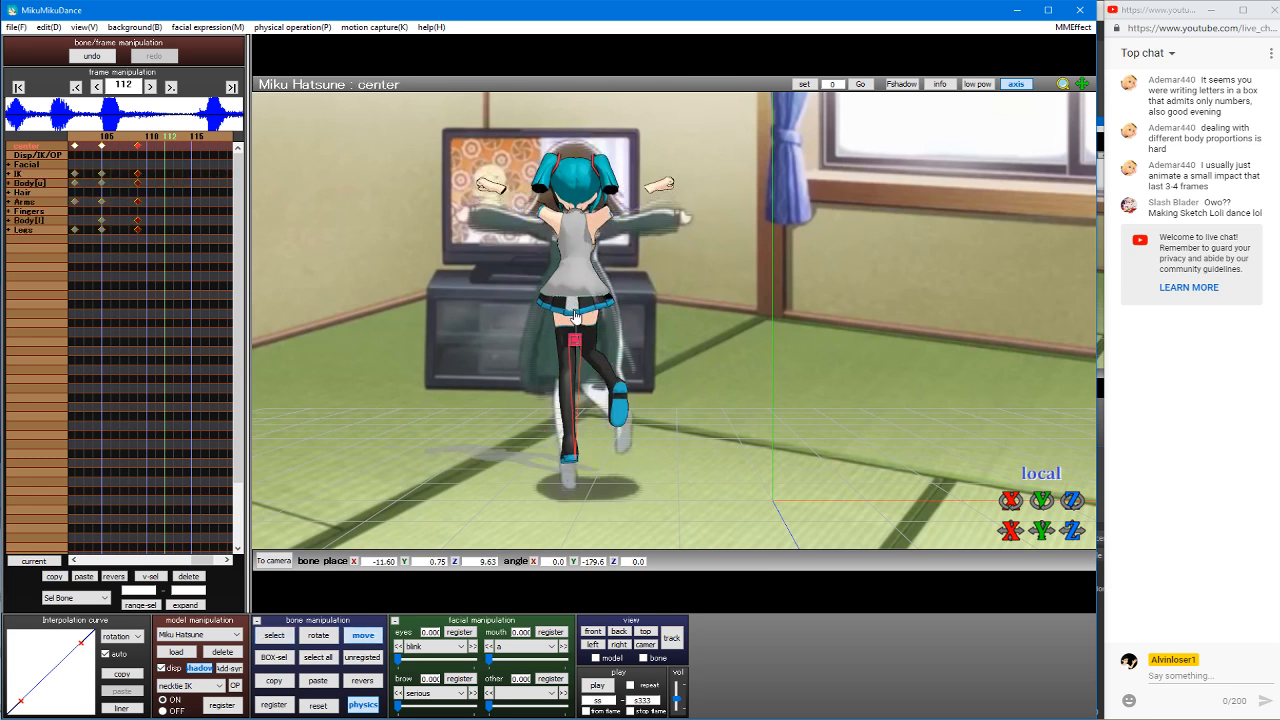
pyautogui.click(586, 197)
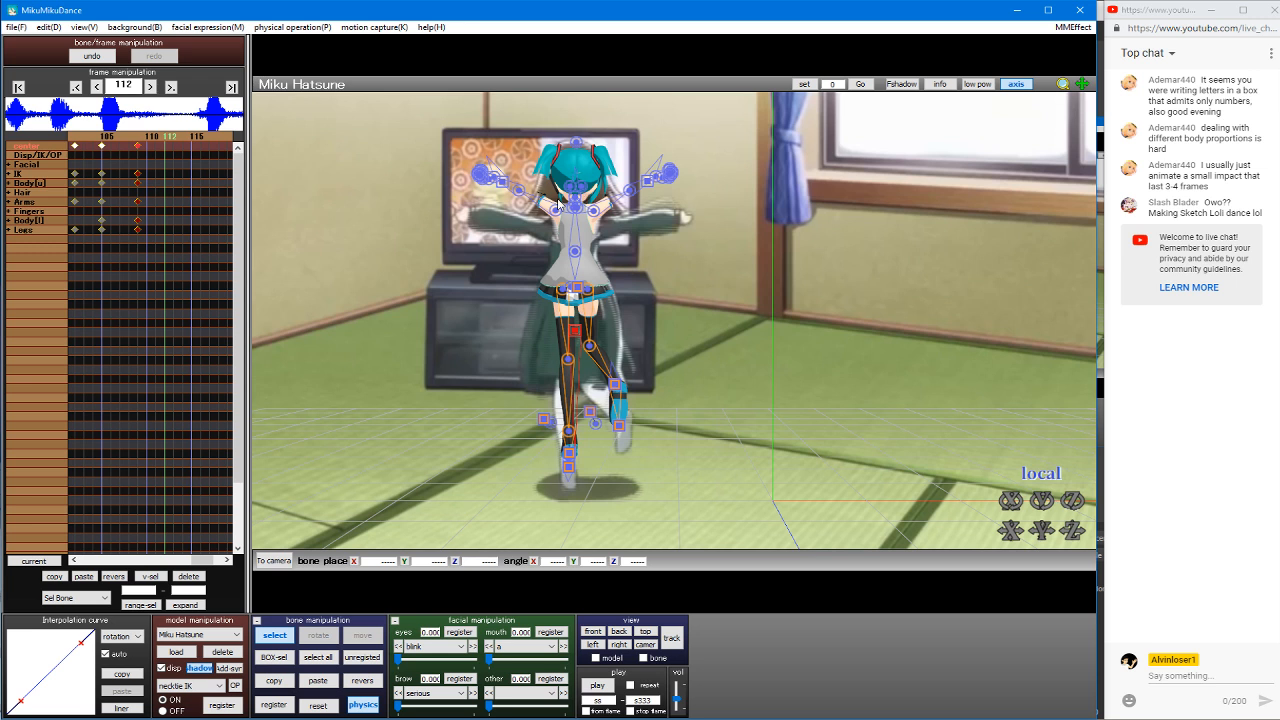
# Step: Rotate both upper arm bones downward at frame 112 to match the girl's outstretched arms
pyautogui.click(573, 210)
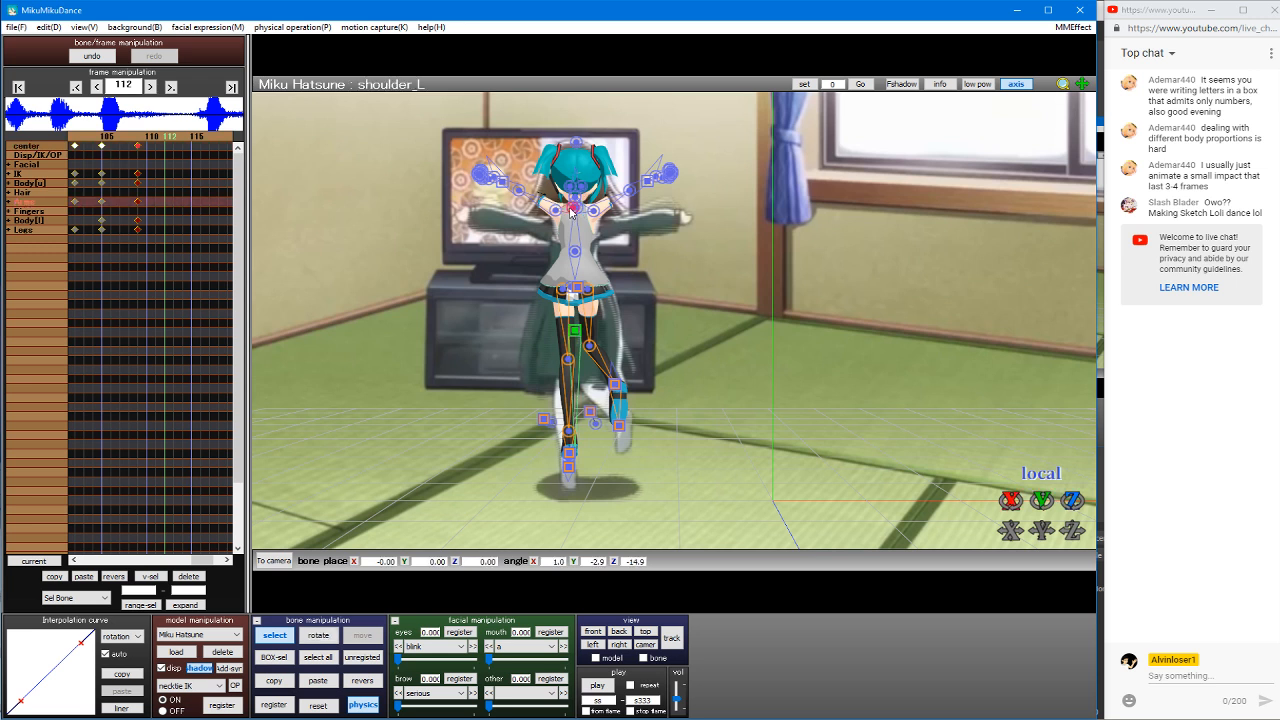
pyautogui.click(556, 209)
pyautogui.press('x')
pyautogui.moveTo(573, 193); pyautogui.dragTo(624, 204)
pyautogui.click(590, 206)
pyautogui.click(593, 210)
pyautogui.press('x')
pyautogui.press('c')
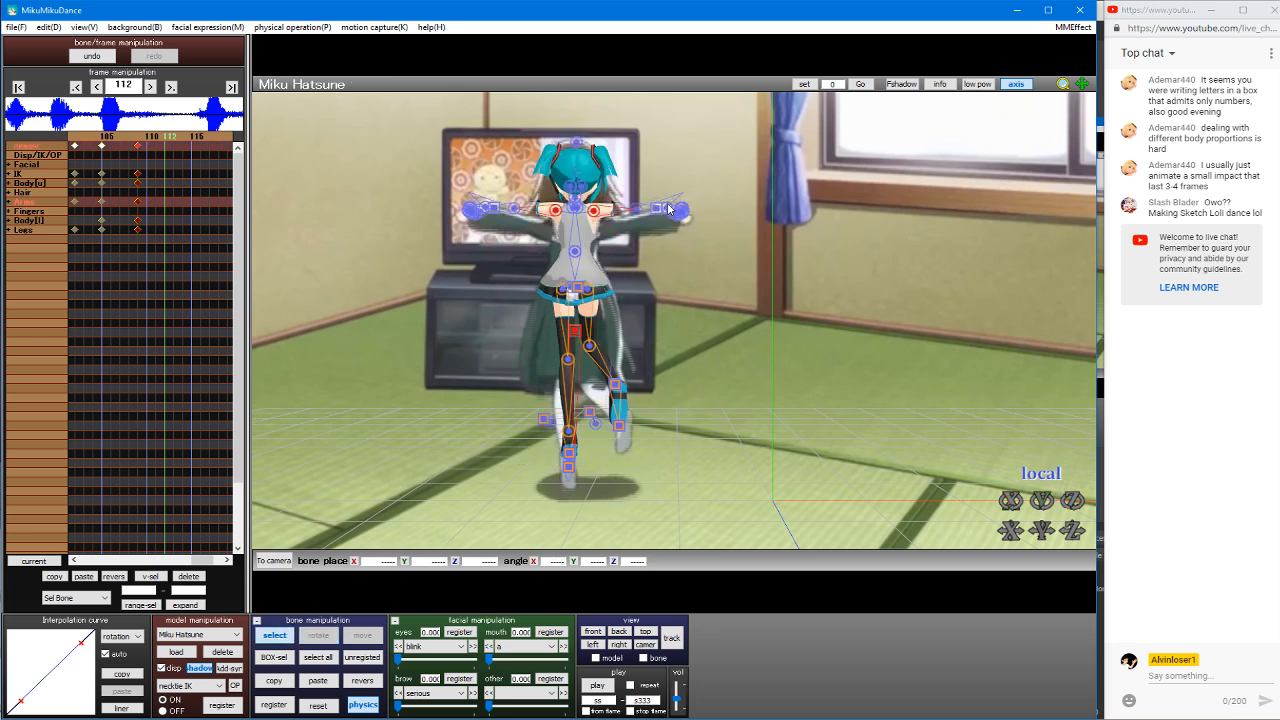
# Step: Rotate the right wrist and wrist_L bones at frame 112 to align the hands with the arms
pyautogui.click(682, 210)
pyautogui.click(437, 218)
pyautogui.click(485, 208)
pyautogui.press('x')
pyautogui.moveTo(511, 192); pyautogui.dragTo(504, 197)
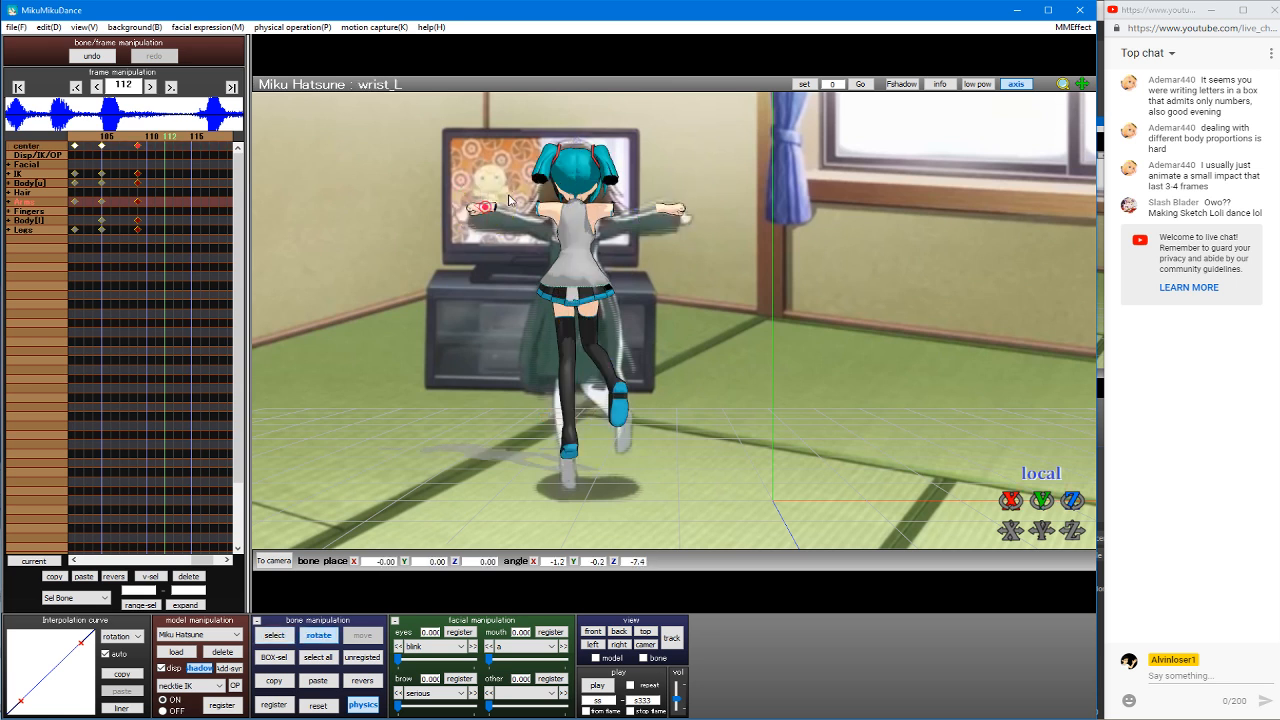
# Step: Move the leg IK_R bone down and outward at frame 112 to match the girl's right foot
pyautogui.click(561, 309)
pyautogui.click(615, 389)
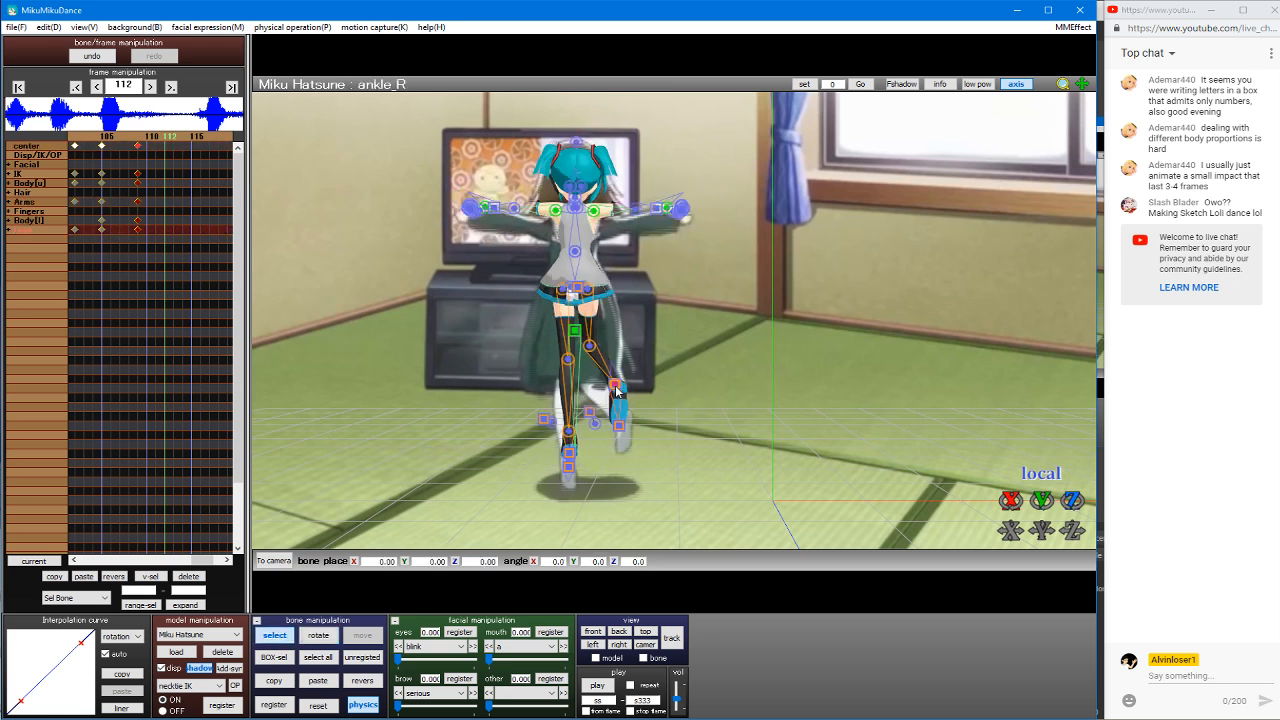
pyautogui.click(615, 388)
pyautogui.moveTo(615, 356); pyautogui.dragTo(660, 411)
pyautogui.press('s')
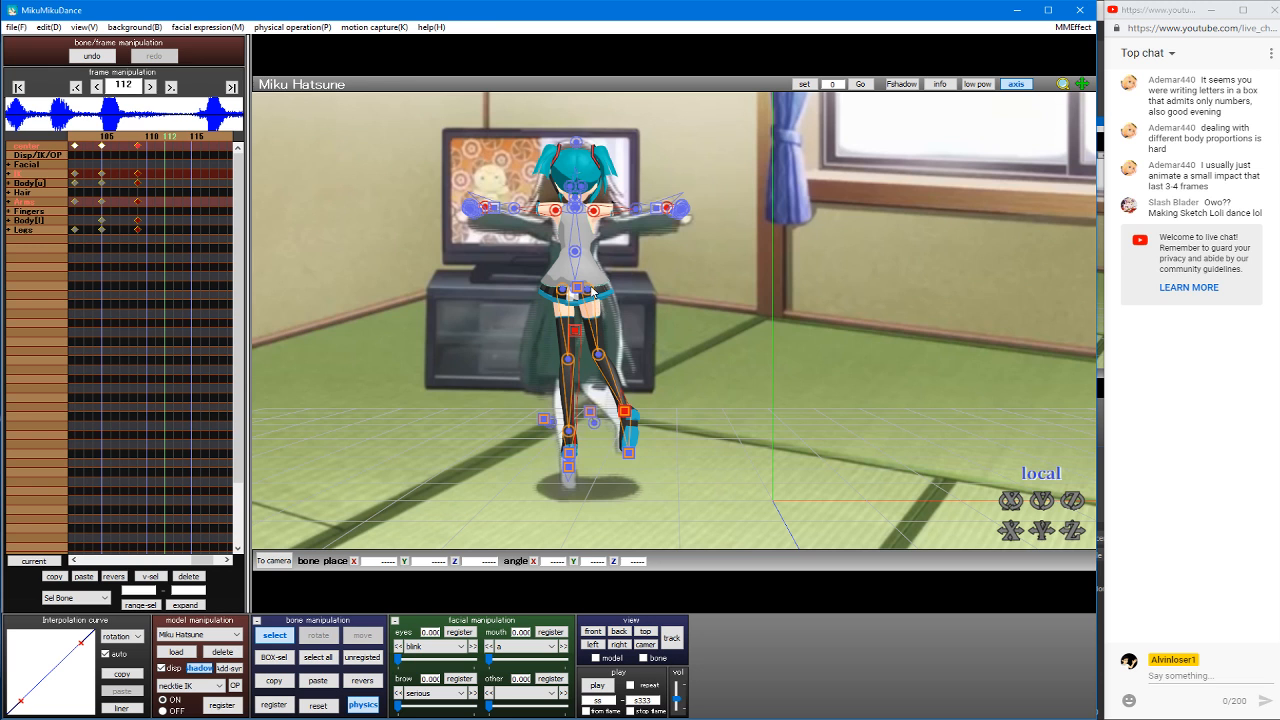
# Step: Rotate the leg_R bone at frame 112 to turn the right knee slightly inward
pyautogui.doubleClick(591, 289)
pyautogui.moveTo(602, 290); pyautogui.dragTo(610, 288)
pyautogui.press('s')
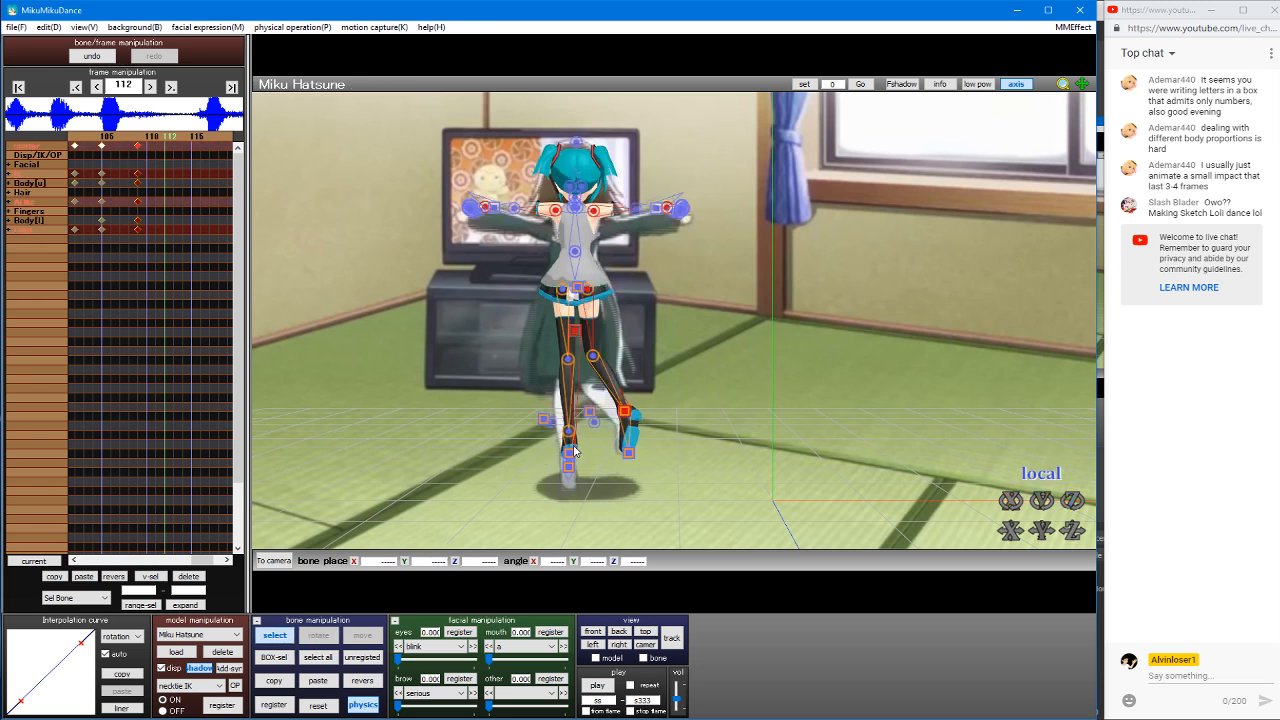
# Step: Try raising the leg IK_L bone to a Y position of about 1.40 at frame 112
pyautogui.click(569, 449)
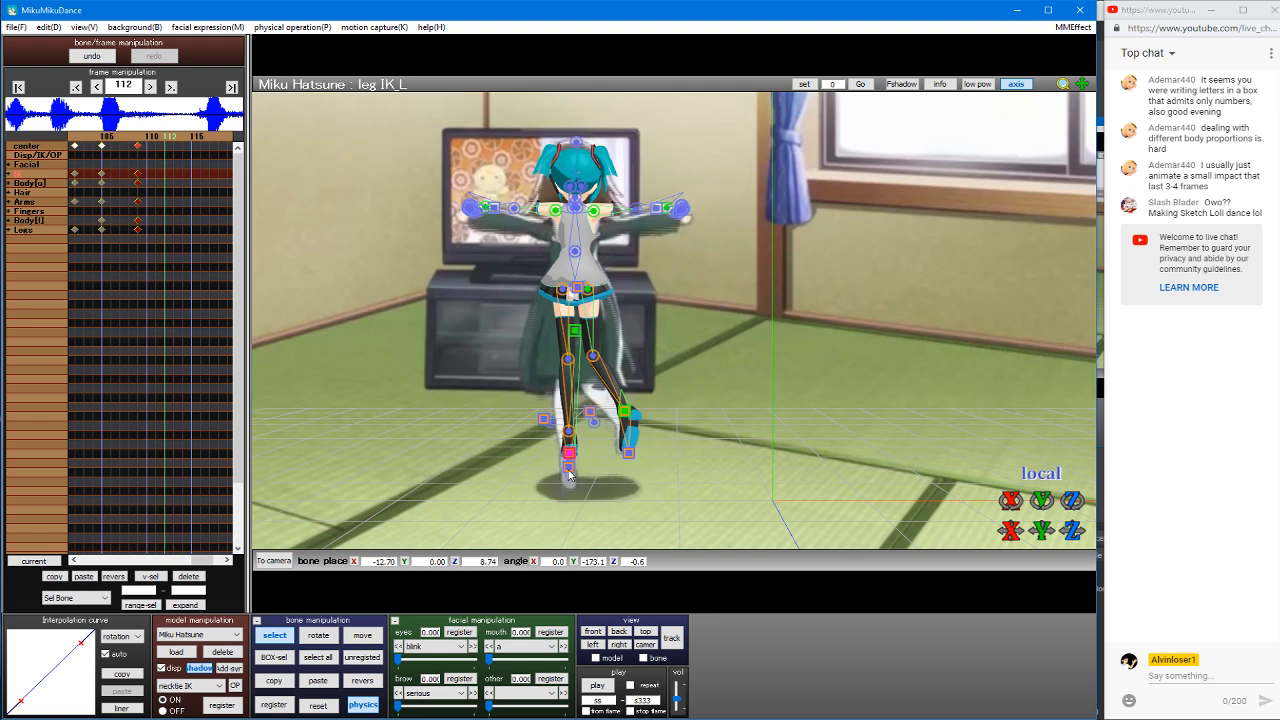
pyautogui.press('x')
pyautogui.moveTo(561, 321); pyautogui.dragTo(655, 313, button='right')
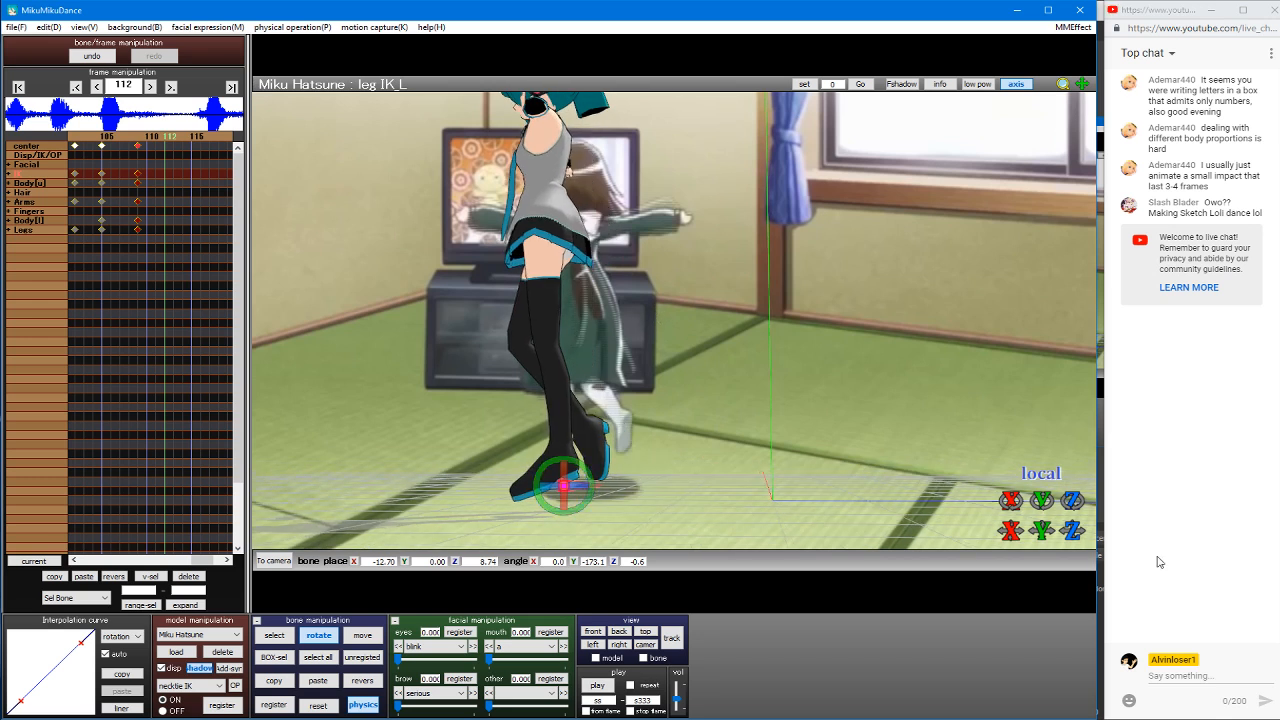
pyautogui.click(565, 478)
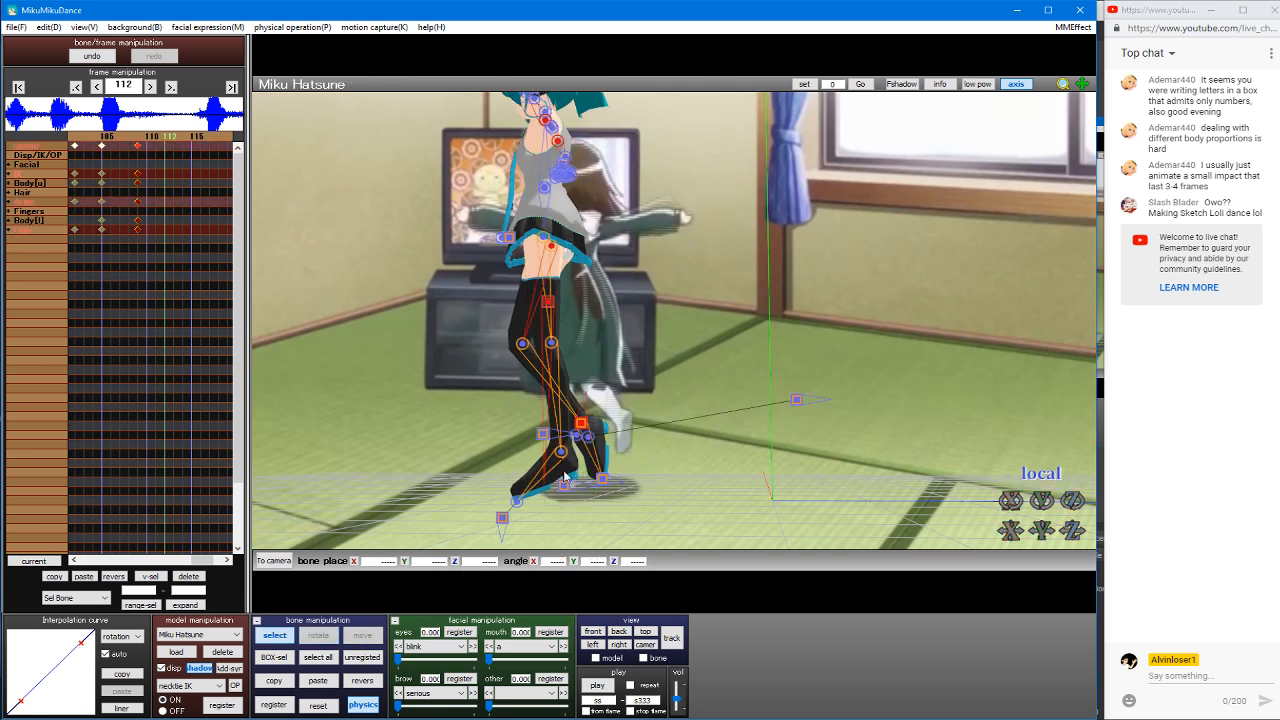
pyautogui.click(543, 434)
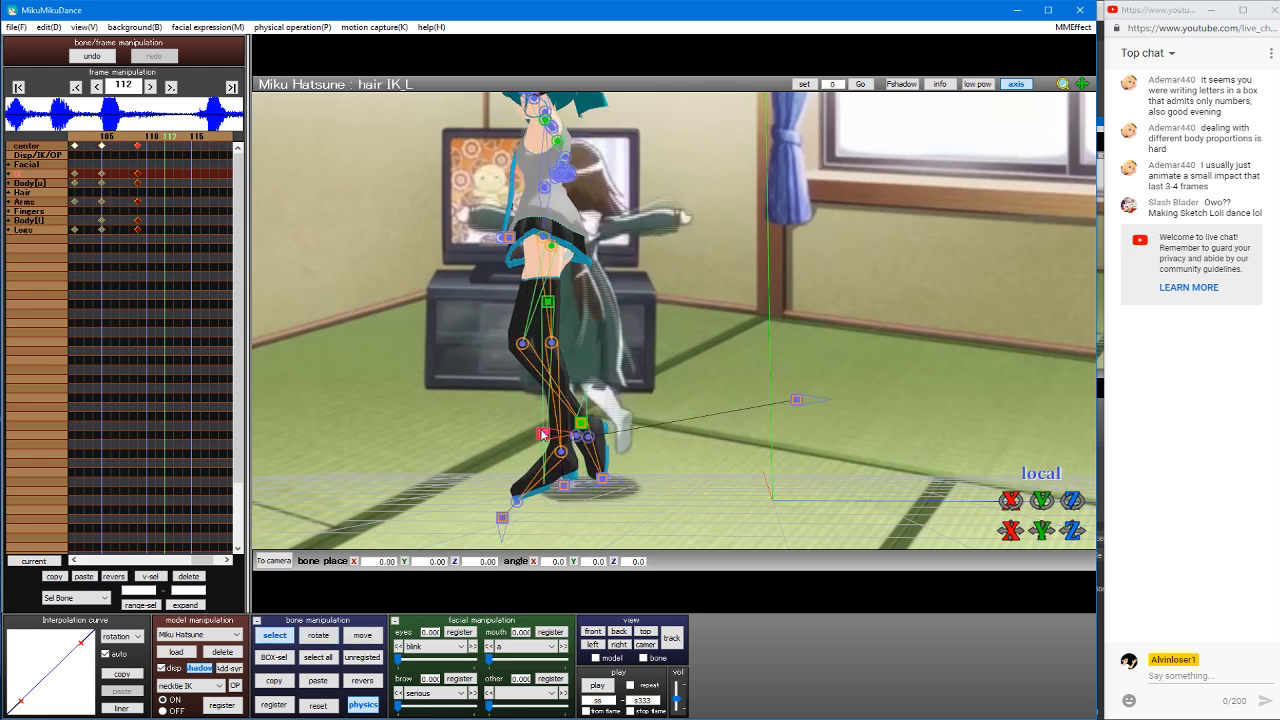
pyautogui.click(565, 487)
pyautogui.moveTo(1041, 533); pyautogui.dragTo(1041, 500)
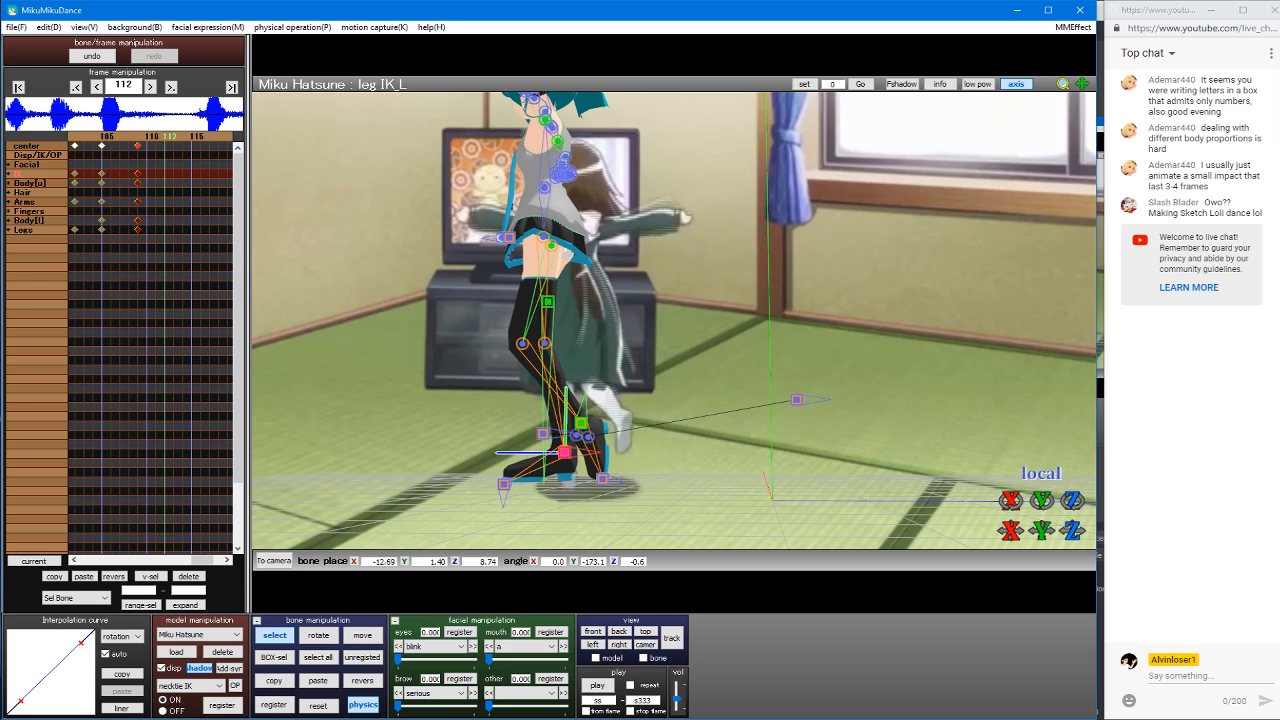
pyautogui.moveTo(840, 430); pyautogui.dragTo(799, 376, button='right')
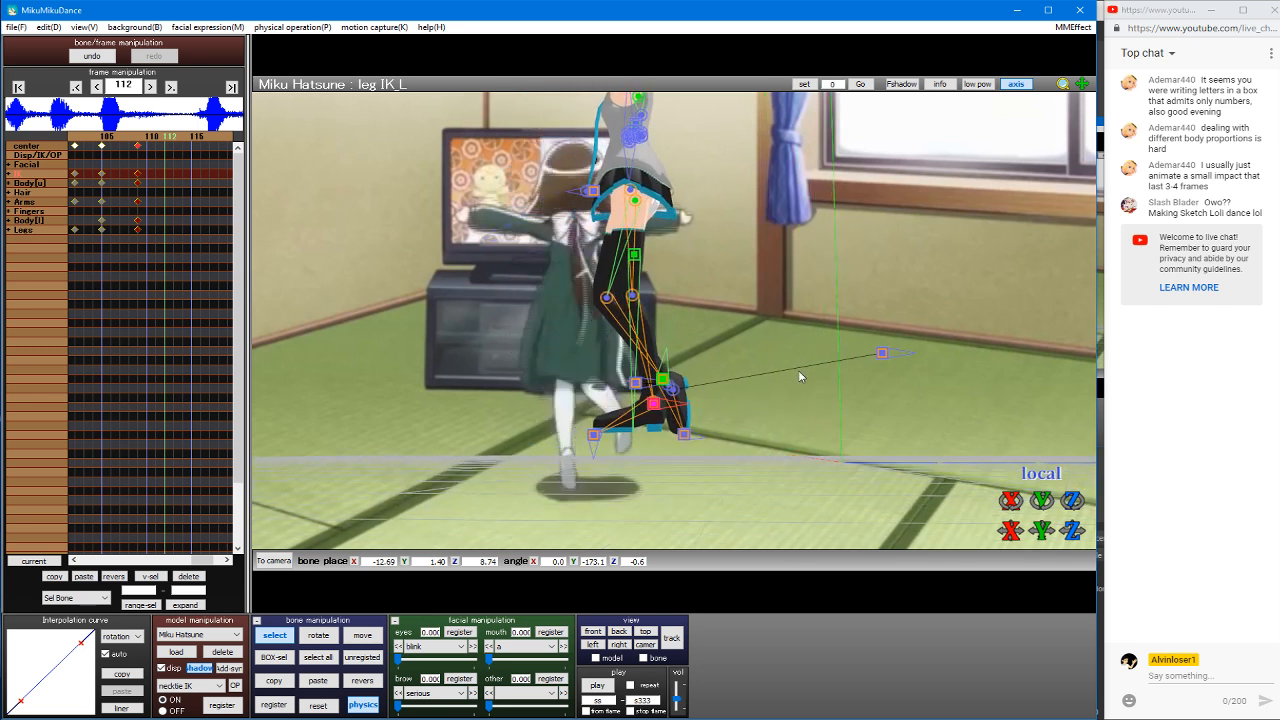
# Step: Set the leg IK_L bone's Y position to 0.00 and rotate it about X so the left toes point down
pyautogui.click(407, 566)
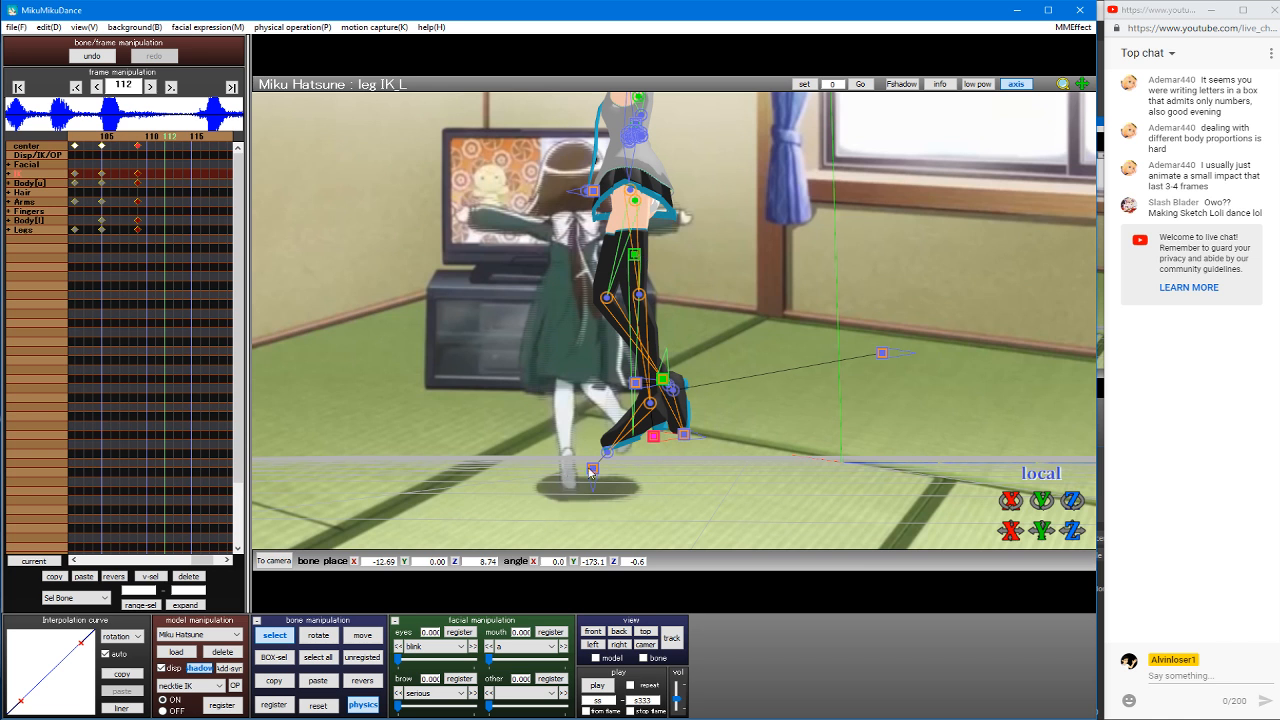
pyautogui.moveTo(1011, 501); pyautogui.dragTo(1011, 603)
# Step: Raise the center bone slightly at frame 112 to a Y position of about 1.54, and return to the camera view
pyautogui.click(638, 257)
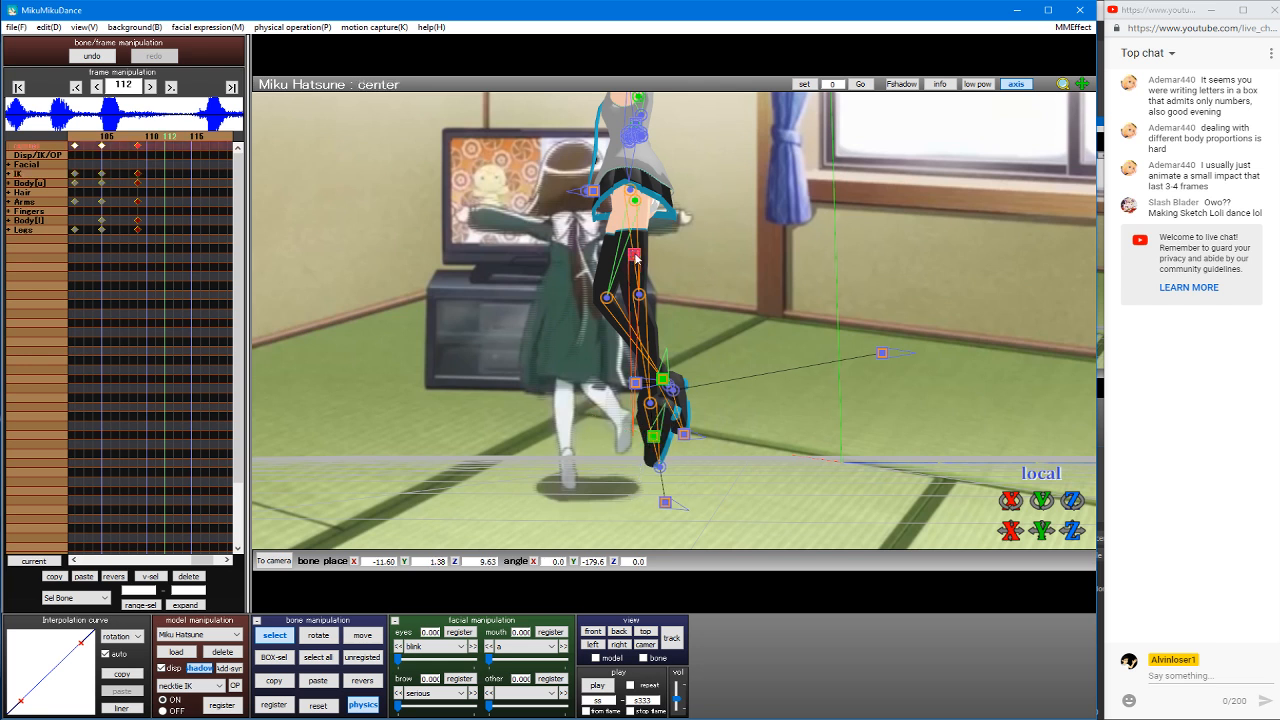
pyautogui.moveTo(638, 220); pyautogui.dragTo(638, 217)
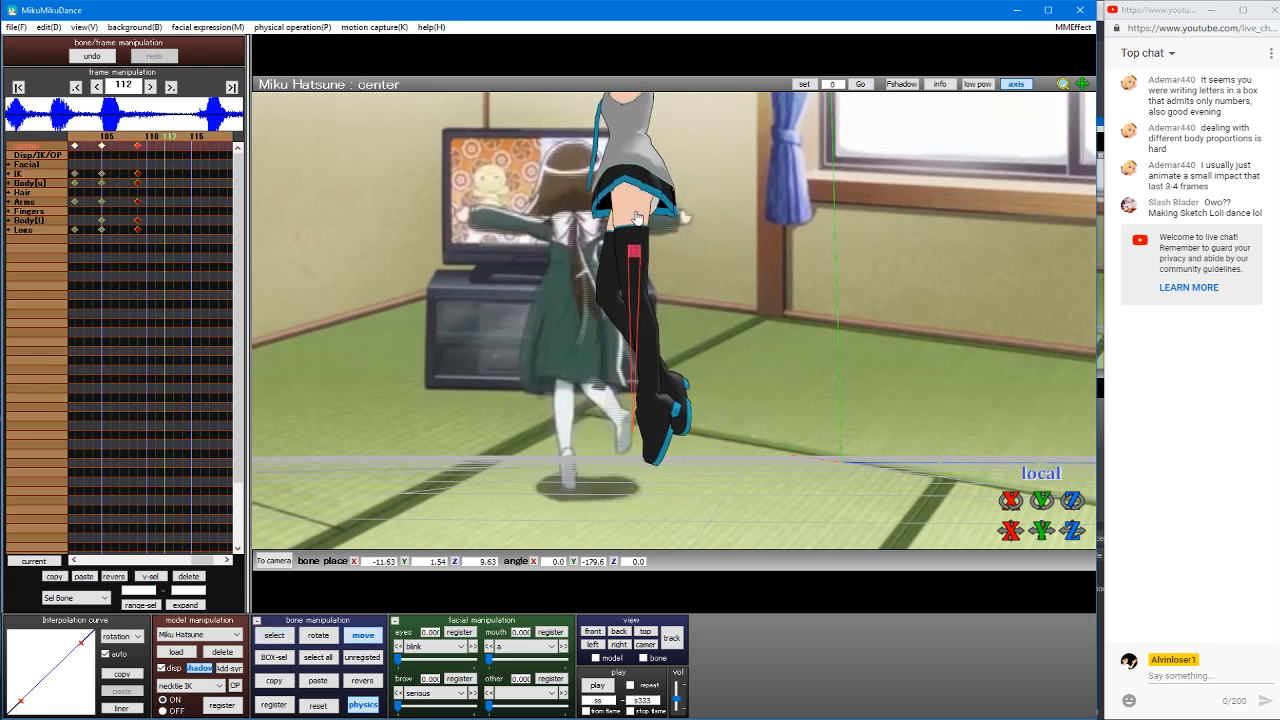
pyautogui.press('Tab')
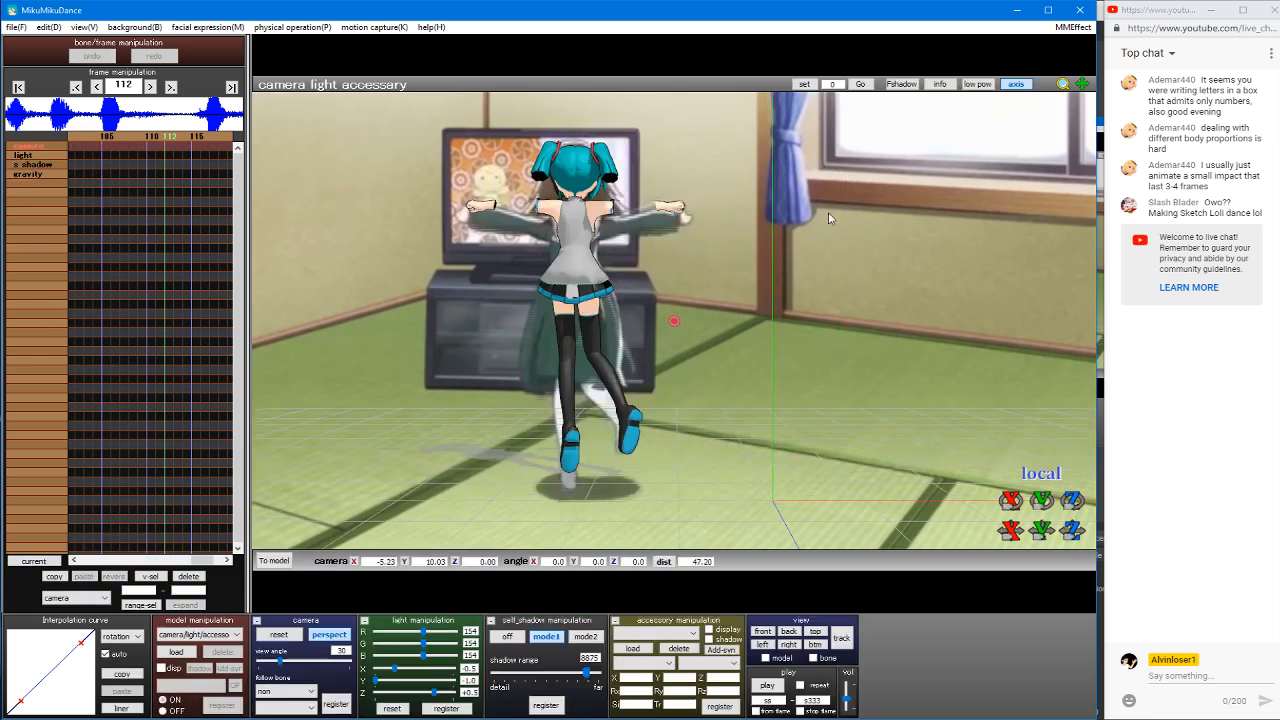
# Step: Adjust the rotation of the upper body and head bones of the Miku Hatsune model at frame 112
pyautogui.press('Tab')
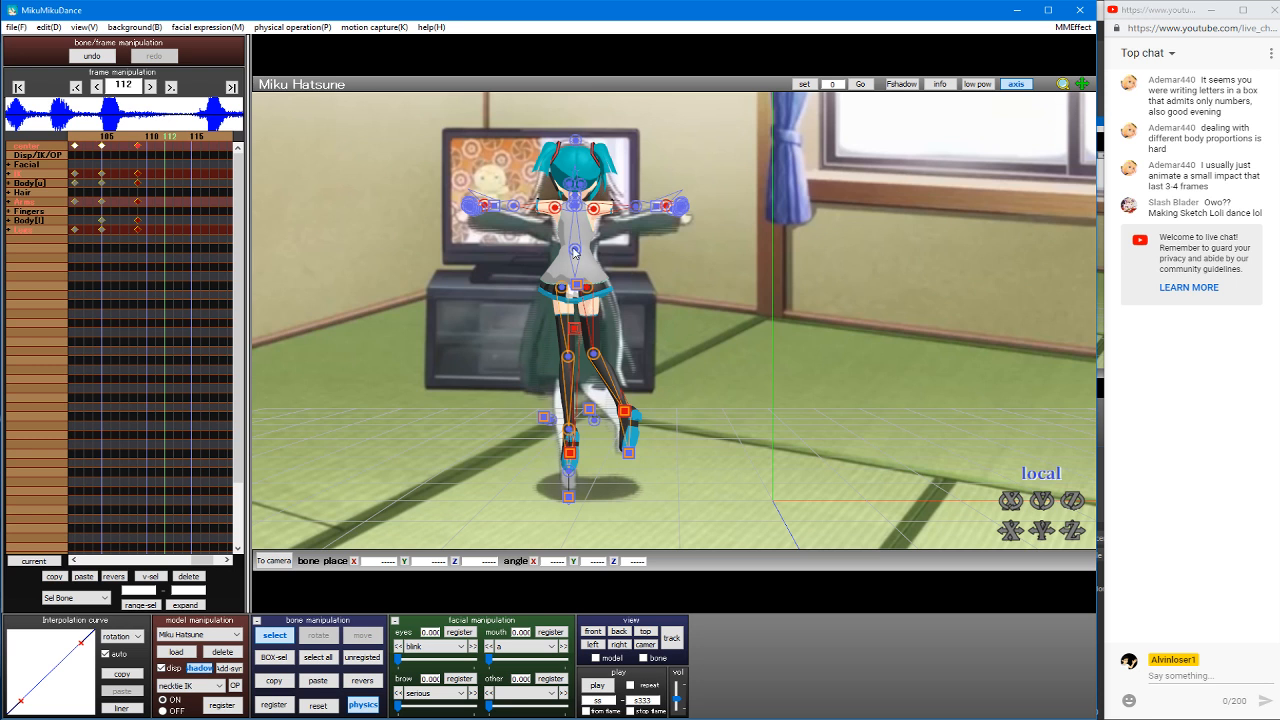
pyautogui.click(576, 249)
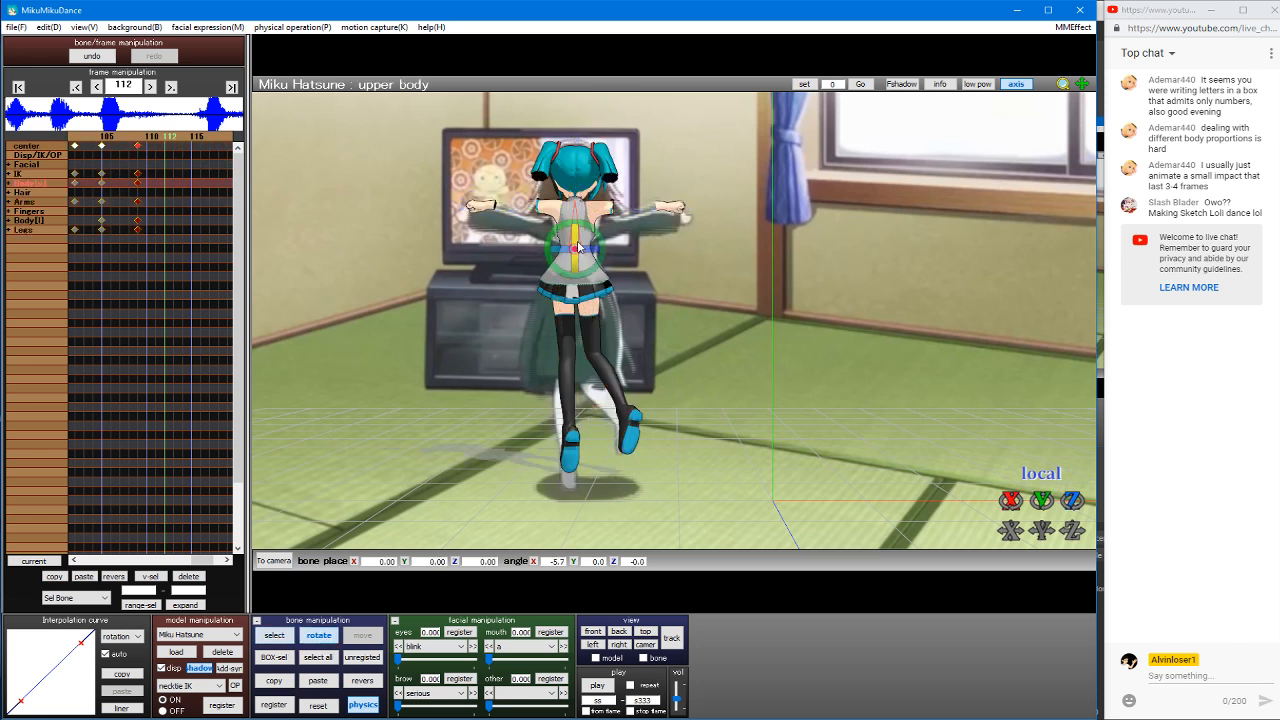
pyautogui.press('s')
pyautogui.click(575, 197)
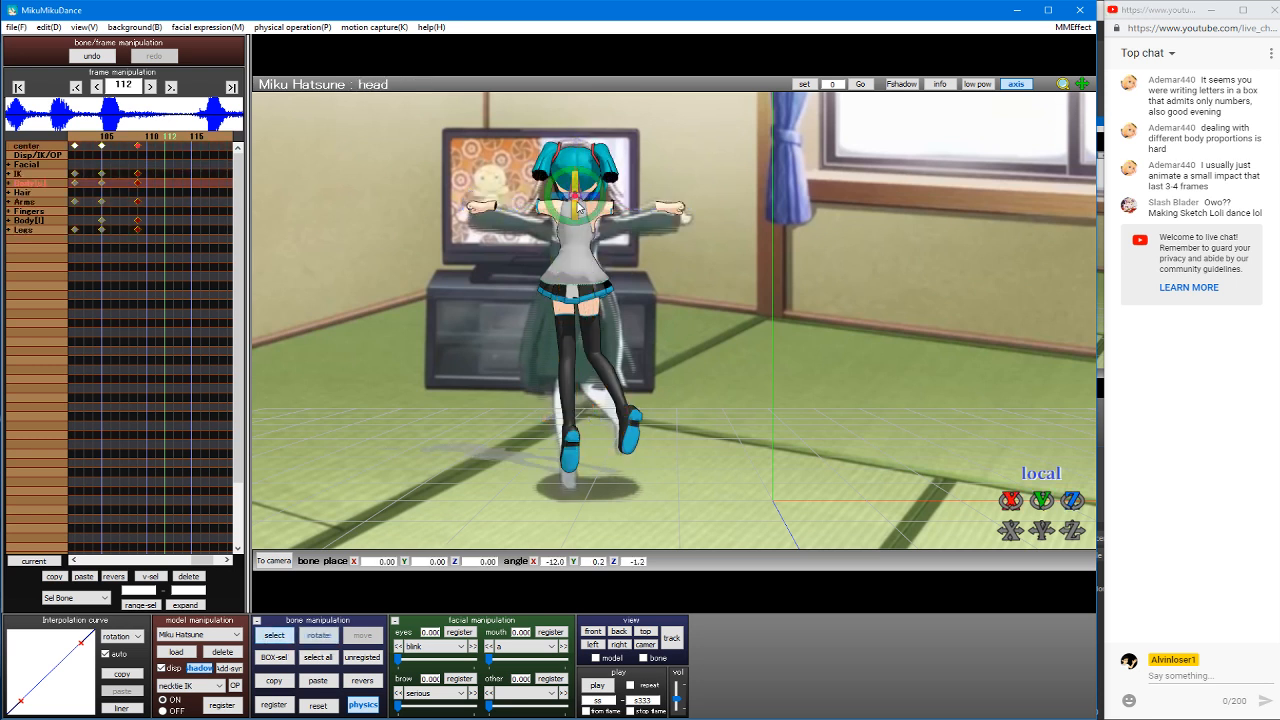
pyautogui.moveTo(575, 197); pyautogui.dragTo(575, 214)
# Step: Copy the changed bones' pose from frame 112 and register a holding keyframe for the same bones at frame 109
pyautogui.press('s')
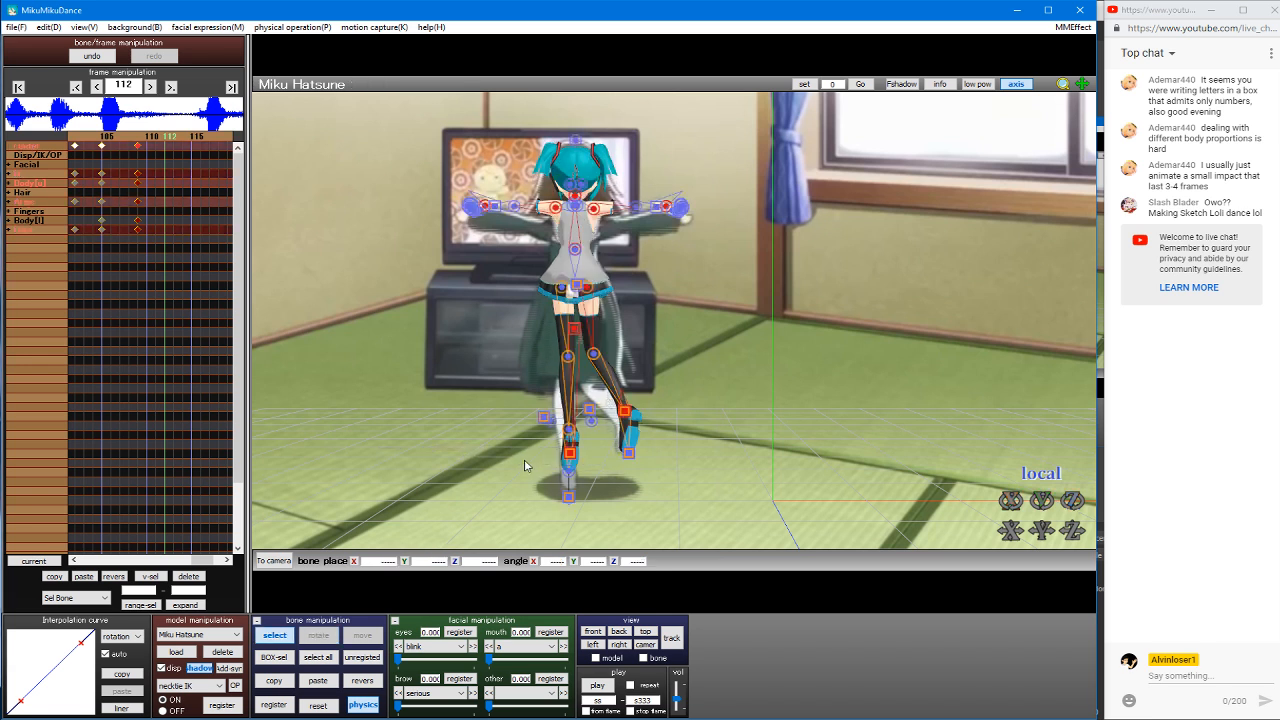
pyautogui.click(272, 681)
pyautogui.press('Left')
pyautogui.press('Left')
pyautogui.press('Left')
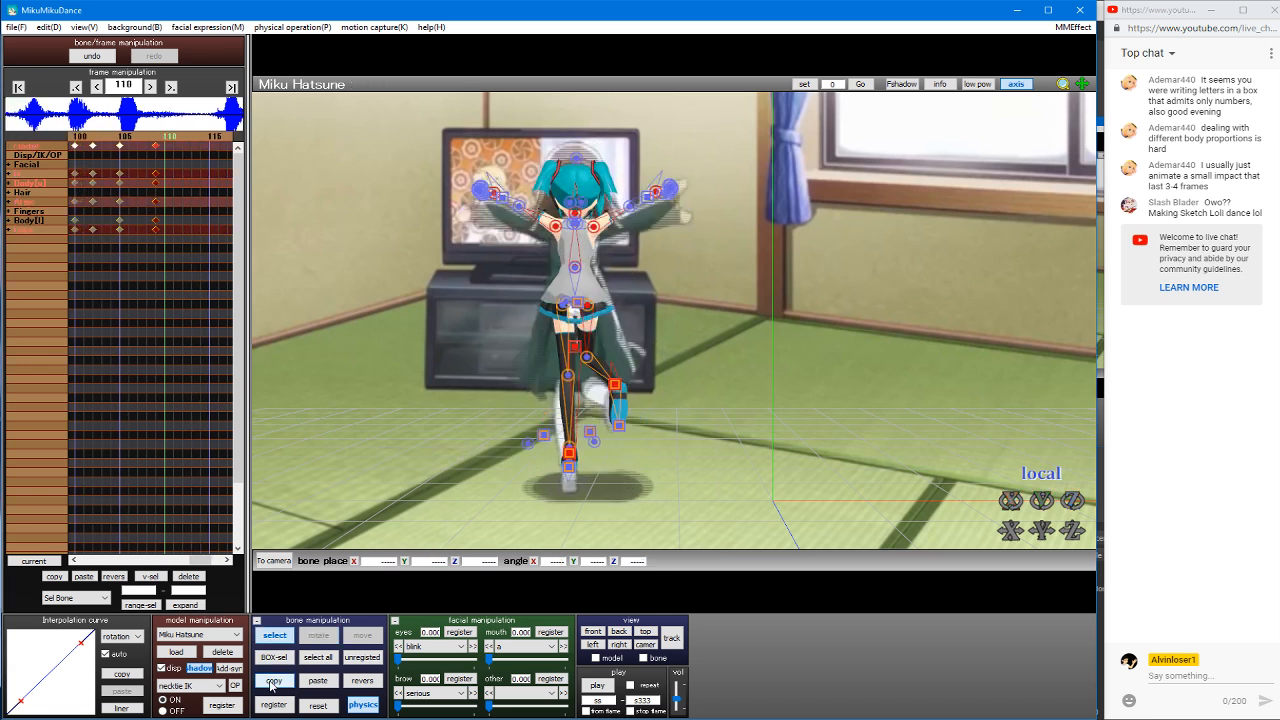
pyautogui.click(279, 705)
# Step: Paste the copied pose at frame 112 and register it as a keyframe
pyautogui.press('Right')
pyautogui.press('Right')
pyautogui.press('Right')
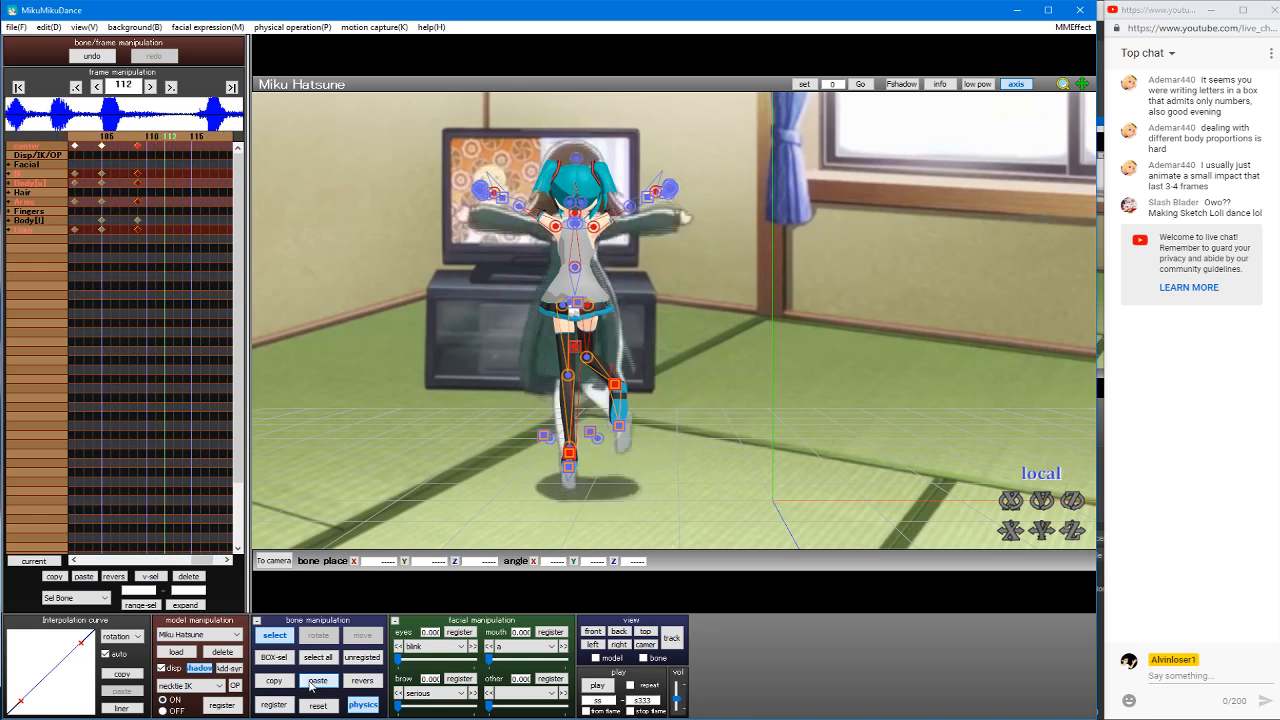
pyautogui.click(304, 685)
pyautogui.click(276, 705)
# Step: Step back and forth between frames 108 and 115 to examine the motion into the frame 112 pose
pyautogui.press('Left')
pyautogui.press('Left')
pyautogui.press('Left')
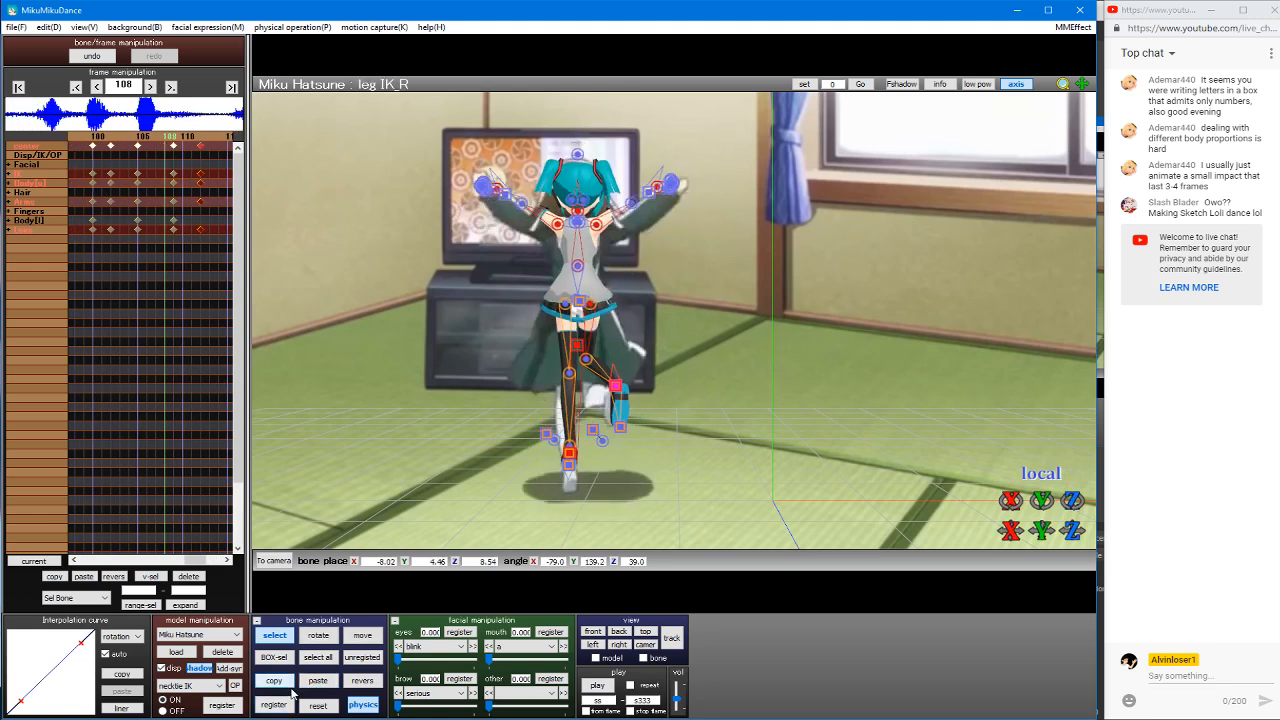
pyautogui.press('Right')
pyautogui.press('Right')
pyautogui.press('Right')
pyautogui.press('Right')
pyautogui.press('Right')
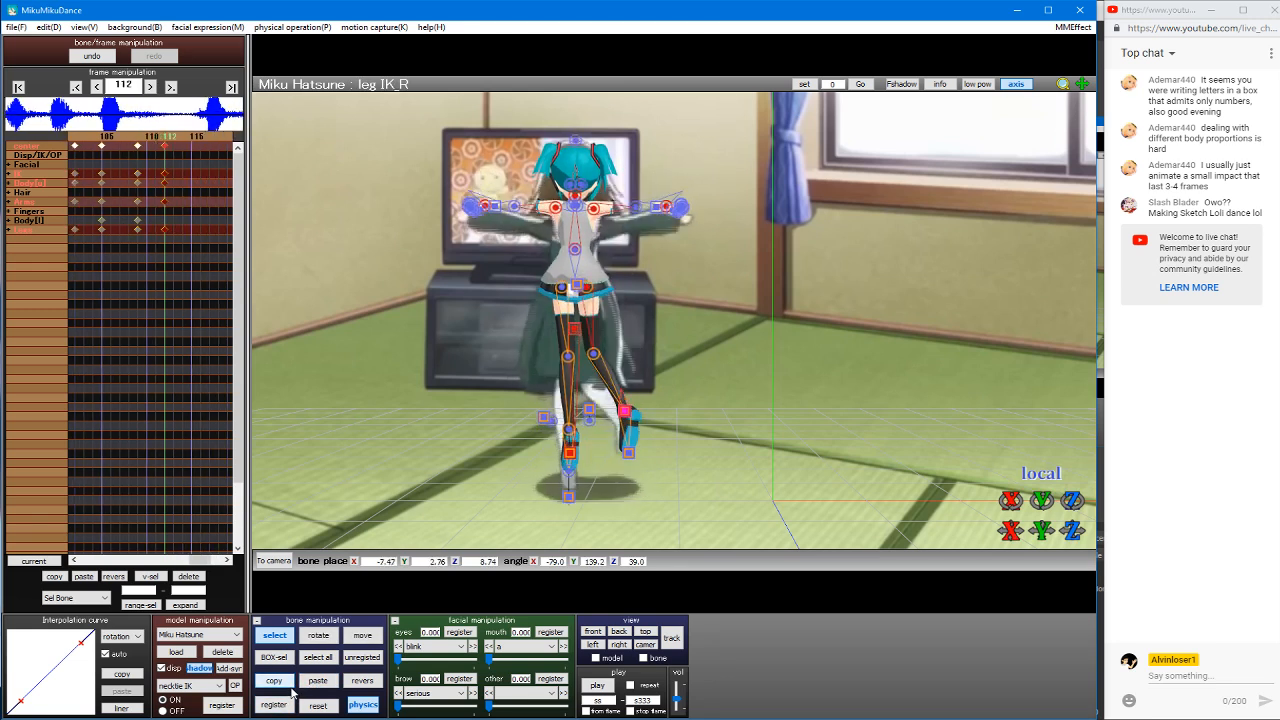
pyautogui.press('Right')
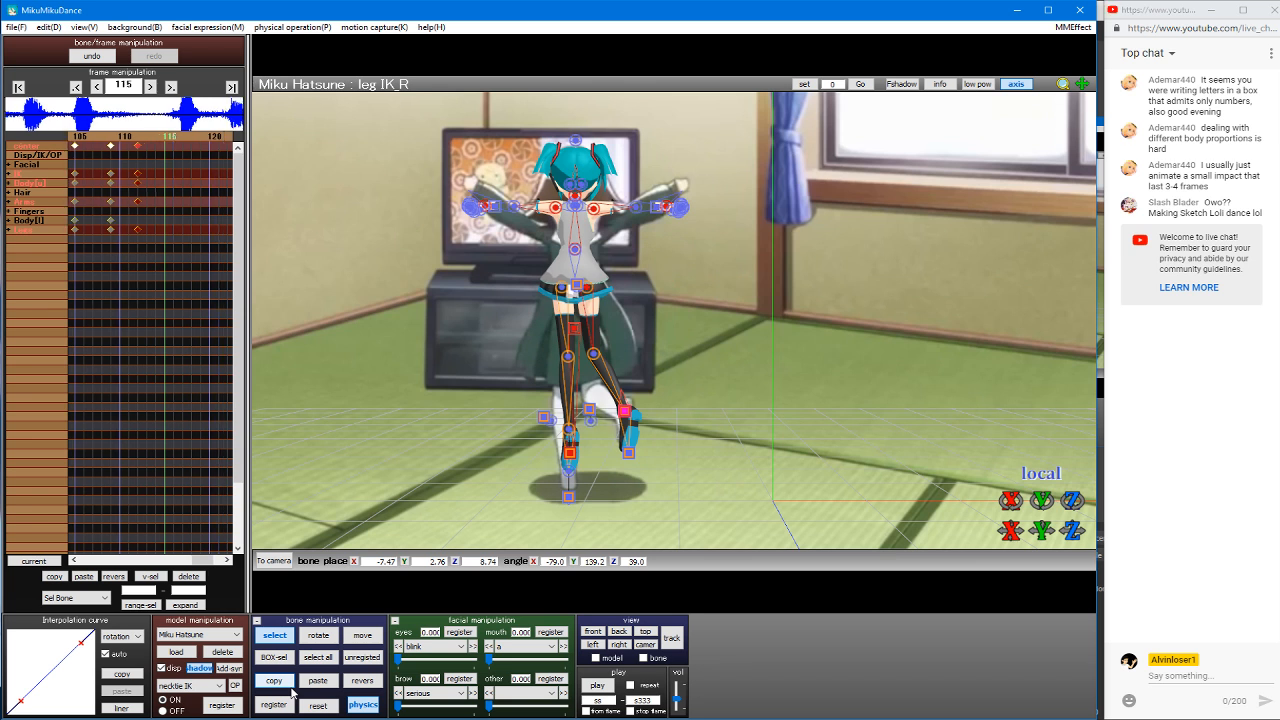
pyautogui.press('Left')
pyautogui.press('Left')
pyautogui.press('Left')
pyautogui.press('Right')
pyautogui.press('Right')
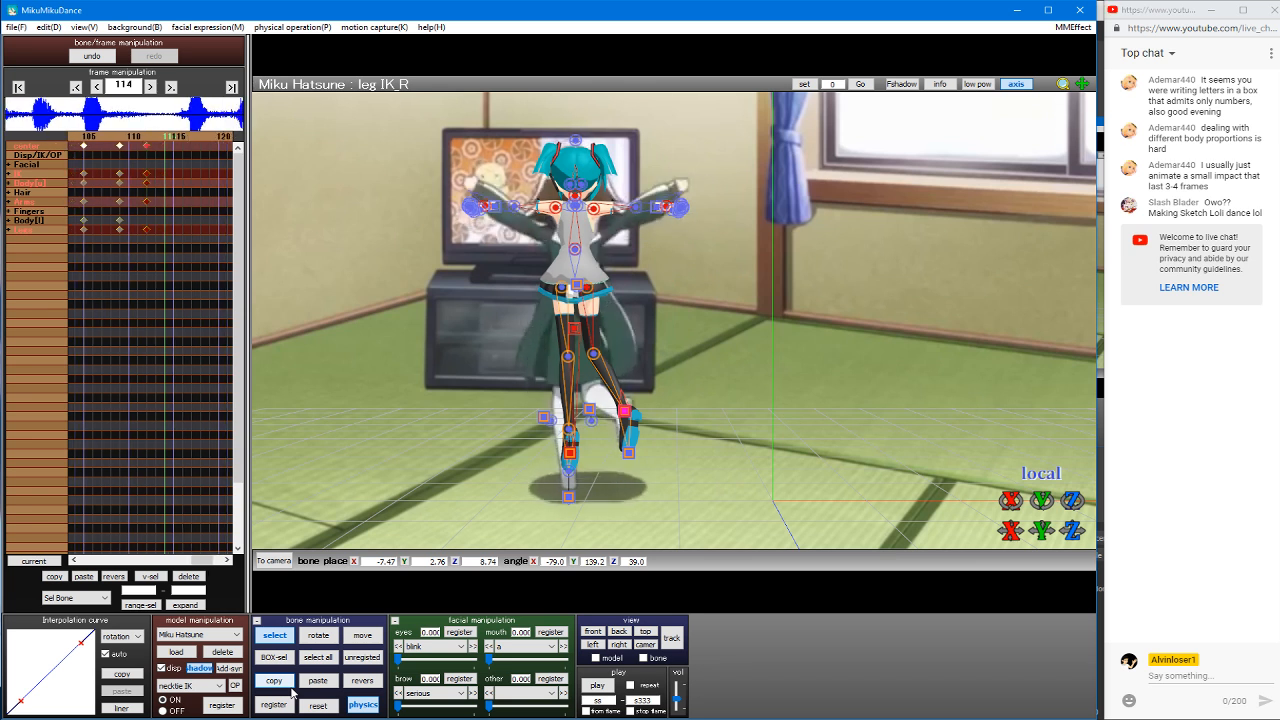
pyautogui.press('Left')
pyautogui.press('Left')
pyautogui.press('Left')
pyautogui.press('Left')
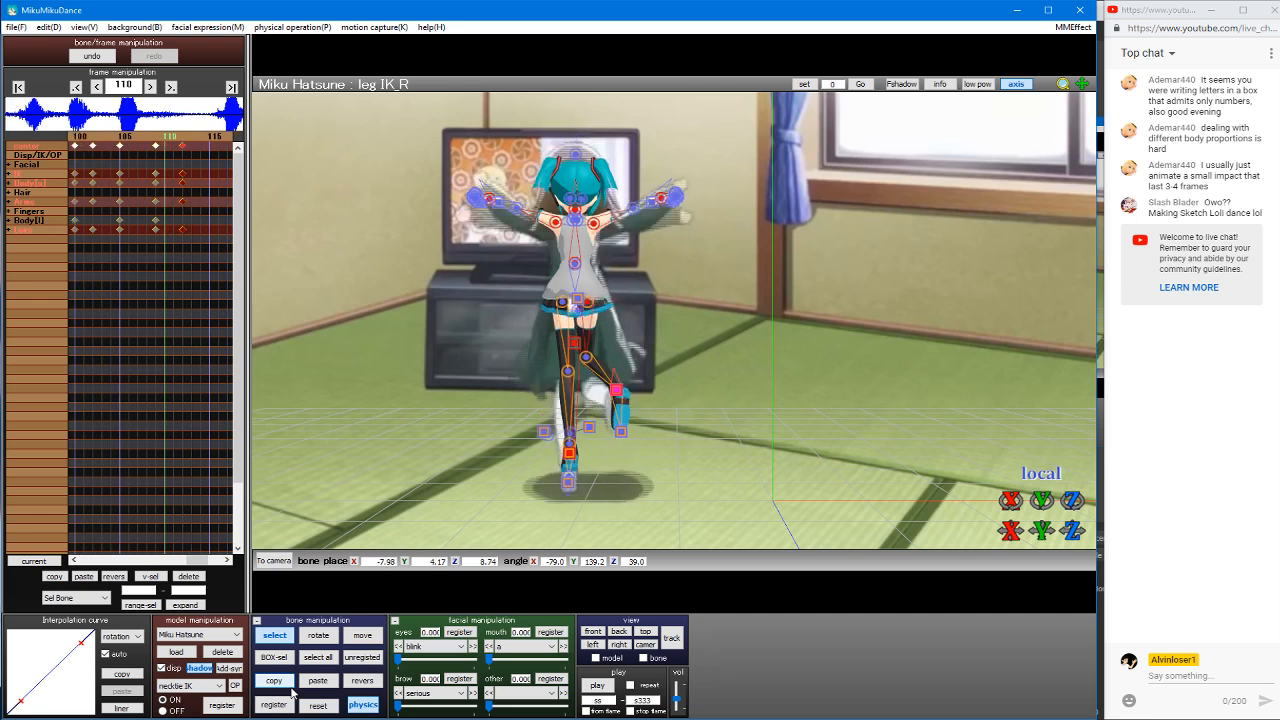
pyautogui.press('Right')
pyautogui.press('Right')
pyautogui.press('Right')
pyautogui.press('Right')
pyautogui.press('Right')
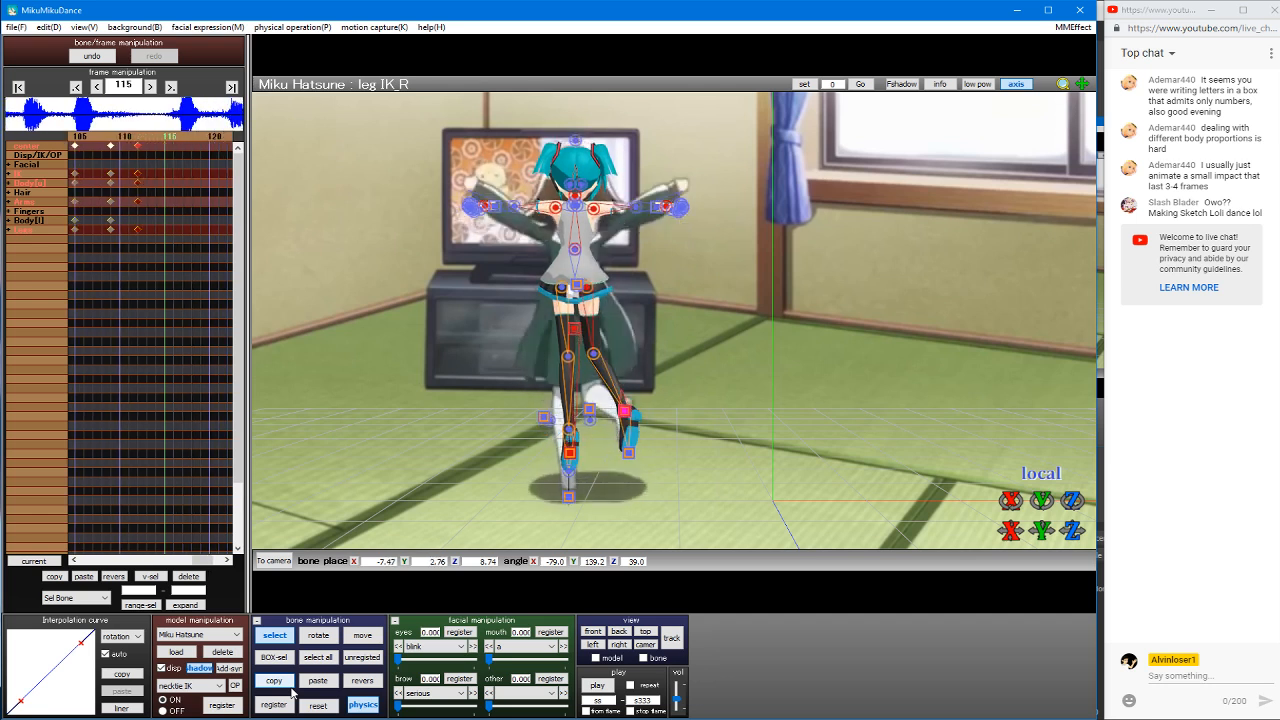
pyautogui.press('Left')
pyautogui.press('Left')
pyautogui.press('Left')
pyautogui.press('Left')
pyautogui.press('Left')
pyautogui.press('Left')
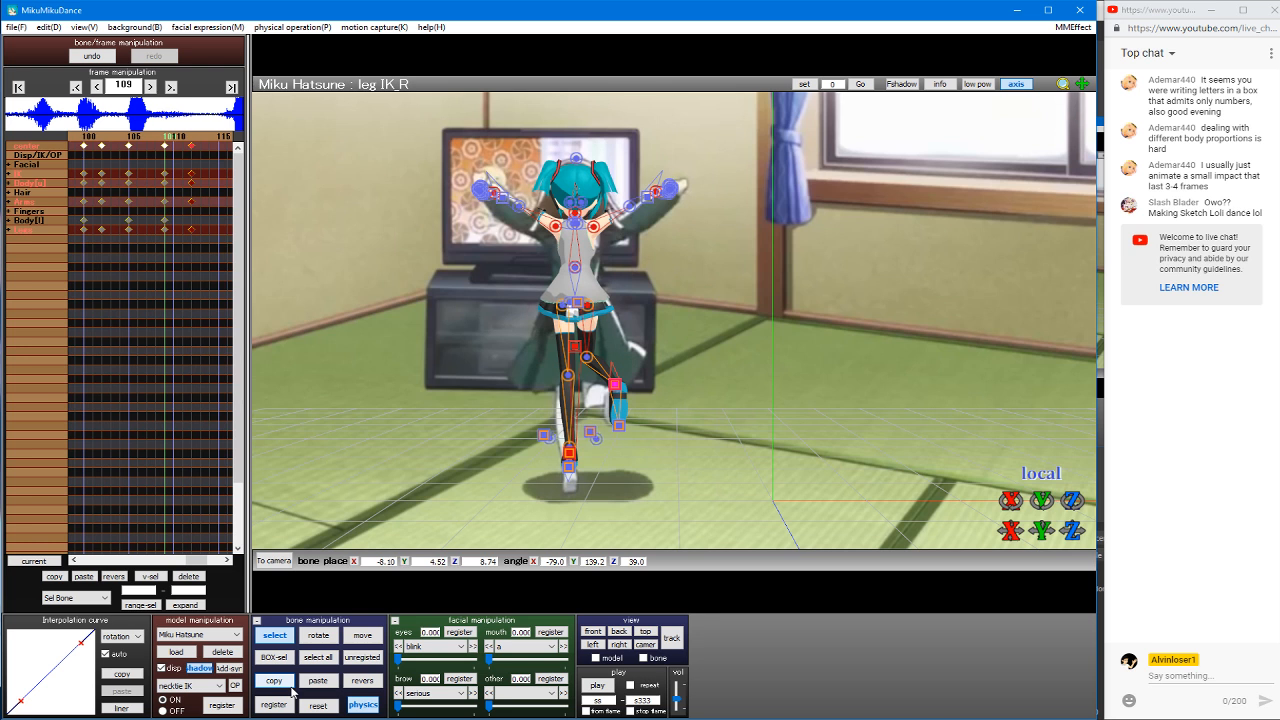
pyautogui.press('Right')
pyautogui.press('Right')
pyautogui.press('Right')
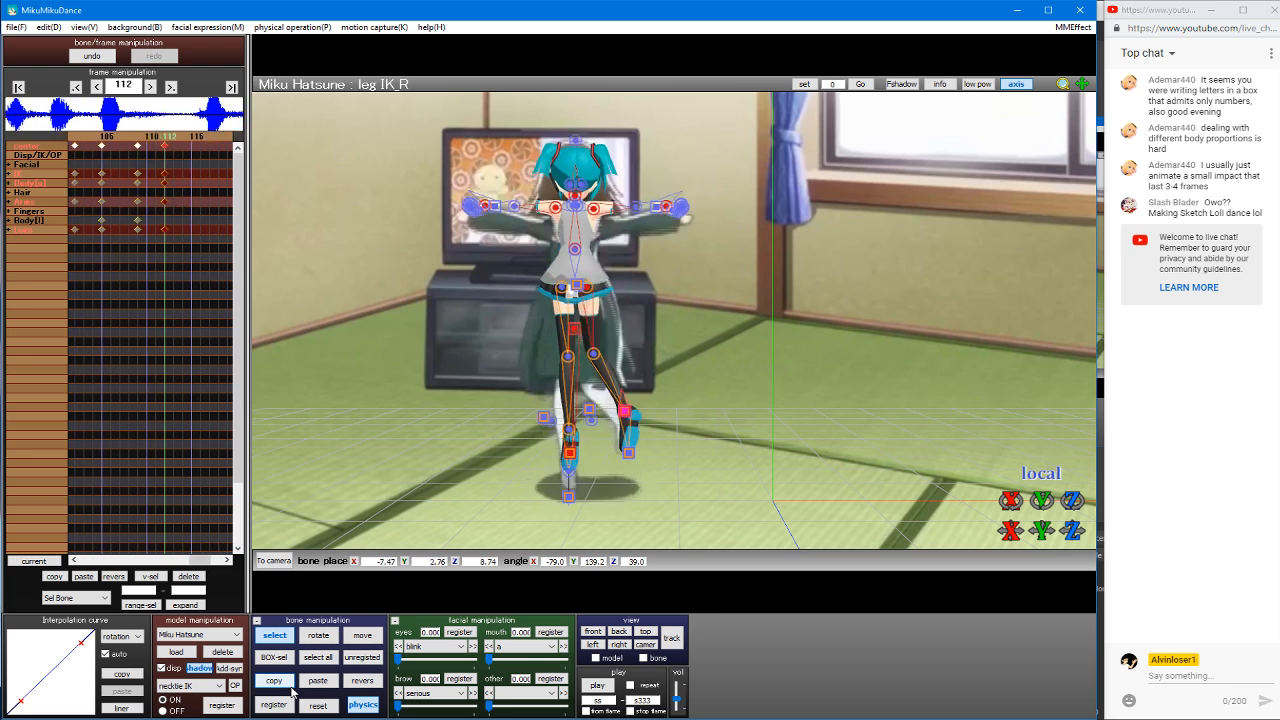
# Step: At frame 116, raise leg IK_R to about Y 3.38 and rotate the right leg bone slightly
pyautogui.press('Right')
pyautogui.press('Right')
pyautogui.press('Right')
pyautogui.press('Right')
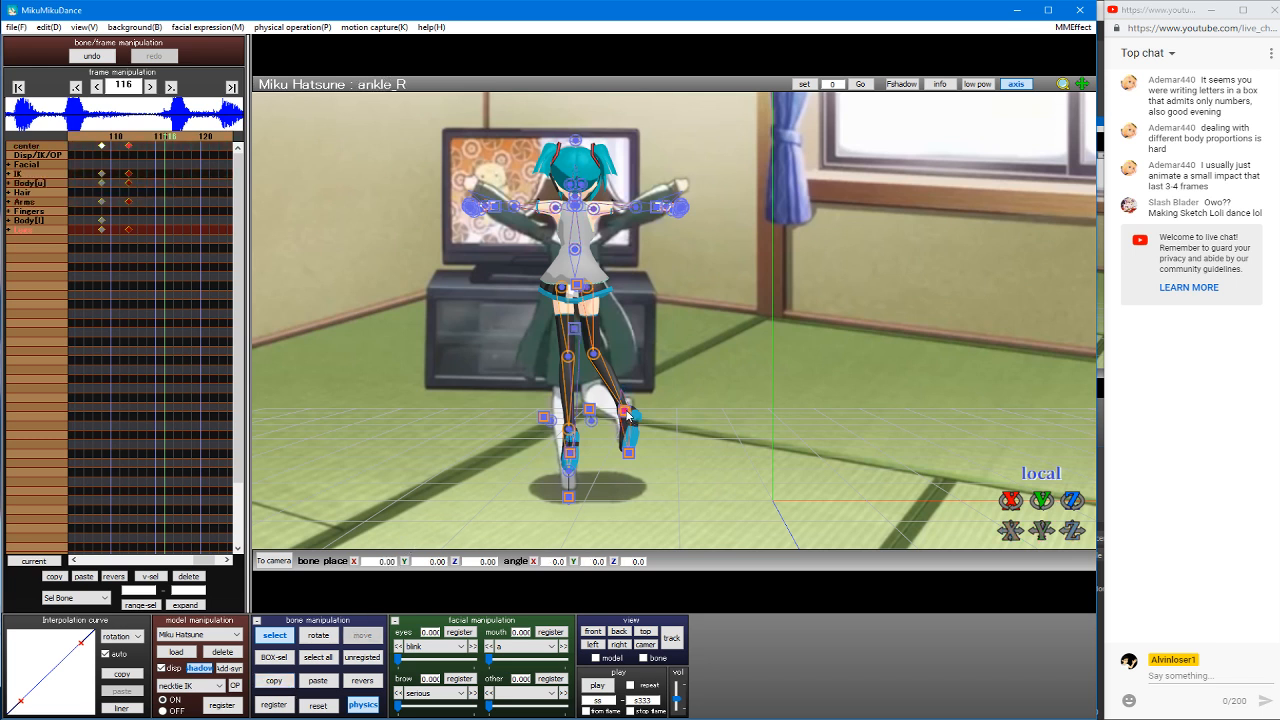
pyautogui.moveTo(630, 418); pyautogui.dragTo(624, 369)
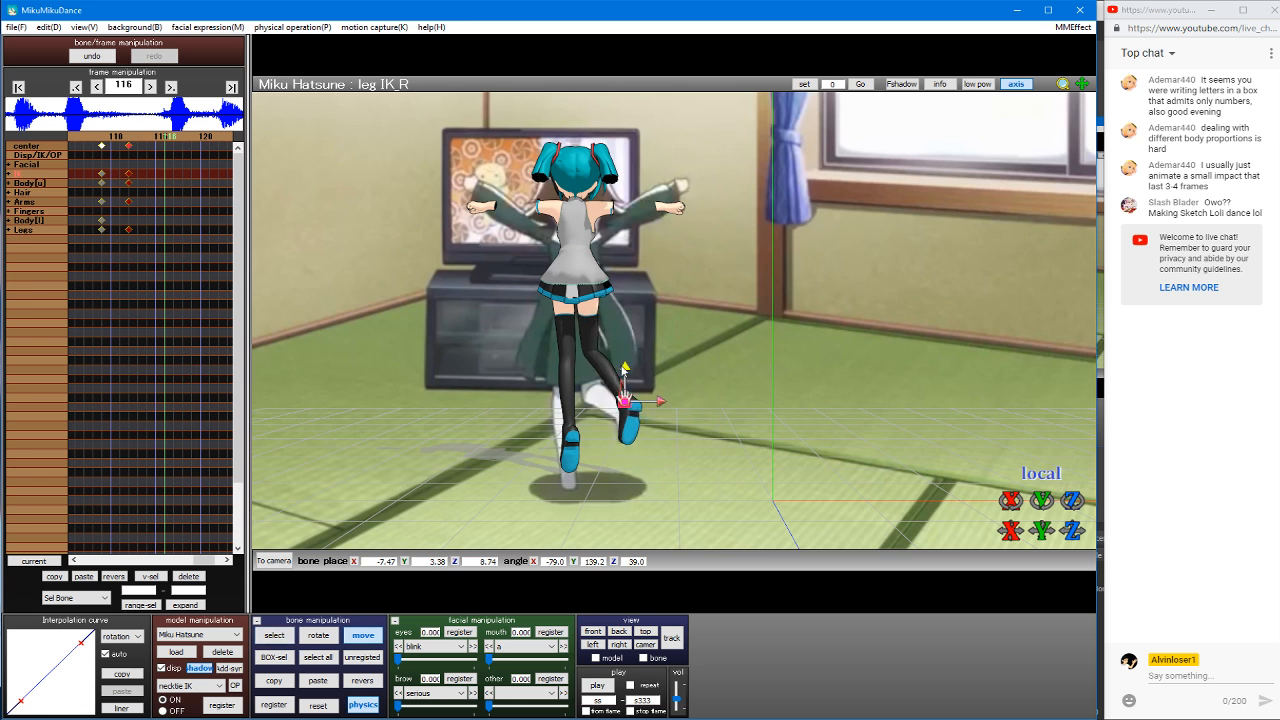
pyautogui.click(599, 291)
pyautogui.press('x')
pyautogui.moveTo(599, 292); pyautogui.dragTo(588, 307)
pyautogui.press('s')
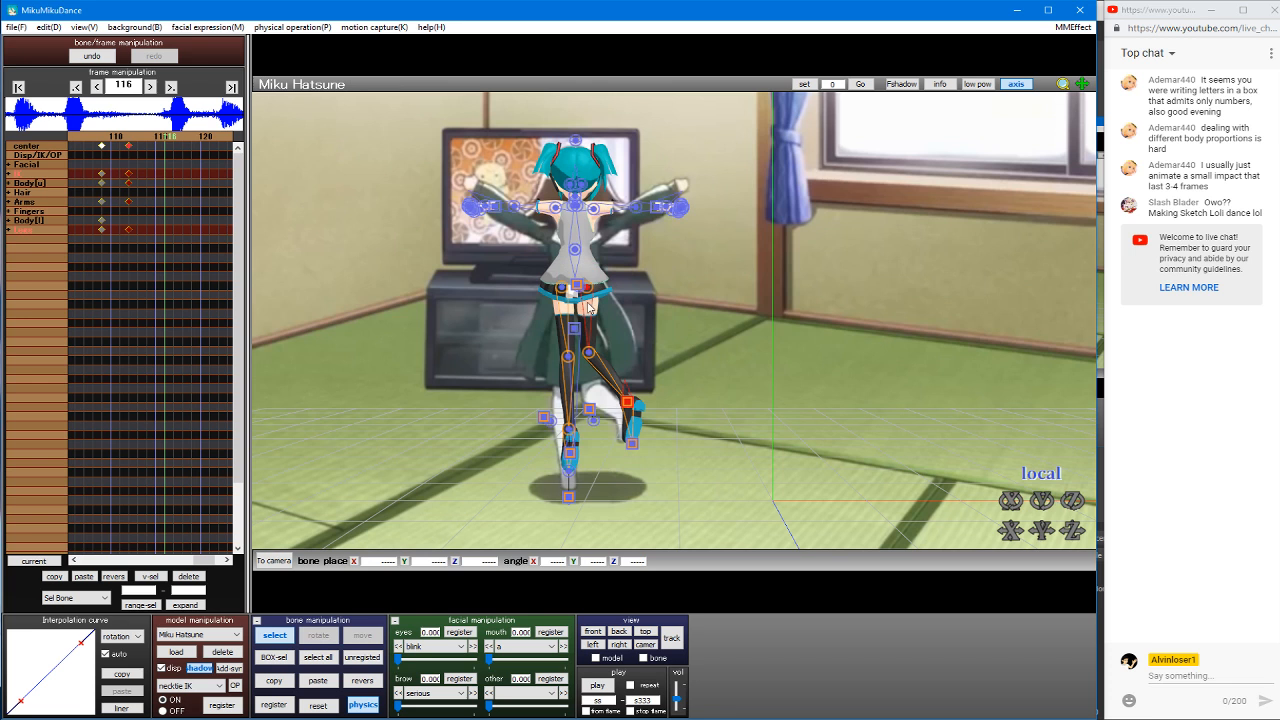
# Step: Rotate leg IK_L to about X -54.0, Y -175.3, Z 2.6 at frame 116
pyautogui.click(568, 456)
pyautogui.press('x')
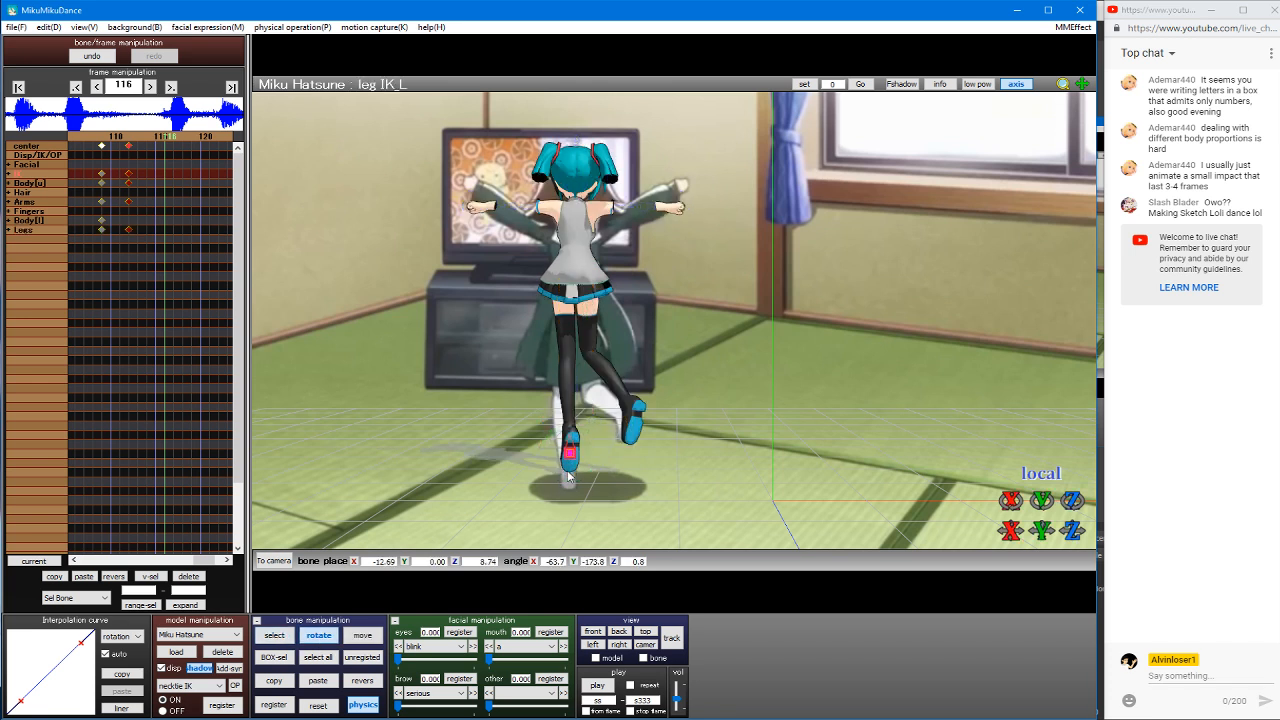
pyautogui.moveTo(566, 473)
pyautogui.mouseDown()
pyautogui.moveTo(538, 552)
pyautogui.moveTo(562, 480)
pyautogui.mouseUp()
pyautogui.moveTo(496, 390)
pyautogui.mouseDown(button='middle')
pyautogui.moveTo(534, 360)
pyautogui.moveTo(501, 376)
pyautogui.mouseUp(button='middle')
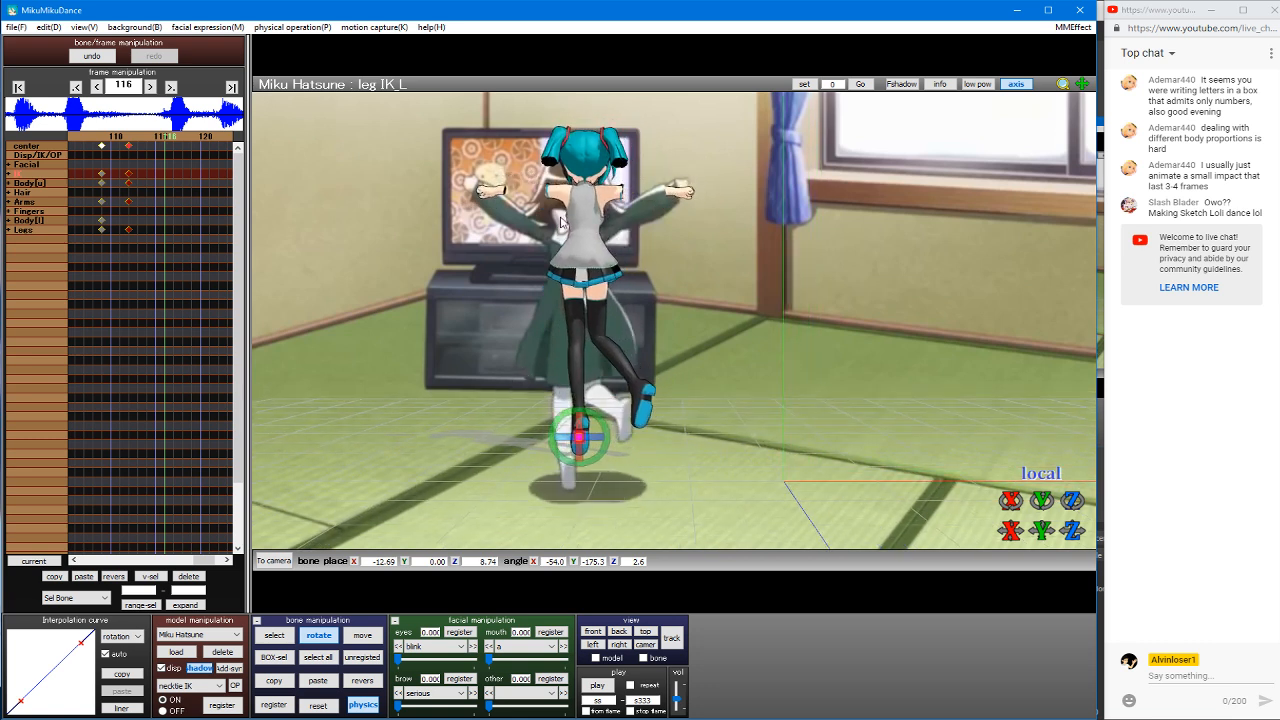
pyautogui.press('Tab')
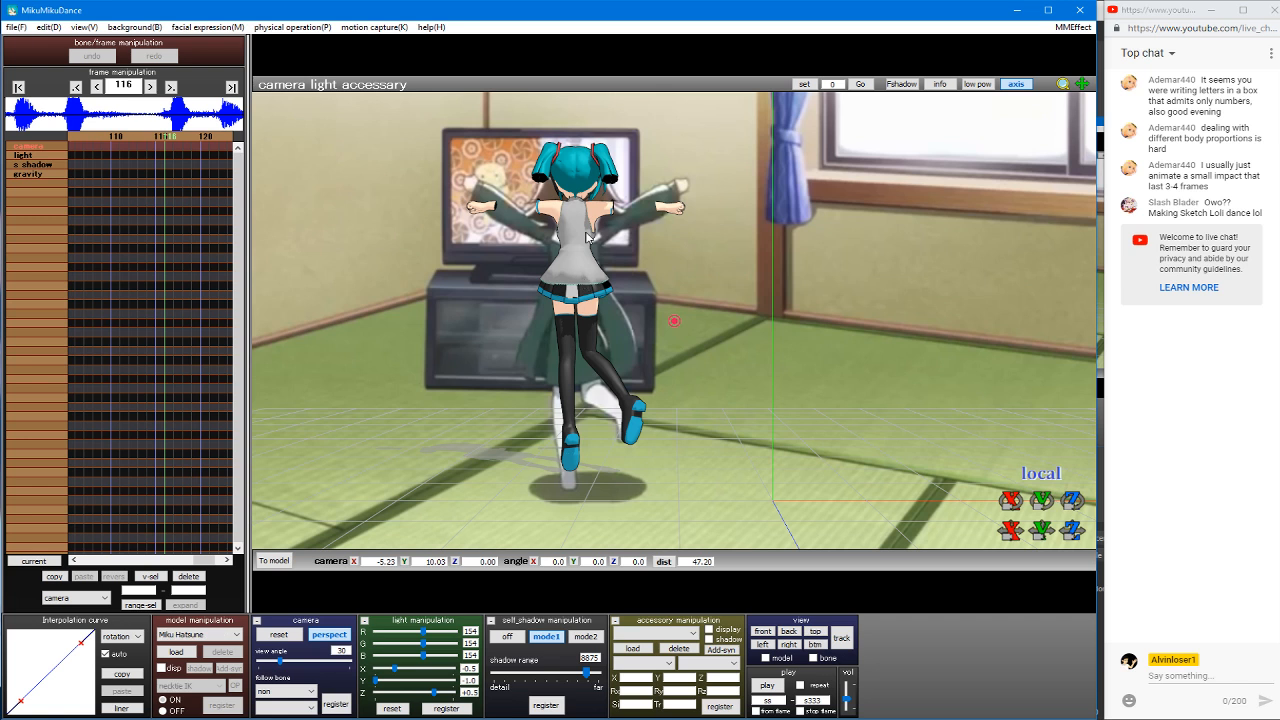
pyautogui.press('Tab')
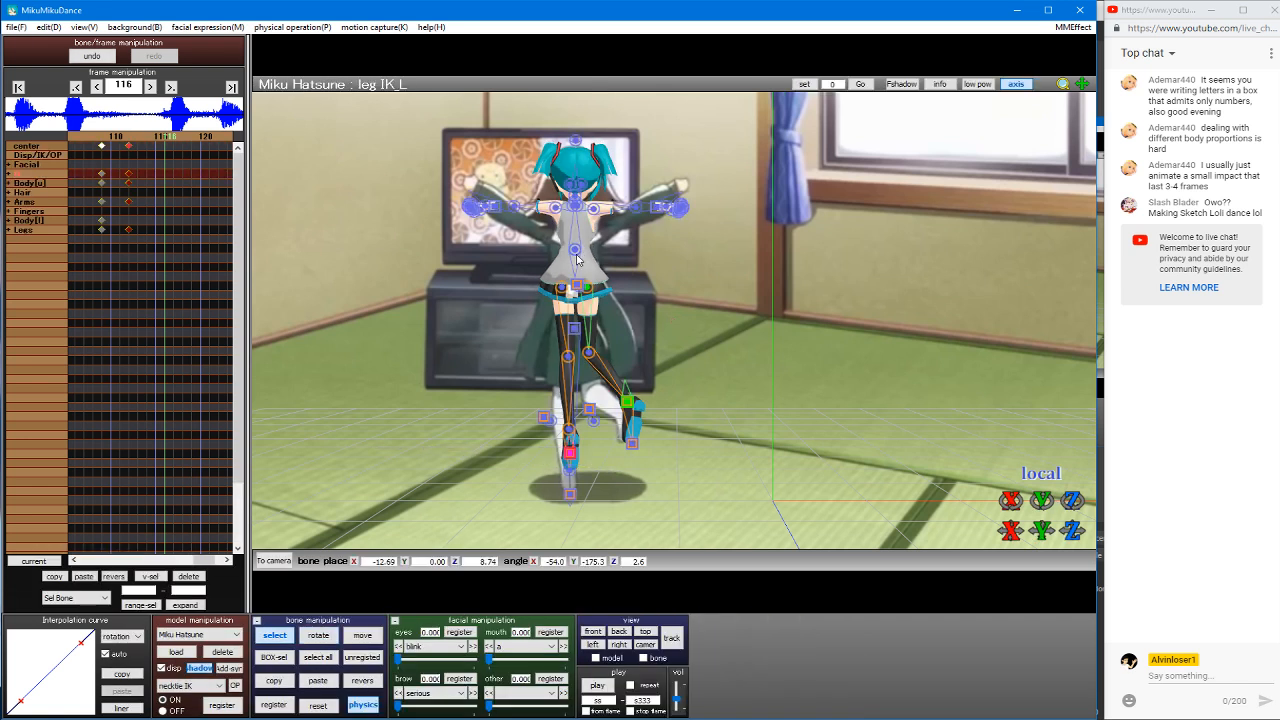
# Step: Rotate the lower body bone, and tilt the upper body to about X -34.9, Y 1.4, Z 2.5
pyautogui.click(576, 250)
pyautogui.click(576, 250)
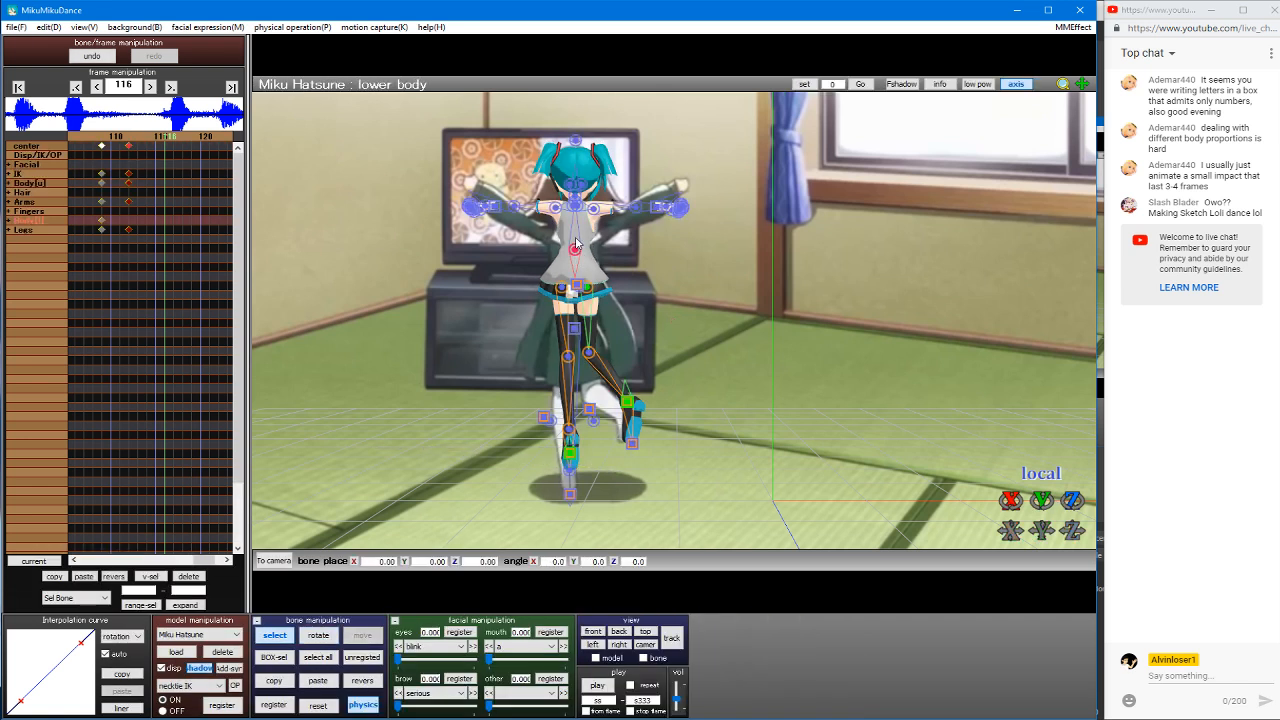
pyautogui.press('x')
pyautogui.moveTo(576, 236)
pyautogui.mouseDown()
pyautogui.moveTo(578, 258)
pyautogui.moveTo(576, 213)
pyautogui.moveTo(596, 243)
pyautogui.mouseUp()
pyautogui.press('c')
pyautogui.click(577, 243)
pyautogui.press('x')
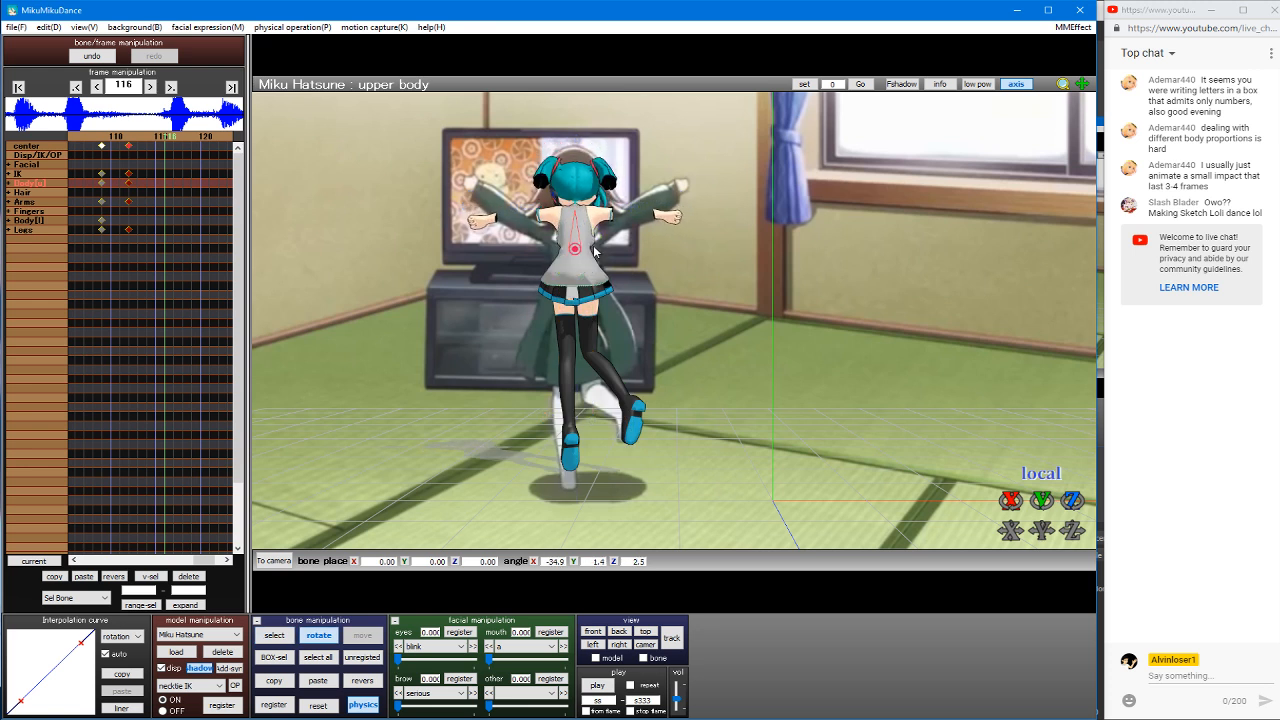
# Step: Rotate the head to about X 7.3, Y -1.1, Z 1.5 and the neck to about X 9.9, Y 5.1, Z 1.4
pyautogui.click(578, 212)
pyautogui.click(578, 212)
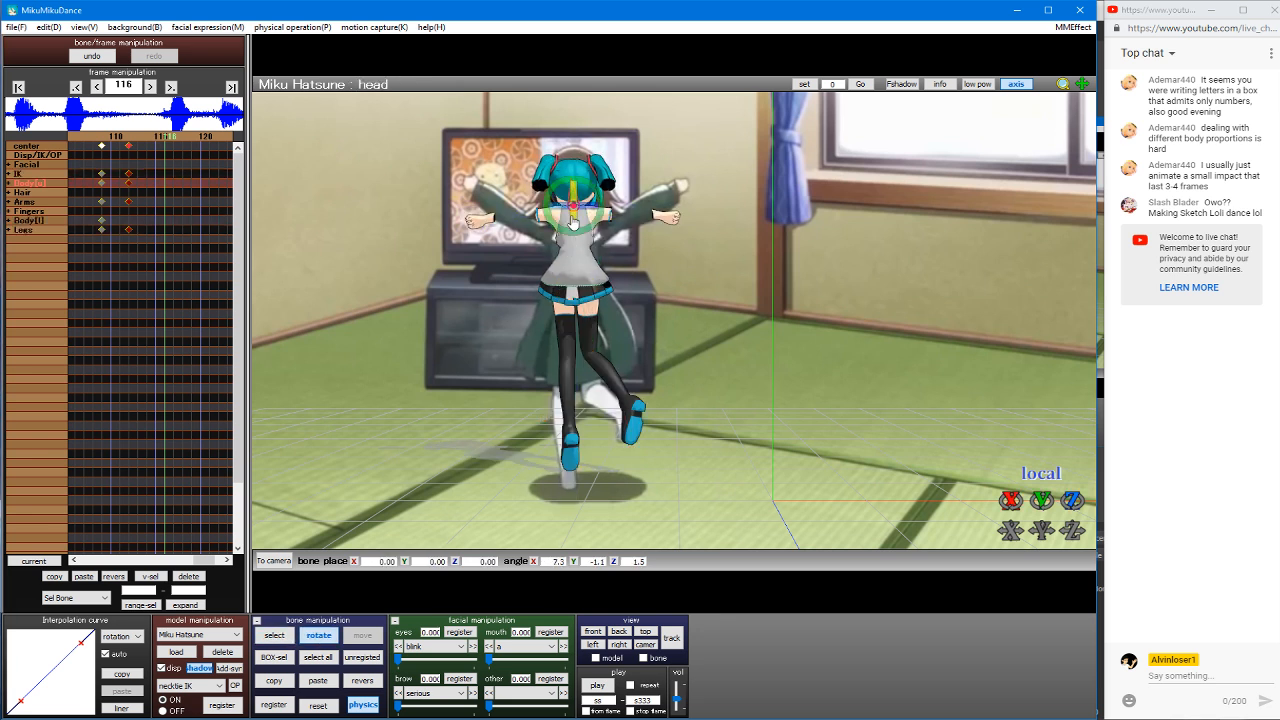
pyautogui.click(274, 635)
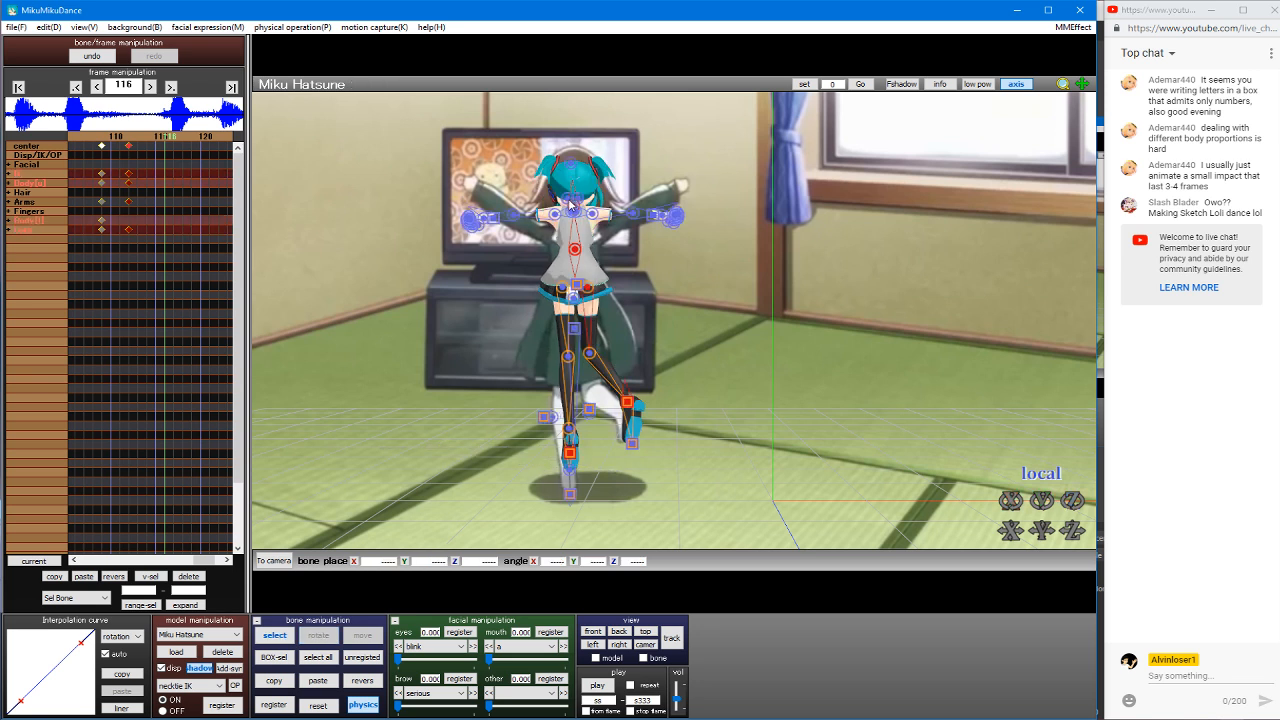
pyautogui.click(574, 210)
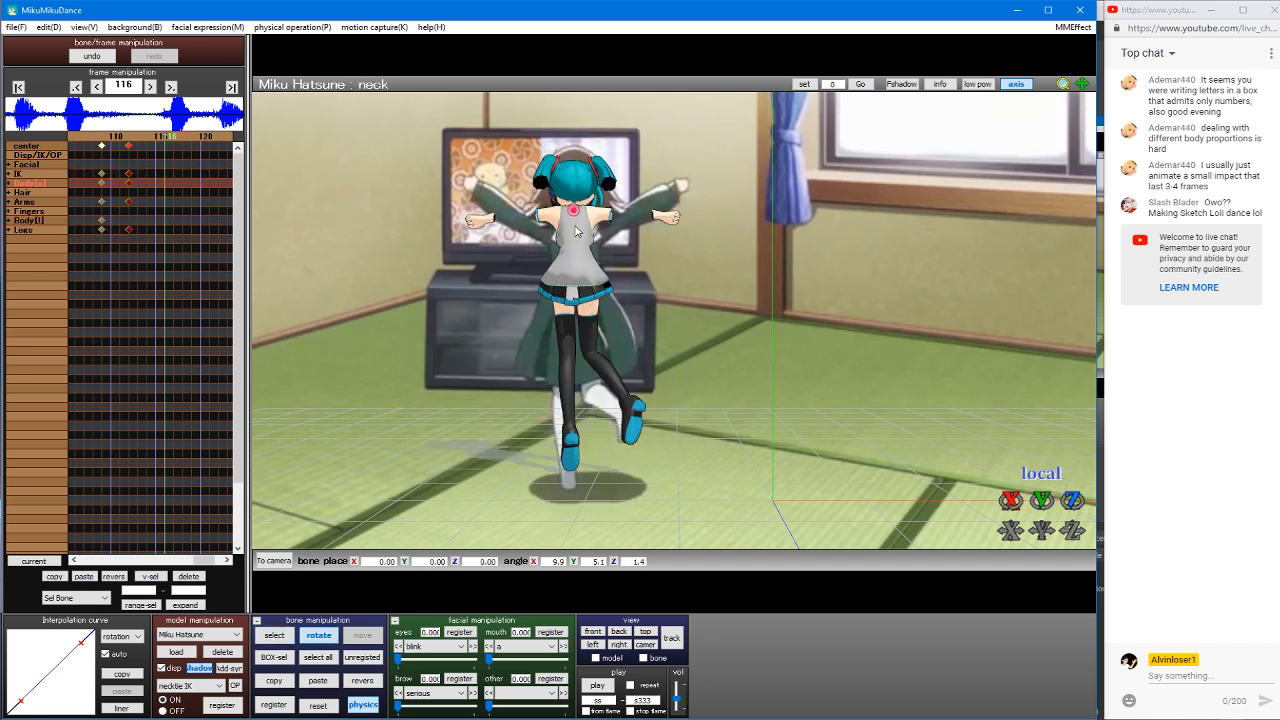
# Step: Readjust the upper body rotation to about X -28.0, Y 4.0, Z 1.8
pyautogui.click(575, 250)
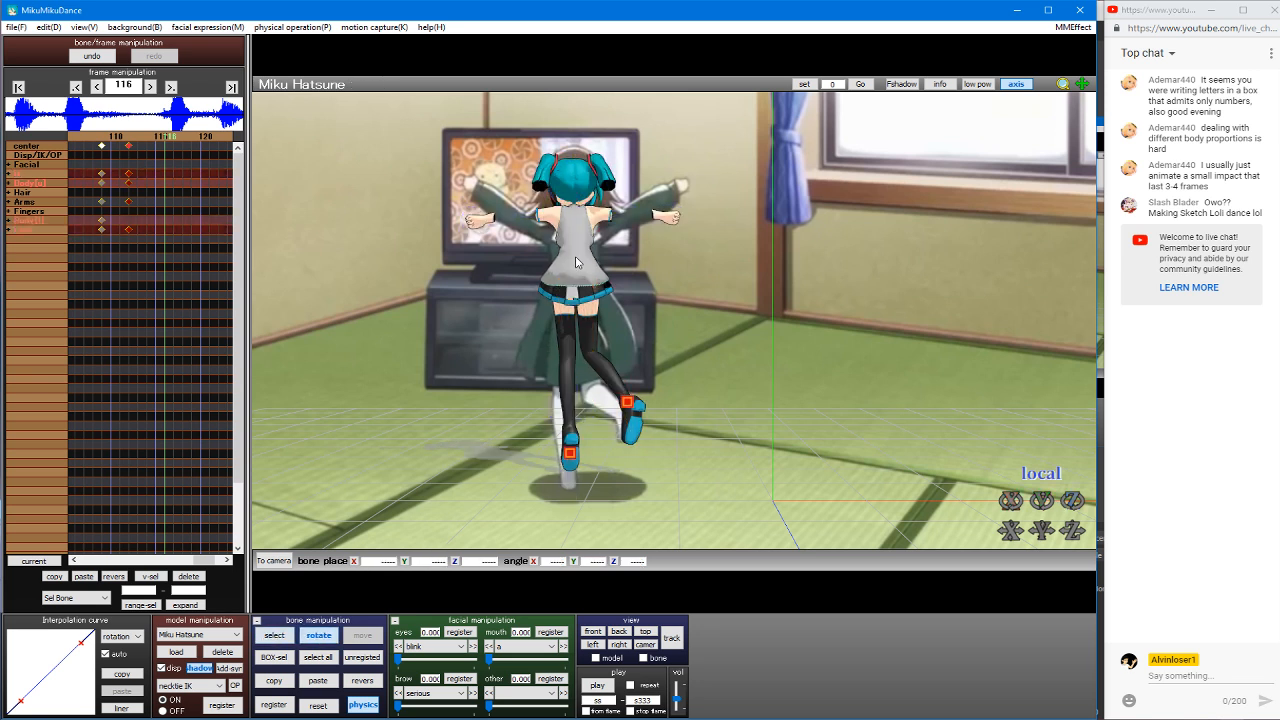
pyautogui.moveTo(575, 251)
pyautogui.mouseDown()
pyautogui.moveTo(600, 244)
pyautogui.moveTo(590, 260)
pyautogui.mouseUp()
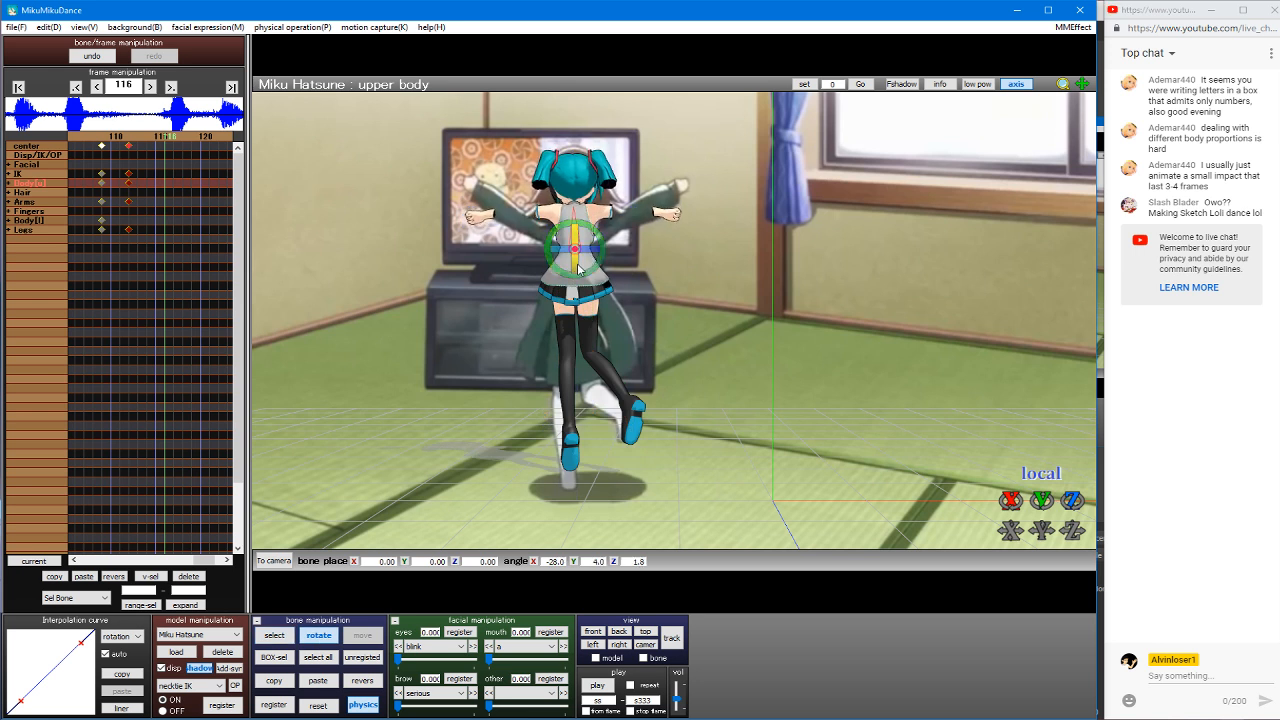
pyautogui.click(584, 222)
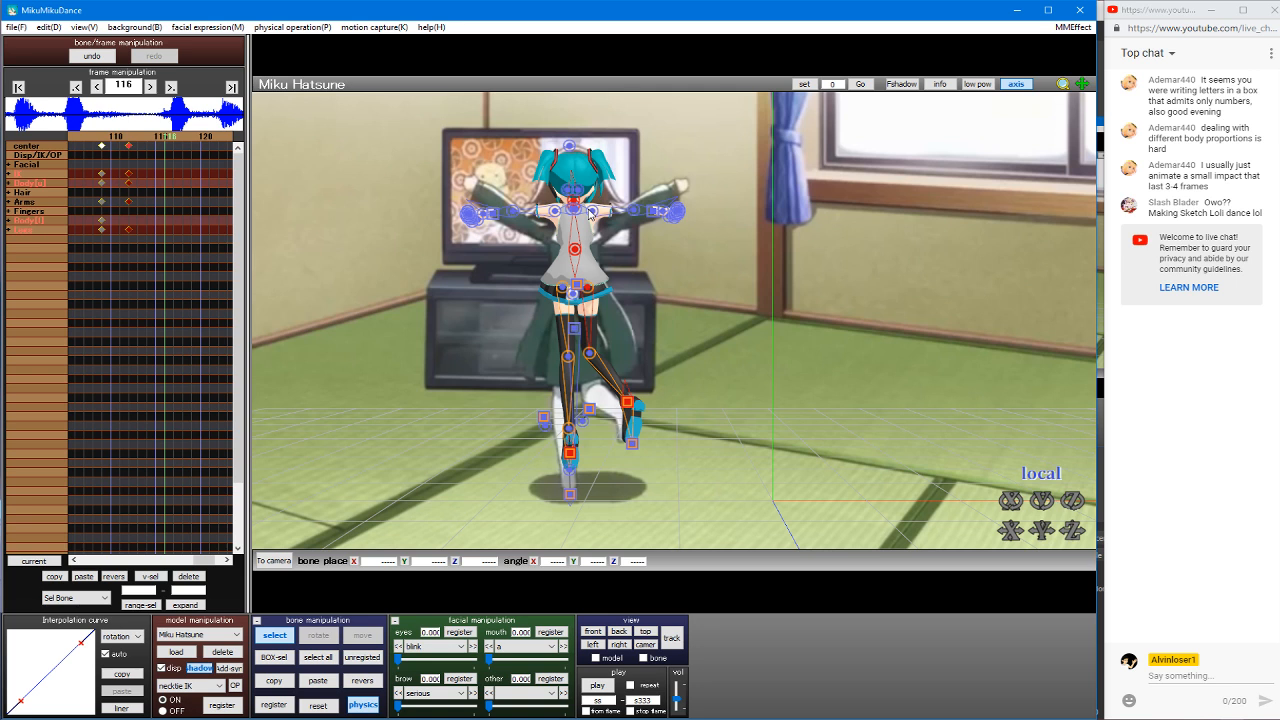
# Step: Raise the right arm by rotating shoulder_R to about X 3.4, Y -17.1, Z 29.9
pyautogui.click(591, 212)
pyautogui.click(575, 210)
pyautogui.press('x')
pyautogui.moveTo(576, 209); pyautogui.dragTo(580, 200)
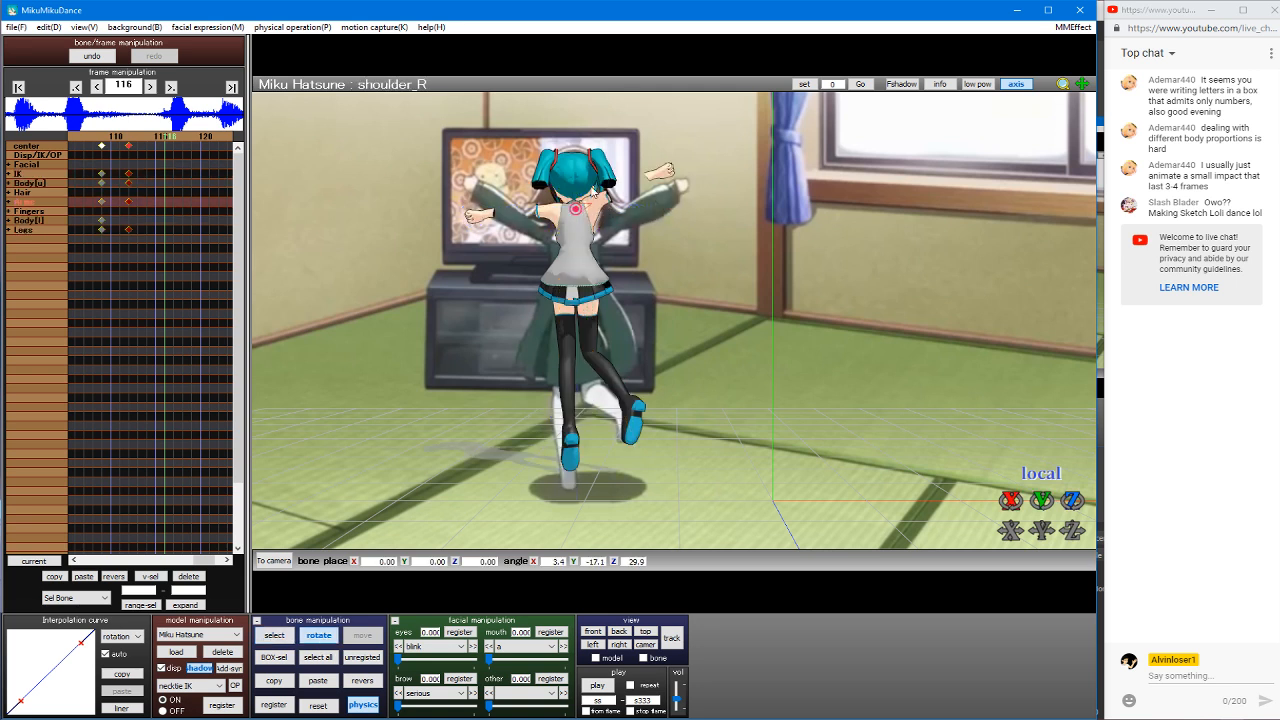
# Step: Rotate the right elbow bone to about X 31.1, Y -18.9, Z 4.3
pyautogui.click(616, 198)
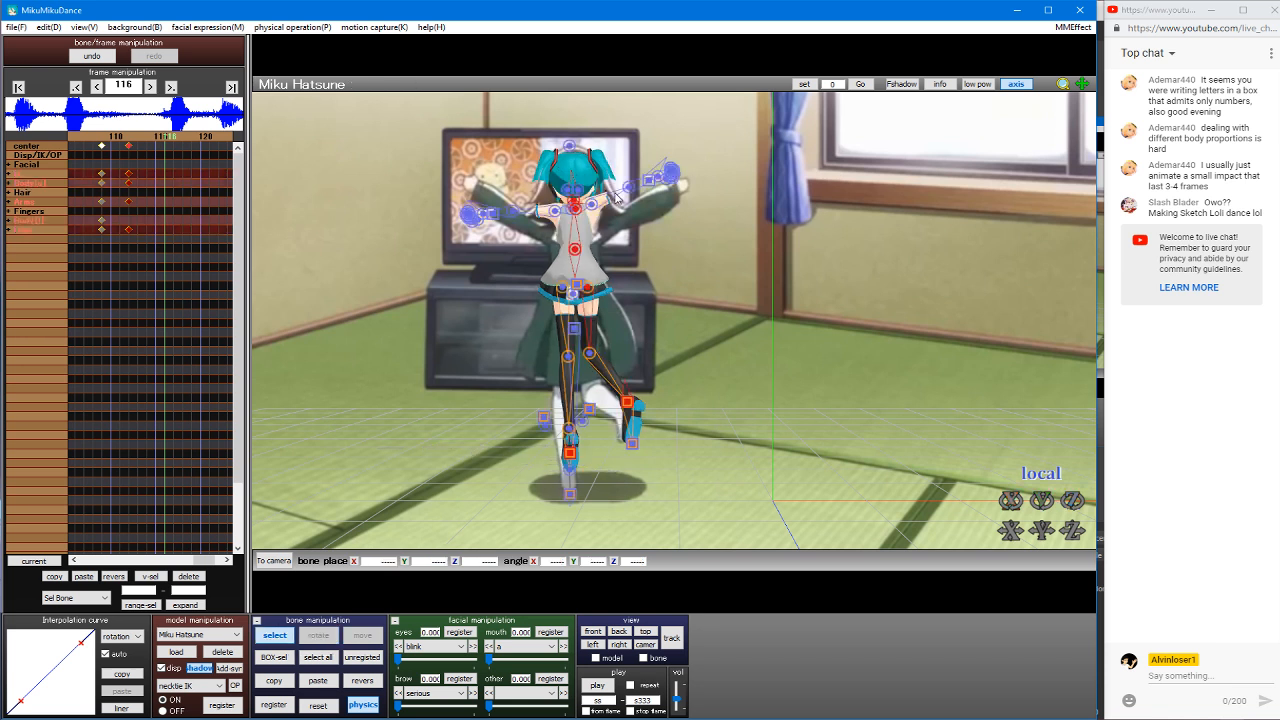
pyautogui.click(616, 198)
pyautogui.press('x')
pyautogui.moveTo(1001, 504); pyautogui.dragTo(1001, 504)
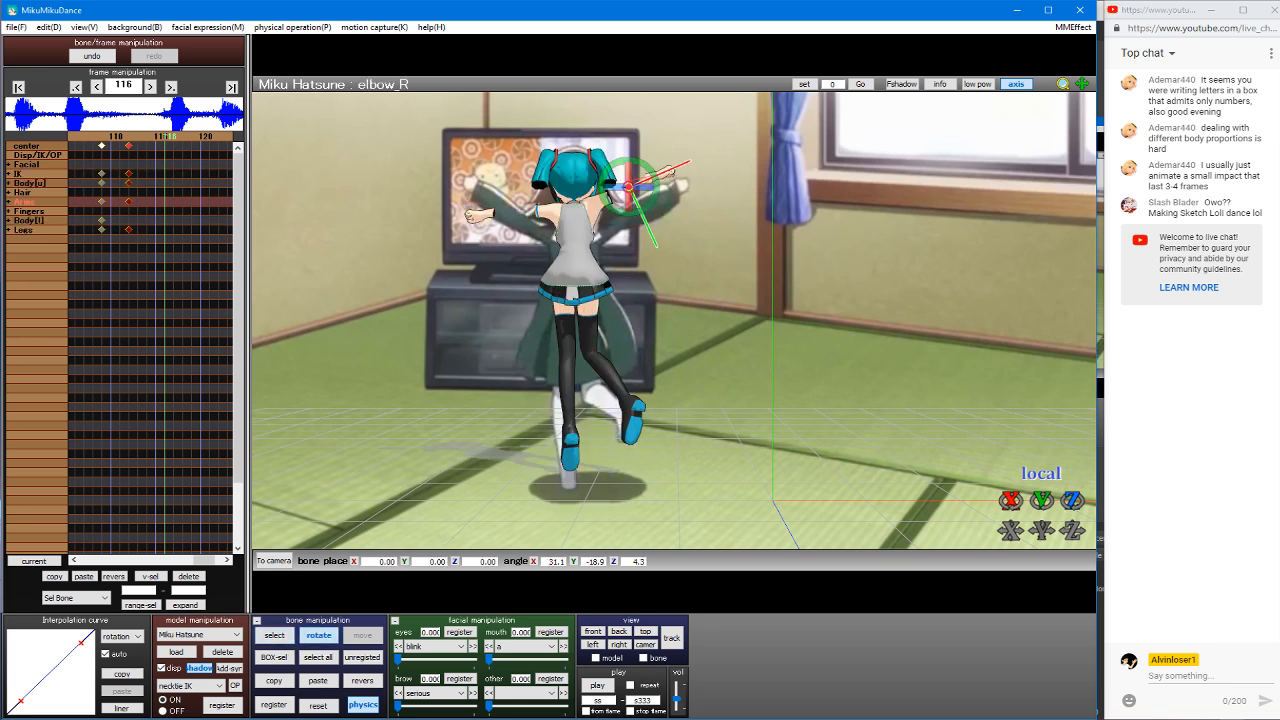
pyautogui.click(681, 212)
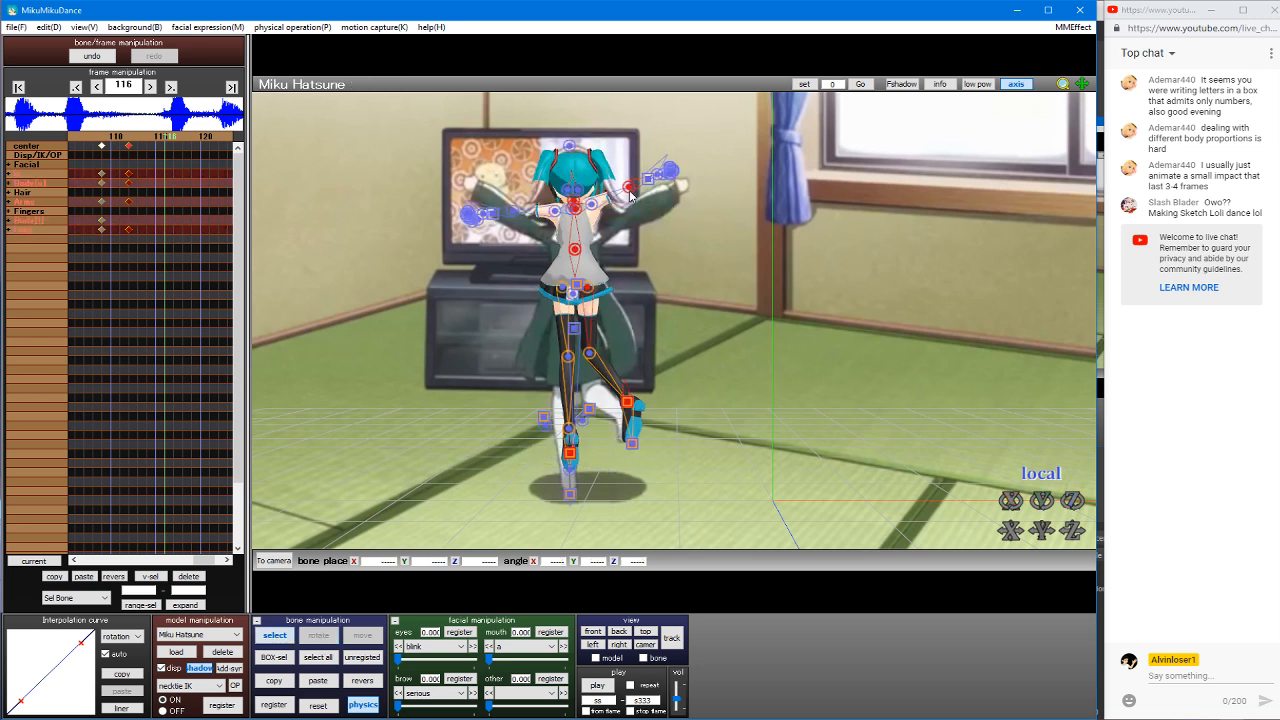
# Step: Mirror the right elbow's pose onto the left elbow by copying it and pasting it reversed
pyautogui.click(574, 208)
pyautogui.click(577, 211)
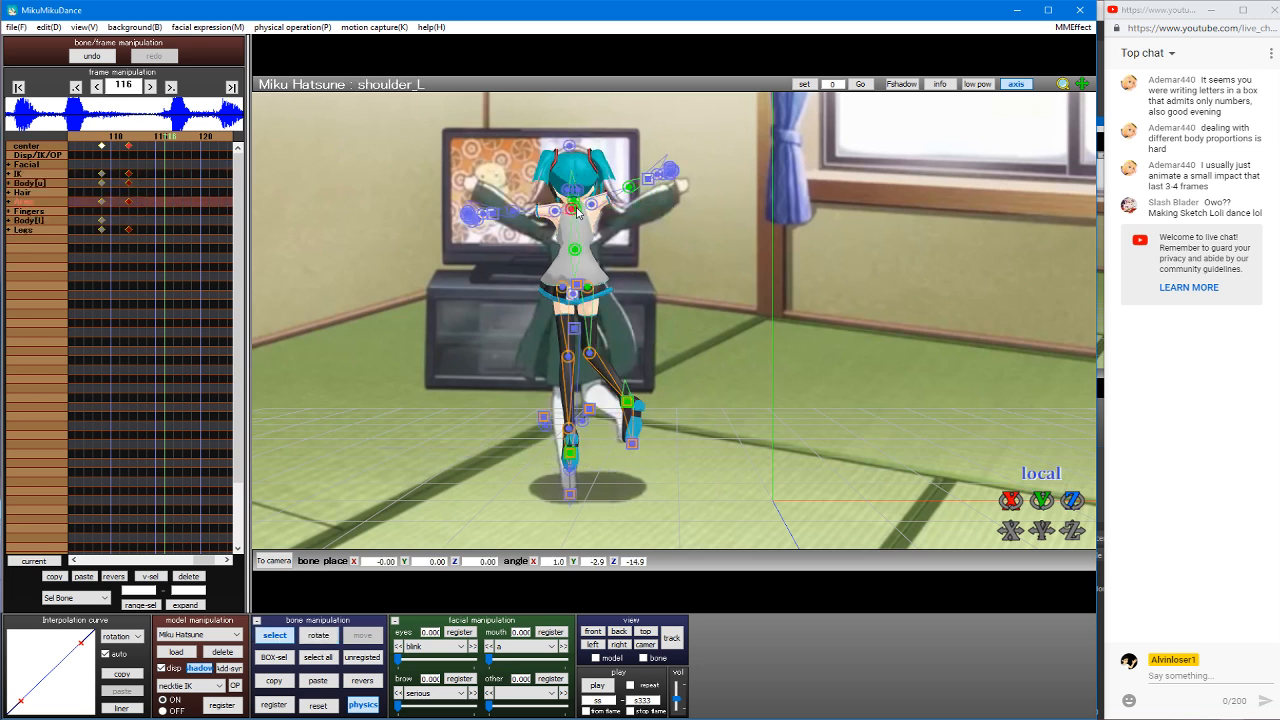
pyautogui.click(627, 189)
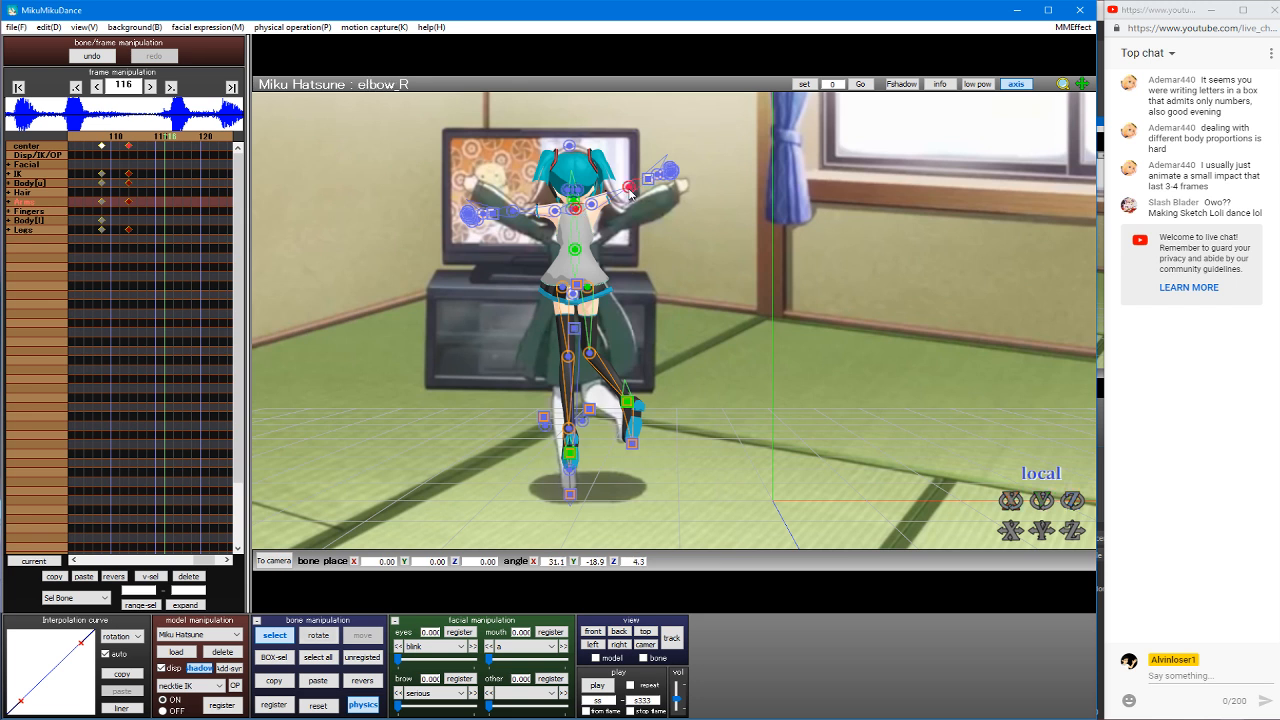
pyautogui.click(274, 680)
pyautogui.click(362, 680)
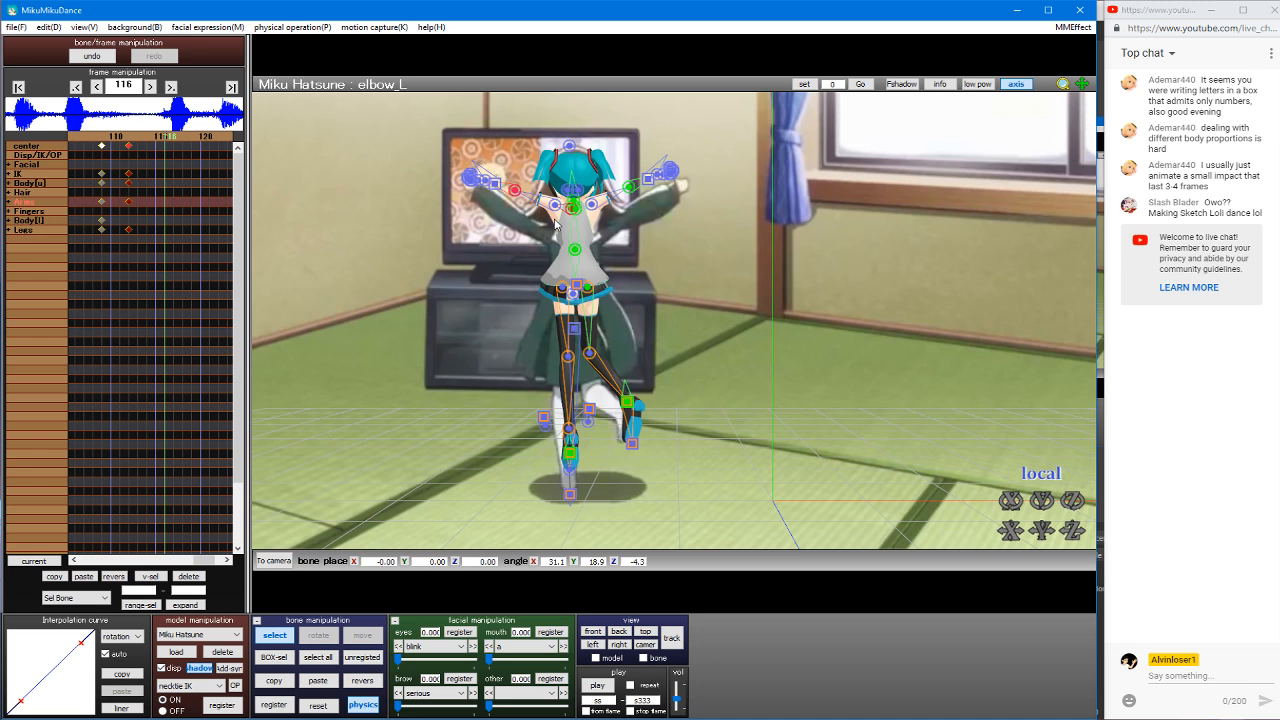
# Step: Paste the copied pose of the keyed bones at frame 116 and register it as a keyframe
pyautogui.hotkey('ctrl', 'a')
pyautogui.moveTo(574, 206)
pyautogui.mouseDown()
pyautogui.moveTo(650, 199)
pyautogui.moveTo(555, 200)
pyautogui.moveTo(600, 205)
pyautogui.moveTo(573, 215)
pyautogui.moveTo(580, 228)
pyautogui.moveTo(576, 194)
pyautogui.mouseUp()
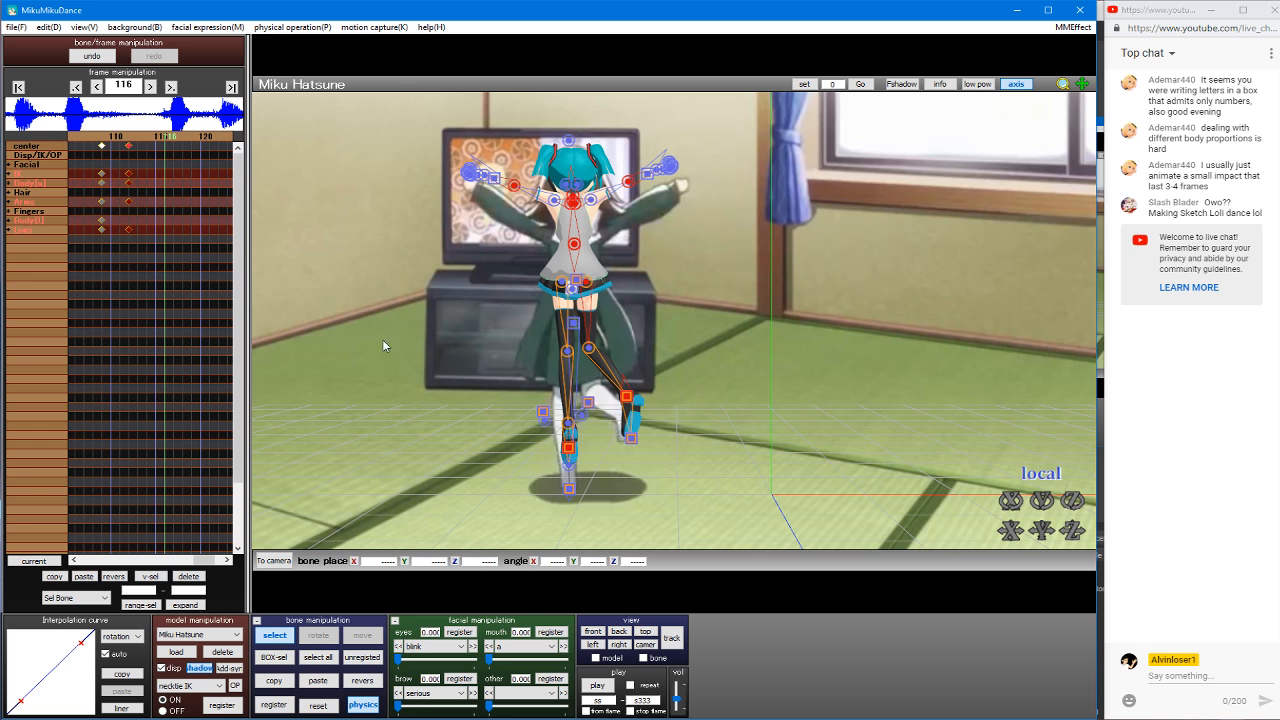
pyautogui.press('Left')
pyautogui.press('Left')
pyautogui.press('Left')
pyautogui.press('Left')
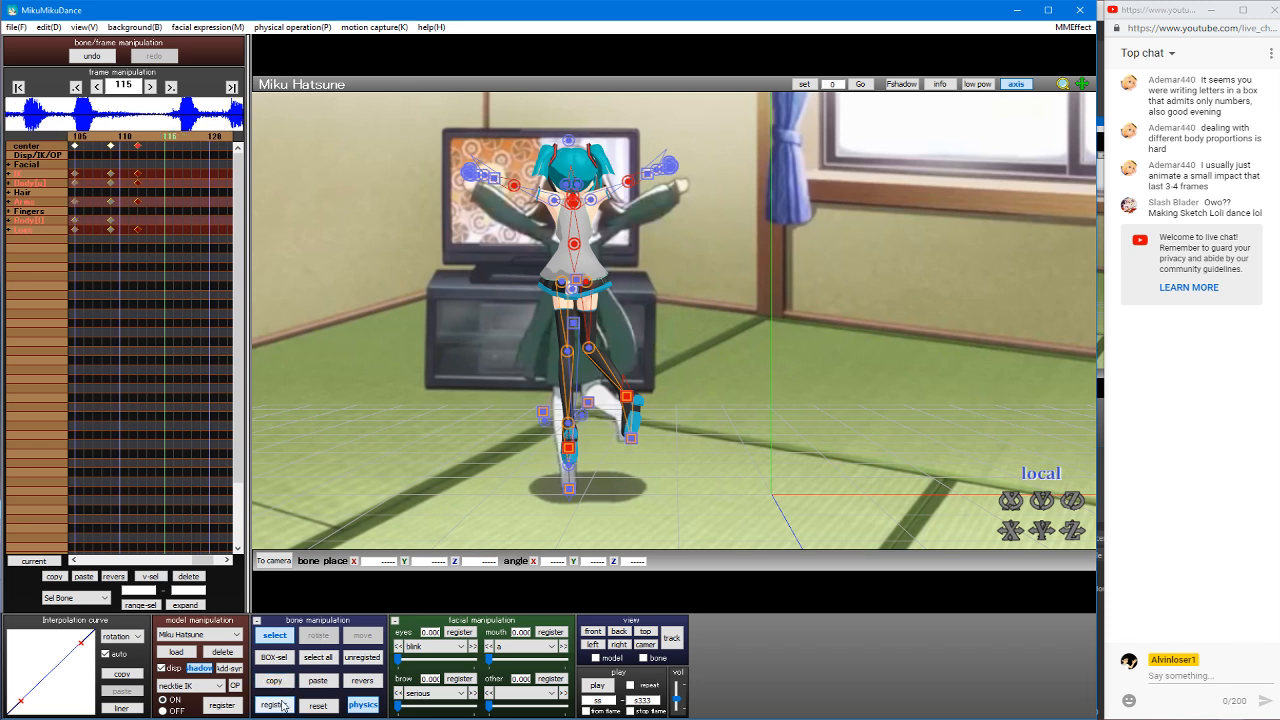
pyautogui.press('Right')
pyautogui.press('Right')
pyautogui.press('Right')
pyautogui.press('Right')
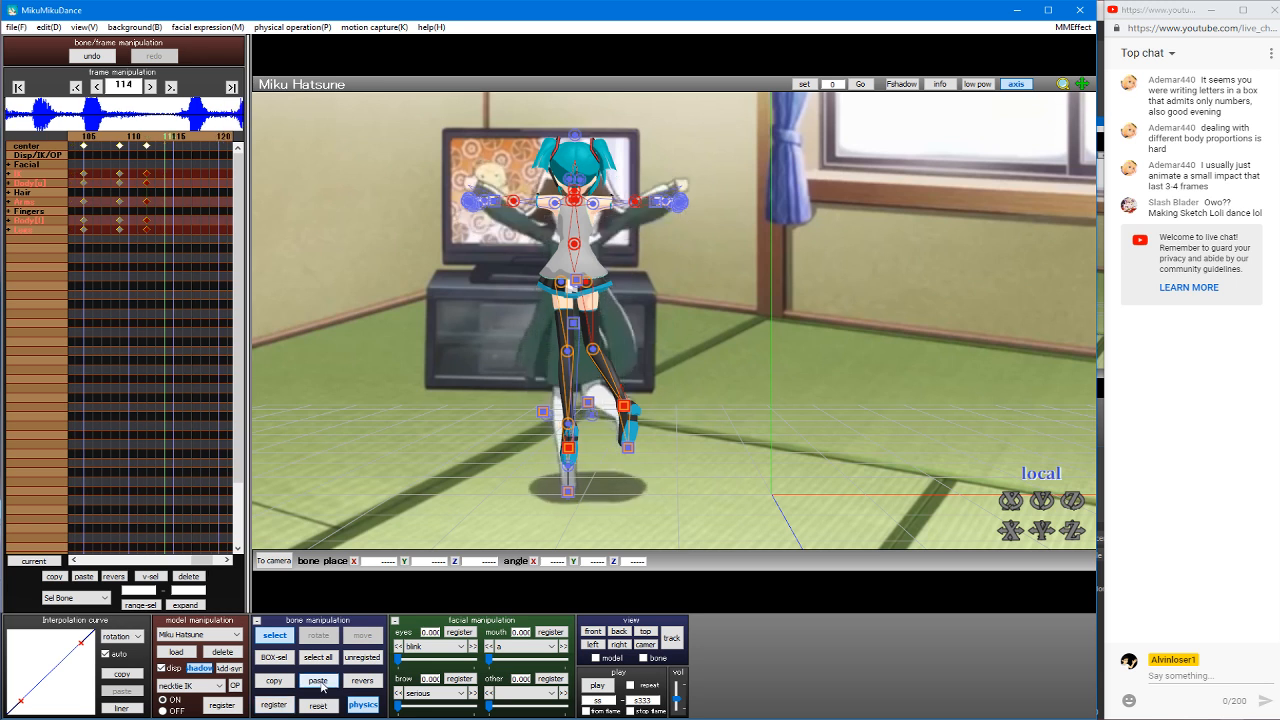
pyautogui.click(317, 684)
pyautogui.click(274, 705)
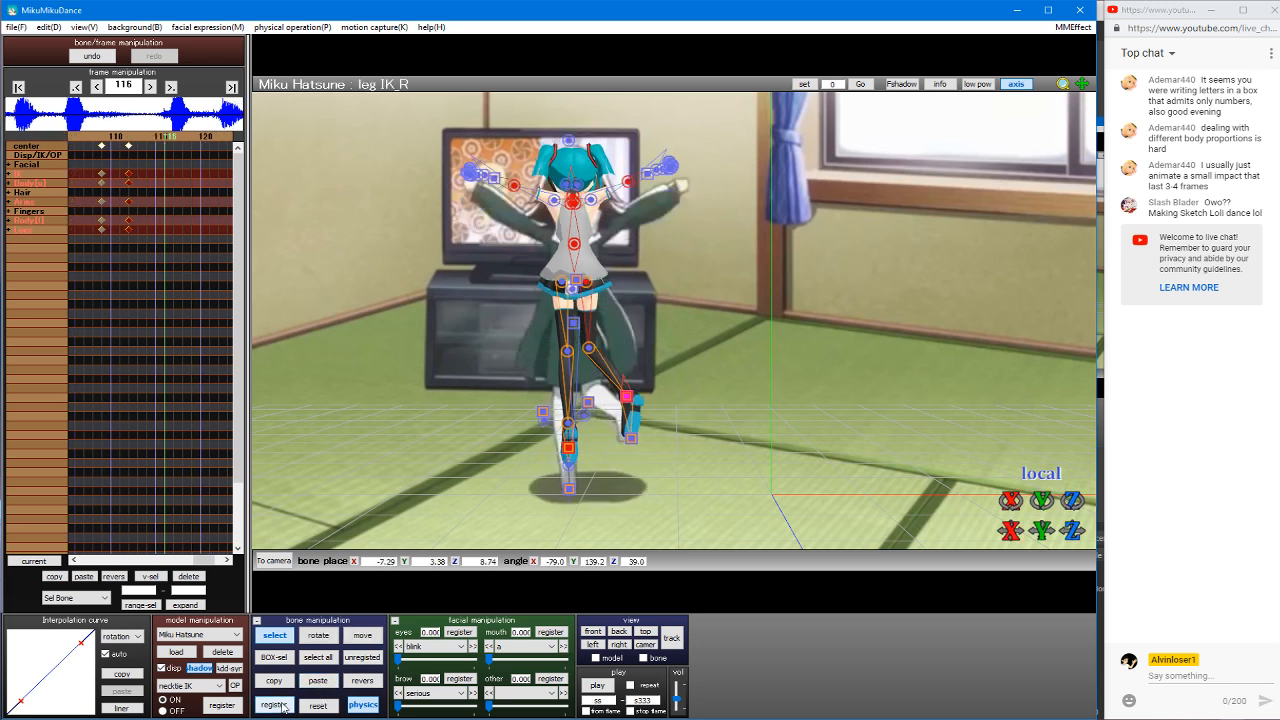
# Step: Review the motion frame by frame from 116 back to 96 and forward again to 116
pyautogui.press('Left')
pyautogui.press('Left')
pyautogui.press('Left')
pyautogui.press('Left')
pyautogui.press('Left')
pyautogui.press('Left')
pyautogui.press('Left')
pyautogui.press('Left')
pyautogui.press('Left')
pyautogui.press('Left')
pyautogui.press('Left')
pyautogui.press('Left')
pyautogui.press('Left')
pyautogui.press('Left')
pyautogui.press('Left')
pyautogui.press('Left')
pyautogui.press('Left')
pyautogui.press('Left')
pyautogui.press('Left')
pyautogui.press('Left')
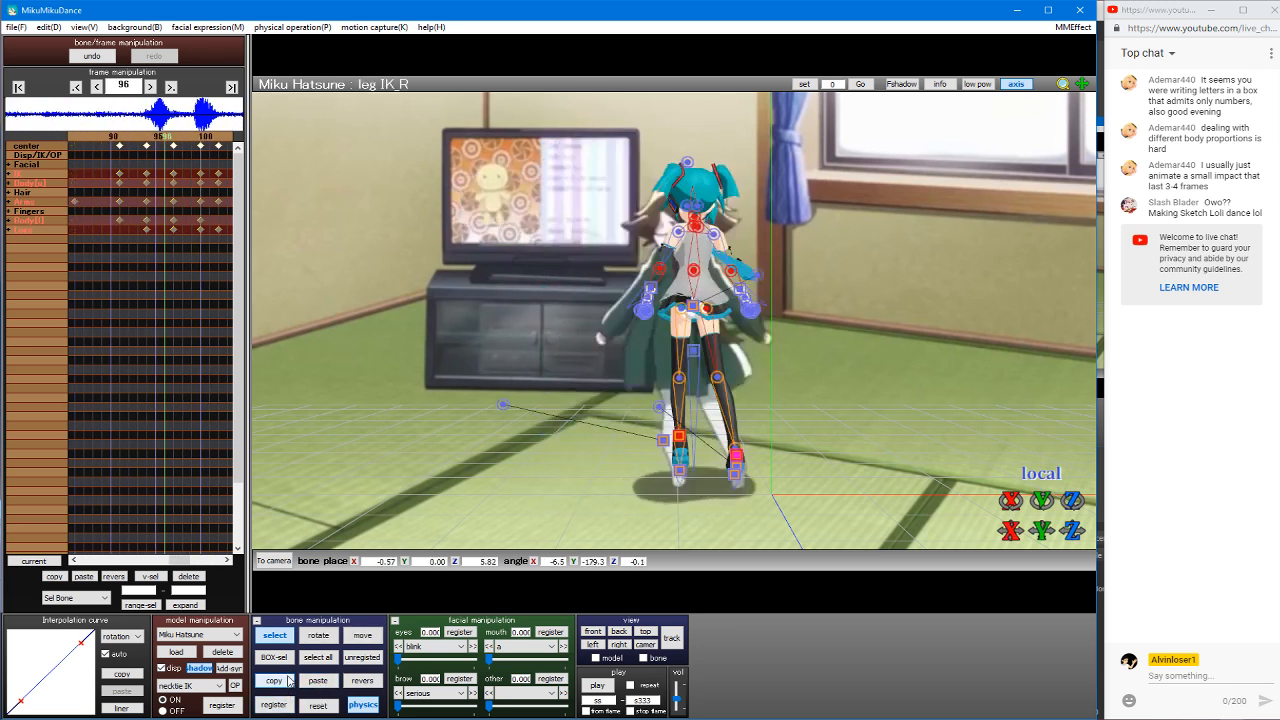
pyautogui.press('Right')
pyautogui.press('Right')
pyautogui.press('Right')
pyautogui.press('Right')
pyautogui.press('Right')
pyautogui.press('Right')
pyautogui.press('Right')
pyautogui.press('Right')
pyautogui.press('Right')
pyautogui.press('Right')
pyautogui.press('Right')
pyautogui.press('Right')
pyautogui.press('Right')
pyautogui.press('Right')
pyautogui.press('Right')
pyautogui.press('Right')
pyautogui.press('Right')
pyautogui.press('Right')
pyautogui.press('Right')
pyautogui.press('Right')
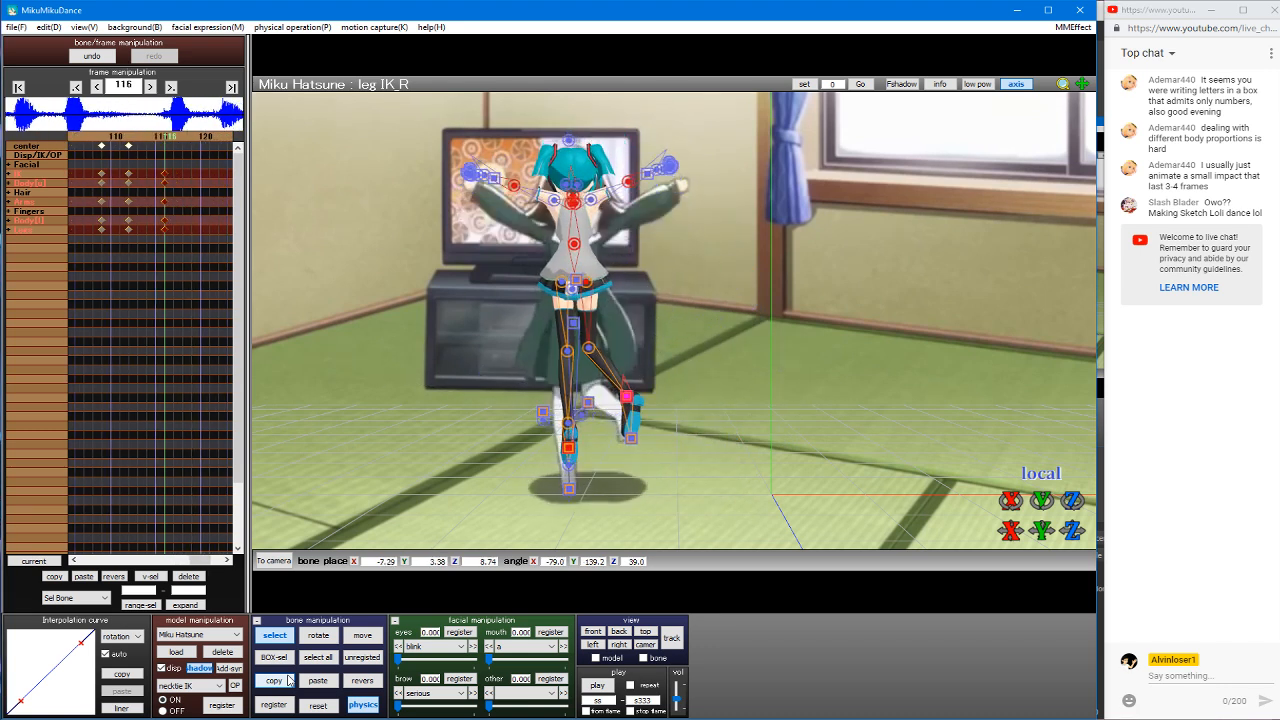
# Step: Compare the center bone with frame 112, lower it to Y 1.24 at frame 116 and register it
pyautogui.click(574, 325)
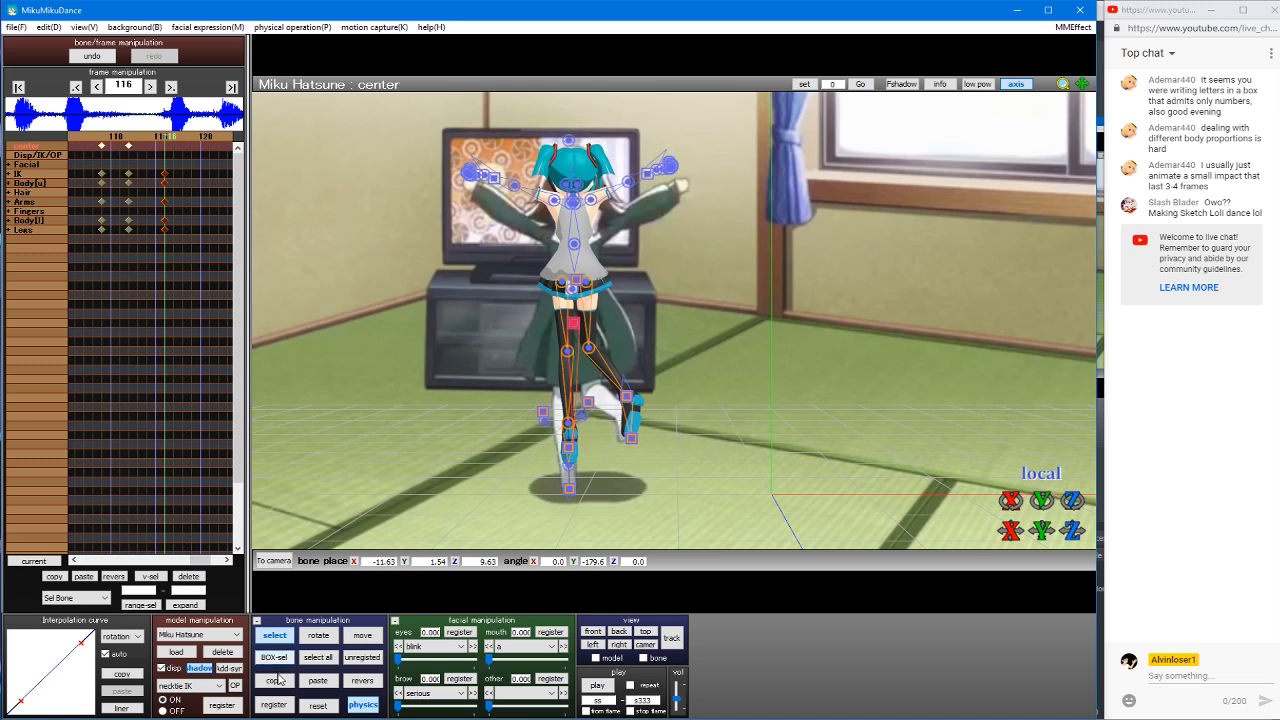
pyautogui.press('Left')
pyautogui.press('Left')
pyautogui.press('Left')
pyautogui.press('Left')
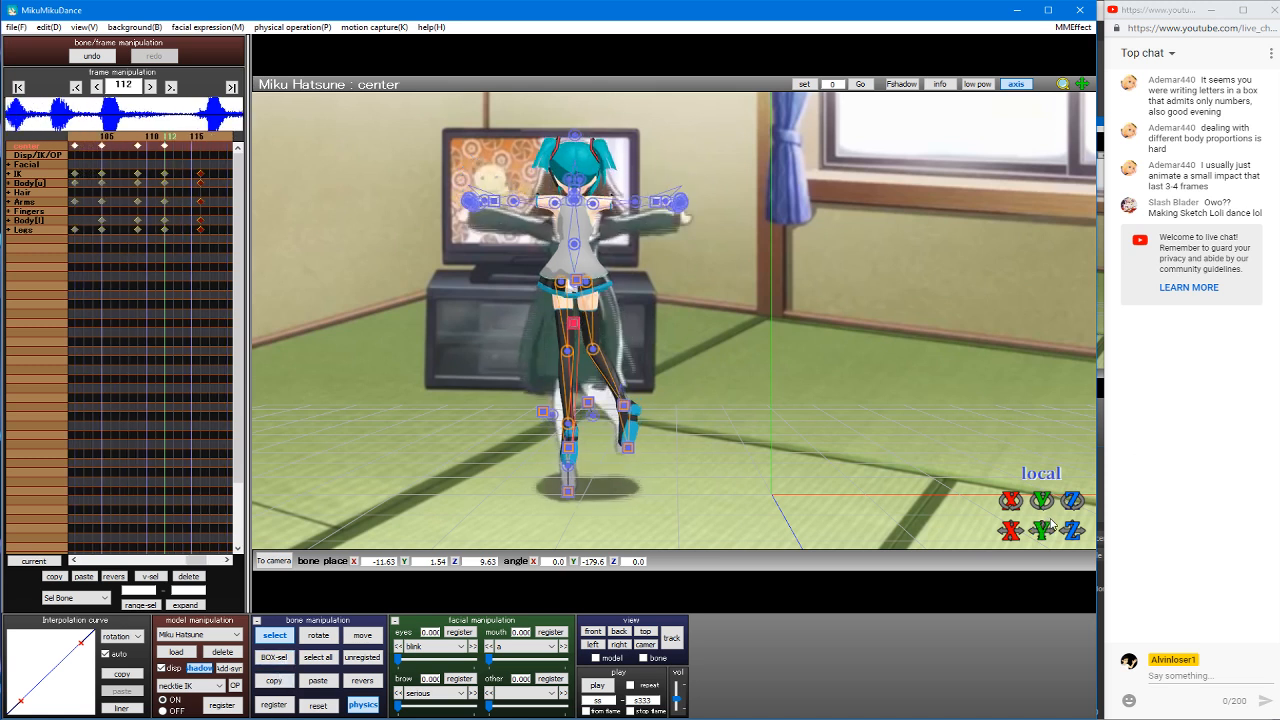
pyautogui.press('Right')
pyautogui.press('Right')
pyautogui.press('Right')
pyautogui.press('Right')
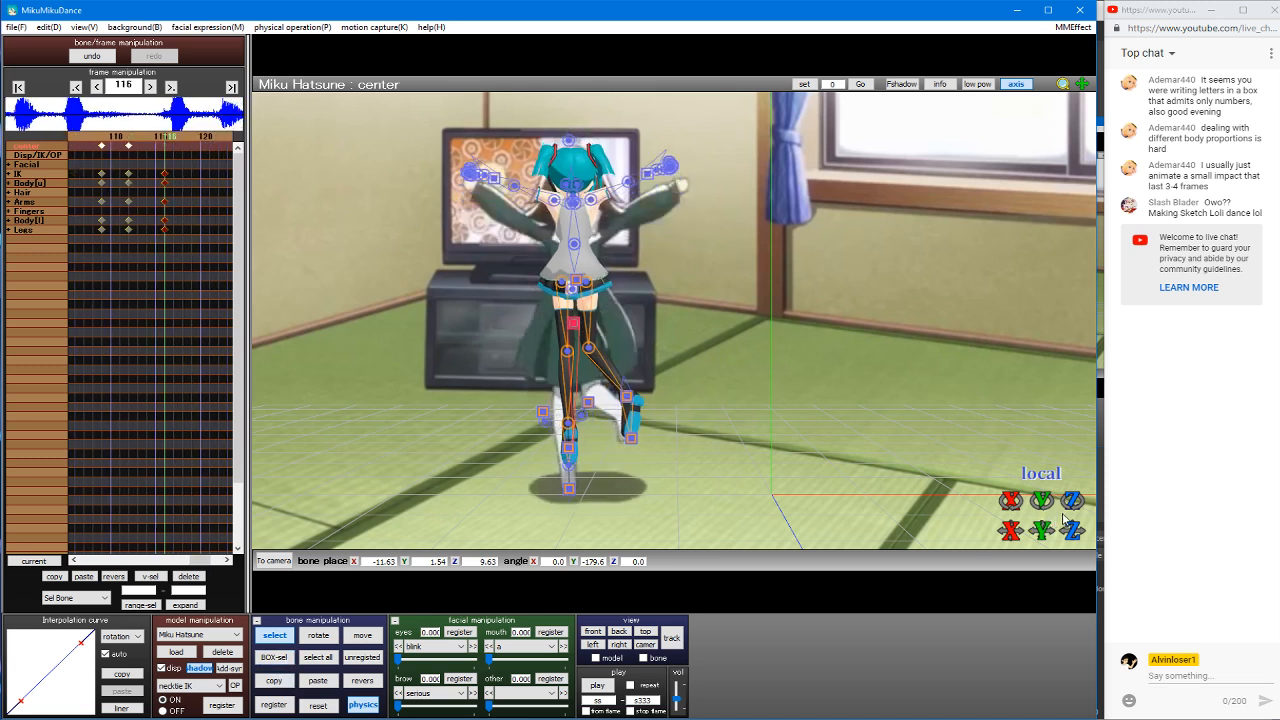
pyautogui.moveTo(1042, 530); pyautogui.dragTo(1042, 538)
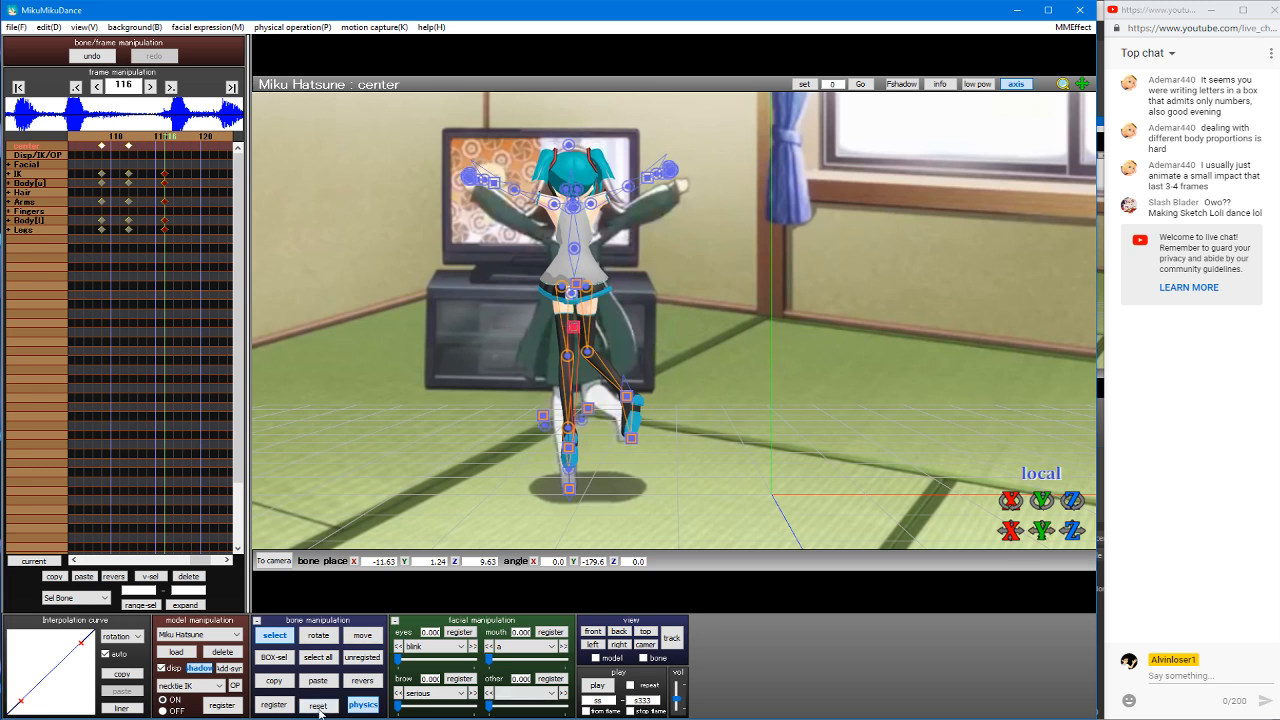
# Step: Compare the pose with the reference video between frames 116 and 121, ending at frame 119
pyautogui.press('Right')
pyautogui.press('Right')
pyautogui.press('Right')
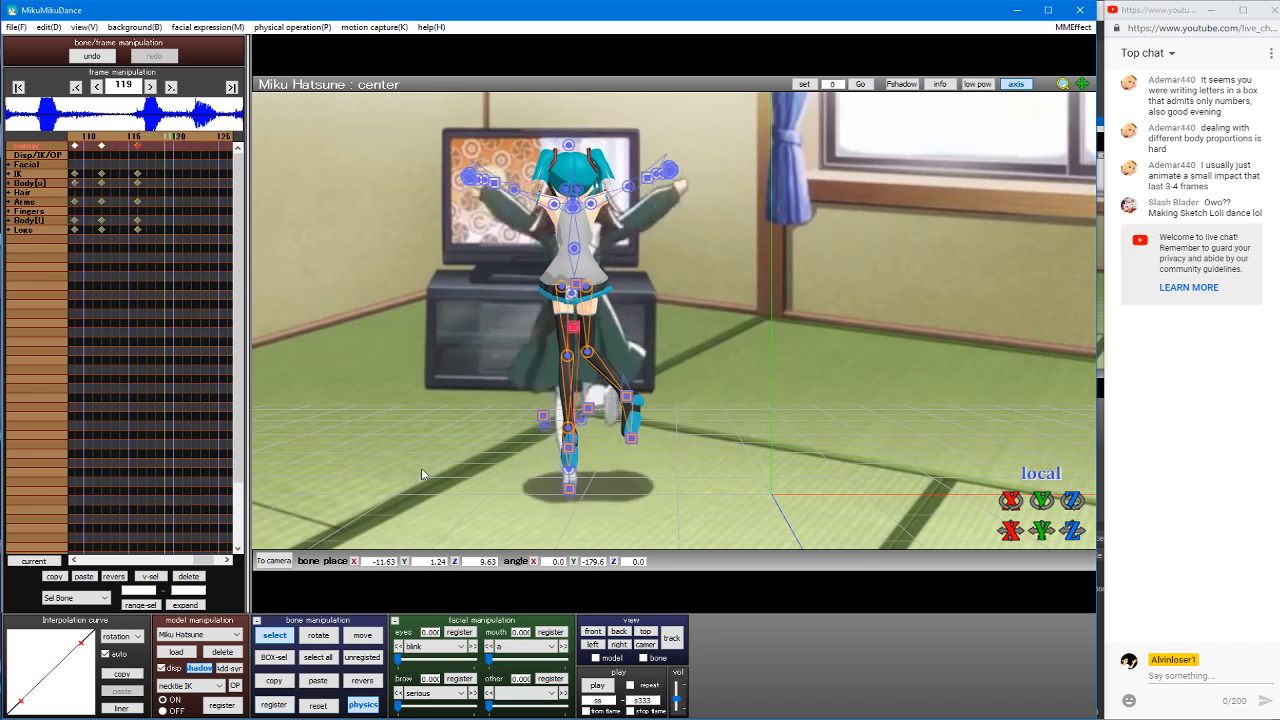
pyautogui.press('Left')
pyautogui.press('Left')
pyautogui.press('Left')
pyautogui.press('Right')
pyautogui.press('Right')
pyautogui.press('Right')
pyautogui.press('Right')
pyautogui.press('Right')
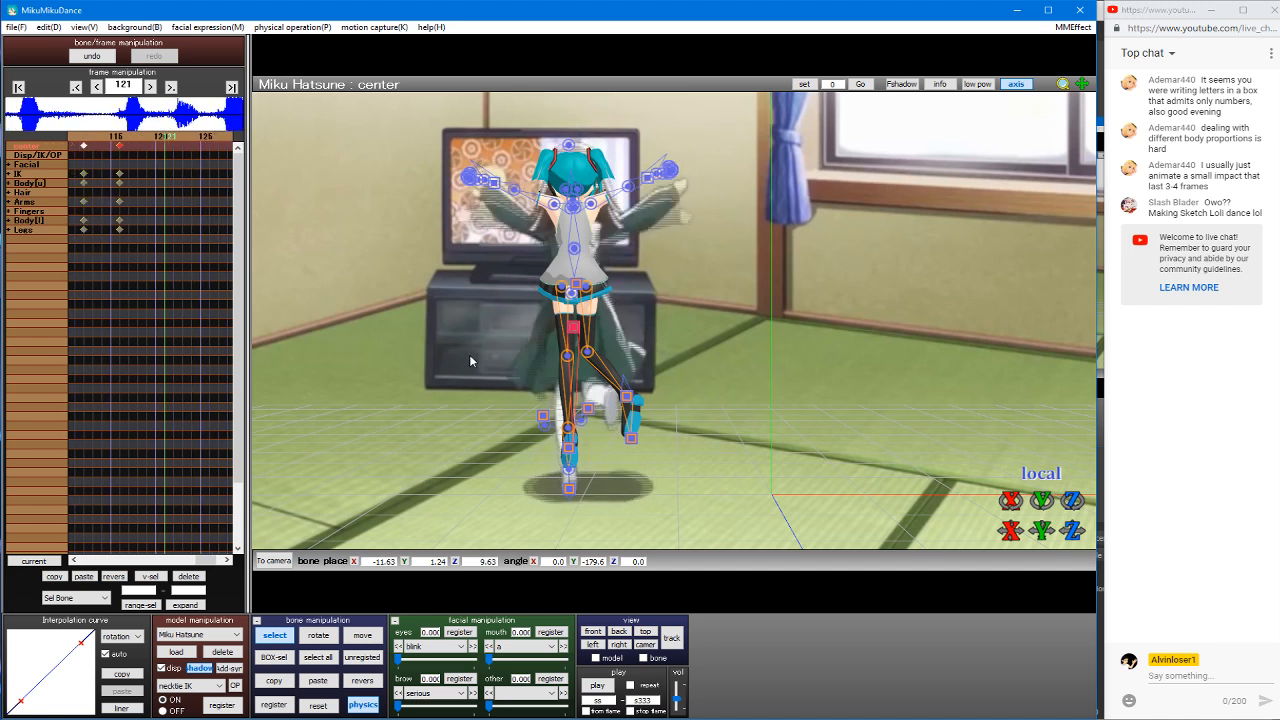
pyautogui.press('Left')
pyautogui.press('Left')
pyautogui.press('Left')
pyautogui.press('Left')
pyautogui.press('Left')
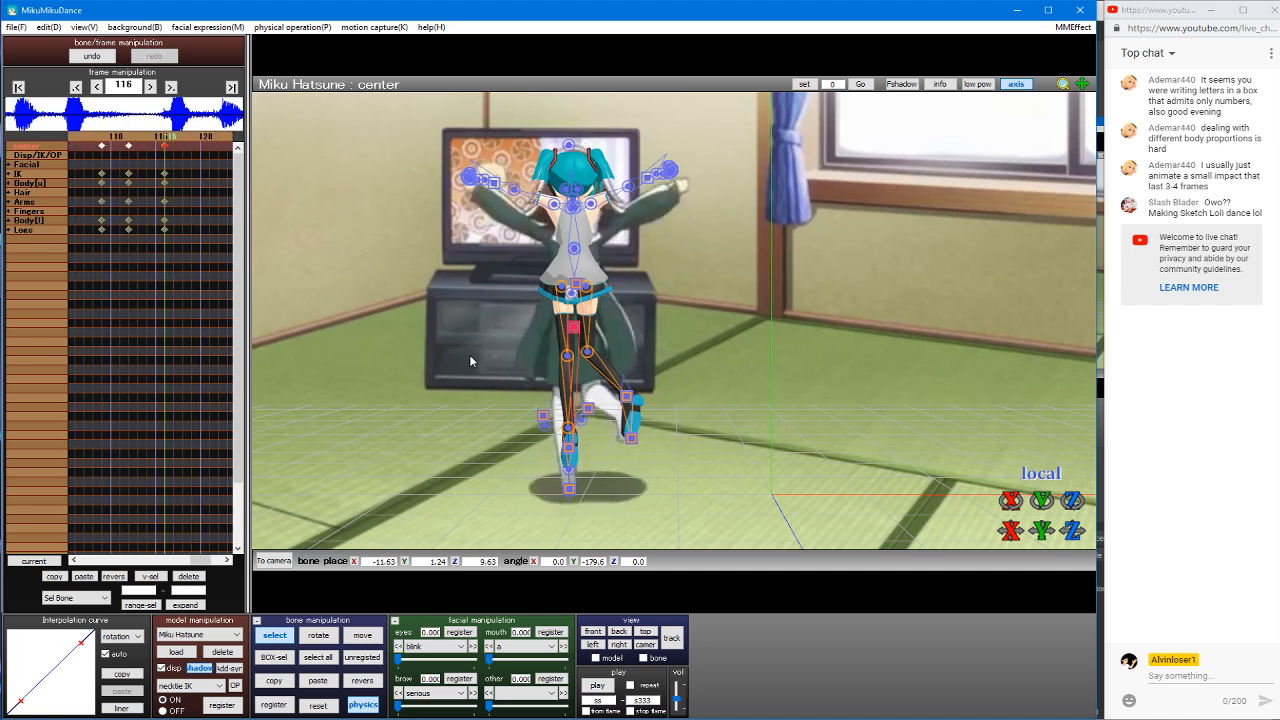
pyautogui.press('Right')
pyautogui.press('Right')
pyautogui.press('Right')
pyautogui.press('Left')
pyautogui.press('Left')
pyautogui.press('Left')
pyautogui.press('Right')
pyautogui.press('Right')
pyautogui.press('Right')
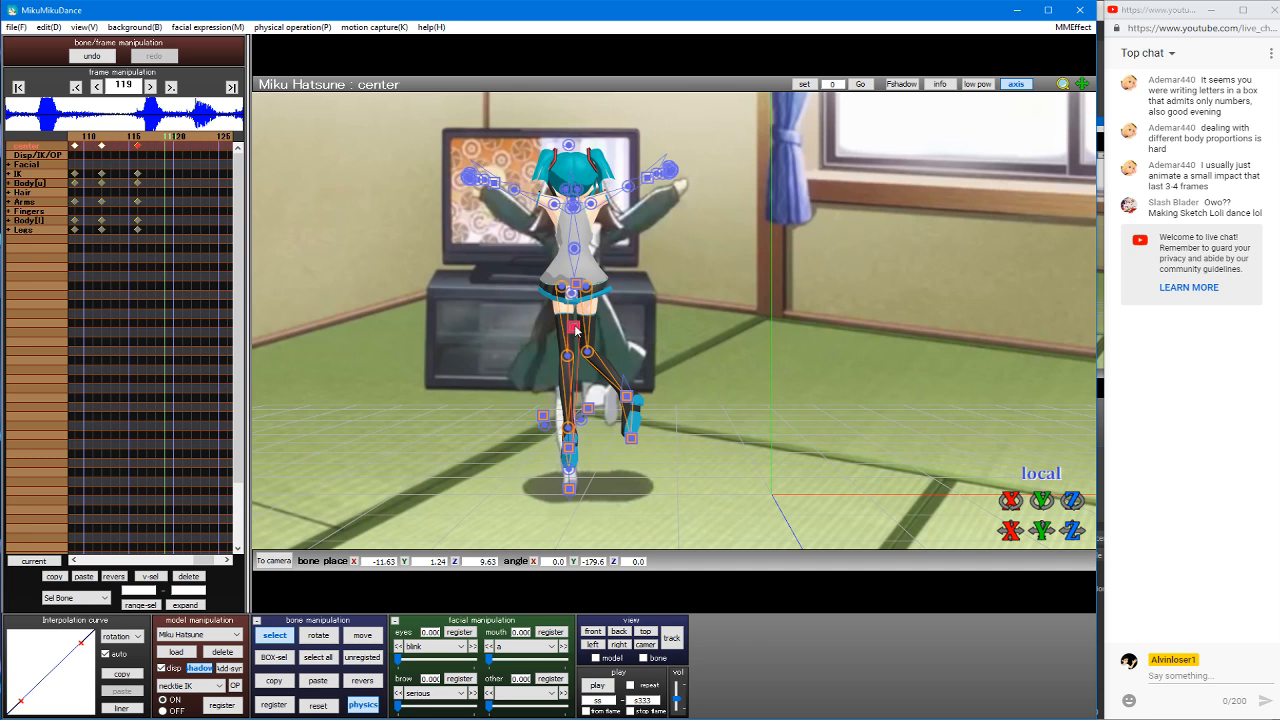
# Step: At frame 119, lower the center bone to about Y 0.23 and rotate the left leg IK bone to re-angle the standing foot
pyautogui.press('z')
pyautogui.moveTo(577, 291); pyautogui.dragTo(580, 305)
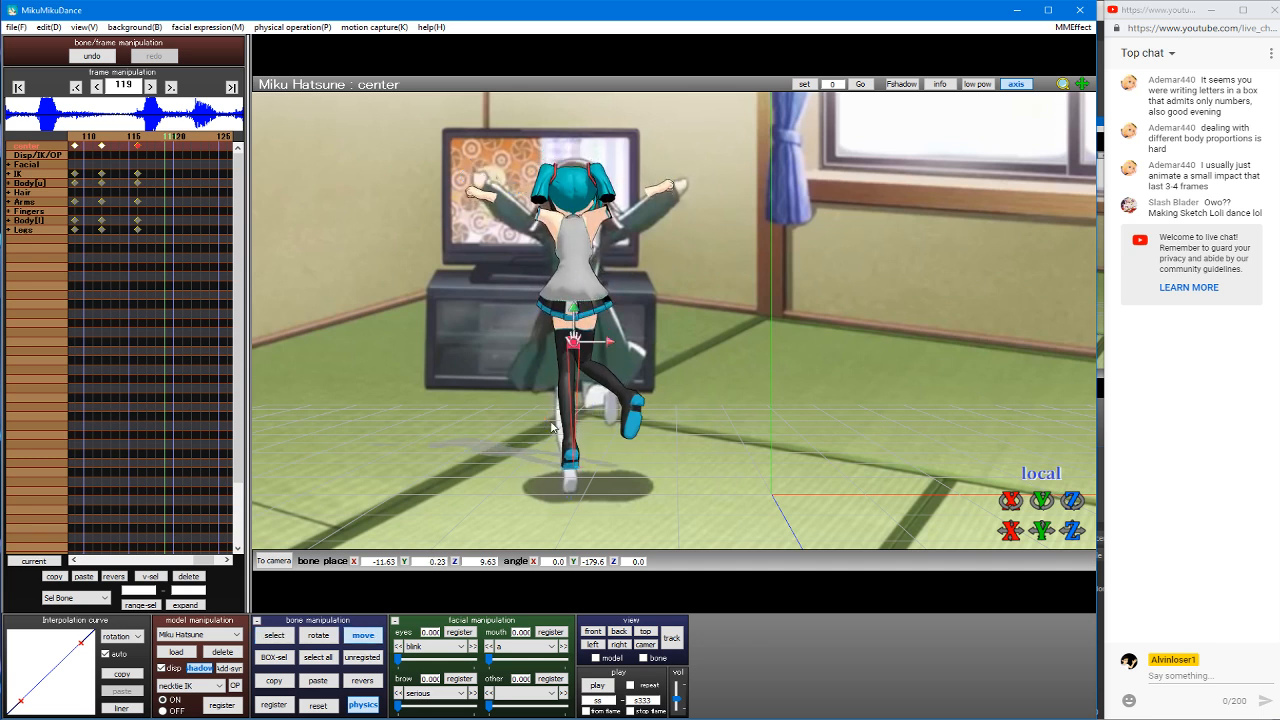
pyautogui.press('c')
pyautogui.click(569, 449)
pyautogui.press('x')
pyautogui.moveTo(569, 456); pyautogui.dragTo(567, 505)
pyautogui.press('c')
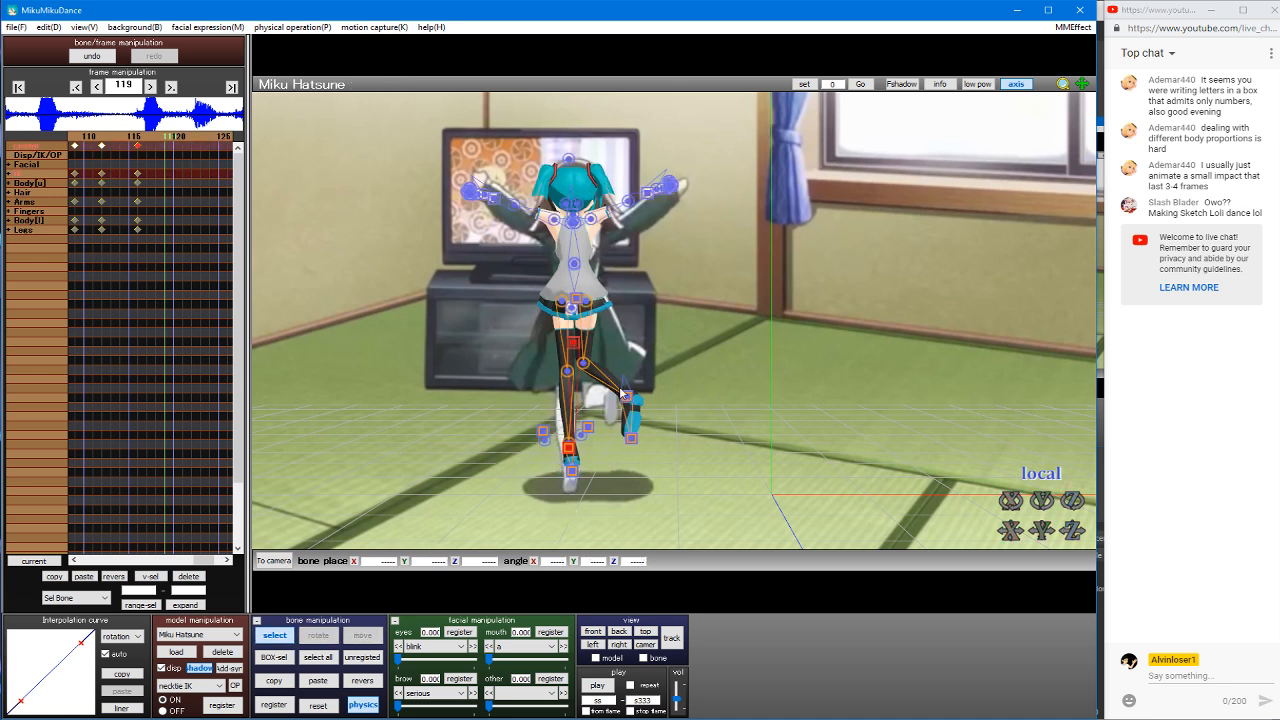
# Step: Raise the right leg IK bone to about Y 4.66
pyautogui.click(628, 400)
pyautogui.press('x')
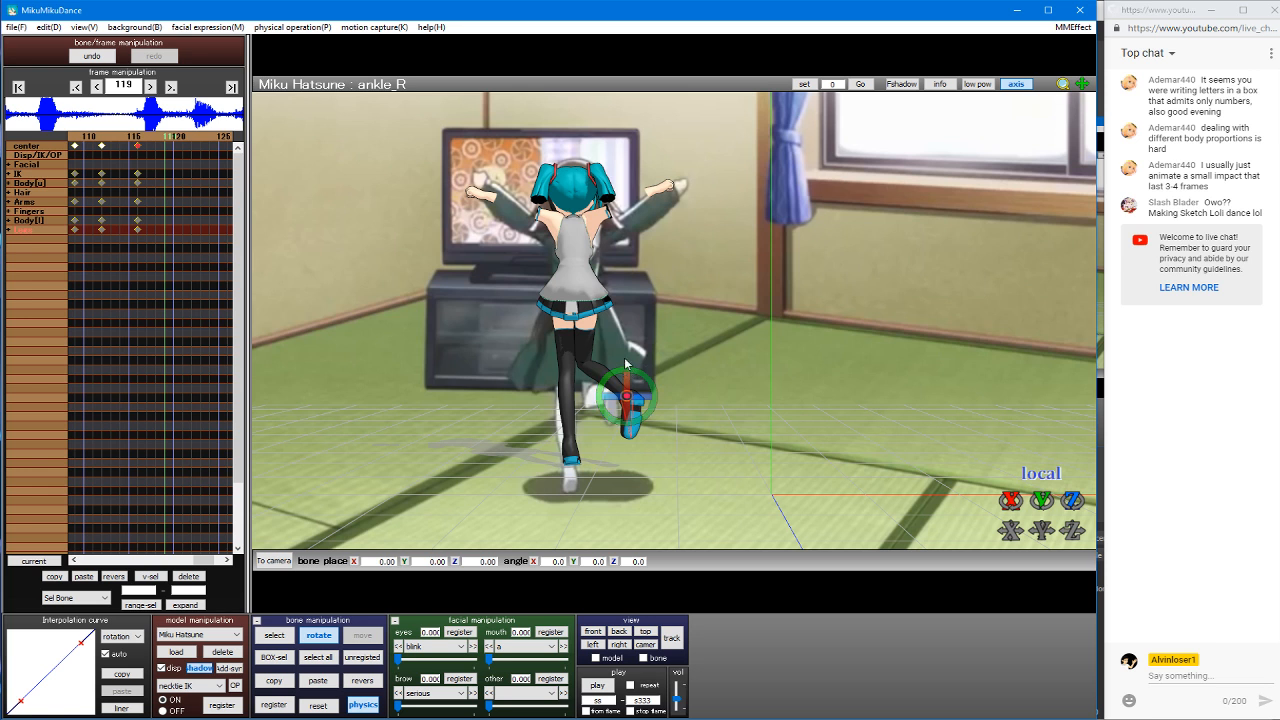
pyautogui.press('c')
pyautogui.click(632, 402)
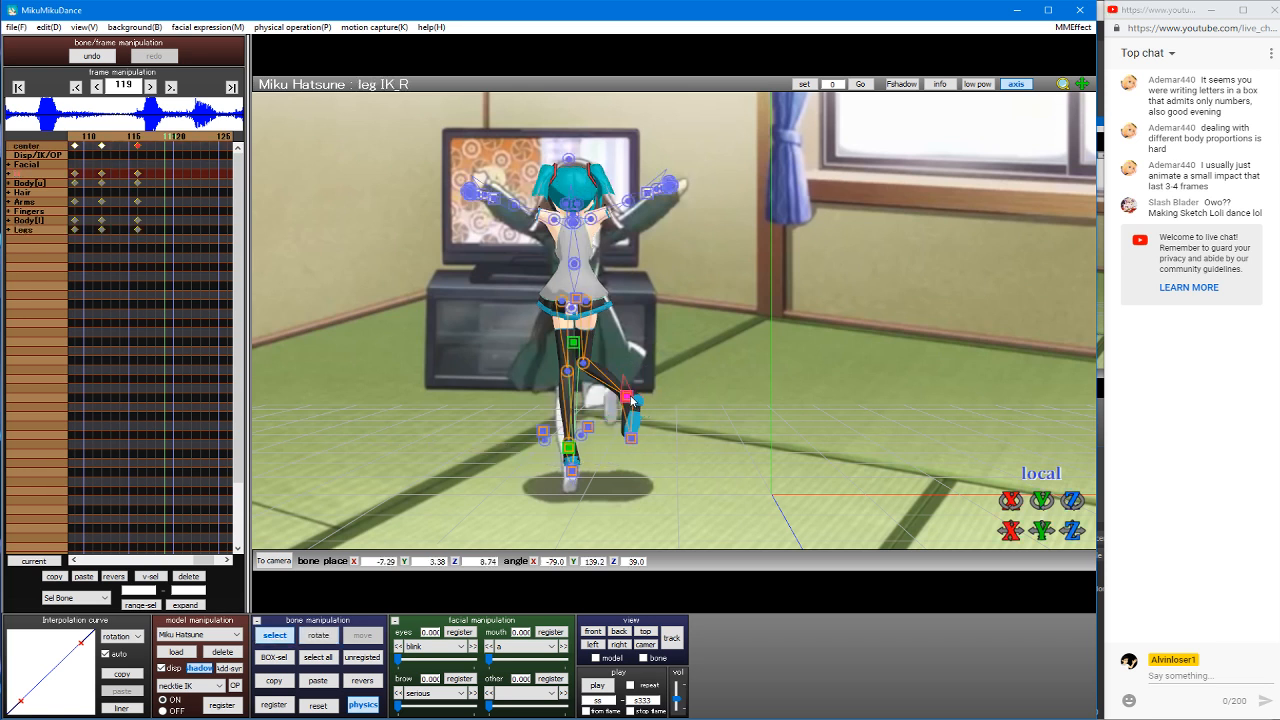
pyautogui.press('v')
pyautogui.moveTo(632, 402); pyautogui.dragTo(625, 351)
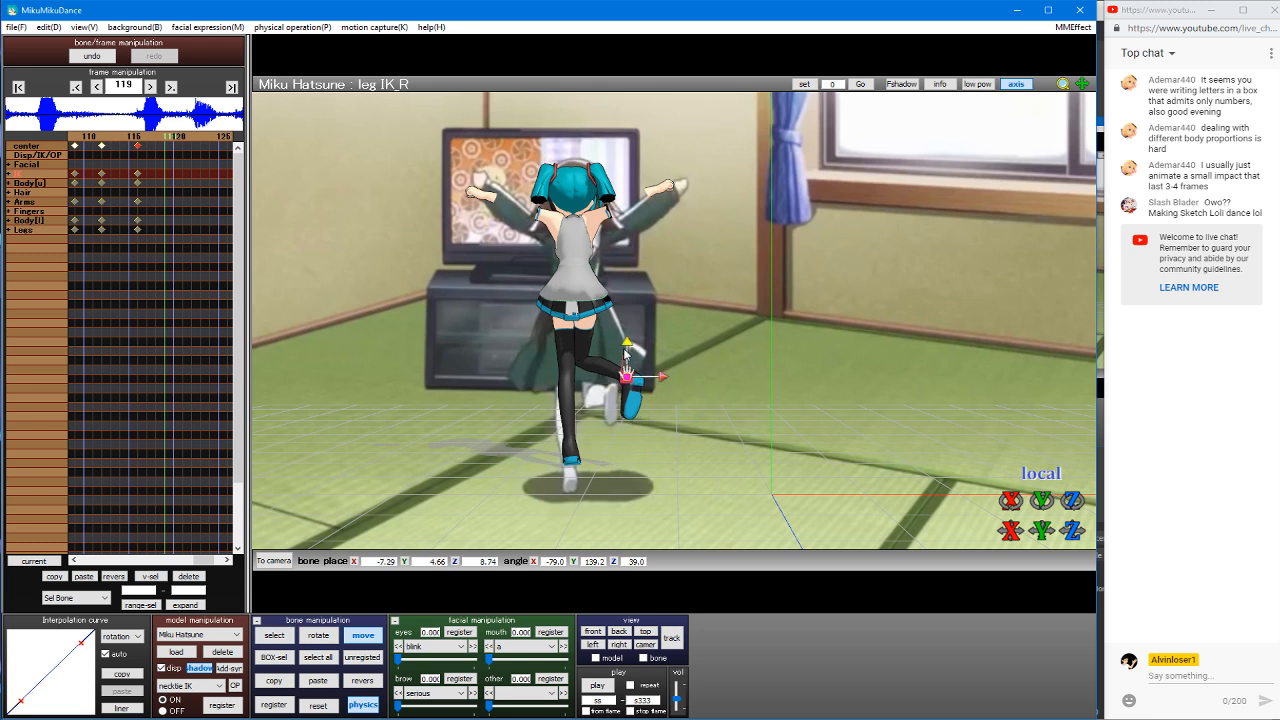
# Step: Rotate the leg_R bone to about X 0.1, Y 12.4, Z -1.8
pyautogui.press('c')
pyautogui.click(587, 302)
pyautogui.press('x')
pyautogui.moveTo(590, 301); pyautogui.dragTo(600, 302)
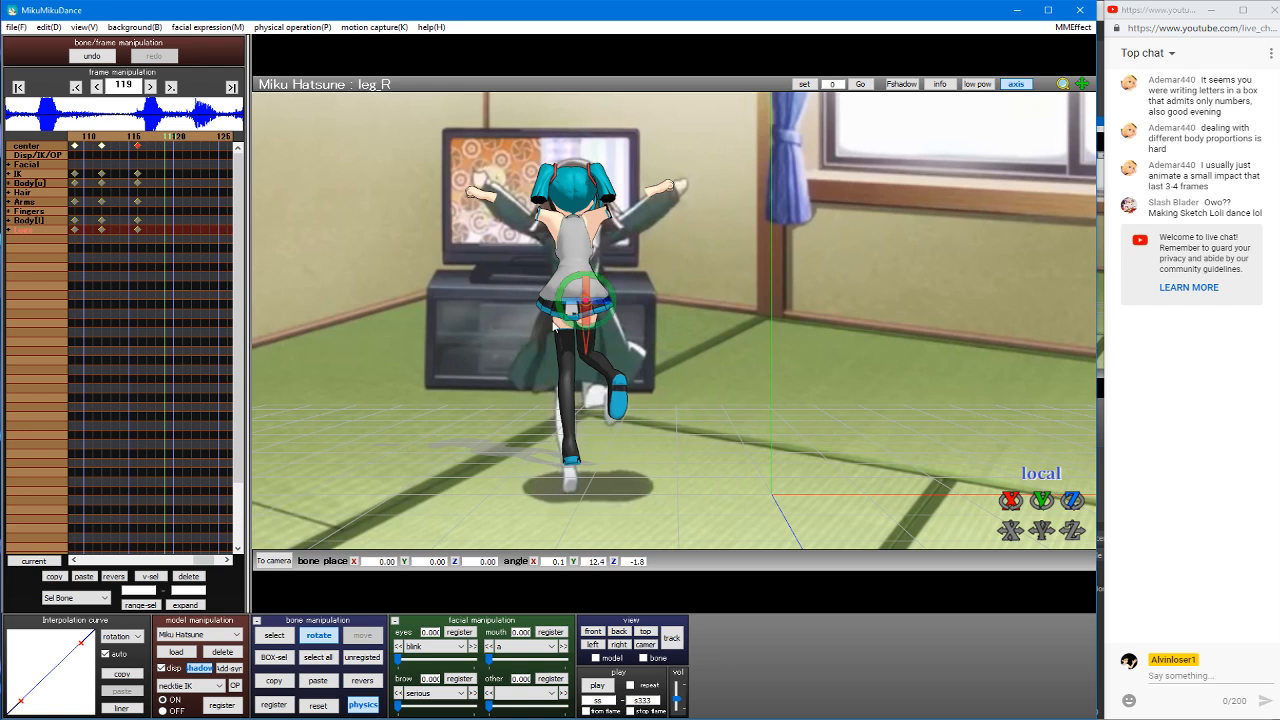
# Step: Move the right leg IK bone to about X -7.50, Z 6.87, and nudge it slightly toward the standing leg
pyautogui.moveTo(600, 303); pyautogui.dragTo(645, 324, button='right')
pyautogui.press('c')
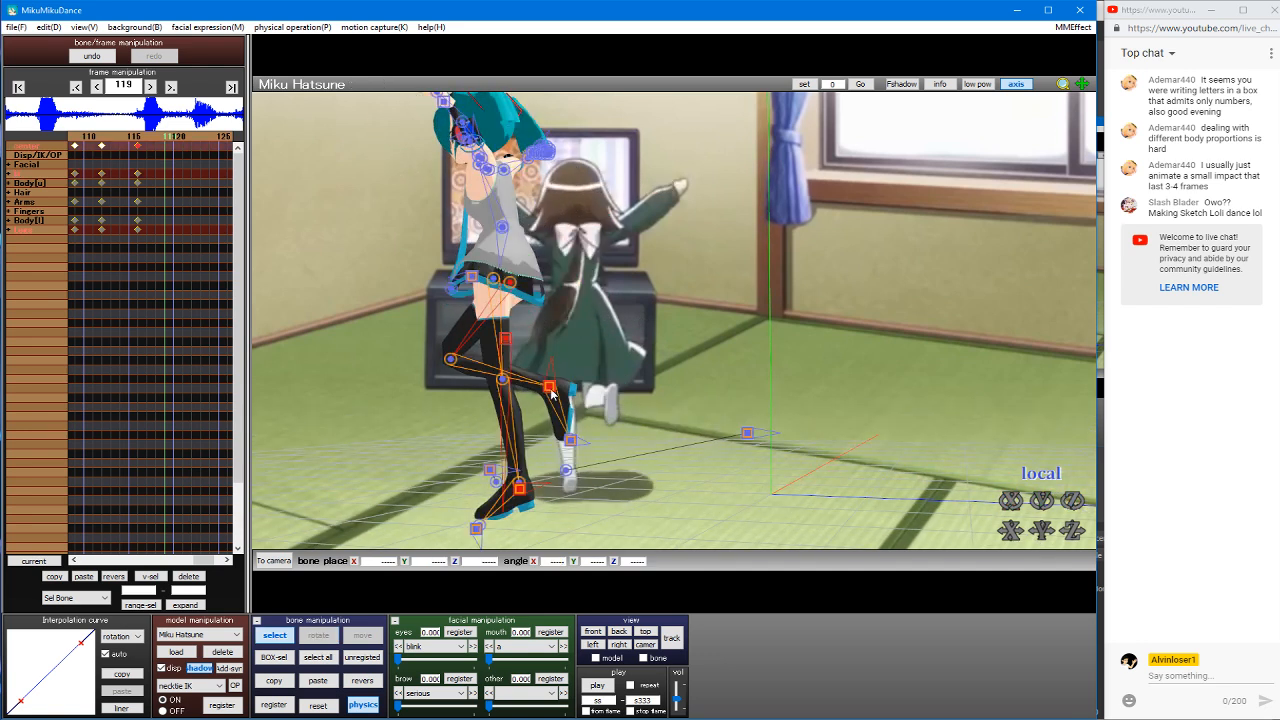
pyautogui.click(549, 389)
pyautogui.click(549, 389)
pyautogui.press('z')
pyautogui.moveTo(549, 388); pyautogui.dragTo(621, 385)
pyautogui.moveTo(601, 350)
pyautogui.mouseDown(button='right')
pyautogui.moveTo(552, 319)
pyautogui.moveTo(577, 352)
pyautogui.moveTo(587, 340)
pyautogui.mouseUp(button='right')
pyautogui.press('Tab')
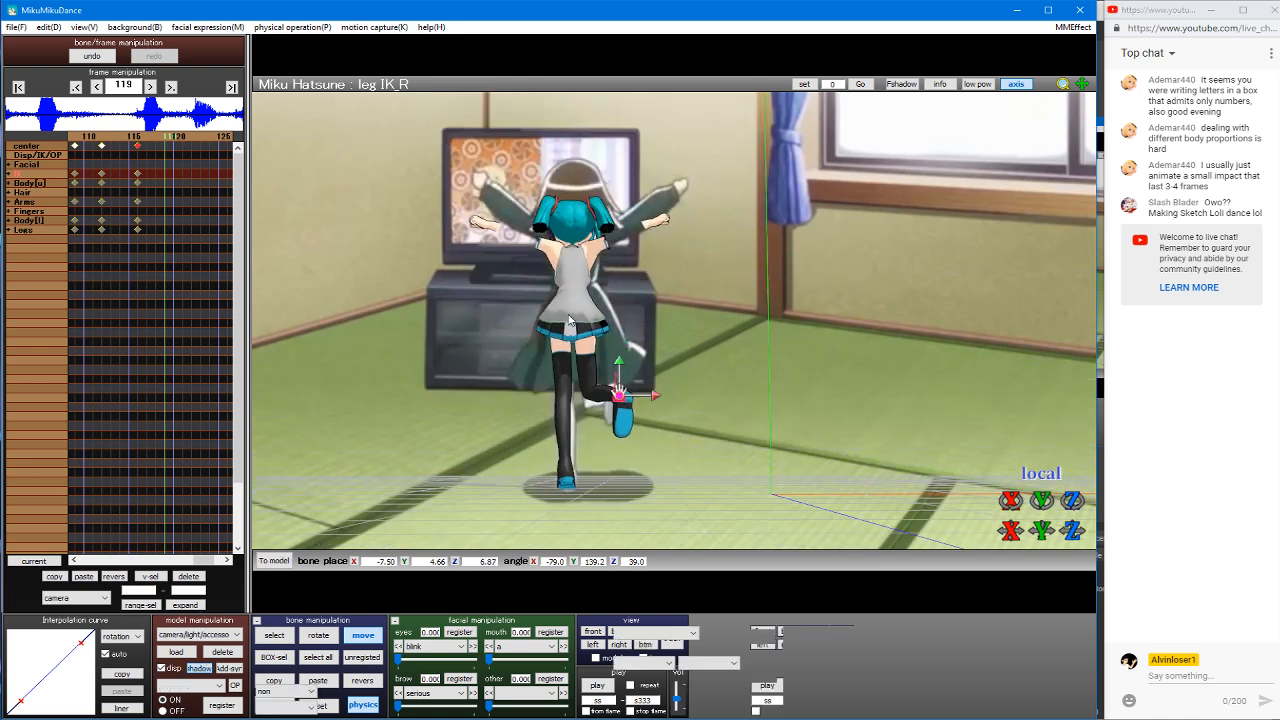
pyautogui.press('Tab')
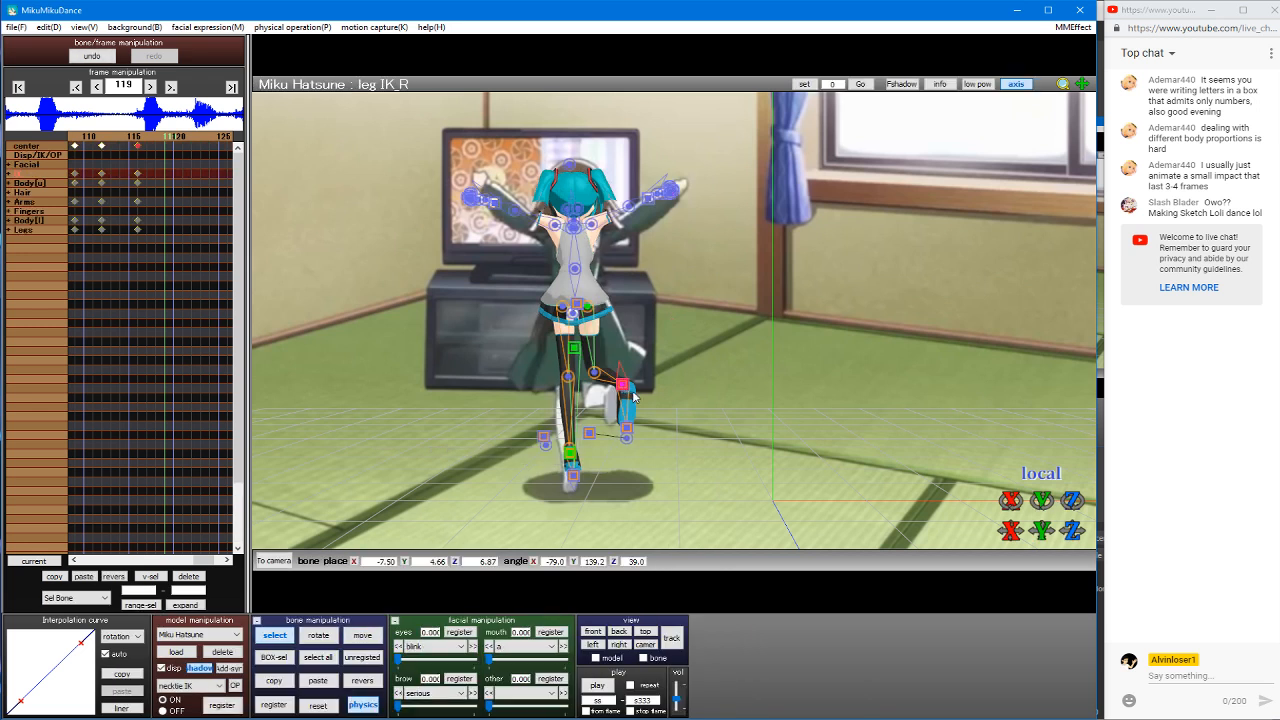
pyautogui.press('v')
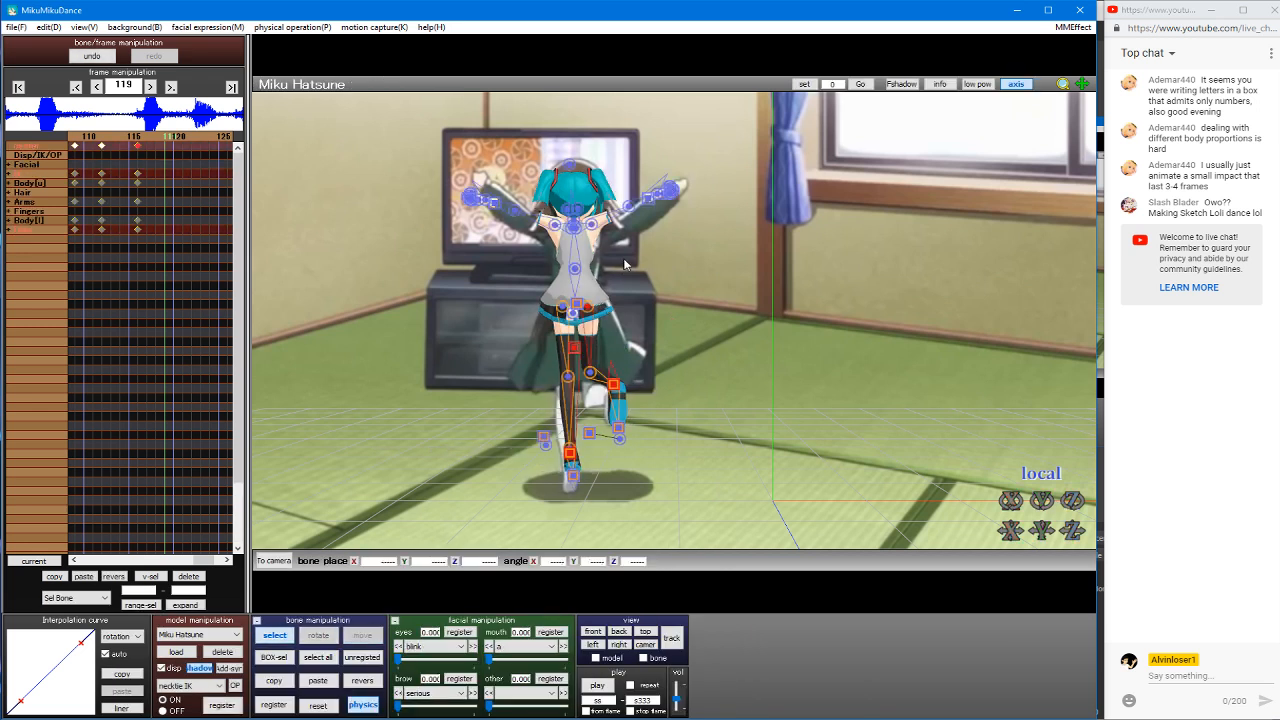
# Step: Raise the right arm by rotating arm_R to about X 5.8, Y 12.0, Z 34.7
pyautogui.press('z')
pyautogui.click(594, 226)
pyautogui.press('x')
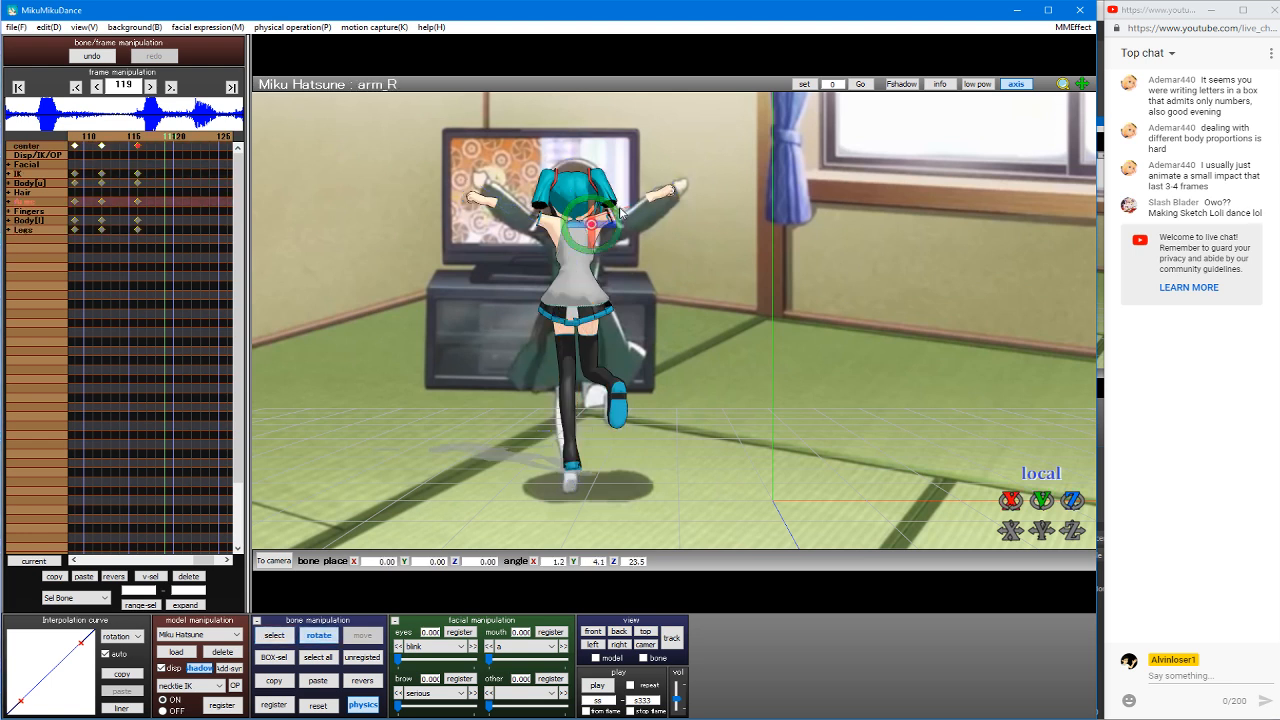
pyautogui.moveTo(615, 217); pyautogui.dragTo(621, 221)
pyautogui.press('z')
# Step: Rotate the elbow_R bone to about X 18.1, Y -23.9, Z 8.7
pyautogui.click(628, 206)
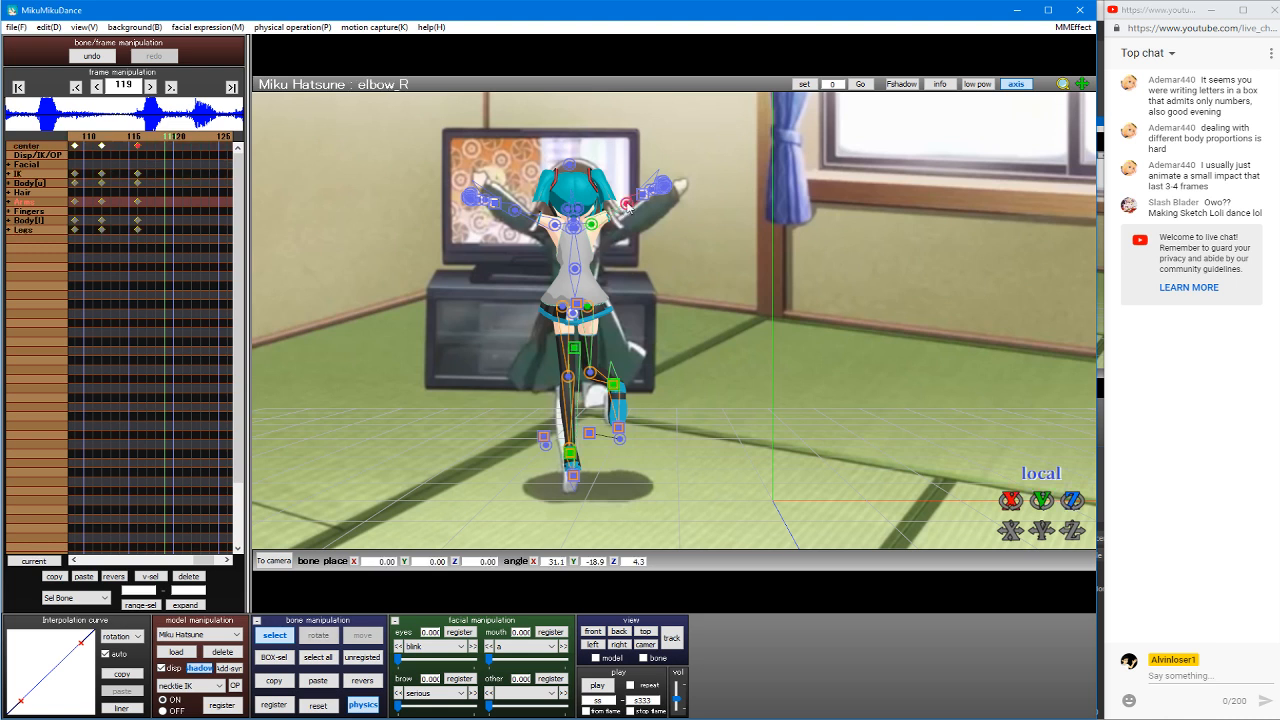
pyautogui.press('x')
pyautogui.moveTo(633, 210); pyautogui.dragTo(617, 209)
pyautogui.press('z')
# Step: Copy the right arm and elbow pose together and paste it reversed onto the left arm and elbow
pyautogui.click(597, 226)
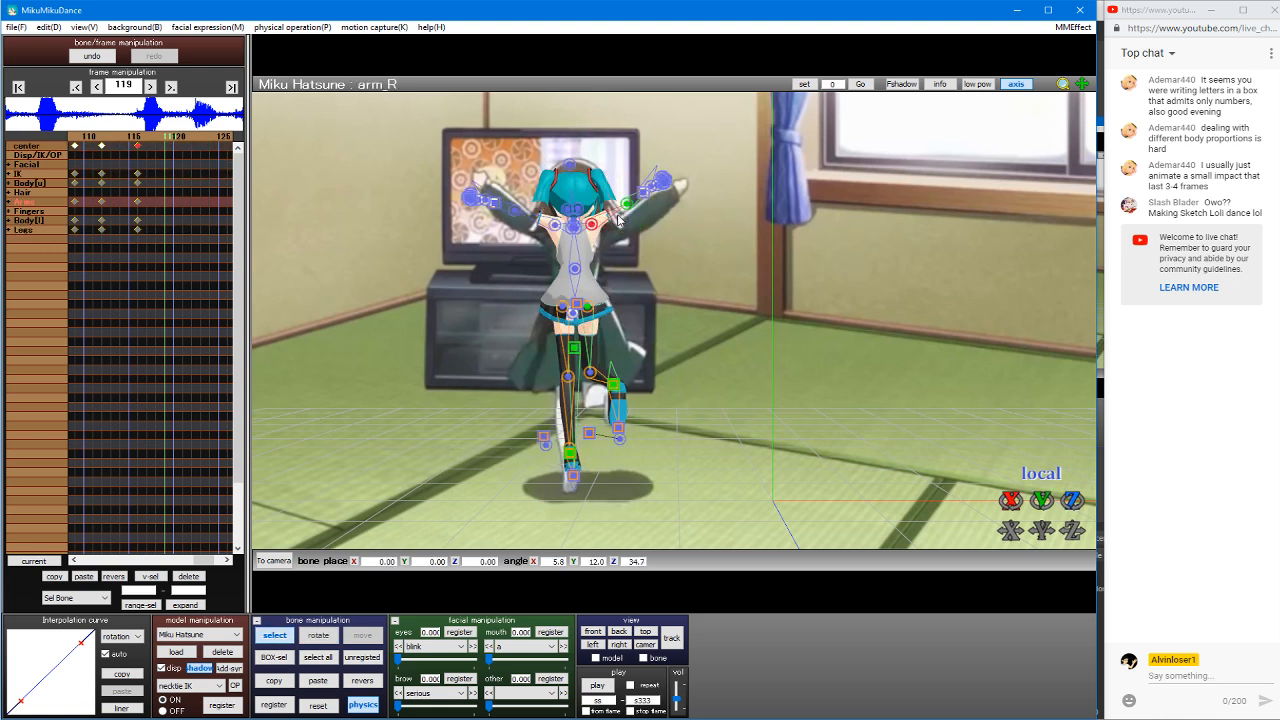
pyautogui.click(629, 205)
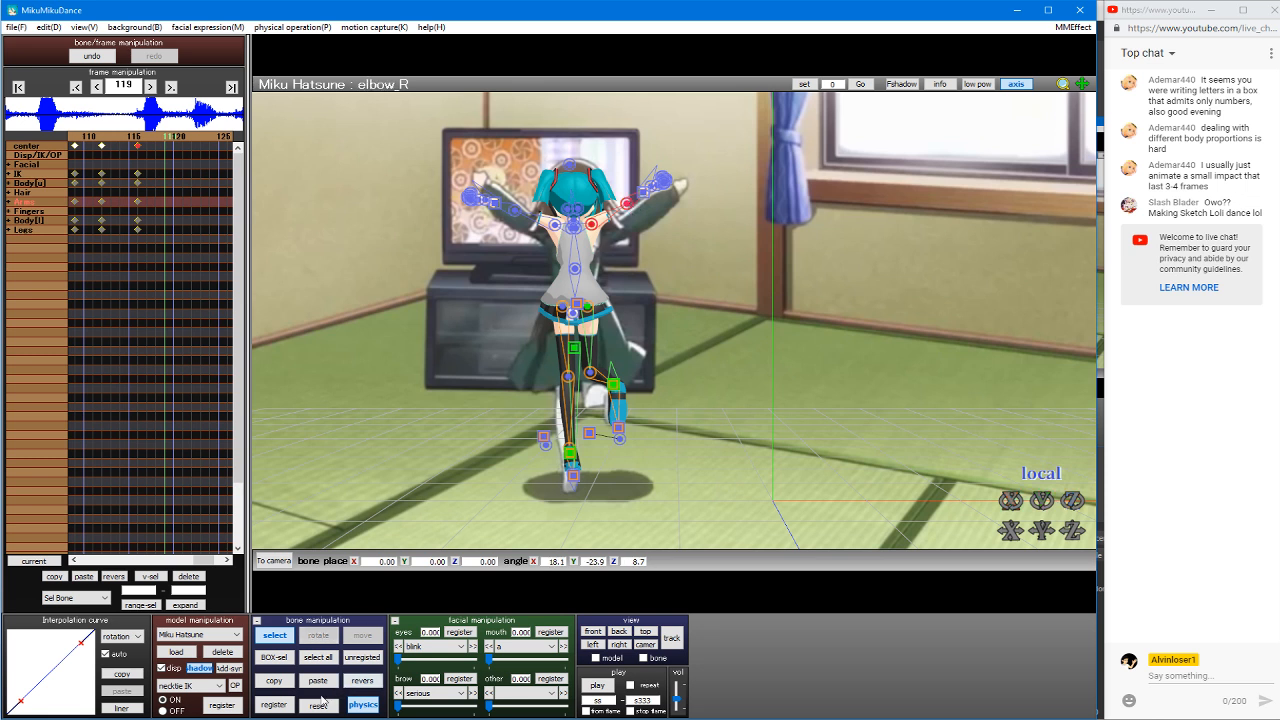
pyautogui.click(269, 686)
pyautogui.click(364, 683)
# Step: Reset the head bone's rotation to 0 on all axes
pyautogui.press('s')
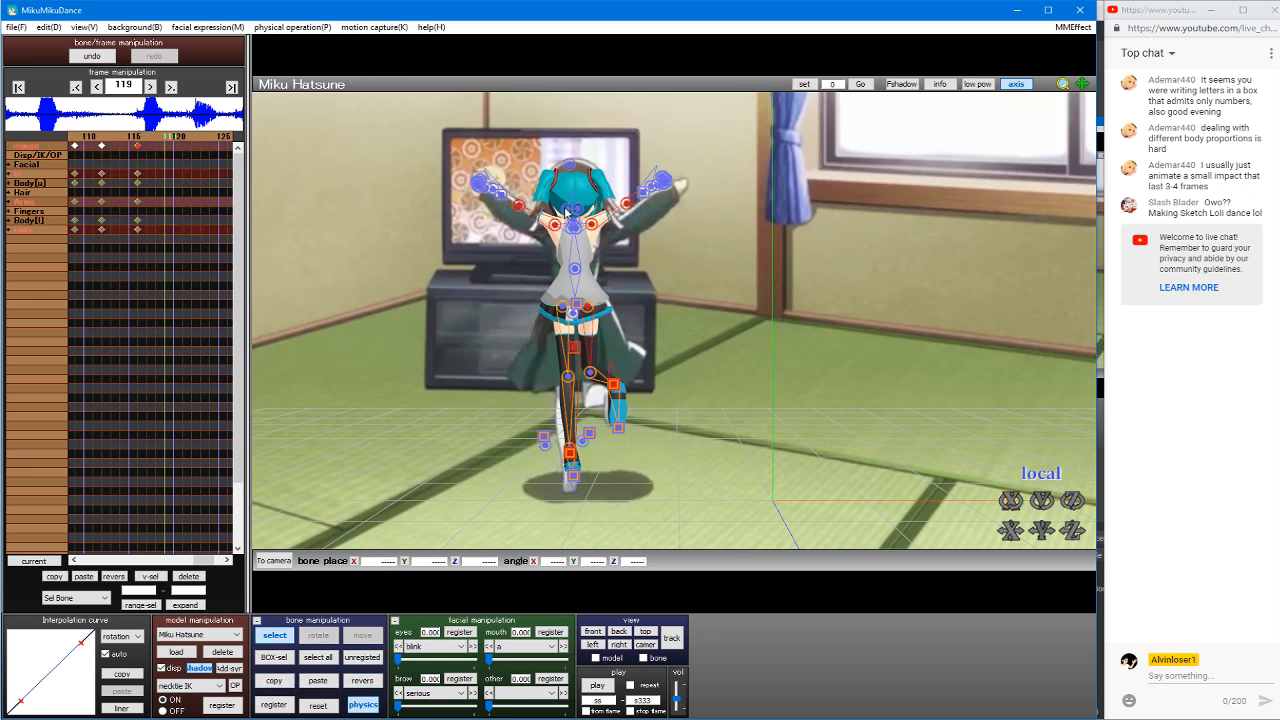
pyautogui.click(576, 224)
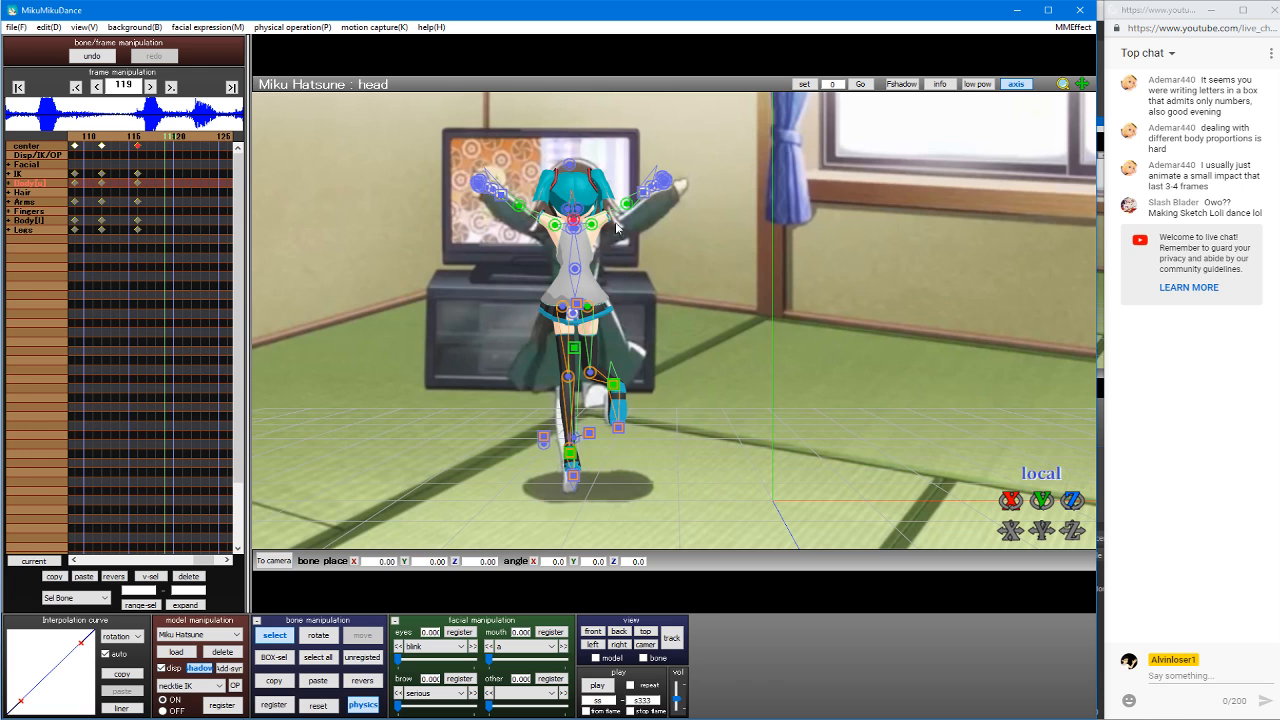
pyautogui.press('s')
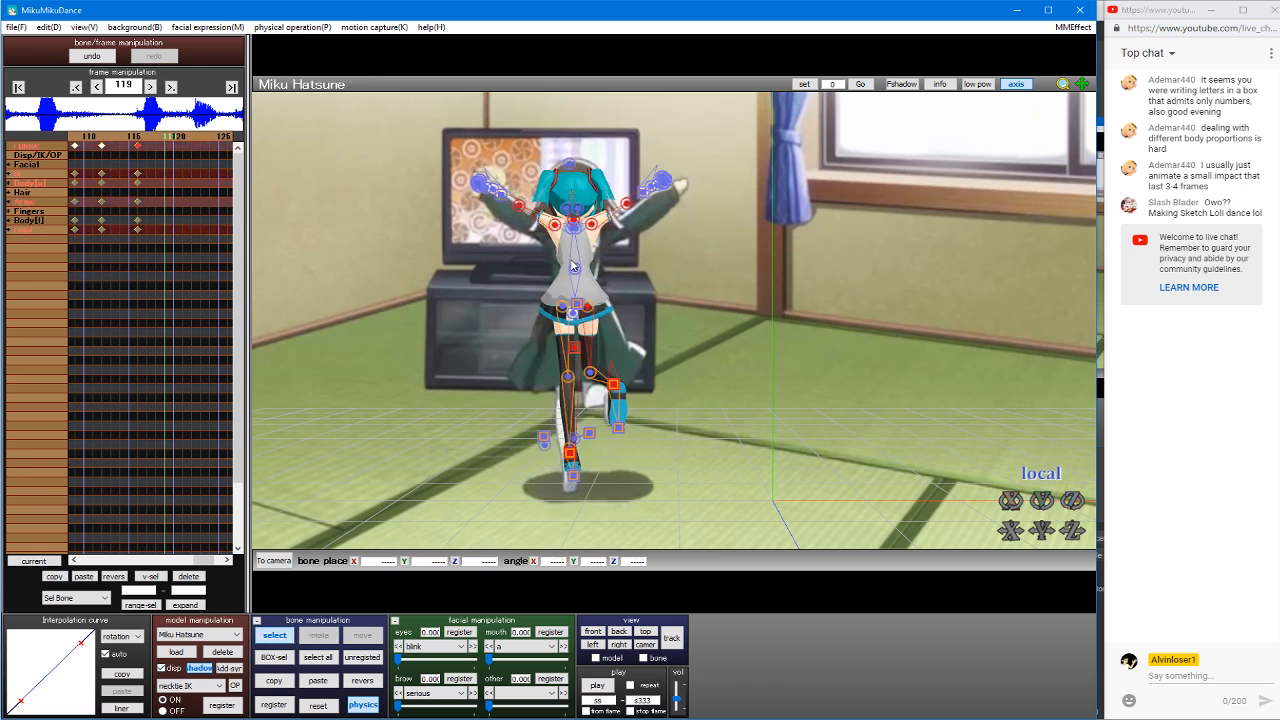
# Step: Tilt the upper body slightly at frame 119 and rotate the head to about X -5.1, Y 0.4, Z -0.8
pyautogui.click(574, 266)
pyautogui.moveTo(576, 268); pyautogui.dragTo(576, 296)
pyautogui.press('s')
pyautogui.click(574, 217)
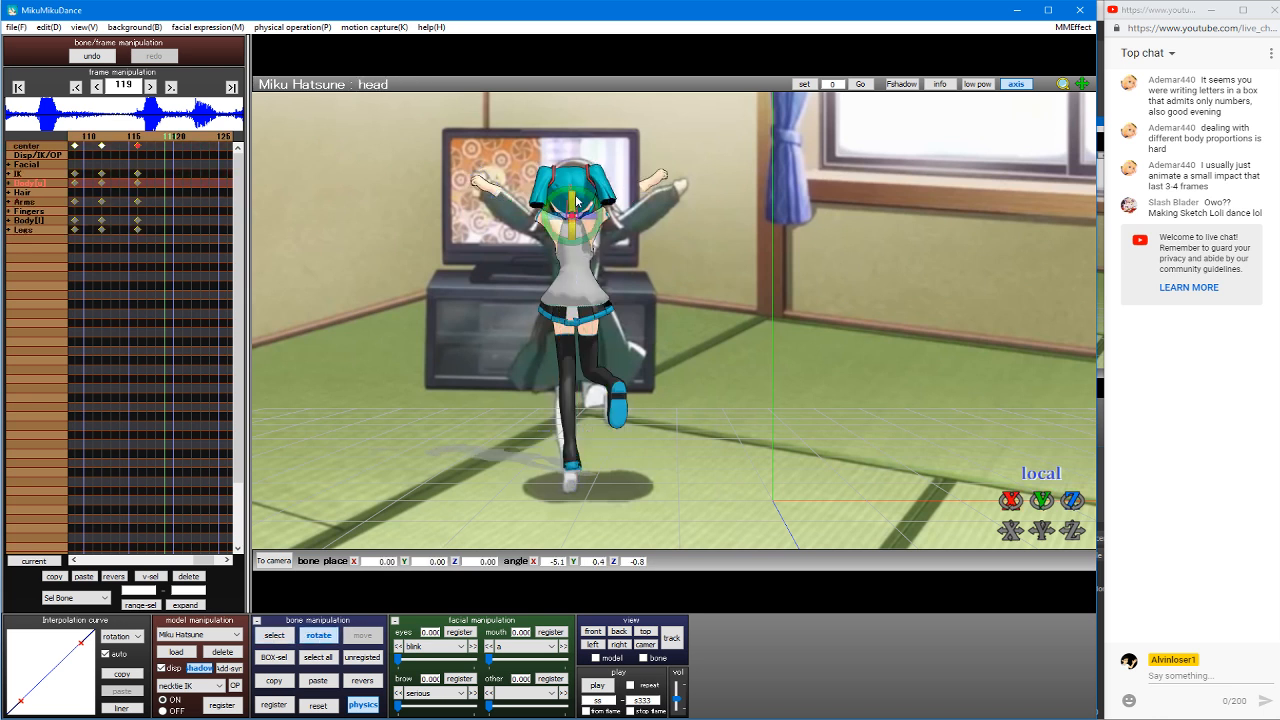
# Step: Copy the unregistered pose of all edited bones, paste it back at frame 119 and register it as a keyframe
pyautogui.press('s')
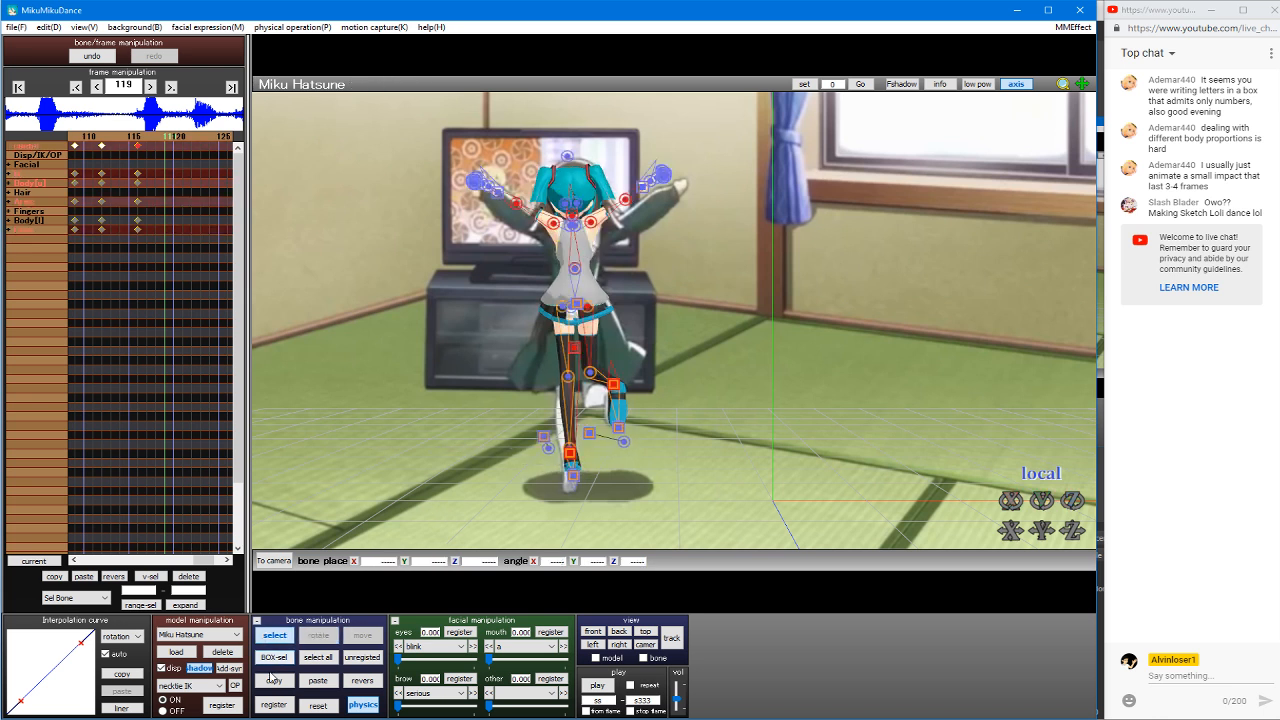
pyautogui.press('Left')
pyautogui.press('Left')
pyautogui.press('Left')
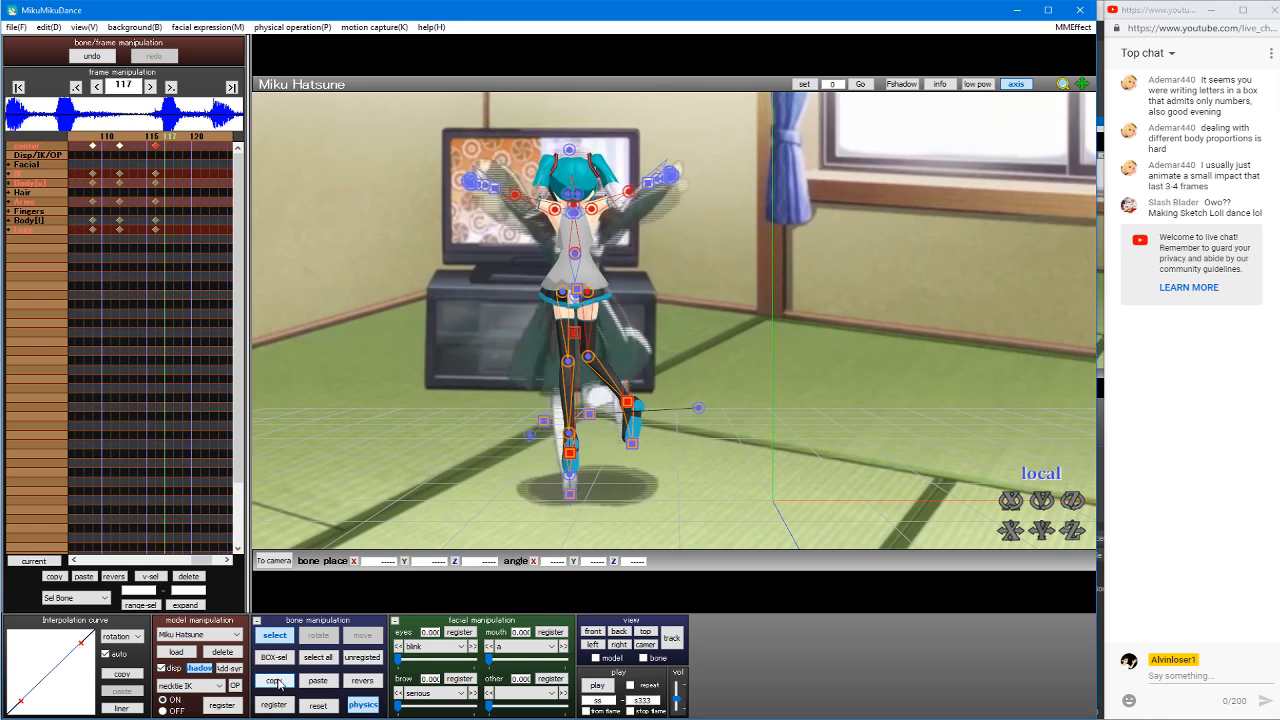
pyautogui.click(277, 707)
pyautogui.press('Right')
pyautogui.press('Right')
pyautogui.press('Right')
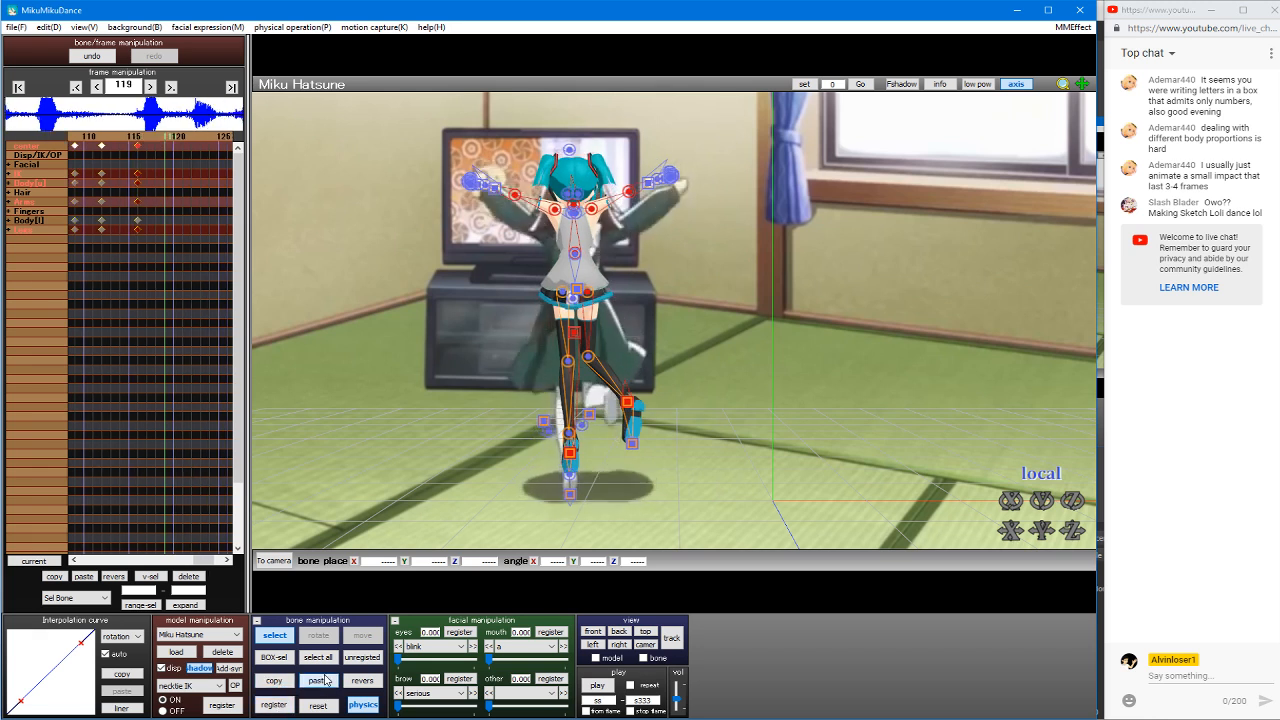
pyautogui.click(318, 680)
pyautogui.press('Right')
pyautogui.press('Right')
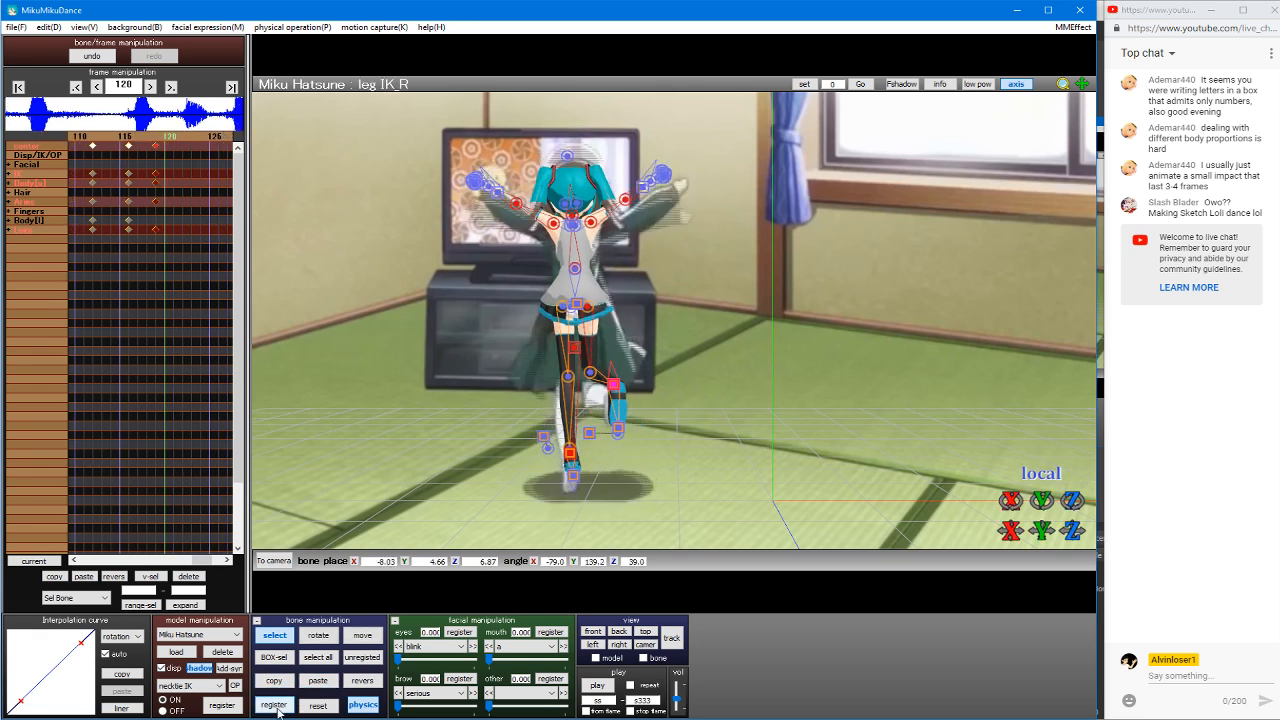
# Step: Copy the pose from frame 116, paste it at frame 122 and register it as a keyframe
pyautogui.press('Left')
pyautogui.press('Left')
pyautogui.press('Left')
pyautogui.press('Left')
pyautogui.press('Left')
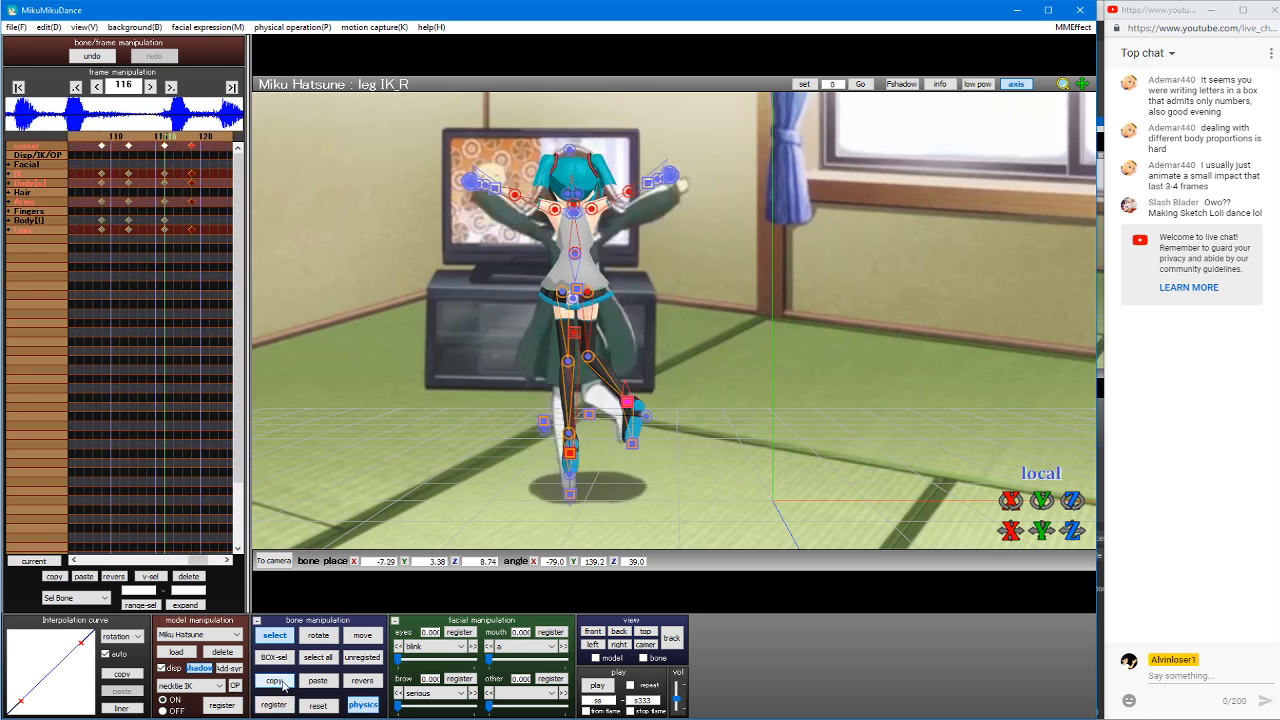
pyautogui.click(275, 681)
pyautogui.press('Right')
pyautogui.press('Right')
pyautogui.press('Right')
pyautogui.press('Right')
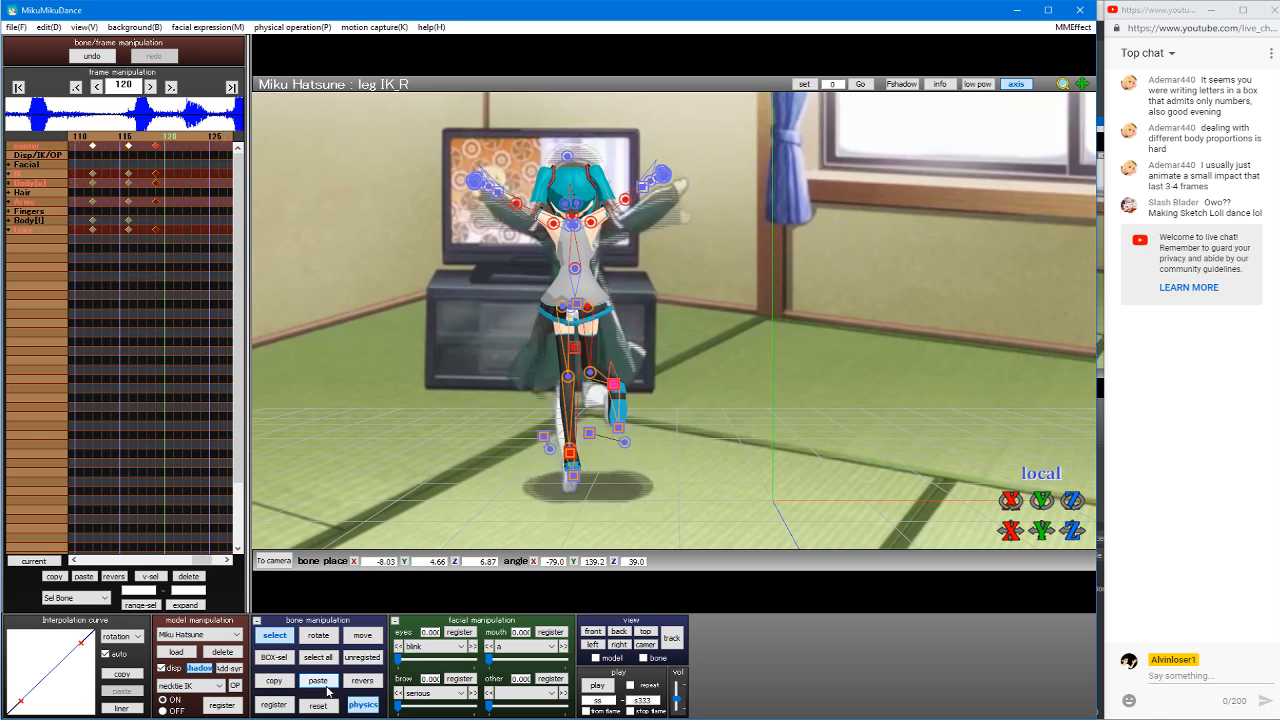
pyautogui.press('Right')
pyautogui.press('Right')
pyautogui.click(326, 688)
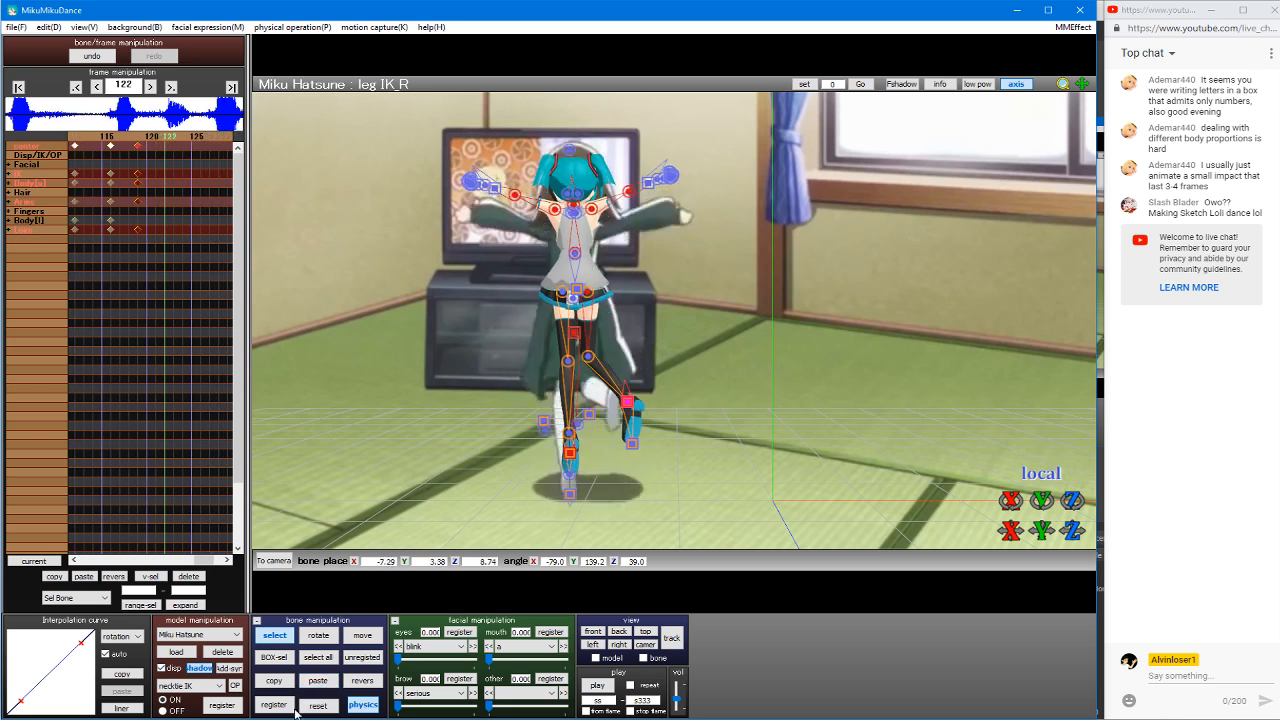
# Step: Go through frames 104 to 130 and compare the model's poses with the dancer in the background reference video
pyautogui.press('Right')
pyautogui.press('Right')
pyautogui.press('Right')
pyautogui.press('Right')
pyautogui.press('Right')
pyautogui.press('Right')
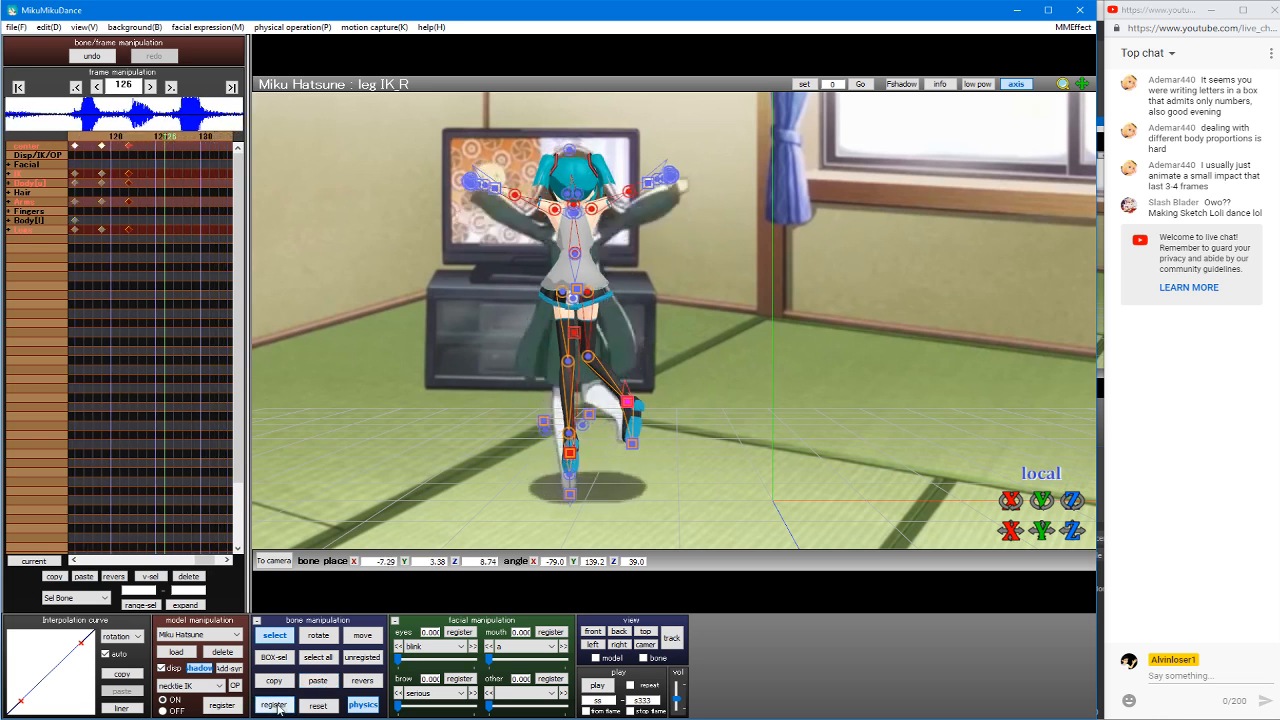
pyautogui.press('Right')
pyautogui.press('Right')
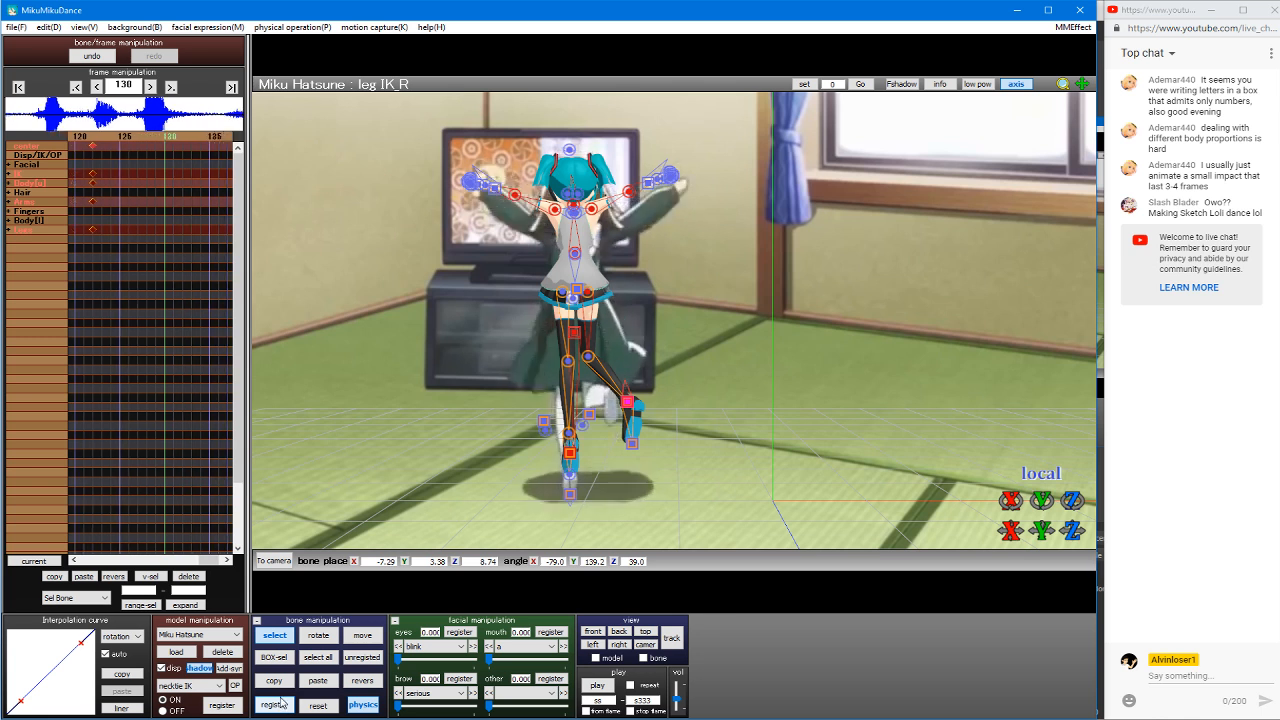
pyautogui.press('Left')
pyautogui.press('Left')
pyautogui.press('Left')
pyautogui.press('Left')
pyautogui.press('Left')
pyautogui.press('Left')
pyautogui.press('Left')
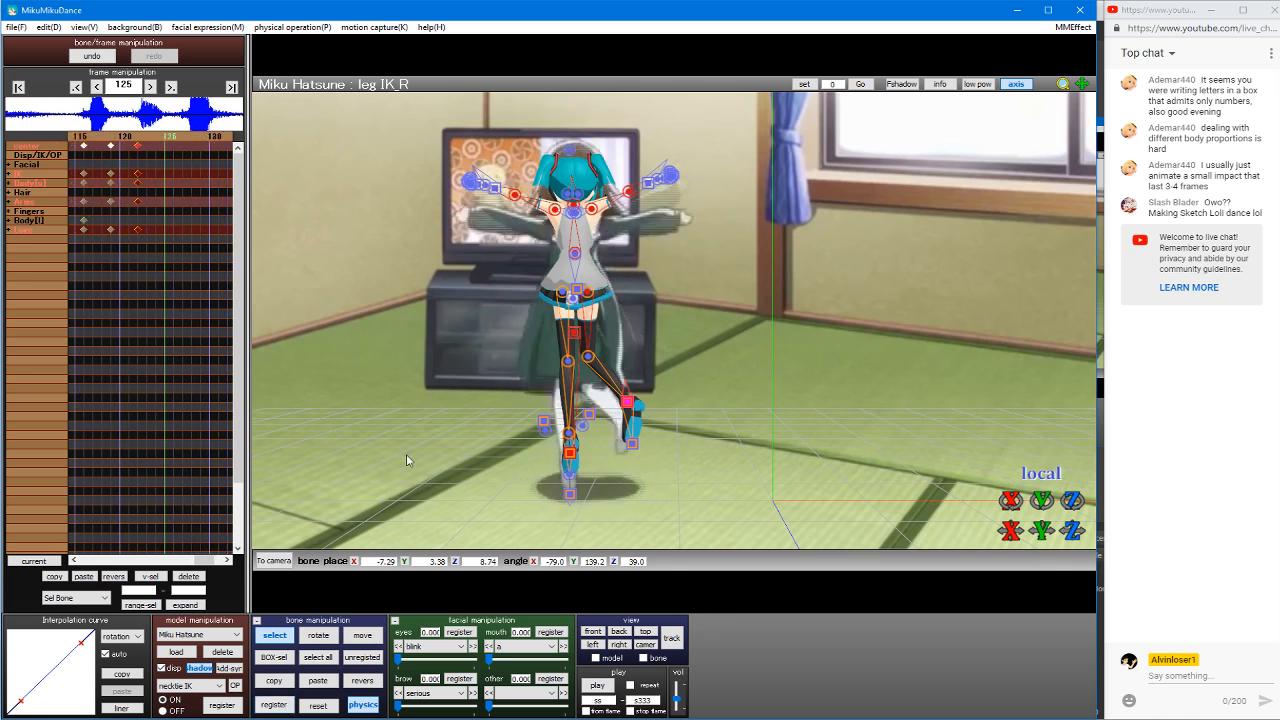
pyautogui.press('Left')
pyautogui.press('Left')
pyautogui.press('Left')
pyautogui.press('Left')
pyautogui.press('Left')
pyautogui.press('Left')
pyautogui.press('Left')
pyautogui.press('Left')
pyautogui.press('Left')
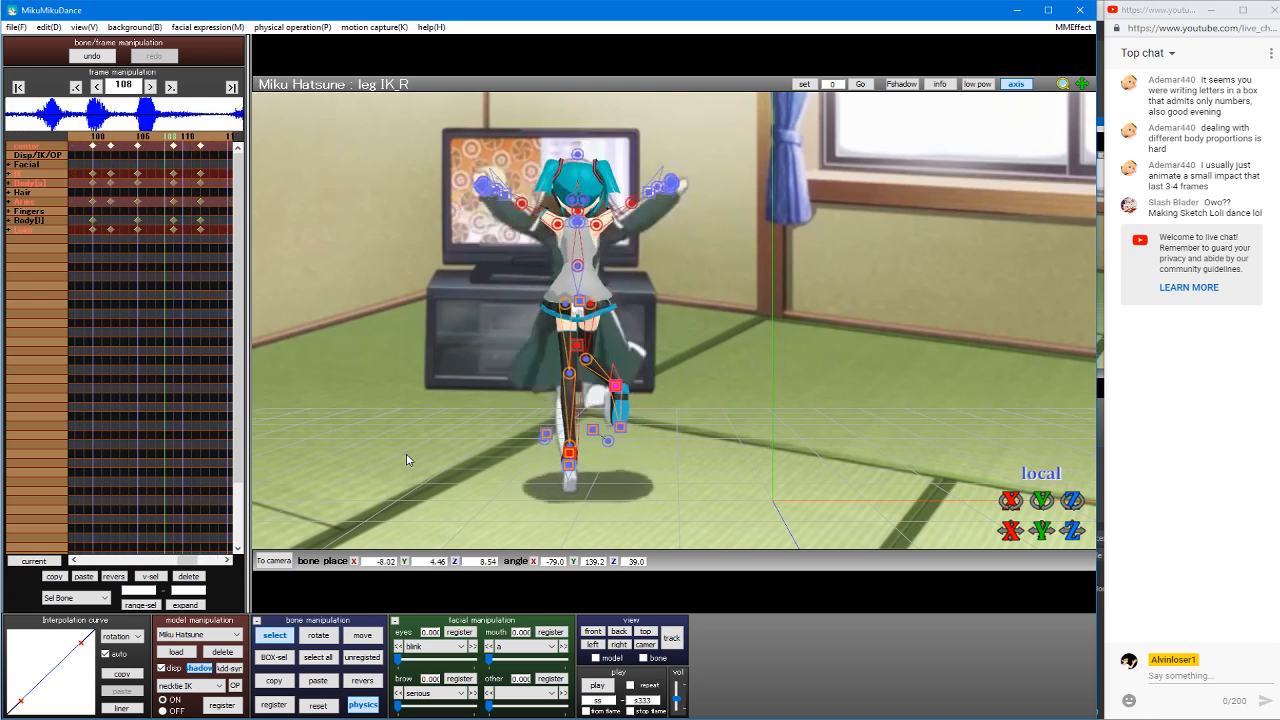
pyautogui.press('Right')
pyautogui.press('Right')
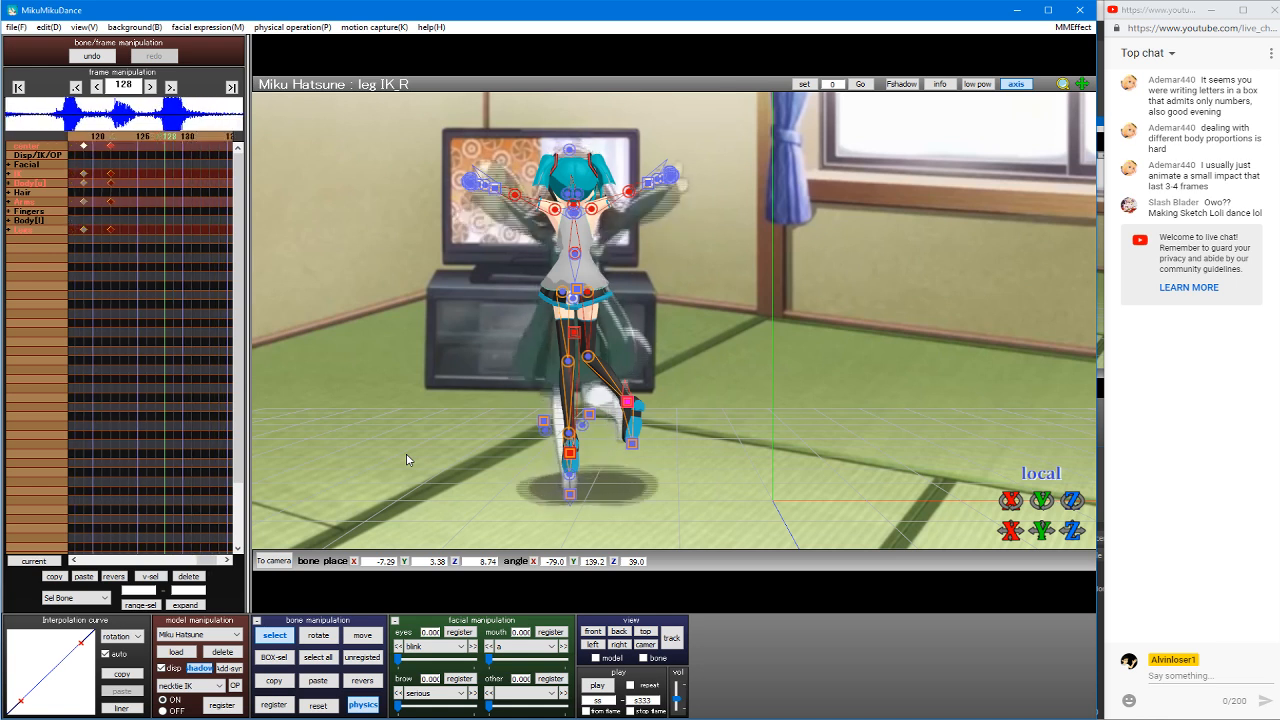
pyautogui.press('Right')
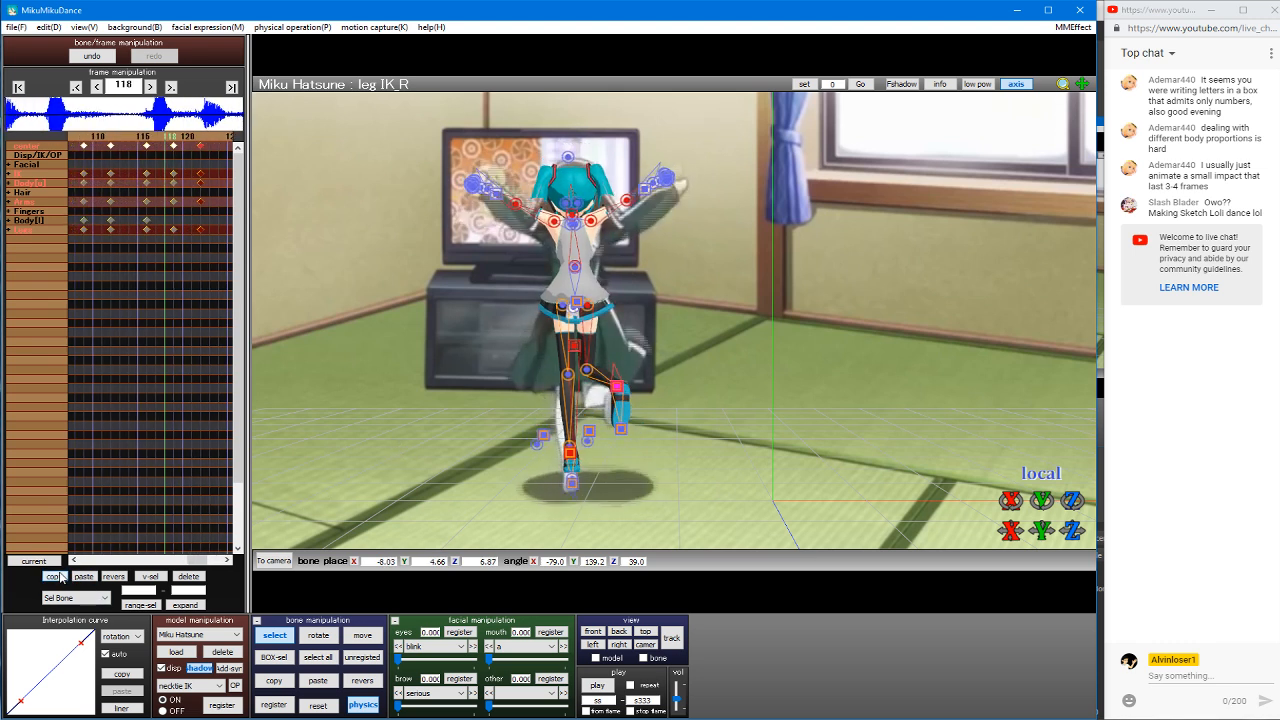
pyautogui.press('Left')
pyautogui.press('Left')
pyautogui.press('Left')
pyautogui.press('Left')
pyautogui.press('Left')
pyautogui.press('Left')
pyautogui.press('Left')
pyautogui.press('Left')
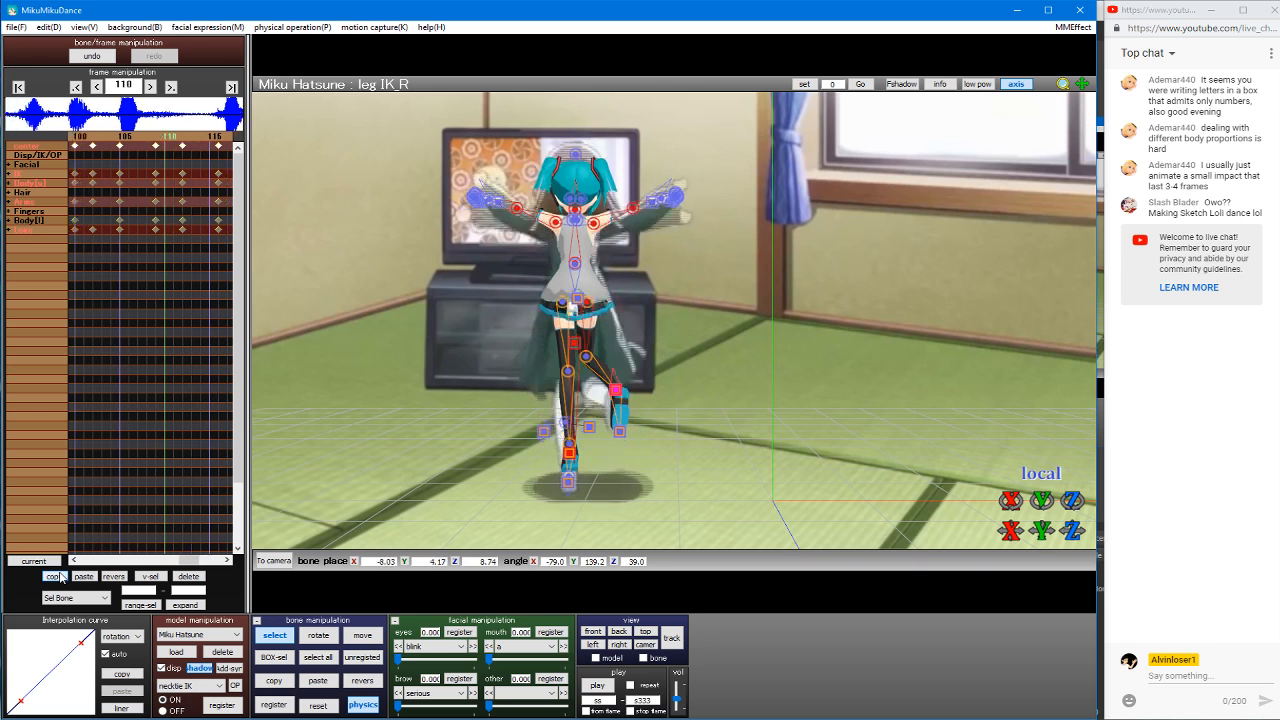
pyautogui.press('Left')
pyautogui.press('Left')
pyautogui.press('Left')
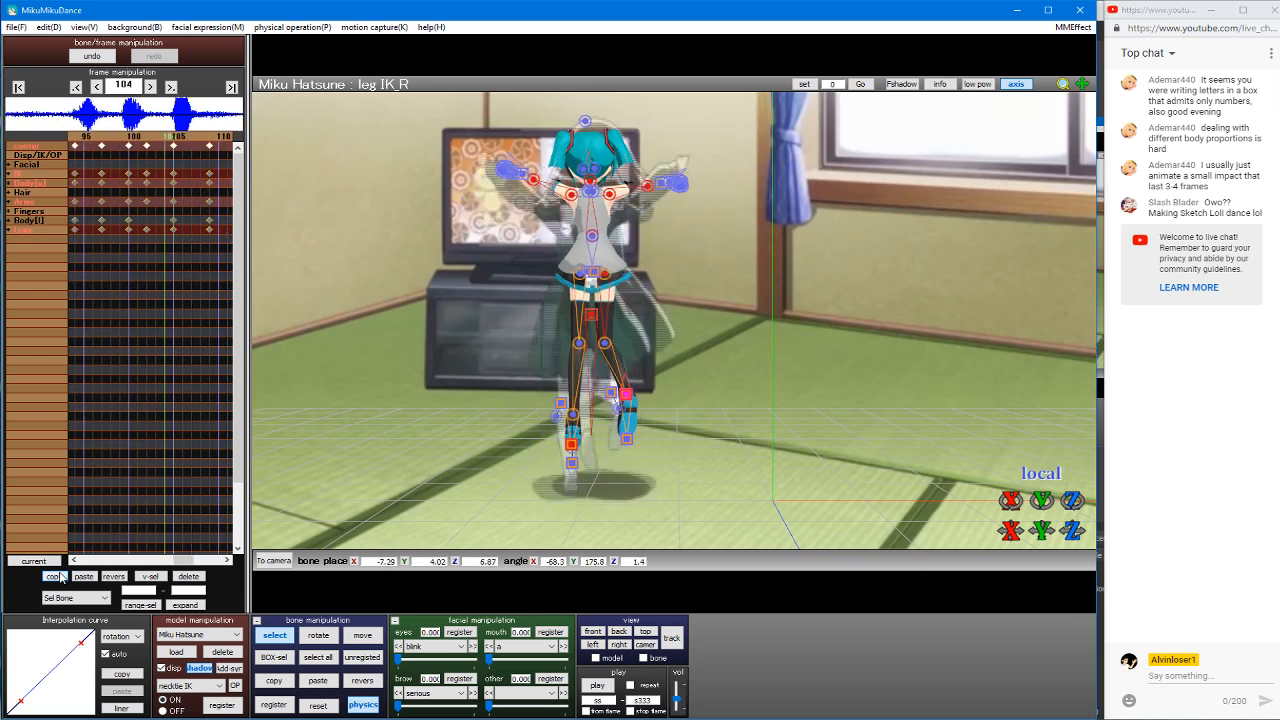
# Step: Copy the raised-arm pose from frame 109, paste it at frame 130 and register it as a keyframe
pyautogui.press('Right')
pyautogui.press('Right')
pyautogui.press('Right')
pyautogui.press('Right')
pyautogui.press('Right')
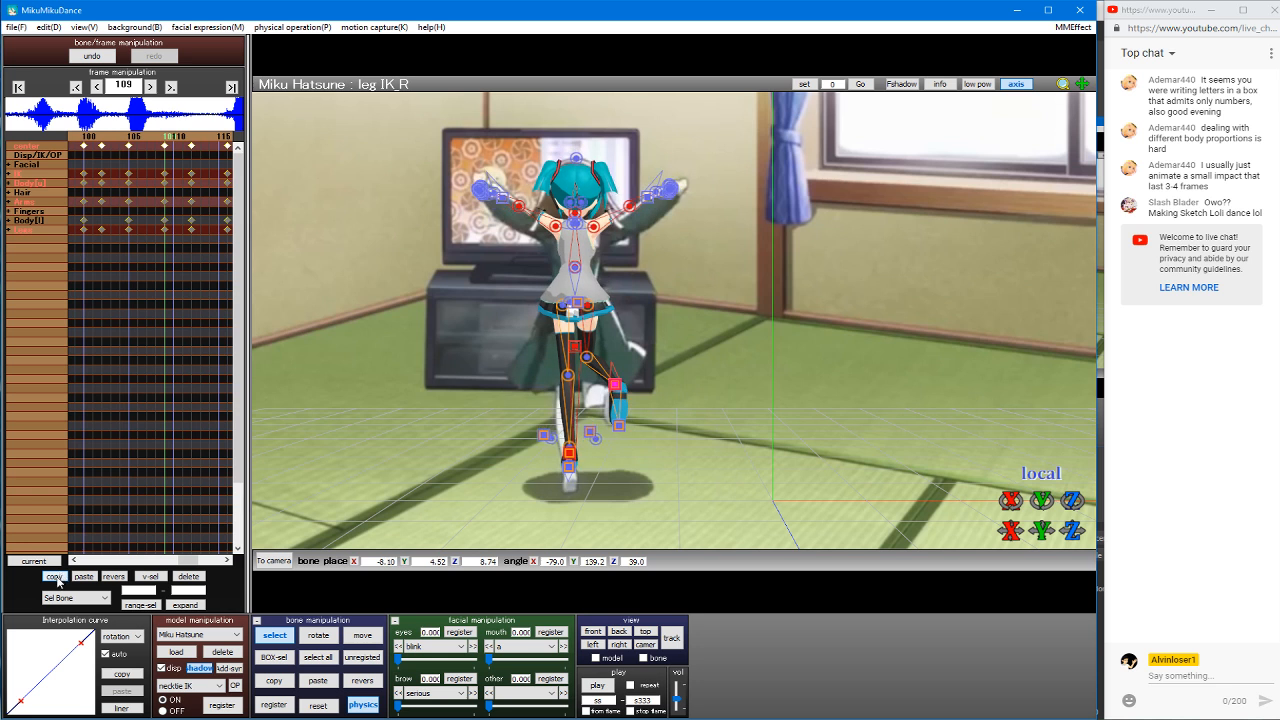
pyautogui.click(270, 682)
pyautogui.press('Right')
pyautogui.press('Right')
pyautogui.press('Right')
pyautogui.press('Right')
pyautogui.press('Right')
pyautogui.press('Right')
pyautogui.press('Right')
pyautogui.press('Right')
pyautogui.press('Right')
pyautogui.press('Right')
pyautogui.press('Right')
pyautogui.press('Right')
pyautogui.press('Right')
pyautogui.press('Right')
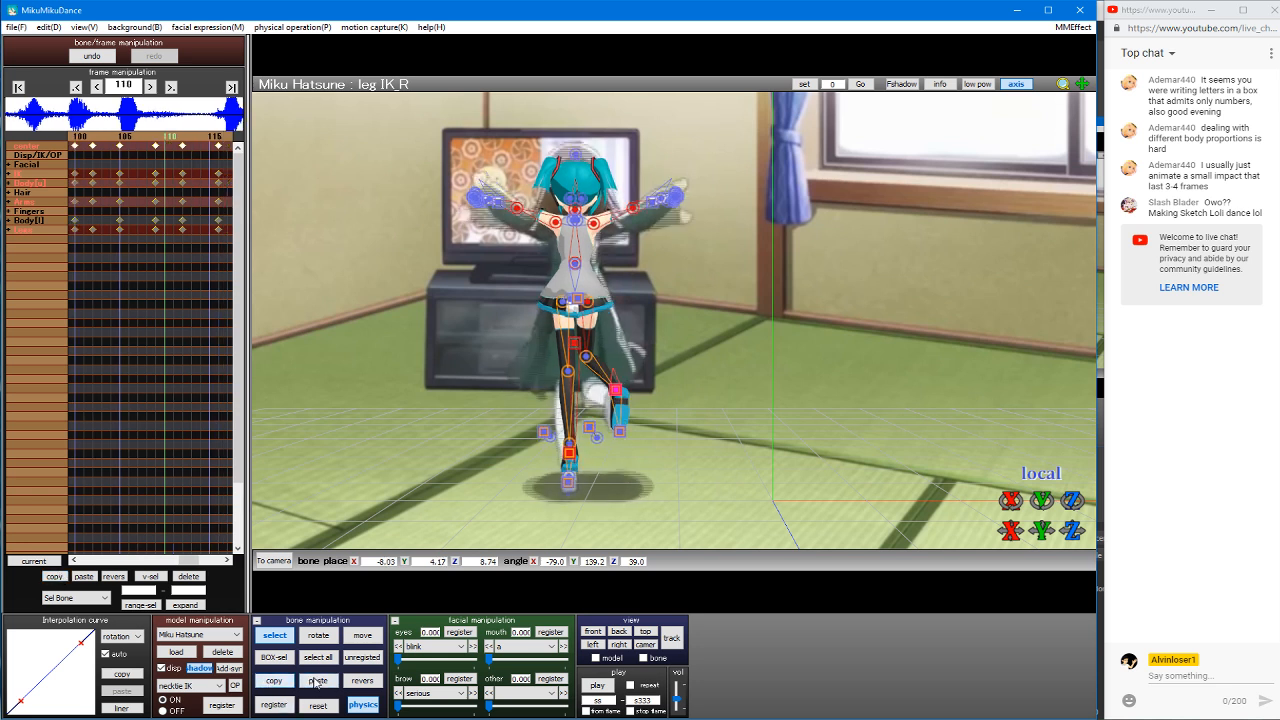
pyautogui.click(318, 681)
pyautogui.press('Right')
pyautogui.press('Right')
pyautogui.press('Right')
pyautogui.press('Right')
pyautogui.press('Right')
pyautogui.press('Right')
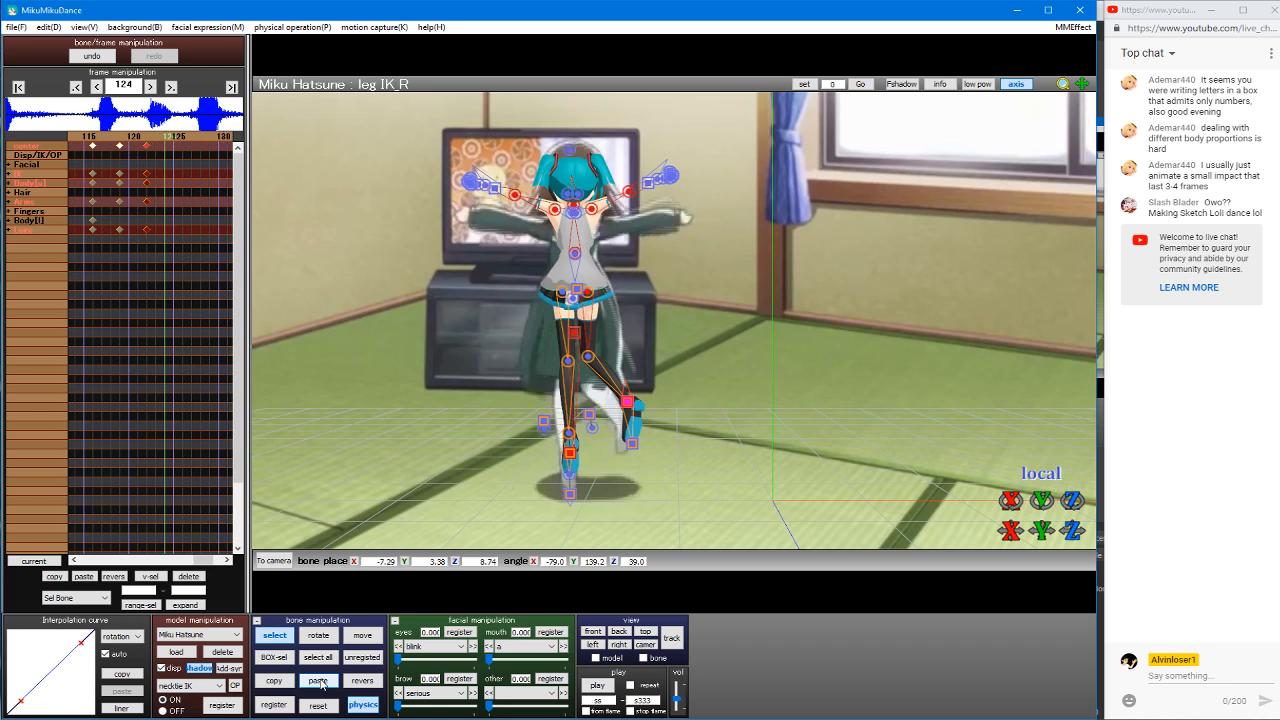
pyautogui.press('Right')
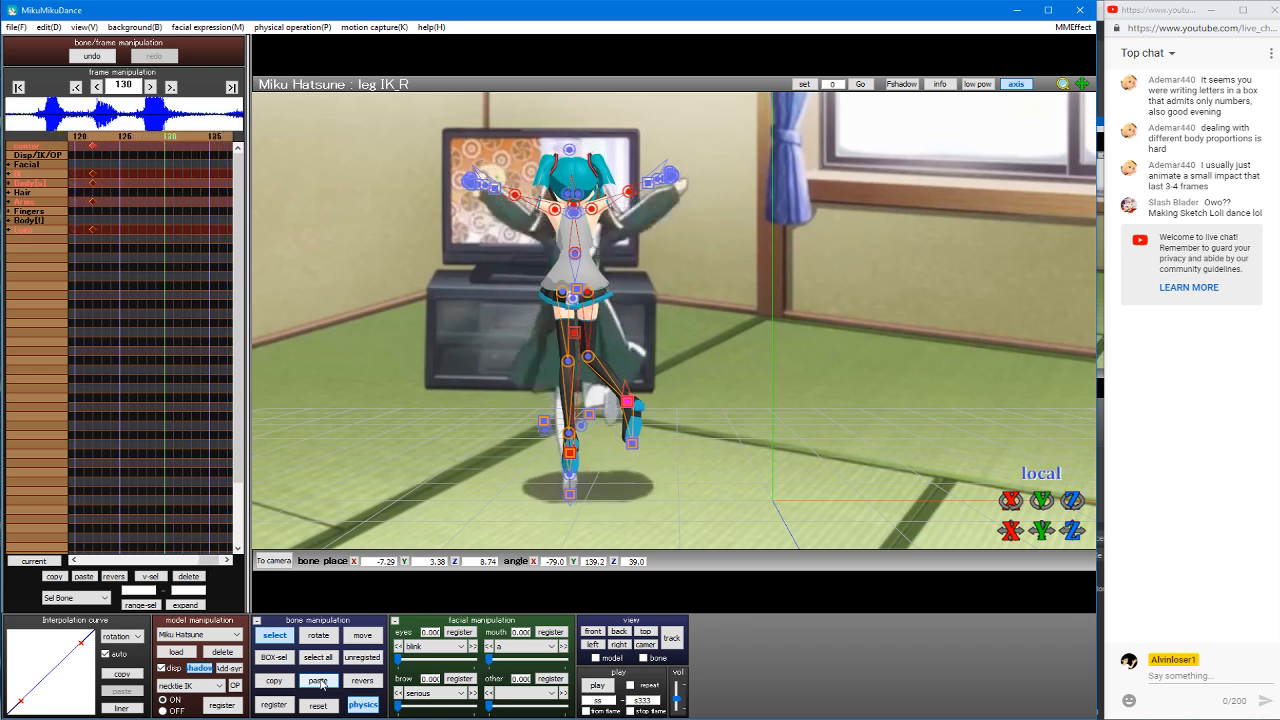
pyautogui.click(318, 681)
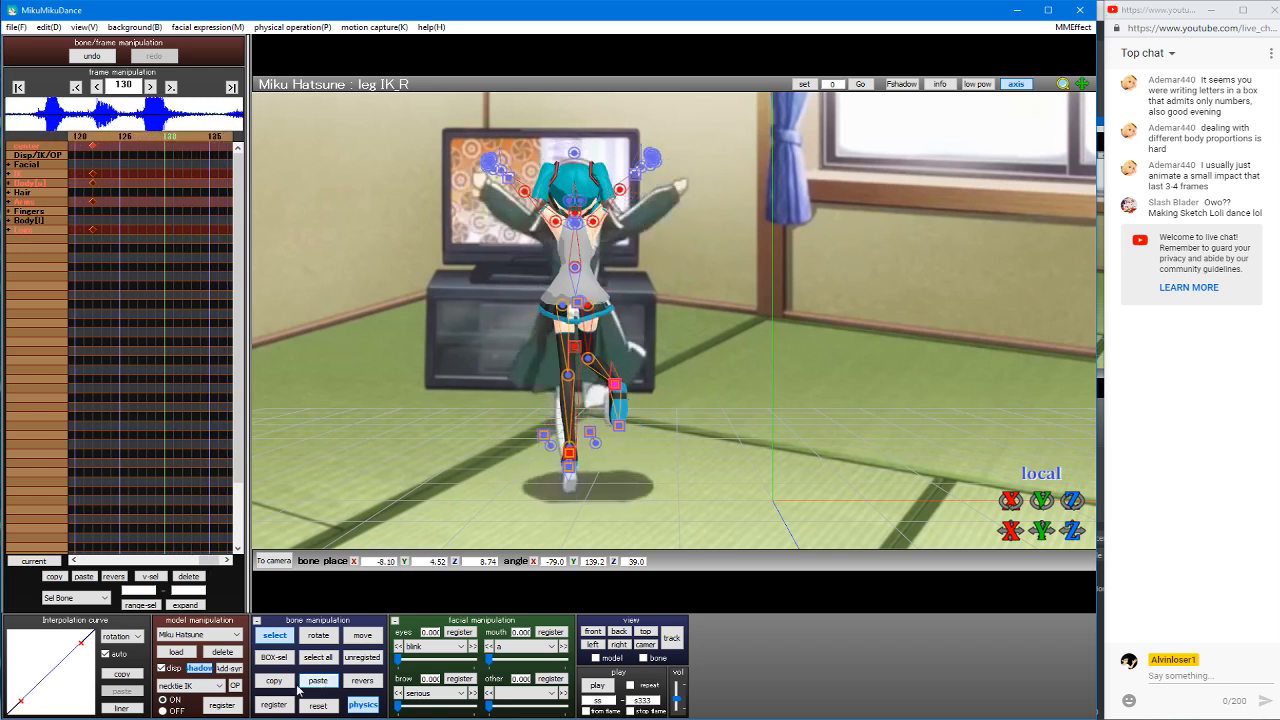
pyautogui.click(274, 705)
# Step: Examine how the arms move between frames 122 and 130 against the reference dancer's arms
pyautogui.press('Left')
pyautogui.press('Left')
pyautogui.press('Left')
pyautogui.press('Left')
pyautogui.press('Left')
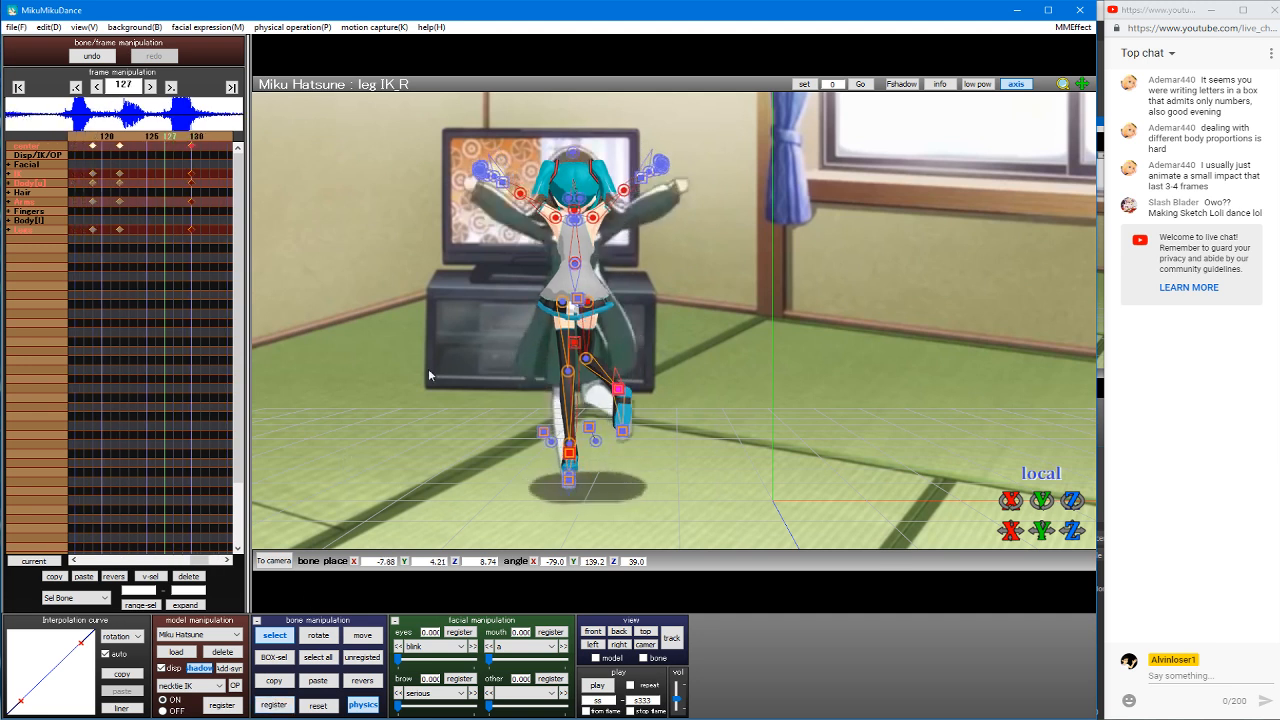
pyautogui.press('Right')
pyautogui.press('Right')
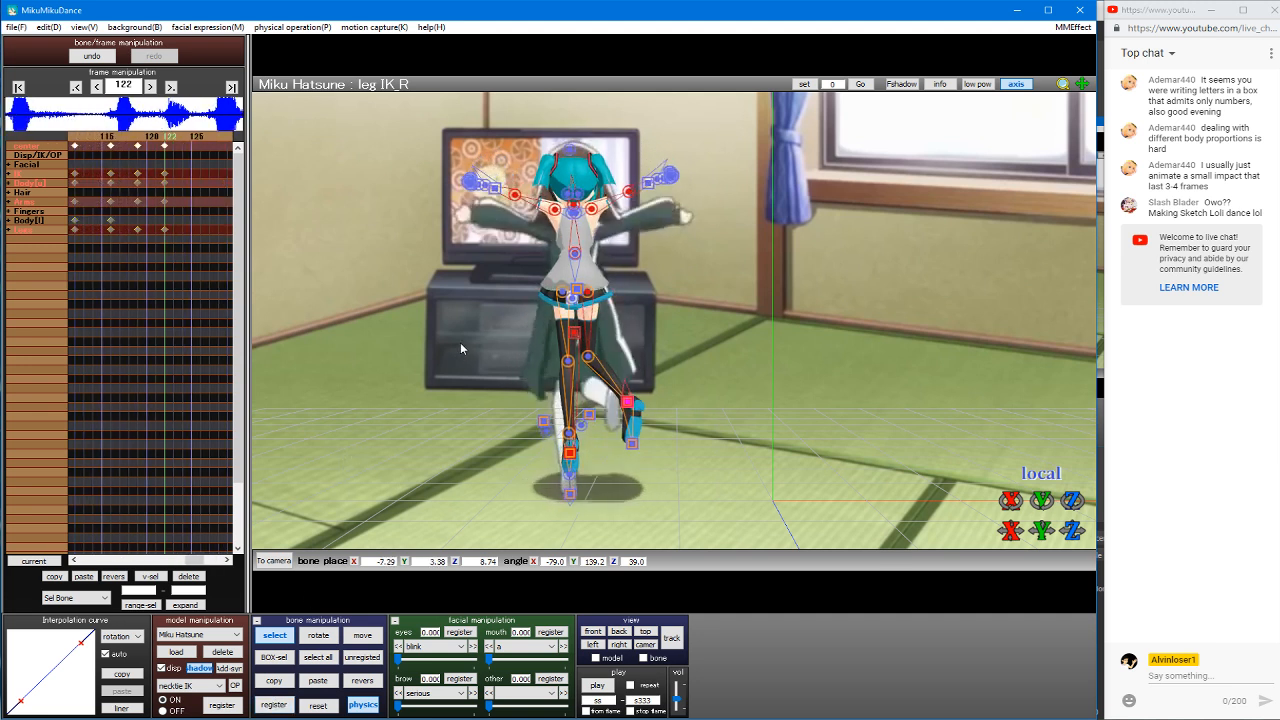
pyautogui.press('Left')
pyautogui.press('Left')
pyautogui.press('Right')
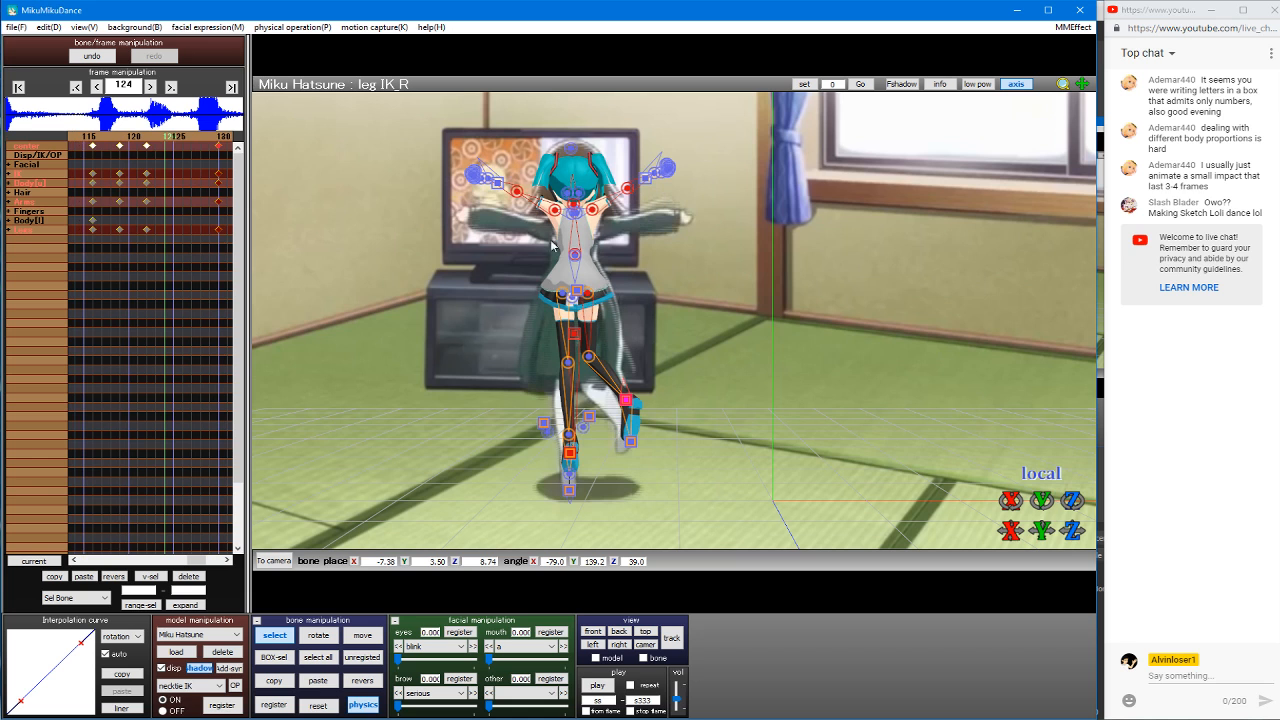
pyautogui.press('Left')
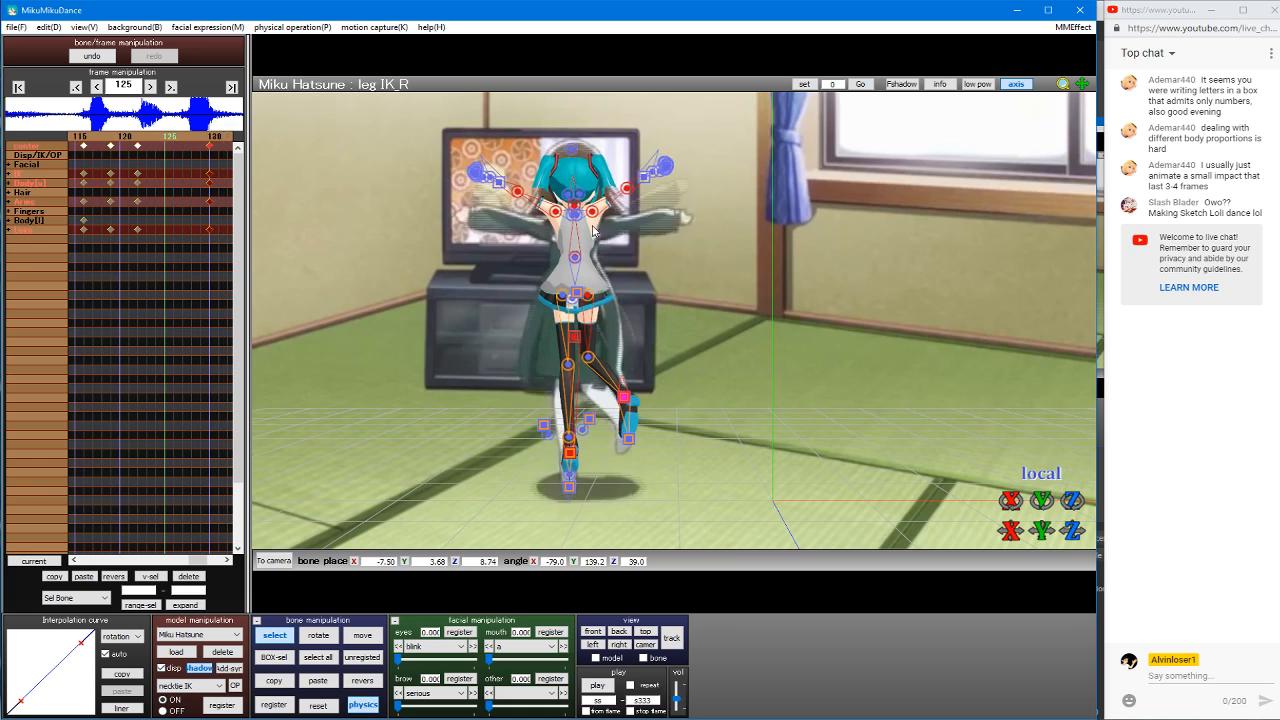
pyautogui.press('Left')
pyautogui.press('Left')
pyautogui.press('Left')
# Step: Lower the right arm at frame 124 by rotating arm_R to match the reference dancer's outstretched arm
pyautogui.press('Right')
pyautogui.press('Right')
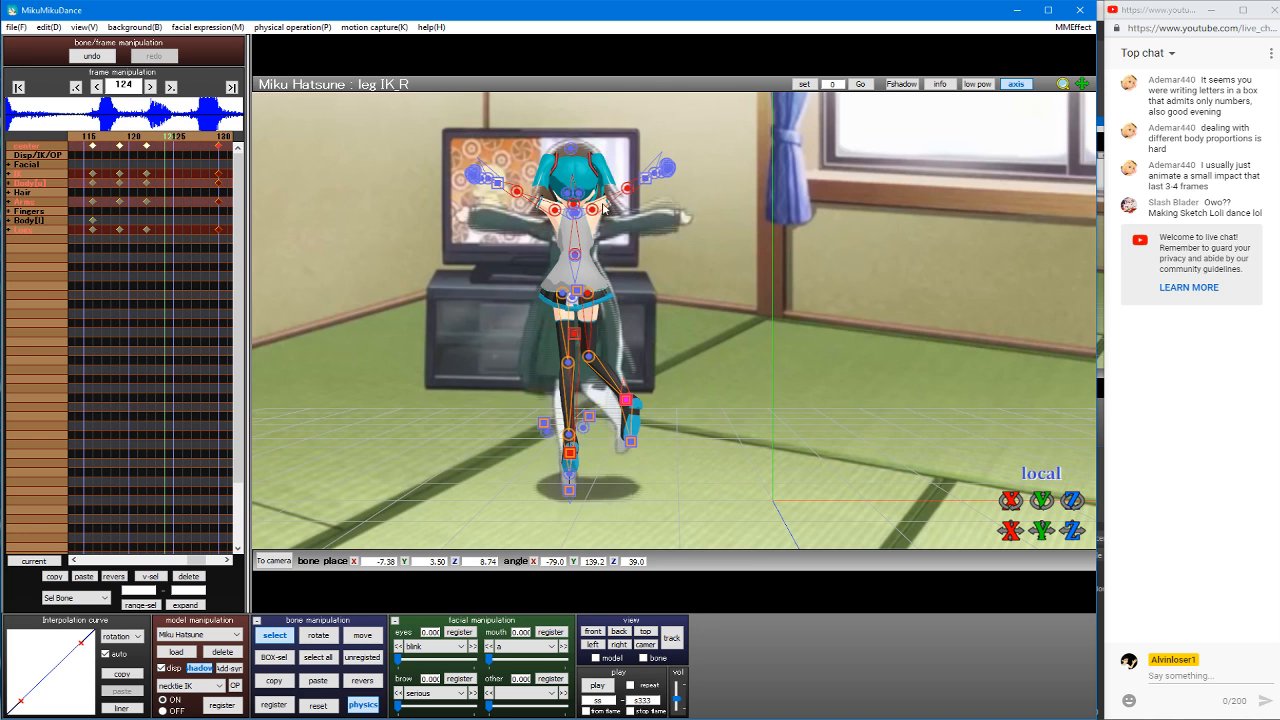
pyautogui.click(593, 210)
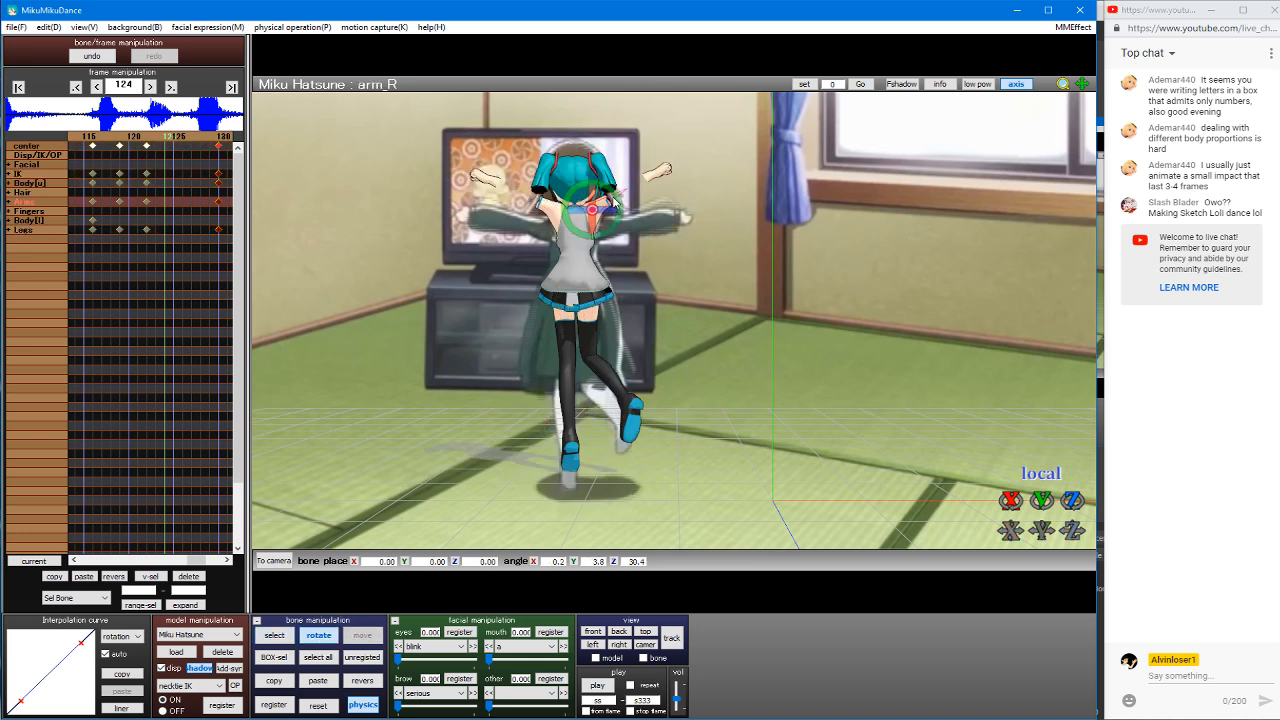
pyautogui.press('c')
# Step: Lower arm_L to about X 0.2, Y -10.3, Z -12.1 and register both arm bones at frame 124
pyautogui.click(557, 211)
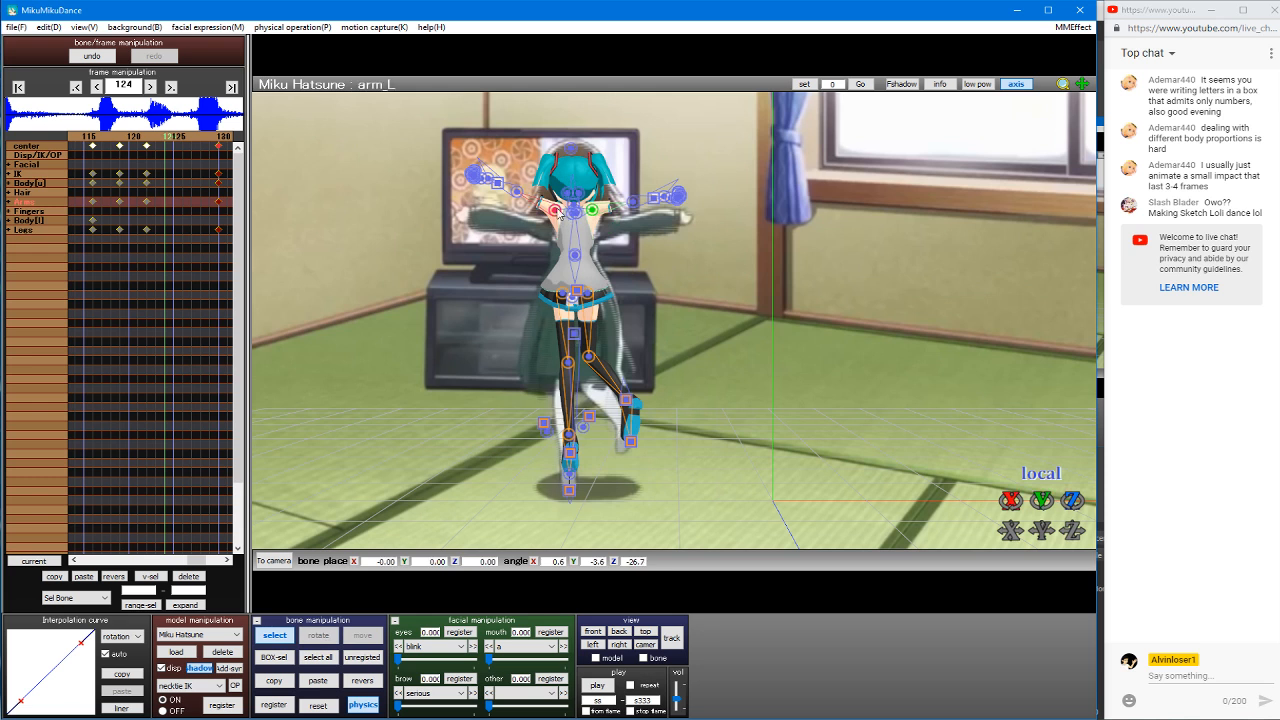
pyautogui.press('x')
pyautogui.moveTo(560, 214); pyautogui.dragTo(576, 198)
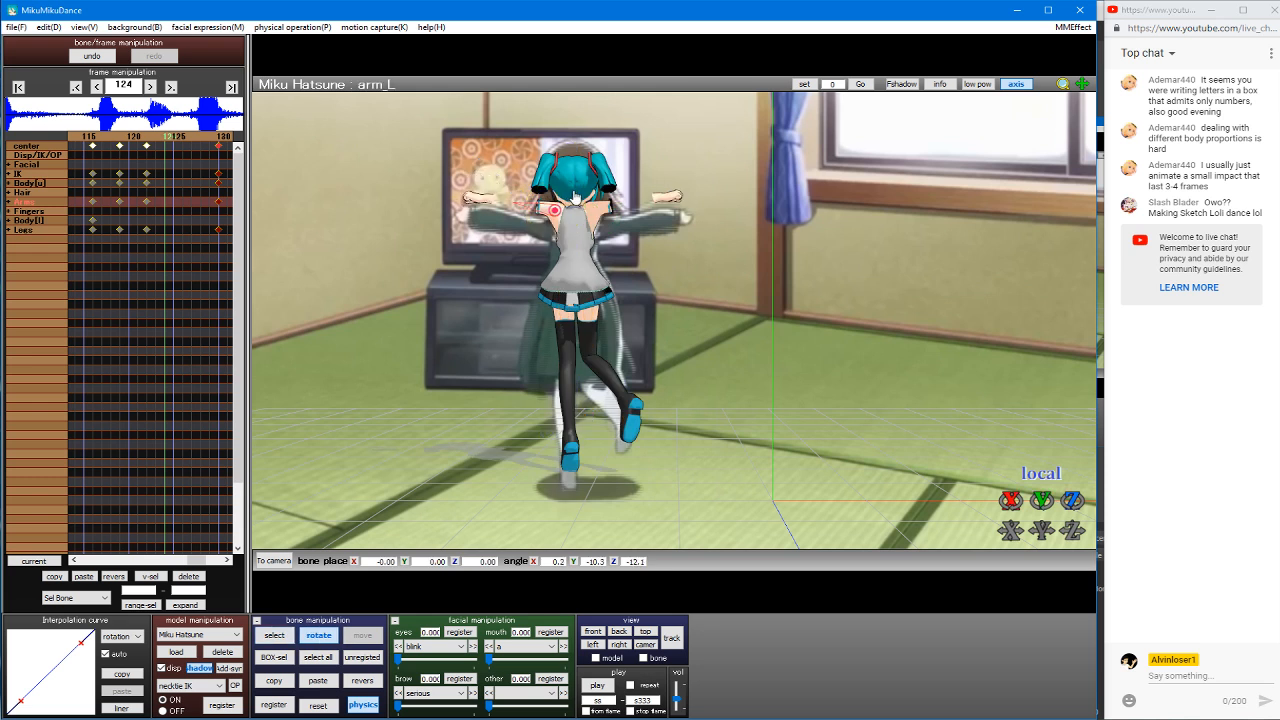
pyautogui.press('c')
pyautogui.click(422, 530)
pyautogui.click(274, 705)
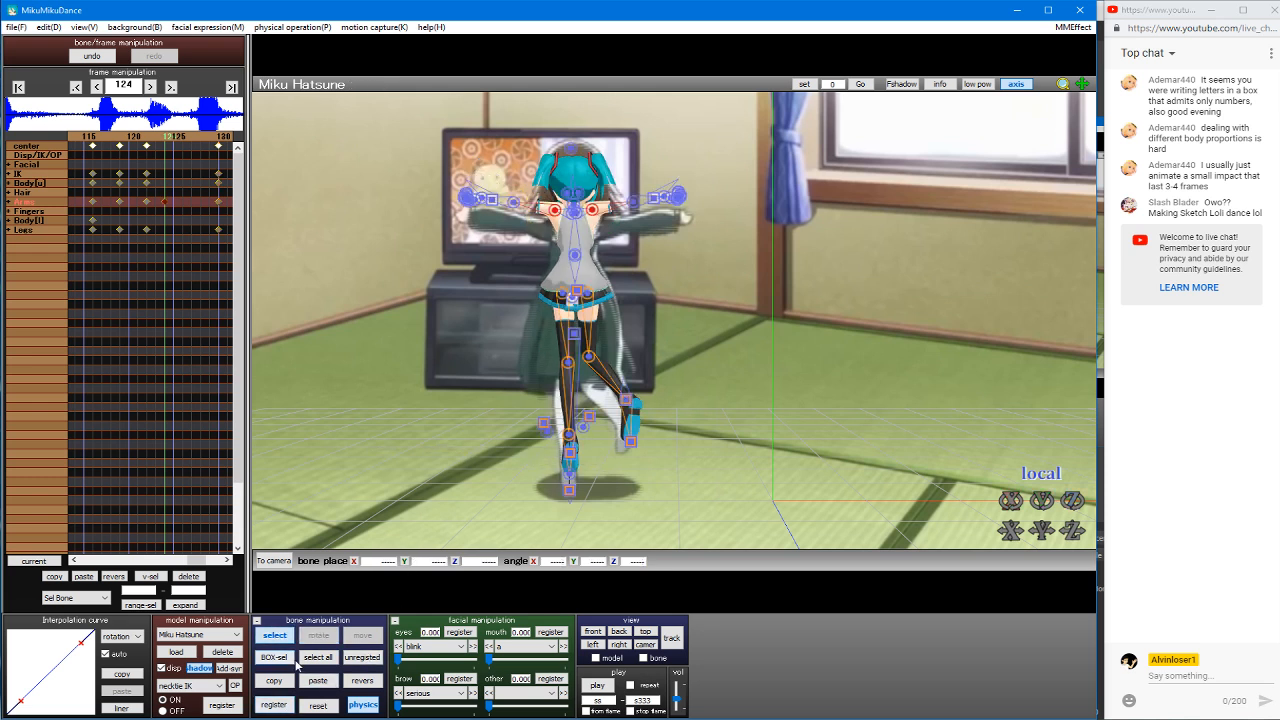
# Step: Review the arm movement between frames 124 and 131 against the background reference video
pyautogui.press('Right')
pyautogui.press('Right')
pyautogui.press('Right')
pyautogui.press('Right')
pyautogui.press('Right')
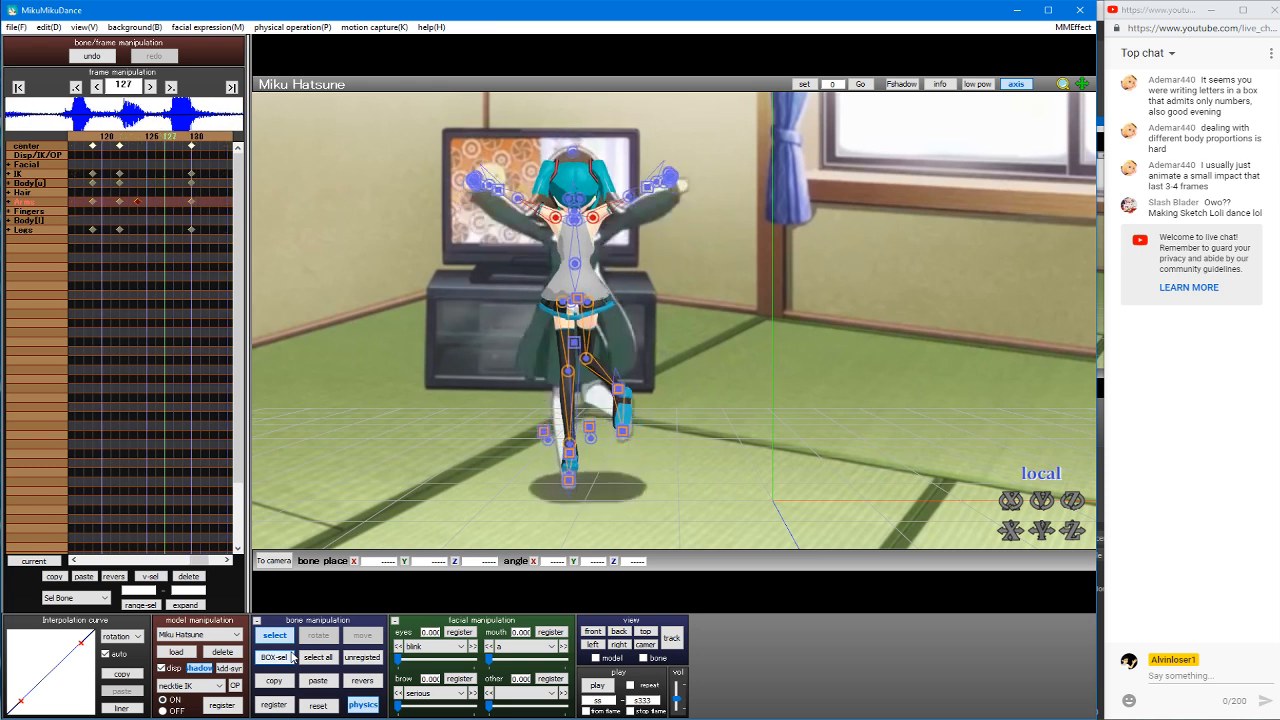
pyautogui.press('Right')
pyautogui.press('Right')
pyautogui.press('Right')
pyautogui.press('Right')
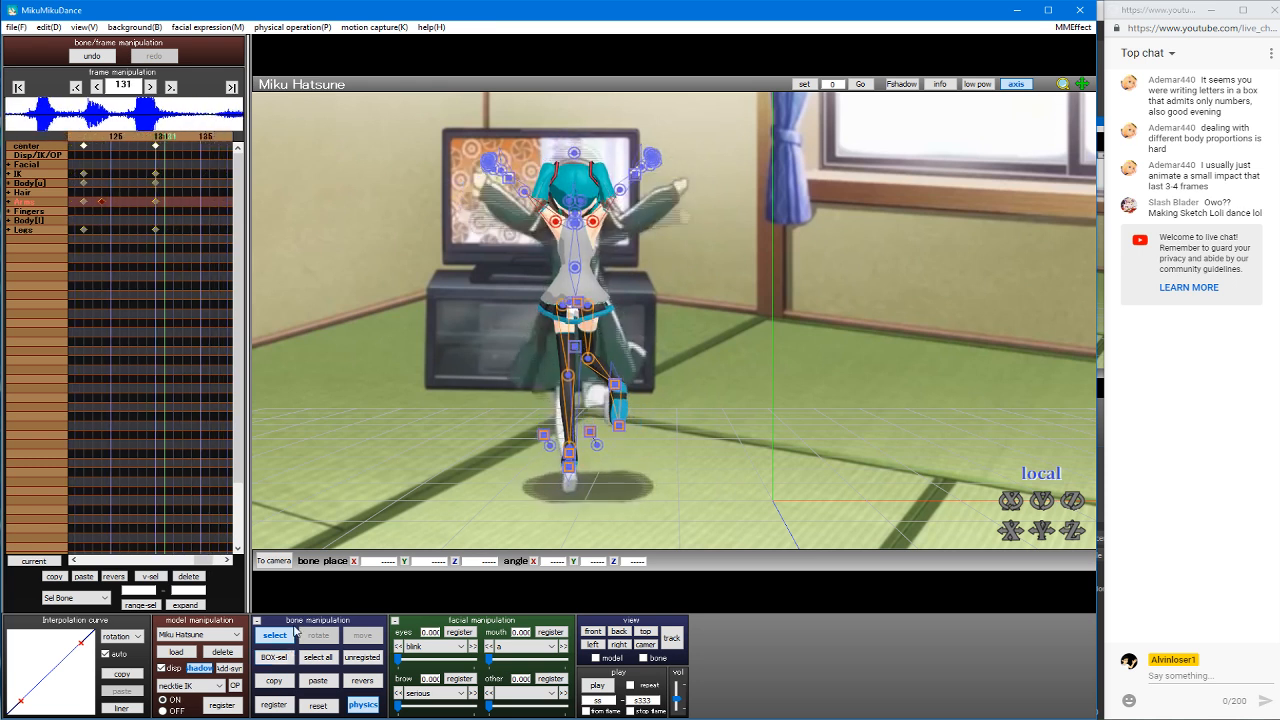
pyautogui.press('Left')
pyautogui.press('Left')
pyautogui.press('Left')
pyautogui.press('Left')
pyautogui.press('Left')
pyautogui.press('Left')
pyautogui.press('Left')
pyautogui.press('Left')
pyautogui.press('Left')
pyautogui.press('Left')
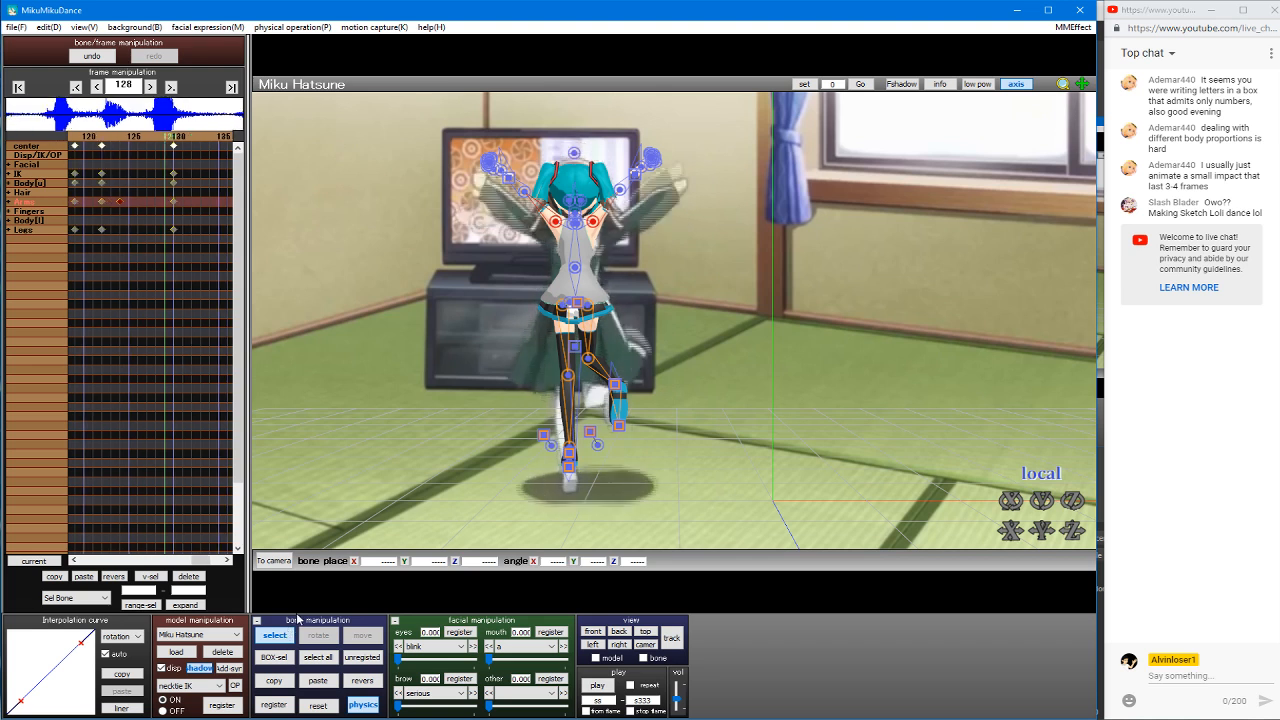
# Step: Paste the copied outstretched-arm pose at frame 135 and register its keyframe
pyautogui.press('Left')
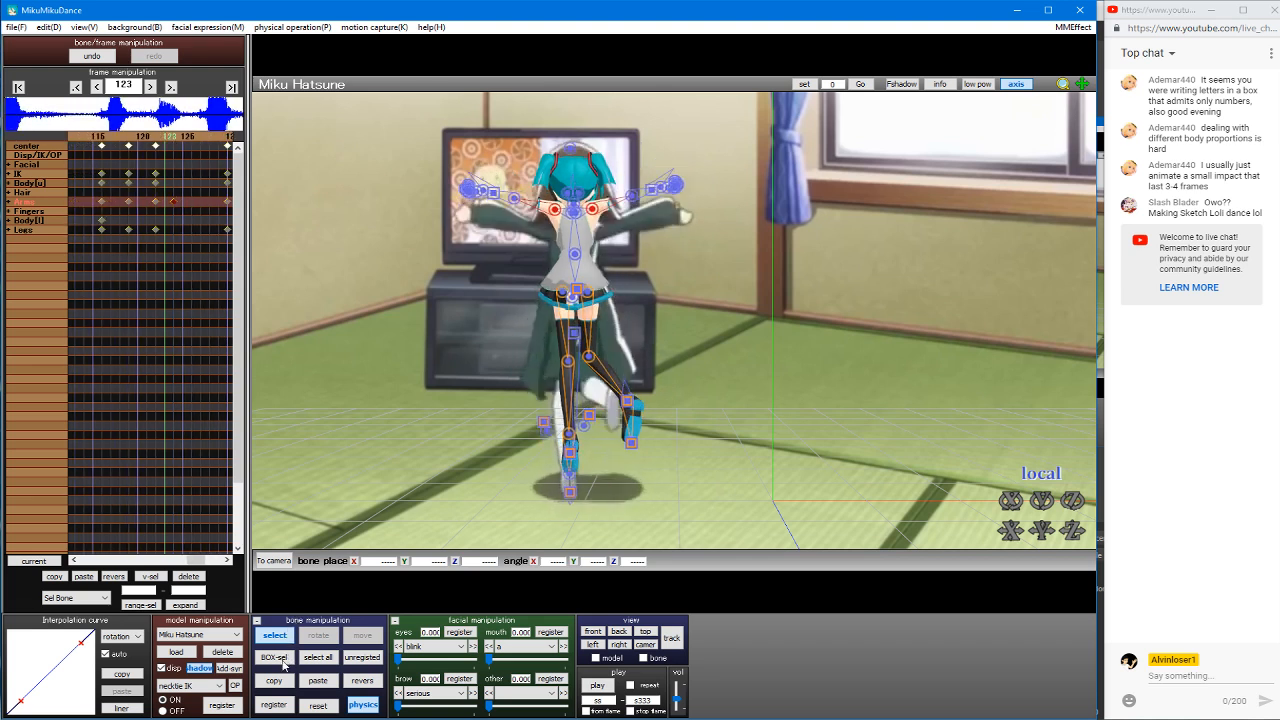
pyautogui.press('Left')
pyautogui.click(316, 681)
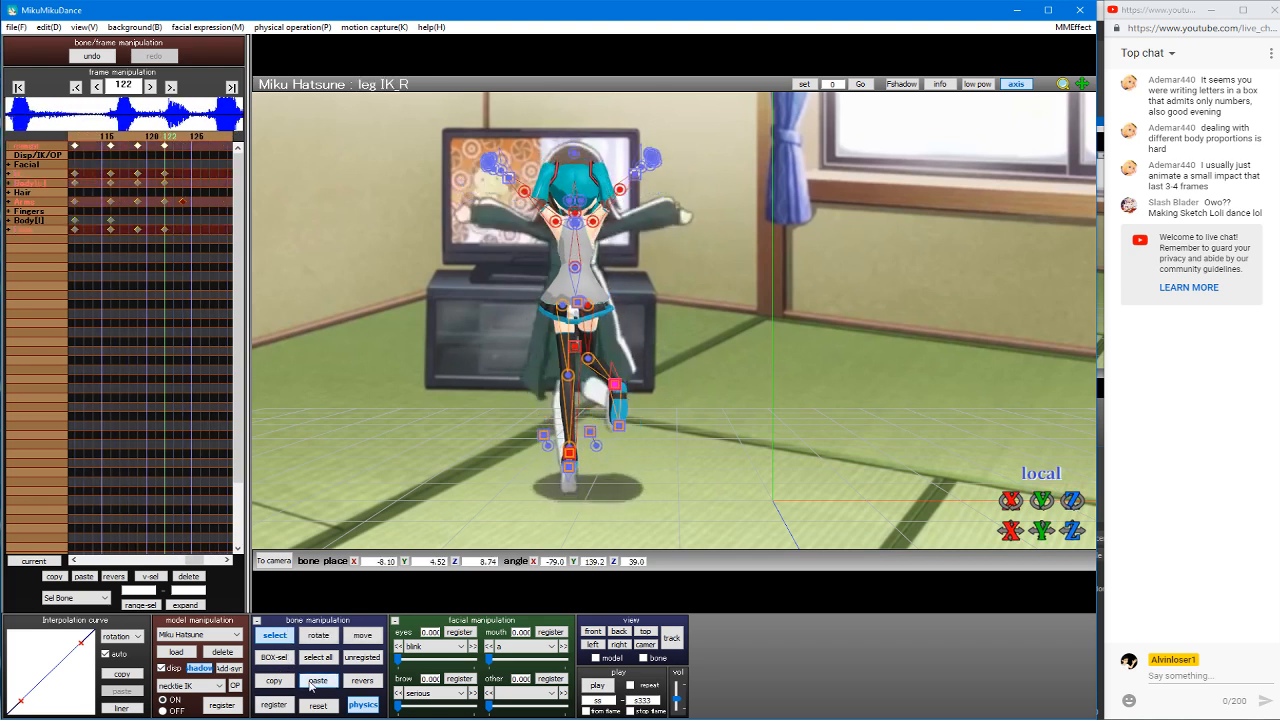
pyautogui.press('Right')
pyautogui.press('Right')
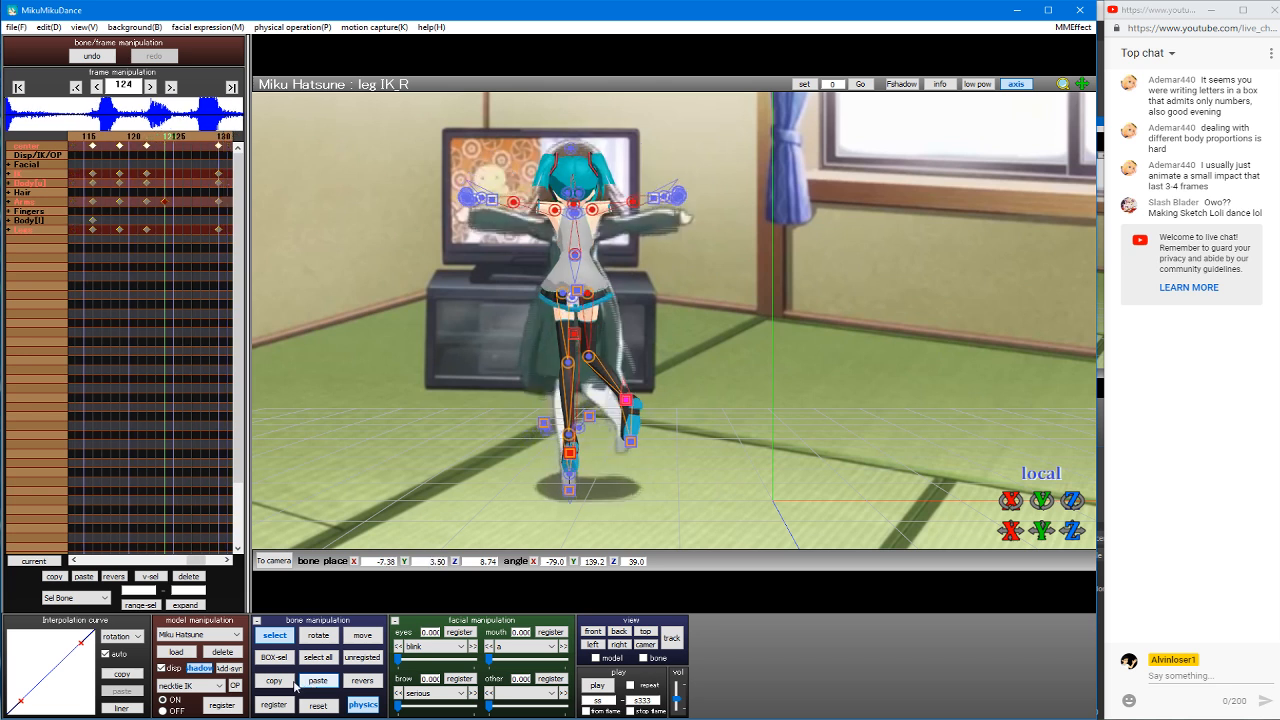
pyautogui.press('Right')
pyautogui.press('Right')
pyautogui.press('Right')
pyautogui.press('Right')
pyautogui.press('Right')
pyautogui.press('Right')
pyautogui.press('Right')
pyautogui.press('Right')
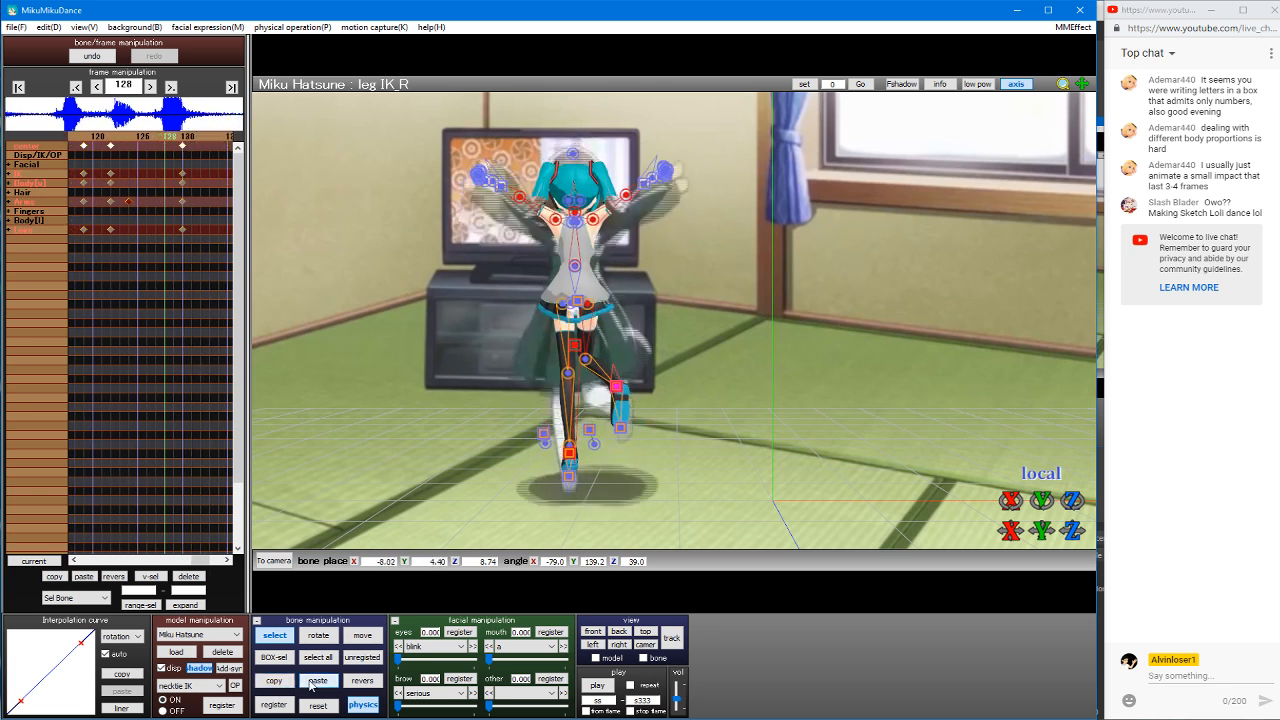
pyautogui.press('Right')
pyautogui.press('Right')
pyautogui.press('Right')
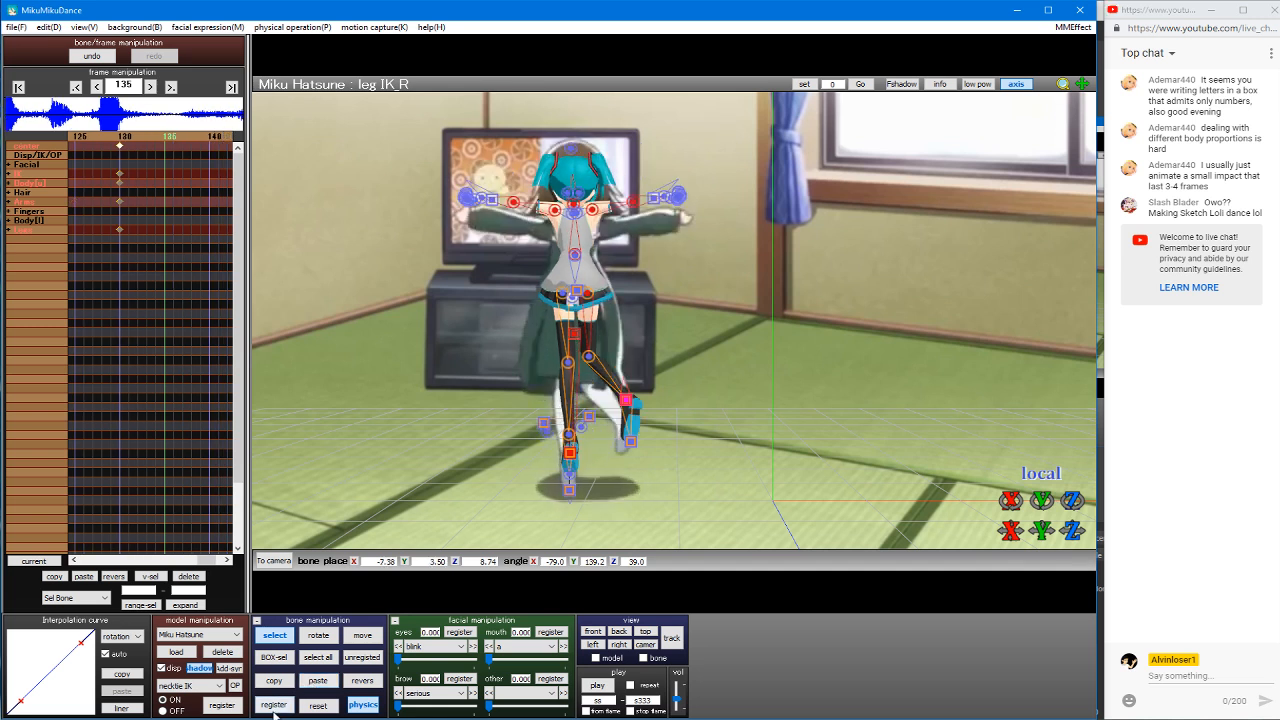
# Step: Review the dance movement between frames 118 and 135 against the background reference video
pyautogui.press('Left')
pyautogui.press('Left')
pyautogui.press('Left')
pyautogui.press('Left')
pyautogui.press('Left')
pyautogui.press('Left')
pyautogui.press('Left')
pyautogui.press('Left')
pyautogui.press('Left')
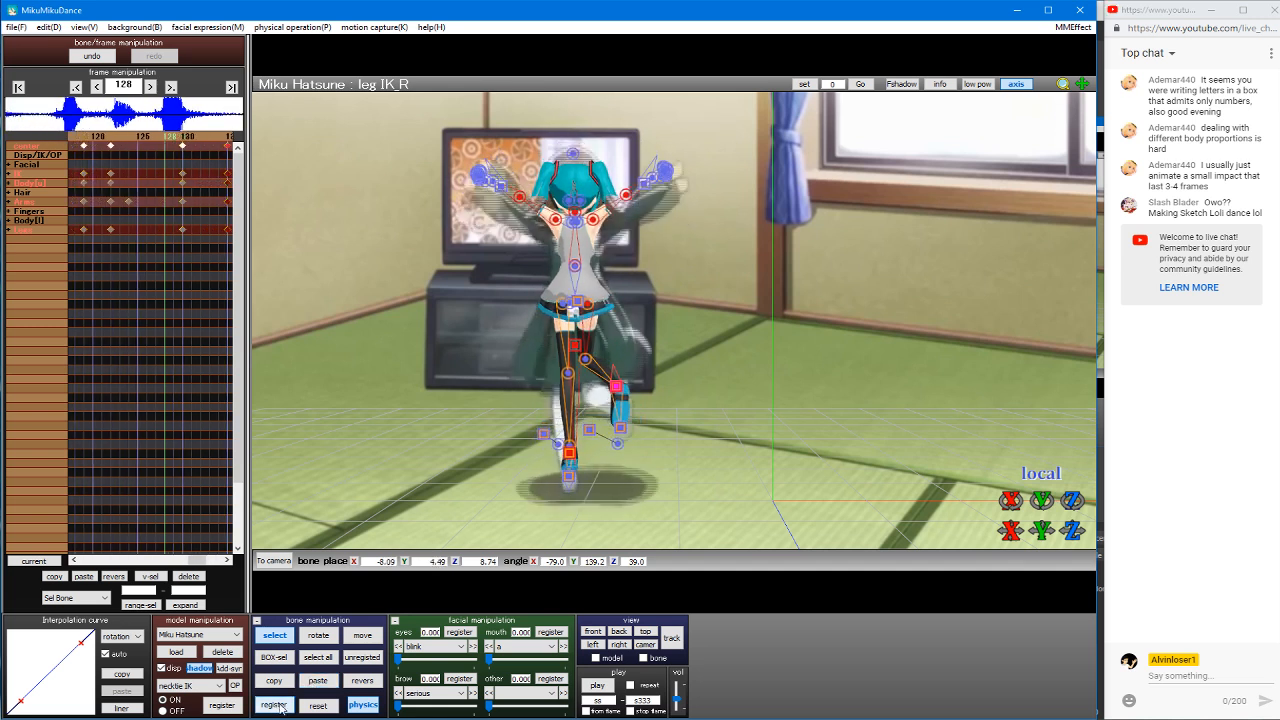
pyautogui.press('Left')
pyautogui.press('Left')
pyautogui.press('Left')
pyautogui.press('Left')
pyautogui.press('Left')
pyautogui.press('Left')
pyautogui.press('Left')
pyautogui.press('Left')
pyautogui.press('Left')
pyautogui.press('Left')
pyautogui.press('Right')
pyautogui.press('Right')
pyautogui.press('Right')
pyautogui.press('Right')
pyautogui.press('Right')
pyautogui.press('Right')
pyautogui.press('Right')
pyautogui.press('Right')
pyautogui.press('Right')
pyautogui.press('Right')
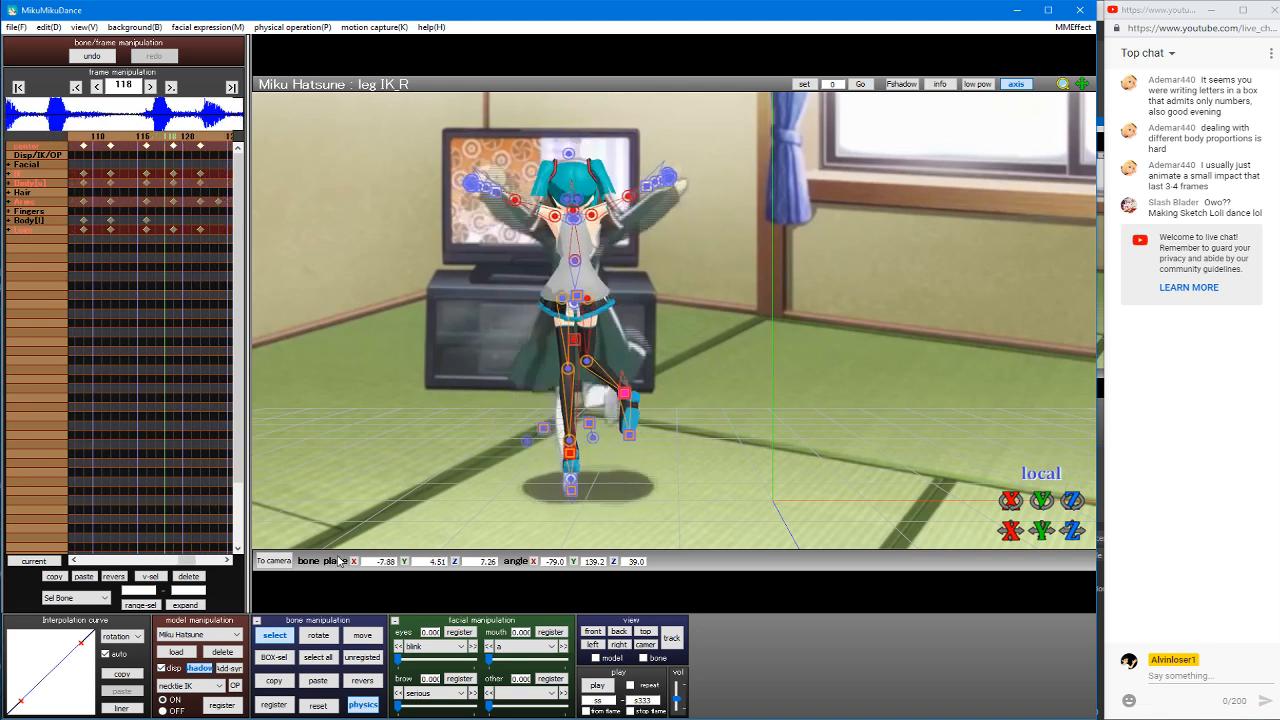
pyautogui.press('Right')
pyautogui.press('Right')
pyautogui.press('Right')
pyautogui.press('Right')
pyautogui.press('Right')
pyautogui.press('Right')
pyautogui.press('Right')
pyautogui.press('Right')
pyautogui.press('Right')
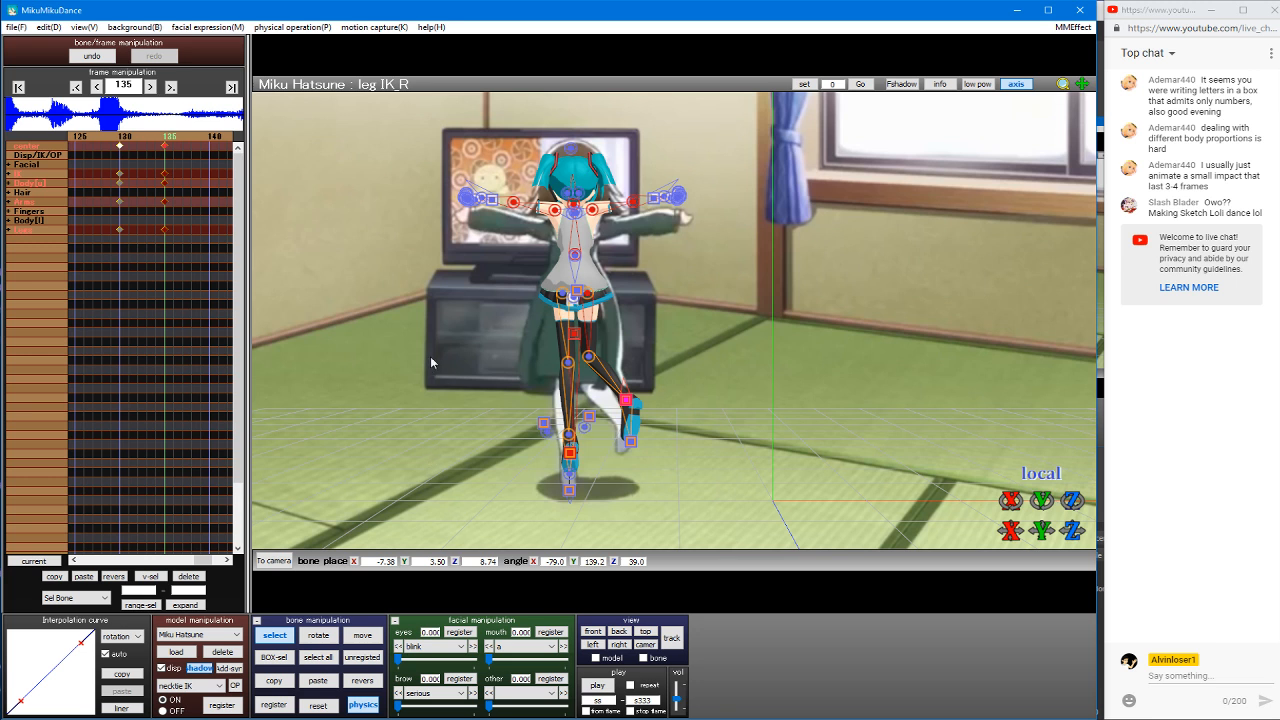
# Step: Lower the center bone at frame 140 to about X -11.49, Y 0.37, Z 9.63 to match the reference dancer
pyautogui.press('Right')
pyautogui.press('Right')
pyautogui.press('Right')
pyautogui.press('Right')
pyautogui.press('Right')
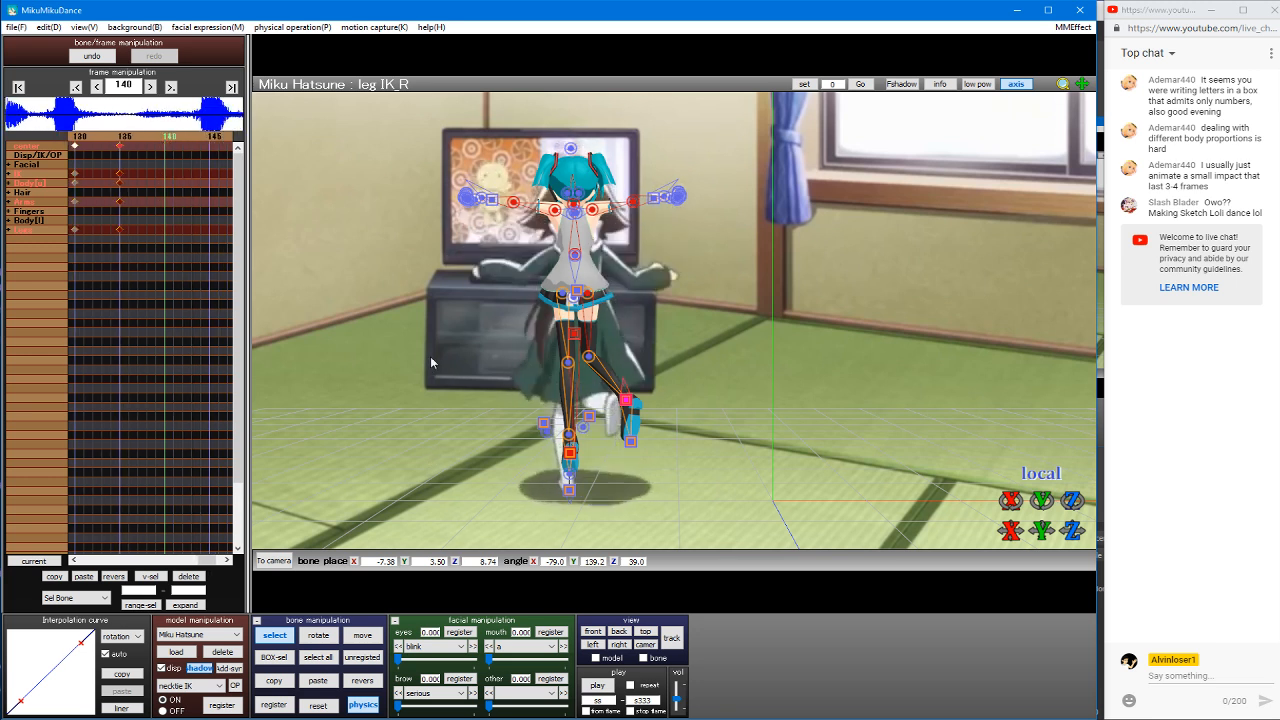
pyautogui.click(573, 337)
pyautogui.press('z')
pyautogui.moveTo(573, 337)
pyautogui.mouseDown()
pyautogui.moveTo(575, 358)
pyautogui.moveTo(576, 346)
pyautogui.mouseUp()
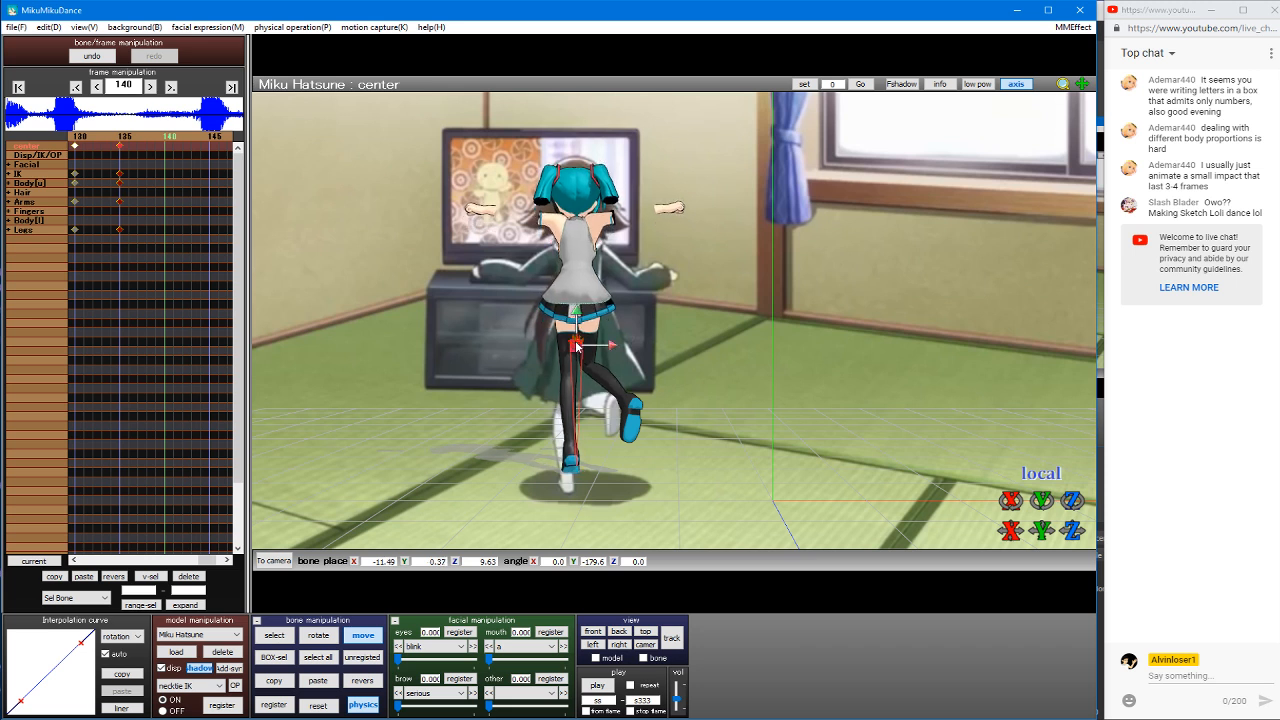
# Step: Straighten the head at frame 140 by resetting the neck bone's rotation
pyautogui.click(585, 290)
pyautogui.click(578, 268)
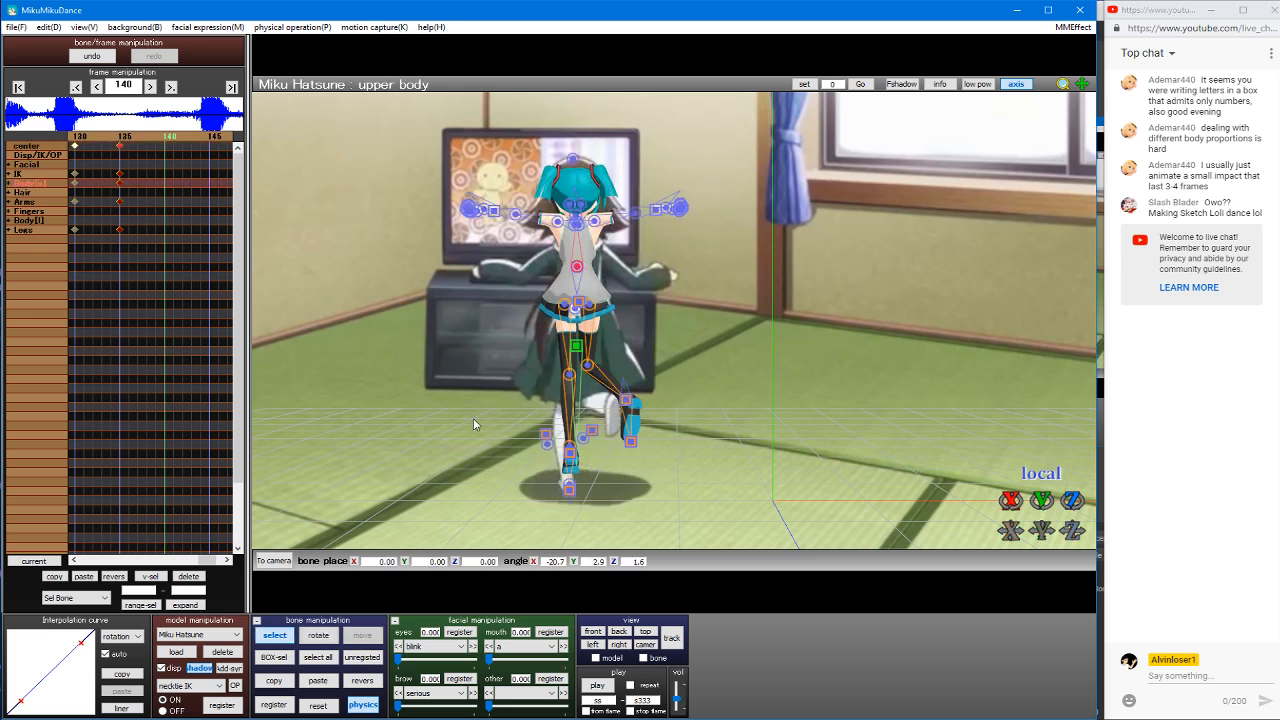
pyautogui.click(320, 702)
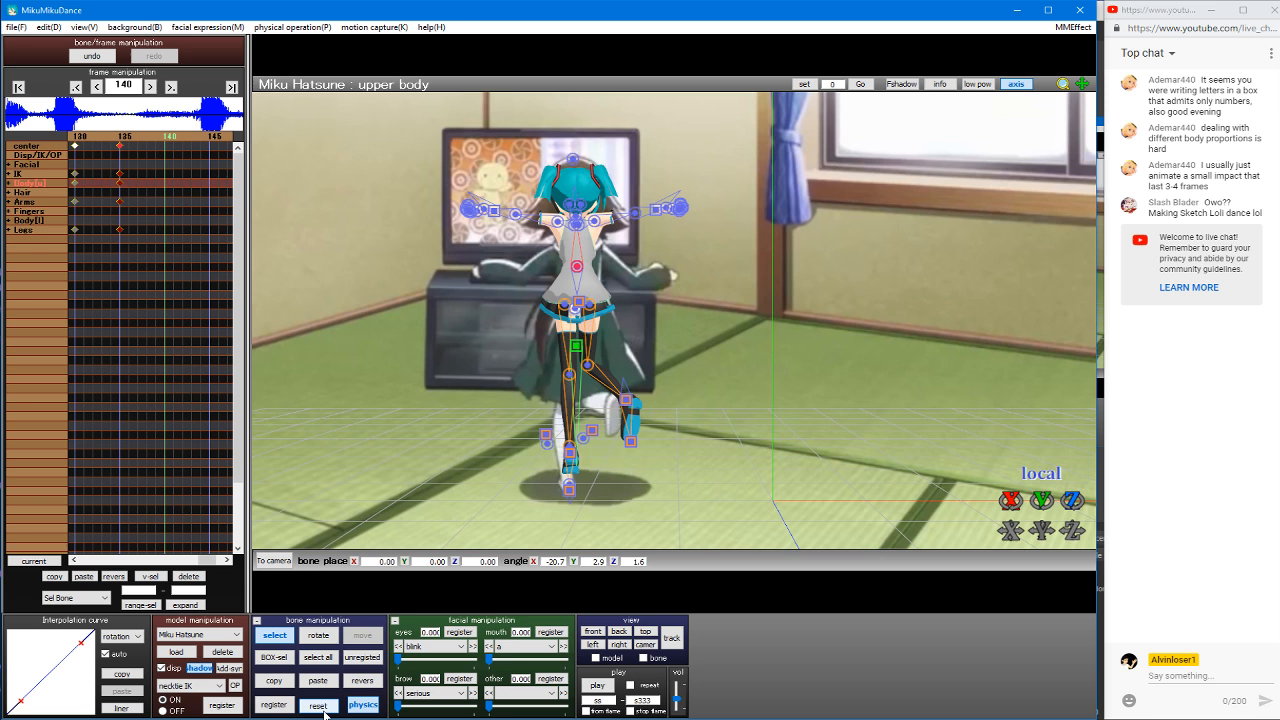
pyautogui.click(580, 219)
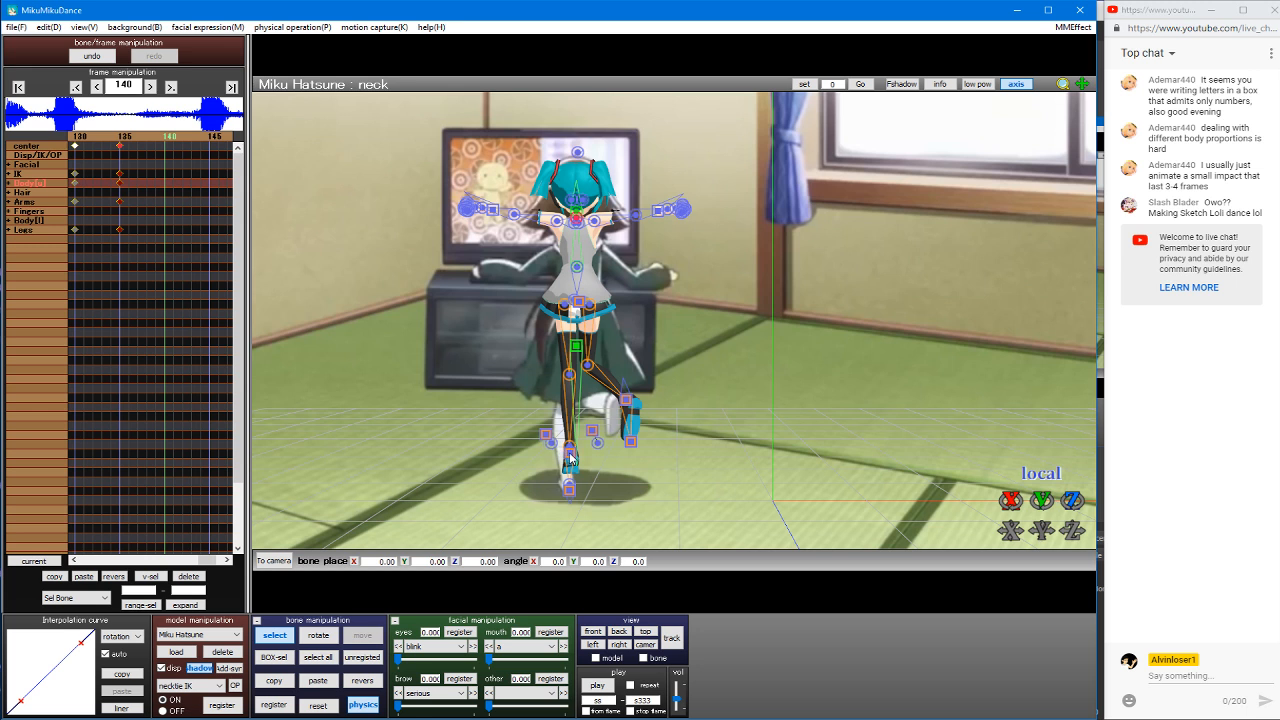
# Step: Rotate leg IK_L and move leg IK_R up and inward at frame 140 to match the reference dancer's feet
pyautogui.click(570, 455)
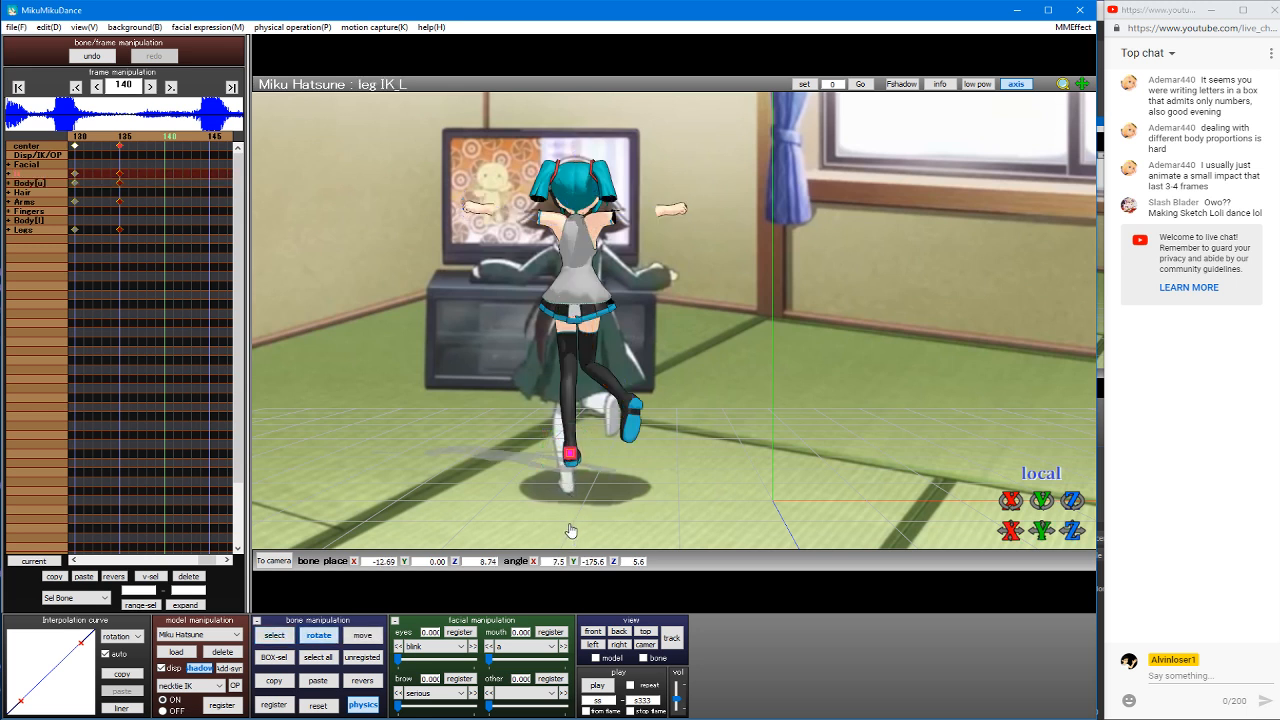
pyautogui.moveTo(584, 456); pyautogui.dragTo(603, 452)
pyautogui.click(645, 408)
pyautogui.click(630, 403)
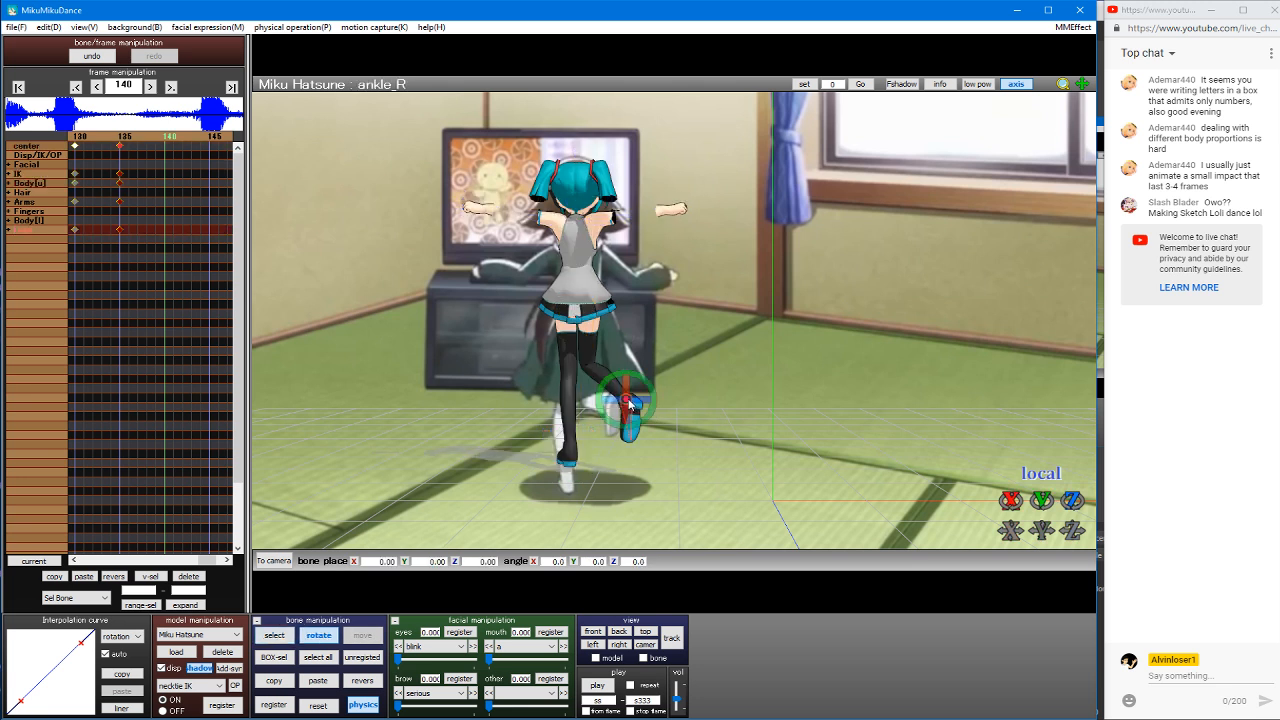
pyautogui.click(629, 401)
pyautogui.click(627, 402)
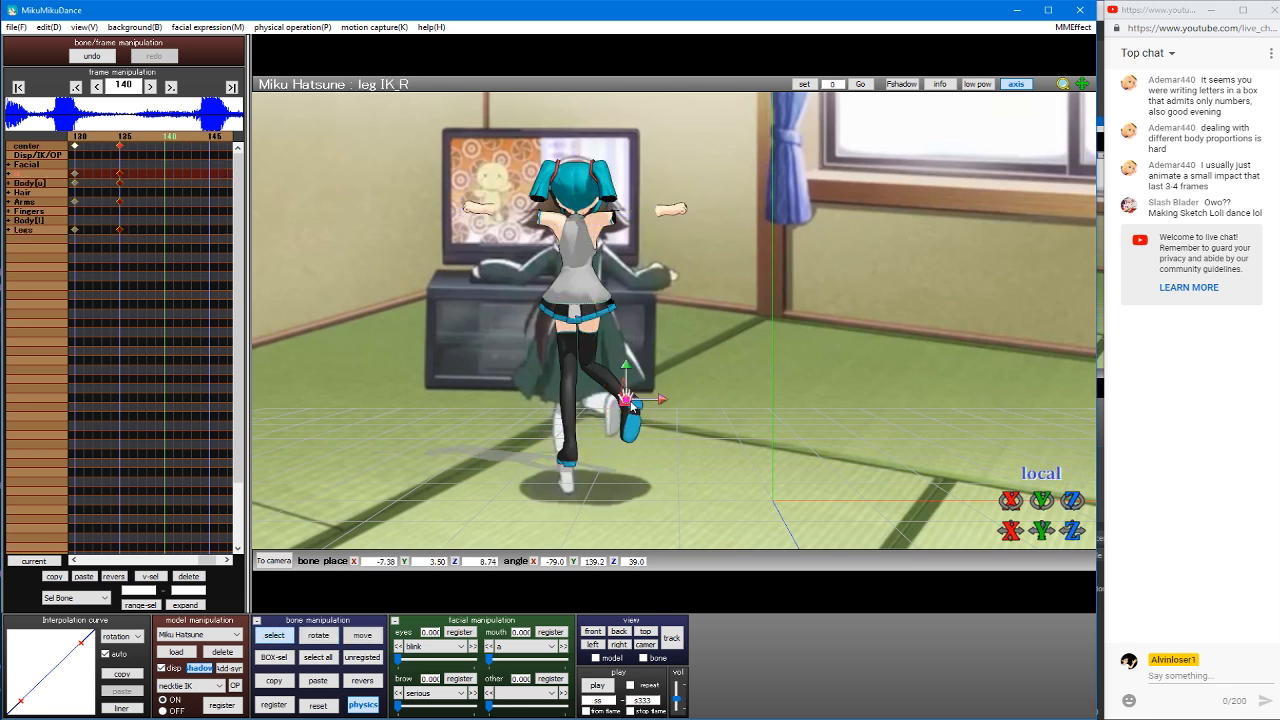
pyautogui.moveTo(627, 402); pyautogui.dragTo(616, 389)
pyautogui.press('s')
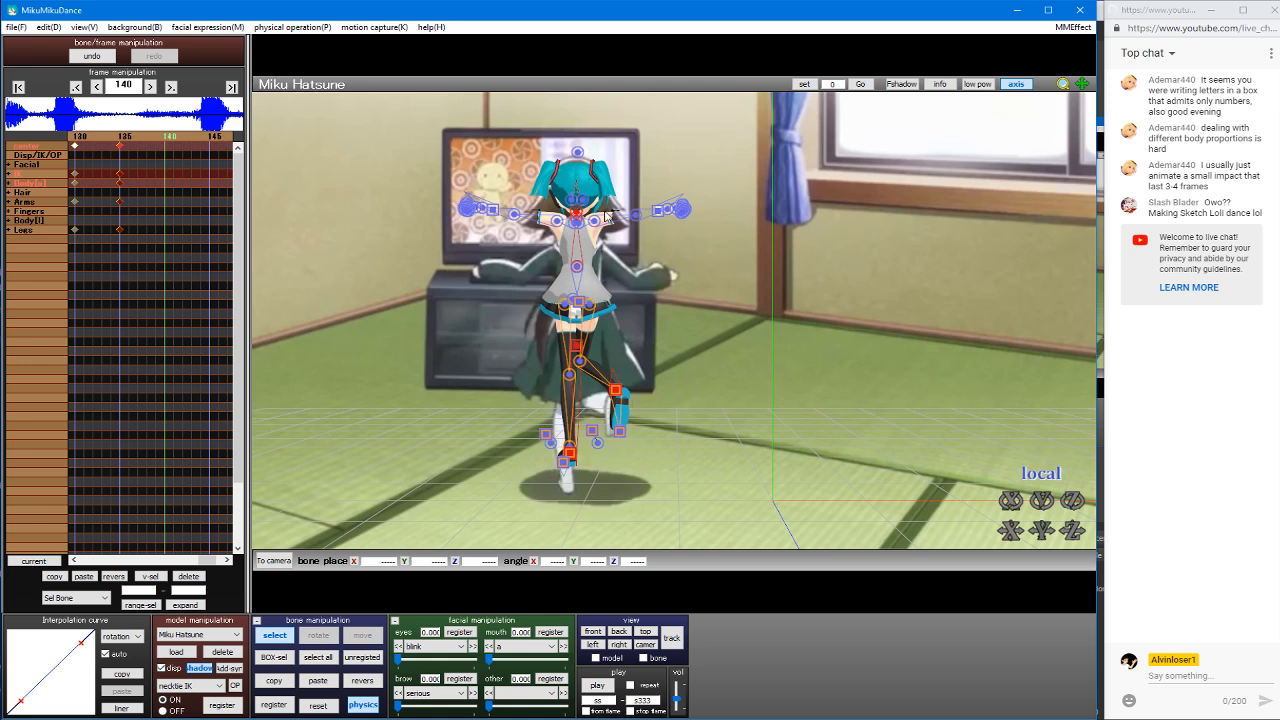
# Step: Reset the rotations of shoulder_R and shoulder_L at frame 140
pyautogui.click(580, 225)
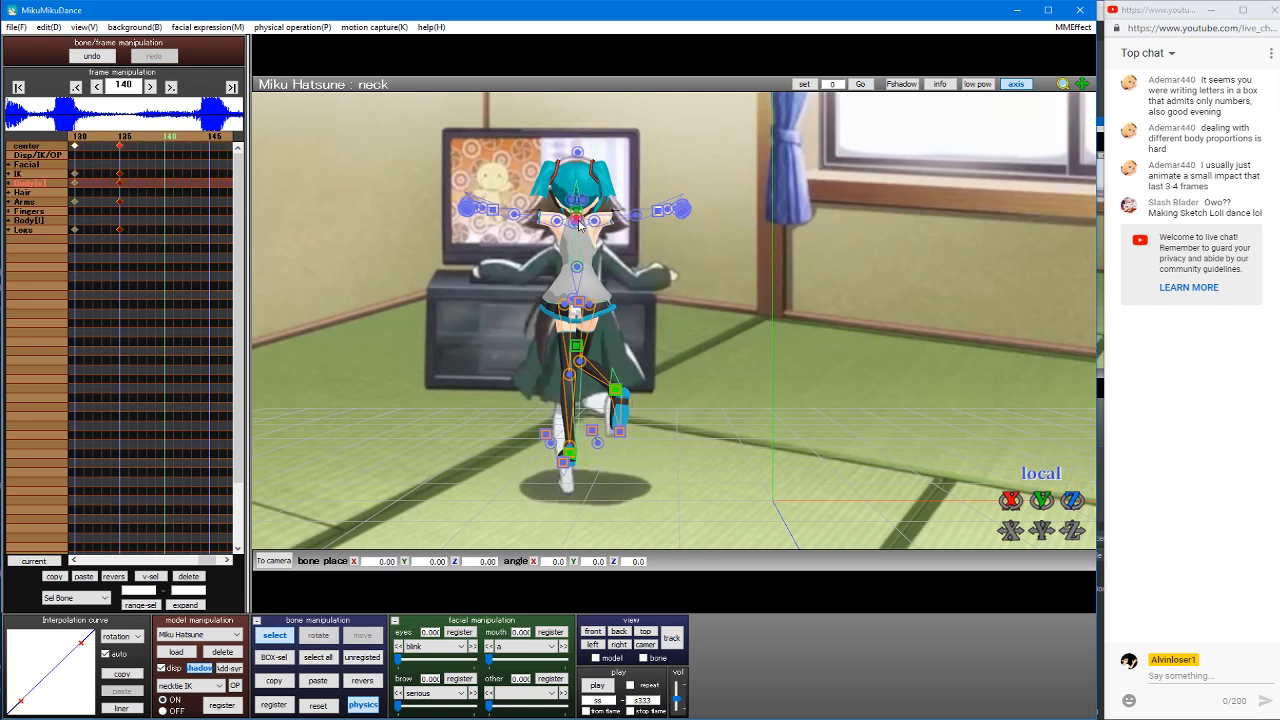
pyautogui.click(319, 706)
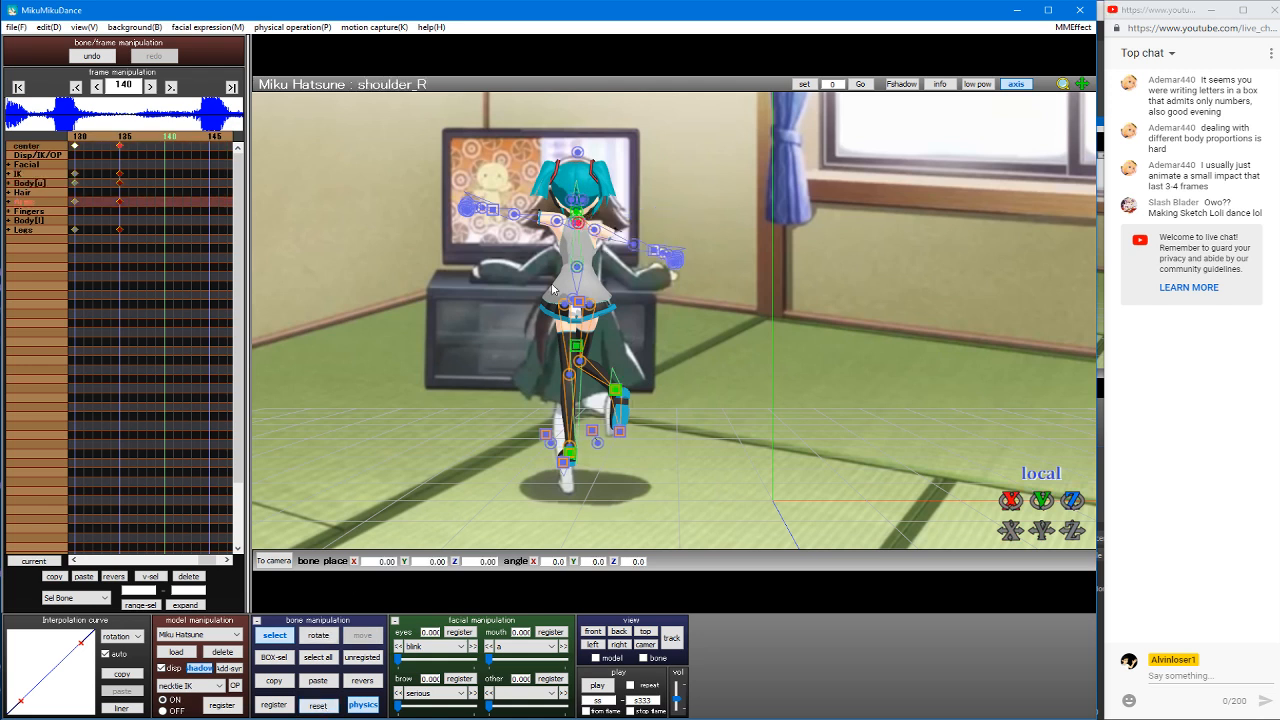
pyautogui.click(574, 228)
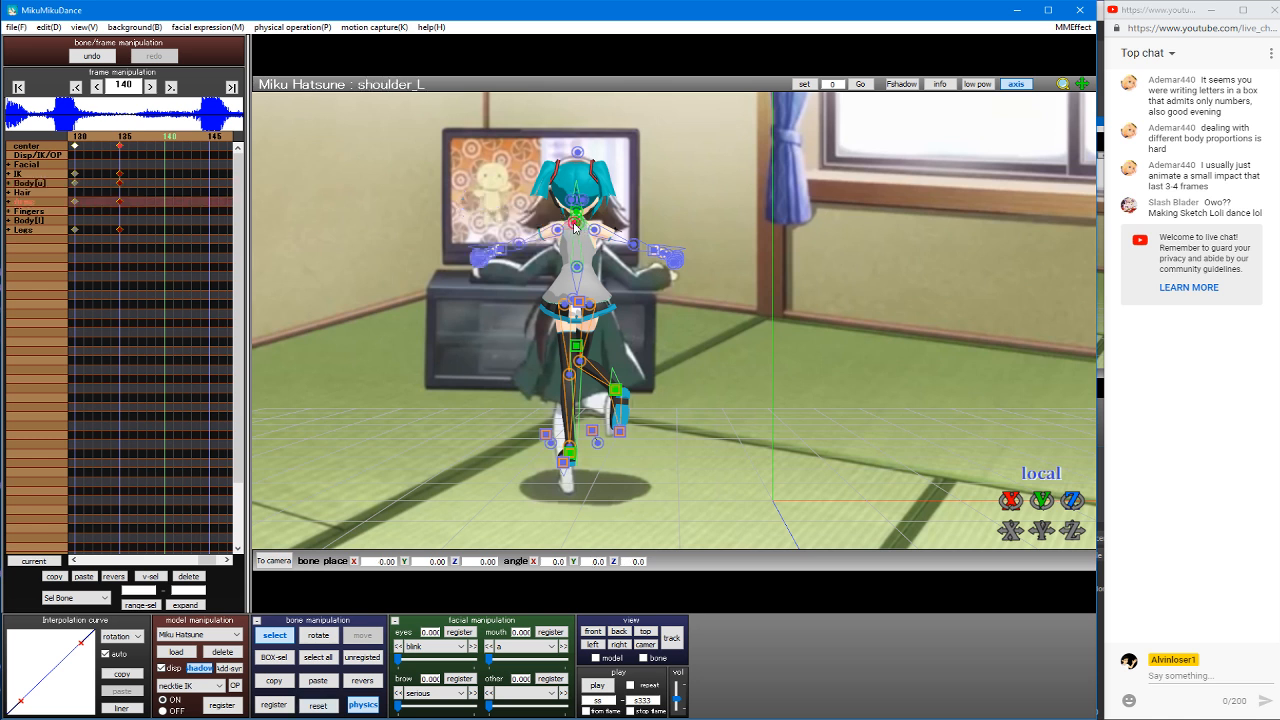
# Step: Rotate arm_R and bend elbow_R to about X -24.6, Y 25.9, Z 50.6 to follow the reference dancer's lowered arm
pyautogui.click(597, 232)
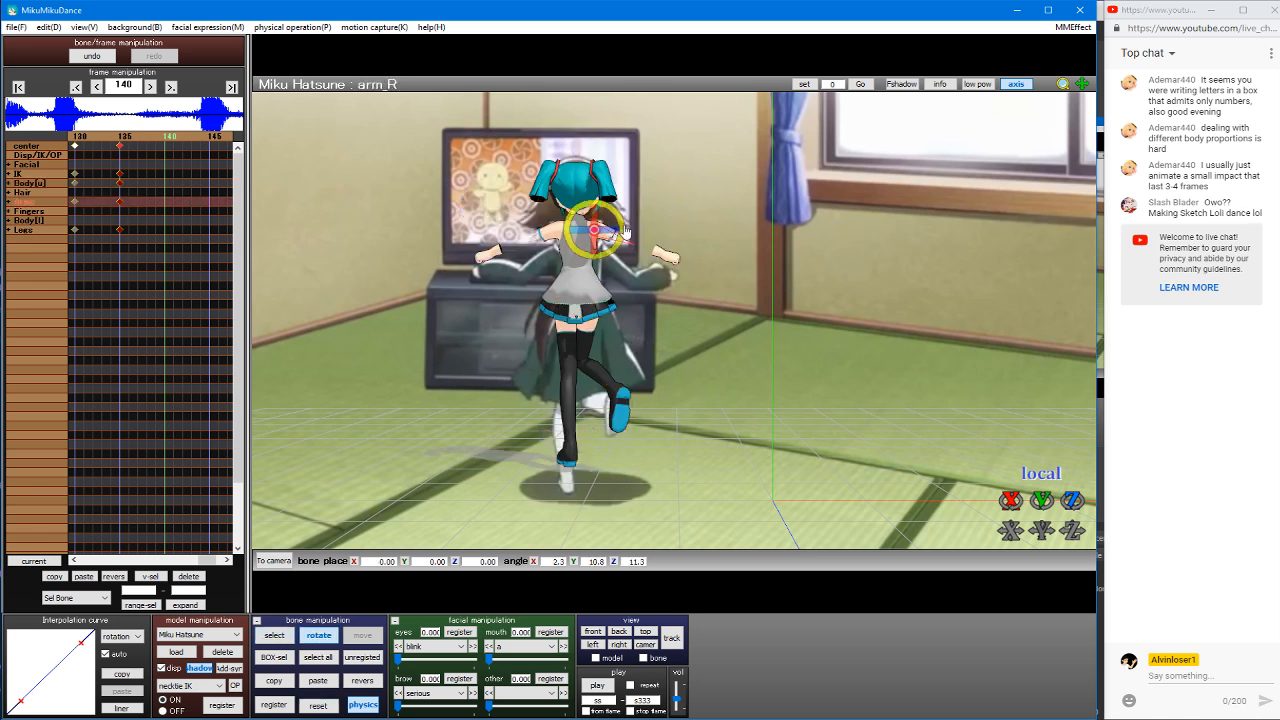
pyautogui.moveTo(616, 234)
pyautogui.mouseDown()
pyautogui.moveTo(626, 256)
pyautogui.moveTo(630, 232)
pyautogui.mouseUp()
pyautogui.press('s')
pyautogui.click(626, 261)
pyautogui.press('x')
pyautogui.press('s')
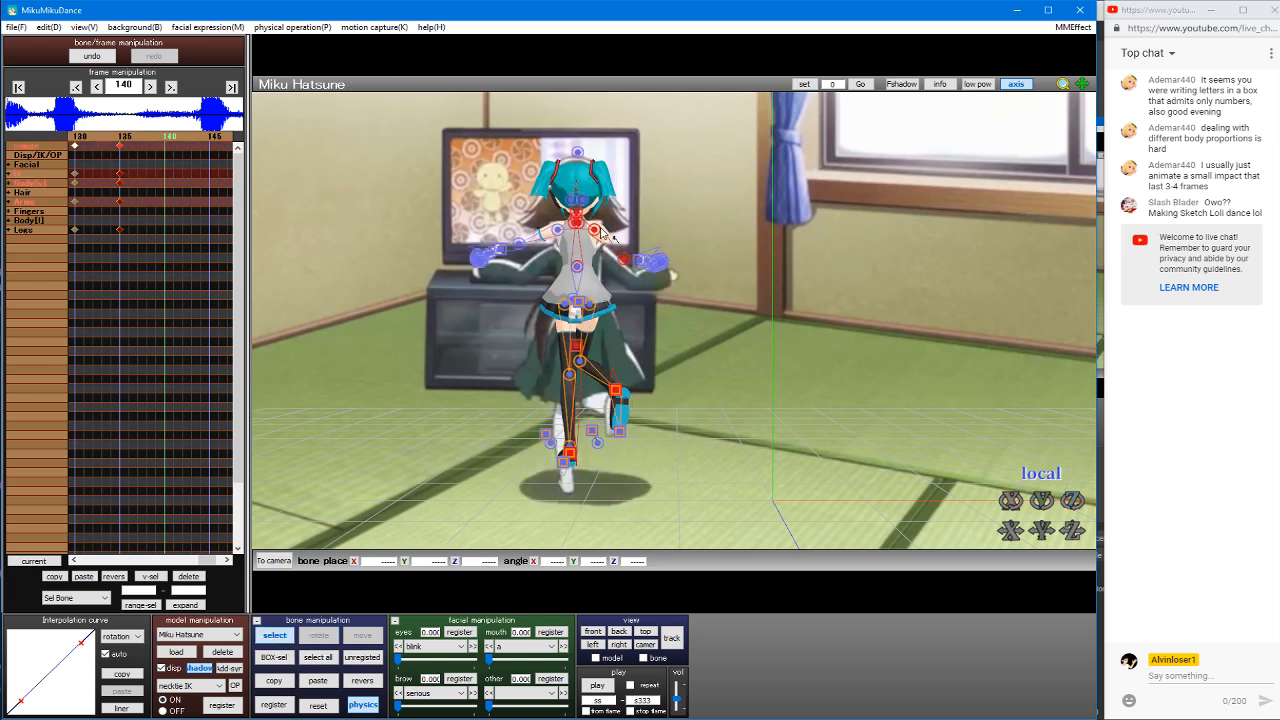
# Step: Copy the arm_R and elbow_R pose and paste it mirrored onto the left arm at frame 140
pyautogui.click(598, 230)
pyautogui.click(624, 261)
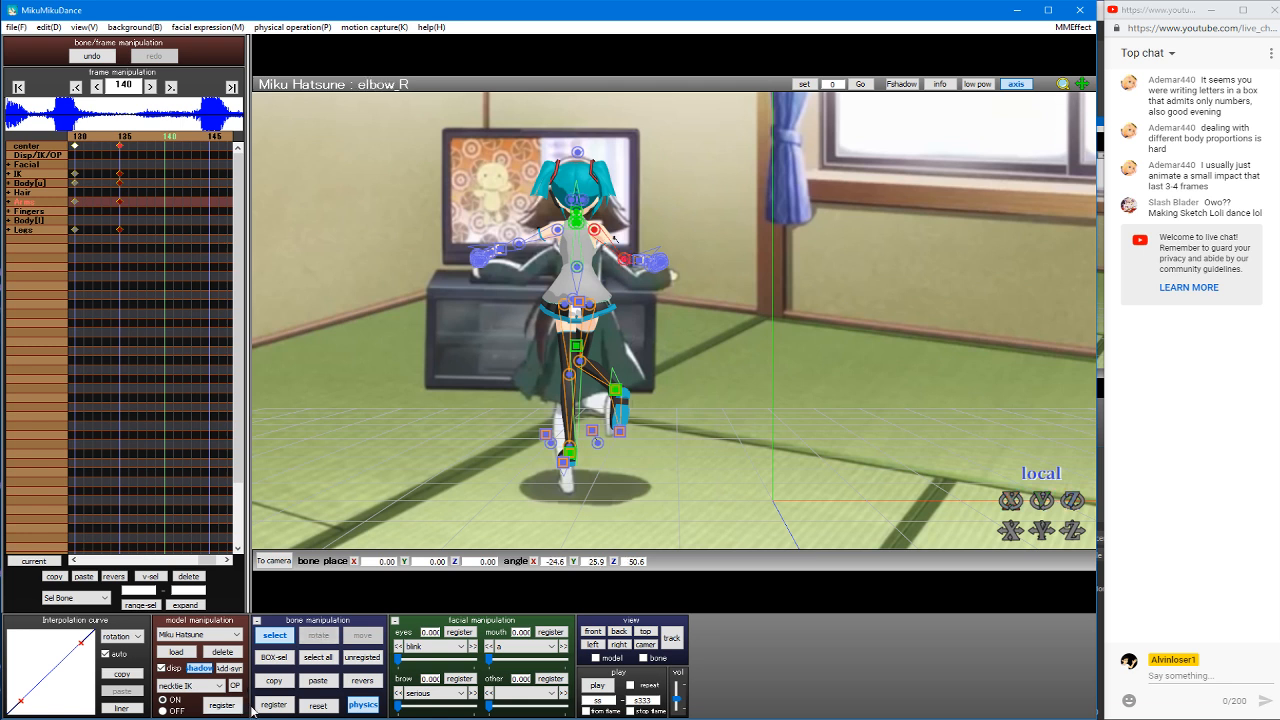
pyautogui.click(275, 681)
pyautogui.click(362, 681)
pyautogui.press('r')
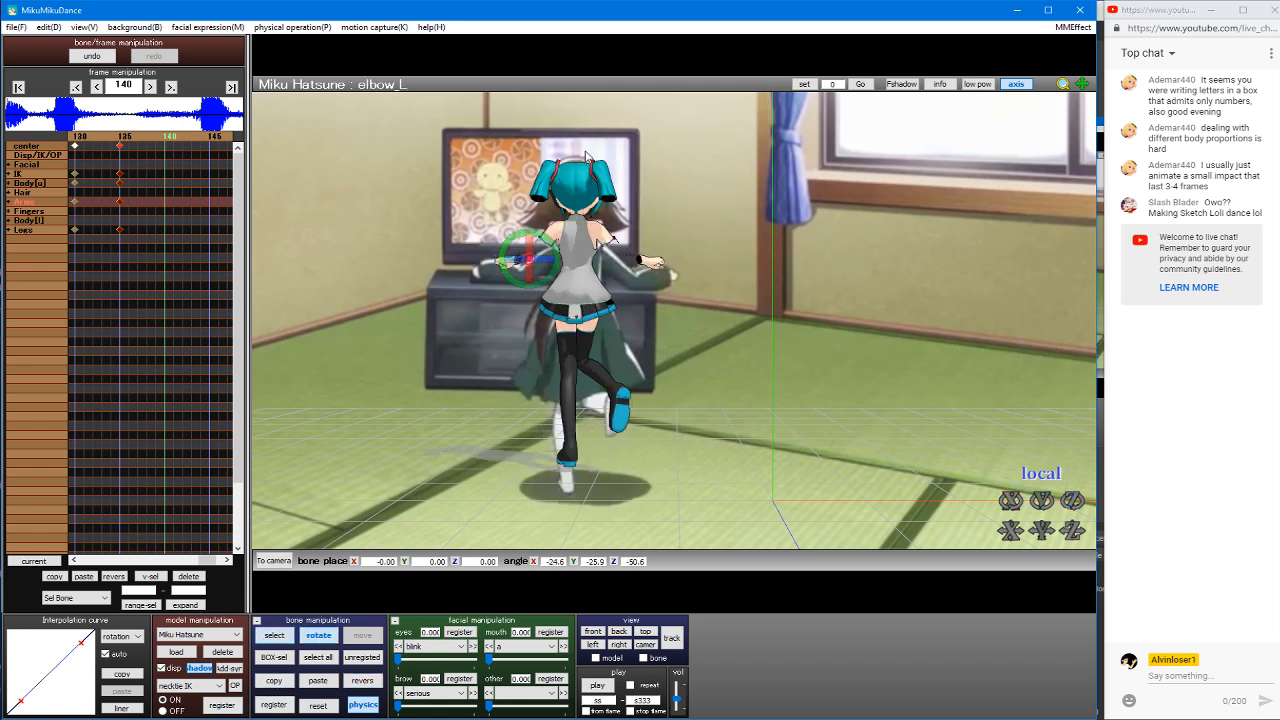
pyautogui.press('c')
# Step: Rotate the head bone and turn leg_R to about X 0.3, Y 18.3, Z -2.4 at frame 140
pyautogui.click(577, 222)
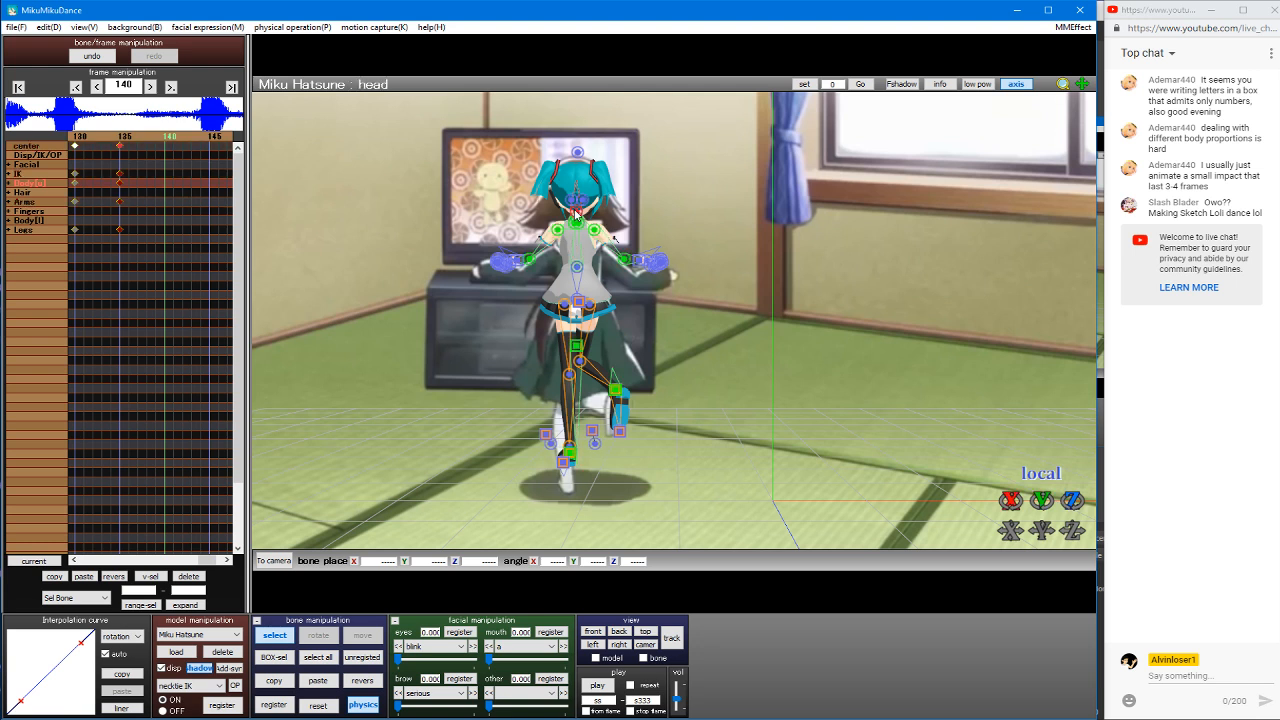
pyautogui.press('x')
pyautogui.moveTo(581, 245); pyautogui.dragTo(587, 472)
pyautogui.press('c')
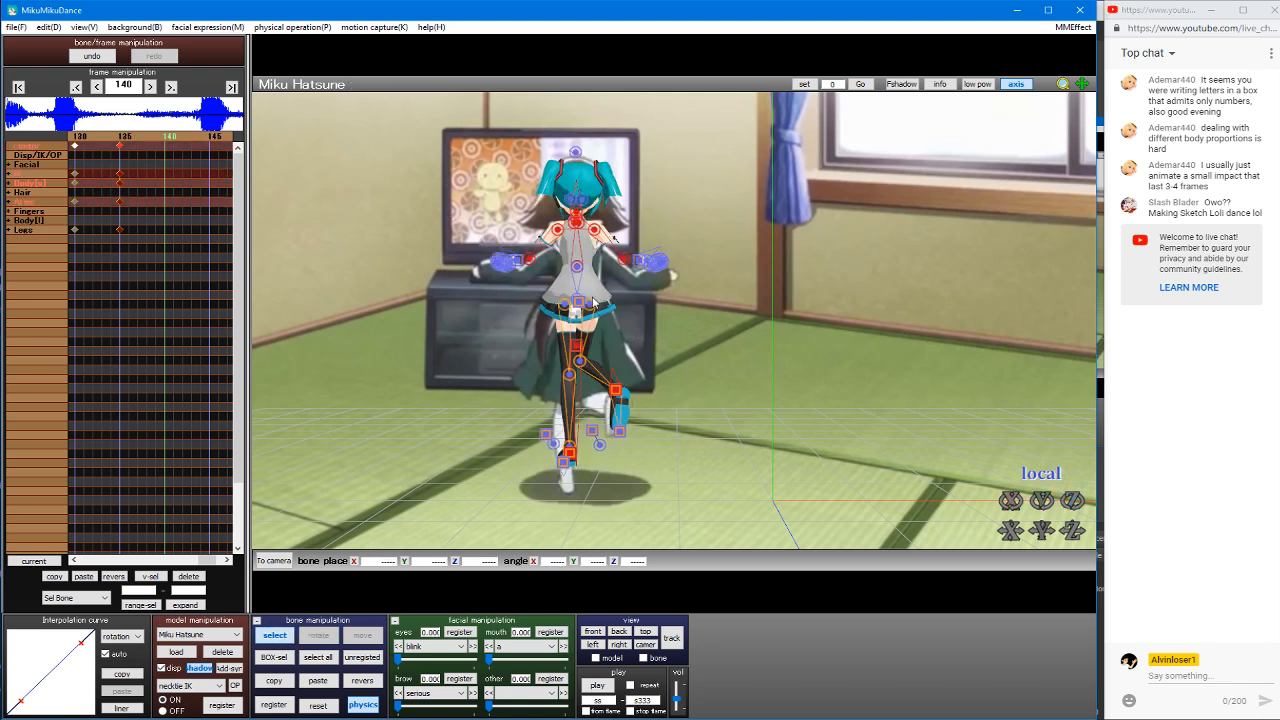
pyautogui.click(593, 302)
pyautogui.press('x')
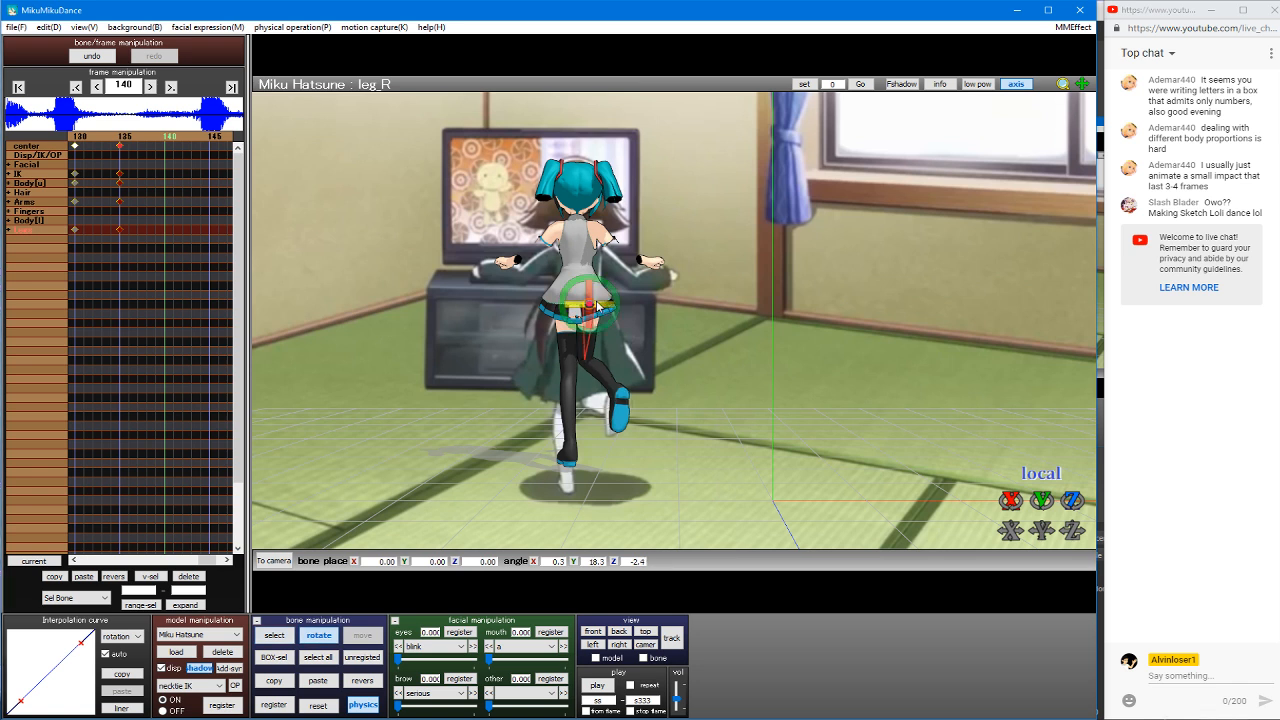
# Step: Copy the pose of all changed bones, paste it back at frame 140 and register the keyframe
pyautogui.press('c')
pyautogui.click(285, 688)
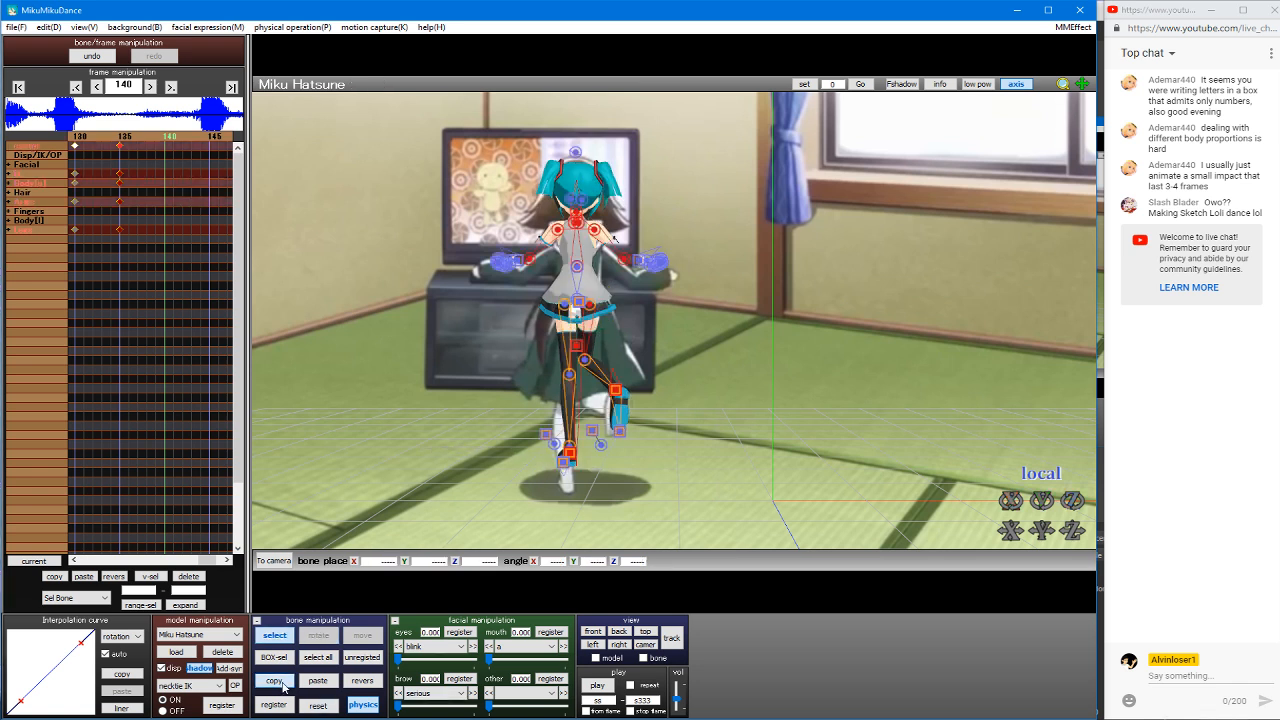
pyautogui.press('Left')
pyautogui.press('Left')
pyautogui.press('Left')
pyautogui.press('Left')
pyautogui.press('Left')
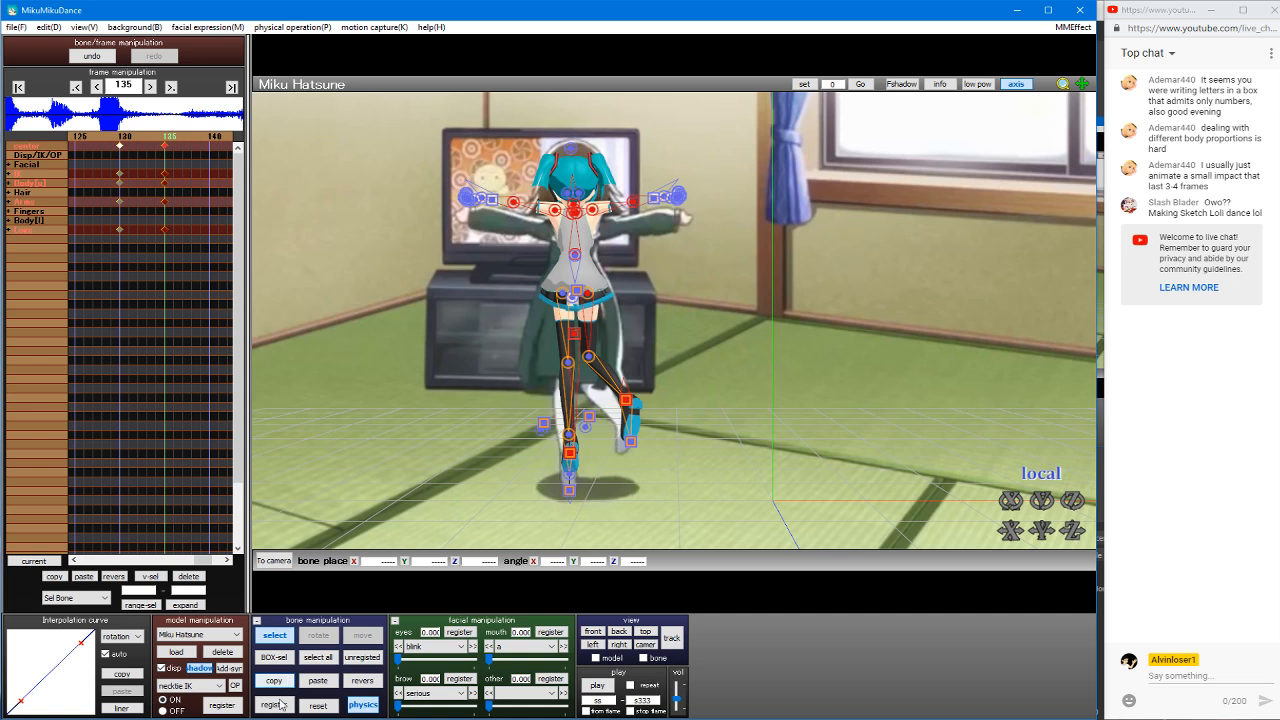
pyautogui.press('Right')
pyautogui.press('Right')
pyautogui.press('Right')
pyautogui.press('Right')
pyautogui.press('Right')
pyautogui.click(318, 681)
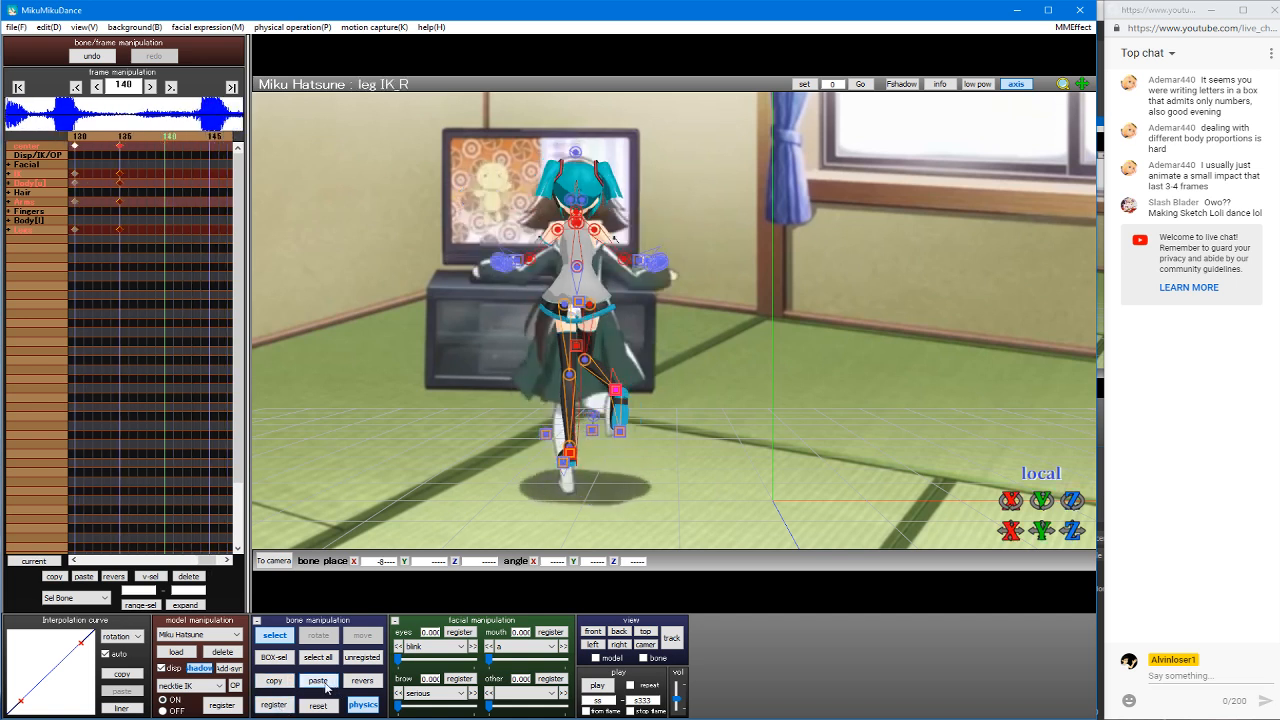
# Step: Examine the arm and body movement between frames 135 and 140 against the reference dancer
pyautogui.press('Left')
pyautogui.press('Left')
pyautogui.press('Left')
pyautogui.press('Left')
pyautogui.press('Left')
pyautogui.press('Left')
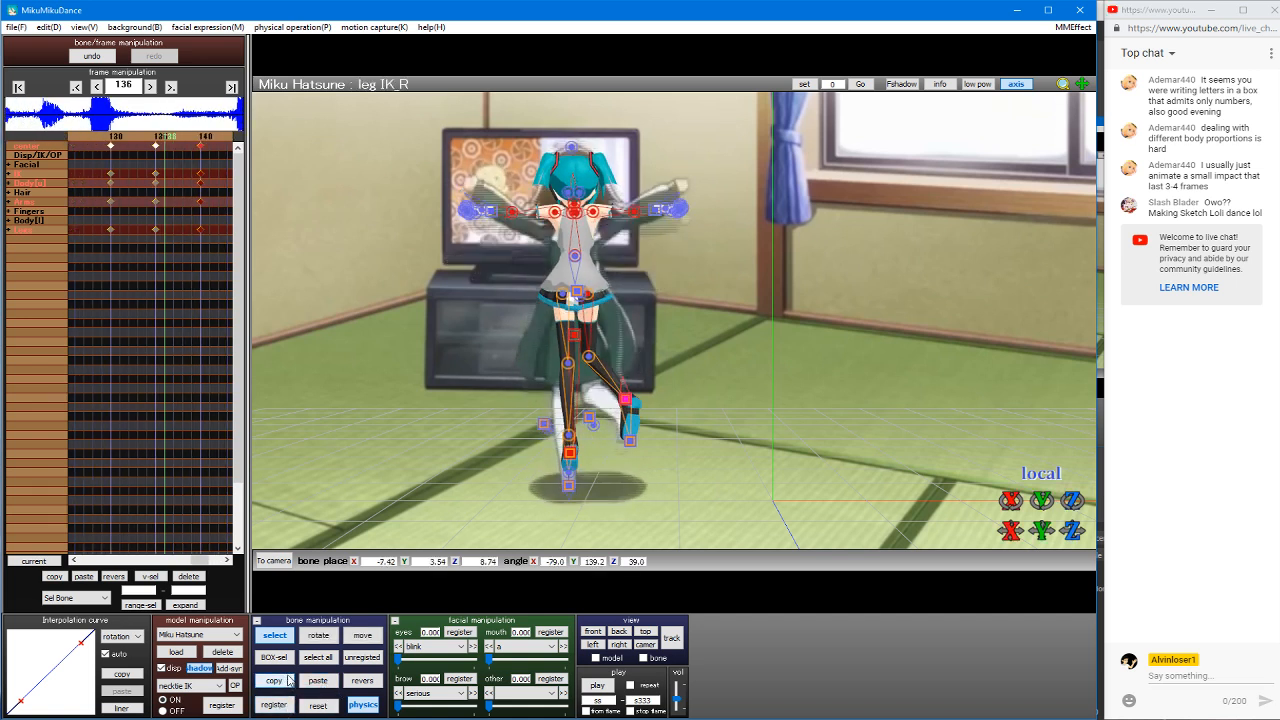
pyautogui.press('Right')
pyautogui.press('Right')
pyautogui.press('Right')
pyautogui.press('Right')
pyautogui.press('Right')
pyautogui.press('Left')
pyautogui.press('Left')
pyautogui.press('Left')
pyautogui.press('Left')
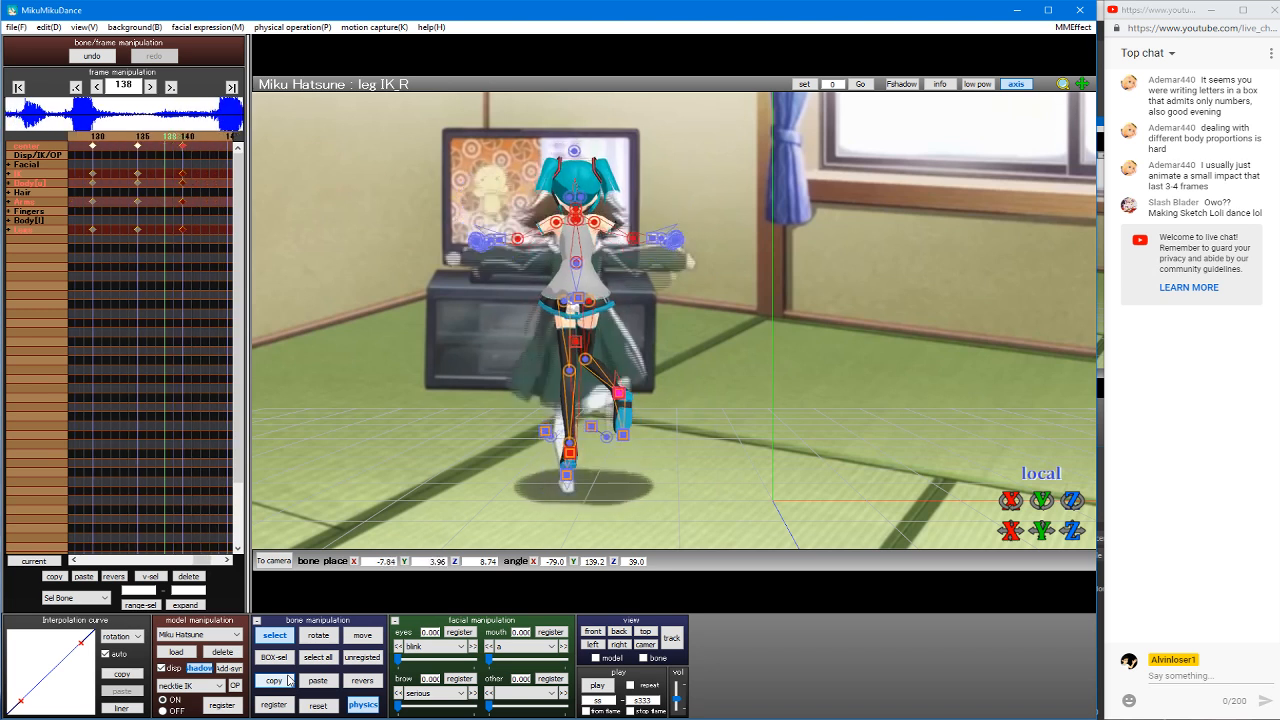
pyautogui.press('Right')
pyautogui.press('Right')
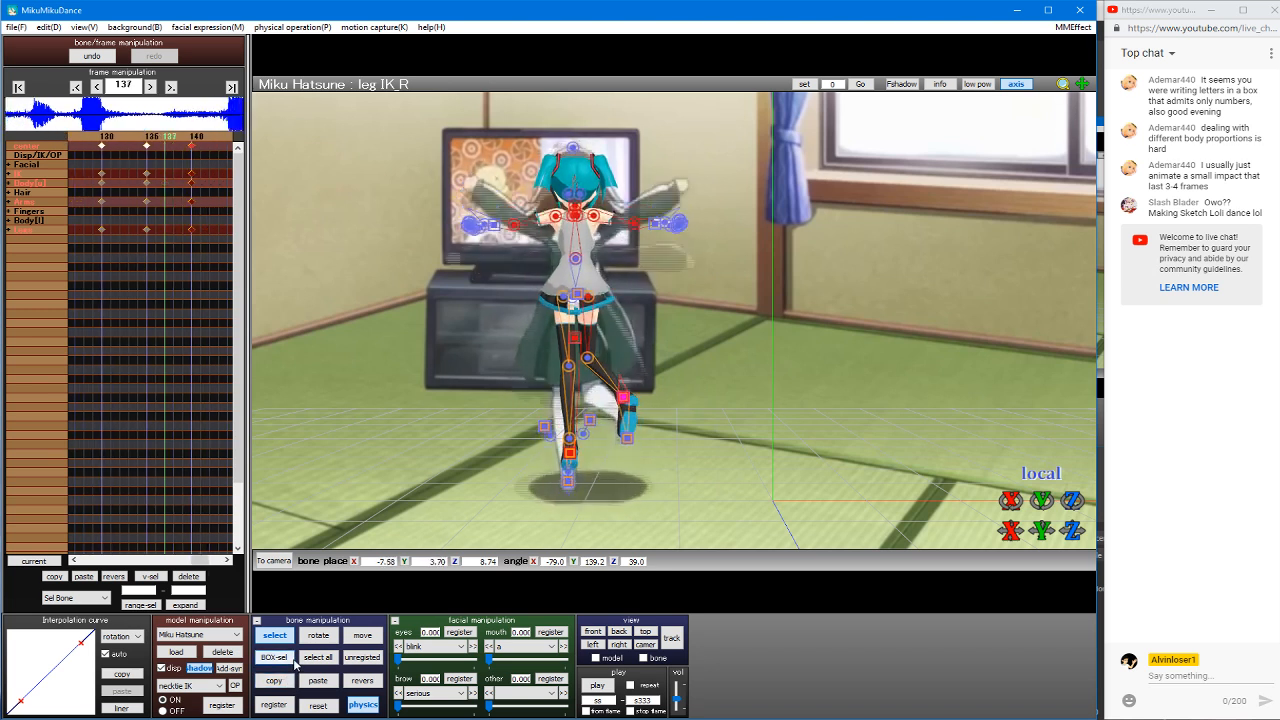
pyautogui.press('Left')
pyautogui.press('Left')
pyautogui.press('Right')
pyautogui.press('Right')
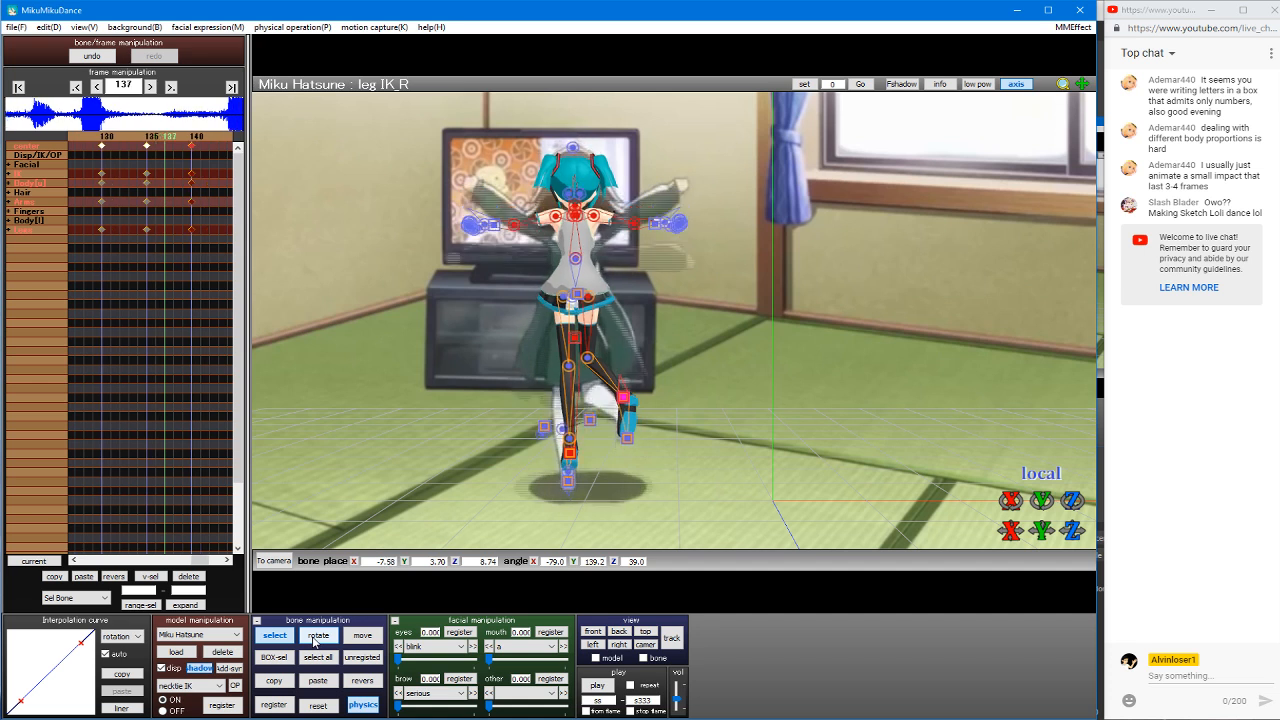
pyautogui.press('Left')
pyautogui.press('Right')
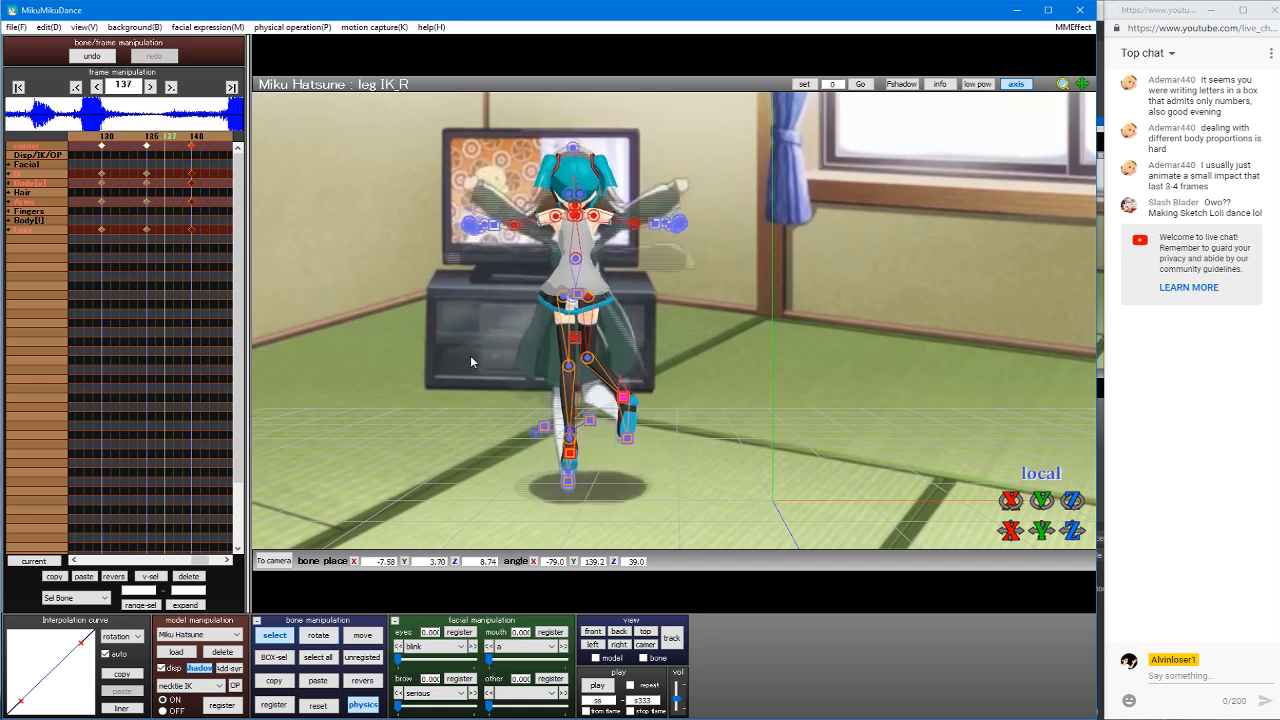
# Step: Rotate arm_R and arm_L upward at frame 137 to match the reference dancer and register their keyframe
pyautogui.click(594, 215)
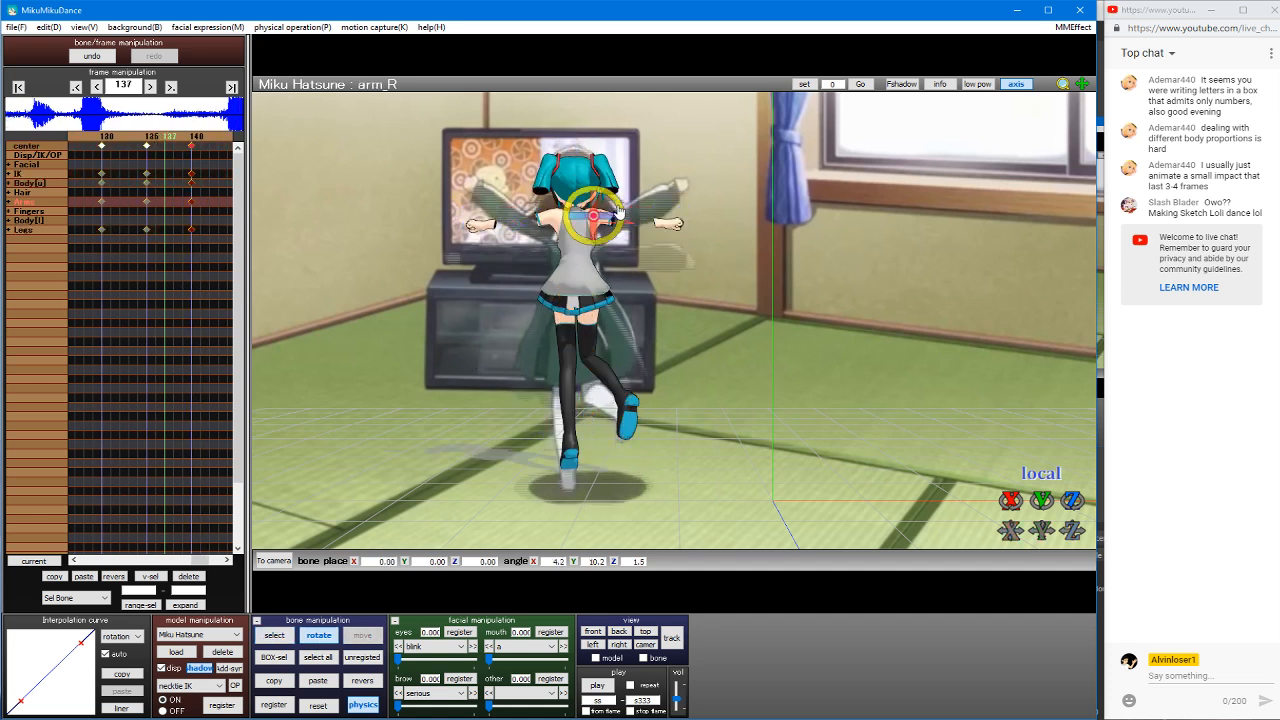
pyautogui.click(577, 219)
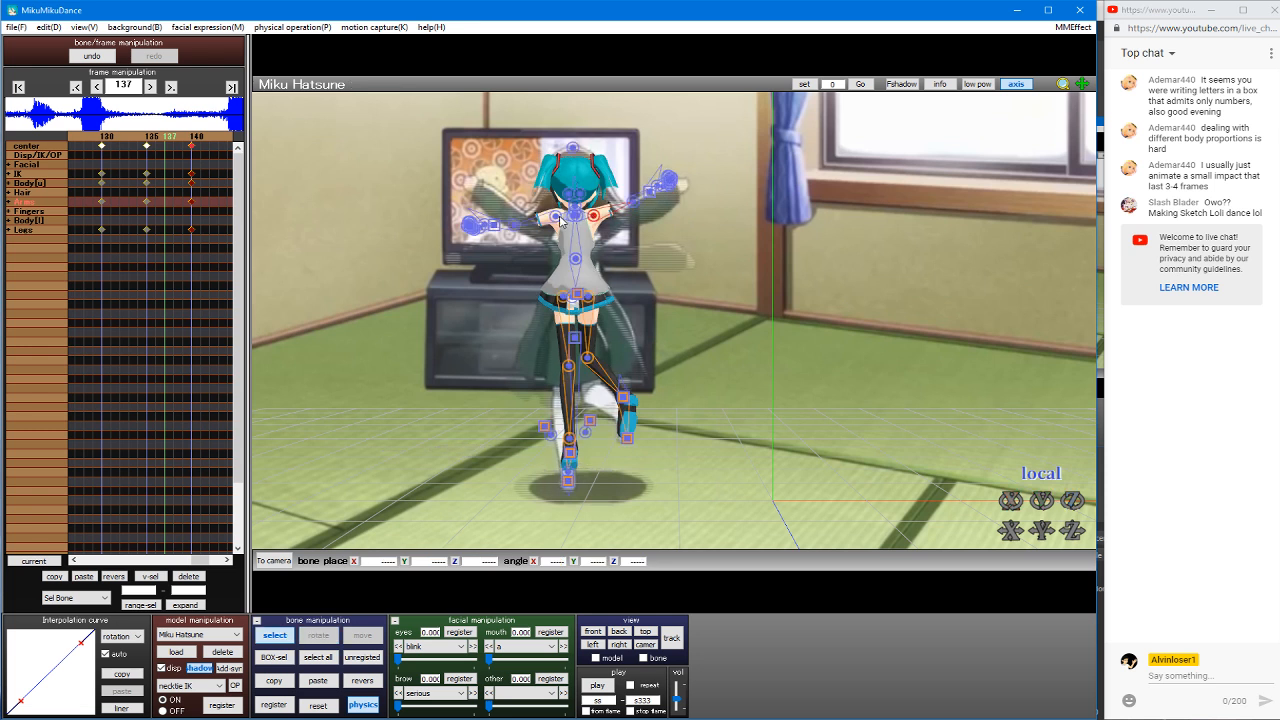
pyautogui.click(557, 217)
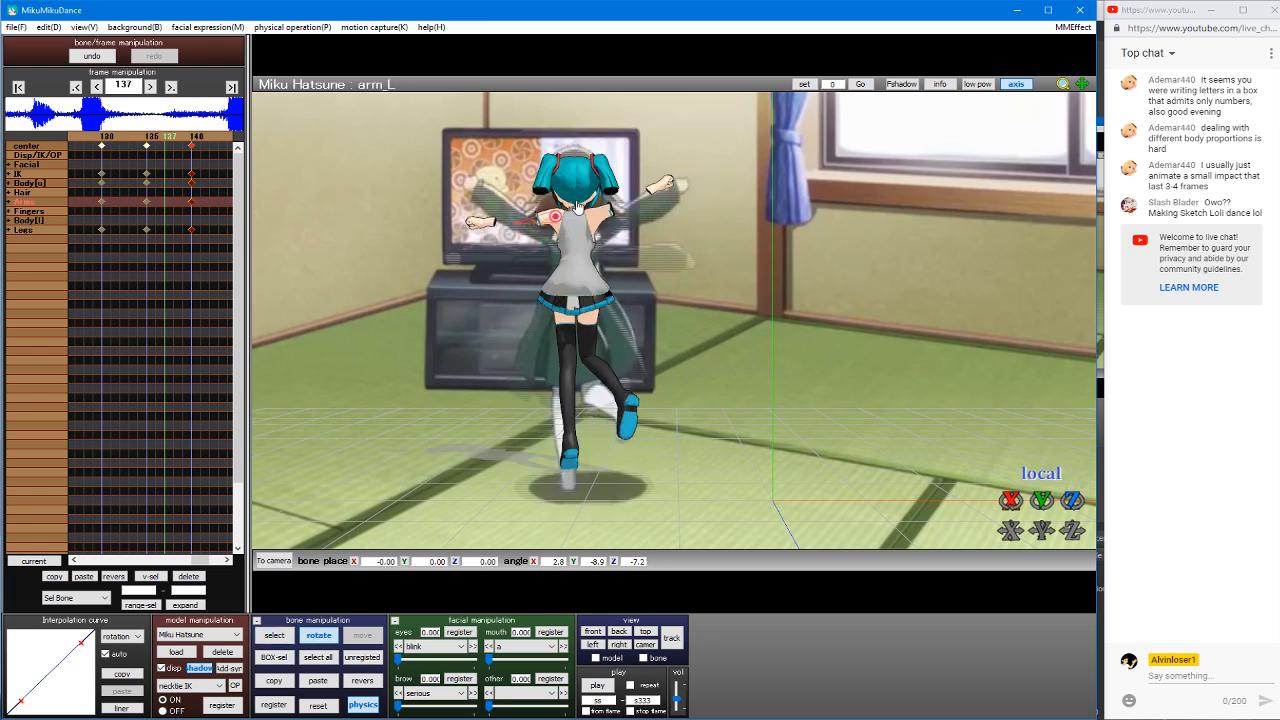
pyautogui.click(584, 215)
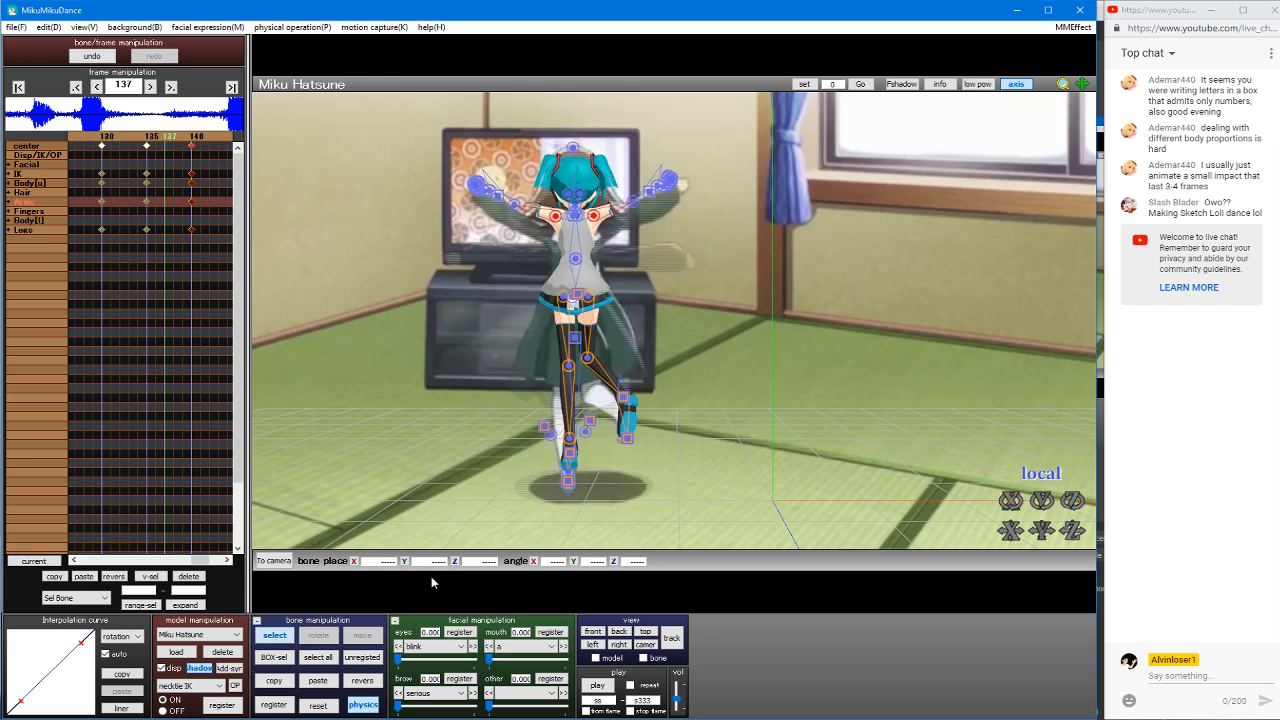
# Step: Check the adjusted arm movement against the reference dancer between frames 136 and 139
pyautogui.press('Left')
pyautogui.press('Left')
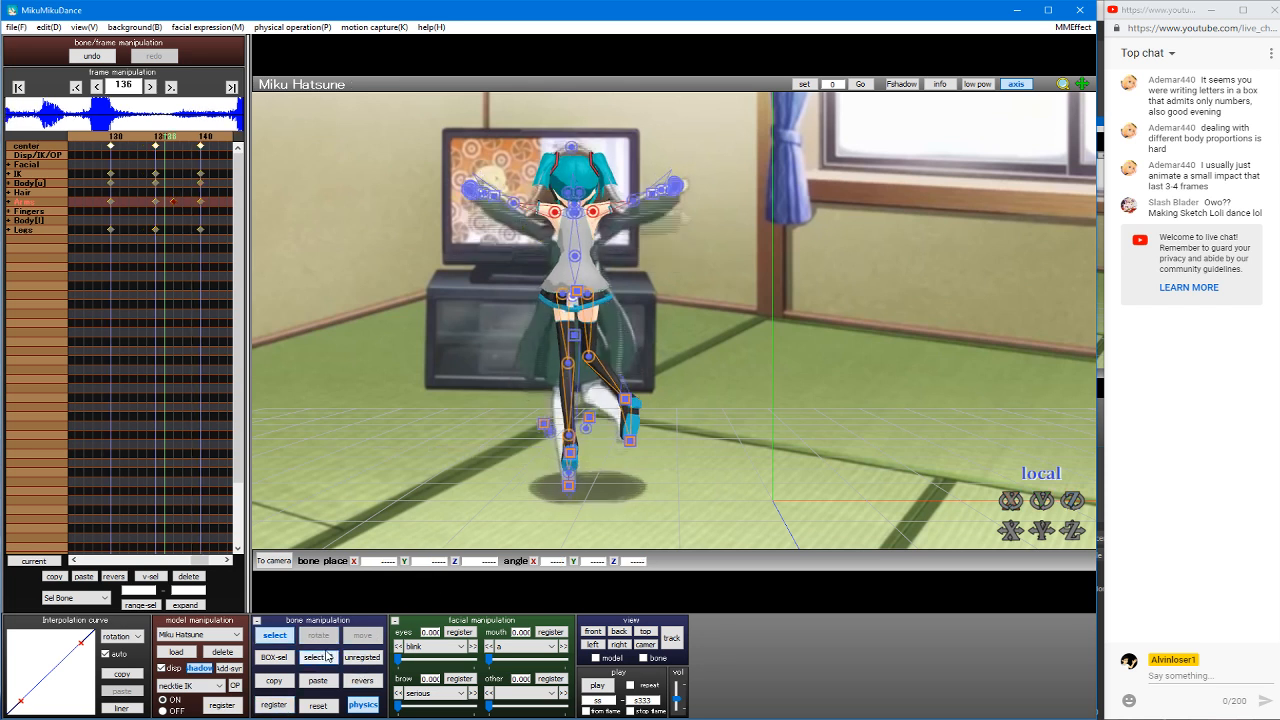
pyautogui.press('Right')
pyautogui.press('Right')
pyautogui.press('Right')
pyautogui.press('Right')
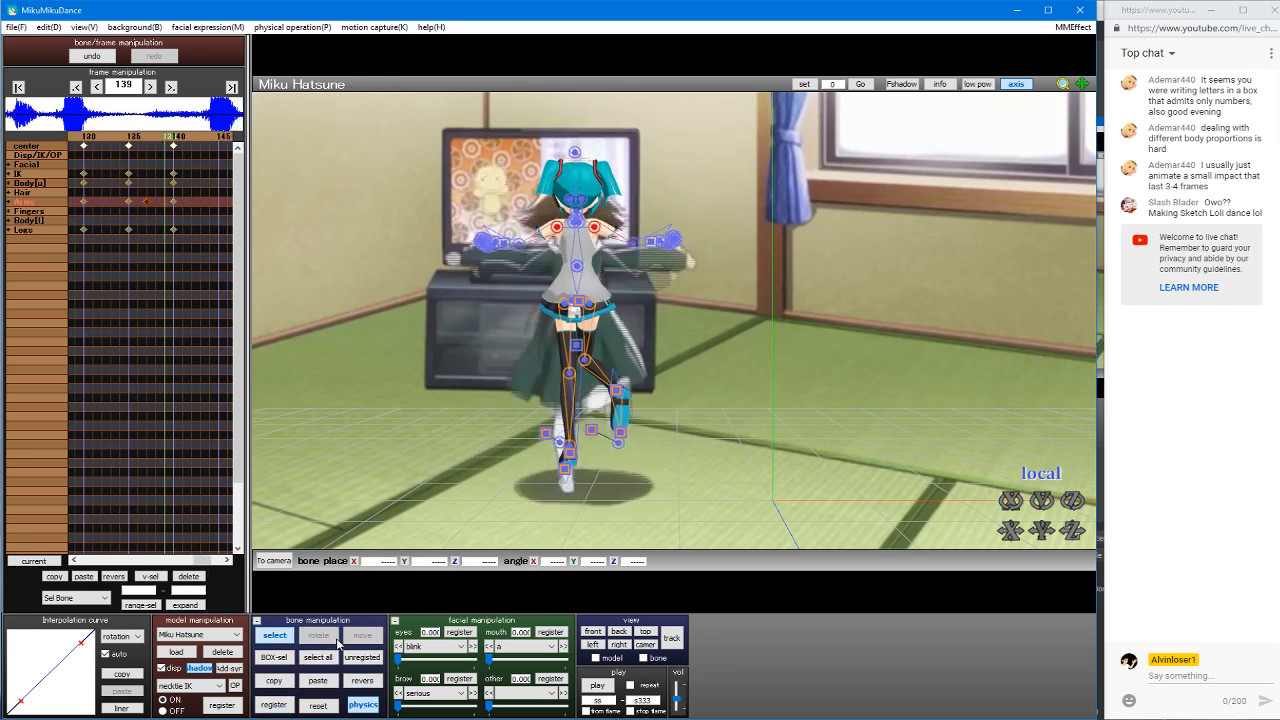
# Step: Examine the reference dancer's upcoming moves beyond the last keyframe, from frame 140 to 195
pyautogui.press('Right')
pyautogui.press('Right')
pyautogui.press('Right')
pyautogui.press('Right')
pyautogui.press('Right')
pyautogui.press('Right')
pyautogui.press('Right')
pyautogui.press('Right')
pyautogui.press('Right')
pyautogui.press('Right')
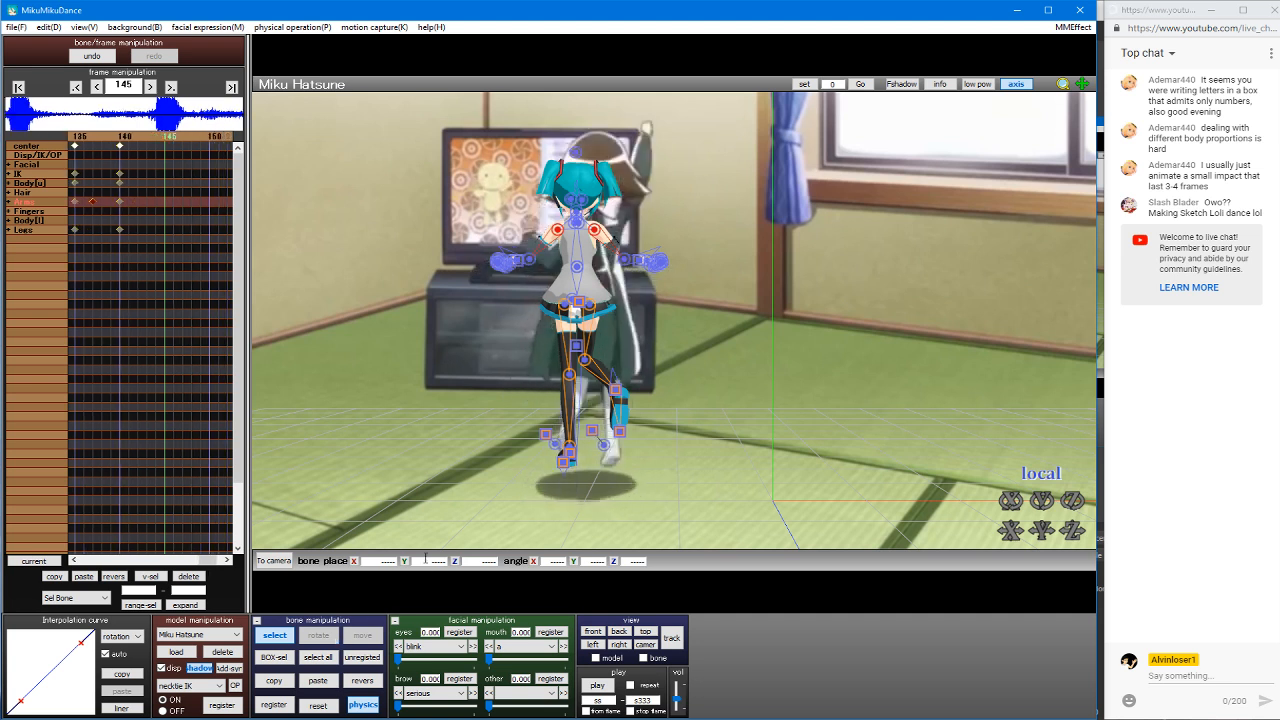
pyautogui.press('Right')
pyautogui.press('Right')
pyautogui.press('Right')
pyautogui.press('Right')
pyautogui.press('Right')
pyautogui.press('Right')
pyautogui.press('Right')
pyautogui.press('Right')
pyautogui.press('Right')
pyautogui.press('Right')
pyautogui.press('Right')
pyautogui.press('Right')
pyautogui.press('Right')
pyautogui.press('Right')
pyautogui.press('Right')
pyautogui.press('Right')
pyautogui.press('Right')
pyautogui.press('Right')
pyautogui.press('Right')
pyautogui.press('Right')
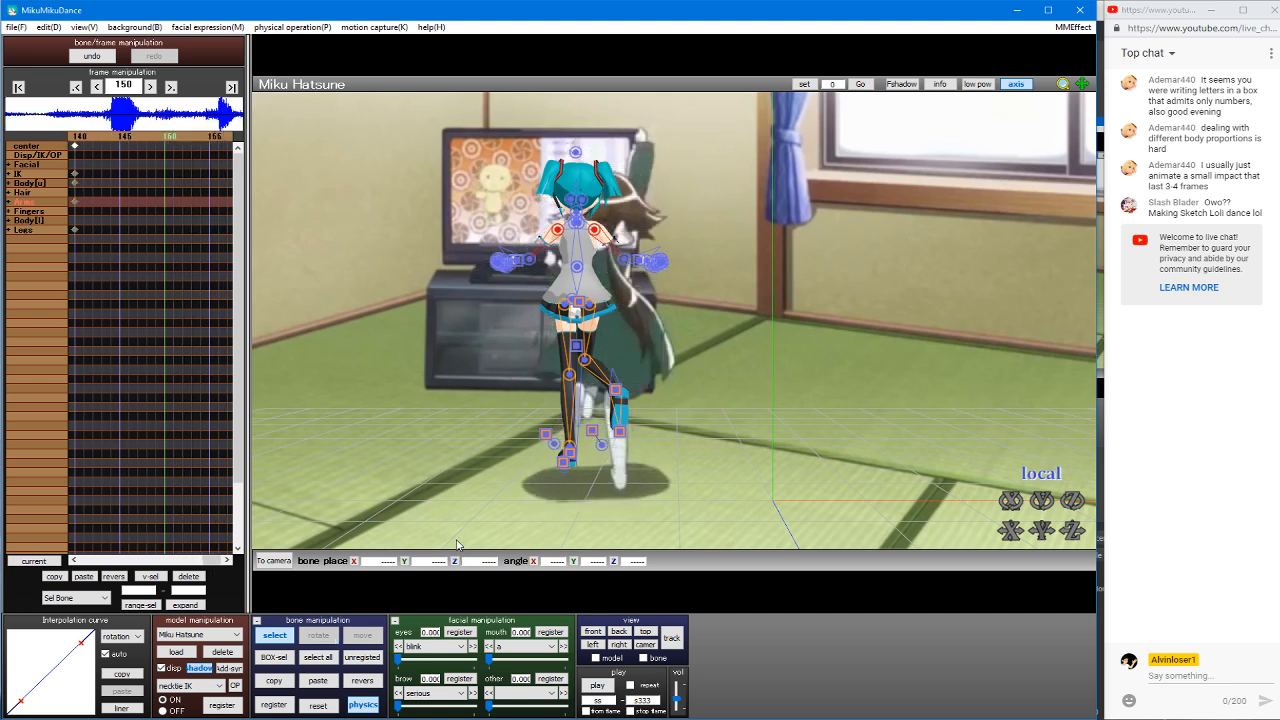
pyautogui.press('Left')
pyautogui.press('Left')
pyautogui.press('Left')
pyautogui.press('Left')
pyautogui.press('Left')
pyautogui.press('Left')
pyautogui.press('Left')
pyautogui.press('Left')
pyautogui.press('Left')
pyautogui.press('Left')
pyautogui.press('Left')
pyautogui.press('Left')
pyautogui.press('Left')
pyautogui.press('Left')
pyautogui.press('Left')
pyautogui.press('Left')
pyautogui.press('Left')
pyautogui.press('Left')
pyautogui.press('Left')
pyautogui.press('Left')
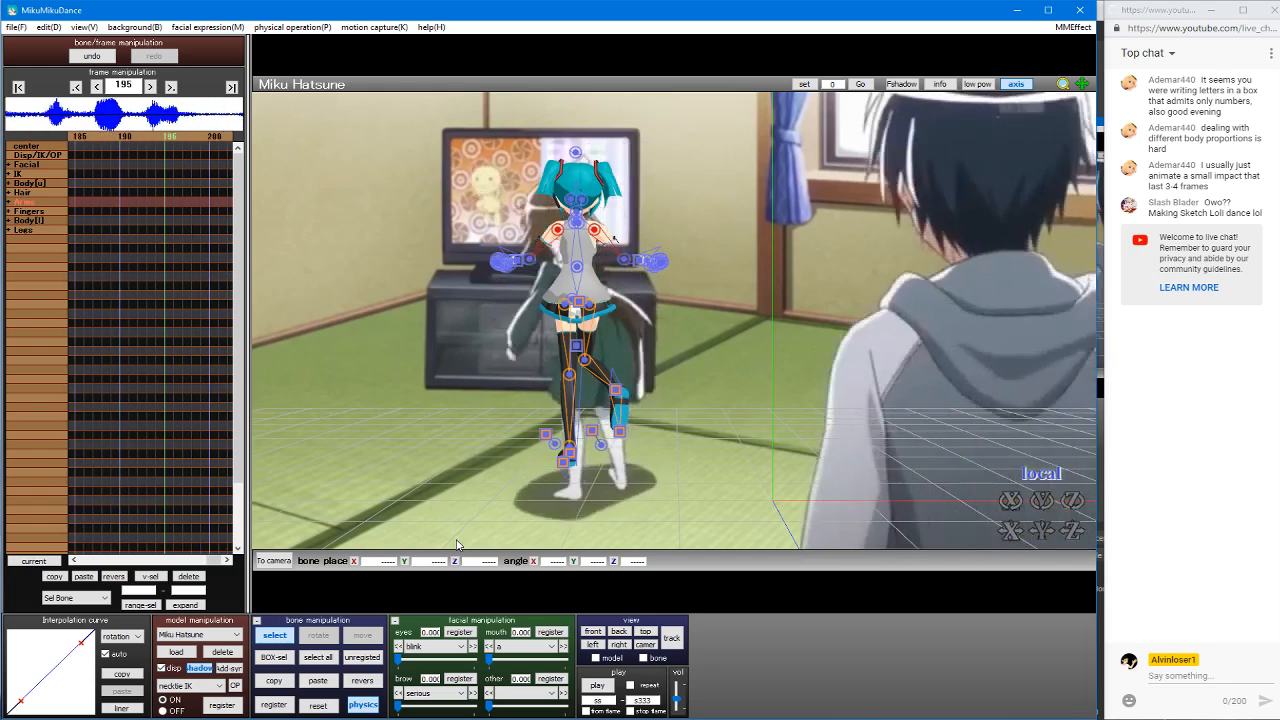
# Step: Review the animated dance against the reference from frame 195 back through frame 137 to around frame 99
pyautogui.press('Right')
pyautogui.press('Right')
pyautogui.press('Right')
pyautogui.press('Right')
pyautogui.press('Right')
pyautogui.press('Right')
pyautogui.press('Right')
pyautogui.press('Right')
pyautogui.press('Right')
pyautogui.press('Right')
pyautogui.press('Right')
pyautogui.press('Right')
pyautogui.press('Right')
pyautogui.press('Left')
pyautogui.press('Left')
pyautogui.press('Left')
pyautogui.press('Left')
pyautogui.press('Left')
pyautogui.press('Left')
pyautogui.press('Left')
pyautogui.press('Left')
pyautogui.press('Left')
pyautogui.press('Left')
pyautogui.press('Left')
pyautogui.press('Left')
pyautogui.press('Left')
pyautogui.press('Left')
pyautogui.press('Left')
pyautogui.press('Left')
pyautogui.press('Left')
pyautogui.press('Left')
pyautogui.press('Left')
pyautogui.press('Left')
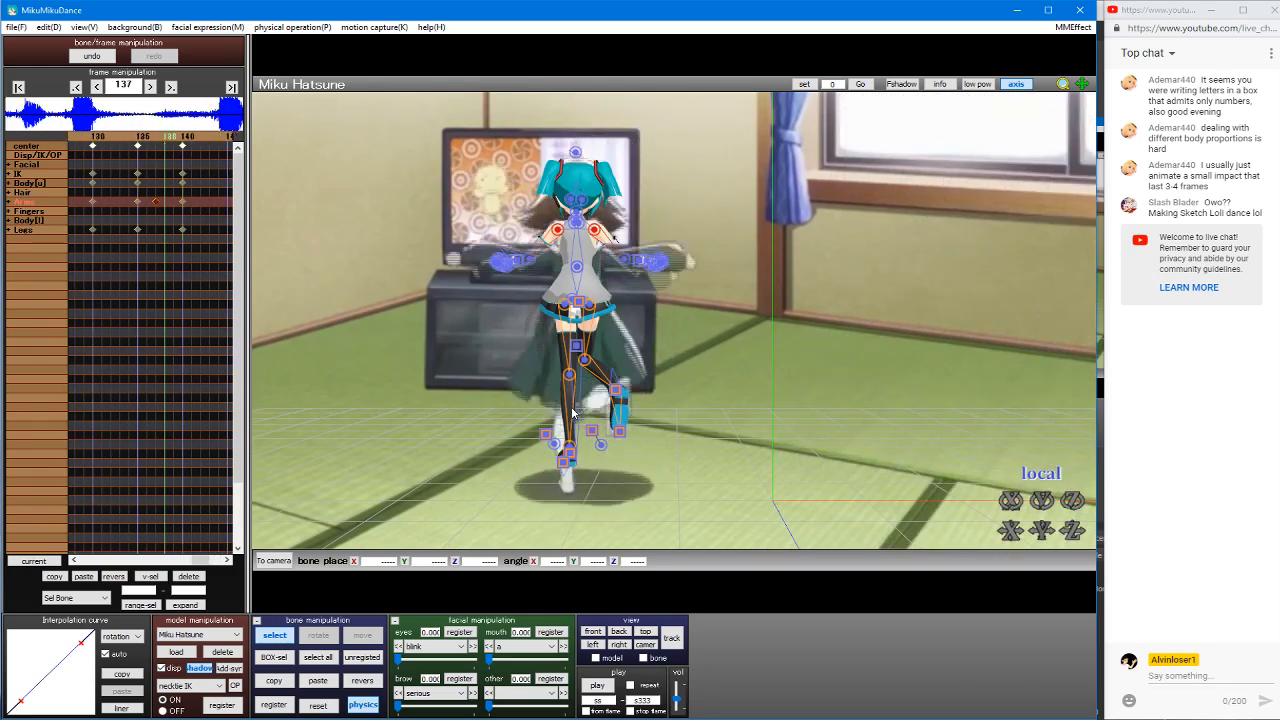
pyautogui.press('Right')
pyautogui.press('Right')
pyautogui.press('Right')
pyautogui.press('Right')
pyautogui.press('Right')
pyautogui.press('Right')
pyautogui.press('Right')
pyautogui.press('Right')
pyautogui.press('Right')
pyautogui.press('Right')
pyautogui.press('Right')
pyautogui.press('Right')
pyautogui.press('Right')
pyautogui.press('Right')
pyautogui.press('Right')
pyautogui.press('Right')
pyautogui.press('Right')
pyautogui.press('Right')
pyautogui.press('Right')
pyautogui.press('Right')
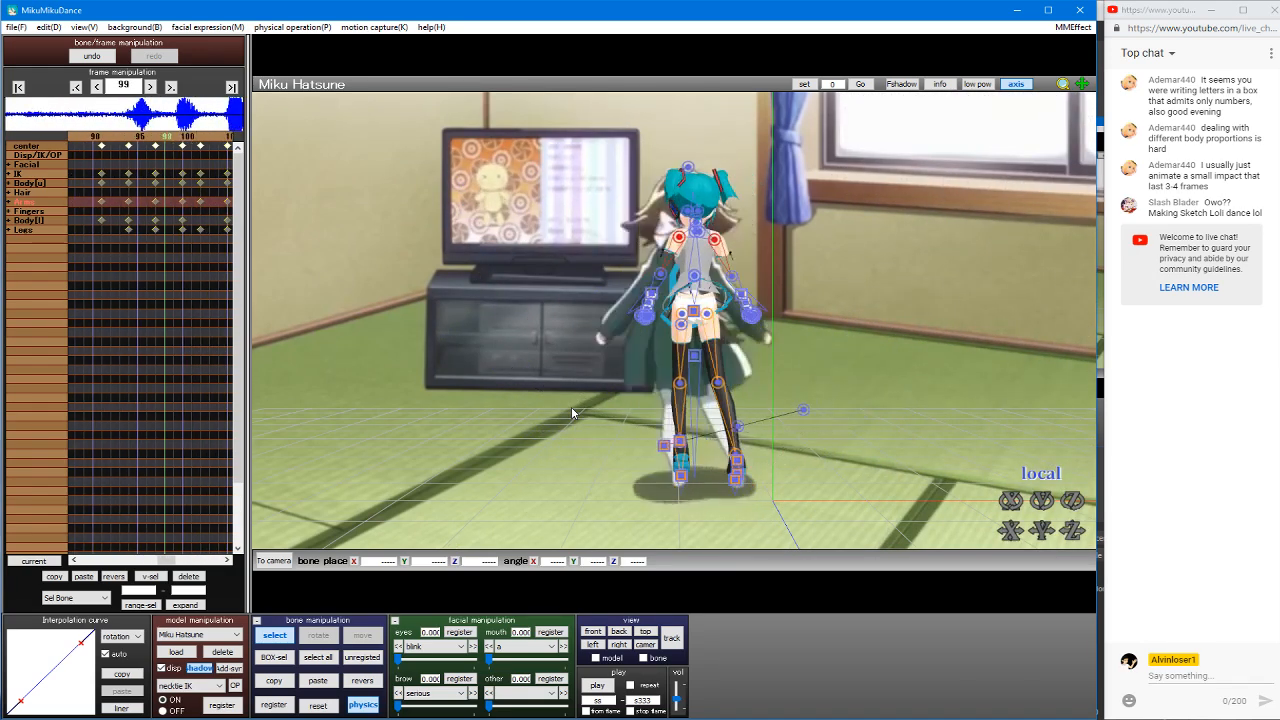
pyautogui.press('Left')
pyautogui.press('Left')
pyautogui.press('Left')
pyautogui.press('Left')
pyautogui.press('Left')
pyautogui.press('Left')
pyautogui.press('Left')
pyautogui.press('Left')
pyautogui.press('Left')
pyautogui.press('Left')
pyautogui.press('Left')
pyautogui.press('Left')
pyautogui.press('Left')
pyautogui.press('Left')
pyautogui.press('Left')
pyautogui.press('Left')
pyautogui.press('Left')
pyautogui.press('Left')
pyautogui.press('Left')
pyautogui.press('Left')
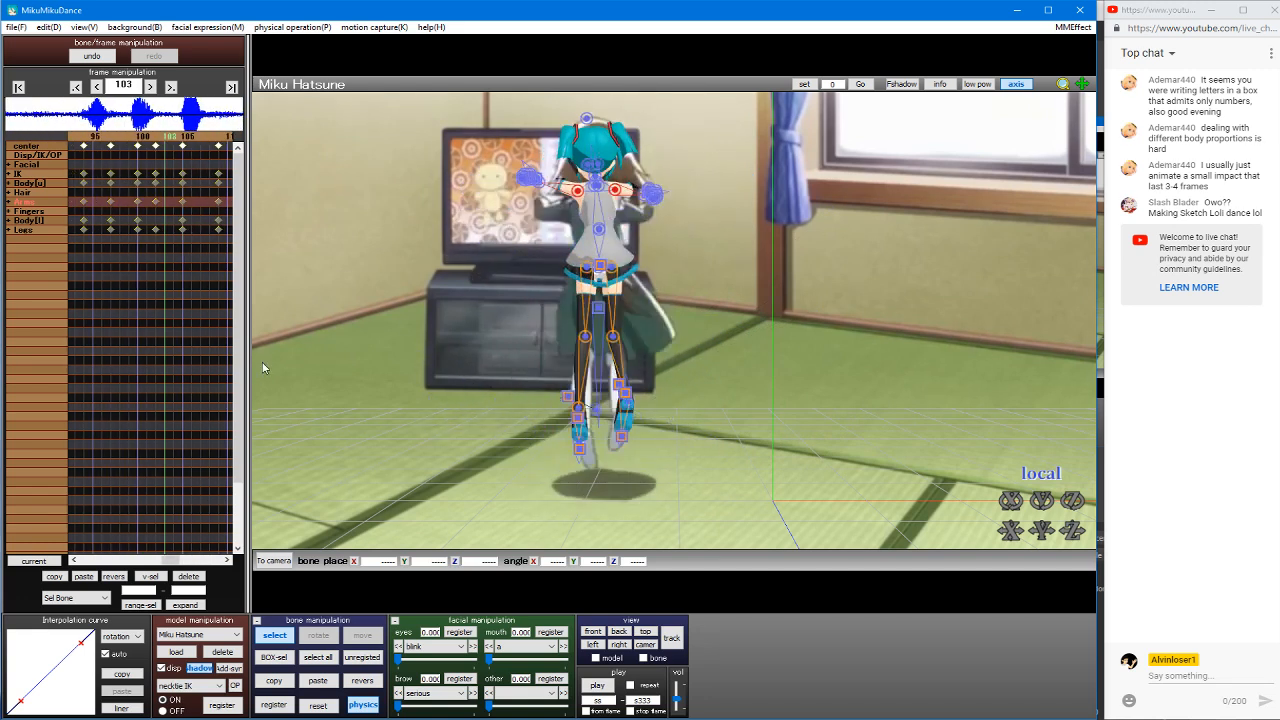
# Step: Widen the frame timeline area and examine the earlier poses and keyframes between frames 91 and 103
pyautogui.moveTo(249, 354); pyautogui.dragTo(417, 330)
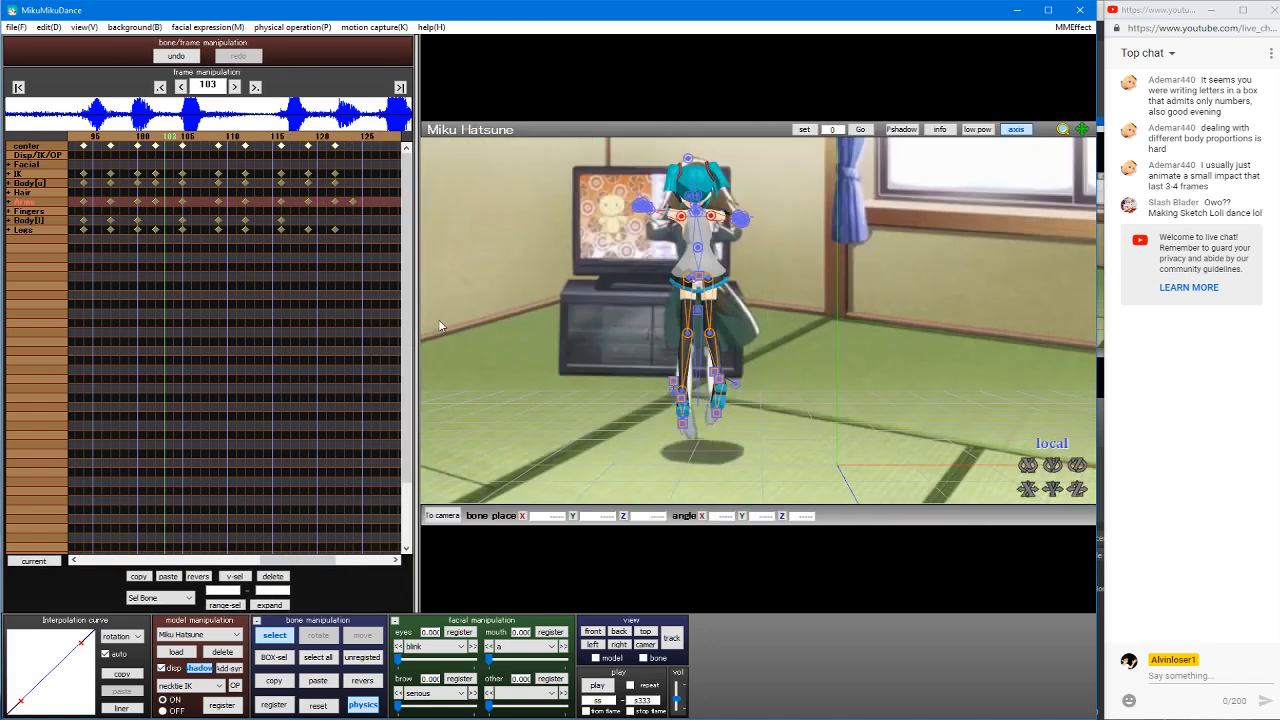
pyautogui.press('Left')
pyautogui.press('Left')
pyautogui.press('Left')
pyautogui.press('Left')
pyautogui.press('Left')
pyautogui.press('Left')
pyautogui.press('Left')
pyautogui.press('Left')
pyautogui.press('Left')
pyautogui.press('Left')
pyautogui.press('Left')
pyautogui.press('Right')
pyautogui.press('Right')
pyautogui.press('Right')
pyautogui.press('Right')
pyautogui.press('Right')
pyautogui.press('Right')
pyautogui.press('Right')
pyautogui.press('Right')
pyautogui.press('Right')
pyautogui.press('Right')
pyautogui.press('Right')
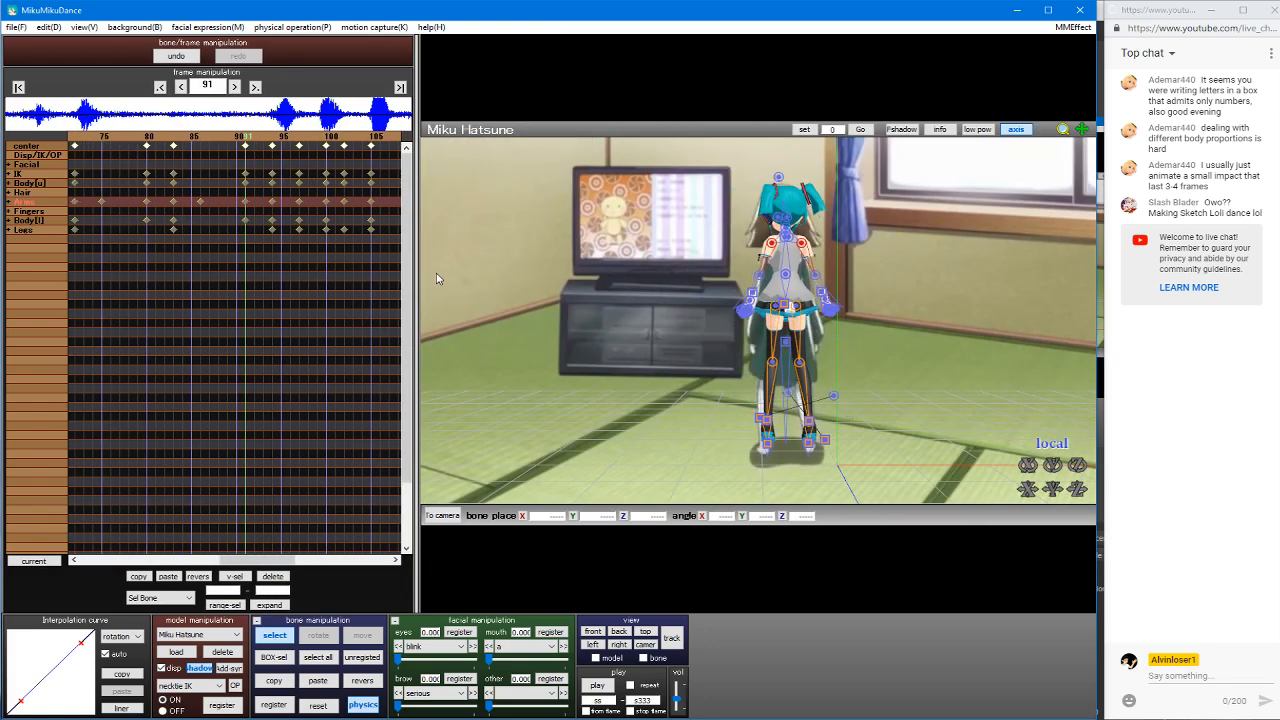
# Step: Review the animated poses against the reference dancer from frame 91 to frame 134
pyautogui.press('Right')
pyautogui.press('Right')
pyautogui.press('Right')
pyautogui.press('Right')
pyautogui.press('Right')
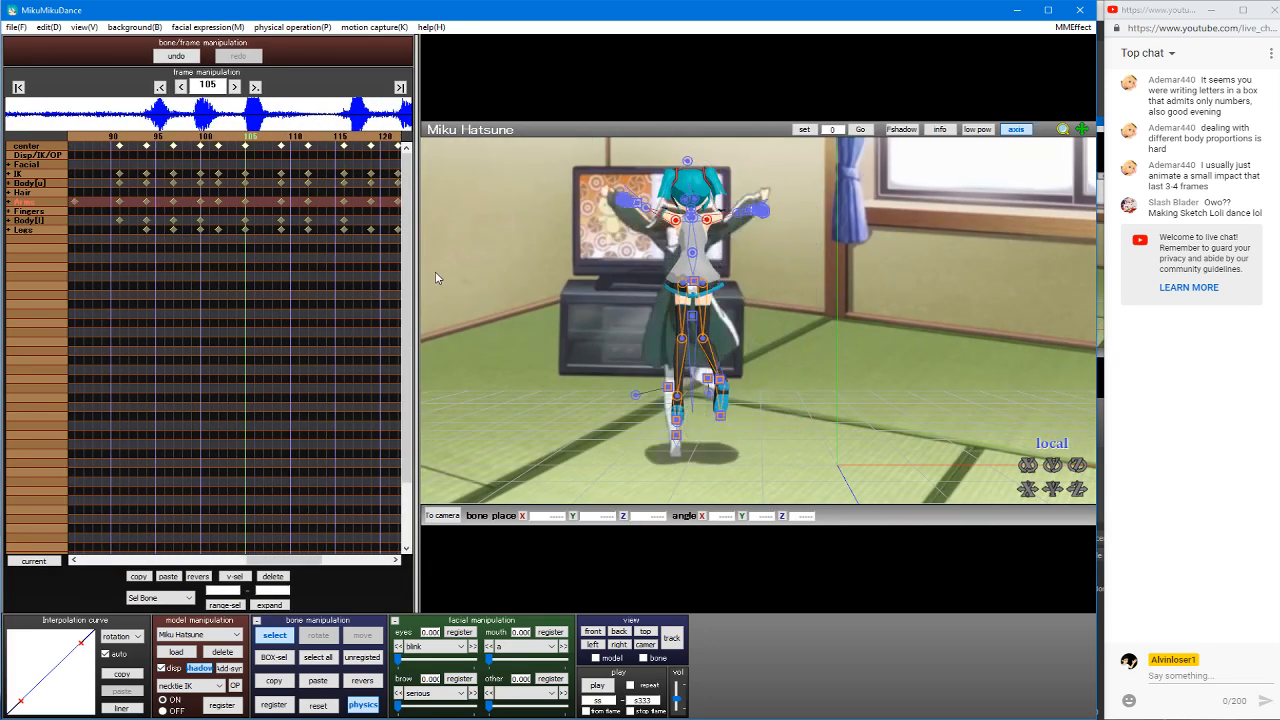
pyautogui.press('Right')
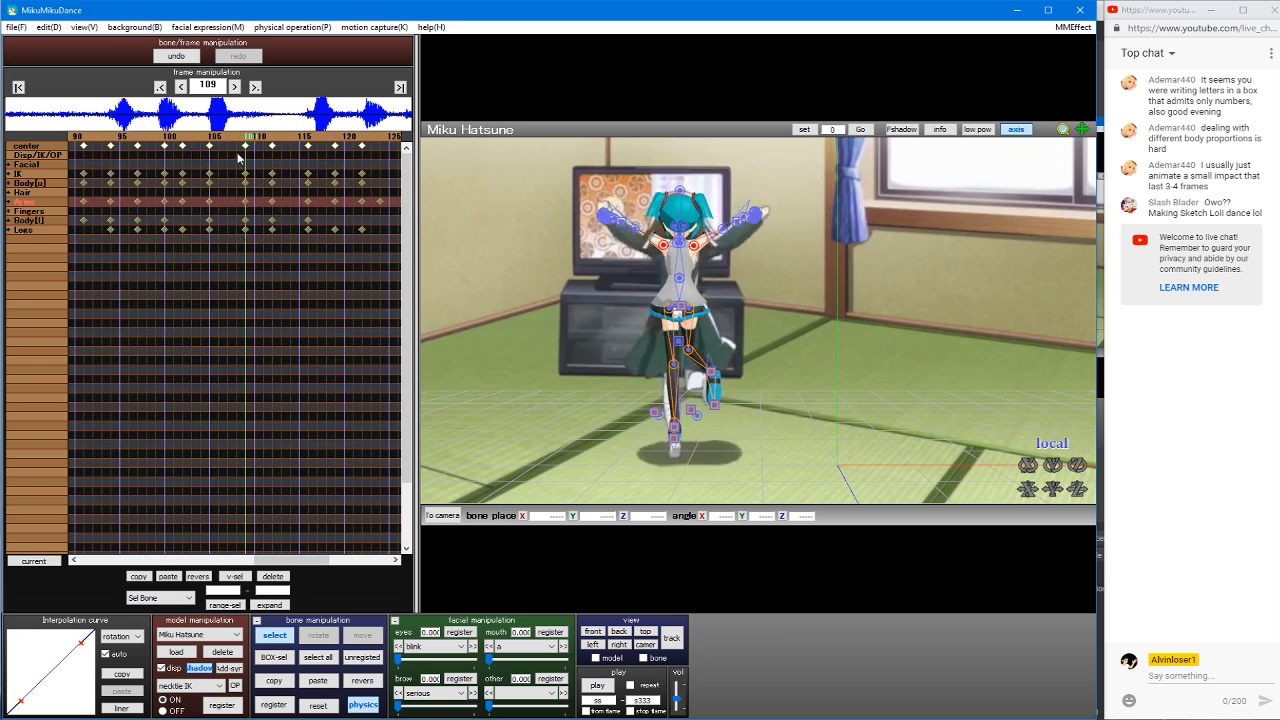
pyautogui.press('Right')
pyautogui.press('Right')
pyautogui.press('Right')
pyautogui.press('Right')
pyautogui.press('Right')
pyautogui.press('Right')
pyautogui.press('Right')
pyautogui.press('Right')
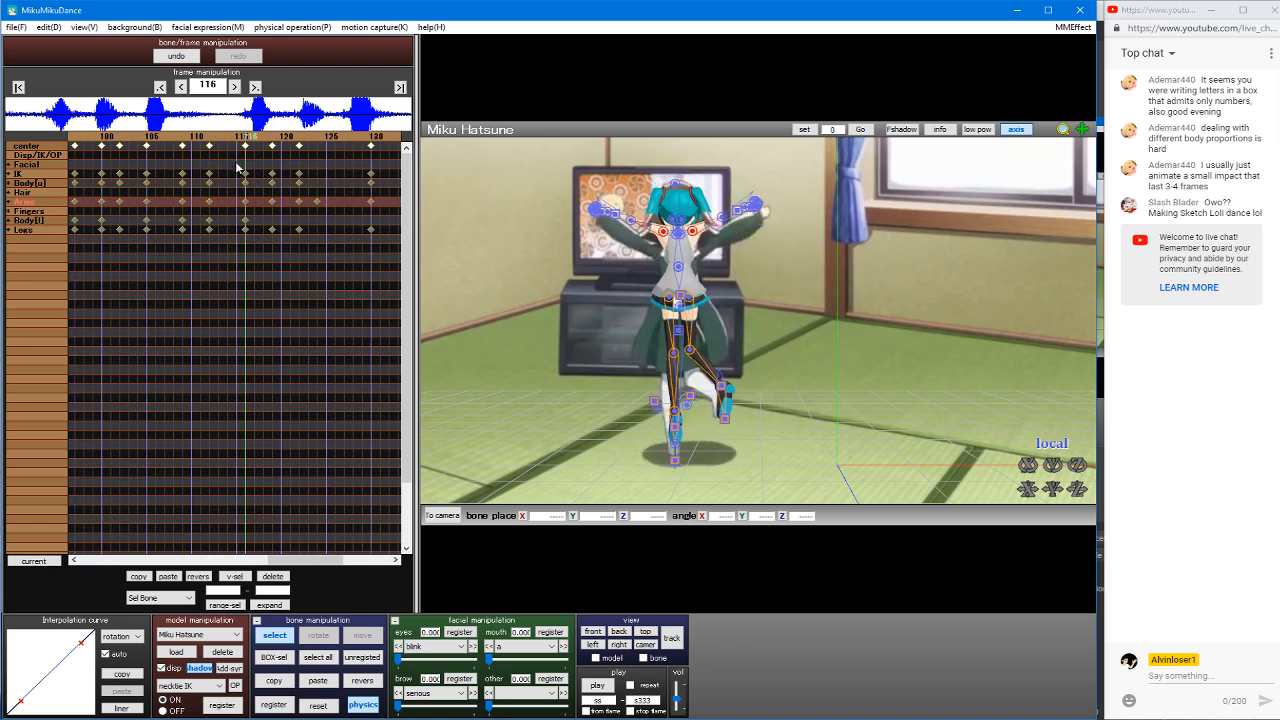
pyautogui.press('Right')
pyautogui.press('Right')
pyautogui.press('Right')
pyautogui.press('Right')
pyautogui.press('Right')
pyautogui.press('Right')
pyautogui.press('Right')
pyautogui.press('Right')
pyautogui.press('Right')
pyautogui.press('Right')
pyautogui.press('Right')
pyautogui.press('Right')
pyautogui.press('Right')
pyautogui.press('Right')
pyautogui.press('Right')
pyautogui.press('Right')
pyautogui.press('Right')
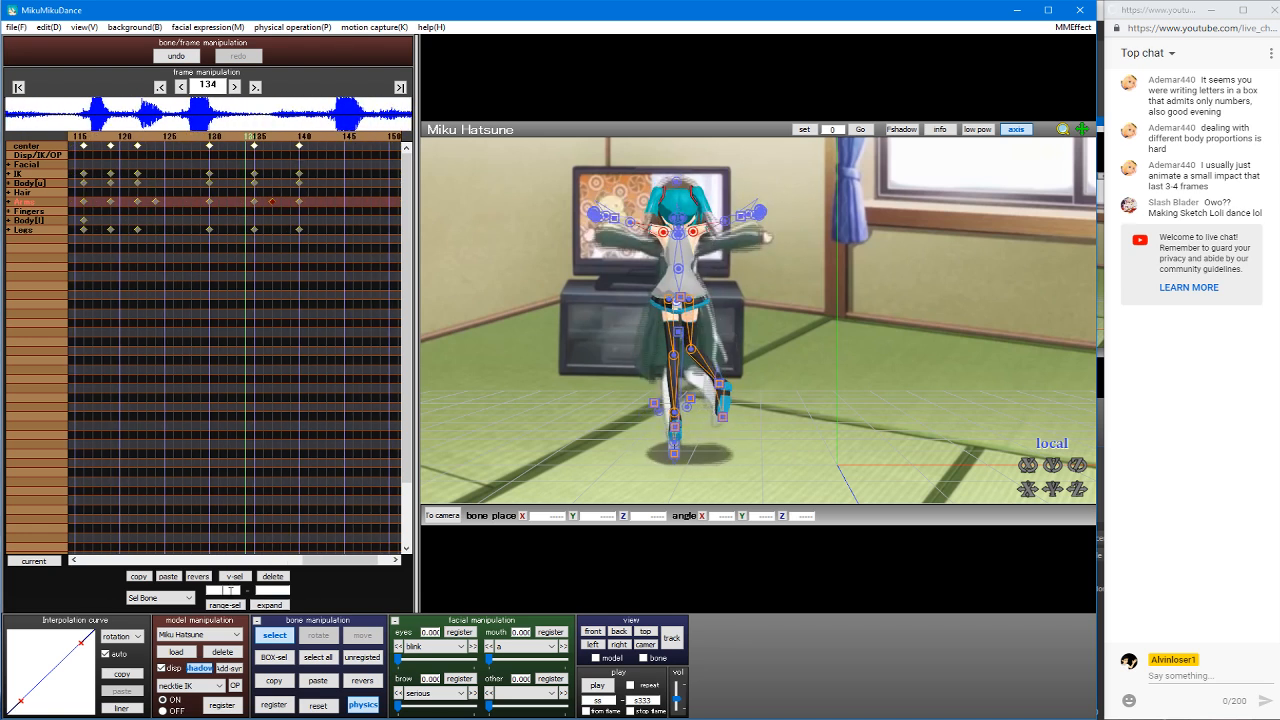
# Step: Select the keyframes of all bones in the range from frame 109 to 140, using the All frame option
pyautogui.click(230, 591)
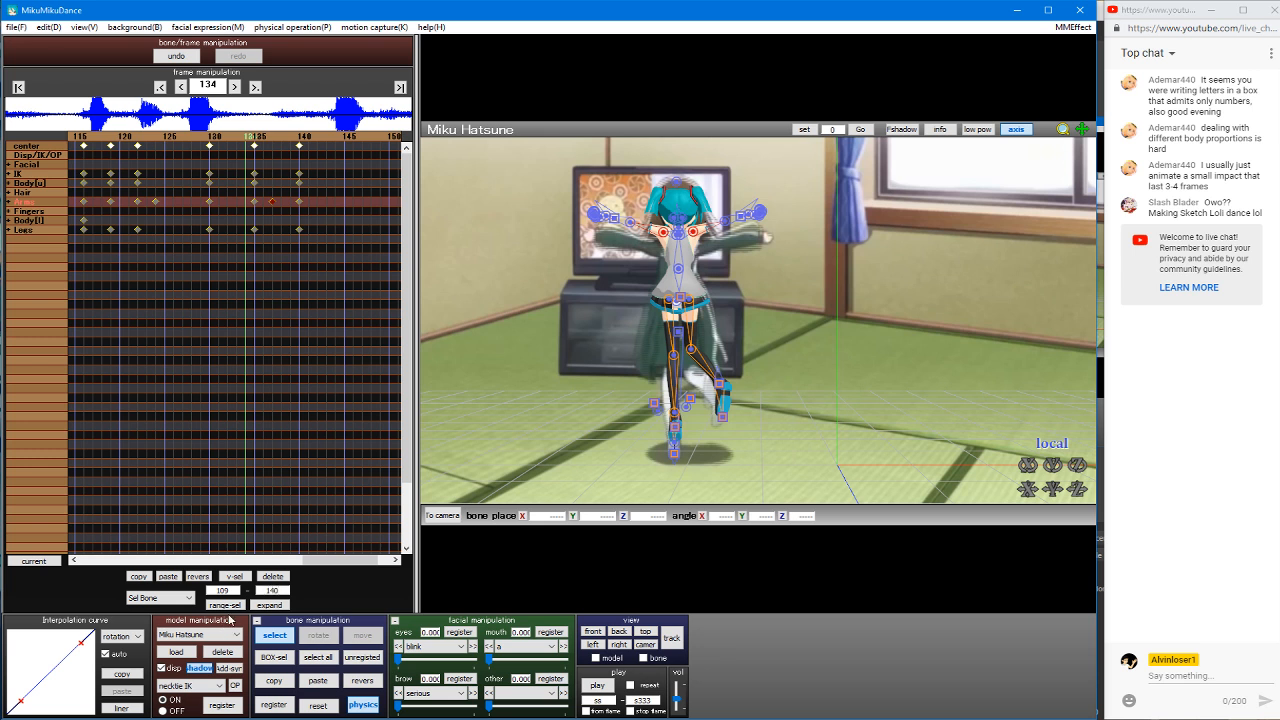
pyautogui.click(162, 597)
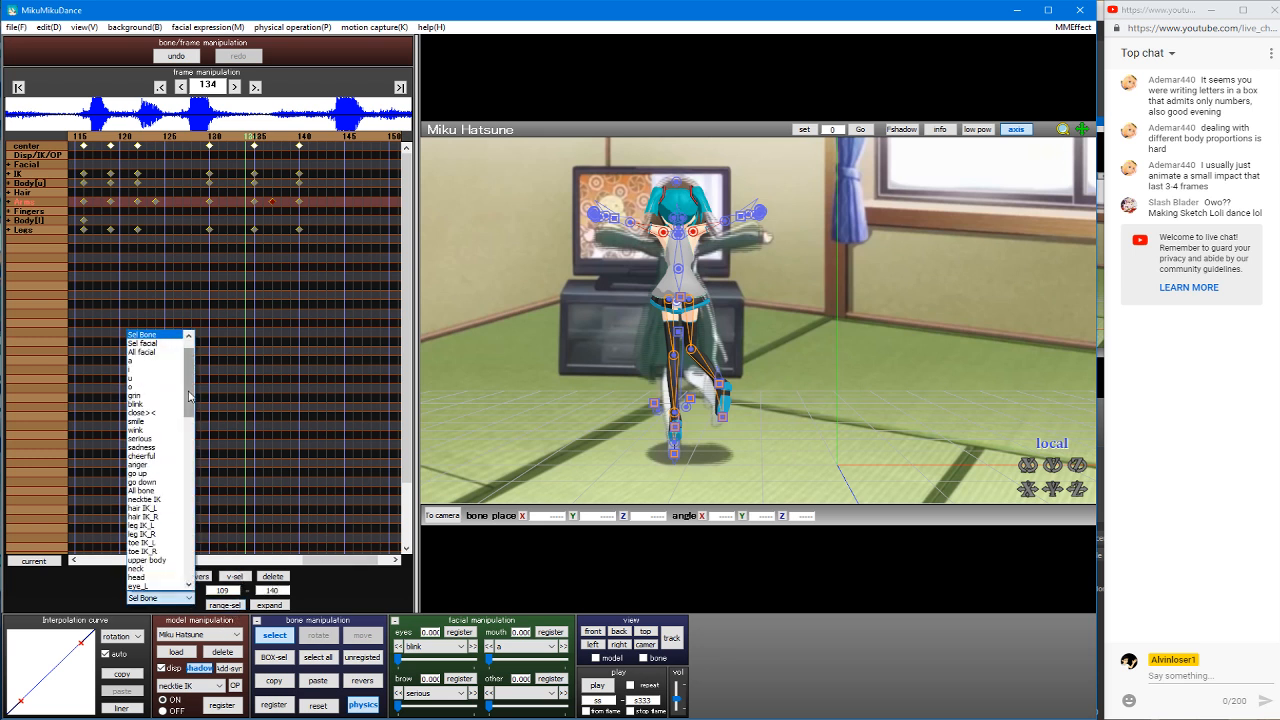
pyautogui.click(148, 334)
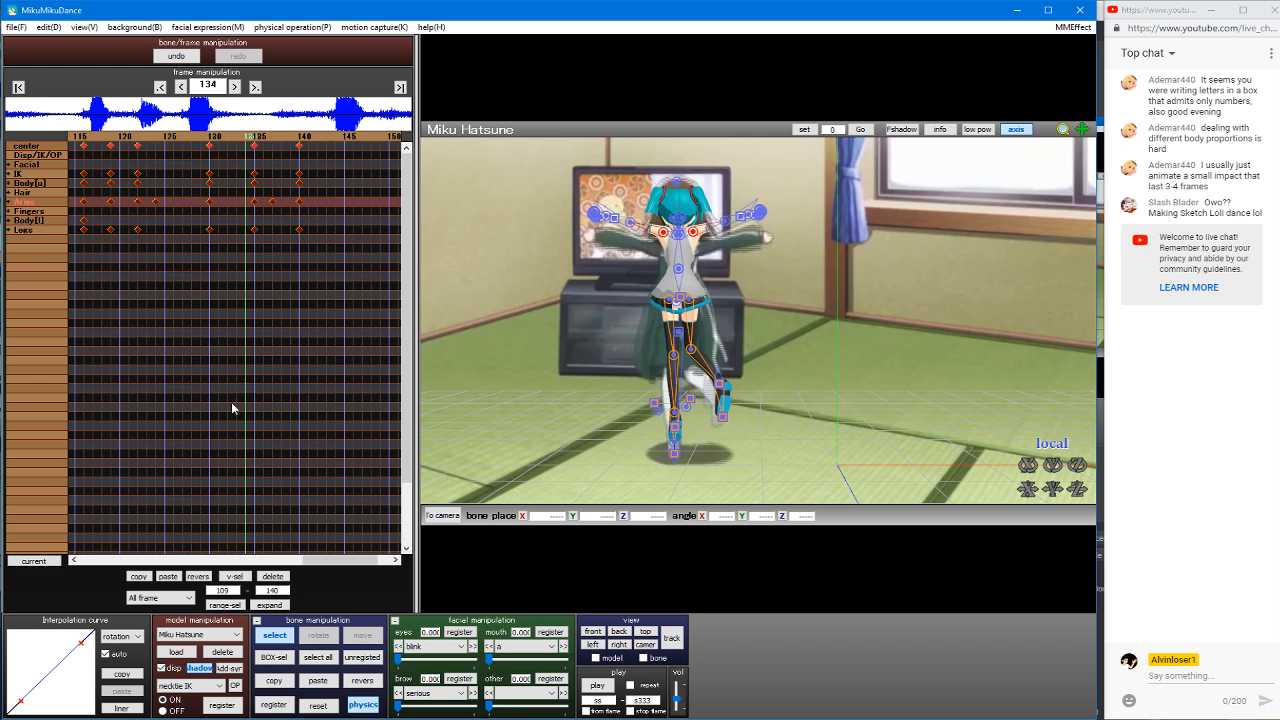
# Step: Copy the selected keyframes and paste them mirrored starting at frame 151
pyautogui.moveTo(337, 559); pyautogui.dragTo(349, 559)
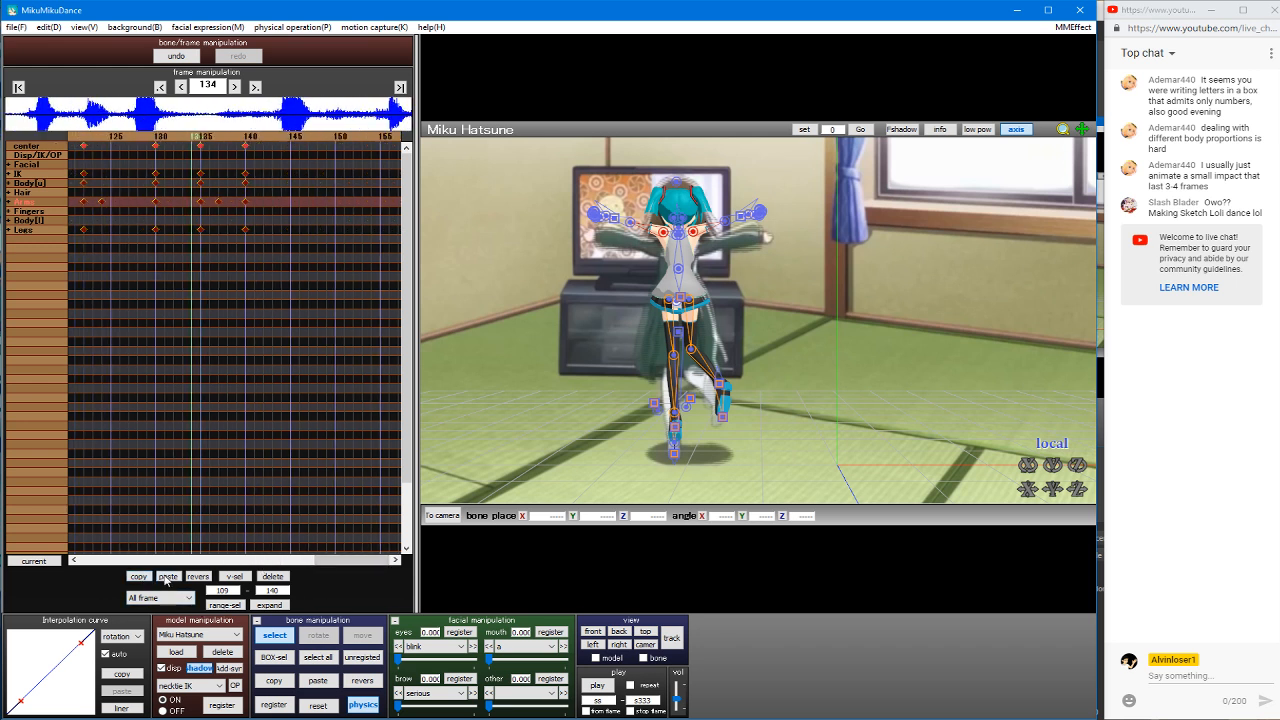
pyautogui.press('Right')
pyautogui.press('Right')
pyautogui.press('Right')
pyautogui.press('Right')
pyautogui.press('Right')
pyautogui.press('Right')
pyautogui.press('Right')
pyautogui.press('Right')
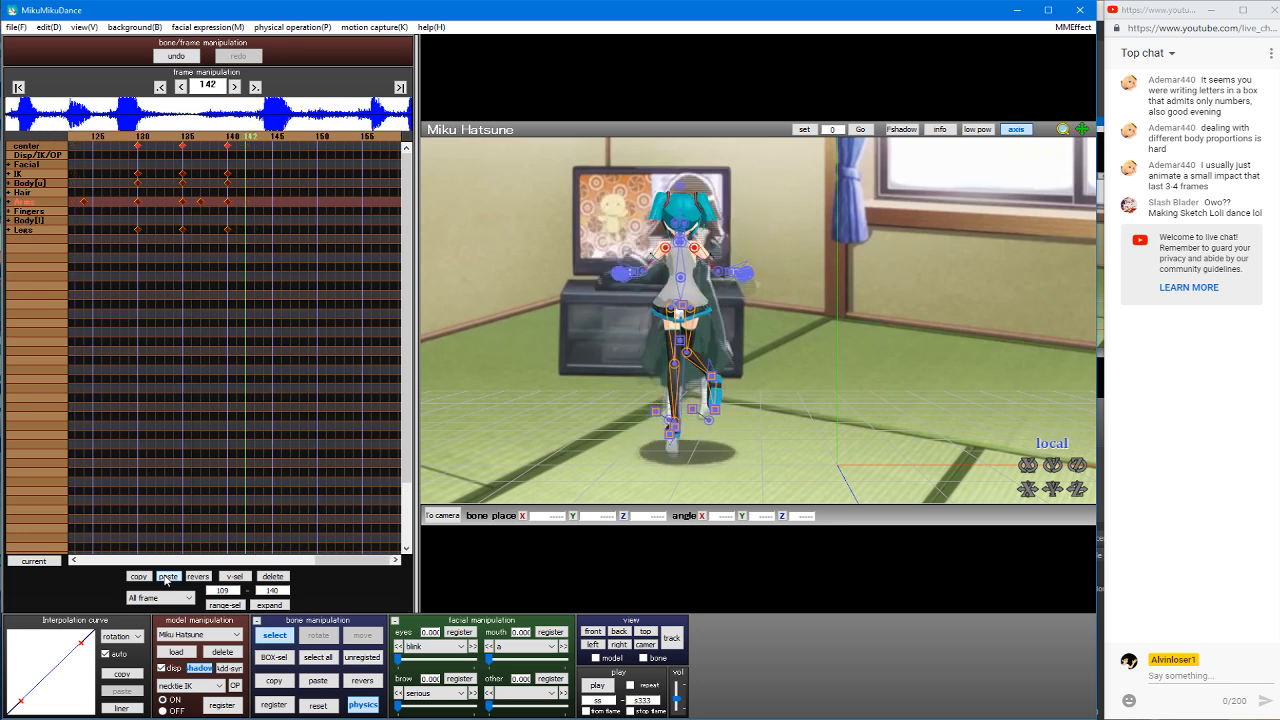
pyautogui.press('Right')
pyautogui.press('Right')
pyautogui.press('Right')
pyautogui.press('Right')
pyautogui.press('Right')
pyautogui.press('Right')
pyautogui.press('Right')
pyautogui.press('Right')
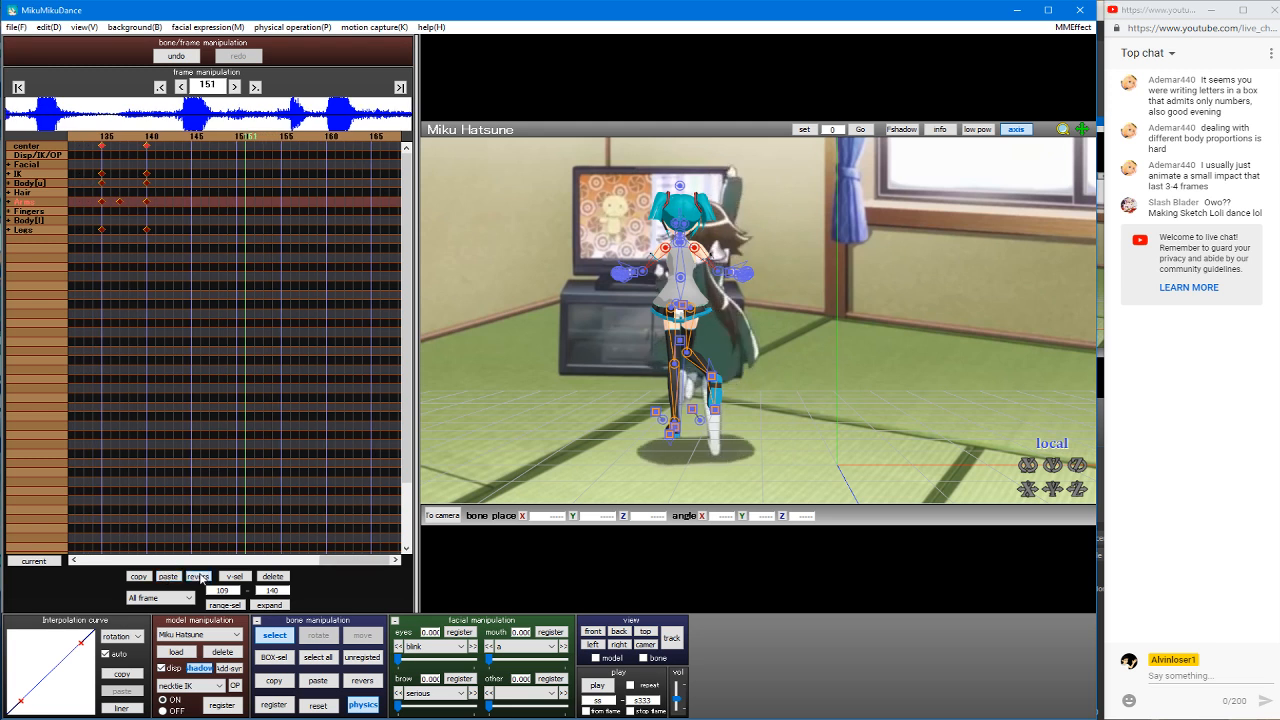
pyautogui.click(199, 577)
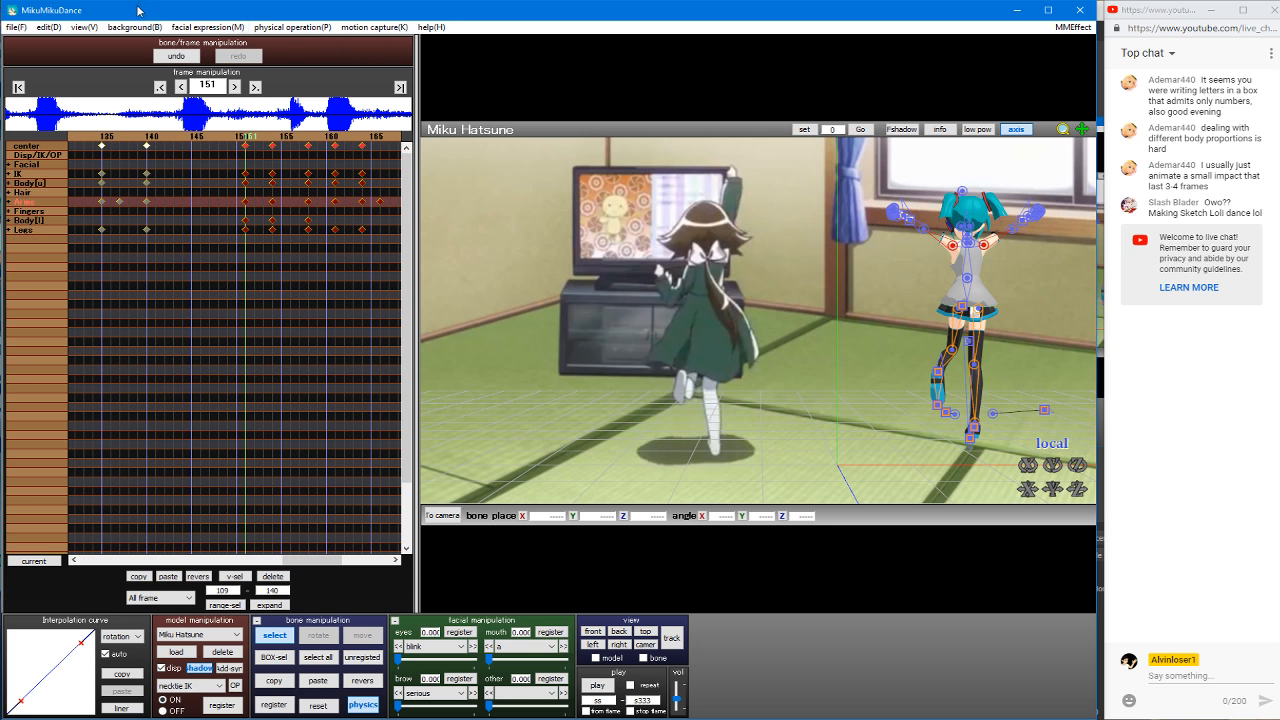
# Step: Try a center position bias of X 1 on the pasted keyframes with the center bone selected
pyautogui.click(967, 341)
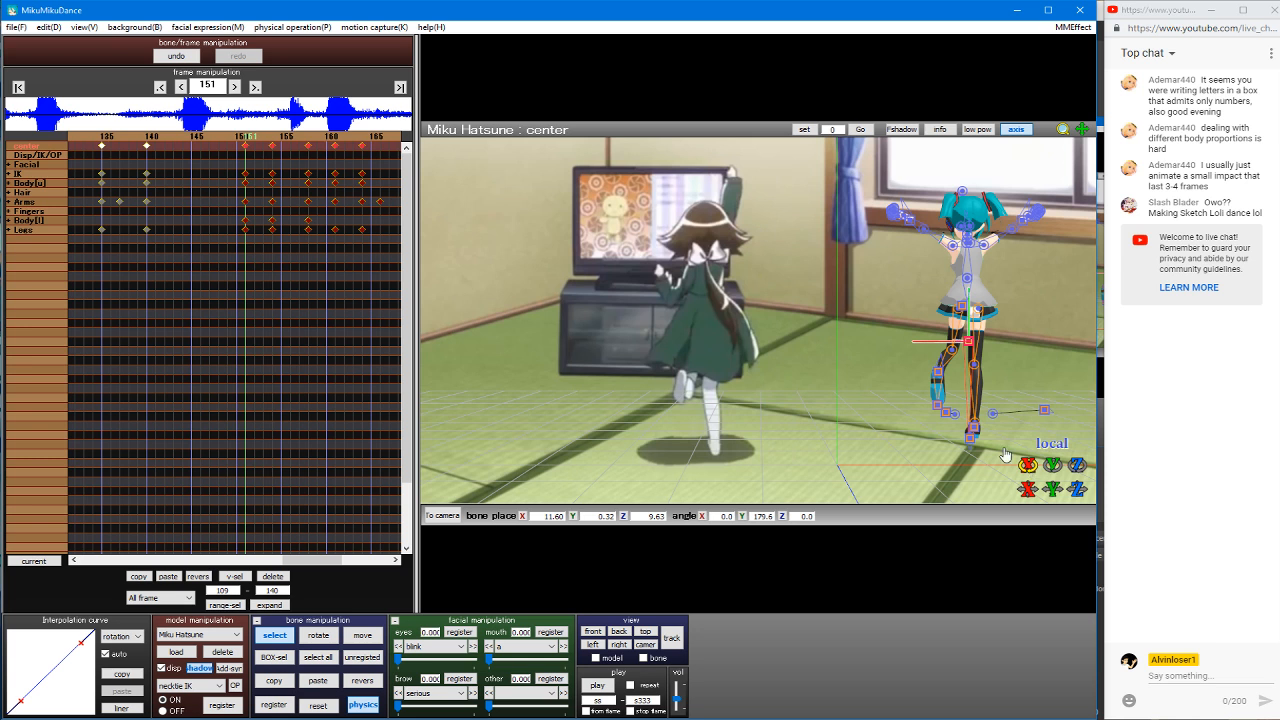
pyautogui.click(16, 27)
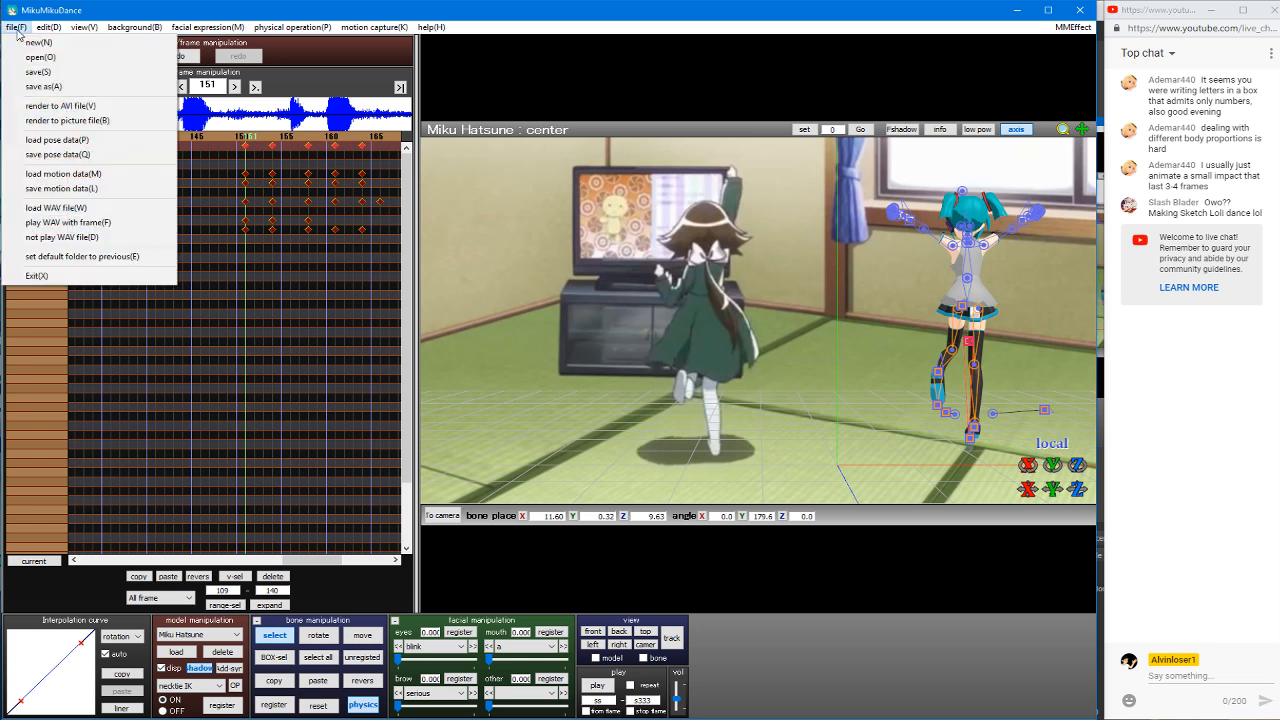
pyautogui.moveTo(43, 34)
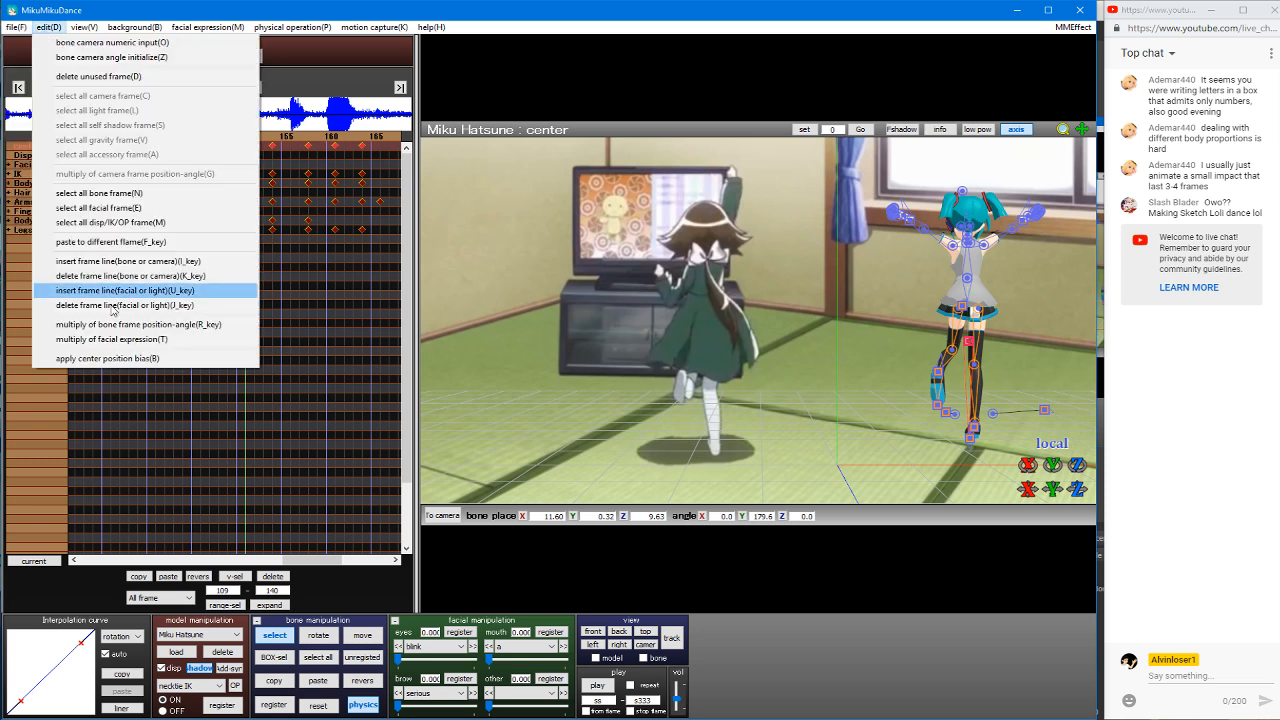
pyautogui.click(124, 358)
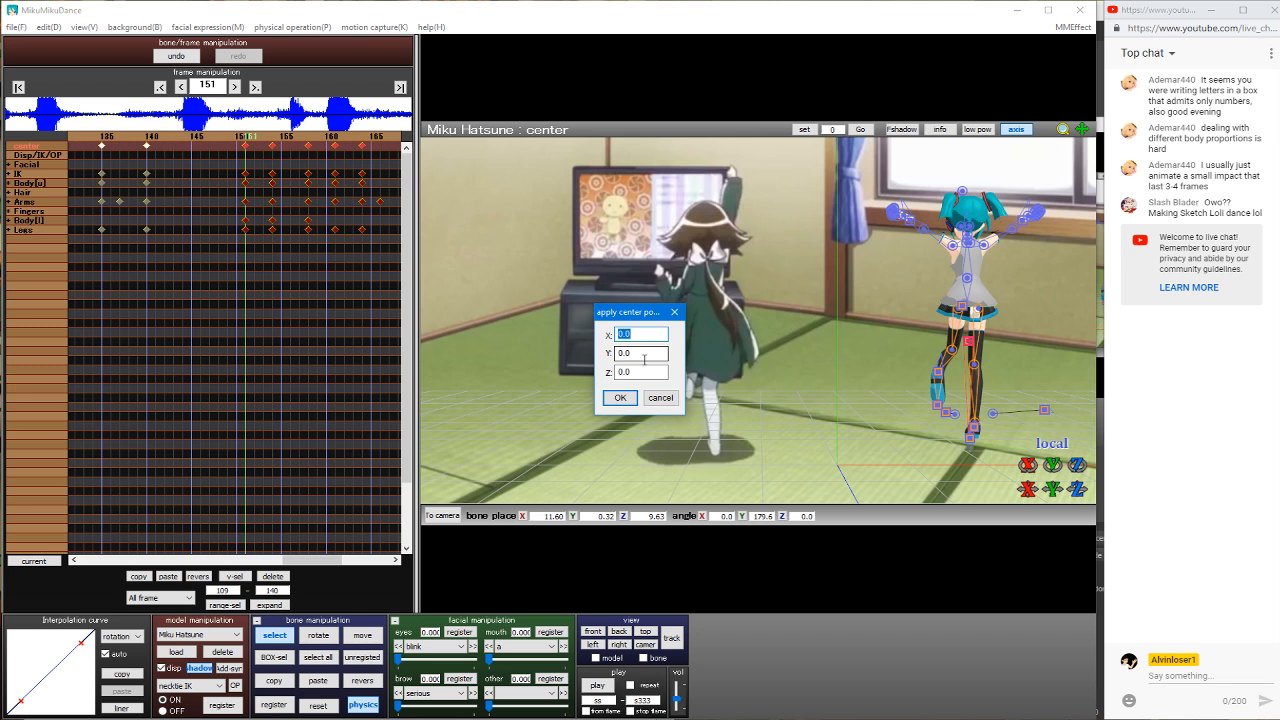
pyautogui.write('1')
pyautogui.press('Return')
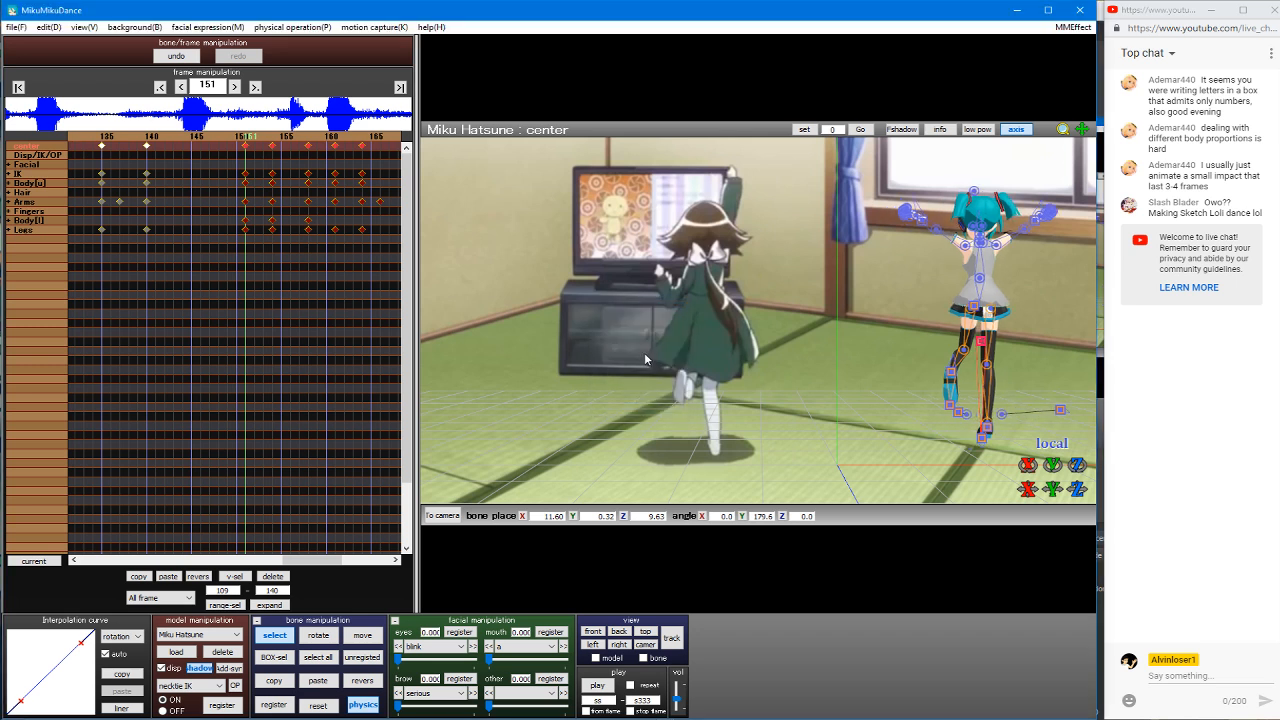
pyautogui.hotkey('ctrl', 'z')
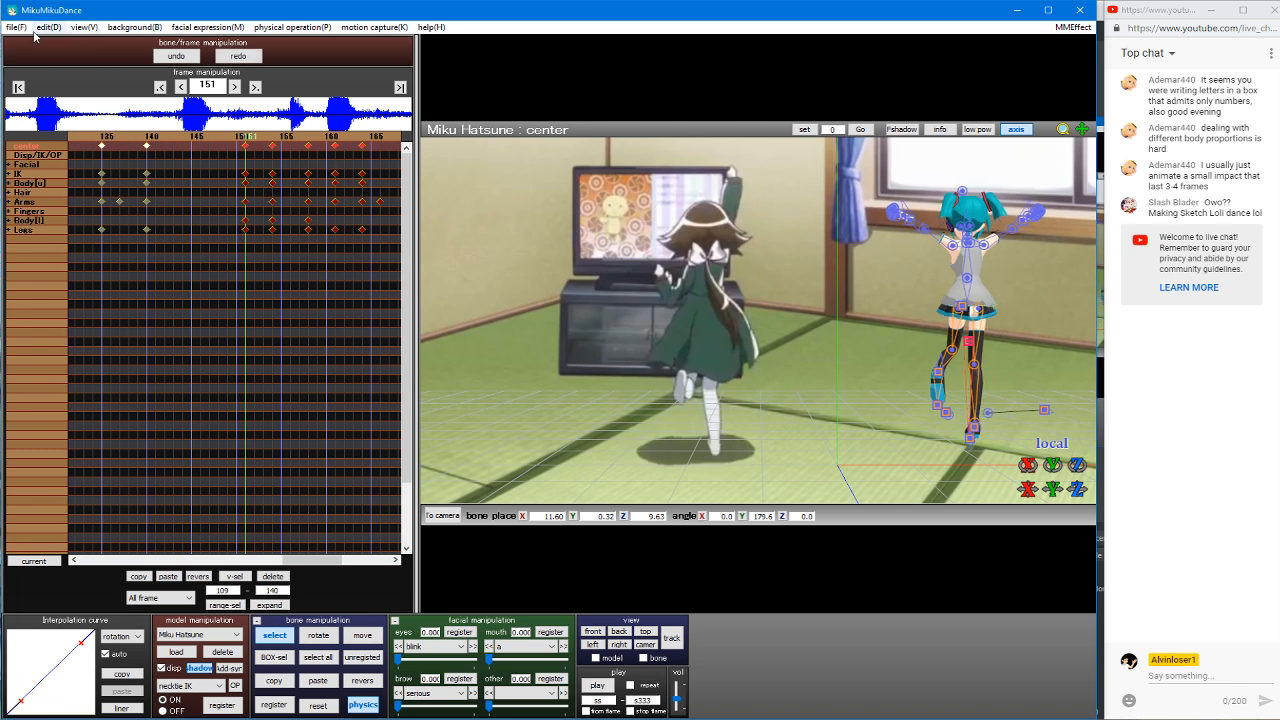
# Step: Apply a center position bias of X -5 to the pasted keyframes
pyautogui.click(48, 27)
pyautogui.click(110, 358)
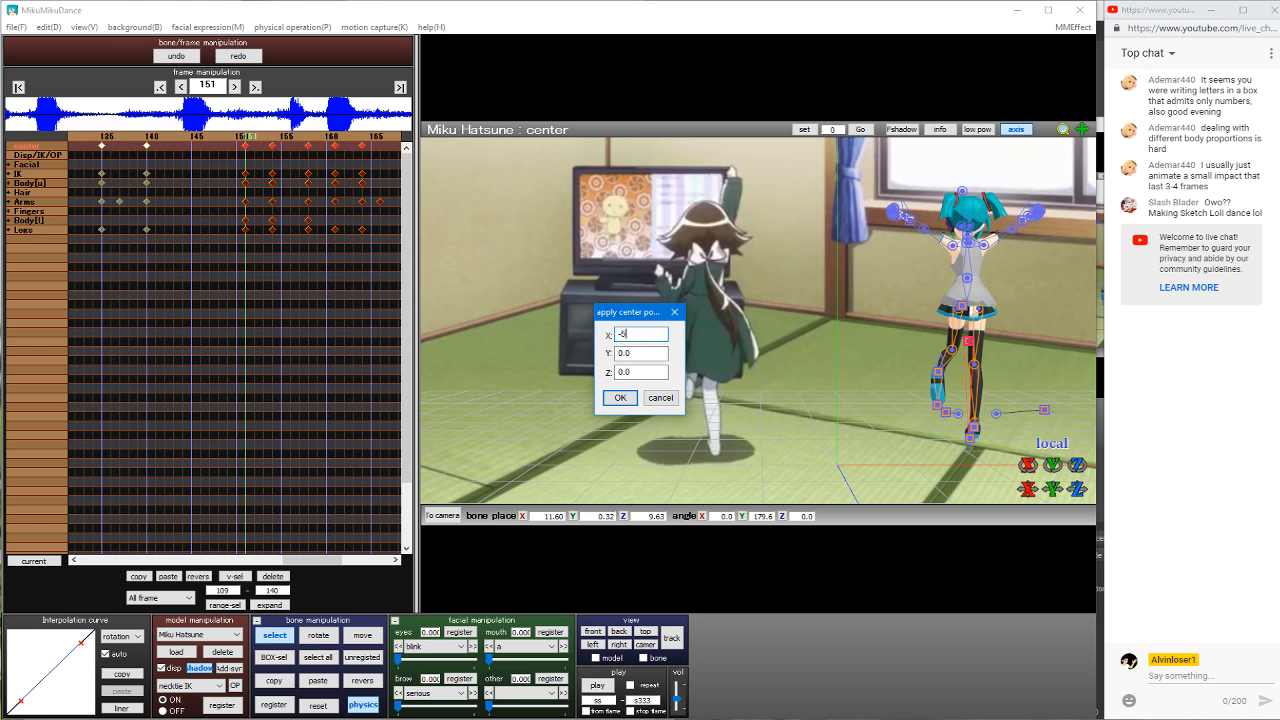
pyautogui.press('Return')
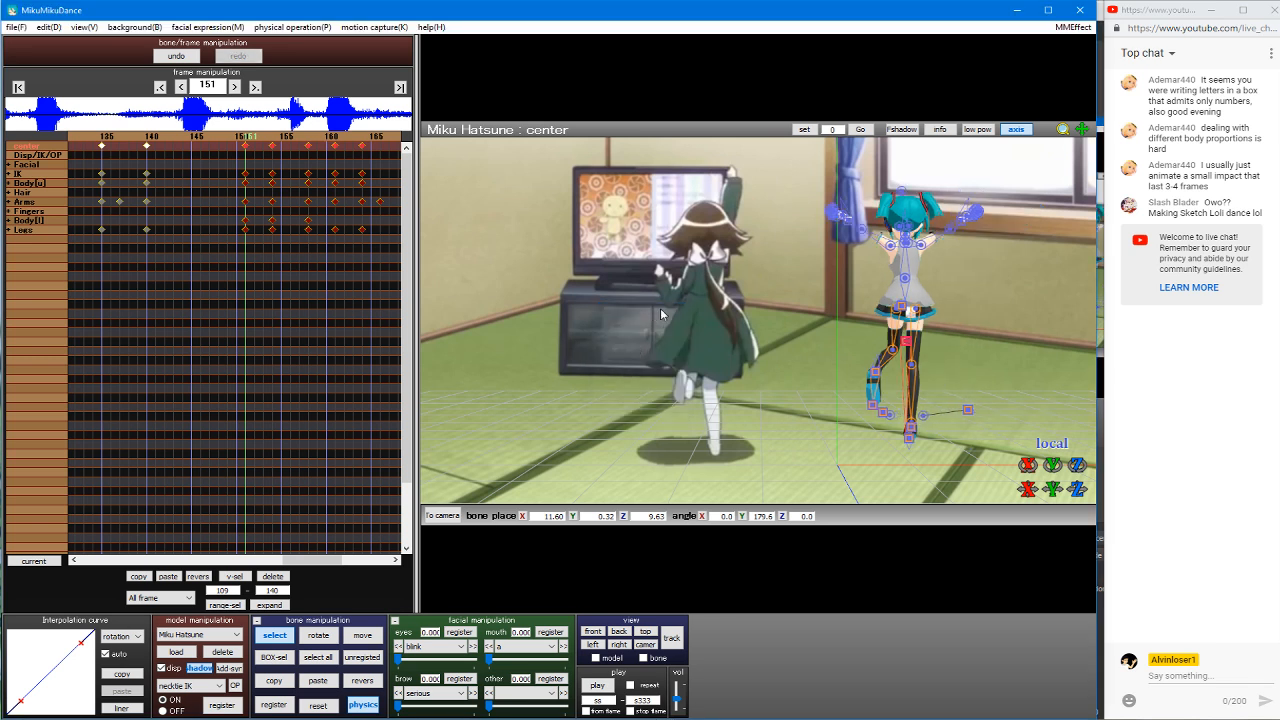
# Step: Shift the center position of the pasted keyframes by a further -10 along X
pyautogui.click(42, 34)
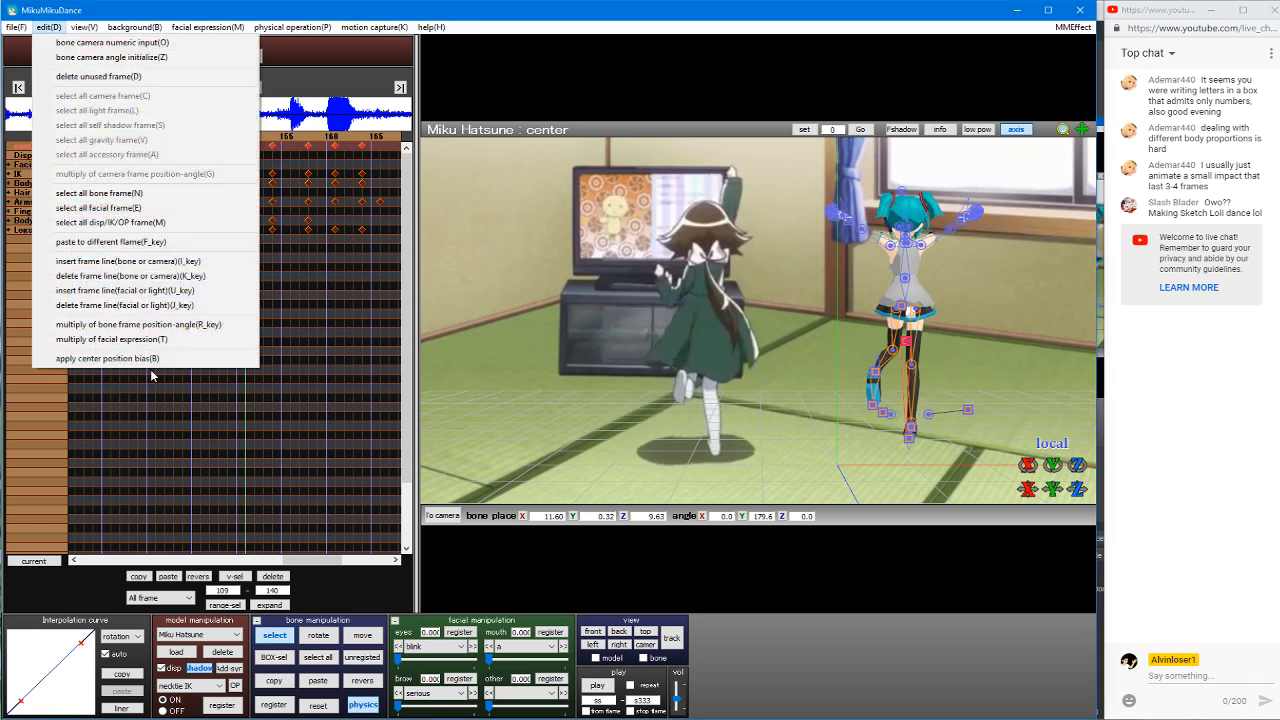
pyautogui.click(151, 364)
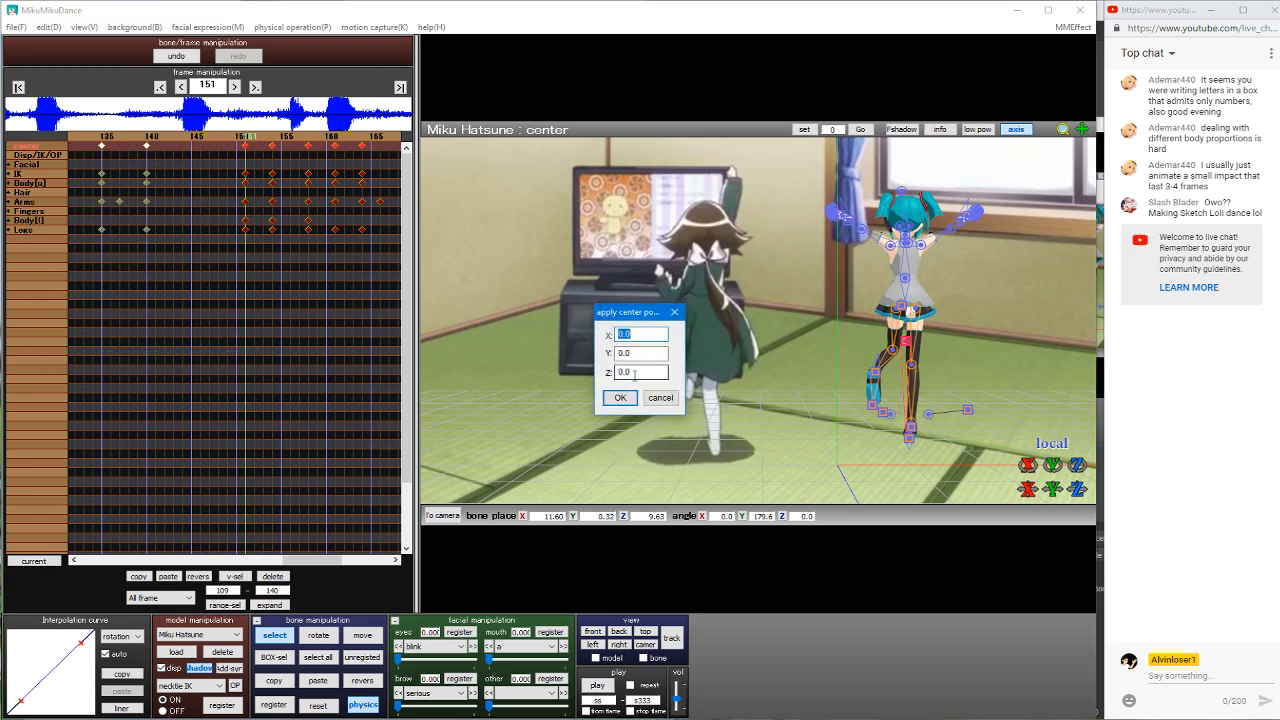
pyautogui.write('-1')
pyautogui.press('BackSpace')
pyautogui.write('5')
pyautogui.press('Return')
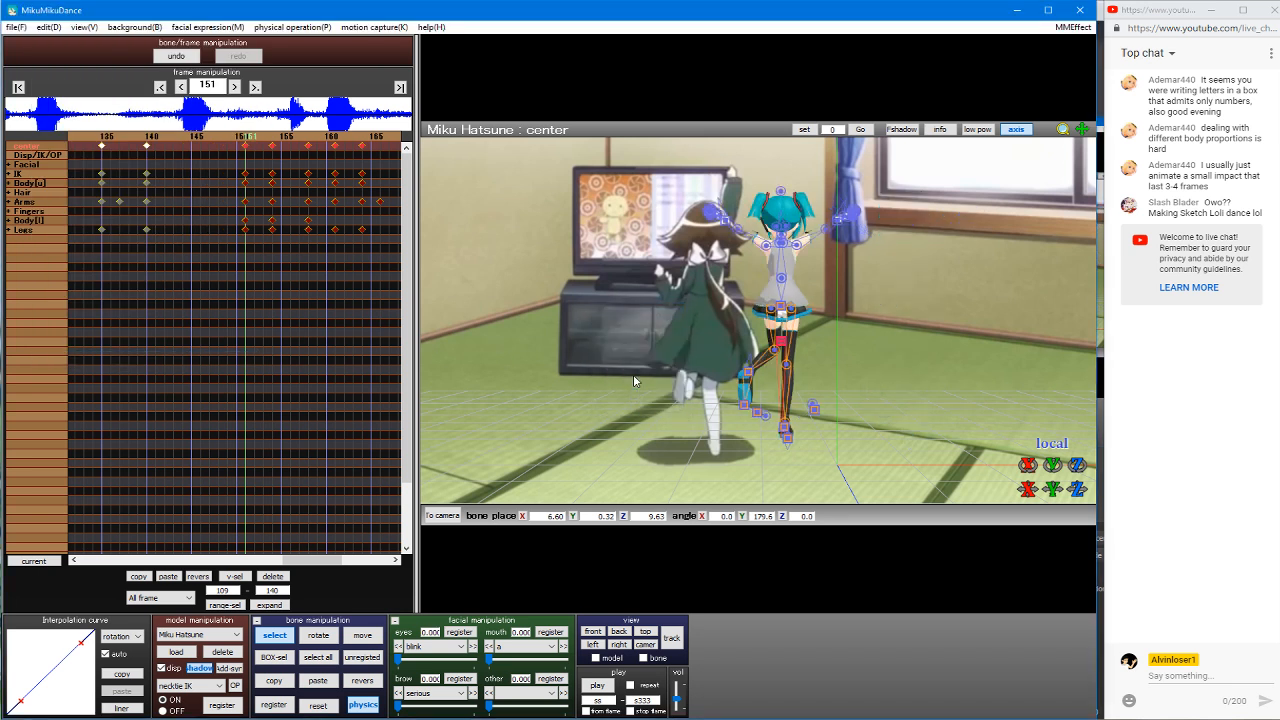
# Step: Bring Miku onto the reference dancer by applying another center position bias of X -5 to the pasted keyframes
pyautogui.click(48, 27)
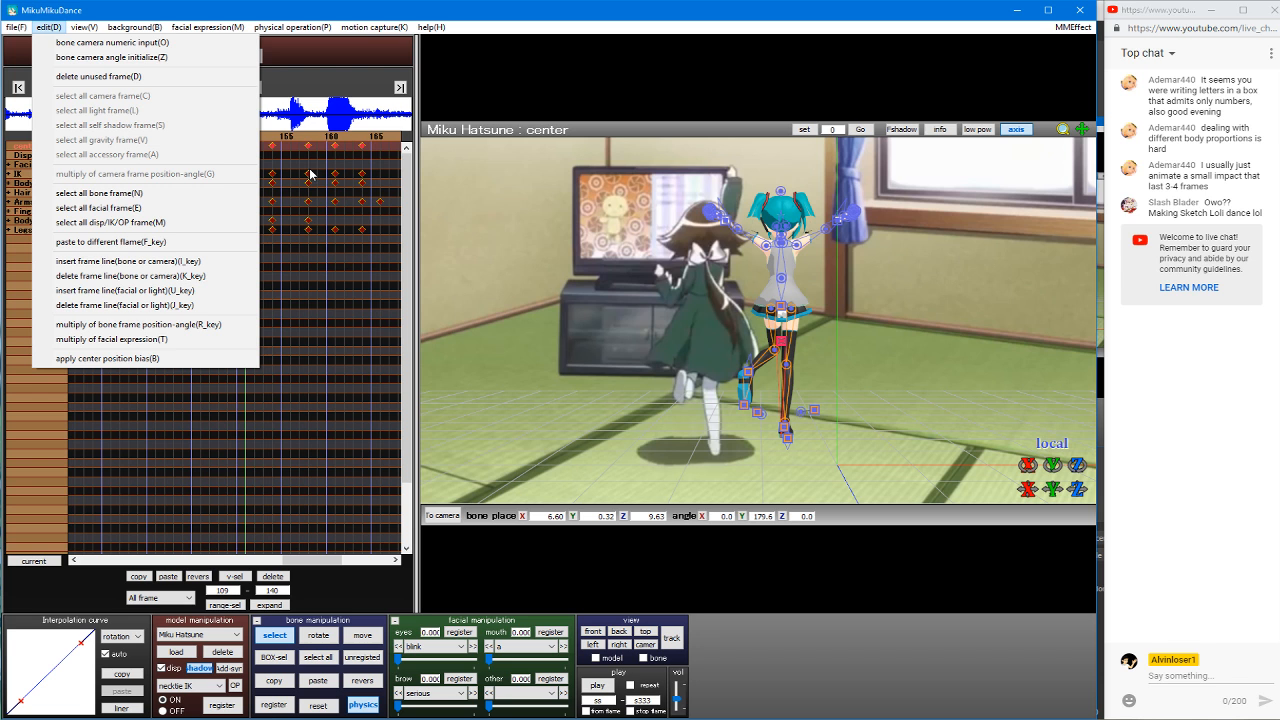
pyautogui.click(135, 358)
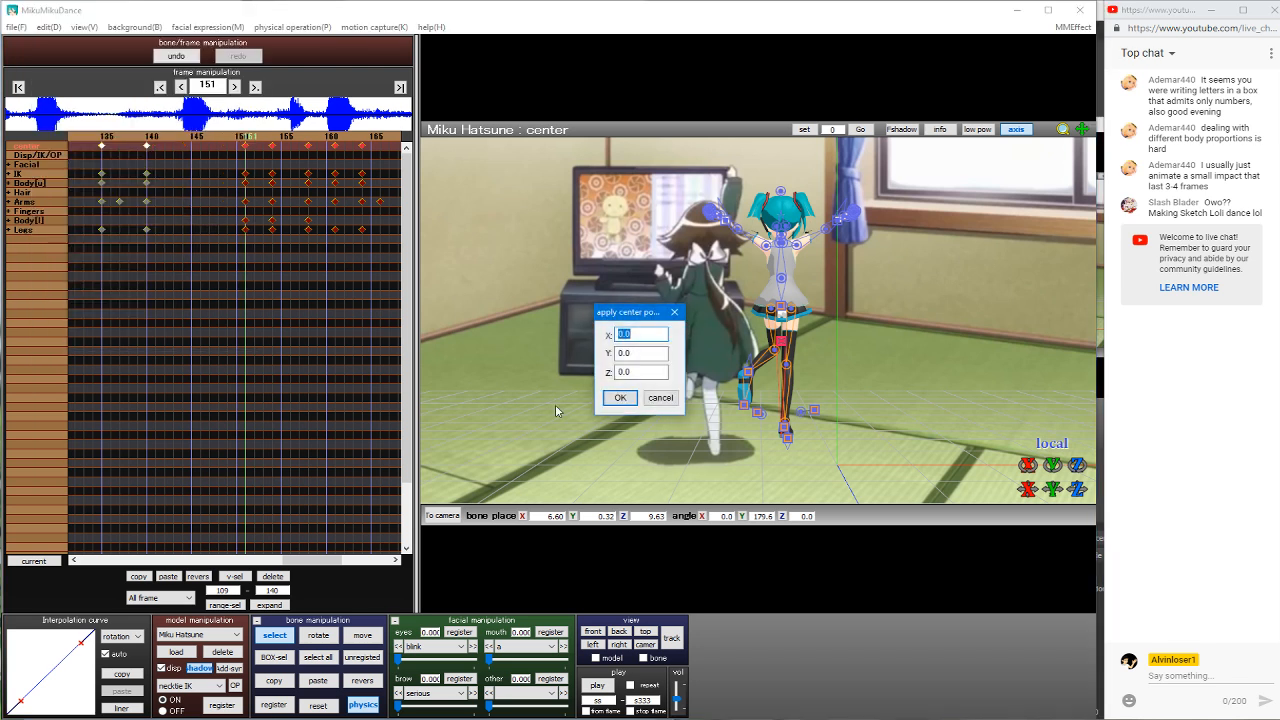
pyautogui.write('-10')
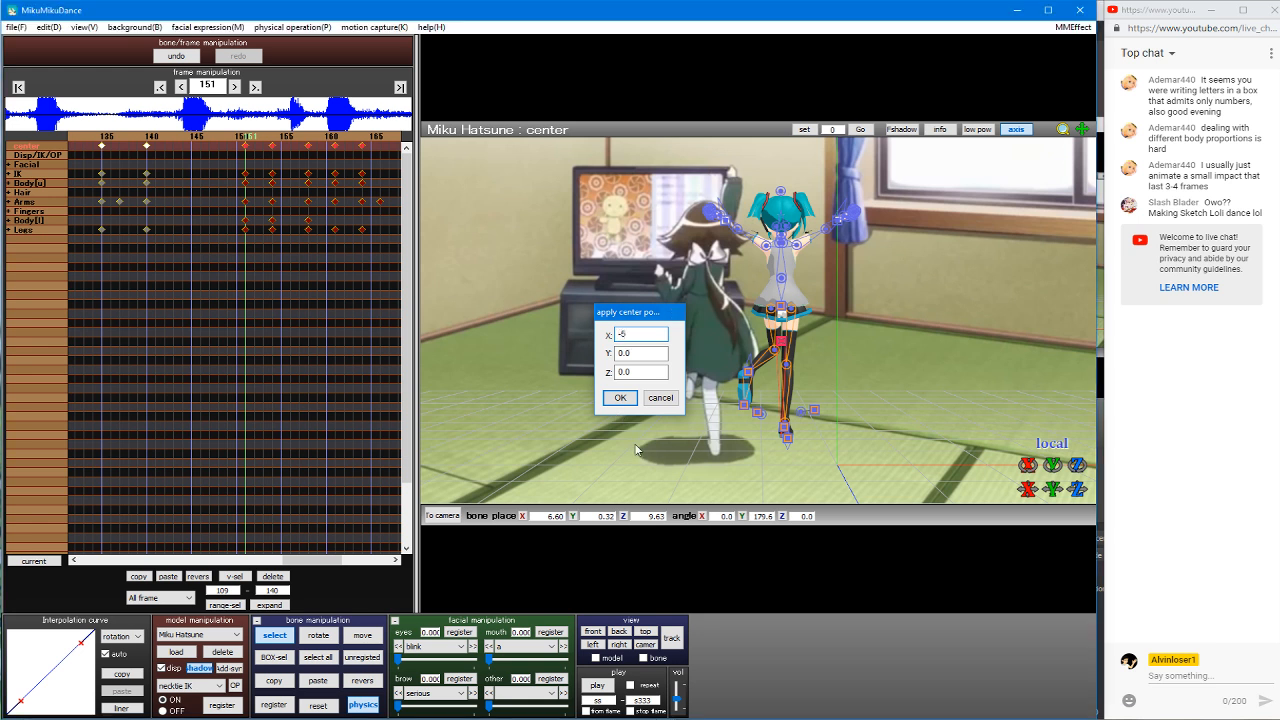
pyautogui.press('Return')
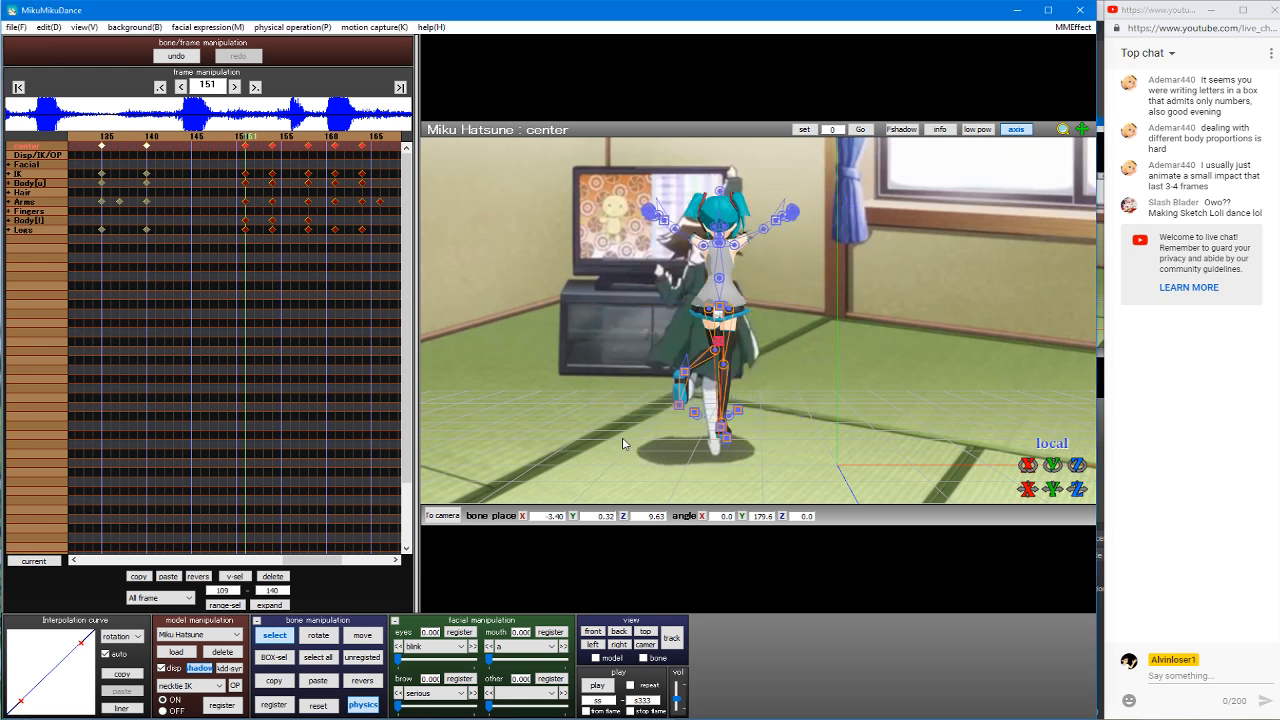
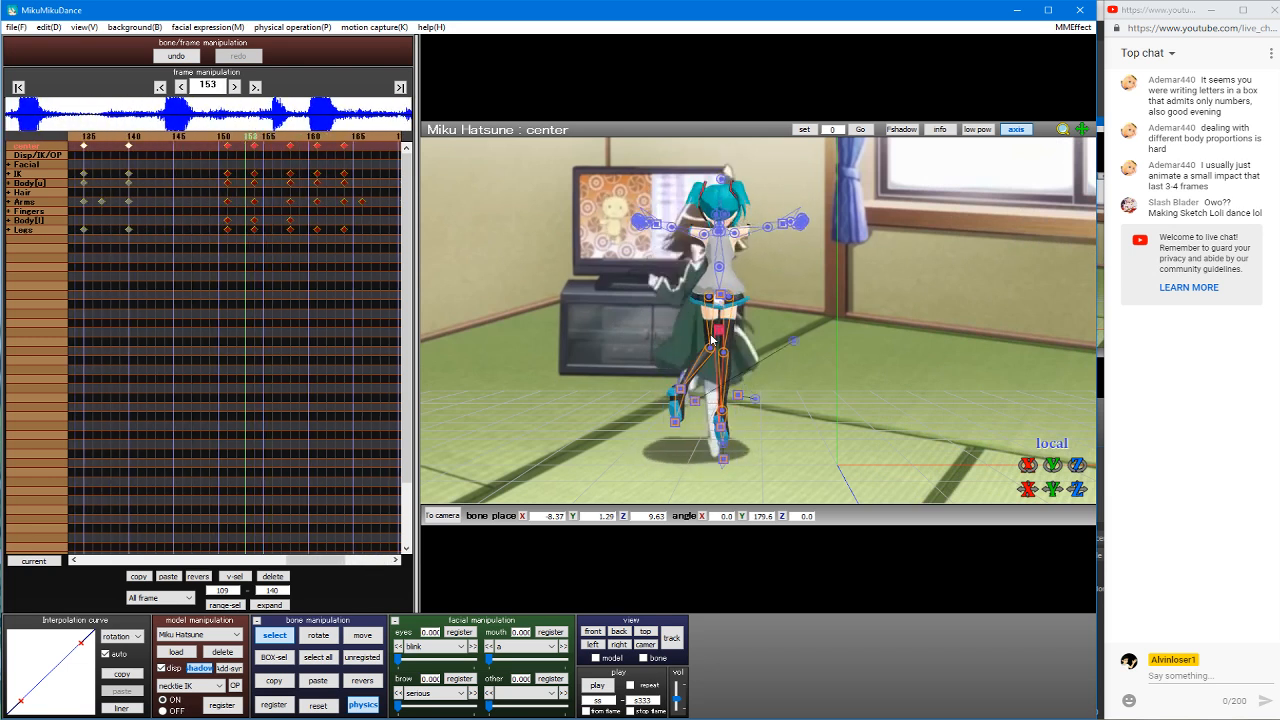
# Step: Return to frame 151 and enlarge the model view by narrowing the frame timeline area
pyautogui.press('Left')
pyautogui.press('Left')
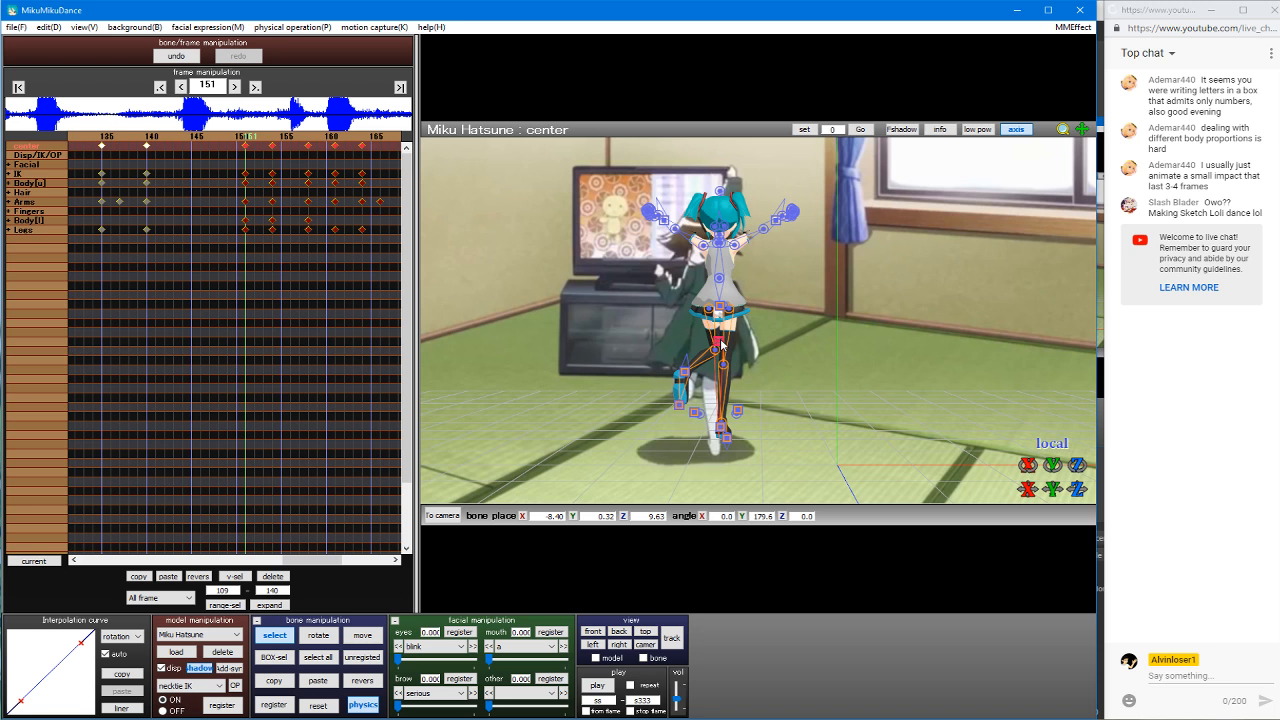
pyautogui.scroll(3, 718, 342)
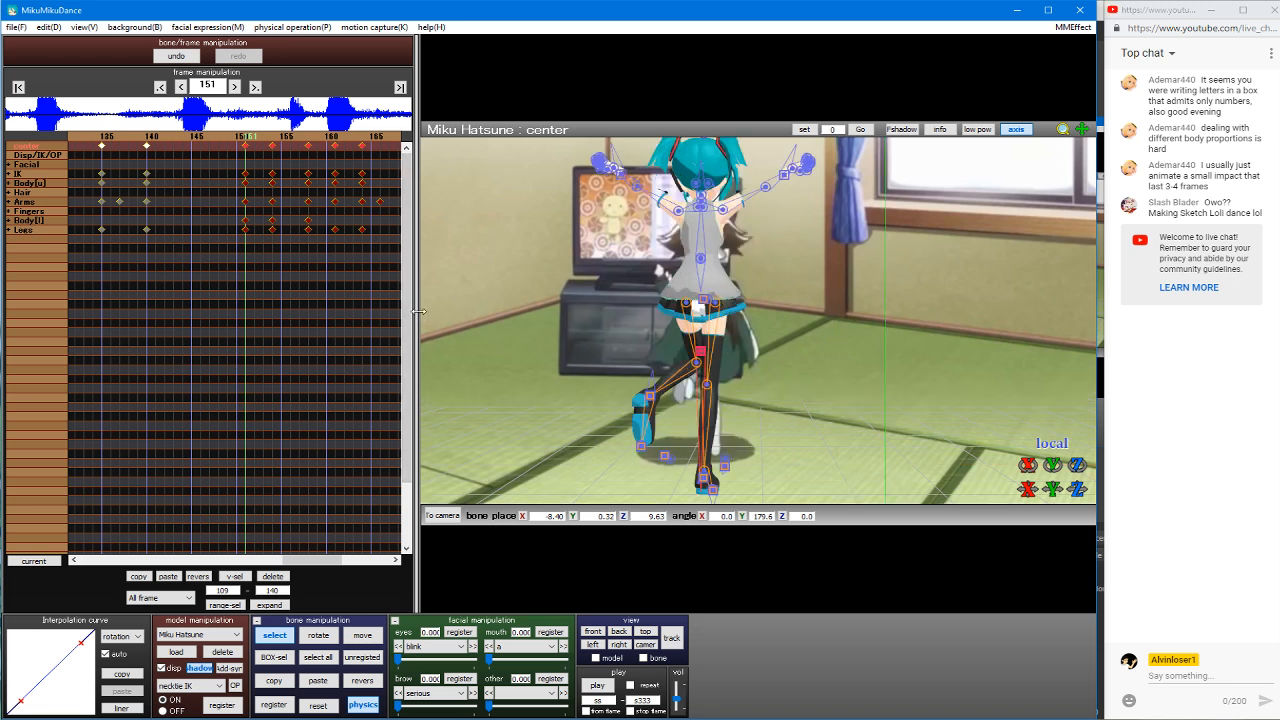
pyautogui.moveTo(419, 311); pyautogui.dragTo(232, 300)
pyautogui.press('Tab')
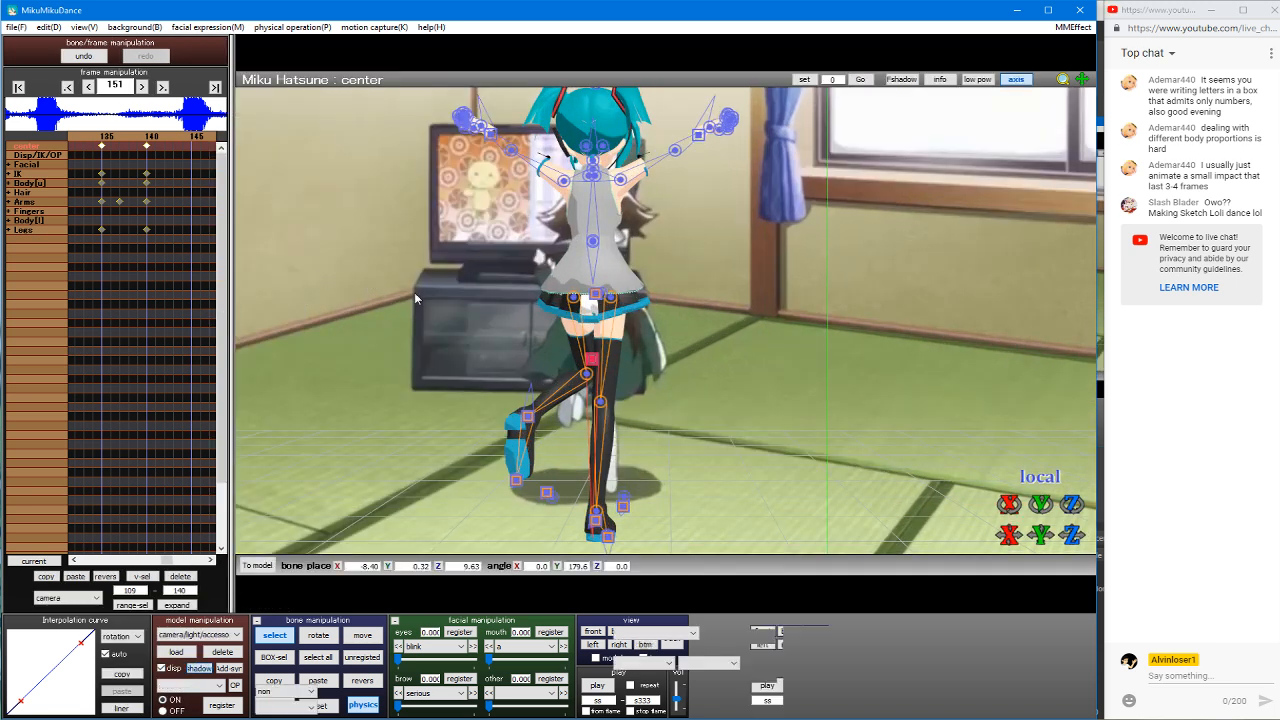
pyautogui.press('Tab')
pyautogui.press('Tab')
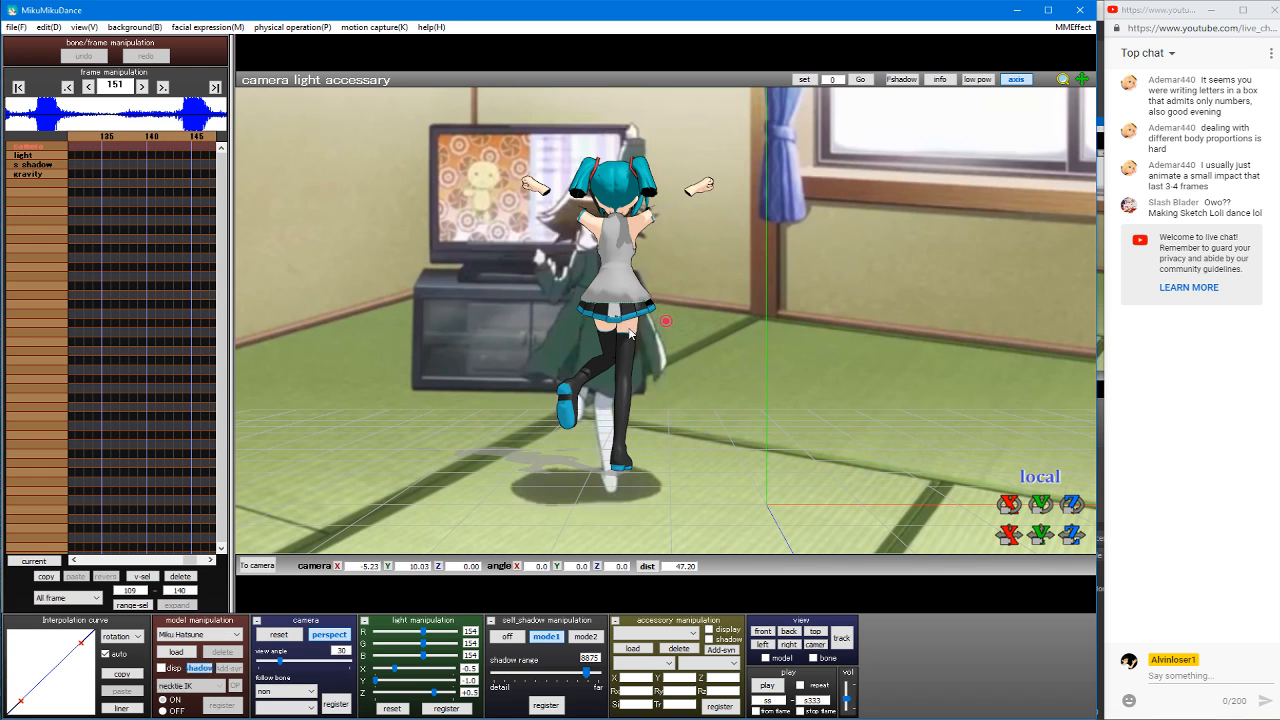
# Step: Move Miku's center bone at frame 151 slightly to align her body with the reference dancer
pyautogui.press('z')
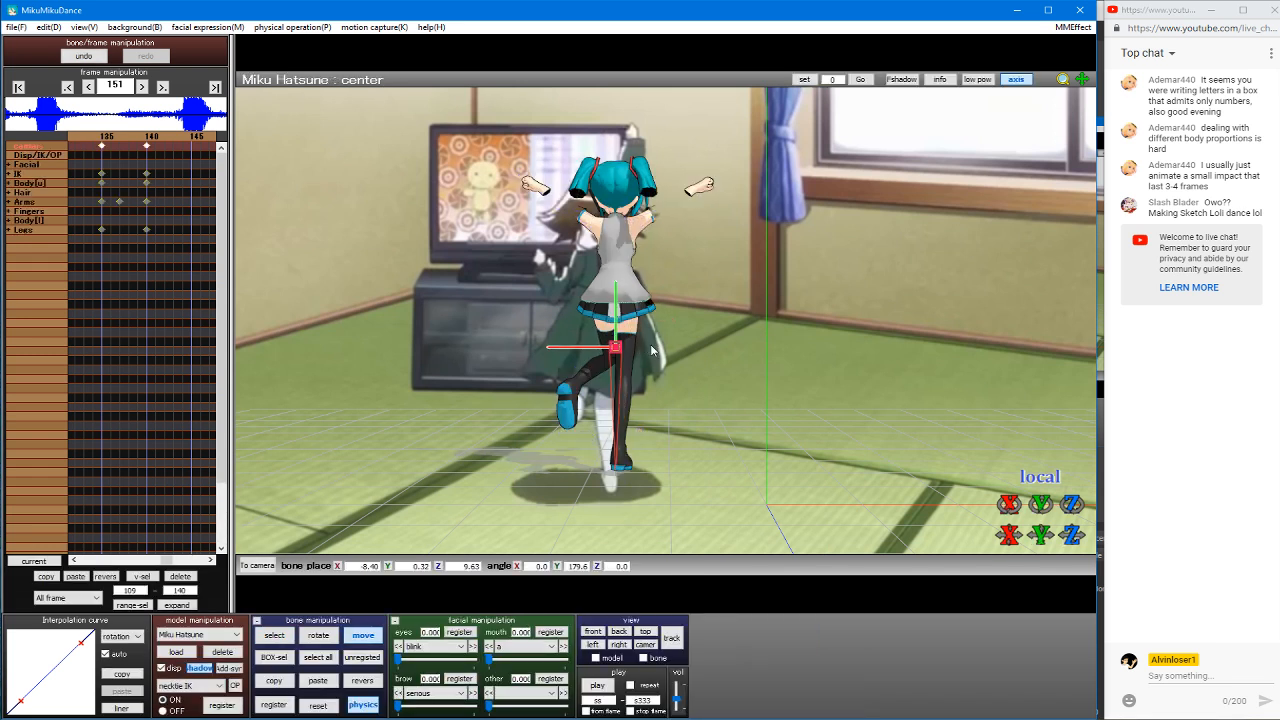
pyautogui.moveTo(652, 347); pyautogui.dragTo(617, 353)
pyautogui.press('x')
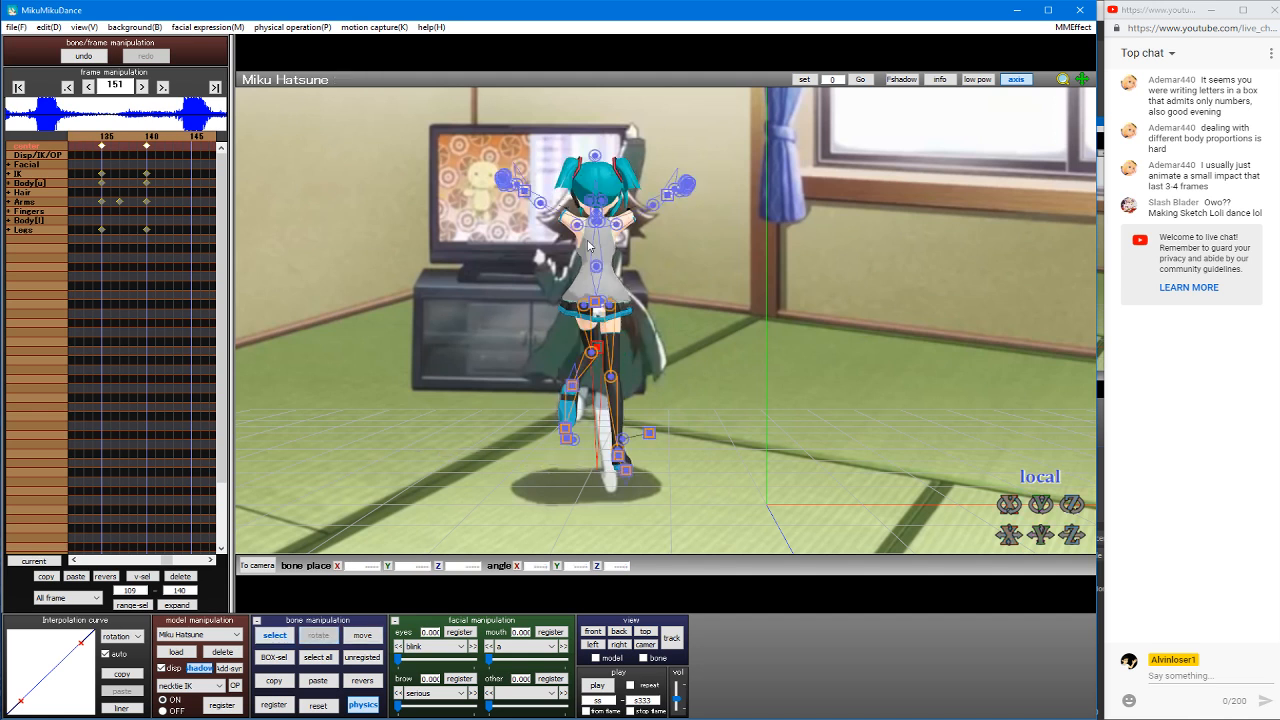
# Step: Pose Miku's arms at frame 151: swing the left arm down, bend its elbow up and raise the right arm toward the reference dancer's pose
pyautogui.click(603, 221)
pyautogui.moveTo(604, 222); pyautogui.dragTo(535, 169)
pyautogui.click(560, 258)
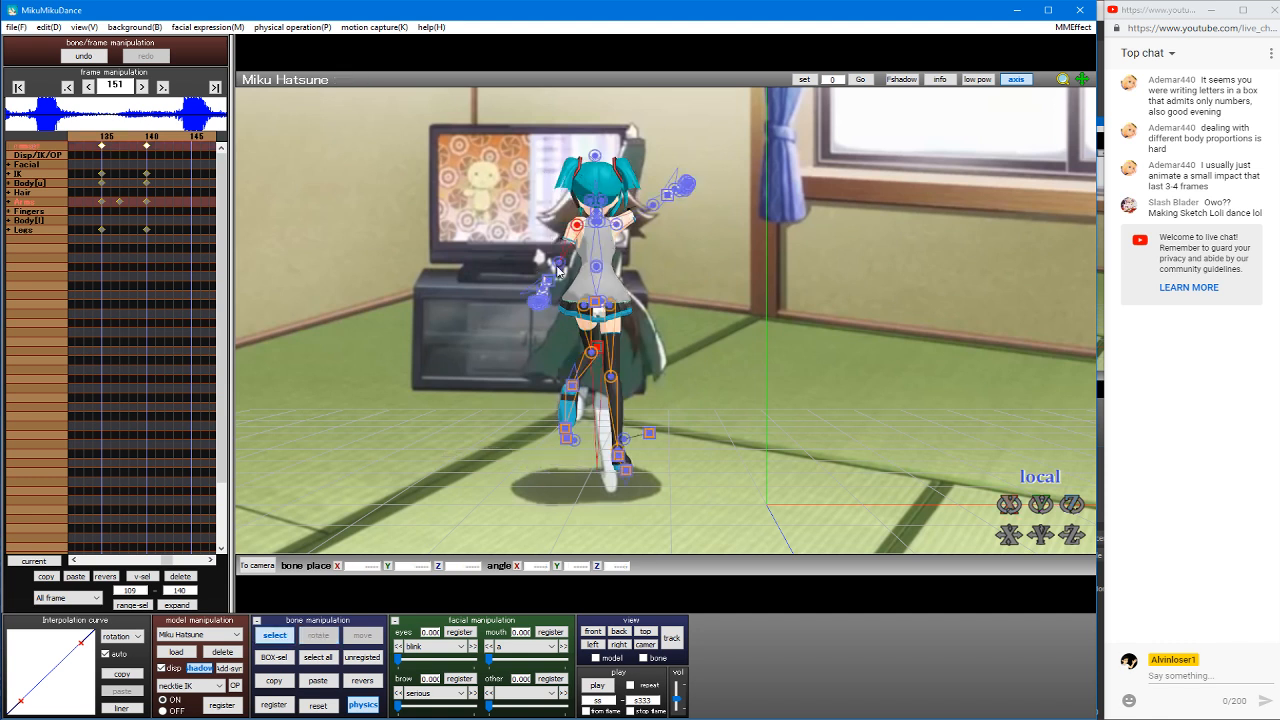
pyautogui.moveTo(568, 270); pyautogui.dragTo(626, 196)
pyautogui.click(618, 226)
pyautogui.press('s')
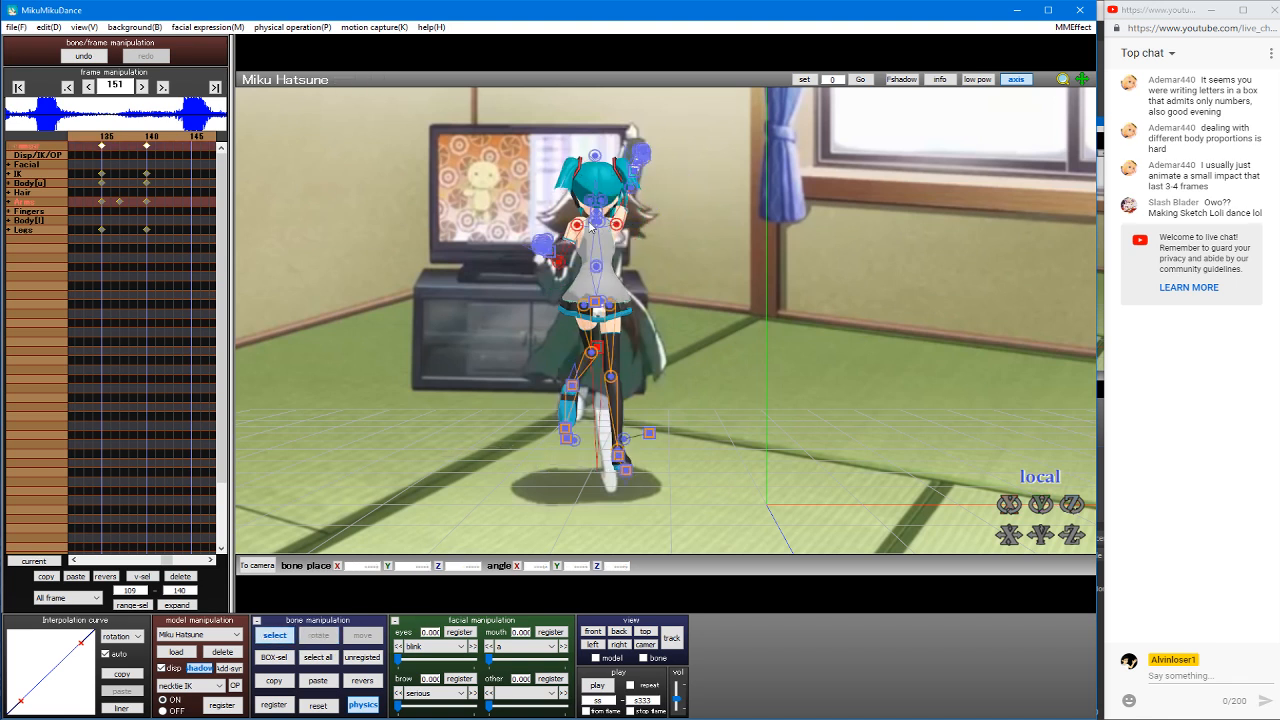
# Step: Reset the left shoulder bone and fine-tune the left arm's rotation at frame 151
pyautogui.click(594, 224)
pyautogui.click(322, 709)
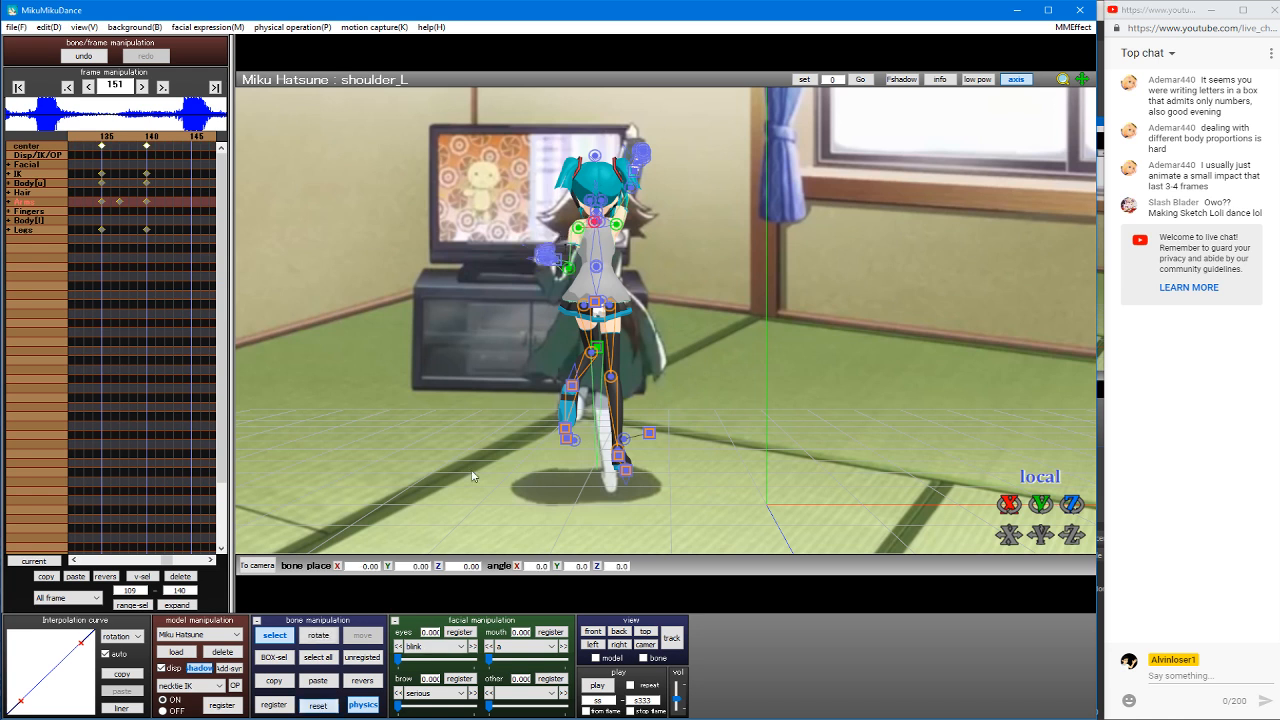
pyautogui.moveTo(578, 231); pyautogui.dragTo(609, 322)
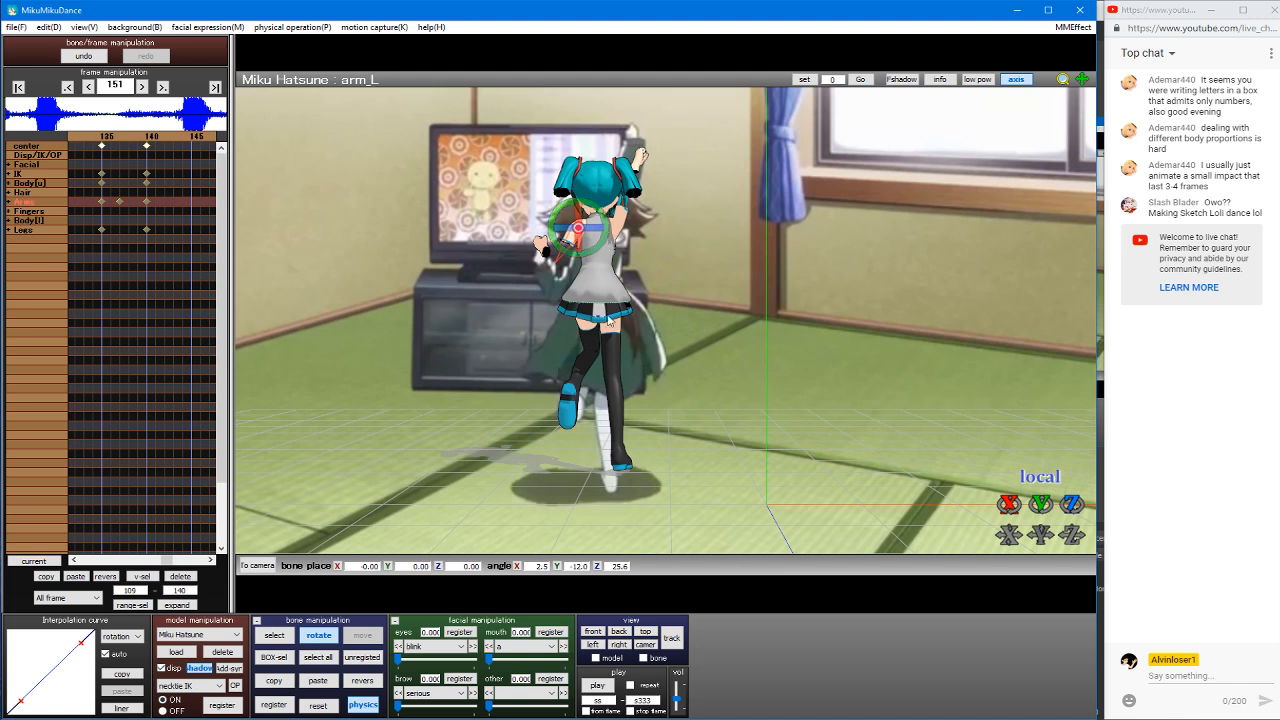
# Step: Move the right leg IK inward at frame 151 onto the reference dancer's standing foot
pyautogui.click(620, 459)
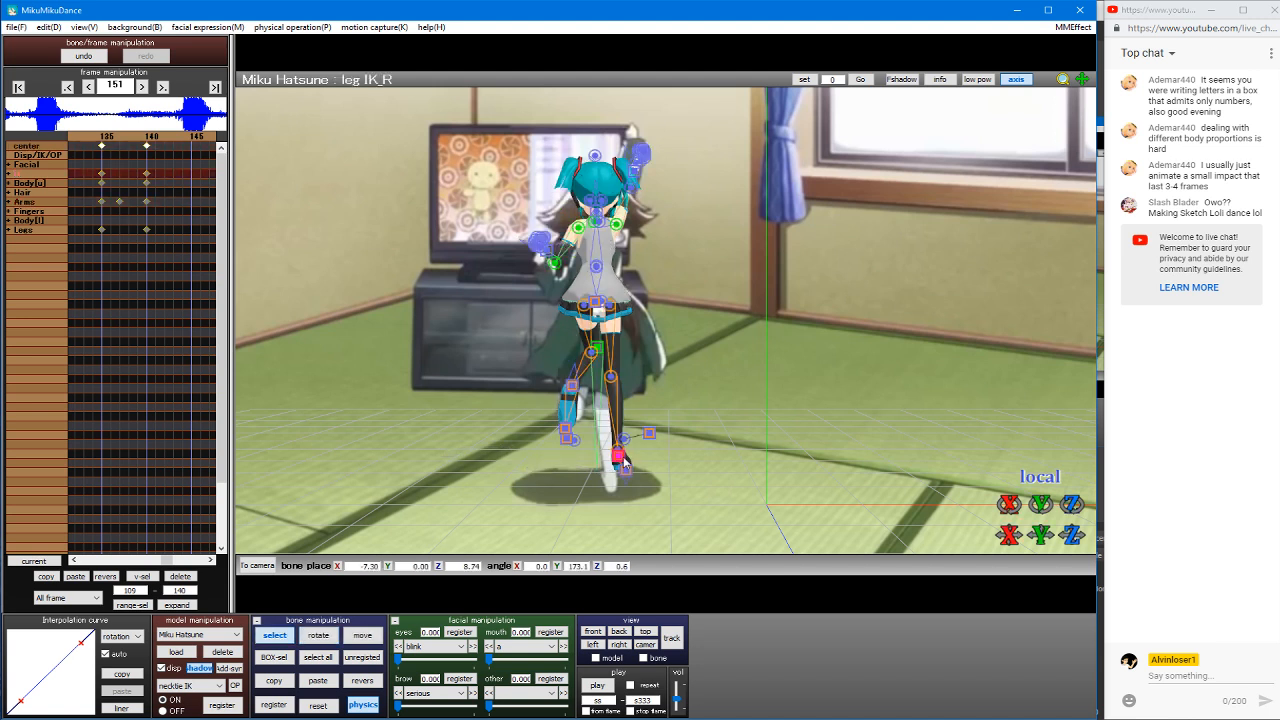
pyautogui.moveTo(659, 456); pyautogui.dragTo(644, 451)
pyautogui.press('x')
pyautogui.press('s')
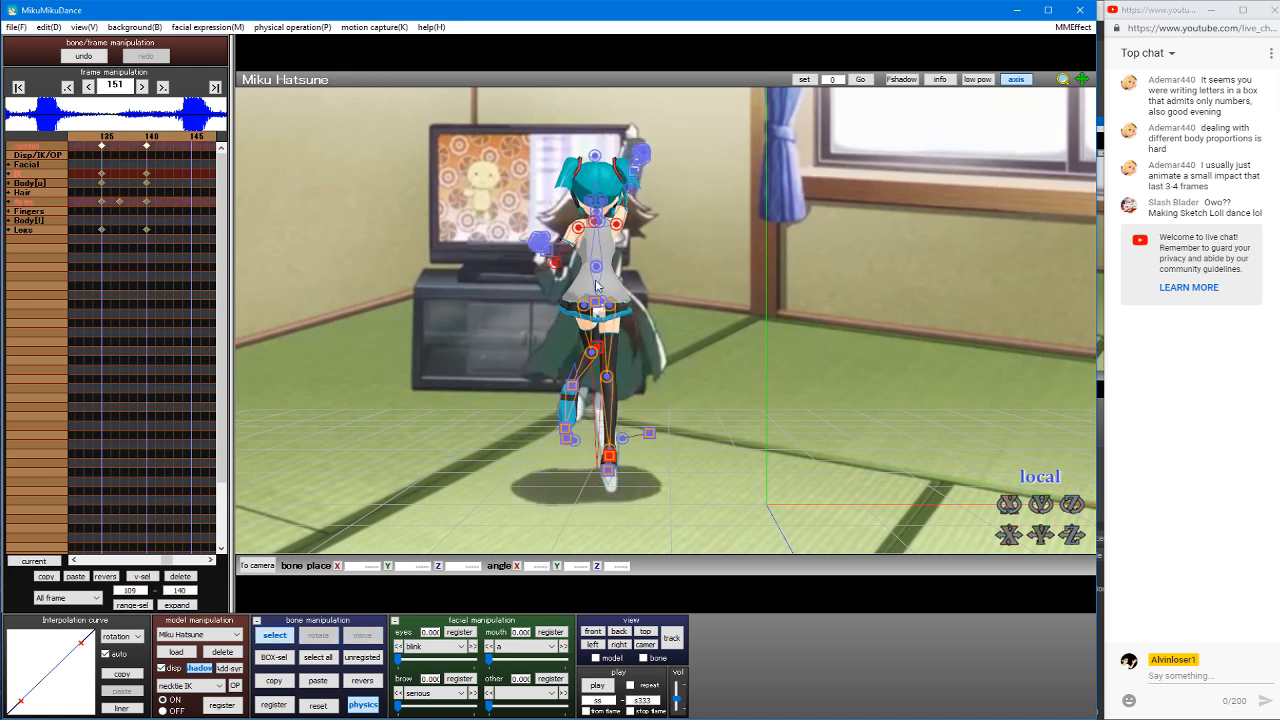
# Step: Tilt Miku's body with the center bone, copy the edited pose and paste it at frame 151
pyautogui.click(598, 348)
pyautogui.press('x')
pyautogui.moveTo(604, 356); pyautogui.dragTo(625, 344)
pyautogui.press('s')
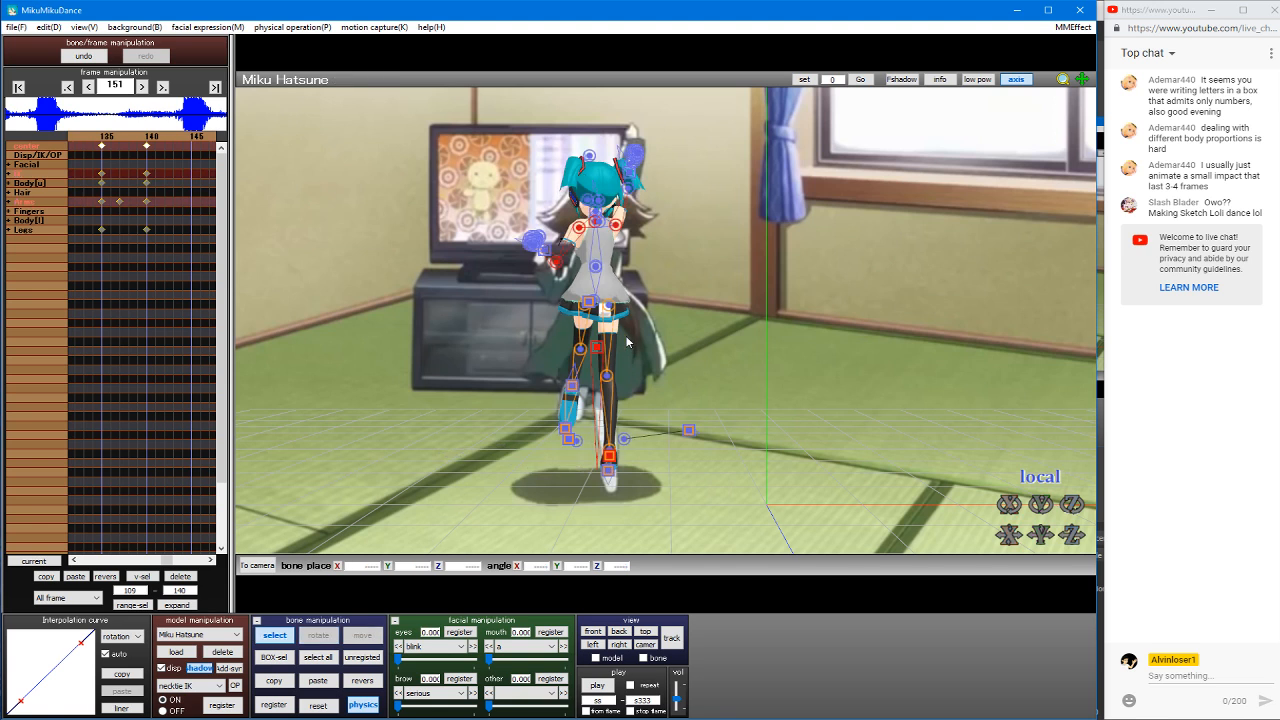
pyautogui.click(277, 685)
pyautogui.hotkey('ctrl', 'v')
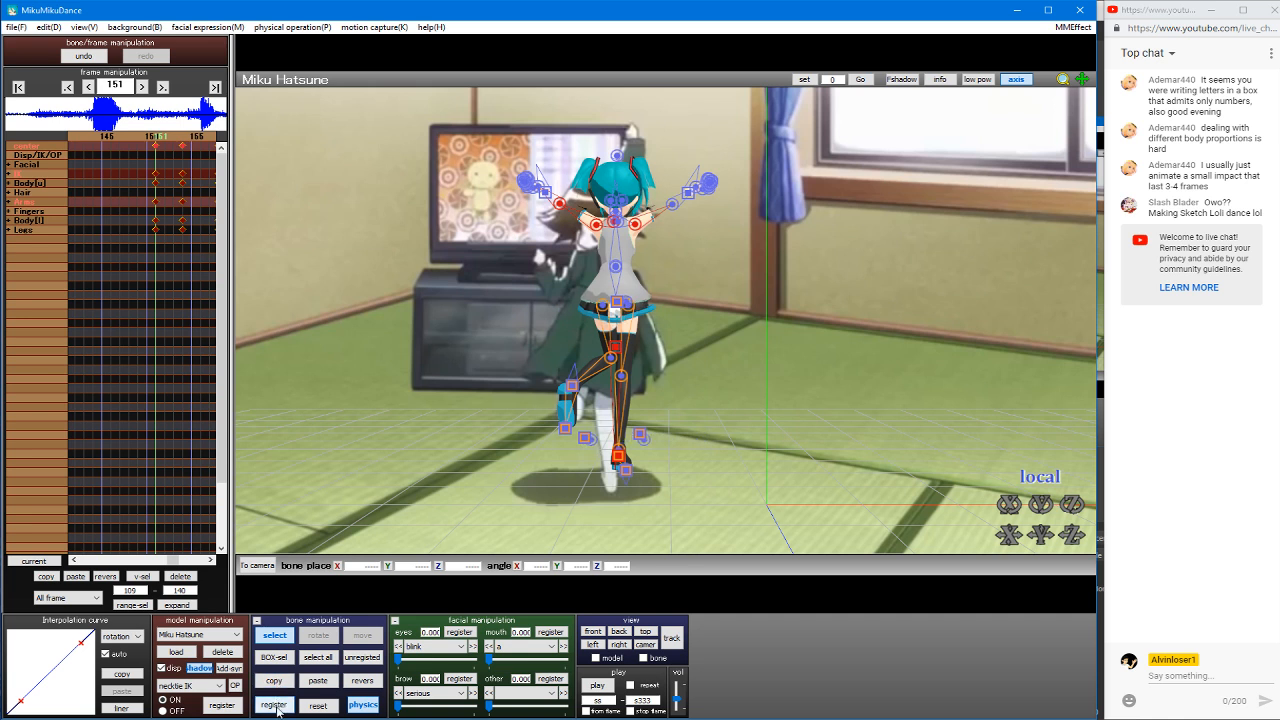
# Step: Review the motion against the reference between frames 151 and 139, and stop at frame 145
pyautogui.press('Left')
pyautogui.press('Left')
pyautogui.press('Left')
pyautogui.press('Left')
pyautogui.press('Left')
pyautogui.press('Left')
pyautogui.press('Left')
pyautogui.press('Left')
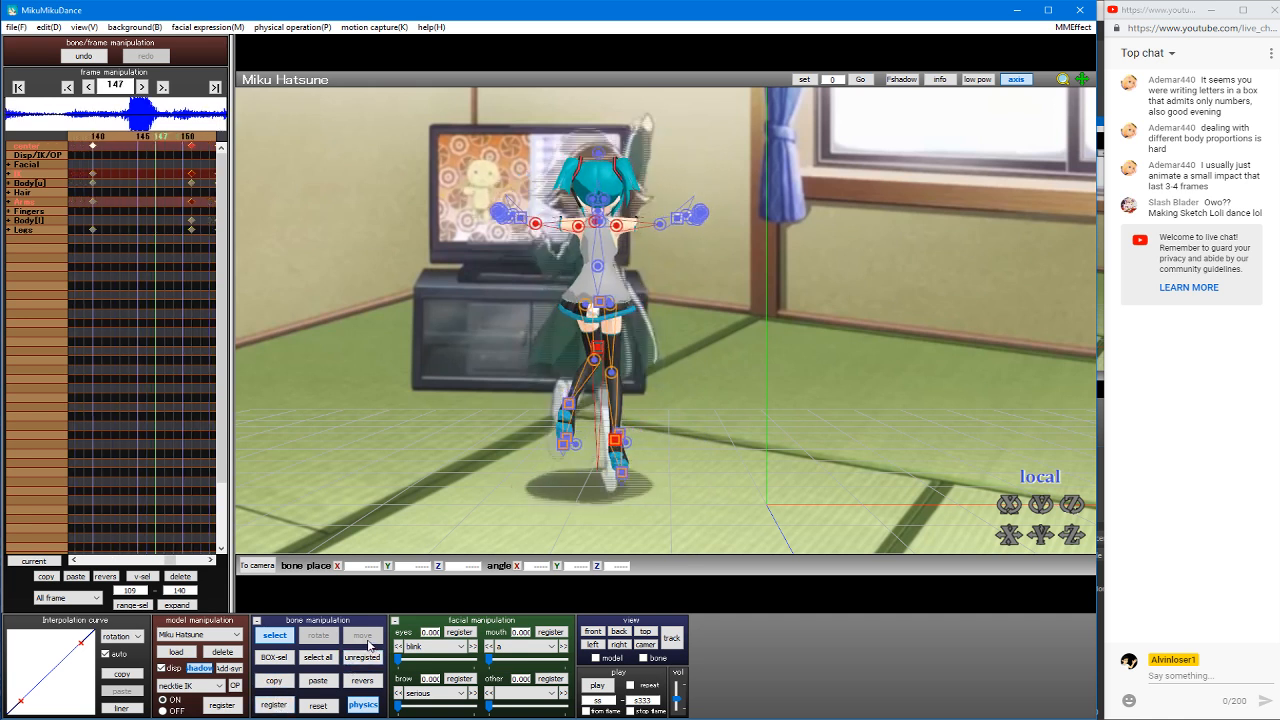
pyautogui.press('Left')
pyautogui.press('Left')
pyautogui.press('Left')
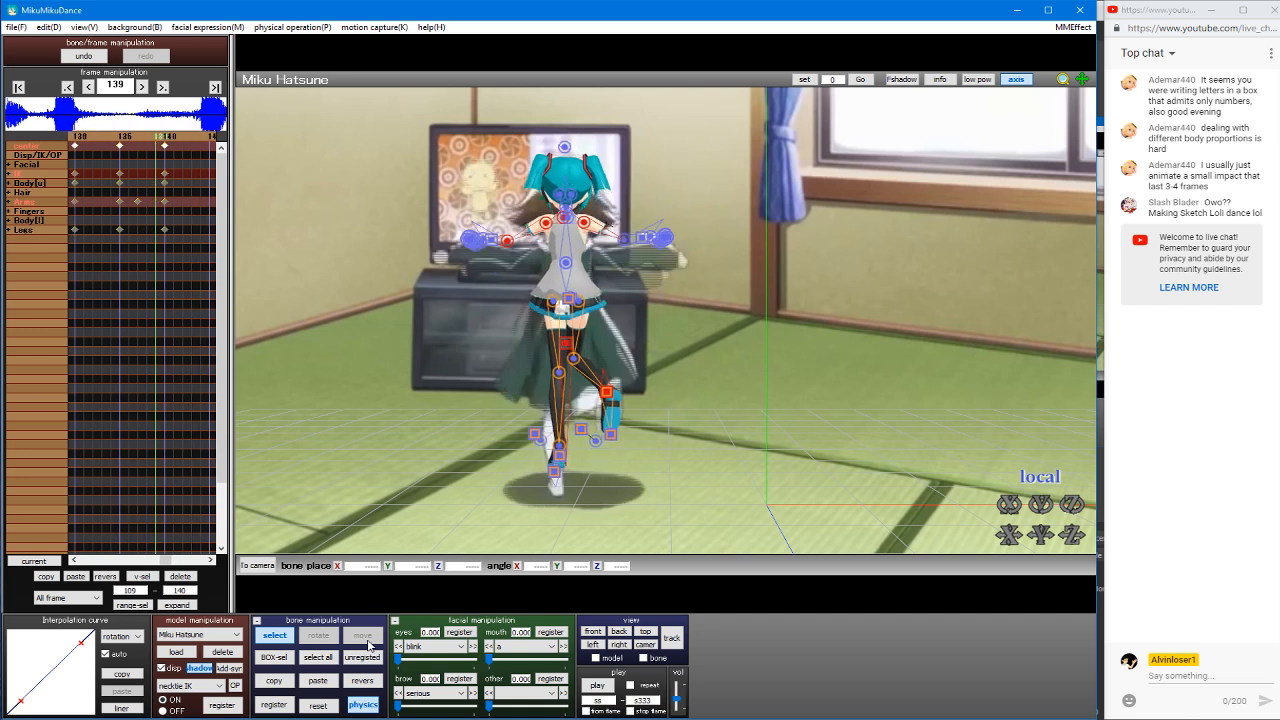
pyautogui.press('Right')
pyautogui.press('Right')
pyautogui.press('Right')
pyautogui.press('Right')
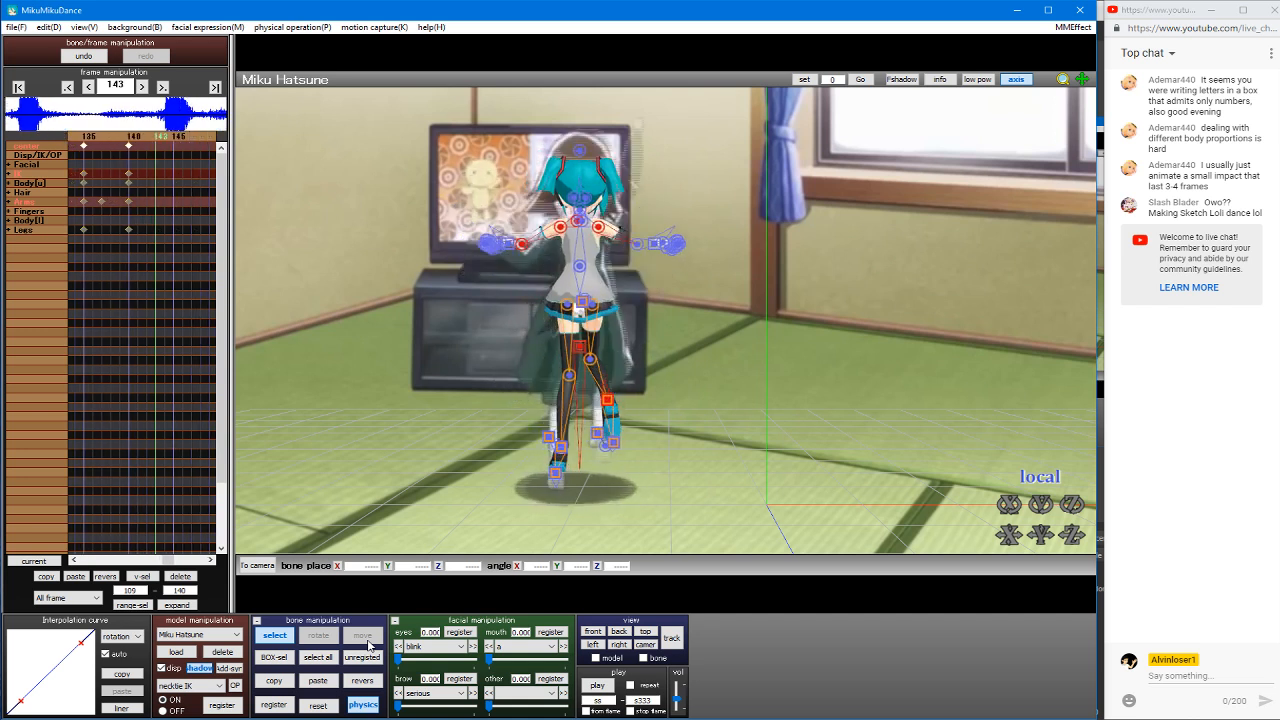
pyautogui.press('Right')
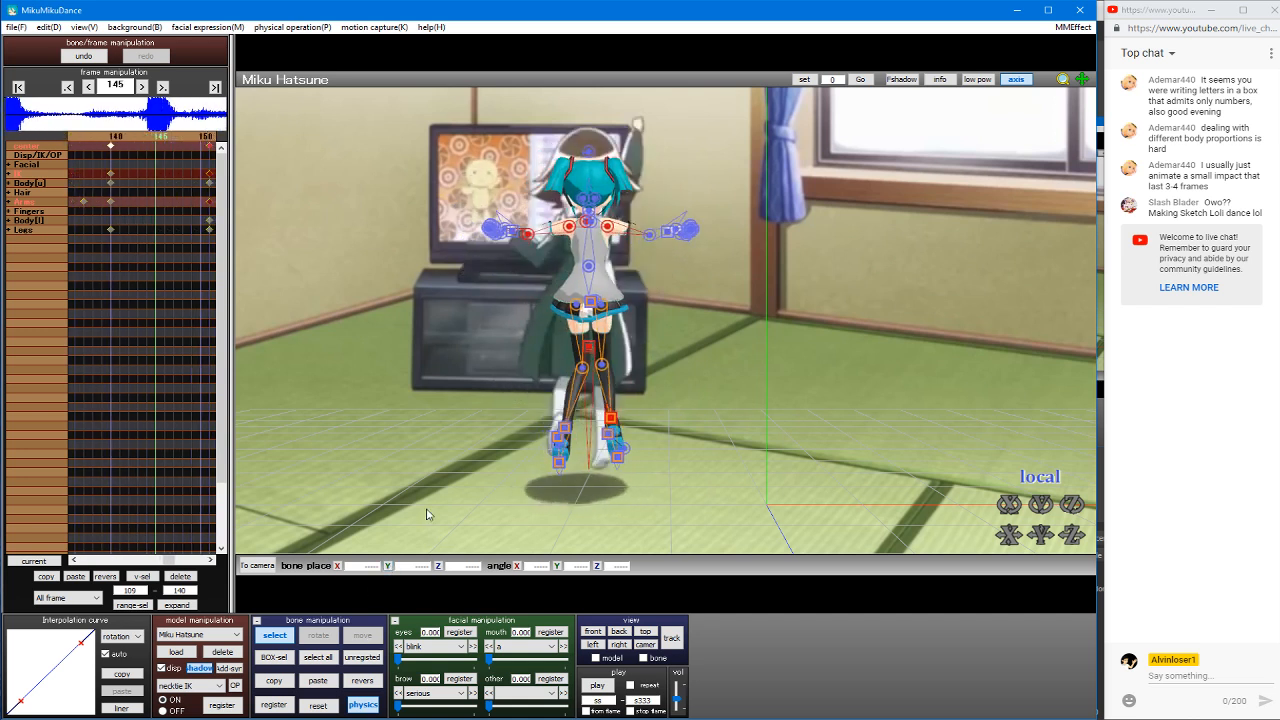
# Step: Raise Miku's center bone at frame 145 to lift her body to the reference dancer's jump height
pyautogui.click(588, 350)
pyautogui.press('z')
pyautogui.moveTo(588, 350); pyautogui.dragTo(587, 326)
pyautogui.press('c')
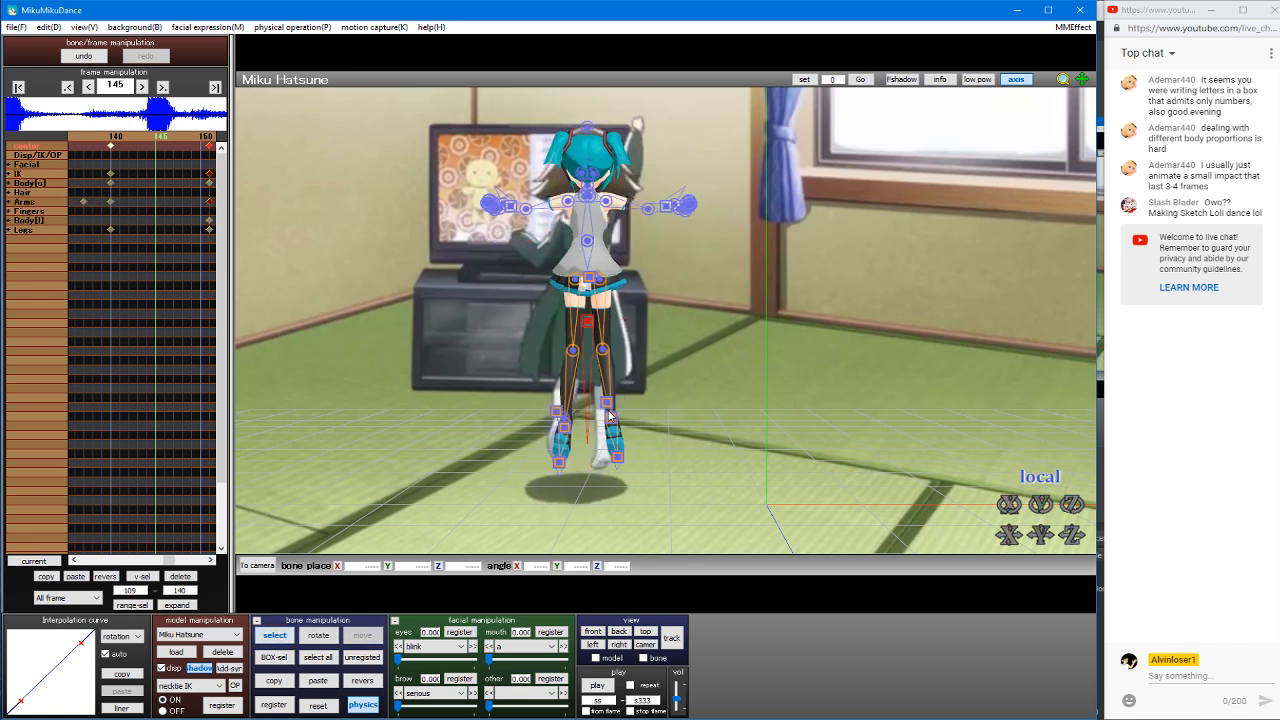
pyautogui.click(612, 420)
pyautogui.press('x')
pyautogui.press('c')
pyautogui.click(612, 420)
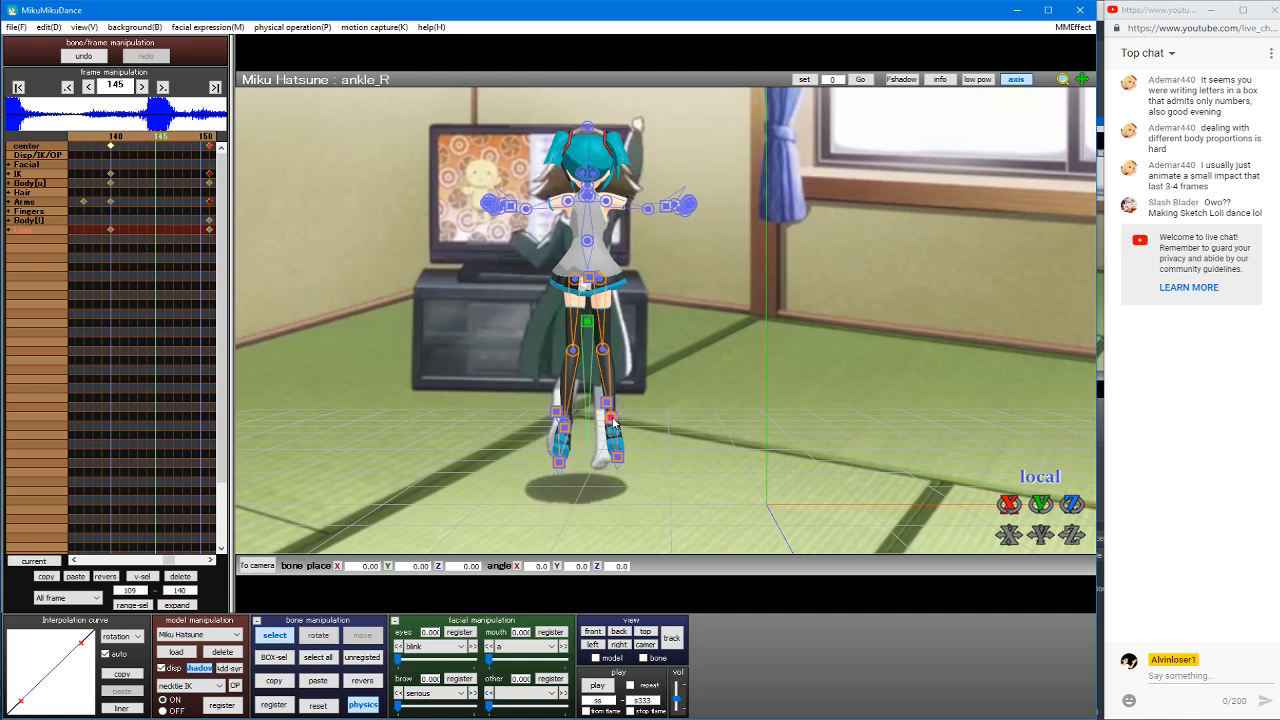
pyautogui.press('x')
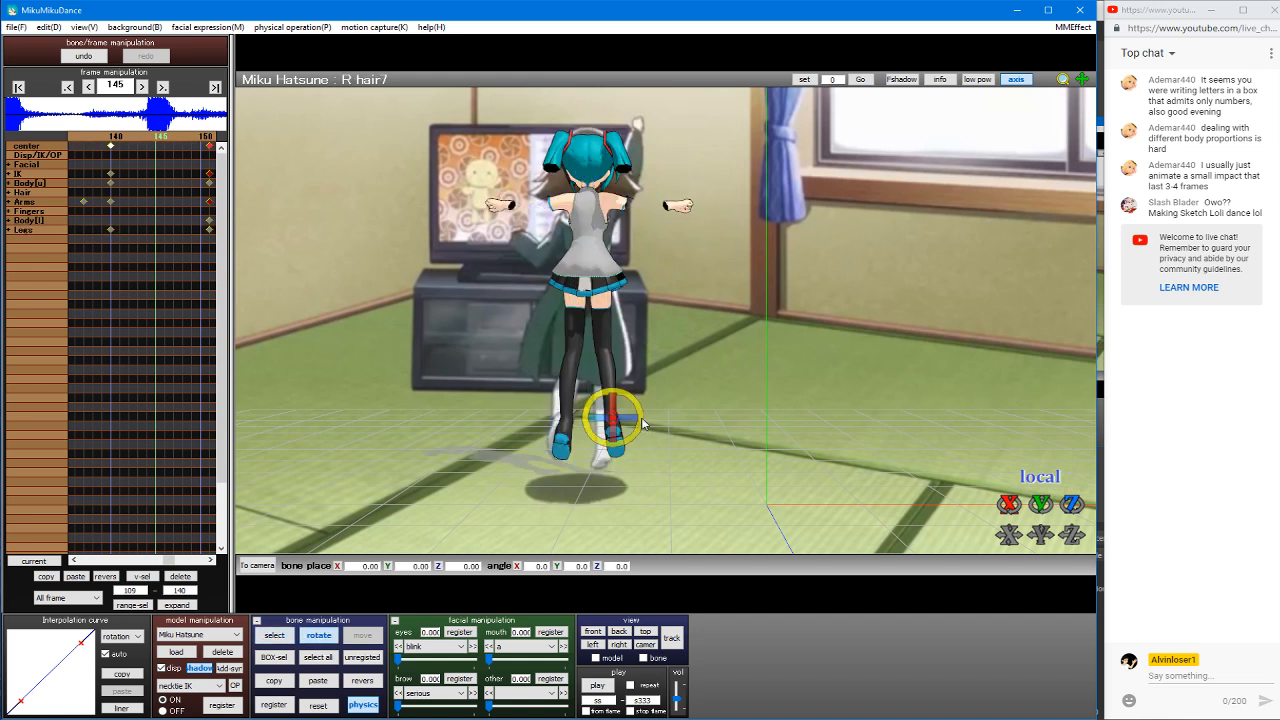
pyautogui.press('c')
pyautogui.click(612, 420)
pyautogui.click(612, 420)
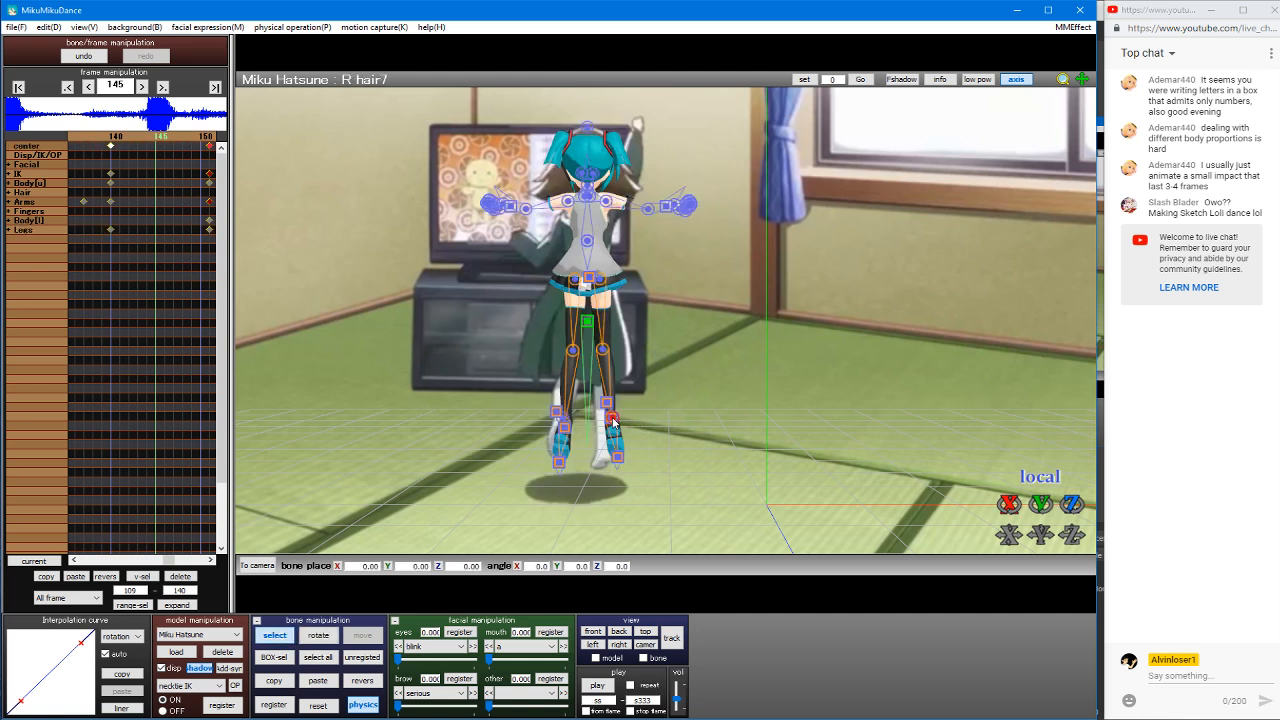
pyautogui.press('x')
pyautogui.press('c')
# Step: Move the right leg IK inward at frame 145 and turn the foot to match the reference dancer
pyautogui.click(612, 418)
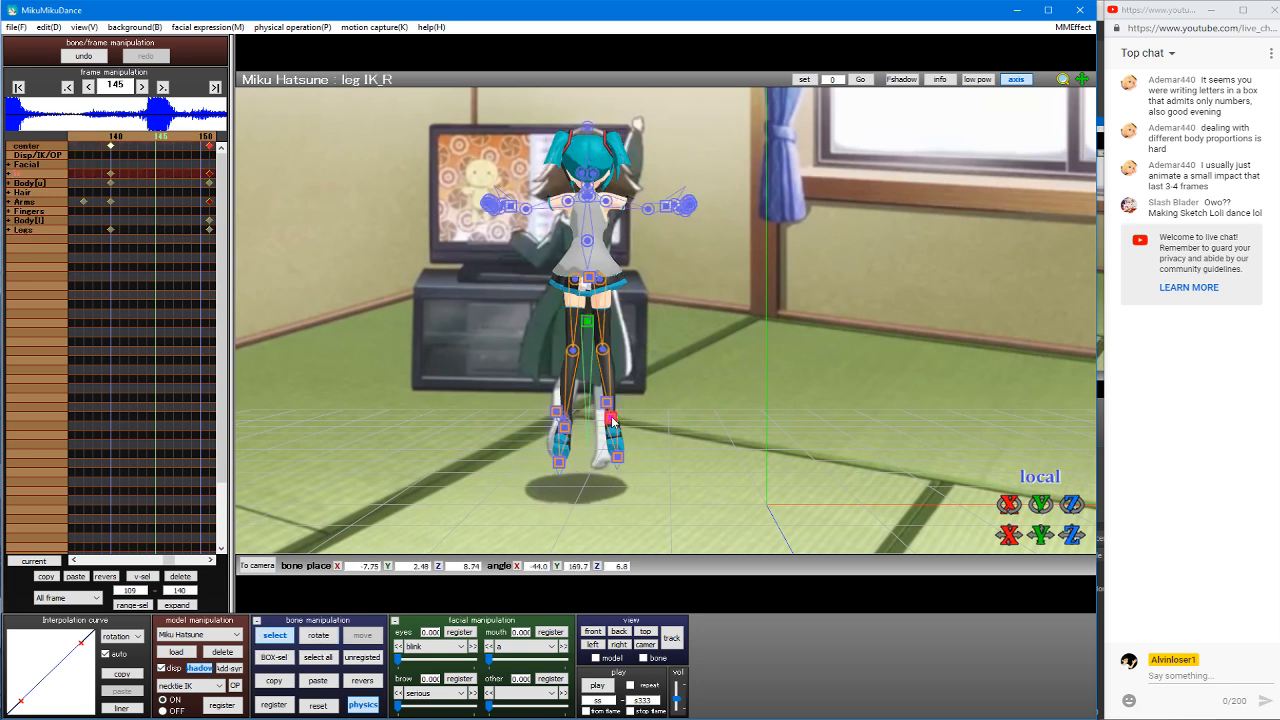
pyautogui.press('v')
pyautogui.moveTo(633, 419); pyautogui.dragTo(624, 420)
pyautogui.press('x')
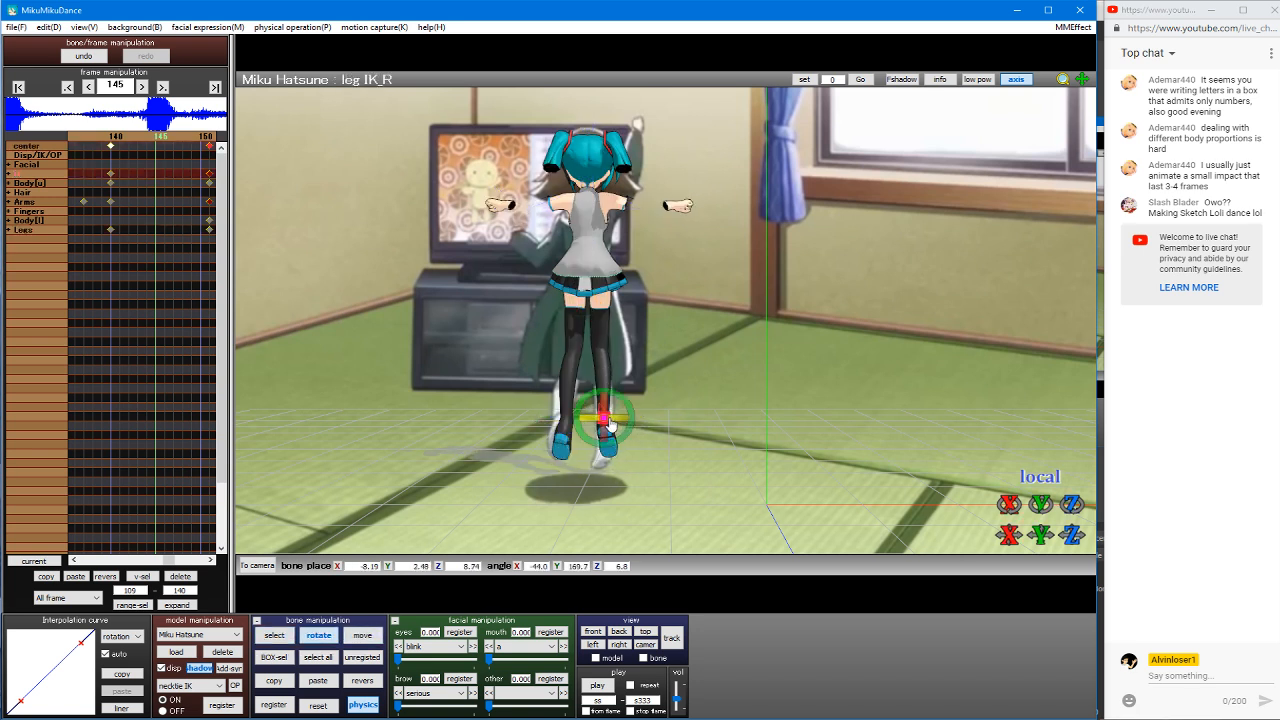
pyautogui.press('c')
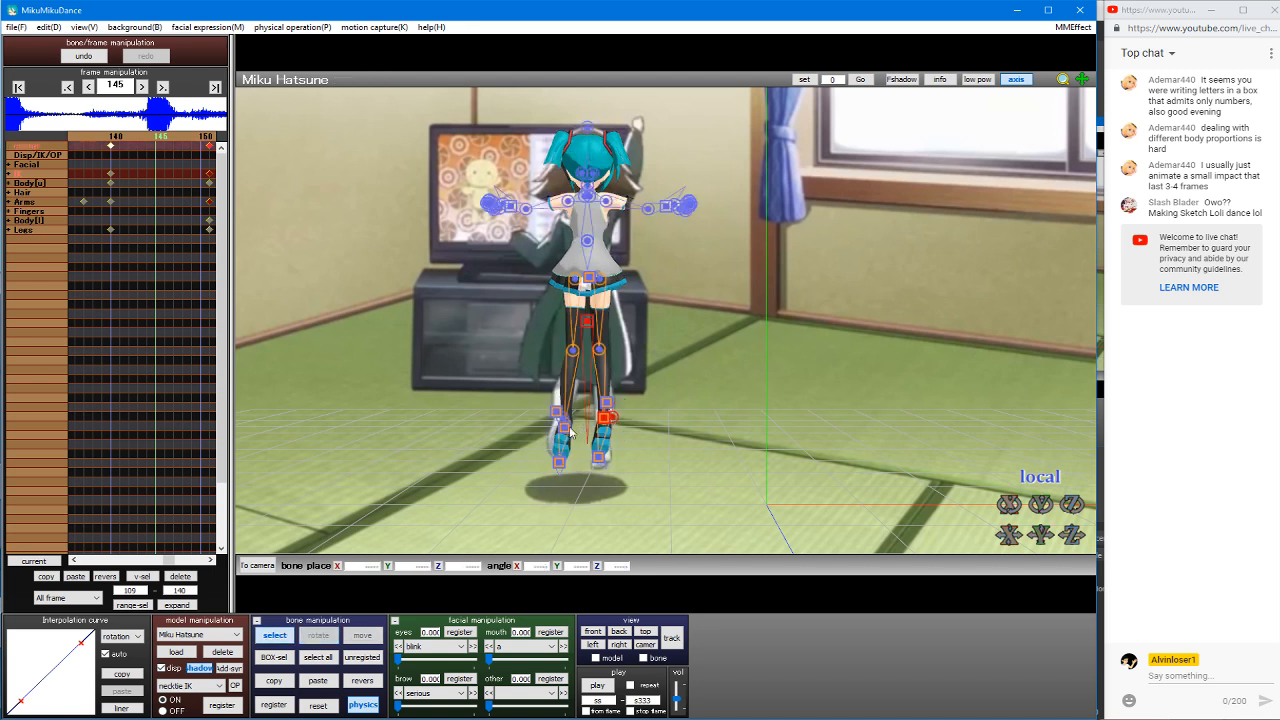
# Step: Move the left leg IK outward and slightly up at frame 145, onto the reference dancer's raised foot
pyautogui.click(563, 428)
pyautogui.press('v')
pyautogui.moveTo(566, 430); pyautogui.dragTo(556, 420)
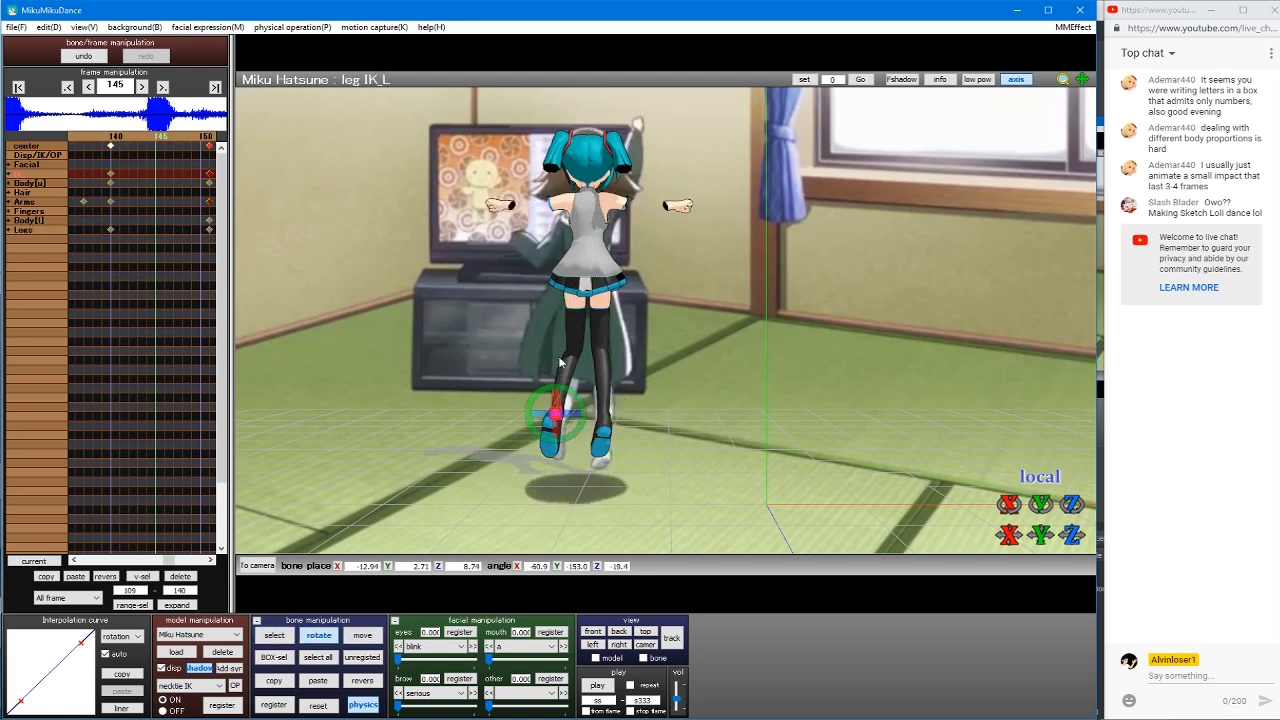
pyautogui.press('c')
# Step: Rotate the left and right leg bones at the hips slightly at frame 145 to adjust the knees
pyautogui.click(574, 285)
pyautogui.press('x')
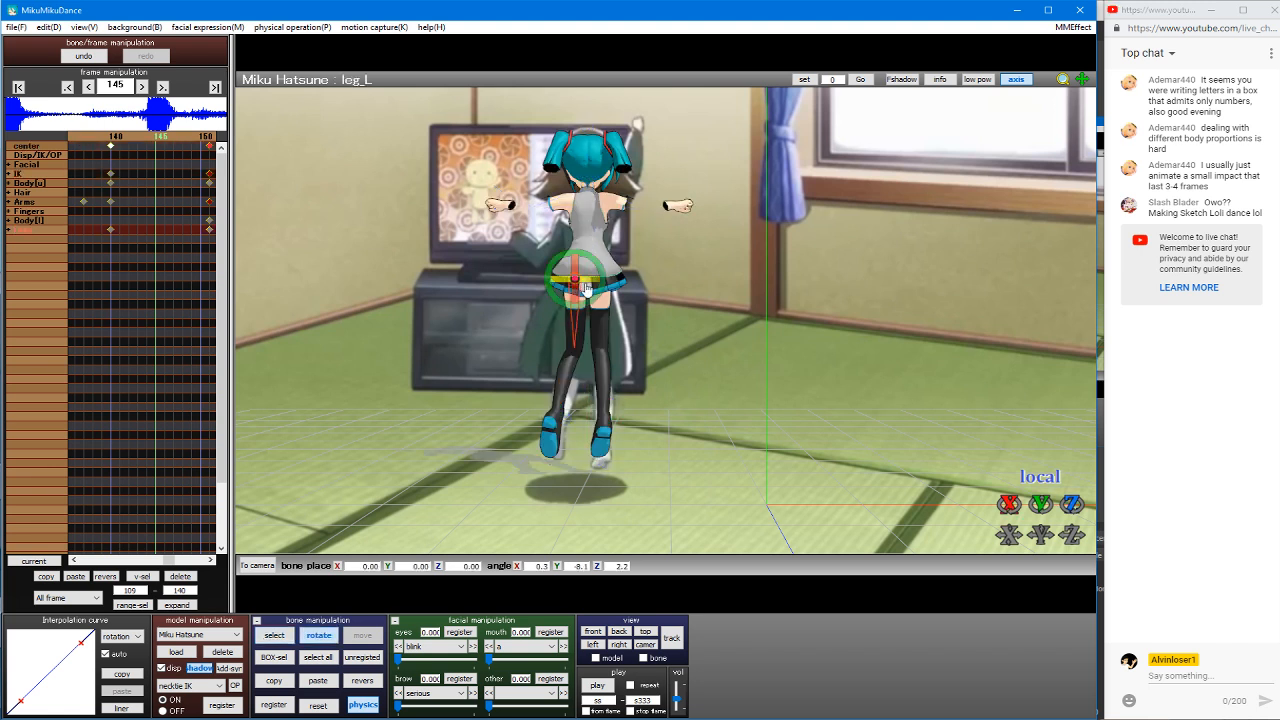
pyautogui.press('c')
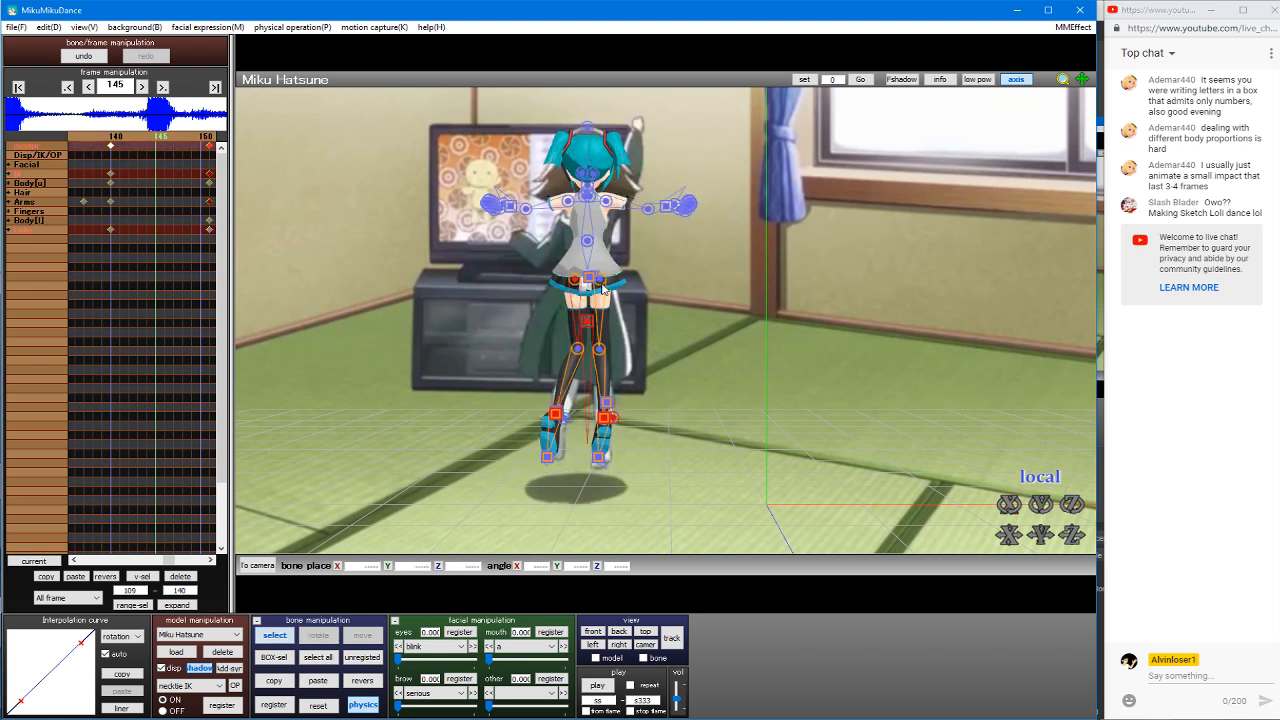
pyautogui.click(600, 281)
pyautogui.press('x')
pyautogui.moveTo(610, 290); pyautogui.dragTo(611, 273)
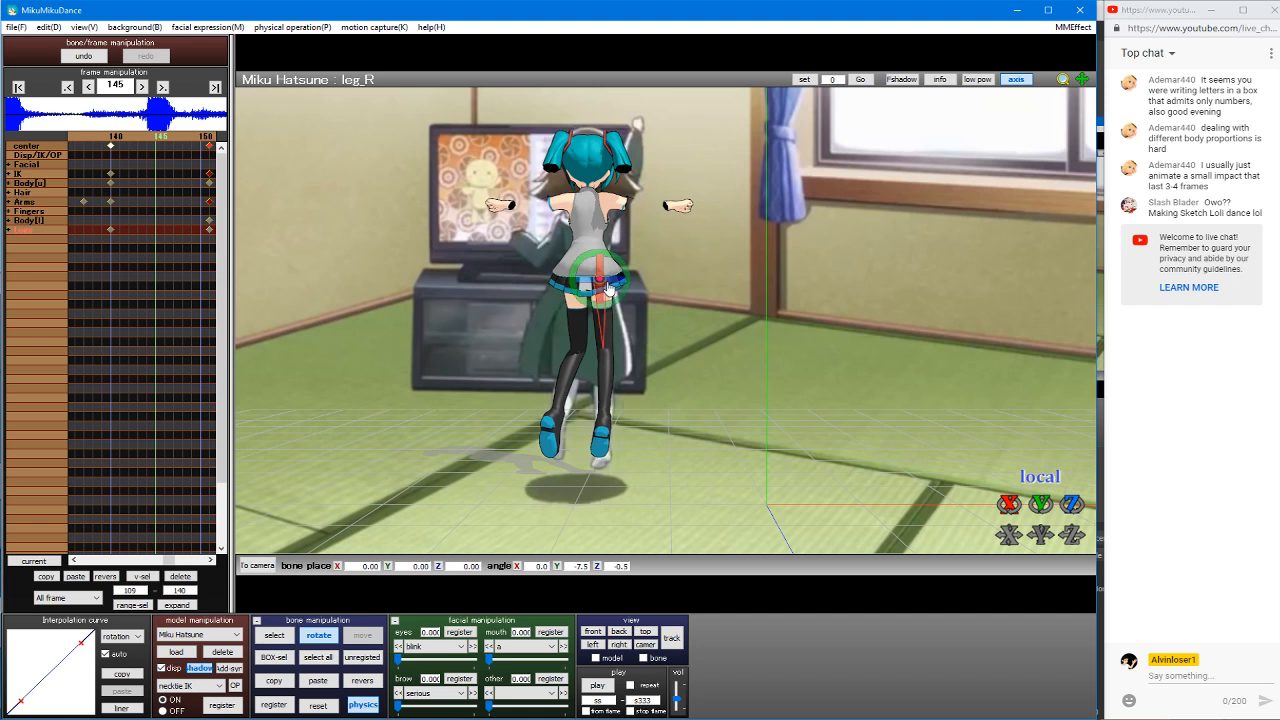
pyautogui.press('c')
# Step: Lower Miku's left arm at frame 145 and bend the left elbow so the forearm points up like the reference dancer's
pyautogui.click(570, 203)
pyautogui.press('x')
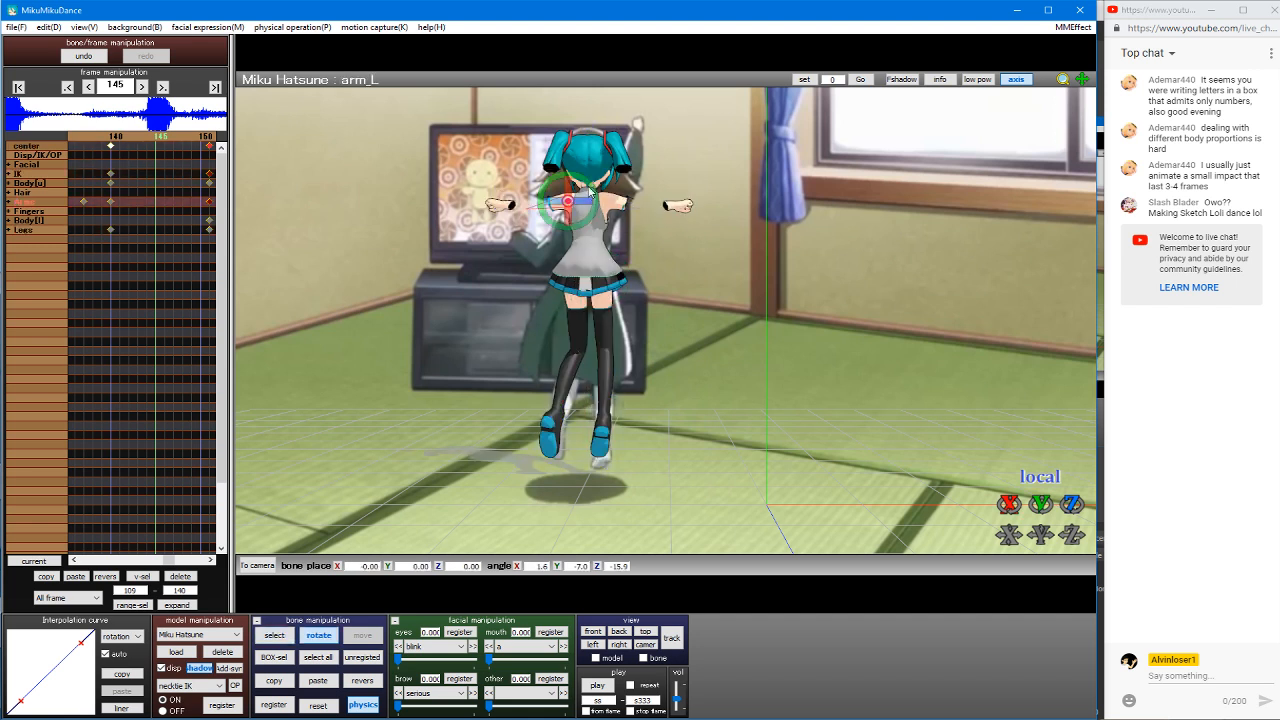
pyautogui.moveTo(589, 188); pyautogui.dragTo(590, 165)
pyautogui.press('c')
pyautogui.click(550, 241)
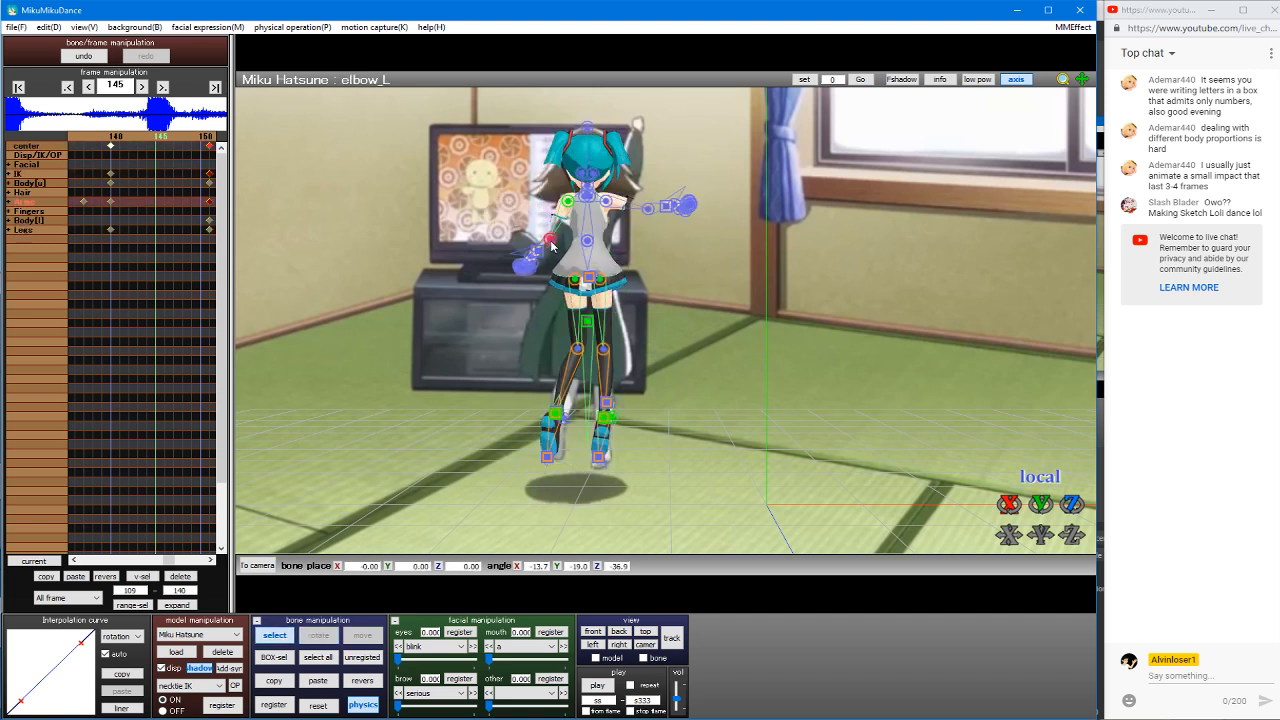
pyautogui.press('x')
pyautogui.moveTo(574, 224); pyautogui.dragTo(580, 255)
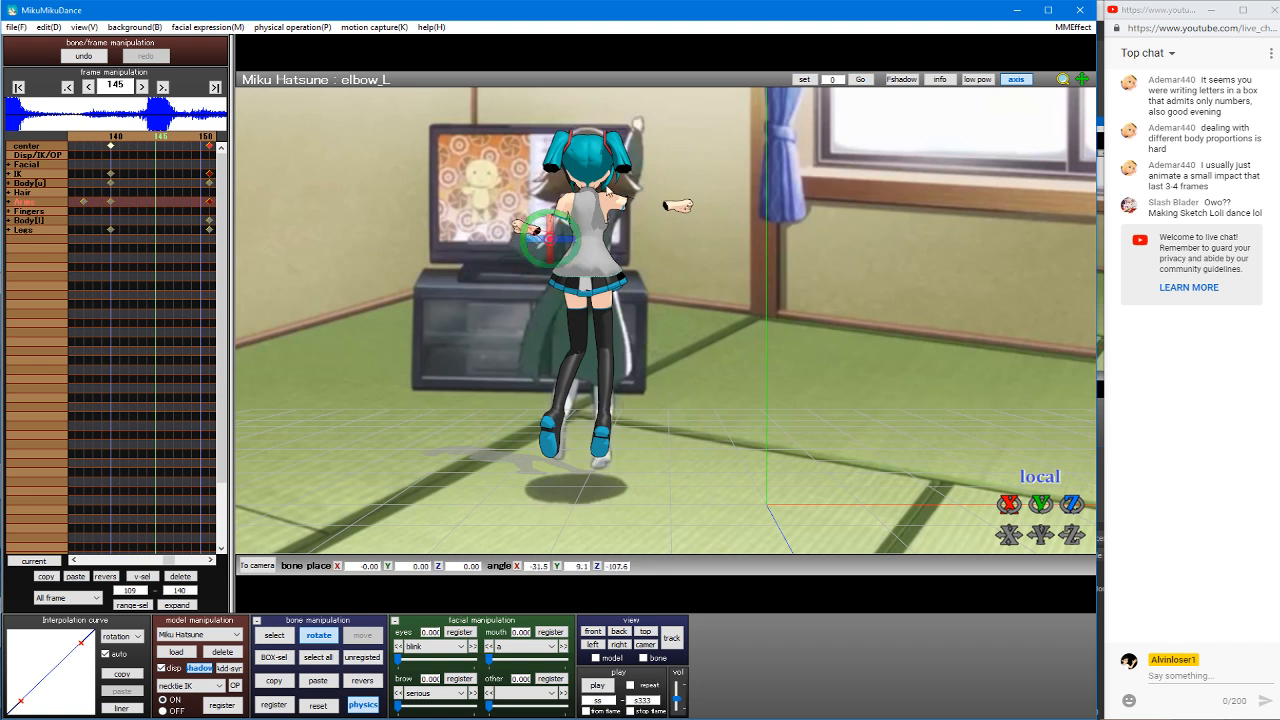
pyautogui.moveTo(1001, 512); pyautogui.dragTo(1001, 458)
pyautogui.press('c')
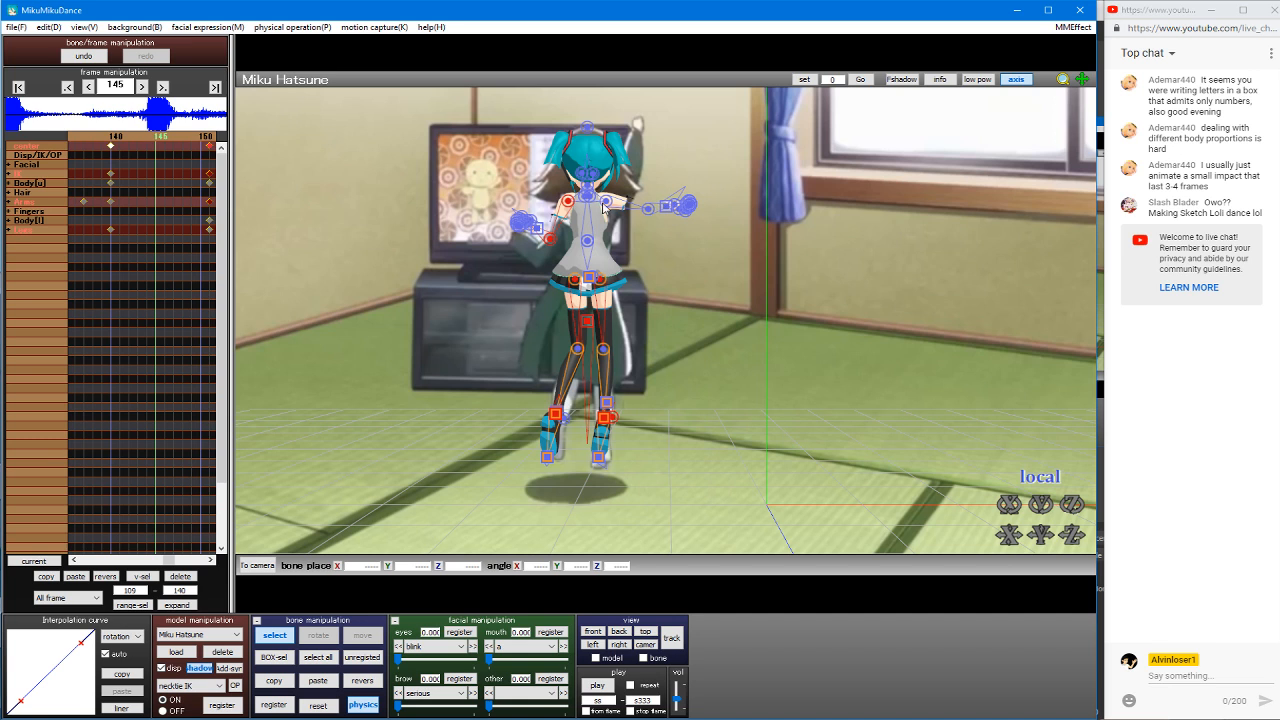
# Step: Raise Miku's right arm at frame 145 and rotate the right elbow about its local X axis to match the reference
pyautogui.click(605, 203)
pyautogui.press('x')
pyautogui.moveTo(635, 203)
pyautogui.mouseDown()
pyautogui.moveTo(622, 186)
pyautogui.moveTo(643, 187)
pyautogui.mouseUp()
pyautogui.press('c')
pyautogui.press('x')
pyautogui.press('c')
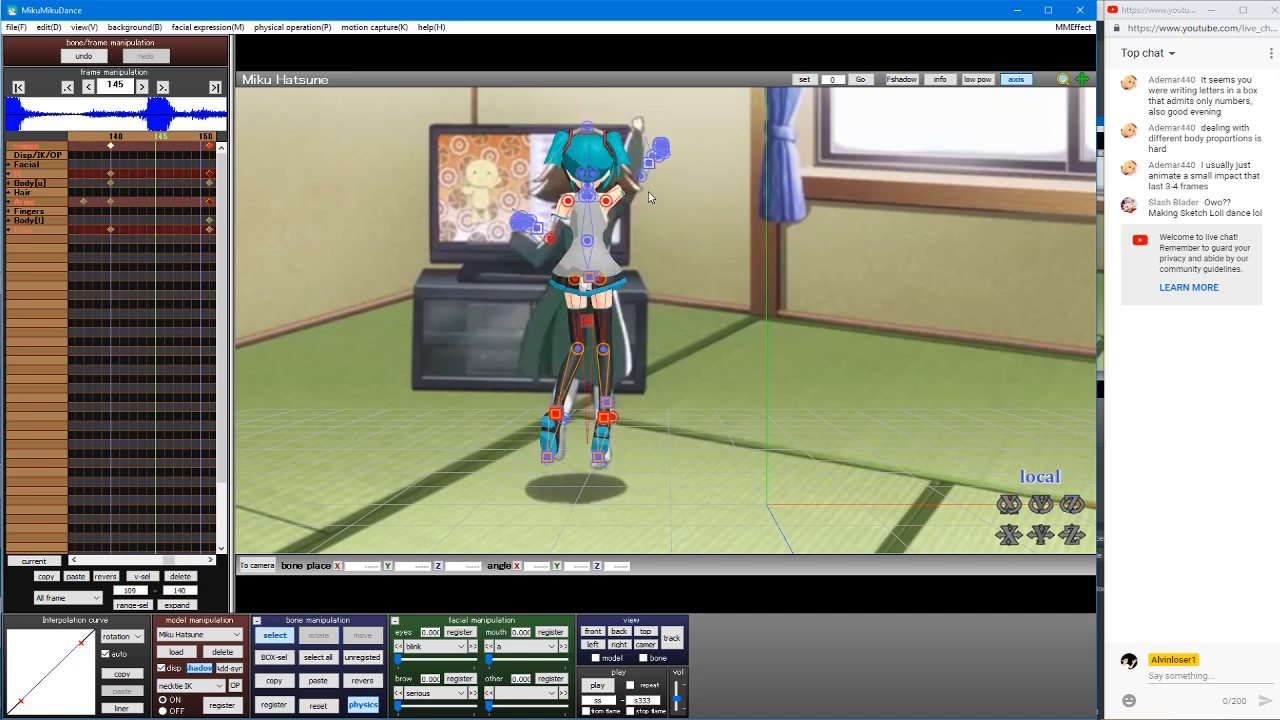
pyautogui.click(639, 178)
pyautogui.press('x')
pyautogui.moveTo(1009, 505); pyautogui.dragTo(1009, 470)
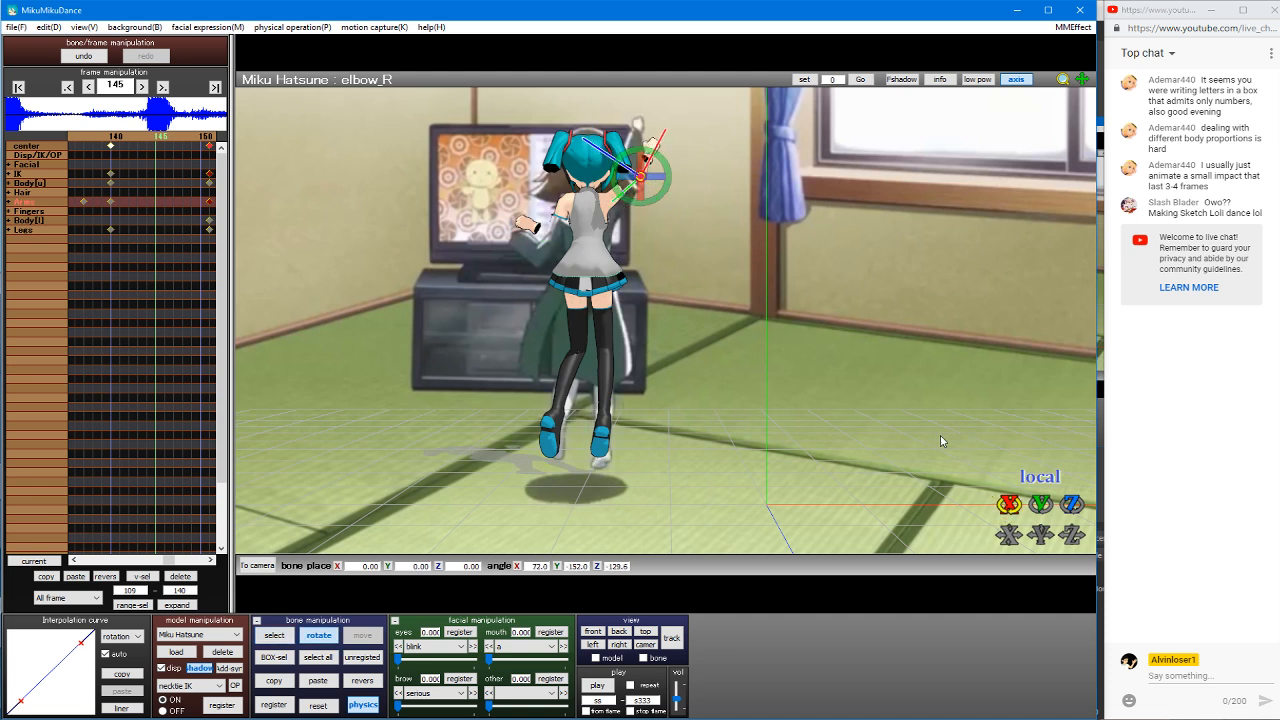
pyautogui.press('c')
# Step: Adjust the rotation of Miku's neck bone at frame 145
pyautogui.click(594, 197)
pyautogui.press('x')
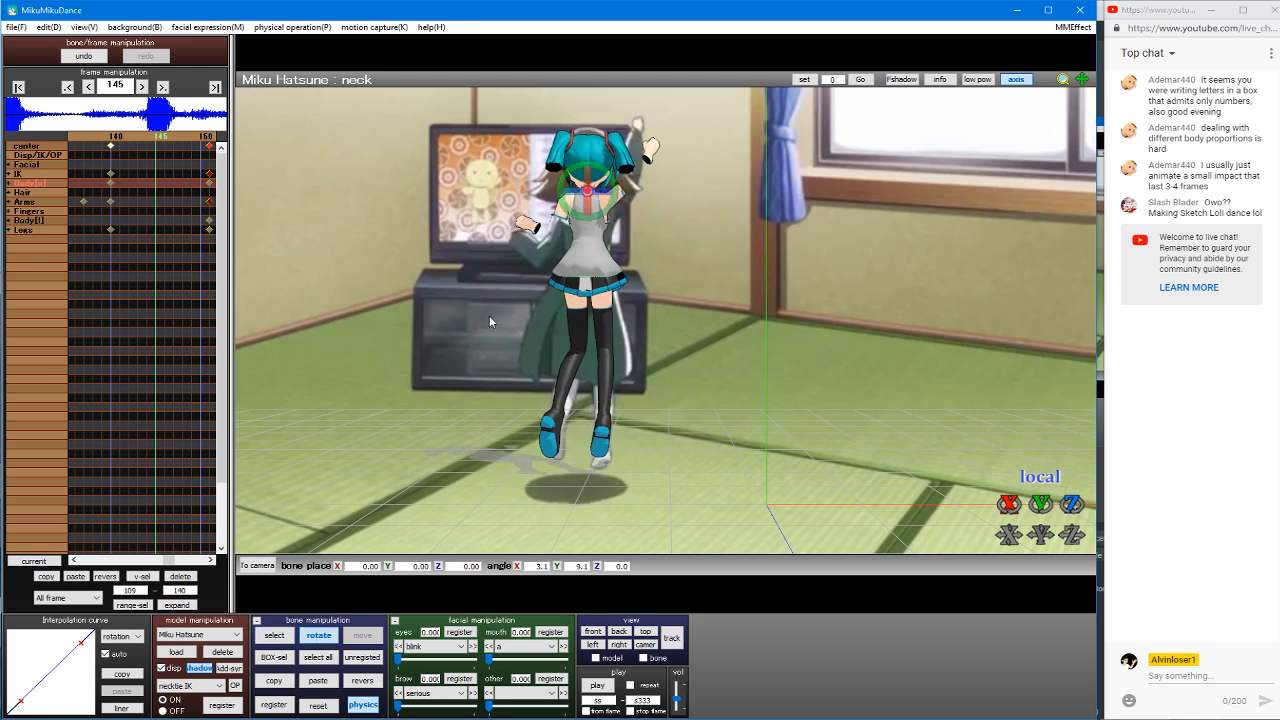
pyautogui.press('c')
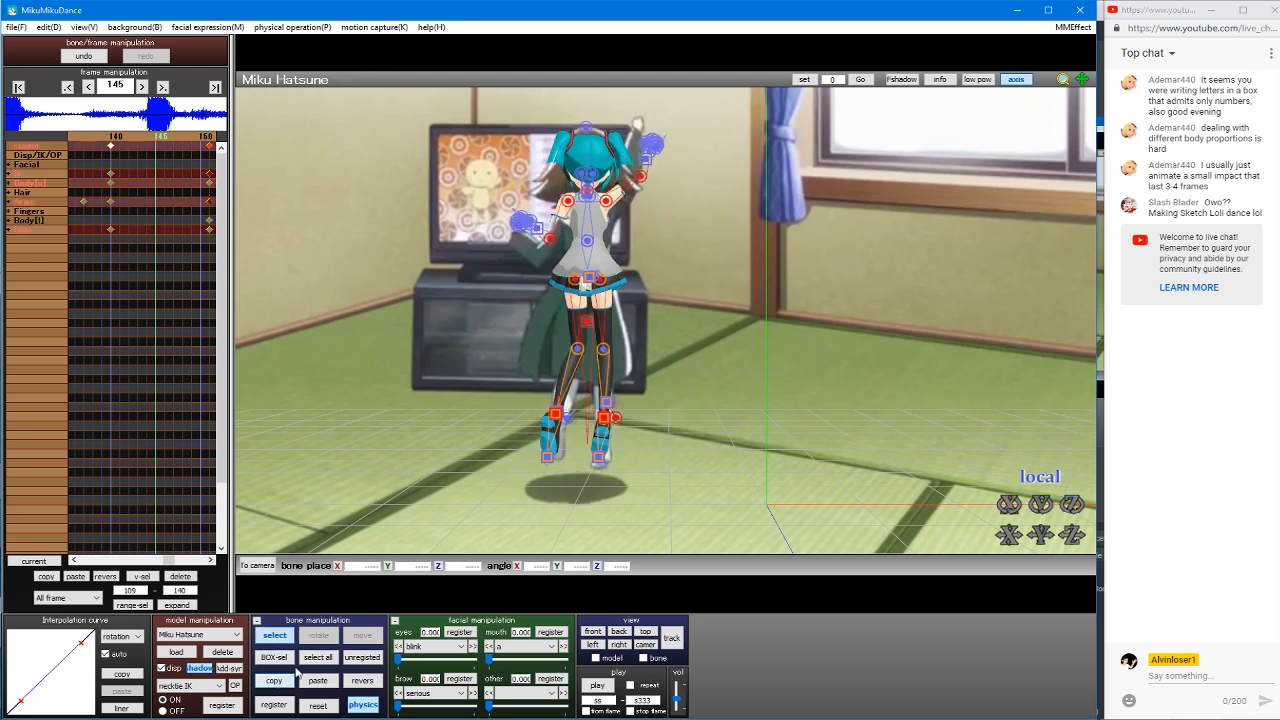
# Step: Copy the frame 145 pose and register a keyframe for the selected bones at frame 140
pyautogui.press('Left')
pyautogui.press('Left')
pyautogui.press('Left')
pyautogui.press('Left')
pyautogui.press('Left')
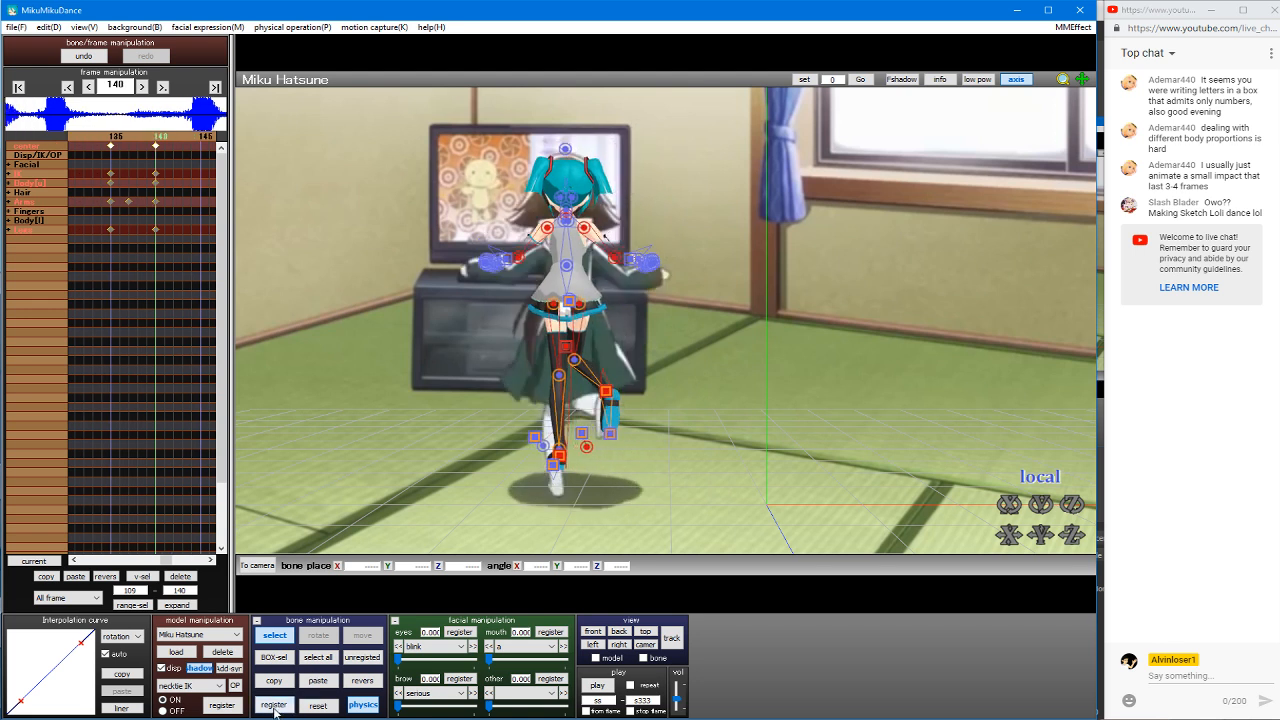
pyautogui.click(275, 711)
# Step: Paste the copied pose back at frame 145 and register it as a keyframe
pyautogui.press('Right')
pyautogui.press('Right')
pyautogui.press('Right')
pyautogui.press('Right')
pyautogui.press('Right')
pyautogui.click(324, 686)
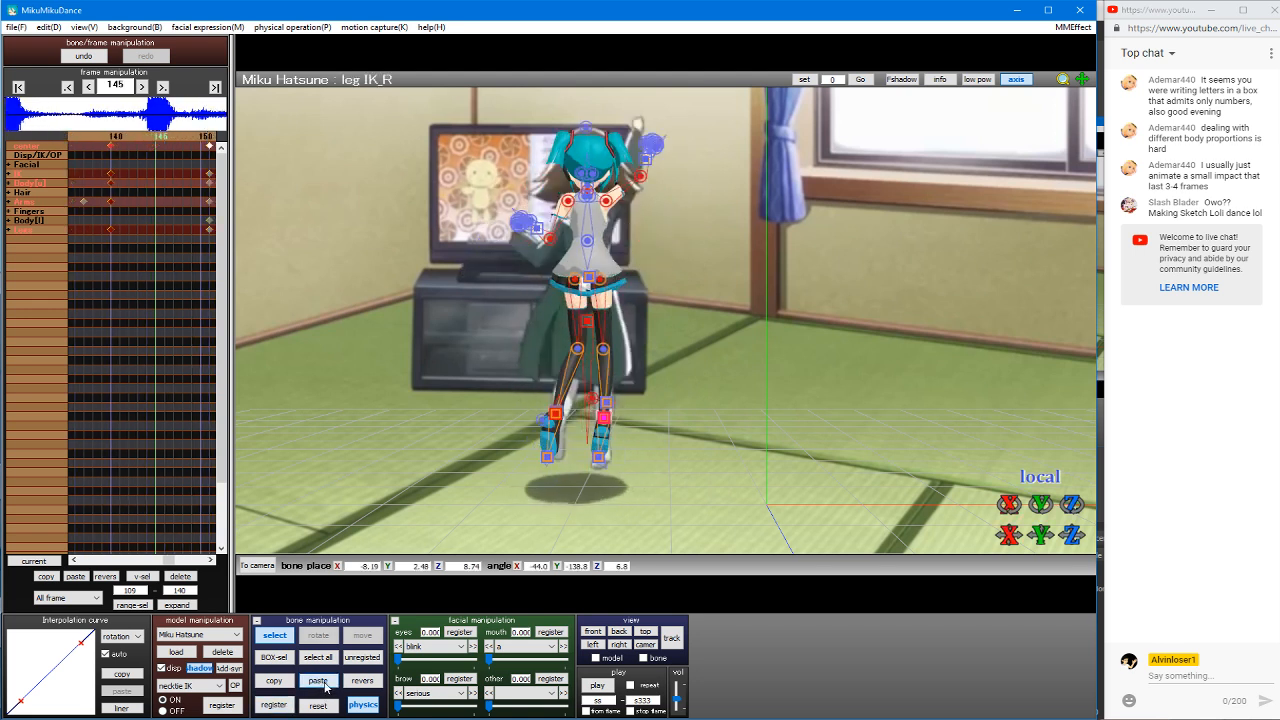
pyautogui.click(278, 708)
# Step: Check the movement into and out of the frame 145 pose between frames 141 and 146
pyautogui.press('Left')
pyautogui.press('Left')
pyautogui.press('Left')
pyautogui.press('Left')
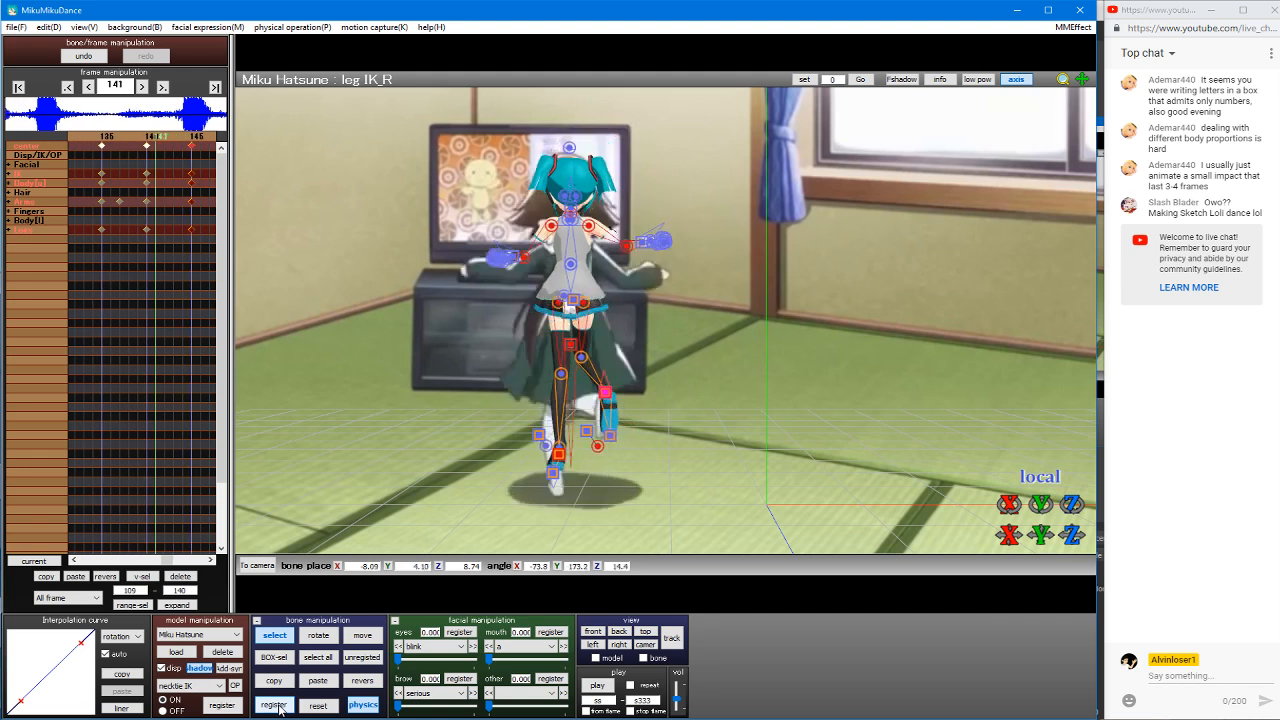
pyautogui.press('Right')
pyautogui.press('Right')
pyautogui.press('Right')
pyautogui.press('Right')
pyautogui.press('Right')
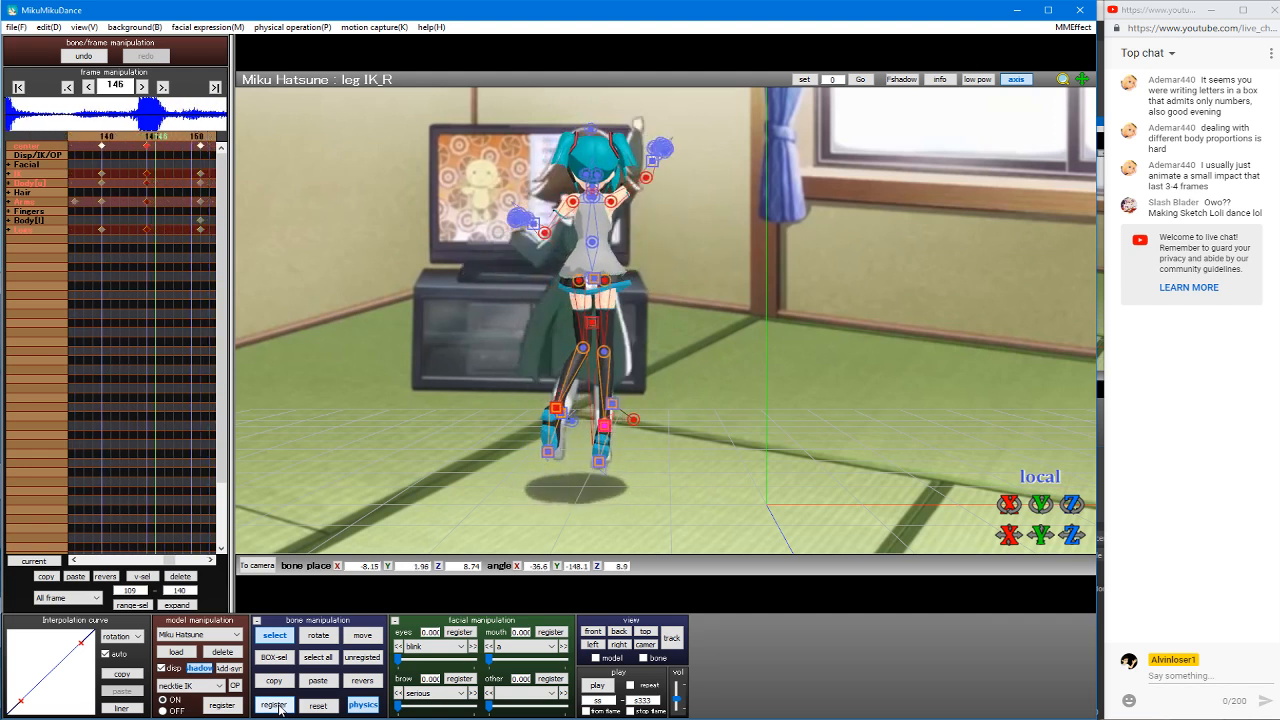
# Step: Move the center bone at frame 151 to about X -9.61, Y 0.32, Z 9.63 to line the body up with the dancer
pyautogui.press('Right')
pyautogui.press('Right')
pyautogui.press('Right')
pyautogui.press('Right')
pyautogui.press('Right')
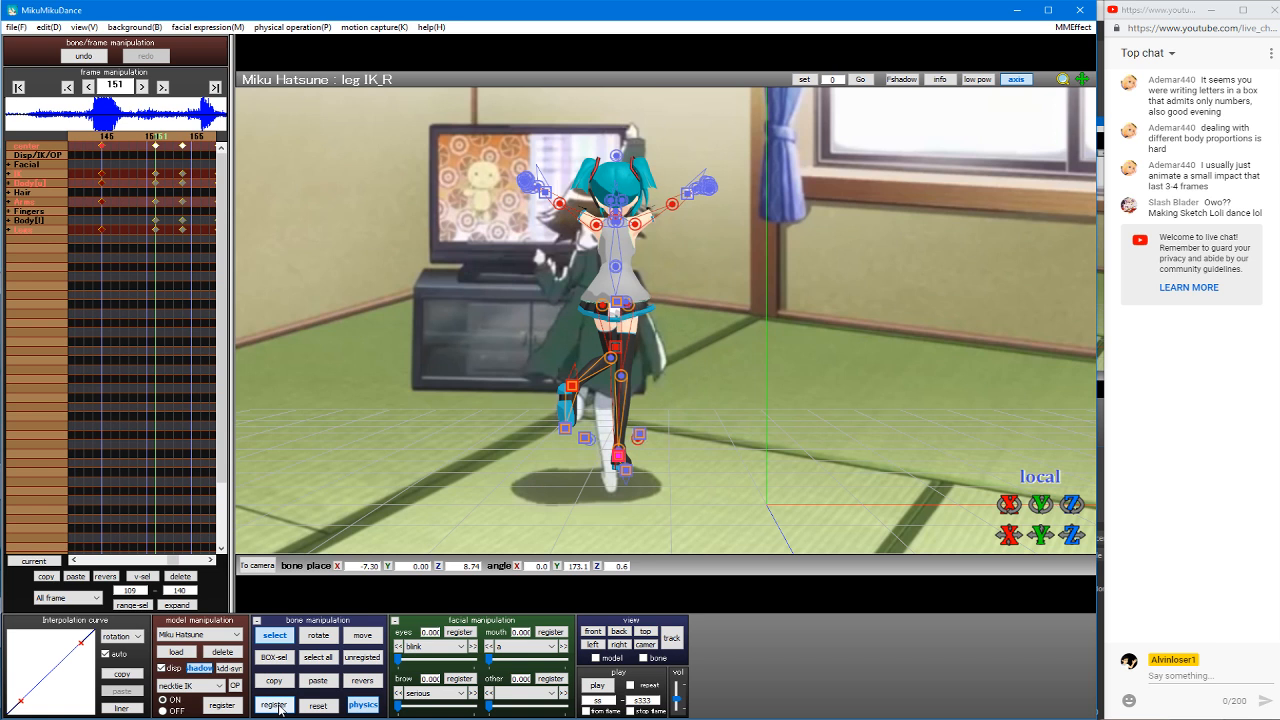
pyautogui.press('Right')
pyautogui.press('Left')
pyautogui.click(615, 347)
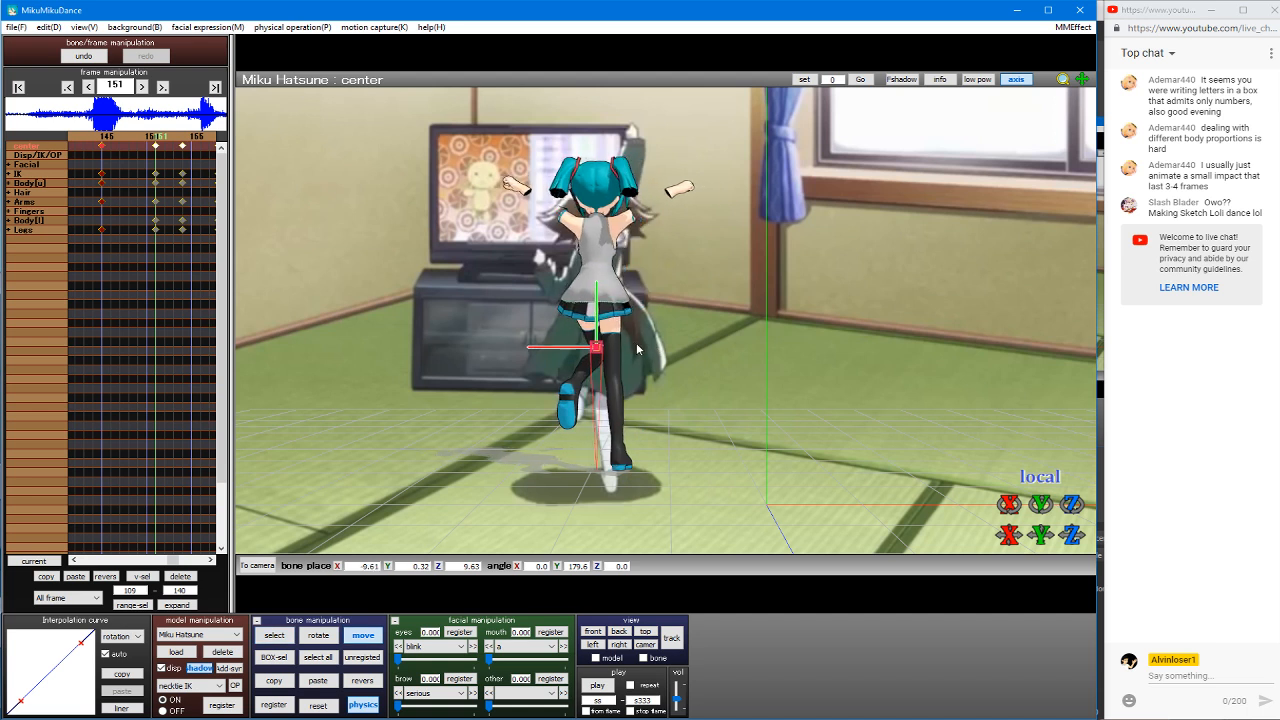
# Step: Reset the left shoulder bone's rotation at frame 151 and rotate the left arm down beside the body
pyautogui.click(594, 228)
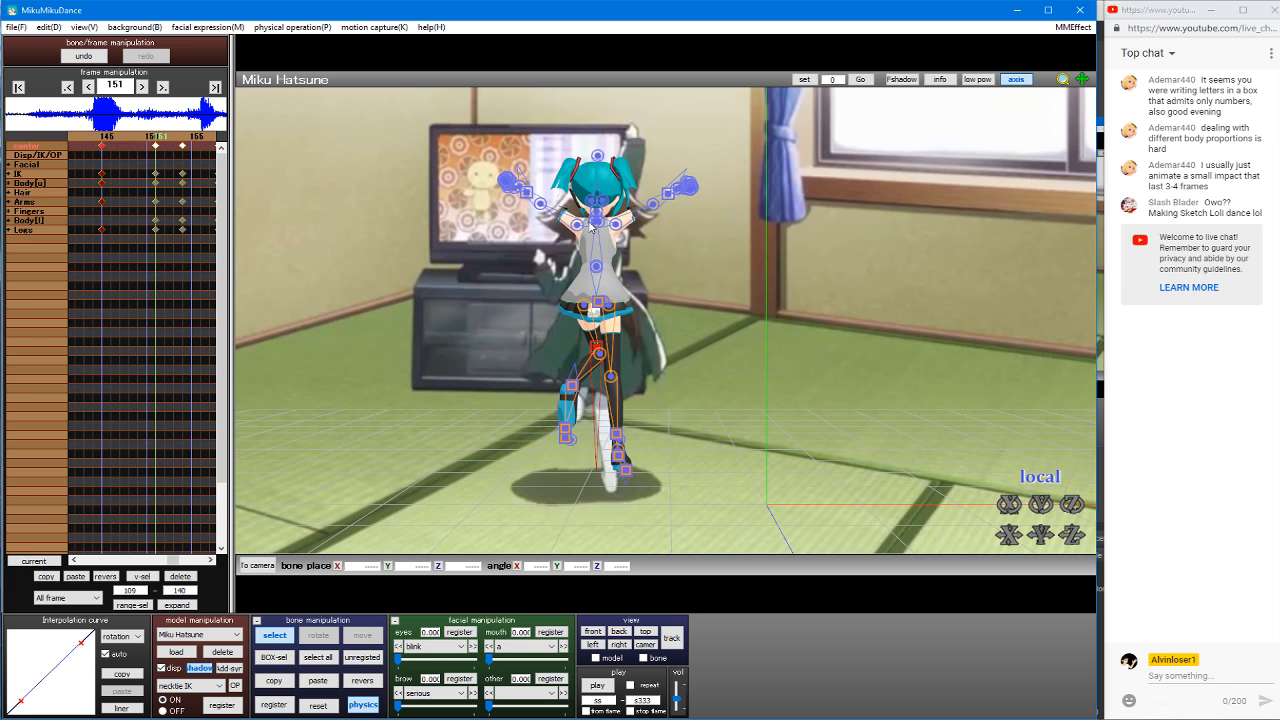
pyautogui.click(593, 224)
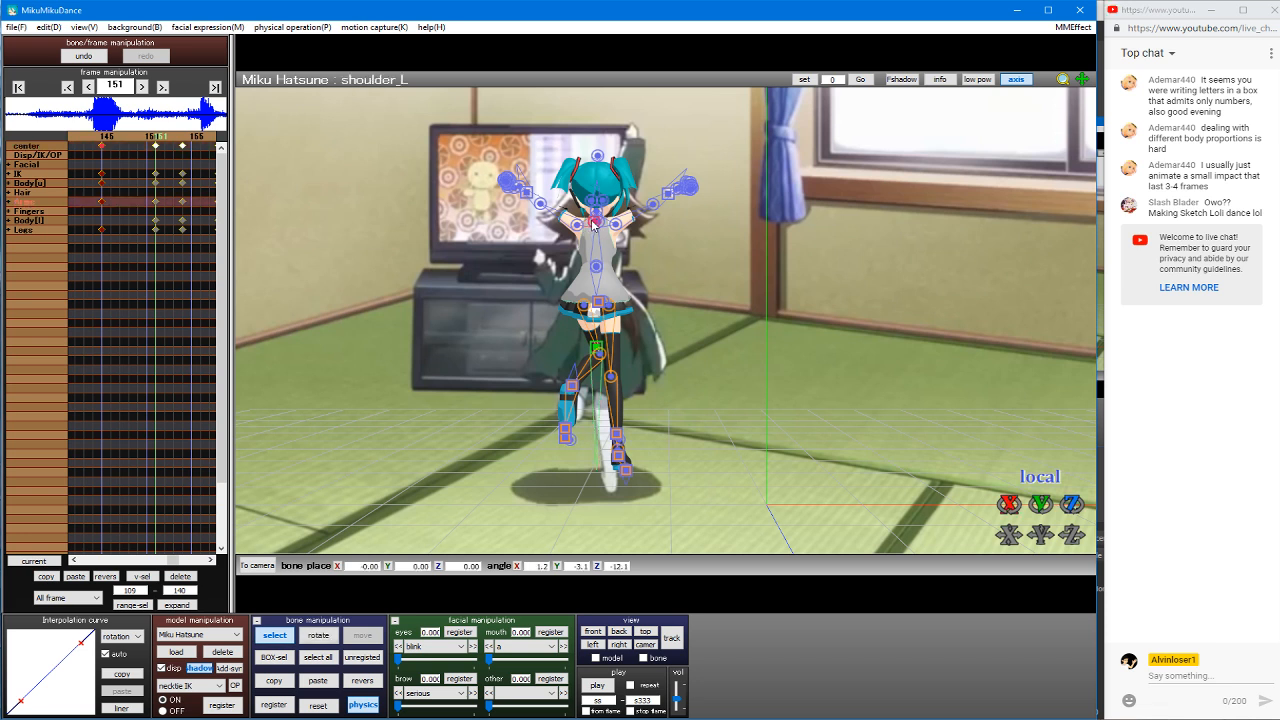
pyautogui.click(325, 709)
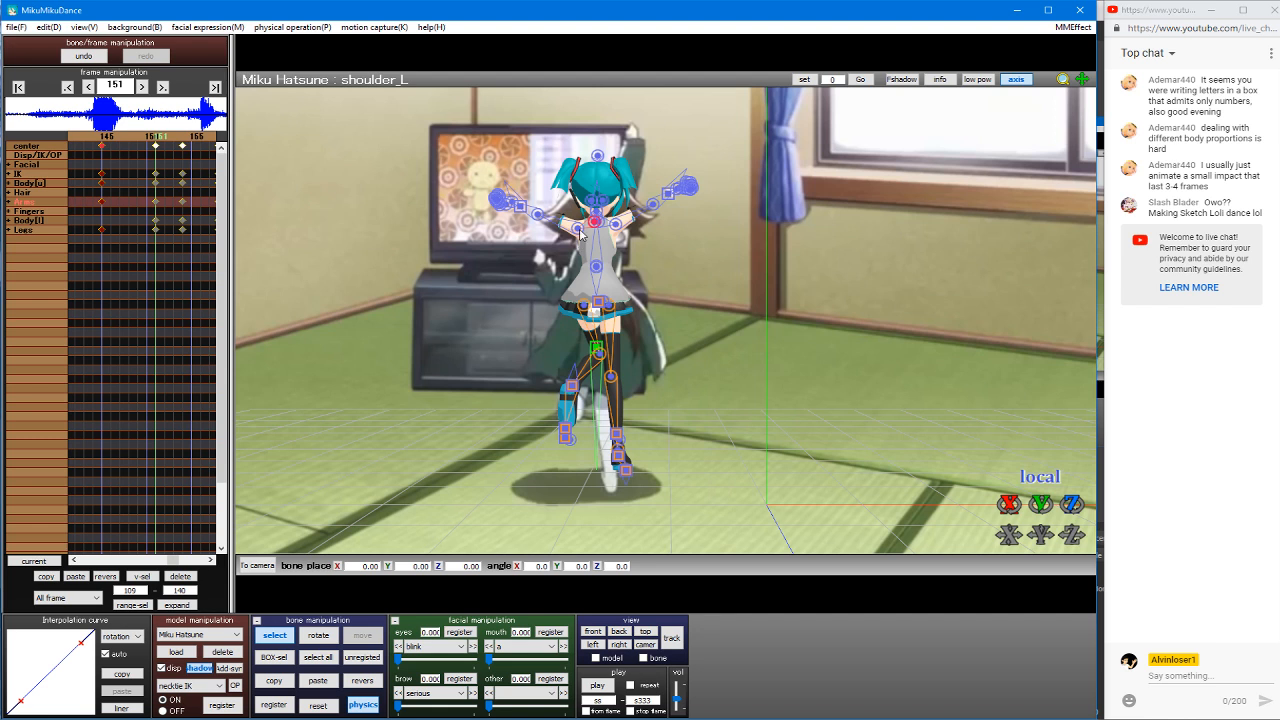
pyautogui.moveTo(580, 233); pyautogui.dragTo(532, 168)
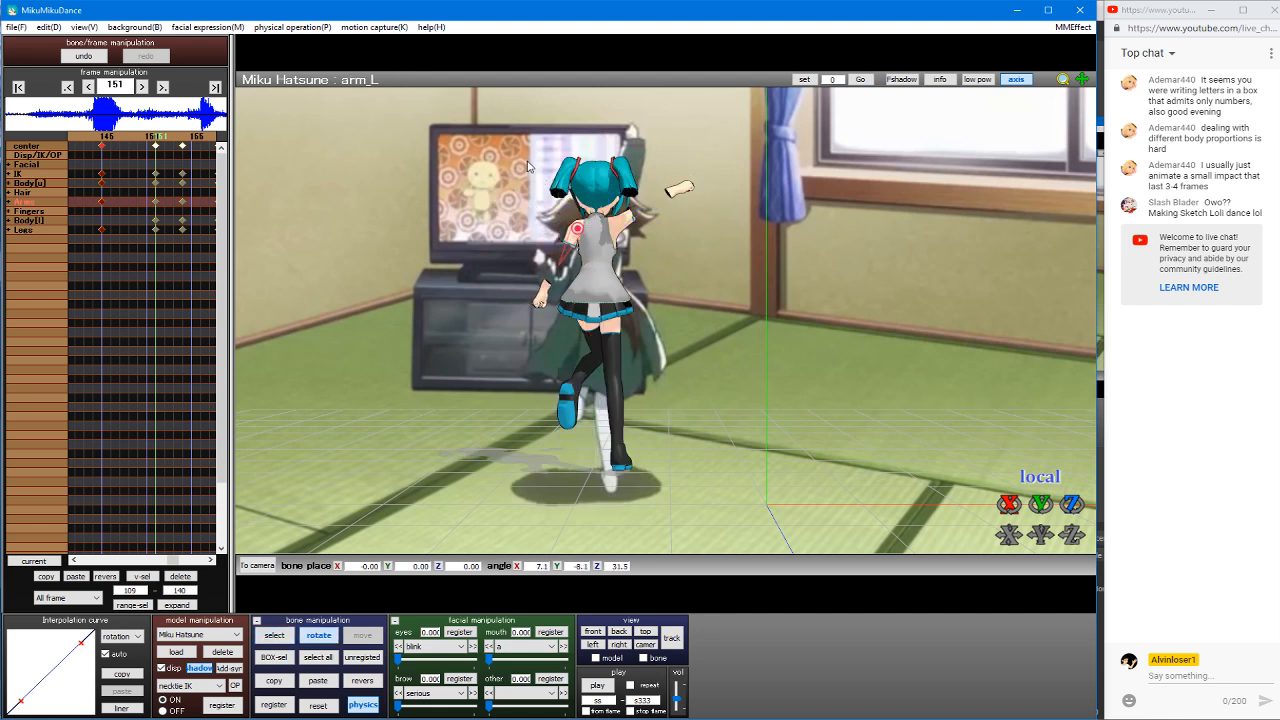
# Step: Bend the left elbow at frame 151 to about X -4.3, Y -61.0, Z -101.1 so the forearm follows the dancer's
pyautogui.click(555, 285)
pyautogui.moveTo(565, 273); pyautogui.dragTo(728, 351)
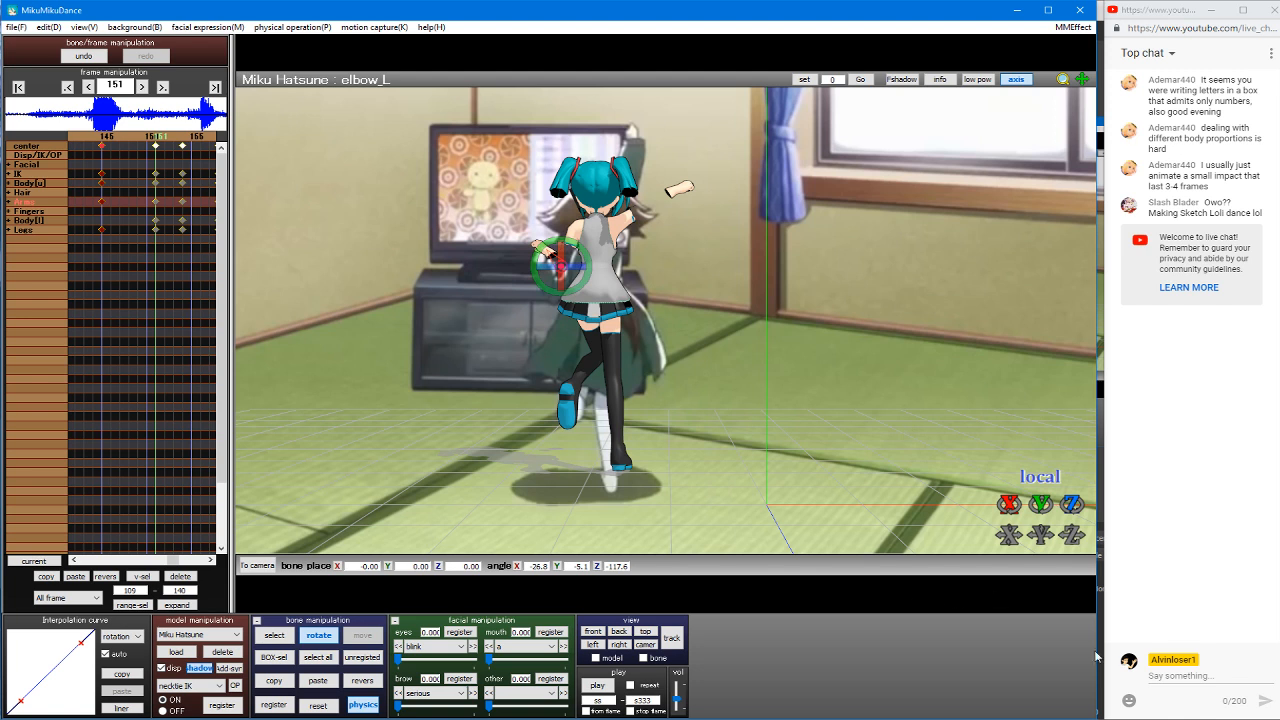
pyautogui.moveTo(1005, 519); pyautogui.dragTo(1065, 519)
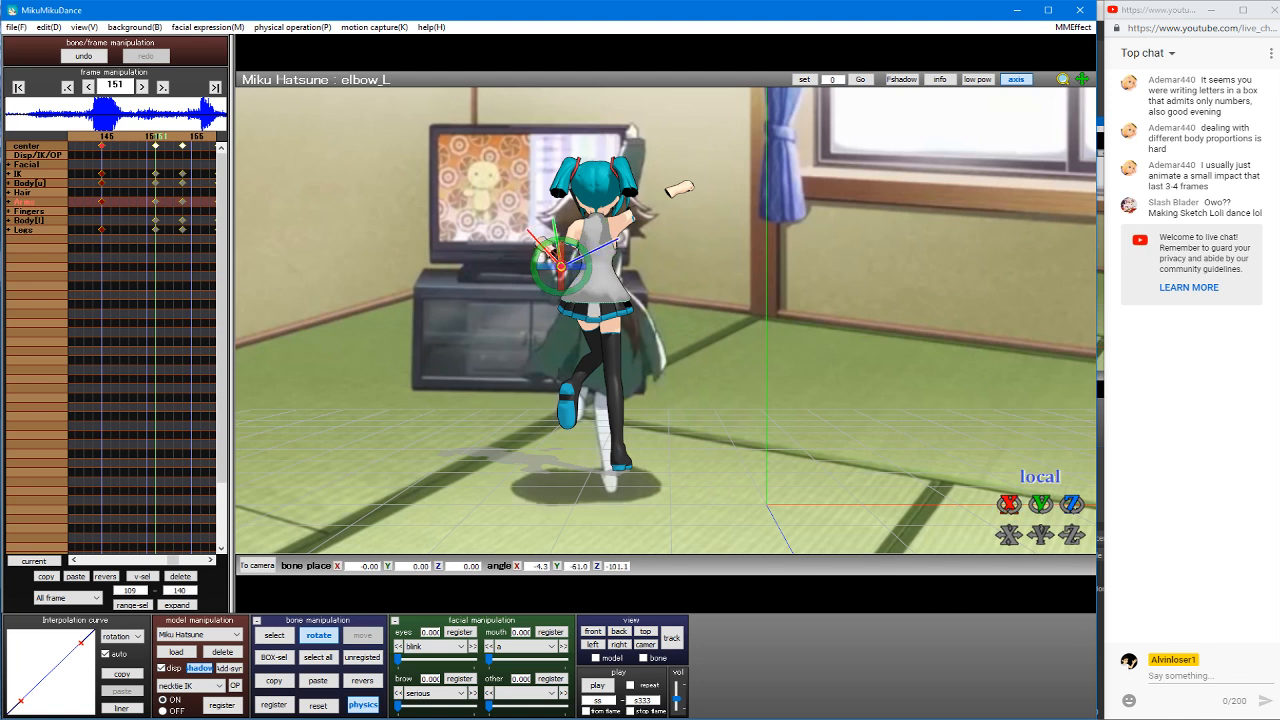
# Step: Rotate the right shoulder and raise the right arm at frame 151 to match the dancer's raised arm, about 73.8 on Z
pyautogui.click(623, 116)
pyautogui.moveTo(619, 224); pyautogui.dragTo(609, 200)
pyautogui.click(608, 230)
pyautogui.click(601, 226)
pyautogui.moveTo(611, 200)
pyautogui.mouseDown()
pyautogui.moveTo(628, 212)
pyautogui.moveTo(636, 200)
pyautogui.mouseUp()
# Step: Register keyframes for the adjusted center and arm bones at frame 151, and copy the arm pose
pyautogui.press('s')
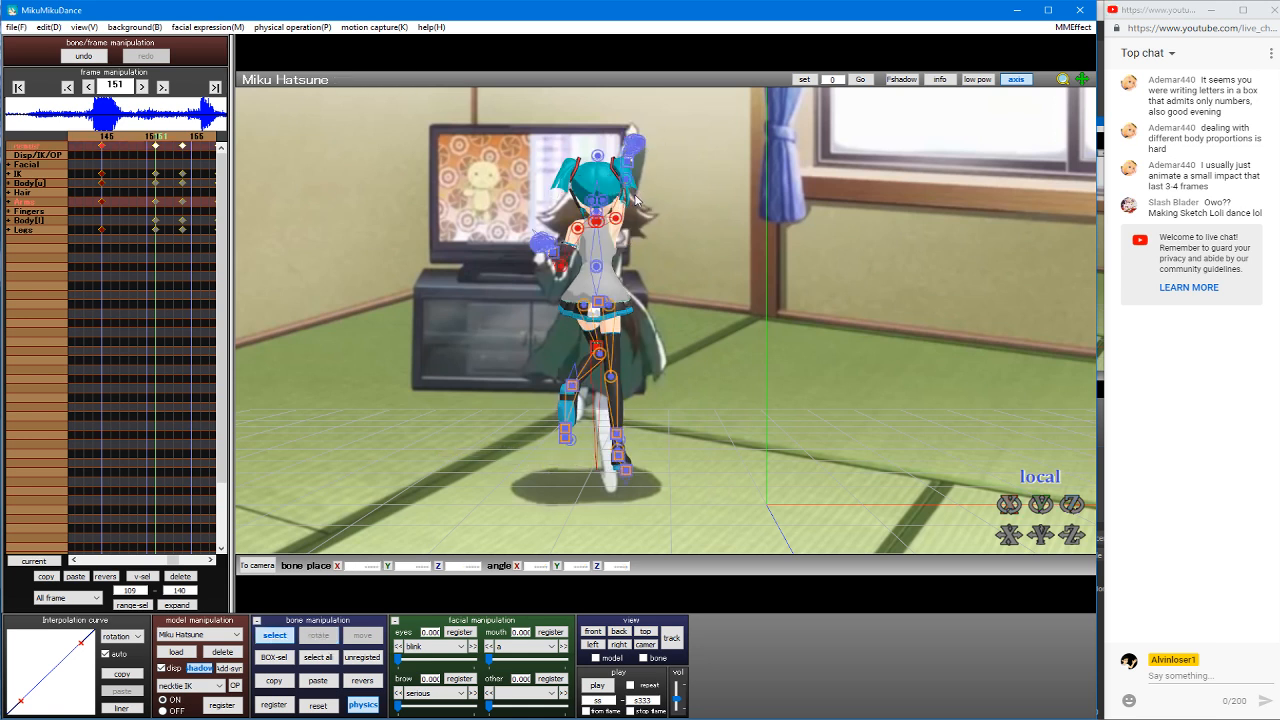
pyautogui.click(595, 348)
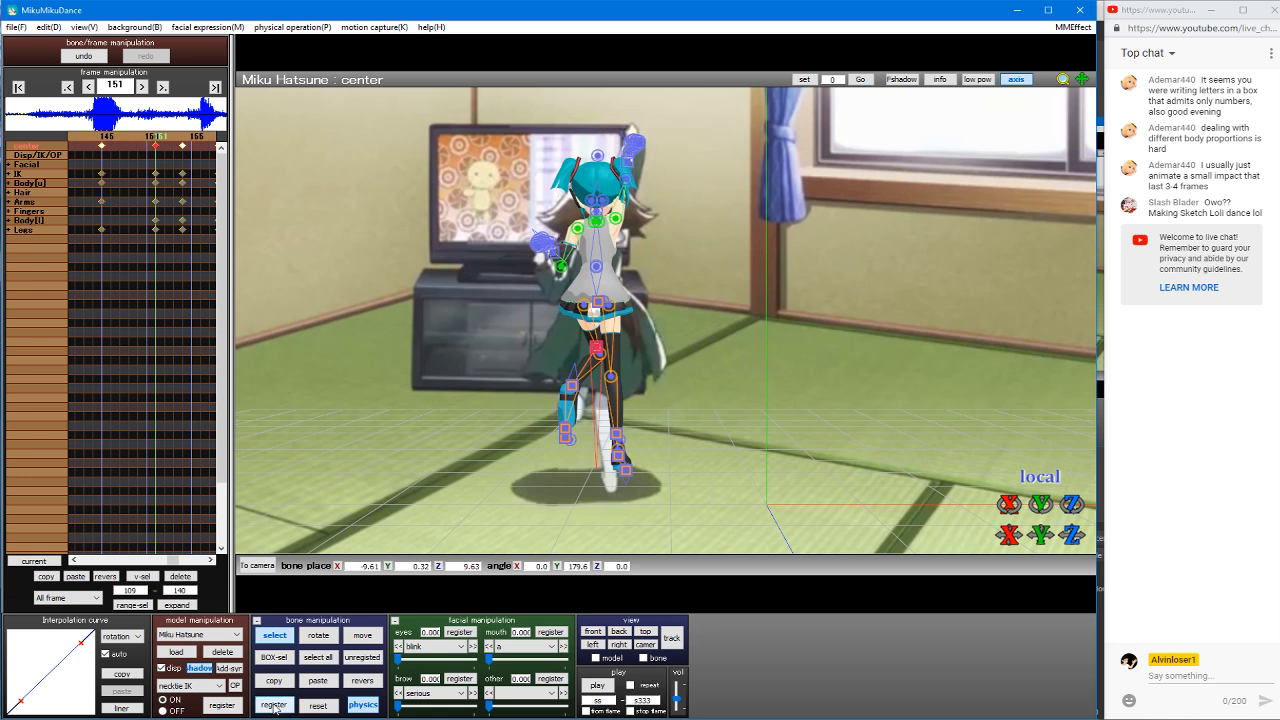
pyautogui.press('s')
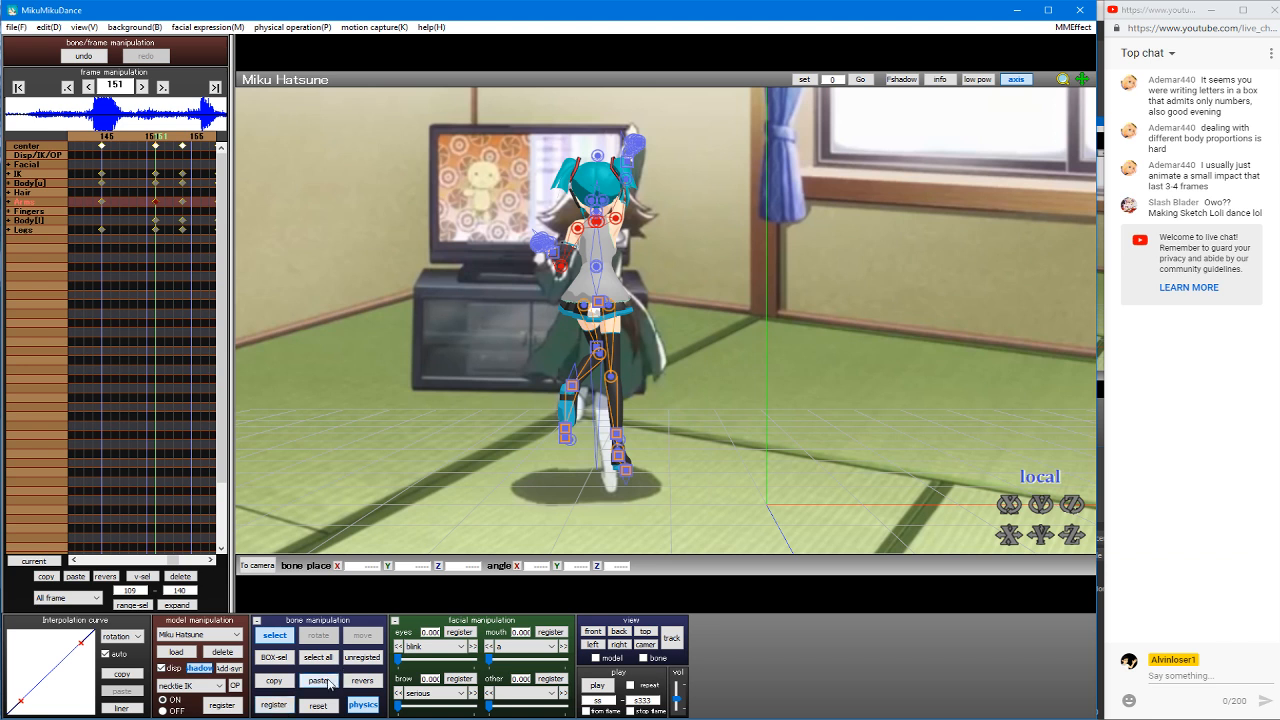
# Step: Paste the copied arm pose at frames 154 and 158 and register it as a keyframe at each
pyautogui.press('Right')
pyautogui.press('Right')
pyautogui.press('Right')
pyautogui.click(329, 681)
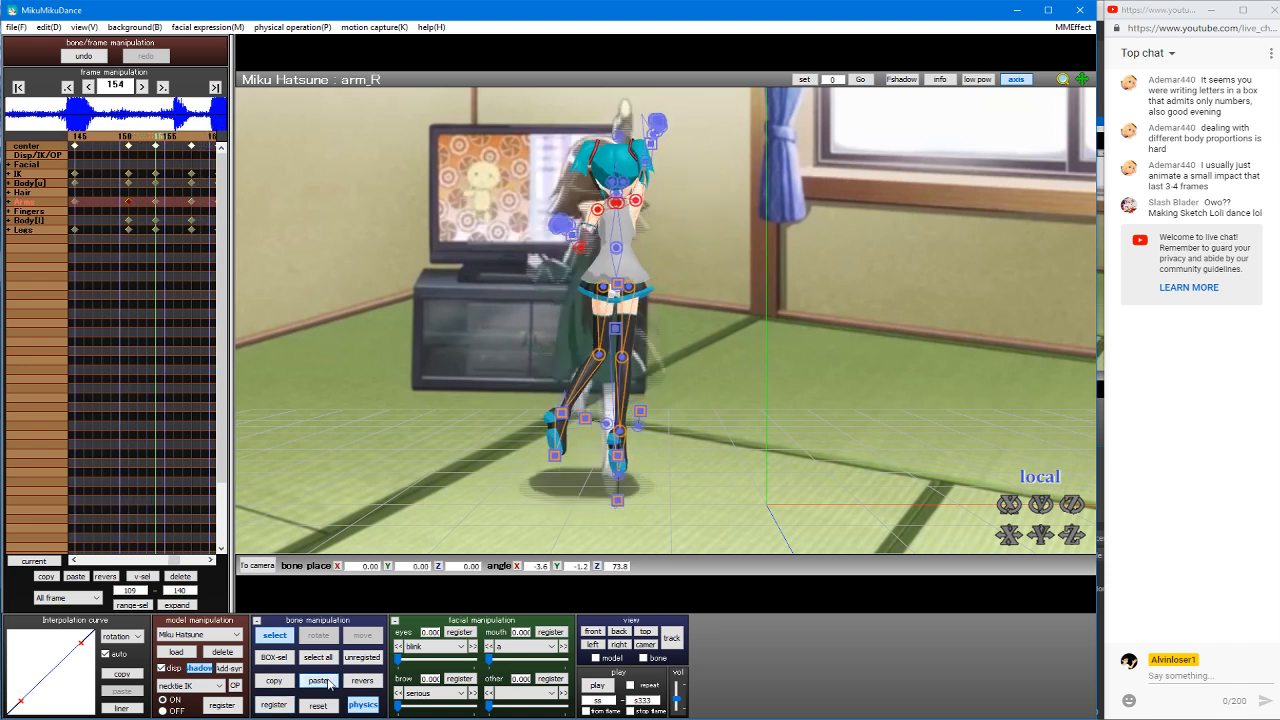
pyautogui.press('Right')
pyautogui.press('Right')
pyautogui.press('Right')
pyautogui.press('Right')
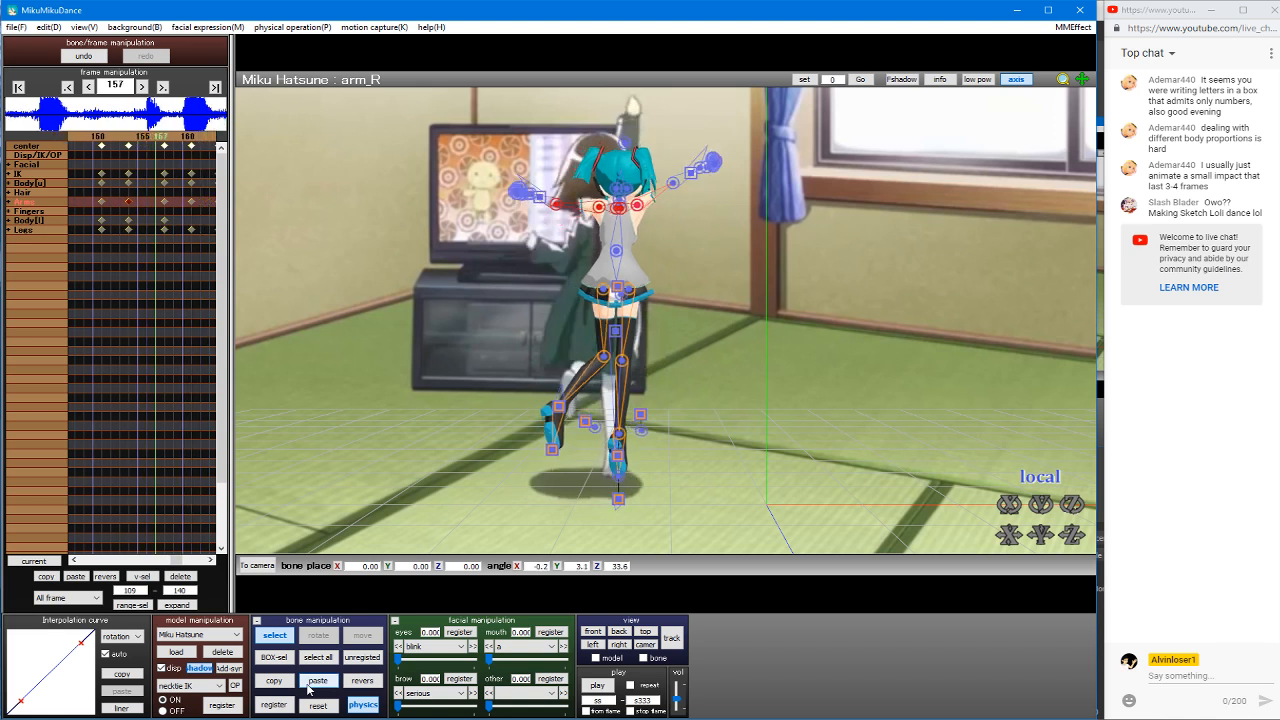
pyautogui.click(309, 686)
pyautogui.click(269, 707)
# Step: Paste the copied arm pose at frames 161 and 164 and register it as a keyframe at each
pyautogui.press('Right')
pyautogui.press('Right')
pyautogui.press('Right')
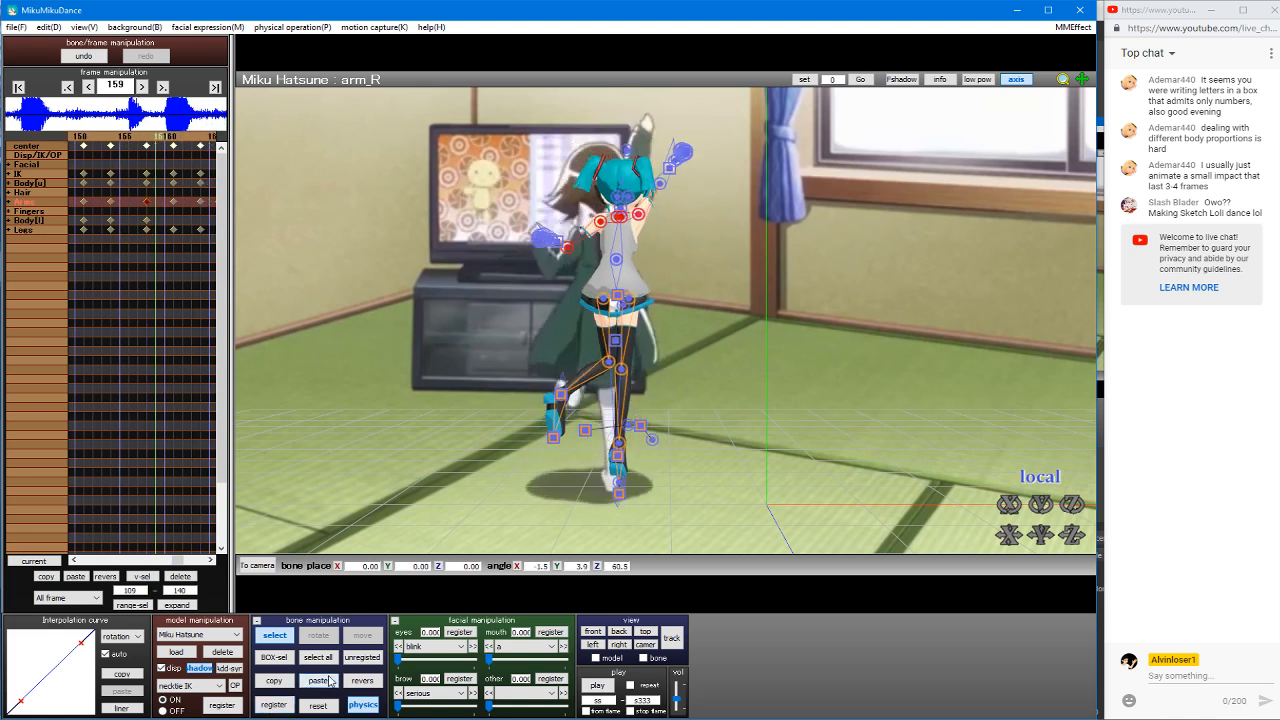
pyautogui.click(278, 707)
pyautogui.press('Right')
pyautogui.press('Right')
pyautogui.press('Right')
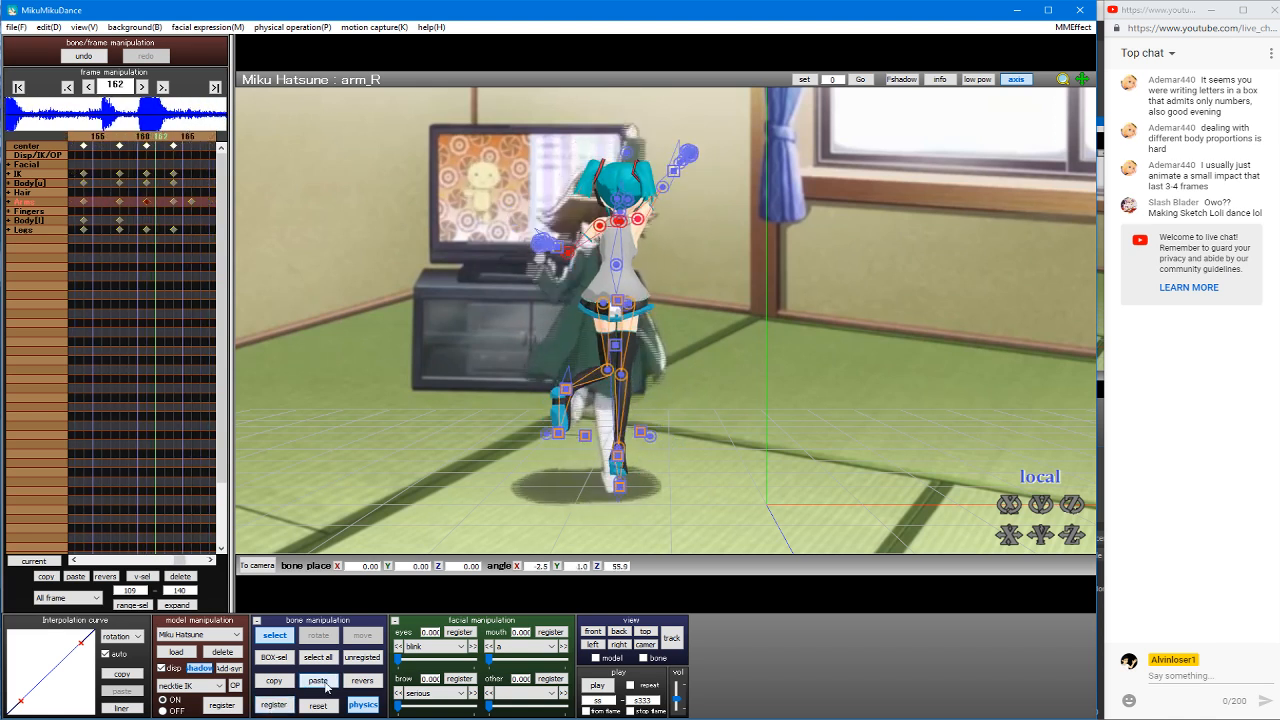
pyautogui.press('Right')
pyautogui.press('Right')
pyautogui.press('Right')
pyautogui.press('Right')
pyautogui.press('Right')
pyautogui.press('Right')
pyautogui.press('Right')
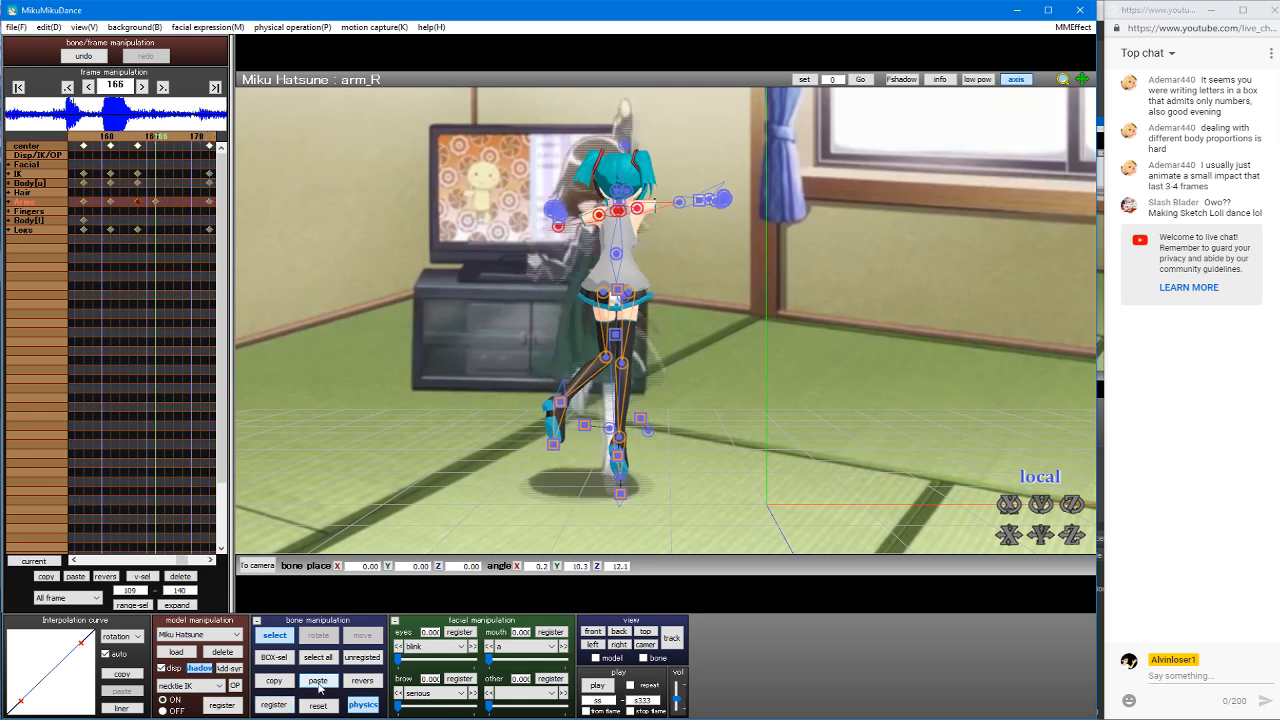
# Step: Paste the copied arm pose at frames 172 and 177 and register it as a keyframe at each
pyautogui.click(318, 682)
pyautogui.press('Right')
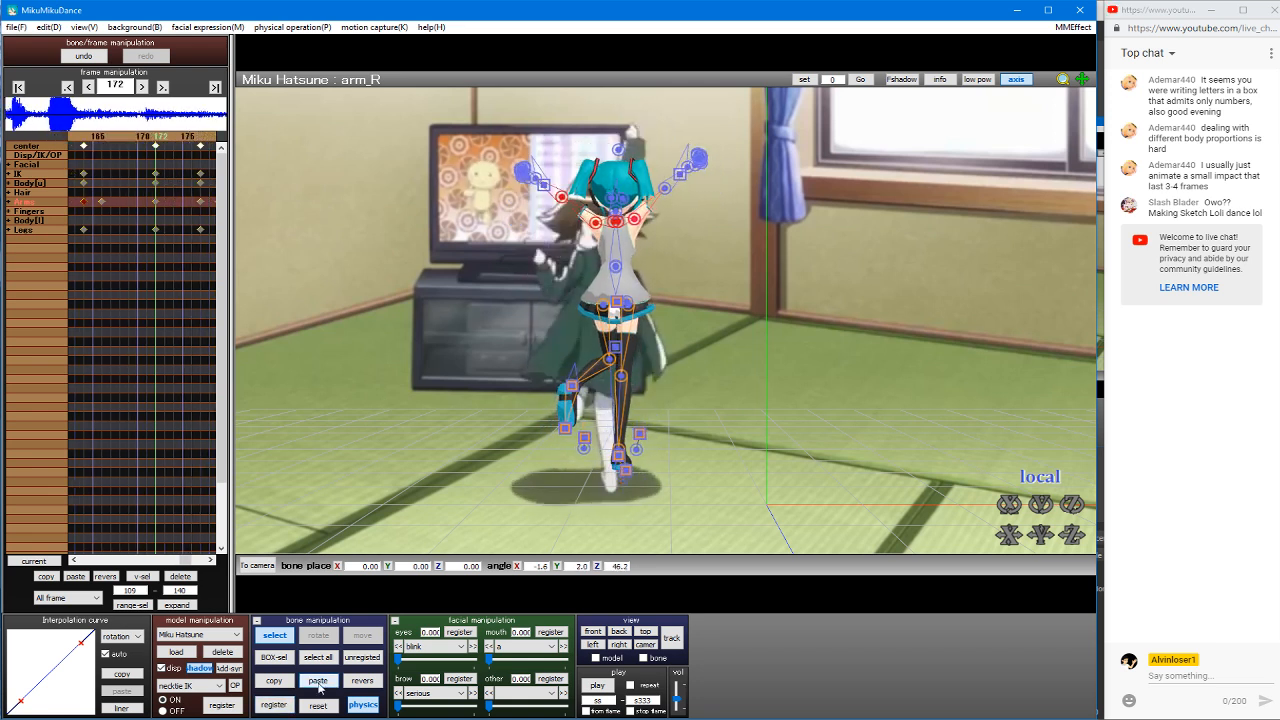
pyautogui.click(280, 711)
pyautogui.press('Right')
pyautogui.press('Right')
pyautogui.press('Right')
pyautogui.press('Right')
pyautogui.press('Right')
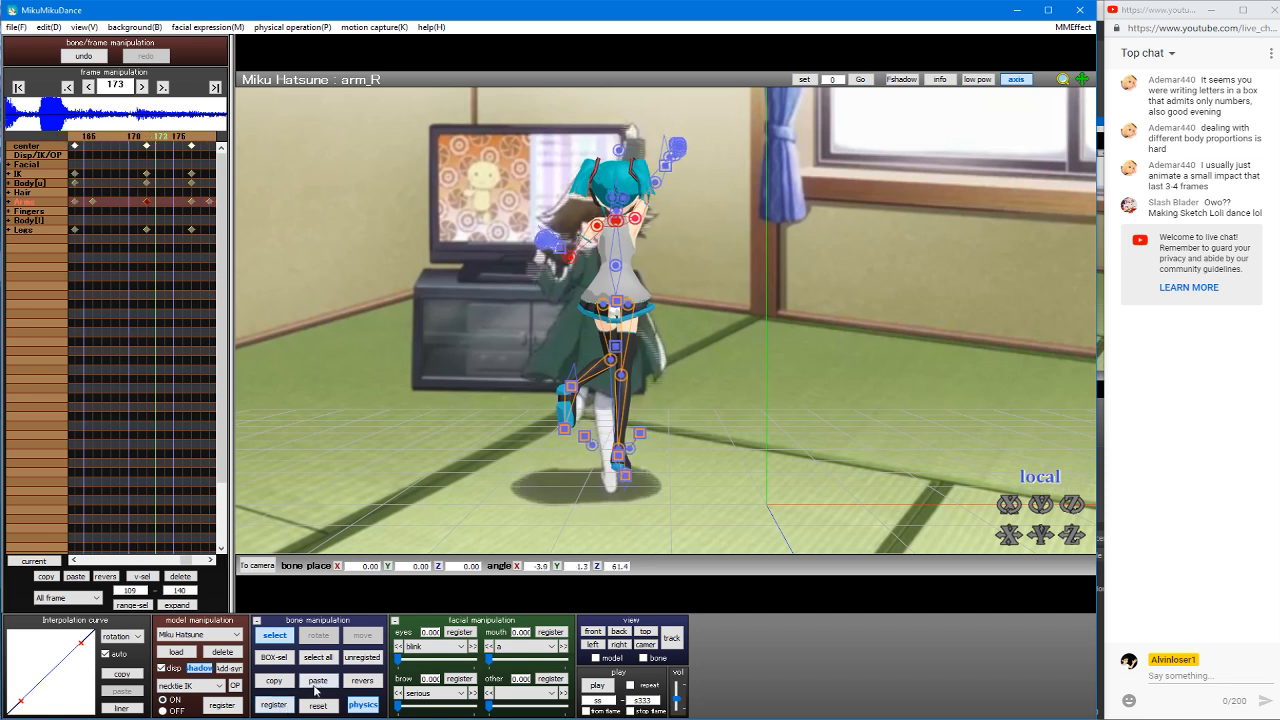
pyautogui.click(316, 683)
pyautogui.click(274, 705)
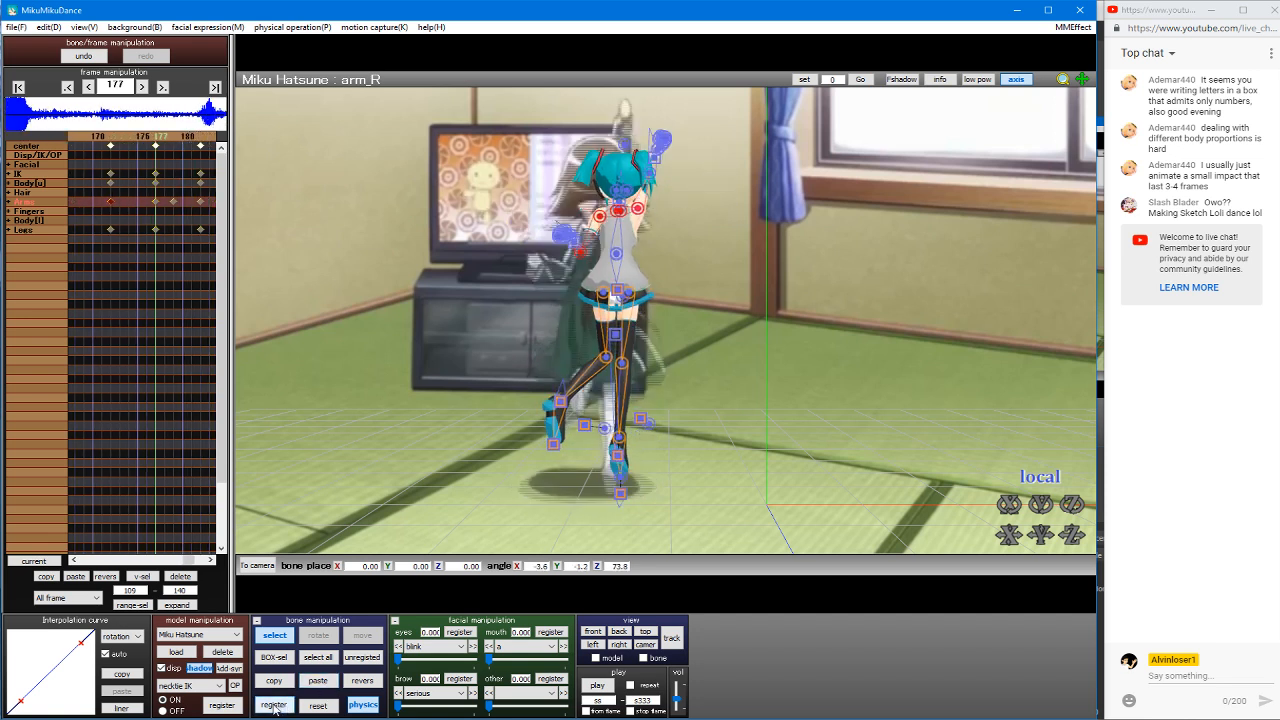
# Step: Paste the copied arm pose at frame 182 and register it as a keyframe
pyautogui.press('Right')
pyautogui.press('Right')
pyautogui.press('Right')
pyautogui.press('Right')
pyautogui.click(328, 682)
pyautogui.press('Right')
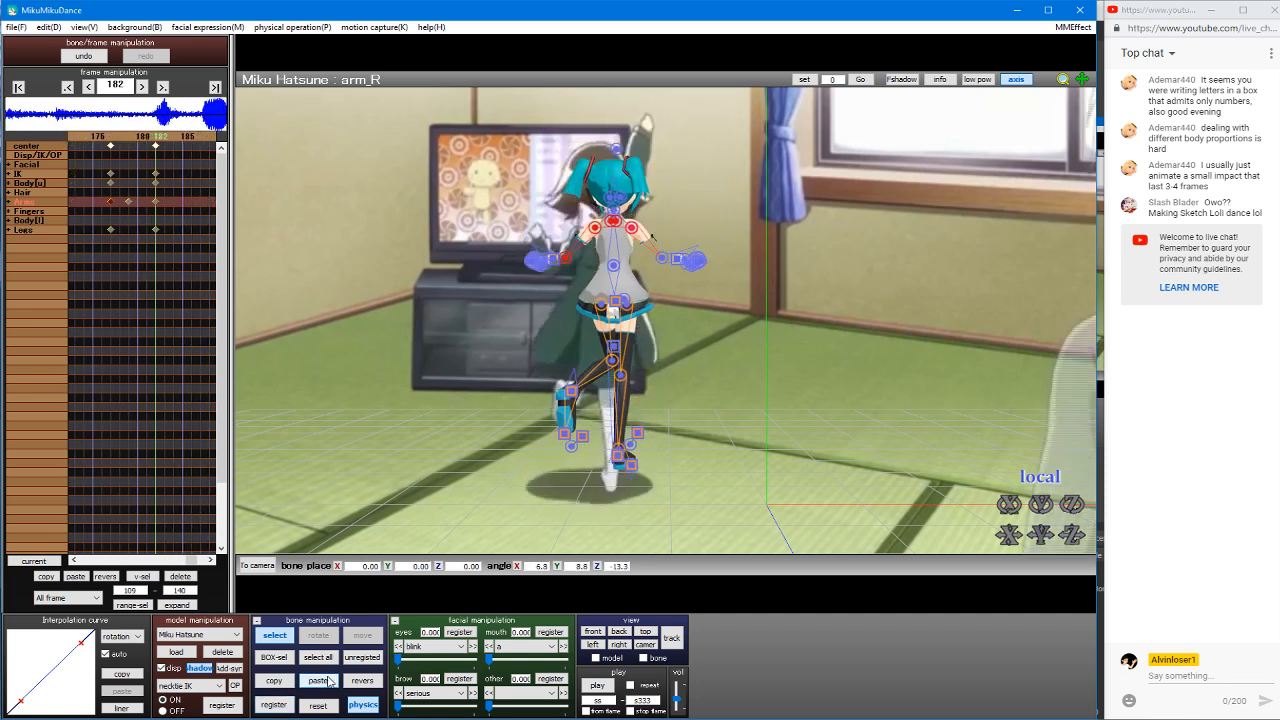
pyautogui.click(274, 709)
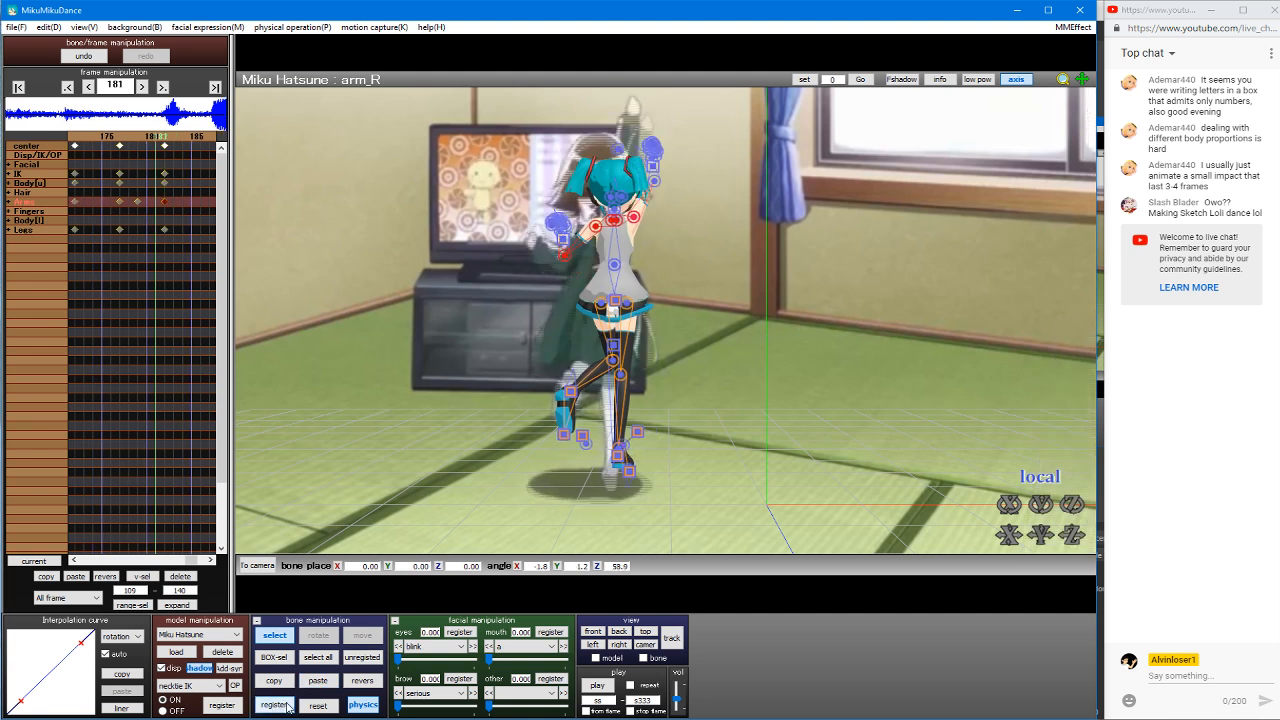
# Step: Delete the leftover arm keyframe at frame 179
pyautogui.press('Left')
pyautogui.press('Left')
pyautogui.press('Left')
pyautogui.press('Left')
pyautogui.press('Left')
pyautogui.press('Right')
pyautogui.press('Right')
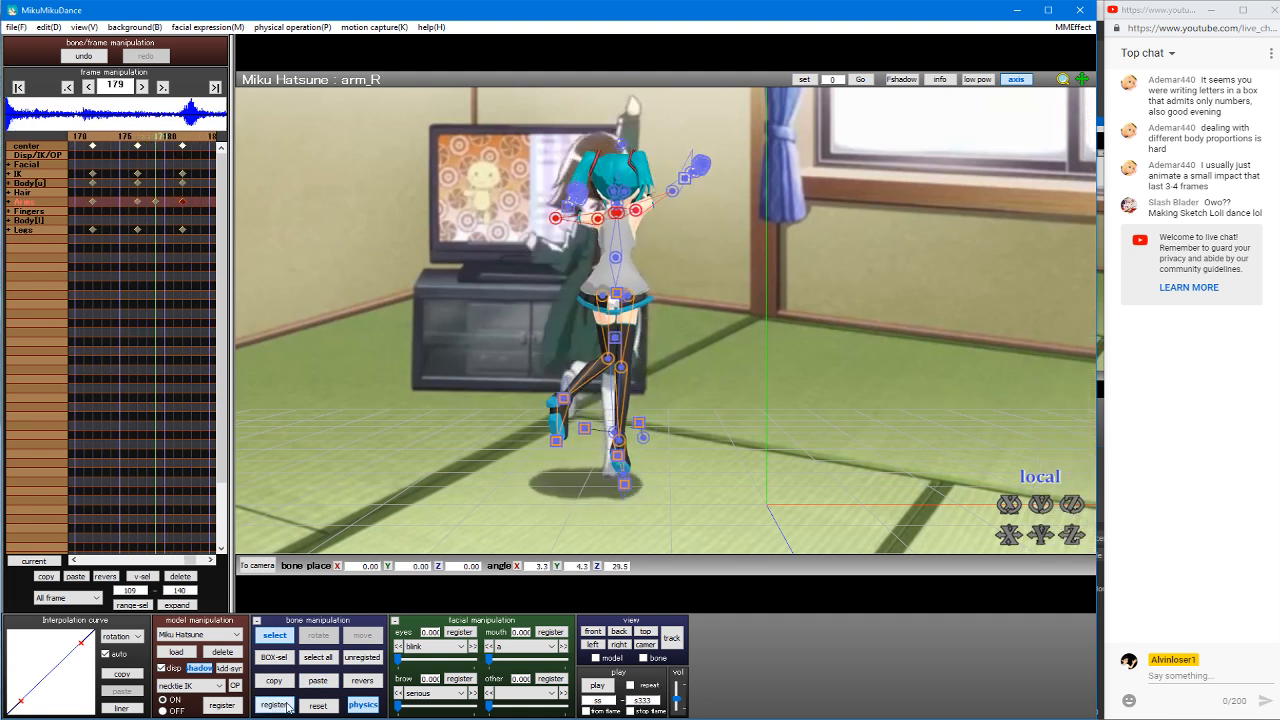
pyautogui.click(274, 706)
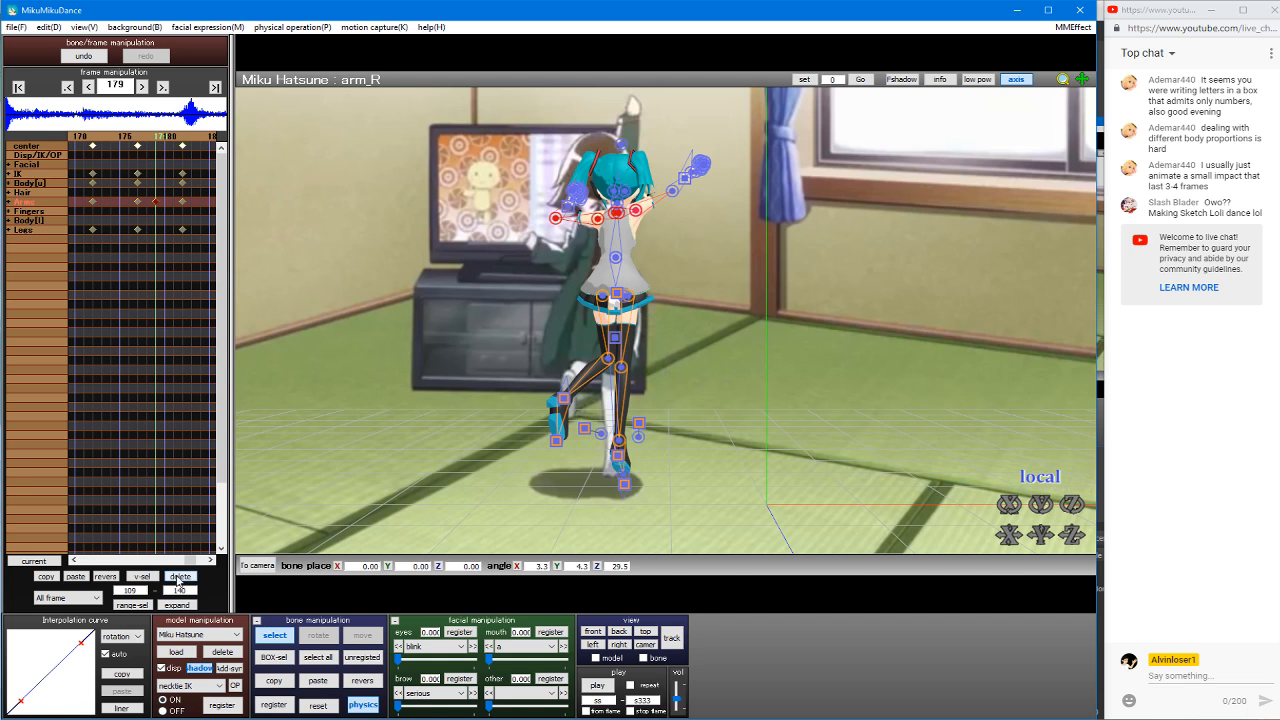
pyautogui.click(180, 577)
# Step: Delete the leftover arm keyframe at frame 166
pyautogui.press('Left')
pyautogui.press('Left')
pyautogui.press('Left')
pyautogui.press('Left')
pyautogui.press('Left')
pyautogui.press('Left')
pyautogui.press('Left')
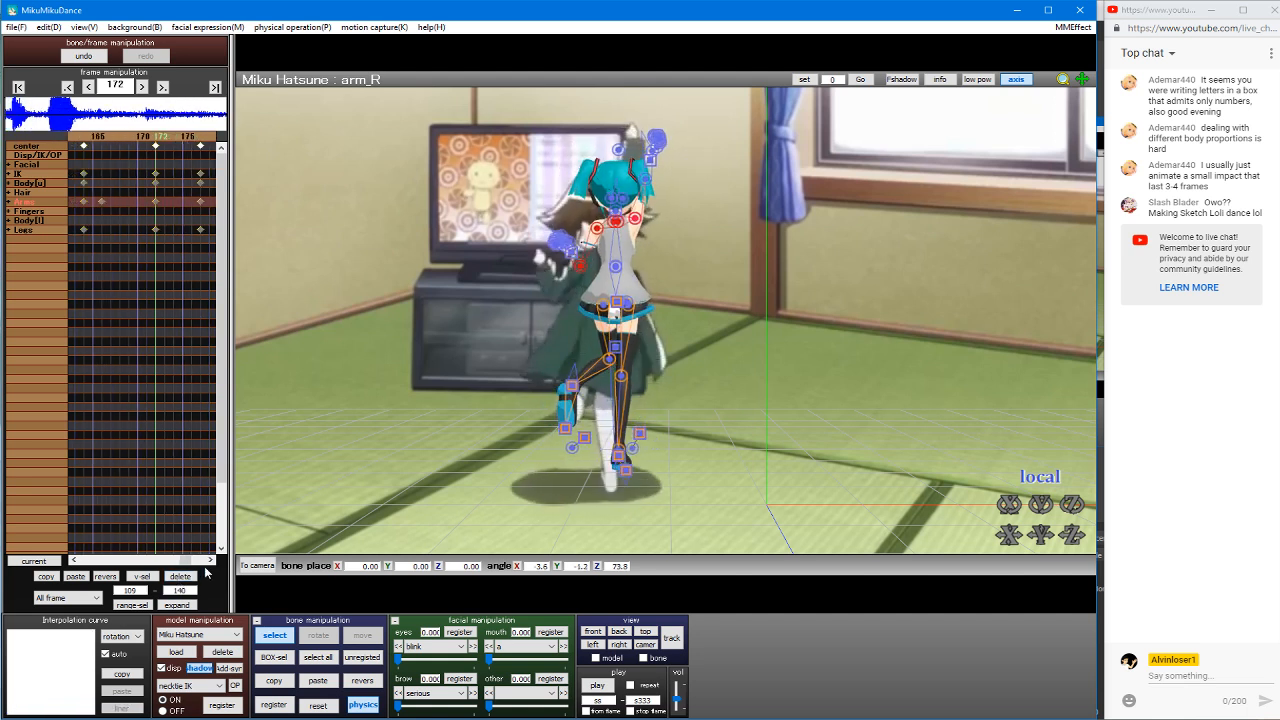
pyautogui.press('Left')
pyautogui.press('Left')
pyautogui.press('Left')
pyautogui.press('Left')
pyautogui.press('Left')
pyautogui.press('Left')
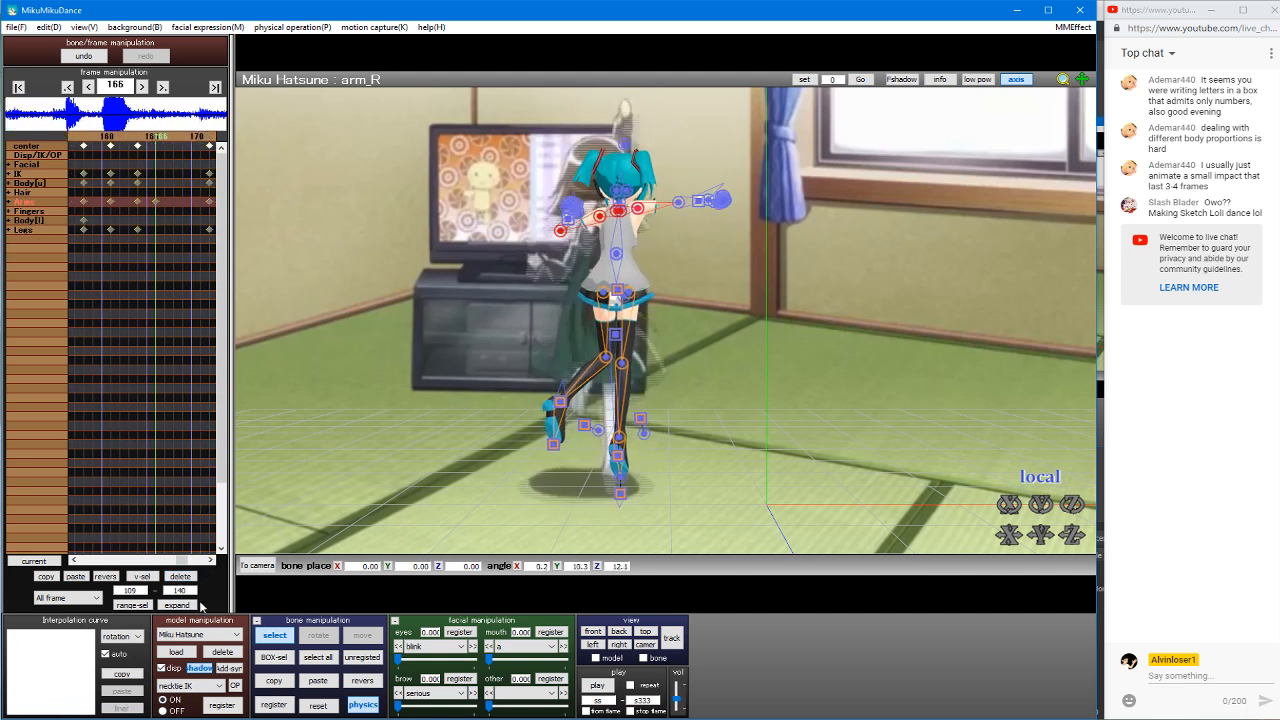
pyautogui.click(274, 706)
pyautogui.click(187, 580)
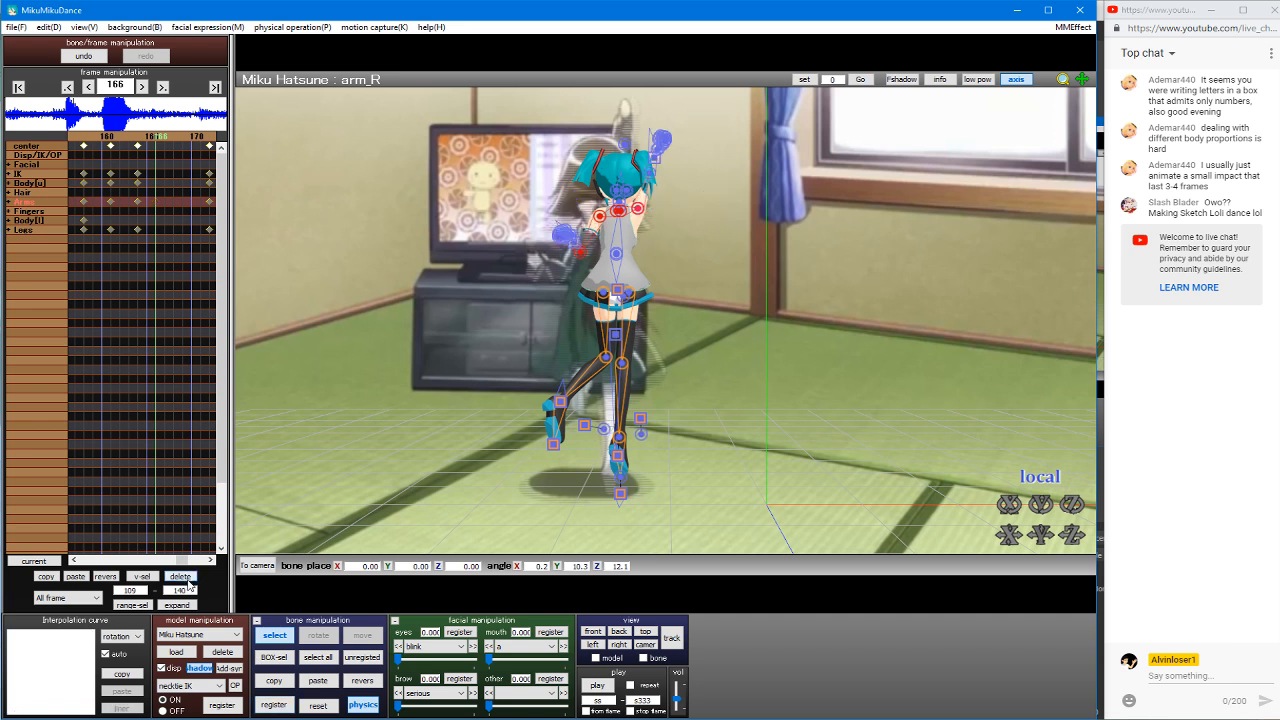
# Step: Examine the arm movement frame by frame from around frame 169 back to frame 131
pyautogui.press('Right')
pyautogui.press('Right')
pyautogui.press('Right')
pyautogui.press('Right')
pyautogui.press('Right')
pyautogui.press('Right')
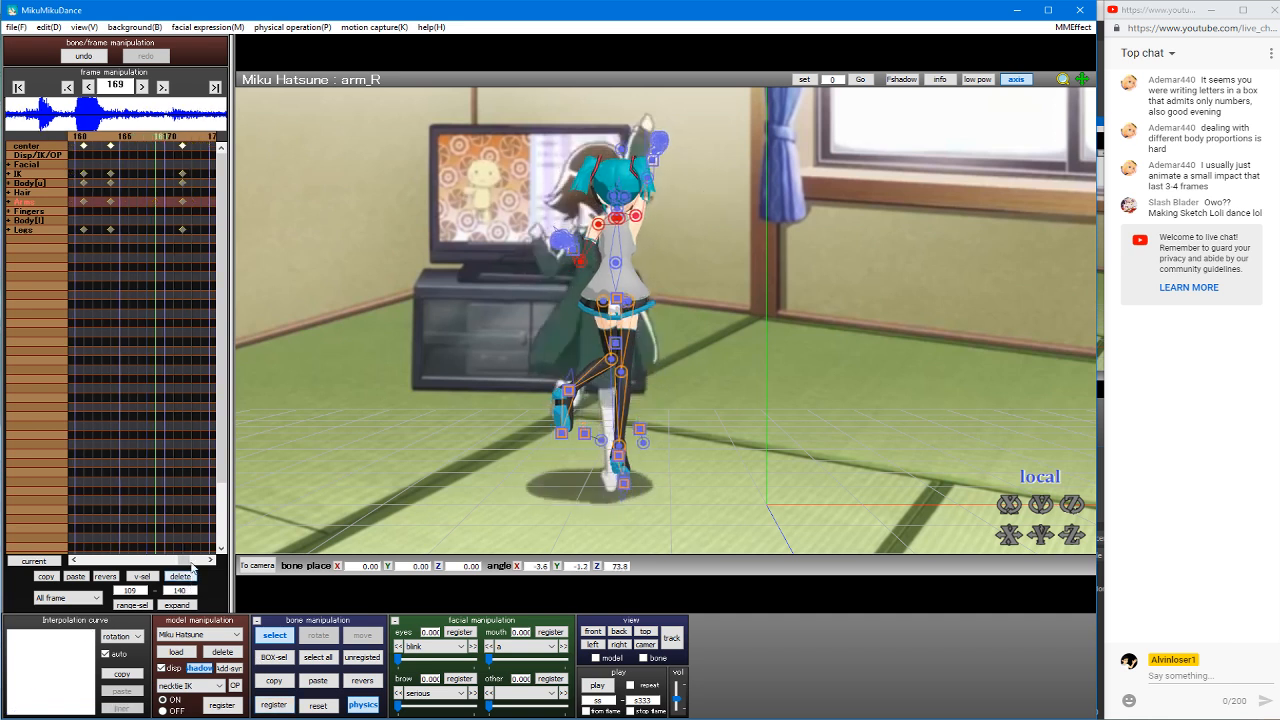
pyautogui.press('Left')
pyautogui.press('Left')
pyautogui.press('Left')
pyautogui.press('Left')
pyautogui.press('Left')
pyautogui.press('Left')
pyautogui.press('Left')
pyautogui.press('Left')
pyautogui.press('Left')
pyautogui.press('Left')
pyautogui.press('Left')
pyautogui.press('Left')
pyautogui.press('Left')
pyautogui.press('Left')
pyautogui.press('Left')
pyautogui.press('Left')
pyautogui.press('Left')
pyautogui.press('Left')
pyautogui.press('Left')
pyautogui.press('Left')
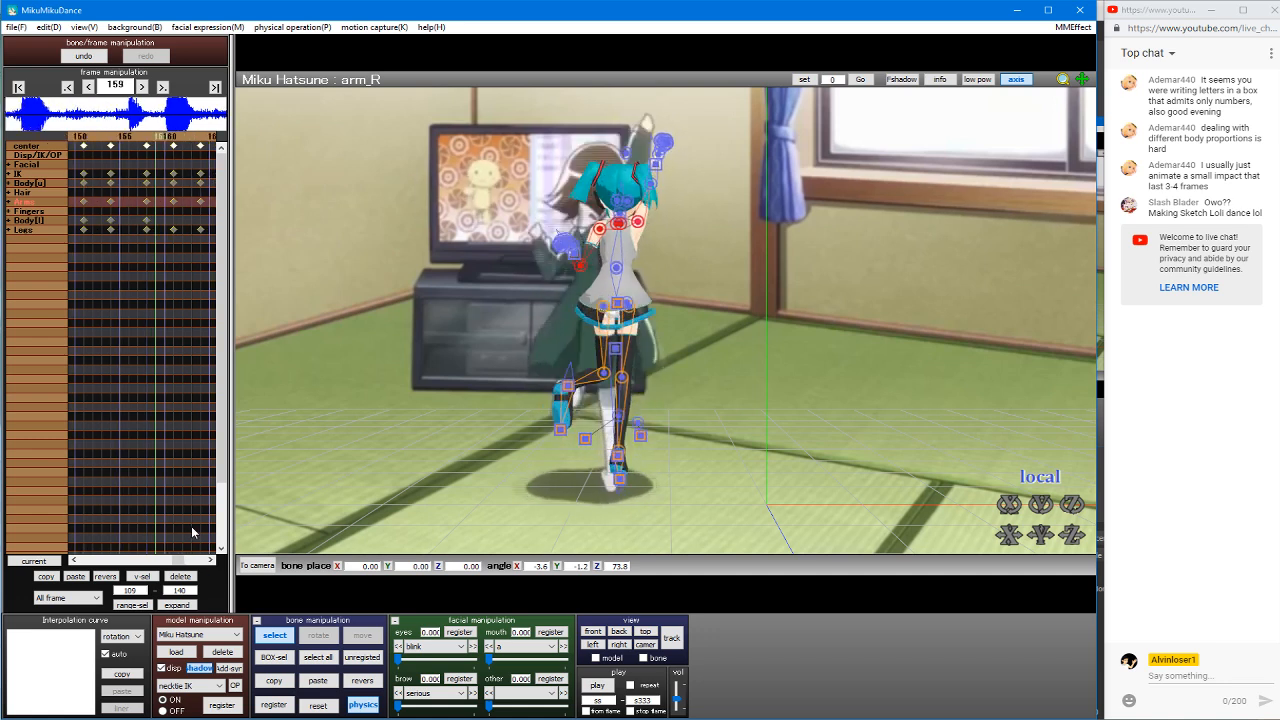
pyautogui.press('Right')
pyautogui.press('Right')
pyautogui.press('Right')
pyautogui.press('Right')
pyautogui.press('Right')
pyautogui.press('Right')
pyautogui.press('Right')
pyautogui.press('Right')
pyautogui.press('Right')
pyautogui.press('Right')
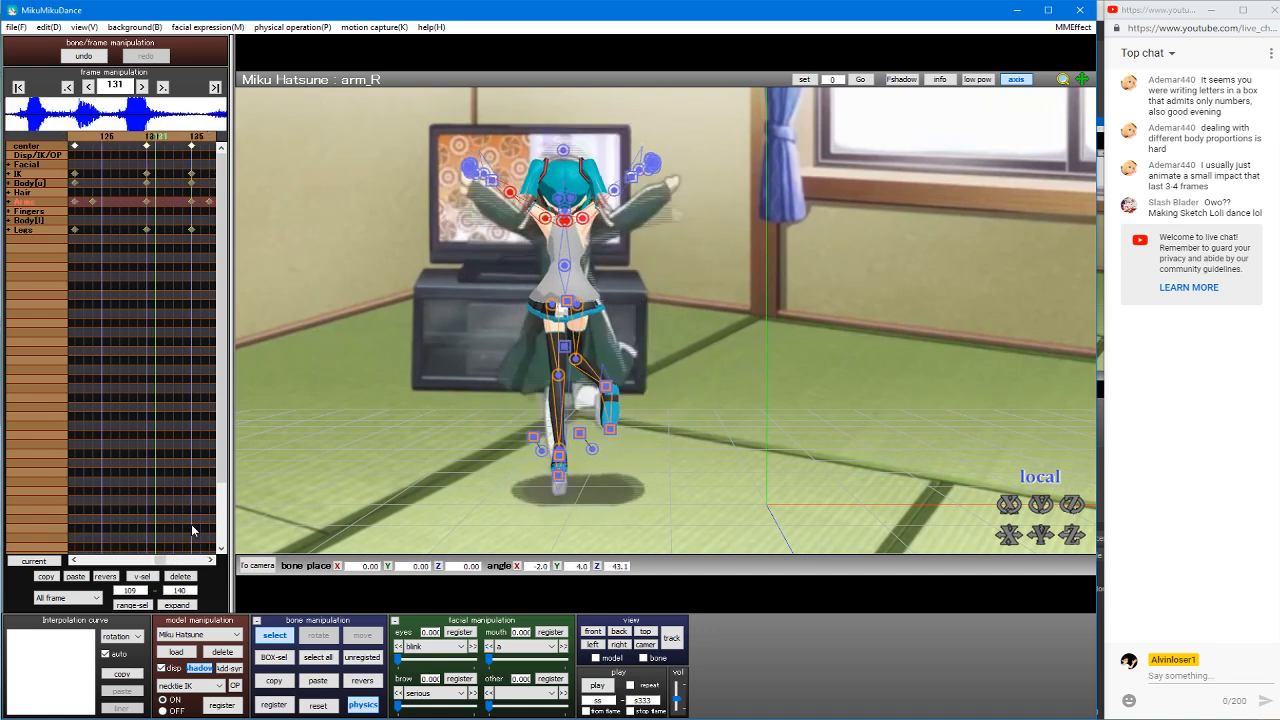
# Step: Examine the motion against the dancer from frame 131 forward to frame 154
pyautogui.press('Right')
pyautogui.press('Right')
pyautogui.press('Right')
pyautogui.press('Right')
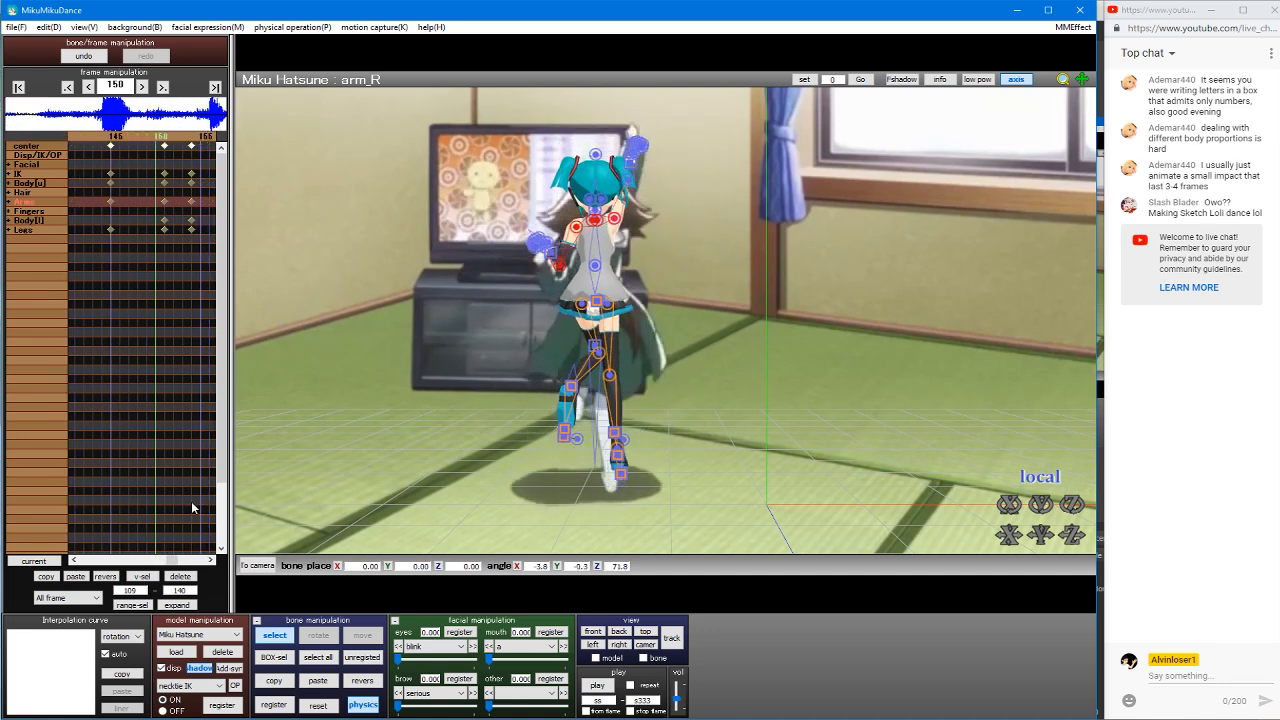
pyautogui.press('Right')
pyautogui.press('Right')
pyautogui.press('Right')
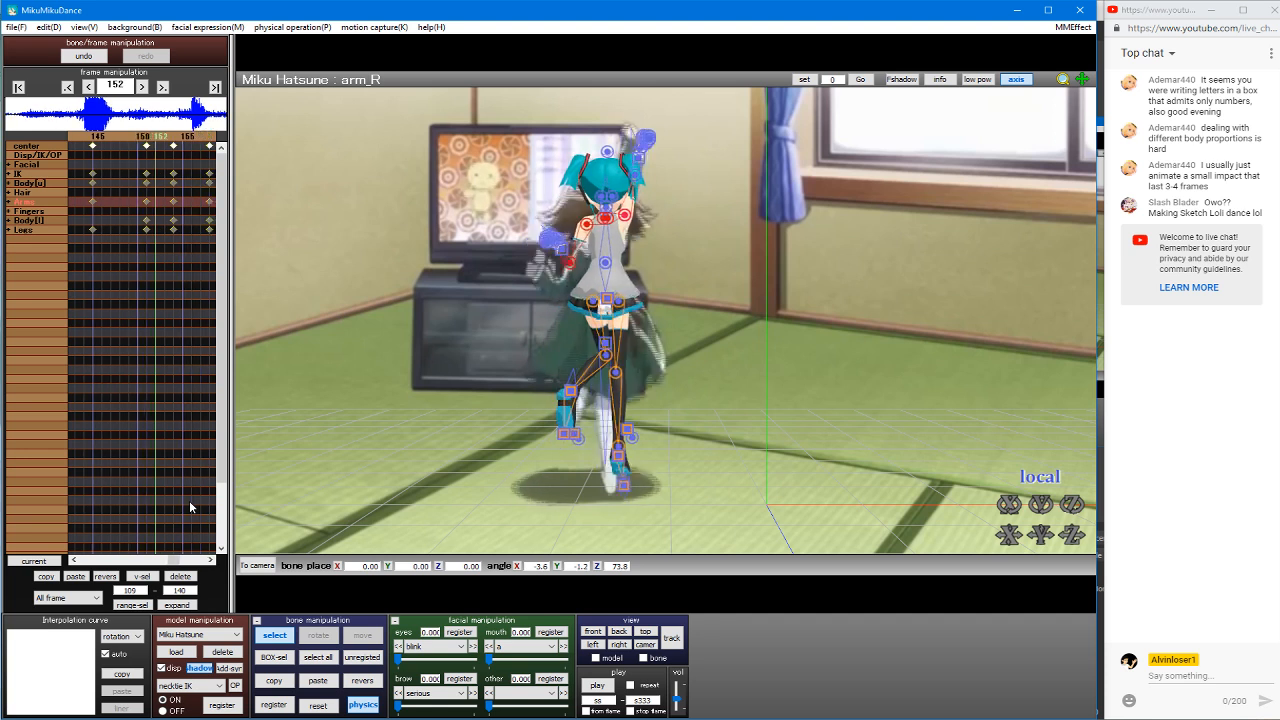
pyautogui.press('Right')
pyautogui.press('Left')
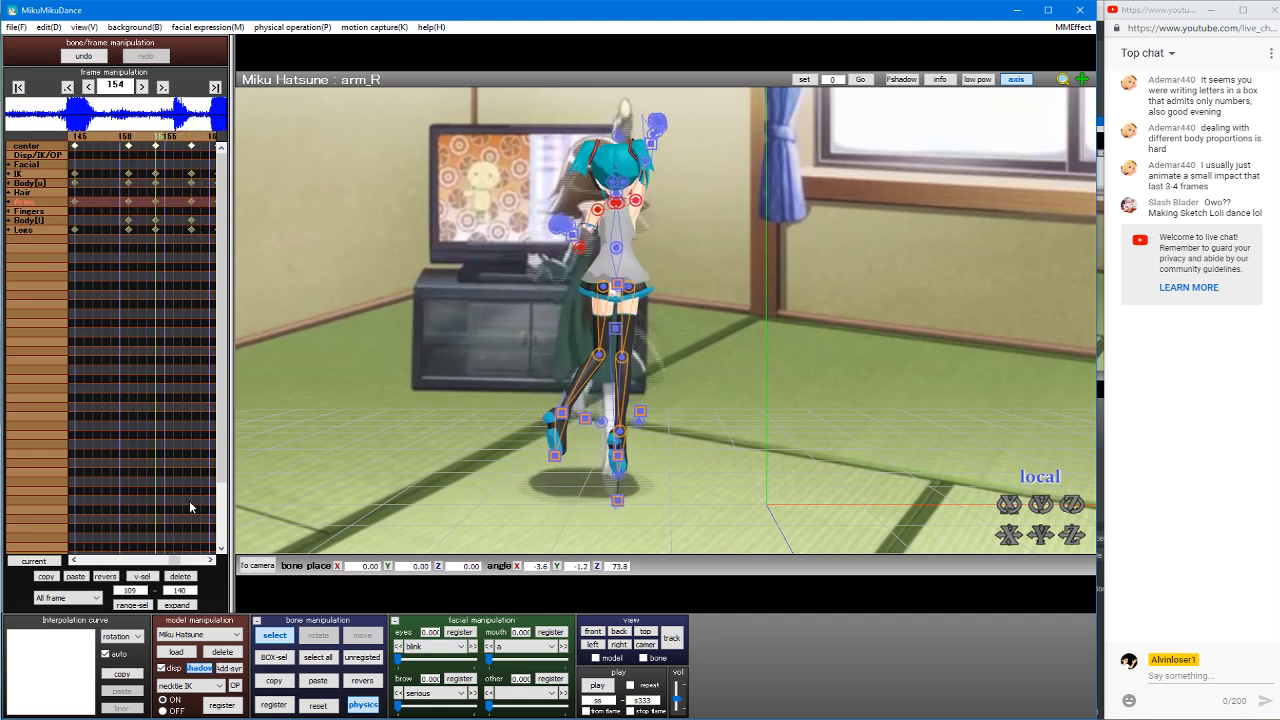
# Step: Select the center bone at frame 154 and examine its movement back to frame 145
pyautogui.click(615, 330)
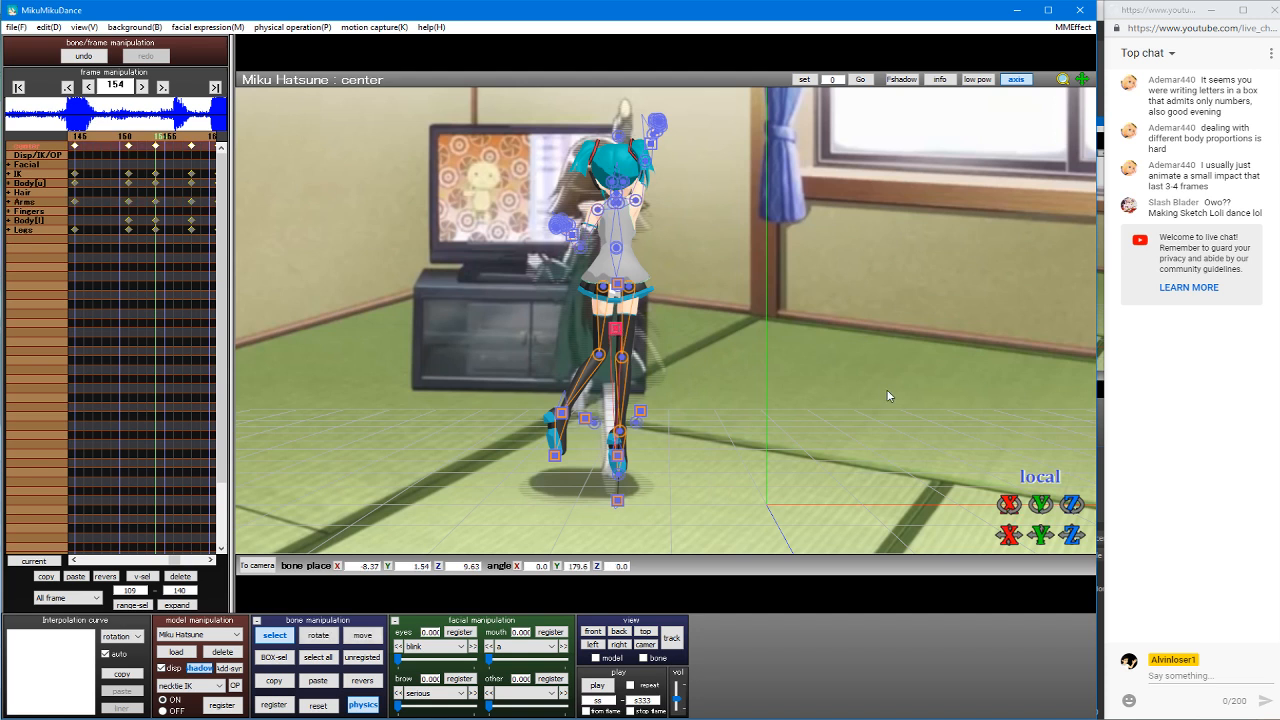
pyautogui.press('Left')
pyautogui.press('Left')
pyautogui.press('Left')
pyautogui.press('Left')
pyautogui.press('Left')
pyautogui.press('Left')
pyautogui.press('Left')
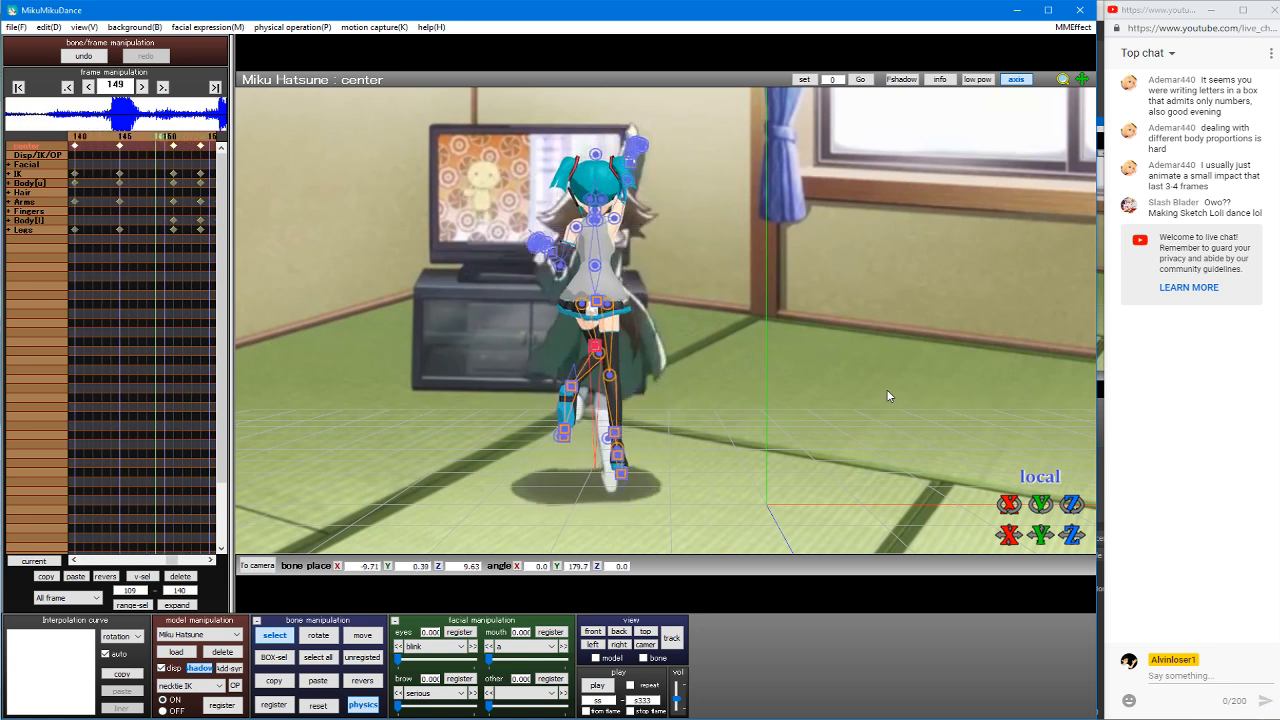
pyautogui.press('Left')
pyautogui.press('Left')
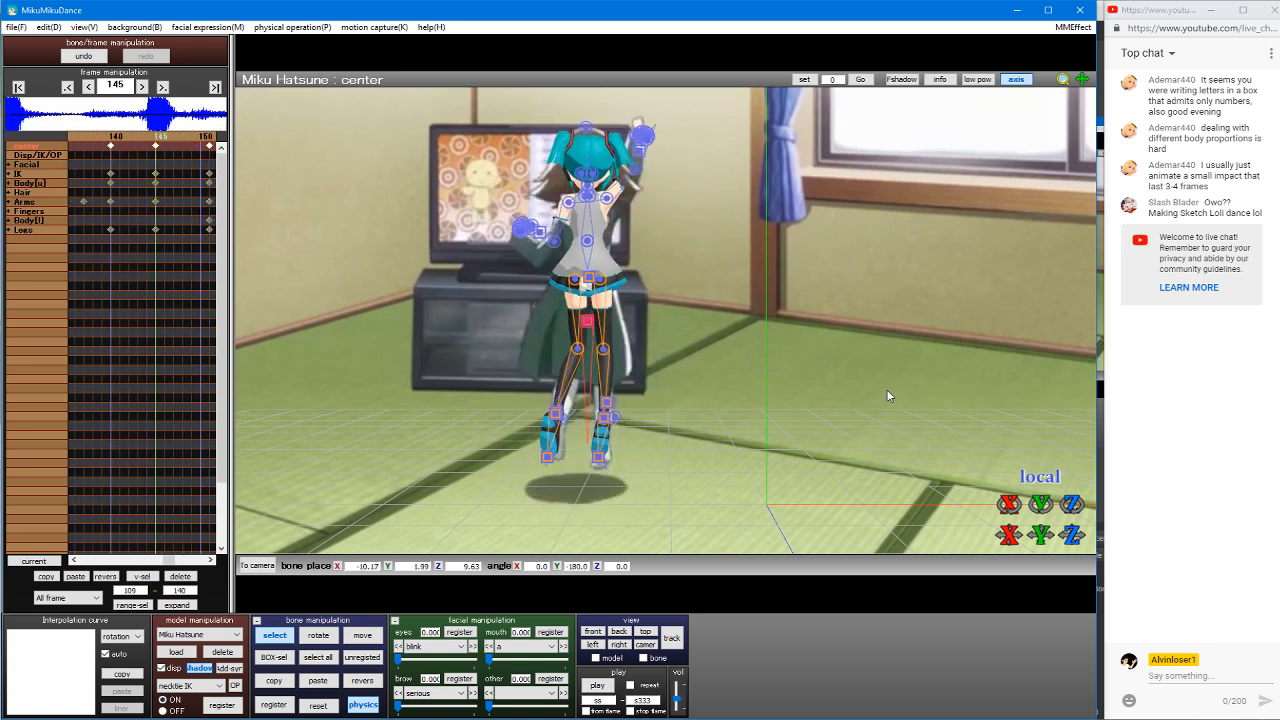
# Step: Examine the center bone's movement against the dancer back and forth between frames 145 and 154
pyautogui.press('Right')
pyautogui.press('Right')
pyautogui.press('Right')
pyautogui.press('Right')
pyautogui.press('Right')
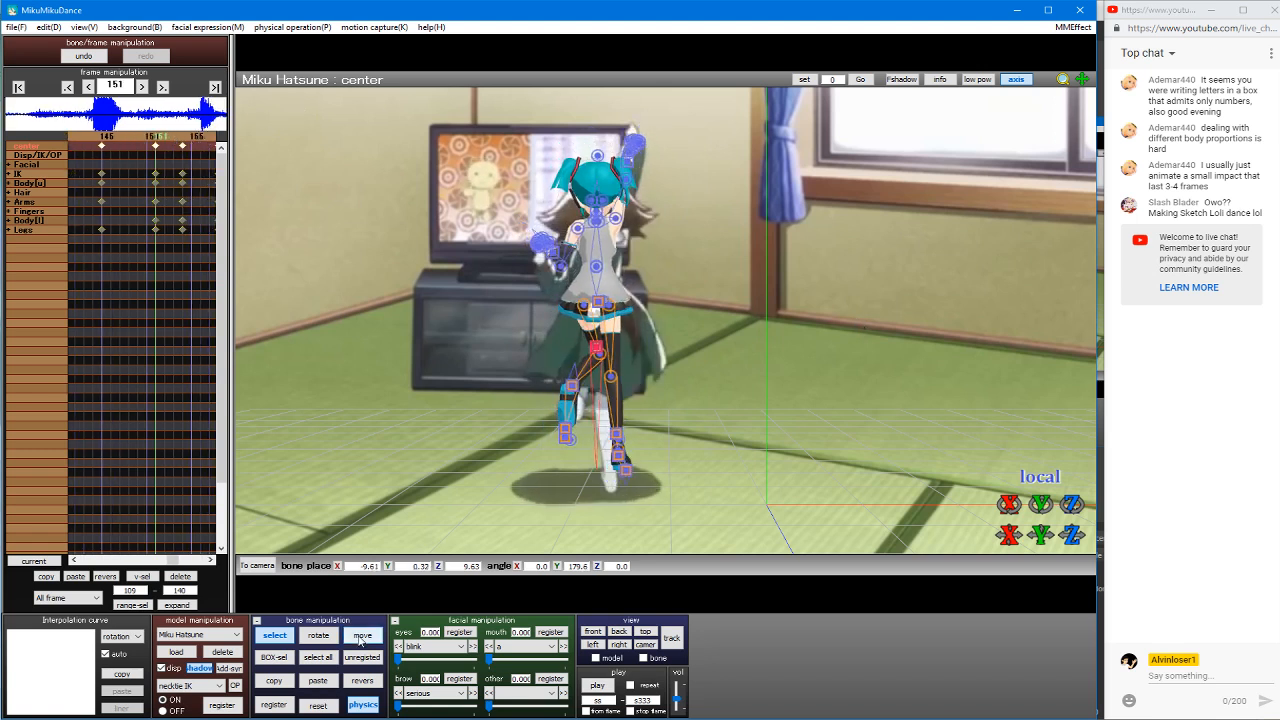
pyautogui.press('Right')
pyautogui.press('Right')
pyautogui.press('Right')
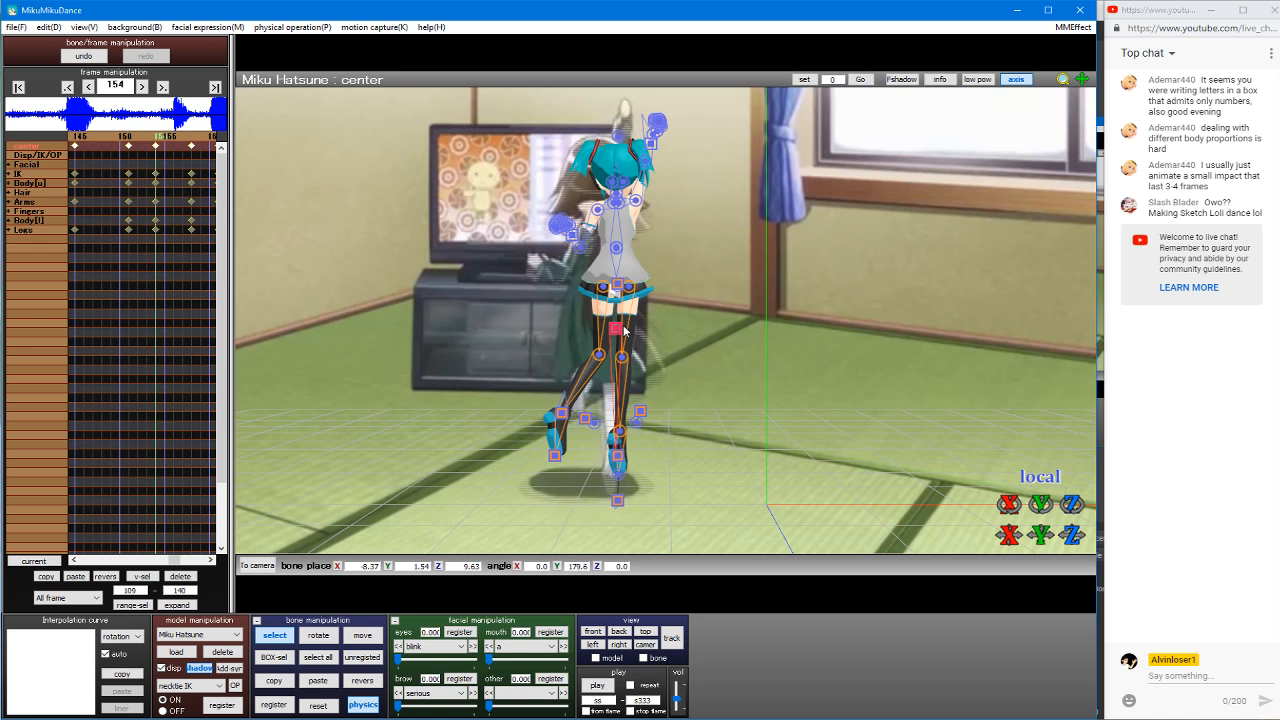
pyautogui.press('Left')
pyautogui.press('Left')
pyautogui.press('Left')
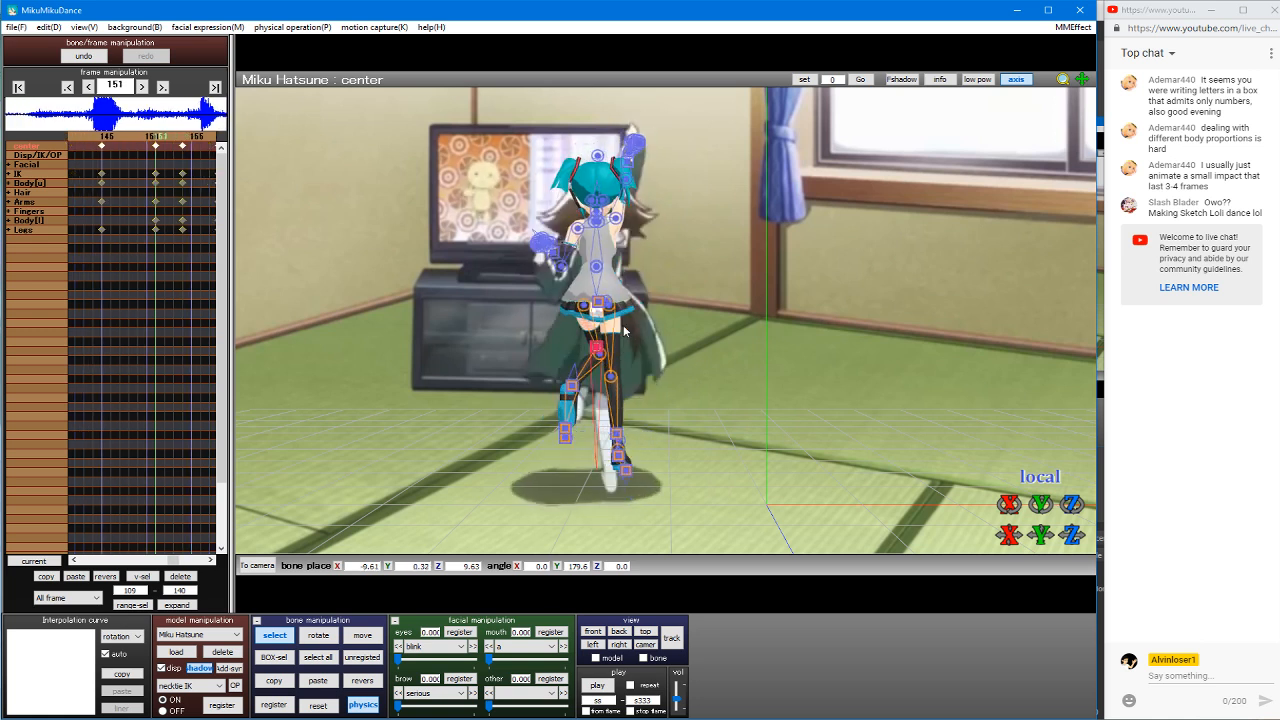
pyautogui.press('Left')
pyautogui.press('Left')
pyautogui.press('Left')
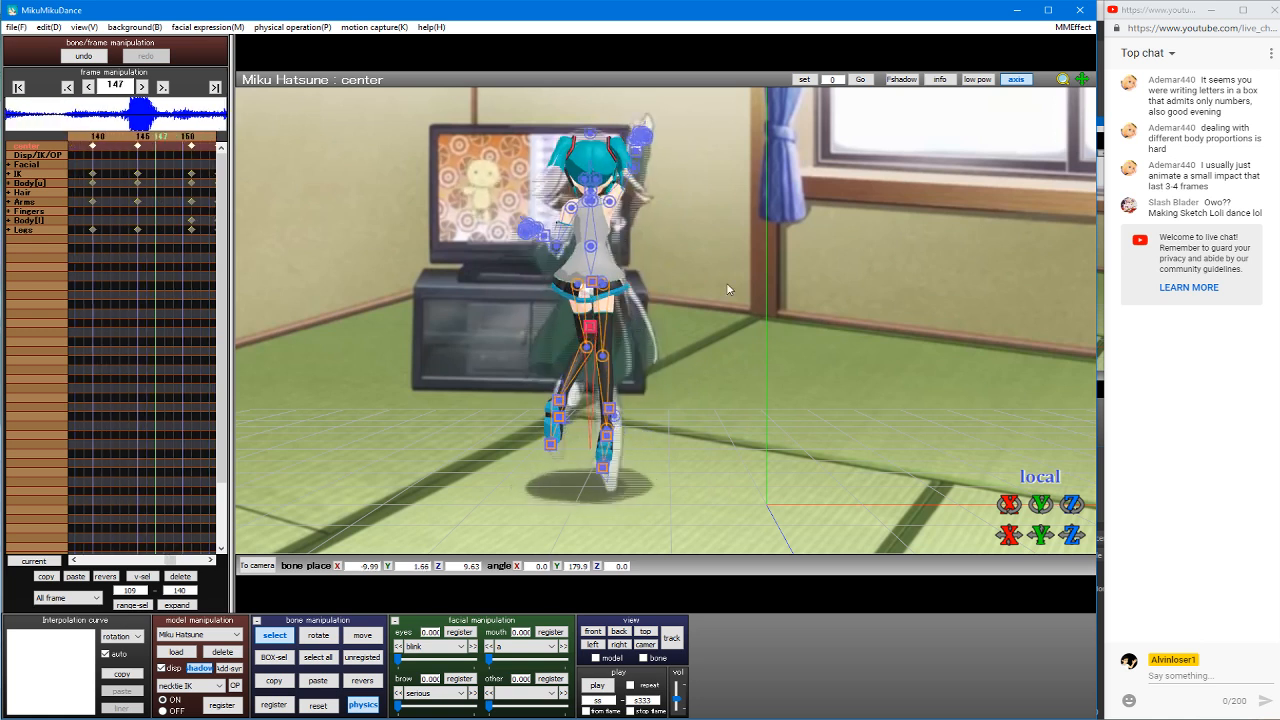
pyautogui.press('Right')
pyautogui.press('Right')
pyautogui.press('Right')
pyautogui.press('Right')
pyautogui.press('Right')
pyautogui.press('Right')
pyautogui.press('Right')
pyautogui.press('Right')
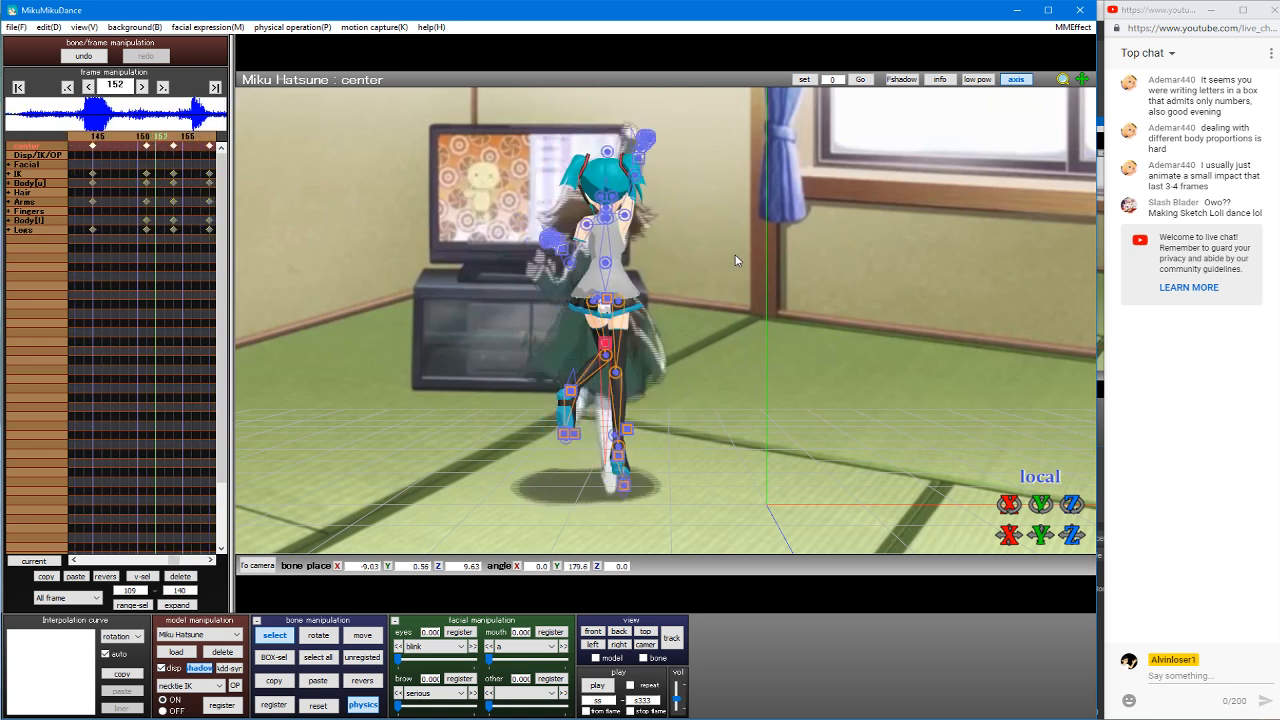
# Step: Lower the center bone to Y -0.43 at frame 151 and register the keyframe
pyautogui.press('Left')
pyautogui.press('Left')
pyautogui.press('Left')
pyautogui.press('Left')
pyautogui.press('Left')
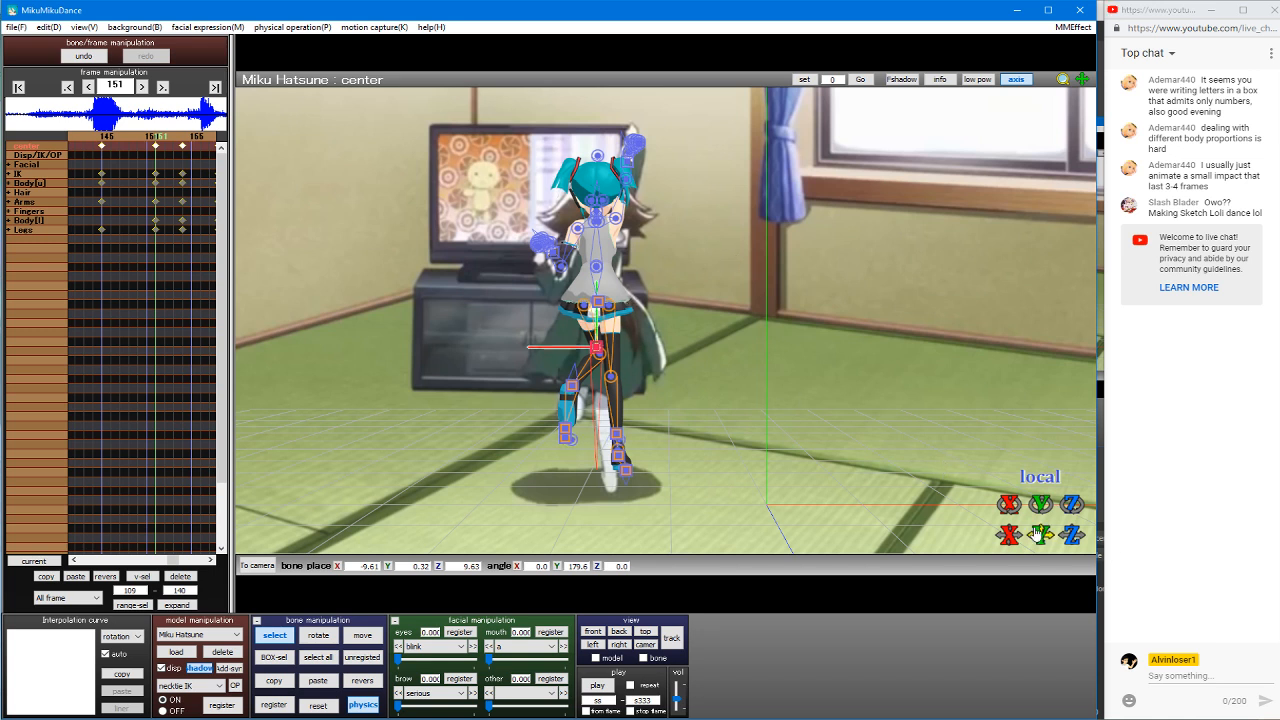
pyautogui.moveTo(1041, 535); pyautogui.dragTo(1041, 552)
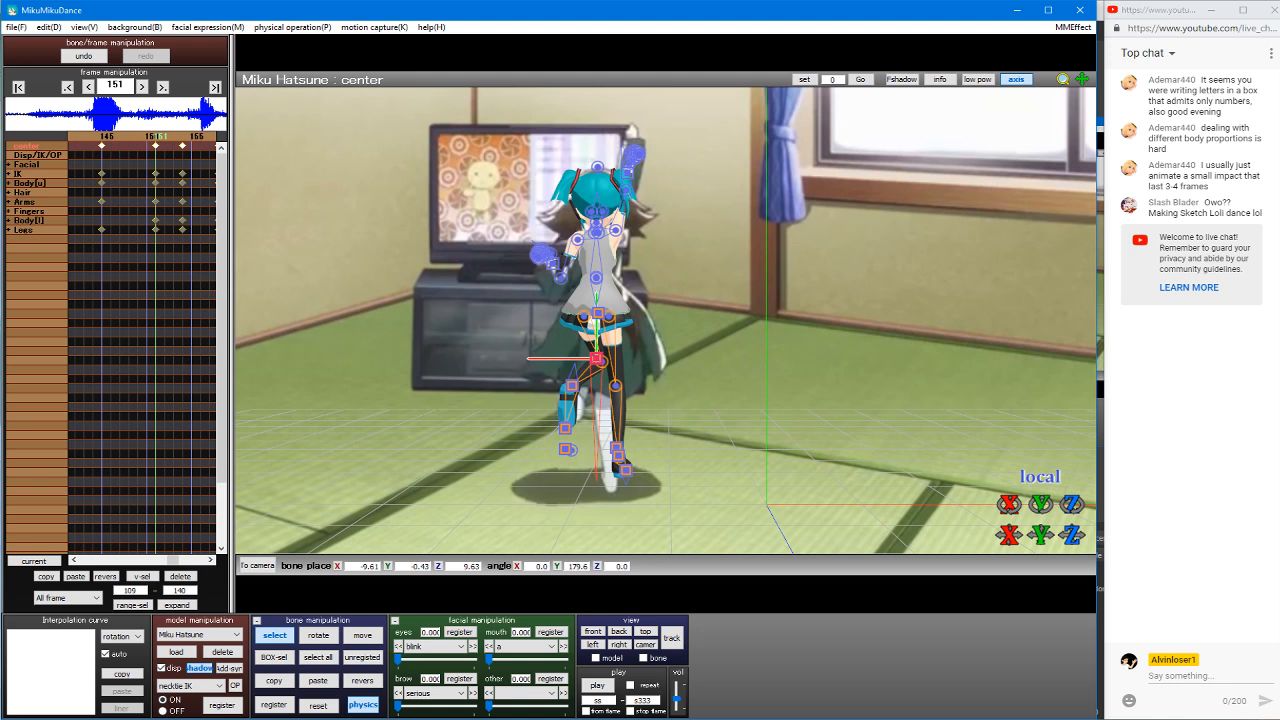
pyautogui.click(272, 705)
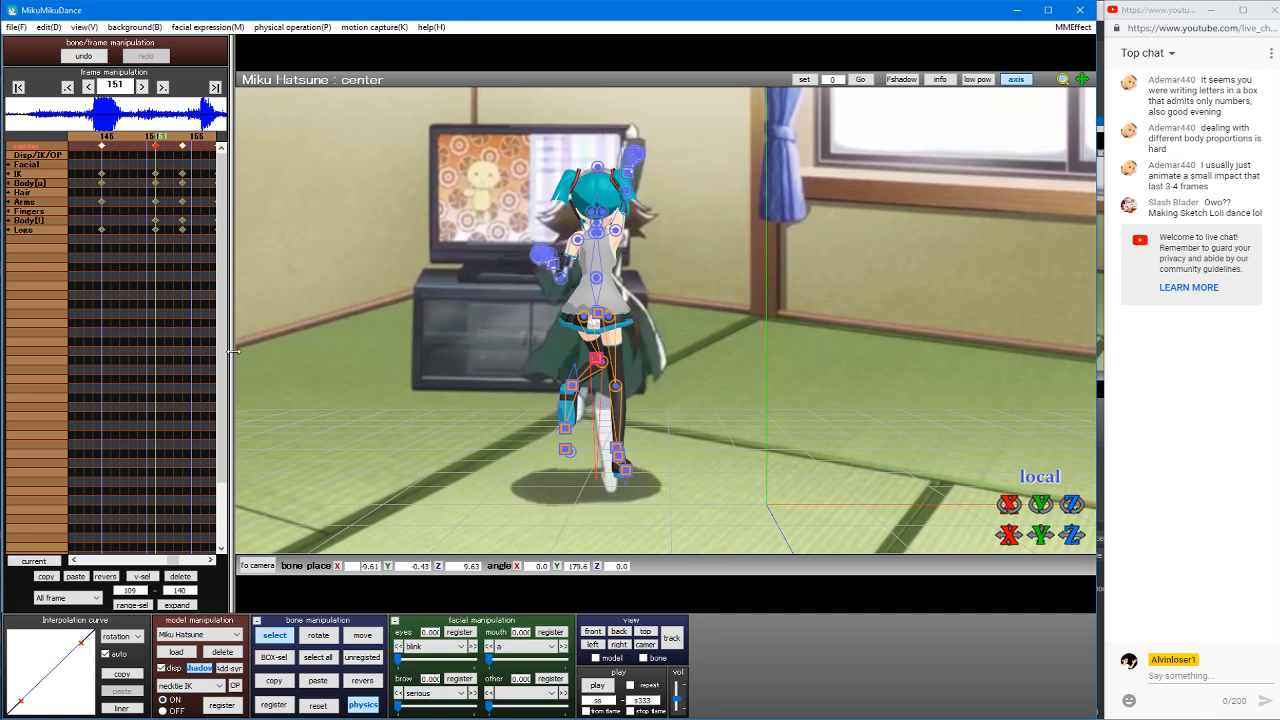
# Step: Widen the timeline, delete all center bone keyframes after frame 151, and shrink the timeline again
pyautogui.moveTo(234, 357); pyautogui.dragTo(689, 339)
pyautogui.moveTo(447, 153); pyautogui.dragTo(179, 124)
pyautogui.click(410, 577)
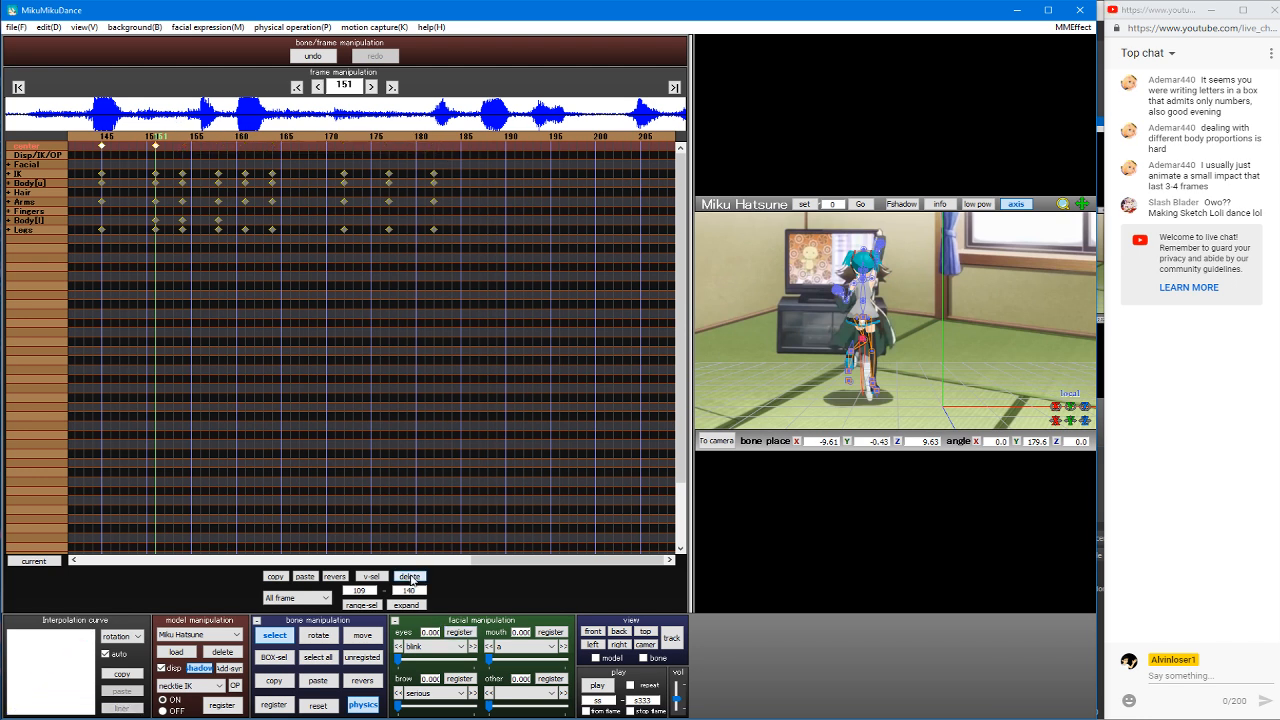
pyautogui.moveTo(371, 295); pyautogui.dragTo(192, 297)
# Step: Raise the center bone to Y 1.67 at frame 155
pyautogui.press('Right')
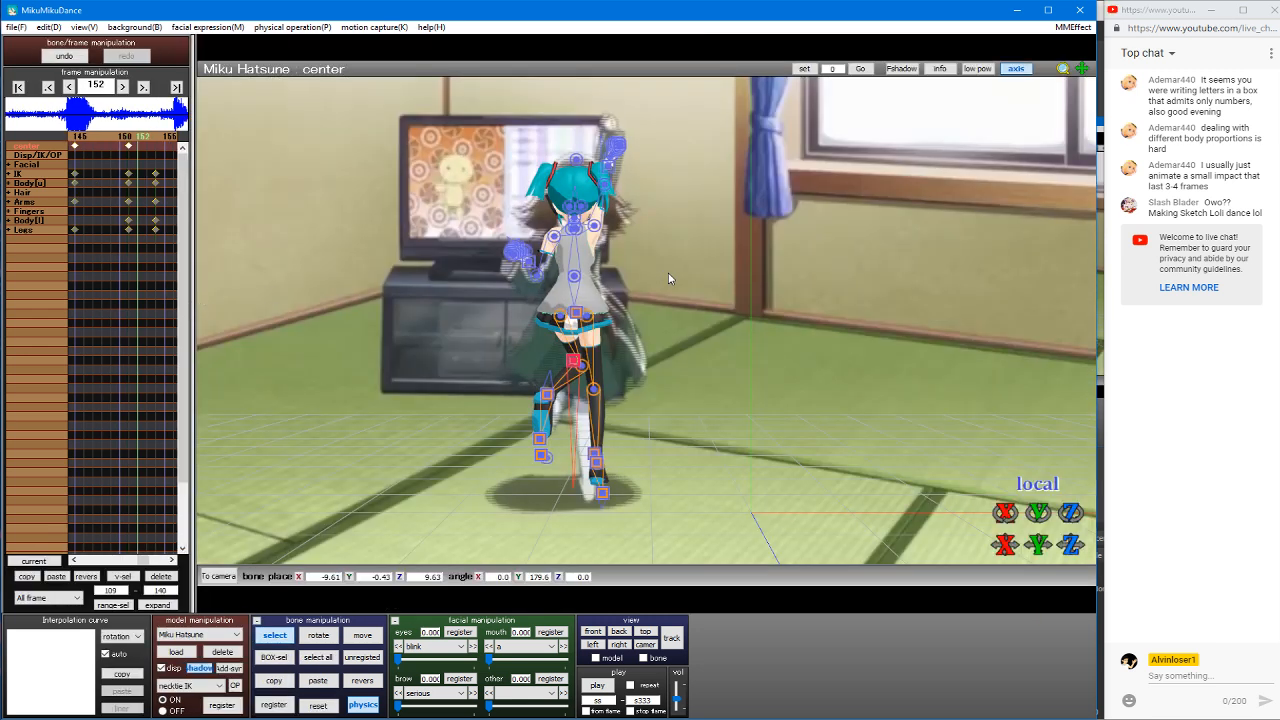
pyautogui.press('Right')
pyautogui.press('Right')
pyautogui.press('Right')
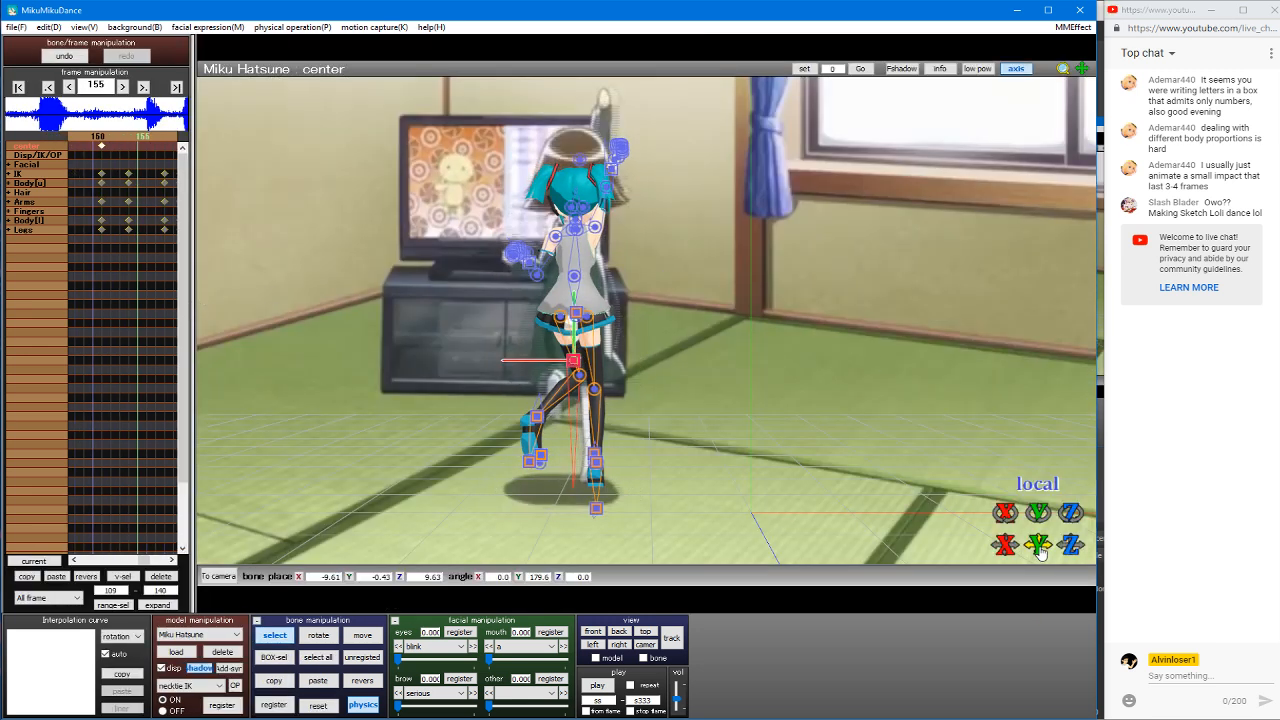
pyautogui.moveTo(1040, 553); pyautogui.dragTo(1040, 515)
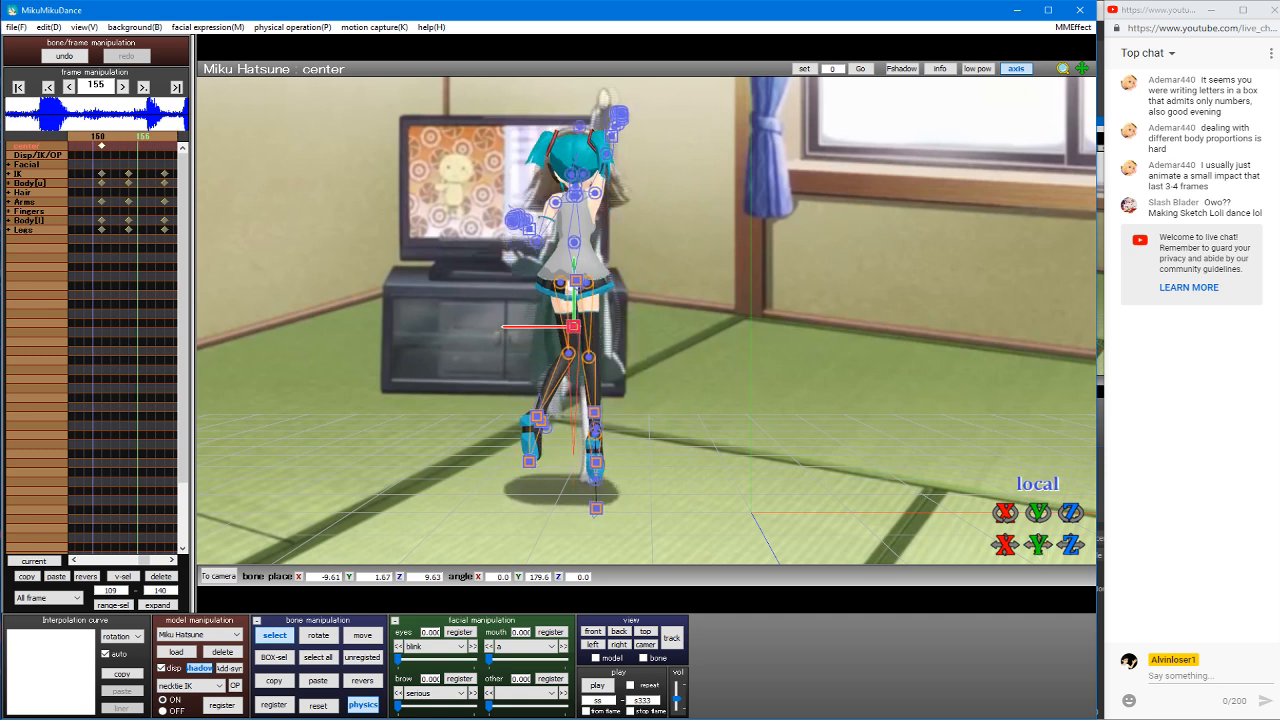
# Step: Rotate the left arm, left elbow and right arm bones at frame 155 to match the dancer's arms
pyautogui.click(558, 206)
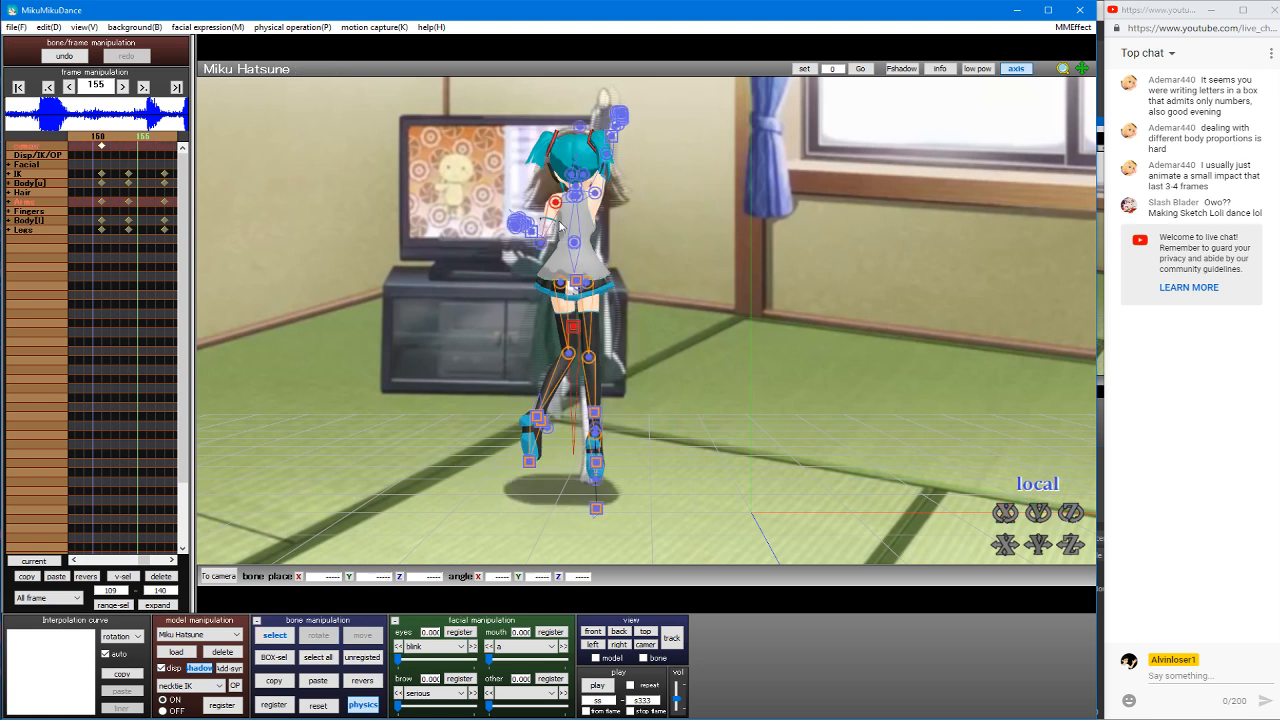
pyautogui.click(541, 244)
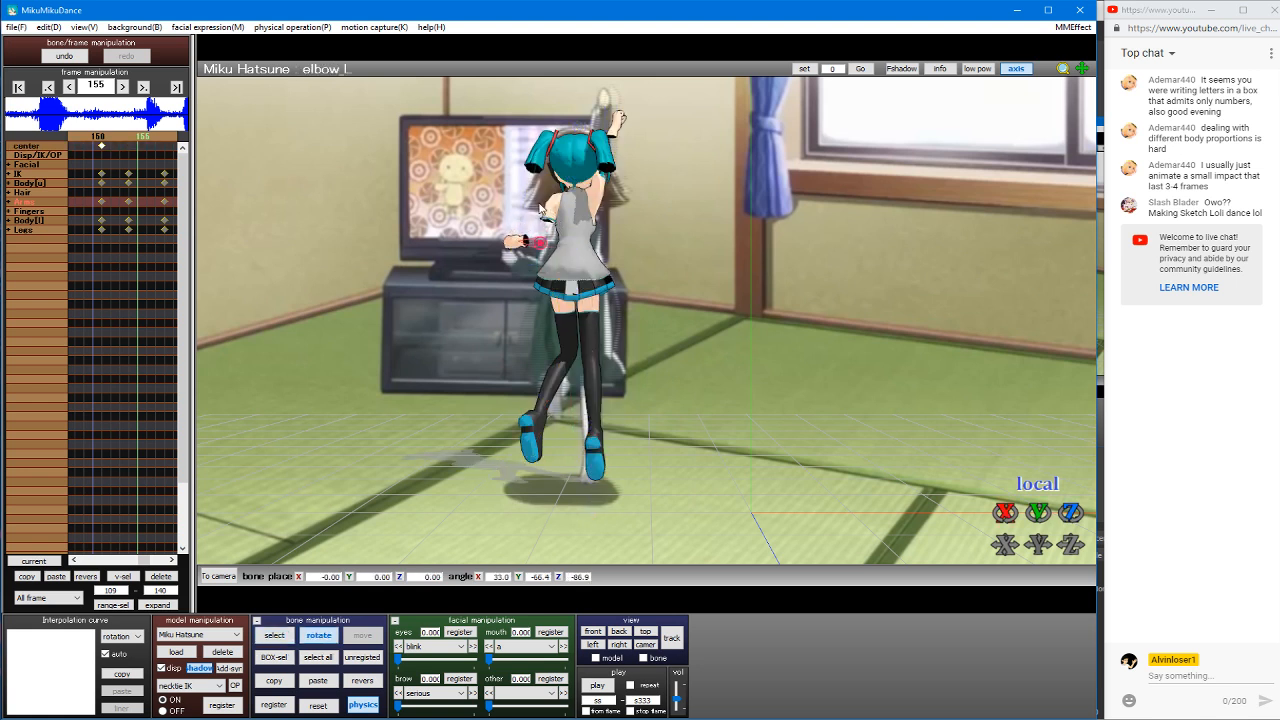
pyautogui.press('a')
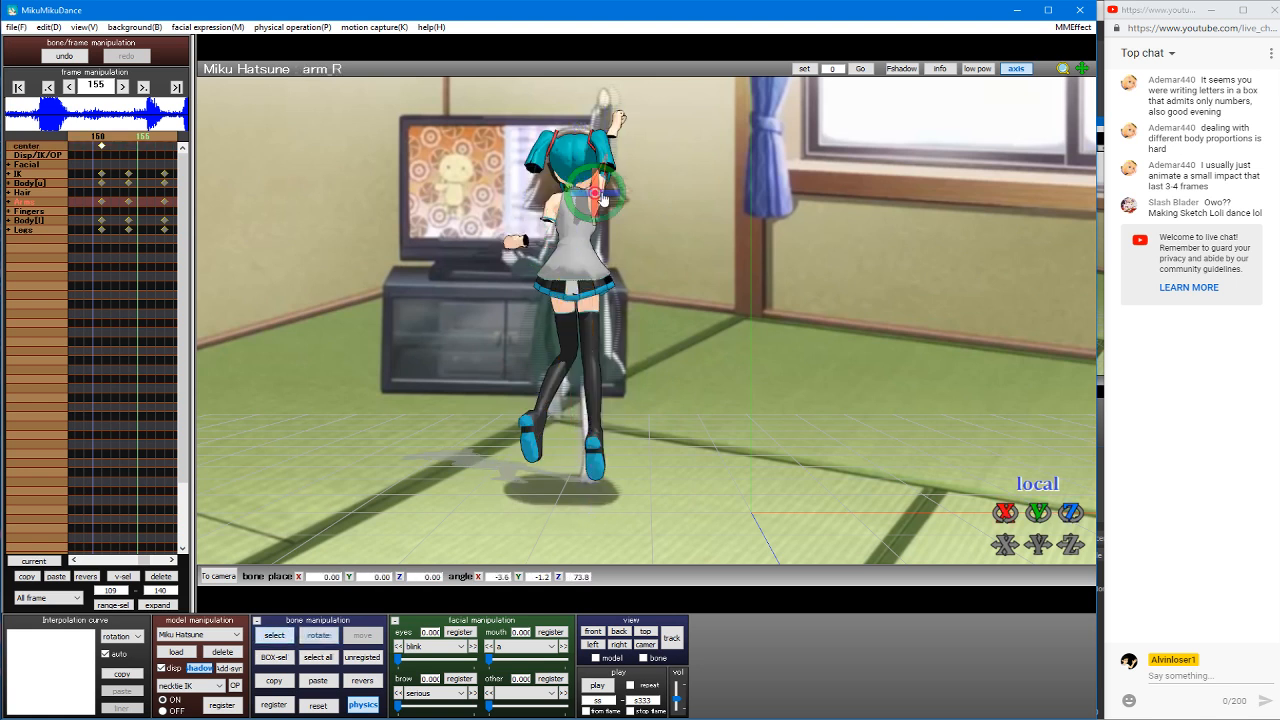
pyautogui.click(596, 193)
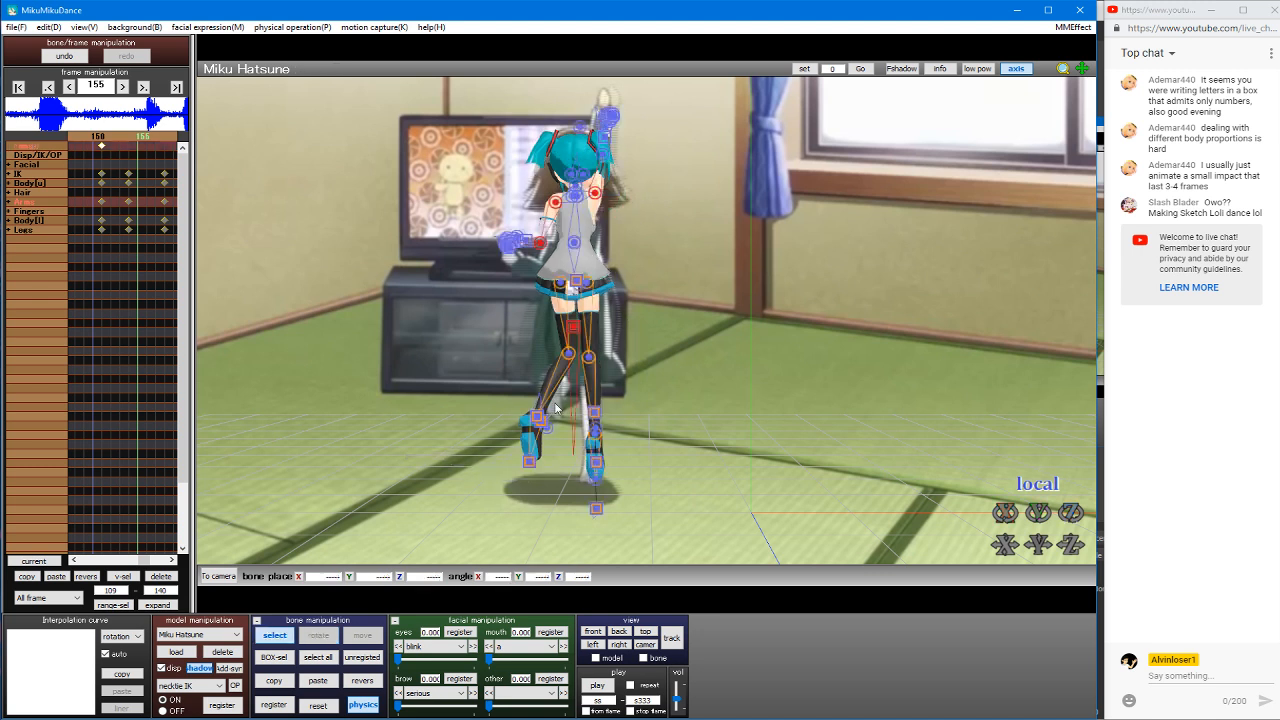
# Step: Move the left hair IK and the left leg IK bones up and inward at frame 155
pyautogui.click(540, 422)
pyautogui.moveTo(540, 422); pyautogui.dragTo(578, 372)
pyautogui.press('a')
pyautogui.click(538, 418)
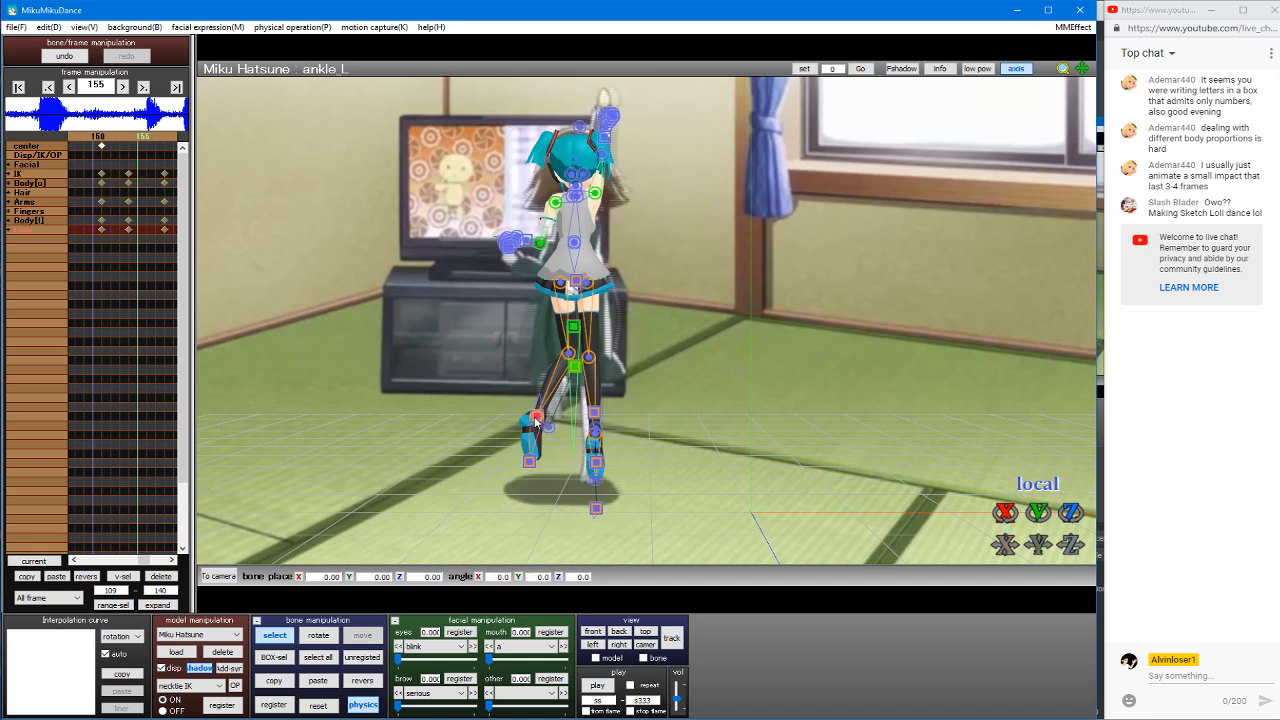
pyautogui.moveTo(536, 421); pyautogui.dragTo(552, 381)
pyautogui.press('a')
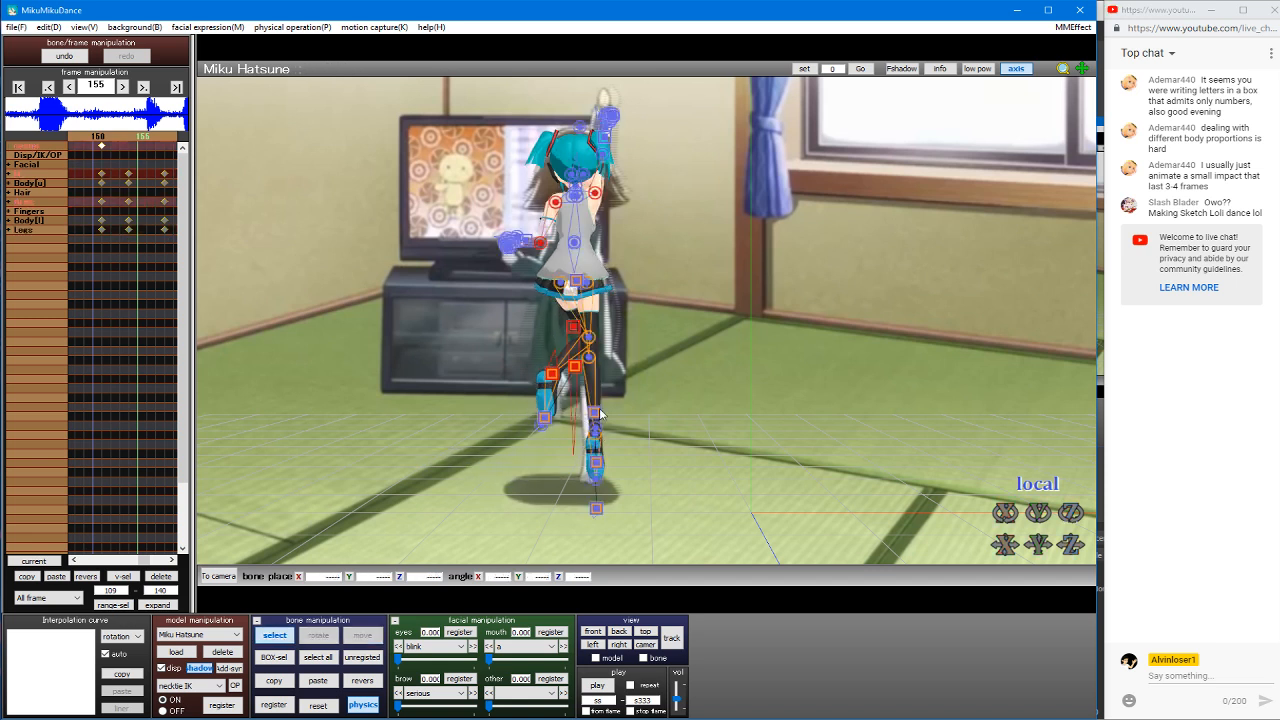
# Step: Rotate the right hair IK, right leg IK and left leg bones at frame 155, and select all unregistered bones
pyautogui.click(596, 412)
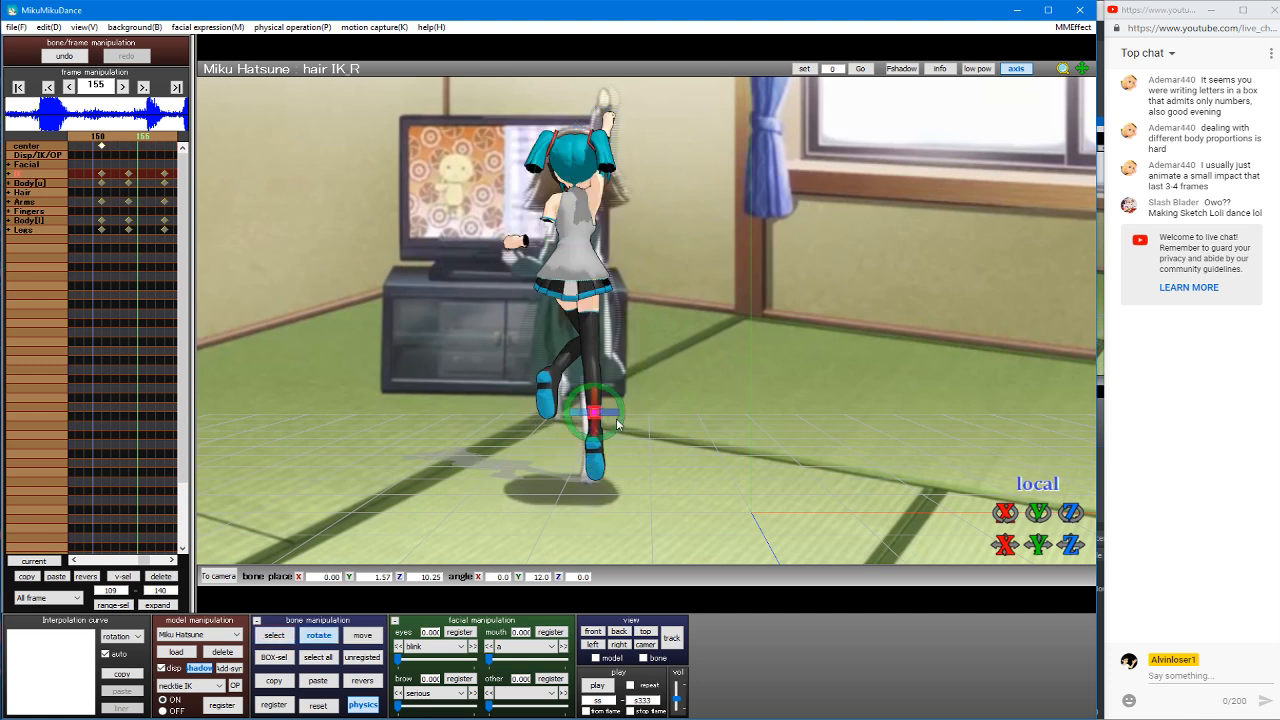
pyautogui.moveTo(617, 424); pyautogui.dragTo(616, 437)
pyautogui.press('a')
pyautogui.click(598, 463)
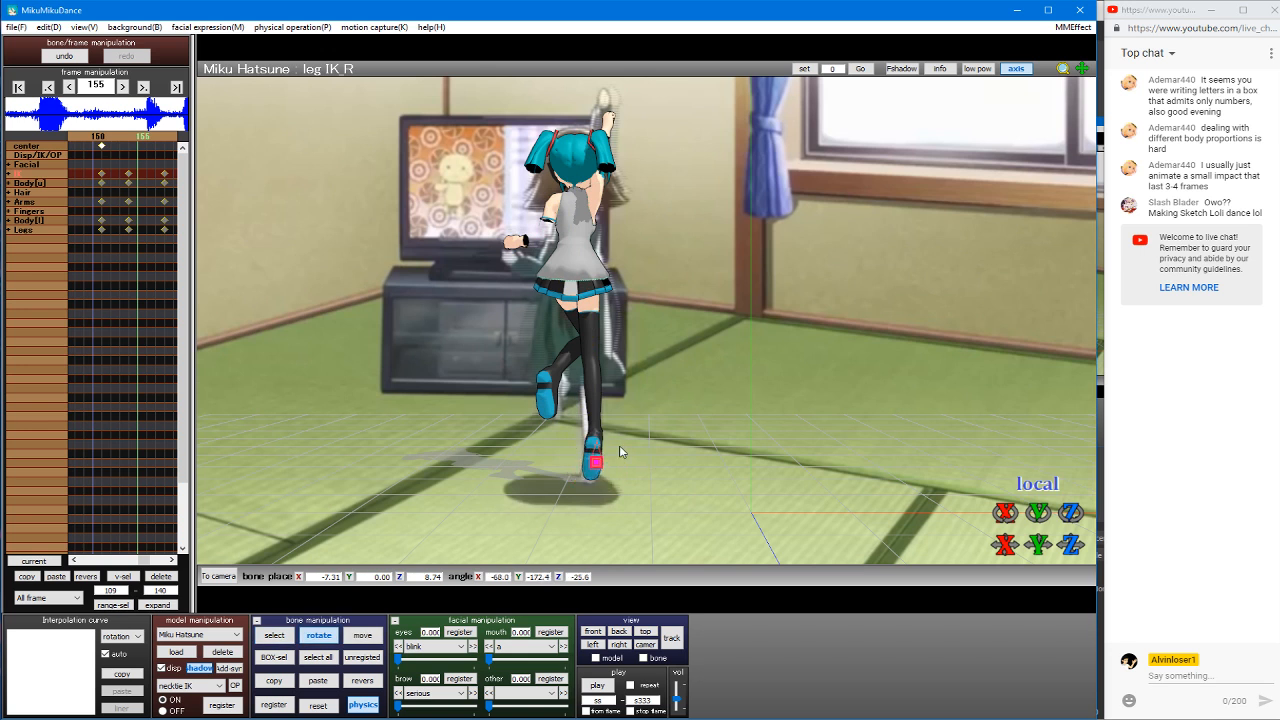
pyautogui.press('a')
pyautogui.click(561, 289)
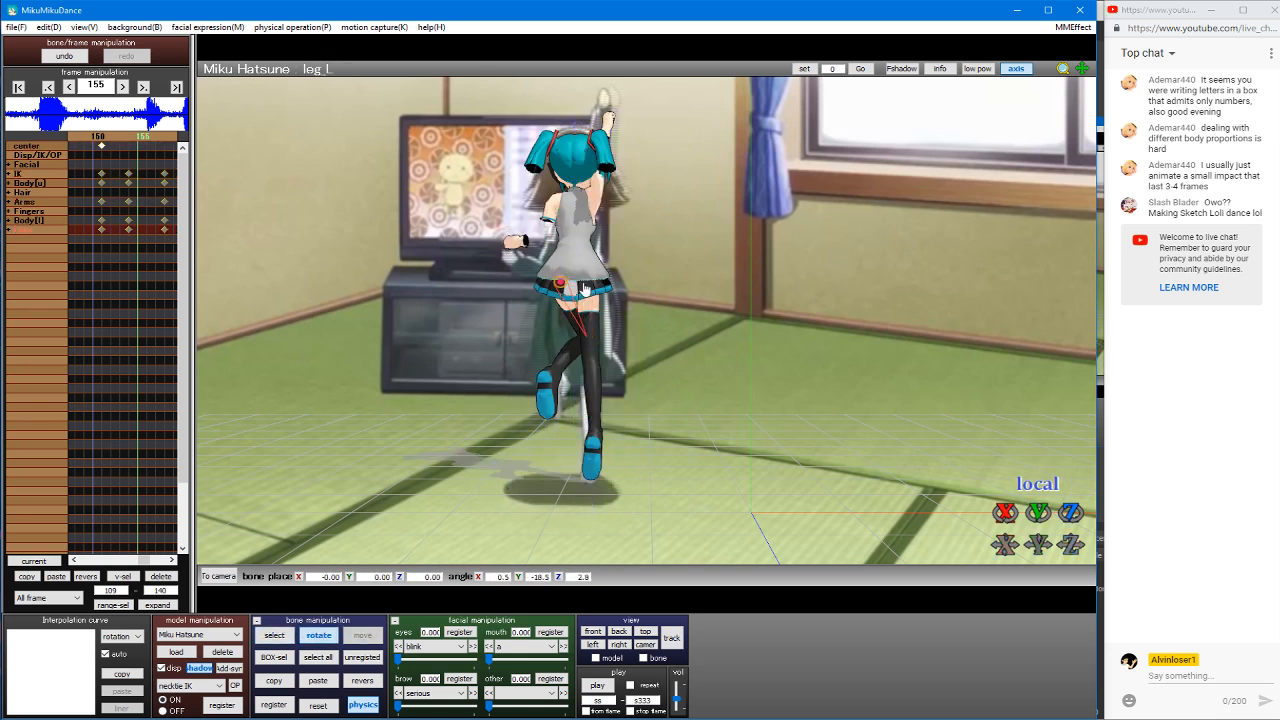
pyautogui.press('a')
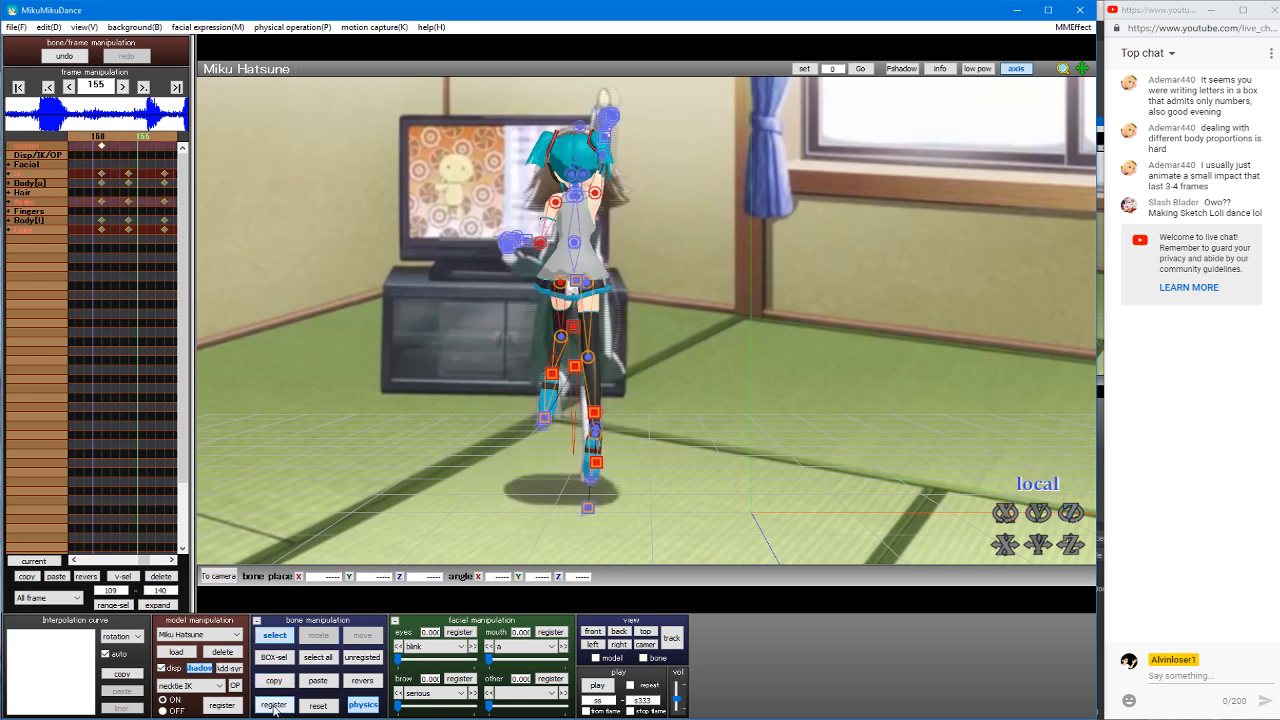
# Step: Register keyframes for the selected arm, leg and center bones at frame 151
pyautogui.press('Left')
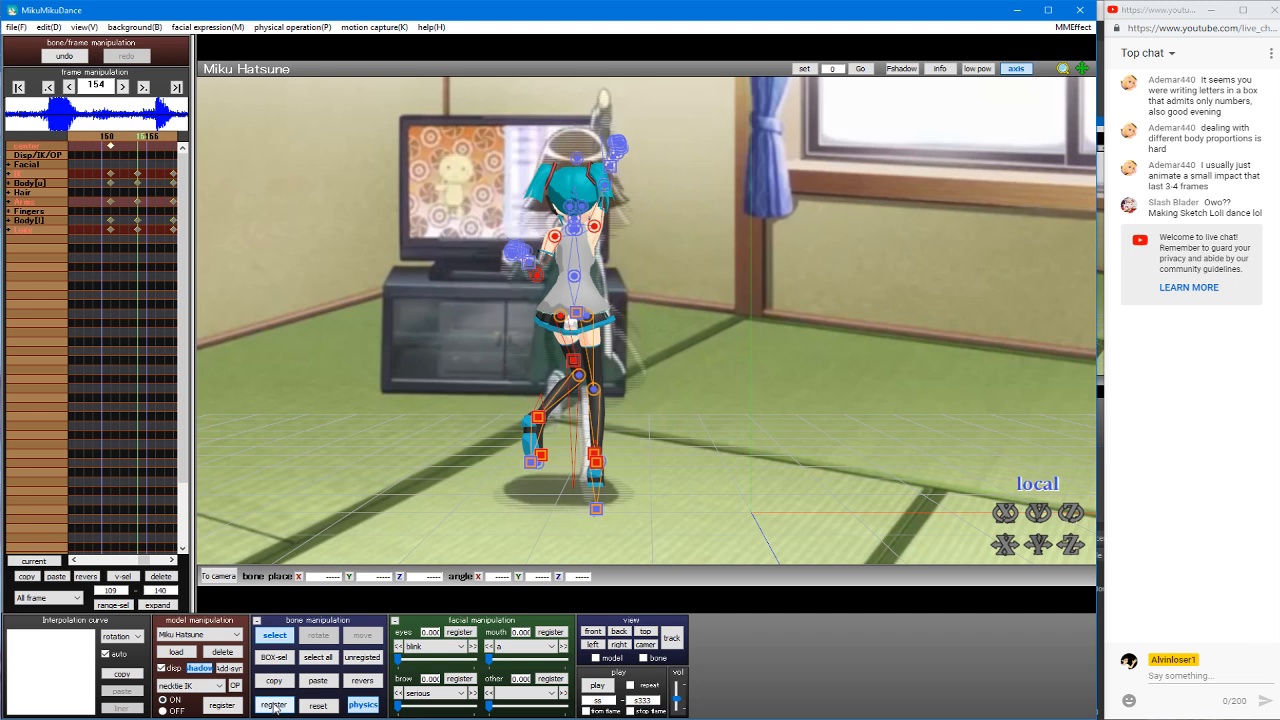
pyautogui.press('Left')
pyautogui.press('Left')
pyautogui.press('Left')
pyautogui.click(285, 706)
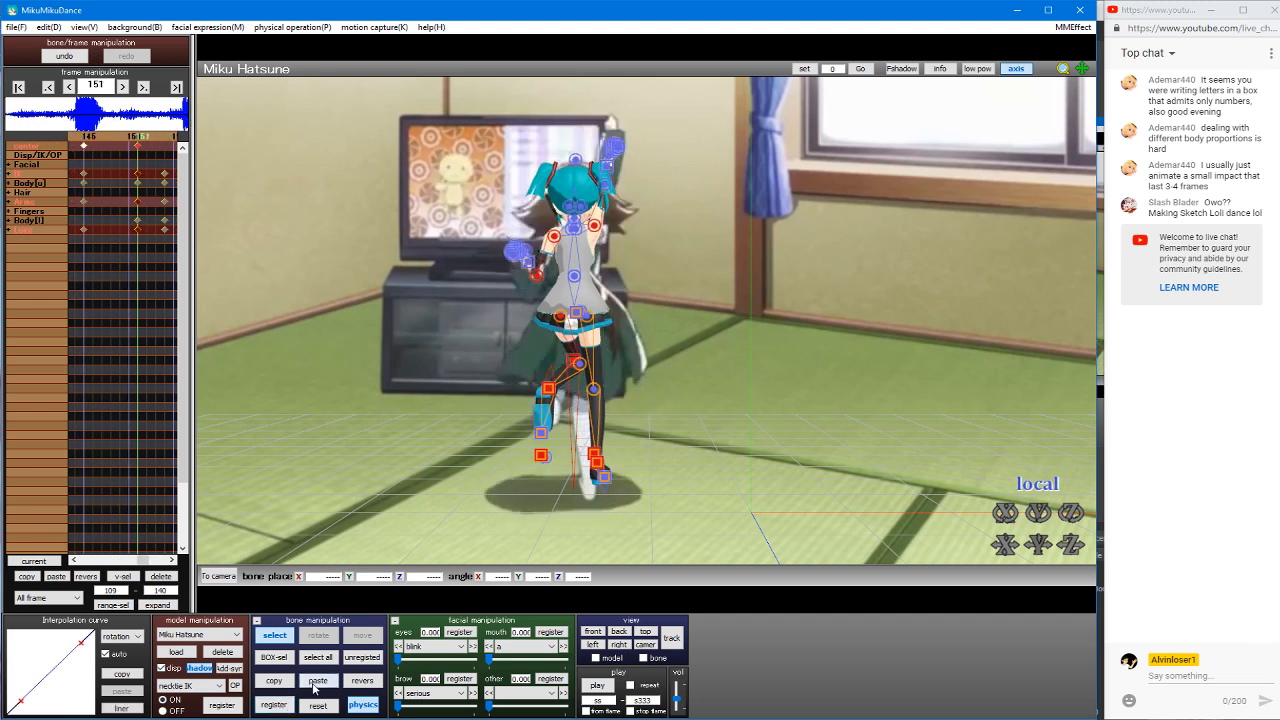
# Step: Paste the copied frame 155 pose onto frame 154 and register the keyframes
pyautogui.press('Right')
pyautogui.press('Right')
pyautogui.press('Right')
pyautogui.click(317, 687)
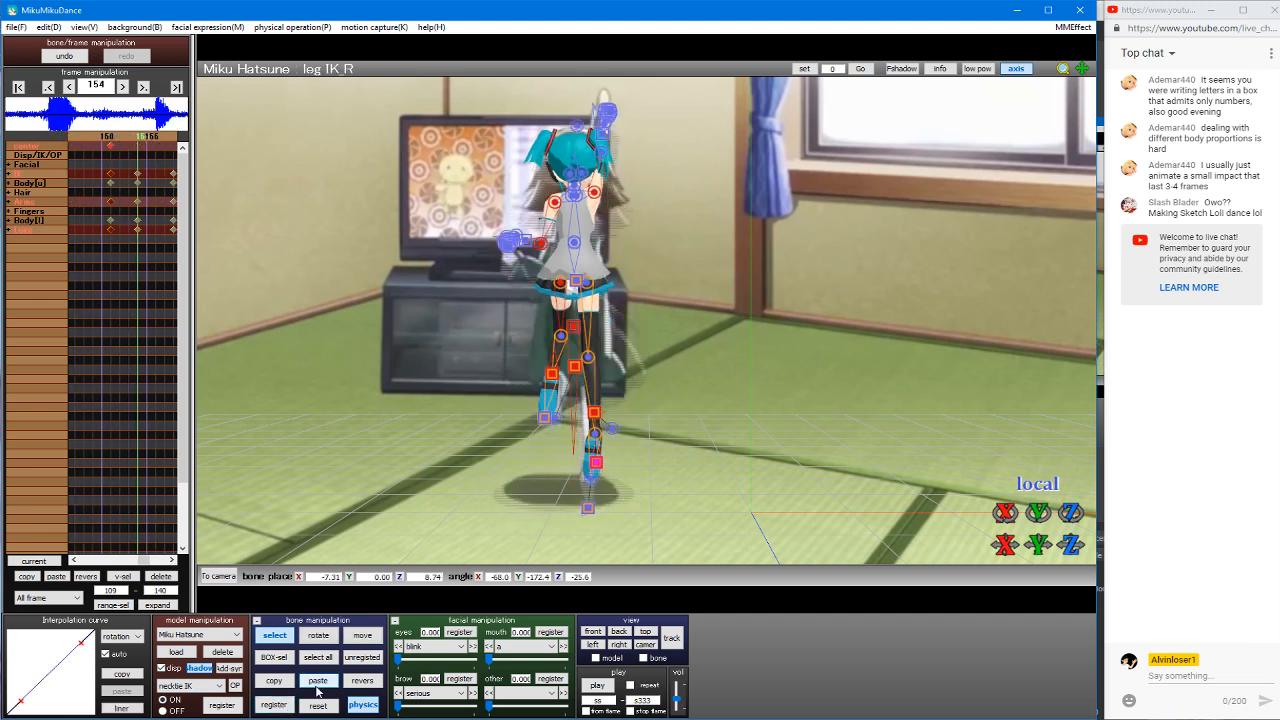
pyautogui.click(274, 704)
# Step: Compare the pose with the dancer around frames 158 to 160 and shift the center bone slightly up and toward the model's left at frame 158
pyautogui.press('Right')
pyautogui.press('Right')
pyautogui.press('Right')
pyautogui.press('Right')
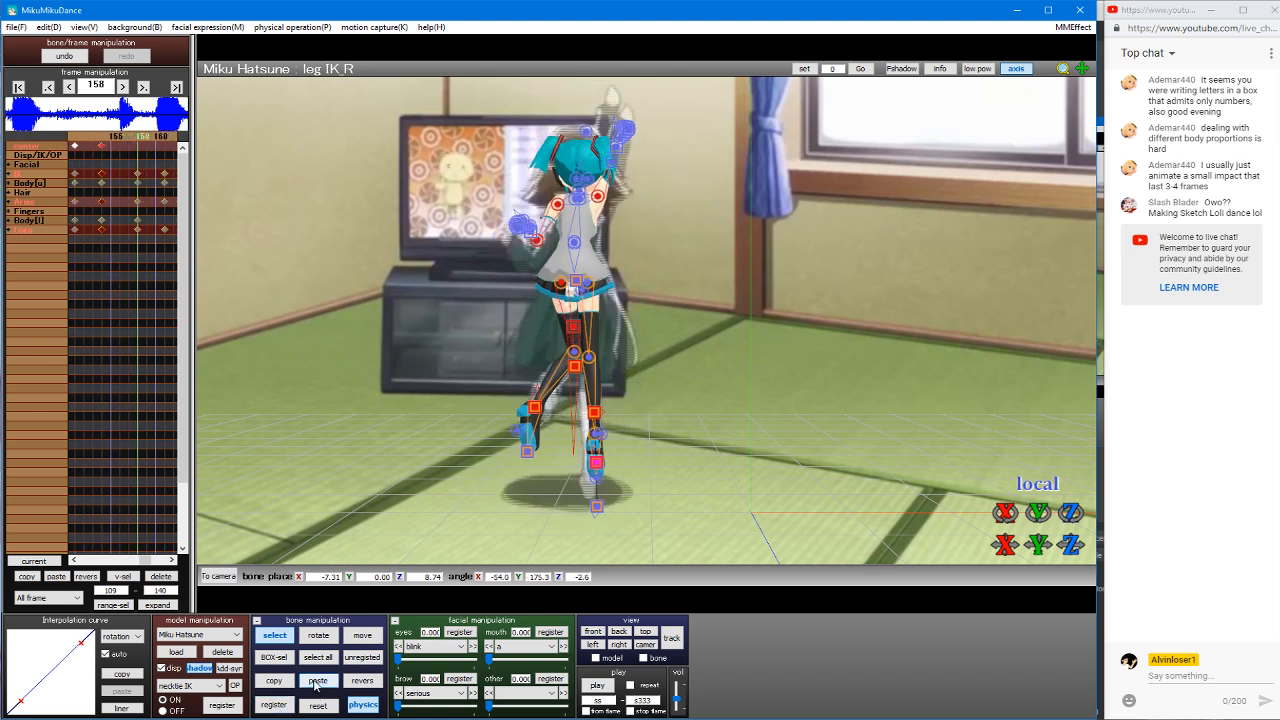
pyautogui.press('Right')
pyautogui.press('Right')
pyautogui.press('Left')
pyautogui.press('Left')
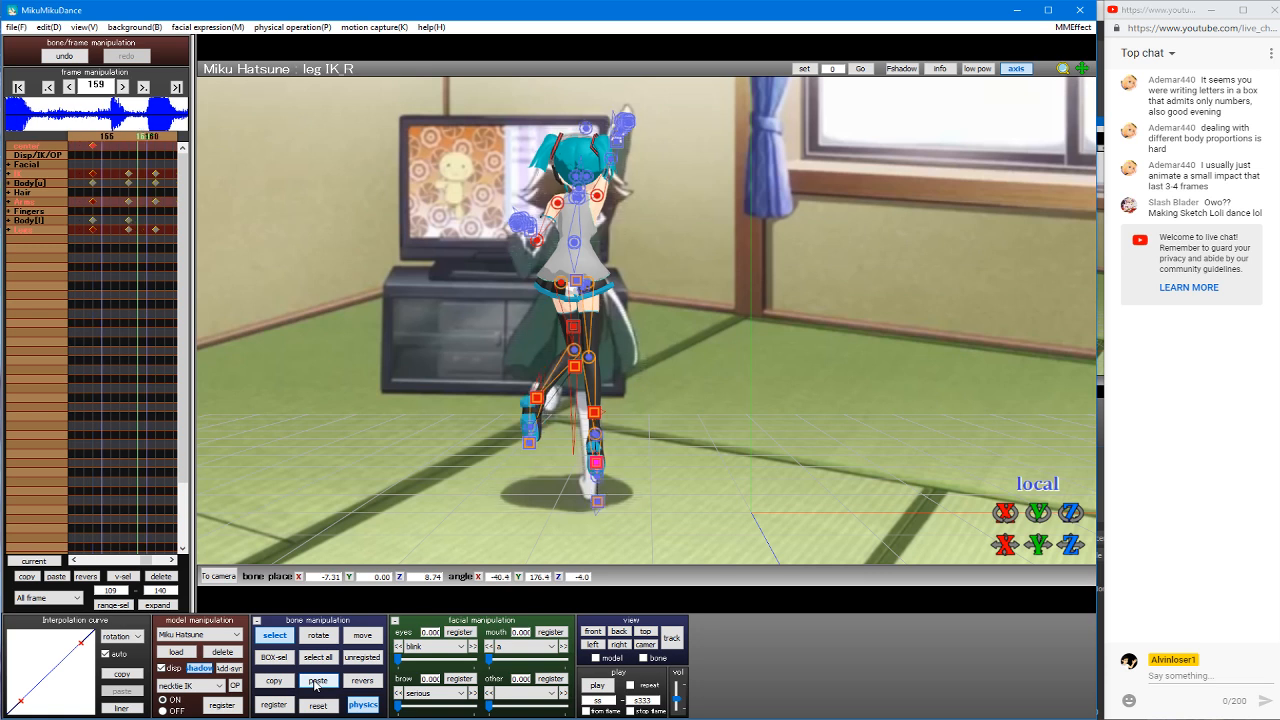
pyautogui.click(574, 329)
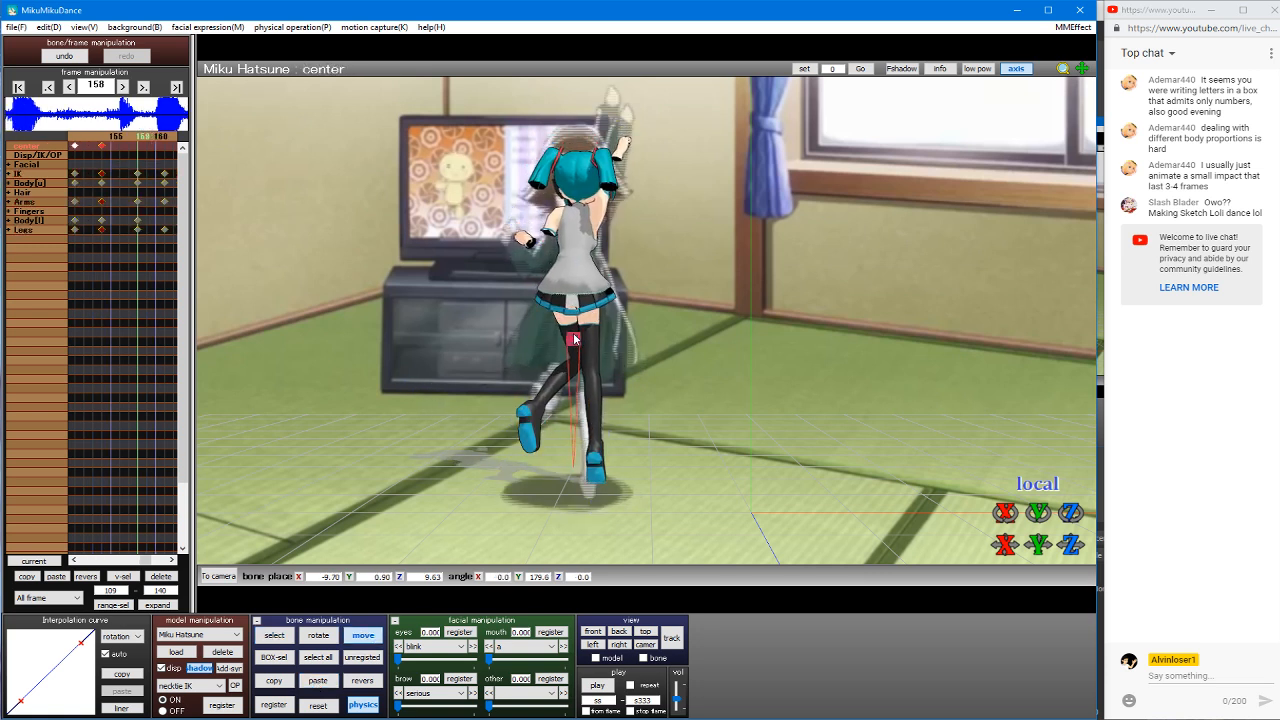
pyautogui.moveTo(571, 339); pyautogui.dragTo(570, 331)
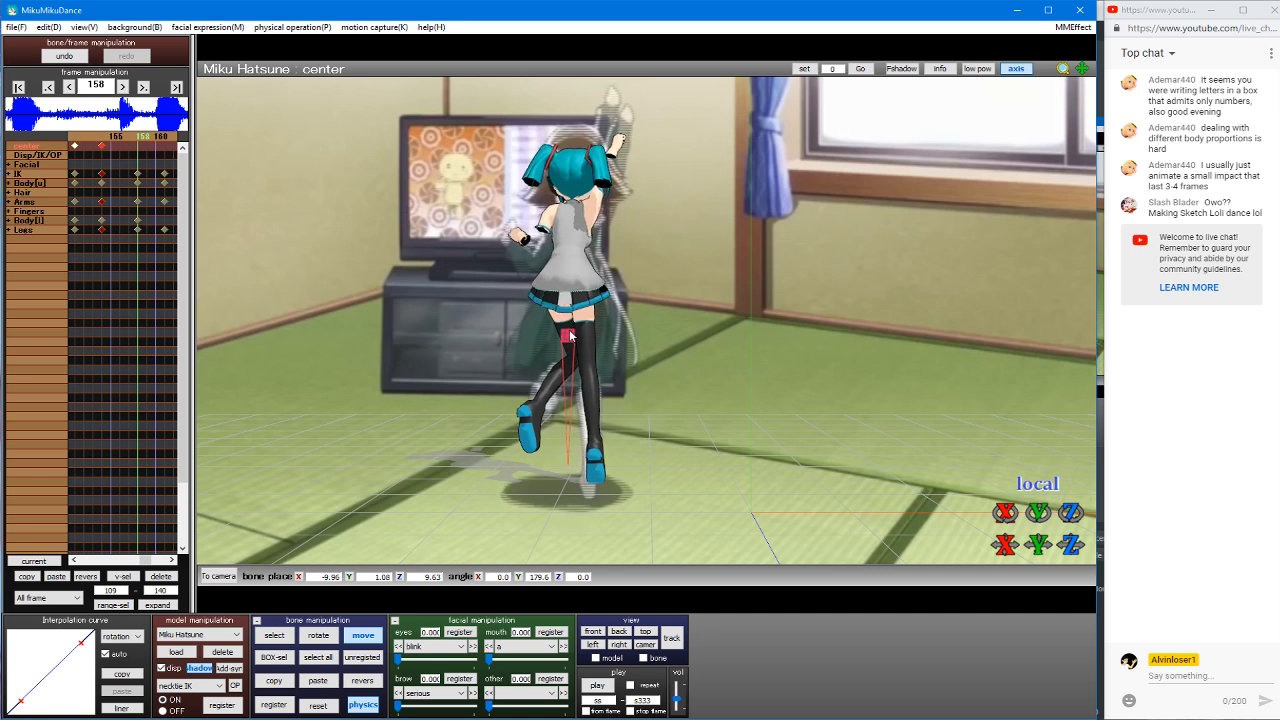
# Step: Rotate the left arm and left leg bones at frame 158 to match the dancer
pyautogui.click(551, 209)
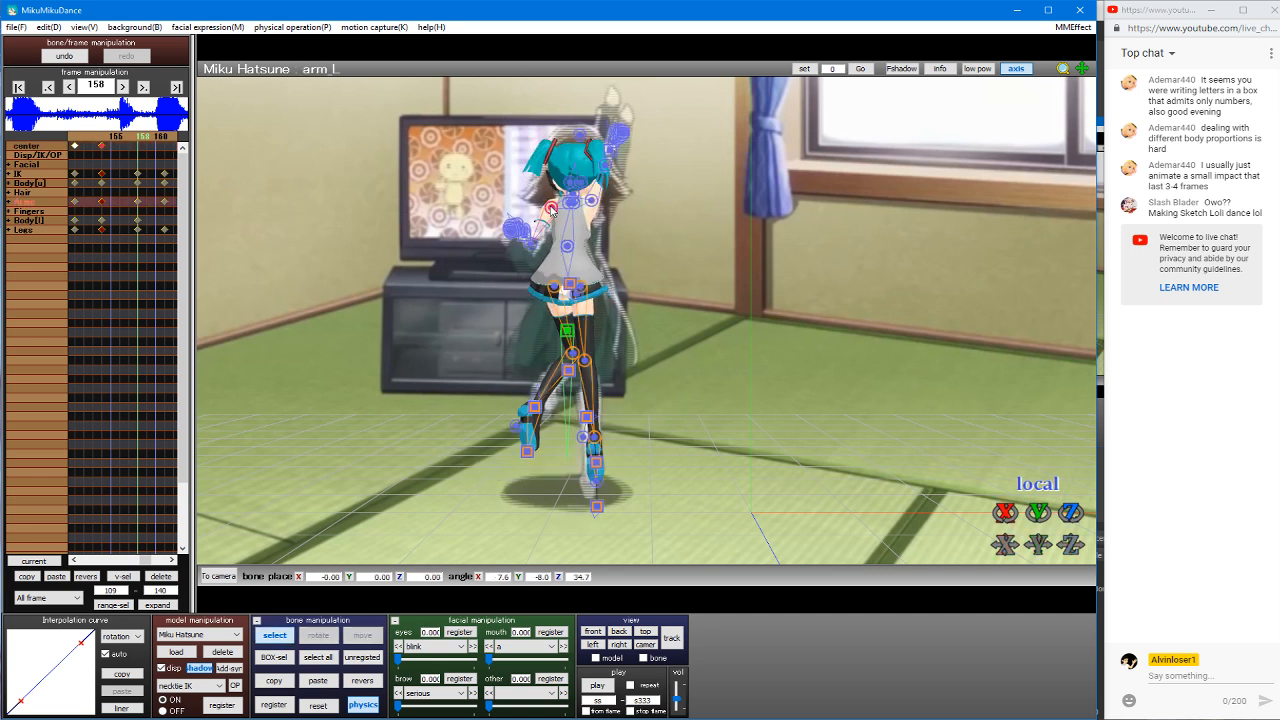
pyautogui.click(547, 254)
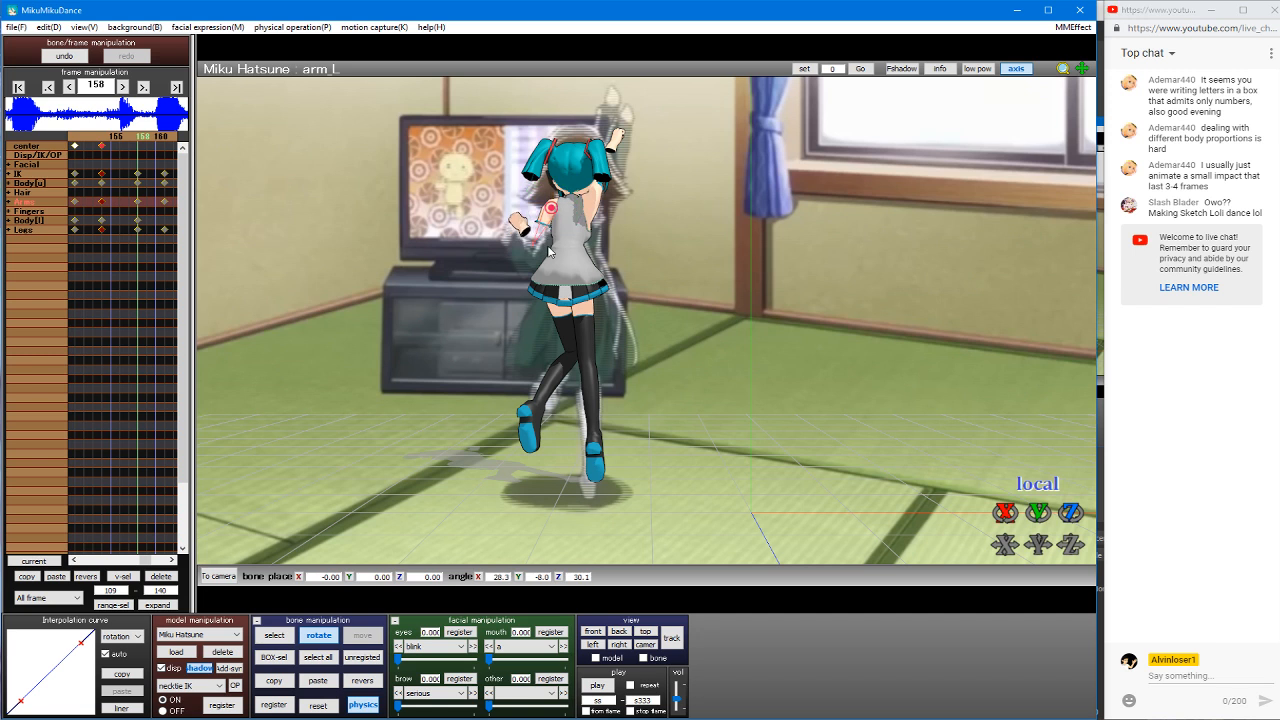
pyautogui.click(576, 290)
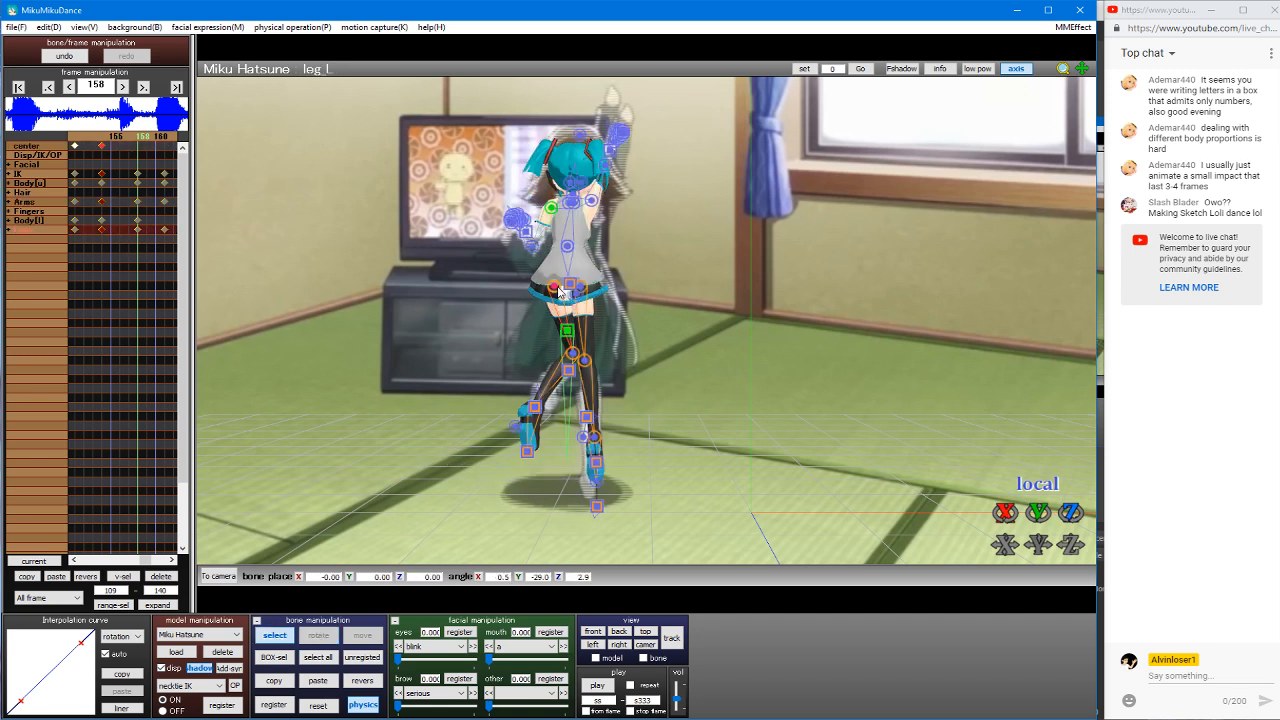
pyautogui.click(547, 395)
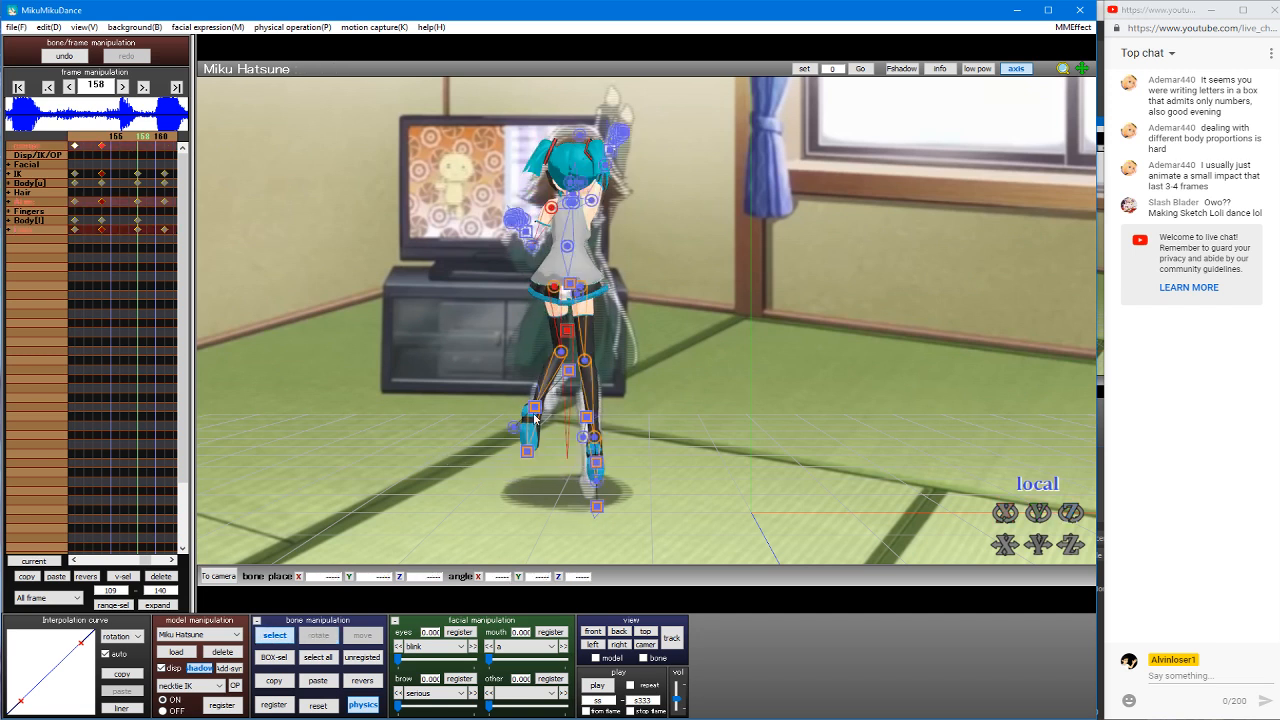
# Step: Raise the left leg IK at frame 158 and select all unregistered bones
pyautogui.click(535, 419)
pyautogui.moveTo(535, 419); pyautogui.dragTo(566, 368)
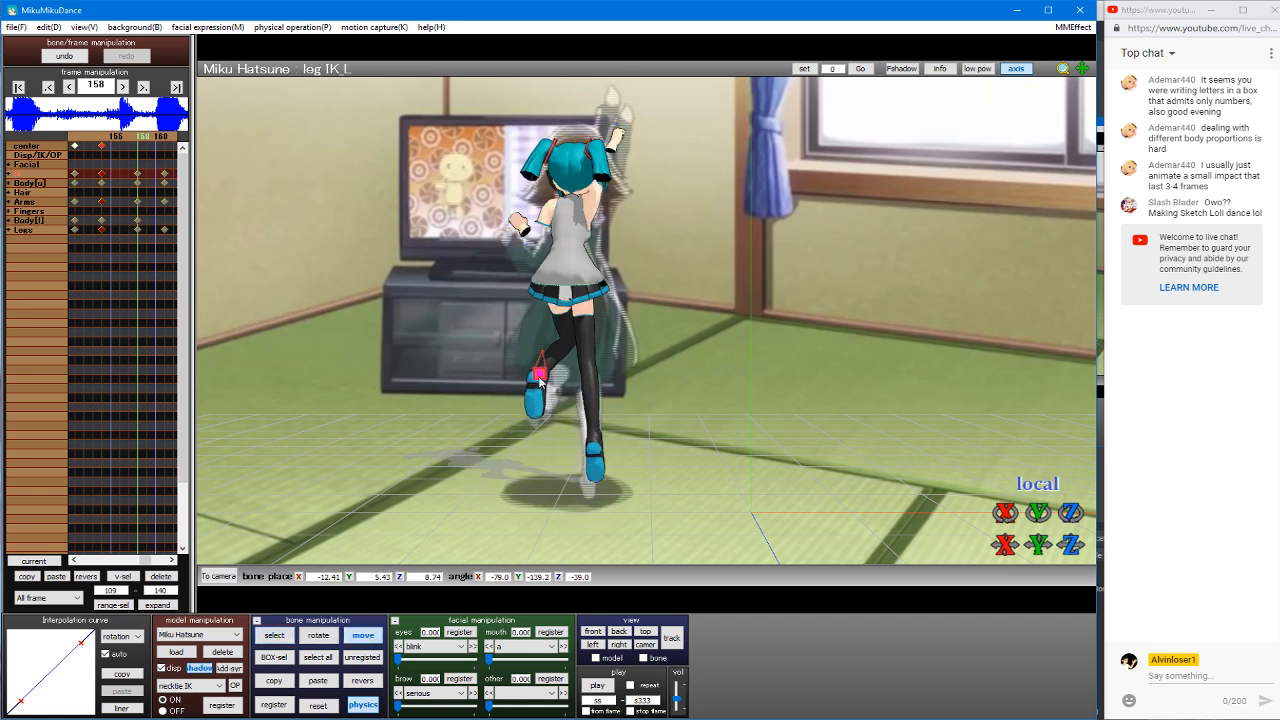
pyautogui.press('s')
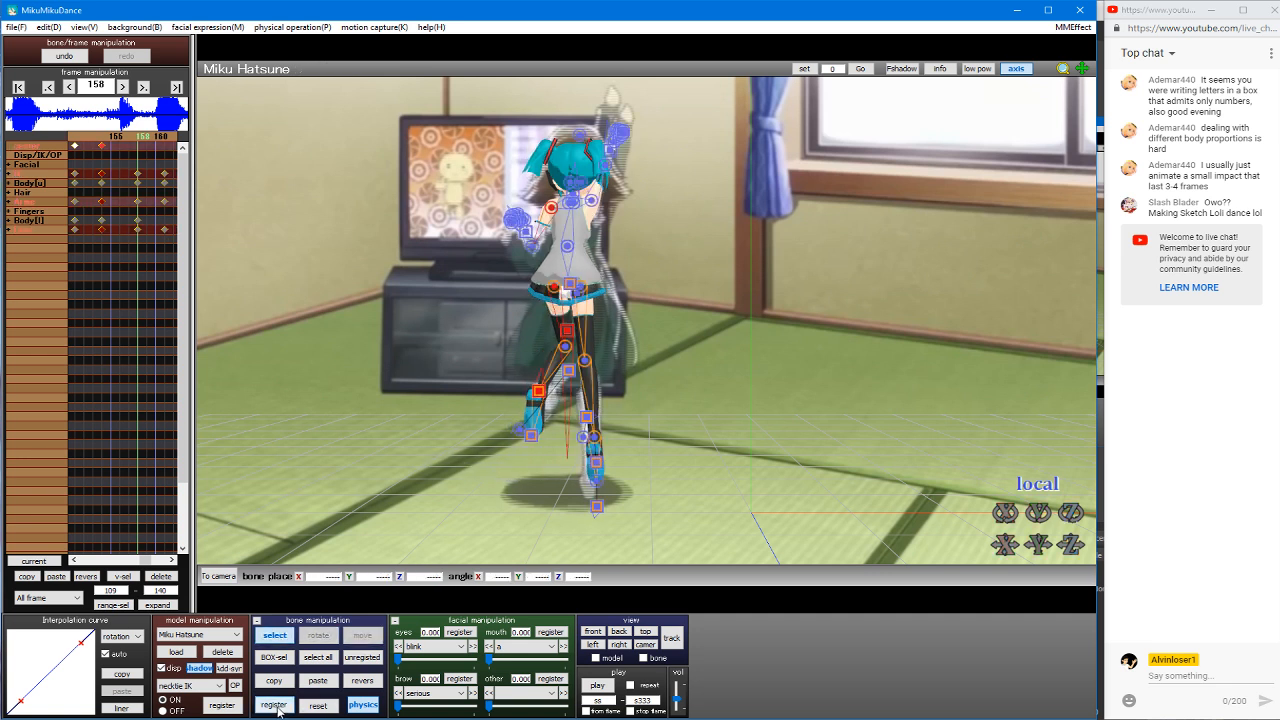
# Step: Step back and forth through frames 146 to 158 to compare the model's motion with the dancer
pyautogui.press('Left')
pyautogui.press('Left')
pyautogui.press('Left')
pyautogui.press('Left')
pyautogui.press('Left')
pyautogui.press('Left')
pyautogui.press('Left')
pyautogui.press('Left')
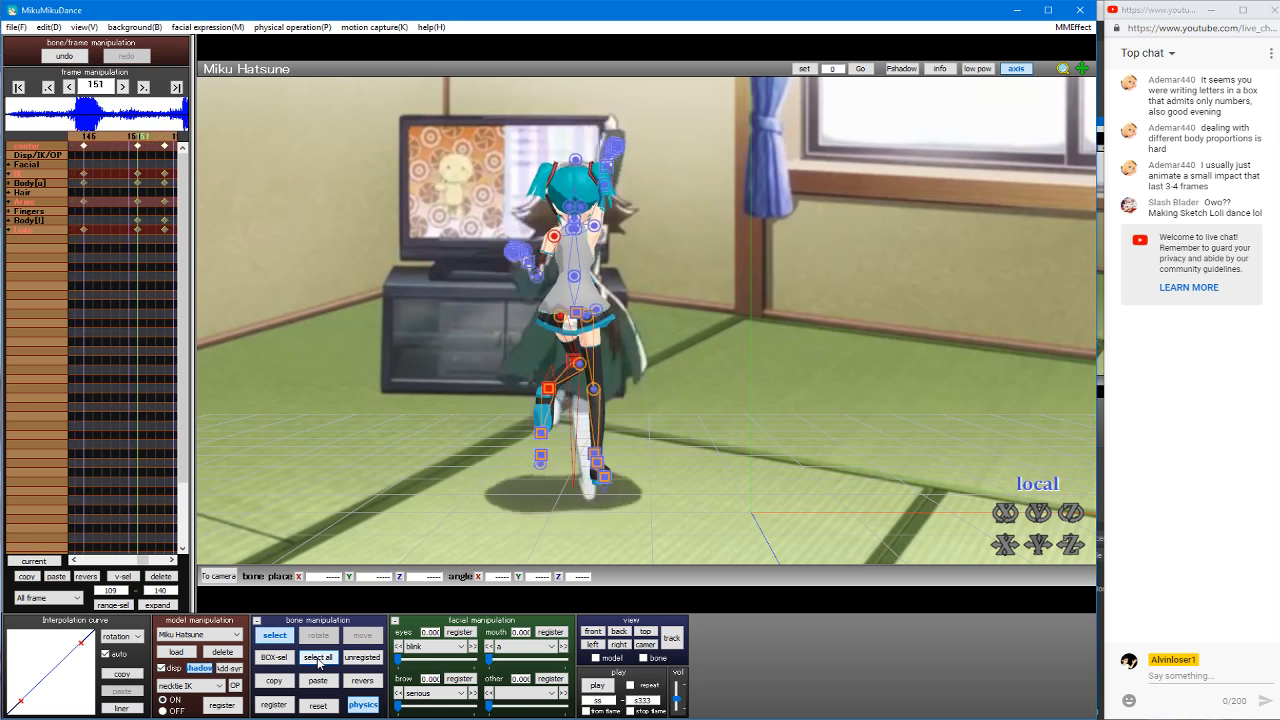
pyautogui.press('Left')
pyautogui.press('Left')
pyautogui.press('Left')
pyautogui.press('Left')
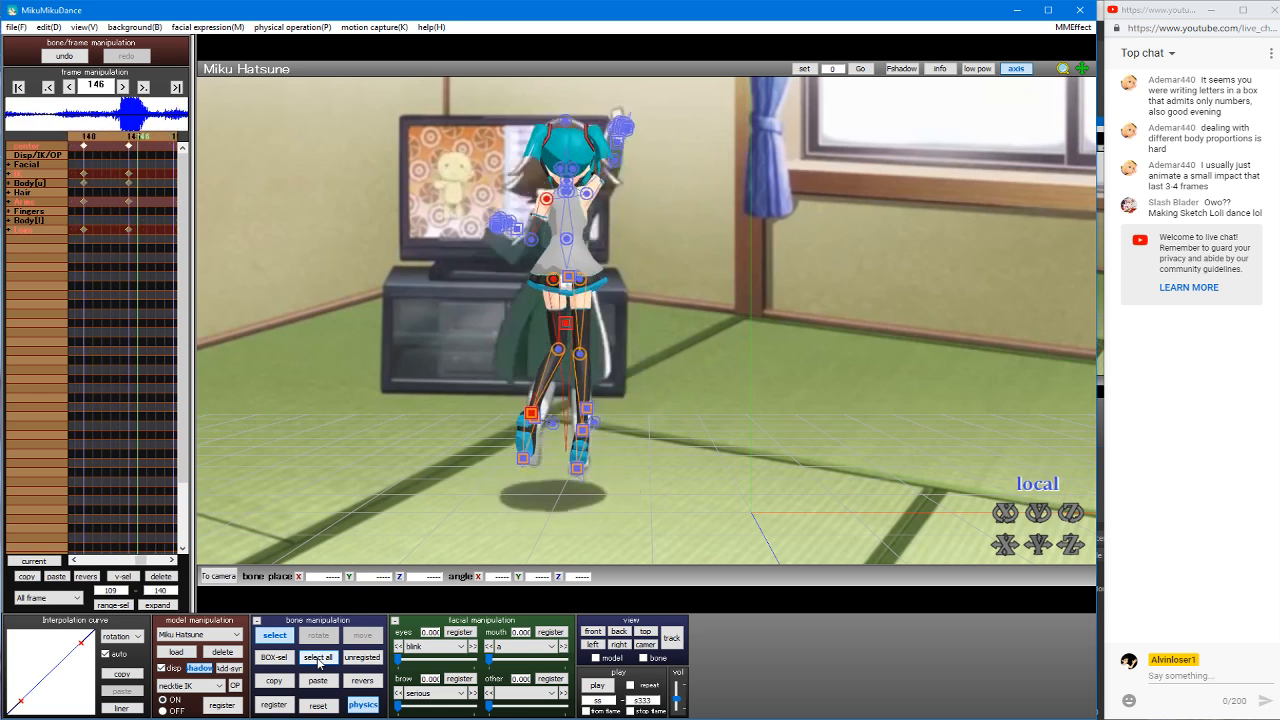
pyautogui.press('Right')
pyautogui.press('Right')
pyautogui.press('Right')
pyautogui.press('Right')
pyautogui.press('Right')
pyautogui.press('Right')
pyautogui.press('Right')
pyautogui.press('Right')
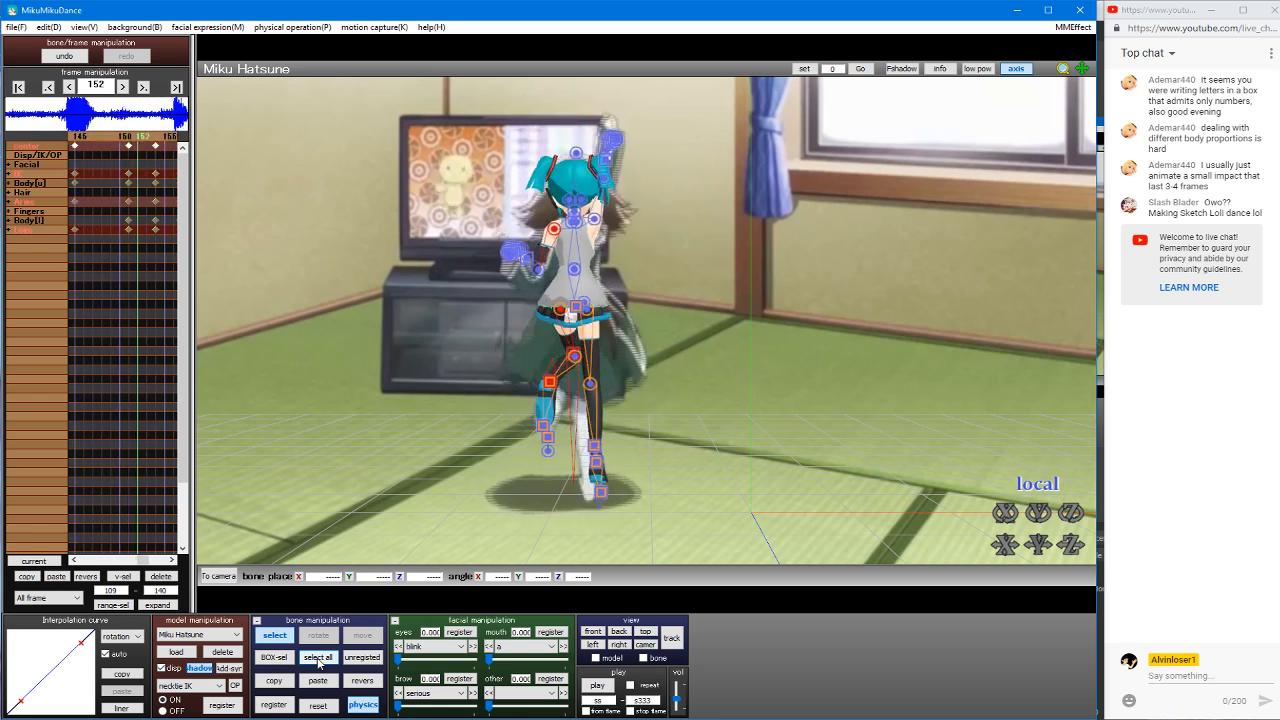
pyautogui.press('Right')
pyautogui.press('Right')
pyautogui.press('Right')
pyautogui.press('Right')
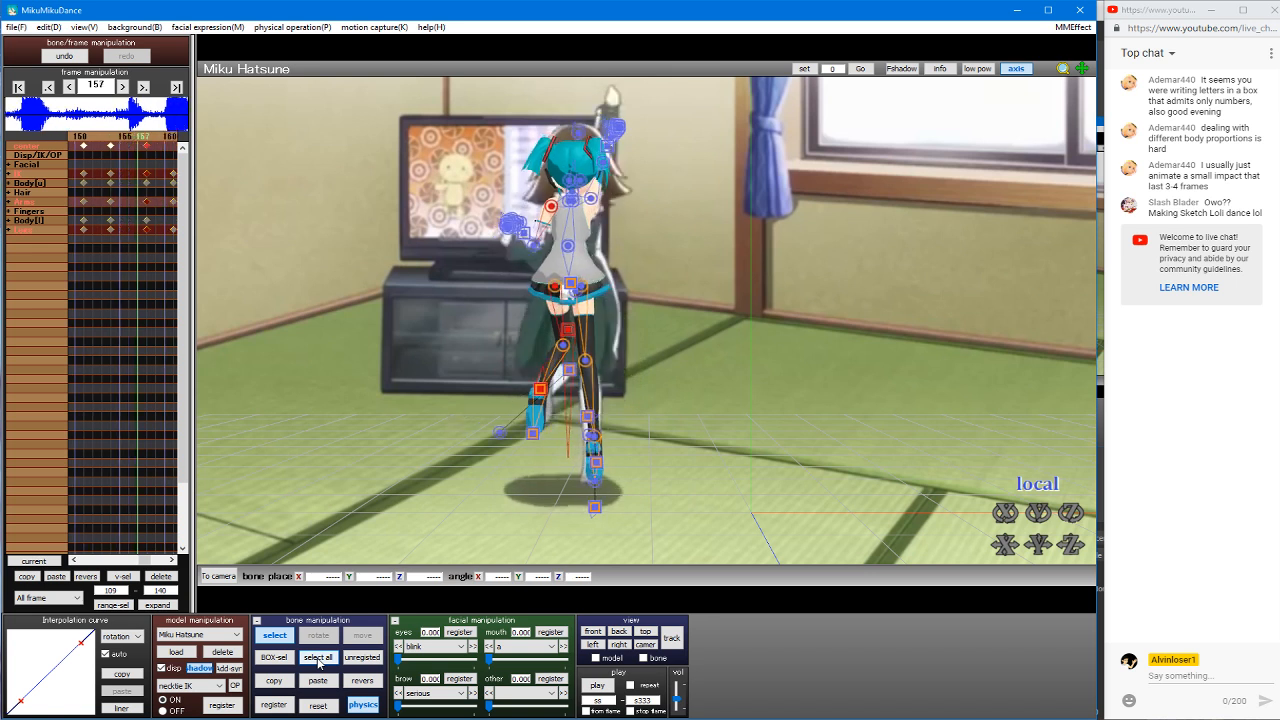
# Step: Insert one bone frame line at frame 157 to push the following keyframes one frame further
pyautogui.press('Left')
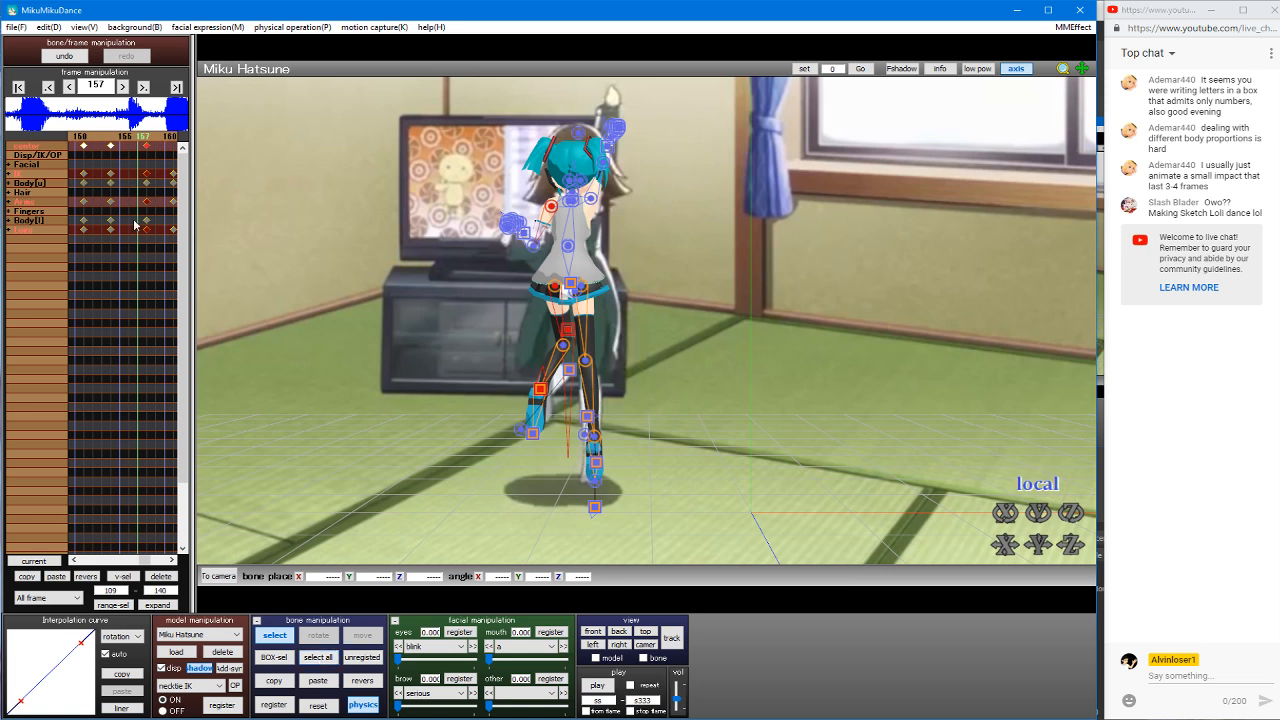
pyautogui.click(48, 27)
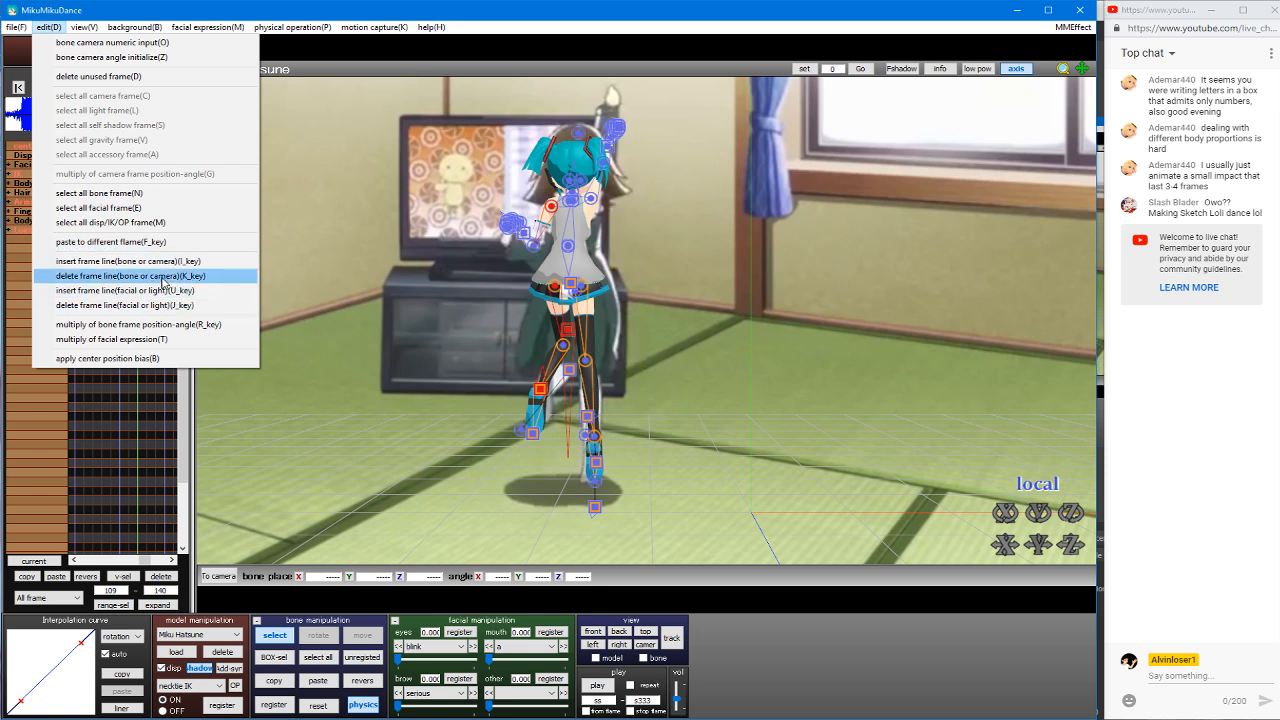
pyautogui.click(205, 262)
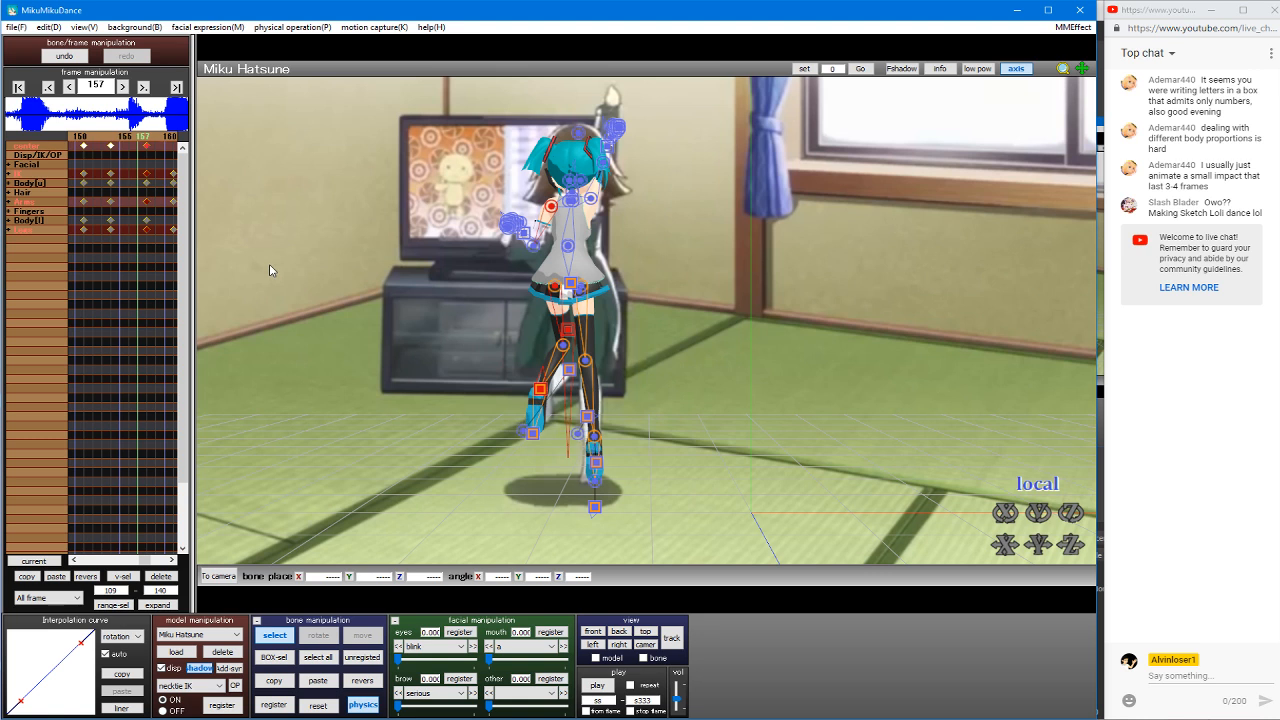
pyautogui.press('i')
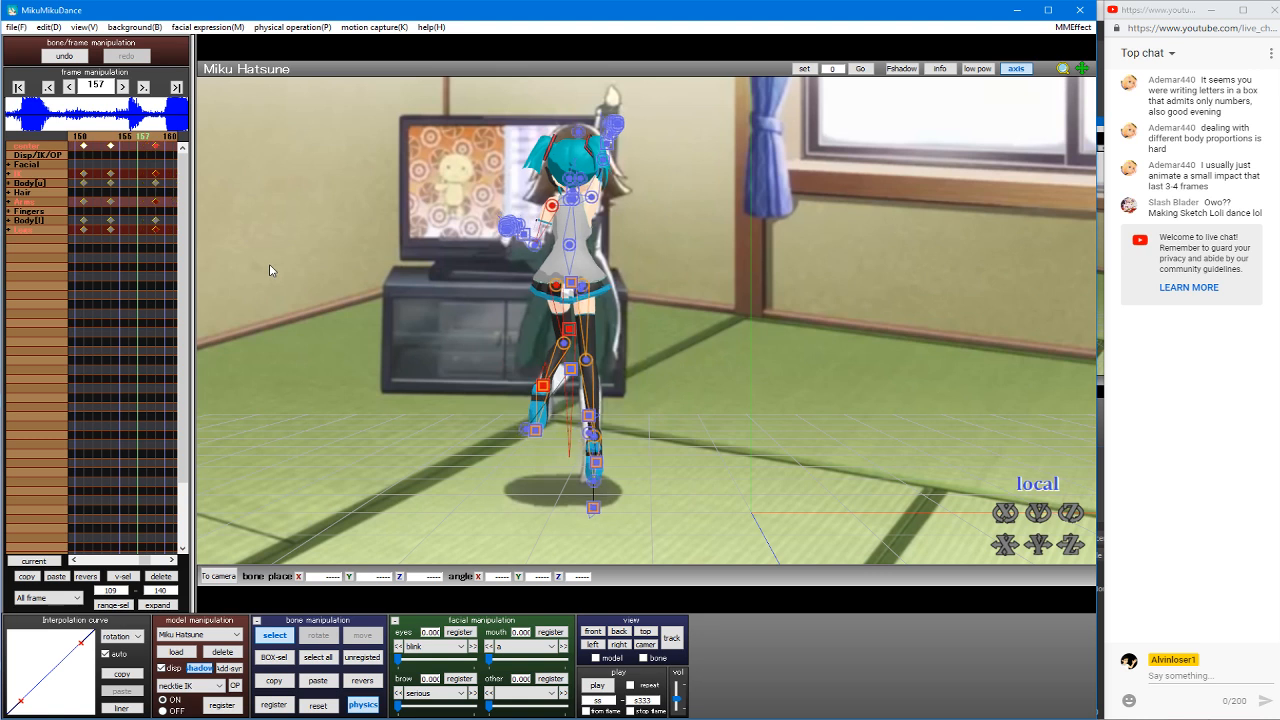
# Step: Step repeatedly through frames 153 to 159 to check the timing of the poses against the dancer
pyautogui.press('Right')
pyautogui.press('Right')
pyautogui.press('Left')
pyautogui.press('Left')
pyautogui.press('Left')
pyautogui.press('Left')
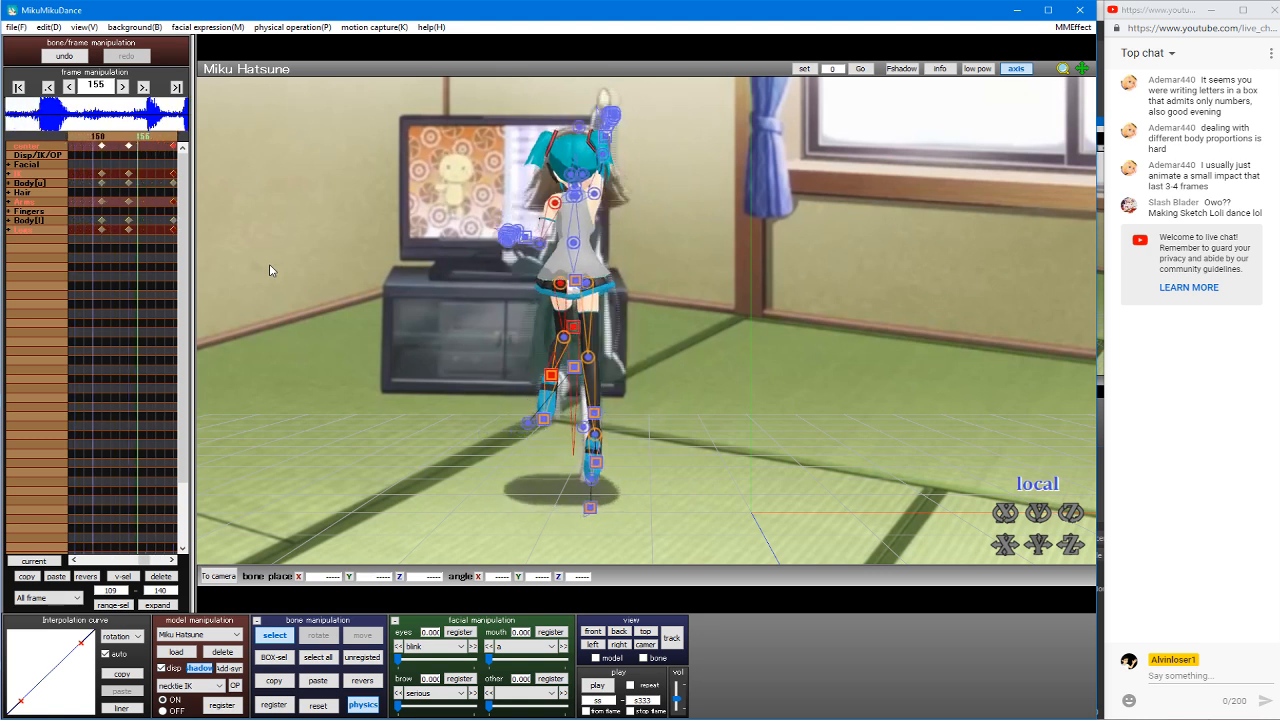
pyautogui.press('Left')
pyautogui.press('Left')
pyautogui.press('Right')
pyautogui.press('Right')
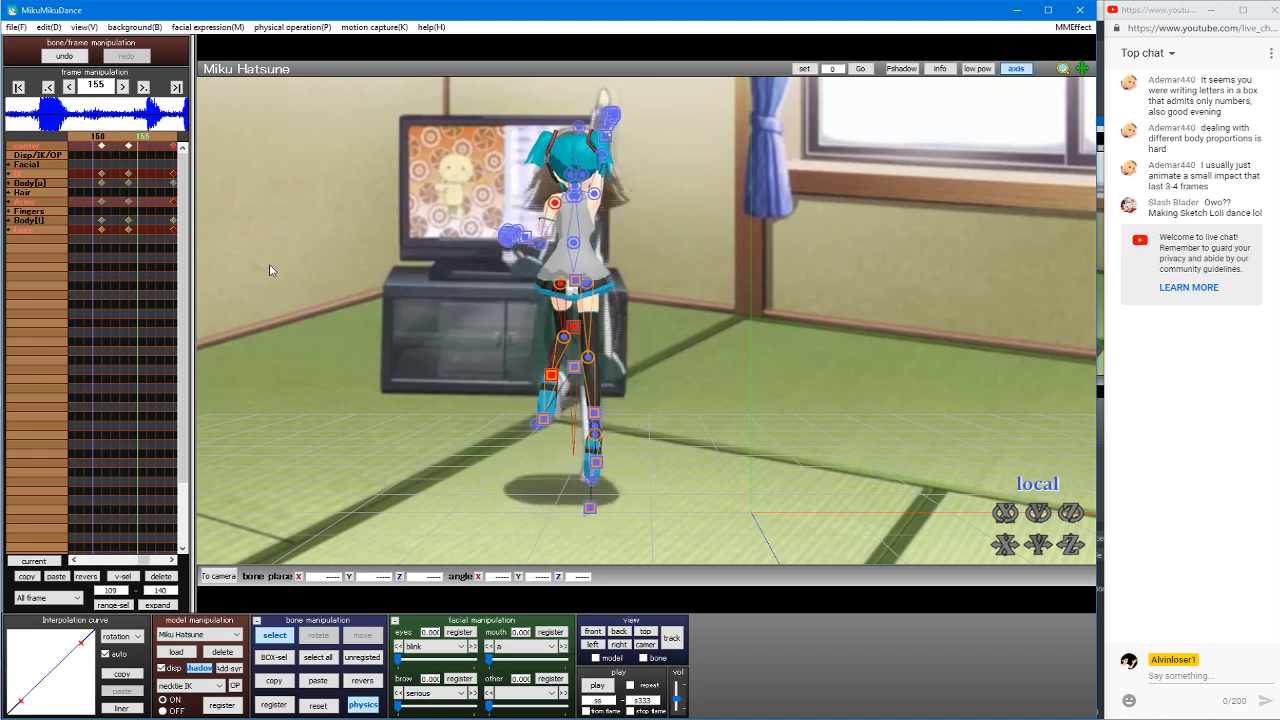
pyautogui.press('Right')
pyautogui.press('Left')
pyautogui.press('Left')
pyautogui.press('Right')
pyautogui.press('Right')
pyautogui.press('Right')
pyautogui.press('Right')
pyautogui.press('Left')
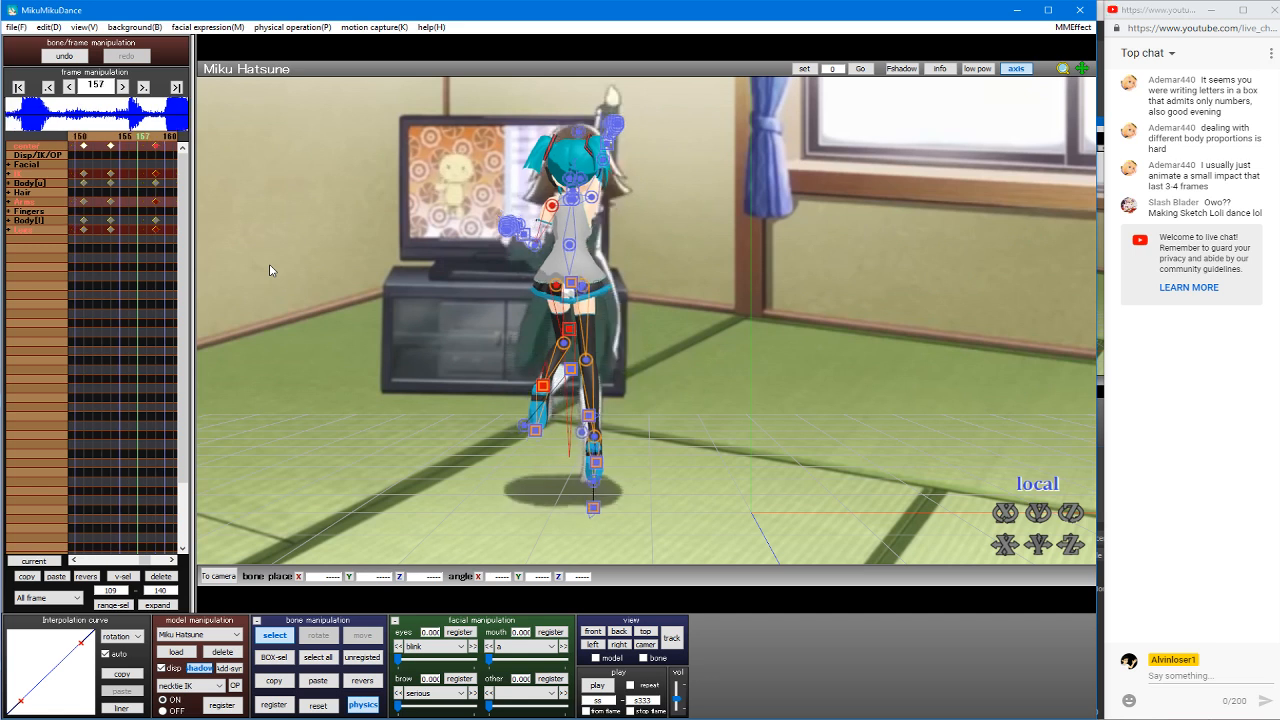
pyautogui.press('Right')
pyautogui.press('Right')
pyautogui.press('Left')
pyautogui.press('Left')
pyautogui.press('Left')
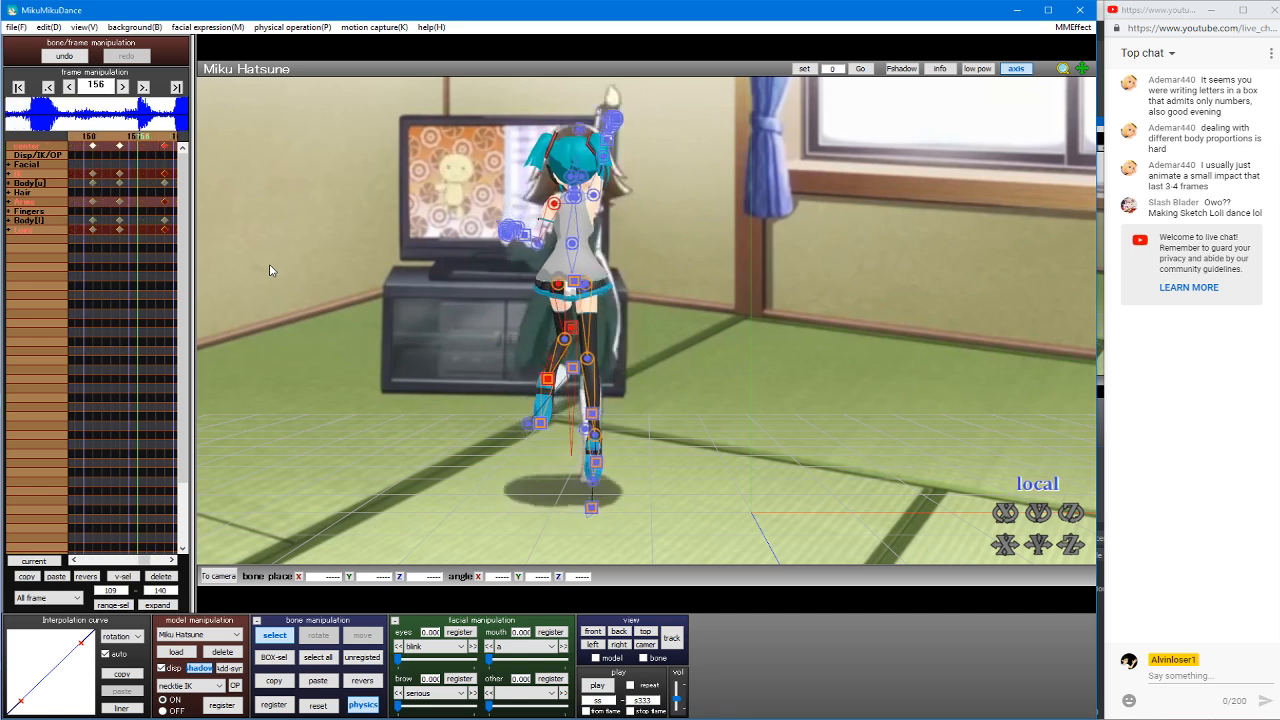
pyautogui.press('Left')
pyautogui.press('Left')
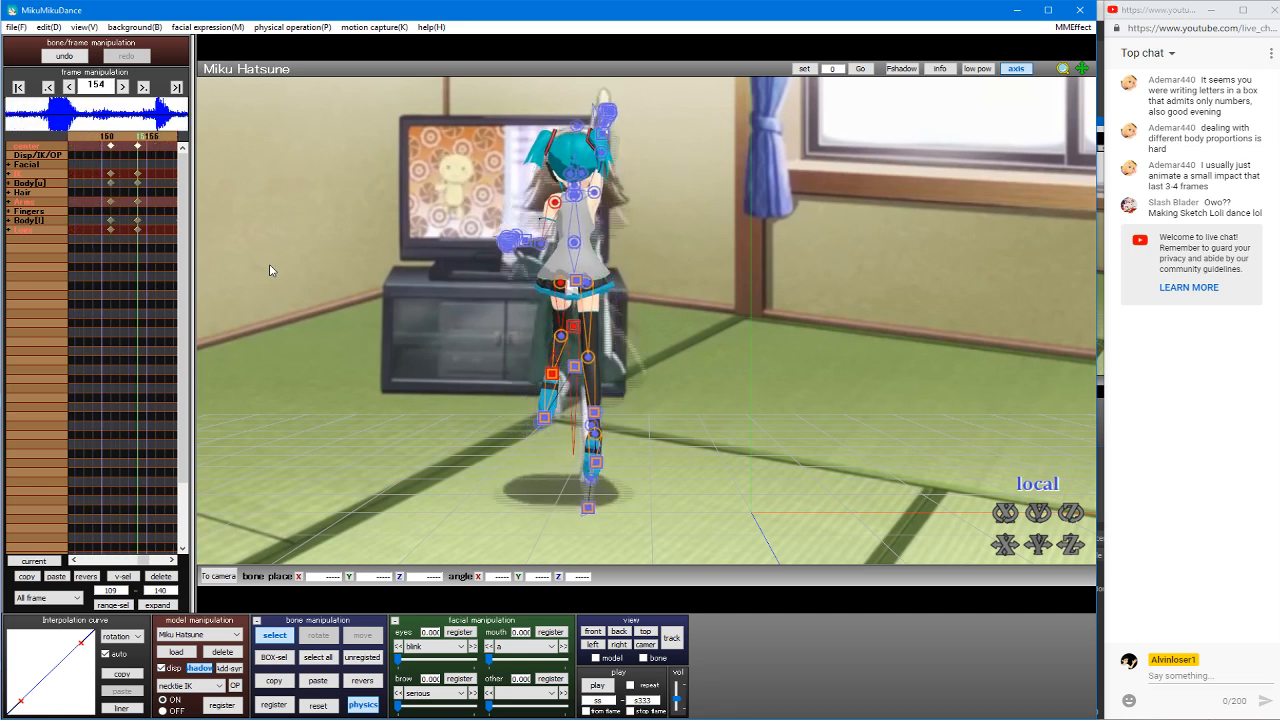
# Step: Insert two bone frame lines at frame 153 to shift the frame 154 keyframes to frame 156
pyautogui.press('Left')
pyautogui.press('Left')
pyautogui.press('Right')
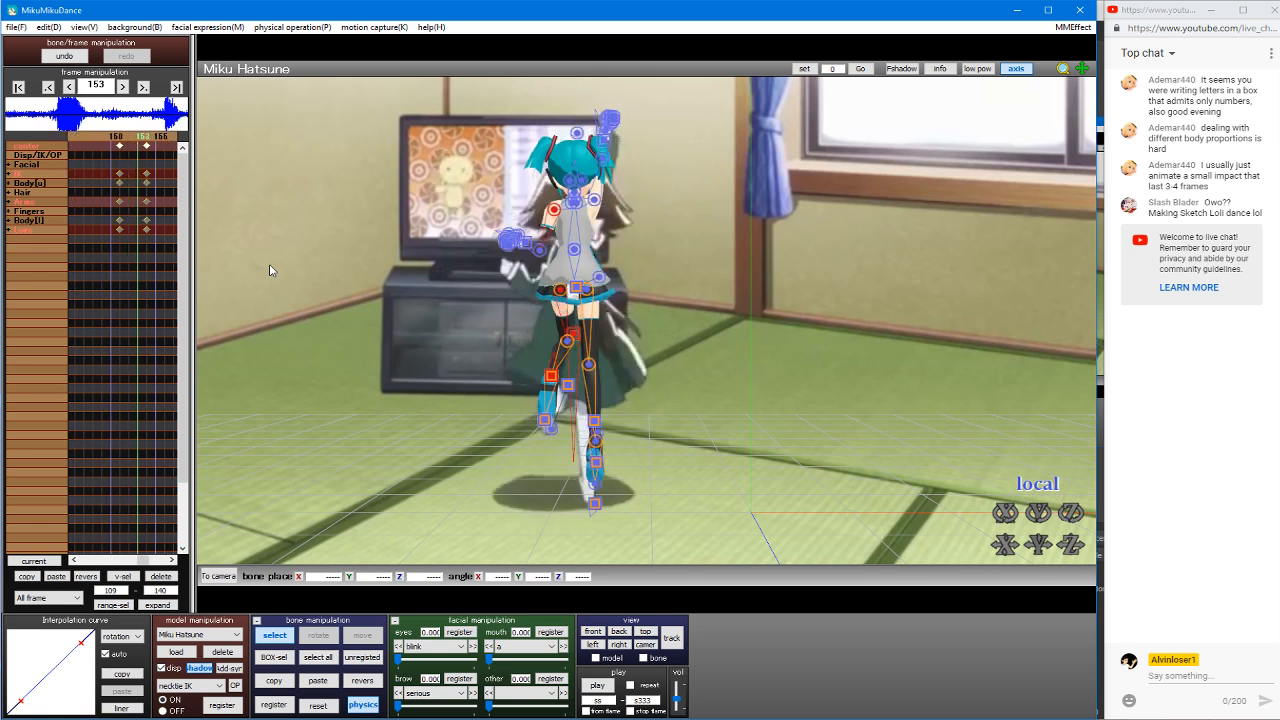
pyautogui.press('i')
pyautogui.press('i')
# Step: Step through frames 153 to 160 to check the retimed poses against the dancer
pyautogui.press('Right')
pyautogui.press('Right')
pyautogui.press('Right')
pyautogui.press('Right')
pyautogui.press('Right')
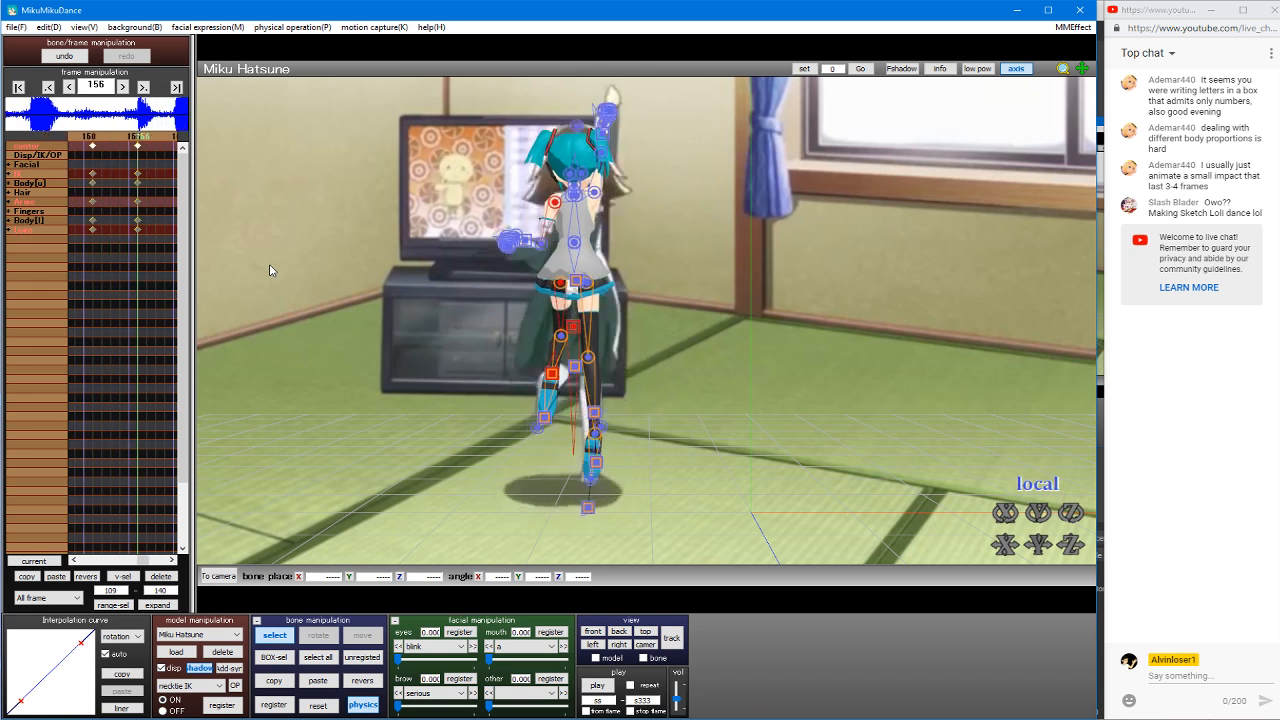
pyautogui.press('Right')
pyautogui.press('Right')
pyautogui.press('Right')
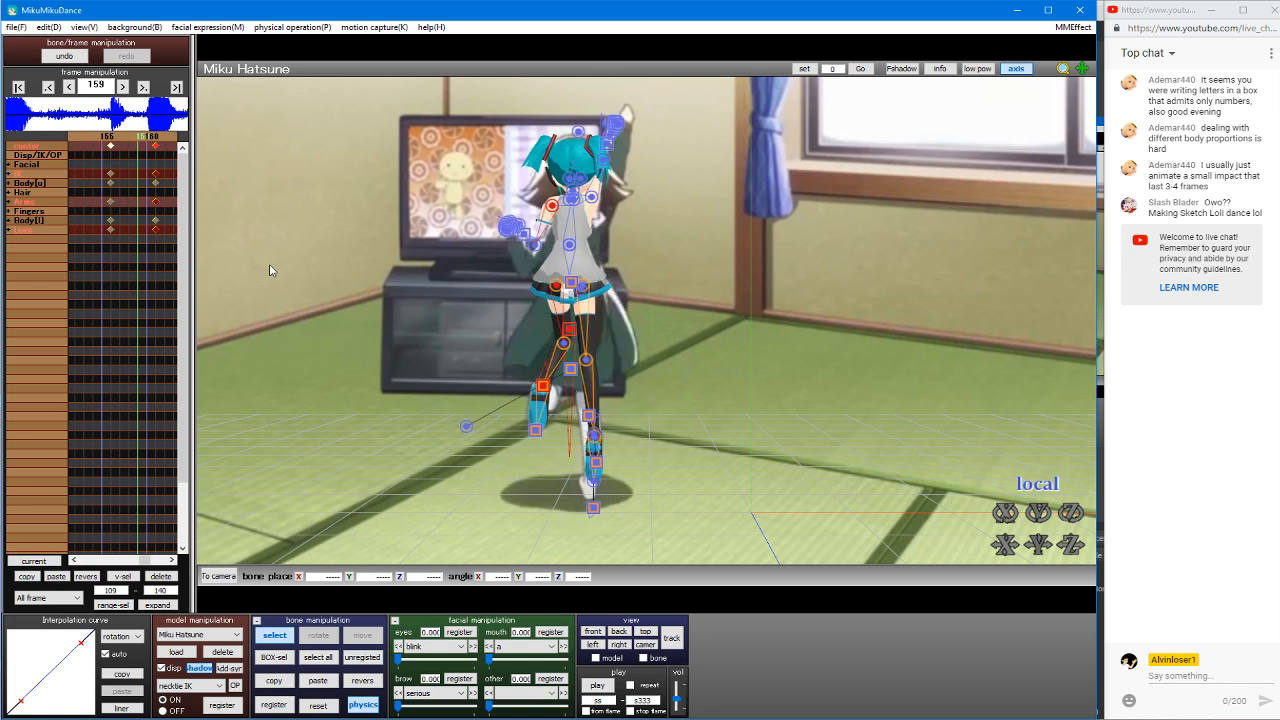
pyautogui.press('Left')
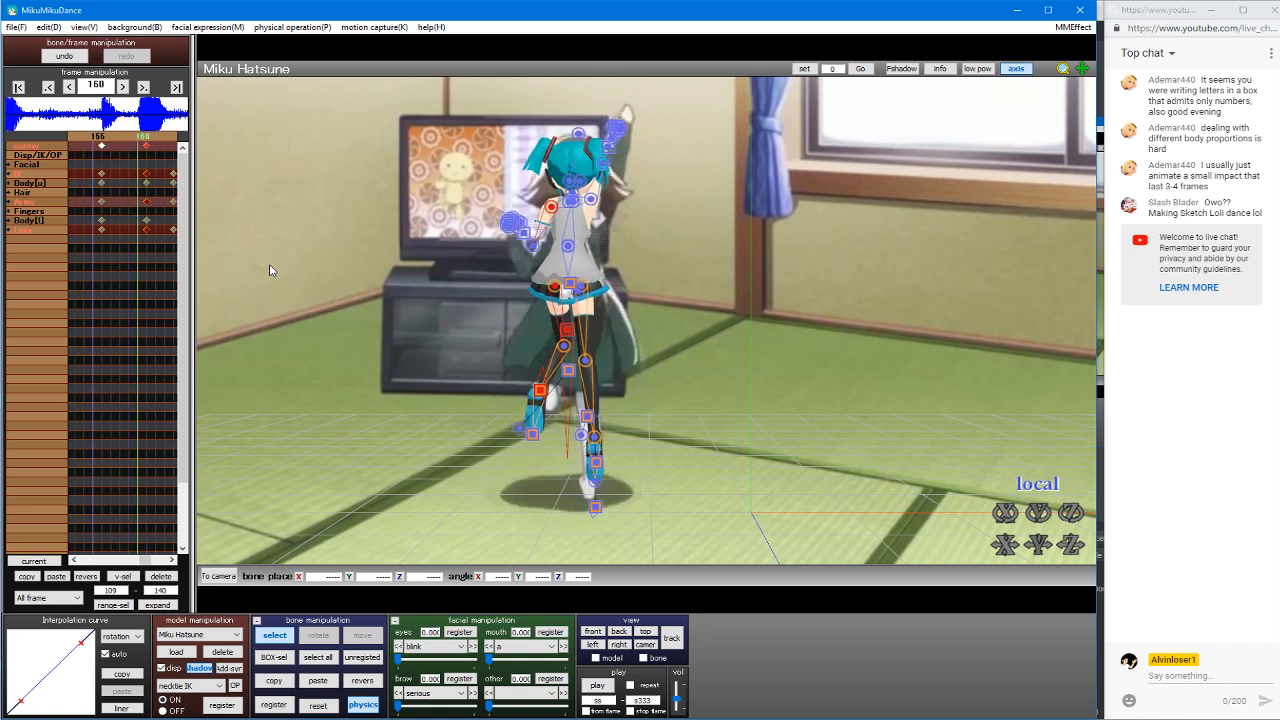
pyautogui.press('Left')
# Step: Insert bone frame lines from about frame 163 to shift the frame 164 keyframes to frame 167, matching the dancer's timing
pyautogui.press('Right')
pyautogui.press('Right')
pyautogui.press('Right')
pyautogui.press('Right')
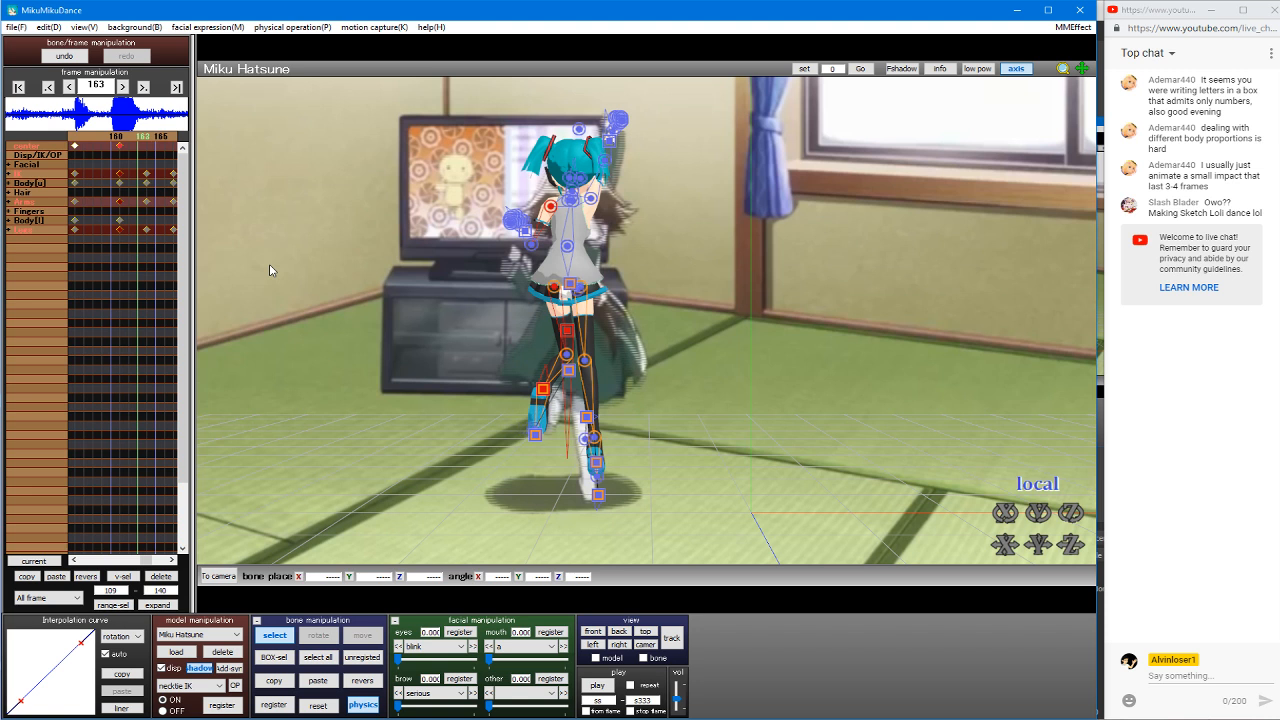
pyautogui.press('Right')
pyautogui.press('Right')
pyautogui.press('Right')
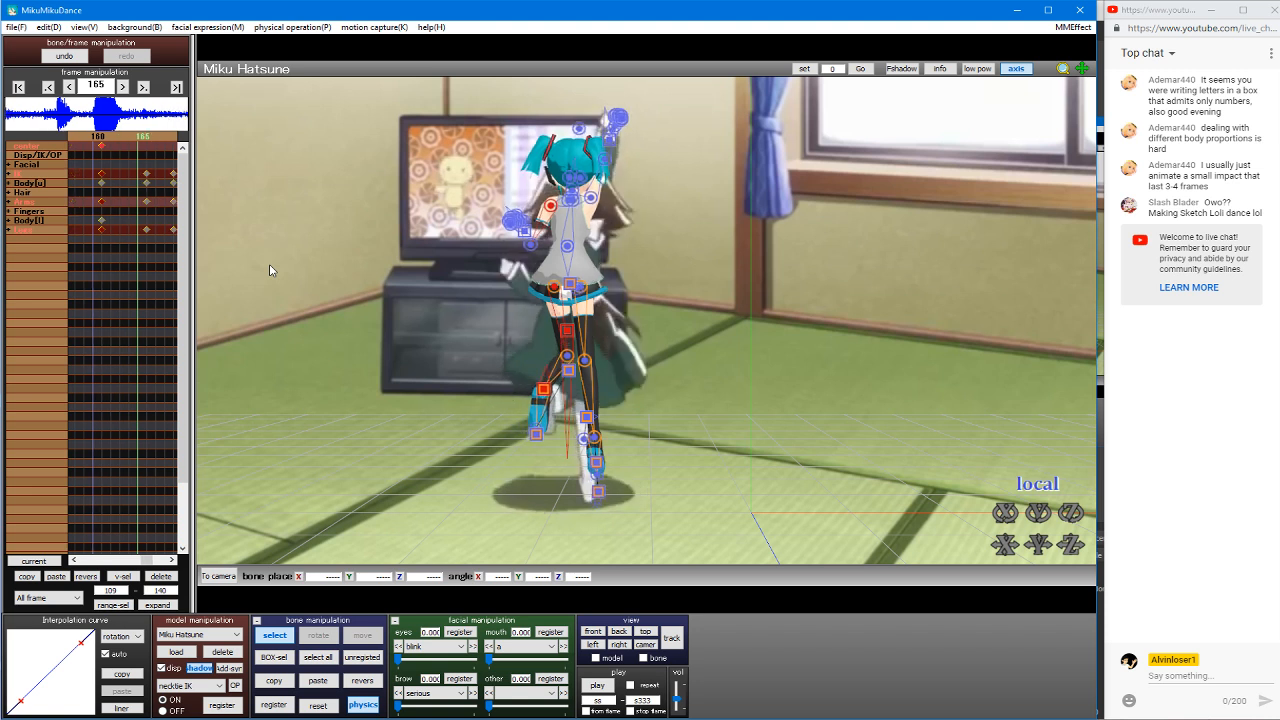
pyautogui.press('Right')
pyautogui.press('Left')
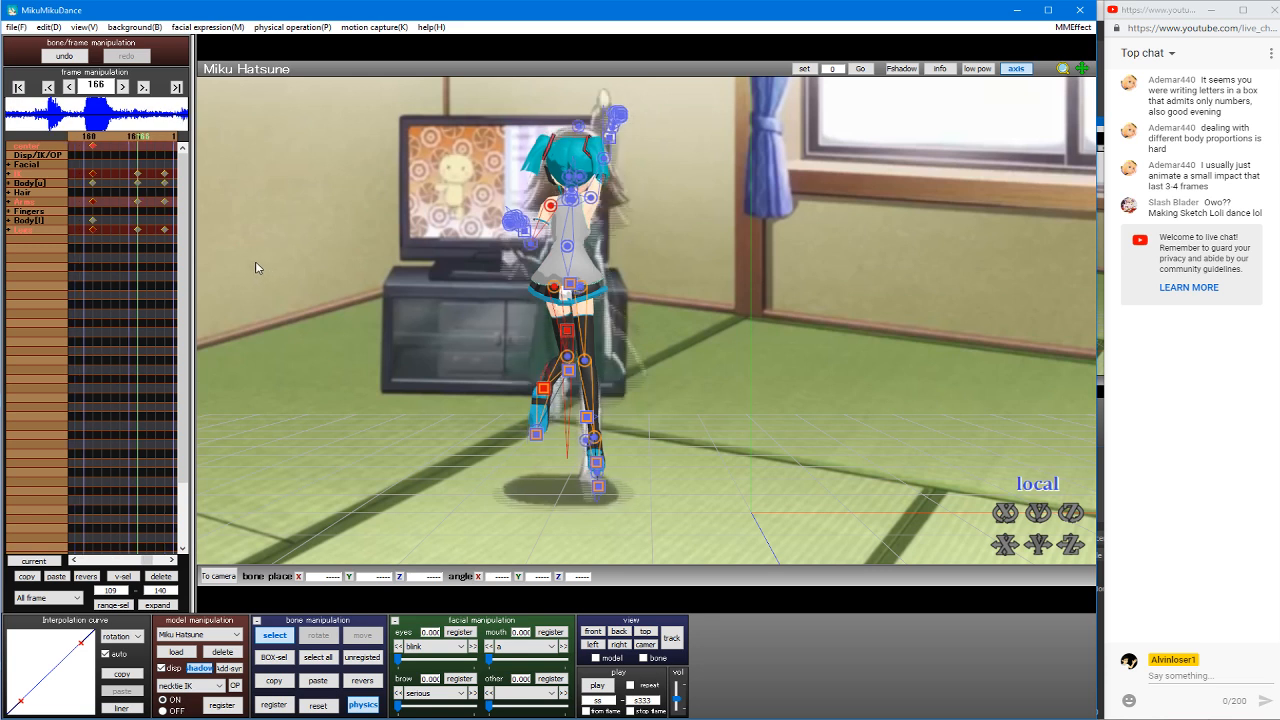
pyautogui.press('Right')
pyautogui.press('Right')
pyautogui.press('Left')
pyautogui.press('Left')
pyautogui.press('Right')
pyautogui.press('Left')
pyautogui.press('Right')
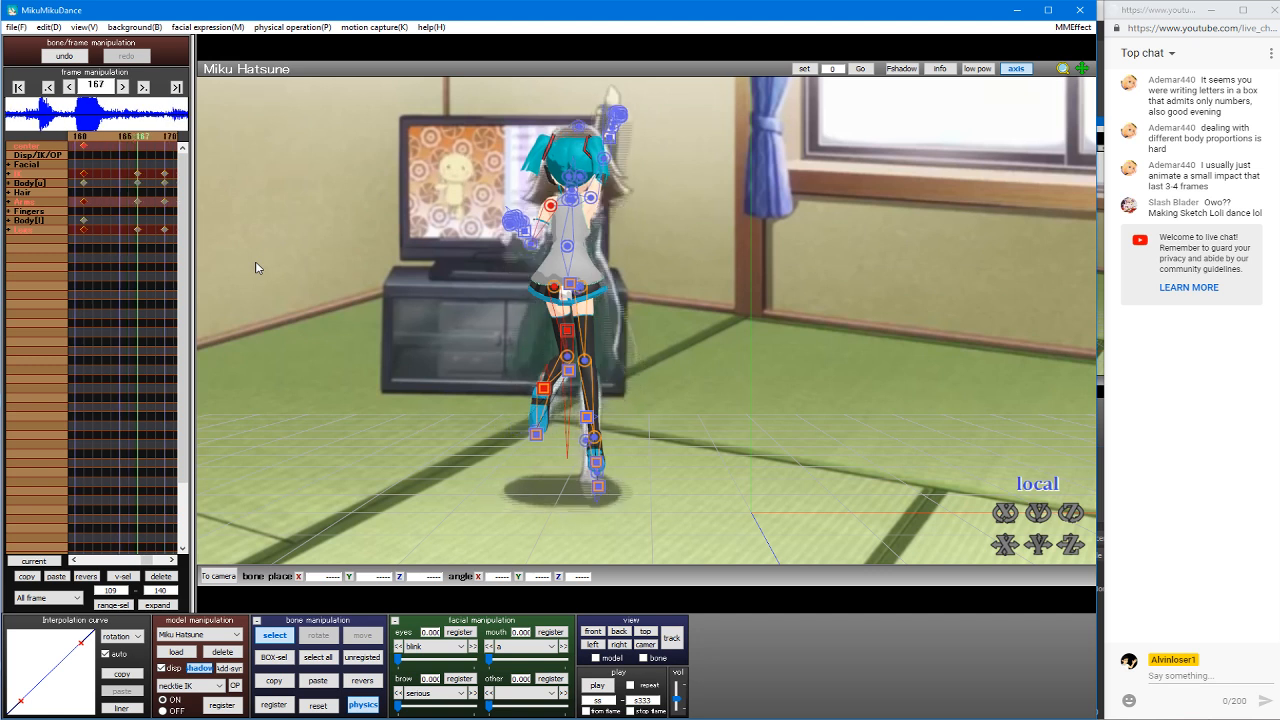
# Step: Raise the center bone at frame 167 to about X -9.87, Y 2.35
pyautogui.click(572, 340)
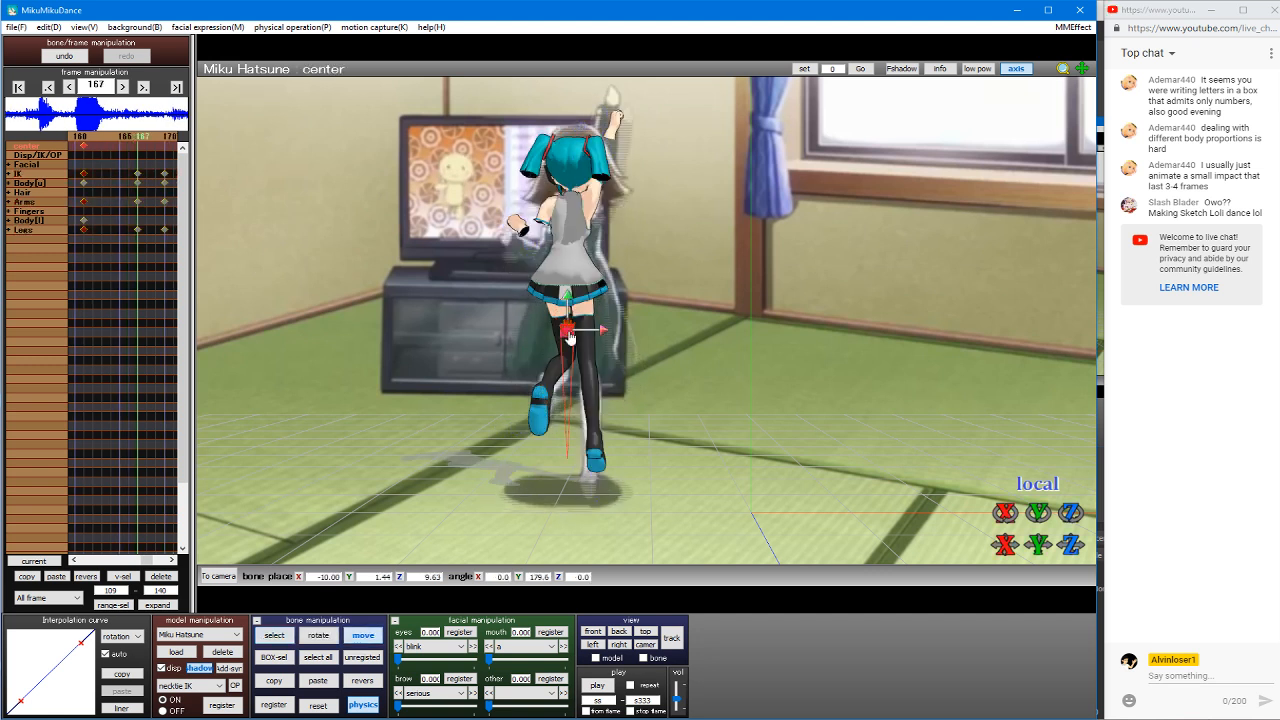
pyautogui.moveTo(571, 322); pyautogui.dragTo(571, 318)
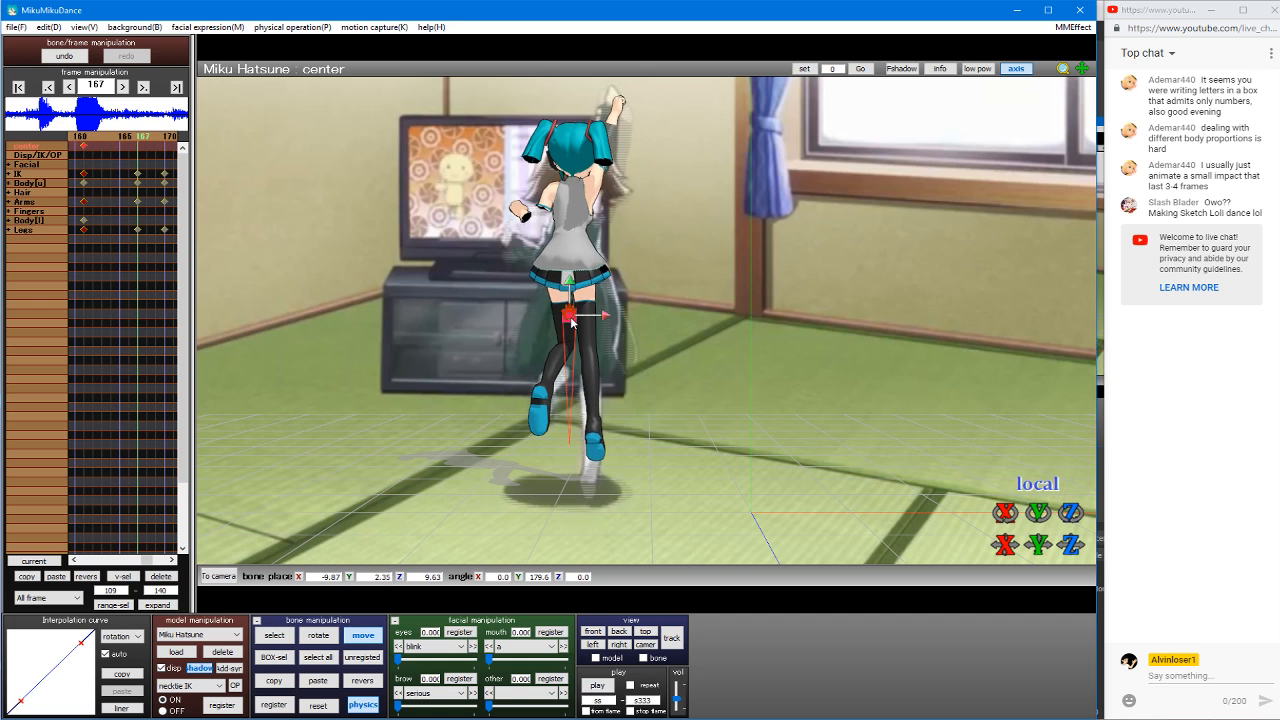
pyautogui.press('c')
# Step: Rotate the left arm and left elbow bones at frame 167 to match the dancer
pyautogui.click(553, 191)
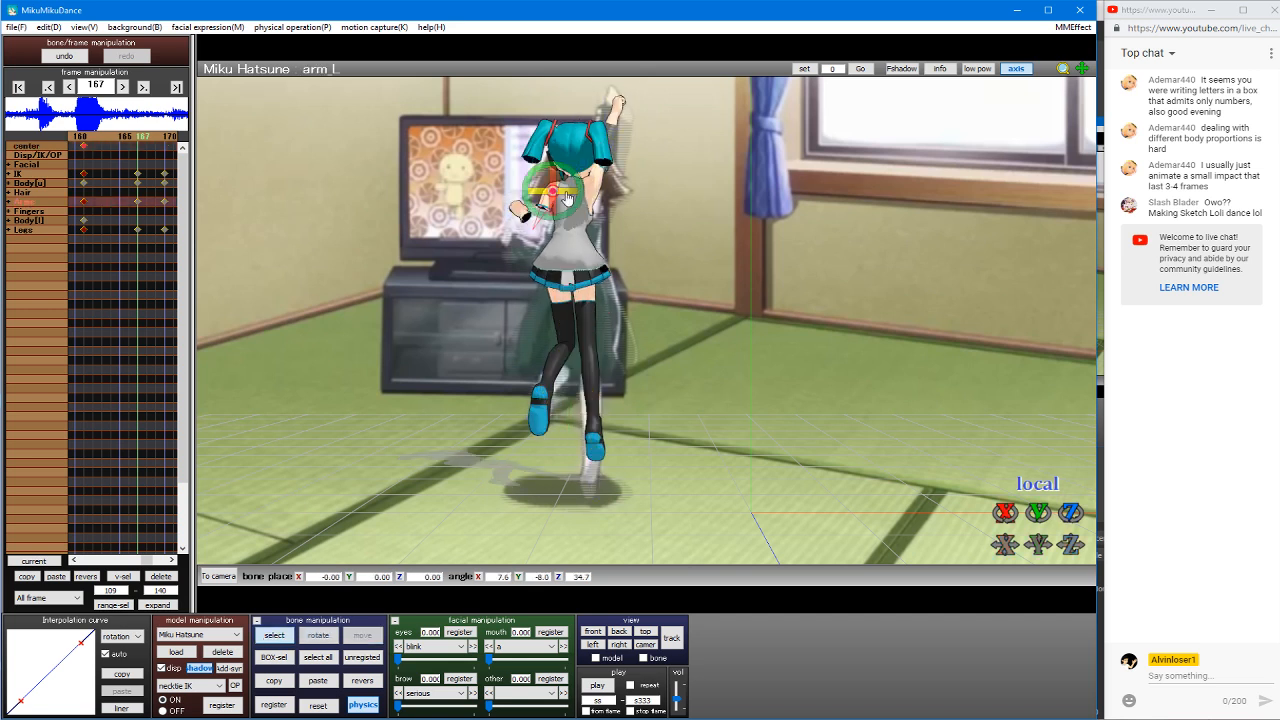
pyautogui.click(543, 235)
pyautogui.press('x')
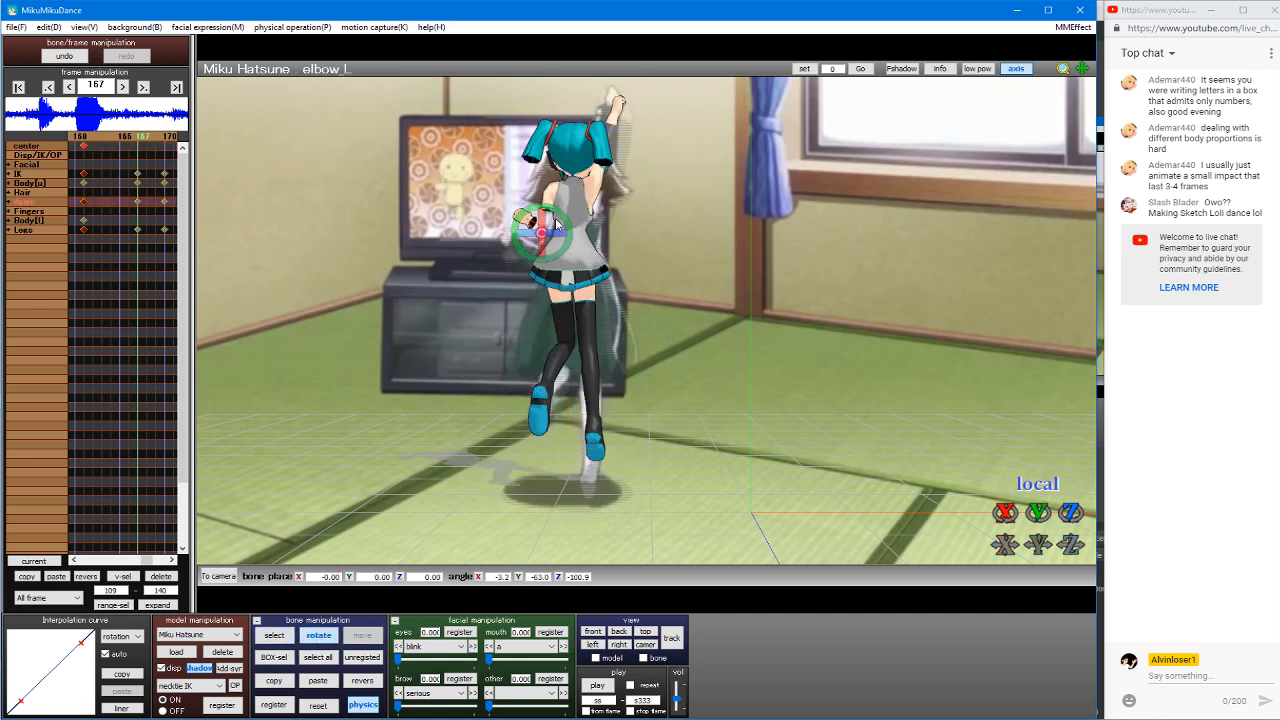
pyautogui.moveTo(553, 228); pyautogui.dragTo(562, 217)
pyautogui.press('c')
# Step: Rotate the right arm and right elbow bones at frame 167 to match the dancer's raised arm
pyautogui.click(597, 184)
pyautogui.press('x')
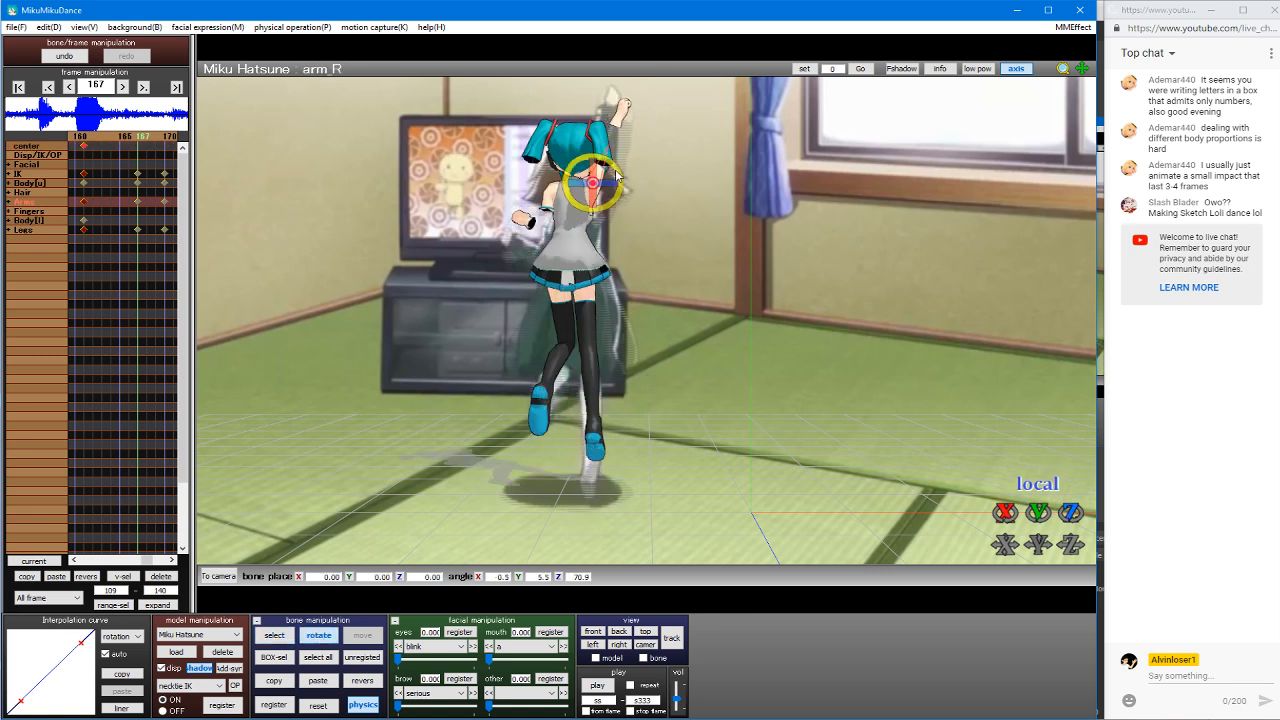
pyautogui.press('c')
pyautogui.click(610, 146)
pyautogui.press('x')
pyautogui.moveTo(634, 139); pyautogui.dragTo(625, 125)
# Step: Move the left leg IK at frame 167 up to about X -12.34, Y 5.31, Z 6.87
pyautogui.press('s')
pyautogui.click(545, 389)
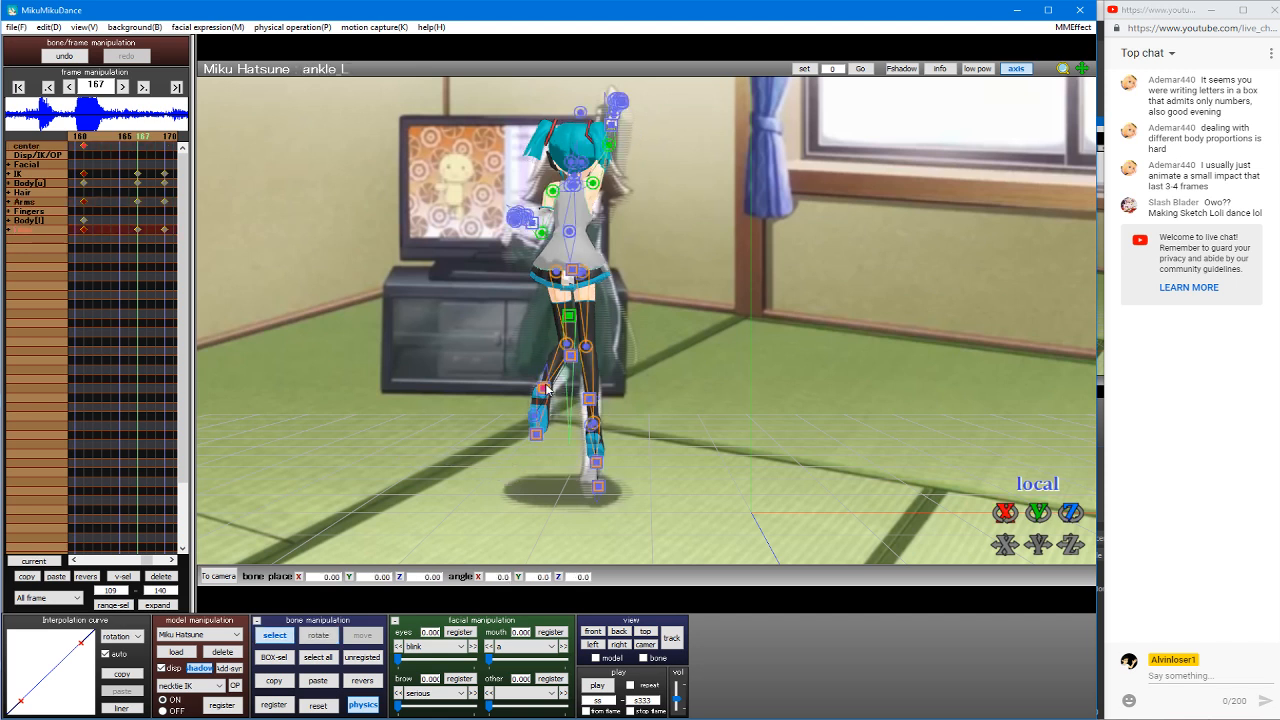
pyautogui.click(537, 383)
pyautogui.press('c')
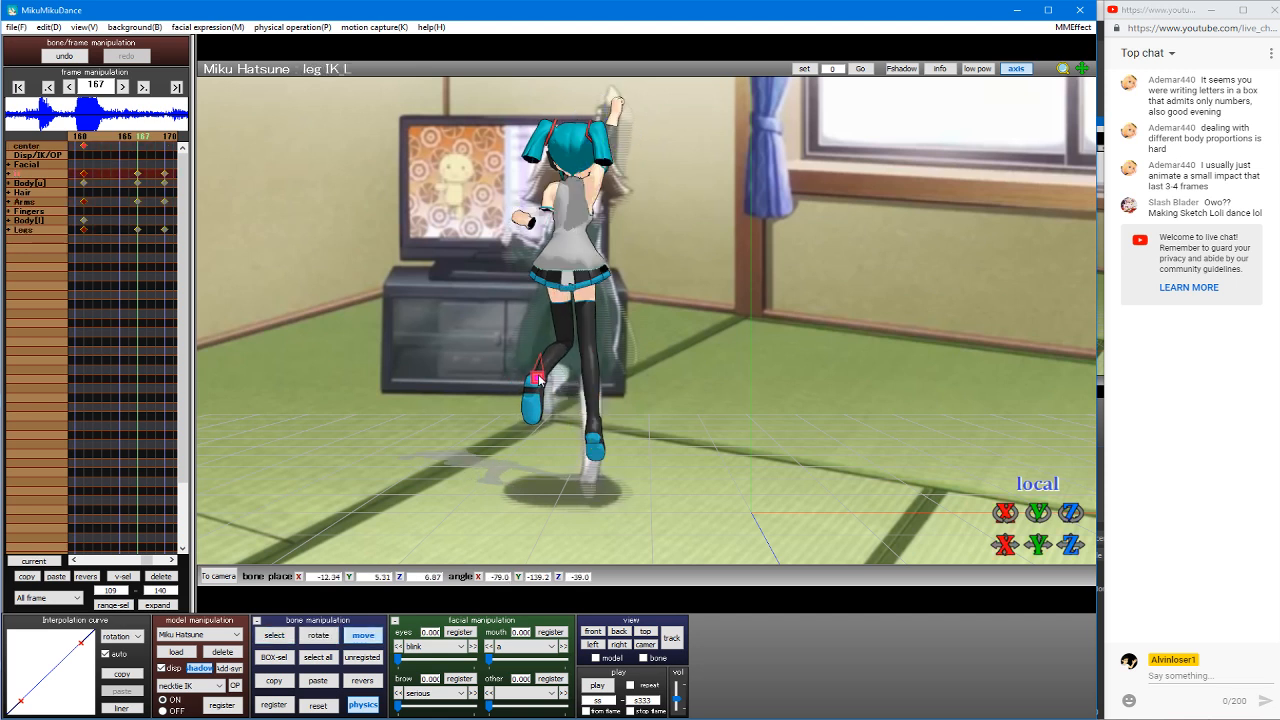
pyautogui.press('c')
# Step: Shift the right leg IK at frame 167 to about X -7.44 and rotate it to about -25.8, -176.2, -33.7
pyautogui.click(590, 402)
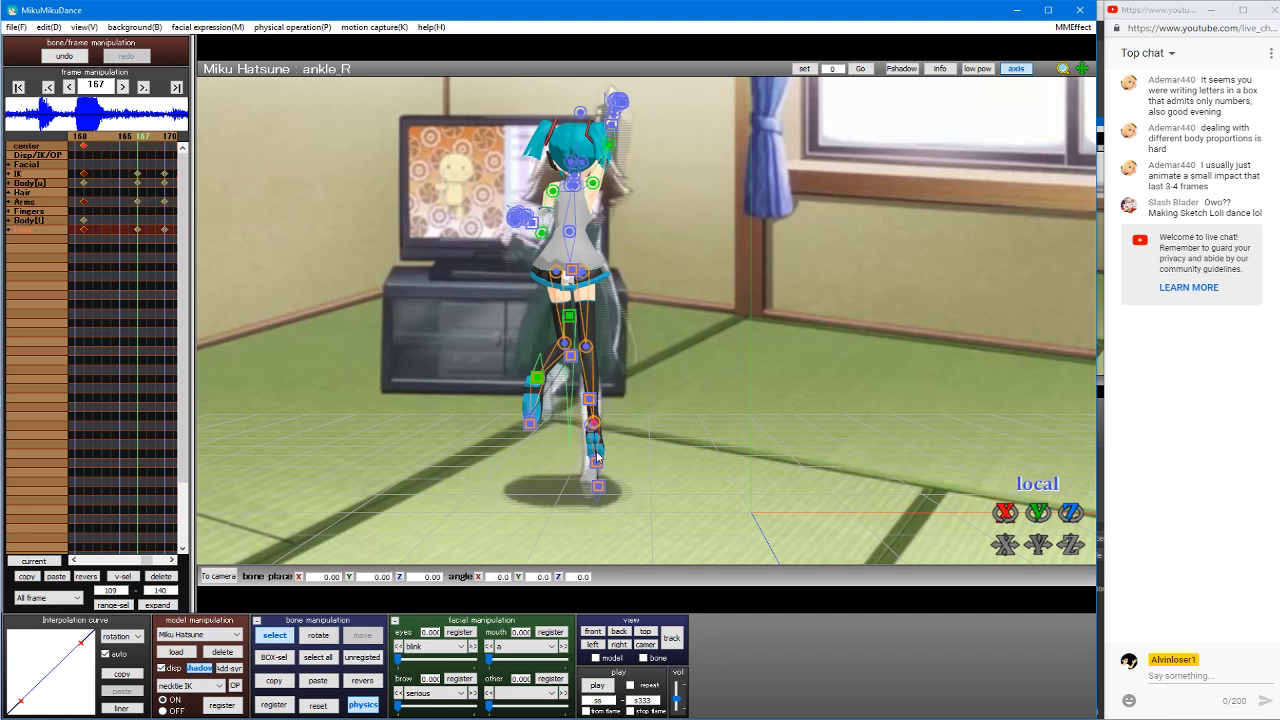
pyautogui.click(597, 462)
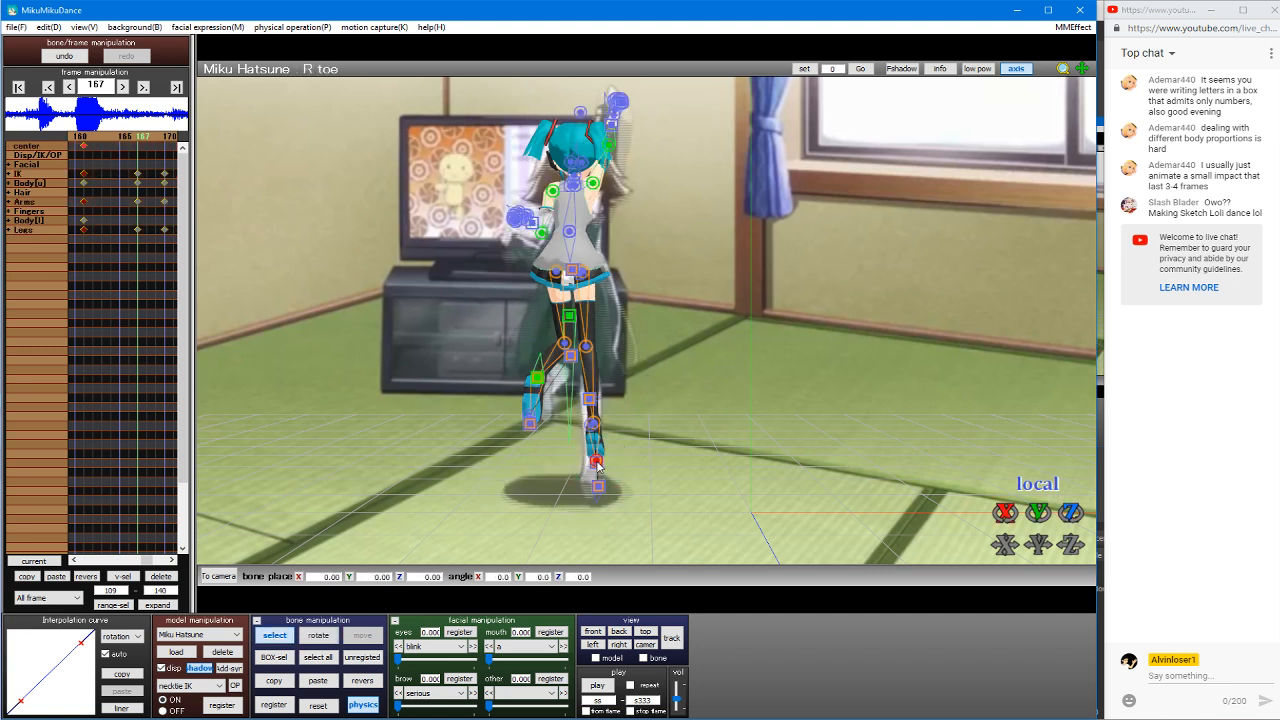
pyautogui.click(596, 460)
pyautogui.press('x')
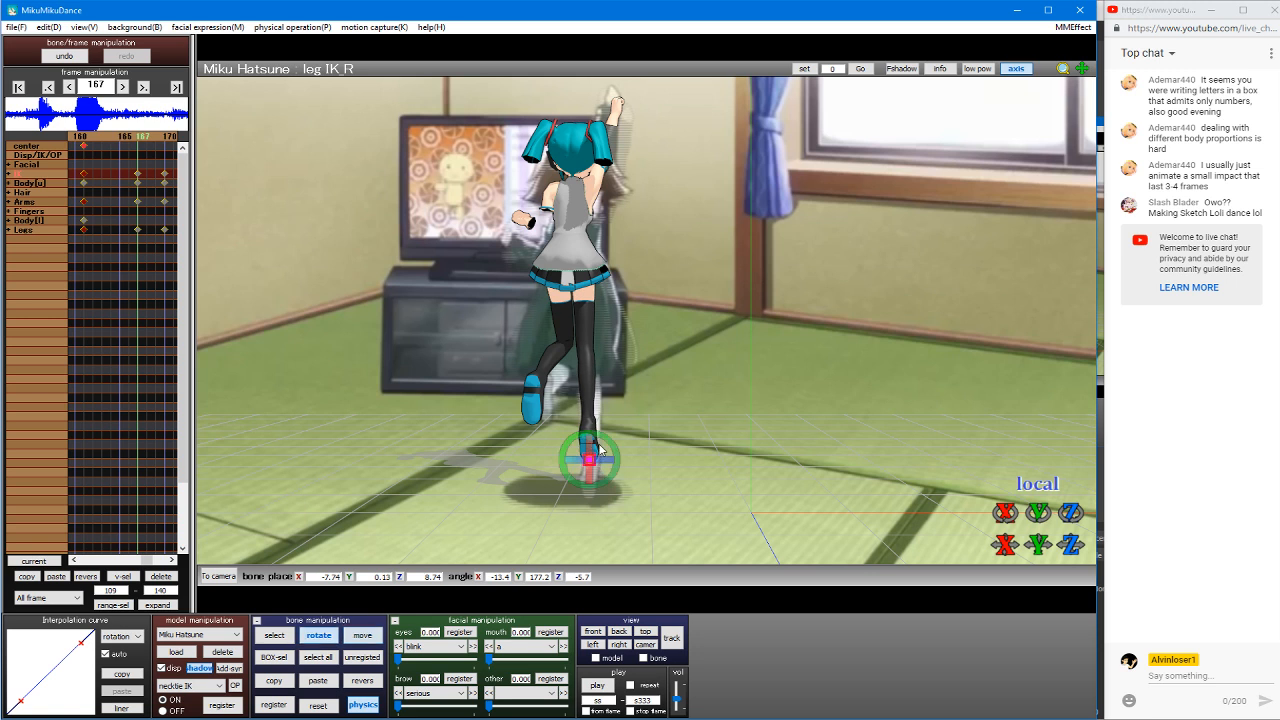
pyautogui.moveTo(608, 448)
pyautogui.mouseDown()
pyautogui.moveTo(626, 455)
pyautogui.moveTo(591, 439)
pyautogui.mouseUp()
pyautogui.press('c')
pyautogui.press('x')
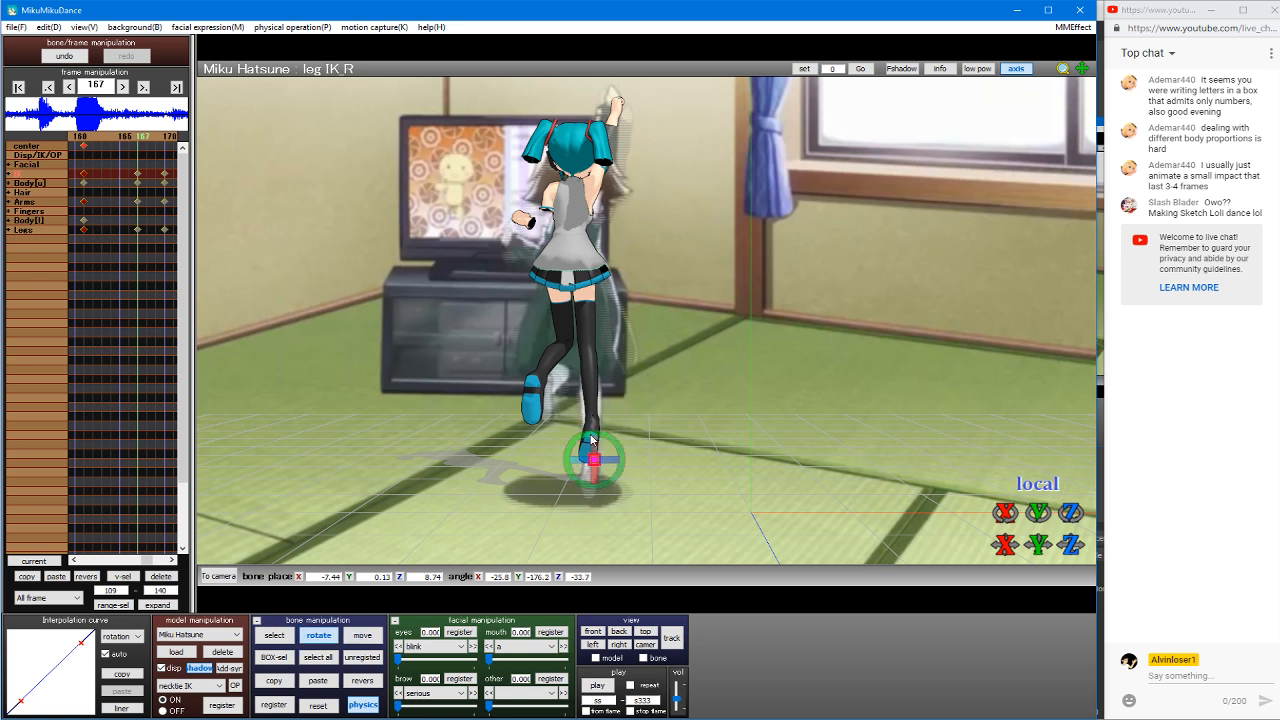
# Step: Select the unregistered bones at frame 167, copy and paste their adjusted pose, and register it as keyframes there
pyautogui.press('s')
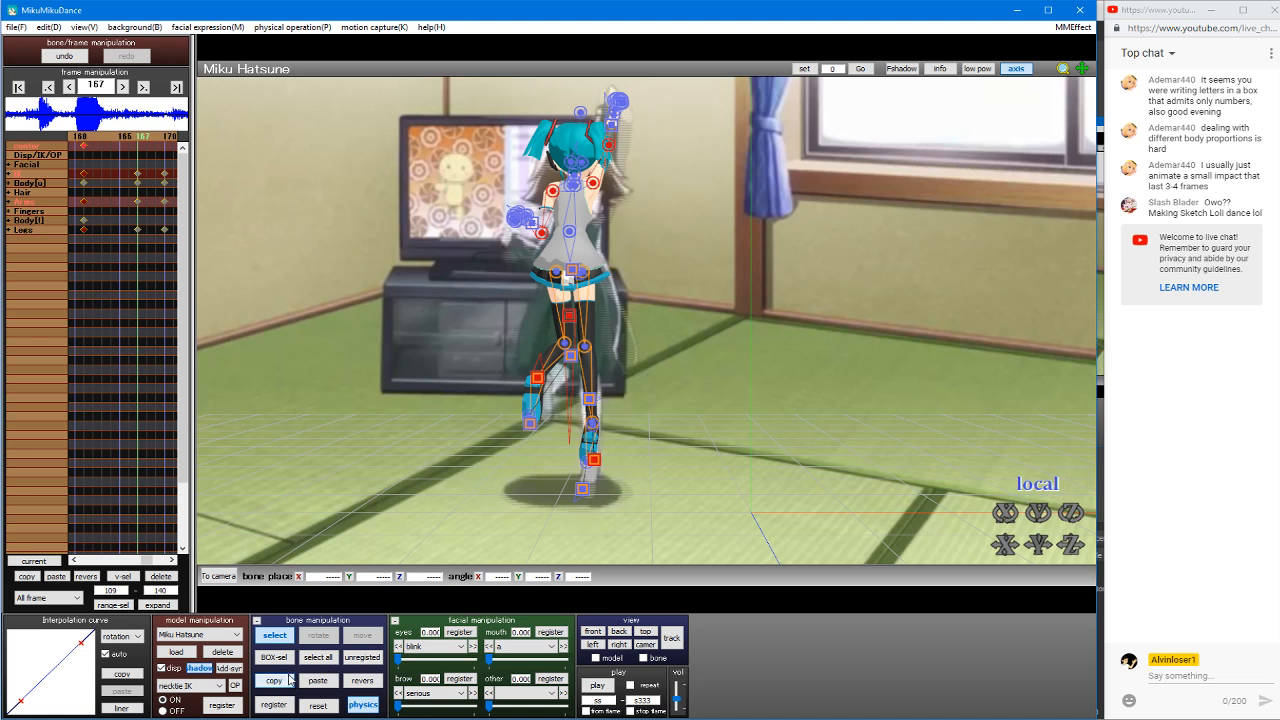
pyautogui.press('Left')
pyautogui.press('Left')
pyautogui.press('Left')
pyautogui.press('Left')
pyautogui.press('Left')
pyautogui.press('Left')
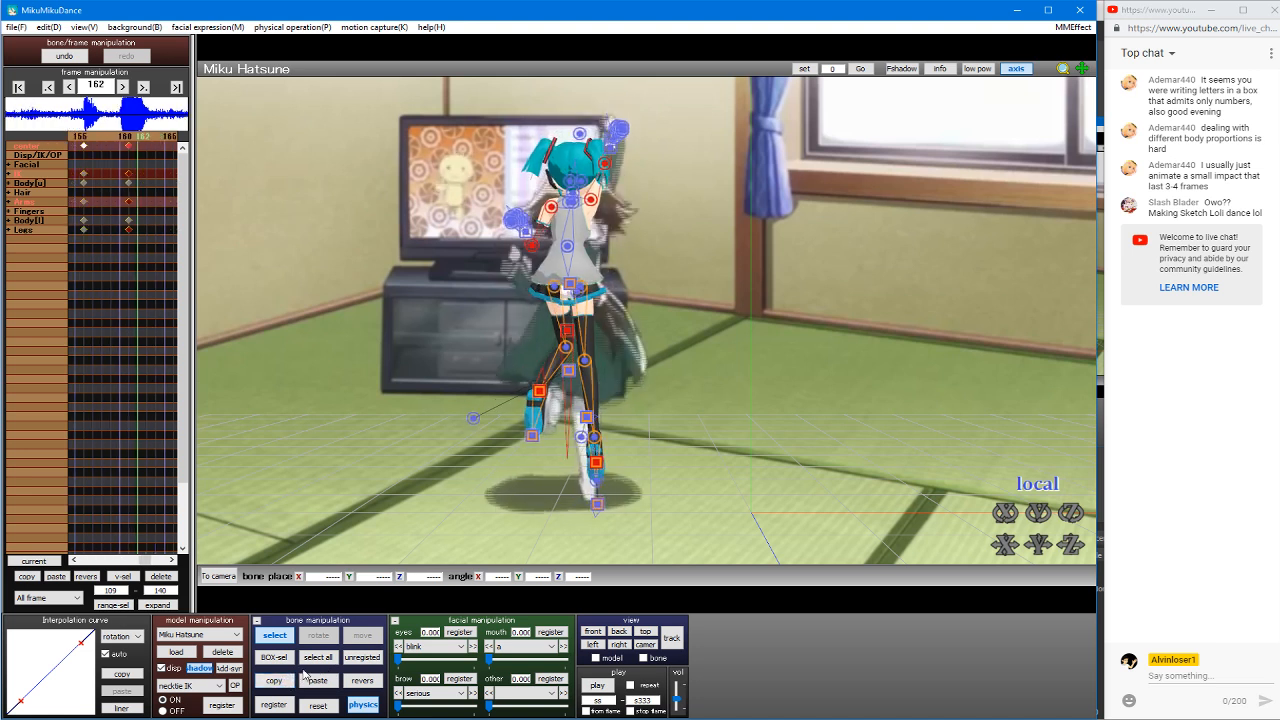
pyautogui.press('Right')
pyautogui.press('Right')
pyautogui.press('Right')
pyautogui.press('Right')
pyautogui.press('Right')
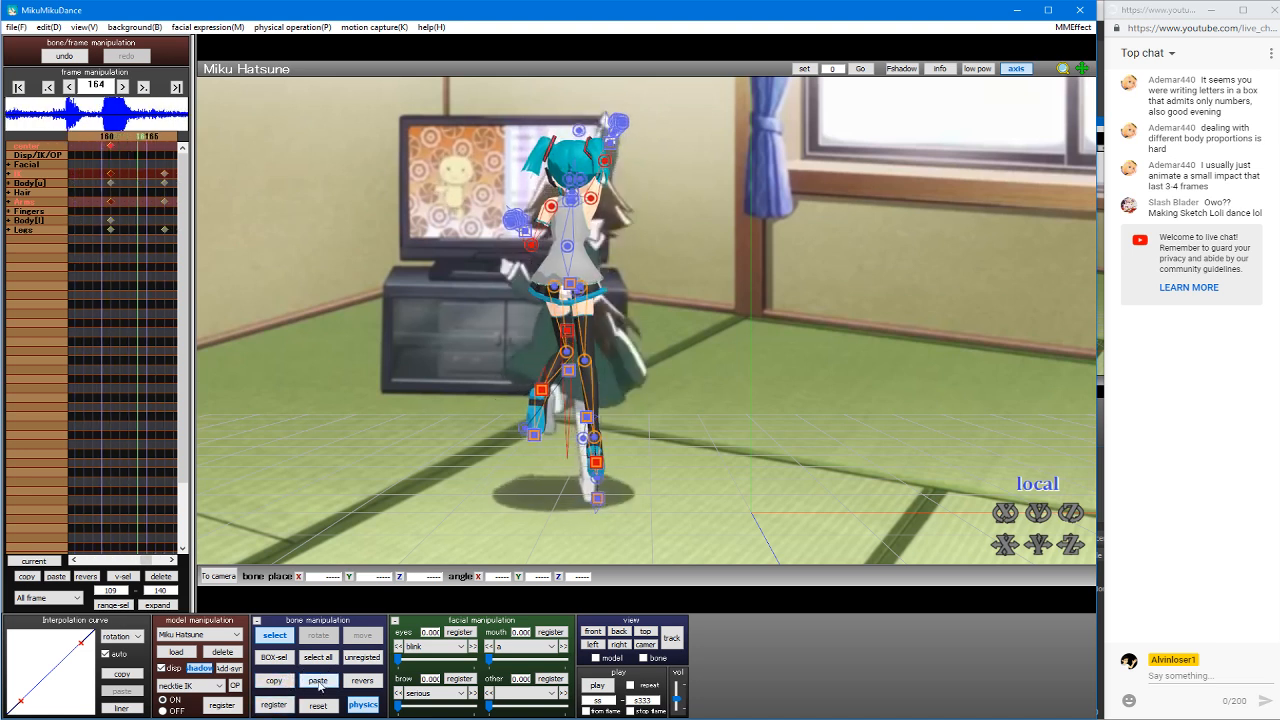
pyautogui.click(318, 681)
pyautogui.click(318, 684)
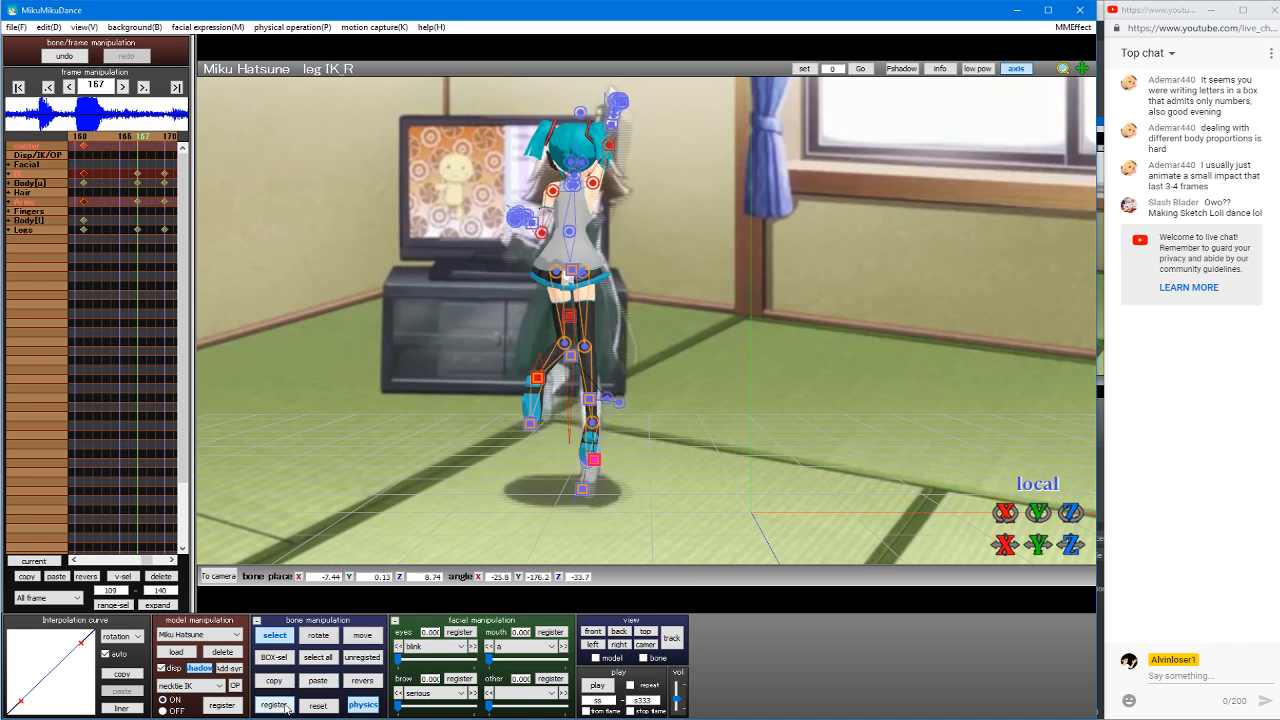
pyautogui.click(283, 706)
# Step: Review the model's movement against the reference video by stepping back and forth between frames 148 and 167
pyautogui.press('Left')
pyautogui.press('Left')
pyautogui.press('Left')
pyautogui.press('Left')
pyautogui.press('Left')
pyautogui.press('Left')
pyautogui.press('Left')
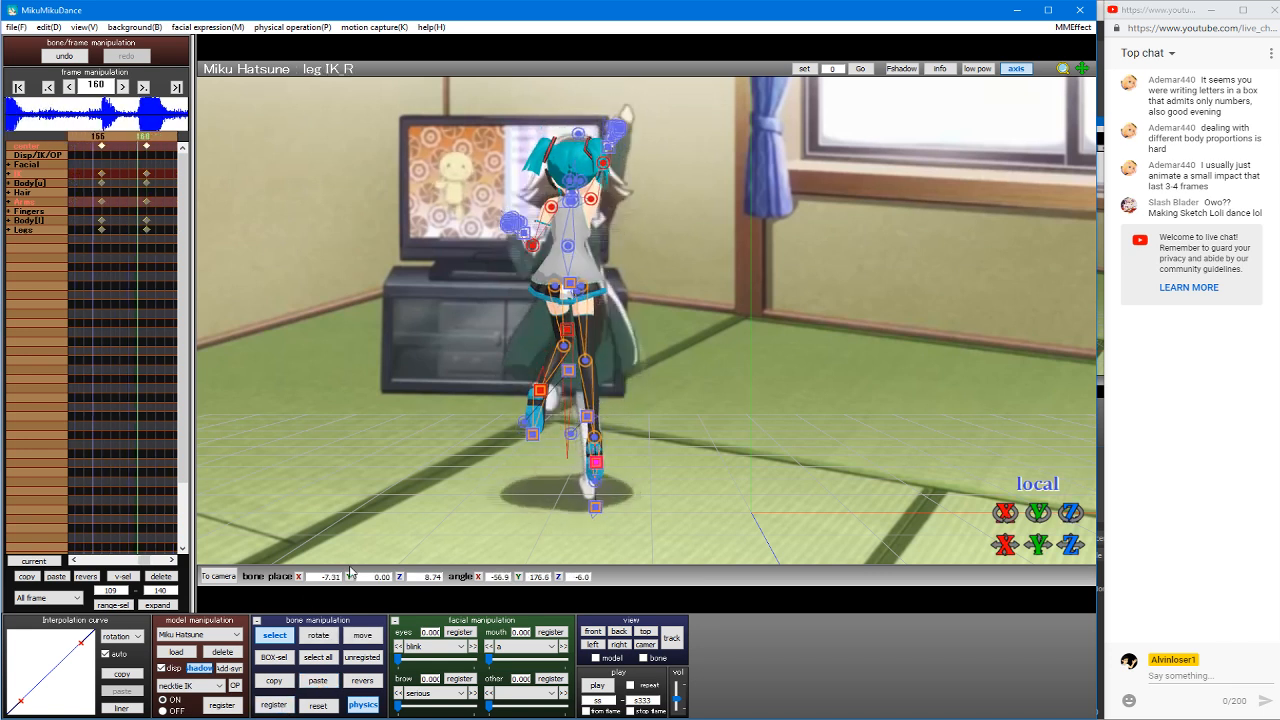
pyautogui.press('Left')
pyautogui.press('Left')
pyautogui.press('Left')
pyautogui.press('Left')
pyautogui.press('Left')
pyautogui.press('Left')
pyautogui.press('Left')
pyautogui.press('Left')
pyautogui.press('Left')
pyautogui.press('Left')
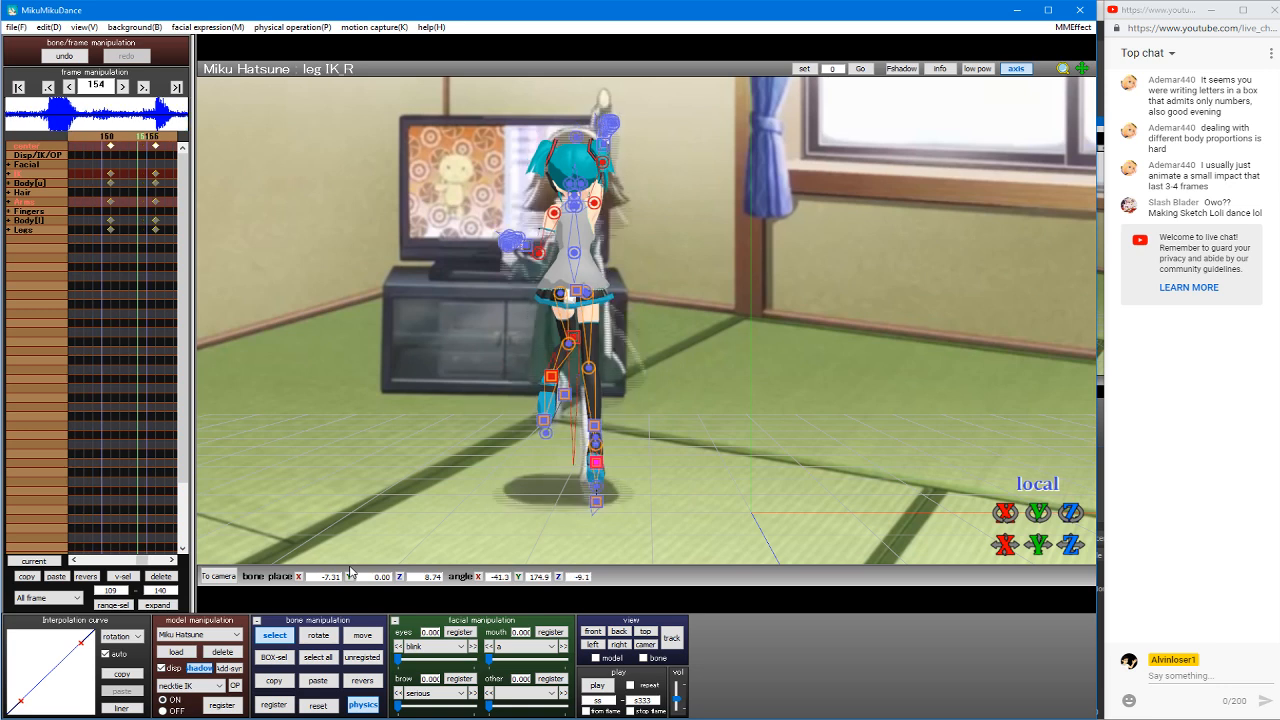
pyautogui.press('Right')
pyautogui.press('Right')
pyautogui.press('Right')
pyautogui.press('Right')
pyautogui.press('Right')
pyautogui.press('Right')
pyautogui.press('Right')
pyautogui.press('Right')
pyautogui.press('Right')
pyautogui.press('Right')
pyautogui.press('Right')
pyautogui.press('Right')
pyautogui.press('Right')
pyautogui.press('Right')
pyautogui.press('Right')
pyautogui.press('Right')
pyautogui.press('Right')
pyautogui.press('Right')
pyautogui.press('Right')
pyautogui.press('Right')
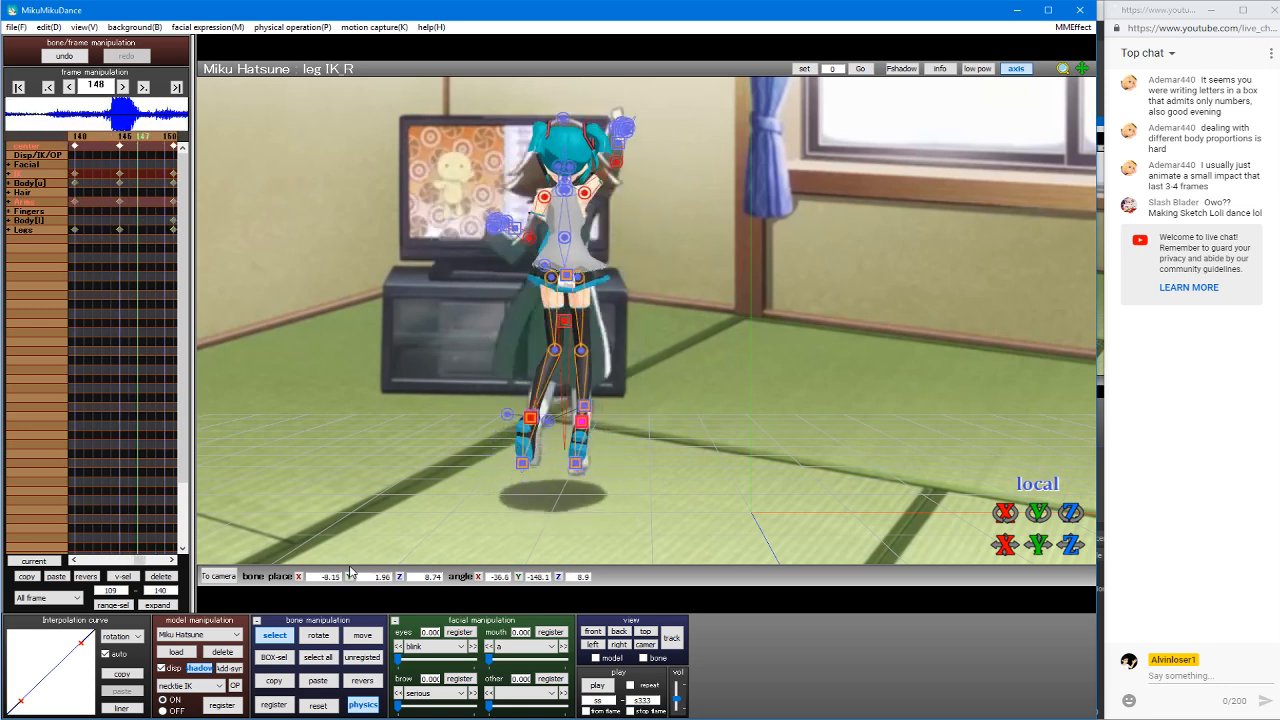
pyautogui.press('Right')
pyautogui.press('Left')
pyautogui.press('Left')
pyautogui.press('Left')
pyautogui.press('Left')
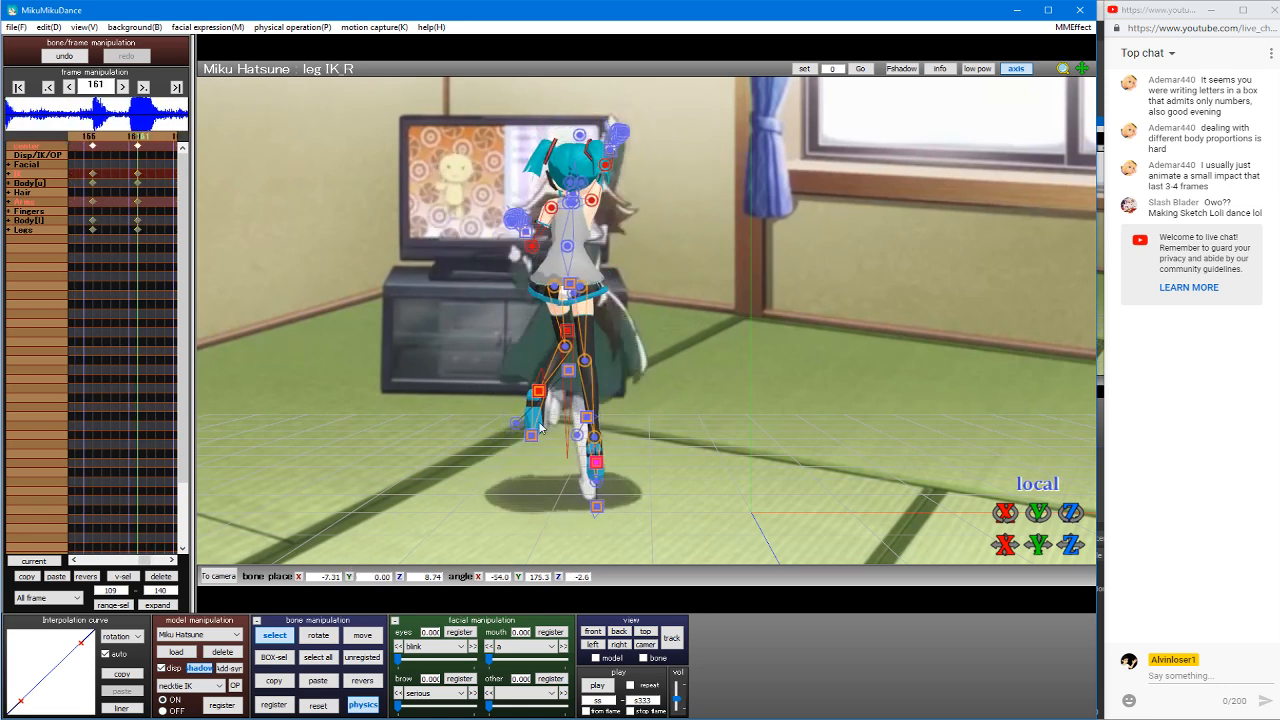
# Step: Insert empty frames after frame 167 so the following pose's keyframes fall on frame 173
pyautogui.press('Right')
pyautogui.press('Right')
pyautogui.press('Right')
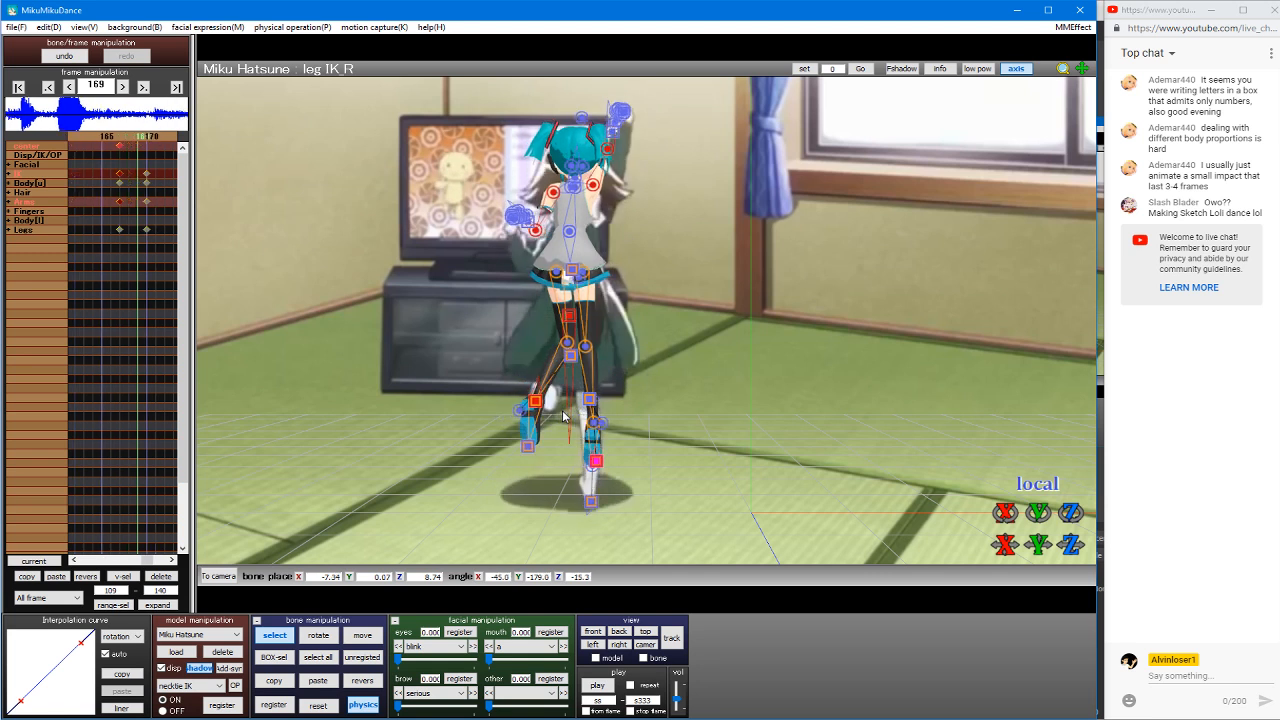
pyautogui.press('Right')
pyautogui.press('Right')
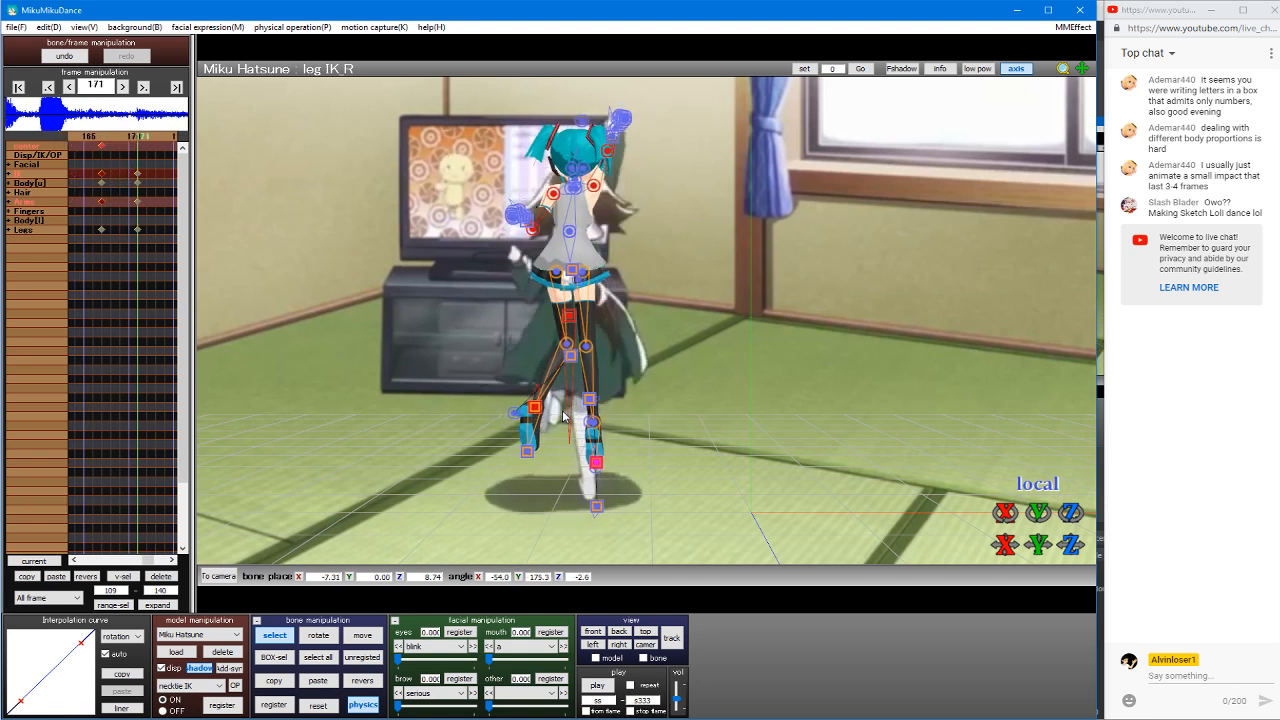
pyautogui.press('Right')
pyautogui.press('Right')
pyautogui.press('Left')
pyautogui.press('Left')
pyautogui.press('Left')
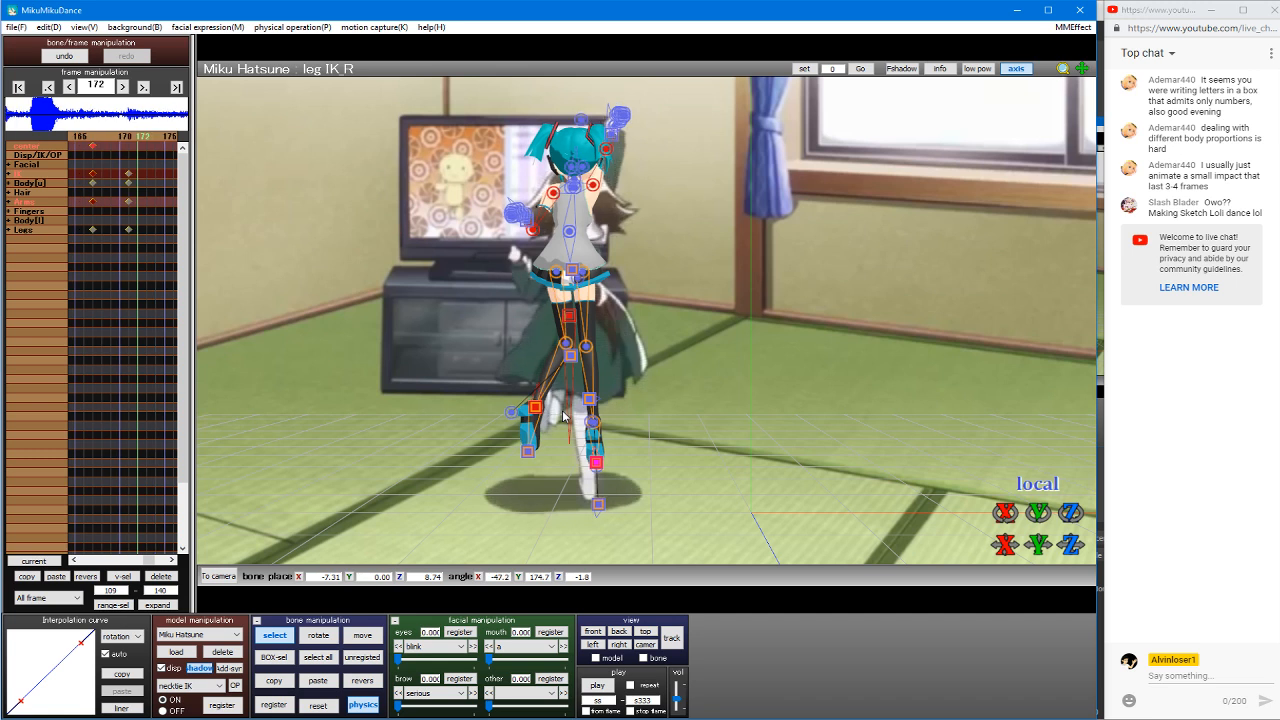
pyautogui.press('i')
pyautogui.press('i')
pyautogui.press('Right')
pyautogui.press('Right')
pyautogui.press('Right')
pyautogui.press('Right')
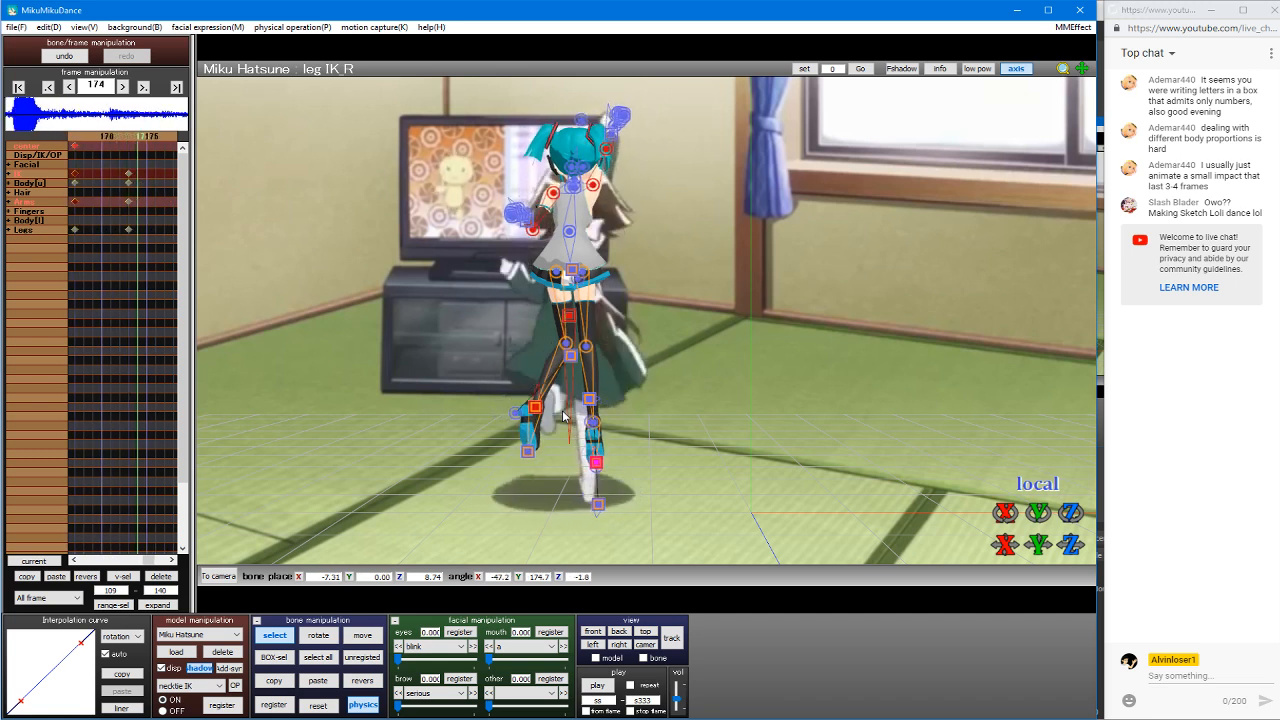
# Step: Copy all keyframes of the pose at frame 161 and paste them at frame 173
pyautogui.press('Left')
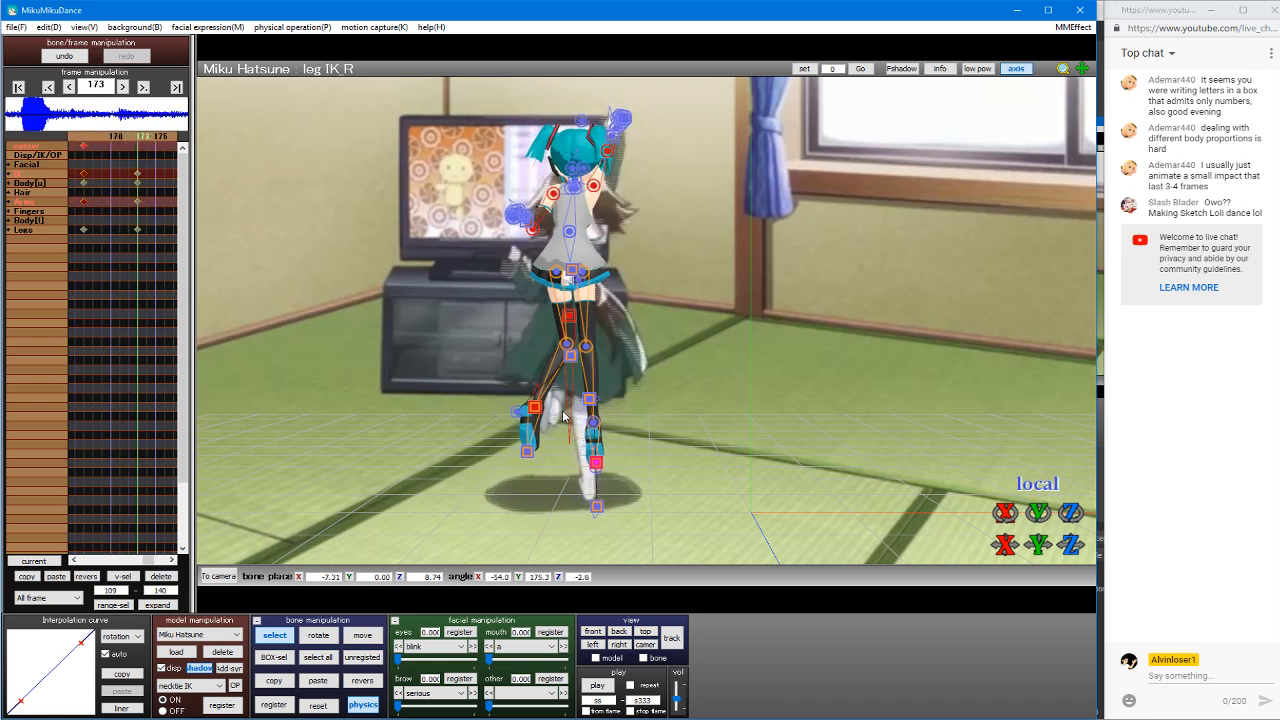
pyautogui.press('Left')
pyautogui.press('Left')
pyautogui.press('Left')
pyautogui.press('Left')
pyautogui.press('Left')
pyautogui.press('Left')
pyautogui.press('Left')
pyautogui.press('Left')
pyautogui.press('Left')
pyautogui.press('Left')
pyautogui.press('Left')
pyautogui.press('Left')
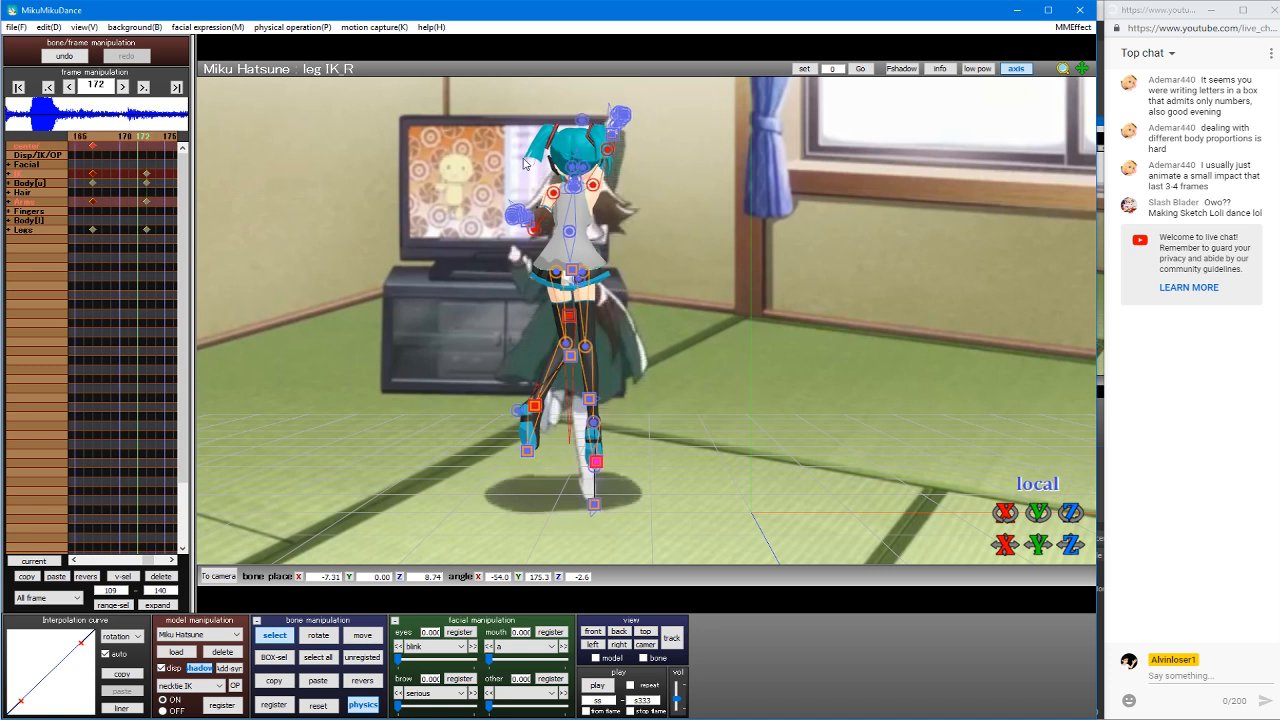
pyautogui.press('Left')
pyautogui.press('Left')
pyautogui.press('Left')
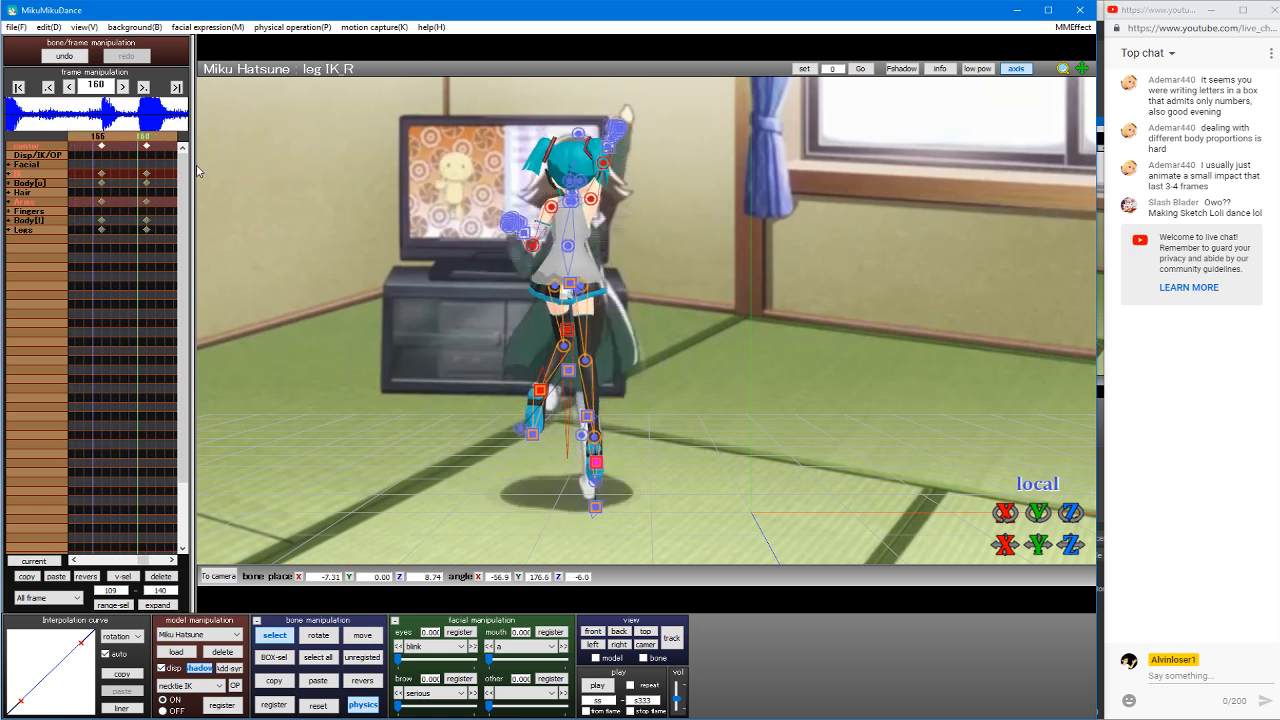
pyautogui.press('Right')
pyautogui.press('Right')
pyautogui.press('Right')
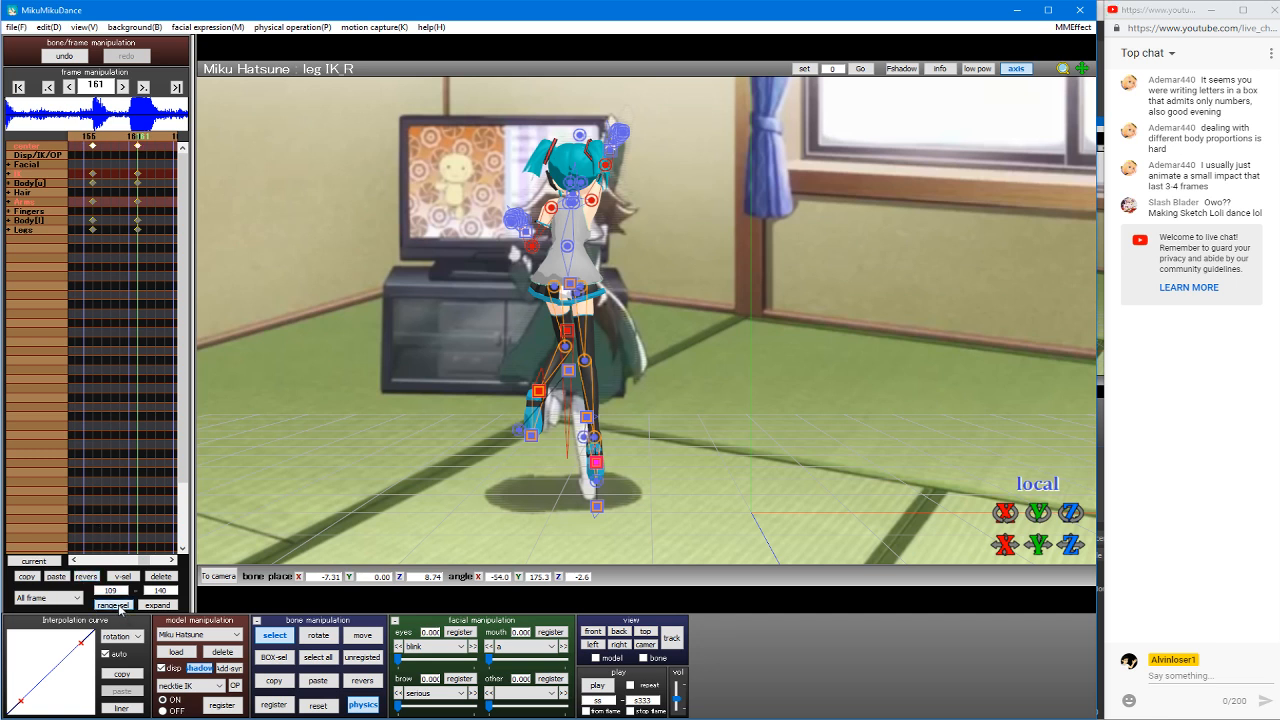
pyautogui.click(113, 604)
pyautogui.press('Right')
pyautogui.press('Right')
pyautogui.press('Right')
pyautogui.press('Right')
pyautogui.press('Right')
pyautogui.press('Right')
pyautogui.press('Right')
pyautogui.press('Right')
pyautogui.press('Right')
pyautogui.press('Right')
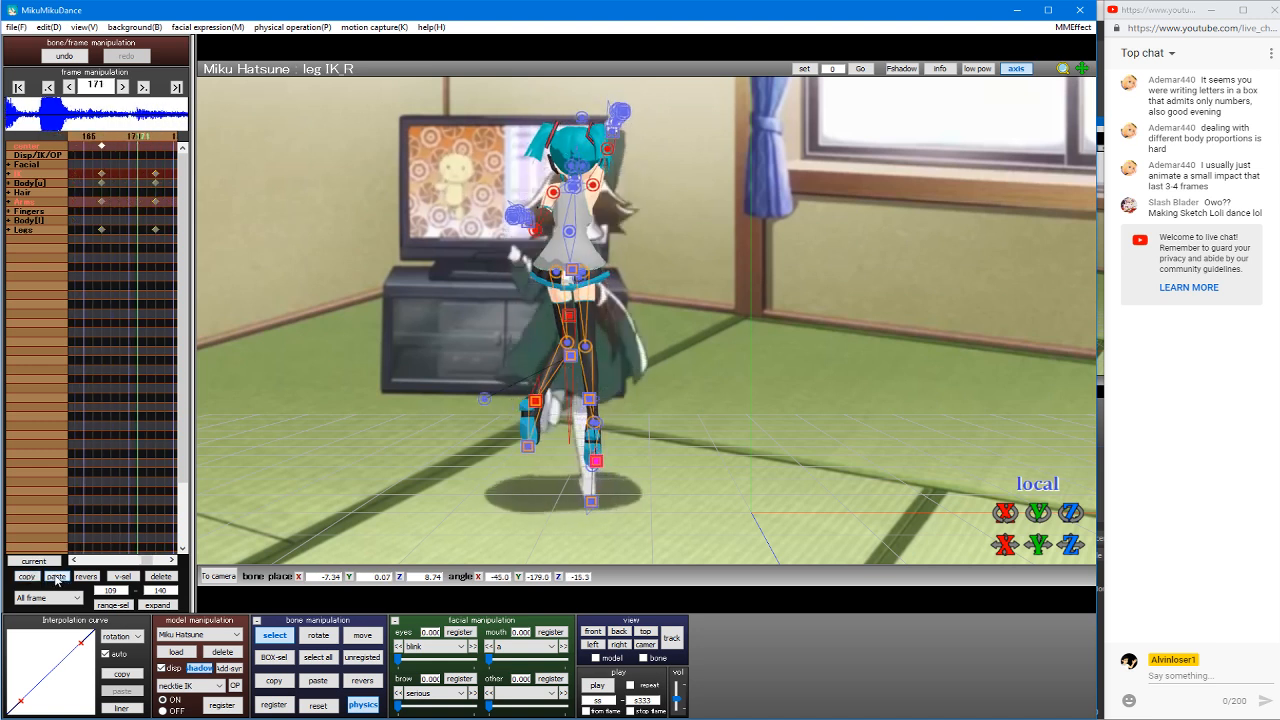
pyautogui.press('Right')
pyautogui.press('Right')
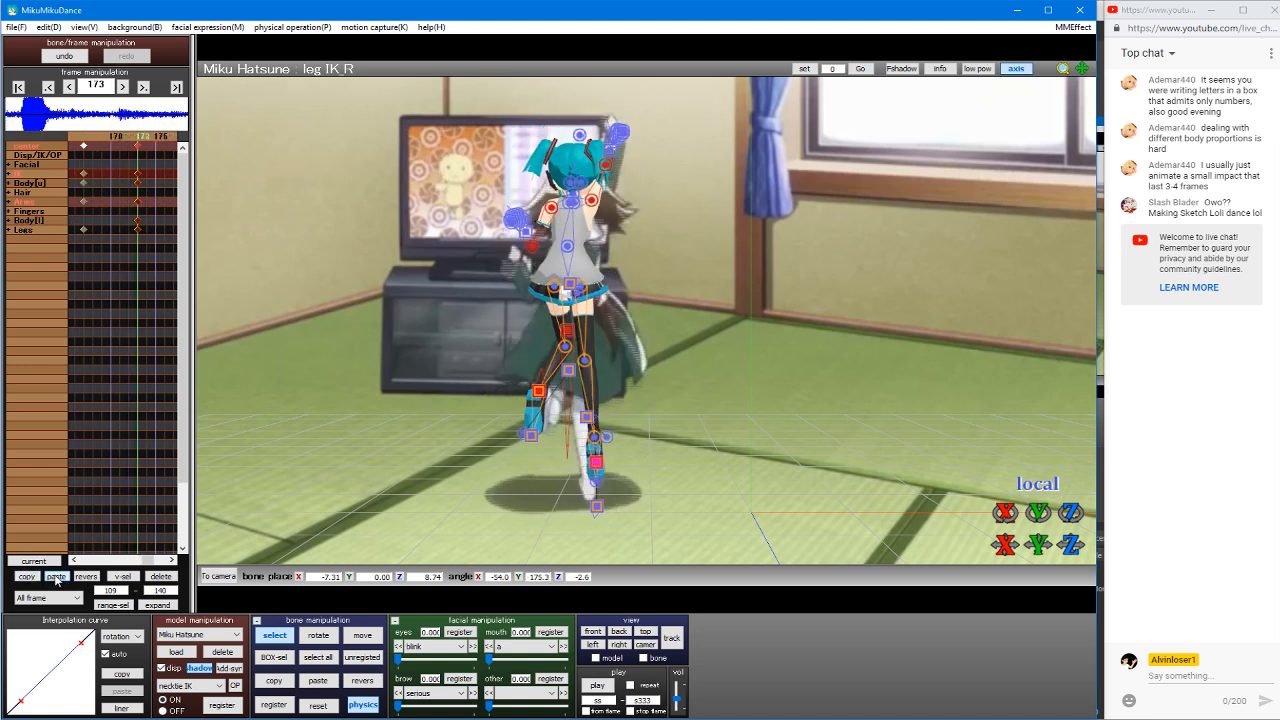
# Step: Review the dance motion against the reference video from frame 160 through frame 181
pyautogui.press('Left')
pyautogui.press('Left')
pyautogui.press('Left')
pyautogui.press('Left')
pyautogui.press('Left')
pyautogui.press('Left')
pyautogui.press('Left')
pyautogui.press('Left')
pyautogui.press('Left')
pyautogui.press('Left')
pyautogui.press('Left')
pyautogui.press('Left')
pyautogui.press('Left')
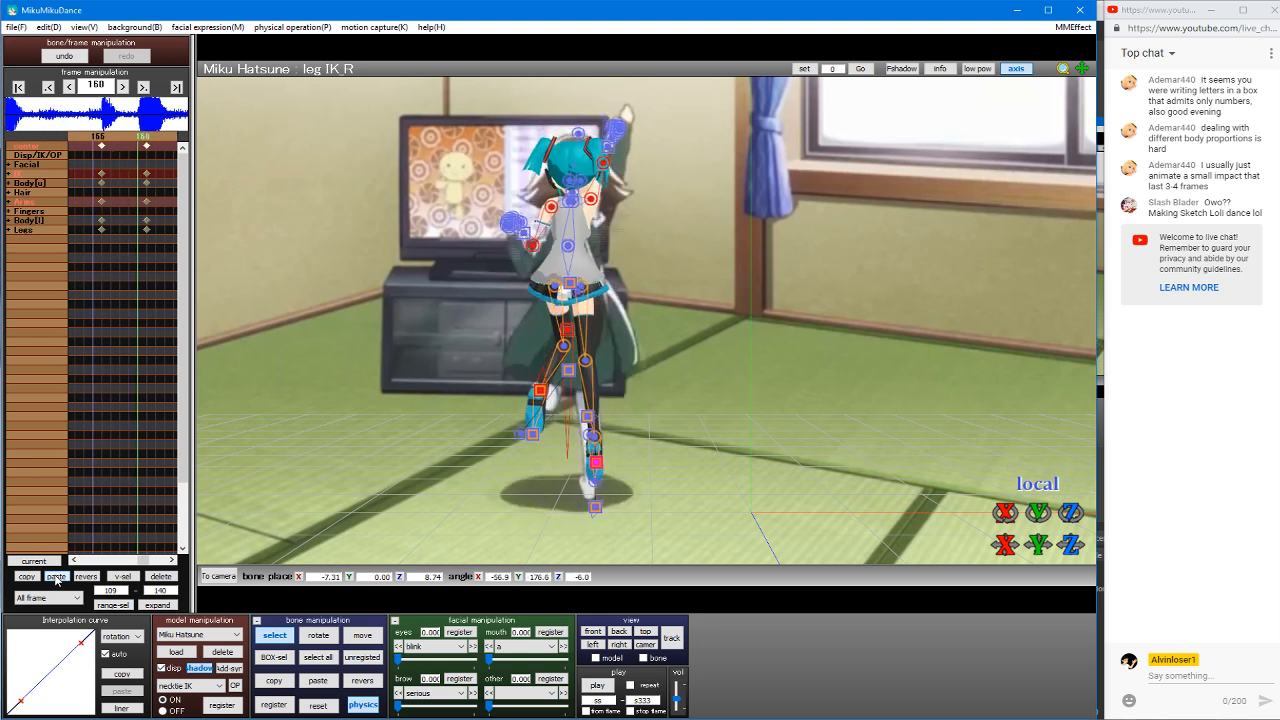
pyautogui.press('Right')
pyautogui.press('Right')
pyautogui.press('Right')
pyautogui.press('Right')
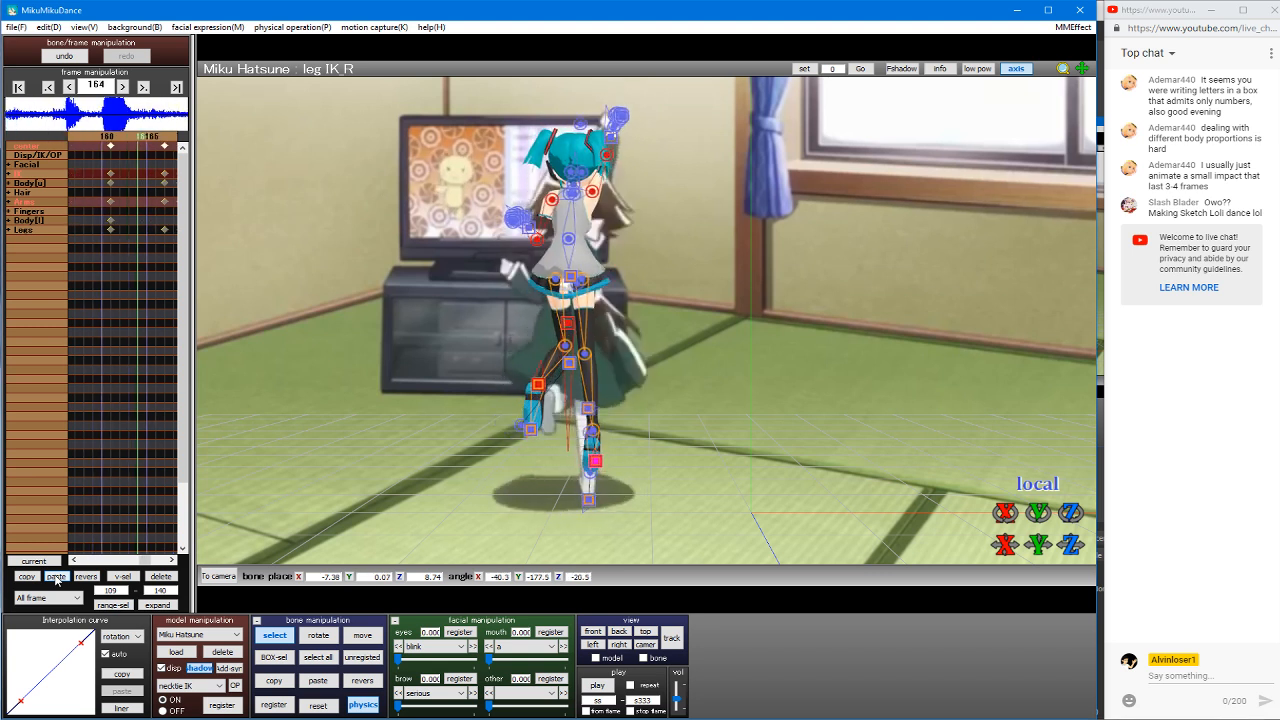
pyautogui.press('Right')
pyautogui.press('Right')
pyautogui.press('Right')
pyautogui.press('Right')
pyautogui.press('Right')
pyautogui.press('Right')
pyautogui.press('Right')
pyautogui.press('Right')
pyautogui.press('Right')
pyautogui.press('Right')
pyautogui.press('Right')
pyautogui.press('Right')
pyautogui.press('Right')
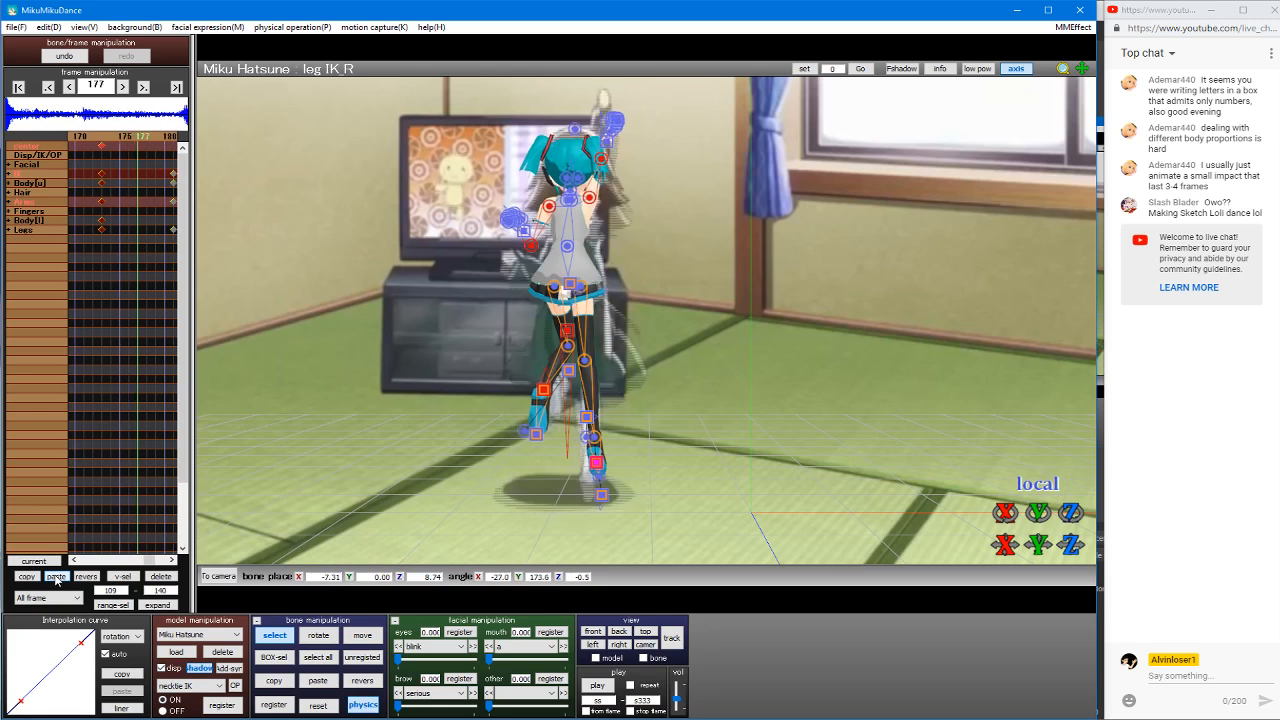
pyautogui.press('Right')
pyautogui.press('Right')
pyautogui.press('Right')
pyautogui.press('Right')
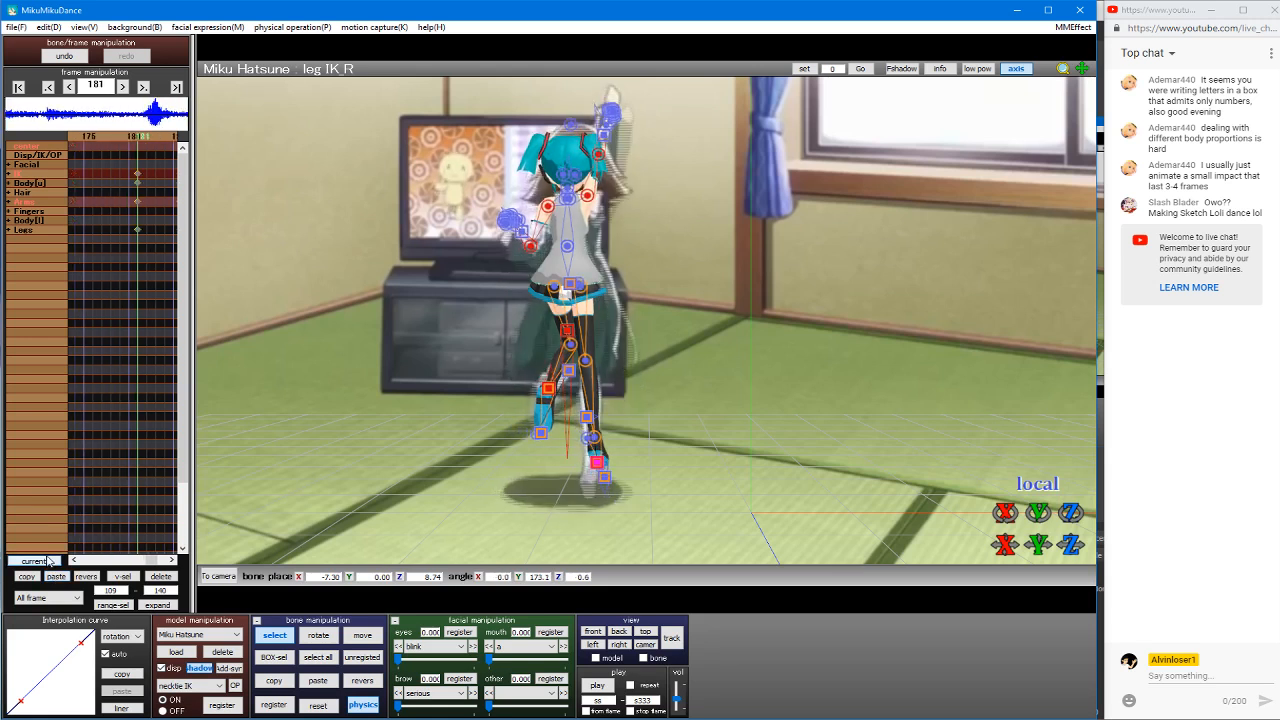
# Step: Retime the pose following frame 173 so its keyframes fall on frame 180
pyautogui.press('Left')
pyautogui.press('Left')
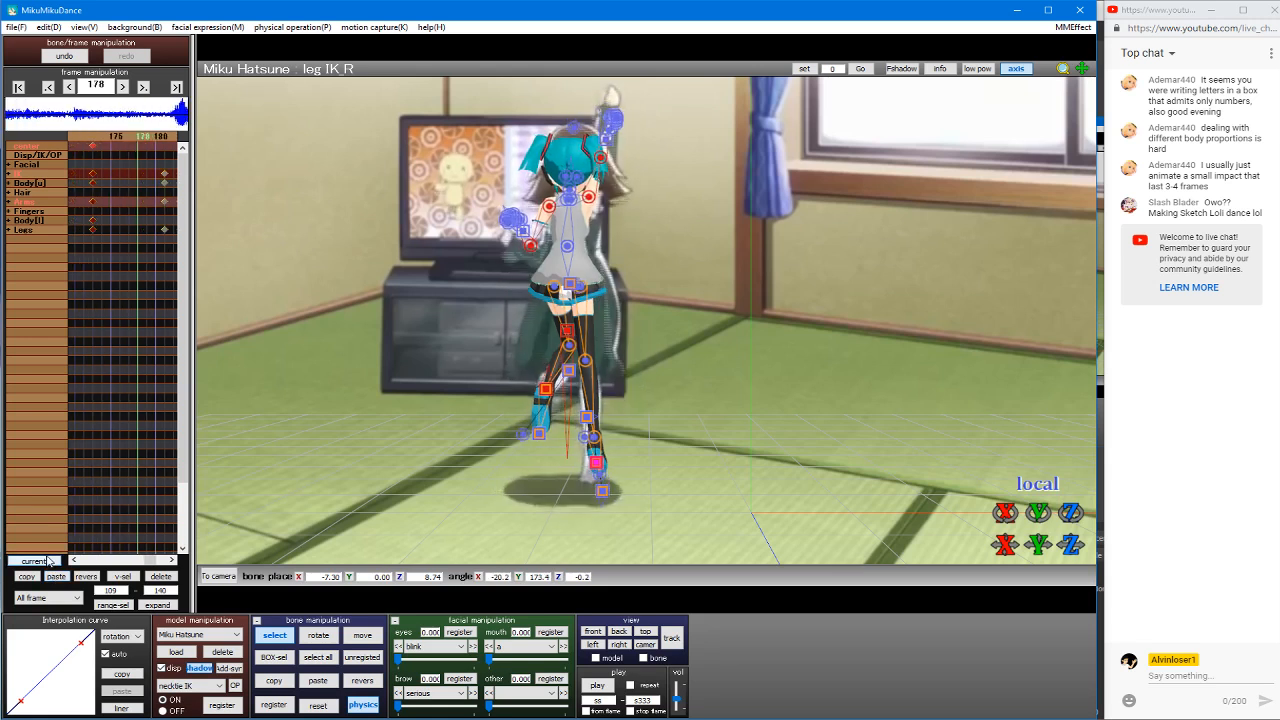
pyautogui.press('Right')
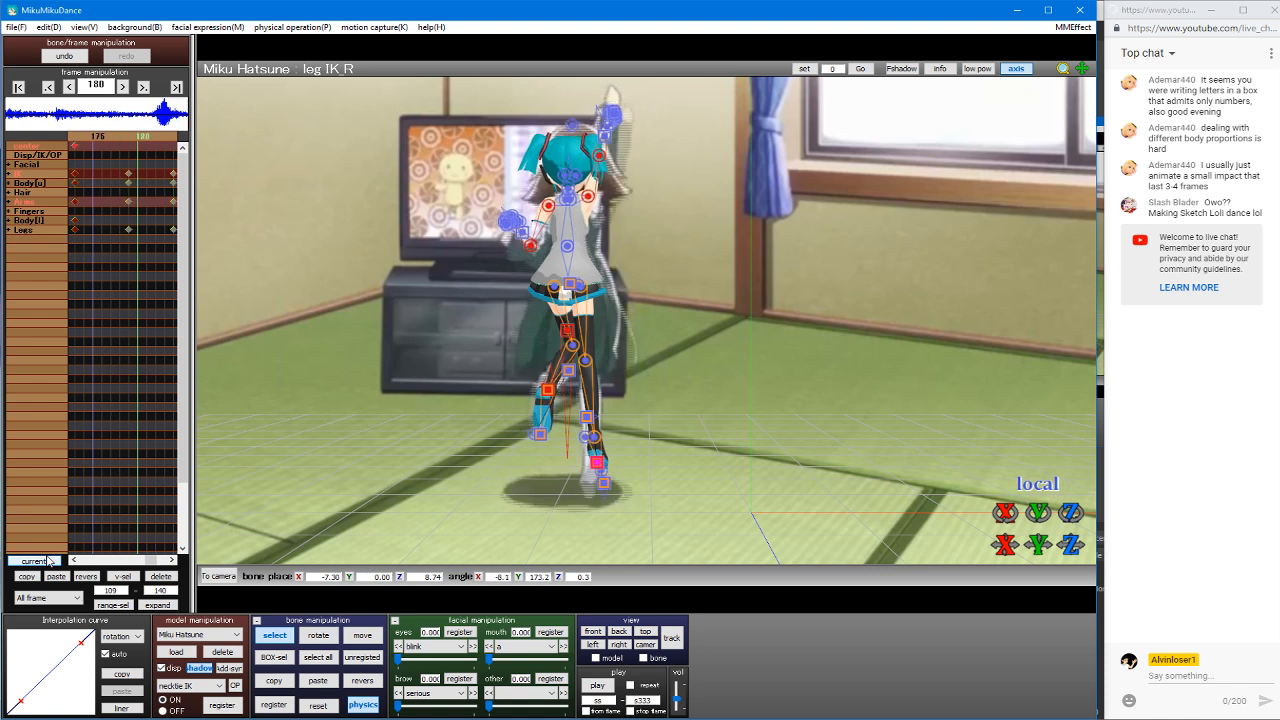
pyautogui.press('Left')
pyautogui.press('Left')
pyautogui.press('i')
pyautogui.press('Right')
pyautogui.press('Right')
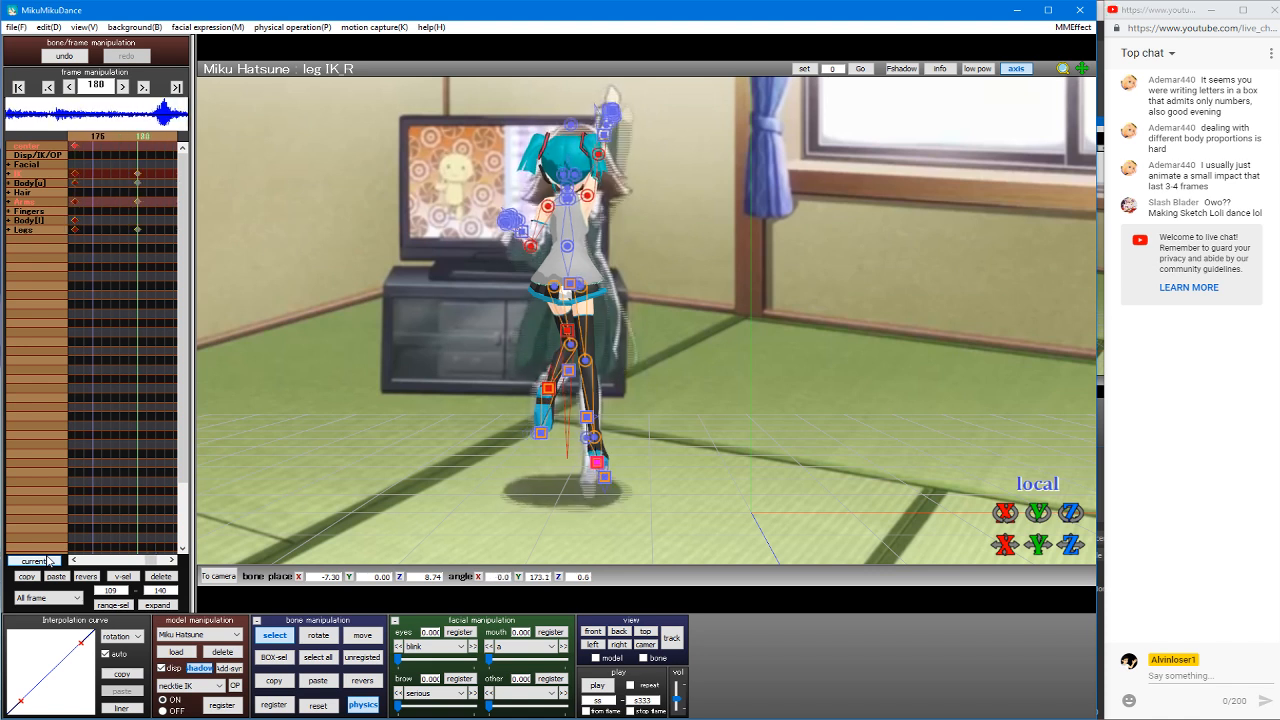
# Step: Copy all keyframes of the pose at frame 167 and paste them at frame 180
pyautogui.press('Left')
pyautogui.press('Left')
pyautogui.press('Left')
pyautogui.press('Left')
pyautogui.press('Left')
pyautogui.press('Left')
pyautogui.press('Left')
pyautogui.press('Left')
pyautogui.press('Left')
pyautogui.press('Left')
pyautogui.press('Left')
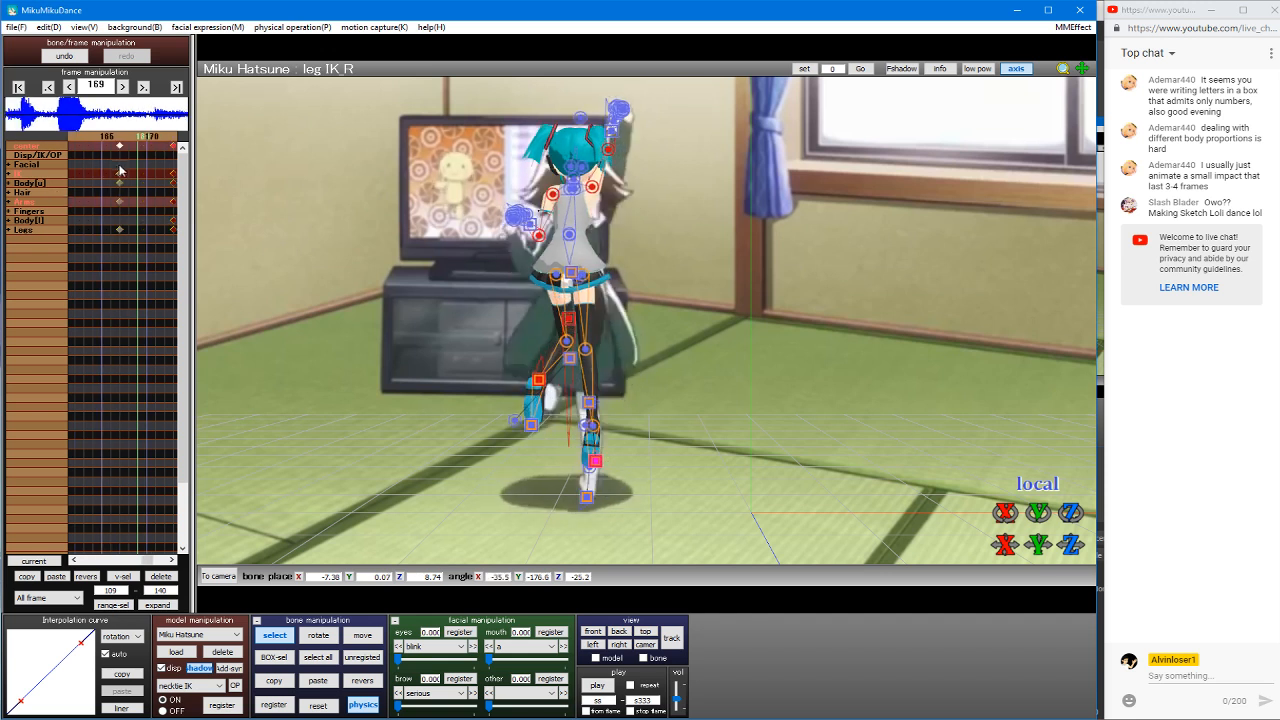
pyautogui.click(121, 577)
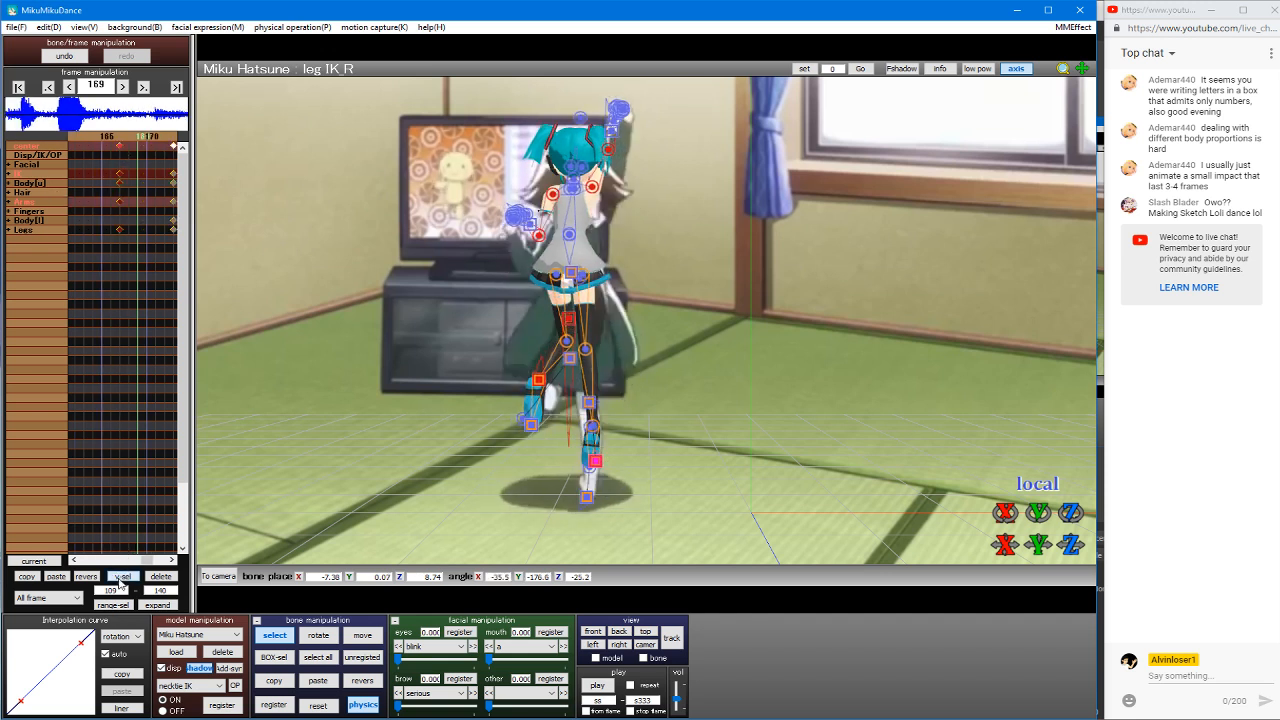
pyautogui.click(36, 579)
pyautogui.press('Right')
pyautogui.press('Right')
pyautogui.press('Right')
pyautogui.press('Right')
pyautogui.press('Right')
pyautogui.press('Right')
pyautogui.press('Right')
pyautogui.press('Right')
pyautogui.press('Right')
pyautogui.press('Right')
pyautogui.press('Right')
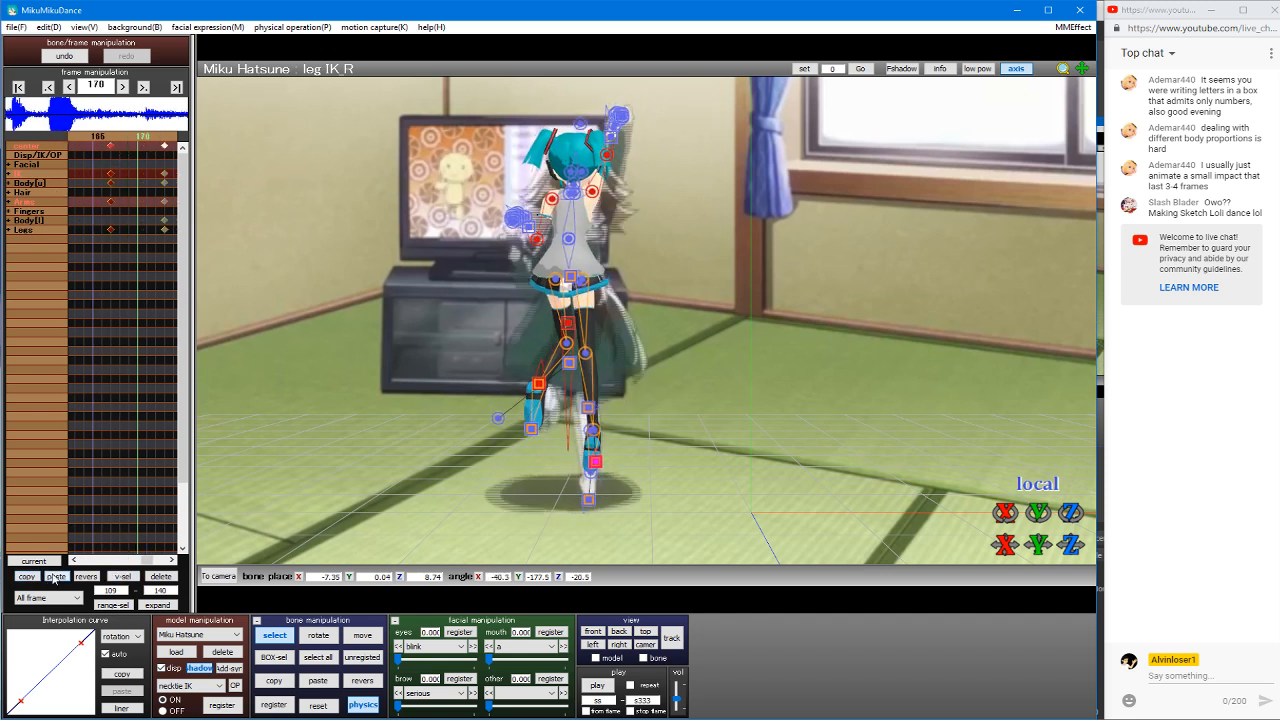
# Step: Review the dance motion frame by frame backward from frame 180 against the reference video
pyautogui.press('Left')
pyautogui.press('Left')
pyautogui.press('Left')
pyautogui.press('Left')
pyautogui.press('Left')
pyautogui.press('Left')
pyautogui.press('Left')
pyautogui.press('Left')
pyautogui.press('Left')
pyautogui.press('Left')
pyautogui.press('Left')
pyautogui.press('Left')
pyautogui.press('Left')
pyautogui.press('Left')
pyautogui.press('Left')
pyautogui.press('Left')
pyautogui.press('Left')
pyautogui.press('Left')
pyautogui.press('Left')
pyautogui.press('Left')
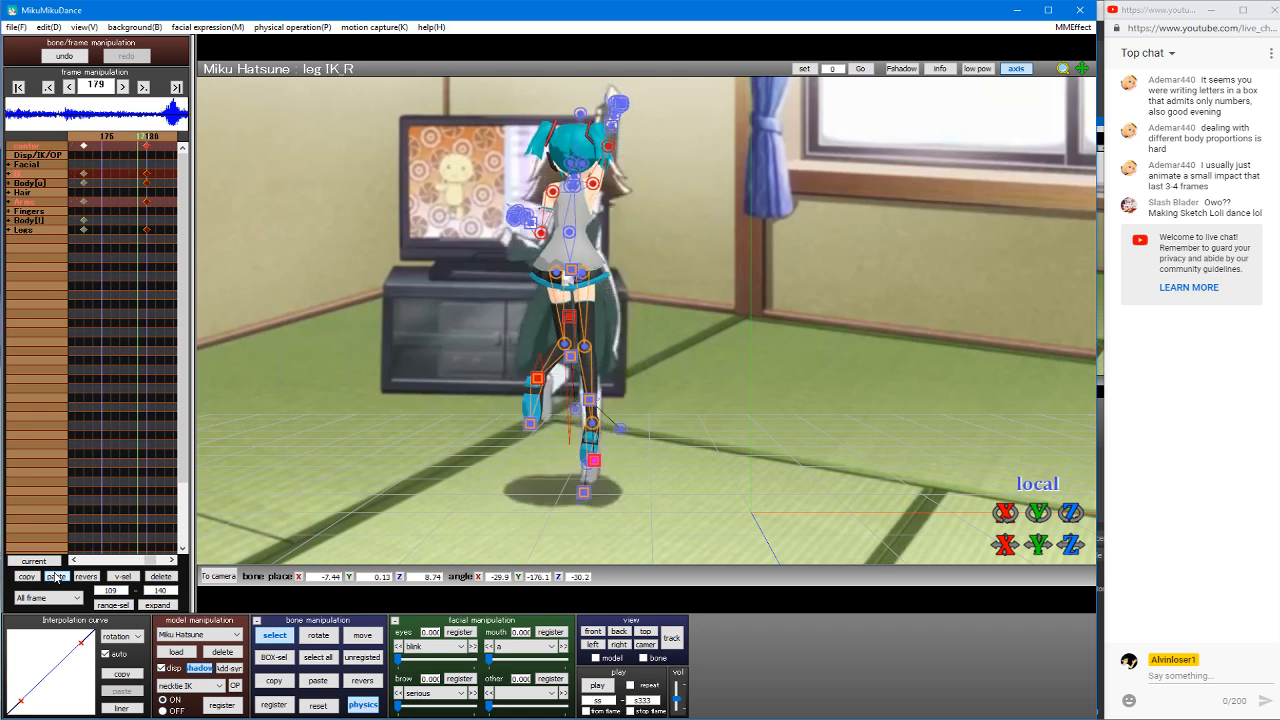
# Step: Examine the Miku model's dance motion against the background video across frames 141 to 180
pyautogui.press('Right')
pyautogui.press('Right')
pyautogui.press('Right')
pyautogui.press('Right')
pyautogui.press('Right')
pyautogui.press('Right')
pyautogui.press('Right')
pyautogui.press('Right')
pyautogui.press('Right')
pyautogui.press('Right')
pyautogui.press('Right')
pyautogui.press('Right')
pyautogui.press('Right')
pyautogui.press('Right')
pyautogui.press('Right')
pyautogui.press('Right')
pyautogui.press('Right')
pyautogui.press('Right')
pyautogui.press('Right')
pyautogui.press('Right')
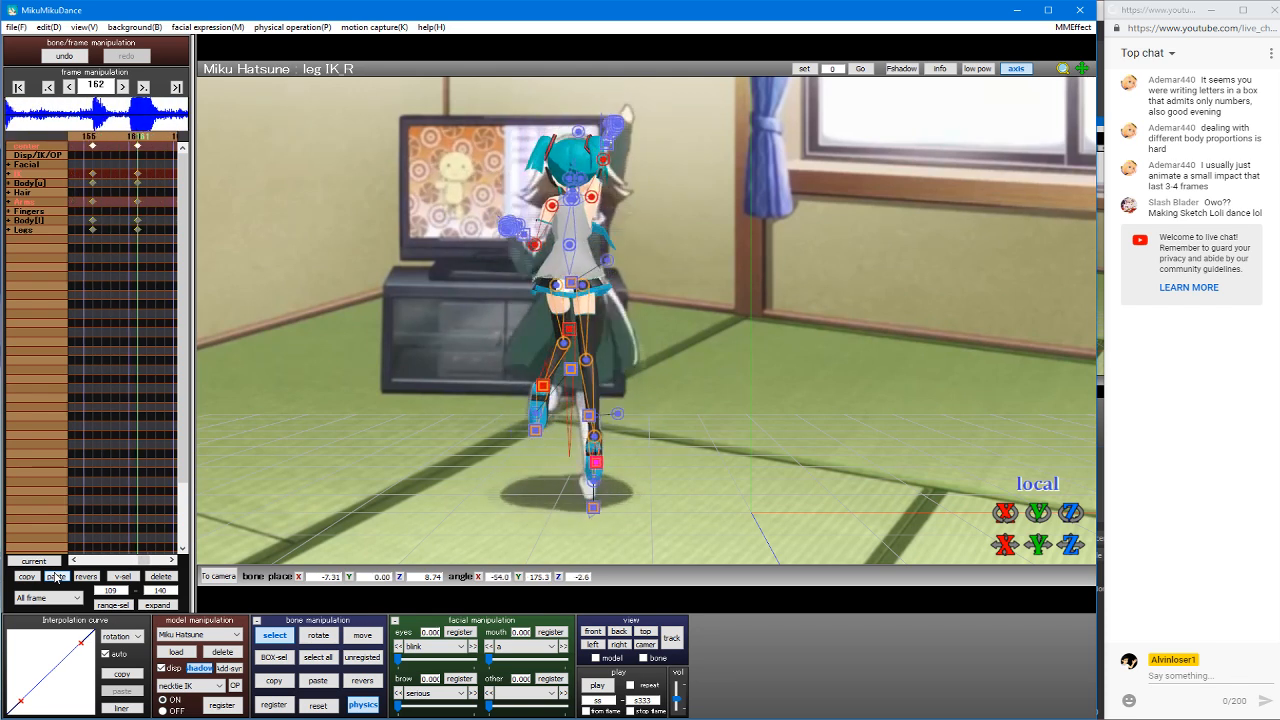
pyautogui.press('Left')
pyautogui.press('Left')
pyautogui.press('Left')
pyautogui.press('Left')
pyautogui.press('Left')
pyautogui.press('Left')
pyautogui.press('Left')
pyautogui.press('Left')
pyautogui.press('Left')
pyautogui.press('Left')
pyautogui.press('Left')
pyautogui.press('Left')
pyautogui.press('Left')
pyautogui.press('Left')
pyautogui.press('Left')
pyautogui.press('Left')
pyautogui.press('Left')
pyautogui.press('Left')
pyautogui.press('Left')
pyautogui.press('Left')
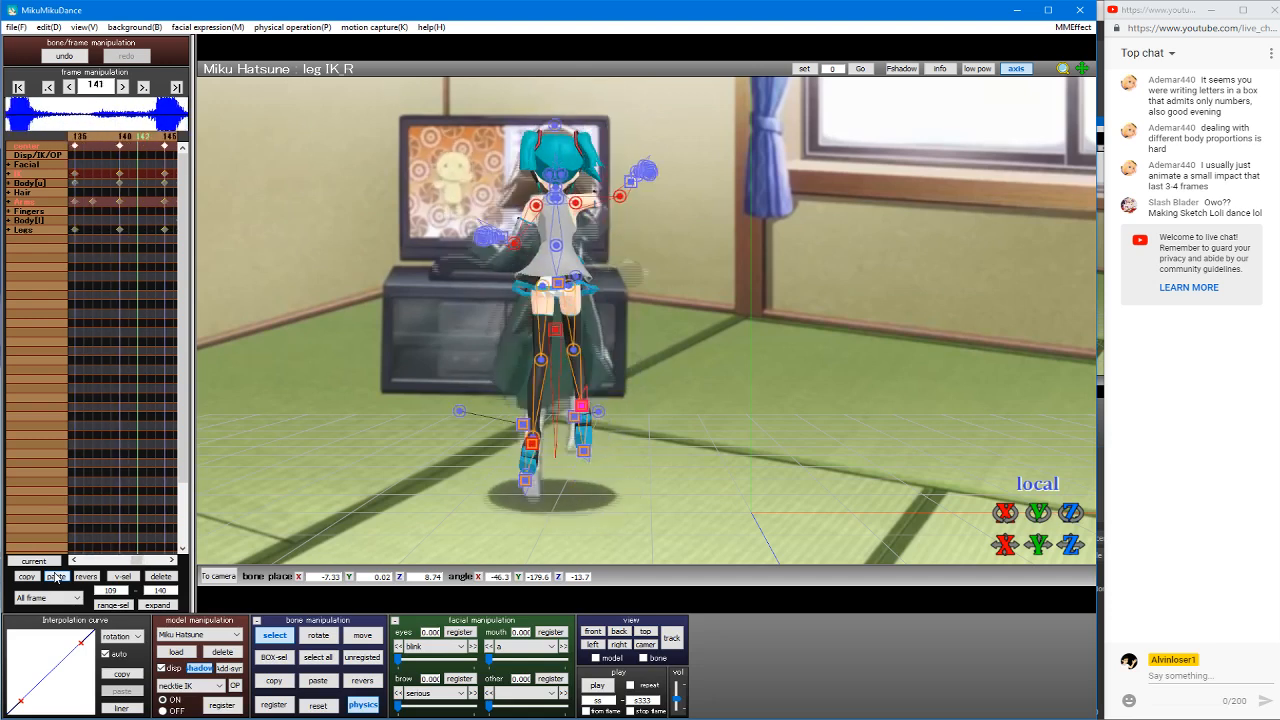
# Step: Compare the jump and landing poses with the background video around frames 145 to 155
pyautogui.press('Right')
pyautogui.press('Right')
pyautogui.press('Right')
pyautogui.press('Right')
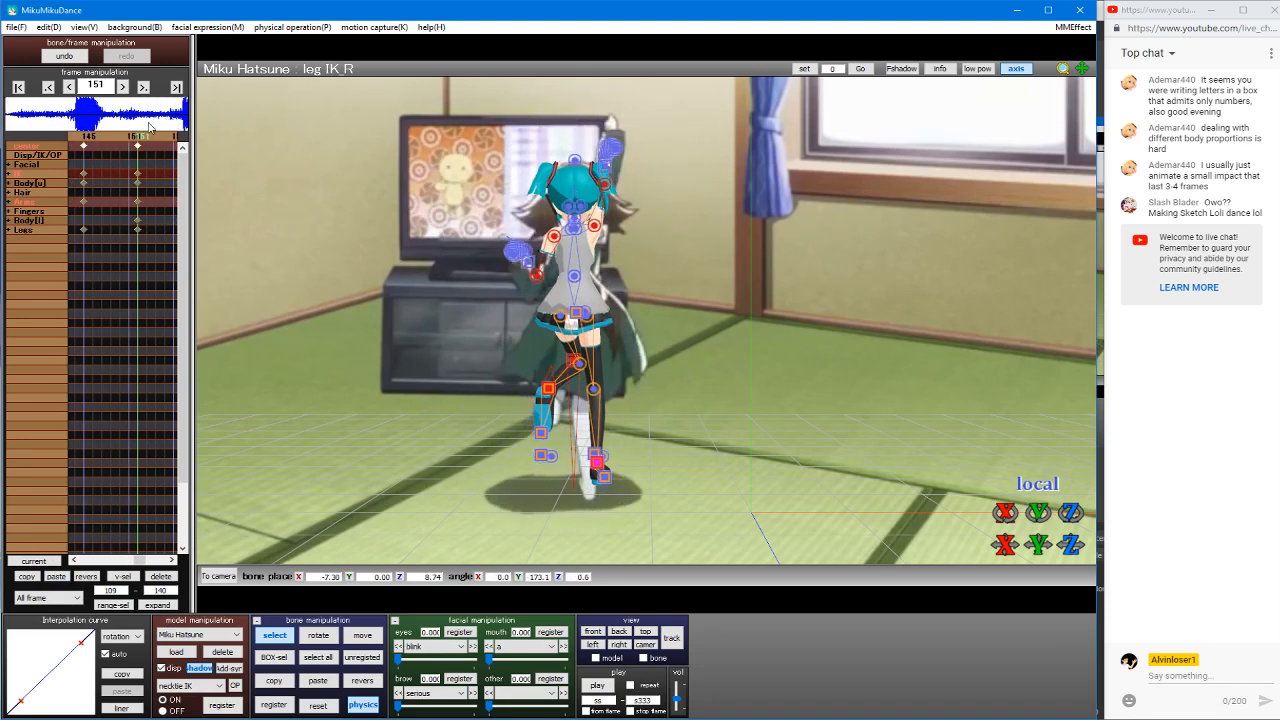
pyautogui.press('Left')
pyautogui.press('Left')
pyautogui.press('Left')
pyautogui.press('Left')
pyautogui.press('Left')
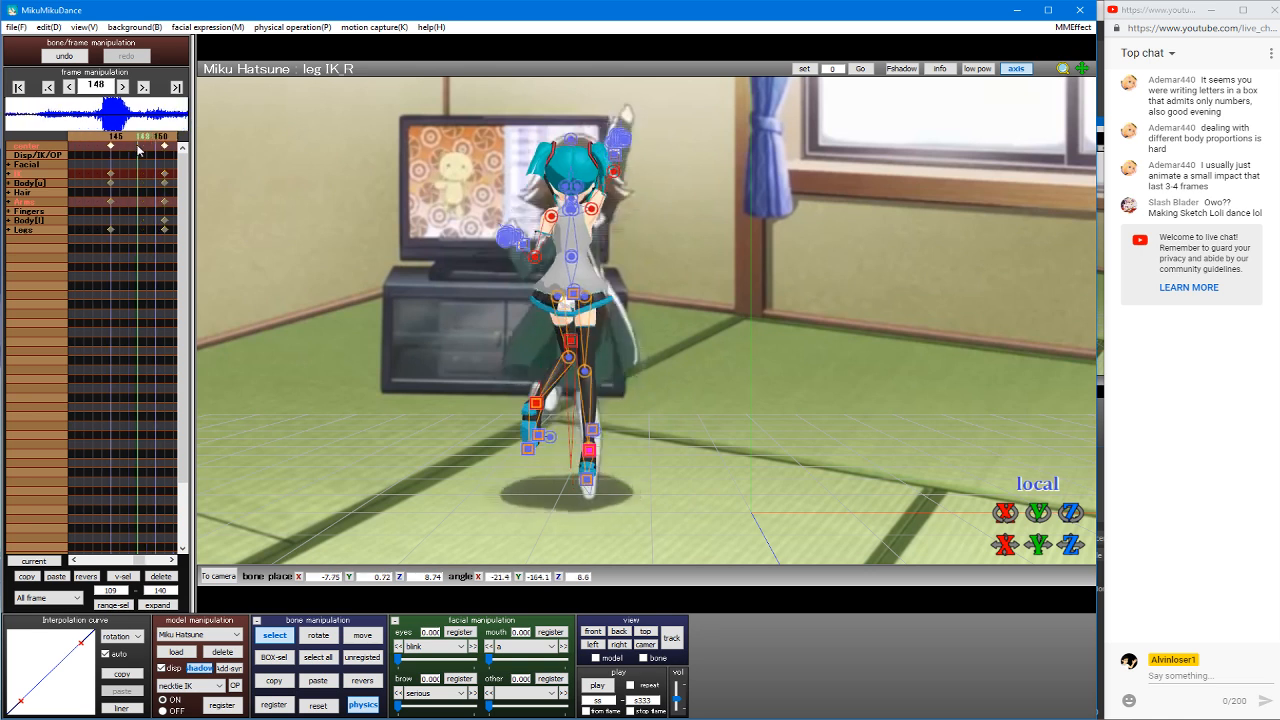
pyautogui.press('Left')
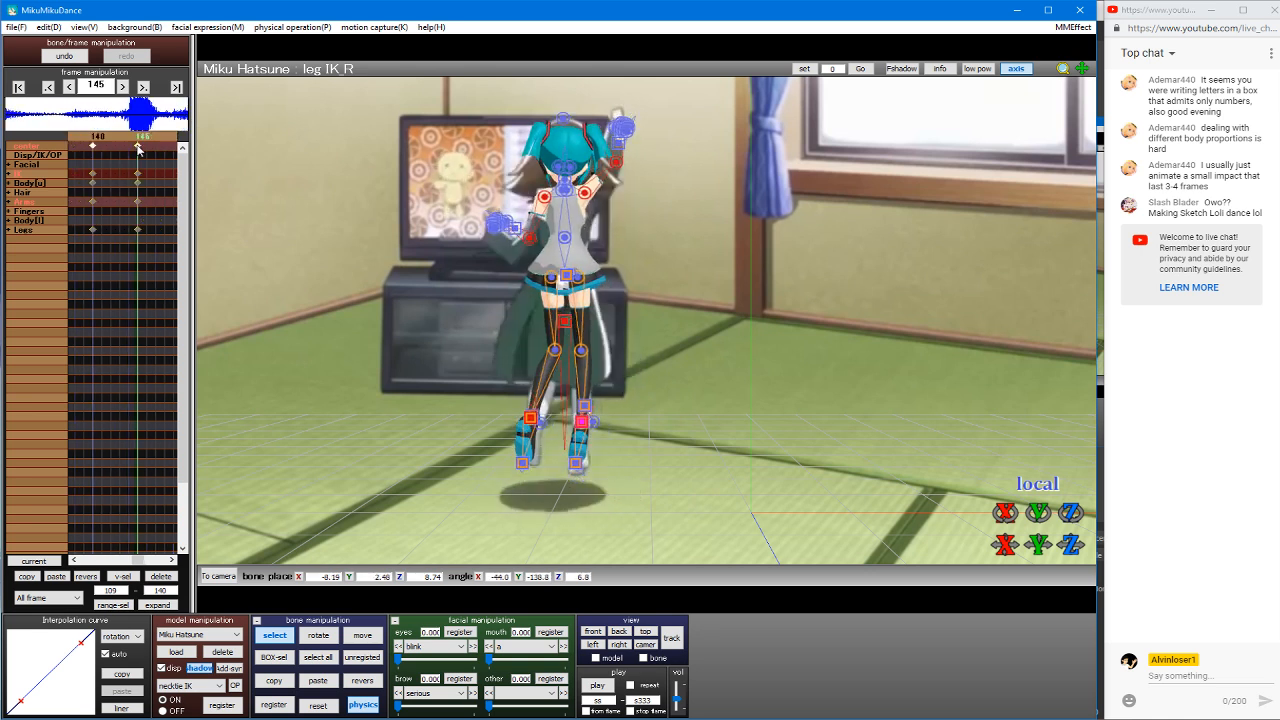
pyautogui.press('Right')
pyautogui.press('Right')
pyautogui.press('Right')
pyautogui.press('Right')
pyautogui.press('Right')
pyautogui.press('Right')
pyautogui.press('Right')
pyautogui.press('Right')
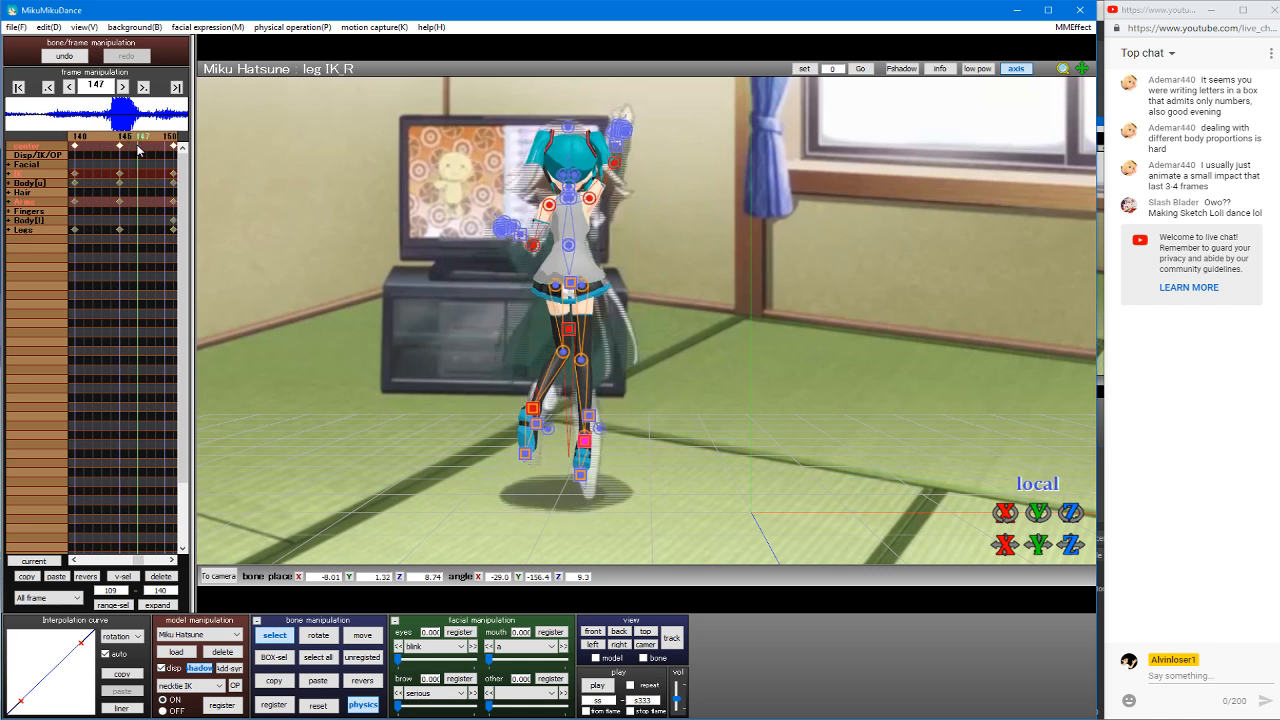
pyautogui.press('Right')
pyautogui.press('Right')
pyautogui.press('Right')
pyautogui.press('Right')
pyautogui.press('Right')
pyautogui.press('Right')
pyautogui.press('Right')
pyautogui.press('Right')
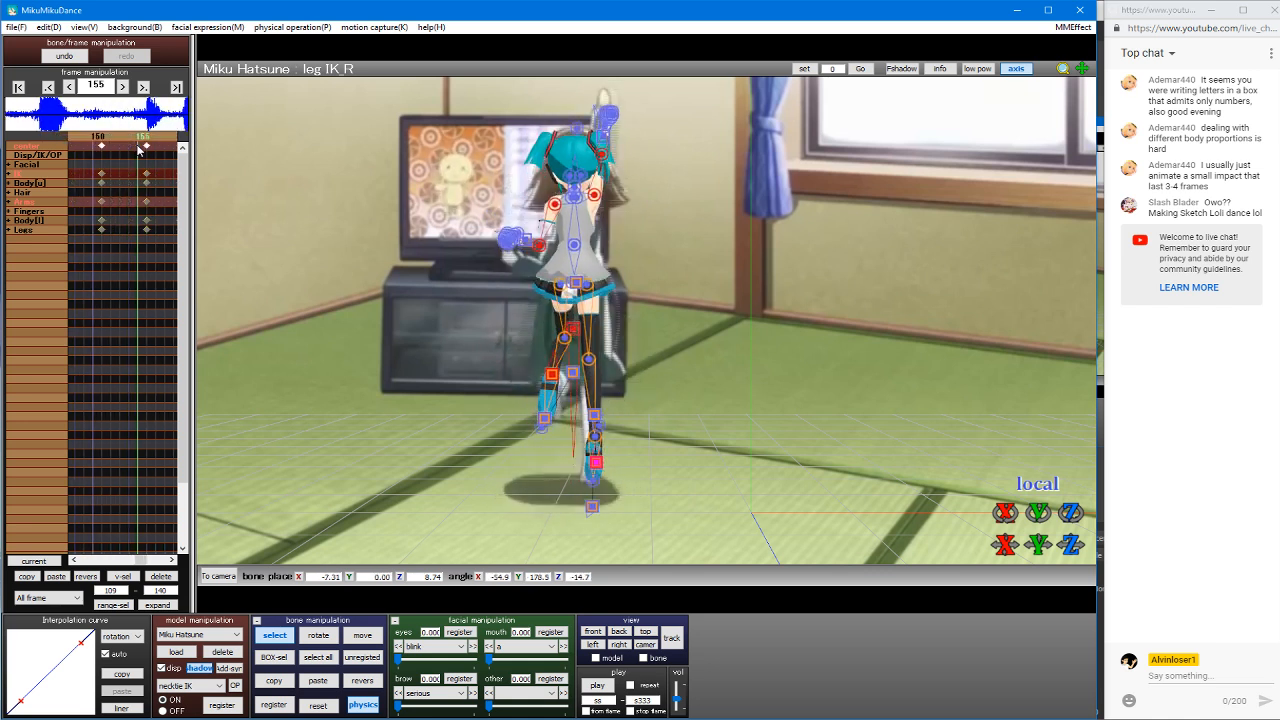
# Step: Copy all keyframes at frame 156 and paste them at frame 167
pyautogui.press('Left')
pyautogui.press('Left')
pyautogui.press('Left')
pyautogui.press('Left')
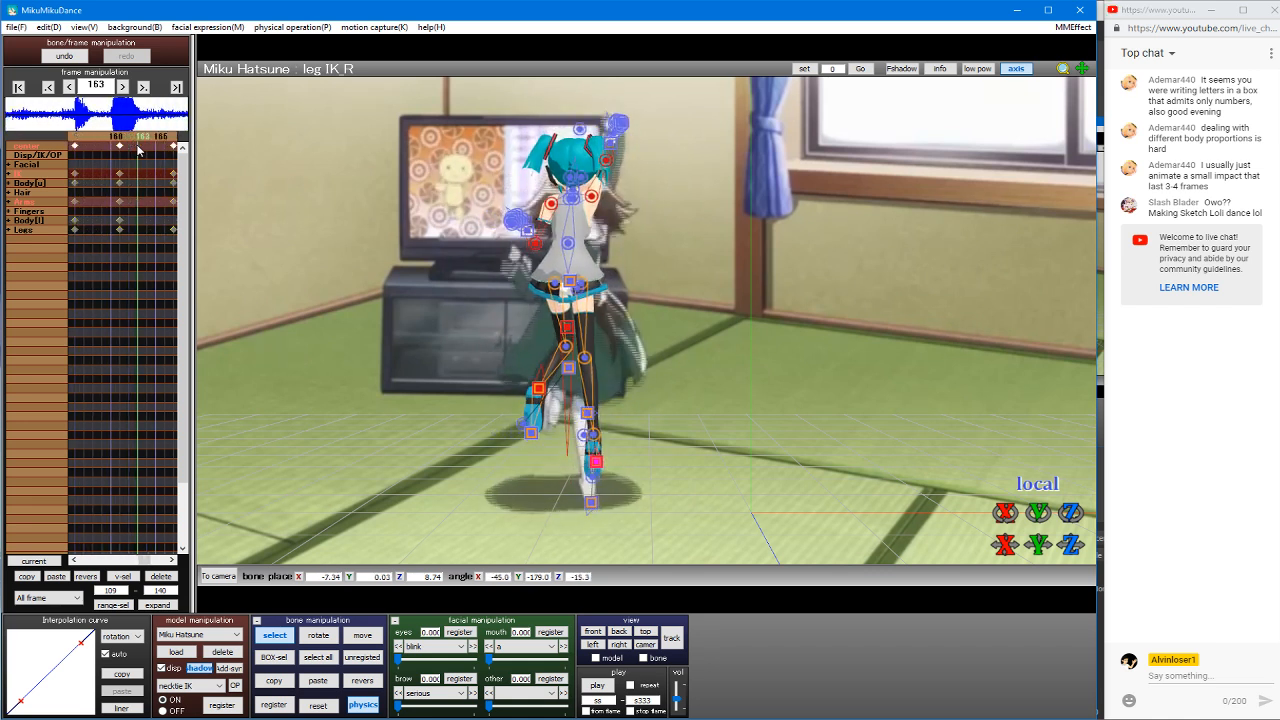
pyautogui.press('Left')
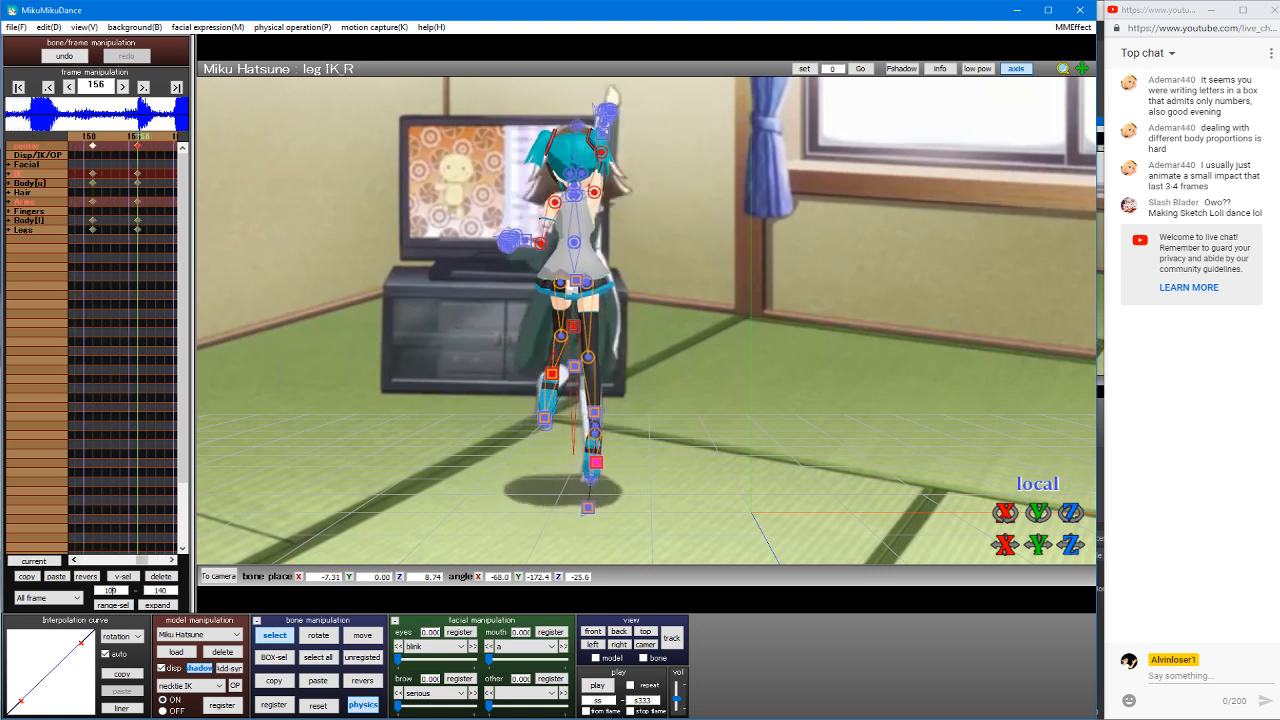
pyautogui.click(122, 577)
pyautogui.press('Right')
pyautogui.press('Right')
pyautogui.press('Right')
pyautogui.press('Right')
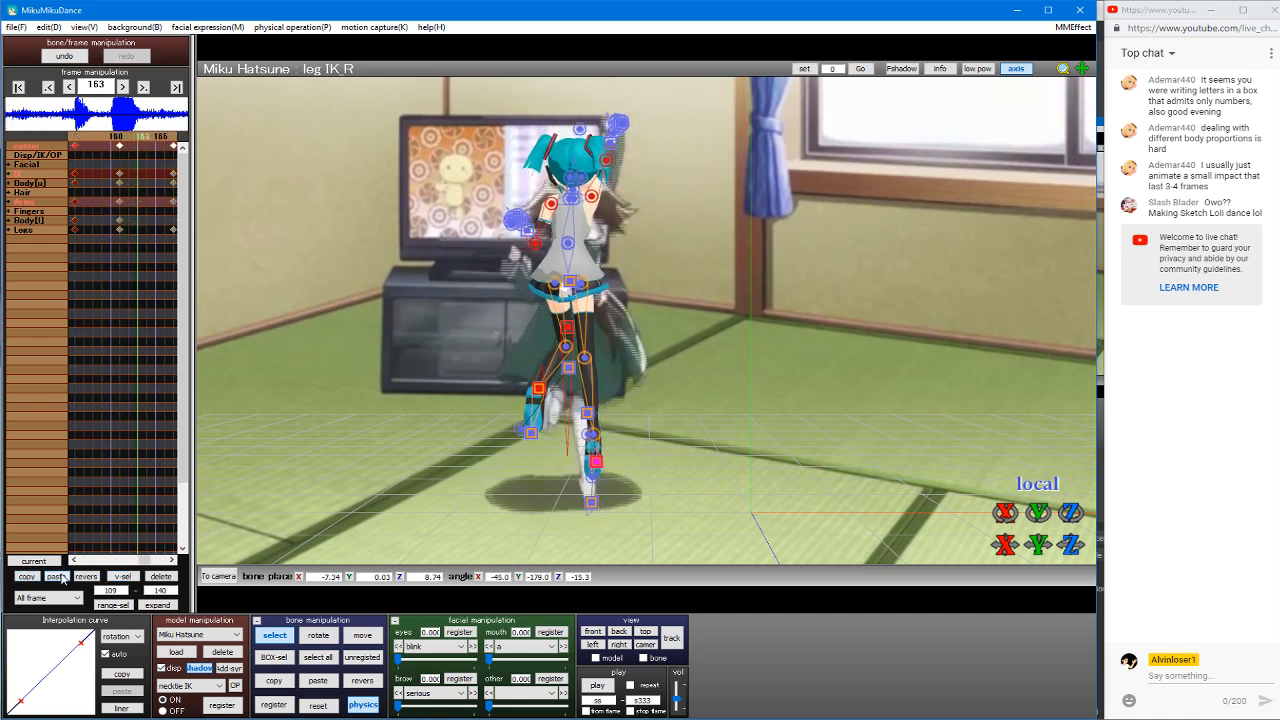
pyautogui.press('Right')
pyautogui.press('Right')
pyautogui.press('Right')
pyautogui.press('Right')
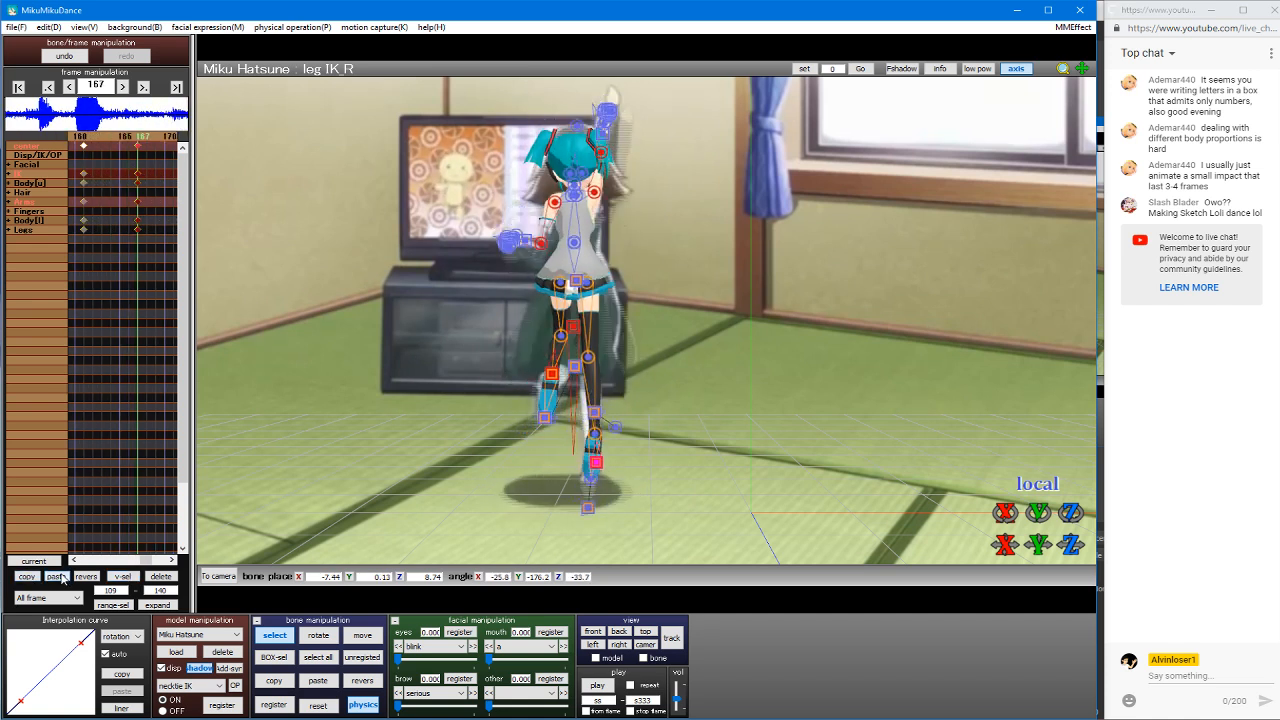
# Step: Paste the same copied keyframes at frame 180
pyautogui.press('Right')
pyautogui.press('Right')
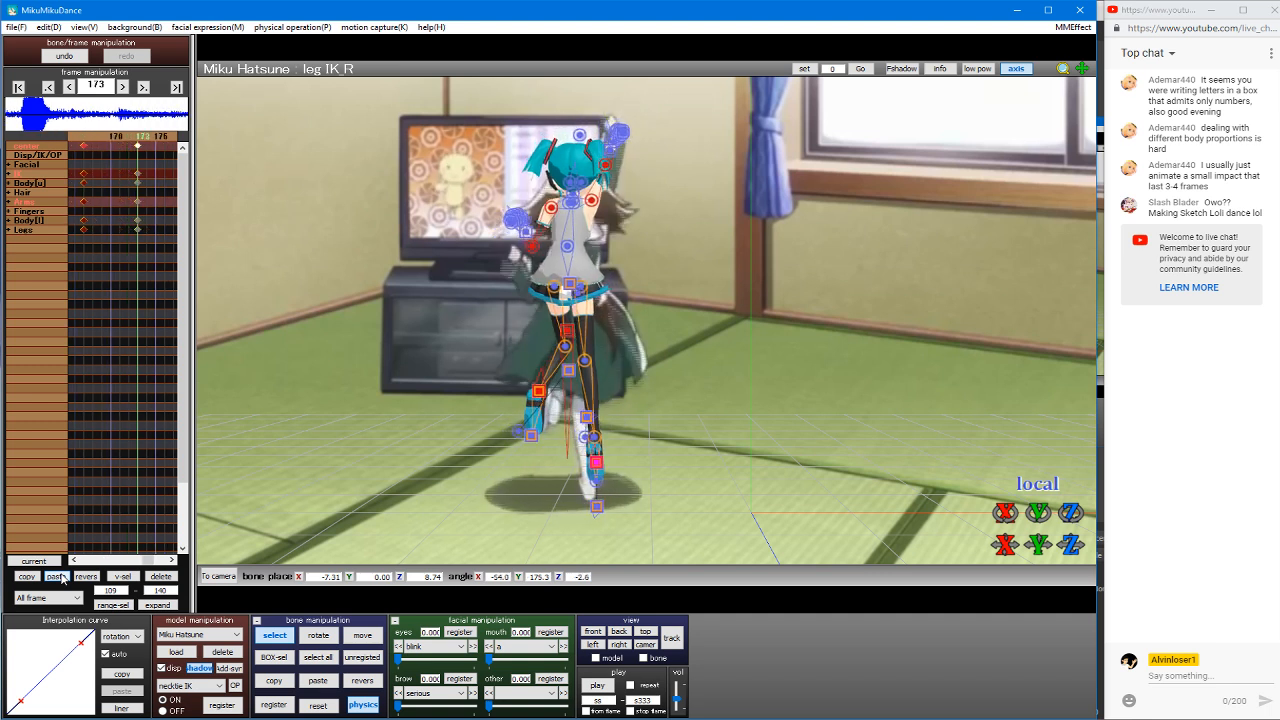
pyautogui.press('Right')
pyautogui.press('Right')
pyautogui.press('Right')
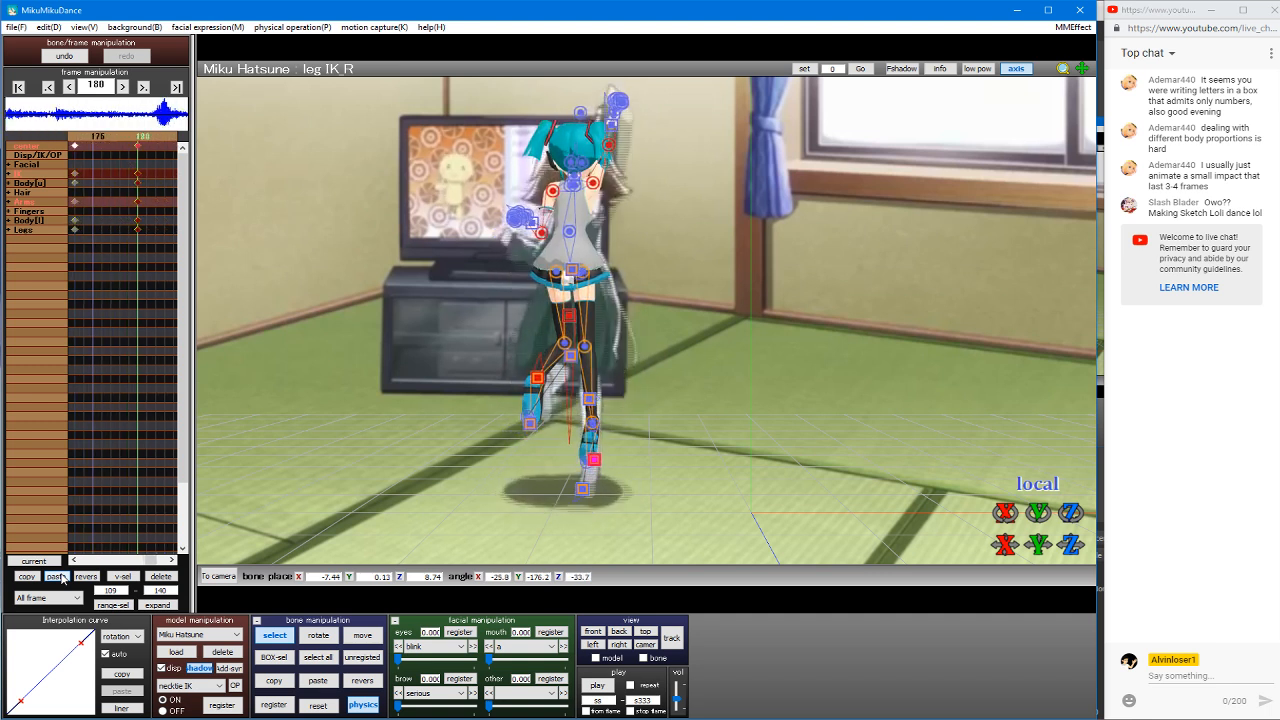
# Step: Review the whole dance motion against the background video between frames 119 and 191, checking the pasted poses
pyautogui.press('Left')
pyautogui.press('Left')
pyautogui.press('Left')
pyautogui.press('Left')
pyautogui.press('Left')
pyautogui.press('Left')
pyautogui.press('Left')
pyautogui.press('Left')
pyautogui.press('Left')
pyautogui.press('Left')
pyautogui.press('Left')
pyautogui.press('Left')
pyautogui.press('Left')
pyautogui.press('Left')
pyautogui.press('Left')
pyautogui.press('Left')
pyautogui.press('Left')
pyautogui.press('Left')
pyautogui.press('Left')
pyautogui.press('Left')
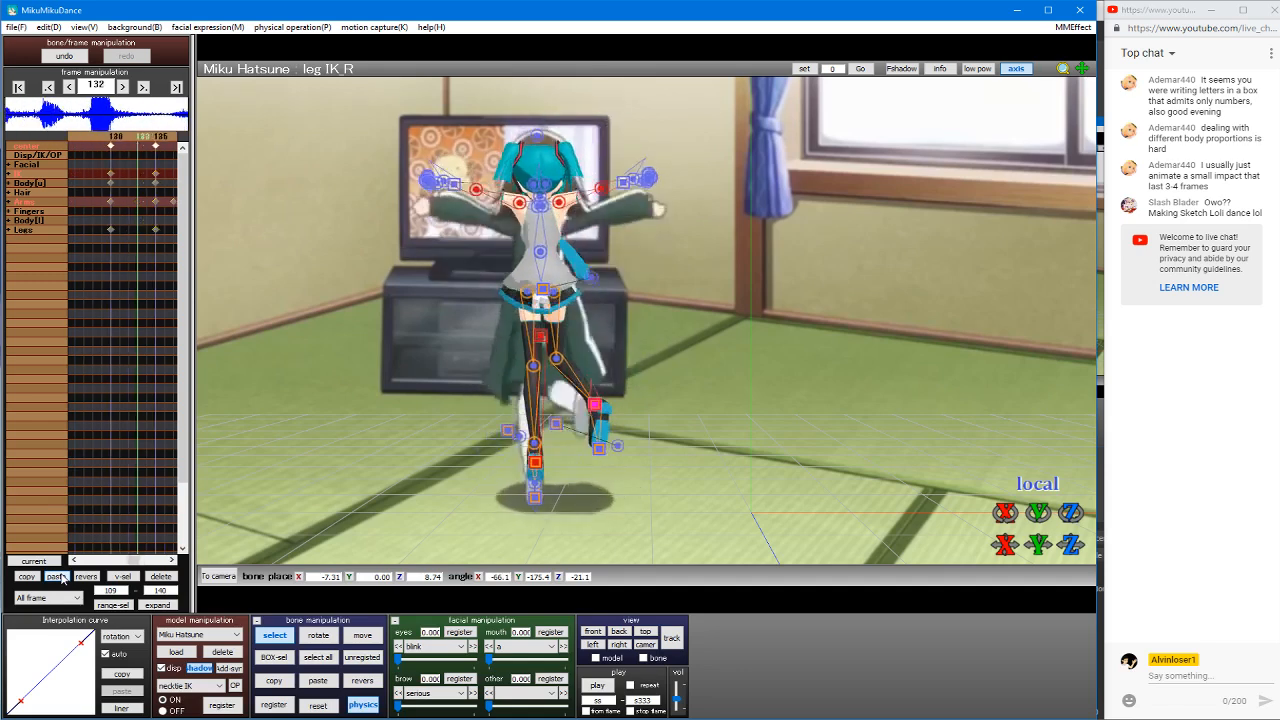
pyautogui.press('Right')
pyautogui.press('Right')
pyautogui.press('Right')
pyautogui.press('Right')
pyautogui.press('Right')
pyautogui.press('Right')
pyautogui.press('Right')
pyautogui.press('Right')
pyautogui.press('Right')
pyautogui.press('Right')
pyautogui.press('Right')
pyautogui.press('Right')
pyautogui.press('Right')
pyautogui.press('Right')
pyautogui.press('Right')
pyautogui.press('Right')
pyautogui.press('Right')
pyautogui.press('Right')
pyautogui.press('Right')
pyautogui.press('Right')
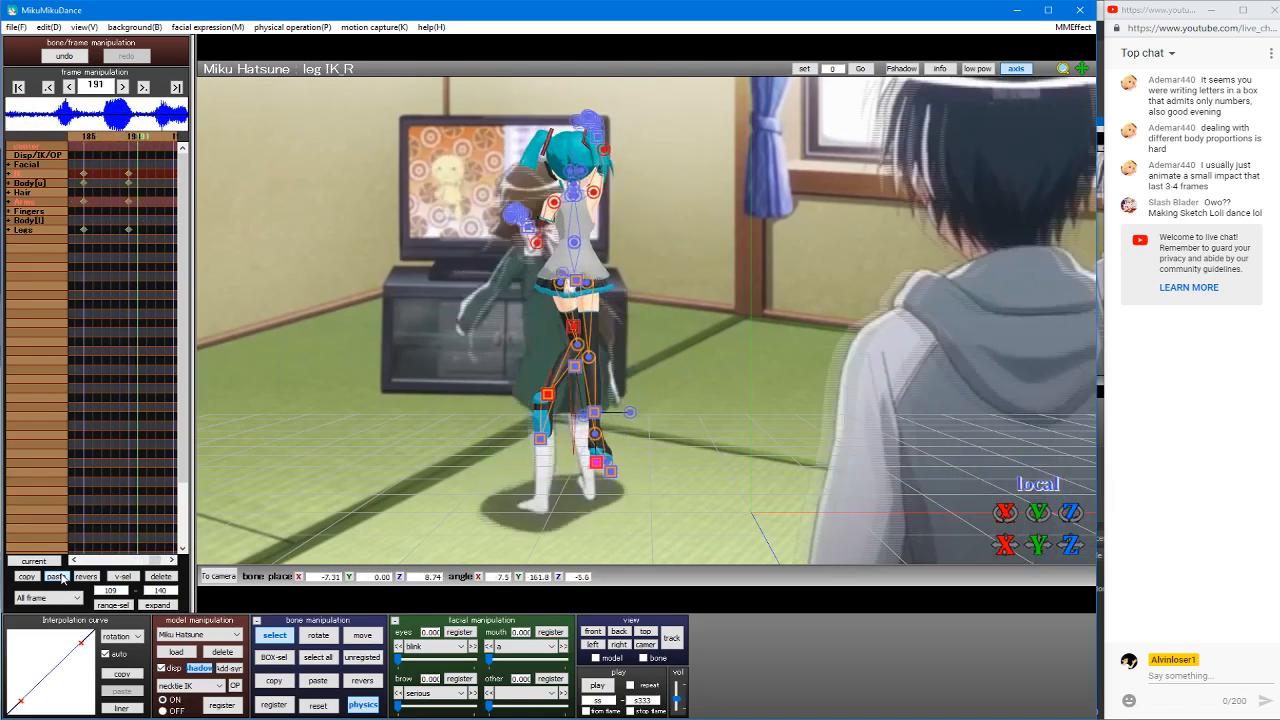
pyautogui.press('Left')
pyautogui.press('Left')
pyautogui.press('Left')
pyautogui.press('Left')
pyautogui.press('Left')
pyautogui.press('Left')
pyautogui.press('Left')
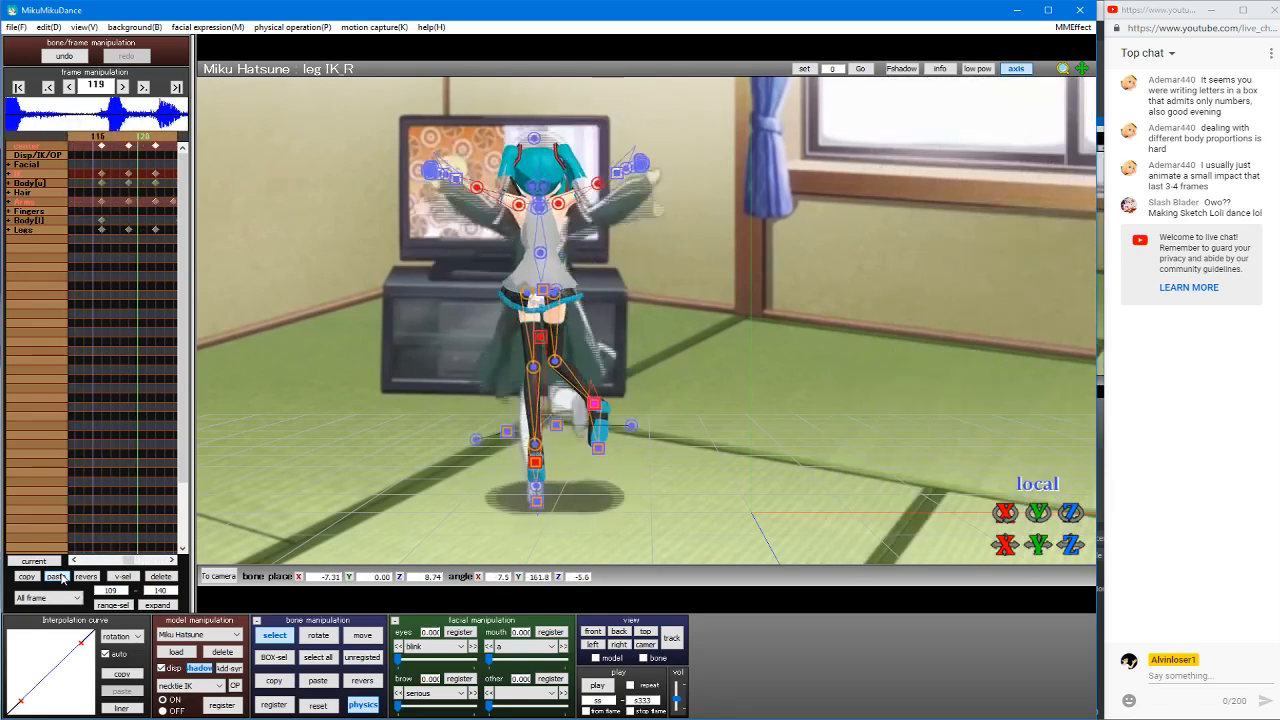
pyautogui.press('Right')
pyautogui.press('Right')
pyautogui.press('Right')
pyautogui.press('Right')
pyautogui.press('Right')
pyautogui.press('Right')
pyautogui.press('Right')
pyautogui.press('Right')
pyautogui.press('Right')
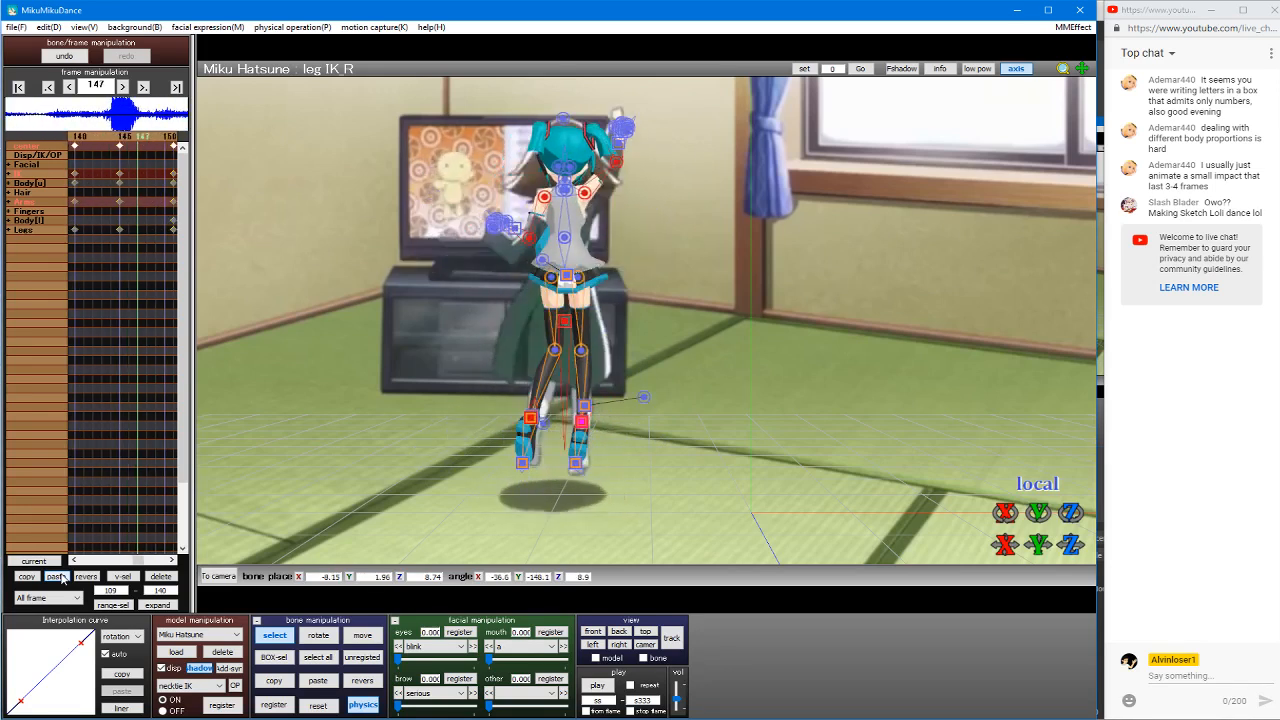
pyautogui.press('Left')
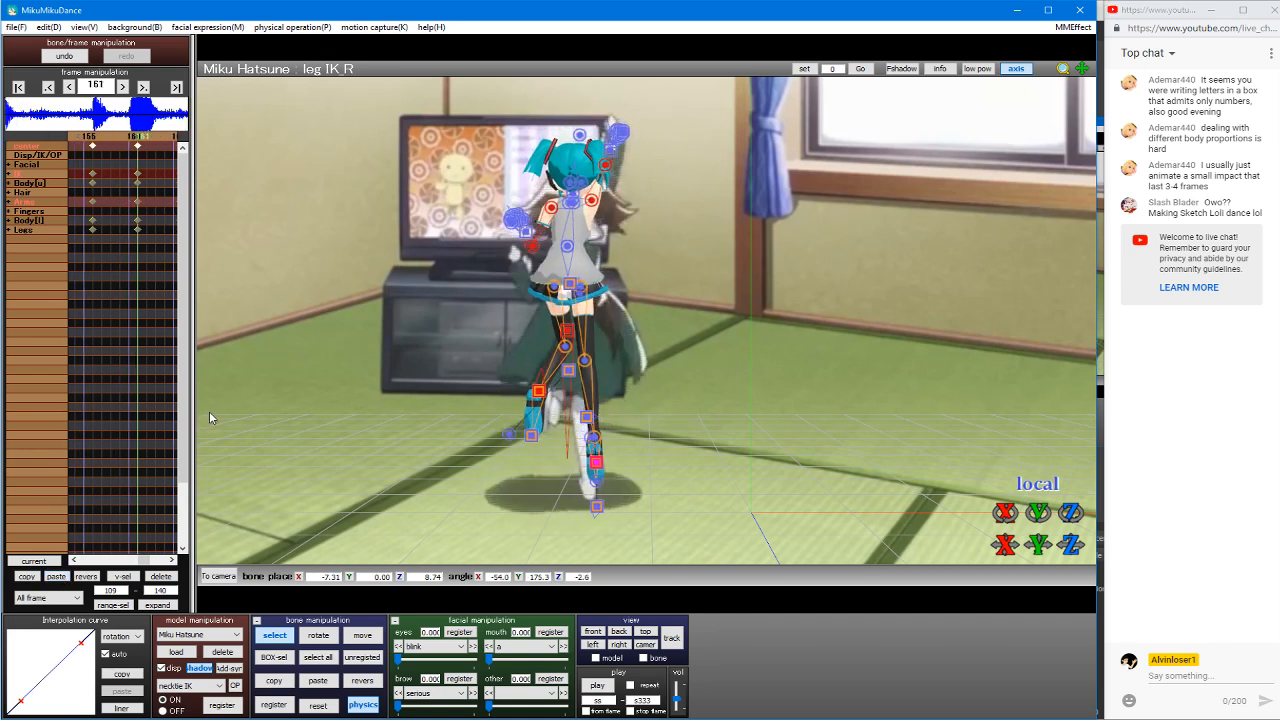
# Step: At frame 161, lower the center bone and reposition the left leg IK bone to match the reference dancer
pyautogui.click(567, 331)
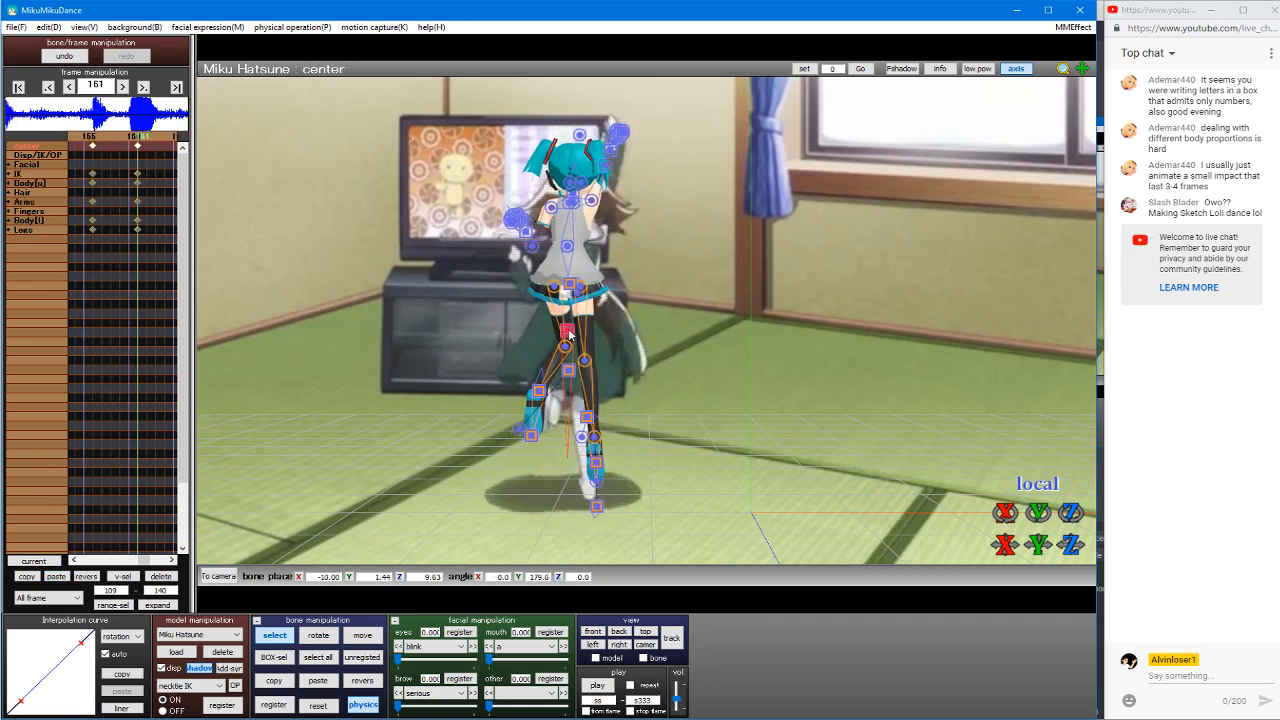
pyautogui.moveTo(568, 333); pyautogui.dragTo(570, 420)
pyautogui.click(546, 391)
pyautogui.click(601, 433)
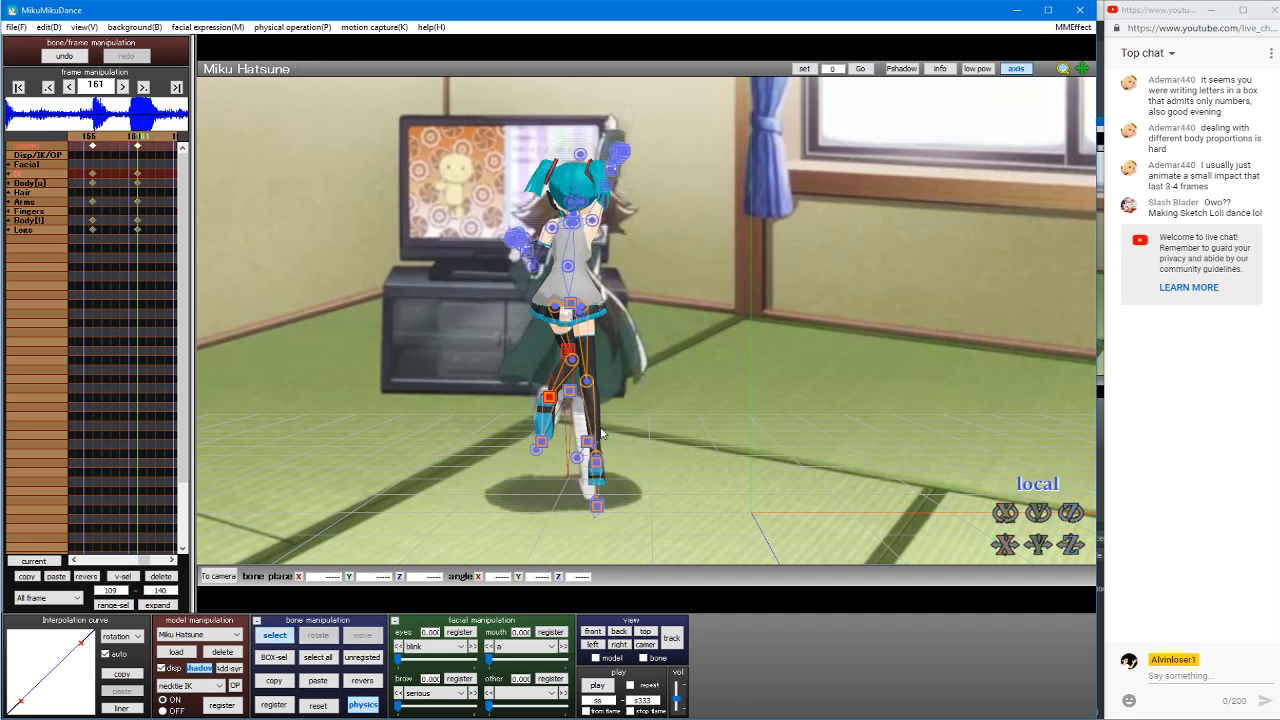
# Step: Shift the leg IK_R bone sideways to about X -7.74 and rotate it to align the foot with the reference dancer
pyautogui.click(597, 470)
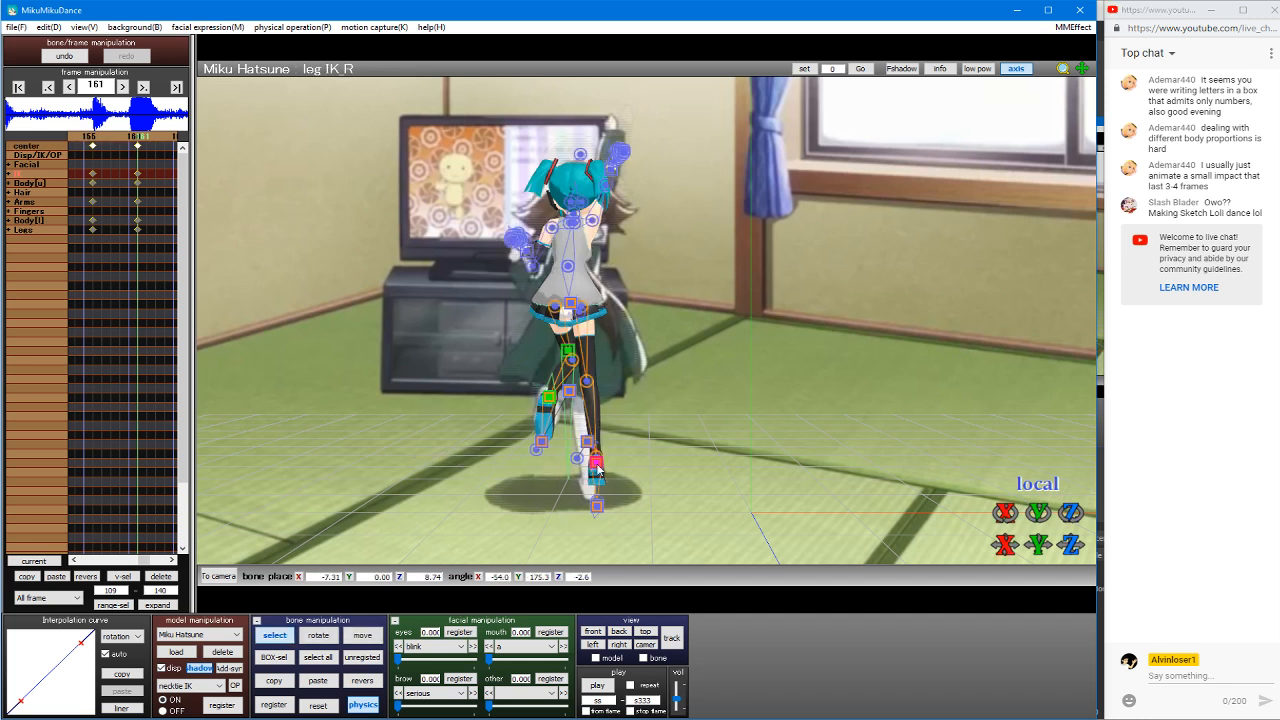
pyautogui.press('x')
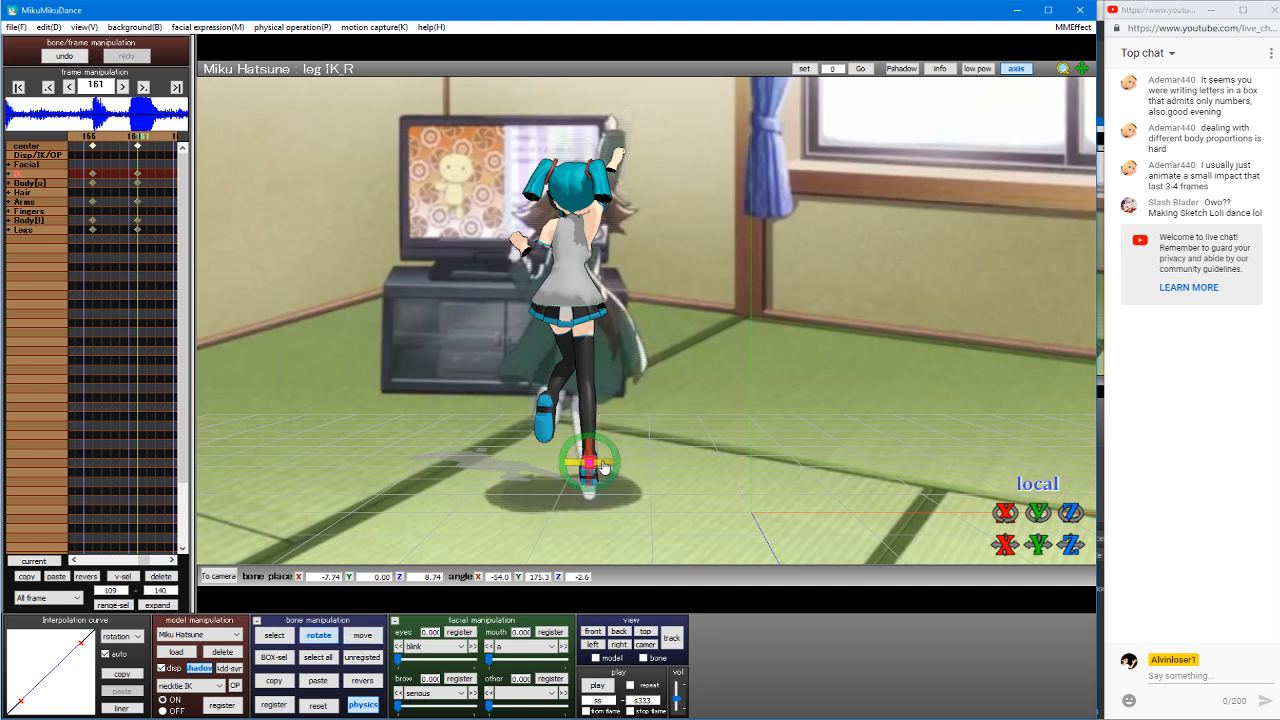
pyautogui.moveTo(610, 463); pyautogui.dragTo(583, 541)
pyautogui.press('c')
# Step: Rotate the leg L bone to bring the left knee outward, and select all unregistered bones
pyautogui.click(562, 312)
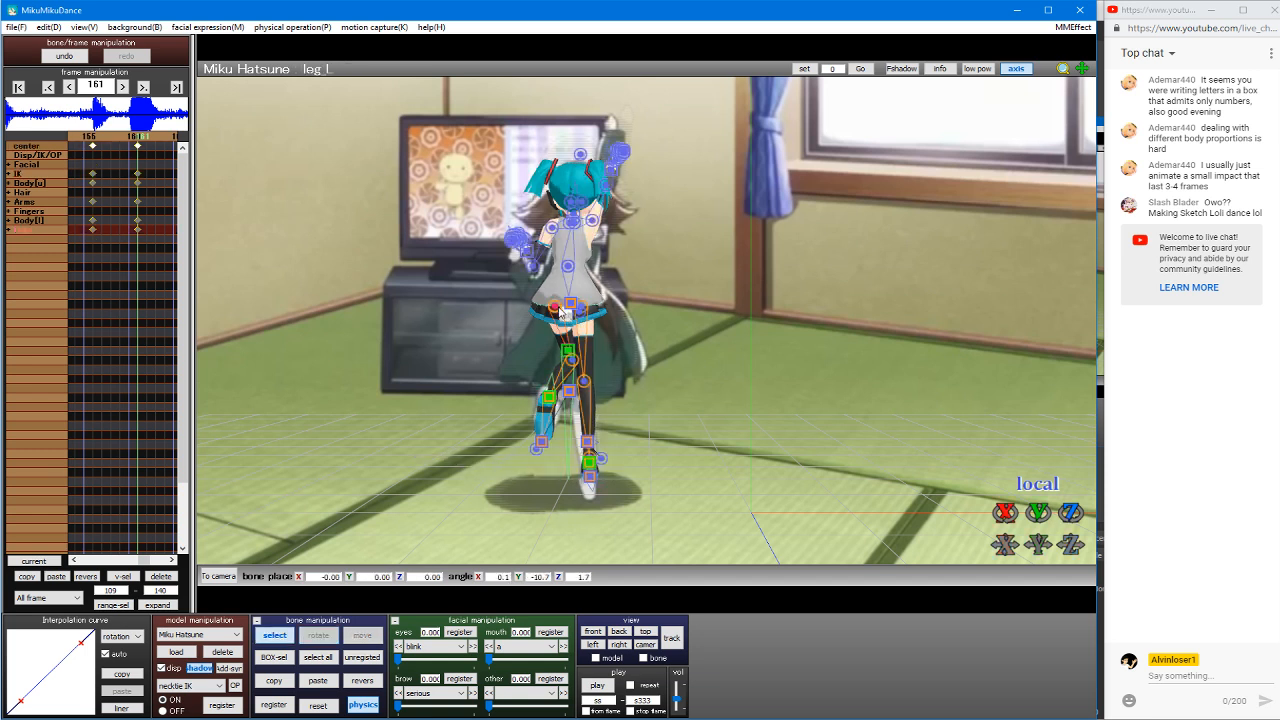
pyautogui.press('x')
pyautogui.moveTo(562, 314); pyautogui.dragTo(543, 344)
pyautogui.press('s')
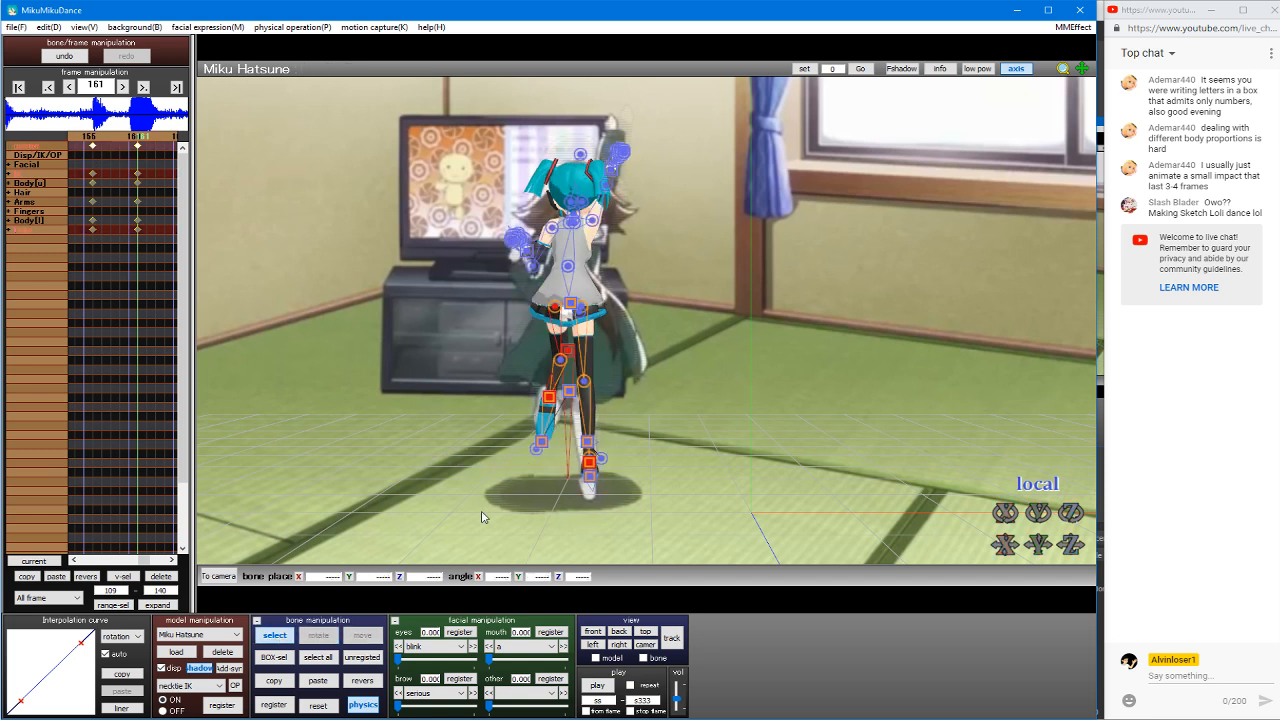
# Step: Register the adjusted bones at frame 161 and go back to frame 156
pyautogui.click(273, 705)
pyautogui.press('Left')
pyautogui.press('Left')
pyautogui.press('Left')
pyautogui.press('Left')
pyautogui.press('Left')
pyautogui.press('Left')
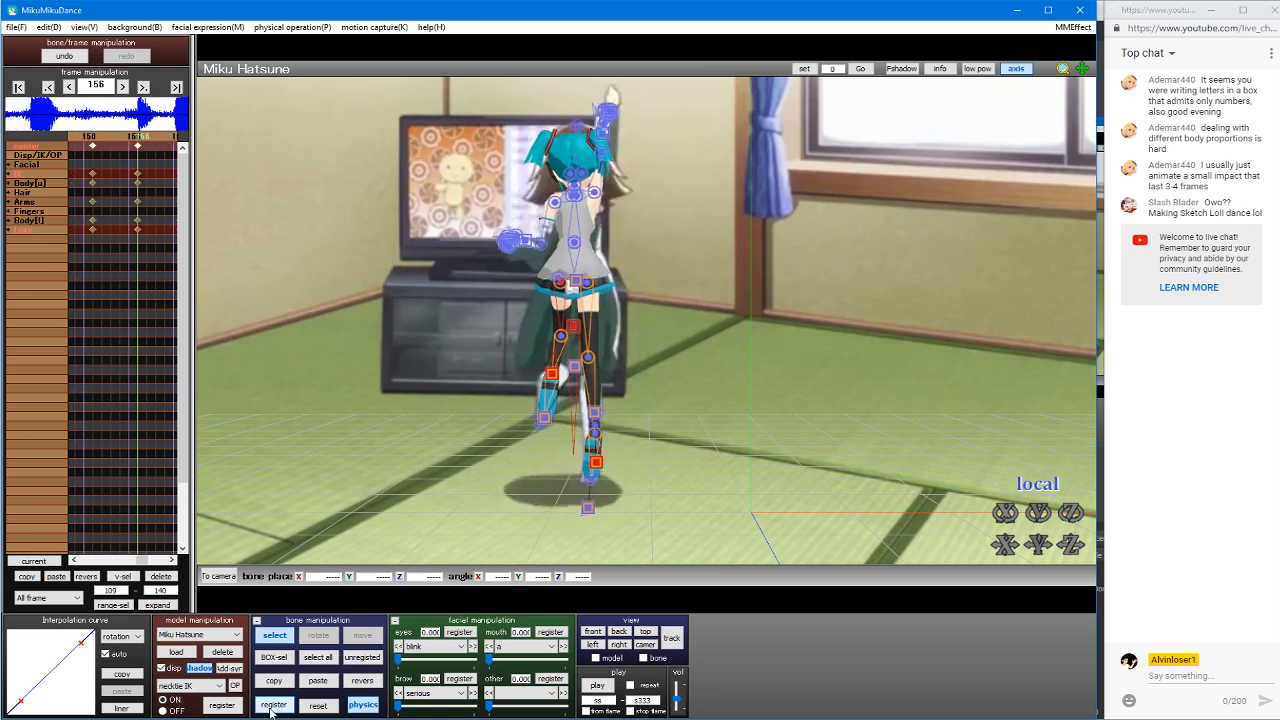
pyautogui.press('Right')
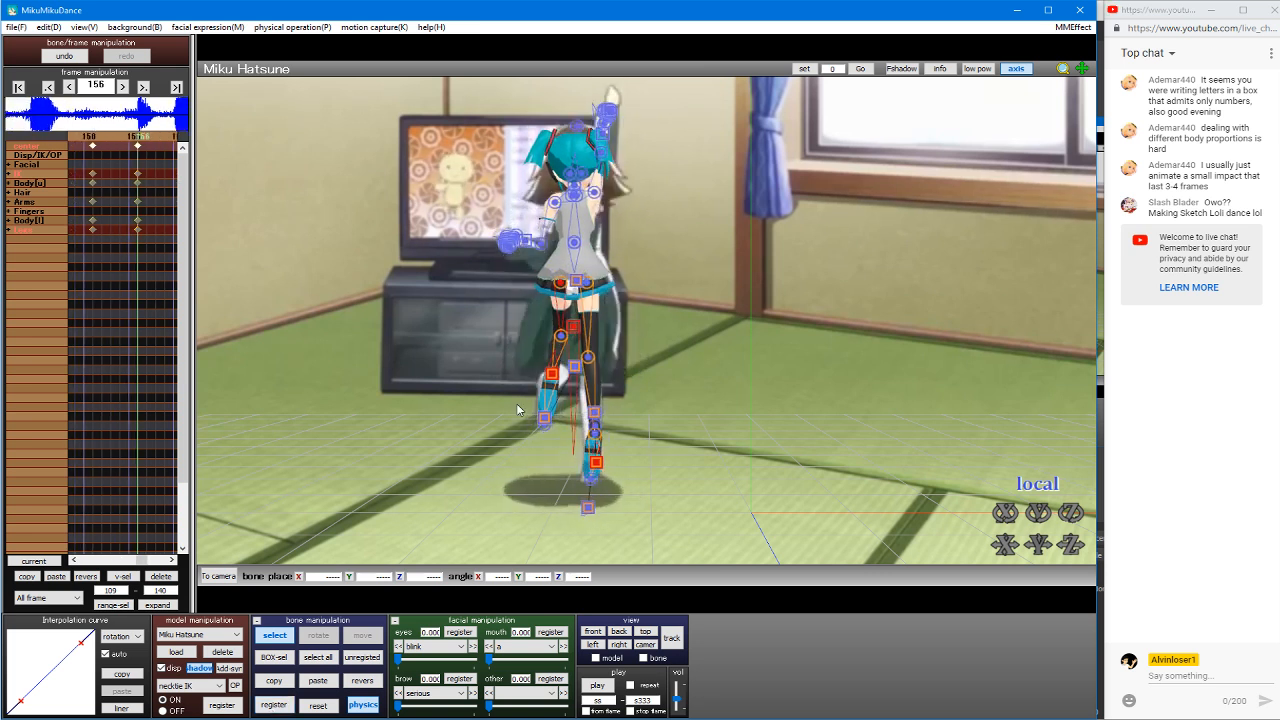
# Step: At frame 156, move the leg IK_L bone to about X -12.21, Y 4.99, rotate it to align the foot, and register its keyframe
pyautogui.click(555, 372)
pyautogui.click(555, 372)
pyautogui.press('z')
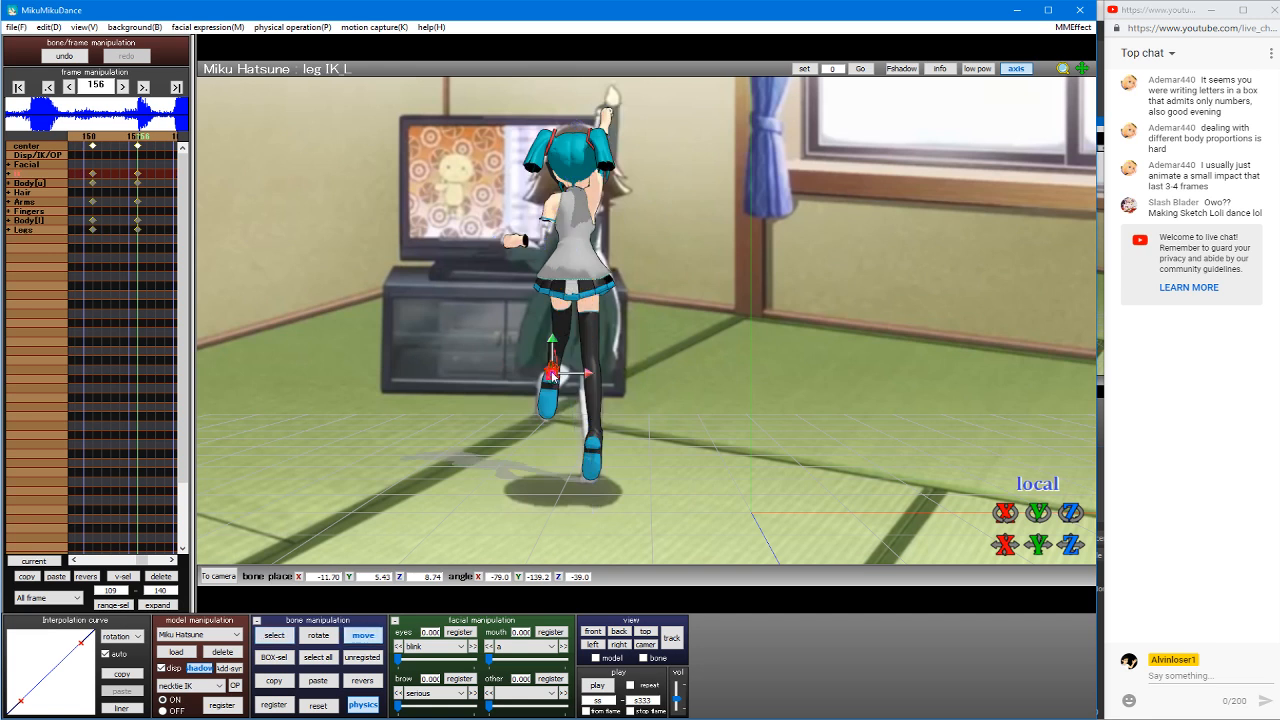
pyautogui.moveTo(555, 372); pyautogui.dragTo(527, 366)
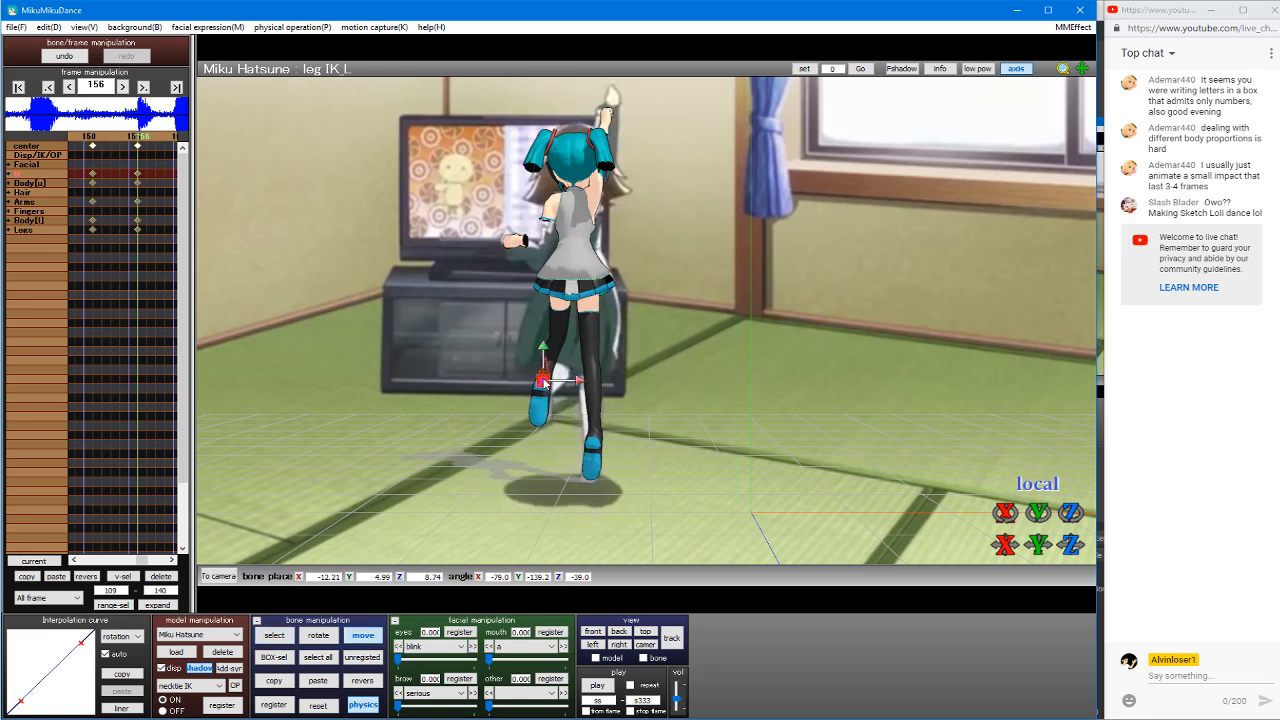
pyautogui.press('x')
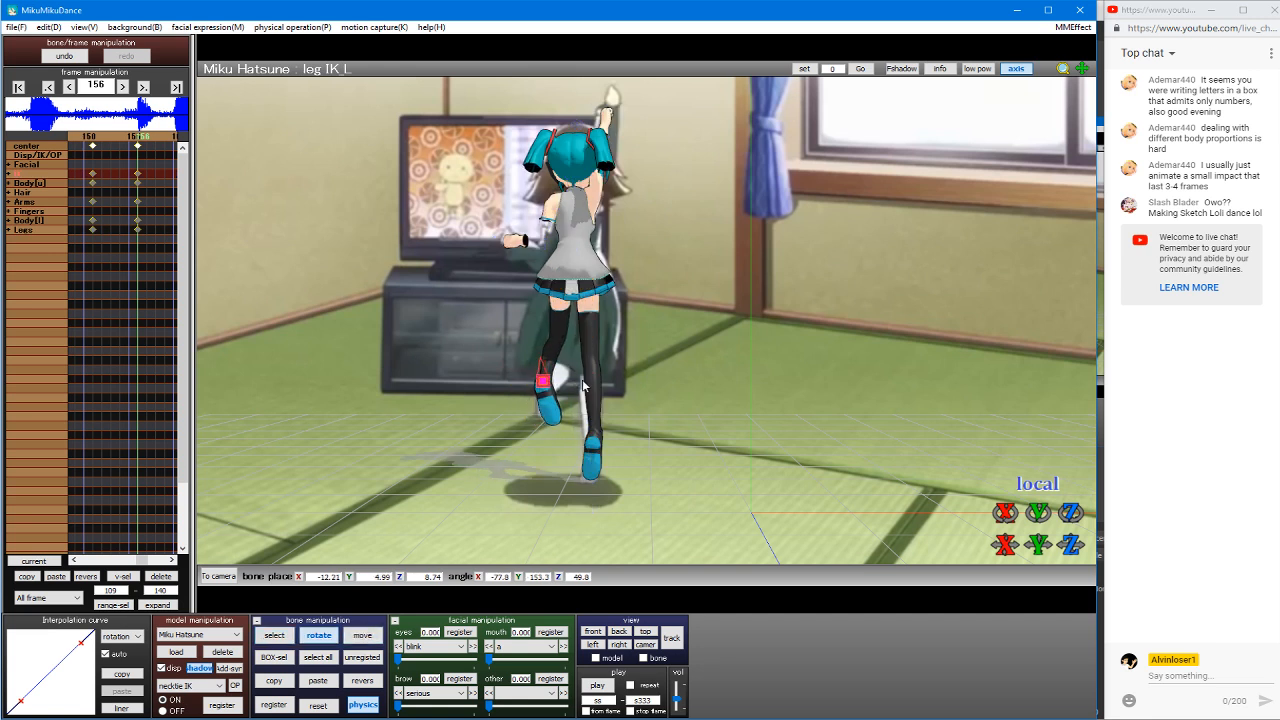
pyautogui.press('c')
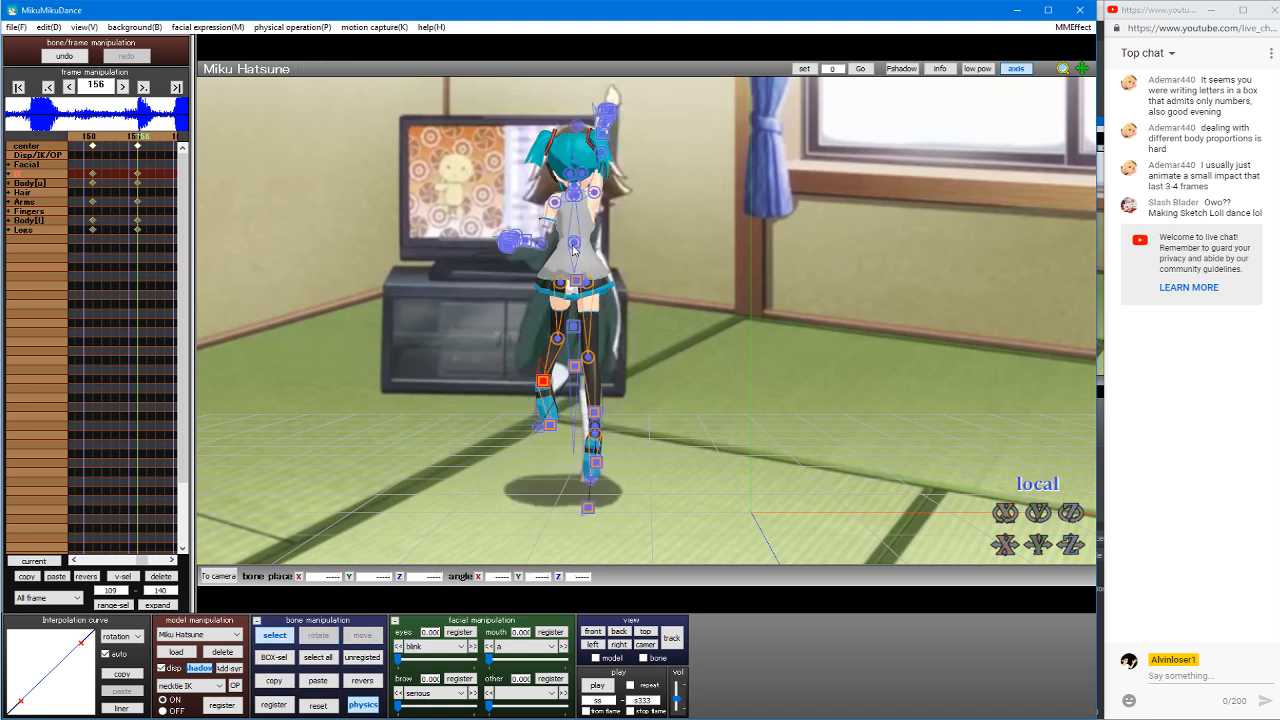
pyautogui.click(265, 705)
# Step: Review the dance motion back and forth between about frames 136 and 165, comparing the leg poses with the background video
pyautogui.press('Left')
pyautogui.press('Left')
pyautogui.press('Left')
pyautogui.press('Left')
pyautogui.press('Left')
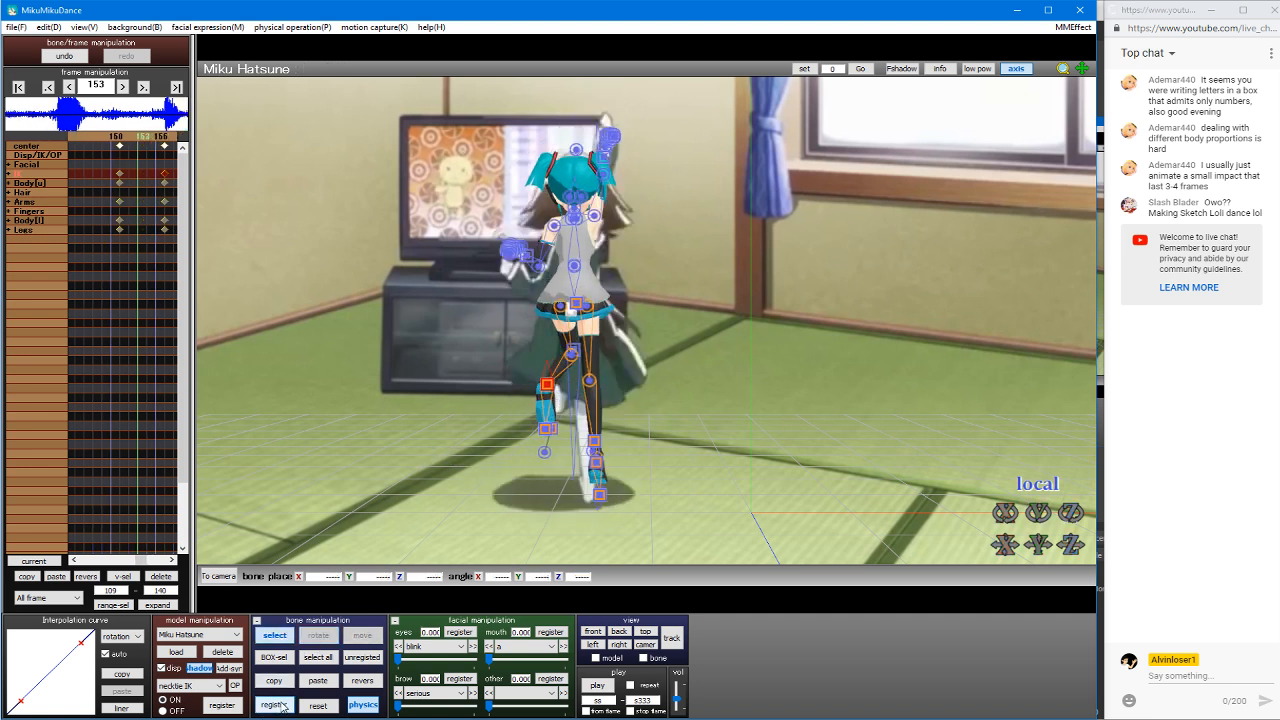
pyautogui.press('Left')
pyautogui.press('Left')
pyautogui.press('Left')
pyautogui.press('Left')
pyautogui.press('Left')
pyautogui.press('Left')
pyautogui.press('Left')
pyautogui.press('Left')
pyautogui.press('Left')
pyautogui.press('Left')
pyautogui.press('Left')
pyautogui.press('Left')
pyautogui.press('Left')
pyautogui.press('Left')
pyautogui.press('Left')
pyautogui.press('Right')
pyautogui.press('Right')
pyautogui.press('Right')
pyautogui.press('Right')
pyautogui.press('Right')
pyautogui.press('Right')
pyautogui.press('Right')
pyautogui.press('Right')
pyautogui.press('Right')
pyautogui.press('Right')
pyautogui.press('Right')
pyautogui.press('Right')
pyautogui.press('Right')
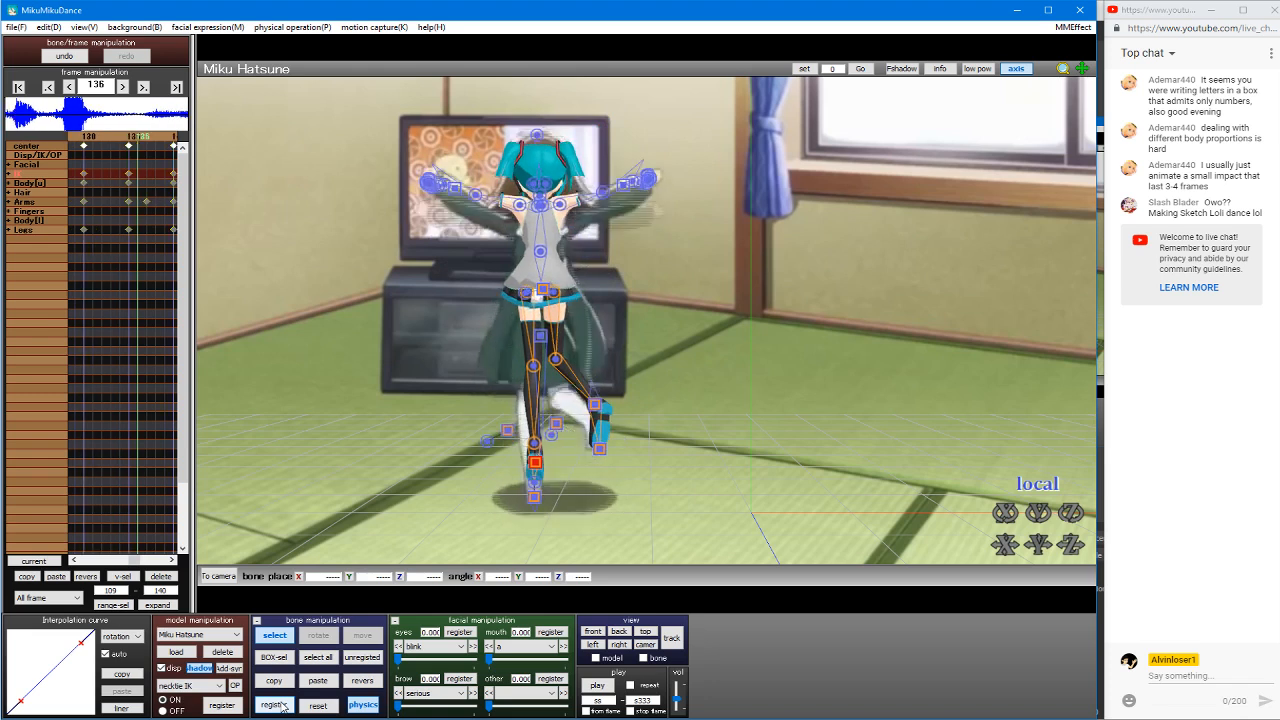
pyautogui.press('Right')
pyautogui.press('Right')
pyautogui.press('Right')
pyautogui.press('Right')
pyautogui.press('Right')
pyautogui.press('Right')
pyautogui.press('Right')
pyautogui.press('Right')
pyautogui.press('Right')
pyautogui.press('Right')
pyautogui.press('Right')
pyautogui.press('Right')
pyautogui.press('Right')
pyautogui.press('Right')
pyautogui.press('Right')
pyautogui.press('Right')
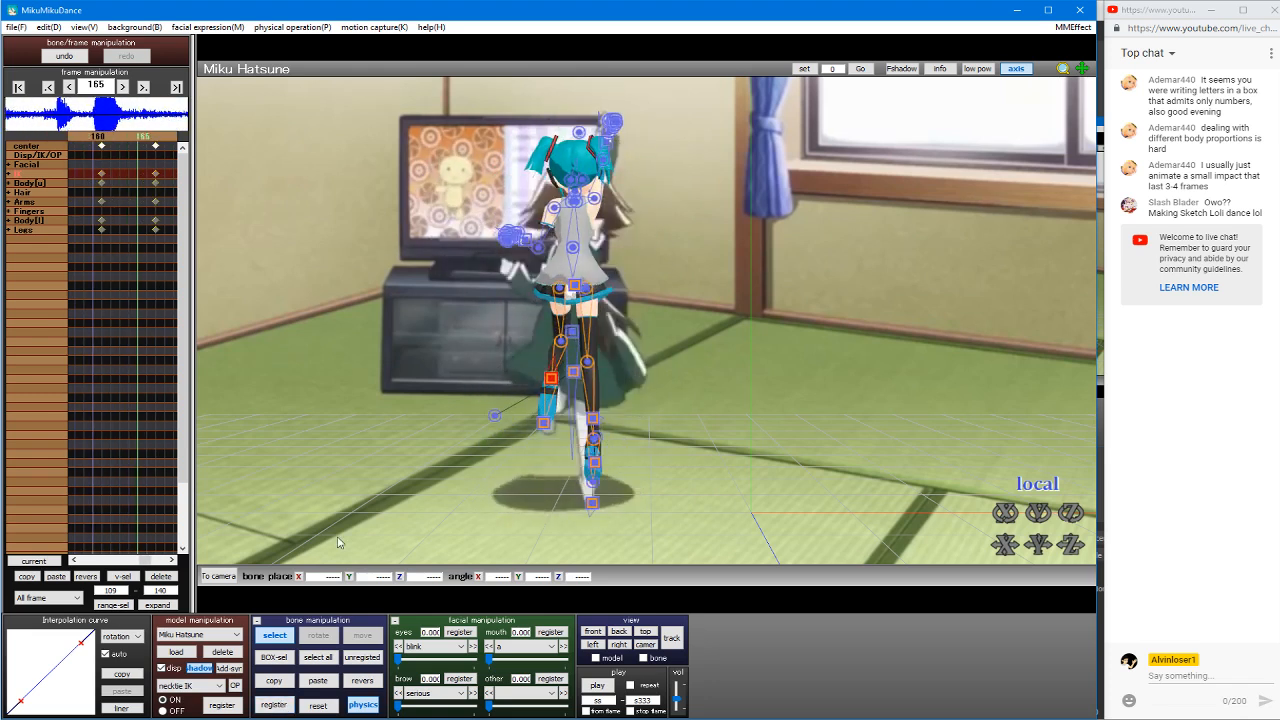
pyautogui.press('Left')
pyautogui.press('Left')
pyautogui.press('Left')
pyautogui.press('Left')
pyautogui.press('Left')
pyautogui.press('Left')
pyautogui.press('Left')
pyautogui.press('Left')
pyautogui.press('Left')
pyautogui.press('Left')
pyautogui.press('Left')
pyautogui.press('Left')
pyautogui.press('Left')
pyautogui.press('Left')
pyautogui.press('Left')
pyautogui.press('Left')
pyautogui.press('Right')
pyautogui.press('Right')
pyautogui.press('Right')
pyautogui.press('Right')
pyautogui.press('Right')
pyautogui.press('Right')
pyautogui.press('Right')
pyautogui.press('Right')
pyautogui.press('Right')
pyautogui.press('Right')
pyautogui.press('Right')
pyautogui.press('Right')
pyautogui.press('Right')
pyautogui.press('Right')
pyautogui.press('Right')
pyautogui.press('Right')
pyautogui.press('Right')
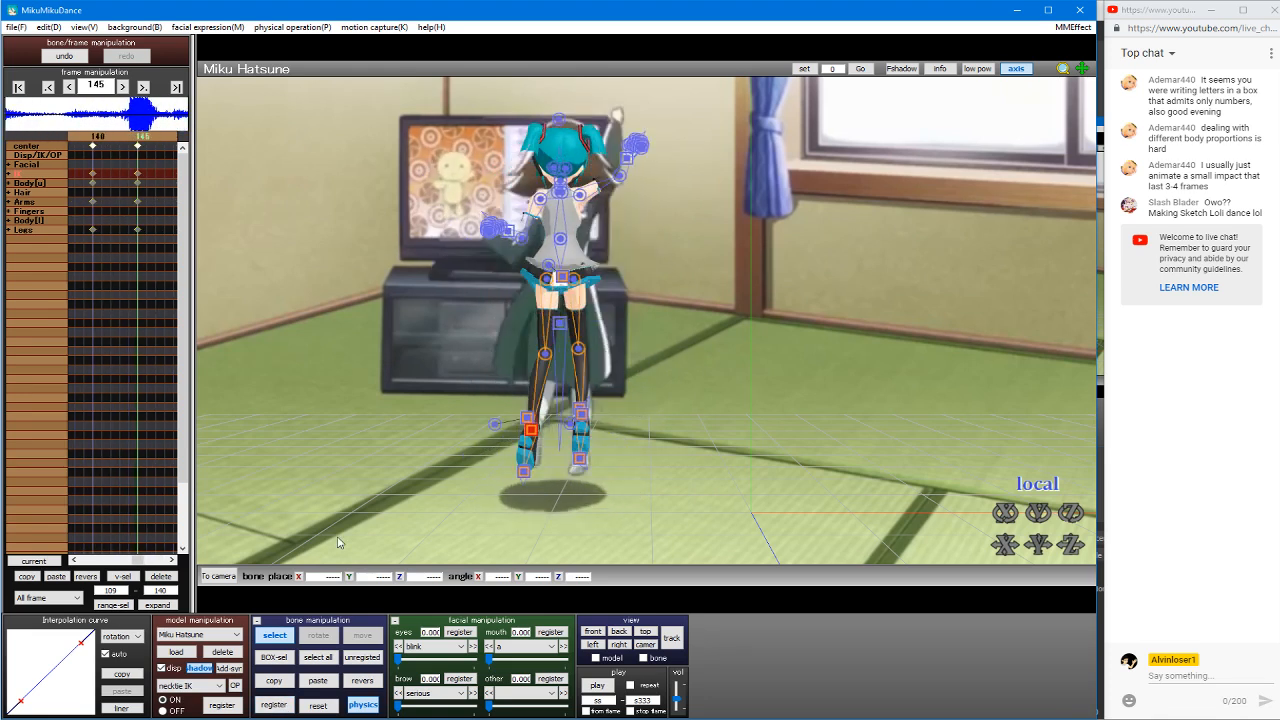
pyautogui.press('Left')
pyautogui.press('Left')
pyautogui.press('Left')
pyautogui.press('Left')
pyautogui.press('Left')
pyautogui.press('Left')
pyautogui.press('Left')
pyautogui.press('Left')
pyautogui.press('Left')
pyautogui.press('Left')
pyautogui.press('Left')
pyautogui.press('Left')
pyautogui.press('Left')
pyautogui.press('Left')
pyautogui.press('Left')
pyautogui.press('Left')
pyautogui.press('Left')
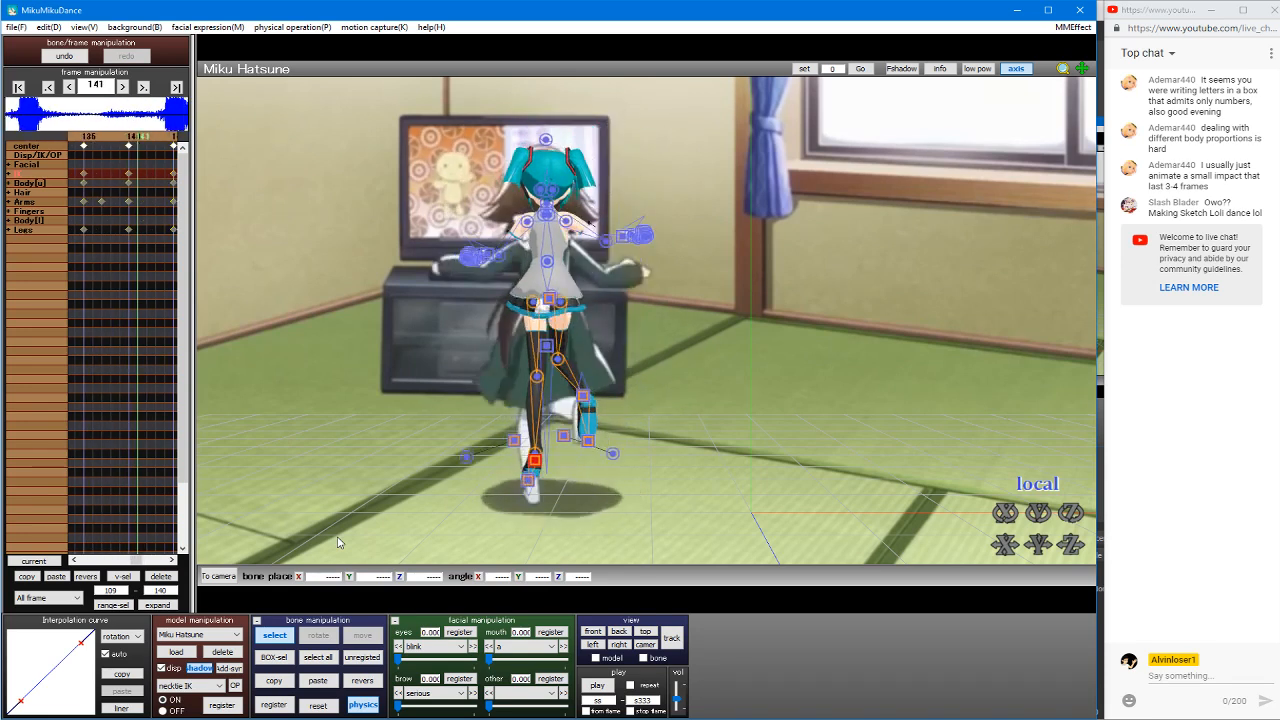
pyautogui.press('Left')
pyautogui.press('Left')
pyautogui.press('Left')
pyautogui.press('Left')
pyautogui.press('Left')
pyautogui.press('Left')
pyautogui.press('Left')
pyautogui.press('Left')
pyautogui.press('Left')
pyautogui.press('Left')
pyautogui.press('Left')
pyautogui.press('Left')
pyautogui.press('Left')
pyautogui.press('Left')
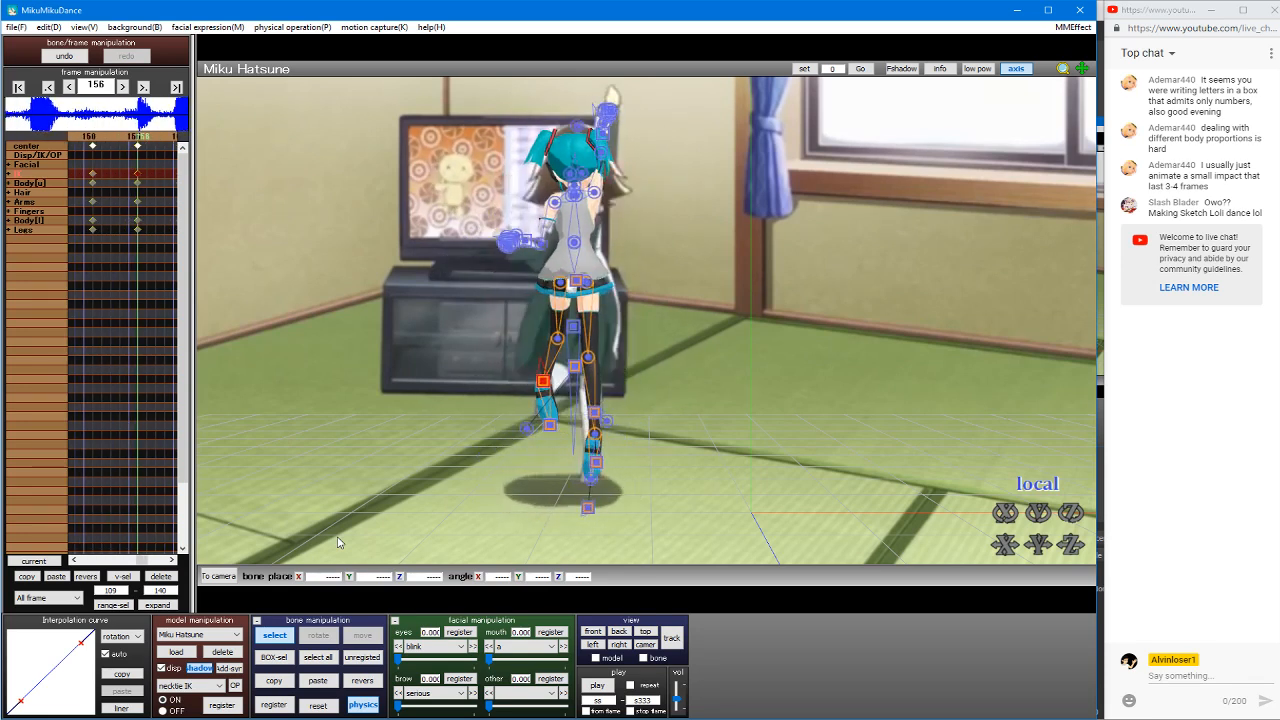
pyautogui.press('Right')
pyautogui.press('Right')
pyautogui.press('Right')
pyautogui.press('Right')
pyautogui.press('Right')
pyautogui.press('Right')
pyautogui.press('Right')
pyautogui.press('Right')
pyautogui.press('Right')
pyautogui.press('Right')
pyautogui.press('Right')
pyautogui.press('Right')
pyautogui.press('Right')
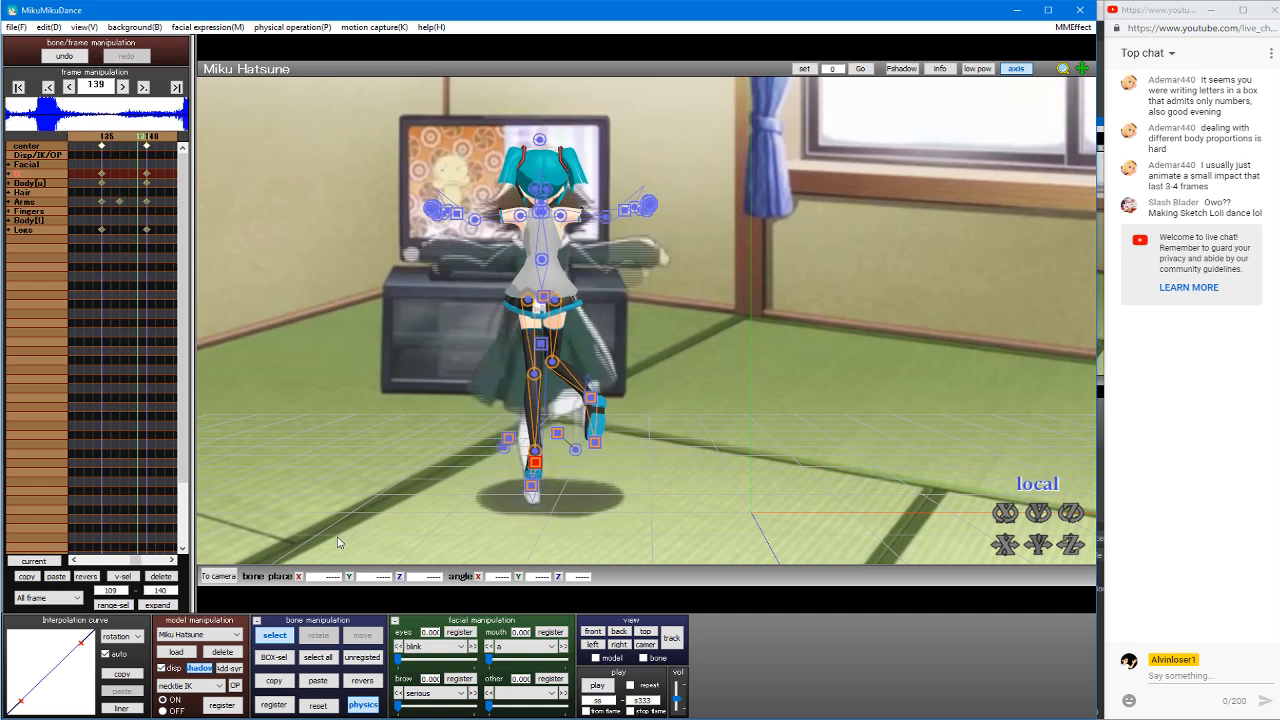
pyautogui.press('Right')
pyautogui.press('Right')
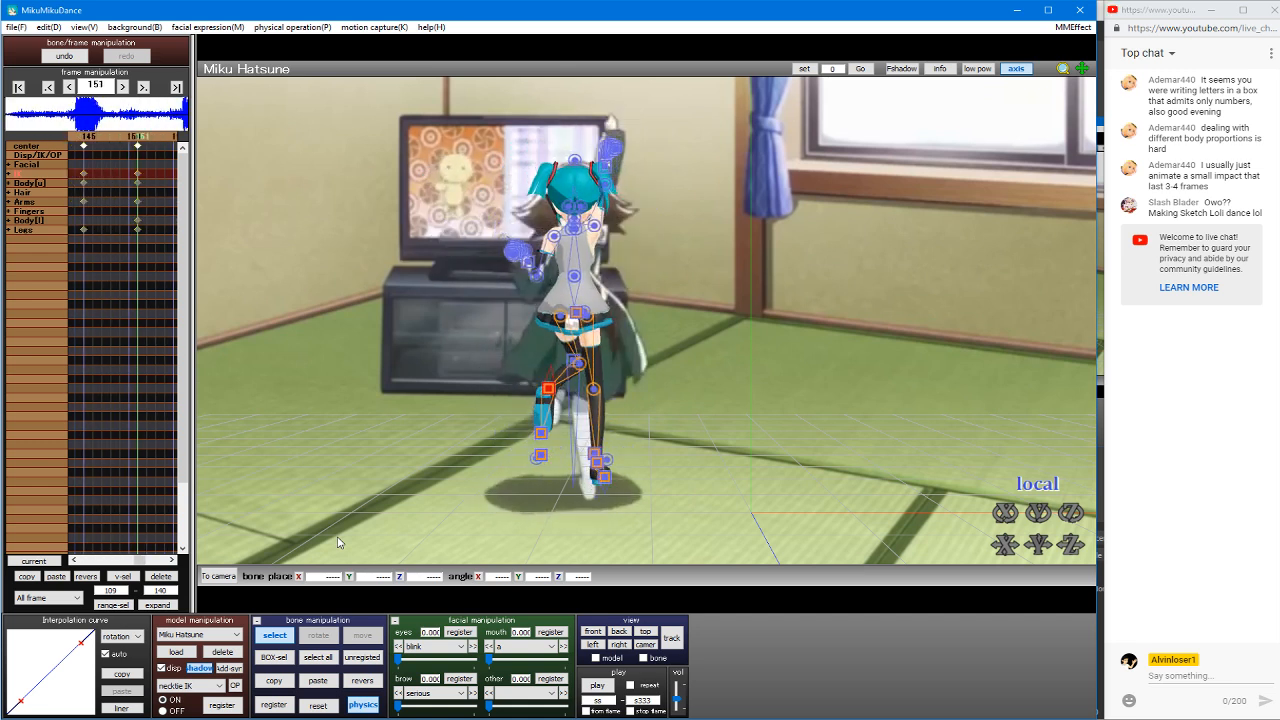
pyautogui.press('Right')
pyautogui.press('Right')
pyautogui.press('Right')
pyautogui.press('Right')
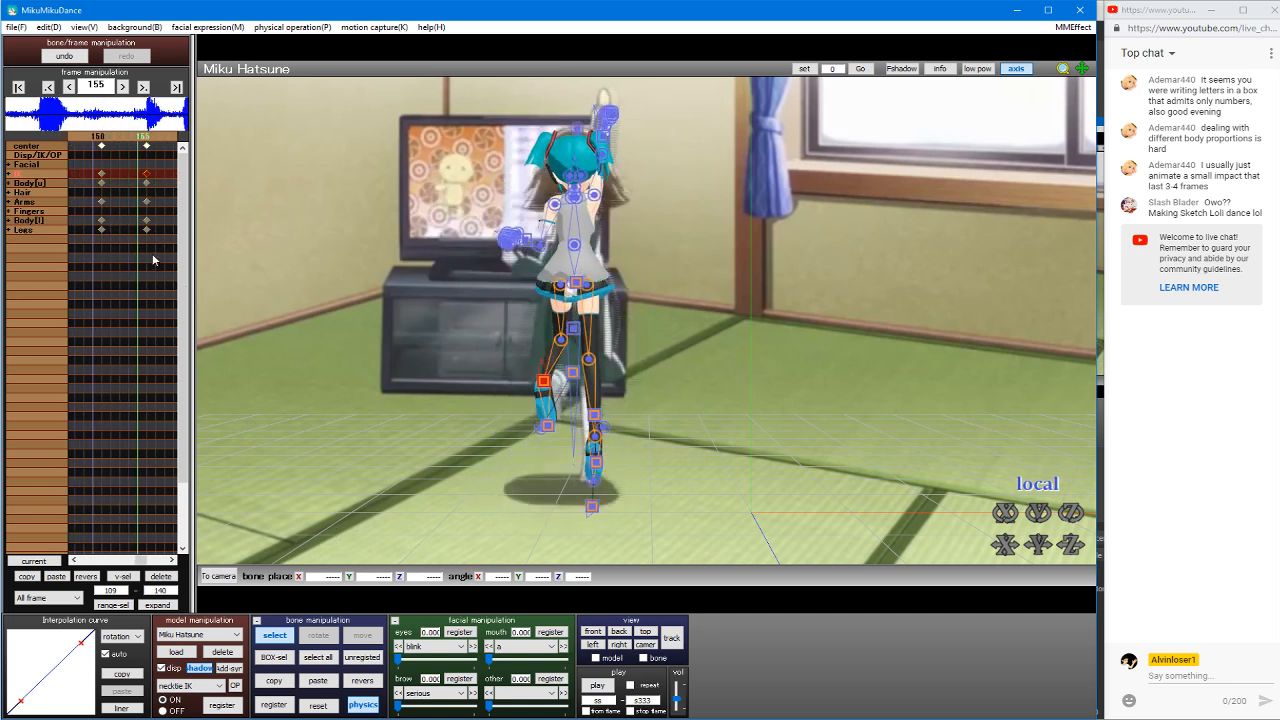
# Step: Select all bones' keyframes at frames 151 and 156 in the timeline and go to frame 161
pyautogui.moveTo(153, 255); pyautogui.dragTo(80, 123)
pyautogui.press('Right')
pyautogui.press('Right')
pyautogui.press('Left')
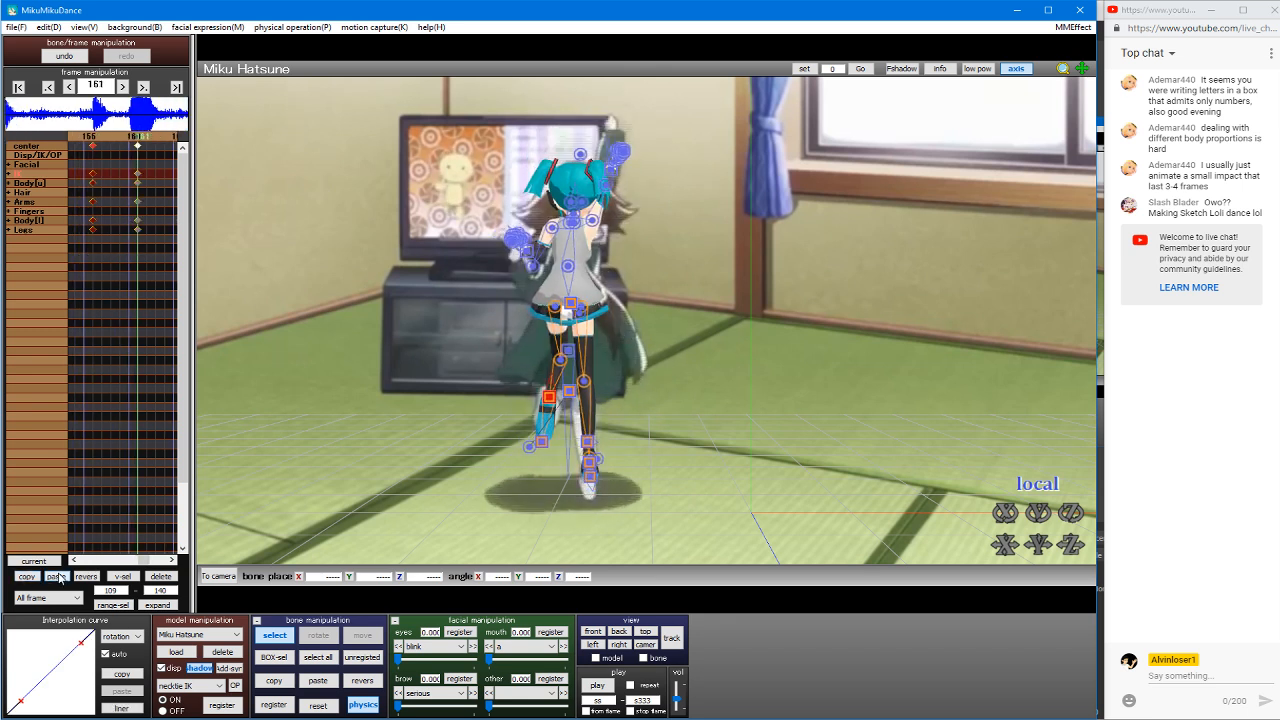
# Step: Review the dance motion back and forth between about frames 148 and 163, comparing the model's pose with the background video
pyautogui.press('Left')
pyautogui.press('Left')
pyautogui.press('Left')
pyautogui.press('Left')
pyautogui.press('Left')
pyautogui.press('Left')
pyautogui.press('Left')
pyautogui.press('Left')
pyautogui.click(161, 181)
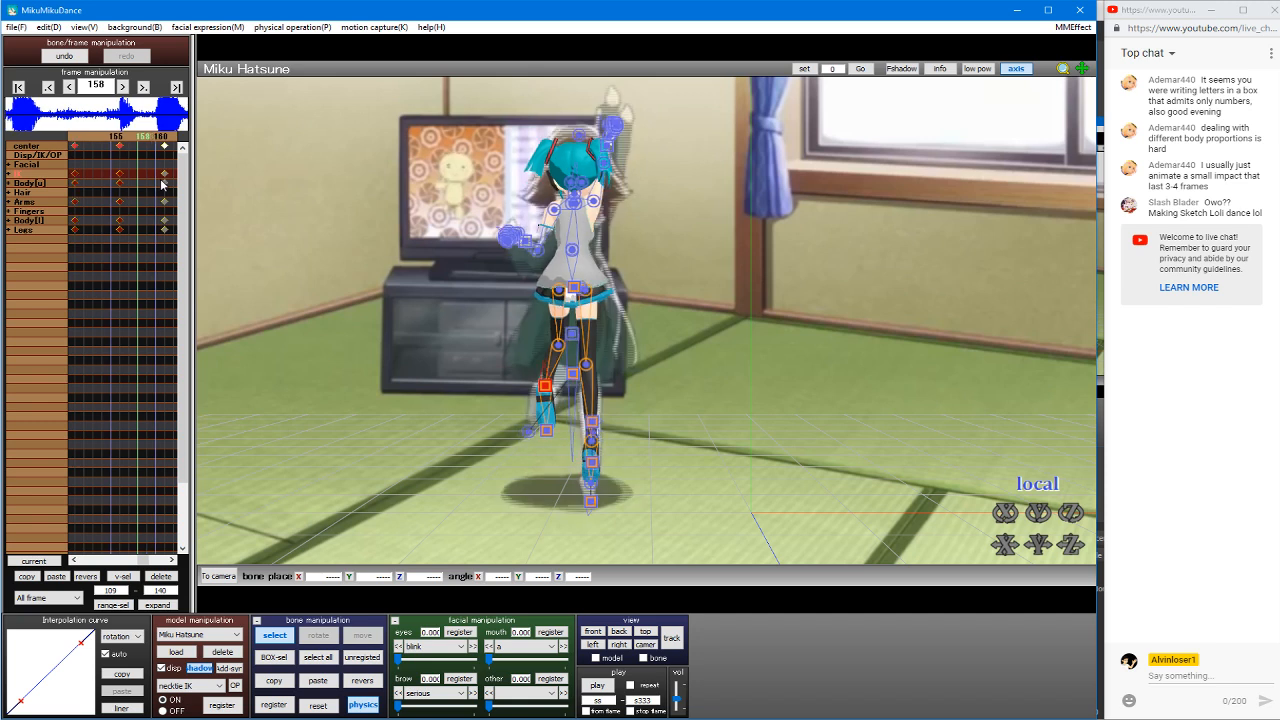
pyautogui.press('Left')
pyautogui.press('Left')
pyautogui.press('Left')
pyautogui.press('Left')
pyautogui.press('Left')
pyautogui.press('Left')
pyautogui.press('Left')
pyautogui.press('Right')
pyautogui.press('Right')
pyautogui.press('Right')
pyautogui.press('Right')
pyautogui.press('Right')
pyautogui.press('Right')
pyautogui.press('Right')
pyautogui.press('Right')
pyautogui.press('Right')
pyautogui.press('Right')
pyautogui.press('Right')
pyautogui.press('Right')
pyautogui.press('Right')
pyautogui.press('Right')
pyautogui.press('Right')
pyautogui.press('Right')
pyautogui.press('Right')
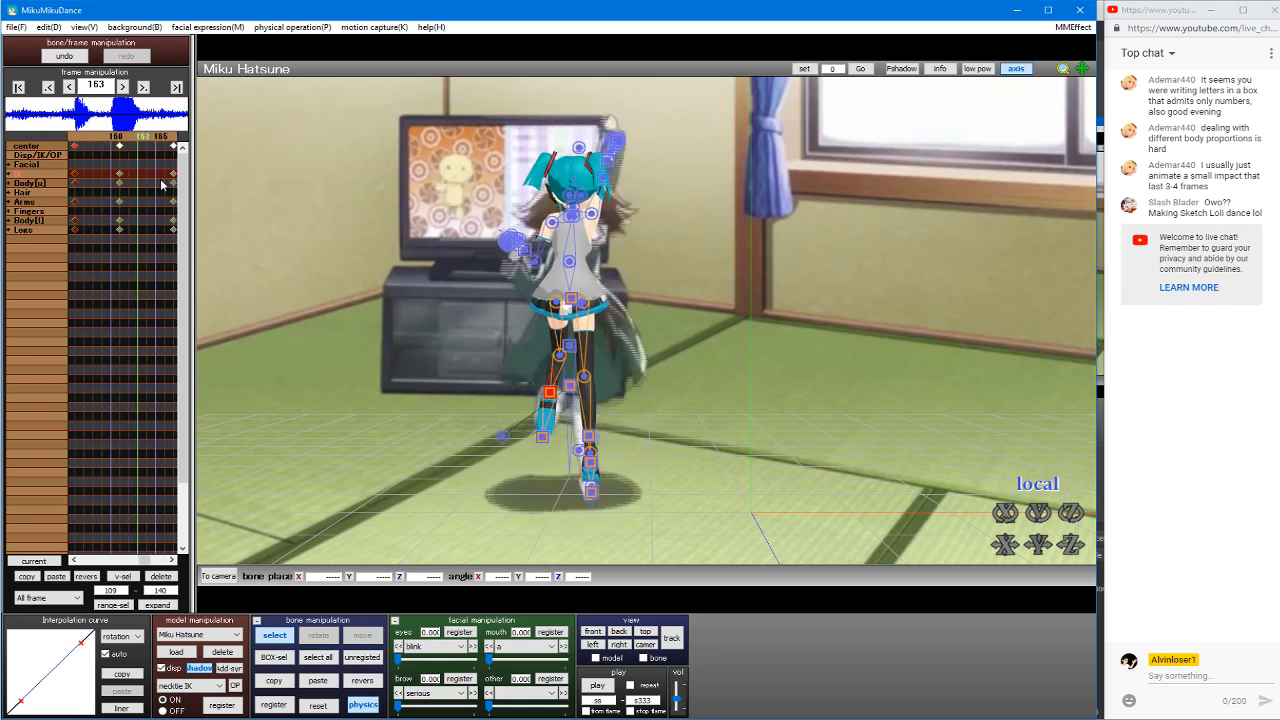
pyautogui.press('Left')
pyautogui.press('Left')
pyautogui.press('Left')
pyautogui.press('Left')
pyautogui.press('Left')
pyautogui.press('Left')
pyautogui.press('Left')
pyautogui.press('Left')
pyautogui.press('Left')
pyautogui.press('Left')
pyautogui.press('Left')
pyautogui.press('Left')
pyautogui.press('Left')
pyautogui.press('Left')
pyautogui.press('Left')
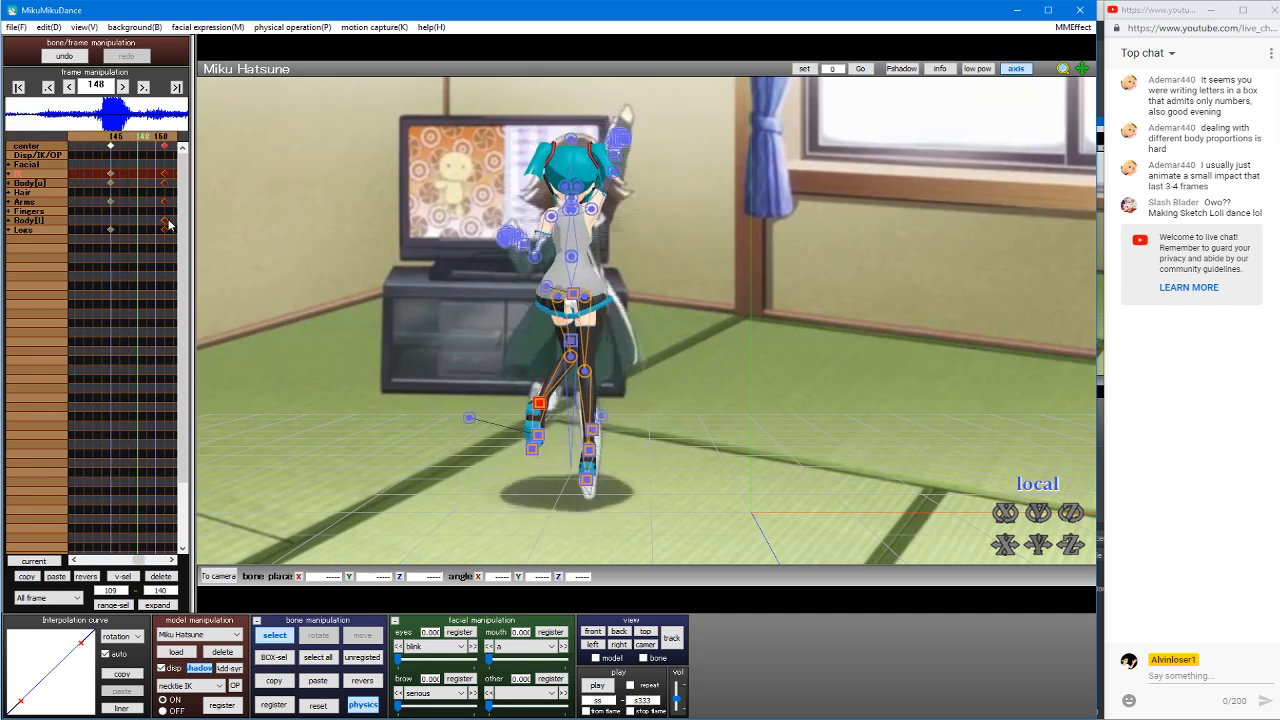
# Step: Paste the copied keyframes of frames 151 and 156 into the timeline starting at frame 161
pyautogui.press('Right')
pyautogui.press('Right')
pyautogui.press('Right')
pyautogui.press('Right')
pyautogui.press('Right')
pyautogui.press('Right')
pyautogui.press('Right')
pyautogui.press('Right')
pyautogui.press('Right')
pyautogui.press('Right')
pyautogui.press('Right')
pyautogui.press('Right')
pyautogui.press('Right')
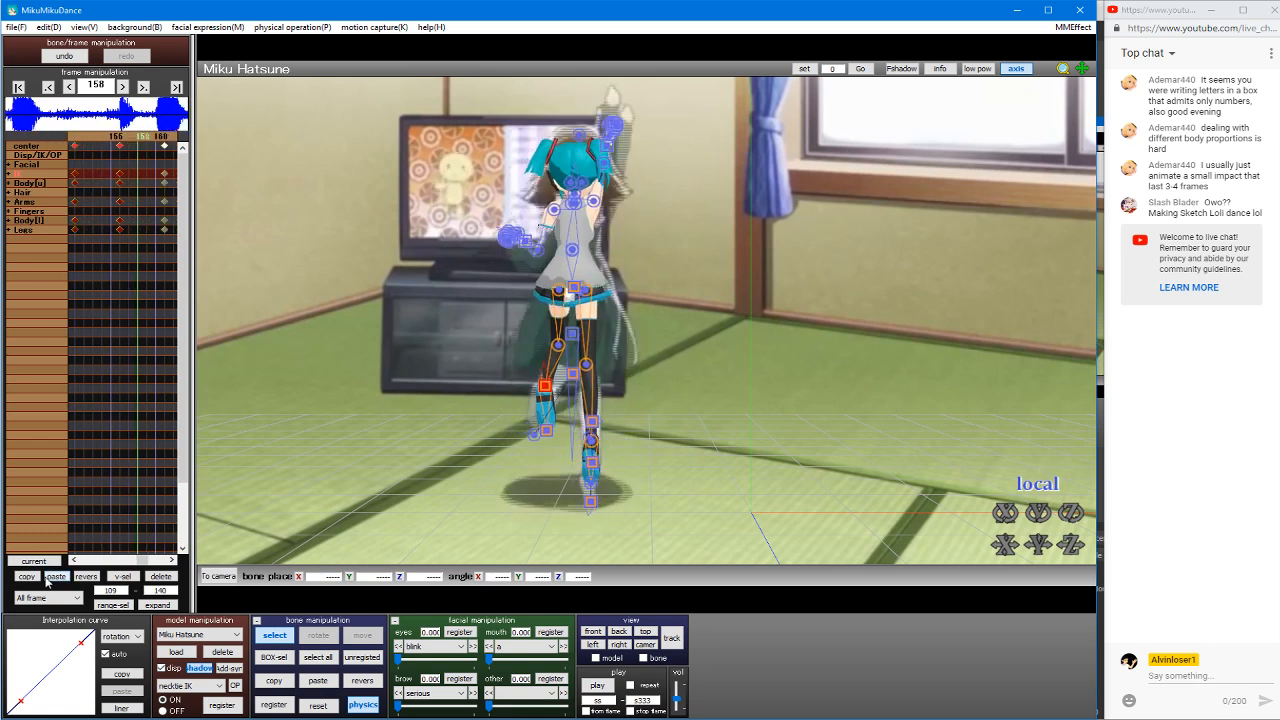
pyautogui.click(55, 577)
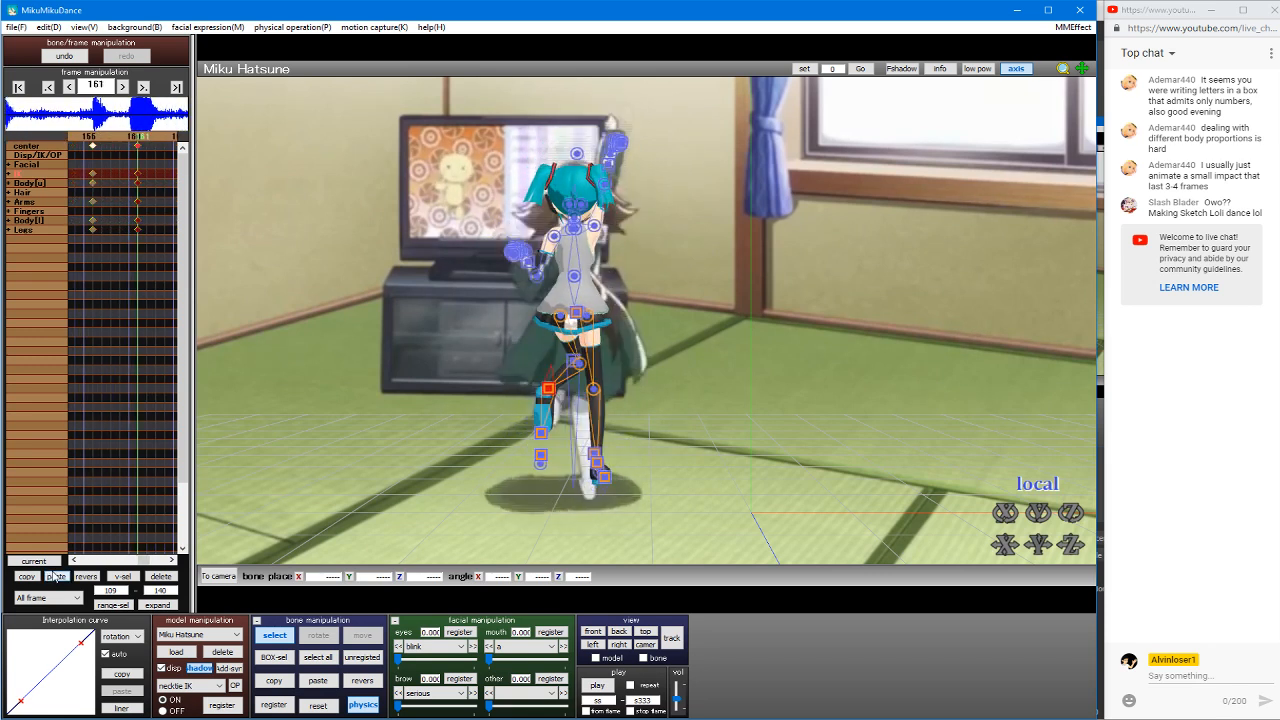
# Step: Insert an empty frame at frame 166 to shift the following keyframes one frame onward
pyautogui.press('Right')
pyautogui.press('Right')
pyautogui.press('Right')
pyautogui.press('Right')
pyautogui.press('Right')
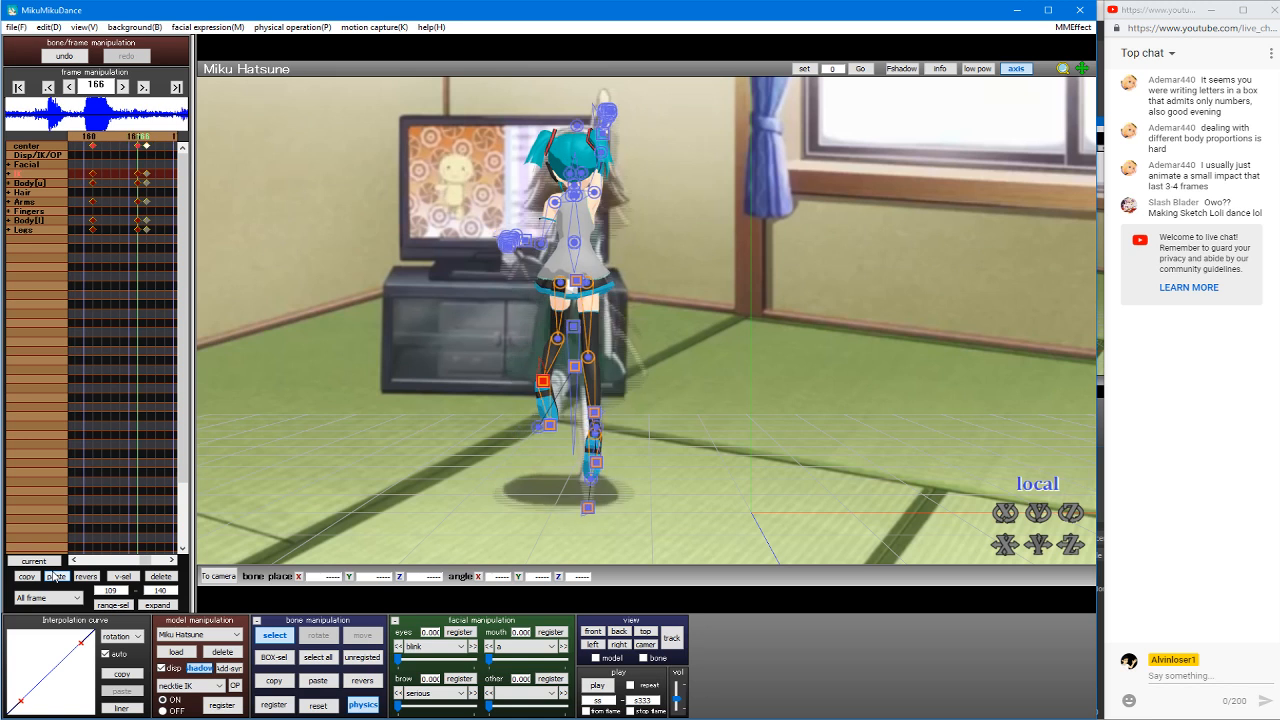
pyautogui.press('Right')
pyautogui.press('Left')
pyautogui.press('i')
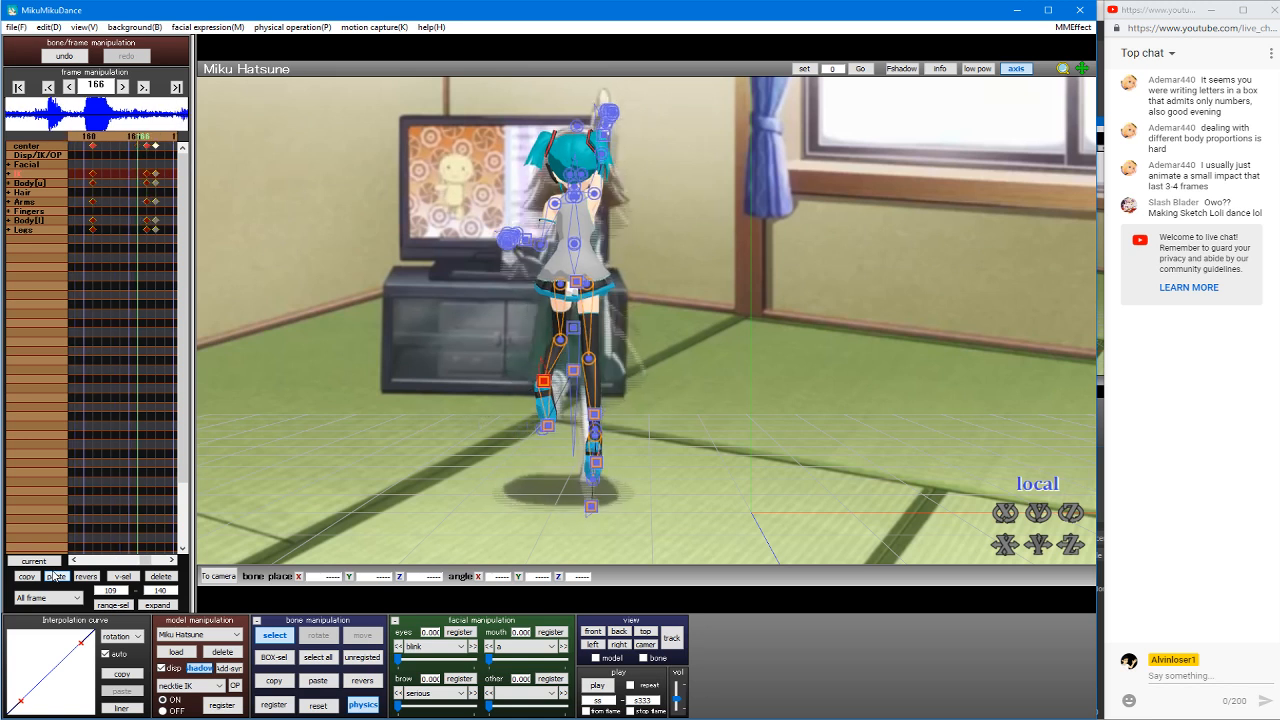
# Step: Review the dance motion back and forth between about frames 141 and 168, comparing the repeated poses with the background video
pyautogui.press('Right')
pyautogui.press('Right')
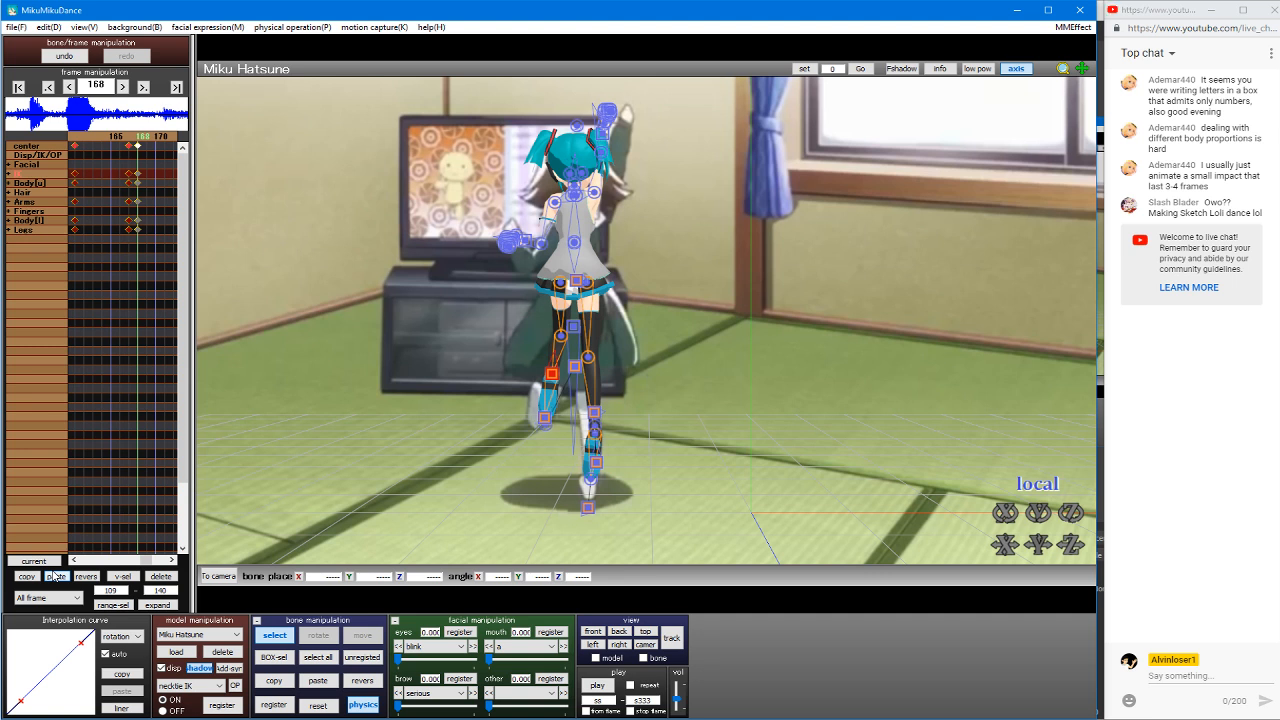
pyautogui.press('Left')
pyautogui.press('Left')
pyautogui.press('Left')
pyautogui.press('Left')
pyautogui.press('Left')
pyautogui.press('Left')
pyautogui.press('Left')
pyautogui.press('Left')
pyautogui.press('Left')
pyautogui.press('Left')
pyautogui.press('Left')
pyautogui.press('Left')
pyautogui.press('Left')
pyautogui.press('Left')
pyautogui.press('Left')
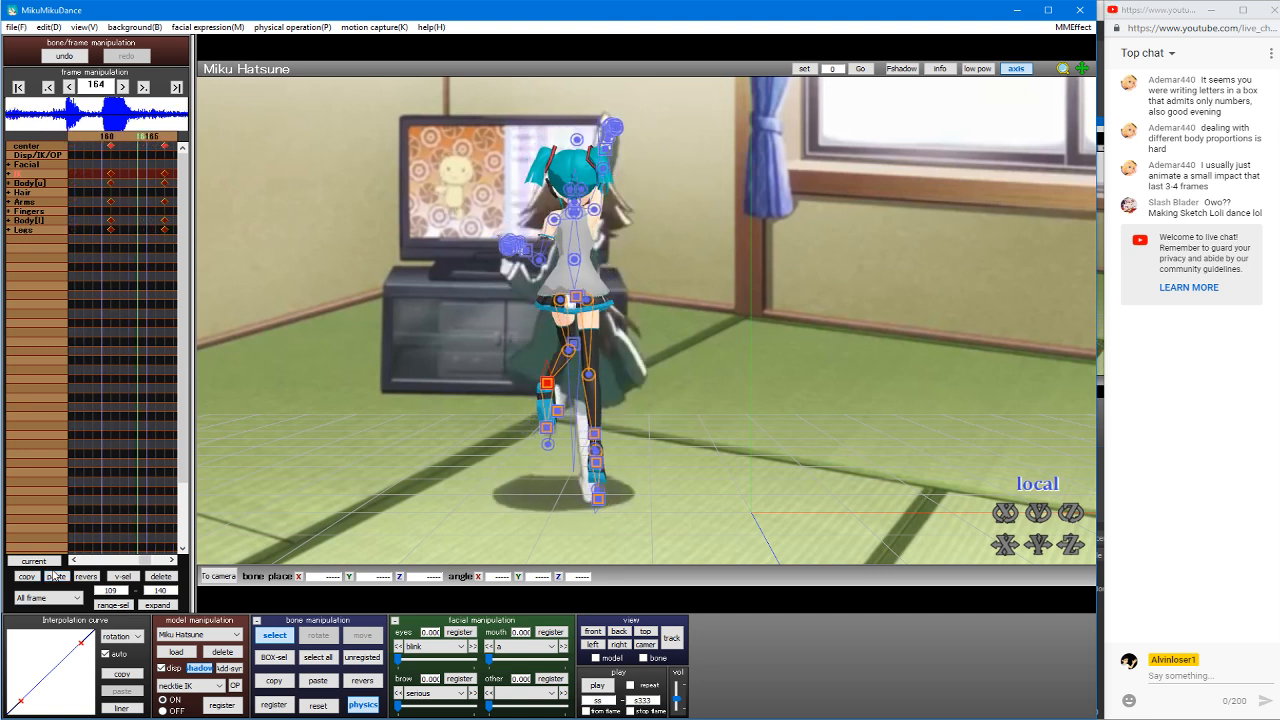
pyautogui.press('Left')
pyautogui.press('Left')
pyautogui.press('Left')
pyautogui.press('Left')
pyautogui.press('Left')
pyautogui.press('Left')
pyautogui.press('Left')
pyautogui.press('Left')
pyautogui.press('Left')
pyautogui.press('Left')
pyautogui.press('Left')
pyautogui.press('Left')
pyautogui.press('Left')
pyautogui.press('Left')
pyautogui.press('Left')
pyautogui.press('Left')
pyautogui.press('Left')
pyautogui.press('Left')
pyautogui.press('Left')
pyautogui.press('Left')
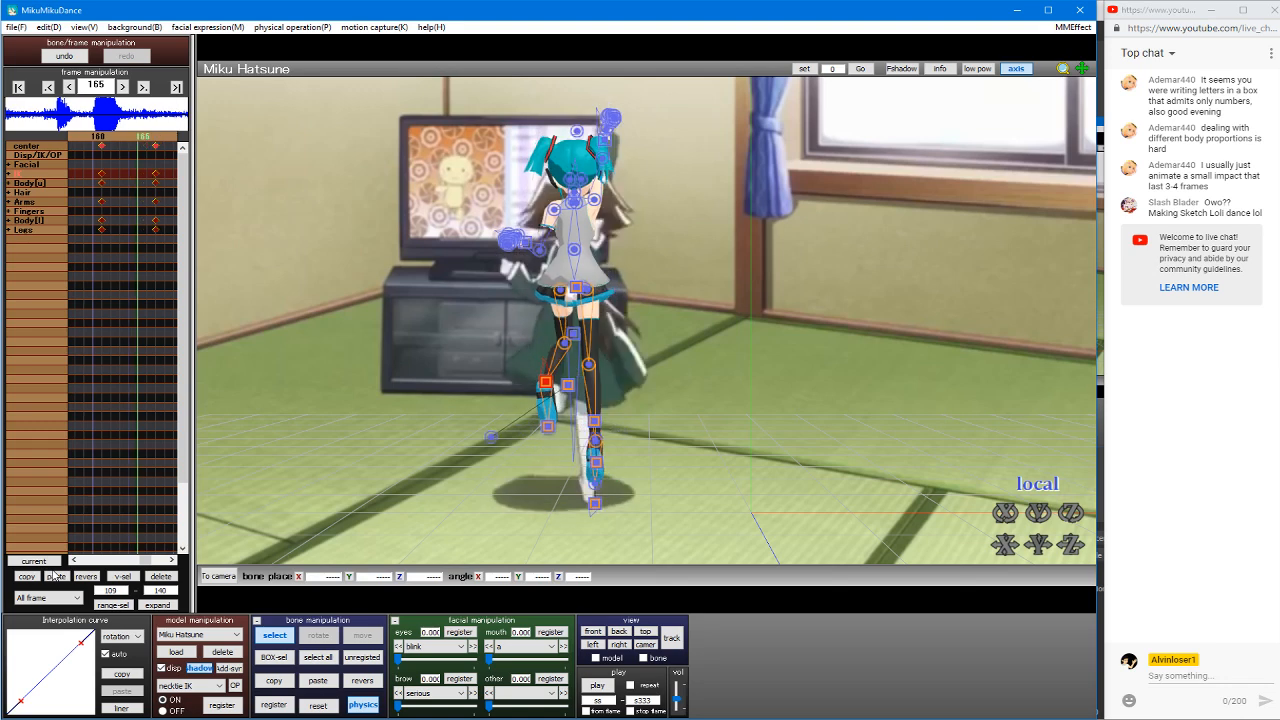
pyautogui.press('Right')
pyautogui.press('Right')
pyautogui.press('Right')
pyautogui.press('Right')
pyautogui.press('Right')
pyautogui.press('Right')
pyautogui.press('Right')
pyautogui.press('Right')
pyautogui.press('Right')
pyautogui.press('Right')
pyautogui.press('Right')
pyautogui.press('Right')
pyautogui.press('Right')
pyautogui.press('Right')
pyautogui.press('Right')
pyautogui.press('Right')
pyautogui.press('Right')
pyautogui.press('Right')
pyautogui.press('Right')
pyautogui.press('Right')
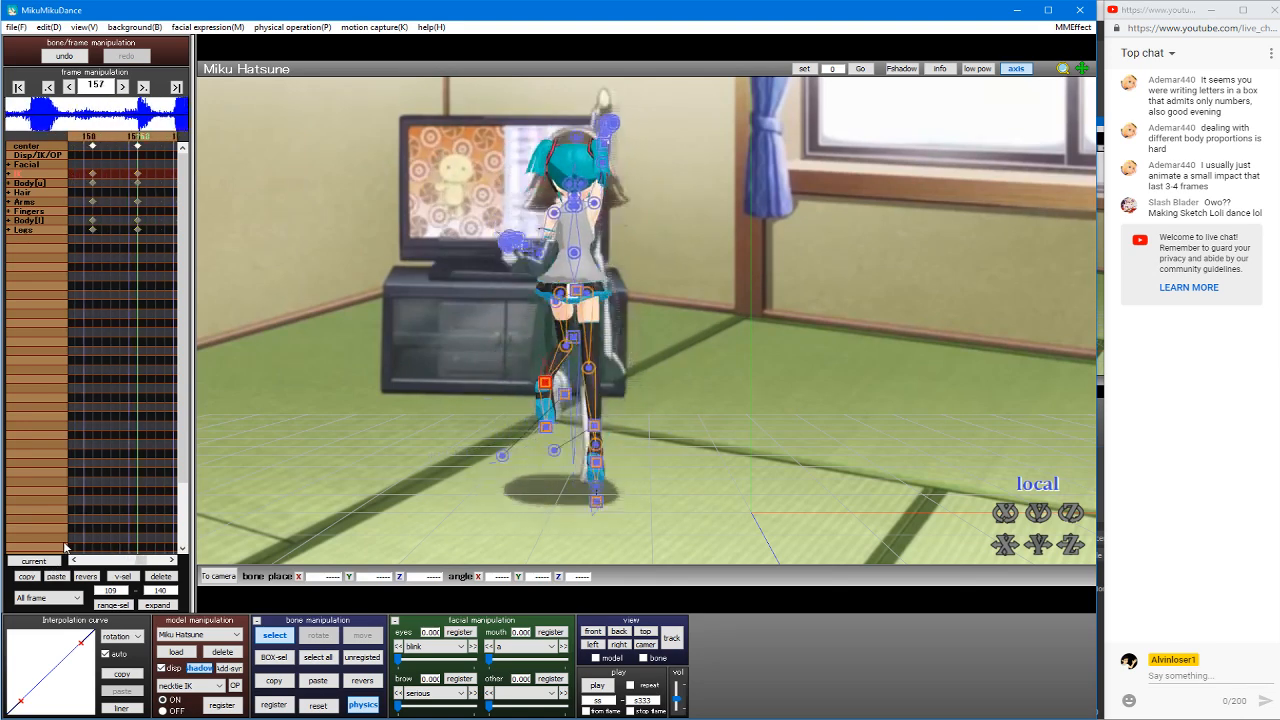
pyautogui.press('Left')
pyautogui.press('Left')
pyautogui.press('Left')
pyautogui.press('Left')
pyautogui.press('Left')
pyautogui.press('Left')
pyautogui.press('Left')
pyautogui.press('Left')
pyautogui.press('Left')
pyautogui.press('Left')
pyautogui.press('Left')
pyautogui.press('Left')
pyautogui.press('Left')
pyautogui.press('Left')
pyautogui.press('Left')
pyautogui.press('Left')
pyautogui.press('Left')
pyautogui.press('Left')
pyautogui.press('Left')
pyautogui.press('Left')
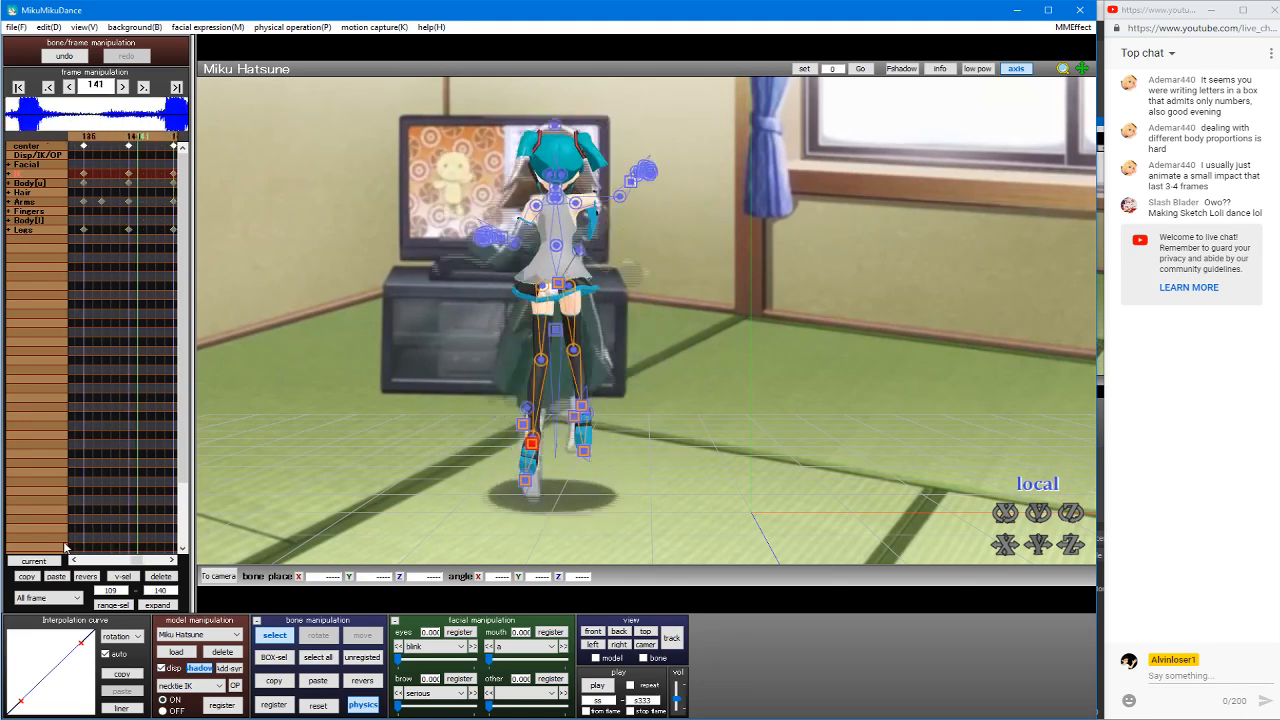
# Step: Review the dance motion back and forth between about frames 141 and 181, comparing the model's pose with the background video
pyautogui.press('Right')
pyautogui.press('Right')
pyautogui.press('Right')
pyautogui.press('Right')
pyautogui.press('Right')
pyautogui.press('Right')
pyautogui.press('Right')
pyautogui.press('Right')
pyautogui.press('Right')
pyautogui.press('Right')
pyautogui.press('Right')
pyautogui.press('Right')
pyautogui.press('Right')
pyautogui.press('Right')
pyautogui.press('Right')
pyautogui.press('Right')
pyautogui.press('Right')
pyautogui.press('Right')
pyautogui.press('Right')
pyautogui.press('Right')
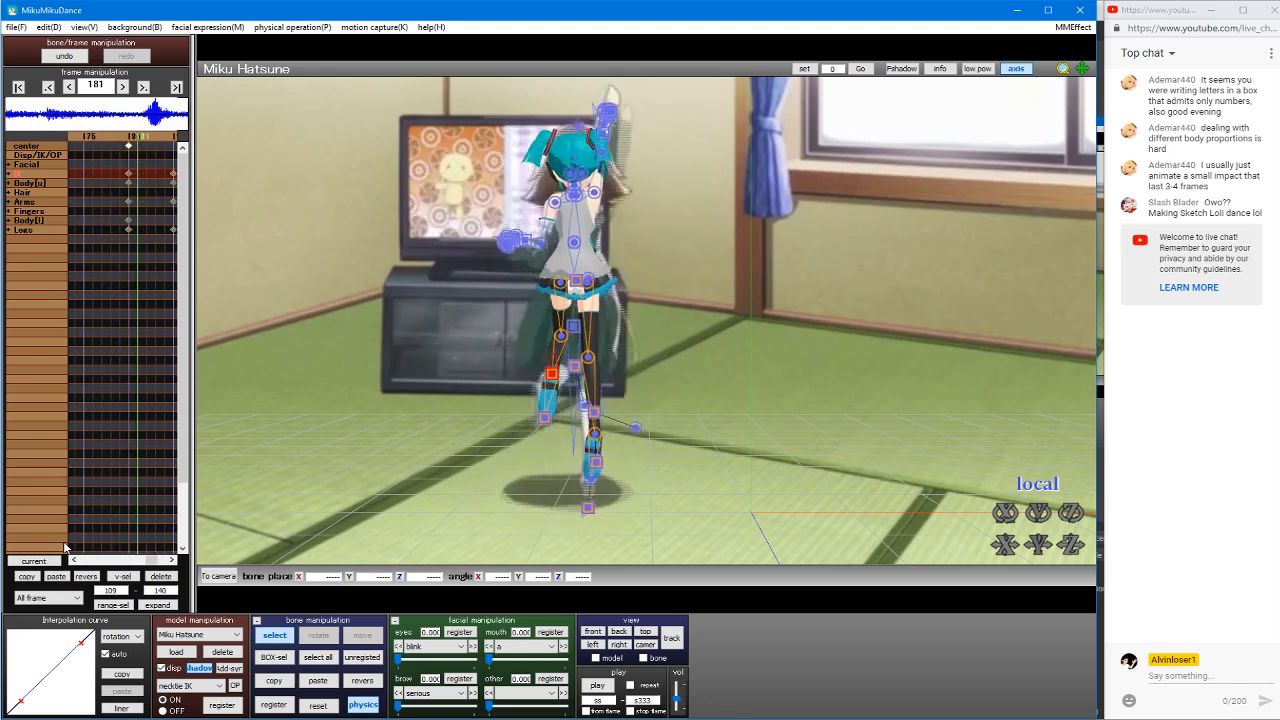
pyautogui.press('Left')
pyautogui.press('Left')
pyautogui.press('Left')
pyautogui.press('Left')
pyautogui.press('Left')
pyautogui.press('Left')
pyautogui.press('Left')
pyautogui.press('Left')
pyautogui.press('Left')
pyautogui.press('Left')
pyautogui.press('Left')
pyautogui.press('Left')
pyautogui.press('Left')
pyautogui.press('Left')
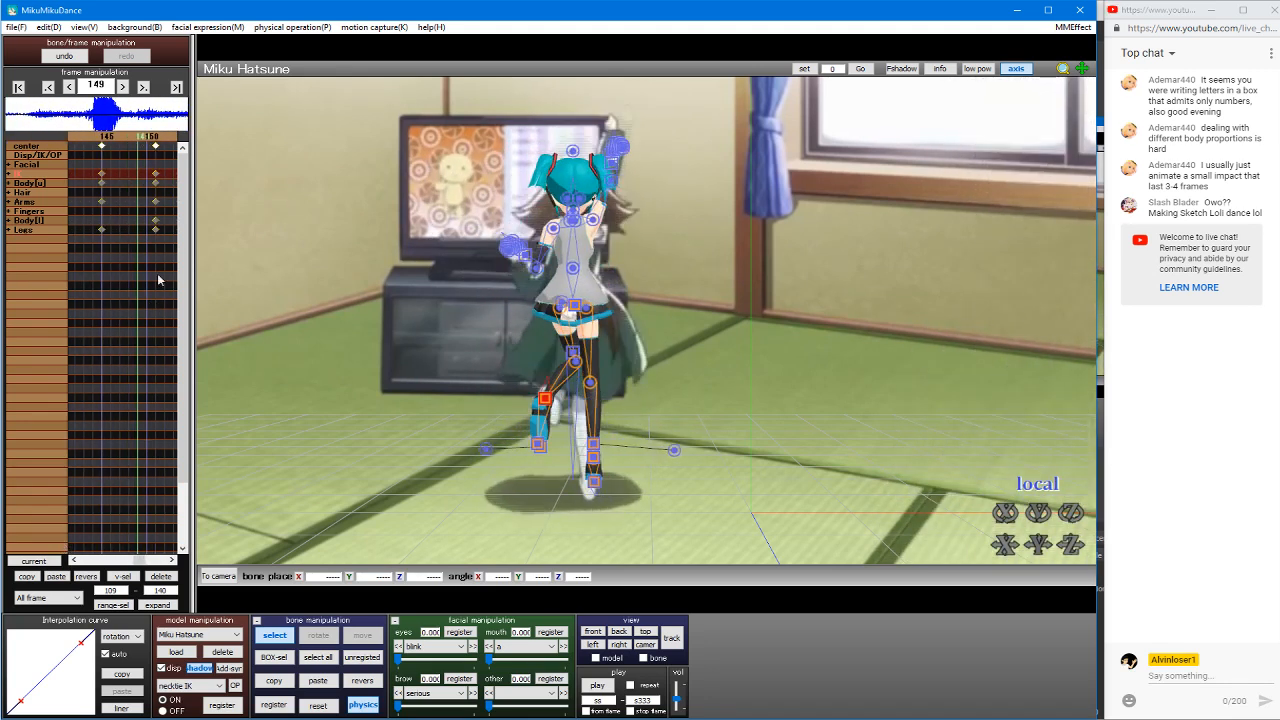
# Step: Copy all keyframes of frames 161 and 167 and paste them into the timeline starting at frame 173
pyautogui.moveTo(165, 244); pyautogui.dragTo(93, 140)
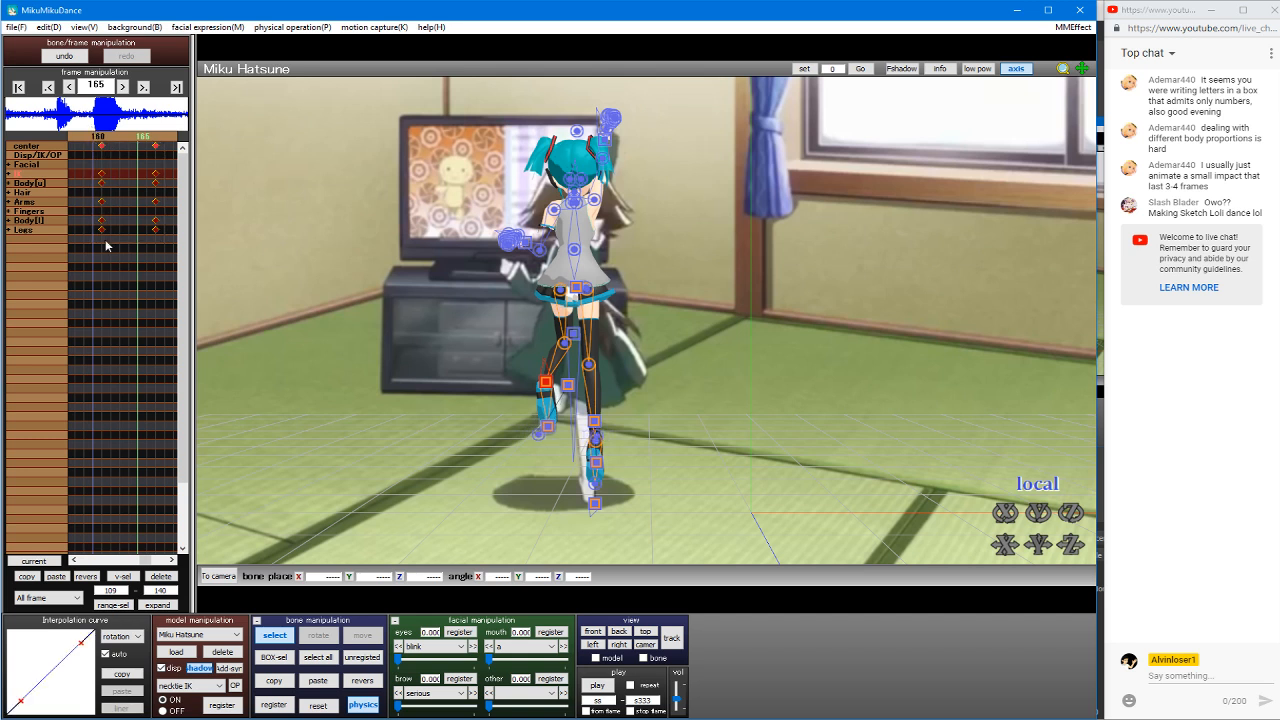
pyautogui.click(27, 577)
pyautogui.press('Right')
pyautogui.press('Right')
pyautogui.press('Right')
pyautogui.press('Right')
pyautogui.press('Right')
pyautogui.press('Right')
pyautogui.press('Right')
pyautogui.press('Right')
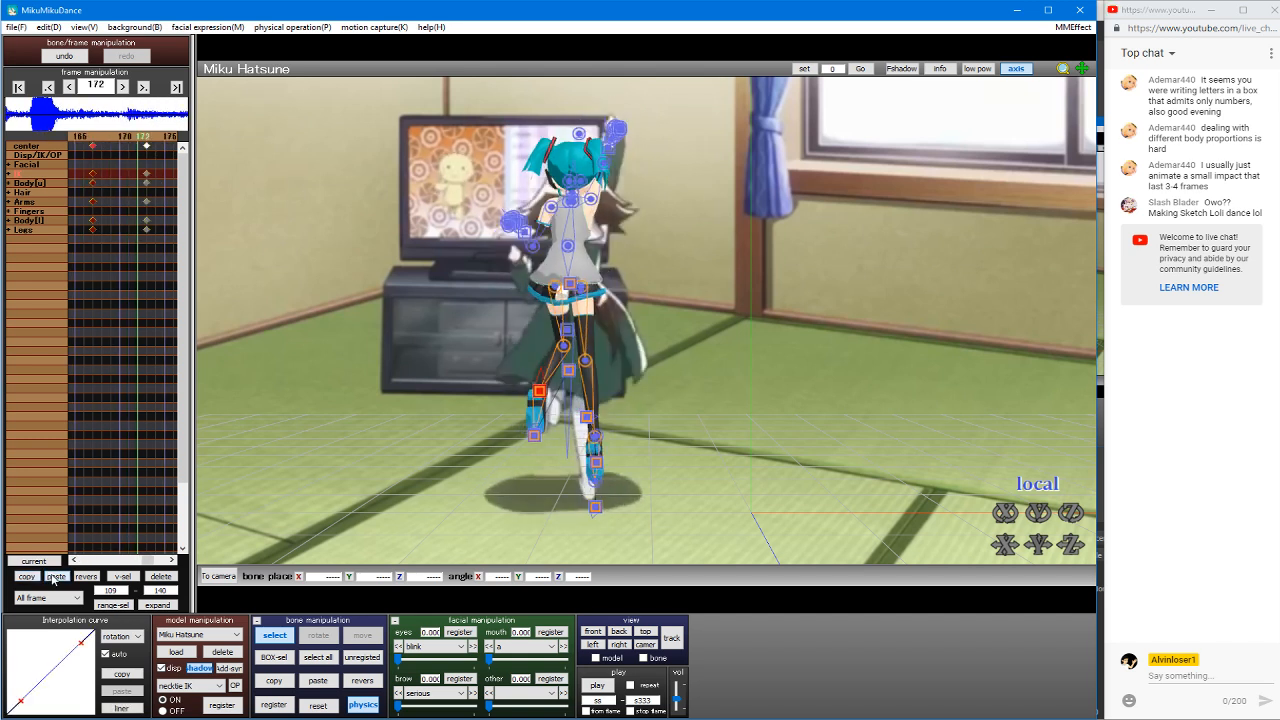
pyautogui.click(55, 577)
pyautogui.click(55, 577)
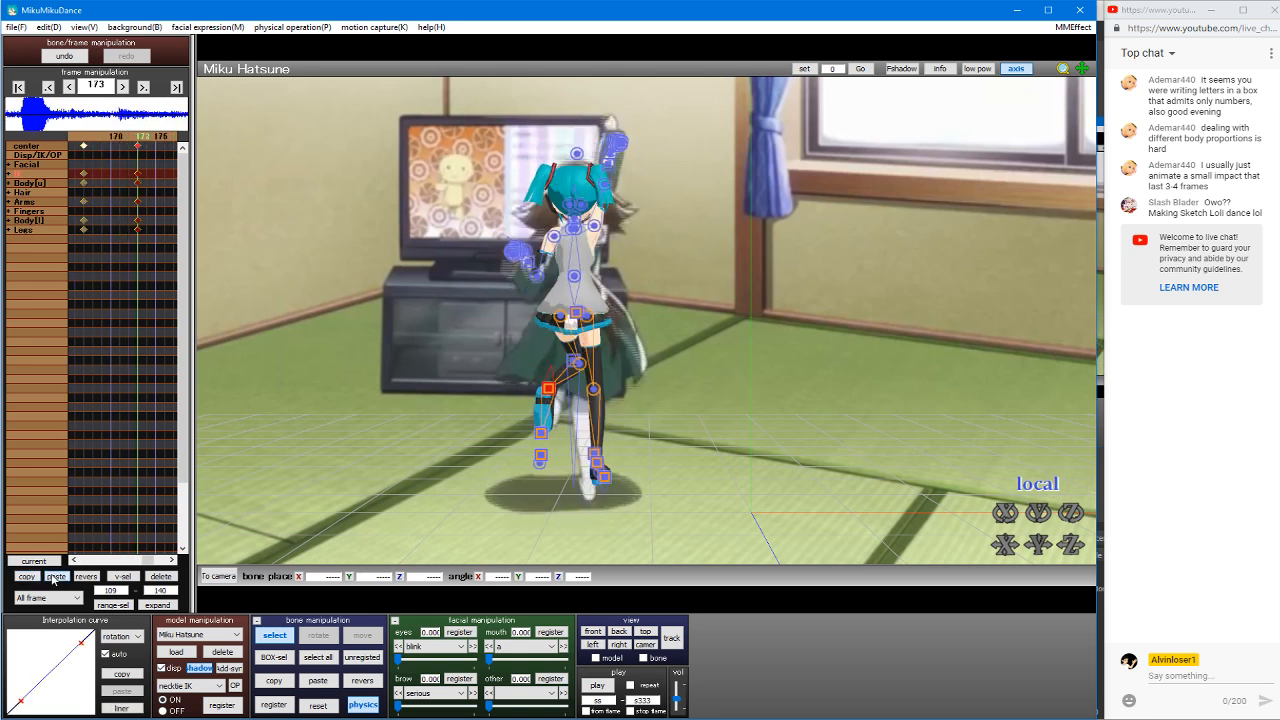
# Step: Insert an empty frame at frame 178 and remove frame 181, so the second pasted set of keyframes sits at frame 180
pyautogui.press('Right')
pyautogui.press('Right')
pyautogui.press('Right')
pyautogui.press('Right')
pyautogui.press('Right')
pyautogui.press('Right')
pyautogui.click(55, 577)
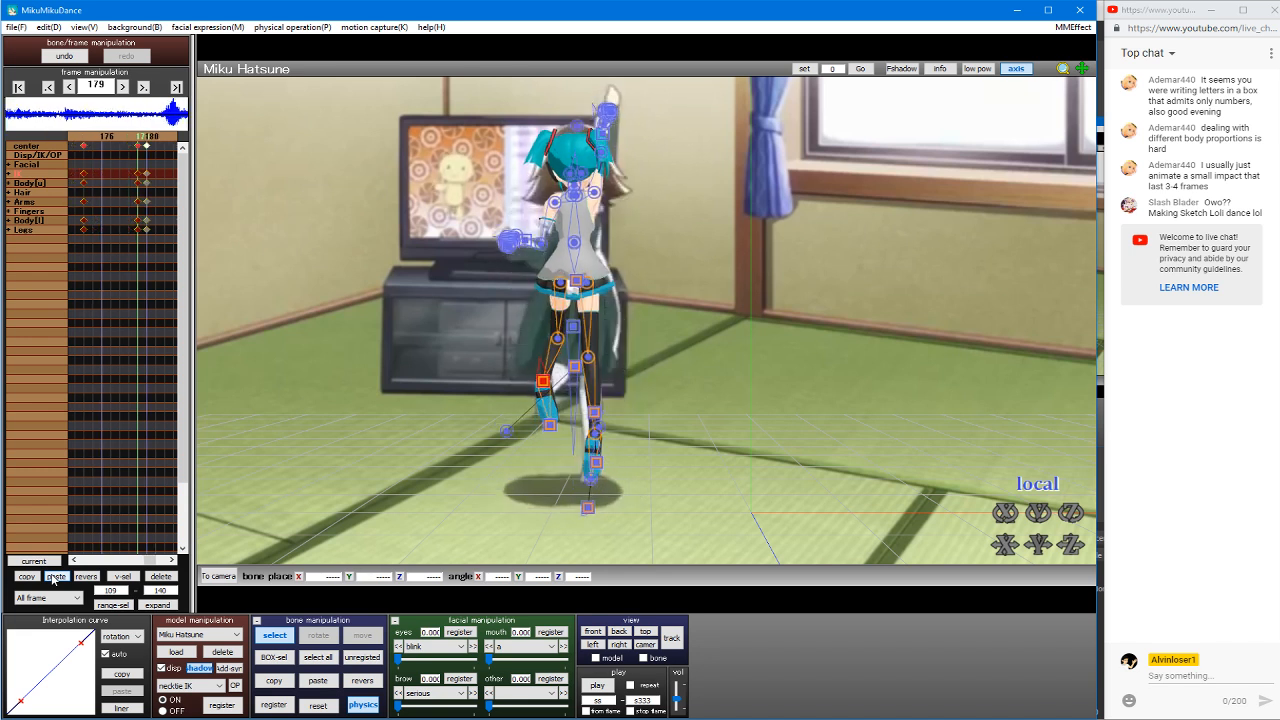
pyautogui.press('Left')
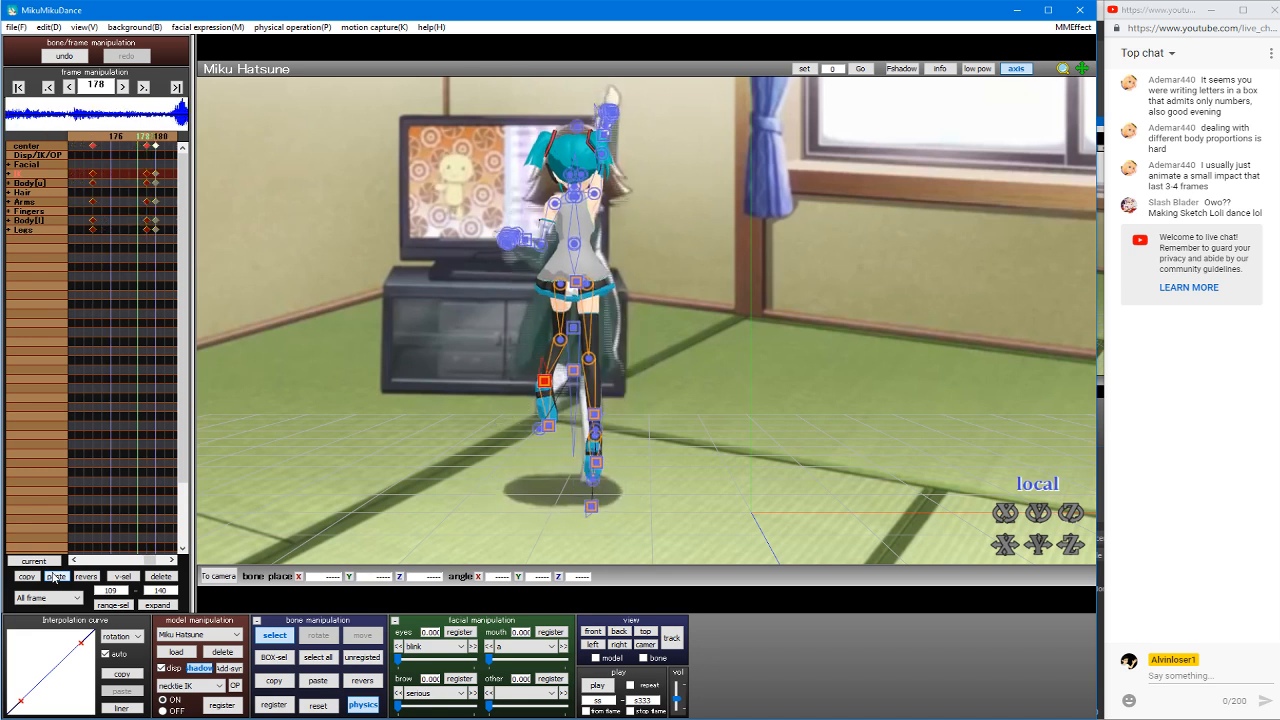
pyautogui.press('Right')
pyautogui.press('Right')
pyautogui.press('Right')
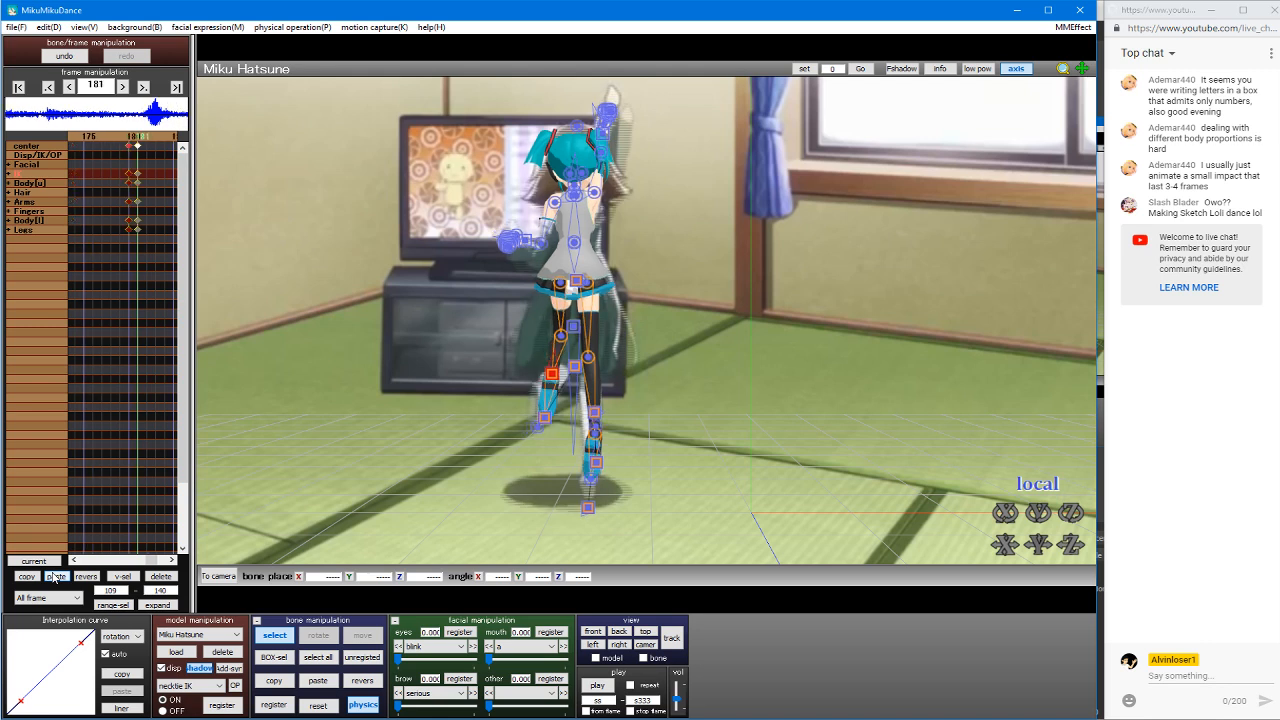
pyautogui.press('Left')
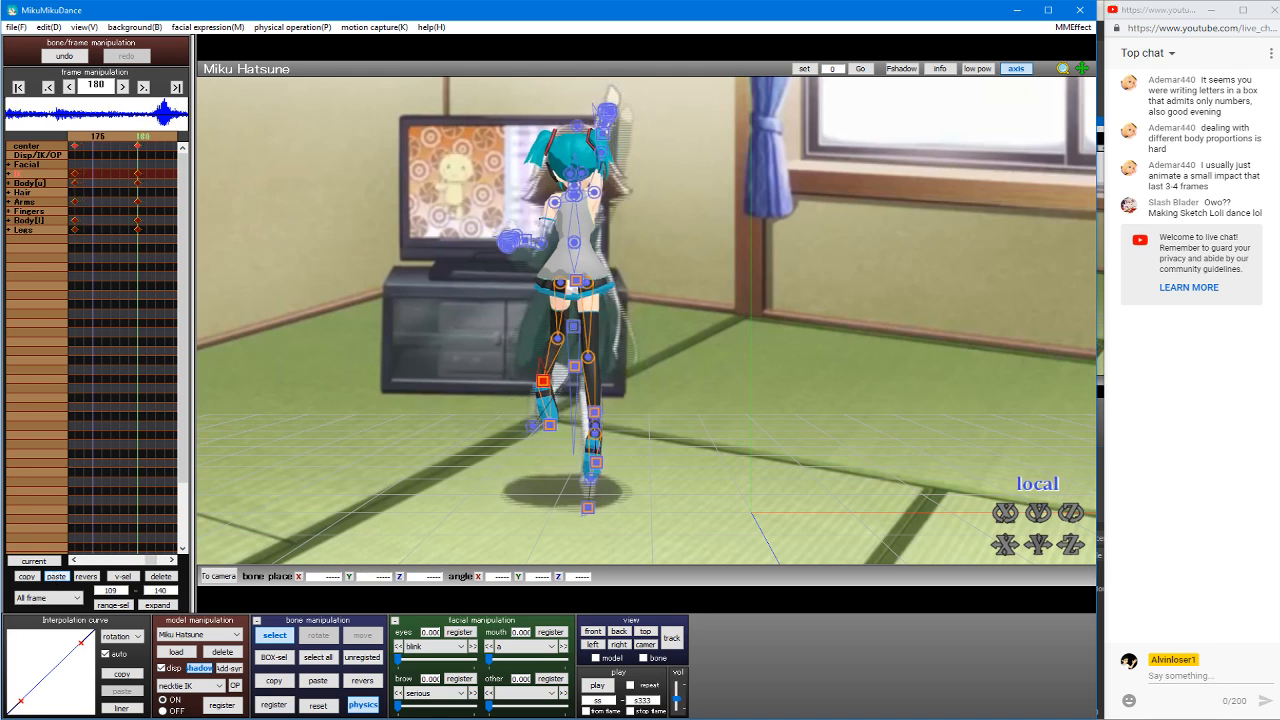
# Step: Switch to the Chrome window and resume the paused idolm@ster 2 soundtrack video on YouTube
pyautogui.moveTo(1279, 255)
pyautogui.click(1243, 217)
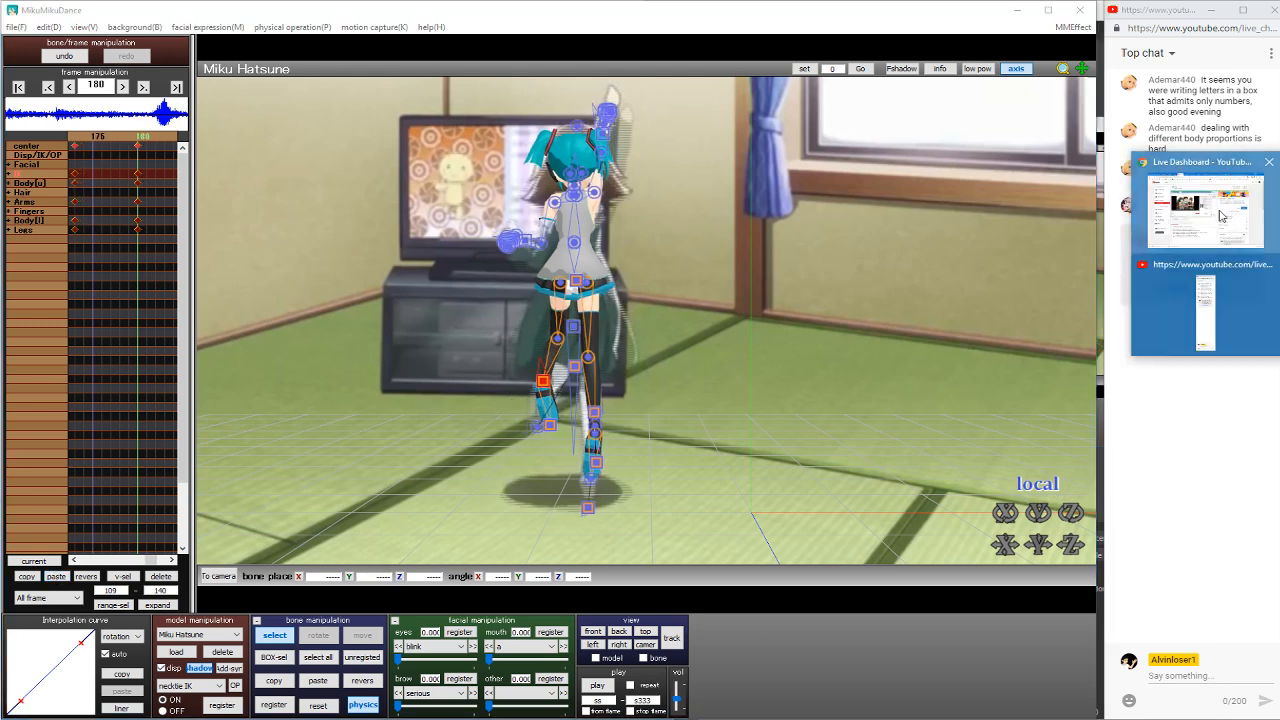
pyautogui.click(262, 17)
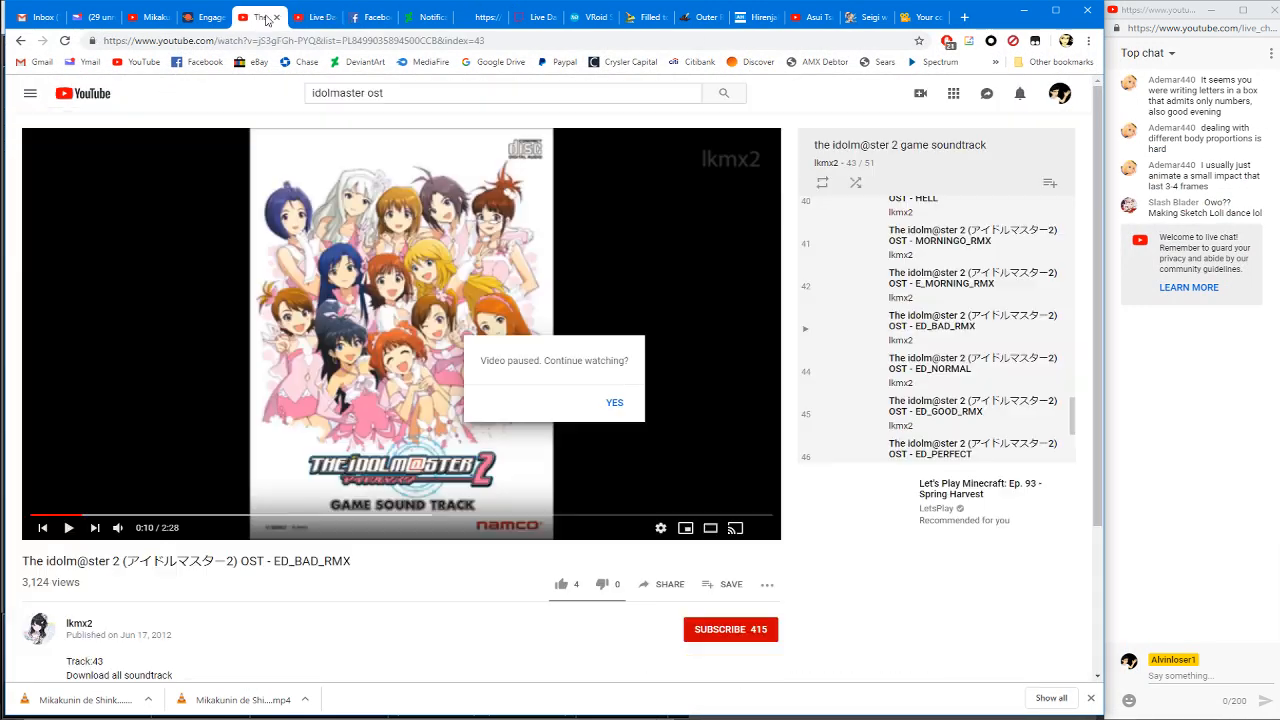
pyautogui.click(616, 404)
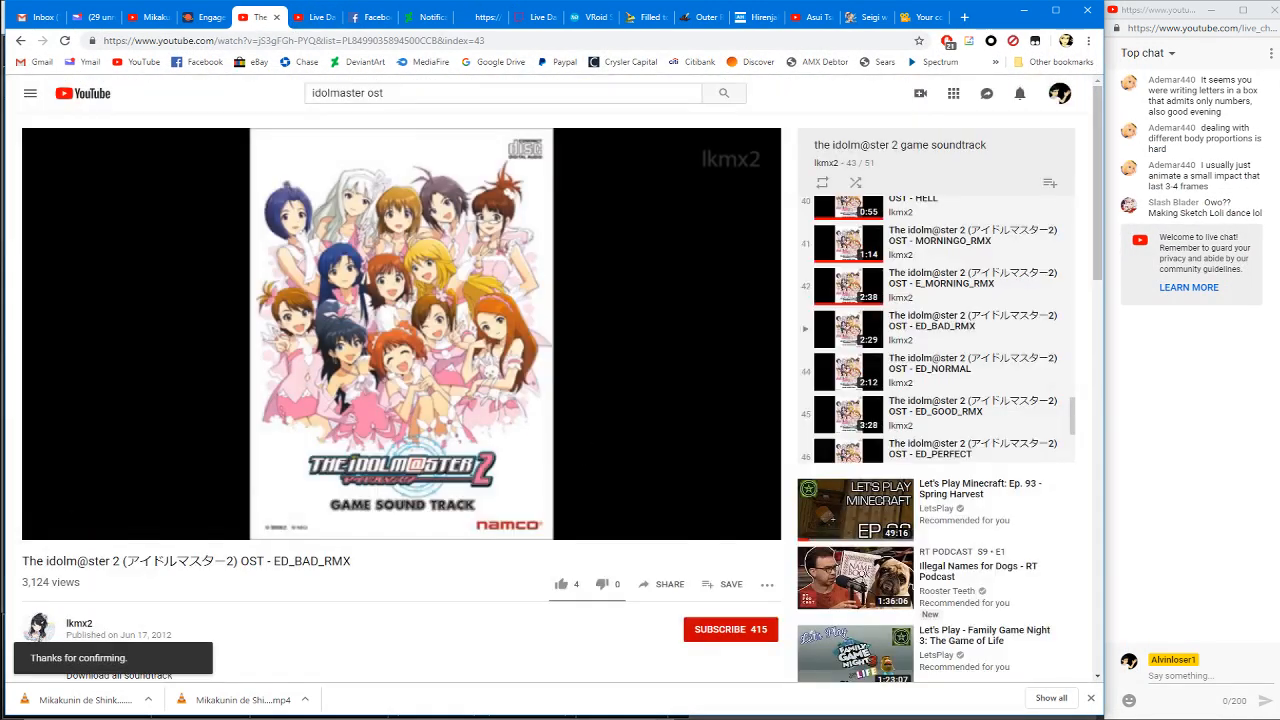
# Step: Check the YouTube live stream dashboard, and return to MikuMikuDance
pyautogui.click(316, 17)
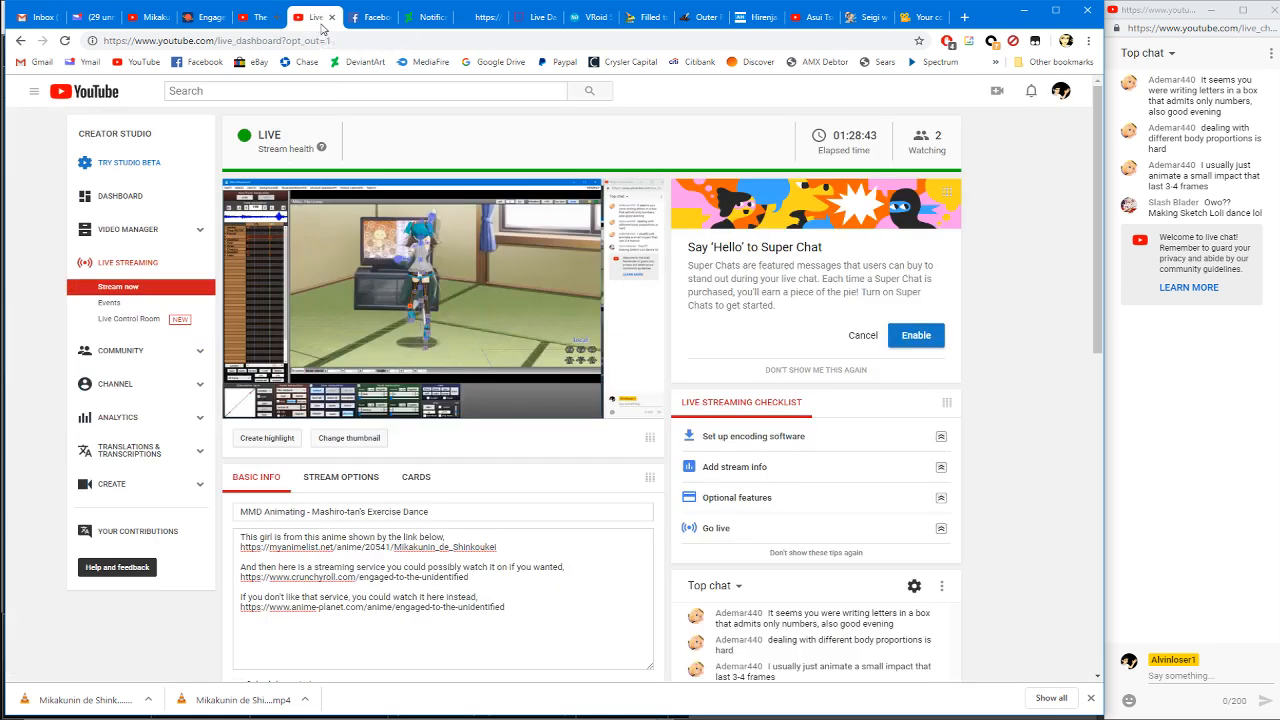
pyautogui.moveTo(1279, 254)
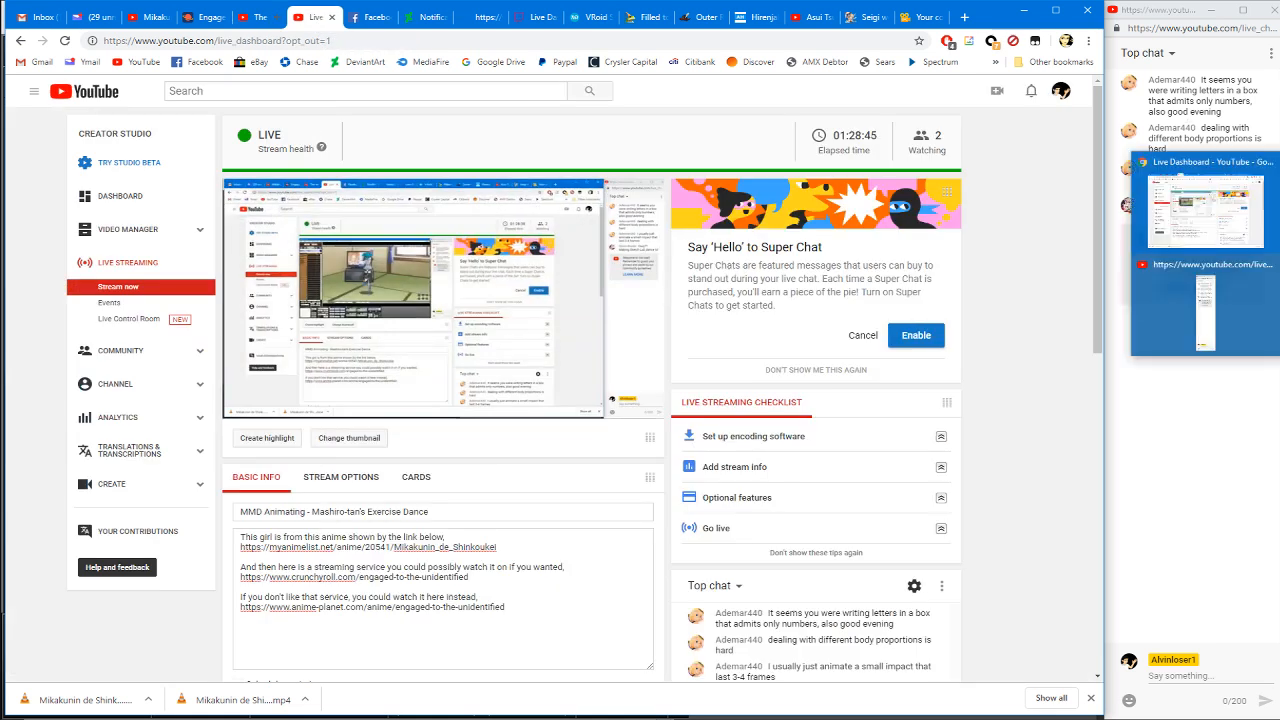
pyautogui.click(1034, 9)
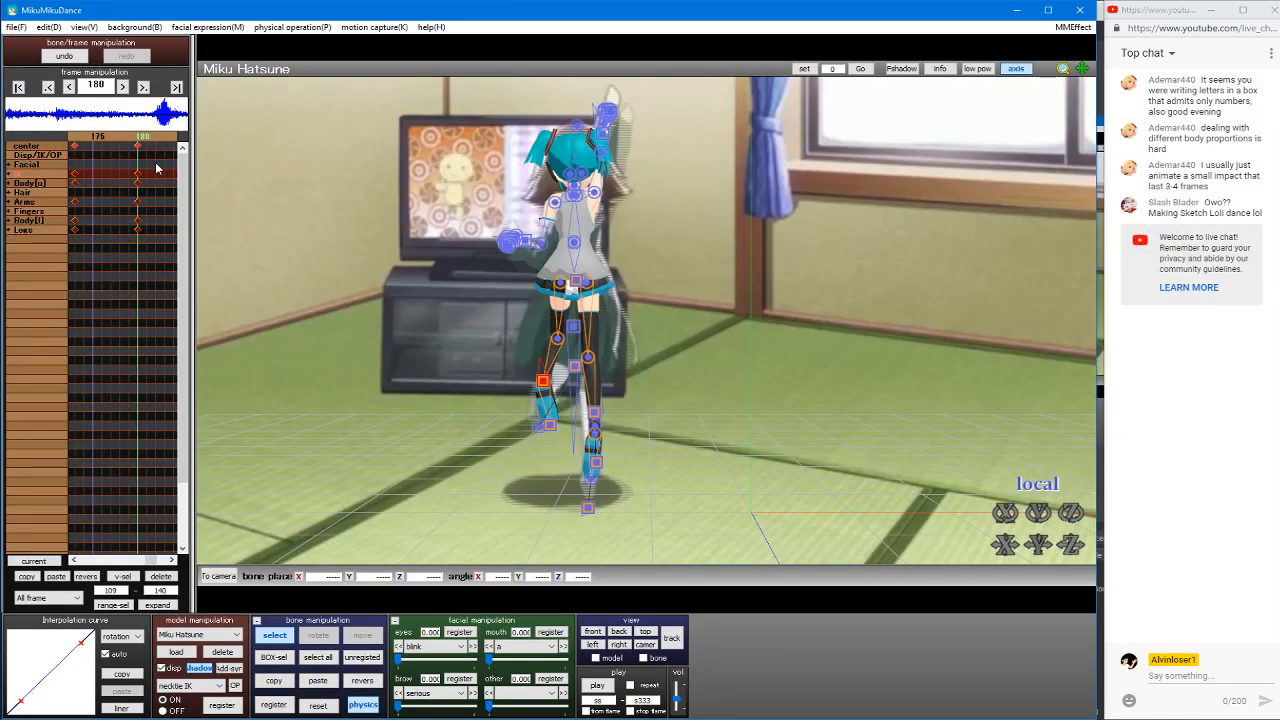
# Step: Review the end of the dance motion between about frames 180 and 198, comparing the model's pose with the background video
pyautogui.press('Right')
pyautogui.press('Right')
pyautogui.press('Right')
pyautogui.press('Right')
pyautogui.press('Right')
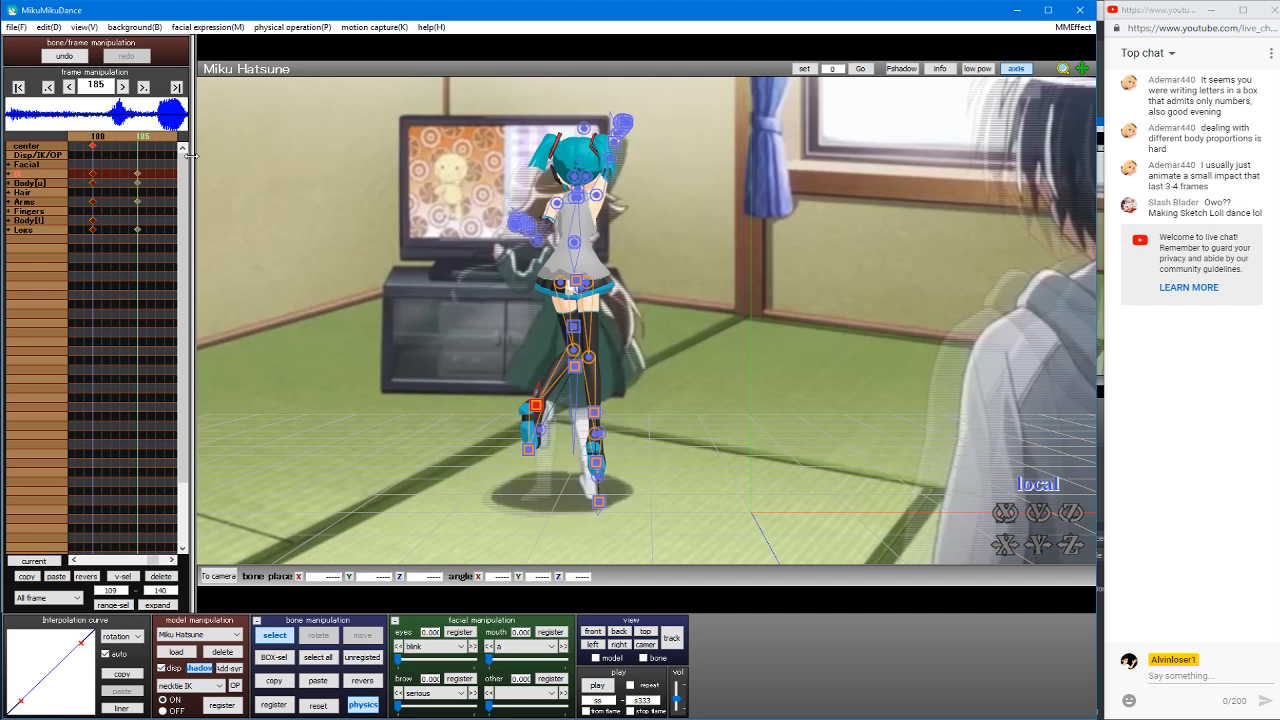
pyautogui.press('Right')
pyautogui.press('Right')
pyautogui.press('Right')
pyautogui.press('Right')
pyautogui.press('Right')
pyautogui.press('Right')
pyautogui.press('Right')
pyautogui.press('Right')
pyautogui.press('Right')
pyautogui.press('Right')
pyautogui.press('Right')
pyautogui.press('Right')
pyautogui.press('Right')
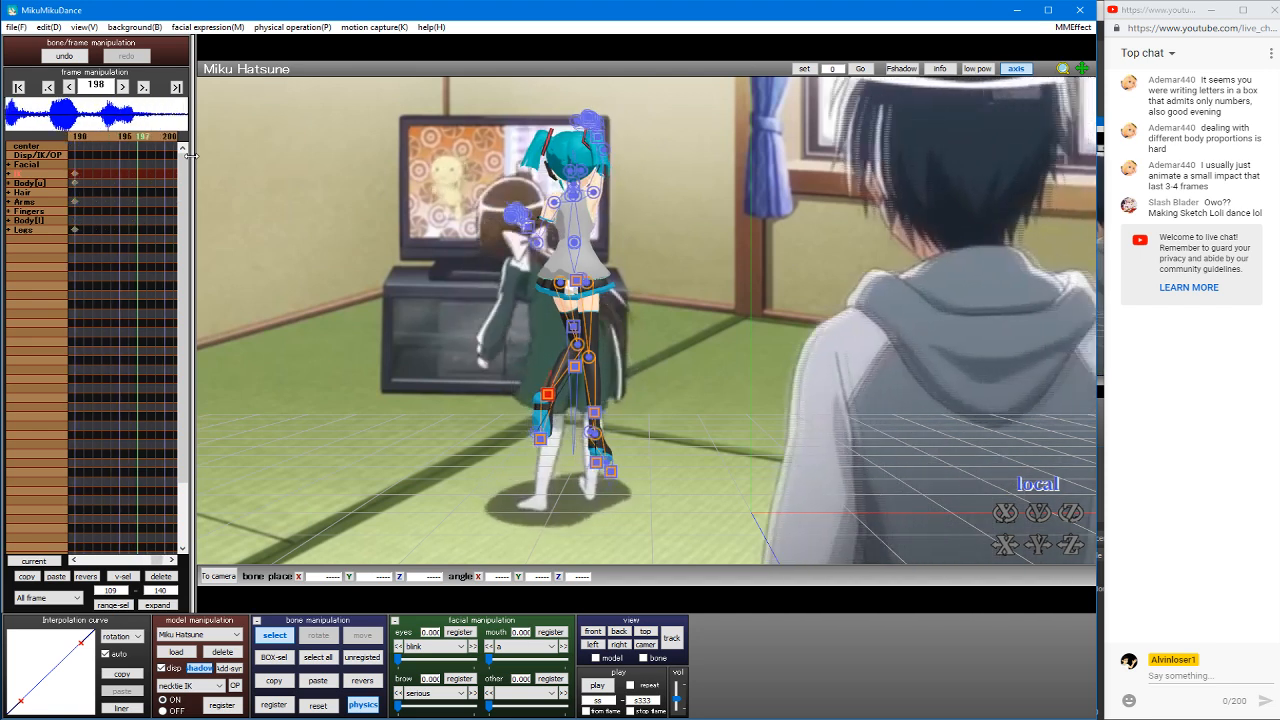
pyautogui.press('Left')
pyautogui.press('Left')
pyautogui.press('Left')
pyautogui.press('Left')
pyautogui.press('Left')
pyautogui.press('Left')
pyautogui.press('Left')
pyautogui.press('Left')
pyautogui.press('Left')
pyautogui.press('Left')
pyautogui.press('Left')
pyautogui.press('Left')
pyautogui.press('Left')
pyautogui.press('Left')
pyautogui.press('Left')
pyautogui.press('Left')
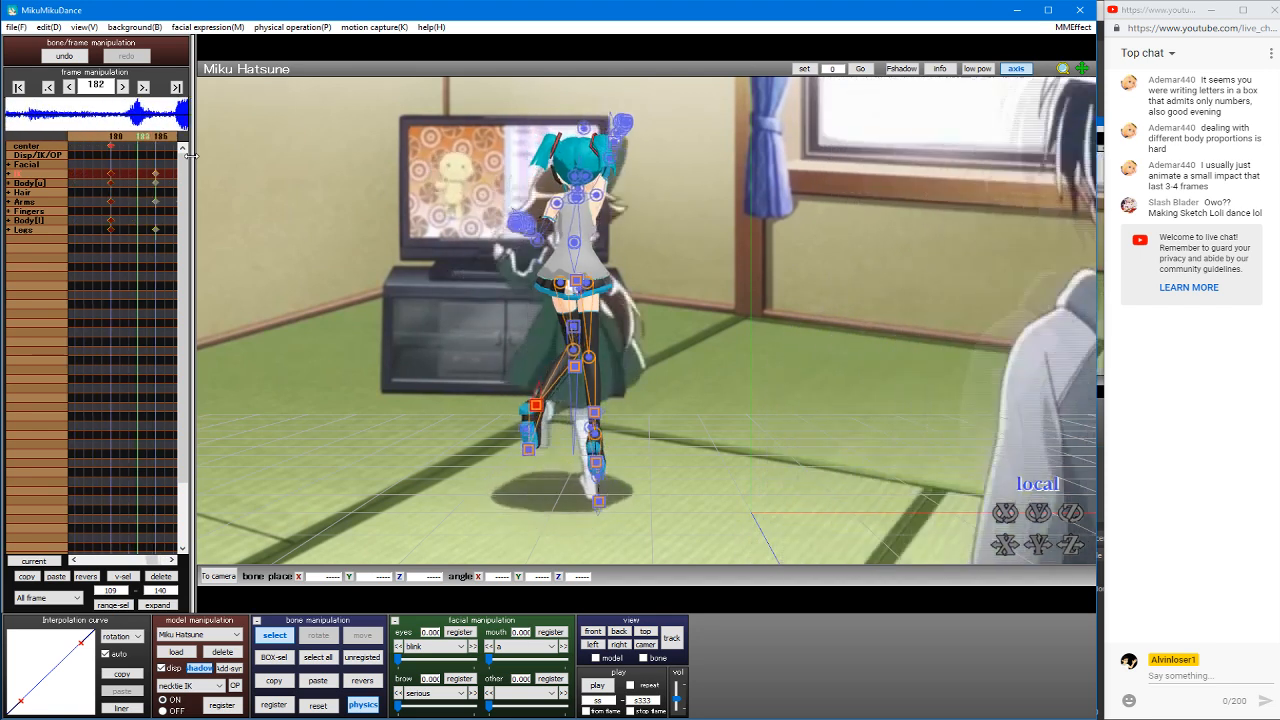
# Step: Review the repeated dance poses back and forth between about frames 142 and 184 against the background video
pyautogui.press('Left')
pyautogui.press('Left')
pyautogui.press('Left')
pyautogui.press('Left')
pyautogui.press('Left')
pyautogui.press('Left')
pyautogui.press('Left')
pyautogui.press('Left')
pyautogui.press('Left')
pyautogui.press('Left')
pyautogui.press('Left')
pyautogui.press('Left')
pyautogui.press('Left')
pyautogui.press('Left')
pyautogui.press('Left')
pyautogui.press('Left')
pyautogui.press('Left')
pyautogui.press('Left')
pyautogui.press('Left')
pyautogui.press('Left')
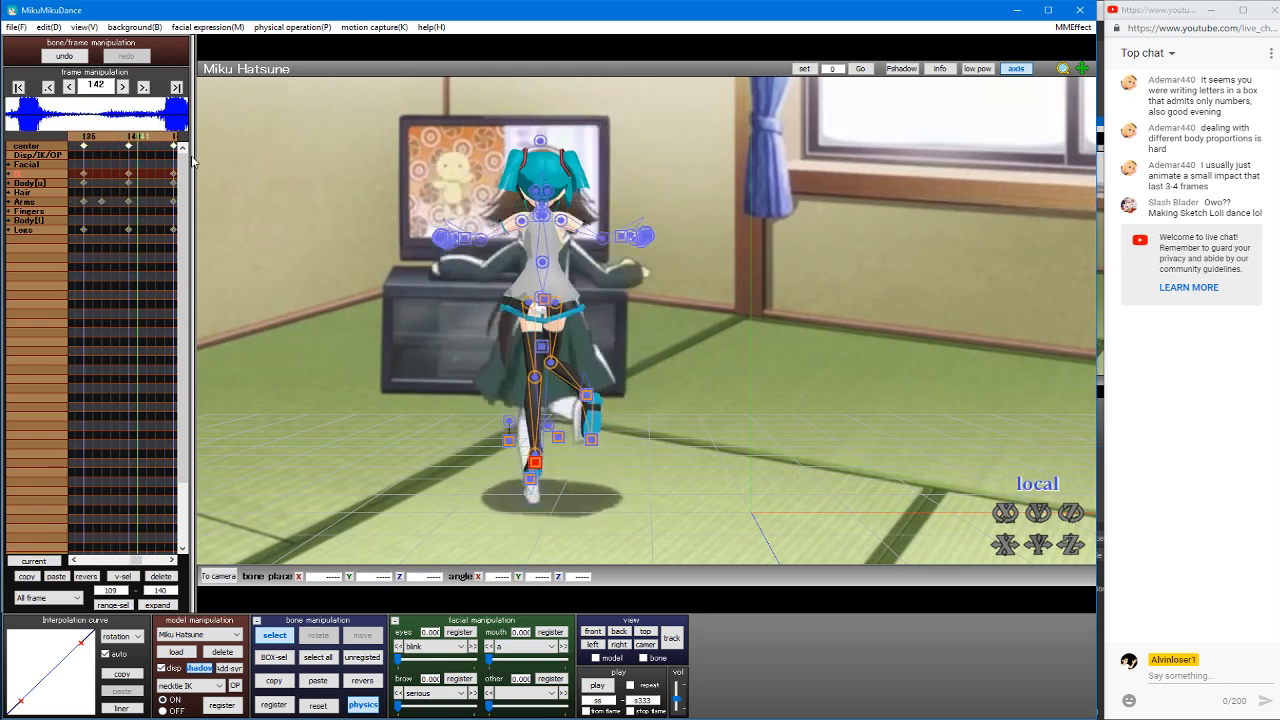
pyautogui.press('Right')
pyautogui.press('Right')
pyautogui.press('Right')
pyautogui.press('Right')
pyautogui.press('Right')
pyautogui.press('Right')
pyautogui.press('Right')
pyautogui.press('Right')
pyautogui.press('Right')
pyautogui.press('Right')
pyautogui.press('Right')
pyautogui.press('Right')
pyautogui.press('Right')
pyautogui.press('Right')
pyautogui.press('Right')
pyautogui.press('Right')
pyautogui.press('Right')
pyautogui.press('Right')
pyautogui.press('Right')
pyautogui.press('Right')
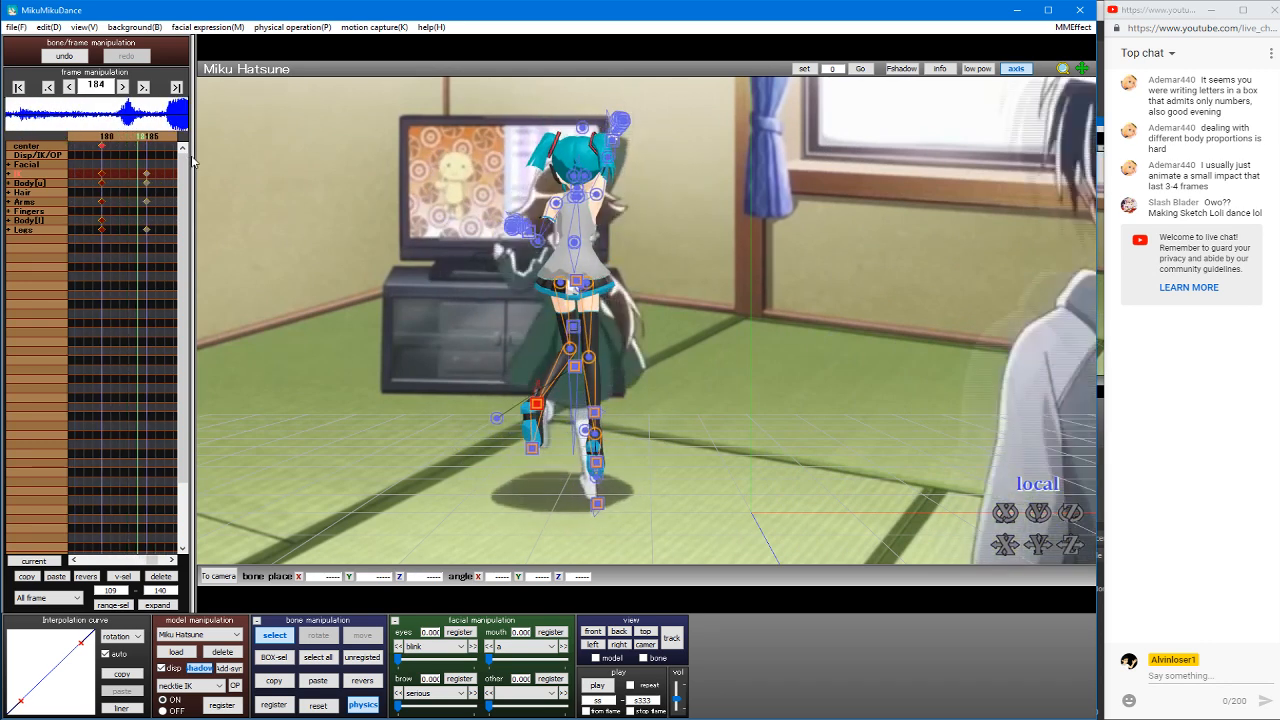
# Step: Delete the keyframes at frame 190 from the timeline
pyautogui.press('Right')
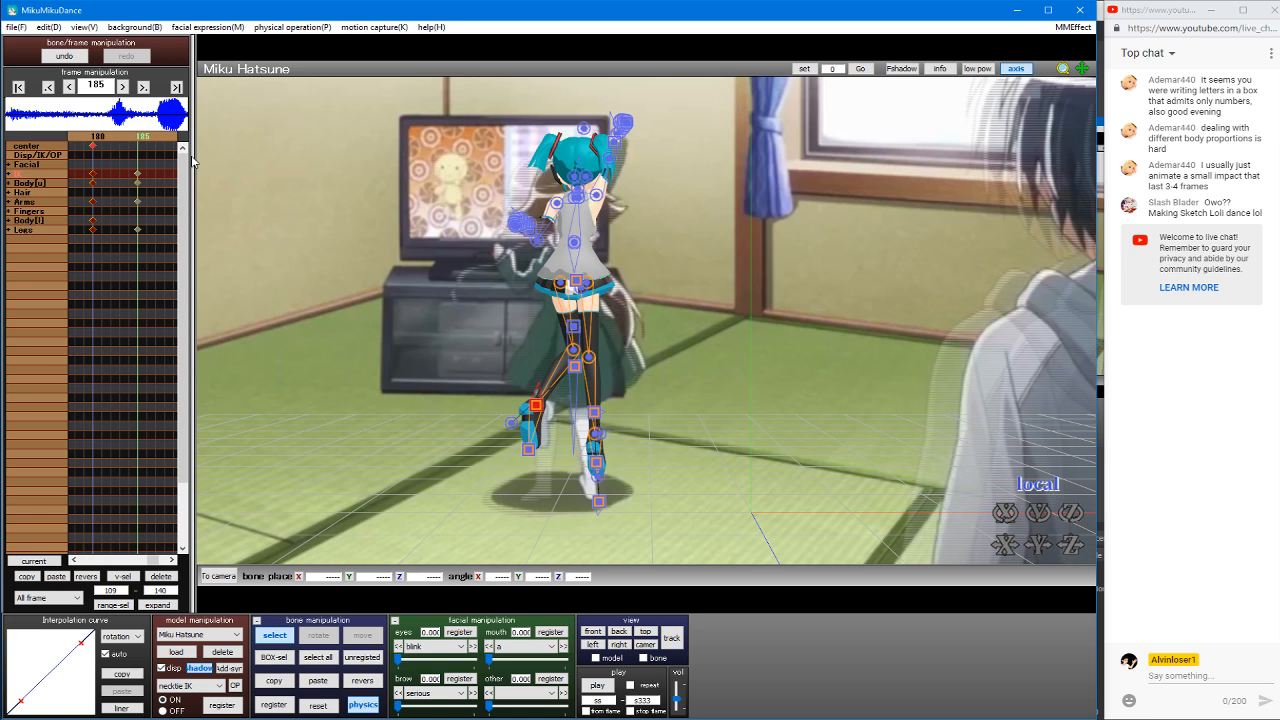
pyautogui.press('Right')
pyautogui.press('Right')
pyautogui.press('Right')
pyautogui.press('Right')
pyautogui.press('Right')
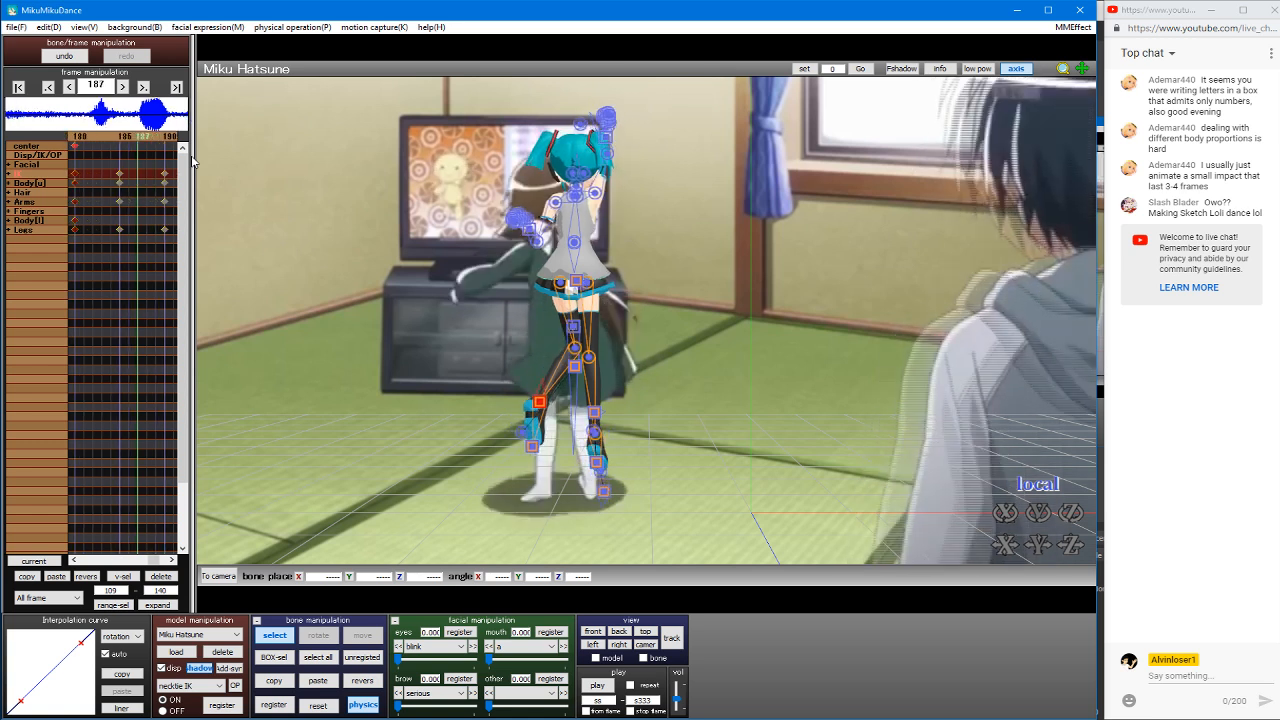
pyautogui.press('Right')
pyautogui.press('Right')
pyautogui.press('Right')
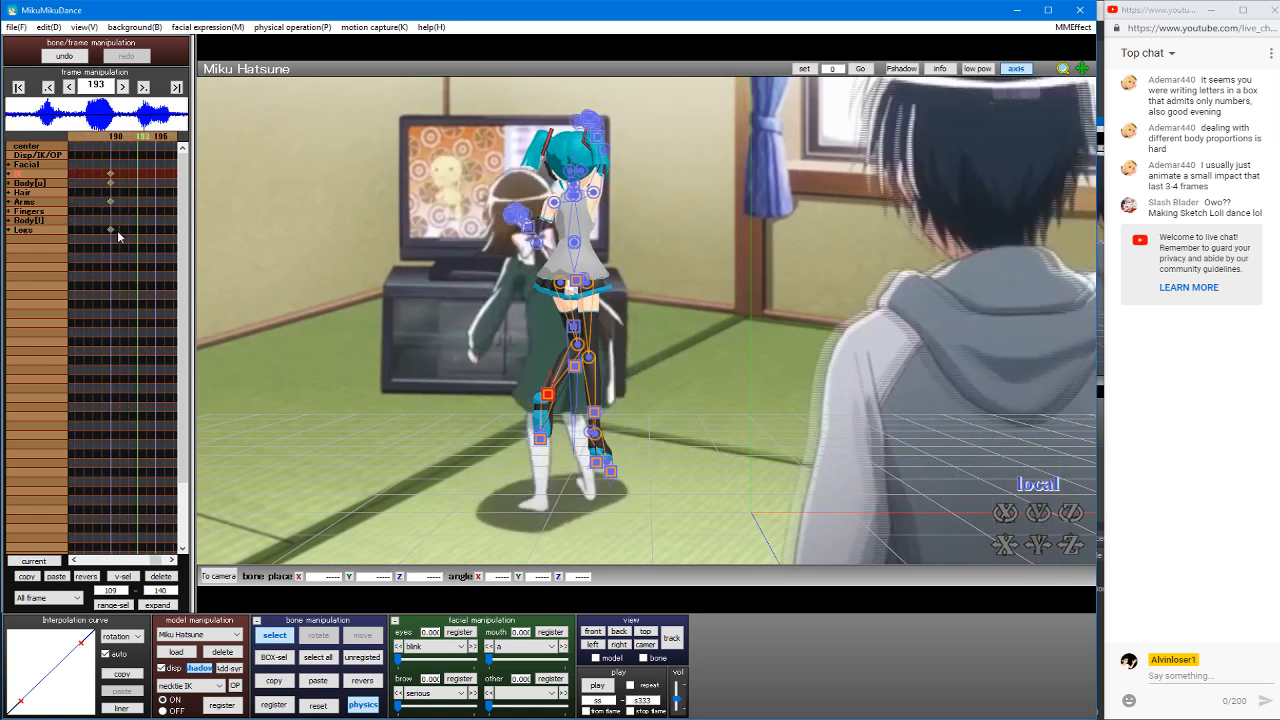
pyautogui.click(162, 579)
# Step: Step back through the frames before 193 to compare the model's remaining end pose with the background video
pyautogui.press('Left')
pyautogui.press('Left')
pyautogui.press('Left')
pyautogui.press('Left')
pyautogui.press('Left')
pyautogui.press('Left')
pyautogui.press('Left')
pyautogui.press('Left')
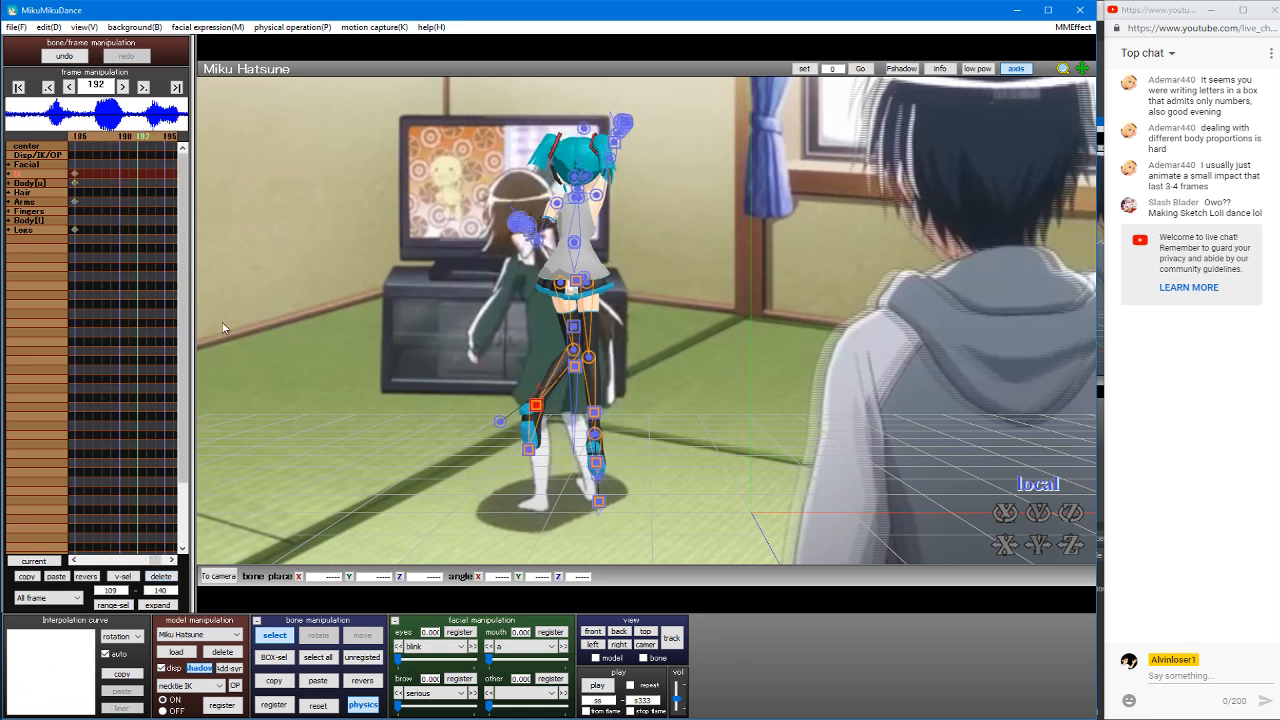
# Step: Delete the keyframes at frame 185 after comparing the surrounding frames with the background video
pyautogui.press('Right')
pyautogui.moveTo(160, 243); pyautogui.dragTo(125, 169)
pyautogui.press('Left')
pyautogui.press('Left')
pyautogui.press('Left')
pyautogui.press('Left')
pyautogui.press('Left')
pyautogui.press('Right')
pyautogui.press('Right')
pyautogui.press('Right')
pyautogui.press('Right')
pyautogui.press('Right')
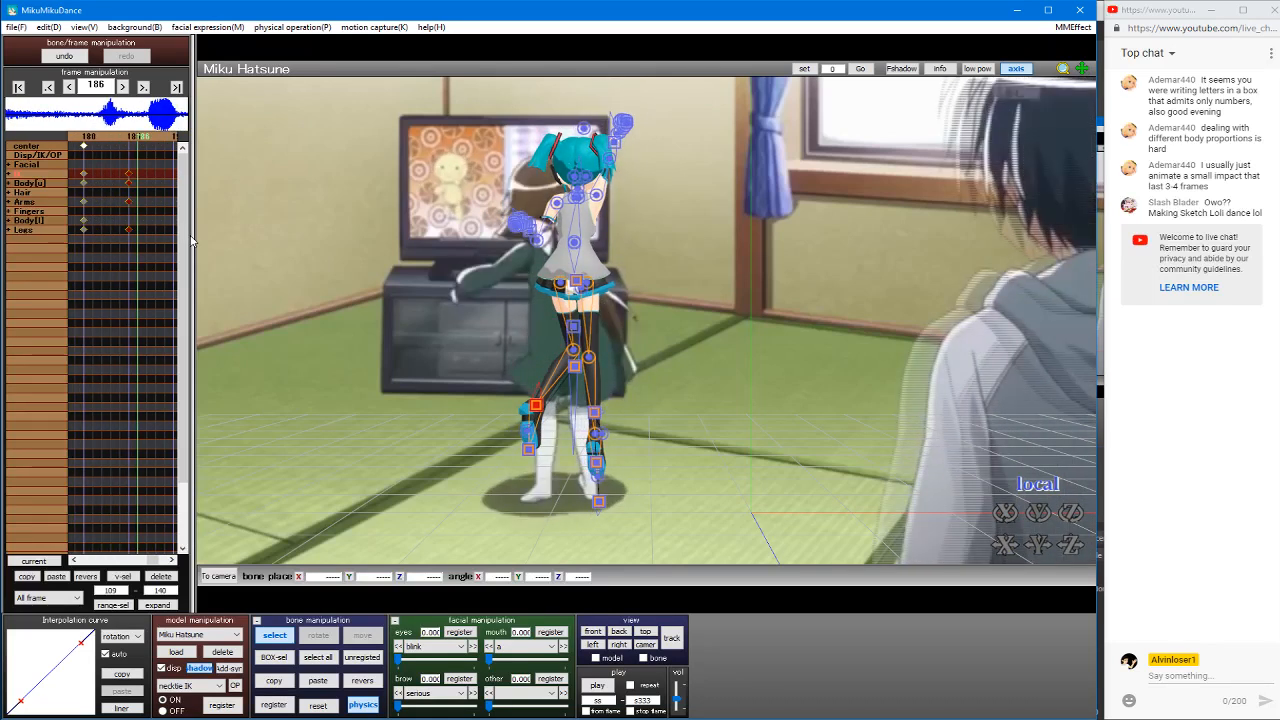
pyautogui.press('Left')
pyautogui.press('Right')
pyautogui.press('Right')
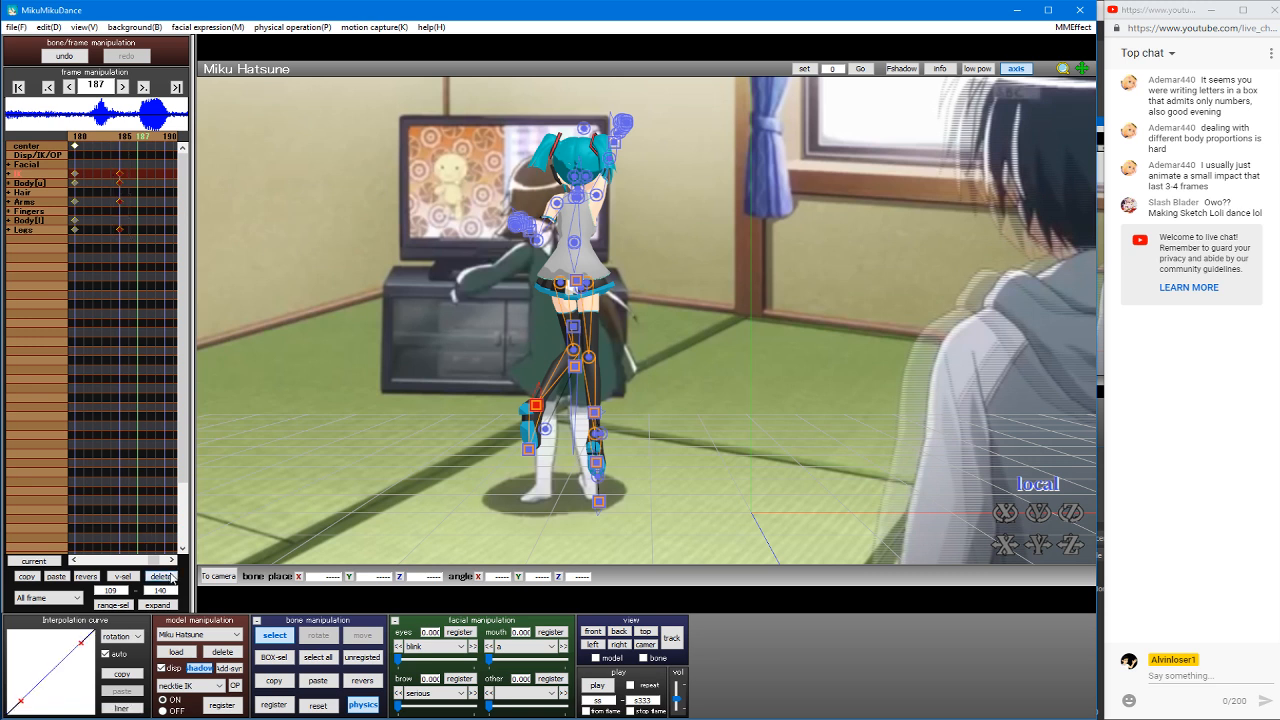
pyautogui.click(162, 577)
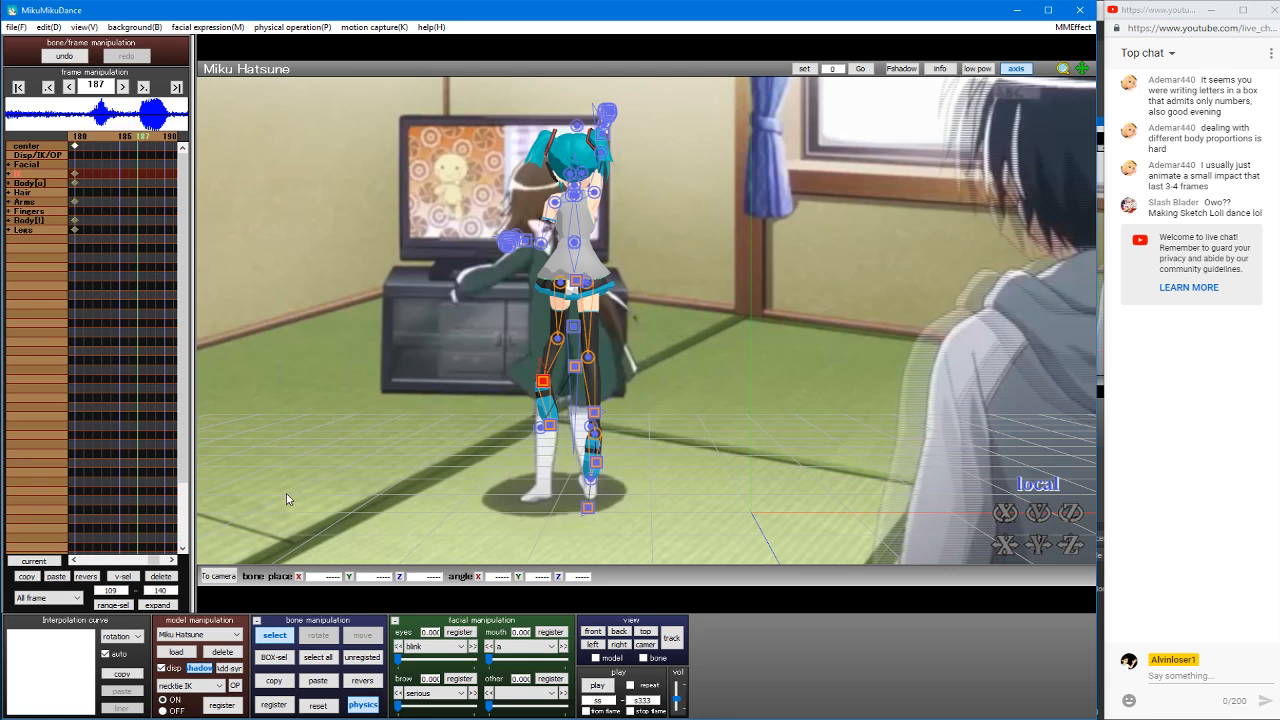
# Step: Save the project to the Desktop as "mashiro tan.pmm"
pyautogui.hotkey('ctrl', 's')
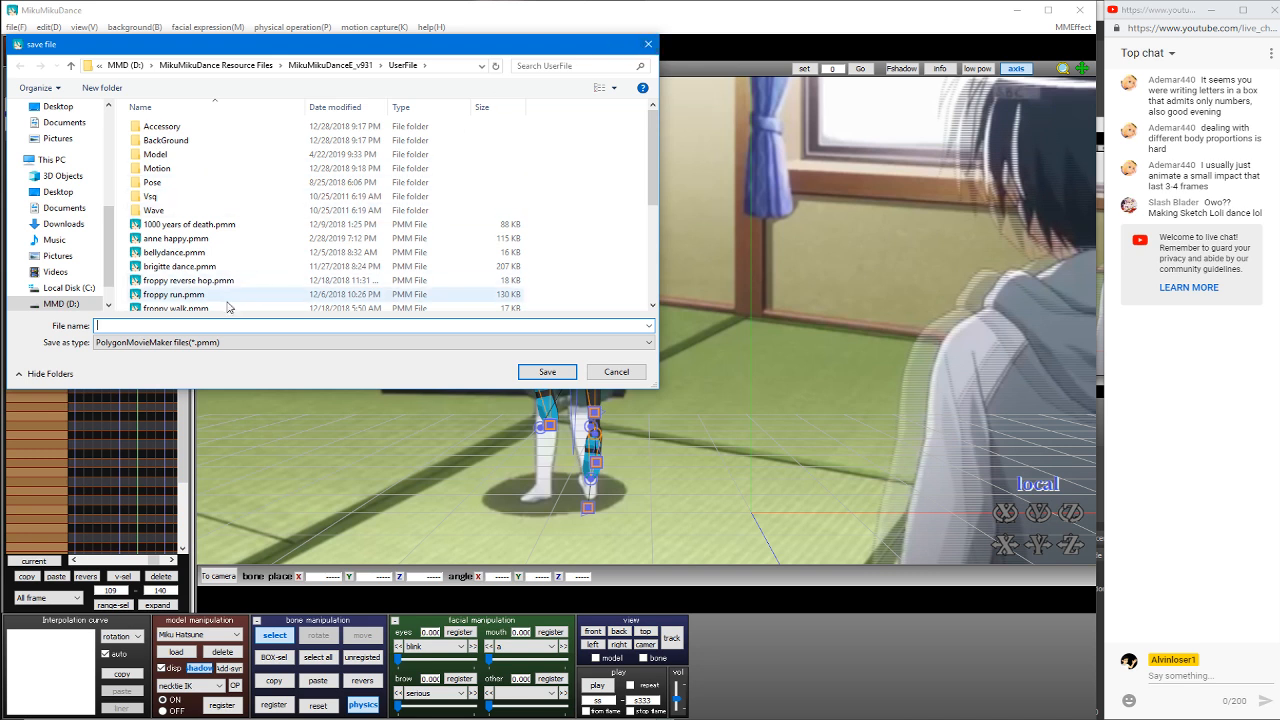
pyautogui.click(58, 192)
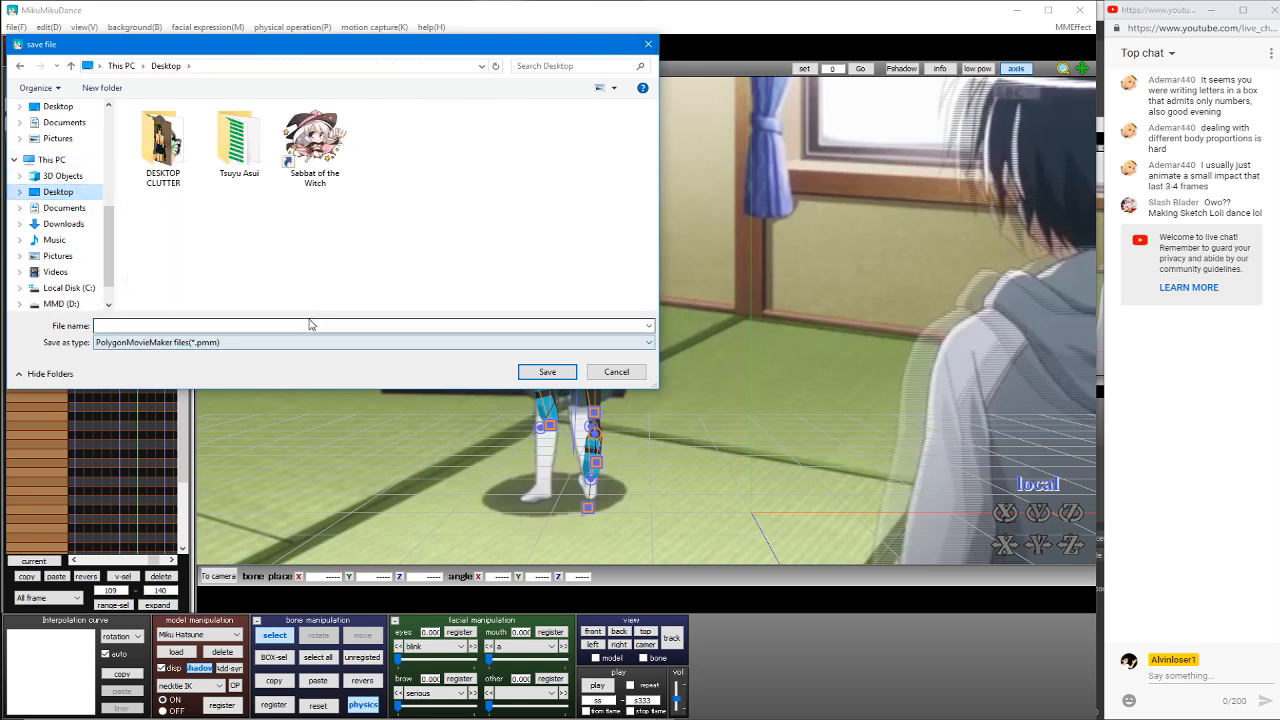
pyautogui.write('masir')
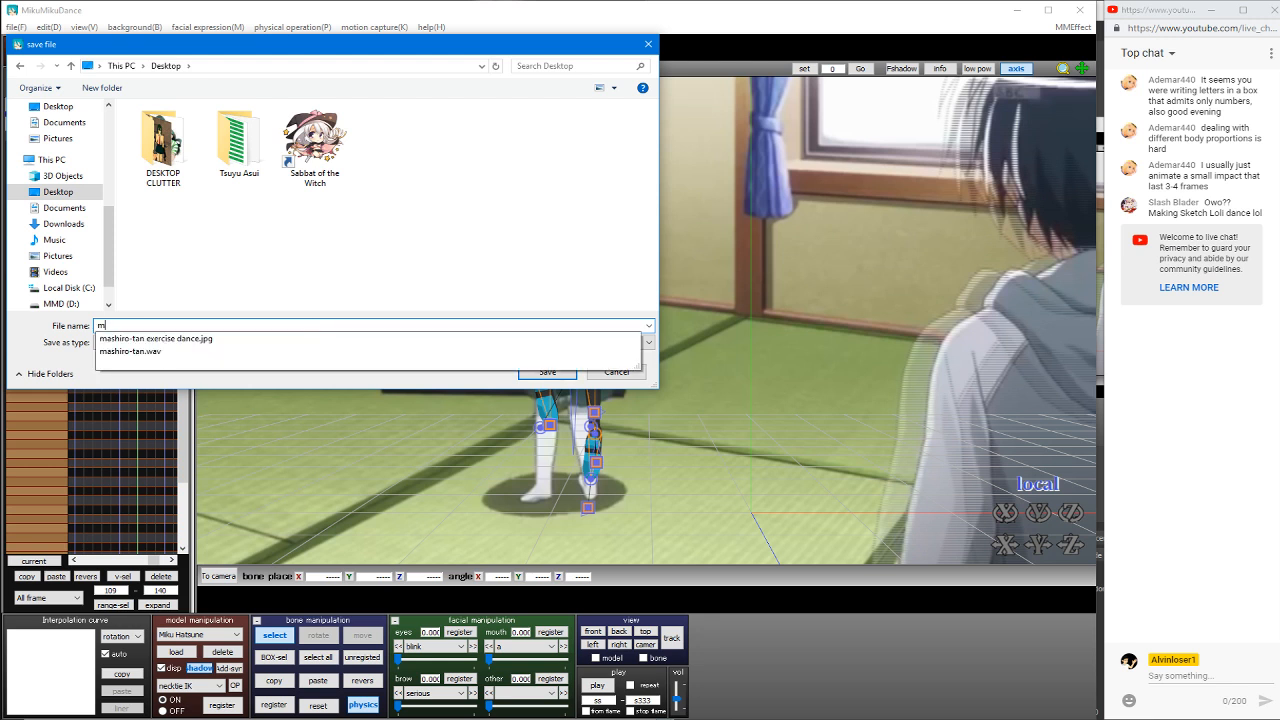
pyautogui.press('BackSpace')
pyautogui.write('hiro-tan')
pyautogui.press('Return')
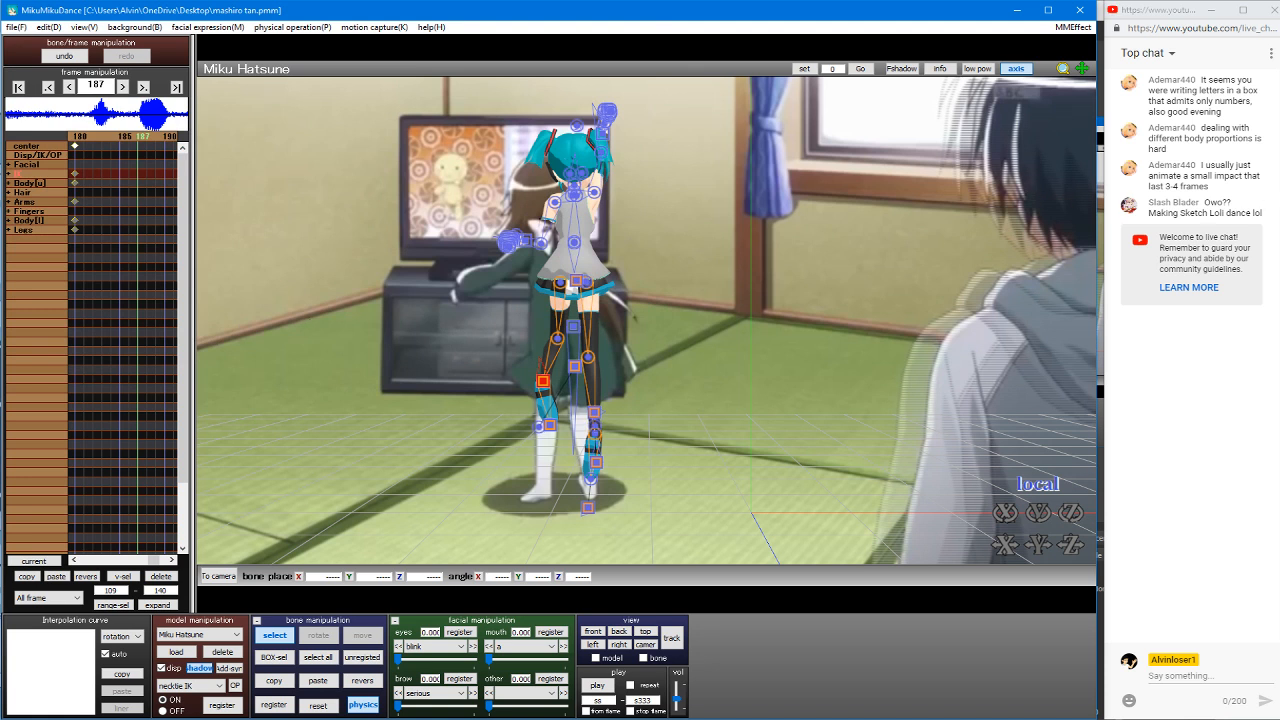
# Step: Check the stream status in the YouTube Live Dashboard browser window
pyautogui.moveTo(1279, 222)
pyautogui.moveTo(1279, 250)
pyautogui.click(1187, 202)
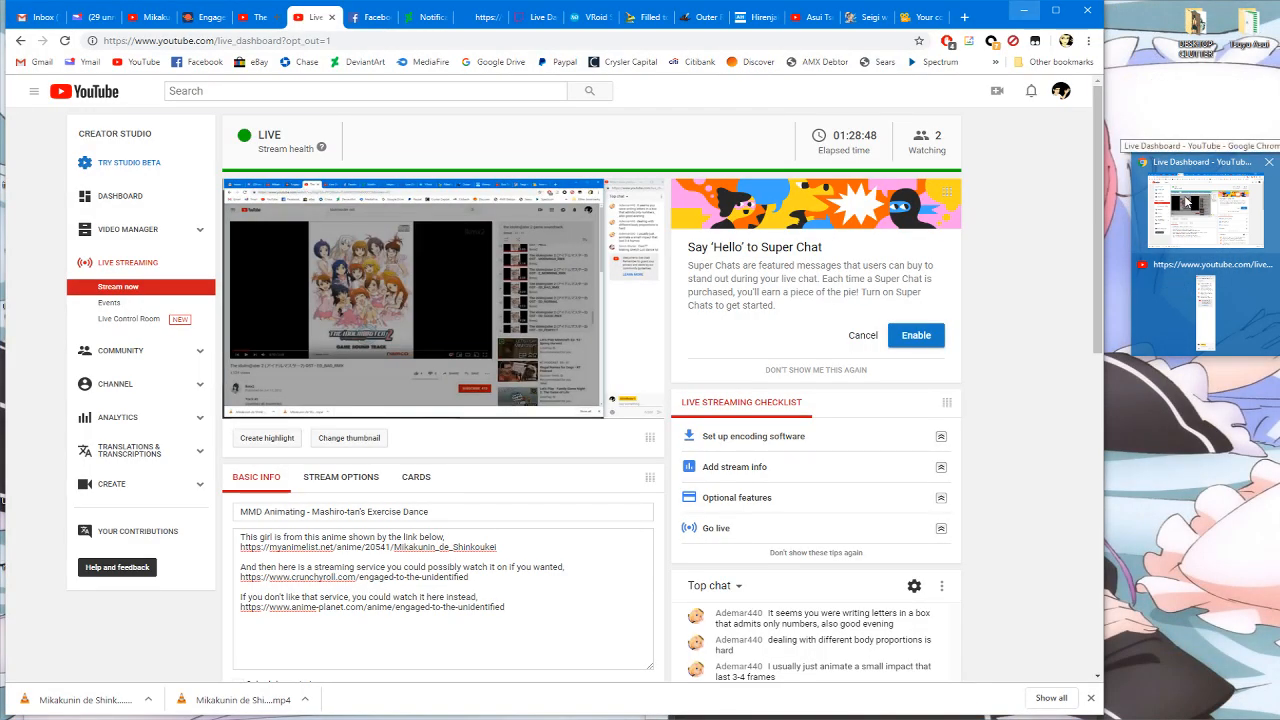
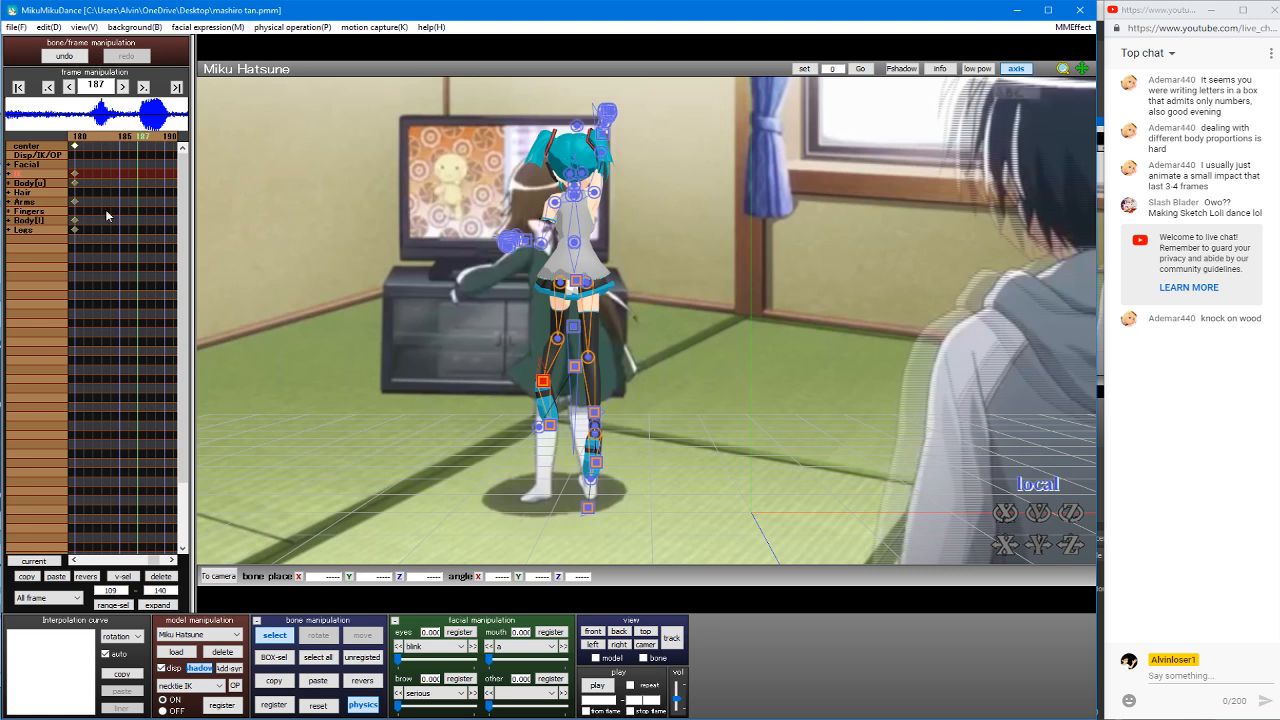
# Step: Turn on view tracking and compare the model with the background dancer between frames 180 and 186
pyautogui.click(133, 137)
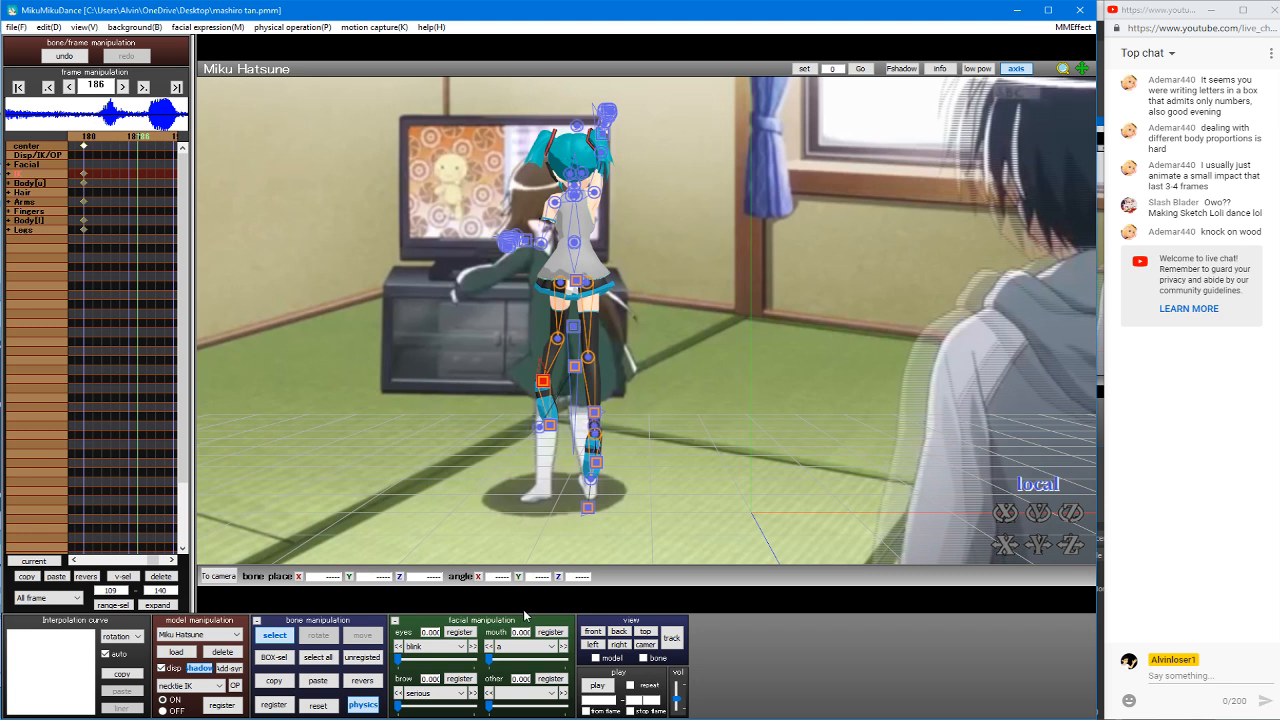
pyautogui.click(672, 637)
pyautogui.press('Left')
pyautogui.press('Left')
pyautogui.press('Left')
pyautogui.press('Left')
pyautogui.press('Left')
pyautogui.press('Left')
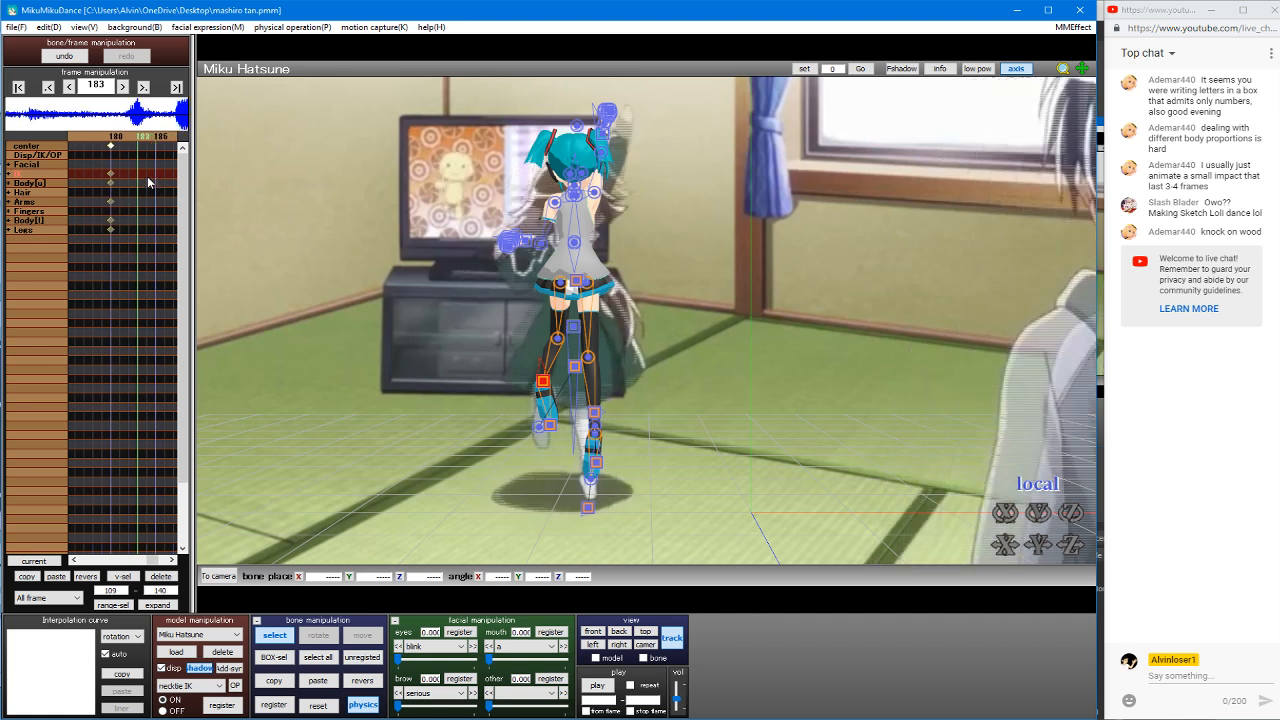
pyautogui.press('Right')
pyautogui.press('Right')
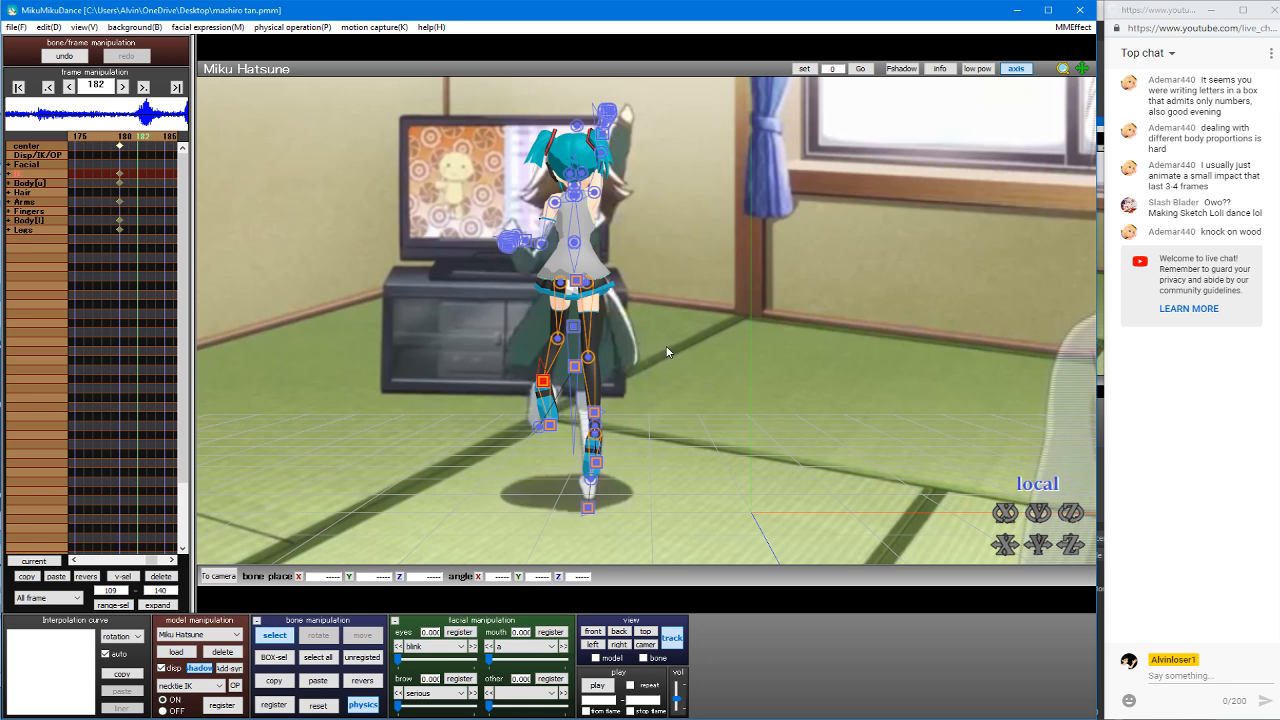
pyautogui.press('Left')
pyautogui.press('Left')
pyautogui.press('Right')
pyautogui.press('Right')
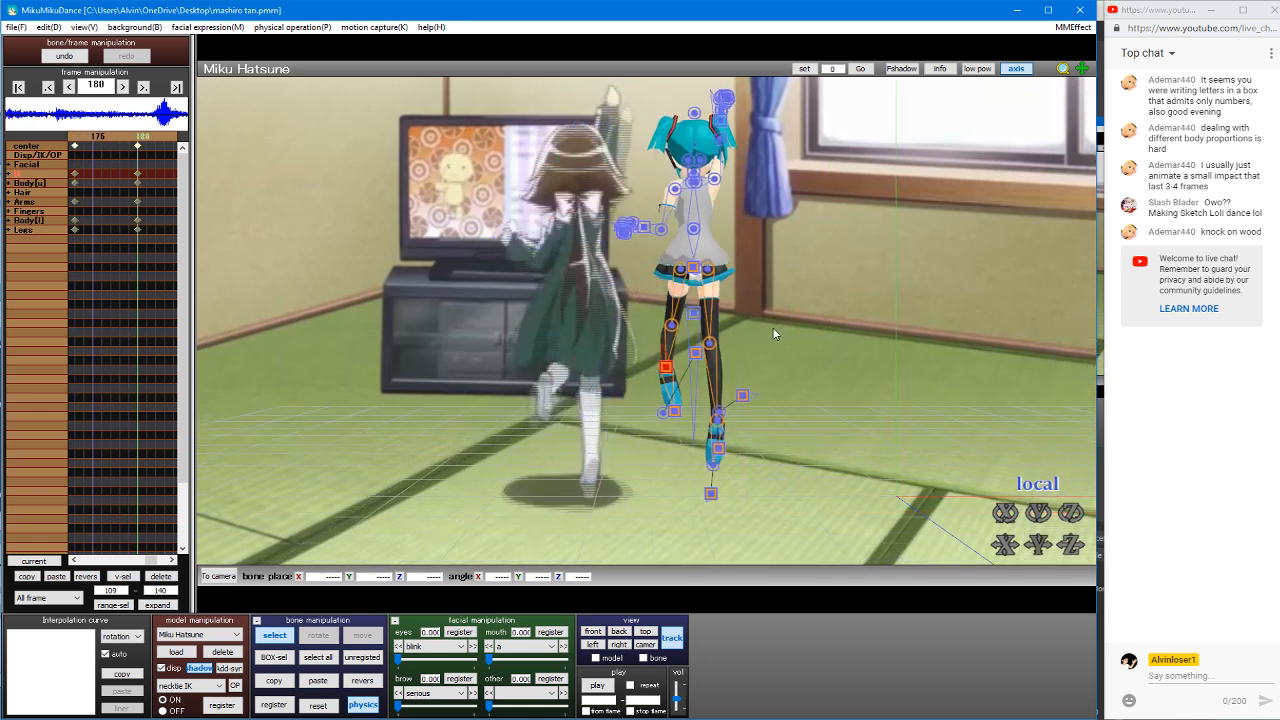
pyautogui.press('Right')
pyautogui.press('Right')
pyautogui.press('Right')
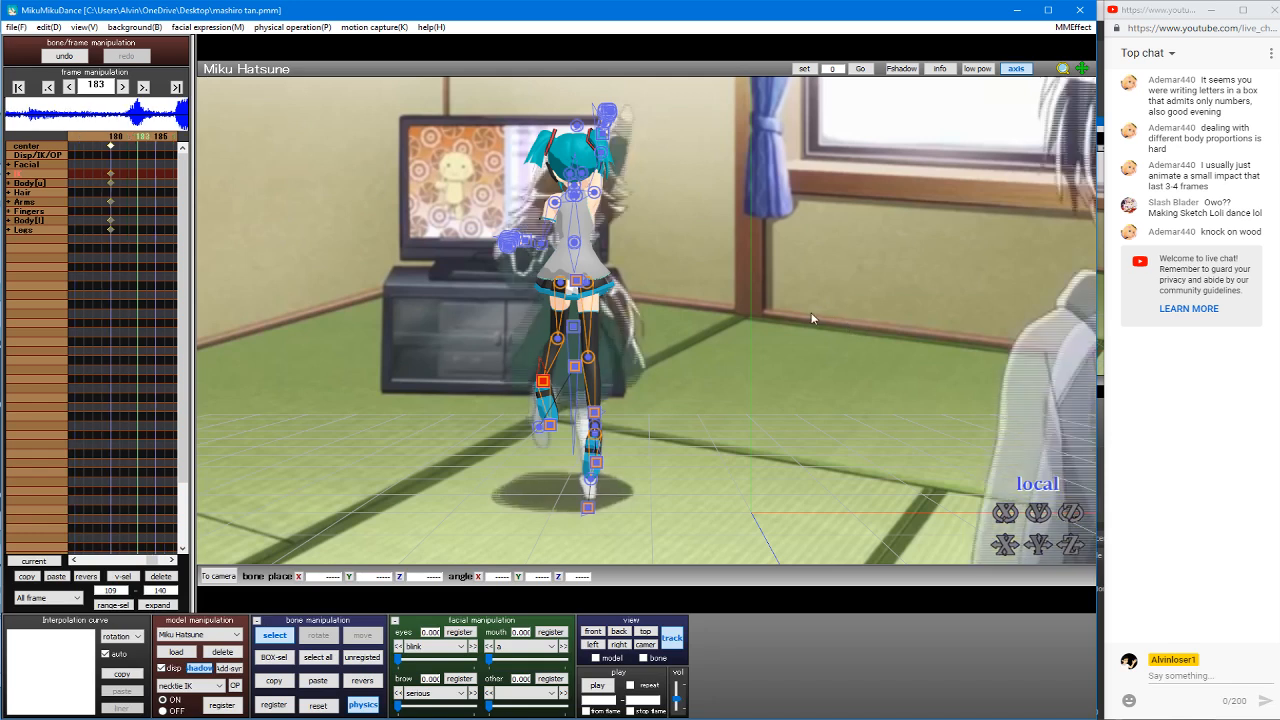
pyautogui.press('Left')
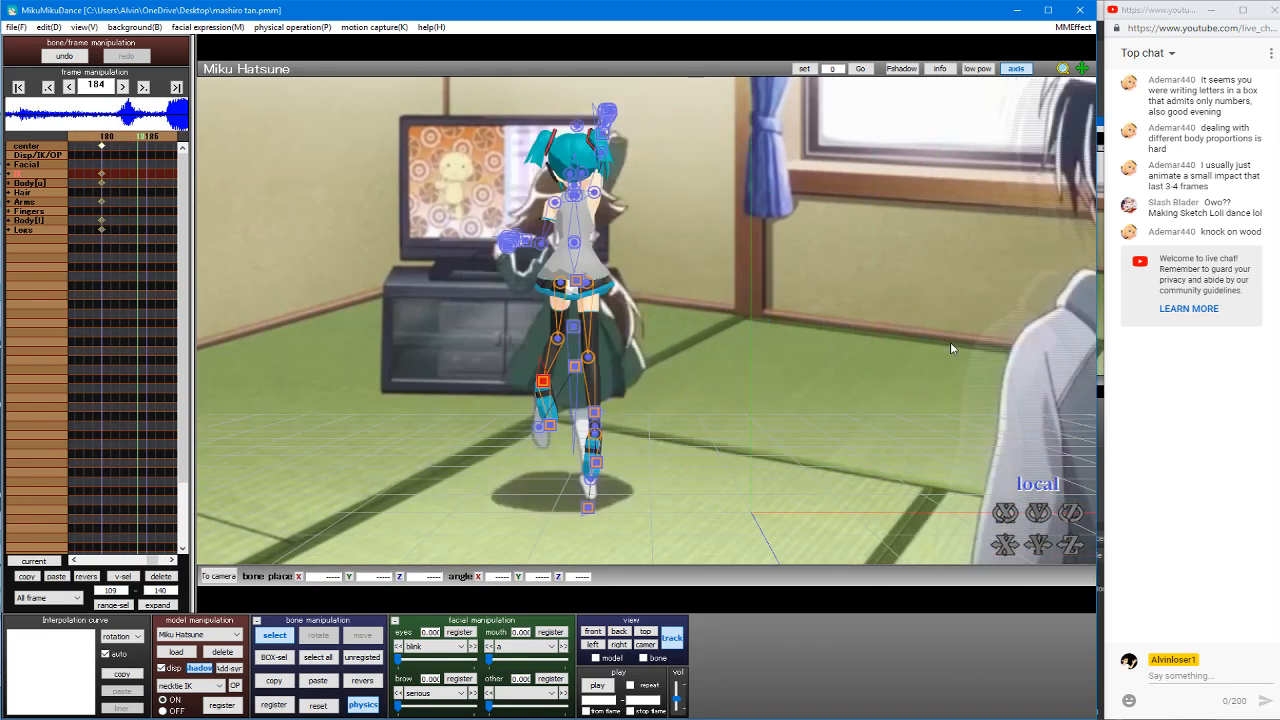
# Step: Check the motion up to frame 192 in camera/light/accessory mode, then return to the Miku Hatsune model
pyautogui.click(211, 638)
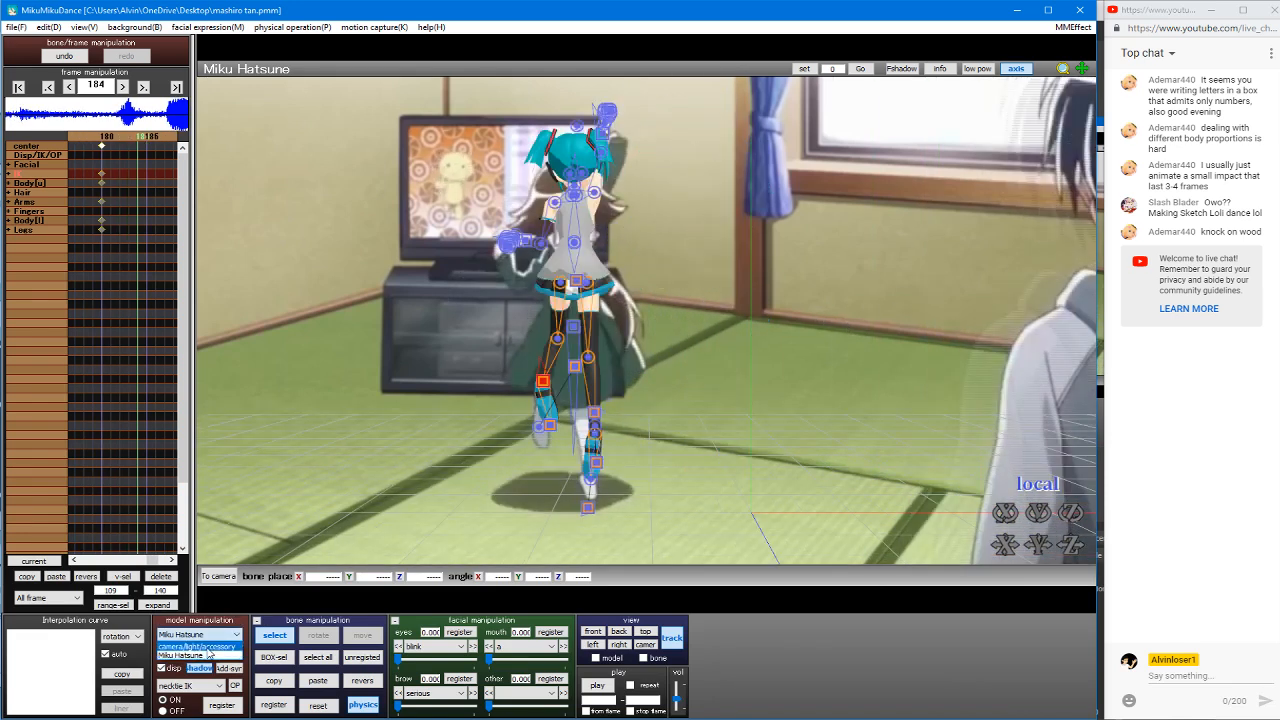
pyautogui.click(207, 647)
pyautogui.press('Right')
pyautogui.press('Right')
pyautogui.press('Right')
pyautogui.press('Right')
pyautogui.press('Right')
pyautogui.press('Right')
pyautogui.press('Right')
pyautogui.press('Right')
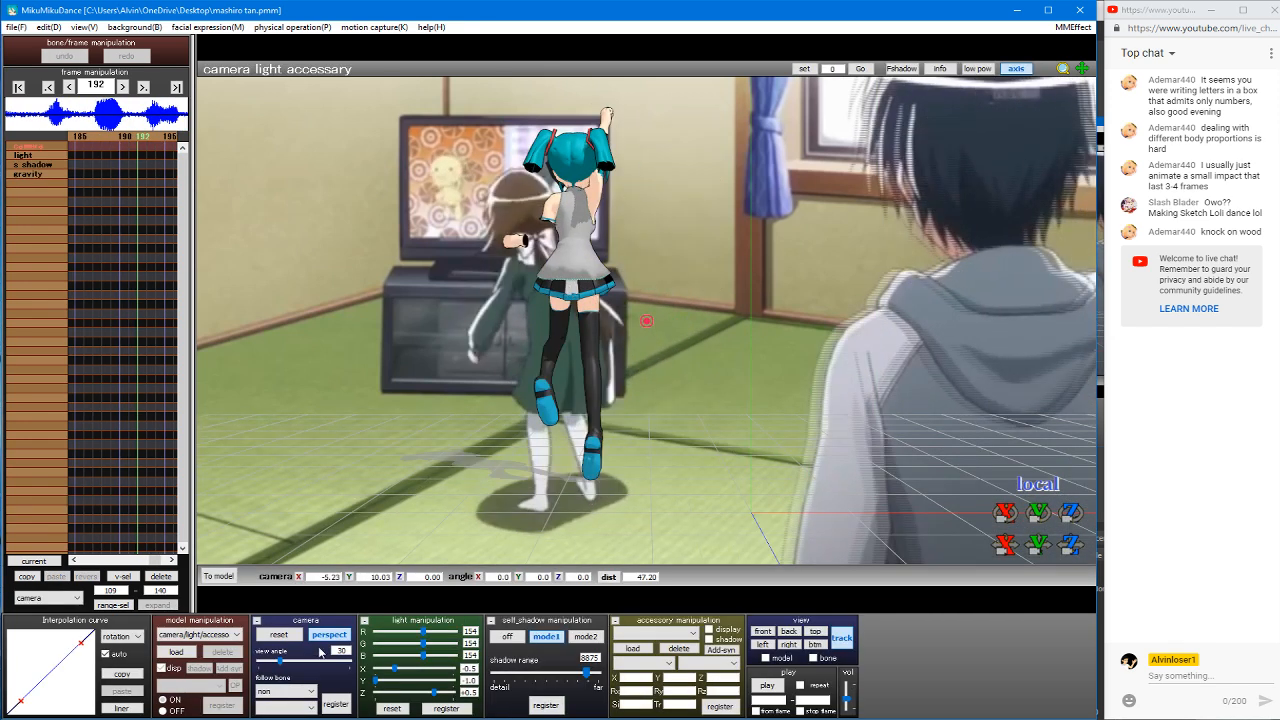
pyautogui.click(230, 641)
pyautogui.click(200, 659)
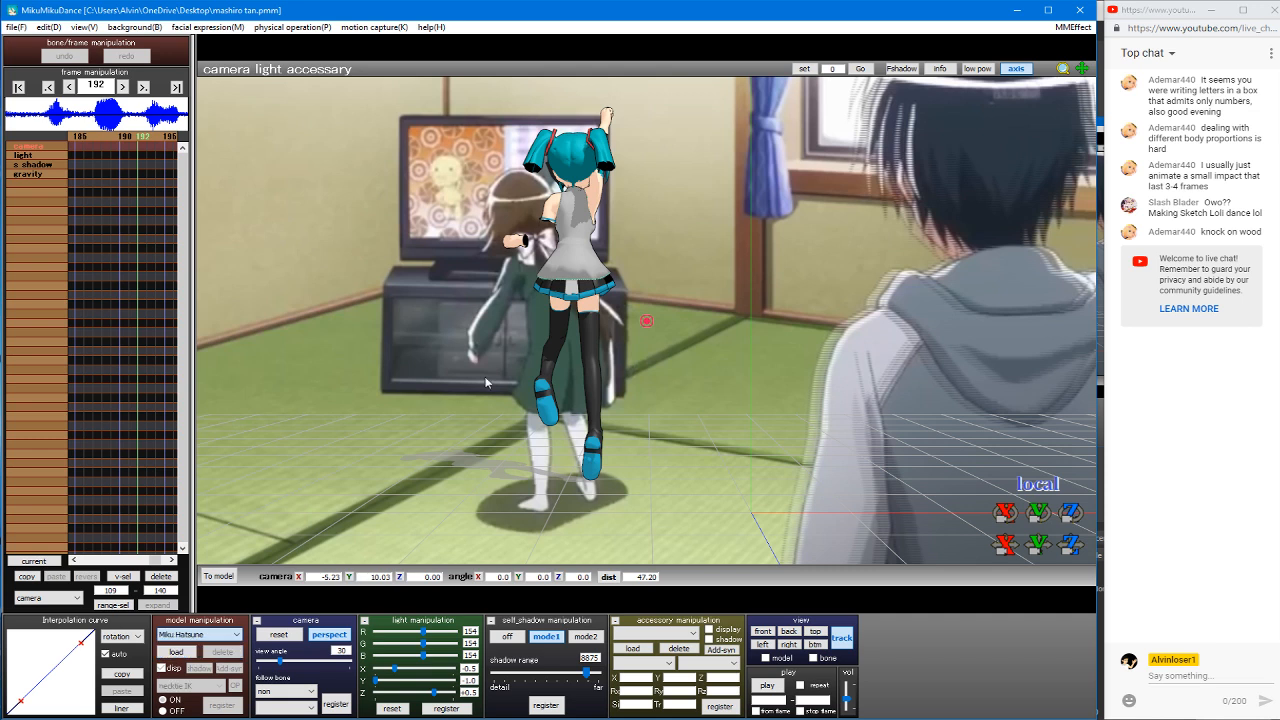
# Step: Review the model's poses between frames 174 and 192 against the background dancer
pyautogui.press('Left')
pyautogui.press('Left')
pyautogui.press('Left')
pyautogui.press('Left')
pyautogui.press('Left')
pyautogui.press('Left')
pyautogui.press('Left')
pyautogui.press('Left')
pyautogui.press('Left')
pyautogui.press('Left')
pyautogui.press('Left')
pyautogui.press('Left')
pyautogui.press('Left')
pyautogui.press('Left')
pyautogui.press('Left')
pyautogui.press('Left')
pyautogui.press('Left')
pyautogui.press('Left')
pyautogui.press('Left')
pyautogui.press('Left')
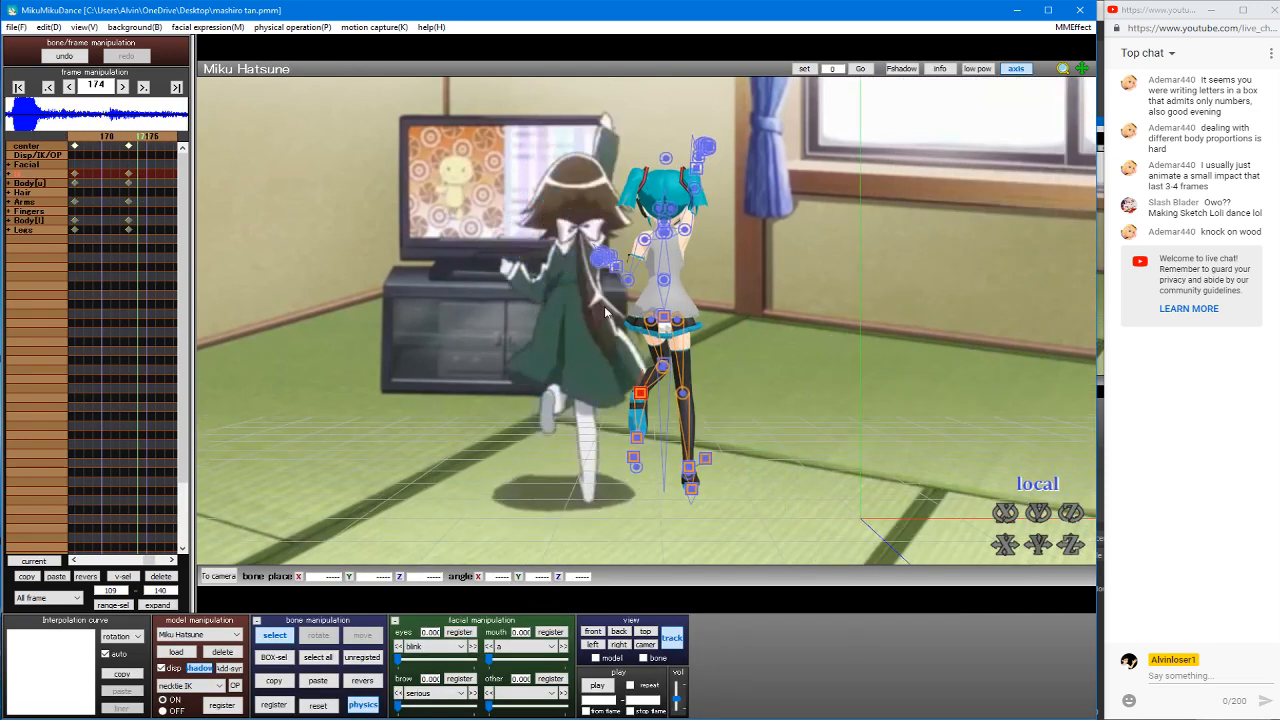
pyautogui.press('Right')
pyautogui.press('Right')
pyautogui.press('Right')
pyautogui.press('Right')
pyautogui.press('Right')
pyautogui.press('Right')
pyautogui.press('Right')
pyautogui.press('Right')
pyautogui.press('Right')
pyautogui.press('Right')
pyautogui.press('Right')
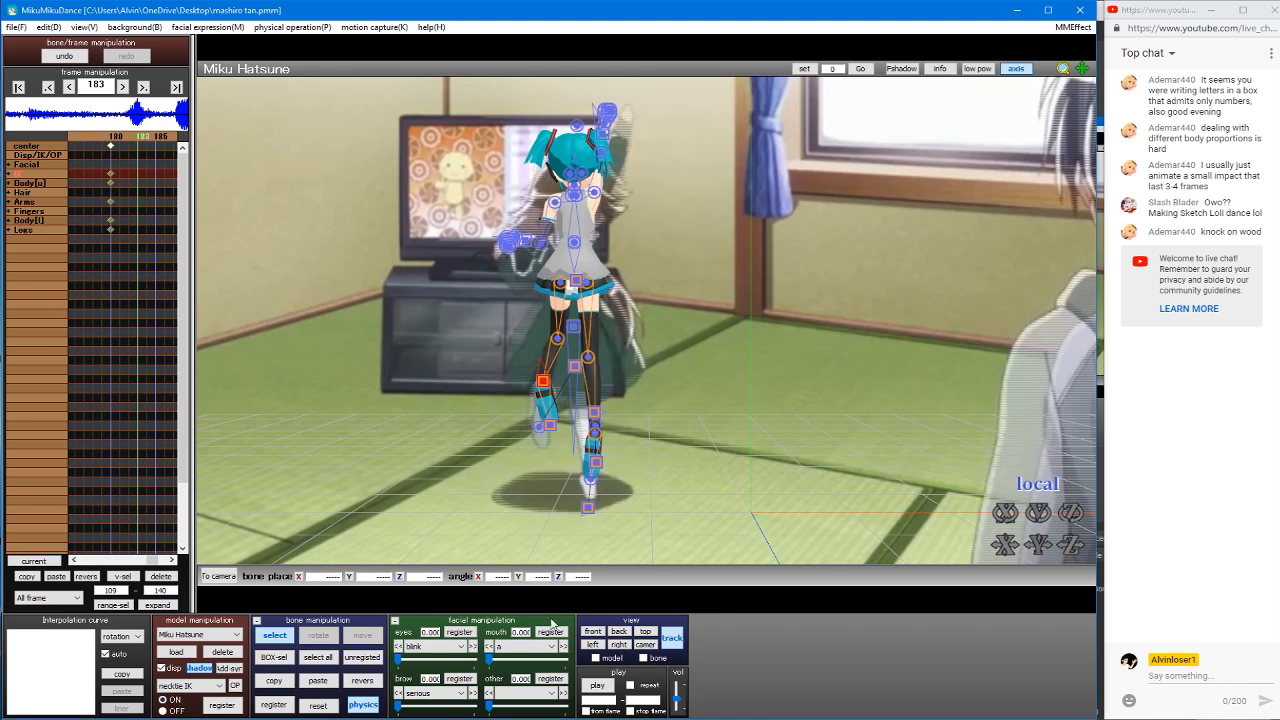
# Step: Turn off view tracking, shift the view so the model stands beside the dancer, and compare frames 173 to 182
pyautogui.click(678, 634)
pyautogui.moveTo(495, 249); pyautogui.dragTo(612, 265, button='middle')
pyautogui.press('Left')
pyautogui.press('Left')
pyautogui.press('Left')
pyautogui.press('Left')
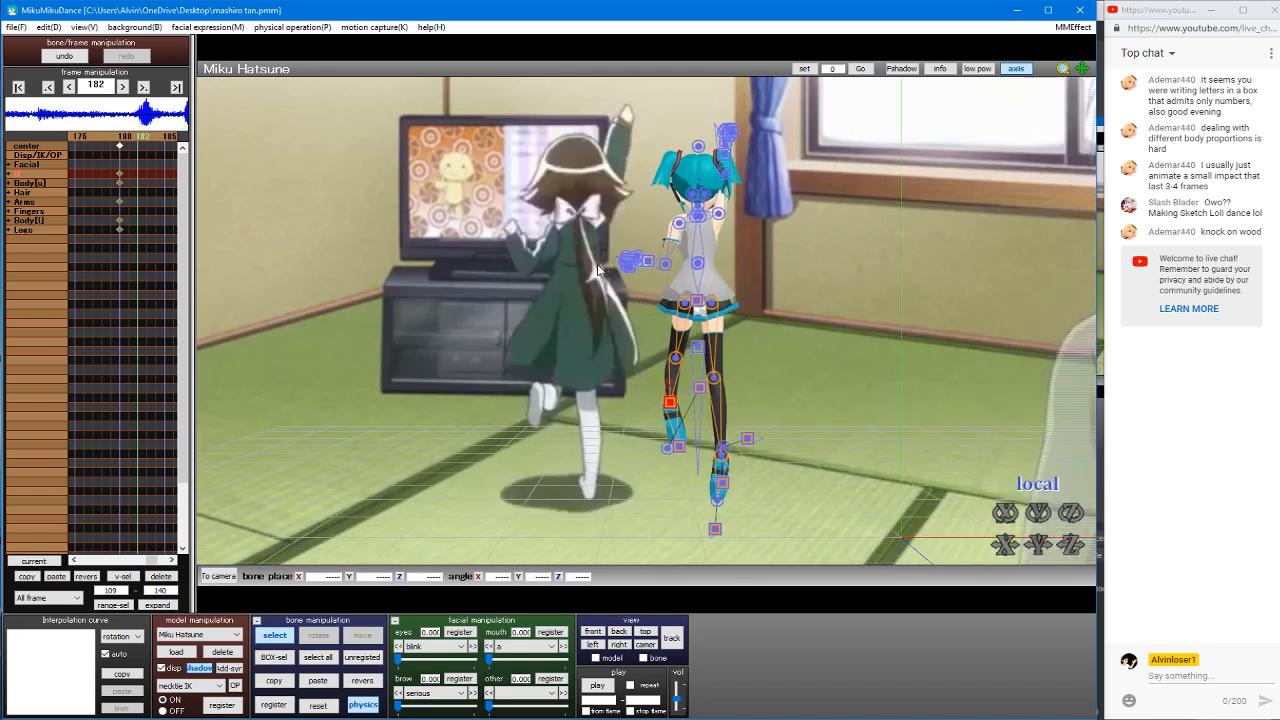
pyautogui.press('Left')
pyautogui.press('Left')
pyautogui.press('Left')
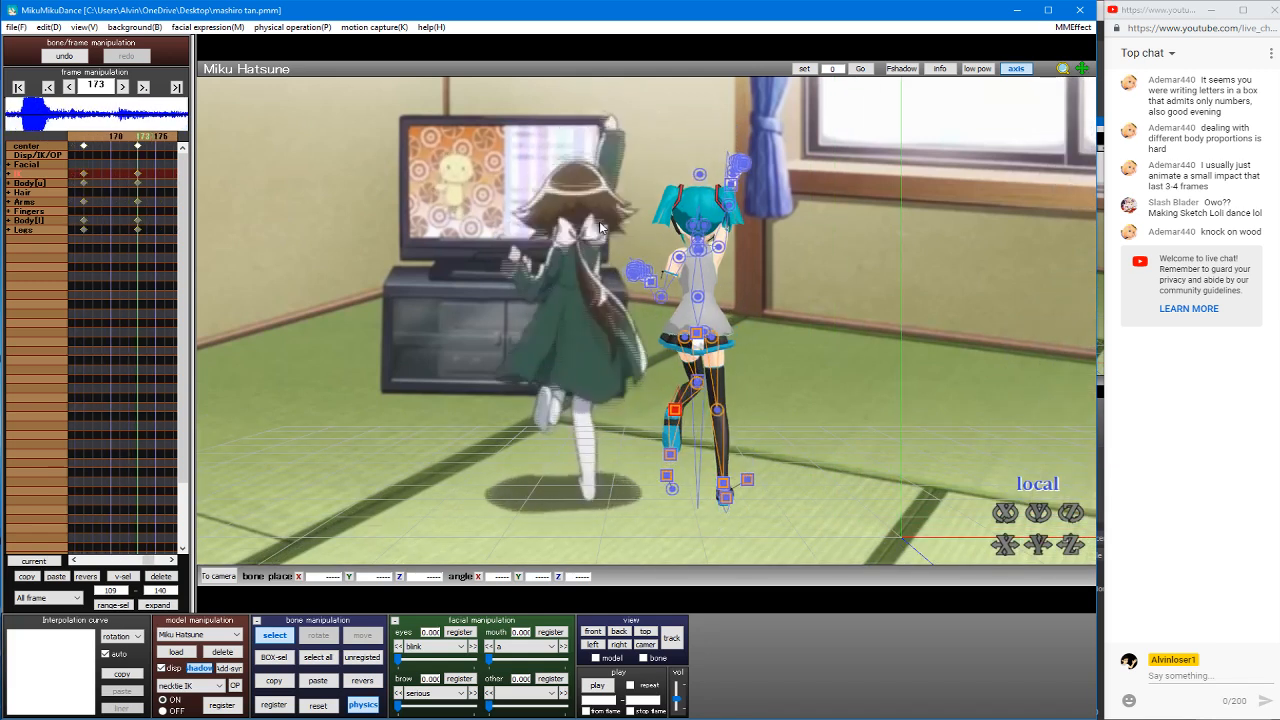
pyautogui.press('Right')
pyautogui.press('Right')
pyautogui.press('Right')
pyautogui.press('Right')
pyautogui.press('Right')
pyautogui.press('Right')
pyautogui.press('Right')
pyautogui.press('Right')
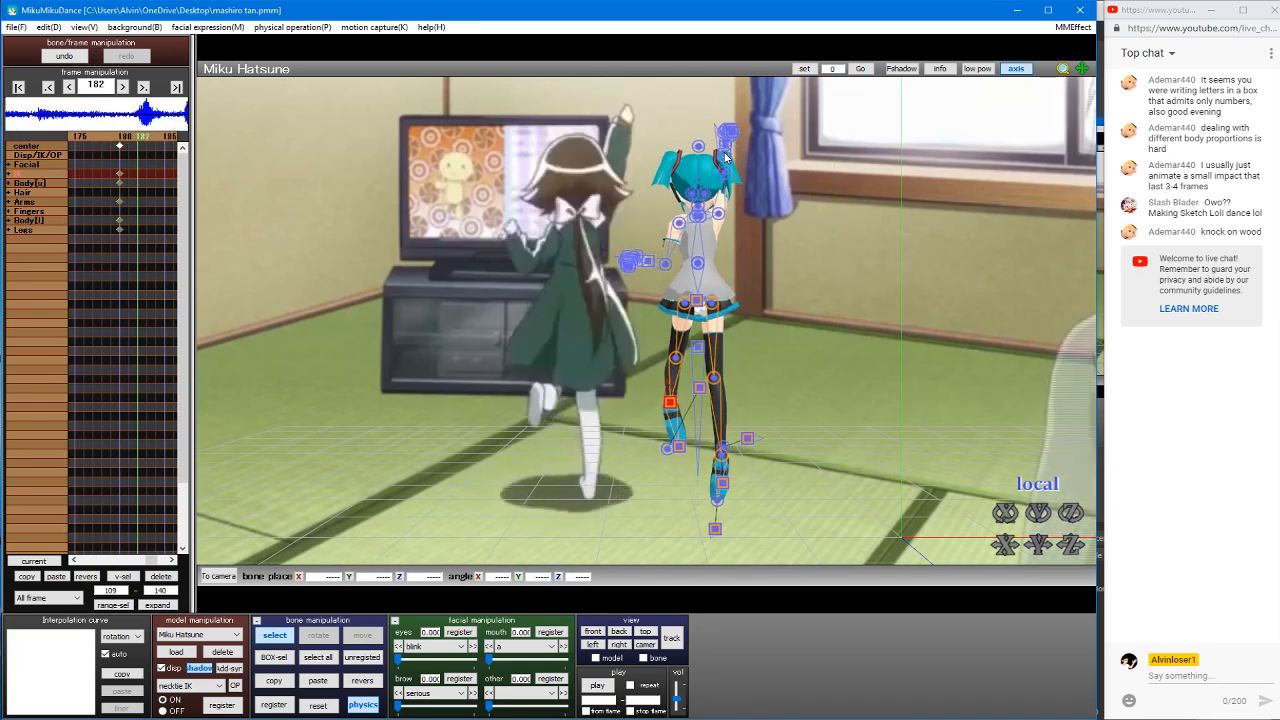
# Step: Examine the dancer's landing pose between frames 185 and 191 to find the frame for the next key pose
pyautogui.press('Right')
pyautogui.press('Right')
pyautogui.press('Right')
pyautogui.press('Right')
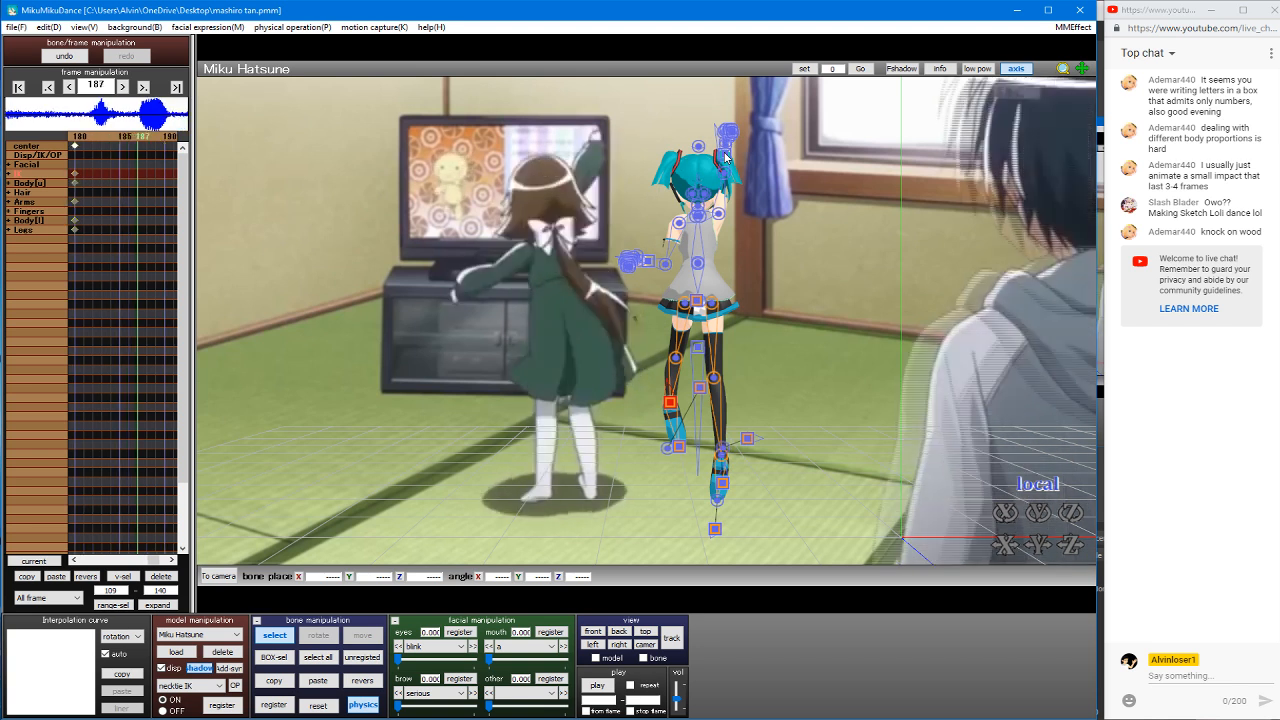
pyautogui.press('Right')
pyautogui.press('Left')
pyautogui.press('Left')
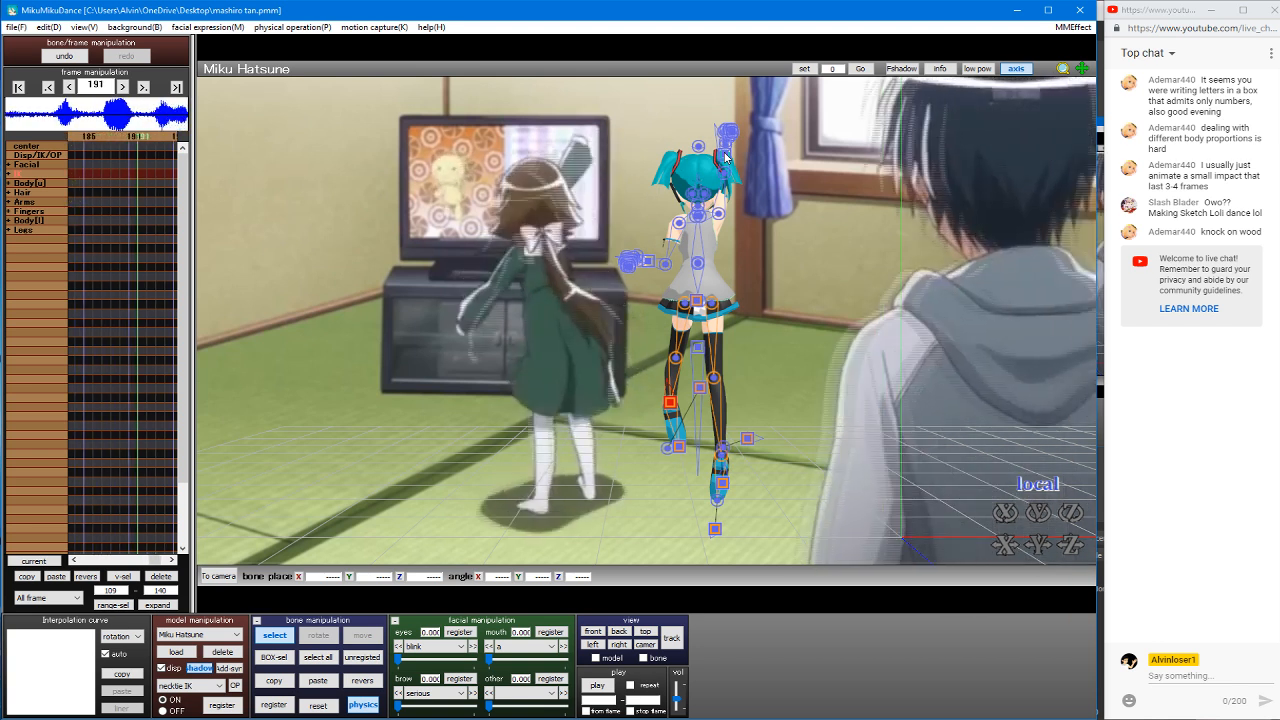
pyautogui.press('Left')
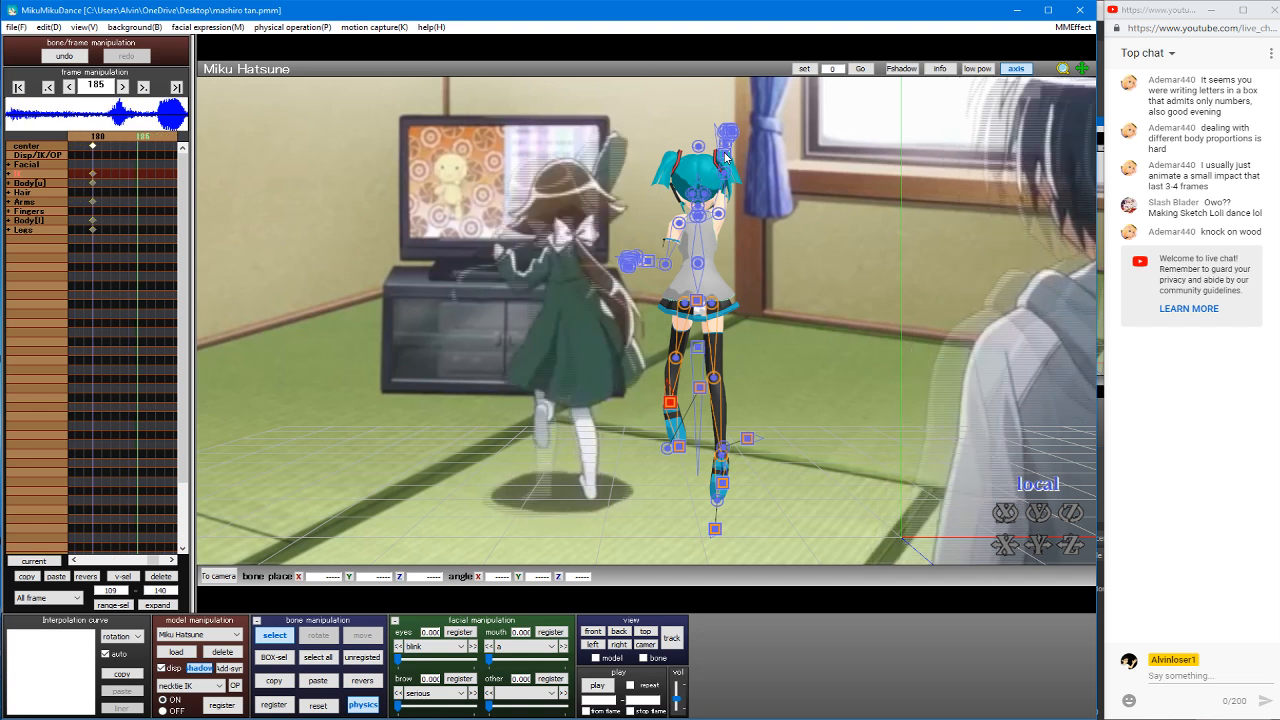
pyautogui.press('Right')
pyautogui.press('Right')
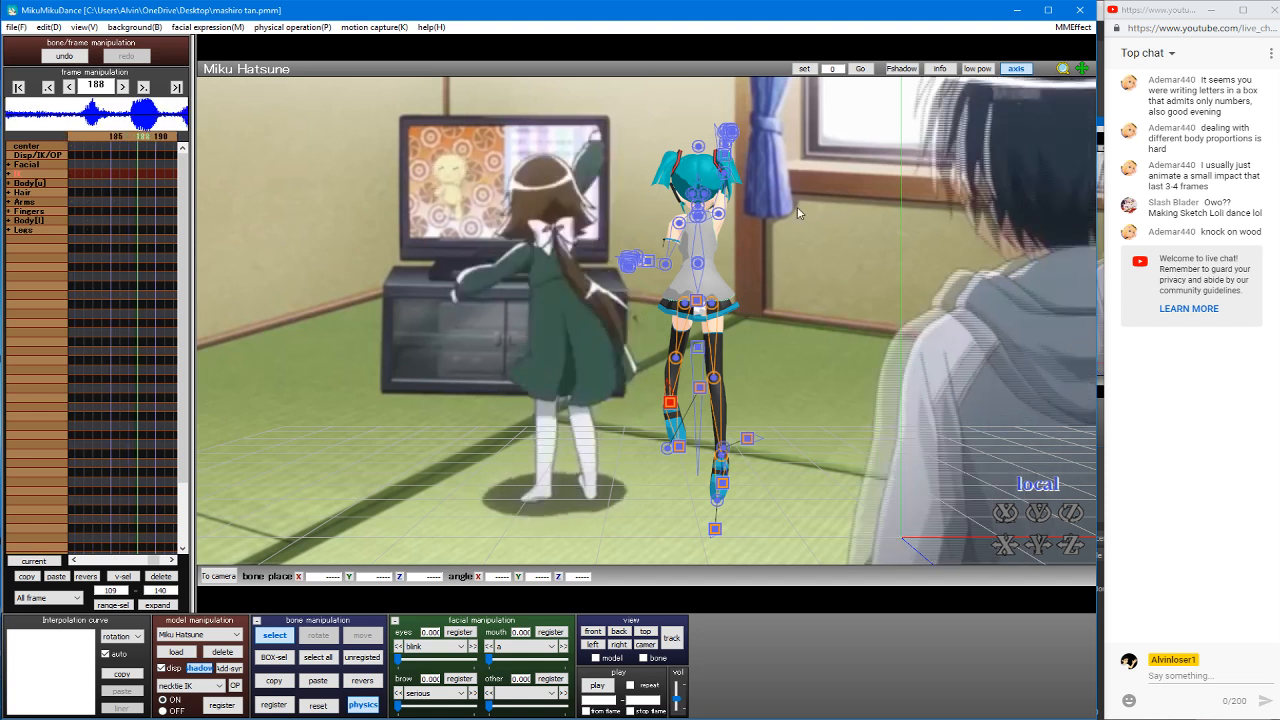
# Step: Restore the camera view and lower the model's center bone at frame 188 to about X -11.29, Y -0.64
pyautogui.press('Tab')
pyautogui.press('Tab')
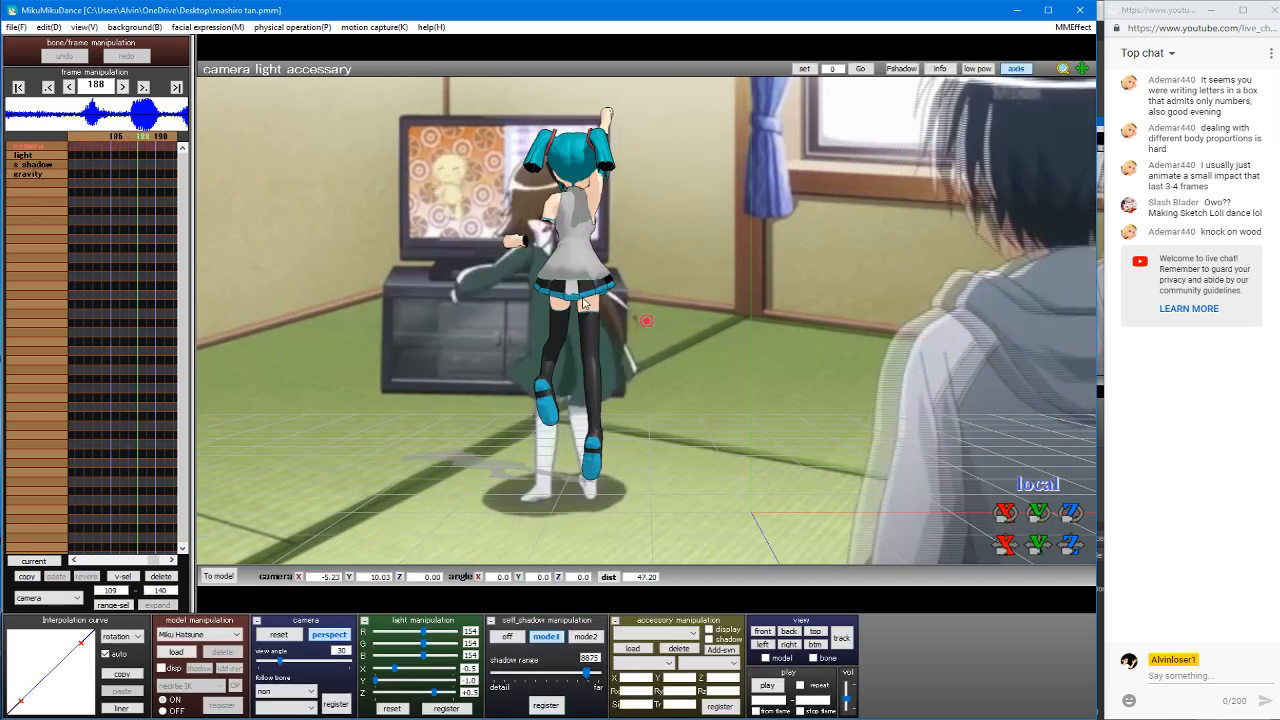
pyautogui.press('Tab')
pyautogui.click(575, 325)
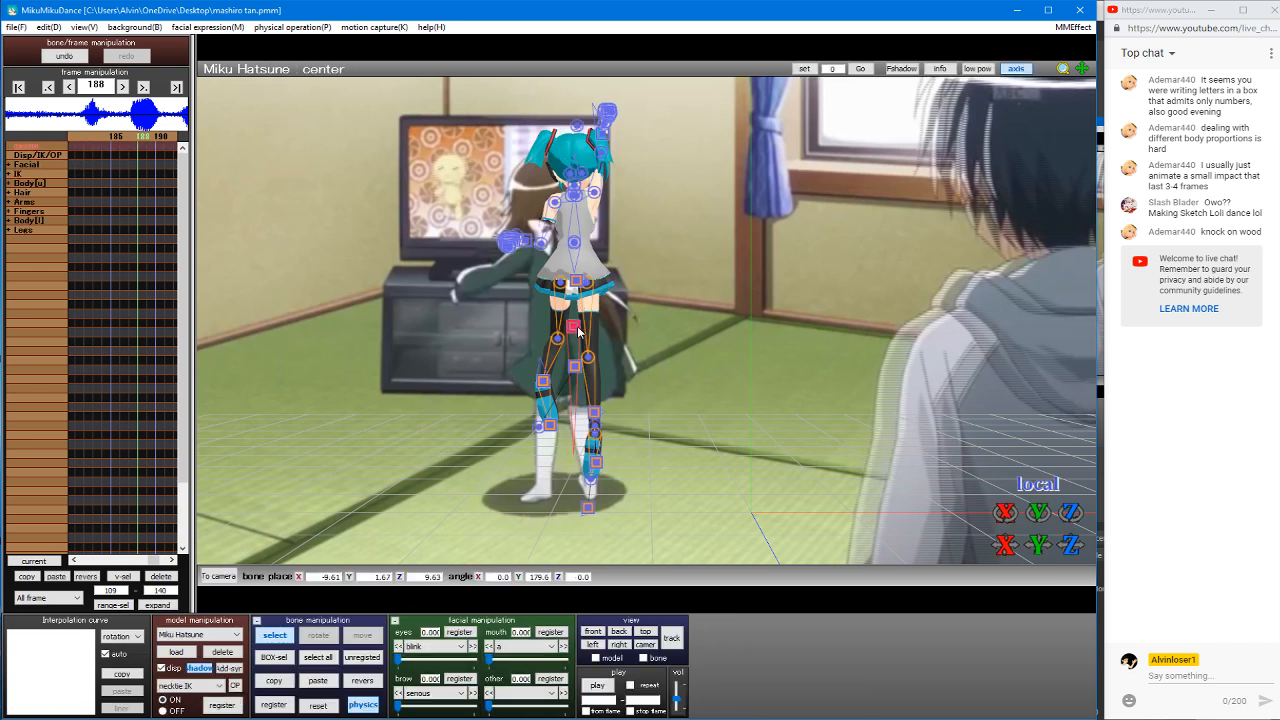
pyautogui.moveTo(575, 325); pyautogui.dragTo(549, 362)
pyautogui.press('c')
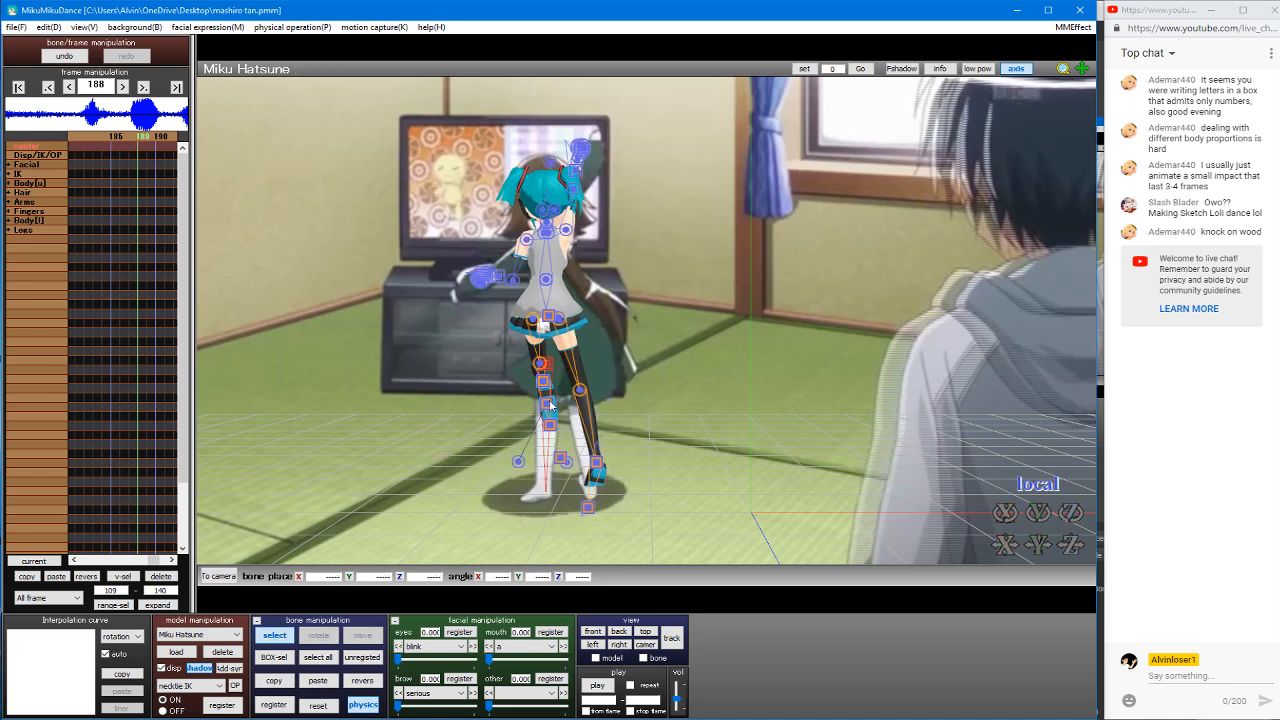
# Step: Move the left hair IK bone far to the side, clear of the model's leg bones
pyautogui.click(549, 405)
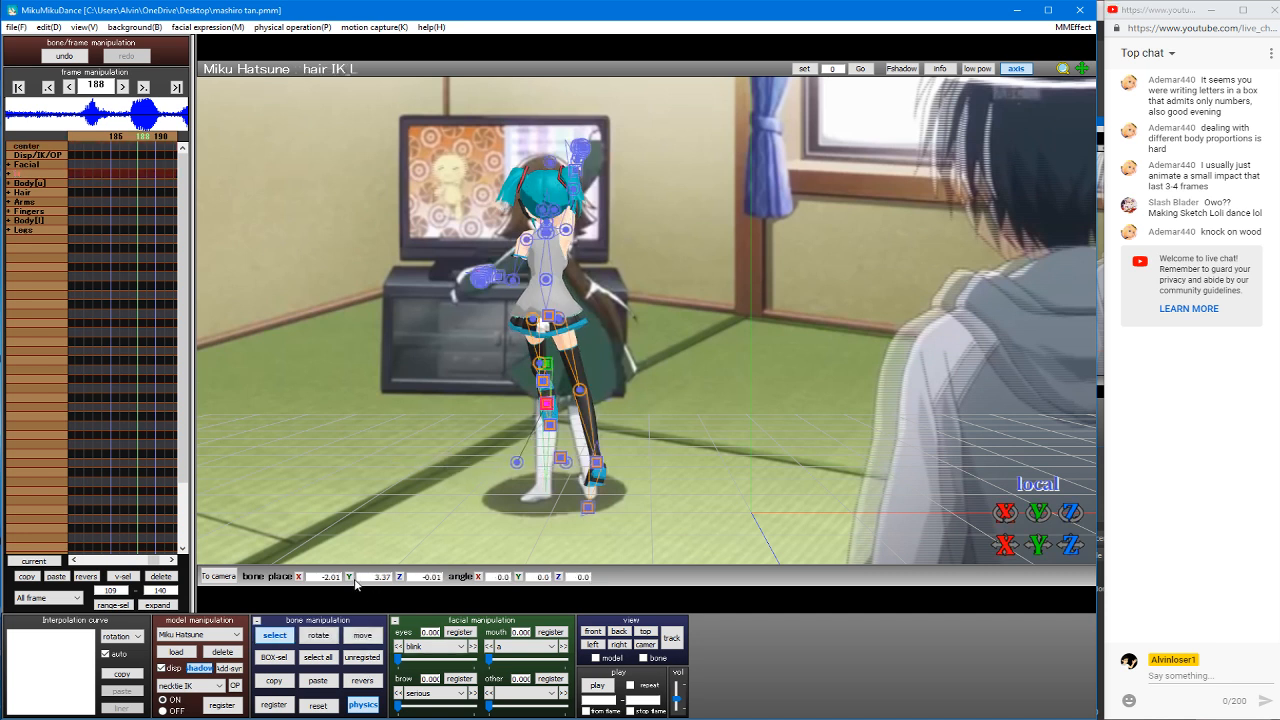
pyautogui.click(349, 579)
pyautogui.moveTo(548, 463); pyautogui.dragTo(200, 435)
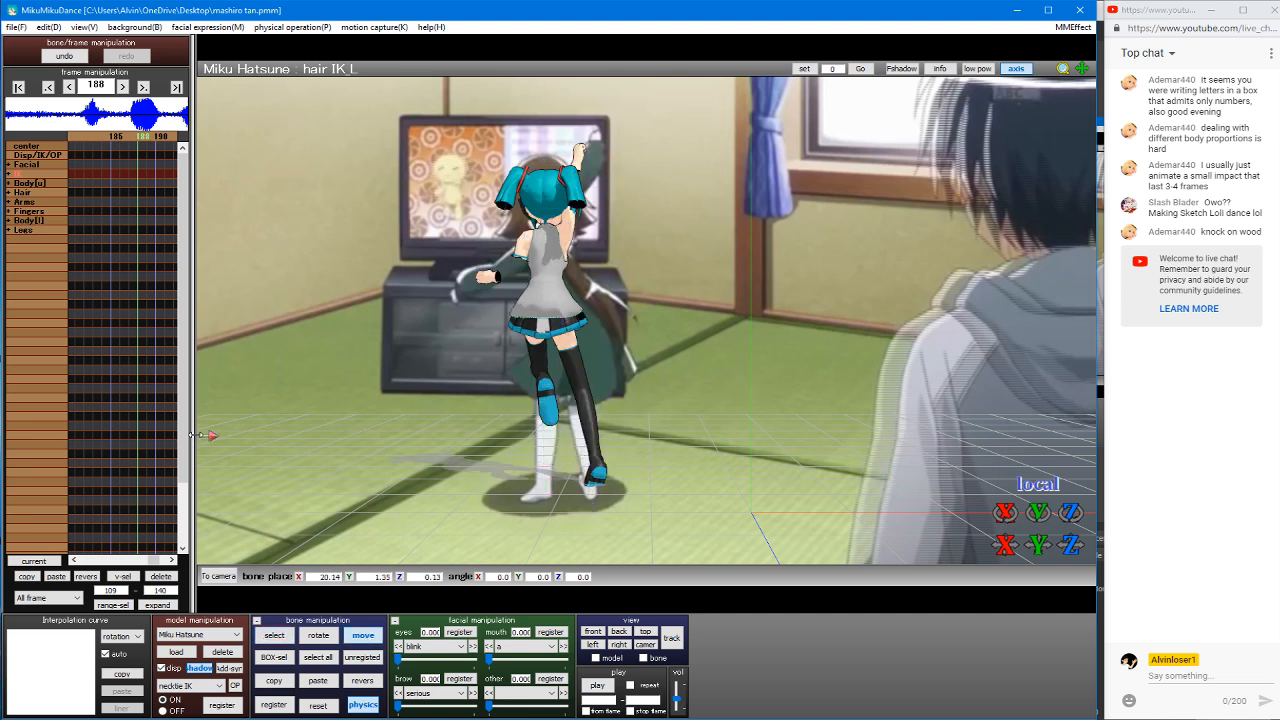
pyautogui.click(419, 429)
# Step: Reset the left leg IK bone's Y position to 0 at frame 188
pyautogui.click(546, 372)
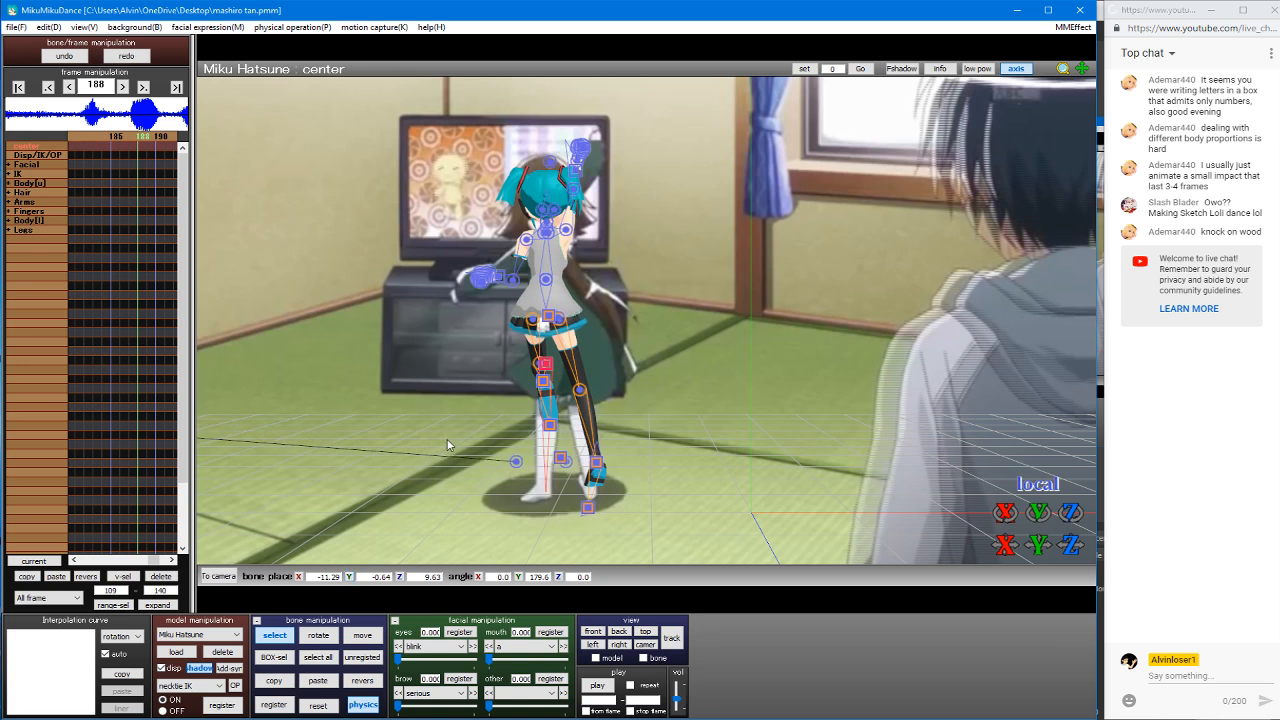
pyautogui.click(542, 381)
pyautogui.click(542, 382)
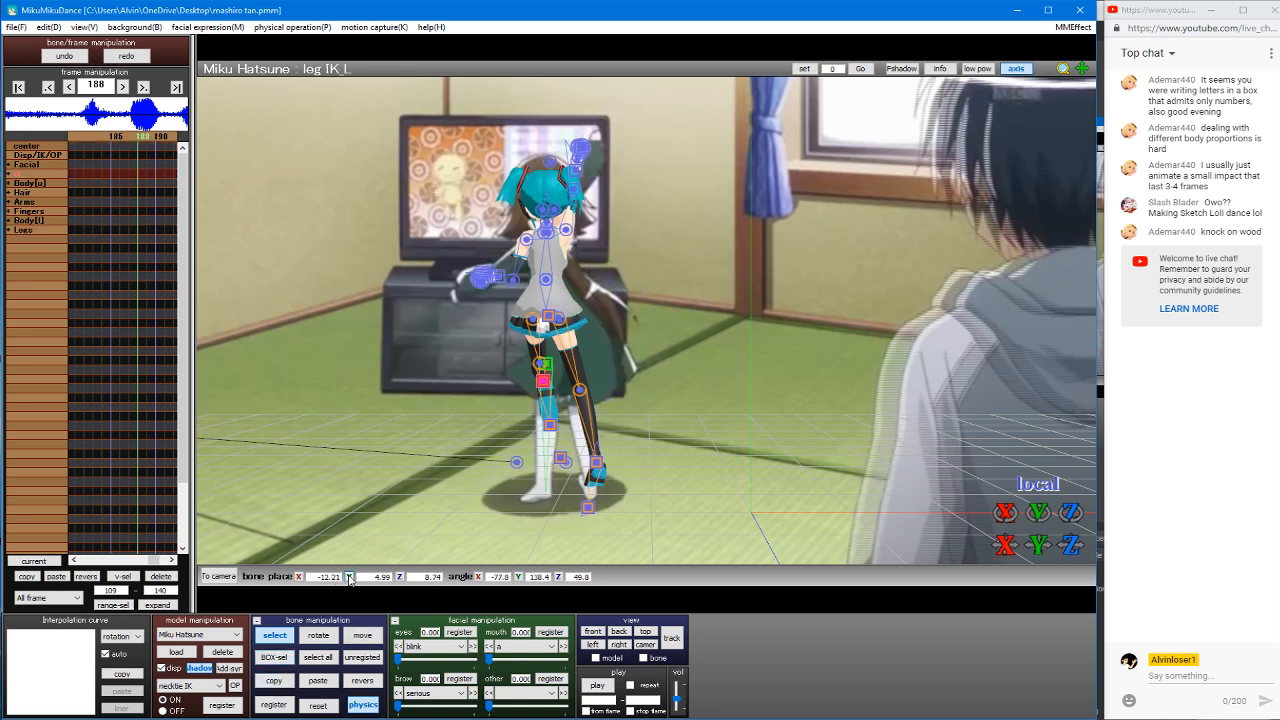
pyautogui.click(350, 579)
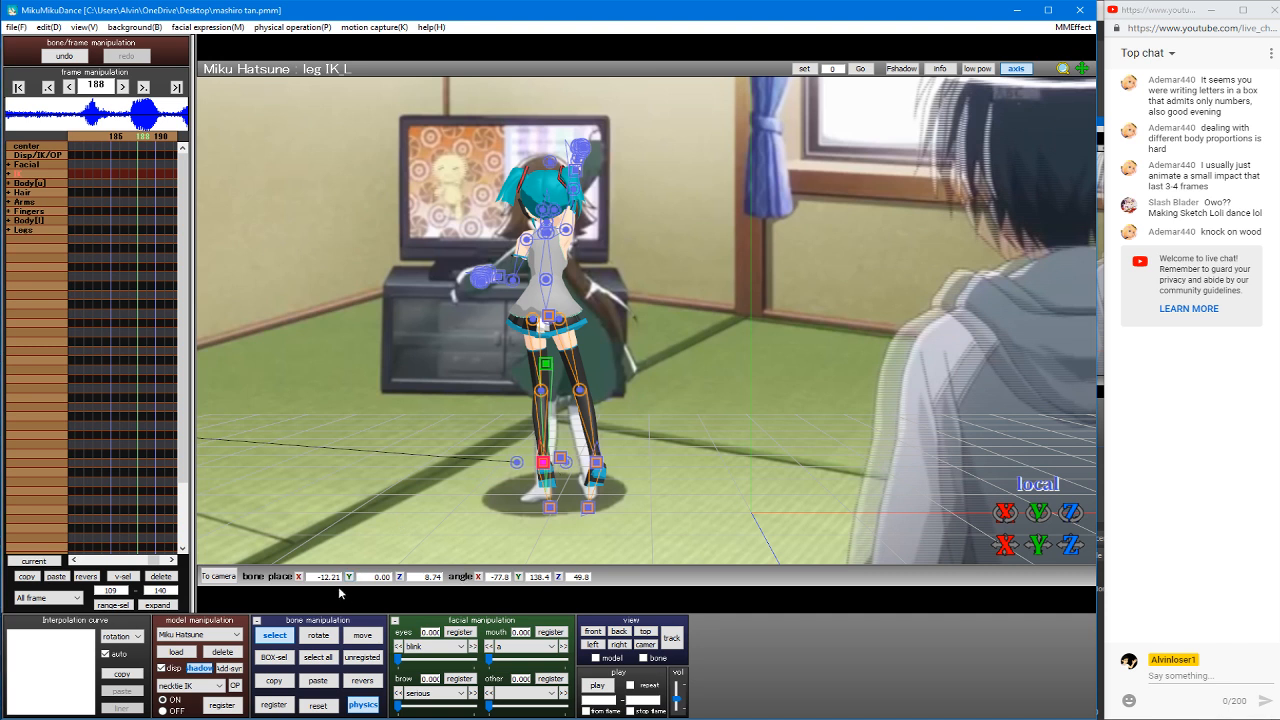
# Step: Try resetting the left leg IK bone's X position, X angle and Z angle one at a time, undoing each reset
pyautogui.click(300, 578)
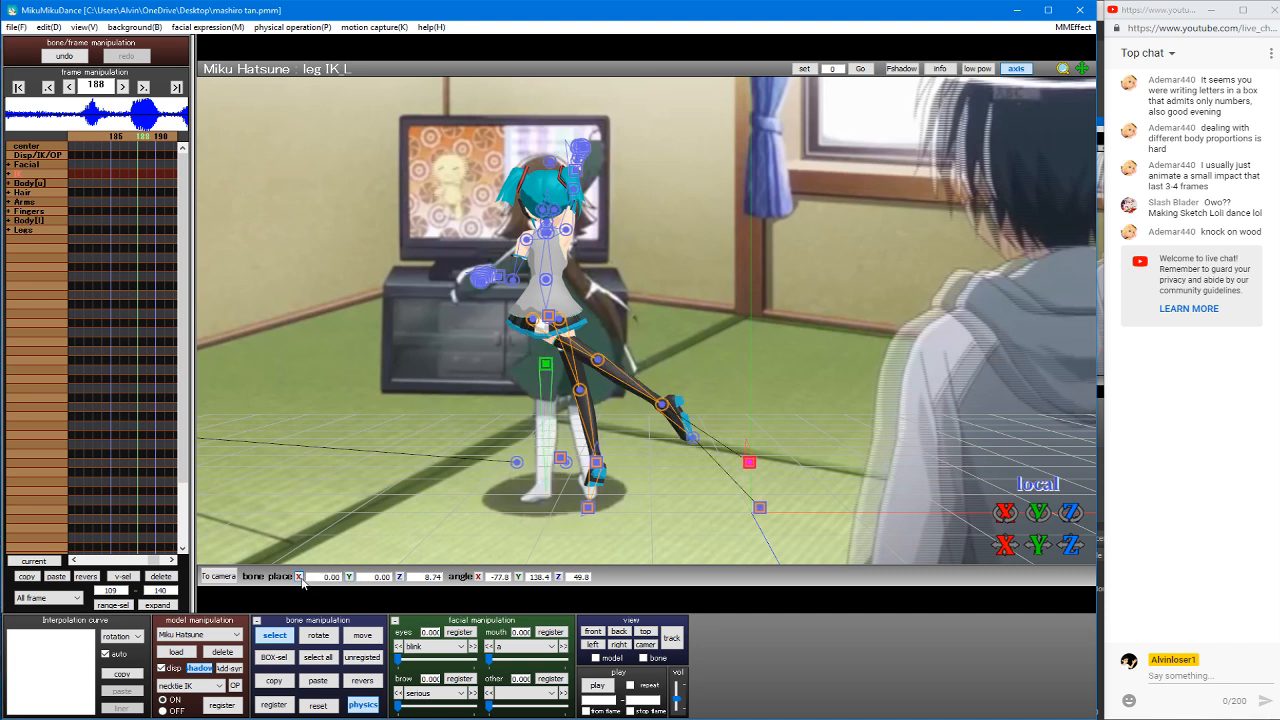
pyautogui.hotkey('ctrl', 'z')
pyautogui.click(477, 578)
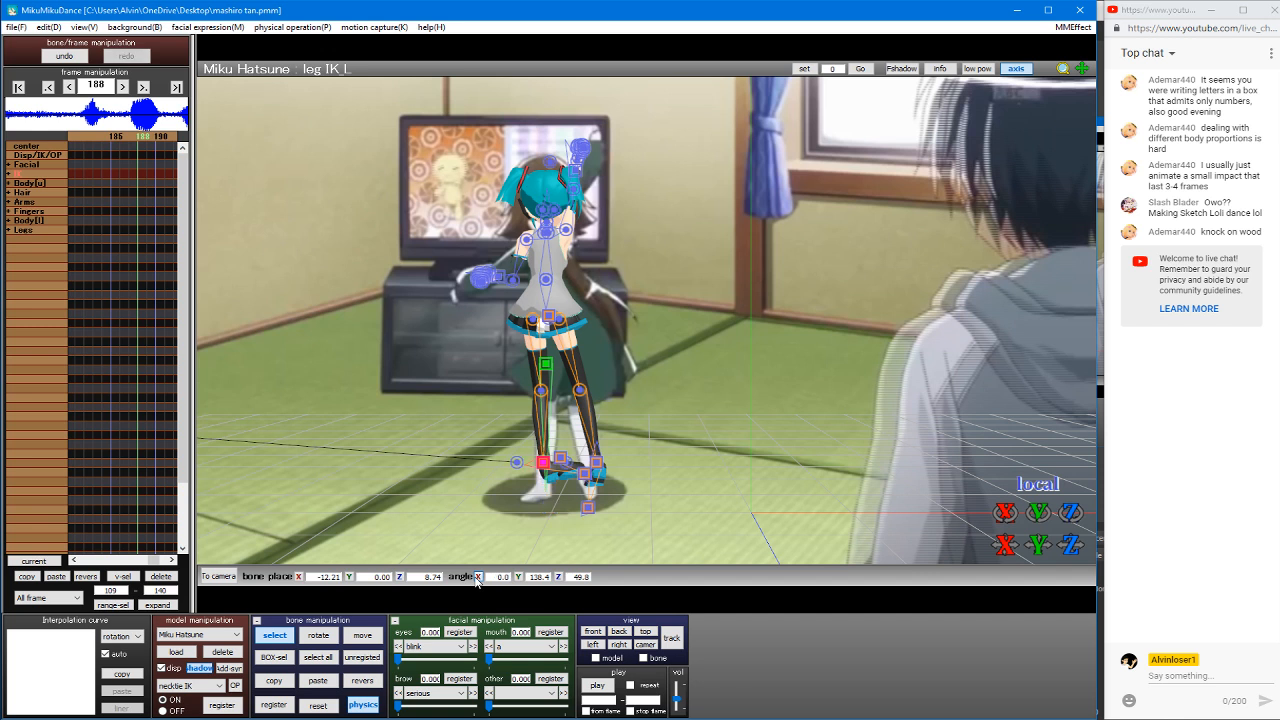
pyautogui.hotkey('ctrl', 'z')
pyautogui.click(559, 578)
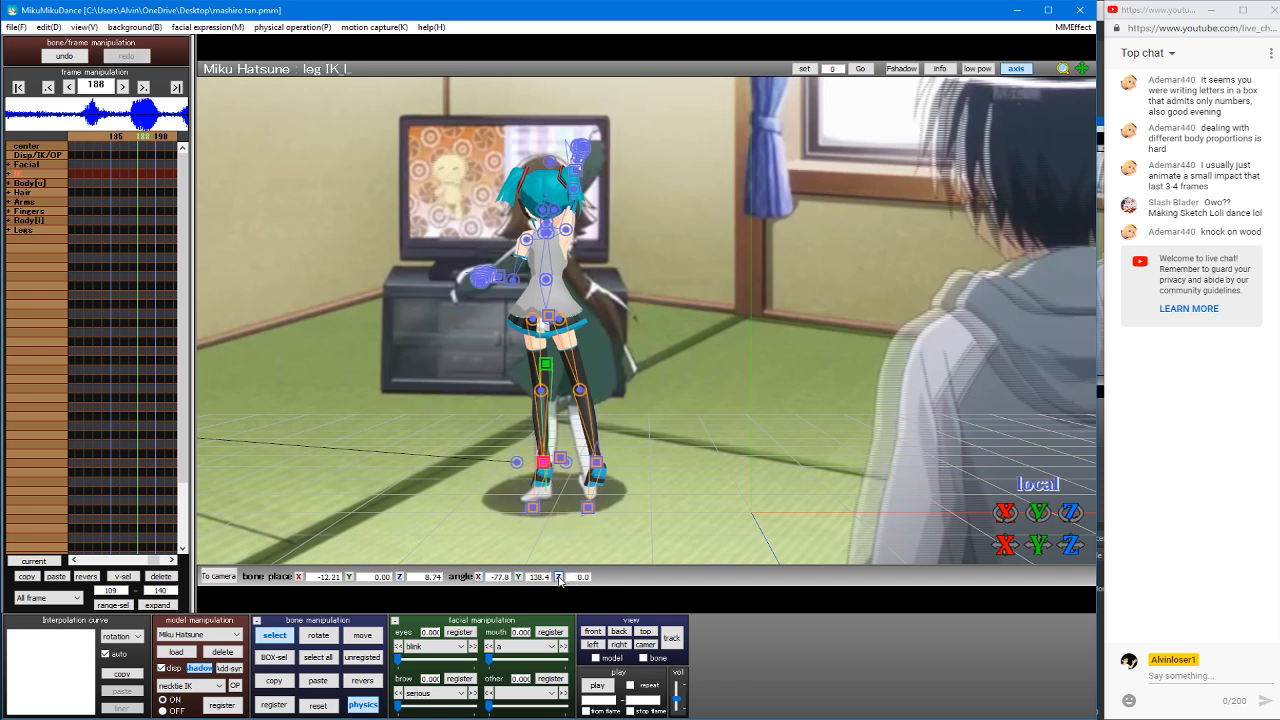
pyautogui.hotkey('ctrl', 'z')
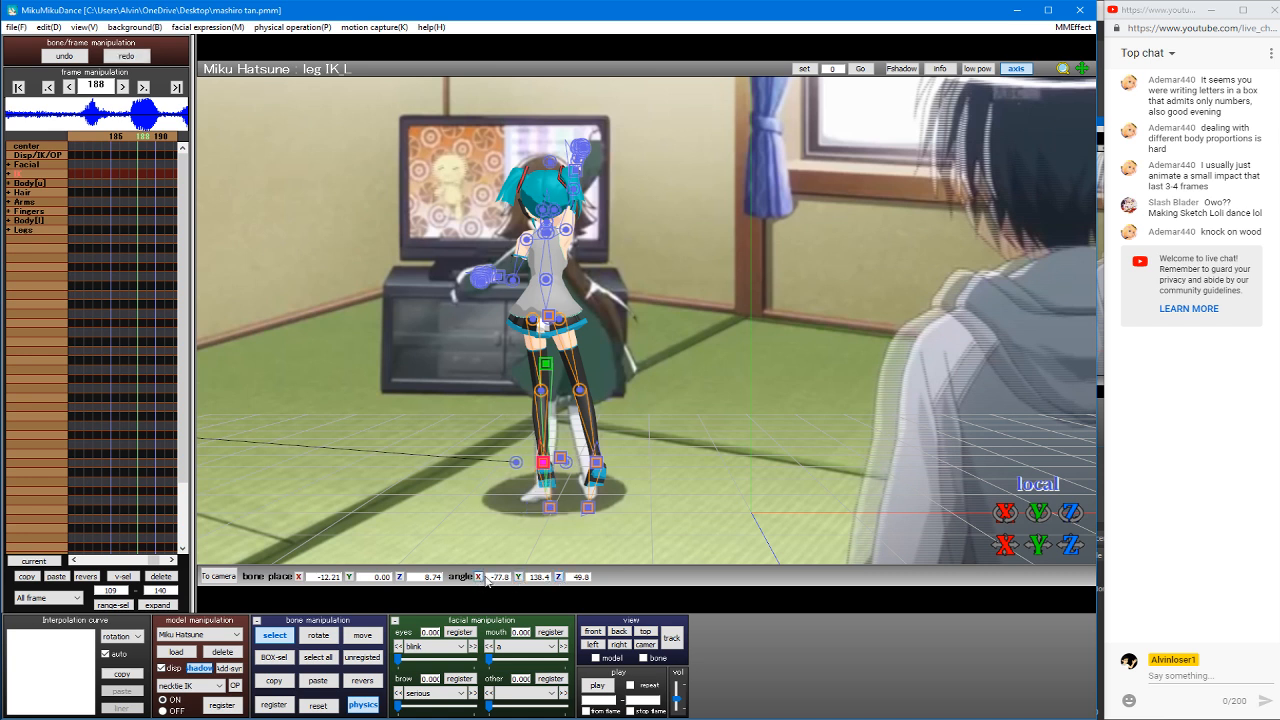
# Step: Reset the left leg IK bone's Y and X angles to 0 and reset the left leg bone's rotation
pyautogui.click(519, 578)
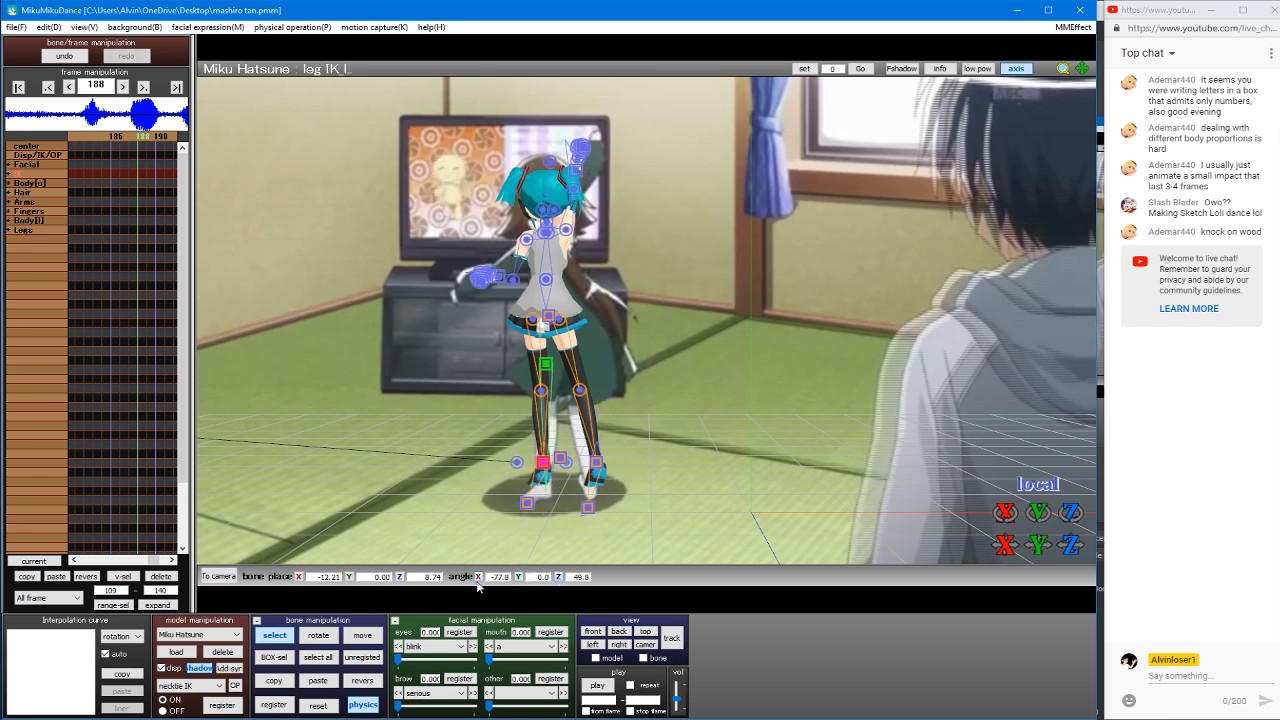
pyautogui.click(479, 578)
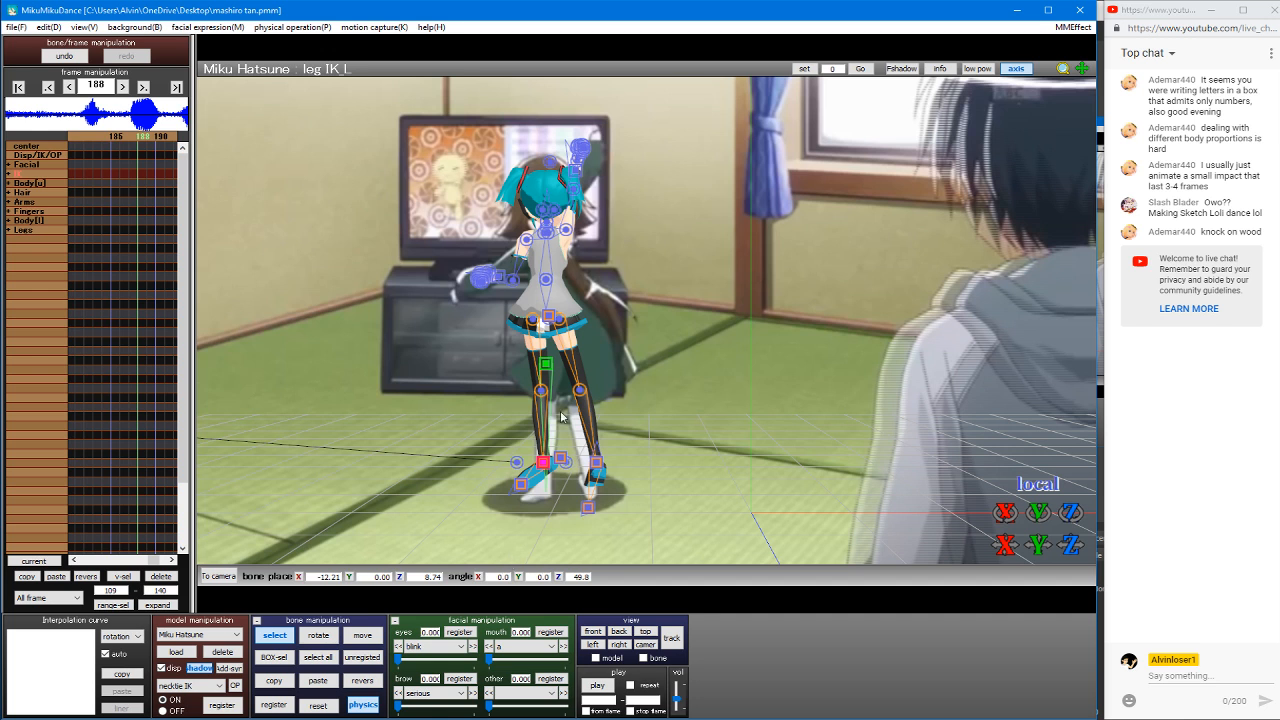
pyautogui.click(534, 321)
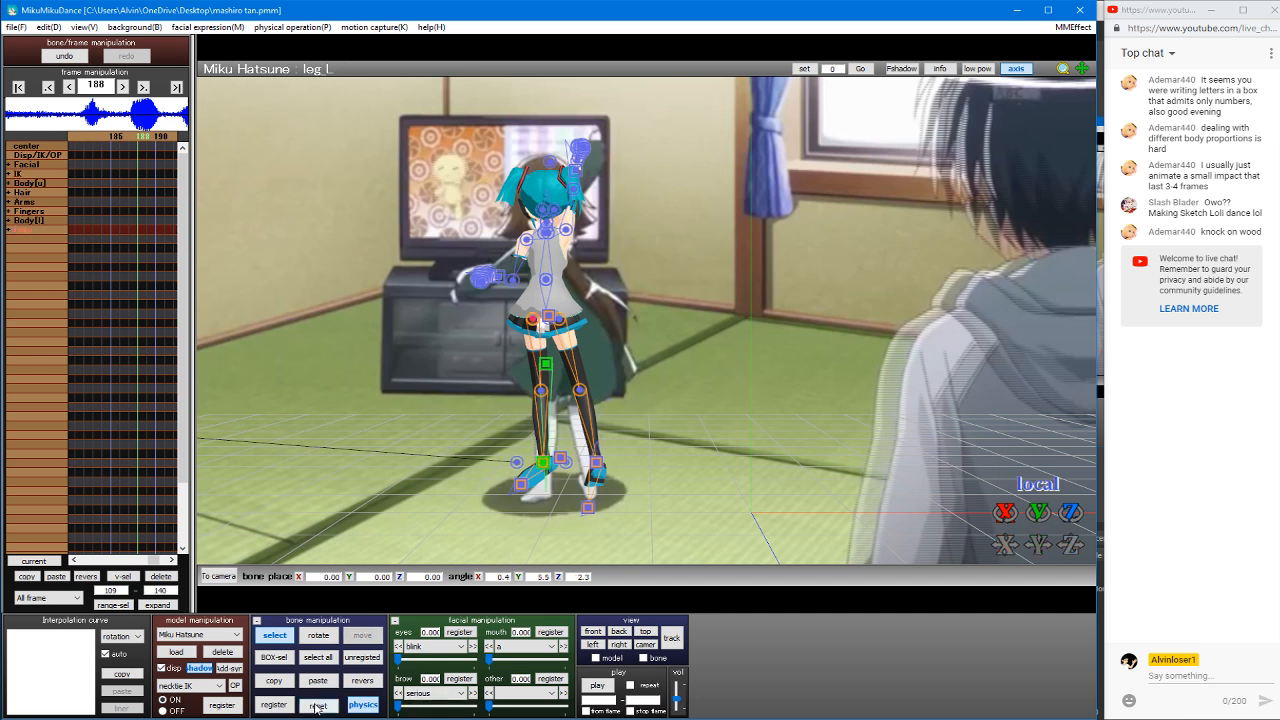
pyautogui.click(318, 706)
# Step: Rotate the left leg IK bone to about X -19.5, Y 162.6, Z -46.8 so the foot points like the dancer's
pyautogui.click(543, 463)
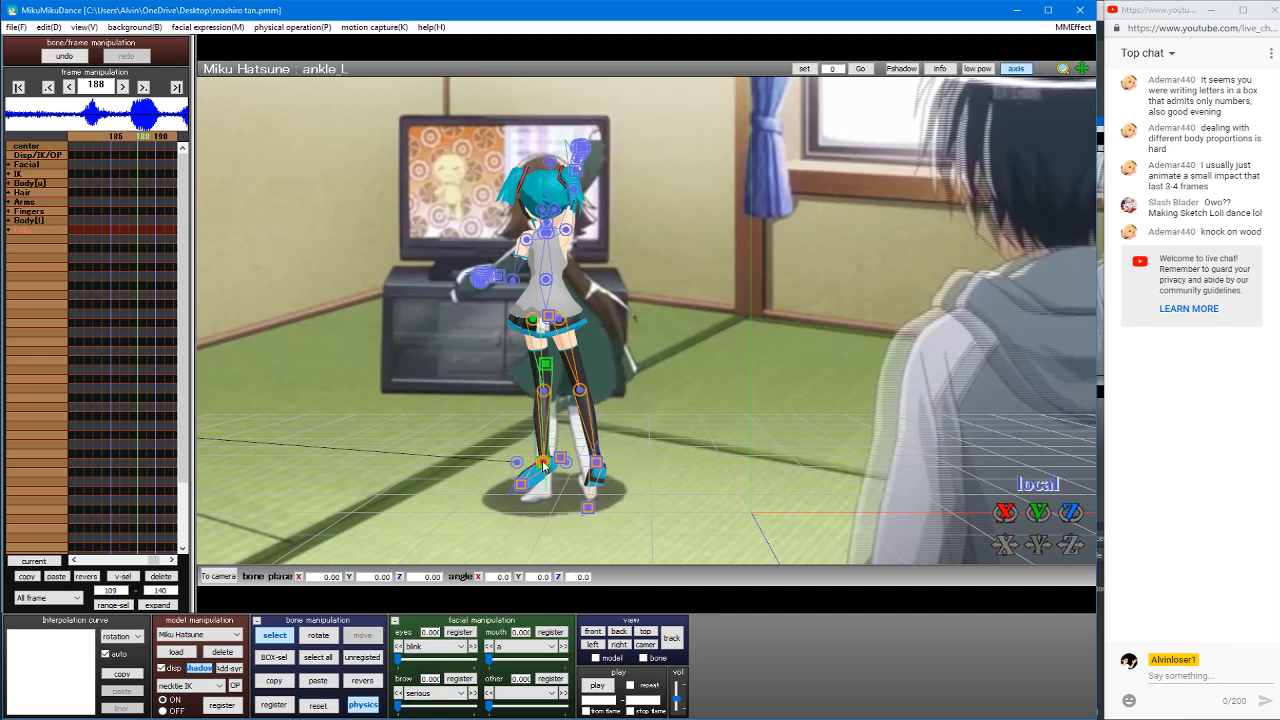
pyautogui.click(542, 463)
pyautogui.press('x')
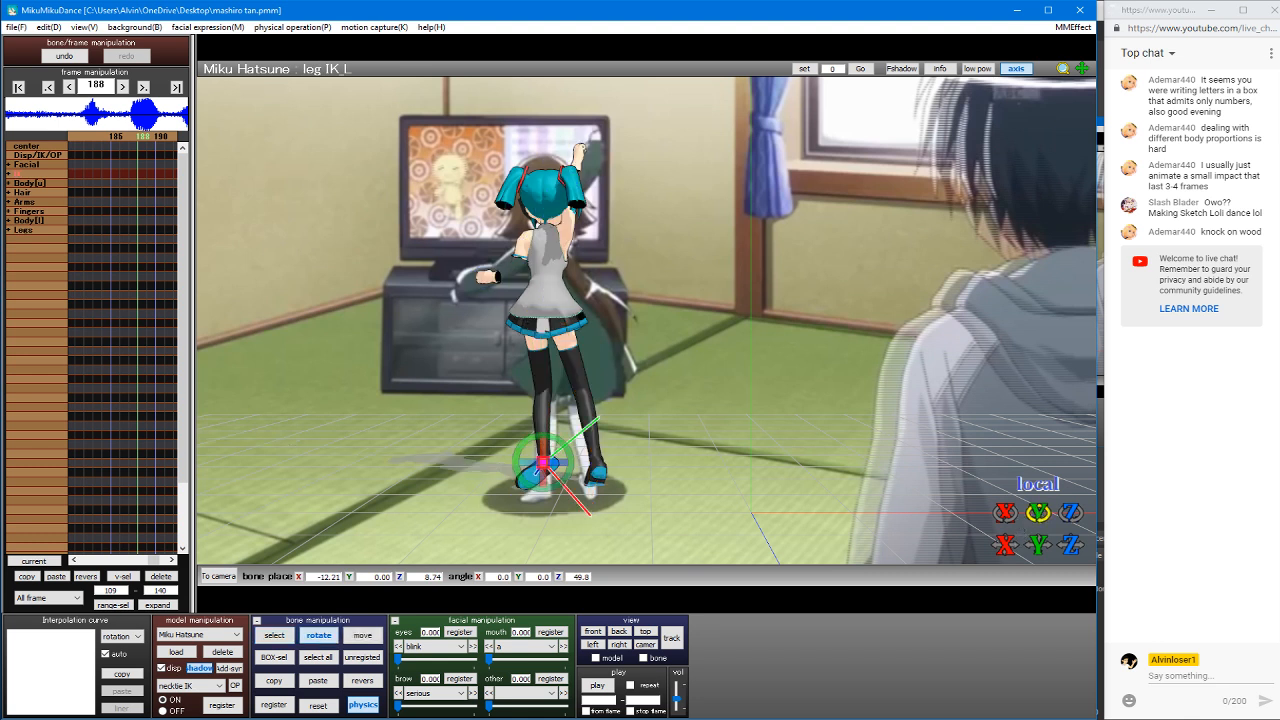
pyautogui.moveTo(1037, 513); pyautogui.dragTo(1037, 420)
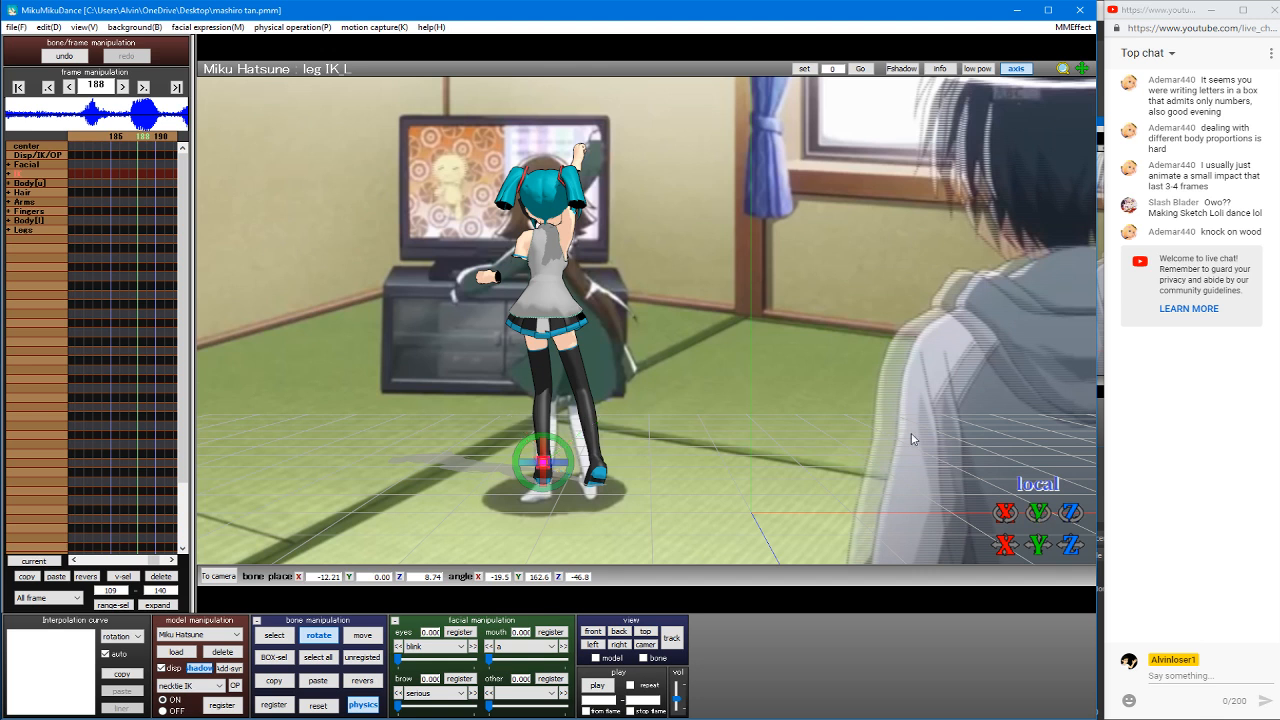
pyautogui.press('c')
# Step: Rotate the right leg IK bone to about X -1.7, Y -177.2, Z -18.6 to angle the right foot
pyautogui.click(604, 467)
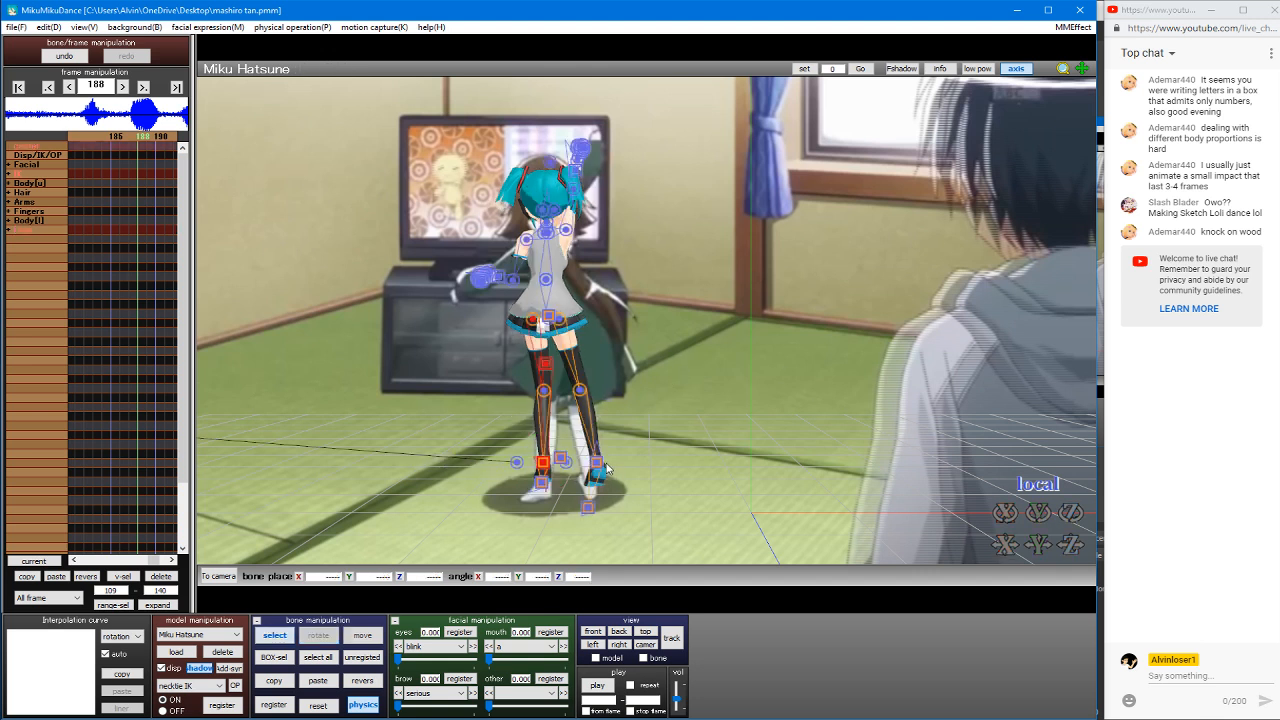
pyautogui.click(600, 464)
pyautogui.press('x')
pyautogui.moveTo(600, 495); pyautogui.dragTo(596, 558)
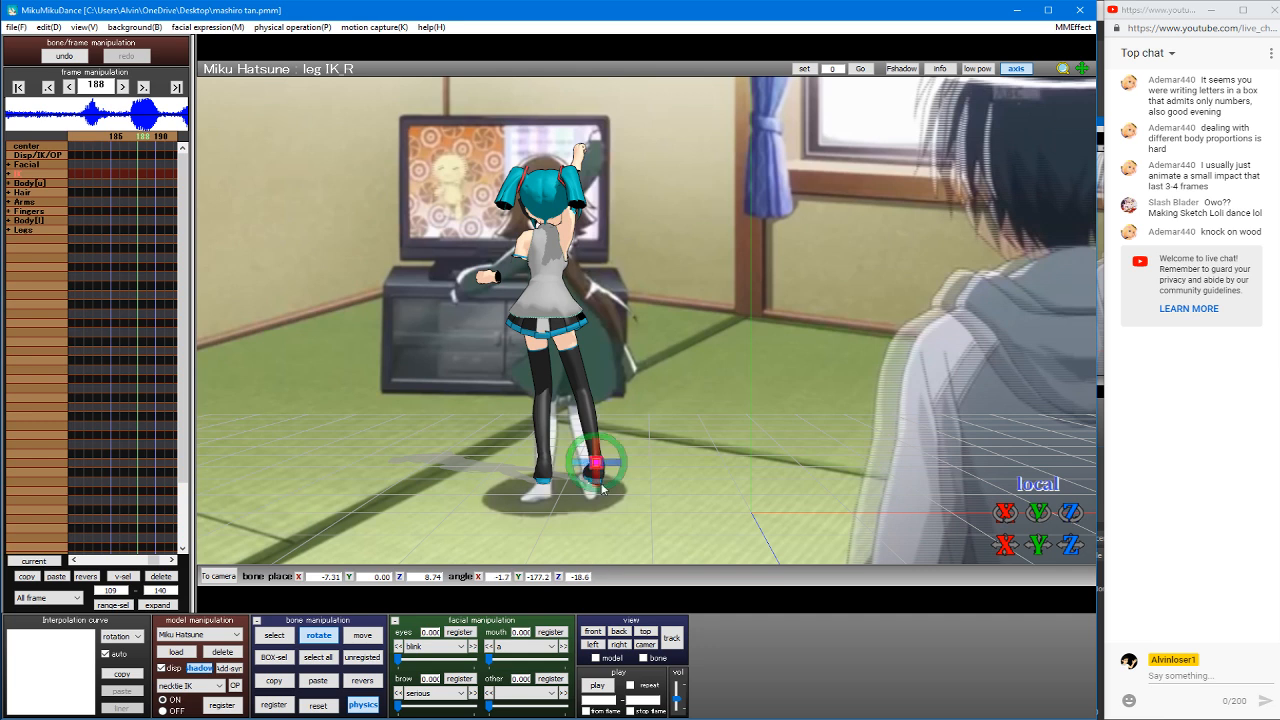
pyautogui.press('c')
# Step: Turn the center bone around its Y axis to about -160.9 and restore the camera view aligned with the background video
pyautogui.click(546, 365)
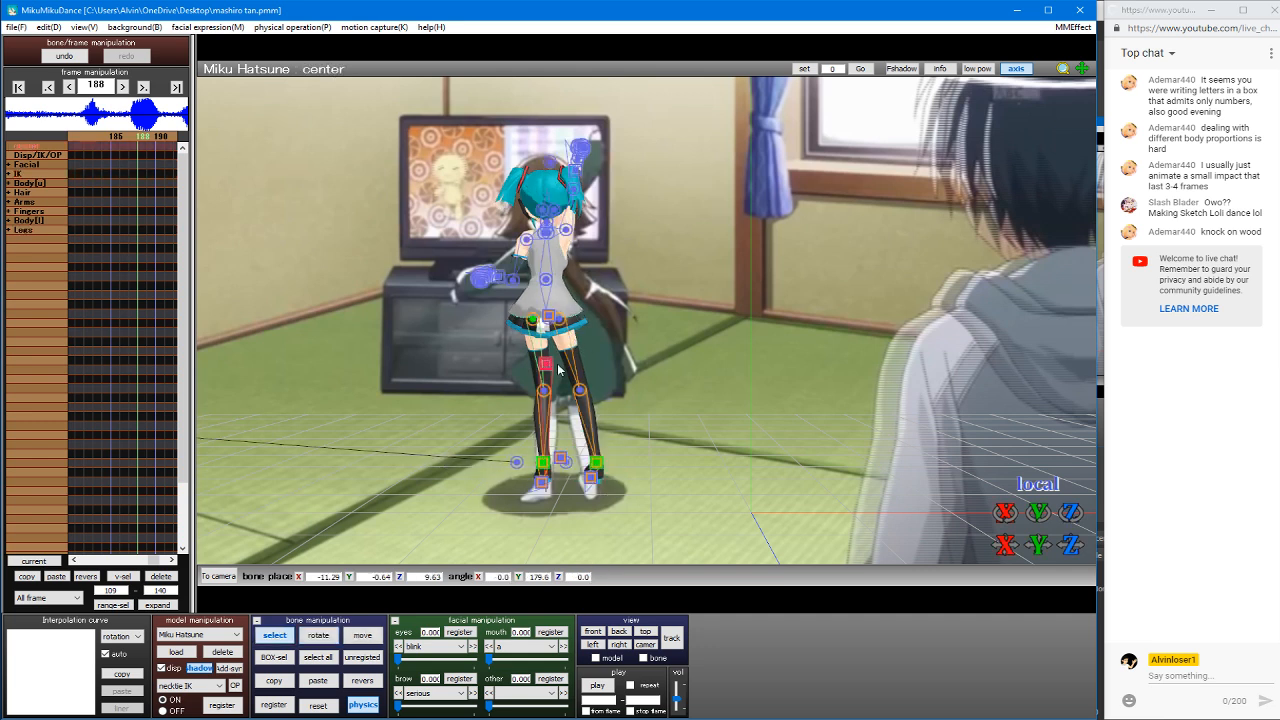
pyautogui.moveTo(565, 349)
pyautogui.mouseDown(button='middle')
pyautogui.moveTo(648, 350)
pyautogui.moveTo(579, 365)
pyautogui.mouseUp(button='middle')
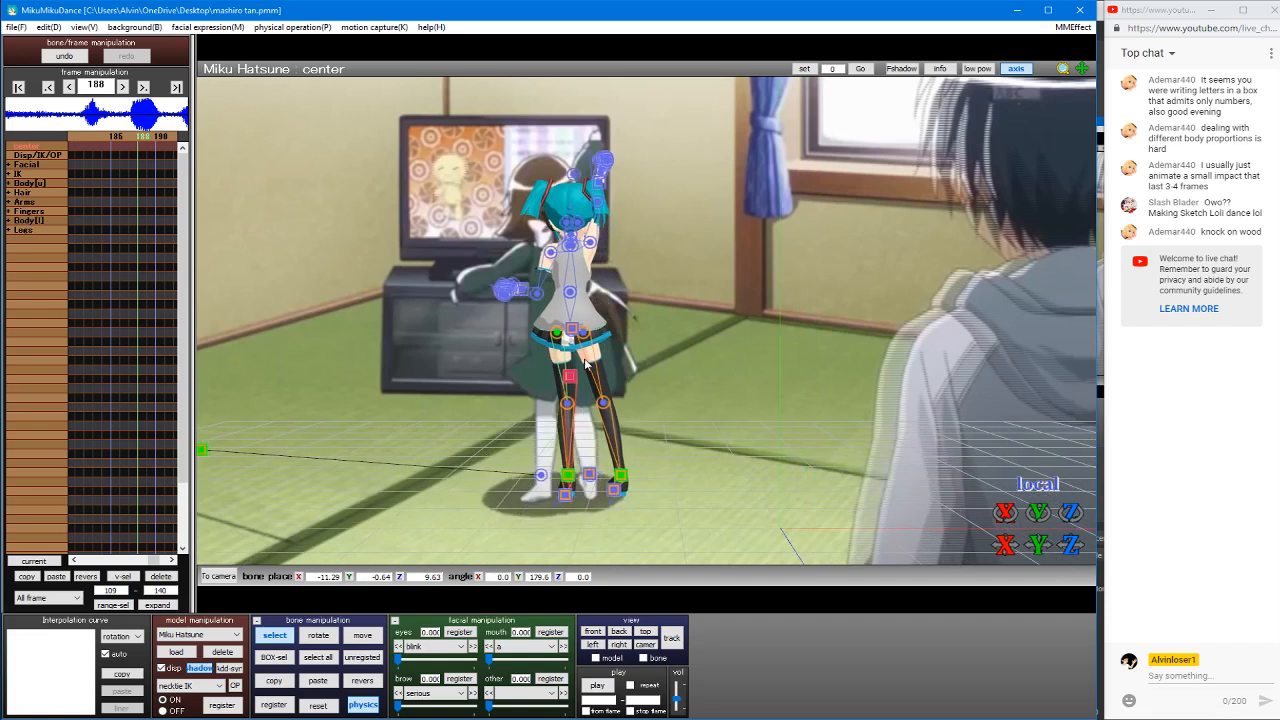
pyautogui.moveTo(1040, 514); pyautogui.dragTo(1040, 482)
pyautogui.press('Tab')
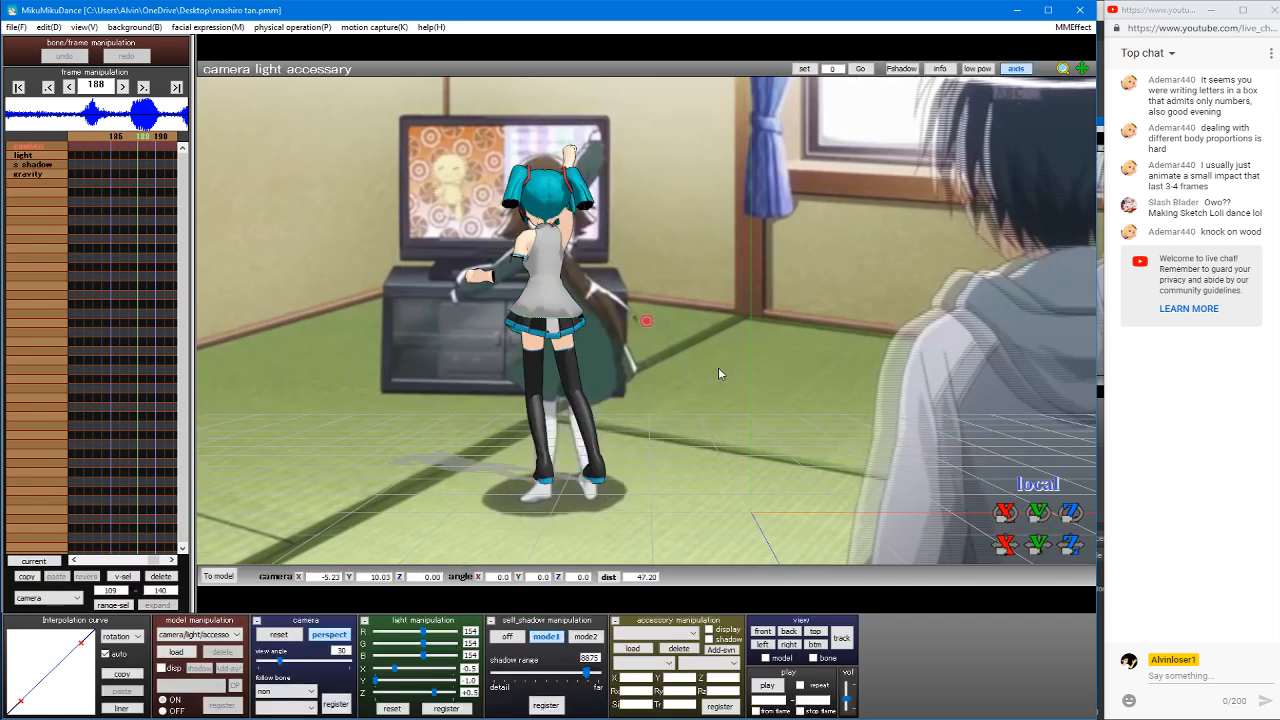
pyautogui.press('Tab')
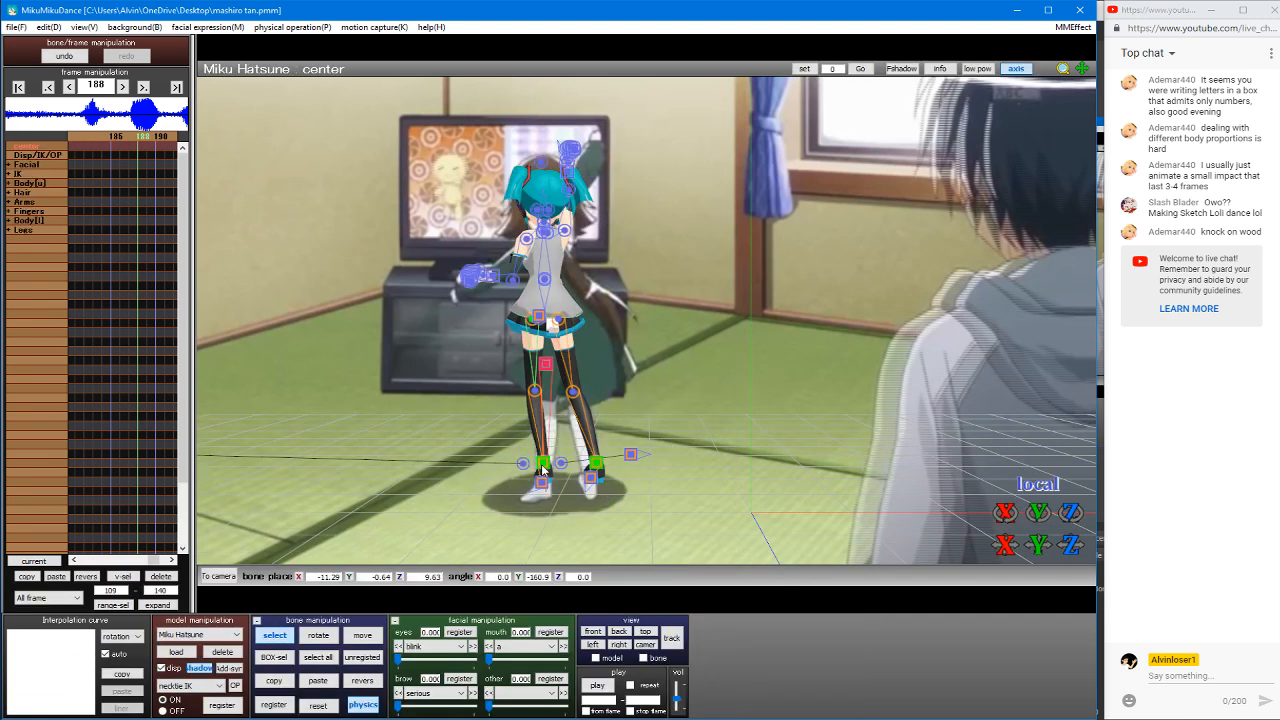
# Step: Shift the left leg IK bone slightly outward and turn it around its Y axis to about -171.6
pyautogui.click(541, 464)
pyautogui.moveTo(576, 467); pyautogui.dragTo(602, 468)
pyautogui.press('x')
pyautogui.press('c')
# Step: Turn the right leg IK bone around its Y axis to about 174.8
pyautogui.click(597, 464)
pyautogui.click(597, 464)
pyautogui.press('x')
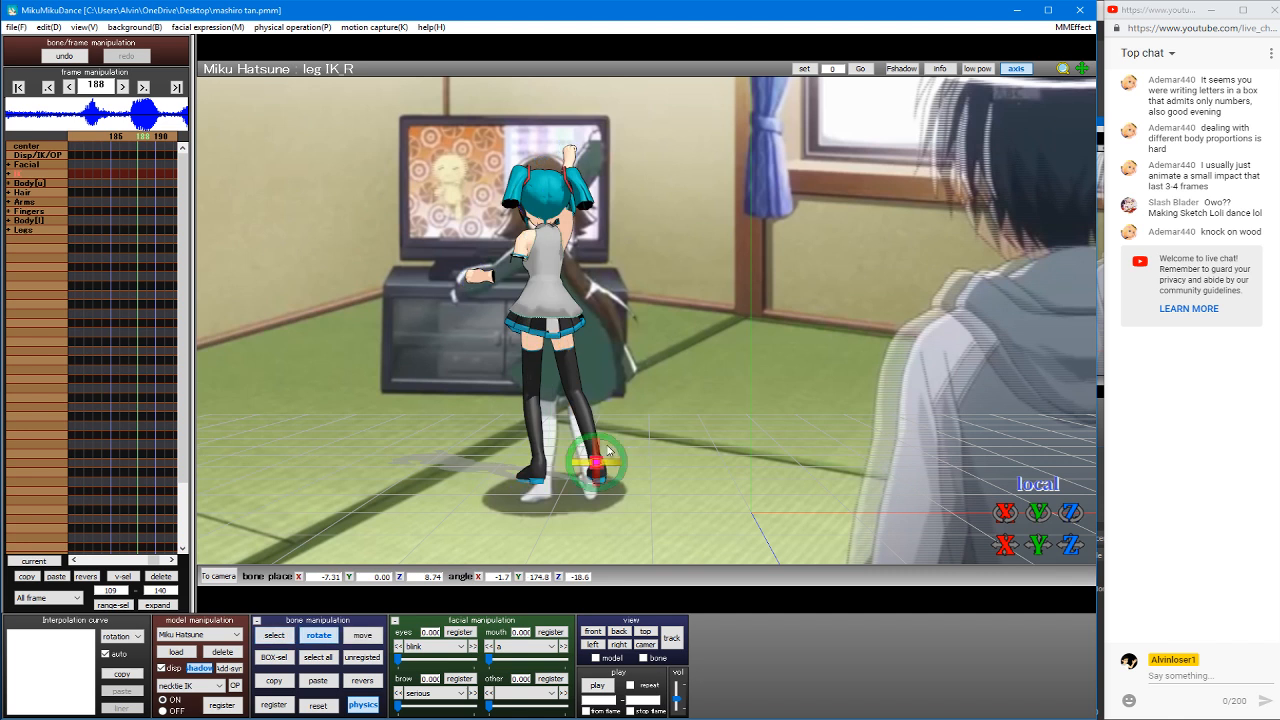
pyautogui.press('s')
pyautogui.press('x')
pyautogui.press('c')
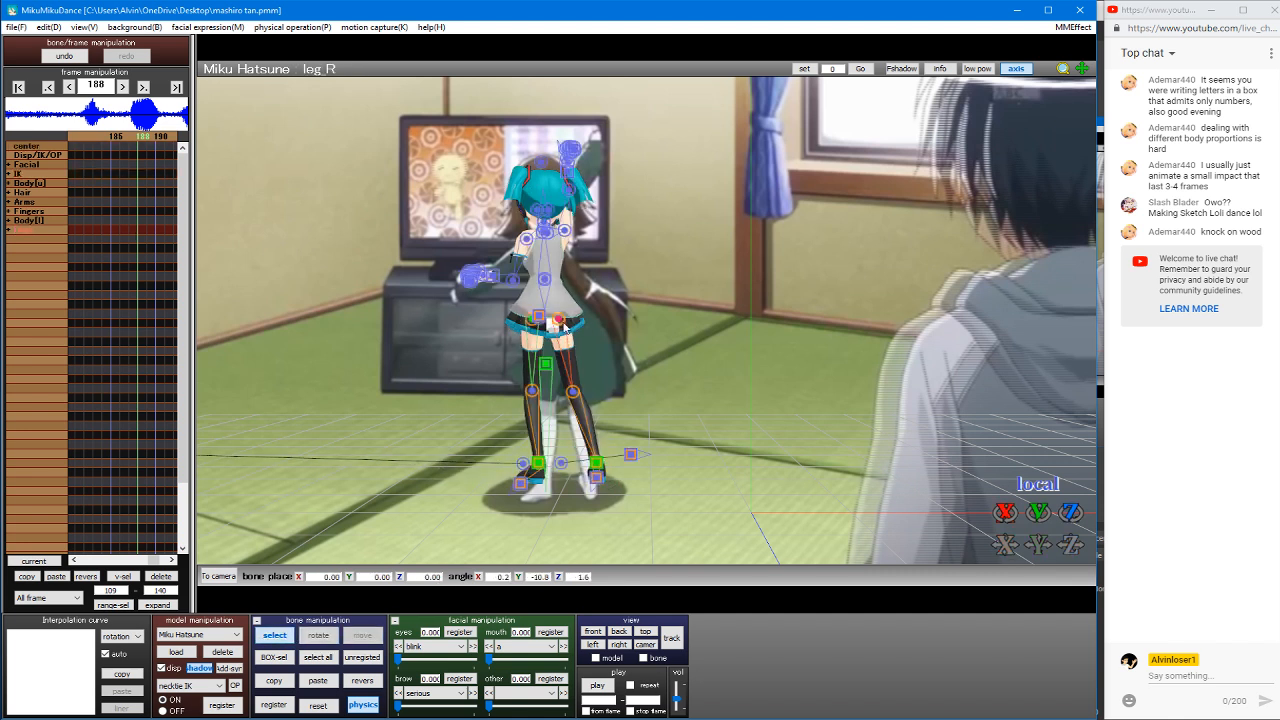
# Step: Rotate the right leg bone around its Y axis to about -26.2 to reorient the knee
pyautogui.click(558, 320)
pyautogui.press('x')
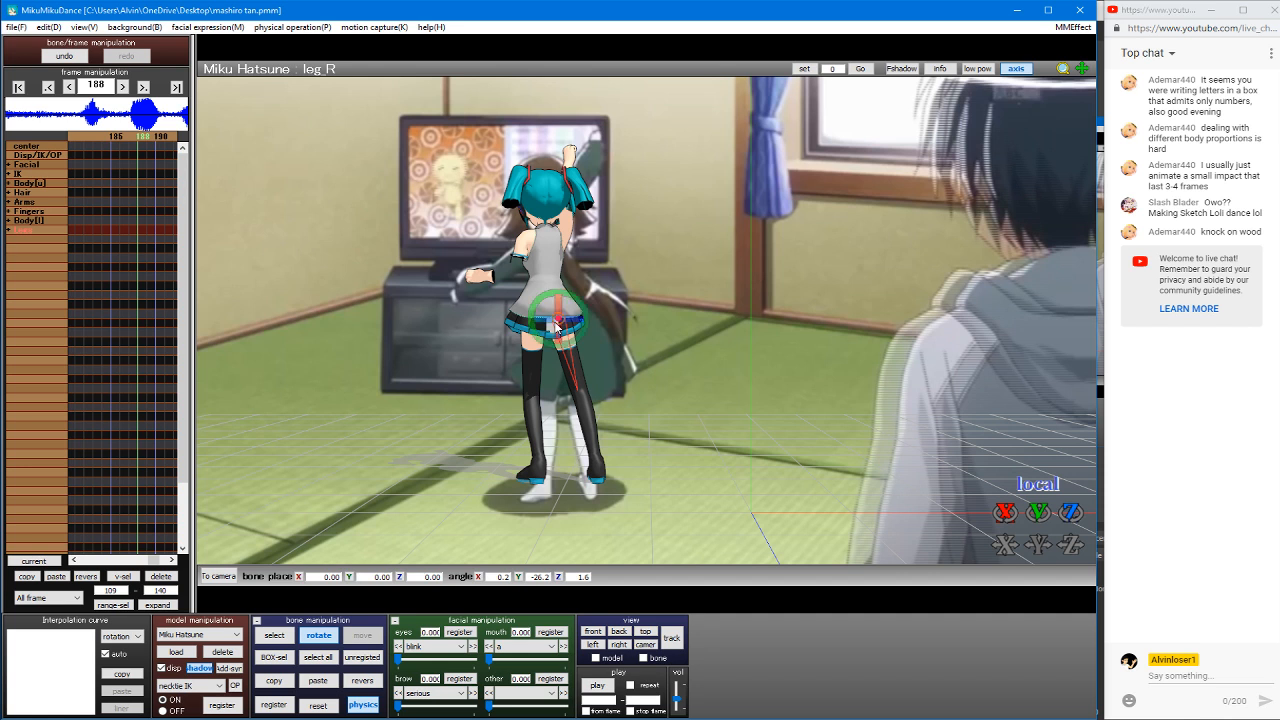
pyautogui.press('s')
# Step: Move the center bone sideways to about X -10.56 to place the hips over the dancer's
pyautogui.click(548, 366)
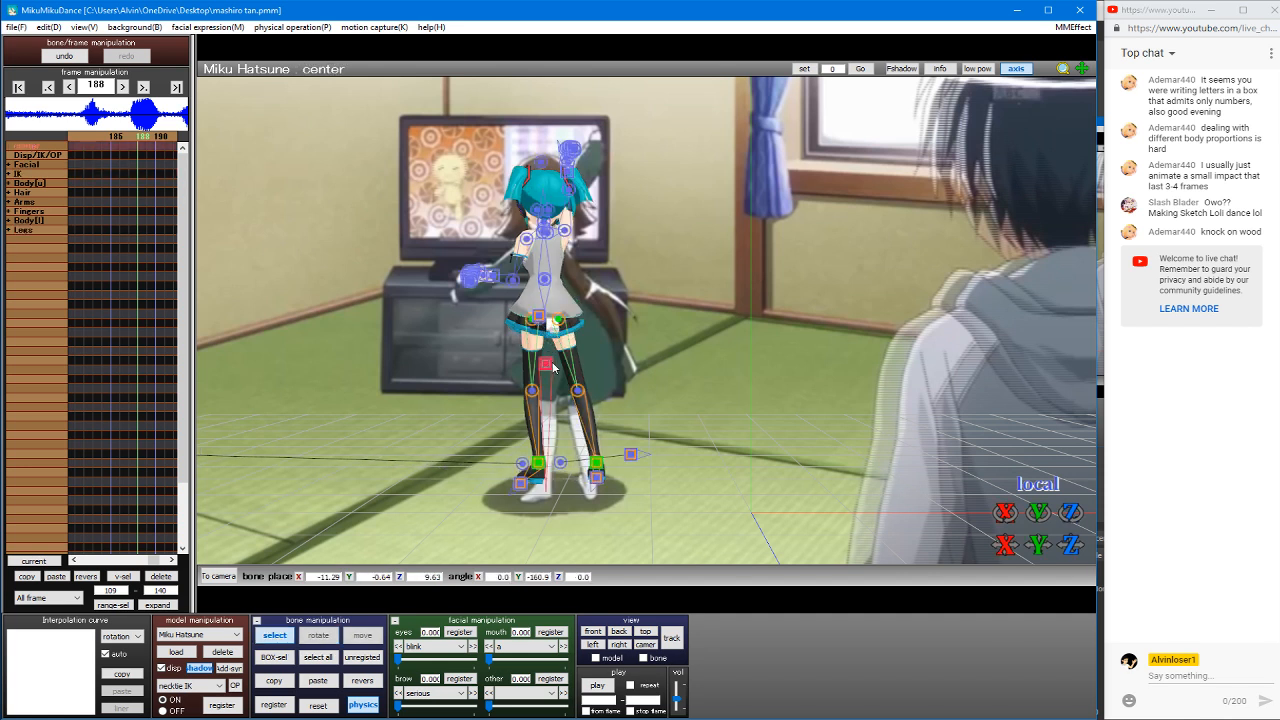
pyautogui.press('c')
pyautogui.moveTo(578, 369)
pyautogui.mouseDown()
pyautogui.moveTo(691, 364)
pyautogui.moveTo(593, 368)
pyautogui.mouseUp()
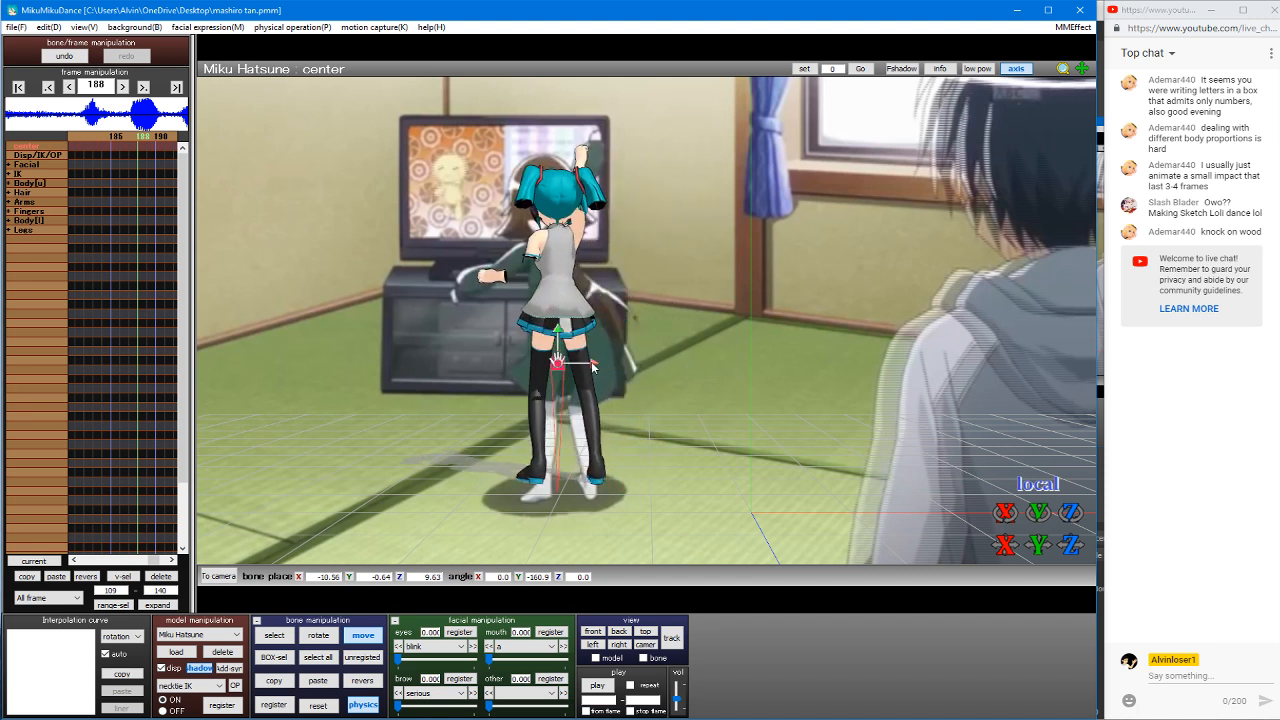
pyautogui.press('s')
# Step: Rotate the lower body bone to tilt the hips and lean the upper body bone to match the dancer's torso
pyautogui.click(557, 282)
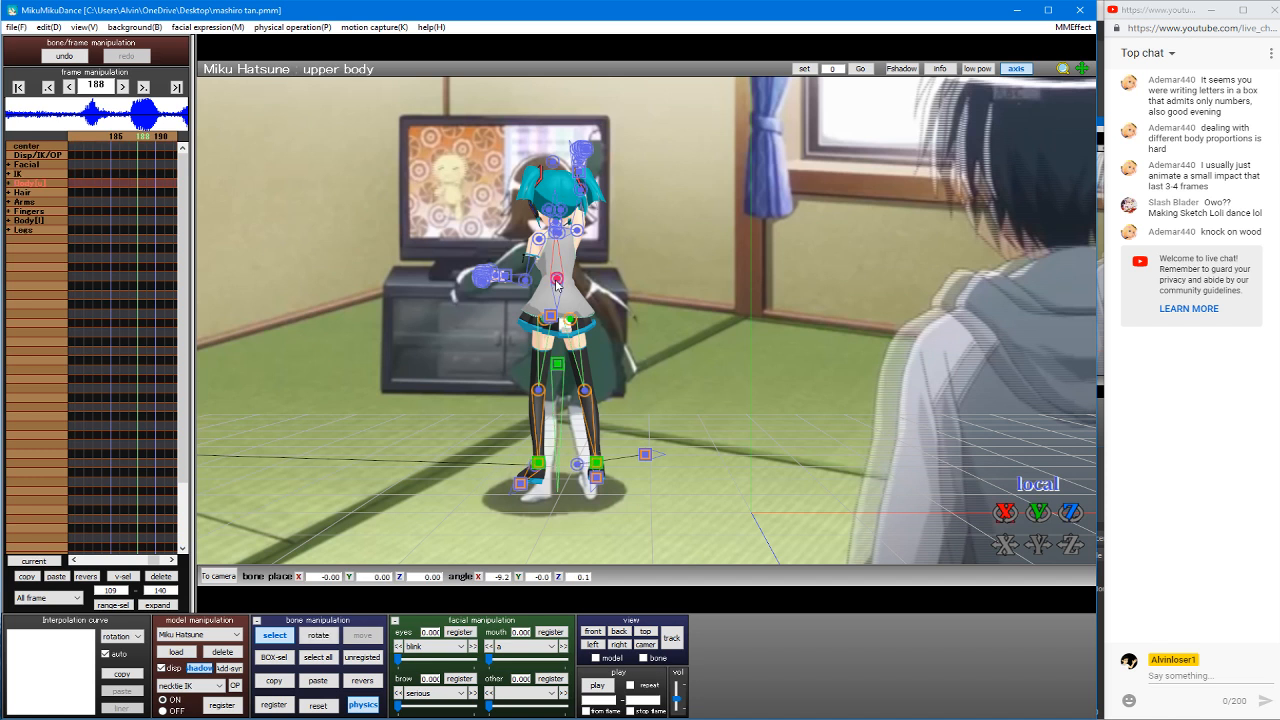
pyautogui.click(557, 282)
pyautogui.press('x')
pyautogui.moveTo(1038, 513); pyautogui.dragTo(782, 390)
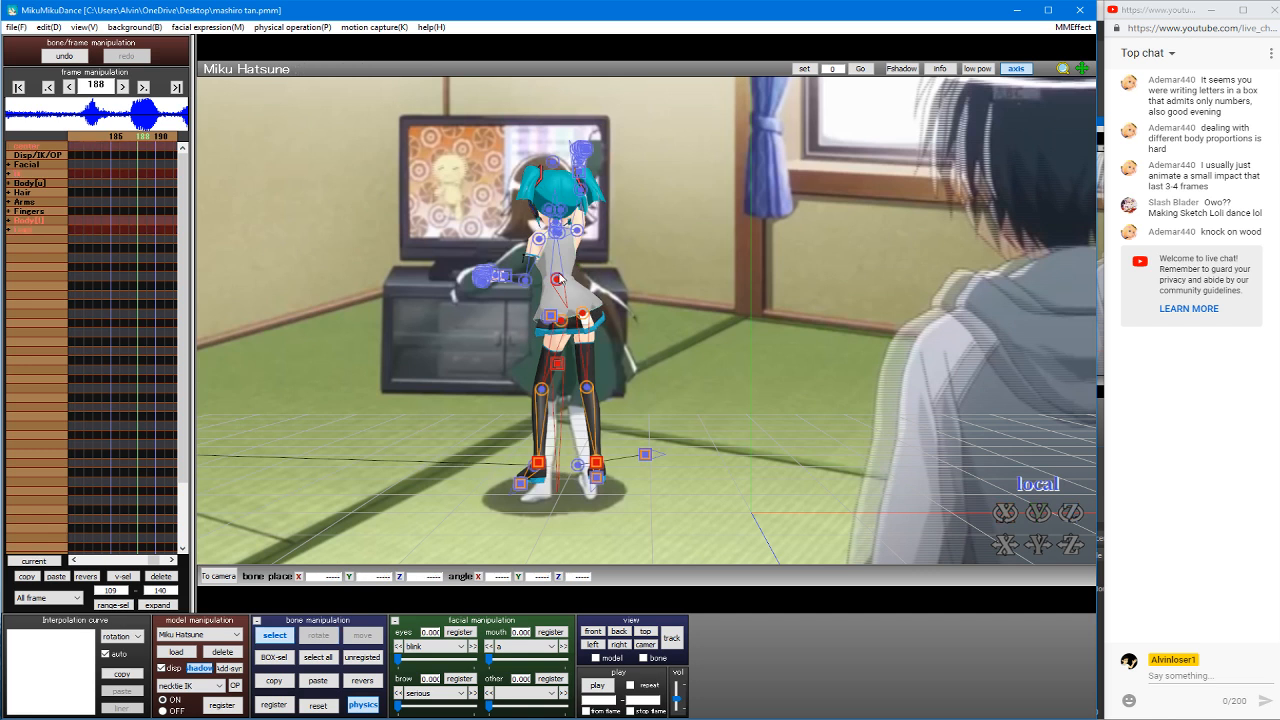
pyautogui.click(558, 279)
pyautogui.moveTo(1012, 513); pyautogui.dragTo(1088, 521)
# Step: Rotate the head bone to match the tilt of the dancer's head
pyautogui.click(548, 232)
pyautogui.click(546, 231)
pyautogui.press('x')
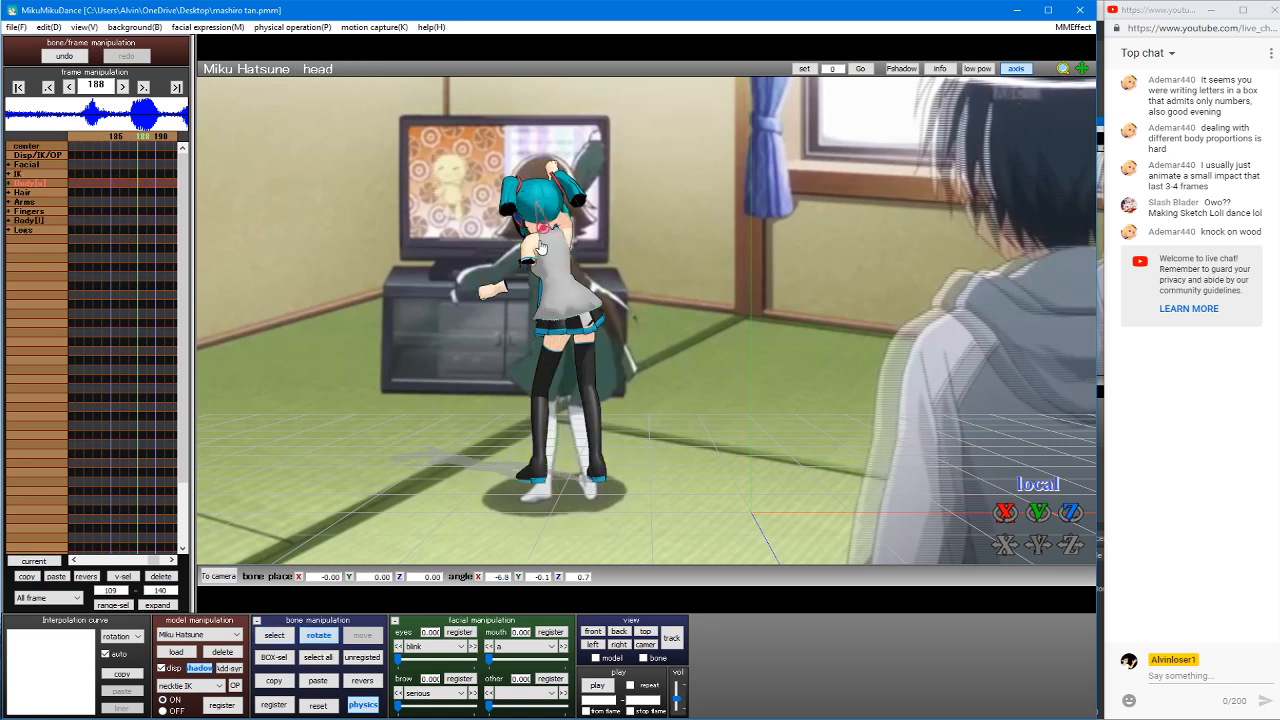
pyautogui.press('s')
# Step: Rotate the right arm and right elbow bones so the raised arm follows the dancer's
pyautogui.moveTo(569, 222); pyautogui.dragTo(606, 202)
pyautogui.click(565, 231)
pyautogui.press('x')
pyautogui.press('s')
pyautogui.click(576, 202)
pyautogui.press('x')
pyautogui.press('s')
# Step: Rotate the left arm outward and bend the left elbow so the forearm matches the dancer's extended arm
pyautogui.click(531, 243)
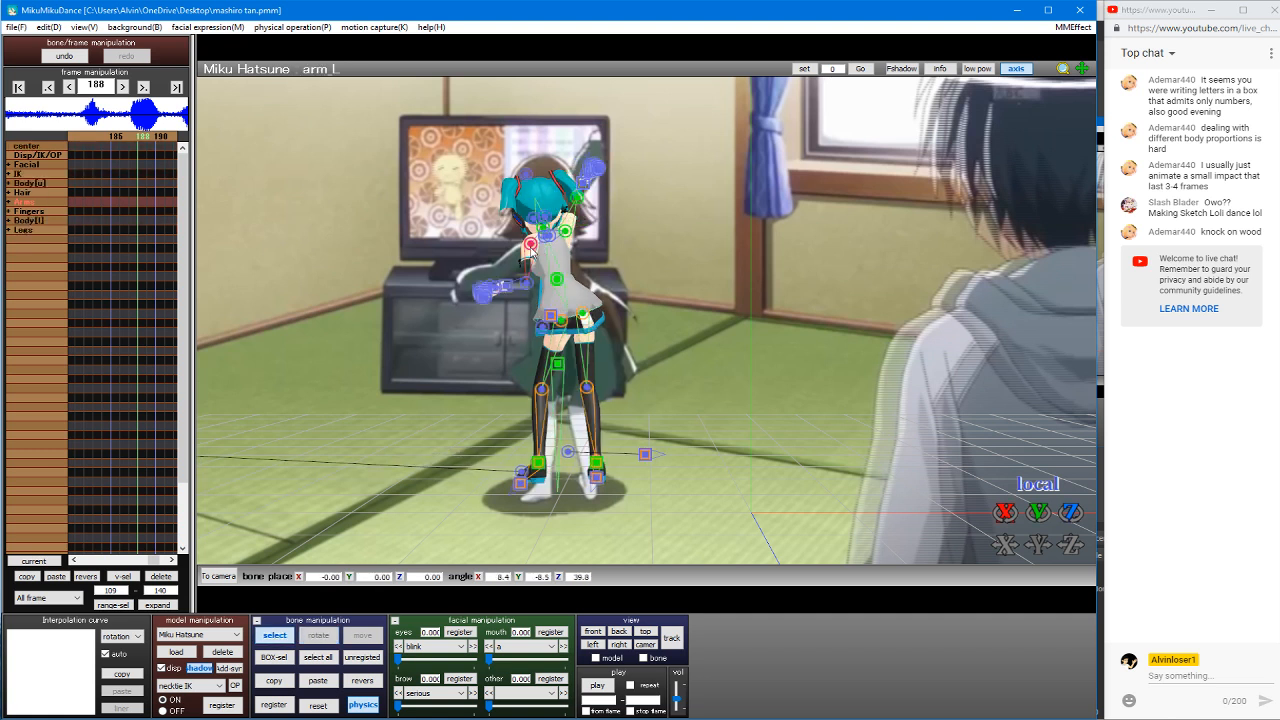
pyautogui.press('x')
pyautogui.moveTo(538, 262); pyautogui.dragTo(498, 227)
pyautogui.press('s')
pyautogui.click(495, 265)
pyautogui.press('x')
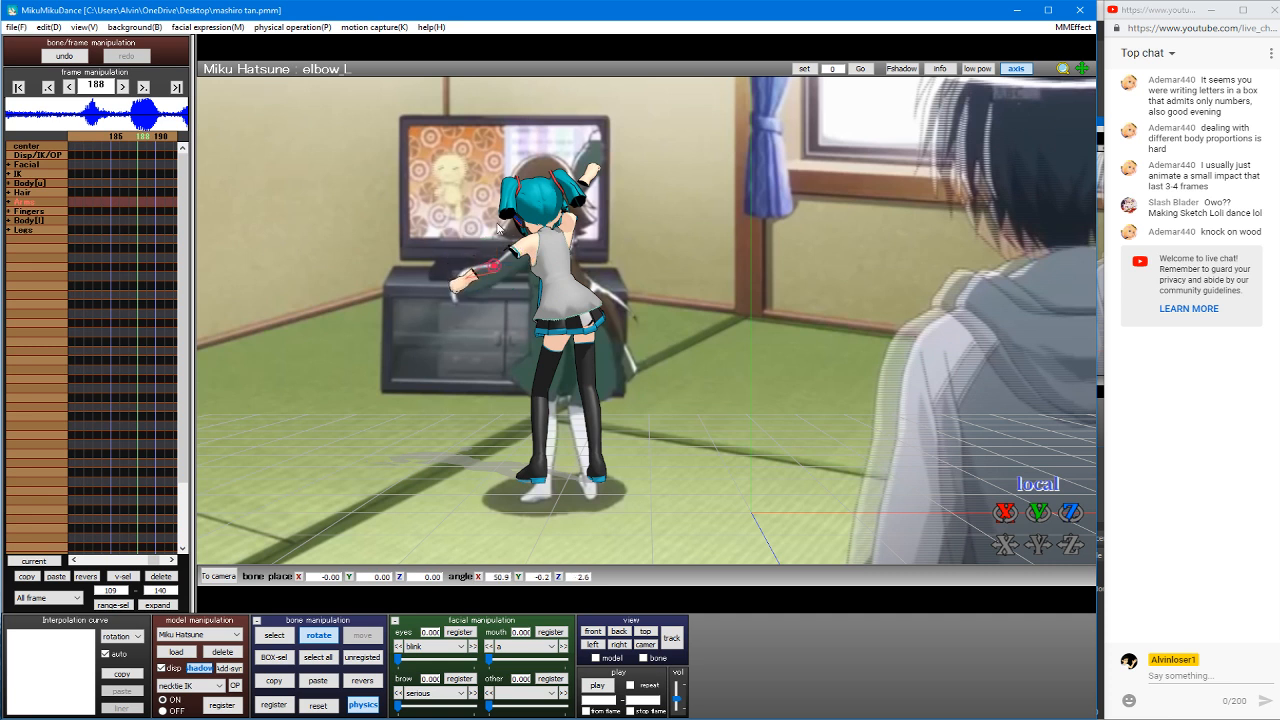
pyautogui.press('s')
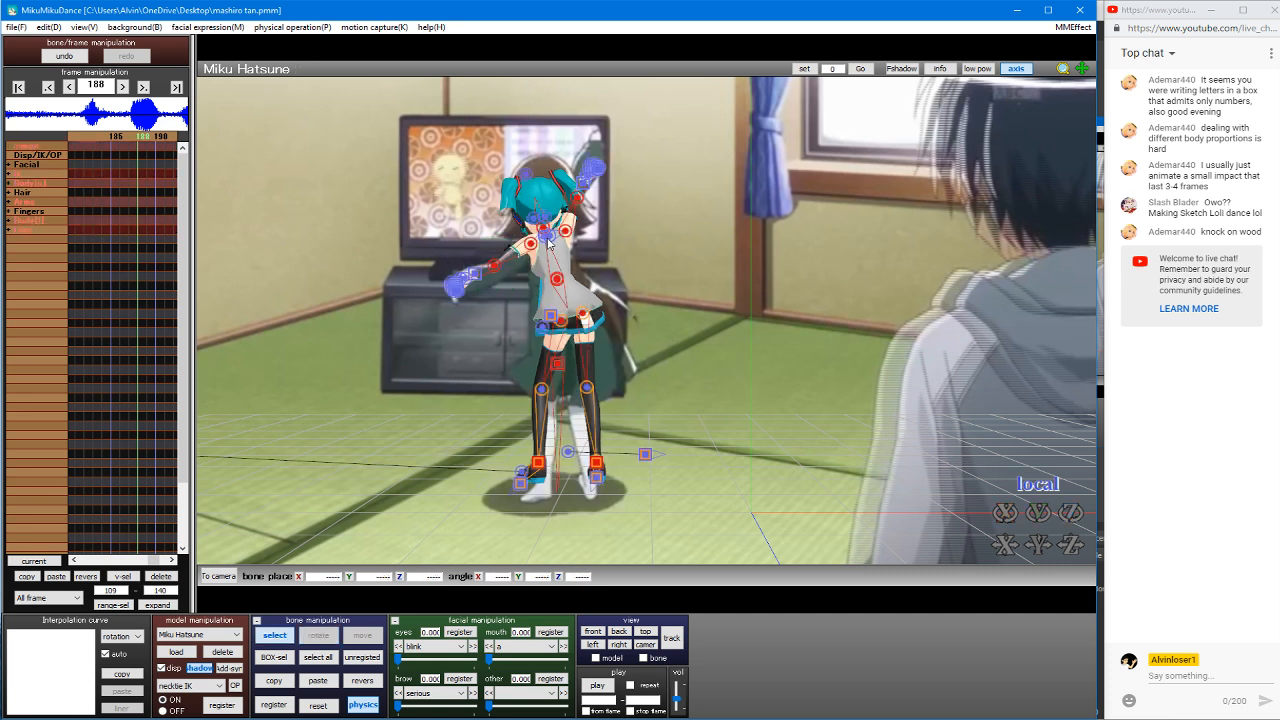
# Step: Move the left leg IK bone slightly inward to about X -12.25
pyautogui.click(539, 464)
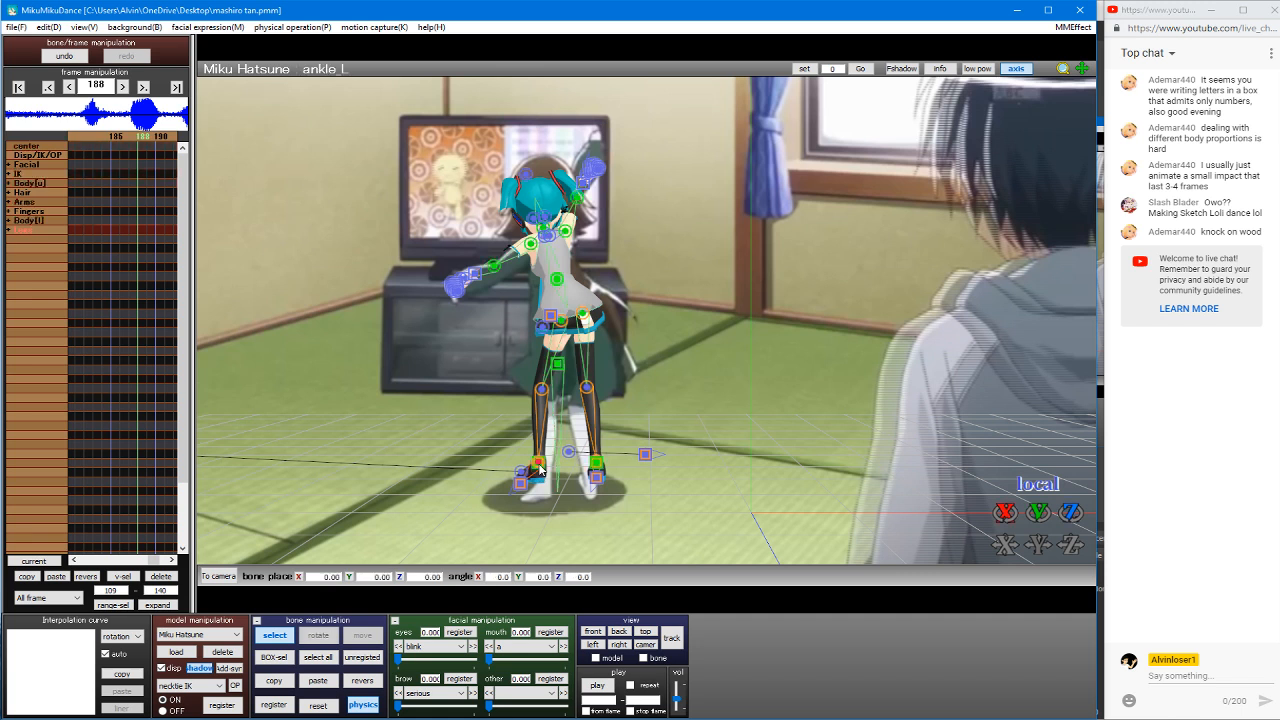
pyautogui.click(539, 464)
pyautogui.press('z')
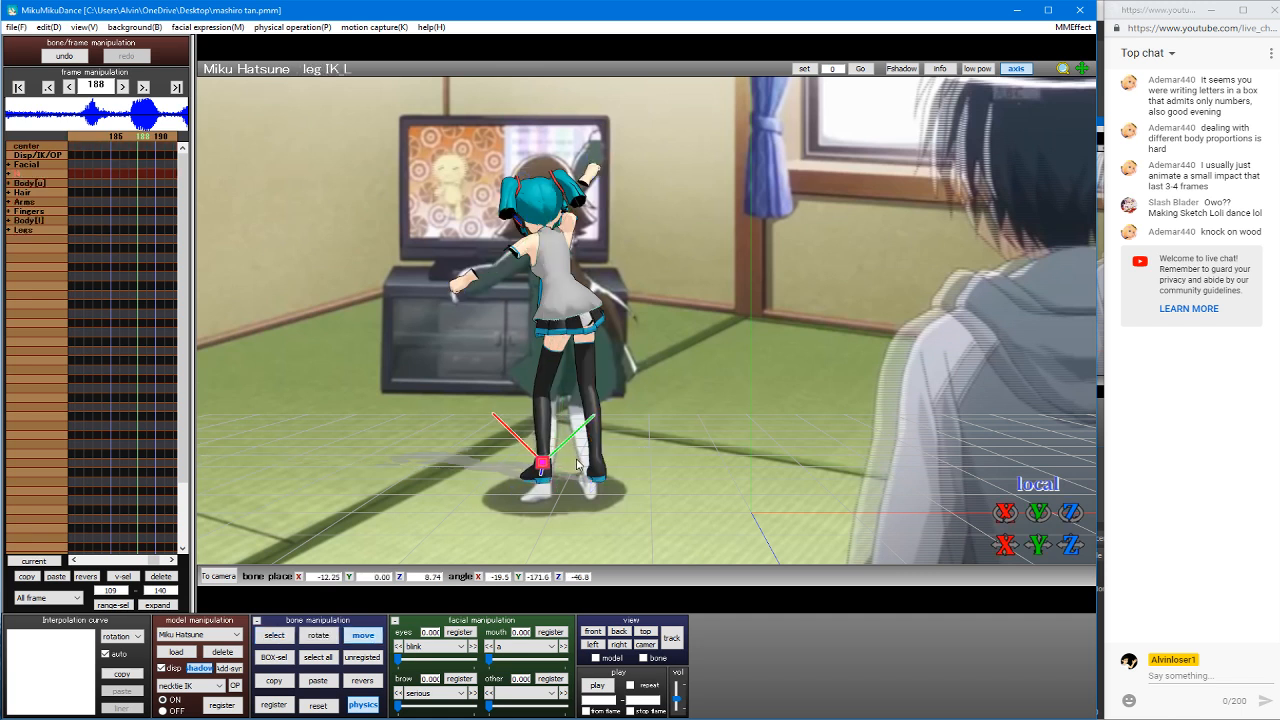
# Step: Copy the modified bones' pose, compare it with frame 180, and paste and register it at frame 188
pyautogui.press('s')
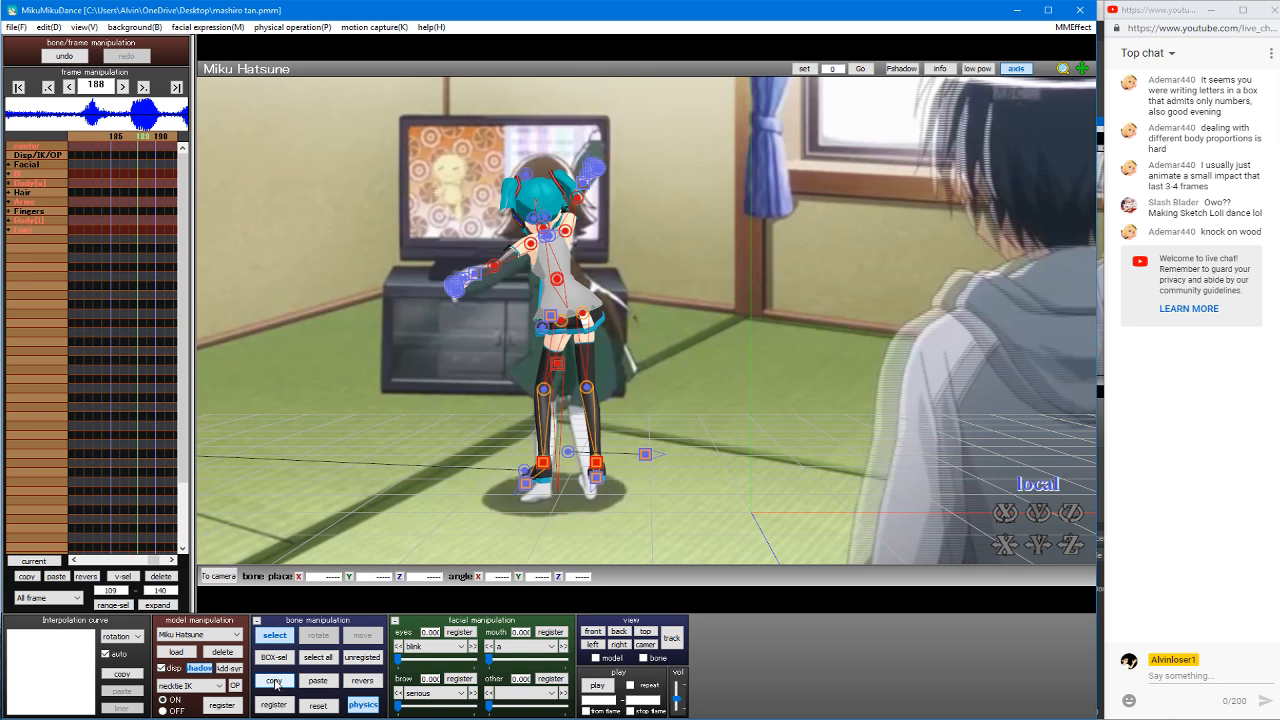
pyautogui.press('Left')
pyautogui.press('Left')
pyautogui.press('Left')
pyautogui.press('Left')
pyautogui.press('Left')
pyautogui.press('Left')
pyautogui.press('Left')
pyautogui.press('Left')
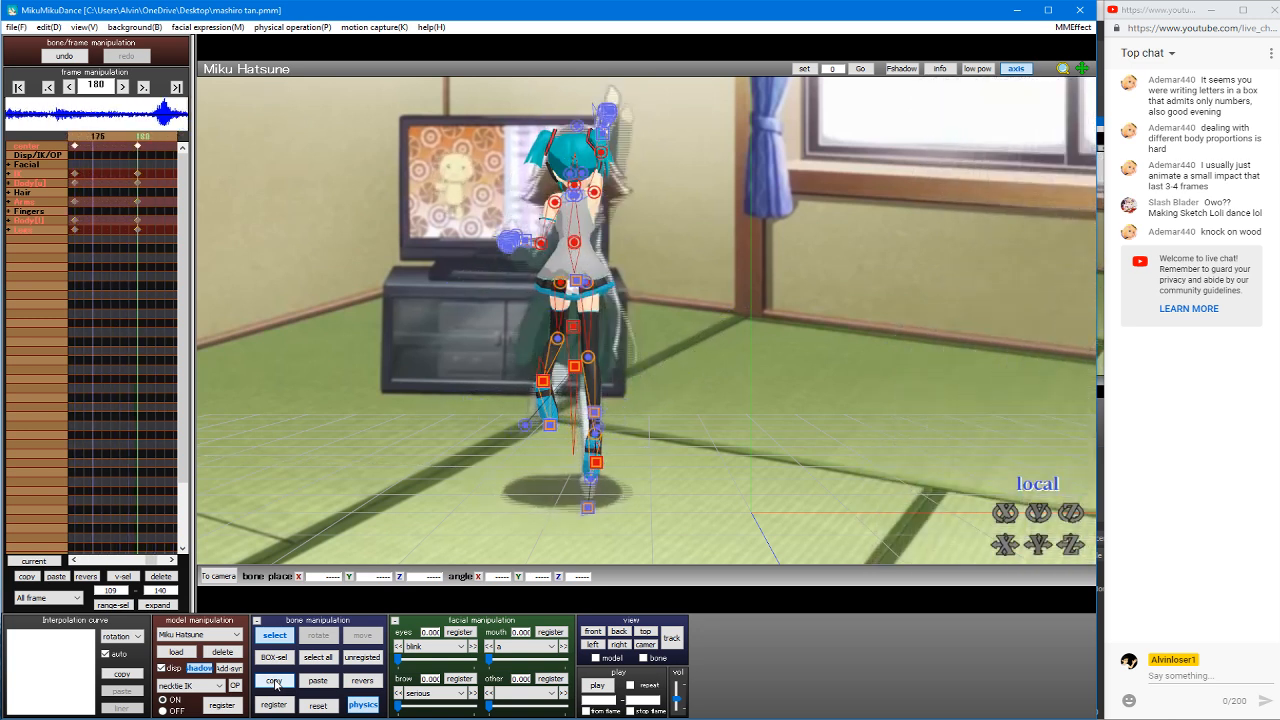
pyautogui.press('Right')
pyautogui.press('Right')
pyautogui.press('Right')
pyautogui.press('Right')
pyautogui.press('Right')
pyautogui.press('Right')
pyautogui.press('Right')
pyautogui.press('Right')
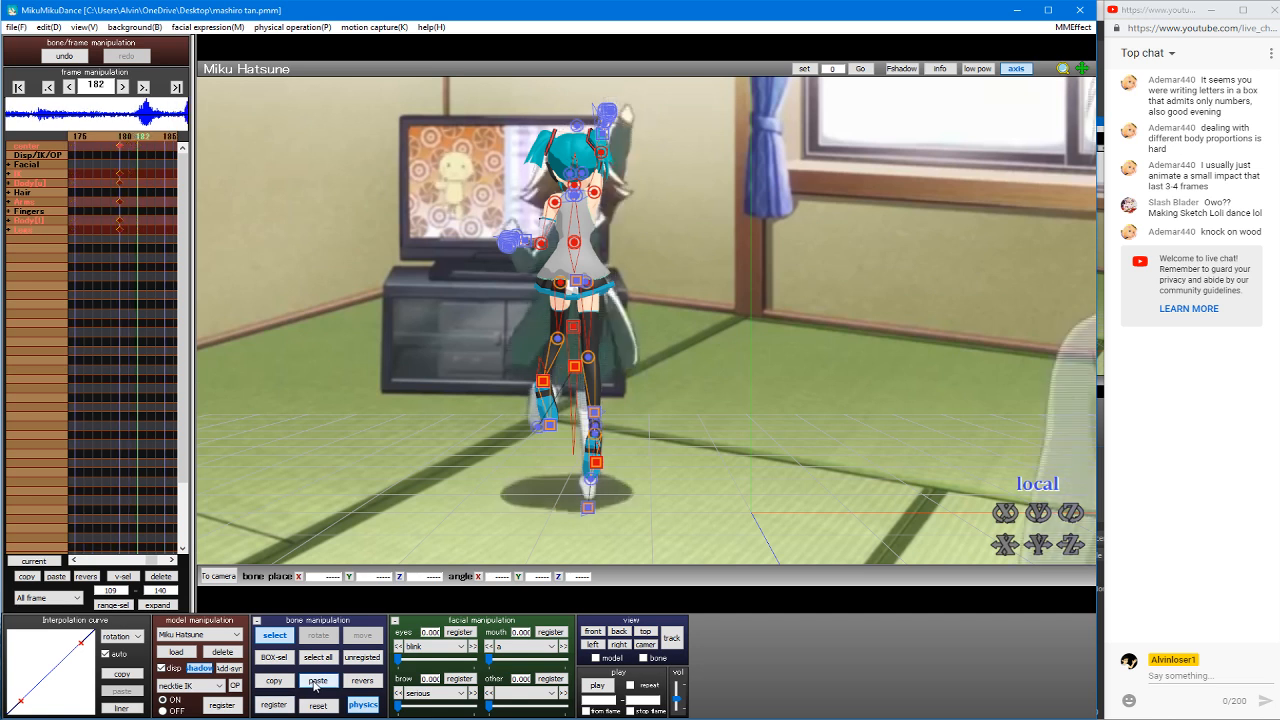
pyautogui.click(315, 684)
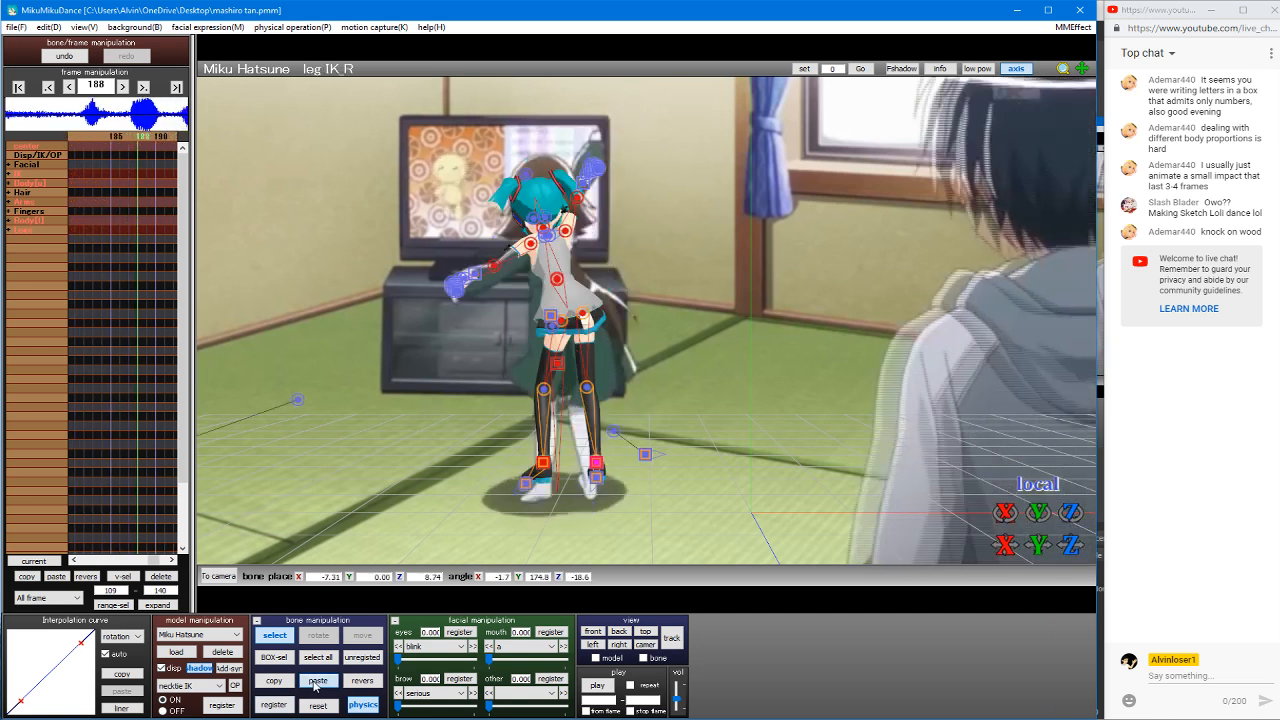
# Step: Examine the motion leading into the frame 188 pose, from about frame 176 onward, against the reference dancer
pyautogui.press('Left')
pyautogui.press('Left')
pyautogui.press('Left')
pyautogui.press('Left')
pyautogui.press('Left')
pyautogui.press('Left')
pyautogui.press('Left')
pyautogui.press('Left')
pyautogui.press('Left')
pyautogui.press('Left')
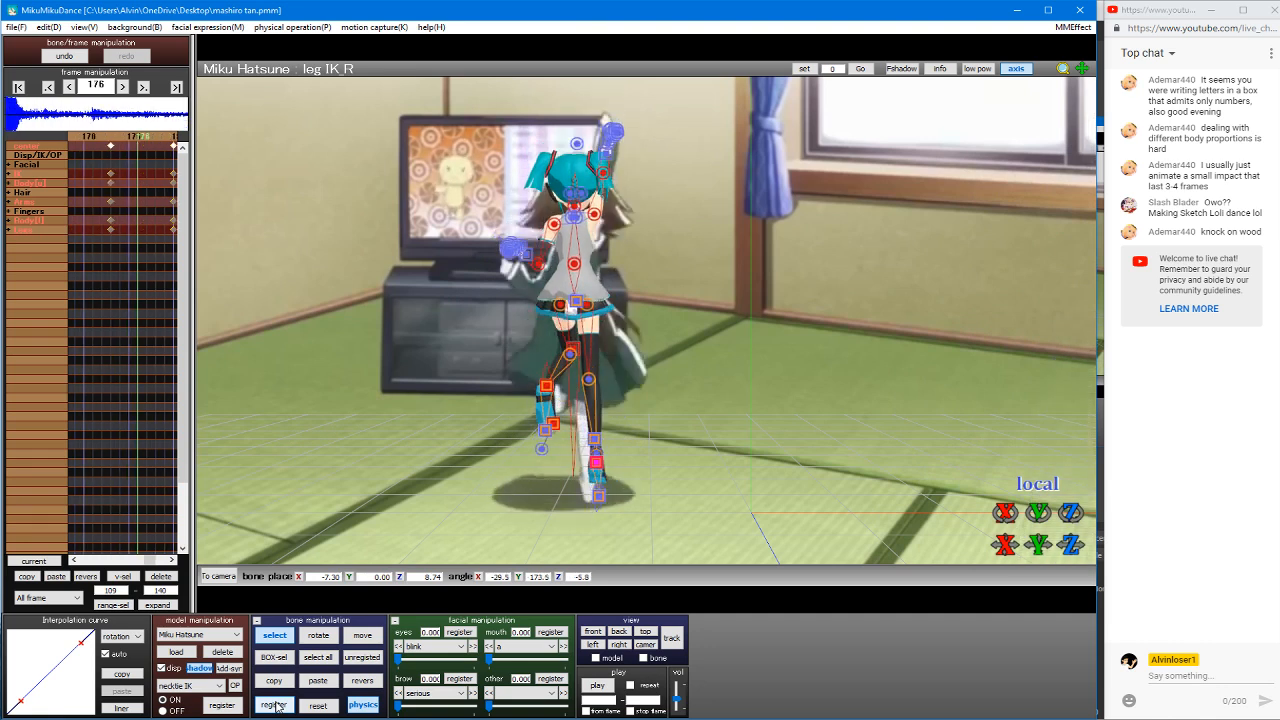
pyautogui.press('Right')
pyautogui.press('Right')
pyautogui.press('Right')
pyautogui.press('Right')
pyautogui.press('Right')
pyautogui.press('Right')
pyautogui.press('Right')
pyautogui.press('Right')
pyautogui.press('Right')
pyautogui.press('Right')
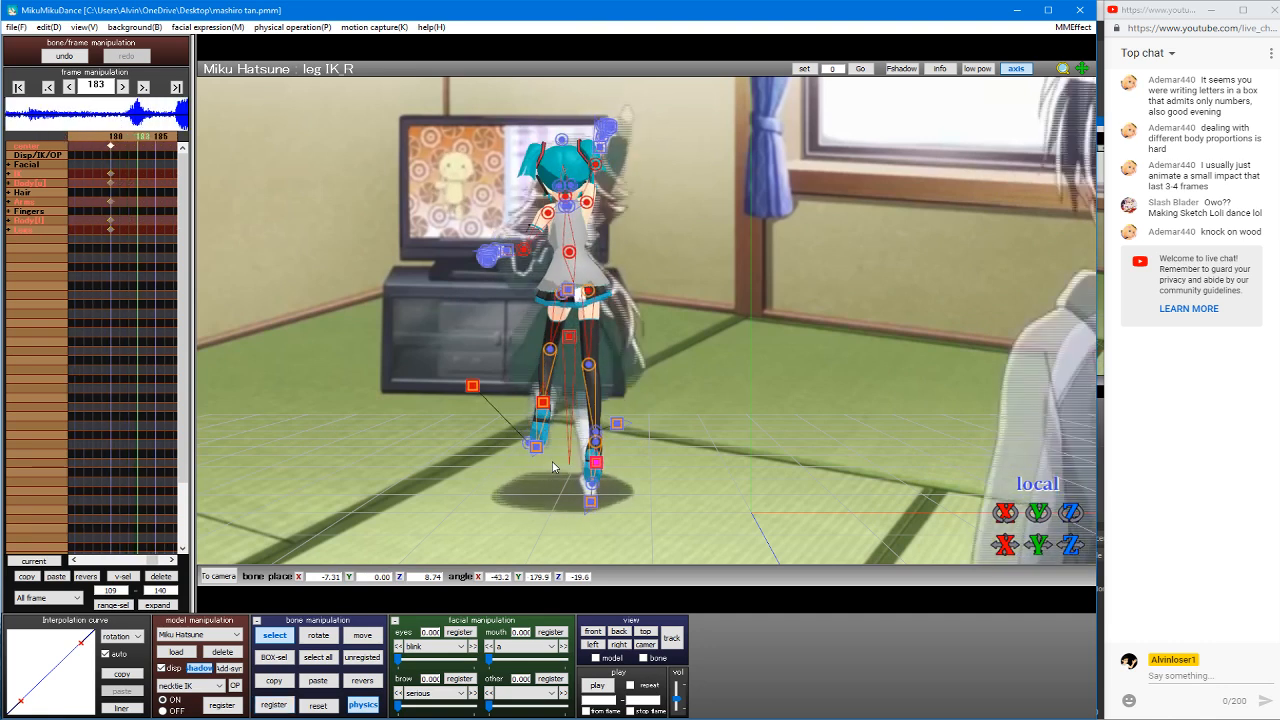
# Step: Examine the reference dancer's motion after frame 188, up to about frame 197, to find the next key pose at frame 196
pyautogui.press('Right')
pyautogui.press('Right')
pyautogui.press('Right')
pyautogui.press('Right')
pyautogui.press('Right')
pyautogui.press('Right')
pyautogui.press('Right')
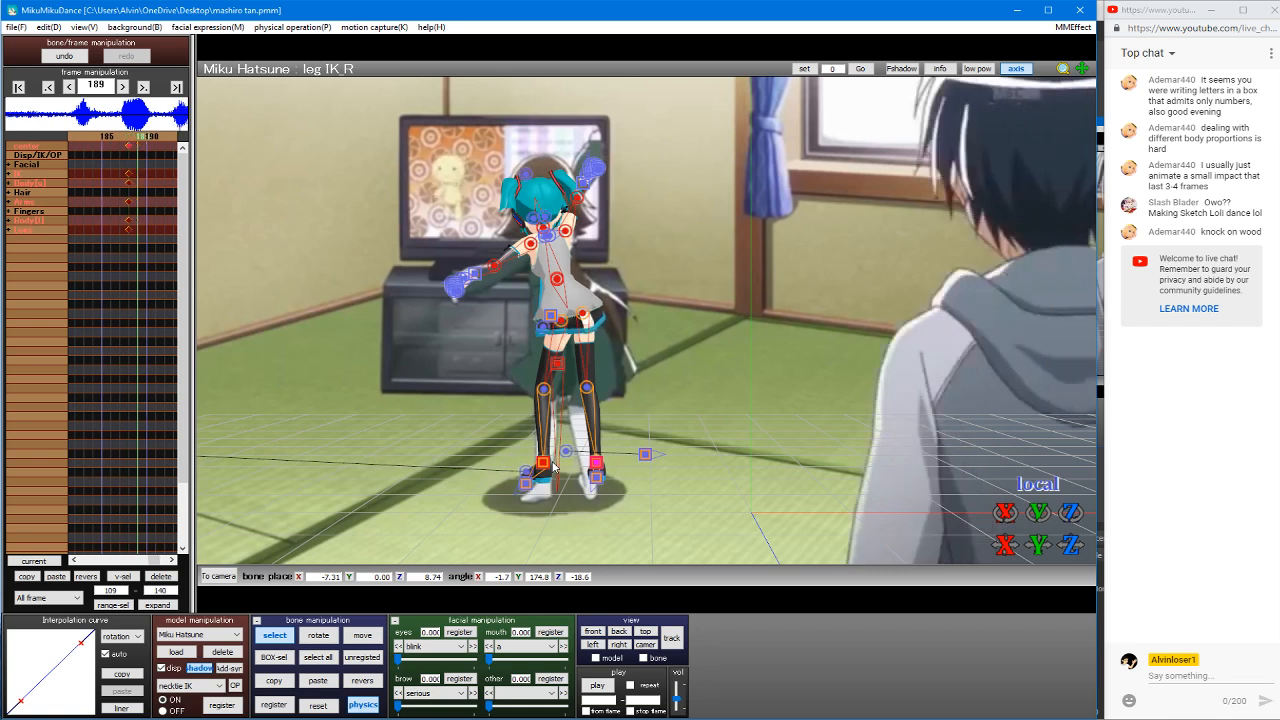
pyautogui.press('Right')
pyautogui.press('Right')
pyautogui.press('Right')
pyautogui.press('Right')
pyautogui.press('Right')
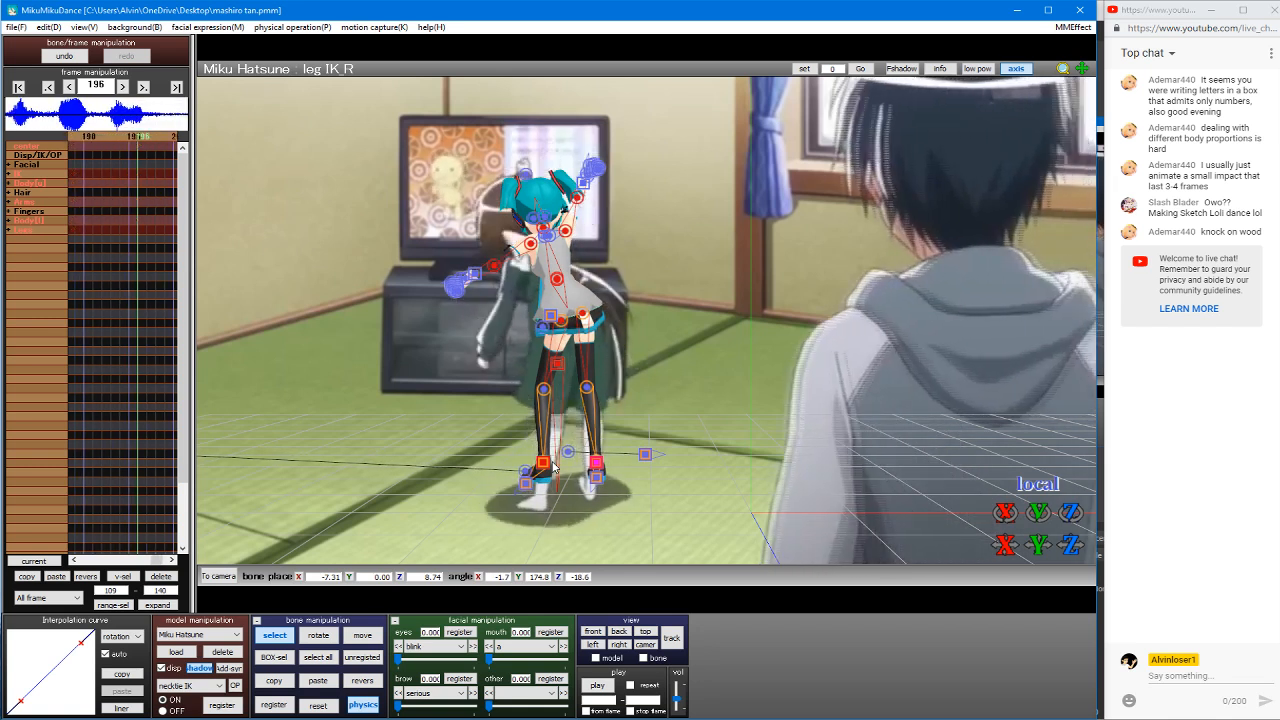
pyautogui.press('Left')
pyautogui.press('Left')
pyautogui.press('Left')
pyautogui.press('Left')
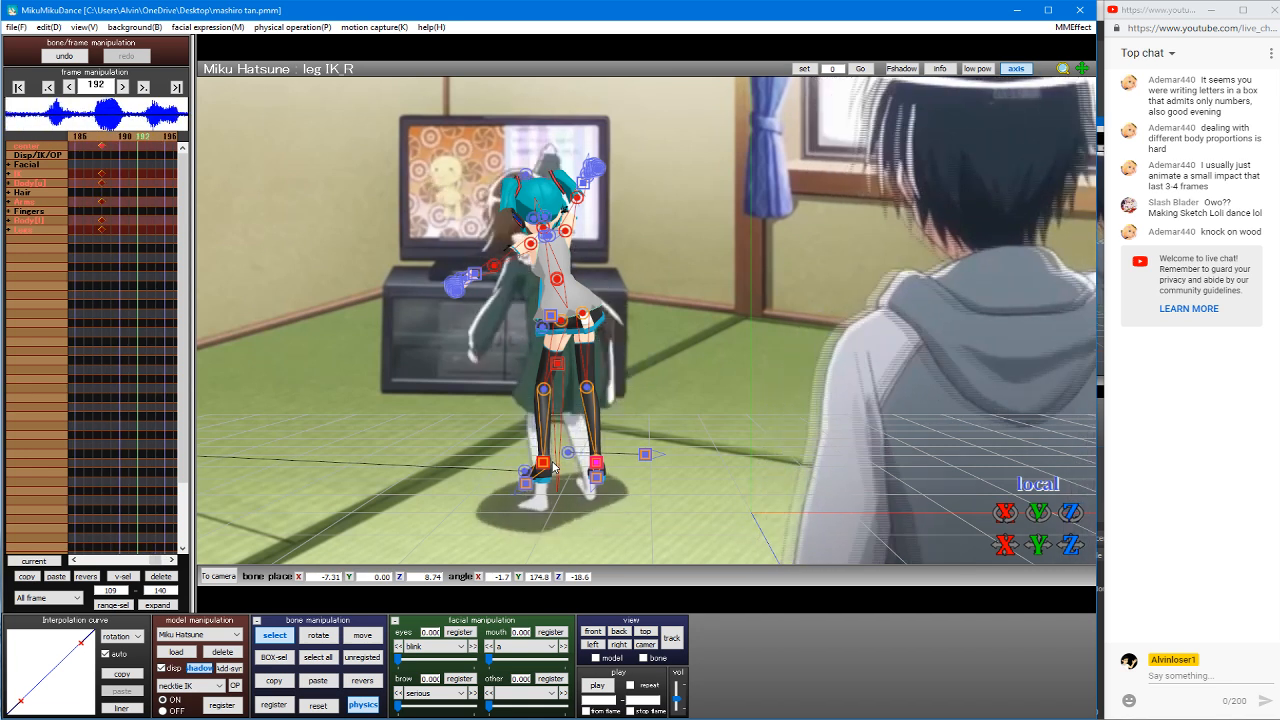
pyautogui.press('Right')
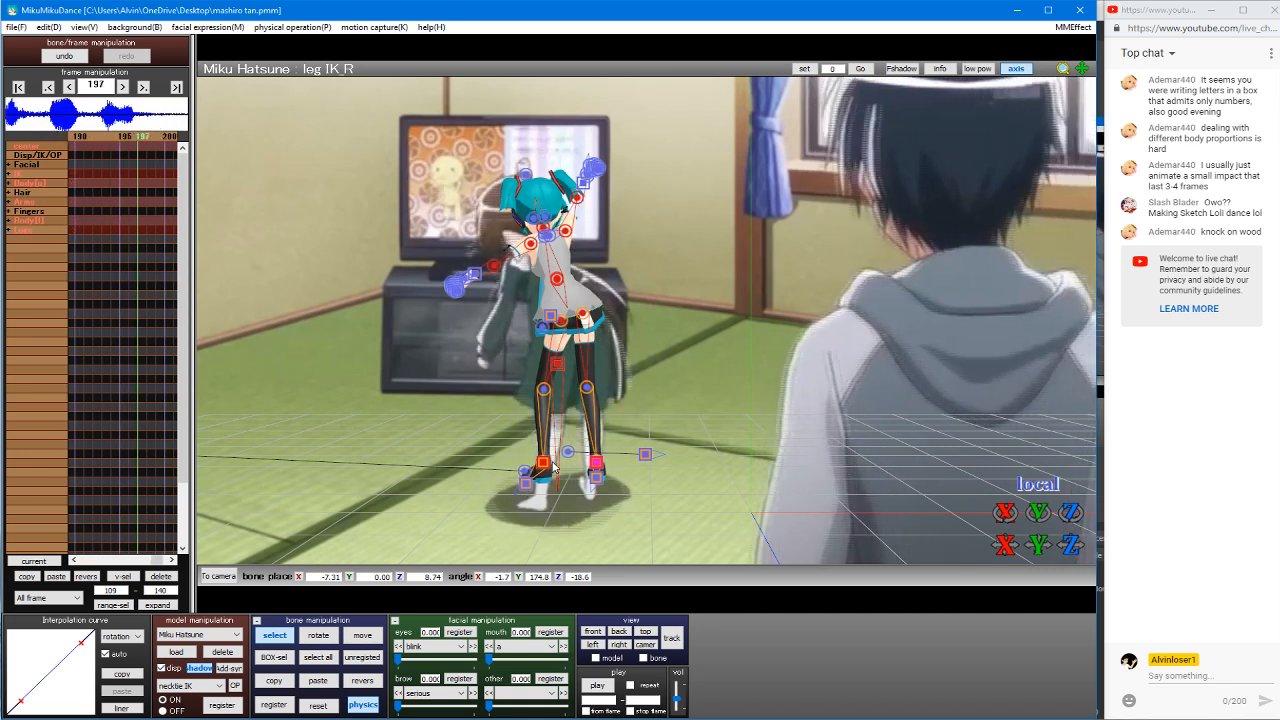
pyautogui.press('Right')
pyautogui.press('Left')
pyautogui.press('Left')
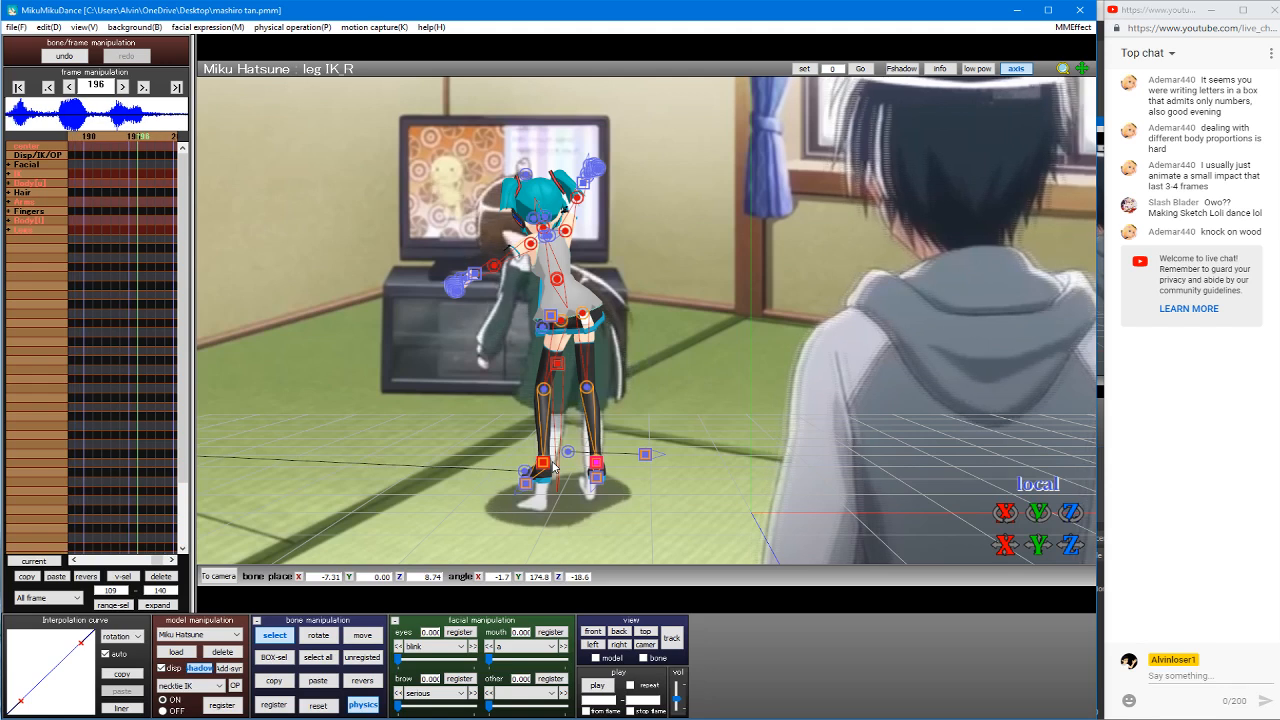
# Step: Move the center bone sideways to about X -9.65 at frame 196
pyautogui.moveTo(583, 342); pyautogui.dragTo(681, 354, button='middle')
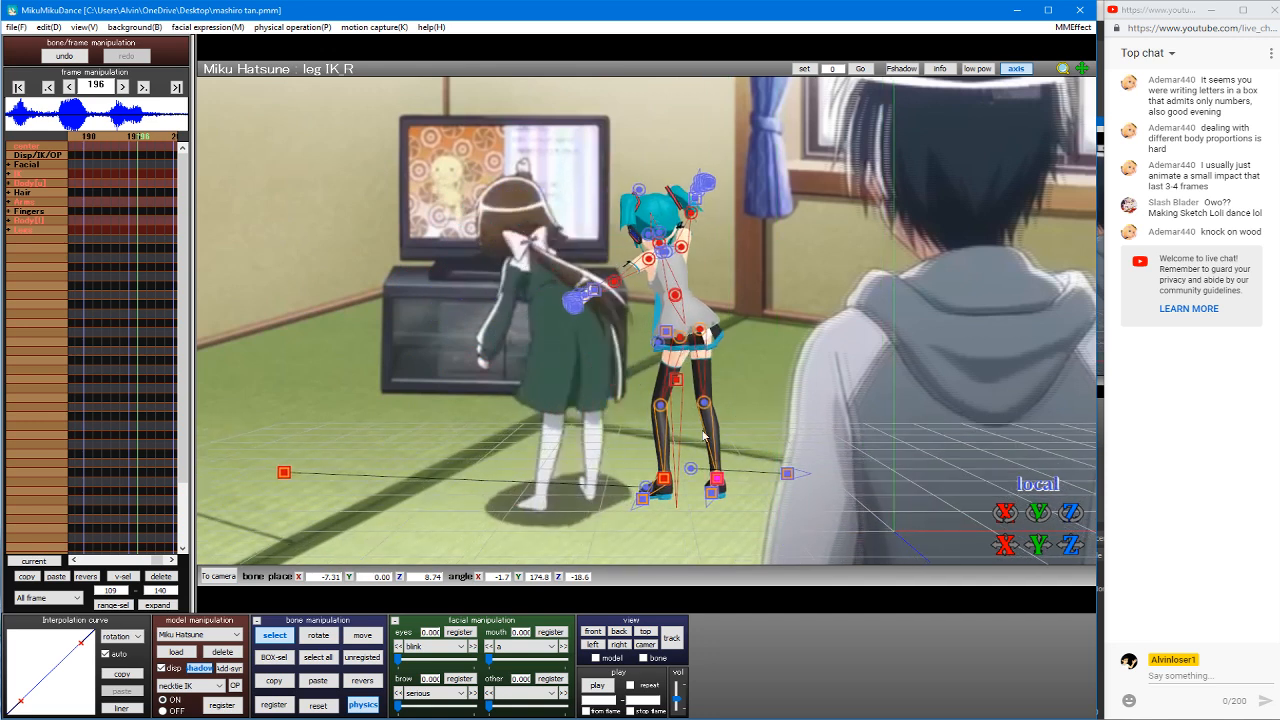
pyautogui.click(680, 383)
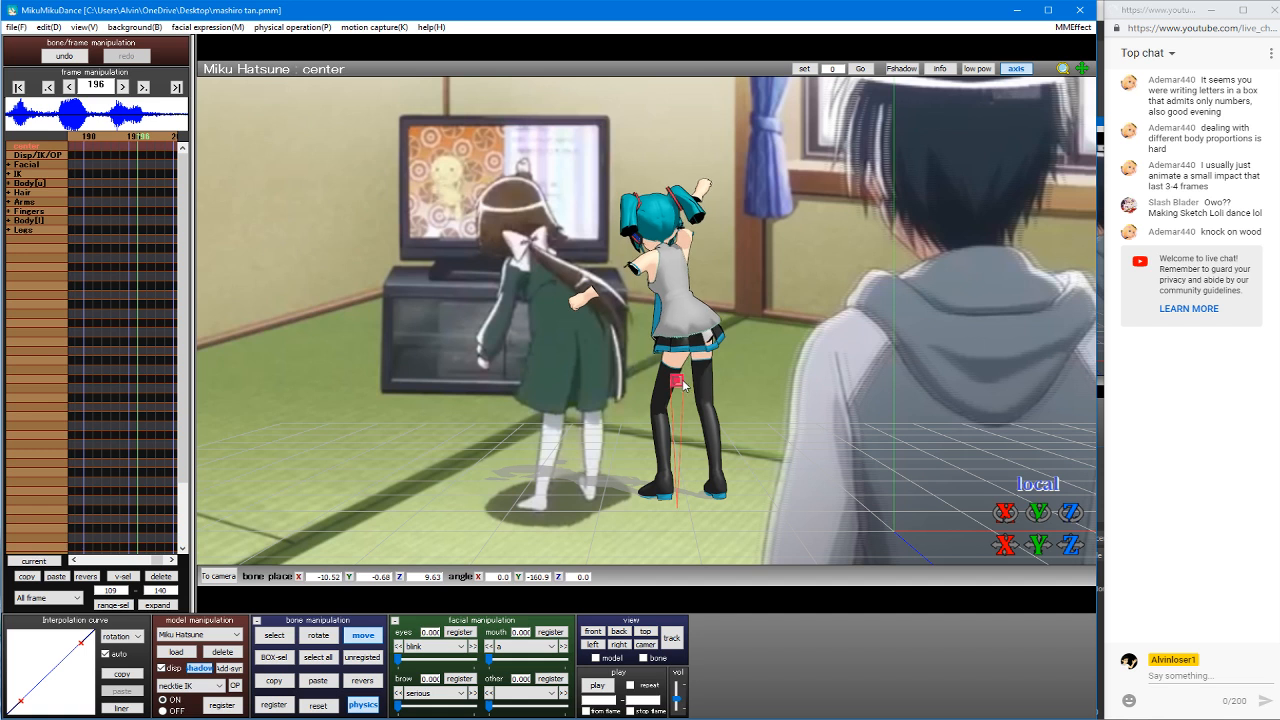
pyautogui.moveTo(697, 384); pyautogui.dragTo(709, 379)
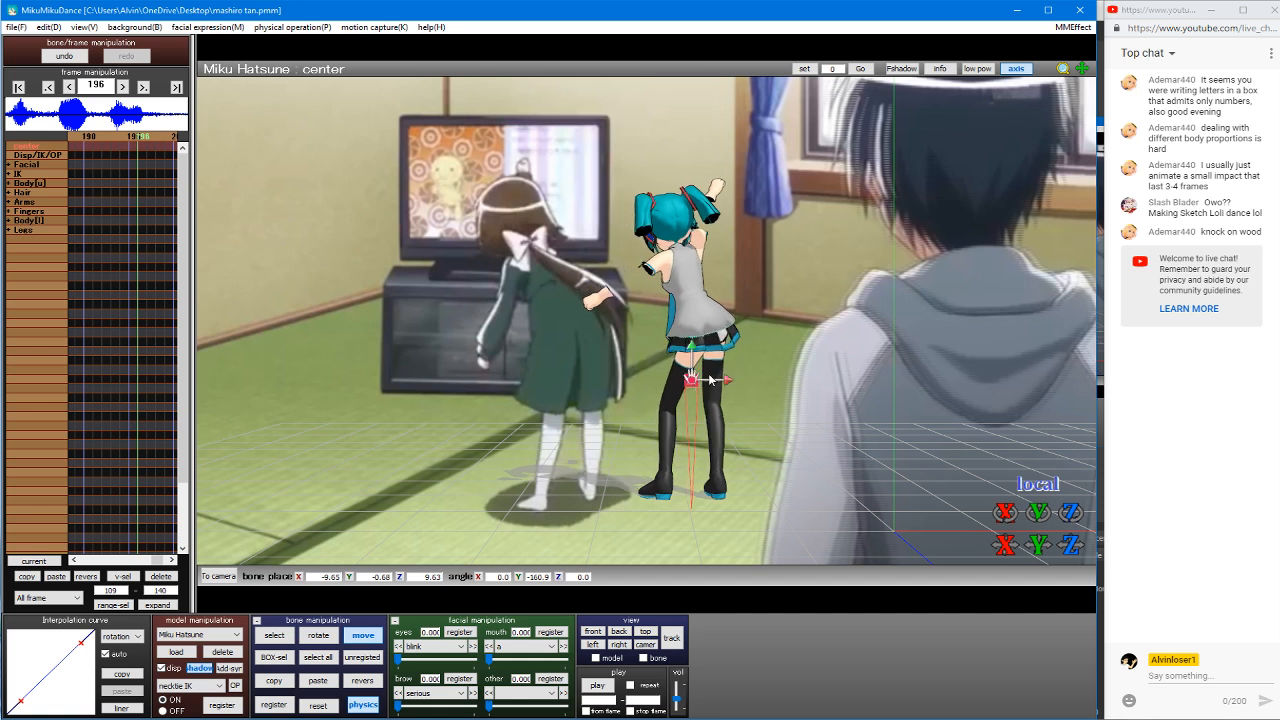
pyautogui.press('c')
# Step: Bend the upper body forward to about X -55.1 and turn the center bone to about Y -150.0
pyautogui.click(691, 298)
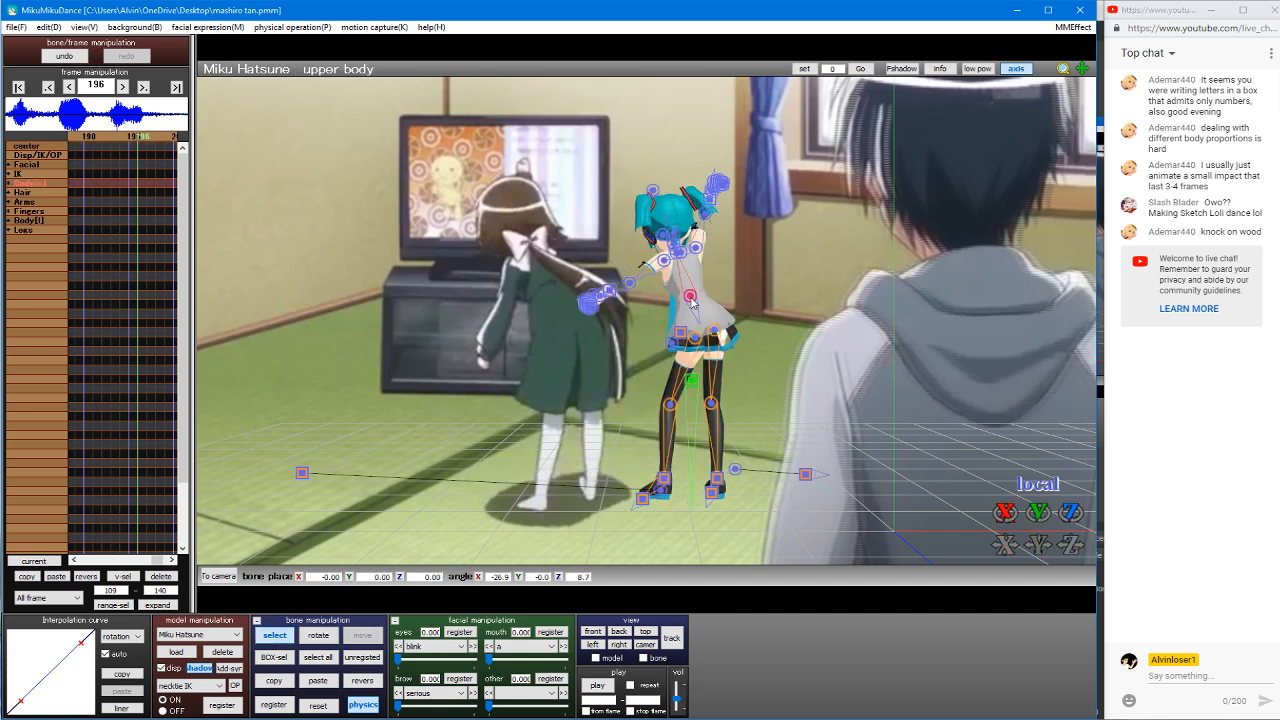
pyautogui.moveTo(1008, 527); pyautogui.dragTo(965, 527)
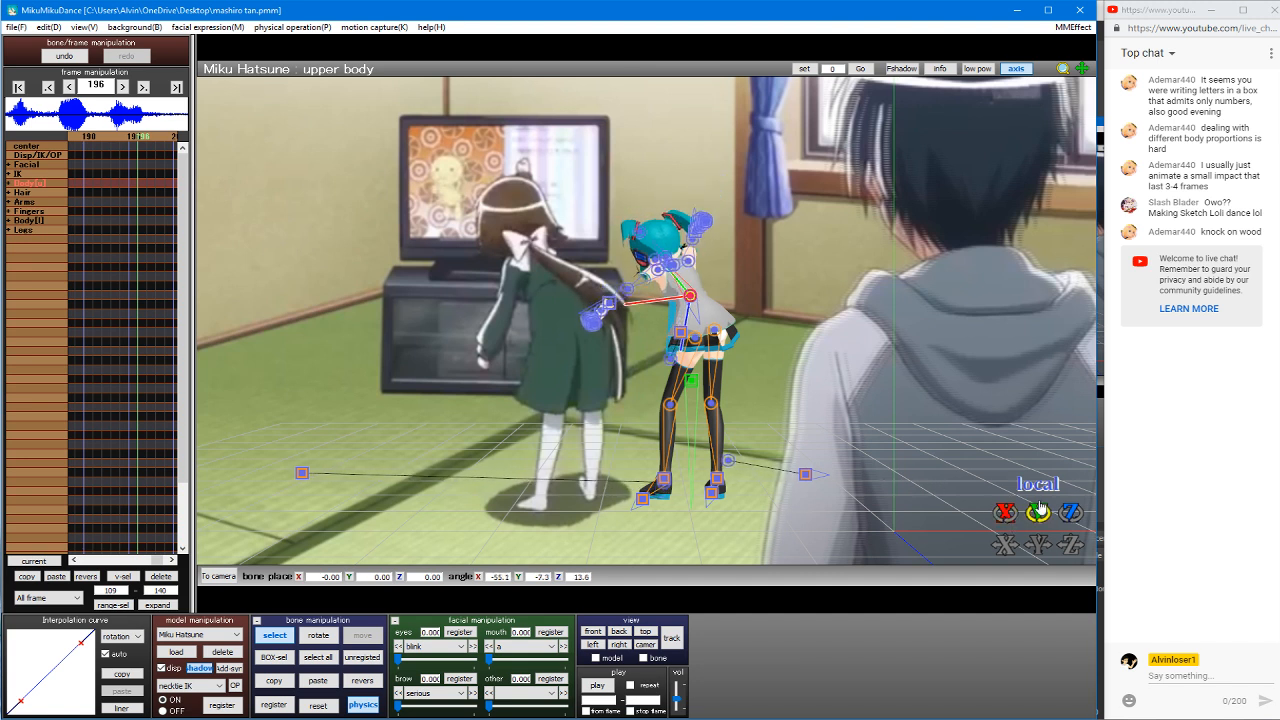
pyautogui.click(692, 380)
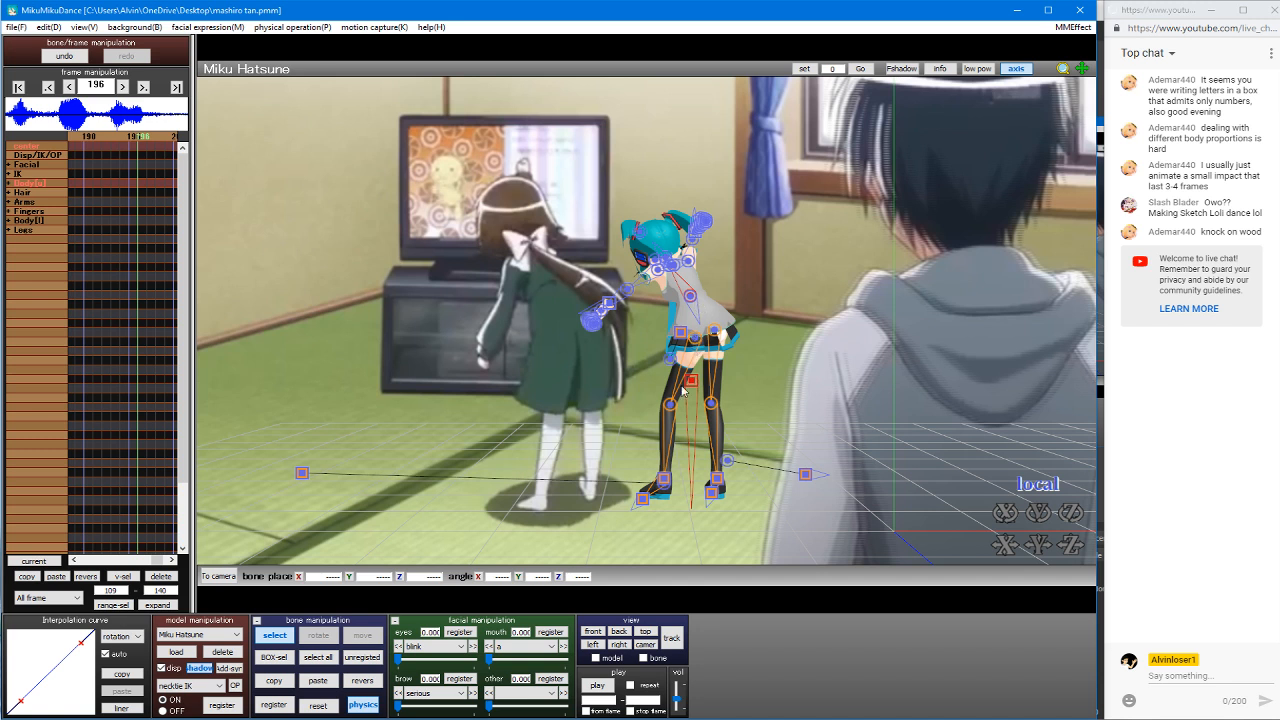
pyautogui.click(691, 381)
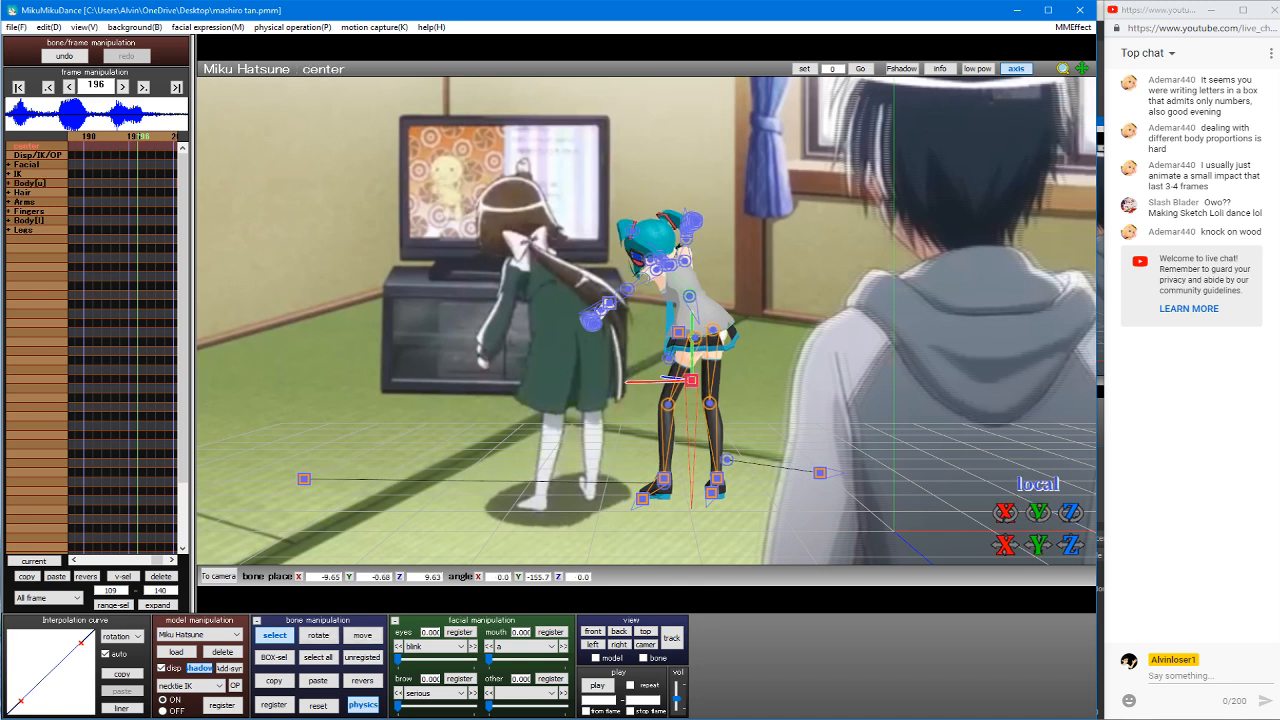
pyautogui.moveTo(1039, 513); pyautogui.dragTo(1049, 513)
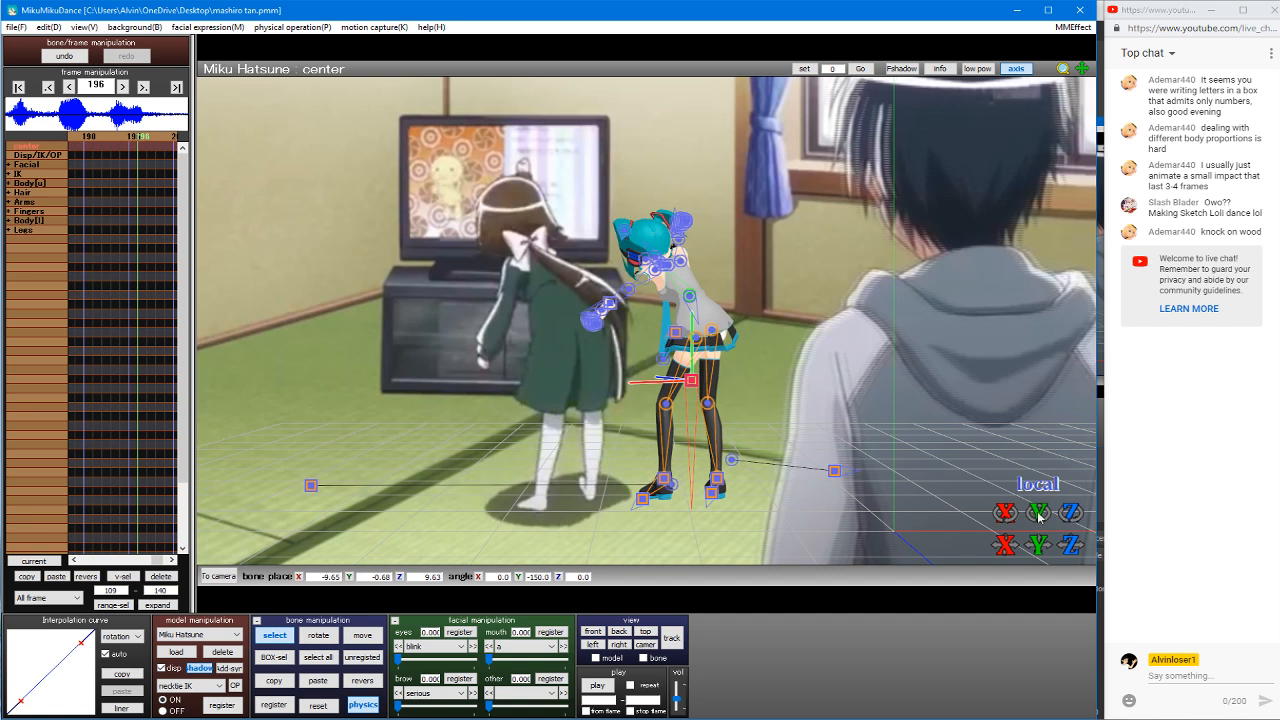
pyautogui.press('Tab')
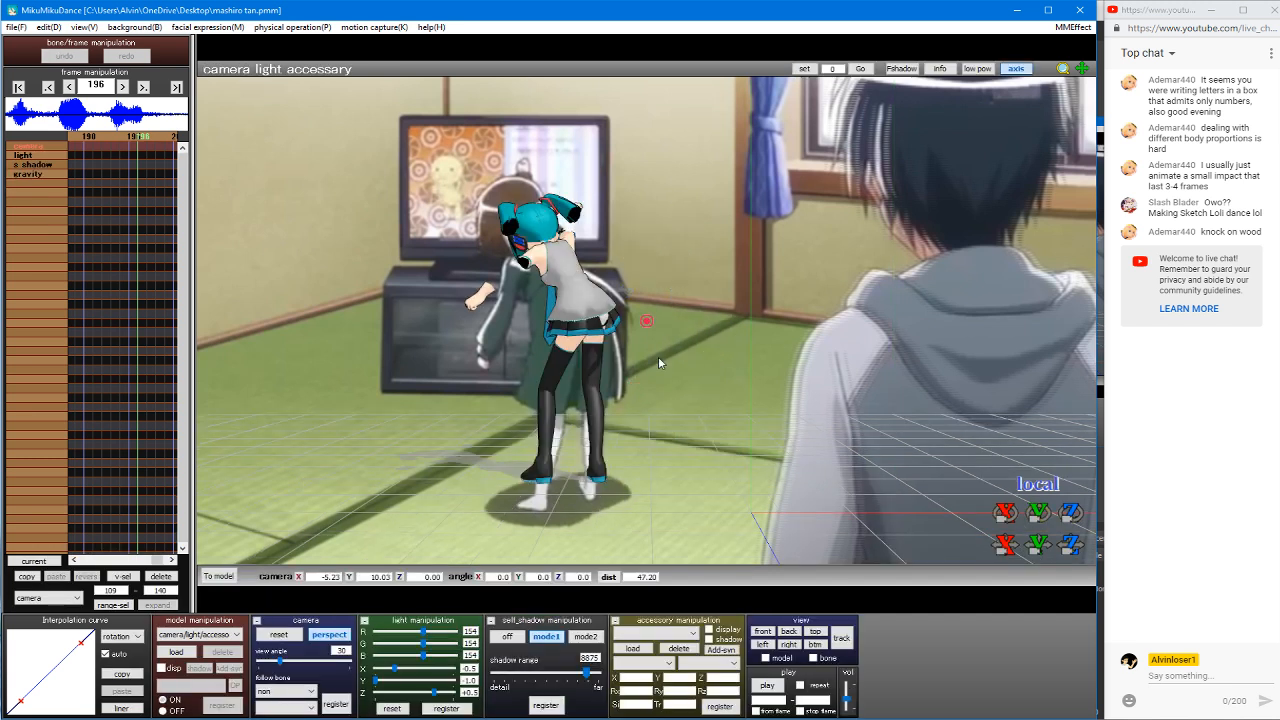
pyautogui.press('Tab')
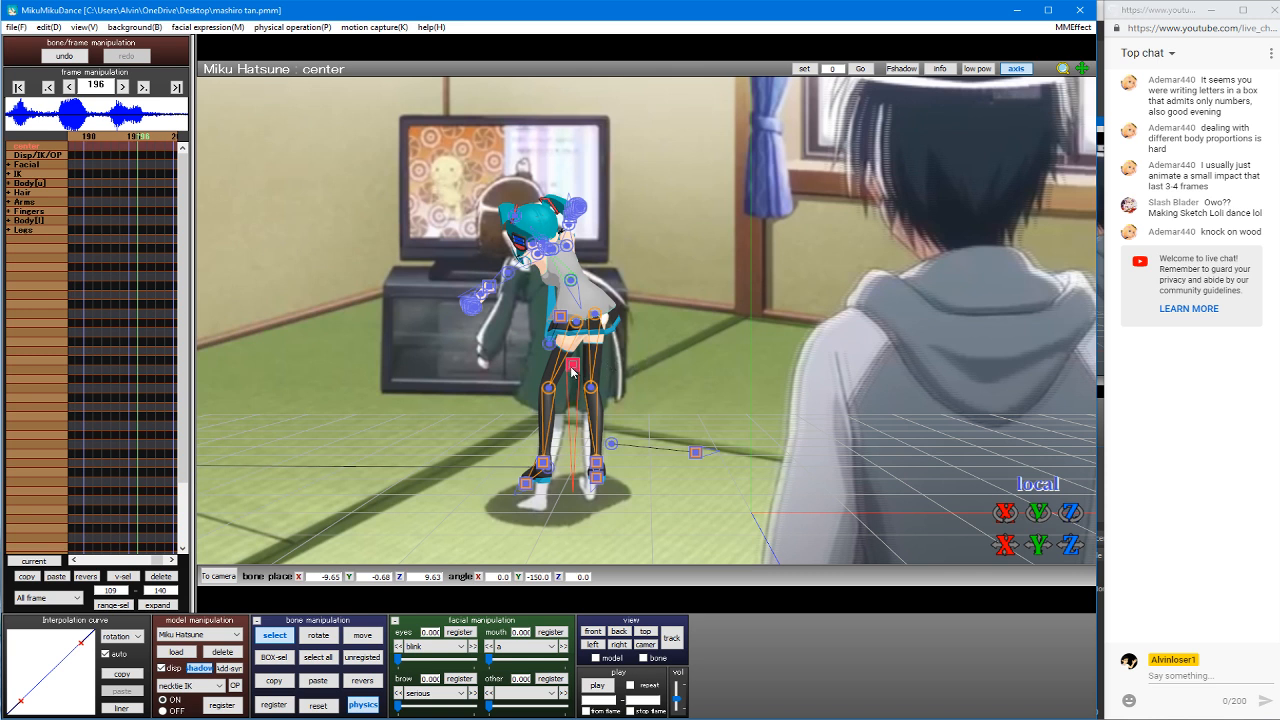
# Step: Rotate the left leg bone to about Y -14.0 and adjust the right leg bone's rotation at the hip
pyautogui.click(543, 463)
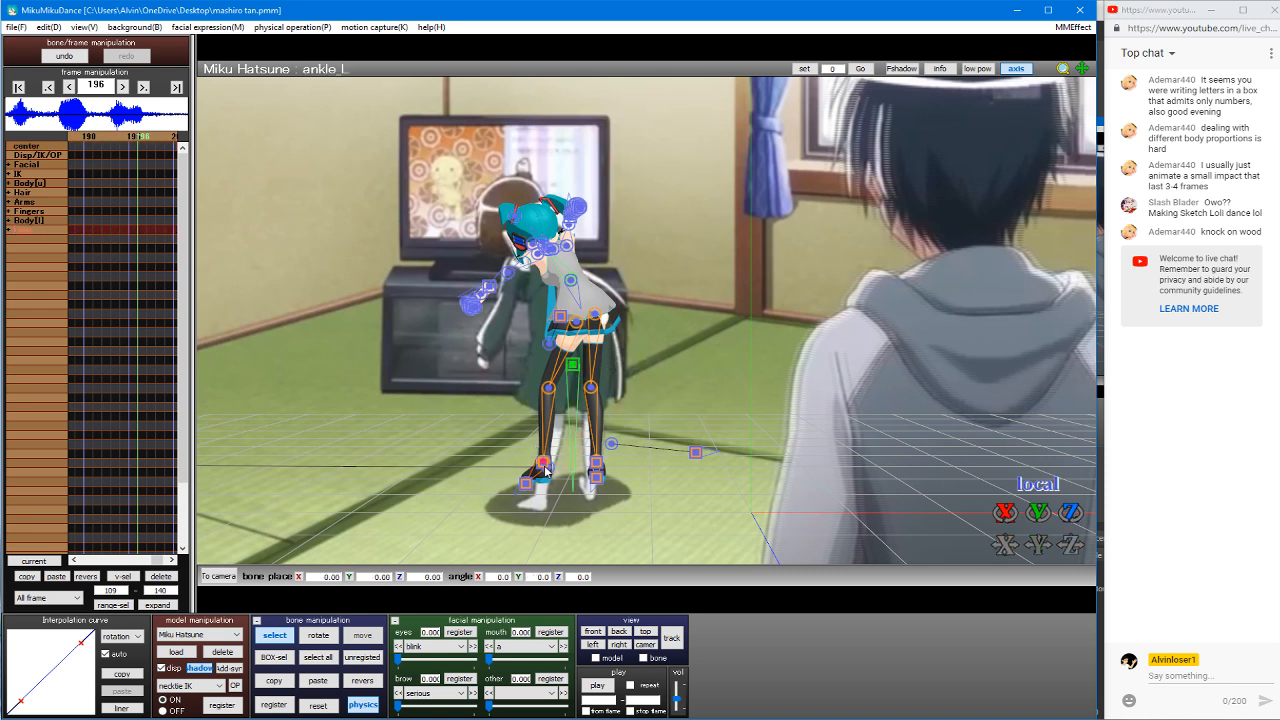
pyautogui.click(545, 467)
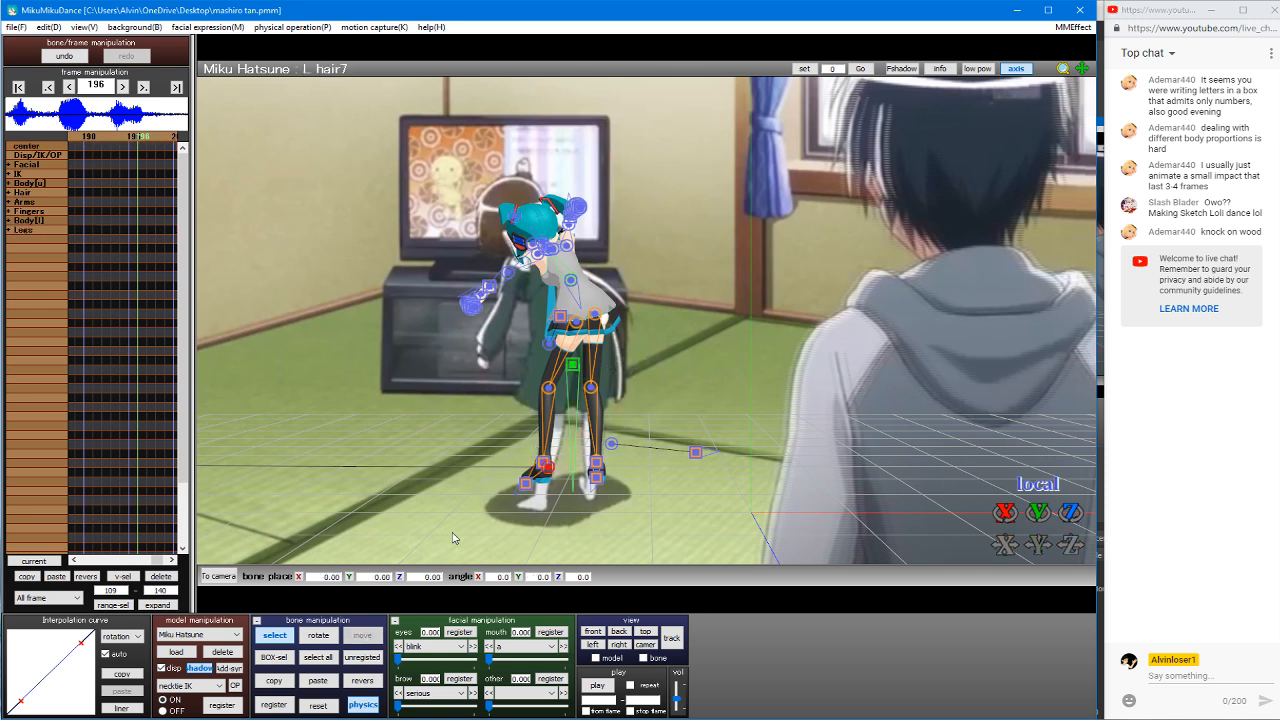
pyautogui.click(596, 465)
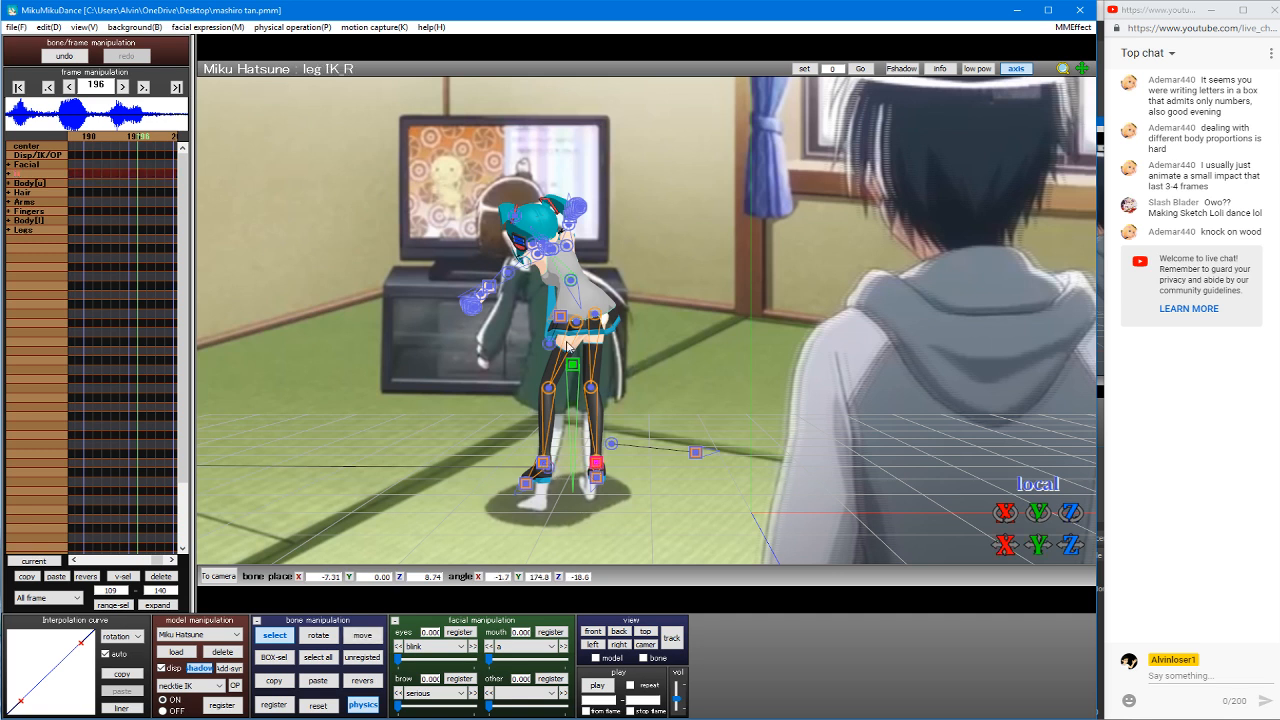
pyautogui.click(595, 324)
pyautogui.moveTo(595, 326); pyautogui.dragTo(578, 324)
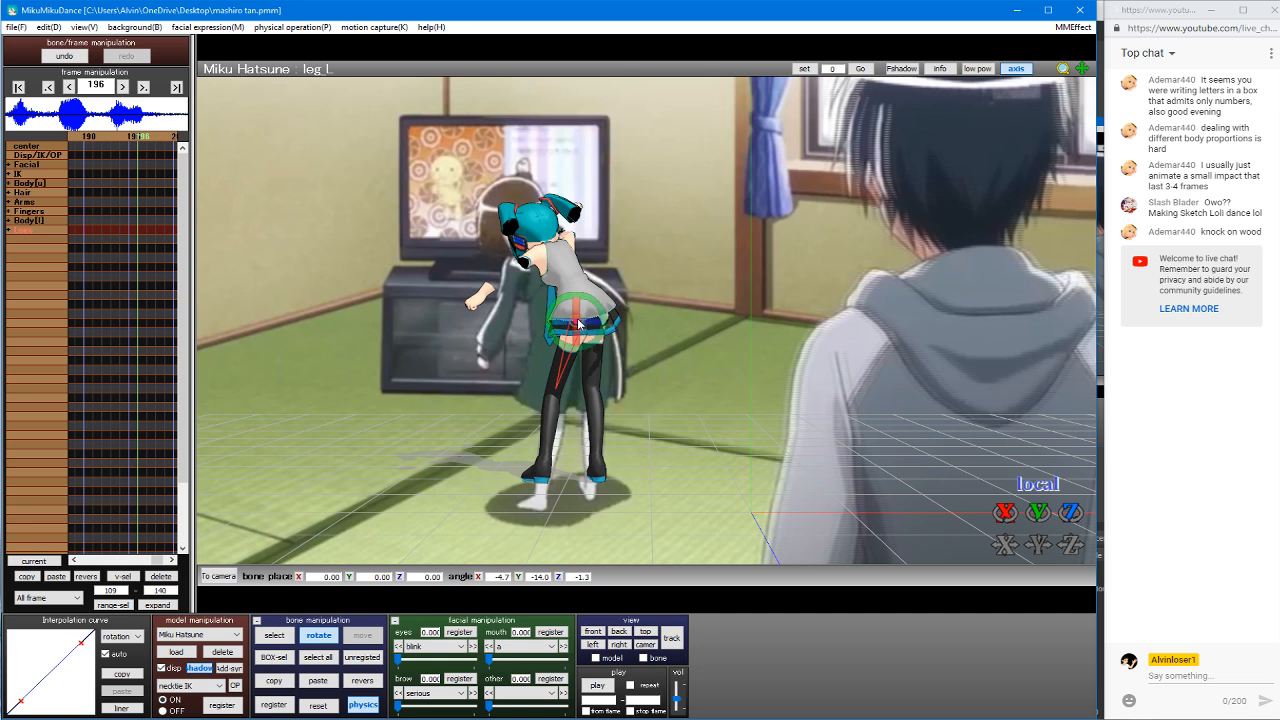
pyautogui.click(597, 318)
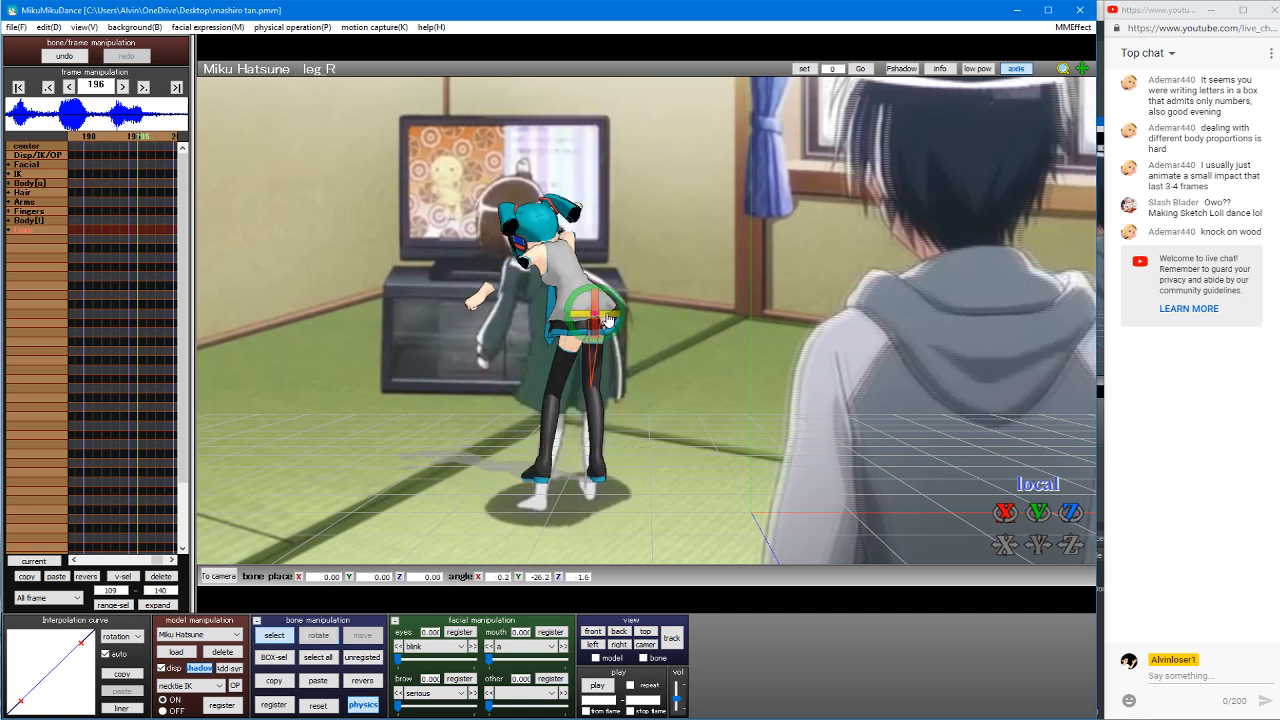
pyautogui.moveTo(600, 314); pyautogui.dragTo(600, 315)
pyautogui.press('s')
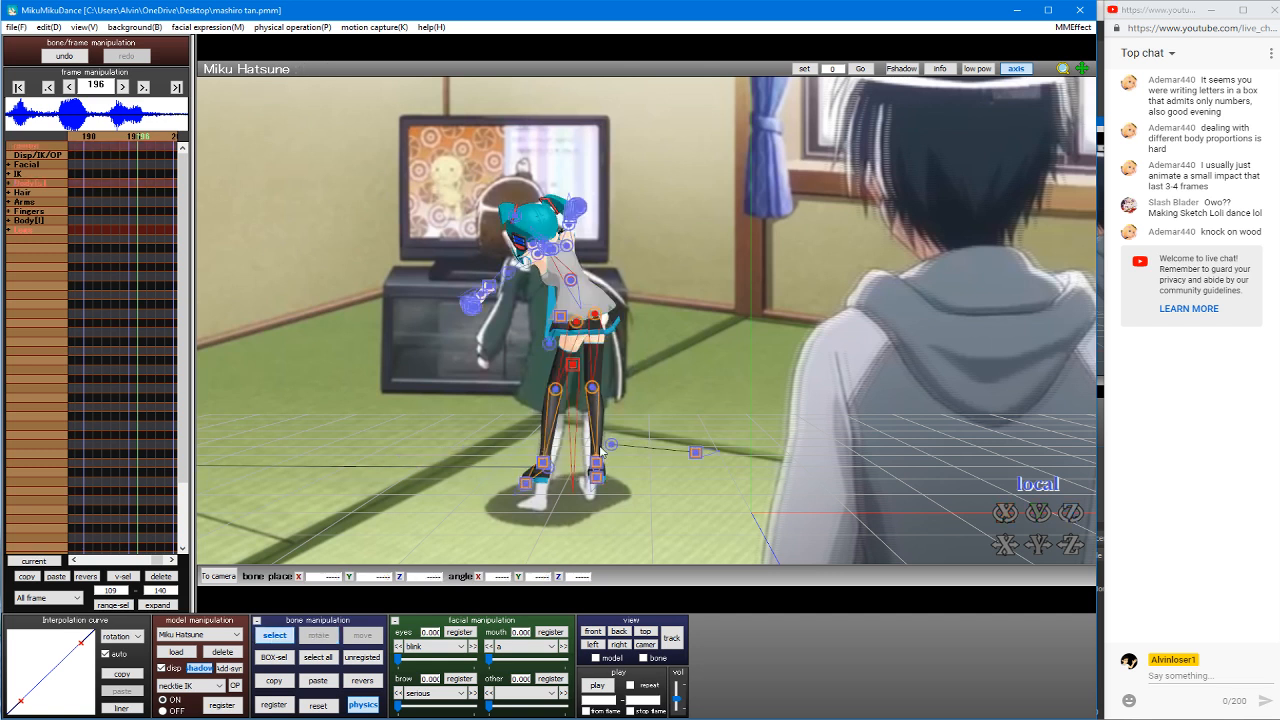
# Step: Turn the right leg IK bone to about Y -177.7 to align the right foot with the dancer's
pyautogui.click(598, 465)
pyautogui.click(599, 464)
pyautogui.press('x')
pyautogui.press('s')
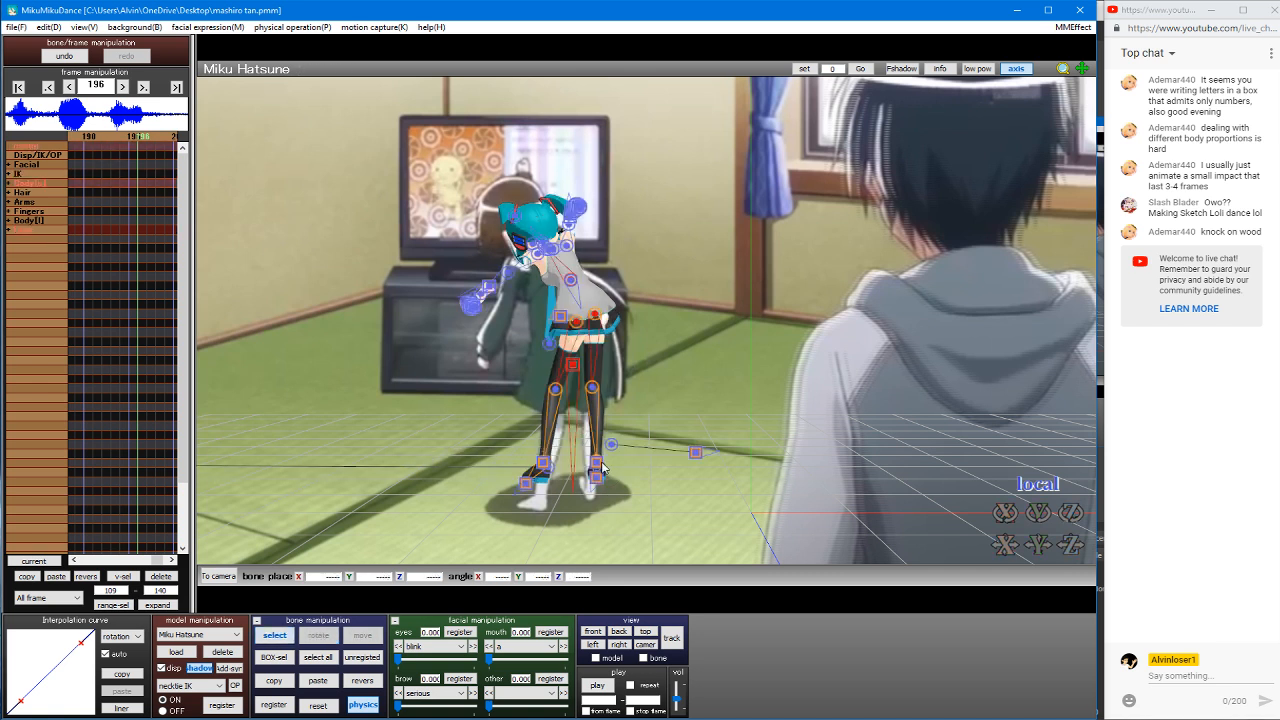
pyautogui.click(598, 463)
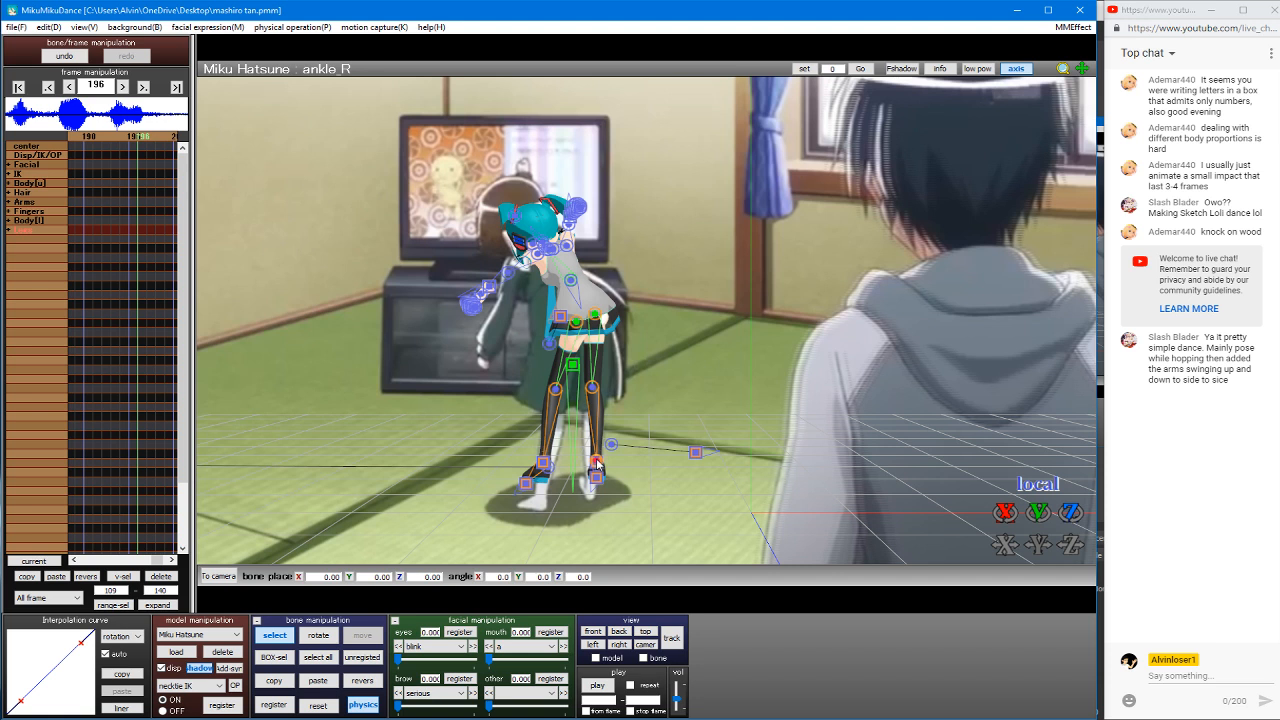
pyautogui.click(597, 463)
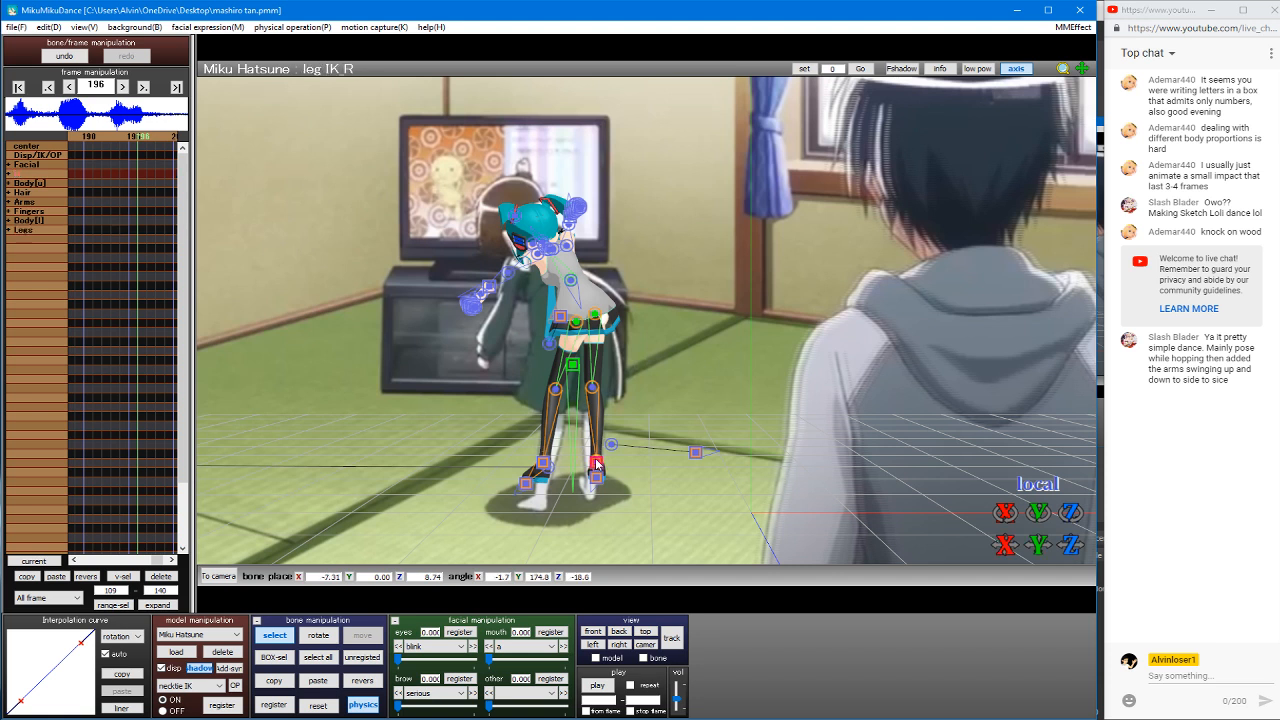
pyautogui.press('x')
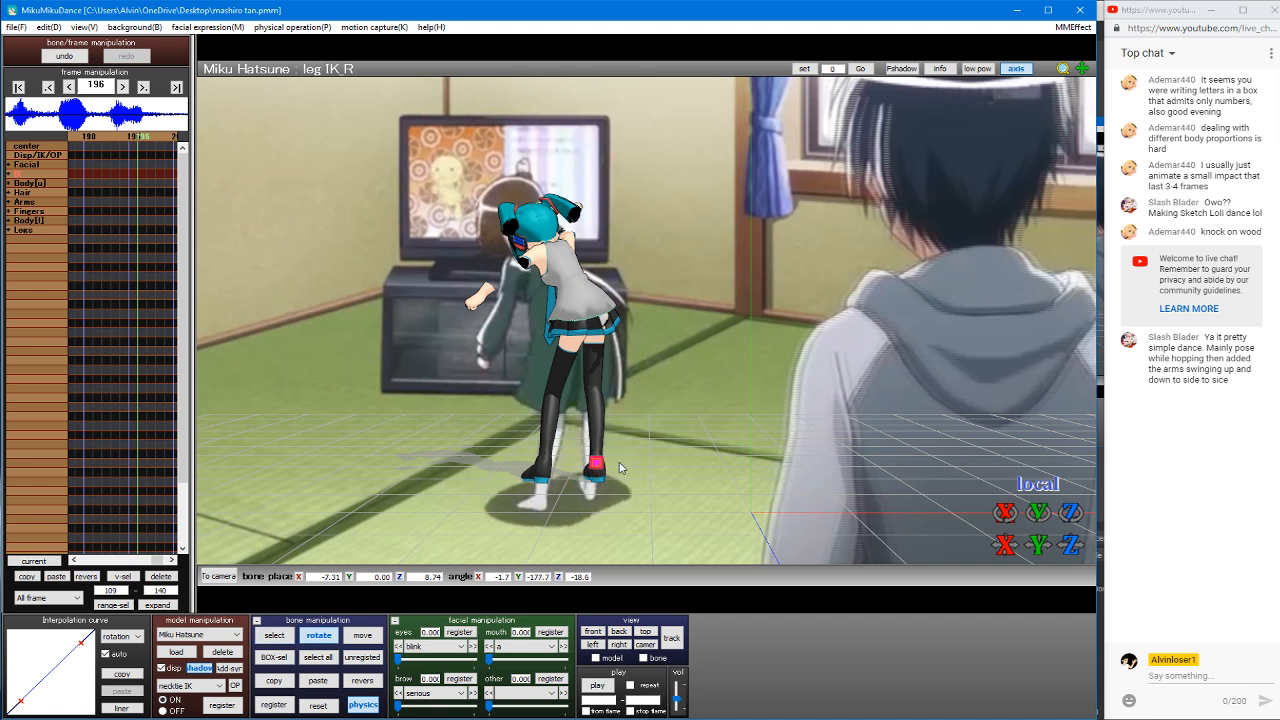
pyautogui.moveTo(620, 468); pyautogui.dragTo(618, 462)
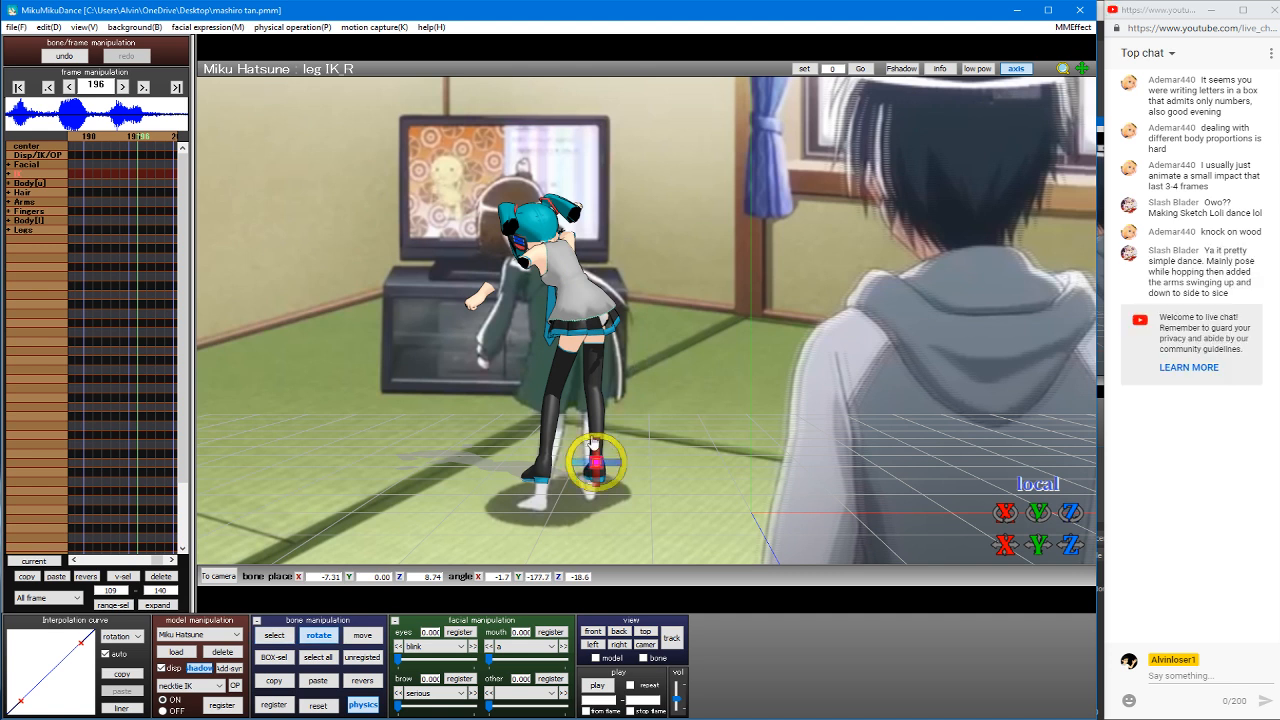
pyautogui.press('s')
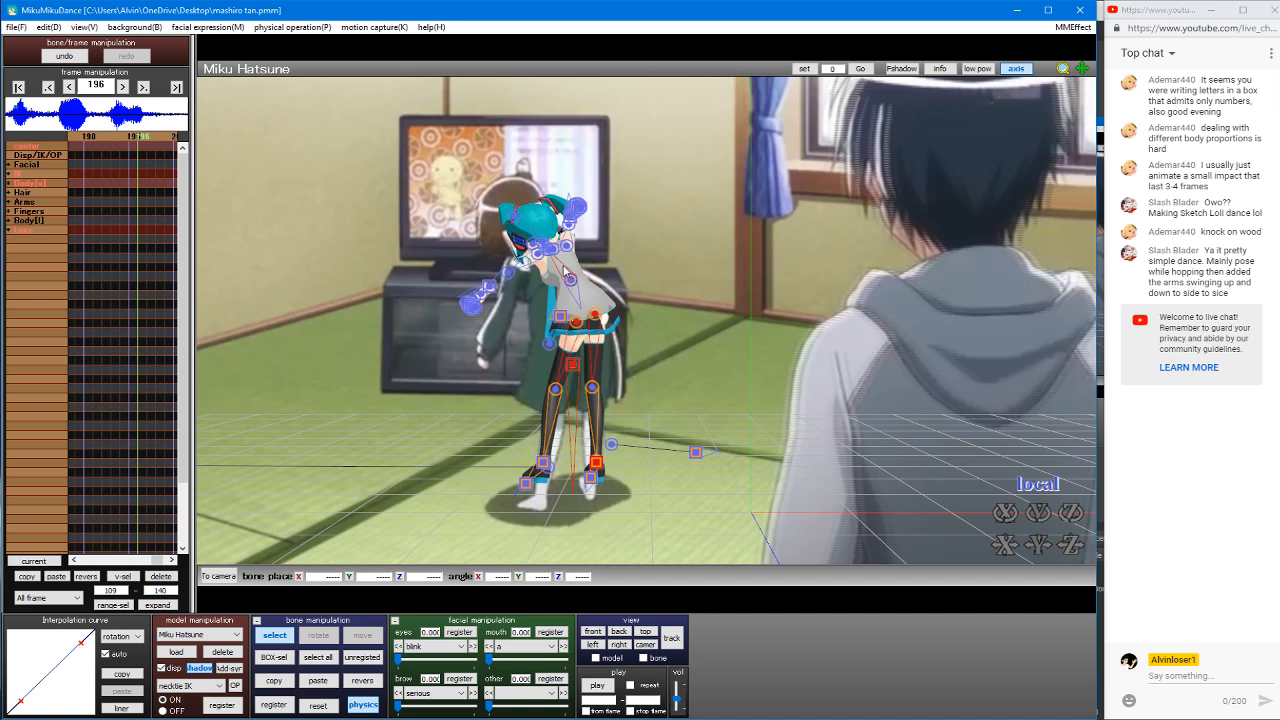
# Step: Rotate the left arm downward along the dancer's arm and swing the raised right arm inward over the head
pyautogui.click(530, 258)
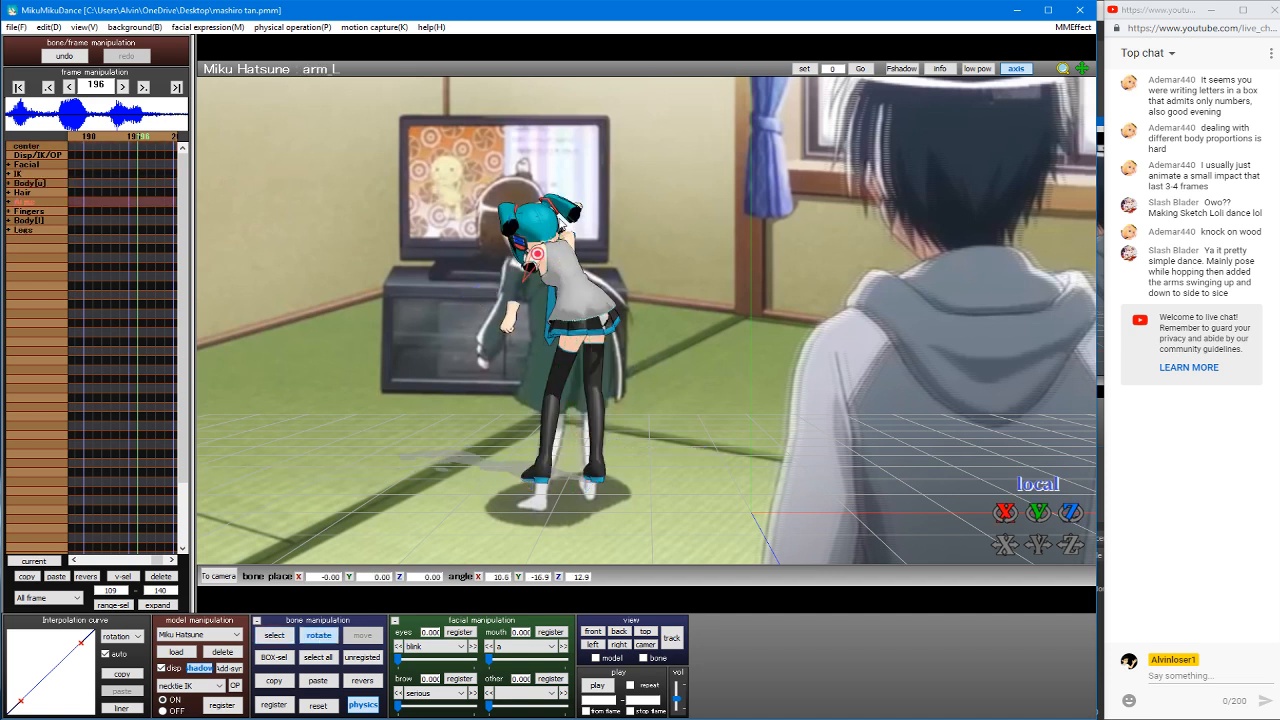
pyautogui.press('s')
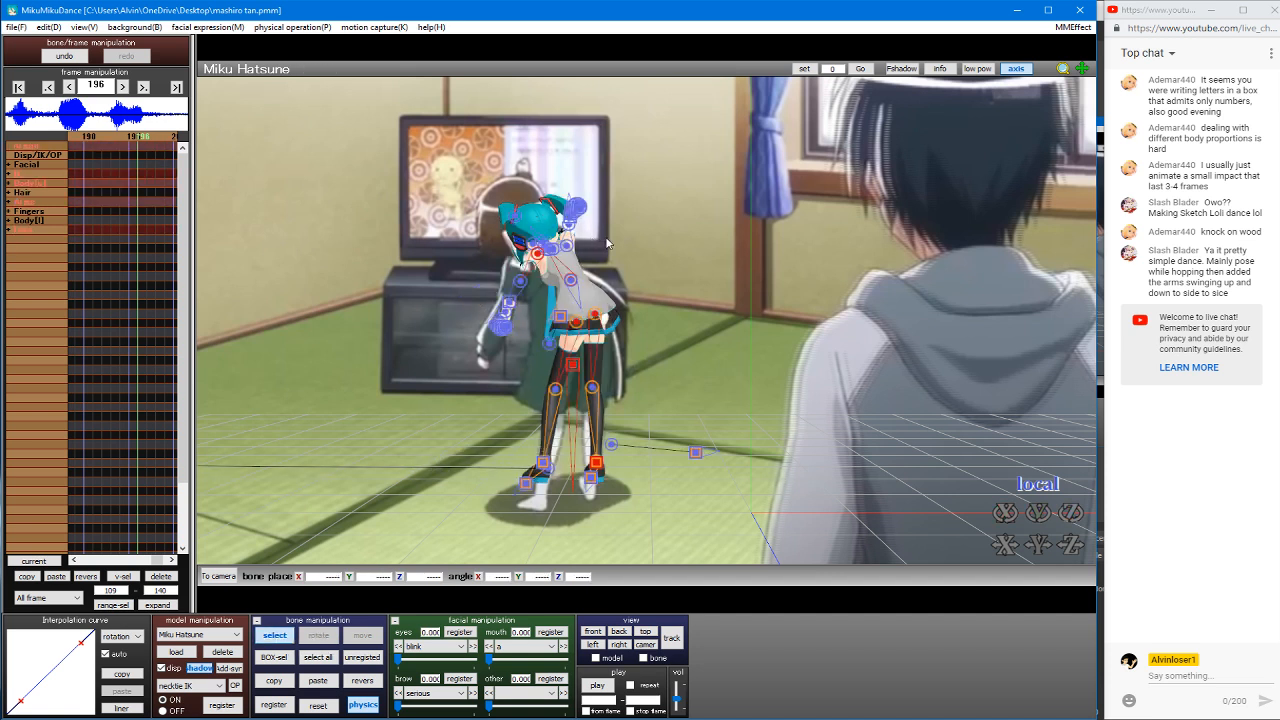
pyautogui.click(569, 246)
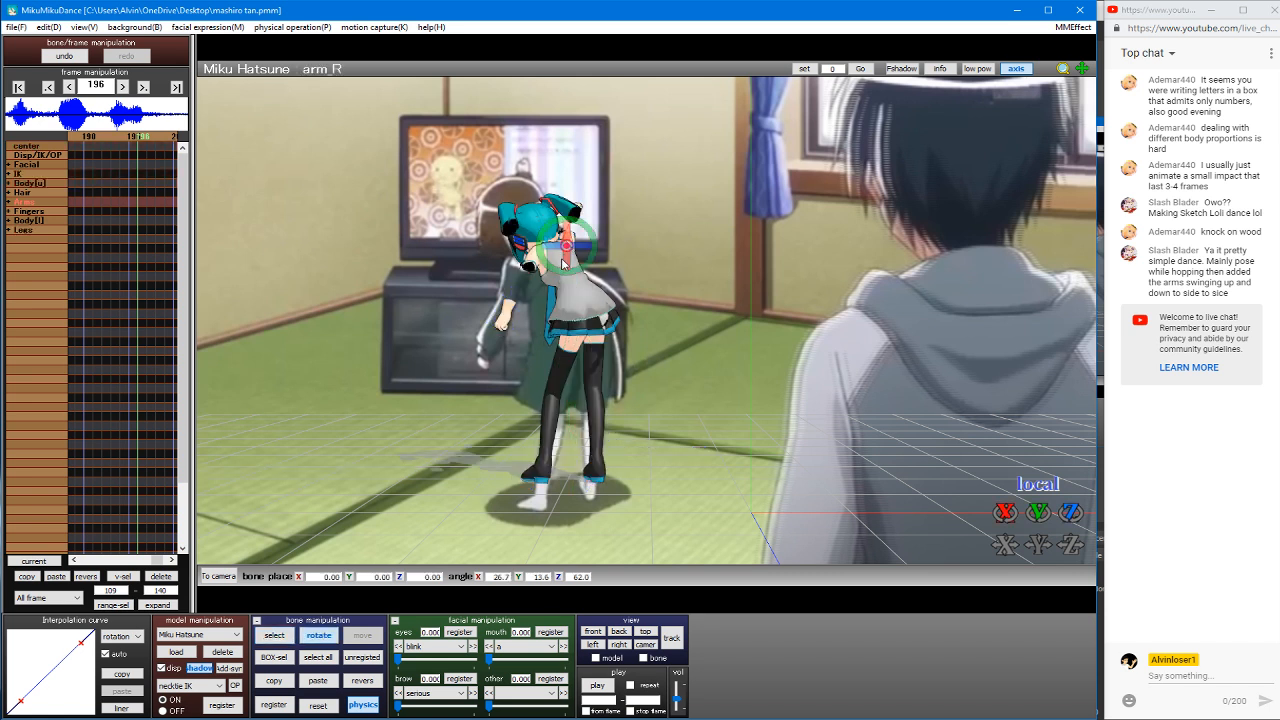
pyautogui.moveTo(609, 243); pyautogui.dragTo(566, 292)
pyautogui.press('s')
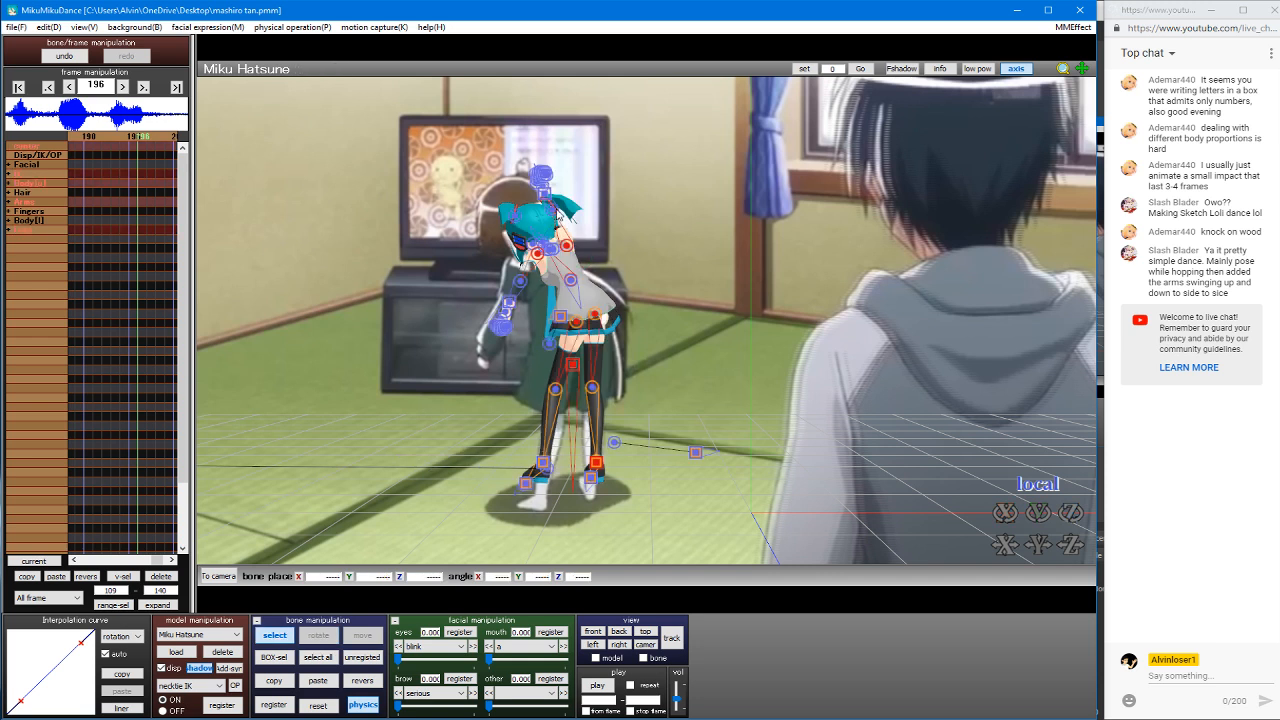
# Step: Rotate the right elbow about its local X axis and adjust the right wrist's rotation above the head
pyautogui.click(549, 204)
pyautogui.press('r')
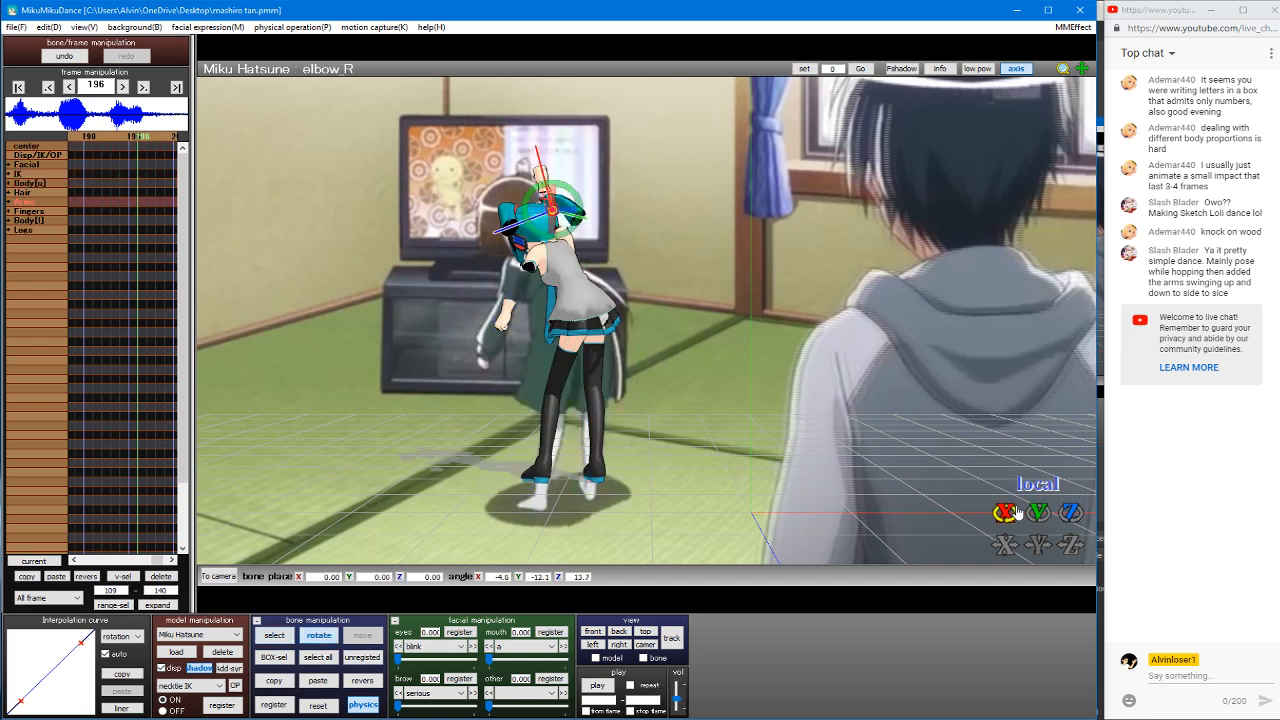
pyautogui.moveTo(1006, 512); pyautogui.dragTo(1006, 450)
pyautogui.press('s')
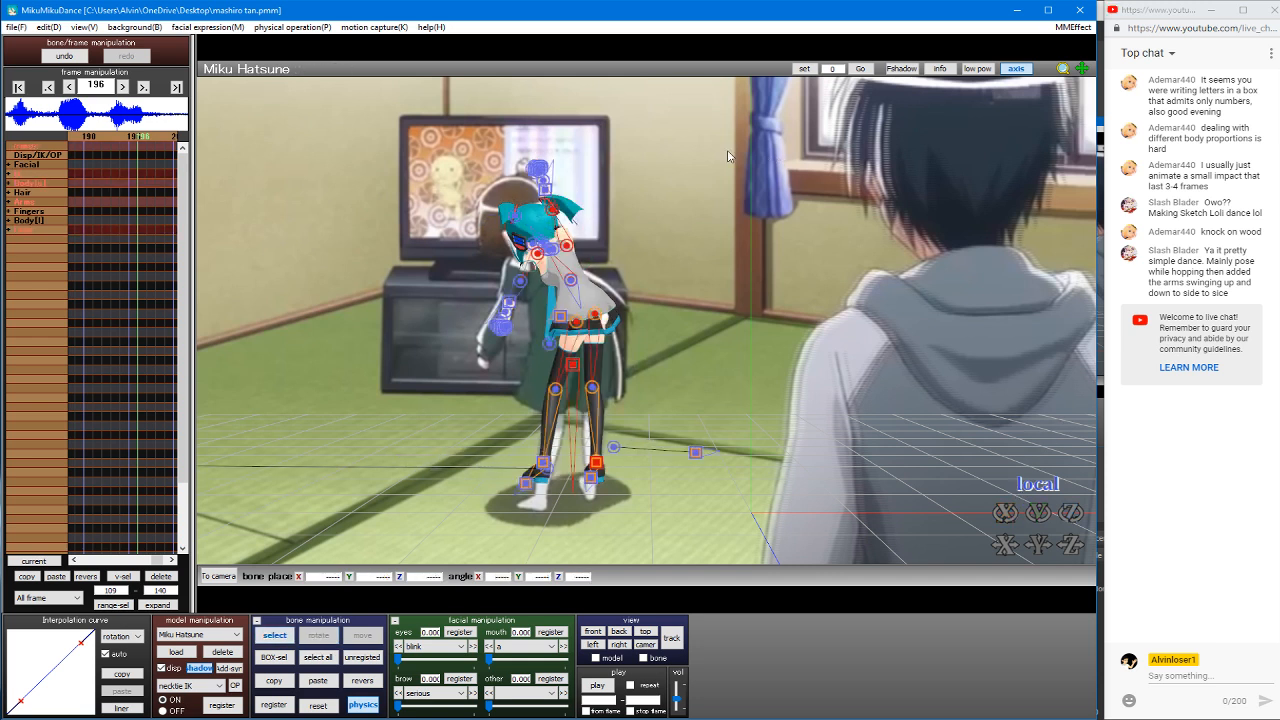
pyautogui.click(540, 185)
pyautogui.press('r')
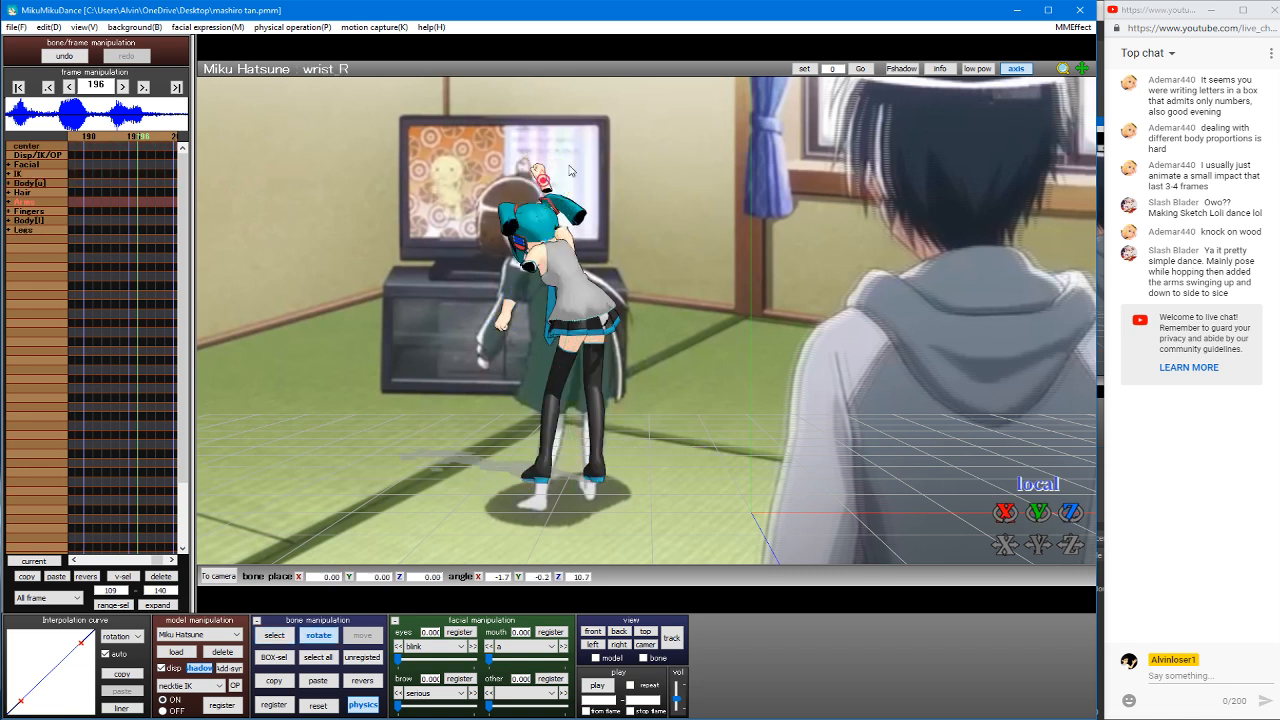
pyautogui.press('s')
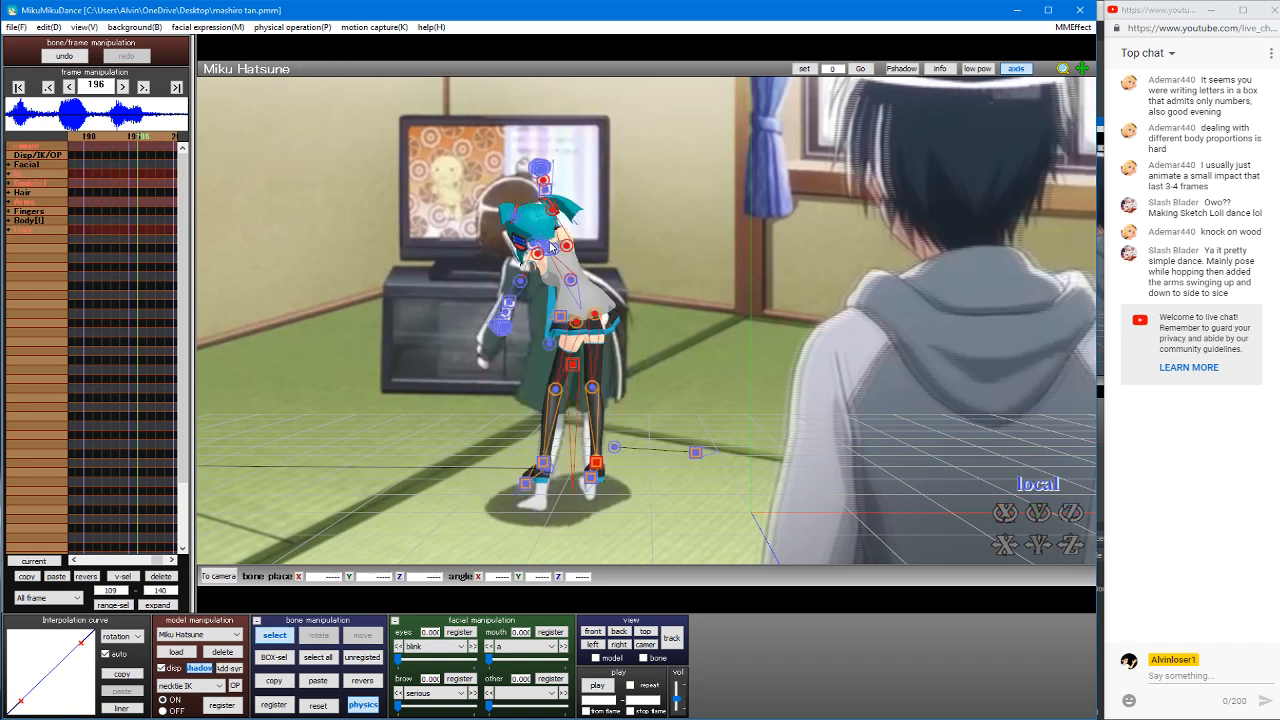
# Step: Rotate the head at frame 196 to match the tilt of the dancer's head
pyautogui.click(543, 247)
pyautogui.press('r')
pyautogui.moveTo(543, 289); pyautogui.dragTo(569, 238)
pyautogui.press('s')
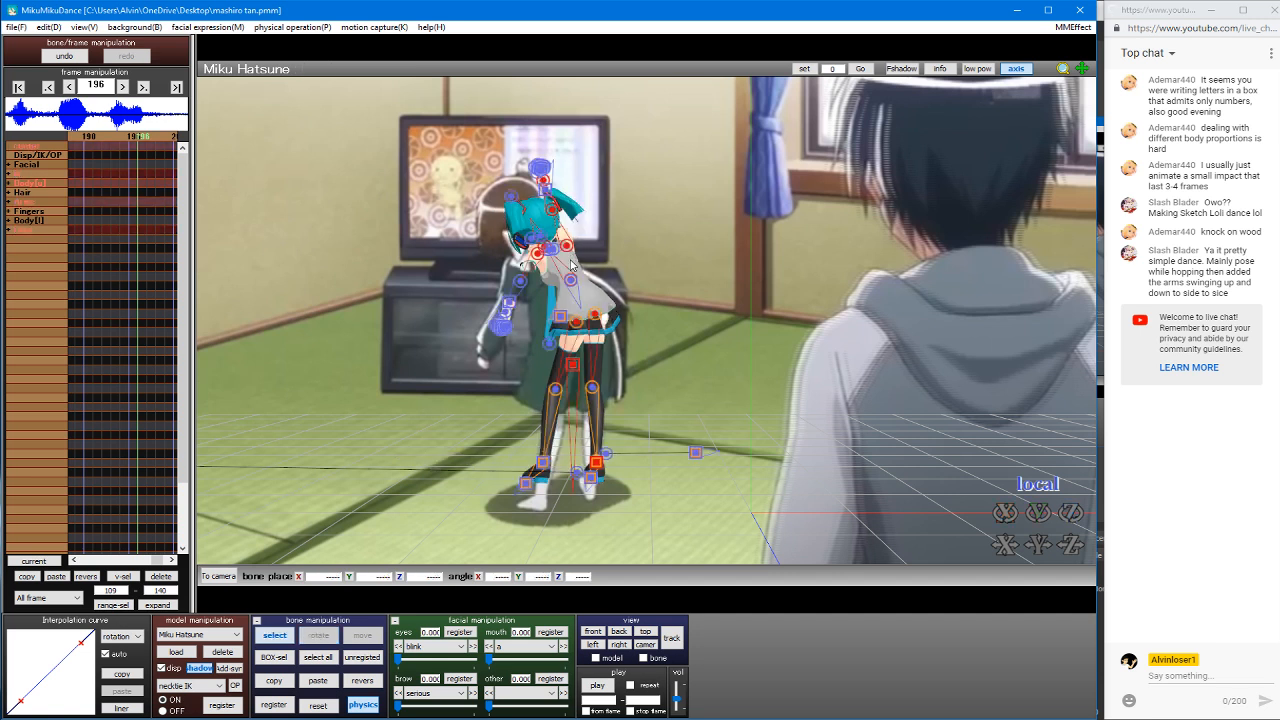
# Step: Rotate the lower body bone to about X -11.3, Y 15.7, Z 13.6 at frame 196
pyautogui.click(570, 281)
pyautogui.click(570, 281)
pyautogui.press('x')
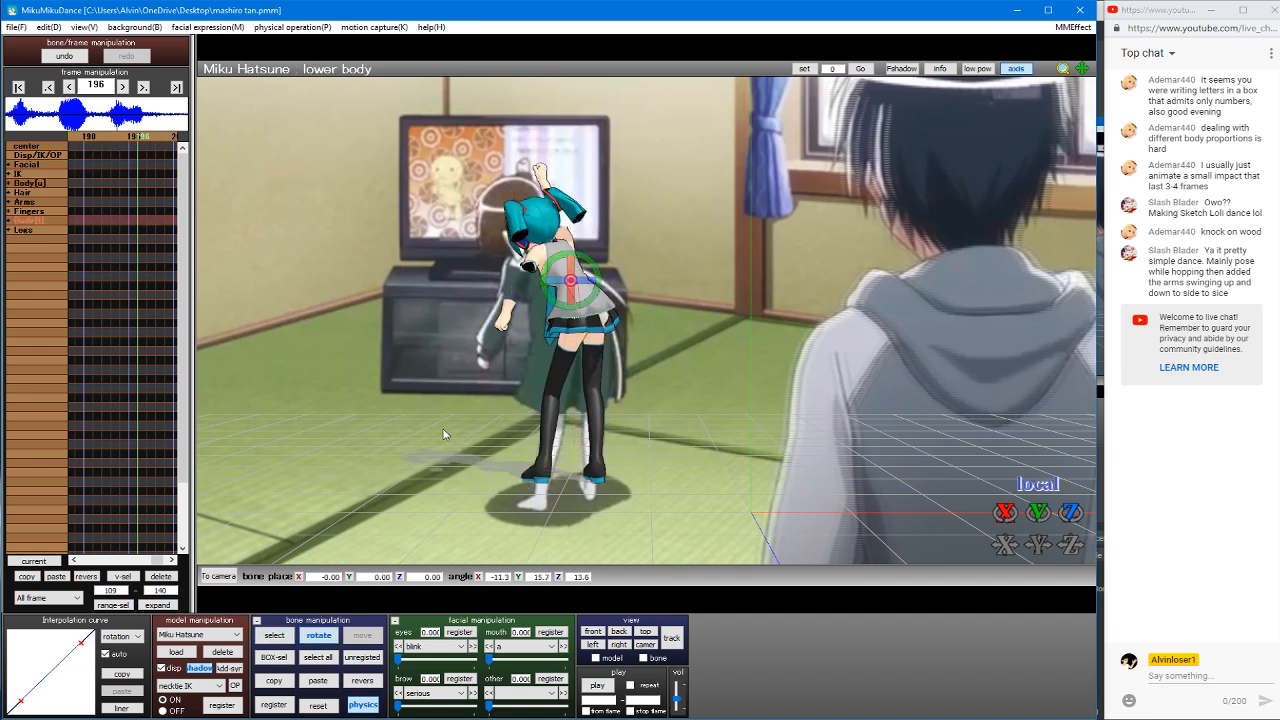
# Step: Copy the pose of all changed bones at frame 196 and register the held previous pose at frame 188
pyautogui.press('s')
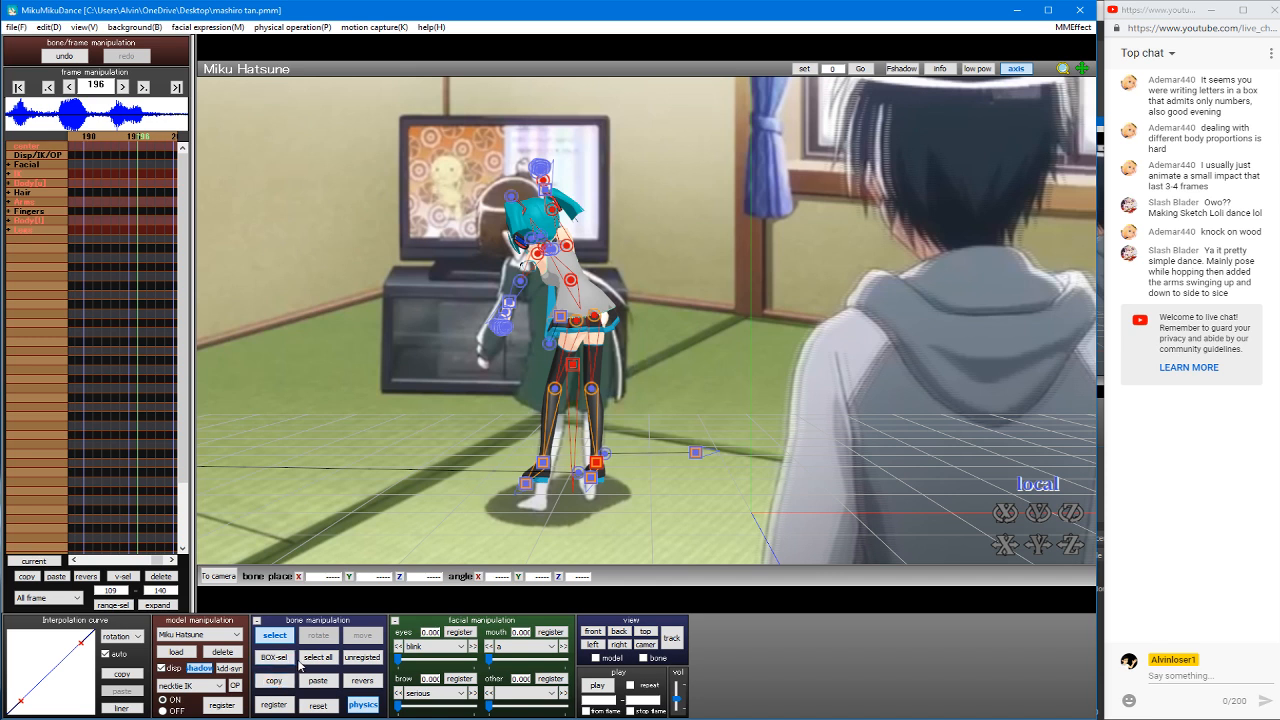
pyautogui.press('Left')
pyautogui.press('Left')
pyautogui.press('Left')
pyautogui.press('Left')
pyautogui.press('Left')
pyautogui.press('Left')
pyautogui.press('Left')
pyautogui.press('Left')
pyautogui.click(282, 707)
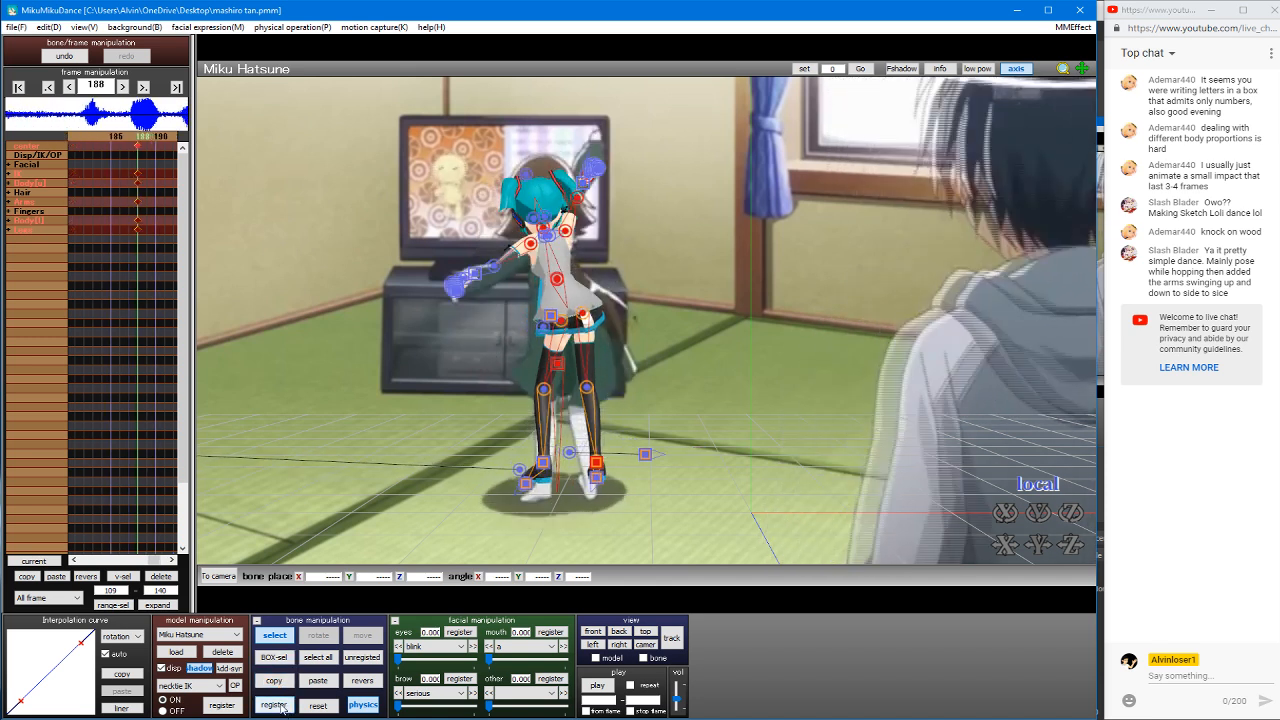
# Step: Paste the copied pose back at frame 196 and register it as a keyframe
pyautogui.press('Right')
pyautogui.press('Right')
pyautogui.press('Right')
pyautogui.press('Right')
pyautogui.press('Right')
pyautogui.press('Right')
pyautogui.press('Right')
pyautogui.press('Right')
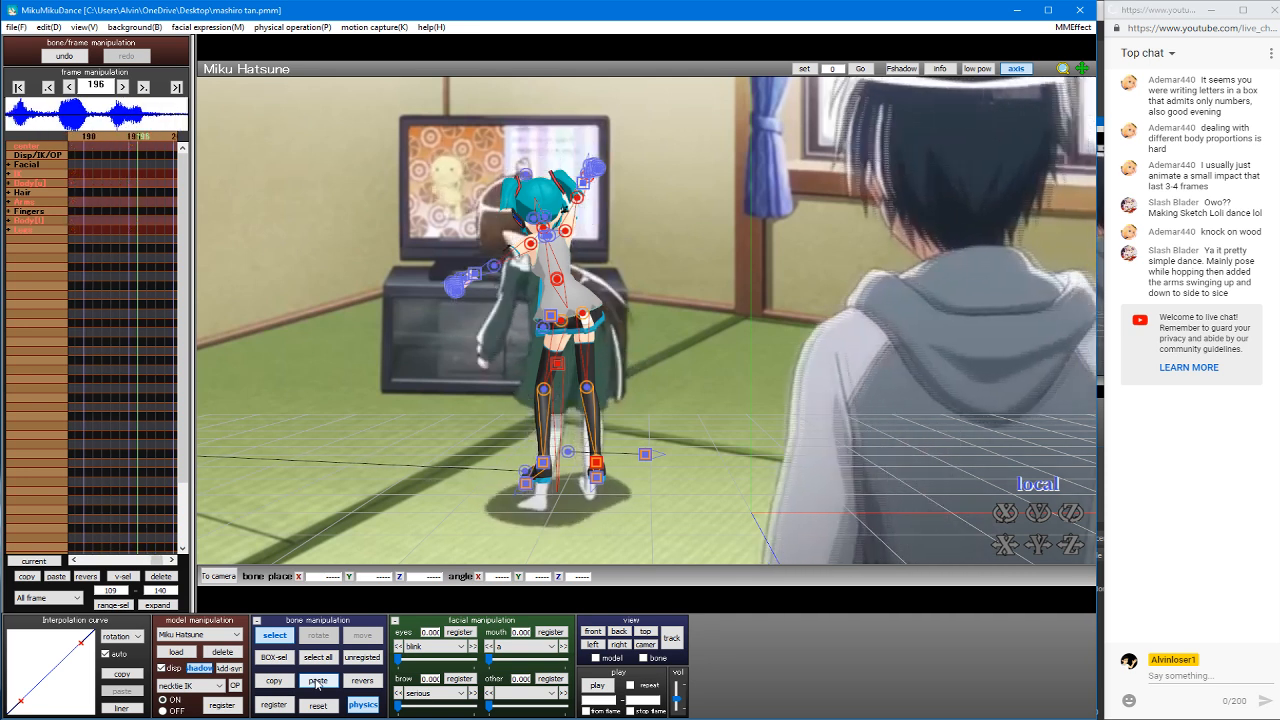
pyautogui.click(318, 681)
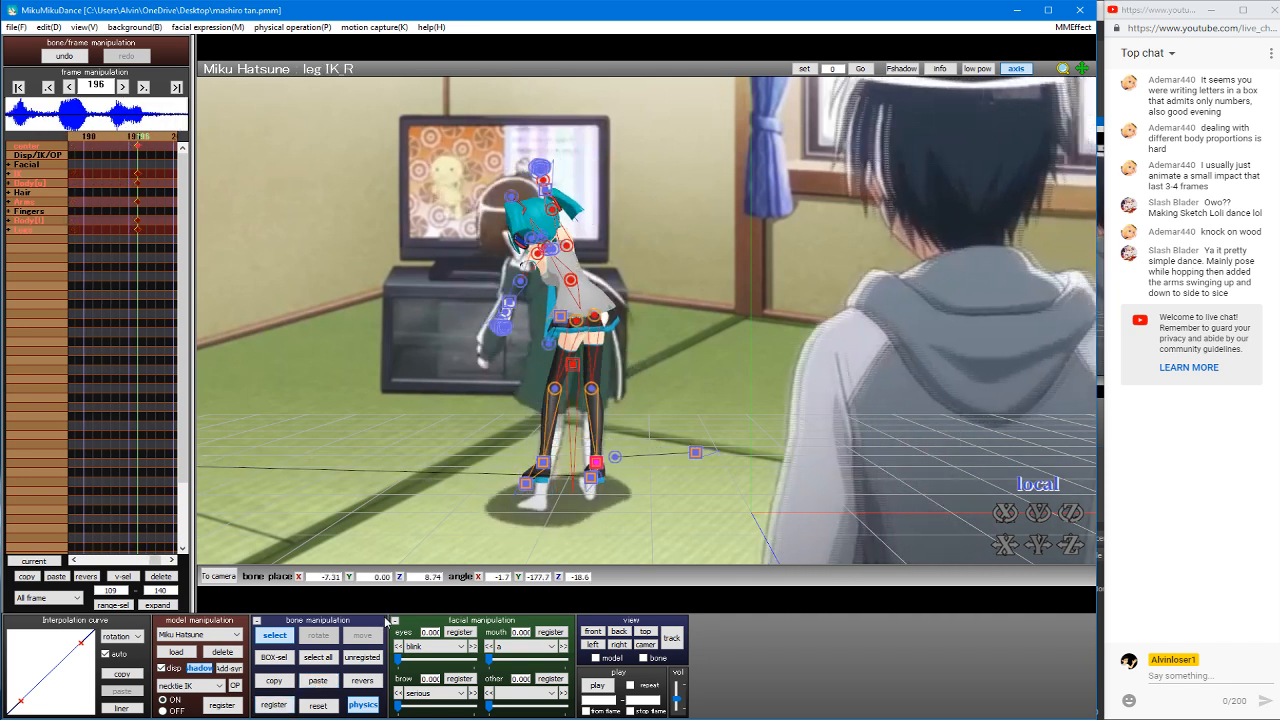
# Step: Copy the registered pose at frame 196 and advance to the dancer's next pose at frame 207
pyautogui.click(275, 682)
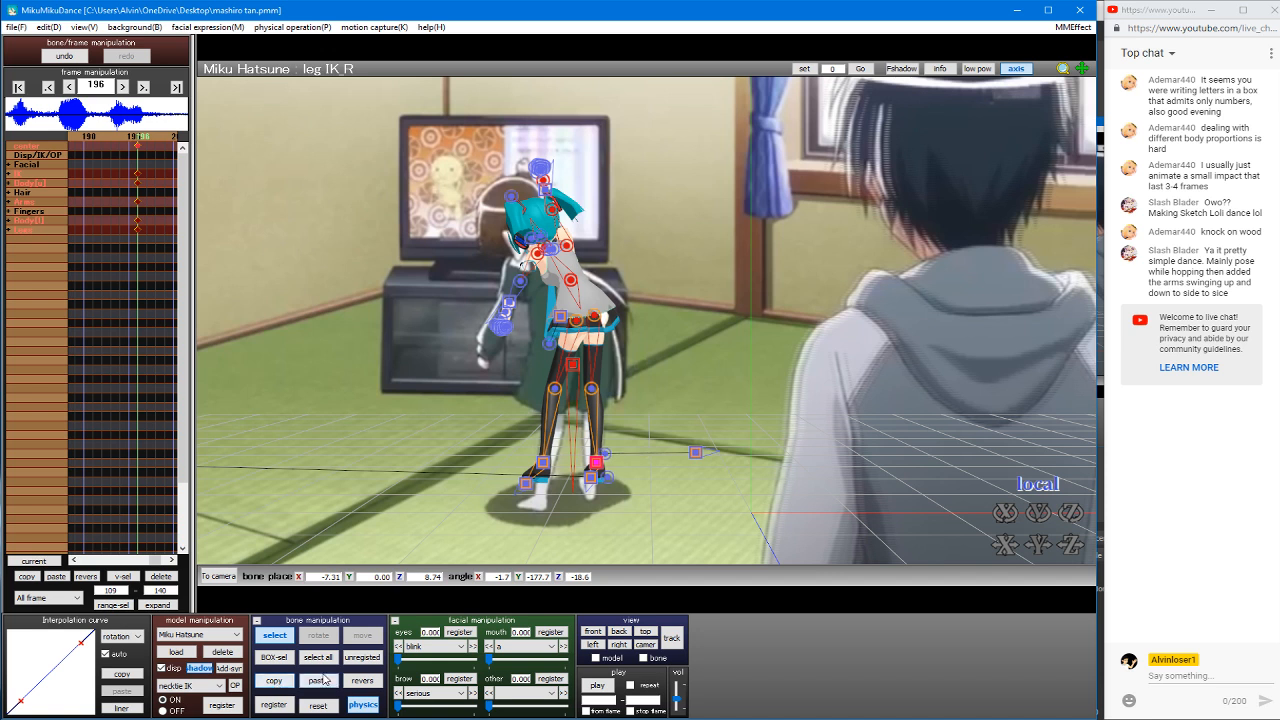
pyautogui.press('Right')
pyautogui.press('Right')
pyautogui.press('Right')
pyautogui.press('Right')
pyautogui.press('Right')
pyautogui.press('Right')
pyautogui.press('Right')
pyautogui.press('Right')
pyautogui.press('Right')
pyautogui.press('Right')
pyautogui.press('Right')
pyautogui.press('Right')
pyautogui.press('Right')
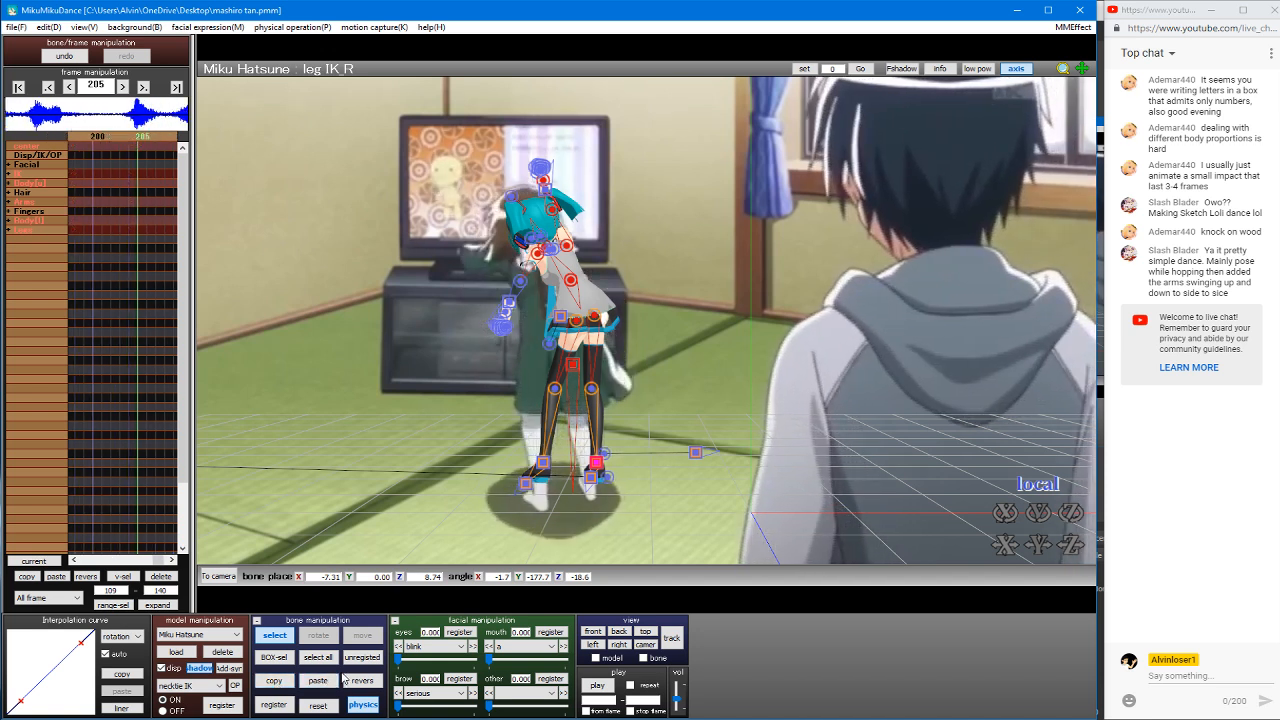
pyautogui.press('Left')
pyautogui.press('Left')
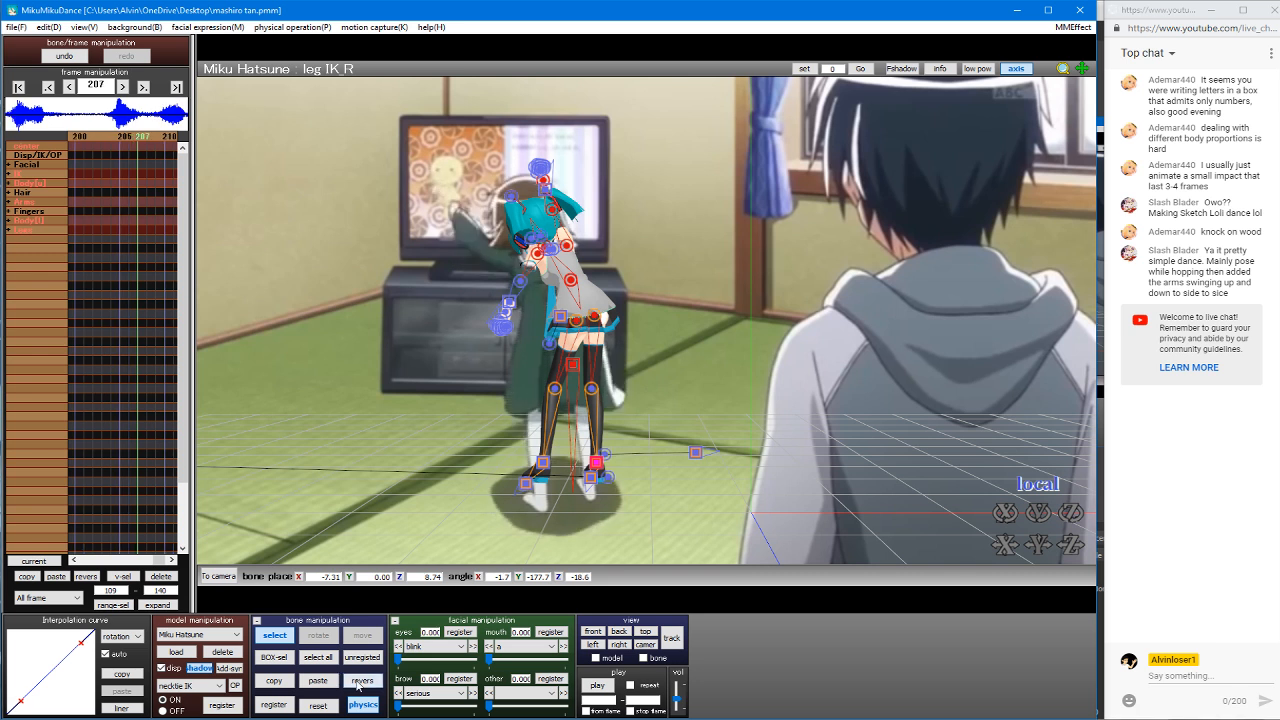
# Step: Try to paste the copied pose mirrored at frame 207, undo it and paste the unmirrored pose
pyautogui.click(360, 681)
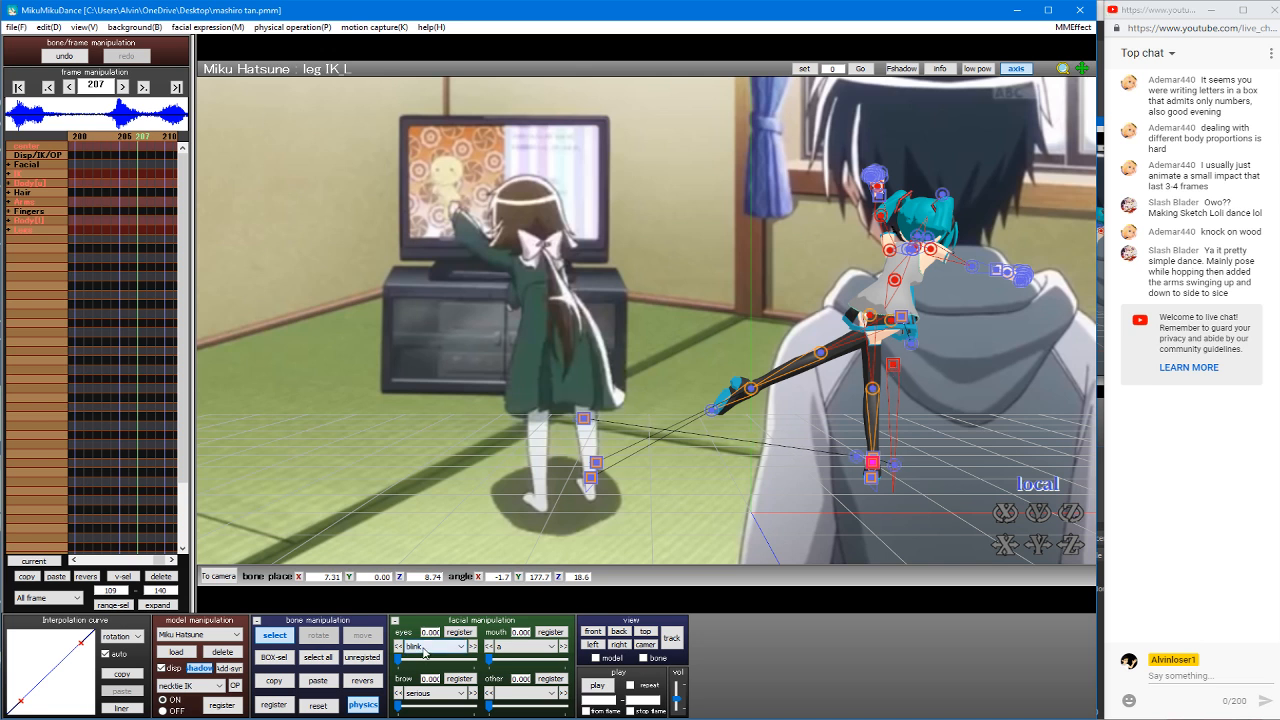
pyautogui.hotkey('ctrl', 'z')
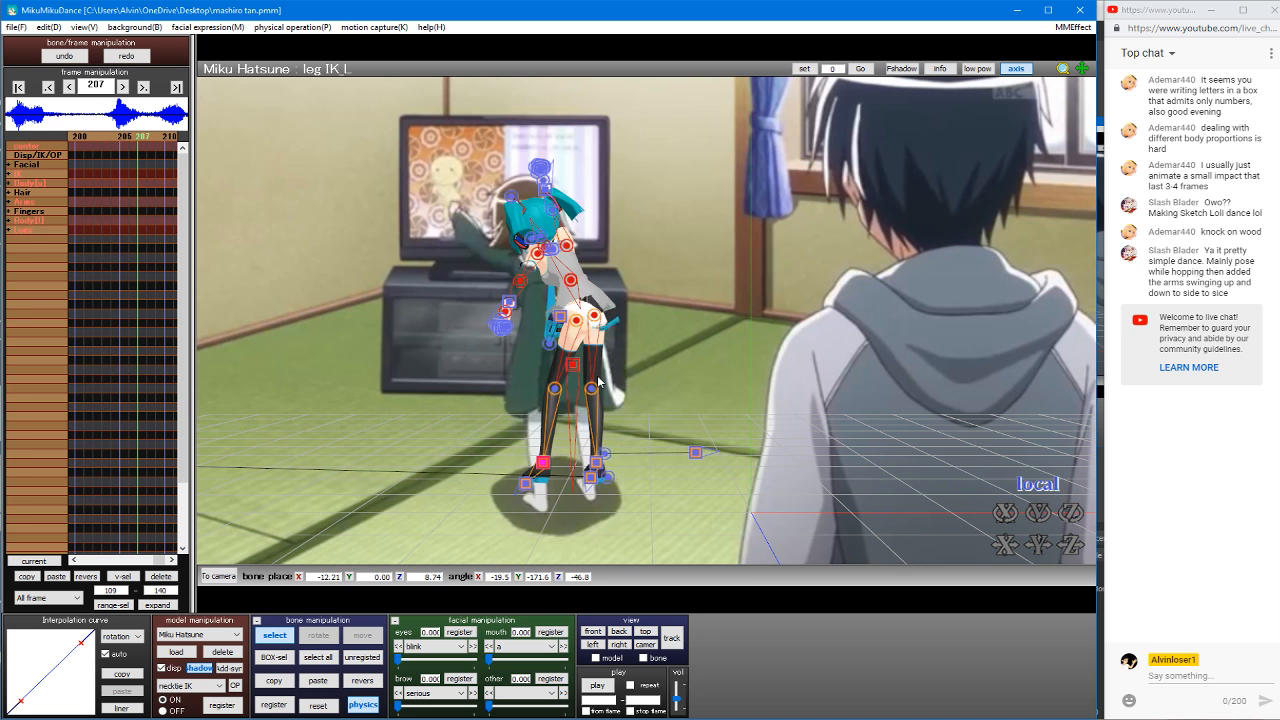
pyautogui.click(317, 681)
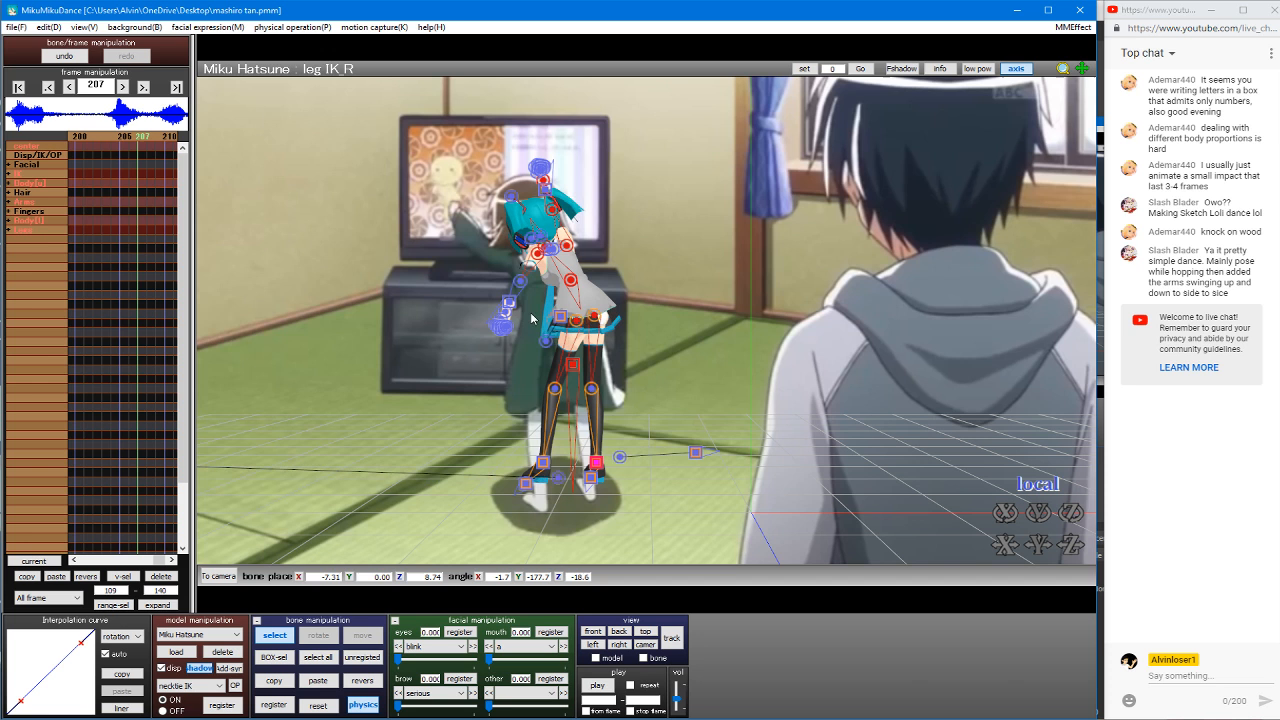
# Step: Register keyframes for the center bone and the leg IK bones at frame 207
pyautogui.click(574, 365)
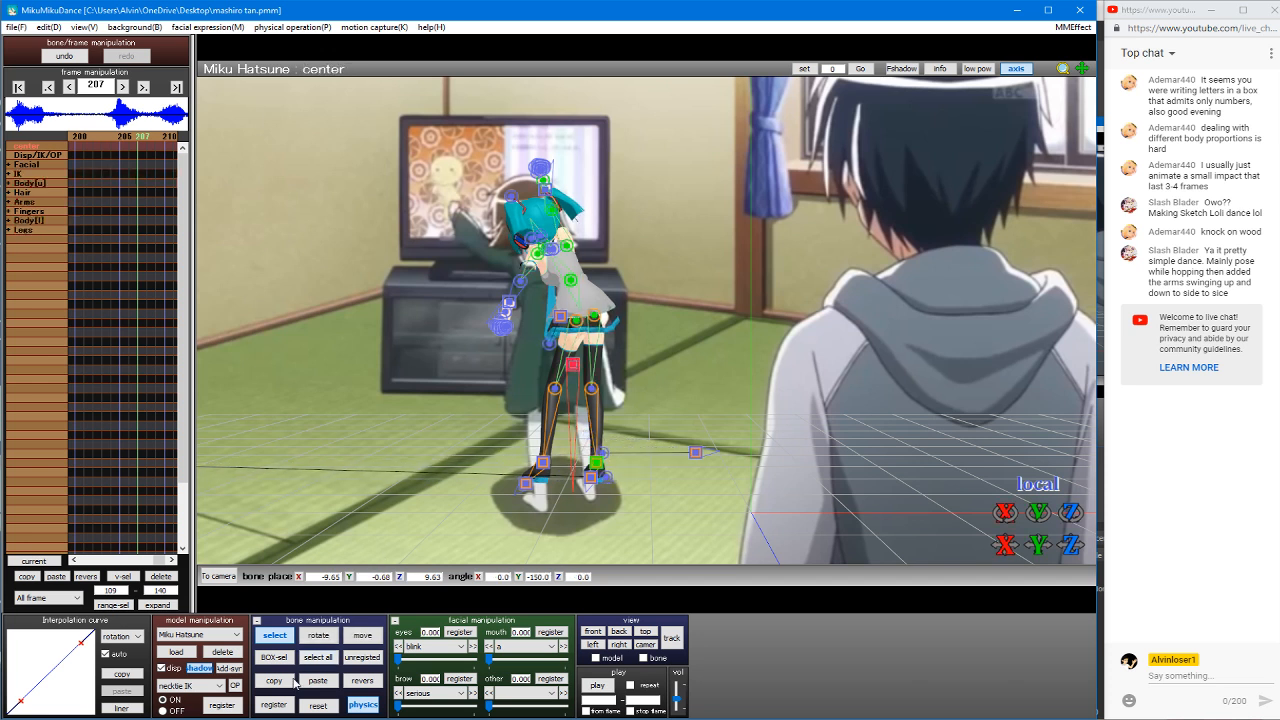
pyautogui.click(273, 705)
pyautogui.press('s')
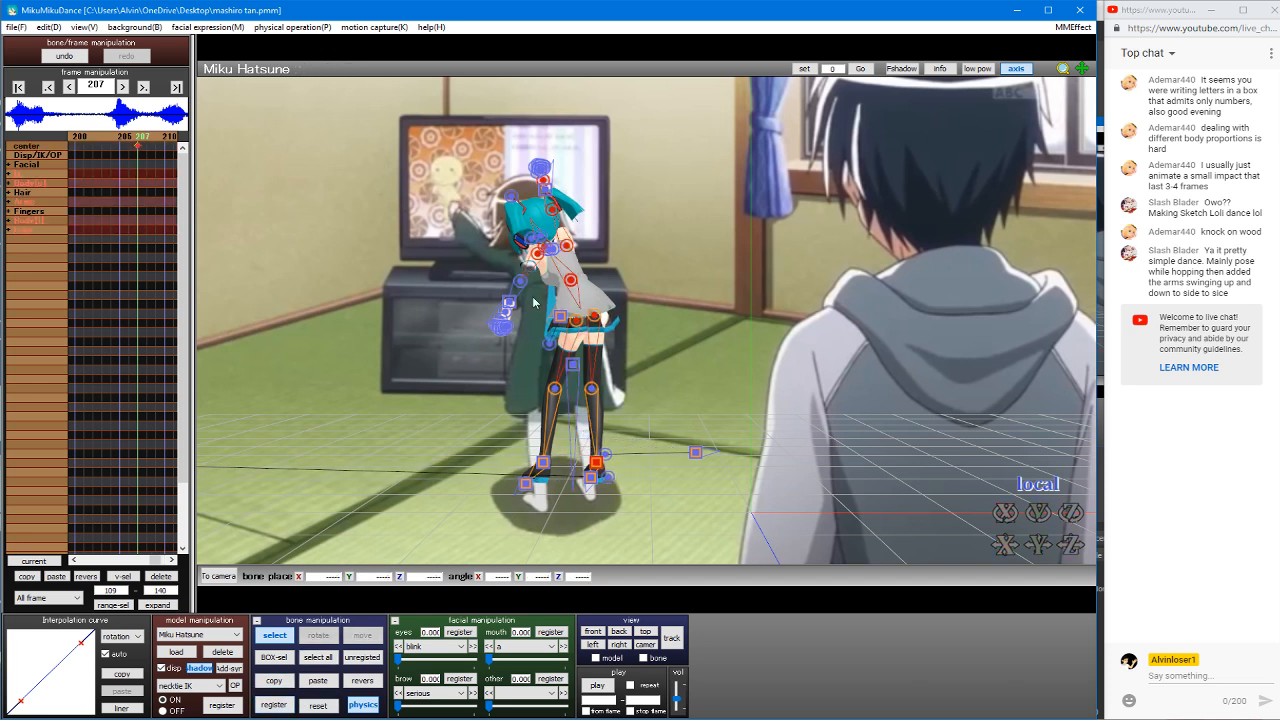
pyautogui.click(595, 466)
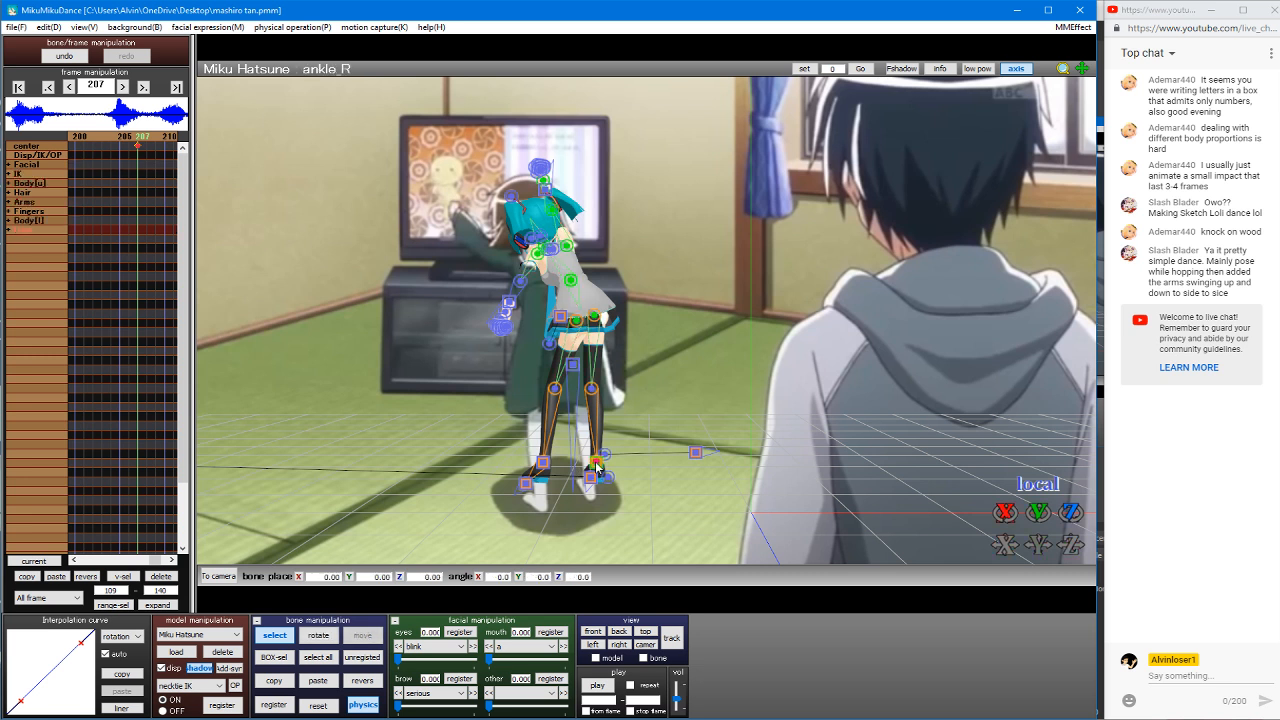
pyautogui.click(597, 466)
pyautogui.press('s')
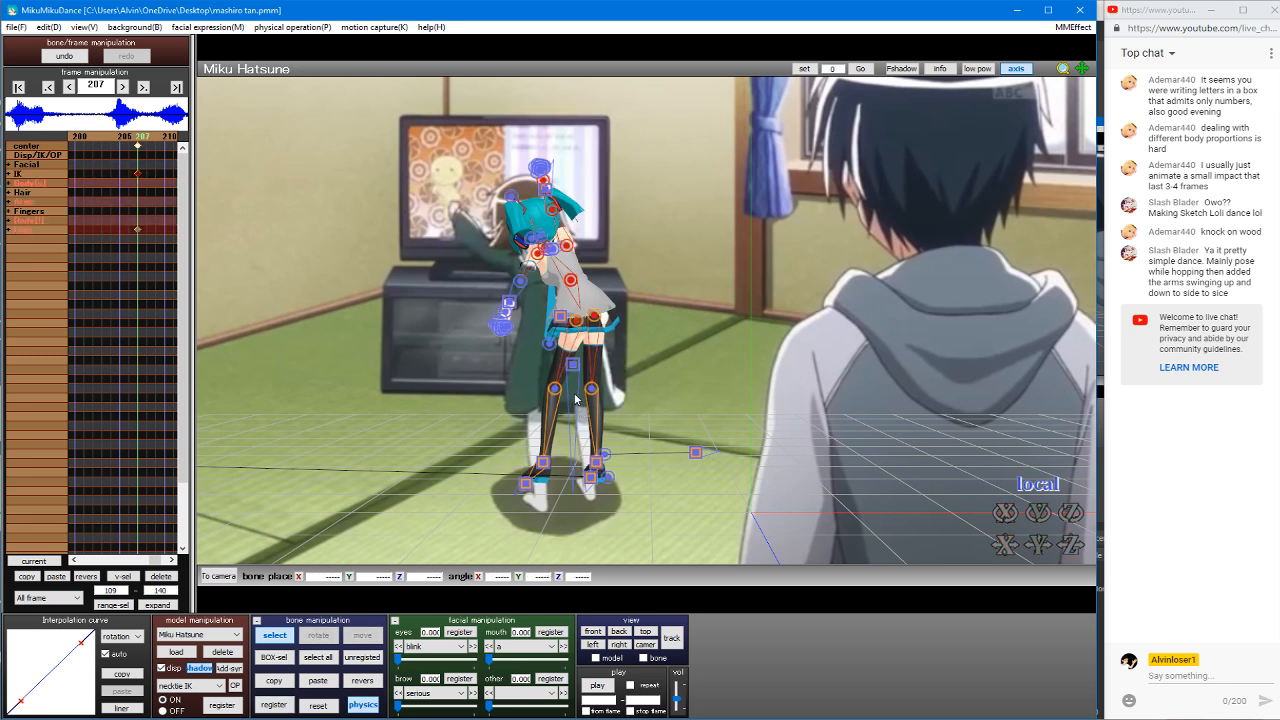
# Step: Try pasting the copied pose mirrored onto the remaining bones and delete the keyframes at frame 207
pyautogui.click(362, 680)
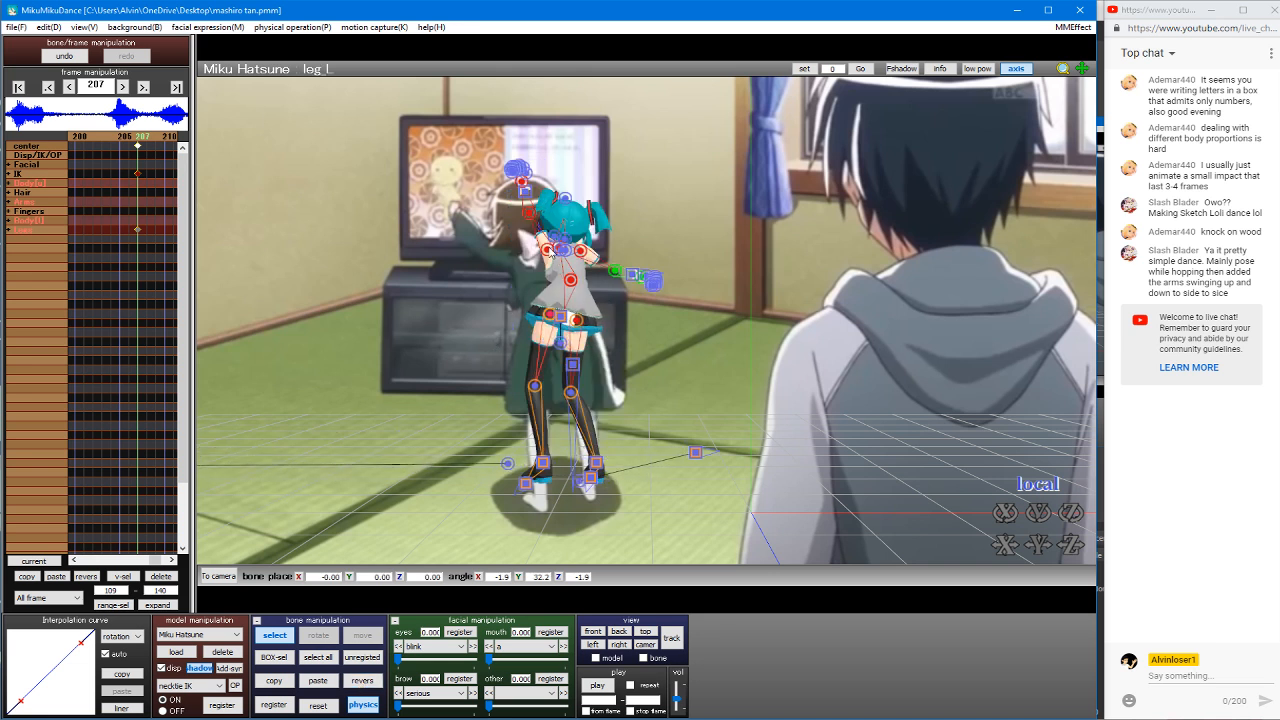
pyautogui.click(563, 260)
pyautogui.click(575, 282)
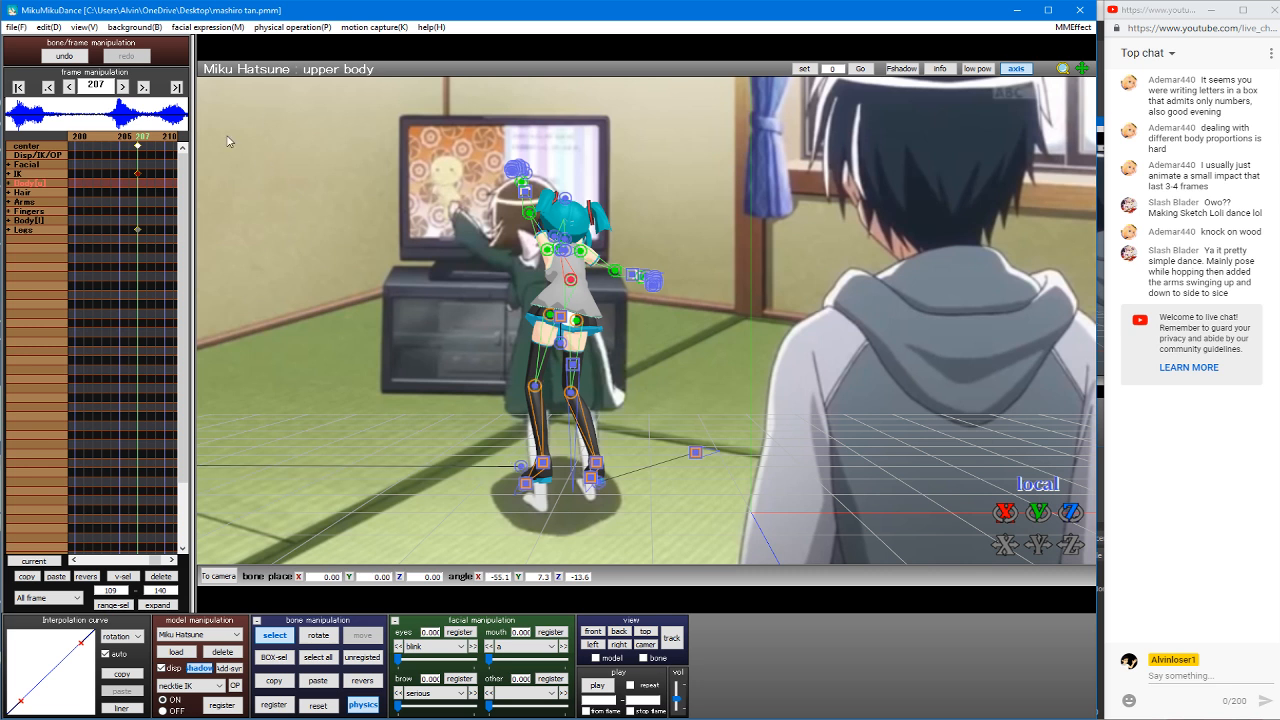
pyautogui.moveTo(173, 245); pyautogui.dragTo(121, 182)
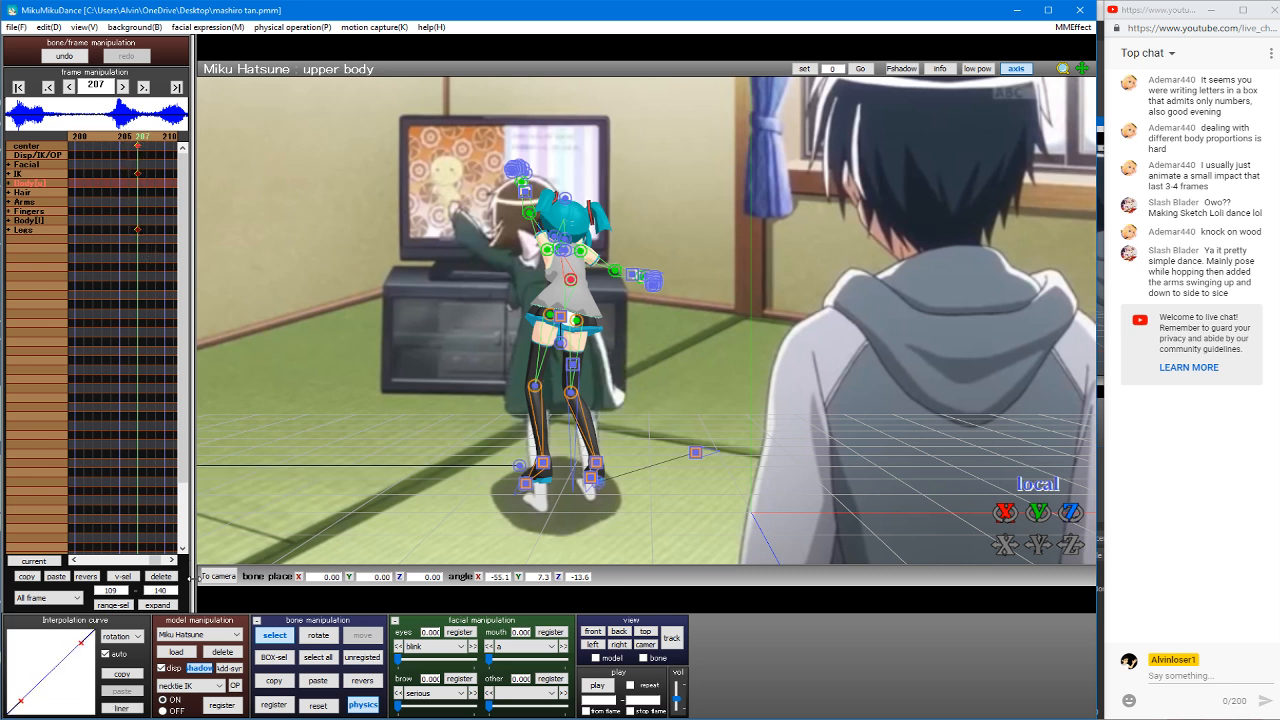
pyautogui.click(165, 578)
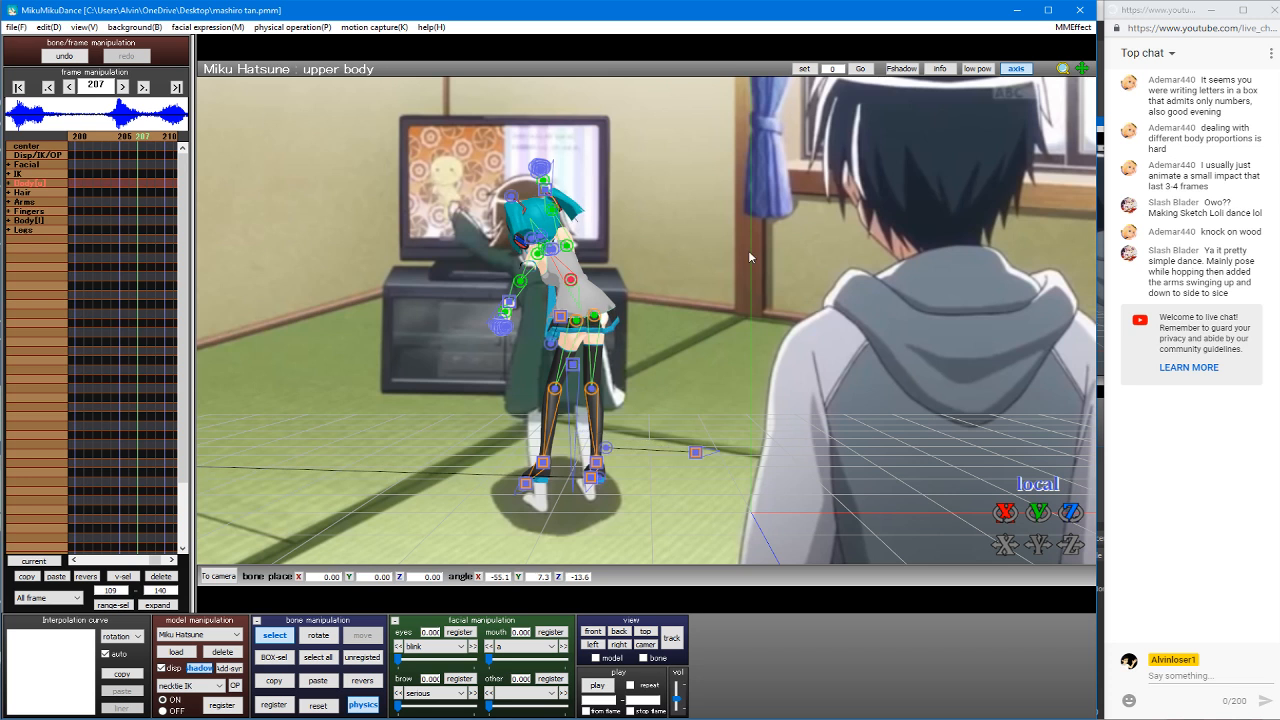
# Step: Step through frames 198 to 212 to compare the held pose with the dancer's movement, ending at frame 207
pyautogui.hotkey('ctrl', 'a')
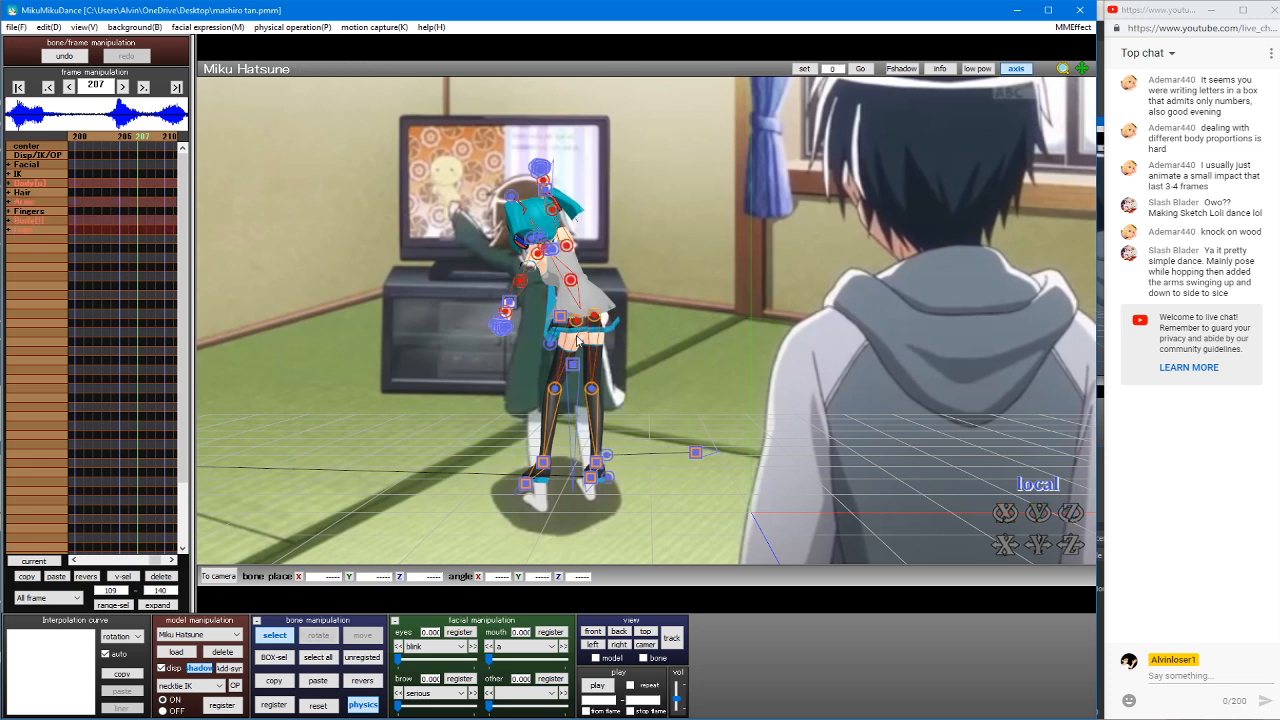
pyautogui.press('Left')
pyautogui.press('Left')
pyautogui.press('Left')
pyautogui.press('Left')
pyautogui.press('Left')
pyautogui.press('Left')
pyautogui.press('Left')
pyautogui.press('Left')
pyautogui.press('Left')
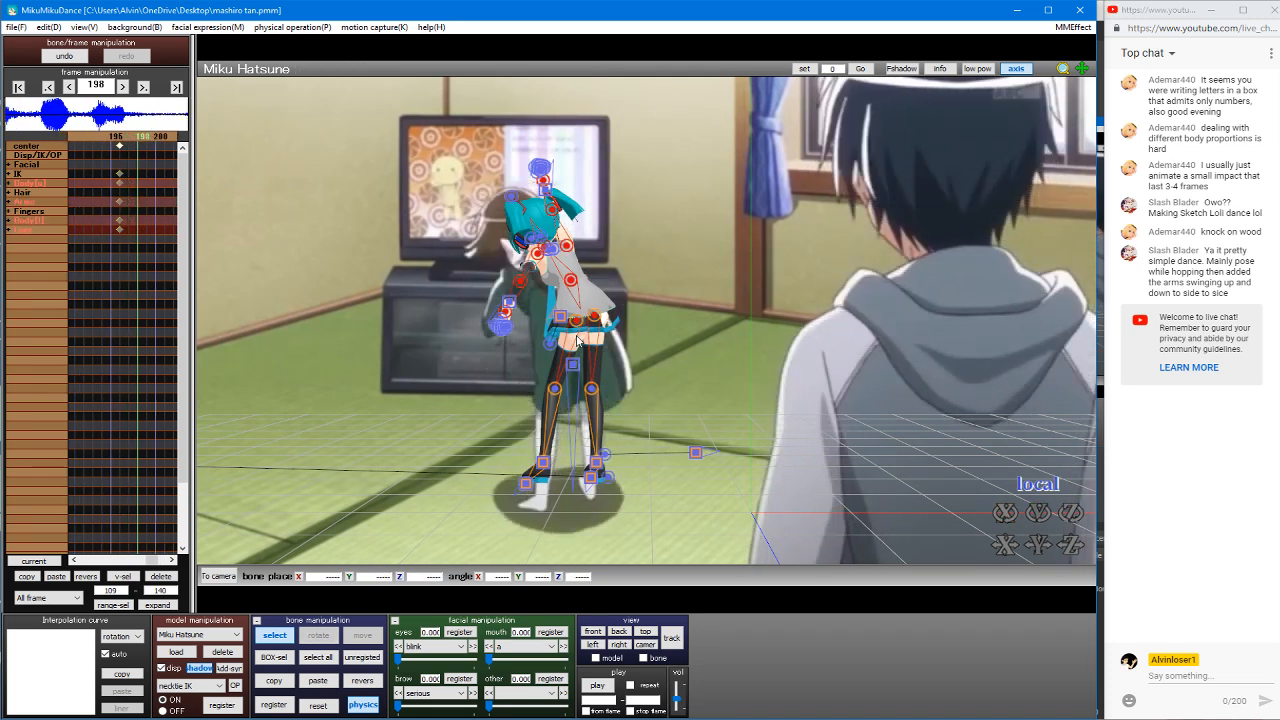
pyautogui.press('Right')
pyautogui.press('Right')
pyautogui.press('Right')
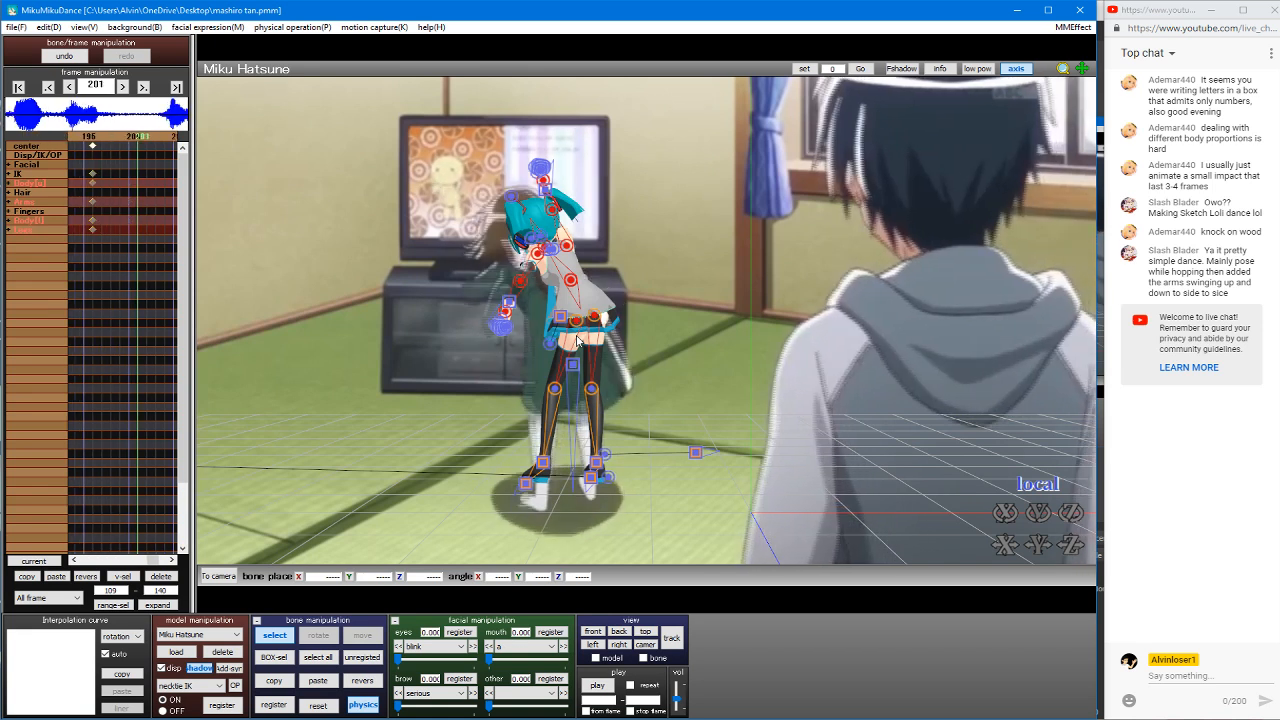
pyautogui.press('Right')
pyautogui.press('Right')
pyautogui.press('Right')
pyautogui.press('Right')
pyautogui.press('Right')
pyautogui.press('Right')
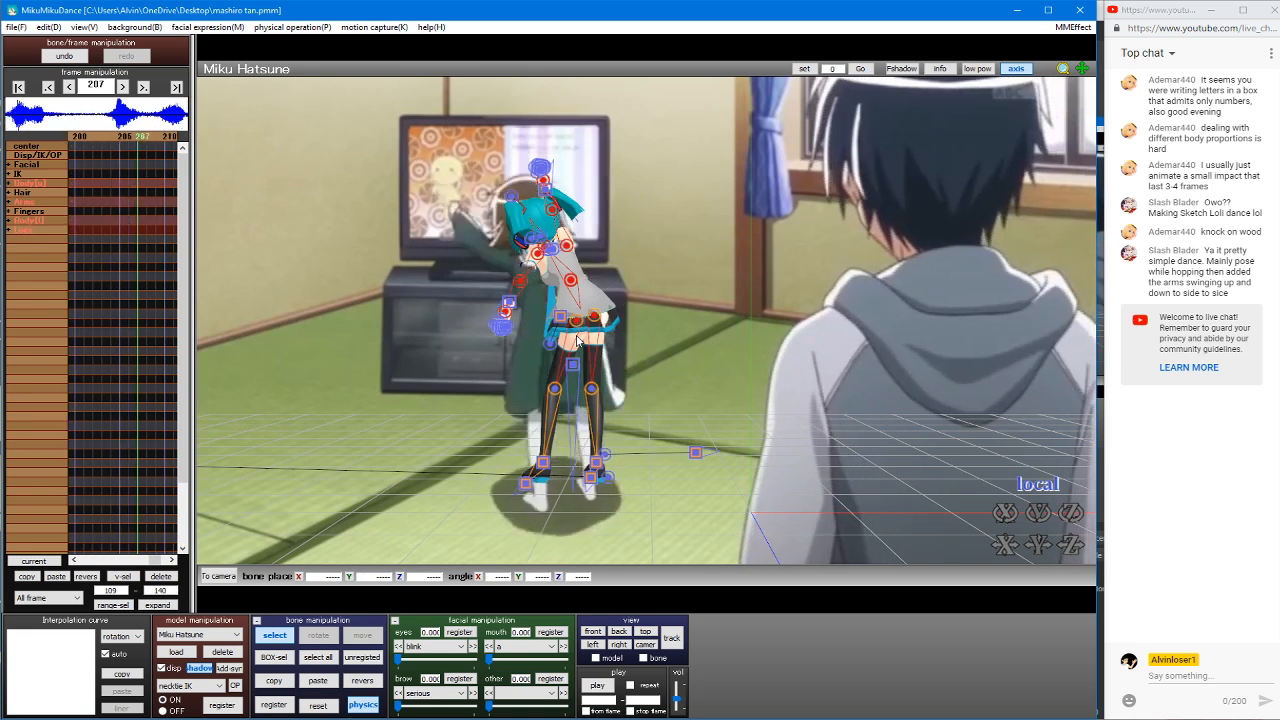
pyautogui.press('Right')
pyautogui.press('Right')
pyautogui.press('Right')
pyautogui.press('Right')
pyautogui.press('Right')
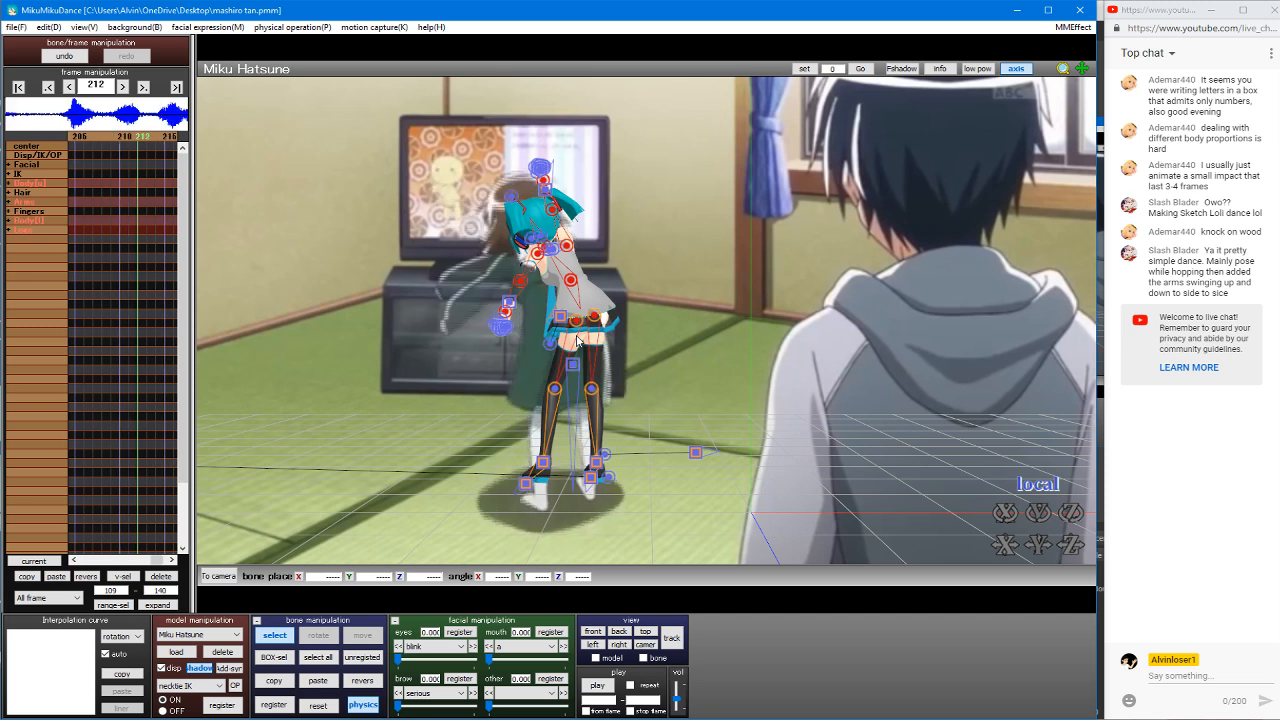
pyautogui.press('Left')
pyautogui.press('Left')
pyautogui.press('Left')
pyautogui.press('Left')
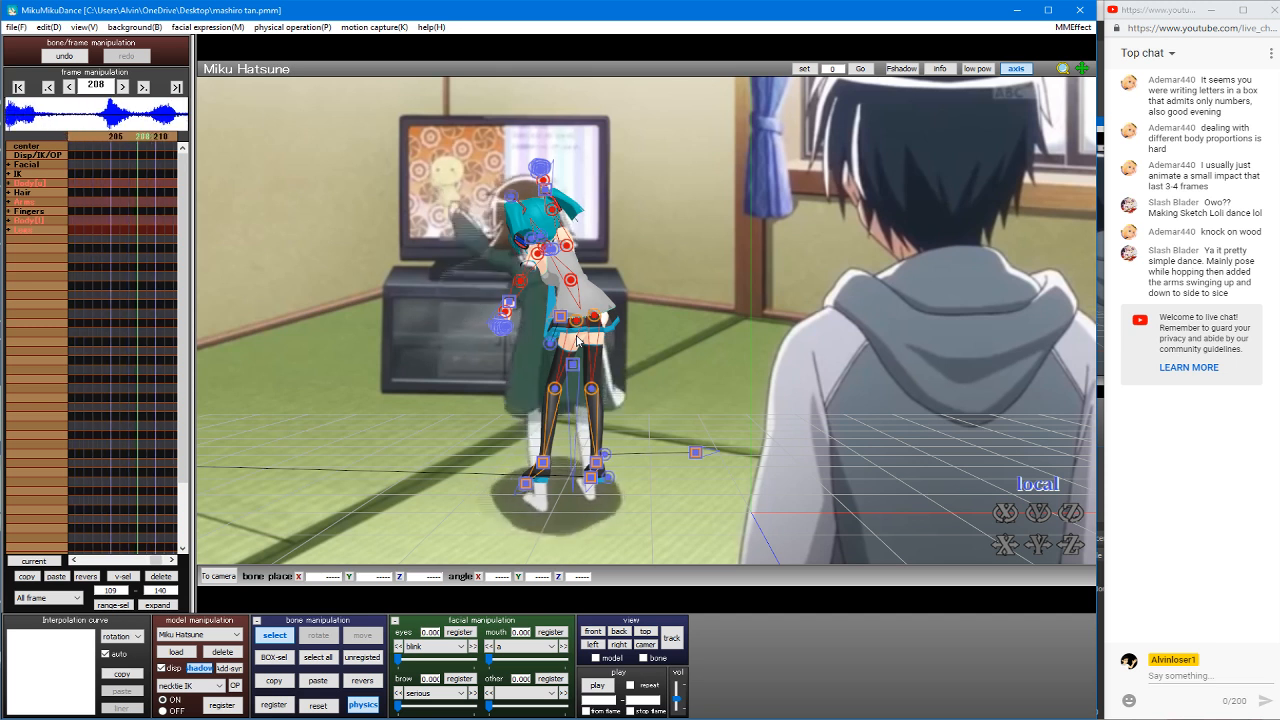
pyautogui.press('Left')
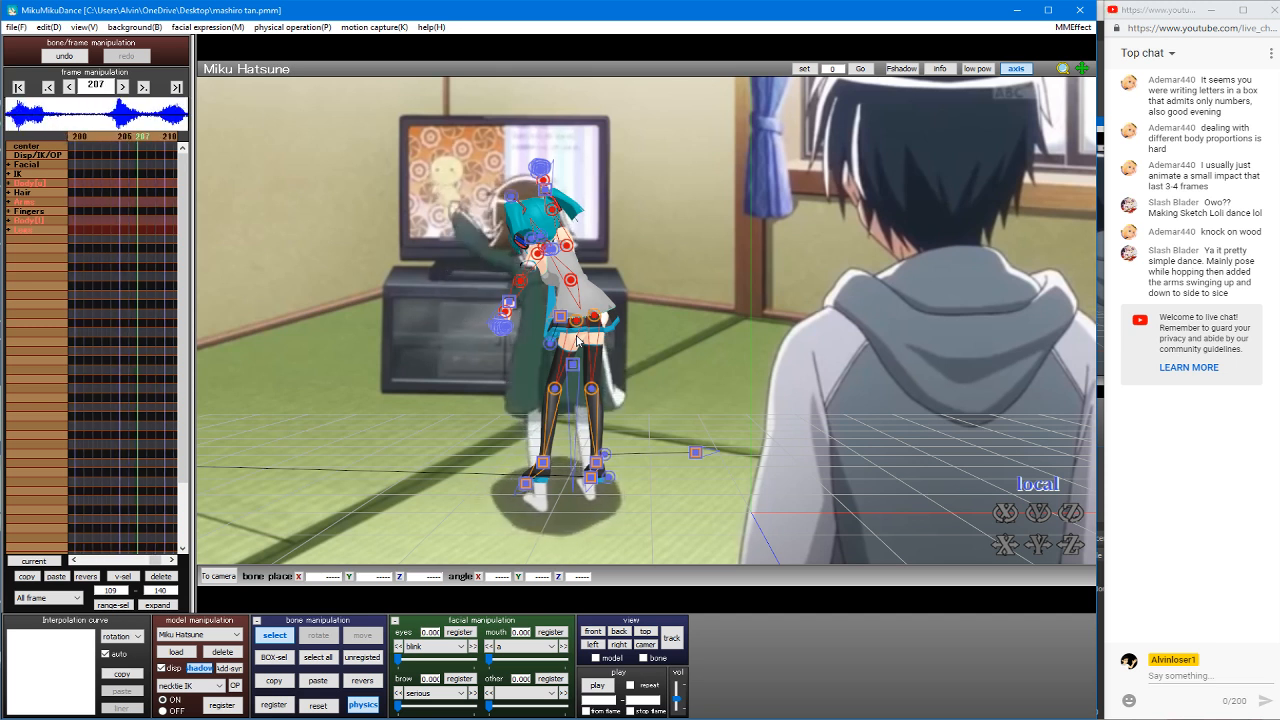
# Step: Move and turn the center bone at frame 207 to line the model's body up with the dancer
pyautogui.click(574, 367)
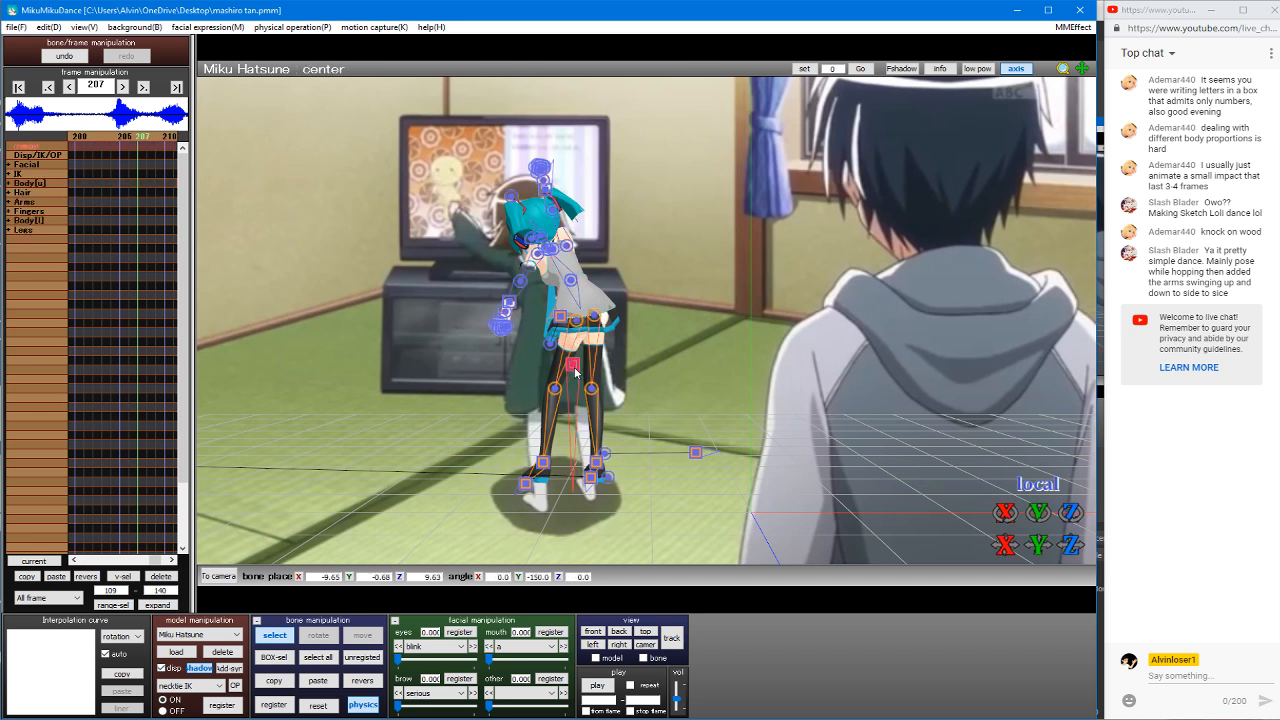
pyautogui.moveTo(574, 367)
pyautogui.mouseDown()
pyautogui.moveTo(642, 368)
pyautogui.moveTo(575, 367)
pyautogui.mouseUp()
pyautogui.press('c')
pyautogui.press('c')
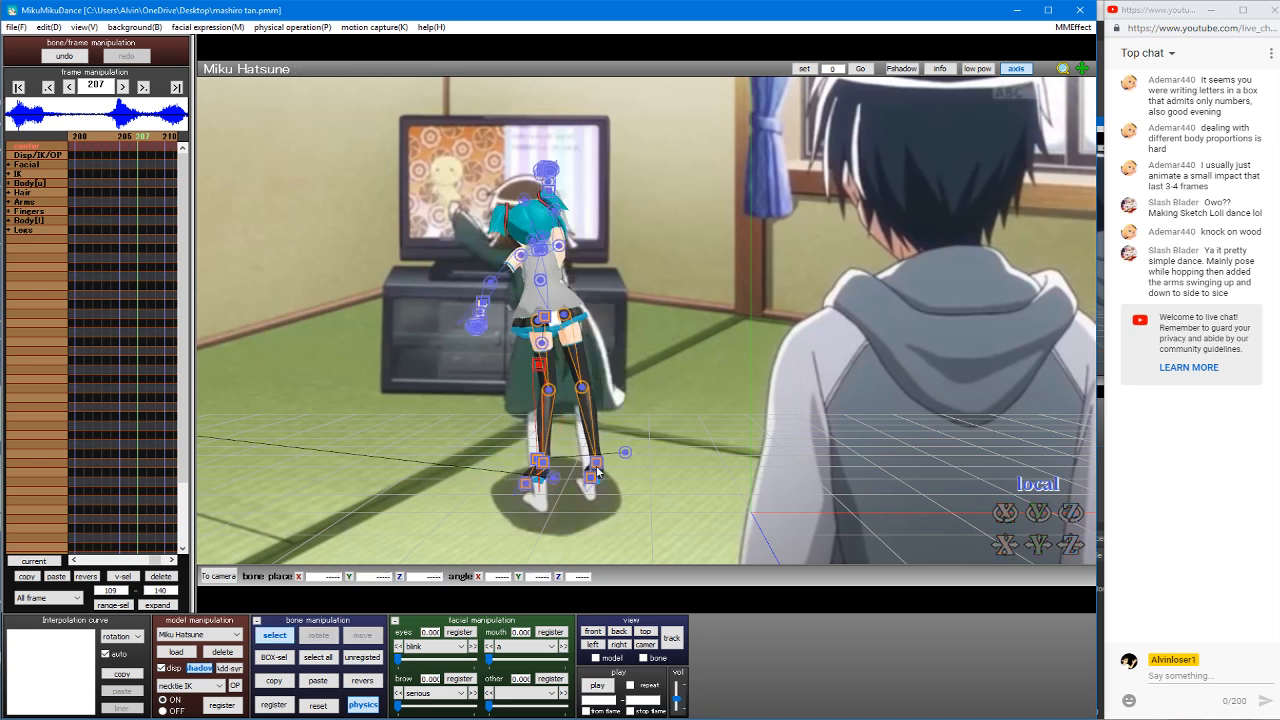
# Step: Try to rotate the right leg IK bone at frame 207 and undo the last turn
pyautogui.click(597, 469)
pyautogui.click(597, 466)
pyautogui.press('x')
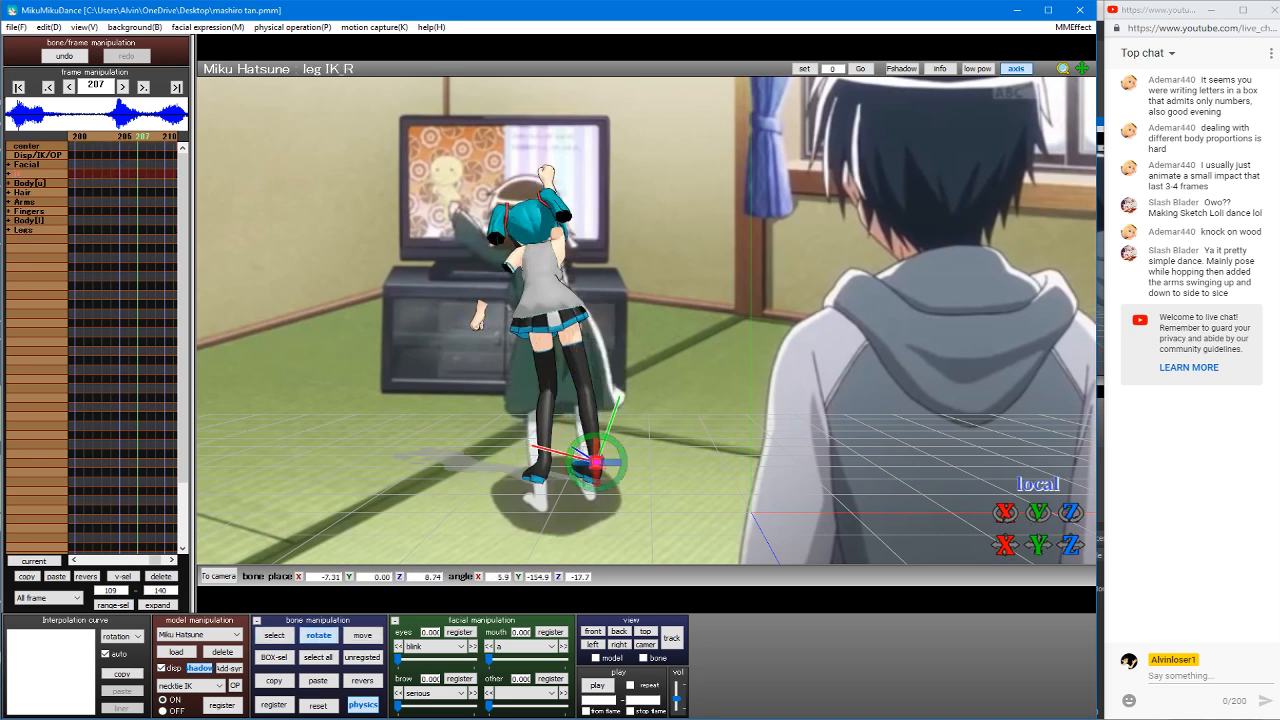
pyautogui.moveTo(597, 466); pyautogui.dragTo(608, 466)
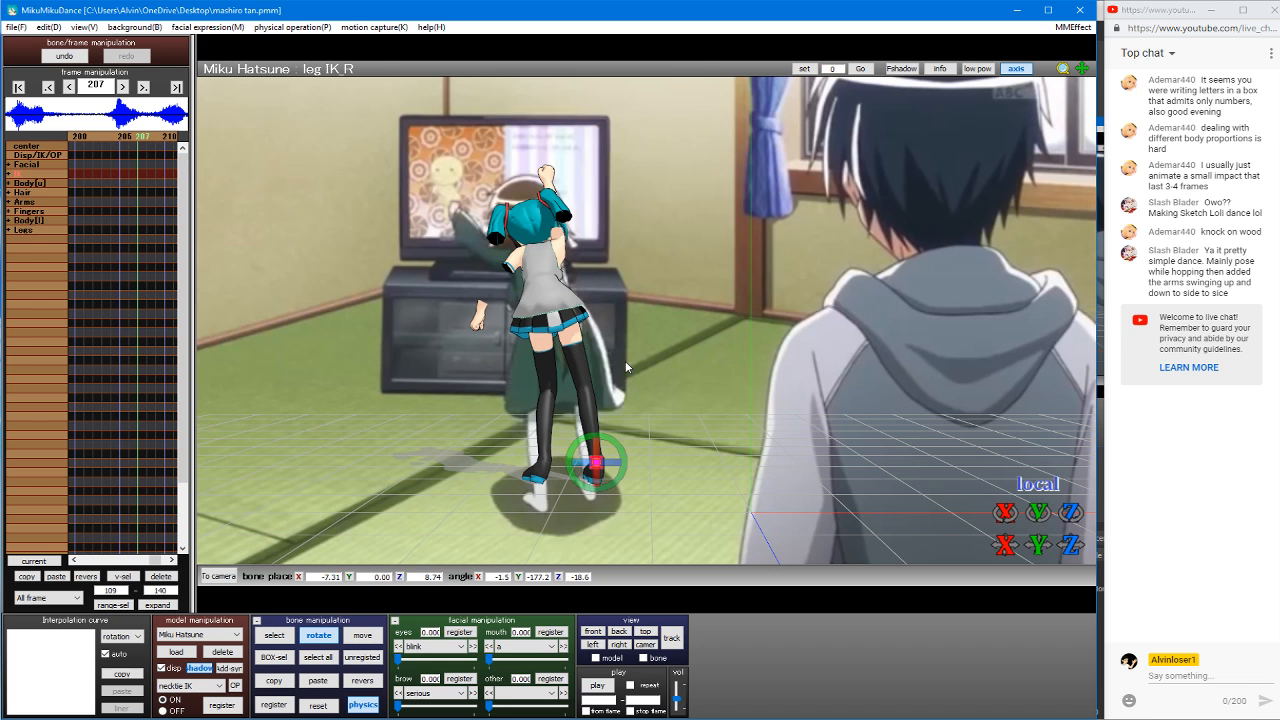
pyautogui.click(300, 579)
pyautogui.hotkey('ctrl', 'z')
pyautogui.press('c')
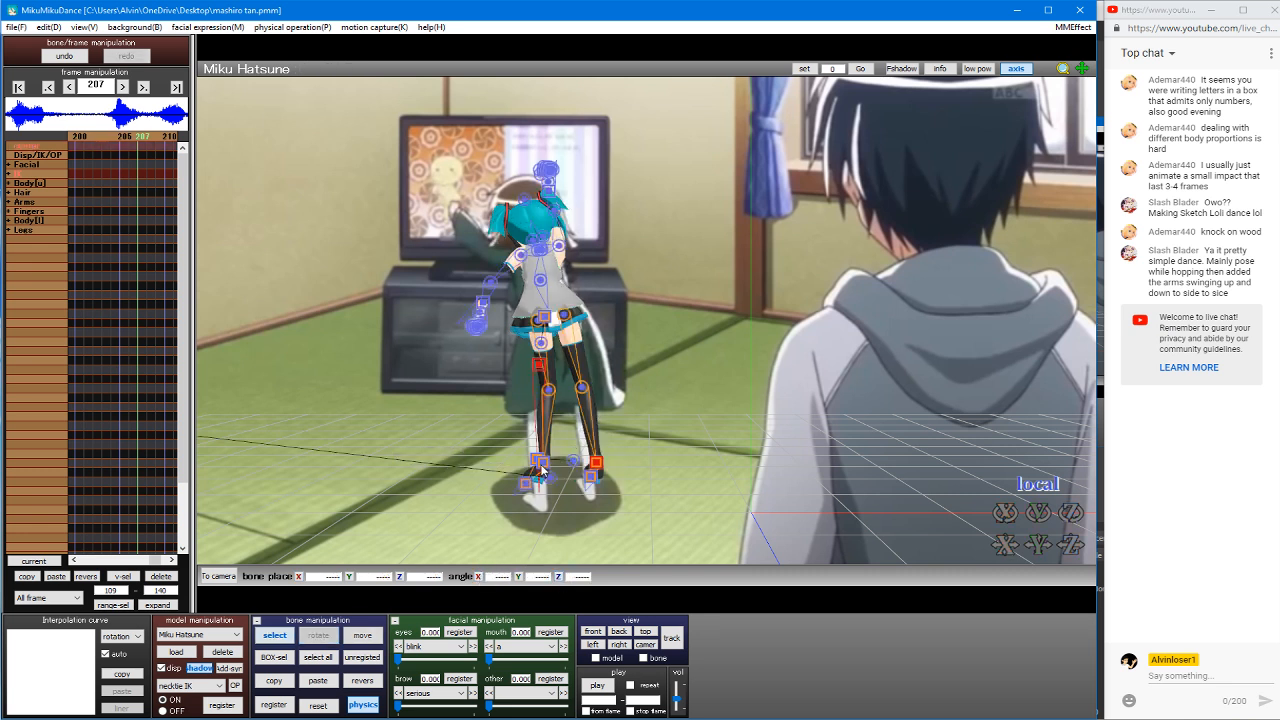
# Step: Rotate the left leg bone to about X -0.5, Y 6.1, Z 2.5 at the hip and select the right leg bone
pyautogui.click(542, 463)
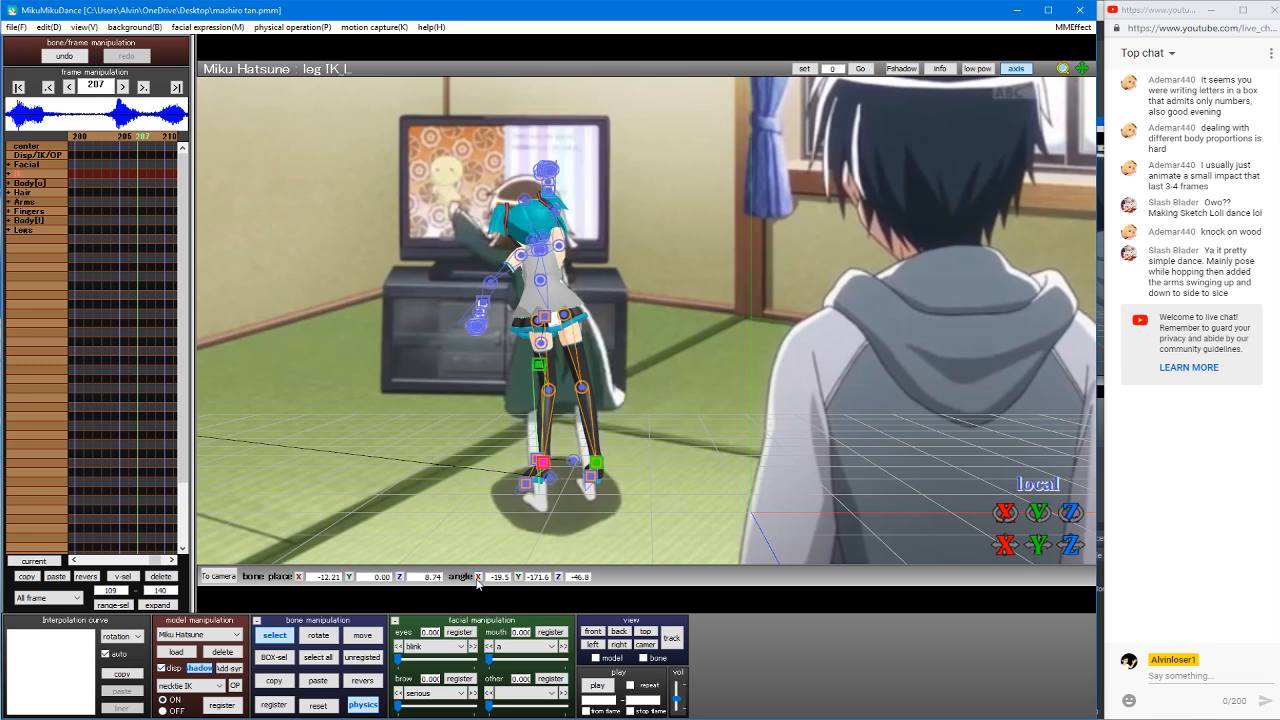
pyautogui.click(540, 322)
pyautogui.press('x')
pyautogui.moveTo(541, 323); pyautogui.dragTo(576, 326)
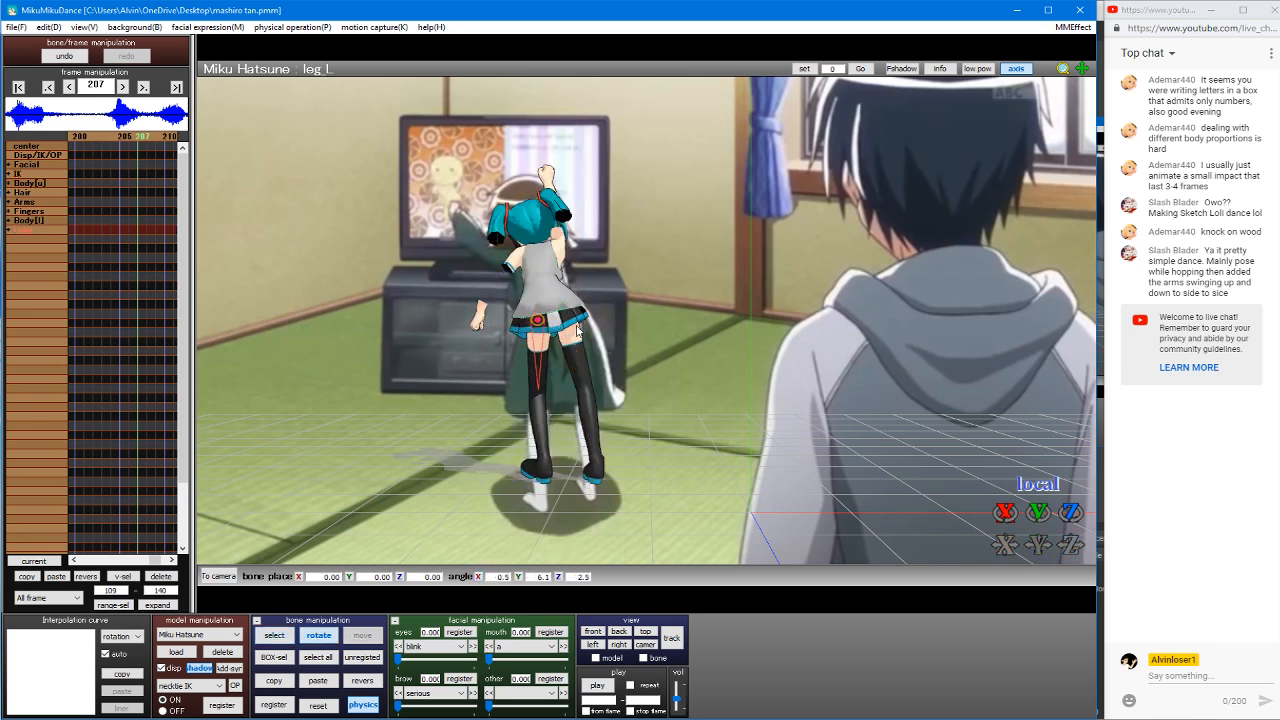
pyautogui.press('c')
pyautogui.click(576, 322)
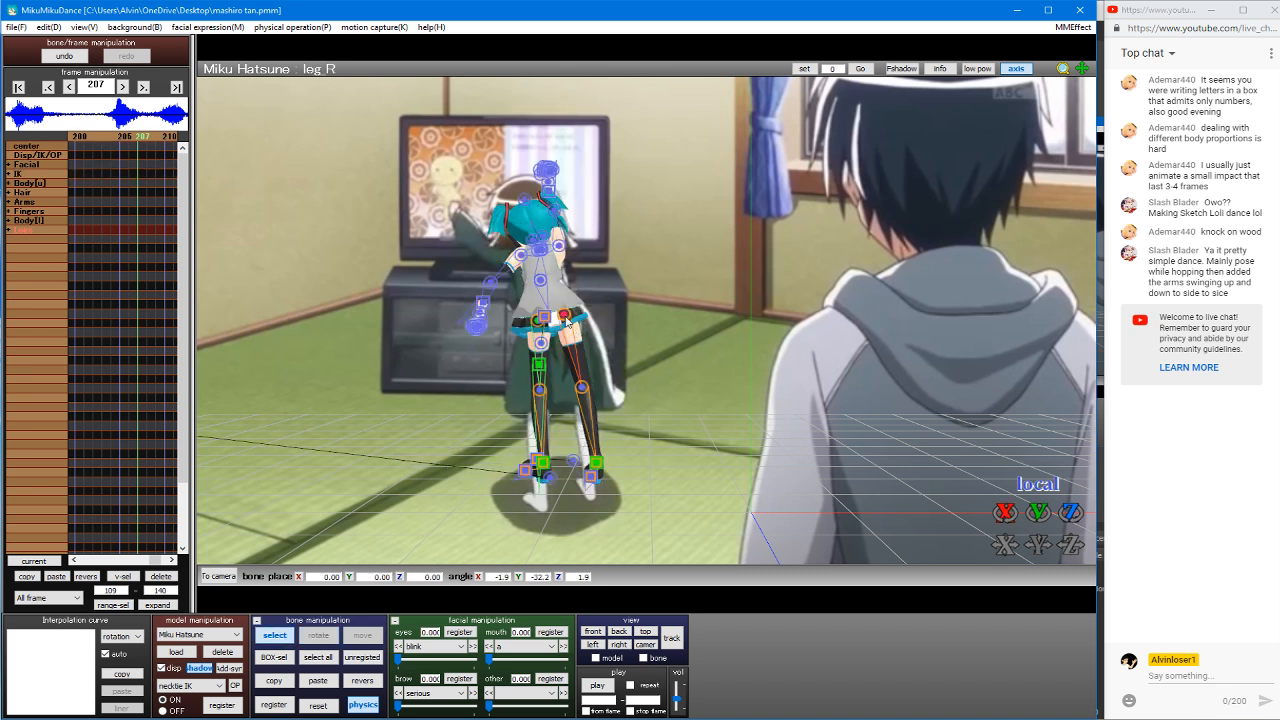
# Step: Rotate the right leg bone at the hip and slightly turn the upper body bone at frame 207 to follow the dancer
pyautogui.press('x')
pyautogui.moveTo(576, 322); pyautogui.dragTo(604, 320)
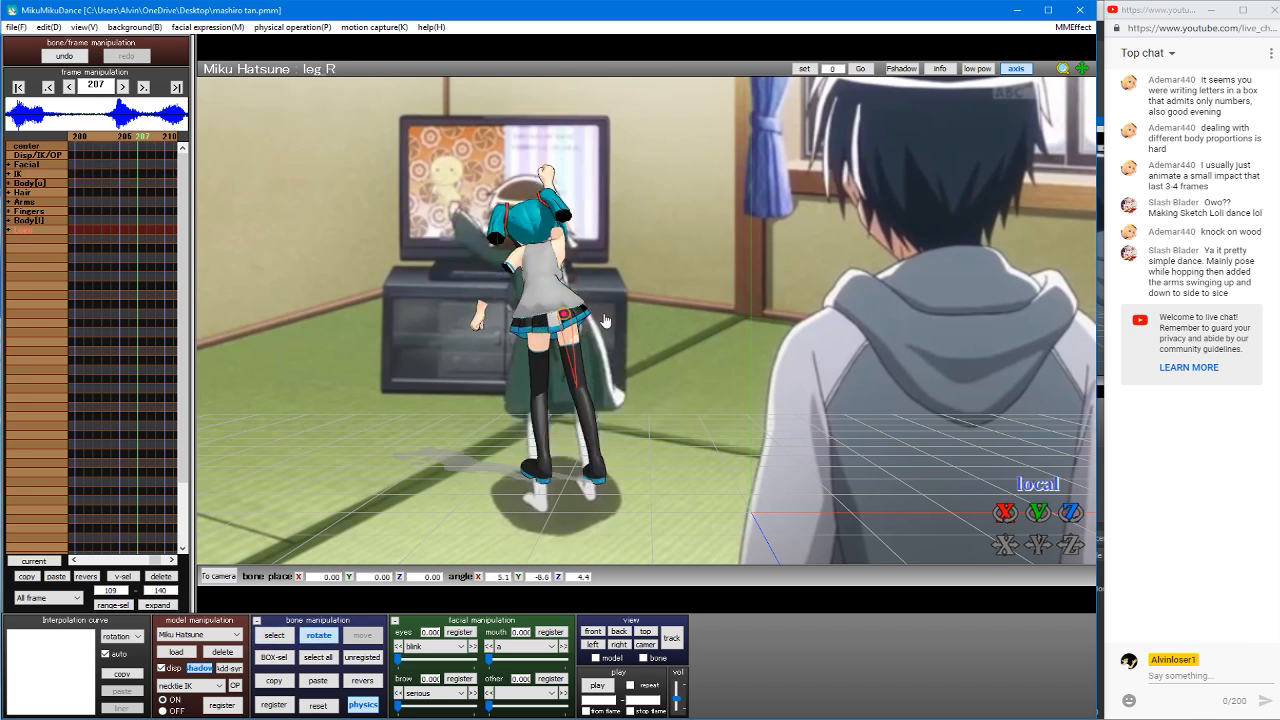
pyautogui.press('c')
pyautogui.click(540, 282)
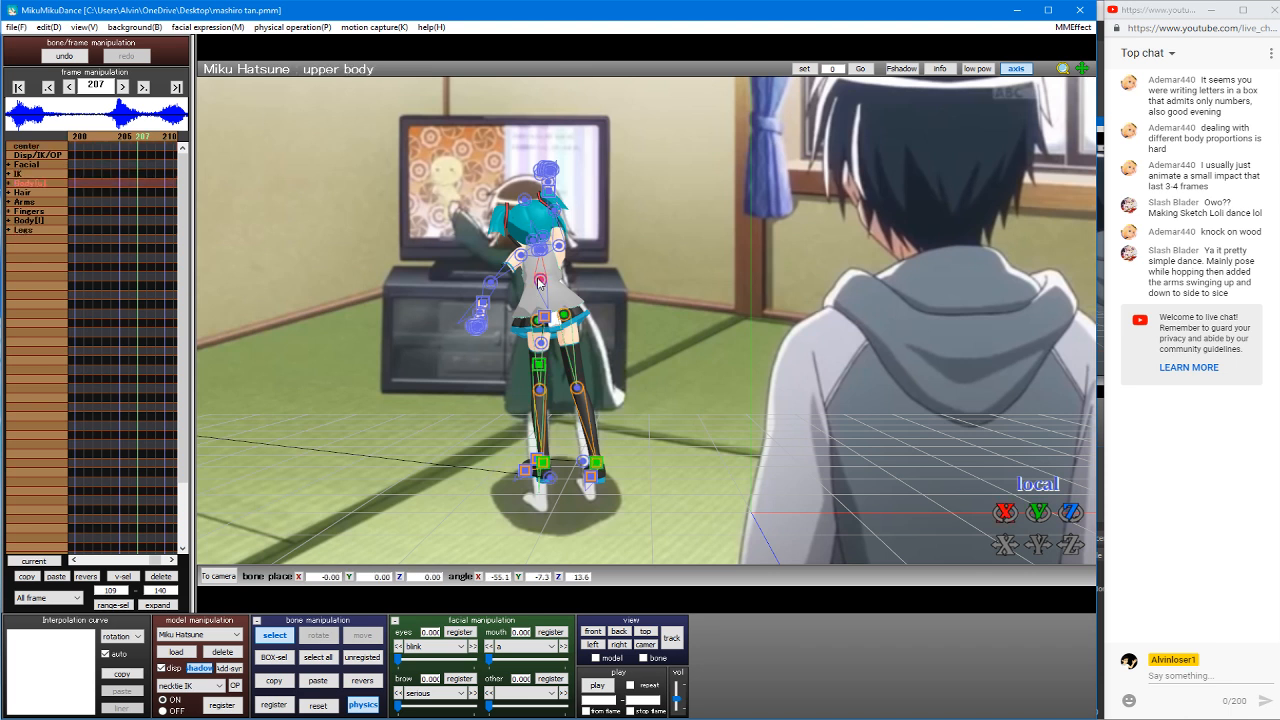
pyautogui.press('x')
pyautogui.moveTo(567, 279)
pyautogui.mouseDown()
pyautogui.moveTo(568, 268)
pyautogui.moveTo(554, 283)
pyautogui.moveTo(569, 279)
pyautogui.mouseUp()
pyautogui.press('s')
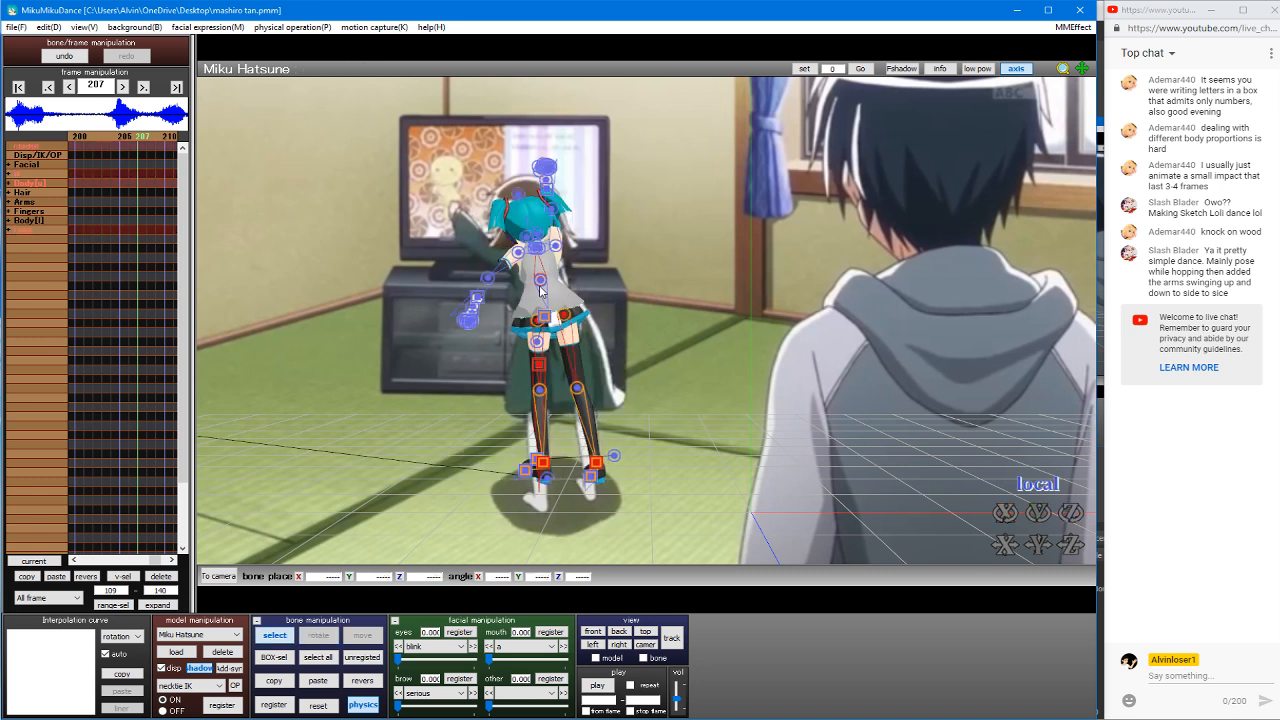
# Step: Rotate the lower body bone at frame 207 to match the dancer's hips
pyautogui.click(540, 284)
pyautogui.press('x')
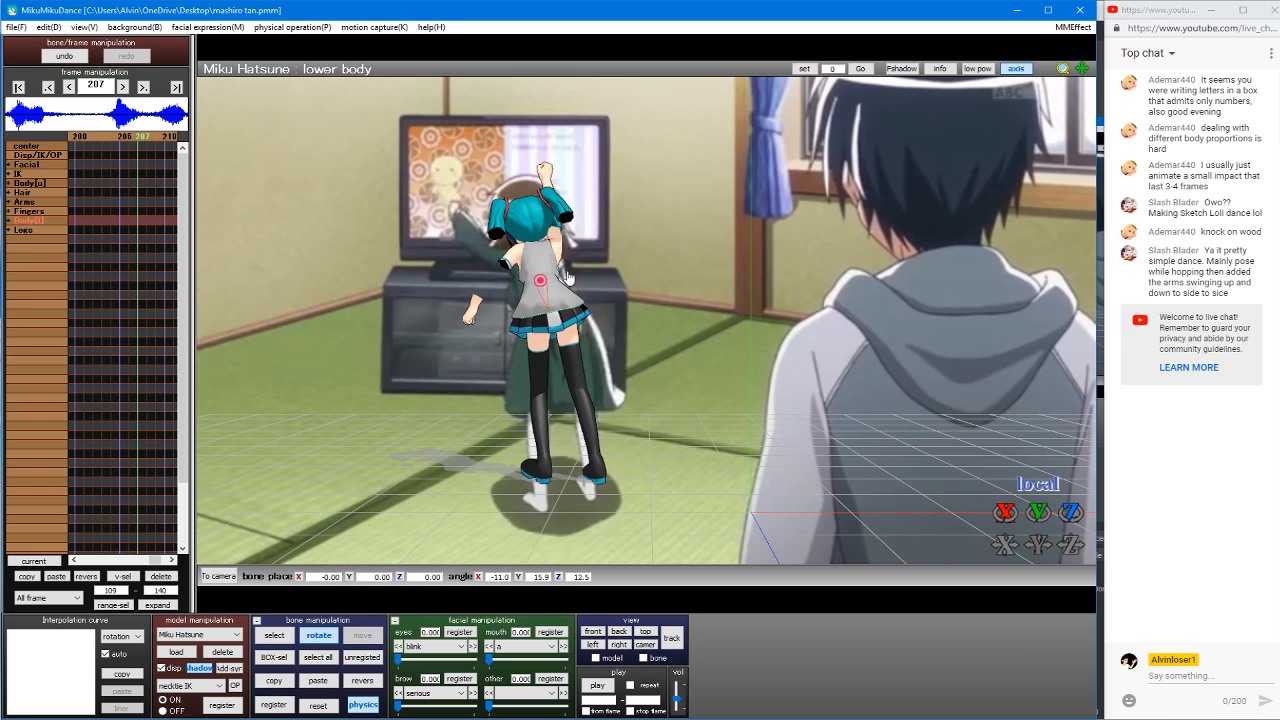
pyautogui.moveTo(568, 278); pyautogui.dragTo(506, 333)
pyautogui.press('s')
pyautogui.press('x')
pyautogui.press('c')
# Step: Raise the left arm bone toward the dancer's lifted arm at frame 207 and adjust the left elbow bone
pyautogui.click(518, 253)
pyautogui.press('x')
pyautogui.moveTo(529, 243); pyautogui.dragTo(474, 285)
pyautogui.press('s')
pyautogui.click(520, 252)
pyautogui.press('x')
pyautogui.press('s')
pyautogui.click(484, 240)
pyautogui.press('x')
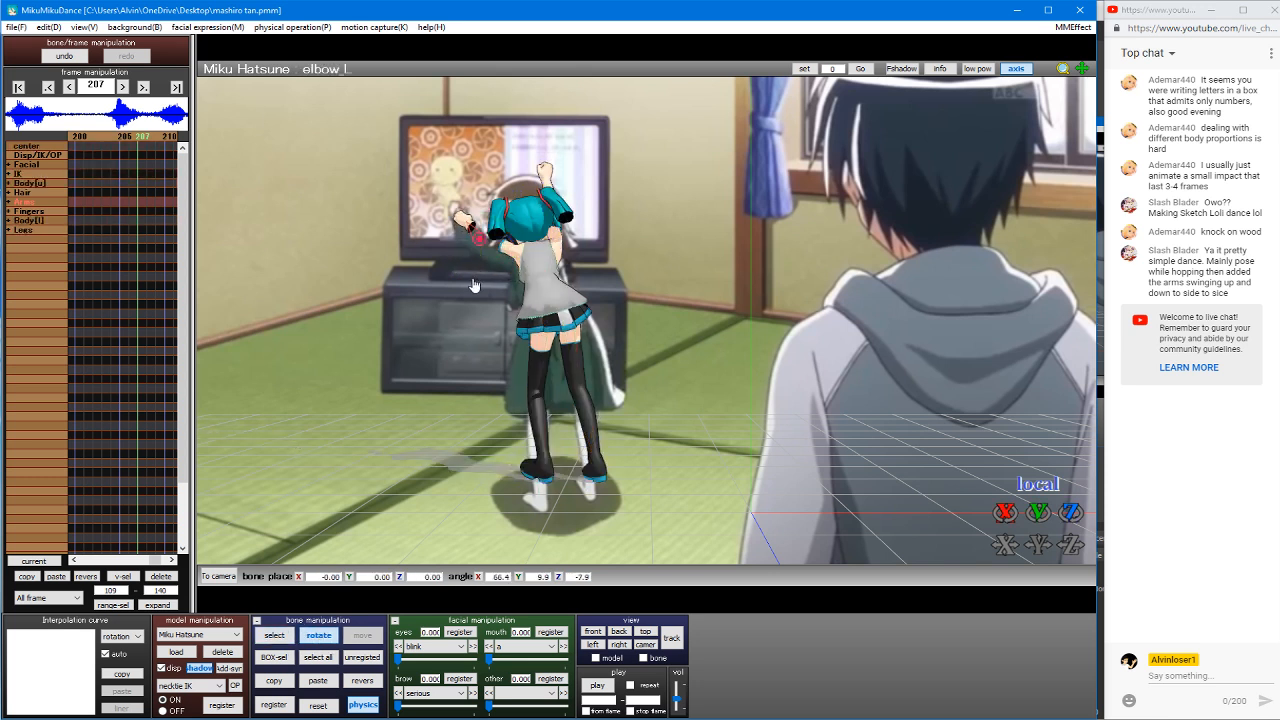
# Step: Lower the right arm bone to about X 10.7, Y 64.5, Z 30.1 at frame 207 and adjust the right elbow bone
pyautogui.press('s')
pyautogui.click(557, 242)
pyautogui.press('x')
pyautogui.moveTo(557, 242); pyautogui.dragTo(554, 212)
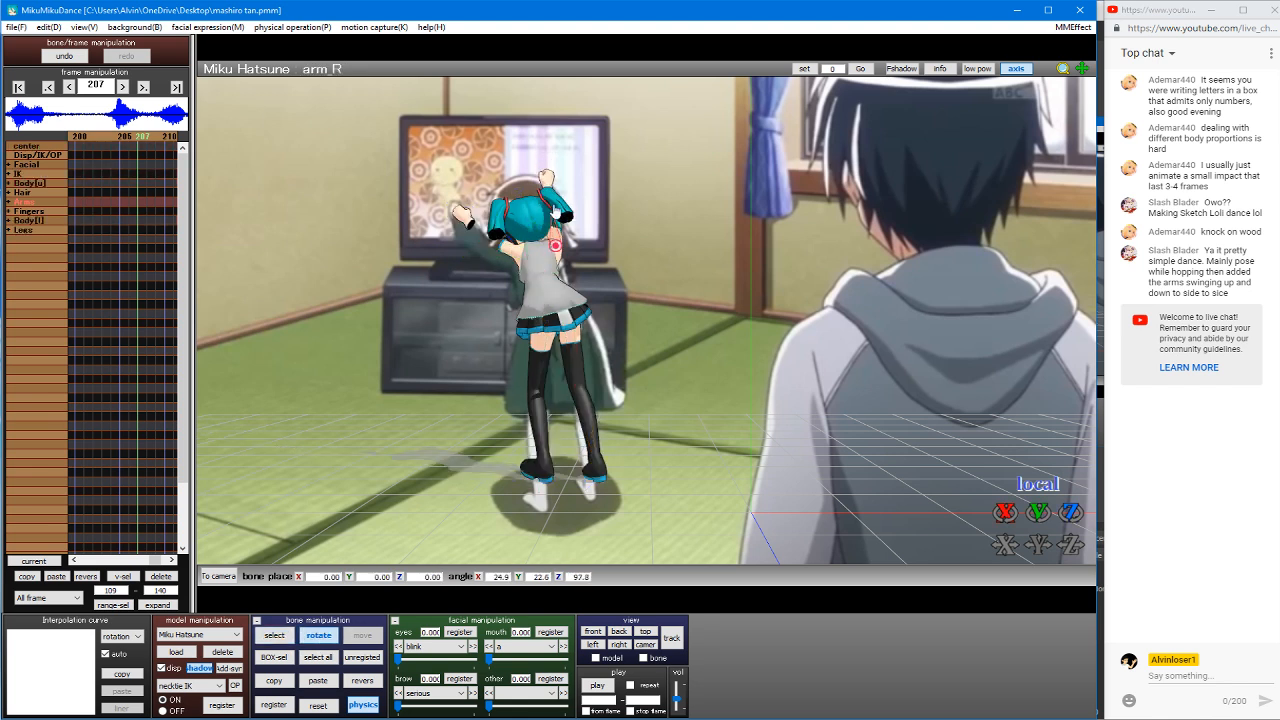
pyautogui.moveTo(530, 124); pyautogui.dragTo(530, 122)
pyautogui.moveTo(574, 240); pyautogui.dragTo(520, 257, button='middle')
pyautogui.moveTo(521, 260); pyautogui.dragTo(489, 252, button='right')
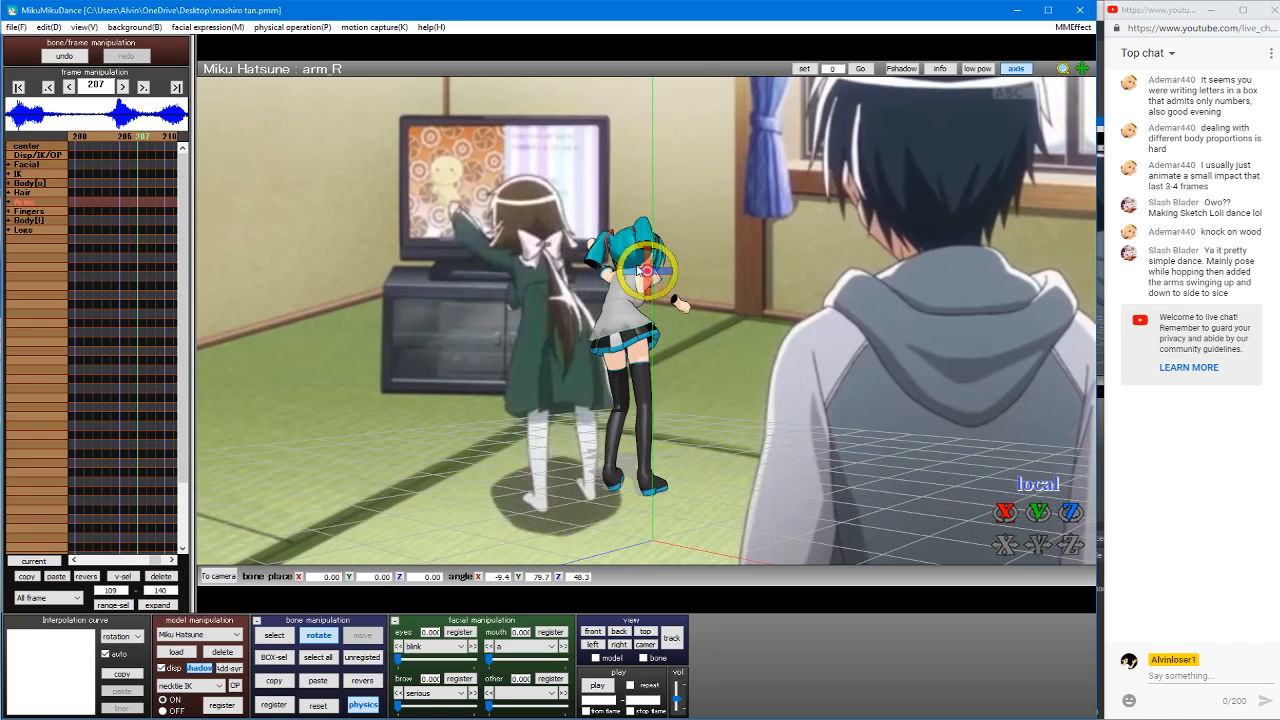
pyautogui.moveTo(636, 271); pyautogui.dragTo(627, 274)
pyautogui.moveTo(627, 274); pyautogui.dragTo(656, 271, button='right')
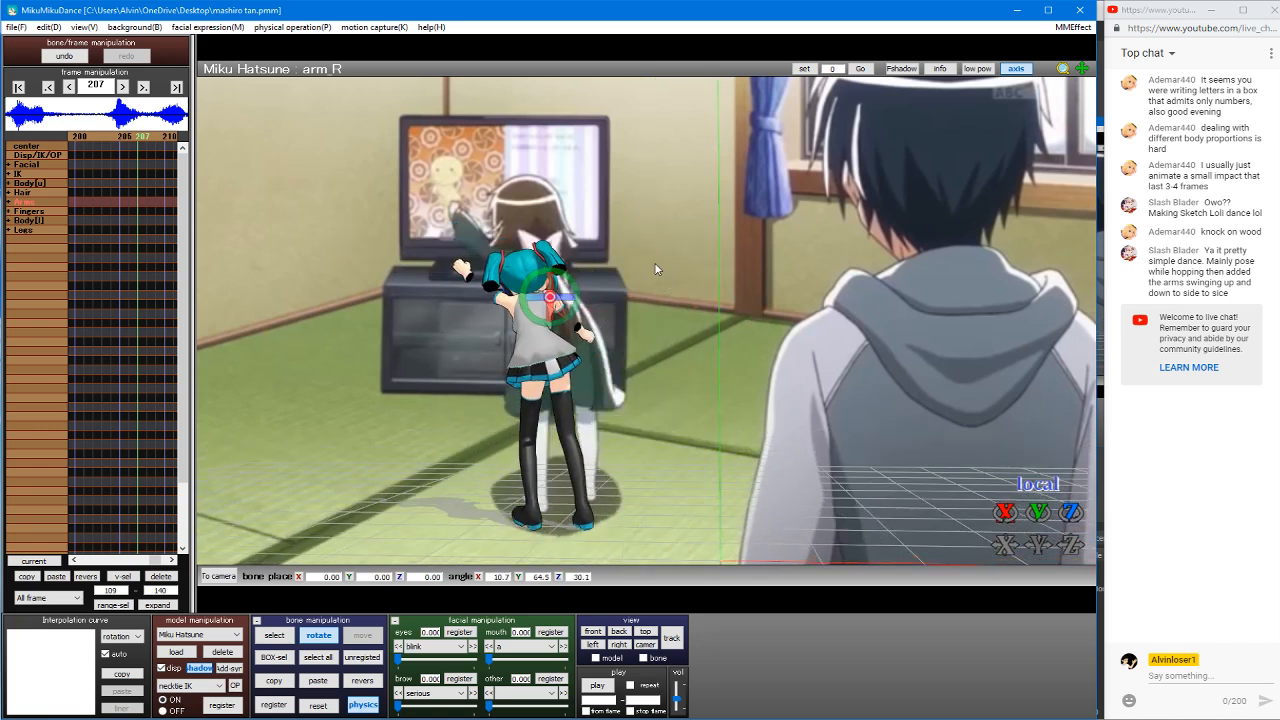
pyautogui.press('s')
pyautogui.click(568, 326)
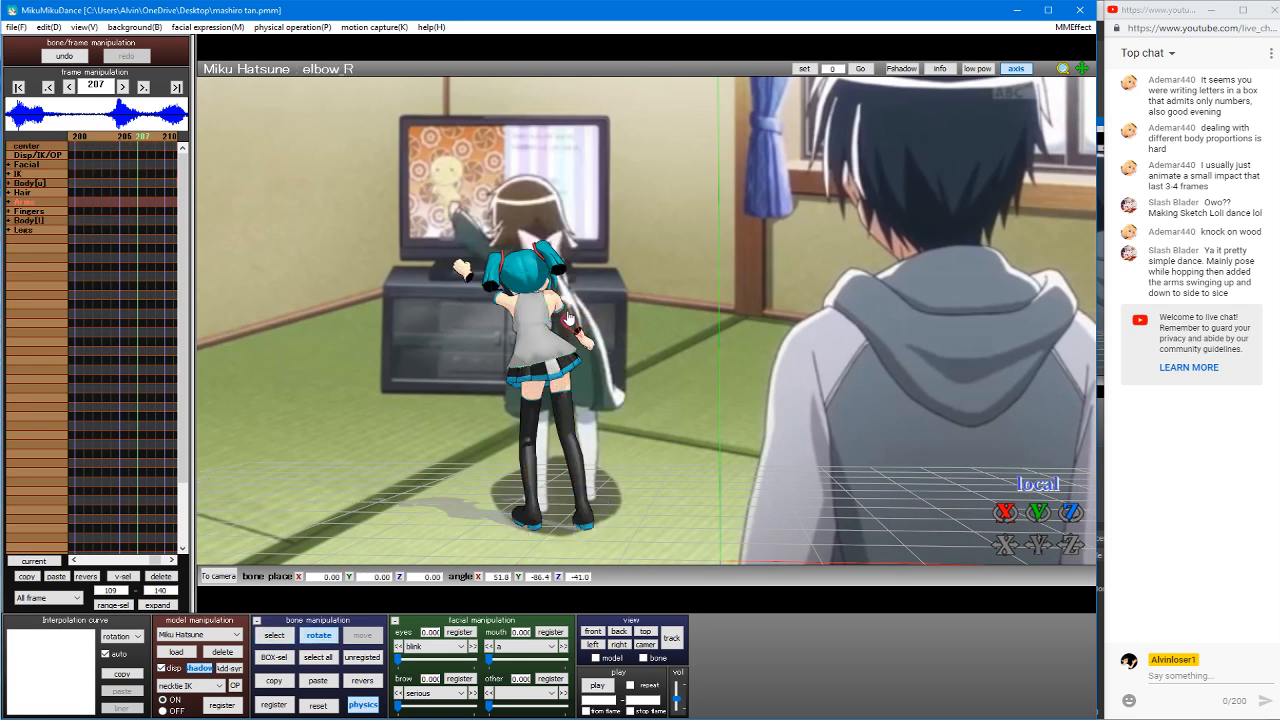
# Step: Restore the camera view, copy the changed bones' pose at frame 207, and register the same bones' earlier pose at frame 196
pyautogui.press('s')
pyautogui.press('Tab')
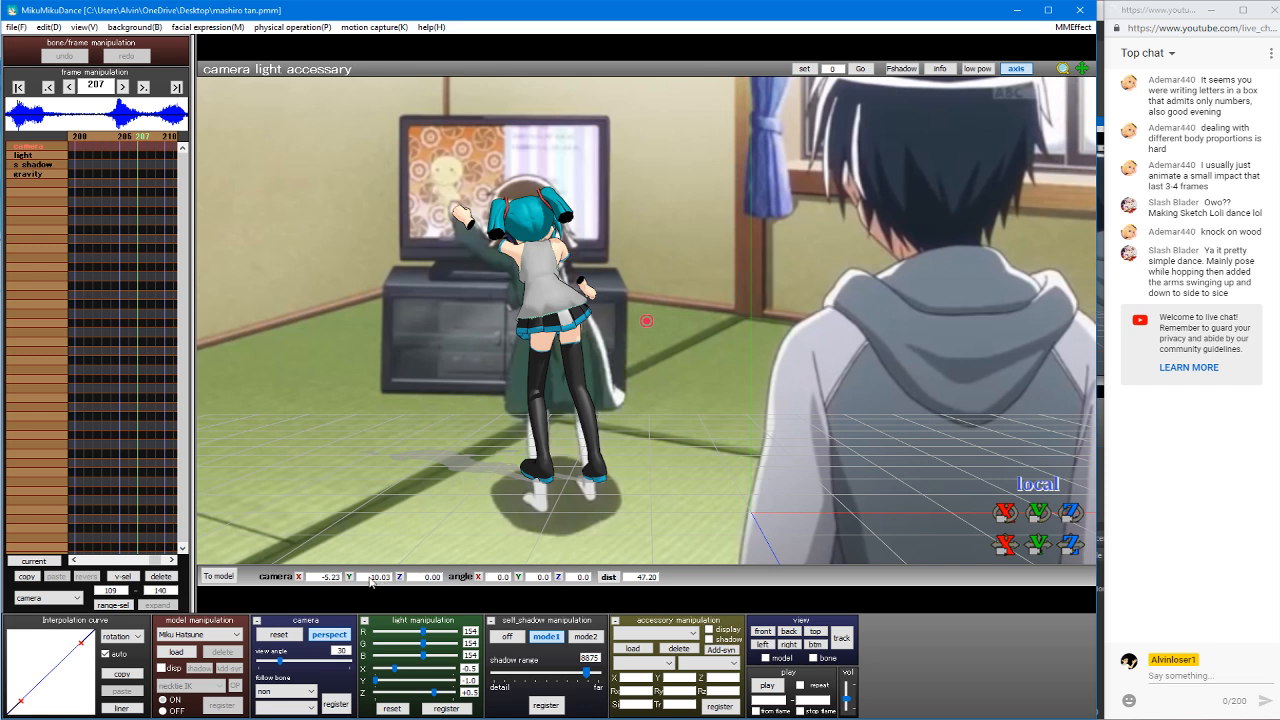
pyautogui.press('Tab')
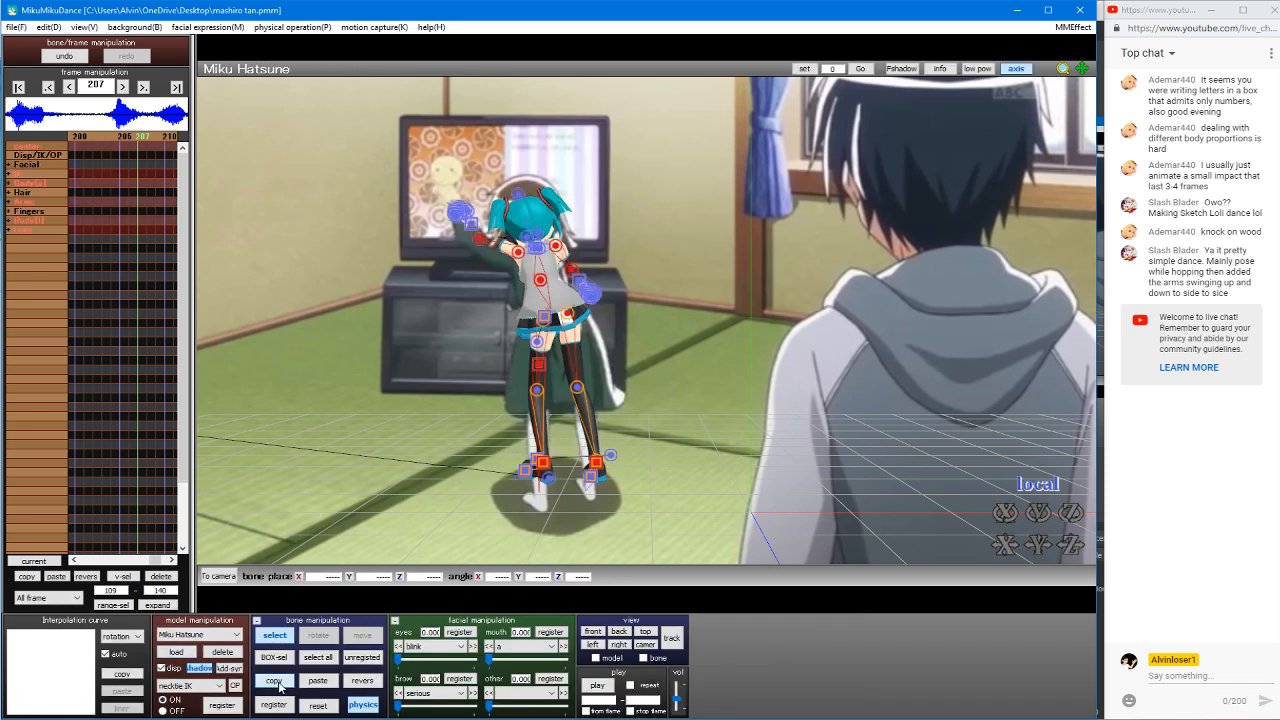
pyautogui.press('Left')
pyautogui.press('Left')
pyautogui.press('Left')
pyautogui.press('Left')
pyautogui.press('Left')
pyautogui.press('Left')
pyautogui.press('Left')
pyautogui.press('Left')
pyautogui.press('Left')
pyautogui.press('Left')
pyautogui.press('Left')
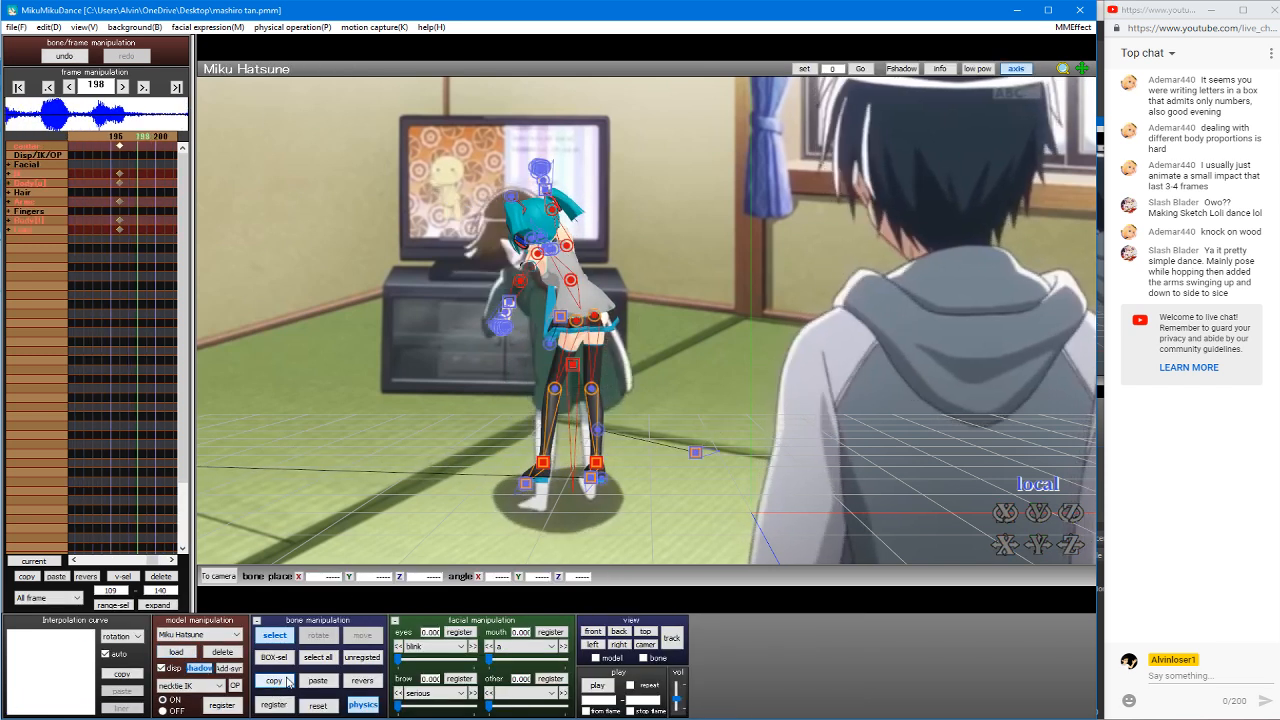
pyautogui.click(281, 685)
pyautogui.click(272, 706)
# Step: Paste the copied pose onto the selected bones at frame 207 and register it as a keyframe
pyautogui.press('Right')
pyautogui.press('Right')
pyautogui.press('Right')
pyautogui.press('Right')
pyautogui.press('Right')
pyautogui.press('Right')
pyautogui.press('Right')
pyautogui.press('Right')
pyautogui.press('Right')
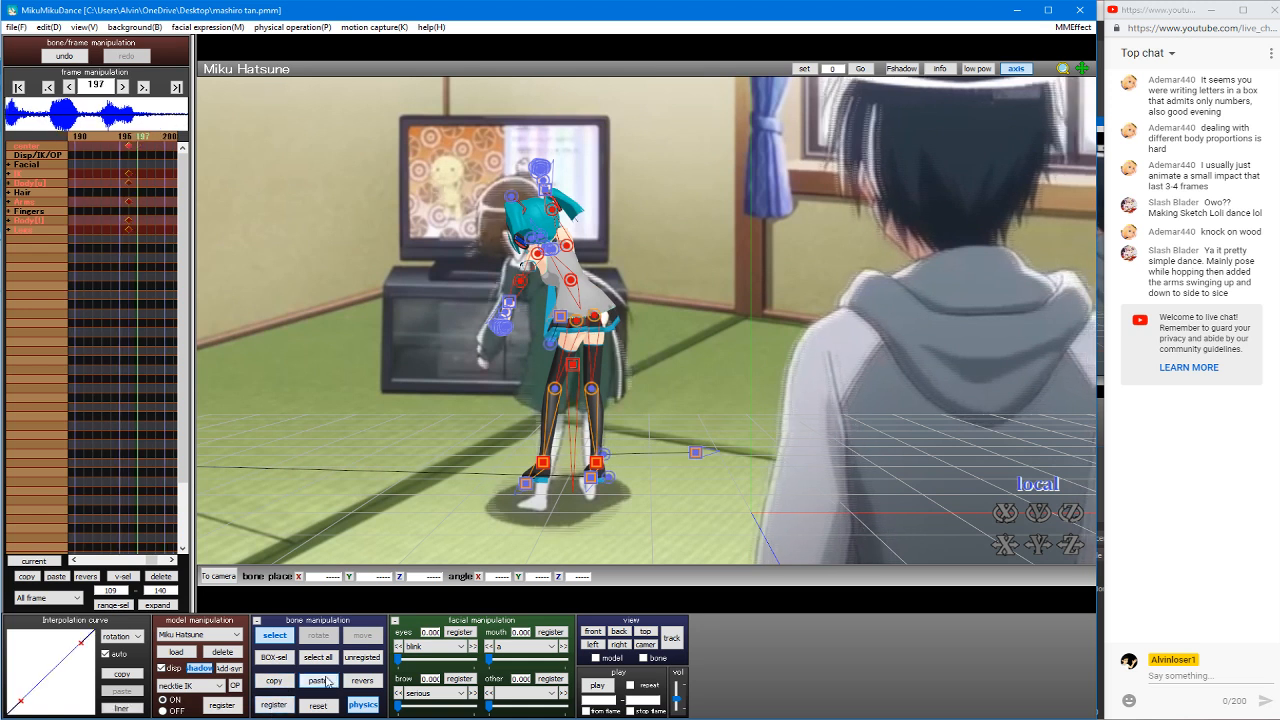
pyautogui.press('Right')
pyautogui.press('Right')
pyautogui.click(318, 680)
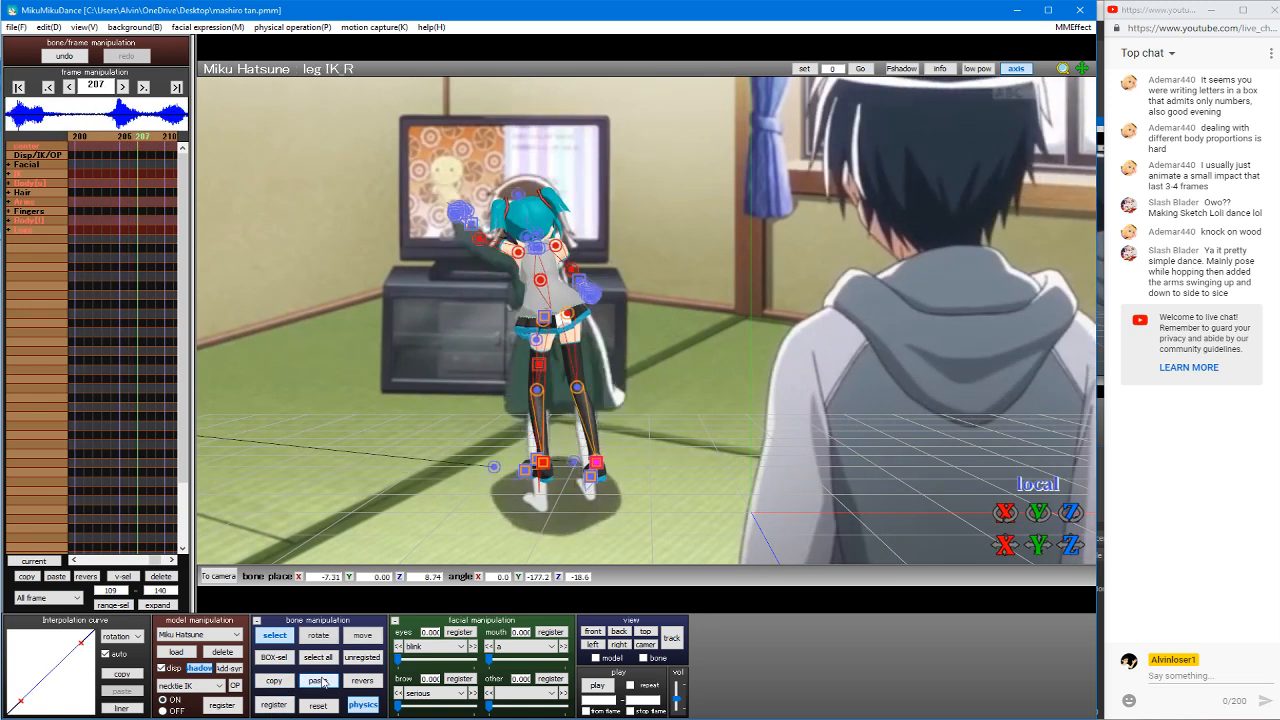
# Step: Step back from frame 207 to frame 196 to compare the new transition with the dancer's movement
pyautogui.press('Left')
pyautogui.press('Left')
pyautogui.press('Left')
pyautogui.press('Left')
pyautogui.press('Left')
pyautogui.press('Left')
pyautogui.press('Left')
pyautogui.press('Left')
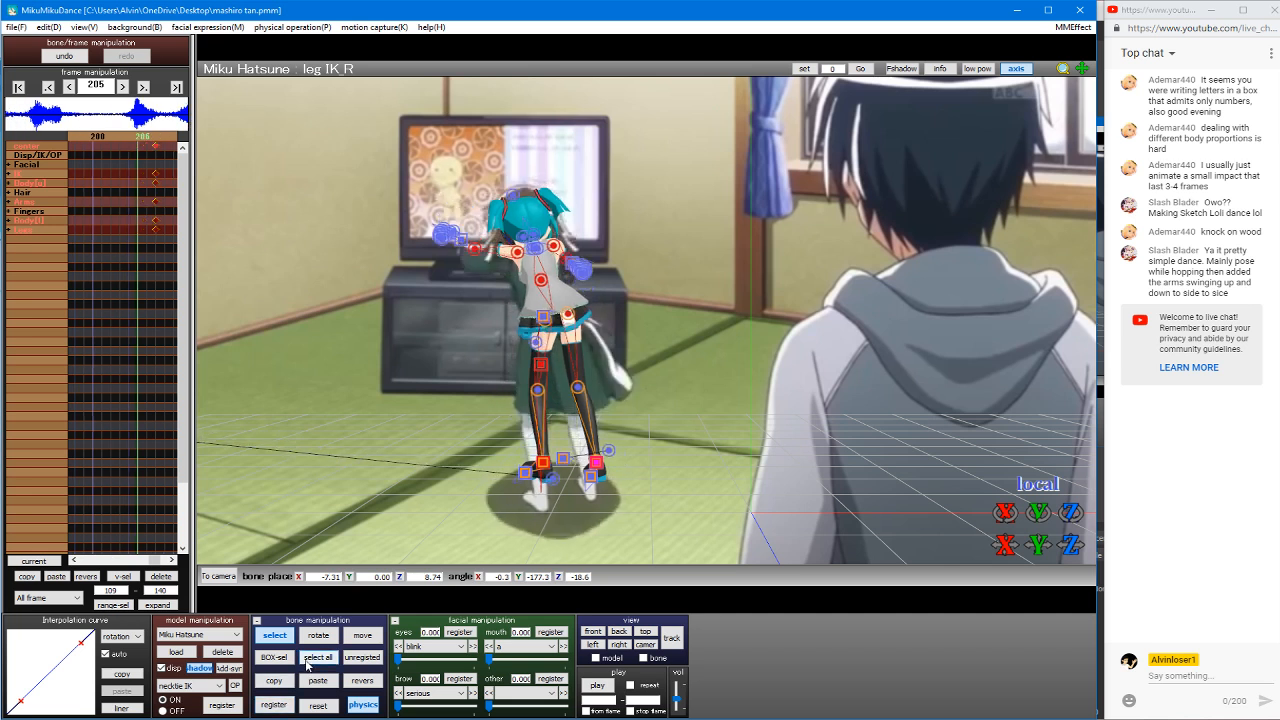
pyautogui.press('Left')
pyautogui.press('Left')
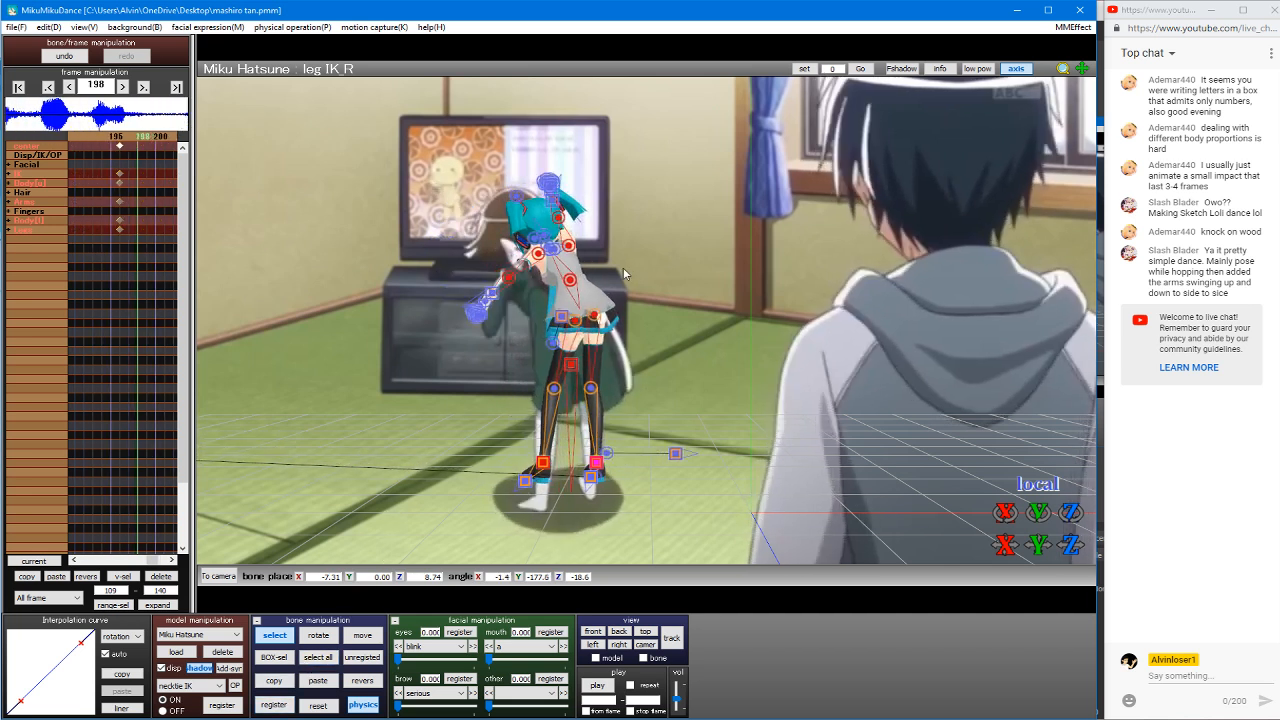
pyautogui.press('Left')
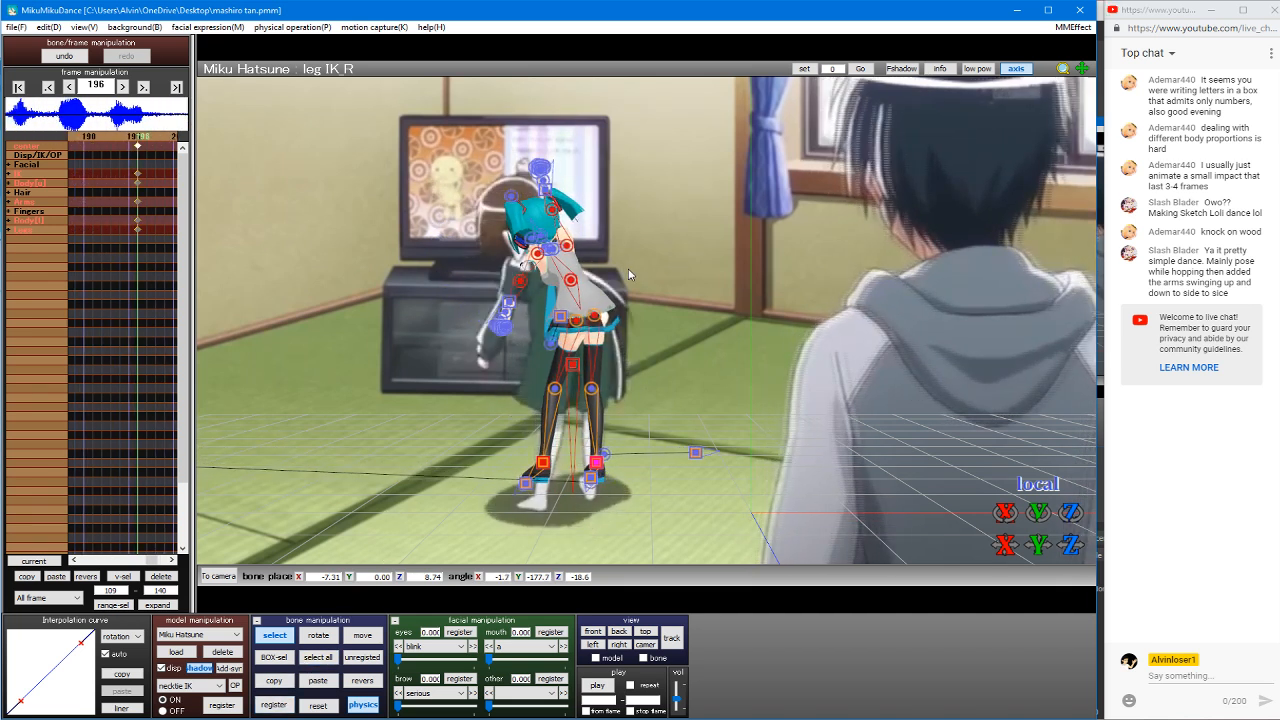
# Step: Rotate the upper body bone about its local X axis to about -59.7 at frame 200 and register the keyframe
pyautogui.press('Right')
pyautogui.press('Right')
pyautogui.press('Right')
pyautogui.press('Right')
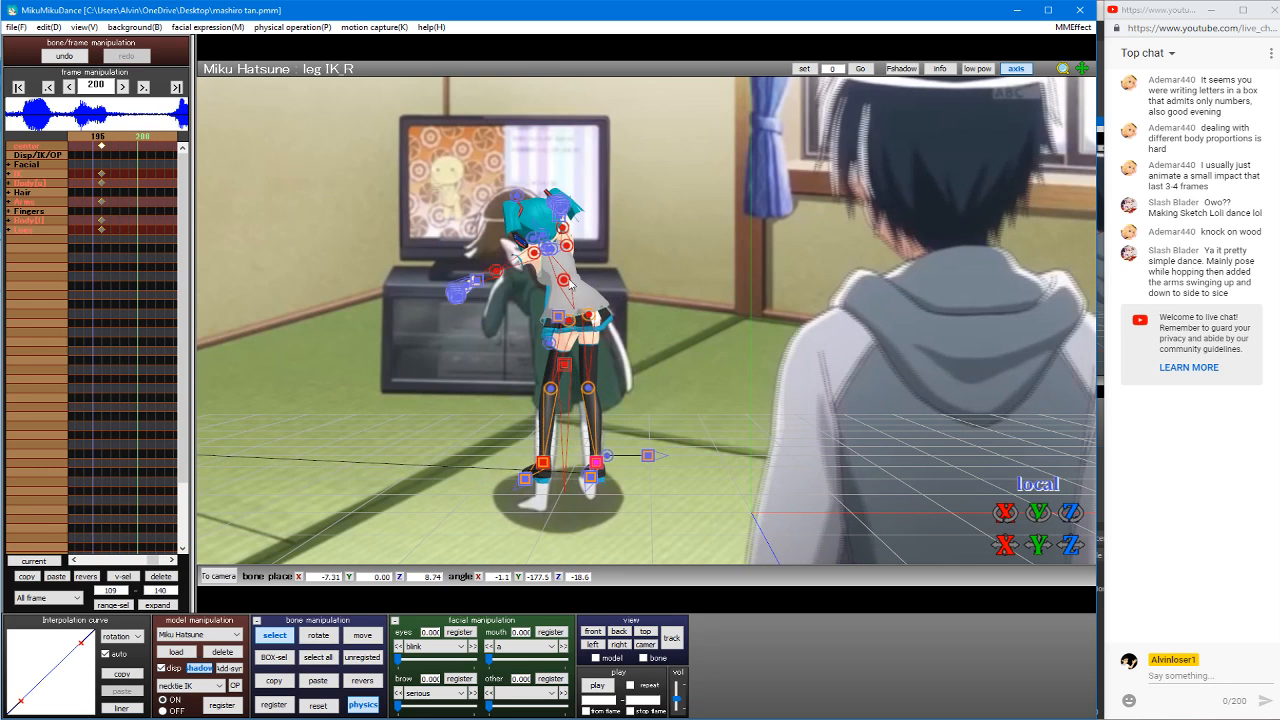
pyautogui.click(566, 282)
pyautogui.moveTo(1008, 508); pyautogui.dragTo(1008, 524)
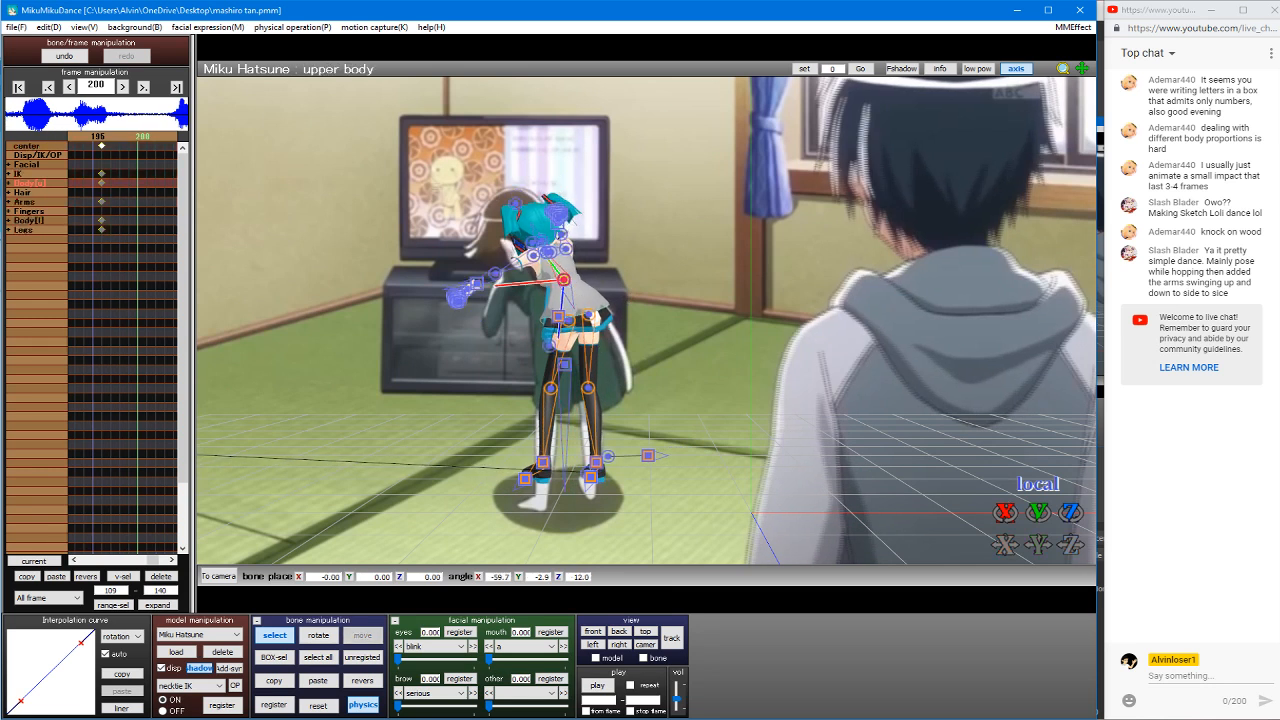
# Step: Step back and forth between frames 196 and 206 to check the upper body's timing against the dancer
pyautogui.press('Right')
pyautogui.press('Right')
pyautogui.press('Right')
pyautogui.press('Right')
pyautogui.press('Right')
pyautogui.press('Right')
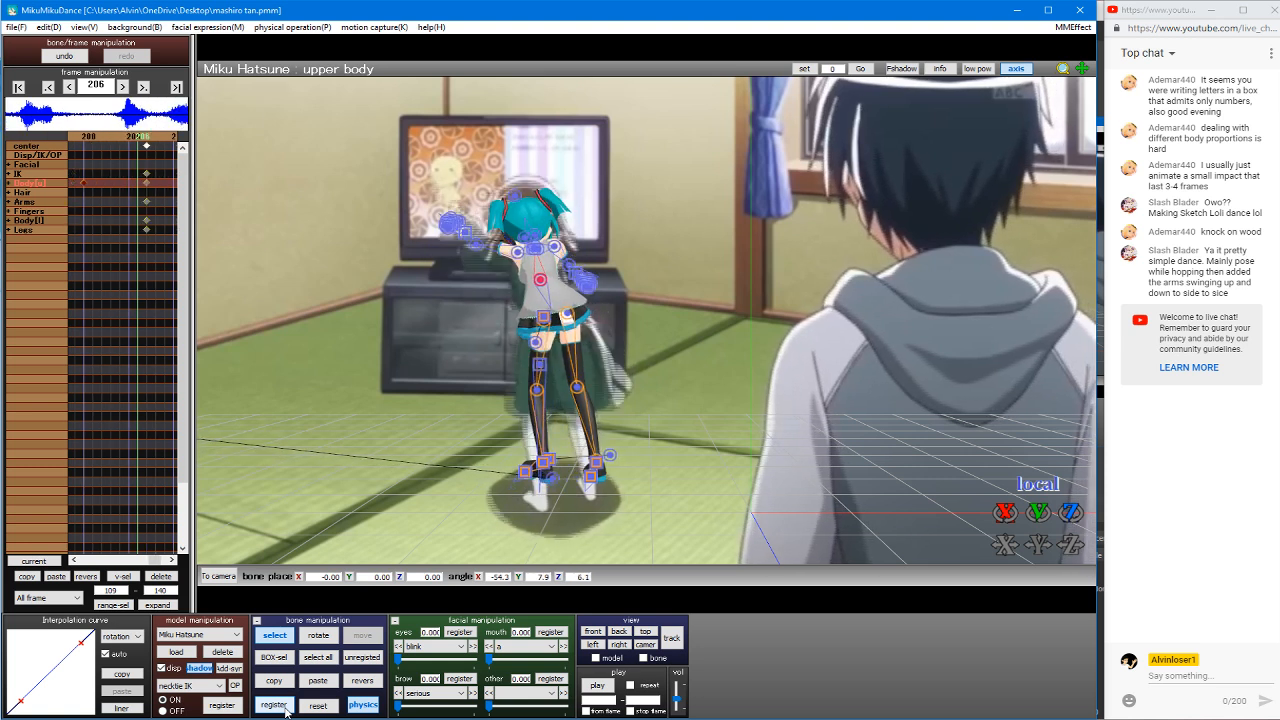
pyautogui.press('Left')
pyautogui.press('Left')
pyautogui.press('Left')
pyautogui.press('Left')
pyautogui.press('Left')
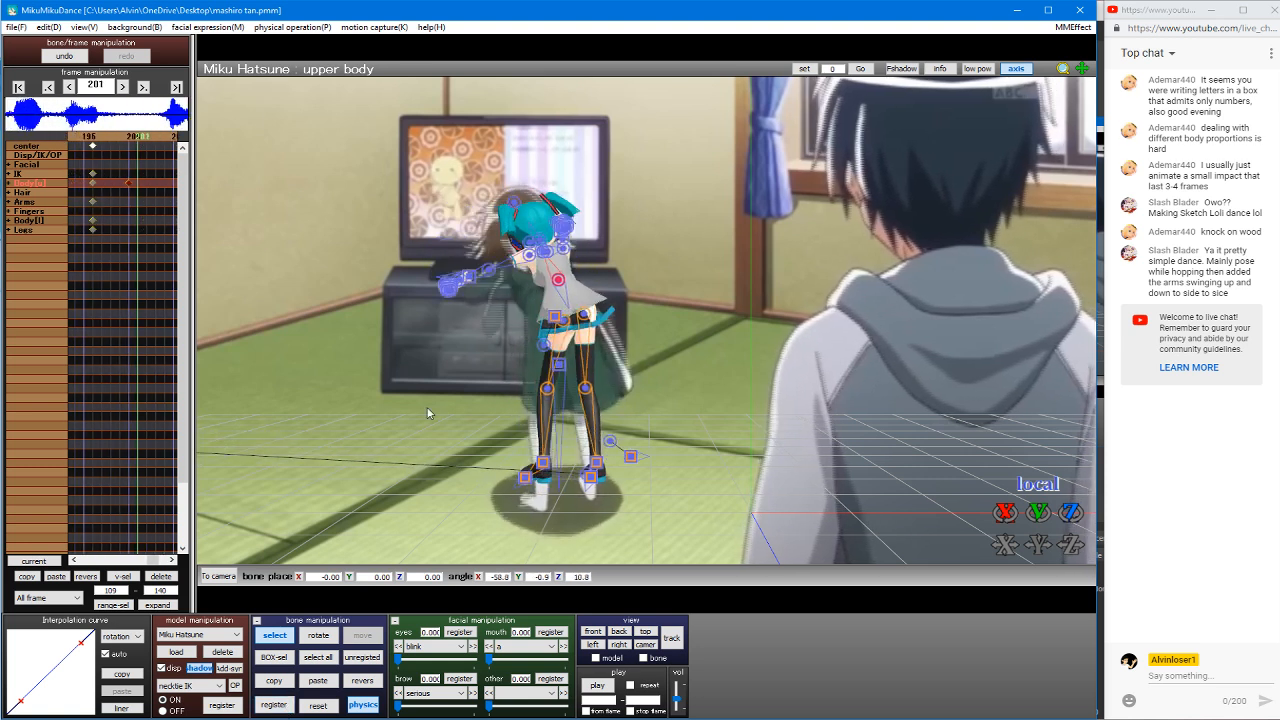
pyautogui.press('Left')
pyautogui.press('Left')
pyautogui.press('Left')
pyautogui.press('Left')
pyautogui.press('Left')
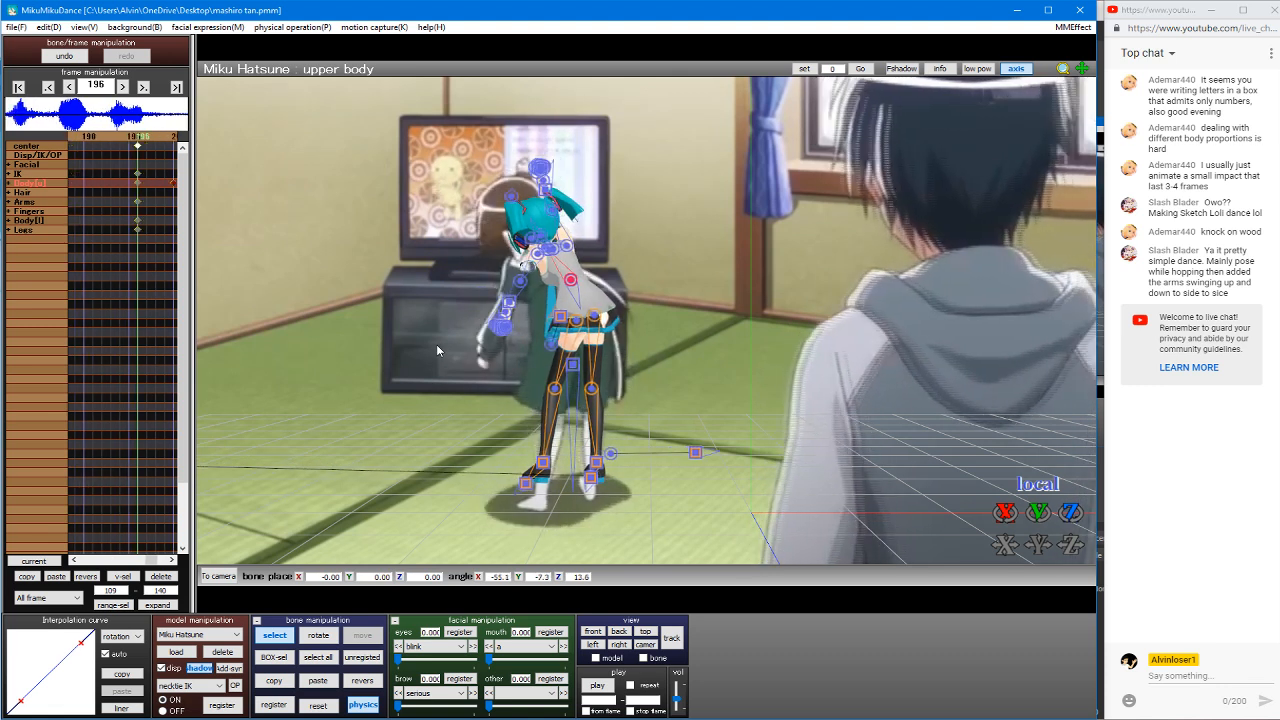
pyautogui.press('Right')
pyautogui.press('Right')
pyautogui.press('Right')
pyautogui.press('Right')
pyautogui.press('Right')
pyautogui.press('Right')
pyautogui.press('Right')
pyautogui.press('Right')
pyautogui.press('Right')
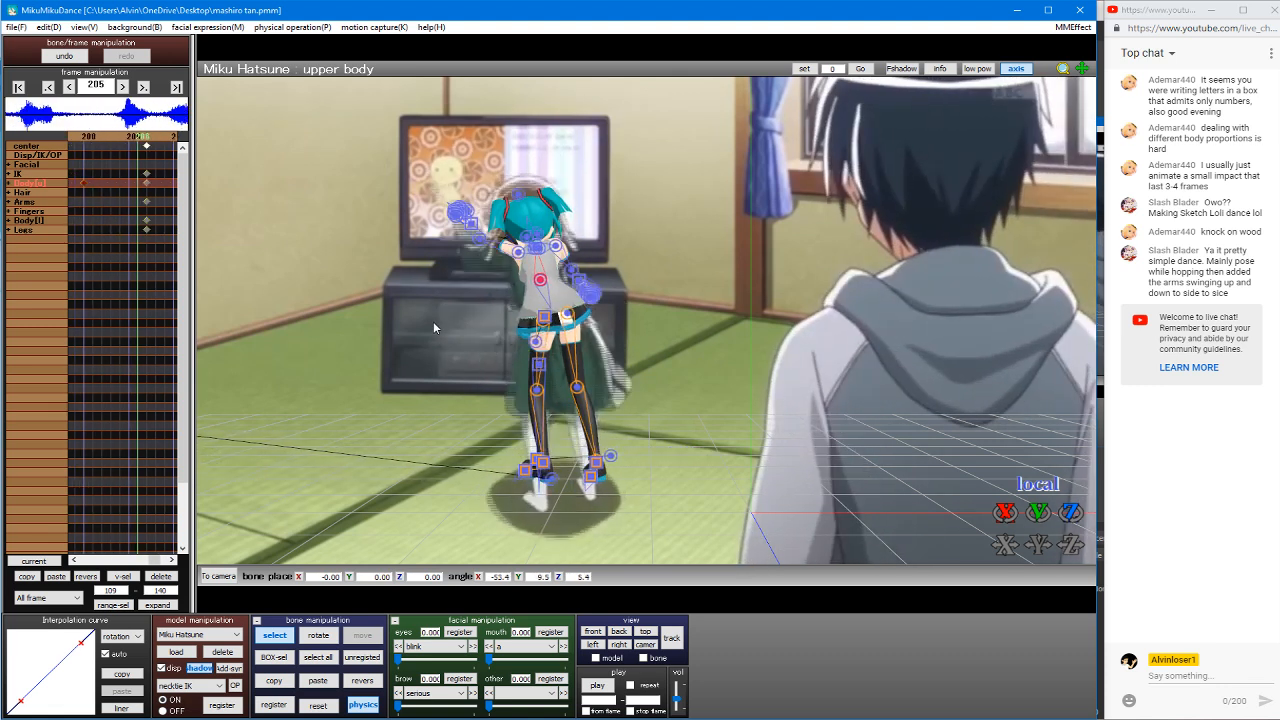
pyautogui.press('Left')
pyautogui.press('Left')
pyautogui.press('Left')
pyautogui.press('Left')
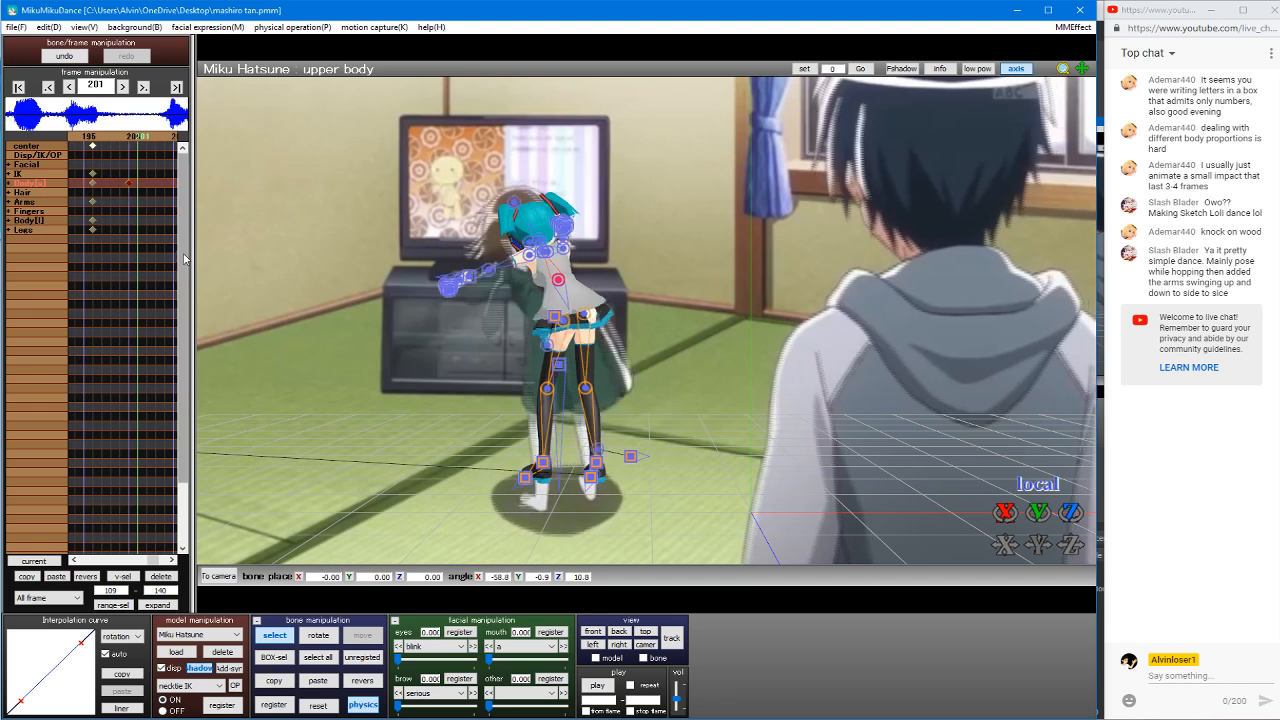
pyautogui.press('Right')
pyautogui.press('Right')
pyautogui.press('Right')
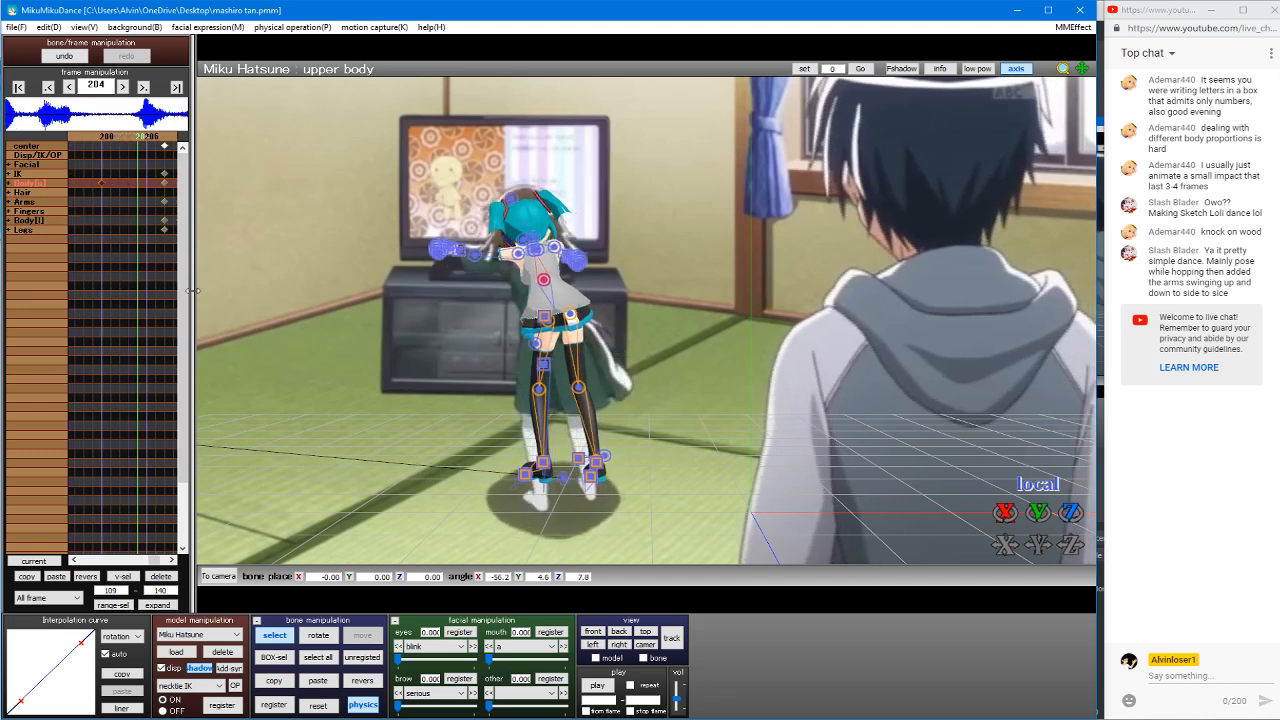
# Step: Widen the frame timeline, then select and copy all keyframes from frame 196 through frame 207
pyautogui.moveTo(193, 289); pyautogui.dragTo(246, 289)
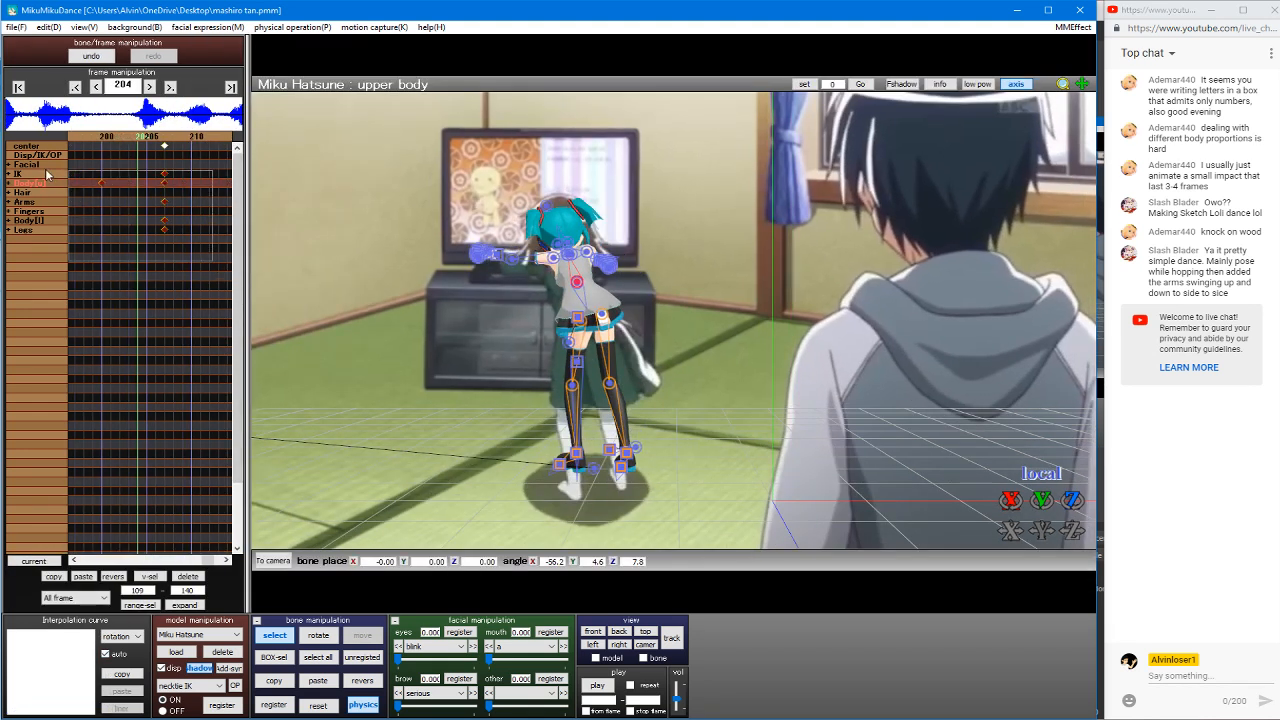
pyautogui.moveTo(46, 120); pyautogui.dragTo(46, 120)
pyautogui.press('Left')
pyautogui.press('Left')
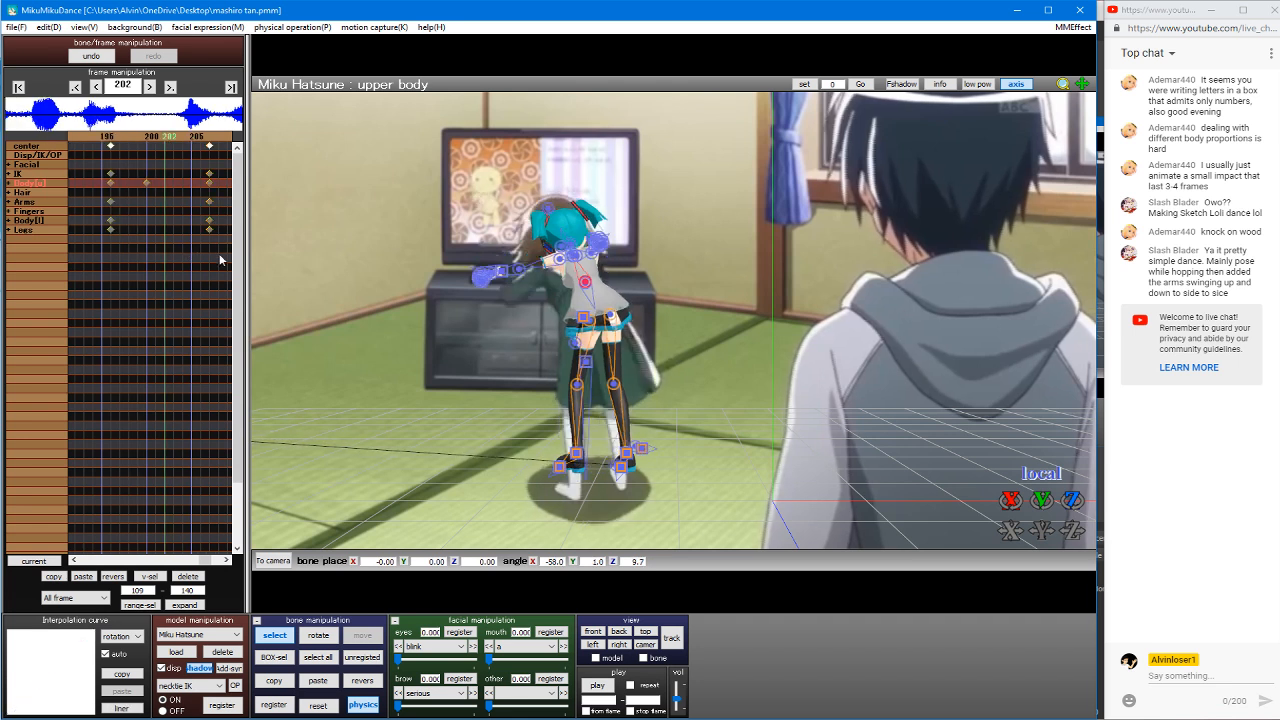
pyautogui.moveTo(221, 259); pyautogui.dragTo(44, 92)
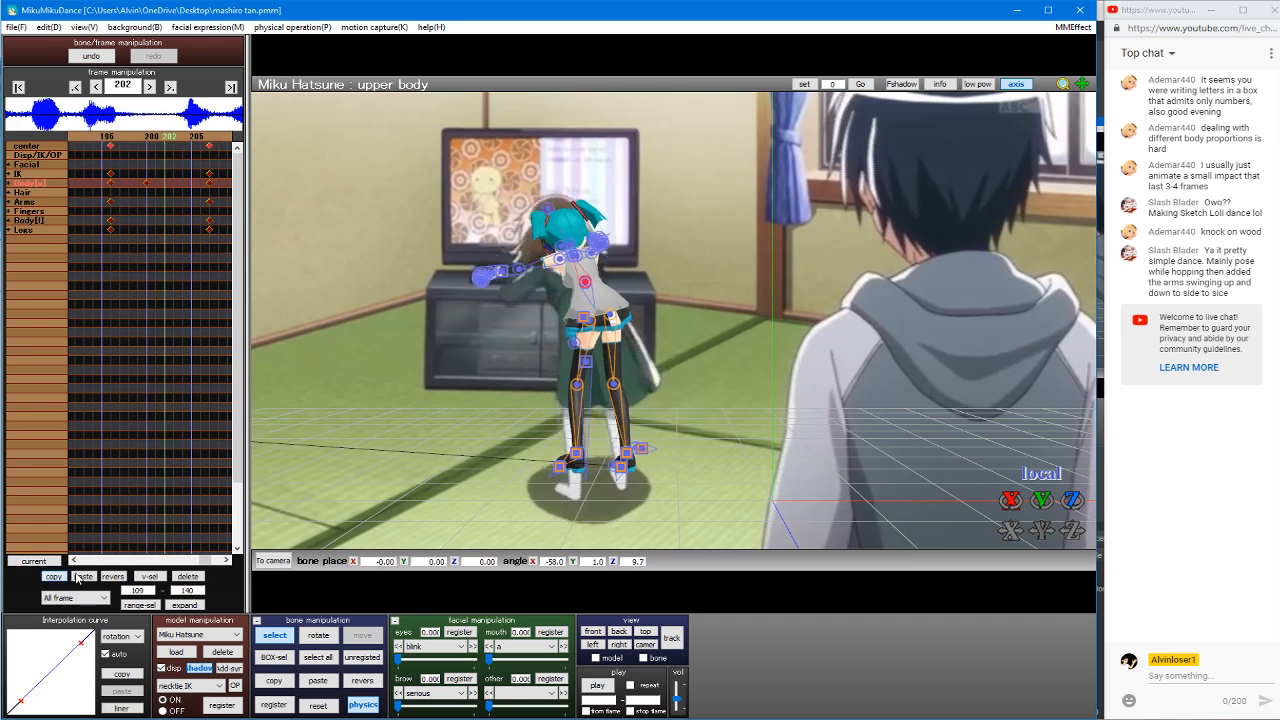
# Step: Paste the copied keyframe sequence starting at frame 215
pyautogui.press('Right')
pyautogui.press('Right')
pyautogui.press('Right')
pyautogui.press('Right')
pyautogui.press('Right')
pyautogui.press('Right')
pyautogui.press('Right')
pyautogui.press('Right')
pyautogui.press('Right')
pyautogui.press('Right')
pyautogui.press('Right')
pyautogui.press('Right')
pyautogui.press('Right')
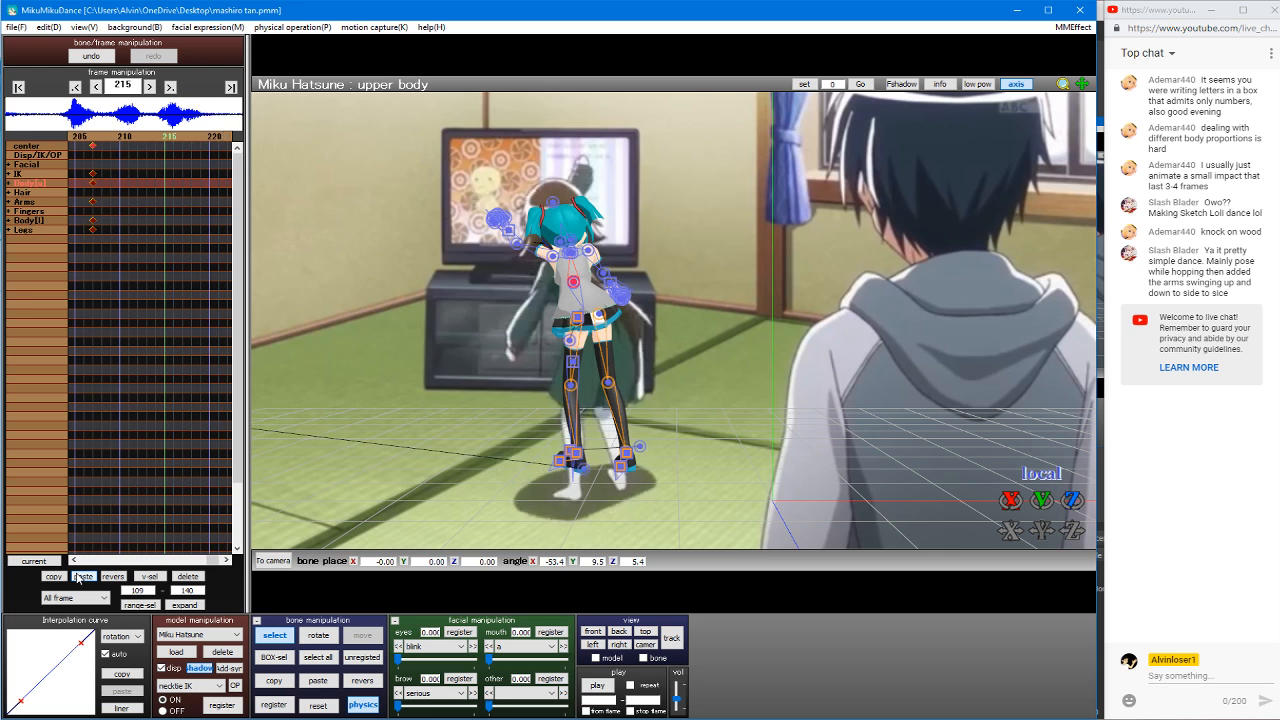
pyautogui.click(82, 577)
# Step: Step from frame 215 to frame 230 to compare the pasted motion's timing with the dancer
pyautogui.press('Right')
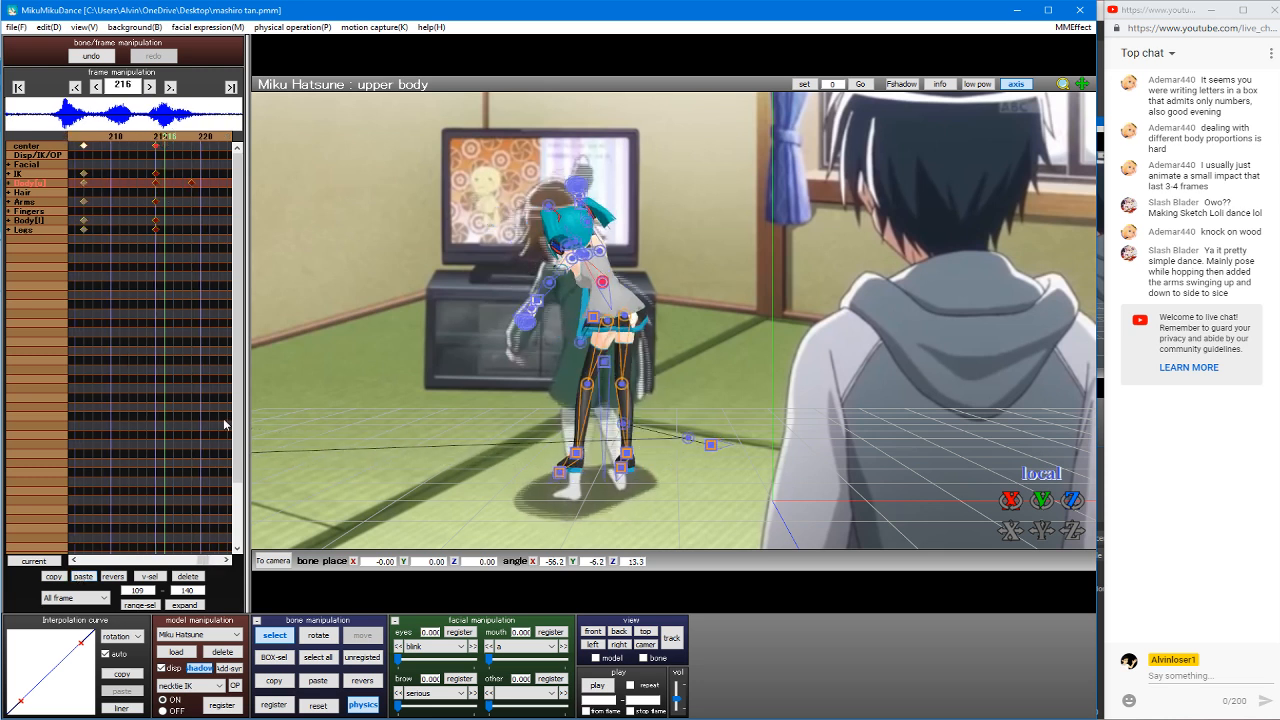
pyautogui.press('Right')
pyautogui.press('Right')
pyautogui.press('Right')
pyautogui.press('Right')
pyautogui.press('Right')
pyautogui.press('Right')
pyautogui.press('Right')
pyautogui.press('Right')
pyautogui.press('Right')
pyautogui.press('Right')
pyautogui.press('Right')
pyautogui.press('Right')
pyautogui.press('Right')
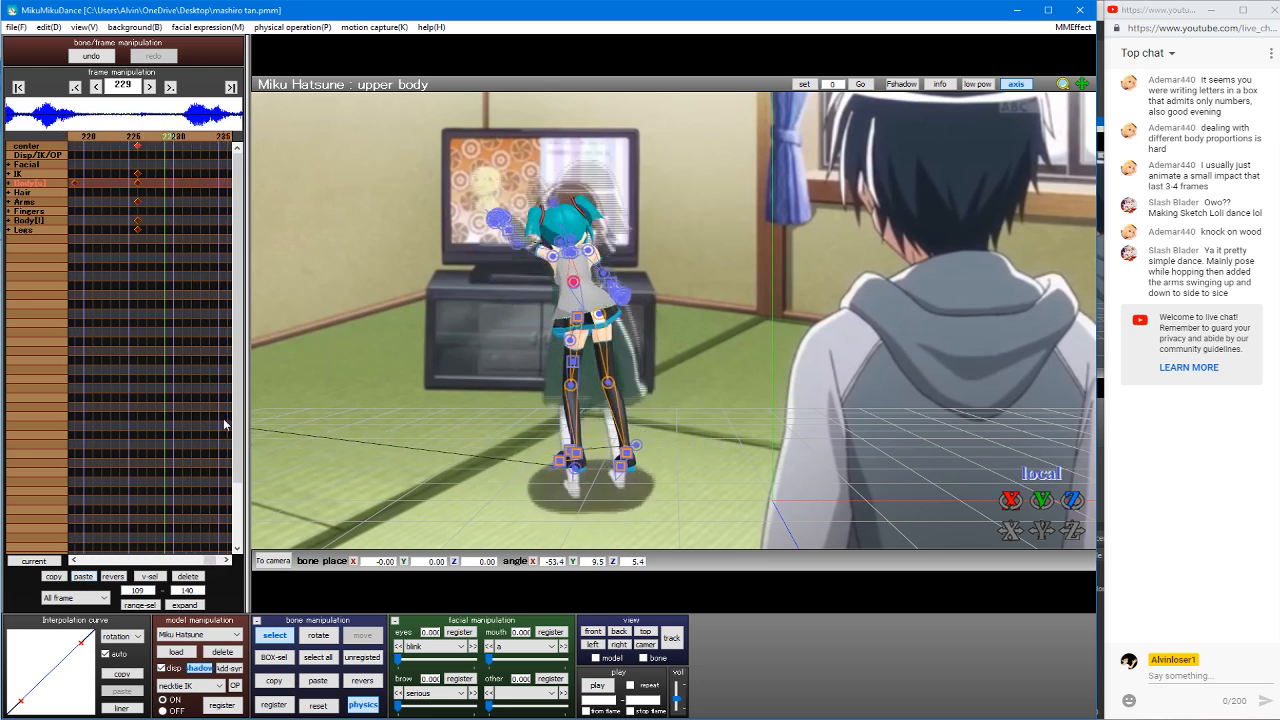
pyautogui.press('Right')
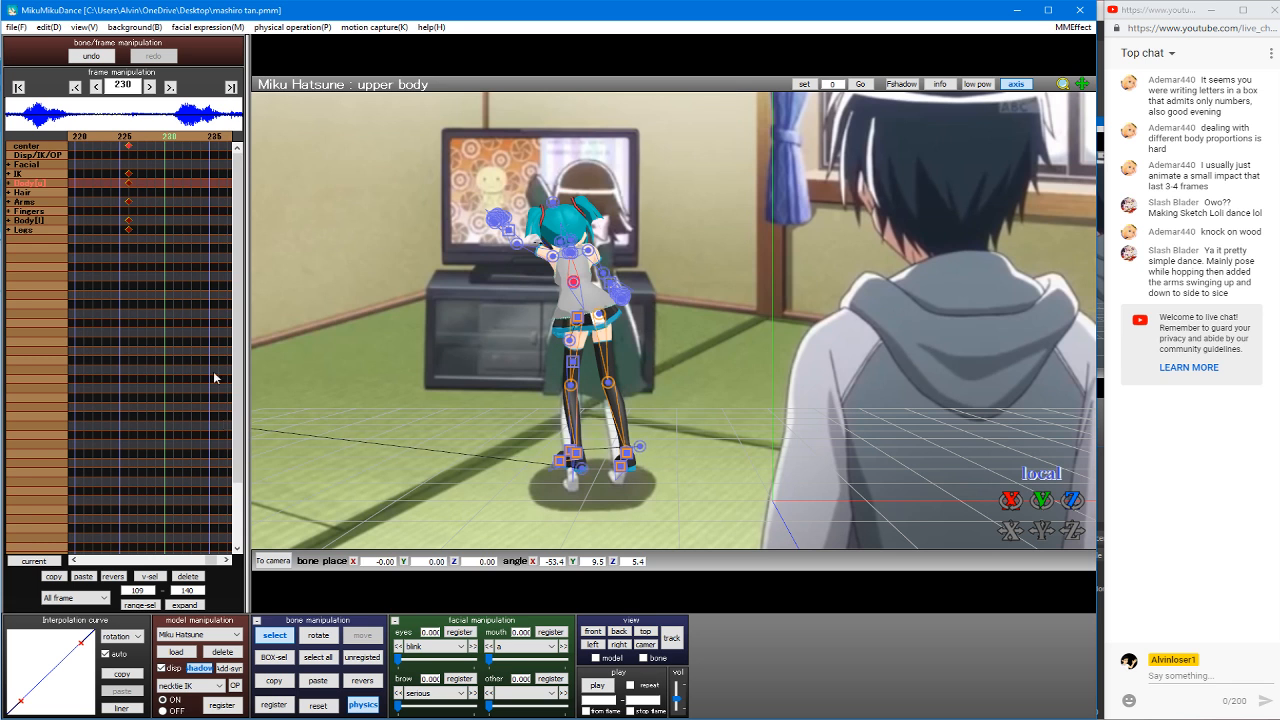
# Step: Move all bone keyframes from frame 226 to frame 230 by copying, deleting and pasting them
pyautogui.moveTo(136, 239); pyautogui.dragTo(117, 138)
pyautogui.click(181, 579)
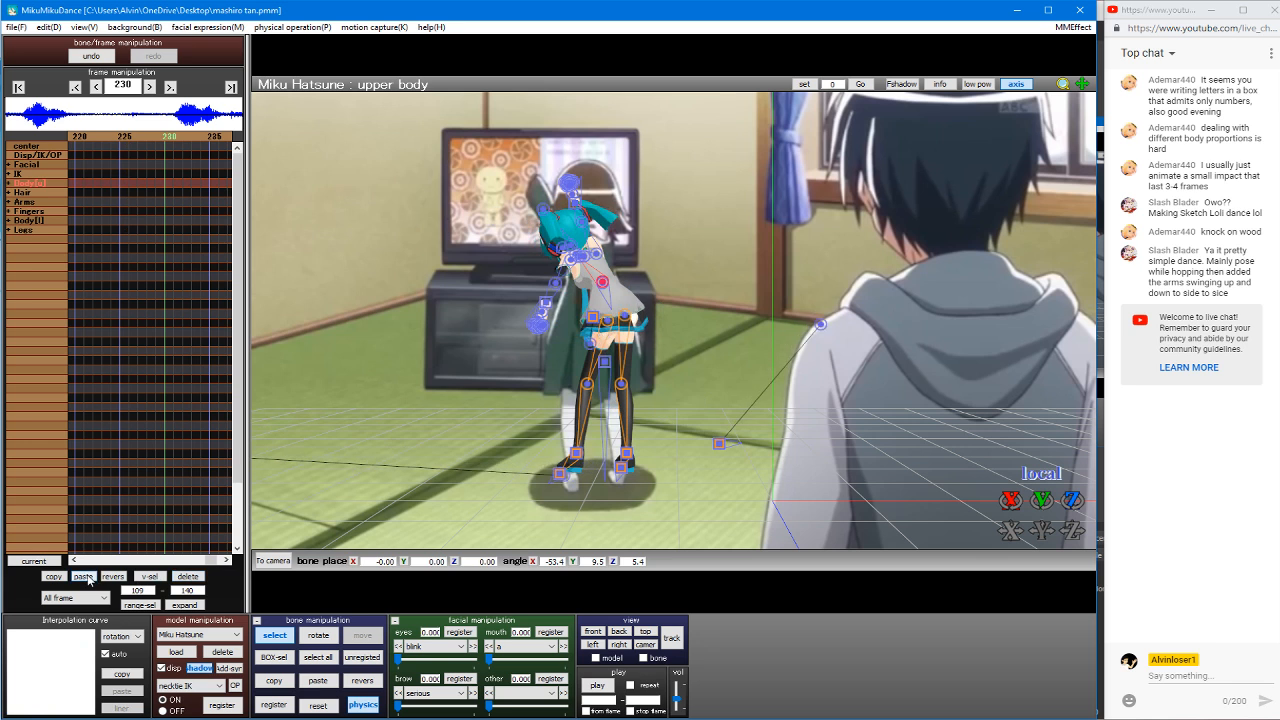
pyautogui.click(84, 577)
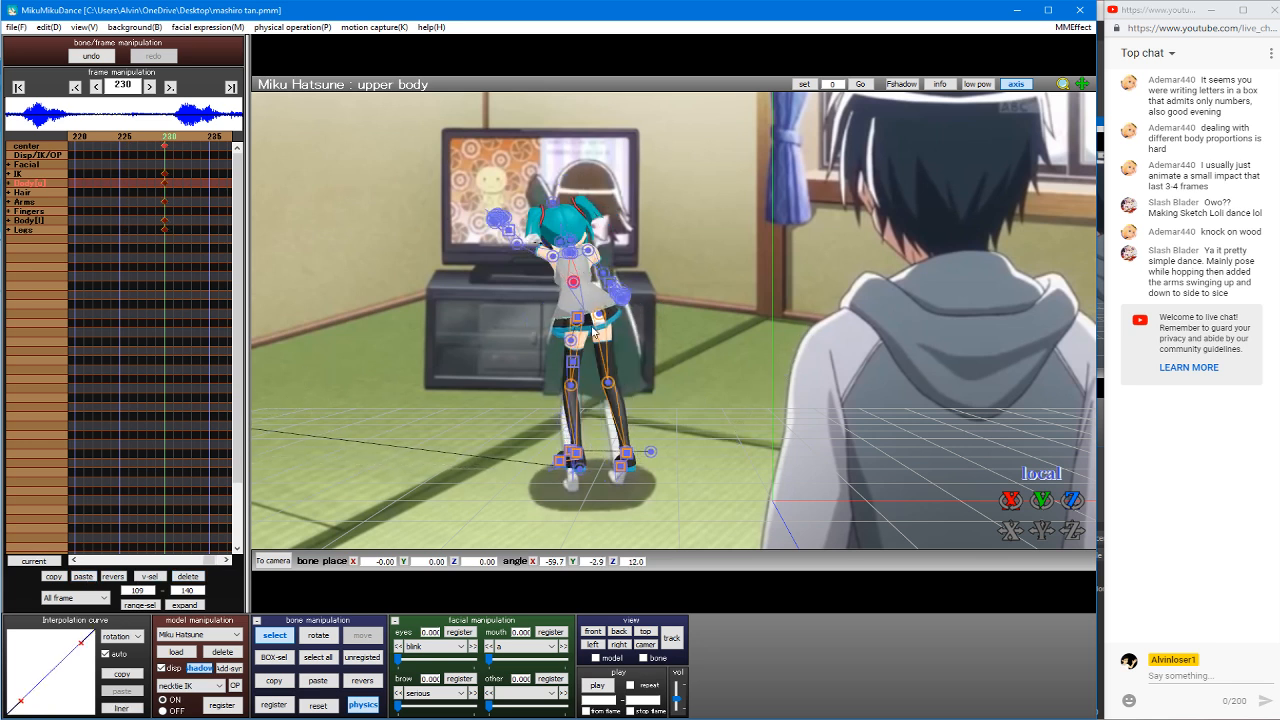
# Step: At frame 230, shift the center bone to X about -10.95 and rotate the upper body to about -53.4, 9.5, 5.4
pyautogui.click(573, 362)
pyautogui.press('z')
pyautogui.moveTo(594, 363); pyautogui.dragTo(605, 363)
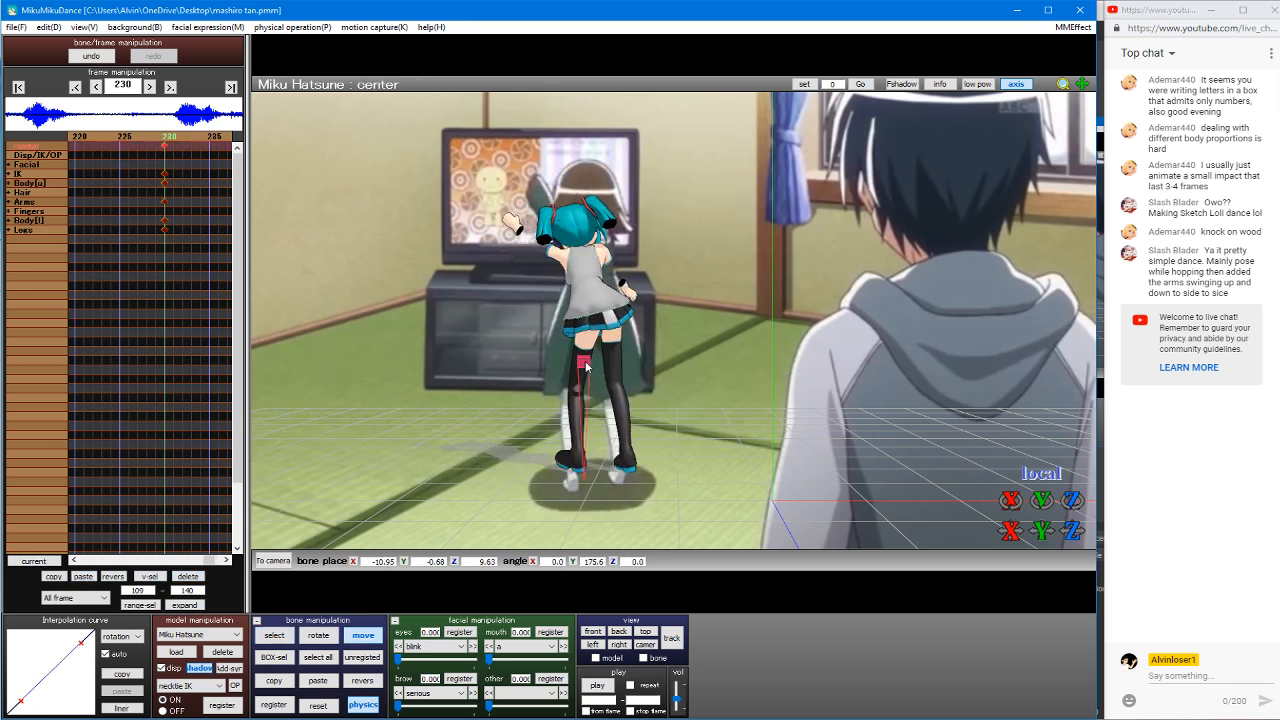
pyautogui.press('c')
pyautogui.click(585, 253)
pyautogui.click(585, 282)
pyautogui.press('x')
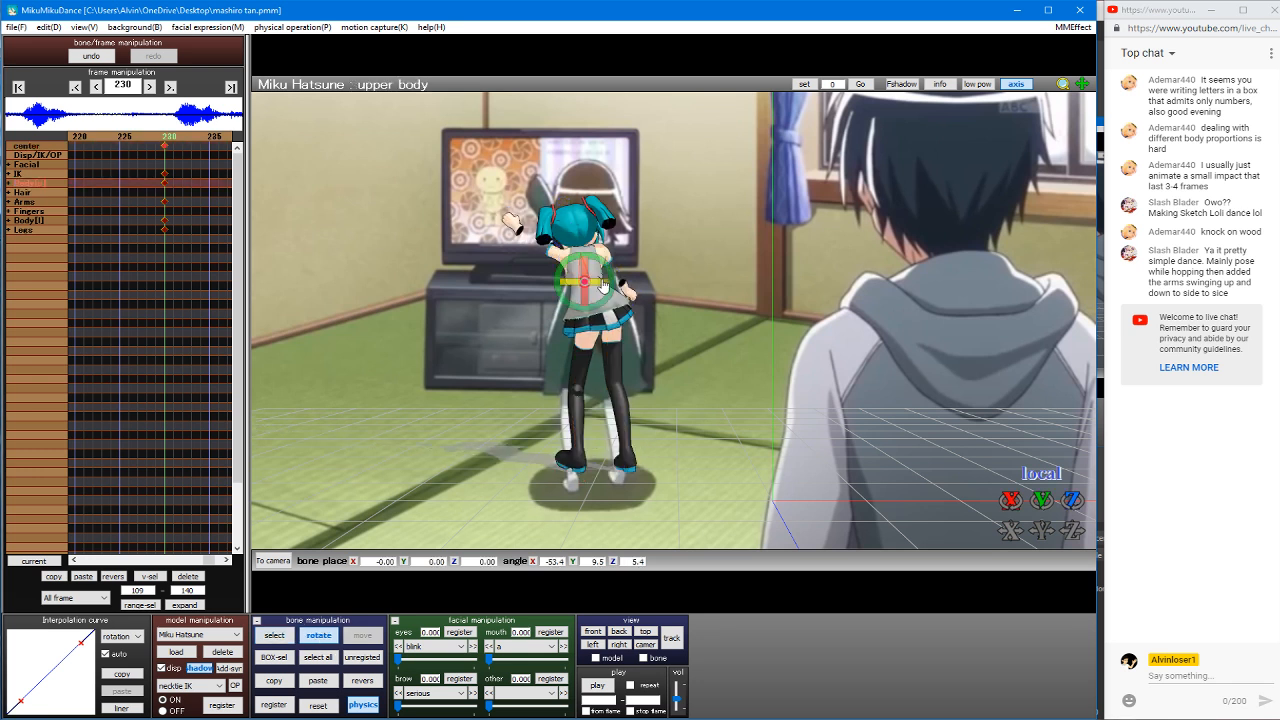
# Step: Raise the center bone at frame 230 to Y about -0.01 and rotate the right leg IK bone to angle the foot
pyautogui.press('c')
pyautogui.click(585, 358)
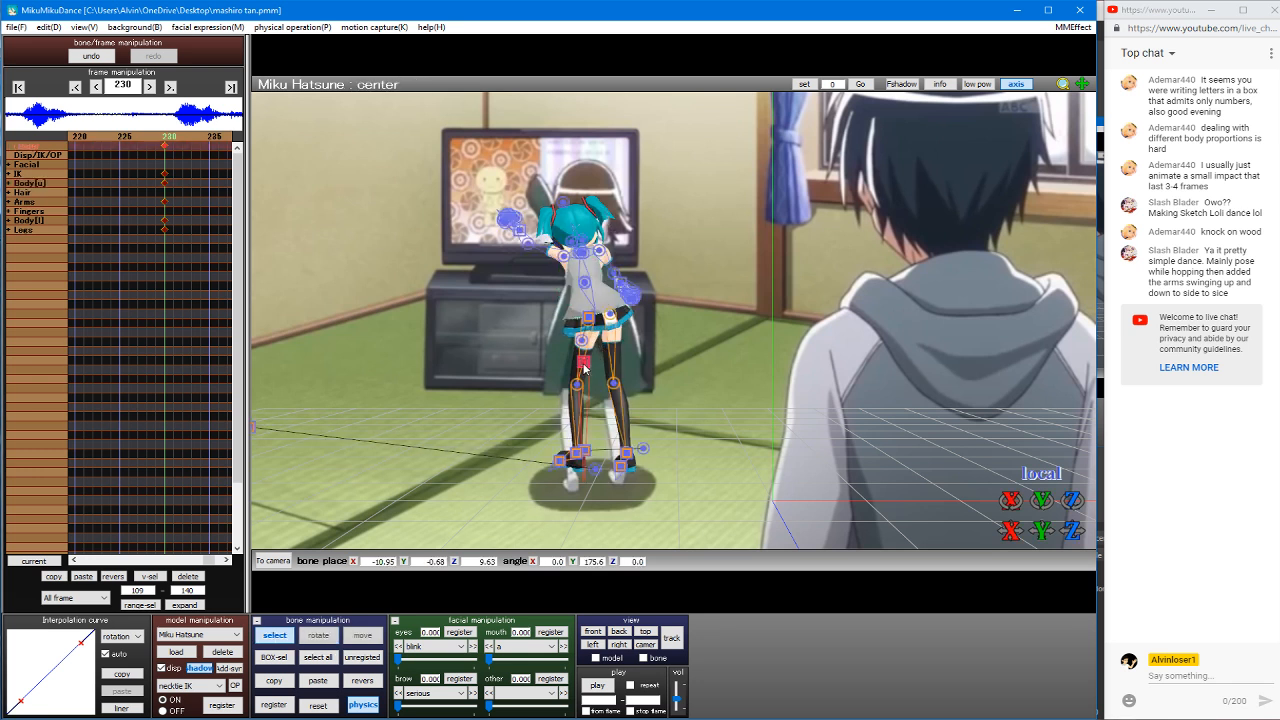
pyautogui.press('z')
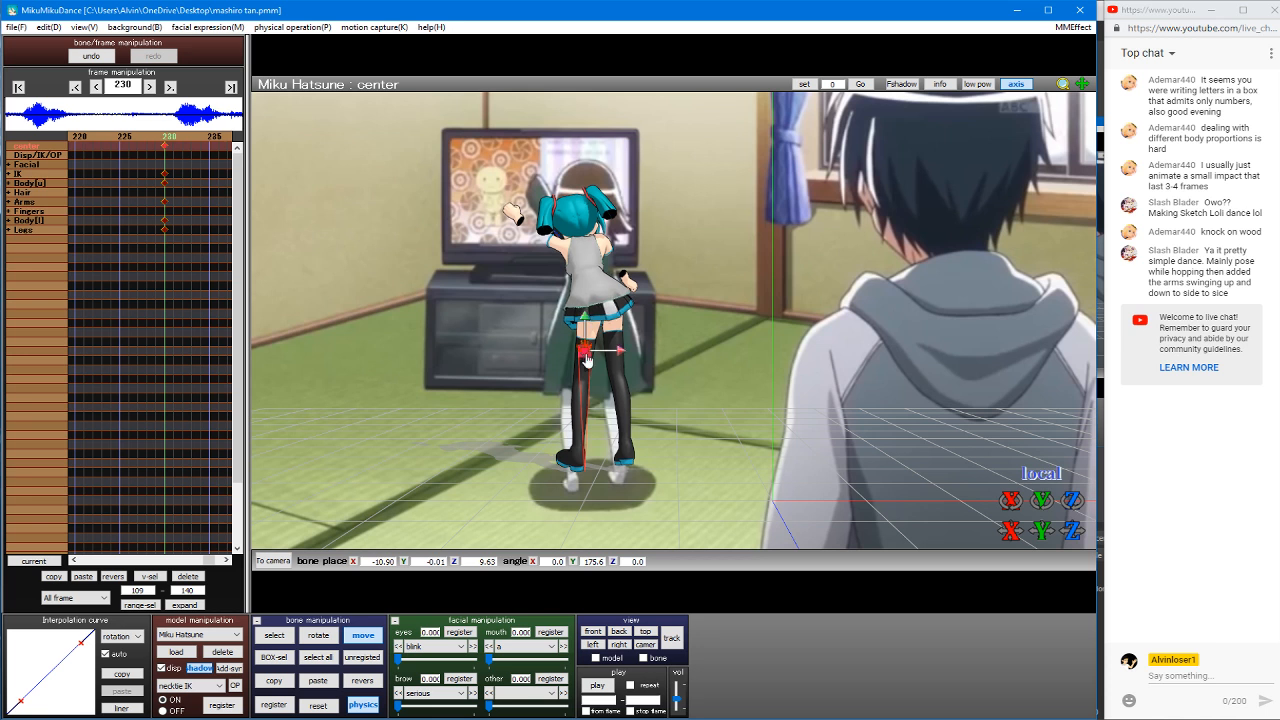
pyautogui.press('c')
pyautogui.click(625, 455)
pyautogui.press('x')
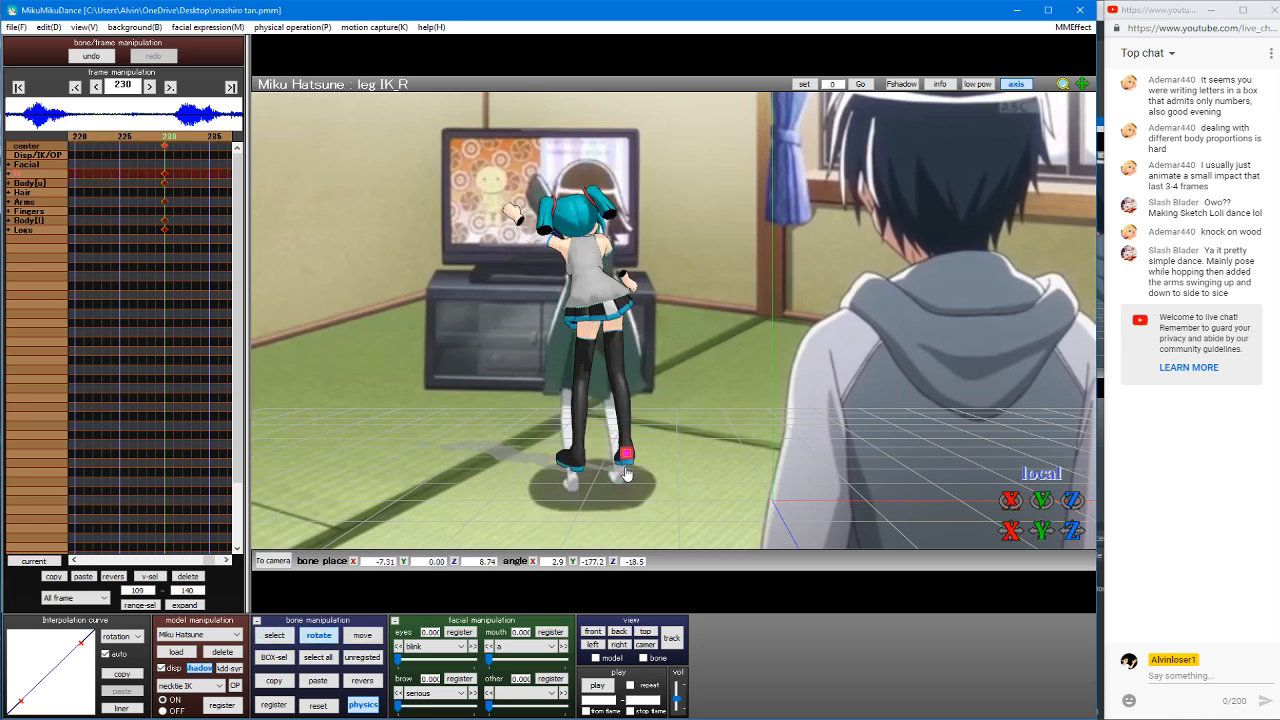
pyautogui.press('c')
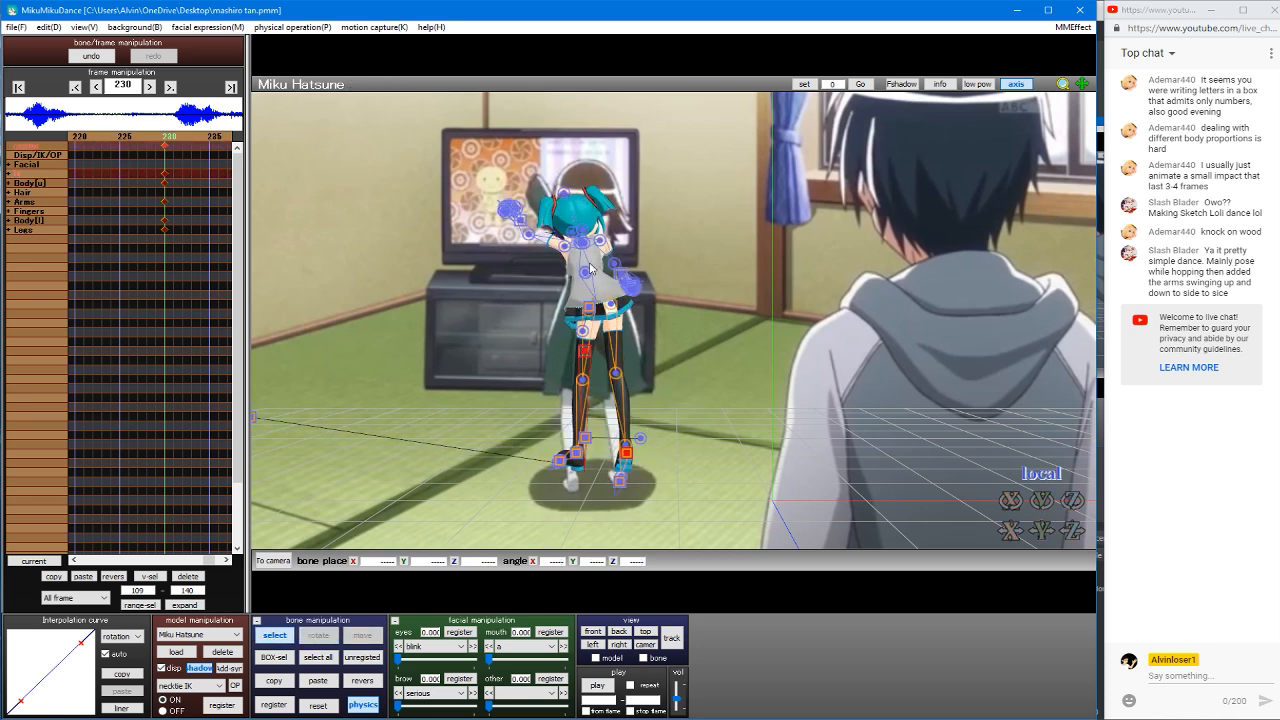
# Step: Rotate the upper body, lower body and right arm bones at frame 230 to straighten the torso like the dancer's
pyautogui.click(586, 275)
pyautogui.click(587, 276)
pyautogui.press('x')
pyautogui.moveTo(587, 276)
pyautogui.mouseDown()
pyautogui.moveTo(585, 306)
pyautogui.moveTo(608, 262)
pyautogui.moveTo(611, 277)
pyautogui.mouseUp()
pyautogui.press('s')
pyautogui.click(589, 278)
pyautogui.press('x')
pyautogui.press('s')
pyautogui.click(605, 239)
pyautogui.press('x')
pyautogui.press('s')
pyautogui.click(586, 272)
pyautogui.click(586, 272)
pyautogui.press('x')
pyautogui.press('s')
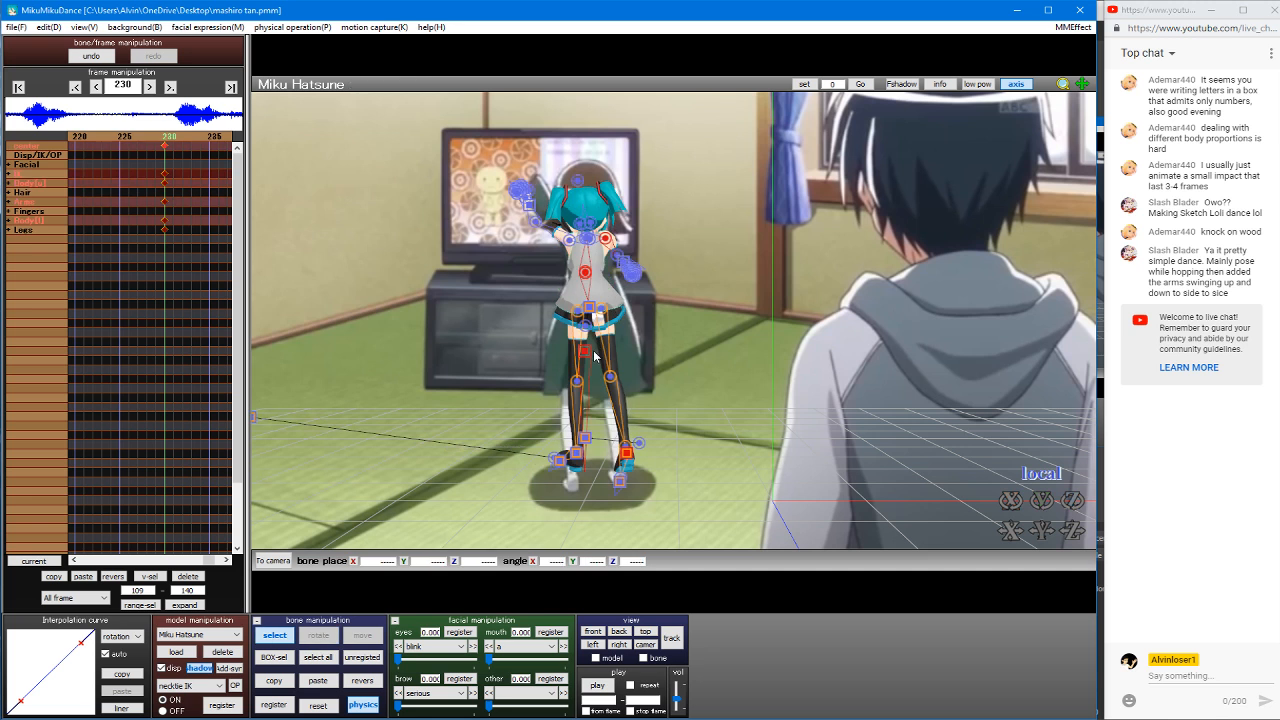
# Step: Shift the center bone at frame 230 sideways to X about -10.44 to align the model with the dancer
pyautogui.click(591, 354)
pyautogui.press('z')
pyautogui.moveTo(626, 355); pyautogui.dragTo(632, 355)
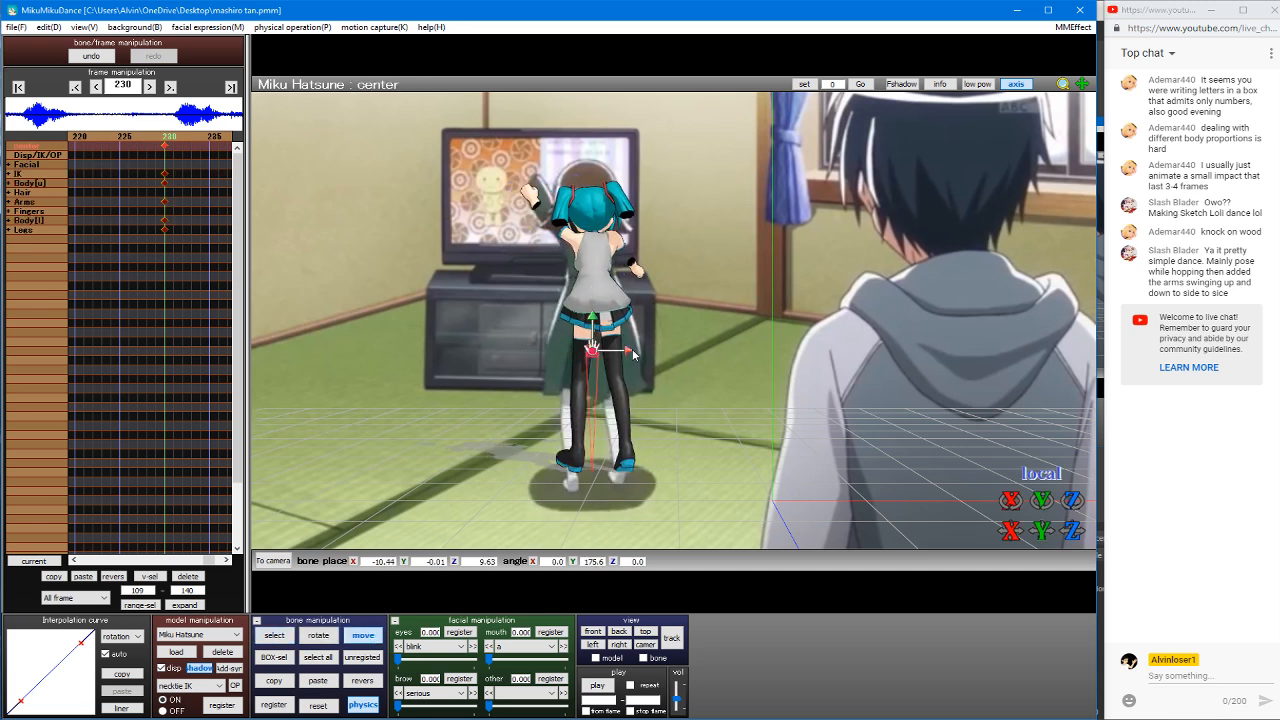
# Step: Copy the adjusted bones' pose from frame 230, then register keyframes for the same bones at frame 215
pyautogui.click(380, 517)
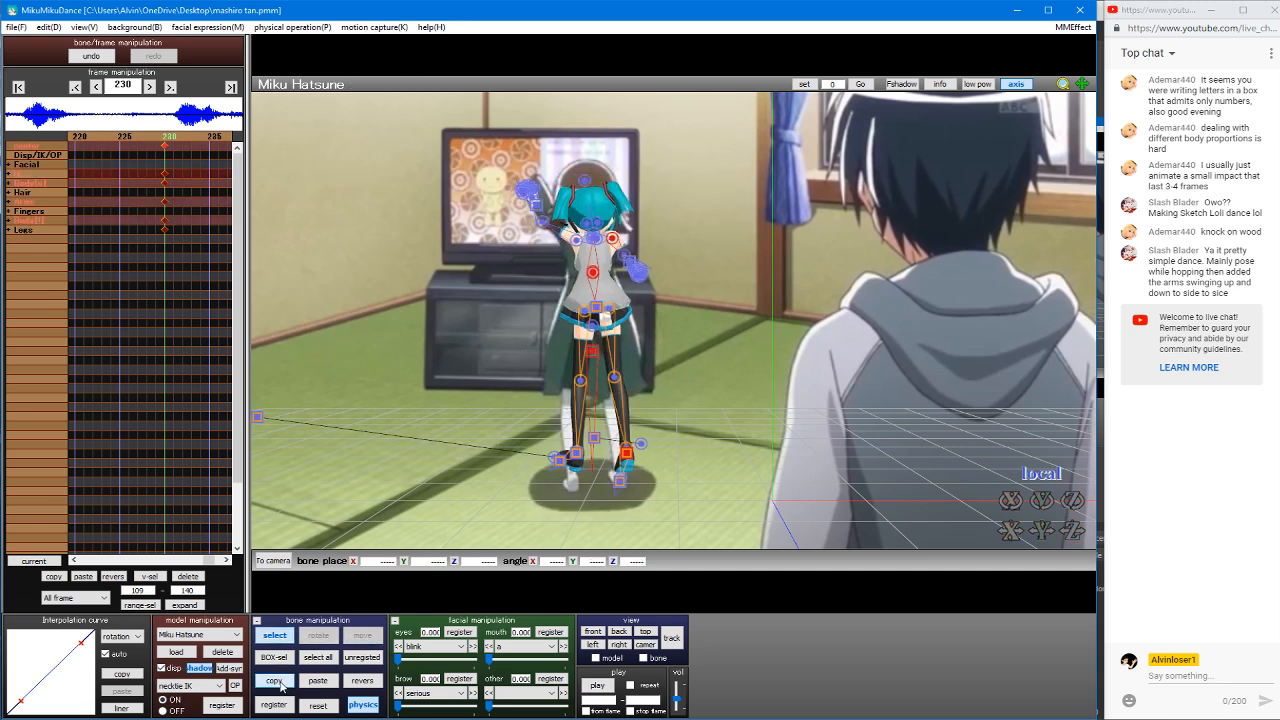
pyautogui.press('Left')
pyautogui.press('Left')
pyautogui.press('Left')
pyautogui.press('Left')
pyautogui.press('Left')
pyautogui.press('Left')
pyautogui.press('Left')
pyautogui.press('Left')
pyautogui.press('Left')
pyautogui.press('Left')
pyautogui.press('Left')
pyautogui.press('Left')
pyautogui.press('Left')
pyautogui.press('Left')
pyautogui.press('Left')
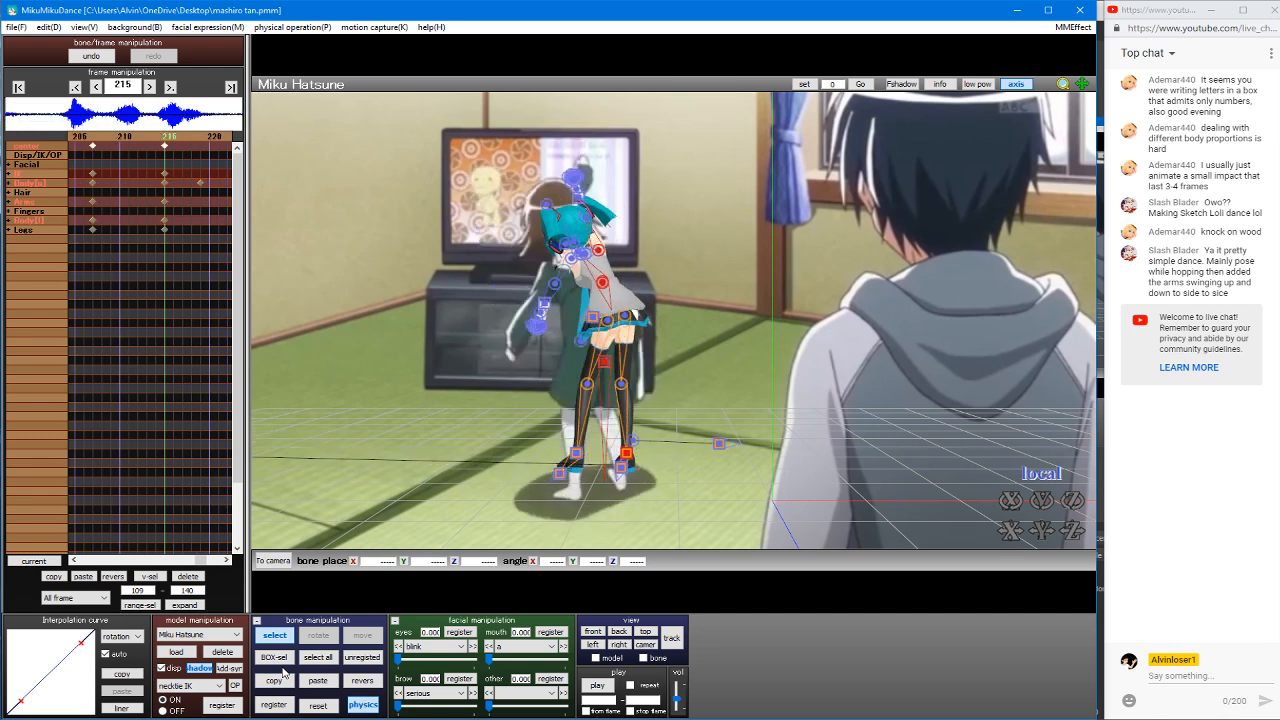
pyautogui.click(281, 684)
pyautogui.click(284, 704)
# Step: Return to frame 230 and paste the copied pose onto the selected bones
pyautogui.press('Right')
pyautogui.press('Right')
pyautogui.press('Right')
pyautogui.press('Right')
pyautogui.press('Right')
pyautogui.press('Right')
pyautogui.press('Right')
pyautogui.press('Right')
pyautogui.press('Right')
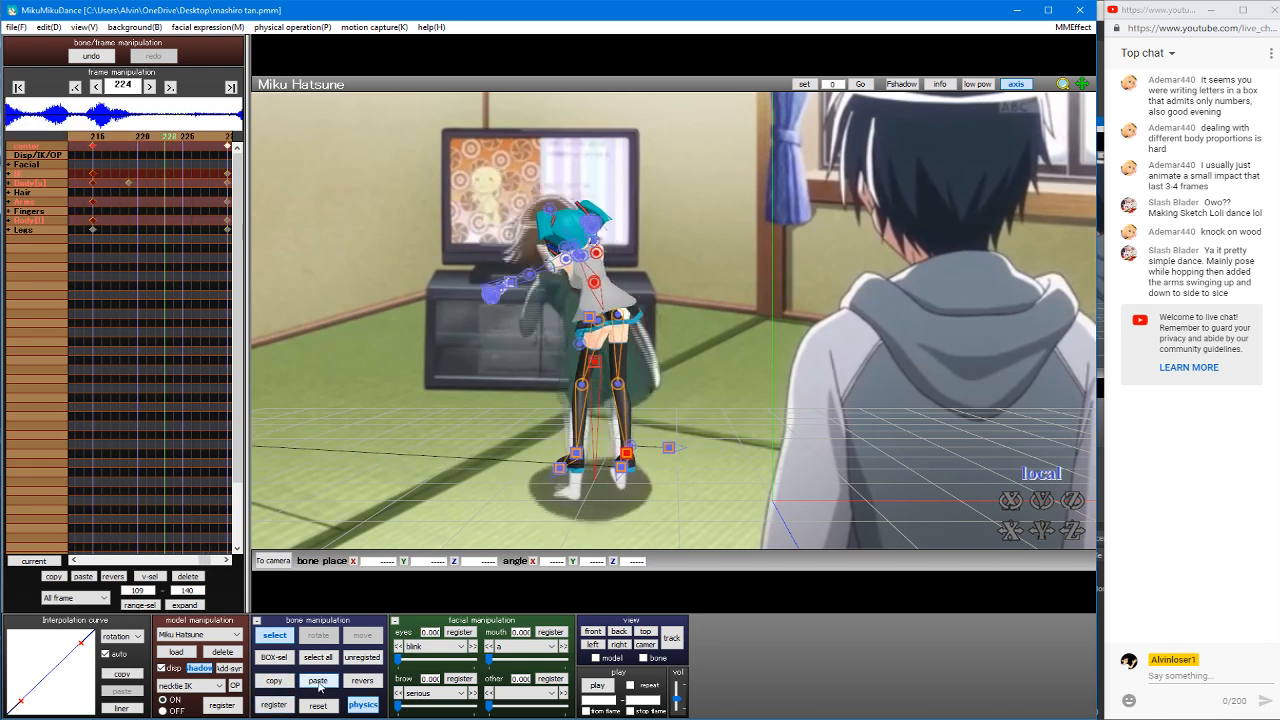
pyautogui.press('Right')
pyautogui.press('Right')
pyautogui.press('Right')
pyautogui.press('Right')
pyautogui.press('Right')
pyautogui.press('Right')
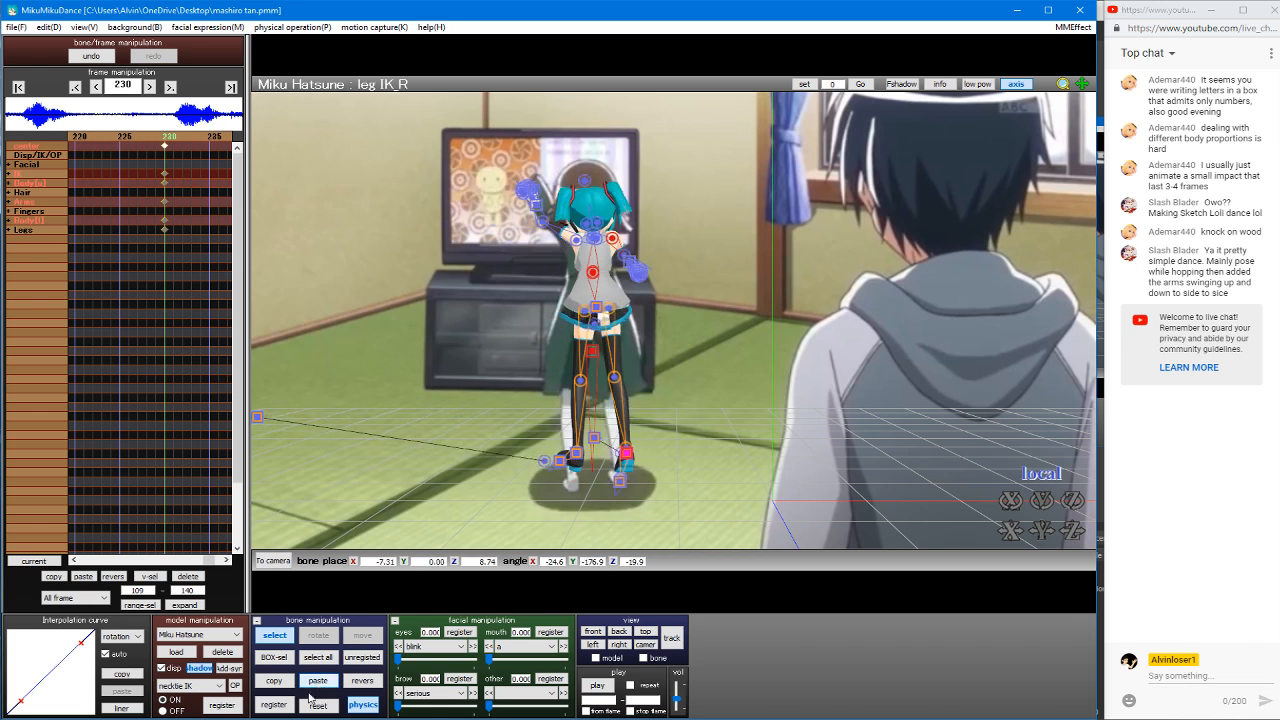
# Step: Go back to frame 219, lower the left arm toward the dancer's pose and adjust the right arm's rotation
pyautogui.press('Left')
pyautogui.press('Left')
pyautogui.press('Left')
pyautogui.press('Left')
pyautogui.press('Left')
pyautogui.press('Left')
pyautogui.press('Left')
pyautogui.press('Left')
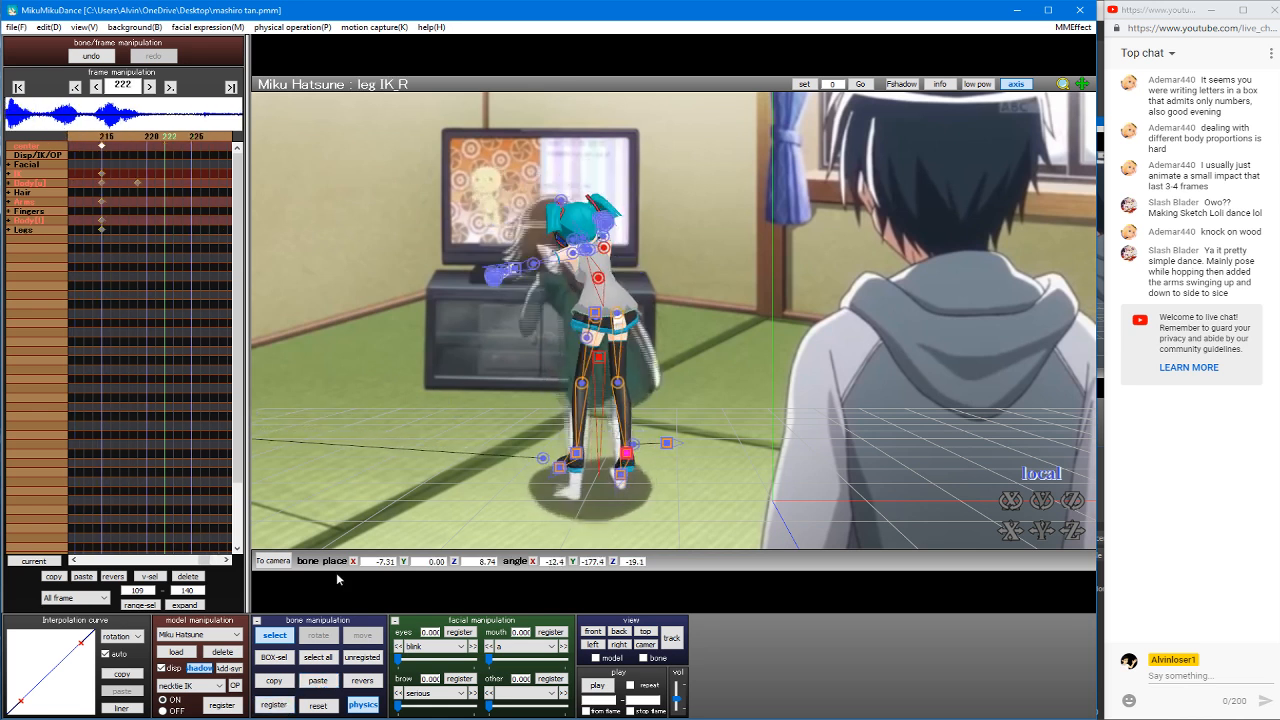
pyautogui.press('Left')
pyautogui.press('Left')
pyautogui.press('Left')
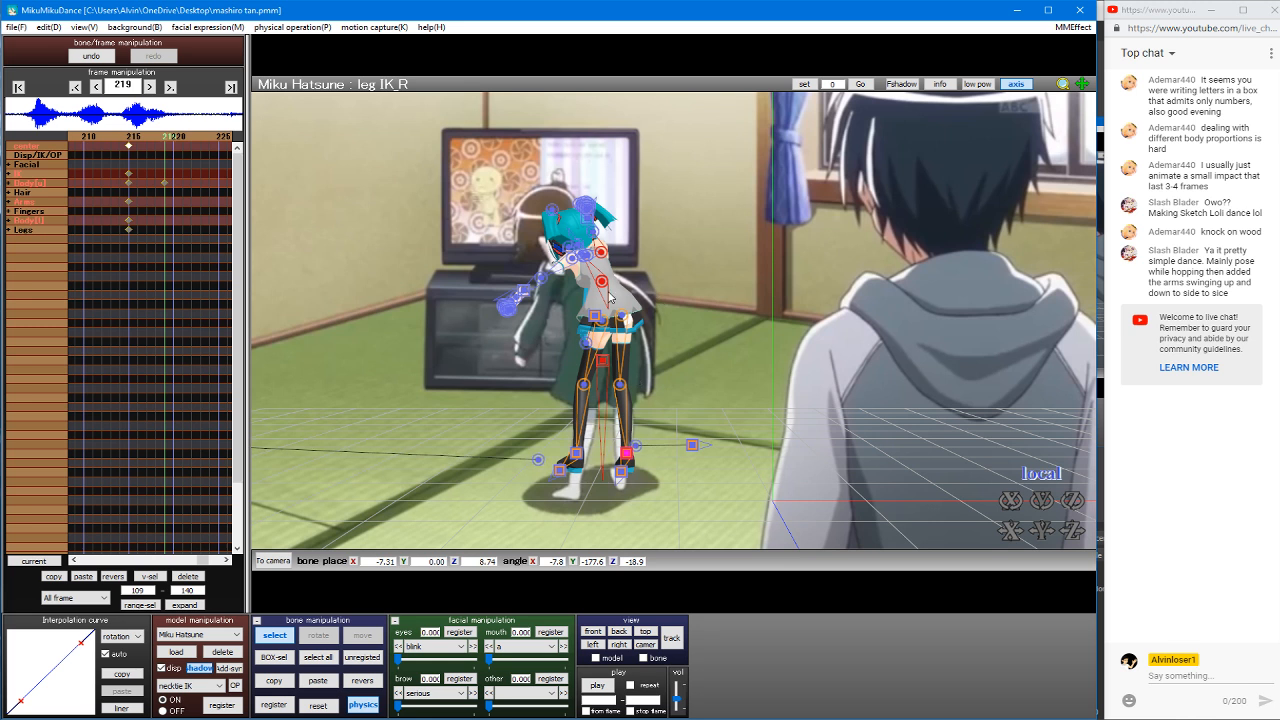
pyautogui.click(575, 261)
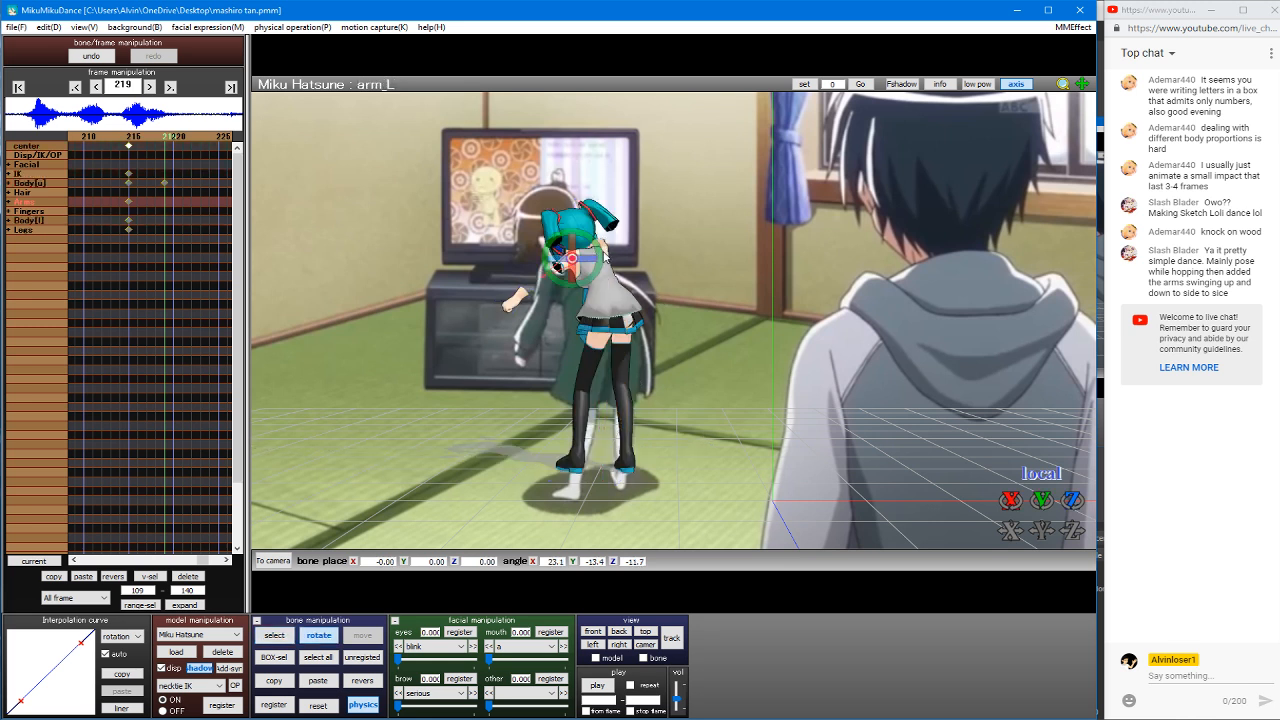
pyautogui.click(601, 254)
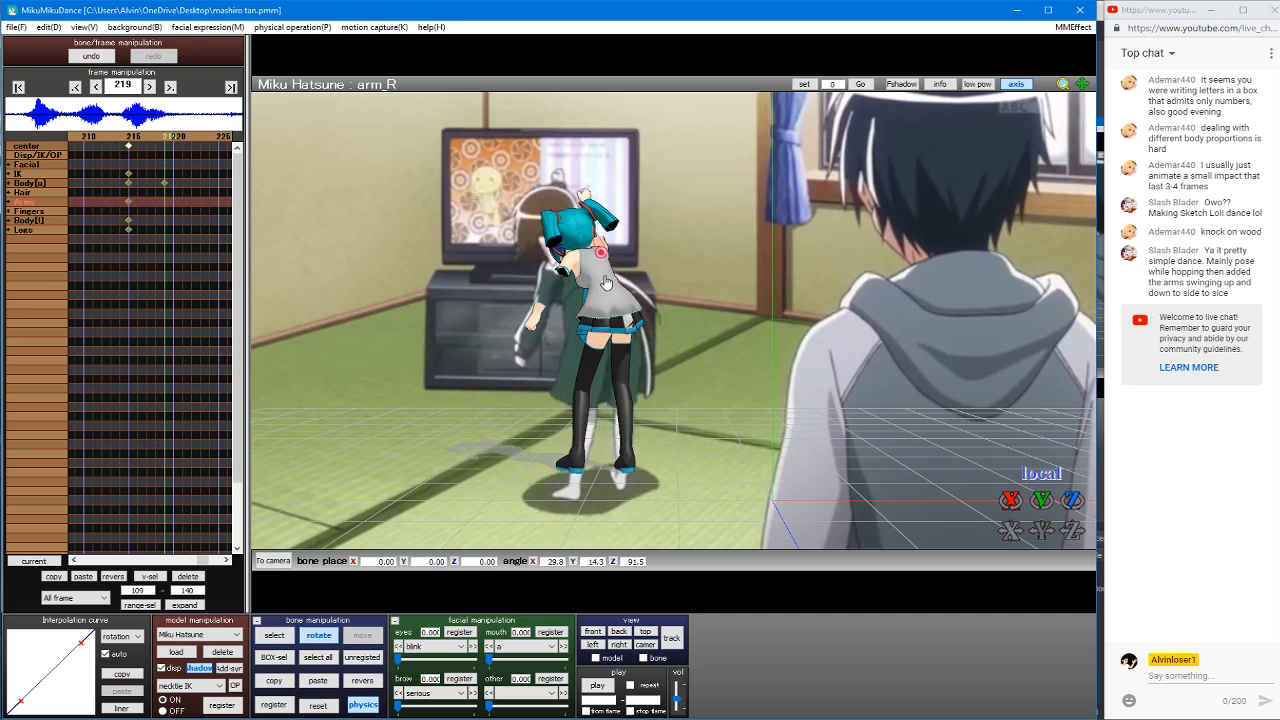
pyautogui.click(609, 290)
# Step: Reposition the center bone at frame 219, raising it slightly to align the model's body with the dancer
pyautogui.click(603, 361)
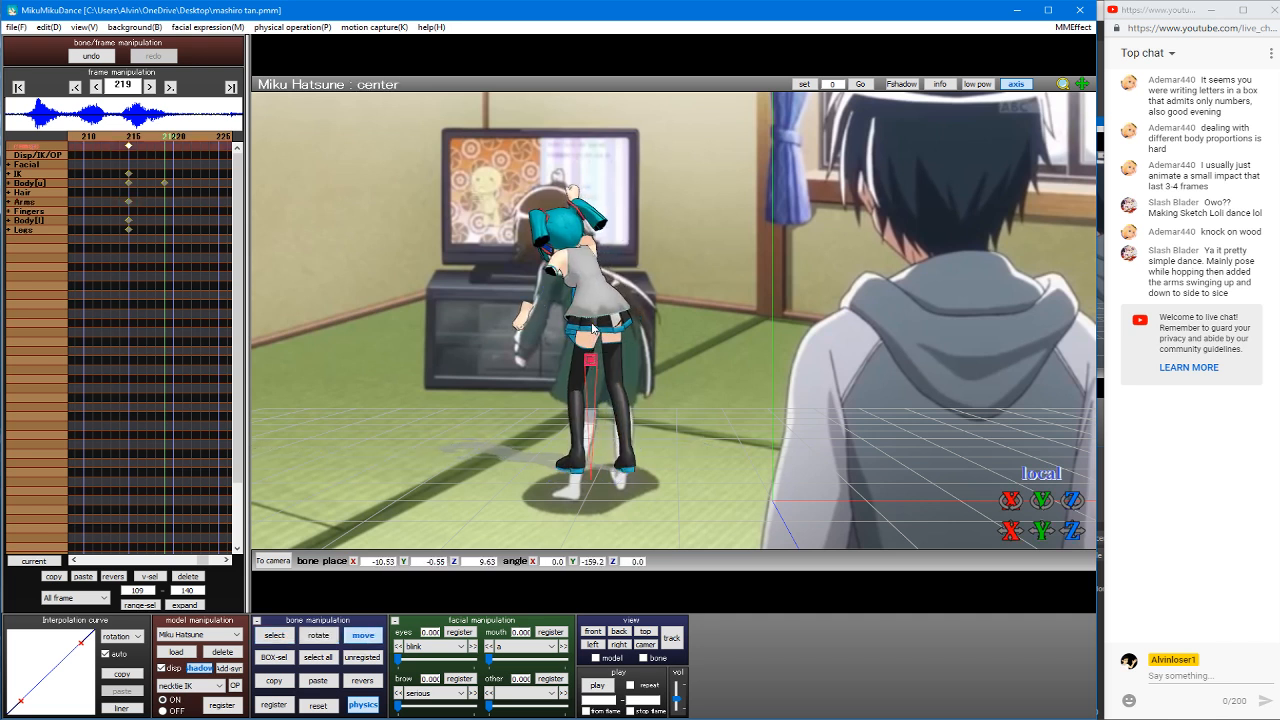
pyautogui.moveTo(593, 328); pyautogui.dragTo(634, 356)
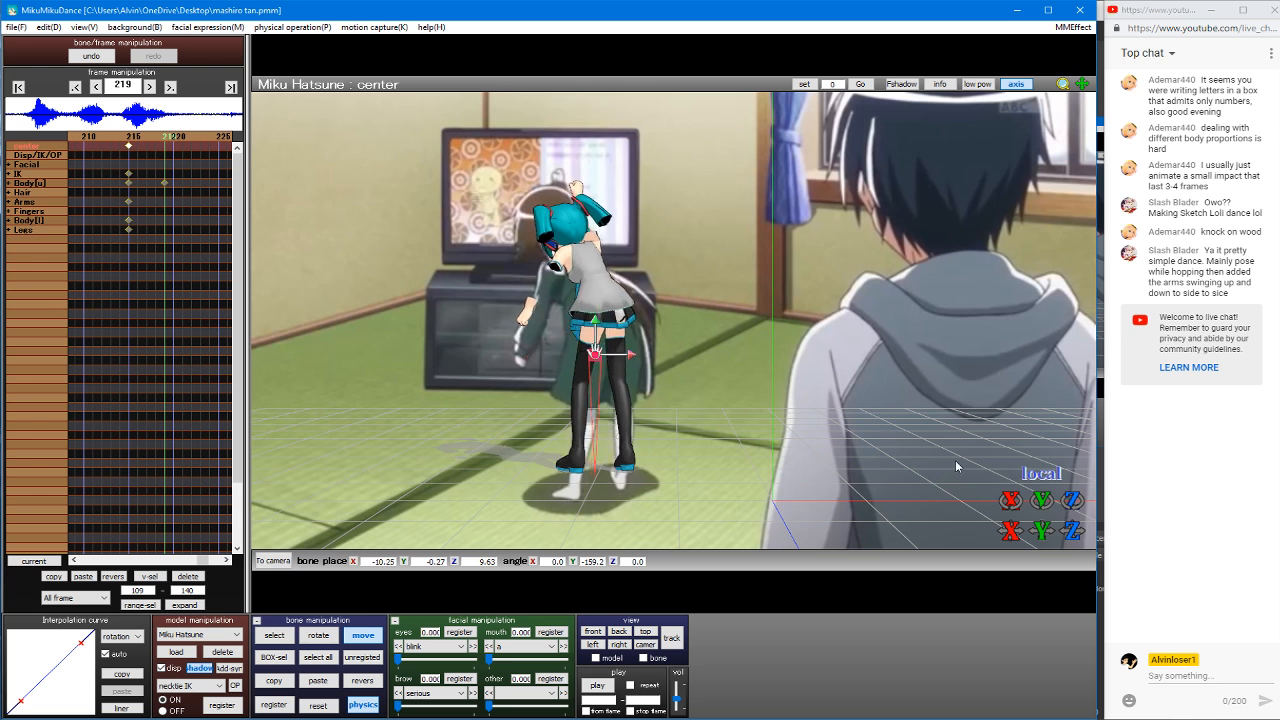
pyautogui.moveTo(1042, 500)
pyautogui.mouseDown()
pyautogui.moveTo(1062, 500)
pyautogui.moveTo(1046, 500)
pyautogui.mouseUp()
pyautogui.moveTo(630, 362); pyautogui.dragTo(639, 358)
pyautogui.click(594, 250)
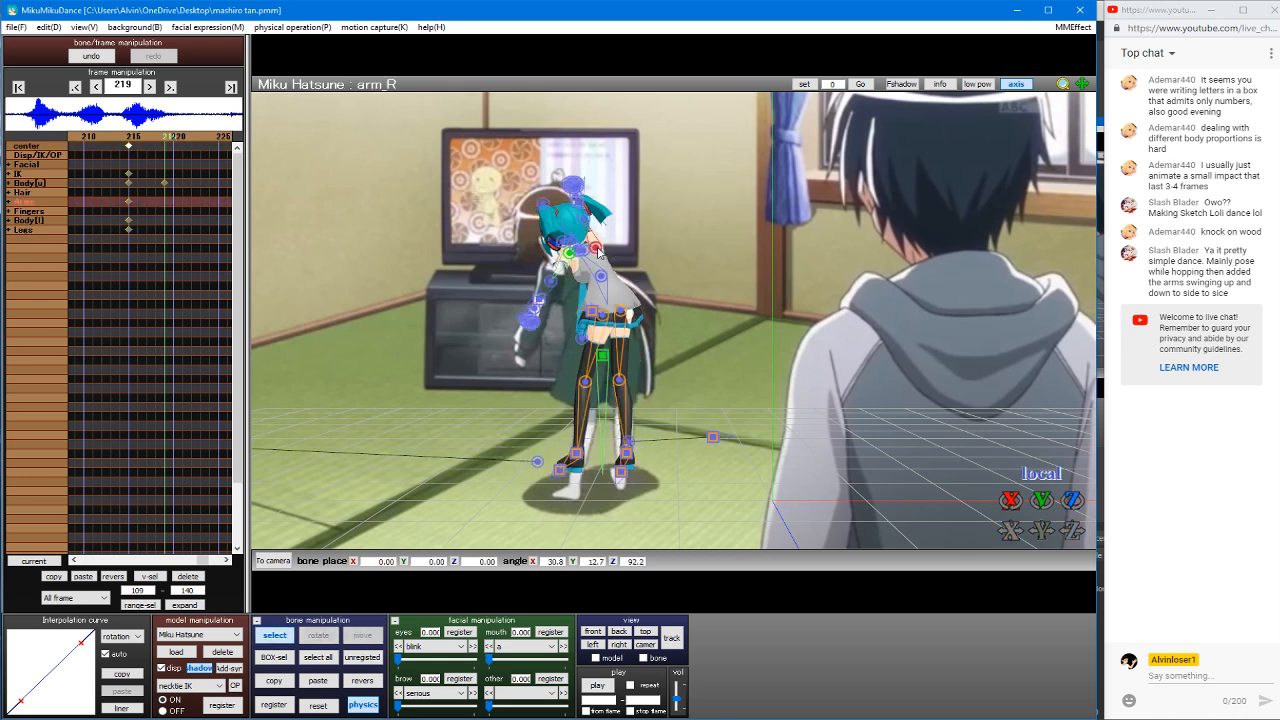
pyautogui.click(582, 262)
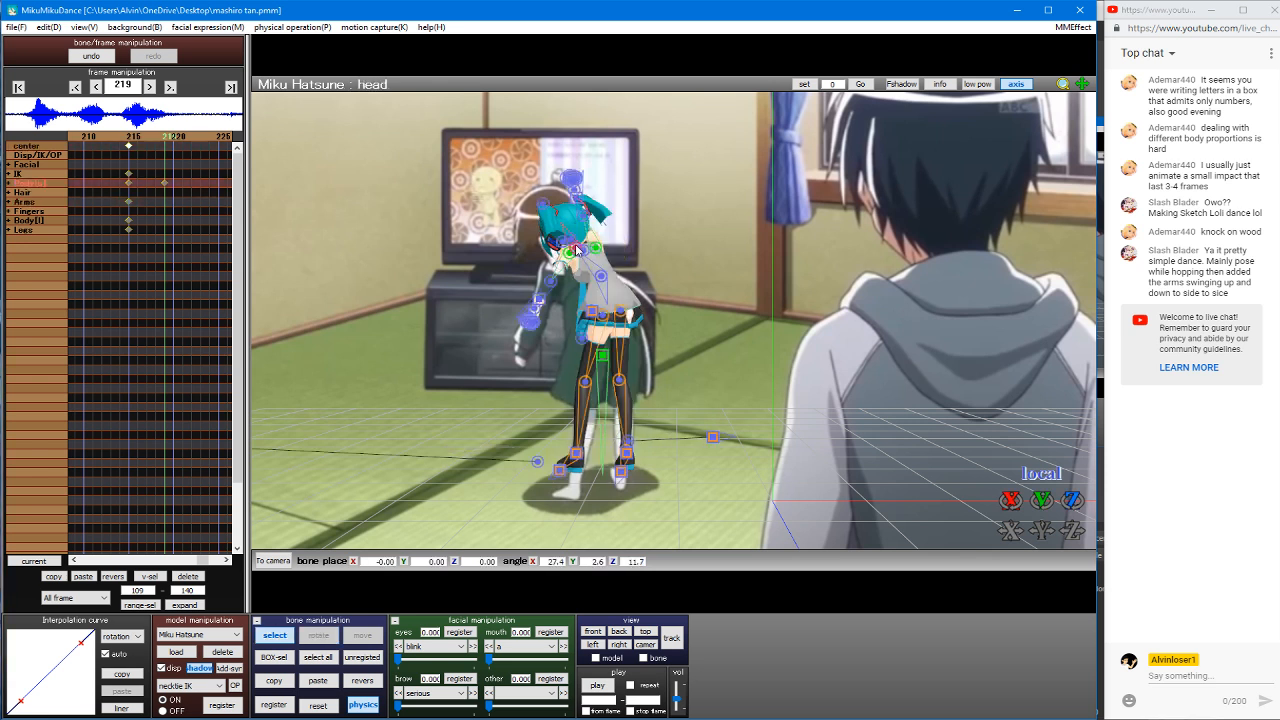
pyautogui.moveTo(582, 262)
pyautogui.mouseDown()
pyautogui.moveTo(578, 289)
pyautogui.moveTo(578, 252)
pyautogui.mouseUp()
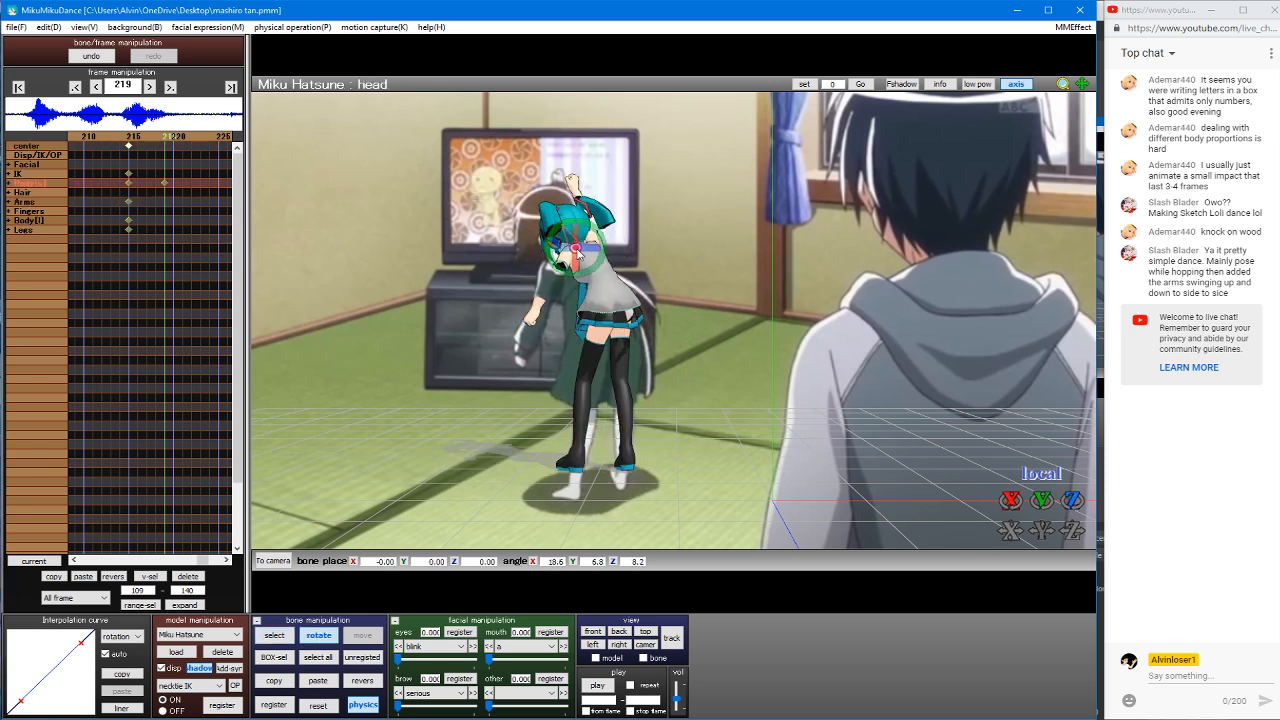
pyautogui.hotkey('ctrl', 'z')
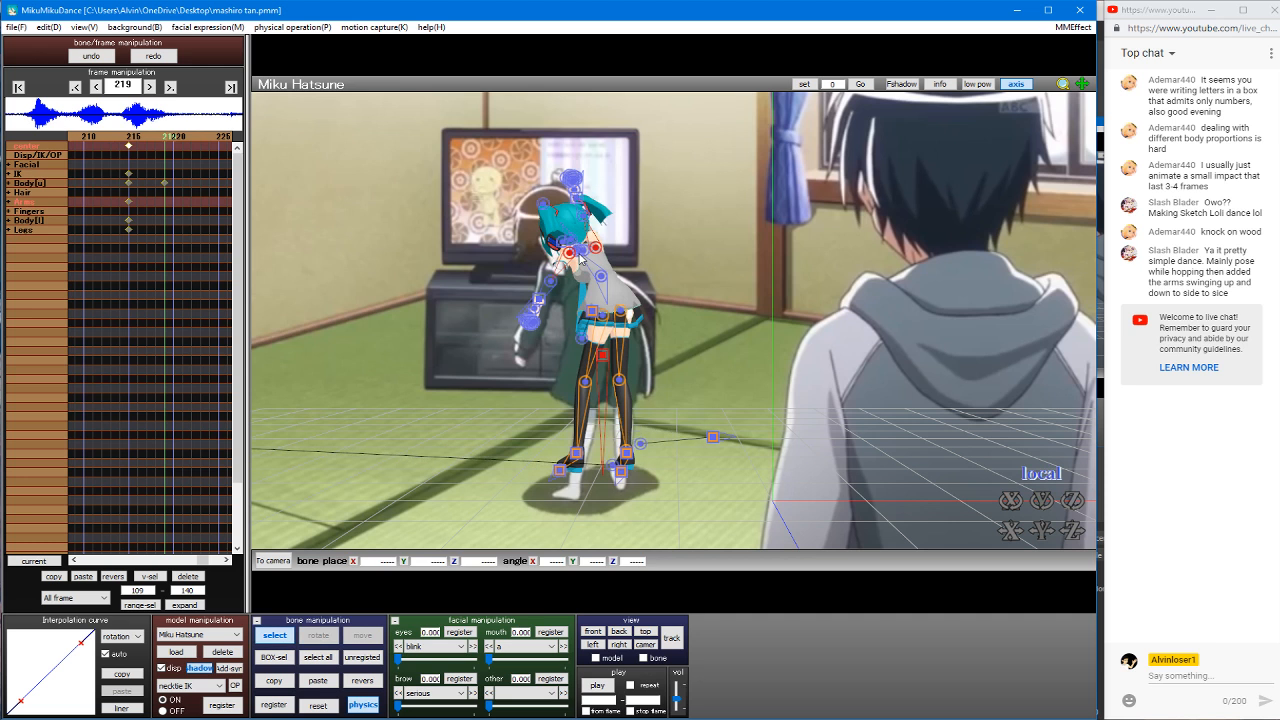
# Step: Rotate the neck bone at frame 219 to about 23.7, -2.9, 0.7 to match the dancer's head tilt
pyautogui.click(580, 258)
pyautogui.moveTo(580, 258); pyautogui.dragTo(577, 283)
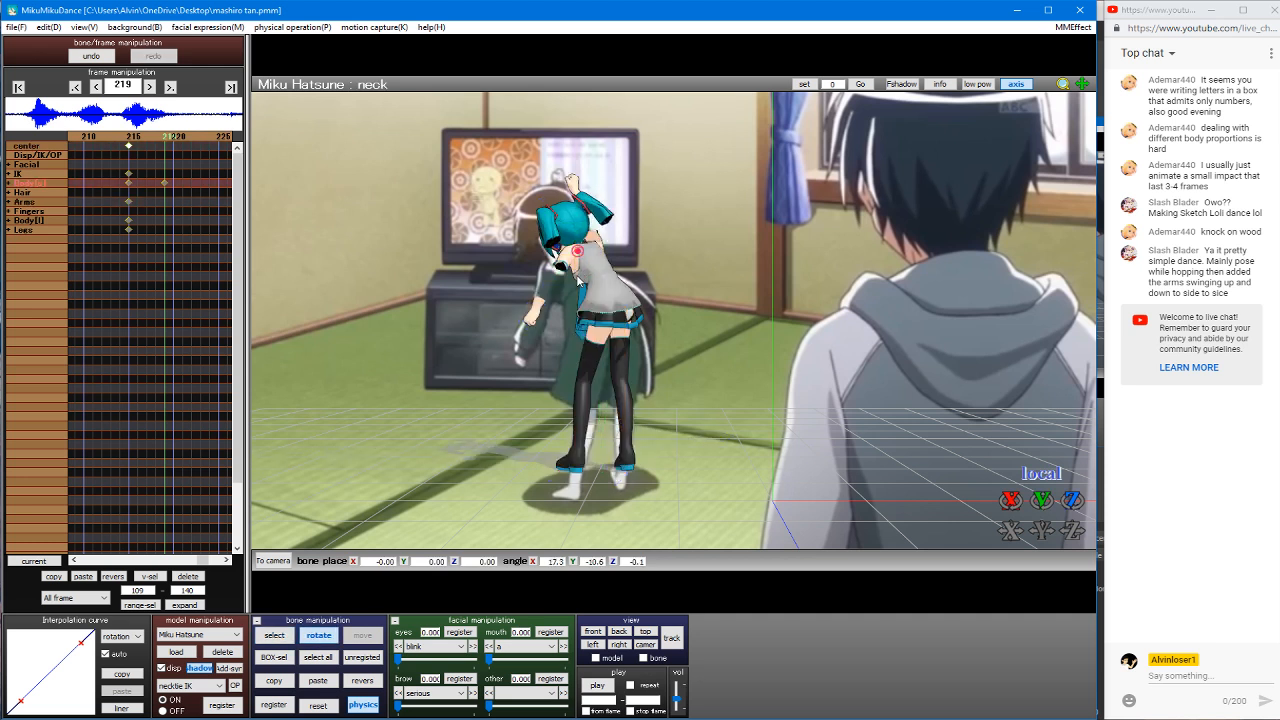
pyautogui.moveTo(592, 235); pyautogui.dragTo(597, 243)
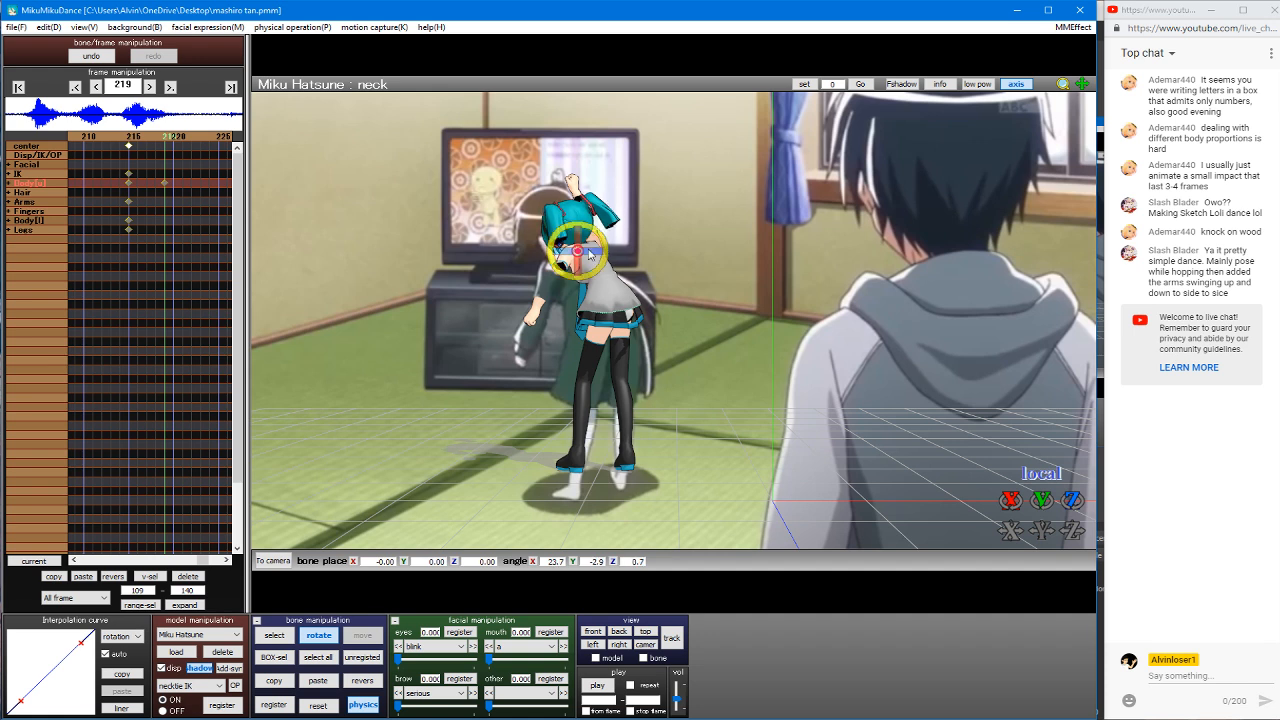
pyautogui.click(550, 432)
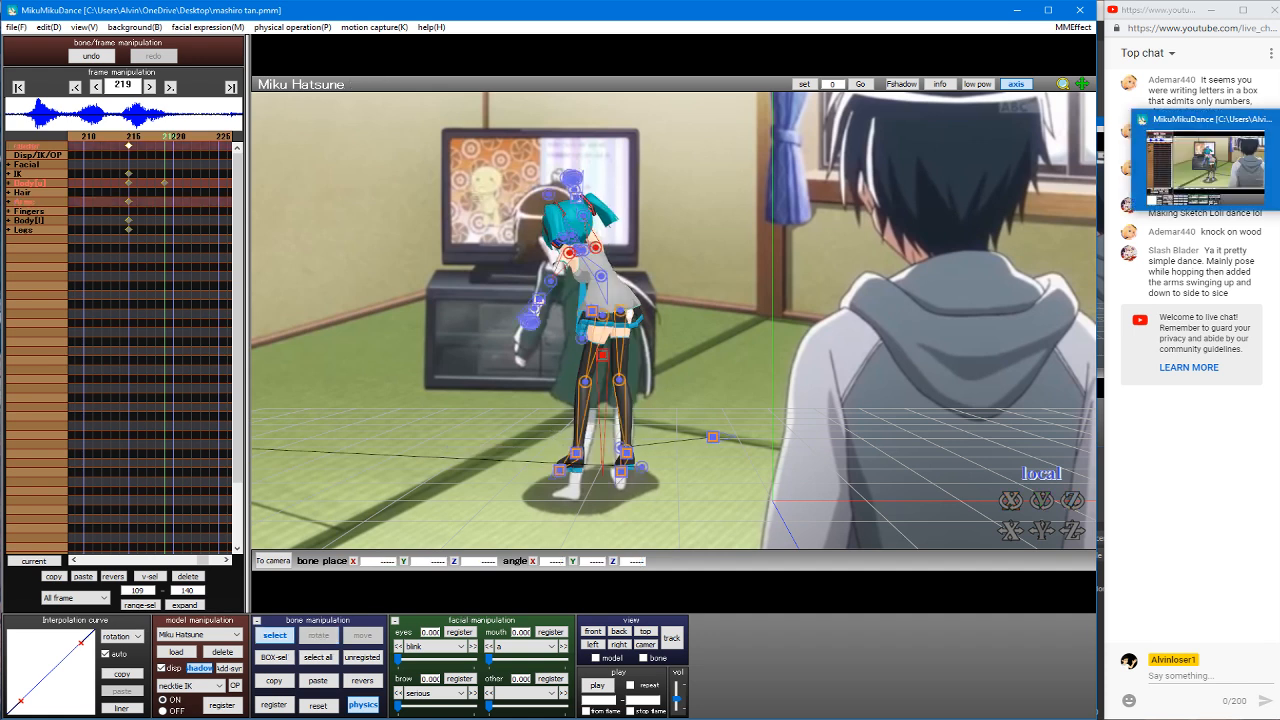
# Step: Switch to the YouTube soundtrack playlist in the web browser and skip ahead to the SE_IA track
pyautogui.moveTo(1279, 254)
pyautogui.click(1205, 221)
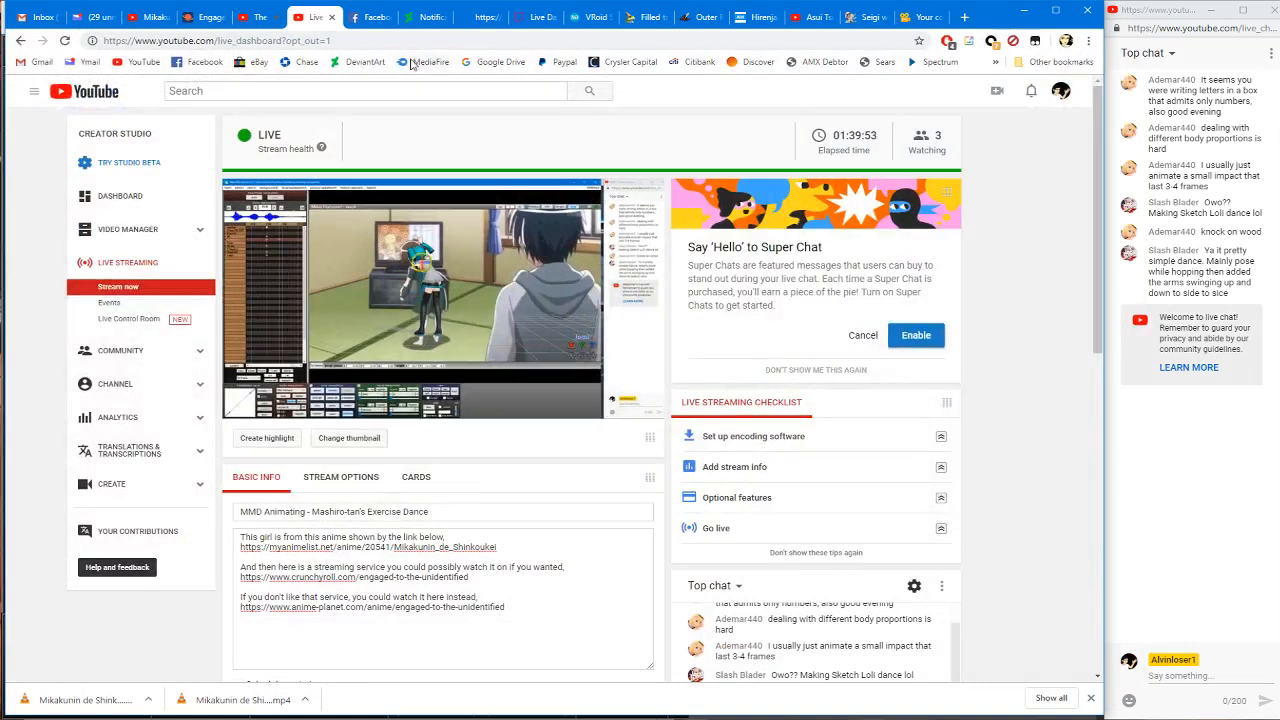
pyautogui.click(252, 17)
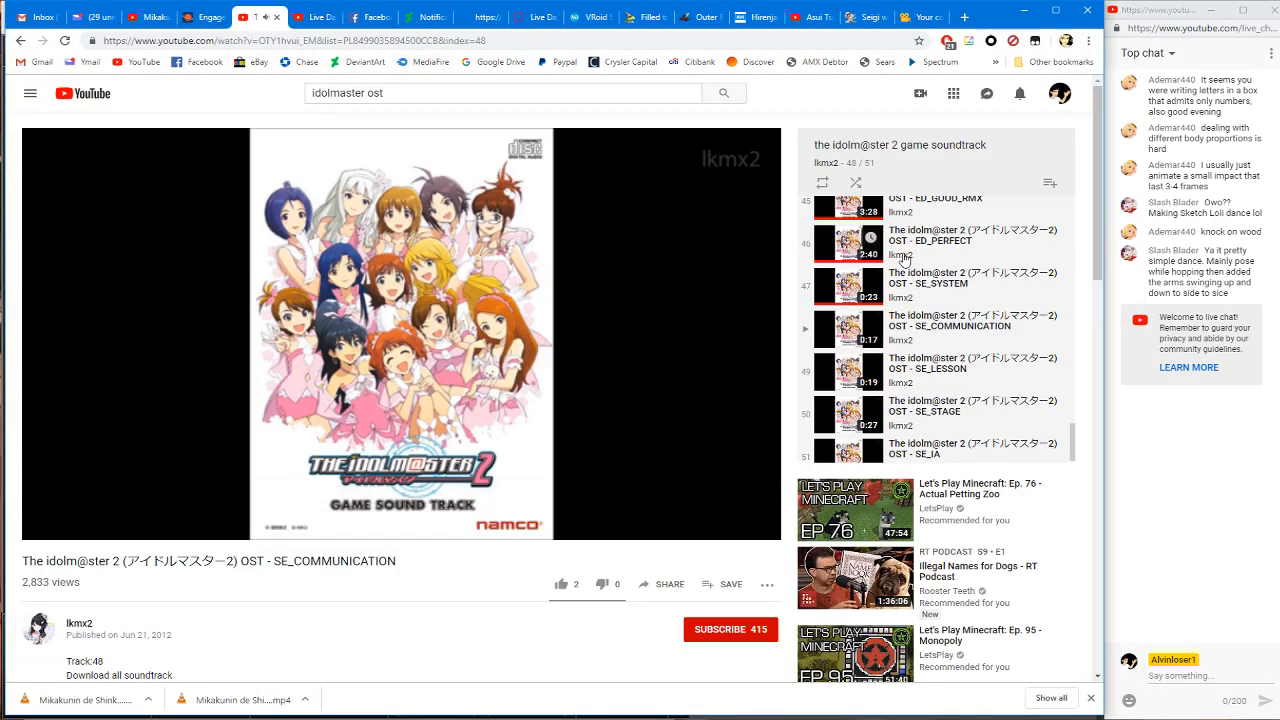
pyautogui.scroll(-1, 944, 349)
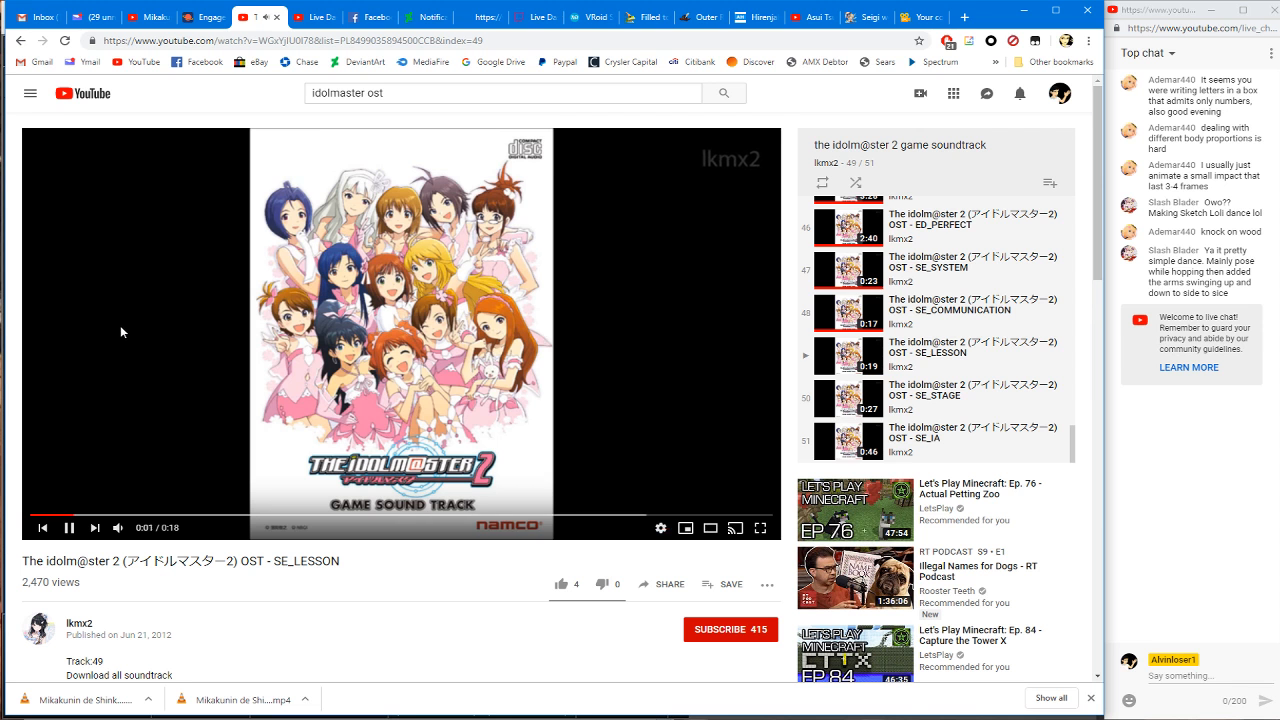
pyautogui.click(94, 533)
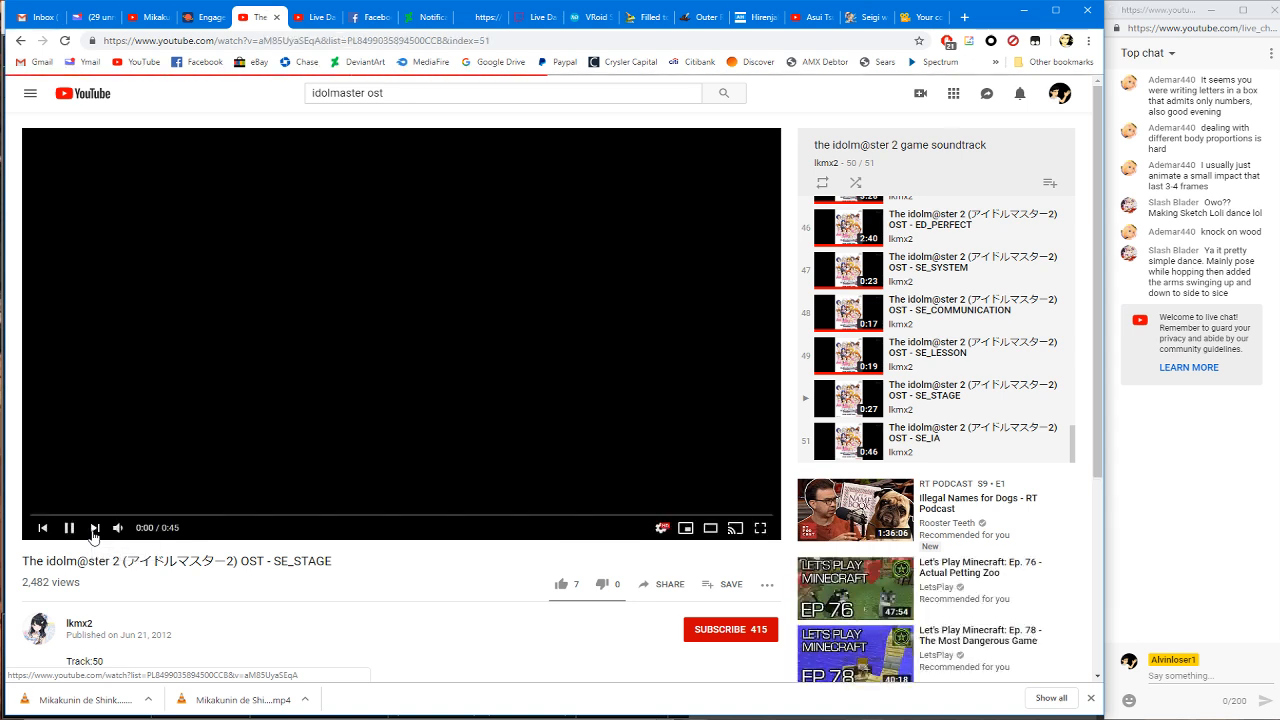
pyautogui.click(93, 535)
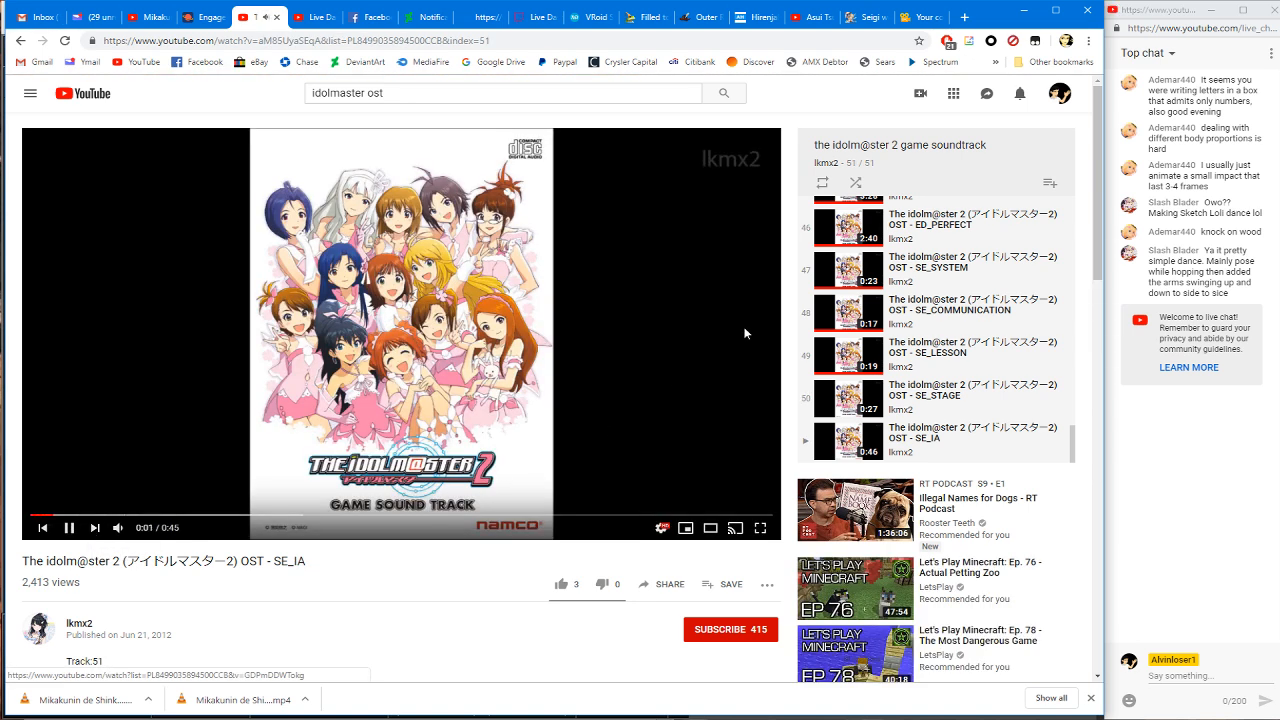
# Step: Restart the idolm@ster 2 soundtrack playlist from its first track and return to MikuMikuDance
pyautogui.scroll(-4, 745, 333)
pyautogui.scroll(3, 745, 333)
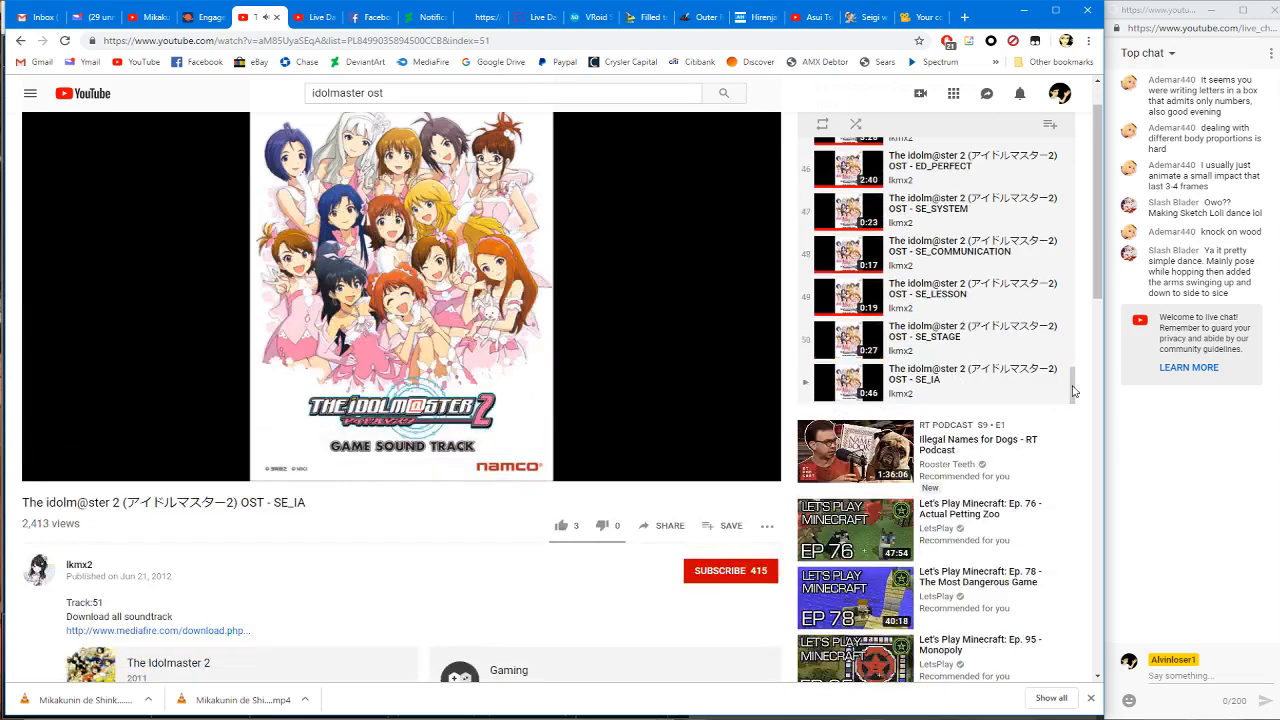
pyautogui.moveTo(1073, 391); pyautogui.dragTo(1065, 135)
pyautogui.click(923, 176)
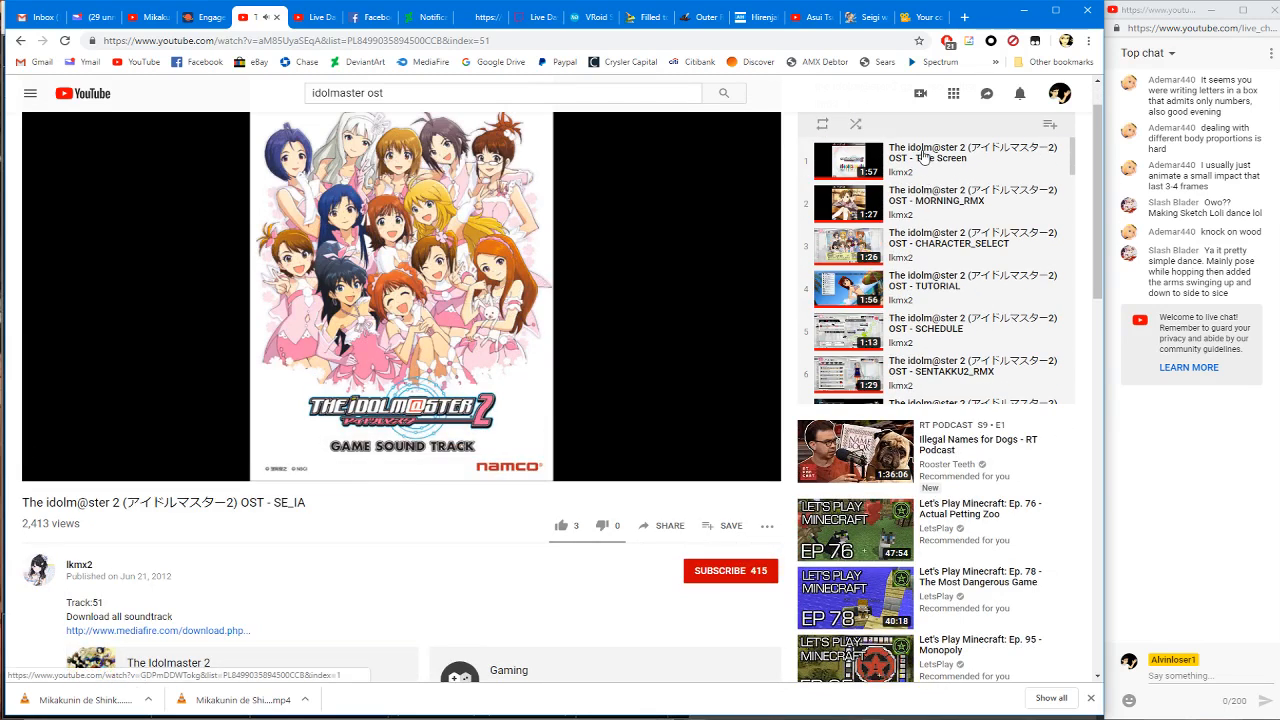
pyautogui.click(1020, 9)
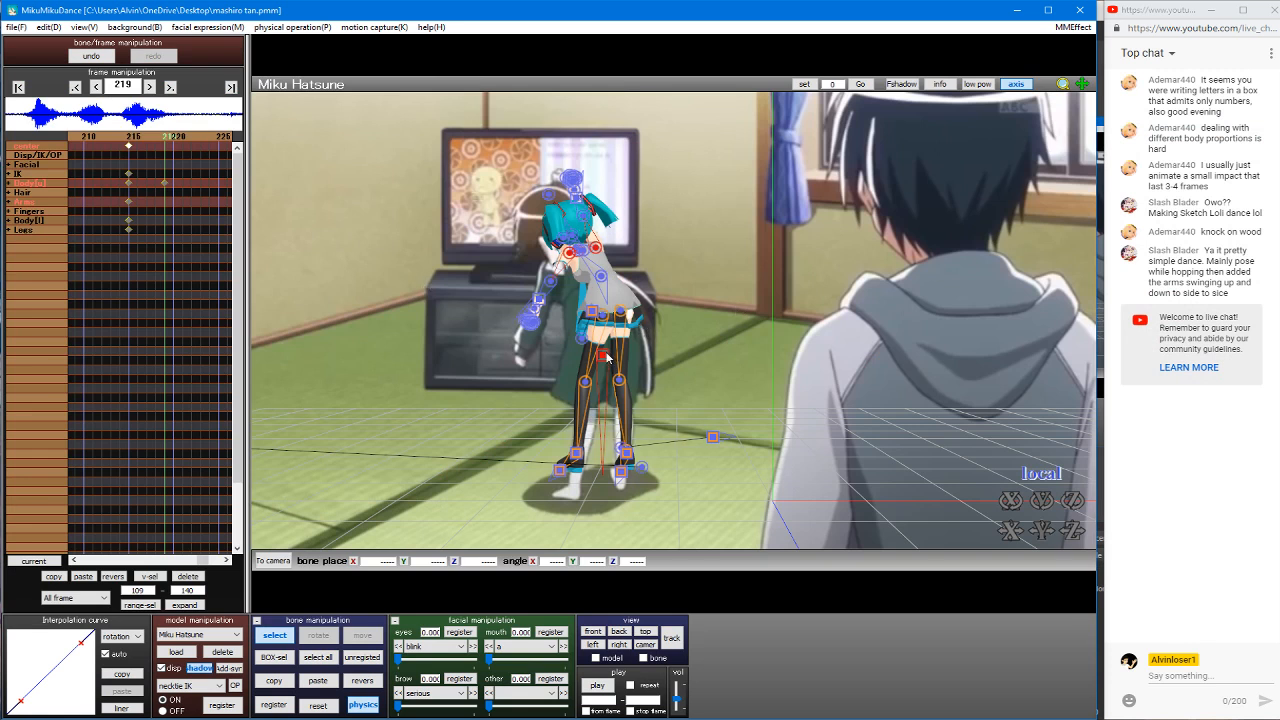
# Step: Adjust the left and right arm bones at frame 219 and select all the changed bones
pyautogui.click(567, 246)
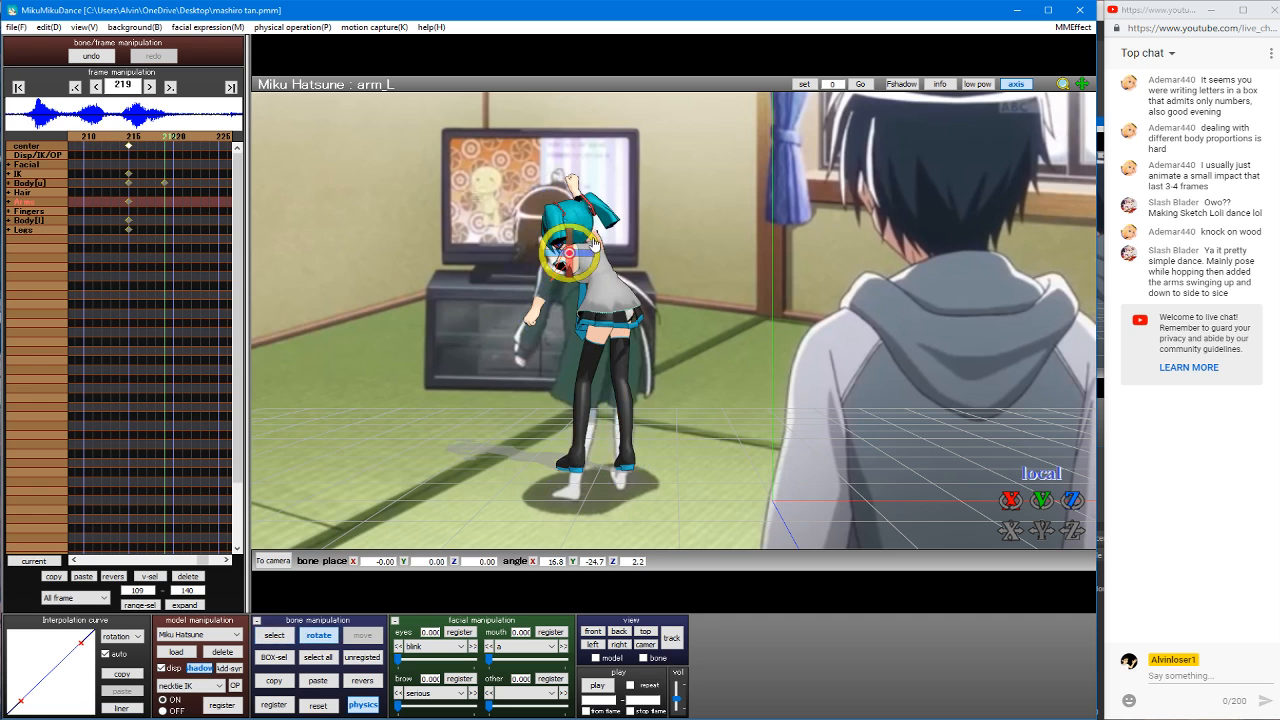
pyautogui.moveTo(568, 250); pyautogui.dragTo(594, 237)
pyautogui.press('s')
pyautogui.click(597, 247)
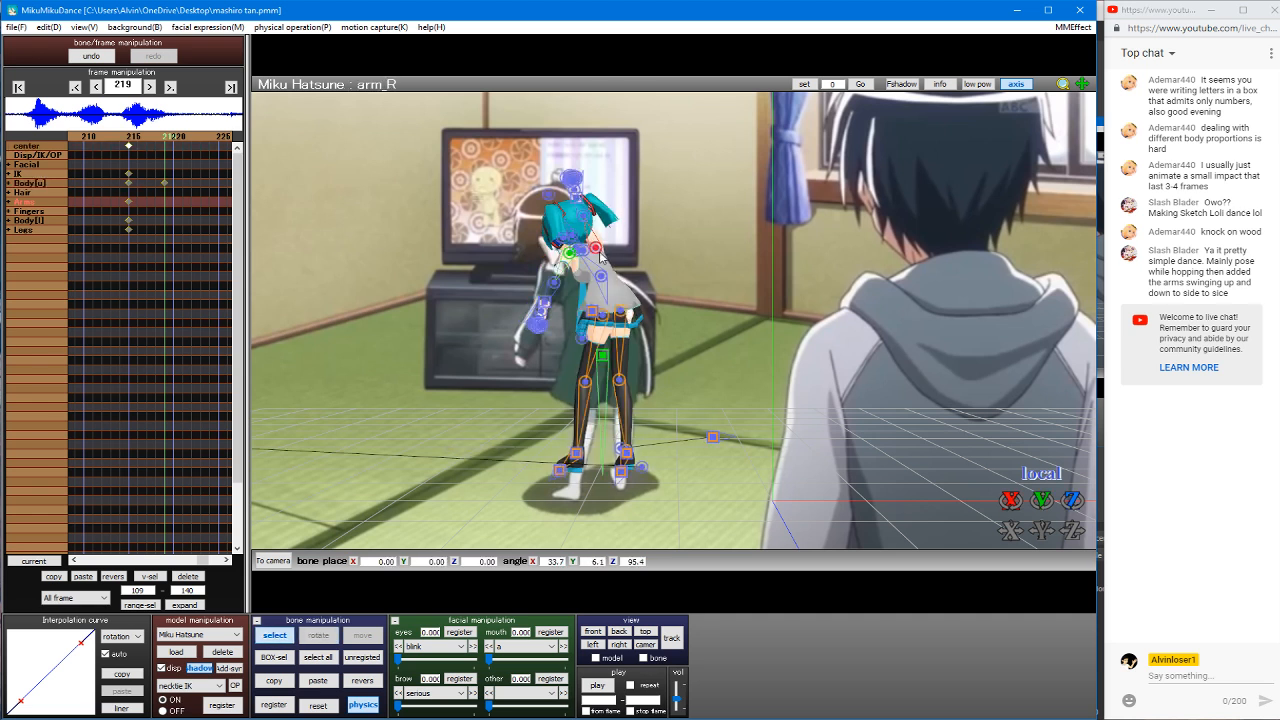
pyautogui.press('x')
pyautogui.press('s')
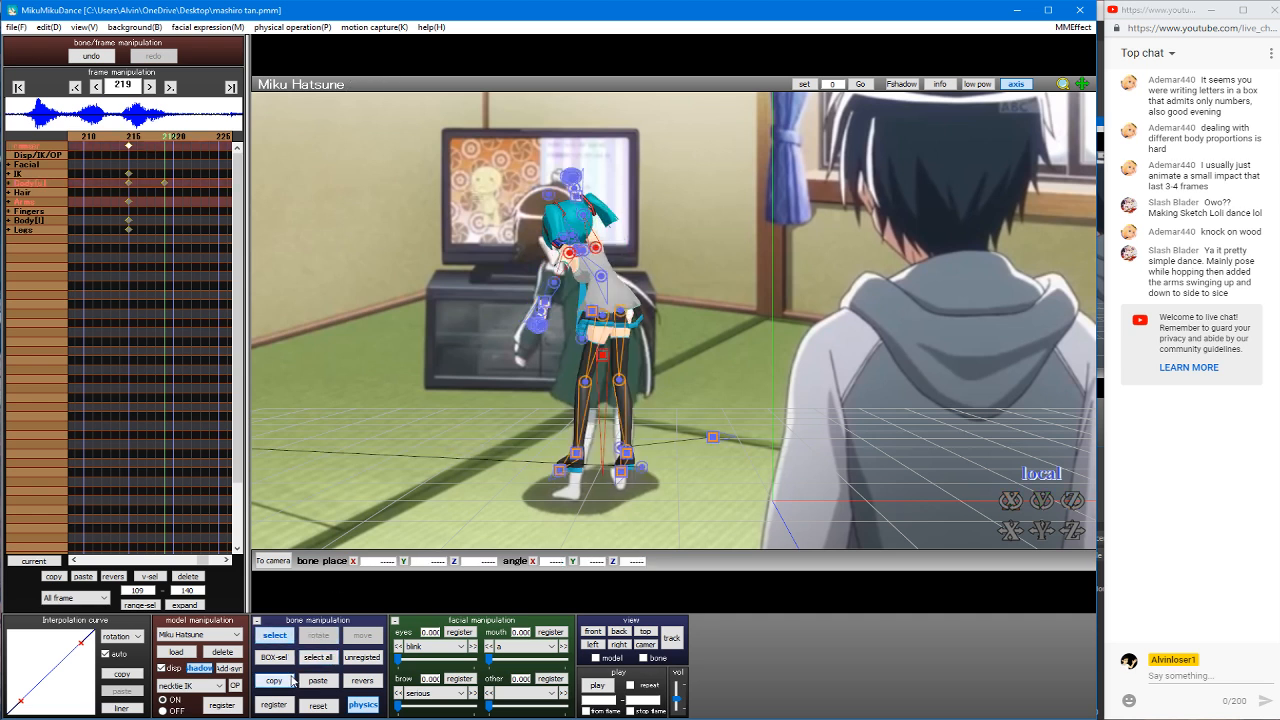
# Step: Copy the adjusted pose from frame 219 and register the selected center, upper-body and arm bones at frame 215
pyautogui.press('Left')
pyautogui.press('Left')
pyautogui.press('Left')
pyautogui.click(284, 706)
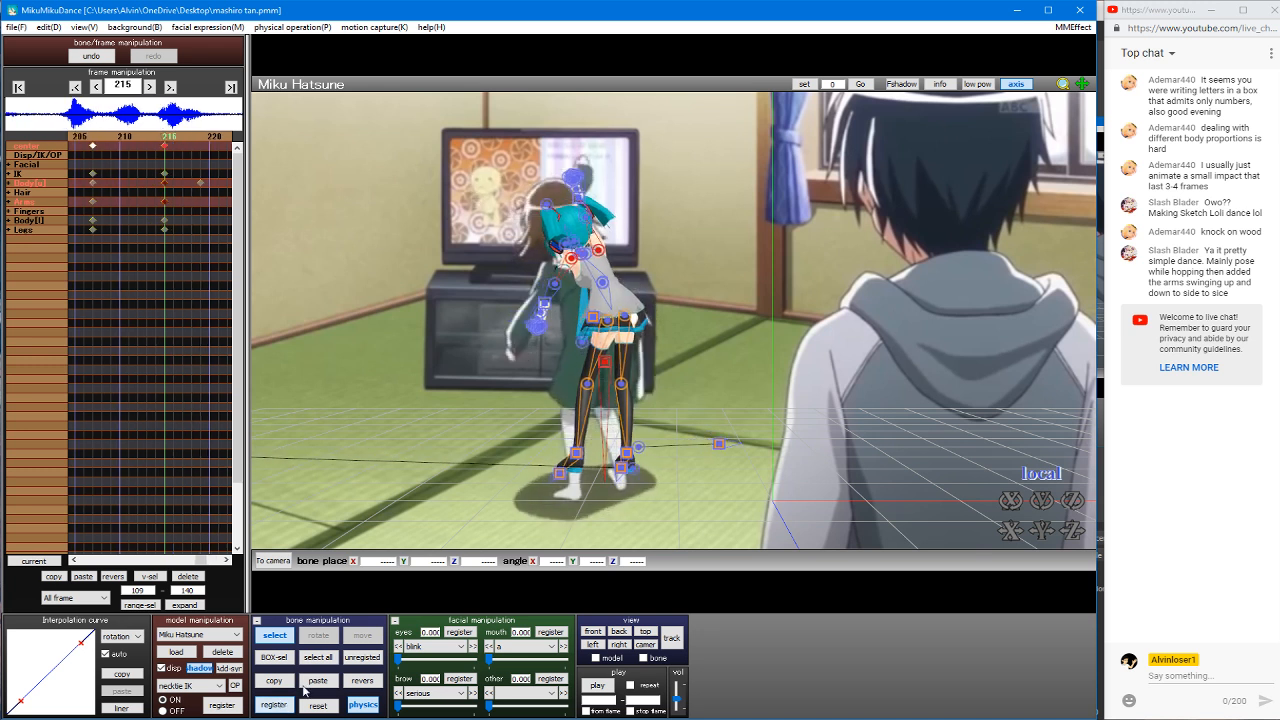
# Step: Paste the copied pose onto the selected bones at frame 219 and register it as a keyframe
pyautogui.press('Right')
pyautogui.press('Right')
pyautogui.press('Right')
pyautogui.click(316, 683)
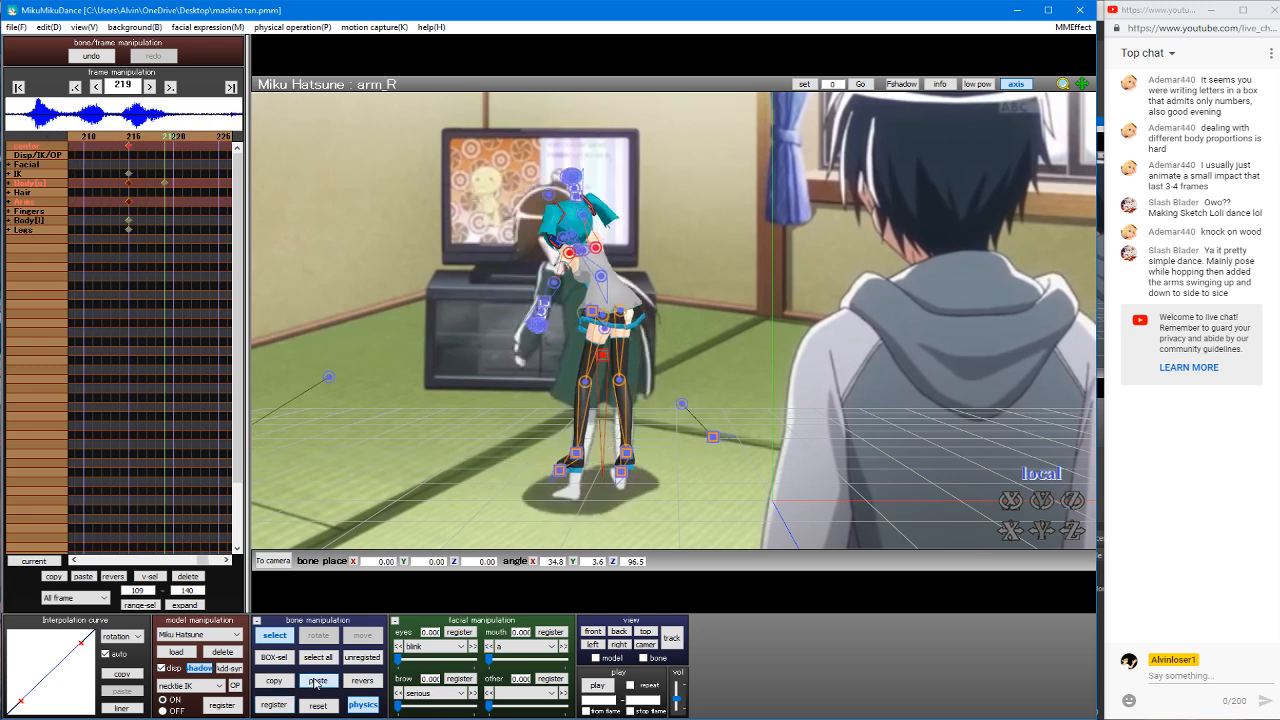
pyautogui.click(290, 703)
# Step: Step through frames 215 to 224 to compare the model's motion with the dancer's
pyautogui.press('Left')
pyautogui.press('Left')
pyautogui.press('Left')
pyautogui.press('Left')
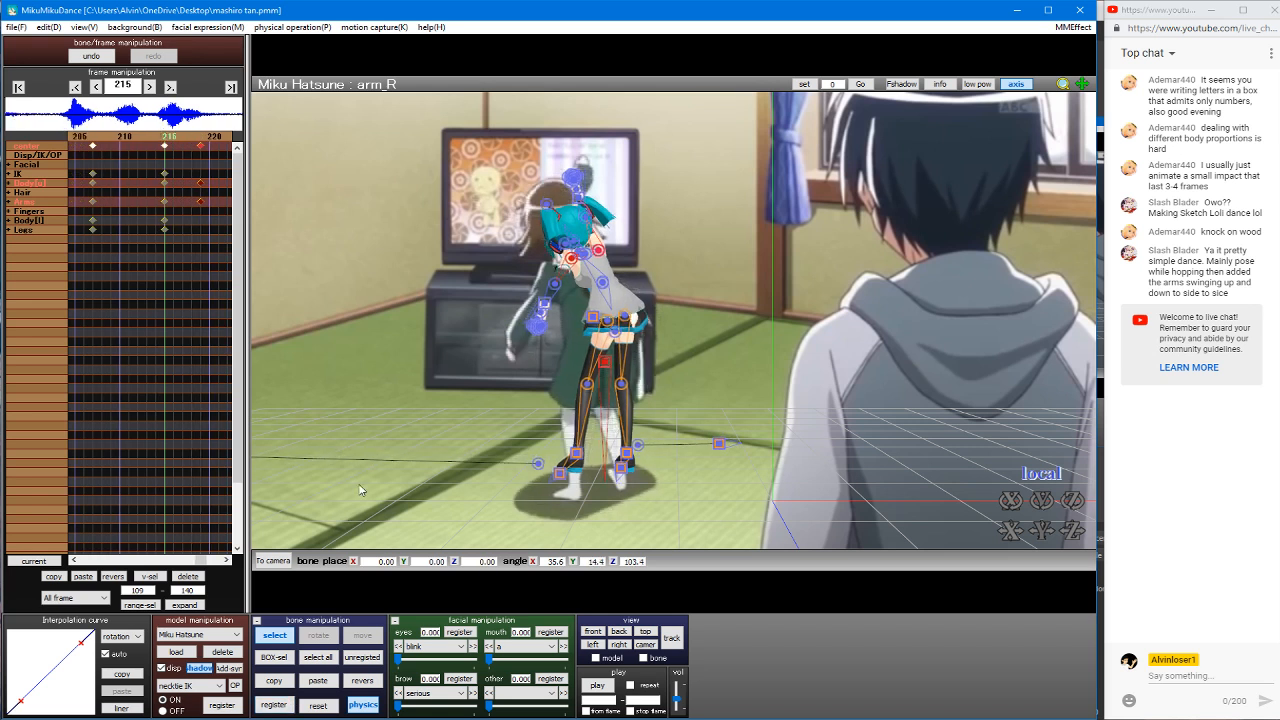
pyautogui.press('Right')
pyautogui.press('Right')
pyautogui.press('Right')
pyautogui.press('Right')
pyautogui.press('Right')
pyautogui.press('Right')
pyautogui.press('Right')
pyautogui.press('Right')
pyautogui.press('Right')
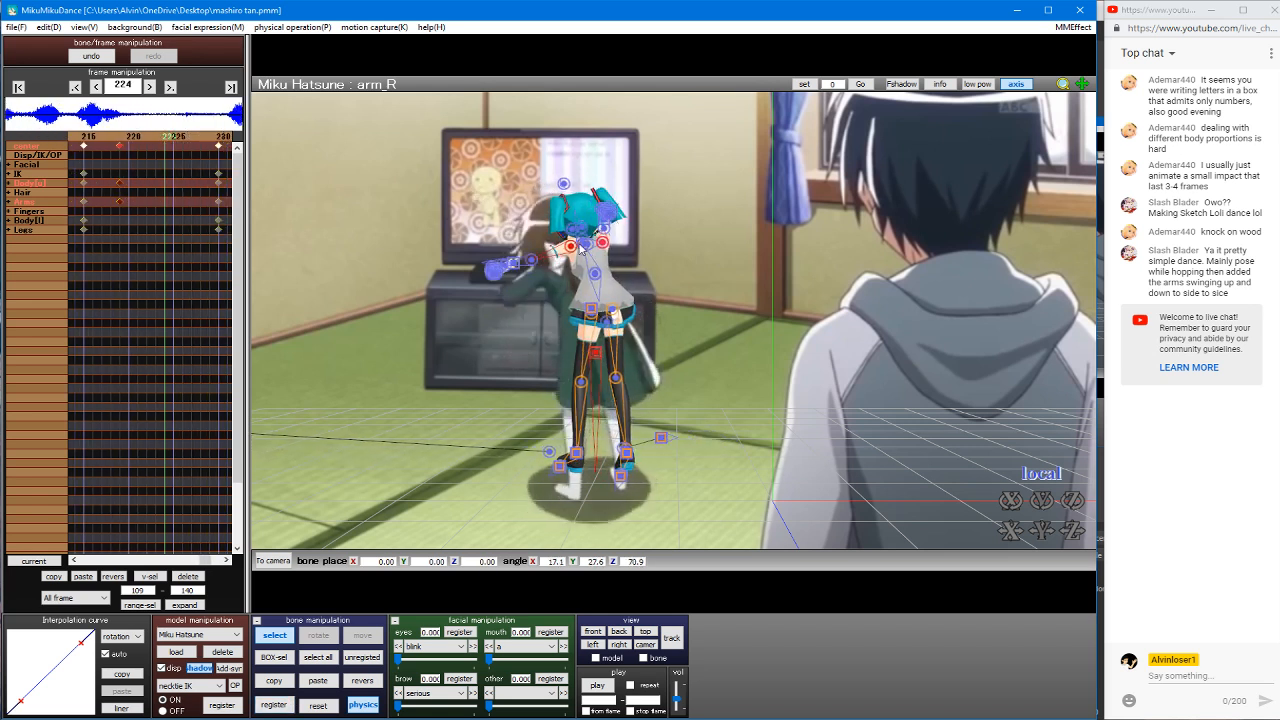
# Step: Lower the left arm at frame 224 by rotating its arm and elbow bones, and register the pose
pyautogui.click(572, 246)
pyautogui.press('x')
pyautogui.moveTo(598, 243); pyautogui.dragTo(575, 288)
pyautogui.press('c')
pyautogui.click(555, 288)
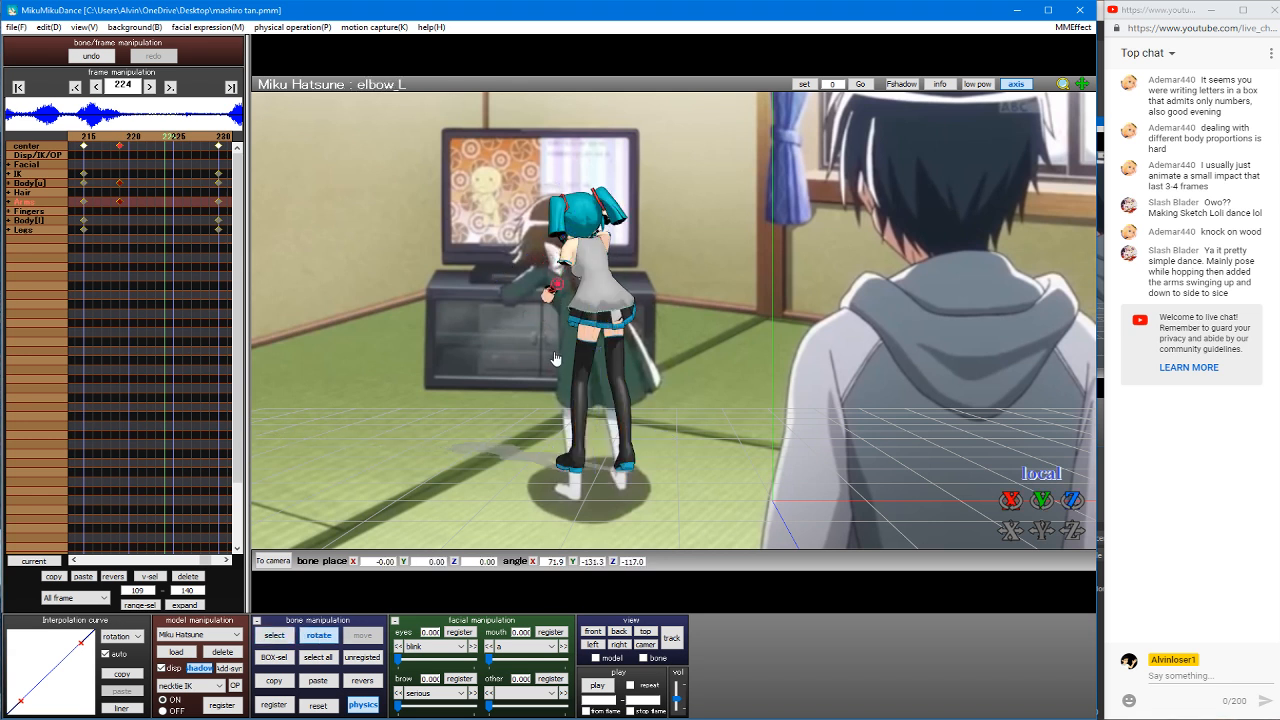
pyautogui.press('x')
pyautogui.moveTo(583, 278)
pyautogui.mouseDown()
pyautogui.moveTo(592, 285)
pyautogui.moveTo(574, 288)
pyautogui.moveTo(585, 292)
pyautogui.mouseUp()
pyautogui.press('c')
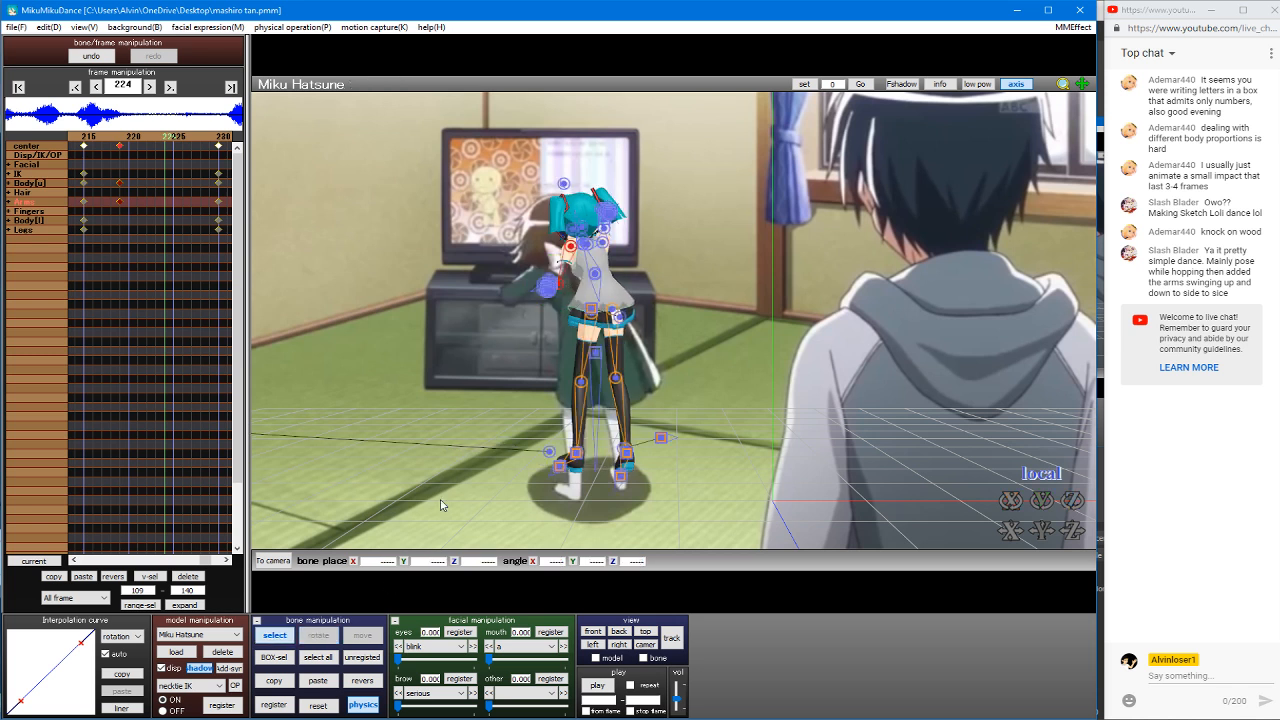
# Step: Rotate the right arm and right elbow bones at frame 224 to fold the forearm in toward the body
pyautogui.moveTo(653, 190); pyautogui.dragTo(585, 199, button='right')
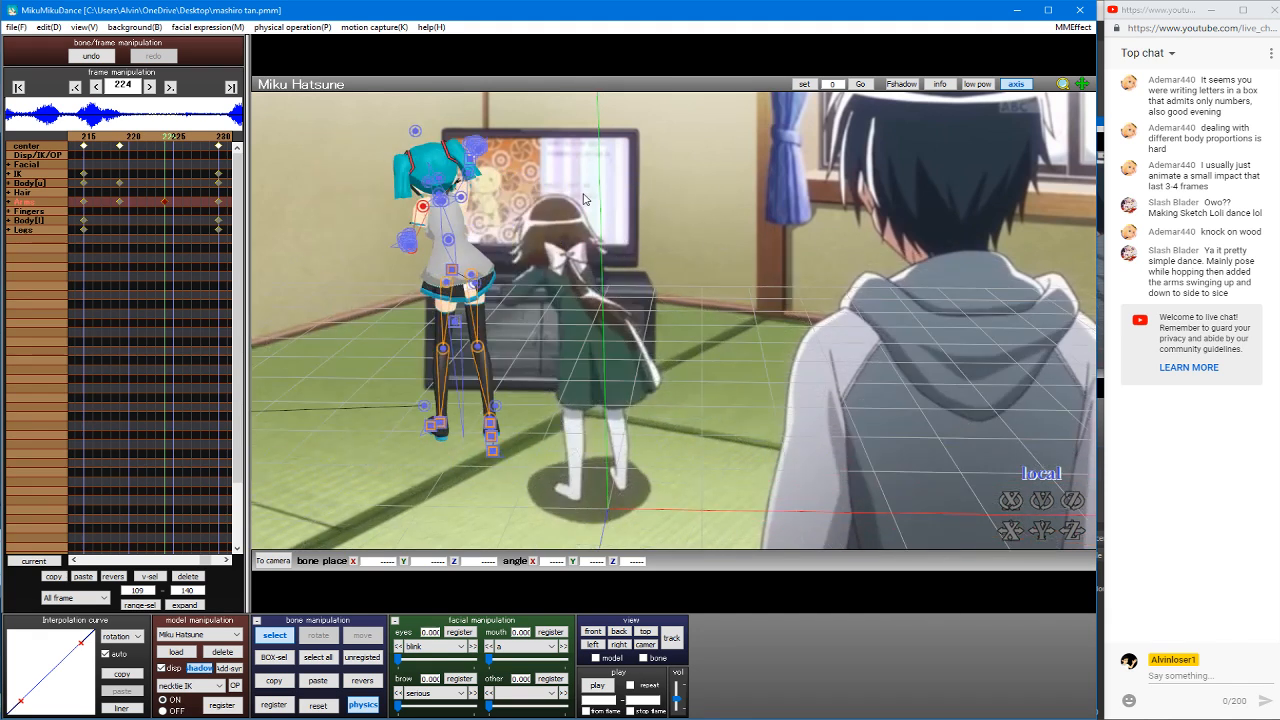
pyautogui.click(460, 199)
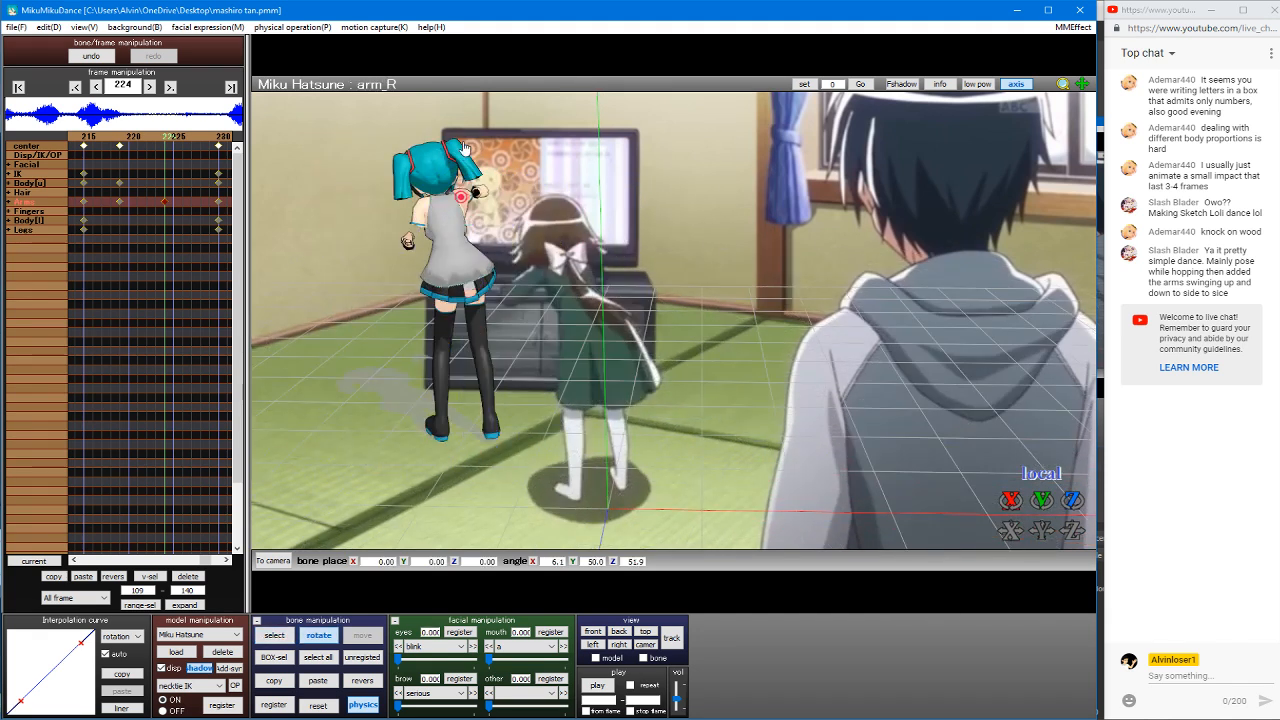
pyautogui.moveTo(486, 204); pyautogui.dragTo(454, 205)
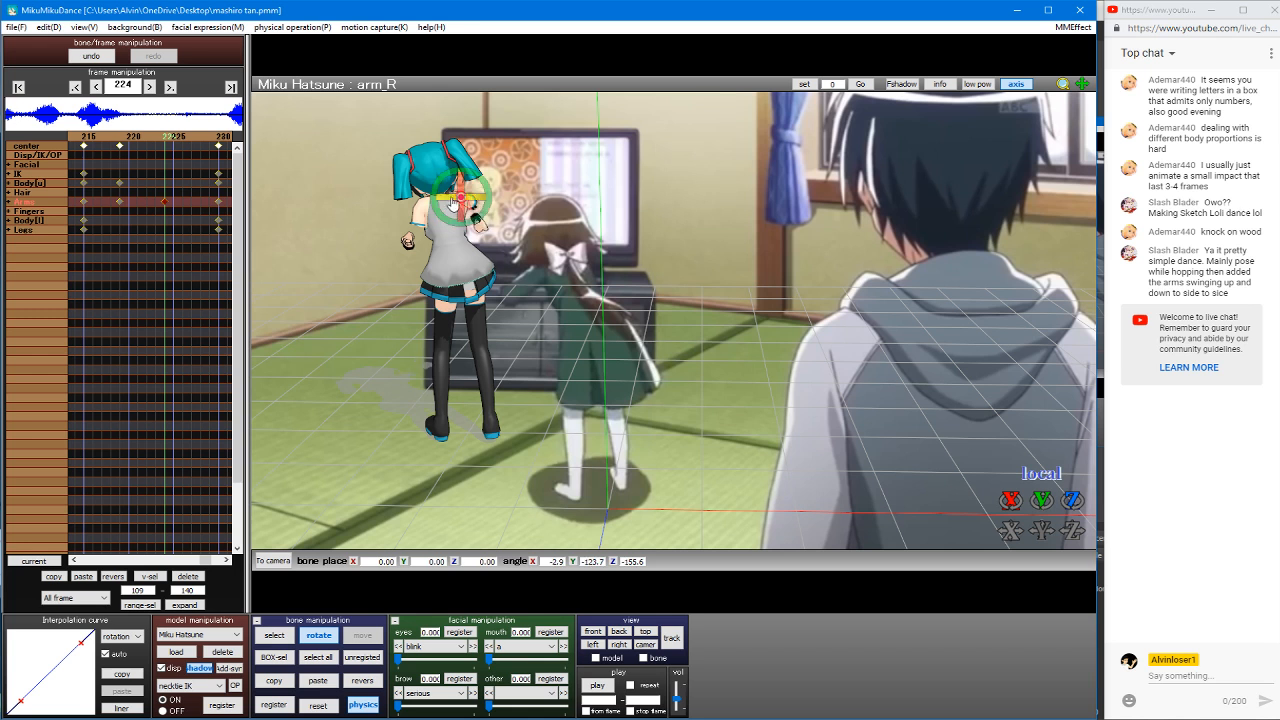
pyautogui.click(484, 209)
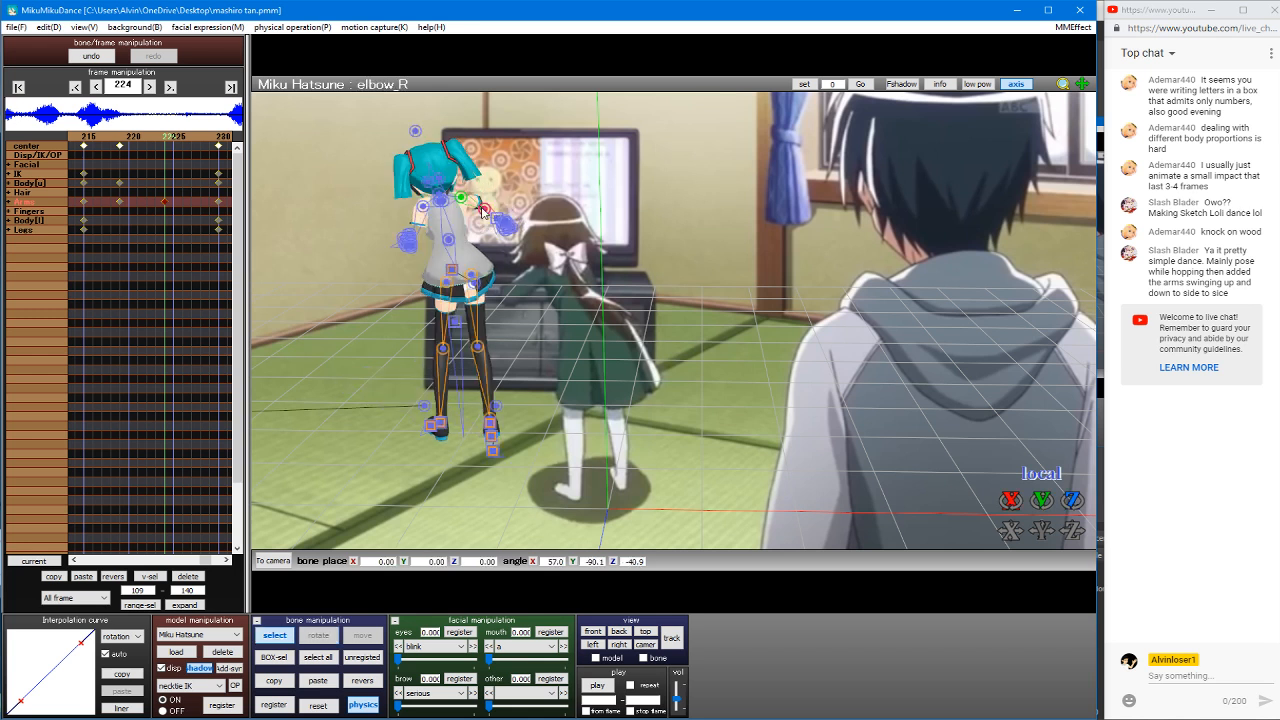
pyautogui.moveTo(515, 213); pyautogui.dragTo(575, 204)
pyautogui.moveTo(485, 227); pyautogui.dragTo(471, 272)
pyautogui.click(462, 261)
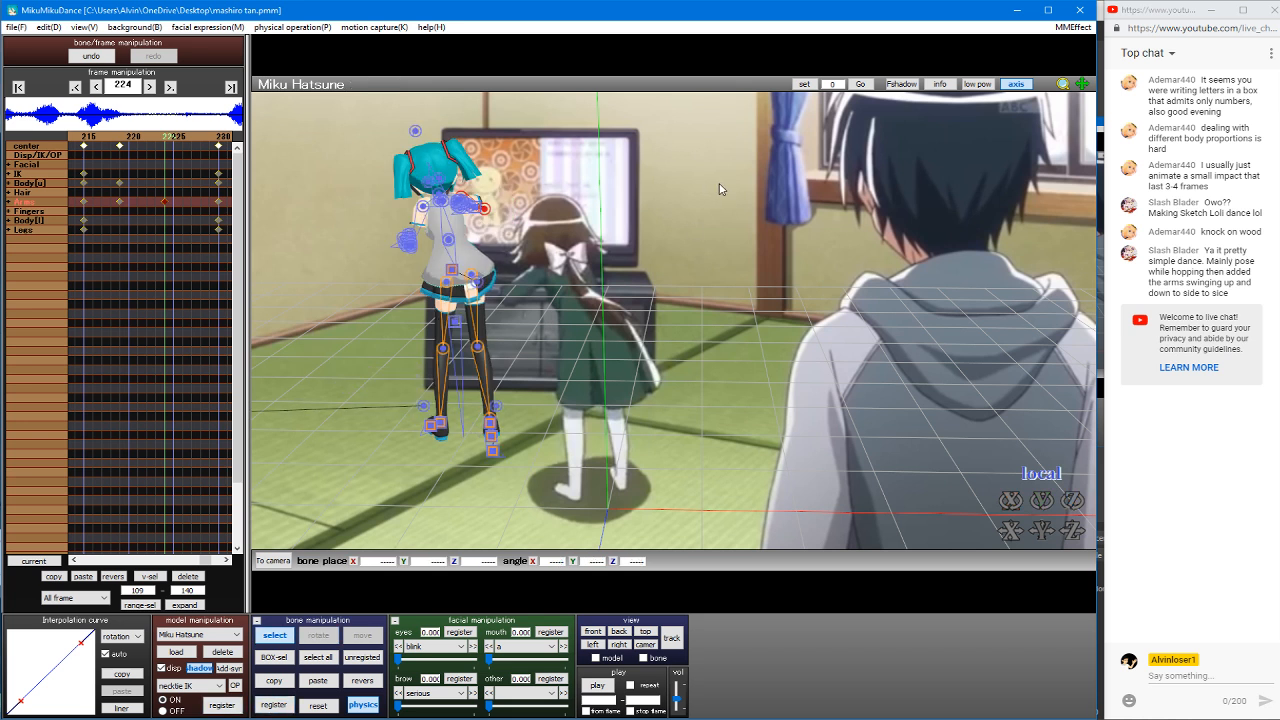
# Step: Step back from frame 224 to 215 and forward again to examine the right arm's swing
pyautogui.press('Left')
pyautogui.press('Left')
pyautogui.press('Left')
pyautogui.press('Left')
pyautogui.press('Left')
pyautogui.press('Left')
pyautogui.press('Left')
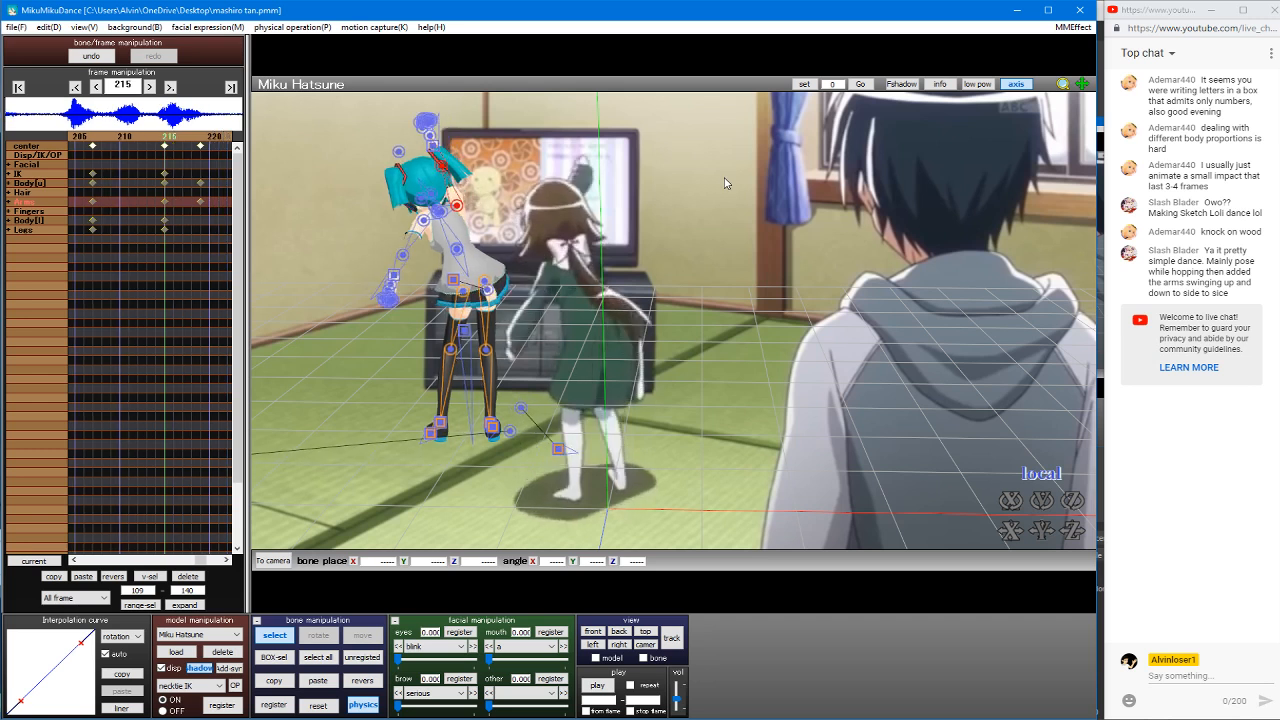
pyautogui.press('Right')
pyautogui.press('Right')
pyautogui.press('Right')
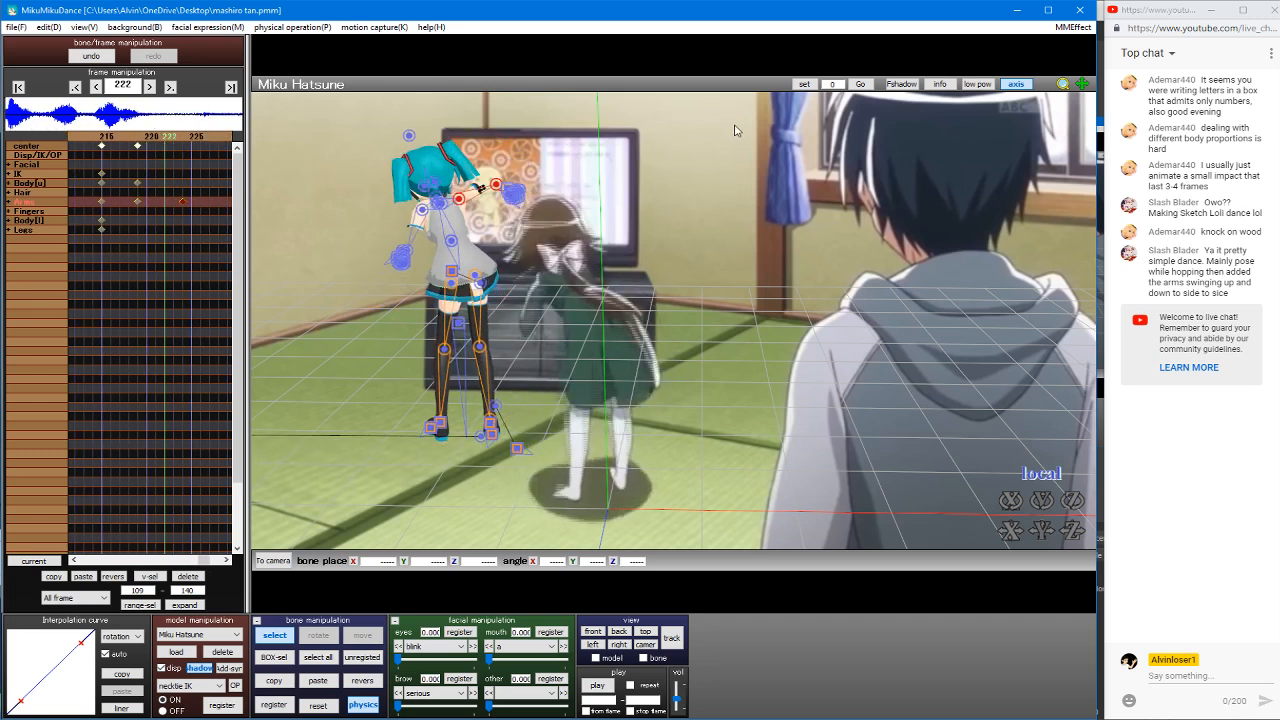
# Step: Rotate the right elbow bone at frame 220 to 30.0, -72.5, -72.3 and register it as a keyframe
pyautogui.click(465, 161)
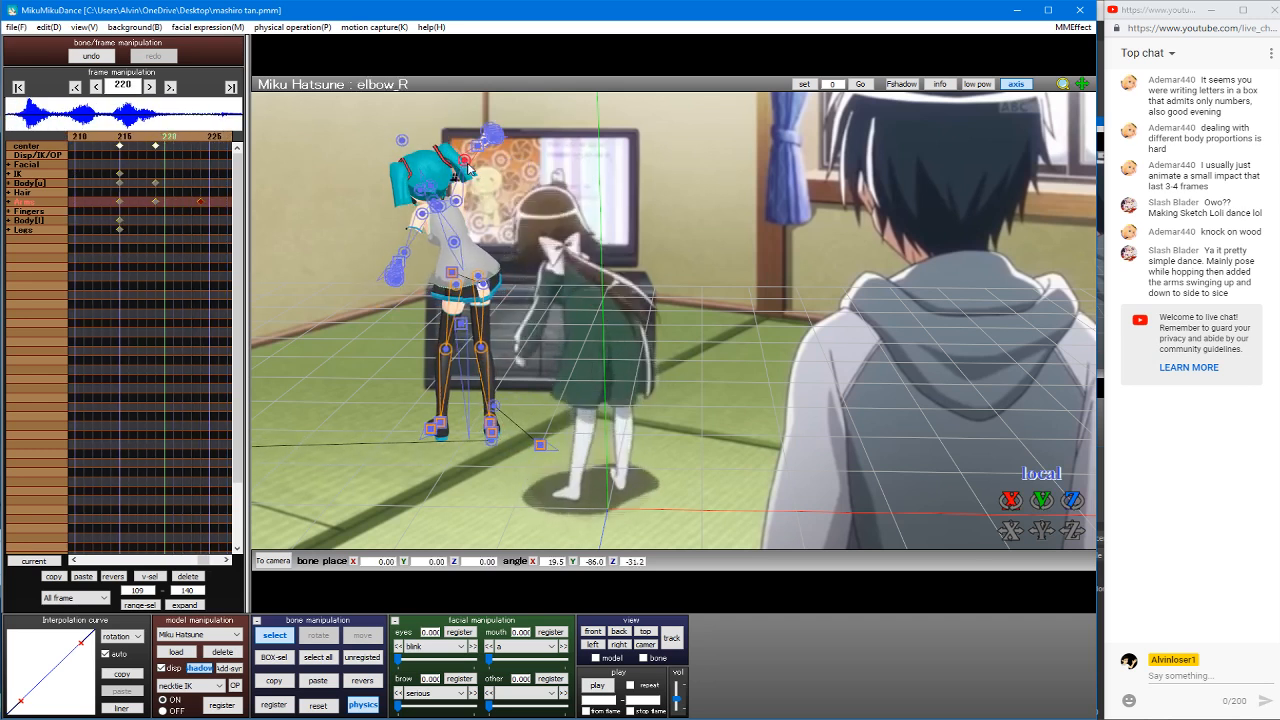
pyautogui.press('x')
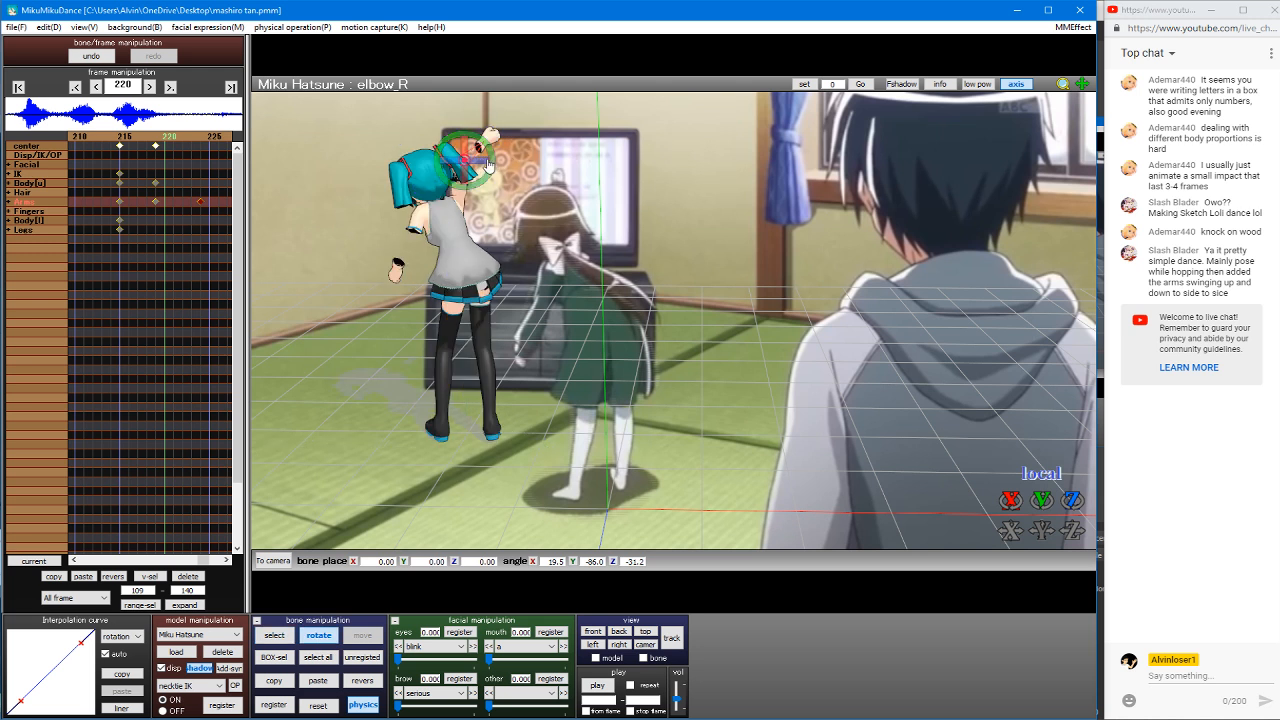
pyautogui.moveTo(489, 163); pyautogui.dragTo(440, 195)
pyautogui.click(280, 708)
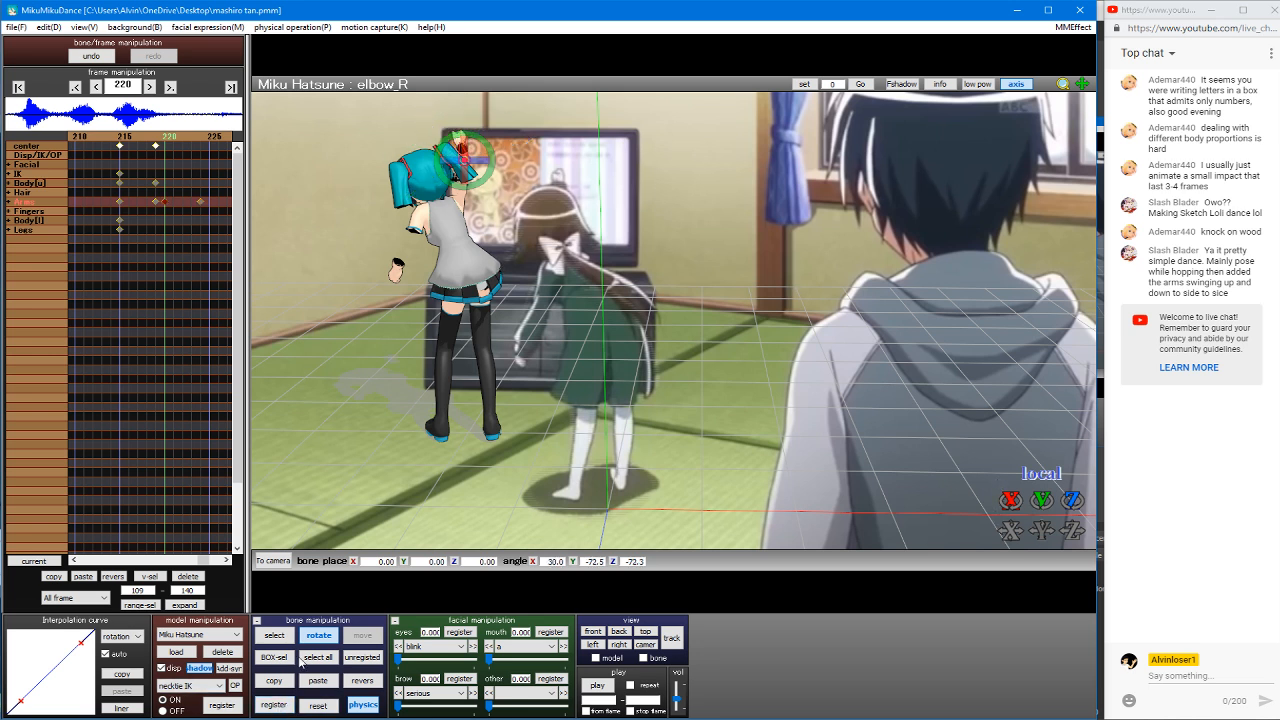
# Step: Step through frames 219 to 233 to check the right elbow's motion after the new keyframe
pyautogui.press('Left')
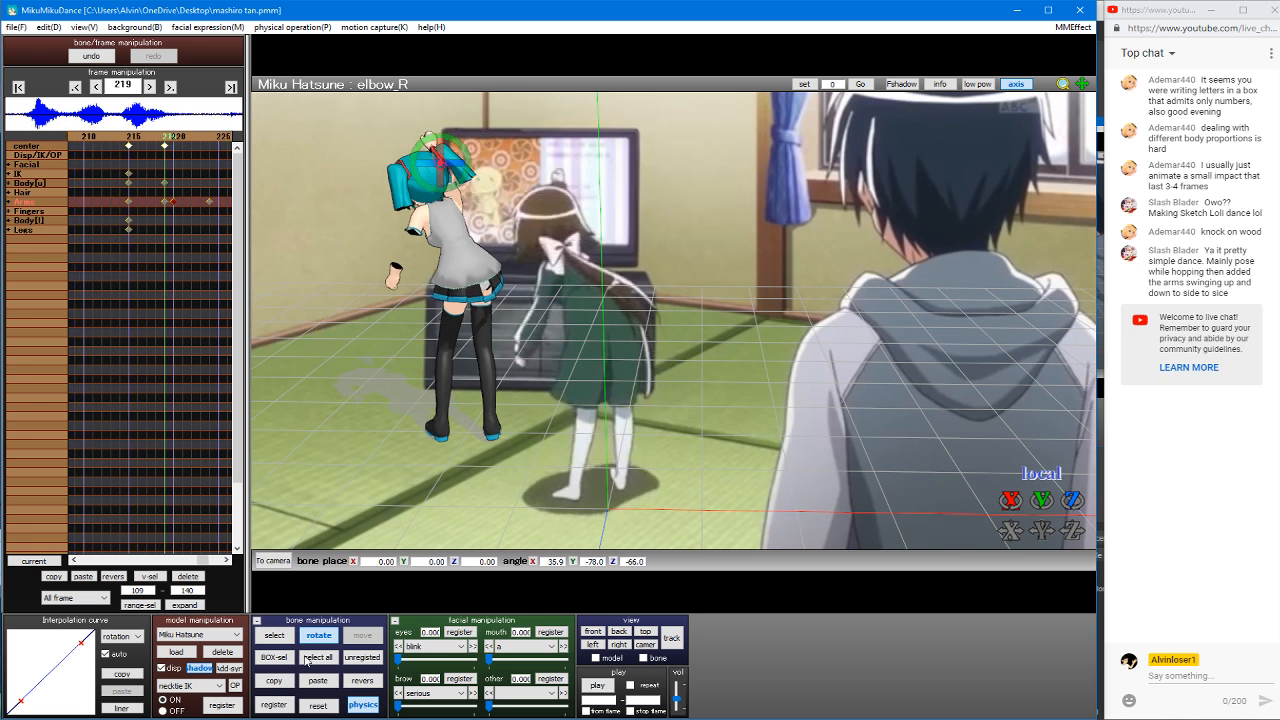
pyautogui.press('Right')
pyautogui.press('Right')
pyautogui.press('Right')
pyautogui.press('Right')
pyautogui.press('Right')
pyautogui.press('Right')
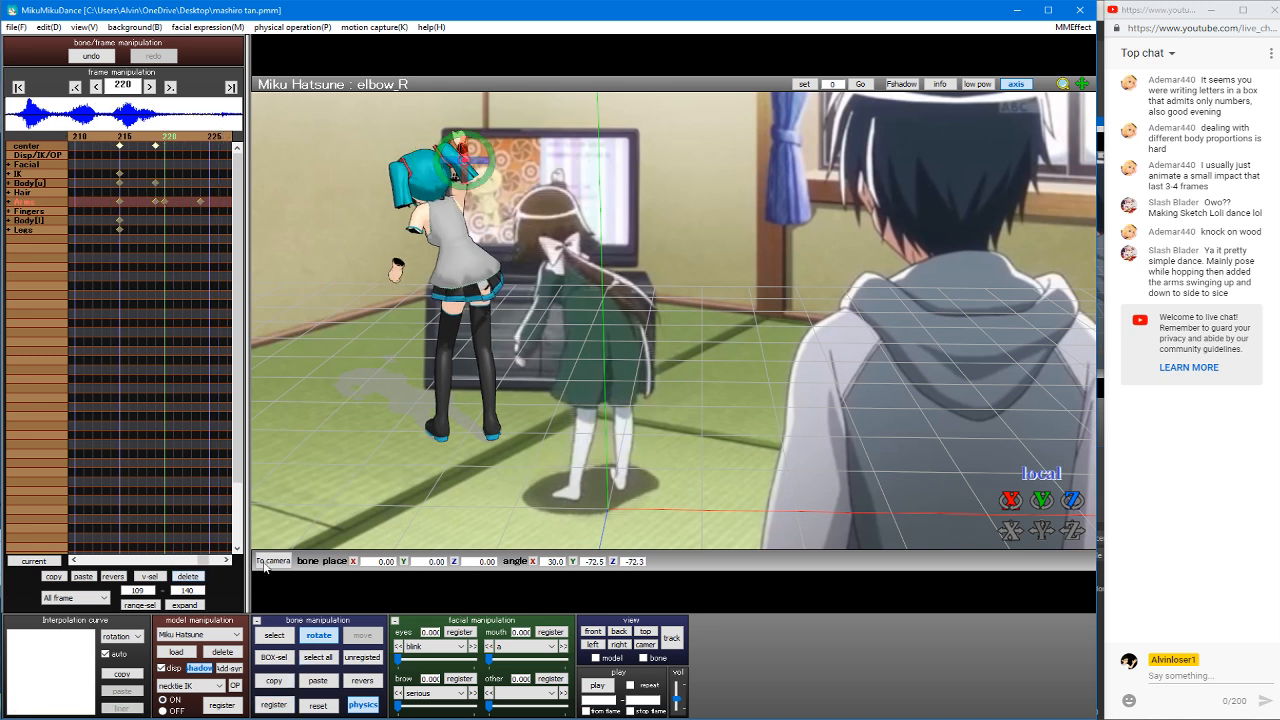
pyautogui.press('Right')
pyautogui.press('Right')
pyautogui.press('Right')
pyautogui.press('Right')
pyautogui.press('Right')
pyautogui.press('Right')
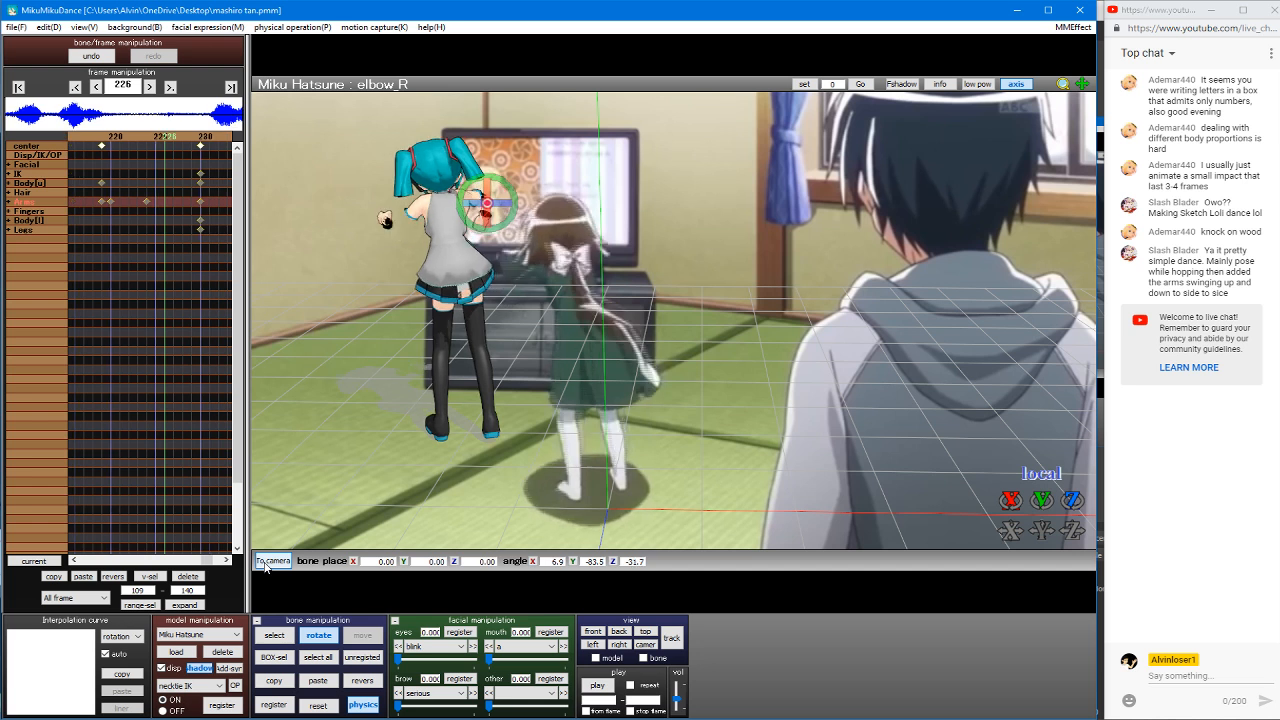
pyautogui.press('Right')
pyautogui.press('Right')
pyautogui.press('Right')
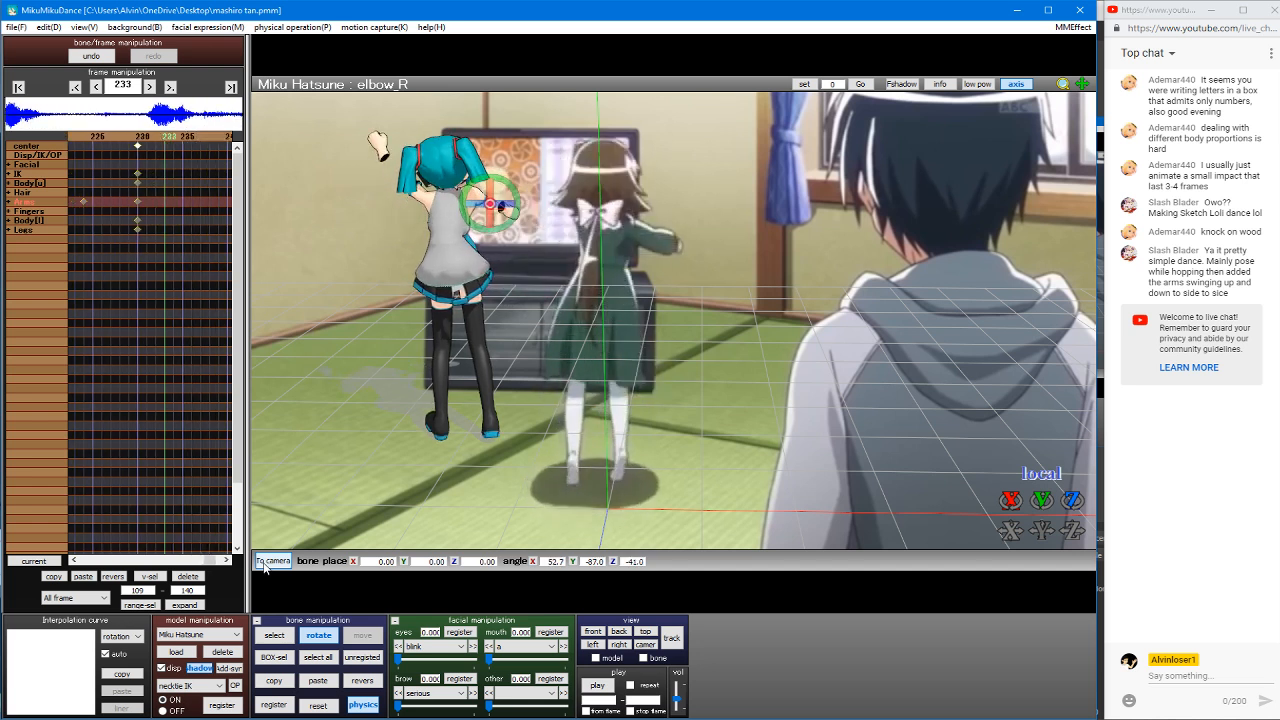
# Step: Step back and forth between frames 233 and 207 to examine the arm swing against the dancer
pyautogui.press('Left')
pyautogui.press('Left')
pyautogui.press('Left')
pyautogui.press('Left')
pyautogui.press('Left')
pyautogui.press('Left')
pyautogui.press('Left')
pyautogui.press('Left')
pyautogui.press('Left')
pyautogui.press('Left')
pyautogui.press('Left')
pyautogui.press('Left')
pyautogui.press('Left')
pyautogui.press('Left')
pyautogui.press('Left')
pyautogui.press('Left')
pyautogui.press('Left')
pyautogui.press('Left')
pyautogui.press('Left')
pyautogui.press('Left')
pyautogui.press('Left')
pyautogui.press('Left')
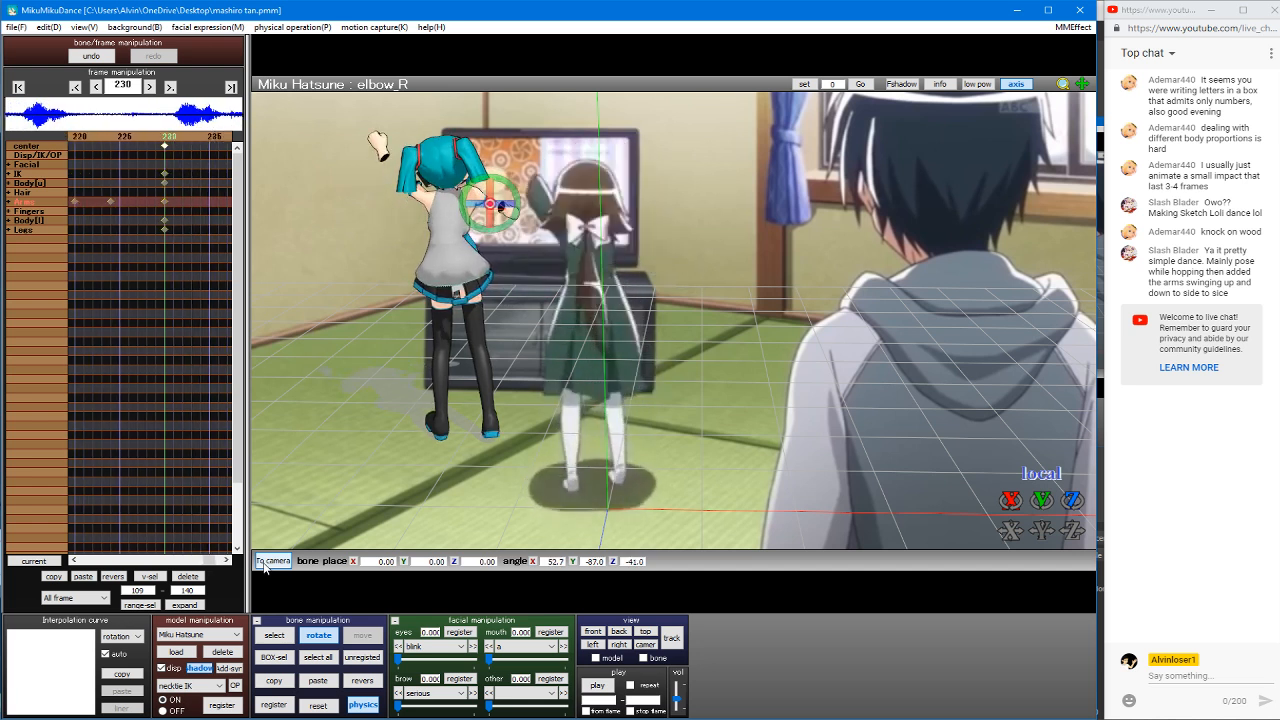
pyautogui.press('Right')
pyautogui.press('Right')
pyautogui.press('Right')
pyautogui.press('Right')
pyautogui.press('Right')
pyautogui.press('Right')
pyautogui.press('Right')
pyautogui.press('Right')
pyautogui.press('Right')
pyautogui.press('Right')
pyautogui.press('Right')
pyautogui.press('Right')
pyautogui.press('Right')
pyautogui.press('Right')
pyautogui.press('Right')
pyautogui.press('Right')
pyautogui.press('Right')
pyautogui.press('Right')
pyautogui.press('Right')
pyautogui.press('Right')
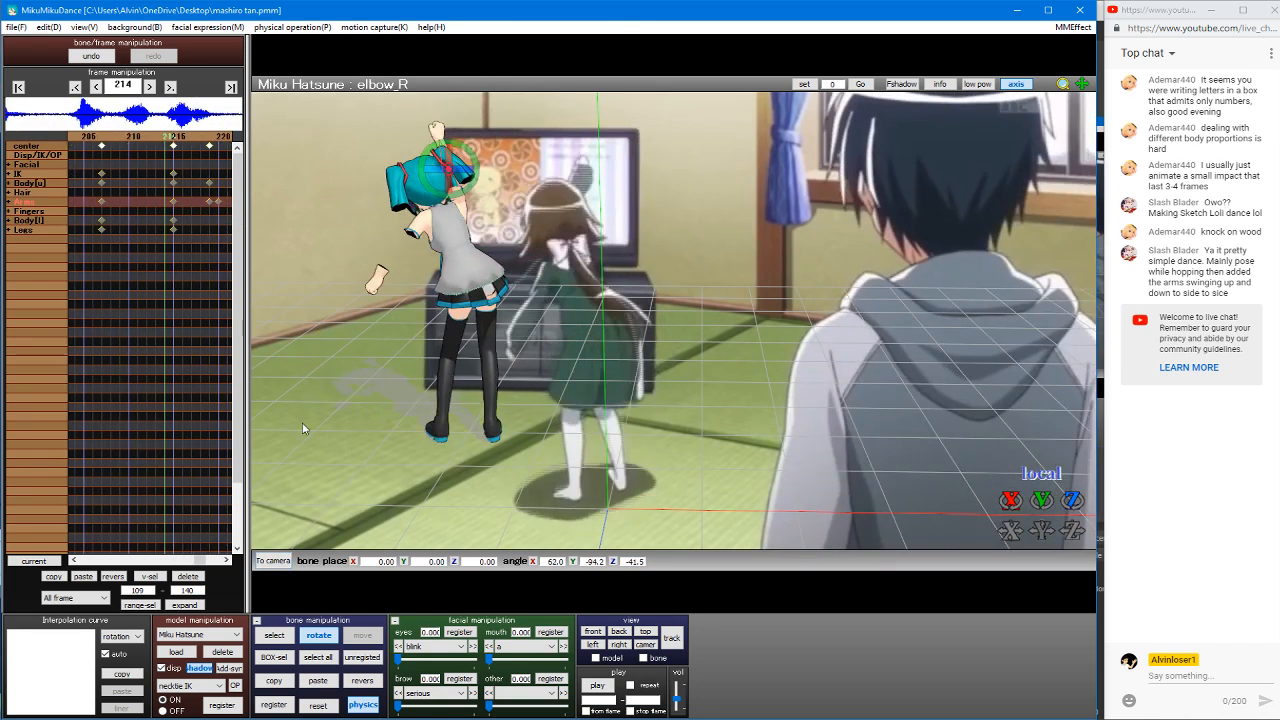
pyautogui.press('Left')
pyautogui.press('Left')
pyautogui.press('Left')
pyautogui.press('Left')
pyautogui.press('Left')
pyautogui.press('Left')
pyautogui.press('Left')
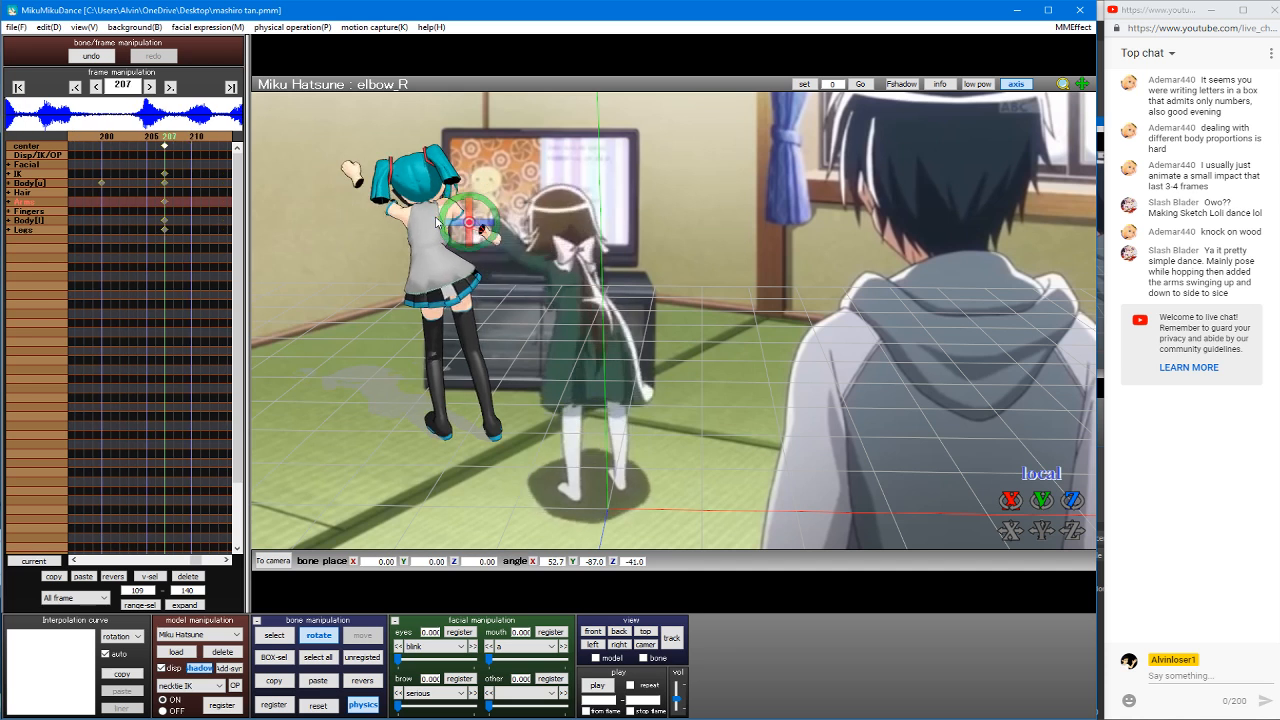
# Step: Step forward from frame 207 to 231 to review the full sequence of arm poses
pyautogui.press('Right')
pyautogui.press('Right')
pyautogui.press('Right')
pyautogui.press('Right')
pyautogui.press('Right')
pyautogui.press('Right')
pyautogui.press('Right')
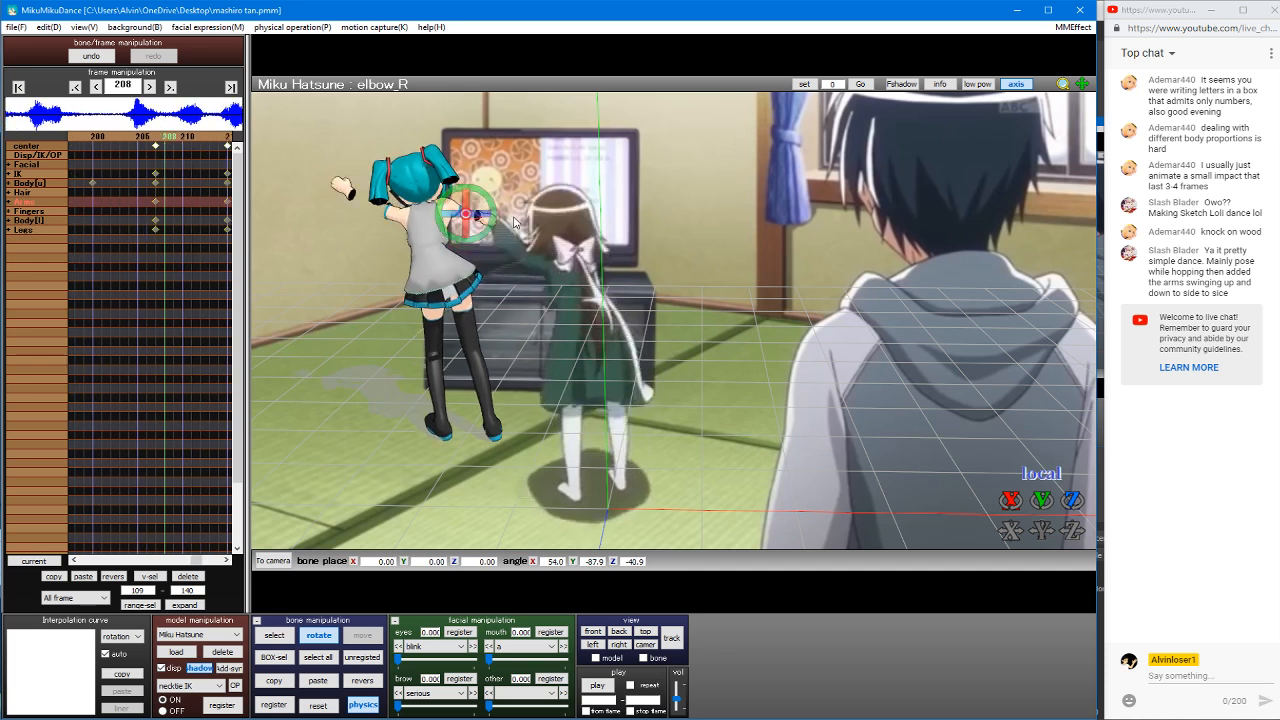
pyautogui.press('Right')
pyautogui.press('Right')
pyautogui.press('Right')
pyautogui.press('Right')
pyautogui.press('Right')
pyautogui.press('Right')
pyautogui.press('Right')
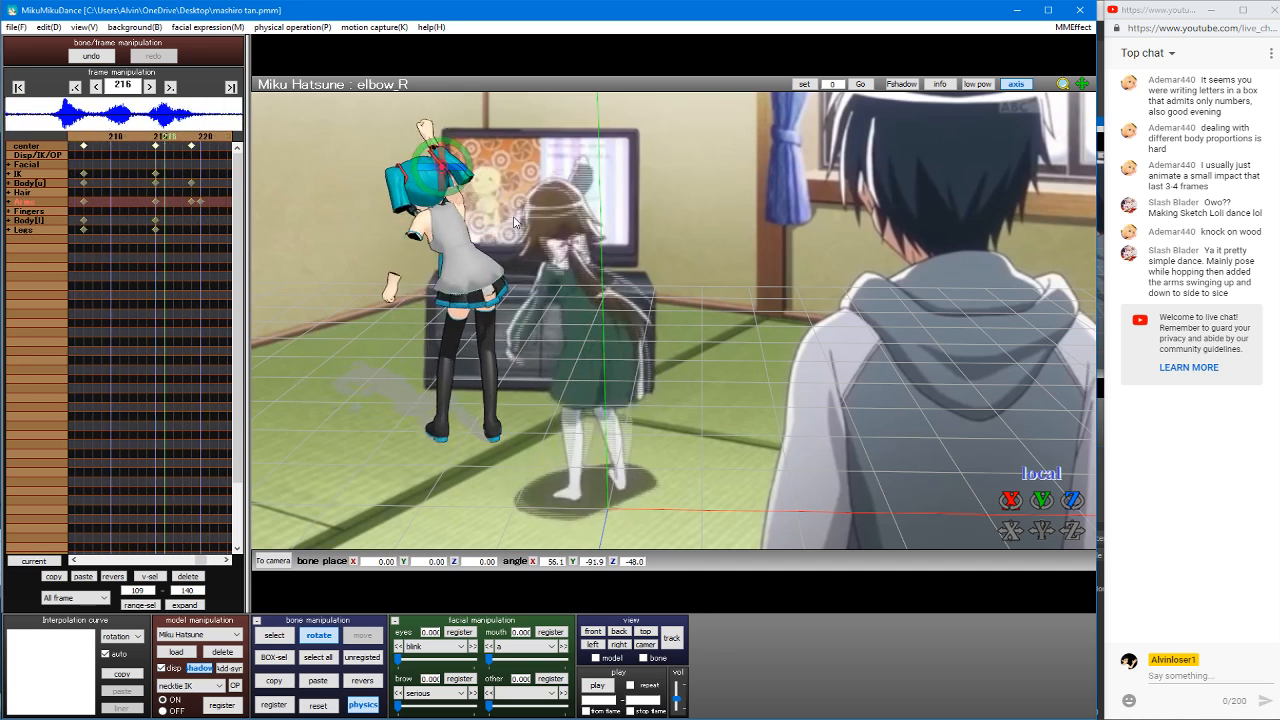
pyautogui.press('Right')
pyautogui.press('Right')
pyautogui.press('Right')
pyautogui.press('Right')
pyautogui.press('Right')
pyautogui.press('Right')
pyautogui.press('Right')
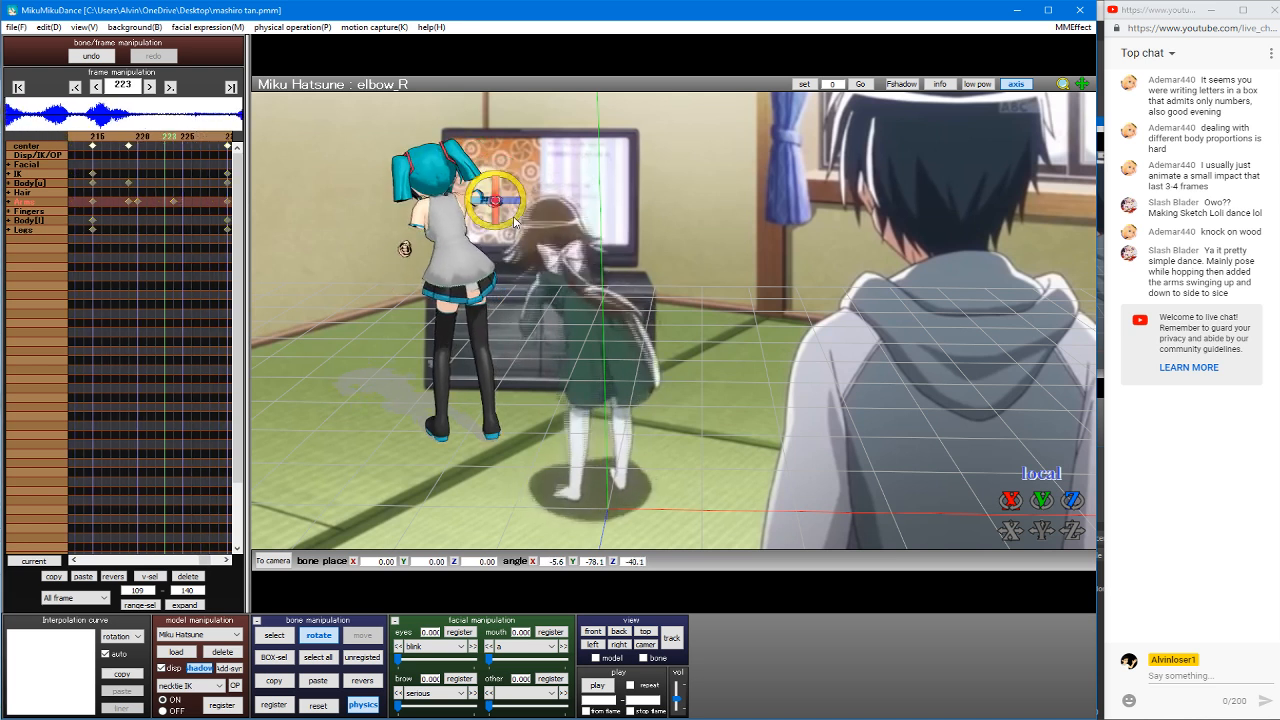
pyautogui.press('Right')
pyautogui.press('Right')
pyautogui.press('Right')
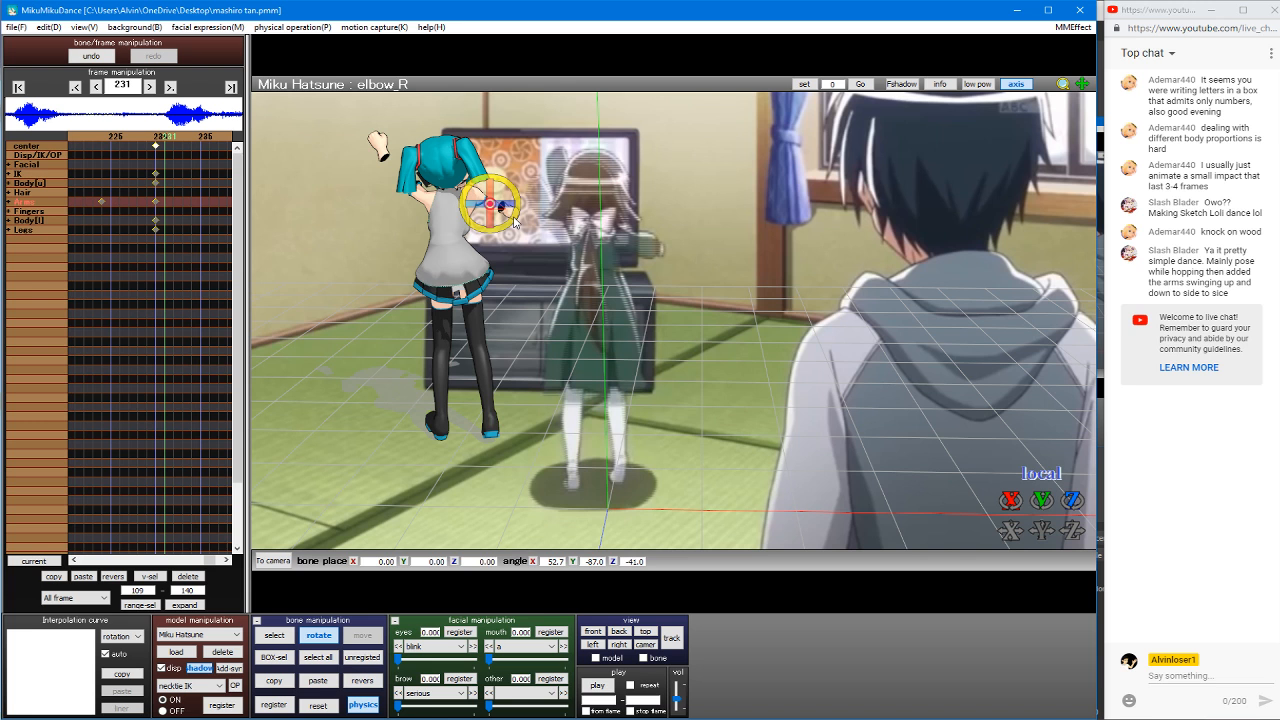
# Step: Advance the timeline from frame 231 to frame 240 and line the model up with the reference through the camera view
pyautogui.press('Right')
pyautogui.press('Right')
pyautogui.press('Right')
pyautogui.press('Right')
pyautogui.press('Right')
pyautogui.press('Right')
pyautogui.press('Right')
pyautogui.press('Right')
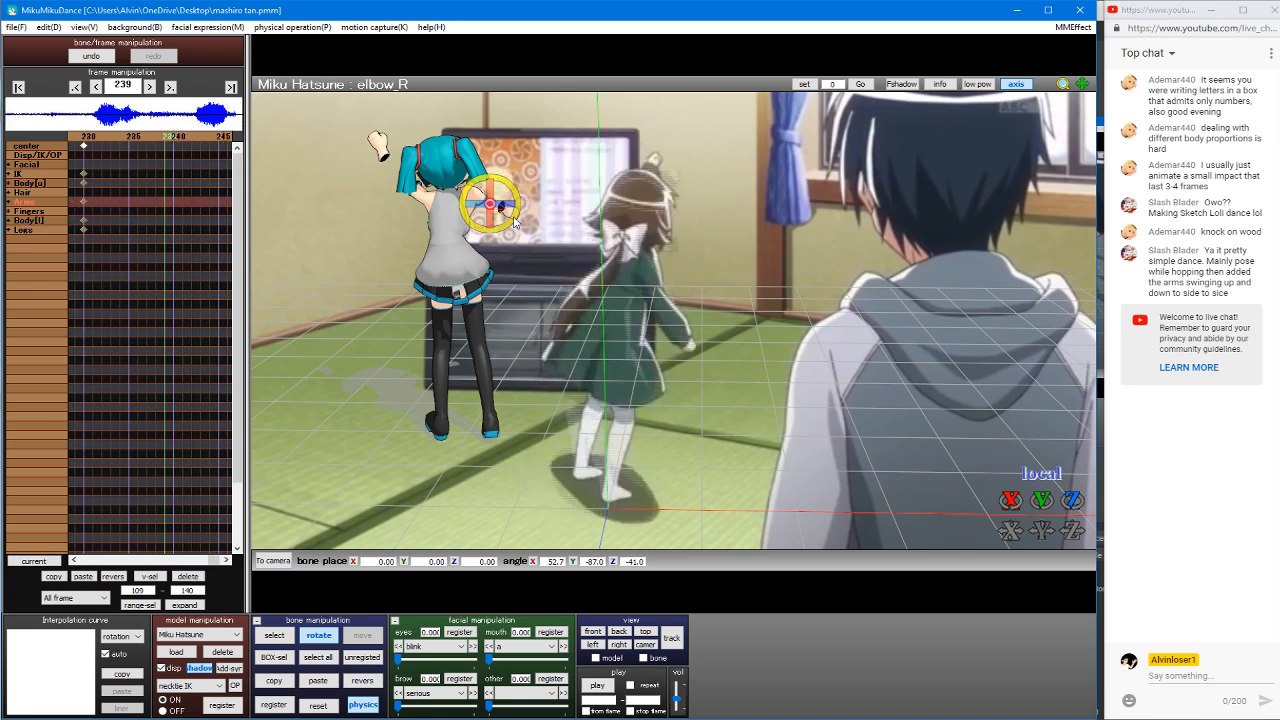
pyautogui.press('Right')
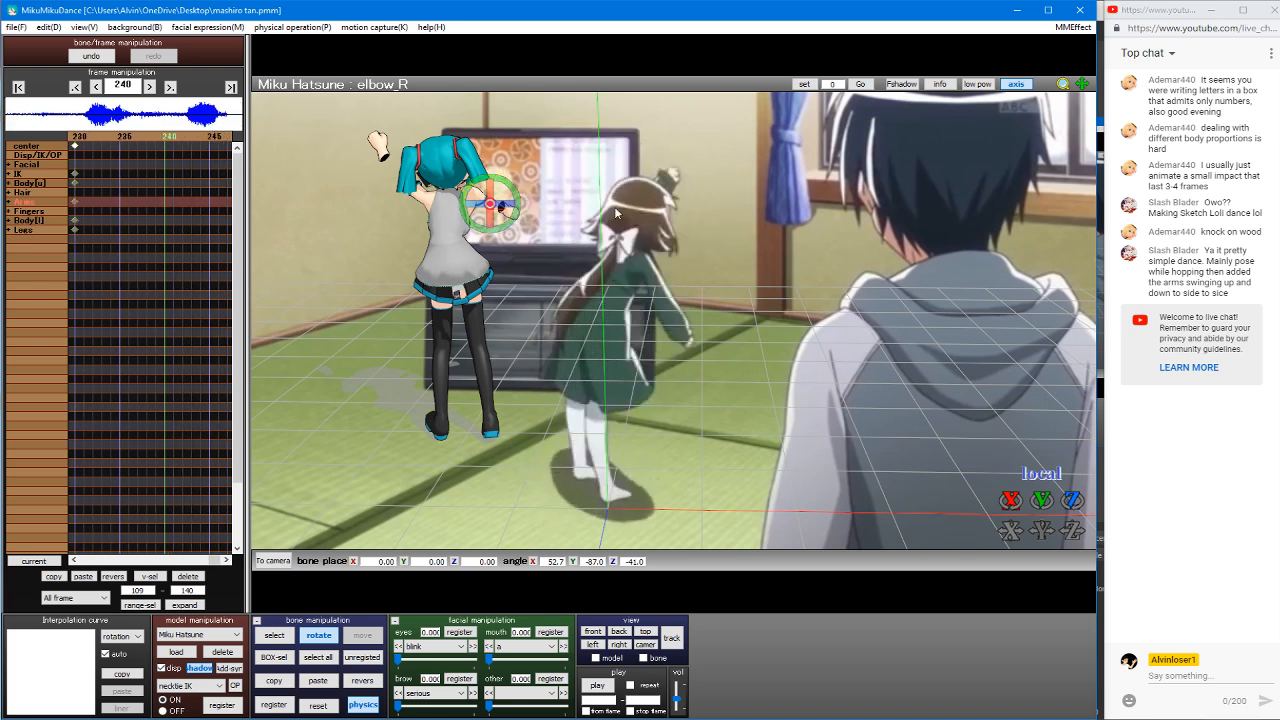
pyautogui.press('Tab')
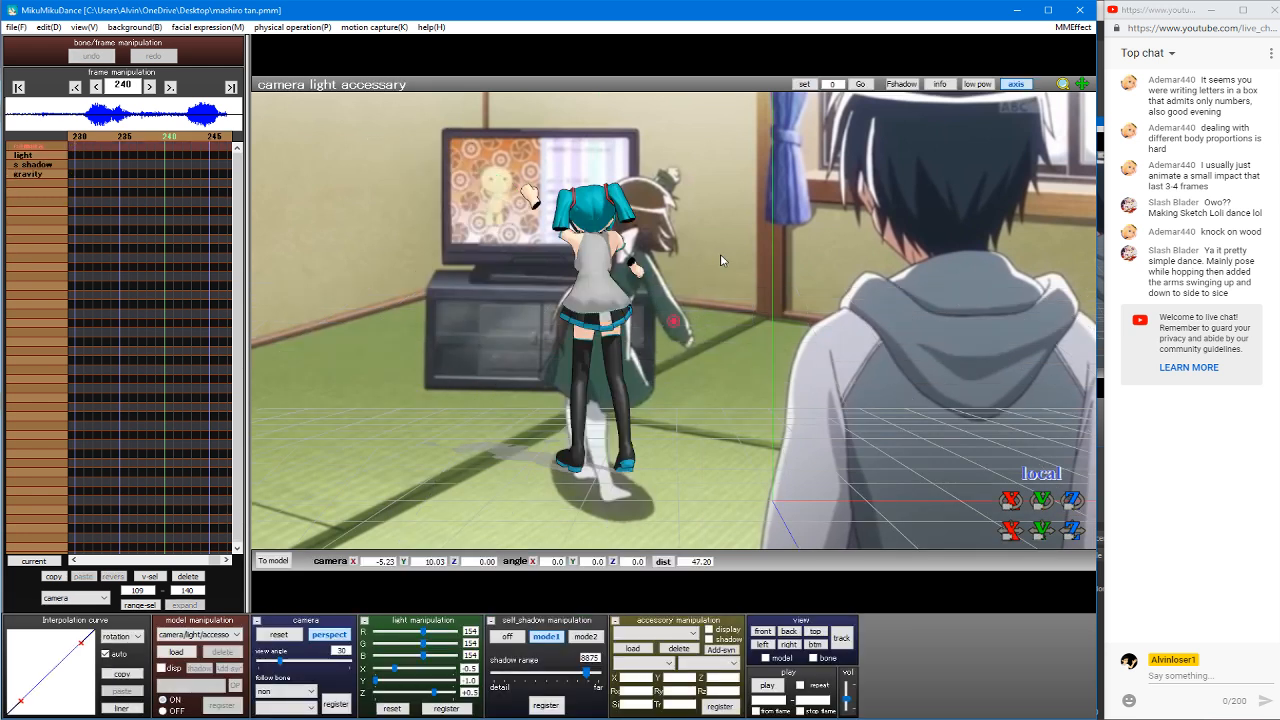
pyautogui.press('Tab')
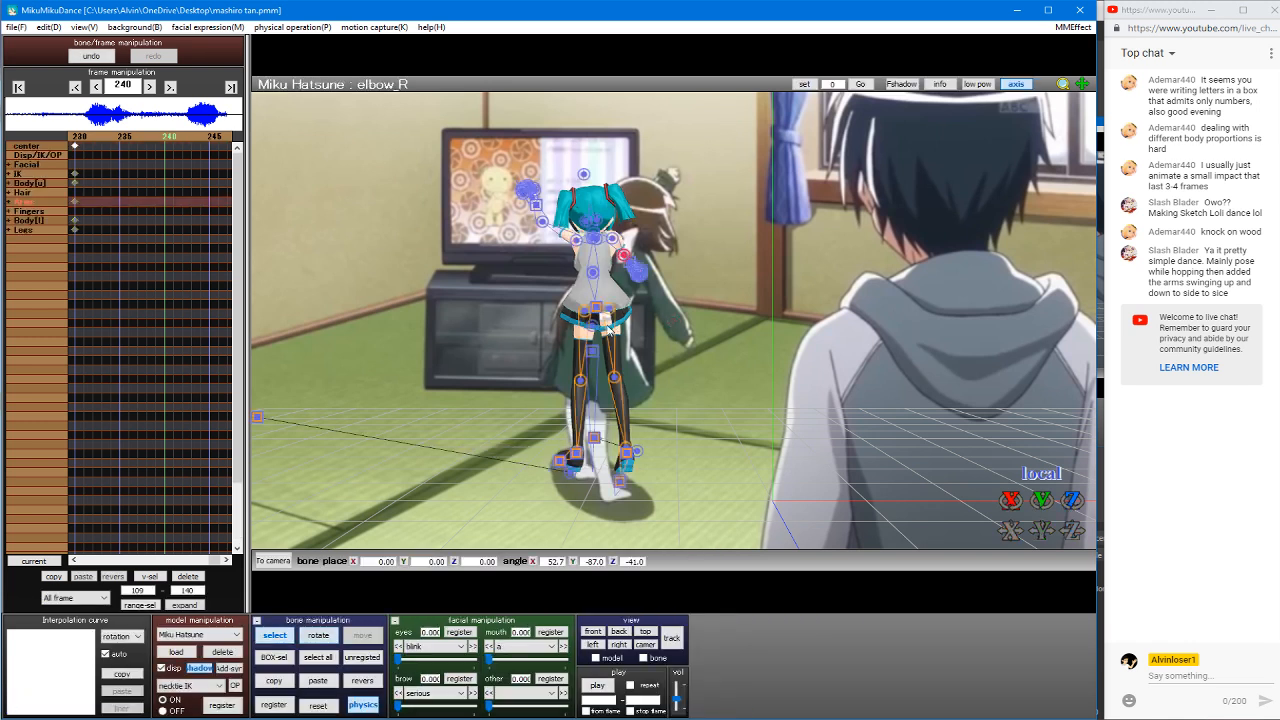
# Step: Turn the center bone at frame 240 to a Y angle of 112.6 and shift it to X -11.82
pyautogui.click(592, 352)
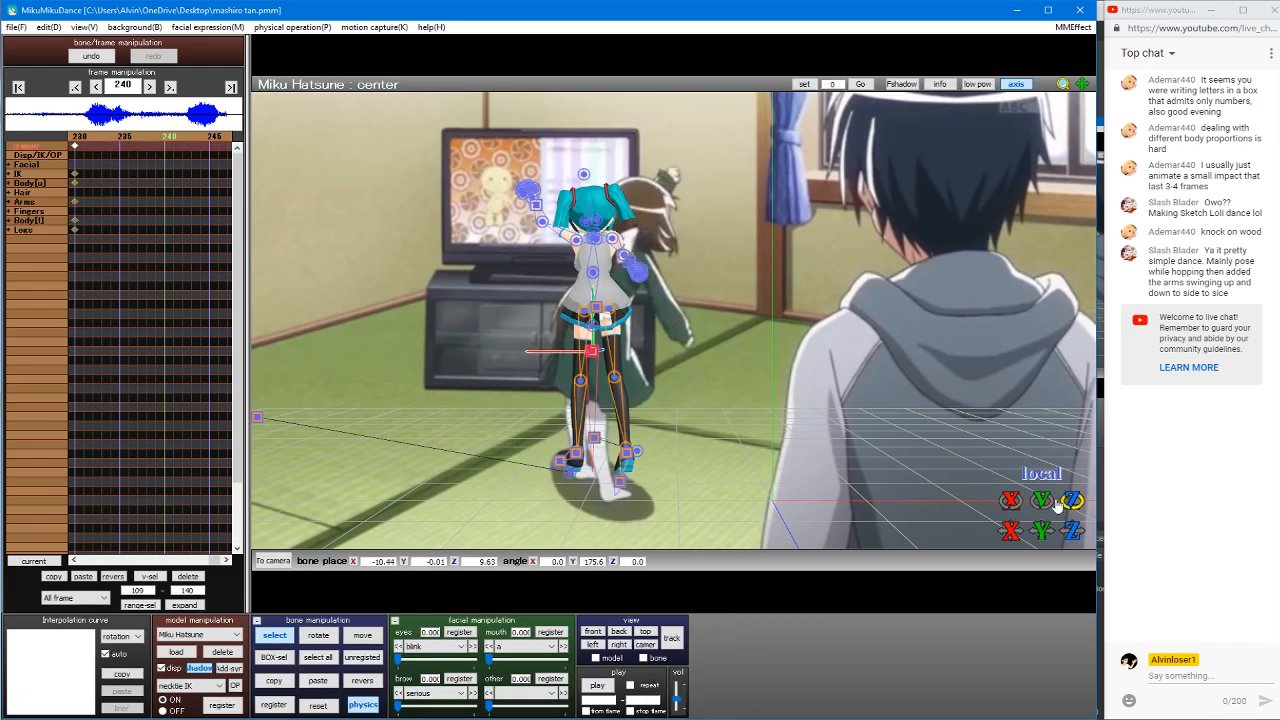
pyautogui.moveTo(1042, 500); pyautogui.dragTo(1042, 378)
pyautogui.press('v')
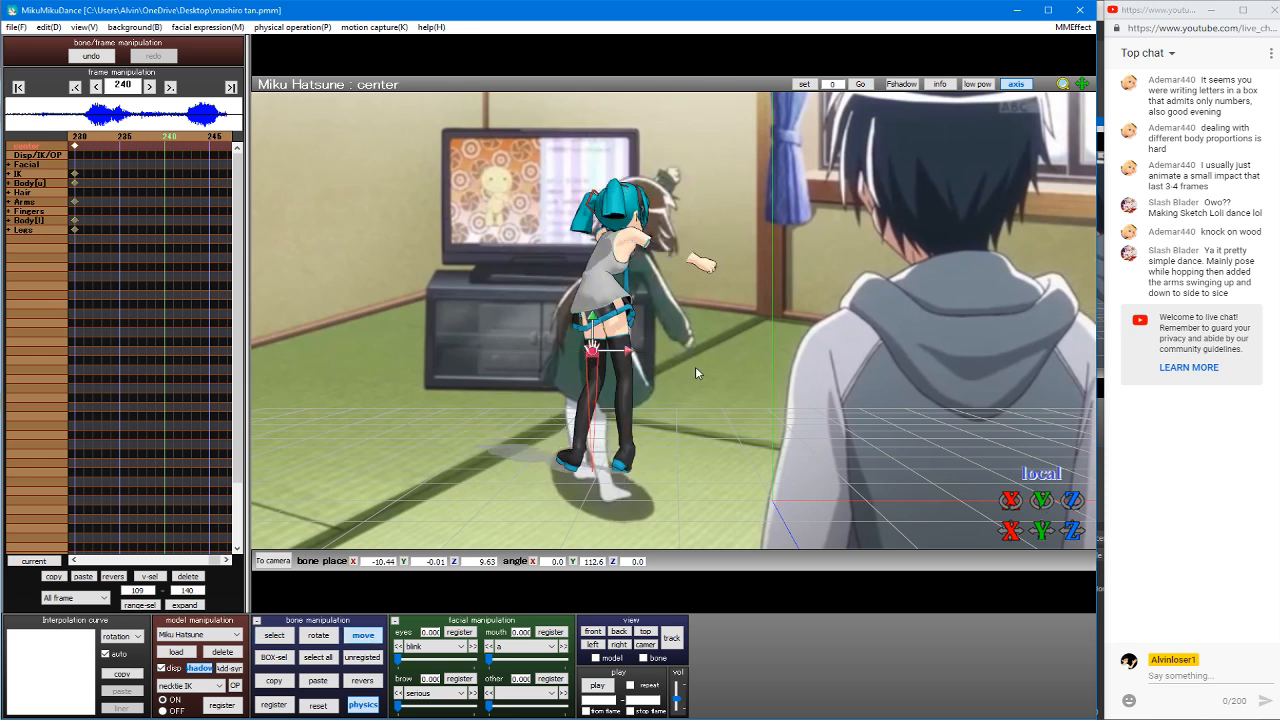
pyautogui.moveTo(629, 356); pyautogui.dragTo(608, 356)
pyautogui.press('c')
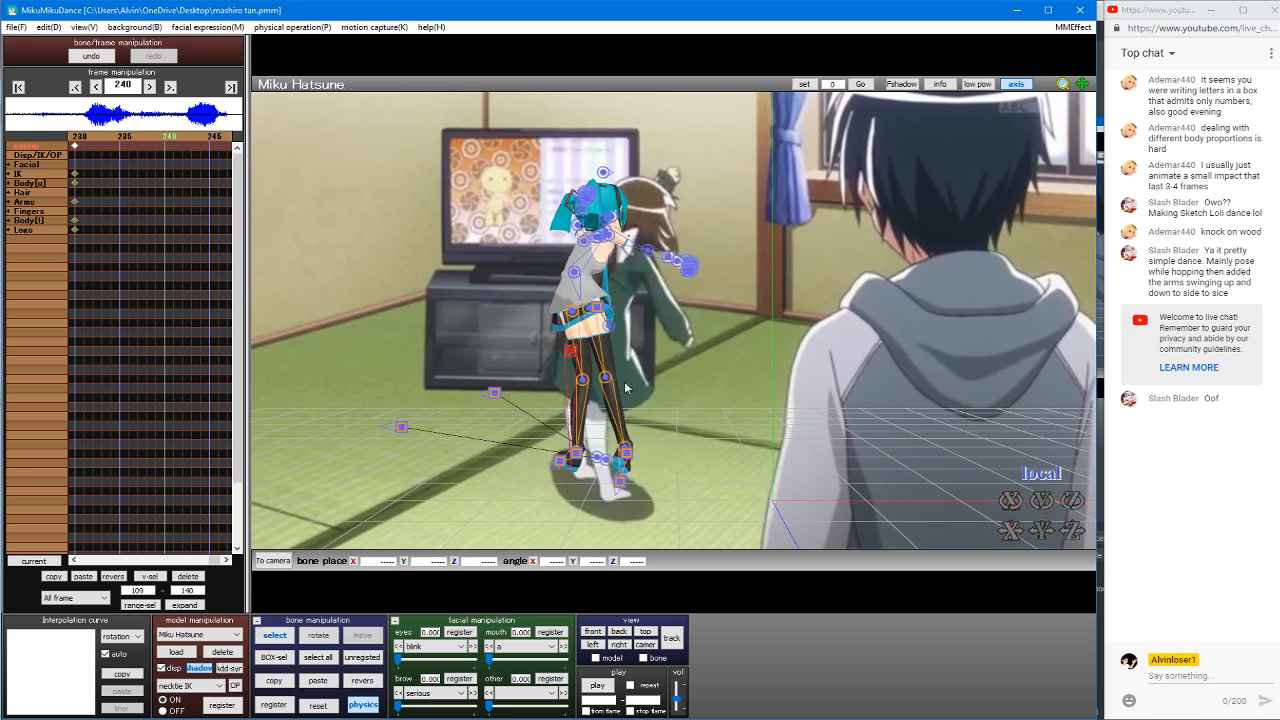
# Step: Rotate the right leg IK bone to 2.8, 130.1, 7.4 and the left leg IK bone to 4.7, 116.0, 1.0
pyautogui.click(622, 455)
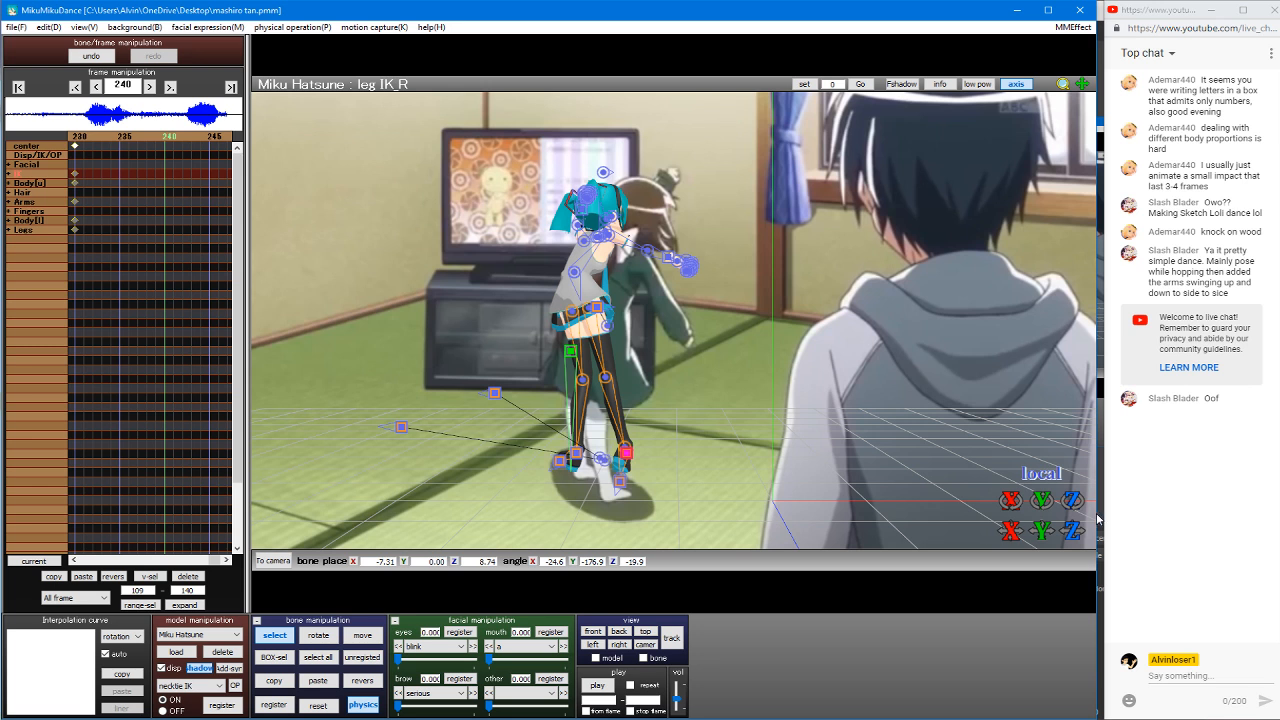
pyautogui.moveTo(1042, 501); pyautogui.dragTo(1005, 538)
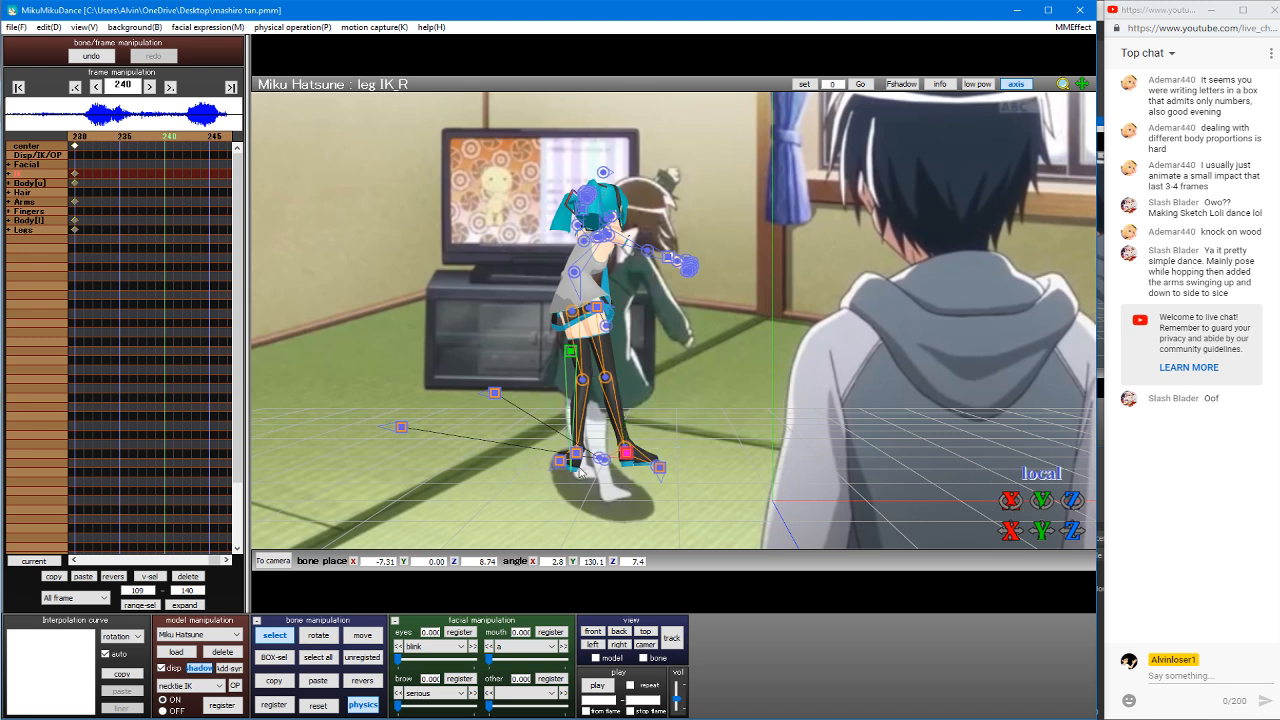
pyautogui.click(576, 453)
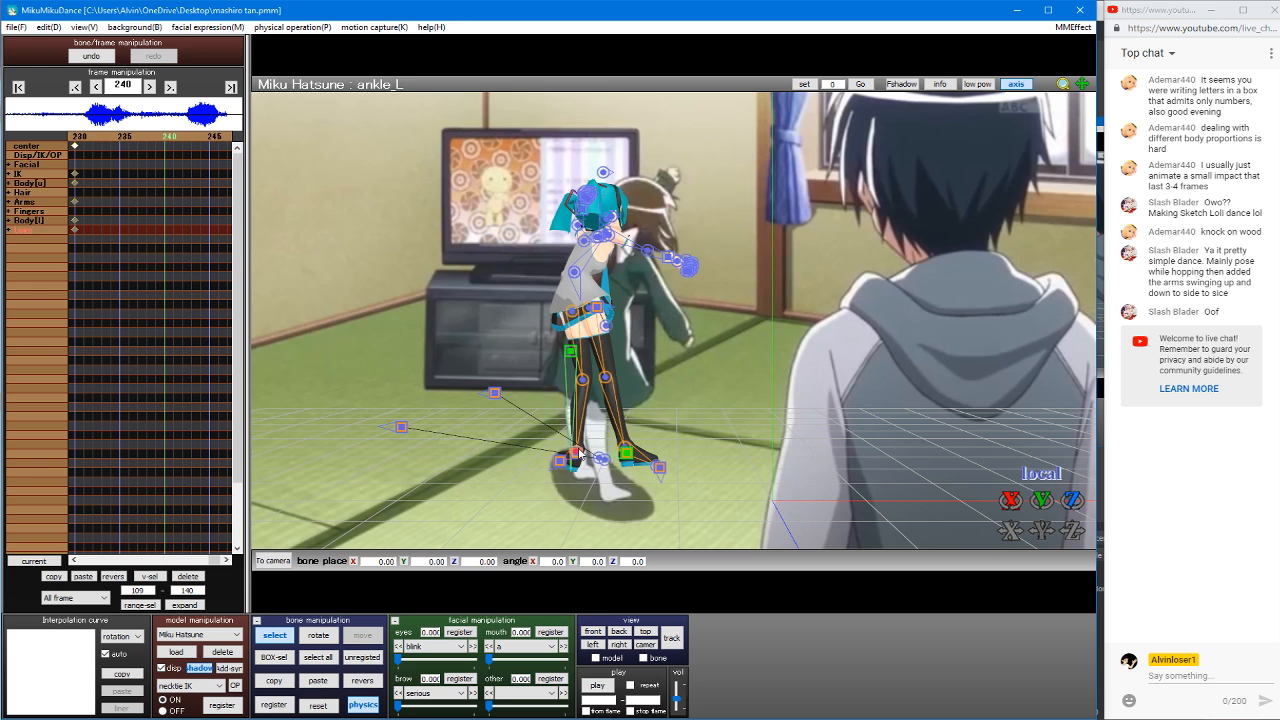
pyautogui.click(577, 452)
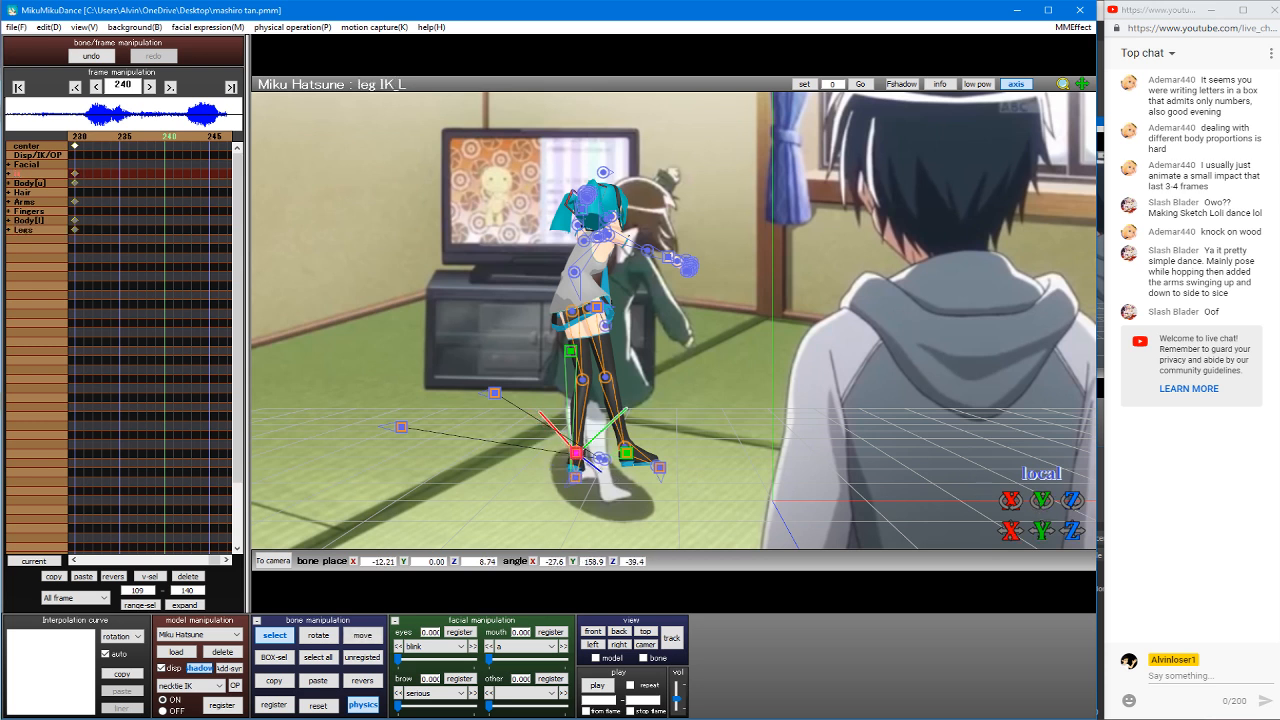
pyautogui.moveTo(1042, 500); pyautogui.dragTo(1015, 562)
pyautogui.moveTo(1040, 500); pyautogui.dragTo(1040, 522)
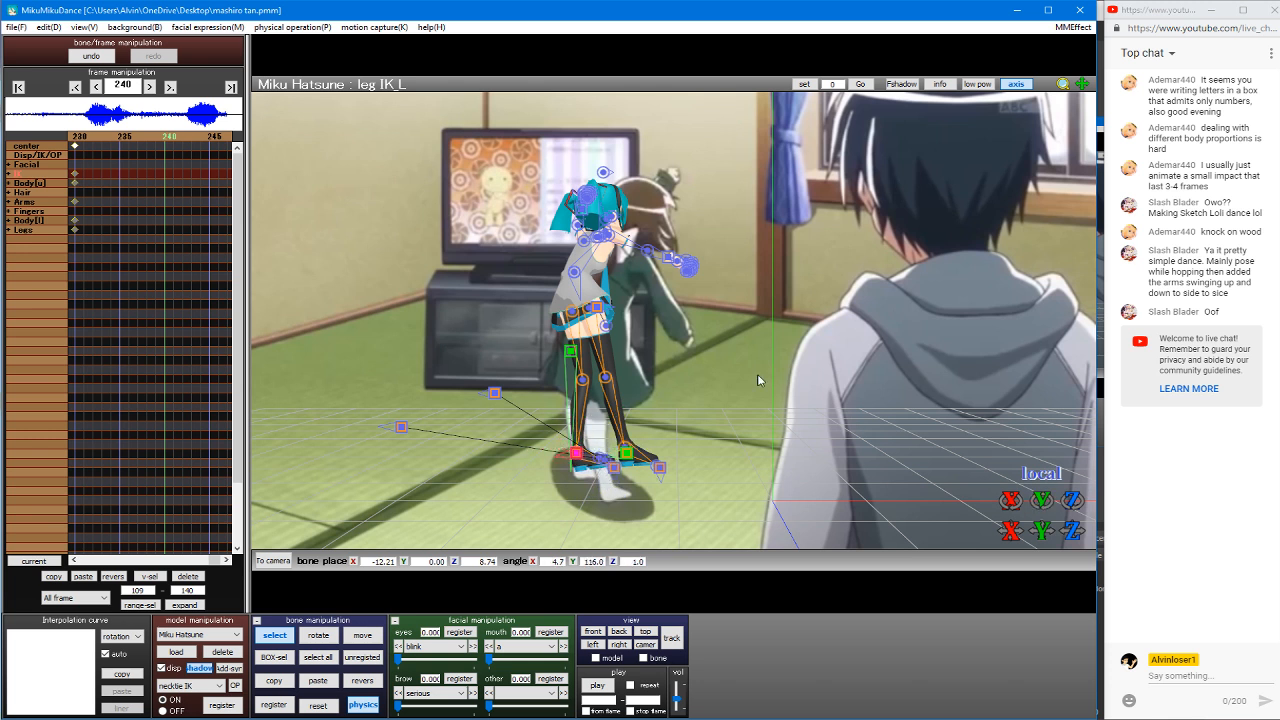
# Step: Move the center bone to Z 8.24 in the back view so the body's weight sits over the feet
pyautogui.click(620, 645)
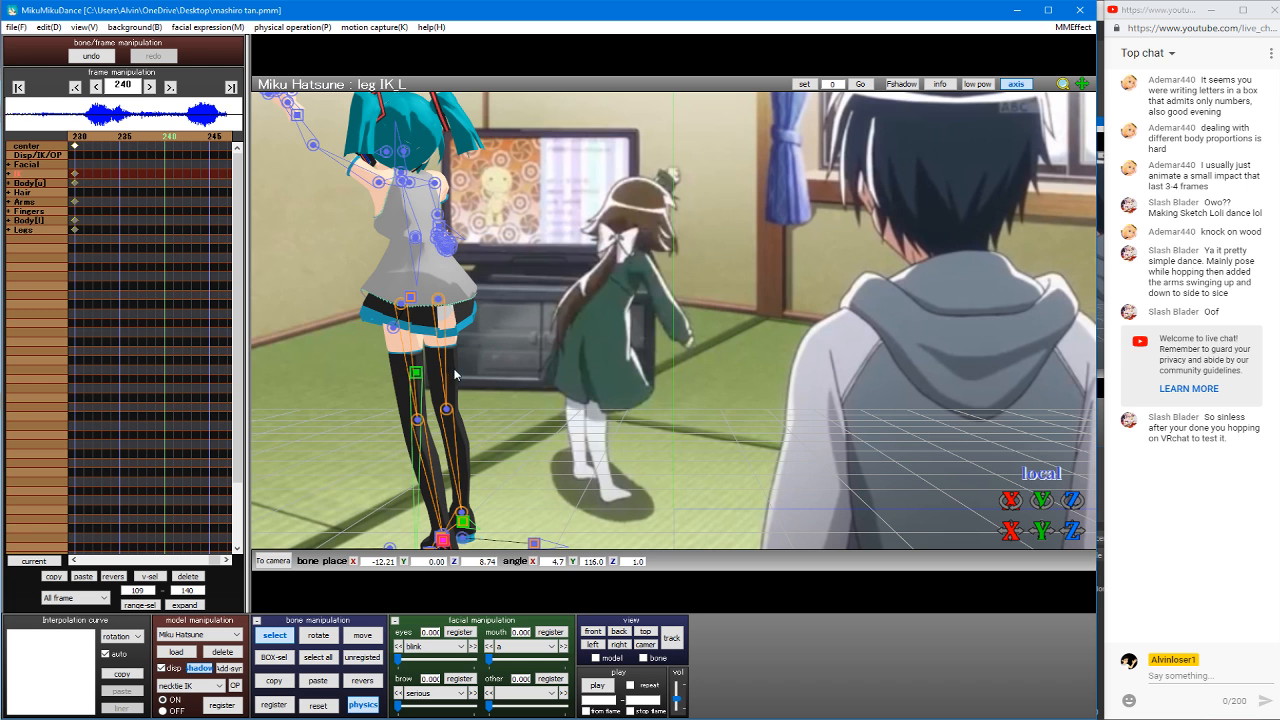
pyautogui.press('v')
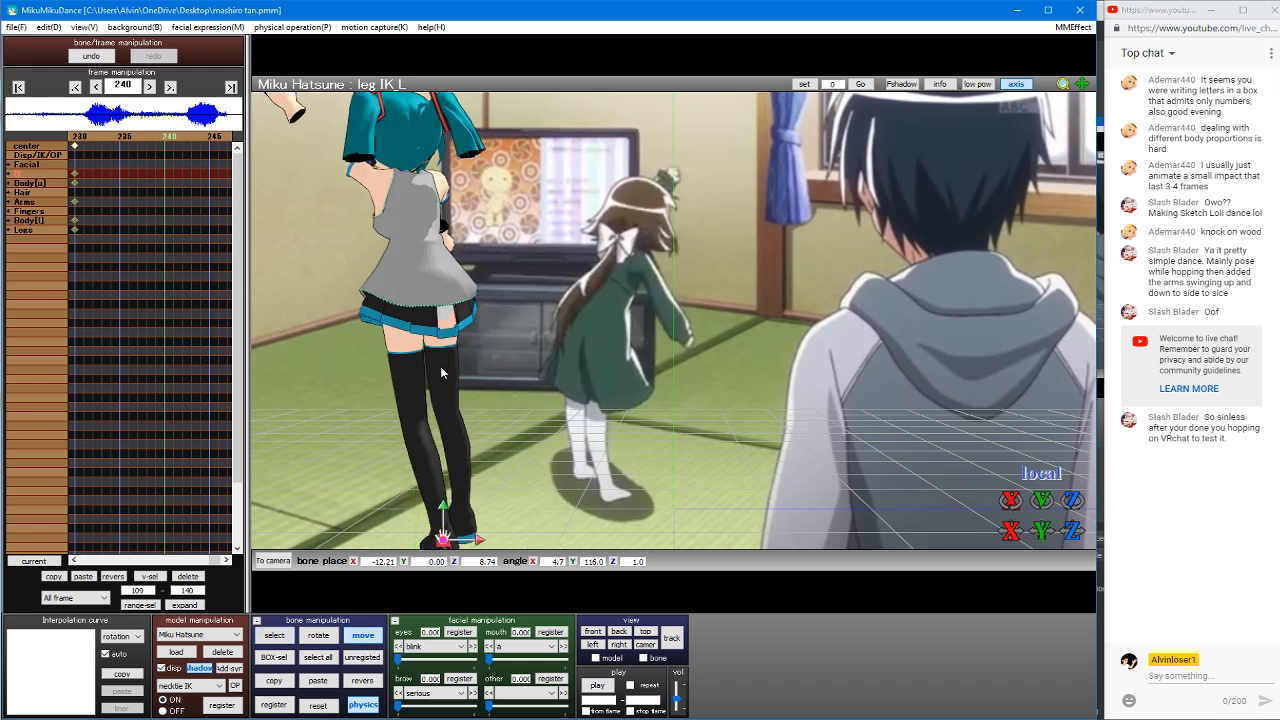
pyautogui.click(416, 371)
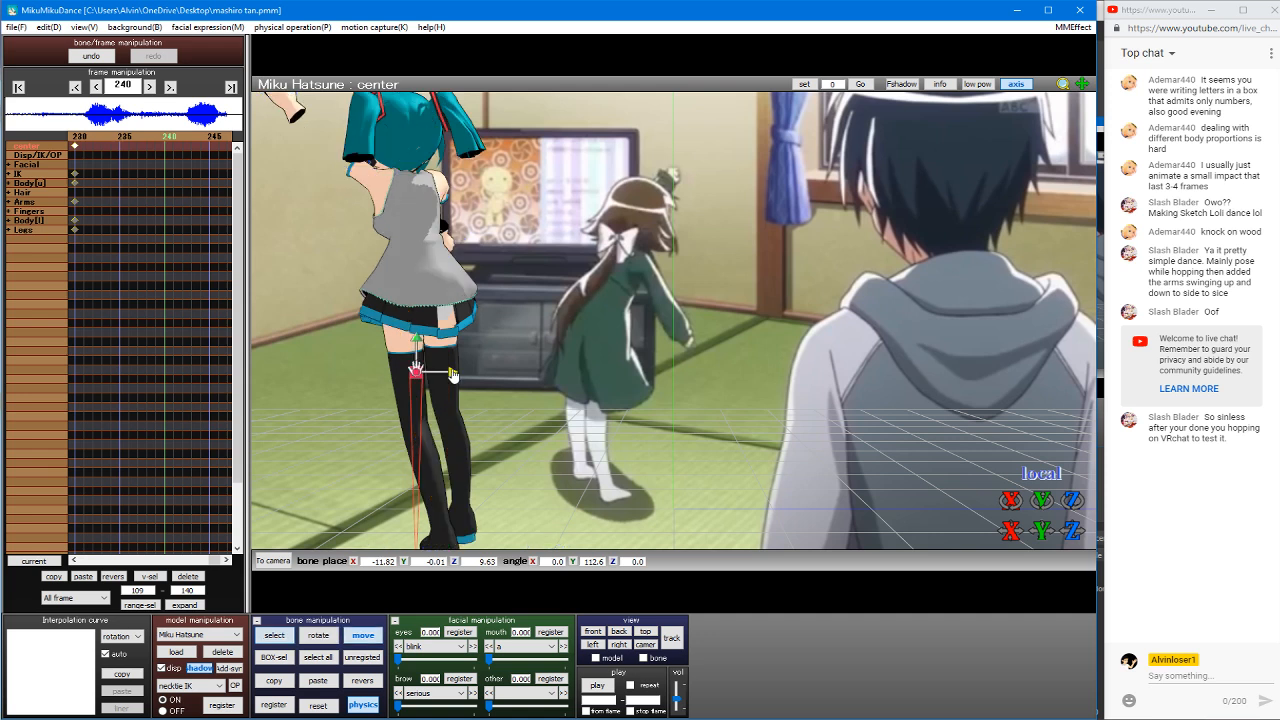
pyautogui.moveTo(449, 373); pyautogui.dragTo(502, 369)
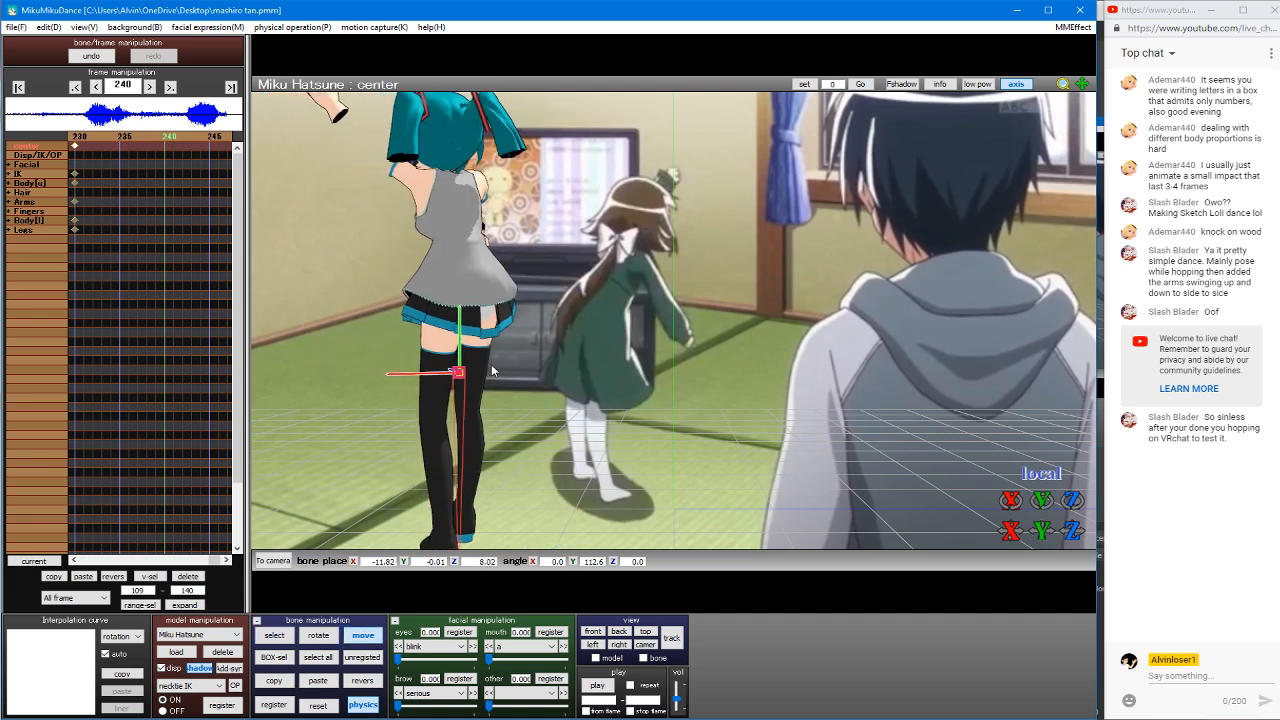
pyautogui.moveTo(503, 369); pyautogui.dragTo(511, 320, button='middle')
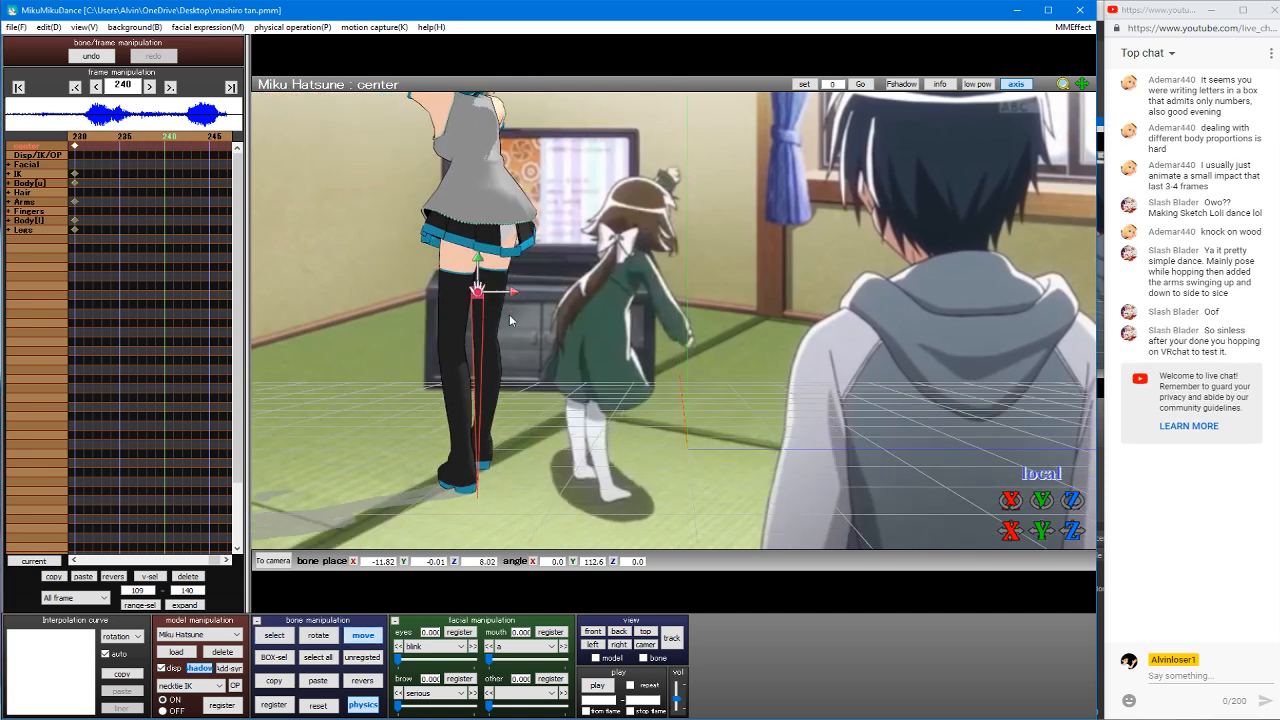
pyautogui.moveTo(512, 292); pyautogui.dragTo(505, 292)
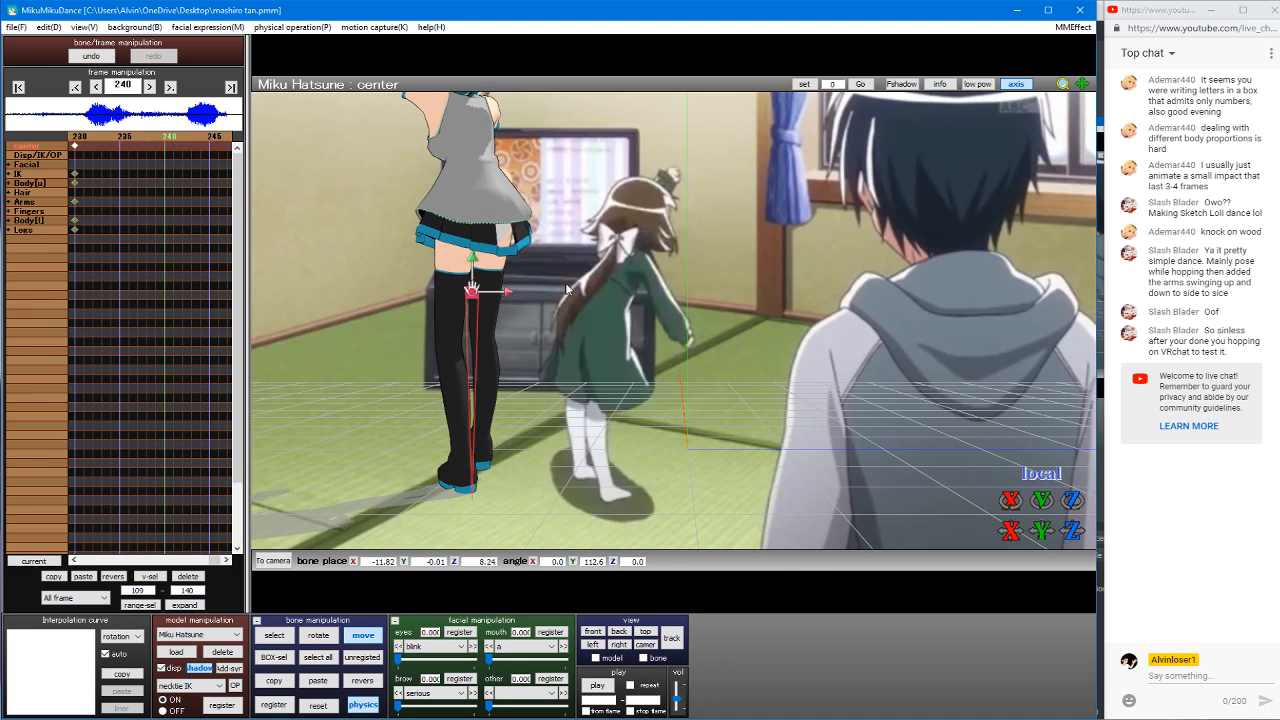
# Step: Spread the feet by moving the left leg IK bone to -10.61, 0.16, 10.74 and the right leg IK bone outward
pyautogui.moveTo(505, 292); pyautogui.dragTo(566, 287, button='right')
pyautogui.click(433, 457)
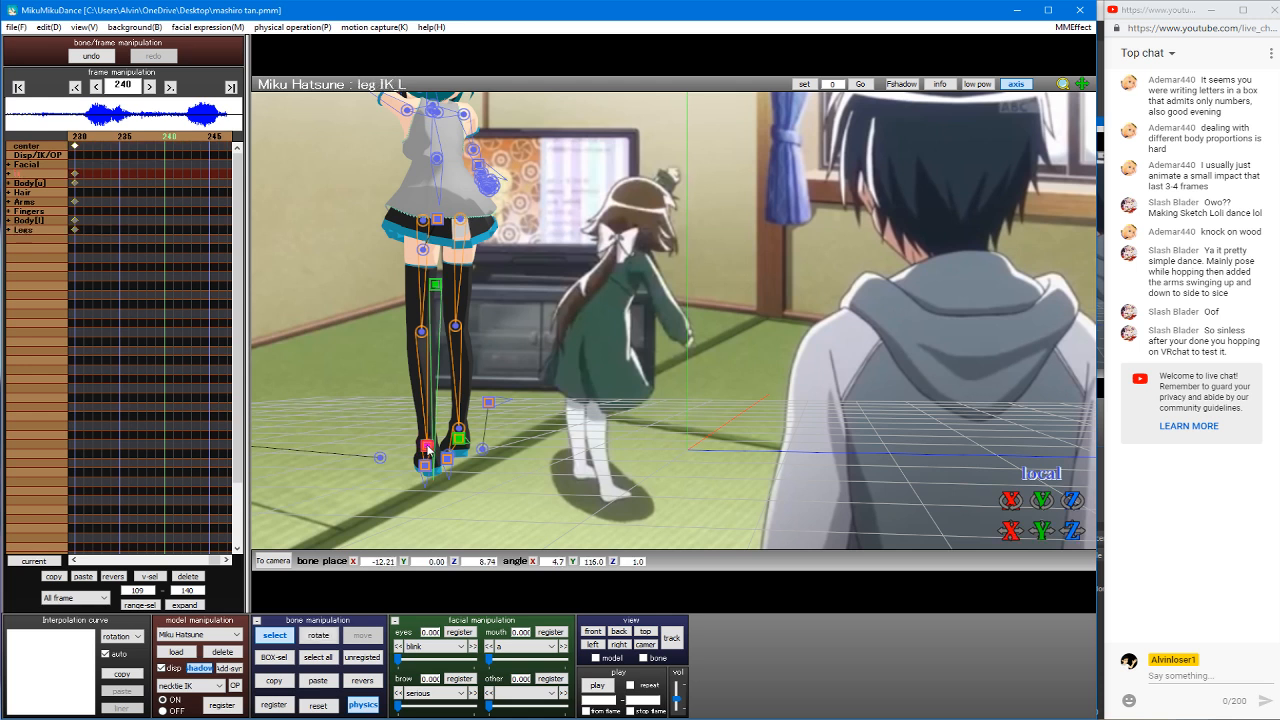
pyautogui.moveTo(450, 449); pyautogui.dragTo(421, 449)
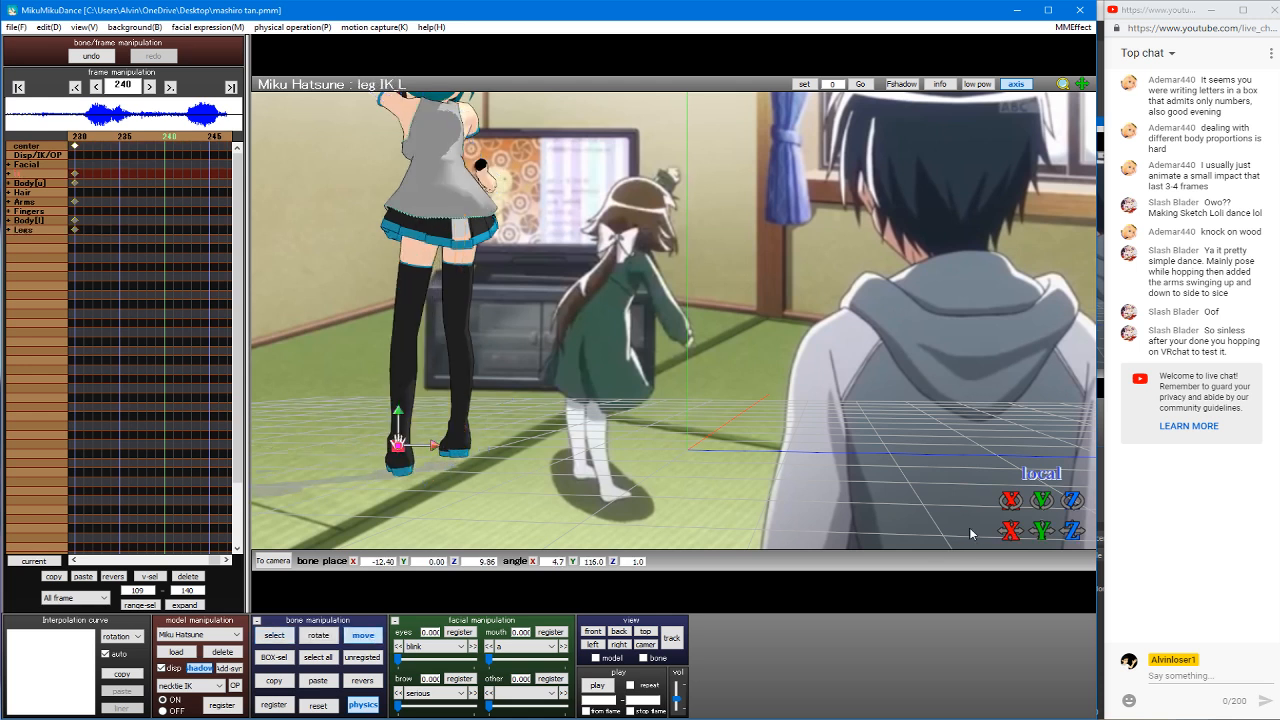
pyautogui.moveTo(1063, 533); pyautogui.dragTo(1063, 516)
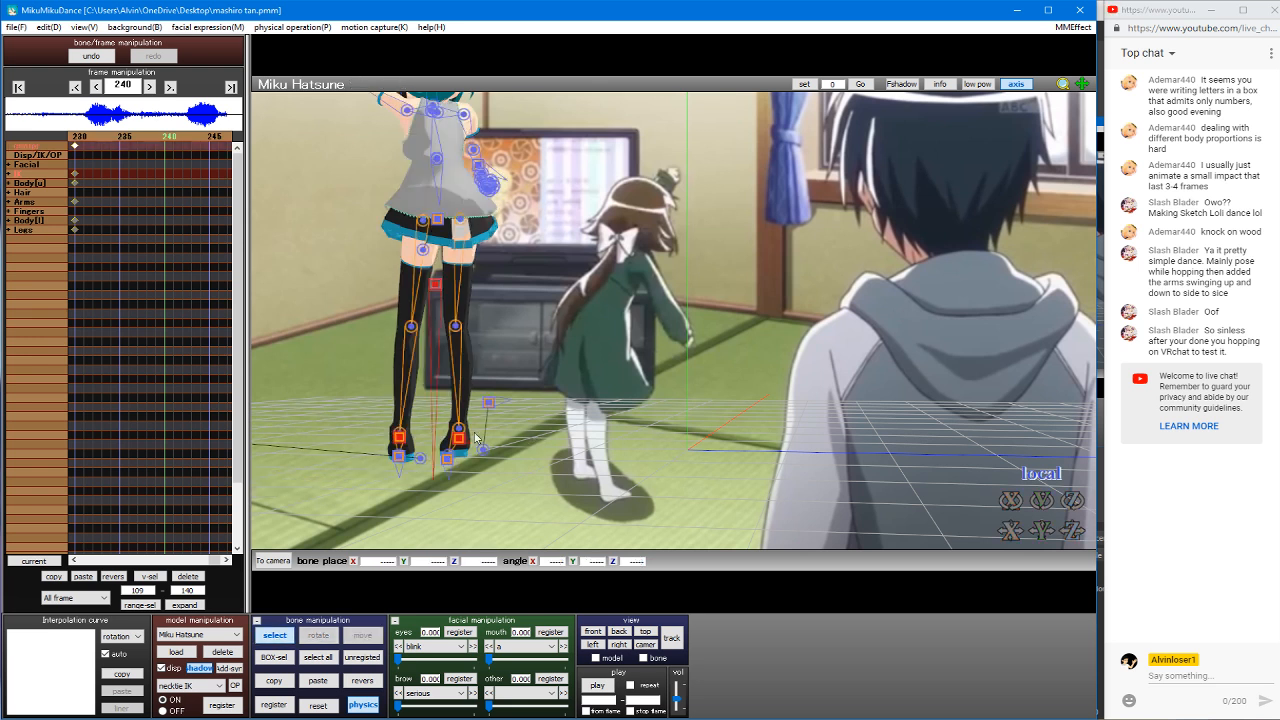
pyautogui.click(458, 437)
pyautogui.moveTo(458, 437); pyautogui.dragTo(480, 443)
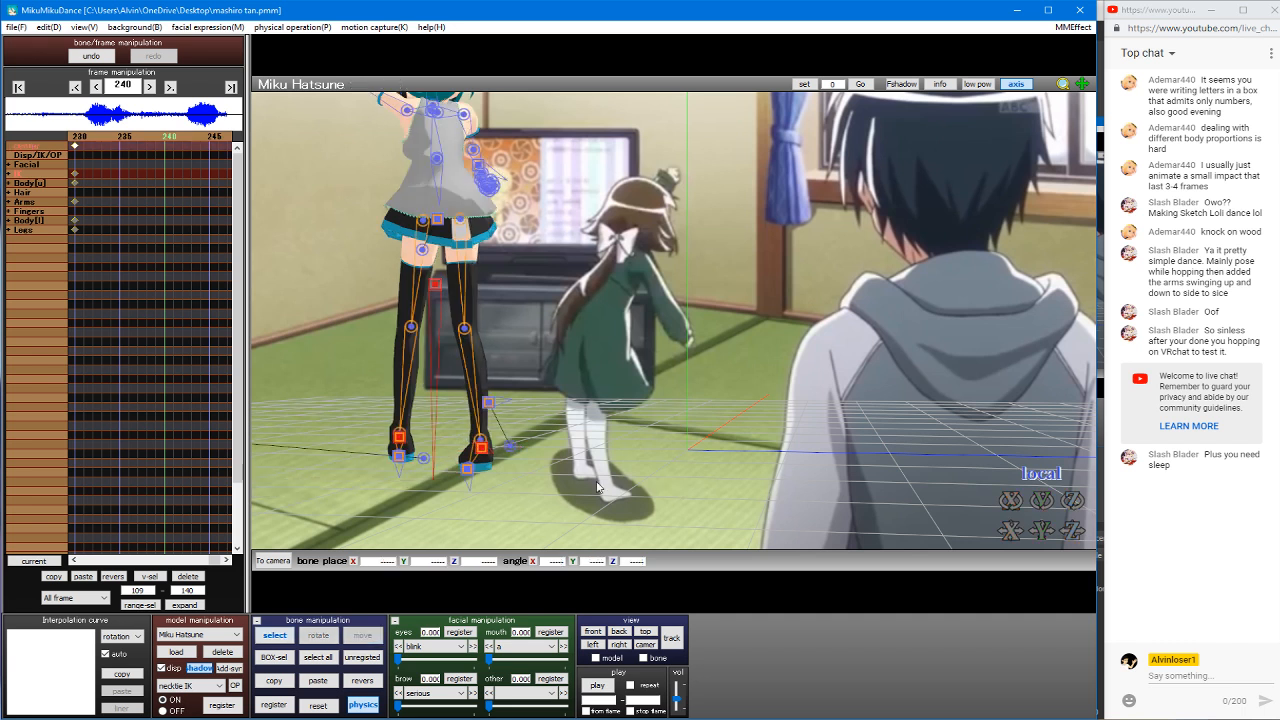
# Step: Reposition the left leg IK bone at -13.39, -0.09, 9.38 and compare the stance with the dancer through the camera
pyautogui.press('c')
pyautogui.click(401, 439)
pyautogui.click(399, 436)
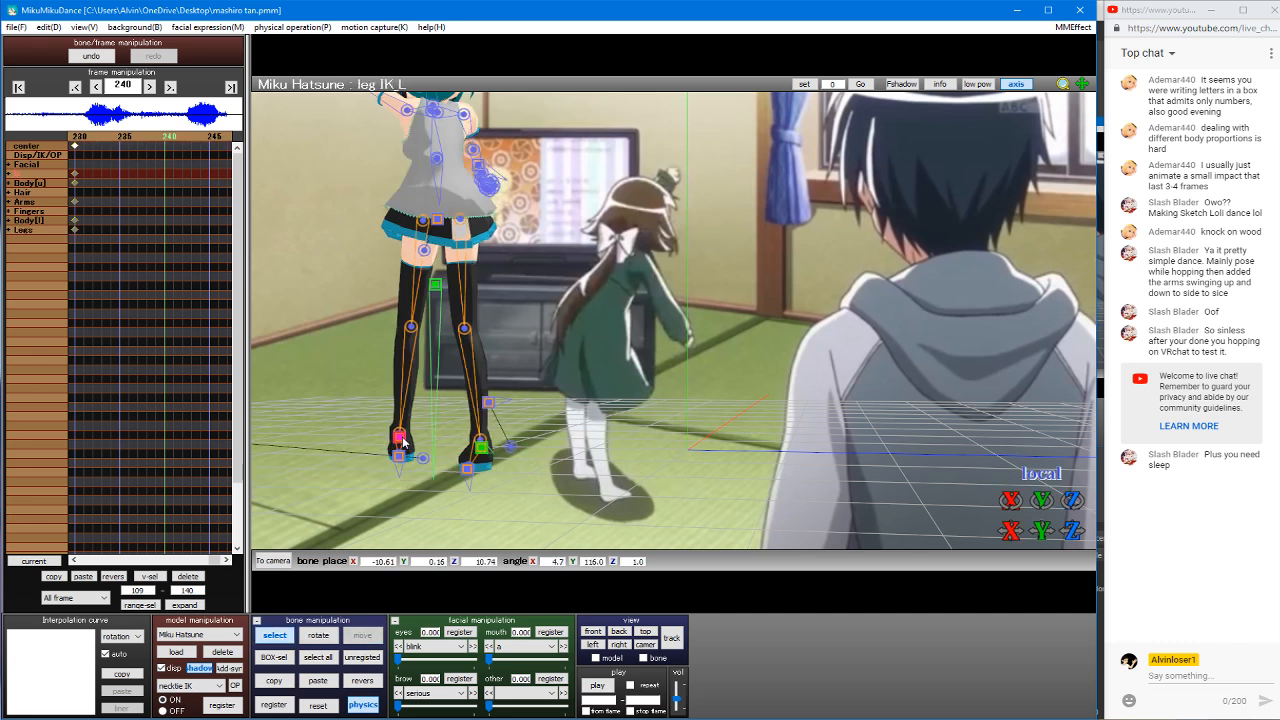
pyautogui.press('v')
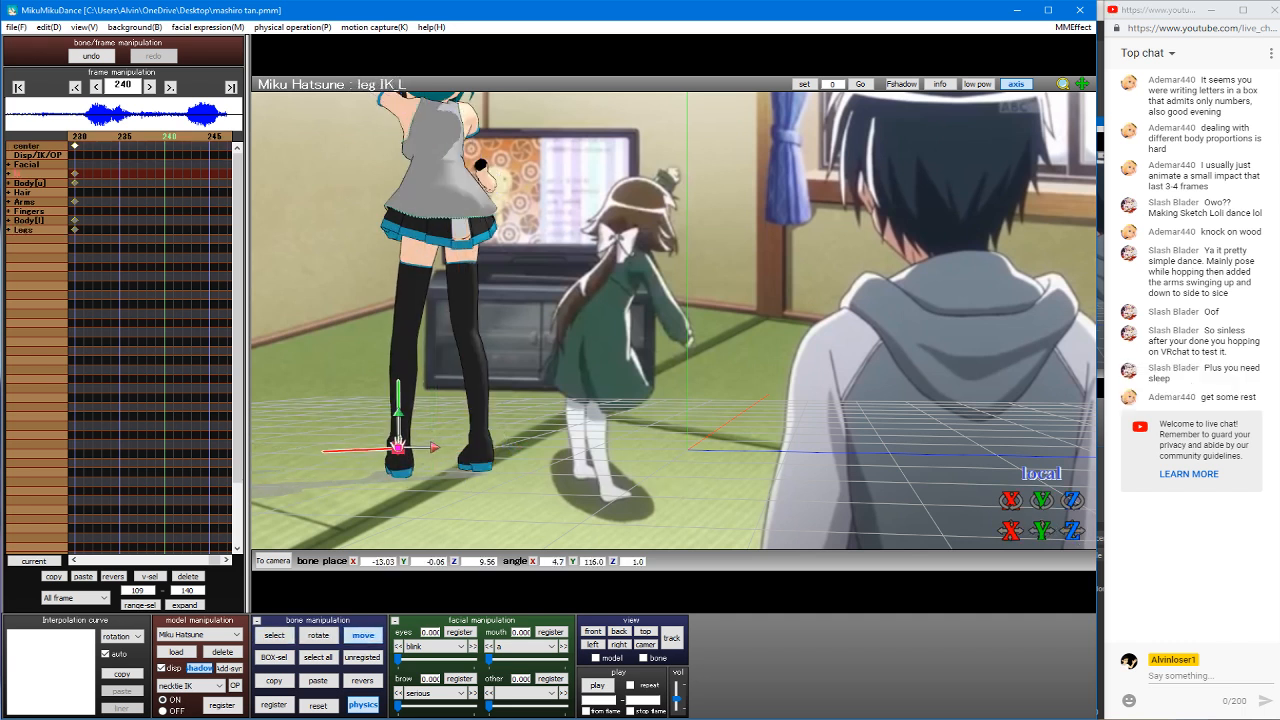
pyautogui.click(200, 634)
pyautogui.click(195, 649)
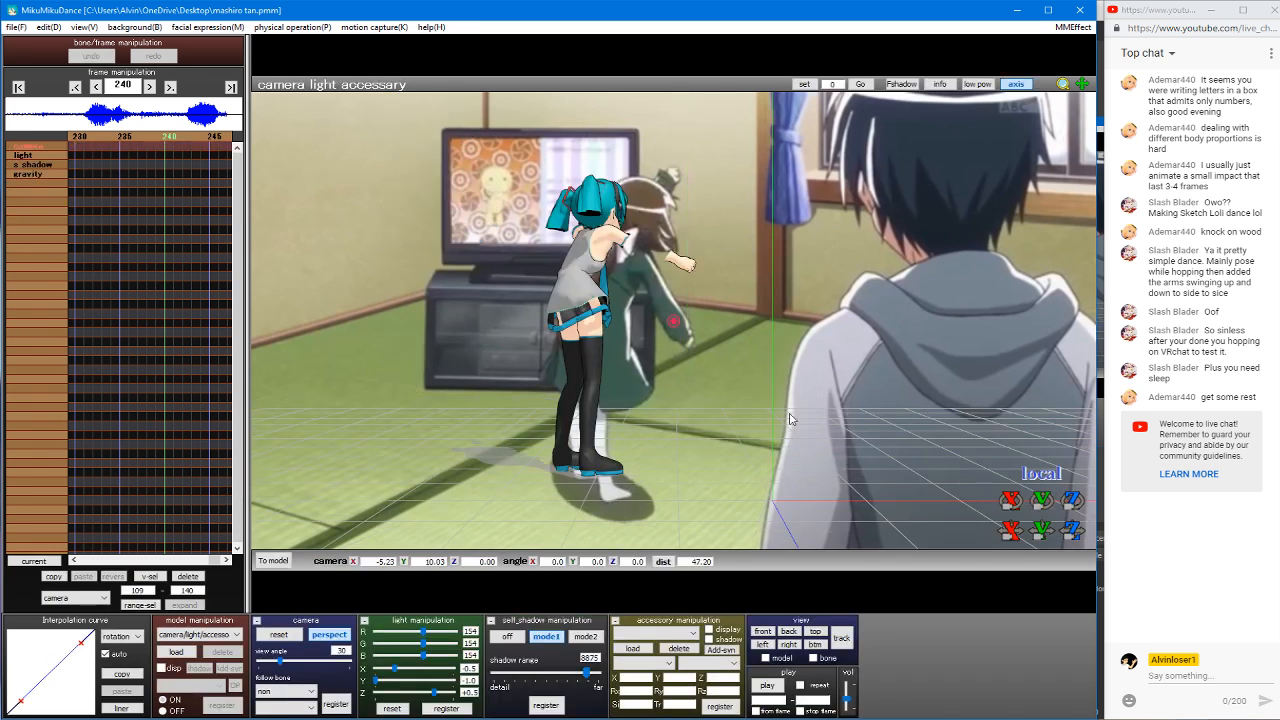
# Step: Shift the center bone to X -11.01 to line the hips up with the dancer
pyautogui.doubleClick(580, 348)
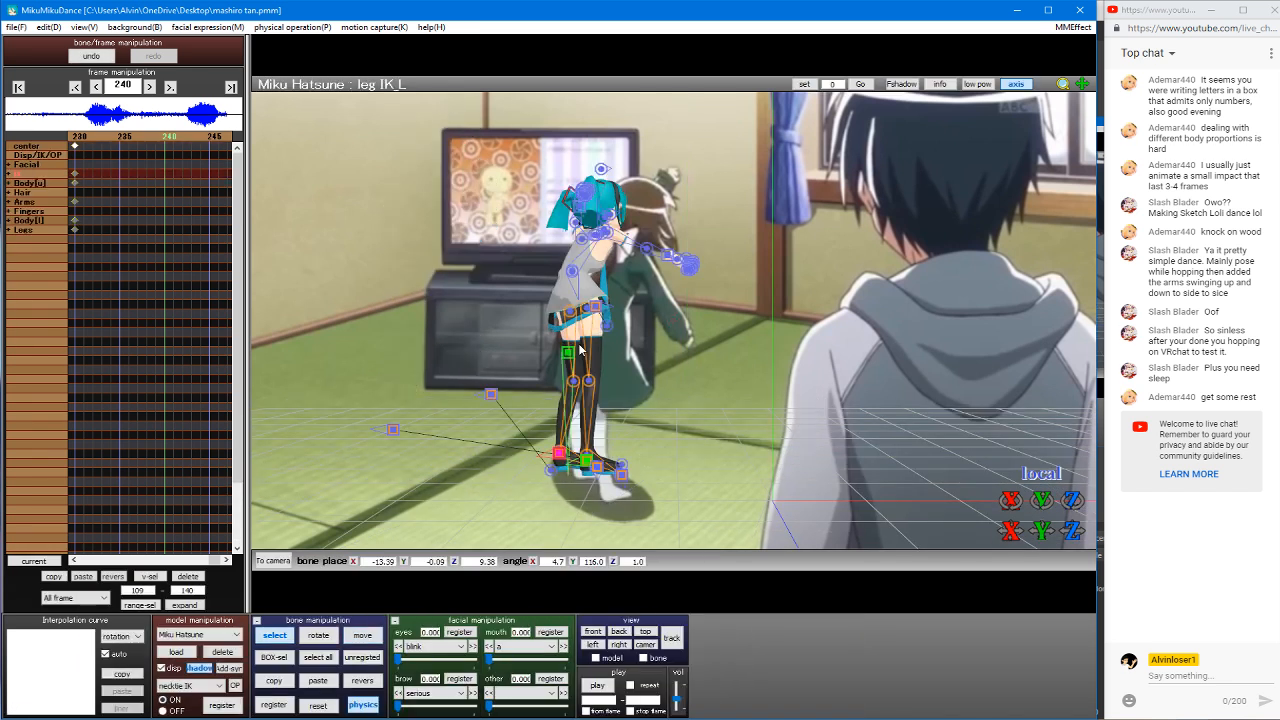
pyautogui.click(567, 353)
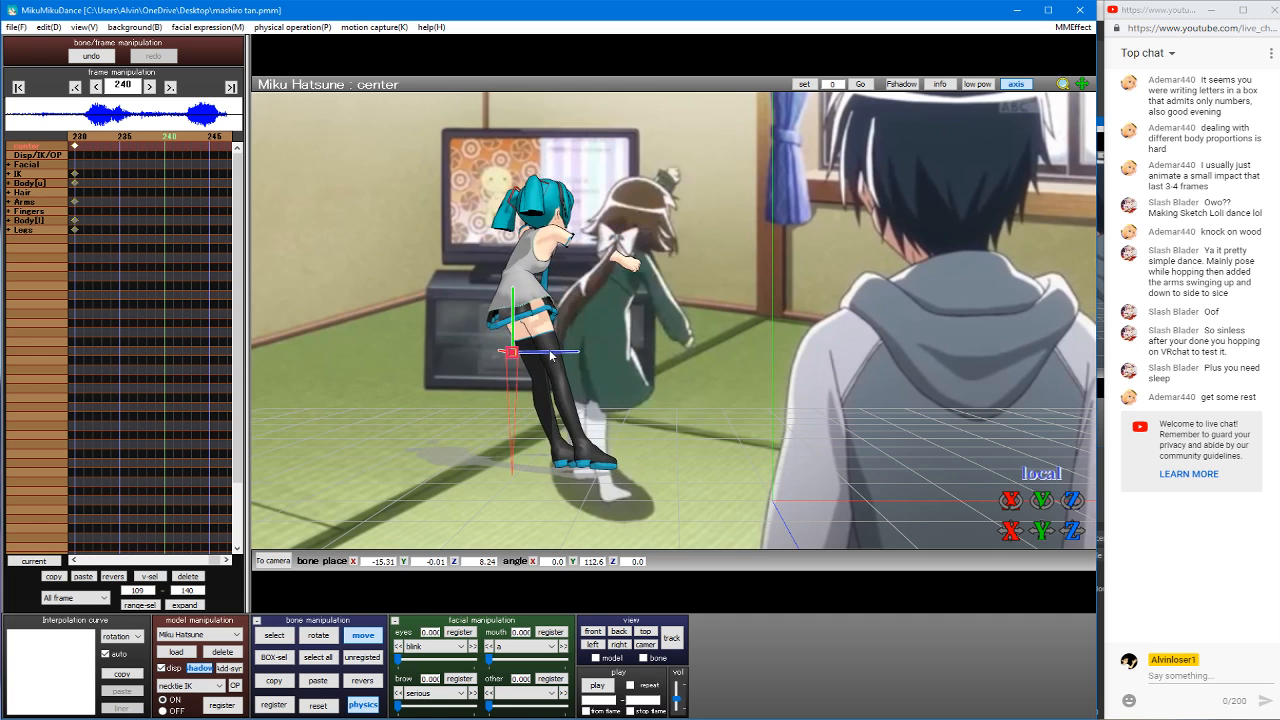
pyautogui.moveTo(603, 356); pyautogui.dragTo(620, 358)
# Step: Move the left leg IK bone to X -12.34 and the right leg IK bone to -8.56, -0.05, 6.10
pyautogui.click(598, 455)
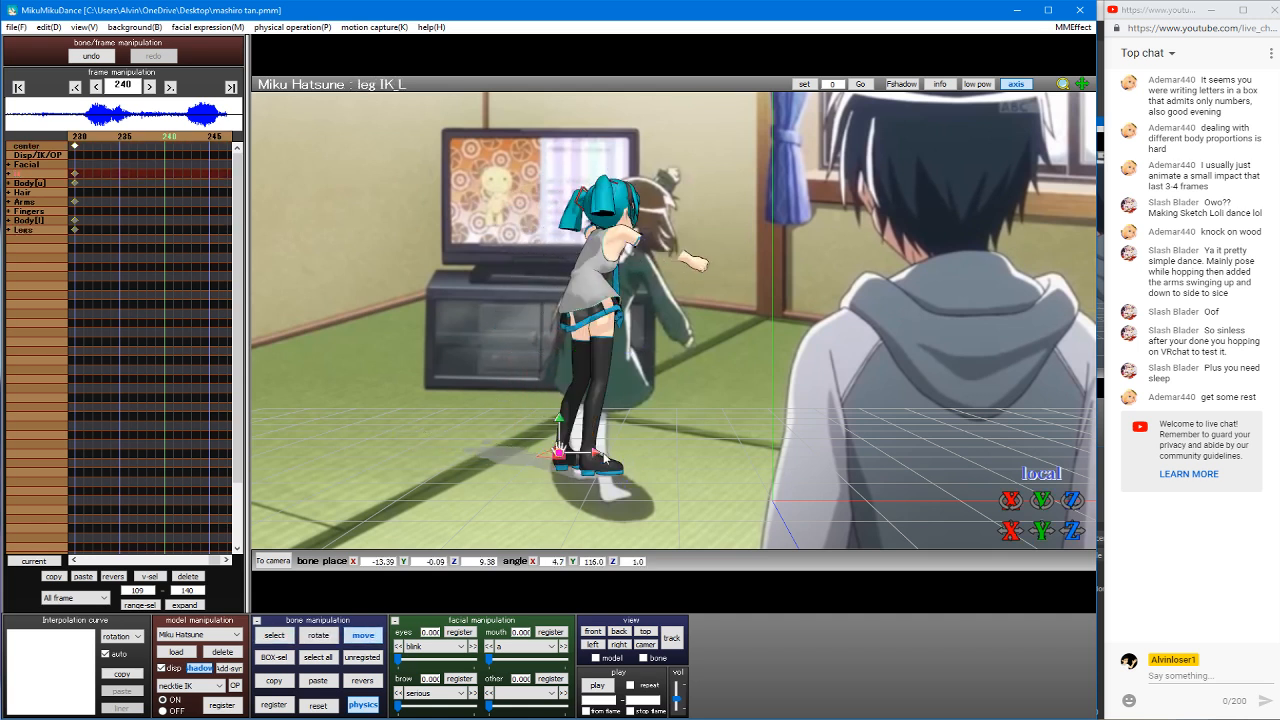
pyautogui.click(589, 460)
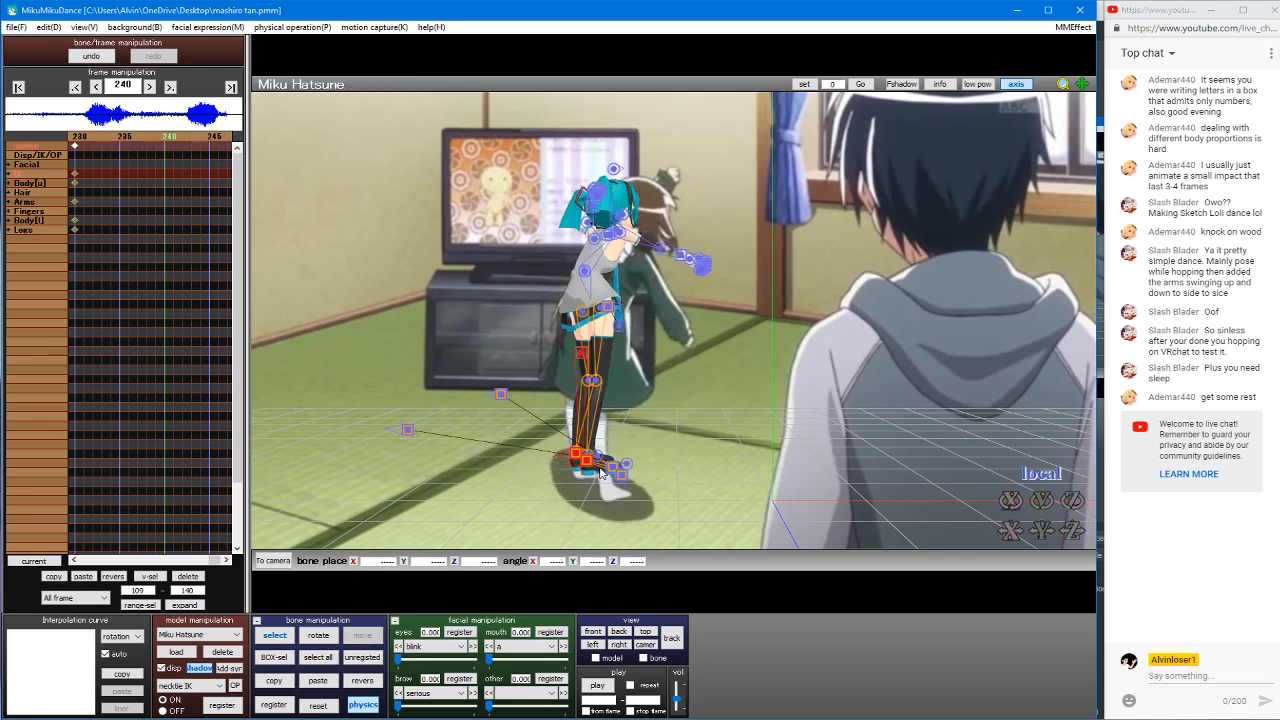
pyautogui.click(590, 460)
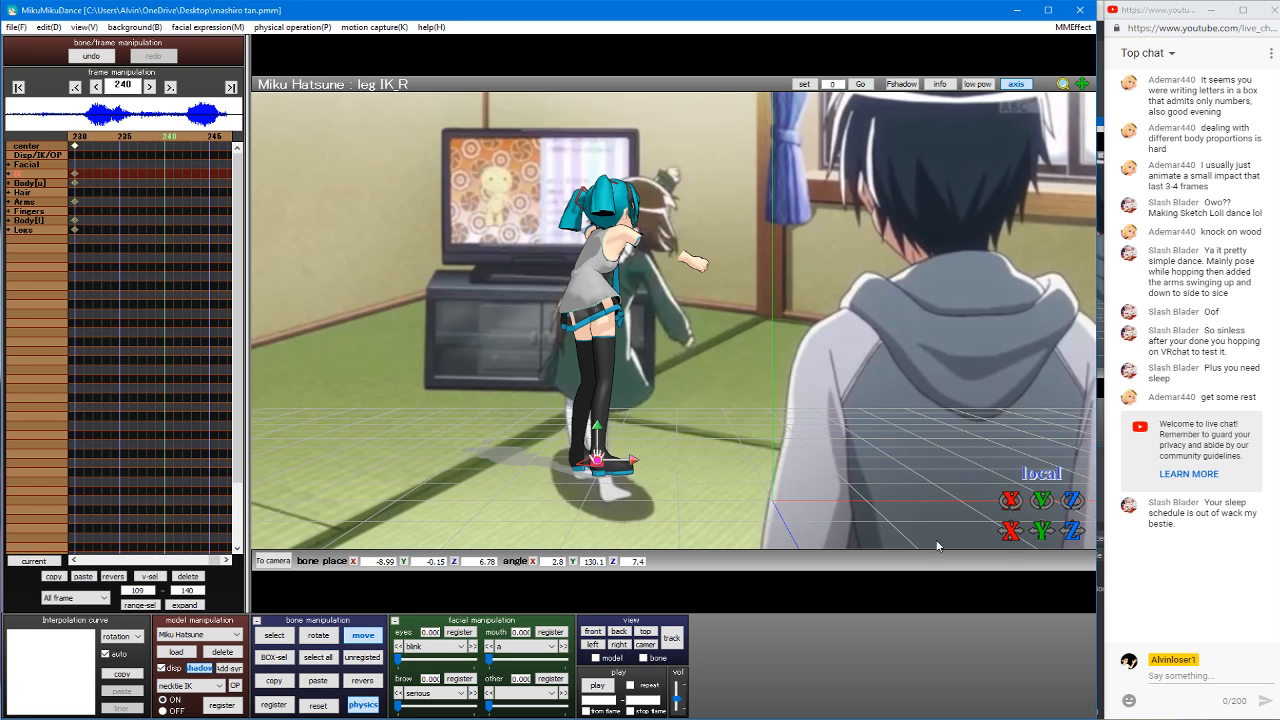
pyautogui.moveTo(594, 459); pyautogui.dragTo(603, 455)
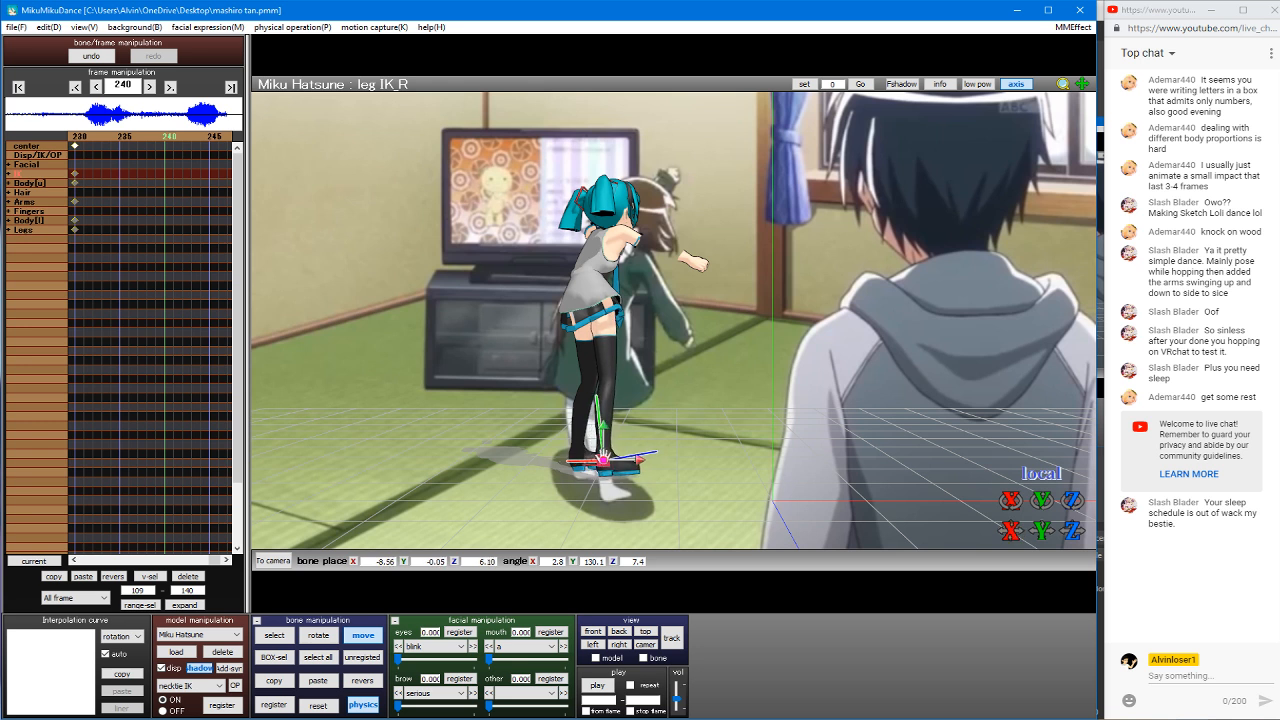
# Step: Fine-tune the left leg IK bone along its local axis and select the unregistered center and leg IK bones
pyautogui.press('s')
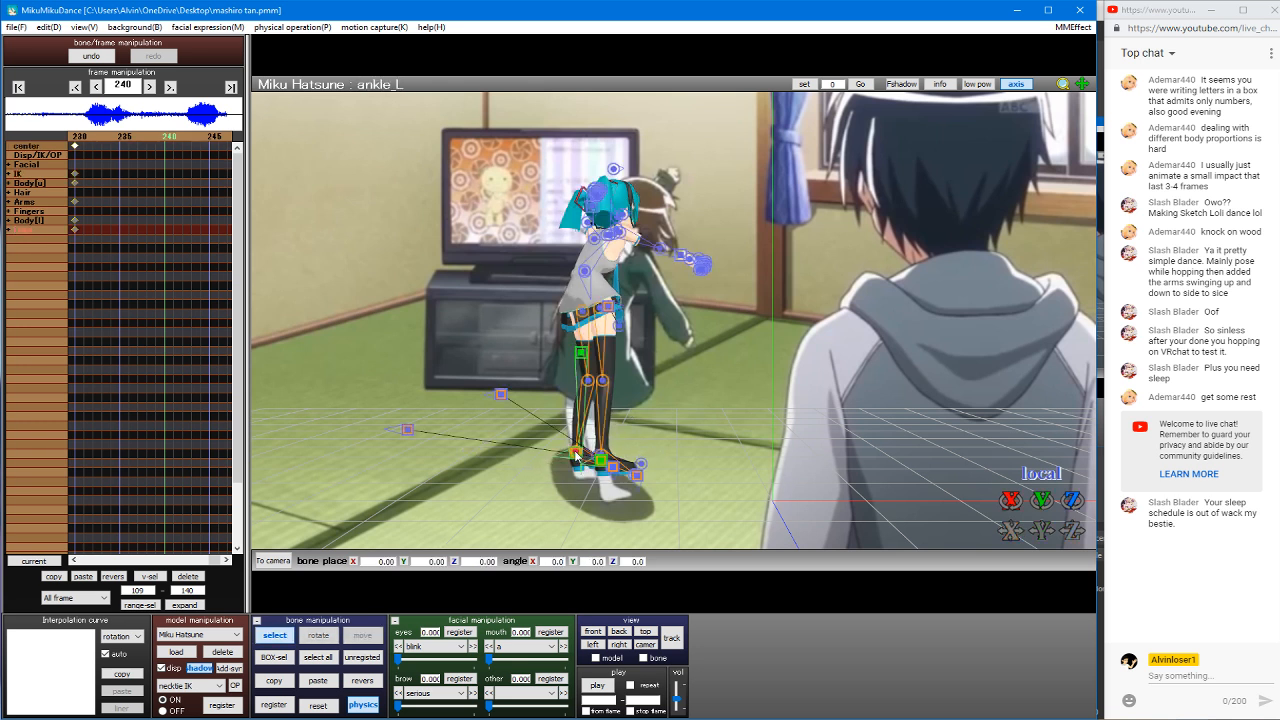
pyautogui.click(576, 453)
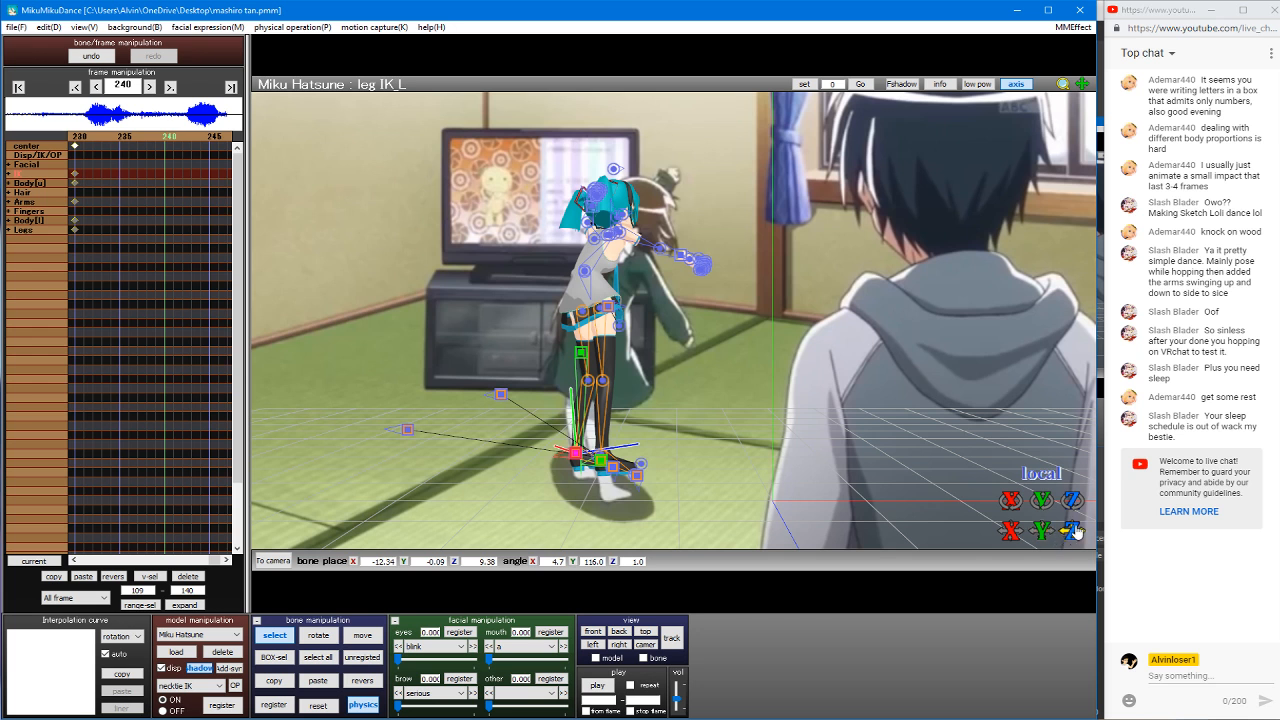
pyautogui.moveTo(1077, 531); pyautogui.dragTo(1011, 535)
pyautogui.press('s')
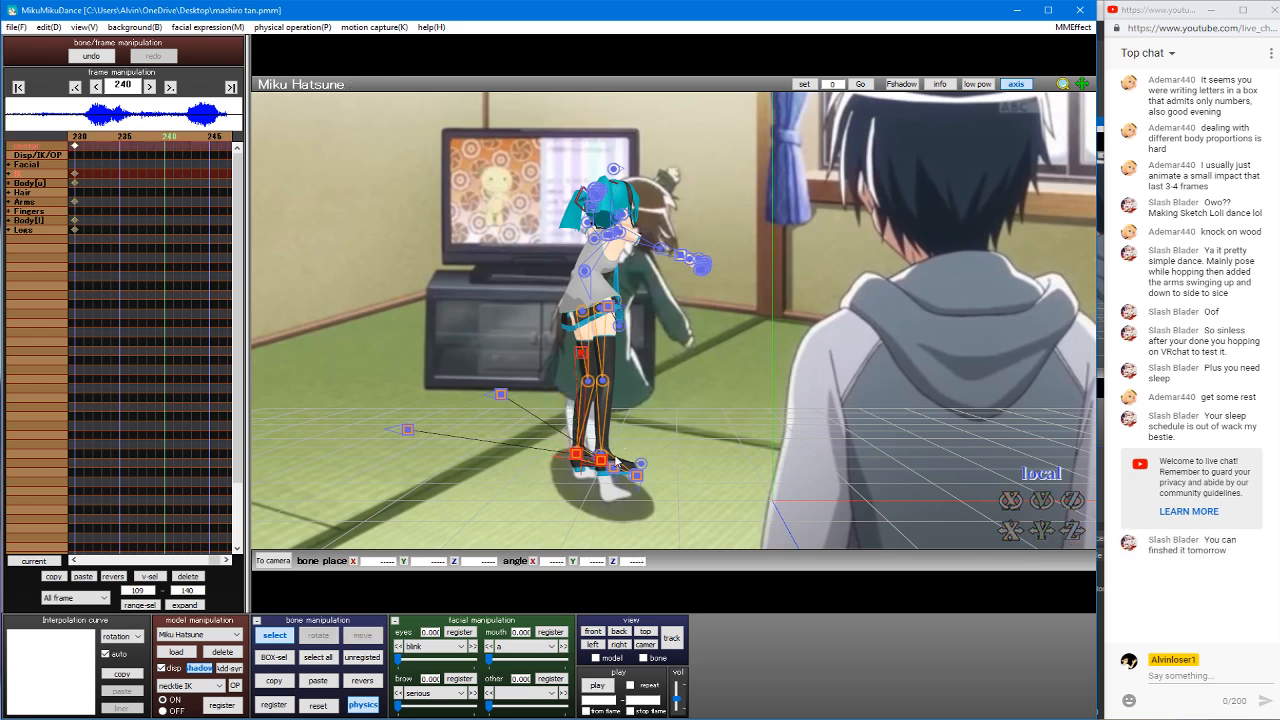
pyautogui.click(587, 353)
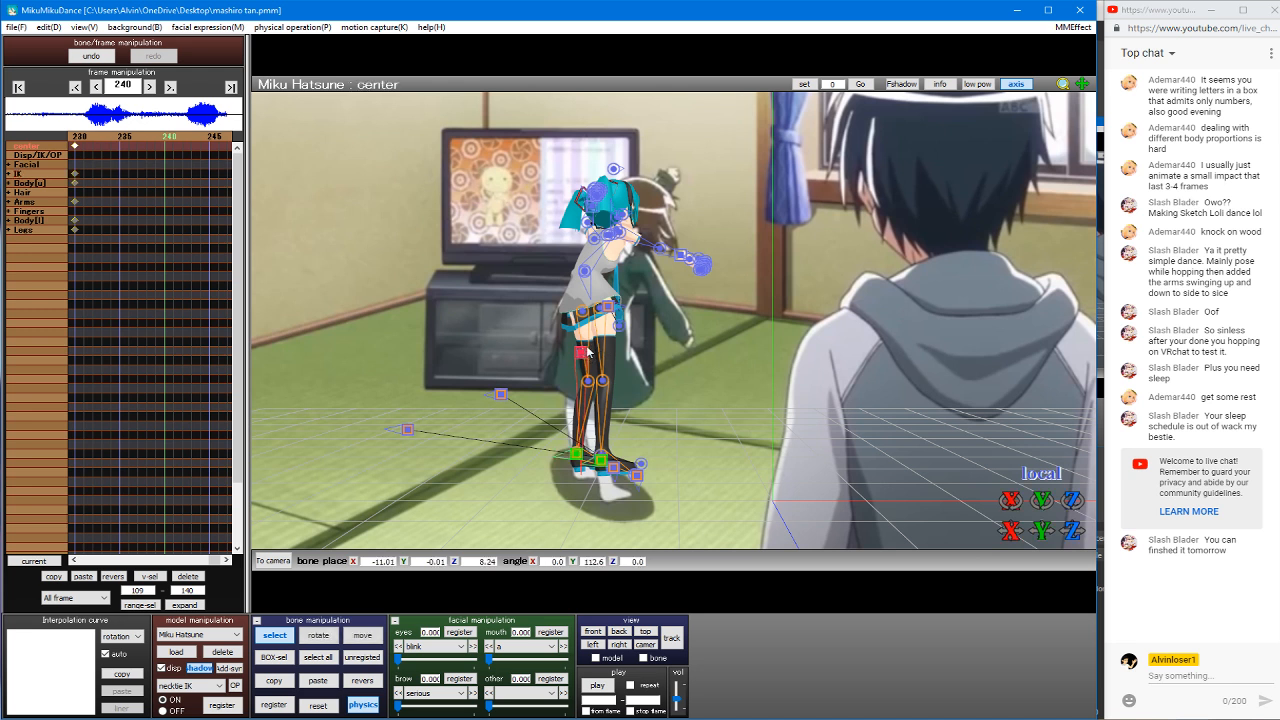
pyautogui.click(622, 236)
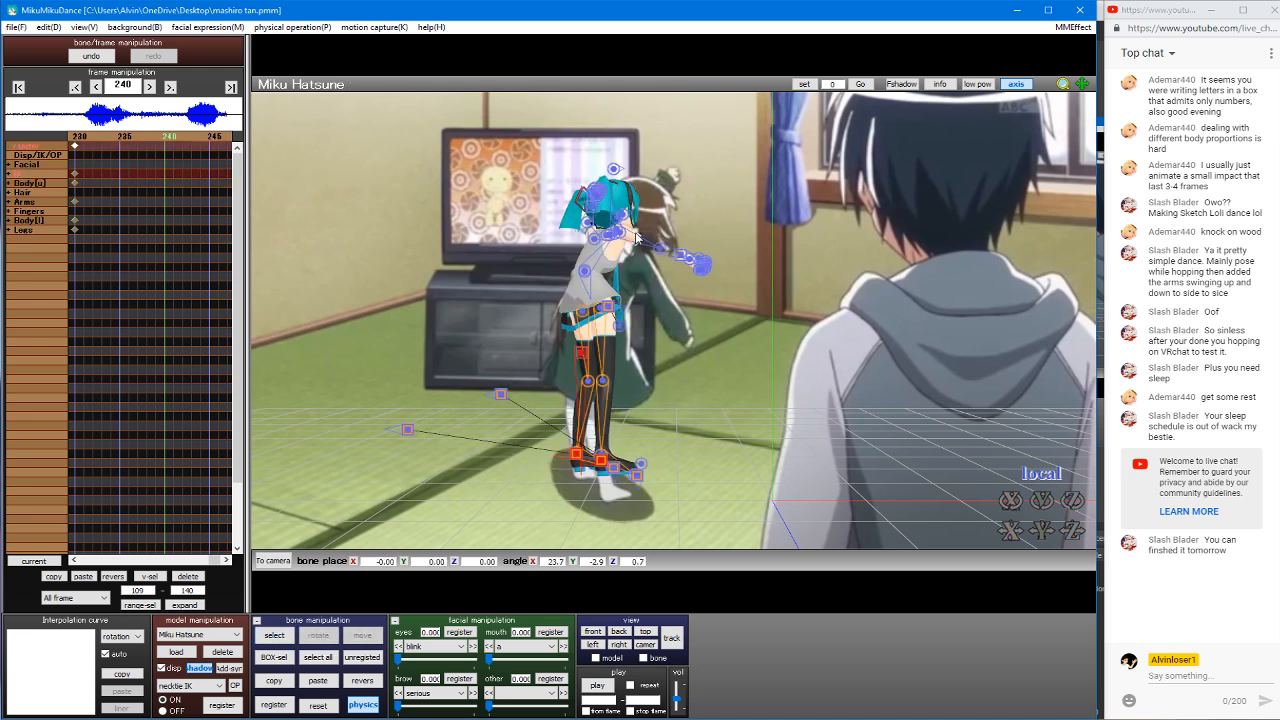
# Step: Rotate the model's right arm downward and adjust the left arm's rotation at frame 240 to match the reference girl
pyautogui.moveTo(644, 221); pyautogui.dragTo(650, 243)
pyautogui.click(595, 242)
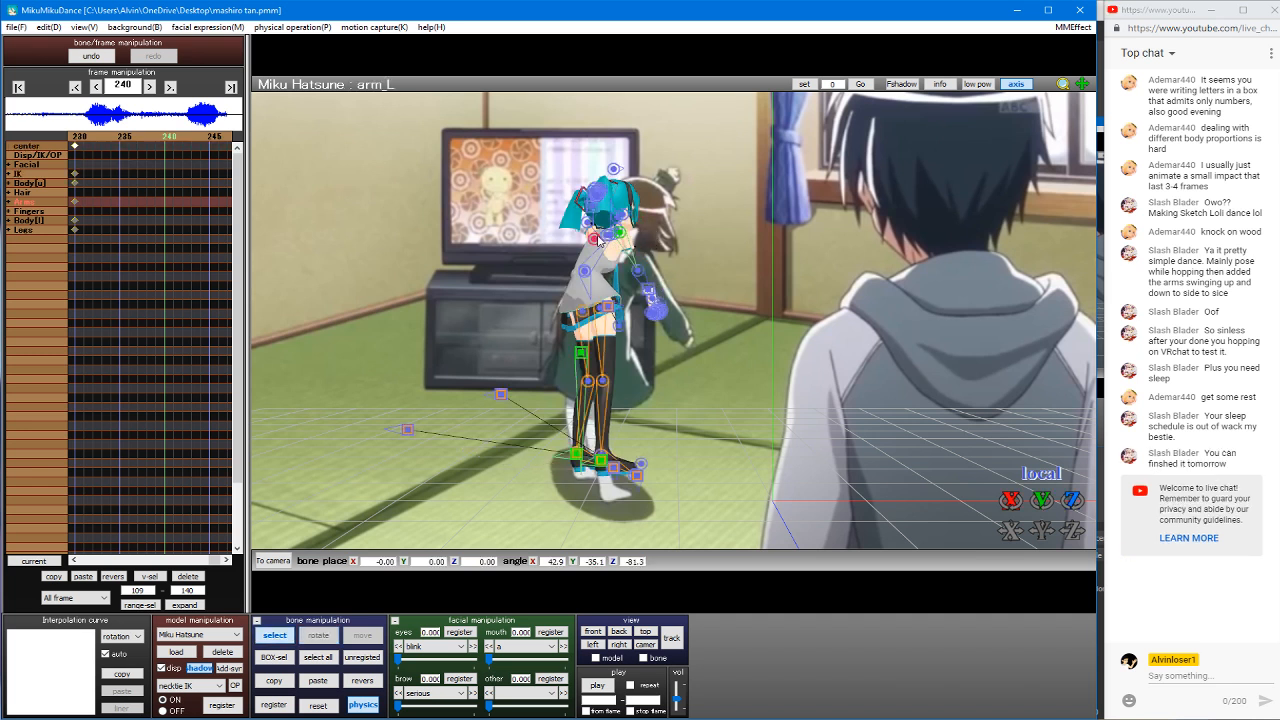
pyautogui.moveTo(566, 240)
pyautogui.mouseDown()
pyautogui.moveTo(531, 238)
pyautogui.moveTo(545, 232)
pyautogui.mouseUp()
# Step: Rotate the lower body bone about its local X axis to tilt the hips at frame 240
pyautogui.click(613, 242)
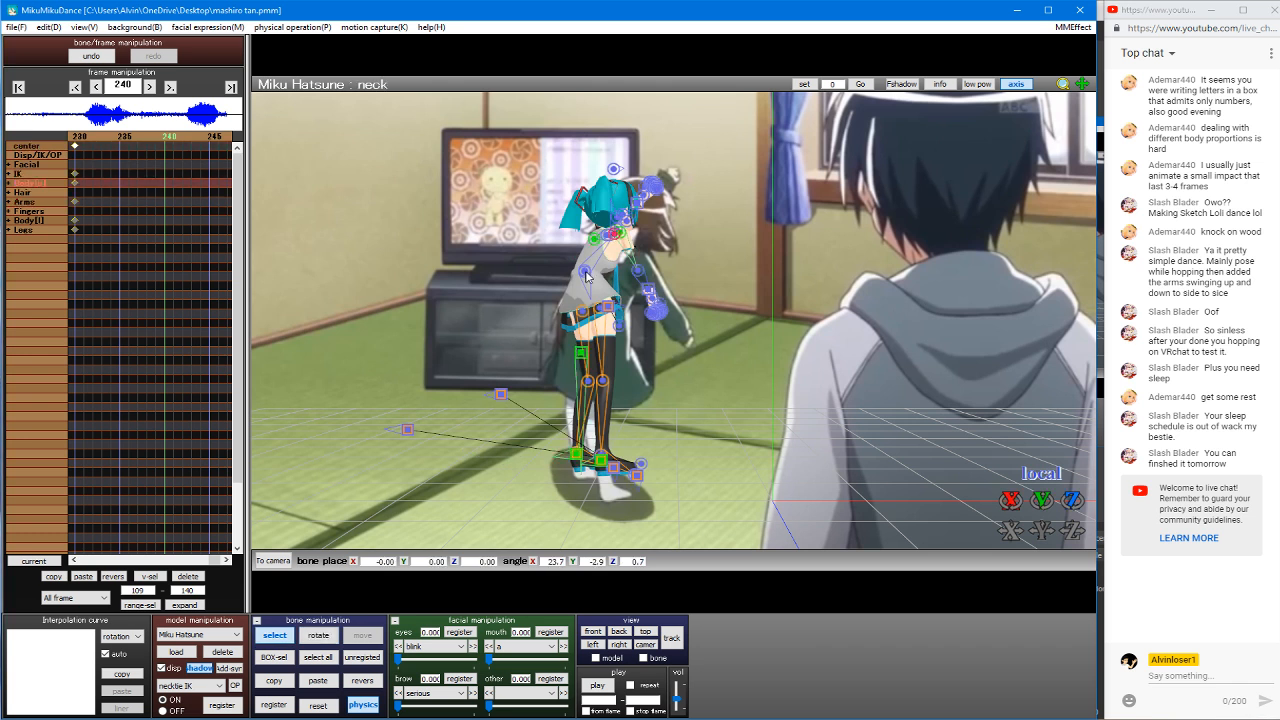
pyautogui.click(586, 273)
pyautogui.click(586, 273)
pyautogui.click(586, 273)
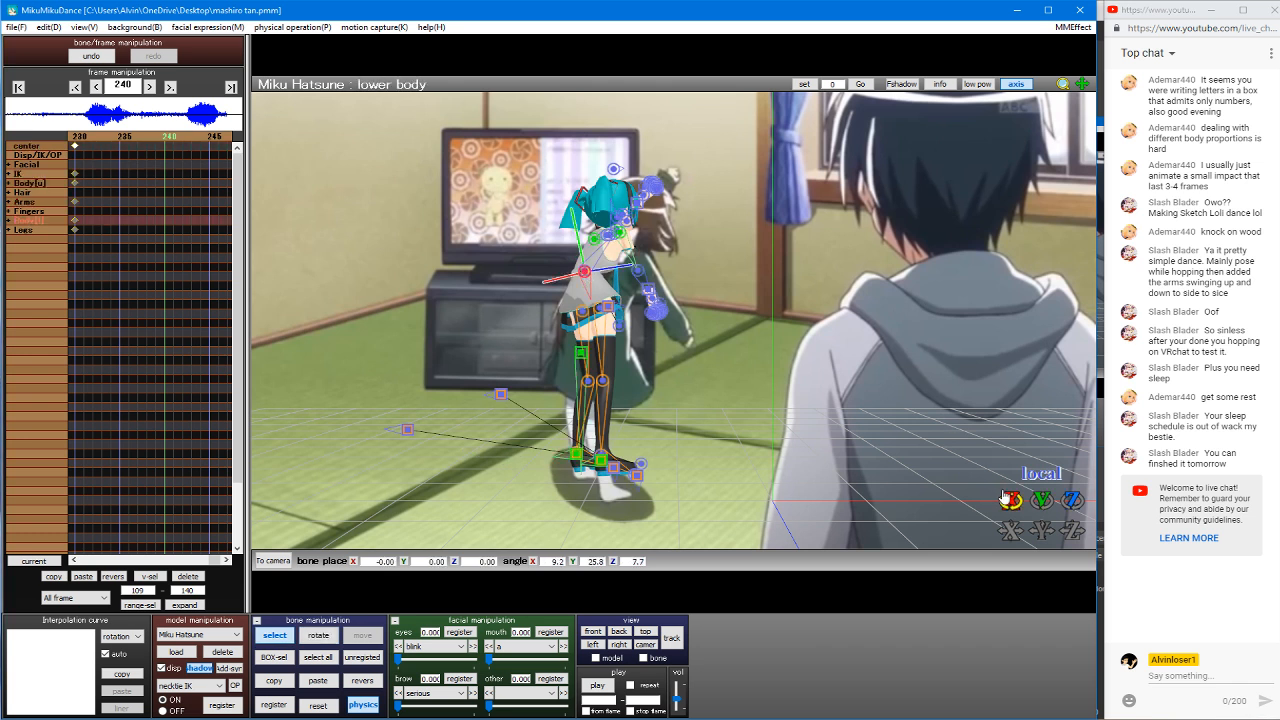
pyautogui.moveTo(1006, 497); pyautogui.dragTo(966, 497)
# Step: Tilt the upper body slightly about its local X axis and rotate the neck to an X angle of about 8.8
pyautogui.click(586, 271)
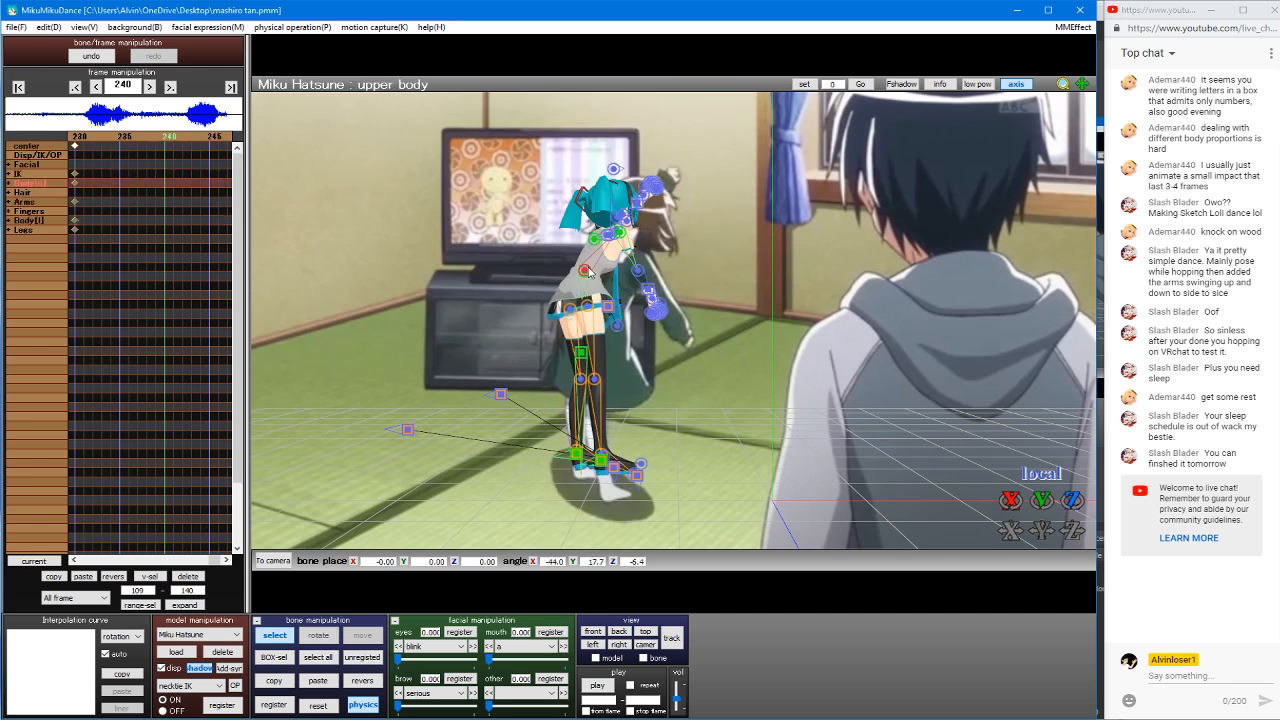
pyautogui.press('x')
pyautogui.moveTo(1010, 501); pyautogui.dragTo(1010, 484)
pyautogui.press('s')
pyautogui.click(617, 233)
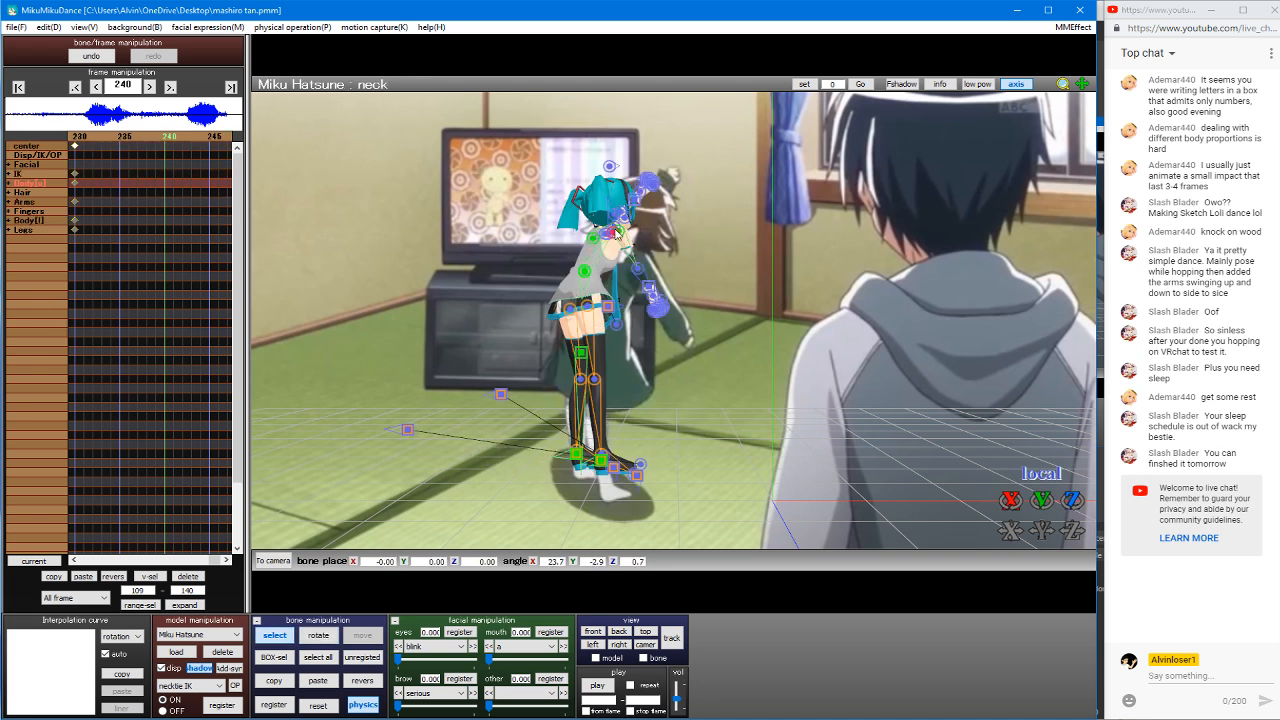
pyautogui.moveTo(1010, 500); pyautogui.dragTo(1010, 536)
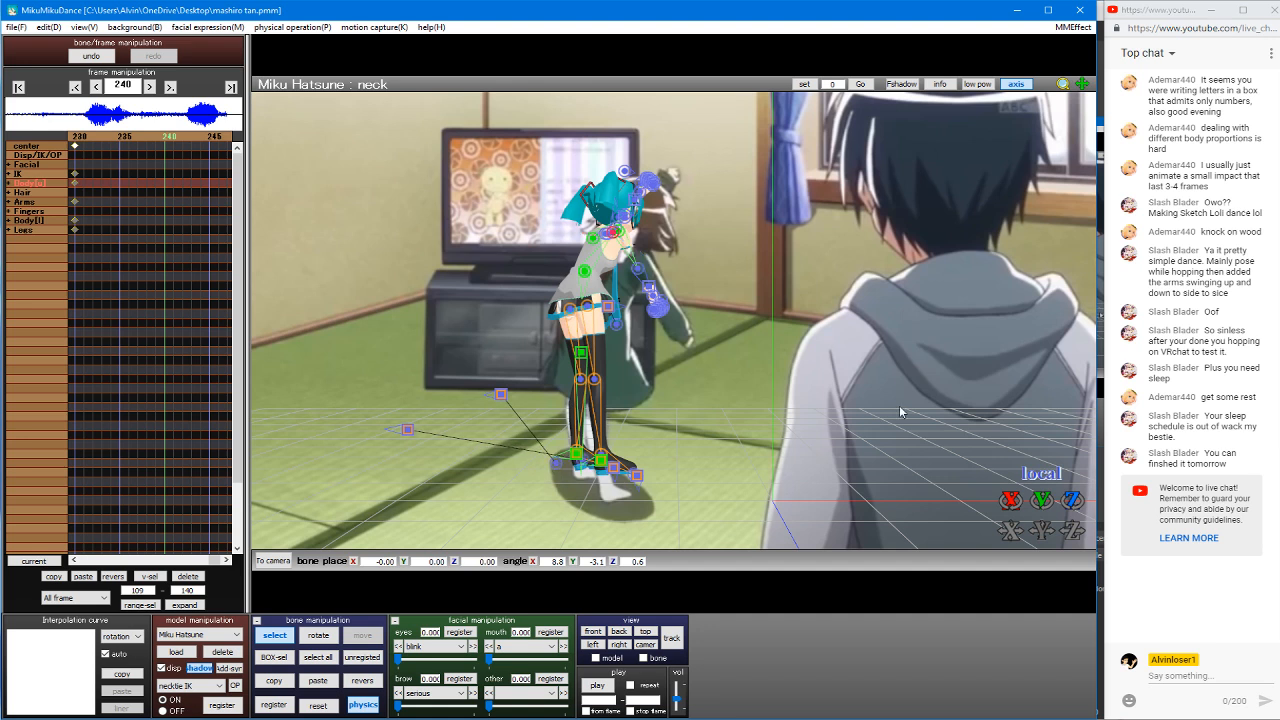
# Step: Rotate the left arm bone from a front view so that the forearm points upward beside the head
pyautogui.moveTo(742, 237); pyautogui.dragTo(594, 231, button='right')
pyautogui.moveTo(734, 212); pyautogui.dragTo(614, 226, button='middle')
pyautogui.press('s')
pyautogui.click(879, 234)
pyautogui.press('x')
pyautogui.moveTo(899, 250); pyautogui.dragTo(867, 268)
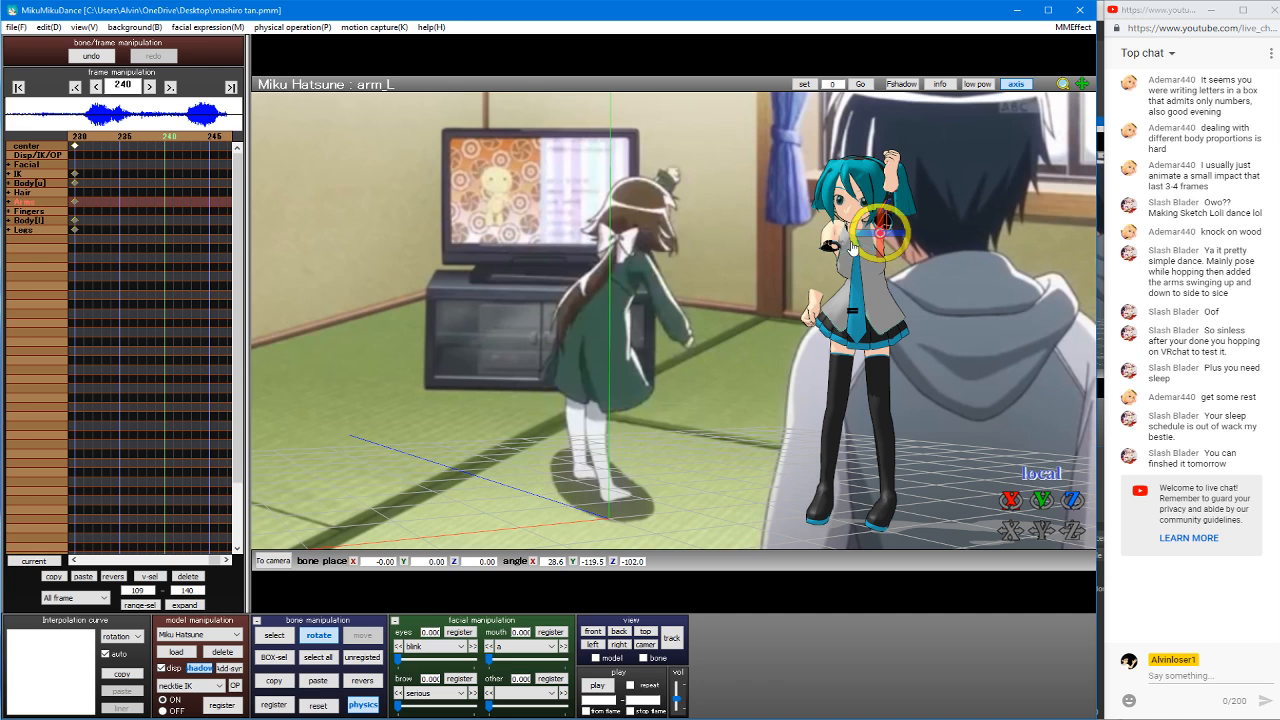
# Step: Copy the pose of the modified bones at frame 240 and step back to about frame 230
pyautogui.press('s')
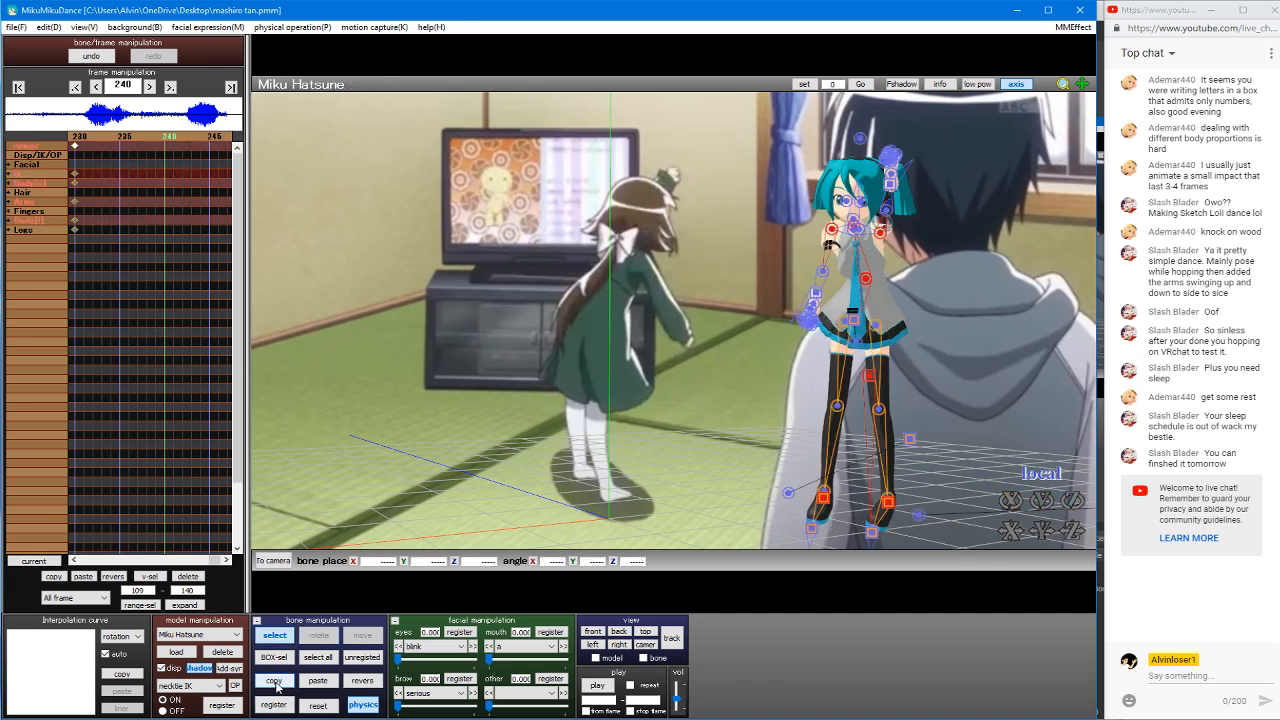
pyautogui.press('Left')
pyautogui.press('Left')
pyautogui.press('Left')
pyautogui.press('Left')
pyautogui.press('Left')
pyautogui.press('Left')
pyautogui.press('Left')
pyautogui.press('Left')
pyautogui.press('Left')
pyautogui.press('Left')
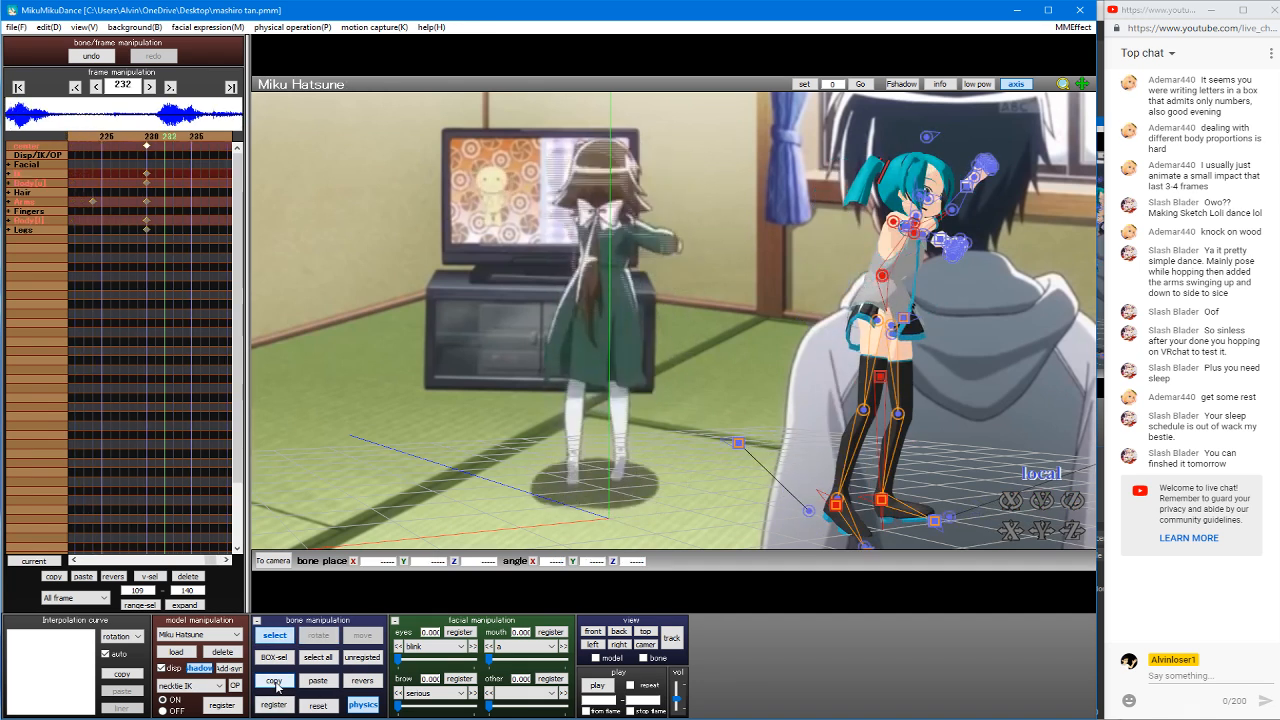
# Step: Paste the copied pose at frame 248 and register it as keyframes
pyautogui.press('Right')
pyautogui.press('Right')
pyautogui.press('Right')
pyautogui.press('Right')
pyautogui.press('Right')
pyautogui.press('Right')
pyautogui.press('Right')
pyautogui.press('Right')
pyautogui.press('Right')
pyautogui.press('Right')
pyautogui.press('Right')
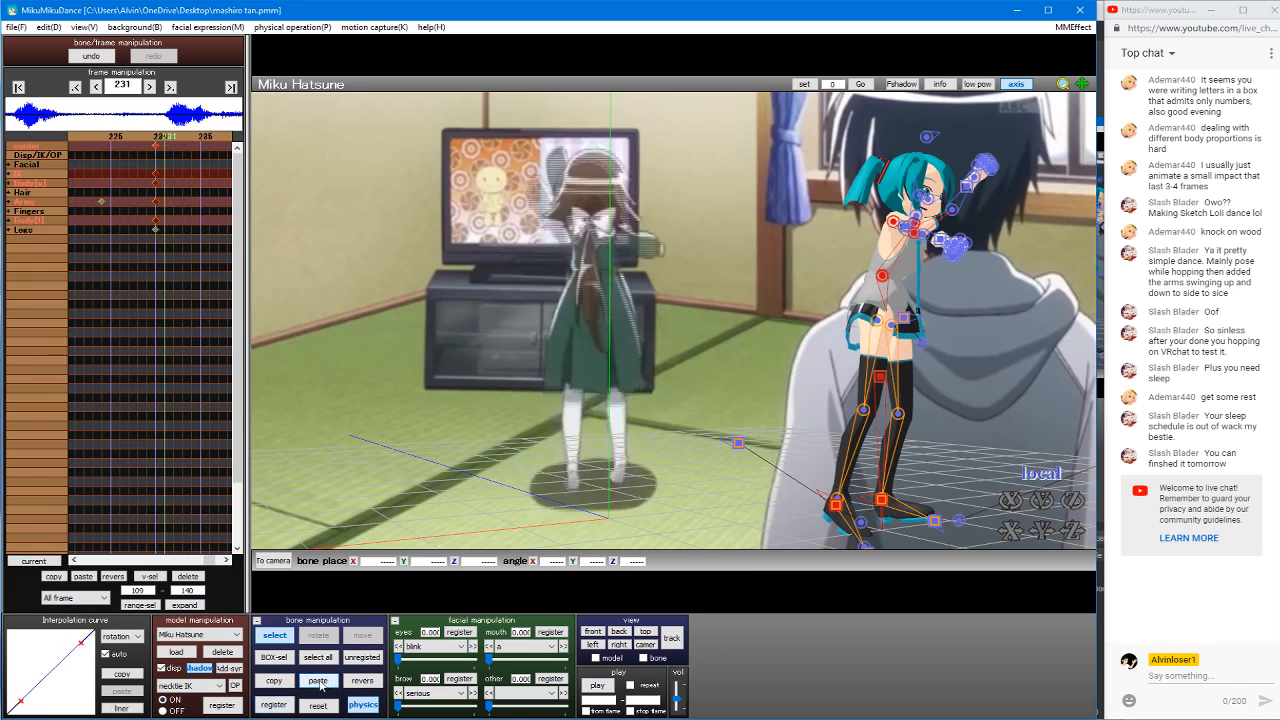
pyautogui.press('Right')
pyautogui.press('Right')
pyautogui.press('Right')
pyautogui.press('Right')
pyautogui.press('Right')
pyautogui.press('Right')
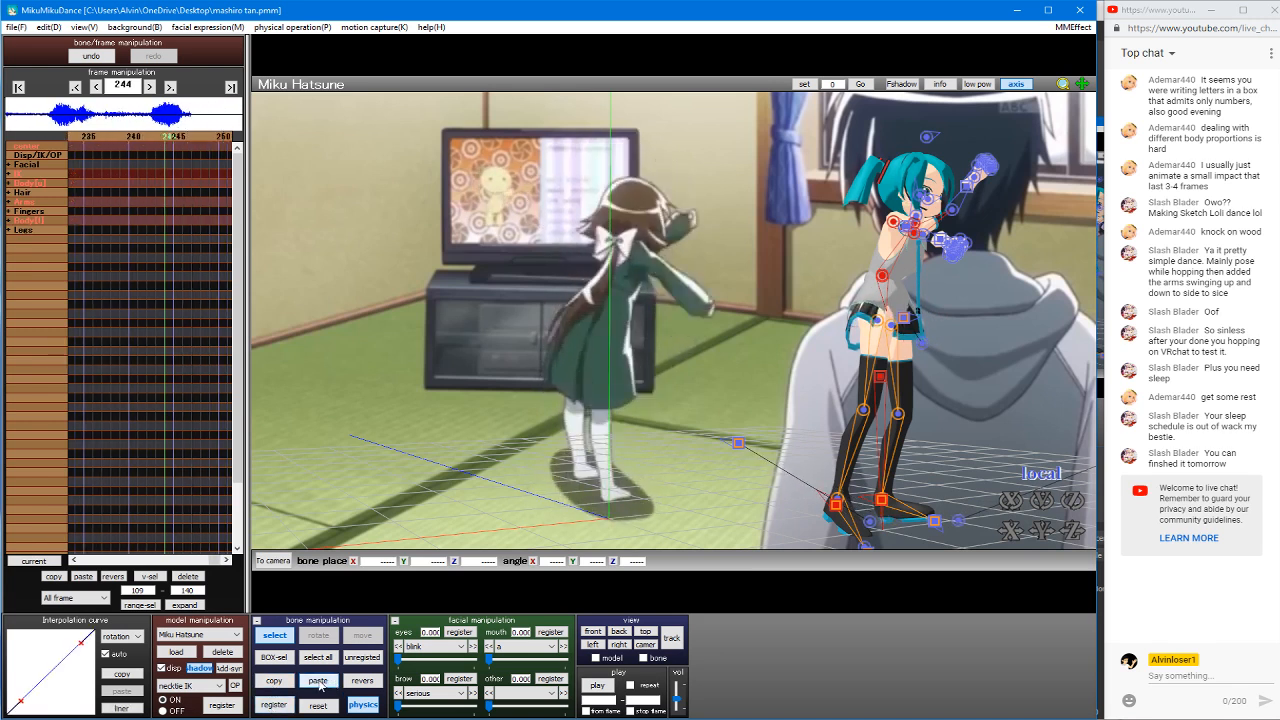
pyautogui.press('Right')
pyautogui.click(318, 681)
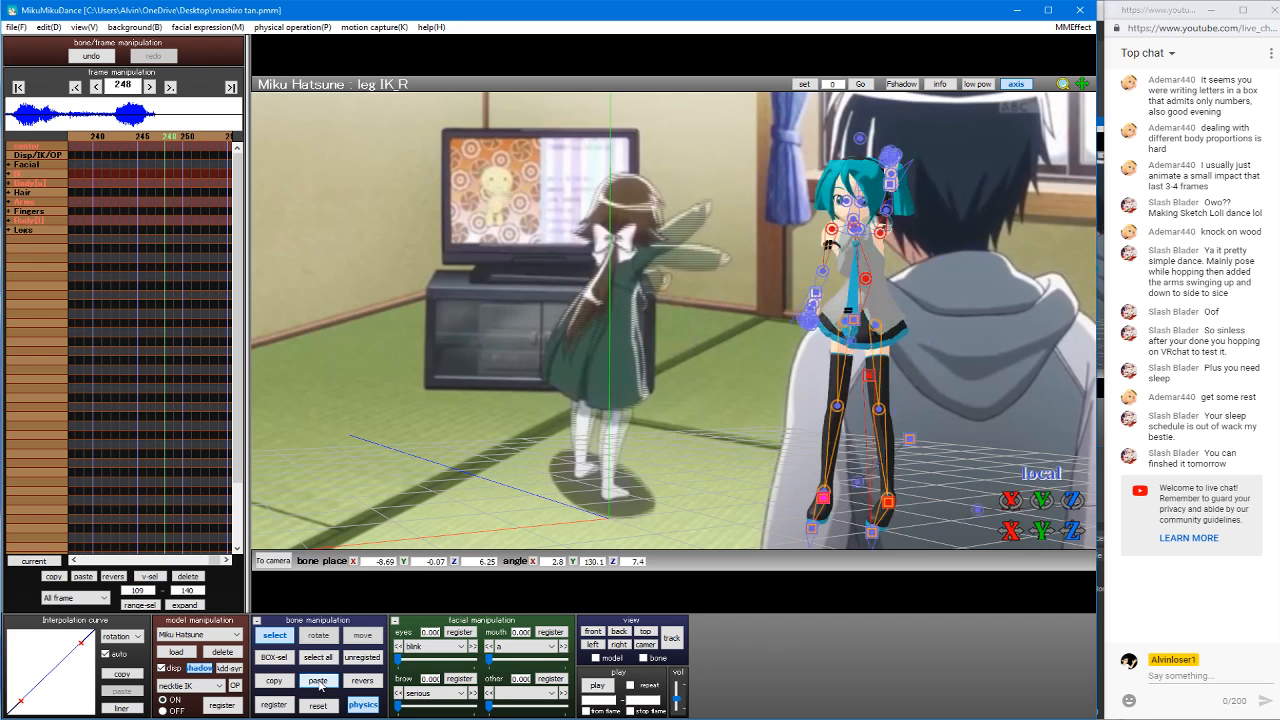
pyautogui.press('Return')
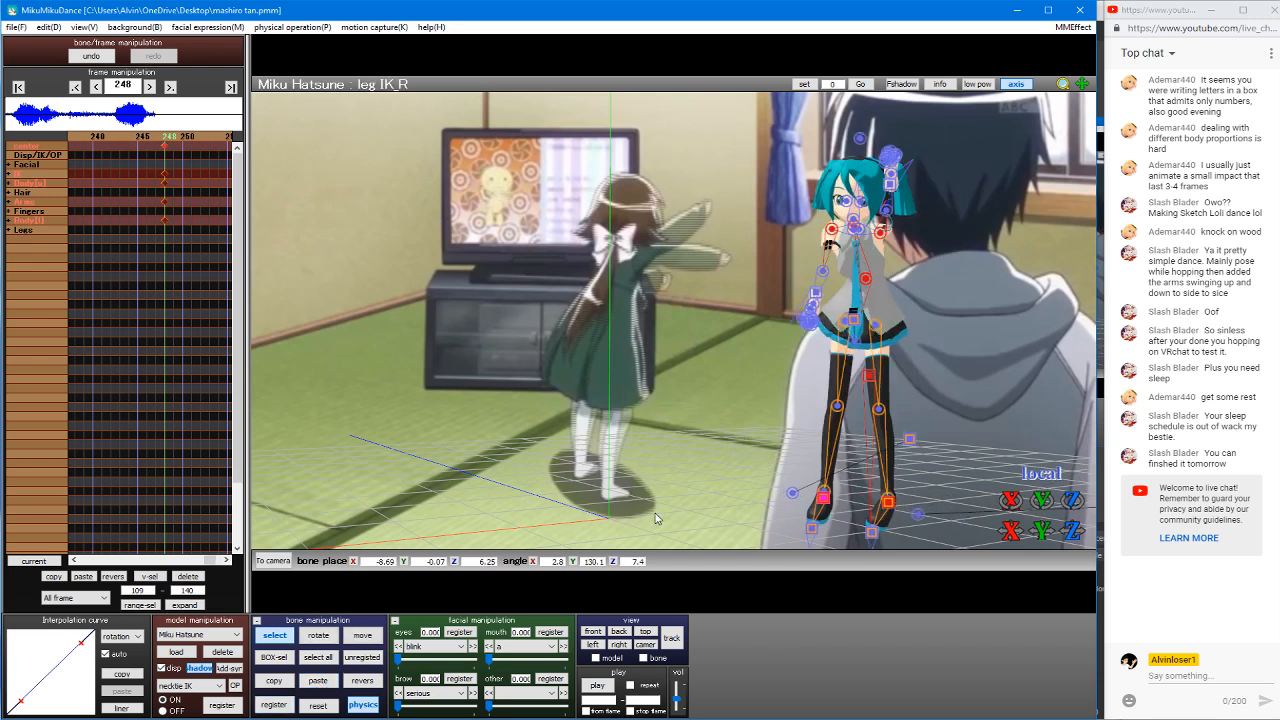
# Step: Examine the model's turn against the background video from the camera view, between frames 229 and 248, ending at frame 238
pyautogui.click(273, 561)
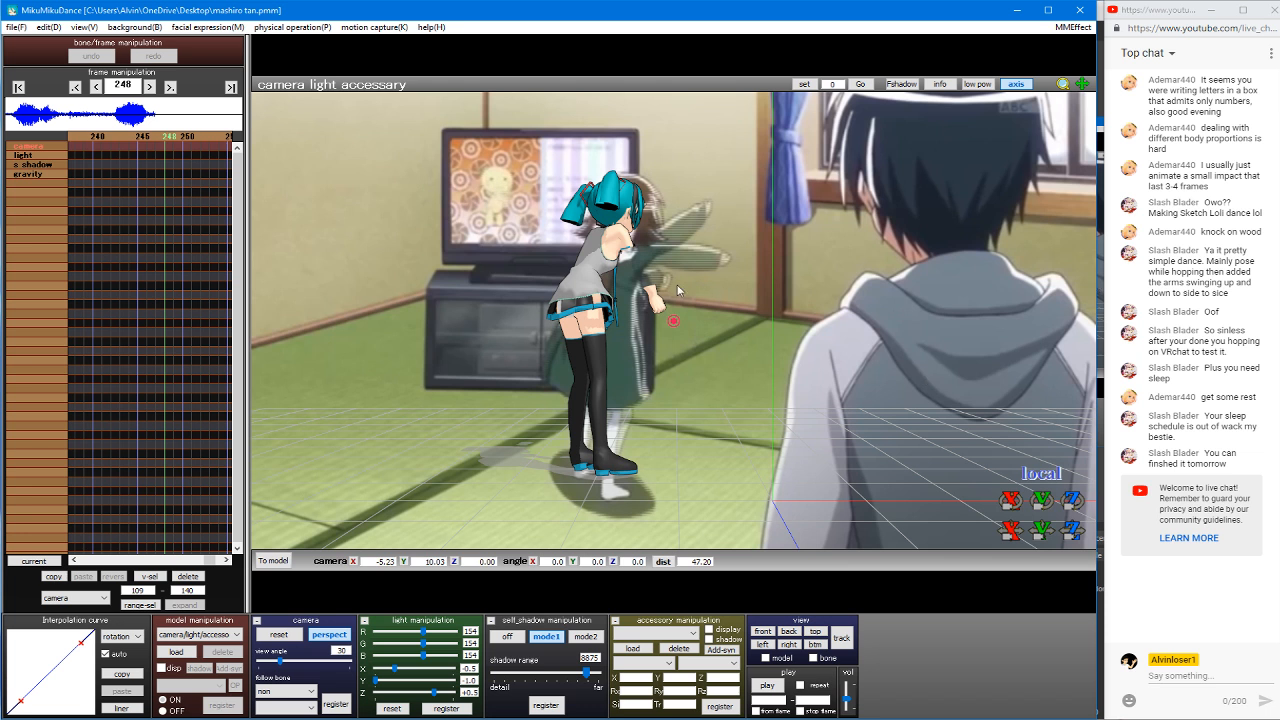
pyautogui.press('Left')
pyautogui.press('Tab')
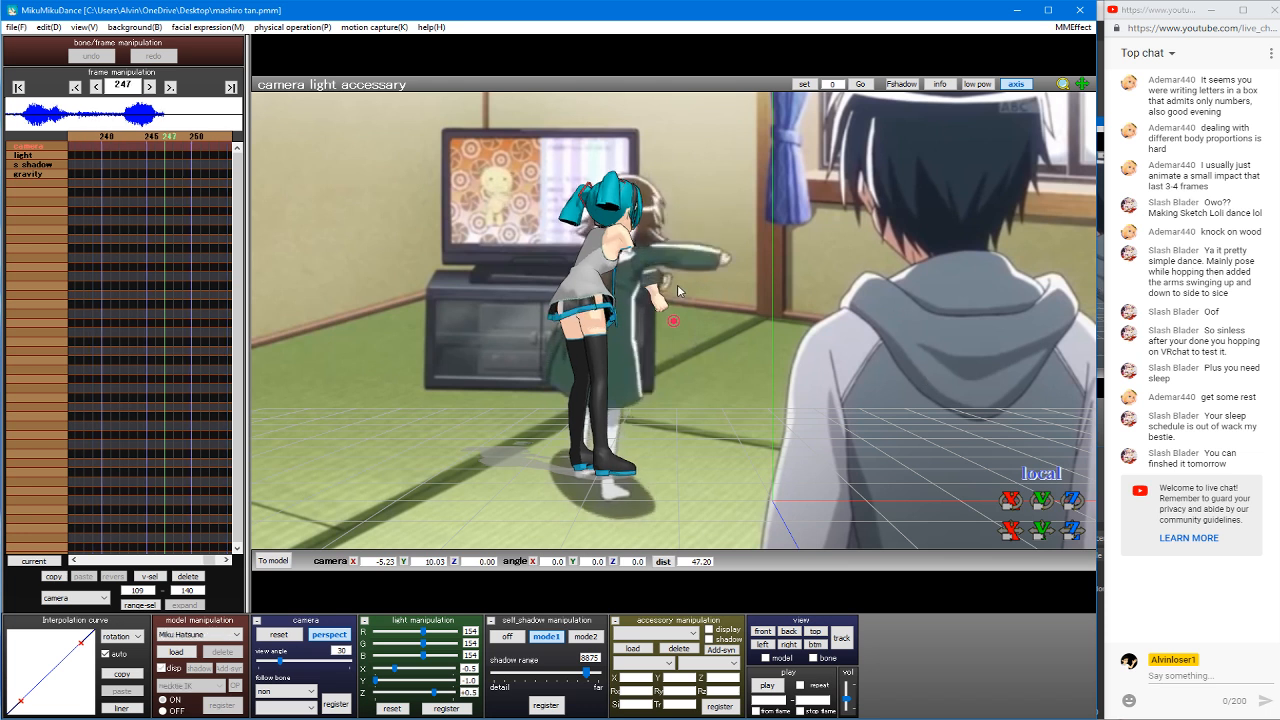
pyautogui.press('Tab')
pyautogui.press('Left')
pyautogui.press('Left')
pyautogui.press('Left')
pyautogui.press('Left')
pyautogui.press('Left')
pyautogui.press('Left')
pyautogui.press('Left')
pyautogui.press('Left')
pyautogui.press('Left')
pyautogui.press('Left')
pyautogui.press('Left')
pyautogui.press('Left')
pyautogui.press('Left')
pyautogui.press('Left')
pyautogui.press('Left')
pyautogui.press('Left')
pyautogui.press('Left')
pyautogui.press('Left')
pyautogui.press('Left')
pyautogui.press('Left')
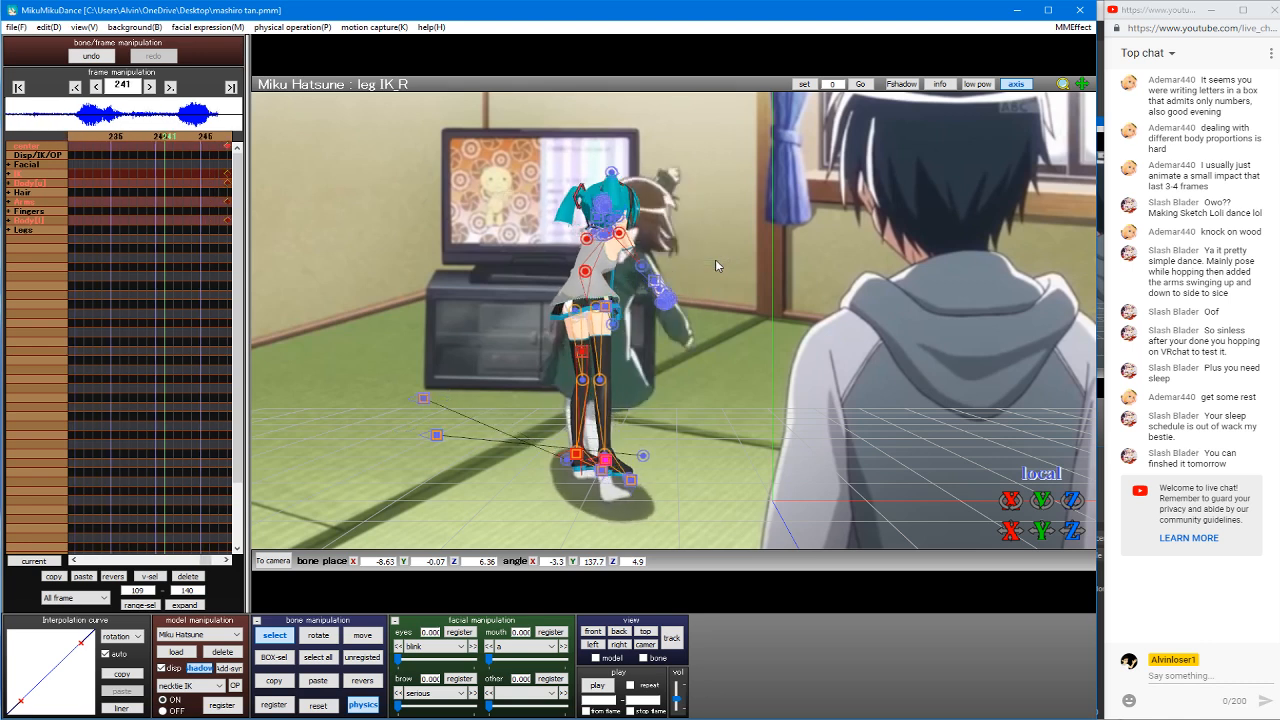
pyautogui.press('Right')
pyautogui.press('Right')
pyautogui.press('Right')
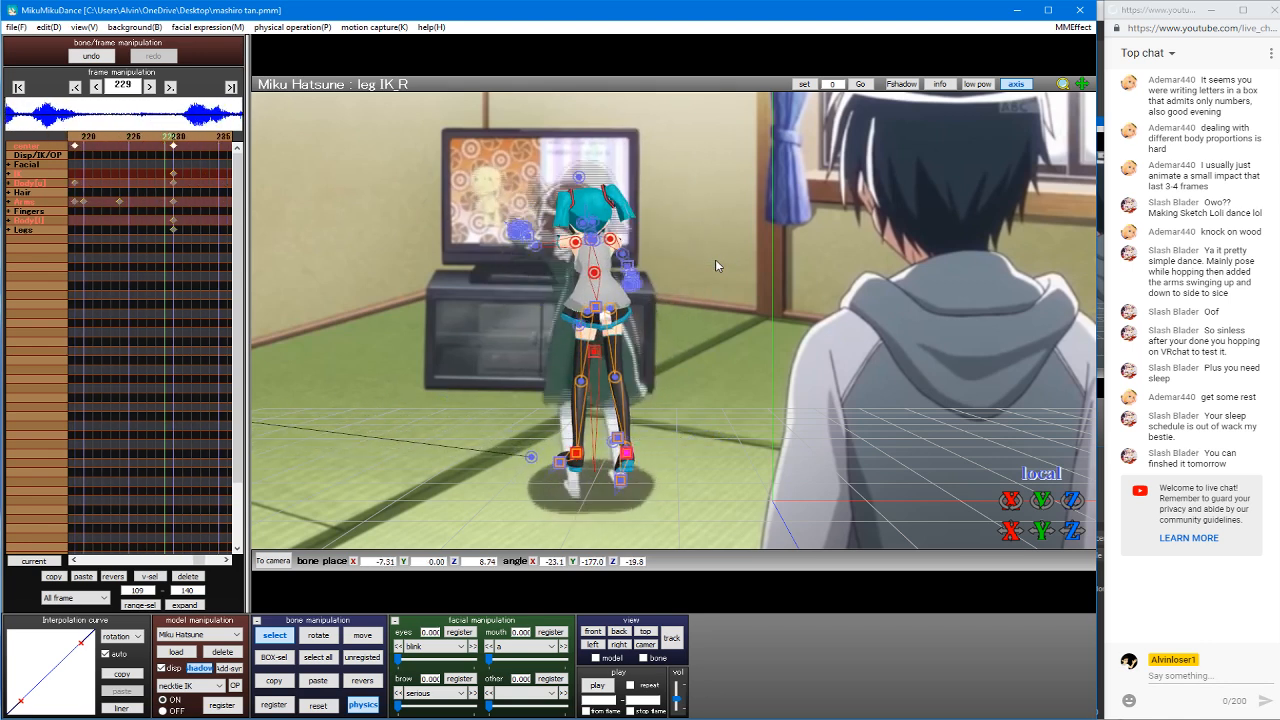
pyautogui.press('Right')
pyautogui.press('Right')
pyautogui.press('Right')
pyautogui.press('Right')
pyautogui.press('Right')
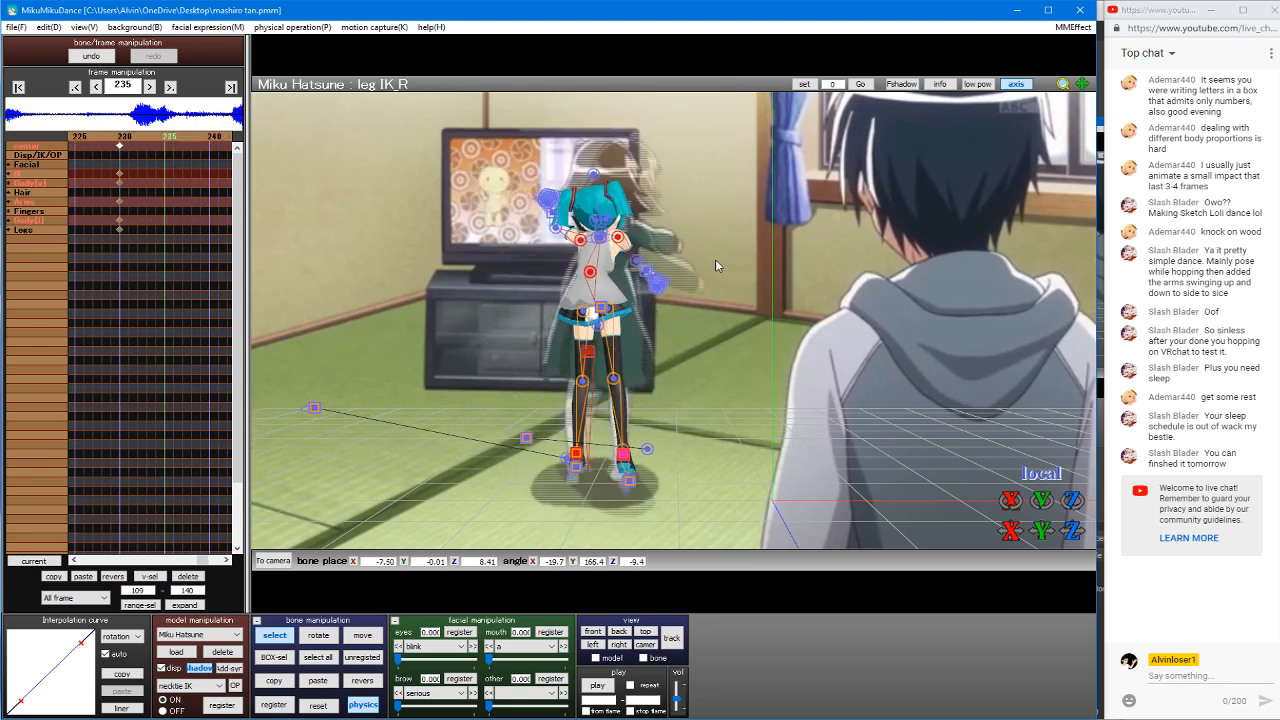
pyautogui.press('Right')
pyautogui.press('Right')
pyautogui.press('Right')
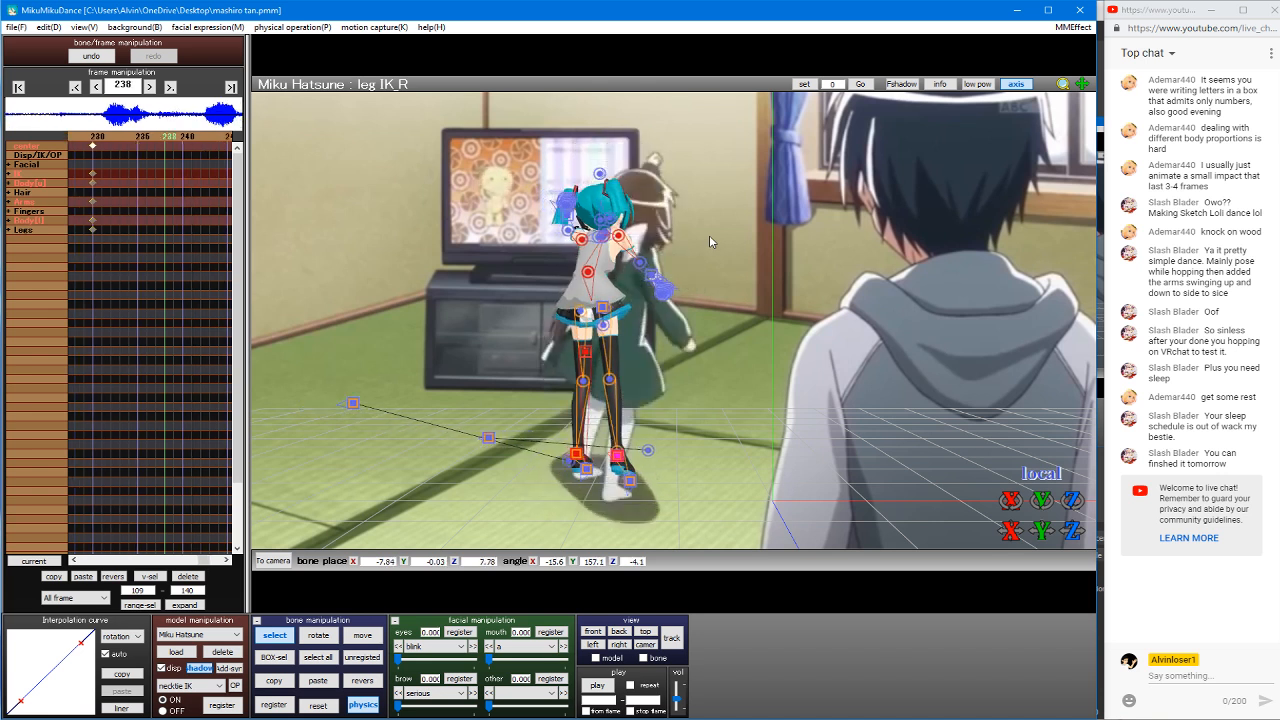
# Step: Move the center bone at frame 238 to about X -9.46 and Z 9.90 to line up with the reference girl
pyautogui.click(586, 351)
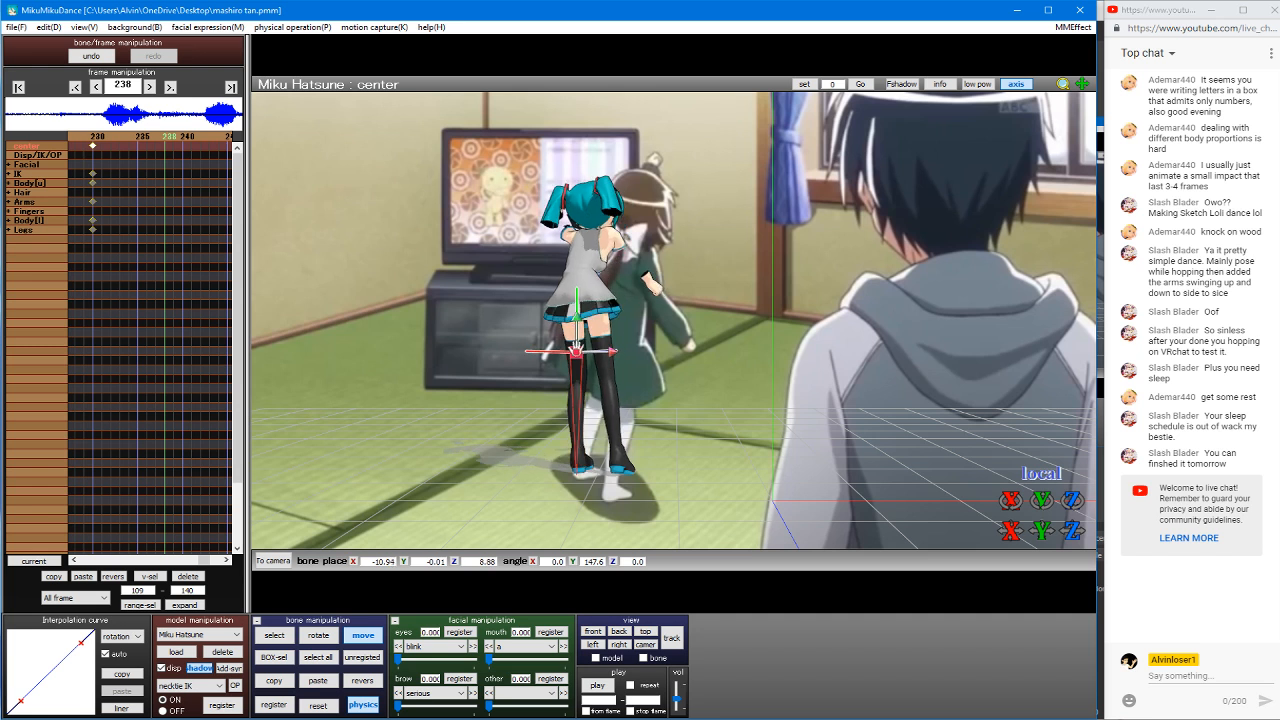
pyautogui.moveTo(576, 351); pyautogui.dragTo(948, 410)
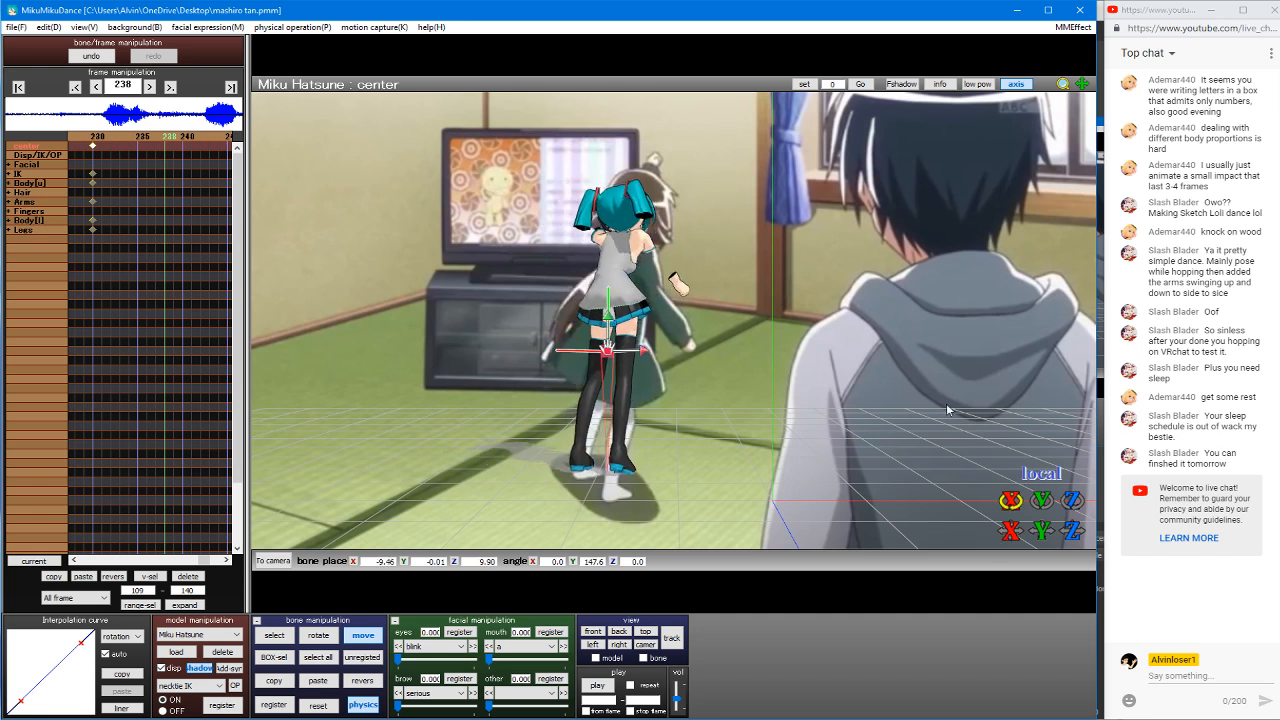
# Step: Rotate the right arm and right elbow bones at frame 238 to follow the reference girl's arm
pyautogui.click(640, 236)
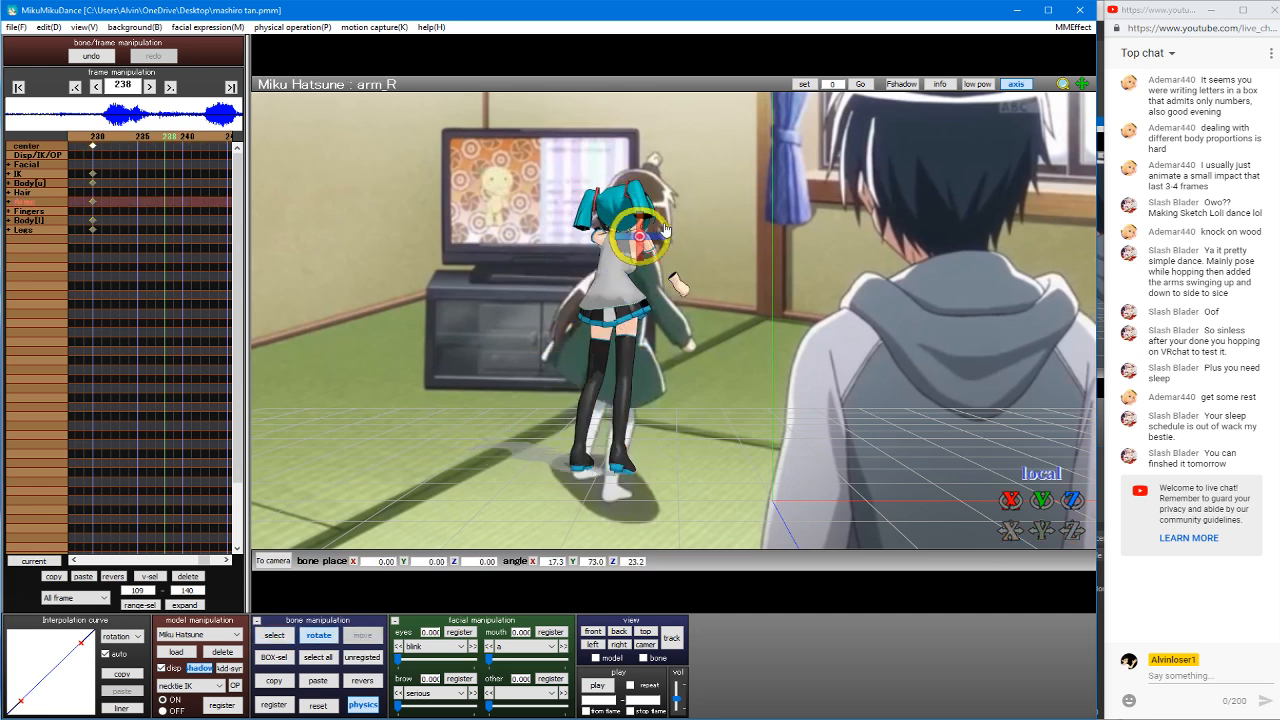
pyautogui.click(655, 267)
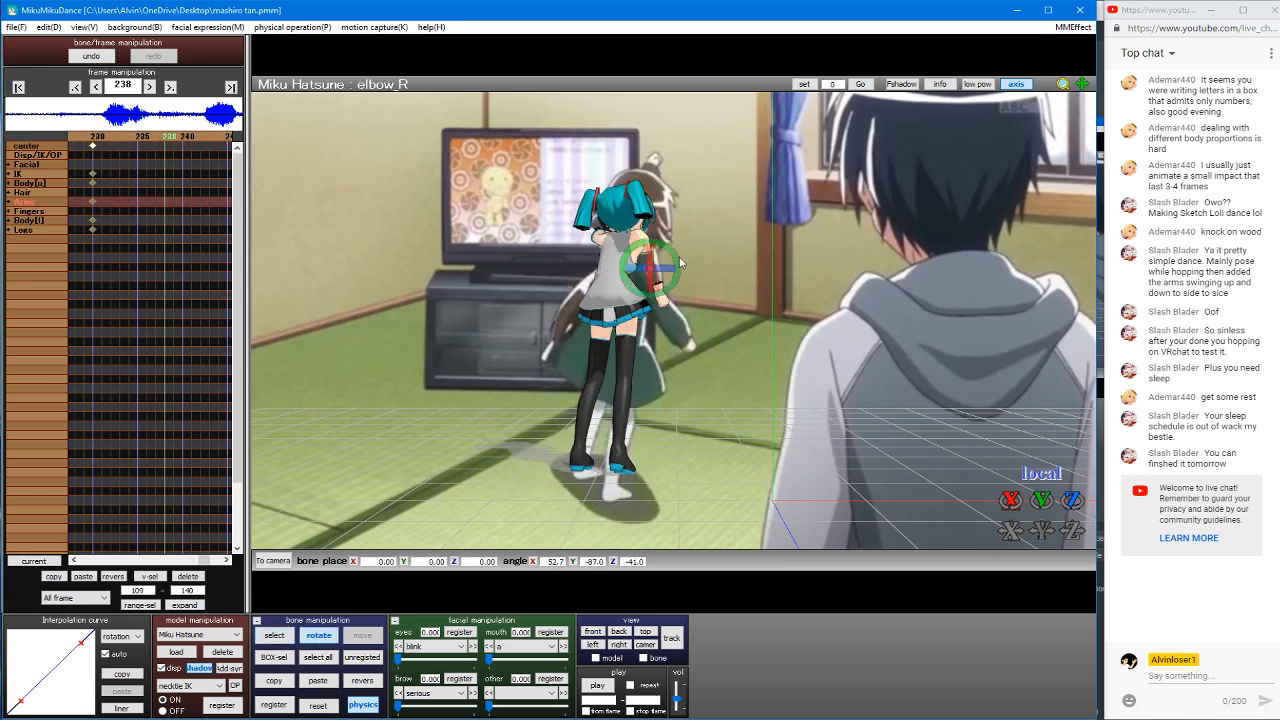
pyautogui.moveTo(680, 260); pyautogui.dragTo(674, 280)
pyautogui.press('c')
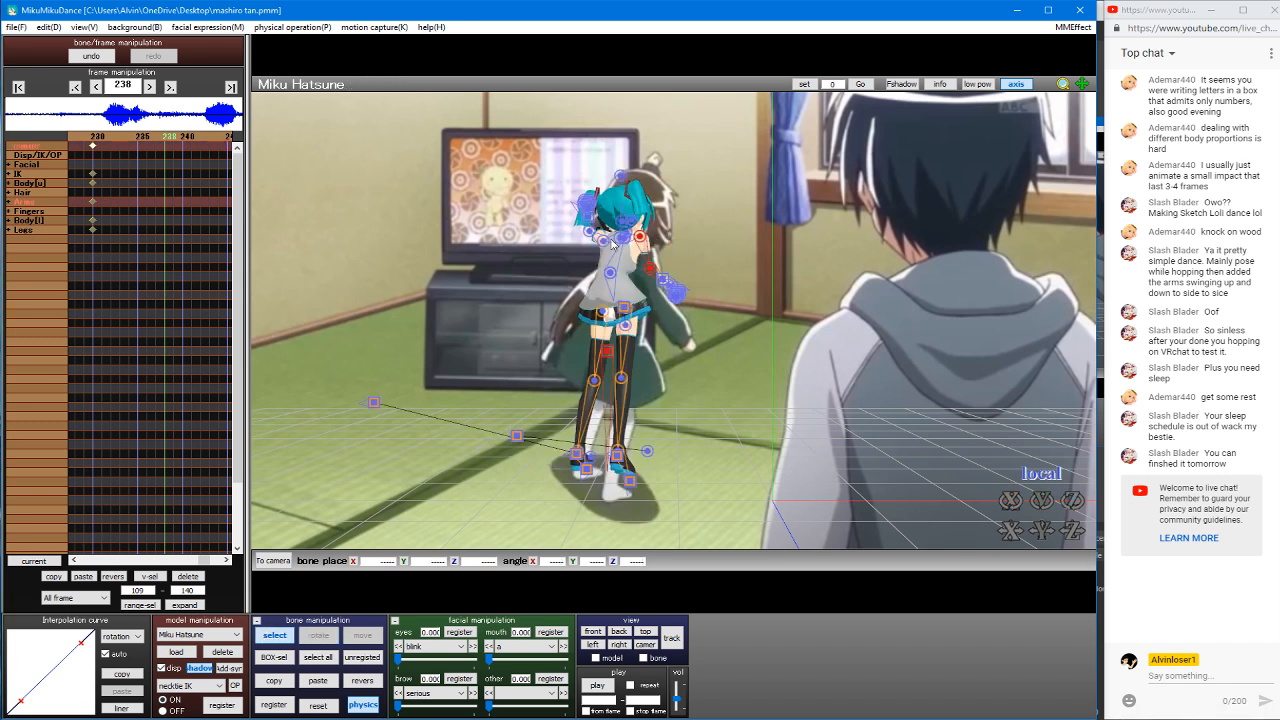
# Step: Redo the left arm's rotation at frame 238 so the hand is raised above the head, at about X 9.0, Y -94.1, Z -153.4
pyautogui.click(603, 243)
pyautogui.press('x')
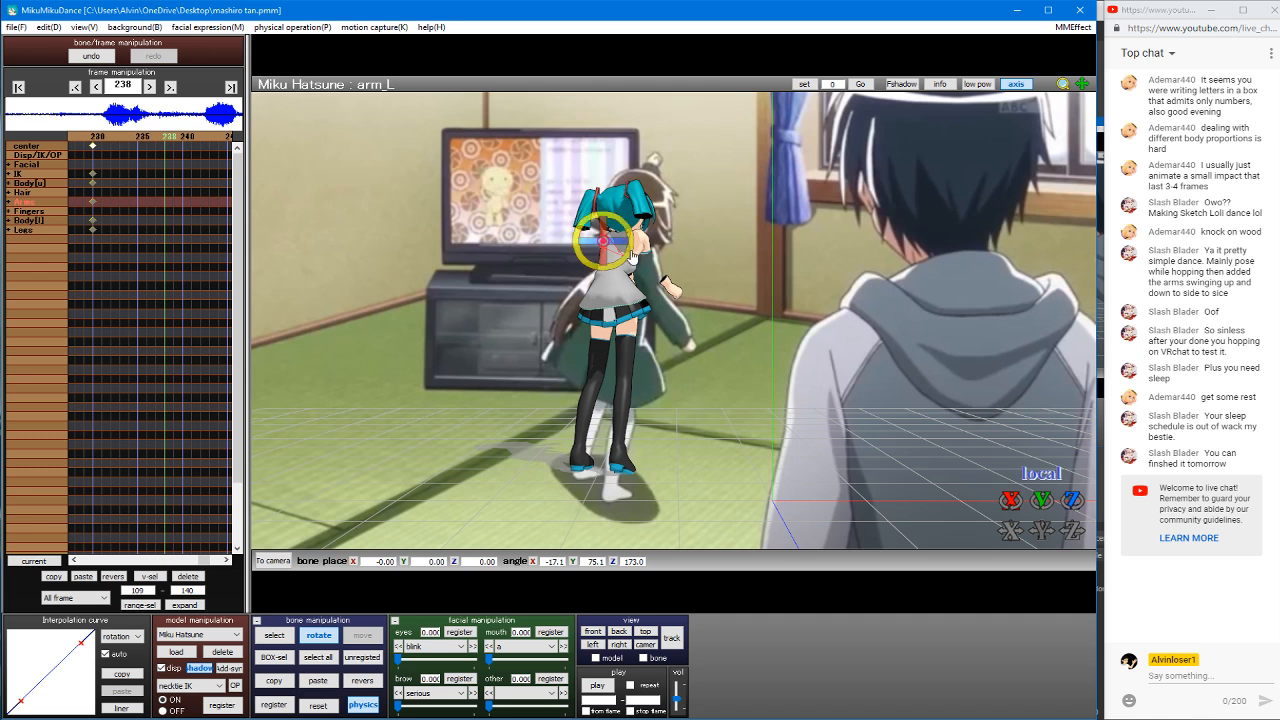
pyautogui.hotkey('ctrl', 'z')
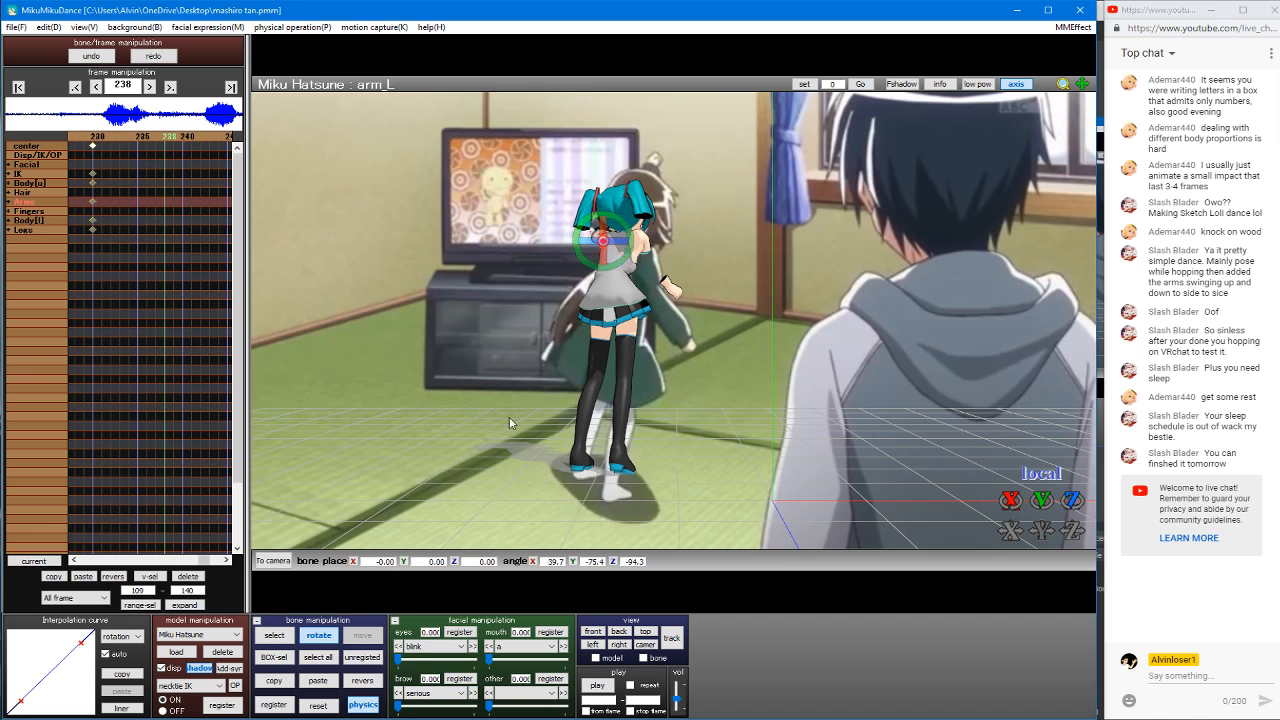
pyautogui.moveTo(619, 272); pyautogui.dragTo(616, 253)
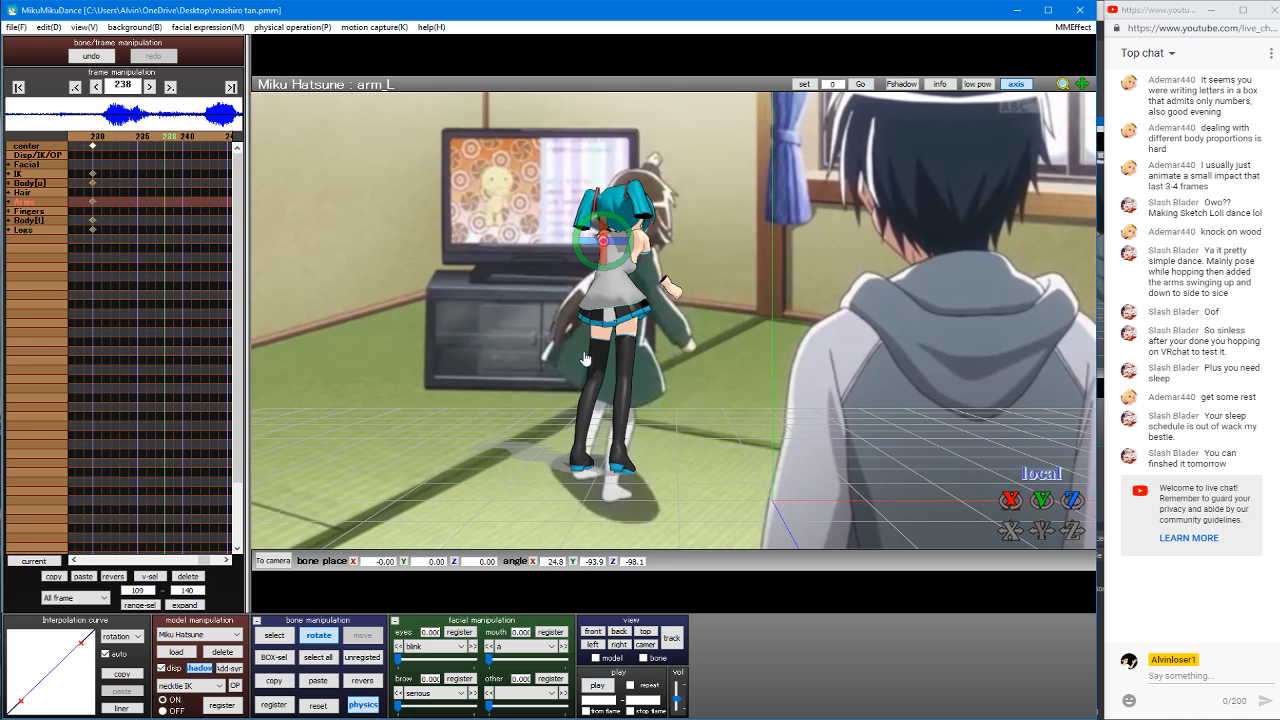
pyautogui.moveTo(603, 258); pyautogui.dragTo(600, 322)
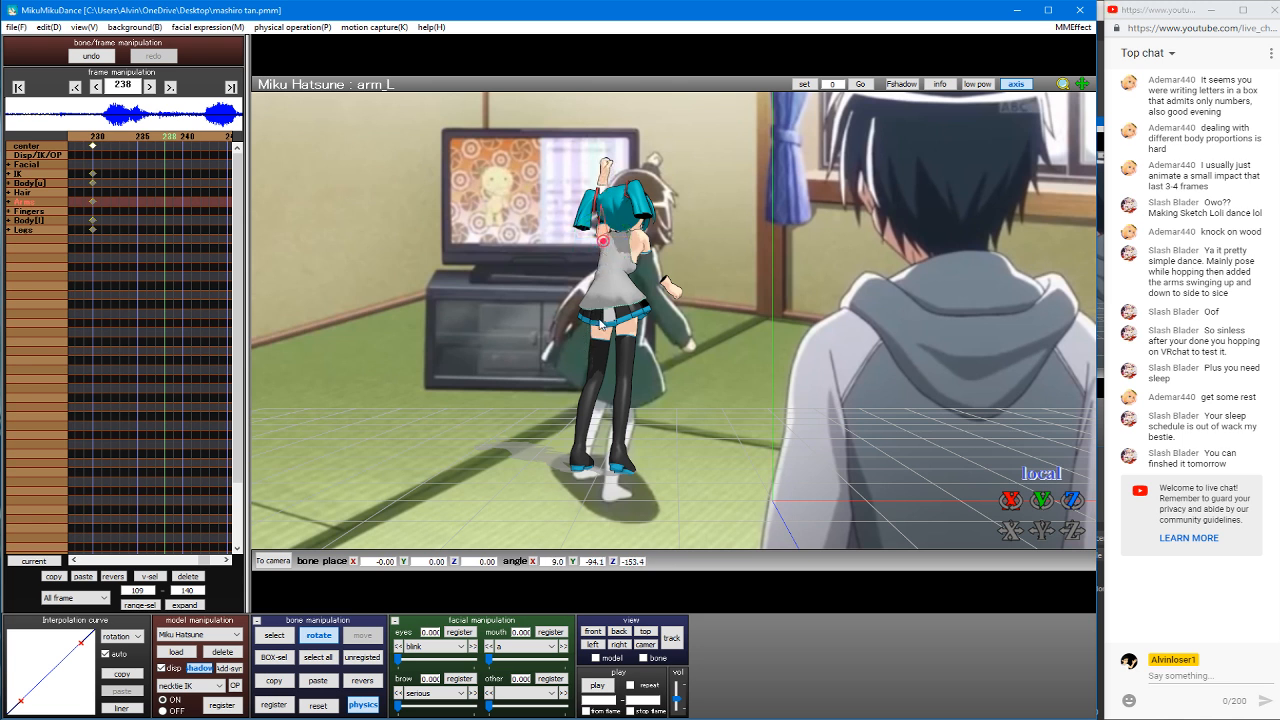
pyautogui.click(579, 334)
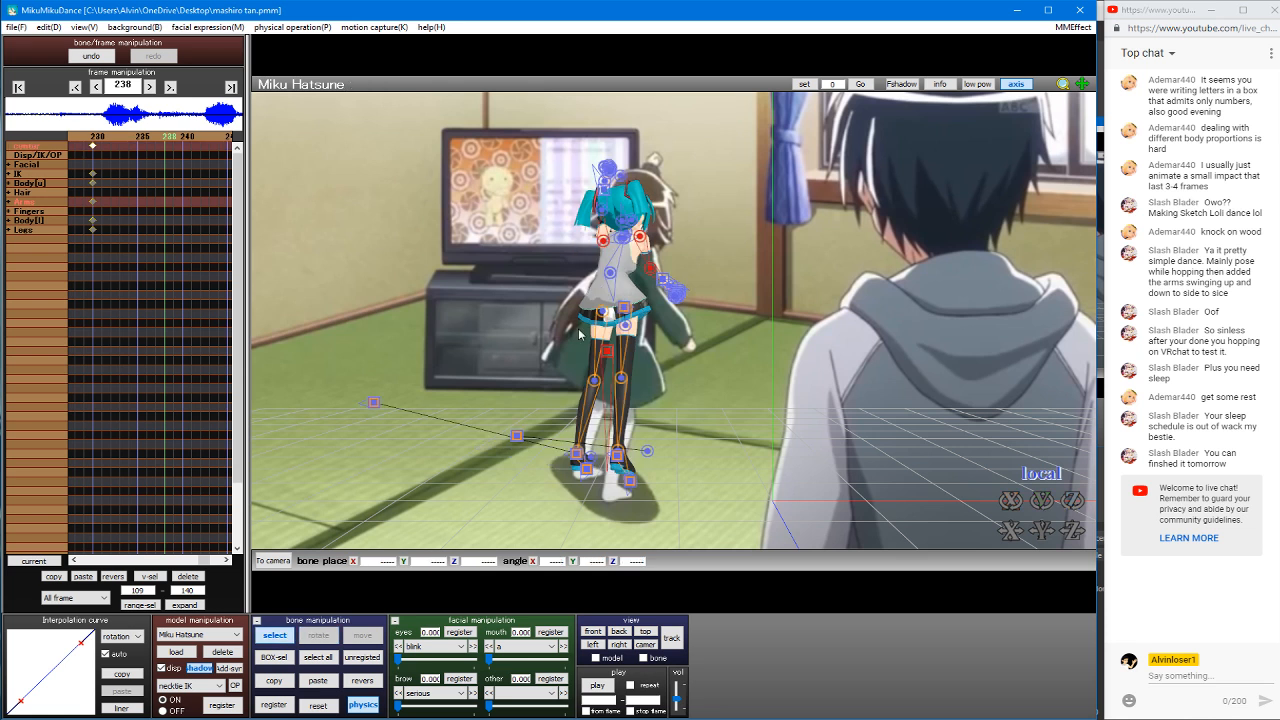
# Step: Rotate the lower body bone slightly about its local Z axis at frame 238 to adjust the hips
pyautogui.click(611, 274)
pyautogui.click(613, 273)
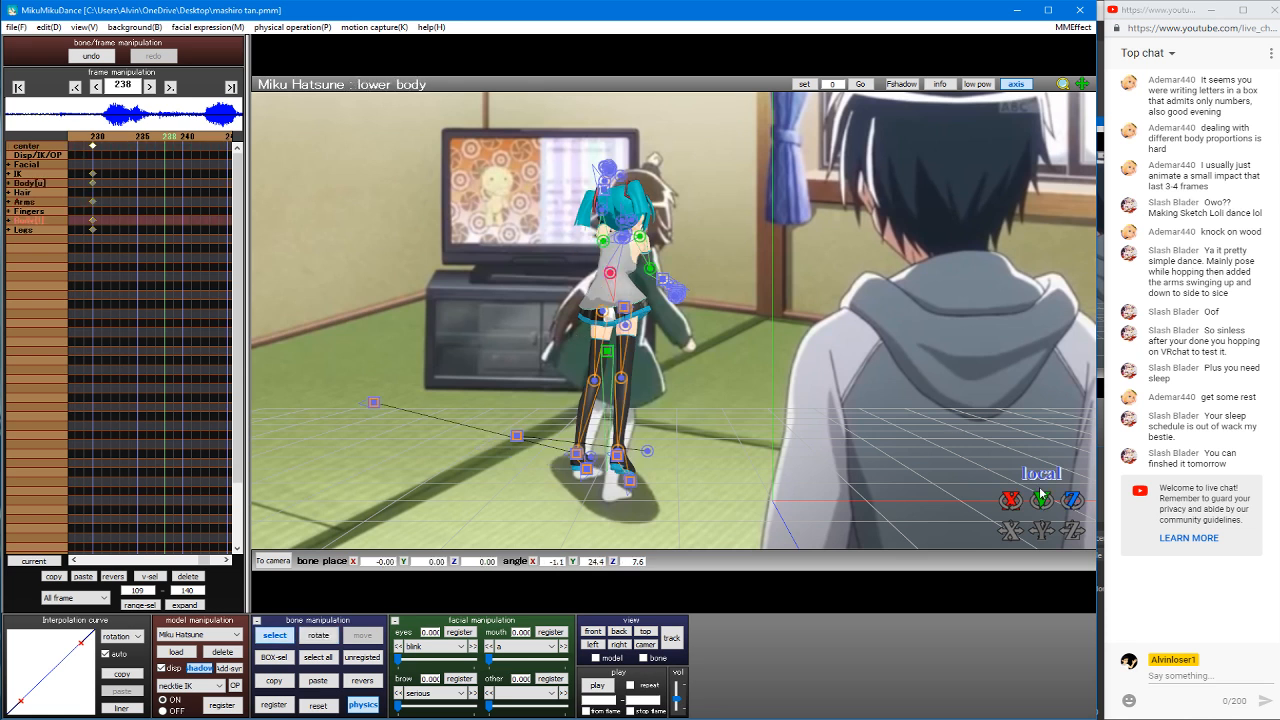
pyautogui.moveTo(1070, 500)
pyautogui.mouseDown()
pyautogui.moveTo(1070, 470)
pyautogui.moveTo(1070, 486)
pyautogui.mouseUp()
pyautogui.press('s')
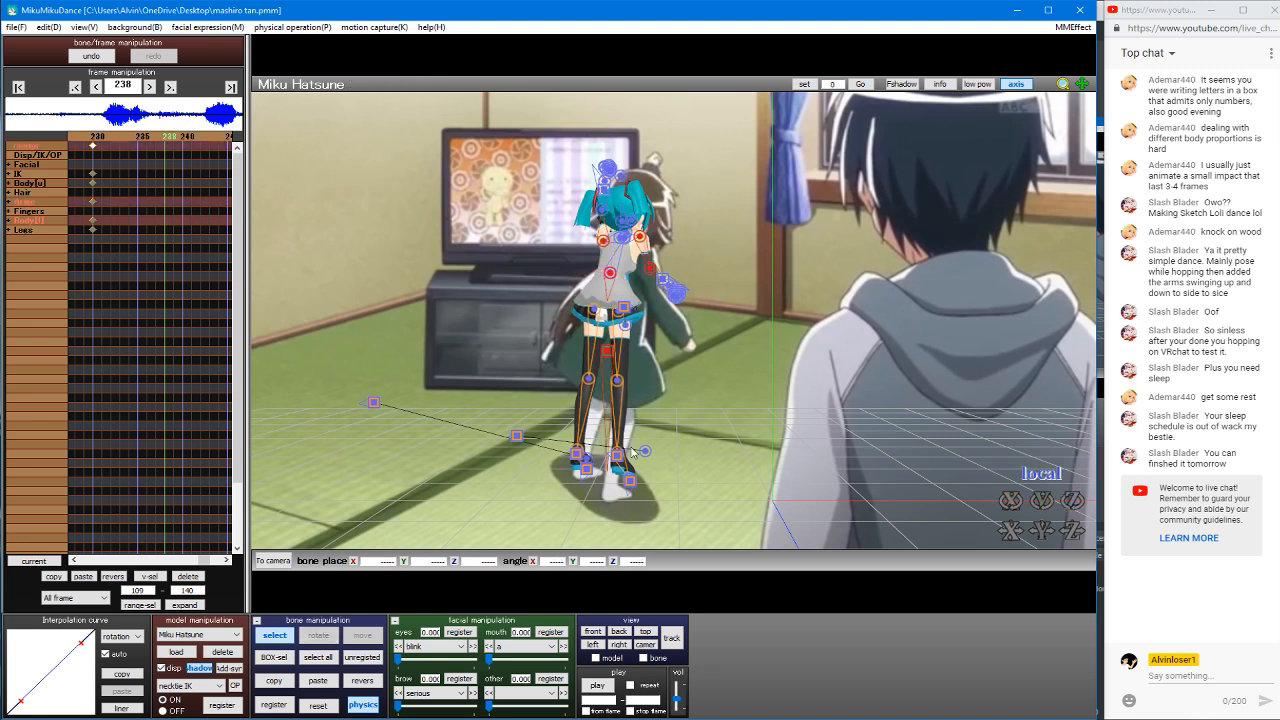
# Step: Rotate the right leg IK bone at frame 238 to adjust the angle of the foot
pyautogui.click(615, 460)
pyautogui.press('x')
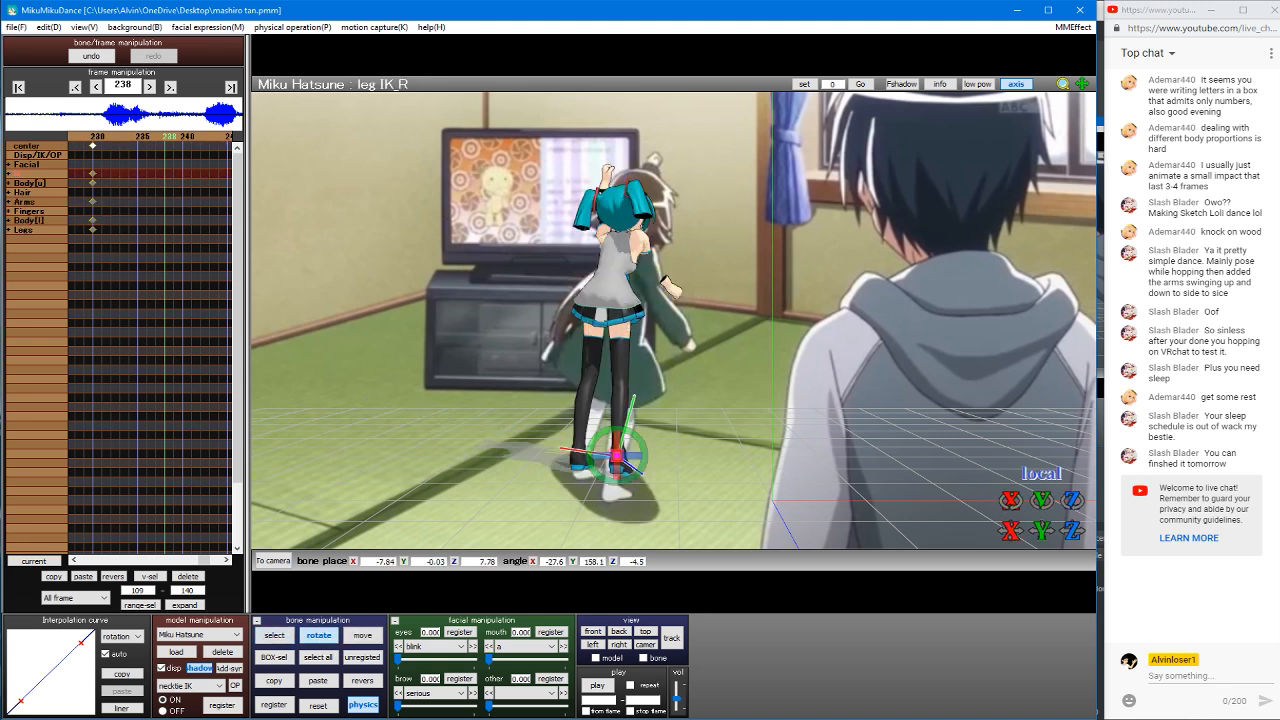
pyautogui.press('s')
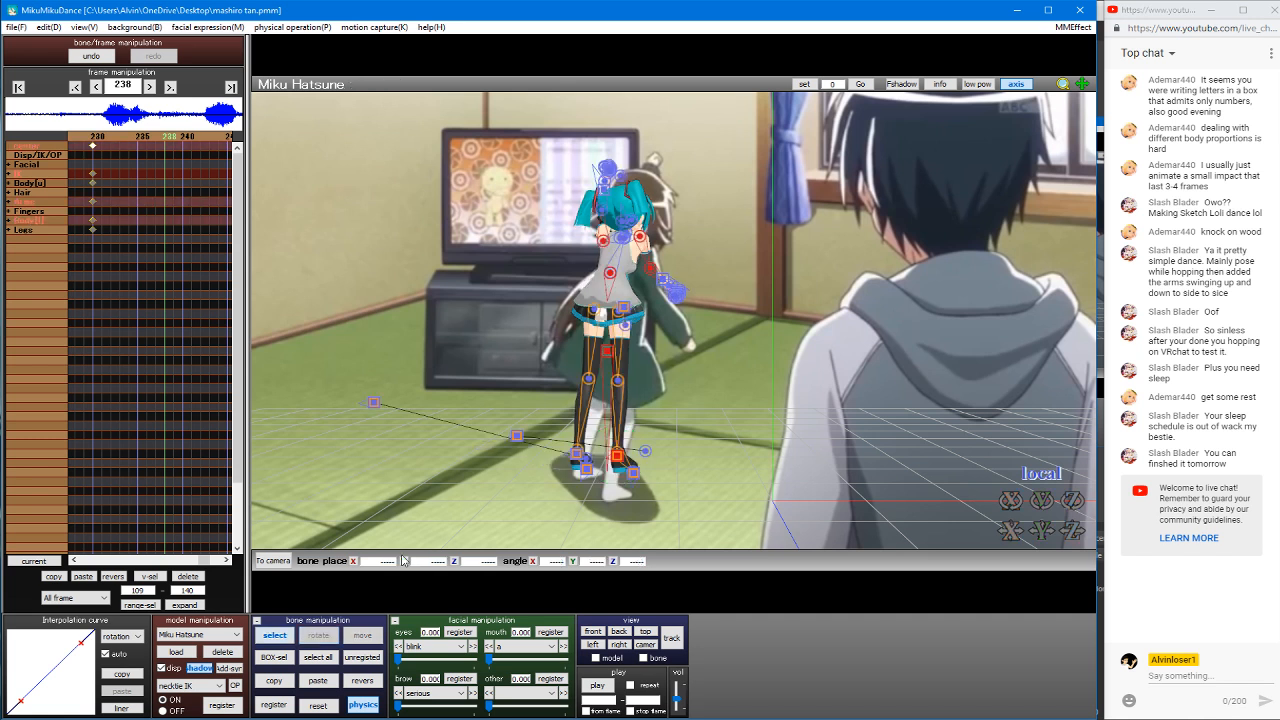
# Step: Register the adjusted bones as keyframes at frame 238 and review the motion back to frame 229
pyautogui.click(277, 705)
pyautogui.press('Left')
pyautogui.press('Left')
pyautogui.press('Left')
pyautogui.press('Left')
pyautogui.press('Left')
pyautogui.press('Left')
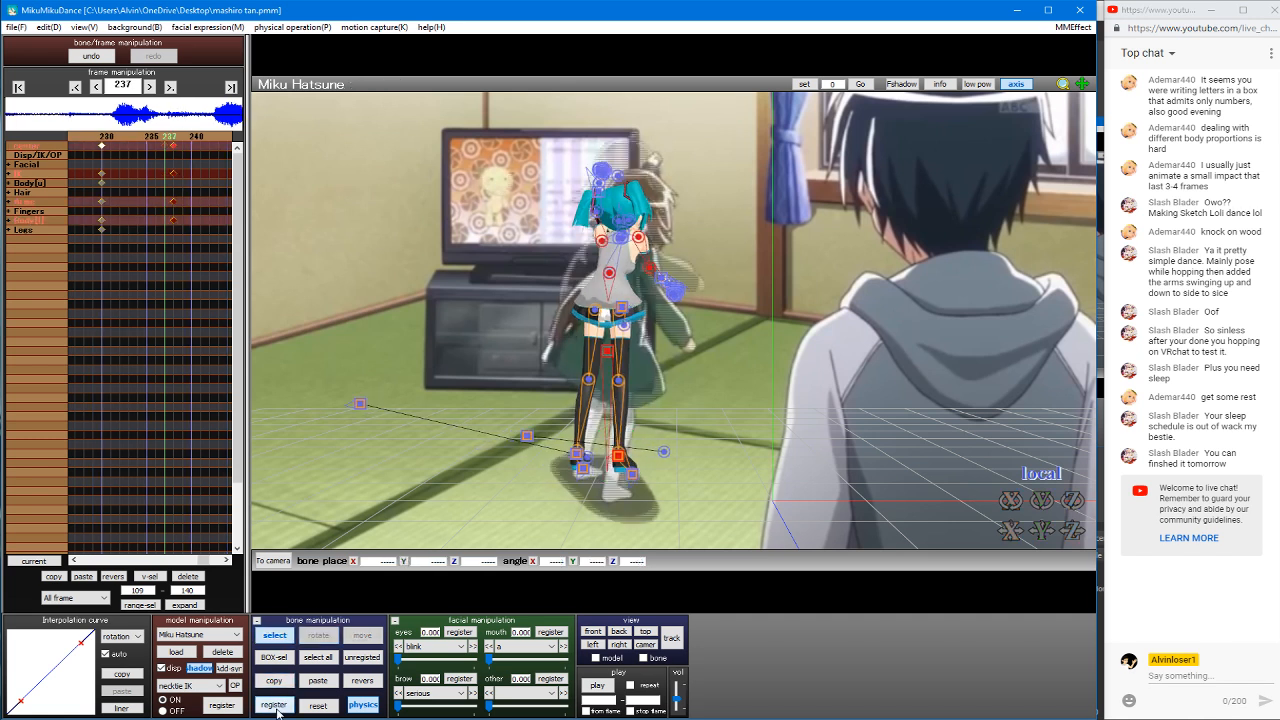
pyautogui.press('Left')
pyautogui.press('Left')
pyautogui.press('Left')
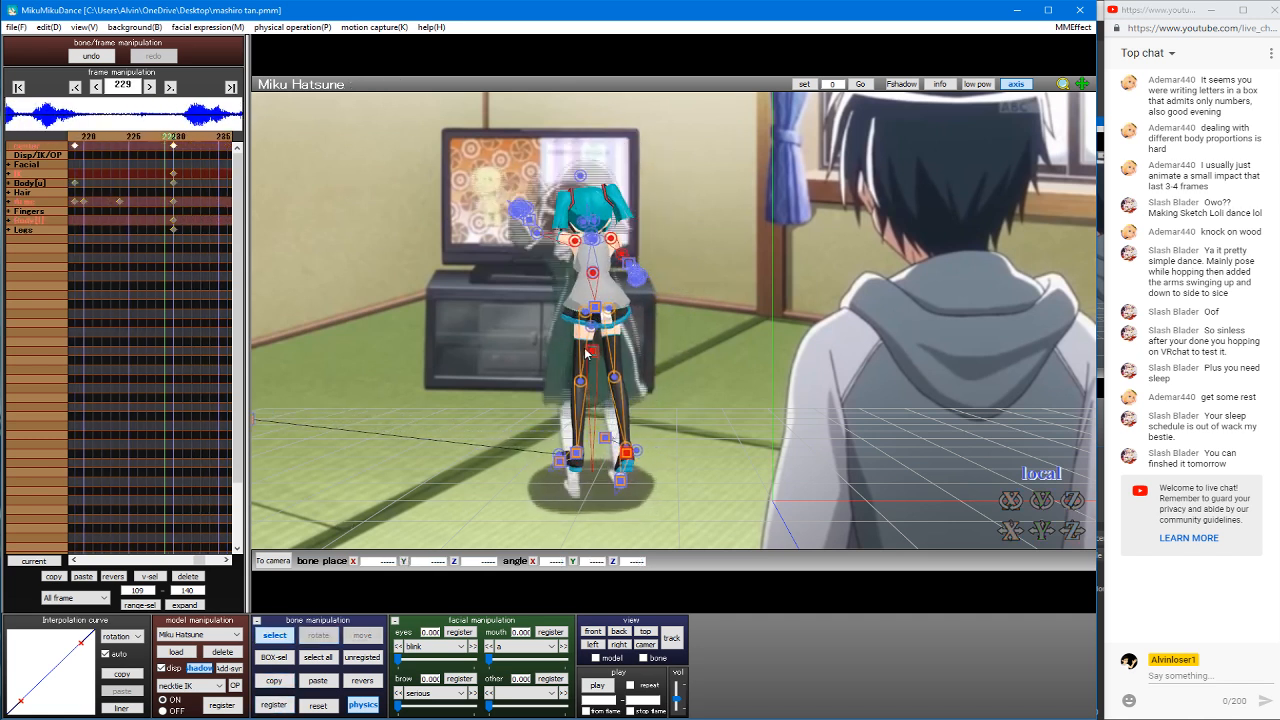
# Step: Raise the center bone at frame 233 to about Y 1.69 for the hop
pyautogui.click(593, 352)
pyautogui.press('Right')
pyautogui.press('Right')
pyautogui.press('Right')
pyautogui.press('Right')
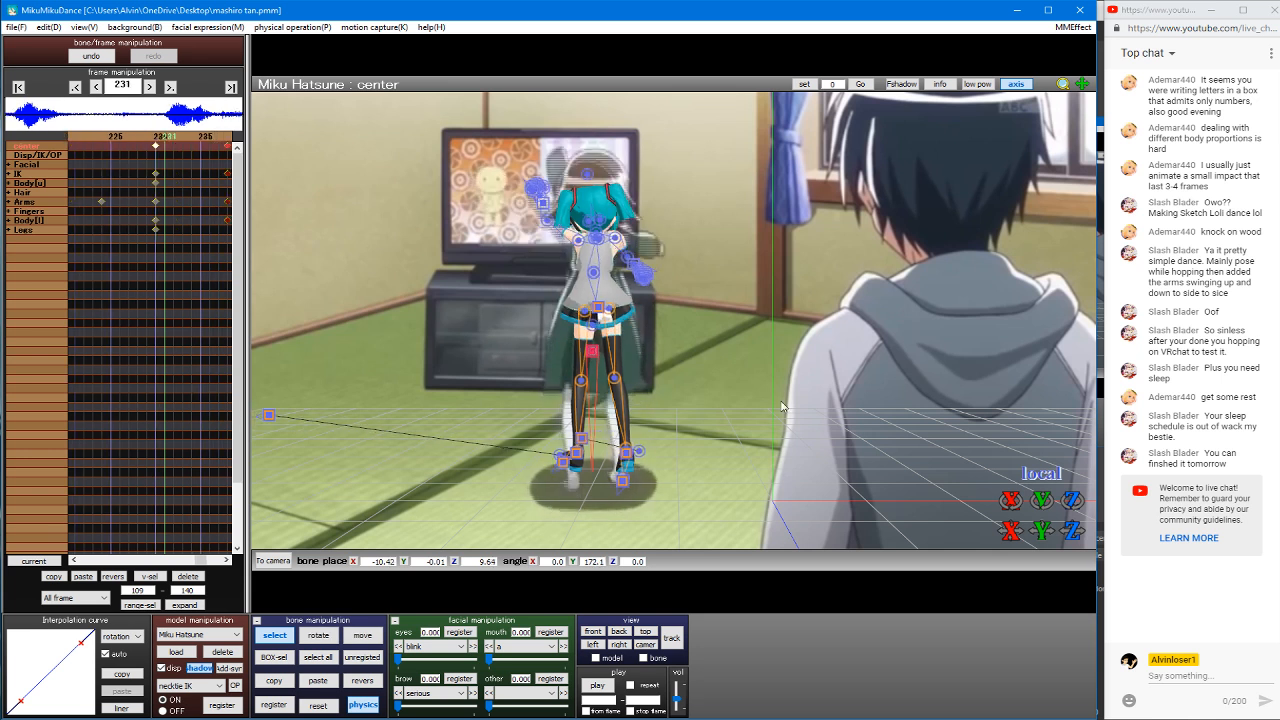
pyautogui.moveTo(1043, 531); pyautogui.dragTo(1043, 480)
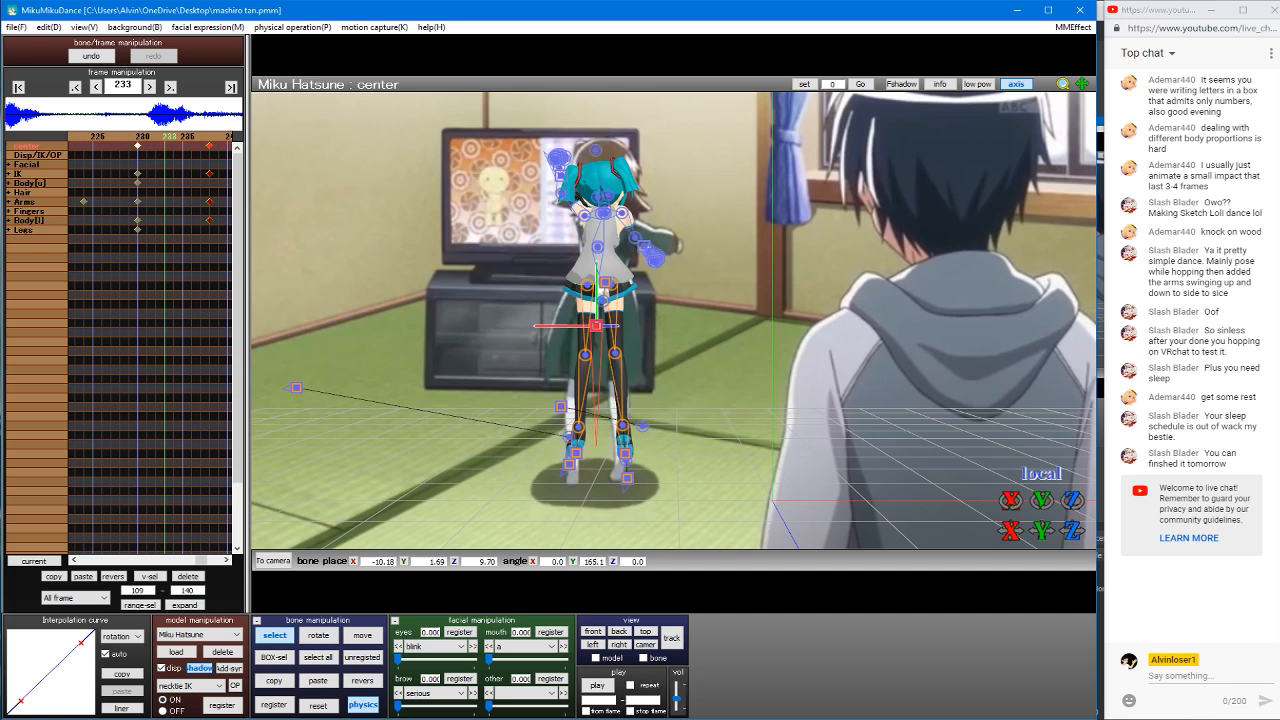
# Step: Tilt the upper body bone at frame 233 and reset the neck bone's rotation
pyautogui.click(598, 250)
pyautogui.moveTo(622, 242); pyautogui.dragTo(620, 213)
pyautogui.press('c')
pyautogui.click(599, 212)
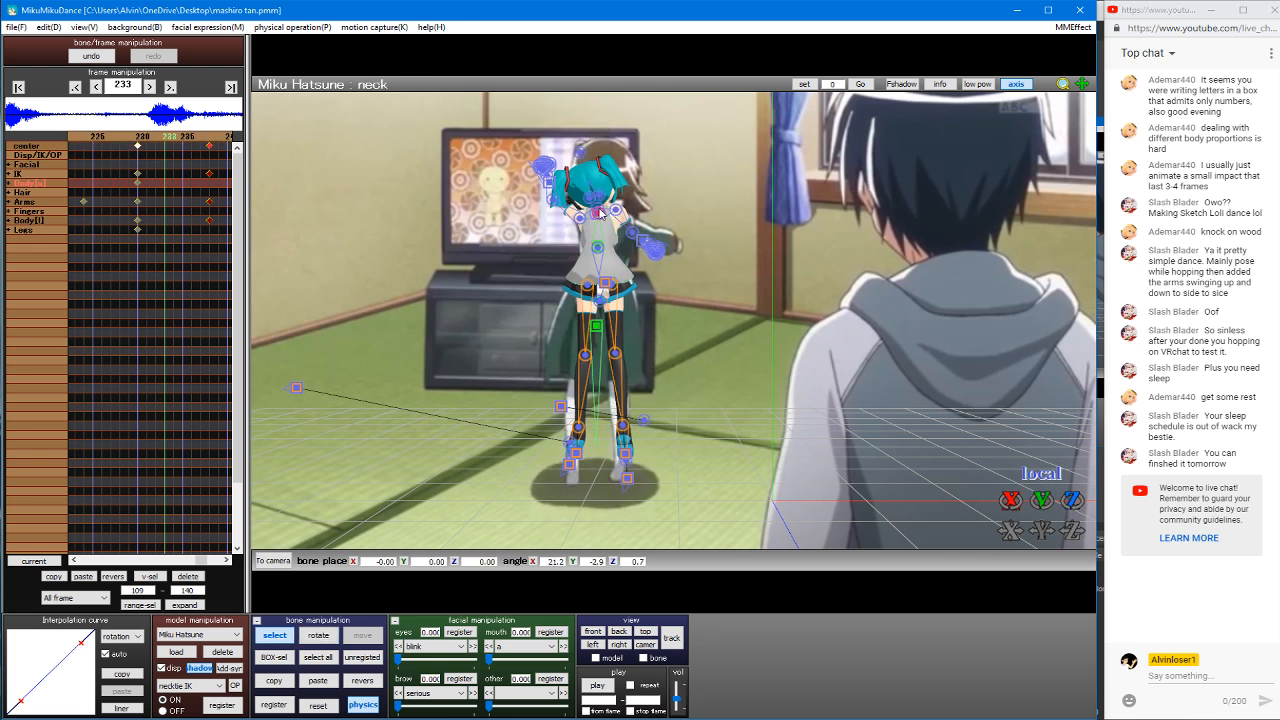
pyautogui.click(320, 709)
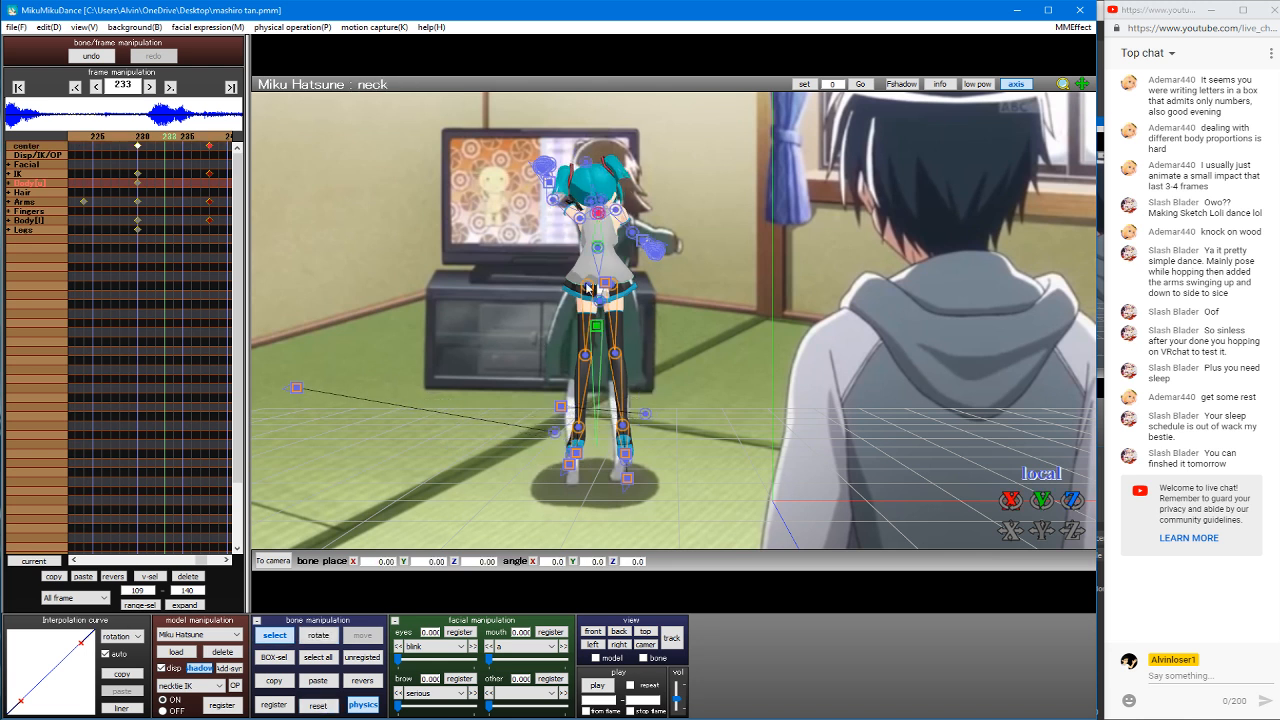
# Step: Reset the rotations of the upper body and head bones at frame 233
pyautogui.click(598, 250)
pyautogui.press('x')
pyautogui.press('c')
pyautogui.click(599, 256)
pyautogui.click(598, 248)
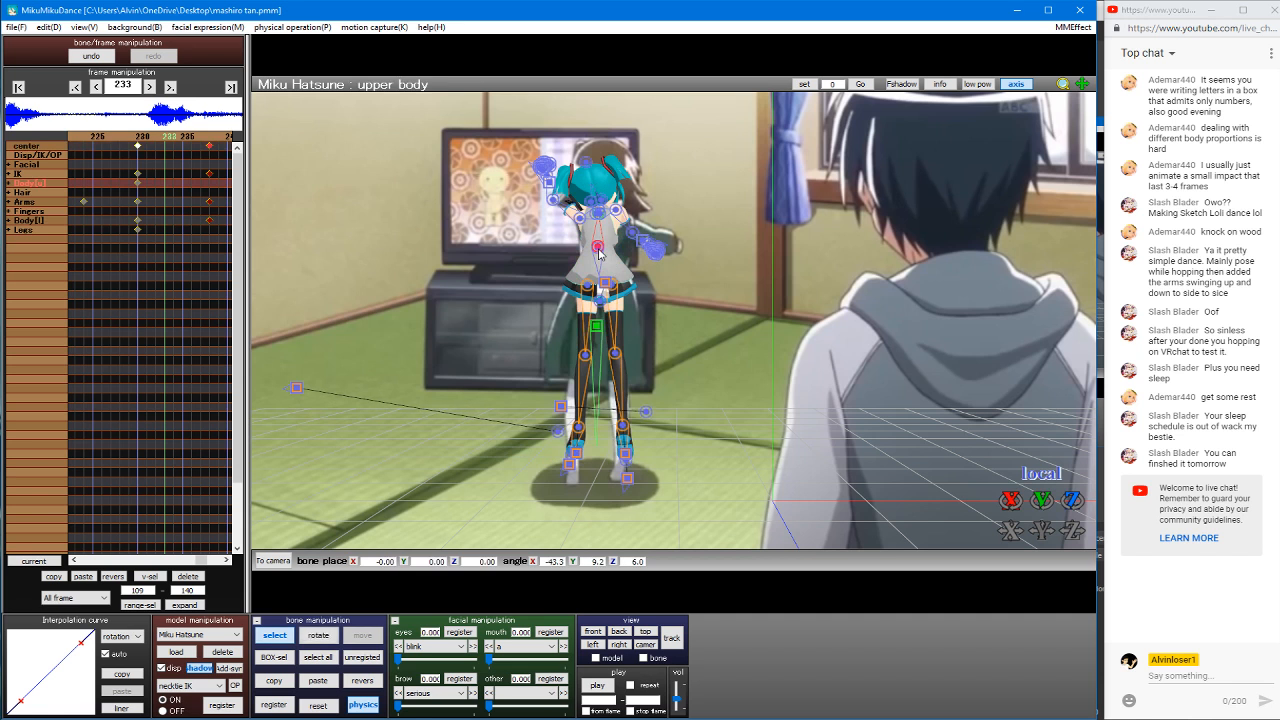
pyautogui.click(319, 706)
pyautogui.click(597, 193)
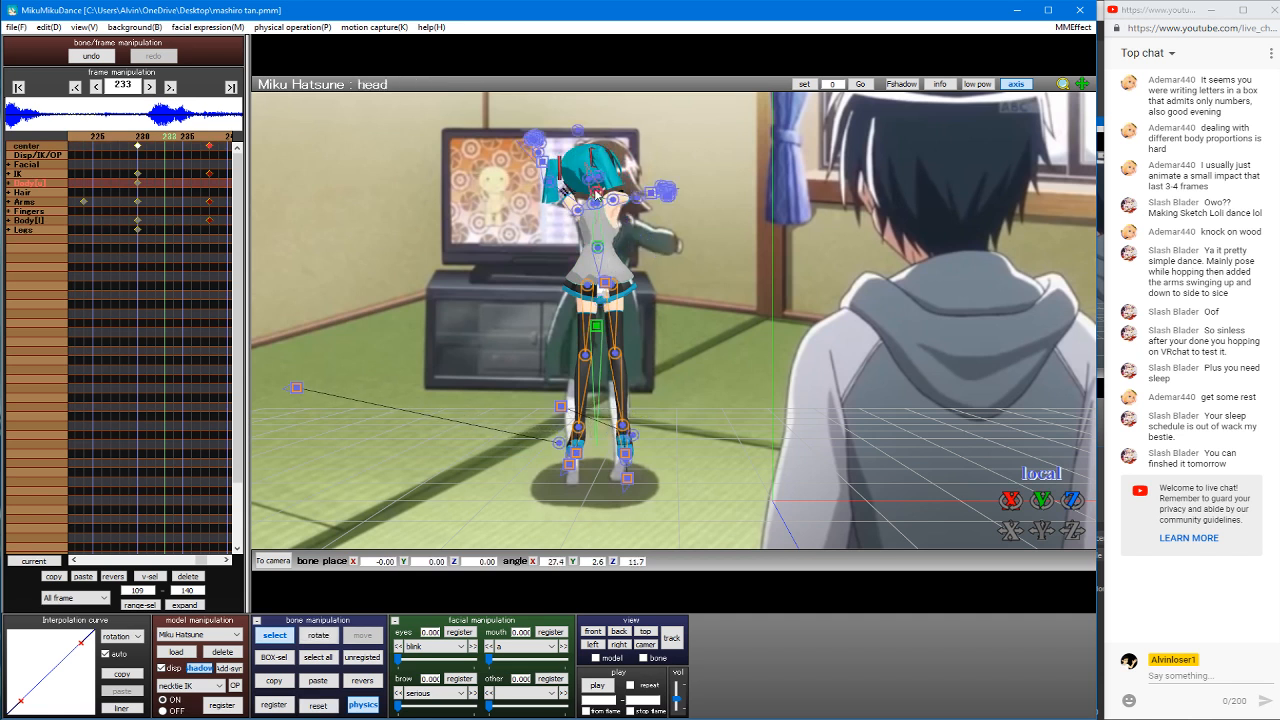
pyautogui.click(319, 706)
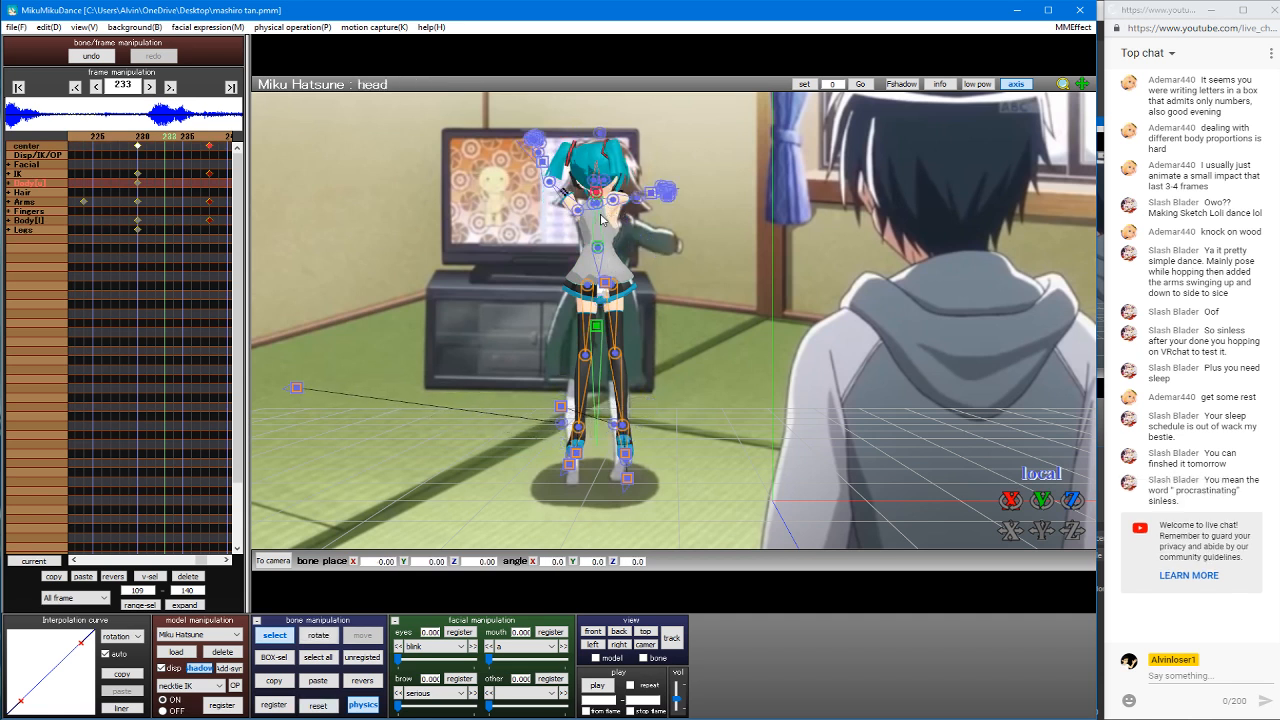
# Step: Rotate the lower body bone at frame 233 to about X -3.1, Y 25.0, Z 1.6
pyautogui.click(597, 250)
pyautogui.press('x')
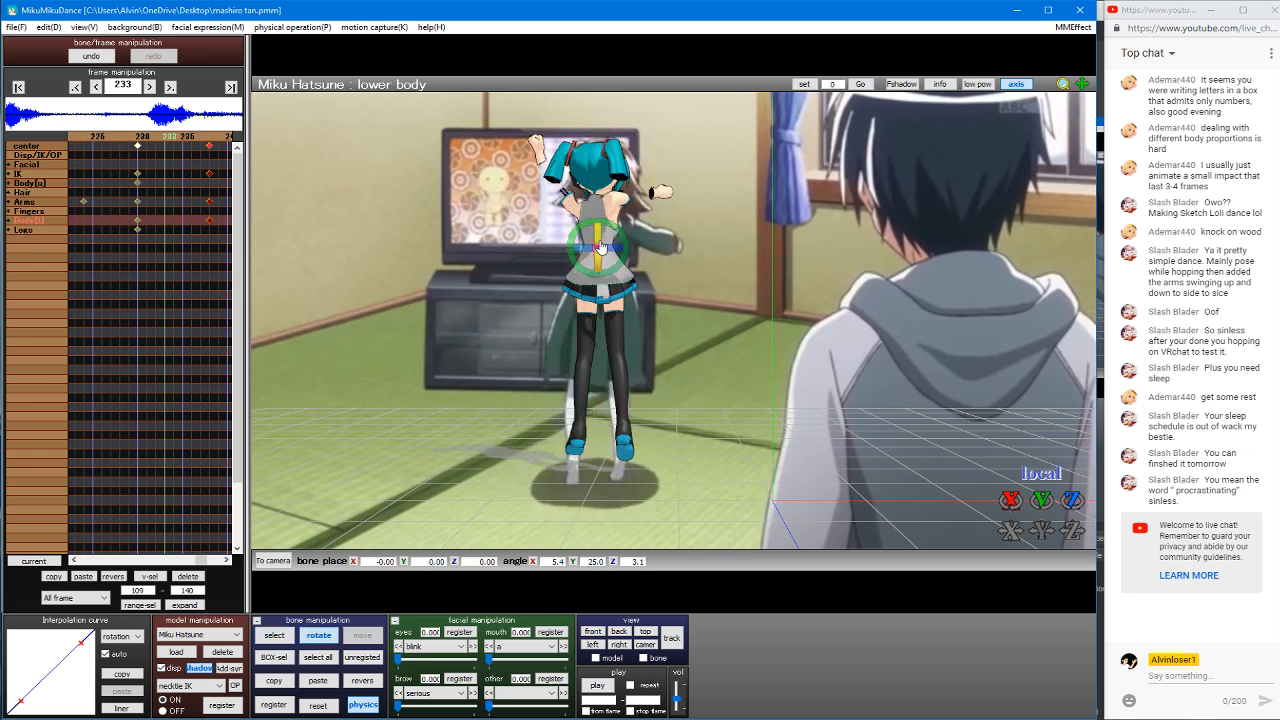
pyautogui.moveTo(599, 247); pyautogui.dragTo(601, 233)
pyautogui.press('z')
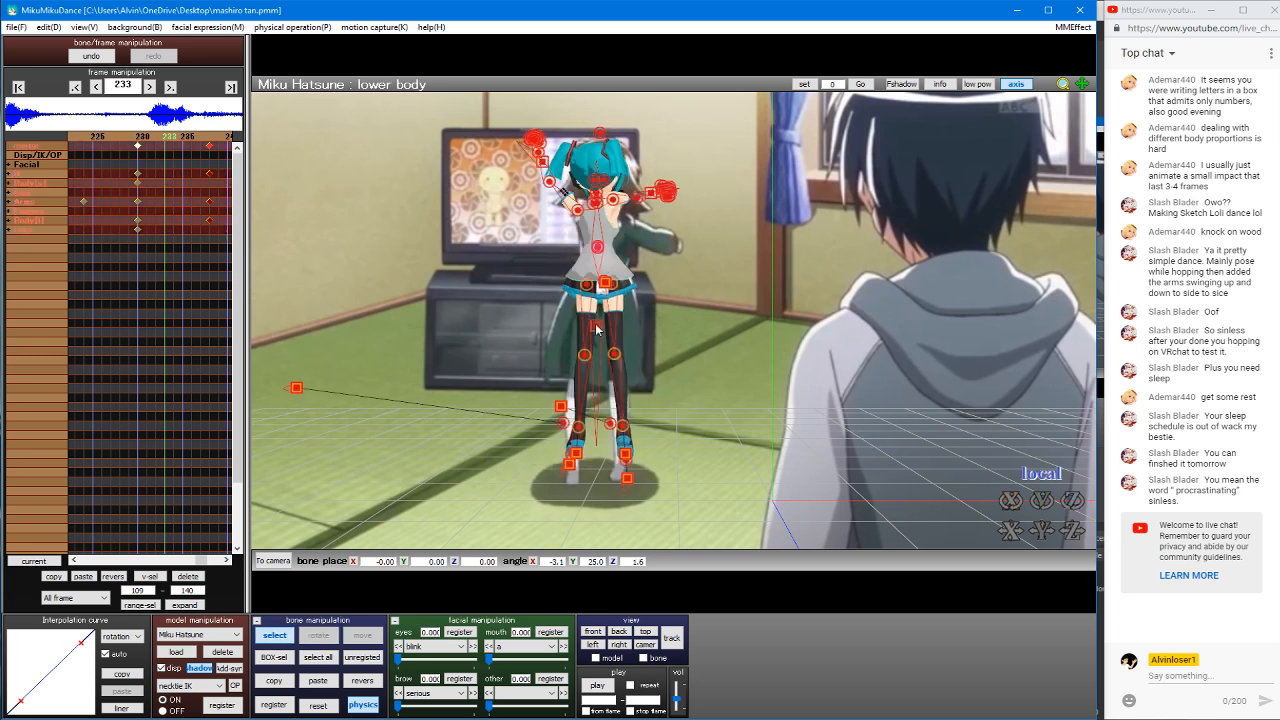
# Step: Move the center bone at frame 233 slightly down and sideways to about X -10.00, Y 1.25
pyautogui.click(596, 327)
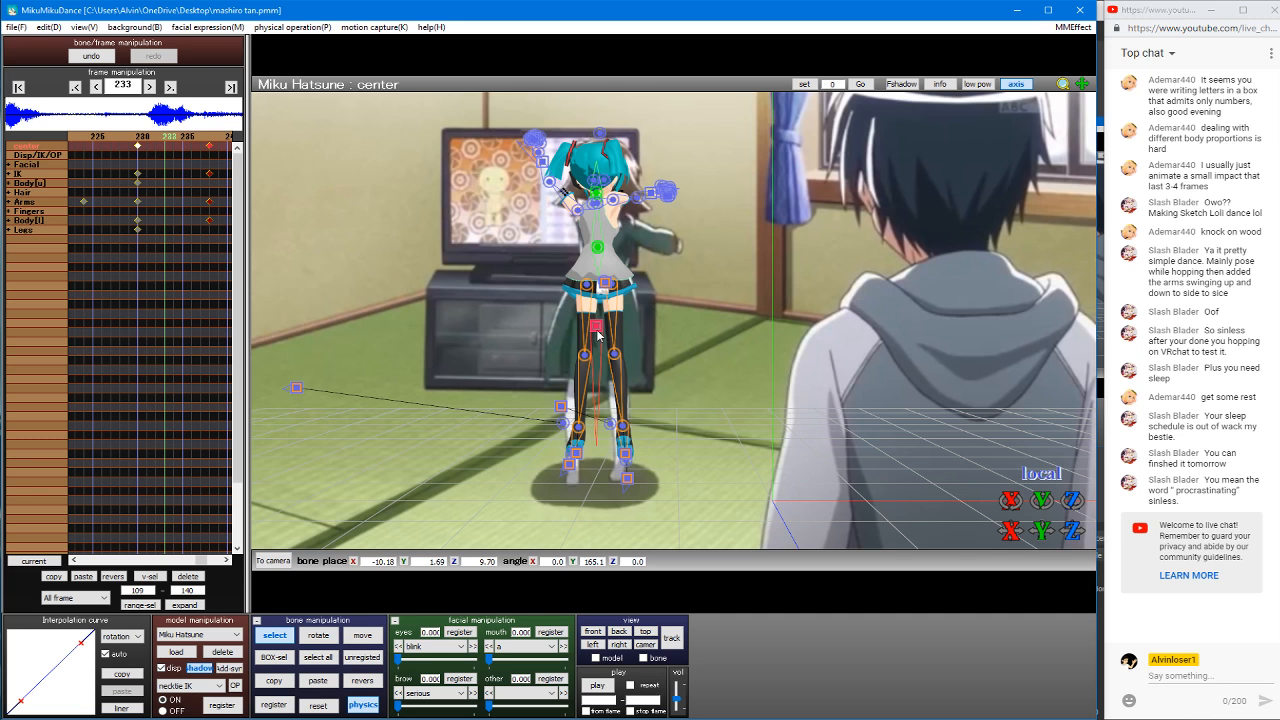
pyautogui.press('c')
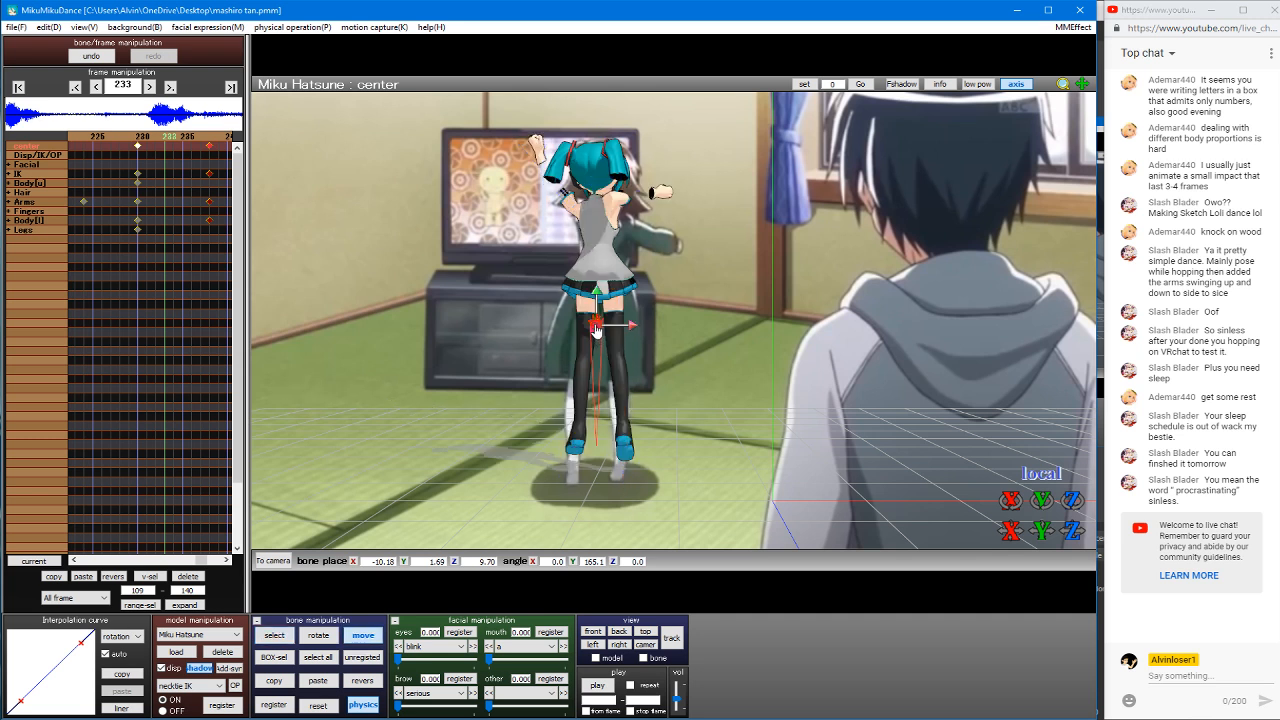
pyautogui.moveTo(596, 330); pyautogui.dragTo(598, 335)
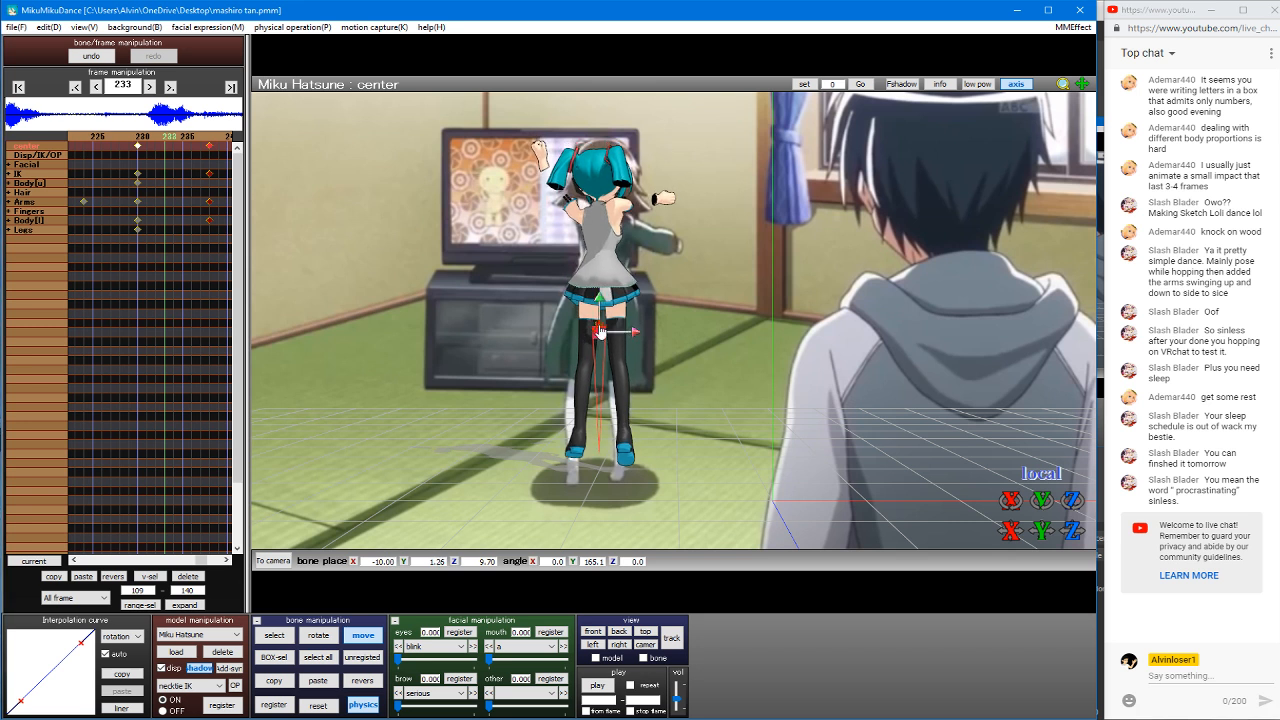
pyautogui.press('z')
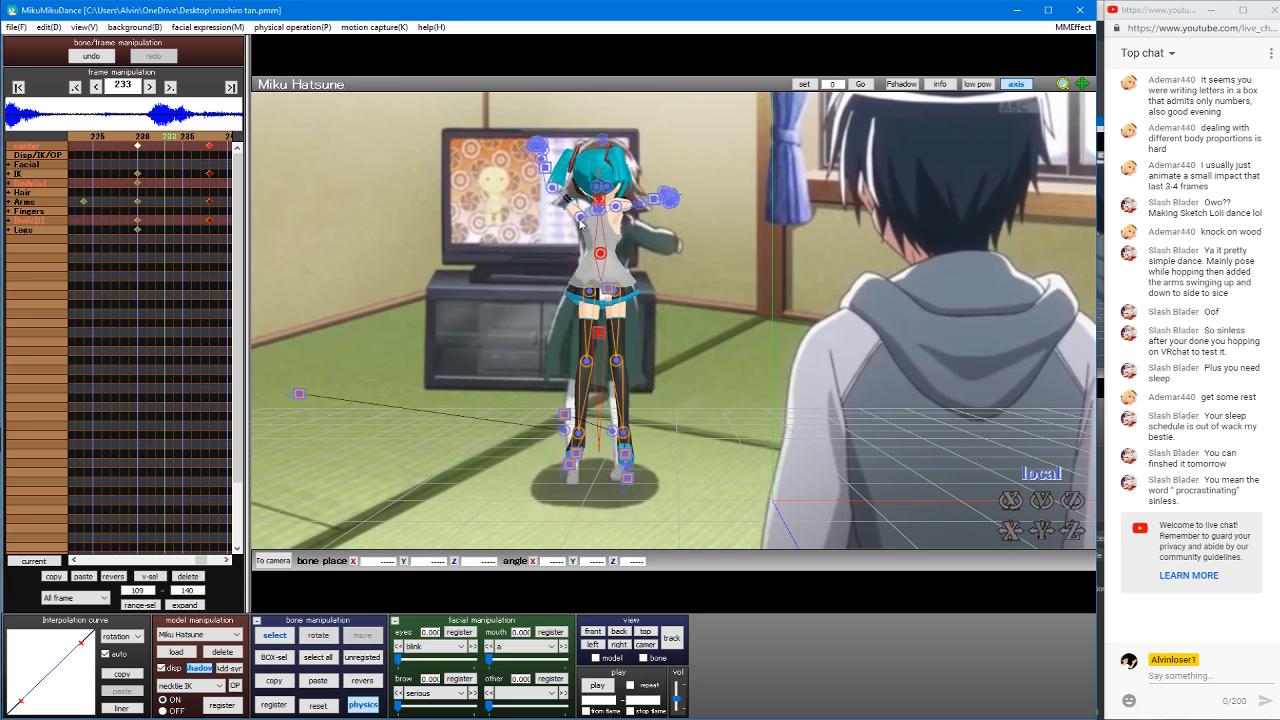
# Step: Rotate the left and right arm bones at frame 233 to match the dancing girl's arm pose
pyautogui.moveTo(580, 222)
pyautogui.mouseDown()
pyautogui.moveTo(608, 137)
pyautogui.moveTo(592, 185)
pyautogui.moveTo(599, 222)
pyautogui.moveTo(540, 221)
pyautogui.moveTo(584, 248)
pyautogui.moveTo(588, 220)
pyautogui.mouseUp()
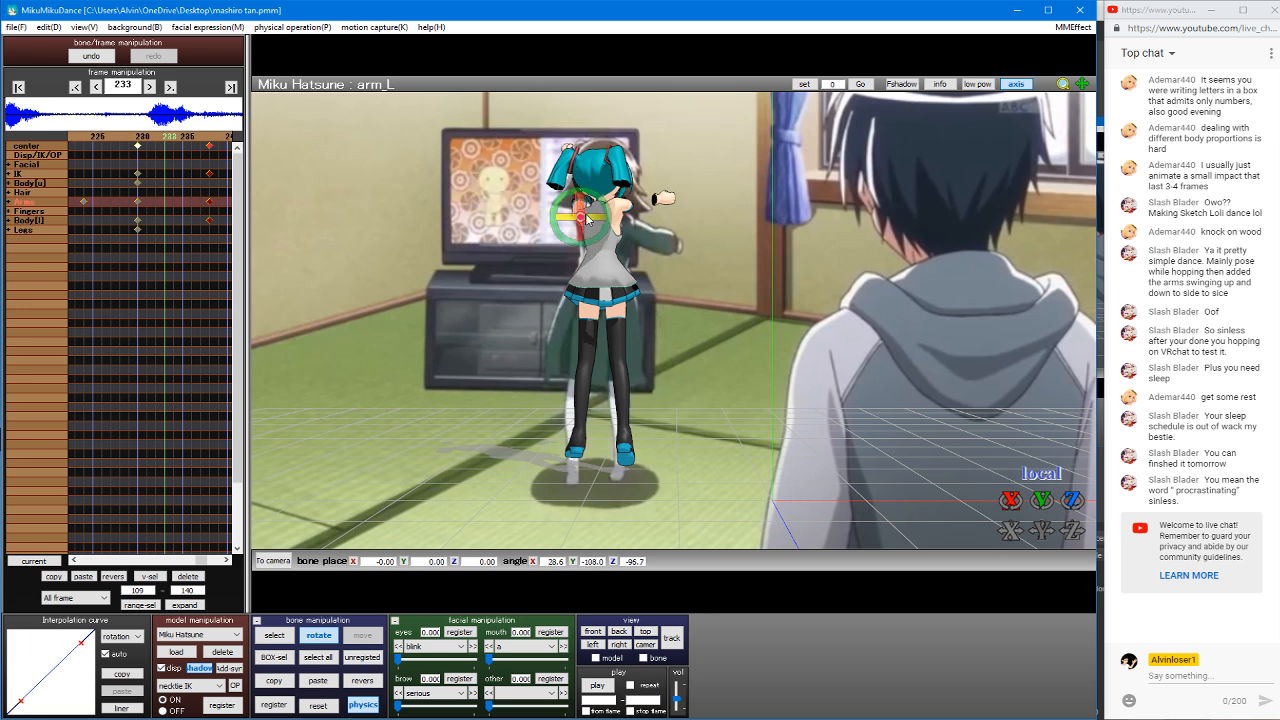
pyautogui.press('s')
pyautogui.click(615, 208)
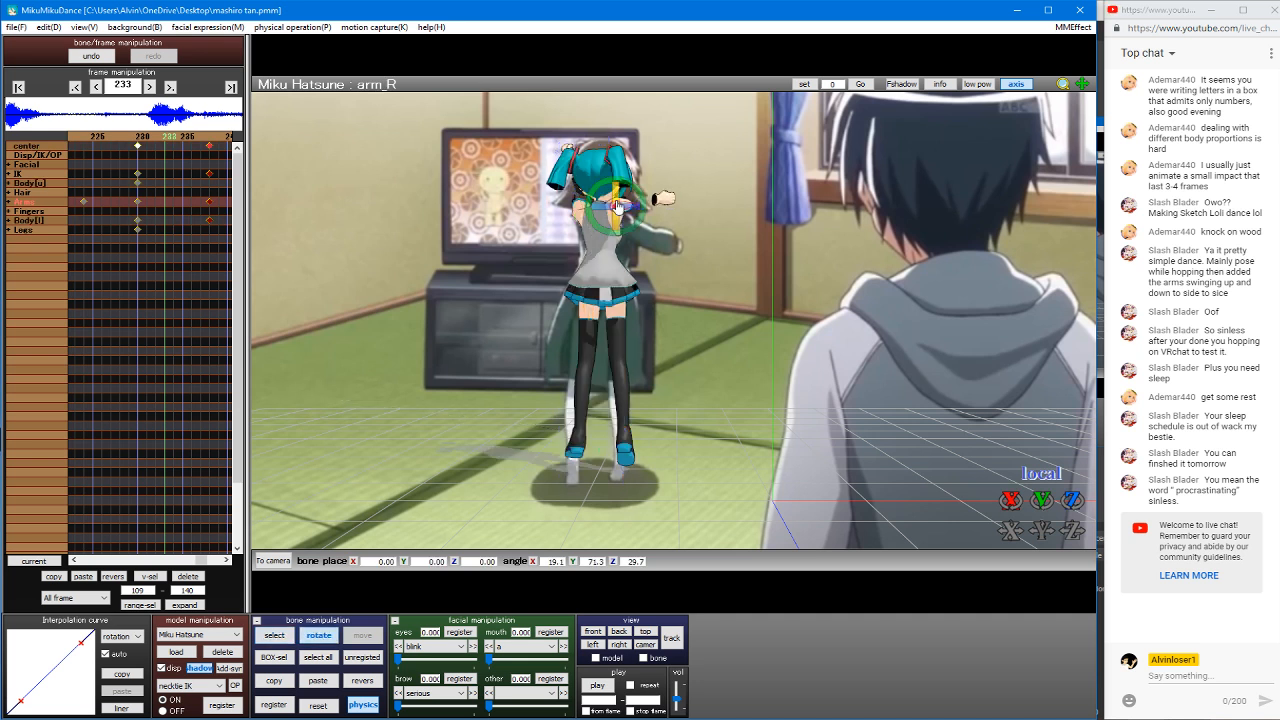
pyautogui.moveTo(1042, 501); pyautogui.dragTo(1073, 524)
pyautogui.click(875, 463)
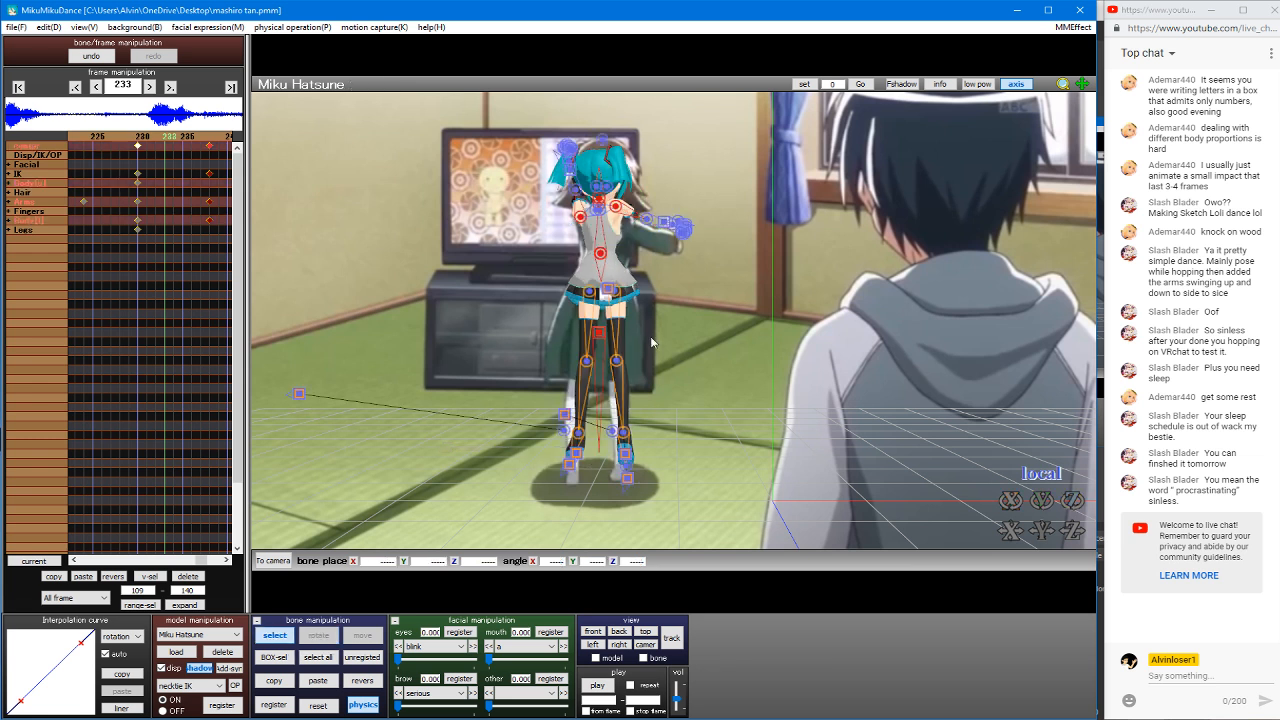
# Step: Move the left leg IK bone to about X -12.48 and adjust the right leg IK bone's position and rotation at frame 233
pyautogui.click(576, 455)
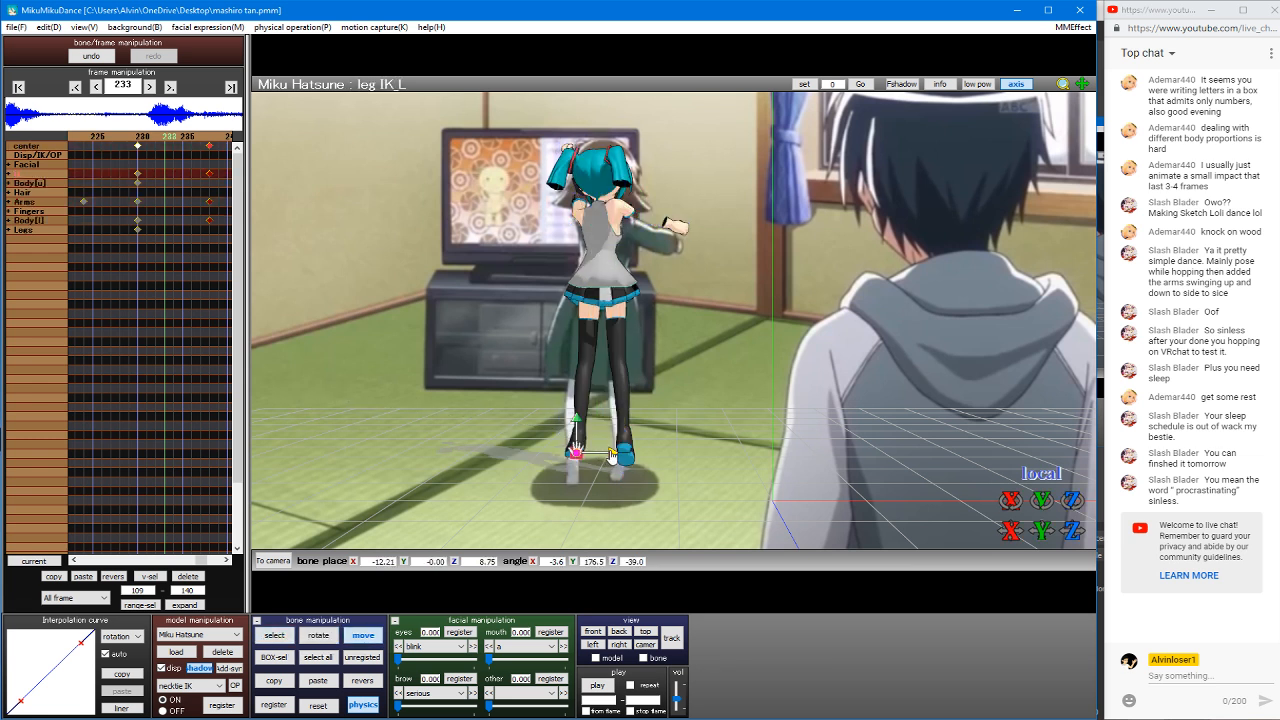
pyautogui.moveTo(612, 455); pyautogui.dragTo(653, 455)
pyautogui.press('x')
pyautogui.click(633, 461)
pyautogui.click(625, 455)
pyautogui.press('x')
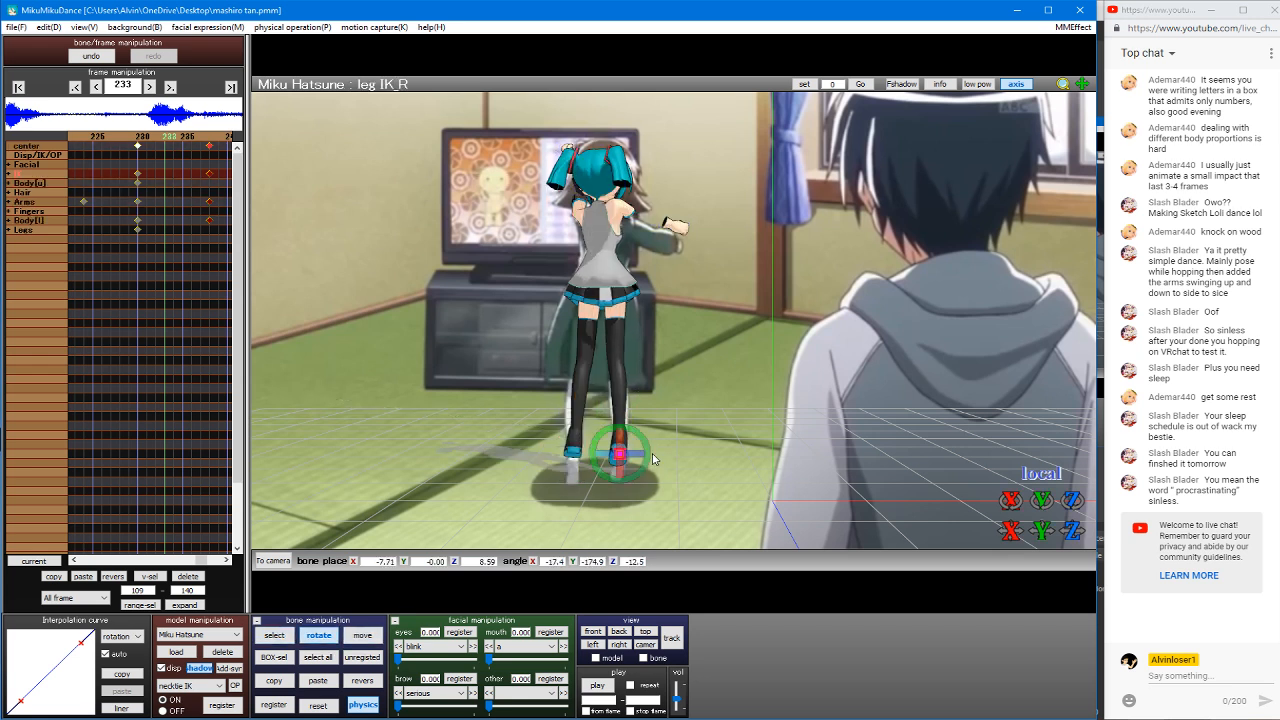
# Step: Shift the center bone in depth to about Z 9.33 at frame 233, checking the pose from the side
pyautogui.click(638, 309)
pyautogui.moveTo(749, 325)
pyautogui.mouseDown(button='right')
pyautogui.moveTo(733, 313)
pyautogui.moveTo(762, 334)
pyautogui.moveTo(750, 338)
pyautogui.mouseUp(button='right')
pyautogui.click(694, 357)
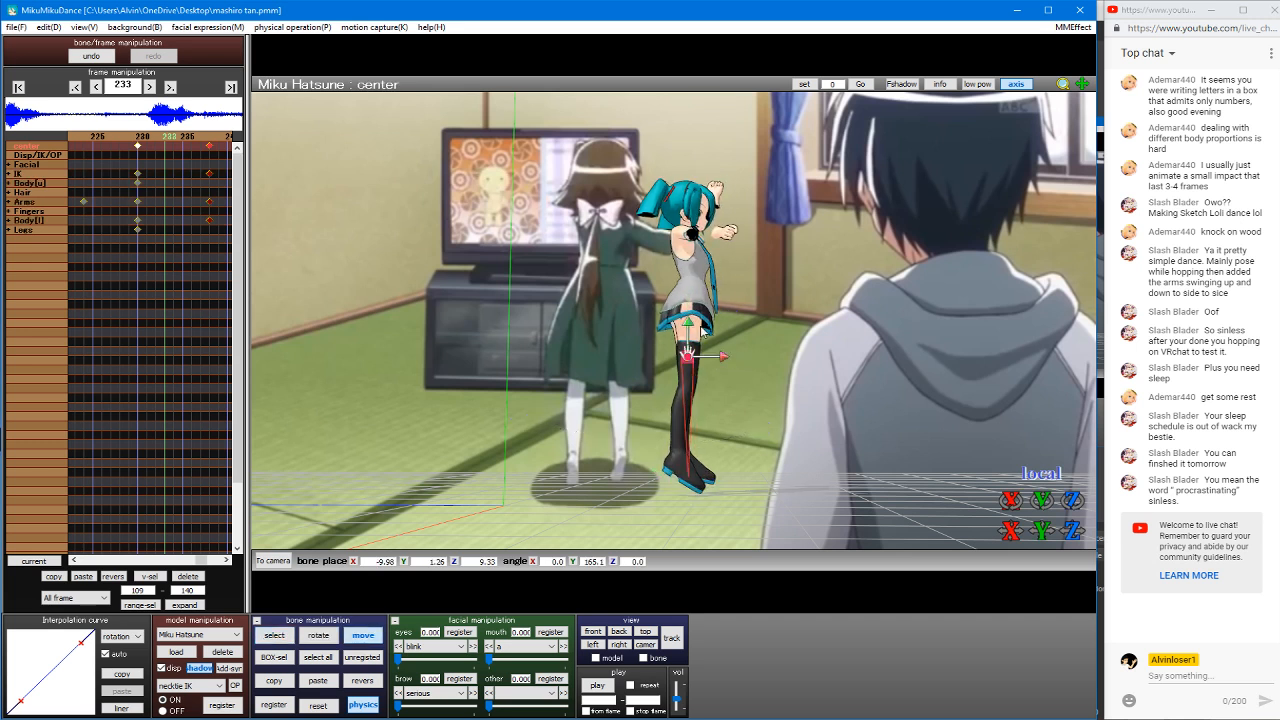
pyautogui.press('c')
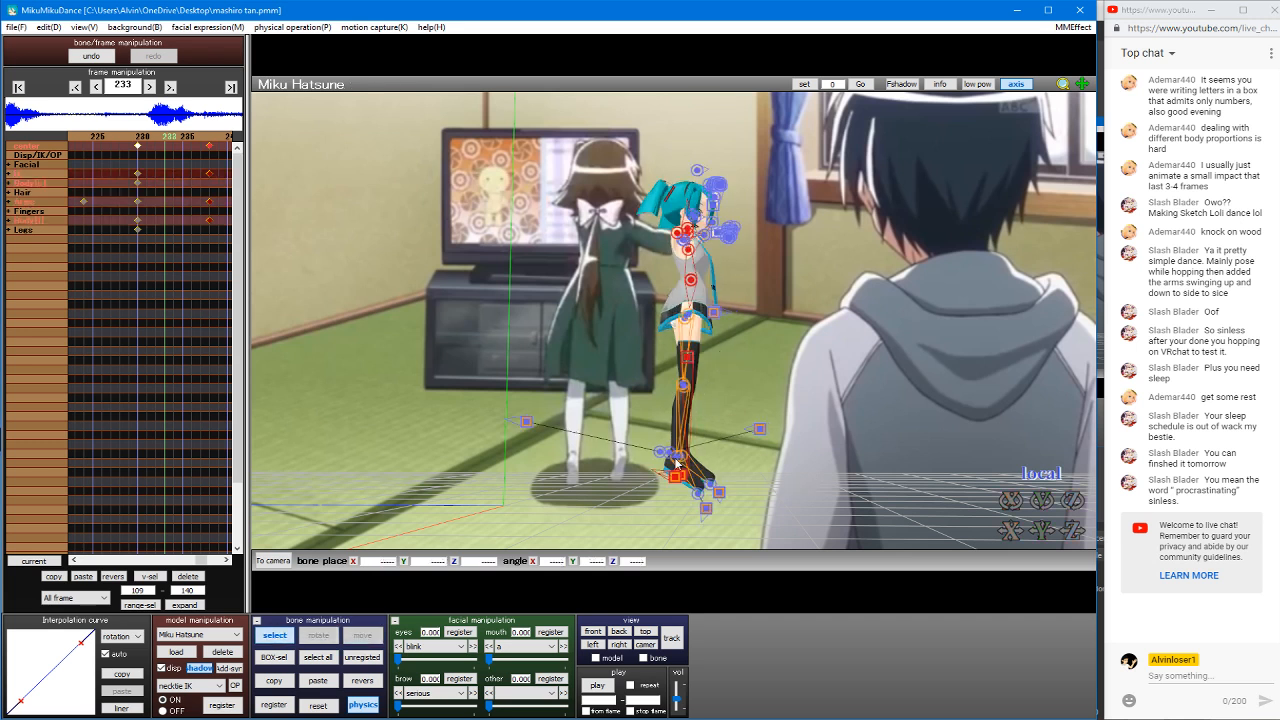
# Step: Rotate the left leg IK bone at frame 233 to about X -17.0, Y 171.0, Z -35.7 and check it from the camera view
pyautogui.click(682, 478)
pyautogui.press('x')
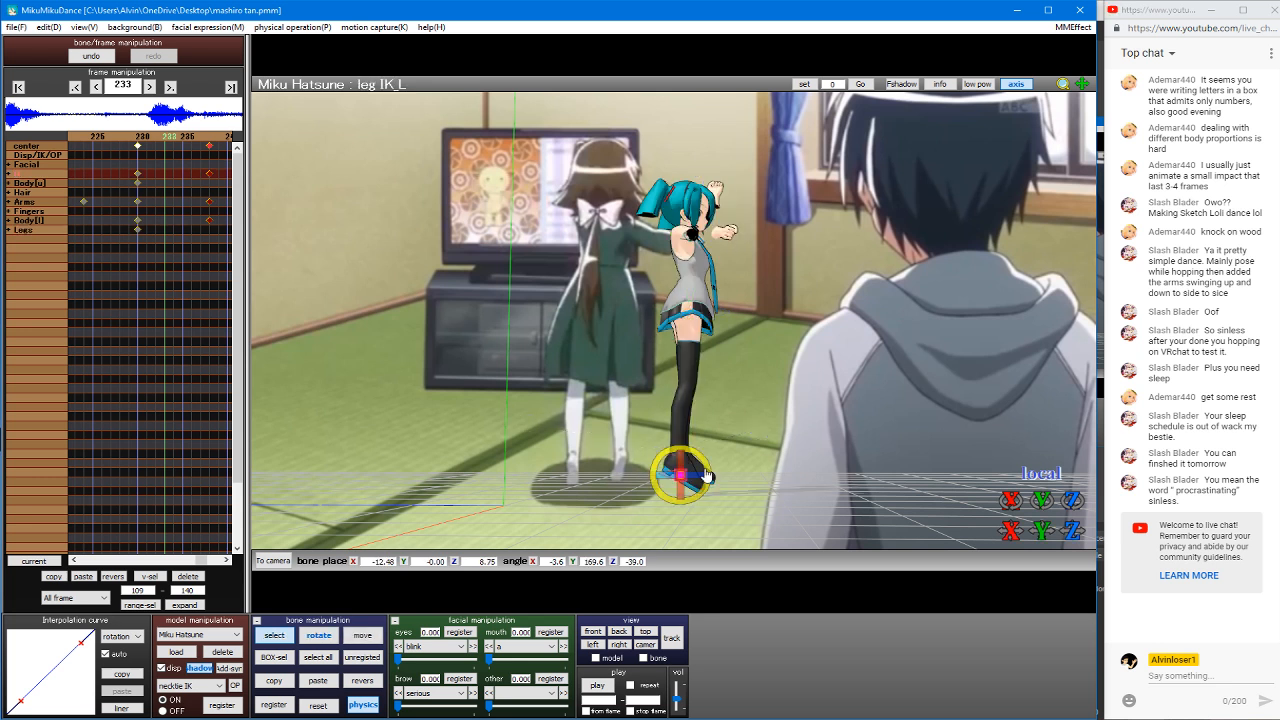
pyautogui.moveTo(684, 482); pyautogui.dragTo(707, 477)
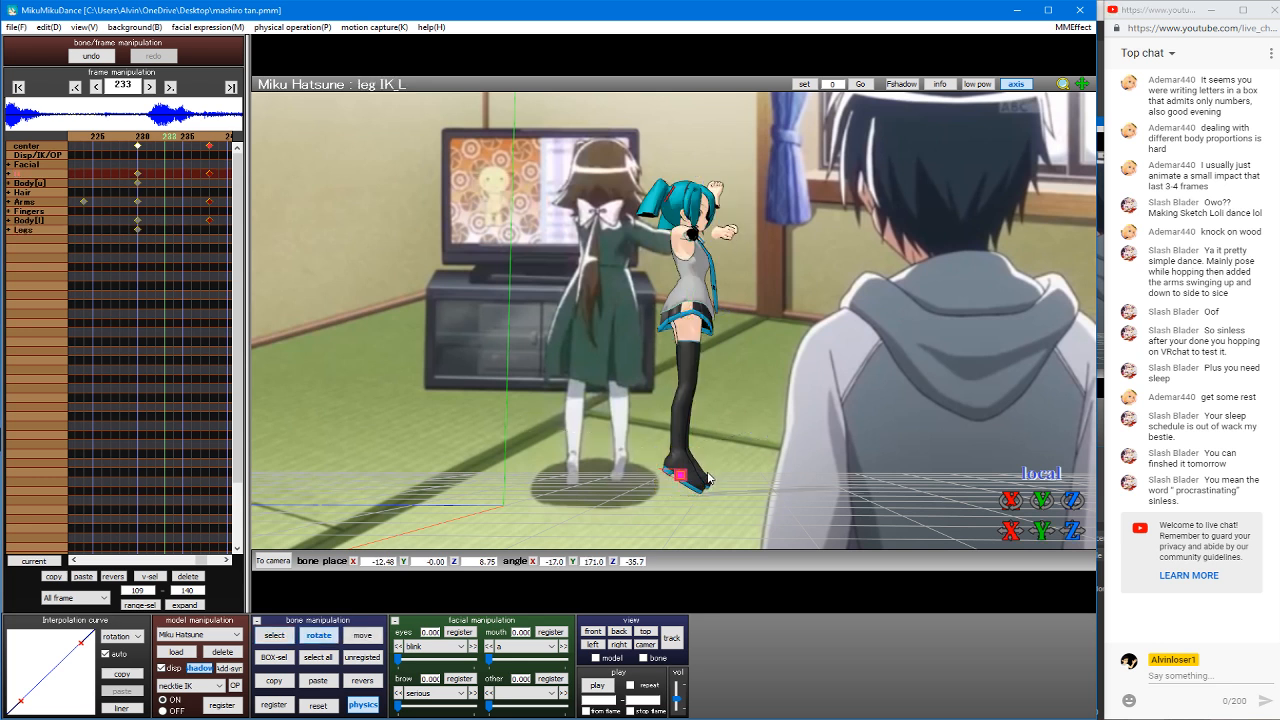
pyautogui.press('Tab')
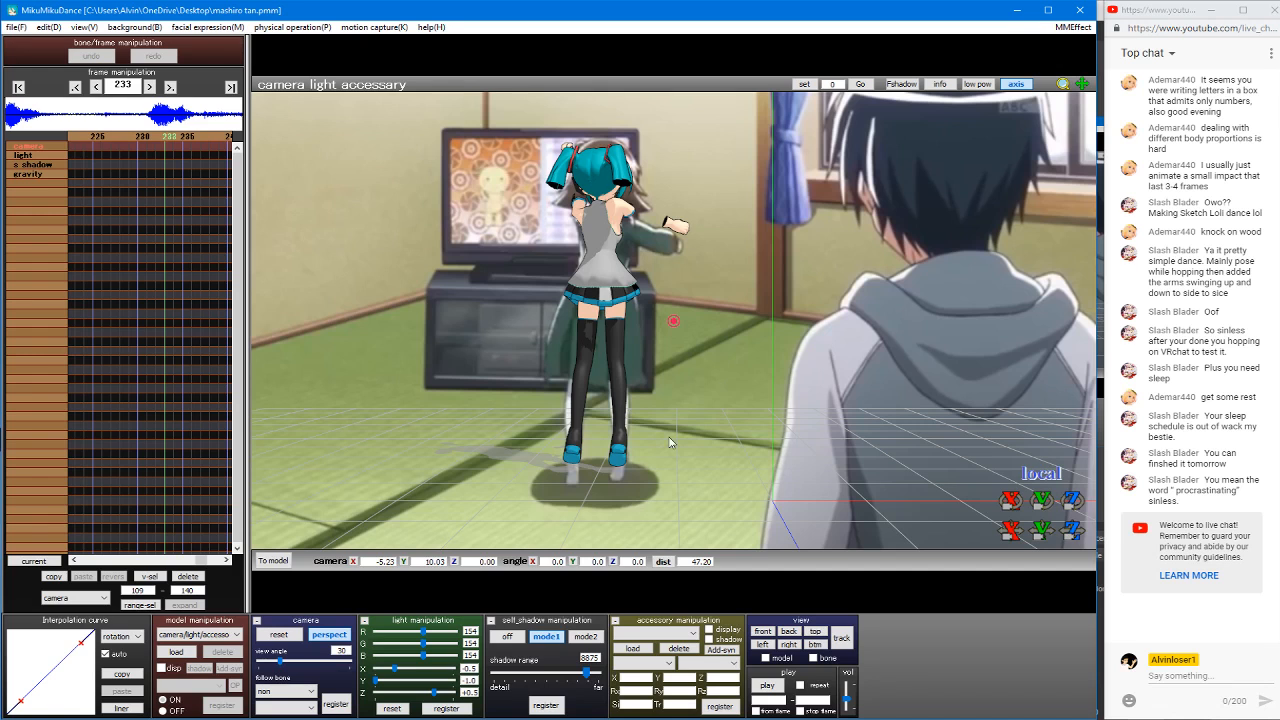
pyautogui.press('Tab')
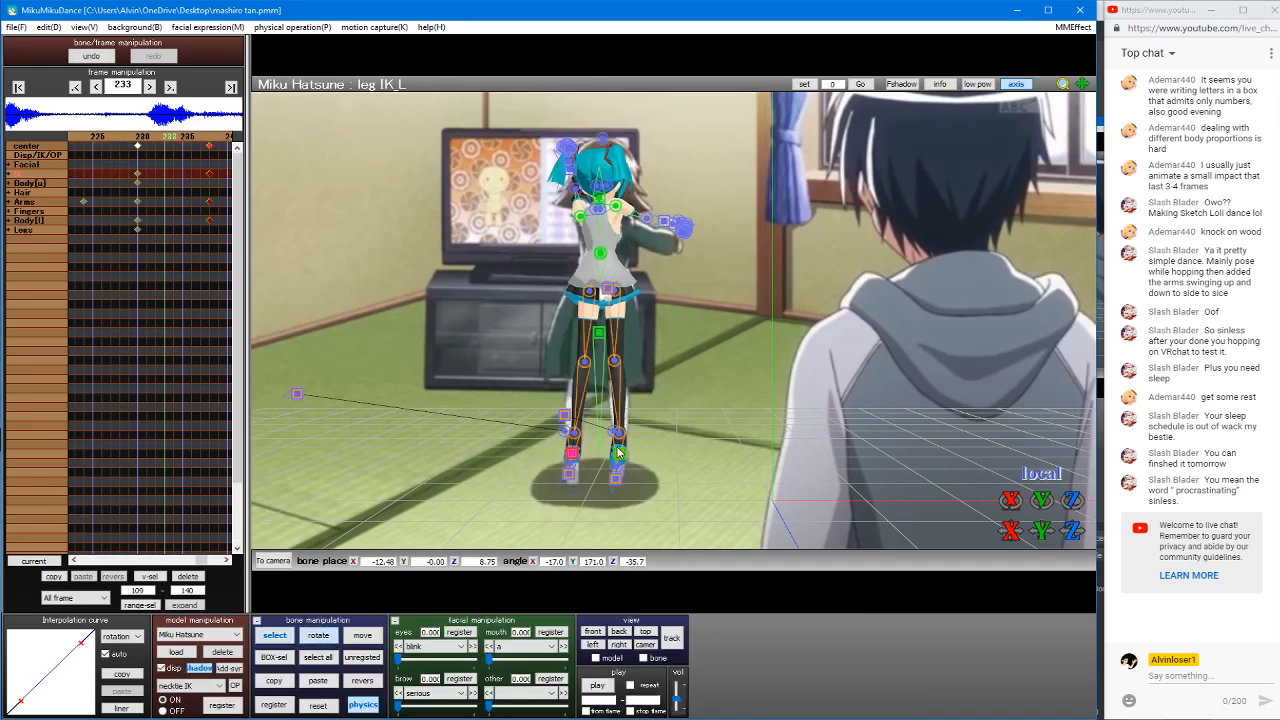
# Step: Move the right leg IK bone in depth to about Z 9.68 at frame 233 and select the adjusted bones
pyautogui.click(618, 455)
pyautogui.press('z')
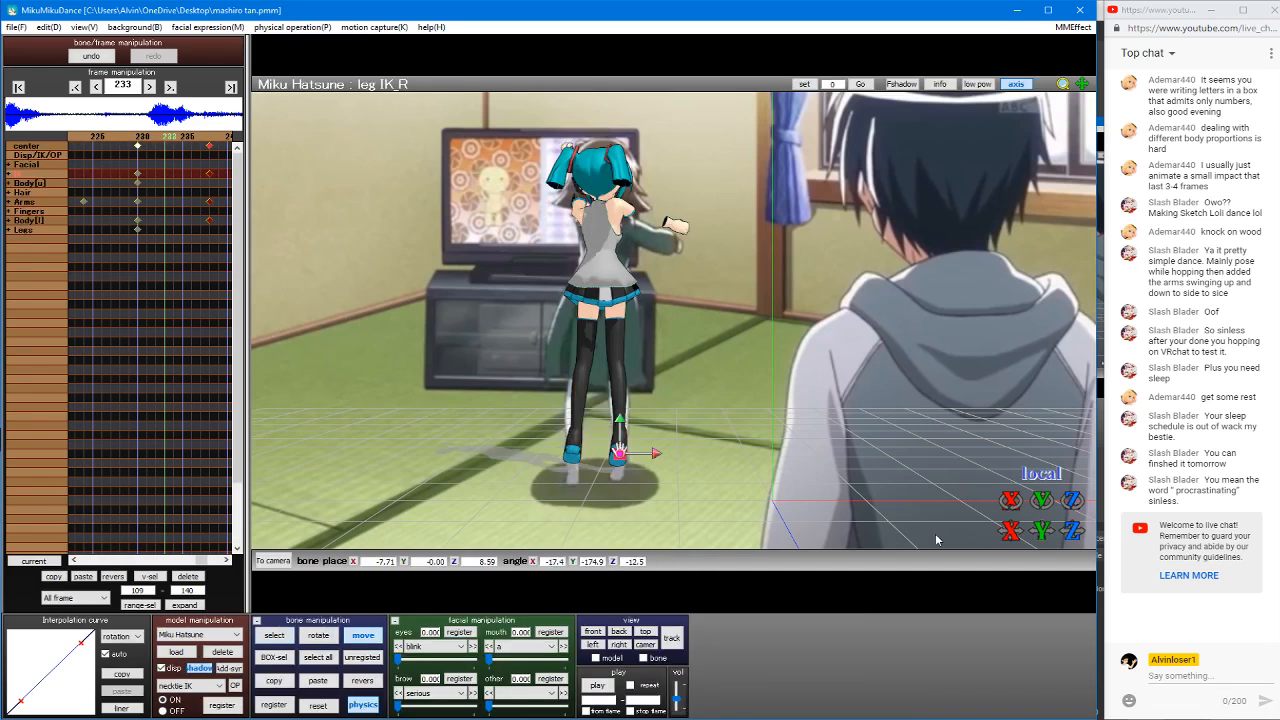
pyautogui.click(619, 644)
pyautogui.moveTo(516, 537); pyautogui.dragTo(470, 528)
pyautogui.press('Tab')
pyautogui.press('Tab')
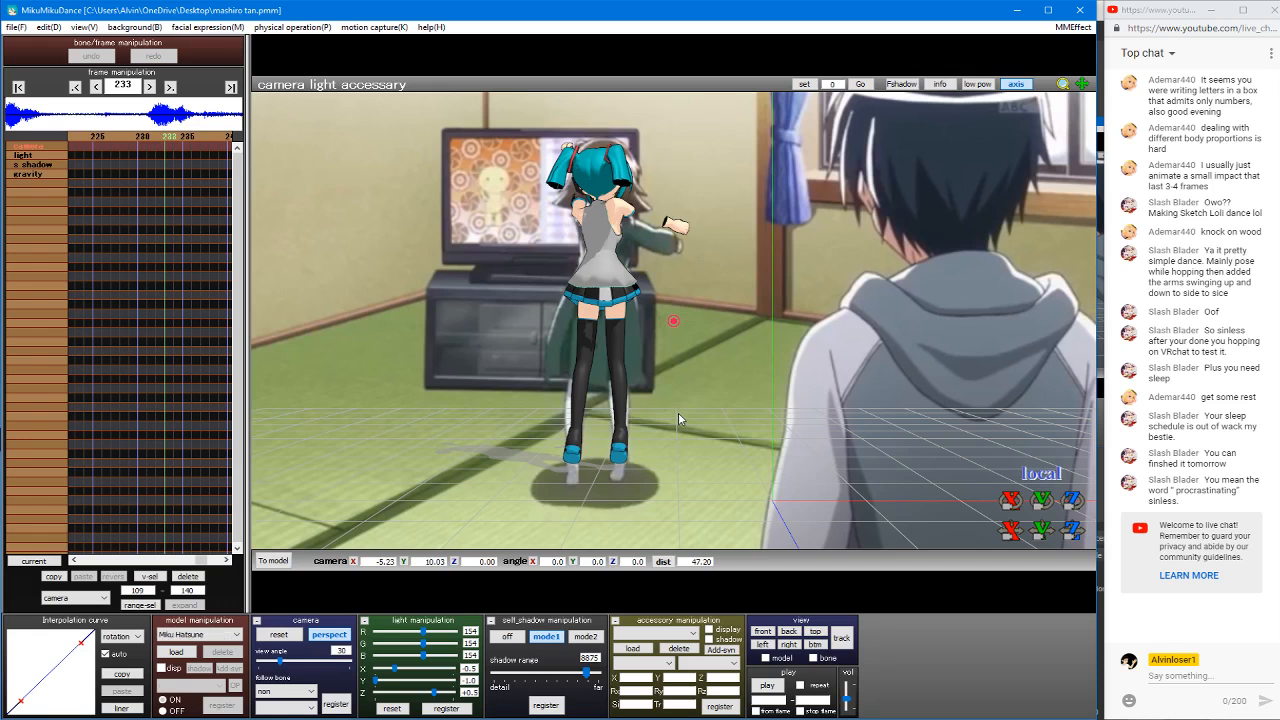
pyautogui.press('Tab')
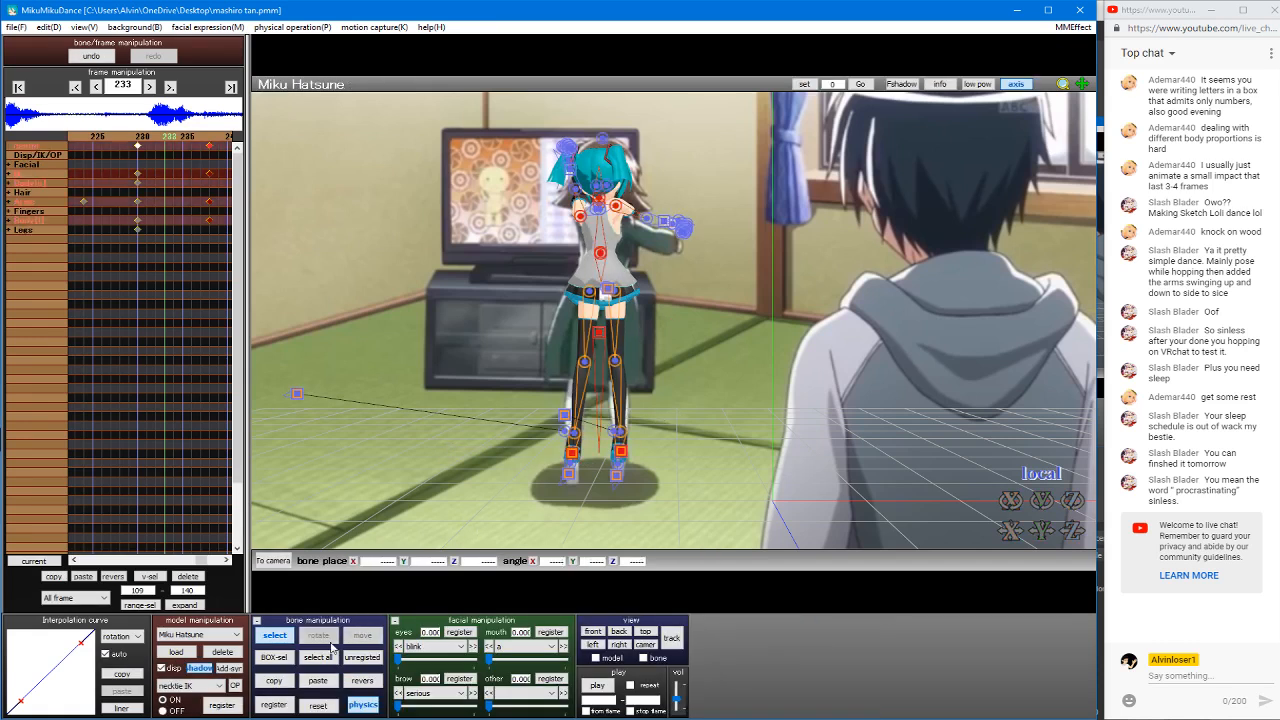
# Step: Compare with frame 231, paste the copied pose onto frame 233 and register the bones as keyframes there
pyautogui.press('Left')
pyautogui.press('Left')
pyautogui.press('Left')
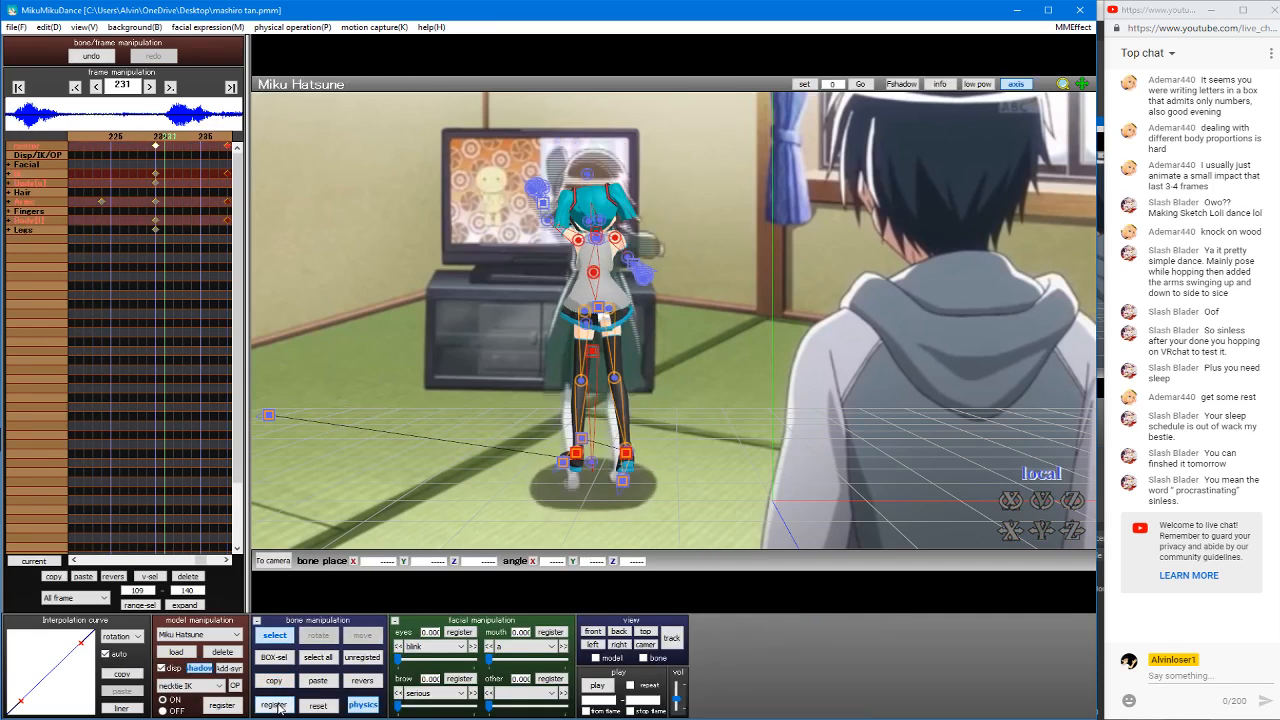
pyautogui.press('Right')
pyautogui.press('Right')
pyautogui.press('Right')
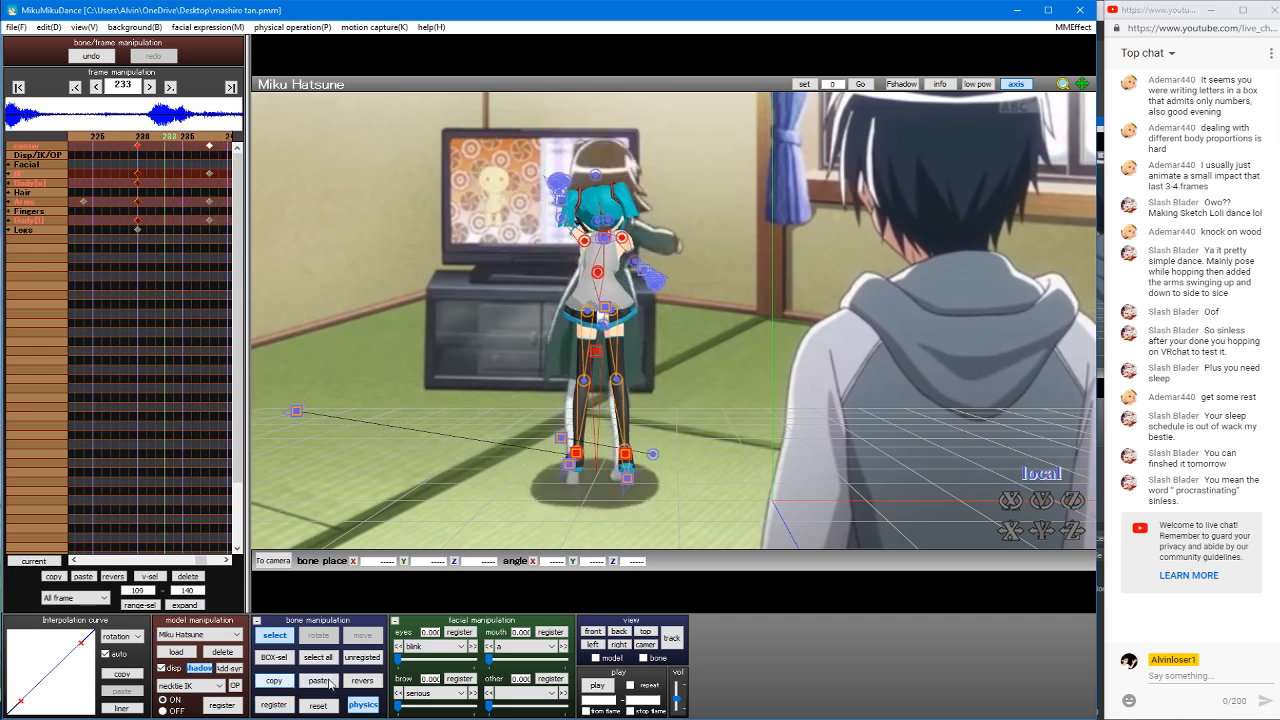
pyautogui.click(318, 680)
pyautogui.click(275, 704)
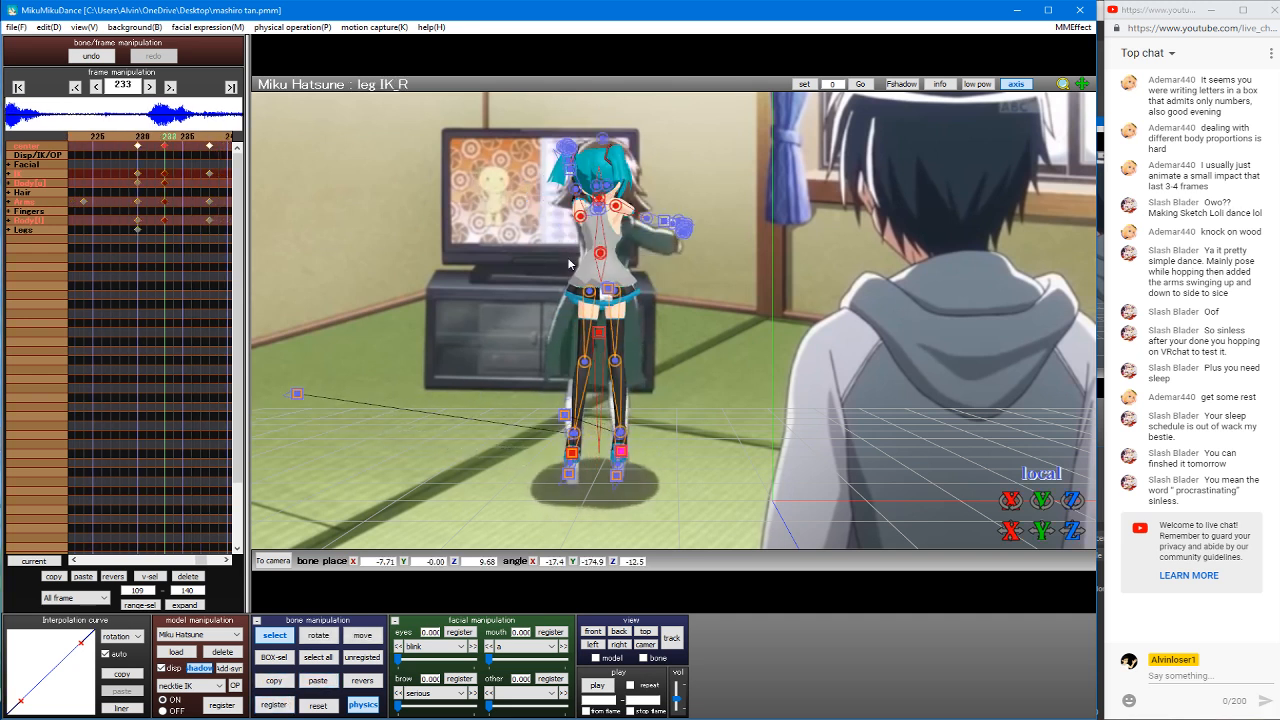
# Step: Rotate the right arm bone at frame 237 so the hand swings lower and closer to the body
pyautogui.press('Right')
pyautogui.press('Right')
pyautogui.press('Right')
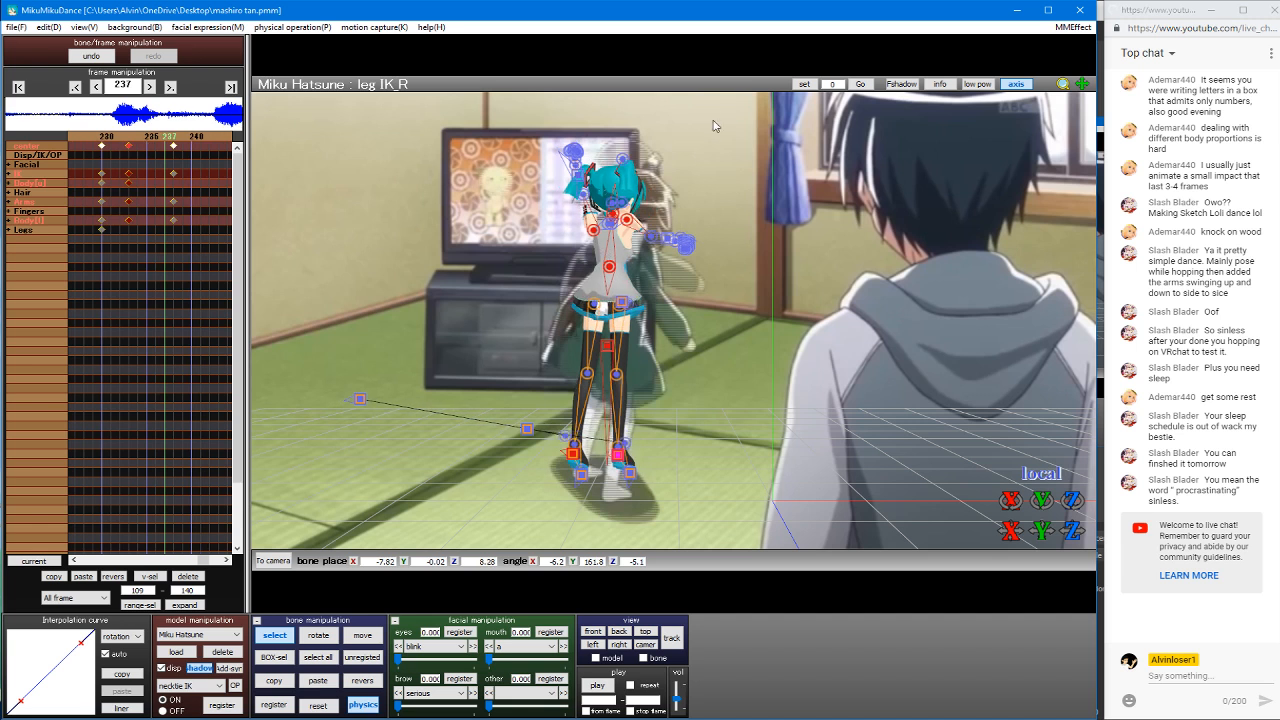
pyautogui.click(625, 221)
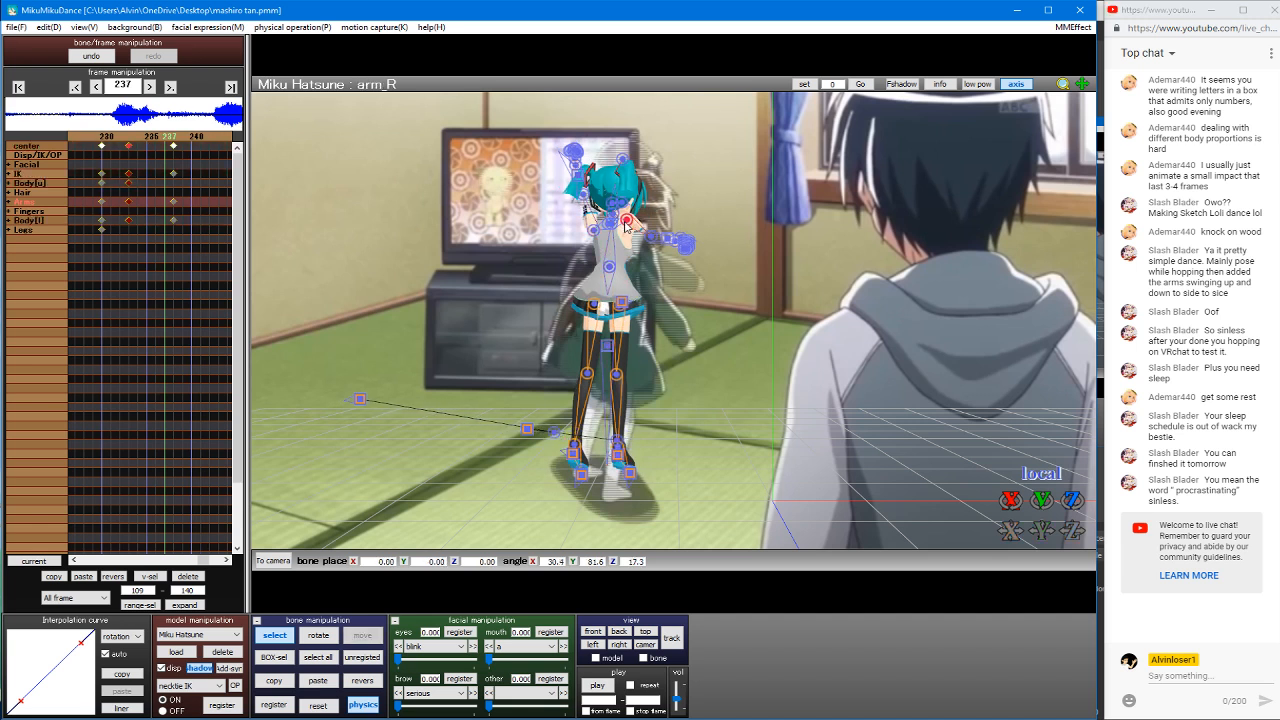
pyautogui.press('x')
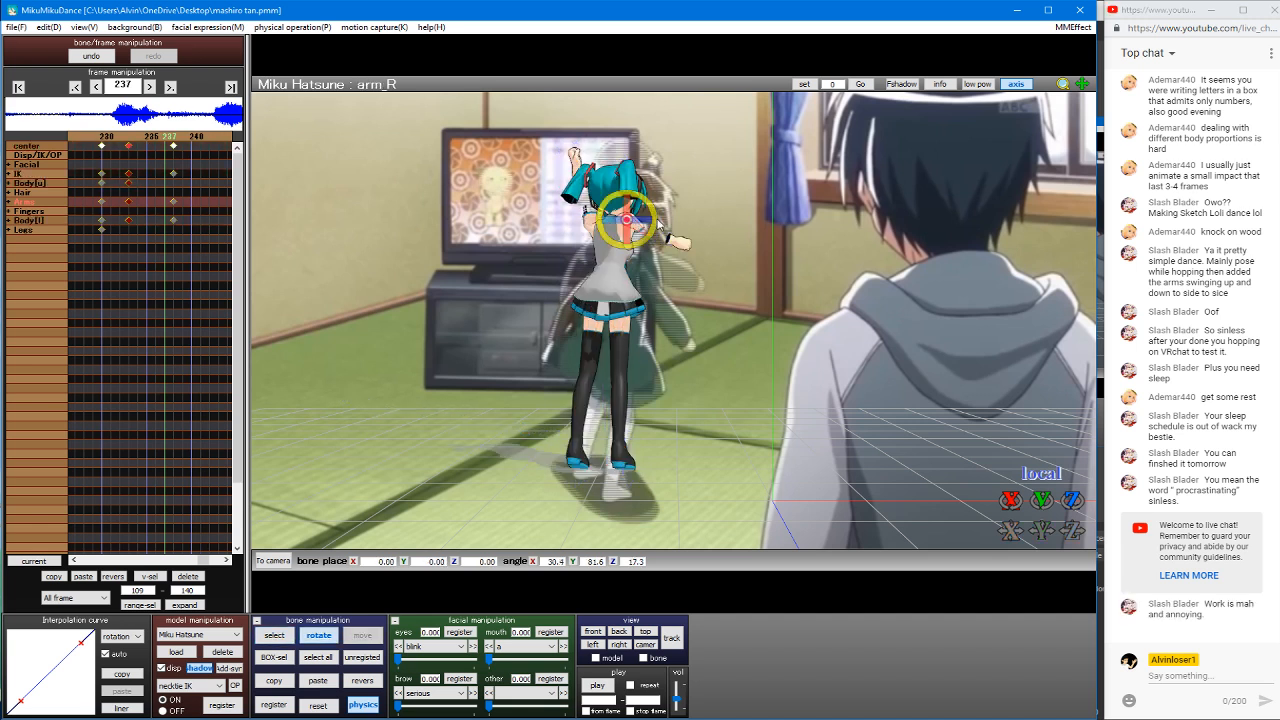
pyautogui.moveTo(655, 220); pyautogui.dragTo(608, 263)
pyautogui.press('c')
# Step: Rotate the left arm bone at frame 237 so its hand is above the head, and register both arms as keyframes
pyautogui.click(594, 231)
pyautogui.press('x')
pyautogui.click(621, 255)
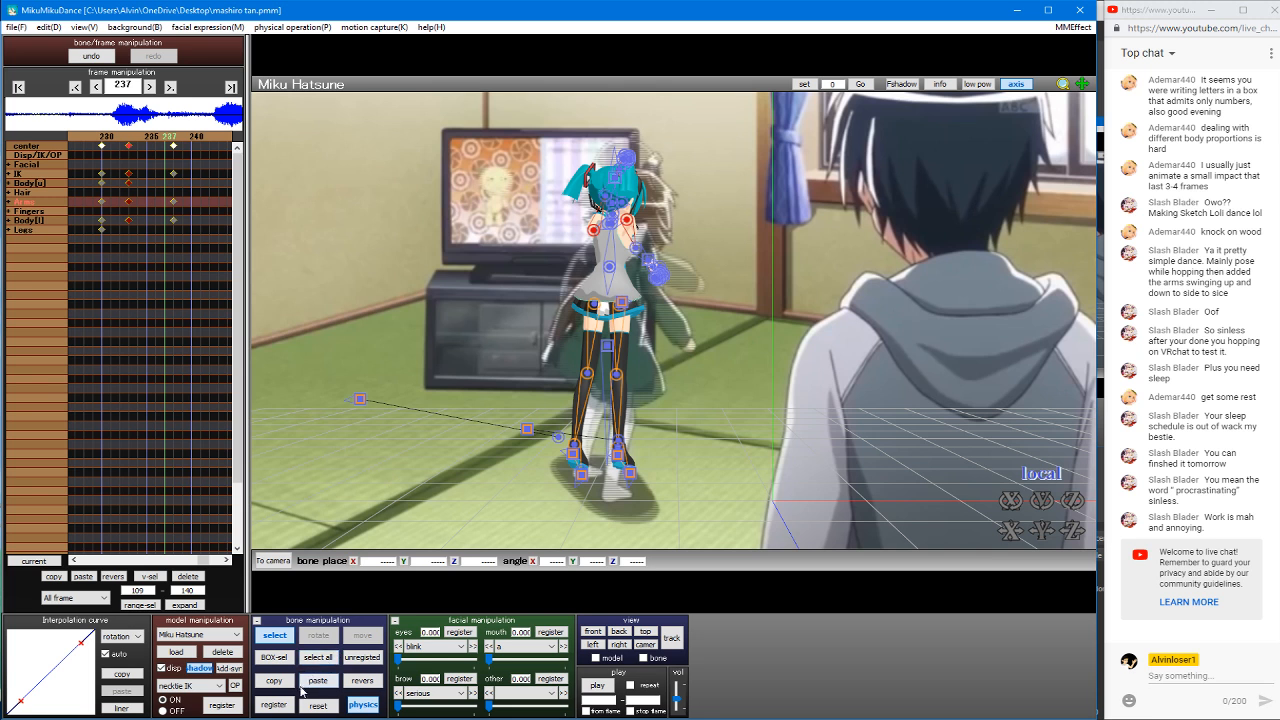
pyautogui.click(274, 704)
pyautogui.press('Right')
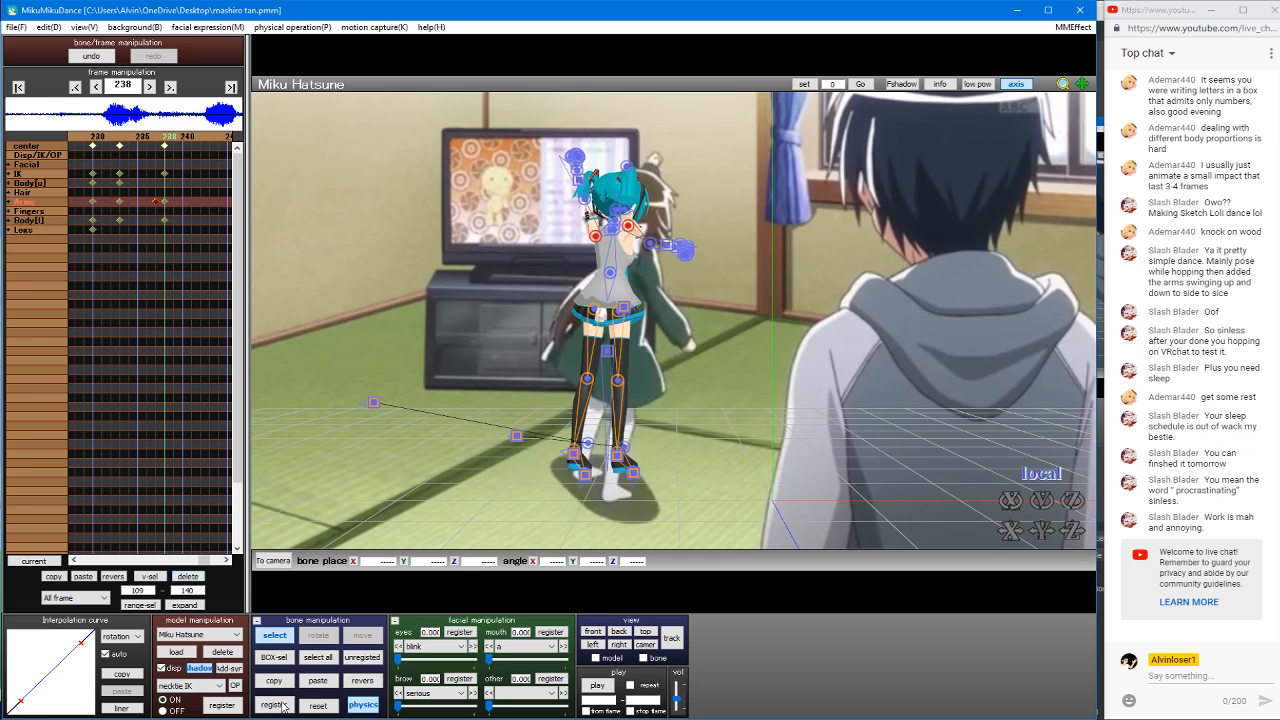
# Step: Delete the arm keyframes at frame 238, then rotate the upper body bone to about X -19.6, Z -9.6 and register it
pyautogui.click(190, 577)
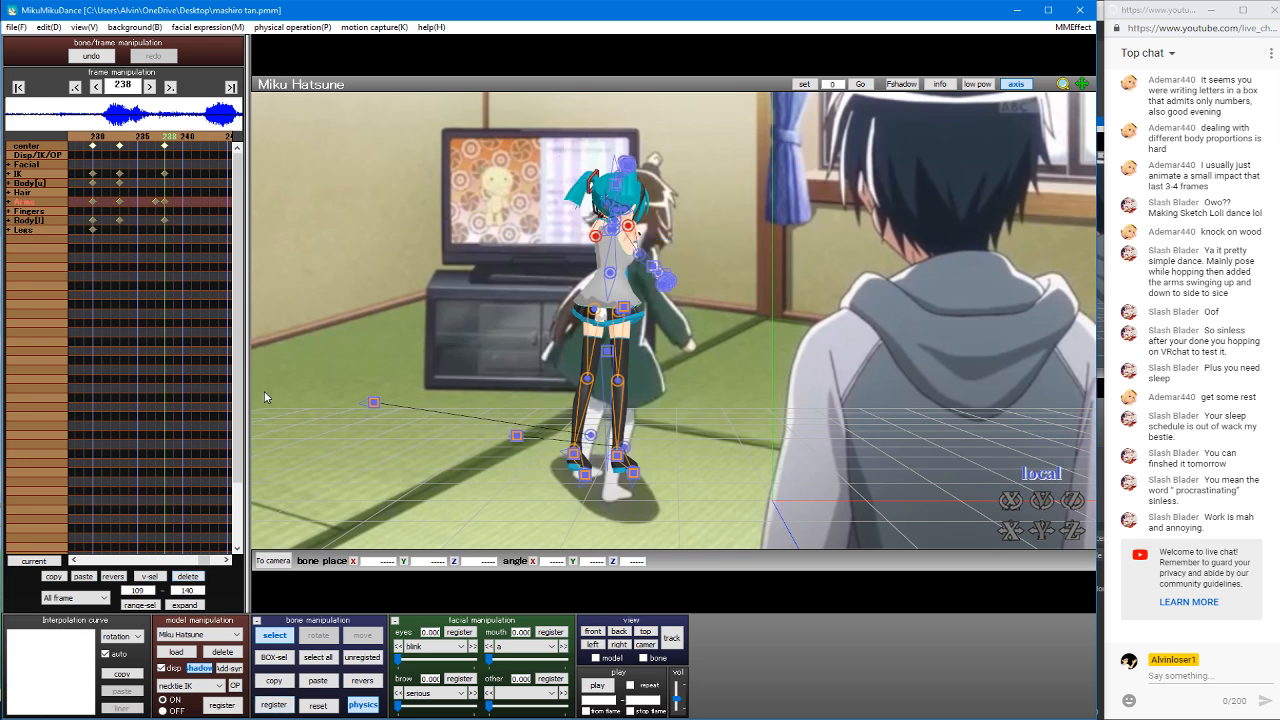
pyautogui.click(610, 273)
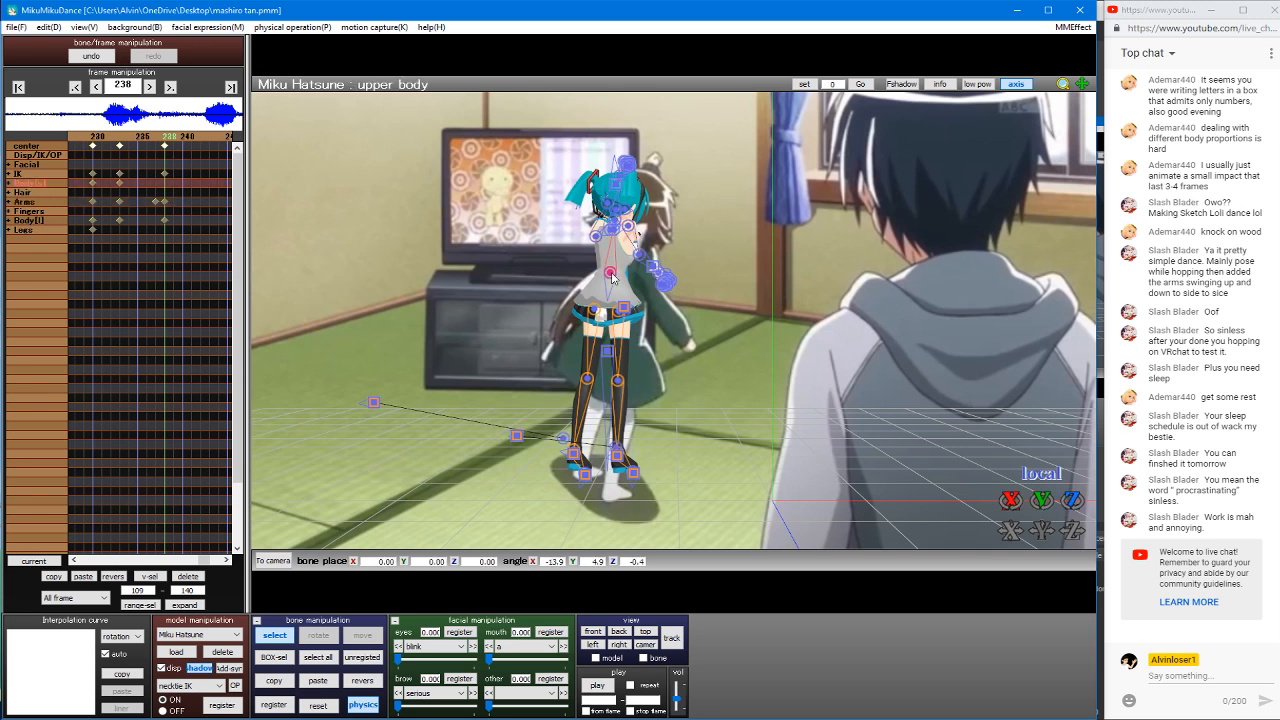
pyautogui.moveTo(1011, 499); pyautogui.dragTo(1073, 524)
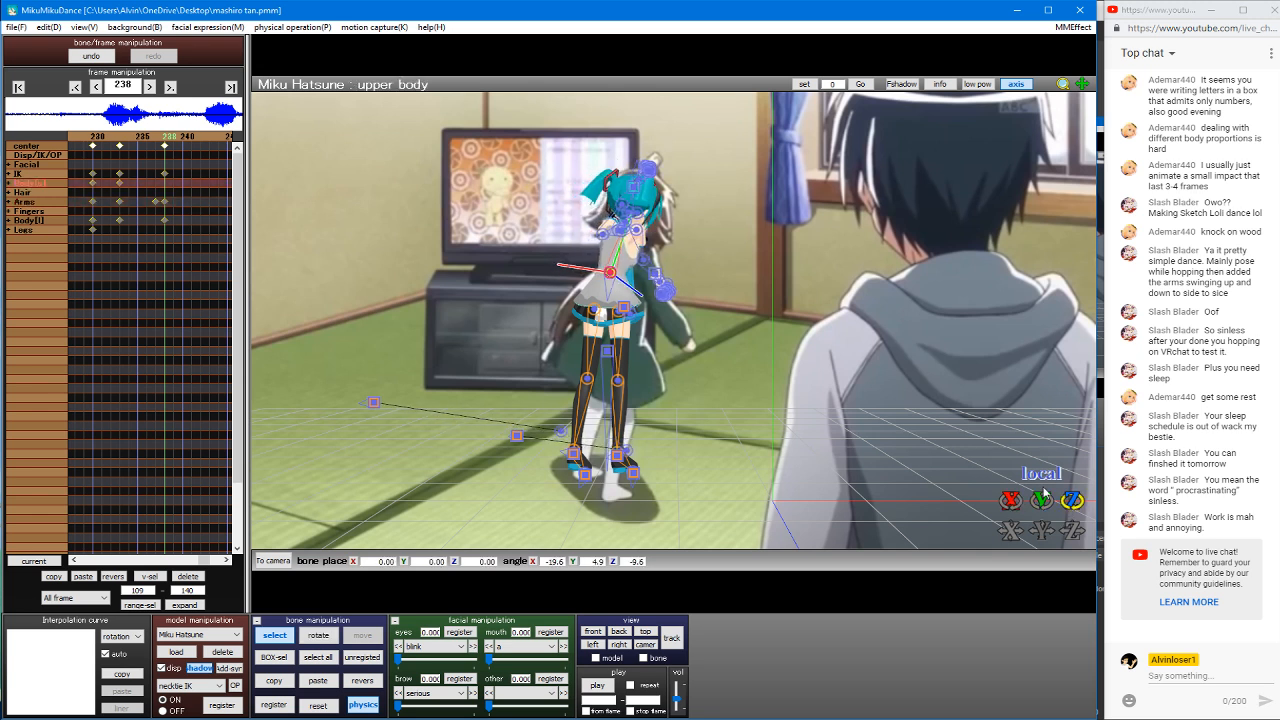
pyautogui.click(910, 457)
pyautogui.click(276, 704)
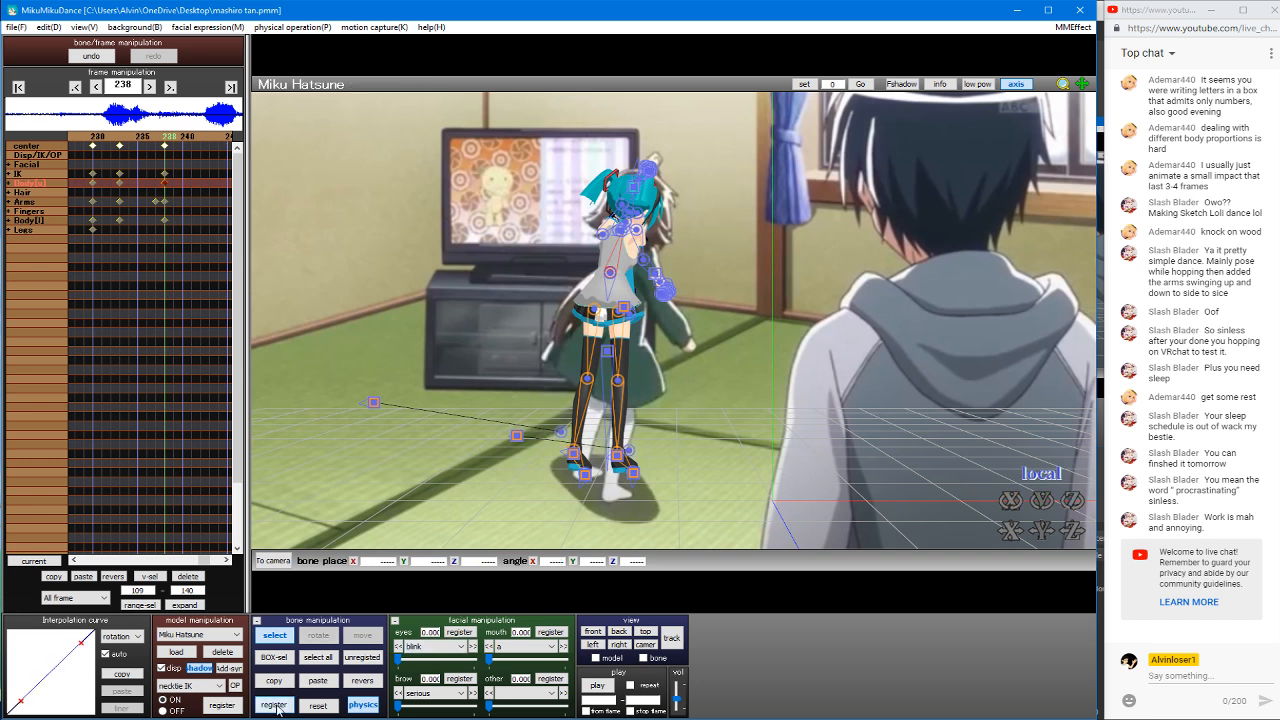
# Step: Step back through the animation from frame 238 to frame 204 to compare the poses with the background video
pyautogui.press('Left')
pyautogui.press('Left')
pyautogui.press('Left')
pyautogui.press('Left')
pyautogui.press('Left')
pyautogui.press('Left')
pyautogui.press('Left')
pyautogui.press('Left')
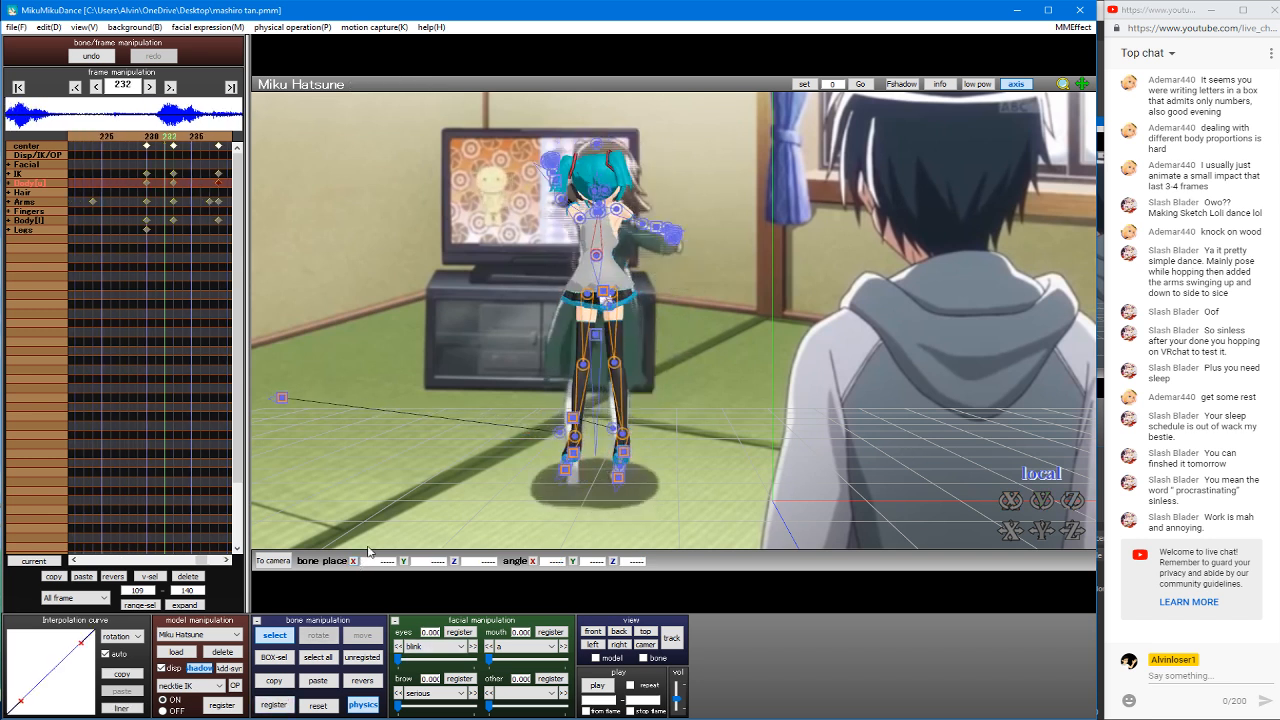
pyautogui.press('Left')
pyautogui.press('Left')
pyautogui.press('Left')
pyautogui.press('Left')
pyautogui.press('Left')
pyautogui.press('Left')
pyautogui.press('Left')
pyautogui.press('Left')
pyautogui.press('Left')
pyautogui.press('Left')
pyautogui.press('Left')
pyautogui.press('Left')
pyautogui.press('Left')
pyautogui.press('Left')
pyautogui.press('Left')
pyautogui.press('Left')
pyautogui.press('Left')
pyautogui.press('Left')
pyautogui.press('Left')
pyautogui.press('Left')
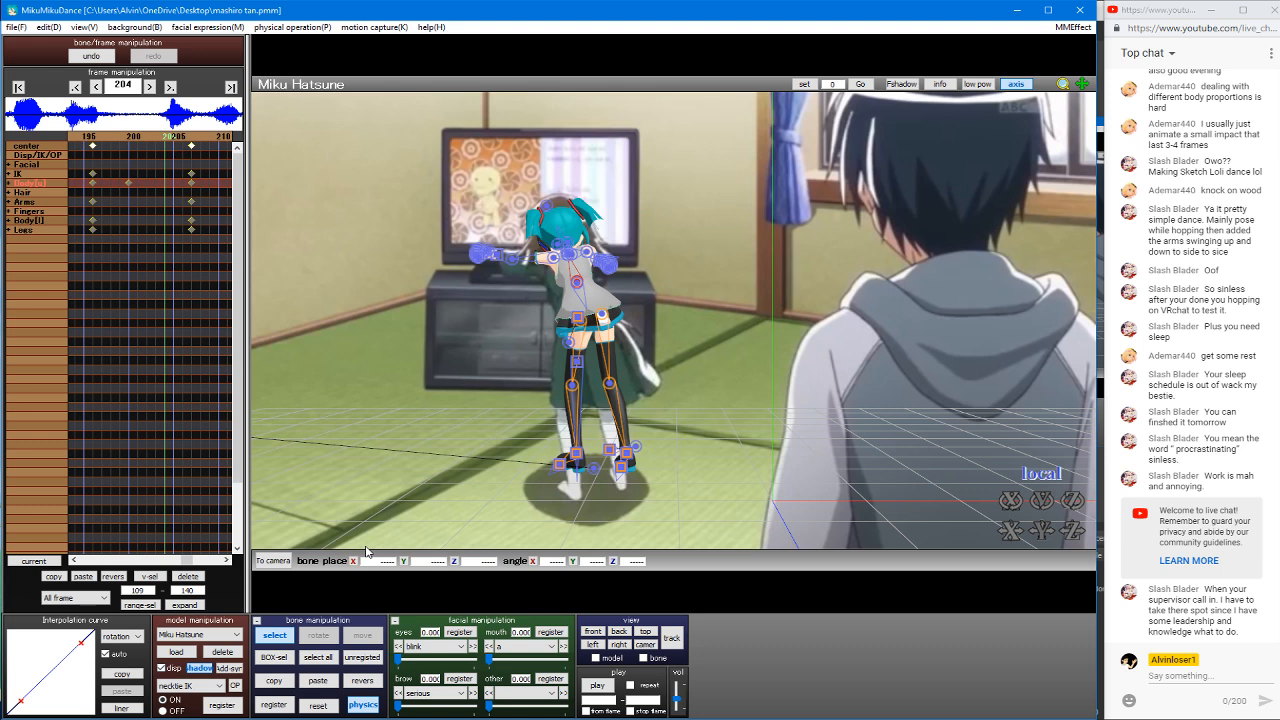
# Step: Switch to Discord to check the general channel, then return to MikuMikuDance
pyautogui.moveTo(1279, 379)
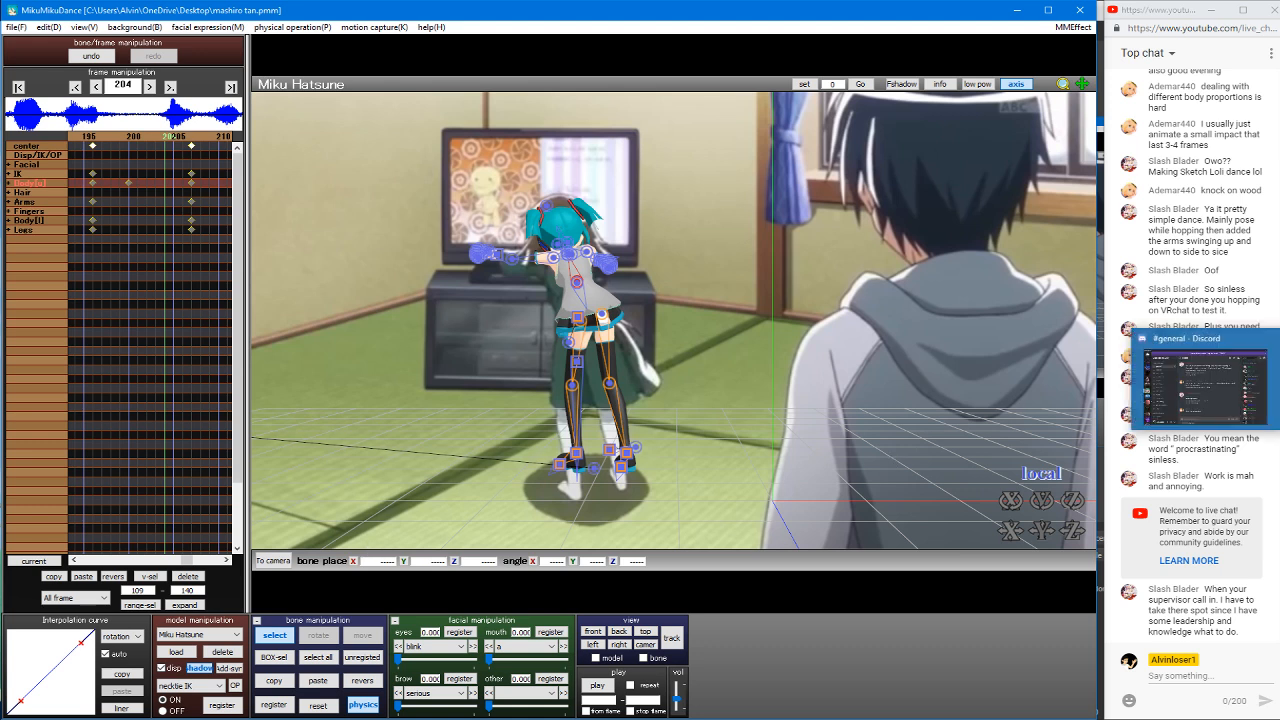
pyautogui.click(1205, 380)
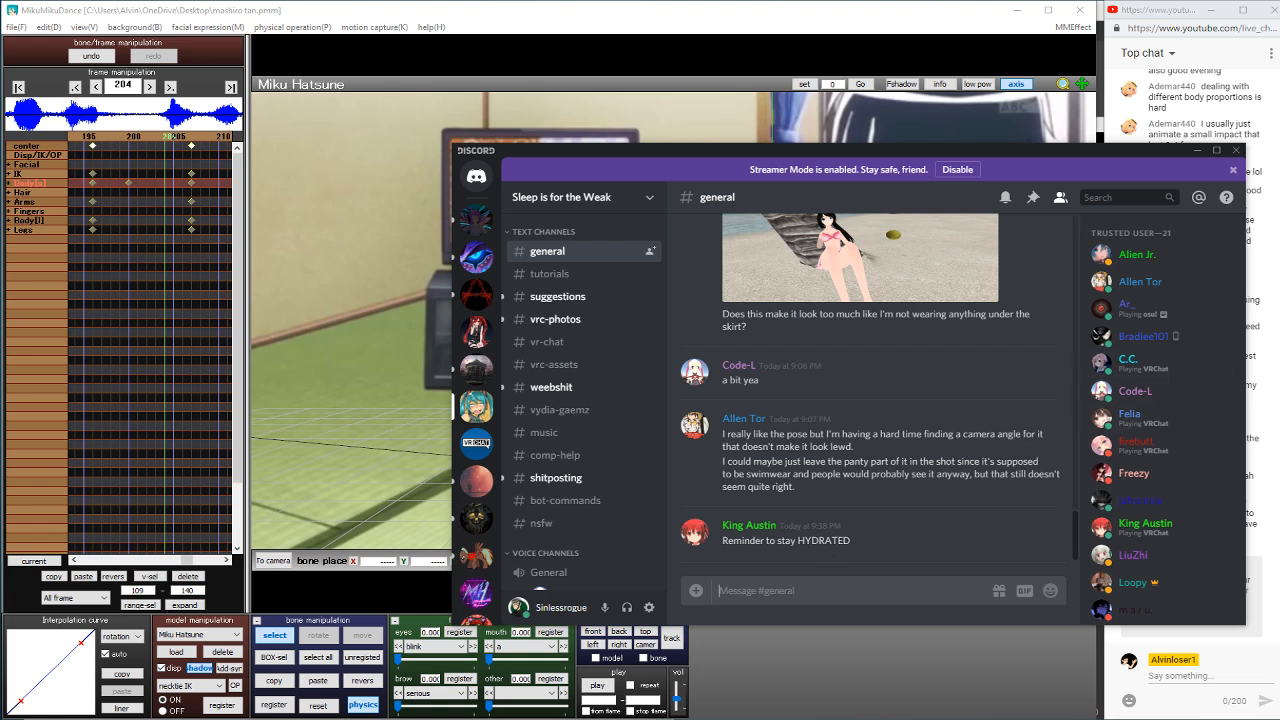
pyautogui.click(1279, 378)
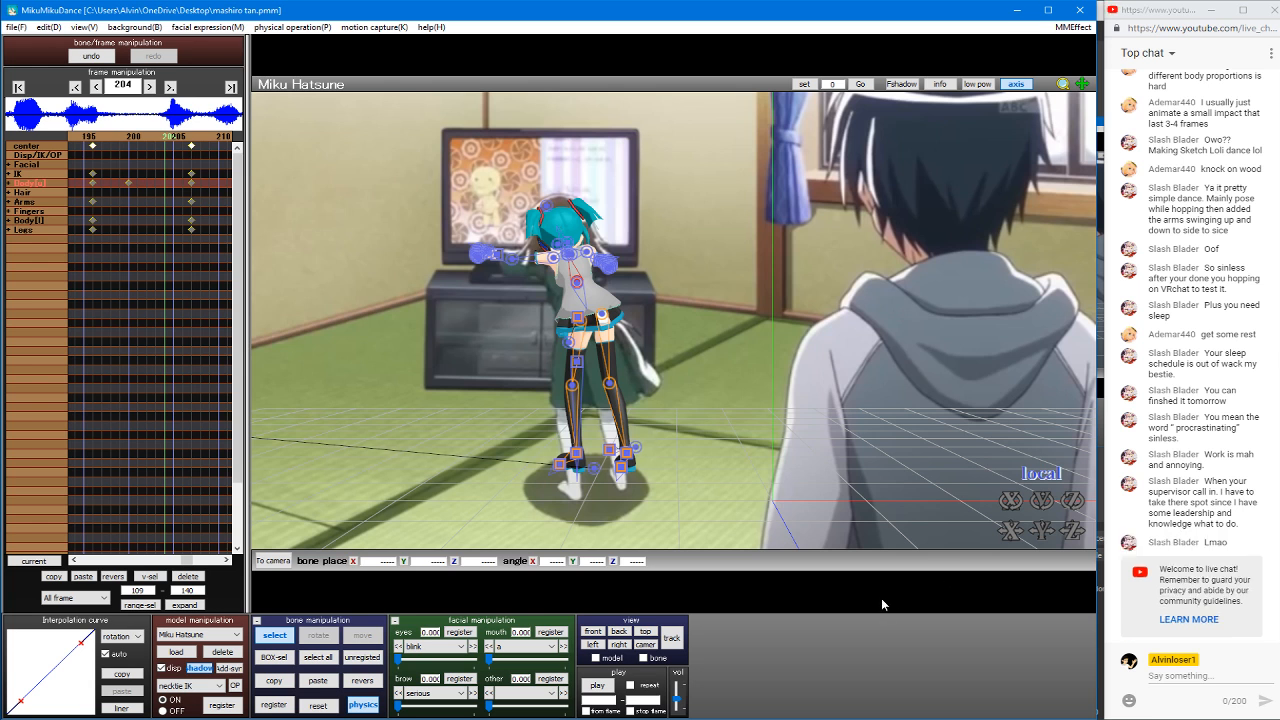
# Step: Scrub back and forth between frames 188 and 229 to review the body and arm motion against the dancing girl
pyautogui.press('Left')
pyautogui.press('Left')
pyautogui.press('Left')
pyautogui.press('Left')
pyautogui.press('Left')
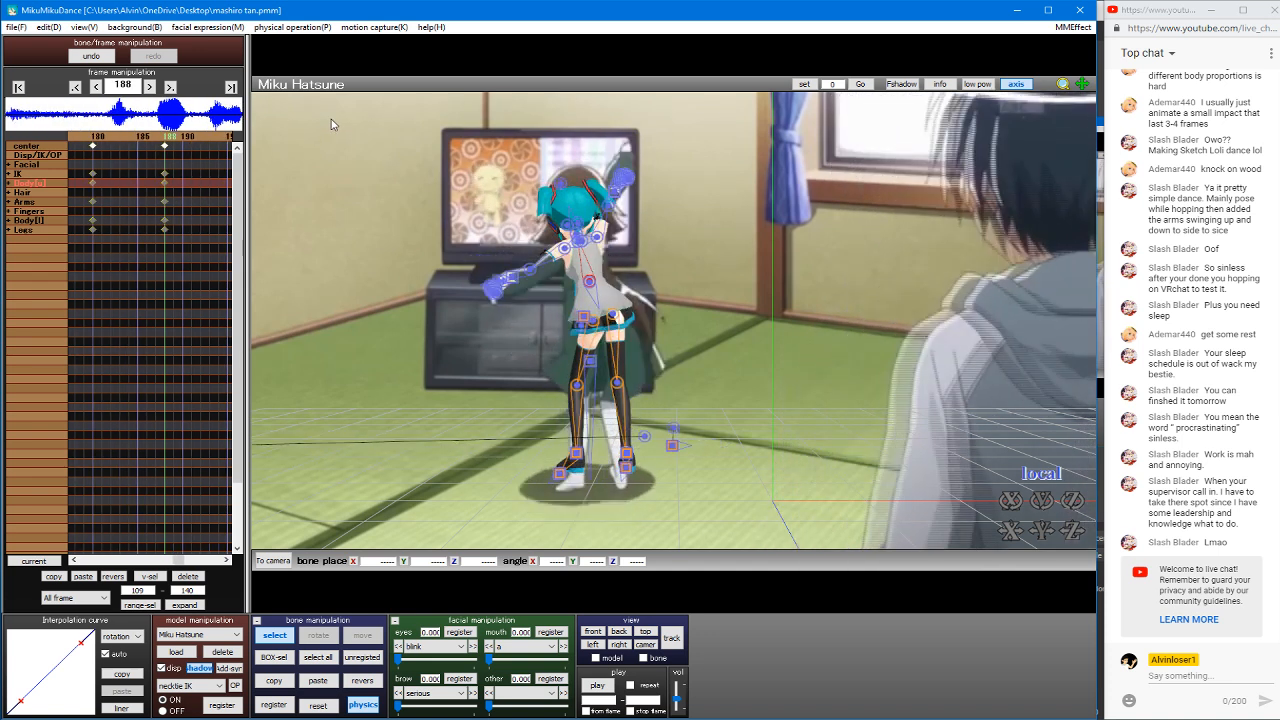
pyautogui.press('Right')
pyautogui.press('Right')
pyautogui.press('Right')
pyautogui.press('Right')
pyautogui.press('Right')
pyautogui.press('Right')
pyautogui.press('Right')
pyautogui.press('Right')
pyautogui.press('Right')
pyautogui.press('Right')
pyautogui.press('Right')
pyautogui.press('Right')
pyautogui.press('Right')
pyautogui.press('Right')
pyautogui.press('Right')
pyautogui.press('Right')
pyautogui.press('Right')
pyautogui.press('Right')
pyautogui.press('Right')
pyautogui.press('Right')
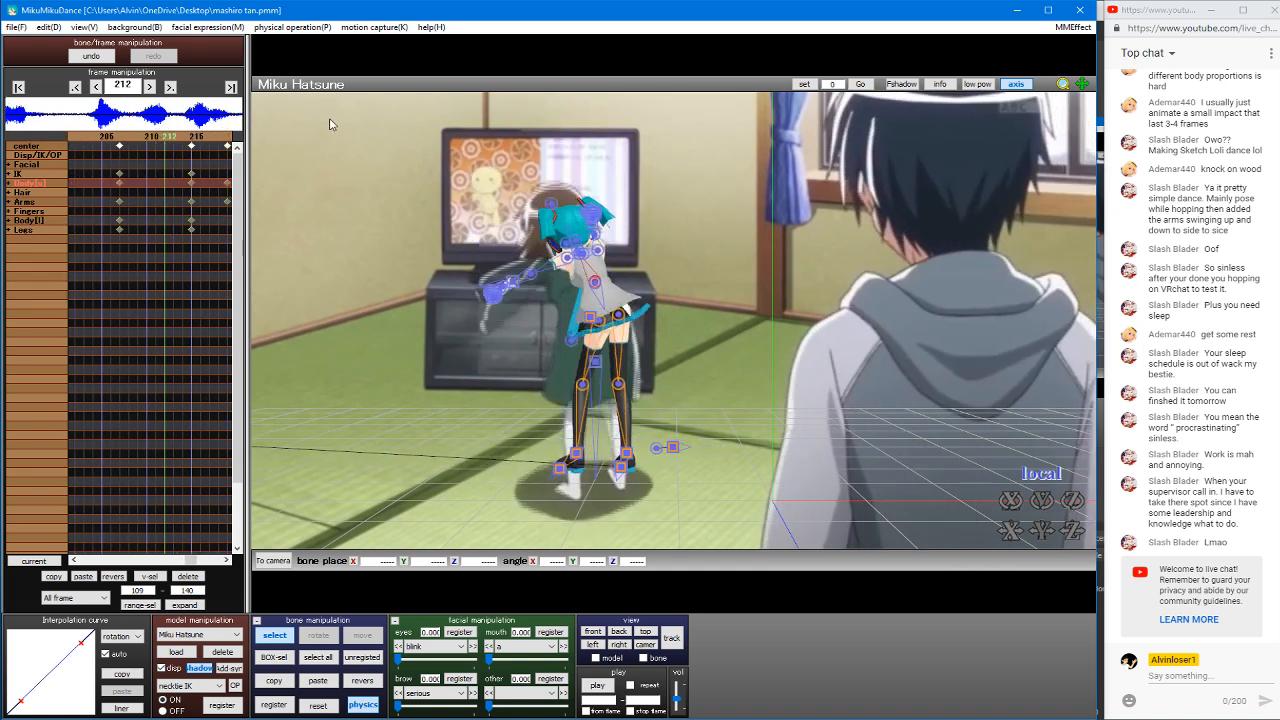
pyautogui.press('Left')
pyautogui.press('Left')
pyautogui.press('Left')
pyautogui.press('Left')
pyautogui.press('Left')
pyautogui.press('Left')
pyautogui.press('Left')
pyautogui.press('Left')
pyautogui.press('Left')
pyautogui.press('Left')
pyautogui.press('Left')
pyautogui.press('Left')
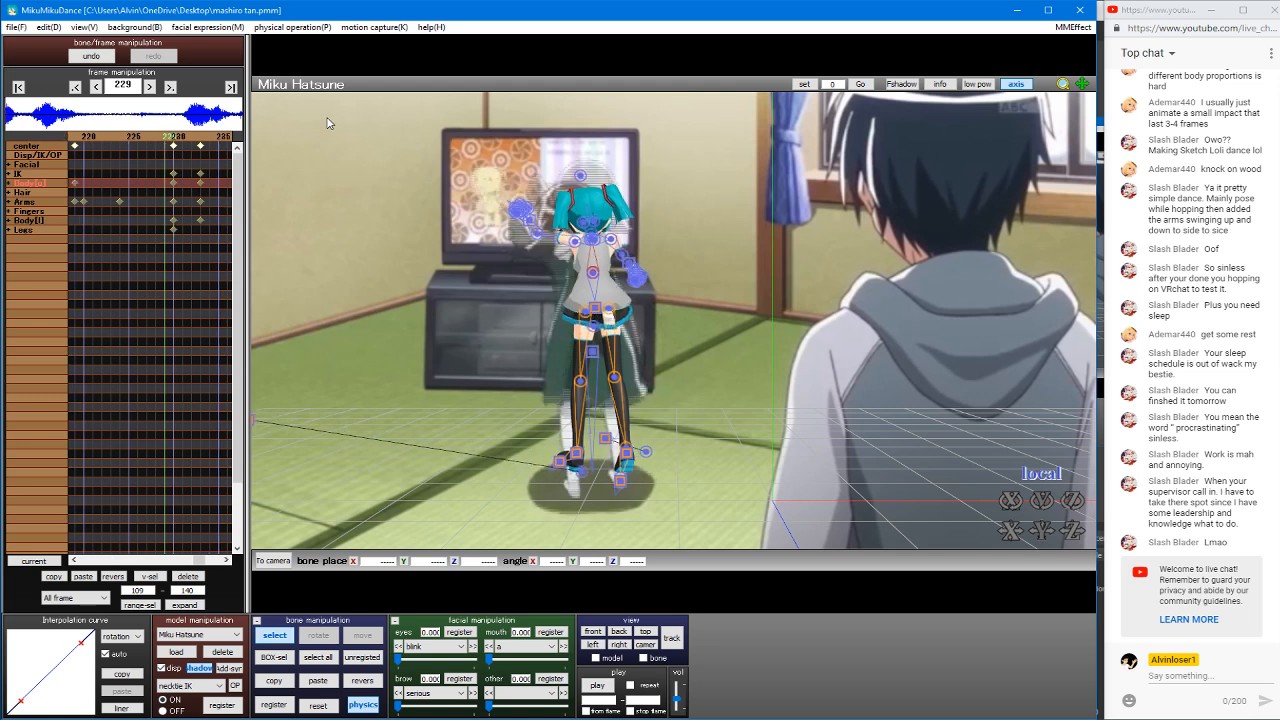
pyautogui.press('Right')
pyautogui.press('Right')
pyautogui.press('Right')
pyautogui.press('Right')
pyautogui.press('Right')
pyautogui.press('Right')
pyautogui.press('Right')
pyautogui.press('Right')
pyautogui.press('Right')
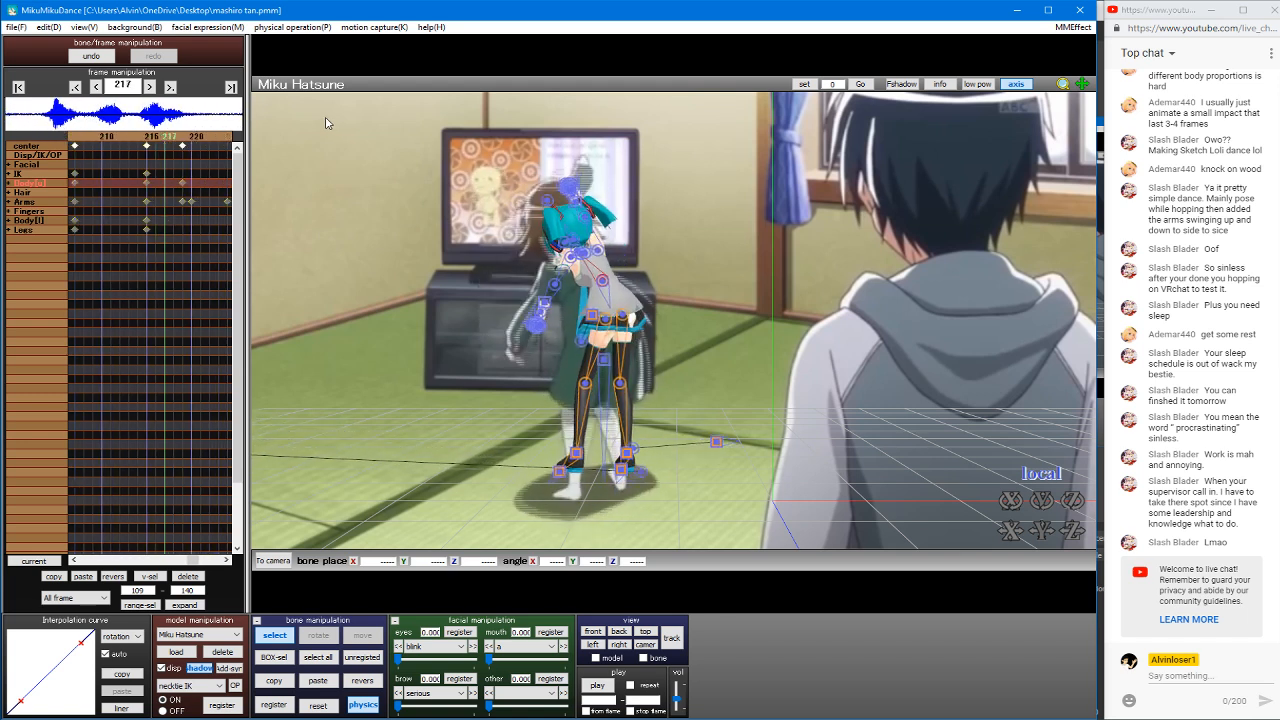
pyautogui.press('Right')
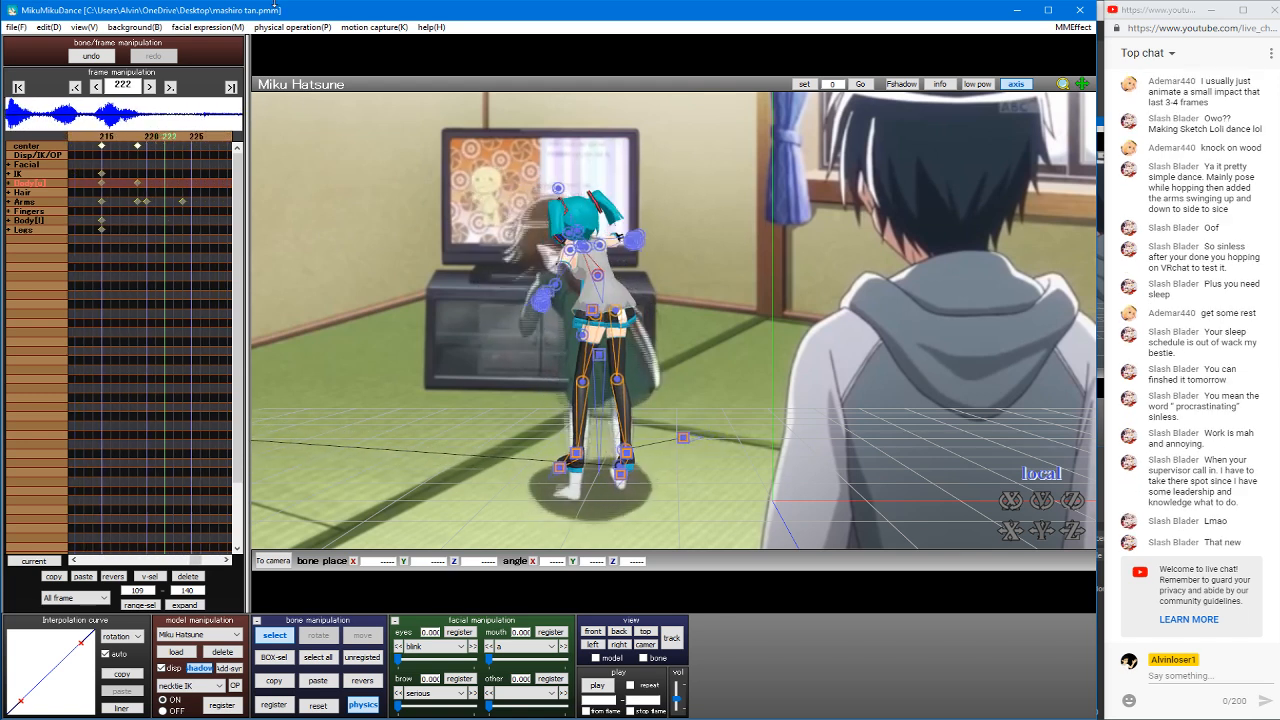
# Step: Rotate the right arm bone at frame 222 to about X 46.3, Y -151.8, Z -153.0 and register the keyframe
pyautogui.press('Right')
pyautogui.press('Right')
pyautogui.press('Left')
pyautogui.press('Left')
pyautogui.press('Left')
pyautogui.press('Left')
pyautogui.press('Right')
pyautogui.press('Right')
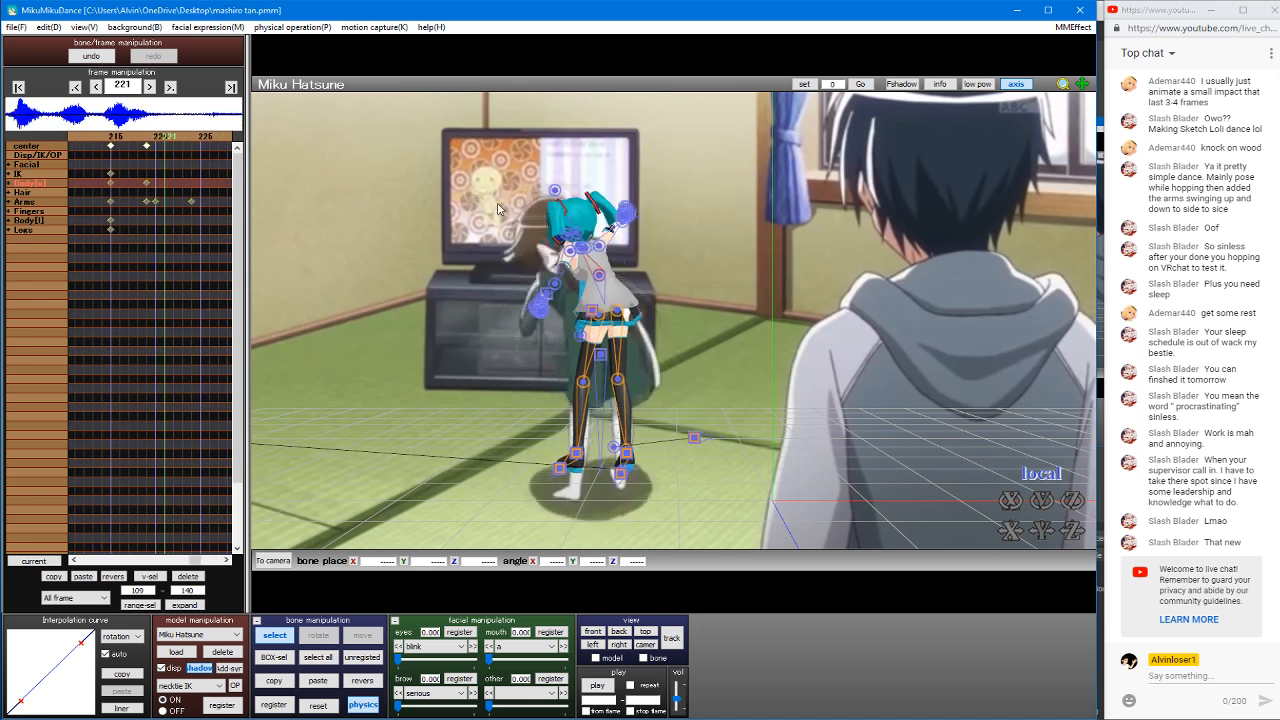
pyautogui.click(599, 244)
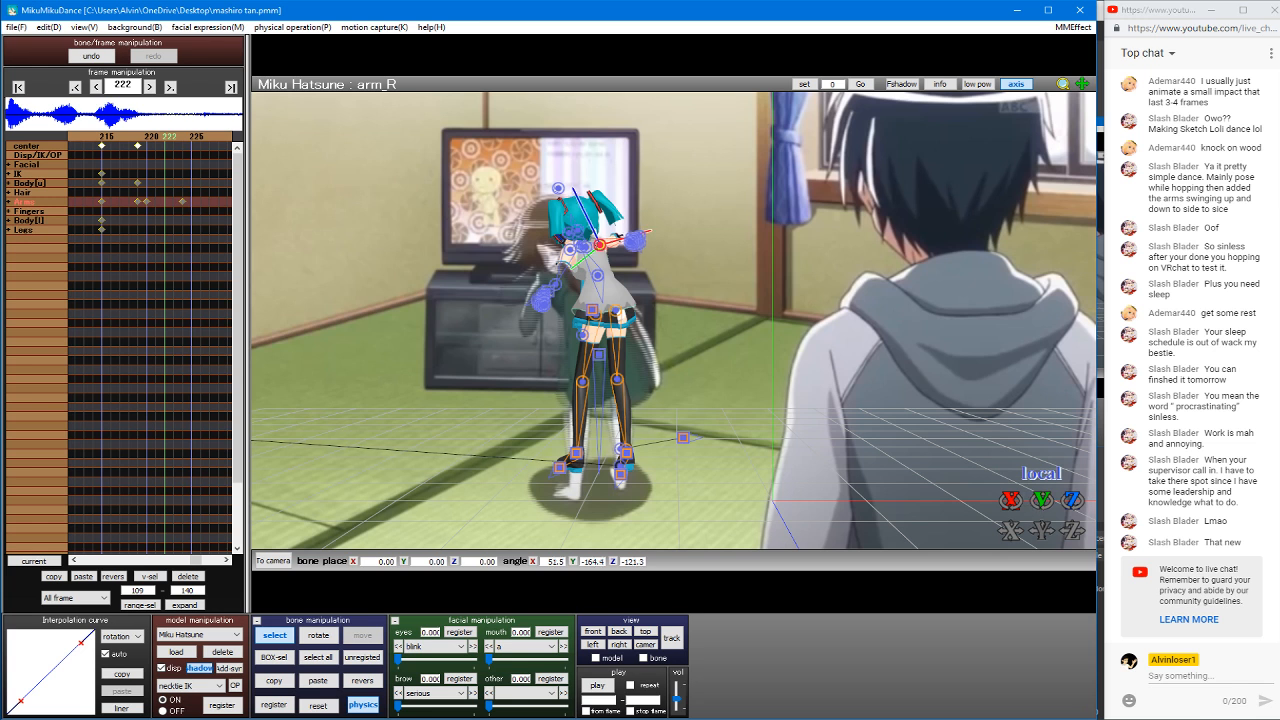
pyautogui.moveTo(1042, 502); pyautogui.dragTo(1071, 545)
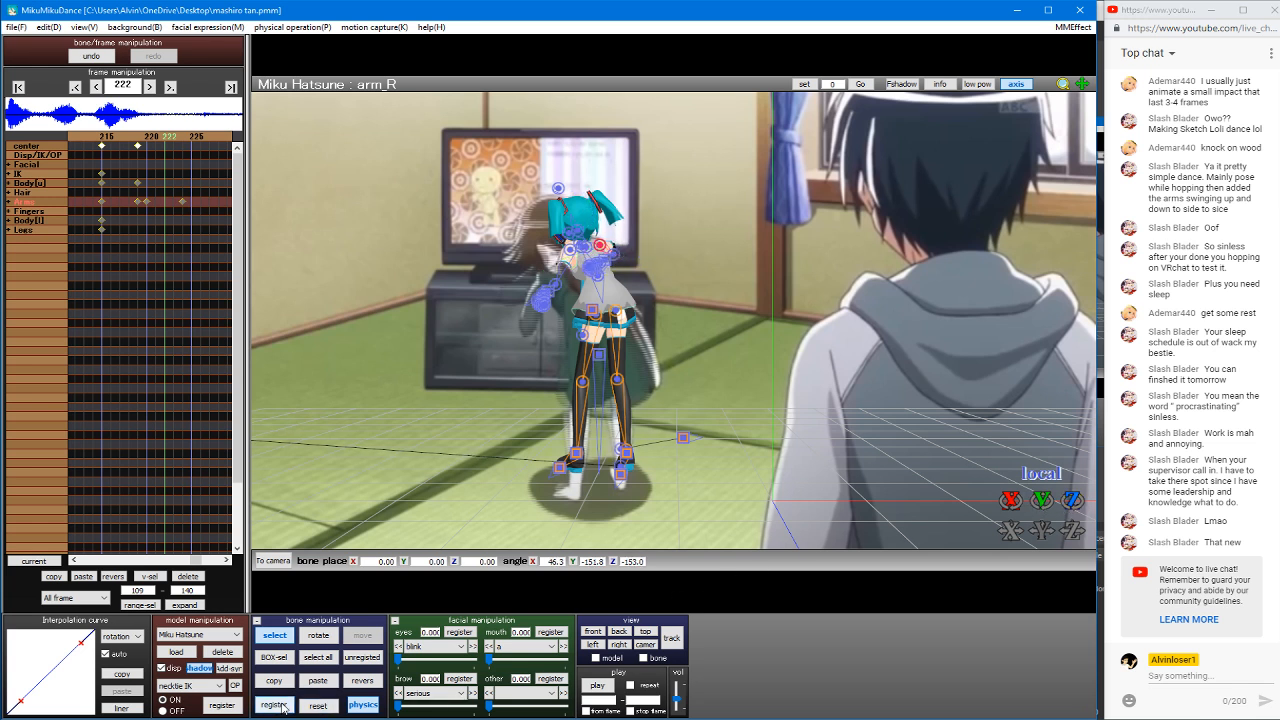
# Step: Select the right arm's keyframe at frame 220 by registering it, and delete that keyframe
pyautogui.press('Left')
pyautogui.press('Left')
pyautogui.press('Left')
pyautogui.press('Right')
pyautogui.press('Right')
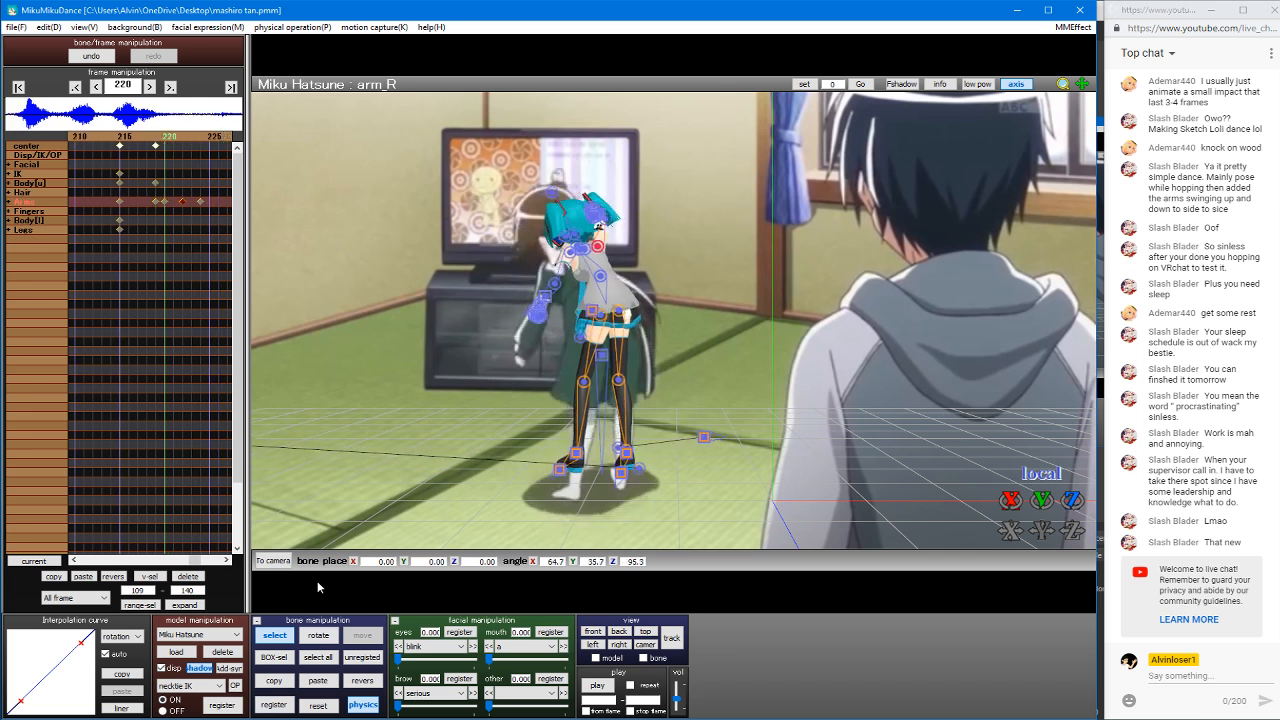
pyautogui.press('Left')
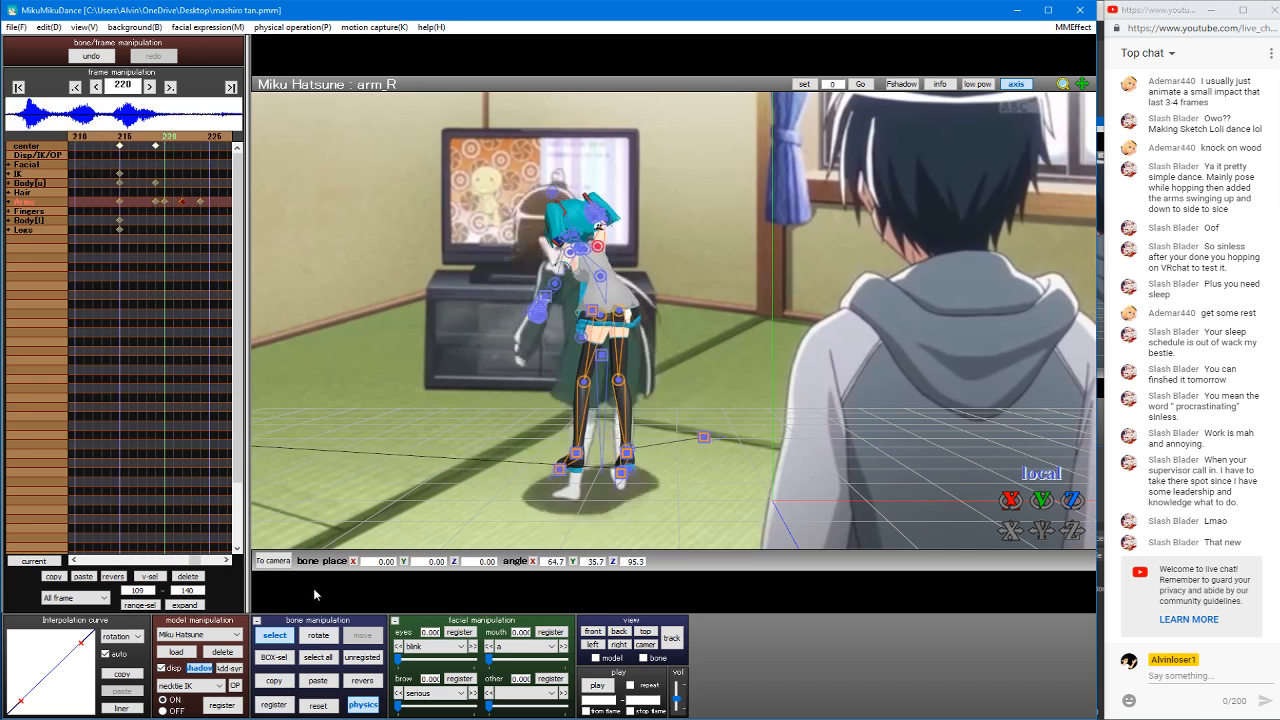
pyautogui.click(273, 705)
pyautogui.click(187, 577)
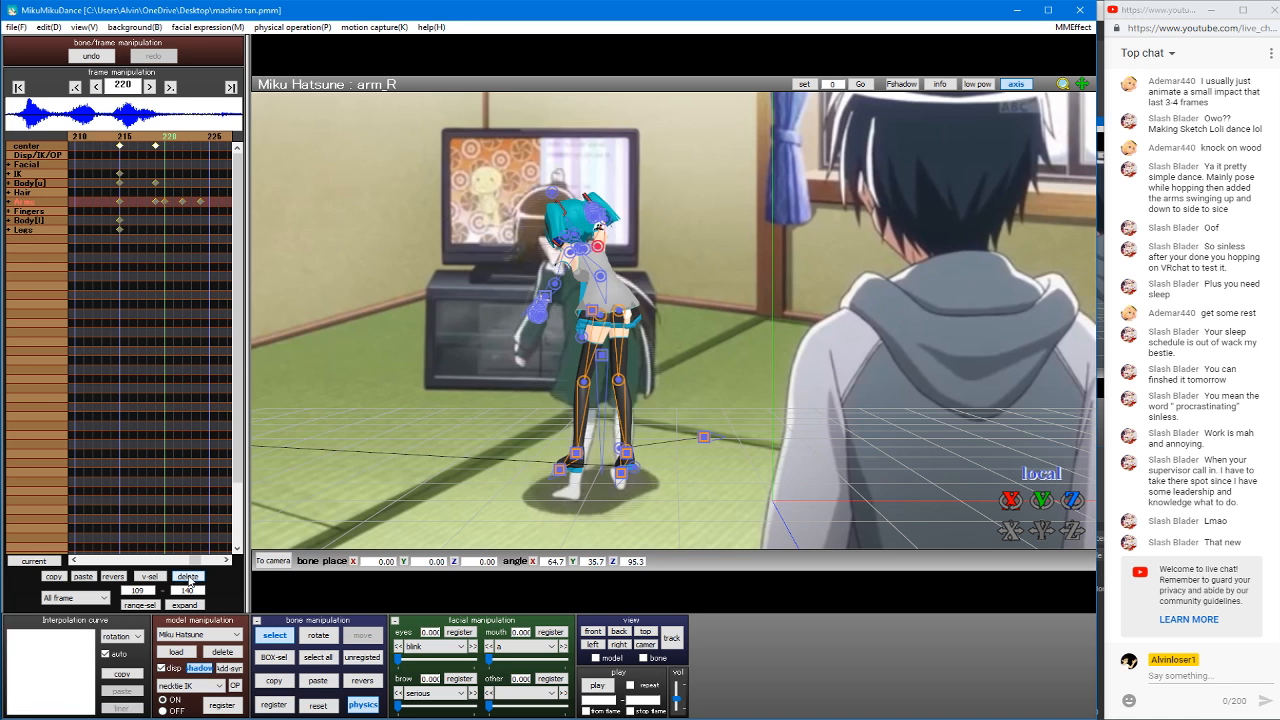
# Step: Review the motion from frame 220 through frame 247 and around frame 175 against the background video
pyautogui.press('Right')
pyautogui.press('Right')
pyautogui.press('Right')
pyautogui.press('Right')
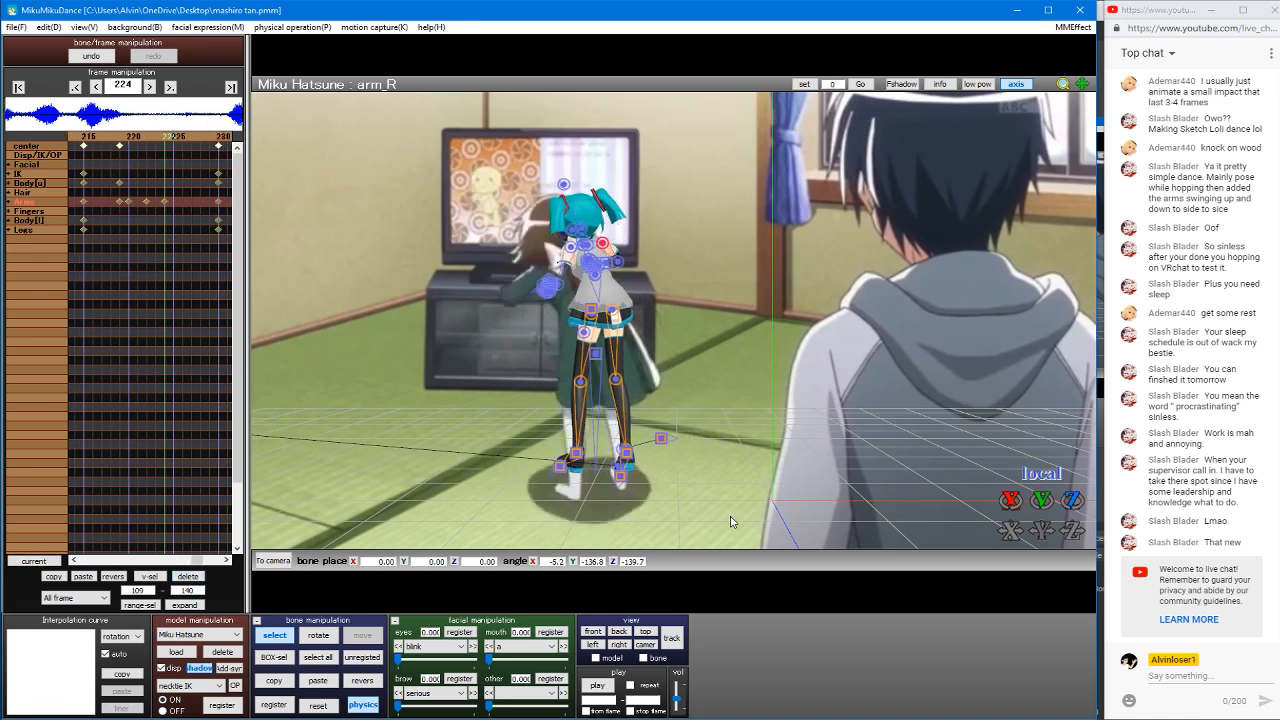
pyautogui.press('Right')
pyautogui.press('Right')
pyautogui.press('Right')
pyautogui.press('Right')
pyautogui.press('Right')
pyautogui.press('Right')
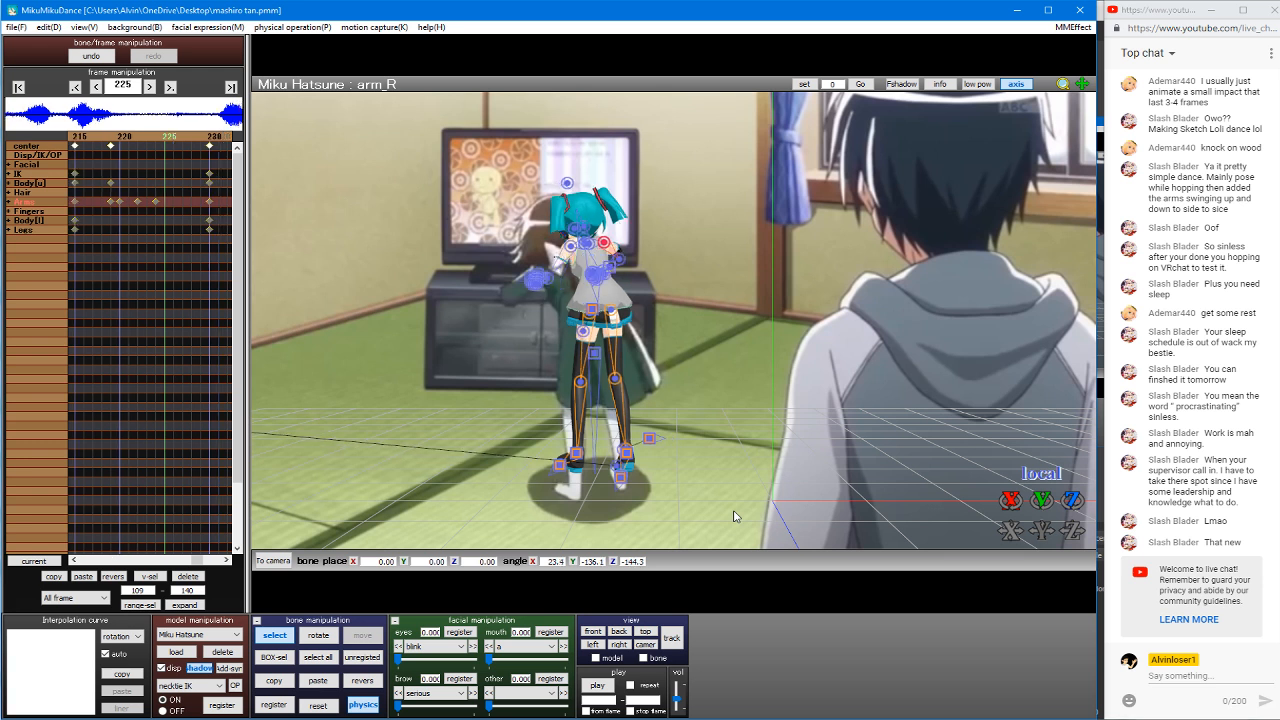
pyautogui.press('Right')
pyautogui.press('Right')
pyautogui.press('Right')
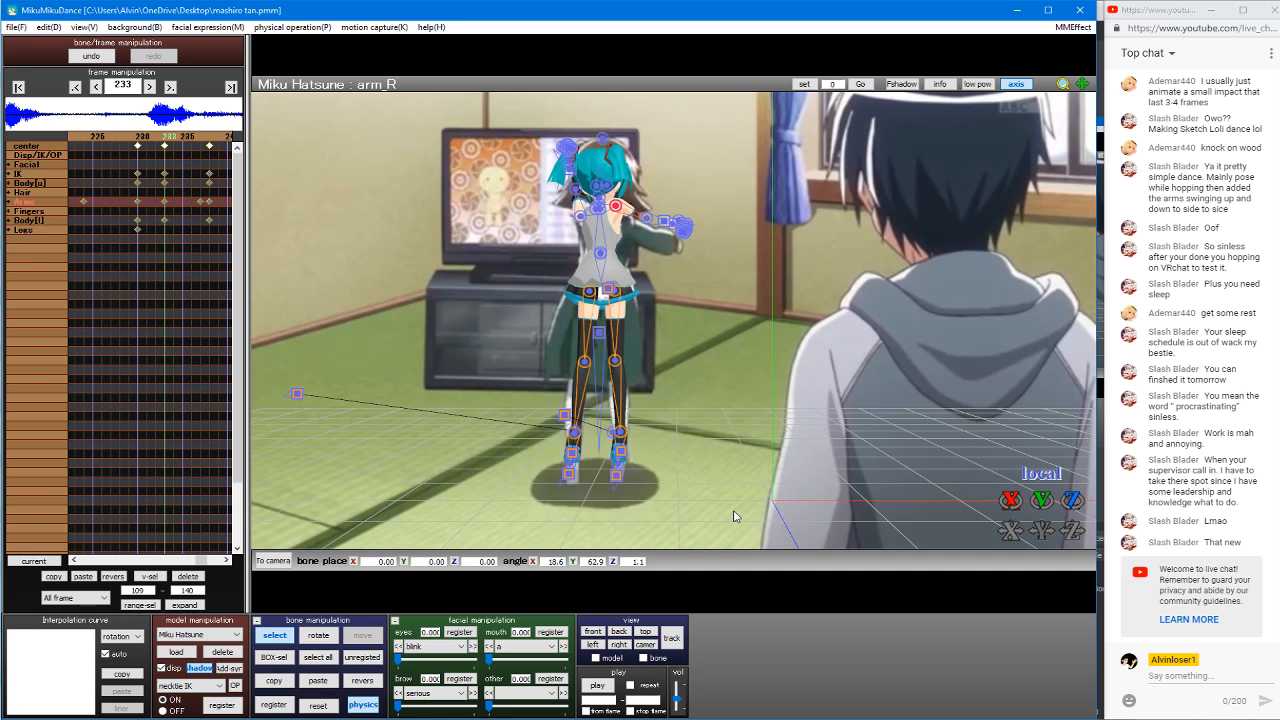
pyautogui.press('Right')
pyautogui.press('Right')
pyautogui.press('Right')
pyautogui.press('Right')
pyautogui.press('Right')
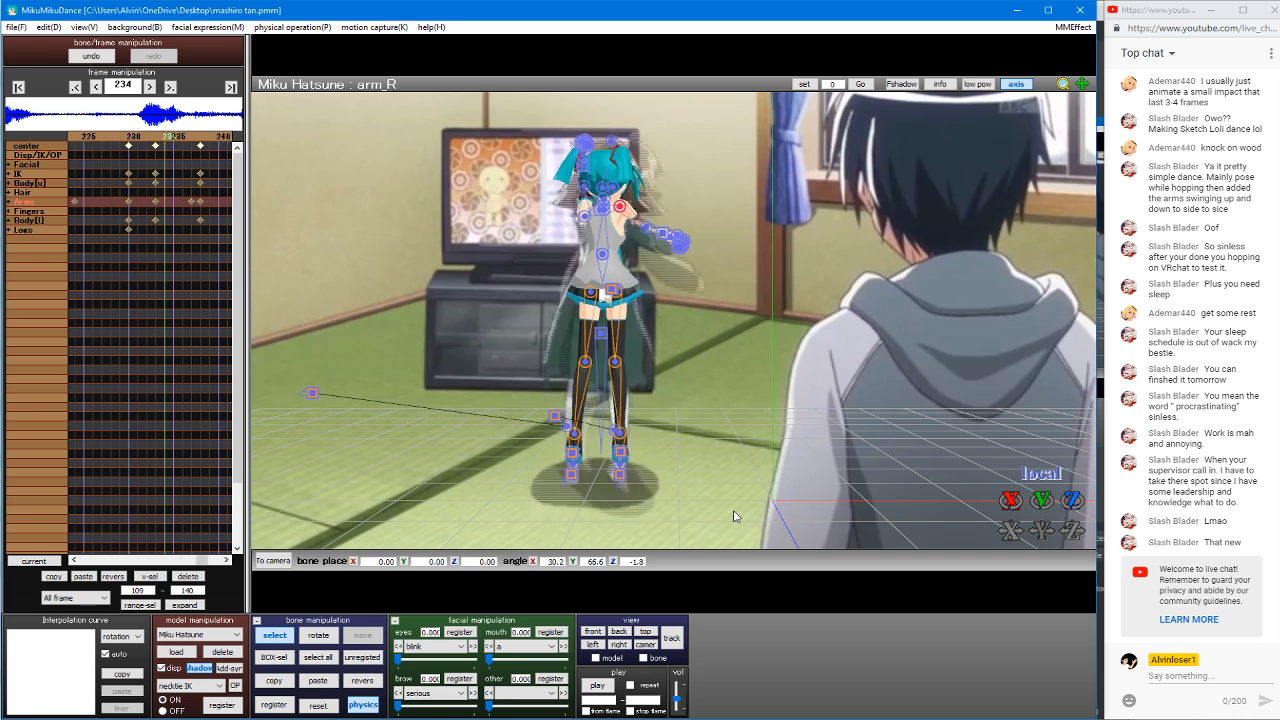
pyautogui.press('Right')
pyautogui.press('Right')
pyautogui.press('Right')
pyautogui.press('Right')
pyautogui.press('Right')
pyautogui.press('Right')
pyautogui.press('Right')
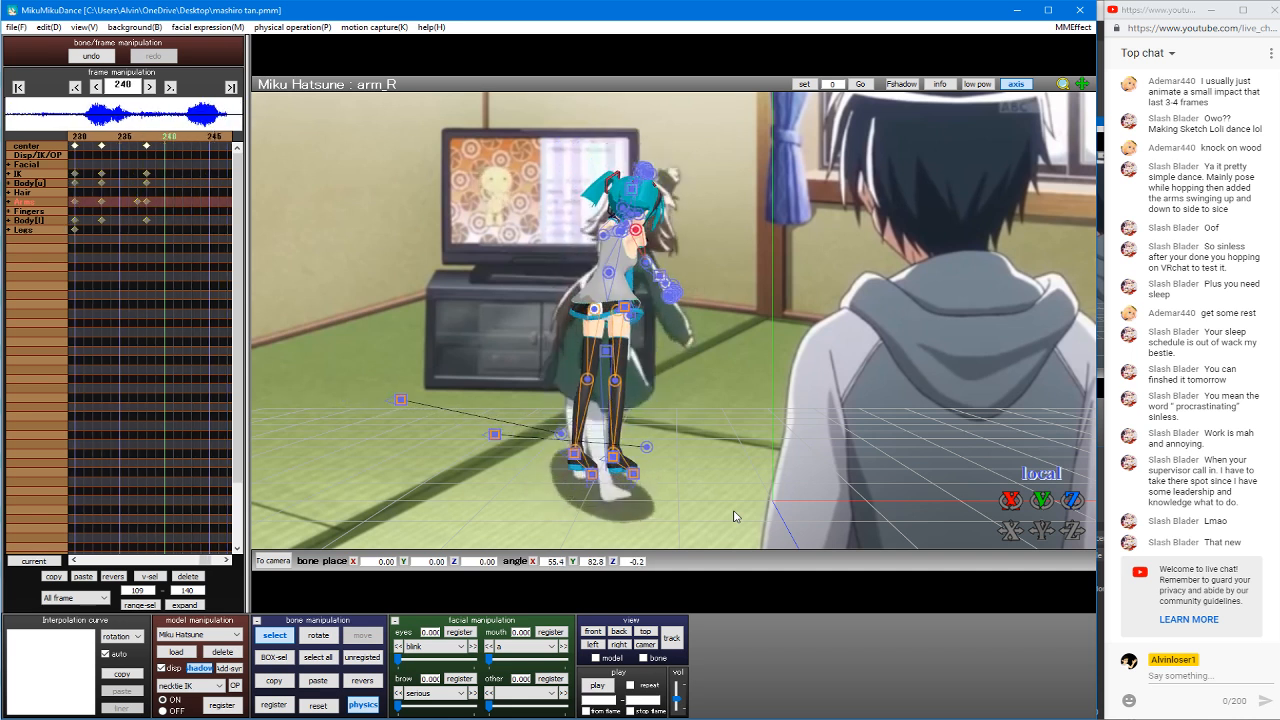
pyautogui.press('Right')
pyautogui.press('Right')
pyautogui.press('Right')
pyautogui.press('Right')
pyautogui.press('Right')
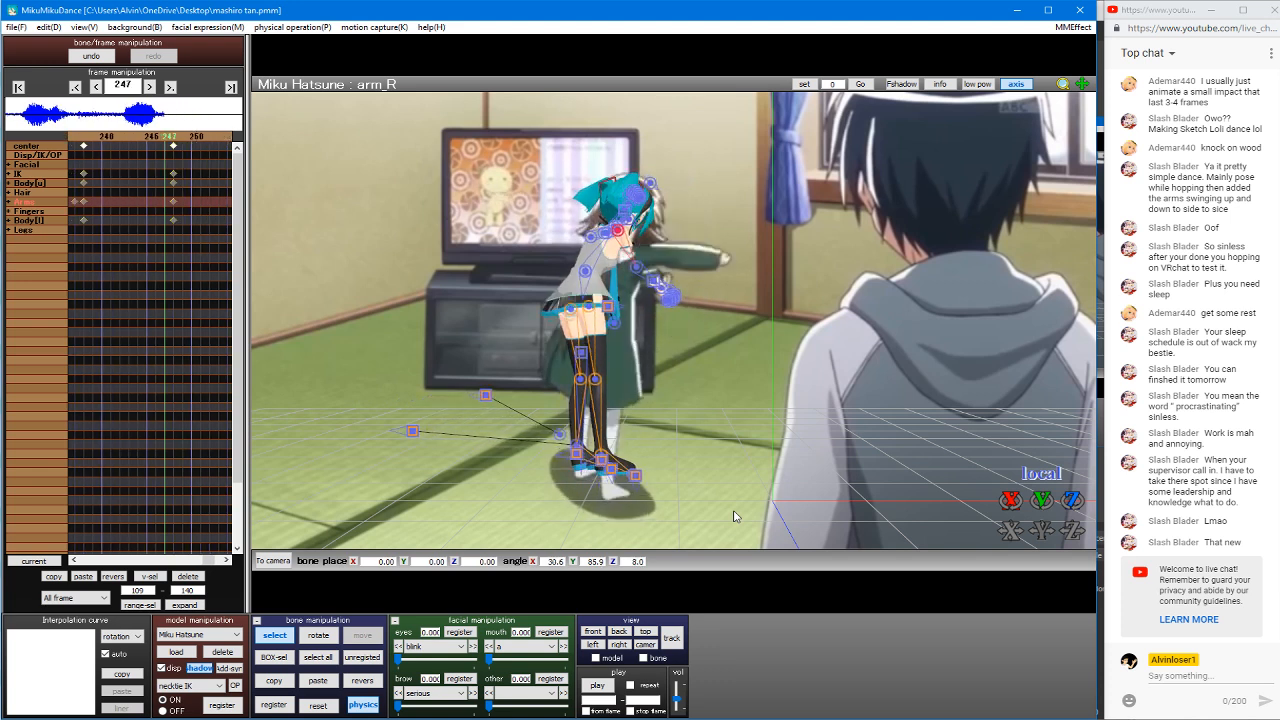
pyautogui.press('Right')
pyautogui.press('Right')
pyautogui.press('Right')
pyautogui.press('Right')
pyautogui.press('Right')
pyautogui.press('Right')
pyautogui.press('Right')
pyautogui.press('Right')
pyautogui.press('Right')
pyautogui.press('Right')
pyautogui.press('Right')
pyautogui.press('Right')
pyautogui.press('Right')
pyautogui.press('Right')
pyautogui.press('Right')
pyautogui.press('Right')
pyautogui.press('Right')
pyautogui.press('Right')
pyautogui.press('Right')
pyautogui.press('Right')
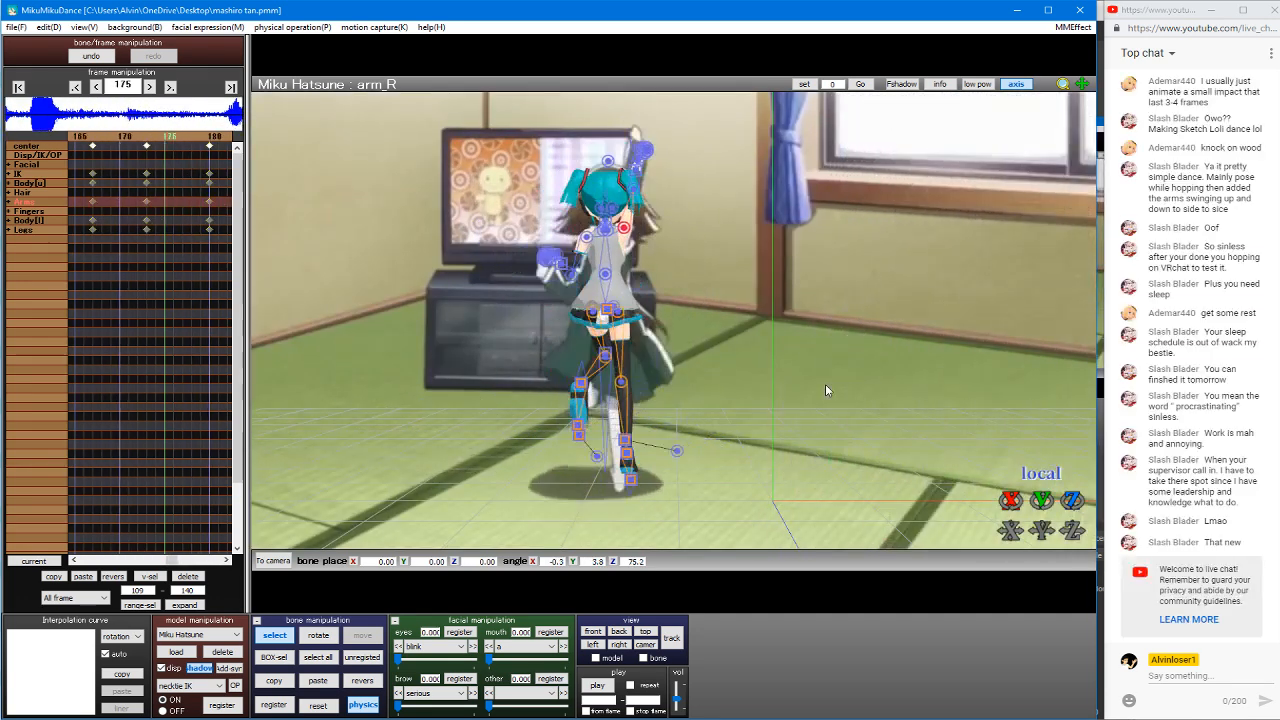
# Step: Review the model's body and arm motion from frame 175 through frame 247 against the dancing girl in the background video
pyautogui.press('Right')
pyautogui.press('Right')
pyautogui.press('Right')
pyautogui.press('Right')
pyautogui.press('Right')
pyautogui.press('Right')
pyautogui.press('Right')
pyautogui.press('Right')
pyautogui.press('Right')
pyautogui.press('Right')
pyautogui.press('Right')
pyautogui.press('Right')
pyautogui.press('Right')
pyautogui.press('Right')
pyautogui.press('Right')
pyautogui.press('Right')
pyautogui.press('Right')
pyautogui.press('Right')
pyautogui.press('Right')
pyautogui.press('Right')
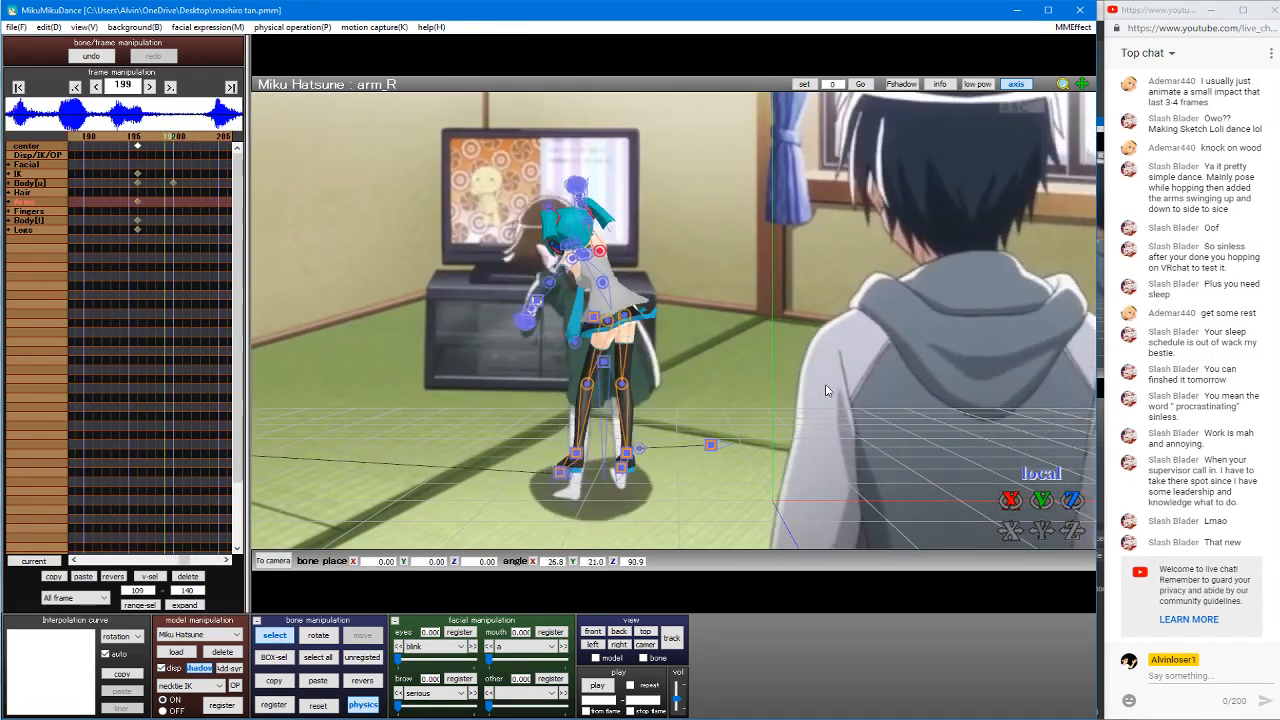
pyautogui.press('Left')
pyautogui.press('Left')
pyautogui.press('Left')
pyautogui.press('Left')
pyautogui.press('Left')
pyautogui.press('Left')
pyautogui.press('Left')
pyautogui.press('Left')
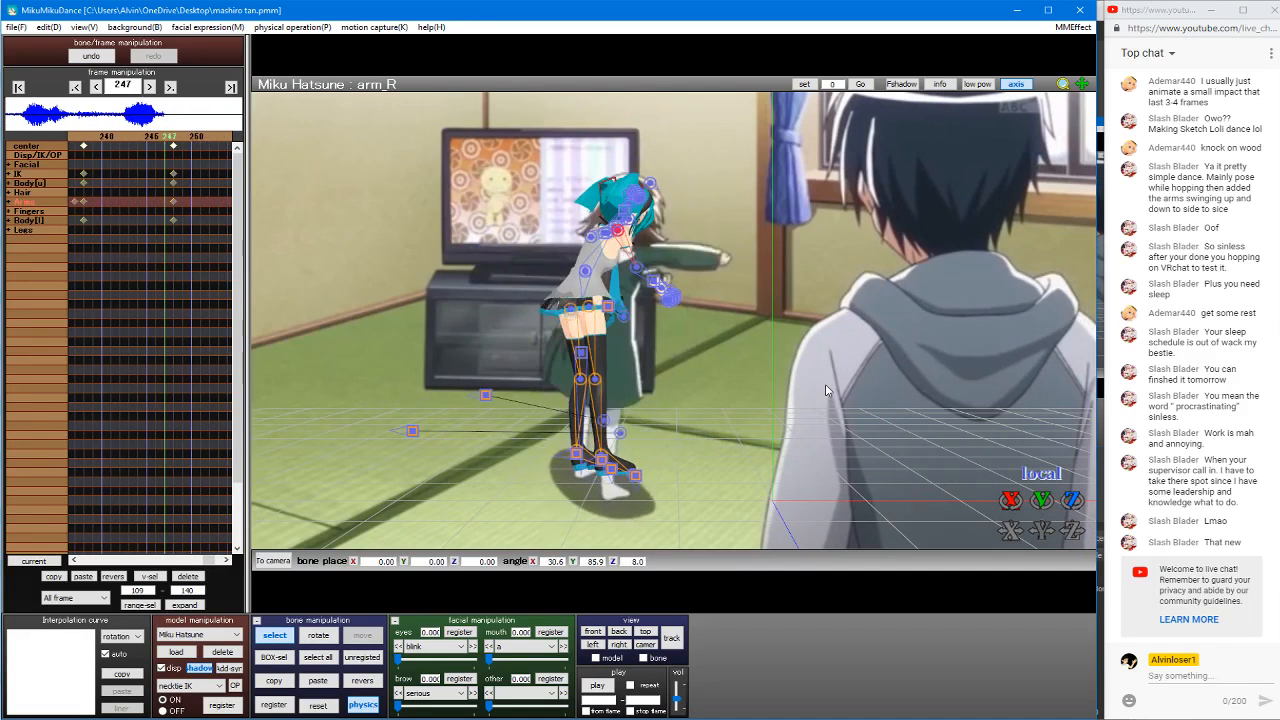
pyautogui.press('Right')
pyautogui.press('Right')
pyautogui.press('Right')
pyautogui.press('Right')
pyautogui.press('Right')
pyautogui.press('Right')
pyautogui.press('Right')
pyautogui.press('Left')
pyautogui.press('Left')
pyautogui.press('Left')
pyautogui.press('Left')
pyautogui.press('Left')
pyautogui.press('Left')
pyautogui.press('Left')
pyautogui.press('Left')
pyautogui.press('Left')
pyautogui.press('Left')
pyautogui.press('Left')
pyautogui.press('Left')
pyautogui.press('Left')
pyautogui.press('Left')
pyautogui.press('Left')
pyautogui.press('Left')
pyautogui.press('Left')
pyautogui.press('Left')
pyautogui.press('Left')
pyautogui.press('Left')
pyautogui.press('Right')
pyautogui.press('Right')
pyautogui.press('Right')
pyautogui.press('Right')
pyautogui.press('Right')
pyautogui.press('Right')
pyautogui.press('Right')
pyautogui.press('Right')
pyautogui.press('Right')
pyautogui.press('Right')
pyautogui.press('Right')
pyautogui.press('Right')
pyautogui.press('Right')
pyautogui.press('Right')
pyautogui.press('Right')
pyautogui.press('Right')
pyautogui.press('Right')
pyautogui.press('Right')
pyautogui.press('Right')
pyautogui.press('Right')
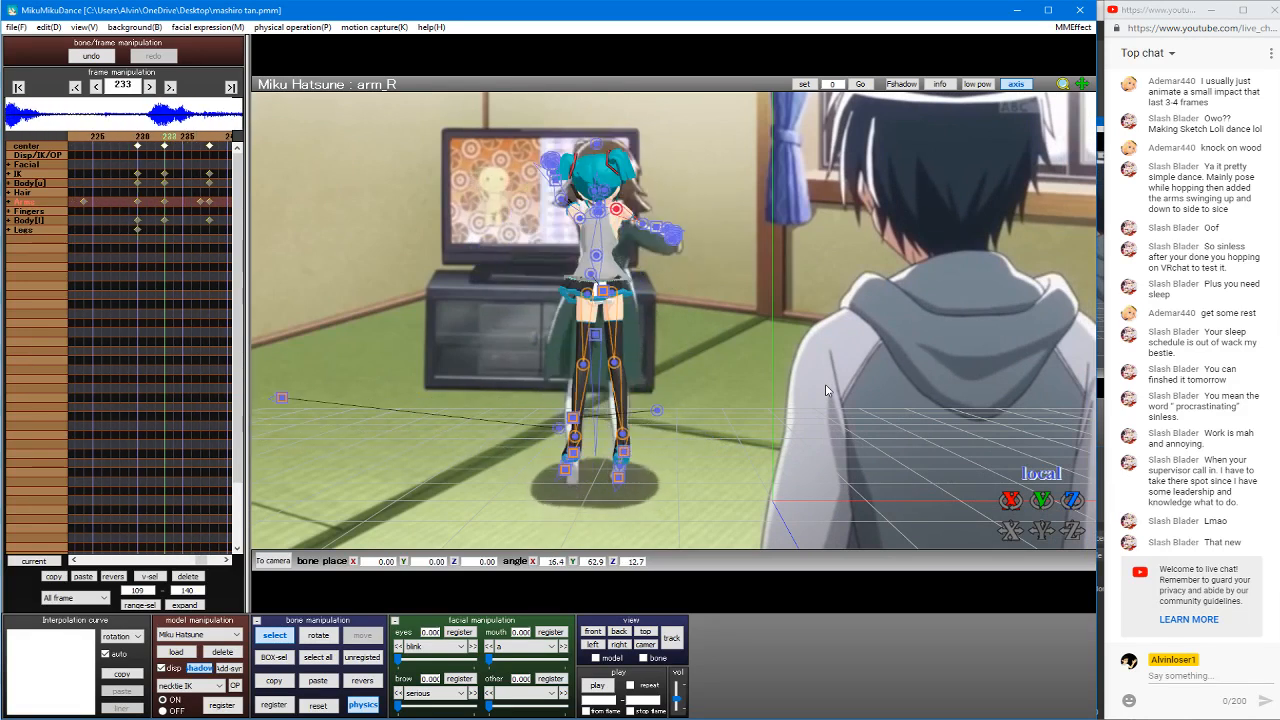
pyautogui.press('Left')
pyautogui.press('Left')
pyautogui.press('Left')
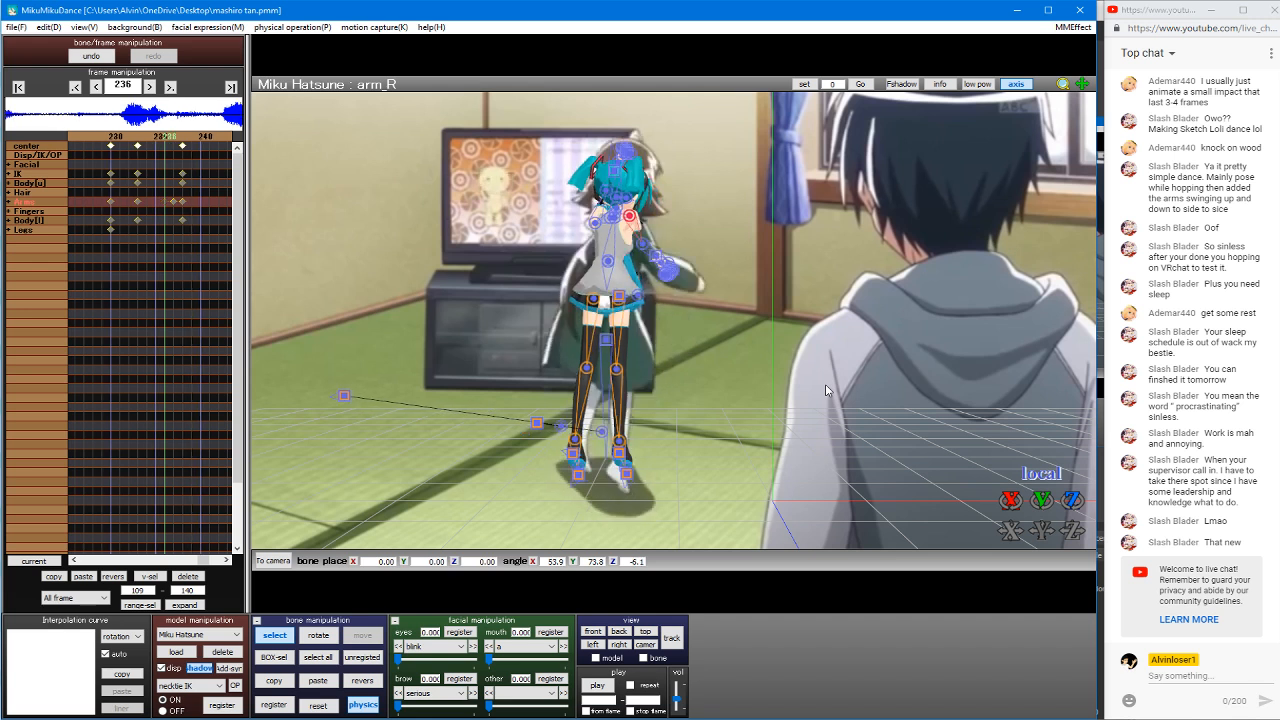
# Step: Step between frames 236 and 249 to compare the turned body and arm pose with the dancing girl
pyautogui.press('Right')
pyautogui.press('Right')
pyautogui.press('Right')
pyautogui.press('Right')
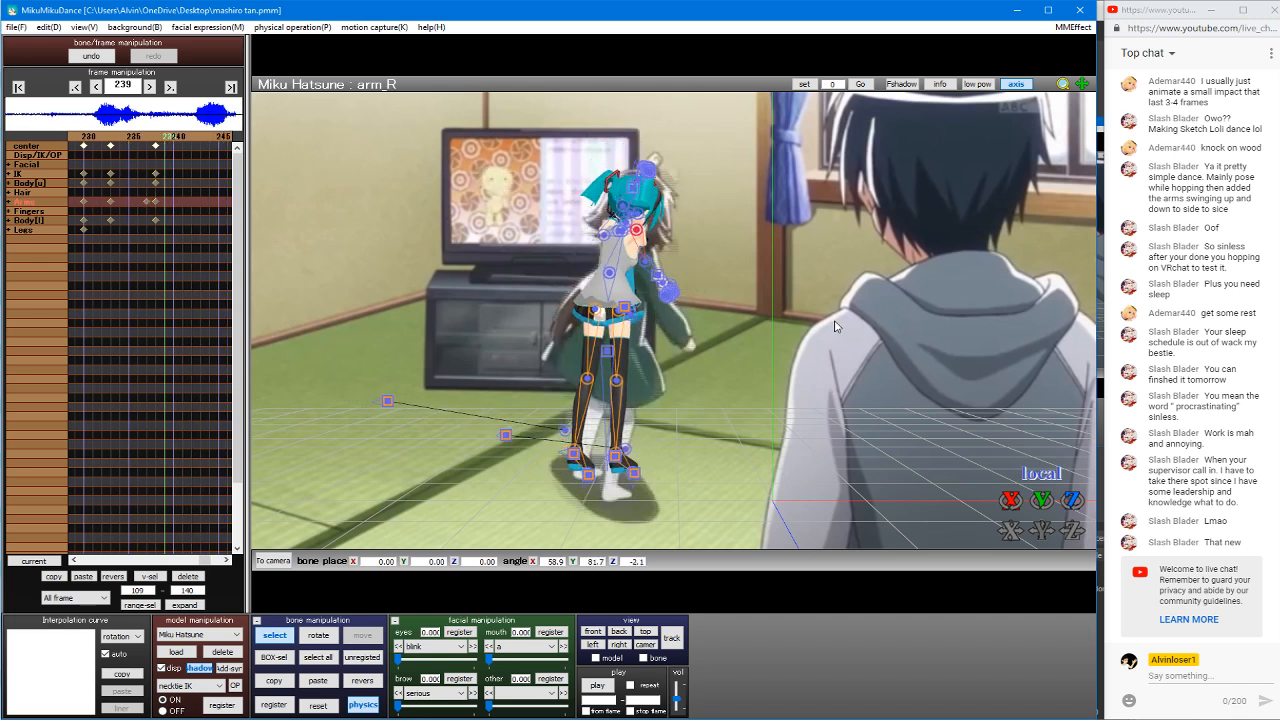
pyautogui.press('Left')
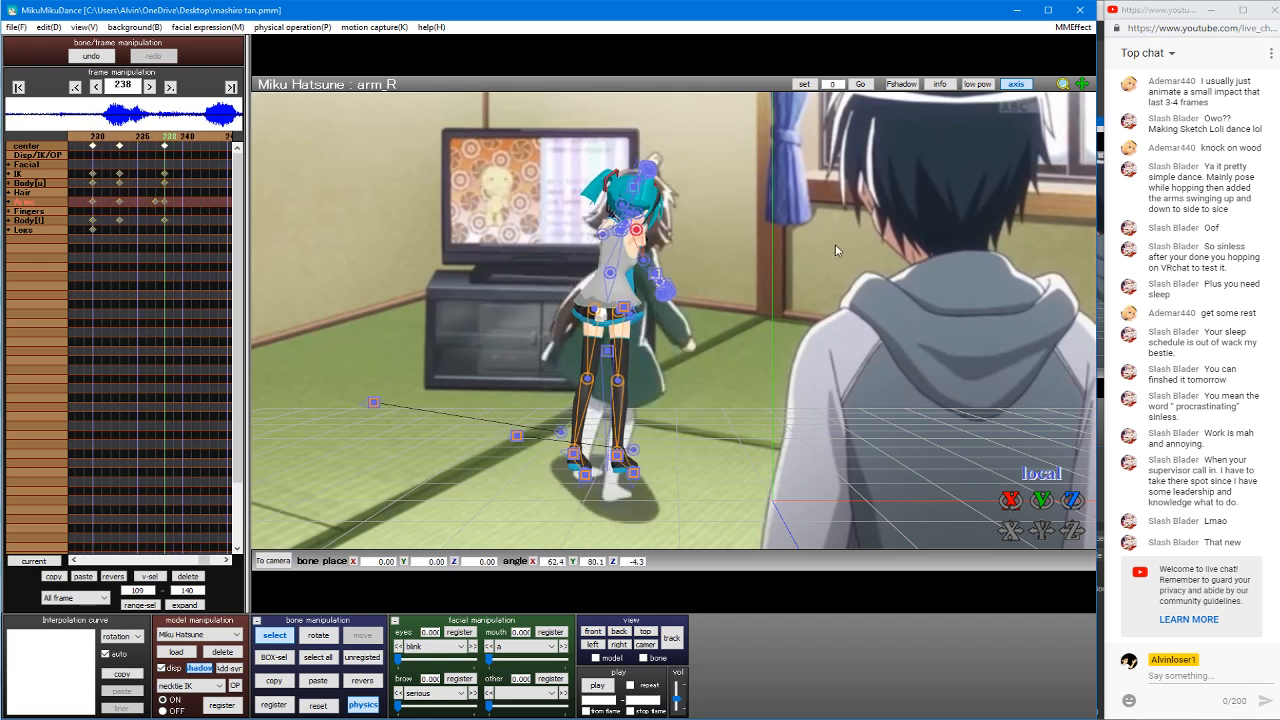
pyautogui.press('Right')
pyautogui.press('Right')
pyautogui.press('Right')
pyautogui.press('Right')
pyautogui.press('Right')
pyautogui.press('Right')
pyautogui.press('Right')
pyautogui.press('Right')
pyautogui.press('Right')
pyautogui.press('Right')
pyautogui.press('Right')
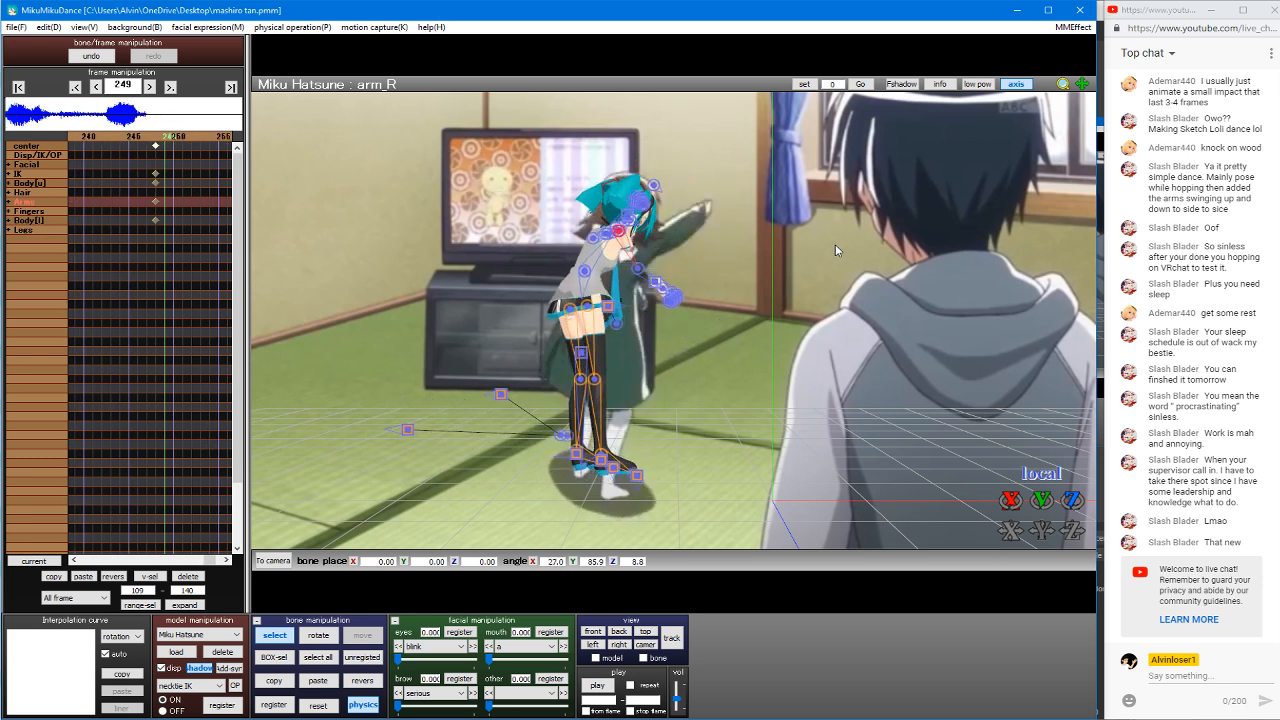
pyautogui.press('Left')
pyautogui.press('Left')
pyautogui.press('Left')
pyautogui.press('Left')
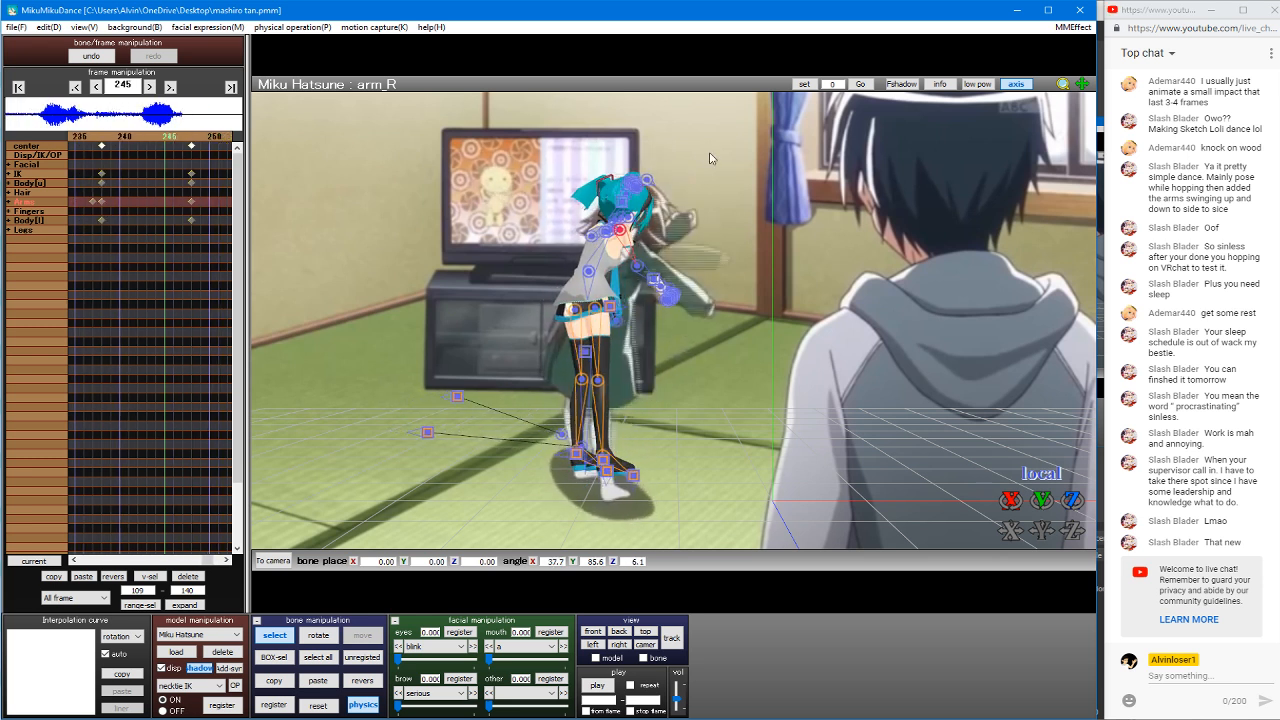
# Step: Delete the center, IK, body and arm keyframes at frame 248 and return to frame 238
pyautogui.moveTo(204, 240); pyautogui.dragTo(167, 141)
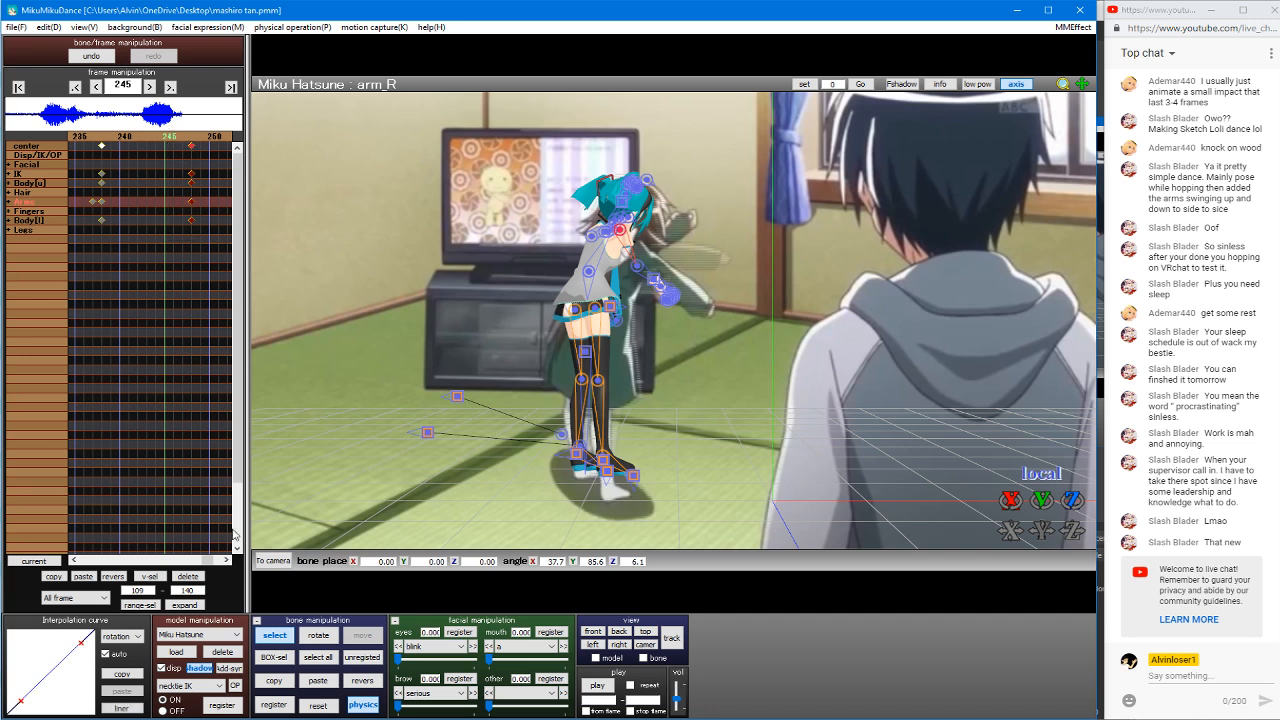
pyautogui.click(190, 579)
pyautogui.press('Left')
pyautogui.press('Left')
pyautogui.press('Left')
pyautogui.press('Left')
pyautogui.press('Left')
pyautogui.press('Left')
pyautogui.press('Left')
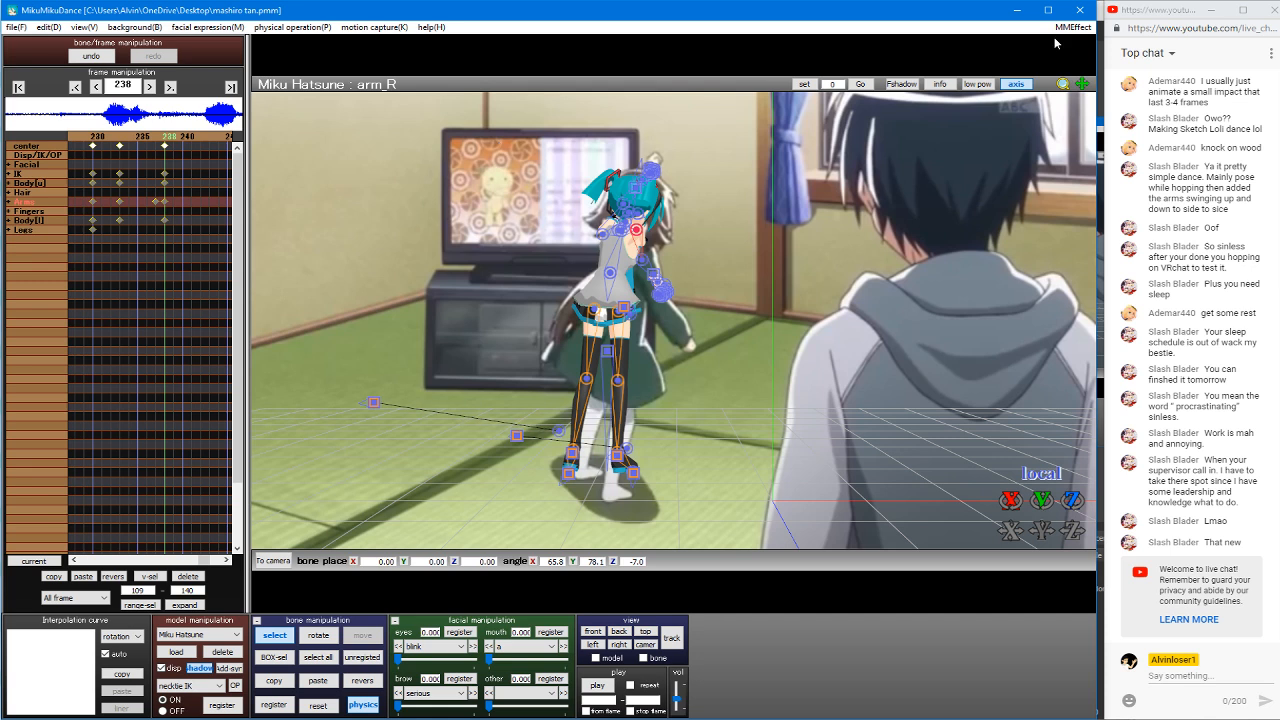
pyautogui.click(1210, 9)
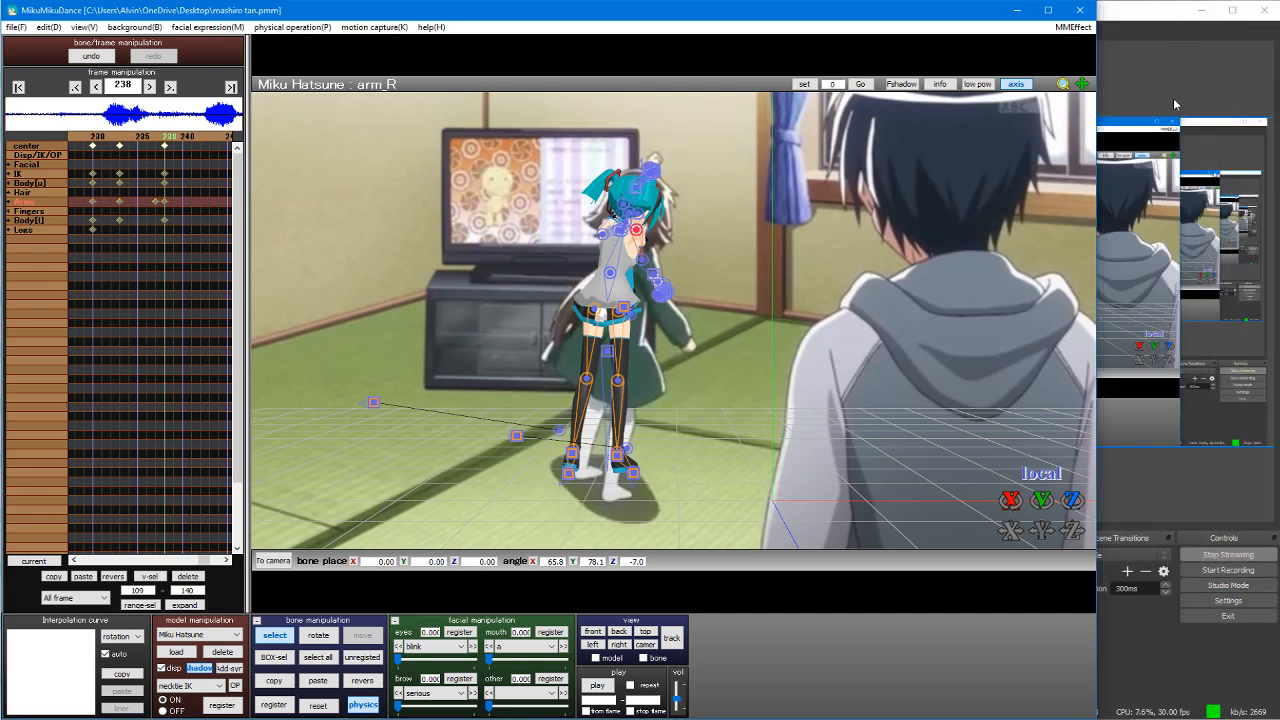
pyautogui.click(1227, 13)
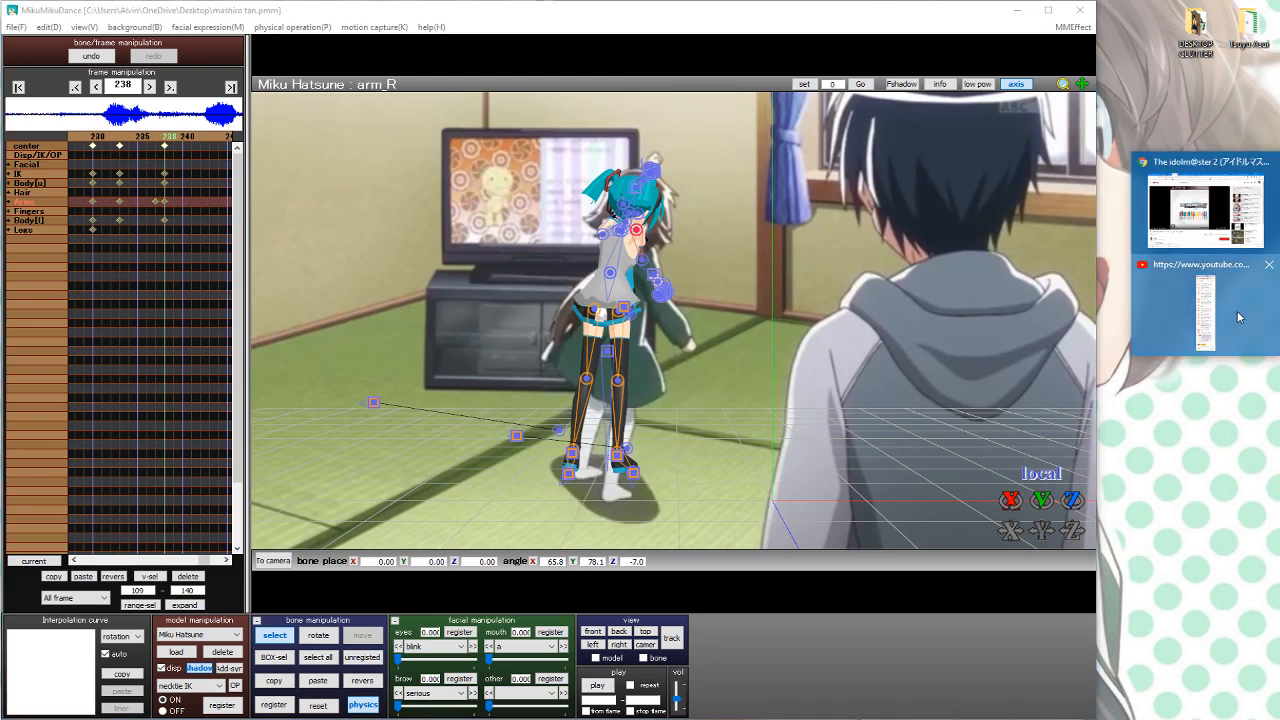
pyautogui.click(1206, 205)
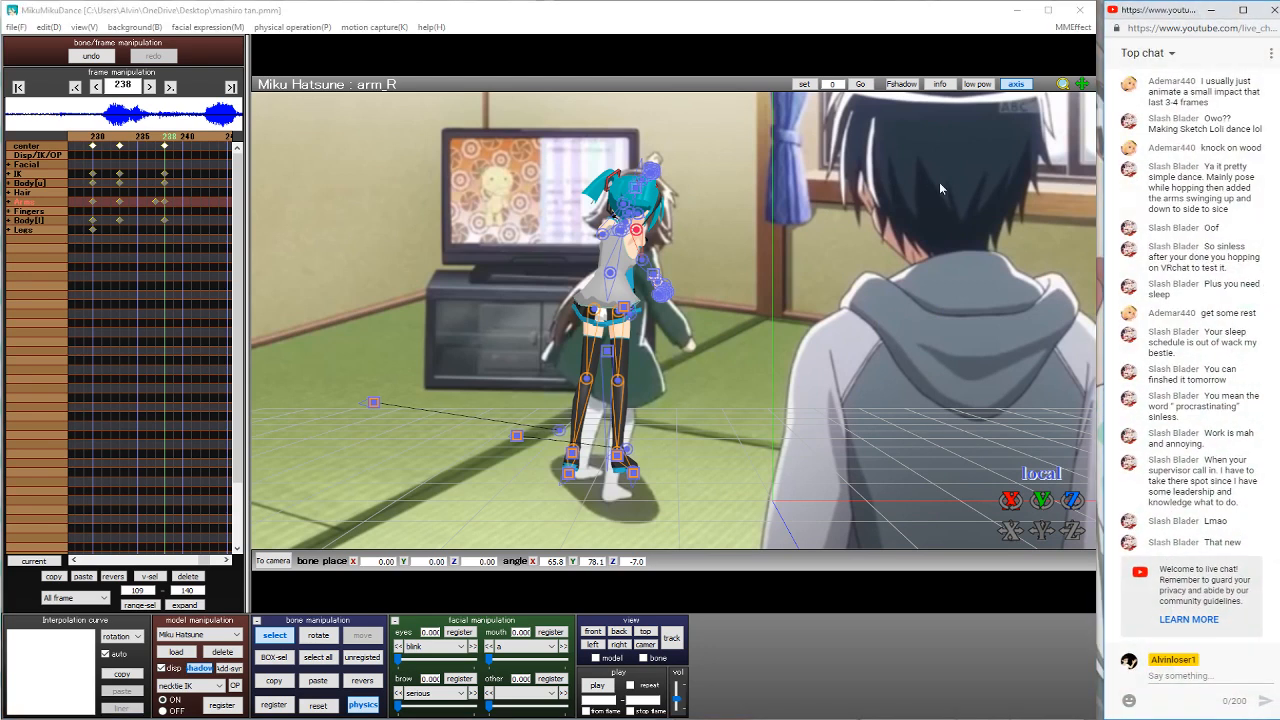
pyautogui.click(367, 15)
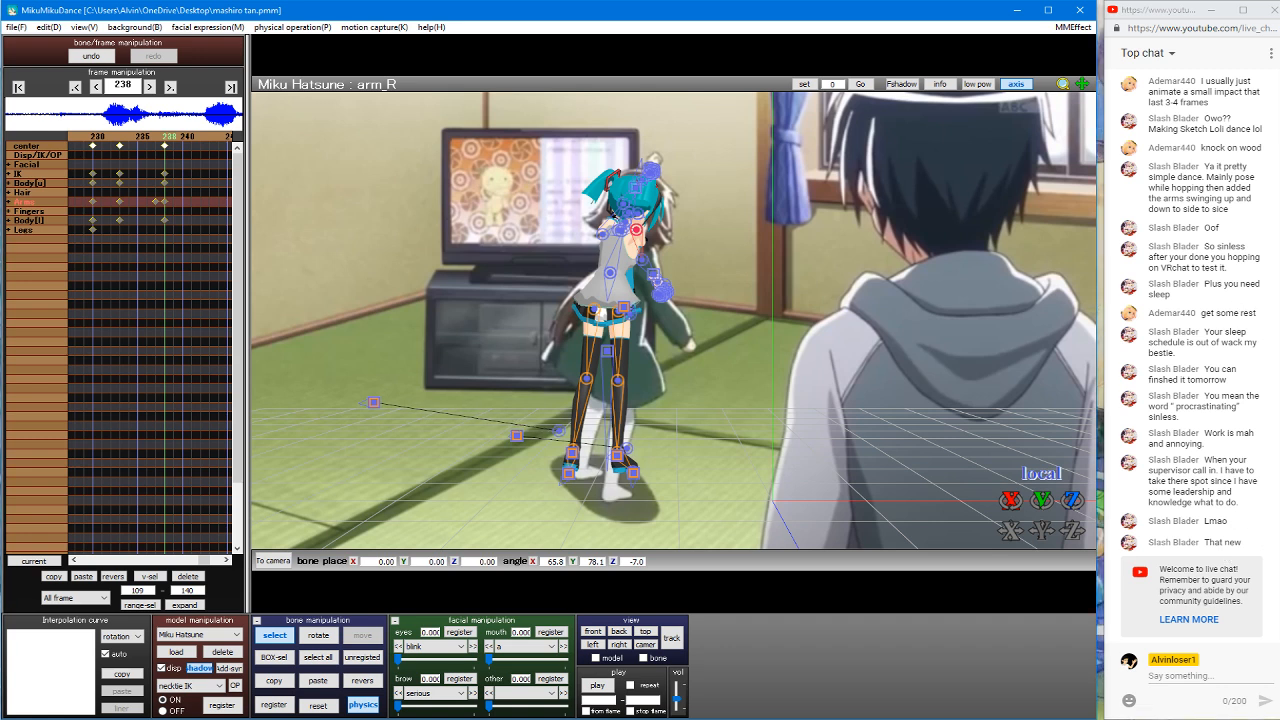
pyautogui.click(1279, 381)
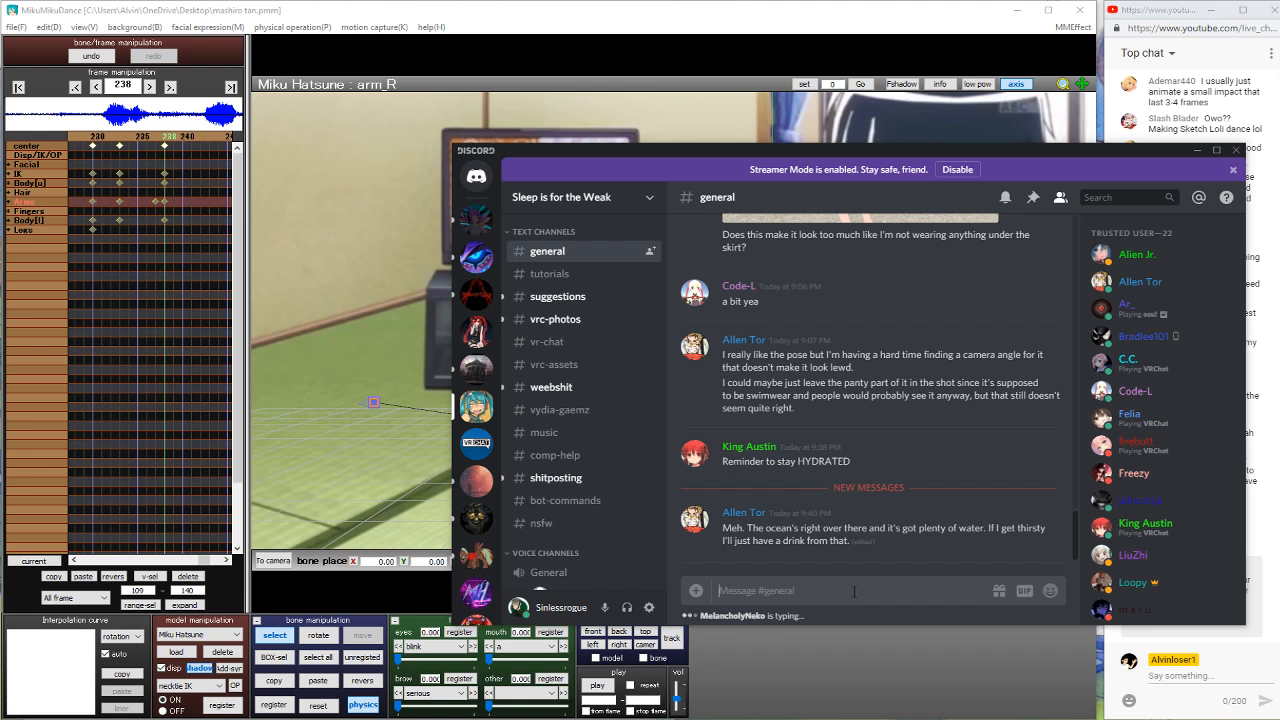
pyautogui.click(1279, 381)
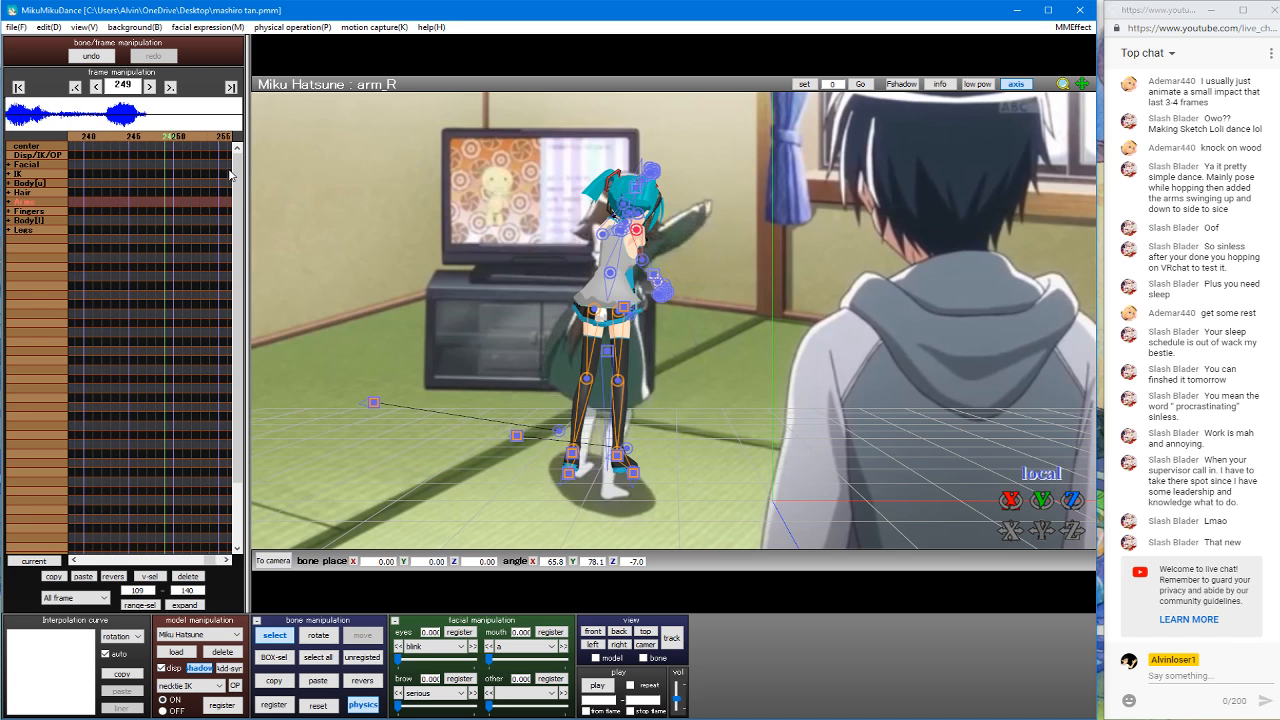
# Step: At frame 249, move the center bone to about X -9.83, Y -0.98, Z 9.90 and slightly rotate the upper body
pyautogui.click(609, 352)
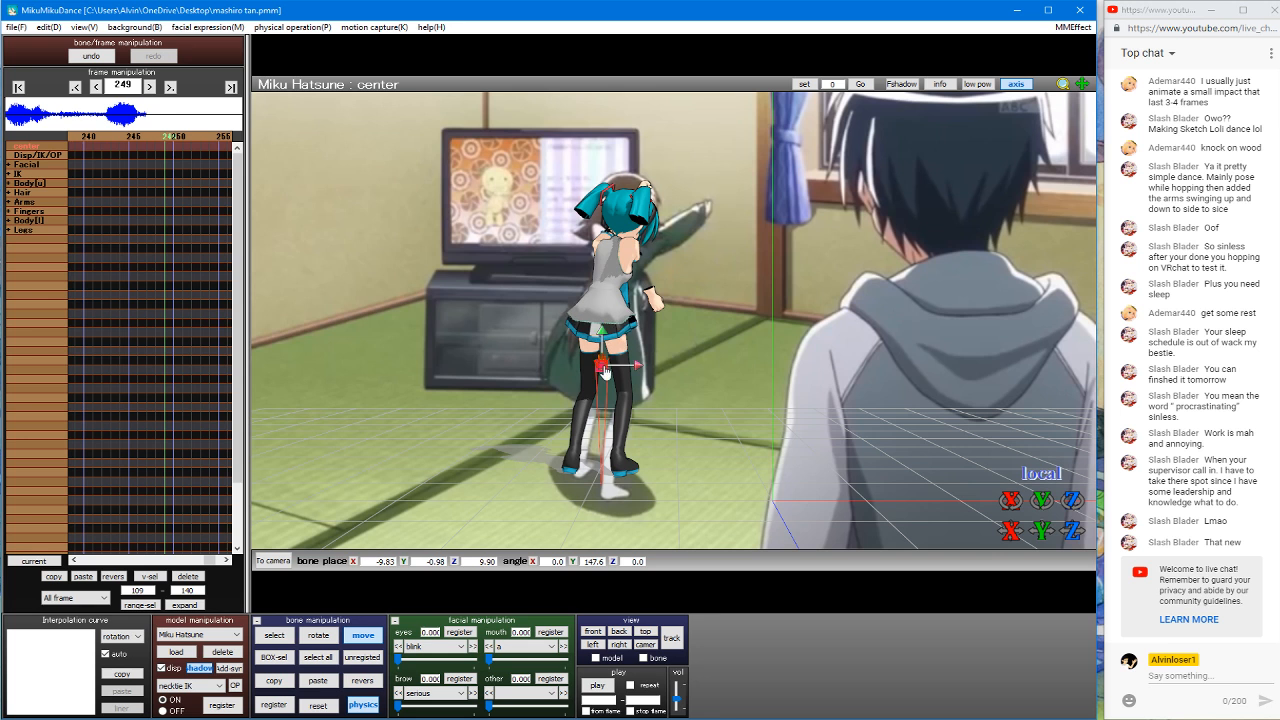
pyautogui.press('x')
pyautogui.click(603, 287)
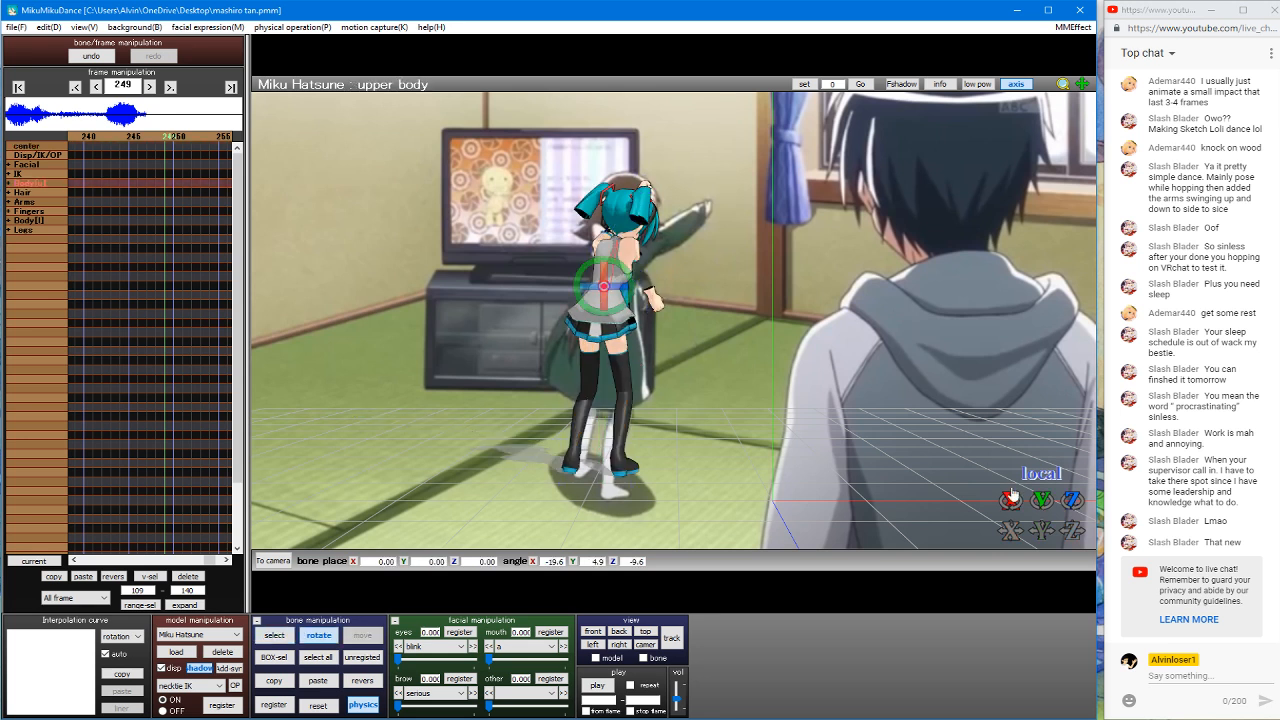
pyautogui.press('c')
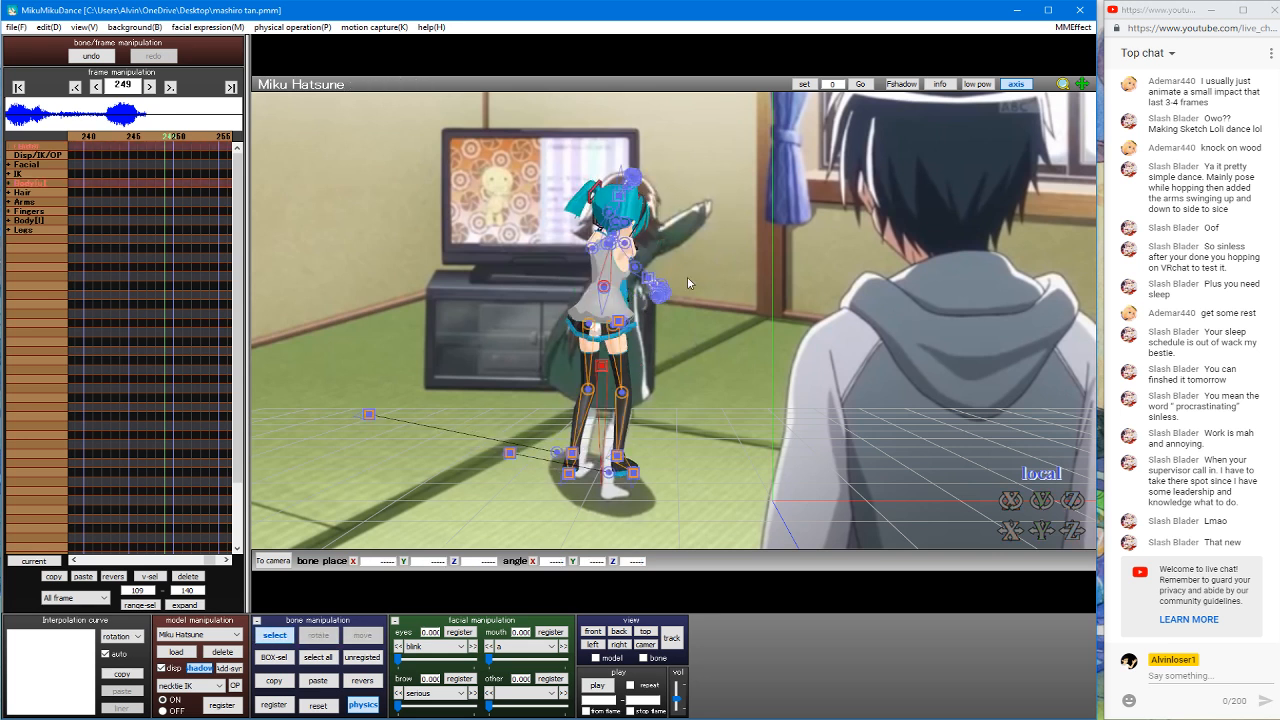
# Step: Slightly rotate the right arm, elbow and wrist bones at frame 249
pyautogui.click(626, 246)
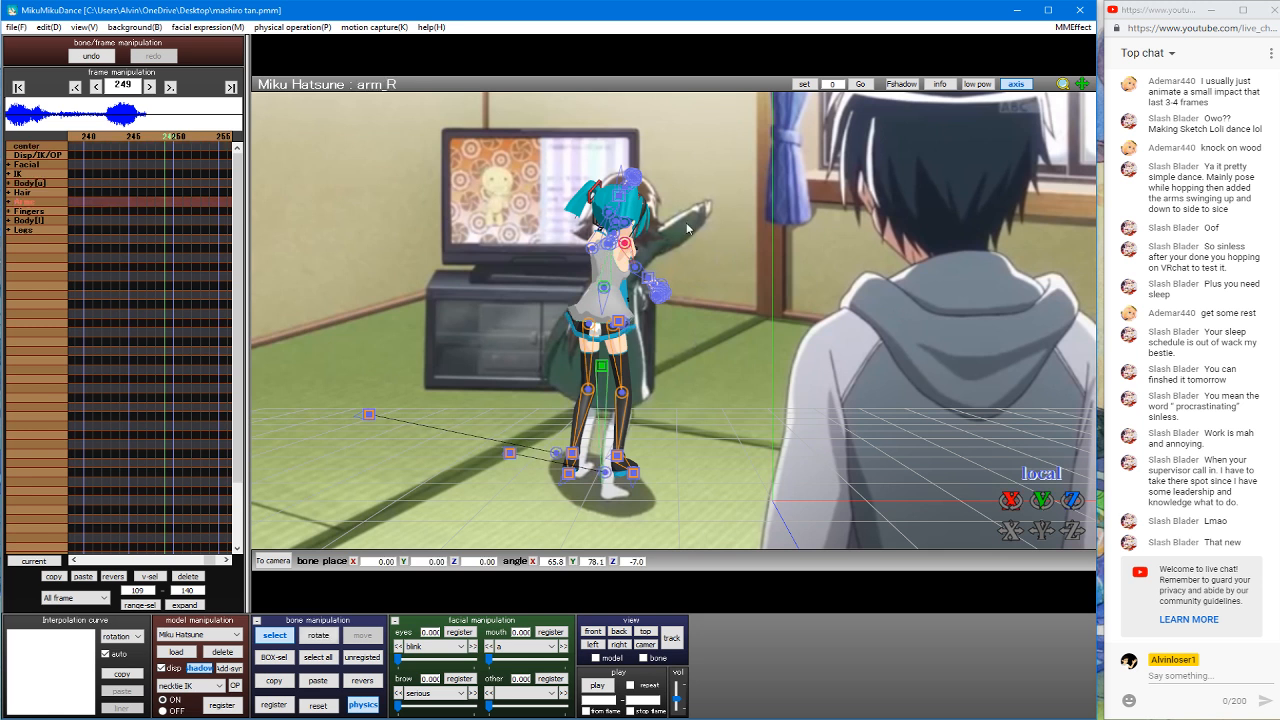
pyautogui.press('x')
pyautogui.press('c')
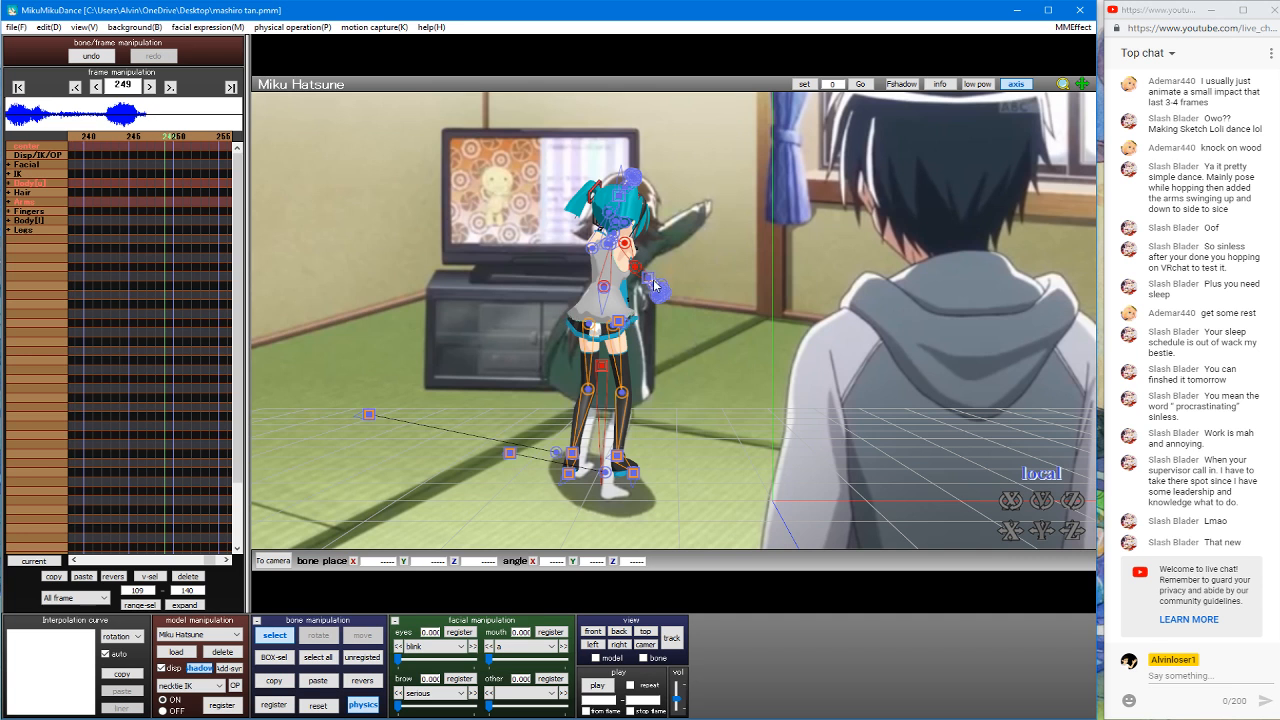
pyautogui.click(653, 284)
pyautogui.press('x')
pyautogui.moveTo(654, 285); pyautogui.dragTo(640, 268)
pyautogui.press('c')
# Step: Slightly rotate the left arm, elbow and wrist bones at frame 249 and select all unregistered bones
pyautogui.click(592, 250)
pyautogui.press('x')
pyautogui.press('c')
pyautogui.click(610, 214)
pyautogui.press('x')
pyautogui.press('c')
pyautogui.click(623, 187)
pyautogui.press('x')
pyautogui.moveTo(640, 190); pyautogui.dragTo(642, 196)
pyautogui.press('s')
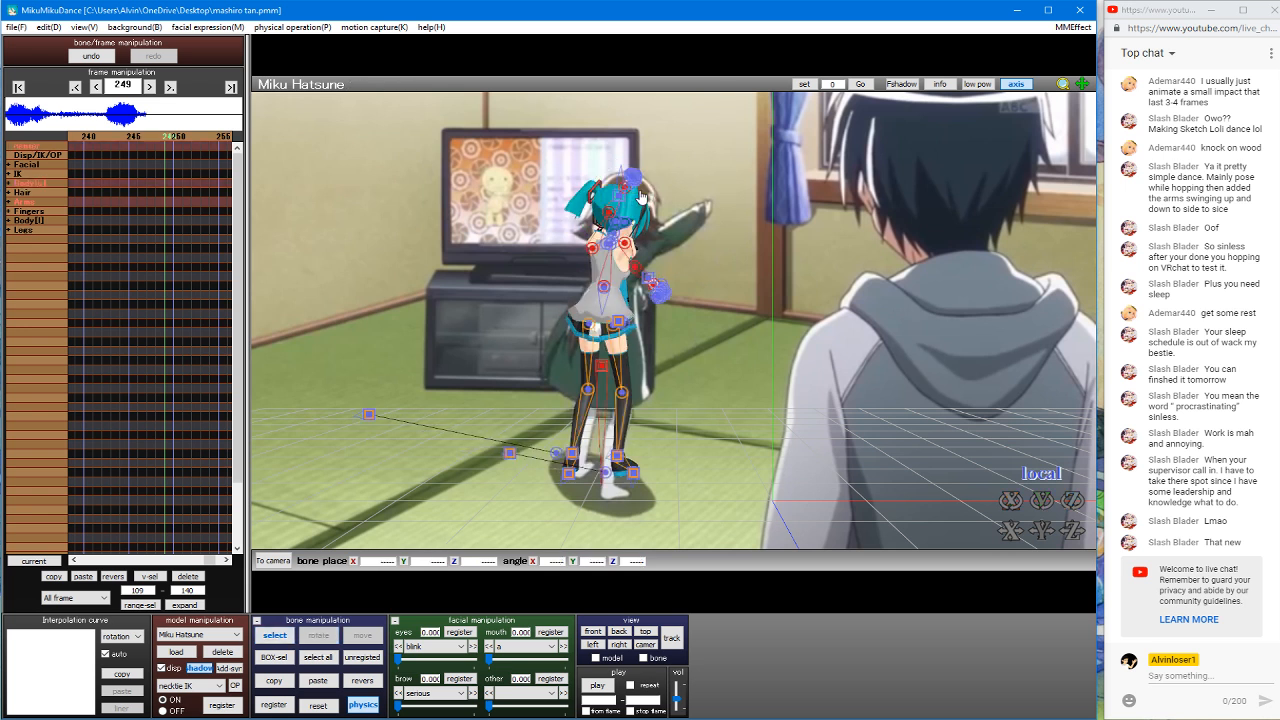
# Step: Swap the left and right arm, elbow and wrist poses at frame 249 with a reversed paste
pyautogui.click(623, 190)
pyautogui.click(609, 214)
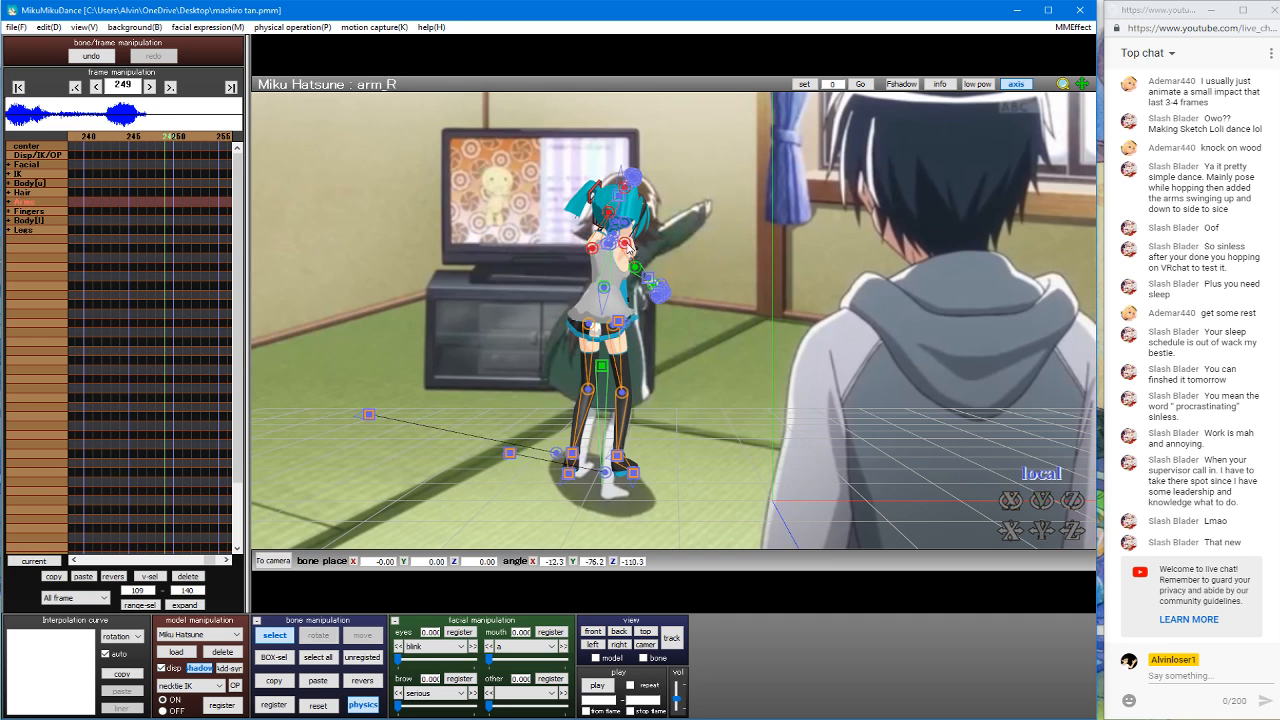
pyautogui.click(648, 283)
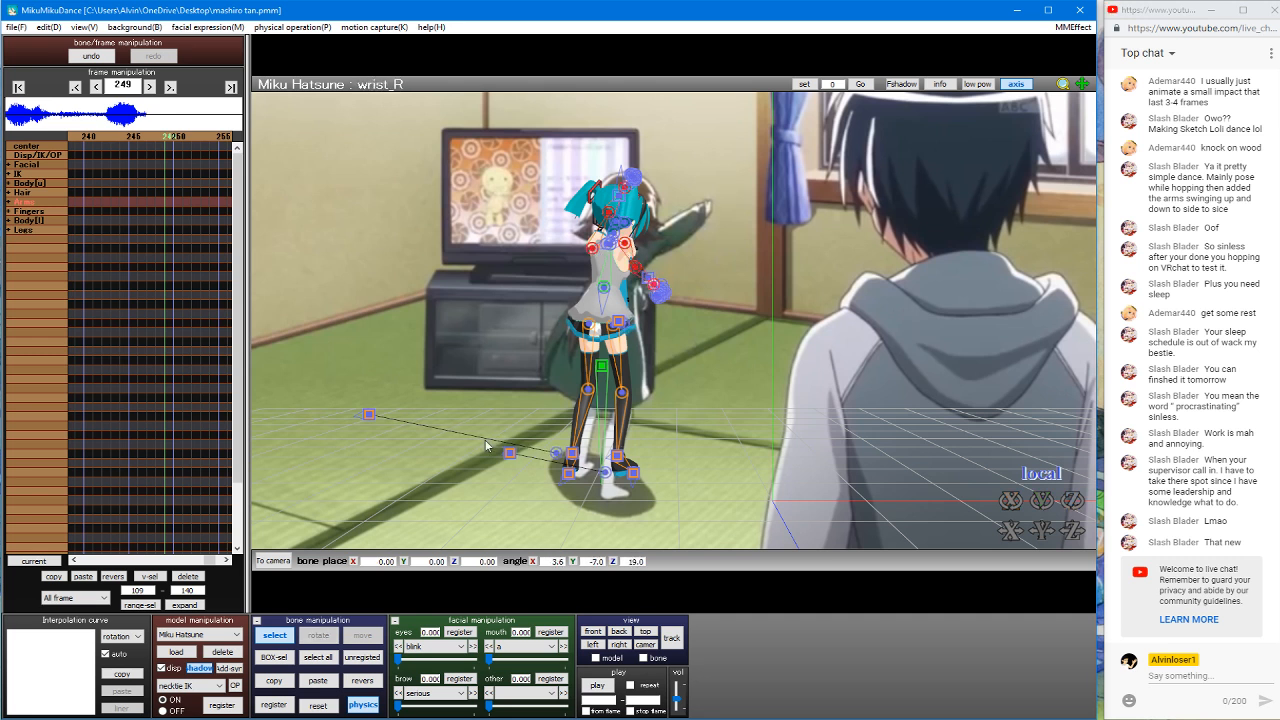
pyautogui.click(366, 684)
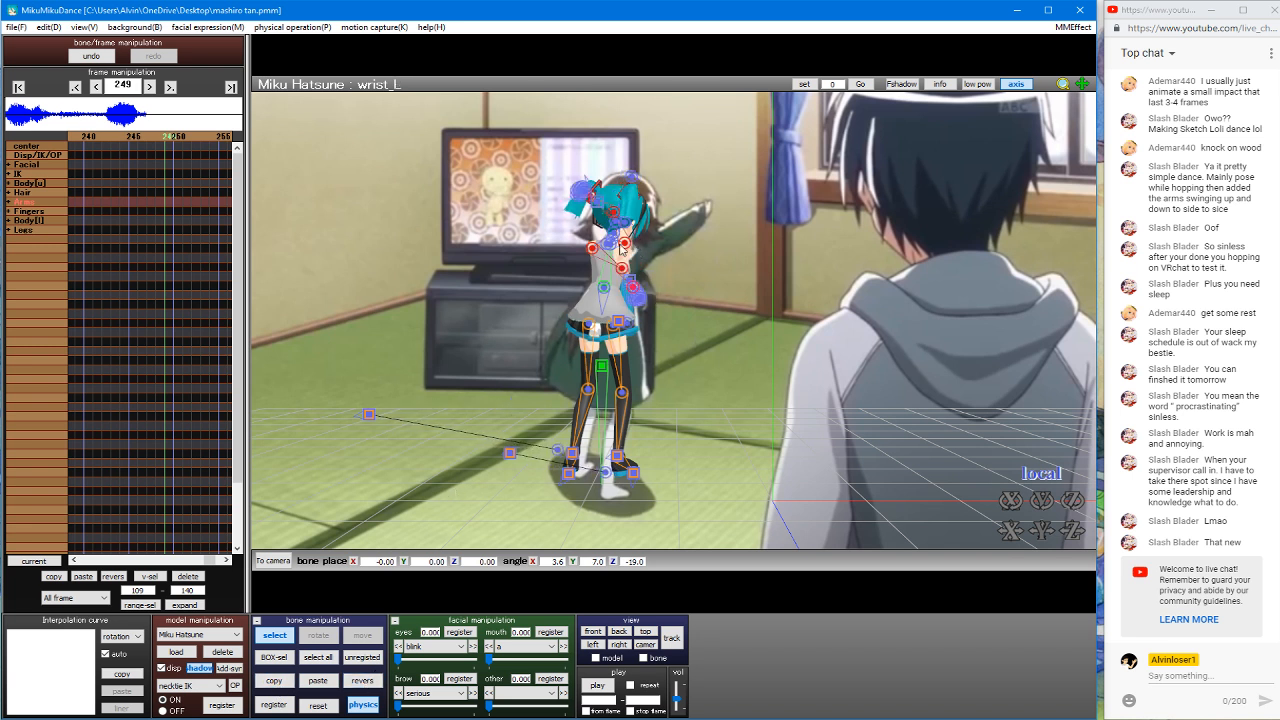
# Step: Select both shoulder bones and swap their left and right poses with a reversed paste
pyautogui.click(627, 244)
pyautogui.press('x')
pyautogui.press('s')
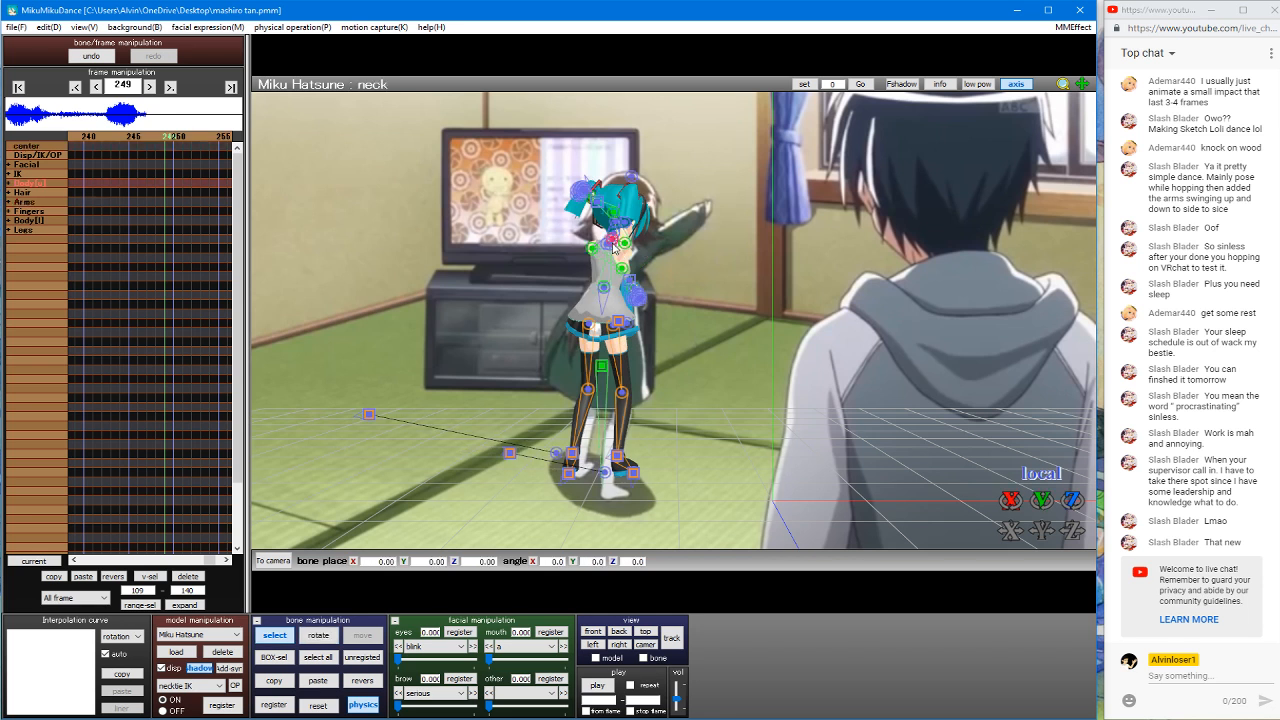
pyautogui.click(608, 245)
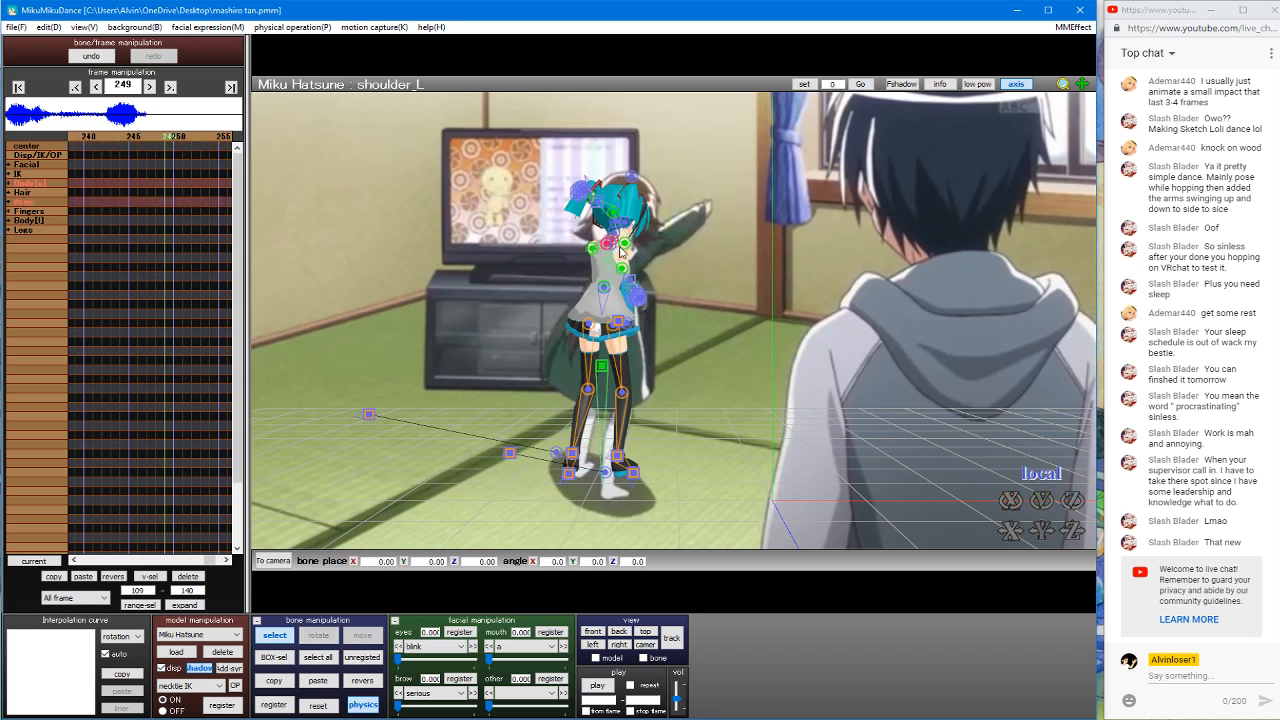
pyautogui.click(621, 249)
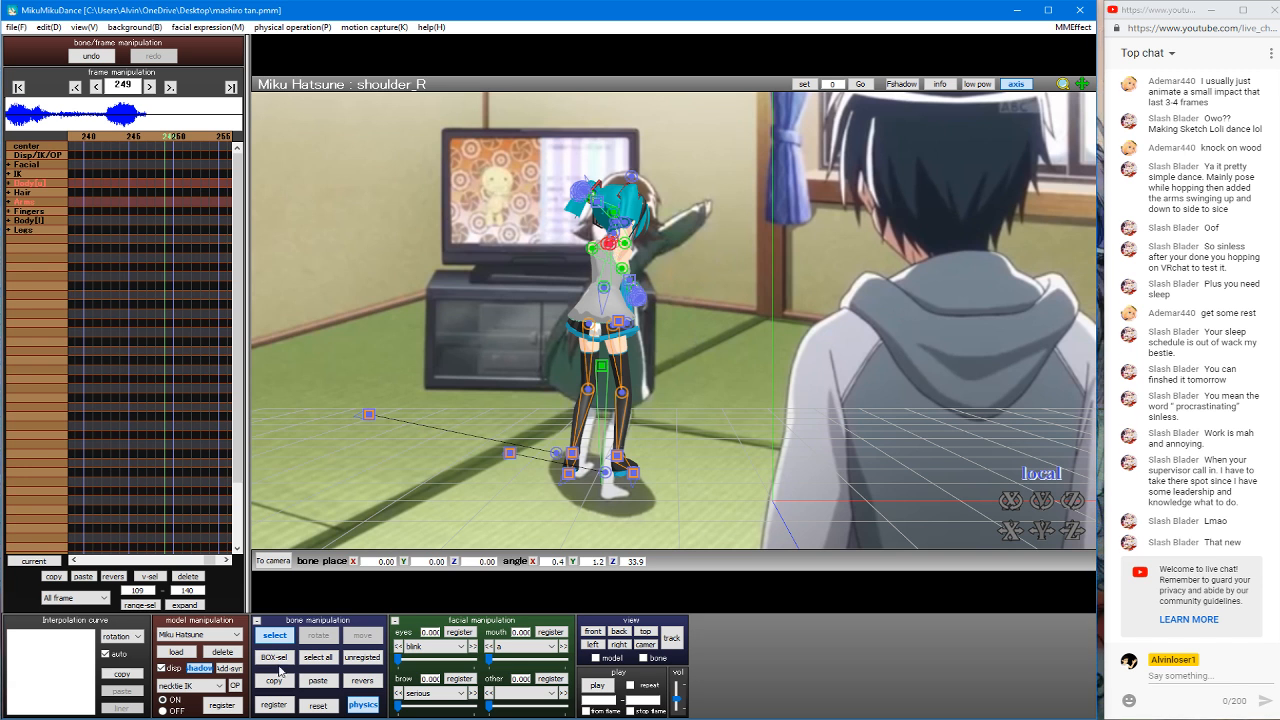
pyautogui.click(367, 688)
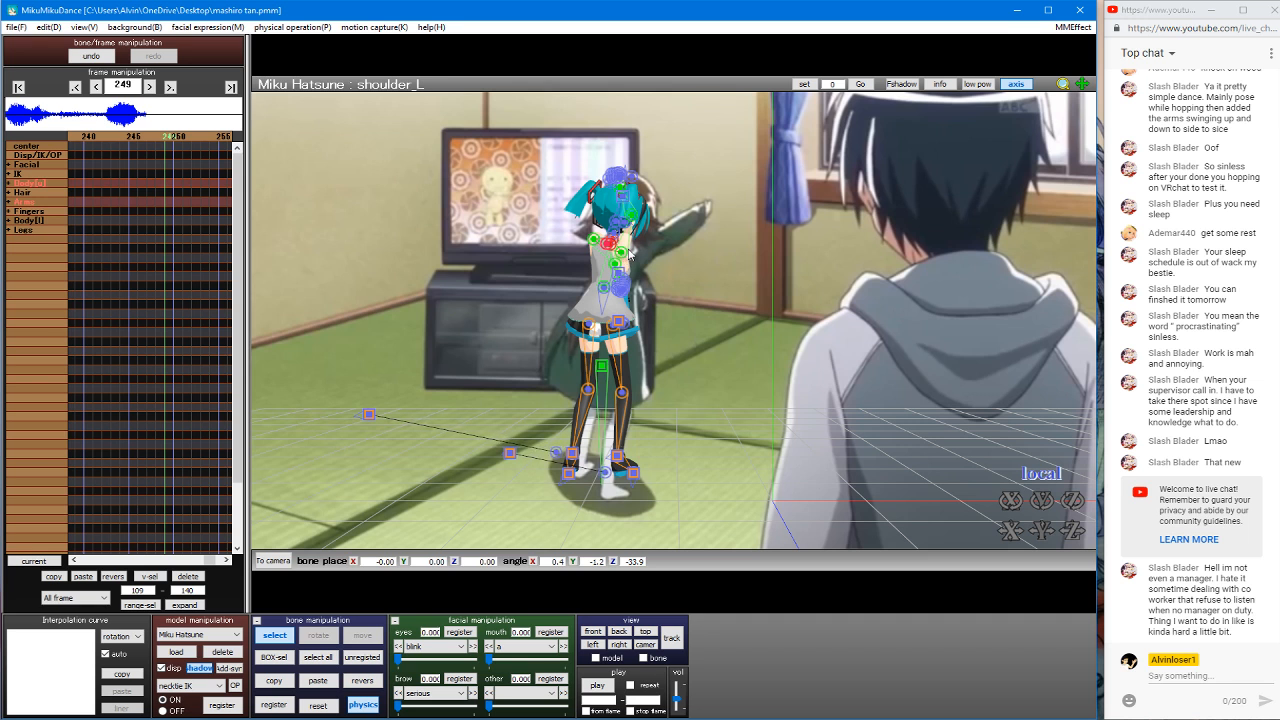
pyautogui.press('x')
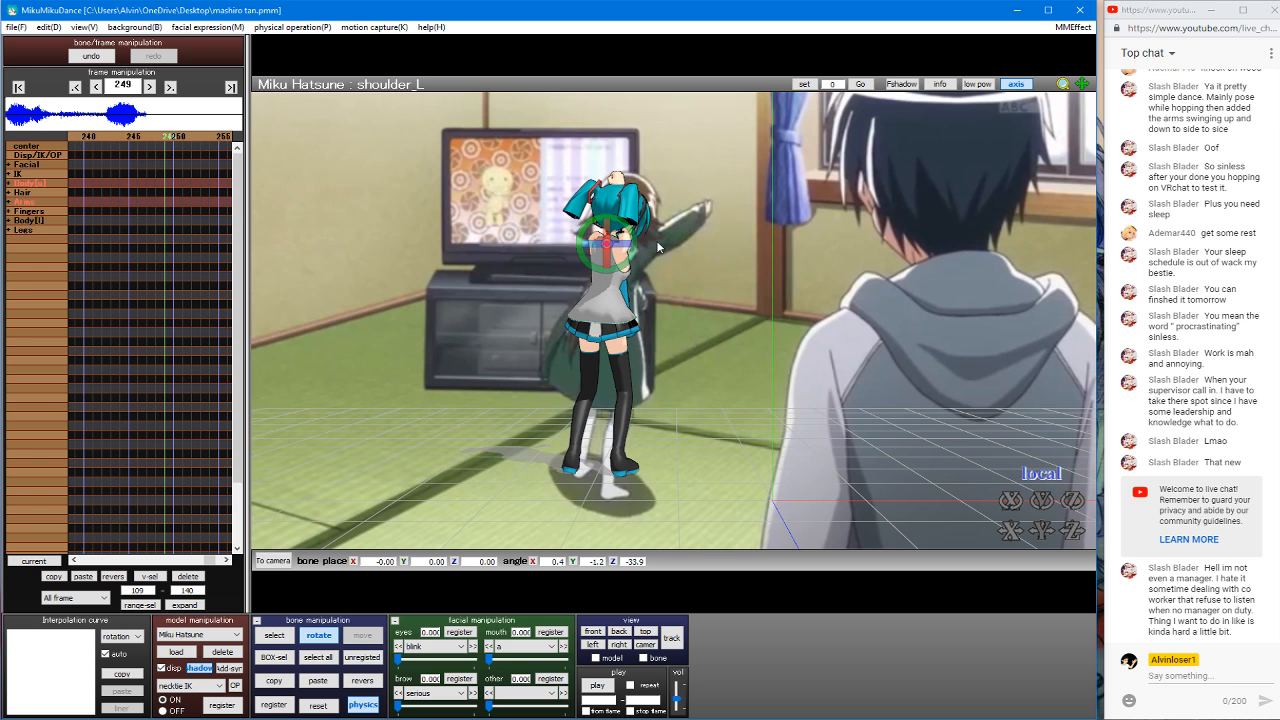
pyautogui.moveTo(628, 227); pyautogui.dragTo(625, 222)
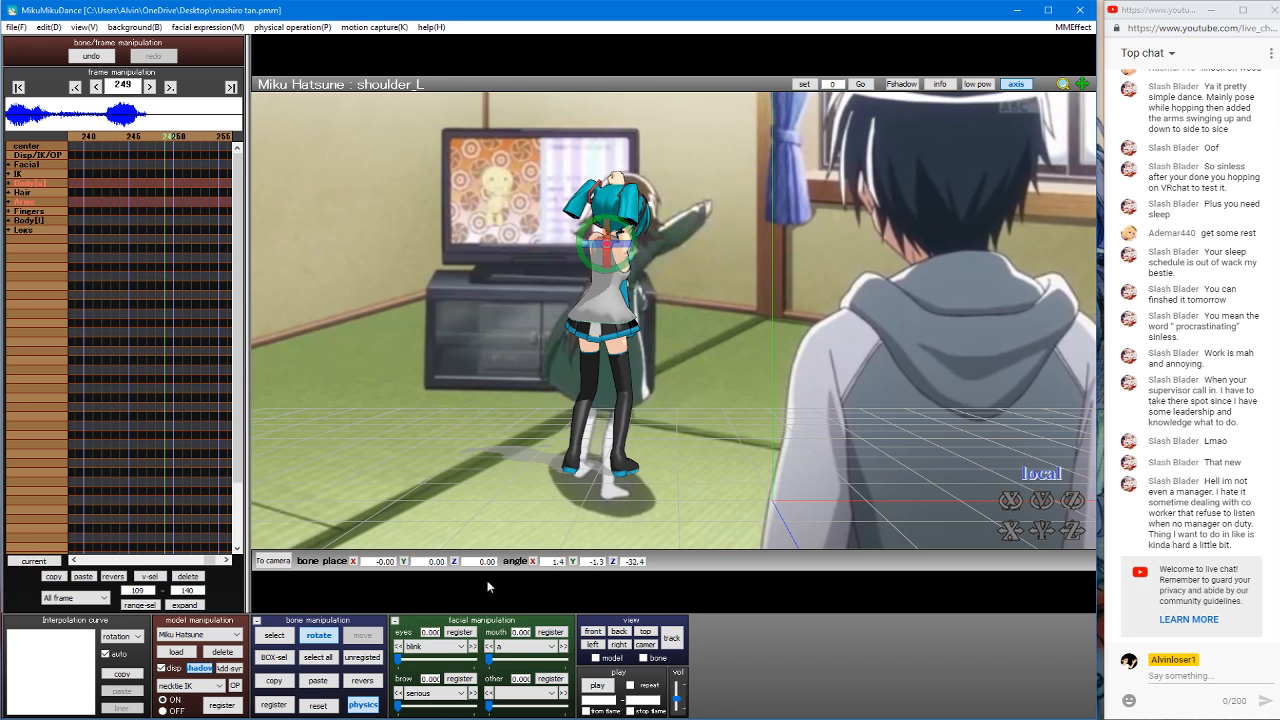
pyautogui.hotkey('ctrl', 'z')
pyautogui.press('s')
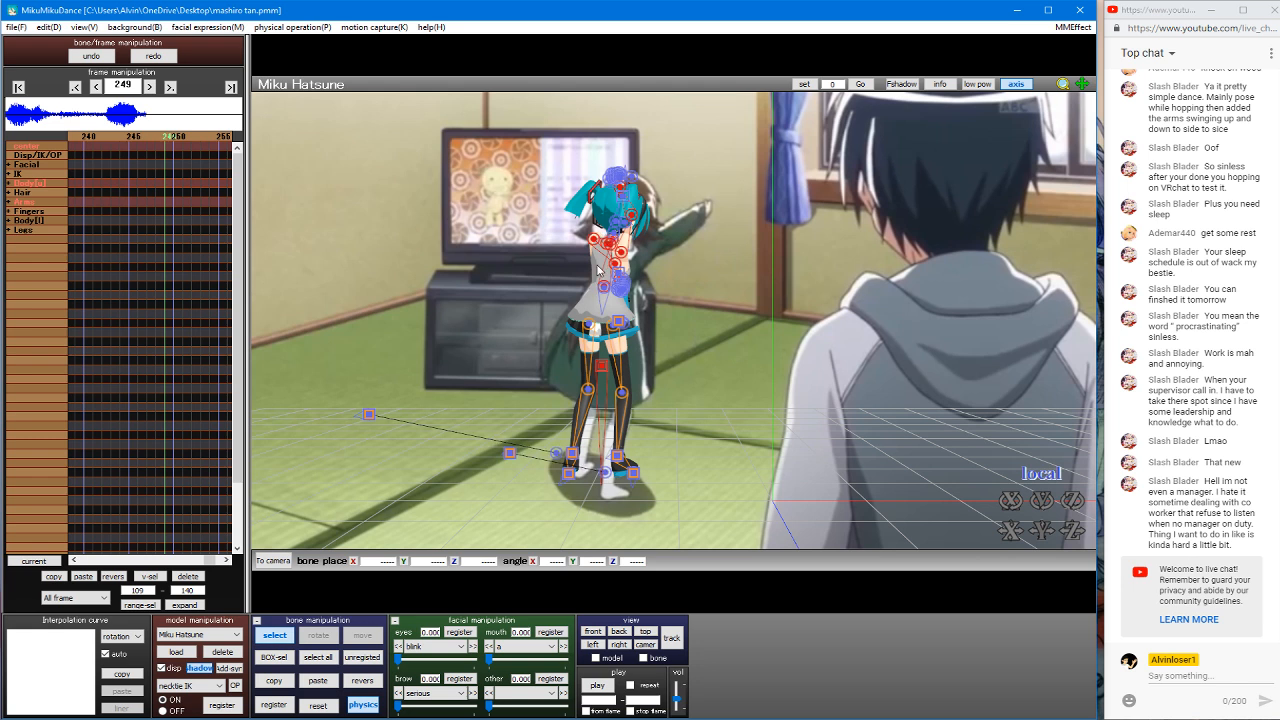
# Step: Rotate the right arm bone at frame 249 to about X -0.5, Y 50.4, Z 81.3, working from the model's front
pyautogui.scroll(5, 620, 293)
pyautogui.moveTo(620, 293); pyautogui.dragTo(838, 213, button='right')
pyautogui.moveTo(766, 278); pyautogui.dragTo(771, 226)
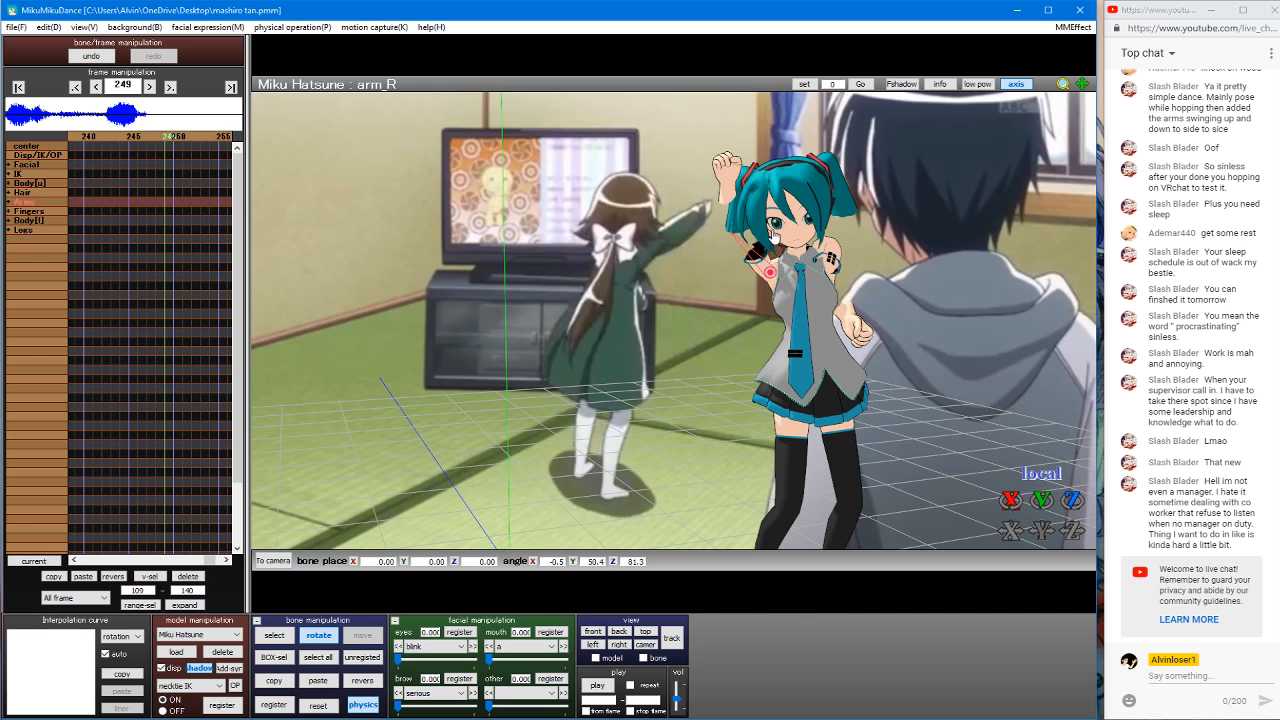
# Step: Reset the left shoulder bone's rotation to zero at frame 249
pyautogui.click(856, 237)
pyautogui.click(801, 260)
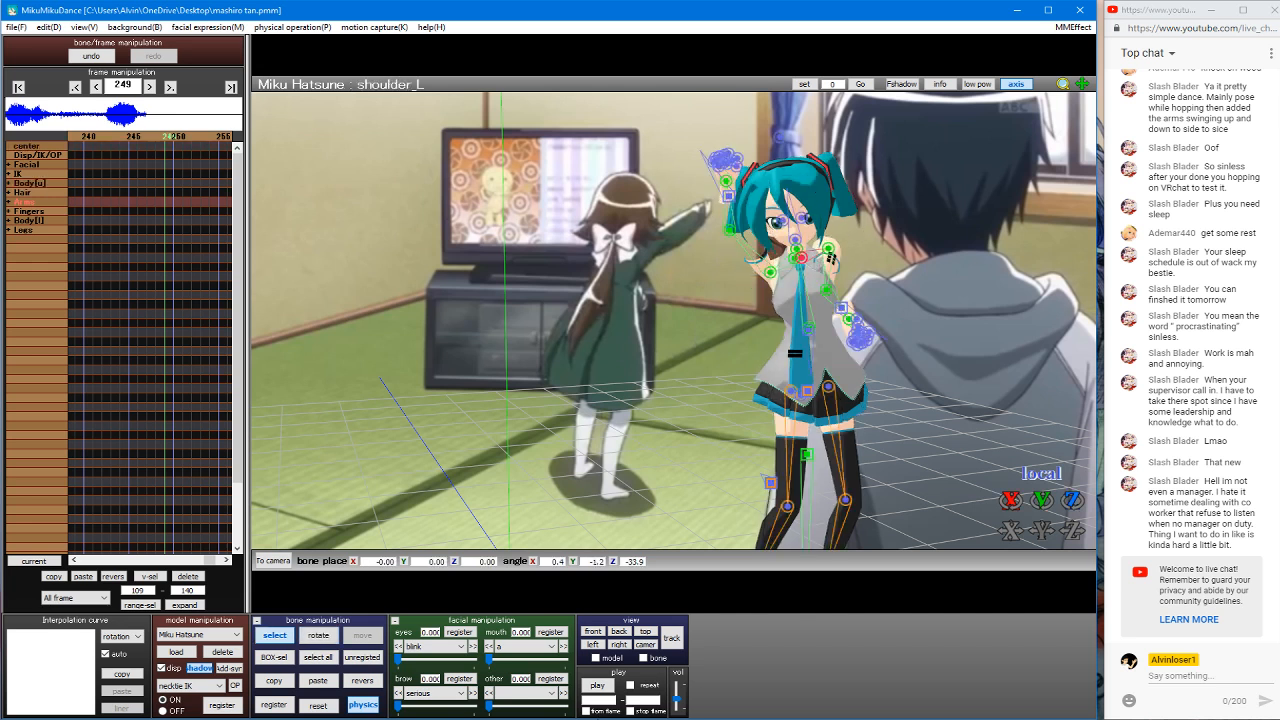
pyautogui.click(320, 707)
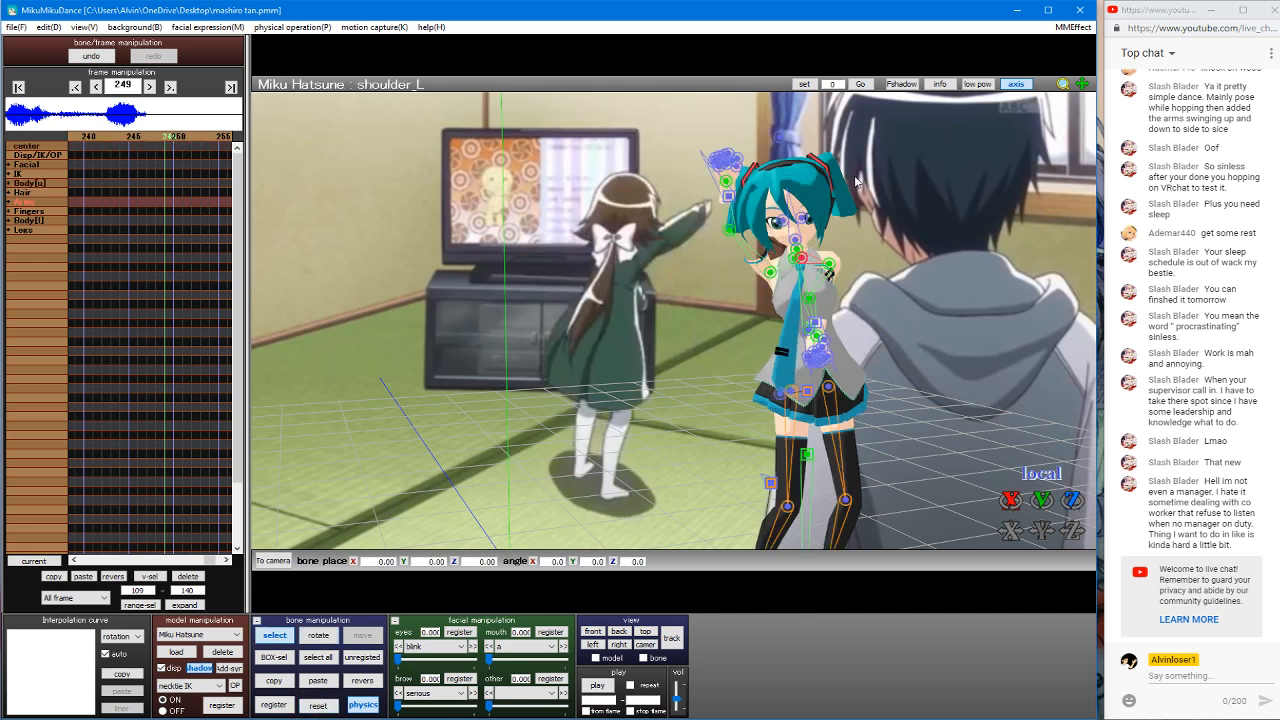
# Step: Reset the left arm bone's rotation at frame 249, lower the arm beside the body and bend the left elbow inward
pyautogui.click(833, 266)
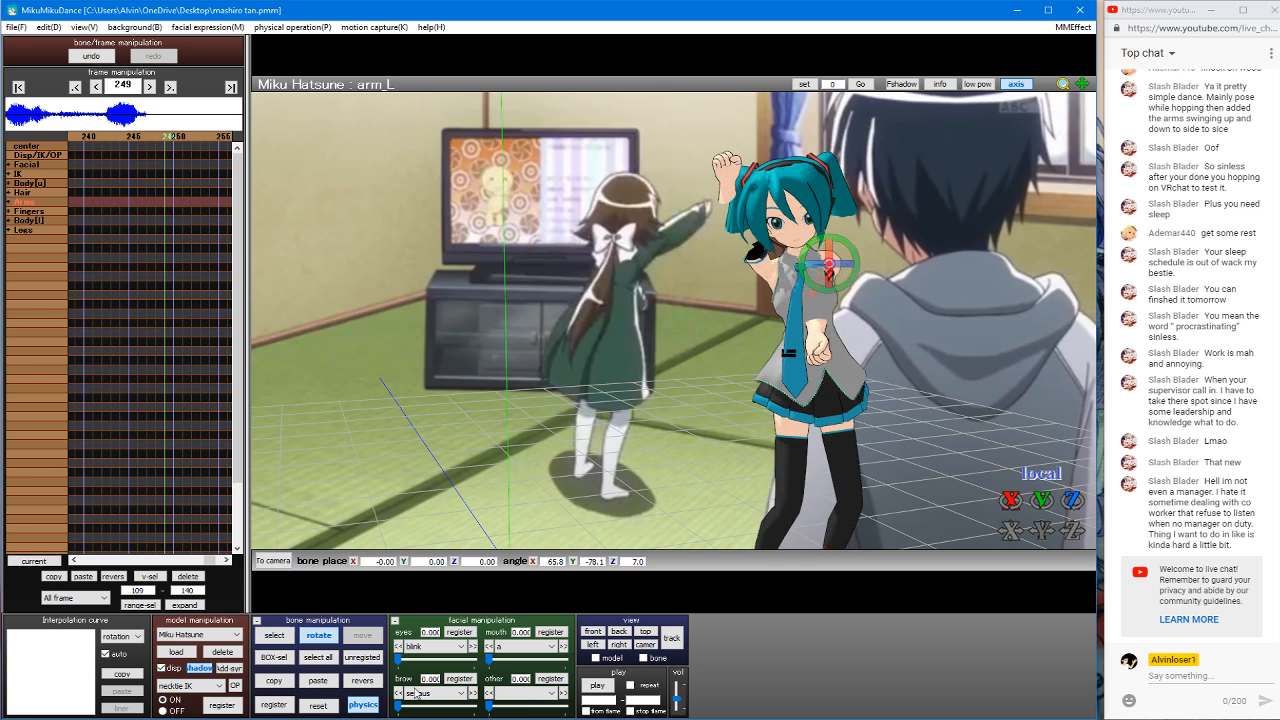
pyautogui.click(326, 706)
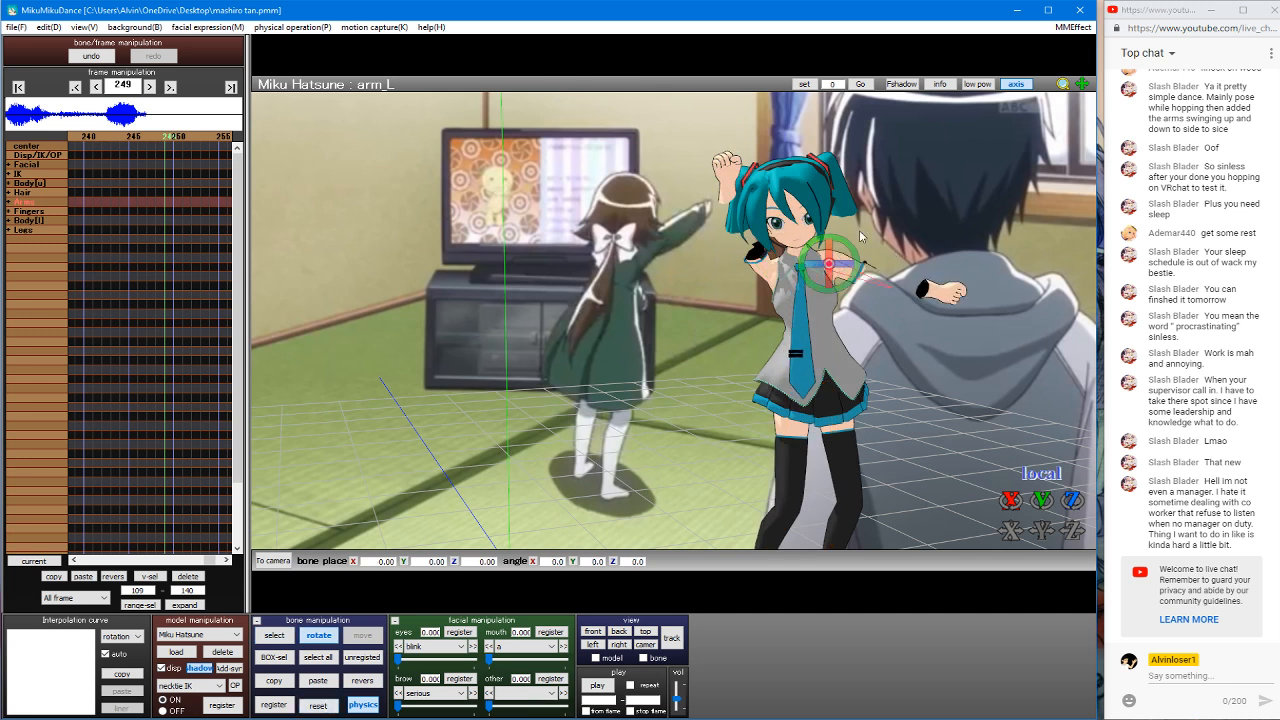
pyautogui.moveTo(860, 263); pyautogui.dragTo(852, 231)
pyautogui.press('s')
pyautogui.click(860, 302)
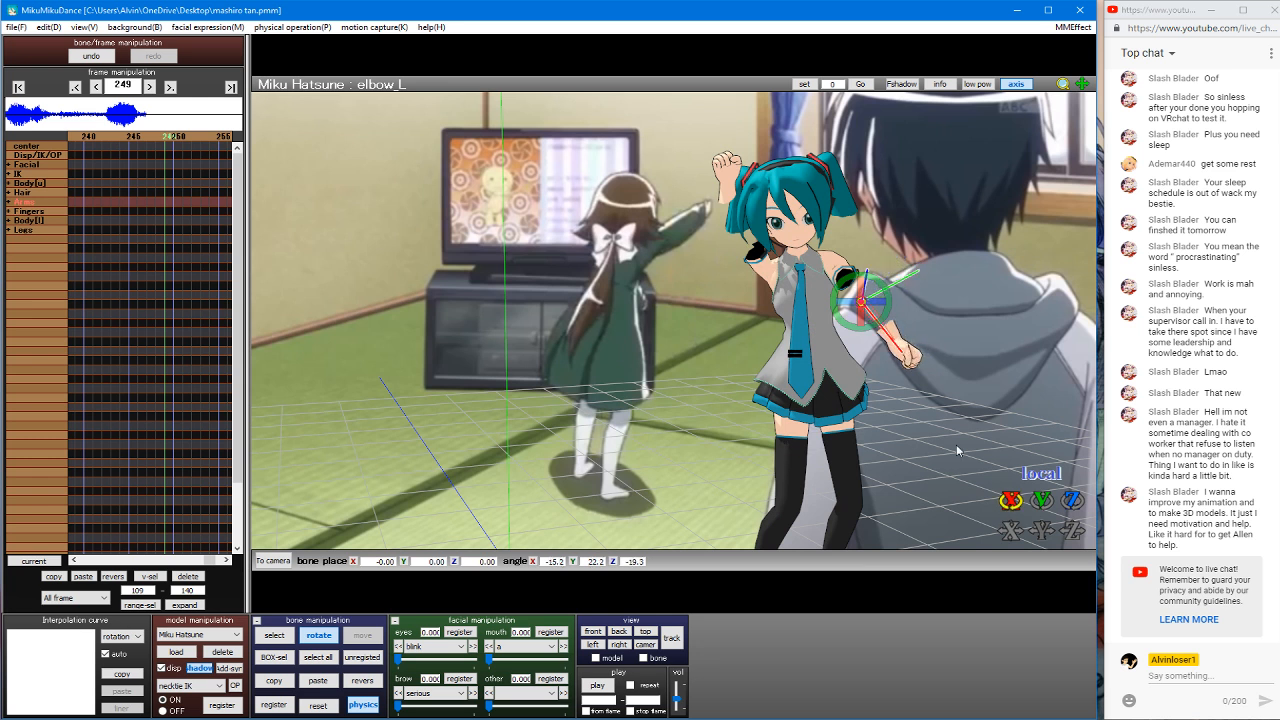
pyautogui.moveTo(876, 301); pyautogui.dragTo(818, 306)
pyautogui.press('s')
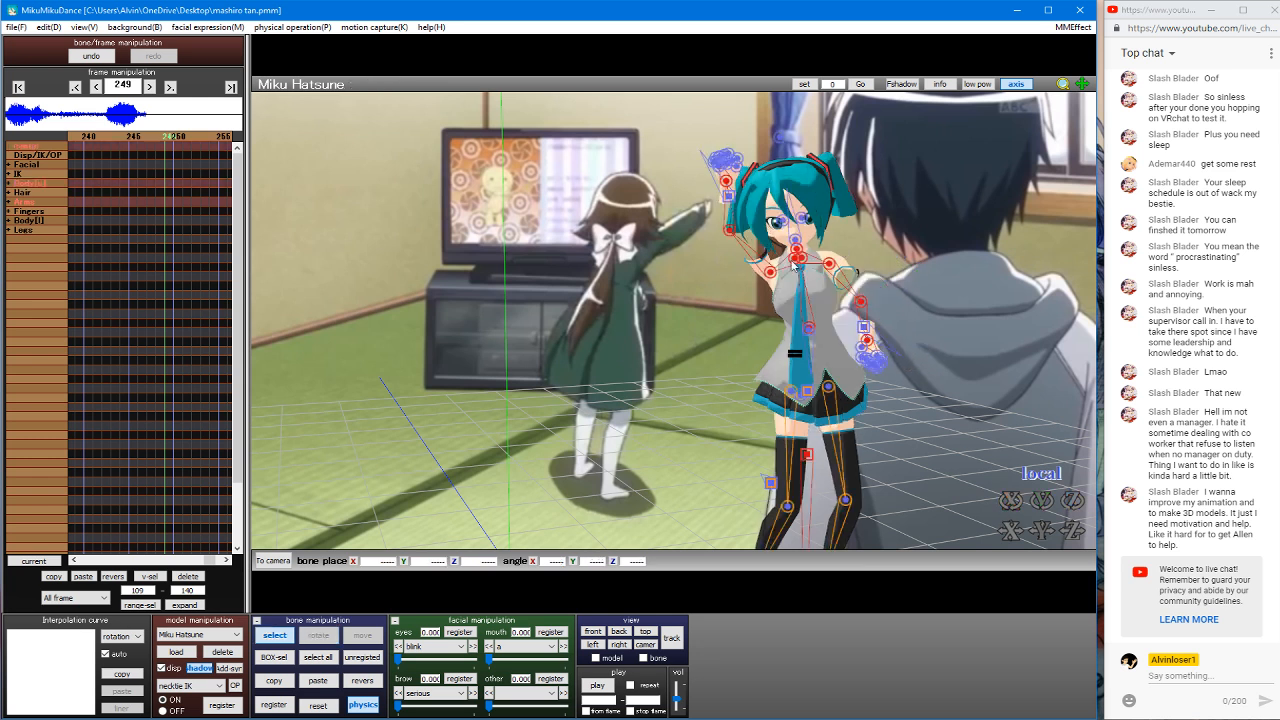
# Step: Rotate the right arm bone at frame 249 to about X -4.5, Y 49.6, Z 77.4
pyautogui.click(771, 276)
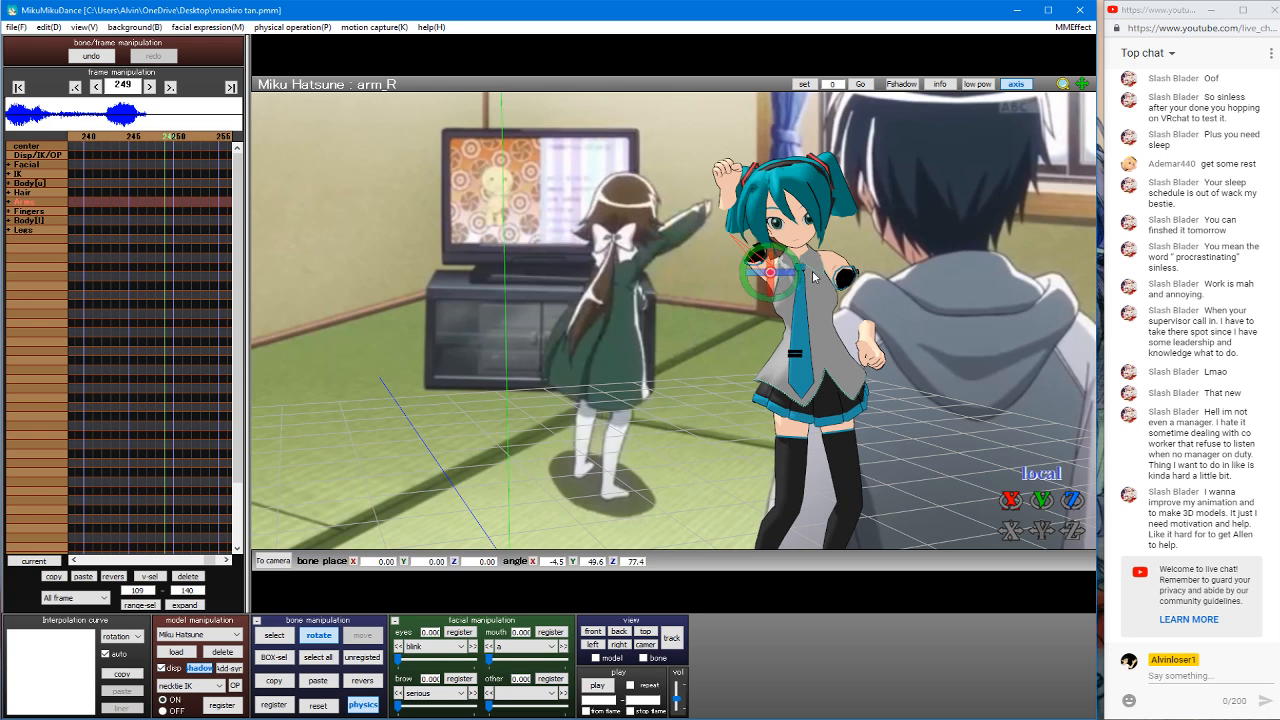
pyautogui.moveTo(838, 248); pyautogui.dragTo(752, 227, button='right')
pyautogui.press('s')
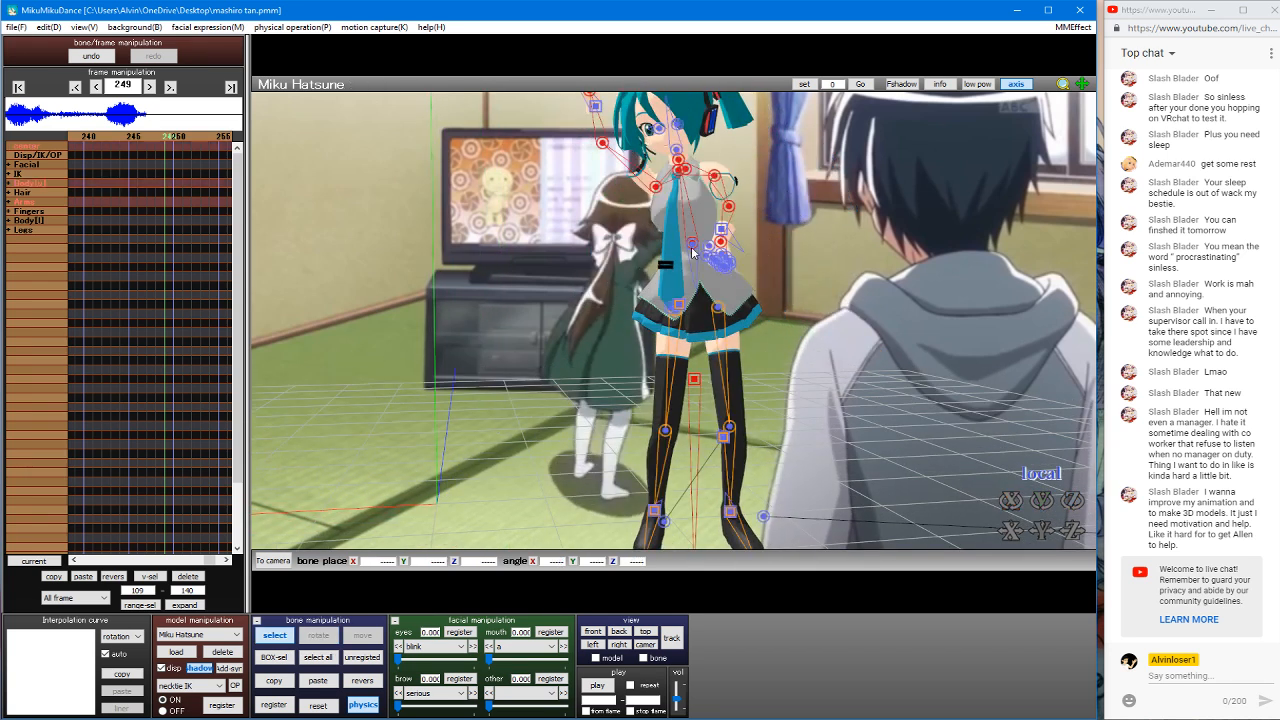
# Step: Rotate the upper body bone at frame 249 and slightly adjust the neck's rotation
pyautogui.click(694, 247)
pyautogui.moveTo(694, 252); pyautogui.dragTo(717, 243)
pyautogui.press('s')
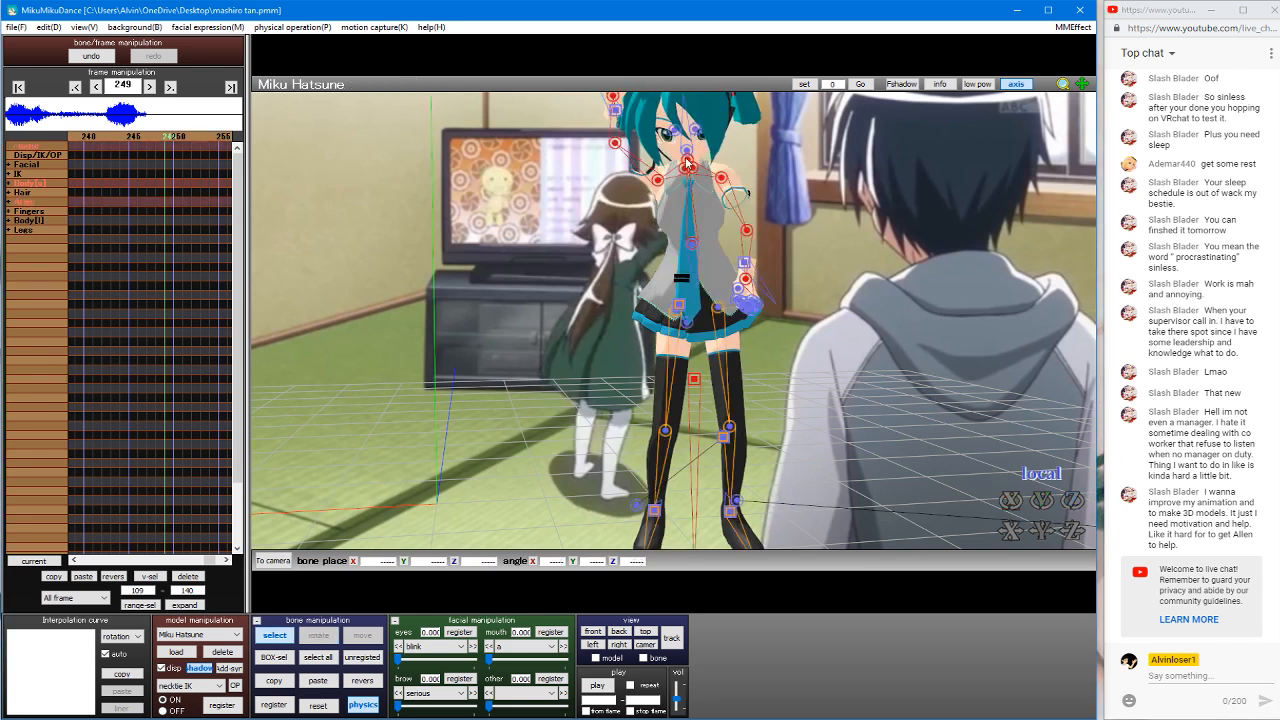
pyautogui.click(690, 150)
pyautogui.moveTo(690, 150); pyautogui.dragTo(688, 108)
pyautogui.press('s')
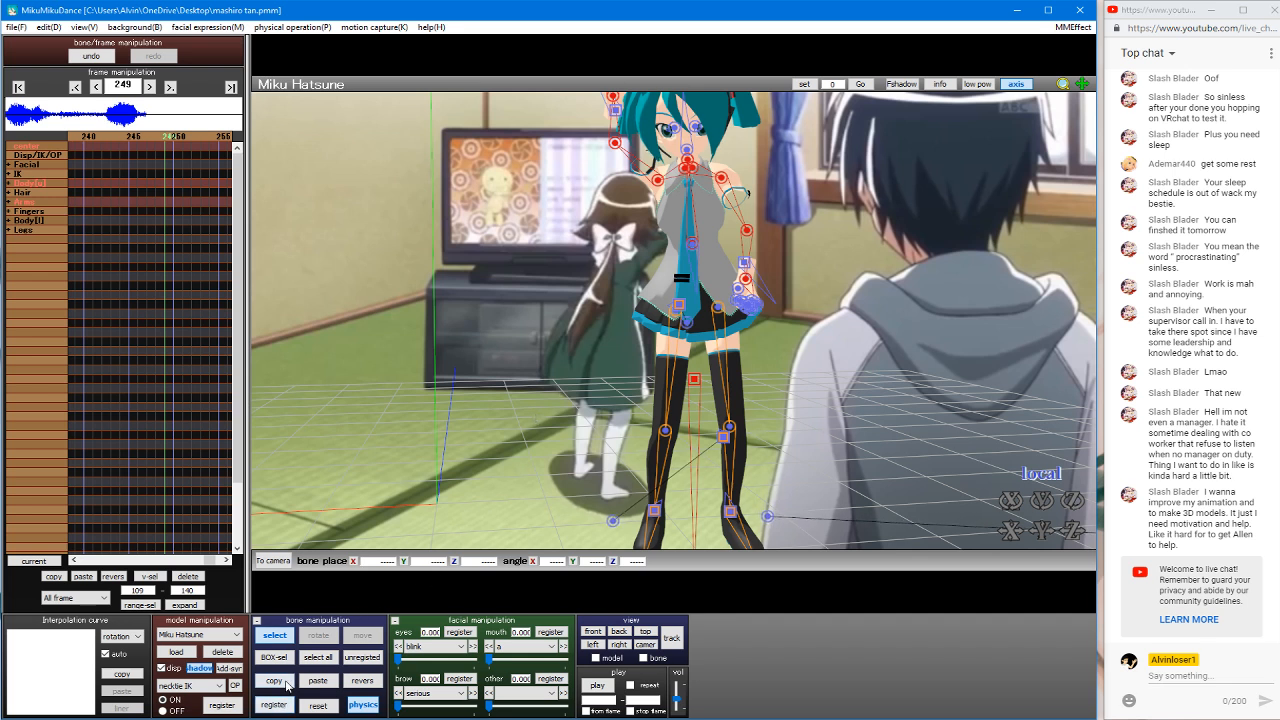
# Step: Copy the changed bones' pose from frame 249 and register a holding keyframe for the same bones at frame 238
pyautogui.press('Left')
pyautogui.press('Left')
pyautogui.press('Left')
pyautogui.press('Left')
pyautogui.press('Left')
pyautogui.press('Left')
pyautogui.press('Left')
pyautogui.press('Left')
pyautogui.press('Left')
pyautogui.press('Left')
pyautogui.press('Left')
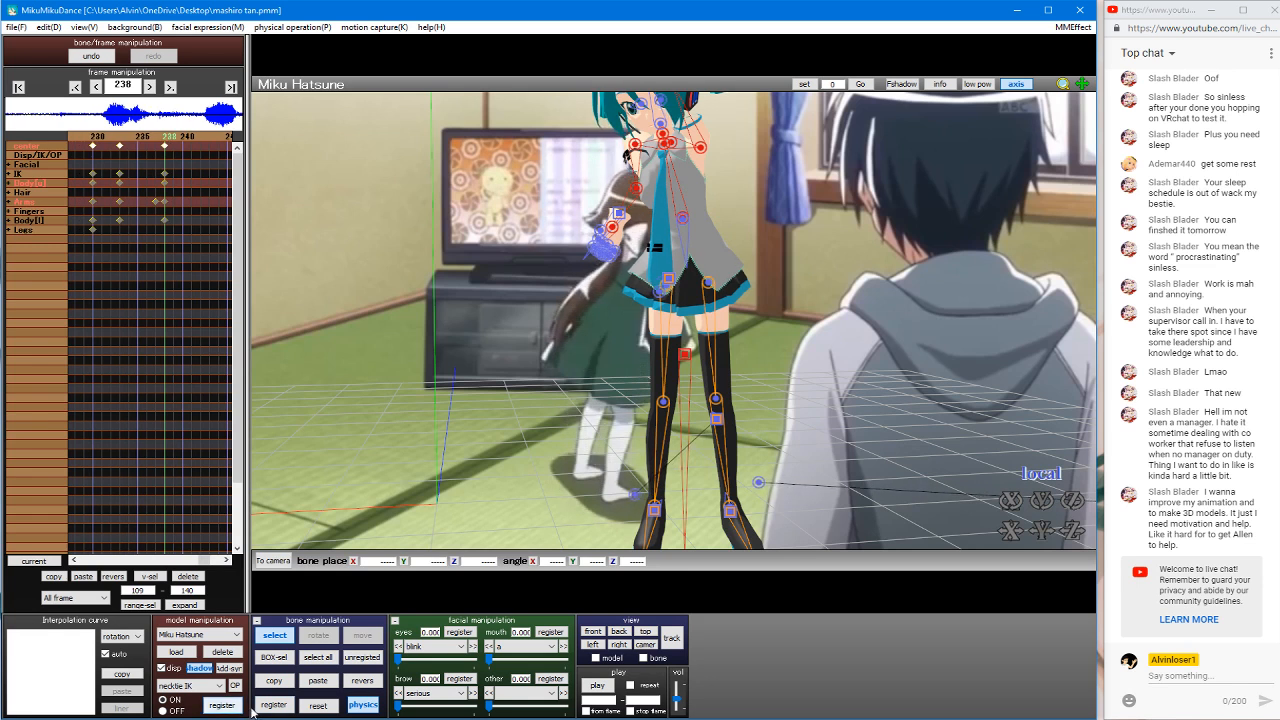
pyautogui.click(270, 705)
# Step: Paste the copied pose onto the selected bones at frame 249 and register it as keyframes
pyautogui.press('Right')
pyautogui.press('Right')
pyautogui.press('Right')
pyautogui.press('Right')
pyautogui.press('Right')
pyautogui.press('Right')
pyautogui.press('Right')
pyautogui.press('Right')
pyautogui.press('Right')
pyautogui.press('Right')
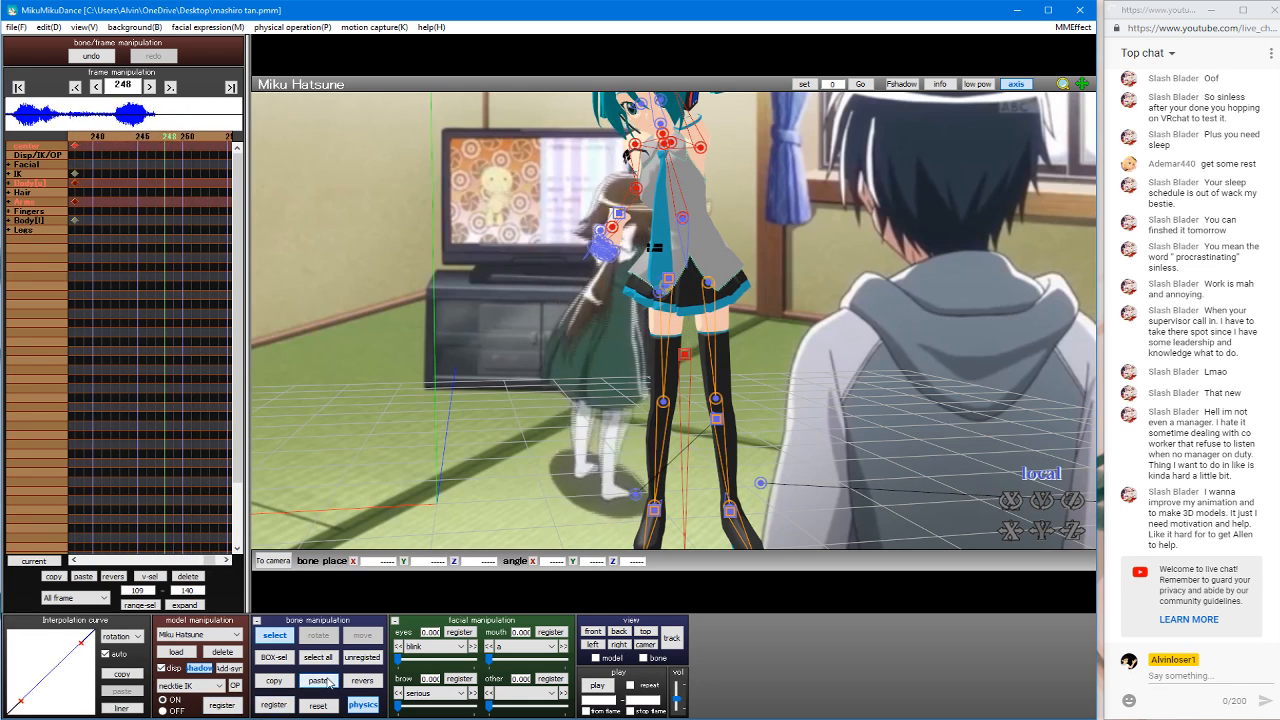
pyautogui.press('Right')
pyautogui.click(329, 682)
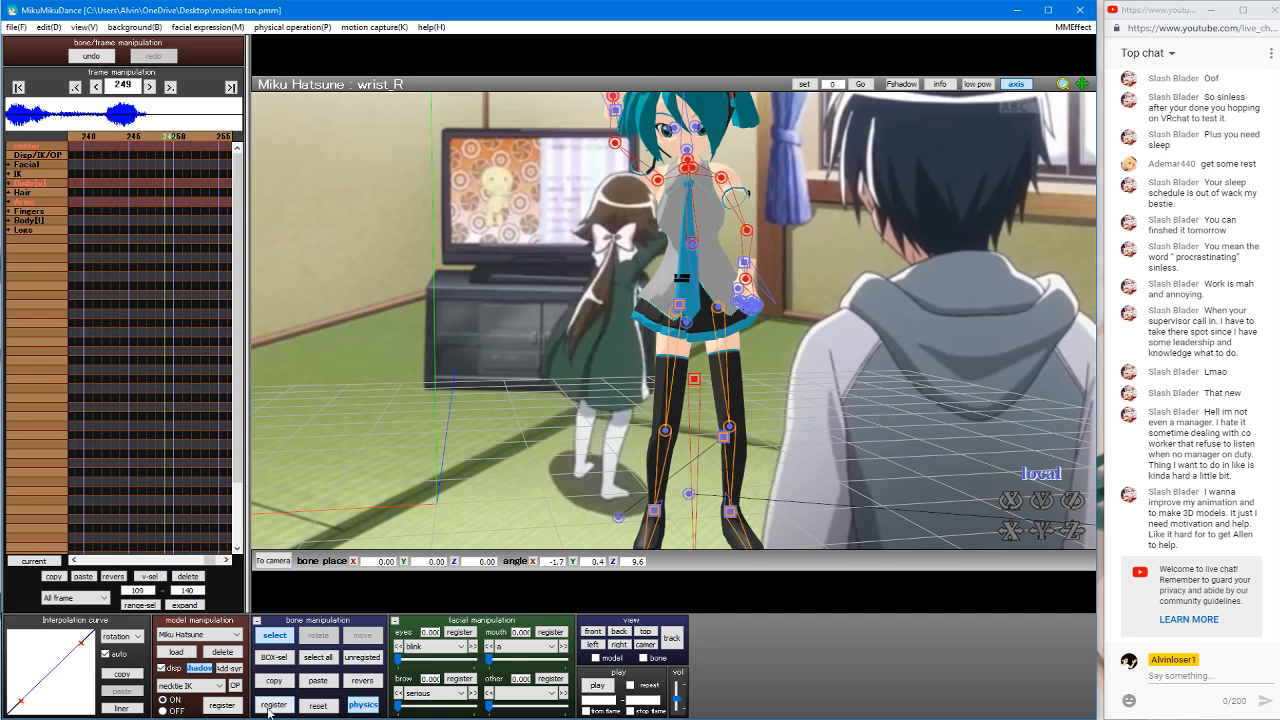
pyautogui.click(271, 706)
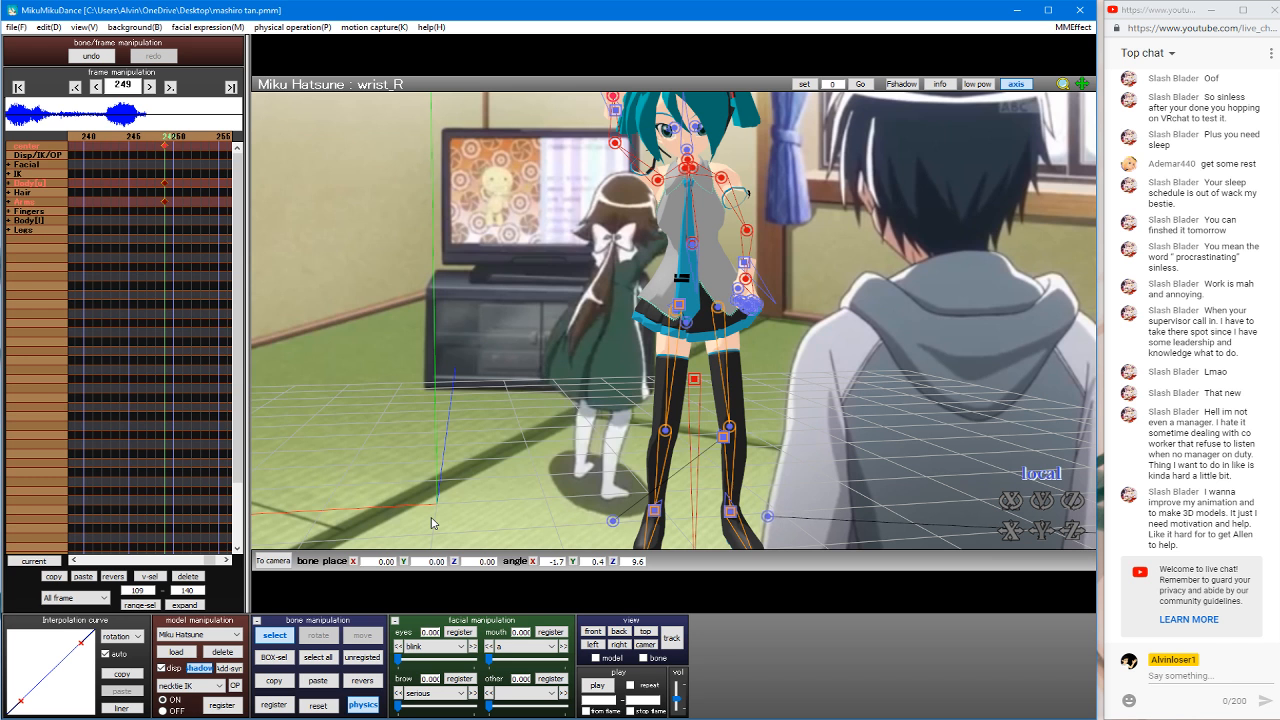
# Step: Scrub through the animation between frames 209 and 249 to compare the poses with the dancing girl
pyautogui.scroll(14, 190, 156)
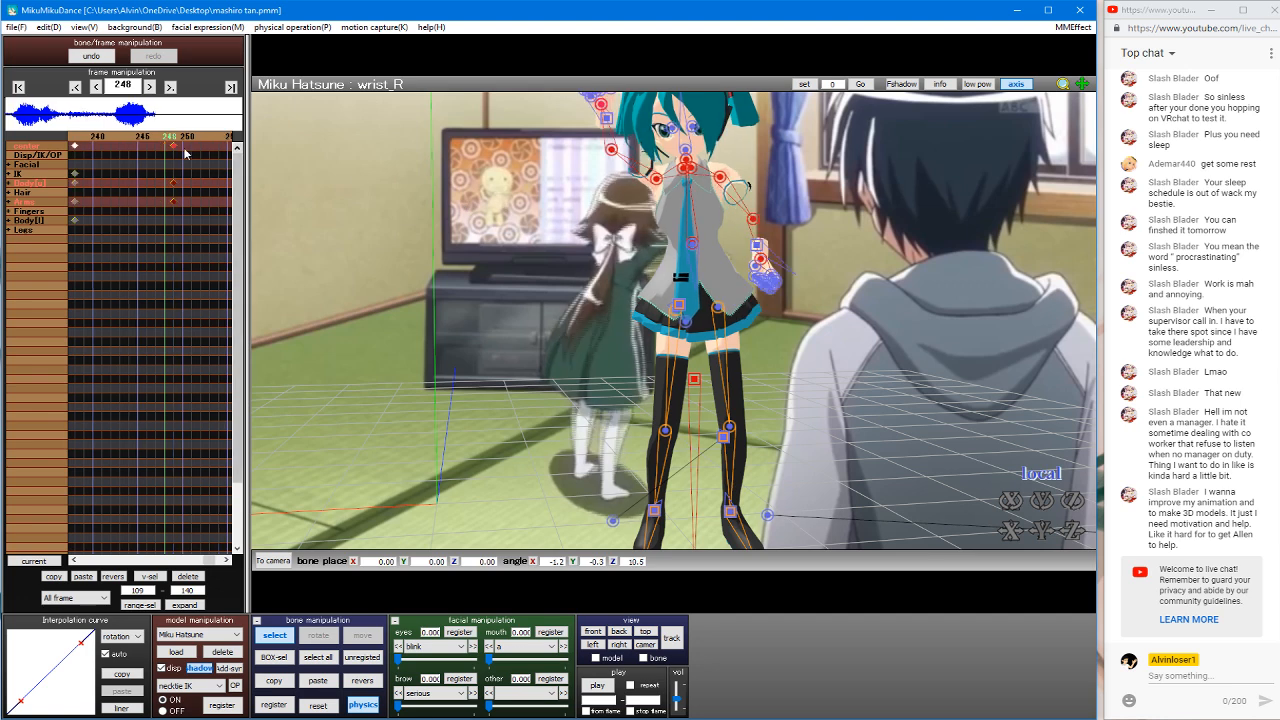
pyautogui.press('Right')
pyautogui.press('Right')
pyautogui.press('Right')
pyautogui.press('Right')
pyautogui.press('Right')
pyautogui.press('Right')
pyautogui.press('Right')
pyautogui.press('Right')
pyautogui.press('Right')
pyautogui.press('Right')
pyautogui.press('Right')
pyautogui.press('Right')
pyautogui.press('Right')
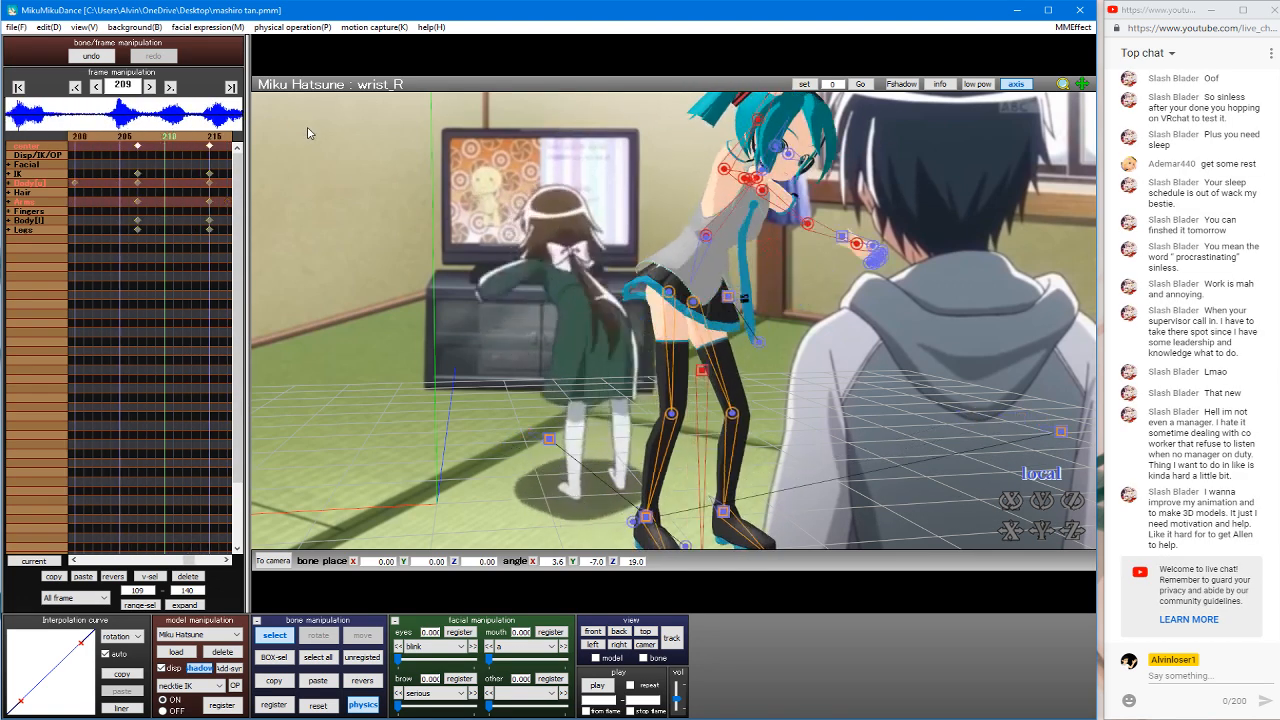
pyautogui.press('Left')
pyautogui.press('Left')
pyautogui.press('Left')
pyautogui.press('Left')
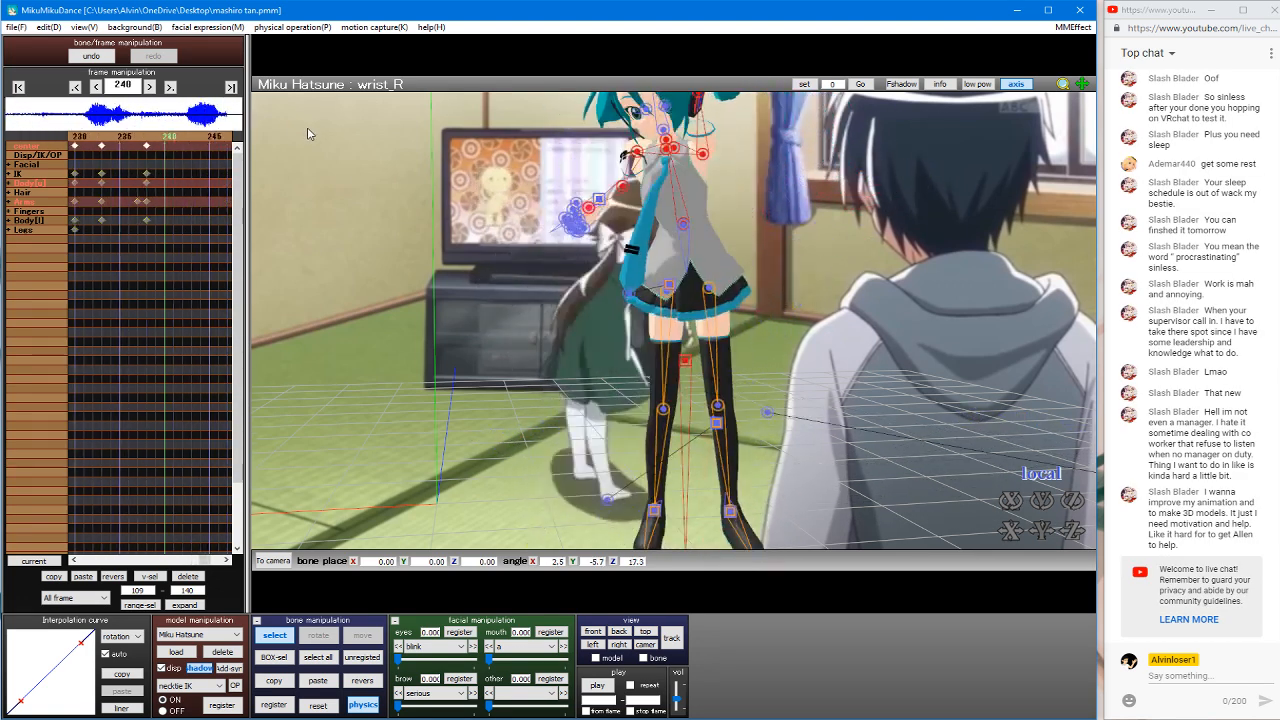
pyautogui.press('Right')
pyautogui.press('Right')
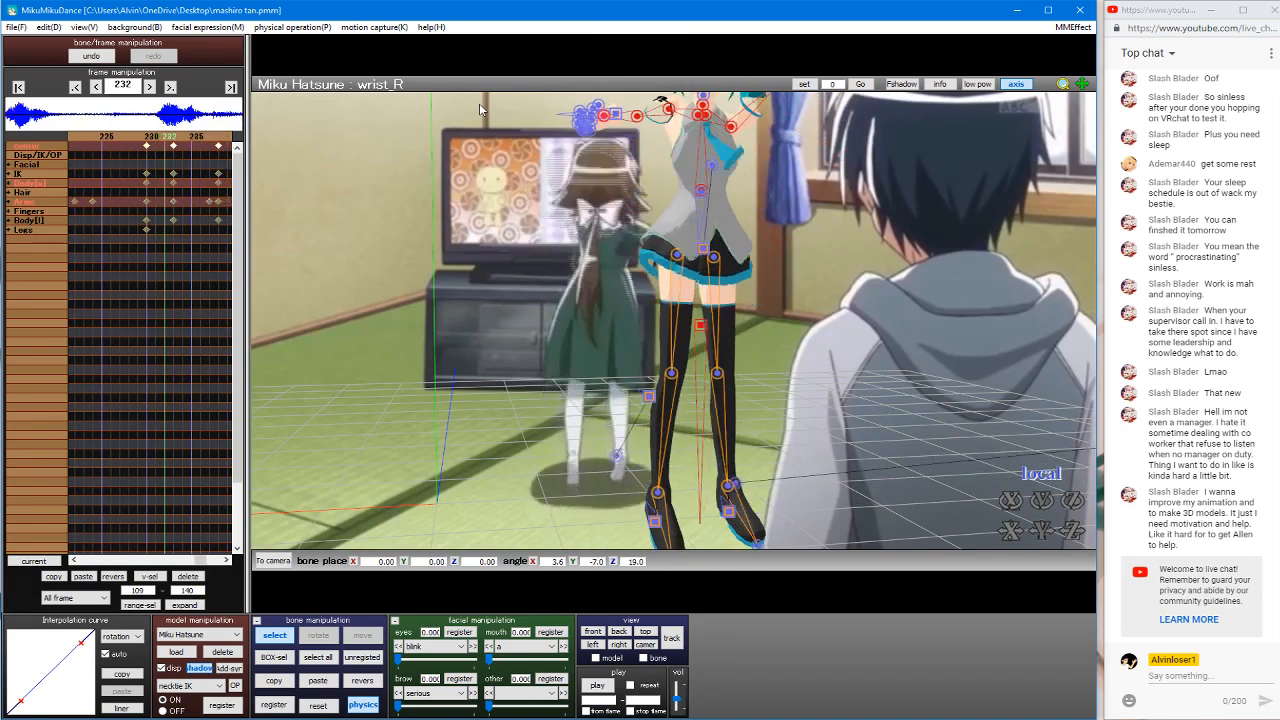
pyautogui.press('Left')
pyautogui.press('Left')
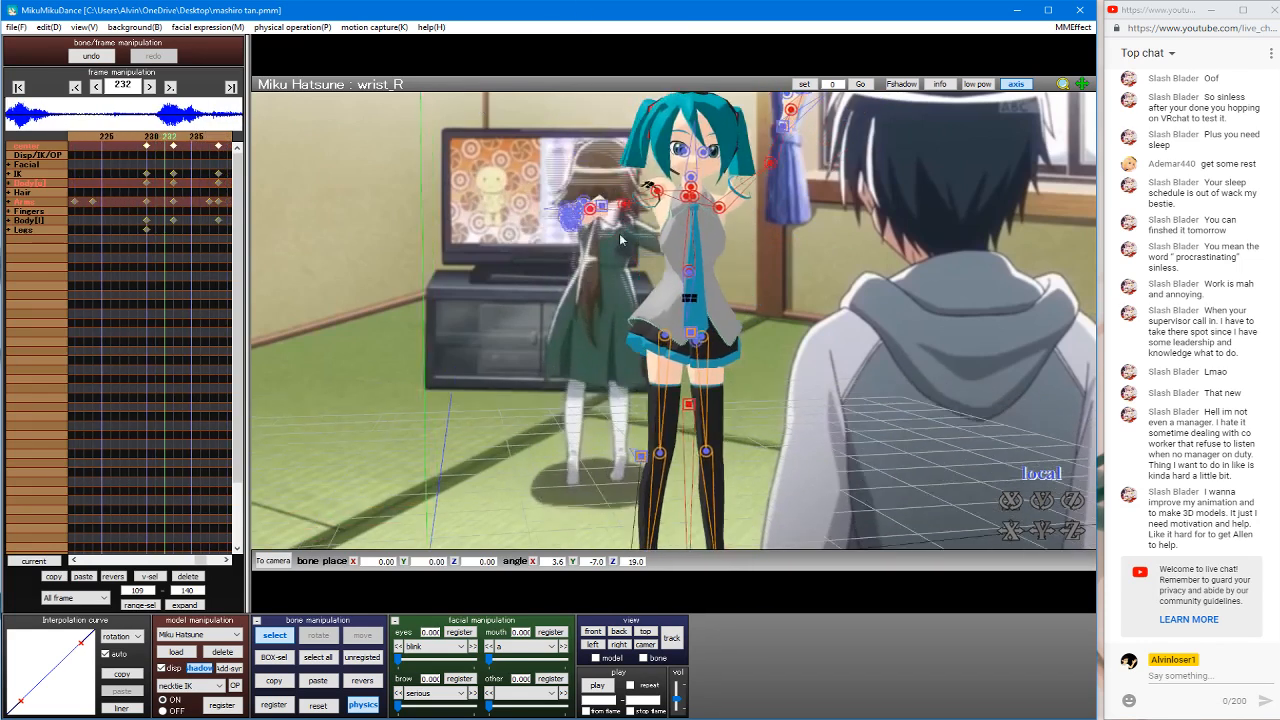
# Step: Examine the arm motion between frames 221 and 230 against the background video
pyautogui.press('Left')
pyautogui.press('Left')
pyautogui.press('Left')
pyautogui.press('Left')
pyautogui.press('Left')
pyautogui.press('Left')
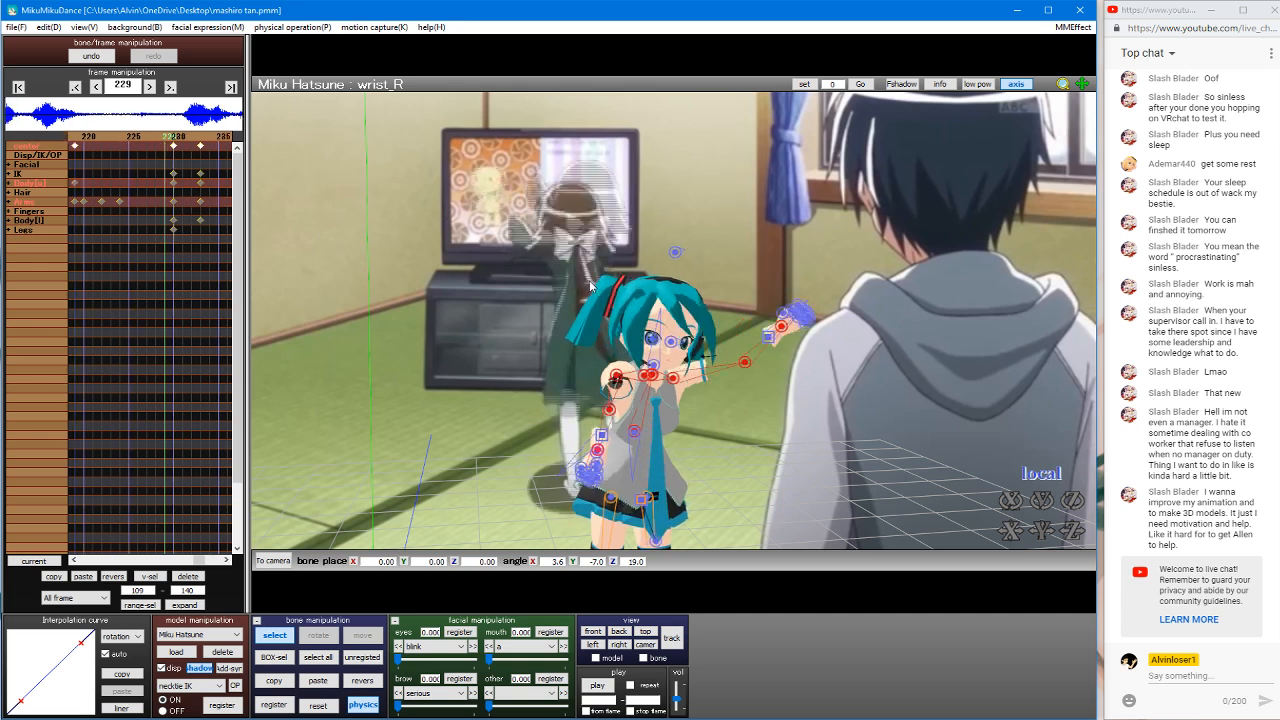
pyautogui.press('Left')
pyautogui.press('Left')
pyautogui.press('Left')
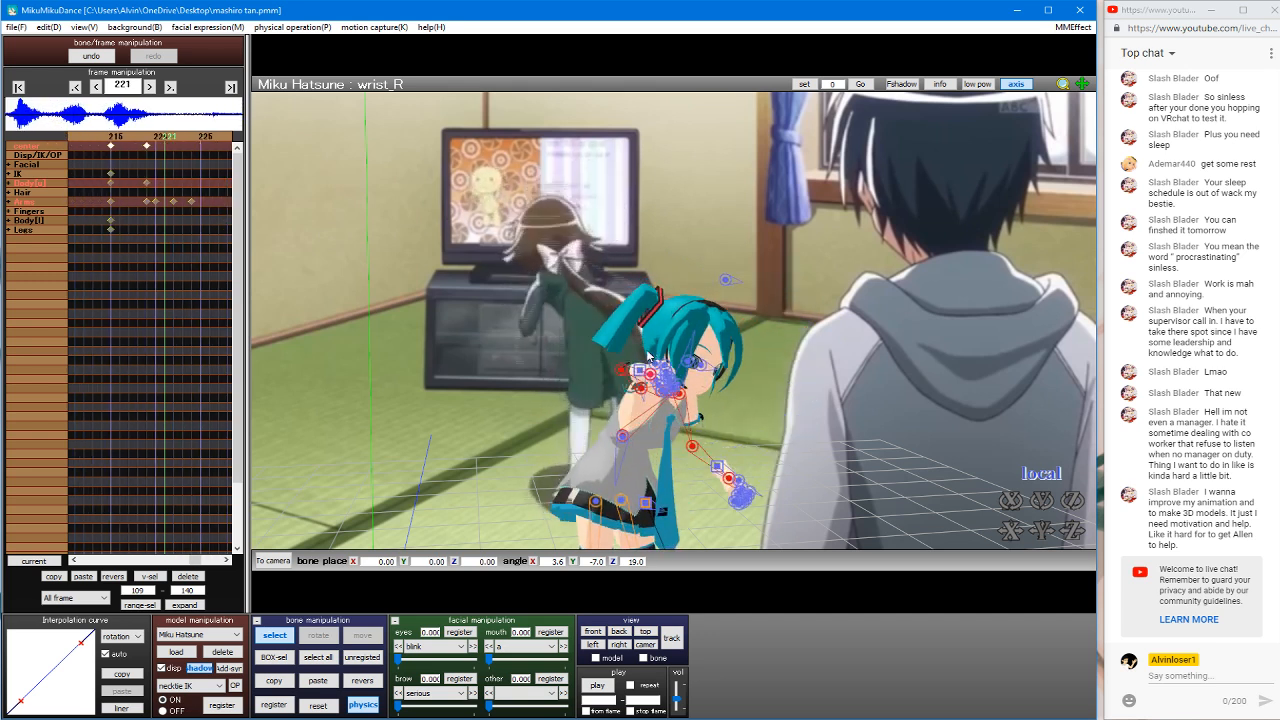
pyautogui.press('Right')
pyautogui.press('Right')
pyautogui.press('Right')
pyautogui.press('Right')
pyautogui.press('Right')
pyautogui.press('Right')
pyautogui.press('Right')
pyautogui.press('Right')
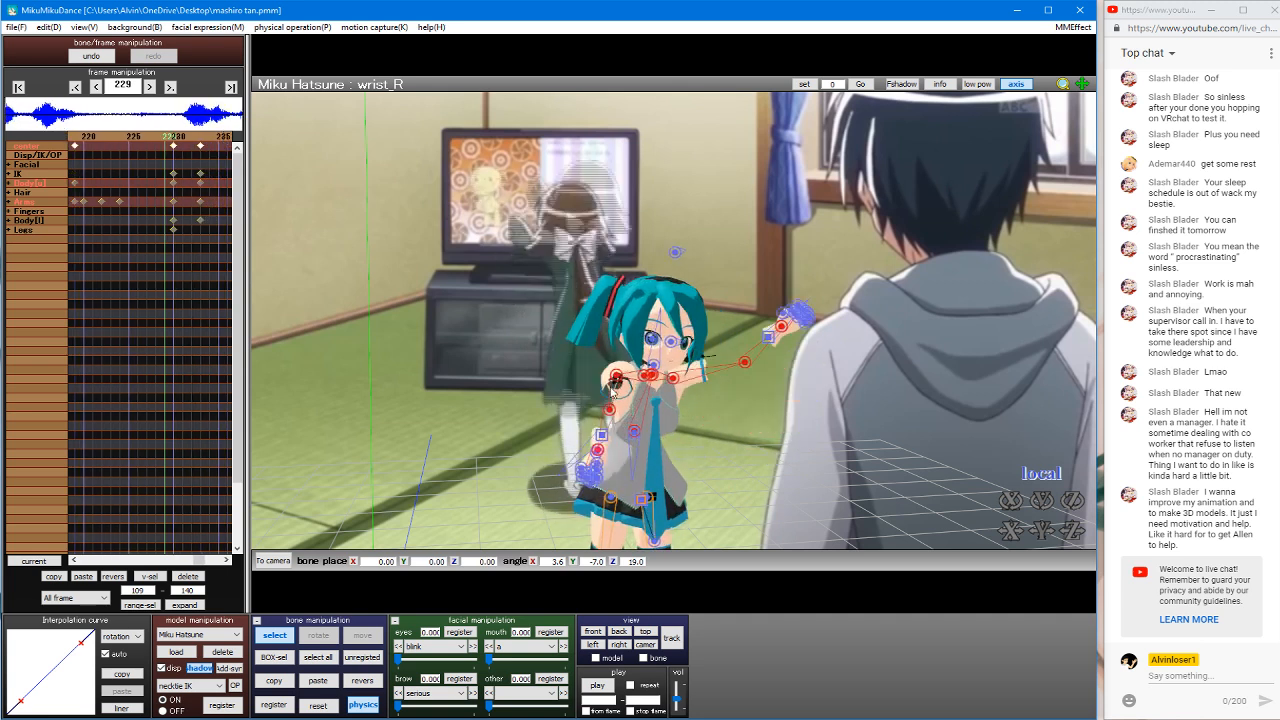
pyautogui.press('Right')
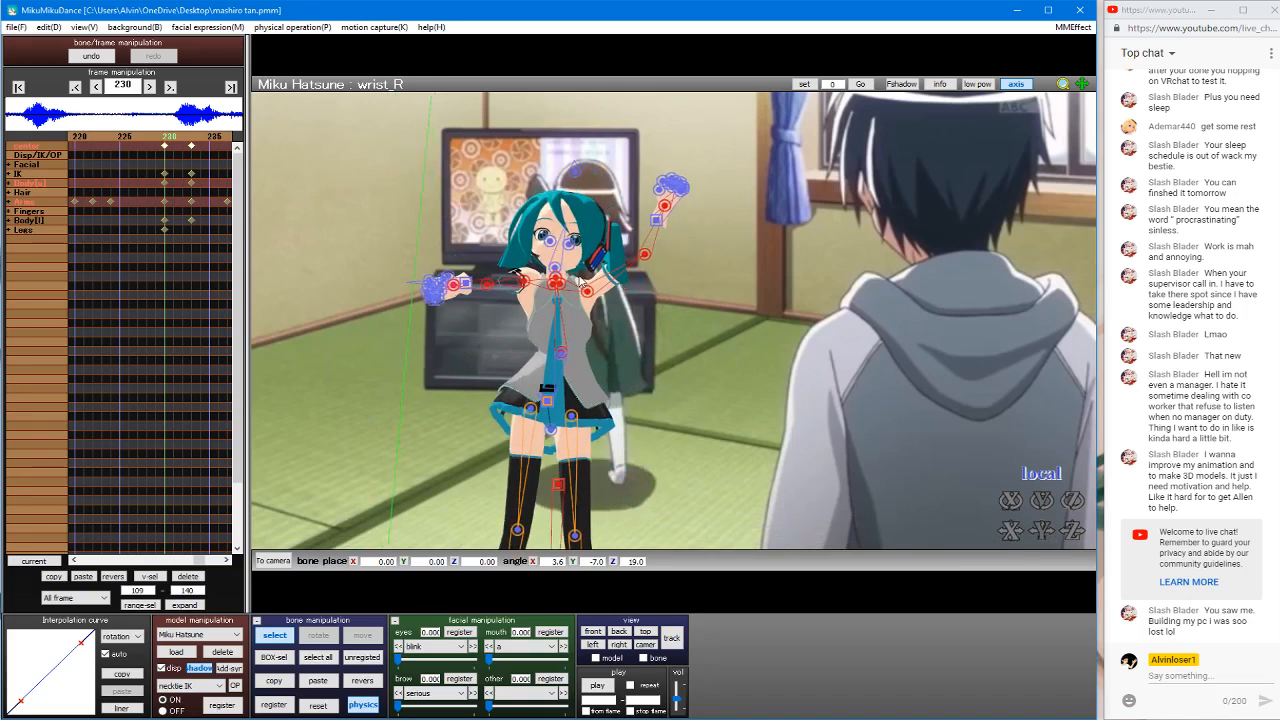
# Step: Reset the right shoulder bone's rotation to zero at frame 230
pyautogui.click(516, 339)
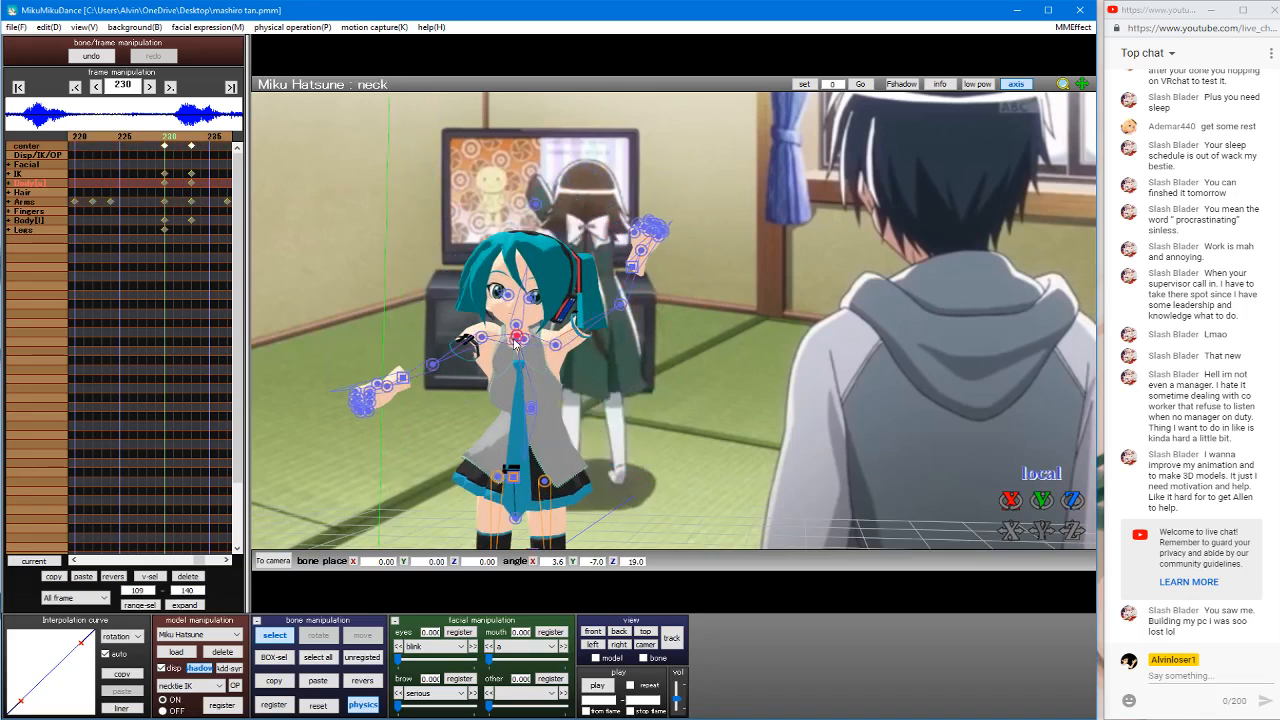
pyautogui.click(555, 334)
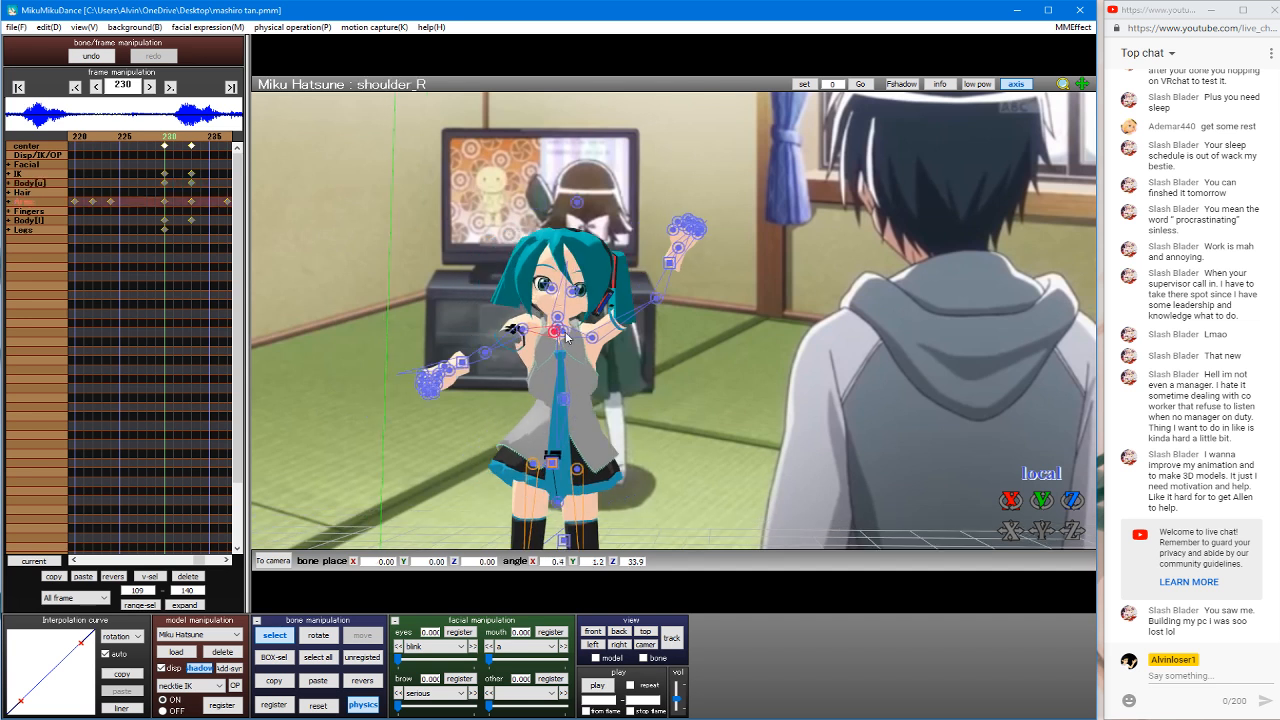
pyautogui.click(320, 708)
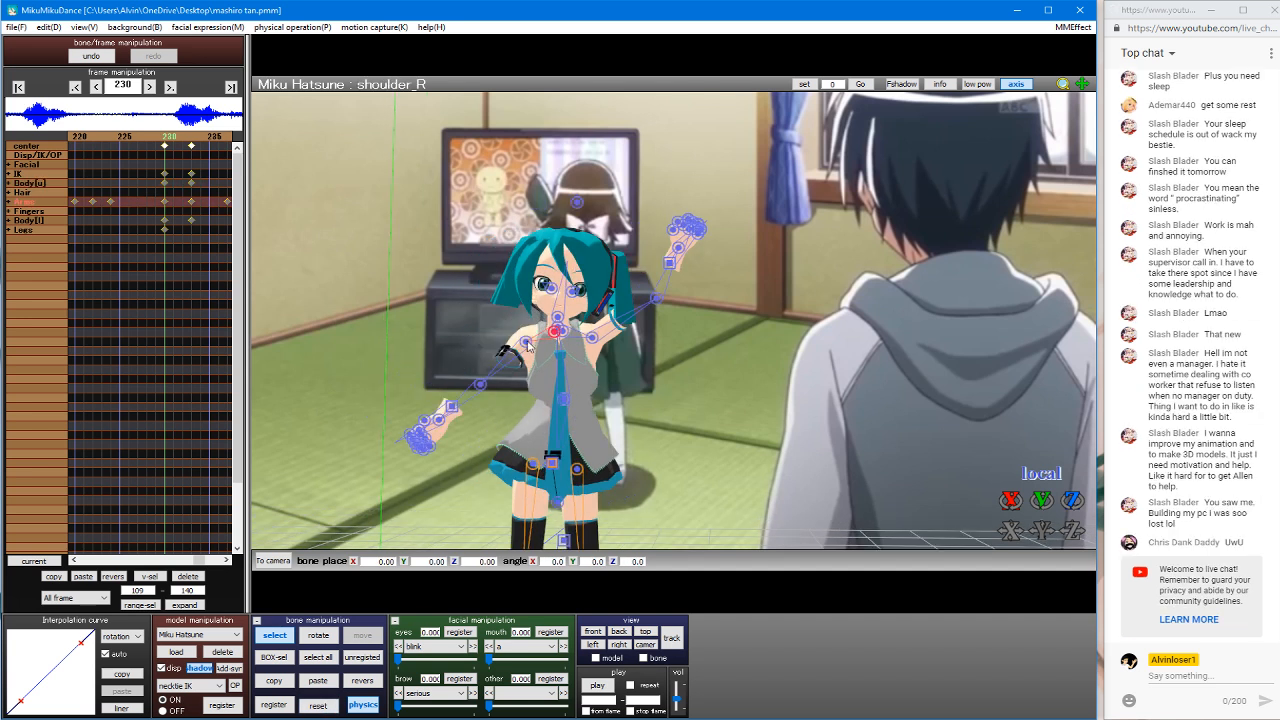
# Step: Rotate the right arm bone and bend the right elbow at frame 230 so the hand hangs closer to the hip
pyautogui.click(527, 342)
pyautogui.press('x')
pyautogui.moveTo(1005, 497); pyautogui.dragTo(995, 503)
pyautogui.press('c')
pyautogui.click(481, 385)
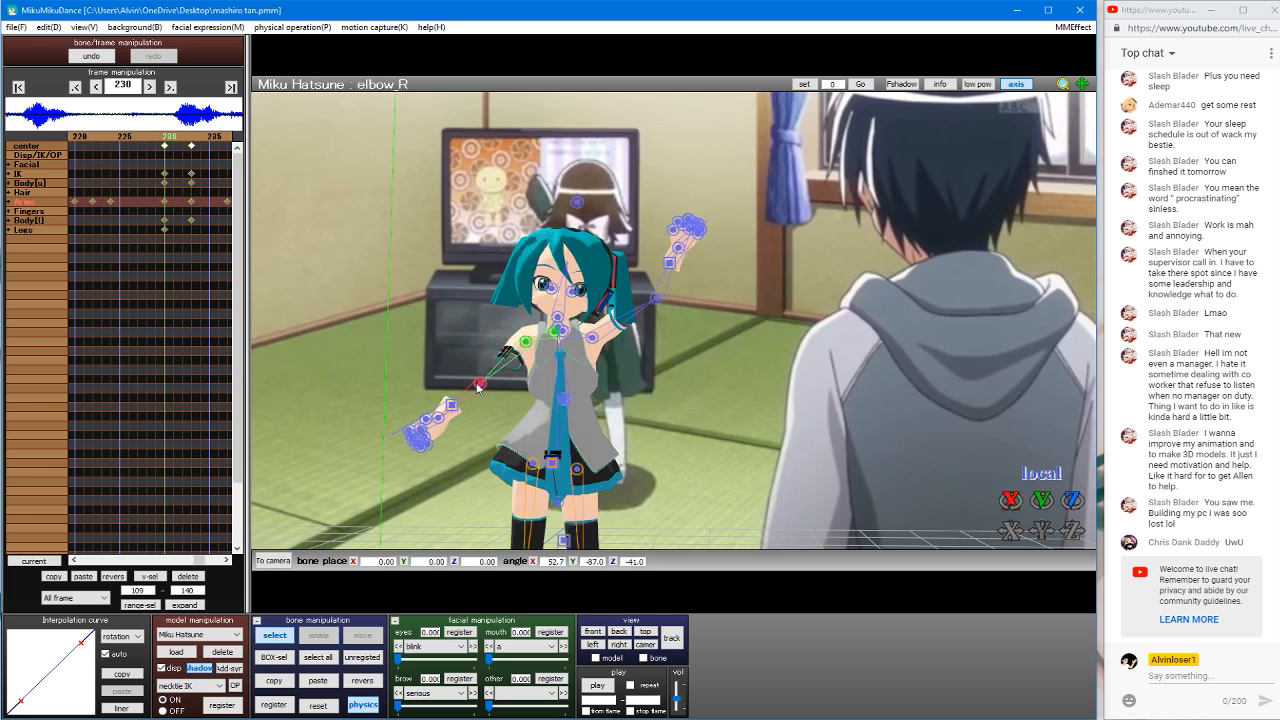
pyautogui.press('x')
pyautogui.moveTo(481, 385); pyautogui.dragTo(552, 388)
pyautogui.press('c')
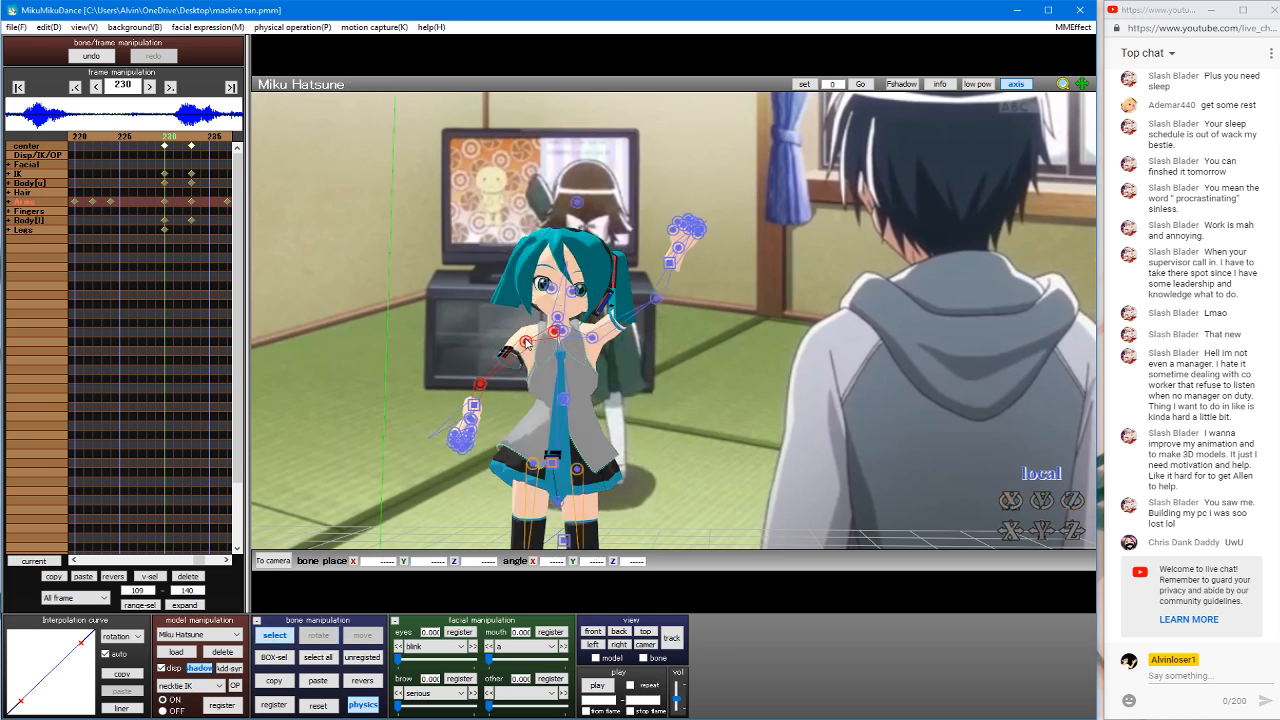
pyautogui.click(526, 342)
pyautogui.press('x')
pyautogui.moveTo(526, 342); pyautogui.dragTo(597, 335)
# Step: Rotate the left arm and elbow slightly inward at frame 230 and register the changed arm bones as keyframes
pyautogui.press('s')
pyautogui.click(594, 336)
pyautogui.press('x')
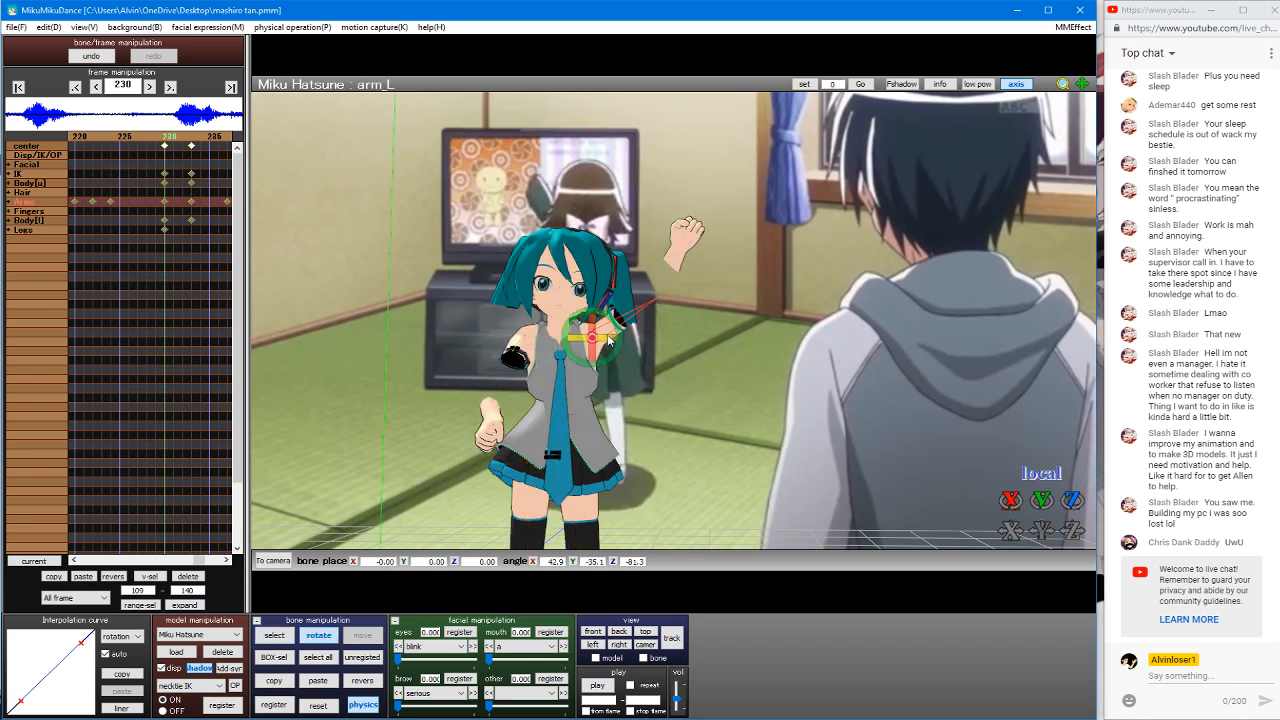
pyautogui.press('c')
pyautogui.click(647, 301)
pyautogui.press('x')
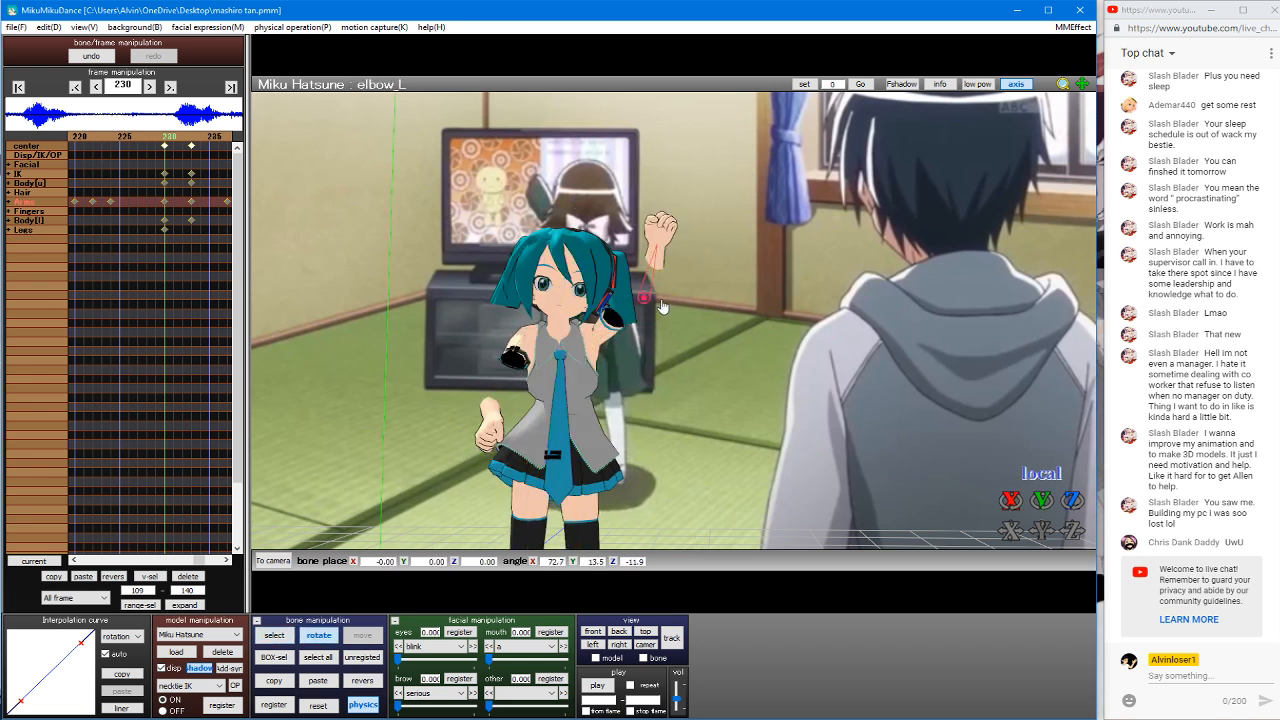
pyautogui.moveTo(645, 302); pyautogui.dragTo(571, 410)
pyautogui.press('c')
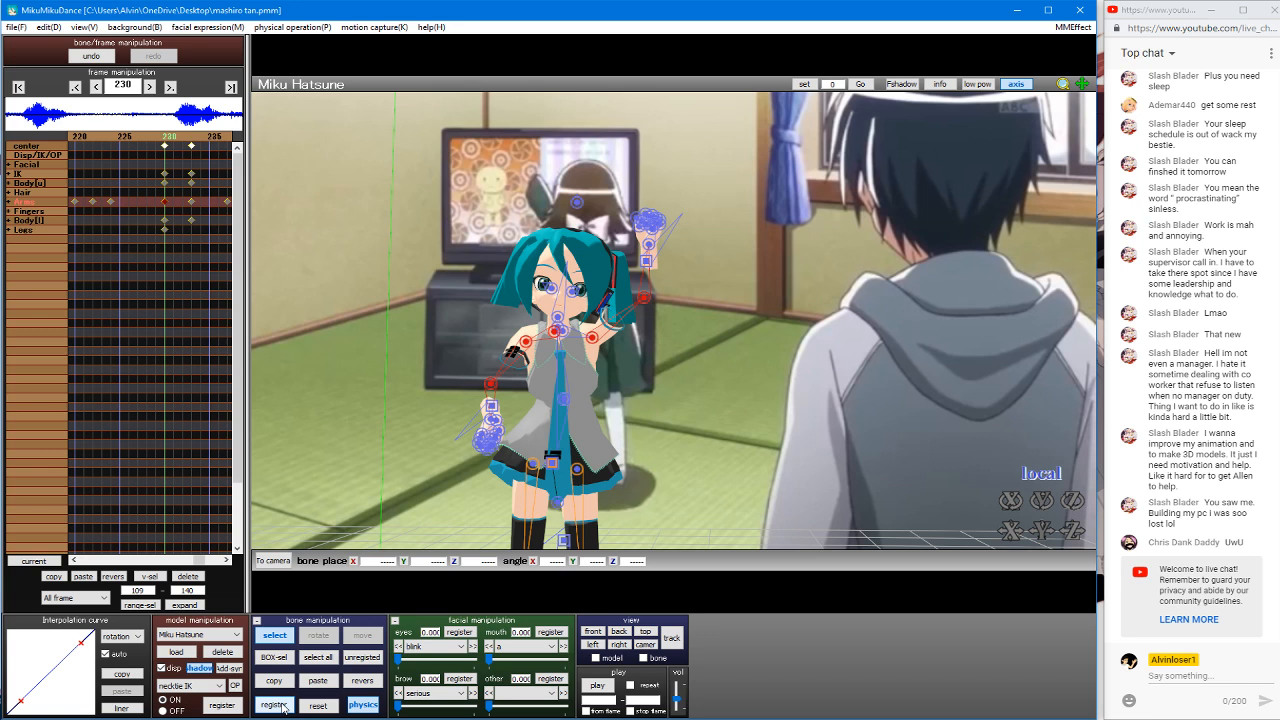
# Step: Step back through the animation from frame 230 to frame 192 to check the poses
pyautogui.press('Left')
pyautogui.press('Left')
pyautogui.press('Left')
pyautogui.press('Left')
pyautogui.press('Left')
pyautogui.press('Left')
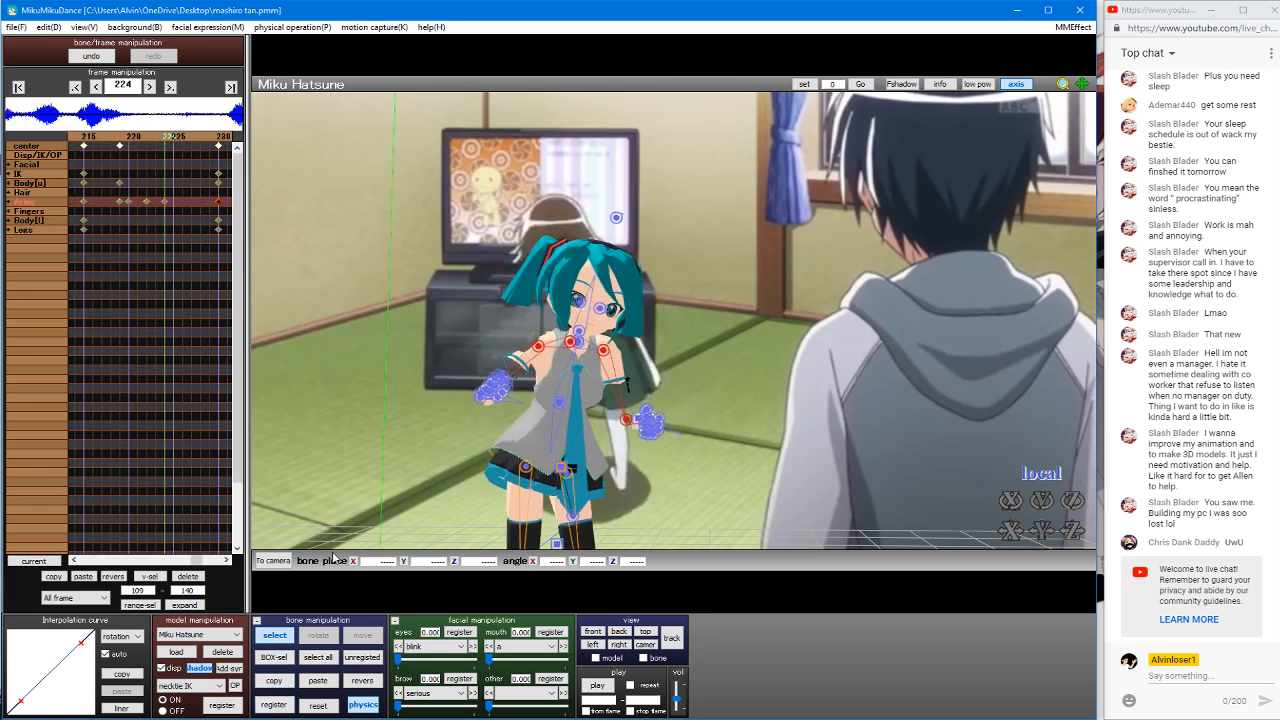
pyautogui.press('Left')
pyautogui.press('Left')
pyautogui.press('Left')
pyautogui.press('Left')
pyautogui.press('Left')
pyautogui.press('Left')
pyautogui.press('Left')
pyautogui.press('Left')
pyautogui.press('Left')
pyautogui.press('Left')
pyautogui.press('Left')
pyautogui.press('Left')
pyautogui.press('Left')
pyautogui.press('Left')
pyautogui.press('Left')
pyautogui.press('Left')
pyautogui.press('Left')
pyautogui.press('Left')
pyautogui.press('Left')
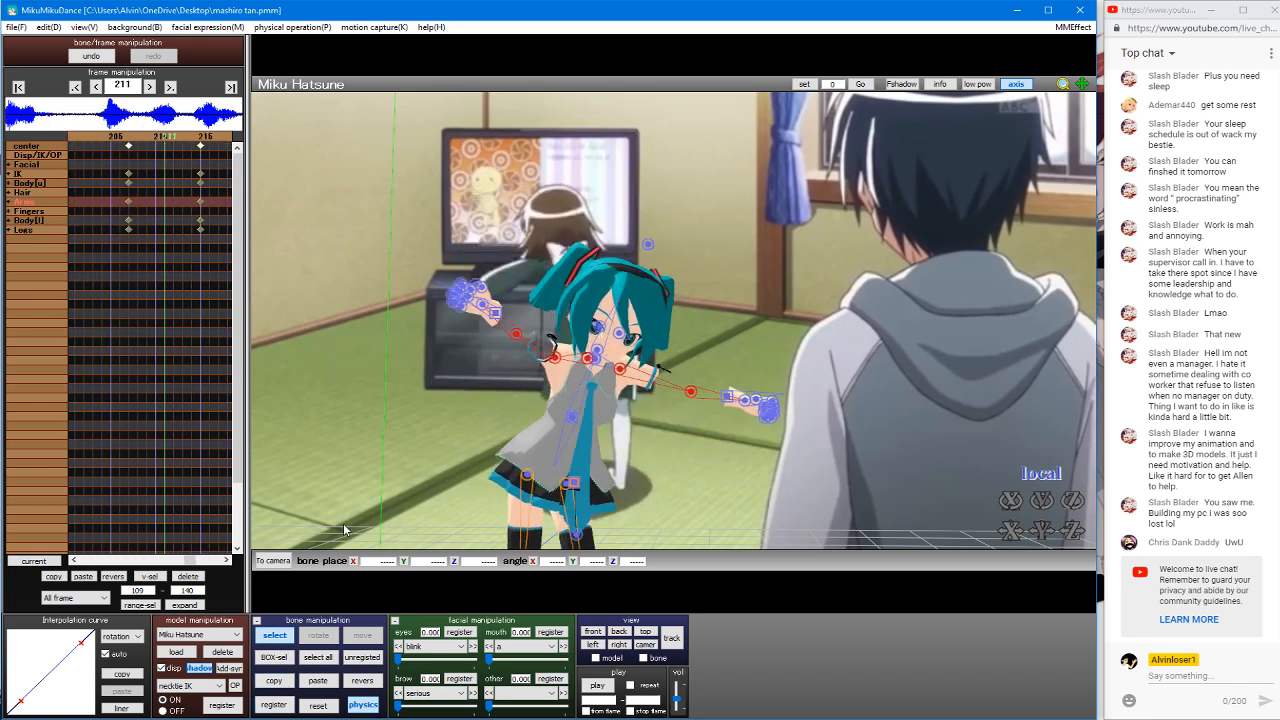
pyautogui.press('Left')
pyautogui.press('Left')
pyautogui.press('Left')
pyautogui.press('Left')
pyautogui.press('Left')
pyautogui.press('Left')
pyautogui.press('Left')
pyautogui.press('Left')
pyautogui.press('Left')
pyautogui.press('Left')
pyautogui.press('Left')
pyautogui.press('Left')
pyautogui.press('Left')
pyautogui.press('Left')
pyautogui.press('Left')
pyautogui.press('Left')
pyautogui.press('Left')
pyautogui.press('Left')
pyautogui.press('Left')
pyautogui.press('Left')
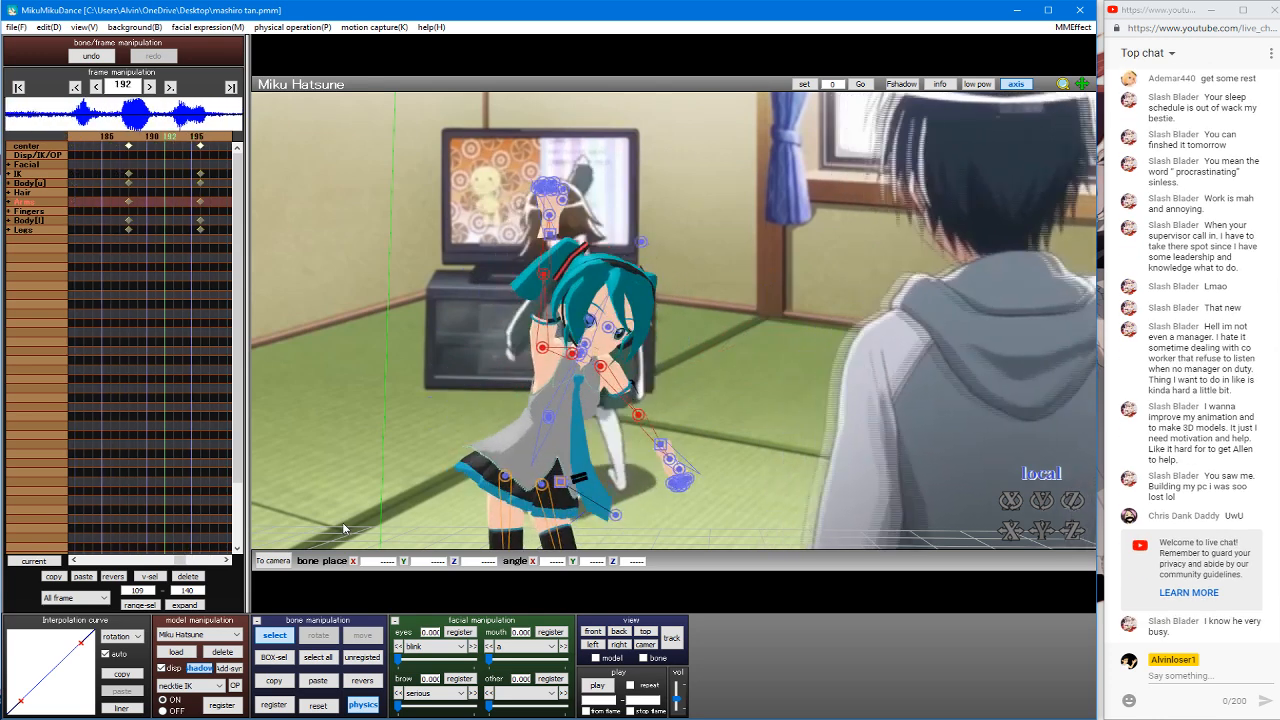
# Step: Step back and forth through the animation between about frames 158 and 269 to check the poses, stopping at frame 207
pyautogui.press('Right')
pyautogui.press('Right')
pyautogui.press('Right')
pyautogui.press('Right')
pyautogui.press('Right')
pyautogui.press('Right')
pyautogui.press('Right')
pyautogui.press('Right')
pyautogui.press('Right')
pyautogui.press('Right')
pyautogui.press('Right')
pyautogui.press('Right')
pyautogui.press('Right')
pyautogui.press('Right')
pyautogui.press('Right')
pyautogui.press('Right')
pyautogui.press('Right')
pyautogui.press('Right')
pyautogui.press('Right')
pyautogui.press('Right')
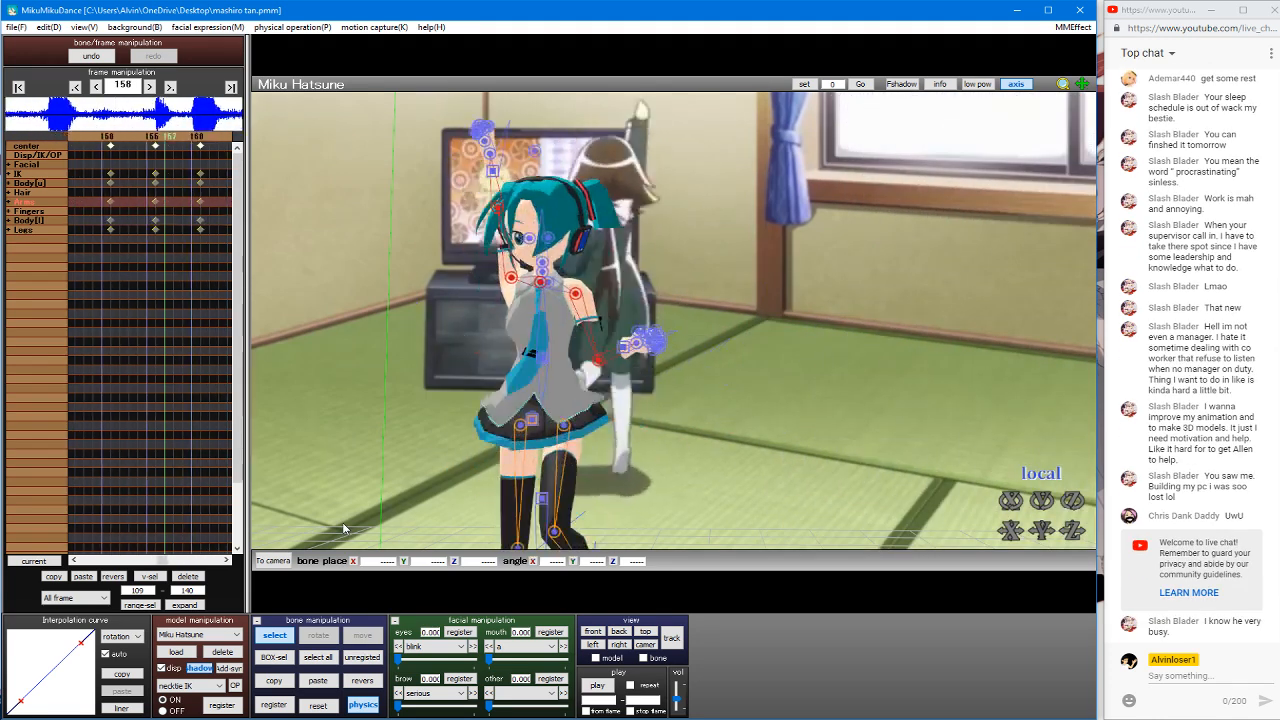
pyautogui.press('Right')
pyautogui.press('Right')
pyautogui.press('Right')
pyautogui.press('Right')
pyautogui.press('Right')
pyautogui.press('Right')
pyautogui.press('Right')
pyautogui.press('Right')
pyautogui.press('Right')
pyautogui.press('Right')
pyautogui.press('Right')
pyautogui.press('Right')
pyautogui.press('Right')
pyautogui.press('Right')
pyautogui.press('Right')
pyautogui.press('Right')
pyautogui.press('Right')
pyautogui.press('Right')
pyautogui.press('Right')
pyautogui.press('Right')
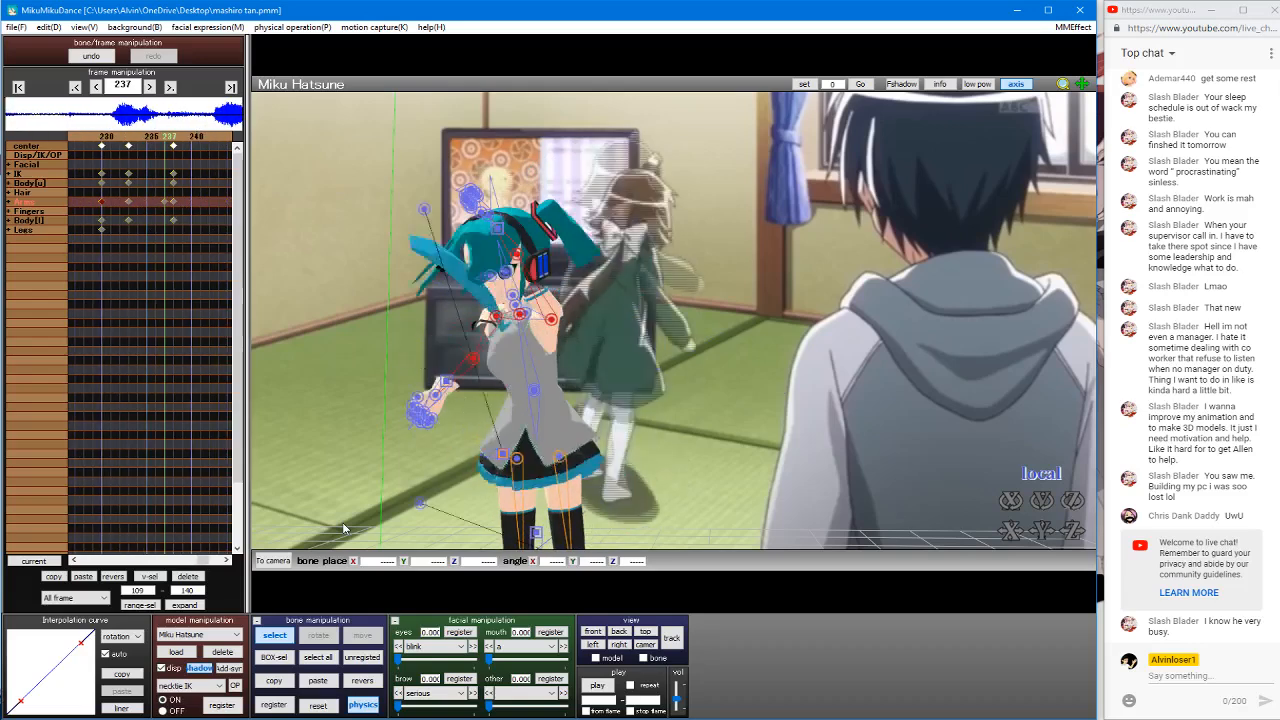
pyautogui.press('Left')
pyautogui.press('Left')
pyautogui.press('Left')
pyautogui.press('Left')
pyautogui.press('Left')
pyautogui.press('Left')
pyautogui.press('Left')
pyautogui.press('Left')
pyautogui.press('Left')
pyautogui.press('Left')
pyautogui.press('Left')
pyautogui.press('Left')
pyautogui.press('Left')
pyautogui.press('Left')
pyautogui.press('Left')
pyautogui.press('Left')
pyautogui.press('Left')
pyautogui.press('Left')
pyautogui.press('Left')
pyautogui.press('Left')
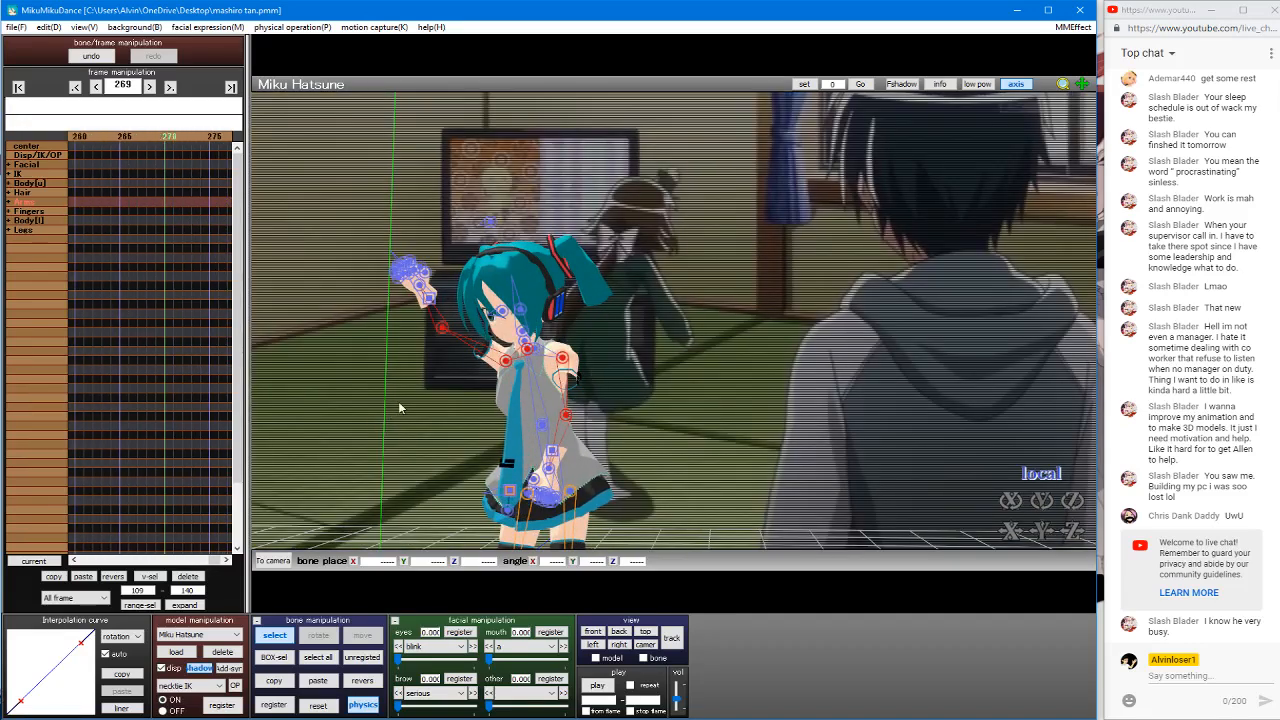
pyautogui.press('Right')
pyautogui.press('Right')
pyautogui.press('Right')
pyautogui.press('Right')
pyautogui.press('Right')
pyautogui.press('Right')
pyautogui.press('Right')
pyautogui.press('Right')
pyautogui.press('Right')
pyautogui.press('Right')
pyautogui.press('Right')
pyautogui.press('Right')
pyautogui.press('Right')
pyautogui.press('Right')
pyautogui.press('Right')
pyautogui.press('Right')
pyautogui.press('Right')
pyautogui.press('Right')
pyautogui.press('Right')
pyautogui.press('Right')
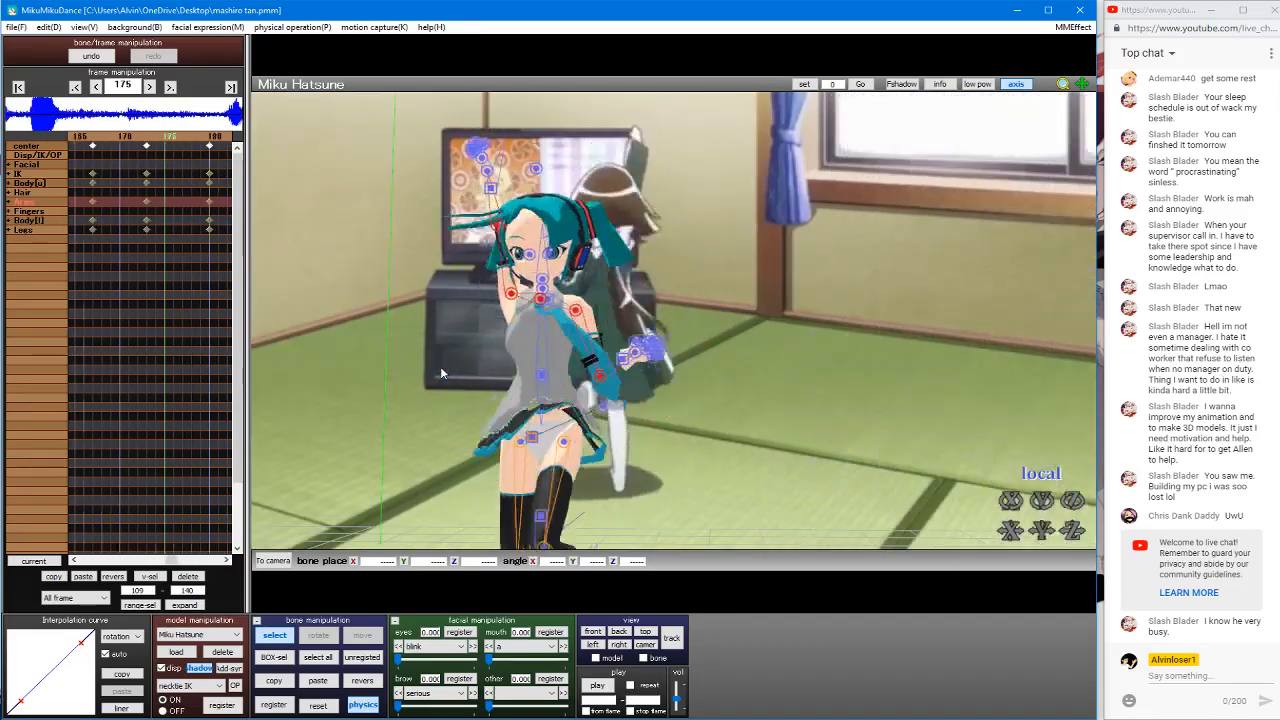
pyautogui.press('Left')
pyautogui.press('Left')
pyautogui.press('Left')
pyautogui.press('Left')
pyautogui.press('Left')
pyautogui.press('Left')
pyautogui.press('Left')
pyautogui.press('Left')
pyautogui.press('Left')
pyautogui.press('Left')
pyautogui.press('Left')
pyautogui.press('Left')
pyautogui.press('Left')
pyautogui.press('Left')
pyautogui.press('Left')
pyautogui.press('Left')
pyautogui.press('Right')
pyautogui.press('Right')
pyautogui.press('Right')
pyautogui.press('Right')
pyautogui.press('Right')
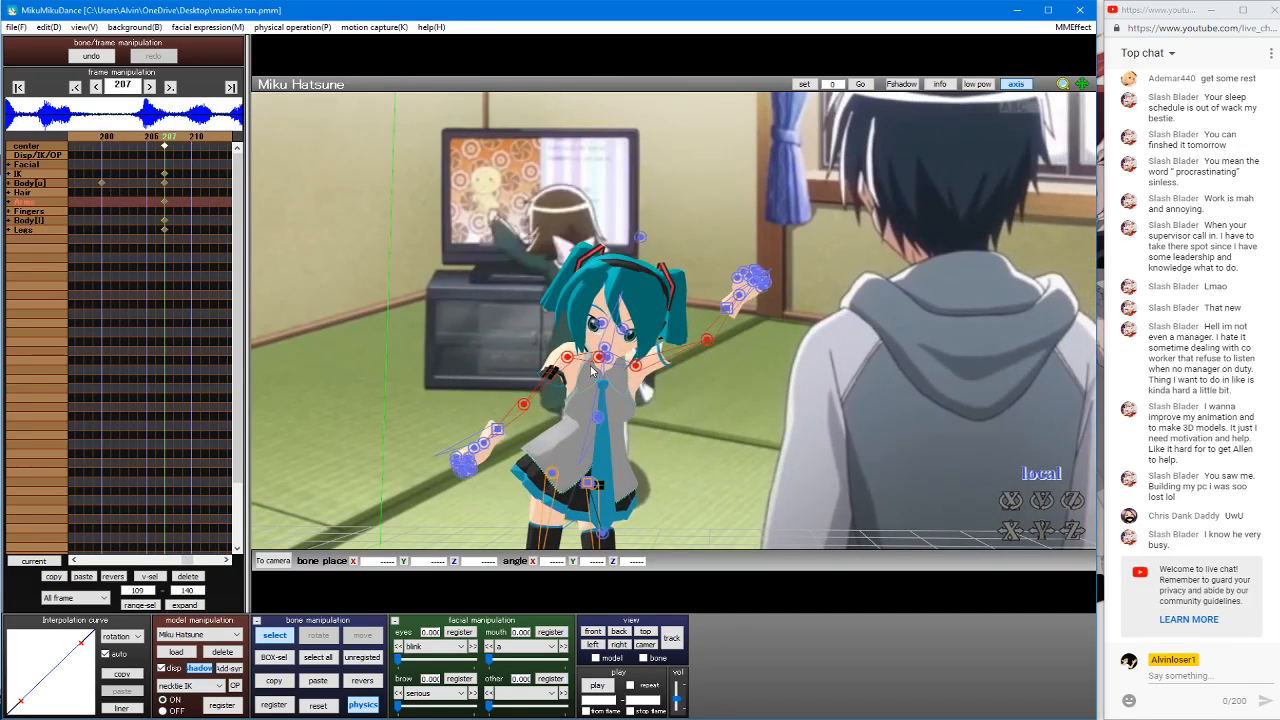
# Step: Rotate the right arm bone at frame 207 so the forearm hangs closer to the body
pyautogui.moveTo(573, 362); pyautogui.dragTo(624, 325)
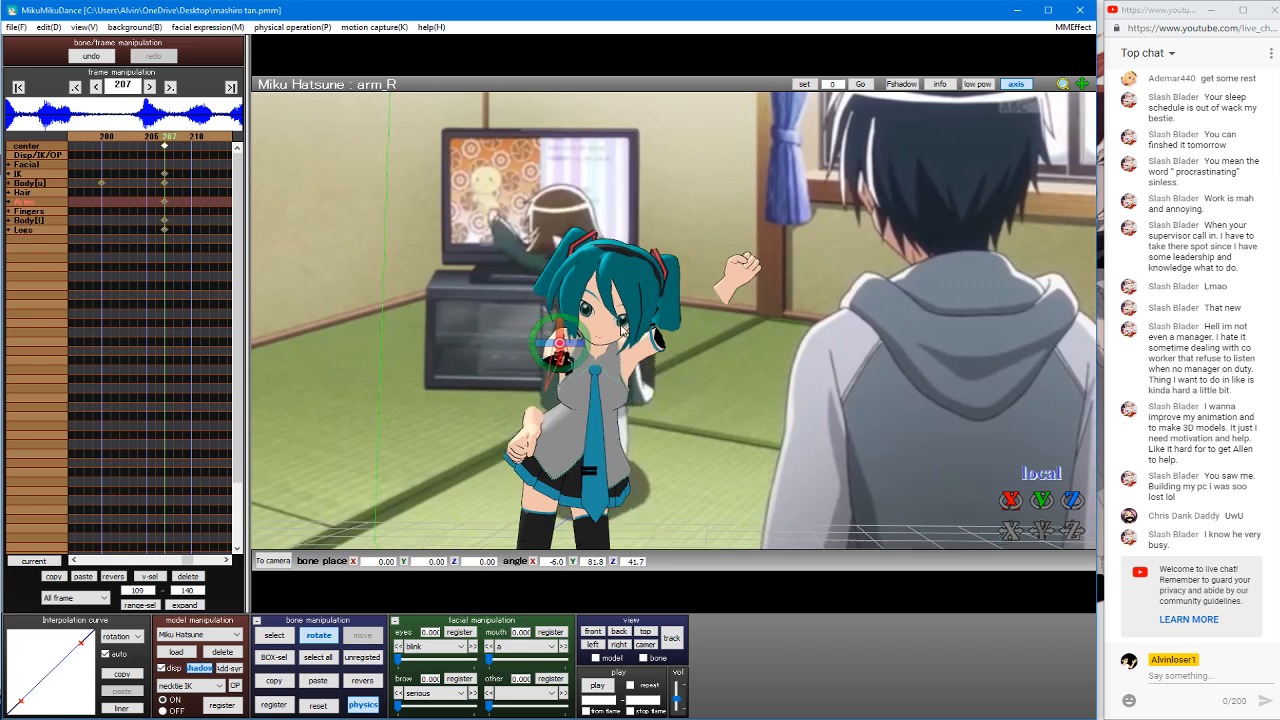
pyautogui.moveTo(622, 331); pyautogui.dragTo(564, 148, button='middle')
pyautogui.press('c')
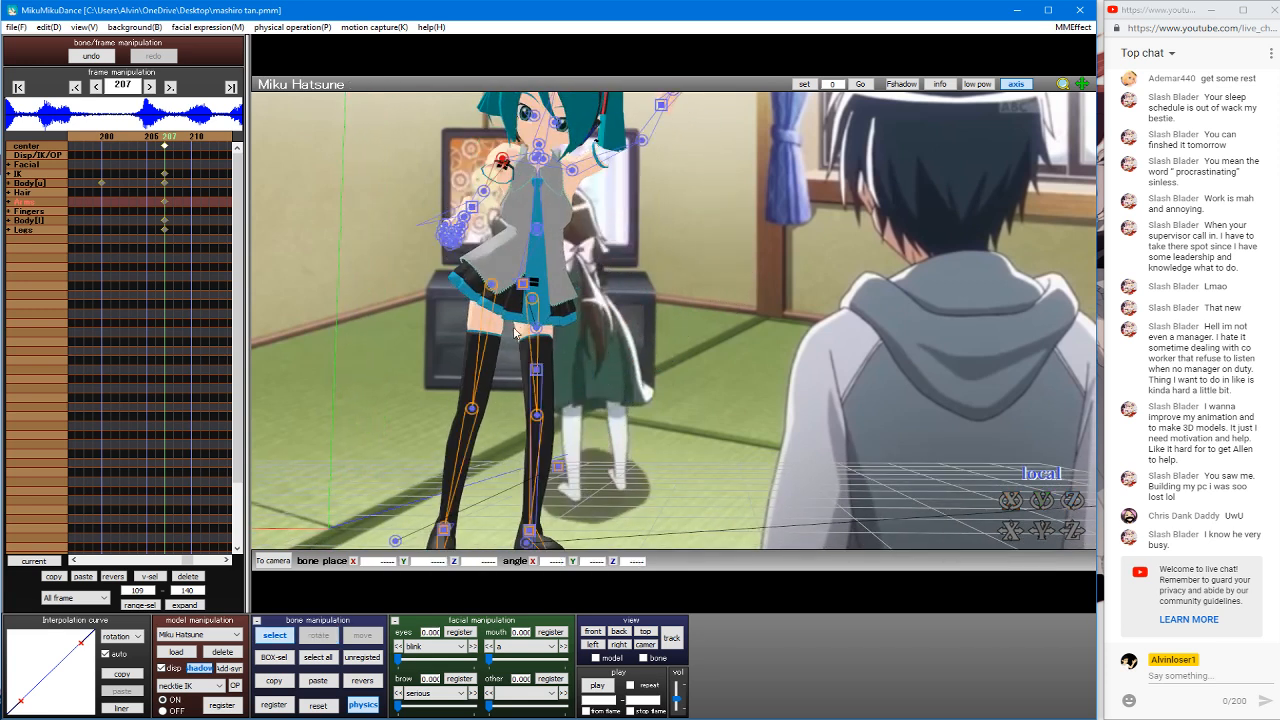
# Step: Move the center bone sideways at frame 207 to about X -9.55, away from the background girl
pyautogui.click(535, 372)
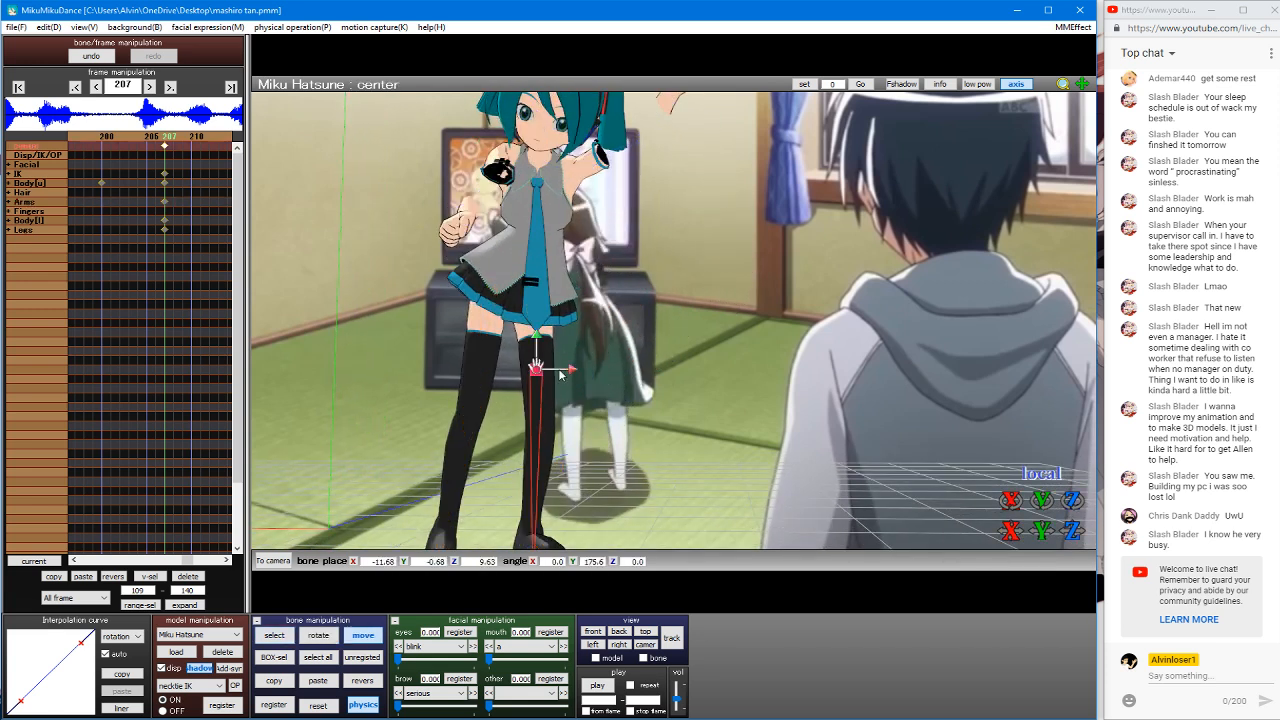
pyautogui.moveTo(568, 373); pyautogui.dragTo(518, 369)
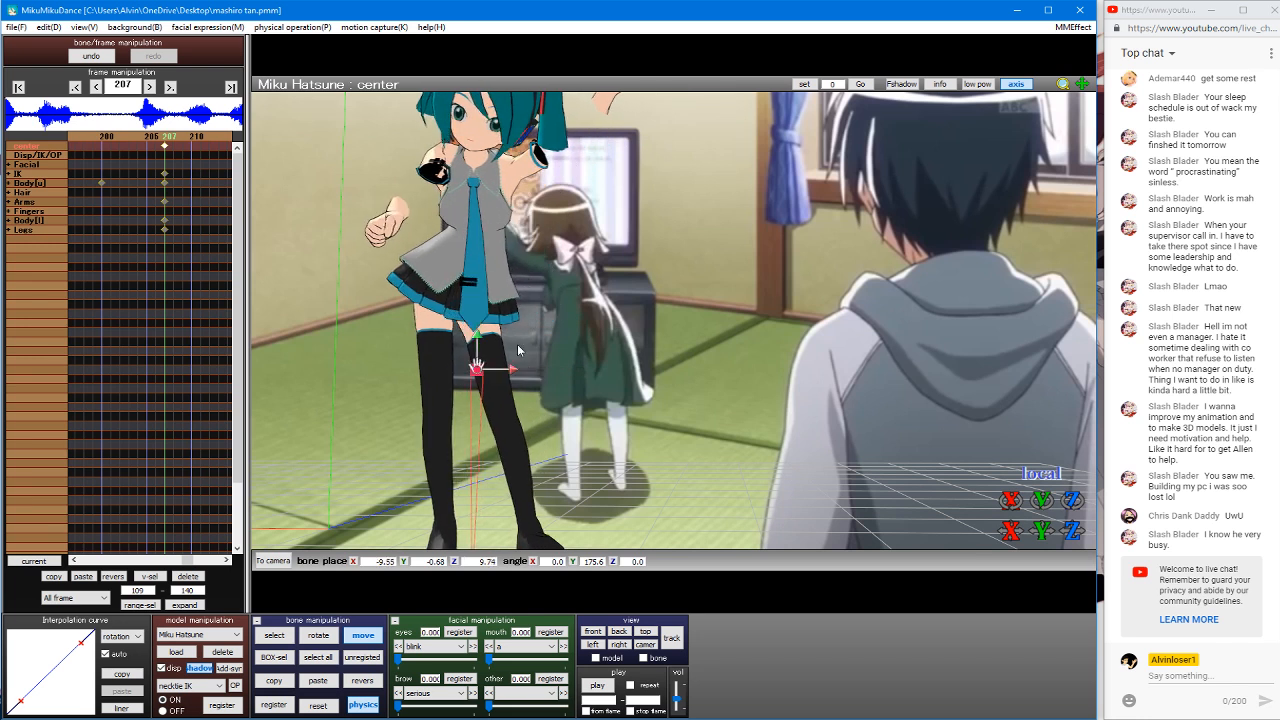
pyautogui.press('c')
# Step: Rotate the upper body bone at frame 207 to straighten the torso's lean
pyautogui.click(478, 230)
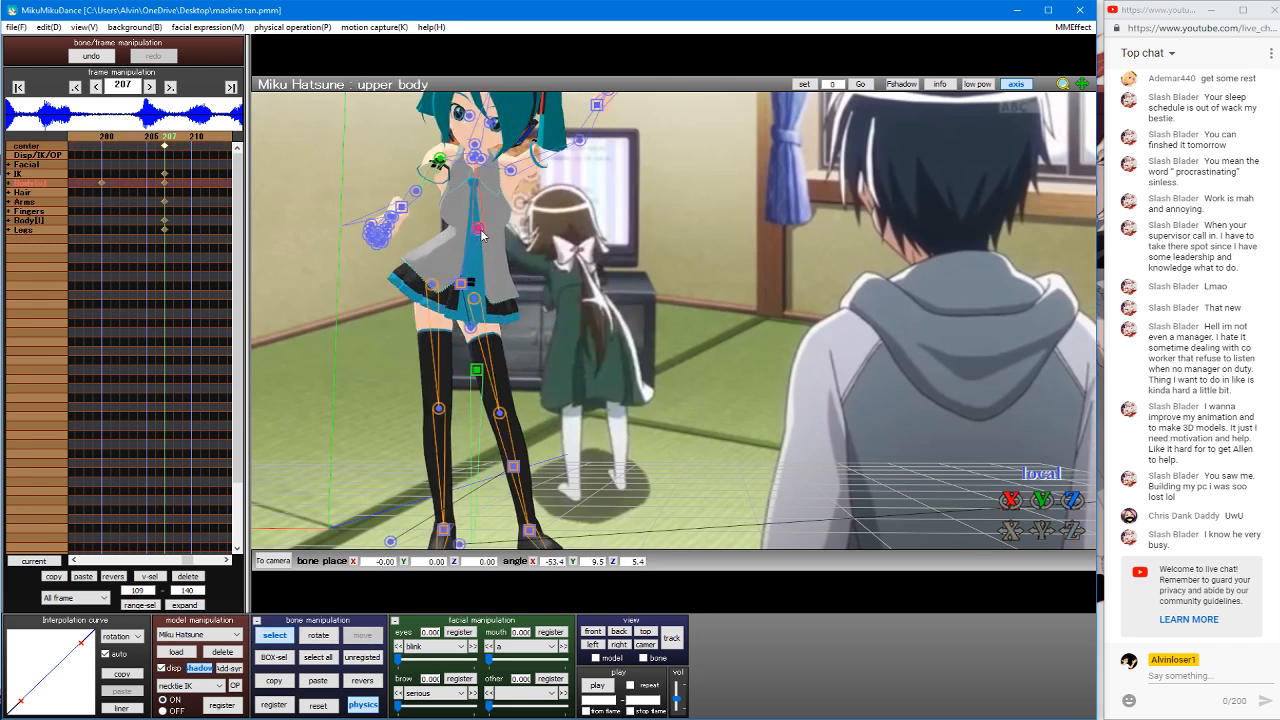
pyautogui.click(481, 233)
pyautogui.press('x')
pyautogui.moveTo(481, 233); pyautogui.dragTo(441, 198)
pyautogui.press('c')
pyautogui.click(482, 233)
pyautogui.press('x')
pyautogui.press('c')
# Step: Rotate the right arm and right elbow bones at frame 207 so the forearm hangs lower beside the torso
pyautogui.click(444, 160)
pyautogui.press('x')
pyautogui.press('c')
pyautogui.click(399, 191)
pyautogui.press('x')
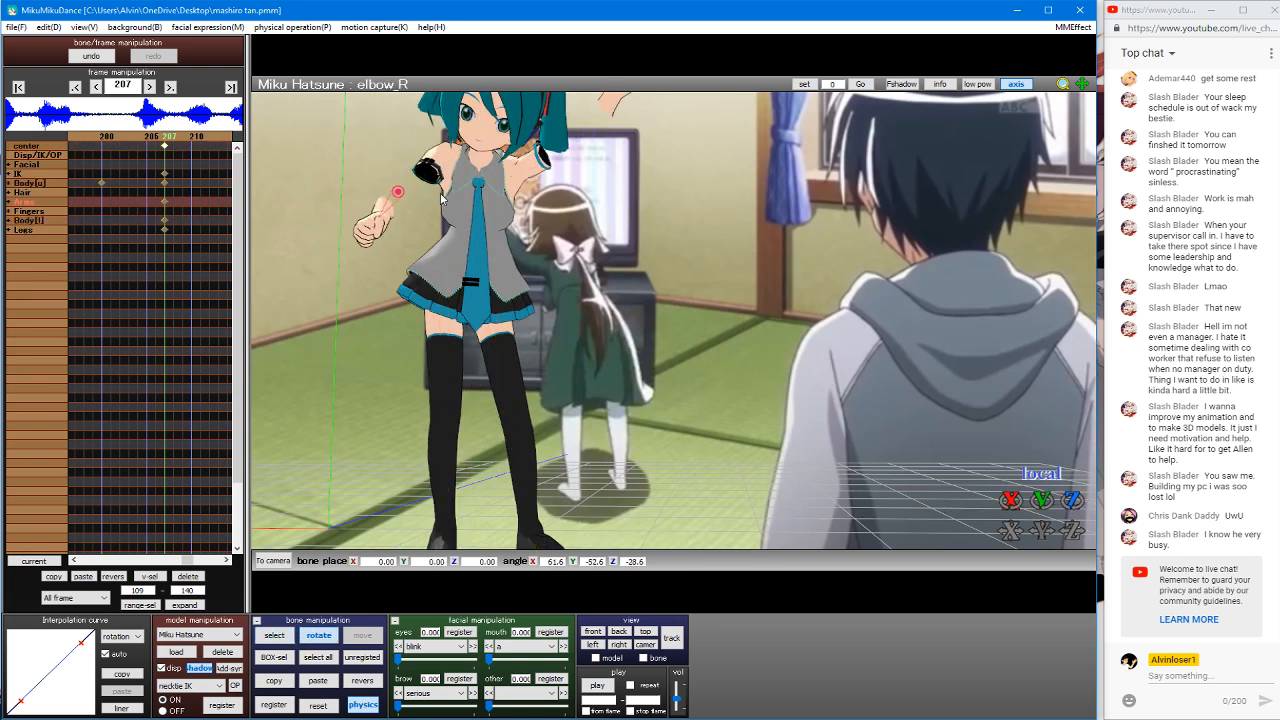
pyautogui.moveTo(520, 196); pyautogui.dragTo(513, 243, button='right')
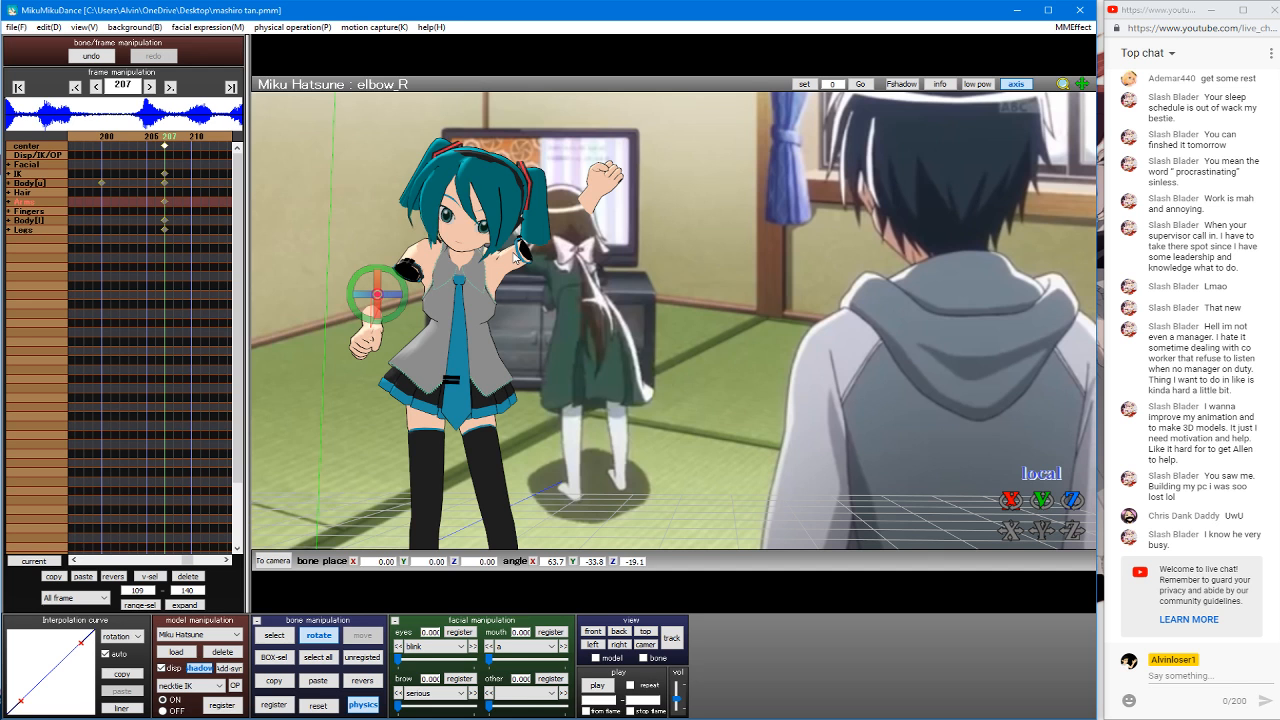
# Step: Rotate the left arm and left elbow bones at frame 207 to bring the raised hand closer to the head
pyautogui.click(517, 253)
pyautogui.click(563, 238)
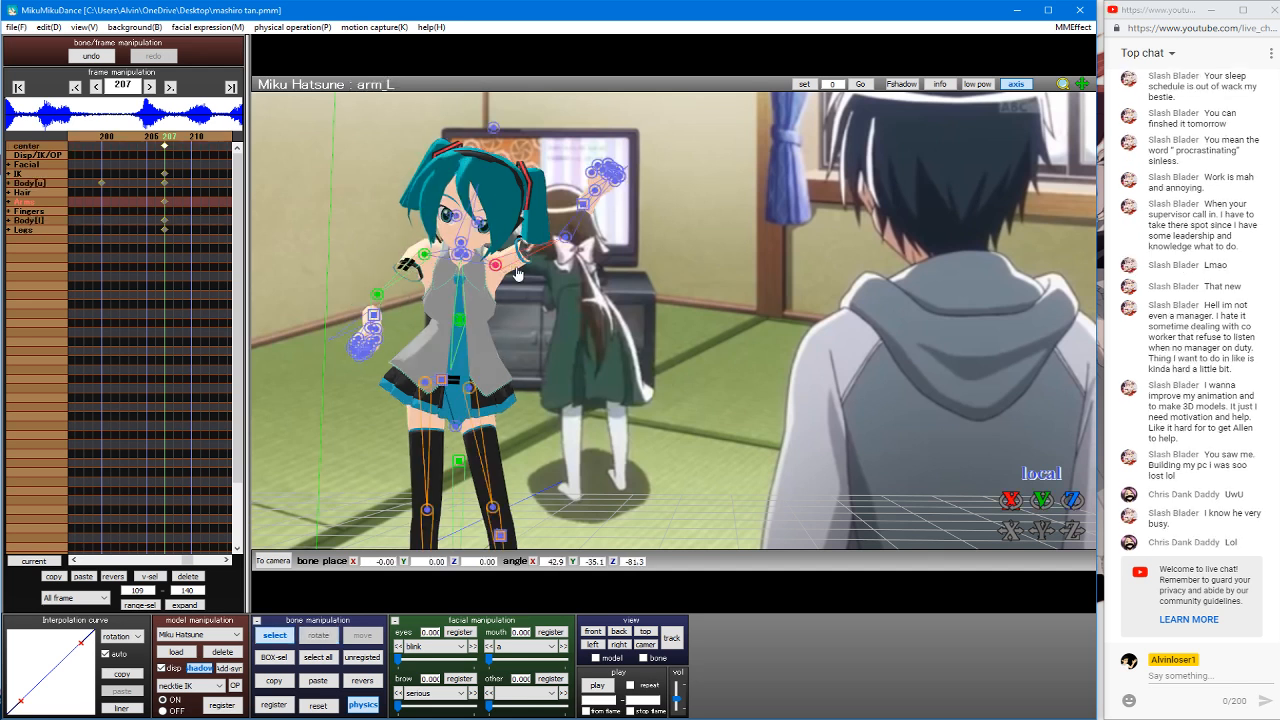
pyautogui.moveTo(563, 238); pyautogui.dragTo(556, 270)
pyautogui.click(557, 240)
pyautogui.click(497, 289)
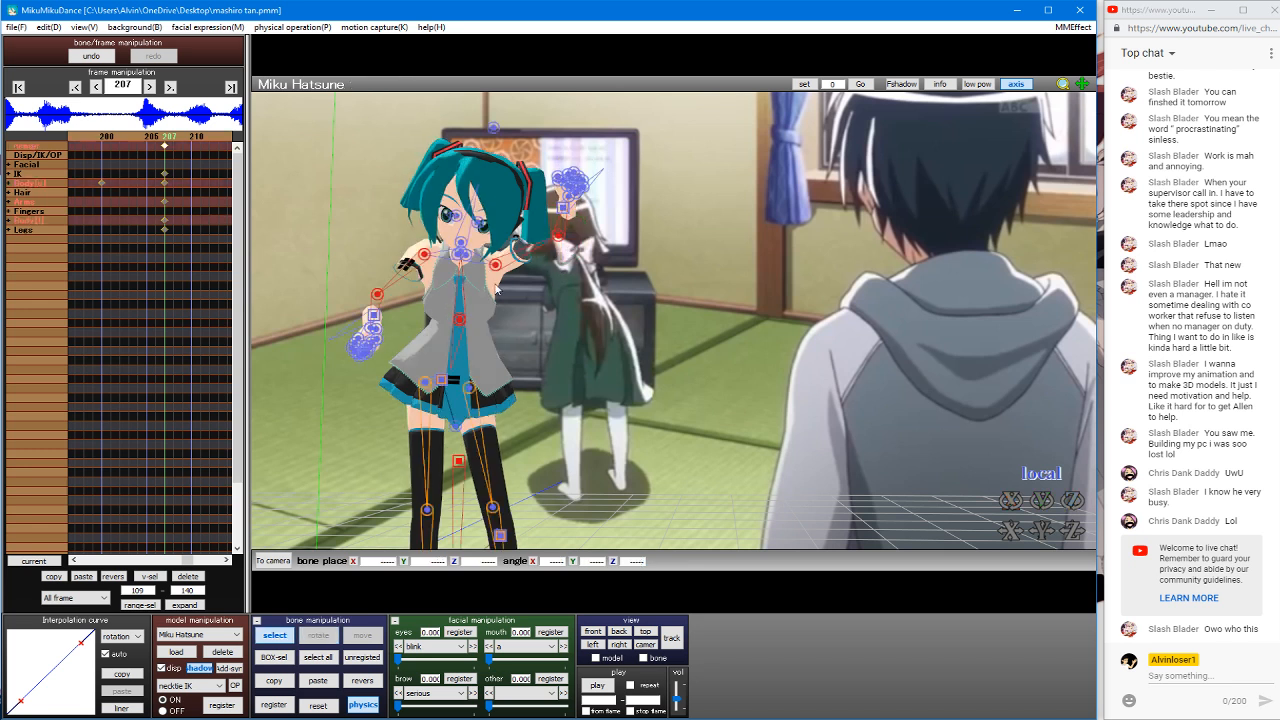
# Step: Reset the neck bone's rotation at frame 207, rotate it to about 41.3° on X, and select all bones
pyautogui.click(462, 248)
pyautogui.click(317, 705)
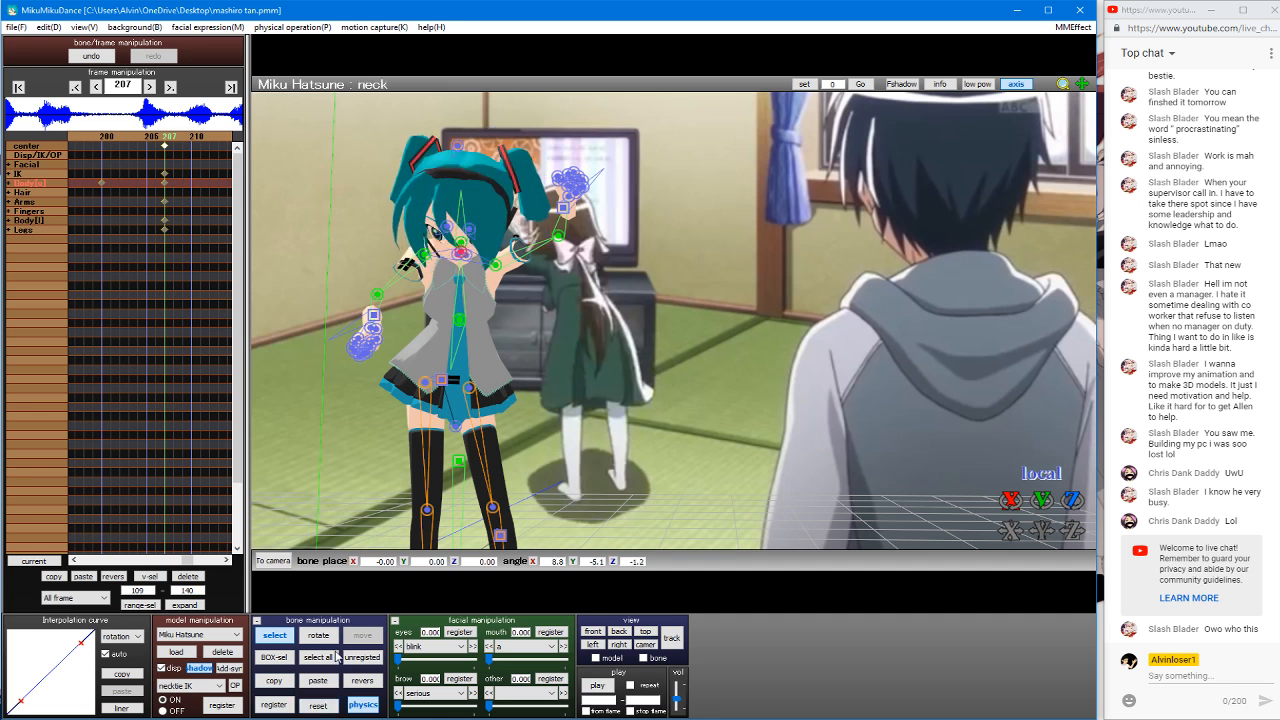
pyautogui.click(317, 705)
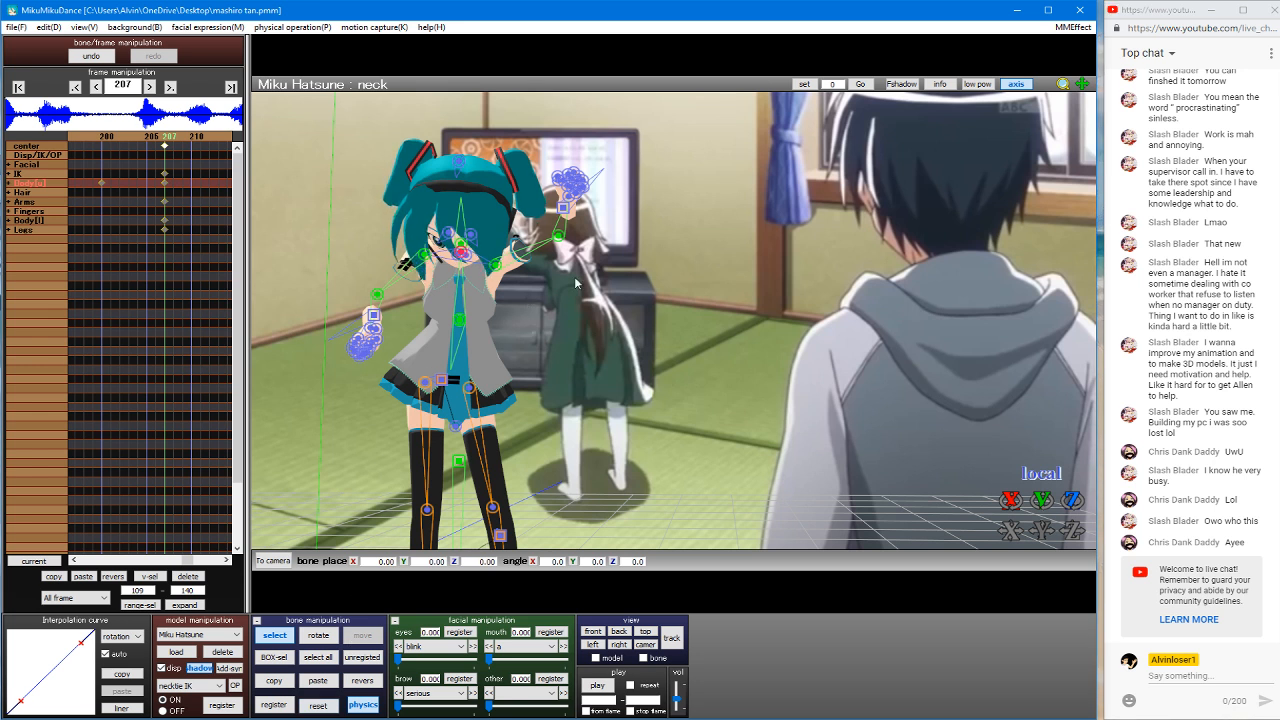
pyautogui.moveTo(1021, 526); pyautogui.dragTo(1021, 582)
pyautogui.press('a')
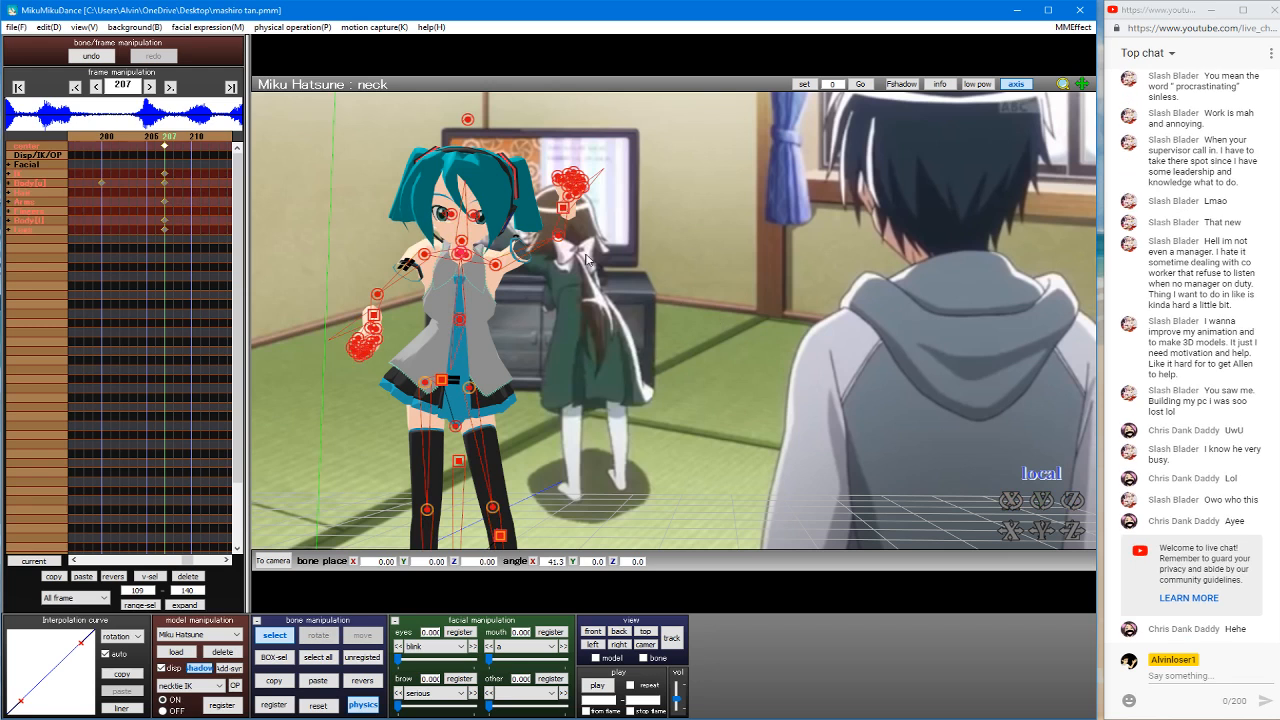
# Step: Rotate the left arm bone further inward at frame 207, to about X 28.3, Y -59.7, Z -94.9
pyautogui.click(497, 265)
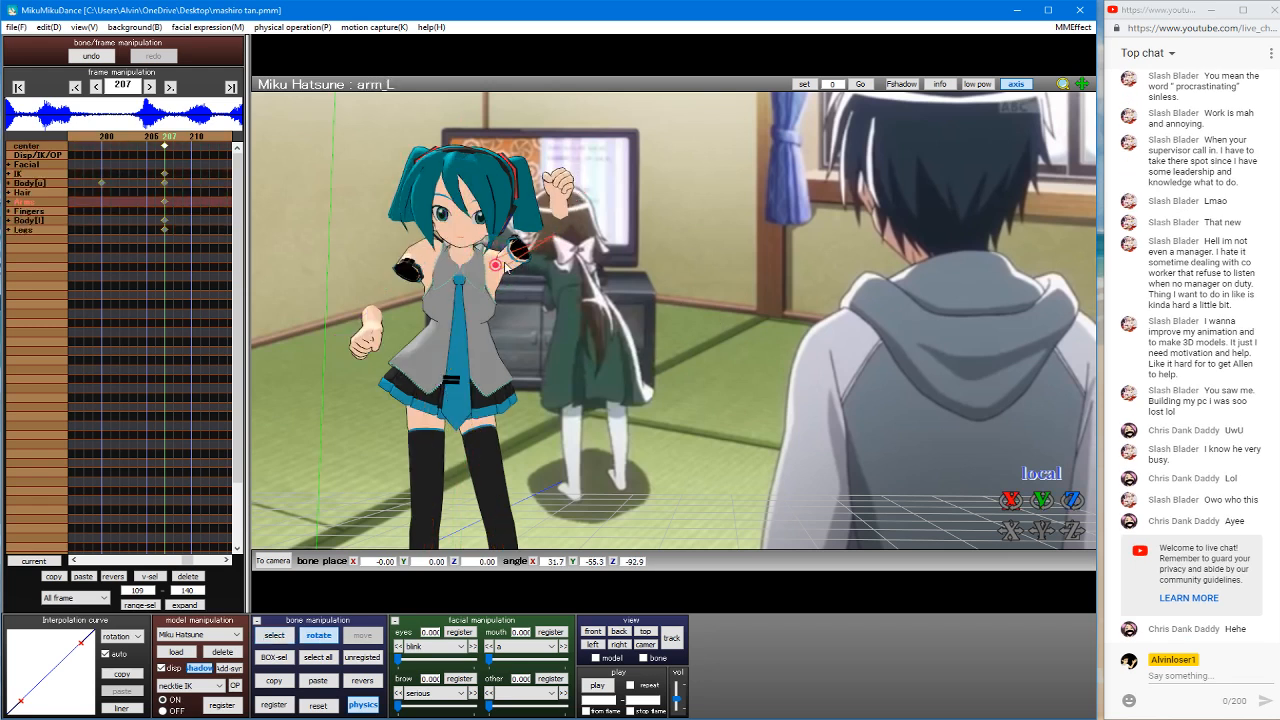
pyautogui.moveTo(499, 263); pyautogui.dragTo(516, 270)
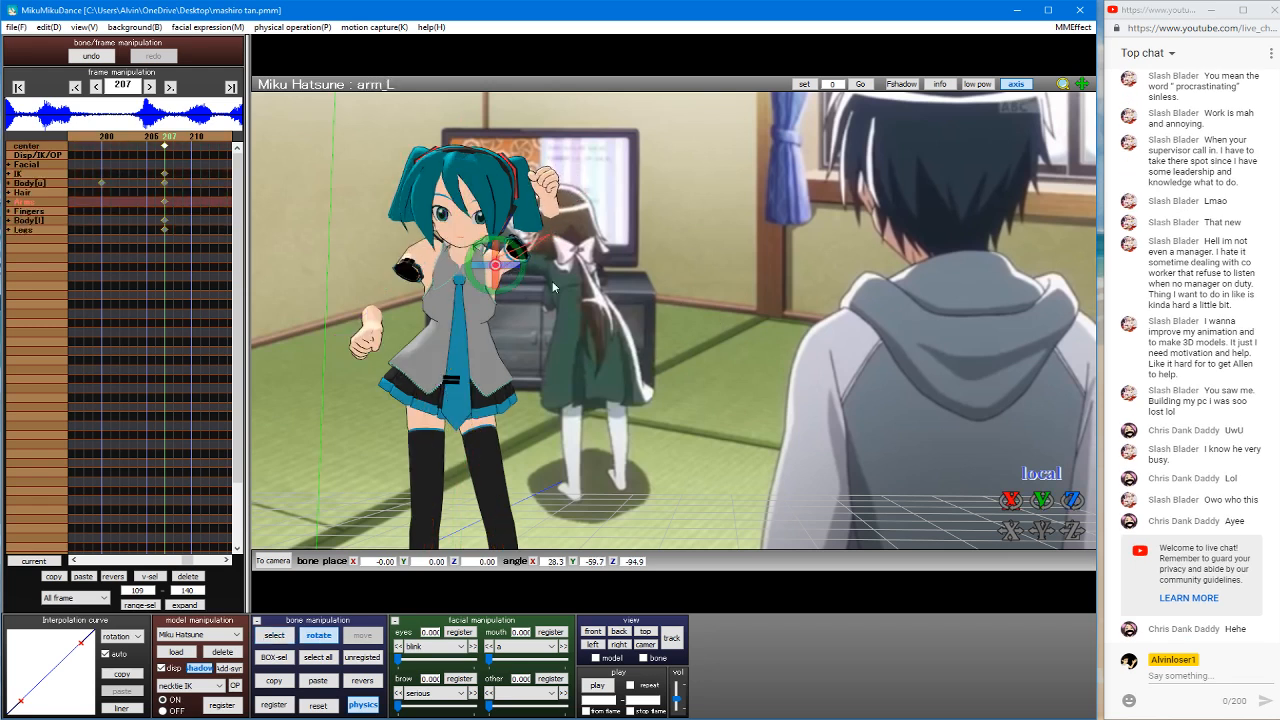
# Step: Copy the pose of all bones at frame 207, go back to the keyframe at frame 196 and register all bones there
pyautogui.press('a')
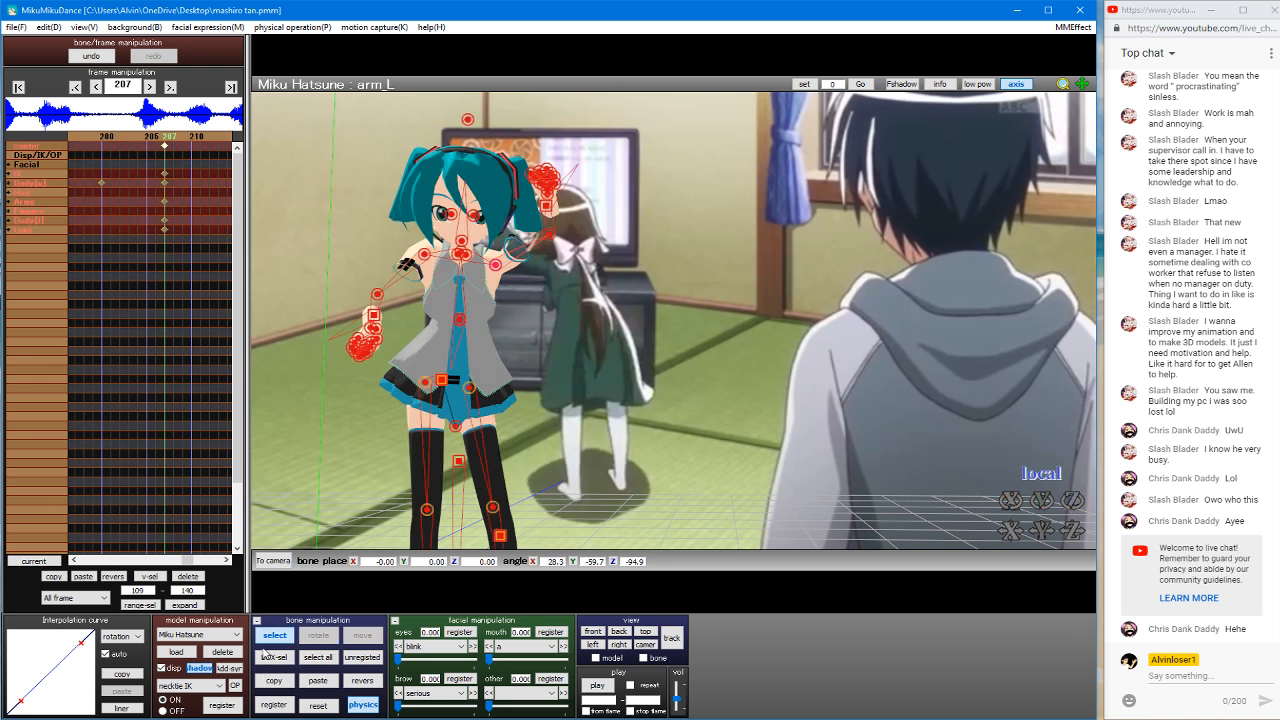
pyautogui.press('Left')
pyautogui.press('Left')
pyautogui.press('Left')
pyautogui.press('Left')
pyautogui.press('Left')
pyautogui.press('Left')
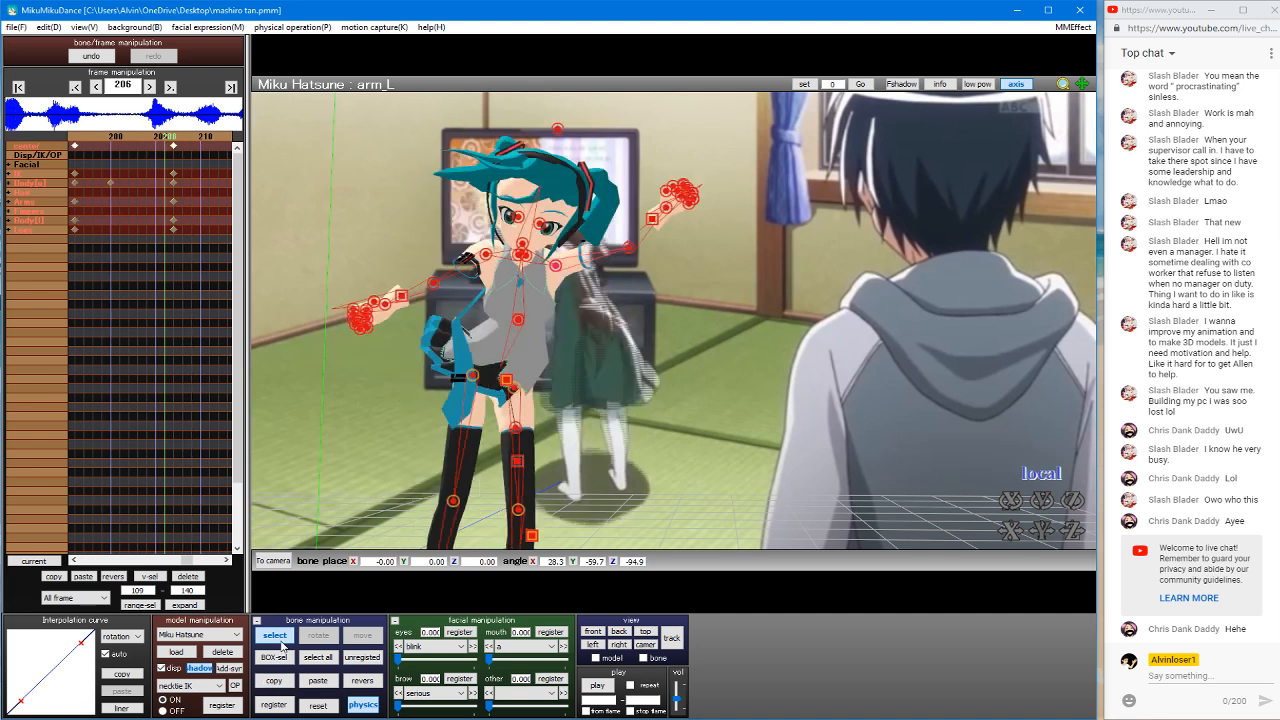
pyautogui.press('Left')
pyautogui.press('Left')
pyautogui.press('Left')
pyautogui.press('Left')
pyautogui.press('Left')
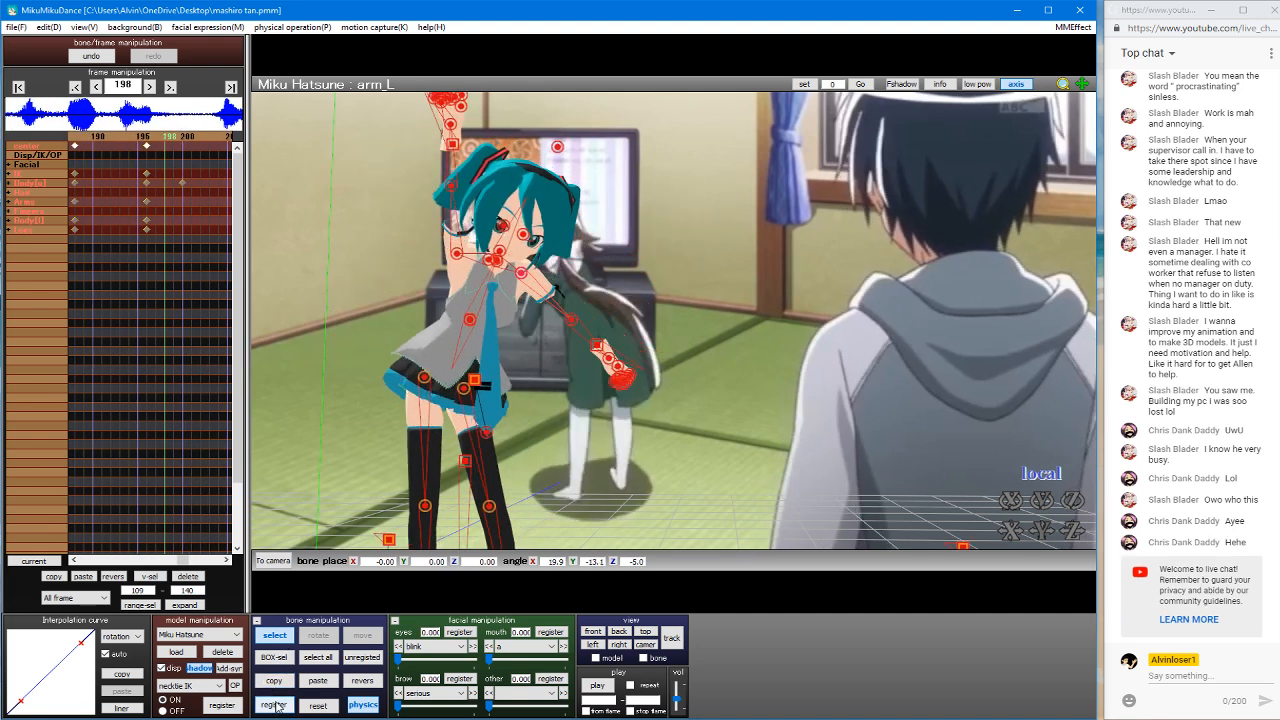
# Step: Return to frame 207 and paste the copied pose onto all bones
pyautogui.press('Right')
pyautogui.press('Right')
pyautogui.press('Right')
pyautogui.press('Right')
pyautogui.press('Right')
pyautogui.press('Right')
pyautogui.press('Right')
pyautogui.press('Right')
pyautogui.press('Right')
pyautogui.press('Right')
pyautogui.press('Right')
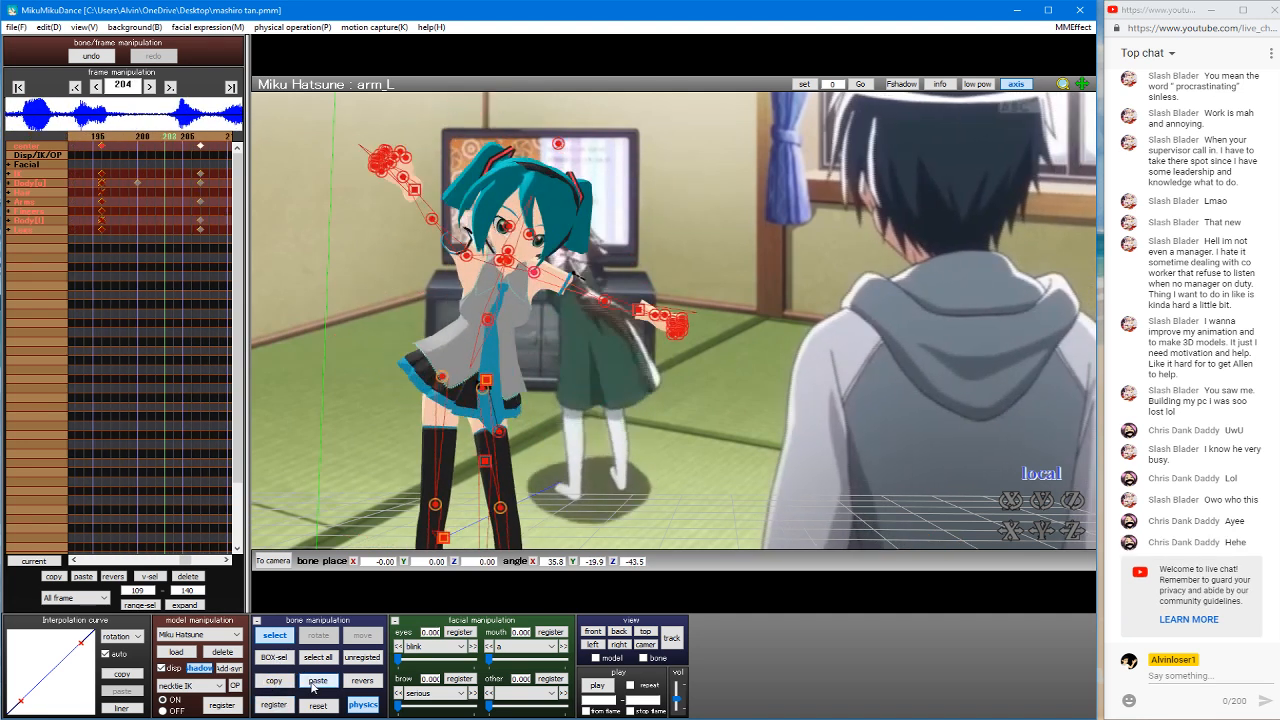
pyautogui.click(317, 683)
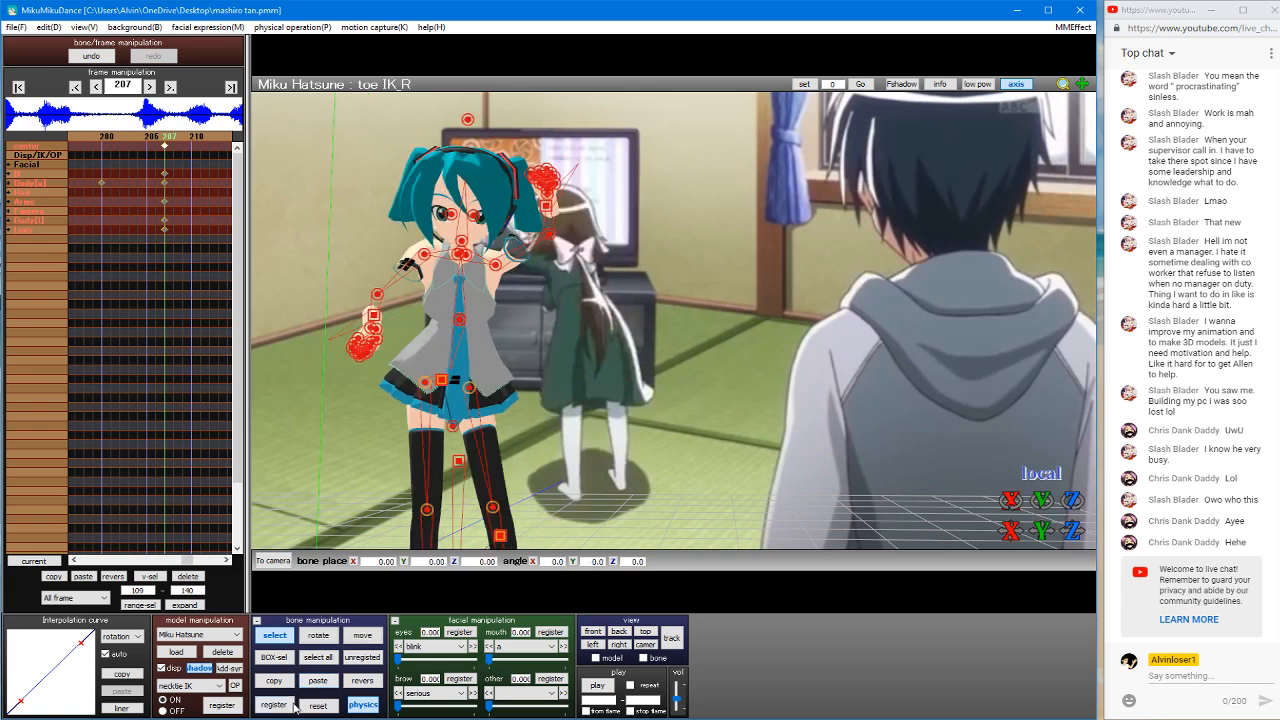
# Step: Step back from frame 207 to frame 162 and forward to frame 188, comparing the model's motion with the background dancer
pyautogui.press('Left')
pyautogui.press('Left')
pyautogui.press('Left')
pyautogui.press('Left')
pyautogui.press('Left')
pyautogui.press('Left')
pyautogui.press('Left')
pyautogui.press('Left')
pyautogui.press('Left')
pyautogui.press('Left')
pyautogui.press('Left')
pyautogui.press('Left')
pyautogui.press('Left')
pyautogui.press('Left')
pyautogui.press('Left')
pyautogui.press('Left')
pyautogui.press('Left')
pyautogui.press('Left')
pyautogui.press('Left')
pyautogui.press('Left')
pyautogui.press('Left')
pyautogui.press('Left')
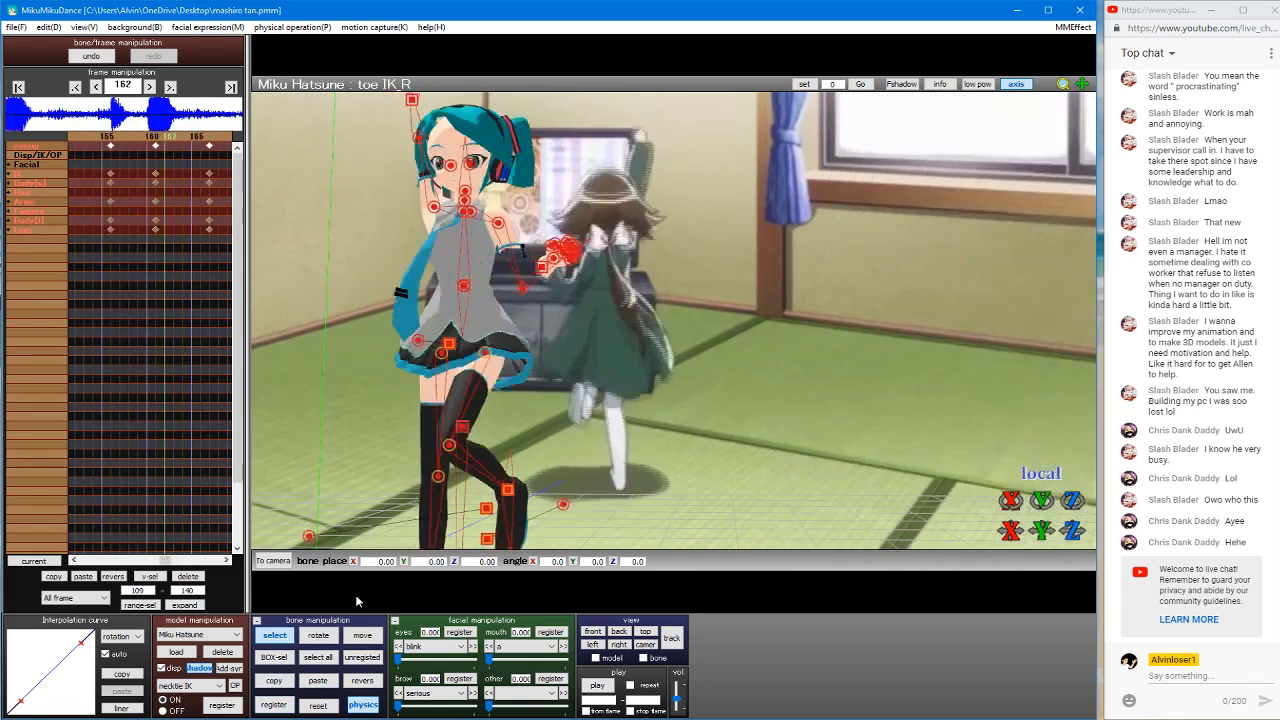
pyautogui.press('Right')
pyautogui.press('Right')
pyautogui.press('Right')
pyautogui.press('Right')
pyautogui.press('Right')
pyautogui.press('Right')
pyautogui.press('Right')
pyautogui.press('Right')
pyautogui.press('Right')
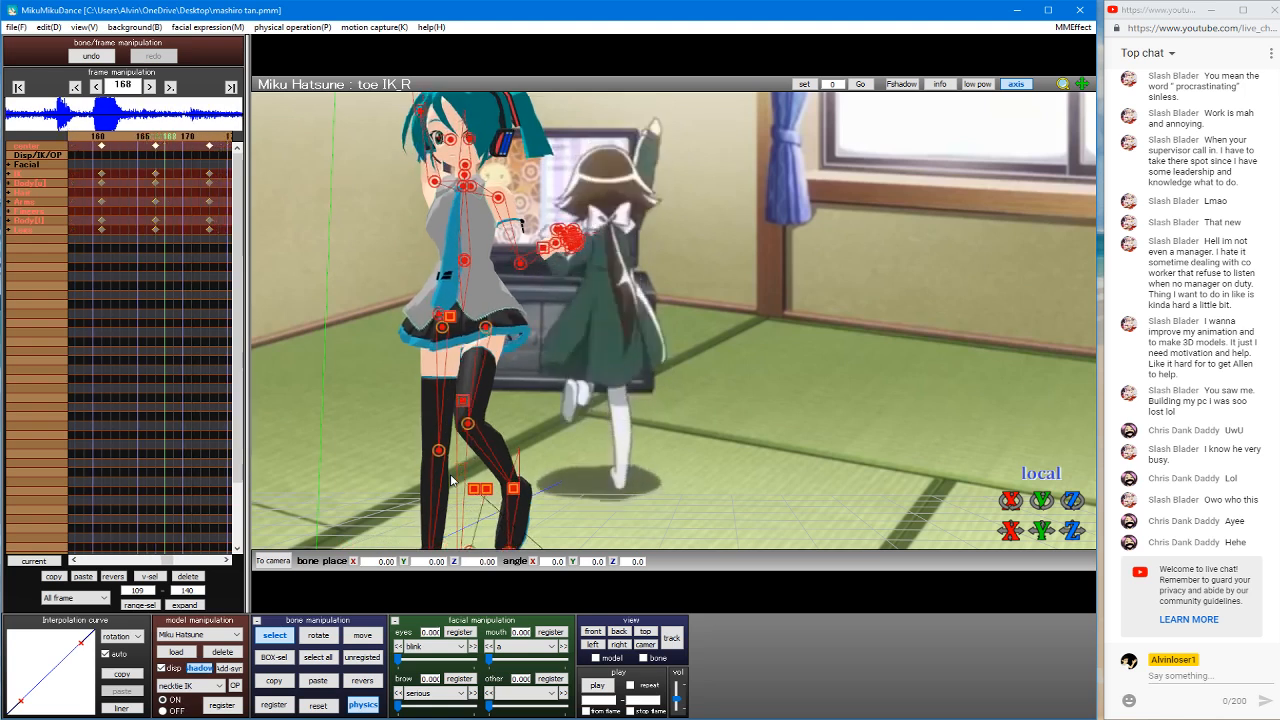
pyautogui.press('Right')
pyautogui.press('Right')
pyautogui.press('Right')
pyautogui.press('Right')
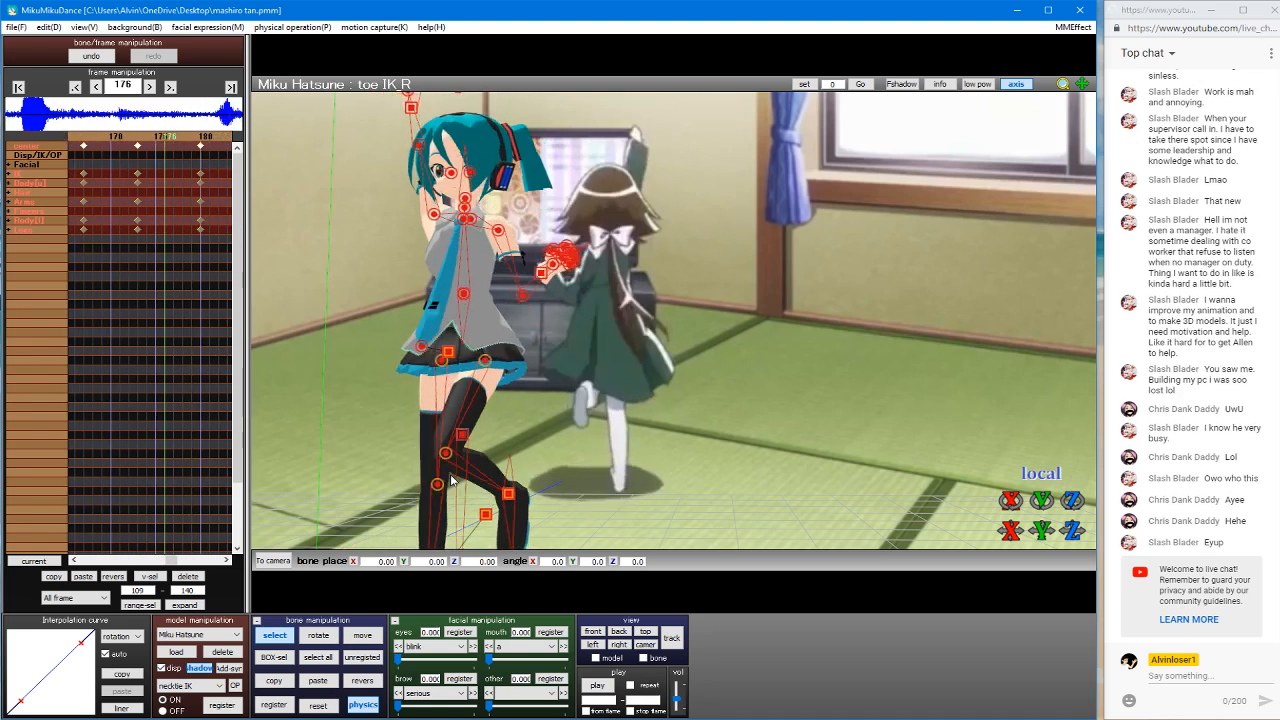
pyautogui.press('Right')
pyautogui.press('Right')
pyautogui.press('Right')
pyautogui.press('Right')
pyautogui.press('Right')
pyautogui.press('Right')
pyautogui.press('Right')
pyautogui.press('Right')
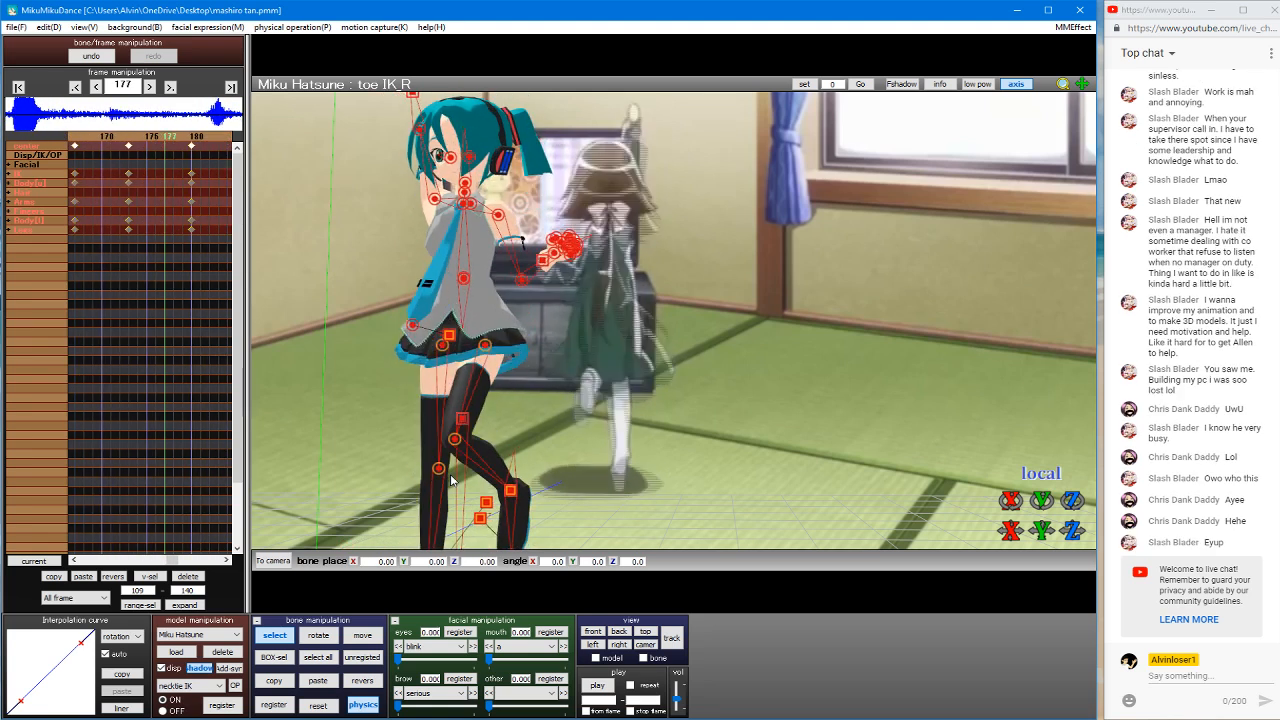
pyautogui.press('Right')
pyautogui.press('Right')
pyautogui.press('Right')
pyautogui.press('Right')
pyautogui.press('Right')
pyautogui.press('Right')
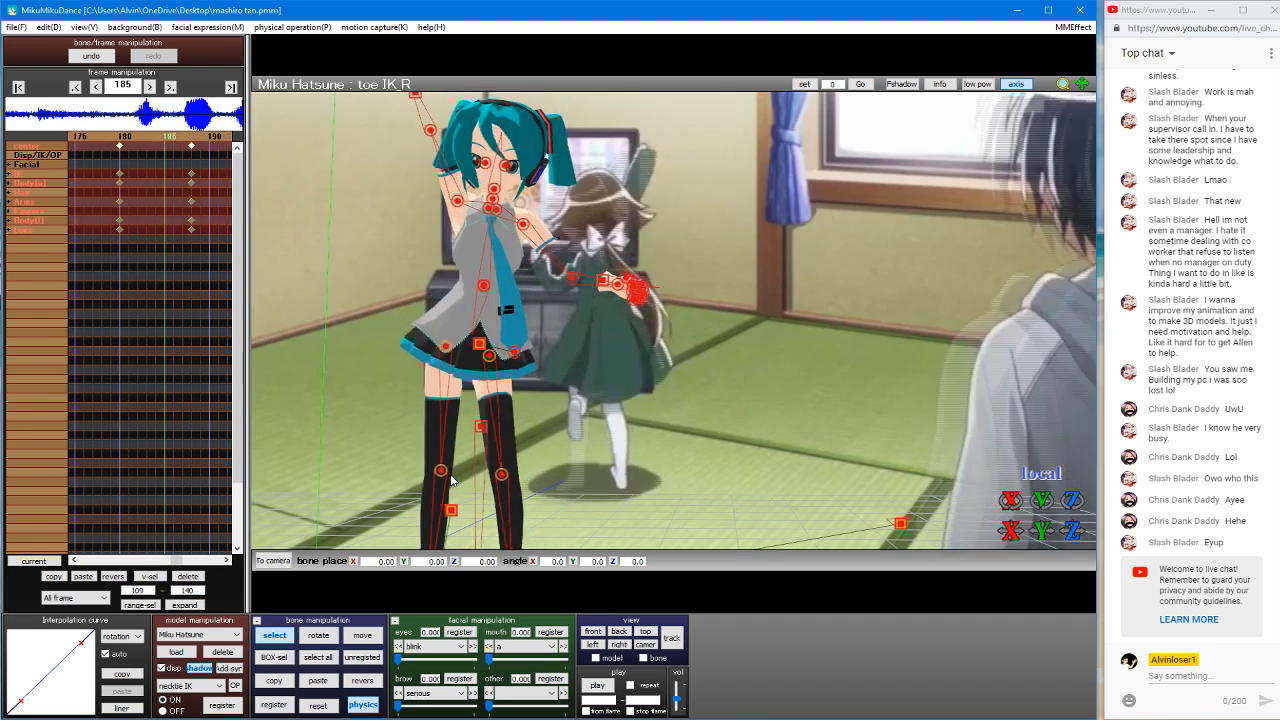
pyautogui.press('Left')
pyautogui.press('Left')
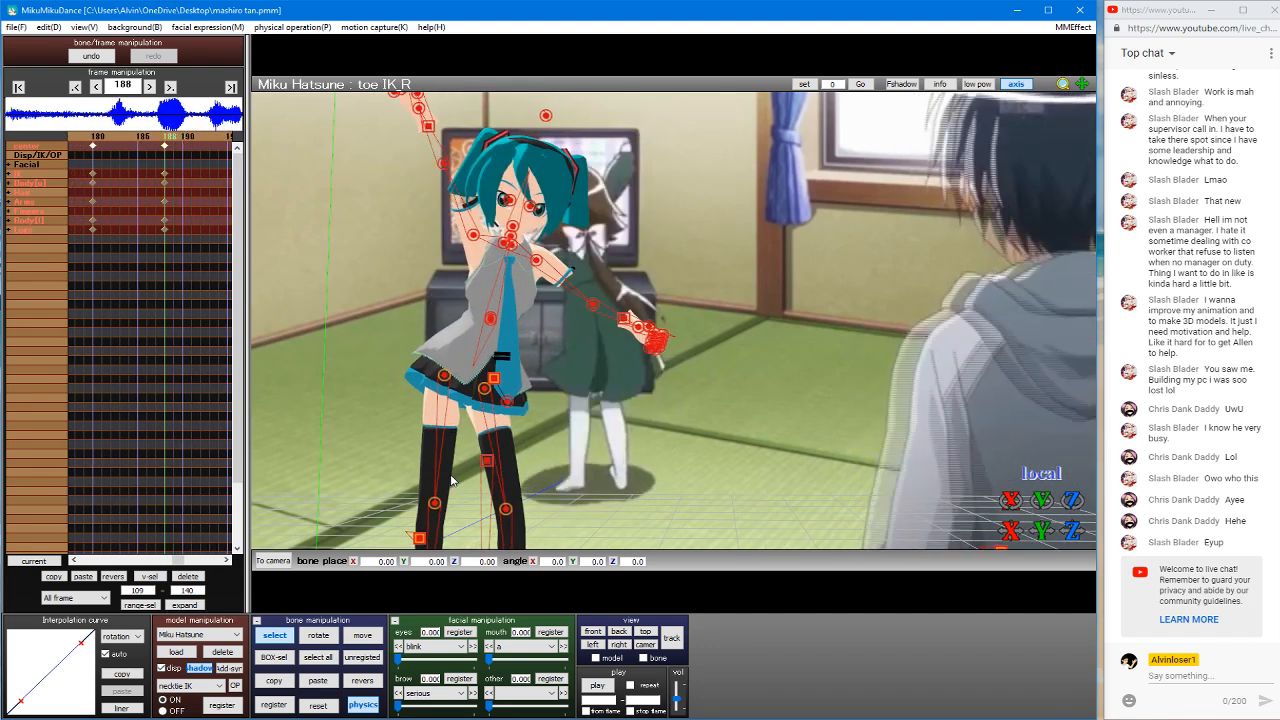
# Step: At frame 188, rotate the right arm bone to about X 11.0, Y 47.5, Z 53.0 and the right elbow to about X 13.6, Y -19.1, Z -0.2
pyautogui.click(473, 236)
pyautogui.press('x')
pyautogui.moveTo(474, 238); pyautogui.dragTo(479, 248)
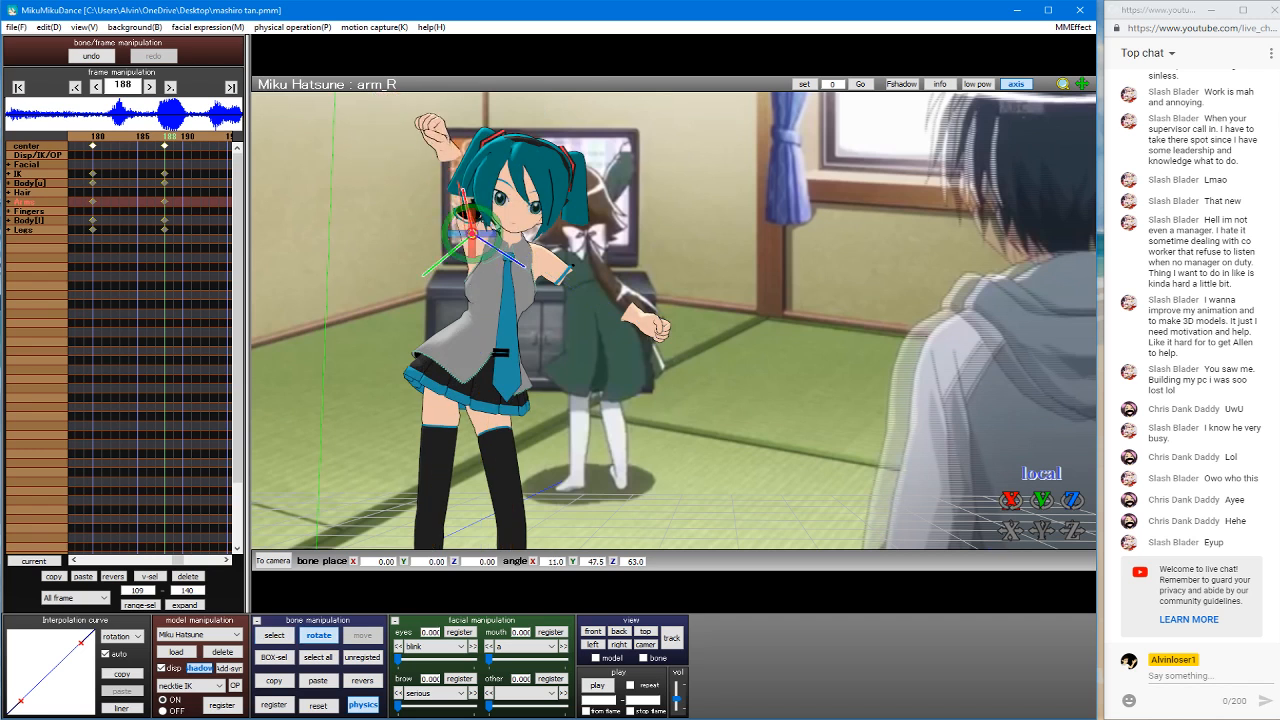
pyautogui.click(586, 190)
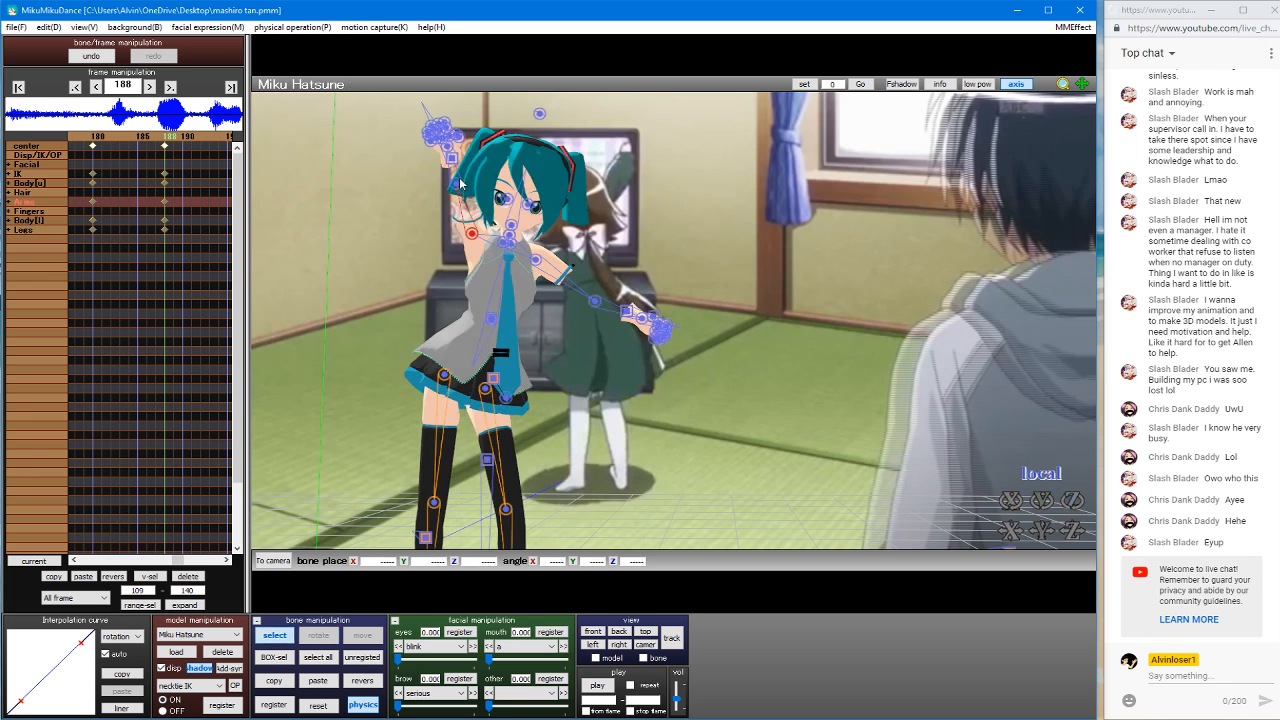
pyautogui.press('x')
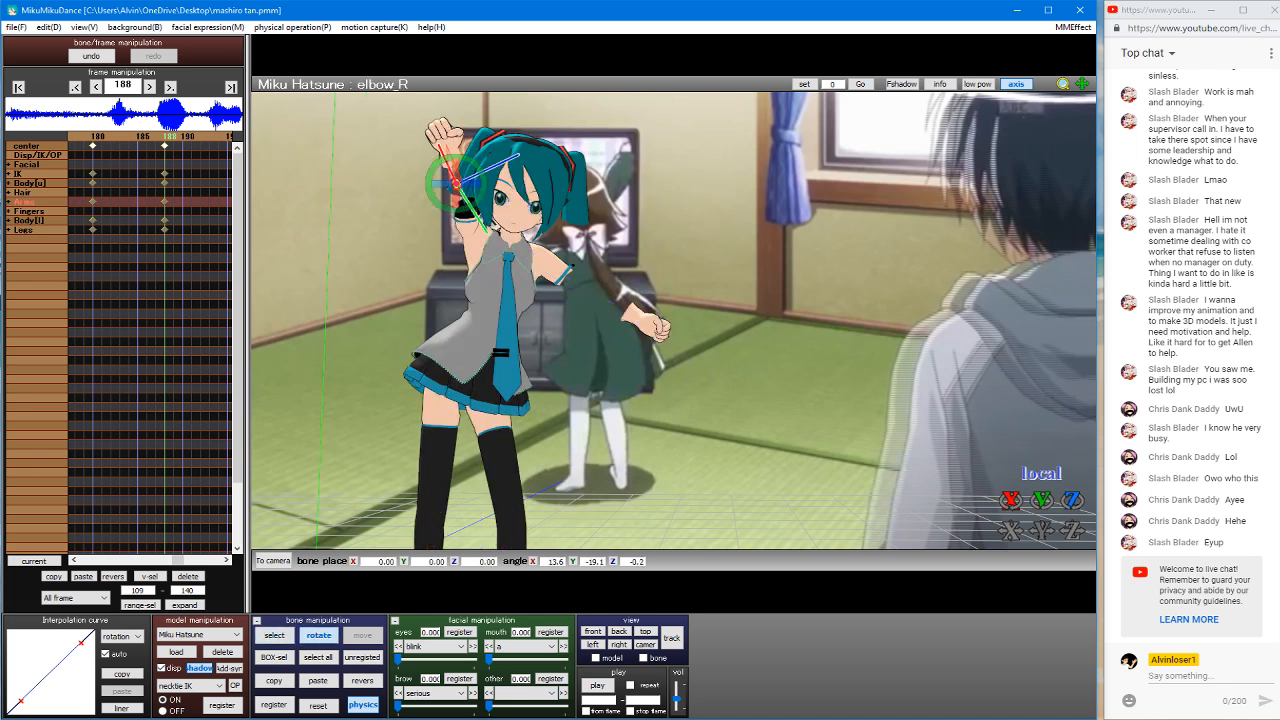
# Step: Rotate the left arm bone inward at frame 188, bringing the forearm closer to the body
pyautogui.click(618, 279)
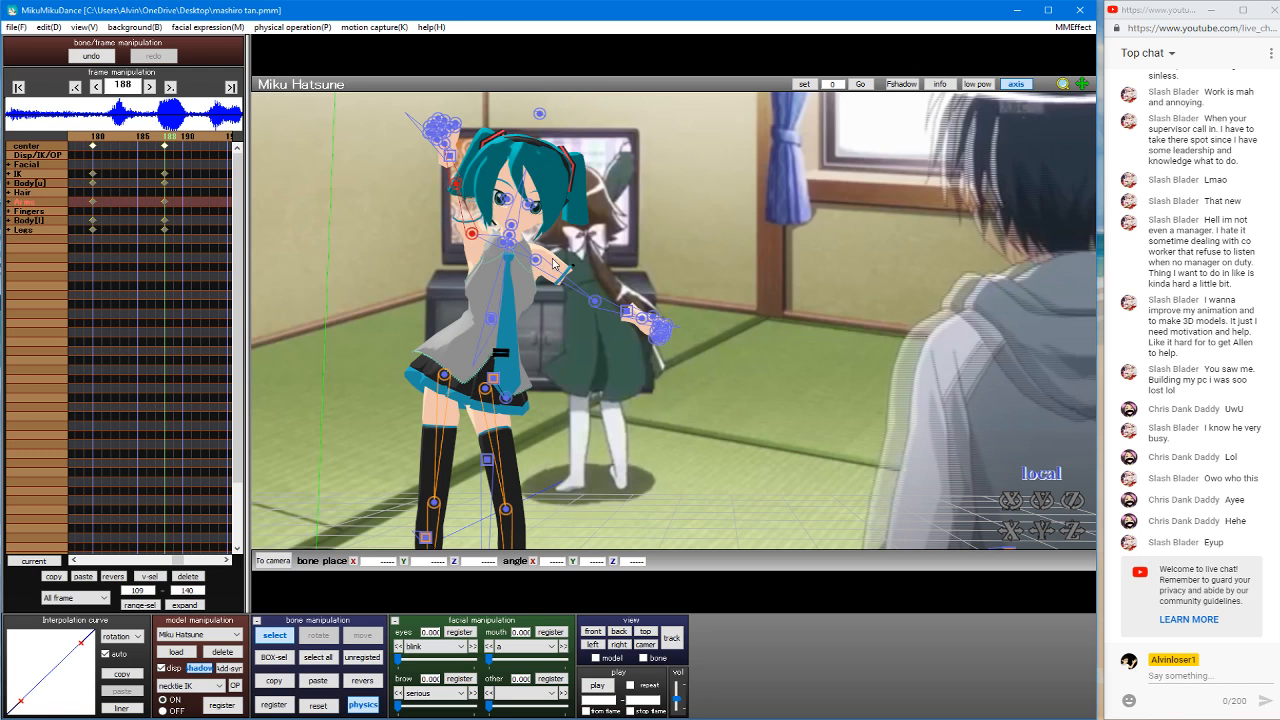
pyautogui.press('x')
pyautogui.moveTo(547, 265); pyautogui.dragTo(560, 266)
# Step: Shift the center bone slightly sideways at frame 188, moving the model away from the background dancer
pyautogui.moveTo(593, 232); pyautogui.dragTo(517, 213, button='middle')
pyautogui.click(510, 263)
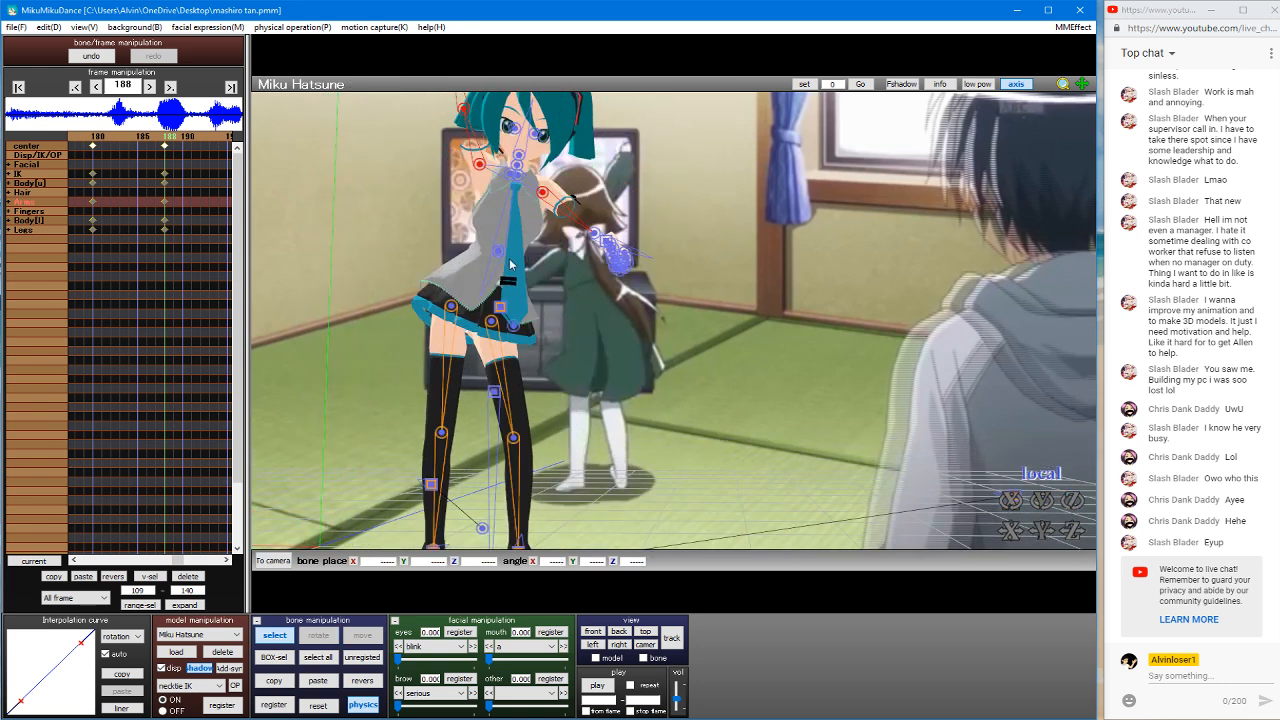
pyautogui.click(494, 394)
pyautogui.moveTo(494, 394); pyautogui.dragTo(472, 394)
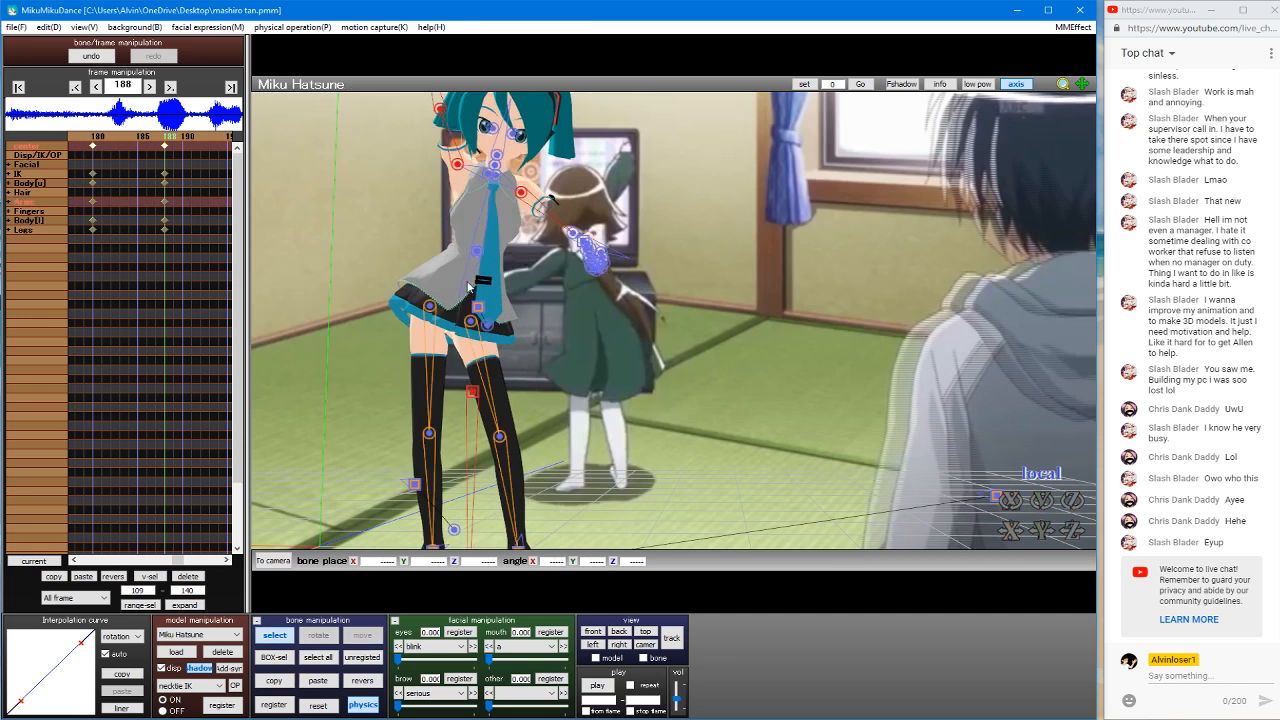
# Step: Rotate the upper body bone at frame 188 to about X -36.2, Y 1.7, Z 5.3 and turn the lower body bone
pyautogui.click(477, 253)
pyautogui.press('x')
pyautogui.press('c')
pyautogui.click(477, 254)
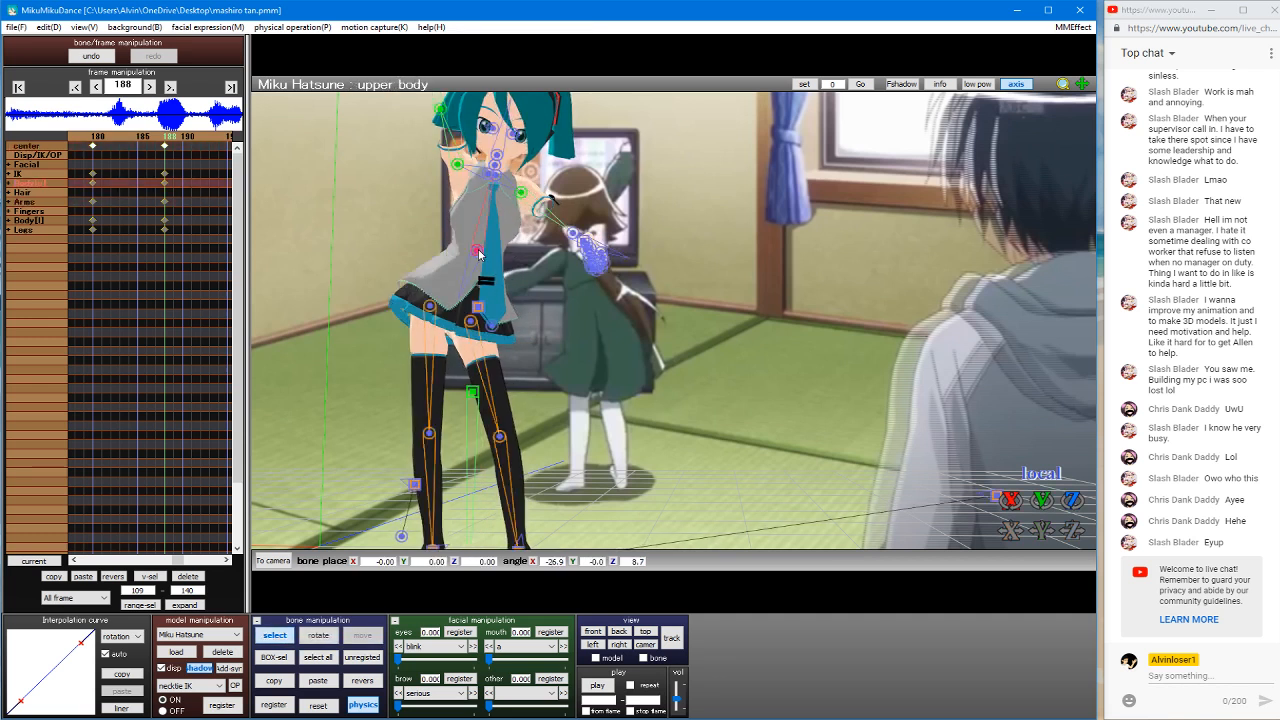
pyautogui.press('x')
pyautogui.moveTo(507, 243); pyautogui.dragTo(476, 268)
pyautogui.press('c')
pyautogui.click(475, 259)
pyautogui.press('x')
pyautogui.press('c')
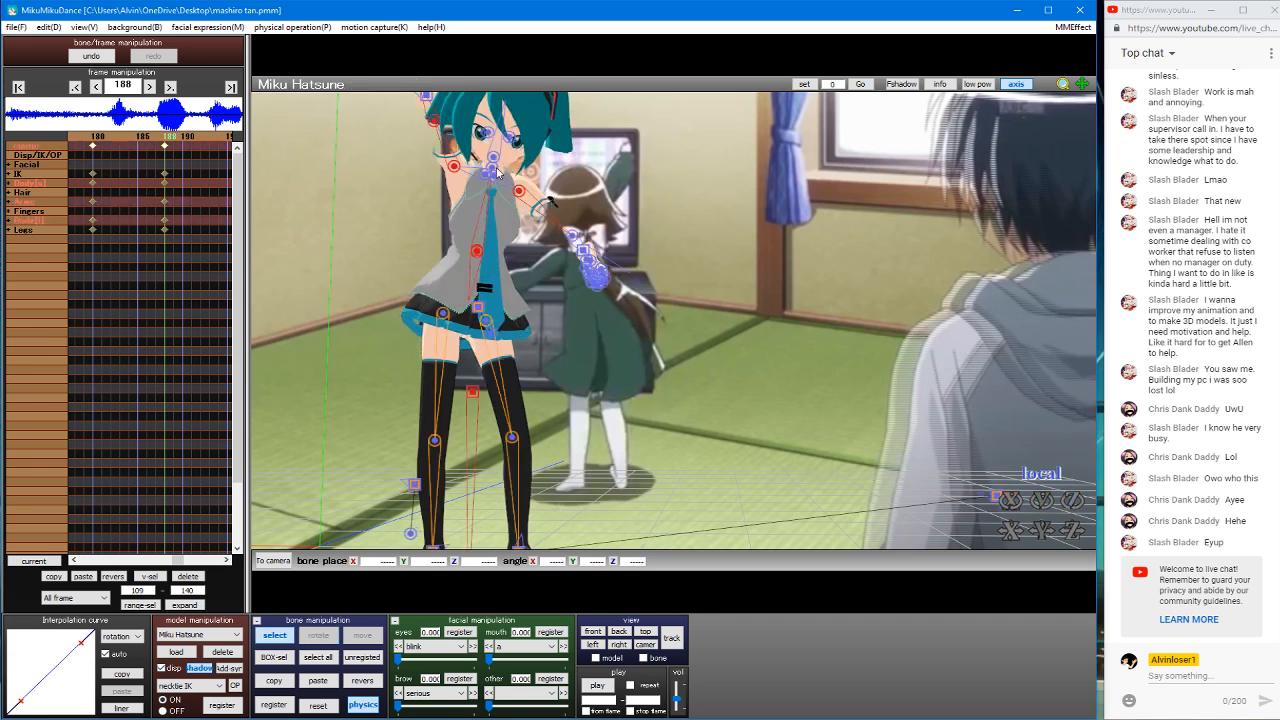
# Step: Rotate the neck bone at frame 188 to about X 22.4, Y -8.5, Z 0.8
pyautogui.click(491, 165)
pyautogui.press('x')
pyautogui.moveTo(495, 145); pyautogui.dragTo(490, 224, button='middle')
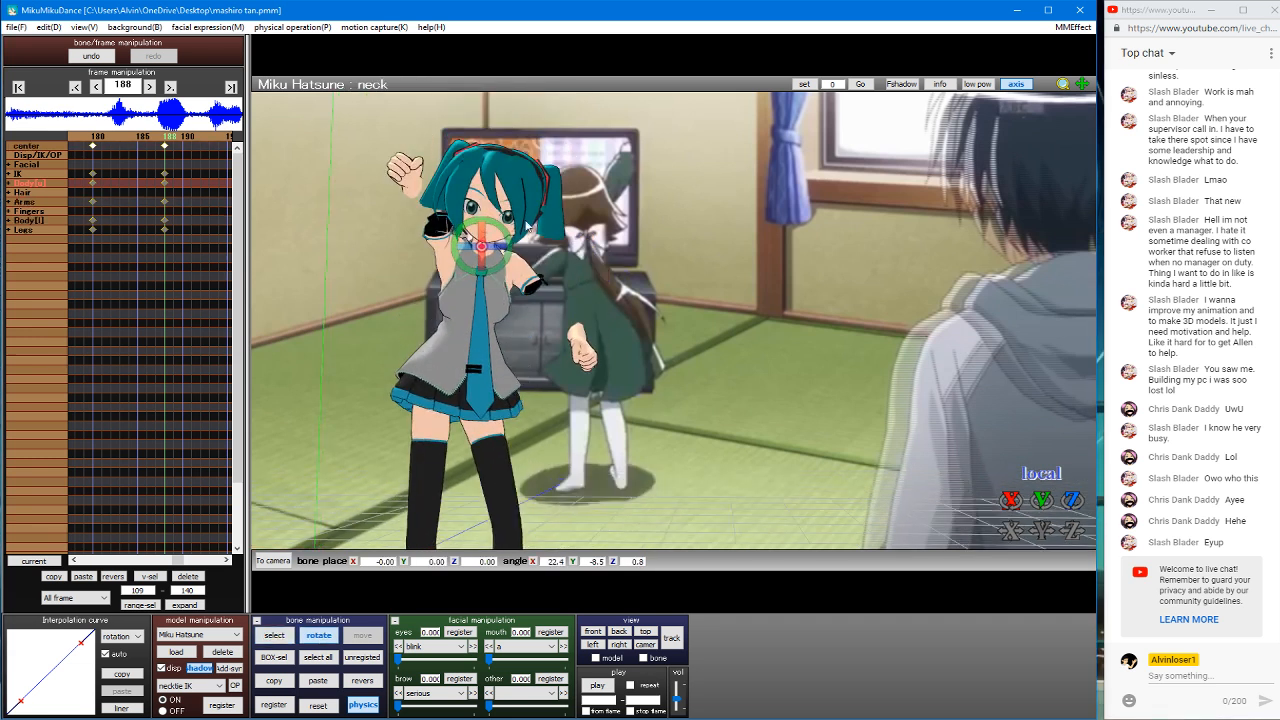
pyautogui.press('c')
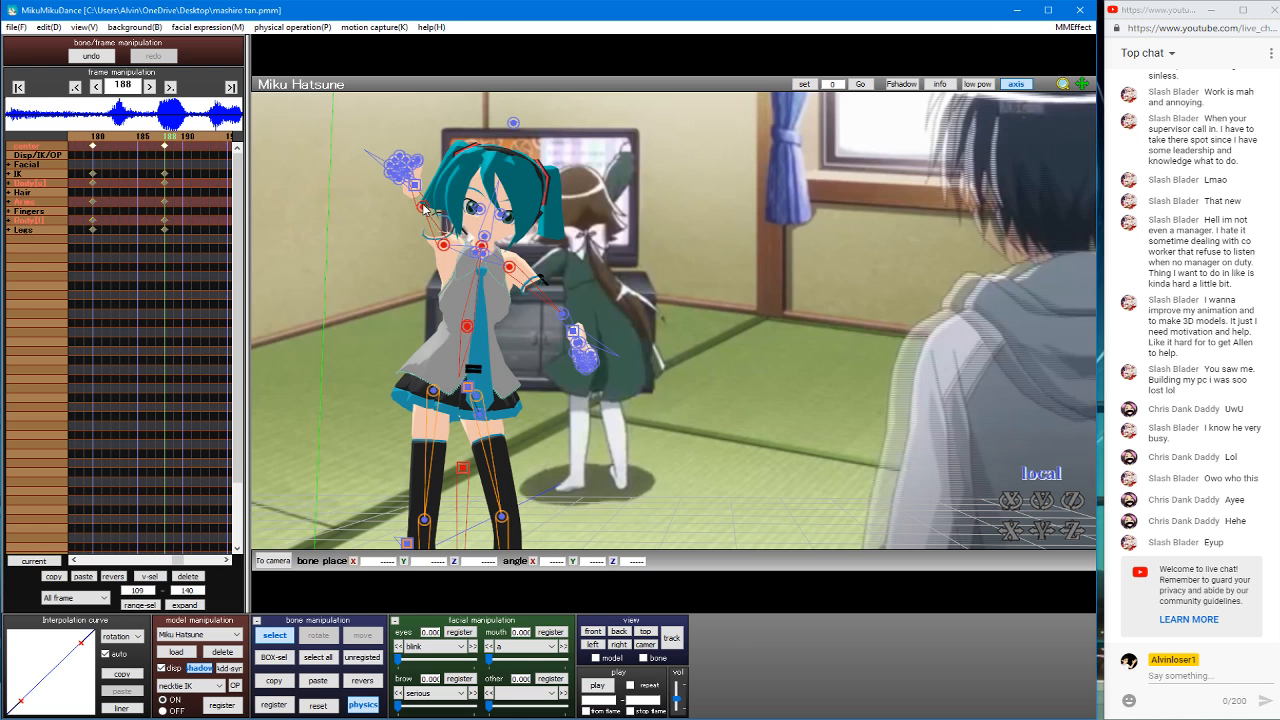
# Step: Bend the right elbow bone at frame 188 to about X 32.4, Y -27.8, Z 2.1
pyautogui.click(424, 207)
pyautogui.press('x')
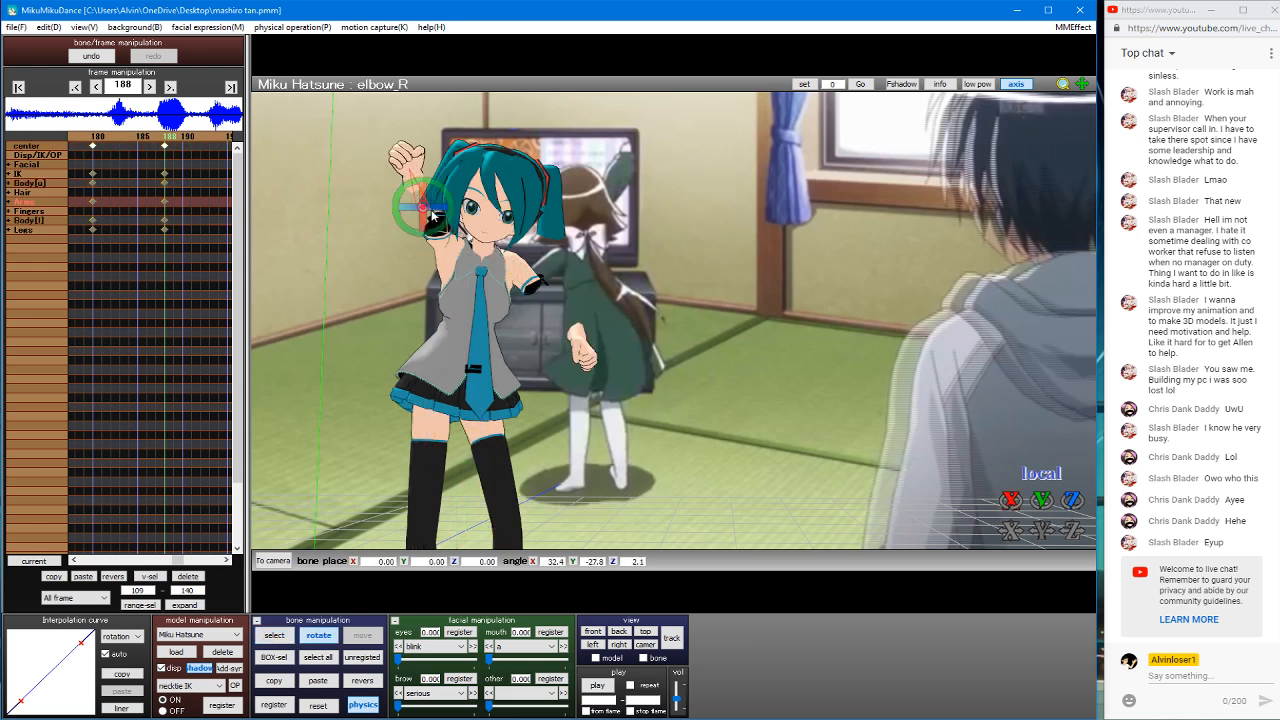
pyautogui.press('c')
# Step: Twist the upper body bone slightly more at frame 188, swinging both arms sideways
pyautogui.click(466, 329)
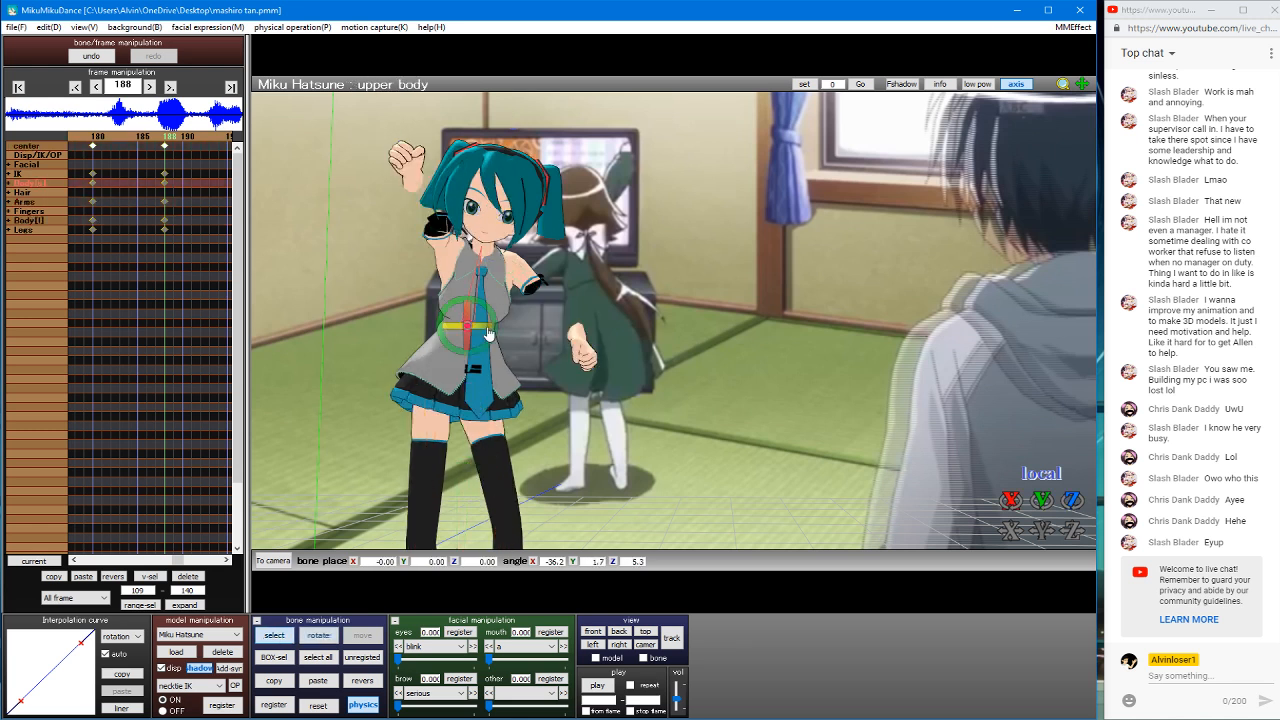
pyautogui.press('x')
pyautogui.moveTo(477, 330); pyautogui.dragTo(496, 328)
pyautogui.press('c')
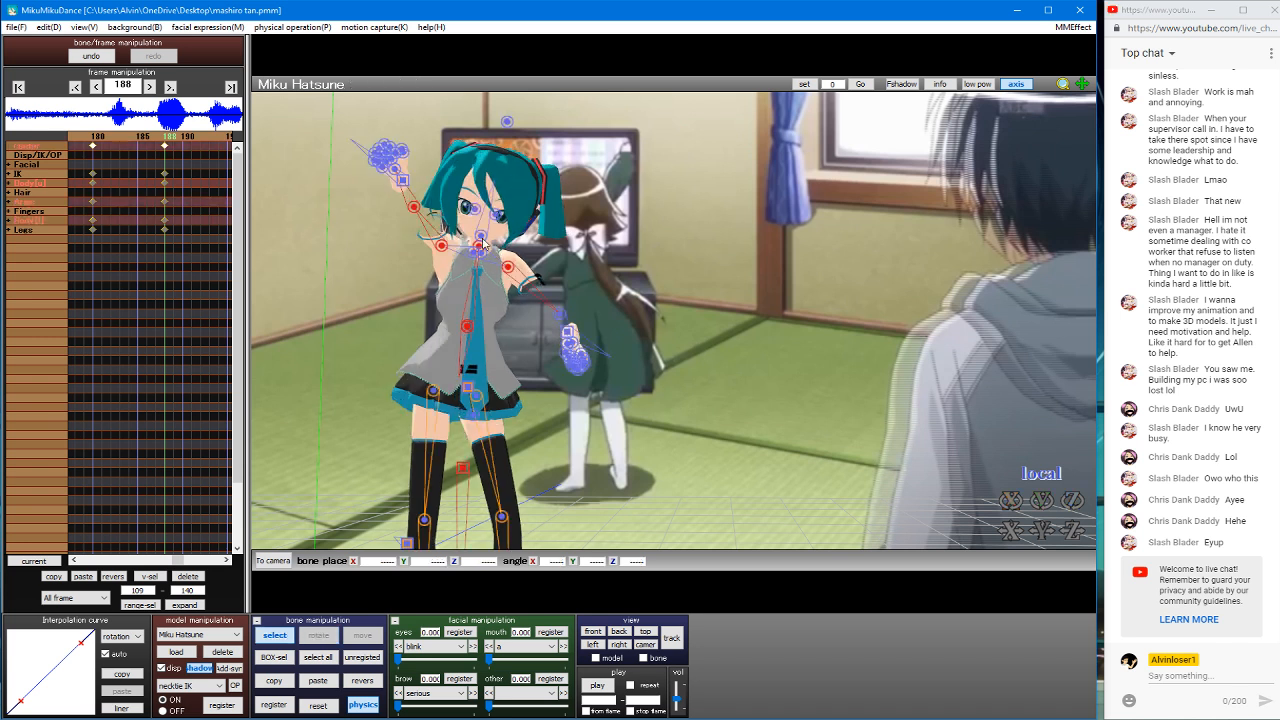
# Step: Turn the neck bone again at frame 188, to about X 25.7, Y 9.2, Z 6.5
pyautogui.click(479, 245)
pyautogui.press('x')
pyautogui.moveTo(480, 246); pyautogui.dragTo(506, 245)
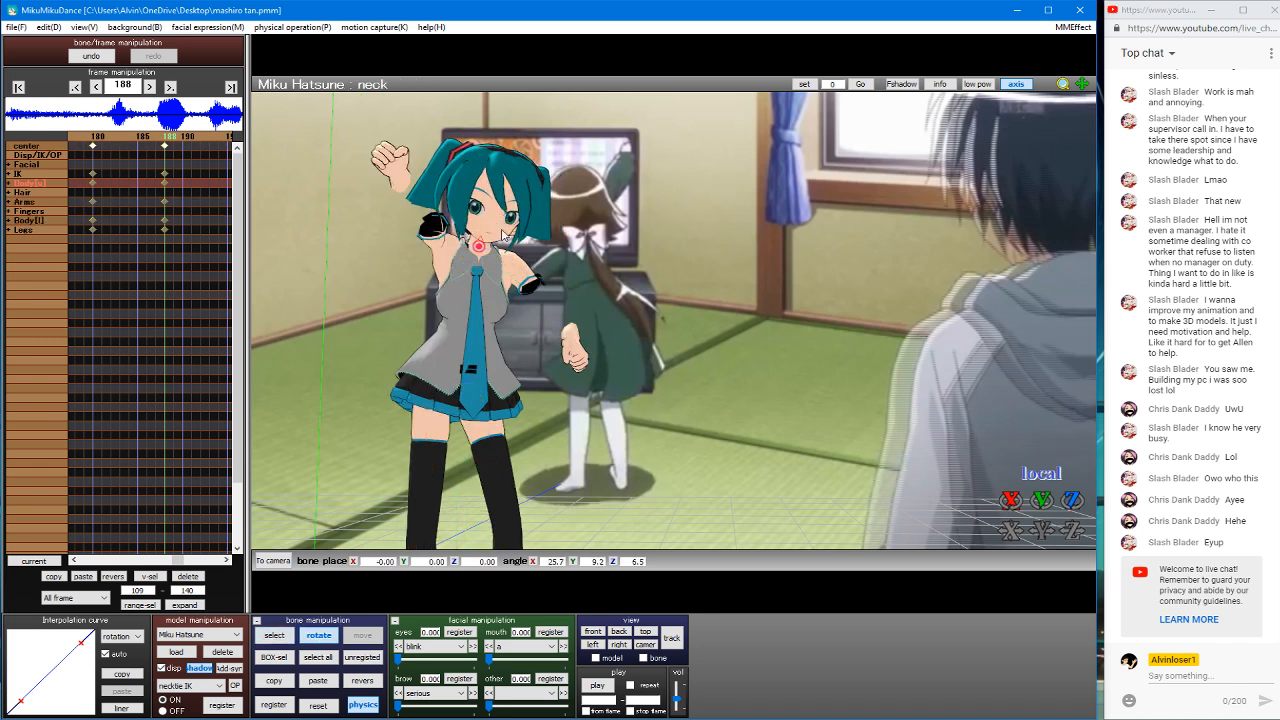
pyautogui.press('c')
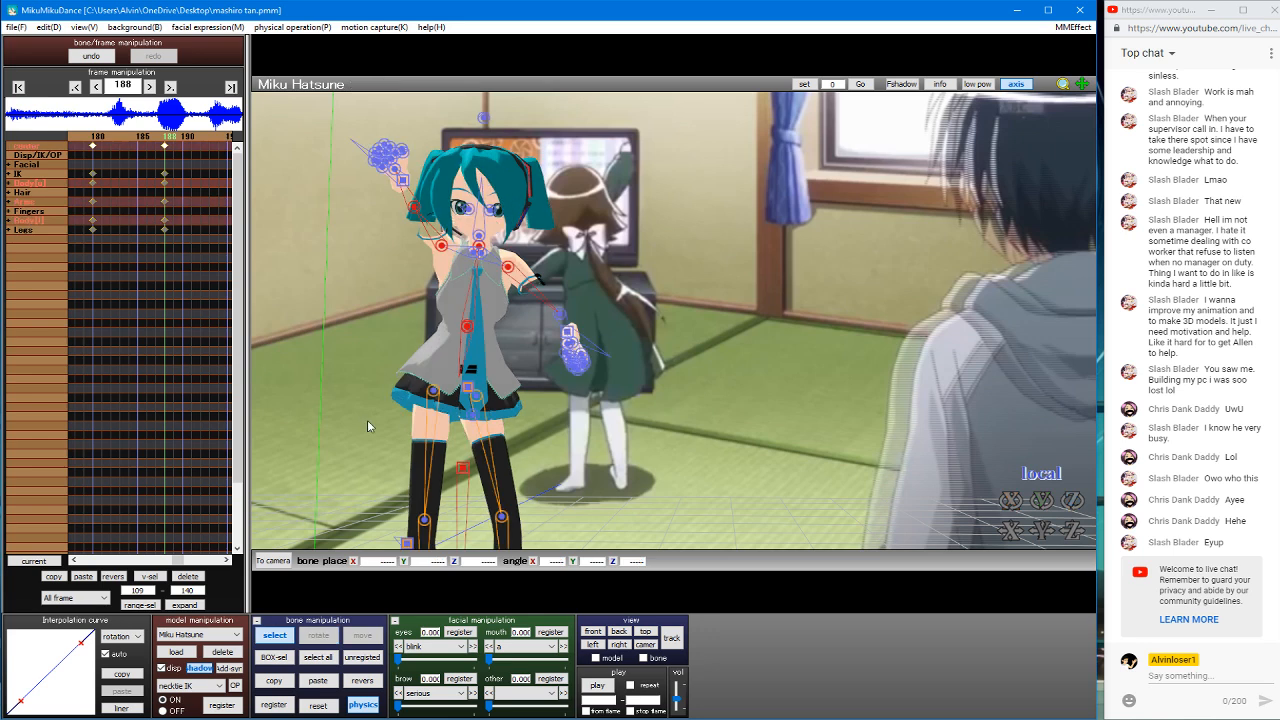
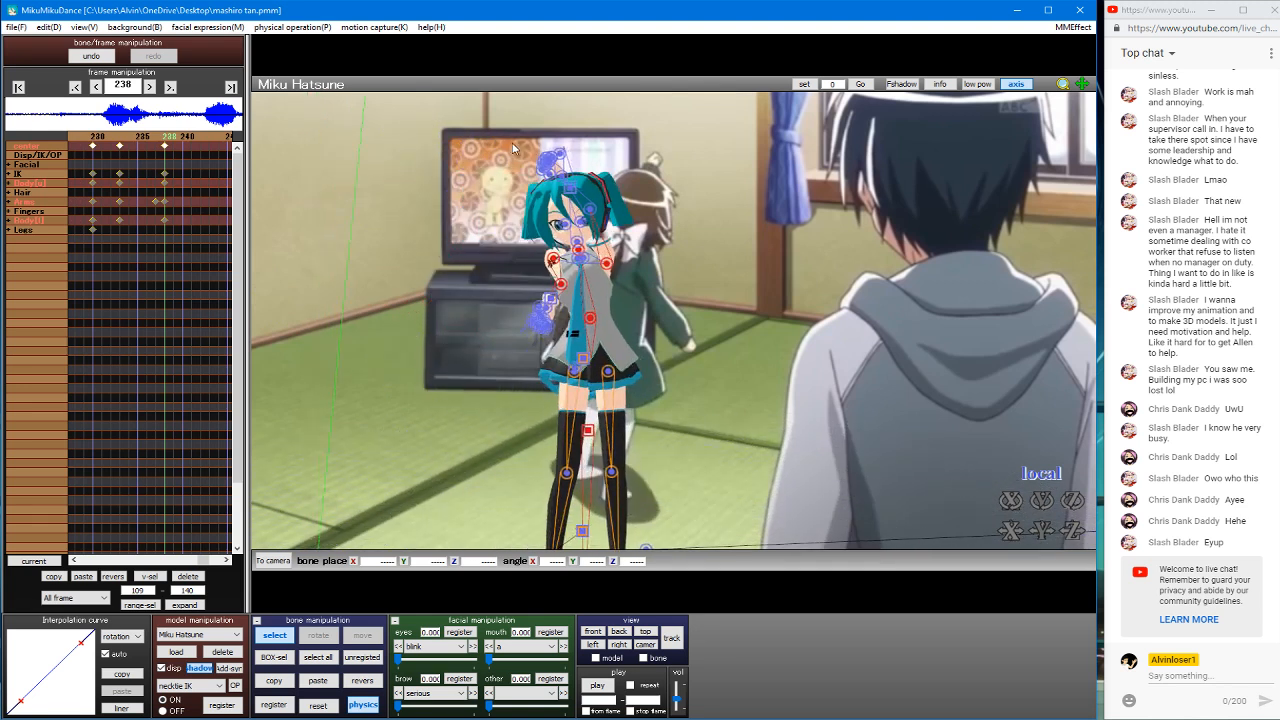
# Step: At frame 238, rotate the left arm bone outward and bend the left elbow to about X 78.4, Y 15.1, Z -5.6
pyautogui.click(607, 264)
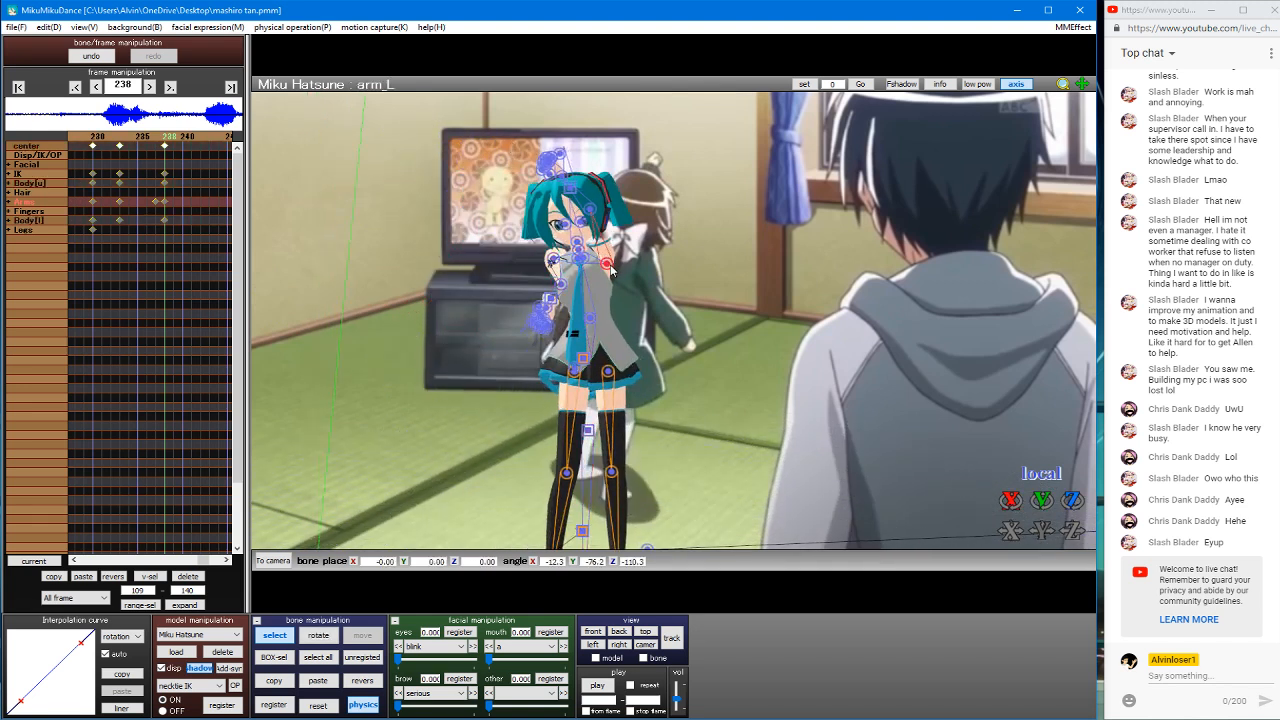
pyautogui.press('x')
pyautogui.moveTo(619, 249); pyautogui.dragTo(637, 258)
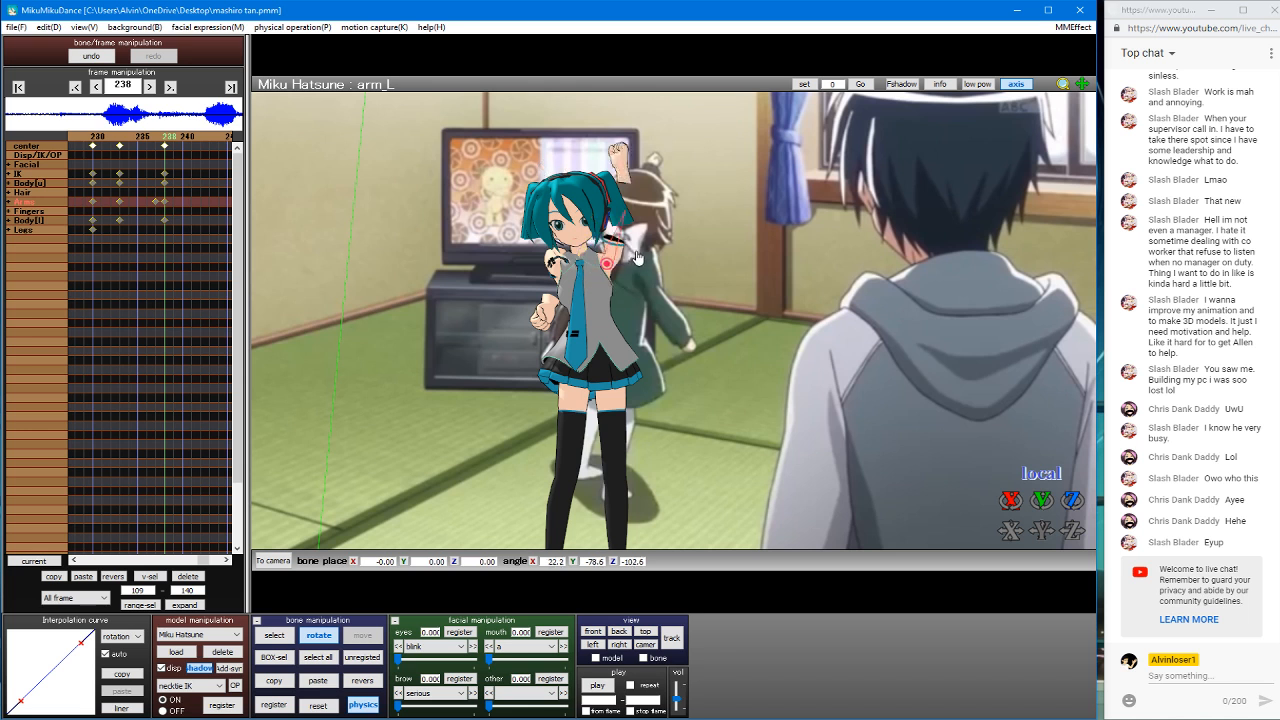
pyautogui.moveTo(600, 319); pyautogui.dragTo(612, 249)
pyautogui.press('c')
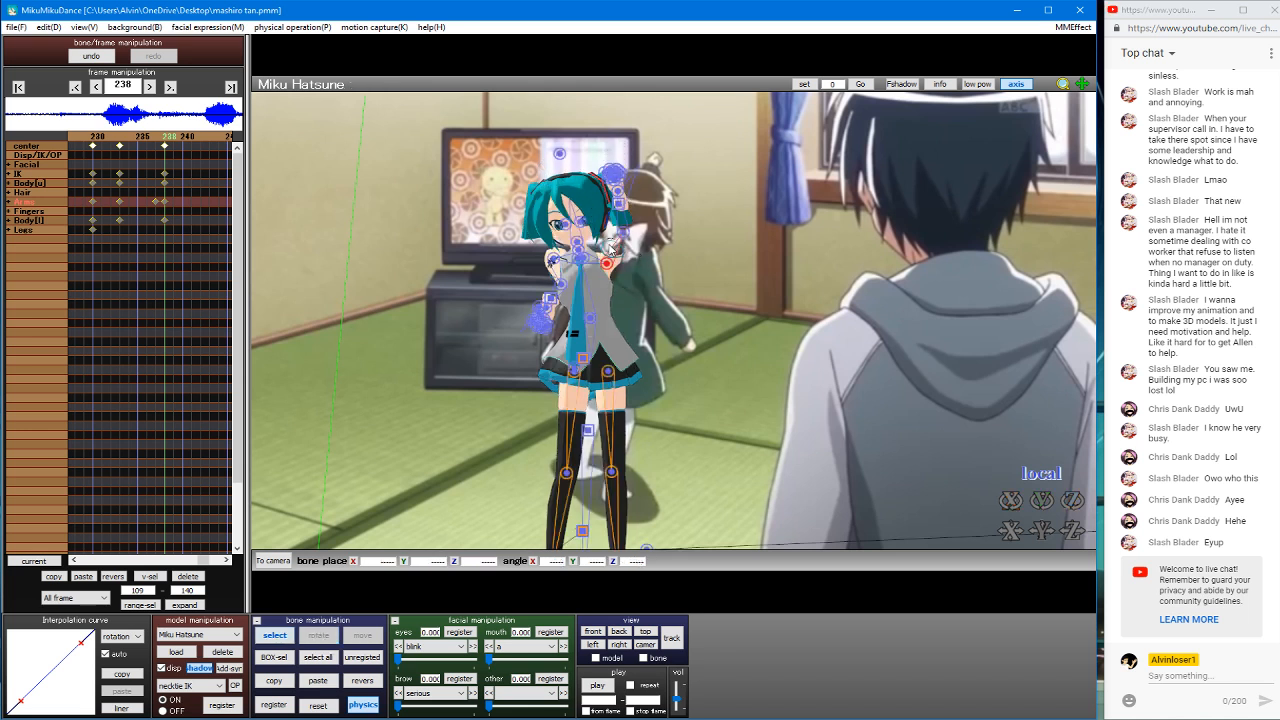
pyautogui.click(619, 237)
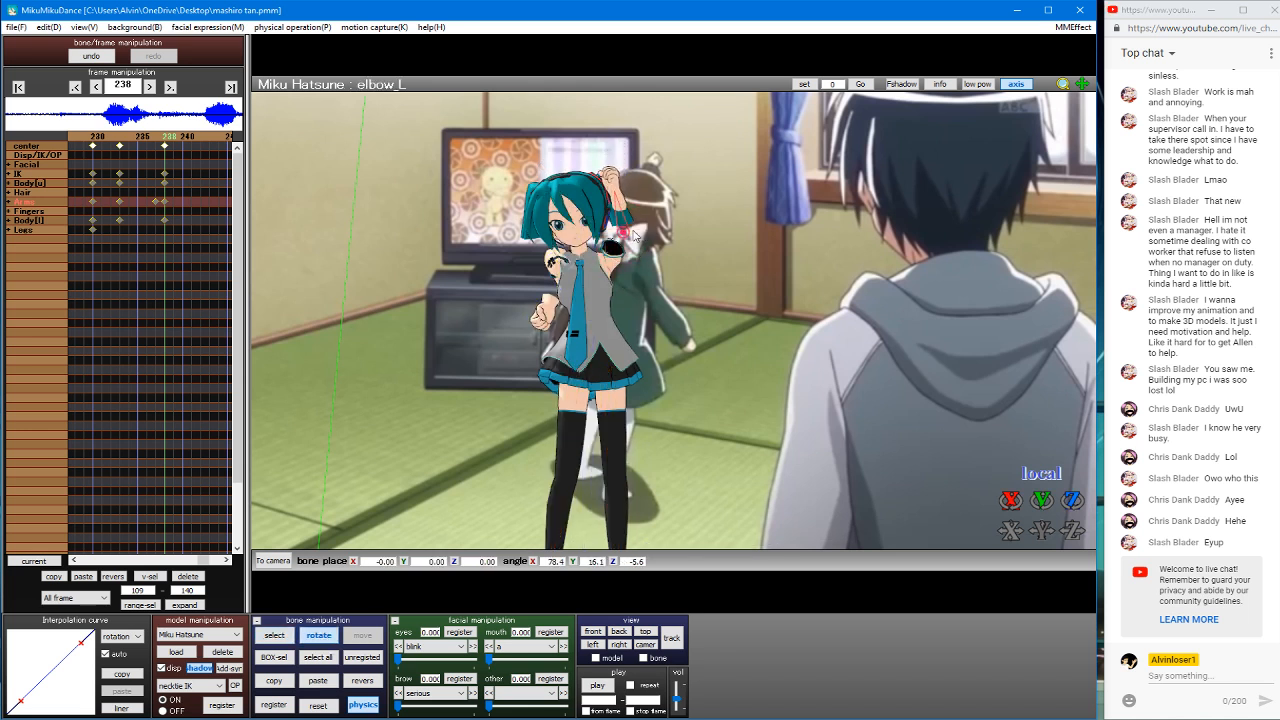
pyautogui.press('c')
# Step: Reset the right shoulder bone's rotation at frame 238 and rotate the right arm bone outward
pyautogui.click(577, 261)
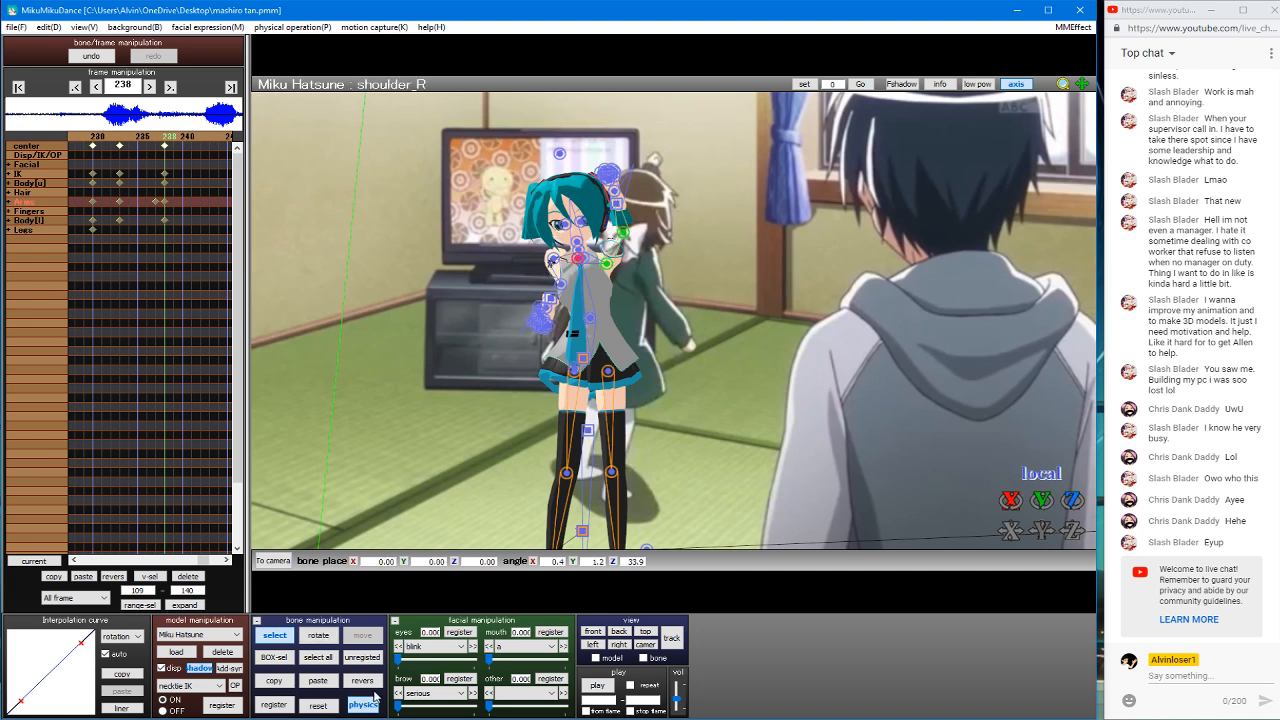
pyautogui.click(318, 706)
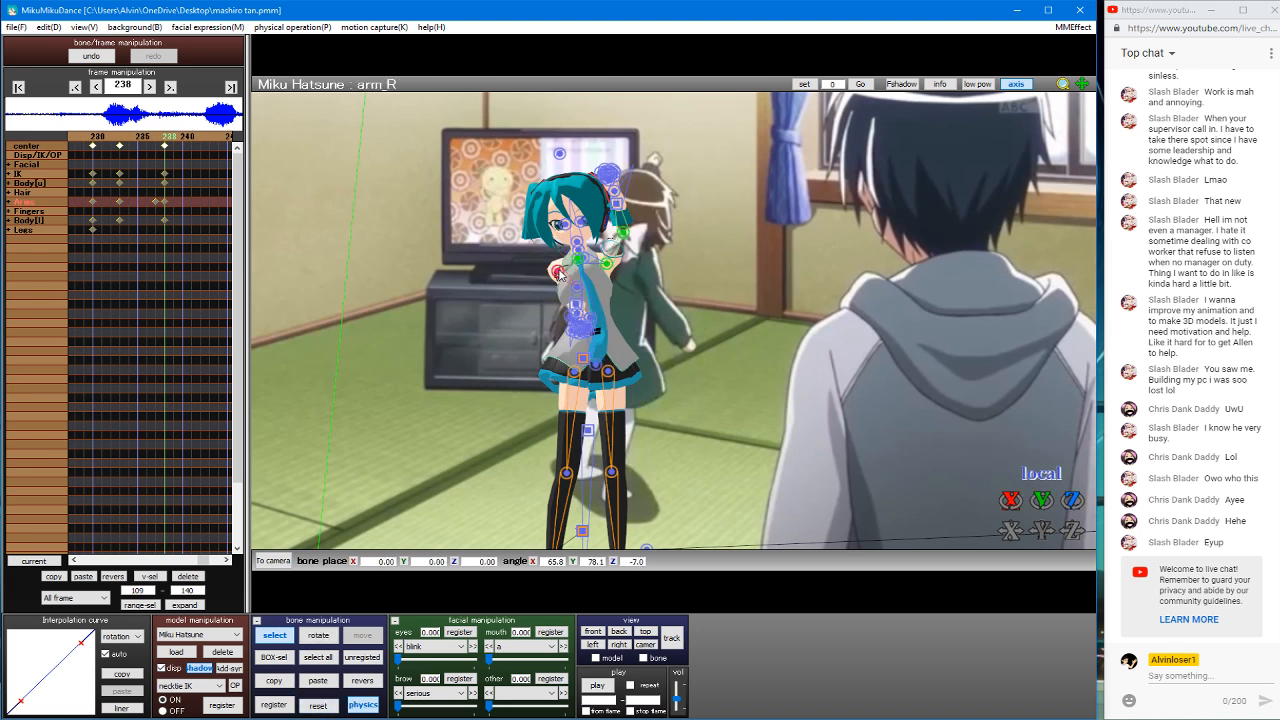
pyautogui.press('x')
pyautogui.moveTo(577, 257); pyautogui.dragTo(630, 308)
pyautogui.press('c')
# Step: Rotate the right elbow bone at frame 238 so the forearm points downward beside the body
pyautogui.click(530, 303)
pyautogui.press('x')
pyautogui.press('s')
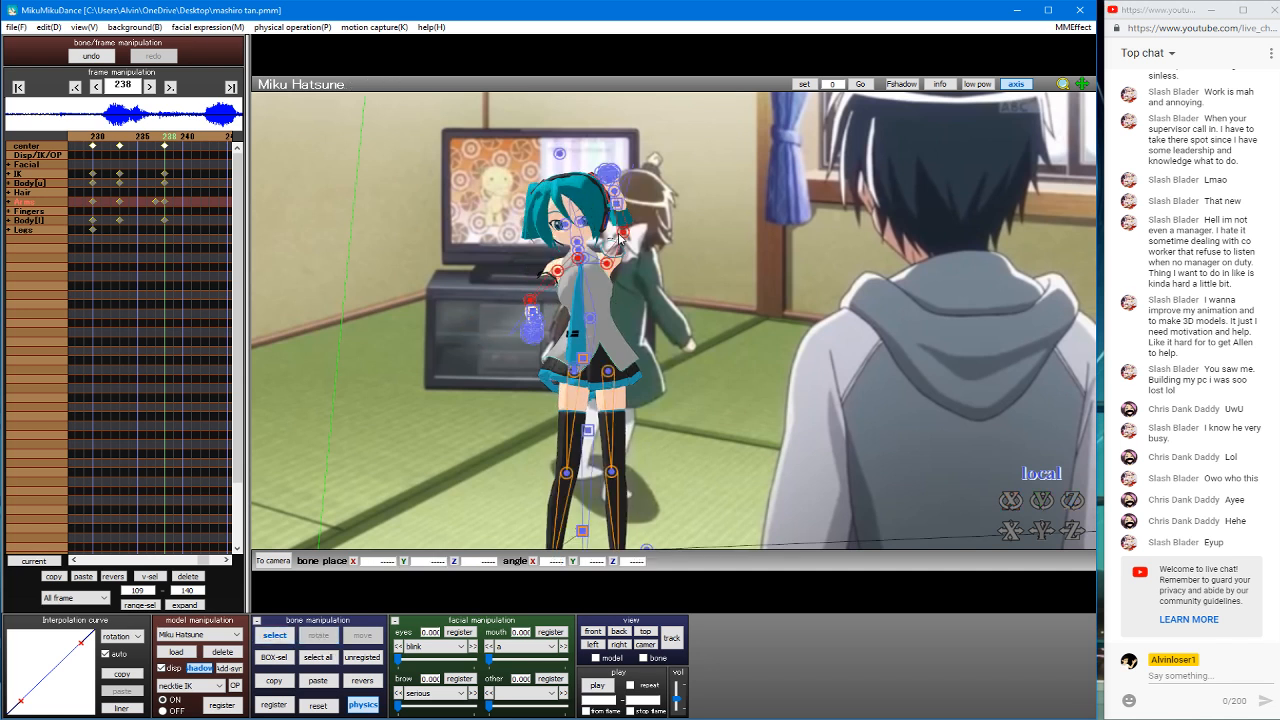
# Step: Tilt the upper body bone forward at frame 238 to about X -35.7, Y 4.5, Z -4.0
pyautogui.click(594, 320)
pyautogui.press('x')
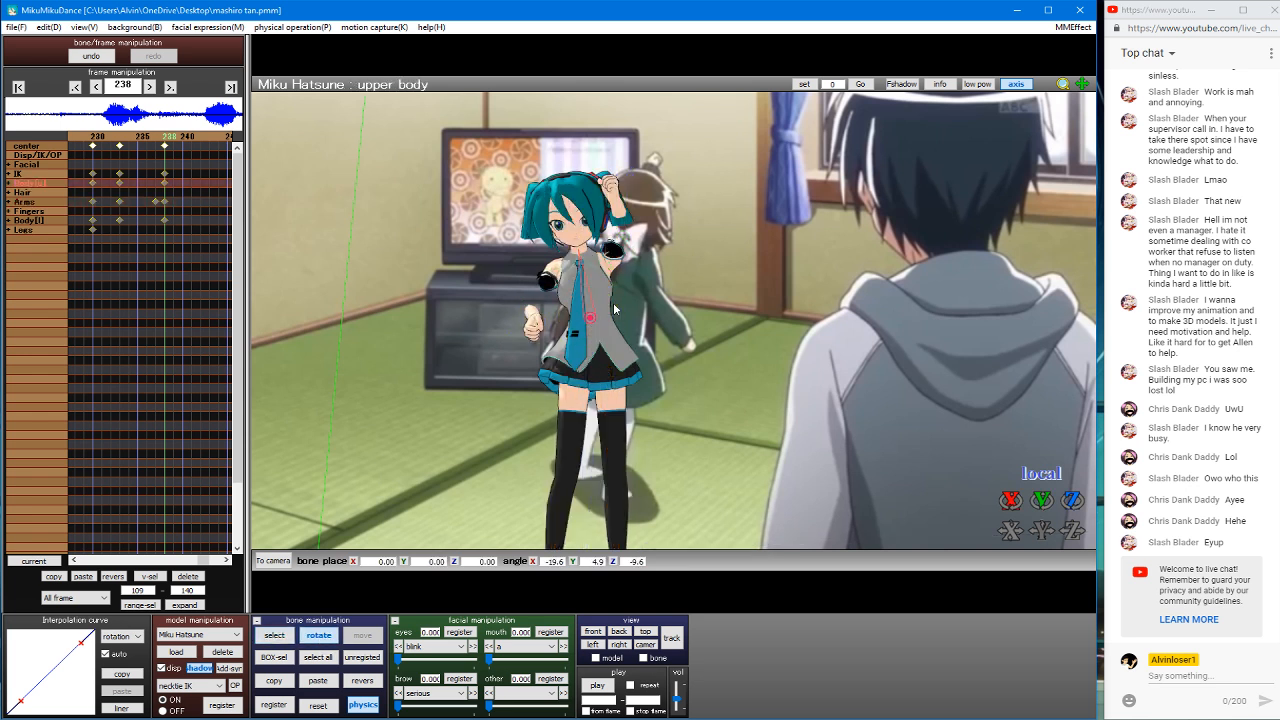
pyautogui.moveTo(614, 310); pyautogui.dragTo(608, 318)
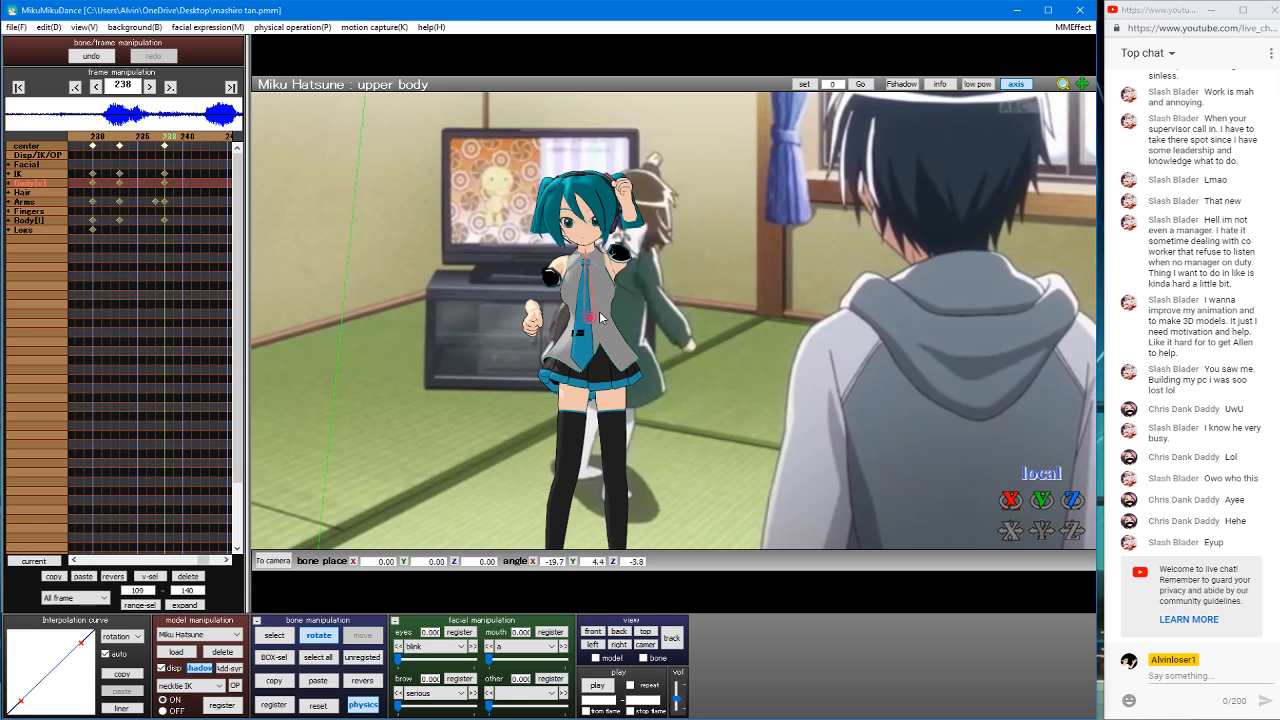
pyautogui.click(598, 319)
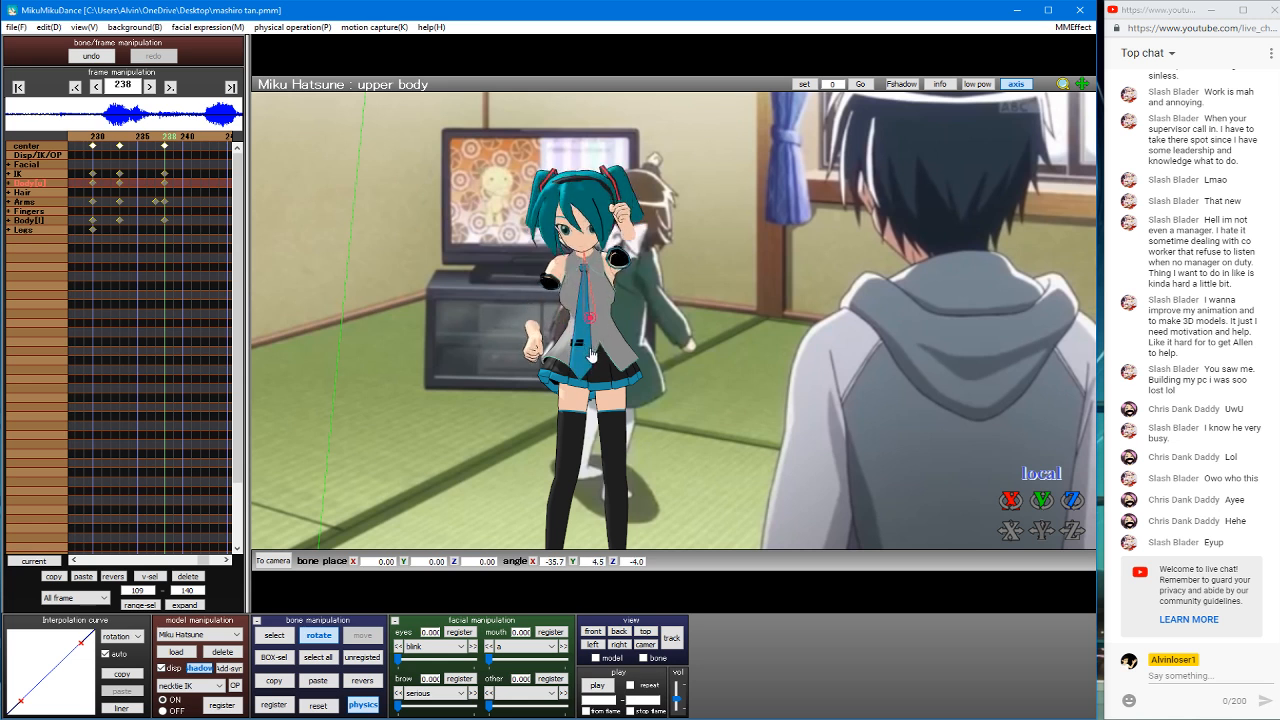
pyautogui.press('c')
# Step: Rotate the neck bone slightly at frame 238 and register all changed, unregistered bones there
pyautogui.click(585, 252)
pyautogui.press('x')
pyautogui.moveTo(586, 250); pyautogui.dragTo(590, 244)
pyautogui.press('s')
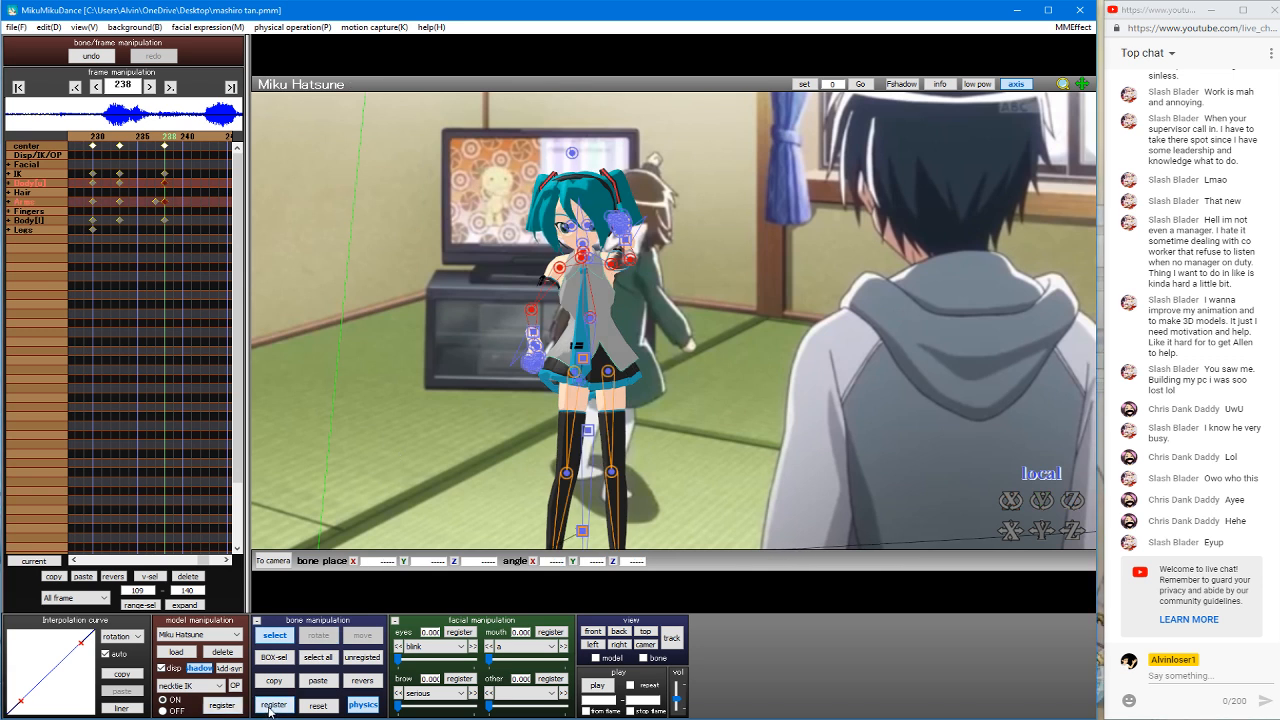
pyautogui.press('Left')
pyautogui.click(269, 712)
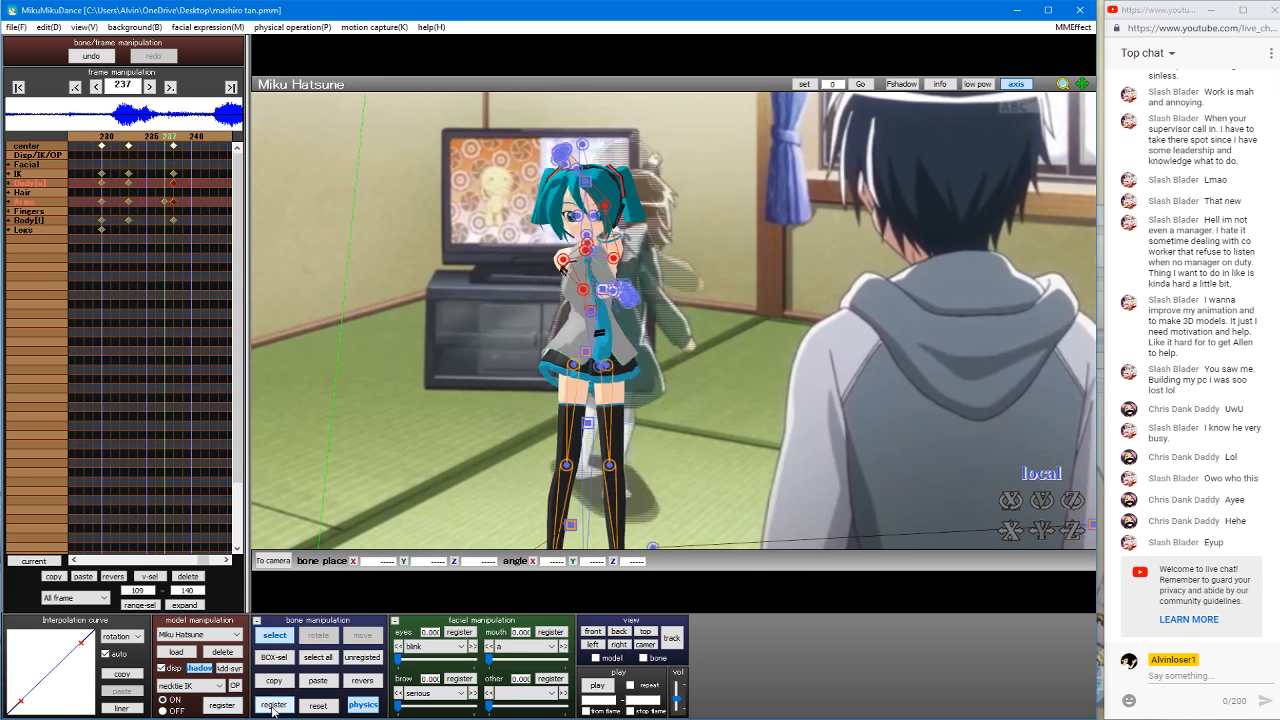
# Step: Step through the animation from frame 237 back to about 149 and up to 170, comparing Miku's poses with the background girl
pyautogui.click(186, 581)
pyautogui.press('Left')
pyautogui.press('Left')
pyautogui.press('Left')
pyautogui.press('Left')
pyautogui.press('Left')
pyautogui.press('Left')
pyautogui.press('Left')
pyautogui.press('Left')
pyautogui.press('Left')
pyautogui.press('Left')
pyautogui.press('Left')
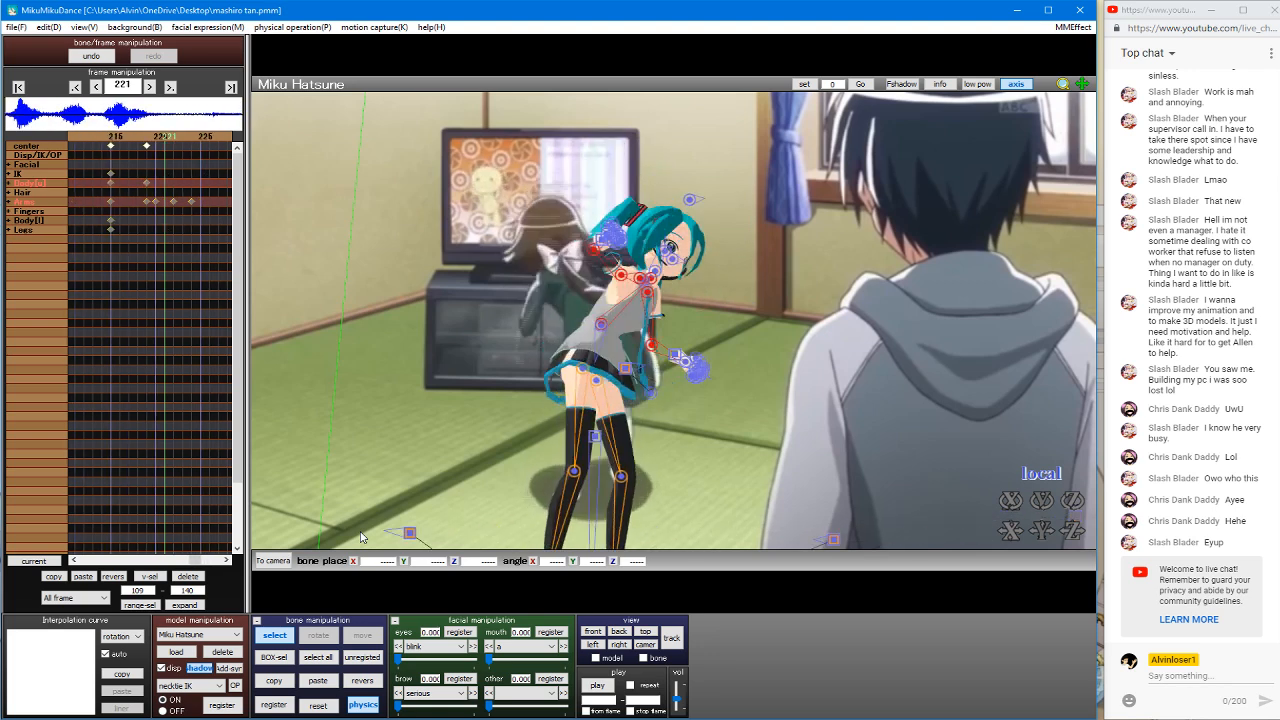
pyautogui.press('Left')
pyautogui.press('Left')
pyautogui.press('Left')
pyautogui.press('Left')
pyautogui.press('Left')
pyautogui.press('Left')
pyautogui.press('Left')
pyautogui.press('Left')
pyautogui.press('Left')
pyautogui.press('Left')
pyautogui.press('Left')
pyautogui.press('Left')
pyautogui.press('Left')
pyautogui.press('Left')
pyautogui.press('Left')
pyautogui.press('Left')
pyautogui.press('Left')
pyautogui.press('Left')
pyautogui.press('Left')
pyautogui.press('Left')
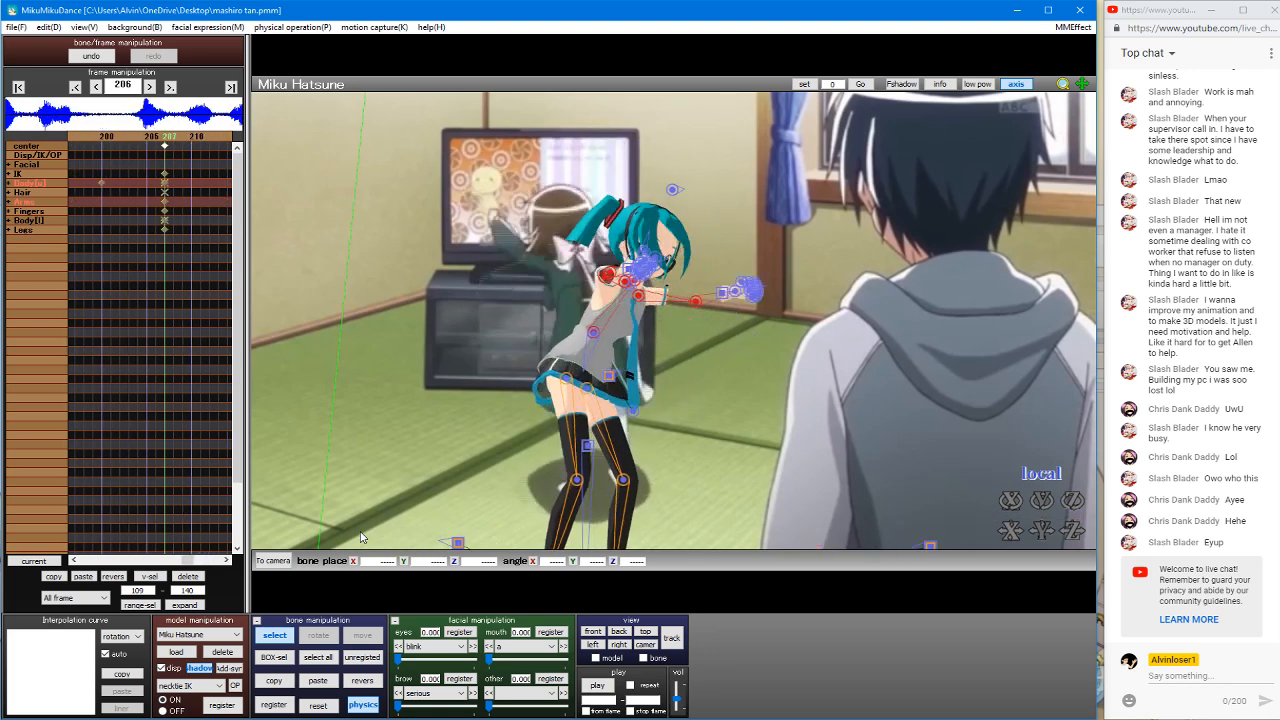
pyautogui.press('Left')
pyautogui.press('Left')
pyautogui.press('Left')
pyautogui.press('Left')
pyautogui.press('Left')
pyautogui.press('Left')
pyautogui.press('Left')
pyautogui.press('Left')
pyautogui.press('Left')
pyautogui.press('Left')
pyautogui.press('Left')
pyautogui.press('Left')
pyautogui.press('Left')
pyautogui.press('Left')
pyautogui.press('Left')
pyautogui.press('Left')
pyautogui.press('Left')
pyautogui.press('Left')
pyautogui.press('Left')
pyautogui.press('Left')
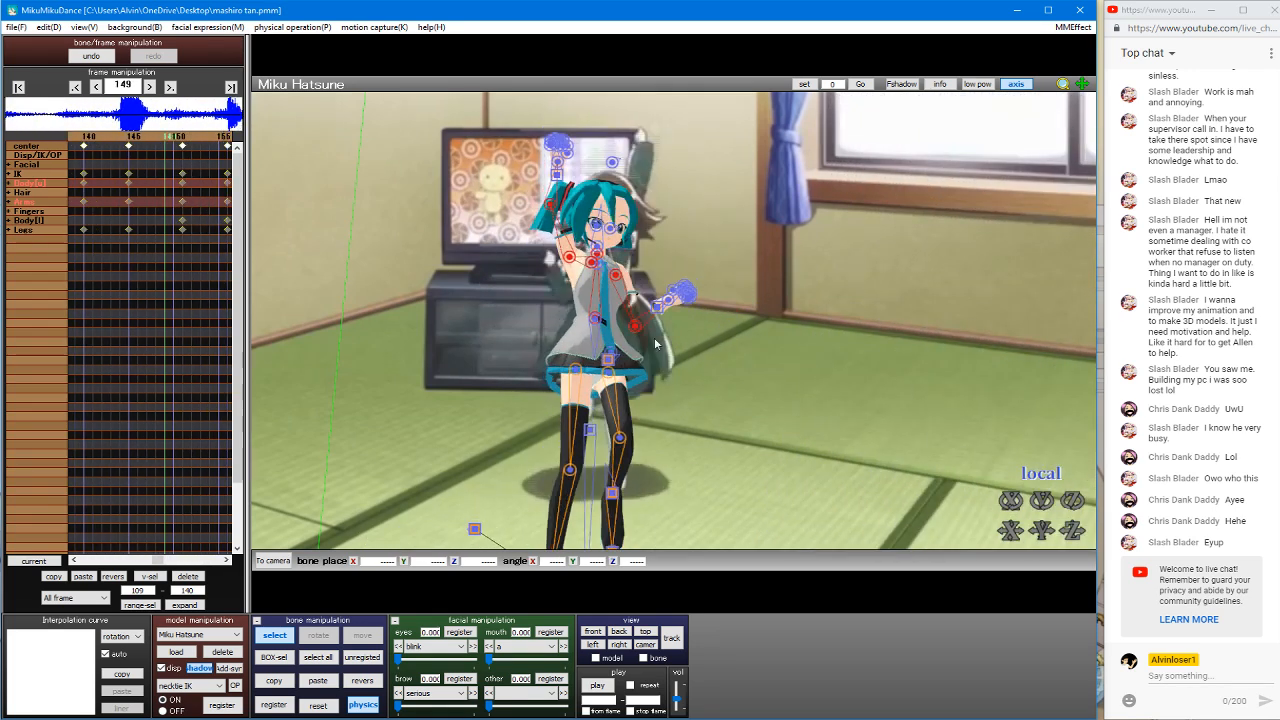
pyautogui.press('Right')
pyautogui.press('Right')
pyautogui.press('Right')
pyautogui.press('Right')
pyautogui.press('Right')
pyautogui.press('Right')
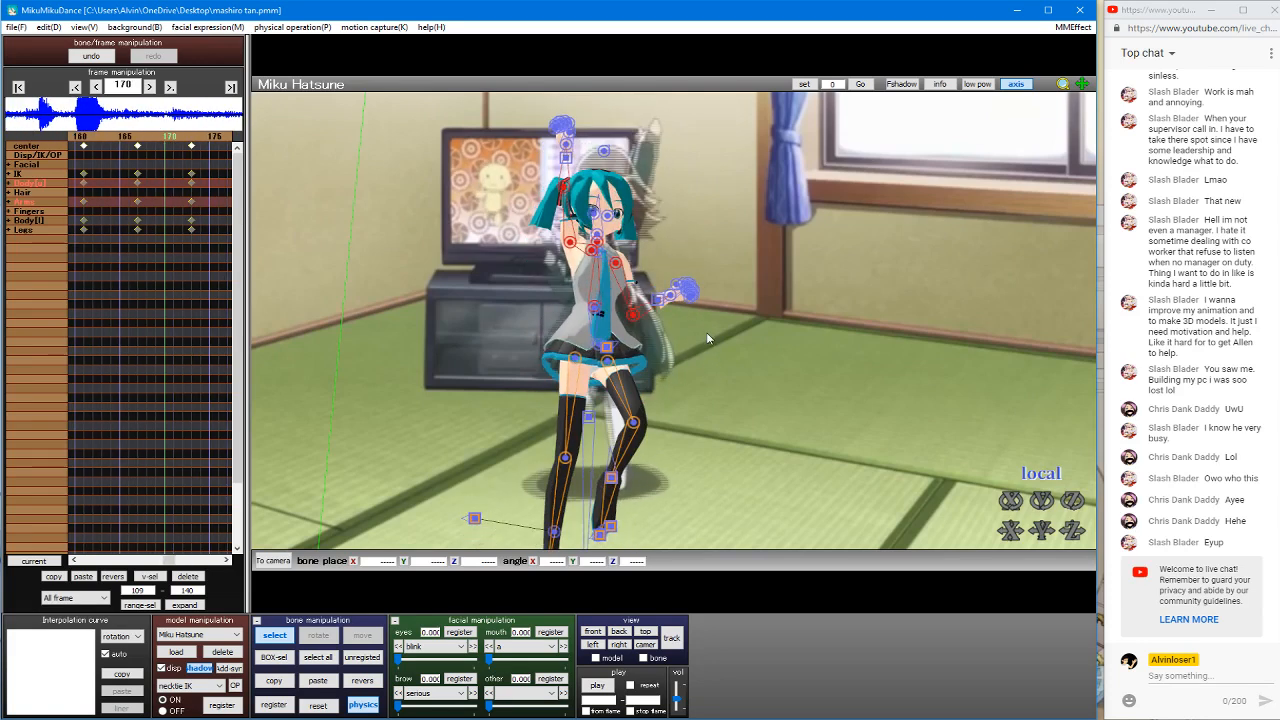
# Step: Select the center bone and examine its motion from frame 170 back to 136, with Miku offset beside the background girl
pyautogui.moveTo(697, 327); pyautogui.dragTo(644, 300, button='right')
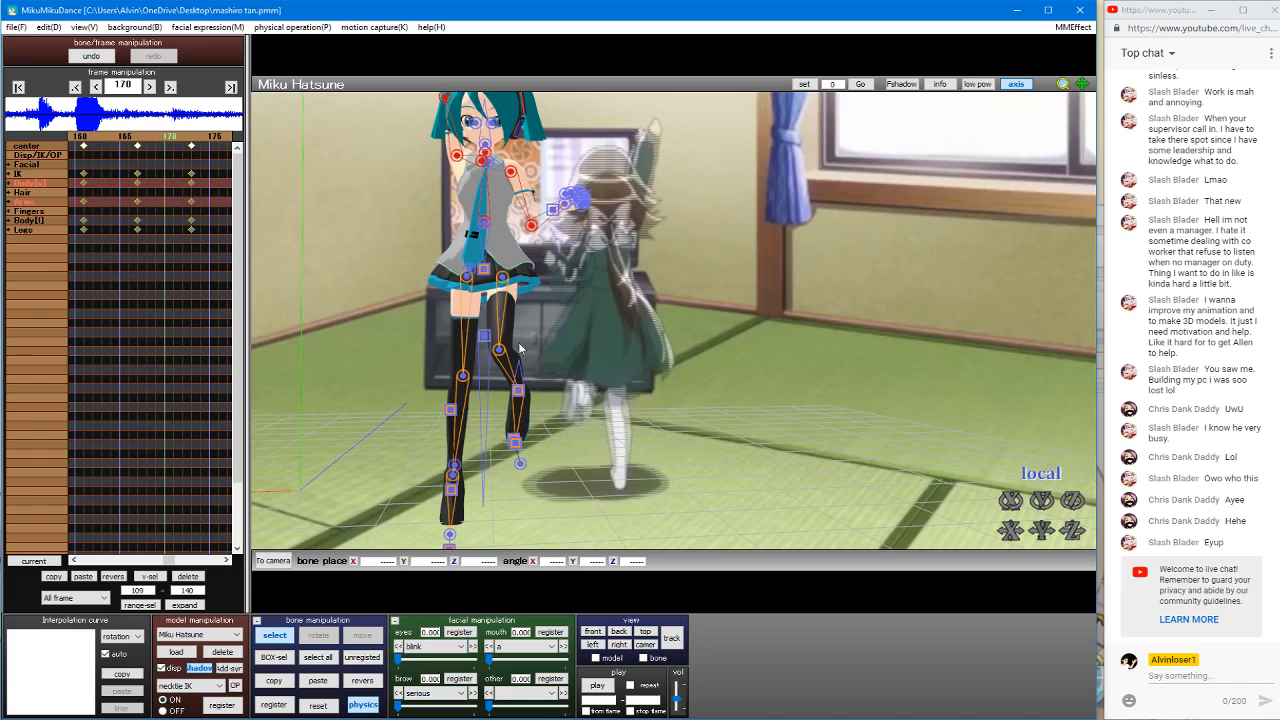
pyautogui.click(485, 340)
pyautogui.moveTo(502, 318); pyautogui.dragTo(518, 308, button='middle')
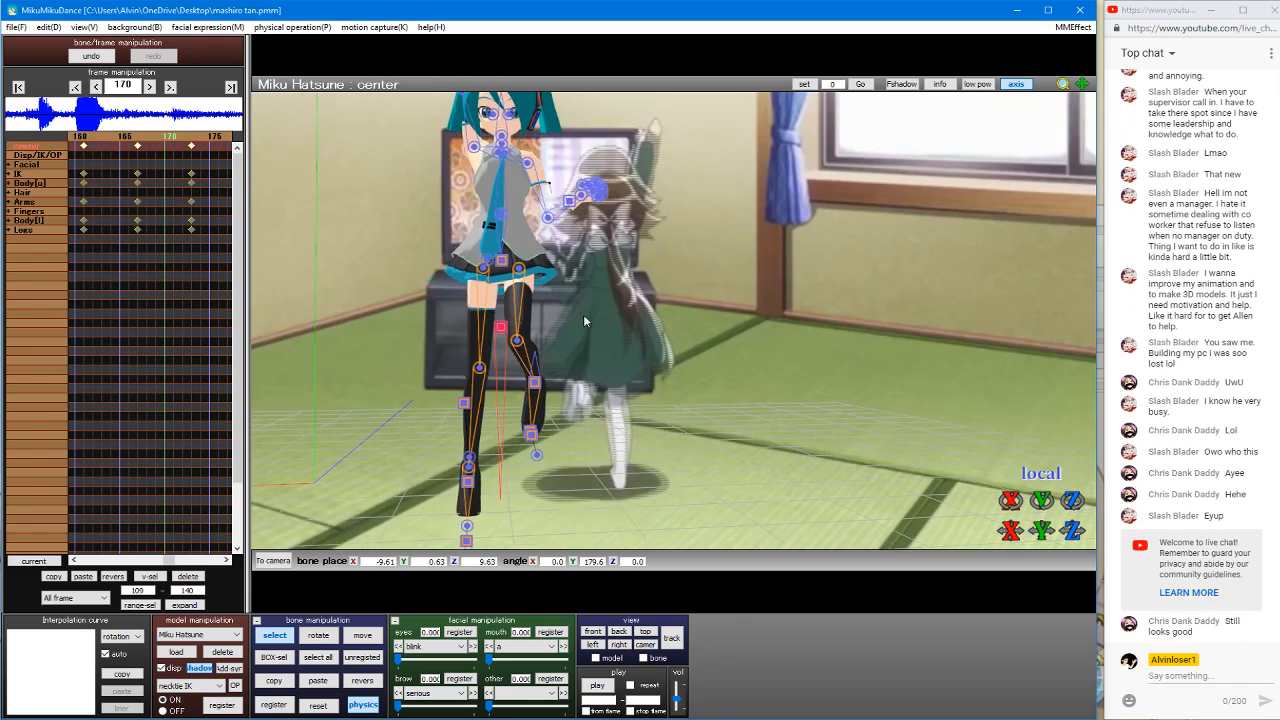
pyautogui.press('Left')
pyautogui.press('Left')
pyautogui.press('Left')
pyautogui.press('Left')
pyautogui.press('Left')
pyautogui.press('Left')
pyautogui.press('Left')
pyautogui.press('Left')
pyautogui.press('Left')
pyautogui.press('Left')
pyautogui.press('Left')
pyautogui.press('Left')
pyautogui.press('Left')
pyautogui.press('Left')
pyautogui.press('Left')
pyautogui.press('Left')
pyautogui.press('Left')
pyautogui.press('Left')
pyautogui.press('Left')
pyautogui.press('Left')
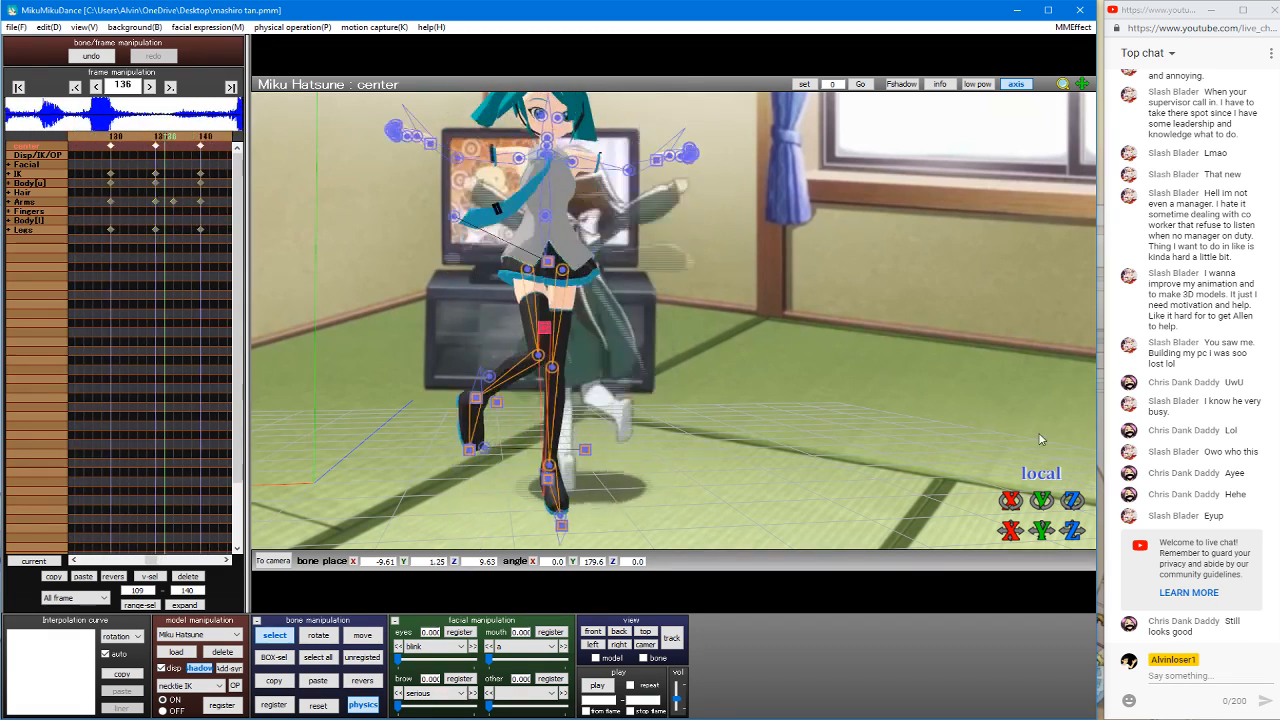
# Step: Move the center bone along its local X axis to about X -8.41 at frame 151 and register it
pyautogui.press('Right')
pyautogui.press('Right')
pyautogui.press('Right')
pyautogui.press('Right')
pyautogui.press('Right')
pyautogui.press('Right')
pyautogui.press('Right')
pyautogui.press('Right')
pyautogui.press('Right')
pyautogui.press('Right')
pyautogui.press('Right')
pyautogui.press('Right')
pyautogui.press('Right')
pyautogui.press('Right')
pyautogui.press('Right')
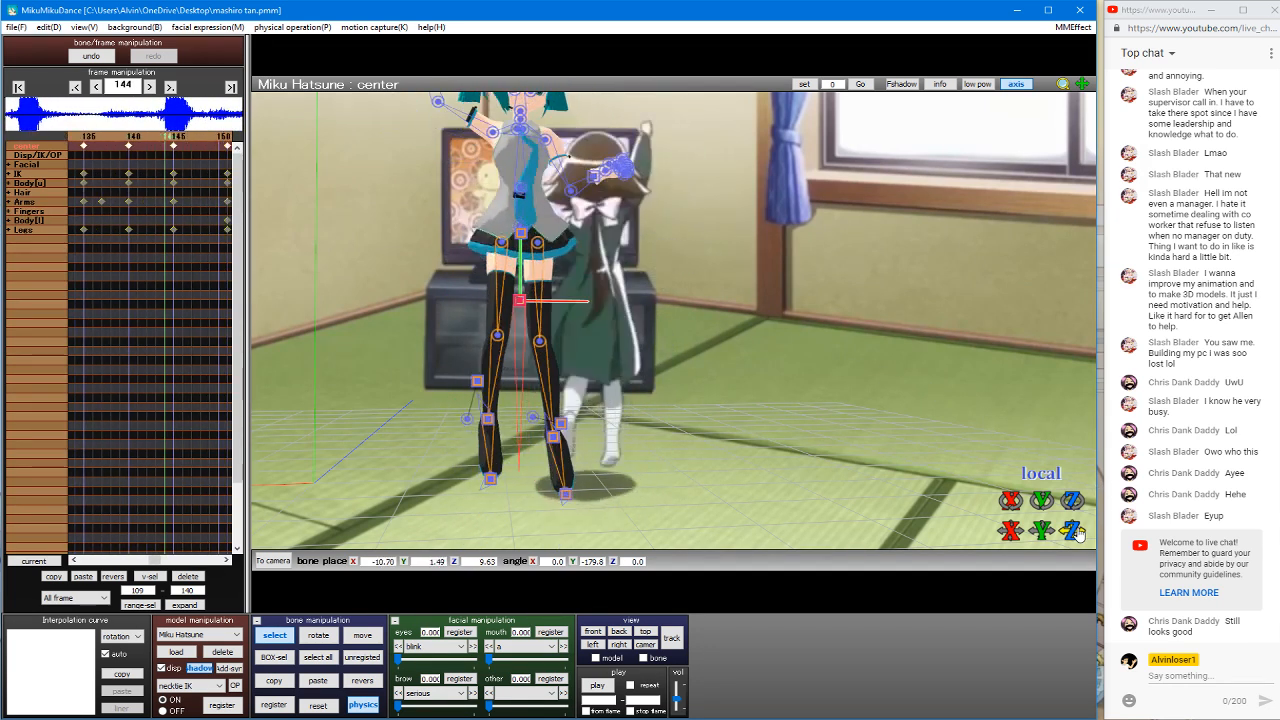
pyautogui.press('Right')
pyautogui.press('Right')
pyautogui.press('Right')
pyautogui.press('Right')
pyautogui.press('Right')
pyautogui.press('Right')
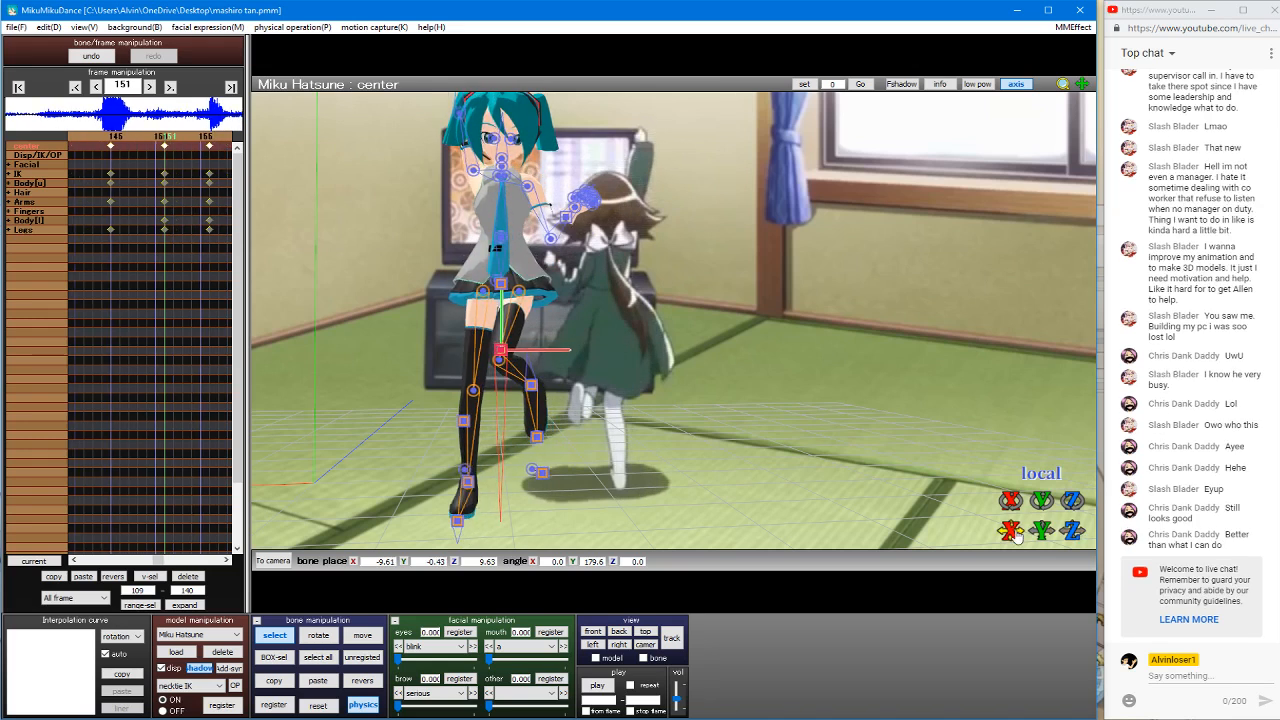
pyautogui.moveTo(1011, 531); pyautogui.dragTo(965, 531)
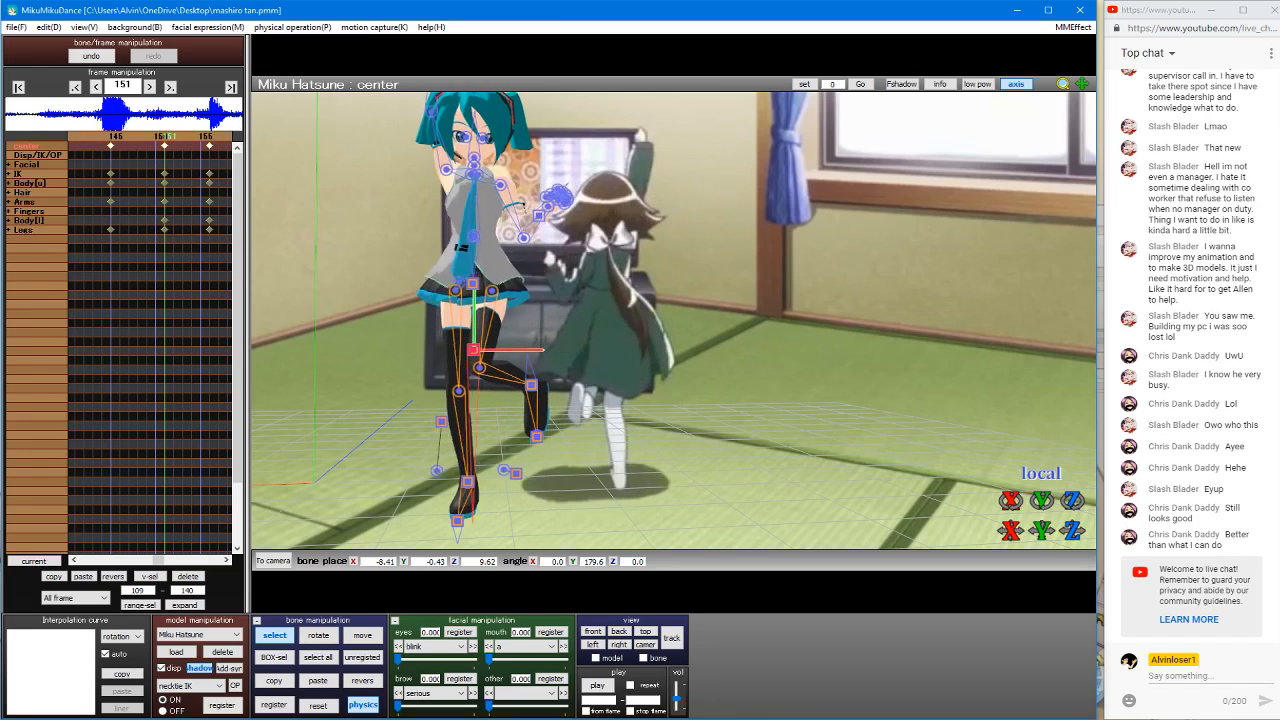
pyautogui.click(273, 705)
# Step: Shift the center bone sideways along its local X axis at frame 156 and register the keyframe
pyautogui.press('Right')
pyautogui.press('Right')
pyautogui.press('Right')
pyautogui.press('Right')
pyautogui.press('Right')
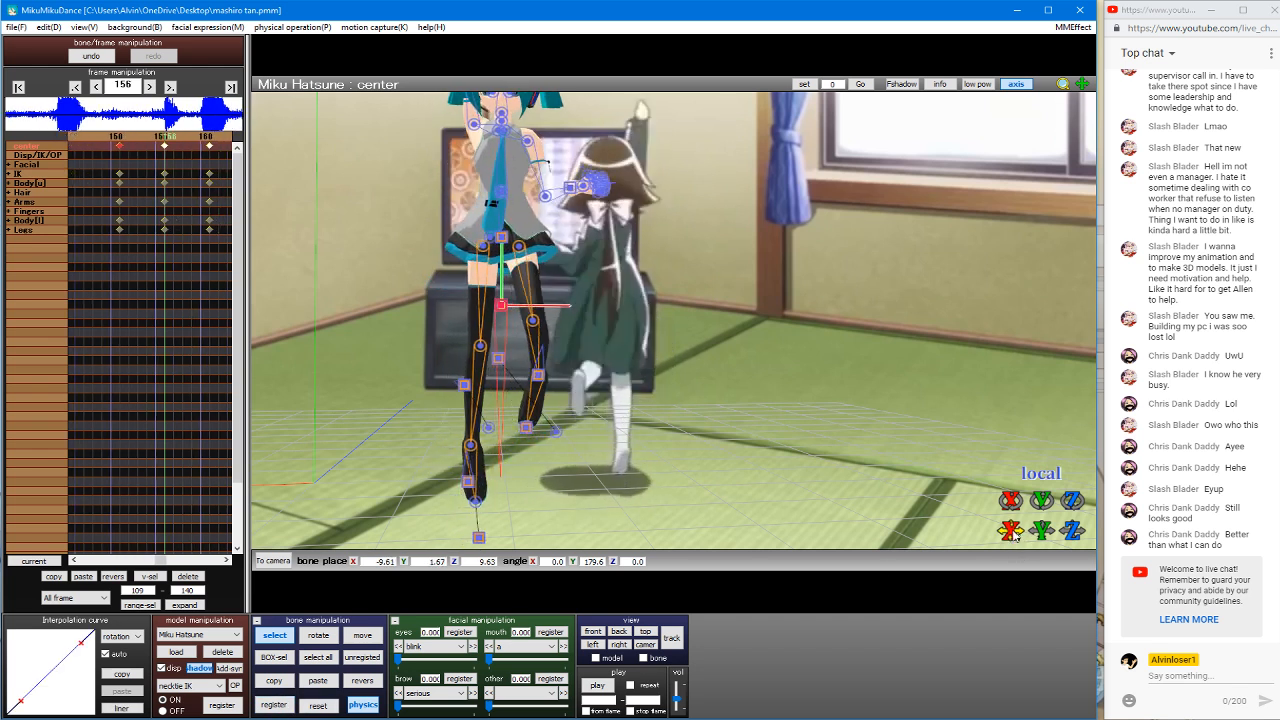
pyautogui.moveTo(1014, 535); pyautogui.dragTo(975, 531)
pyautogui.press('Return')
# Step: Shift the center bone sideways along its local X axis at frame 161 and register the keyframe
pyautogui.press('Right')
pyautogui.press('Right')
pyautogui.press('Right')
pyautogui.press('Right')
pyautogui.press('Right')
pyautogui.press('Return')
# Step: Move the center bone to about X -8.41 at frame 167 and register the keyframe
pyautogui.press('Right')
pyautogui.press('Right')
pyautogui.press('Right')
pyautogui.press('Right')
pyautogui.press('Right')
pyautogui.press('Right')
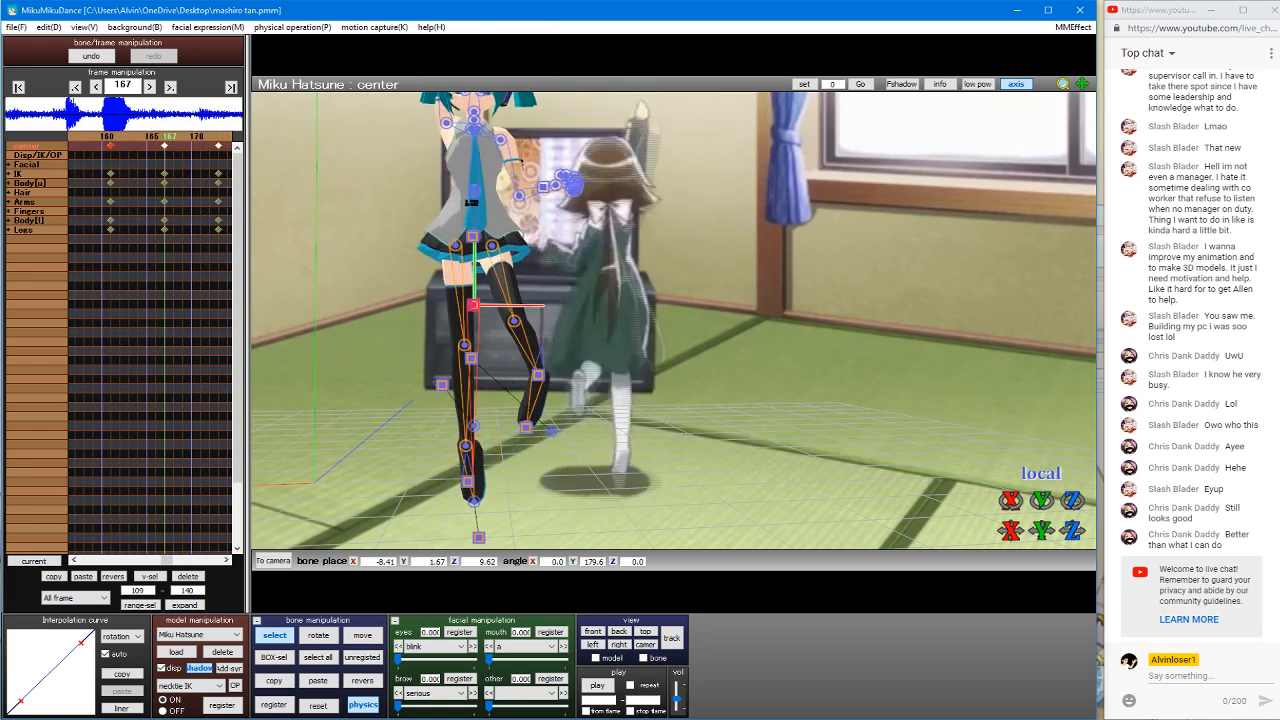
pyautogui.press('Return')
# Step: Shift the center bone sideways along its local X axis at frame 173 and register the keyframe
pyautogui.press('Right')
pyautogui.press('Right')
pyautogui.press('Right')
pyautogui.press('Right')
pyautogui.press('Right')
pyautogui.press('Right')
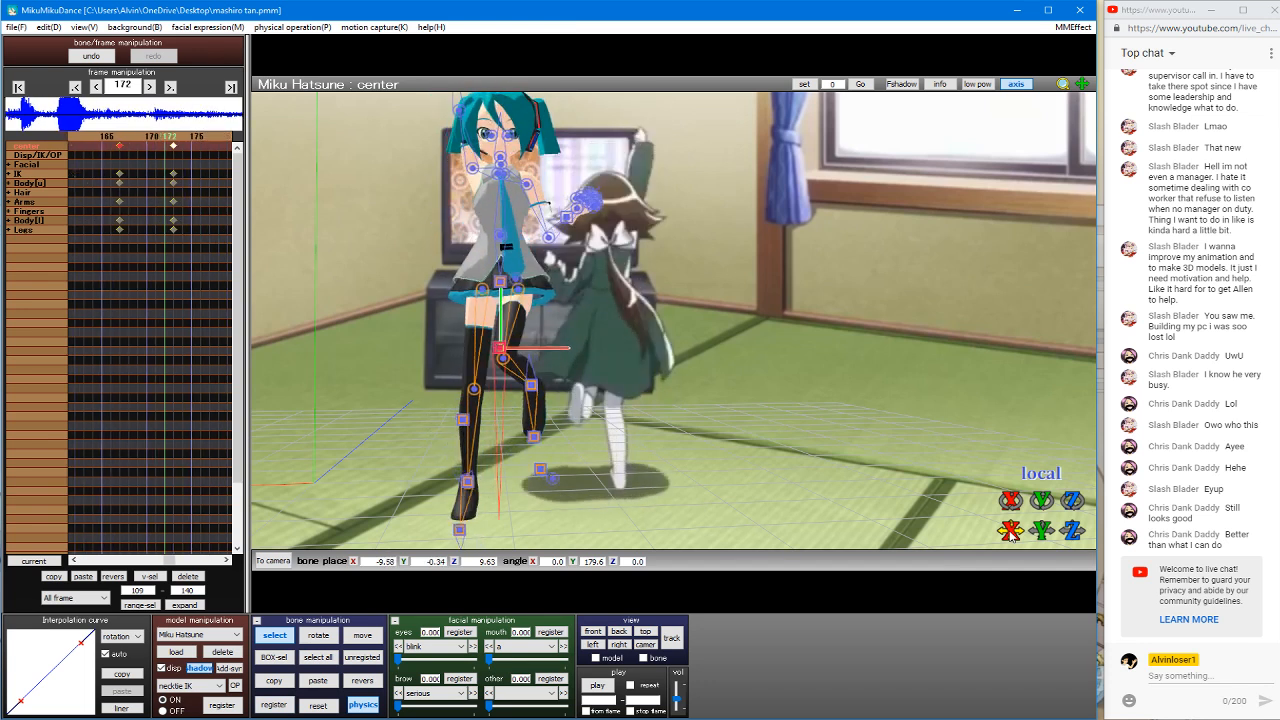
pyautogui.press('Return')
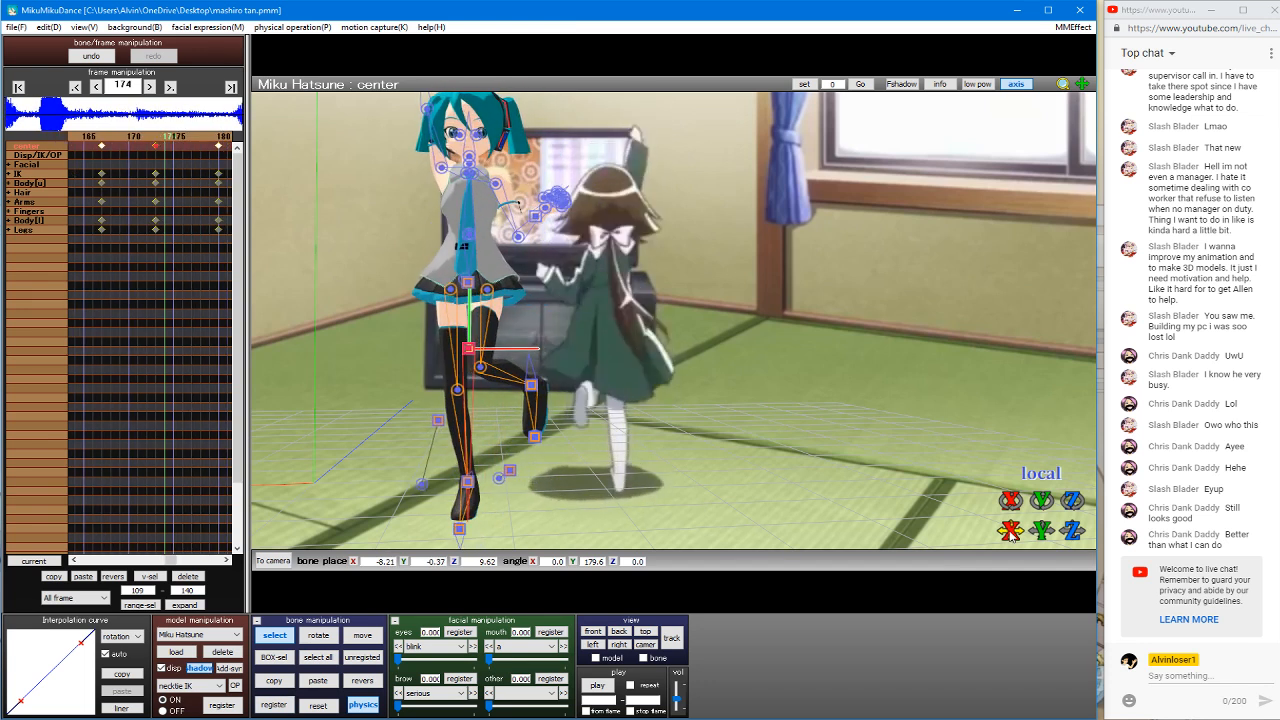
# Step: Move the center bone to about X -8.41 at frame 180 and register the keyframe
pyautogui.press('Right')
pyautogui.press('Right')
pyautogui.press('Right')
pyautogui.press('Right')
pyautogui.press('Right')
pyautogui.press('Right')
pyautogui.press('Right')
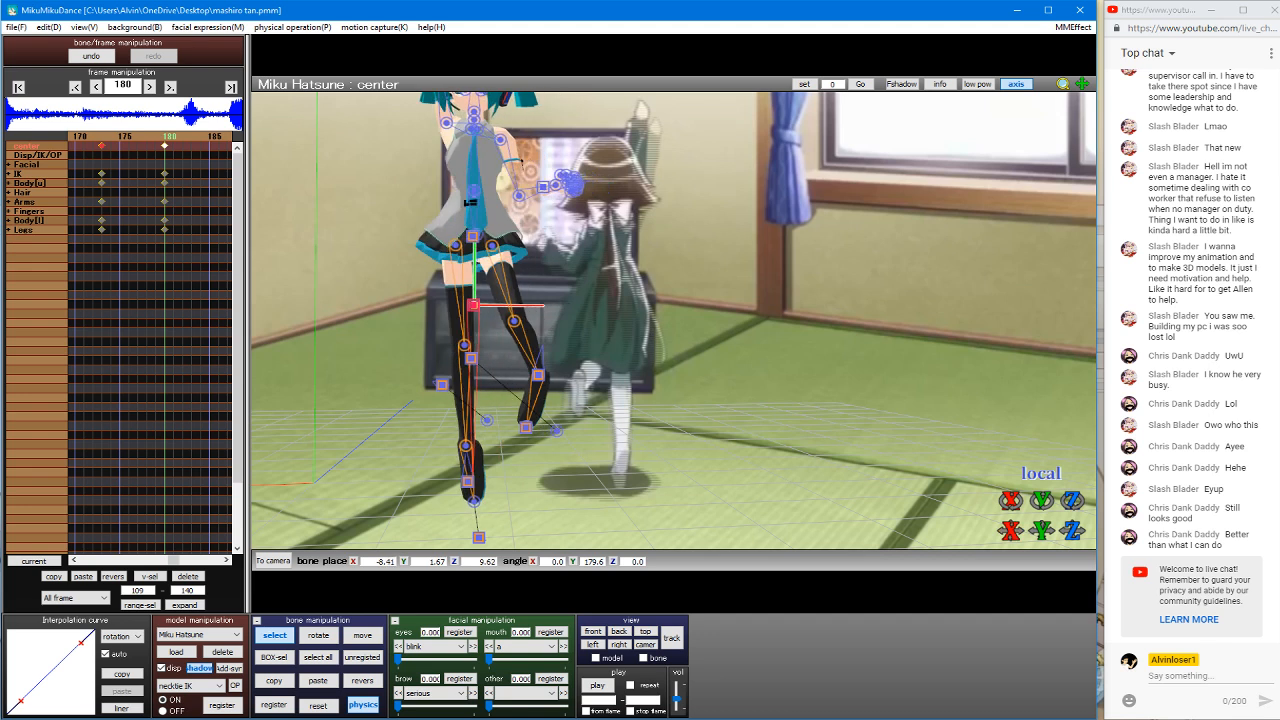
pyautogui.press('Return')
# Step: Move the center bone along its local X axis at frame 188 to about X -8.85, Z 10.00 and register it
pyautogui.press('Right')
pyautogui.press('Right')
pyautogui.press('Right')
pyautogui.press('Right')
pyautogui.press('Right')
pyautogui.press('Right')
pyautogui.press('Right')
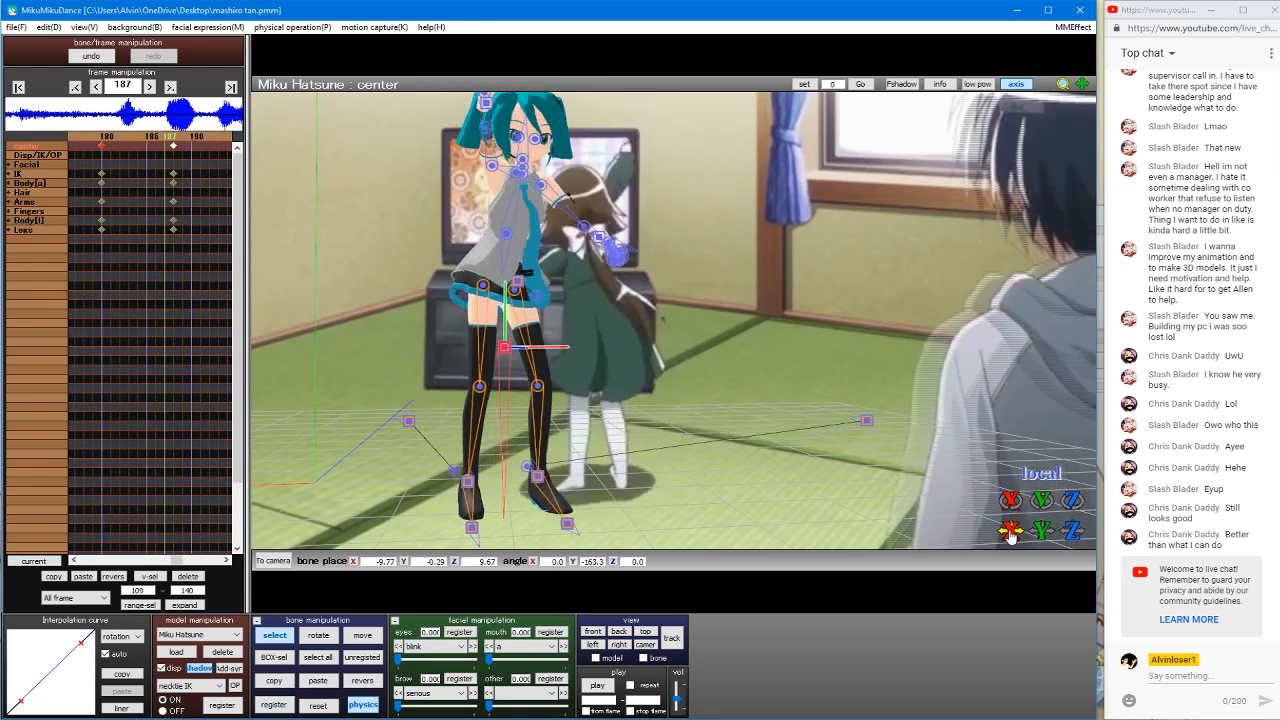
pyautogui.press('Right')
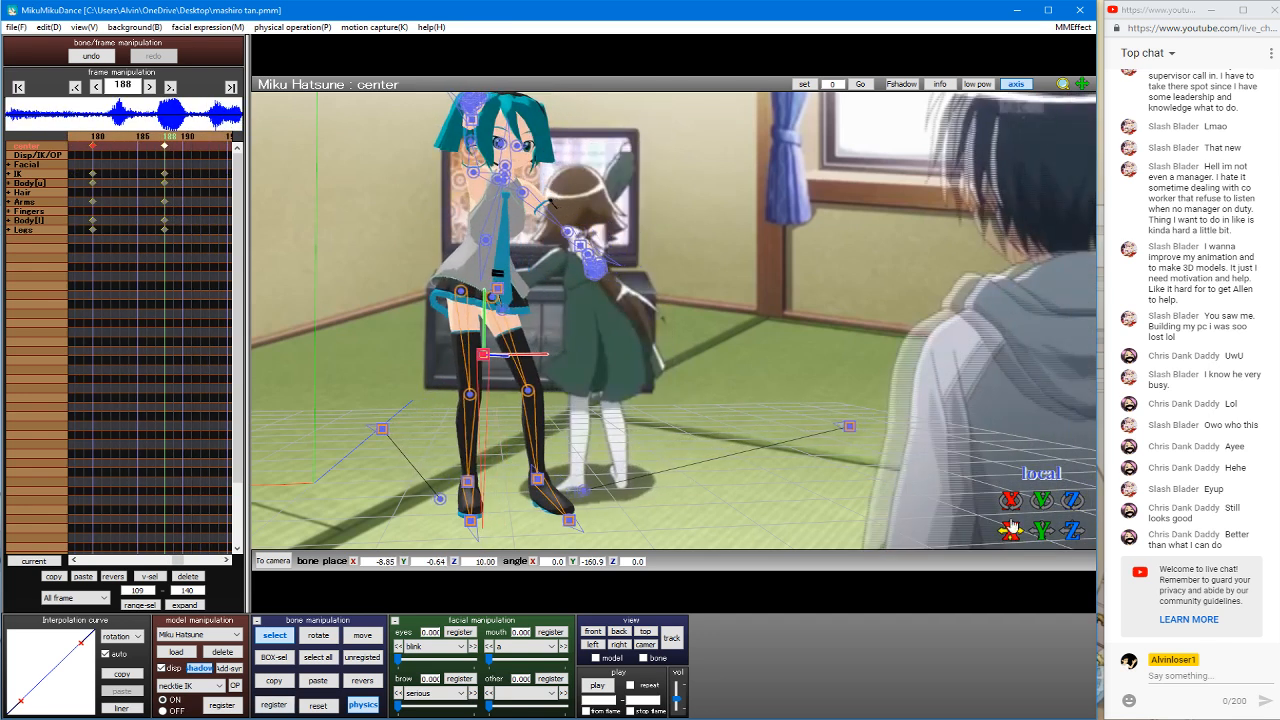
# Step: Move the center bone along its local X axis at frame 196 to about X -9.09, Z 9.96 and register it
pyautogui.press('Right')
pyautogui.press('Right')
pyautogui.press('Right')
pyautogui.press('Right')
pyautogui.press('Right')
pyautogui.press('Right')
pyautogui.press('Right')
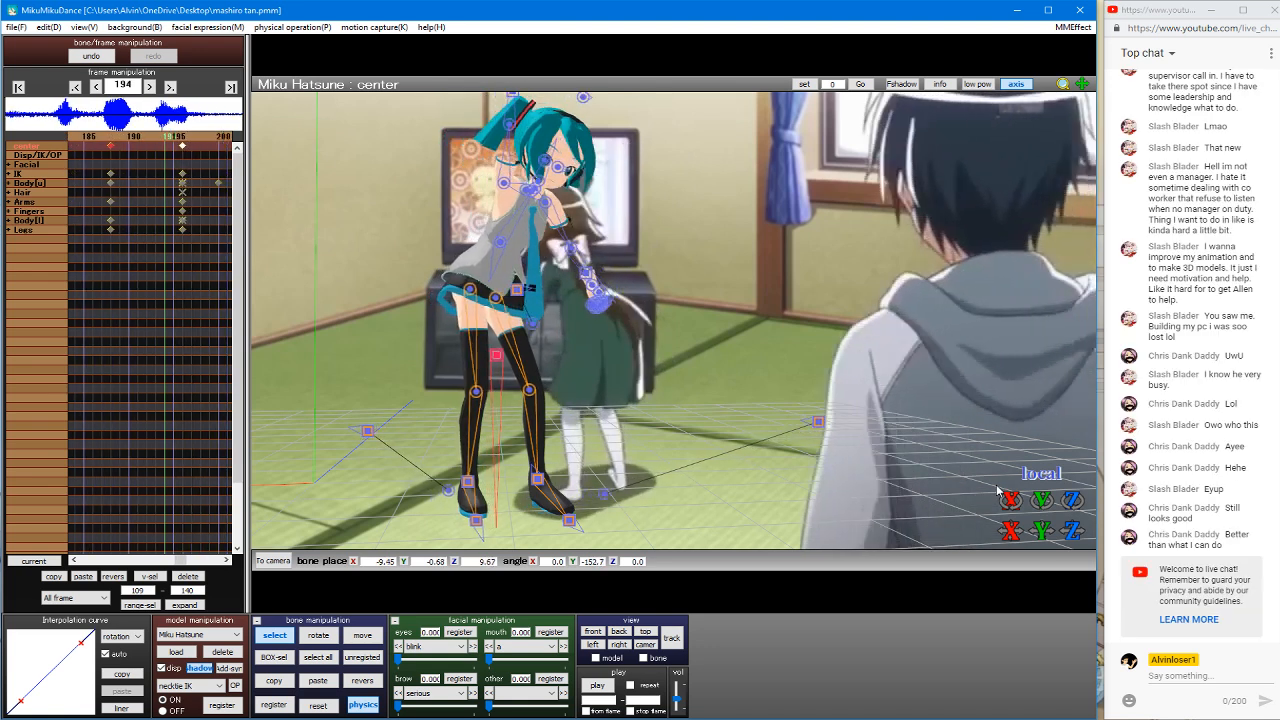
pyautogui.press('Right')
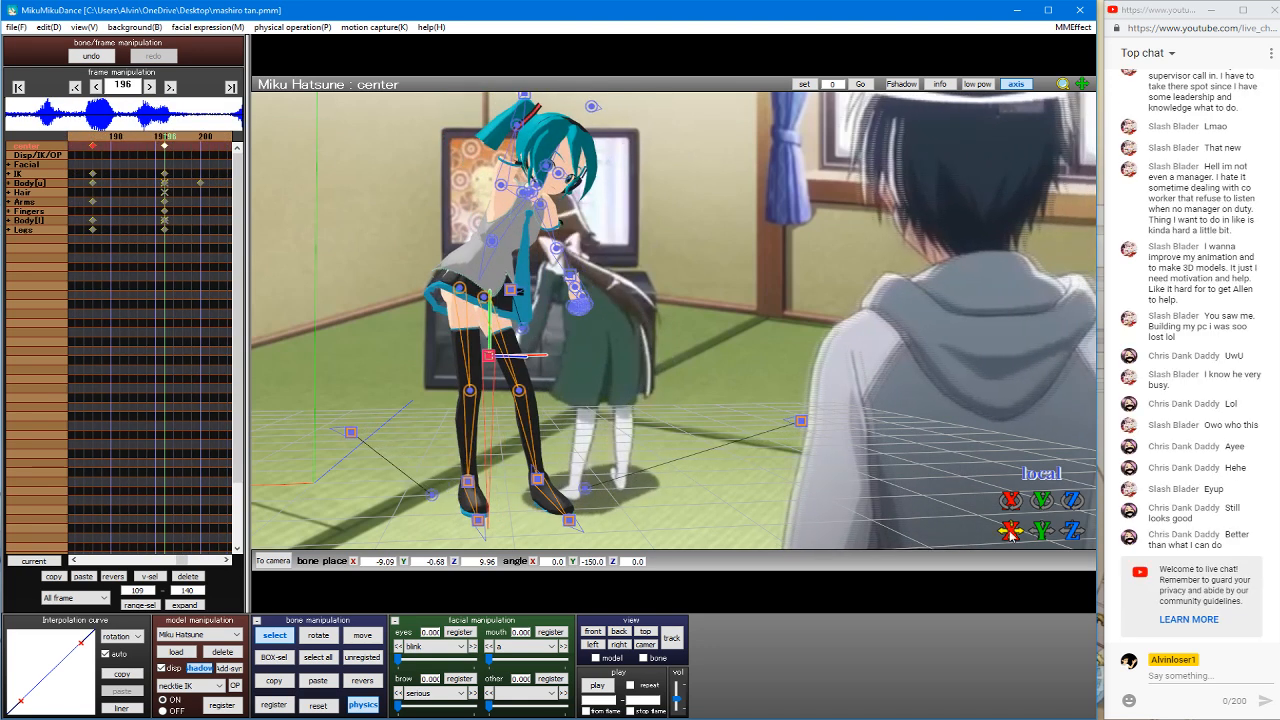
# Step: Make the view follow the model and move the center bone at frame 196 to about X -8.73, Z 9.66
pyautogui.moveTo(784, 274); pyautogui.dragTo(730, 290, button='right')
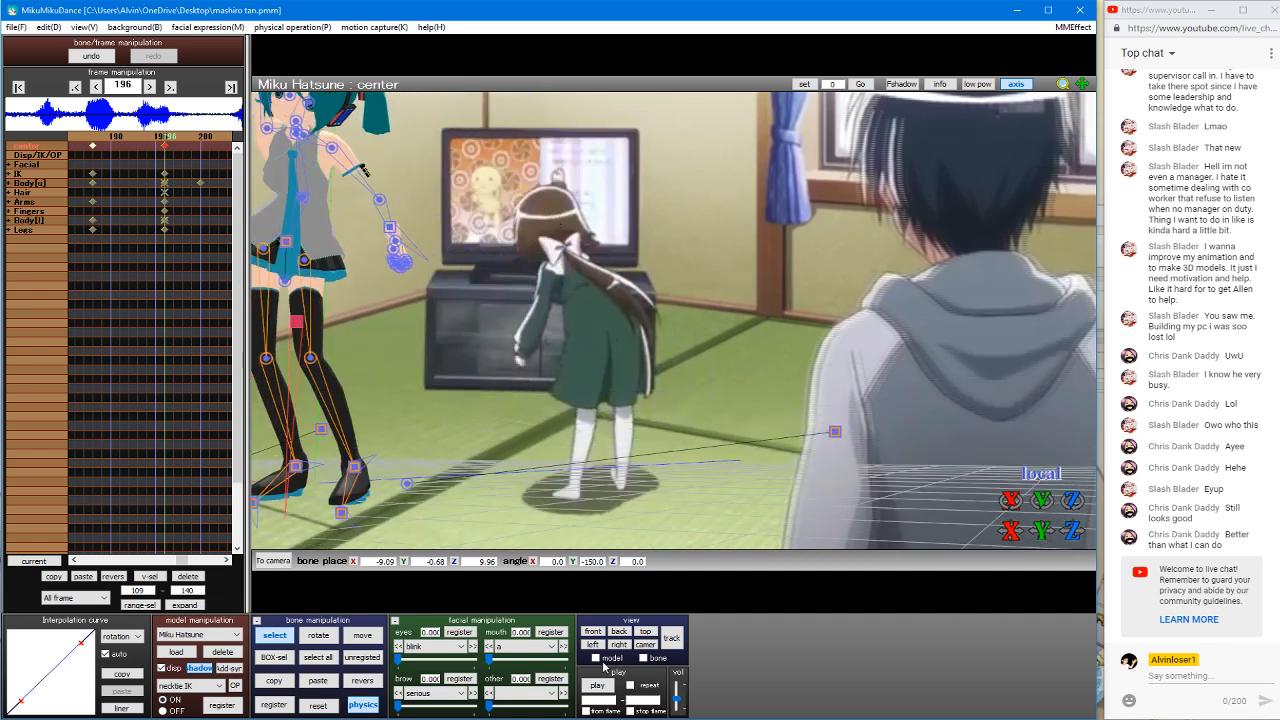
pyautogui.moveTo(618, 303); pyautogui.dragTo(585, 357, button='right')
pyautogui.moveTo(608, 345); pyautogui.dragTo(713, 272, button='middle')
pyautogui.press('c')
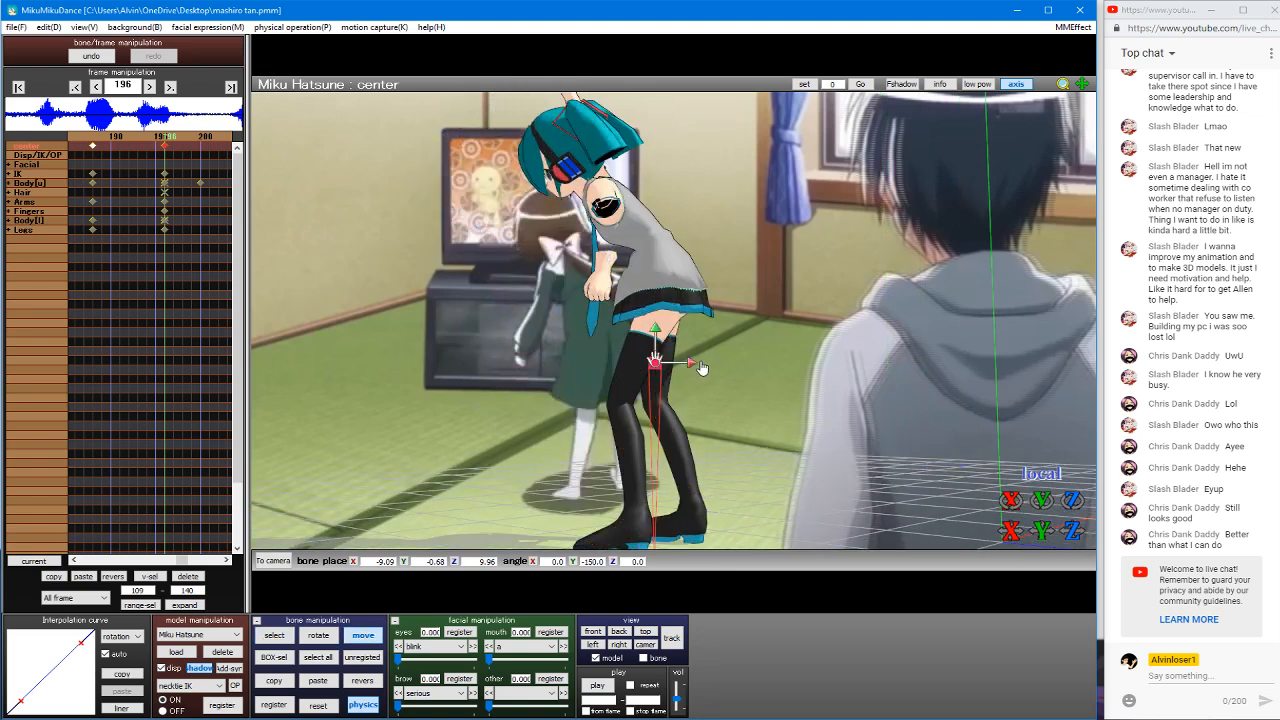
pyautogui.moveTo(690, 361); pyautogui.dragTo(640, 360)
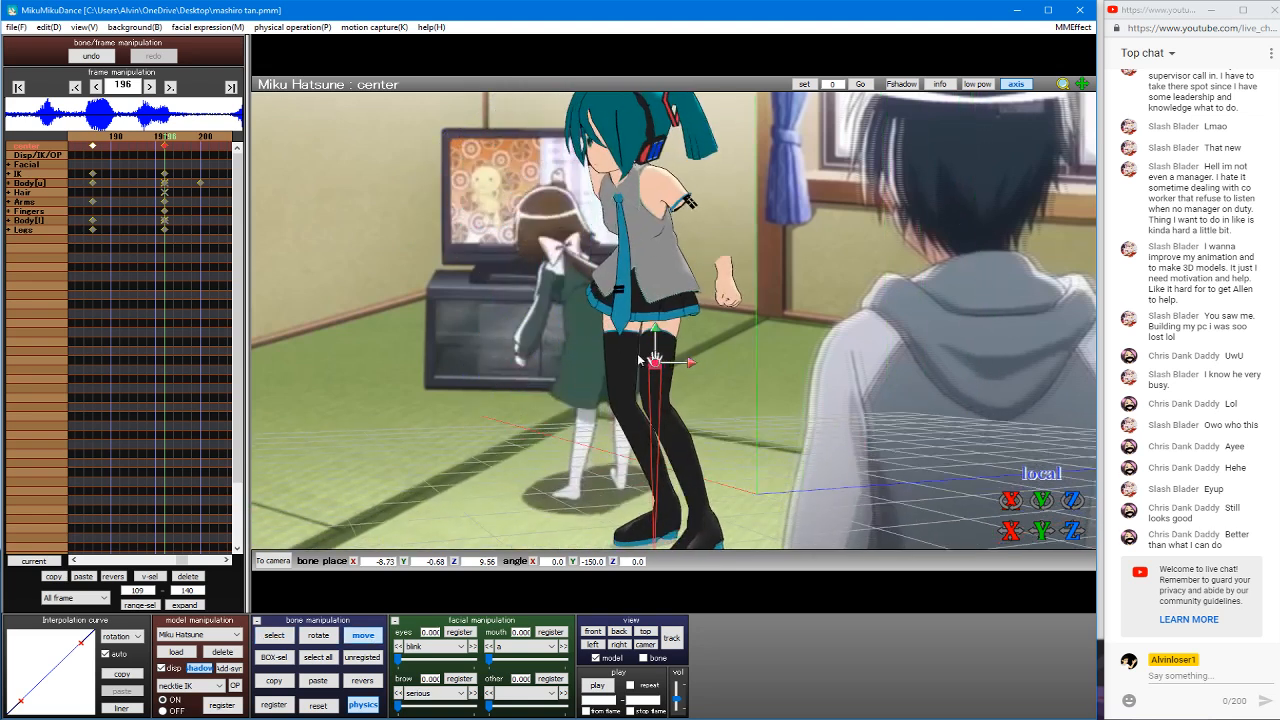
# Step: Move the center bone along its local X axis at frame 196 to about X -9.49, Z 9.05 and register it
pyautogui.moveTo(640, 360); pyautogui.dragTo(673, 355, button='right')
pyautogui.moveTo(691, 365); pyautogui.dragTo(706, 366)
pyautogui.moveTo(703, 363); pyautogui.dragTo(690, 360, button='right')
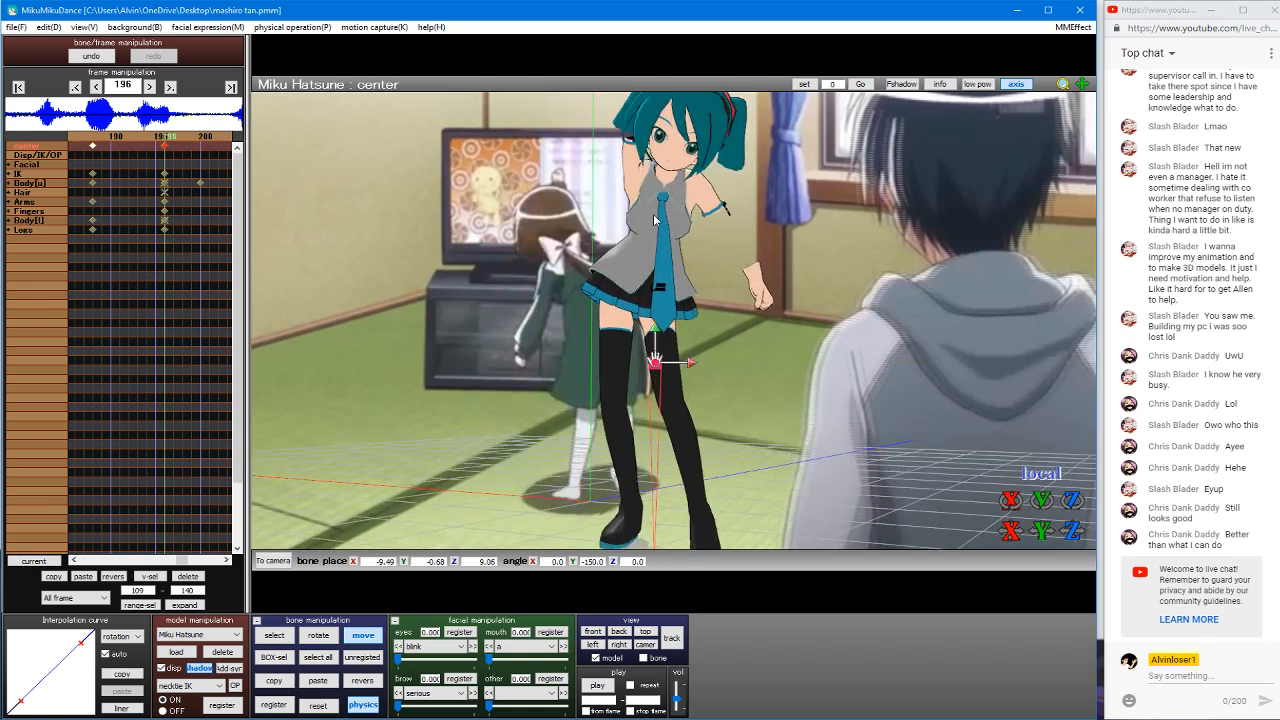
pyautogui.press('Return')
# Step: Rotate the right arm and lower the left arm at frame 196 to match the dancing girl's pose
pyautogui.moveTo(706, 156); pyautogui.dragTo(698, 238, button='middle')
pyautogui.click(631, 250)
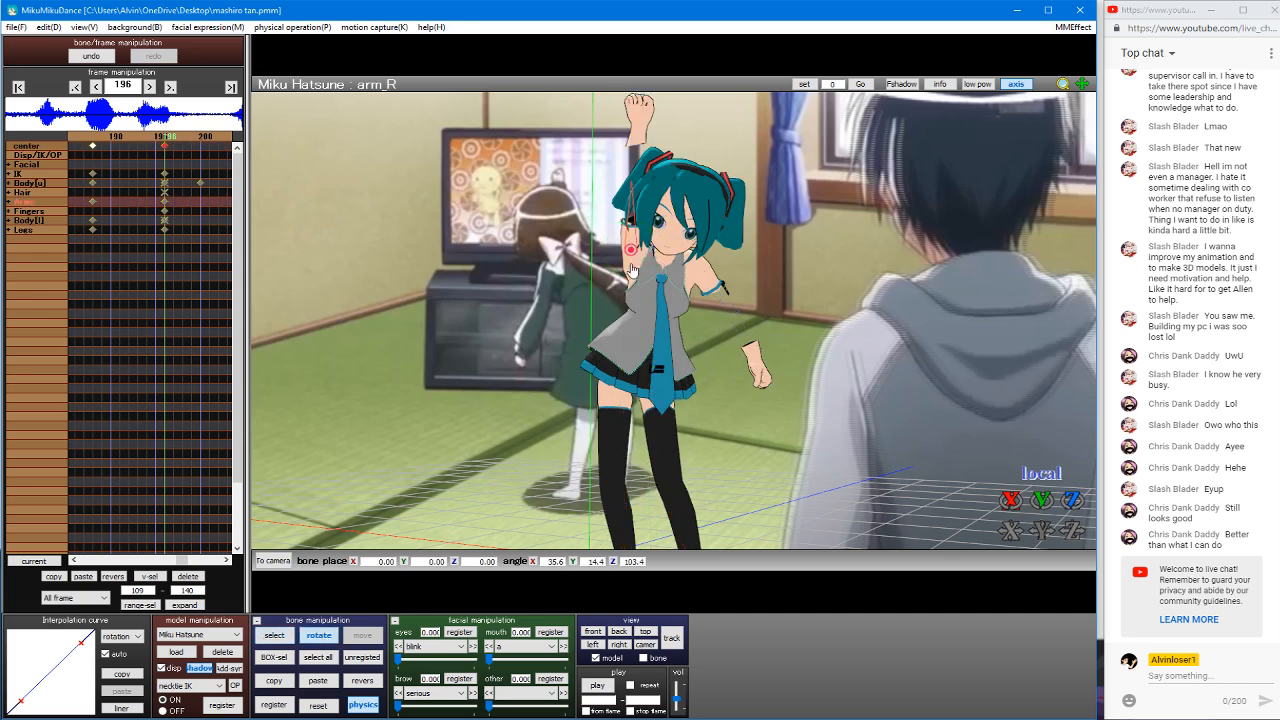
pyautogui.press('s')
pyautogui.click(693, 264)
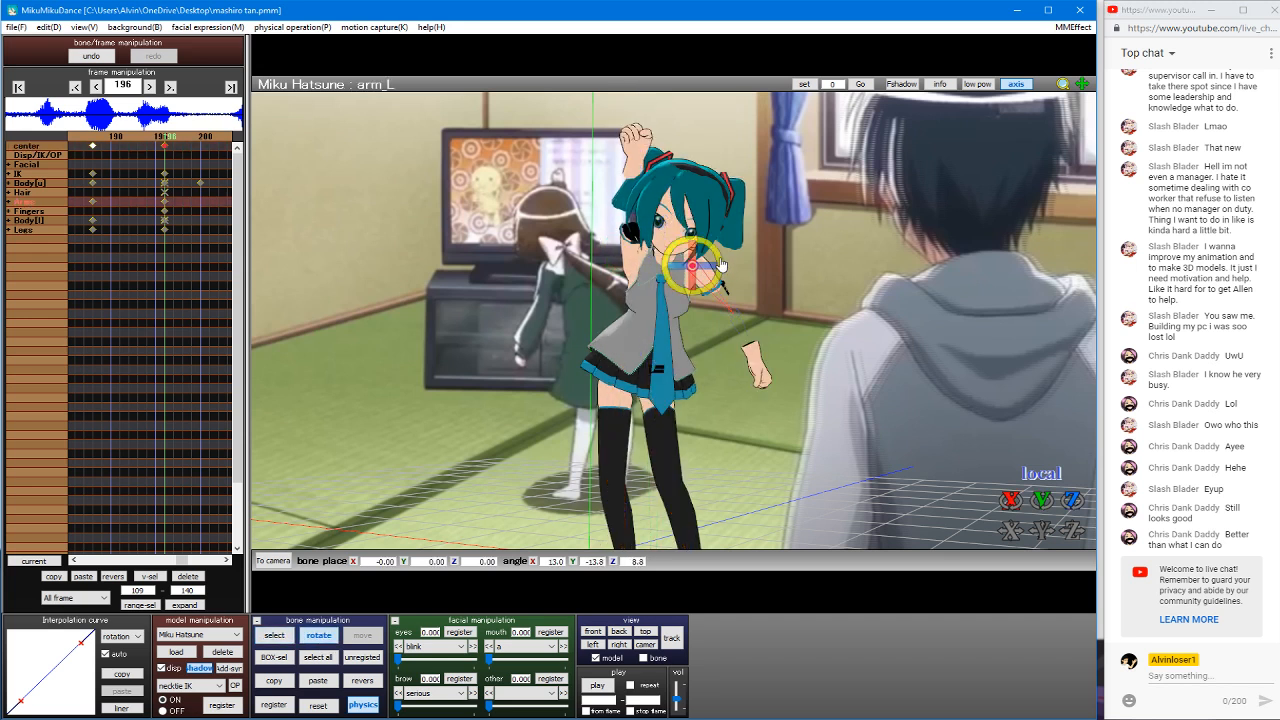
pyautogui.moveTo(706, 272); pyautogui.dragTo(644, 211)
pyautogui.press('s')
# Step: Refine the left arm, right arm and right elbow rotations at frame 196 and select the changed bones
pyautogui.click(692, 266)
pyautogui.press('s')
pyautogui.click(634, 249)
pyautogui.click(637, 249)
pyautogui.press('s')
pyautogui.doubleClick(611, 204)
pyautogui.press('s')
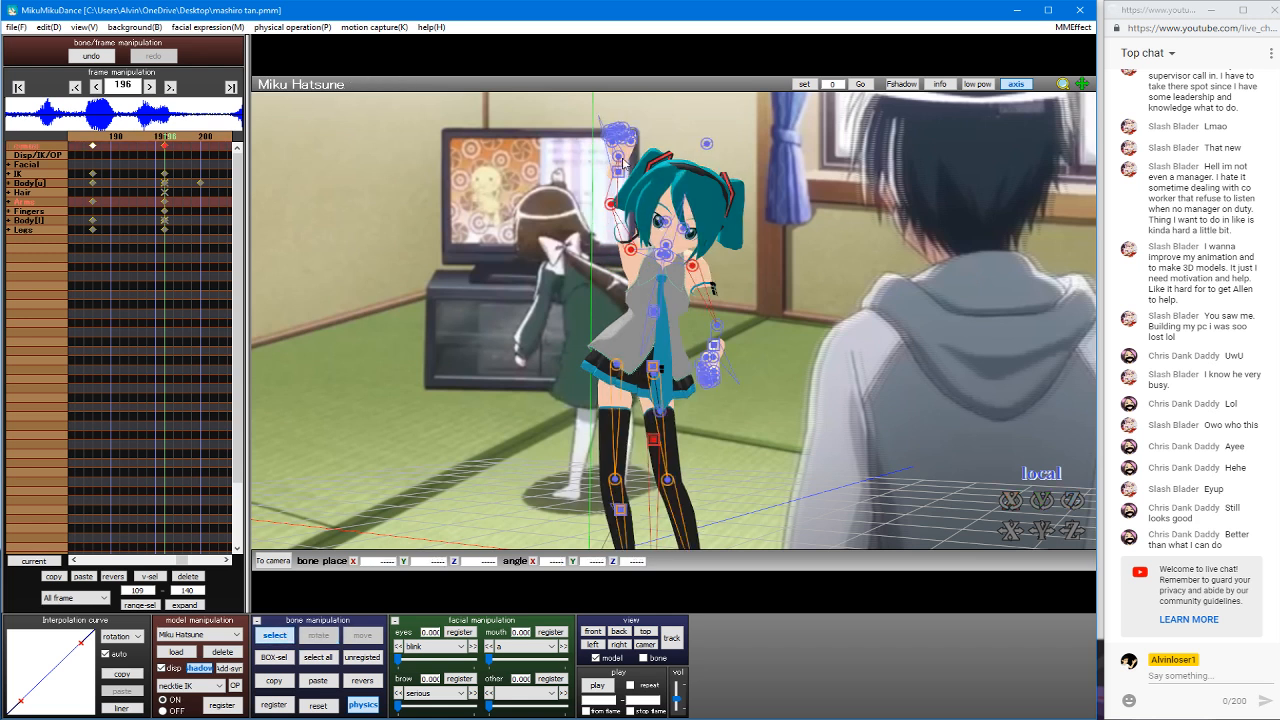
# Step: Rotate the right wrist to about X 26.1, Y -17.4, Z 29.5, then copy and register the changed bones' pose
pyautogui.click(663, 278)
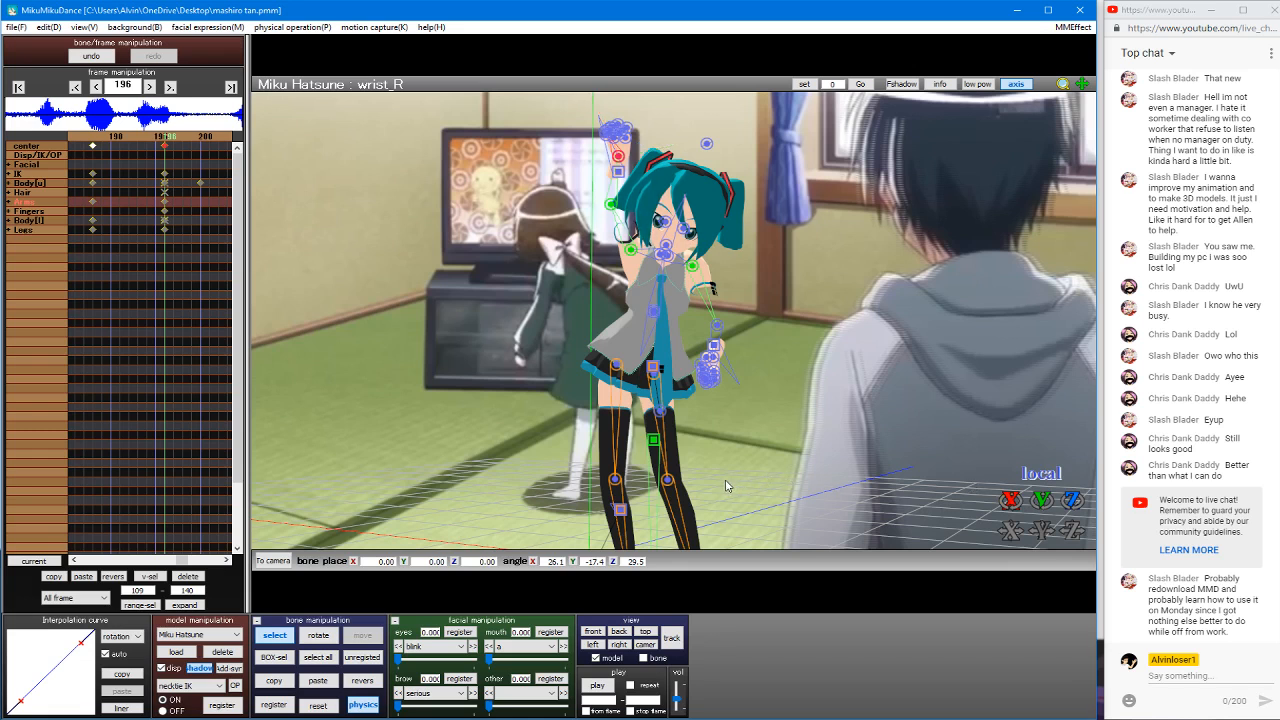
pyautogui.click(631, 480)
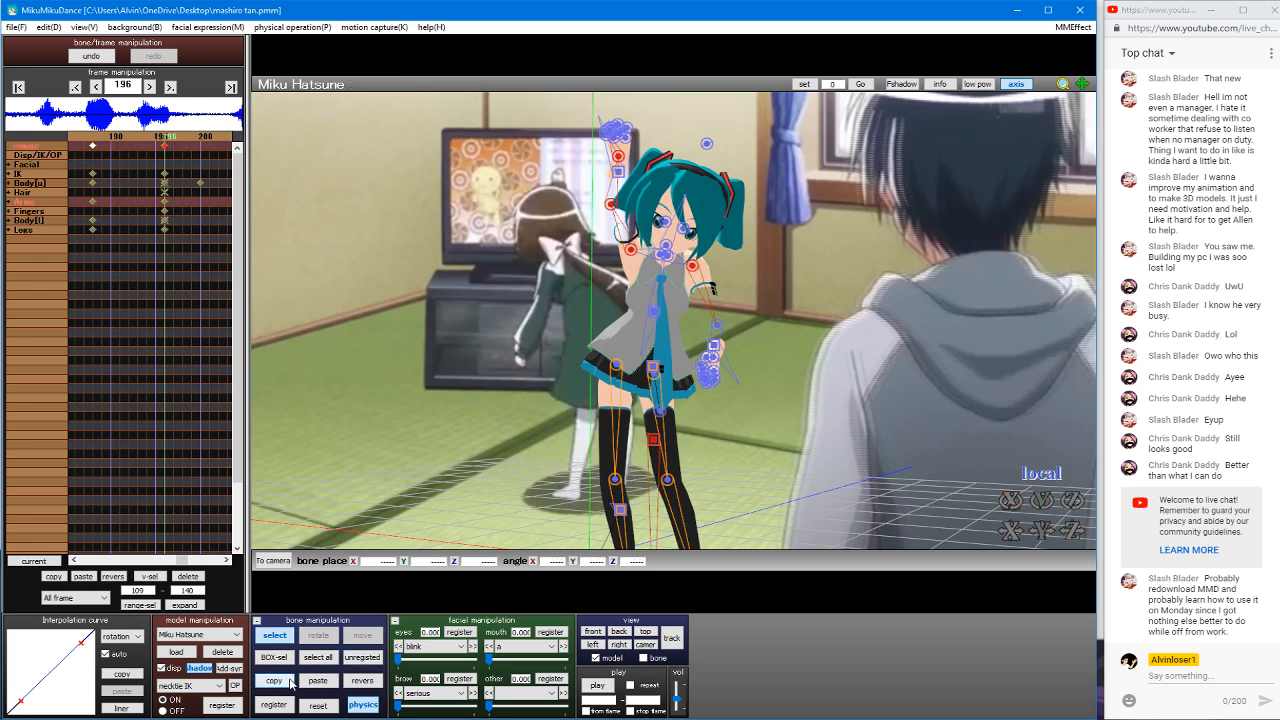
pyautogui.click(283, 709)
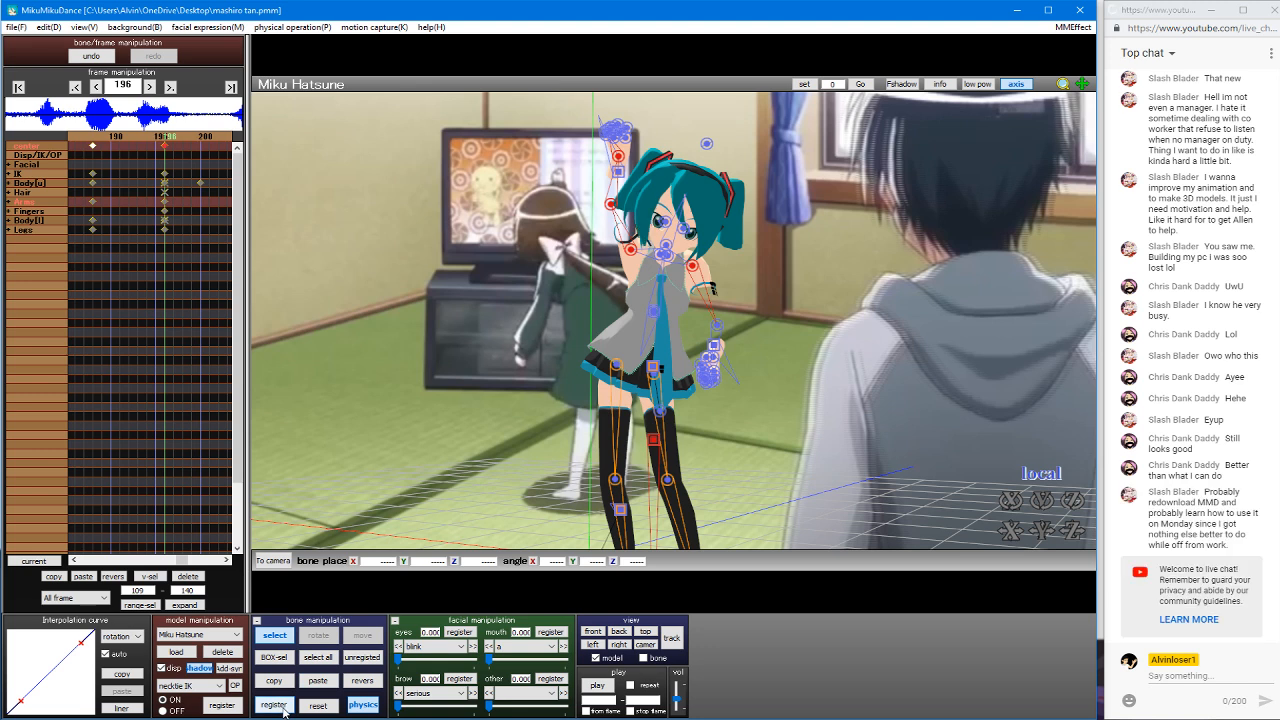
# Step: Check the frames back to 188, then return to frame 196 and paste the copied arm and center pose there
pyautogui.press('Left')
pyautogui.press('Left')
pyautogui.press('Left')
pyautogui.press('Left')
pyautogui.press('Left')
pyautogui.press('Right')
pyautogui.press('Right')
pyautogui.press('Right')
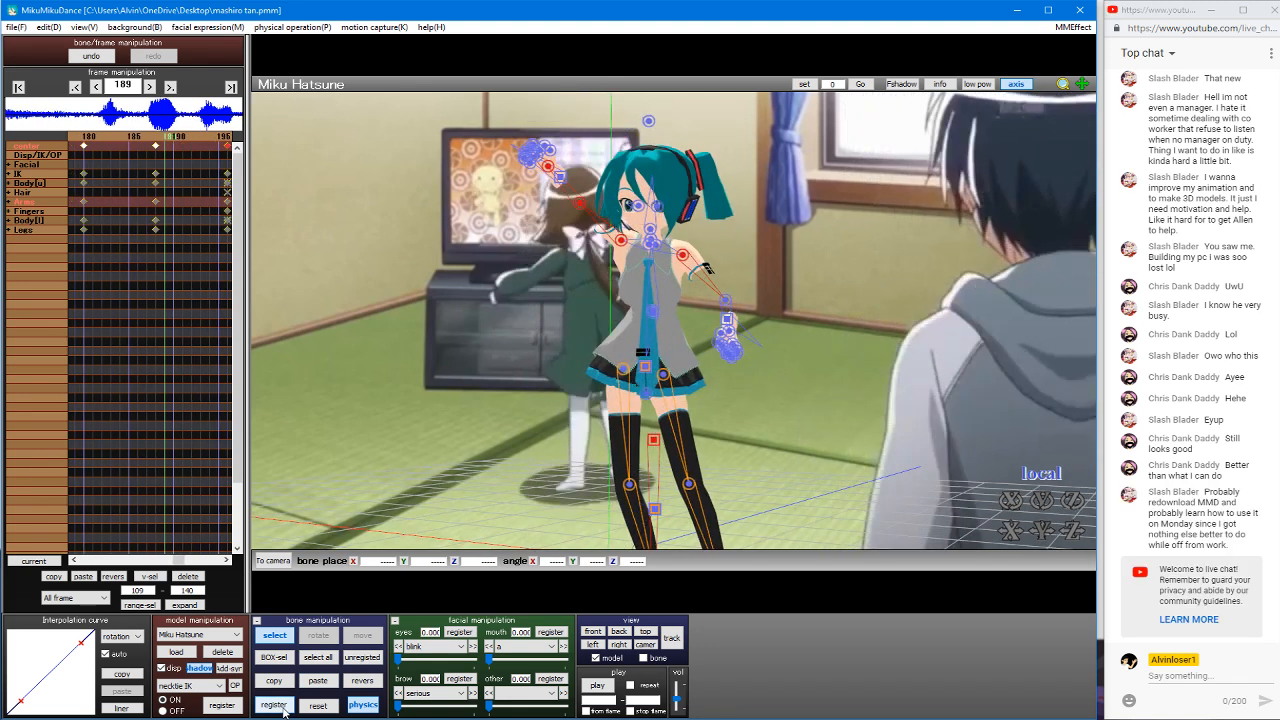
pyautogui.press('Right')
pyautogui.press('Right')
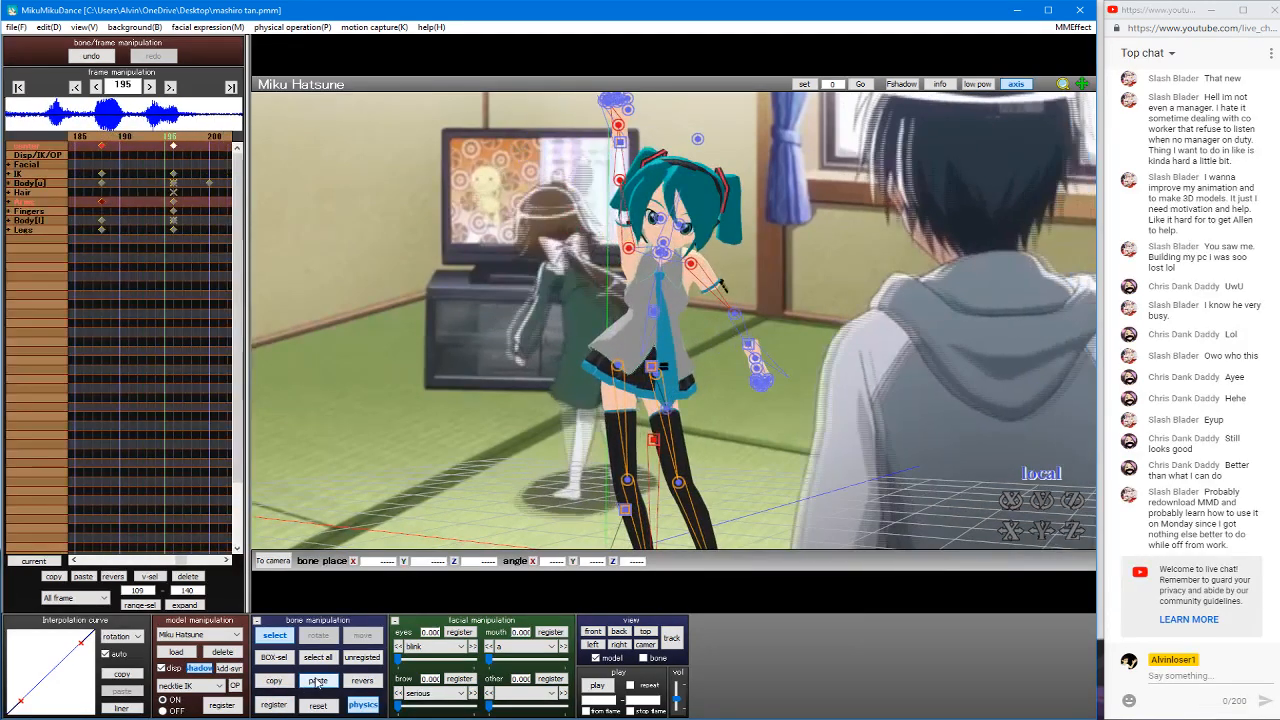
pyautogui.click(318, 683)
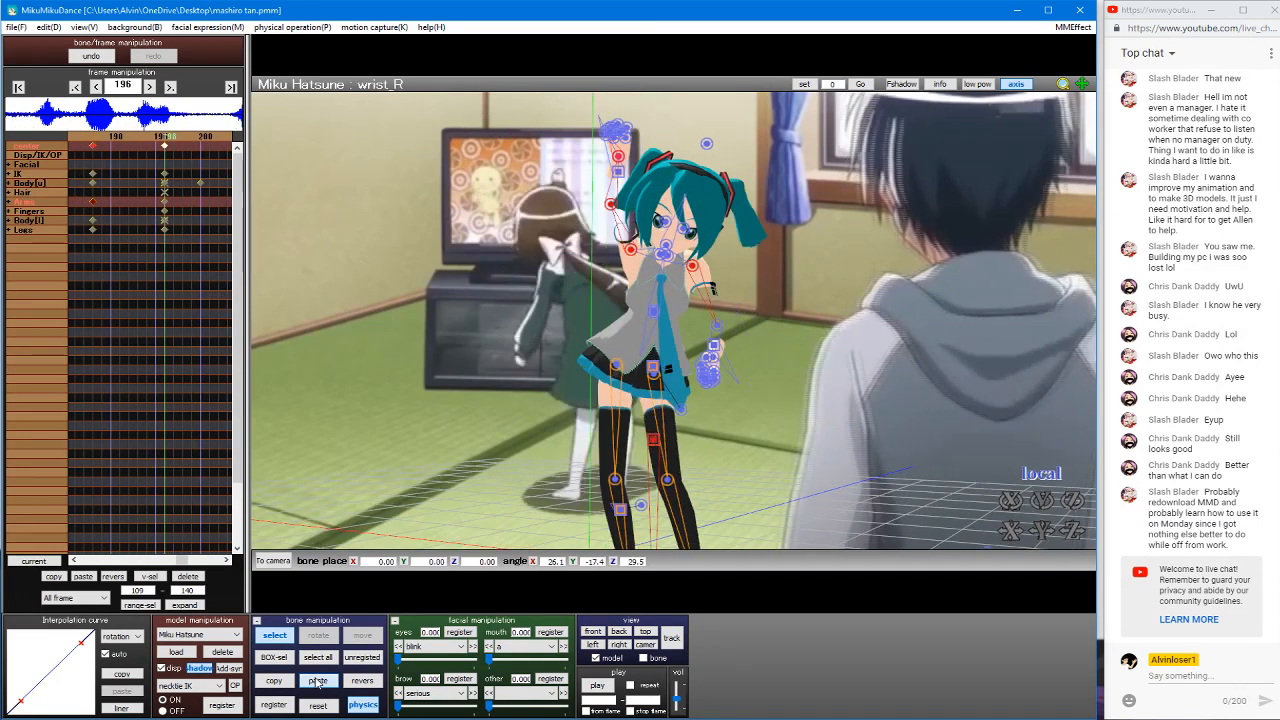
# Step: Scrub back and forth between about frames 169 and 226 to review the arm motion around the frame 196 pose
pyautogui.press('Left')
pyautogui.press('Left')
pyautogui.press('Left')
pyautogui.press('Left')
pyautogui.press('Left')
pyautogui.press('Left')
pyautogui.press('Left')
pyautogui.press('Left')
pyautogui.press('Left')
pyautogui.press('Left')
pyautogui.press('Left')
pyautogui.press('Left')
pyautogui.press('Left')
pyautogui.press('Left')
pyautogui.press('Left')
pyautogui.press('Left')
pyautogui.press('Left')
pyautogui.press('Left')
pyautogui.press('Left')
pyautogui.press('Left')
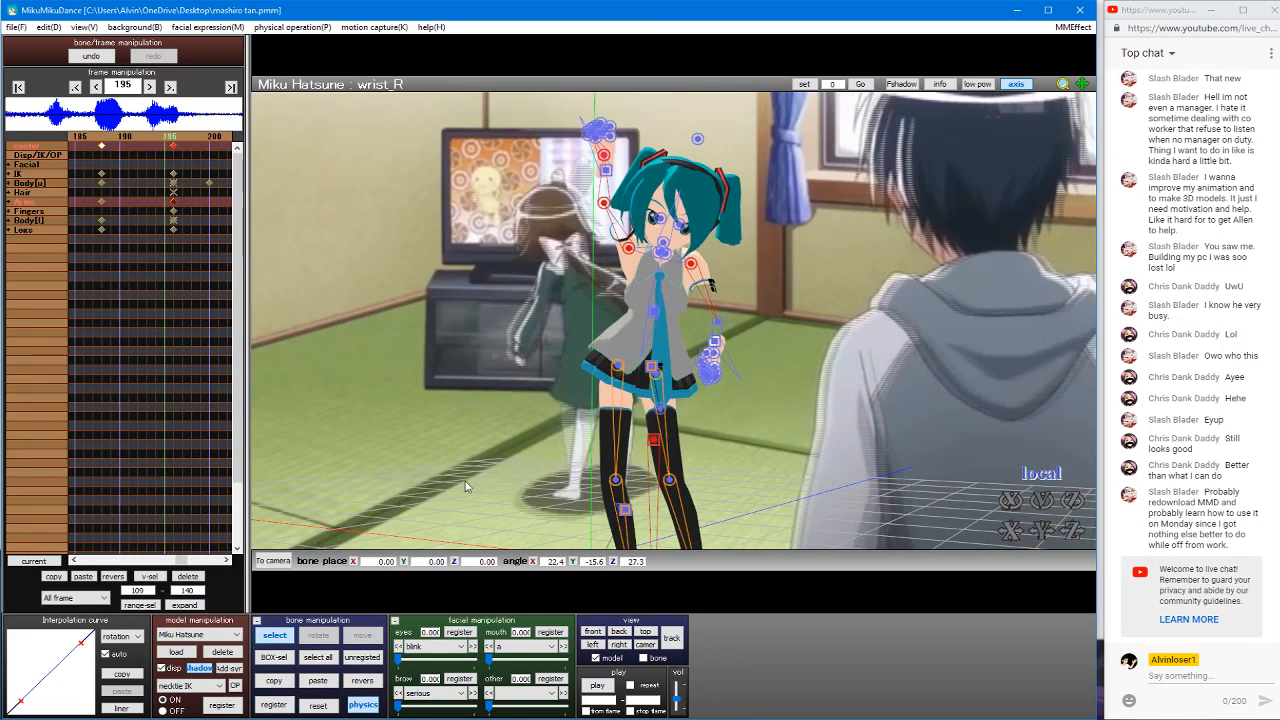
pyautogui.press('Right')
pyautogui.press('Right')
pyautogui.press('Right')
pyautogui.press('Right')
pyautogui.press('Right')
pyautogui.press('Right')
pyautogui.press('Right')
pyautogui.press('Right')
pyautogui.press('Right')
pyautogui.press('Right')
pyautogui.press('Right')
pyautogui.press('Right')
pyautogui.press('Right')
pyautogui.press('Right')
pyautogui.press('Right')
pyautogui.press('Right')
pyautogui.press('Right')
pyautogui.press('Right')
pyautogui.press('Right')
pyautogui.press('Right')
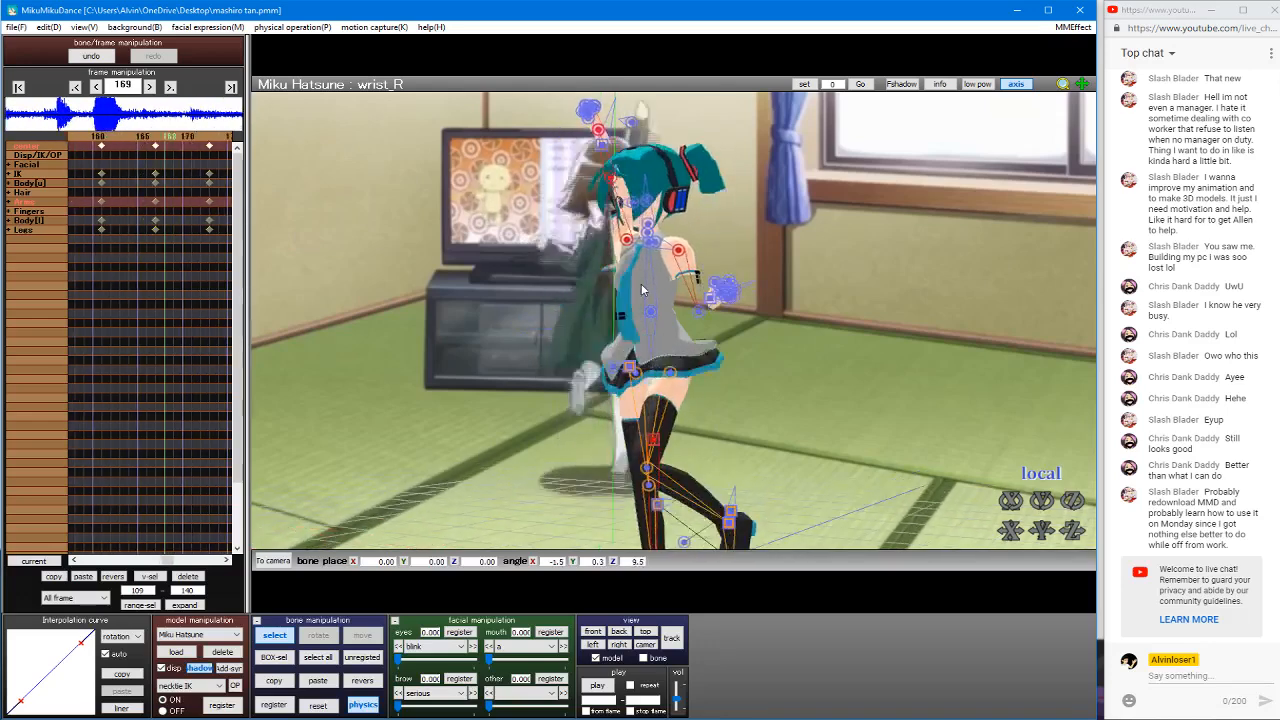
pyautogui.press('Right')
pyautogui.press('Right')
pyautogui.press('Right')
pyautogui.press('Right')
pyautogui.press('Right')
pyautogui.press('Right')
pyautogui.press('Right')
pyautogui.press('Right')
pyautogui.press('Right')
pyautogui.press('Right')
pyautogui.press('Right')
pyautogui.press('Right')
pyautogui.press('Right')
pyautogui.press('Right')
pyautogui.press('Right')
pyautogui.press('Right')
pyautogui.press('Right')
pyautogui.press('Right')
pyautogui.press('Right')
pyautogui.press('Right')
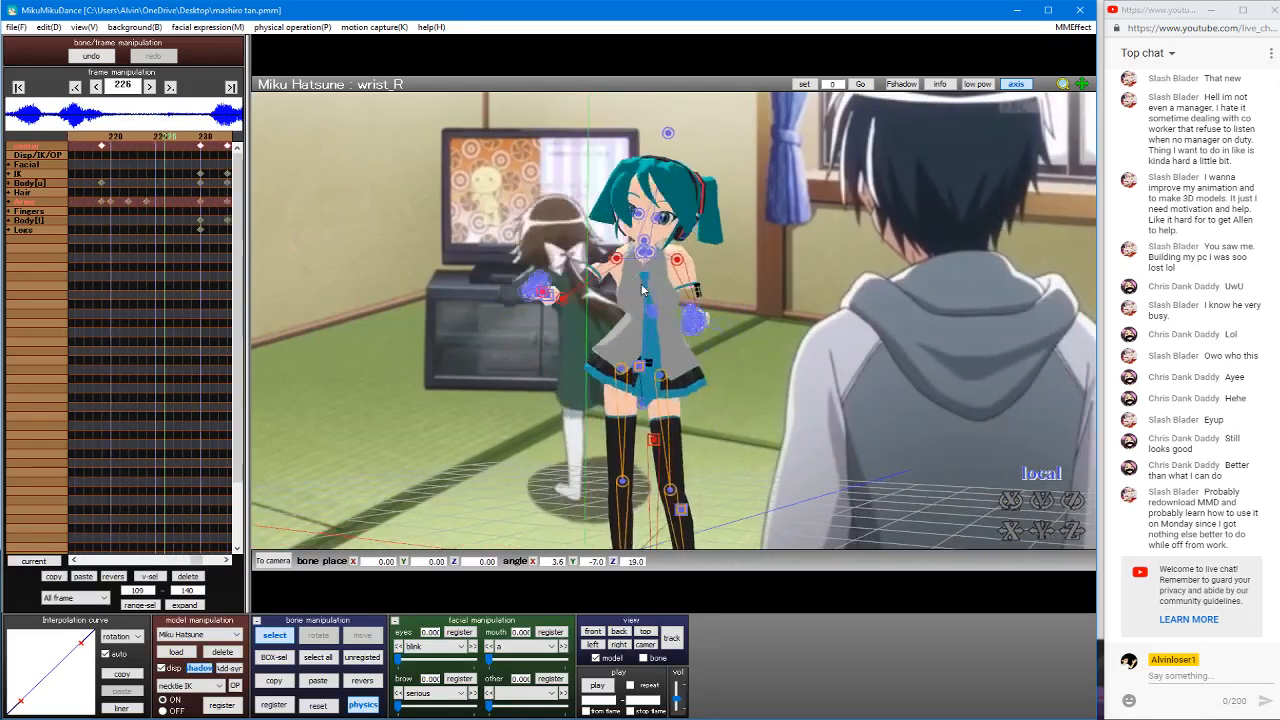
pyautogui.press('Left')
pyautogui.press('Left')
pyautogui.press('Left')
pyautogui.press('Left')
pyautogui.press('Left')
pyautogui.press('Left')
pyautogui.press('Left')
pyautogui.press('Left')
pyautogui.press('Left')
pyautogui.press('Left')
pyautogui.press('Left')
pyautogui.press('Left')
pyautogui.press('Left')
pyautogui.press('Left')
pyautogui.press('Left')
pyautogui.press('Left')
pyautogui.press('Left')
pyautogui.press('Left')
pyautogui.press('Left')
pyautogui.press('Left')
pyautogui.press('Right')
pyautogui.press('Right')
pyautogui.press('Right')
pyautogui.press('Right')
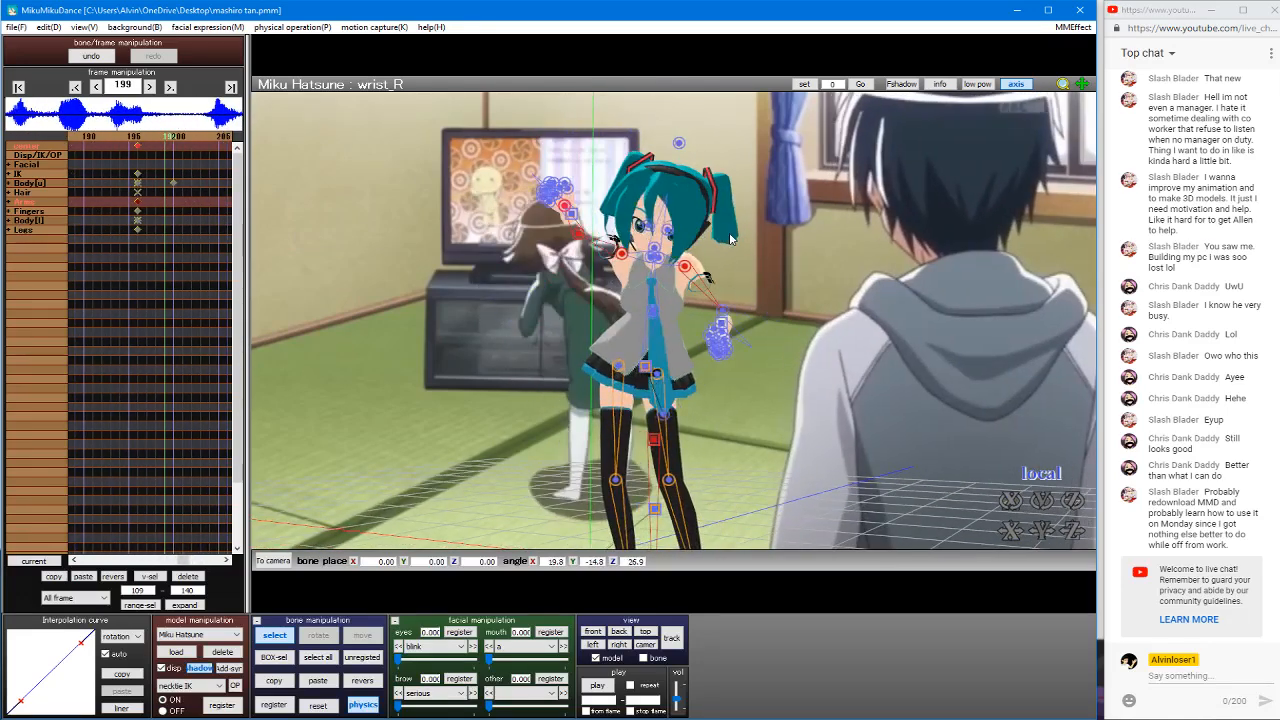
pyautogui.press('Left')
pyautogui.press('Left')
pyautogui.press('Left')
pyautogui.press('Left')
pyautogui.press('Left')
pyautogui.press('Left')
pyautogui.press('Left')
pyautogui.press('Left')
pyautogui.press('Left')
pyautogui.press('Left')
pyautogui.press('Left')
pyautogui.press('Left')
pyautogui.press('Left')
pyautogui.press('Left')
pyautogui.press('Left')
pyautogui.press('Left')
pyautogui.press('Left')
pyautogui.press('Left')
pyautogui.press('Left')
pyautogui.press('Left')
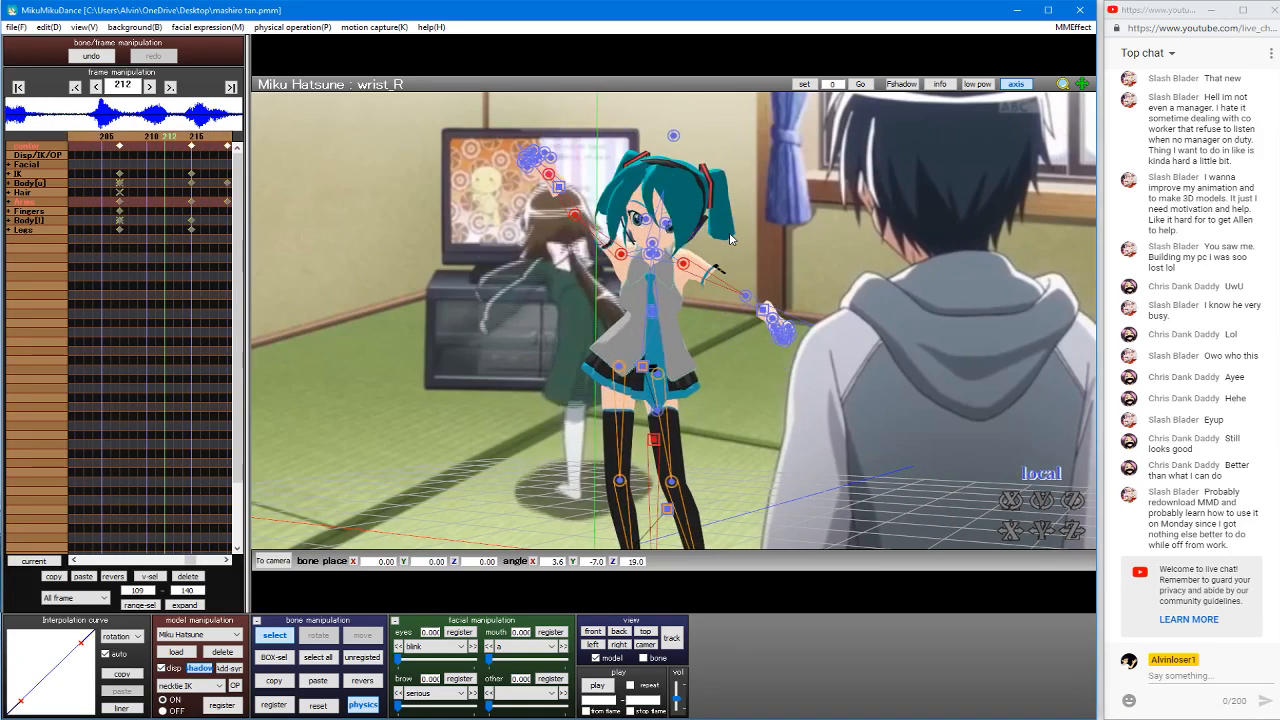
pyautogui.press('Left')
pyautogui.press('Left')
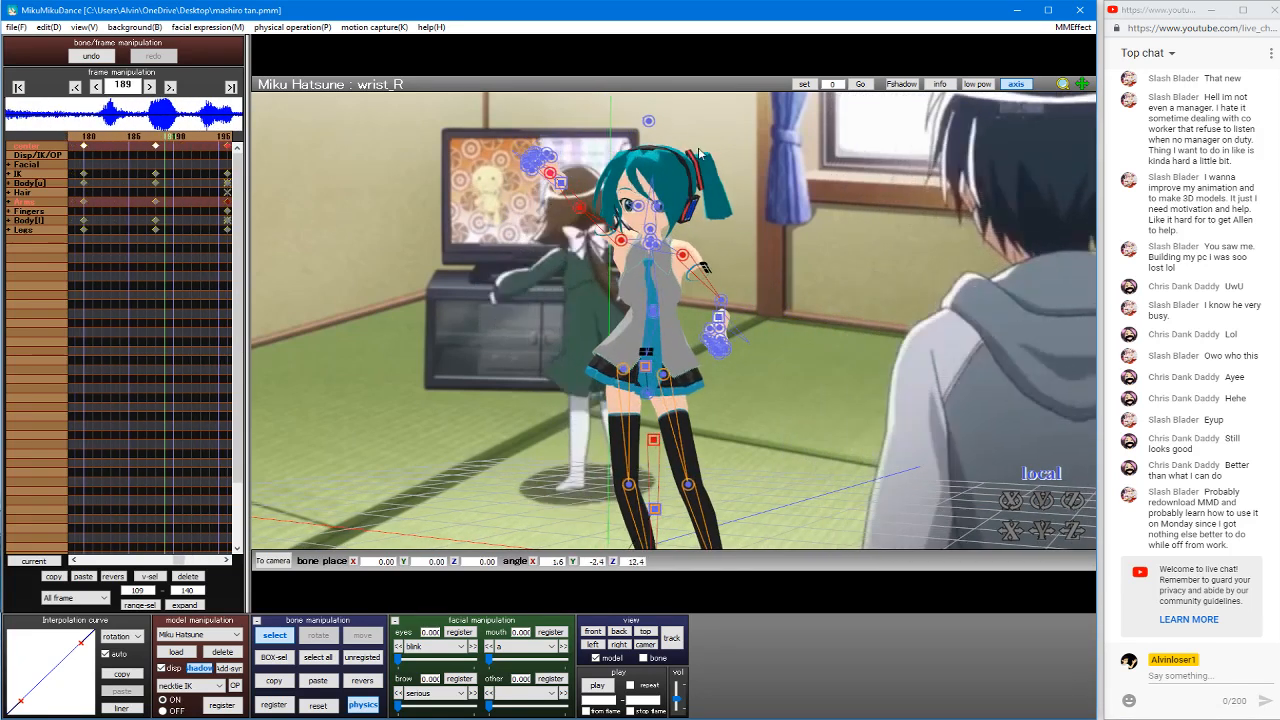
pyautogui.press('Right')
pyautogui.press('Right')
pyautogui.press('Right')
pyautogui.press('Right')
pyautogui.press('Right')
pyautogui.press('Right')
pyautogui.press('Right')
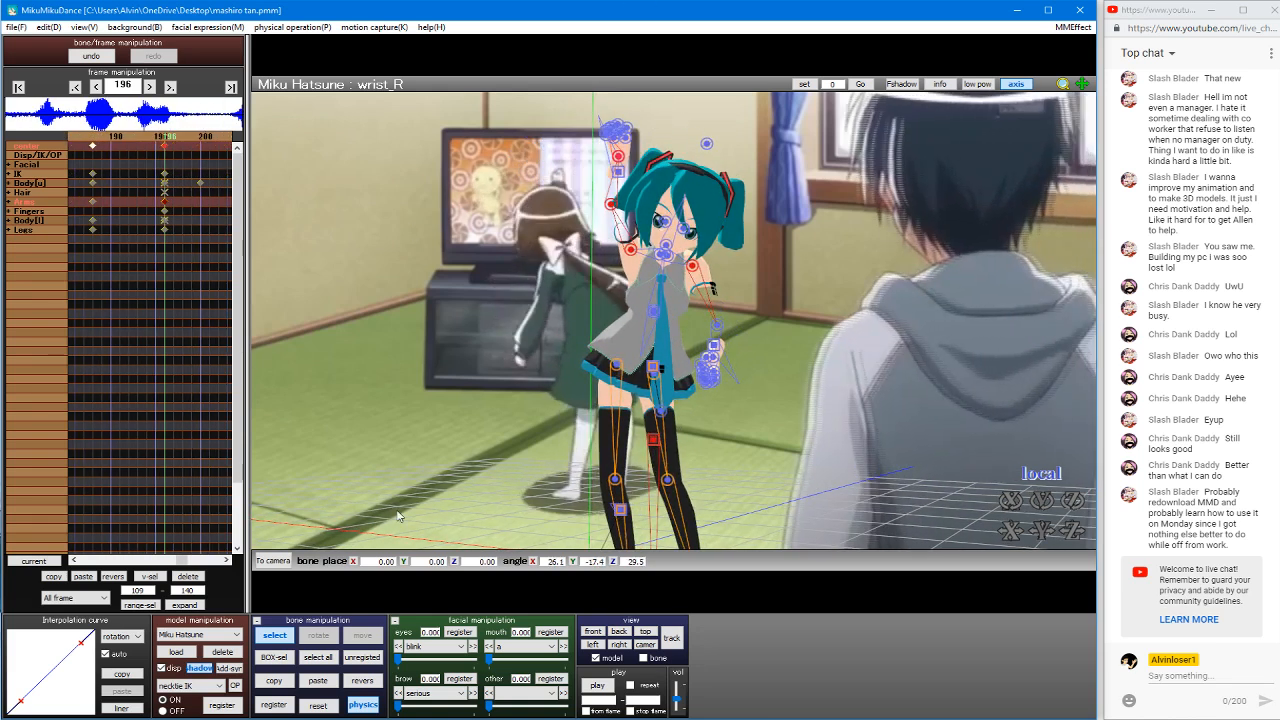
# Step: Advance to frame 215, paste the copied arm and center pose there, and register it
pyautogui.press('Right')
pyautogui.press('Right')
pyautogui.press('Right')
pyautogui.press('Right')
pyautogui.press('Right')
pyautogui.press('Right')
pyautogui.press('Right')
pyautogui.press('Right')
pyautogui.press('Right')
pyautogui.press('Right')
pyautogui.press('Right')
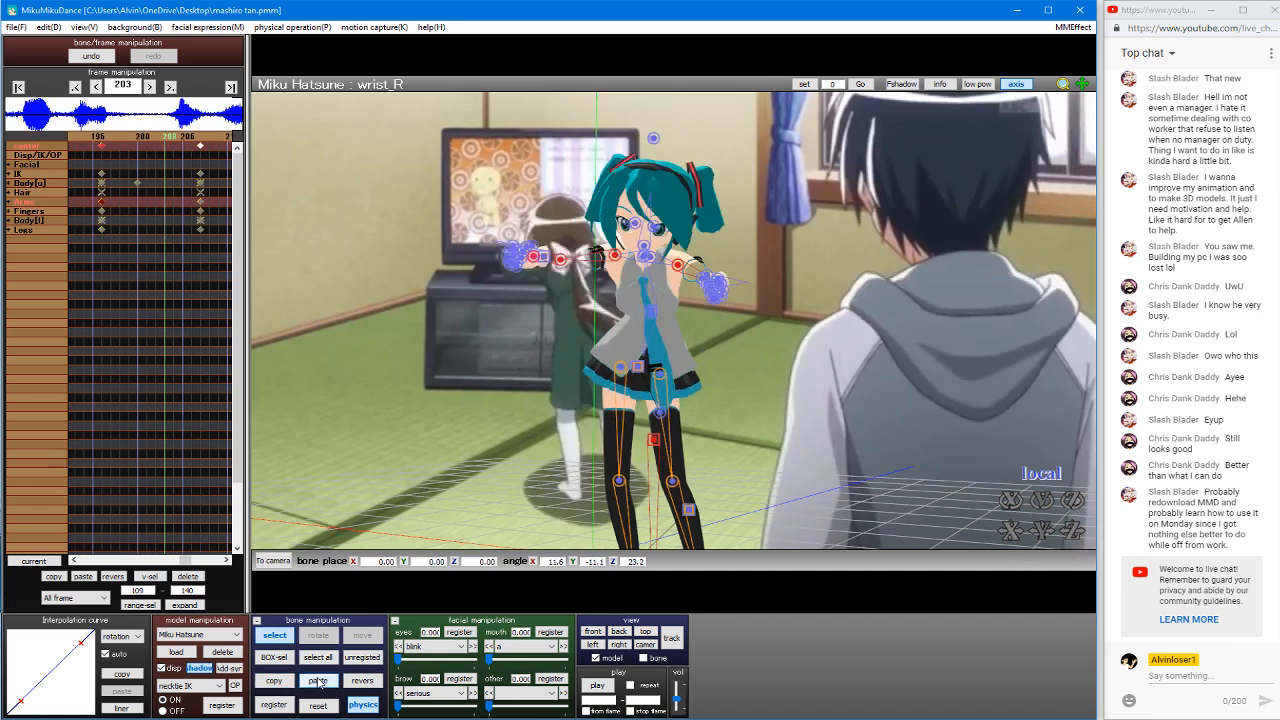
pyautogui.press('Right')
pyautogui.press('Right')
pyautogui.press('Right')
pyautogui.press('Right')
pyautogui.press('Right')
pyautogui.press('Right')
pyautogui.press('Right')
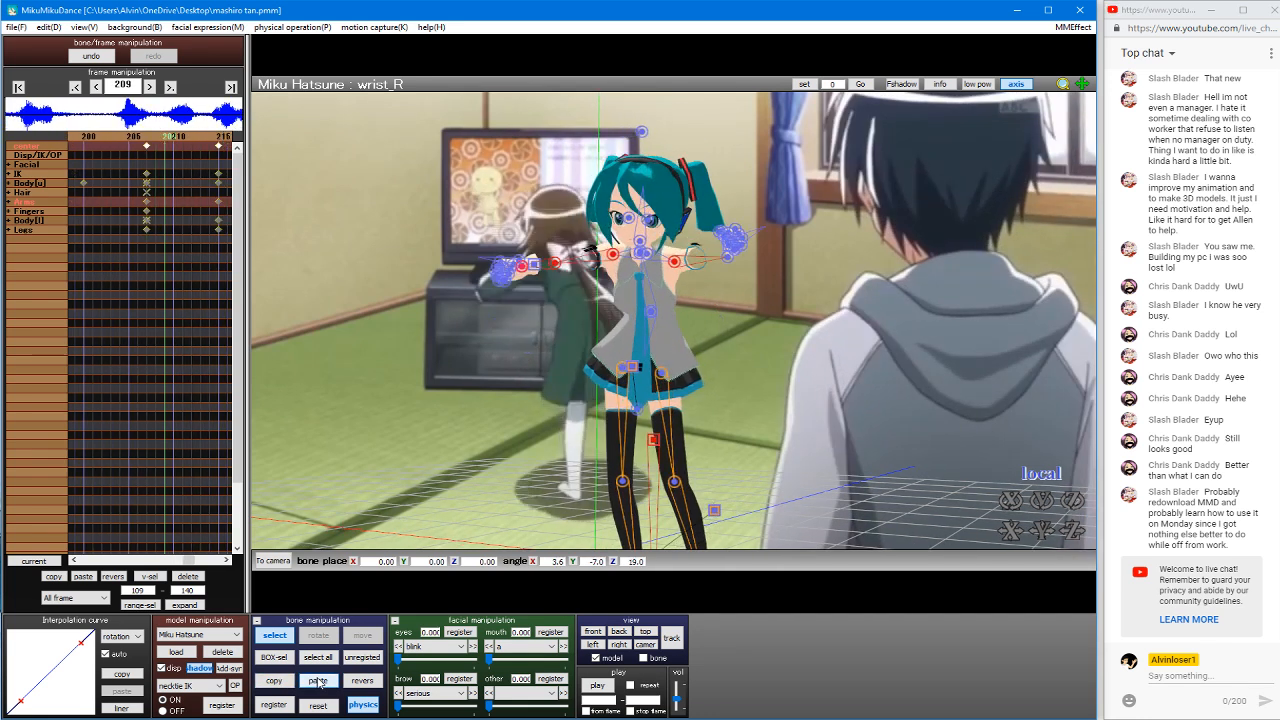
pyautogui.press('Right')
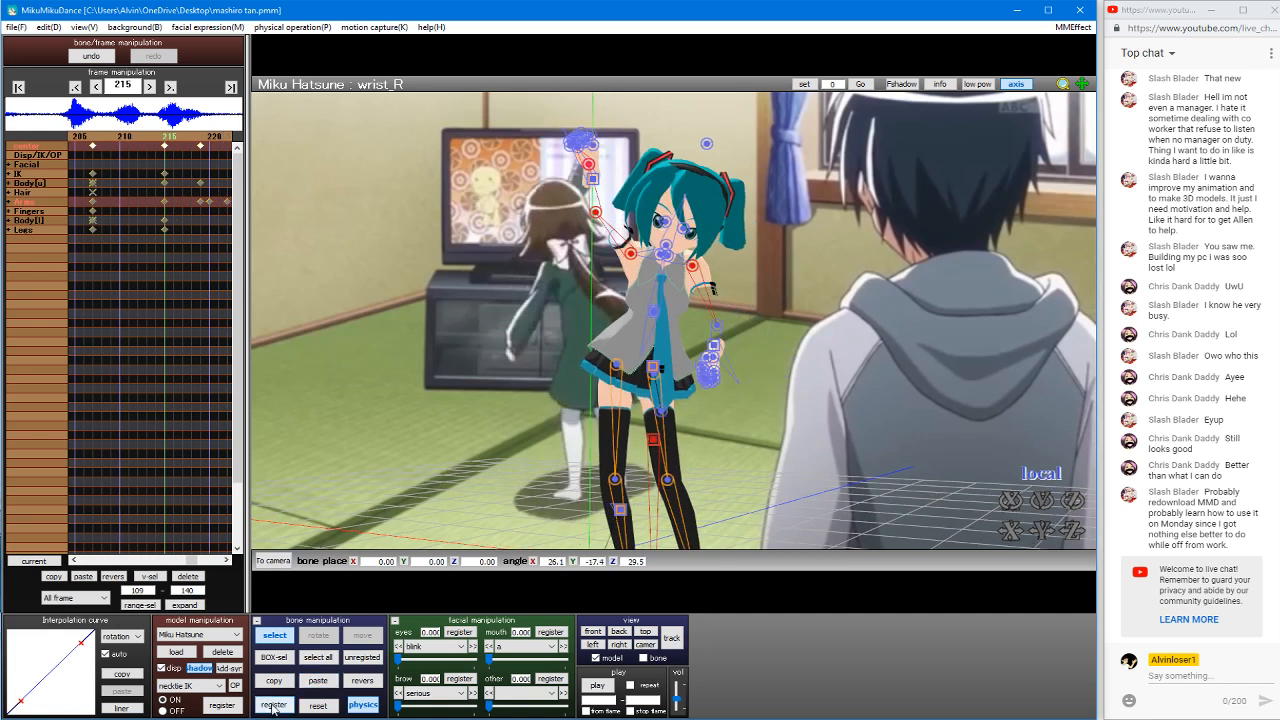
# Step: Scrub back to about frame 187 and forward to about frame 234 to review the motion around the frame 215 pose
pyautogui.press('Left')
pyautogui.press('Left')
pyautogui.press('Left')
pyautogui.press('Left')
pyautogui.press('Left')
pyautogui.press('Left')
pyautogui.press('Left')
pyautogui.press('Left')
pyautogui.press('Left')
pyautogui.press('Left')
pyautogui.press('Left')
pyautogui.press('Left')
pyautogui.press('Left')
pyautogui.press('Left')
pyautogui.press('Left')
pyautogui.press('Left')
pyautogui.press('Left')
pyautogui.press('Left')
pyautogui.press('Left')
pyautogui.press('Left')
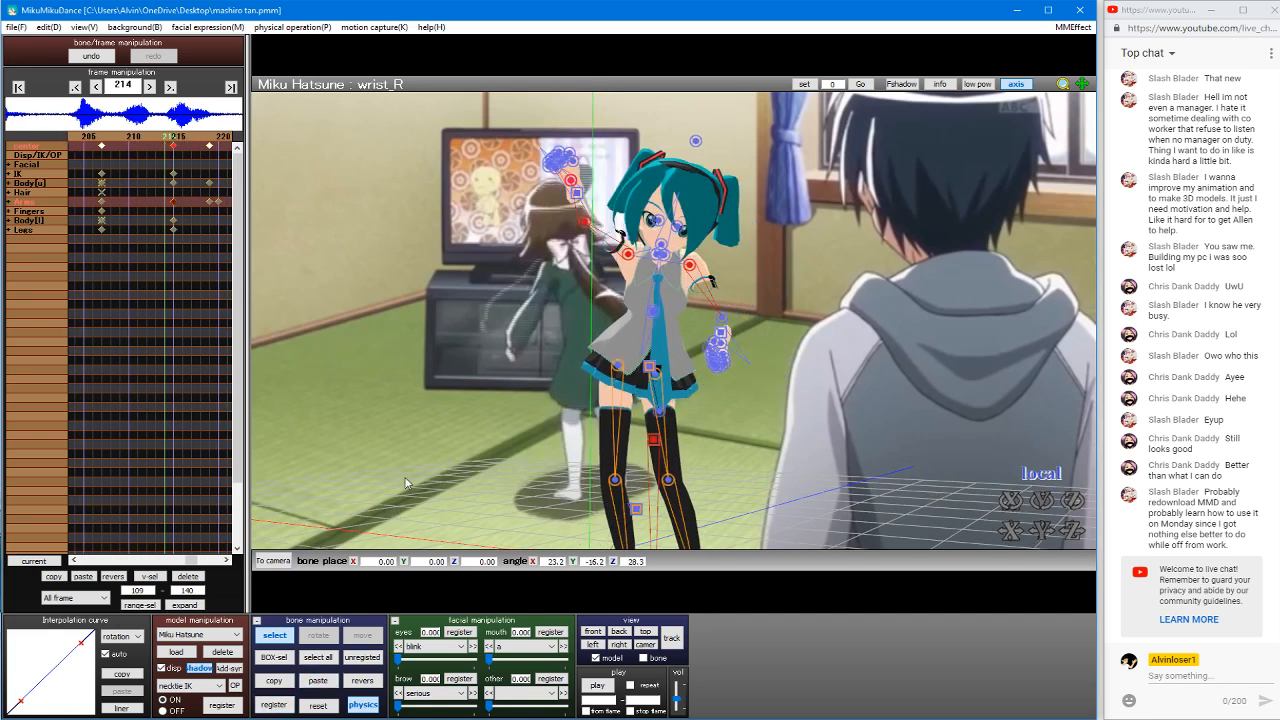
pyautogui.press('Right')
pyautogui.press('Right')
pyautogui.press('Right')
pyautogui.press('Right')
pyautogui.press('Right')
pyautogui.press('Right')
pyautogui.press('Right')
pyautogui.press('Right')
pyautogui.press('Right')
pyautogui.press('Right')
pyautogui.press('Right')
pyautogui.press('Right')
pyautogui.press('Right')
pyautogui.press('Right')
pyautogui.press('Right')
pyautogui.press('Right')
pyautogui.press('Right')
pyautogui.press('Right')
pyautogui.press('Right')
pyautogui.press('Right')
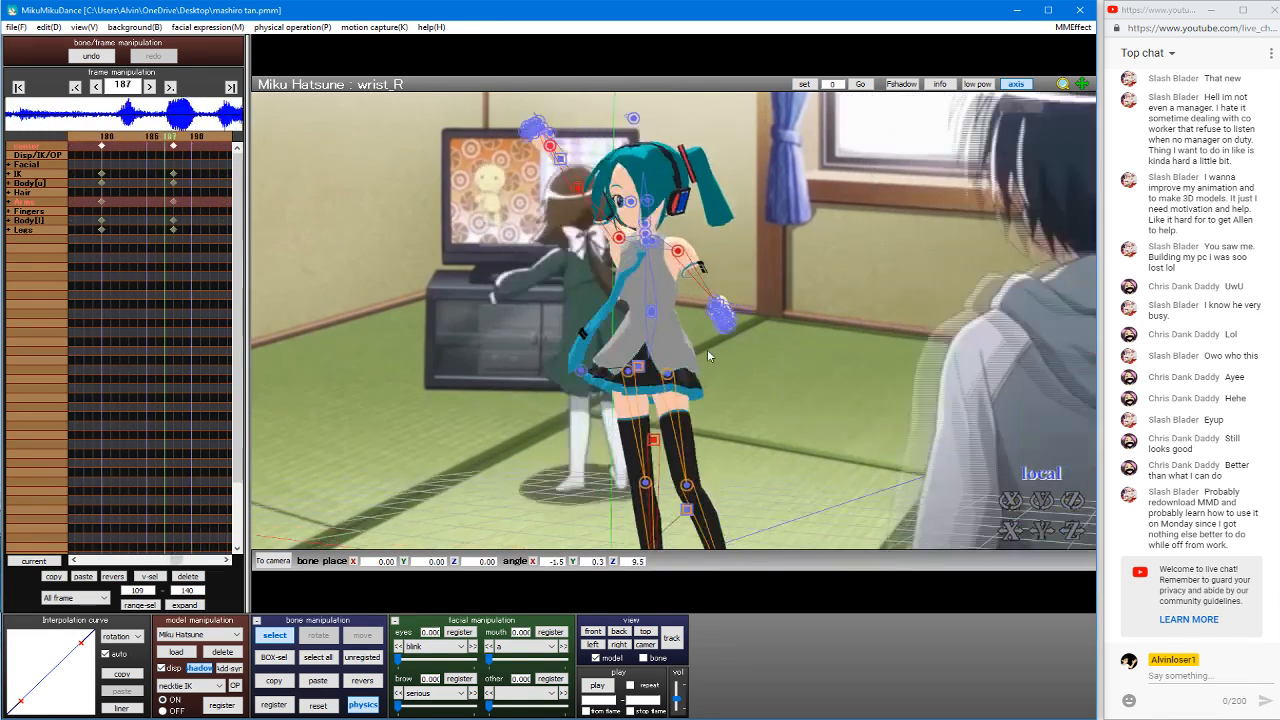
# Step: Go back to frame 219, paste the copied arm and center pose, and register it there
pyautogui.press('Left')
pyautogui.press('Left')
pyautogui.press('Left')
pyautogui.press('Left')
pyautogui.press('Left')
pyautogui.press('Left')
pyautogui.press('Left')
pyautogui.press('Left')
pyautogui.press('Left')
pyautogui.press('Left')
pyautogui.press('Left')
pyautogui.press('Left')
pyautogui.press('Left')
pyautogui.press('Left')
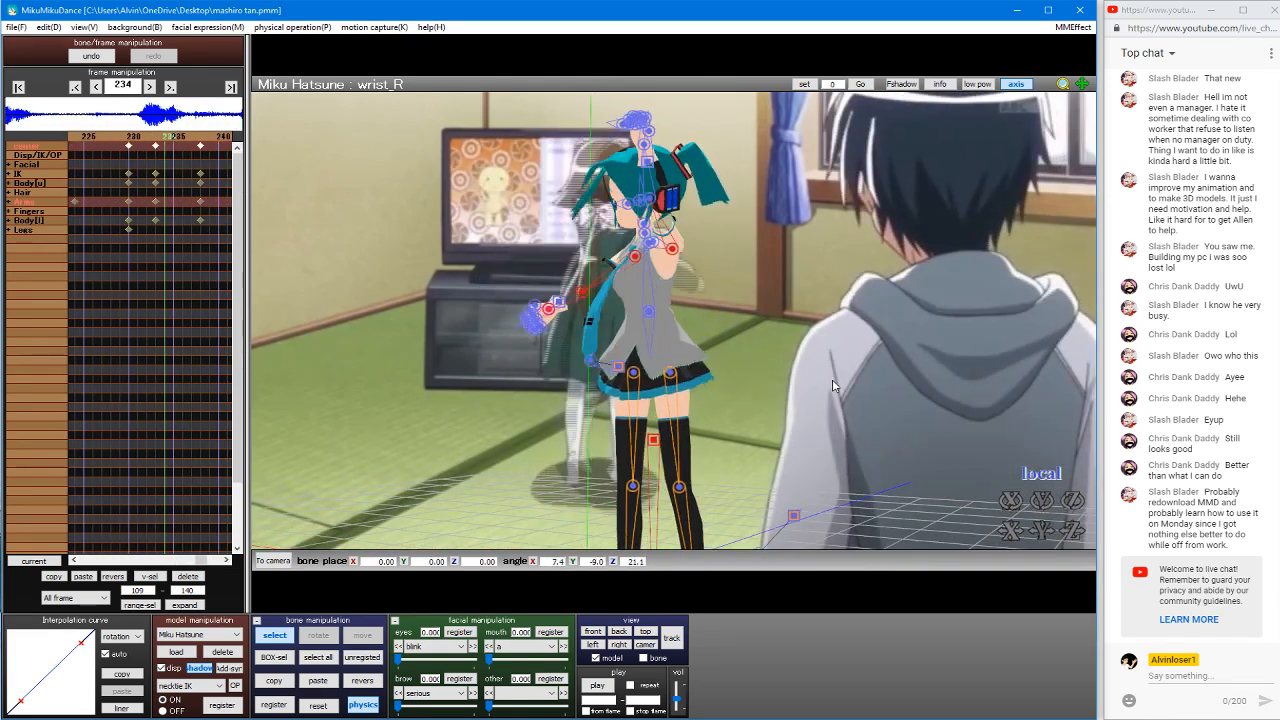
pyautogui.press('Left')
pyautogui.press('Left')
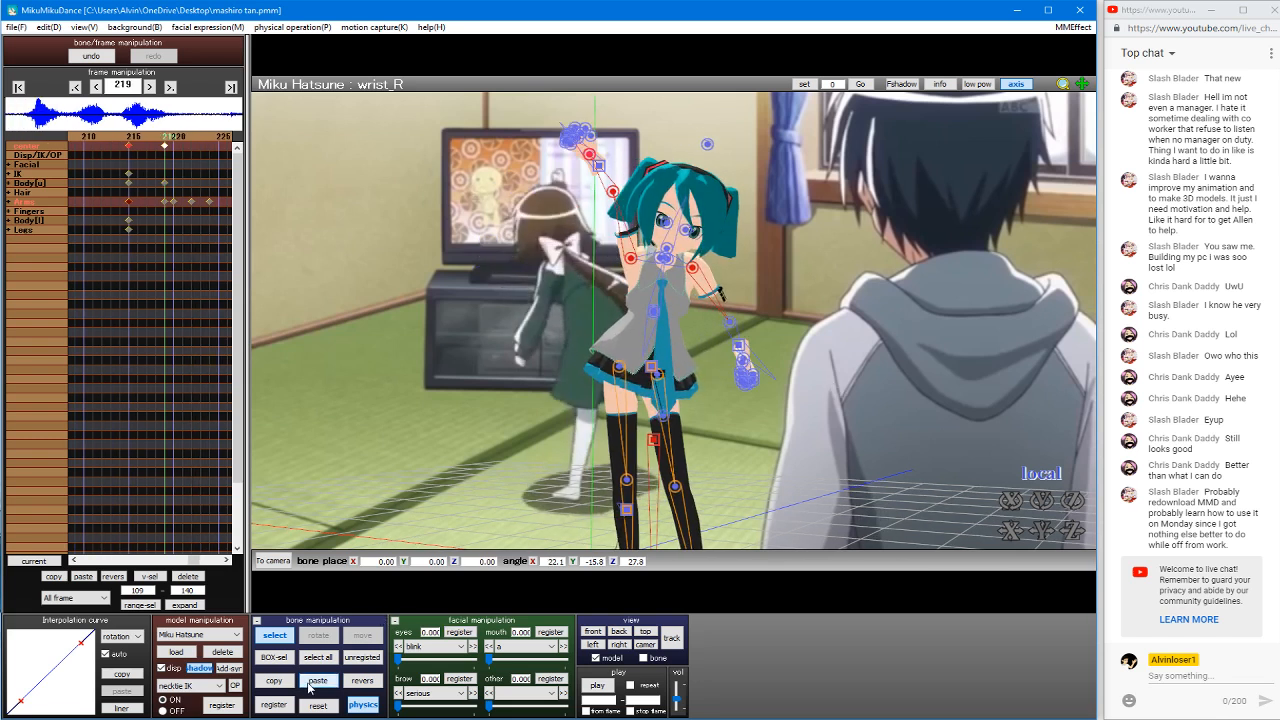
pyautogui.press('Left')
pyautogui.press('Left')
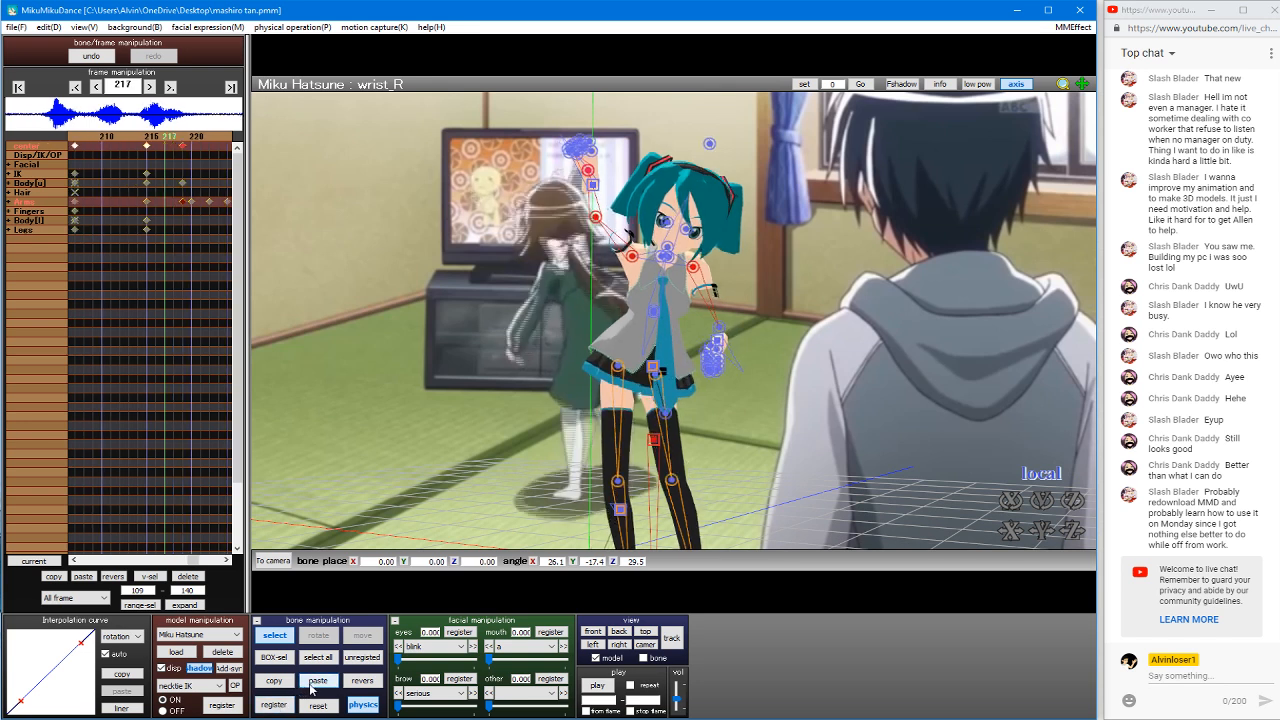
# Step: Step through the frames up to 231, then paste the copied arm and center pose mirrored at frame 230
pyautogui.press('Right')
pyautogui.press('Right')
pyautogui.press('Right')
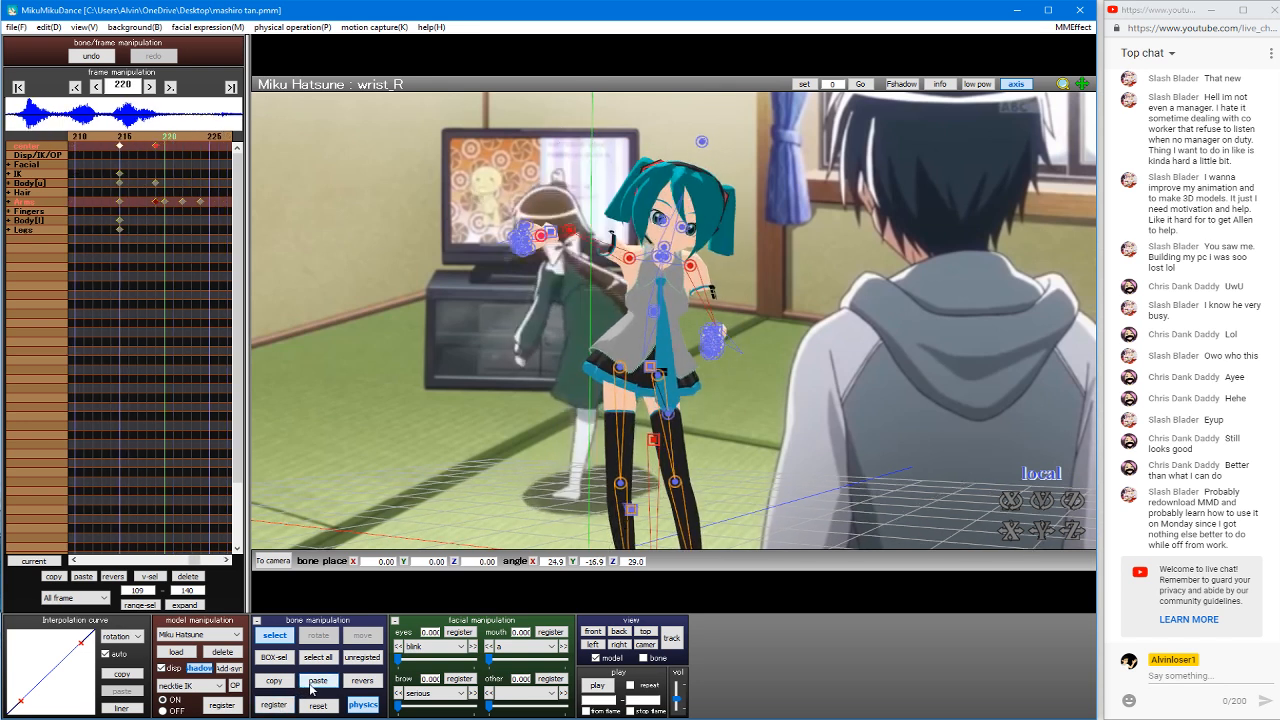
pyautogui.press('Right')
pyautogui.press('Right')
pyautogui.press('Right')
pyautogui.press('Right')
pyautogui.press('Right')
pyautogui.press('Right')
pyautogui.press('Right')
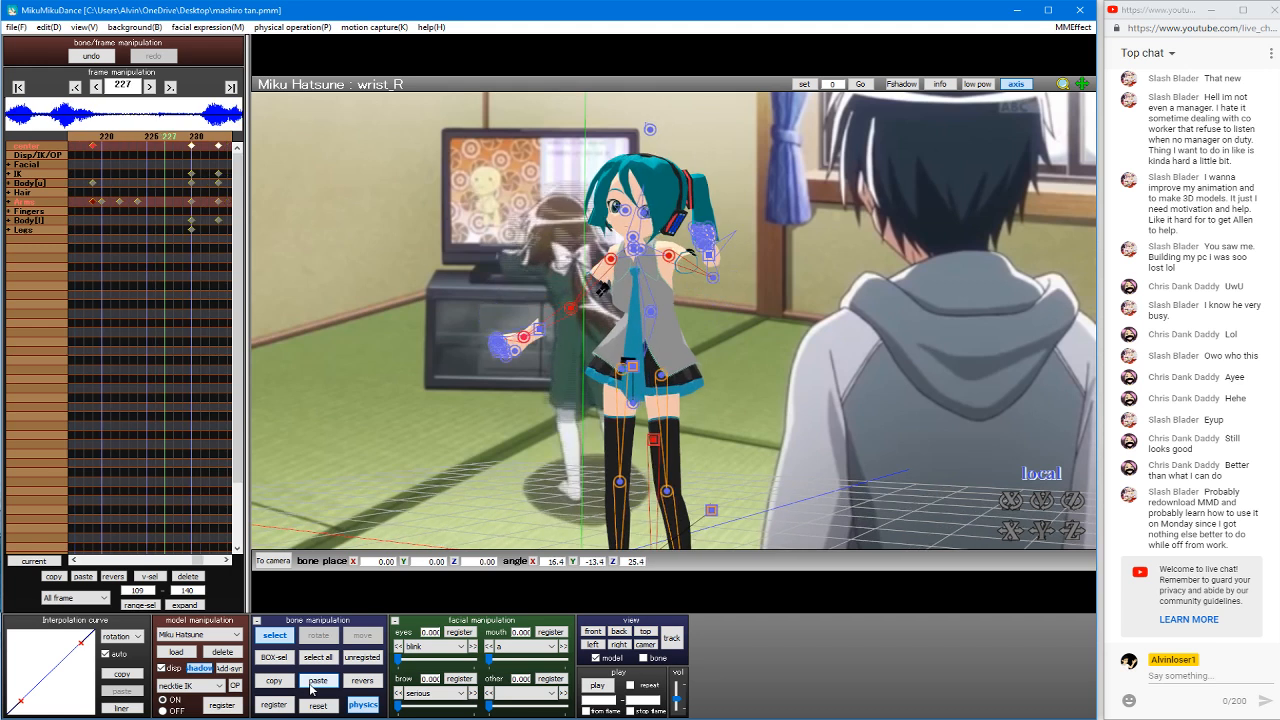
pyautogui.press('Right')
pyautogui.press('Right')
pyautogui.press('Right')
pyautogui.press('Right')
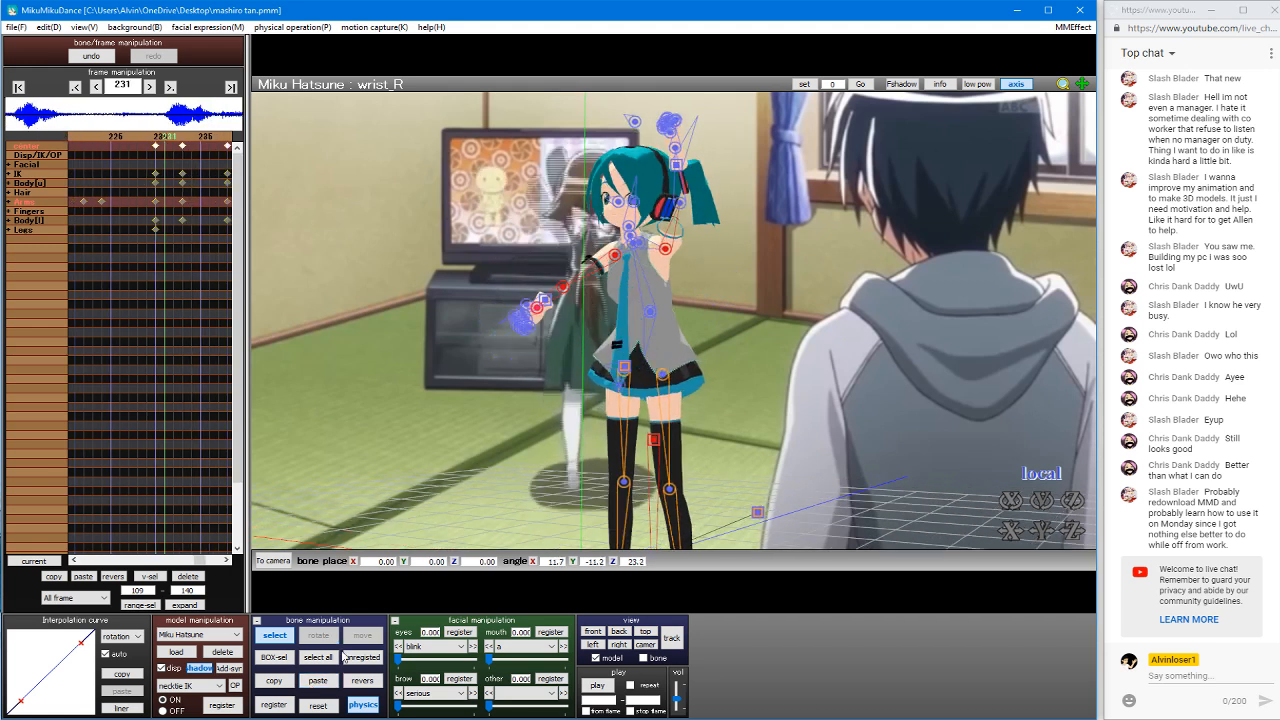
pyautogui.press('Left')
pyautogui.click(364, 681)
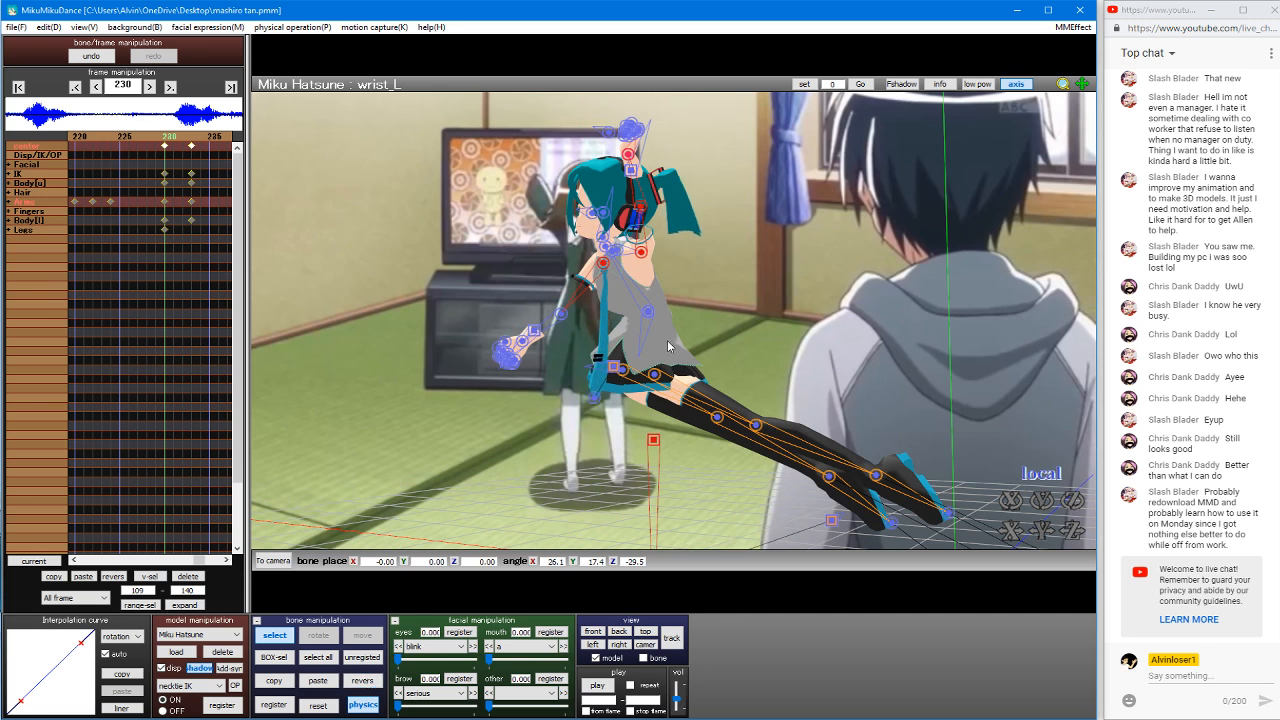
# Step: Leave the center bone out of the selection and register only the mirrored arm bones at frame 230
pyautogui.click(655, 444)
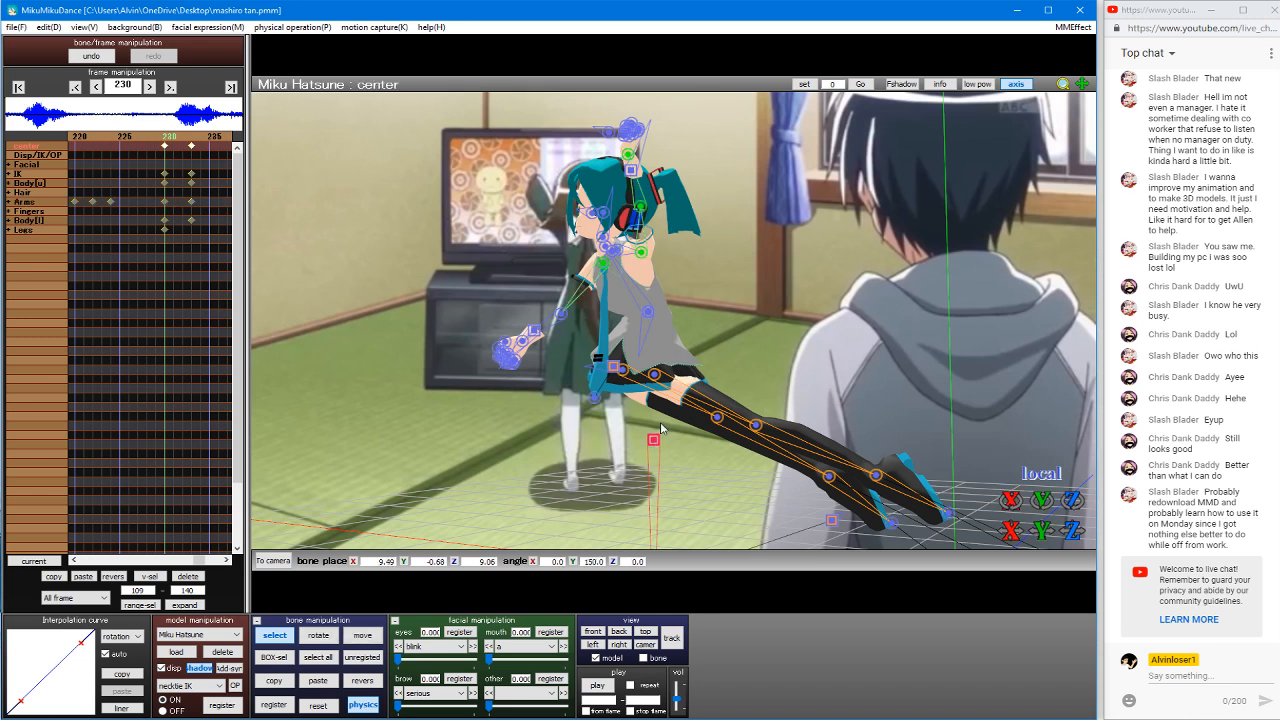
pyautogui.click(642, 252)
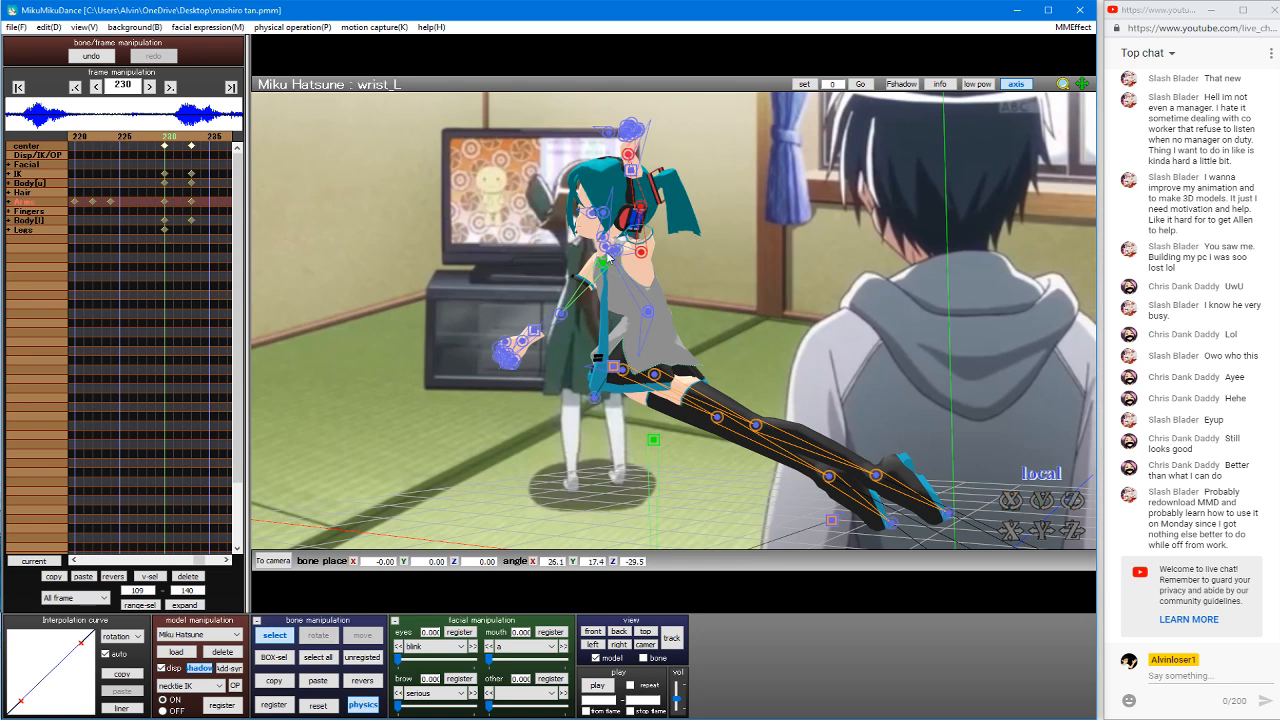
pyautogui.click(285, 702)
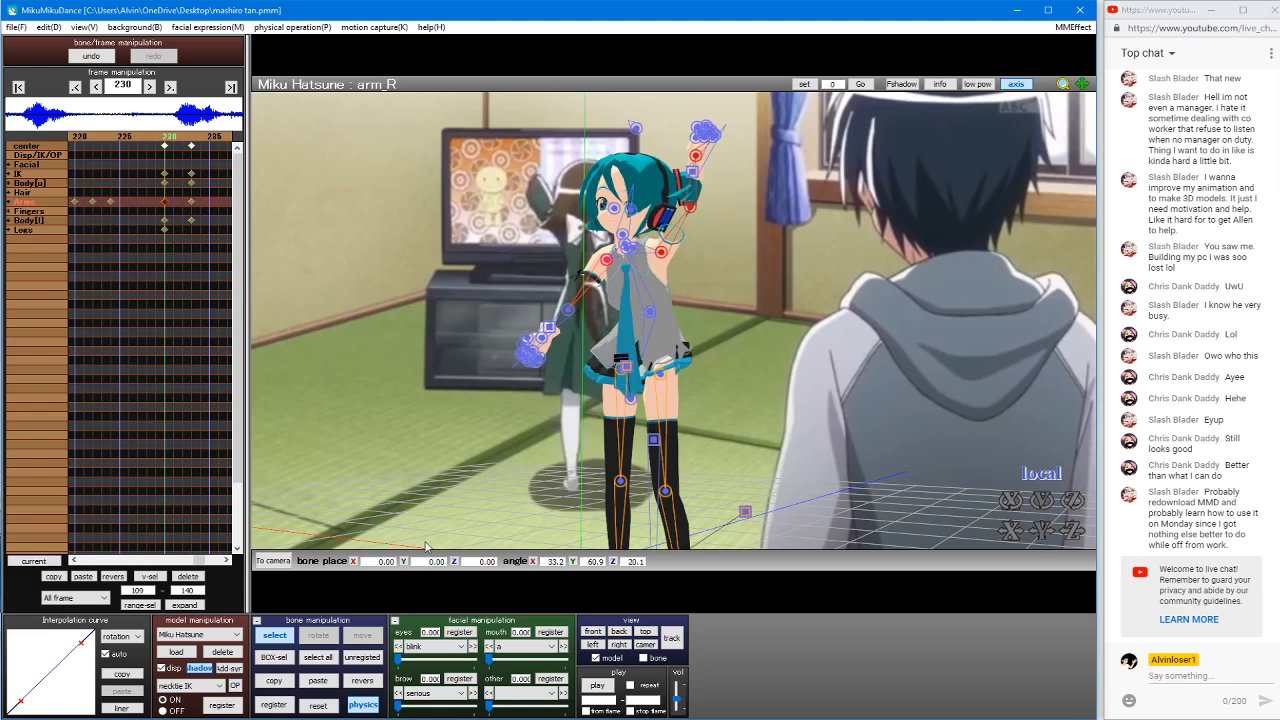
# Step: Rotate the left arm and left elbow at frame 230 to bring the raised arm closer to the head
pyautogui.moveTo(493, 380); pyautogui.dragTo(634, 298, button='right')
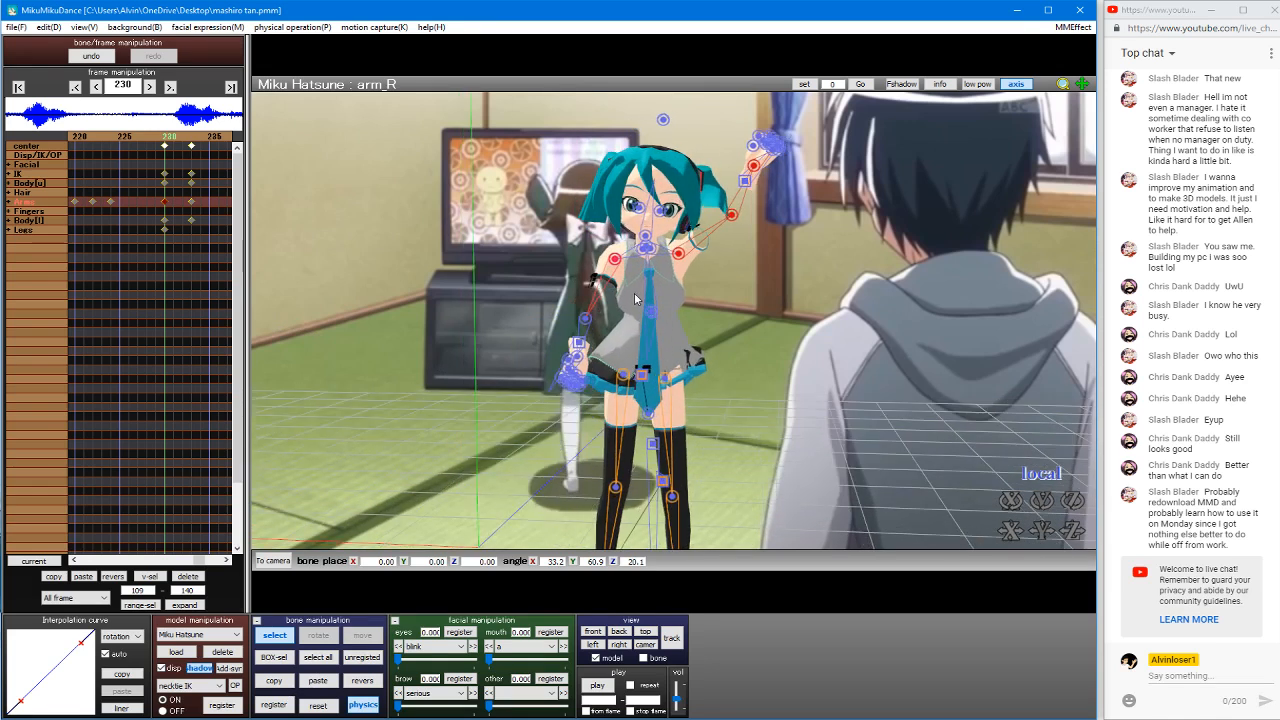
pyautogui.click(678, 254)
pyautogui.press('x')
pyautogui.moveTo(696, 262); pyautogui.dragTo(702, 256)
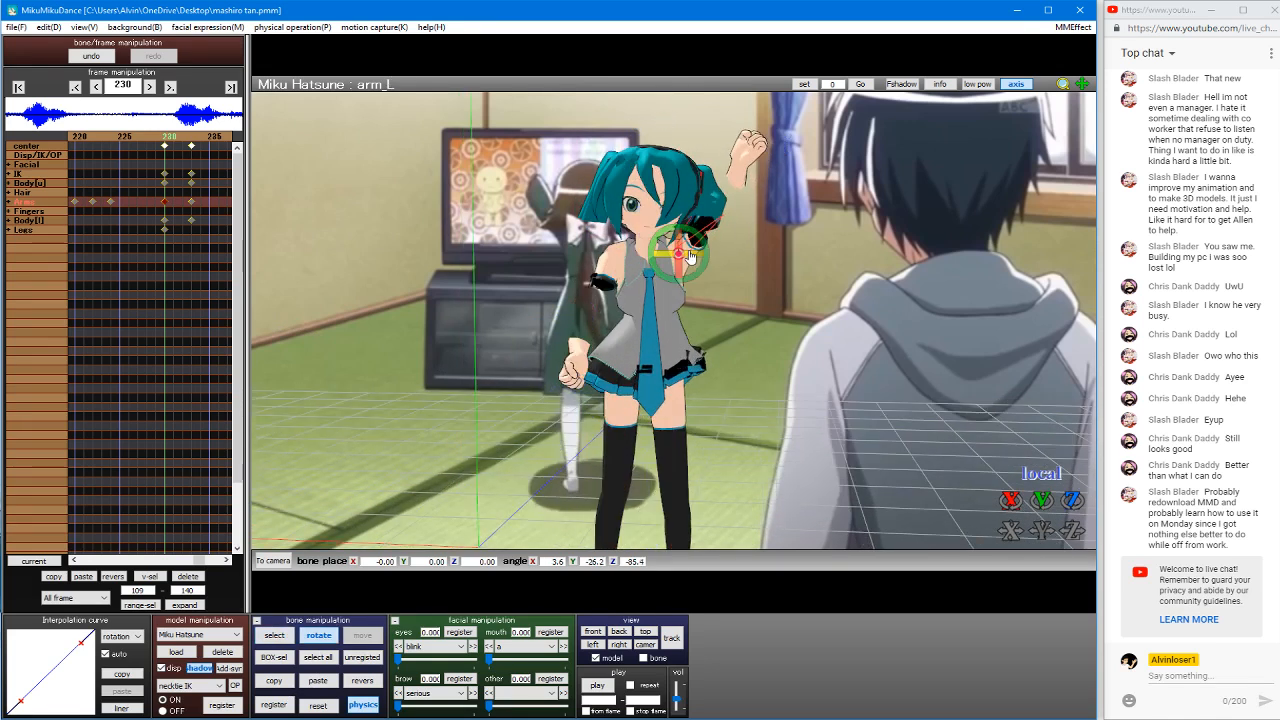
pyautogui.press('c')
pyautogui.click(731, 210)
pyautogui.click(725, 213)
pyautogui.press('x')
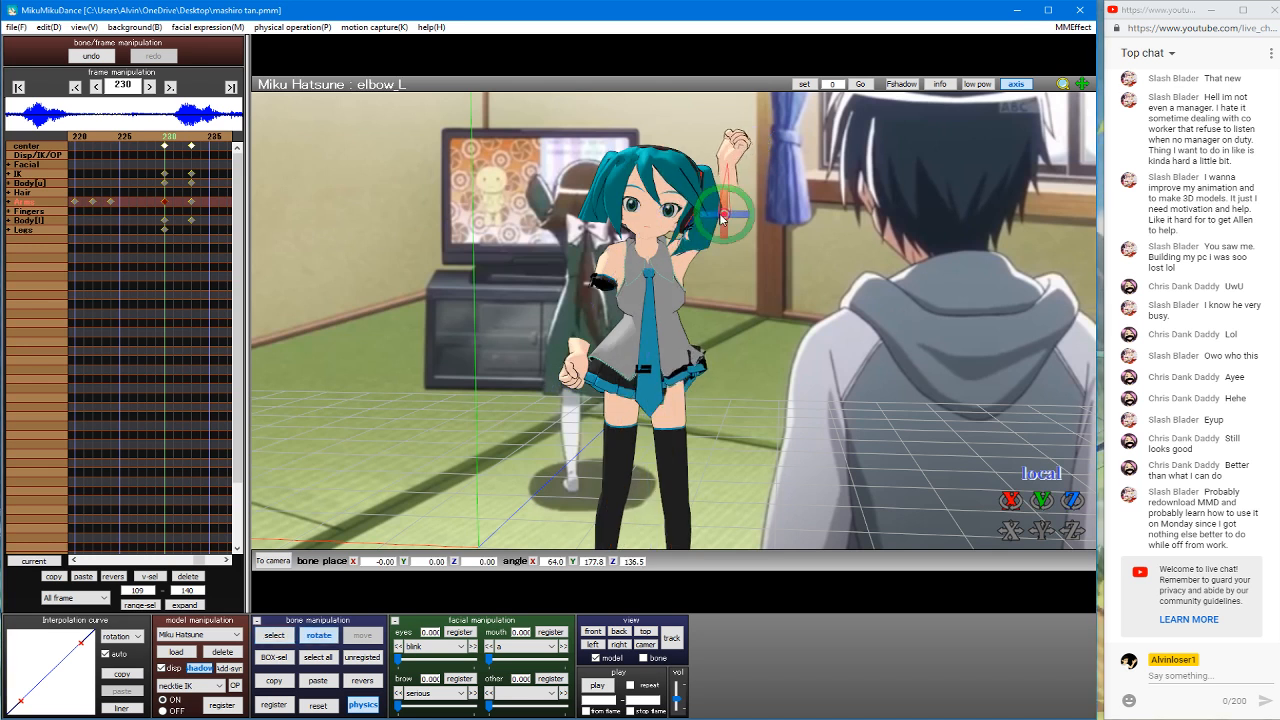
# Step: Rotate the left wrist at frame 230 to about X 28.3, Y 17.9, Z 12.1
pyautogui.press('c')
pyautogui.click(727, 164)
pyautogui.press('x')
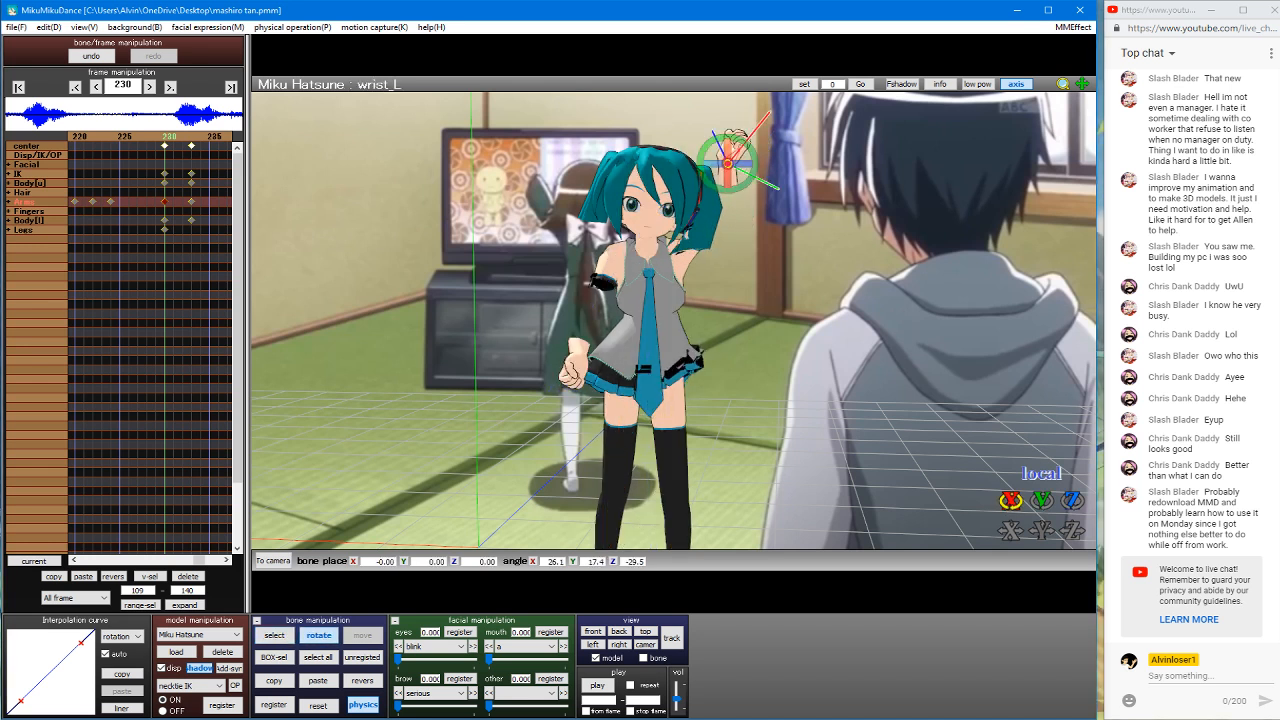
pyautogui.moveTo(1011, 500); pyautogui.dragTo(1011, 508)
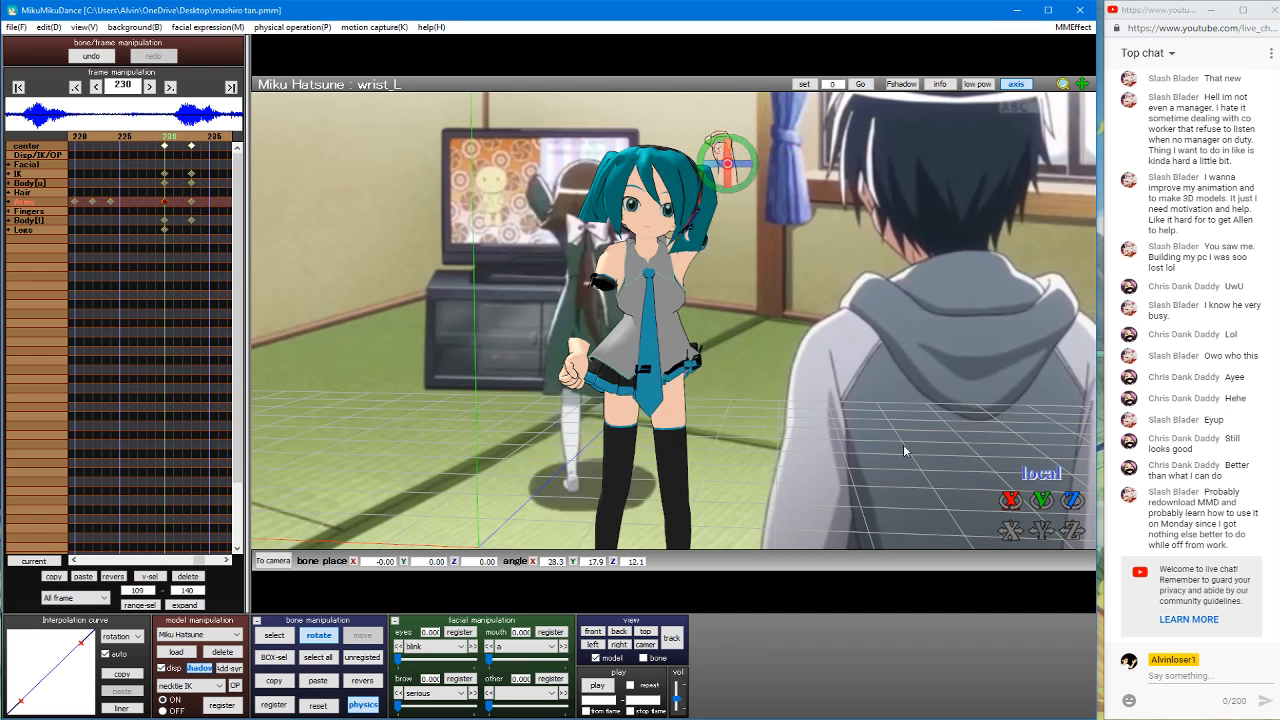
# Step: Rotate the right wrist to about X 12.8, Y -11.8, Z 8.3 and register the changed bones at frame 230
pyautogui.press('c')
pyautogui.click(584, 359)
pyautogui.press('x')
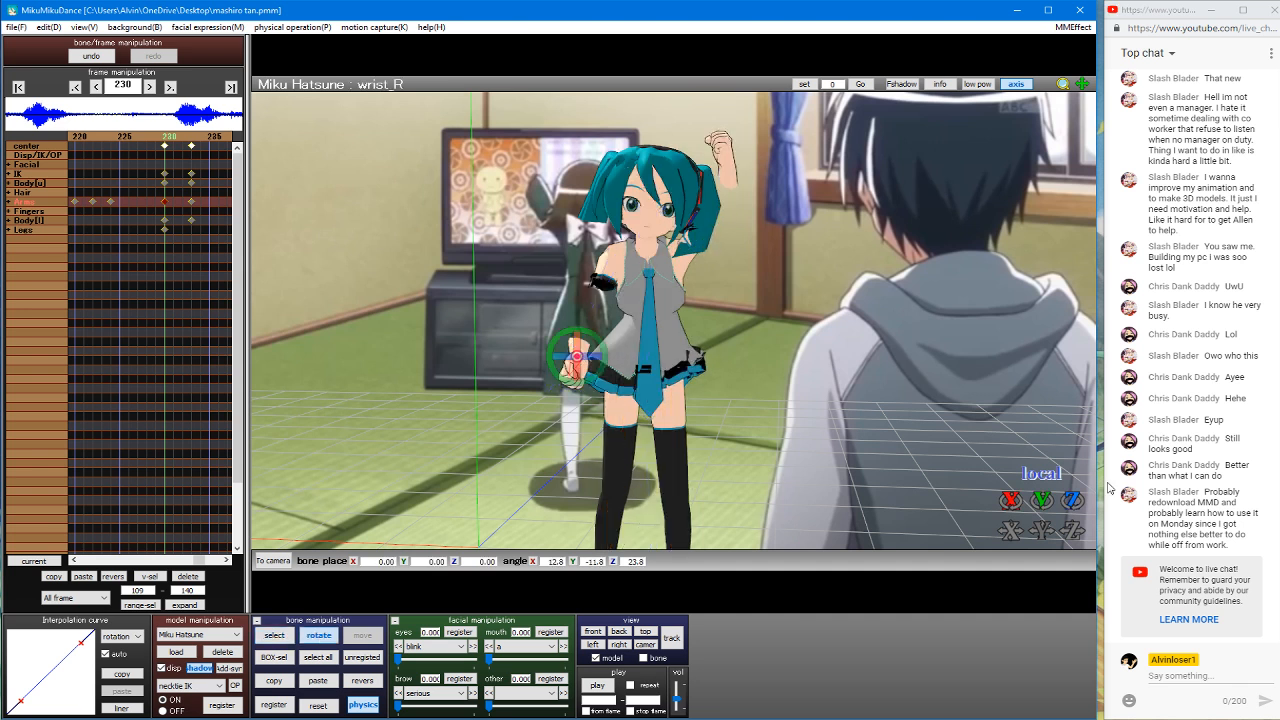
pyautogui.moveTo(1072, 500); pyautogui.dragTo(1072, 520)
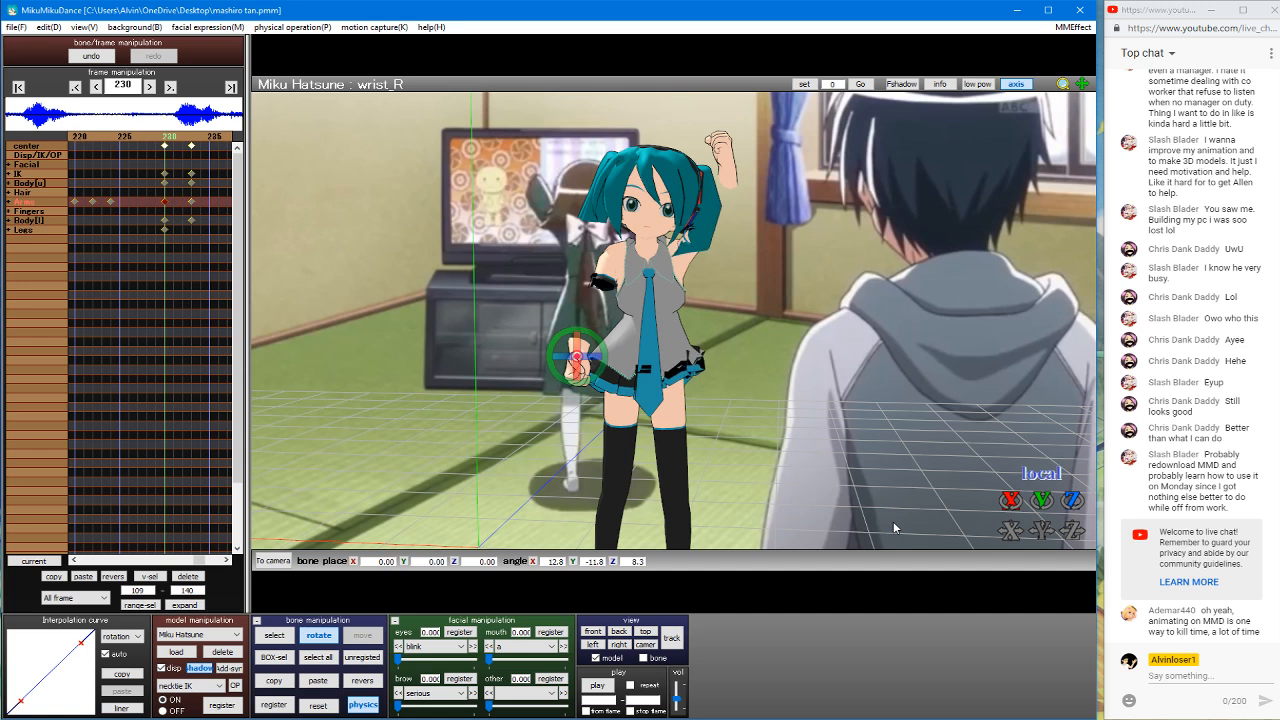
pyautogui.press('c')
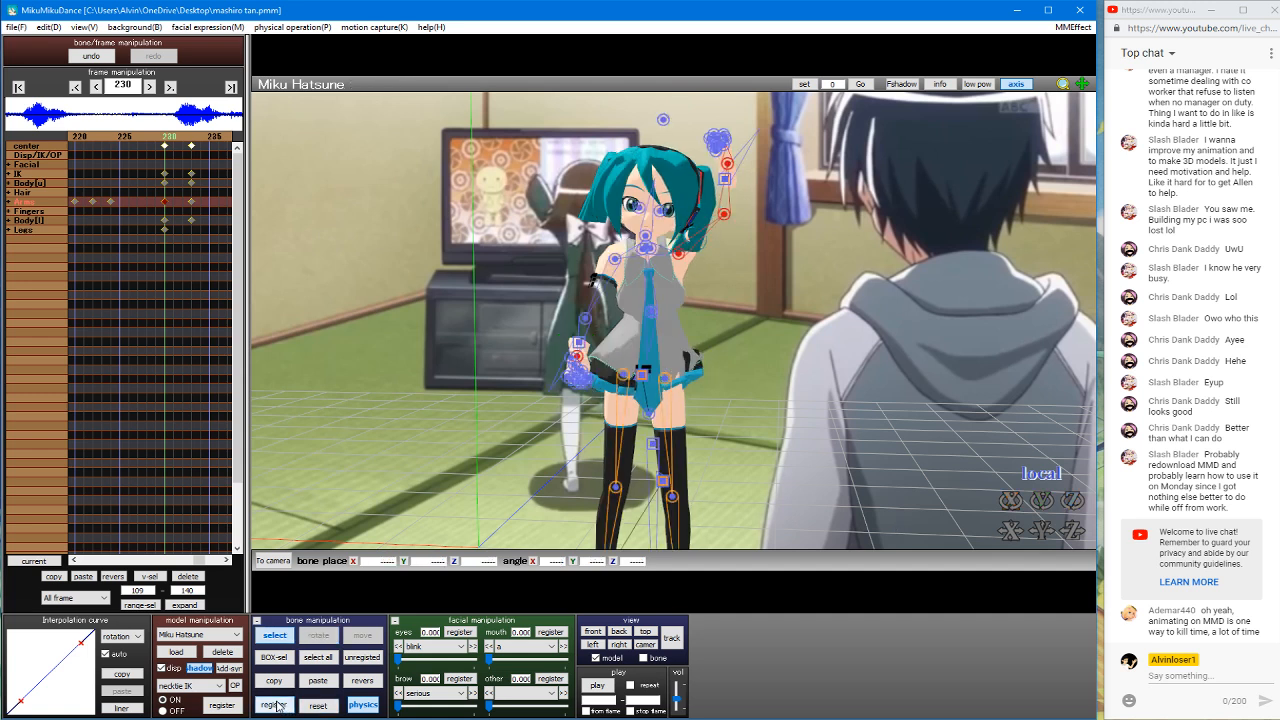
# Step: Scrub back from frame 230 to about frame 162 to review the arm motion against the background video
pyautogui.press('Left')
pyautogui.press('Left')
pyautogui.press('Left')
pyautogui.press('Left')
pyautogui.press('Left')
pyautogui.press('Left')
pyautogui.press('Left')
pyautogui.press('Left')
pyautogui.press('Left')
pyautogui.press('Left')
pyautogui.press('Left')
pyautogui.press('Left')
pyautogui.press('Left')
pyautogui.press('Left')
pyautogui.press('Left')
pyautogui.press('Left')
pyautogui.press('Left')
pyautogui.press('Left')
pyautogui.press('Left')
pyautogui.press('Left')
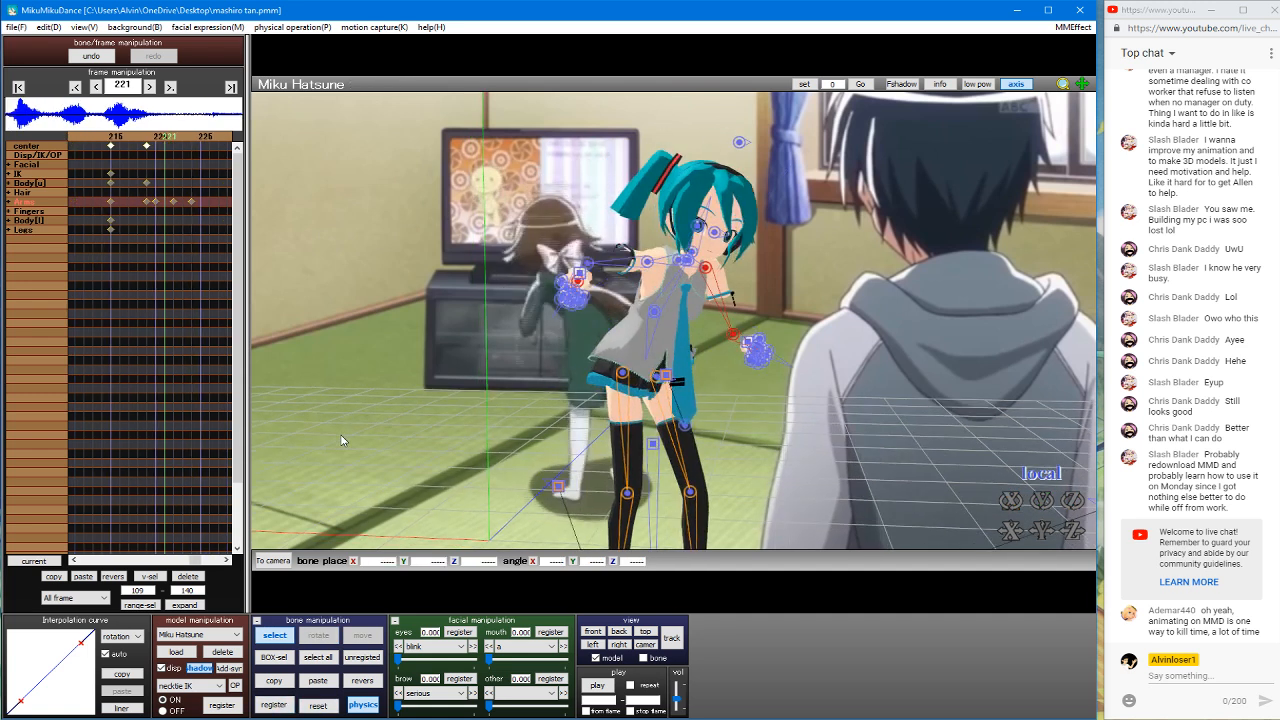
pyautogui.press('Left')
pyautogui.press('Left')
pyautogui.press('Left')
pyautogui.press('Left')
pyautogui.press('Left')
pyautogui.press('Left')
pyautogui.press('Left')
pyautogui.press('Left')
pyautogui.press('Left')
pyautogui.press('Left')
pyautogui.press('Left')
pyautogui.press('Left')
pyautogui.press('Left')
pyautogui.press('Left')
pyautogui.press('Left')
pyautogui.press('Left')
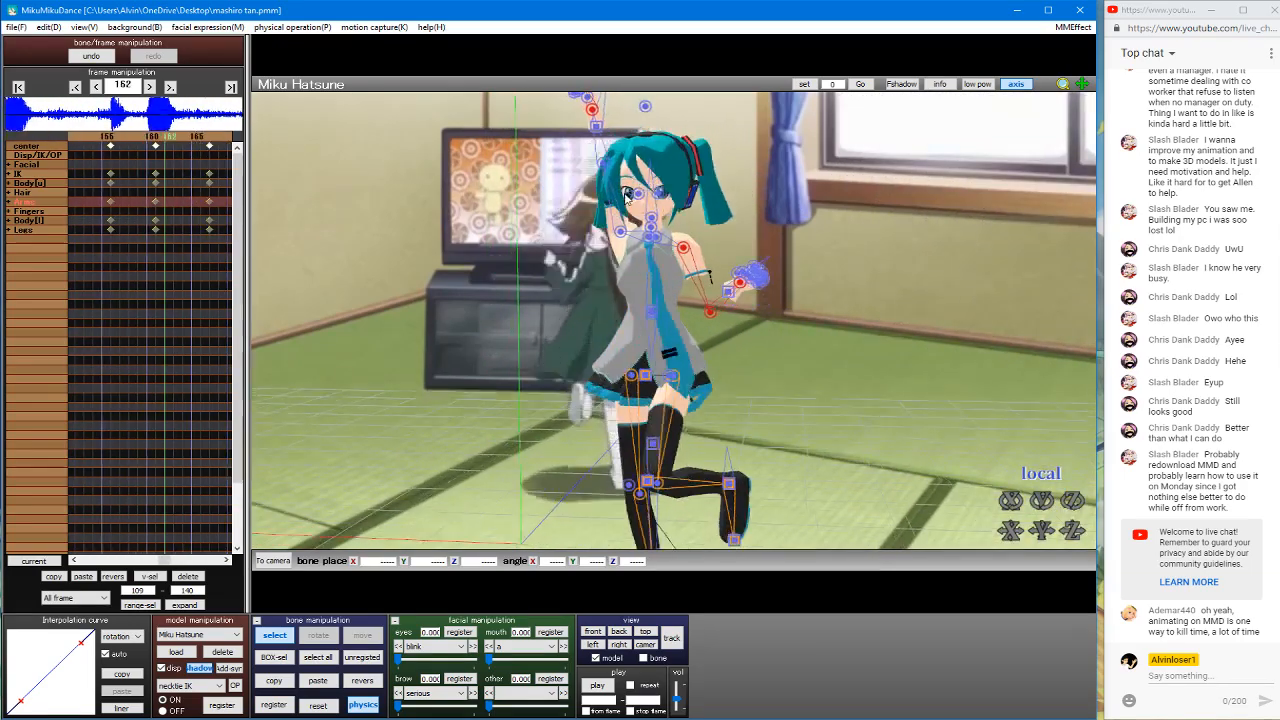
# Step: Scrub forward from frame 162 to about frame 251 to review the dance motion against the background video
pyautogui.press('Right')
pyautogui.press('Right')
pyautogui.press('Right')
pyautogui.press('Right')
pyautogui.press('Right')
pyautogui.press('Right')
pyautogui.press('Right')
pyautogui.press('Right')
pyautogui.press('Right')
pyautogui.press('Right')
pyautogui.press('Right')
pyautogui.press('Right')
pyautogui.press('Right')
pyautogui.press('Right')
pyautogui.press('Right')
pyautogui.press('Right')
pyautogui.press('Right')
pyautogui.press('Right')
pyautogui.press('Right')
pyautogui.press('Right')
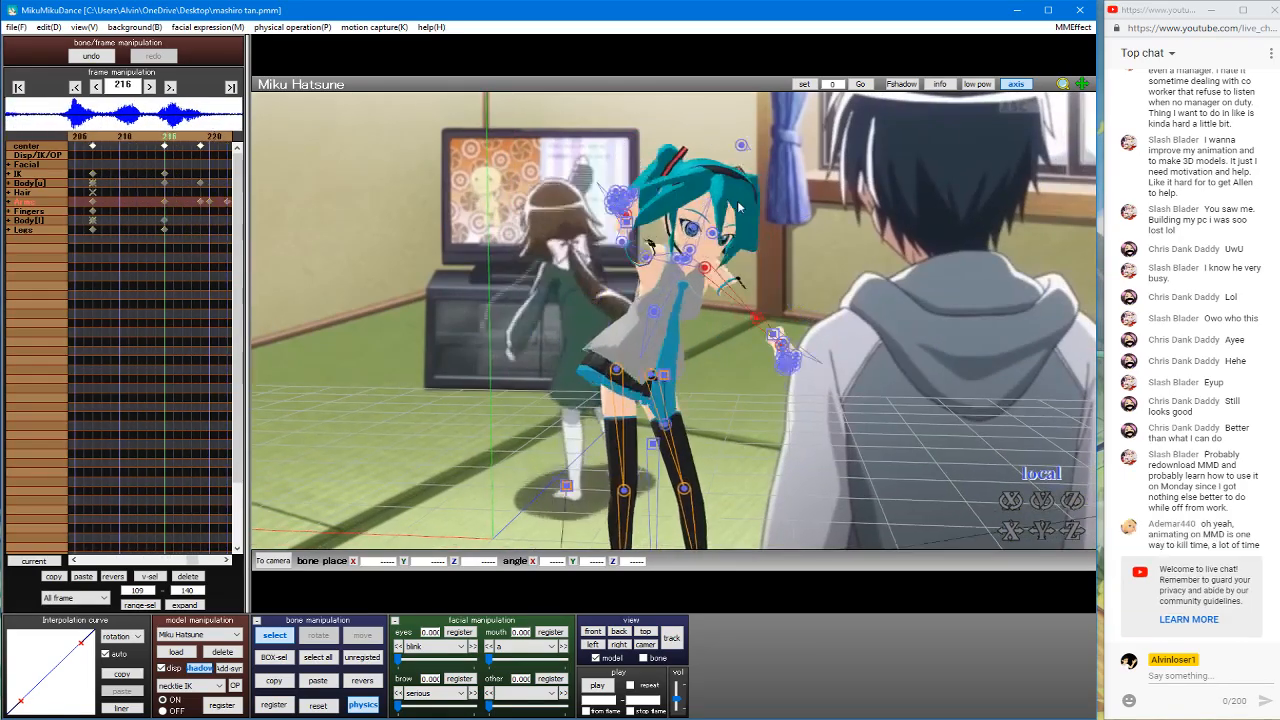
pyautogui.press('Right')
pyautogui.press('Right')
pyautogui.press('Right')
pyautogui.press('Right')
pyautogui.press('Right')
pyautogui.press('Right')
pyautogui.press('Right')
pyautogui.press('Right')
pyautogui.press('Right')
pyautogui.press('Right')
pyautogui.press('Right')
pyautogui.press('Right')
pyautogui.press('Right')
pyautogui.press('Right')
pyautogui.press('Right')
pyautogui.press('Right')
pyautogui.press('Right')
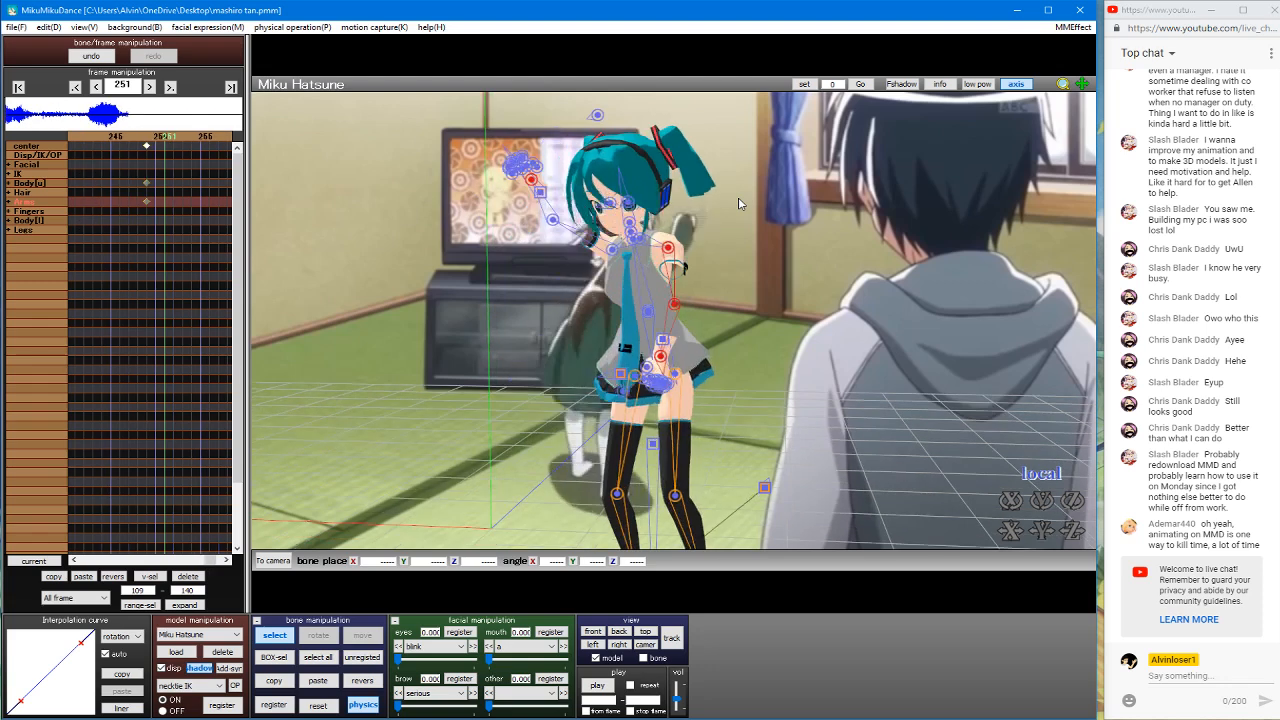
# Step: Scrub back and forth between about frames 216 and 251 to examine the arm swing and body turn
pyautogui.press('Left')
pyautogui.press('Left')
pyautogui.press('Left')
pyautogui.press('Left')
pyautogui.press('Left')
pyautogui.press('Left')
pyautogui.press('Left')
pyautogui.press('Left')
pyautogui.press('Left')
pyautogui.press('Left')
pyautogui.press('Left')
pyautogui.press('Left')
pyautogui.press('Left')
pyautogui.press('Left')
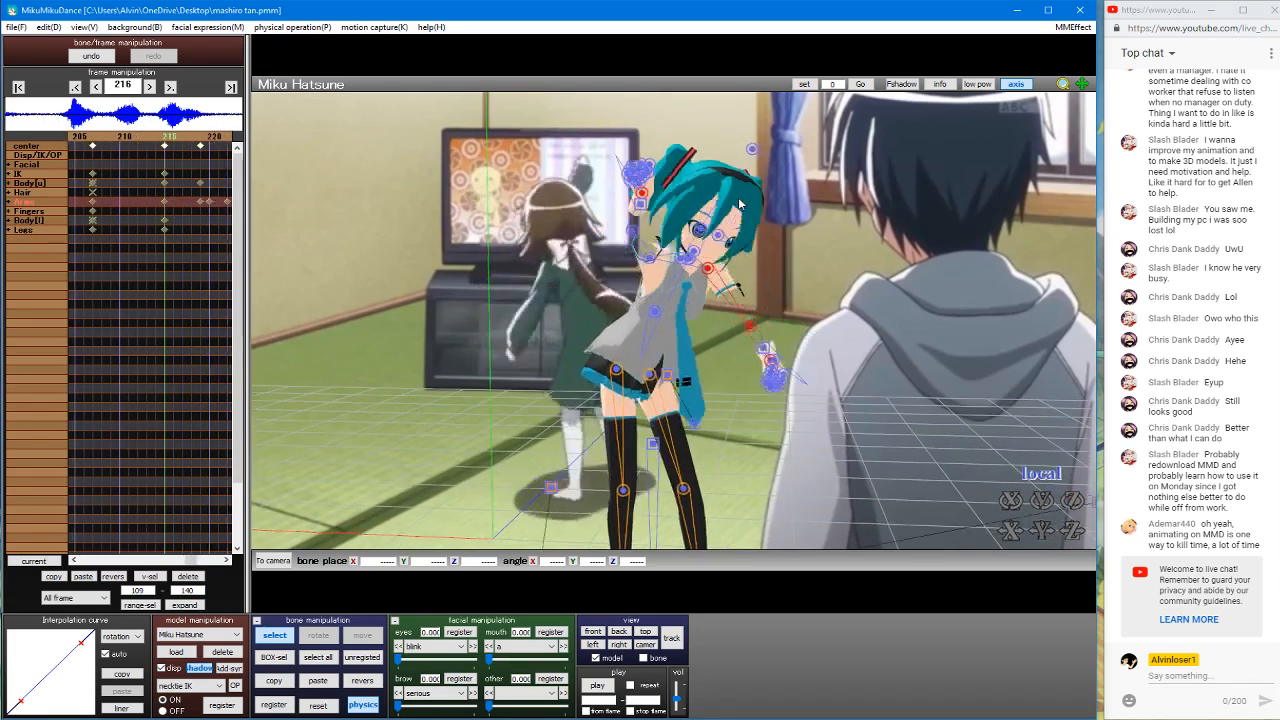
pyautogui.press('Right')
pyautogui.press('Right')
pyautogui.press('Right')
pyautogui.press('Right')
pyautogui.press('Right')
pyautogui.press('Right')
pyautogui.press('Right')
pyautogui.press('Right')
pyautogui.press('Right')
pyautogui.press('Right')
pyautogui.press('Right')
pyautogui.press('Right')
pyautogui.press('Right')
pyautogui.press('Right')
pyautogui.press('Left')
pyautogui.press('Left')
pyautogui.press('Left')
pyautogui.press('Left')
pyautogui.press('Left')
pyautogui.press('Left')
pyautogui.press('Left')
pyautogui.press('Left')
pyautogui.press('Left')
pyautogui.press('Left')
pyautogui.press('Left')
pyautogui.press('Left')
pyautogui.press('Left')
pyautogui.press('Left')
pyautogui.press('Left')
pyautogui.press('Left')
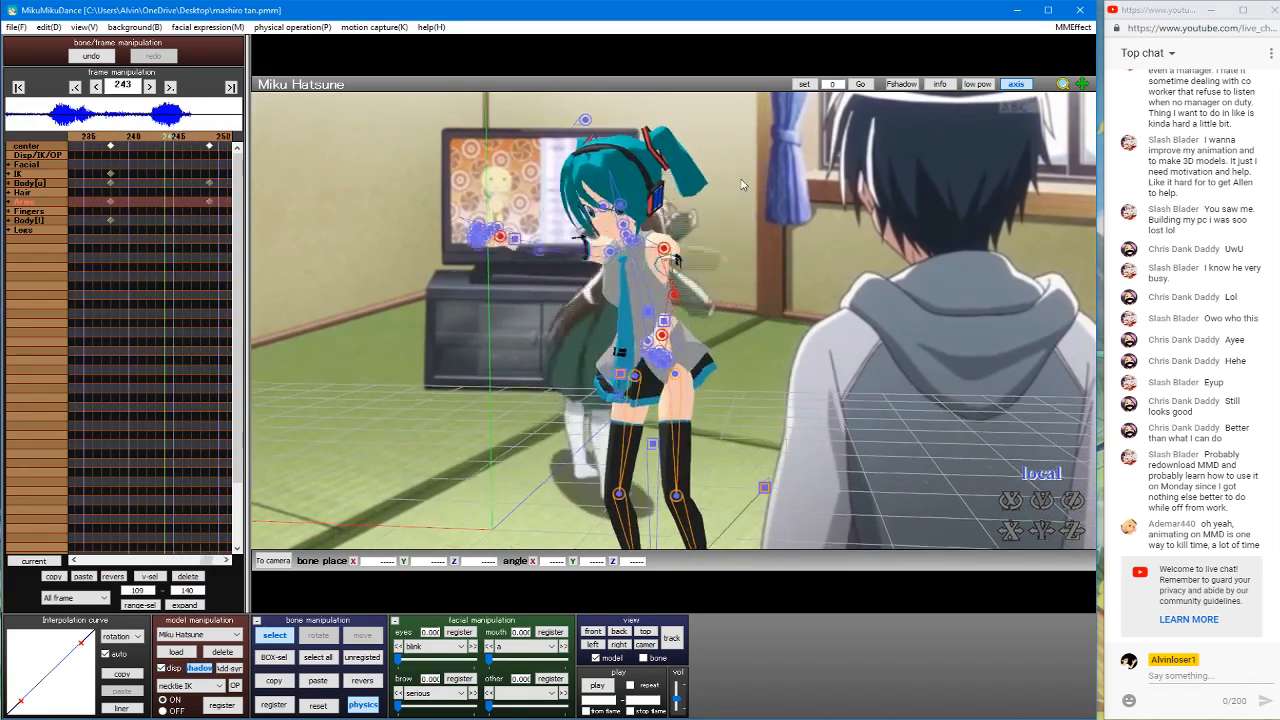
pyautogui.press('Right')
pyautogui.press('Right')
pyautogui.press('Right')
pyautogui.press('Right')
pyautogui.press('Right')
pyautogui.press('Right')
pyautogui.press('Right')
pyautogui.press('Right')
pyautogui.press('Right')
pyautogui.press('Right')
pyautogui.press('Right')
pyautogui.press('Right')
pyautogui.press('Right')
pyautogui.press('Right')
pyautogui.press('Right')
pyautogui.press('Right')
pyautogui.press('Left')
pyautogui.press('Left')
pyautogui.press('Left')
pyautogui.press('Left')
pyautogui.press('Left')
pyautogui.press('Left')
pyautogui.press('Left')
pyautogui.press('Left')
pyautogui.press('Left')
pyautogui.press('Left')
pyautogui.press('Left')
pyautogui.press('Left')
pyautogui.press('Left')
pyautogui.press('Left')
pyautogui.press('Left')
pyautogui.press('Left')
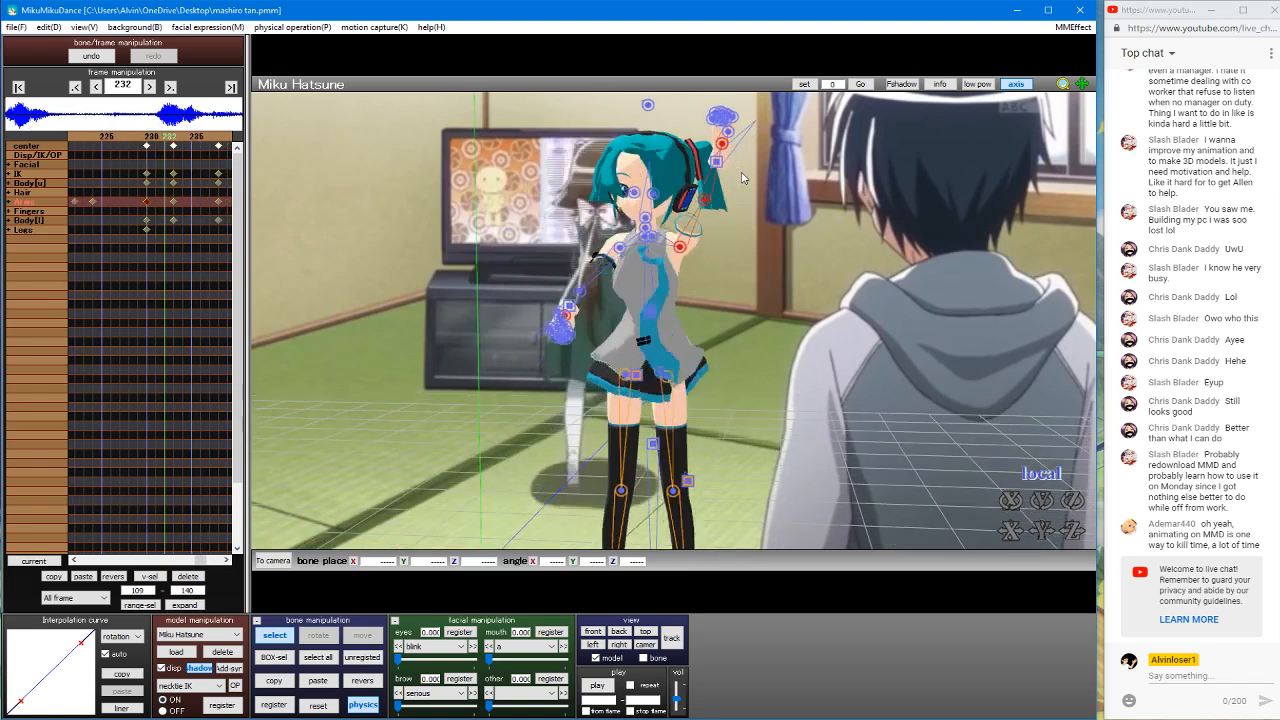
# Step: Advance to frame 249 and nudge the center bone to about X -9.4, Y -0.8, Z 9.8
pyautogui.press('Right')
pyautogui.press('Right')
pyautogui.press('Right')
pyautogui.press('Right')
pyautogui.press('Right')
pyautogui.press('Right')
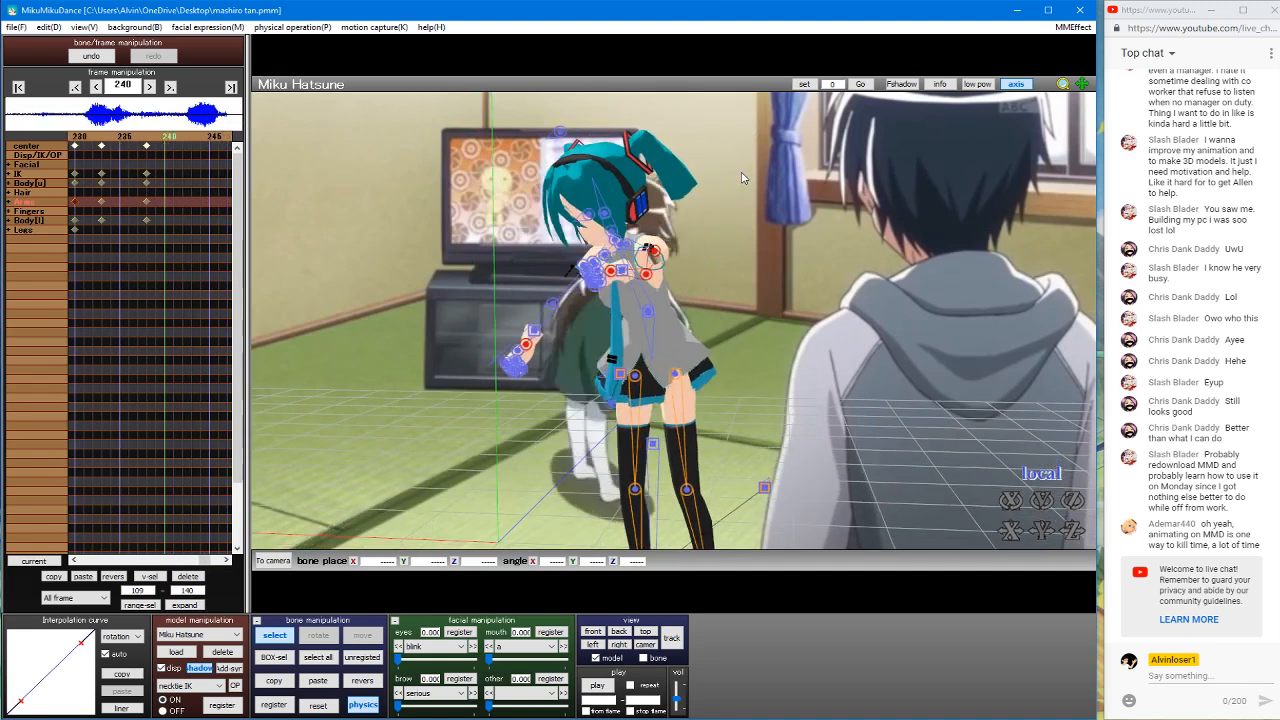
pyautogui.press('Right')
pyautogui.press('Right')
pyautogui.press('Right')
pyautogui.press('Right')
pyautogui.press('Right')
pyautogui.press('Right')
pyautogui.press('Right')
pyautogui.press('Right')
pyautogui.press('Right')
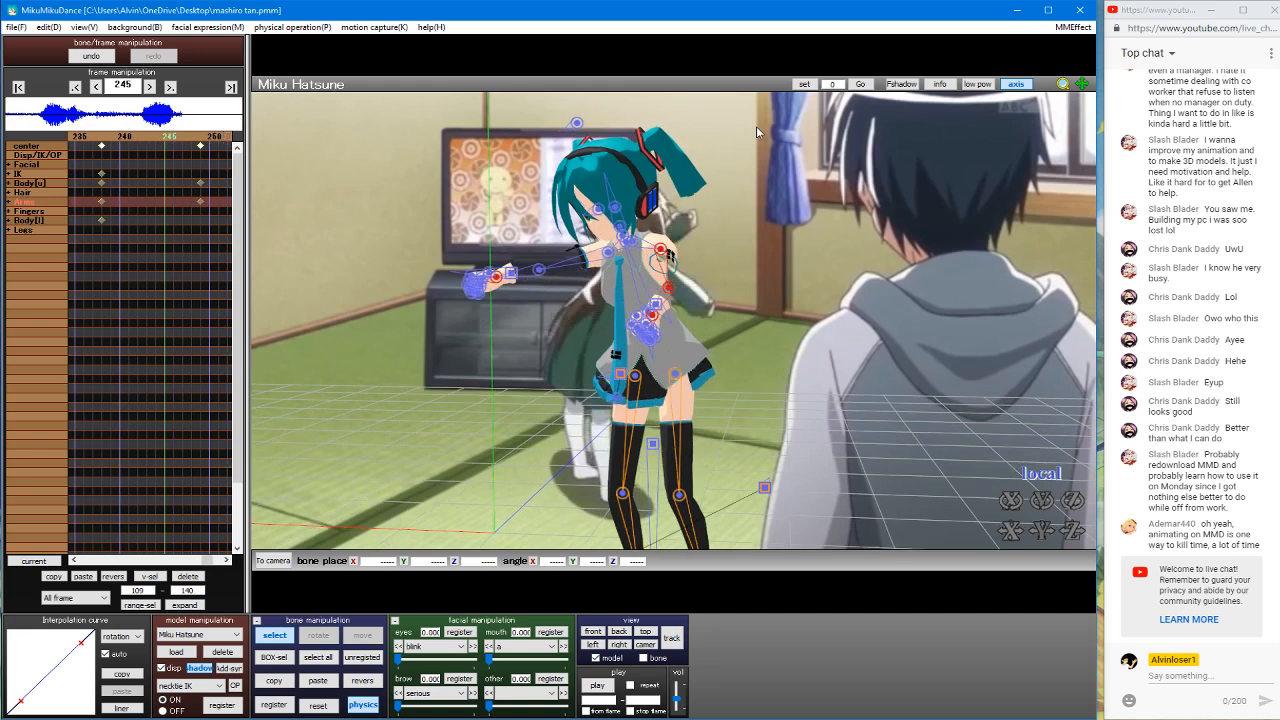
pyautogui.press('Right')
pyautogui.press('Left')
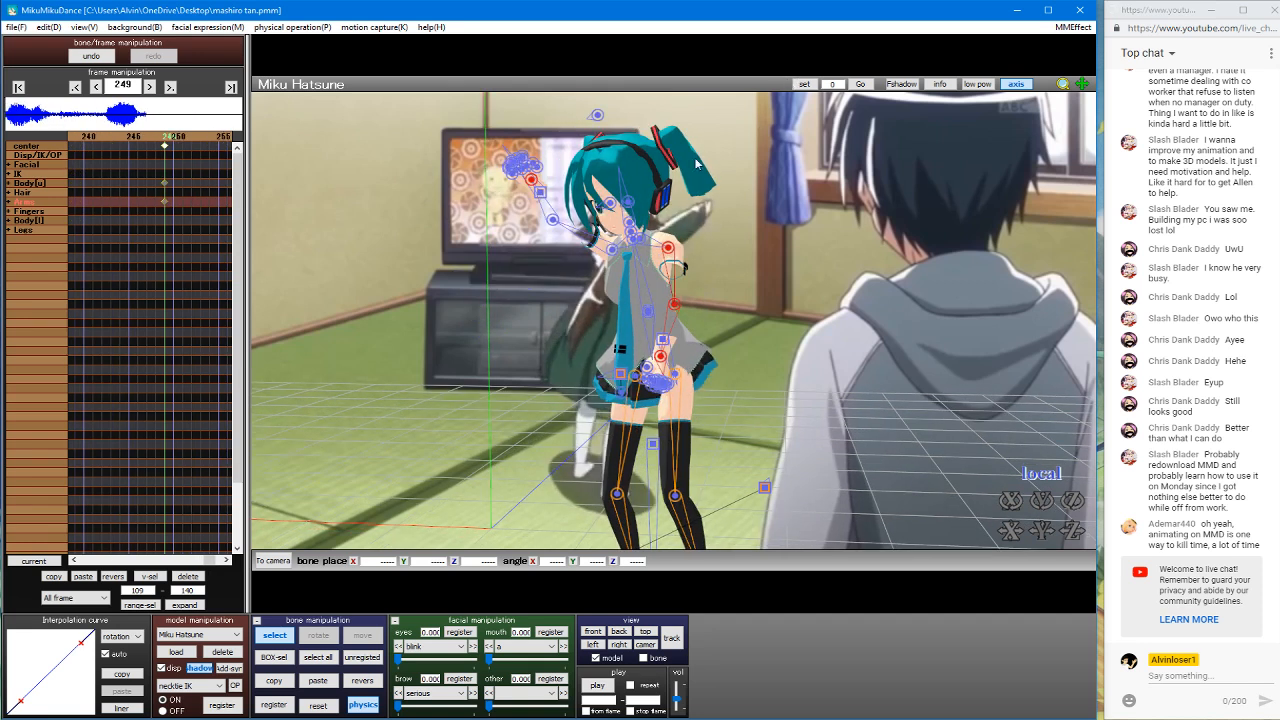
pyautogui.moveTo(706, 180); pyautogui.dragTo(724, 176, button='right')
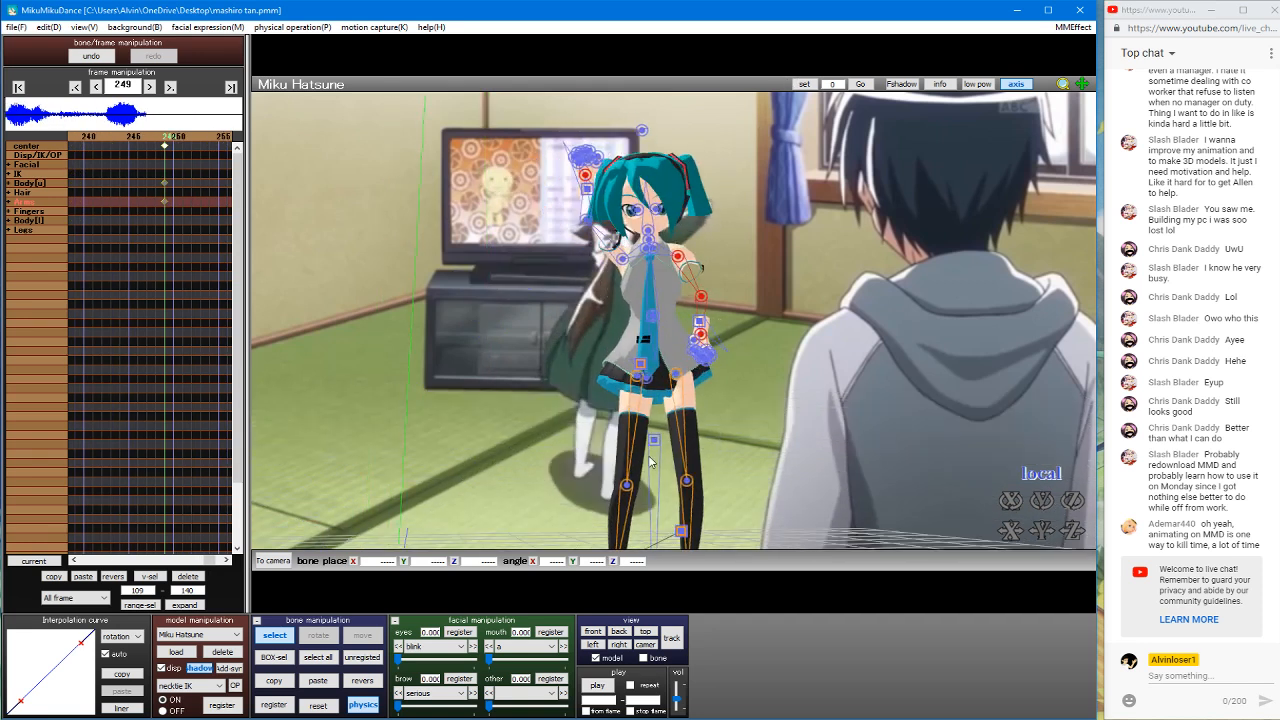
pyautogui.click(652, 439)
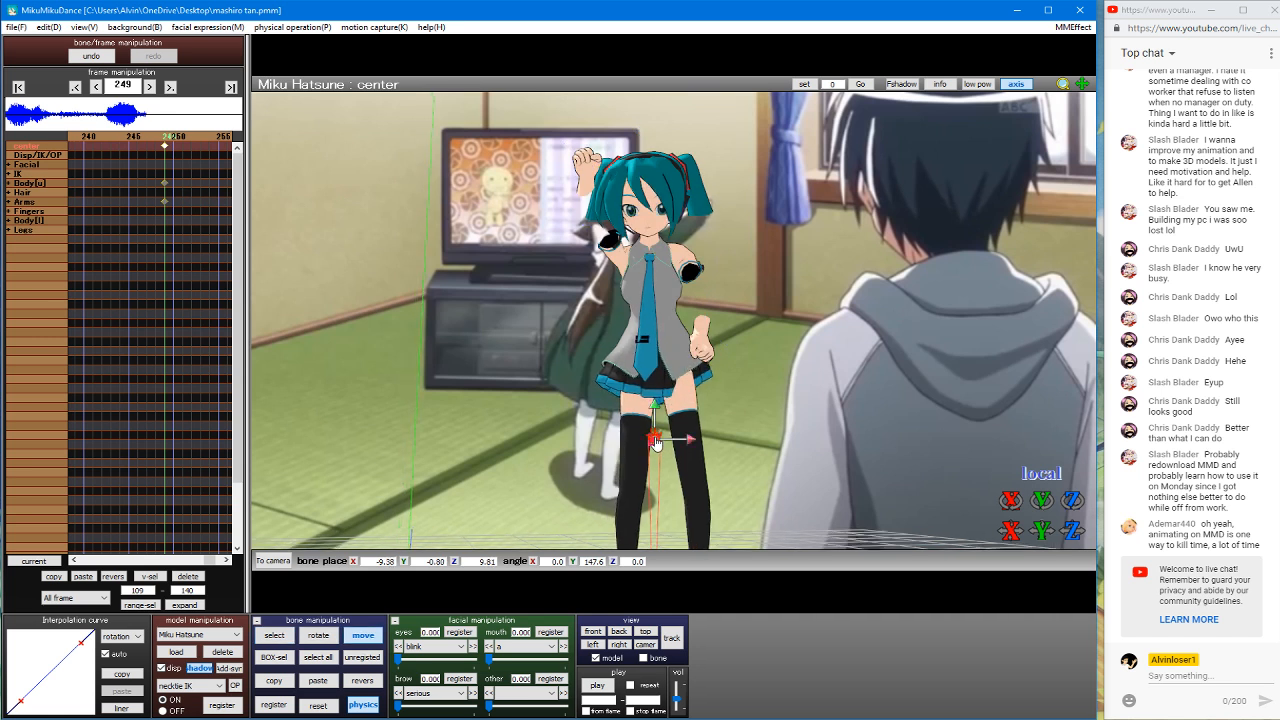
pyautogui.moveTo(655, 443); pyautogui.dragTo(656, 440)
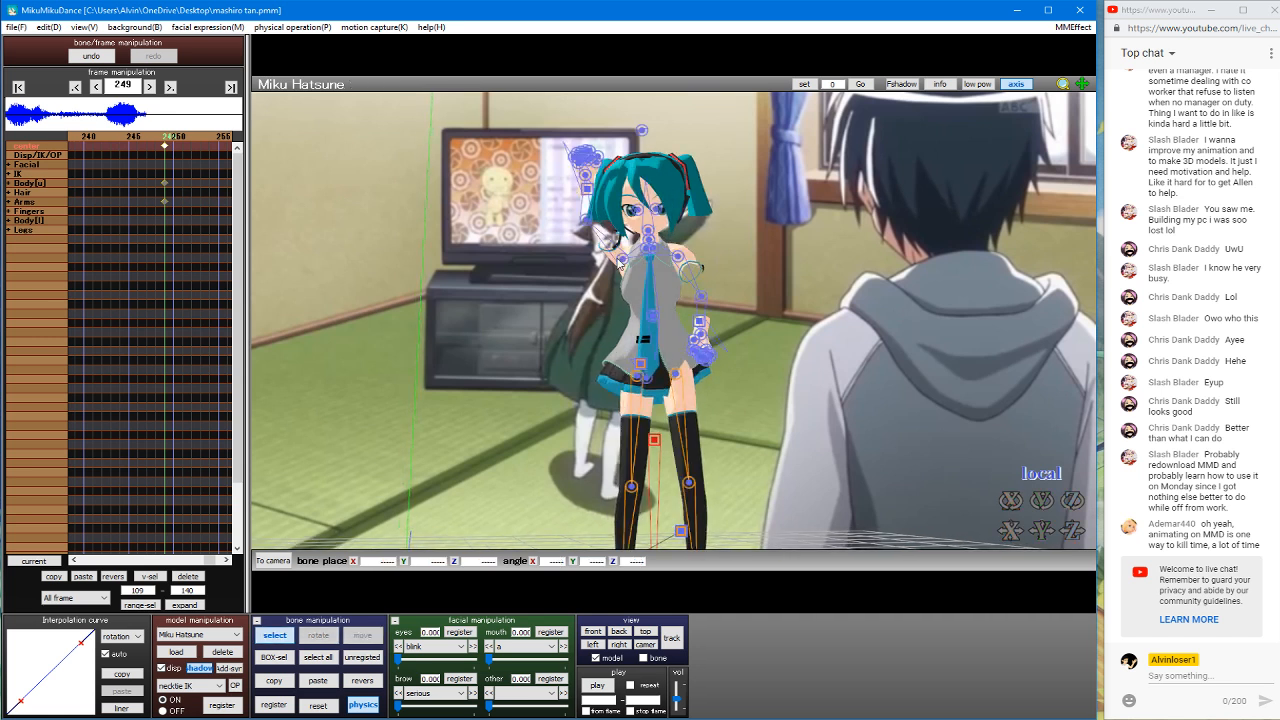
# Step: Adjust the right arm at frame 249 and rotate the right elbow to about X 74.5, Y 3.7, Z 36.0
pyautogui.click(622, 262)
pyautogui.click(578, 233)
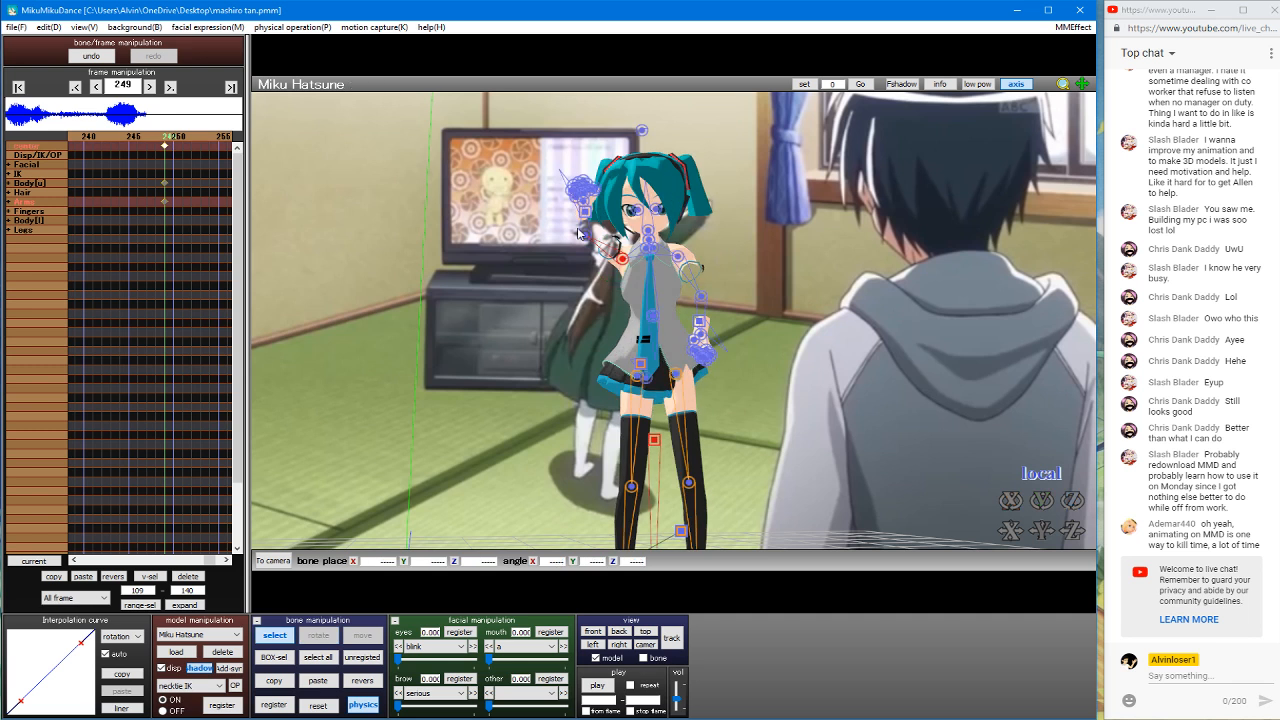
pyautogui.click(588, 235)
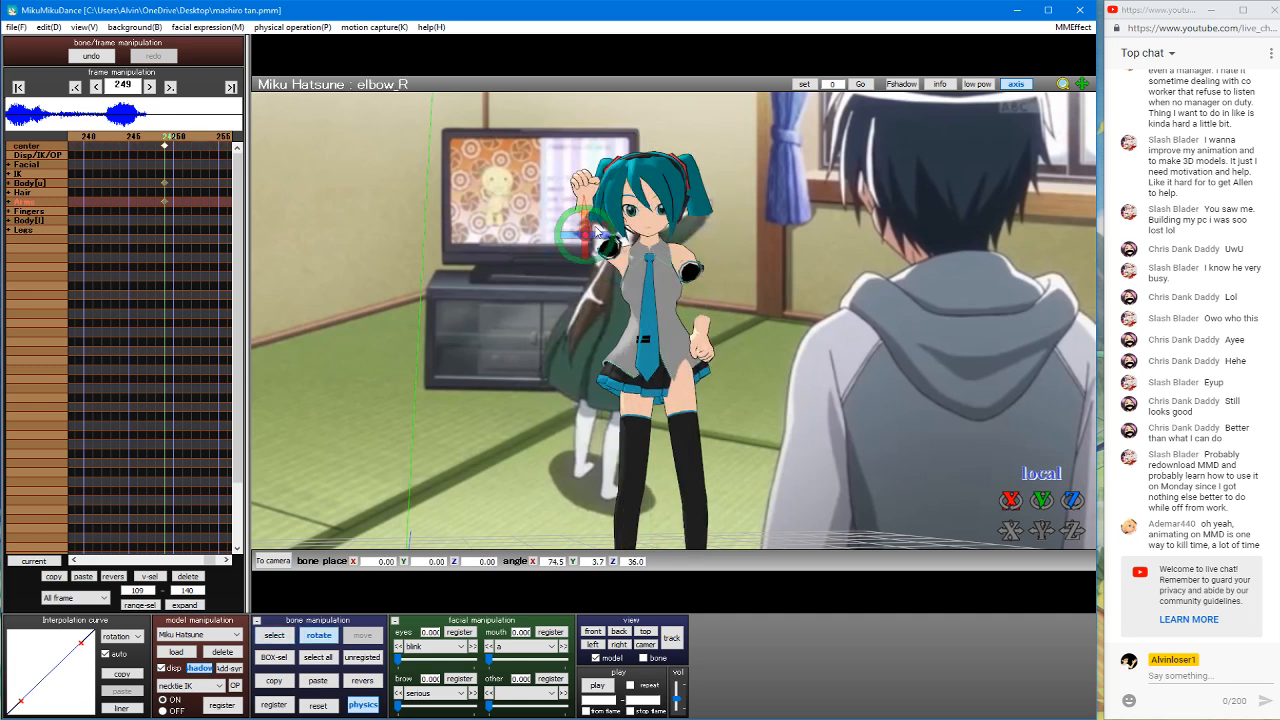
pyautogui.press('s')
# Step: Rotate the left arm and elbow slightly outward at frame 249, with the left wrist at about X 3.6, Y 7.0, Z -19.0
pyautogui.click(680, 248)
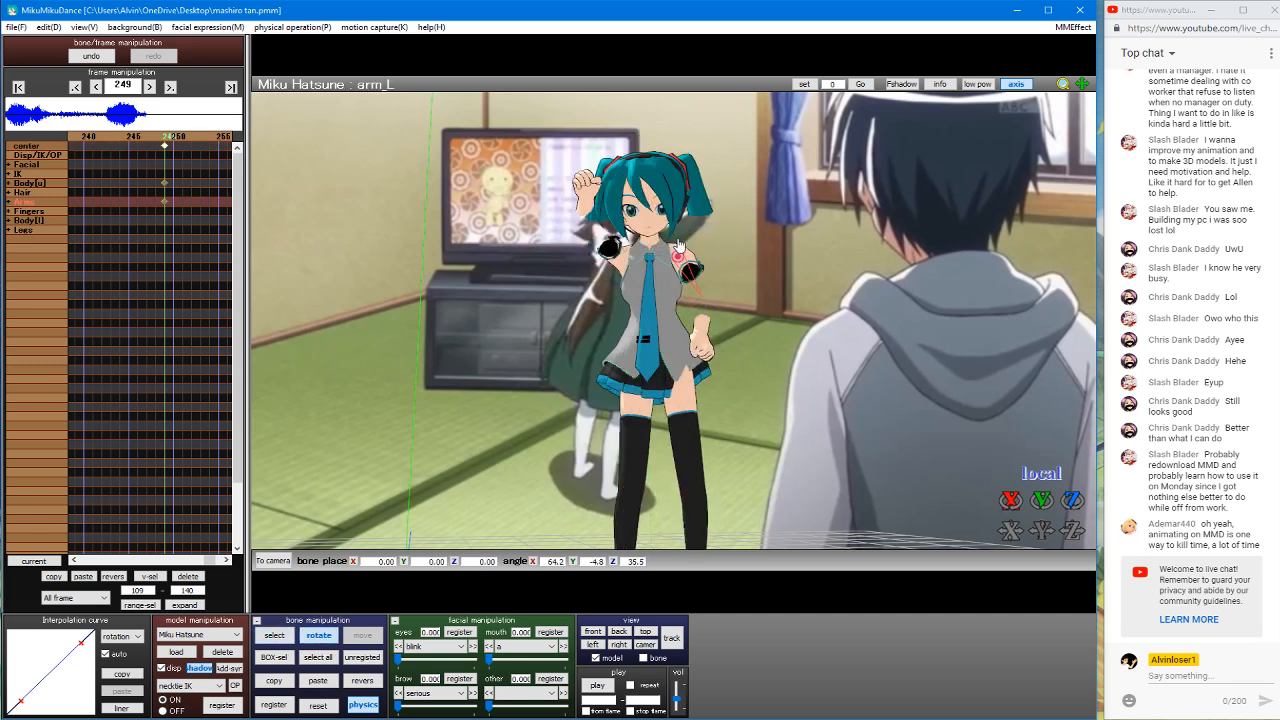
pyautogui.click(711, 291)
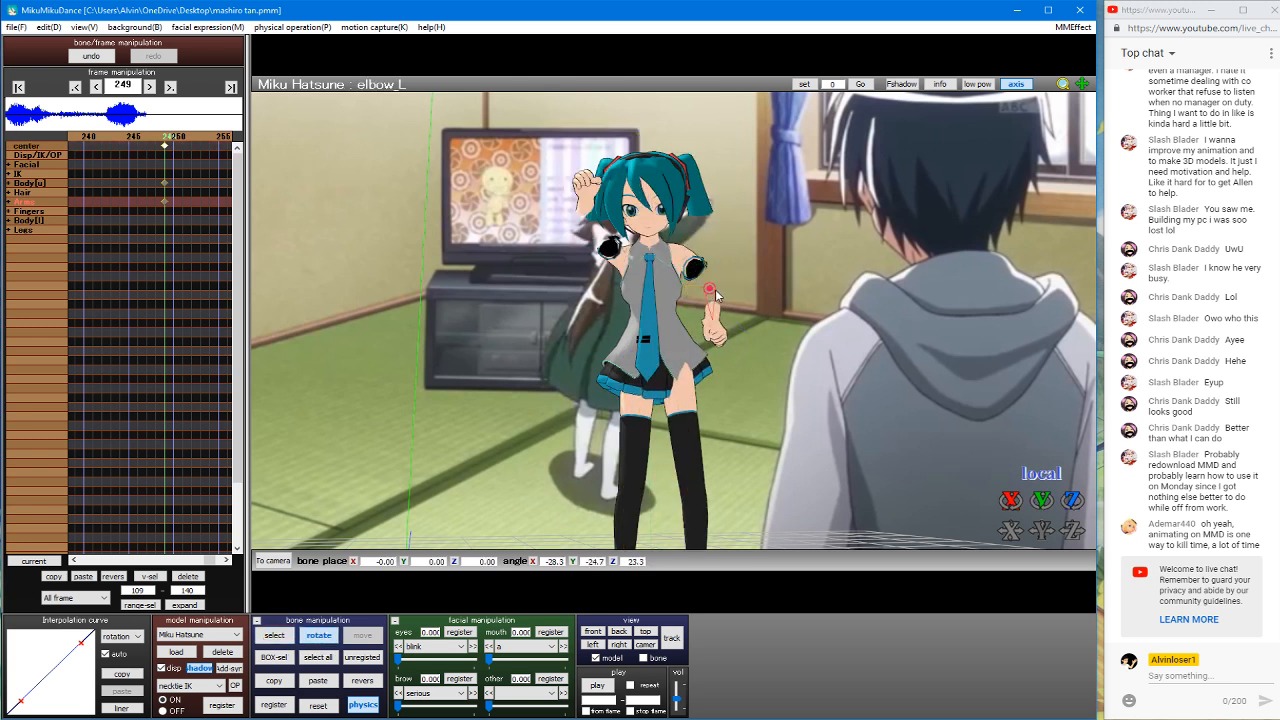
pyautogui.press('s')
pyautogui.click(708, 322)
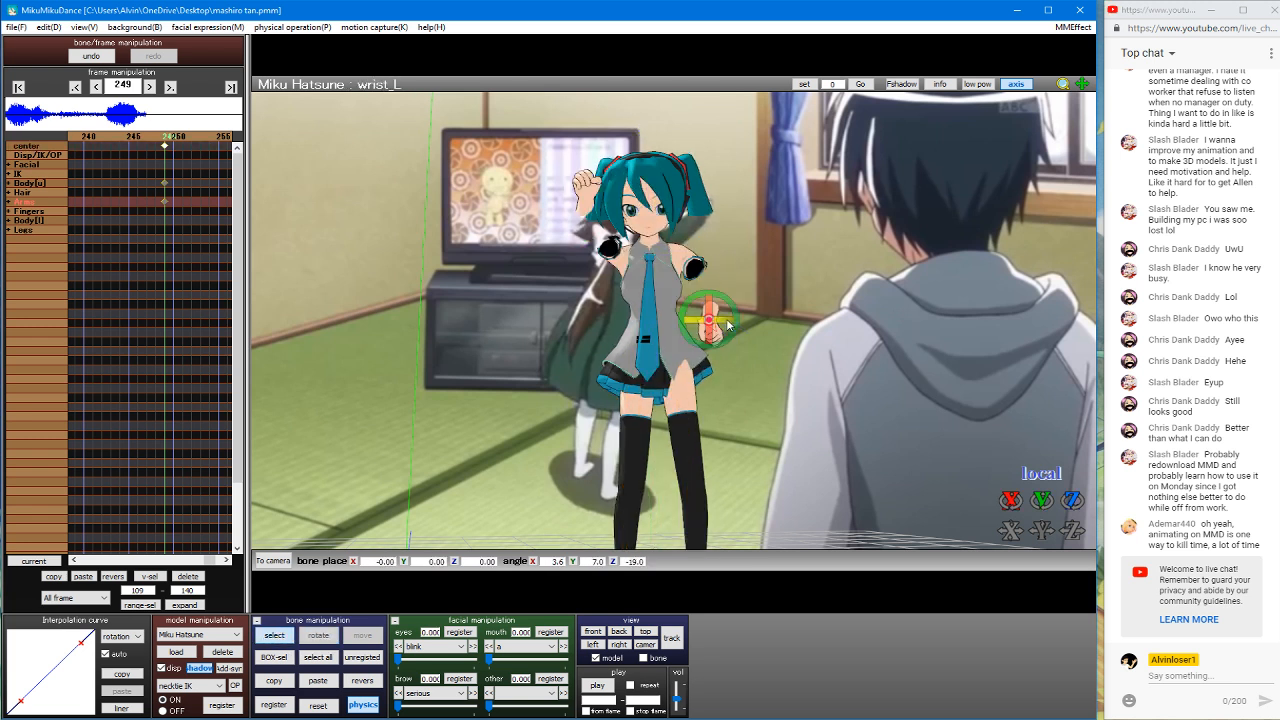
pyautogui.press('s')
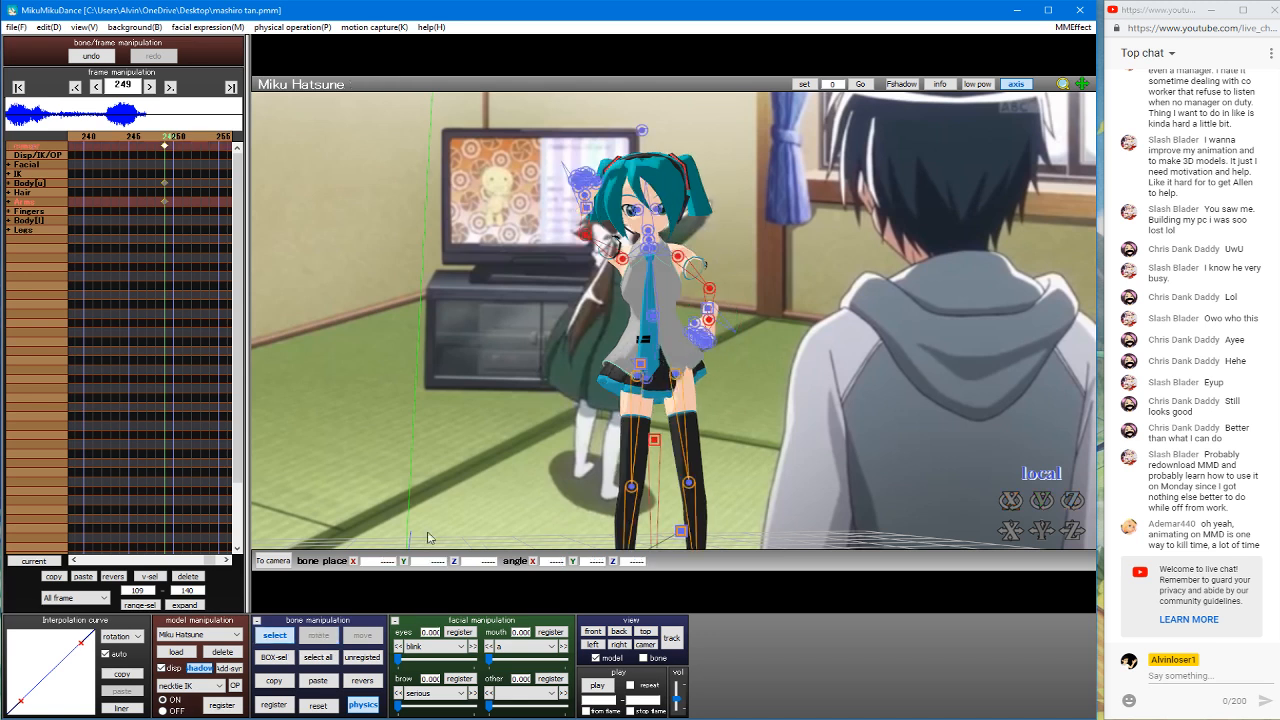
# Step: Scrub back and forth between about frames 203 and 256 to check the arm swing and body turn, ending at frame 249
pyautogui.press('Left')
pyautogui.press('Left')
pyautogui.press('Left')
pyautogui.press('Left')
pyautogui.press('Left')
pyautogui.press('Left')
pyautogui.press('Left')
pyautogui.press('Left')
pyautogui.press('Left')
pyautogui.press('Left')
pyautogui.press('Left')
pyautogui.press('Left')
pyautogui.press('Left')
pyautogui.press('Left')
pyautogui.press('Left')
pyautogui.press('Left')
pyautogui.press('Left')
pyautogui.press('Left')
pyautogui.press('Left')
pyautogui.press('Left')
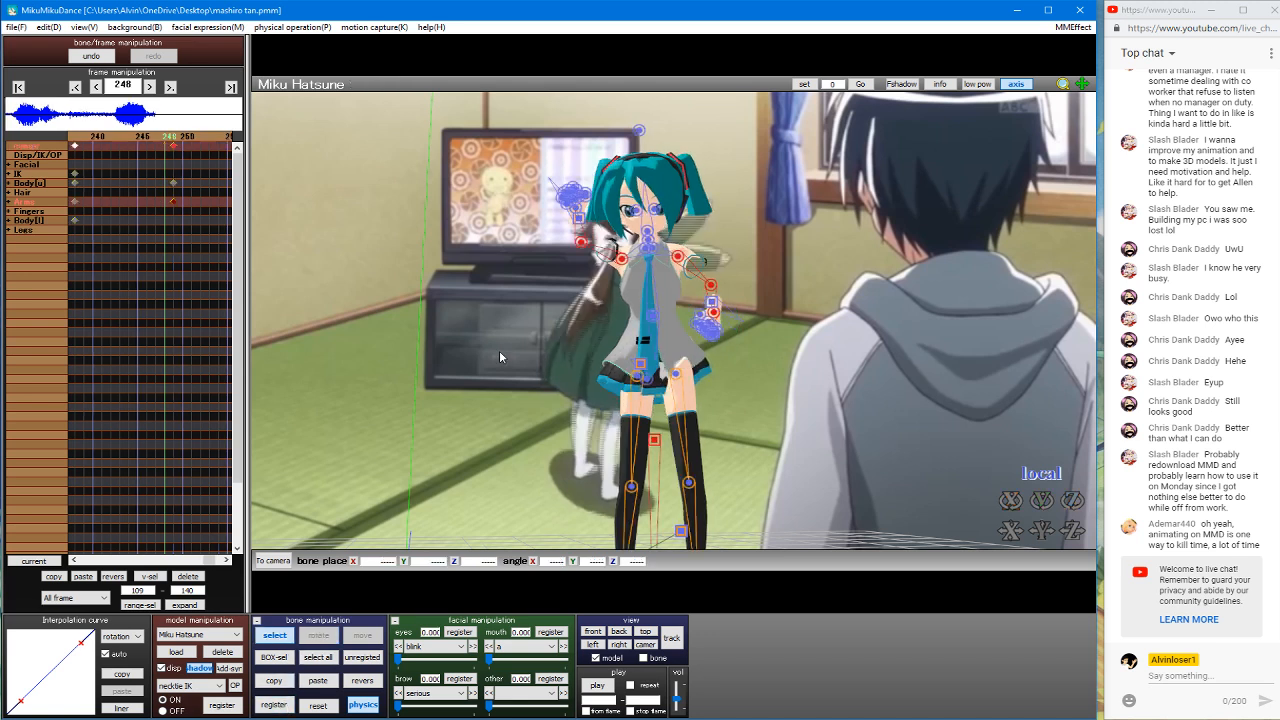
pyautogui.press('Left')
pyautogui.press('Left')
pyautogui.press('Left')
pyautogui.press('Left')
pyautogui.press('Left')
pyautogui.press('Left')
pyautogui.press('Left')
pyautogui.press('Left')
pyautogui.press('Left')
pyautogui.press('Left')
pyautogui.press('Left')
pyautogui.press('Left')
pyautogui.press('Left')
pyautogui.press('Left')
pyautogui.press('Left')
pyautogui.press('Left')
pyautogui.press('Left')
pyautogui.press('Left')
pyautogui.press('Left')
pyautogui.press('Left')
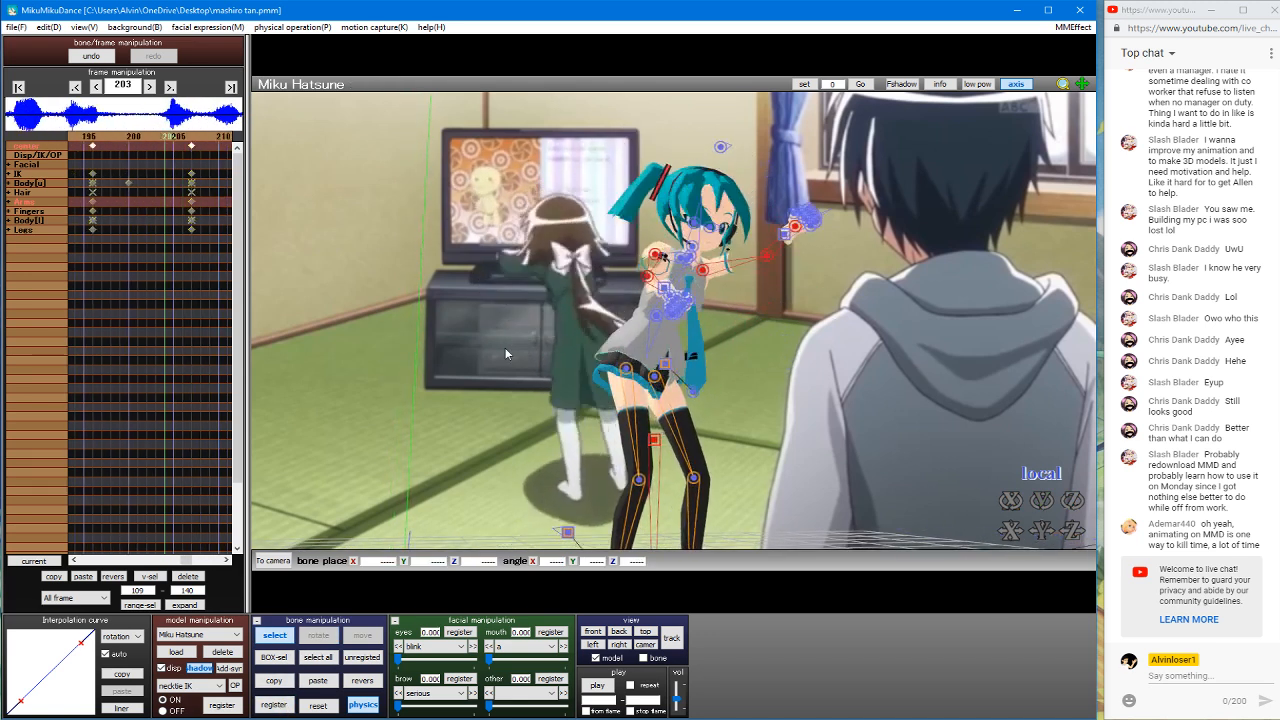
pyautogui.press('Right')
pyautogui.press('Right')
pyautogui.press('Right')
pyautogui.press('Right')
pyautogui.press('Right')
pyautogui.press('Right')
pyautogui.press('Right')
pyautogui.press('Right')
pyautogui.press('Right')
pyautogui.press('Right')
pyautogui.press('Right')
pyautogui.press('Right')
pyautogui.press('Right')
pyautogui.press('Right')
pyautogui.press('Right')
pyautogui.press('Right')
pyautogui.press('Right')
pyautogui.press('Right')
pyautogui.press('Right')
pyautogui.press('Right')
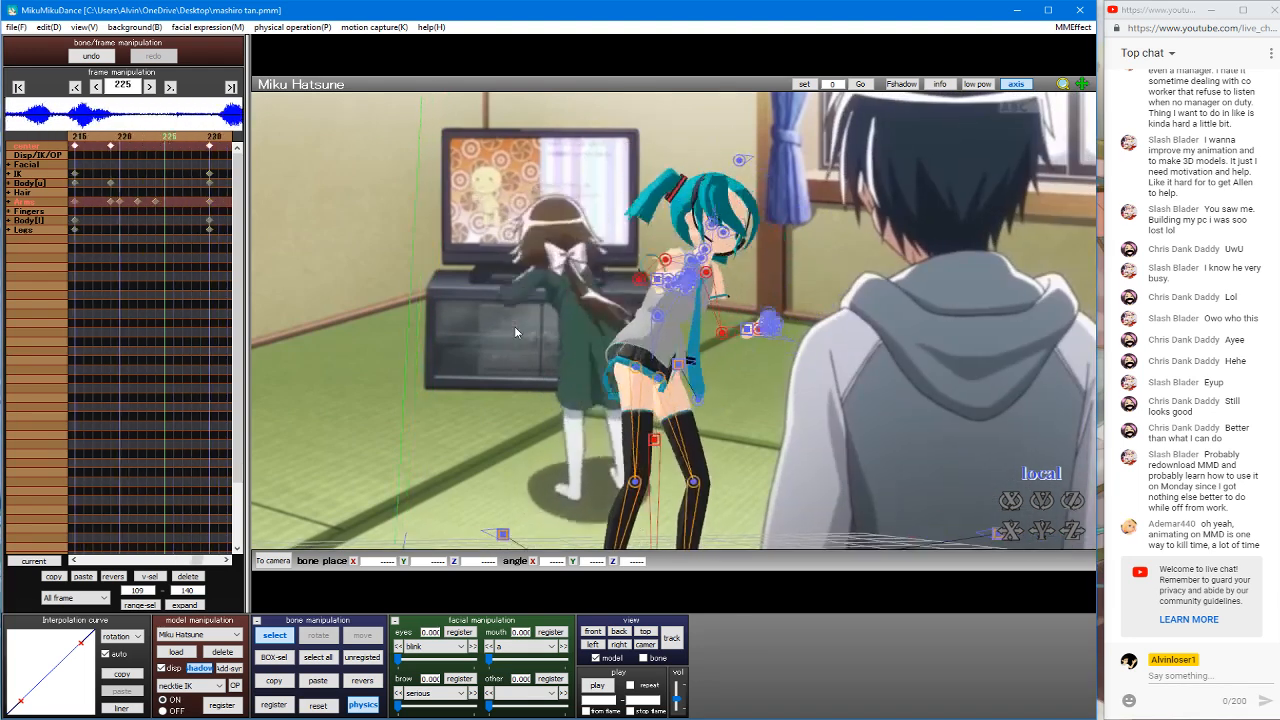
pyautogui.press('Left')
pyautogui.press('Left')
pyautogui.press('Left')
pyautogui.press('Left')
pyautogui.press('Left')
pyautogui.press('Left')
pyautogui.press('Left')
pyautogui.press('Left')
pyautogui.press('Left')
pyautogui.press('Left')
pyautogui.press('Left')
pyautogui.press('Left')
pyautogui.press('Left')
pyautogui.press('Left')
pyautogui.press('Left')
pyautogui.press('Left')
pyautogui.press('Left')
pyautogui.press('Left')
pyautogui.press('Left')
pyautogui.press('Left')
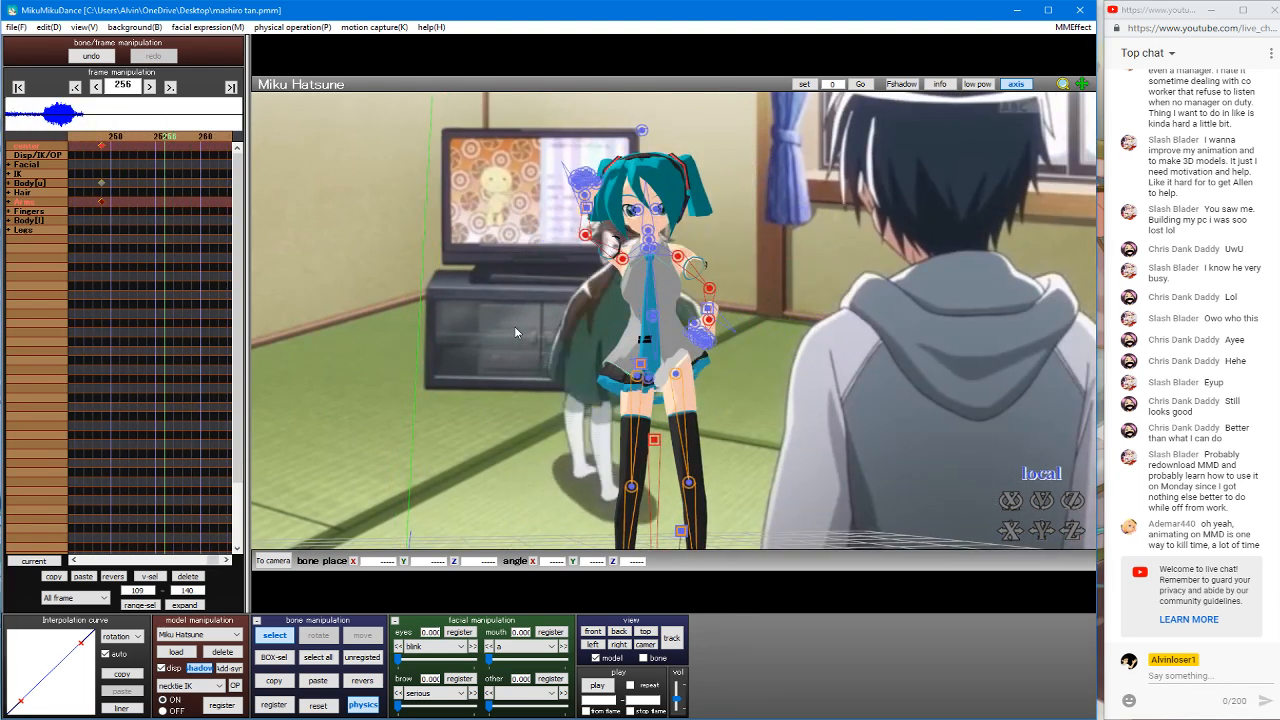
pyautogui.press('Right')
pyautogui.press('Right')
pyautogui.press('Right')
pyautogui.press('Right')
pyautogui.press('Right')
pyautogui.press('Right')
pyautogui.press('Right')
pyautogui.press('Right')
pyautogui.press('Right')
pyautogui.press('Right')
pyautogui.press('Right')
pyautogui.press('Right')
pyautogui.press('Right')
pyautogui.press('Right')
pyautogui.press('Right')
pyautogui.press('Right')
pyautogui.press('Right')
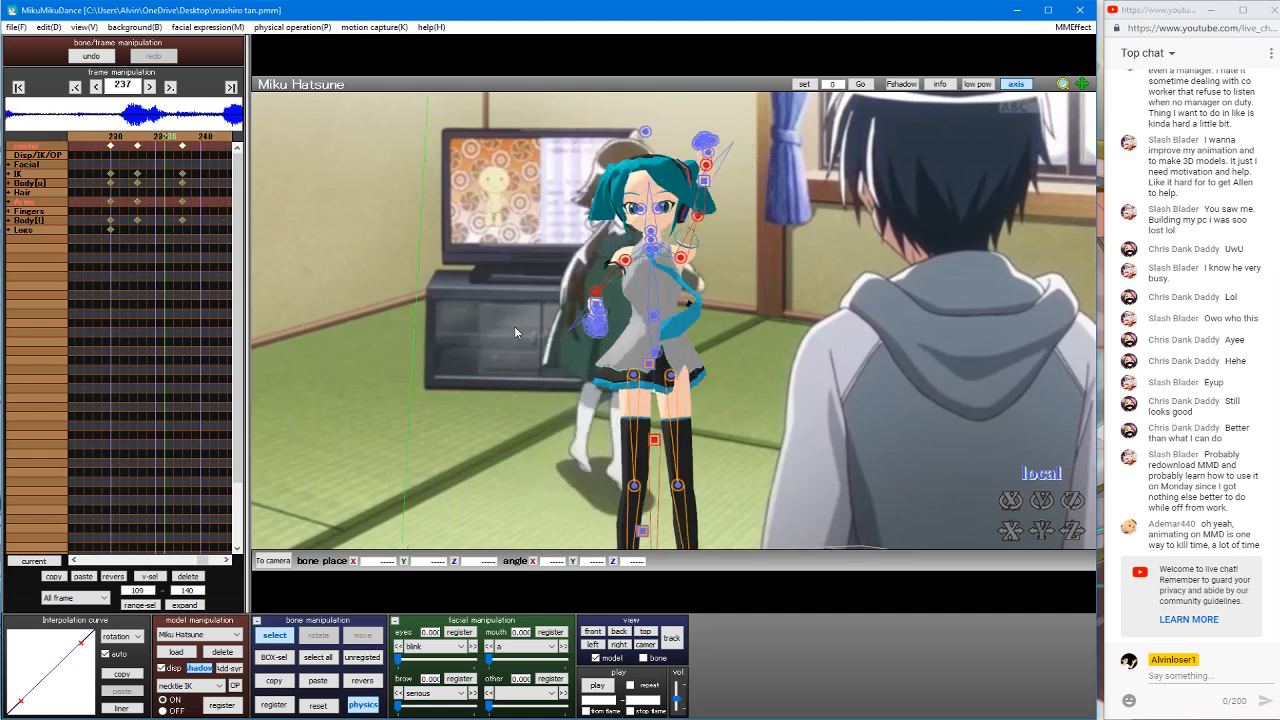
pyautogui.press('Right')
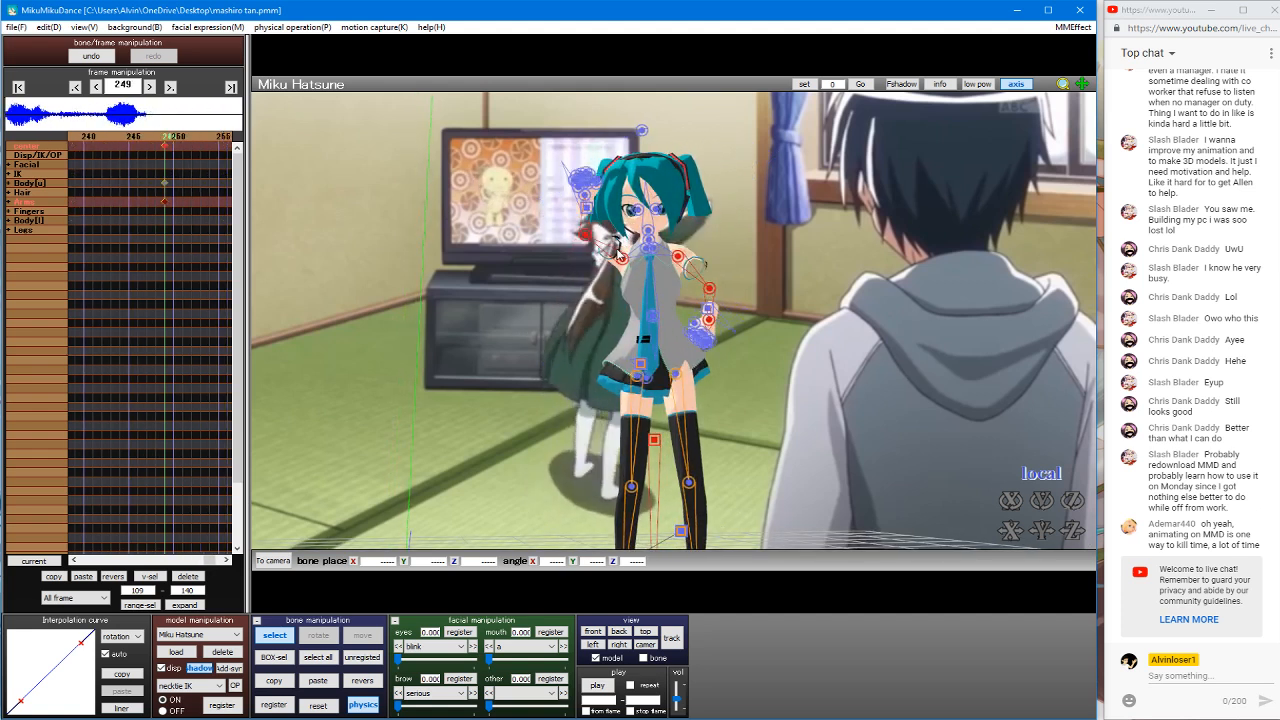
# Step: From a side view, shift the center bone at frame 249 to about X -9.72, Z 8.96 and register the keyframe
pyautogui.moveTo(616, 244); pyautogui.dragTo(563, 241, button='right')
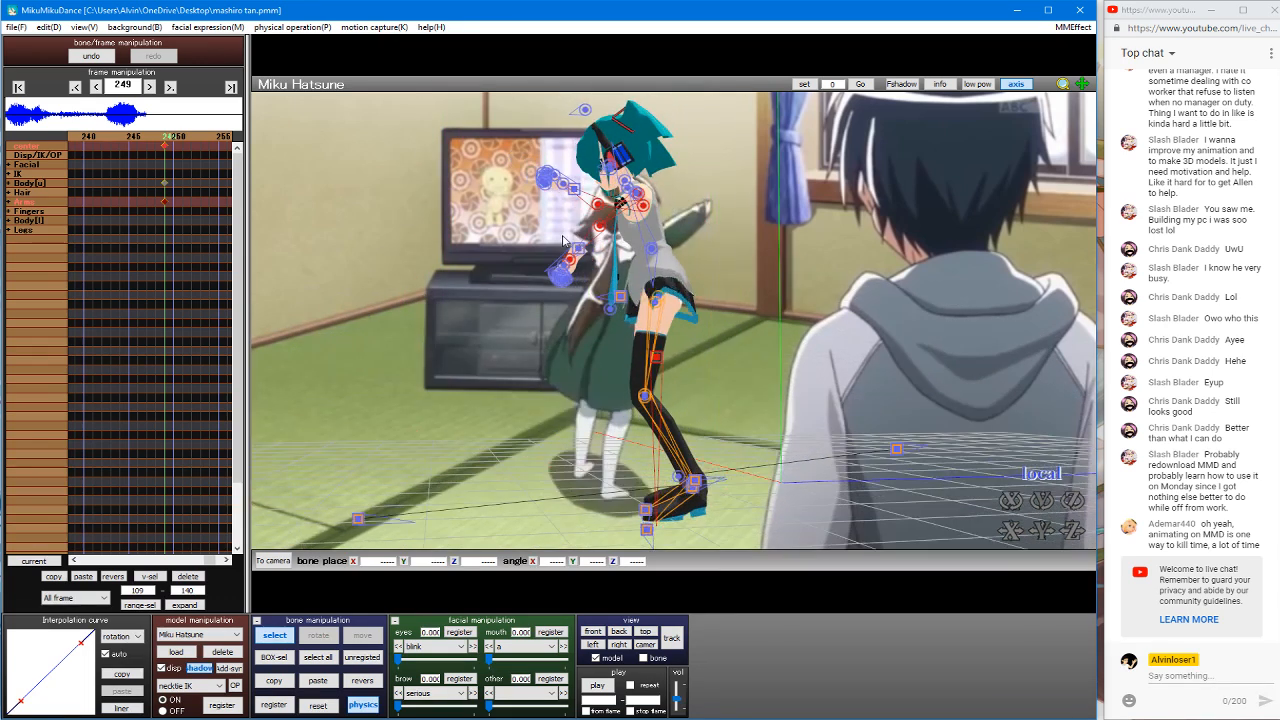
pyautogui.click(655, 355)
pyautogui.moveTo(693, 364); pyautogui.dragTo(711, 356)
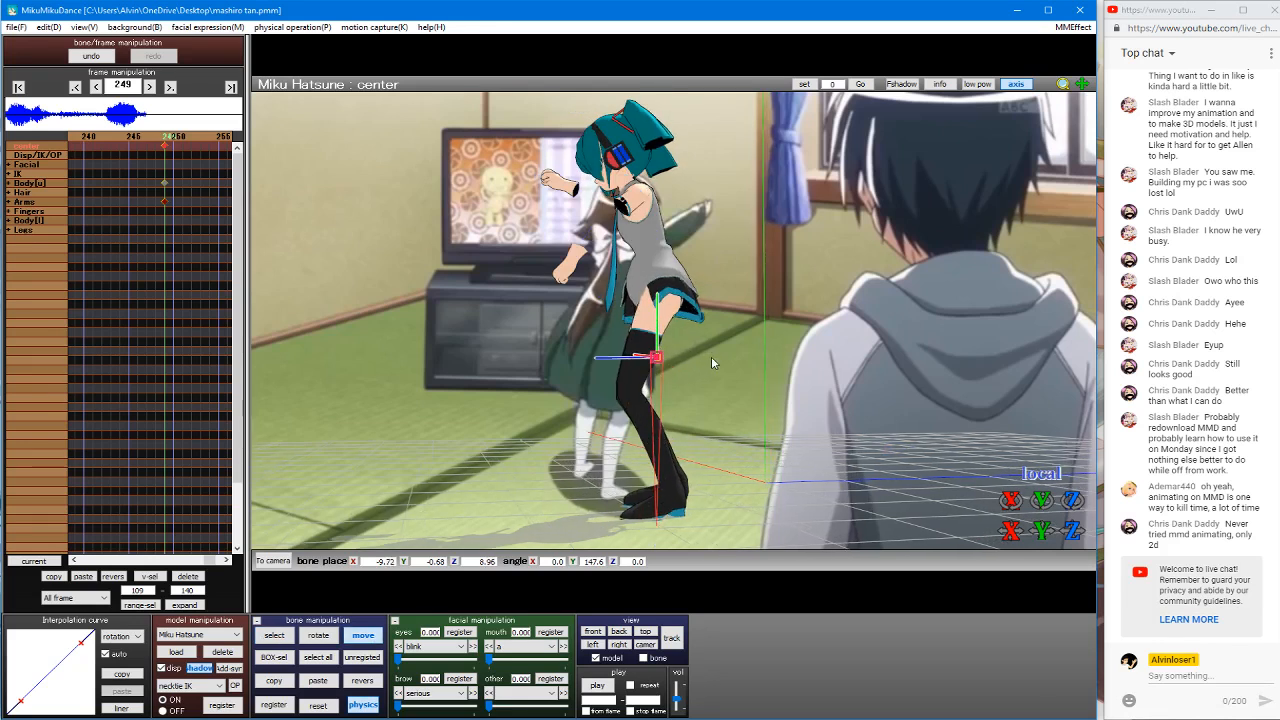
pyautogui.click(283, 707)
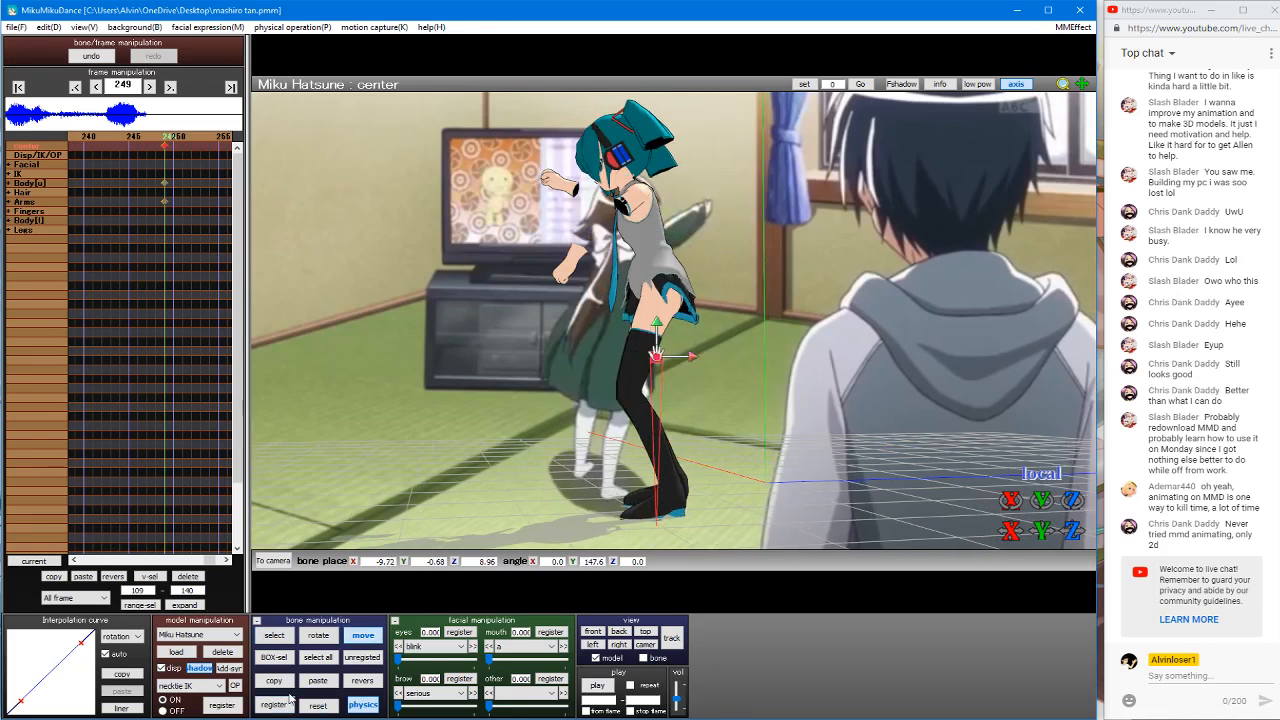
# Step: Go back to frame 238, shift the center bone to about X -9.62, Z 9.29 and register the keyframe
pyautogui.press('Left')
pyautogui.press('Left')
pyautogui.press('Left')
pyautogui.press('Left')
pyautogui.press('Left')
pyautogui.press('Left')
pyautogui.press('Left')
pyautogui.press('Left')
pyautogui.press('Left')
pyautogui.press('Left')
pyautogui.press('Left')
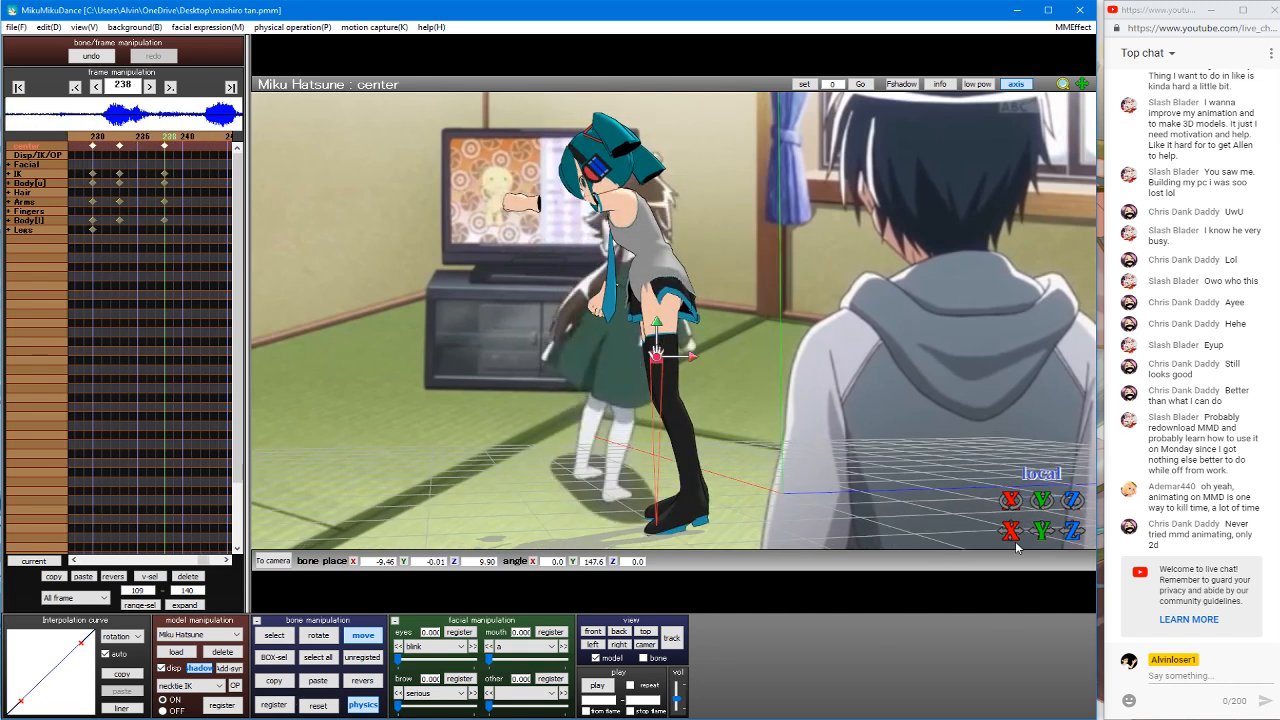
pyautogui.moveTo(1012, 532); pyautogui.dragTo(1012, 556)
pyautogui.moveTo(656, 352); pyautogui.dragTo(685, 372)
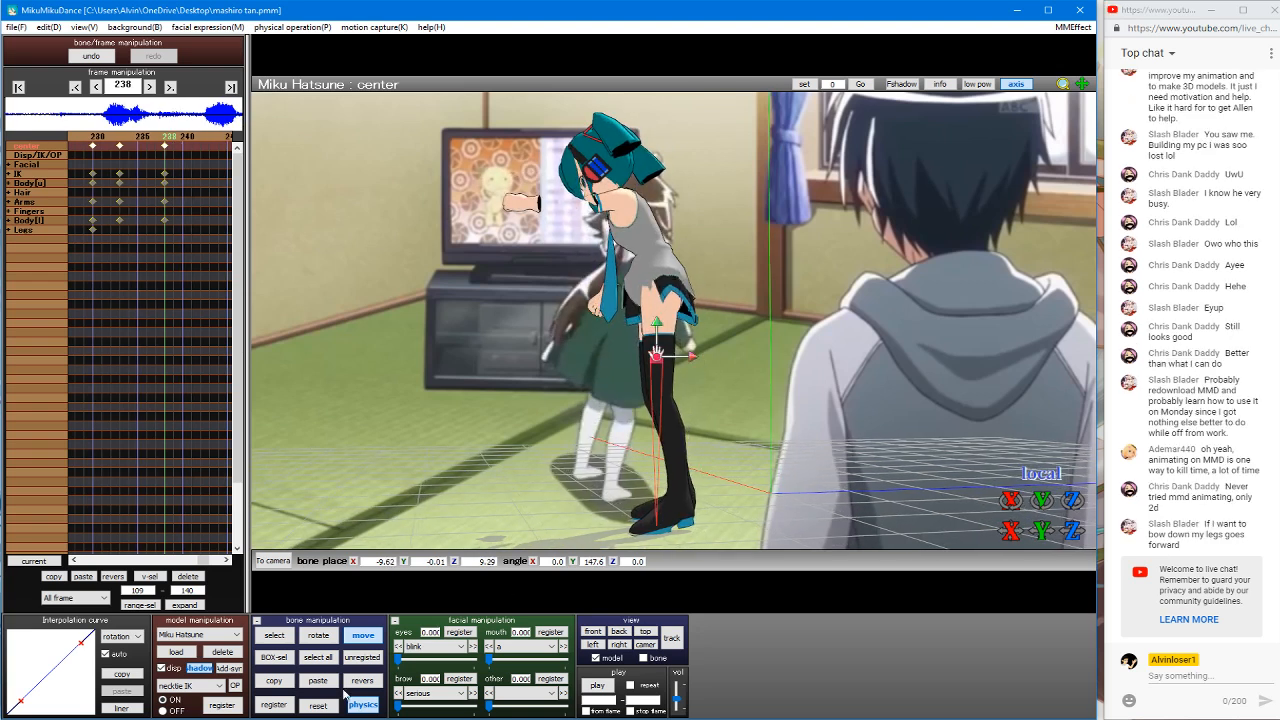
# Step: Step back from frame 238 to about frame 179 to examine the body movement from the side
pyautogui.press('Left')
pyautogui.press('Left')
pyautogui.press('Left')
pyautogui.press('Left')
pyautogui.press('Left')
pyautogui.press('Left')
pyautogui.press('Left')
pyautogui.press('Left')
pyautogui.press('Left')
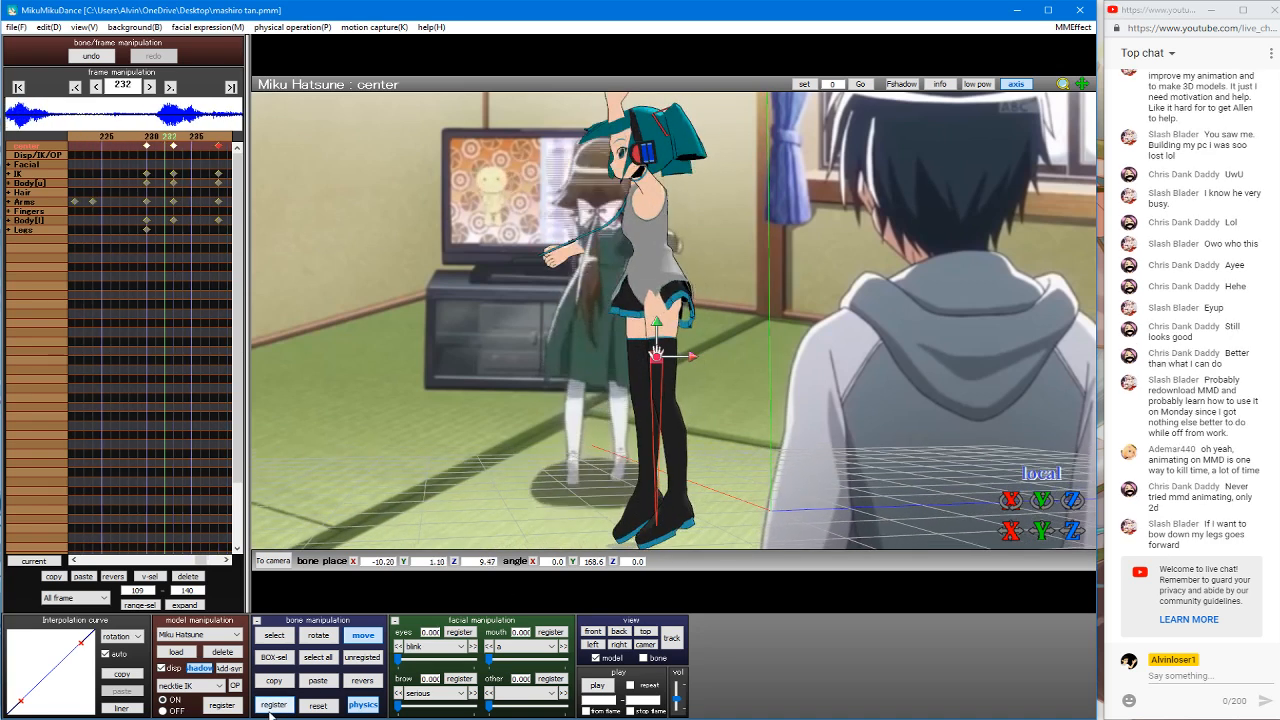
pyautogui.press('Left')
pyautogui.press('Left')
pyautogui.press('Left')
pyautogui.press('Left')
pyautogui.press('Left')
pyautogui.press('Left')
pyautogui.press('Left')
pyautogui.press('Left')
pyautogui.press('Left')
pyautogui.press('Left')
pyautogui.press('Left')
pyautogui.press('Left')
pyautogui.press('Left')
pyautogui.press('Left')
pyautogui.press('Left')
pyautogui.press('Left')
pyautogui.press('Left')
pyautogui.press('Left')
pyautogui.press('Left')
pyautogui.press('Left')
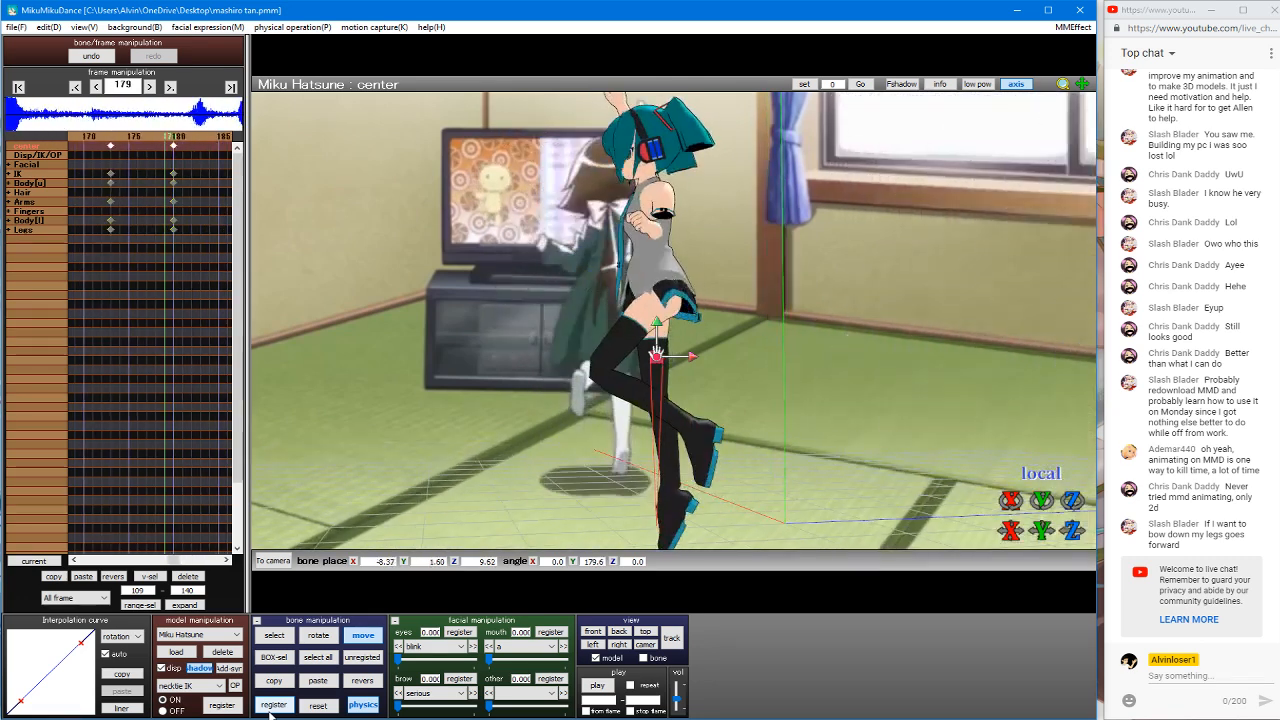
# Step: Step forward from frame 179 to about frame 259 to examine the body movement from the side
pyautogui.press('Right')
pyautogui.press('Right')
pyautogui.press('Right')
pyautogui.press('Right')
pyautogui.press('Right')
pyautogui.press('Right')
pyautogui.press('Right')
pyautogui.press('Right')
pyautogui.press('Right')
pyautogui.press('Right')
pyautogui.press('Right')
pyautogui.press('Right')
pyautogui.press('Right')
pyautogui.press('Right')
pyautogui.press('Right')
pyautogui.press('Right')
pyautogui.press('Right')
pyautogui.press('Right')
pyautogui.press('Right')
pyautogui.press('Right')
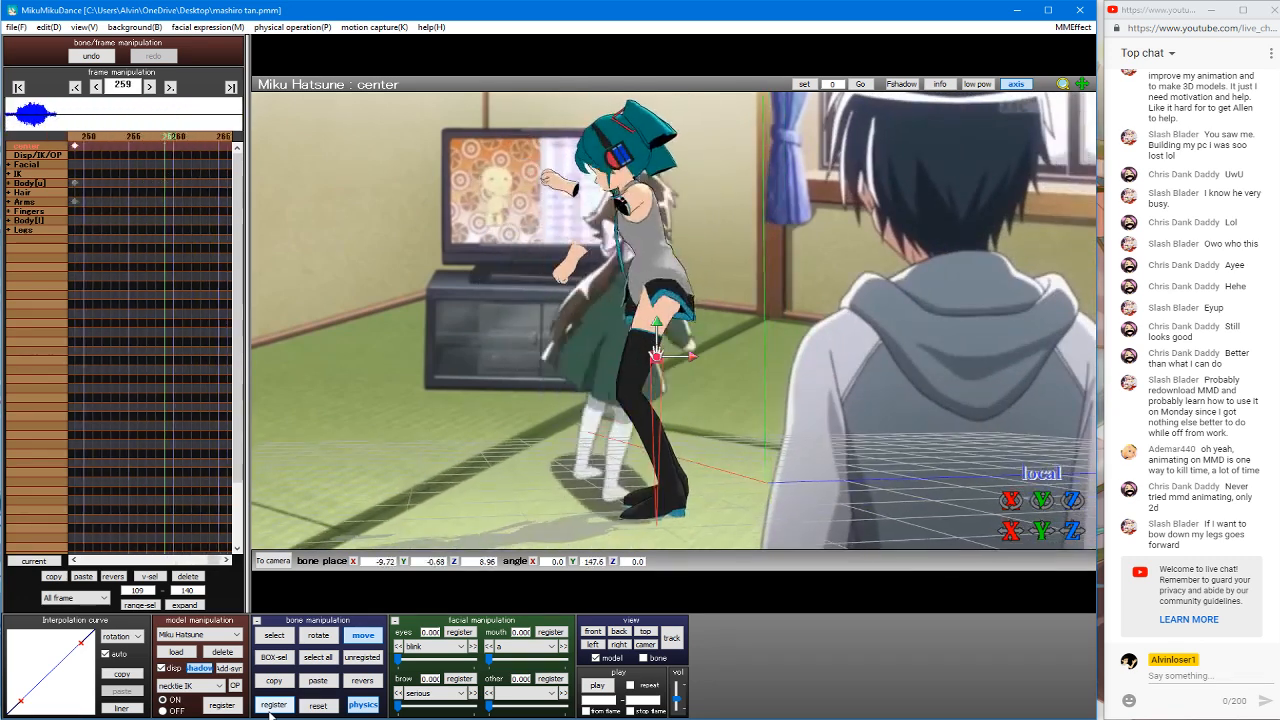
# Step: Step back from about frame 259 to frame 112 to compare the model's side pose with the dancer in the background video
pyautogui.press('Left')
pyautogui.press('Left')
pyautogui.press('Left')
pyautogui.press('Left')
pyautogui.press('Left')
pyautogui.press('Left')
pyautogui.press('Left')
pyautogui.press('Left')
pyautogui.press('Left')
pyautogui.press('Left')
pyautogui.press('Left')
pyautogui.press('Left')
pyautogui.press('Left')
pyautogui.press('Left')
pyautogui.press('Left')
pyautogui.press('Left')
pyautogui.press('Left')
pyautogui.press('Left')
pyautogui.press('Left')
pyautogui.press('Left')
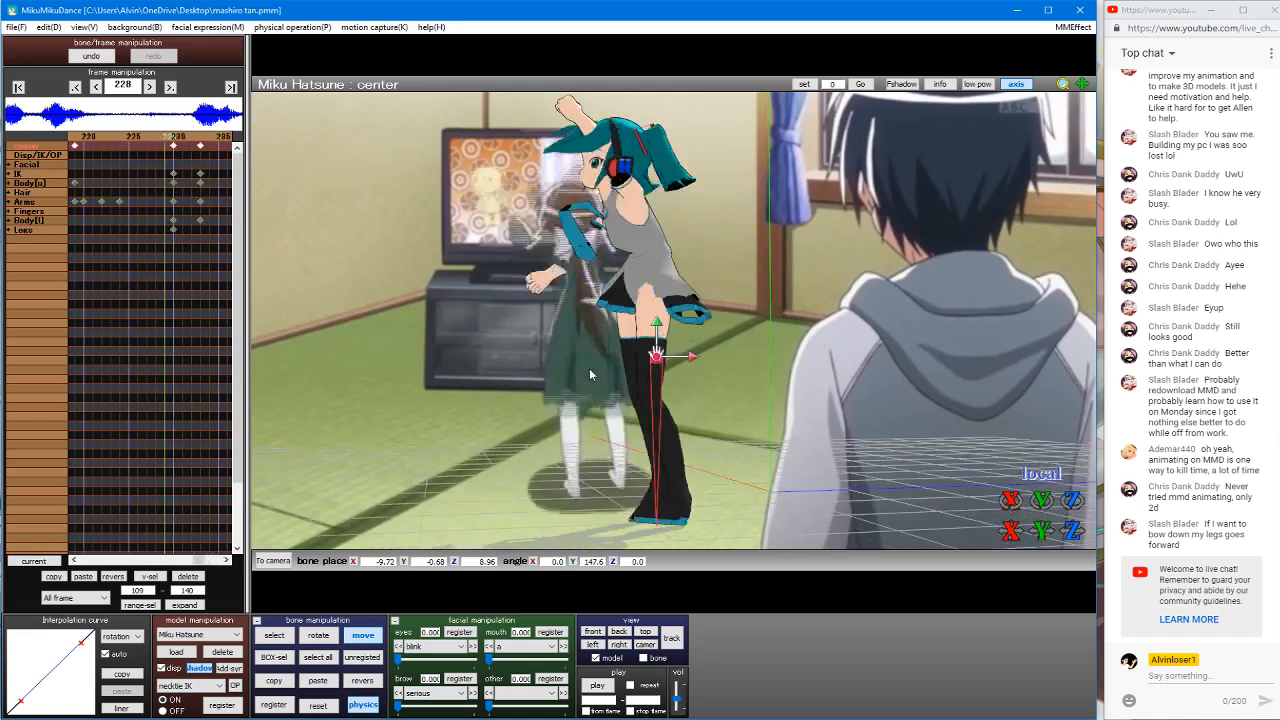
pyautogui.press('Left')
pyautogui.press('Left')
pyautogui.press('Left')
pyautogui.press('Left')
pyautogui.press('Left')
pyautogui.press('Left')
pyautogui.press('Left')
pyautogui.press('Left')
pyautogui.press('Left')
pyautogui.press('Left')
pyautogui.press('Left')
pyautogui.press('Left')
pyautogui.press('Left')
pyautogui.press('Left')
pyautogui.press('Left')
pyautogui.press('Left')
pyautogui.press('Left')
pyautogui.press('Left')
pyautogui.press('Left')
pyautogui.press('Left')
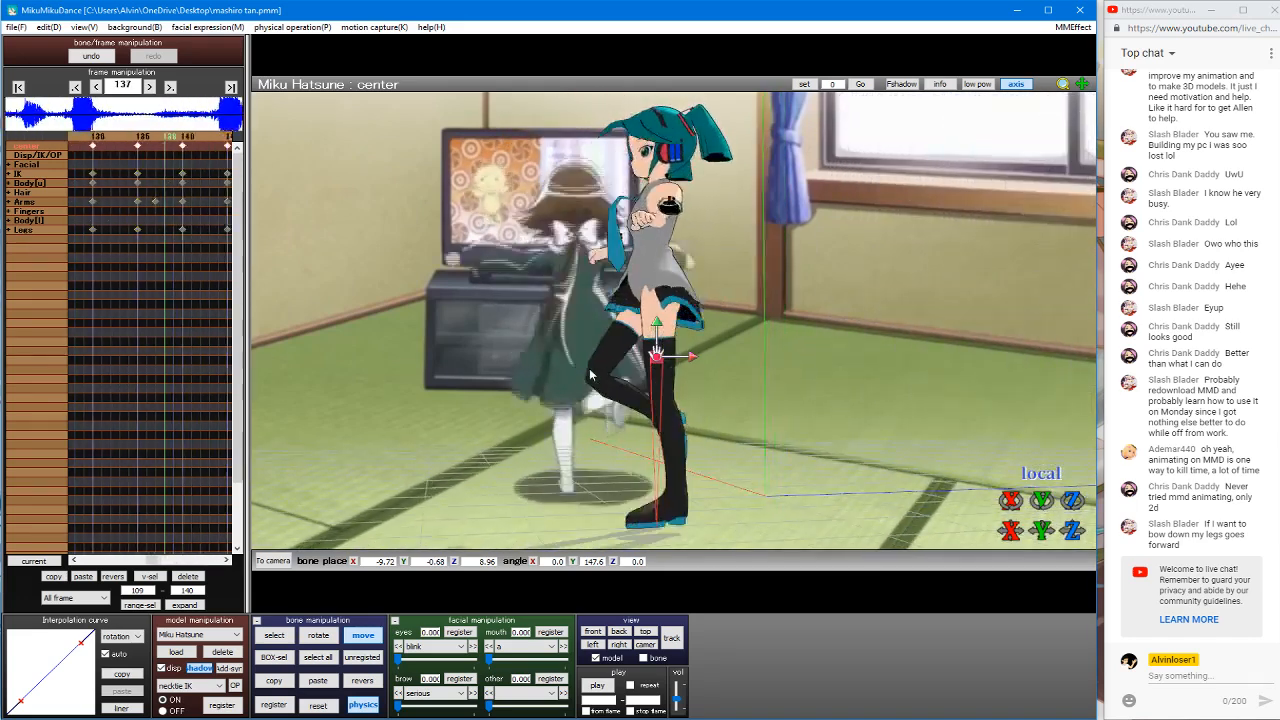
pyautogui.press('Left')
pyautogui.press('Left')
pyautogui.press('Left')
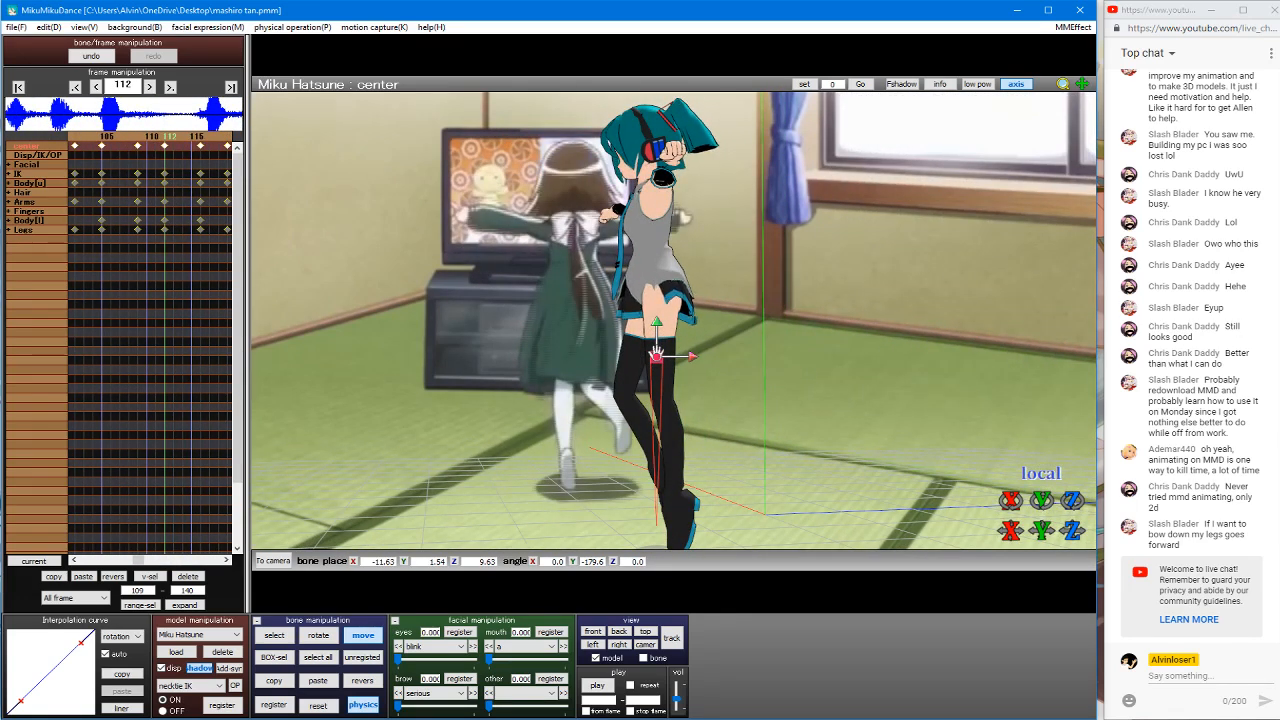
# Step: Try tilting the center bone at frame 112 to about X 1.1 degrees and the upper body bone to about X -12.6 degrees
pyautogui.moveTo(1279, 255)
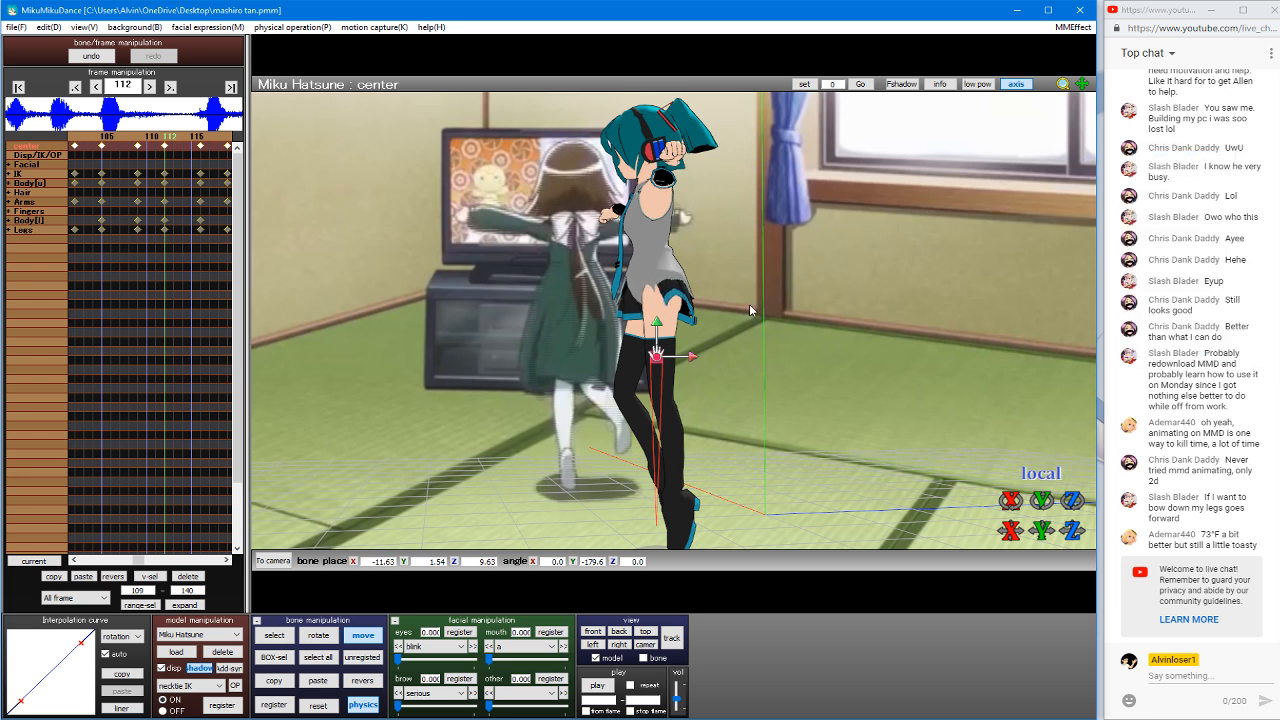
pyautogui.press('c')
pyautogui.click(657, 363)
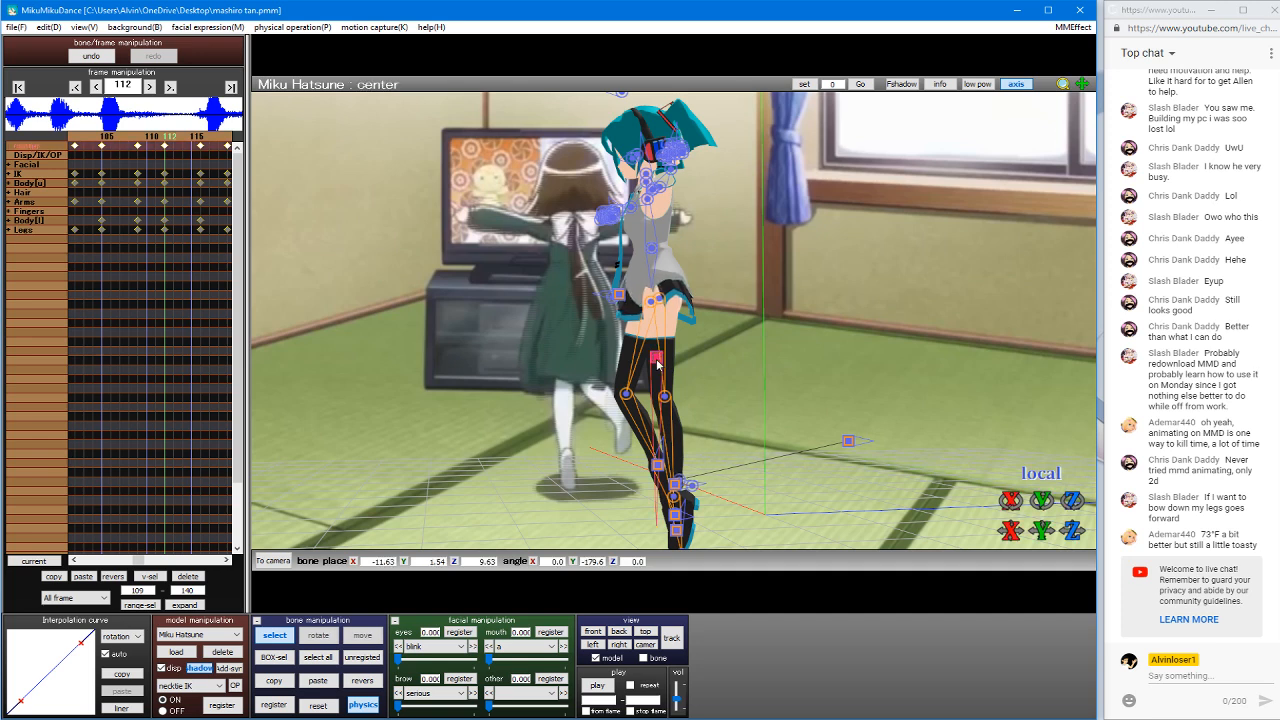
pyautogui.moveTo(1010, 500)
pyautogui.mouseDown()
pyautogui.moveTo(1010, 575)
pyautogui.moveTo(1010, 505)
pyautogui.mouseUp()
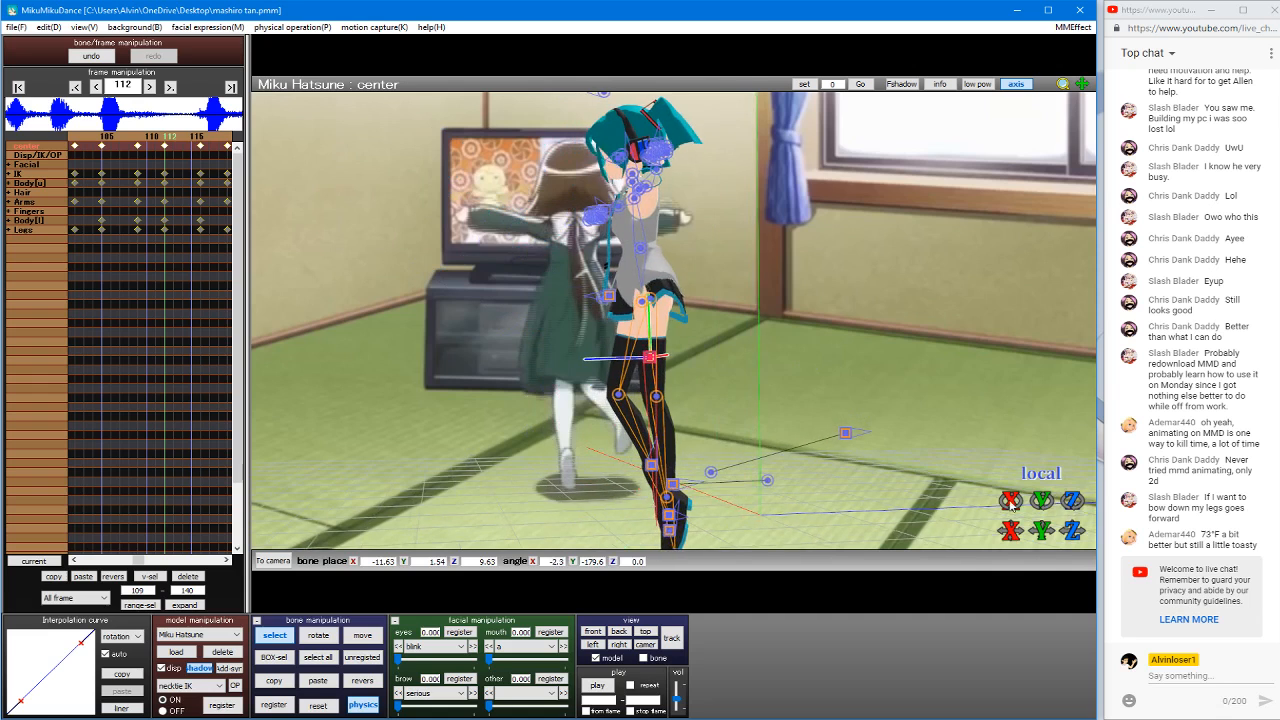
pyautogui.click(642, 249)
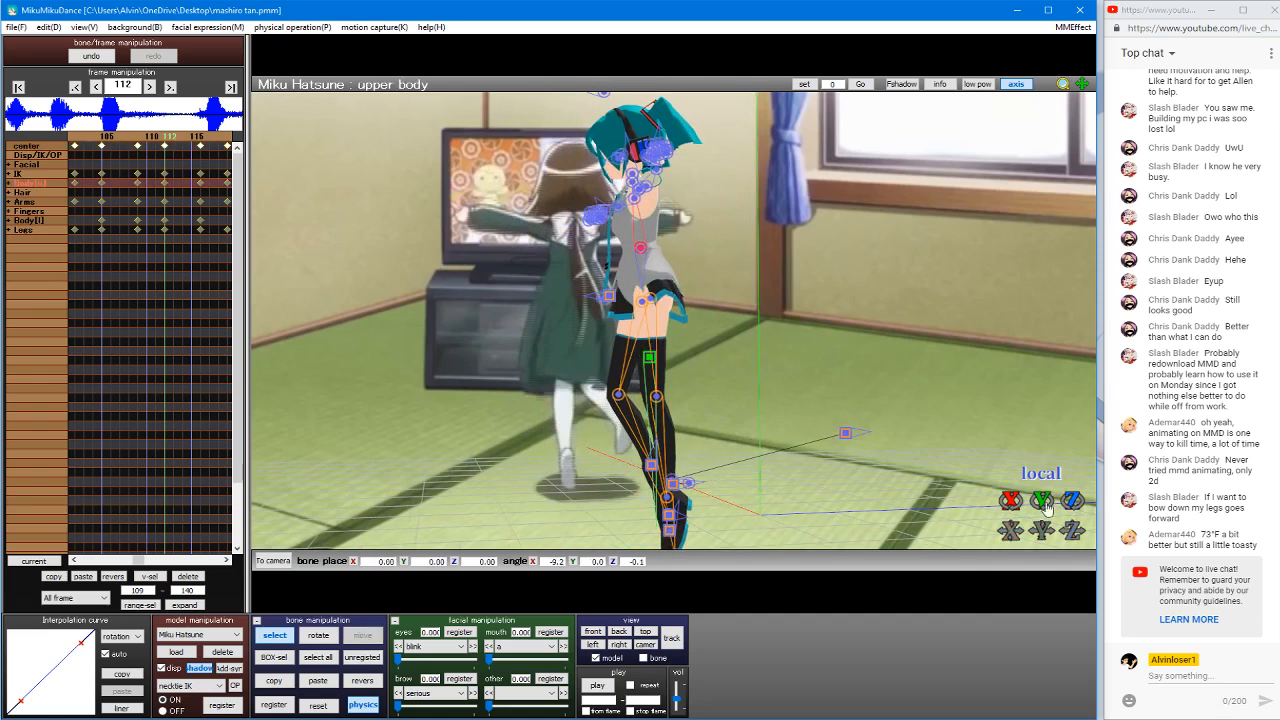
pyautogui.moveTo(1045, 507); pyautogui.dragTo(948, 474)
pyautogui.click(650, 359)
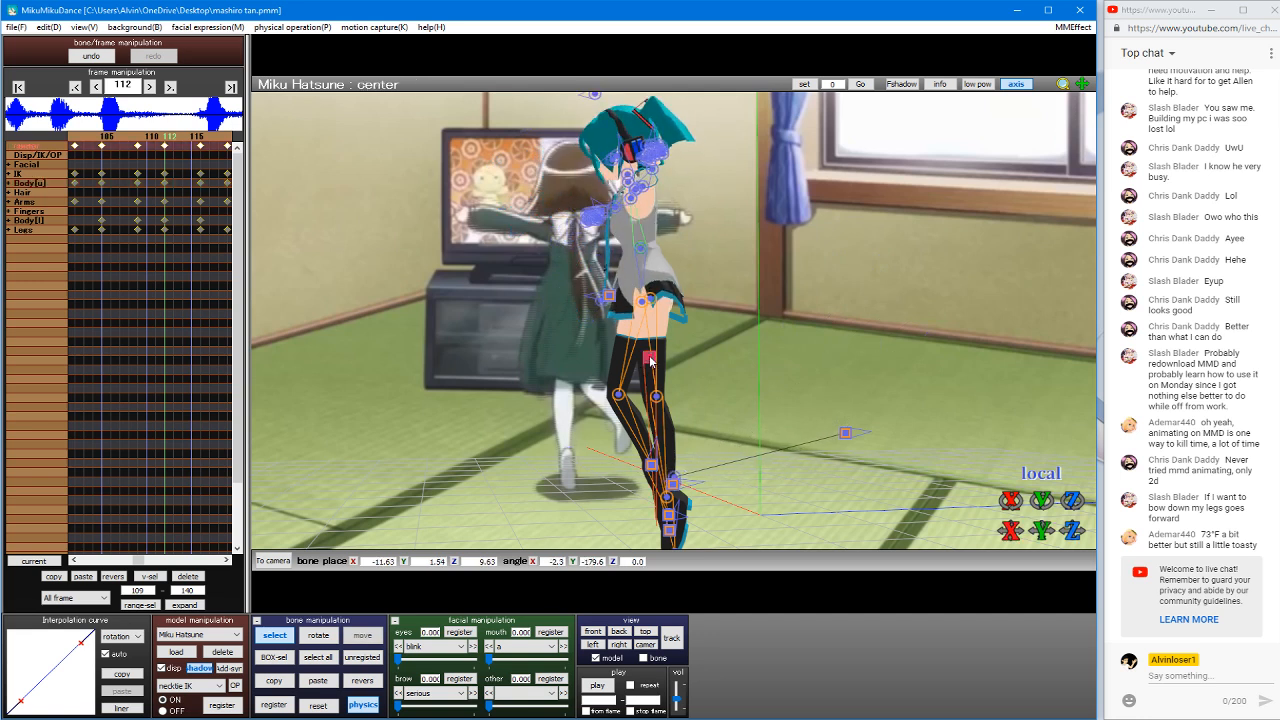
pyautogui.moveTo(1015, 507)
pyautogui.mouseDown()
pyautogui.moveTo(1015, 566)
pyautogui.moveTo(1015, 496)
pyautogui.mouseUp()
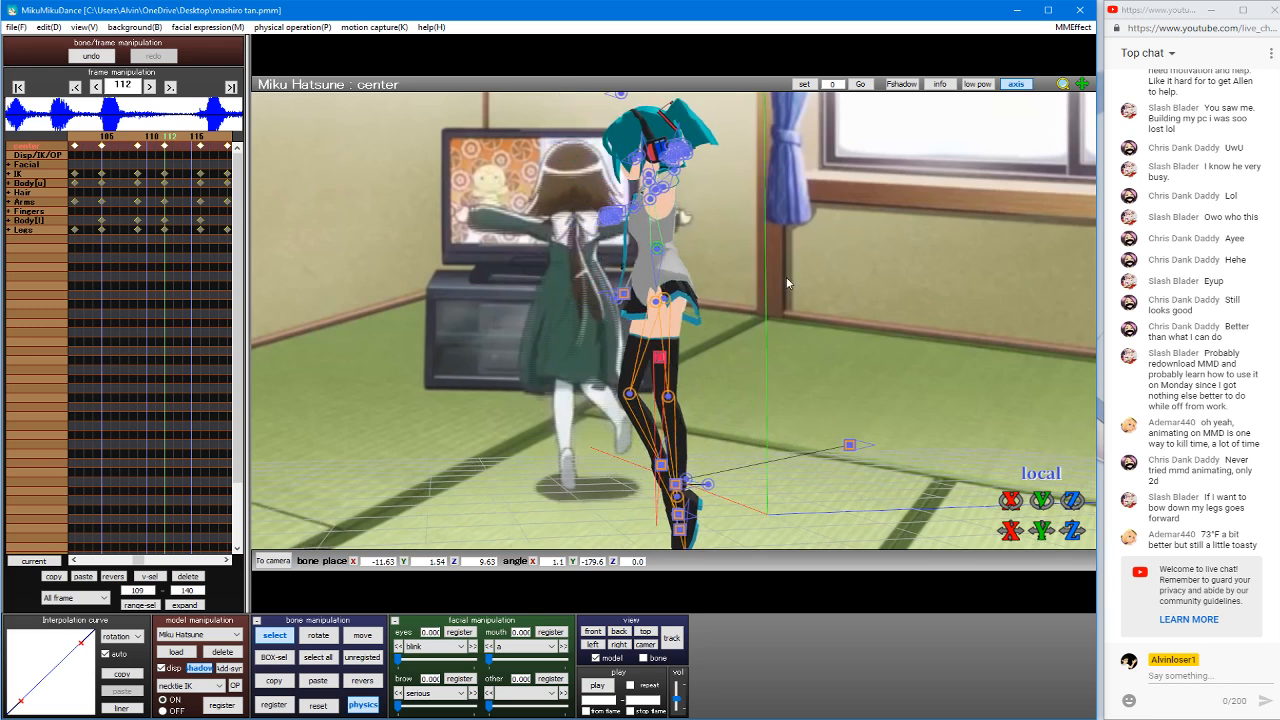
# Step: Try bending the upper body forward and rotating the lower body bone to about X -30.9 degrees, and undo both rotations
pyautogui.click(657, 249)
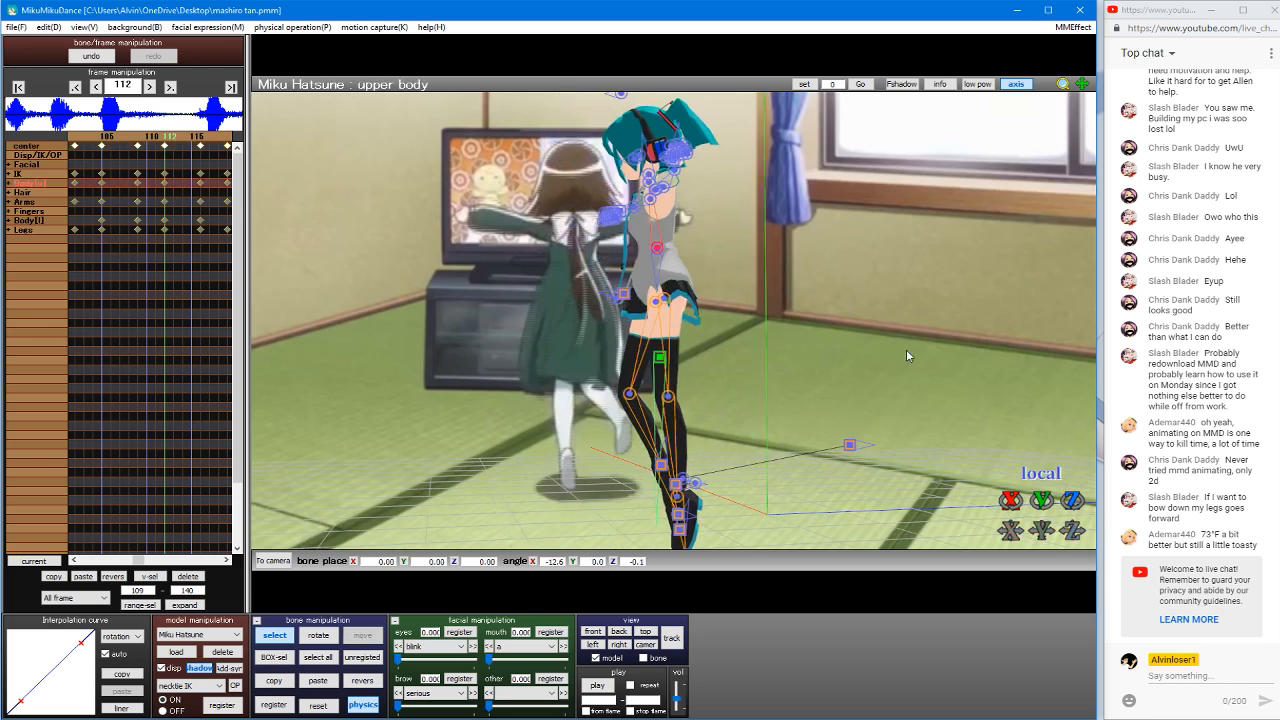
pyautogui.moveTo(1022, 508); pyautogui.dragTo(806, 337)
pyautogui.click(658, 251)
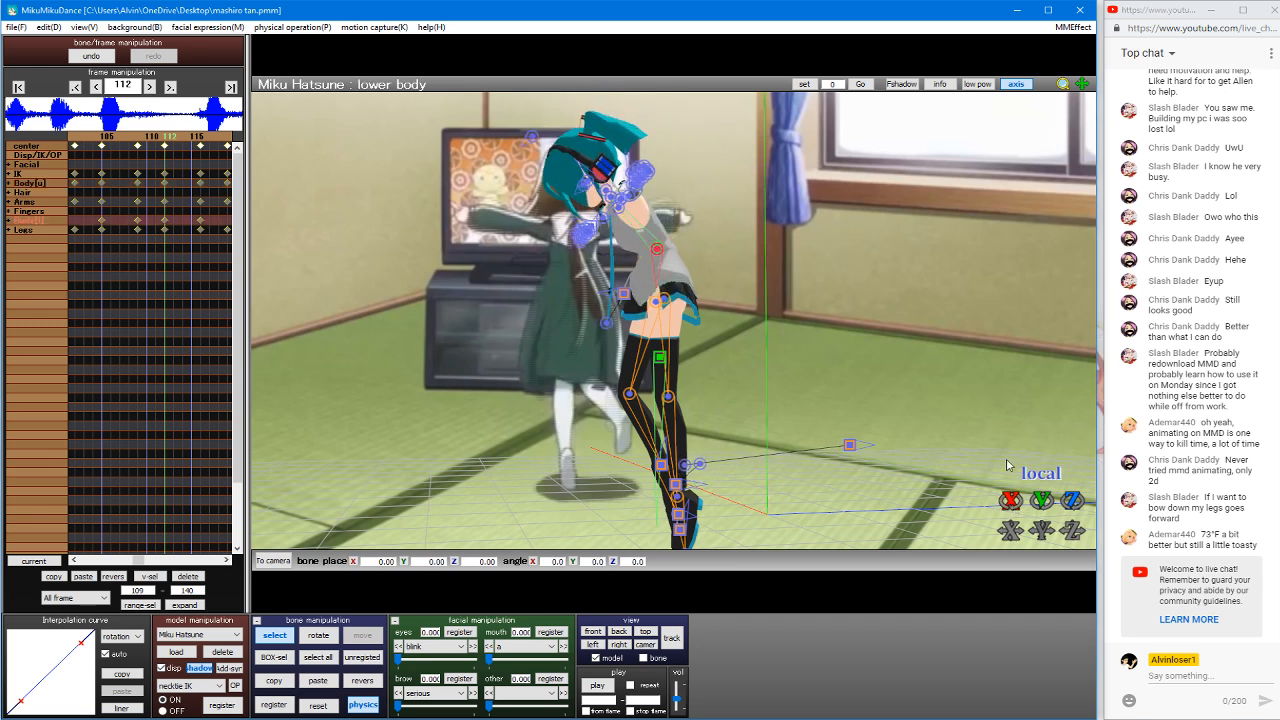
pyautogui.moveTo(1004, 503); pyautogui.dragTo(656, 317)
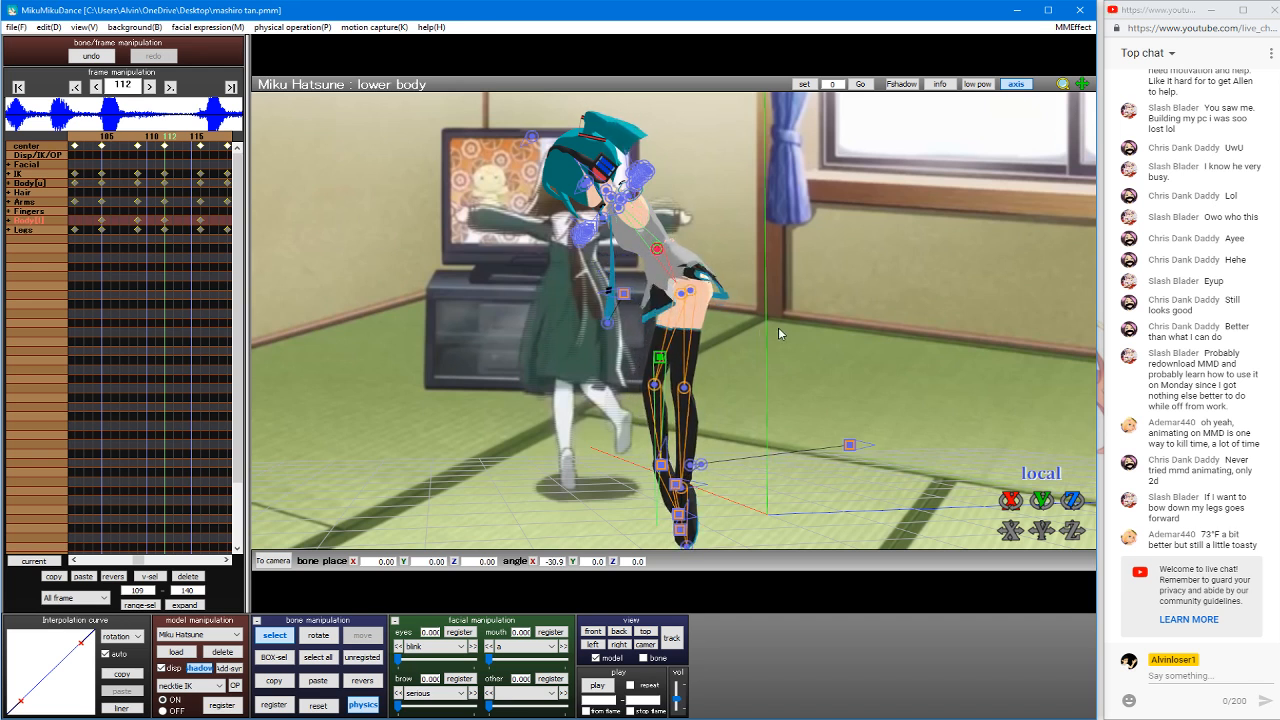
pyautogui.hotkey('ctrl', 'z')
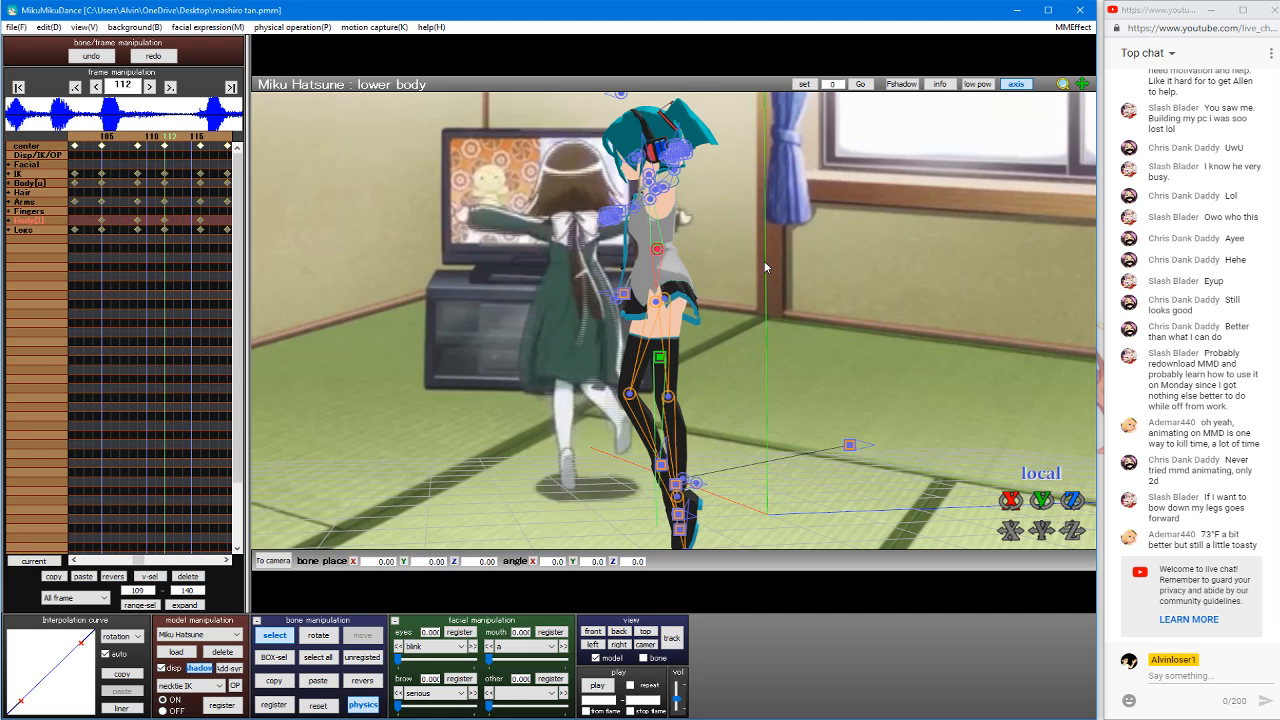
# Step: Scrub back and forth between about frames 112 and 141 to examine the body and leg movement from the side, ending at frame 137
pyautogui.press('Right')
pyautogui.press('Right')
pyautogui.press('Right')
pyautogui.press('Right')
pyautogui.press('Right')
pyautogui.press('Right')
pyautogui.press('Right')
pyautogui.press('Right')
pyautogui.press('Right')
pyautogui.press('Right')
pyautogui.press('Right')
pyautogui.press('Right')
pyautogui.press('Right')
pyautogui.press('Right')
pyautogui.press('Right')
pyautogui.press('Right')
pyautogui.press('Right')
pyautogui.press('Right')
pyautogui.press('Right')
pyautogui.press('Right')
pyautogui.press('Right')
pyautogui.press('Right')
pyautogui.press('Right')
pyautogui.press('Right')
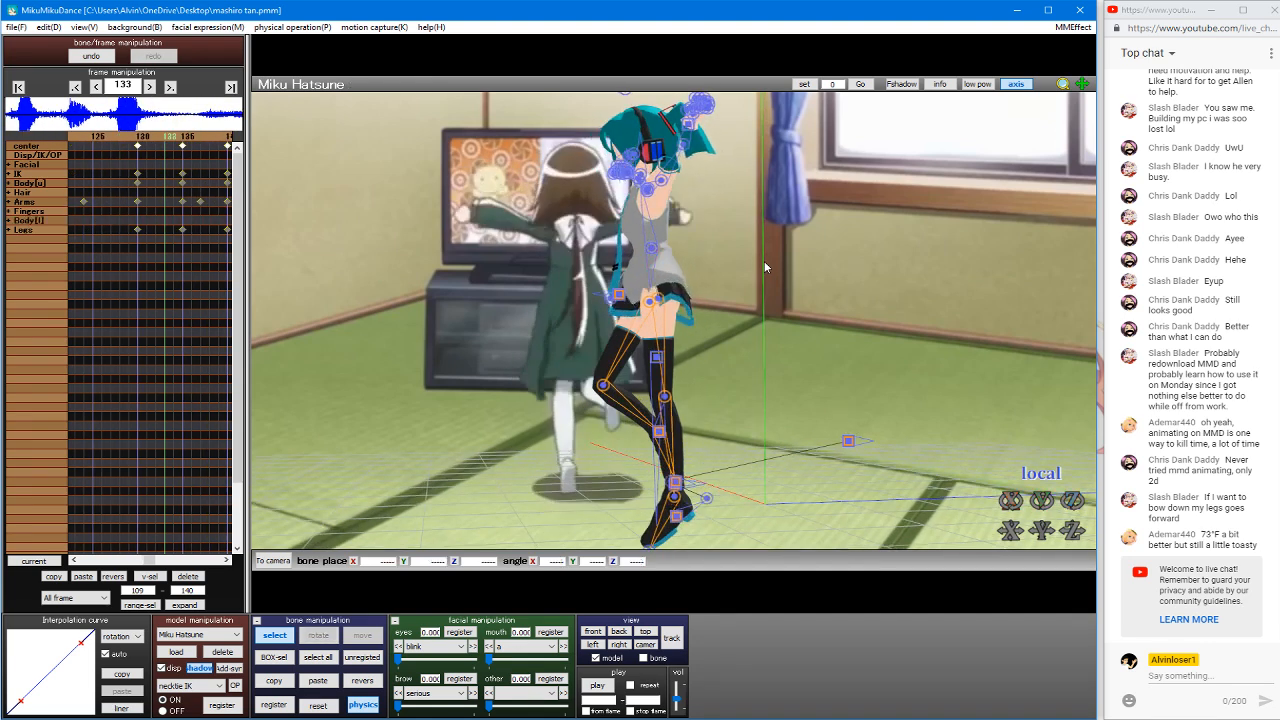
pyautogui.press('Left')
pyautogui.press('Left')
pyautogui.press('Left')
pyautogui.press('Left')
pyautogui.press('Left')
pyautogui.press('Left')
pyautogui.press('Left')
pyautogui.press('Left')
pyautogui.press('Left')
pyautogui.press('Left')
pyautogui.press('Left')
pyautogui.press('Left')
pyautogui.press('Left')
pyautogui.press('Left')
pyautogui.press('Left')
pyautogui.press('Left')
pyautogui.press('Left')
pyautogui.press('Left')
pyautogui.press('Left')
pyautogui.press('Left')
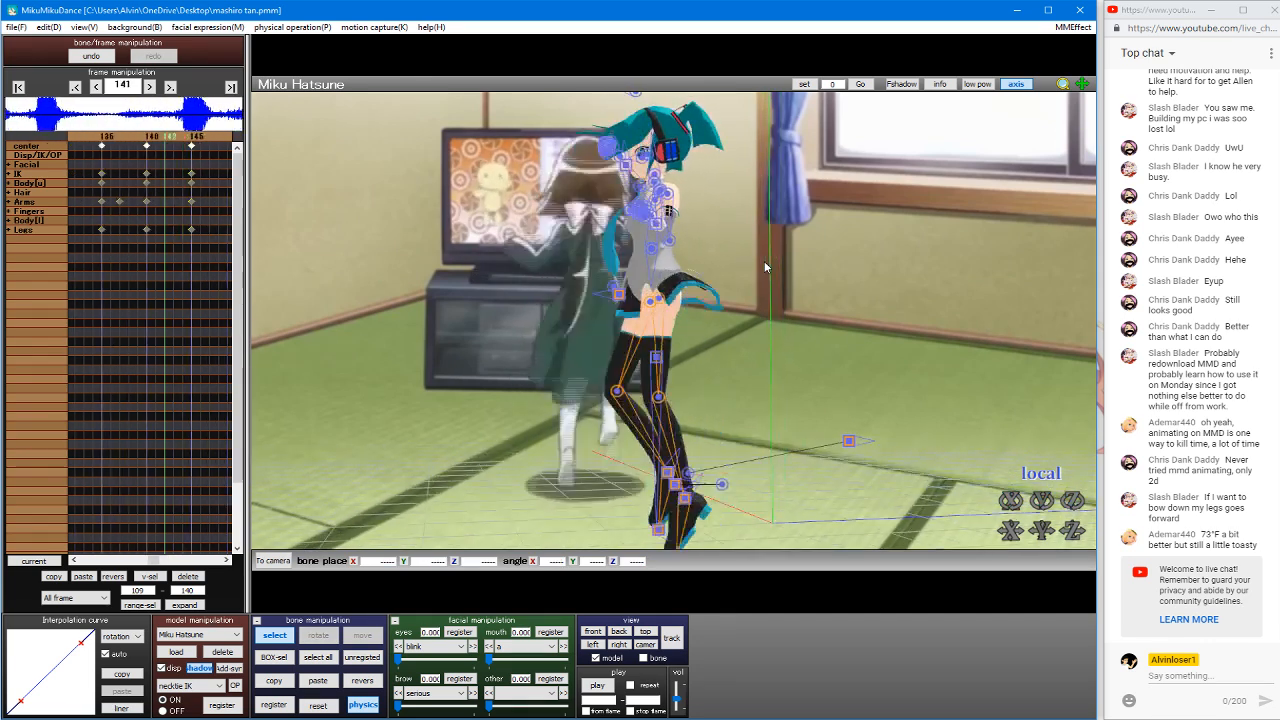
pyautogui.press('Right')
pyautogui.press('Right')
pyautogui.press('Right')
pyautogui.press('Right')
pyautogui.press('Right')
pyautogui.press('Right')
pyautogui.press('Right')
pyautogui.press('Right')
pyautogui.press('Right')
pyautogui.press('Right')
pyautogui.press('Right')
pyautogui.press('Right')
pyautogui.press('Right')
pyautogui.press('Right')
pyautogui.press('Right')
pyautogui.press('Right')
pyautogui.press('Right')
pyautogui.press('Right')
pyautogui.press('Right')
pyautogui.press('Right')
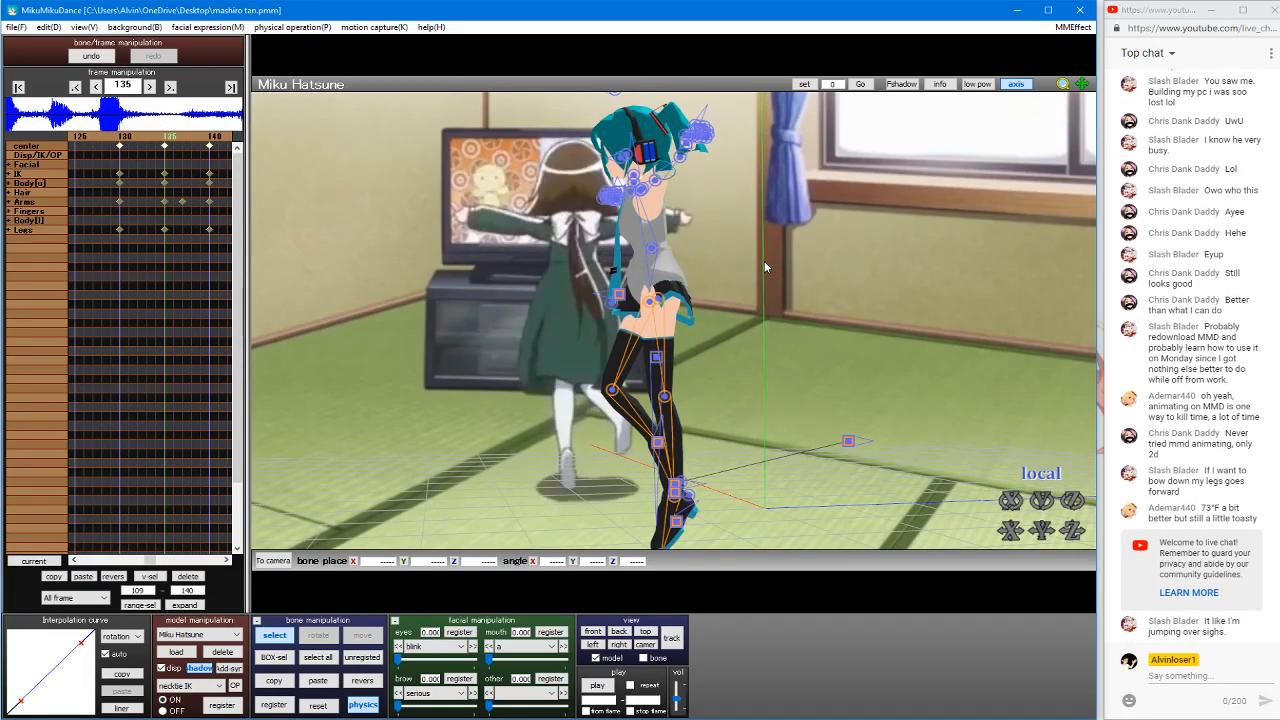
pyautogui.press('Right')
pyautogui.press('Right')
pyautogui.press('Right')
pyautogui.press('Right')
pyautogui.press('Right')
pyautogui.press('Right')
pyautogui.press('Right')
pyautogui.press('Right')
pyautogui.press('Right')
pyautogui.press('Right')
pyautogui.press('Right')
pyautogui.press('Right')
pyautogui.press('Right')
pyautogui.press('Right')
pyautogui.press('Right')
pyautogui.press('Right')
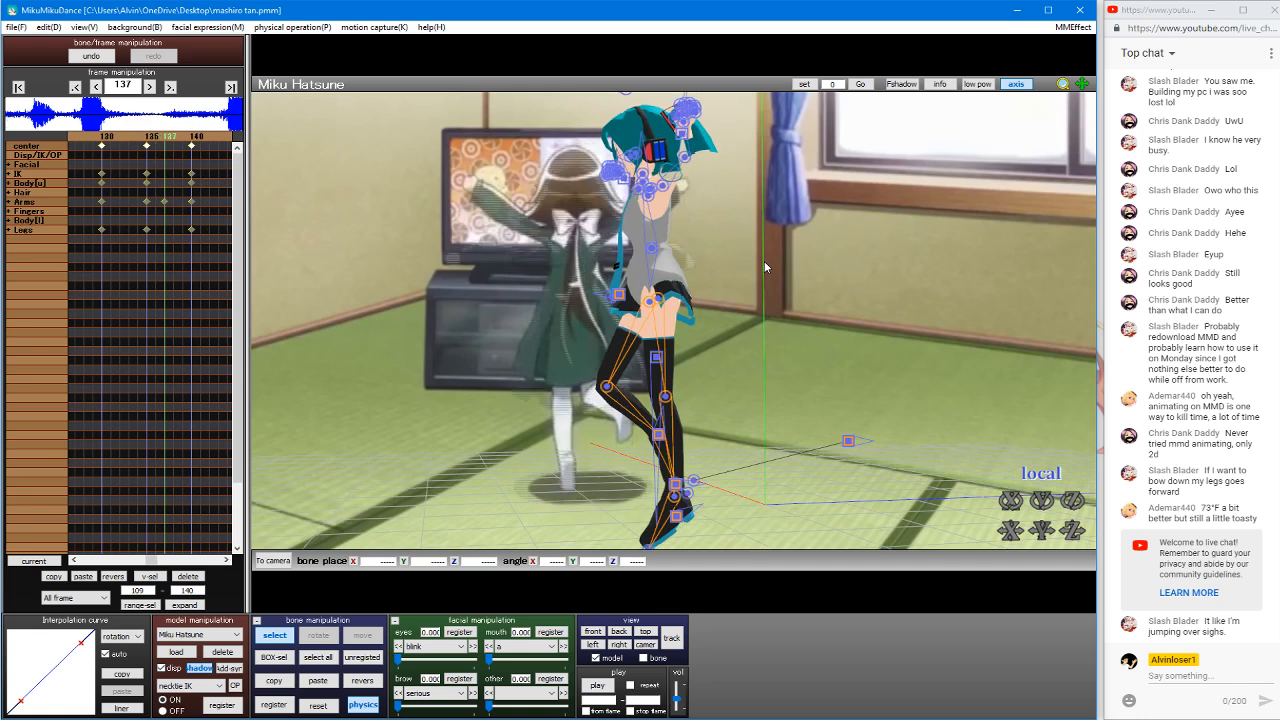
# Step: Step forward from frame 137 to frame 183 to examine the model's side pose against the dancer in the background video
pyautogui.press('Right')
pyautogui.press('Right')
pyautogui.press('Right')
pyautogui.press('Right')
pyautogui.press('Right')
pyautogui.press('Right')
pyautogui.press('Right')
pyautogui.press('Right')
pyautogui.press('Right')
pyautogui.press('Right')
pyautogui.press('Right')
pyautogui.press('Right')
pyautogui.press('Right')
pyautogui.press('Right')
pyautogui.press('Right')
pyautogui.press('Right')
pyautogui.press('Right')
pyautogui.press('Right')
pyautogui.press('Right')
pyautogui.press('Right')
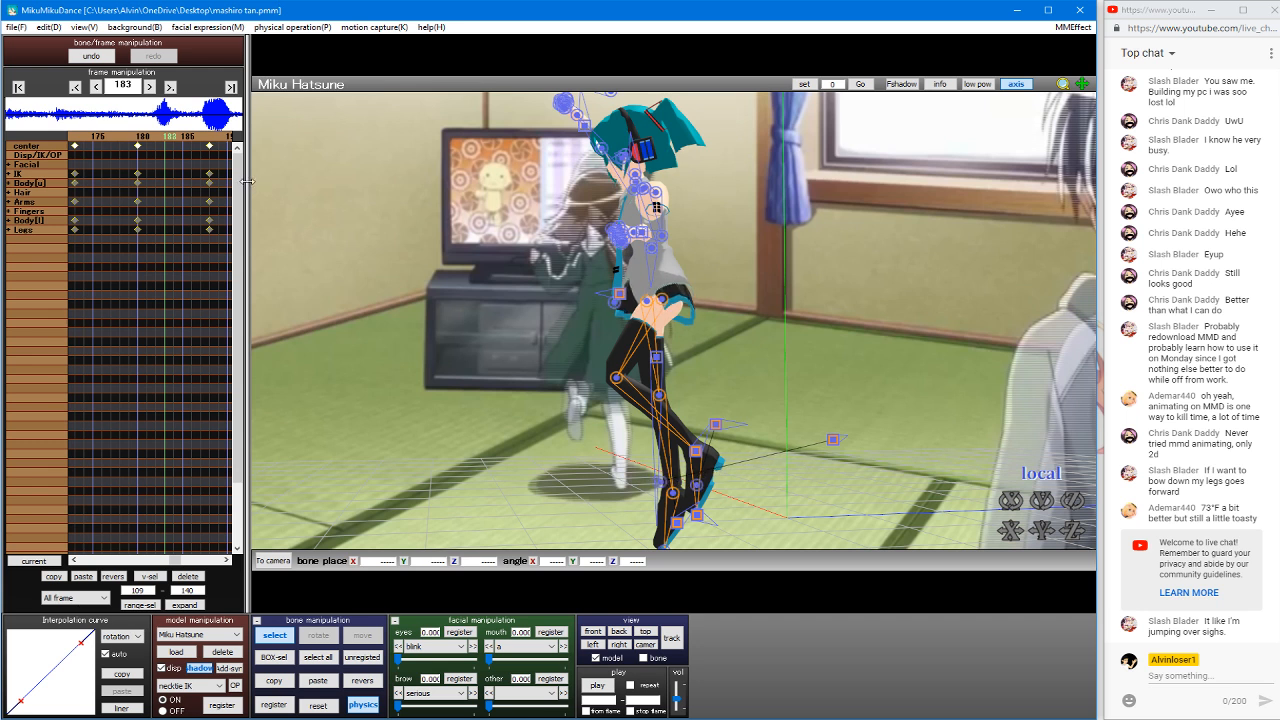
# Step: Narrow the frame timeline area slightly and return to frame 0 in the camera view
pyautogui.moveTo(246, 181); pyautogui.dragTo(236, 190)
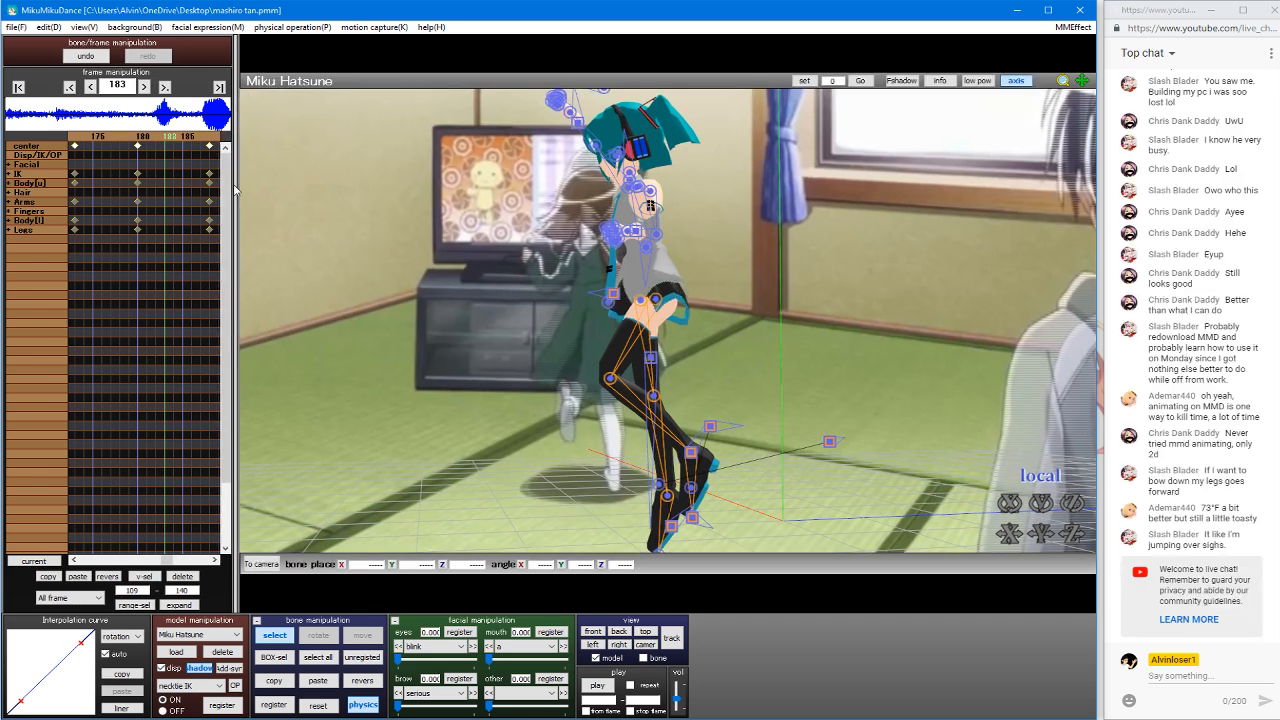
pyautogui.click(18, 88)
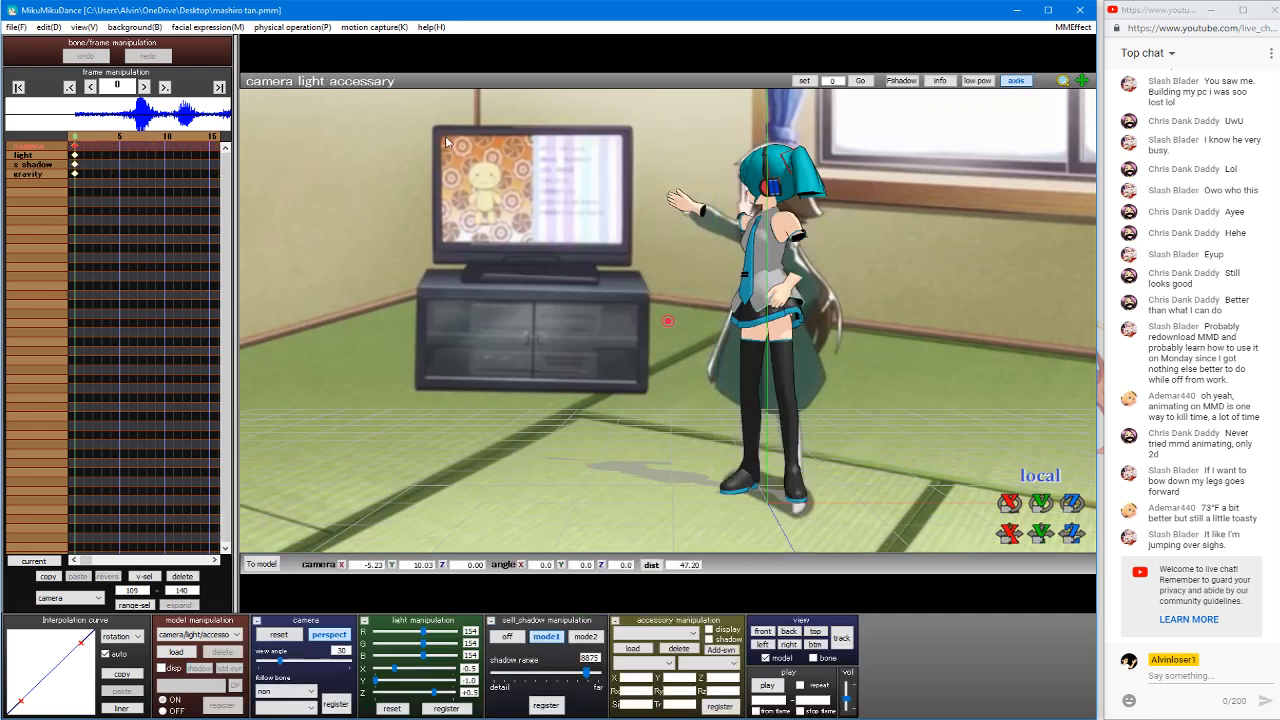
# Step: Switch to the YouTube browser window, pause the soundtrack video, and return to MikuMikuDance
pyautogui.moveTo(1278, 255)
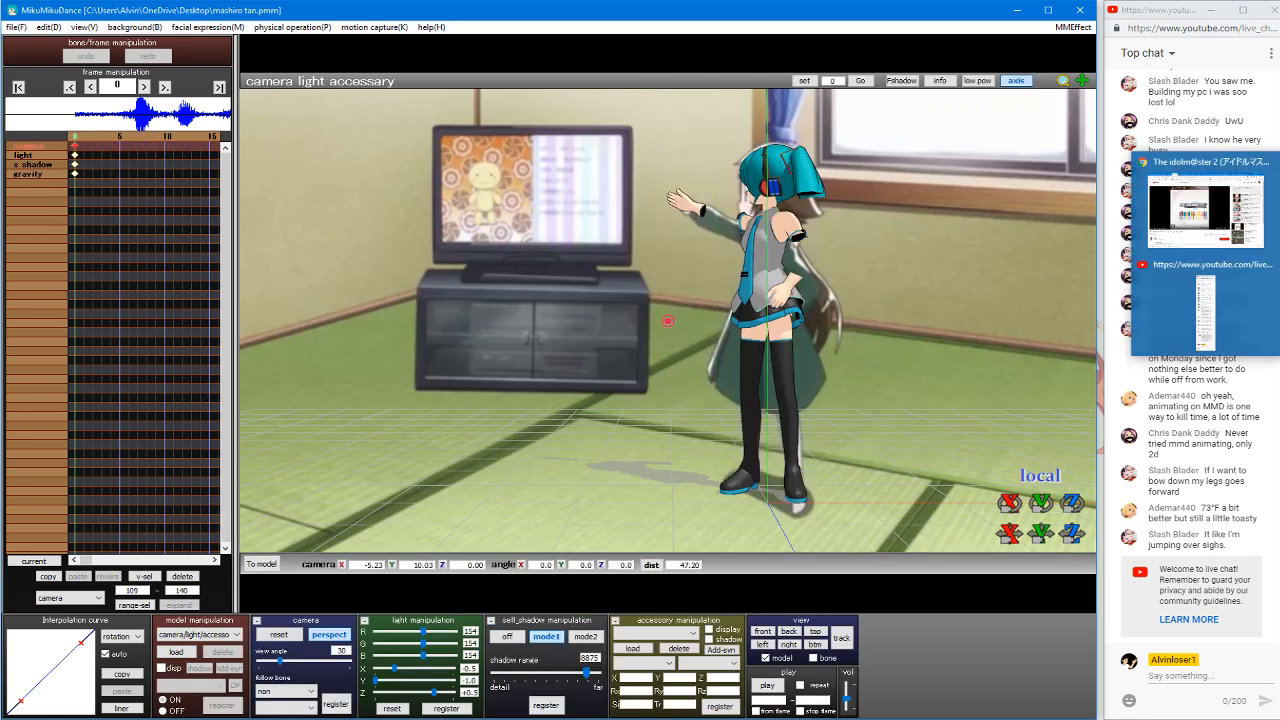
pyautogui.click(1209, 213)
pyautogui.click(690, 290)
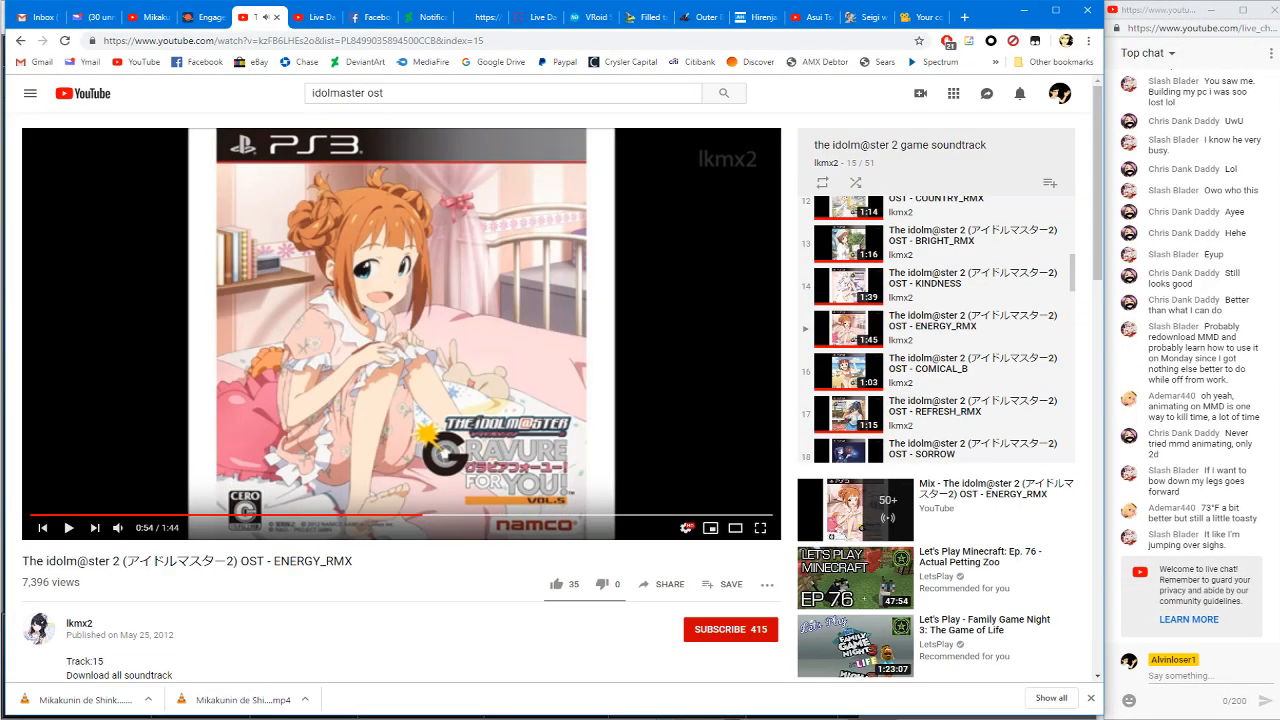
pyautogui.click(1278, 208)
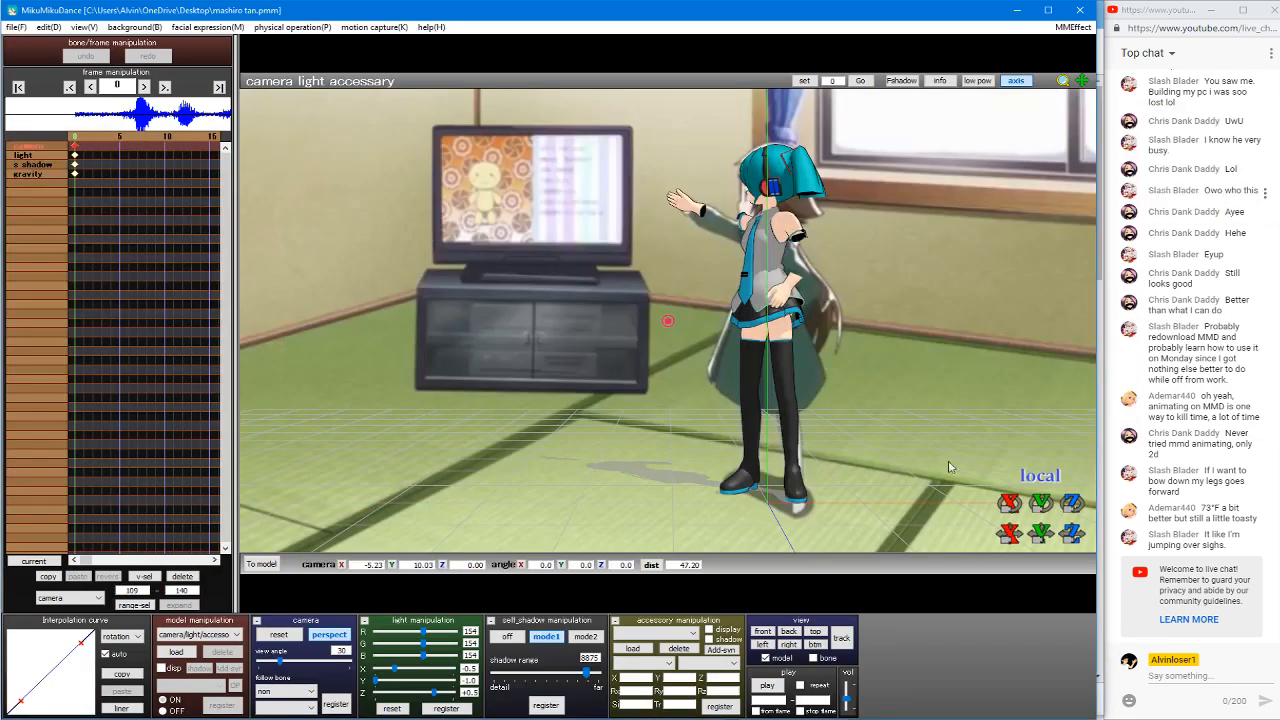
# Step: Play the dance animation from frame 0 with repeat enabled to review the motion against the background video, and stop playback
pyautogui.click(772, 688)
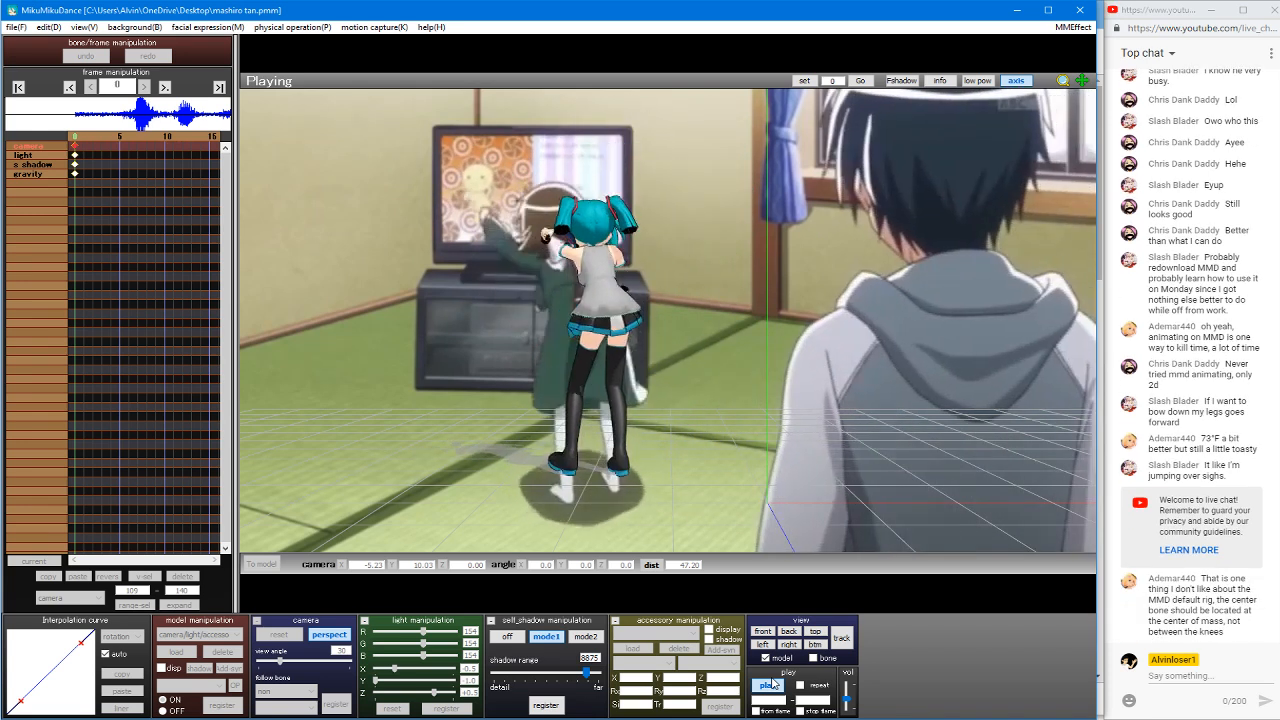
pyautogui.click(772, 684)
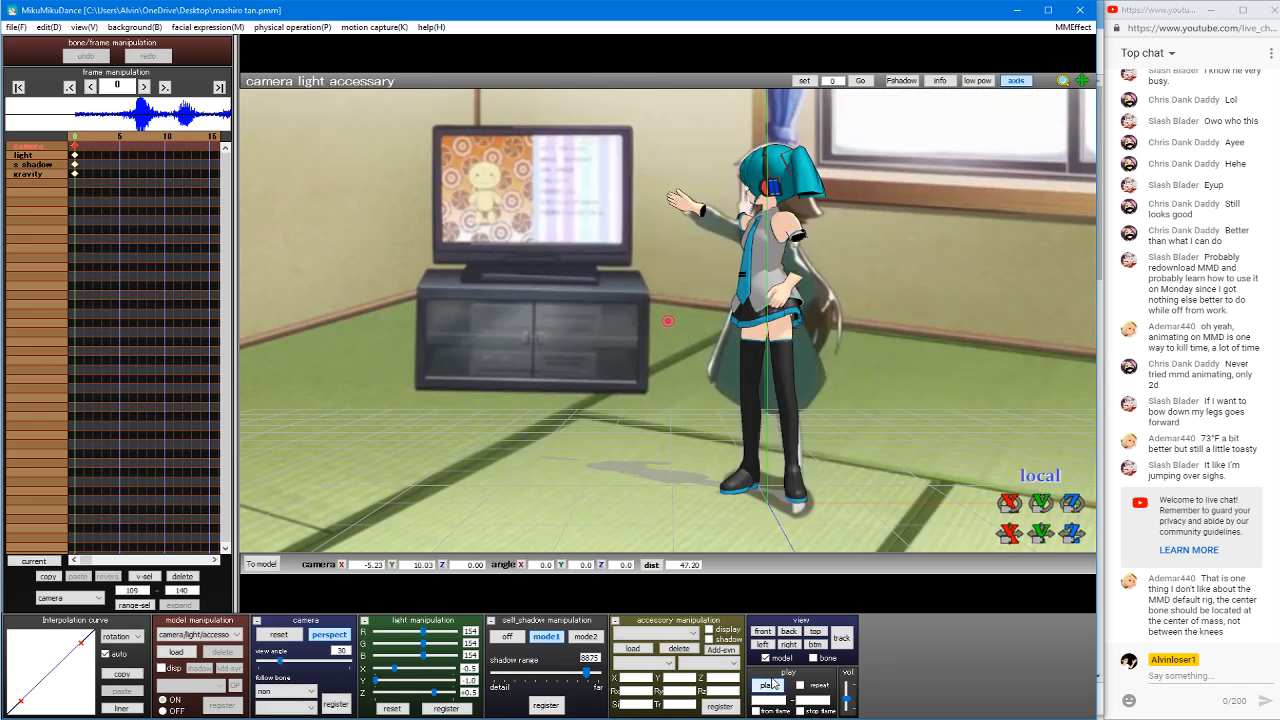
pyautogui.click(772, 685)
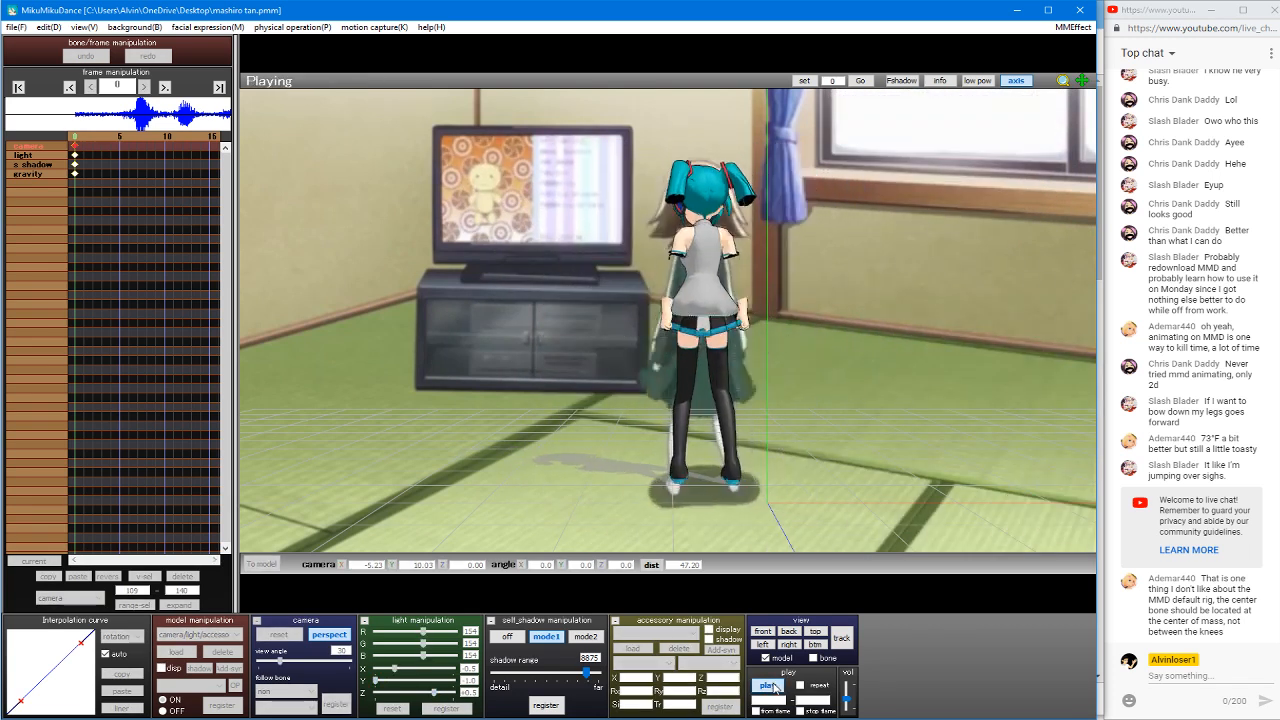
pyautogui.click(799, 686)
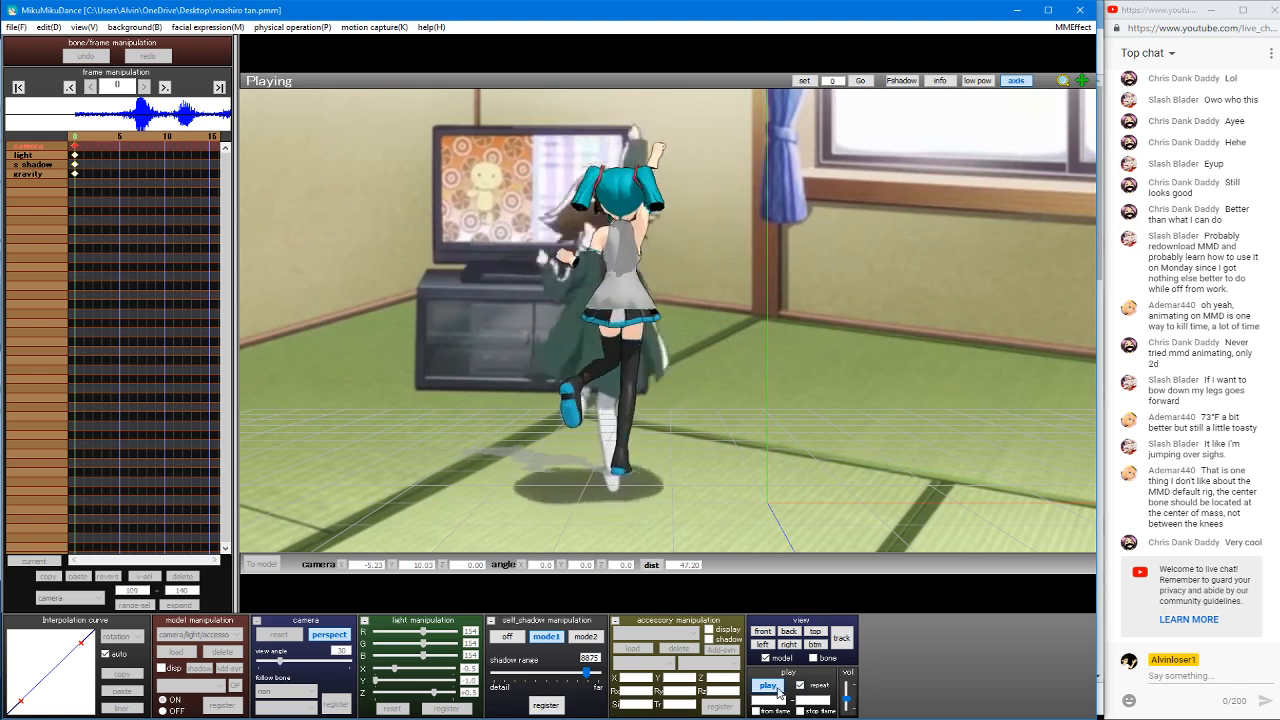
pyautogui.click(769, 686)
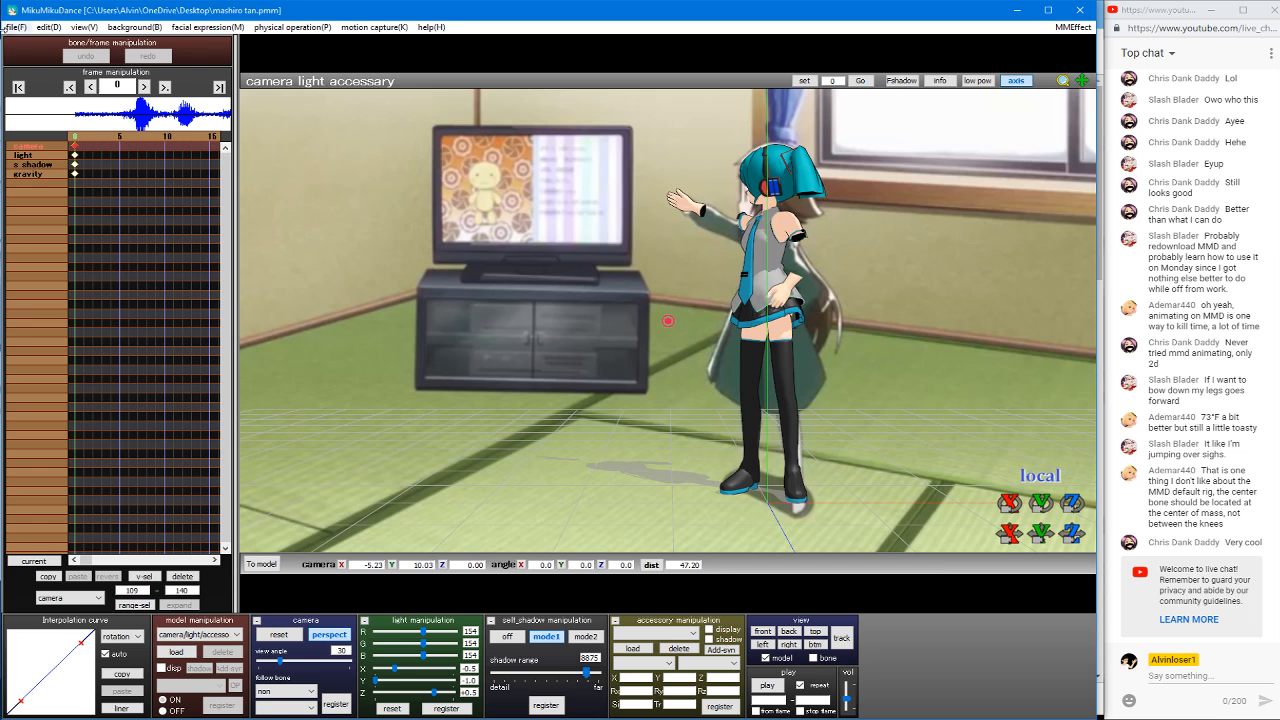
# Step: Save the project and restart the repeated playback of the animation
pyautogui.click(6, 28)
pyautogui.click(64, 73)
pyautogui.click(768, 685)
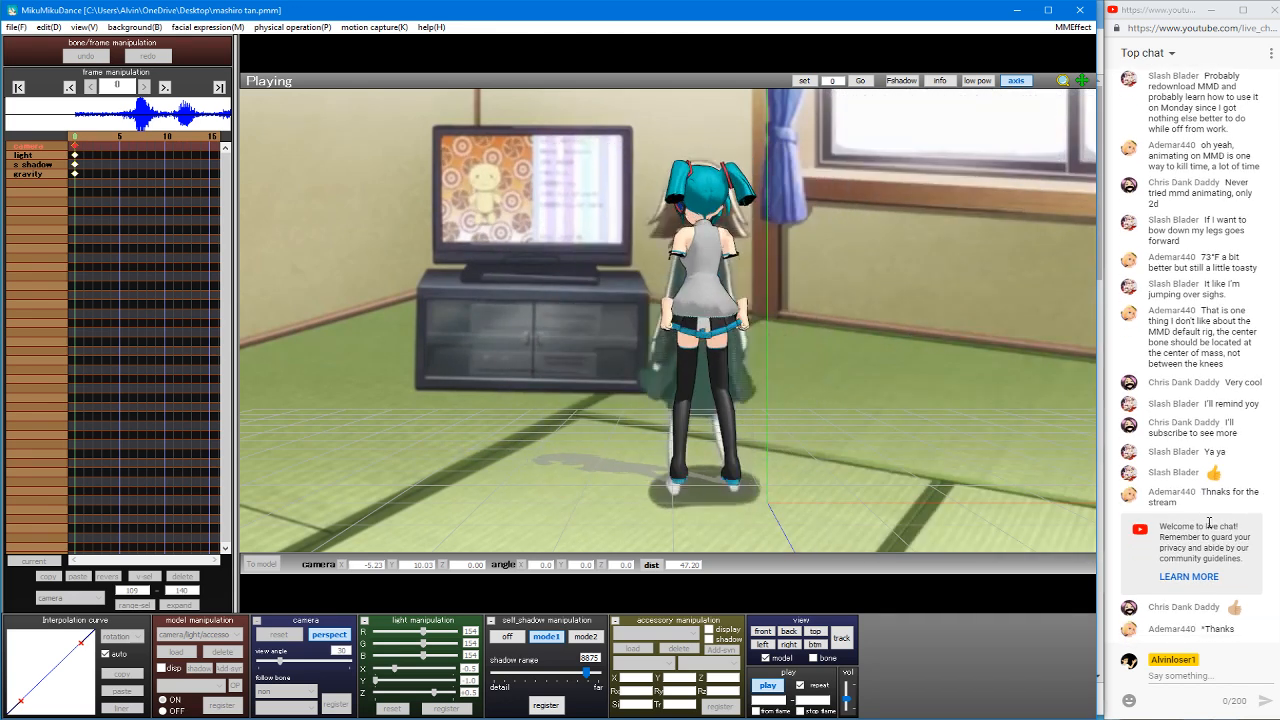
# Step: Switch to the OBS window while the animation keeps playing
pyautogui.moveTo(1279, 224)
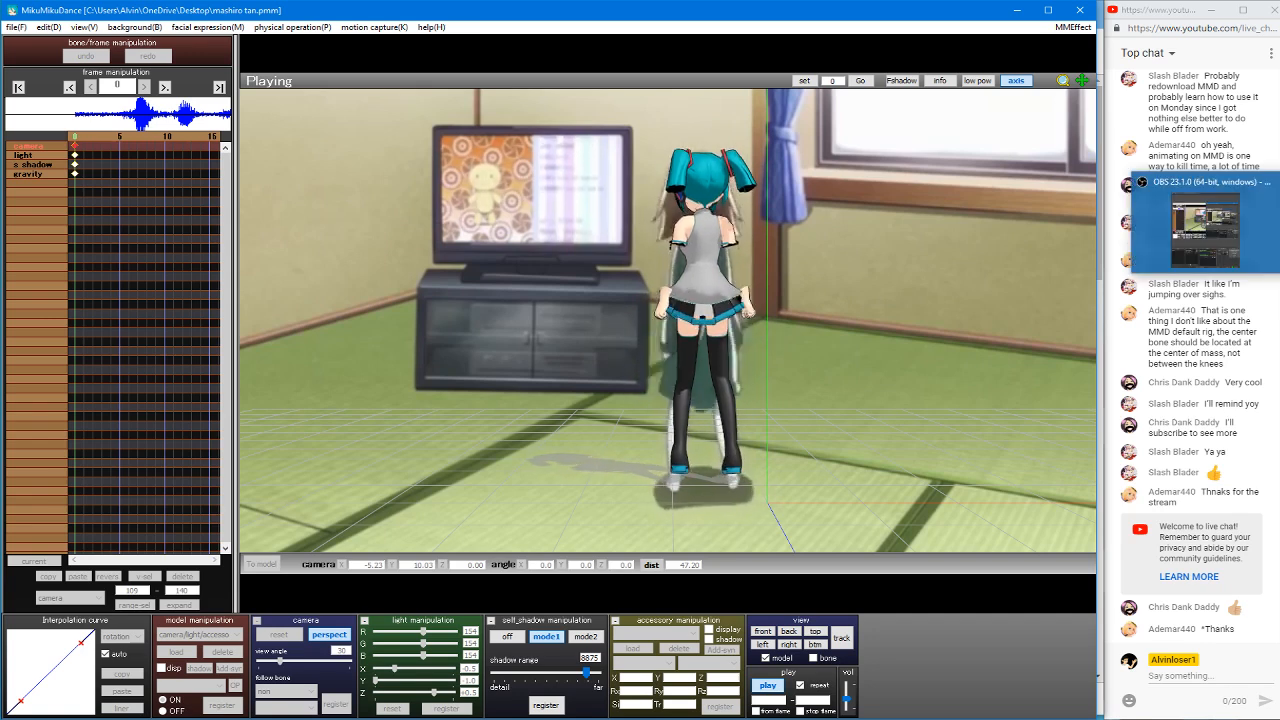
pyautogui.click(1205, 228)
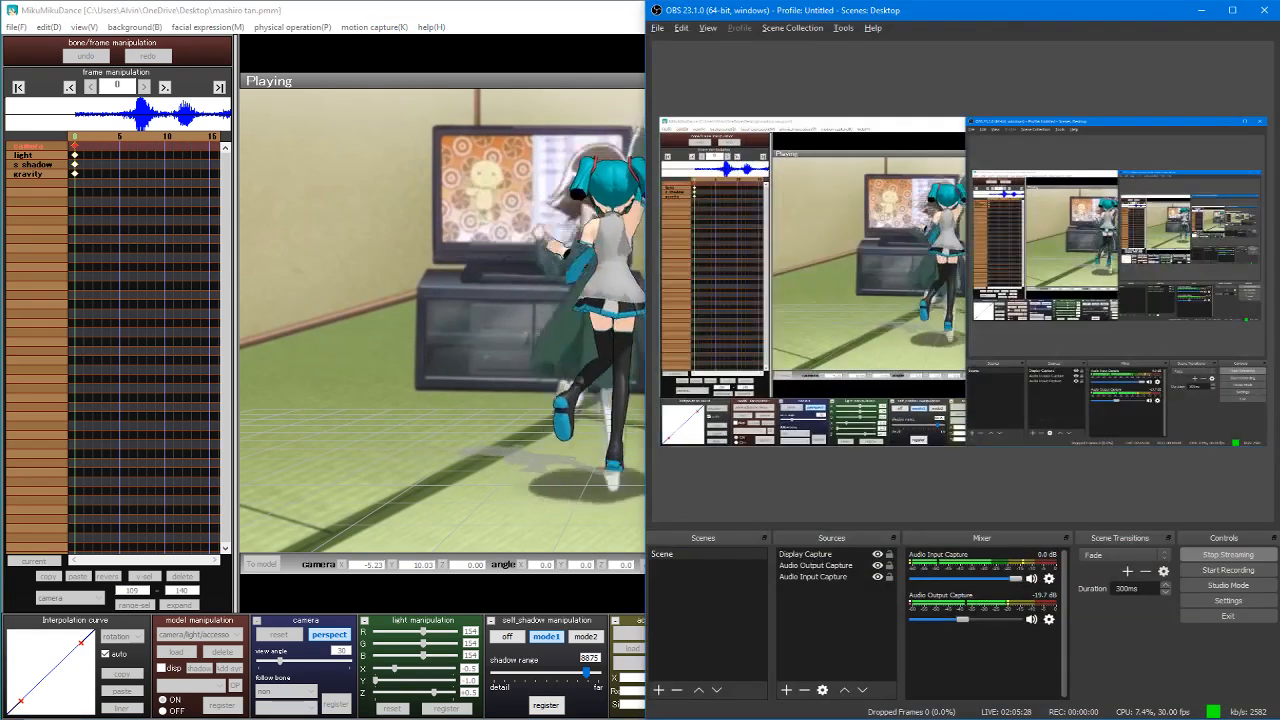